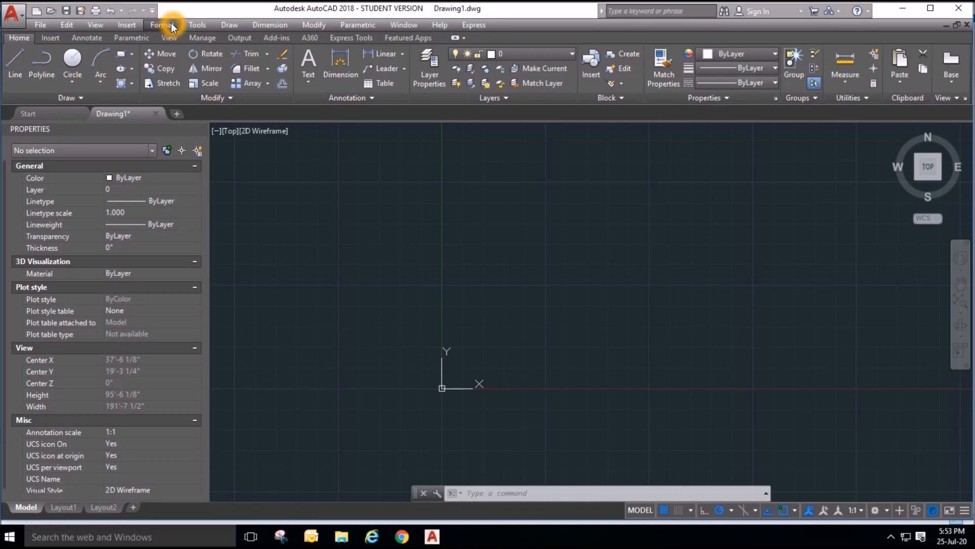
Open the drawing units settings, review the length options and close the settings.
click(170, 29)
click(169, 23)
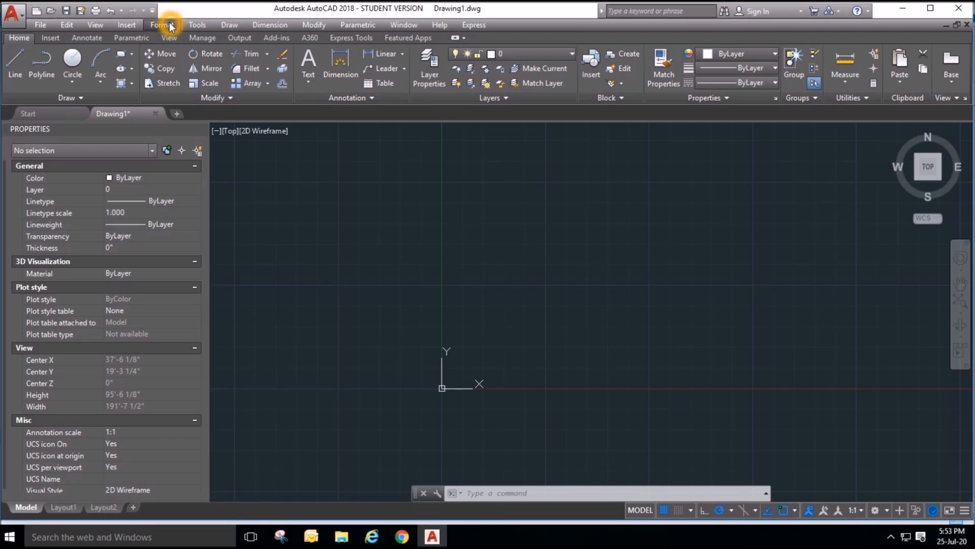
click(169, 20)
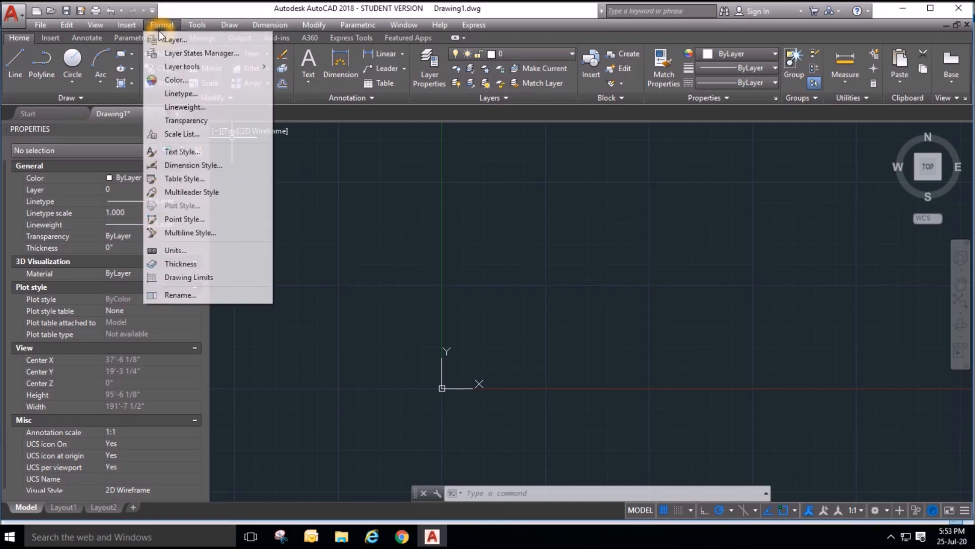
click(203, 250)
click(431, 179)
click(430, 179)
click(431, 208)
click(432, 205)
click(420, 376)
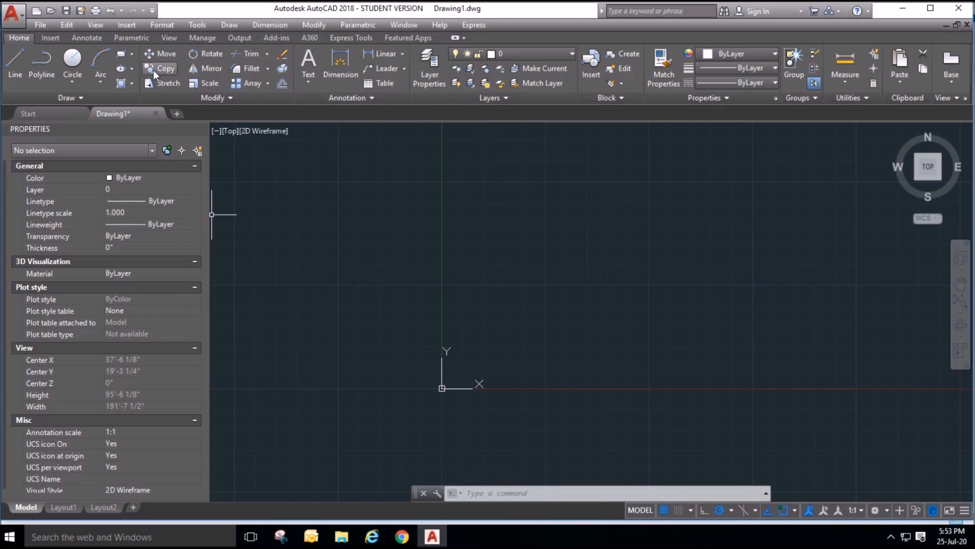
Draw a rectangle 25' wide and 50' high for the plan outline.
click(122, 59)
click(388, 370)
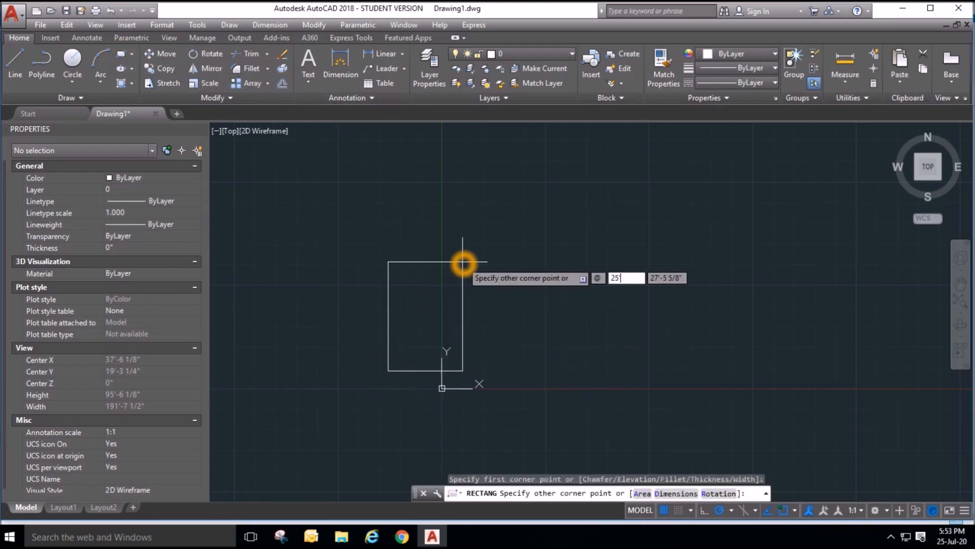
text(25')
key(Tab)
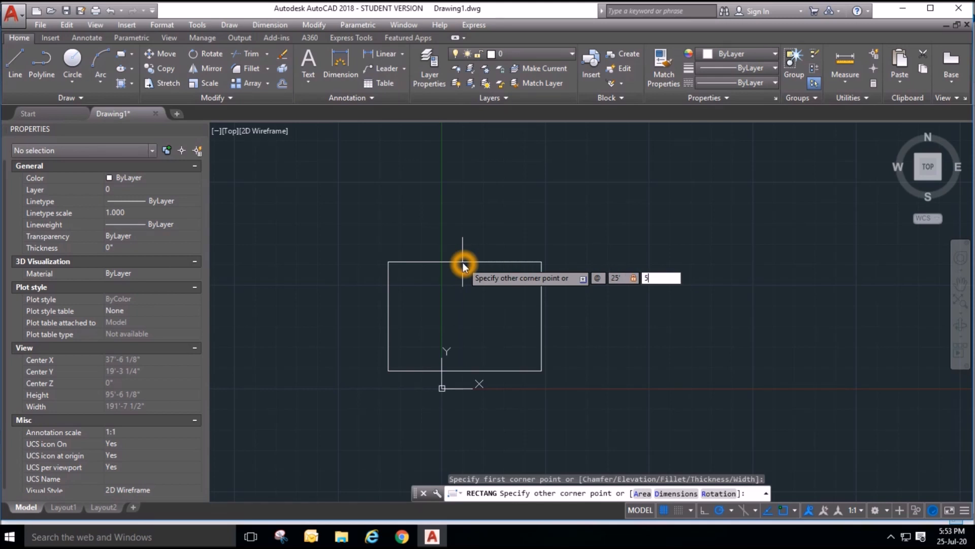
key(Return)
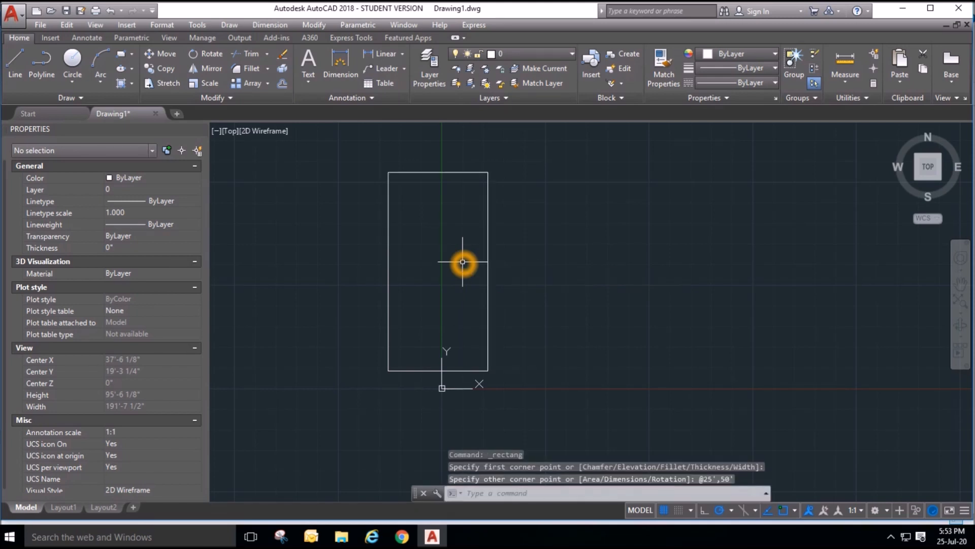
click(960, 312)
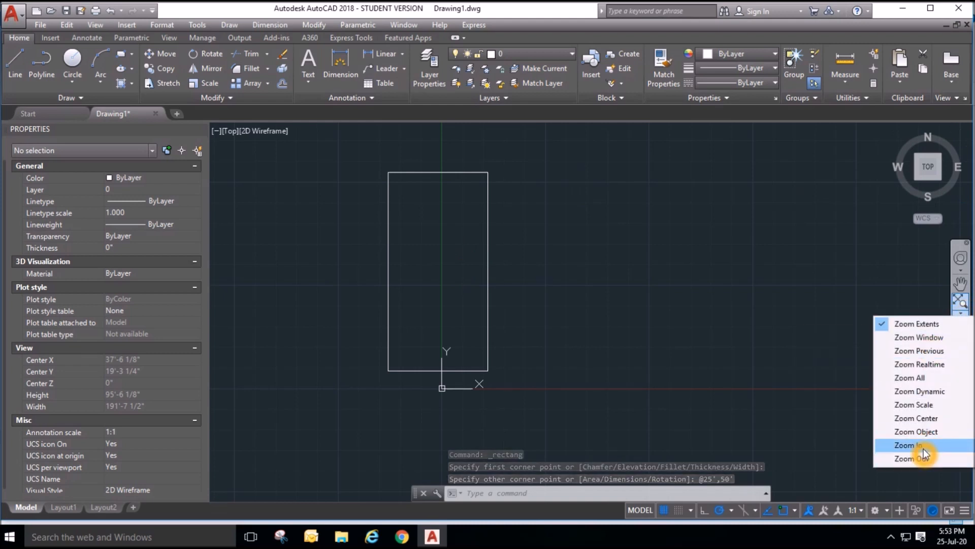
click(416, 289)
click(574, 293)
click(508, 347)
scroll(516, 351, up, 2)
scroll(586, 398, down, 4)
scroll(529, 370, up, 4)
scroll(534, 383, down, 3)
scroll(550, 400, up, 3)
scroll(555, 407, down, 2)
Explode the 25' by 50' rectangle into separate lines.
middle_drag(604, 408, 590, 400)
click(562, 327)
click(531, 320)
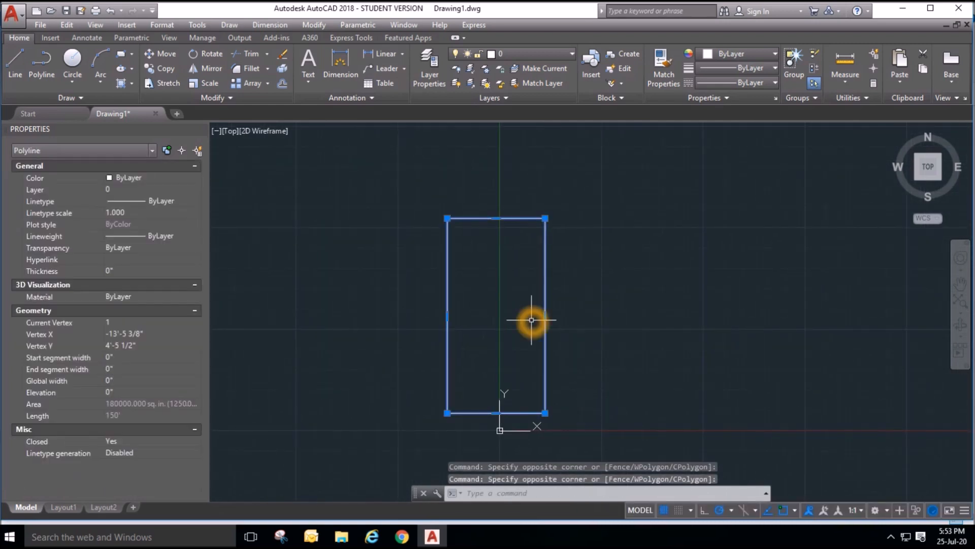
click(283, 77)
key(Escape)
scroll(522, 220, up, 2)
key(Escape)
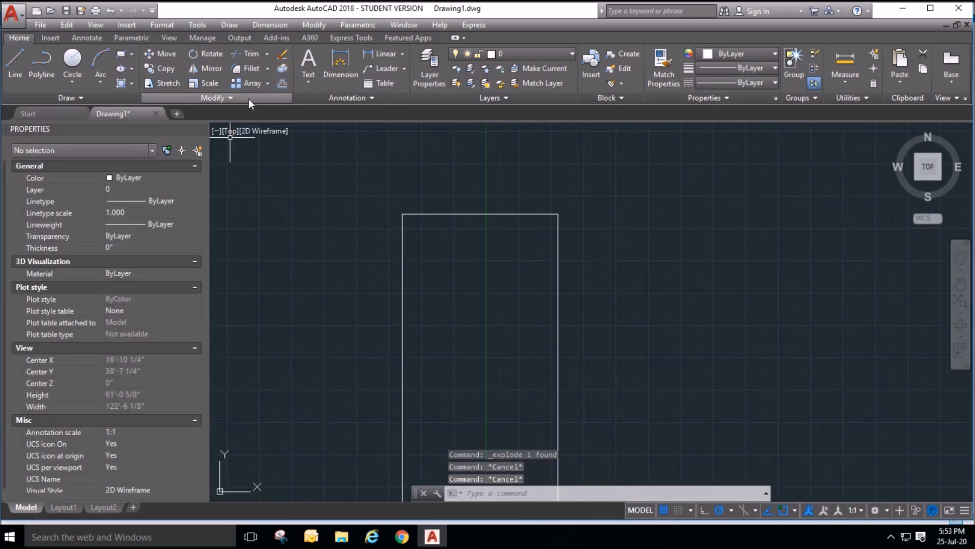
Offset the top, left and right outline lines inward by 4.5" to form the outer walls.
click(280, 84)
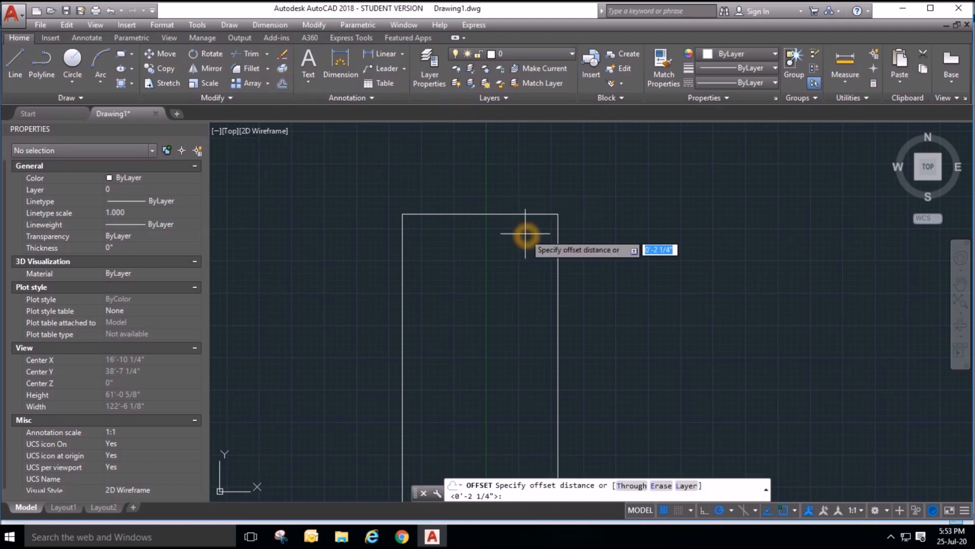
text(4.5)
key(Return)
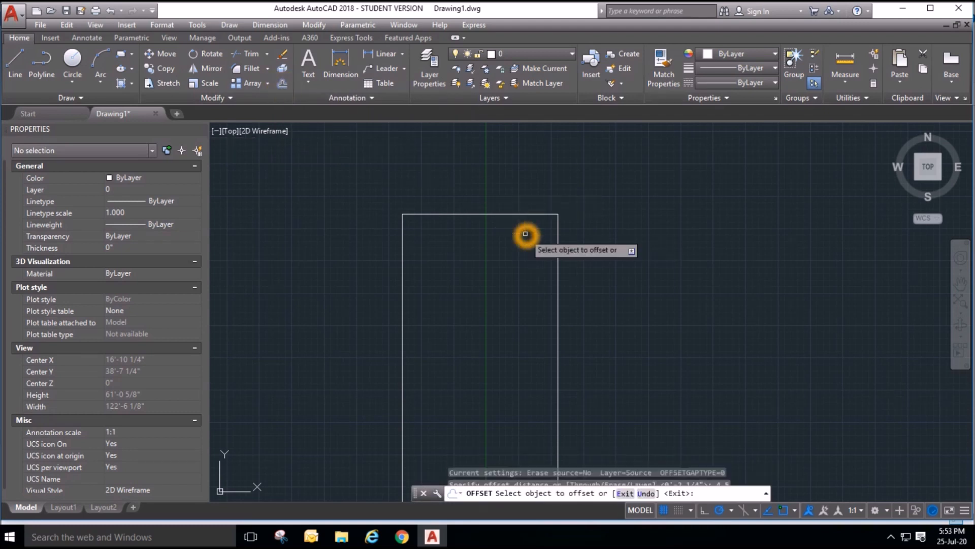
click(532, 215)
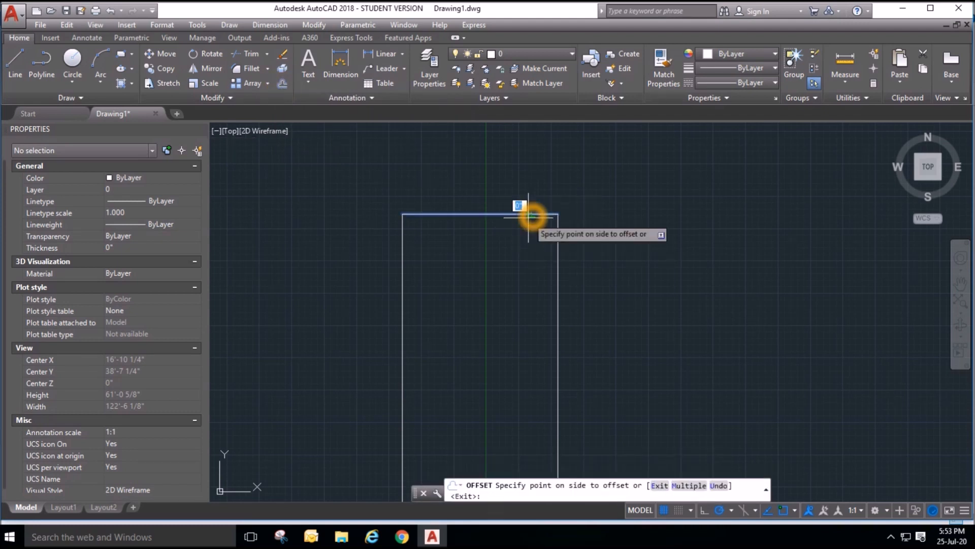
click(420, 272)
click(404, 274)
click(439, 285)
click(556, 270)
click(501, 278)
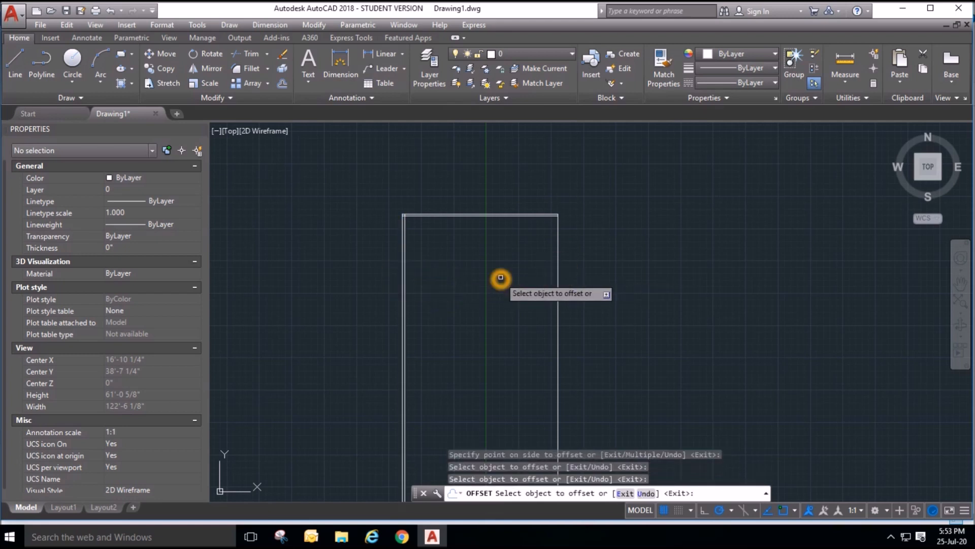
click(558, 270)
click(538, 269)
scroll(559, 193, up, 5)
scroll(370, 189, up, 5)
key(Escape)
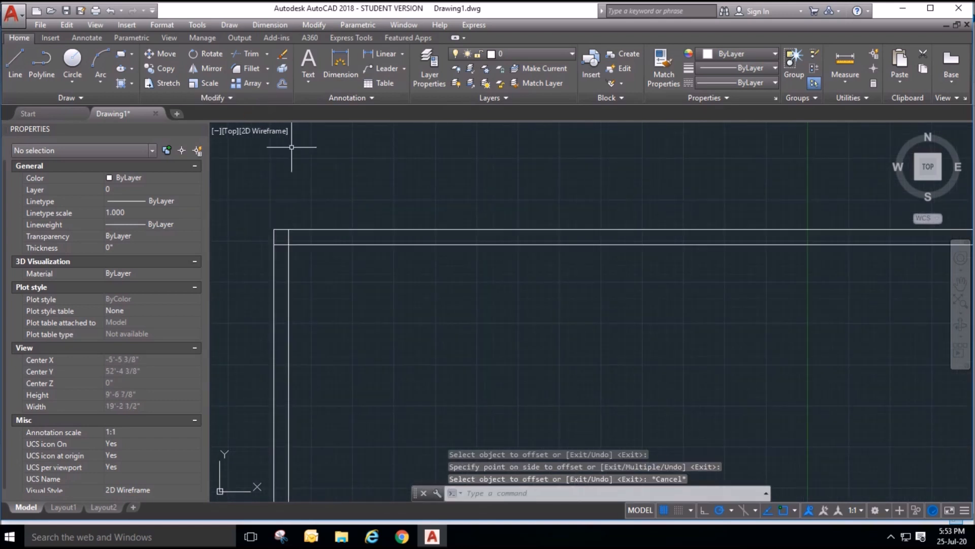
Copy the two lines of the top wall straight down by 5' to make a cross wall.
scroll(288, 142, down, 2)
click(172, 70)
click(487, 281)
click(450, 175)
right_click(529, 302)
click(526, 278)
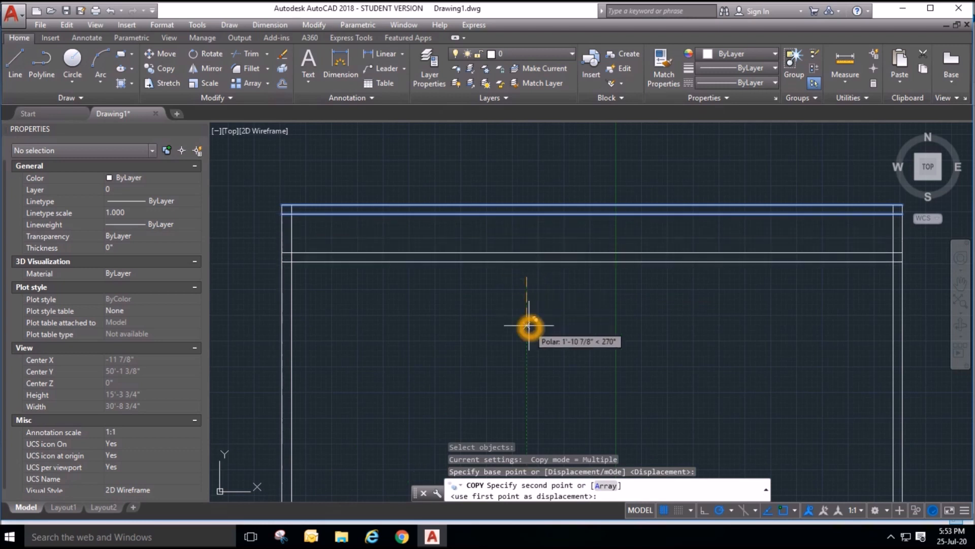
scroll(518, 283, down, 2)
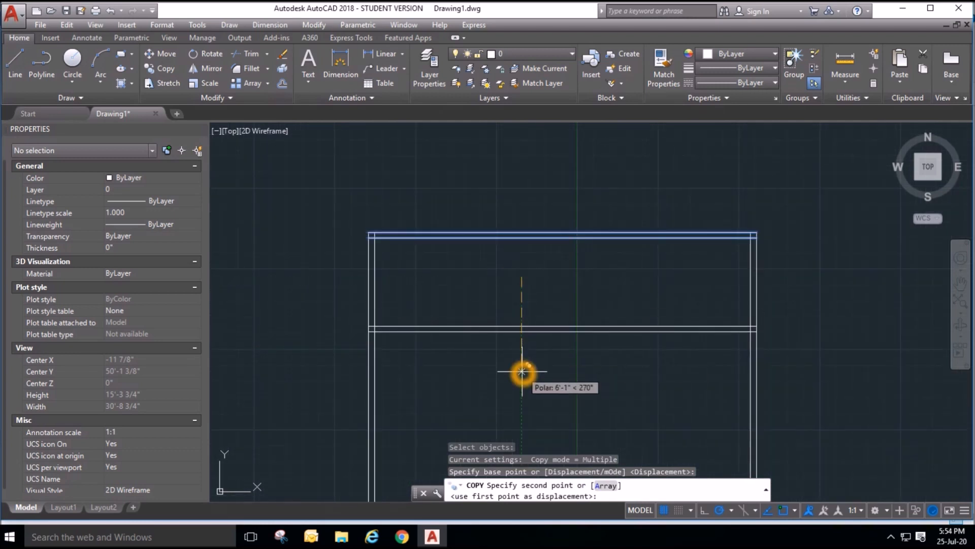
text(5)
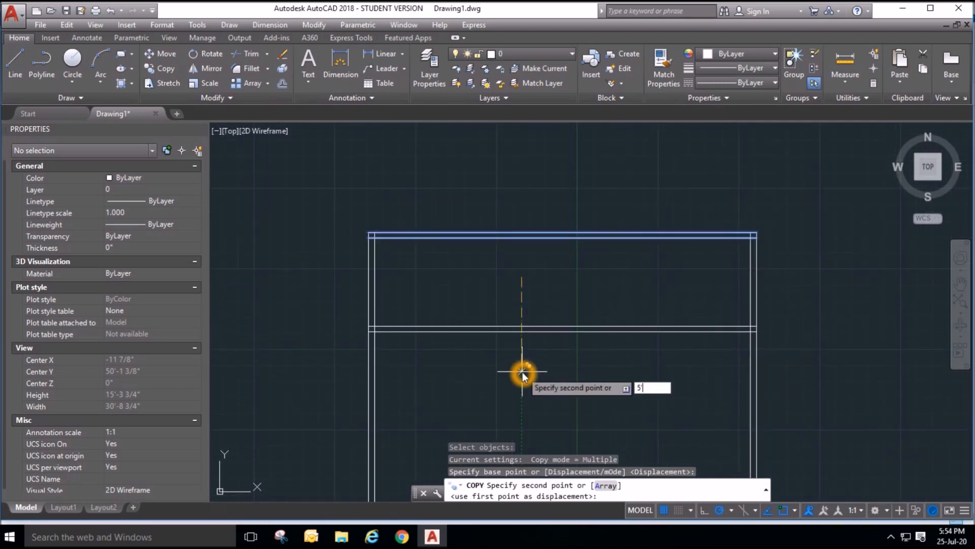
key(Return)
scroll(359, 239, down, 4)
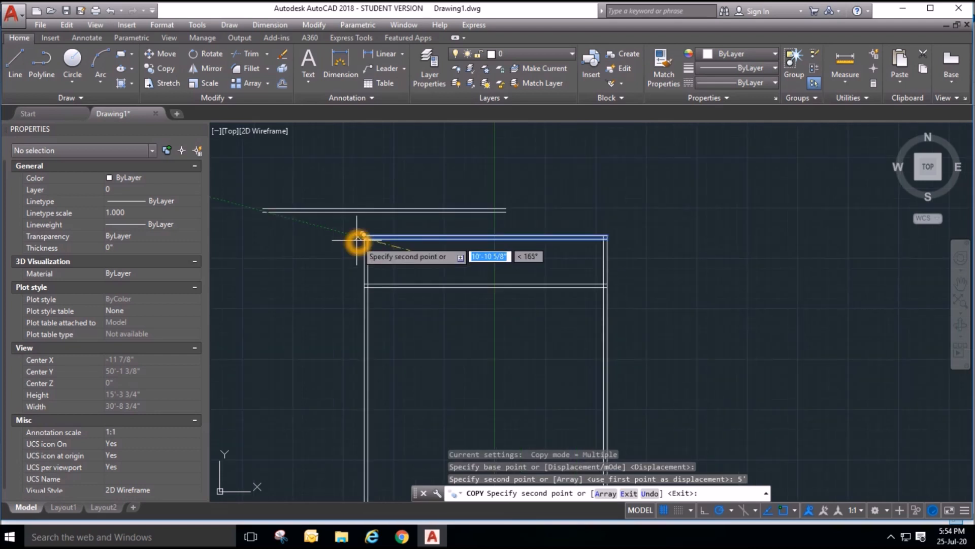
key(Escape)
key(Escape)
middle_drag(488, 316, 472, 266)
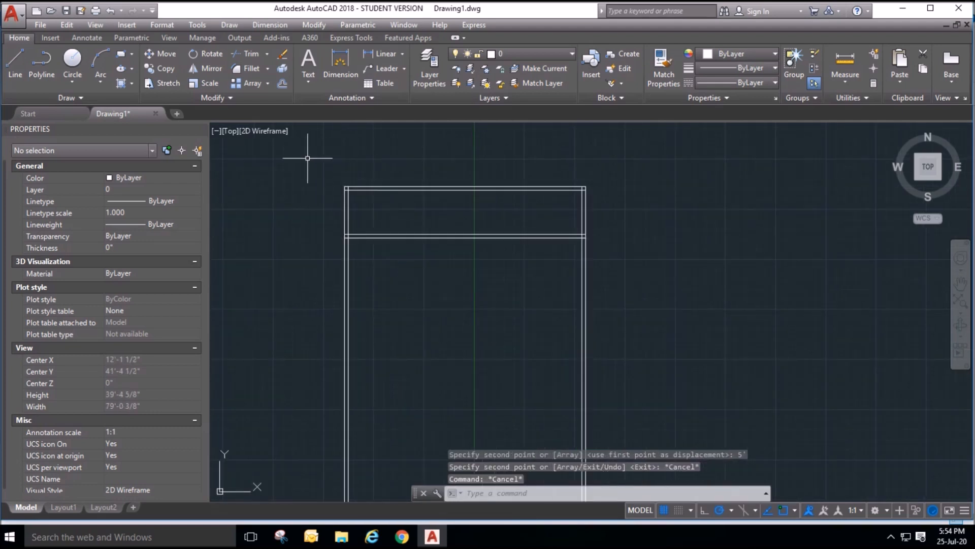
Copy the cross wall's two lines straight down by 12'4.5" to make a second cross wall.
click(162, 68)
click(463, 272)
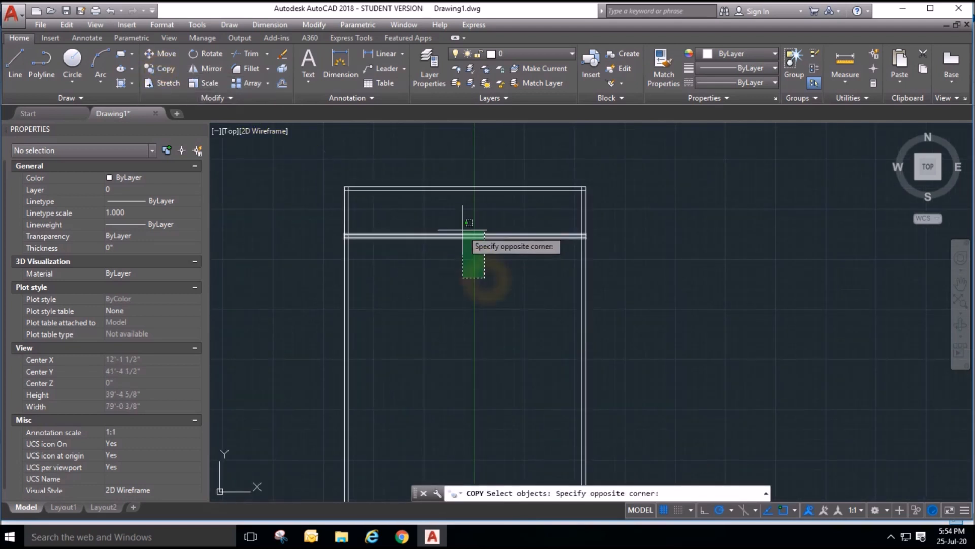
click(461, 220)
key(Return)
click(683, 251)
click(687, 321)
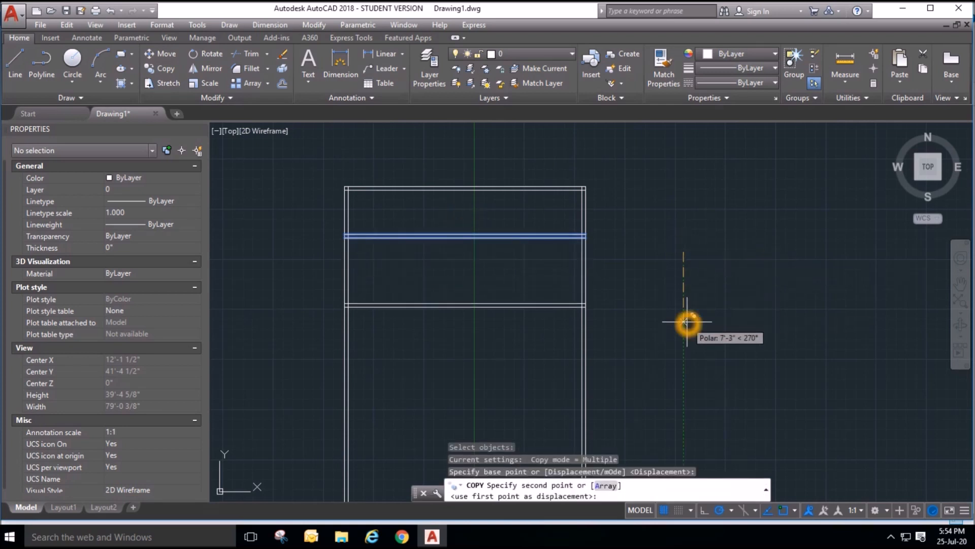
text(12'4.5)
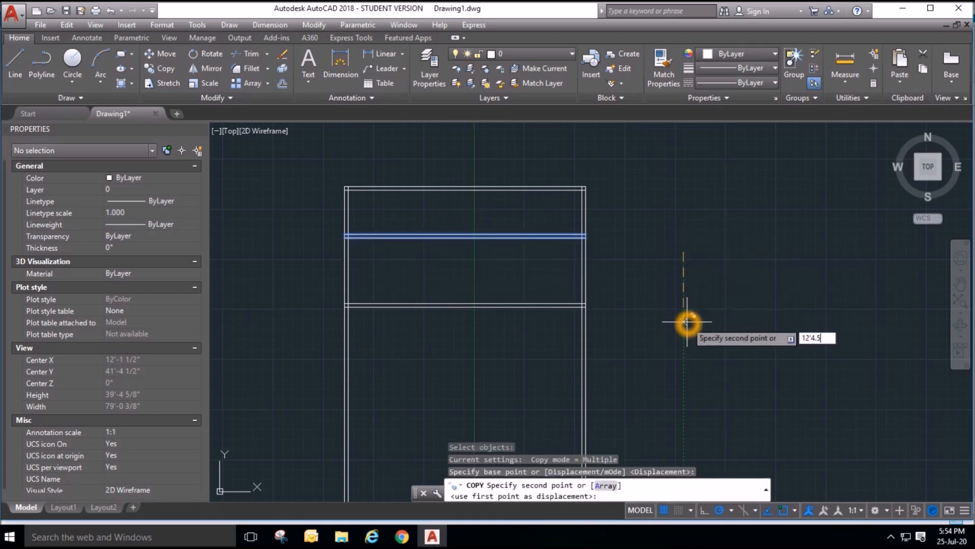
key(Return)
key(Escape)
key(Escape)
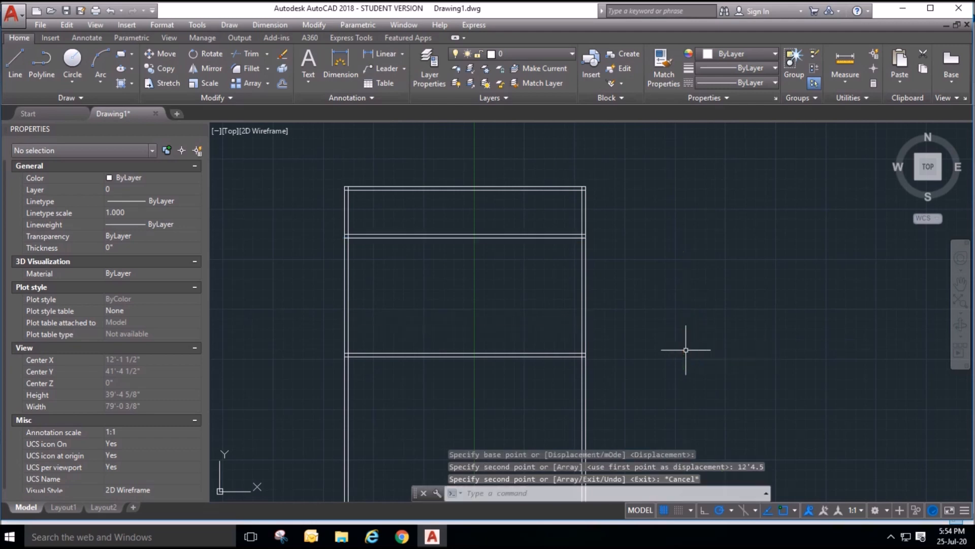
Draw a vertical line from the midpoint of the upper cross wall's top line to the midpoint of the lower cross wall's bottom line.
scroll(516, 407, up, 2)
scroll(645, 333, down, 10)
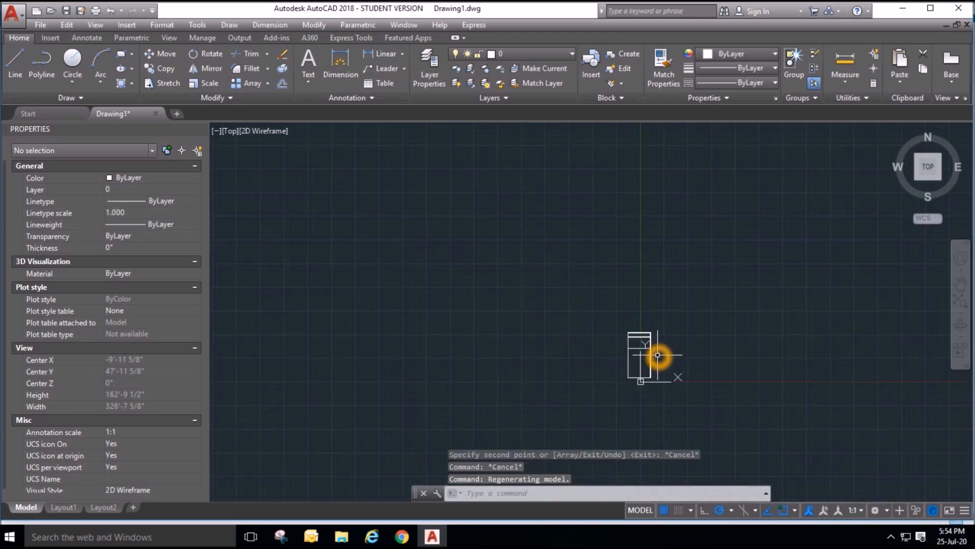
scroll(670, 361, up, 8)
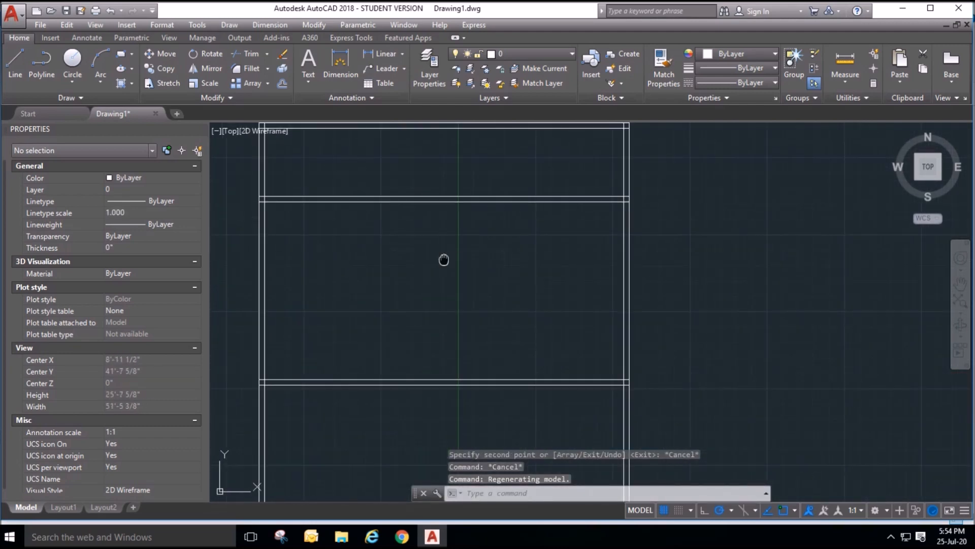
scroll(442, 261, down, 2)
scroll(447, 251, down, 2)
scroll(466, 305, up, 2)
middle_drag(476, 281, 496, 312)
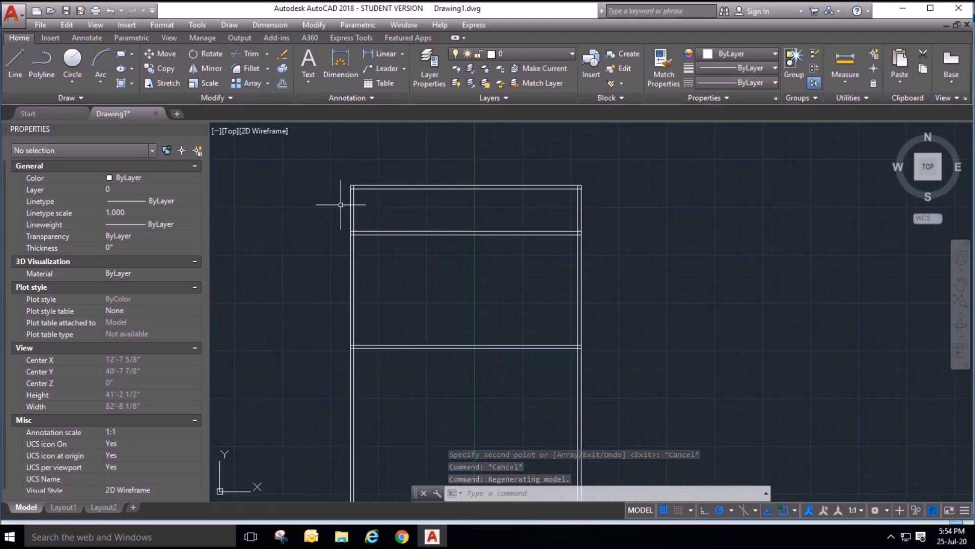
key(Escape)
click(7, 65)
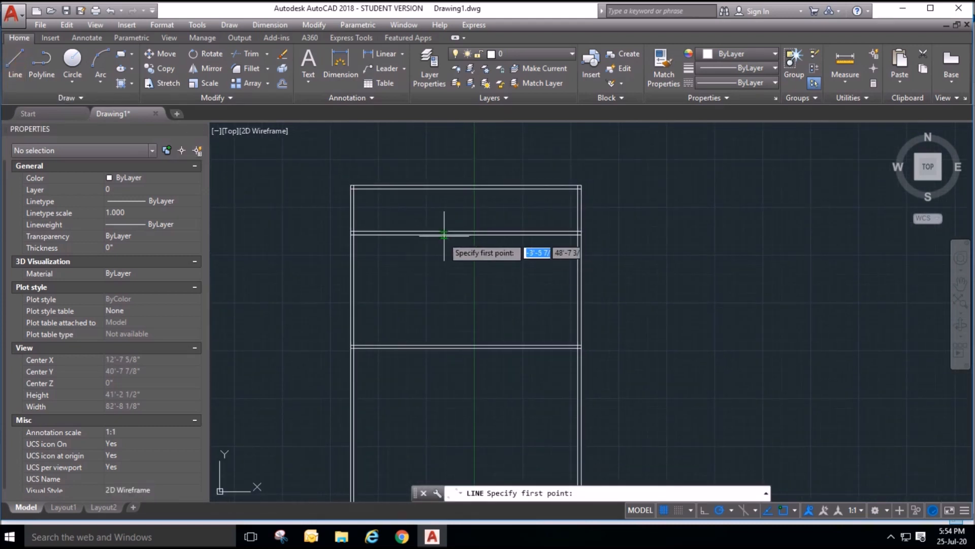
click(465, 232)
click(464, 346)
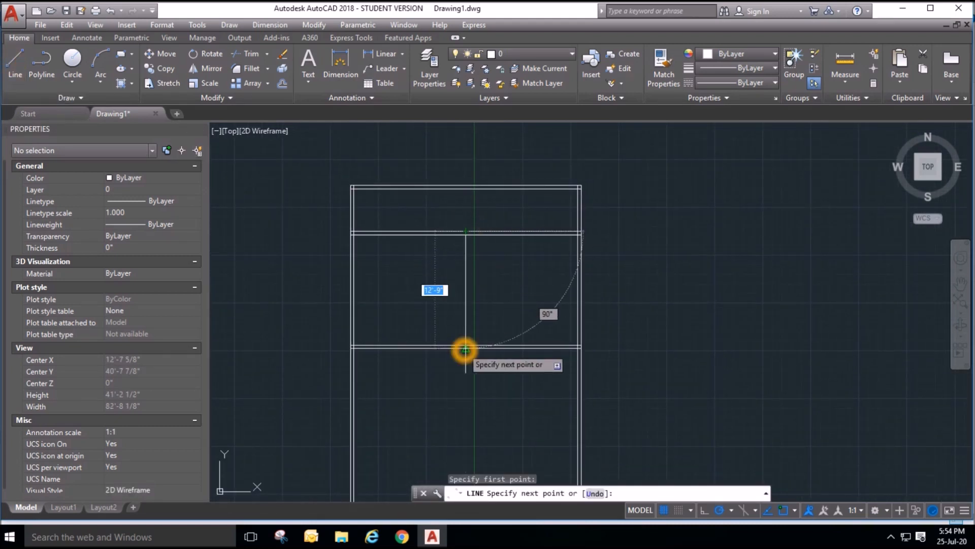
key(Escape)
Offset the vertical centre line by 1' to both sides between the cross walls.
scroll(465, 299, up, 2)
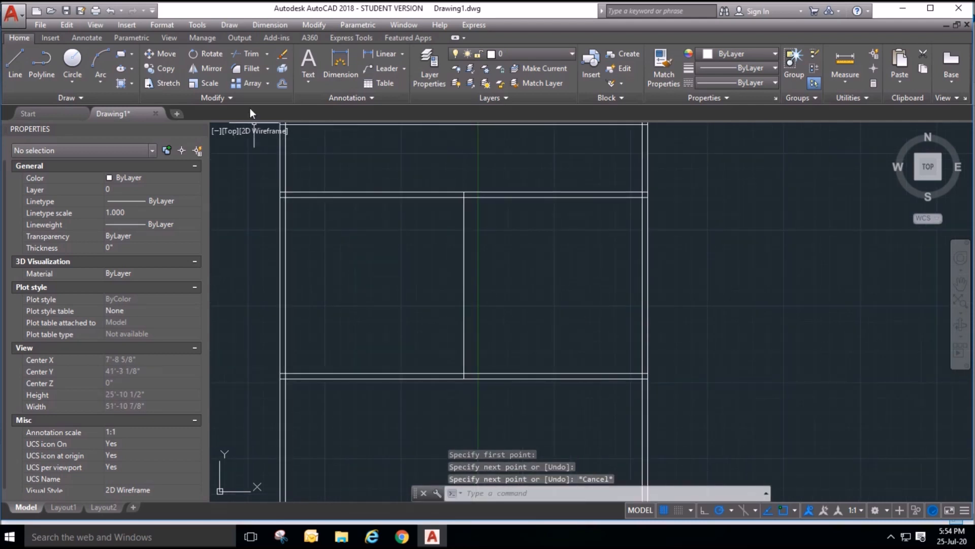
click(281, 85)
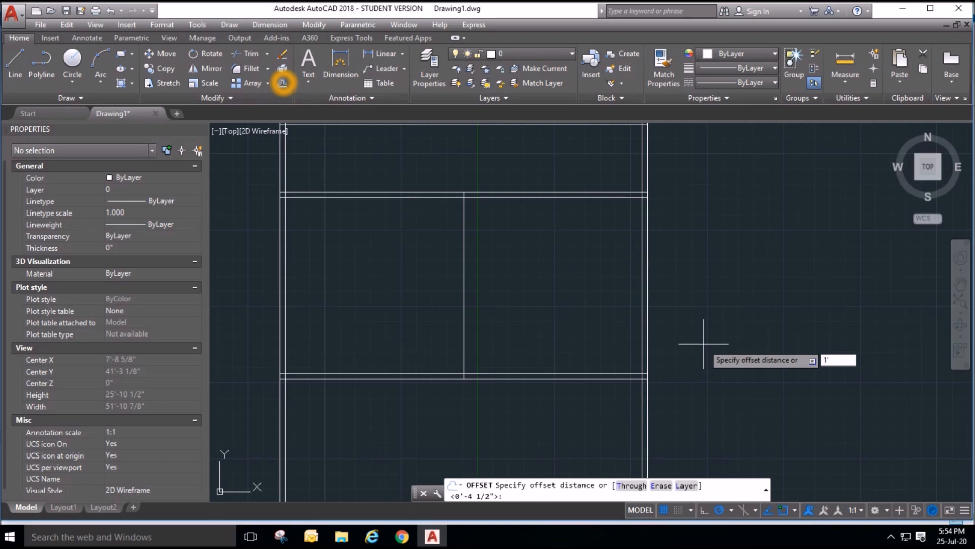
key(Return)
click(464, 304)
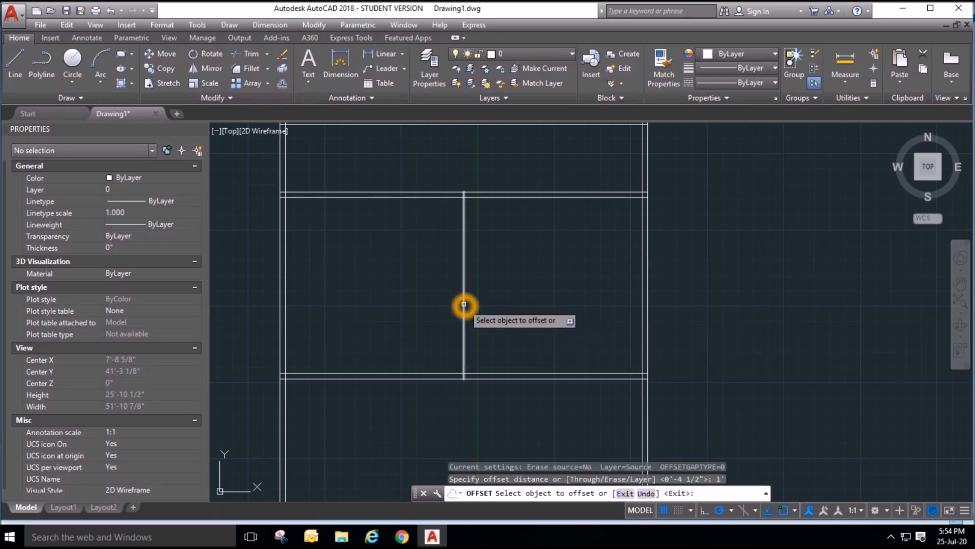
click(470, 306)
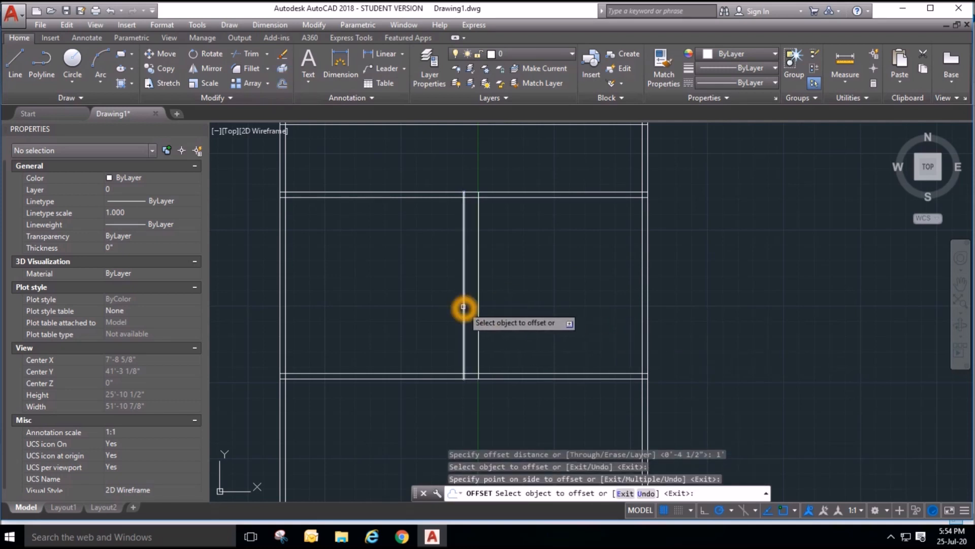
scroll(457, 211, up, 2)
key(Escape)
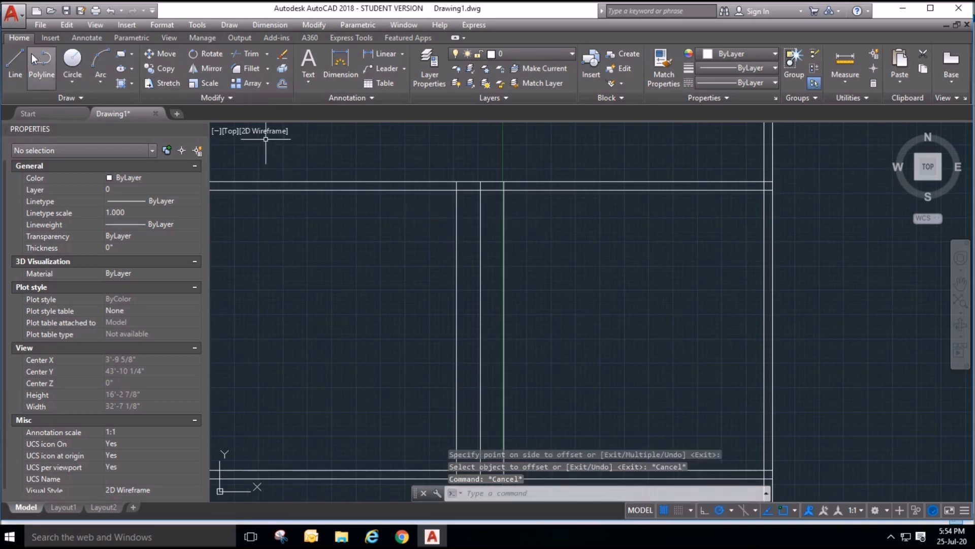
Draw a 2' horizontal line connecting the two offset vertical lines across the centre line.
click(16, 62)
click(457, 330)
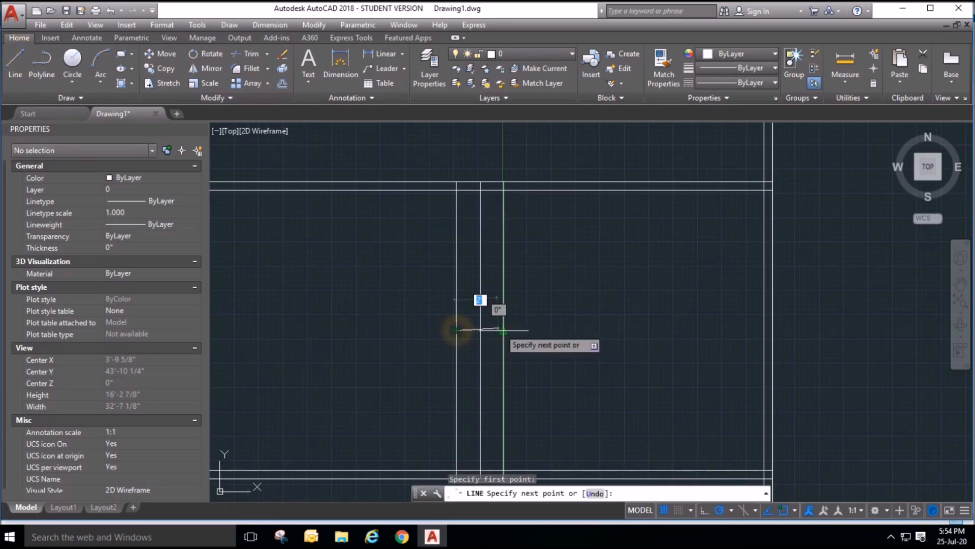
click(480, 330)
key(Escape)
key(Escape)
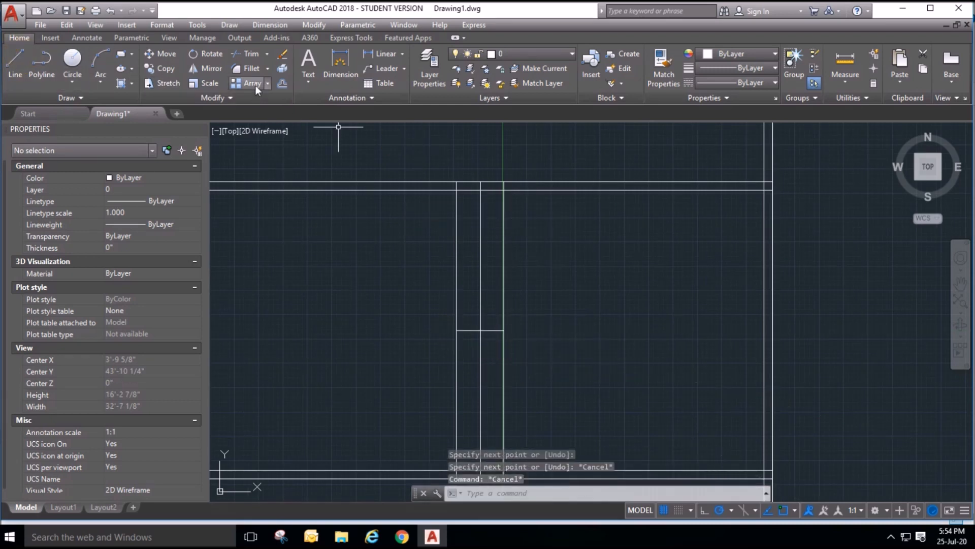
Trim the vertical lines between the cross walls, leaving the left line above and the right line below the 2' horizontal connector.
click(240, 54)
key(Return)
click(536, 255)
click(468, 230)
scroll(482, 212, down, 2)
scroll(479, 290, up, 2)
click(479, 290)
click(429, 270)
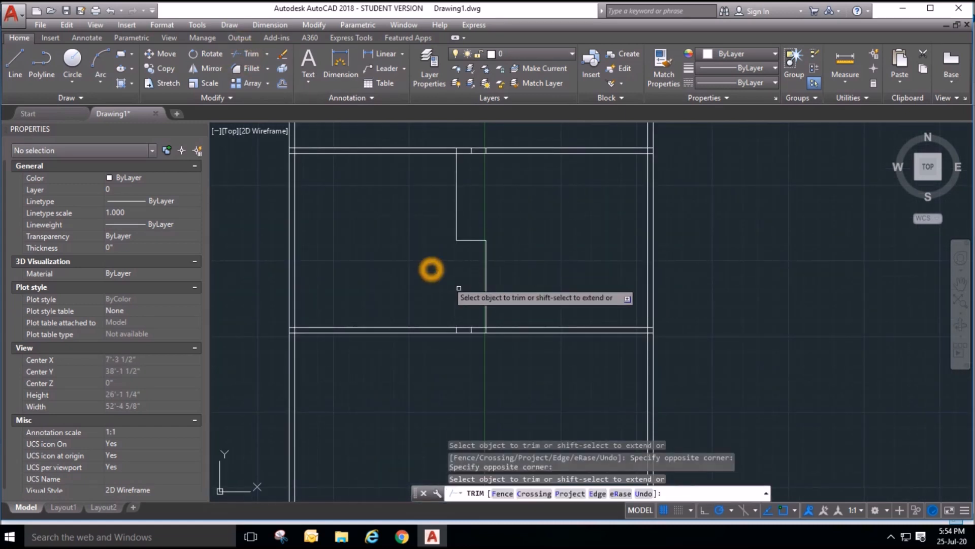
key(Escape)
key(Escape)
key(Escape)
Delete the leftover short vertical segments inside the upper and lower cross walls.
click(464, 135)
click(503, 176)
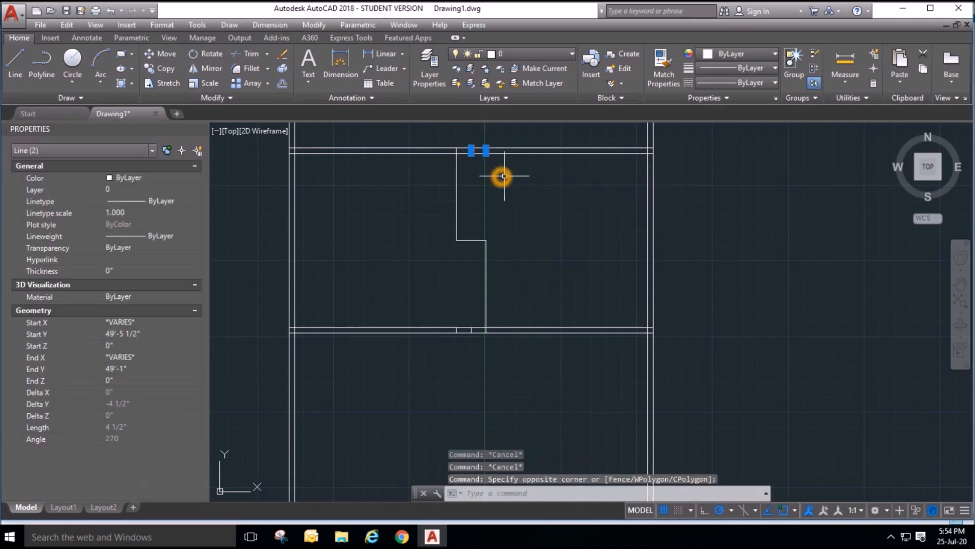
key(Delete)
scroll(455, 335, up, 2)
click(449, 313)
click(497, 348)
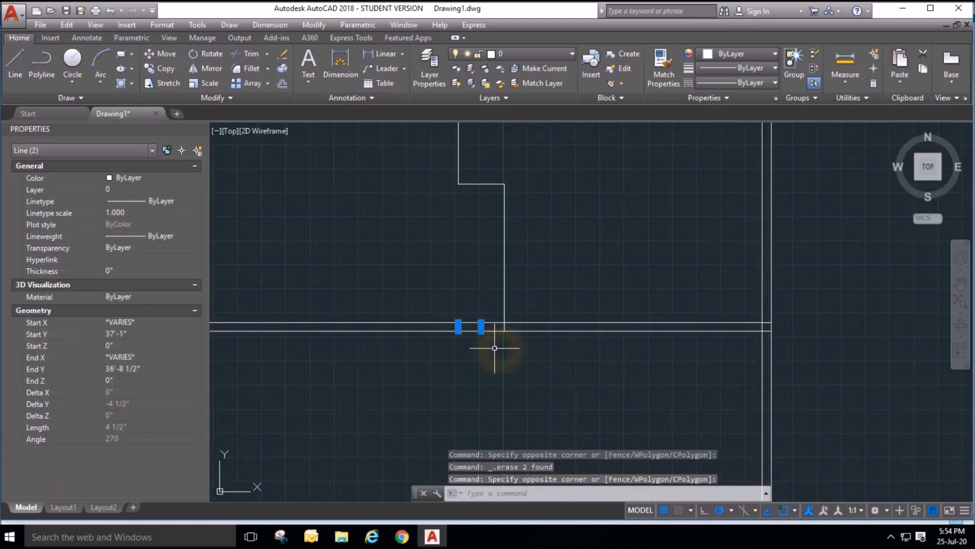
key(Delete)
scroll(435, 293, down, 2)
Offset the stepped division line by 4.5": both vertical segments to the left and the horizontal segment downward.
click(282, 84)
text(4.5)
key(Return)
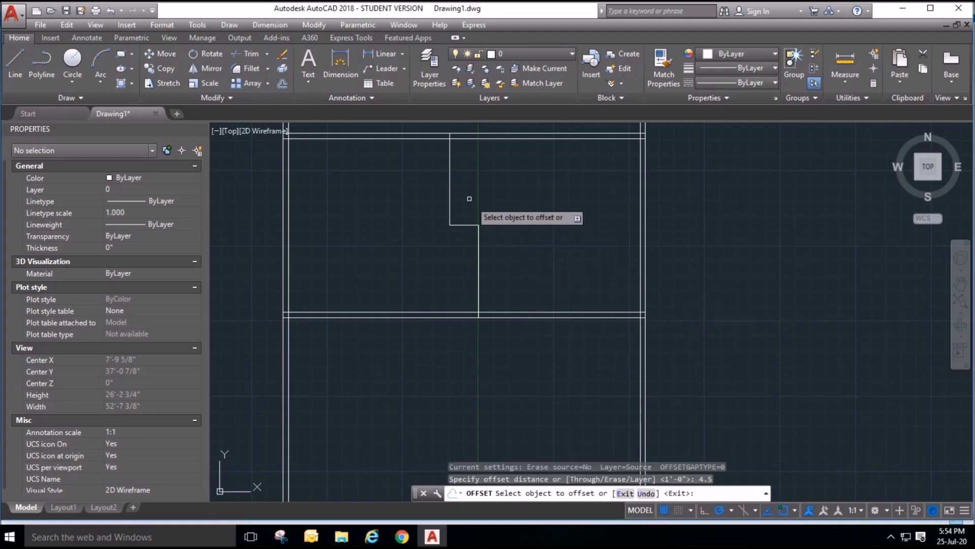
click(449, 184)
click(381, 212)
scroll(477, 250, up, 4)
click(445, 179)
click(440, 199)
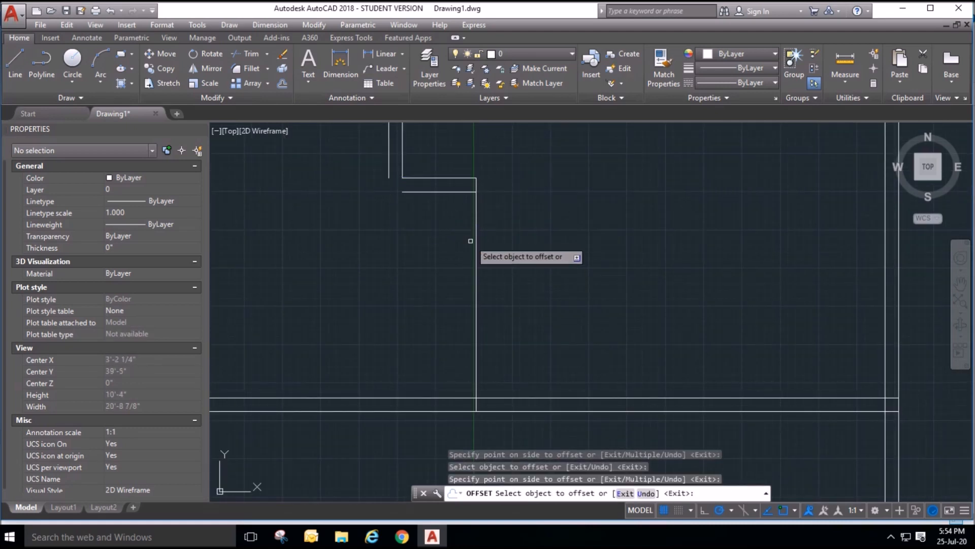
click(476, 246)
click(471, 249)
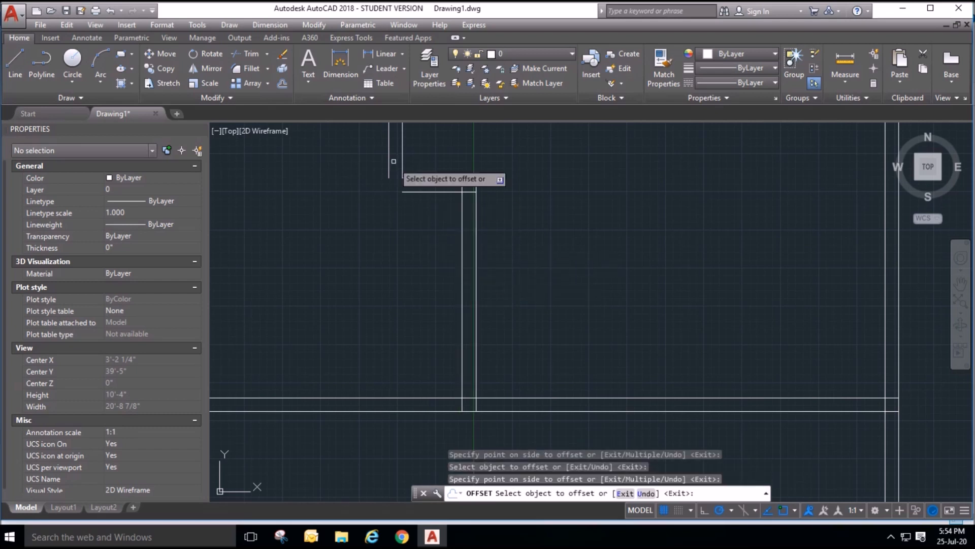
key(Escape)
key(Escape)
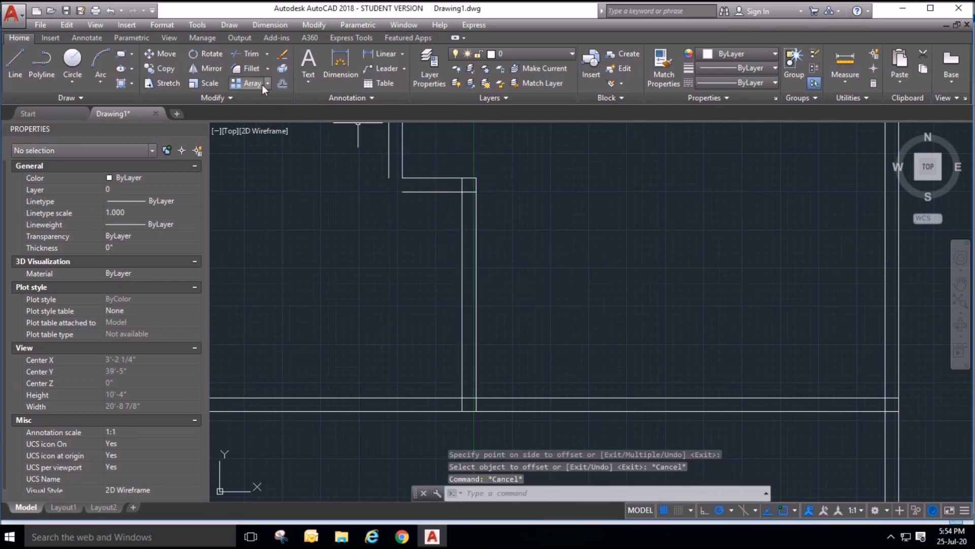
Fillet the offset upper vertical line and the offset horizontal line into a closed corner.
click(240, 68)
click(389, 171)
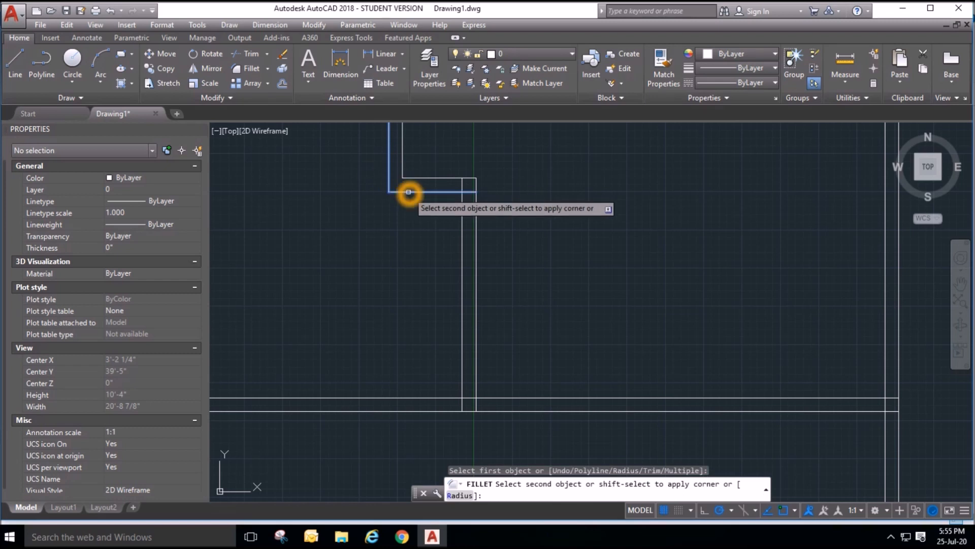
click(408, 192)
scroll(459, 260, down, 4)
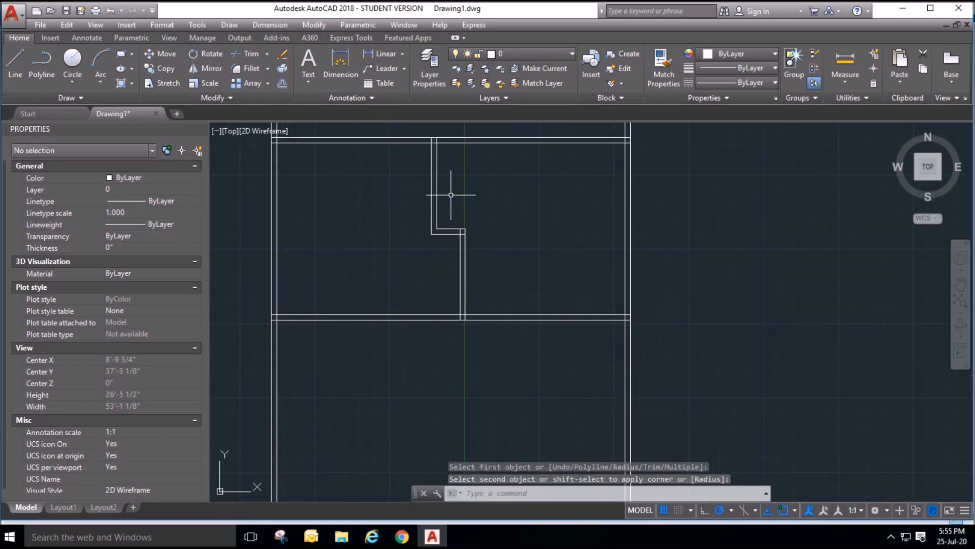
Draw a vertical line from the step's upper right corner up to the bottom line of the upper cross wall.
click(16, 60)
scroll(399, 147, up, 2)
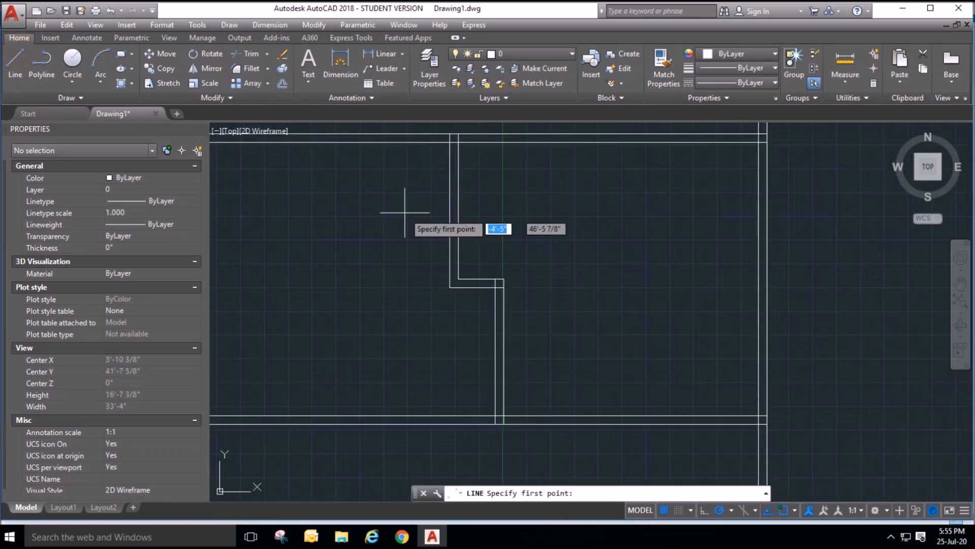
click(503, 279)
click(503, 144)
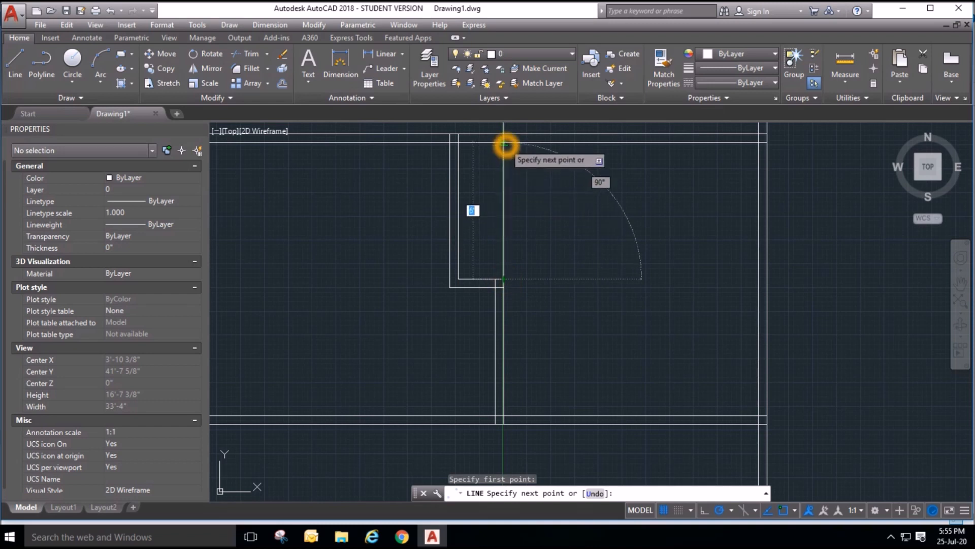
key(Escape)
key(Escape)
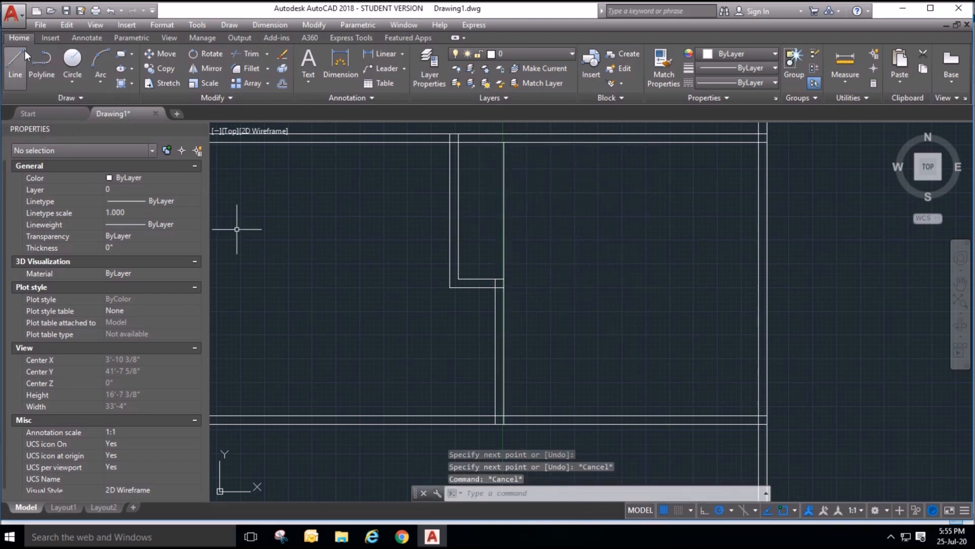
Draw a vertical line from the step's lower left corner down to the bottom line of the lower cross wall.
click(18, 65)
click(450, 288)
click(453, 423)
click(450, 424)
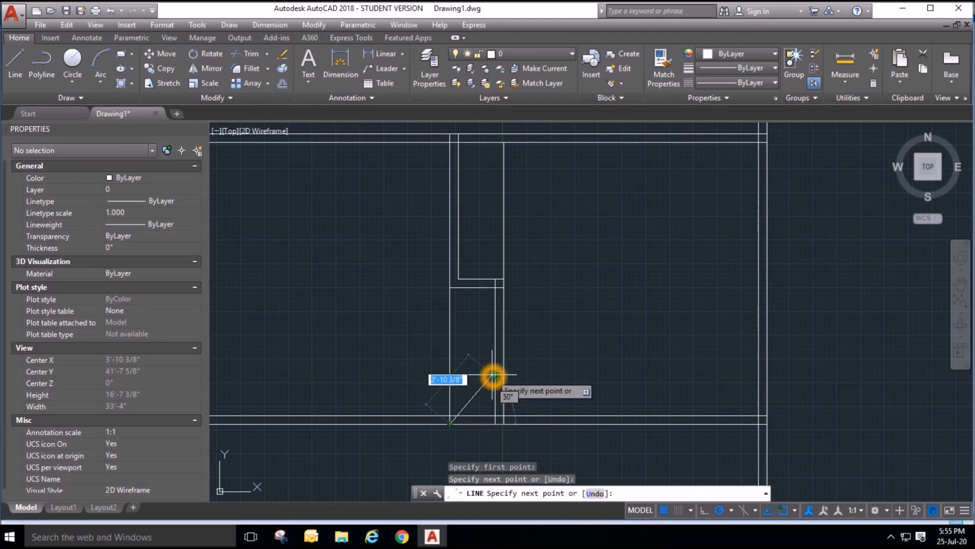
right_click(591, 319)
click(613, 330)
scroll(660, 289, down, 2)
middle_drag(670, 285, 605, 241)
key(Escape)
key(Escape)
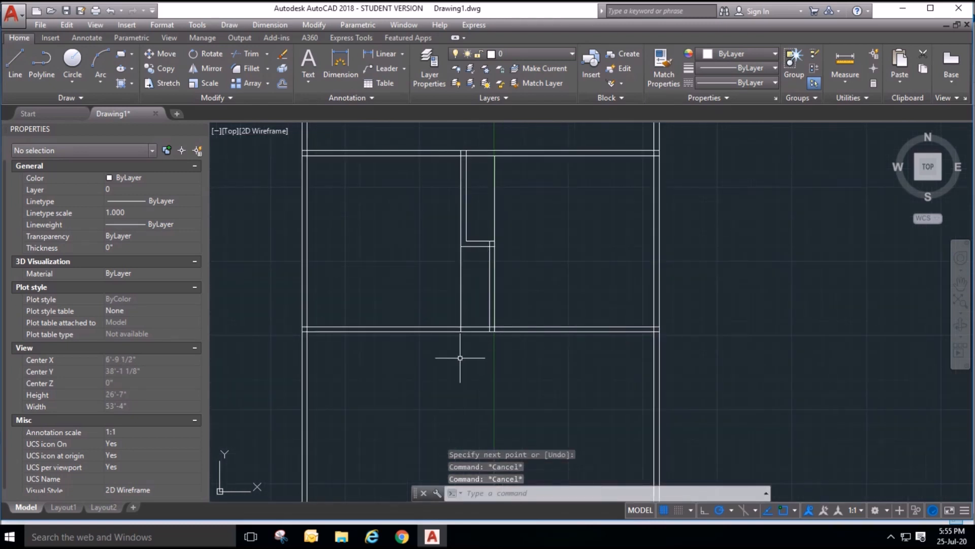
Draw a vertical line from the midpoint of the top outer wall down to the bottom line of the upper cross wall.
scroll(695, 336, down, 2)
scroll(581, 338, up, 2)
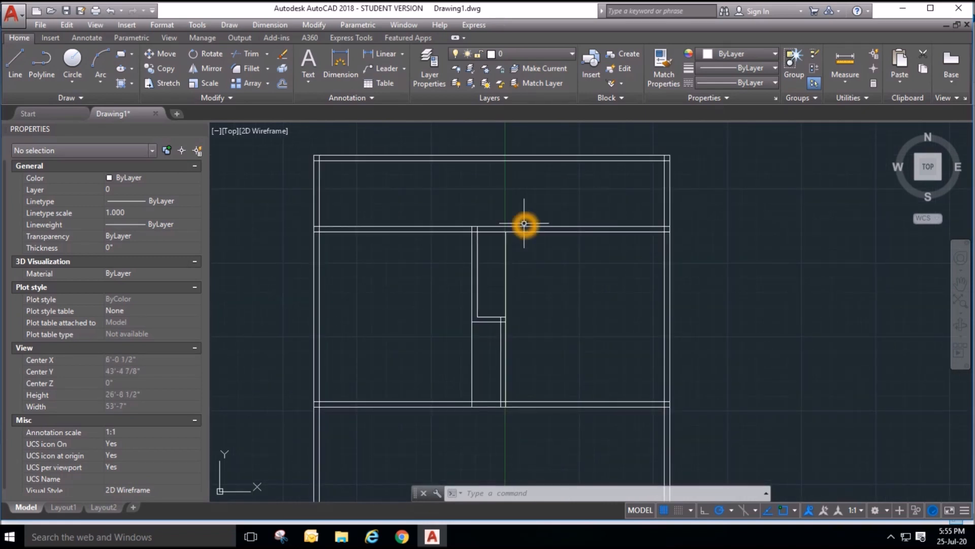
scroll(530, 206, down, 1)
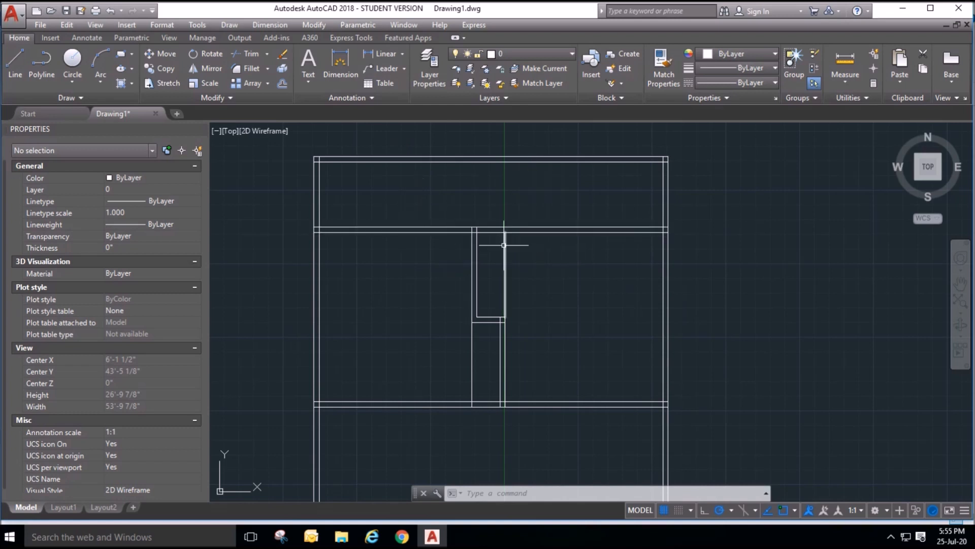
click(277, 148)
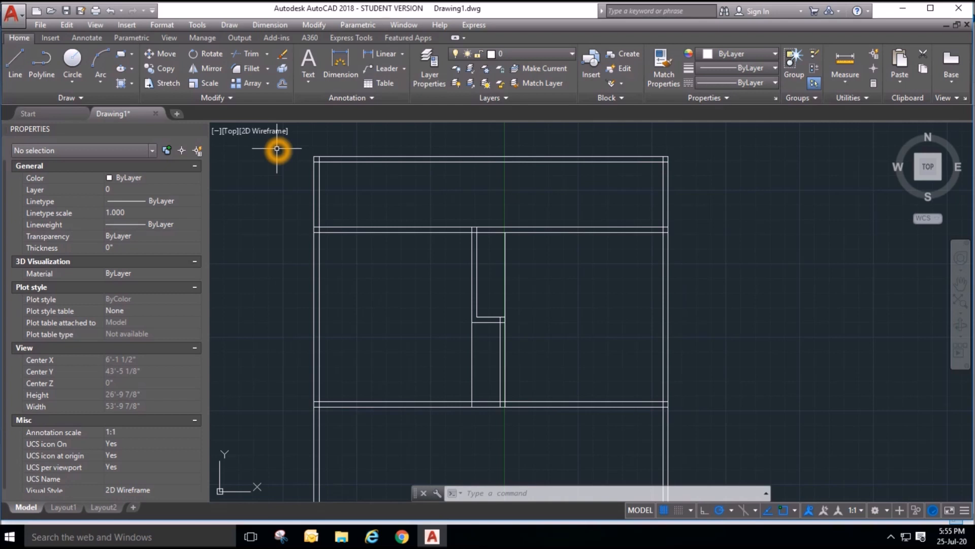
click(15, 71)
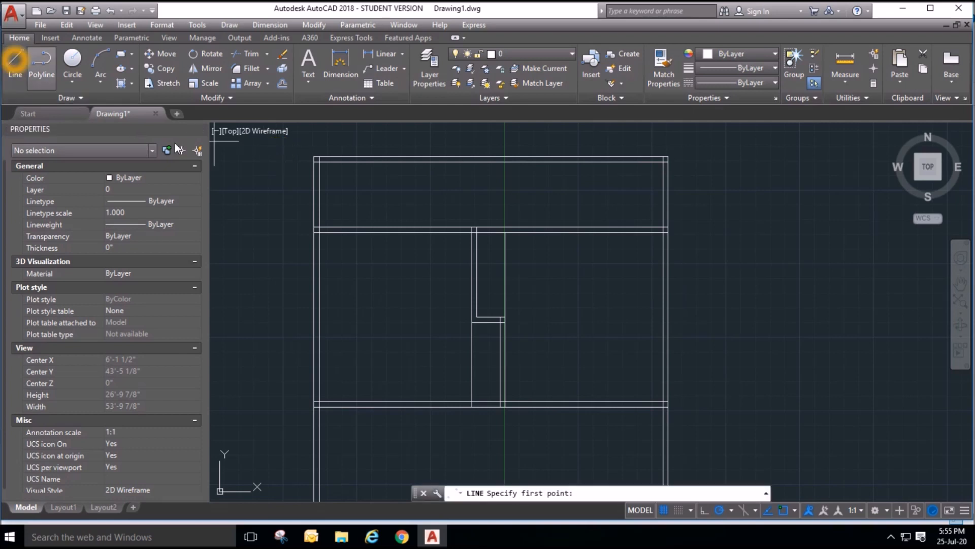
click(491, 159)
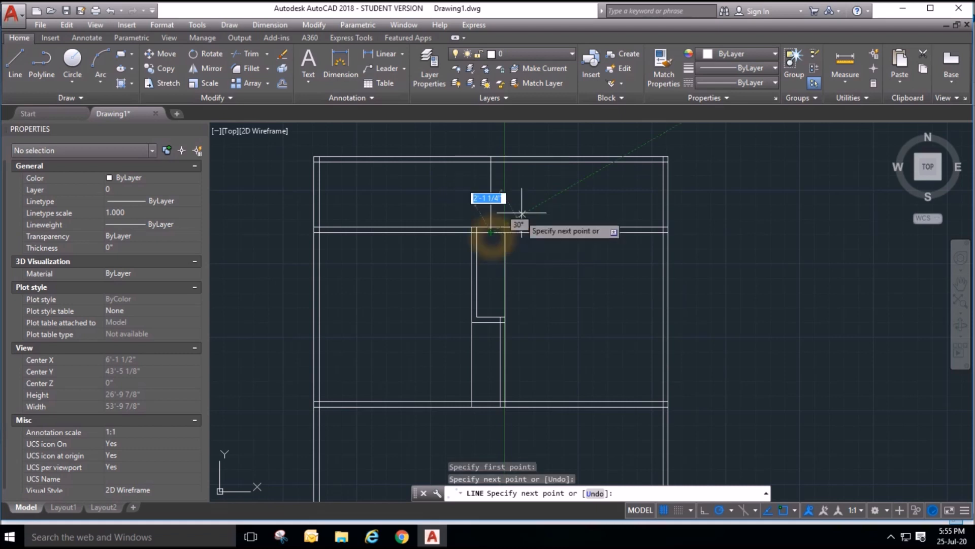
right_click(527, 213)
click(563, 217)
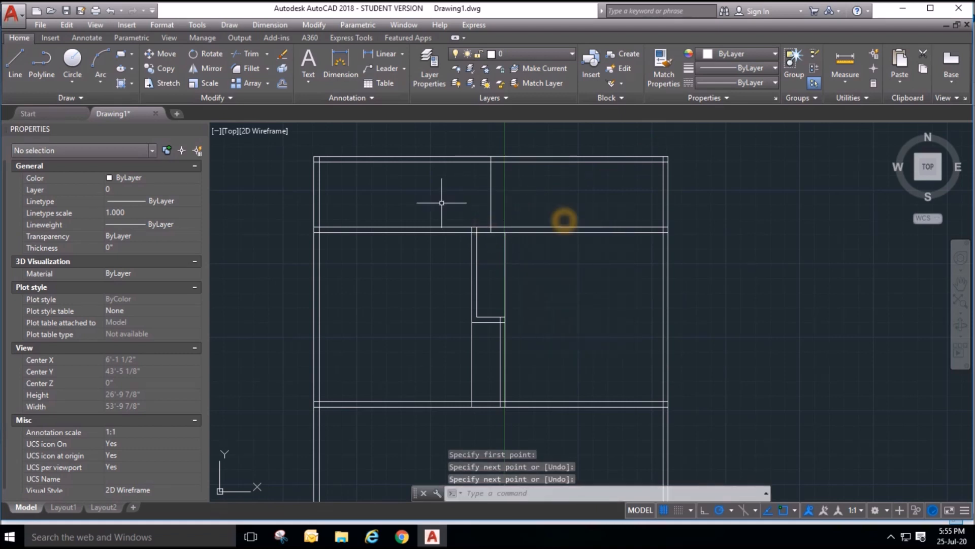
Offset the vertical centre line in the top strip by 4' to both sides.
click(280, 84)
text(4')
key(Return)
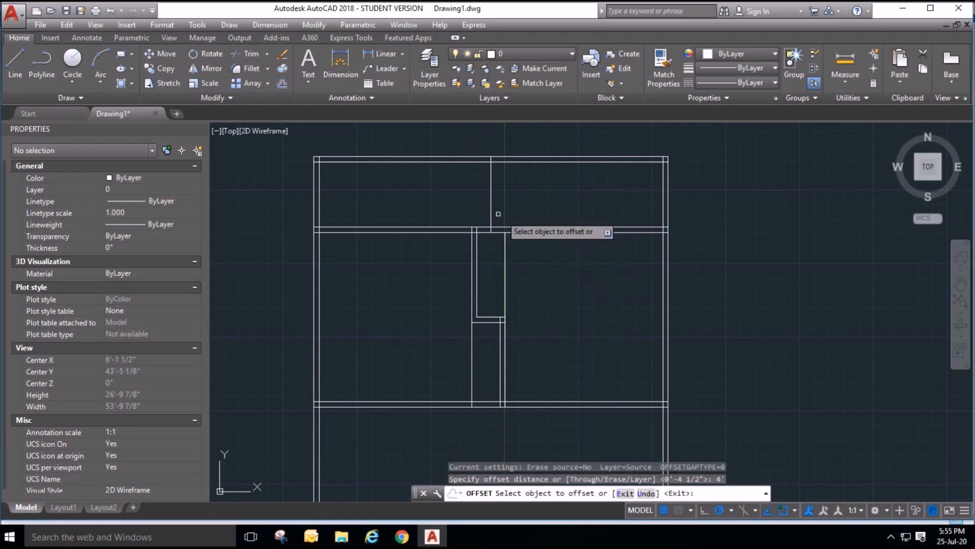
click(491, 212)
click(447, 216)
key(Escape)
Delete the original vertical centre line between the two offset lines in the top strip.
click(501, 207)
click(463, 191)
key(Delete)
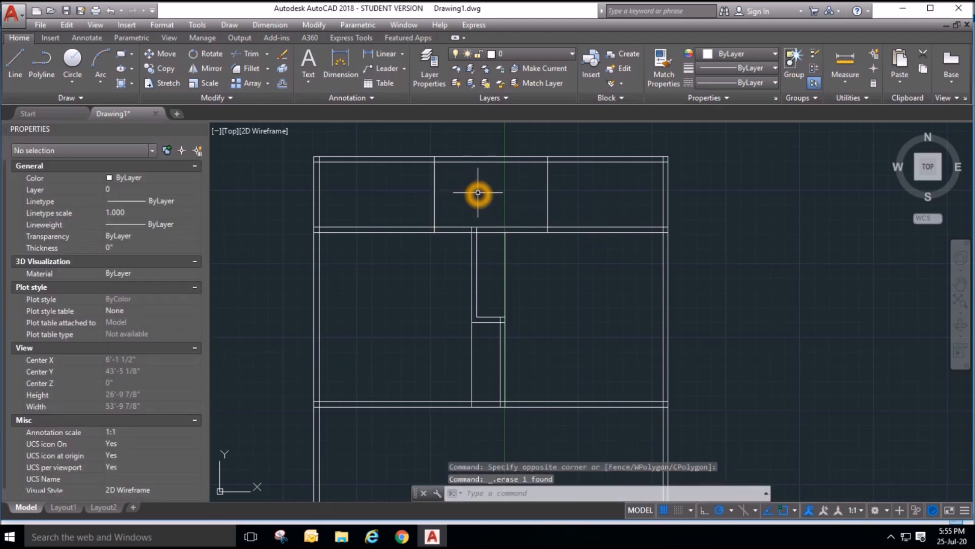
Offset the right partition line in the top strip by 4.5" to the right to form a wall.
scroll(538, 179, up, 4)
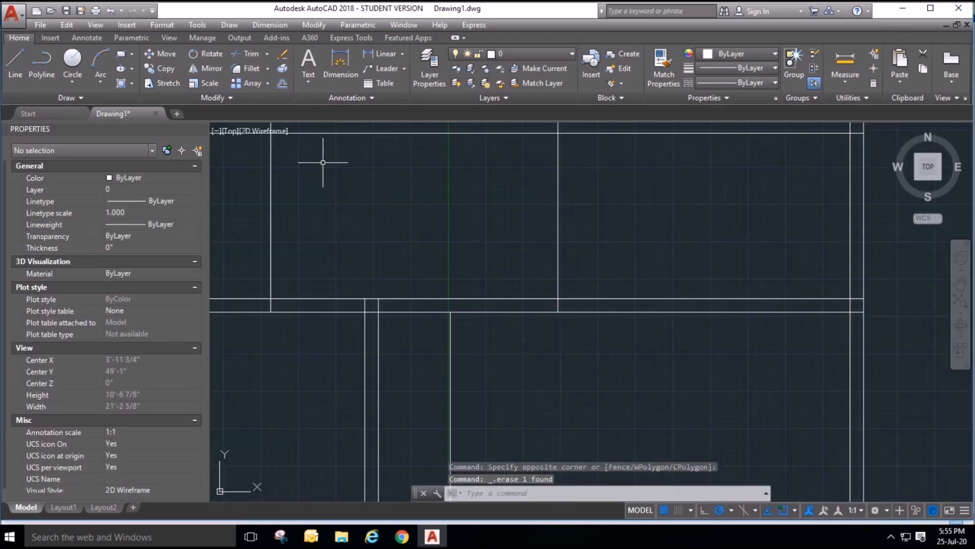
click(283, 82)
text(4.5)
key(Return)
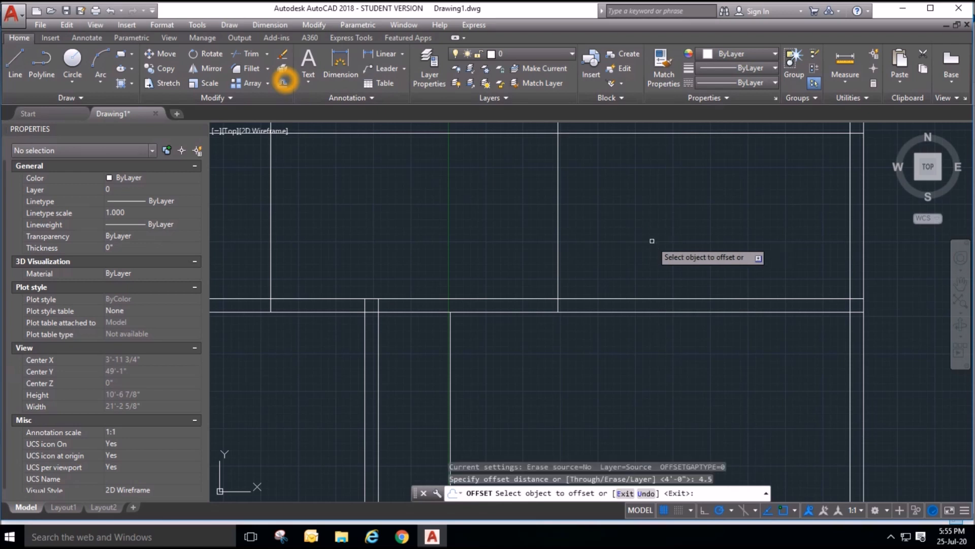
click(560, 247)
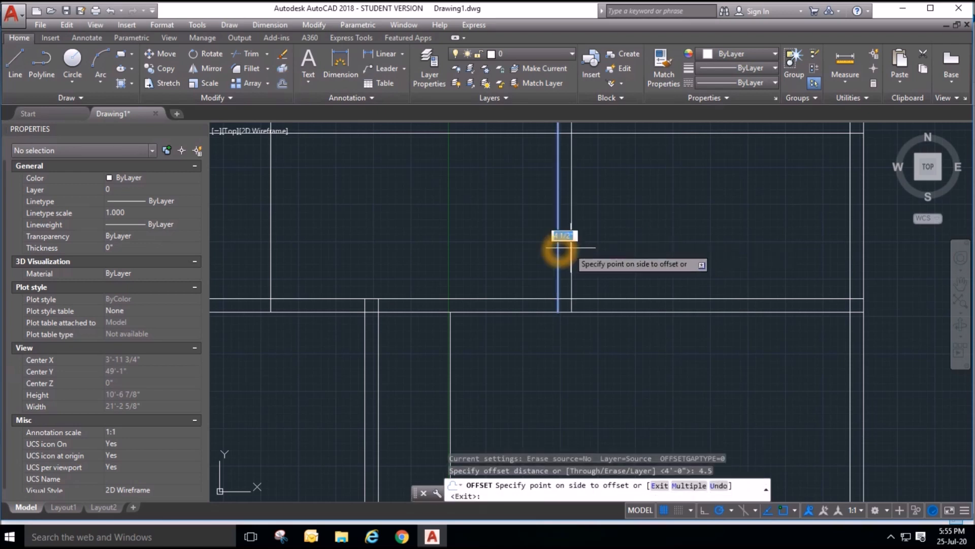
click(569, 243)
Offset the left partition line in the top strip by 4.5" to both its right and its left.
click(270, 250)
click(274, 250)
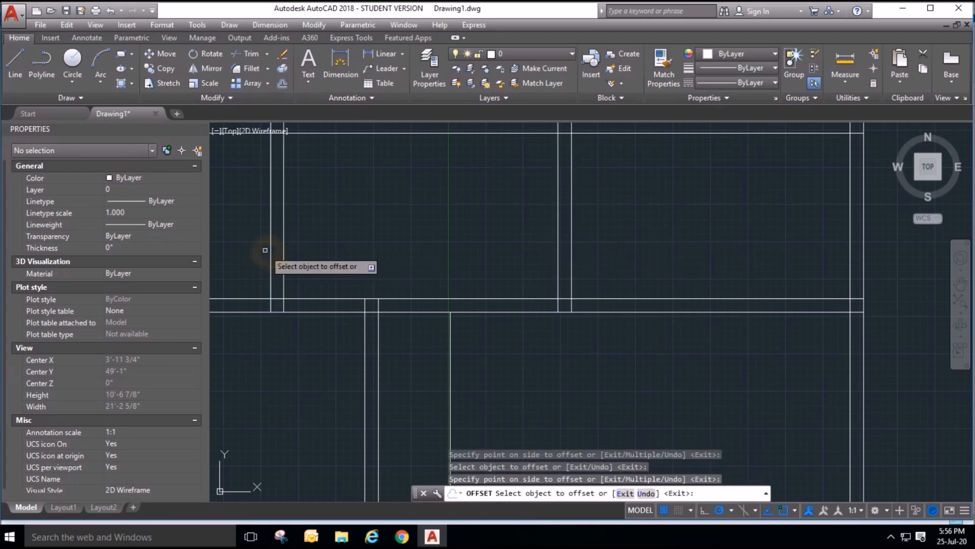
scroll(618, 273, down, 4)
scroll(495, 275, up, 2)
click(477, 279)
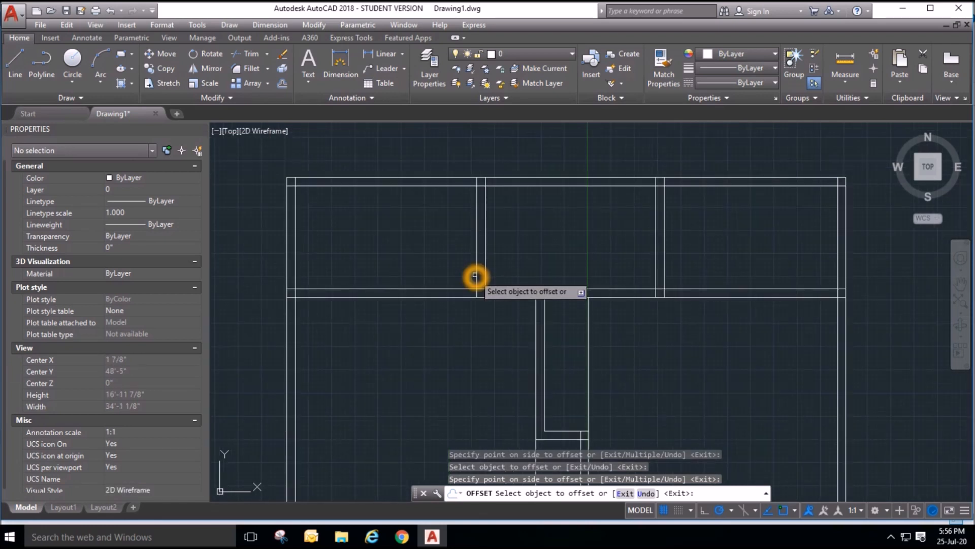
click(466, 274)
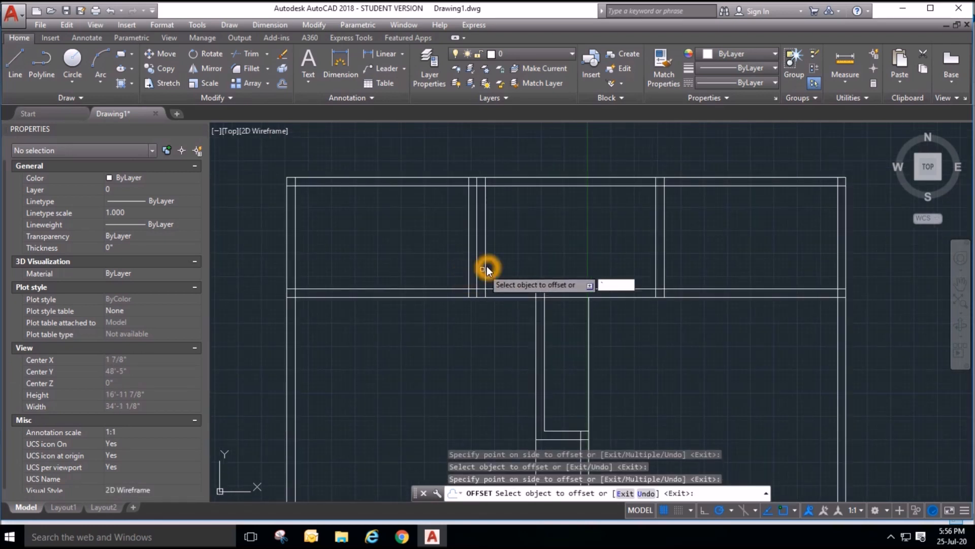
key(Escape)
key(Escape)
Delete the extra line on the right side of the top strip's left partition wall.
click(487, 270)
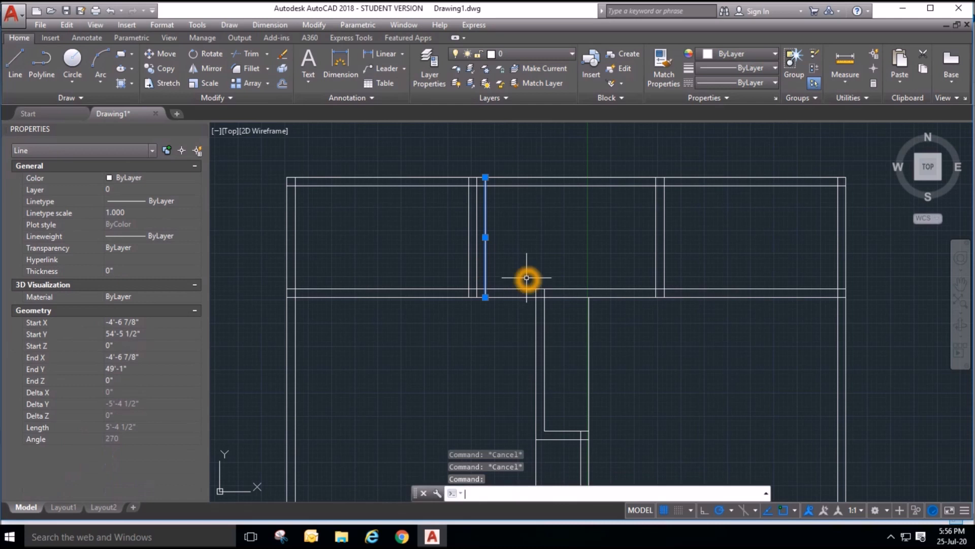
key(Delete)
key(Escape)
key(Escape)
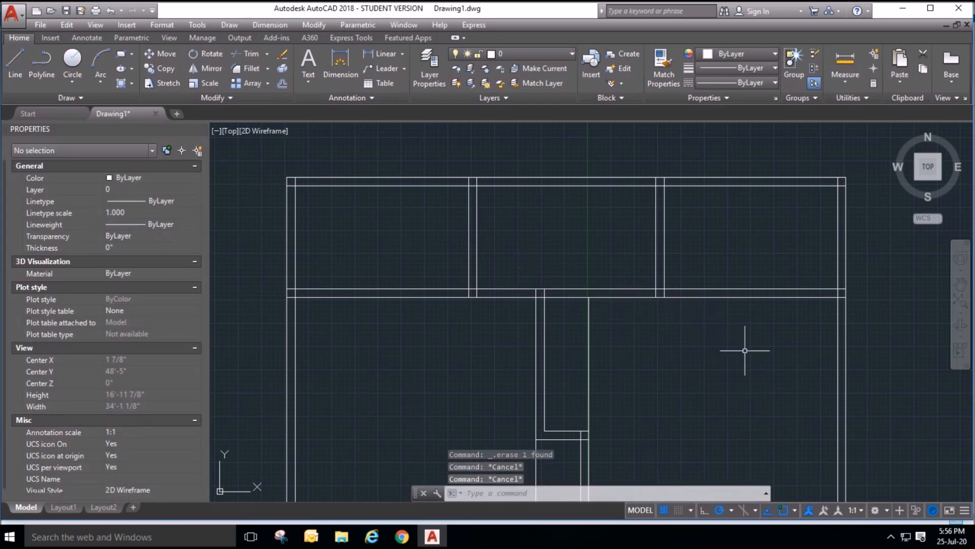
Look over the whole floor plan, from the three top rooms to the middle rooms and the undivided lower part.
mouse_move(744, 353)
middle_down()
mouse_move(668, 363)
mouse_move(641, 344)
mouse_move(584, 346)
mouse_move(579, 310)
middle_up()
scroll(523, 222, down, 1)
scroll(574, 324, down, 1)
scroll(596, 342, up, 1)
scroll(578, 330, up, 2)
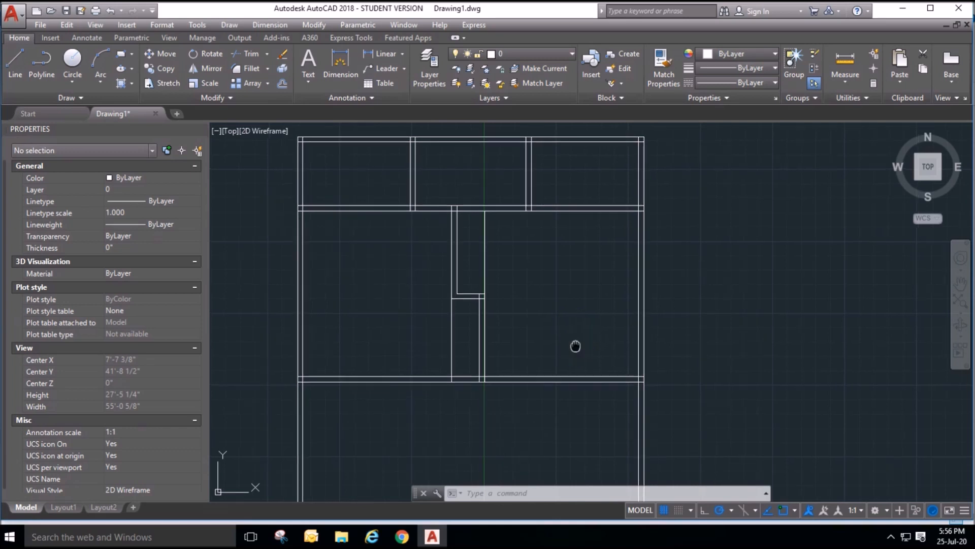
middle_drag(576, 344, 565, 315)
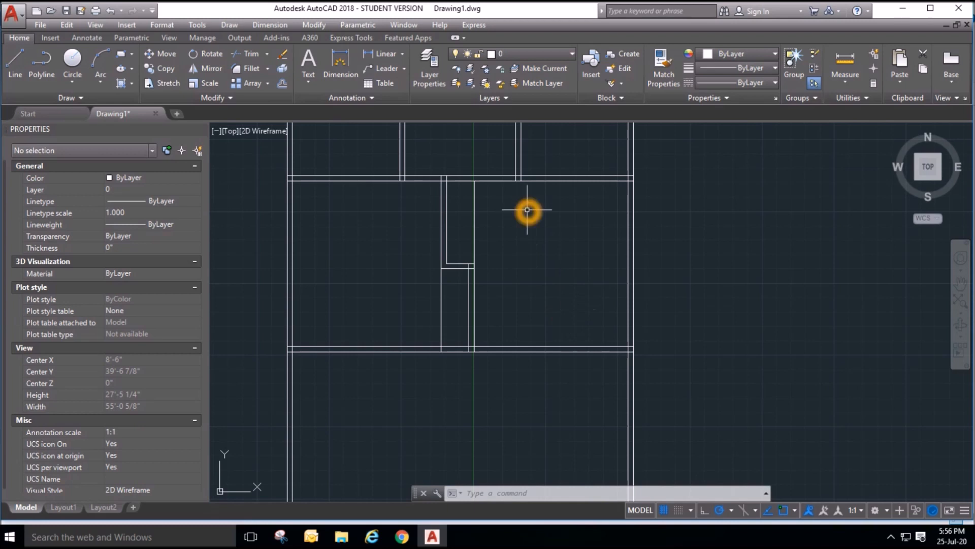
scroll(573, 305, down, 3)
middle_drag(584, 399, 537, 284)
scroll(536, 282, down, 2)
scroll(510, 406, up, 2)
scroll(515, 437, down, 2)
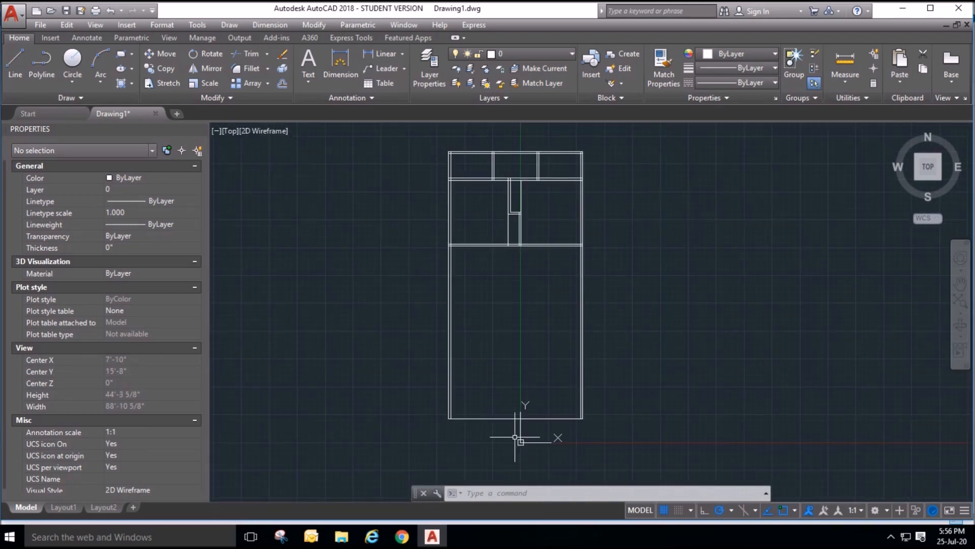
scroll(513, 146, up, 6)
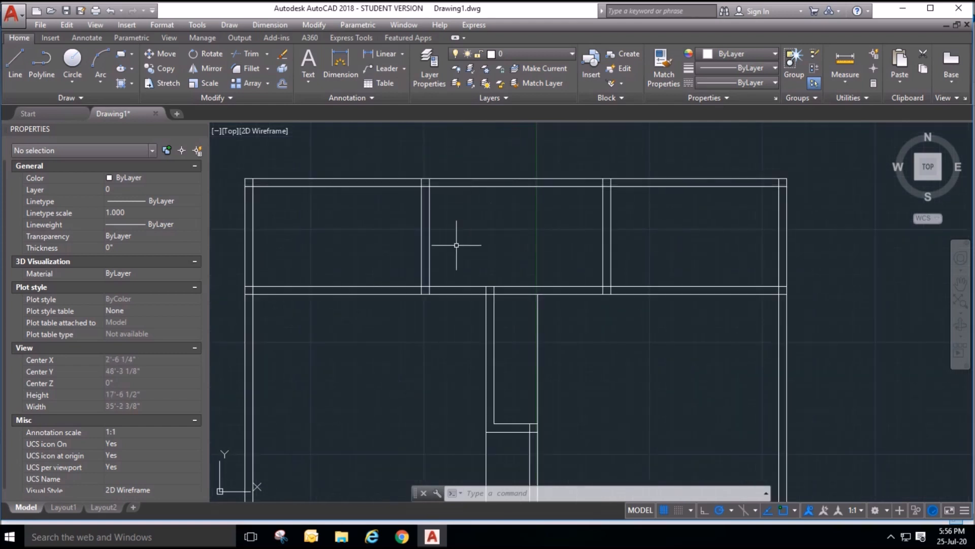
middle_drag(664, 394, 654, 422)
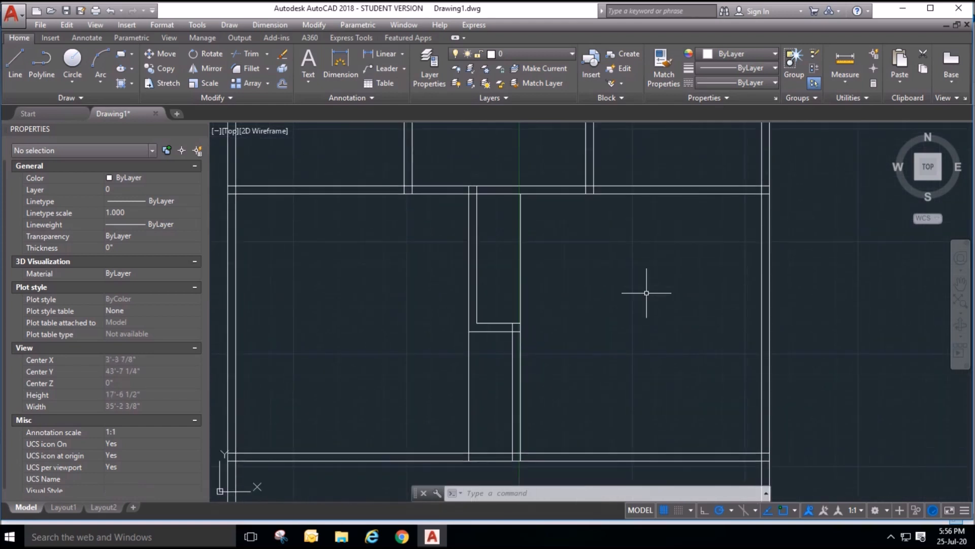
Offset the bottom outer wall line of the plan by 4.5" upward to form the wall.
scroll(571, 279, down, 2)
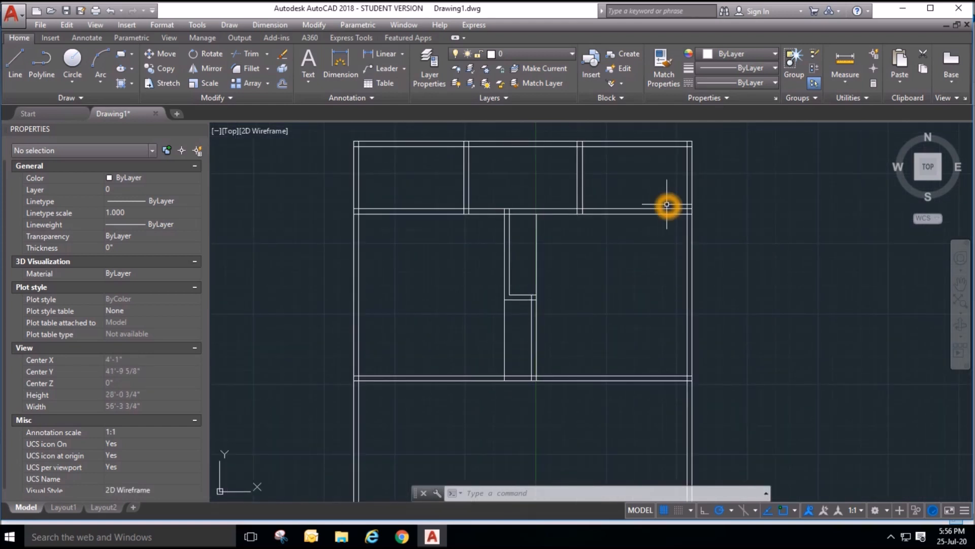
scroll(667, 205, up, 2)
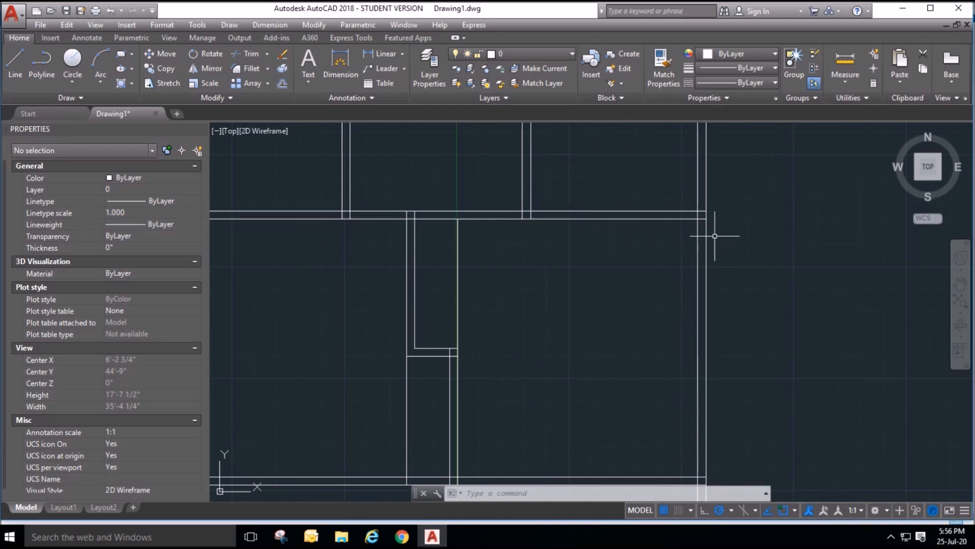
scroll(710, 159, down, 2)
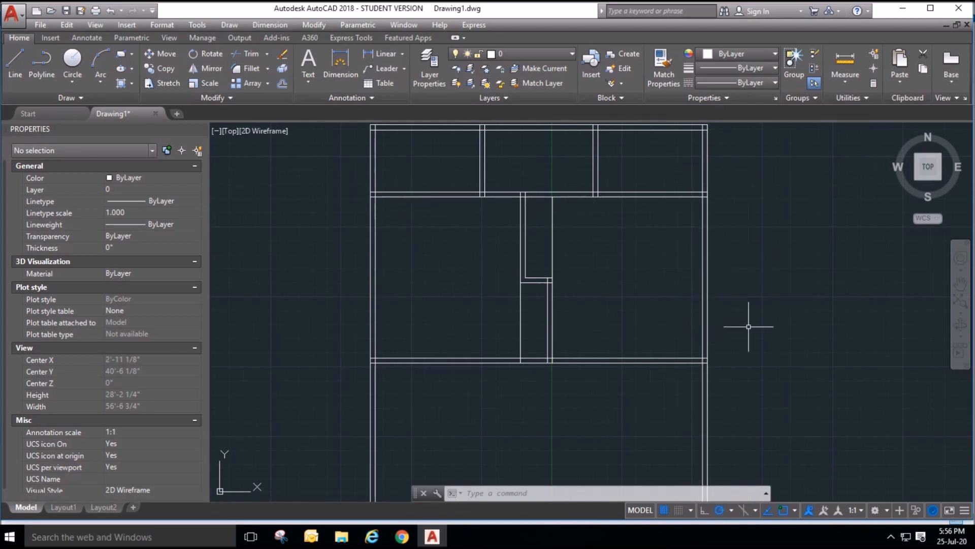
middle_drag(819, 351, 702, 229)
scroll(746, 376, down, 2)
middle_drag(606, 369, 599, 397)
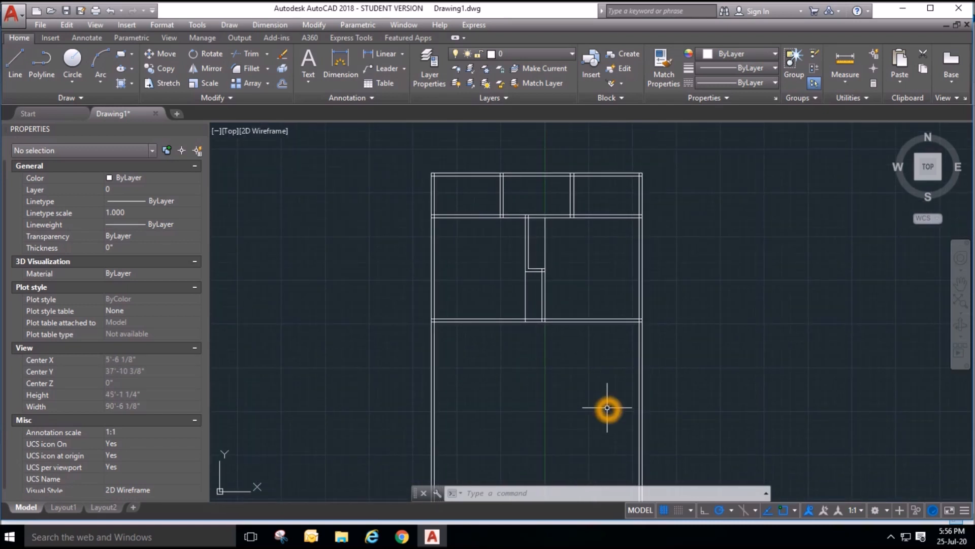
middle_drag(587, 403, 581, 188)
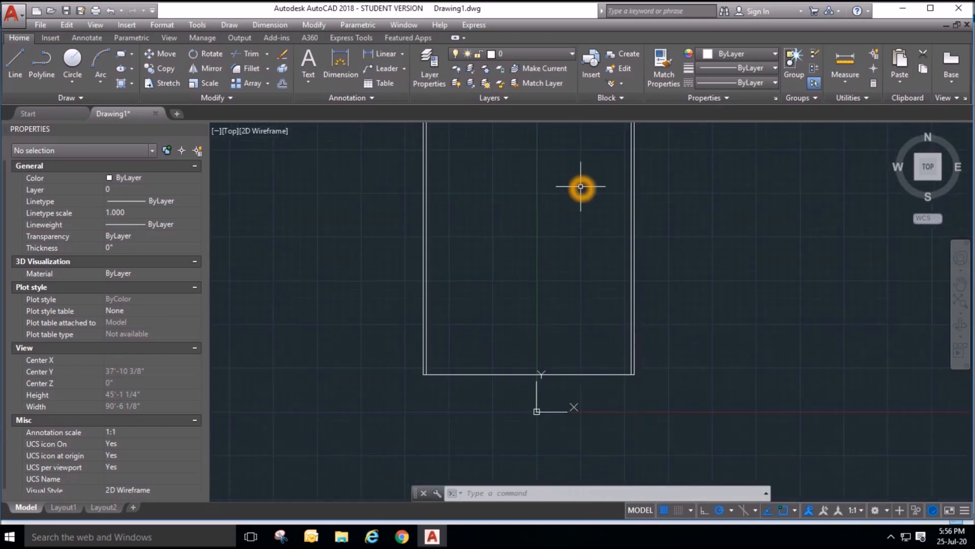
click(283, 83)
scroll(493, 355, up, 2)
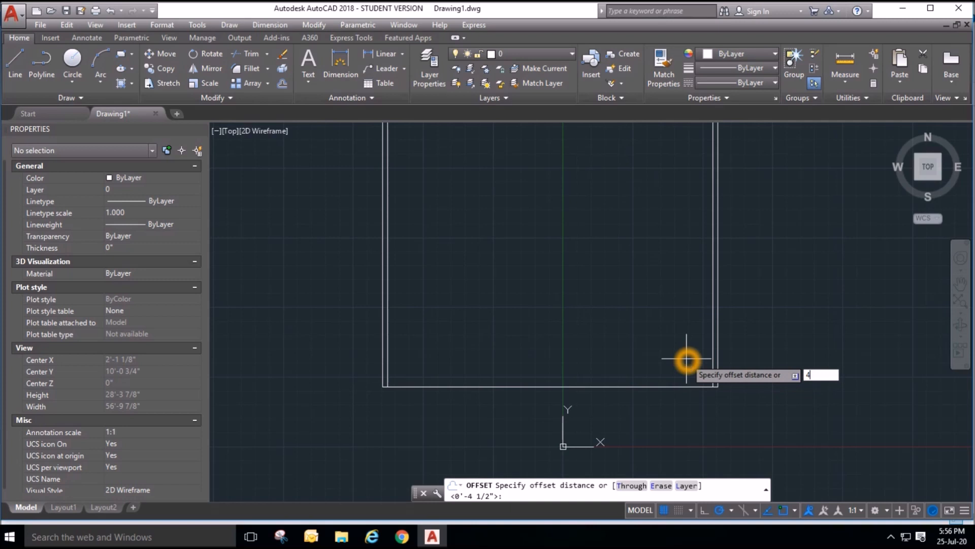
key(Return)
click(625, 386)
click(619, 359)
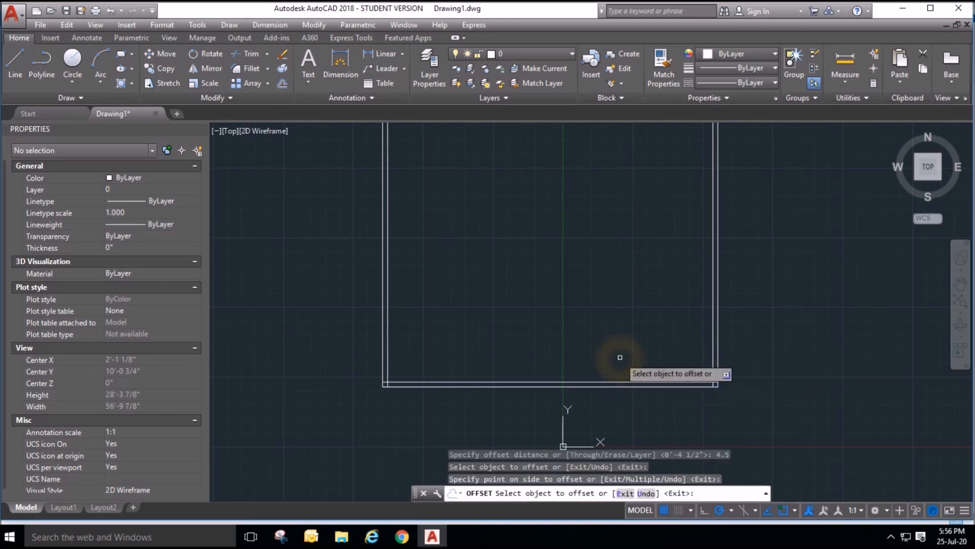
key(Escape)
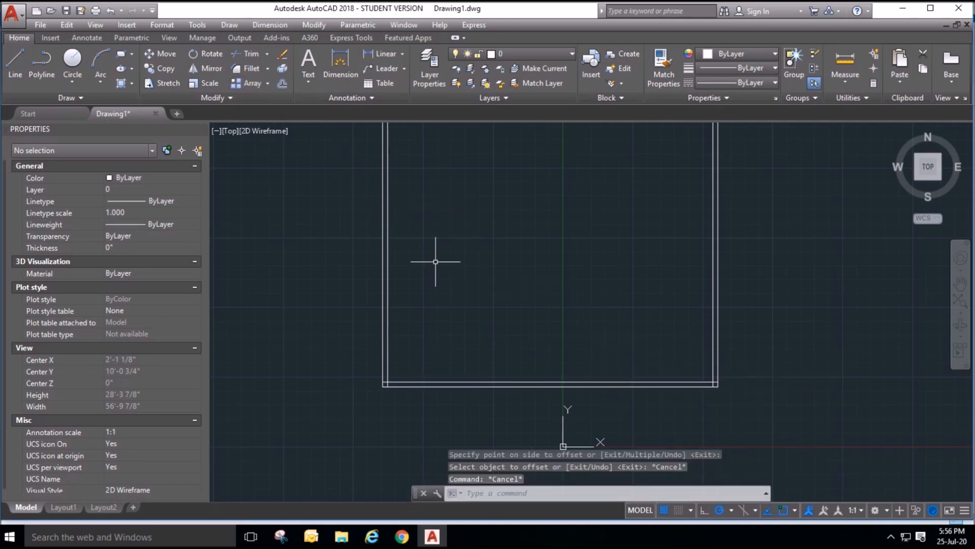
Offset the inner line of the bottom wall by 9' upward to mark the next cross wall.
scroll(529, 333, down, 2)
scroll(530, 333, down, 2)
scroll(580, 379, up, 2)
middle_drag(581, 379, 584, 410)
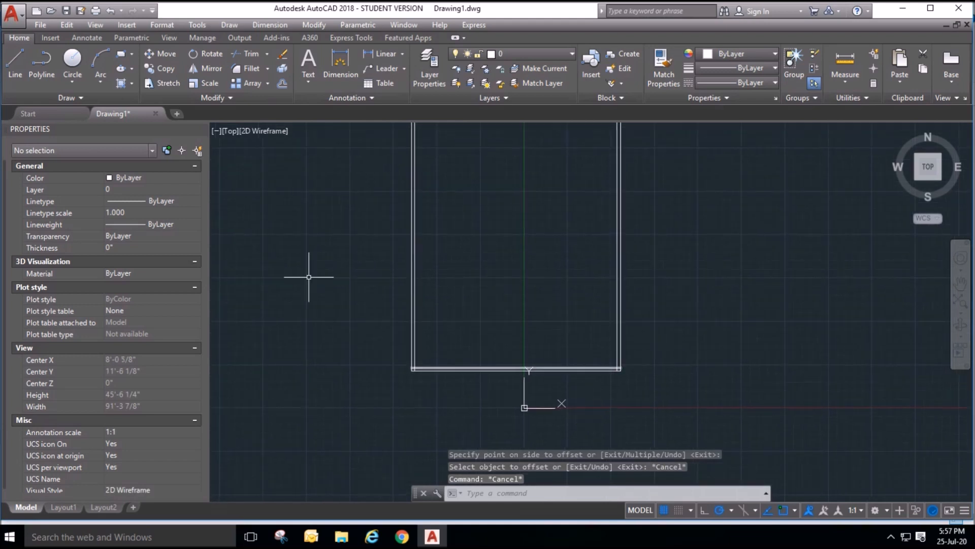
click(282, 82)
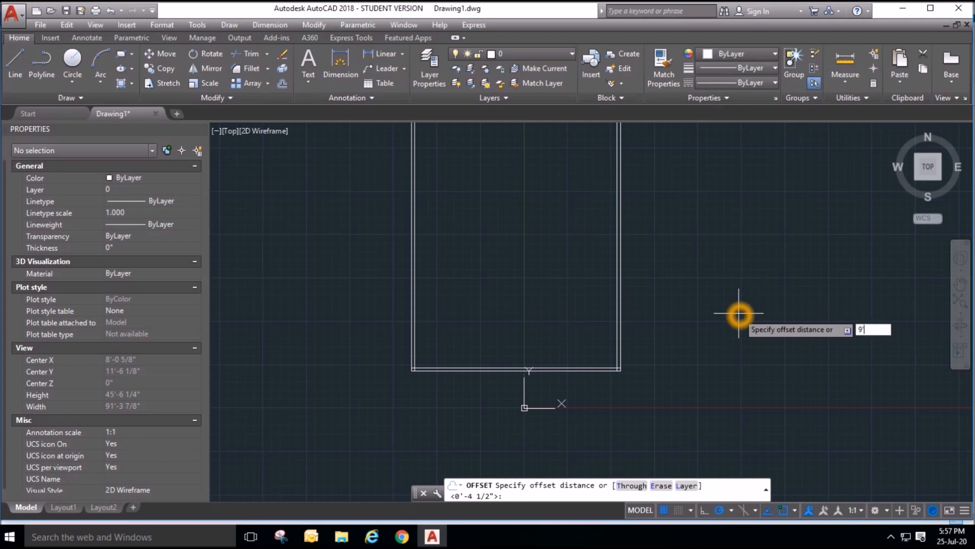
text(9')
key(Return)
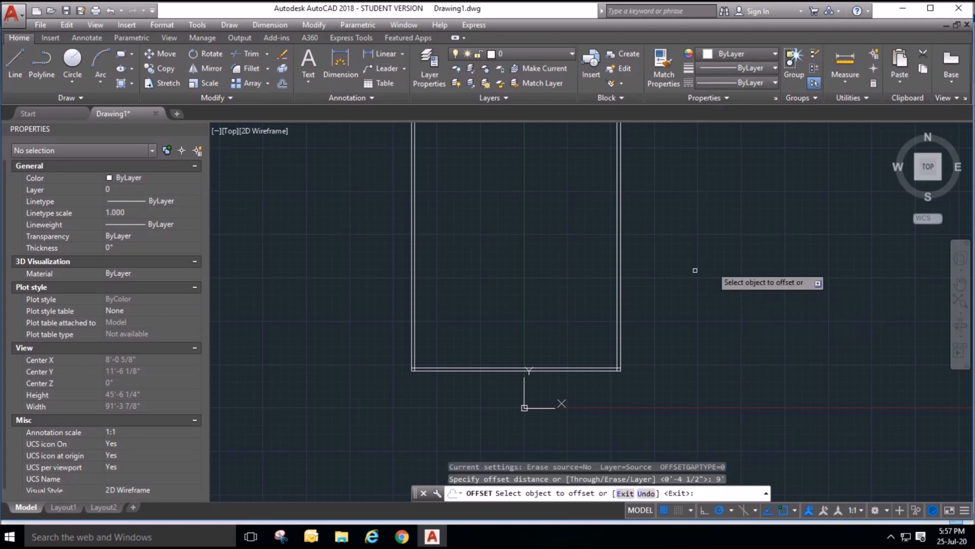
click(569, 369)
click(584, 324)
scroll(675, 364, down, 3)
scroll(655, 324, up, 3)
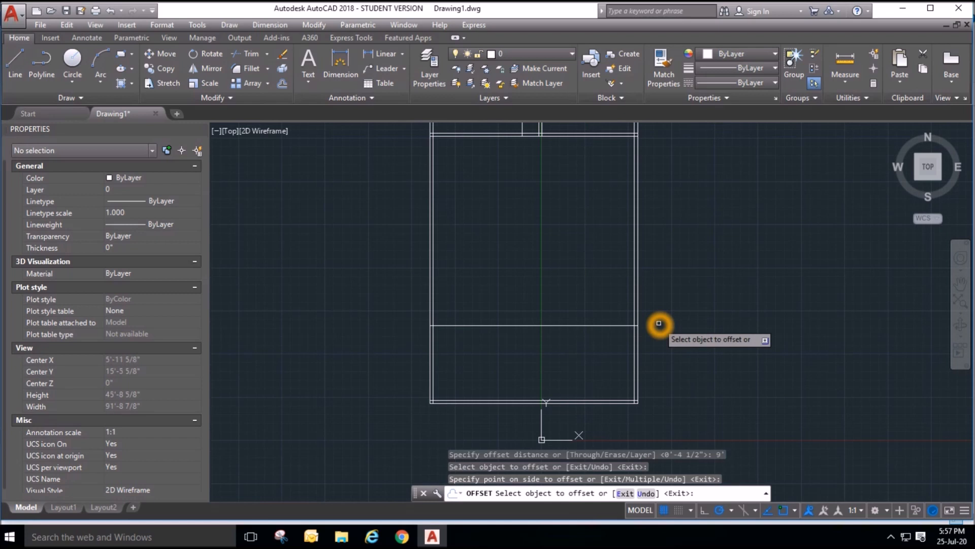
key(Escape)
key(Escape)
key(Escape)
key(Escape)
Offset the new cross line above the bottom wall by 9" upward to form a wall.
click(284, 82)
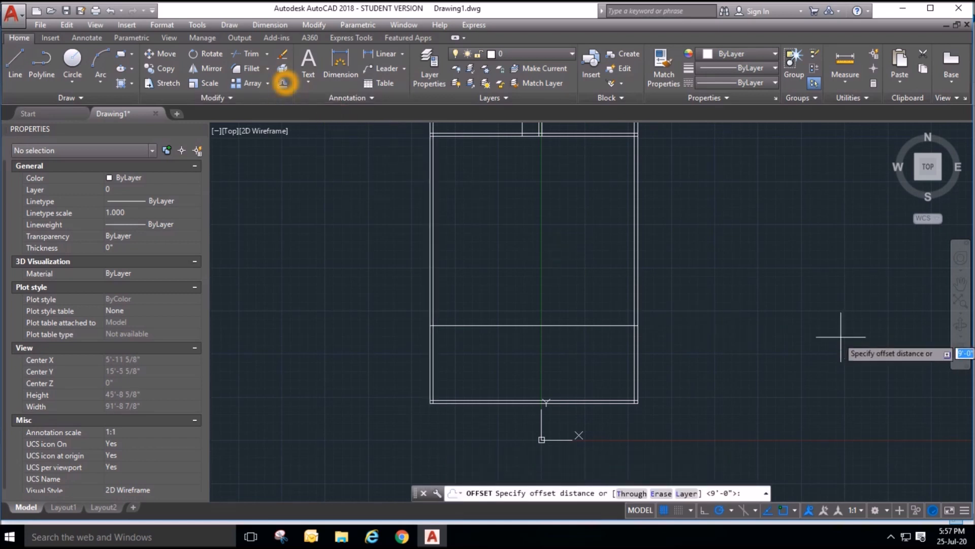
text(9)
key(Return)
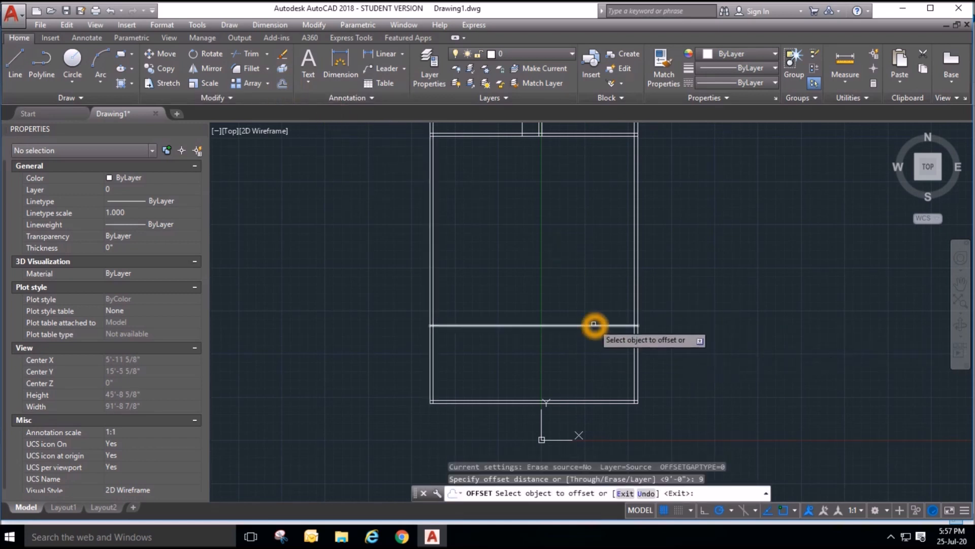
click(601, 266)
scroll(617, 298, down, 2)
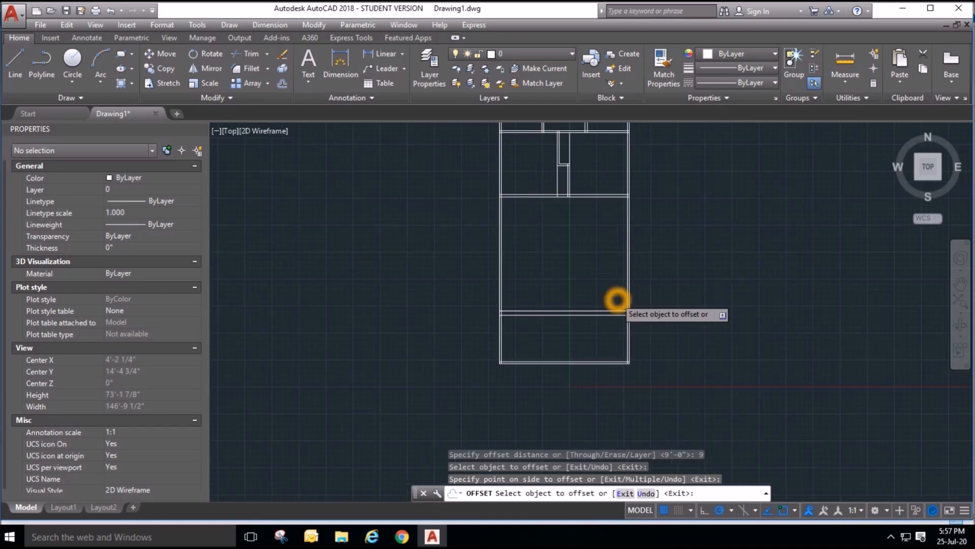
scroll(616, 299, up, 2)
key(Escape)
key(Escape)
key(Escape)
scroll(602, 362, down, 2)
scroll(610, 227, up, 2)
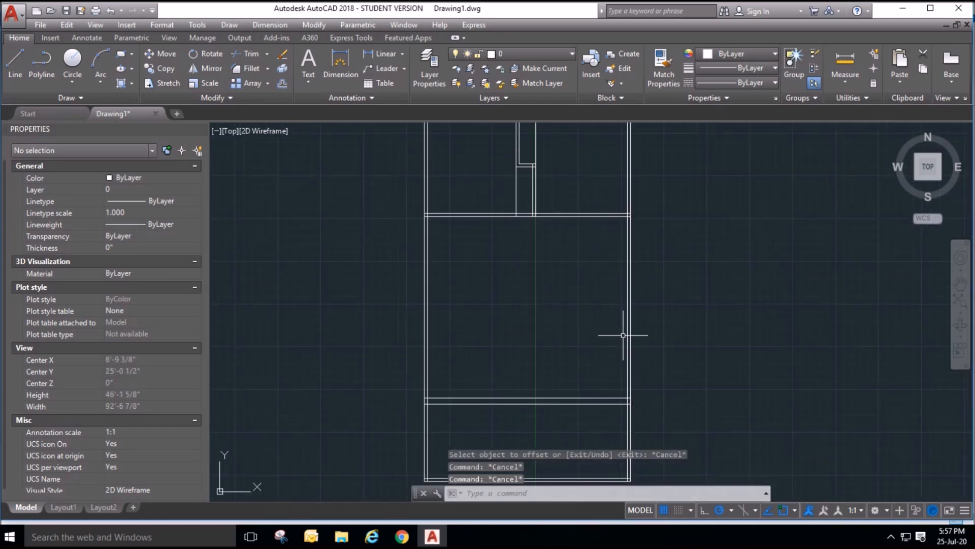
key(Escape)
scroll(647, 381, down, 3)
scroll(637, 416, up, 1)
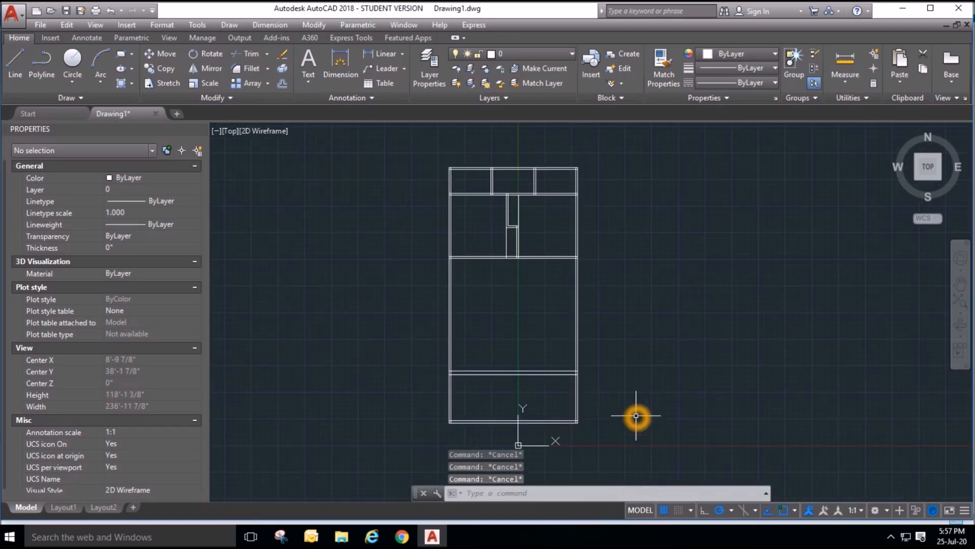
scroll(553, 405, up, 2)
scroll(685, 408, down, 2)
scroll(610, 375, up, 2)
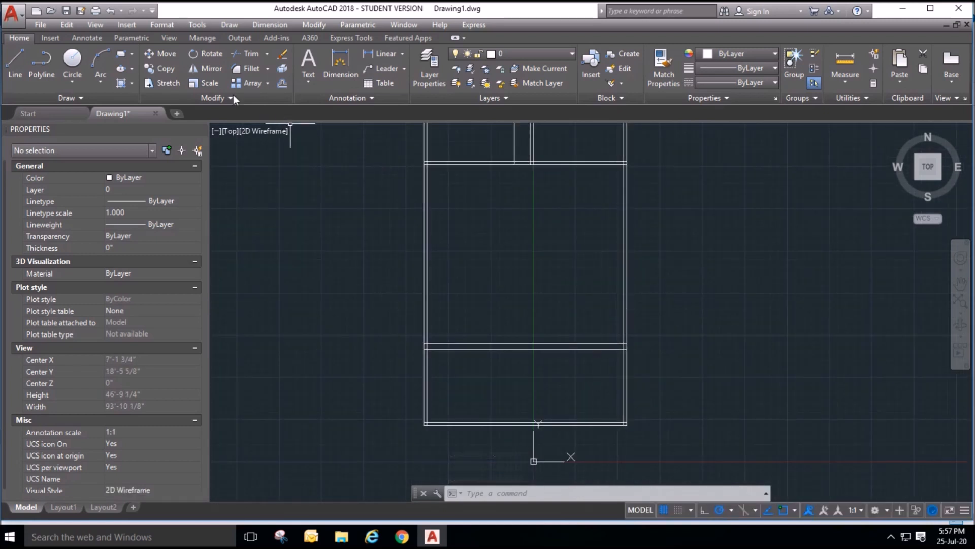
click(283, 84)
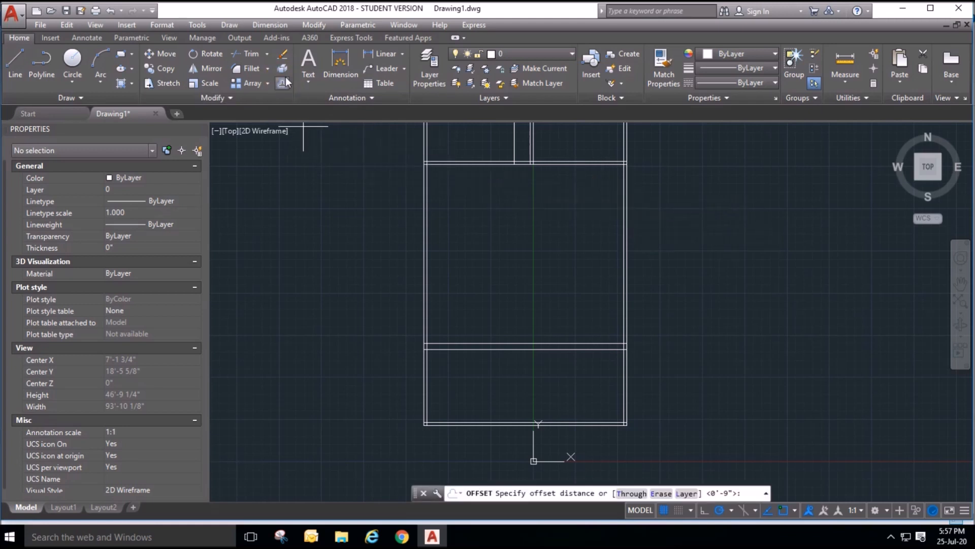
key(Escape)
click(167, 73)
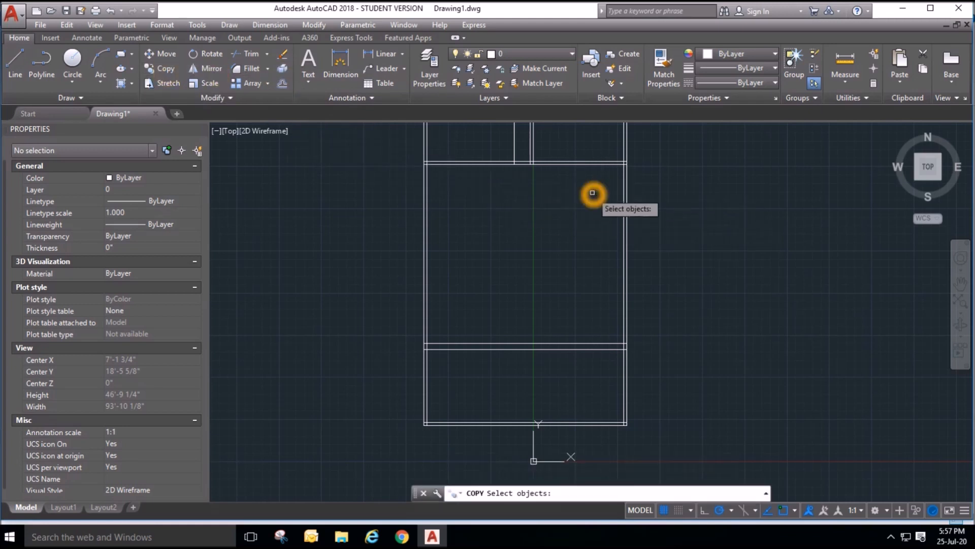
click(594, 194)
click(581, 143)
key(Return)
key(Escape)
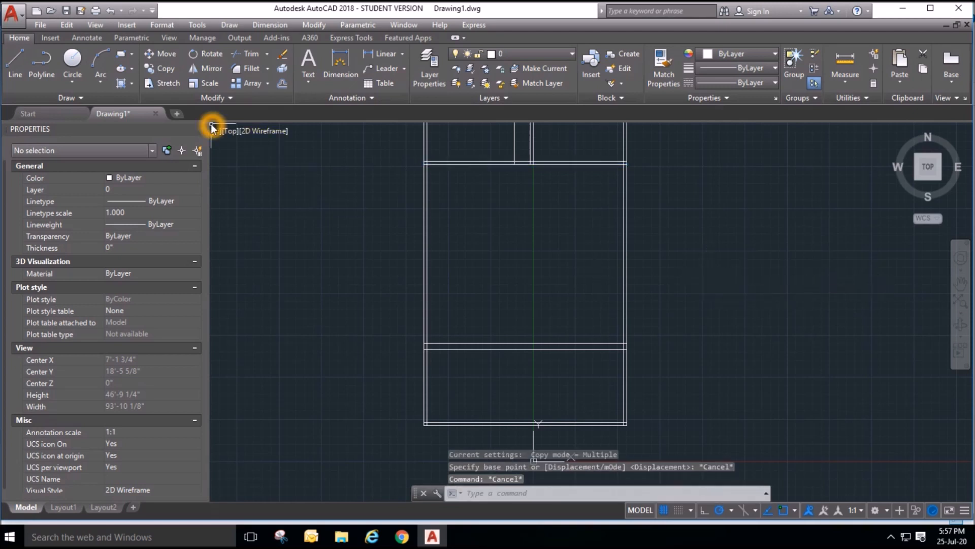
click(177, 74)
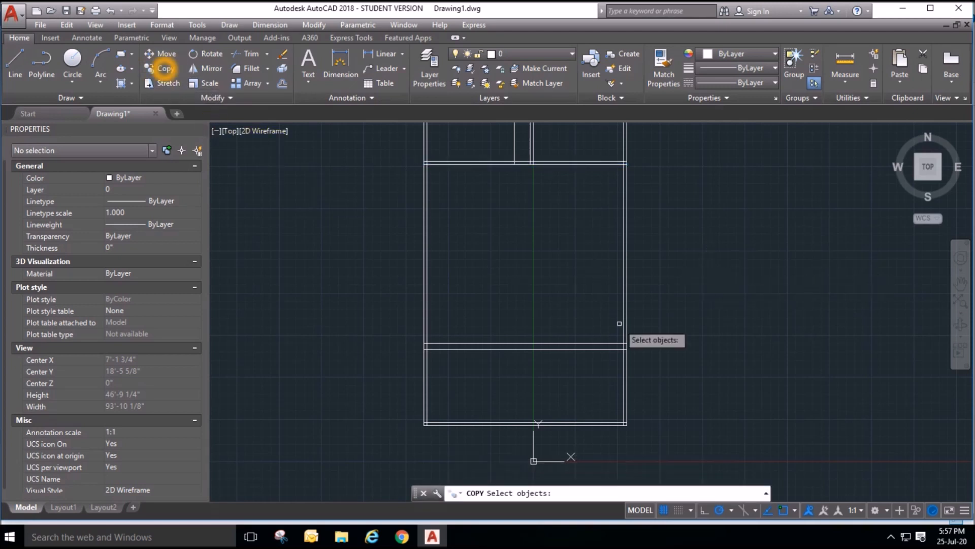
key(Return)
click(599, 327)
key(Escape)
key(Escape)
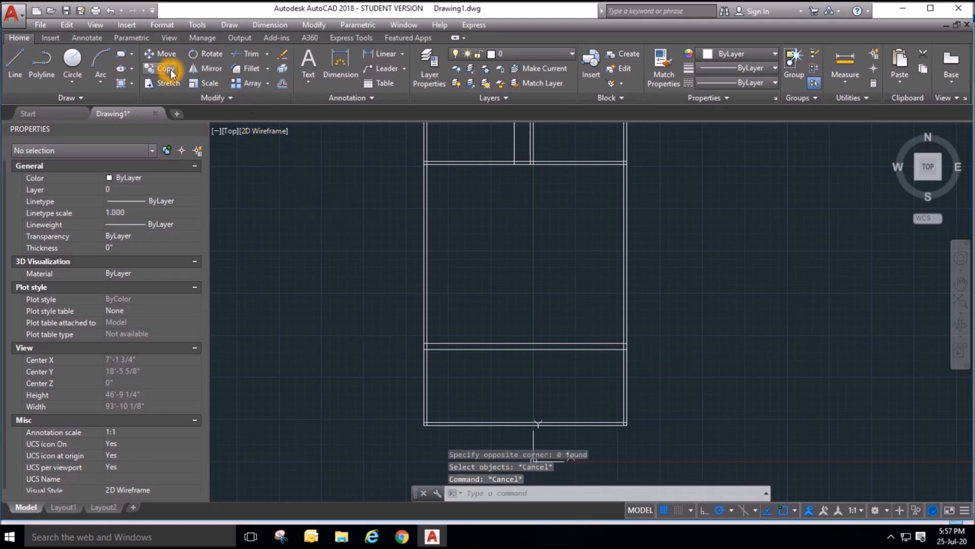
Offset the upper line of the 9" cross wall by 12' upward into the undivided area.
click(282, 84)
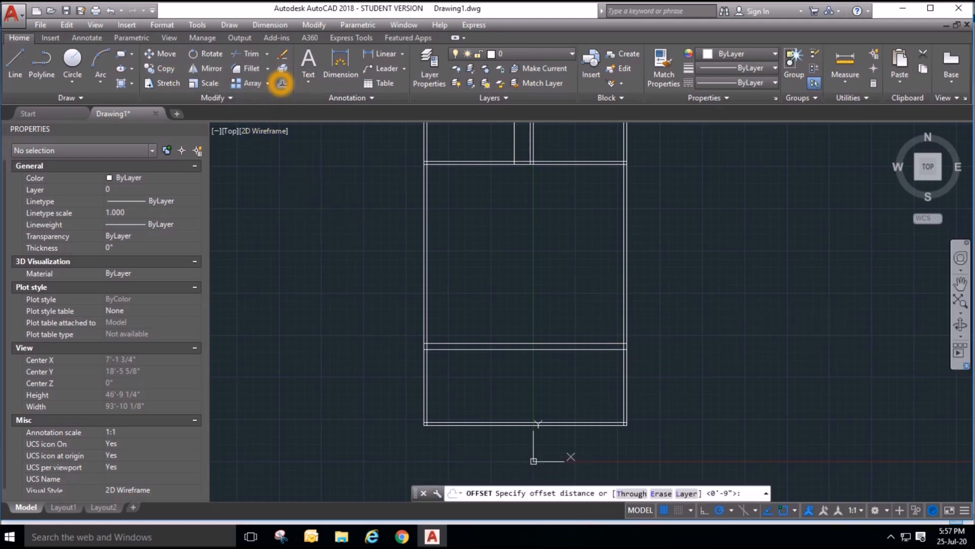
key(Return)
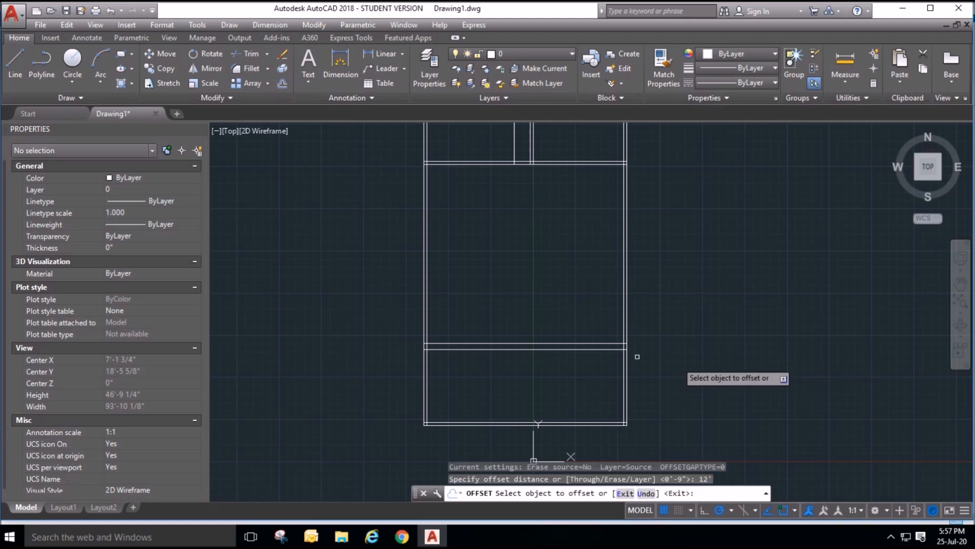
click(600, 344)
click(593, 292)
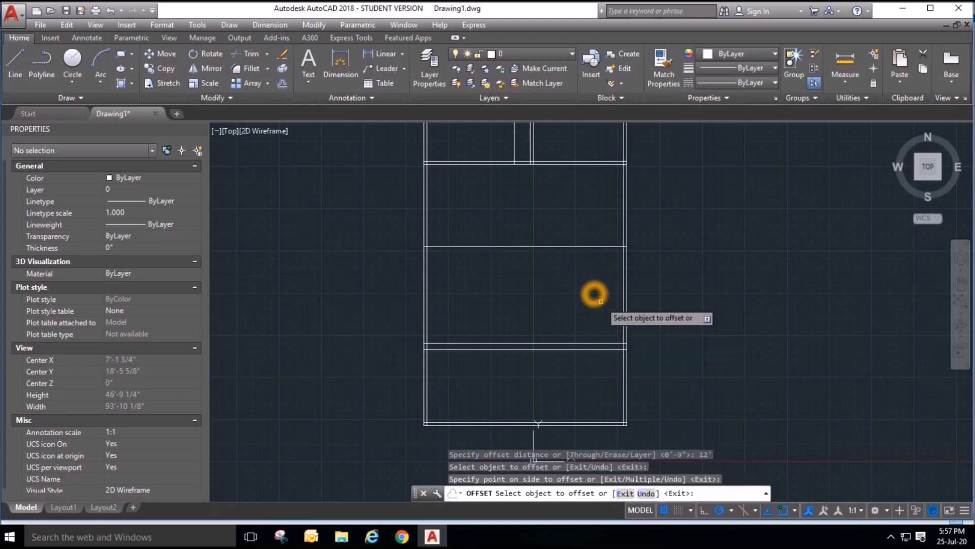
key(Escape)
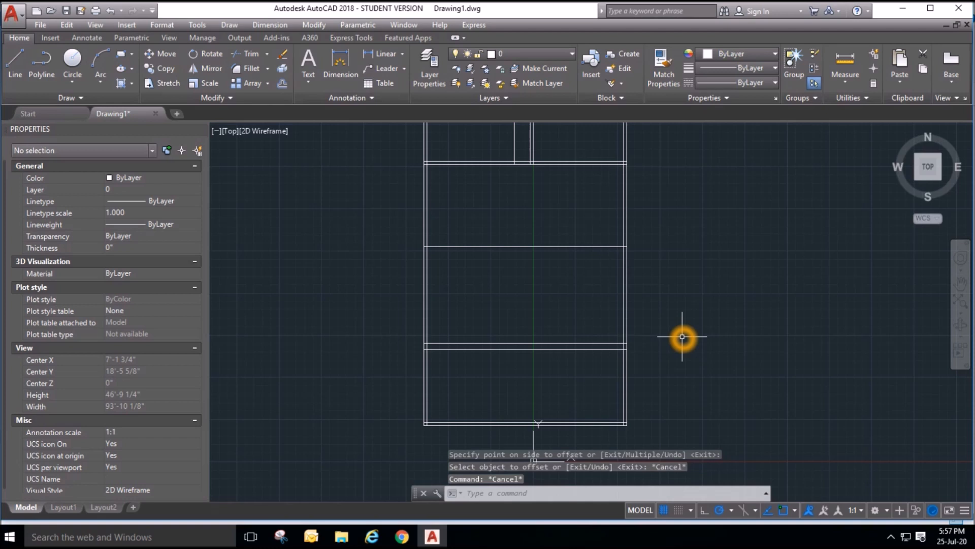
Measure the right middle room's width from the central division to the inner face of the right wall.
scroll(687, 336, down, 1)
scroll(583, 224, up, 1)
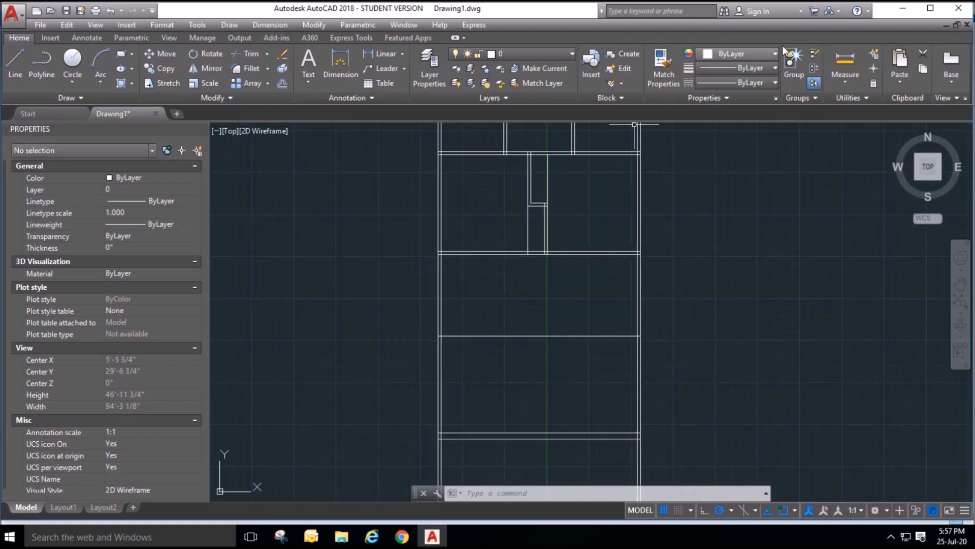
click(845, 63)
scroll(585, 164, up, 4)
click(490, 215)
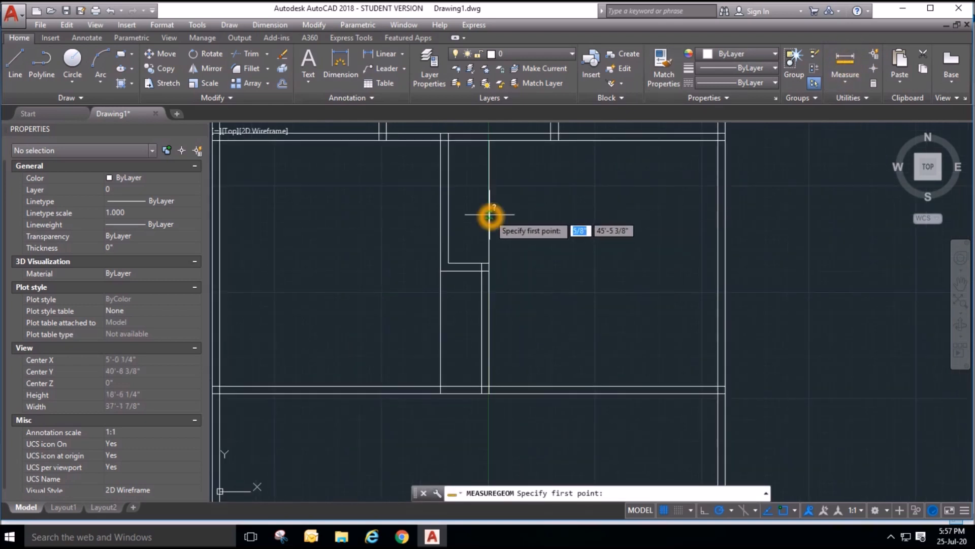
click(718, 218)
Measure the right middle room's depth between the facing lines of its upper and lower cross walls.
click(846, 64)
click(640, 140)
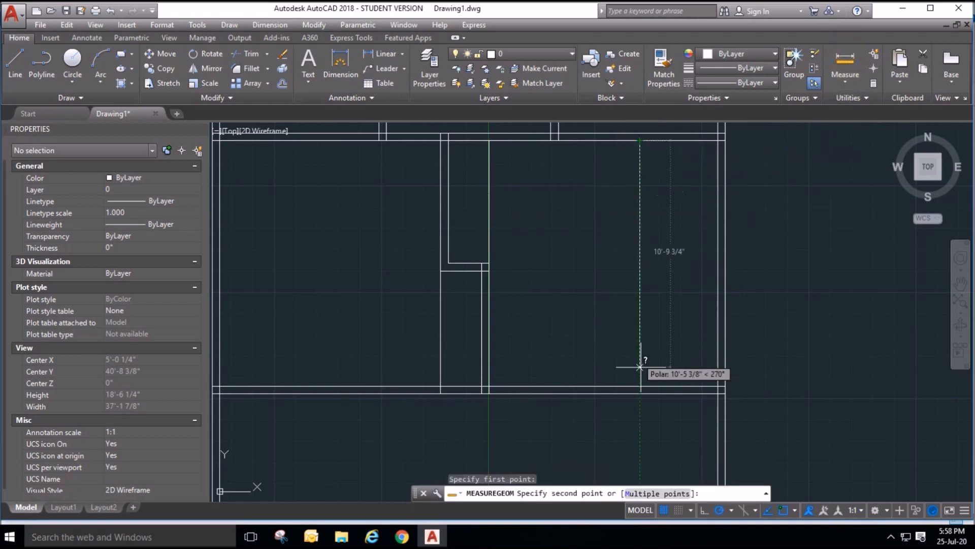
click(639, 386)
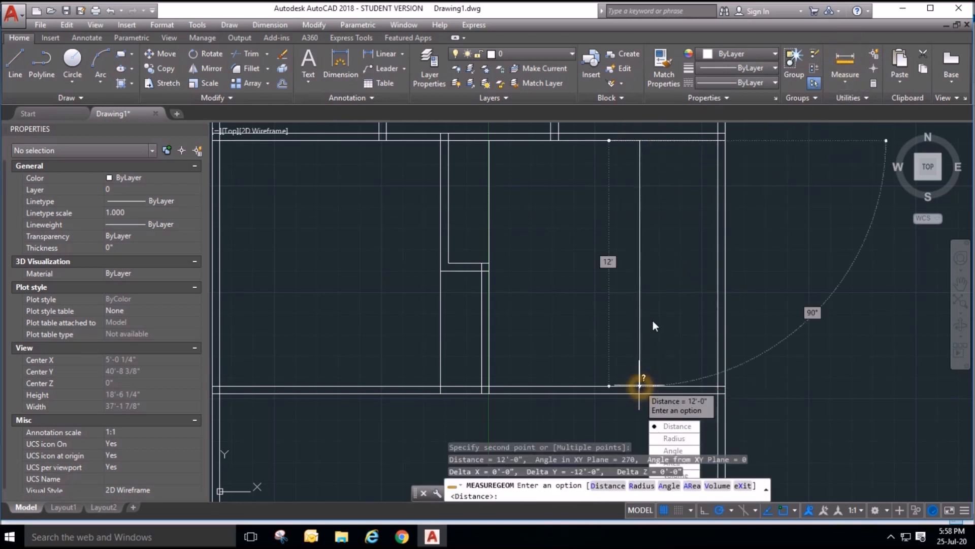
scroll(647, 341, down, 5)
key(Escape)
key(Escape)
key(Escape)
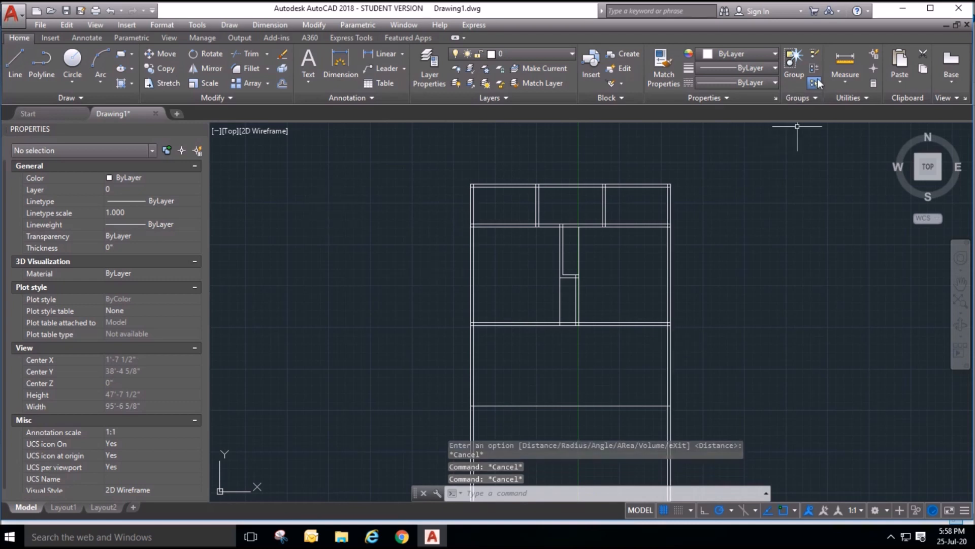
Measure the depth of the top strip's right room between the inner faces of its walls.
click(845, 64)
scroll(660, 191, up, 4)
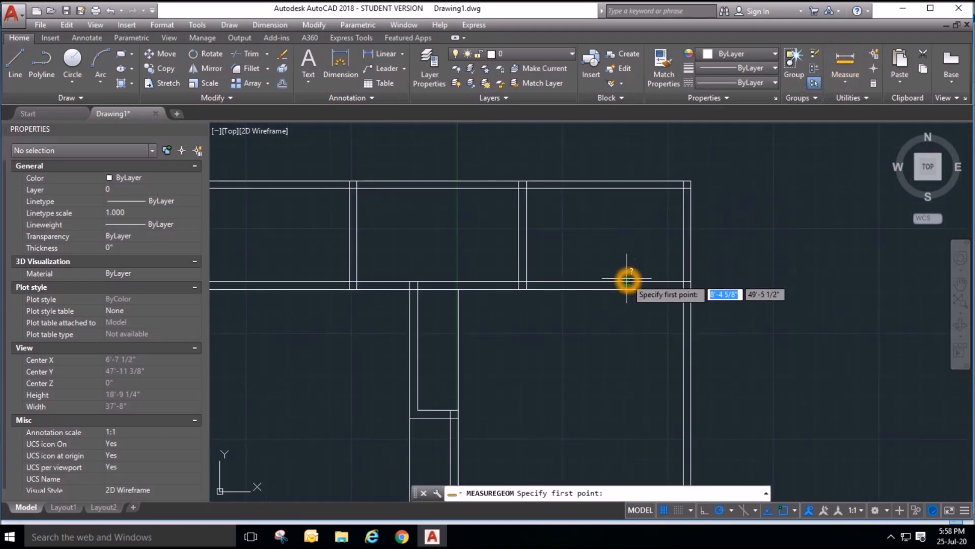
click(629, 281)
click(628, 188)
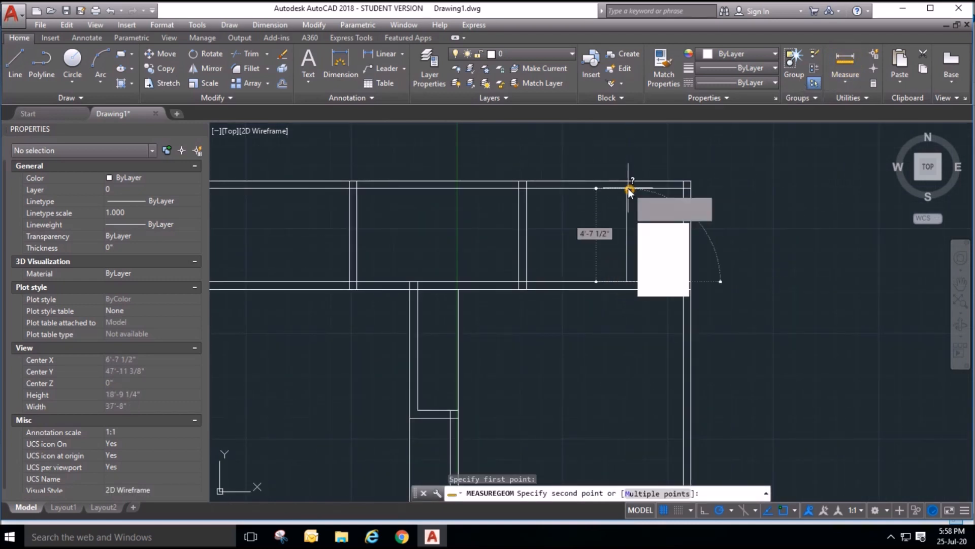
right_click(682, 255)
scroll(682, 255, down, 4)
key(Escape)
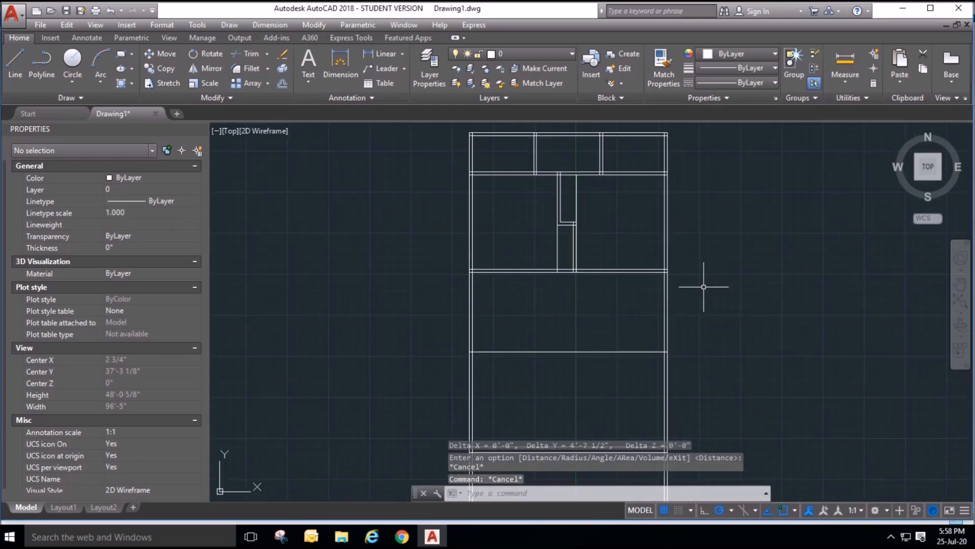
Stretch the middle rooms' lower cross wall, together with the short wall between the closets, 1' upward.
click(169, 82)
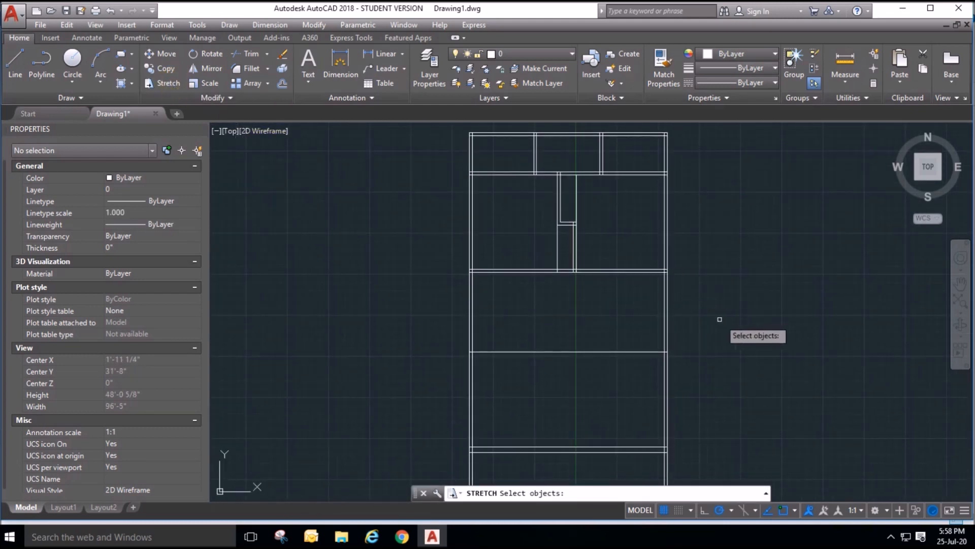
click(719, 321)
click(403, 203)
key(Return)
click(426, 282)
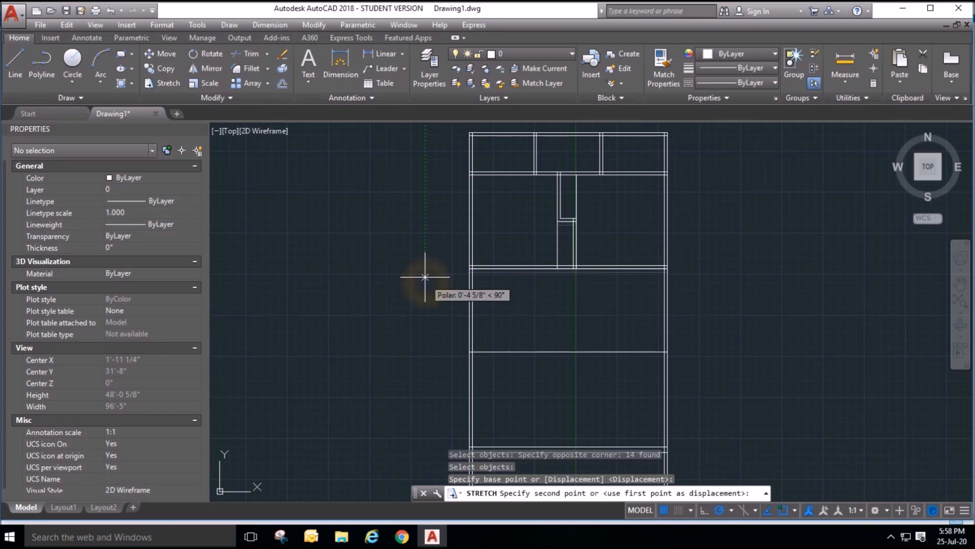
text(1')
key(Return)
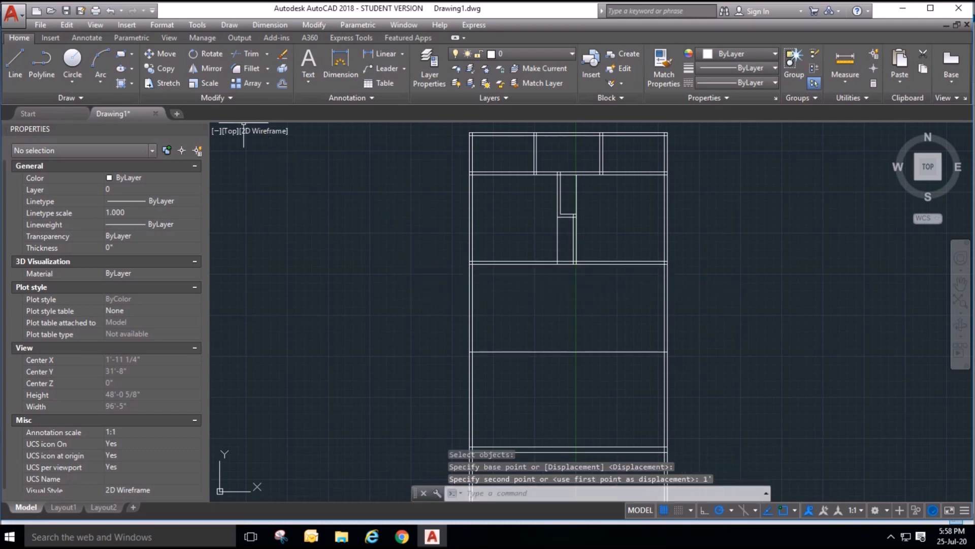
Stretch only the middle rooms' lower cross wall another 1' upward, leaving the closet divider in place.
click(169, 83)
click(718, 319)
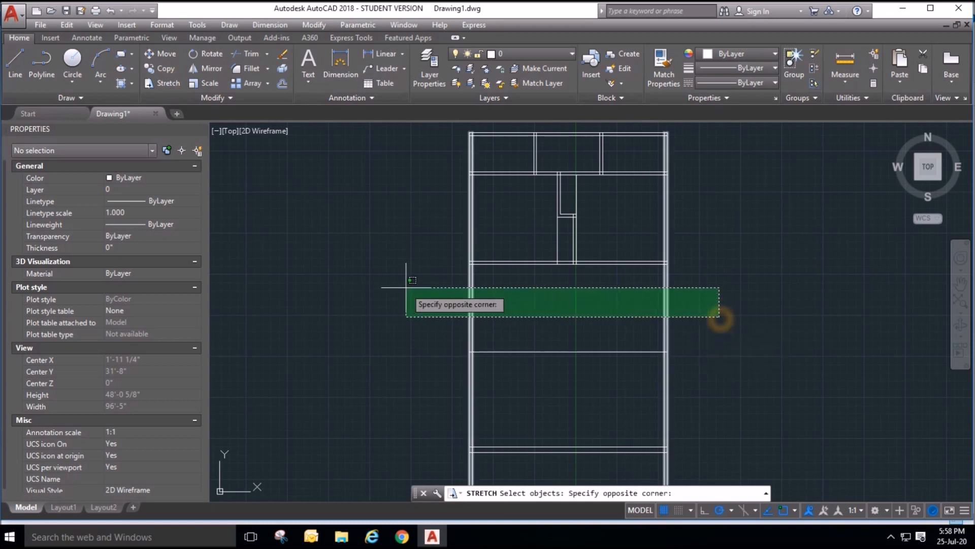
click(407, 240)
right_click(411, 290)
click(410, 301)
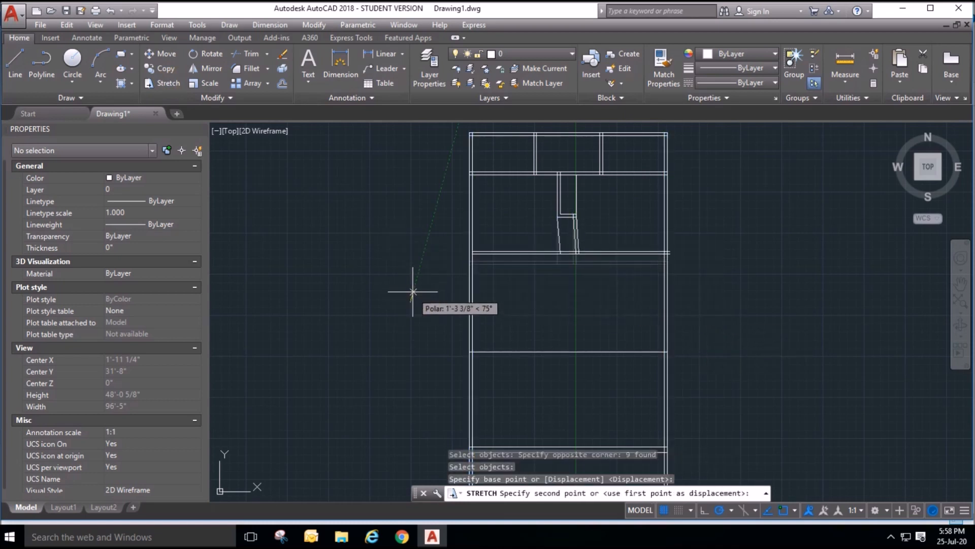
text(1')
key(Return)
scroll(589, 152, up, 2)
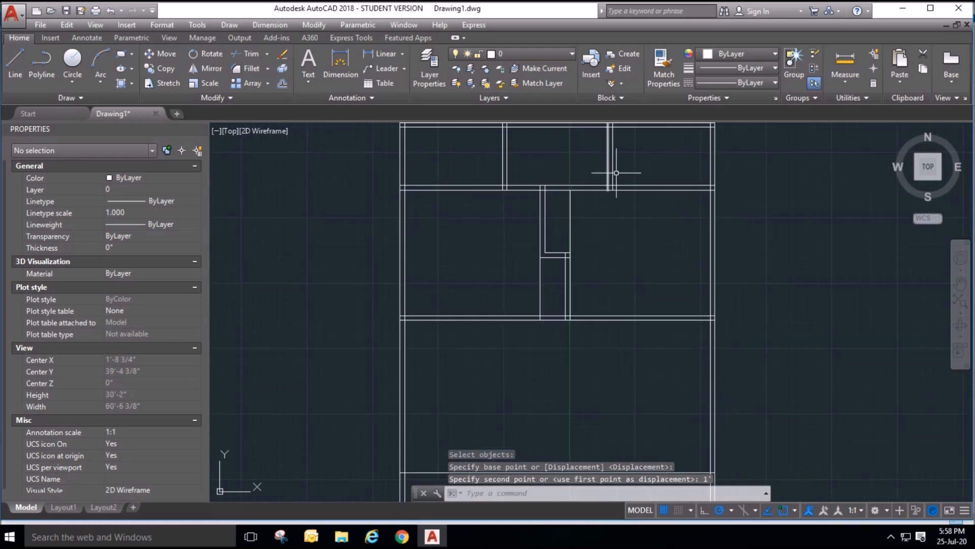
Measure the right middle room's width from the closet wall to the inner face of the right wall.
key(Escape)
key(Escape)
click(838, 66)
click(570, 278)
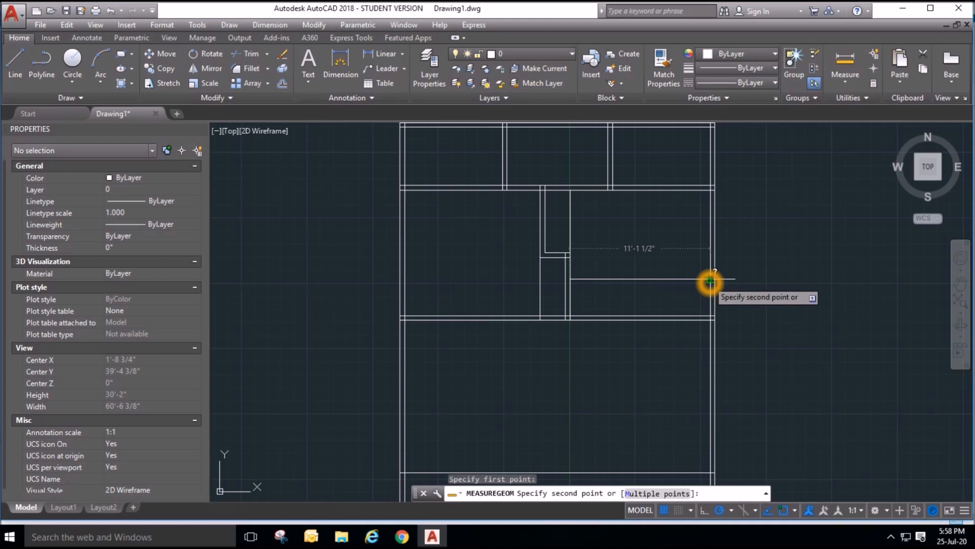
key(Escape)
Measure the right middle room's depth between its upper and lower cross walls.
click(845, 65)
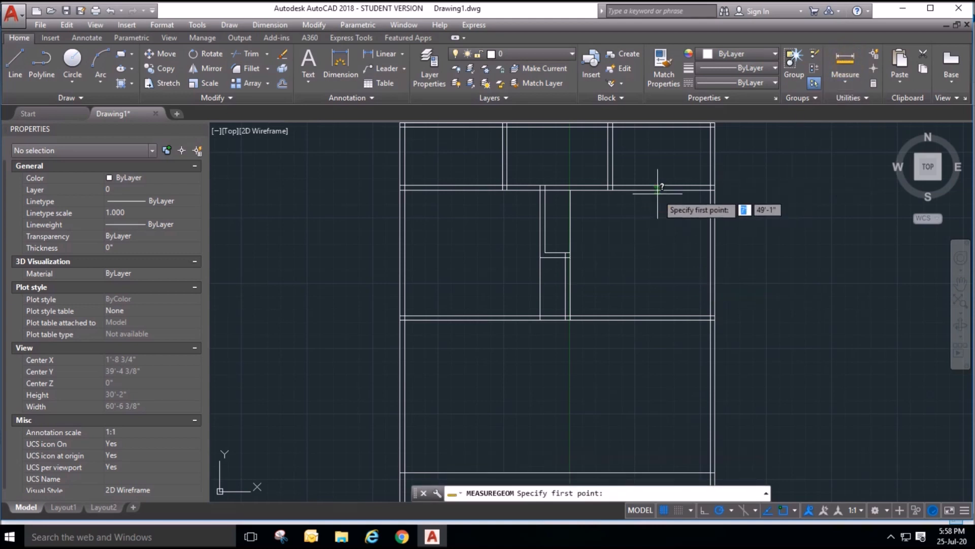
click(658, 190)
key(Escape)
key(Escape)
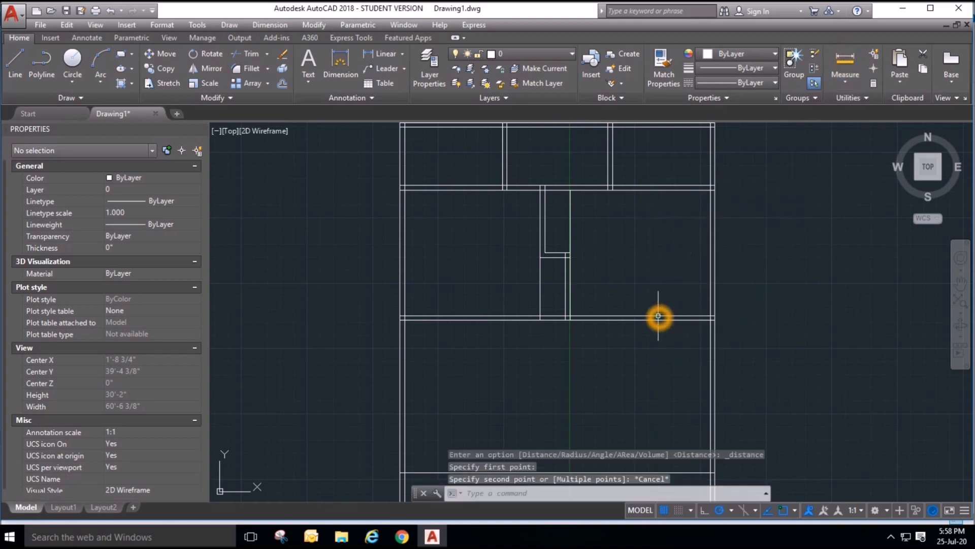
Measure the bottom strip's depth from the inner face of the bottom wall up to the 9" cross wall.
scroll(636, 198, down, 2)
scroll(668, 282, up, 2)
middle_drag(695, 358, 669, 269)
middle_drag(670, 311, 669, 321)
key(Escape)
key(Escape)
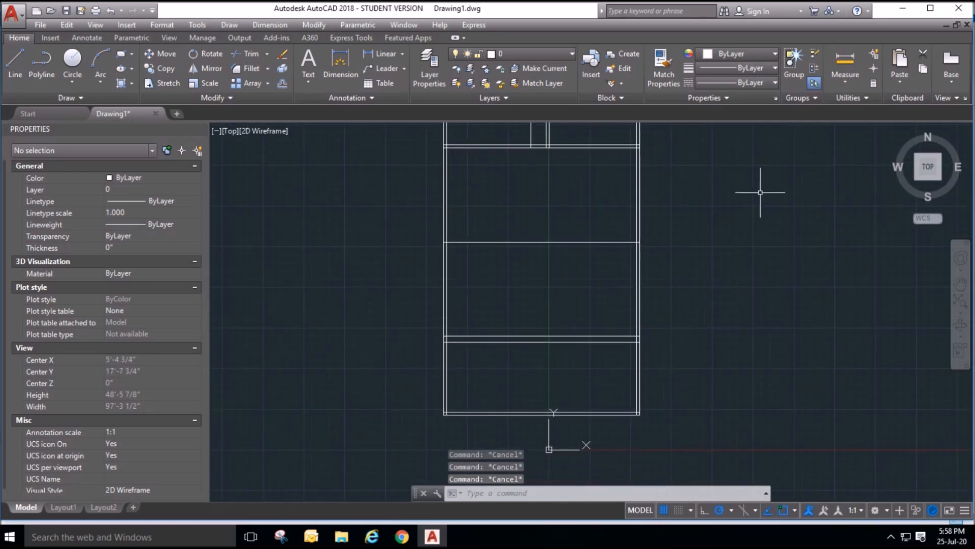
click(845, 65)
click(573, 412)
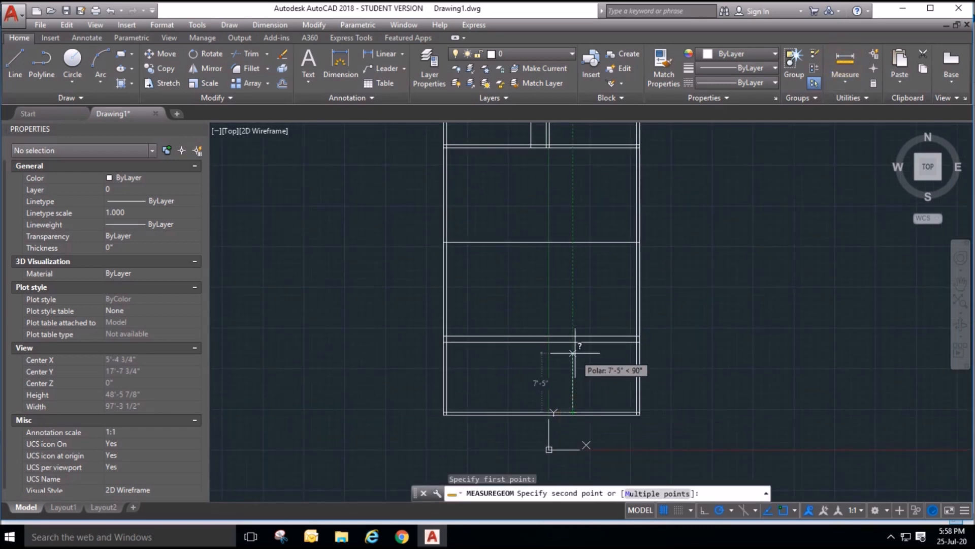
key(Escape)
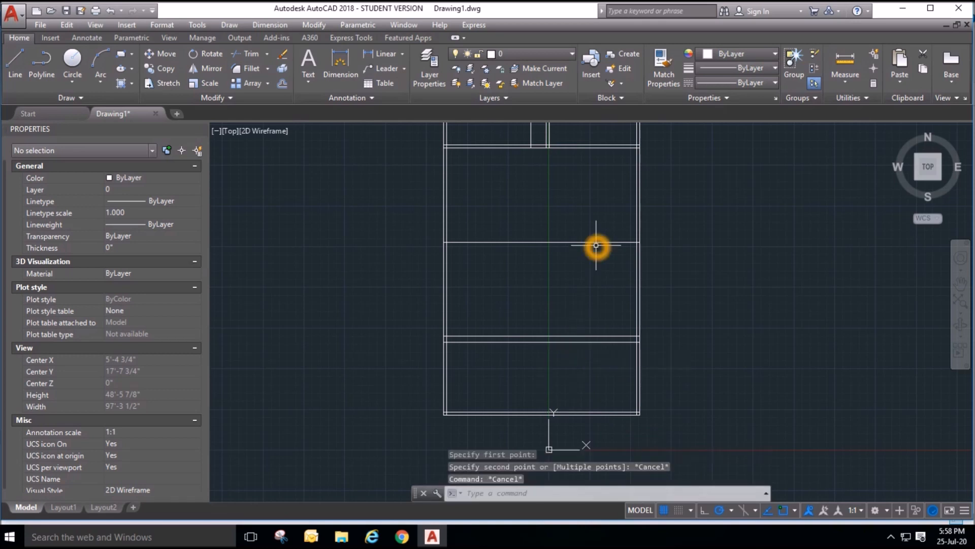
Measure the distance from the upper line of the 9" cross wall to the single dividing line above it.
middle_drag(594, 249, 600, 291)
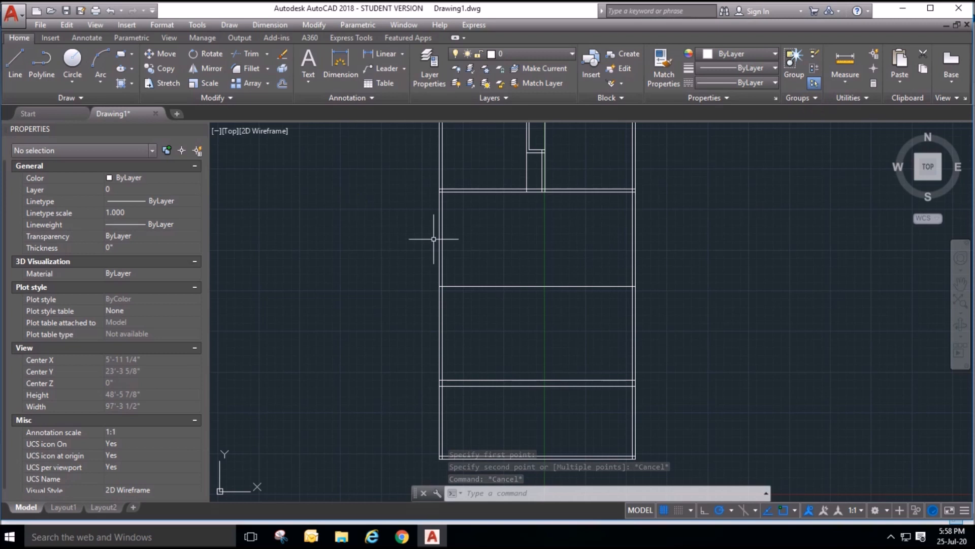
click(844, 60)
click(497, 379)
click(497, 286)
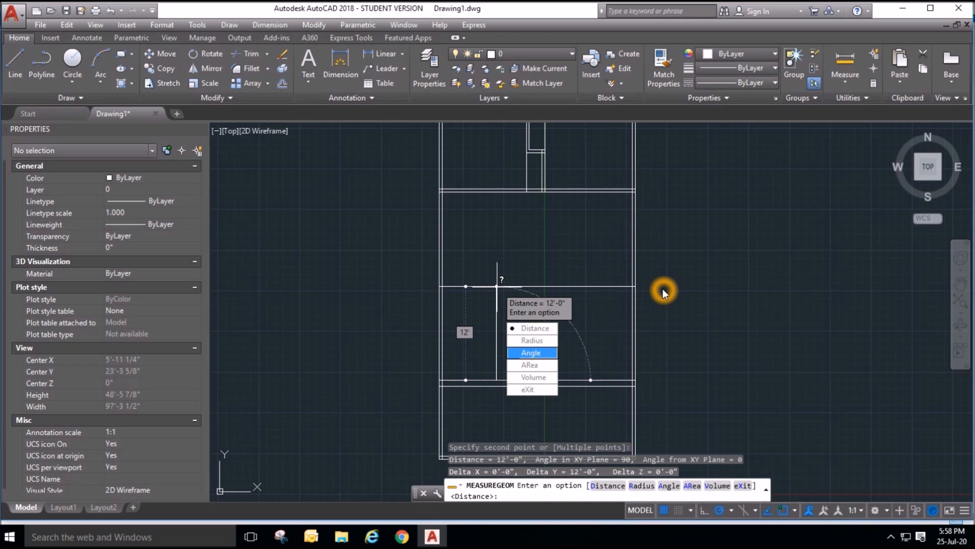
key(Escape)
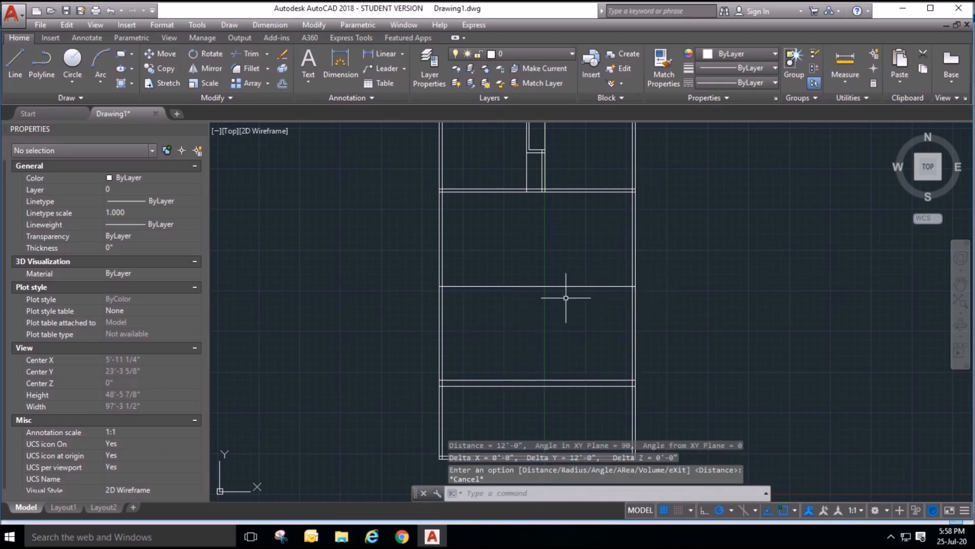
Measure along the 9" cross wall from near the plan's centre to the inner face of the right wall.
click(851, 62)
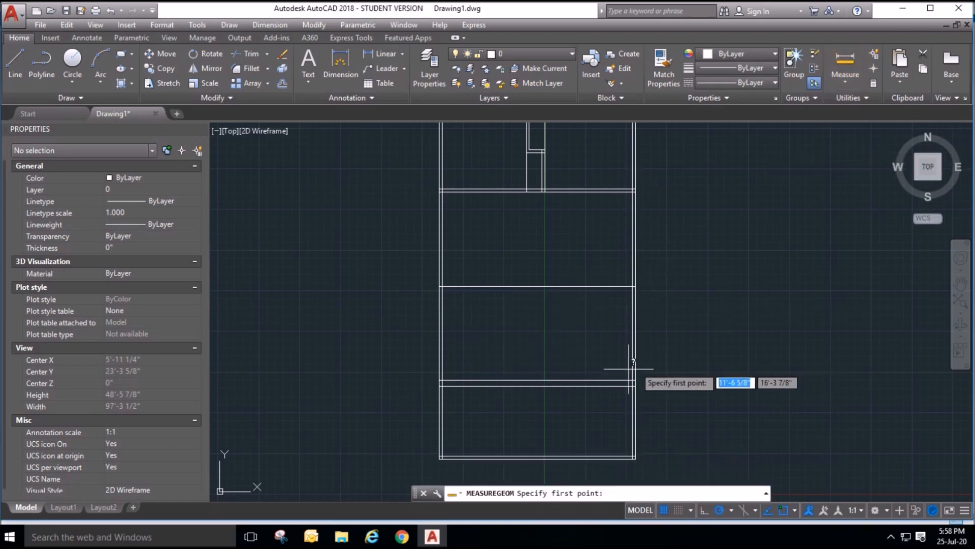
click(546, 382)
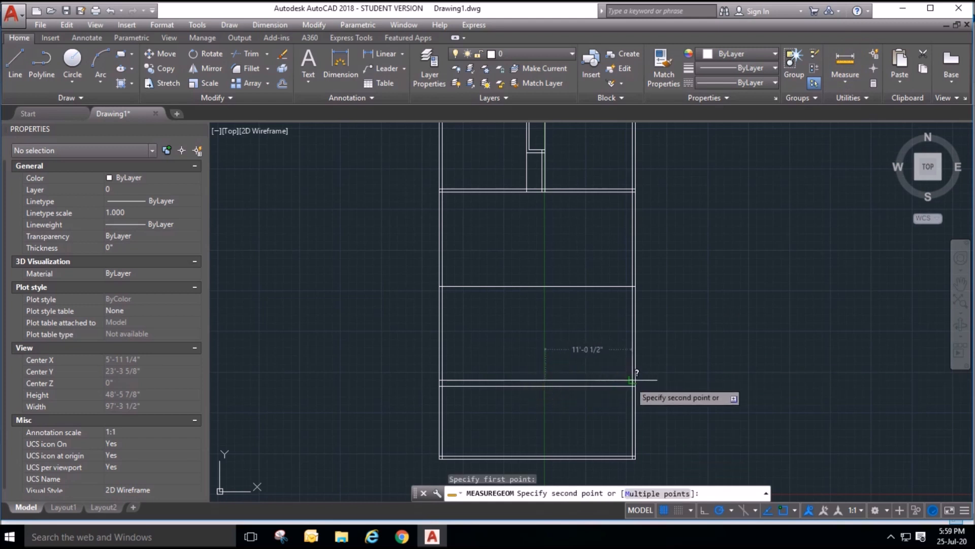
key(Escape)
key(Escape)
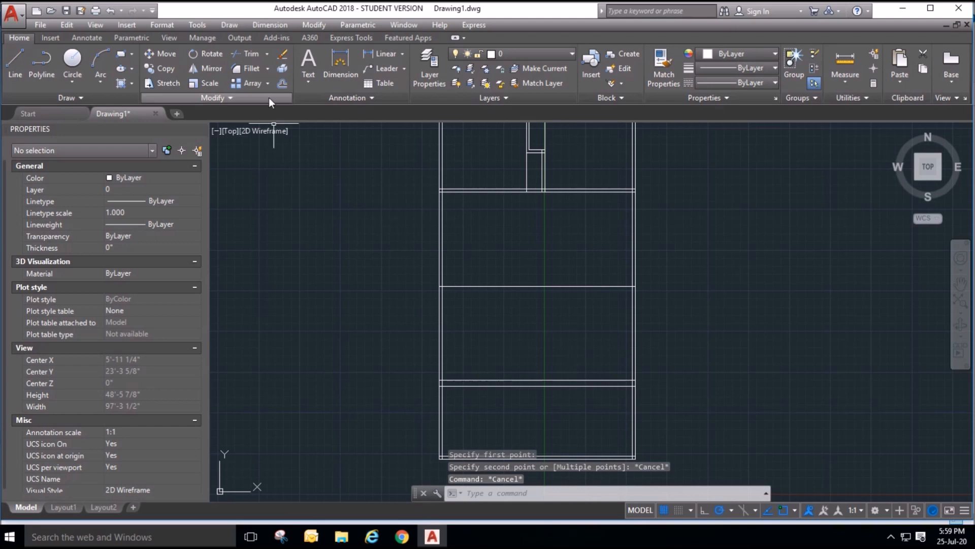
Offset both lines of the right outer wall 10' inward to form a vertical partition.
click(282, 84)
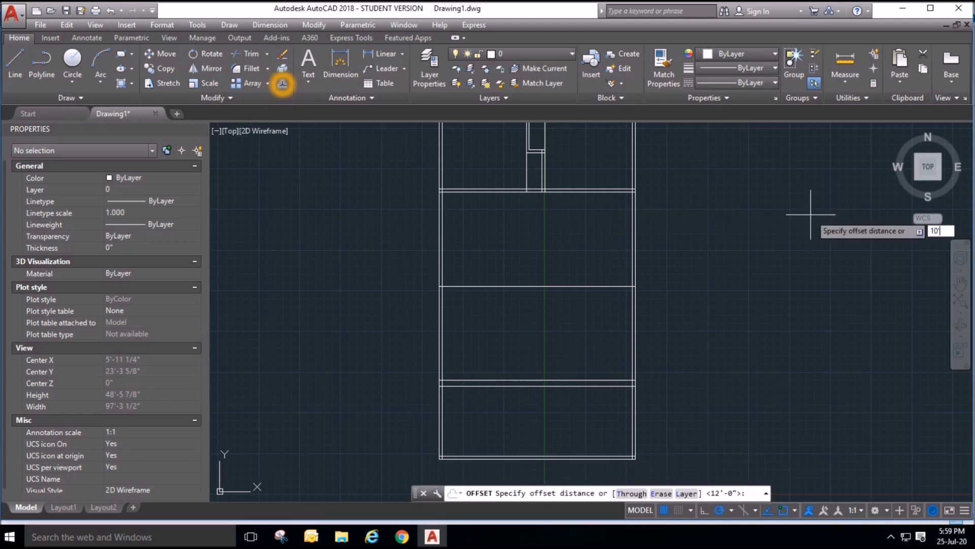
key(Return)
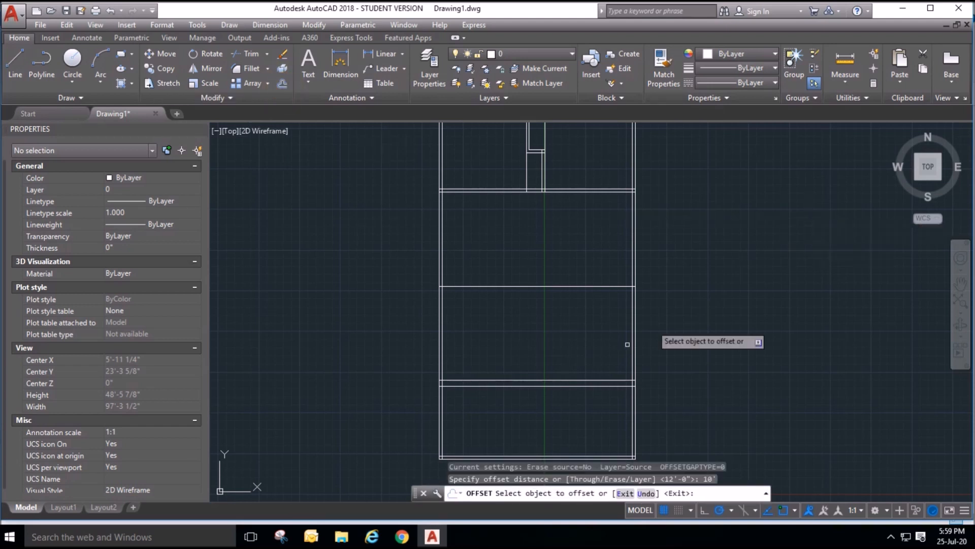
click(632, 361)
click(618, 354)
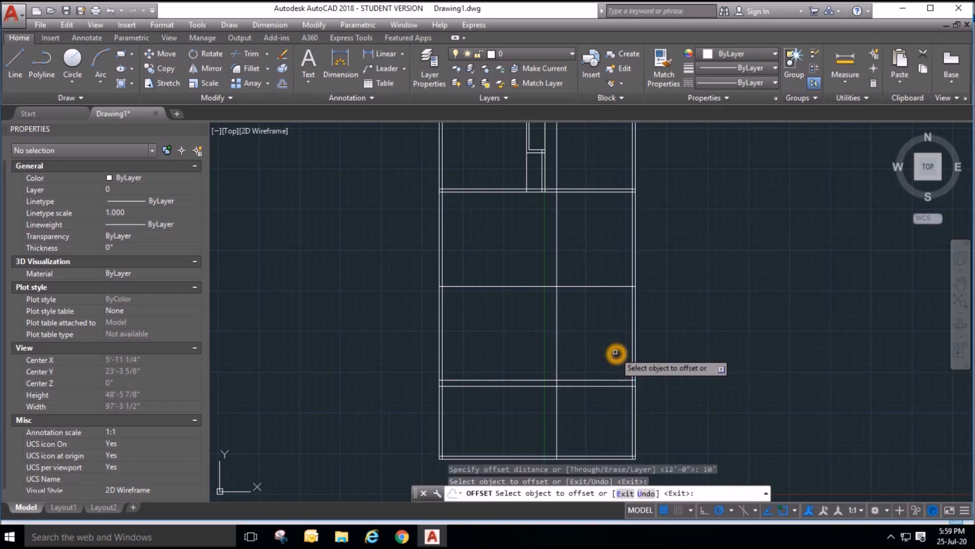
click(632, 344)
click(616, 344)
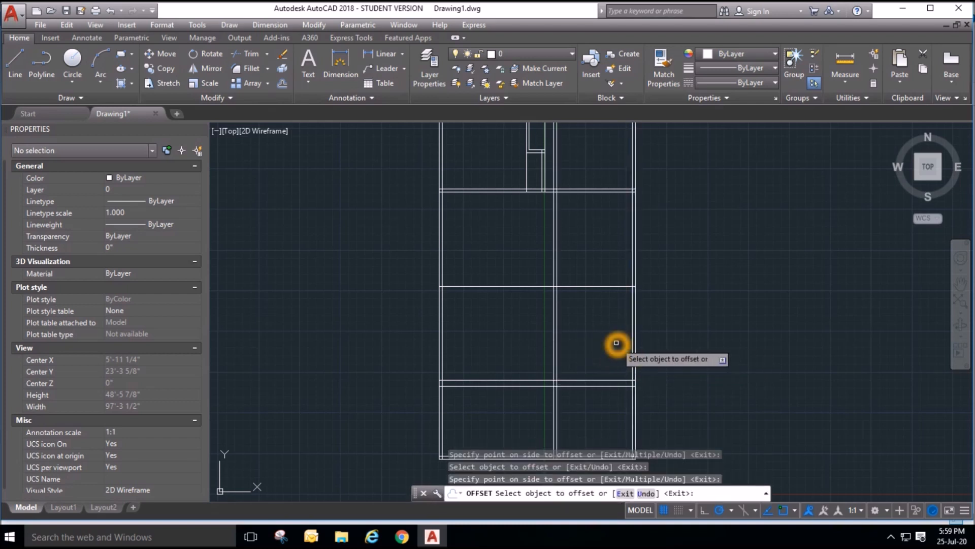
key(Escape)
key(Escape)
Trim both partition lines above the single horizontal dividing line.
click(246, 54)
click(570, 286)
key(Return)
click(568, 263)
click(527, 248)
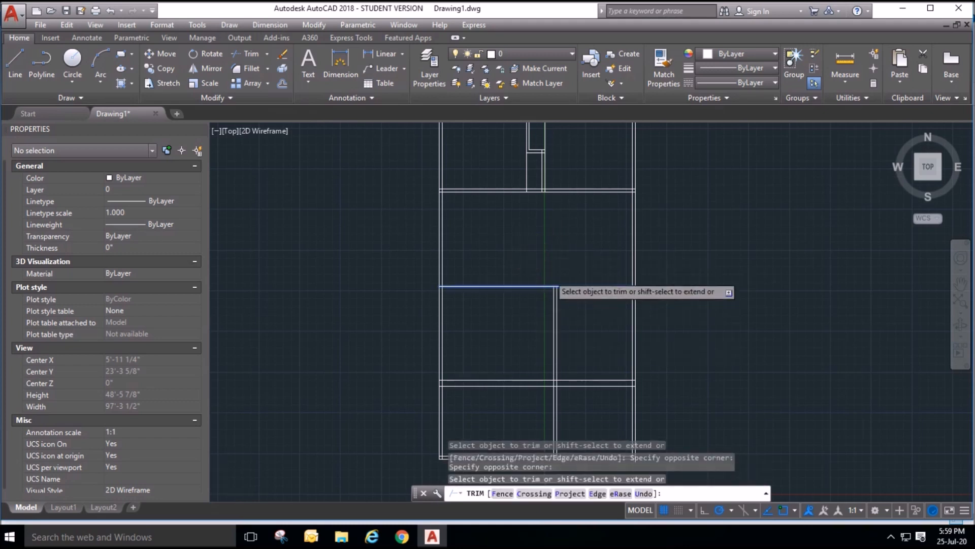
scroll(549, 277, down, 3)
scroll(565, 359, up, 3)
click(556, 370)
click(582, 368)
click(583, 361)
key(Escape)
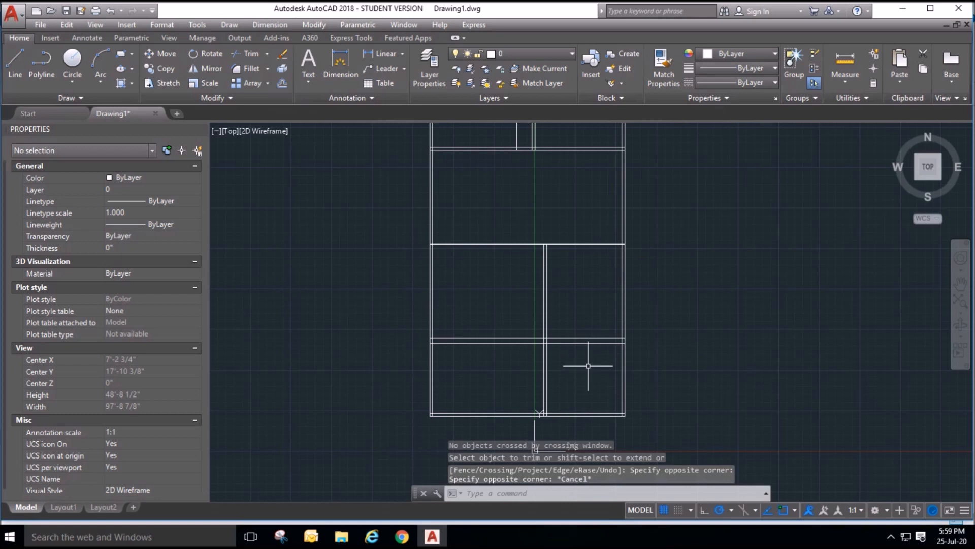
click(588, 365)
click(572, 315)
key(Escape)
key(Escape)
key(Escape)
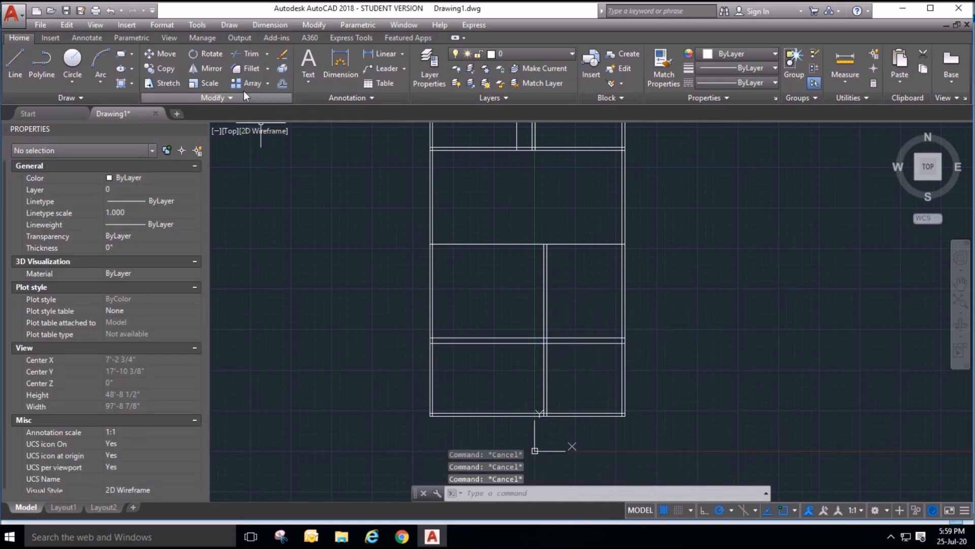
Trim away both lines of the 9" cross wall between the vertical partition and the right outer wall.
click(242, 53)
key(Return)
click(584, 365)
click(577, 305)
key(Escape)
click(572, 268)
click(604, 394)
key(Escape)
Delete the leftover lower piece of the cross wall inside the right outer wall.
click(603, 339)
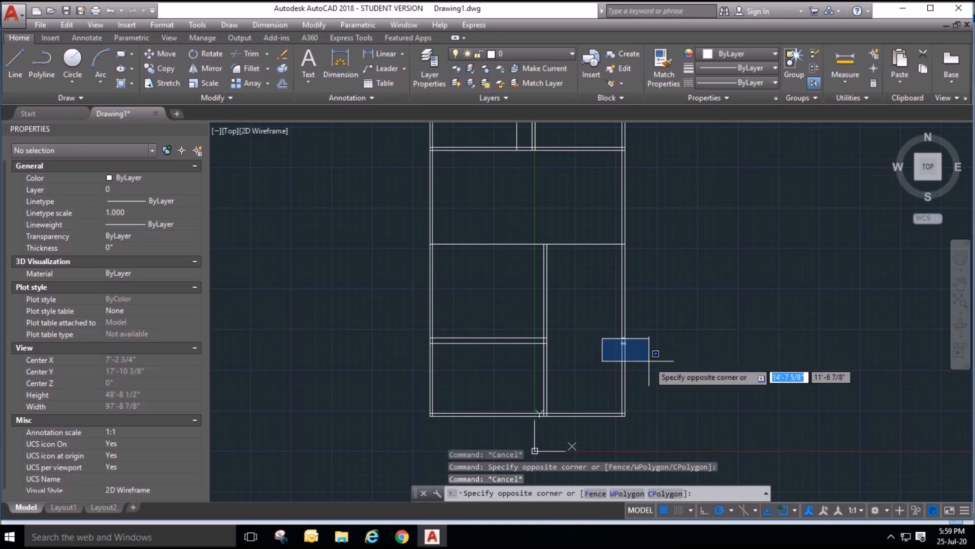
click(648, 361)
key(Delete)
scroll(541, 200, up, 2)
key(Escape)
key(Escape)
key(Escape)
Offset the single horizontal dividing line upward by 4.5" twice in succession to form a 9" wall.
click(283, 82)
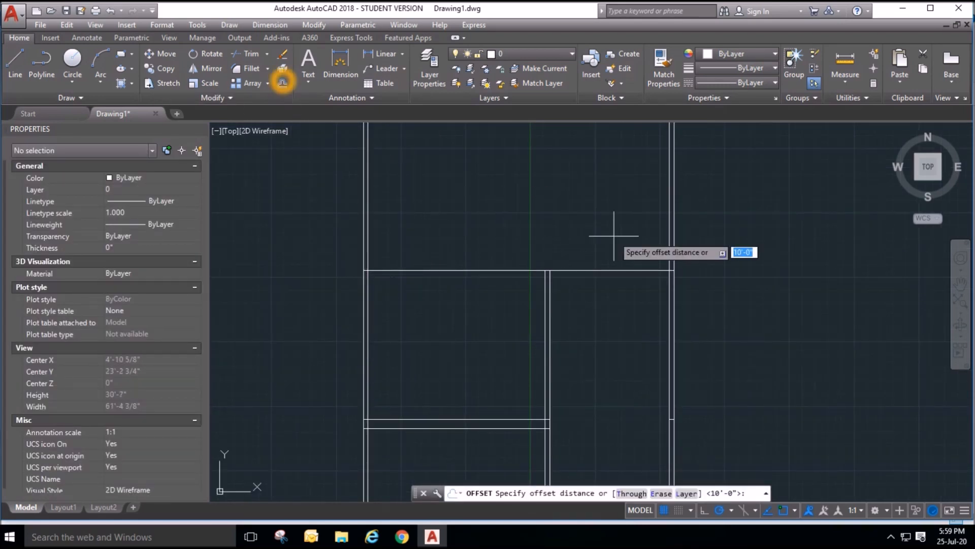
text(4.5)
key(Return)
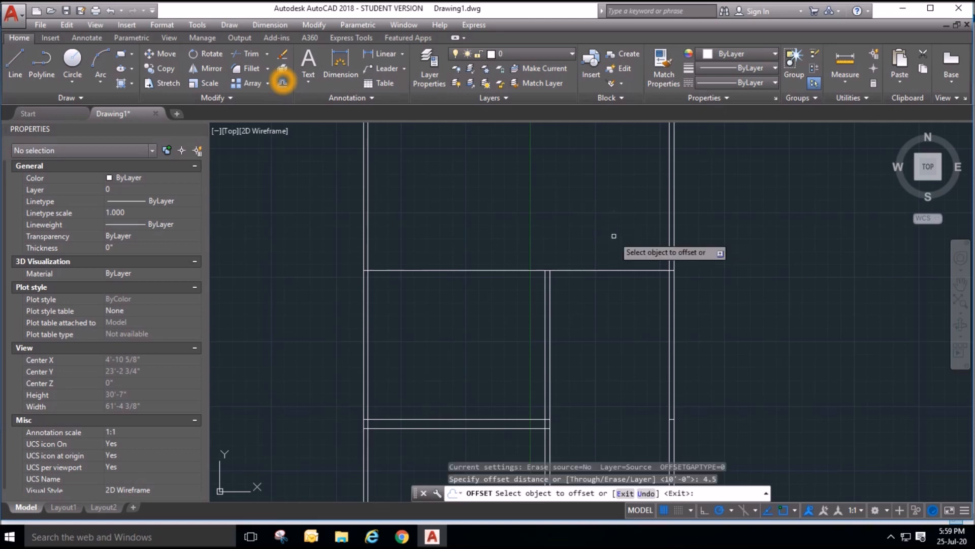
click(612, 270)
click(631, 216)
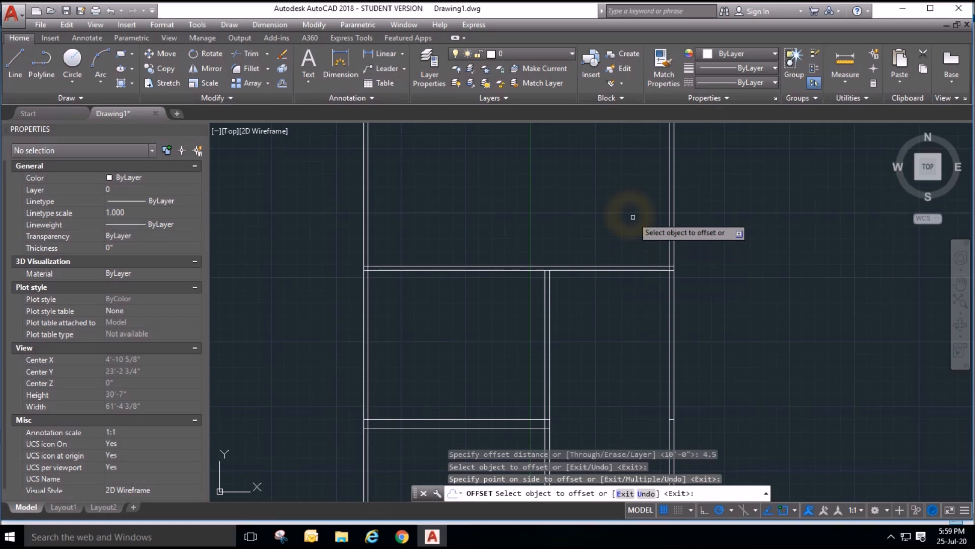
key(Escape)
key(Escape)
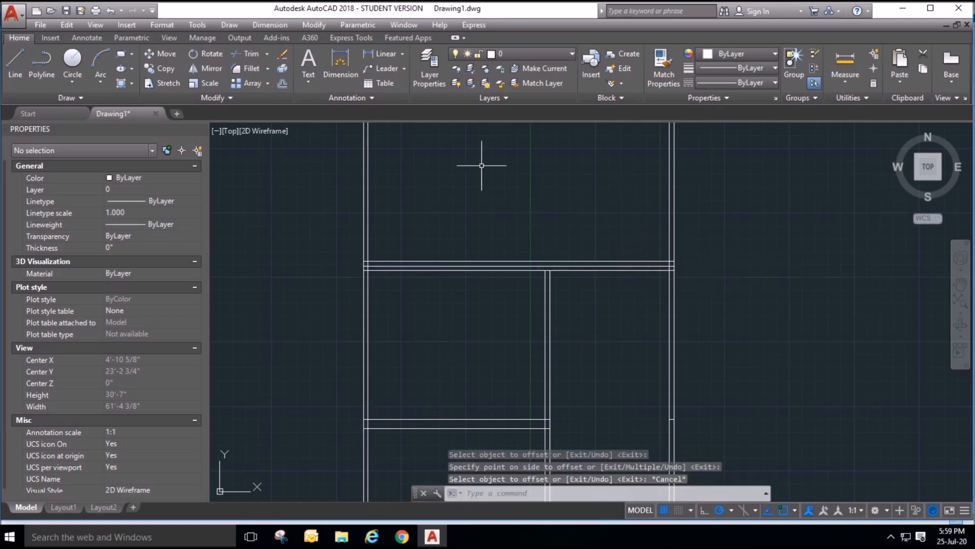
Extend both lines of the vertical partition up to the top line of the new 9" wall.
click(267, 53)
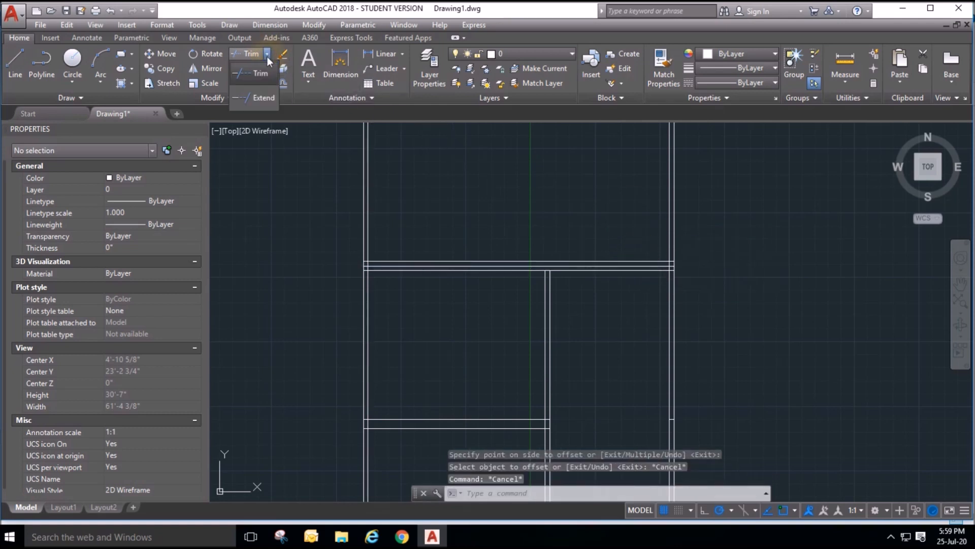
click(264, 92)
click(572, 305)
click(512, 281)
click(551, 288)
click(527, 283)
click(536, 297)
click(545, 288)
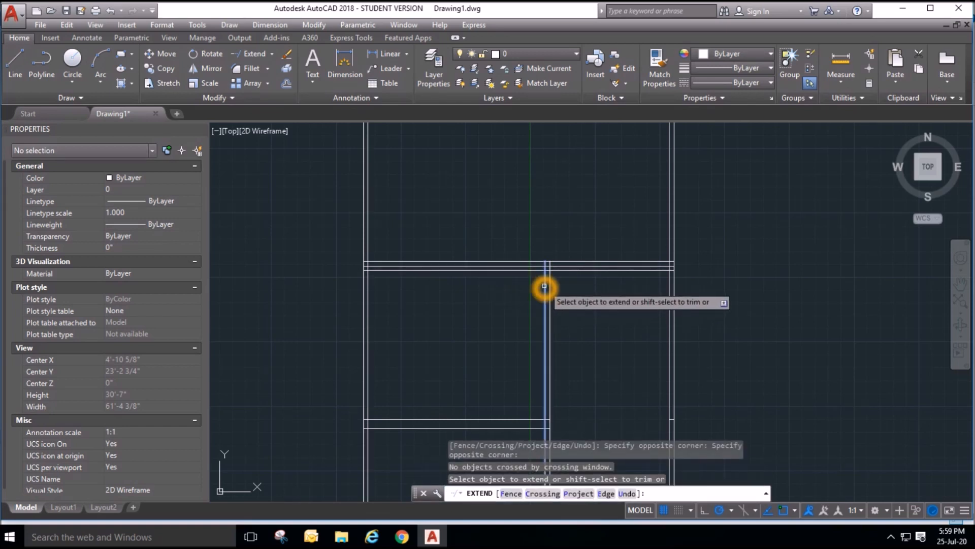
scroll(528, 201, down, 1)
scroll(545, 298, up, 1)
key(Escape)
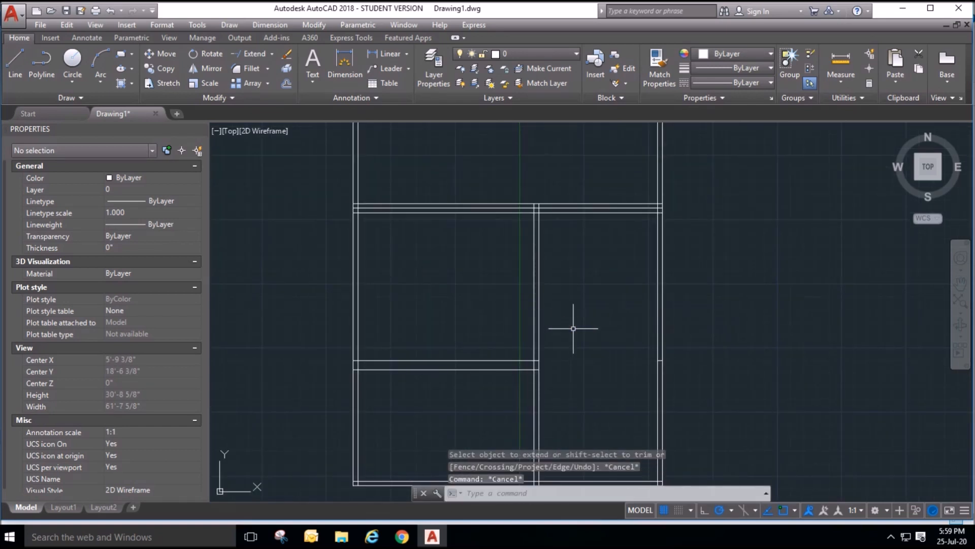
scroll(681, 303, up, 2)
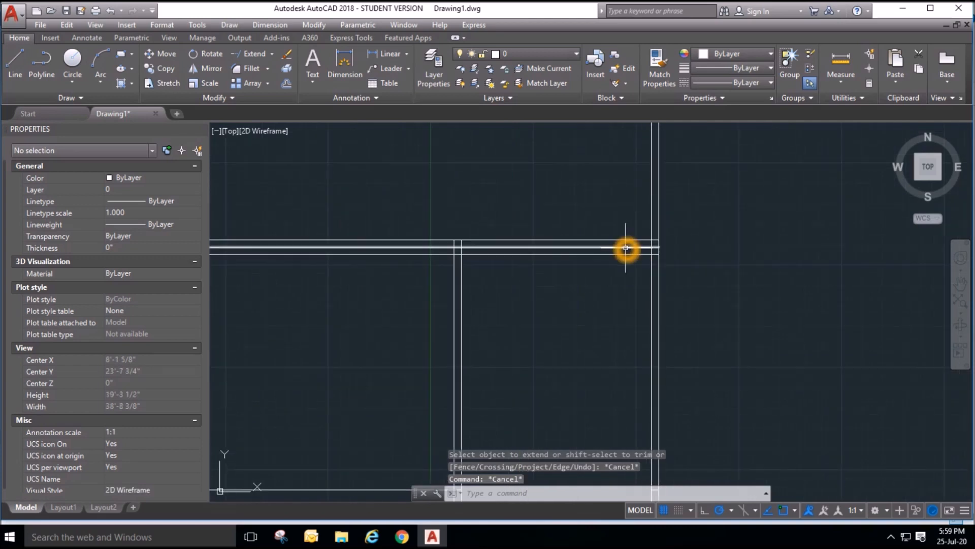
click(660, 247)
scroll(629, 248, down, 1)
scroll(514, 253, up, 1)
key(Escape)
key(Escape)
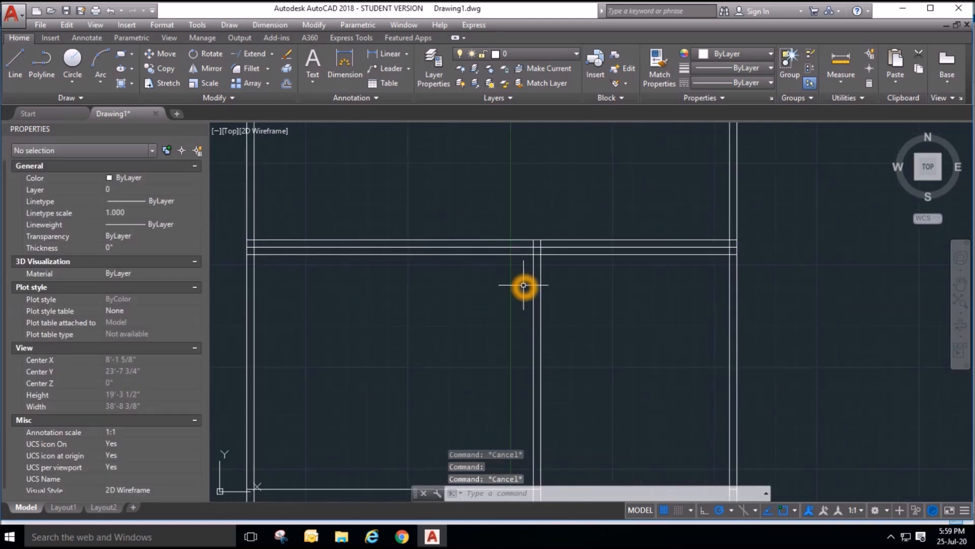
Trim away the top line of the new 9" wall between the left outer wall and the vertical partition.
click(243, 55)
key(Return)
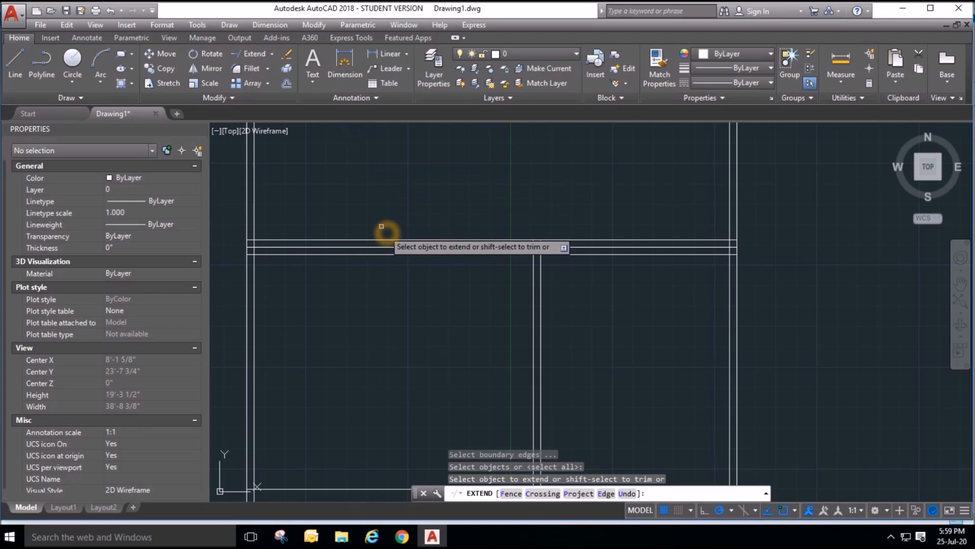
key(Escape)
click(260, 74)
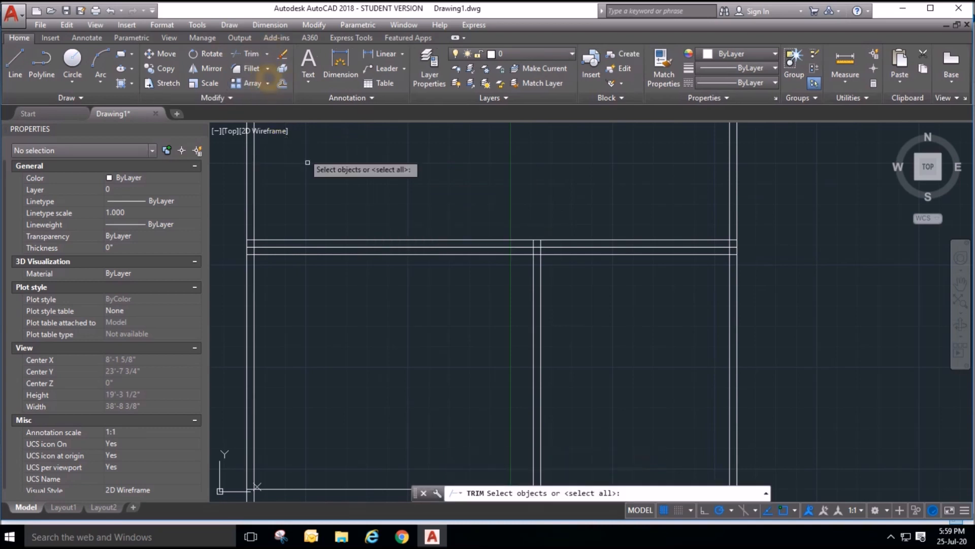
key(Return)
click(355, 240)
key(Escape)
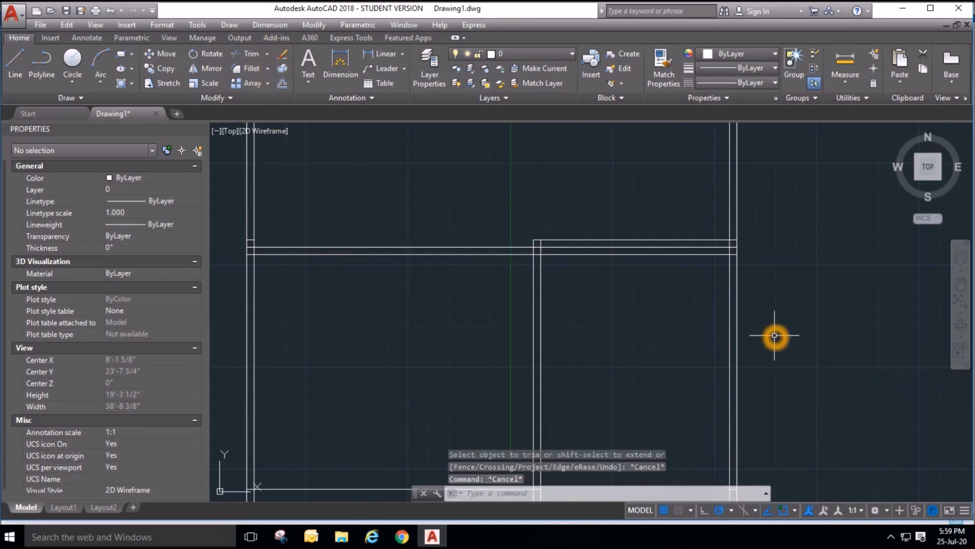
Remove the middle line of the 9" wall right of the vertical partition, including its leftover piece at the right outer wall.
click(245, 53)
key(Return)
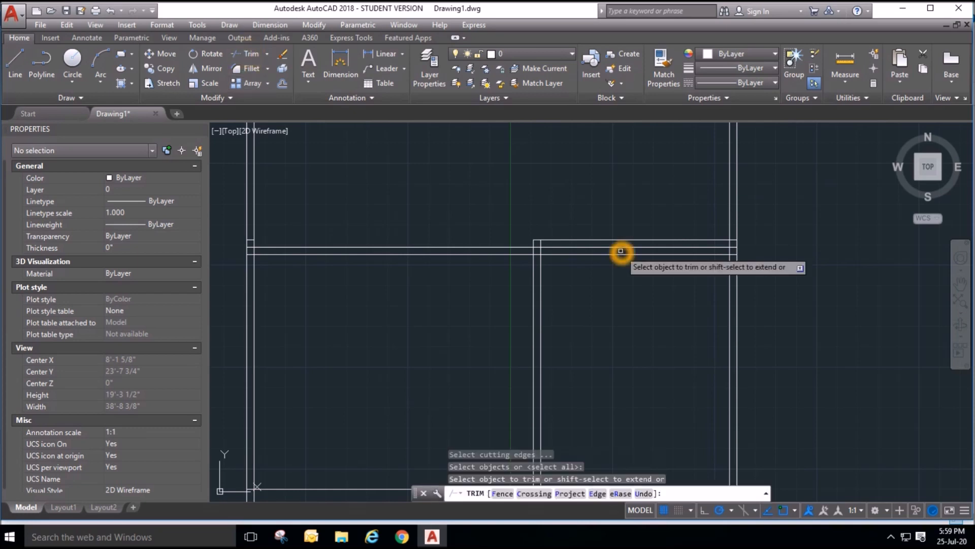
key(Escape)
scroll(510, 206, down, 2)
scroll(428, 144, down, 2)
scroll(501, 192, up, 4)
click(585, 171)
click(709, 258)
key(Delete)
scroll(632, 331, down, 3)
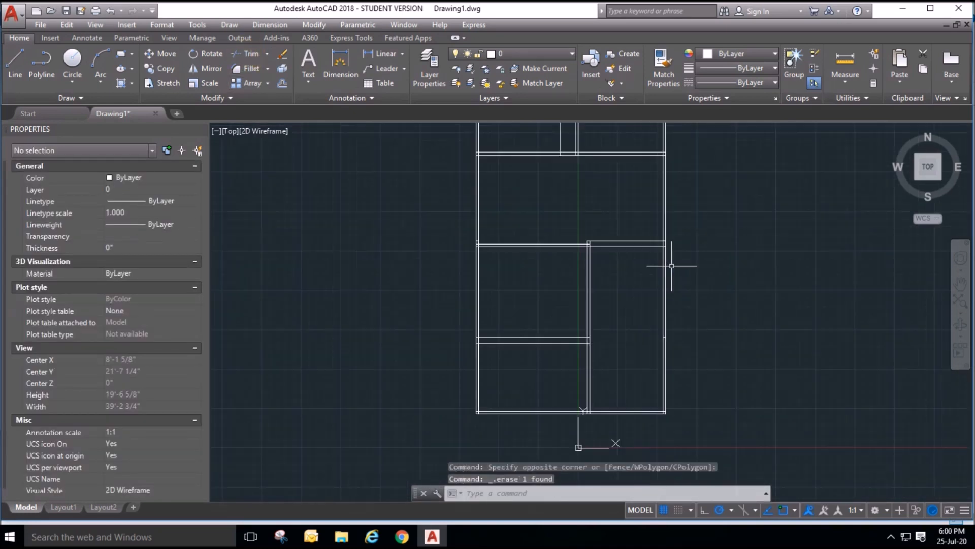
Delete the leftover piece of the trimmed top wall line inside the left outer wall.
scroll(679, 266, up, 2)
scroll(596, 216, up, 3)
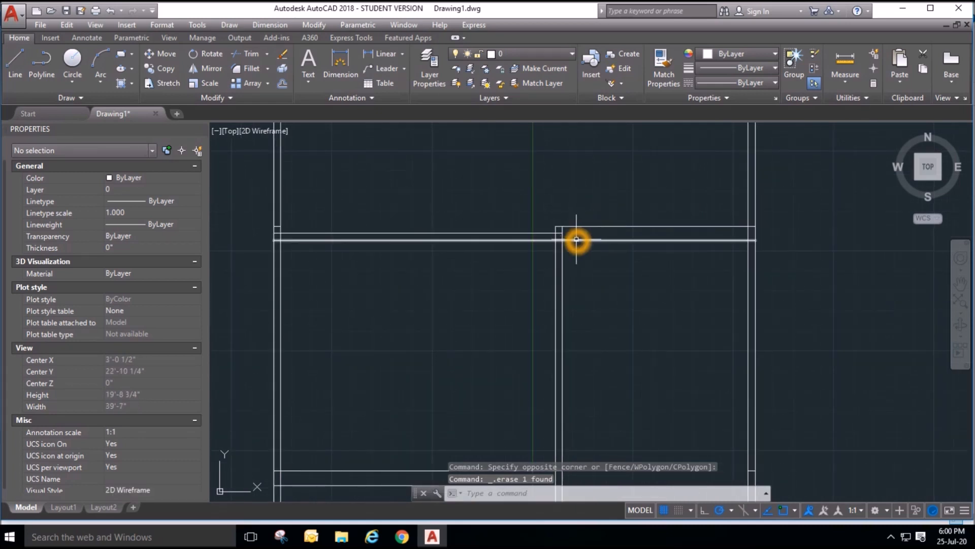
scroll(561, 242, down, 3)
scroll(582, 265, up, 1)
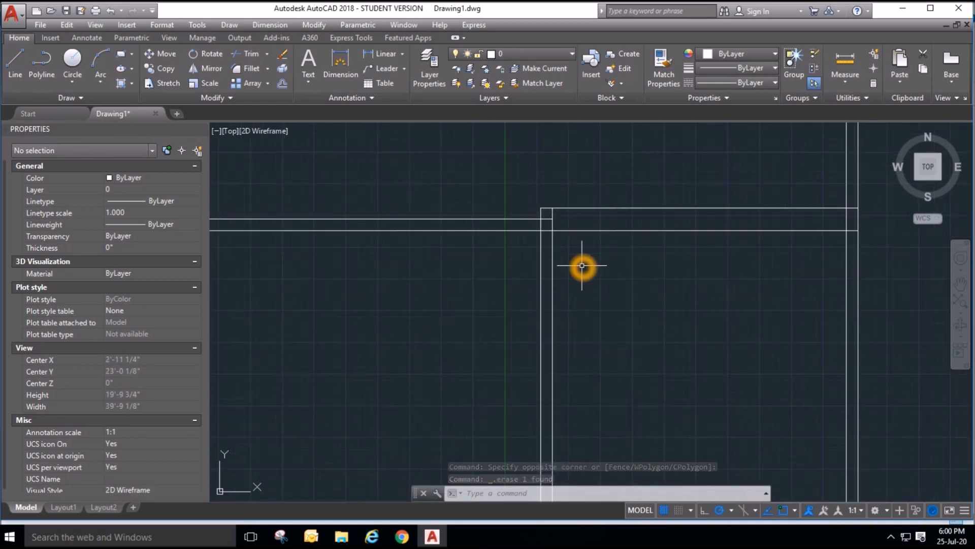
scroll(623, 265, down, 2)
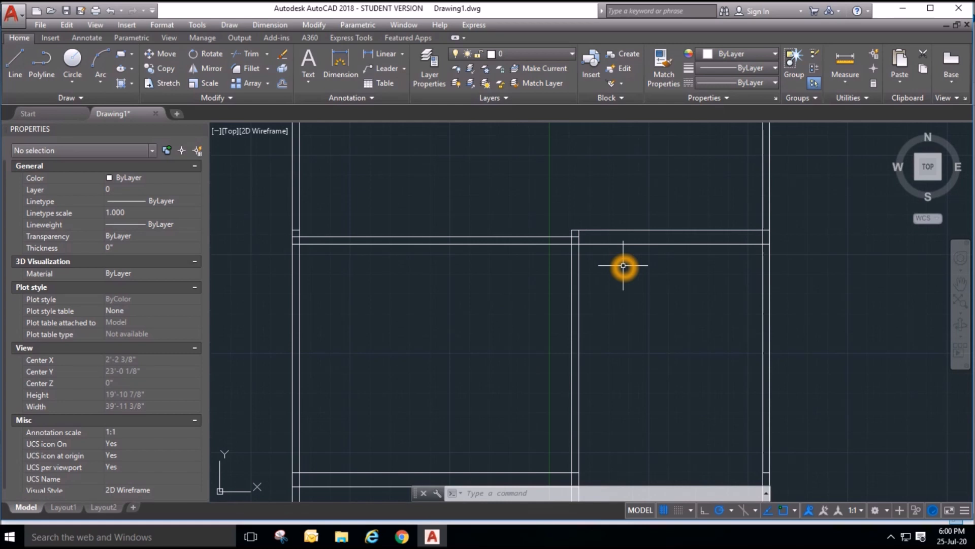
scroll(285, 218, up, 6)
click(283, 218)
click(483, 275)
key(Delete)
Trim the bottom line of the horizontal wall where it crosses the thickness of the vertical partition.
scroll(346, 176, down, 2)
scroll(831, 188, up, 2)
scroll(515, 277, down, 1)
scroll(365, 264, down, 1)
scroll(543, 274, up, 1)
middle_drag(712, 321, 677, 322)
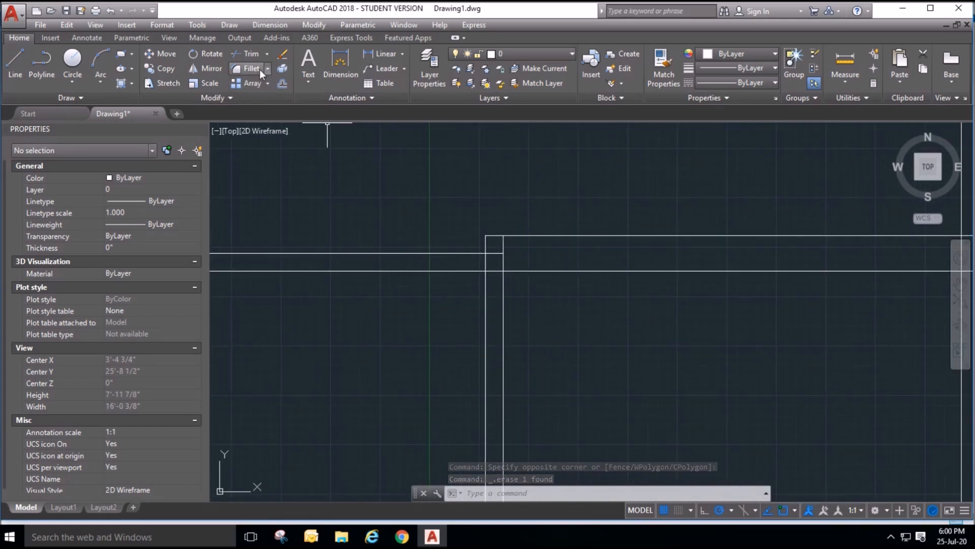
click(247, 54)
key(Return)
click(499, 265)
click(498, 277)
right_click(538, 306)
click(560, 313)
Move both lines of the left horizontal wall up so its upper line aligns with the top of the right 9" wall.
middle_drag(462, 220, 389, 210)
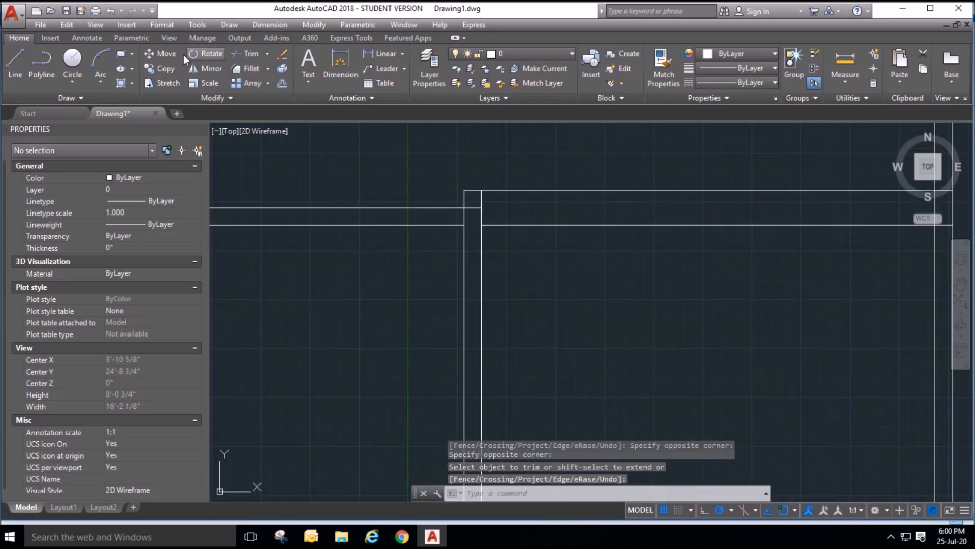
click(163, 56)
scroll(600, 231, down, 2)
click(514, 244)
click(488, 188)
right_click(543, 199)
scroll(551, 218, up, 2)
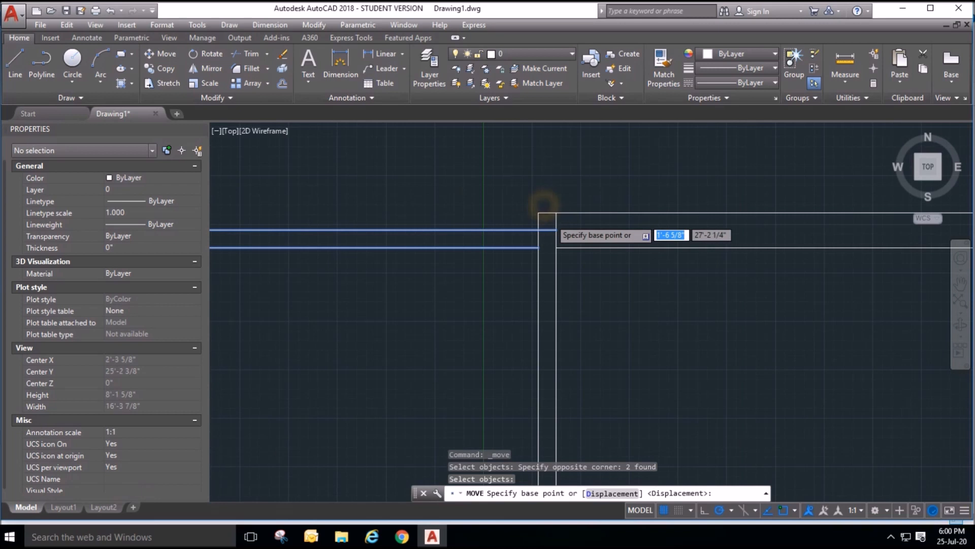
click(557, 230)
click(557, 210)
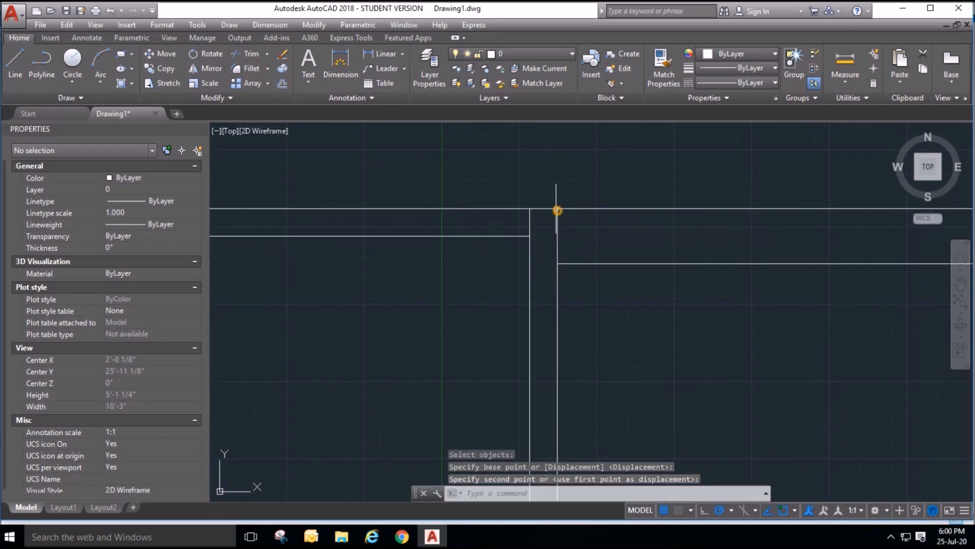
scroll(579, 236, down, 6)
key(Escape)
key(Escape)
key(Escape)
Measure the inside width and height of the room left of the vertical partition, directly below the moved wall.
middle_drag(757, 324, 703, 339)
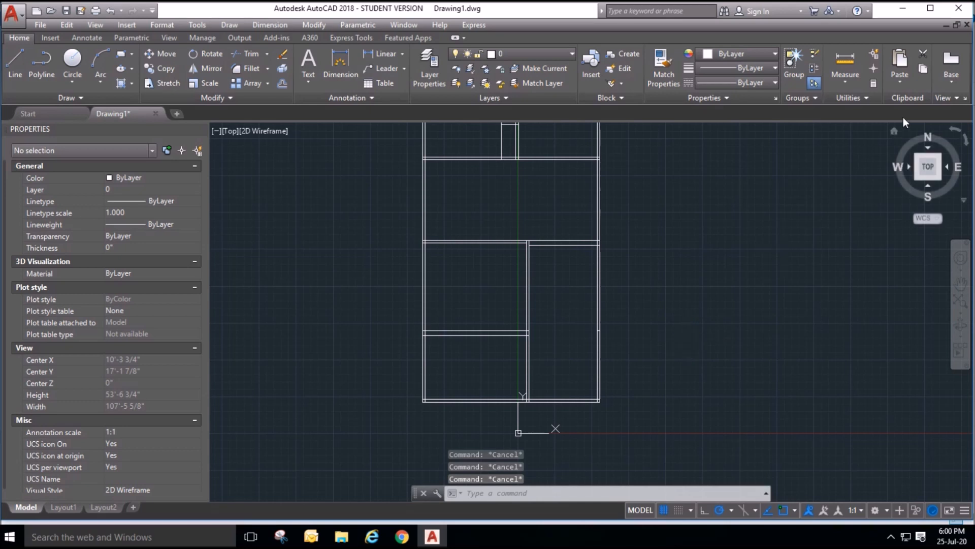
click(845, 60)
scroll(424, 315, up, 4)
click(414, 310)
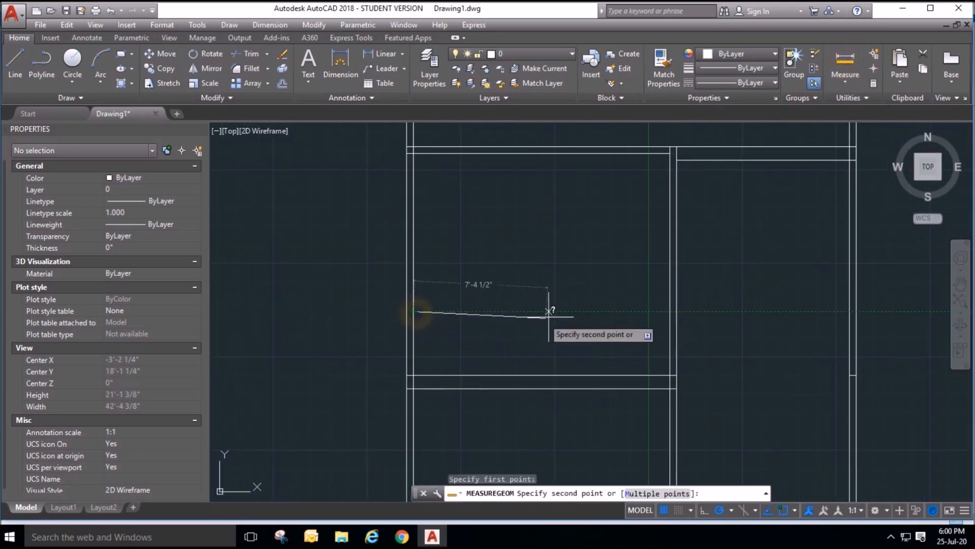
click(671, 311)
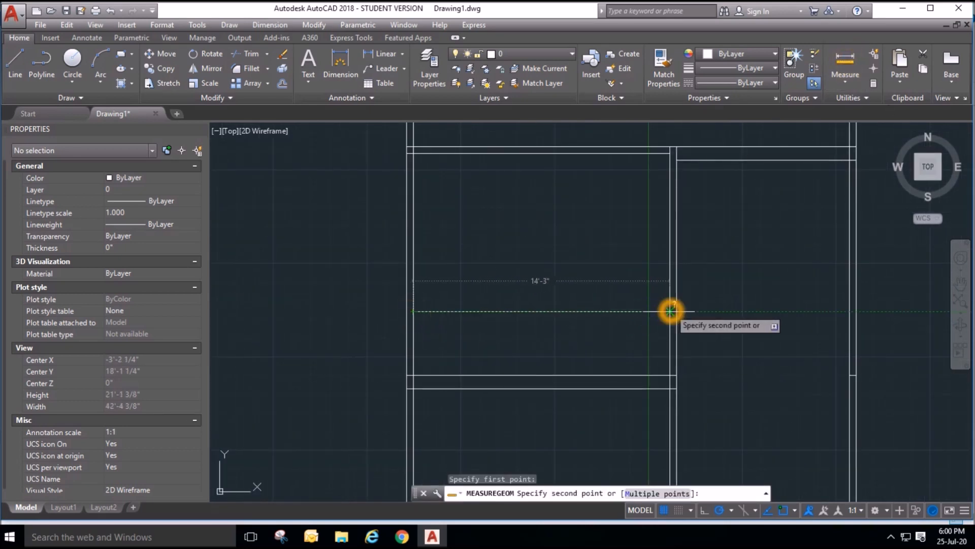
key(Escape)
click(845, 60)
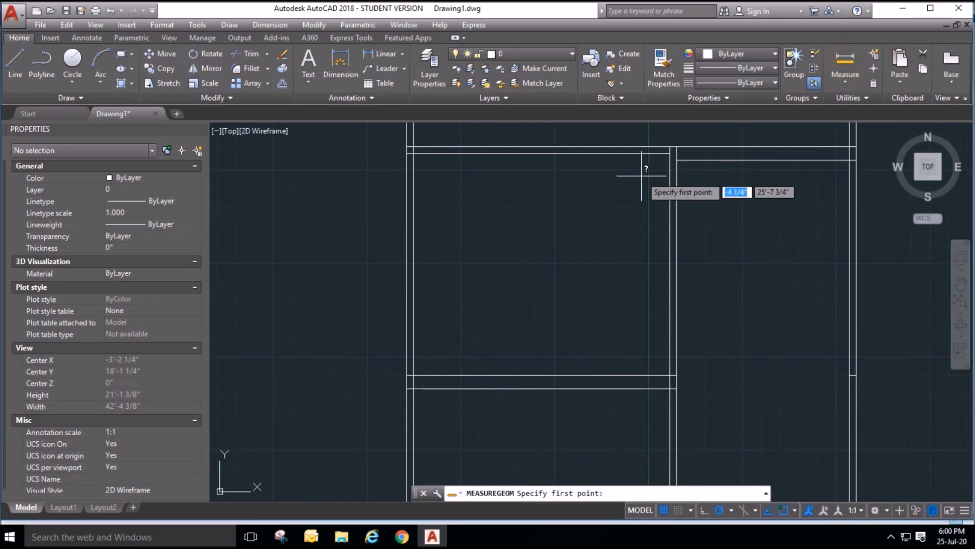
click(615, 152)
click(616, 375)
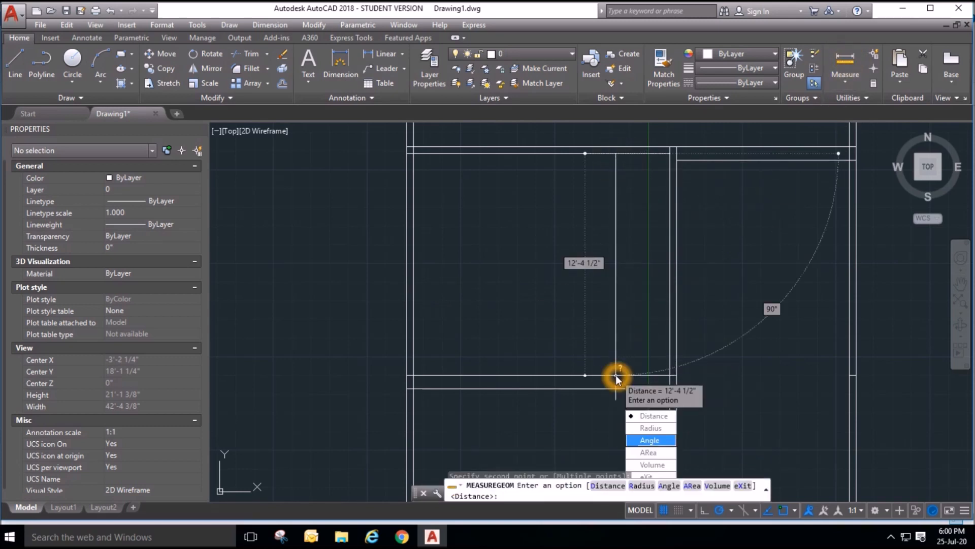
key(Escape)
scroll(431, 325, down, 5)
key(Escape)
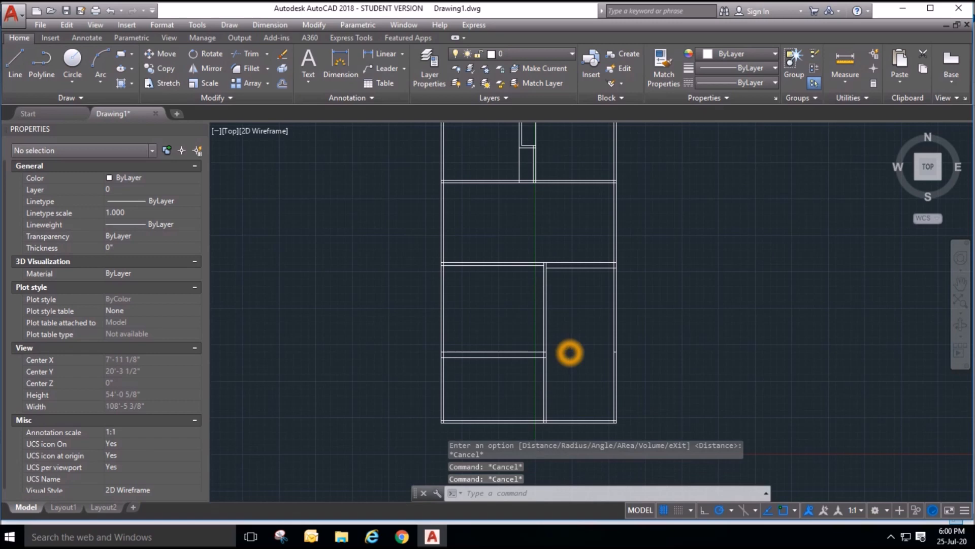
Examine the plan layout around the aligned horizontal walls and the open middle space above them.
scroll(540, 391, up, 5)
scroll(542, 392, down, 6)
key(Escape)
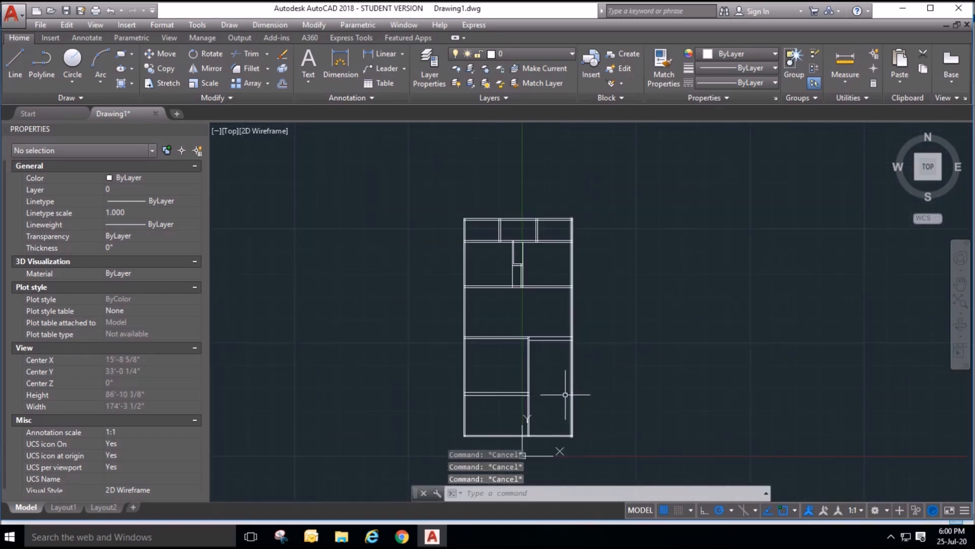
scroll(513, 343, up, 4)
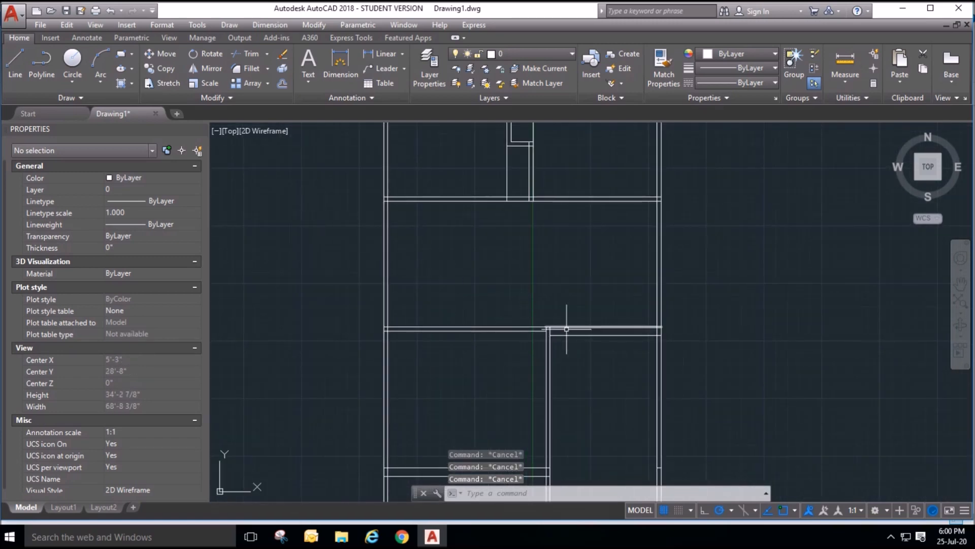
scroll(564, 331, down, 2)
middle_drag(522, 312, 505, 347)
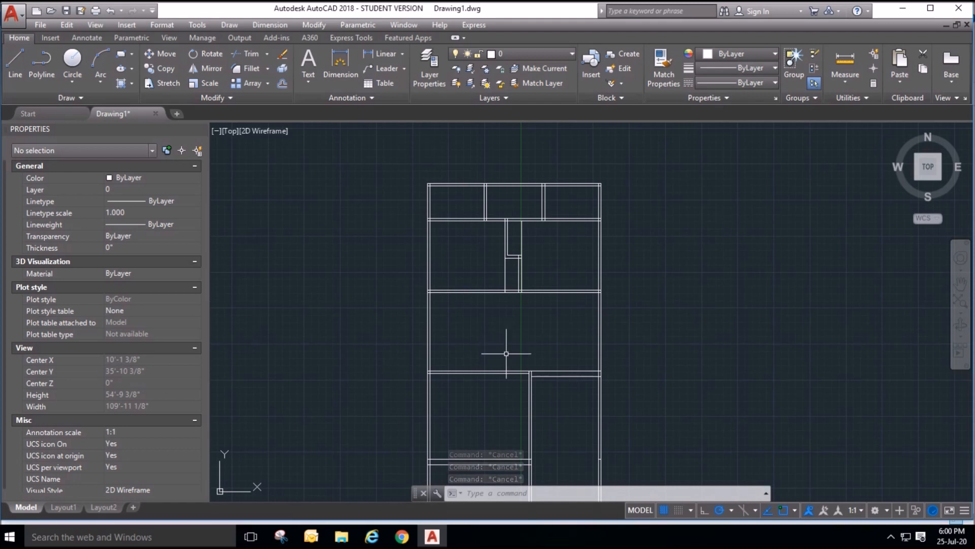
scroll(507, 353, up, 2)
scroll(628, 374, down, 2)
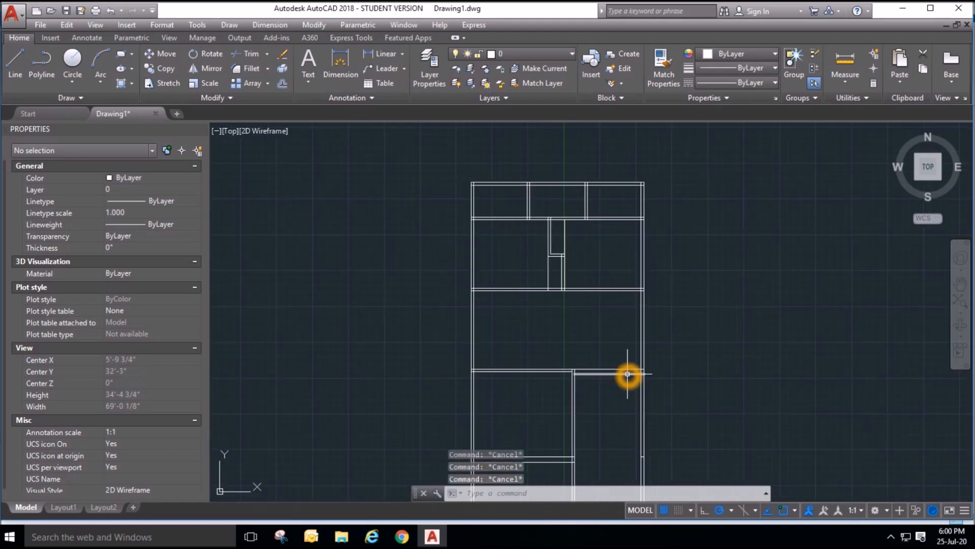
scroll(635, 379, up, 2)
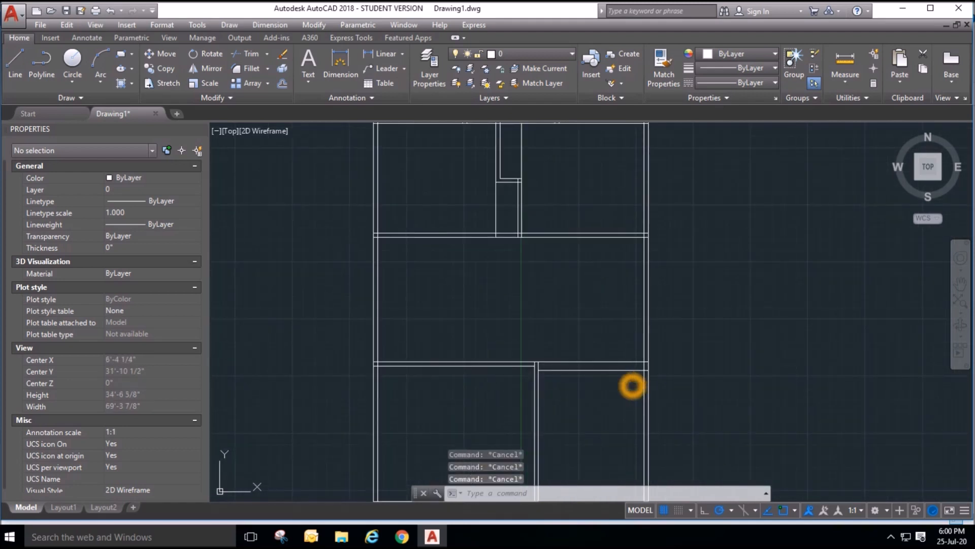
scroll(632, 386, up, 2)
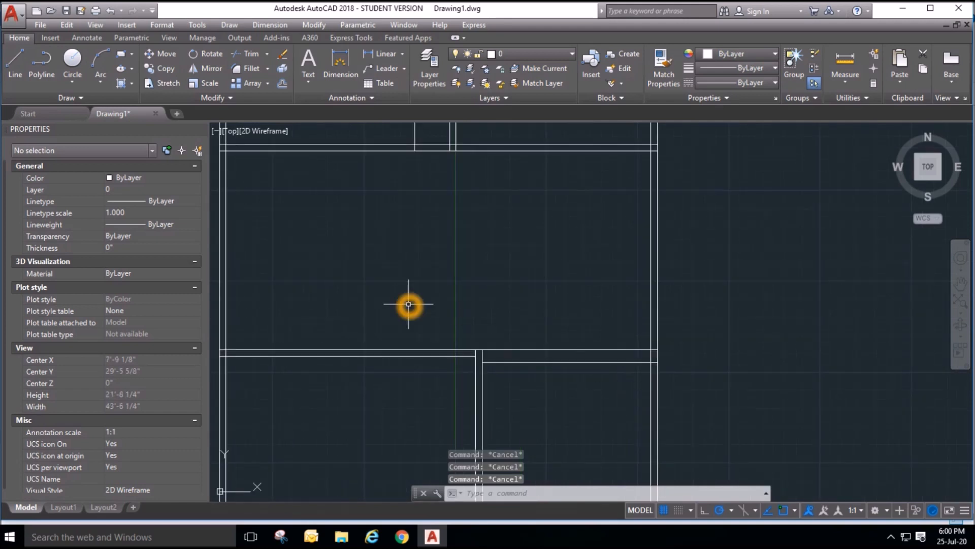
Copy both lines of the right outer wall 6'4.5" to the left.
click(159, 73)
click(599, 224)
click(751, 239)
key(Return)
click(806, 242)
click(708, 243)
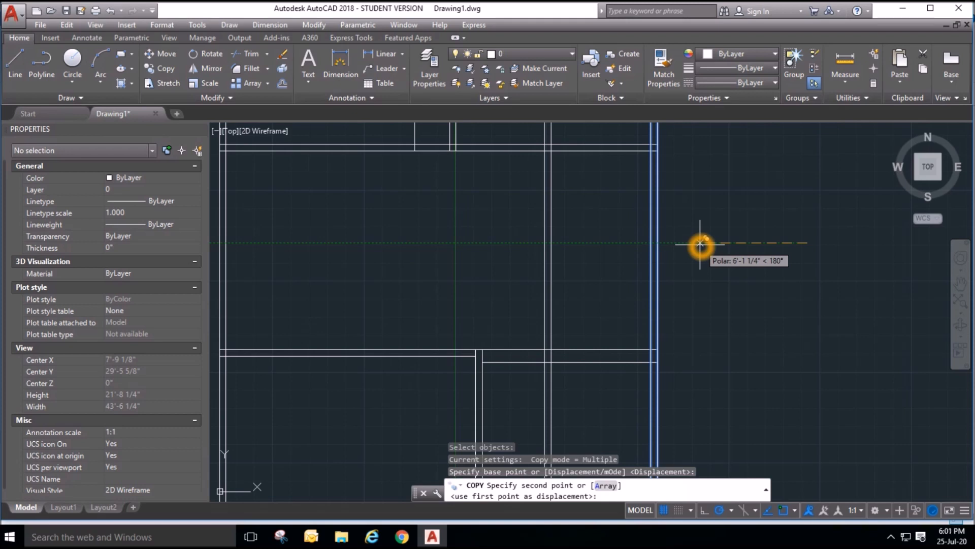
text(6'4)
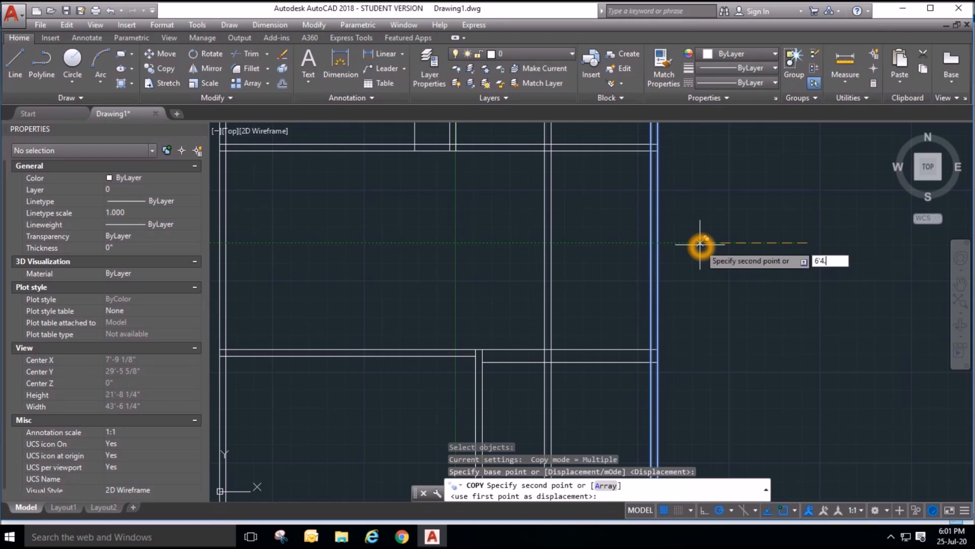
text(.5)
key(Return)
key(Escape)
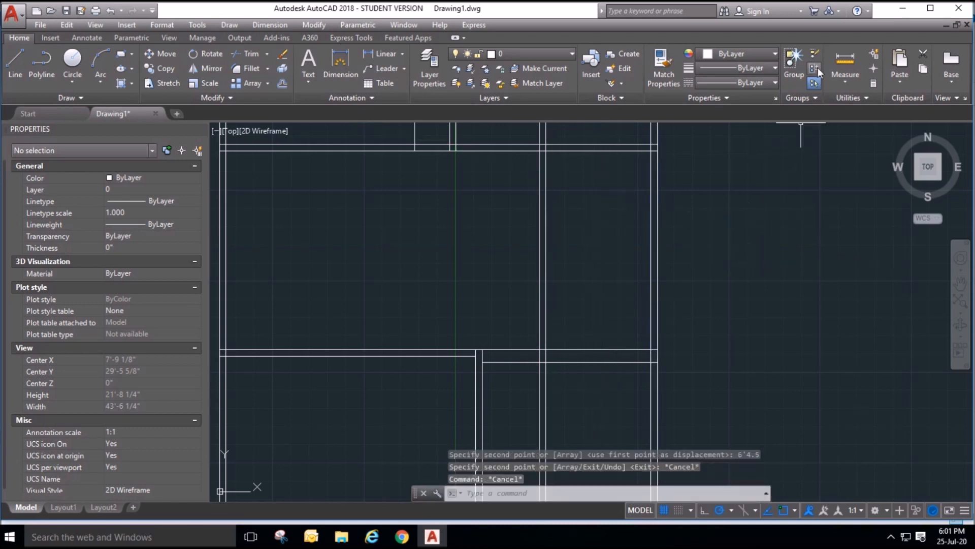
Measure the gap between the vertical partition and the copied wall along the bottom line of the 9" wall.
click(845, 63)
scroll(451, 409, up, 2)
click(521, 331)
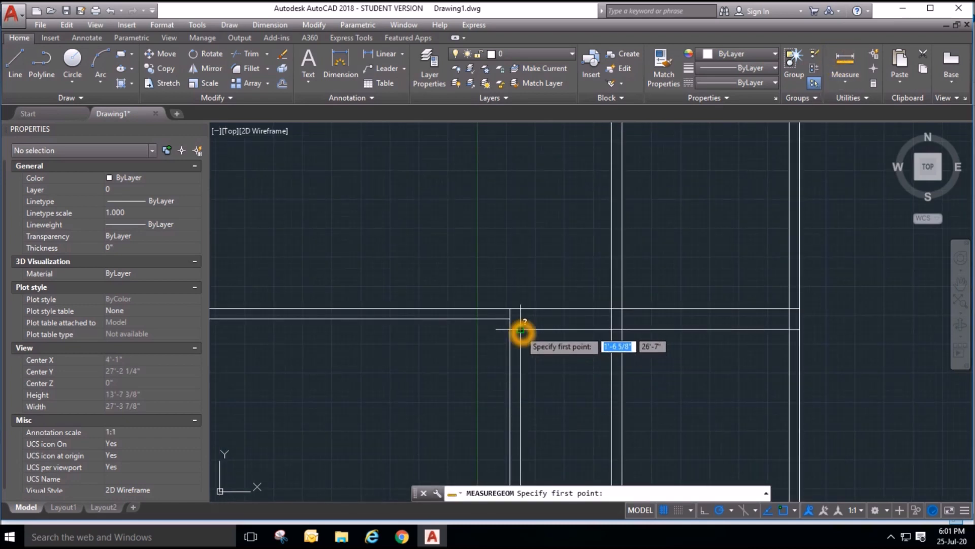
click(611, 331)
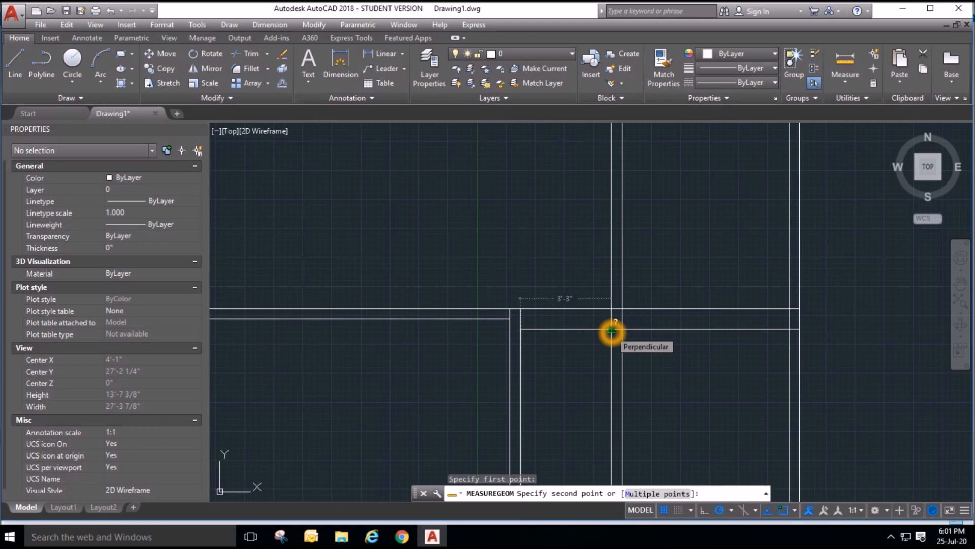
key(Escape)
scroll(546, 314, down, 3)
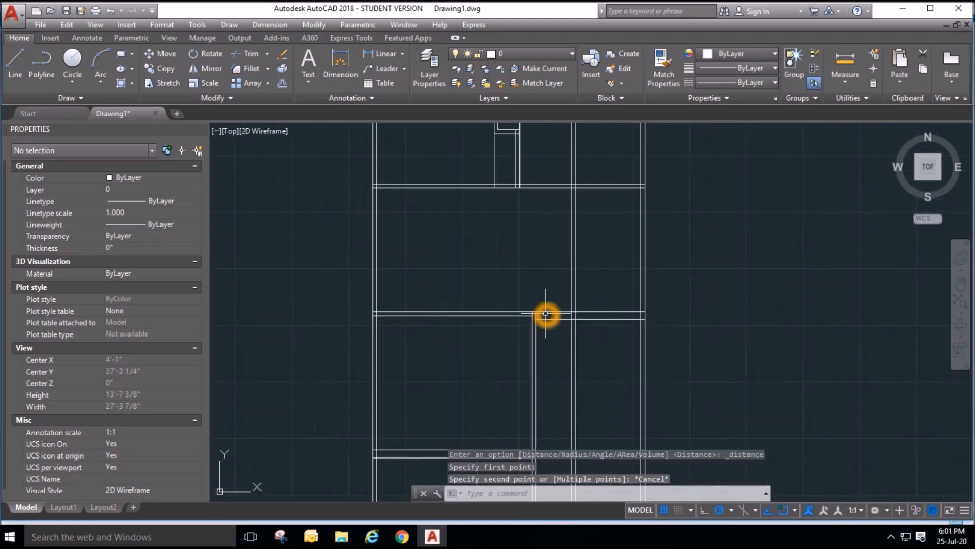
key(Escape)
click(583, 356)
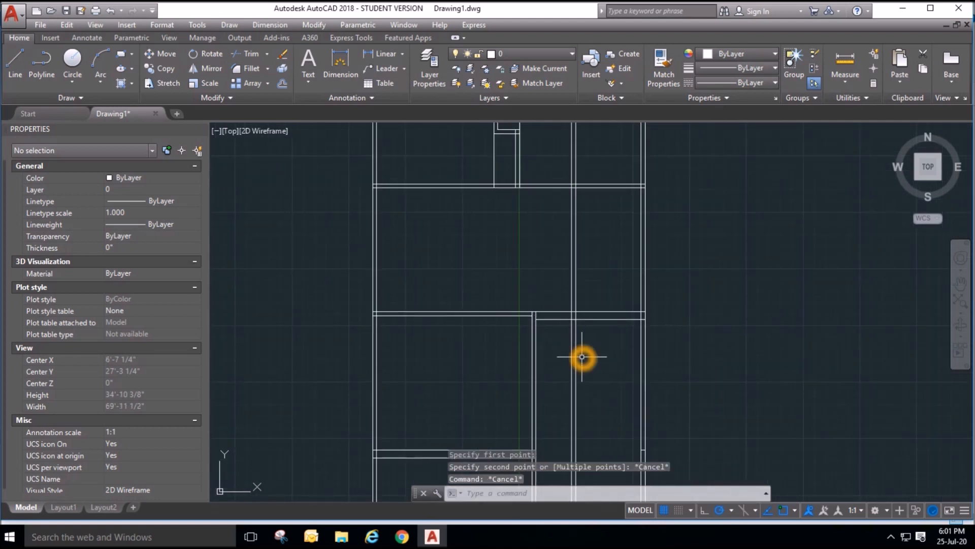
Trim both copied wall lines below the bottom line of the right 9" wall.
click(242, 56)
click(599, 320)
right_click(596, 336)
click(593, 345)
click(560, 344)
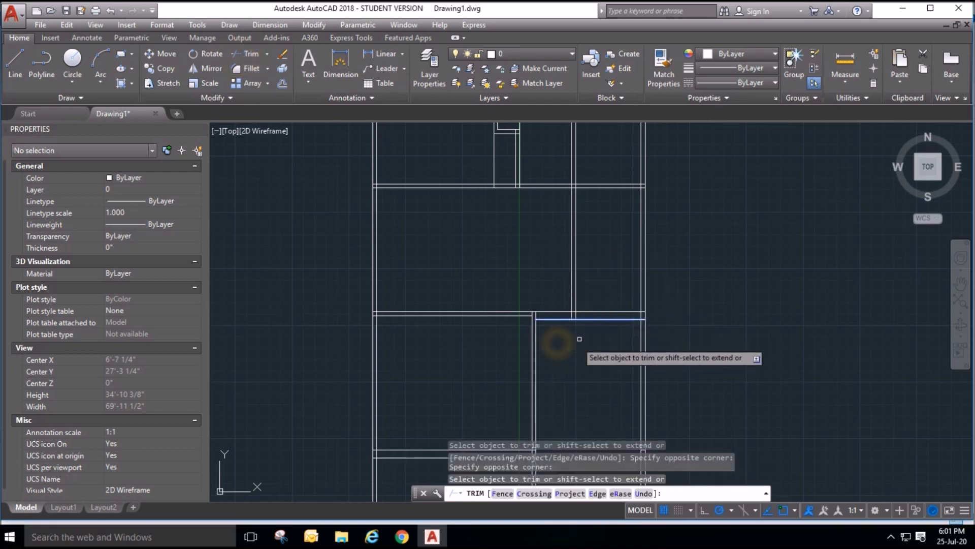
key(Escape)
Trim both copied wall lines above the top line of the horizontal wall that closes off the middle space.
click(245, 54)
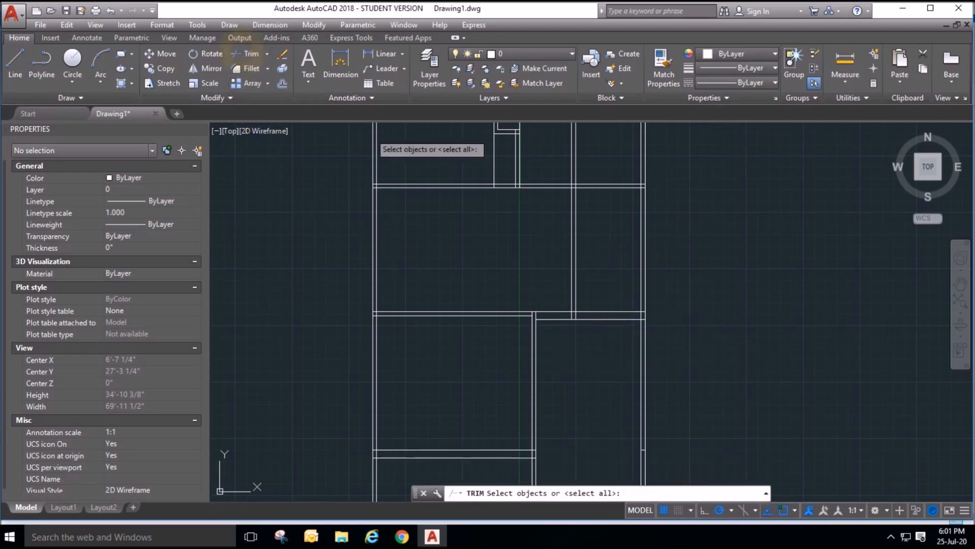
click(589, 185)
right_click(591, 168)
click(592, 164)
click(543, 148)
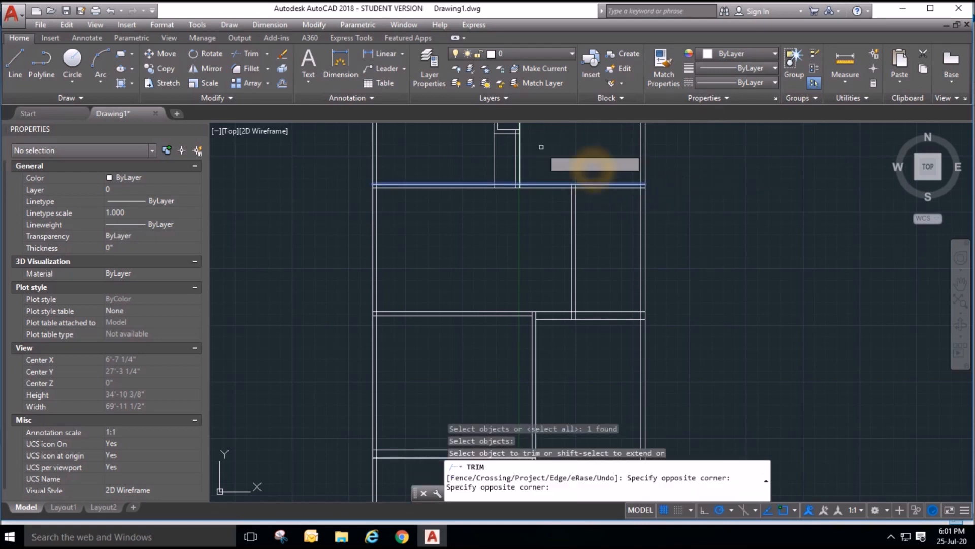
scroll(589, 230, down, 4)
key(Escape)
scroll(555, 338, up, 4)
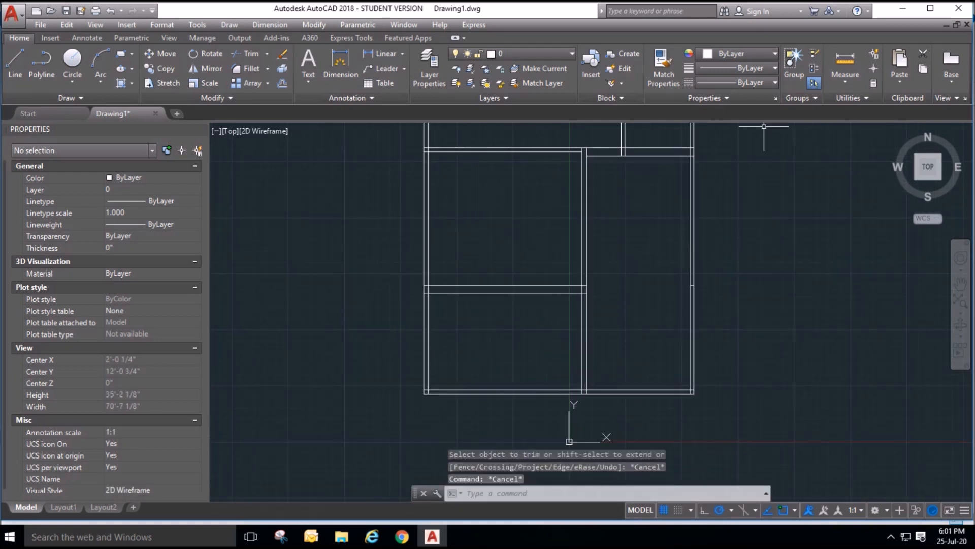
Start measuring from the middle partition towards the right outer wall along the top line of the 9" wall.
click(839, 63)
scroll(616, 149, up, 4)
mouse_move(616, 149)
middle_down()
mouse_move(640, 262)
mouse_move(621, 265)
middle_up()
click(602, 269)
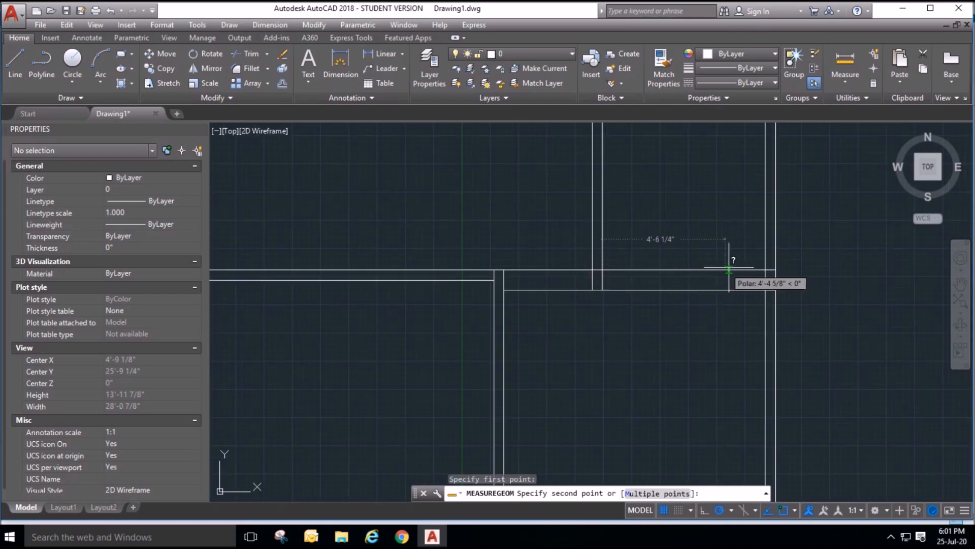
key(Escape)
scroll(562, 243, down, 5)
key(Escape)
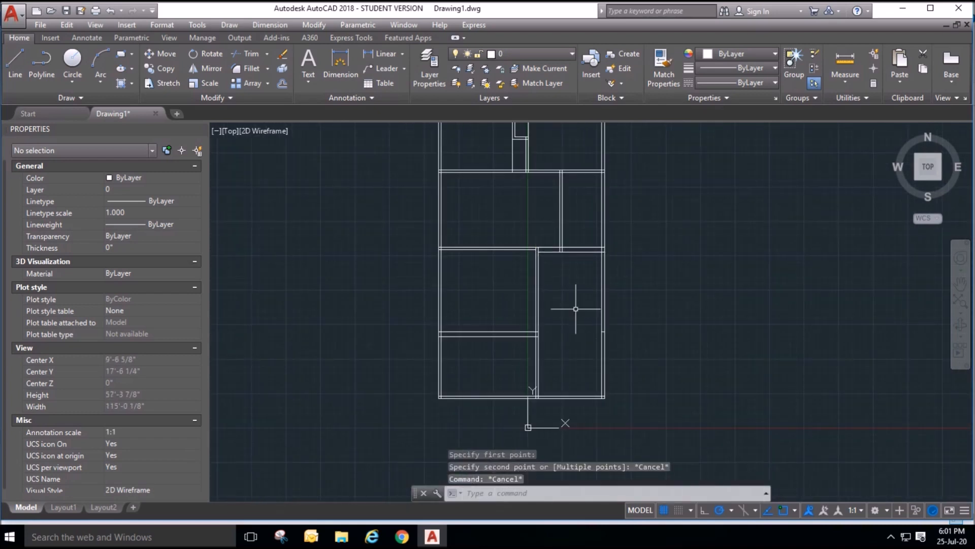
scroll(546, 365, up, 3)
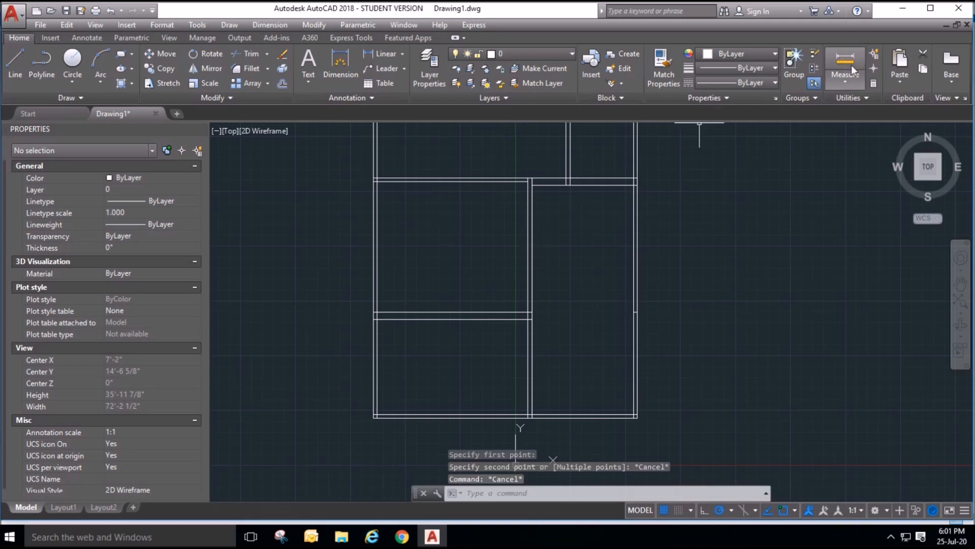
click(162, 53)
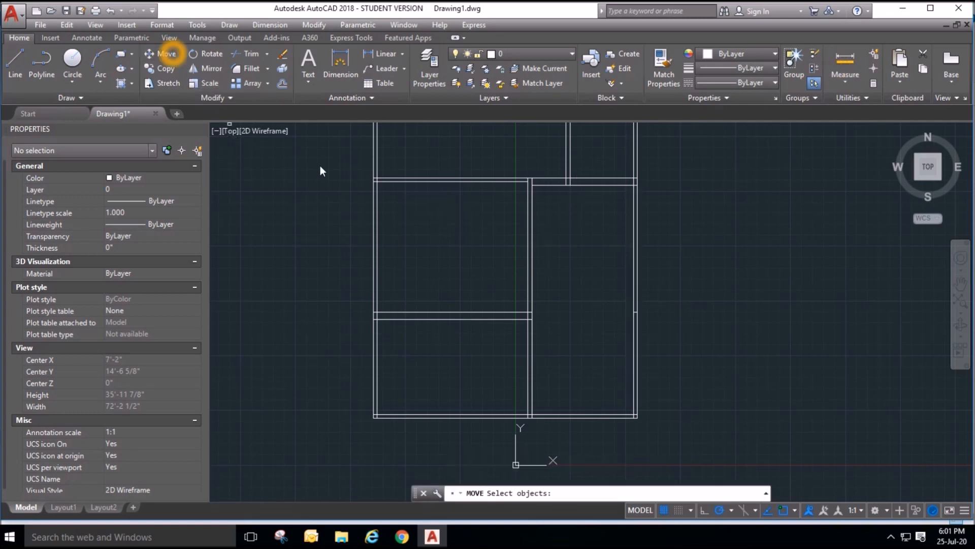
click(589, 285)
click(442, 262)
right_click(569, 246)
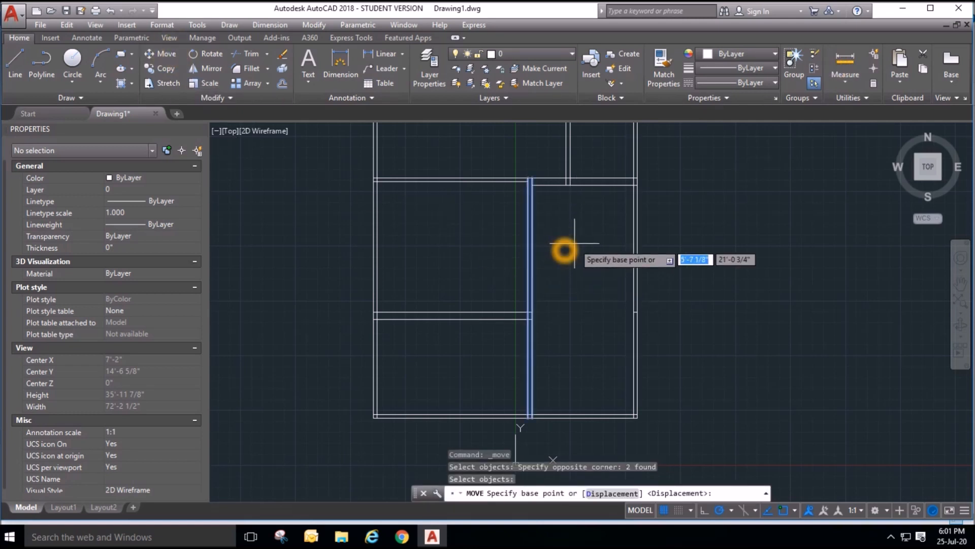
key(Escape)
key(Escape)
scroll(564, 257, down, 2)
click(166, 83)
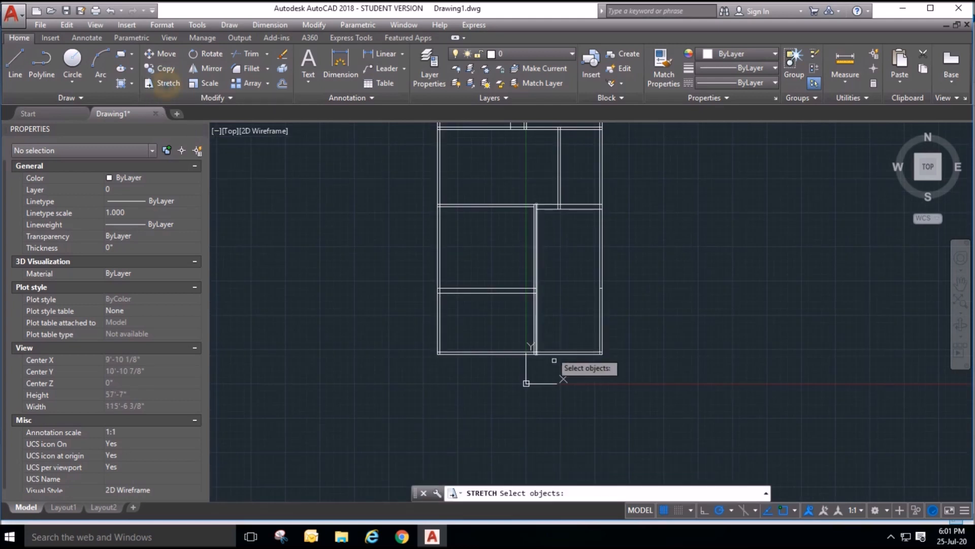
click(559, 394)
click(518, 178)
right_click(518, 178)
click(517, 180)
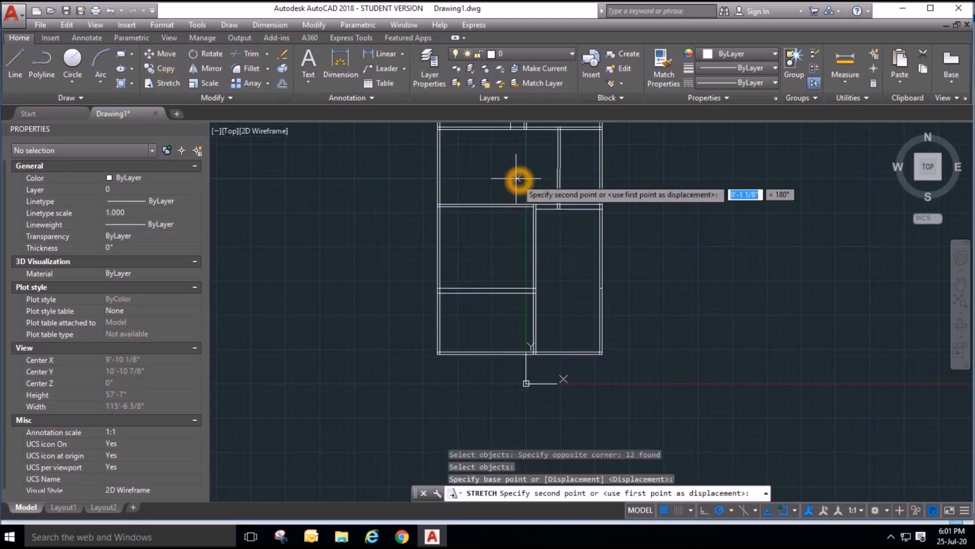
key(Escape)
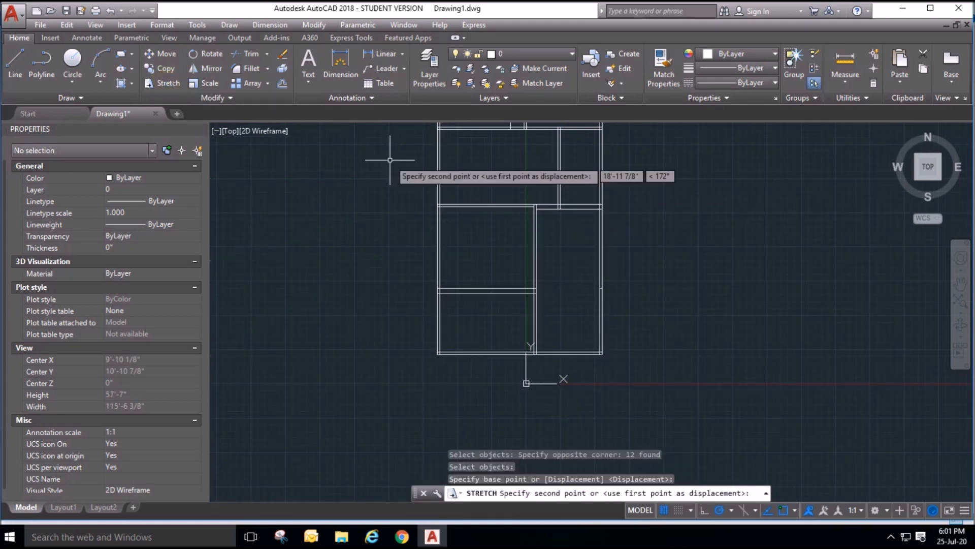
click(214, 86)
key(Escape)
Stretch the lower part's vertical partition and the wall ends joined to it 3" to the left.
click(179, 84)
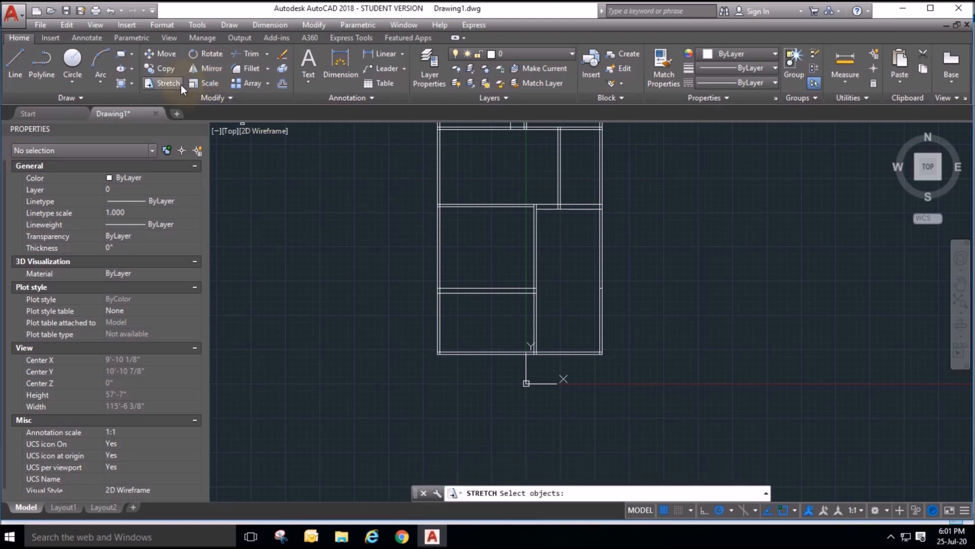
click(549, 403)
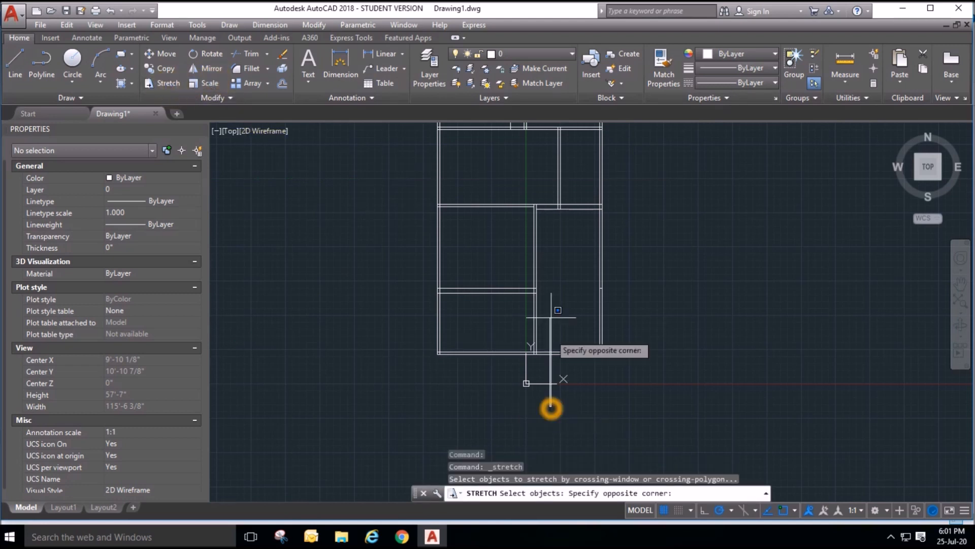
click(526, 200)
right_click(518, 184)
click(517, 178)
text(3)
key(Return)
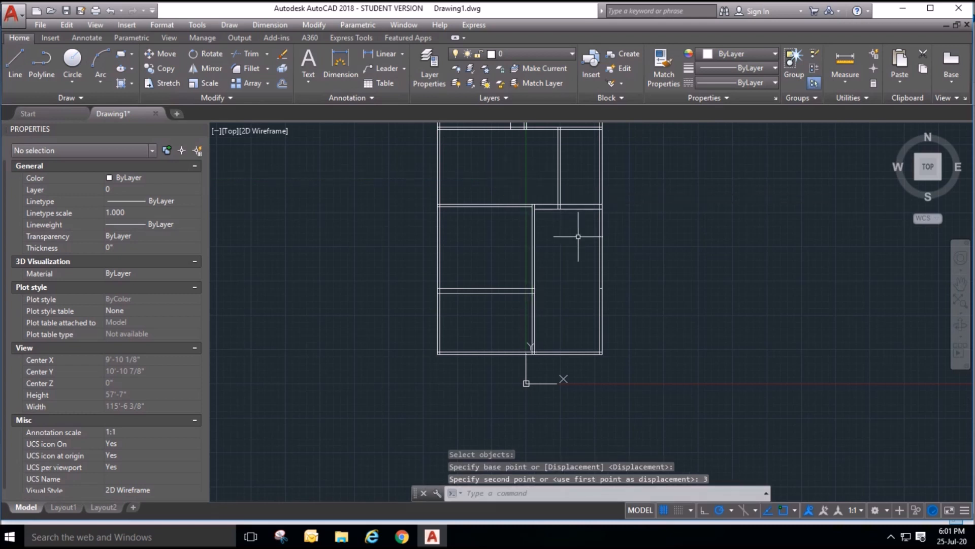
Measure the gap between the lower vertical partition and the middle partition along the bottom line of the 9" wall.
scroll(578, 236, up, 2)
click(845, 64)
scroll(478, 246, up, 2)
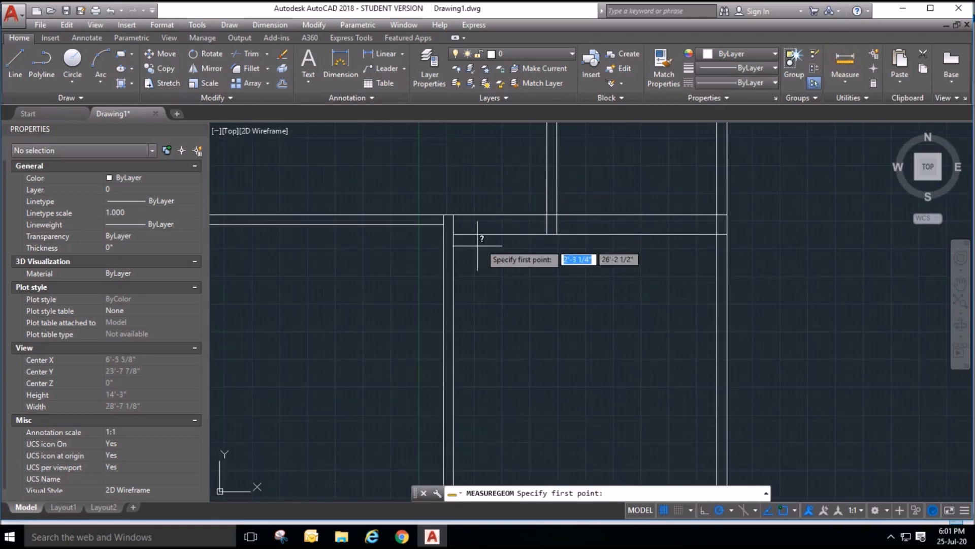
click(454, 234)
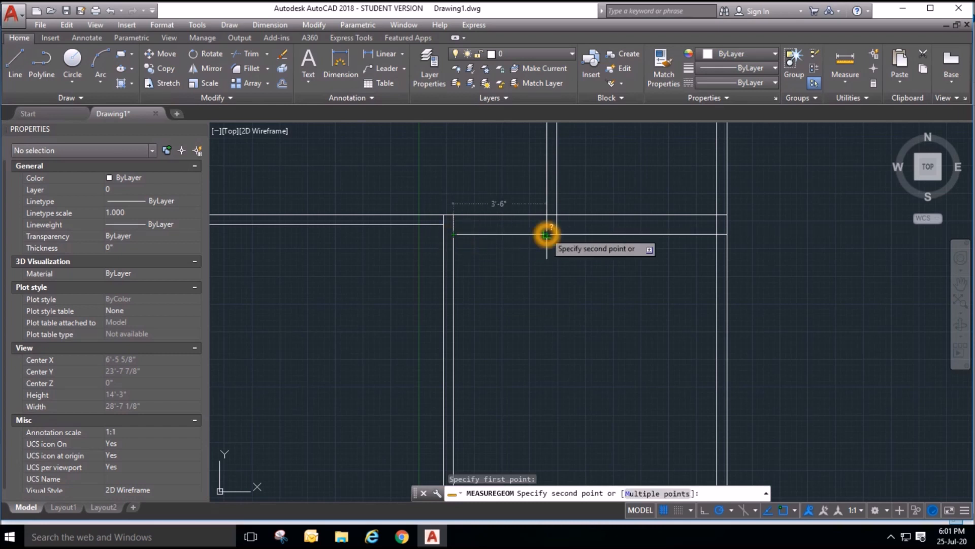
key(Escape)
key(Escape)
scroll(536, 284, down, 2)
key(Escape)
Measure the inside width of the lower left room from the left outer wall to the vertical partition.
scroll(657, 343, down, 1)
middle_drag(659, 309, 671, 257)
scroll(636, 341, up, 2)
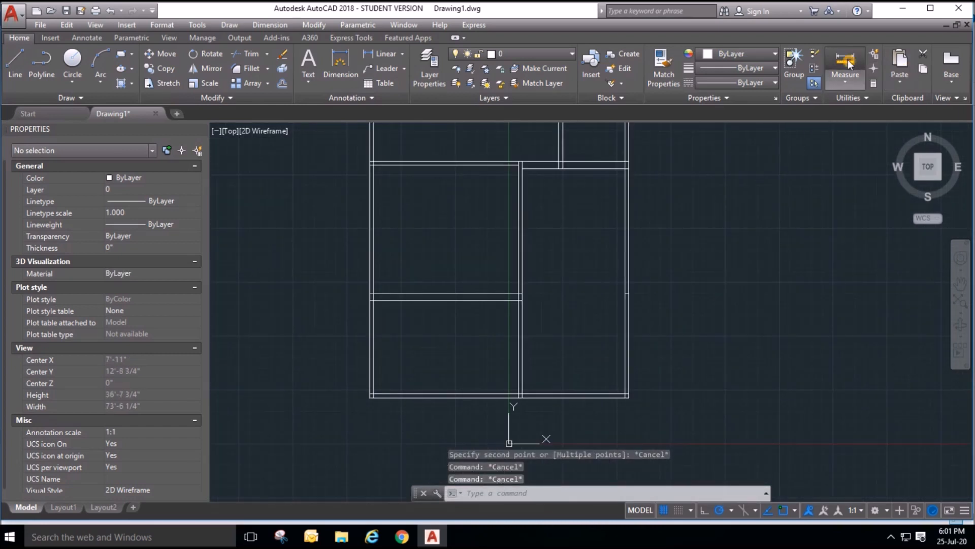
click(850, 64)
click(374, 247)
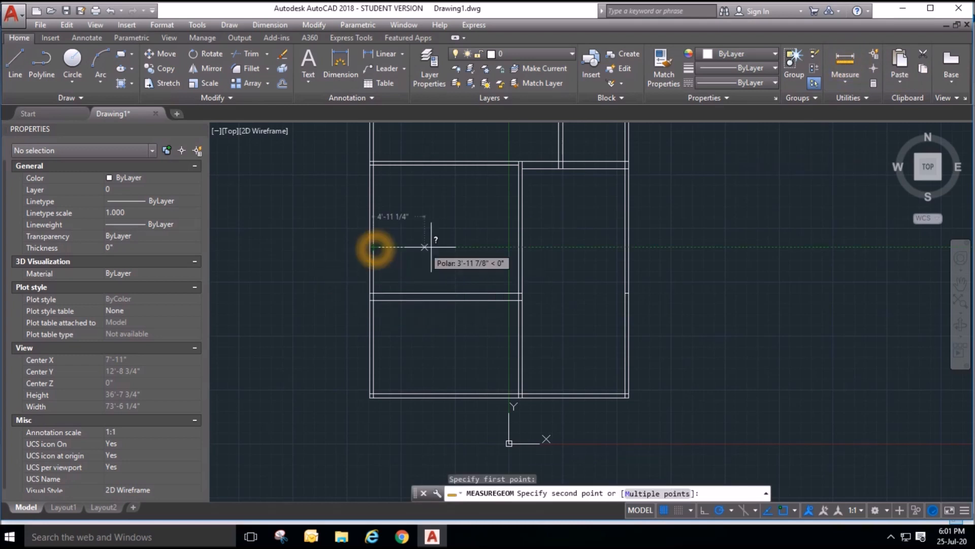
click(517, 248)
key(Escape)
scroll(537, 347, down, 1)
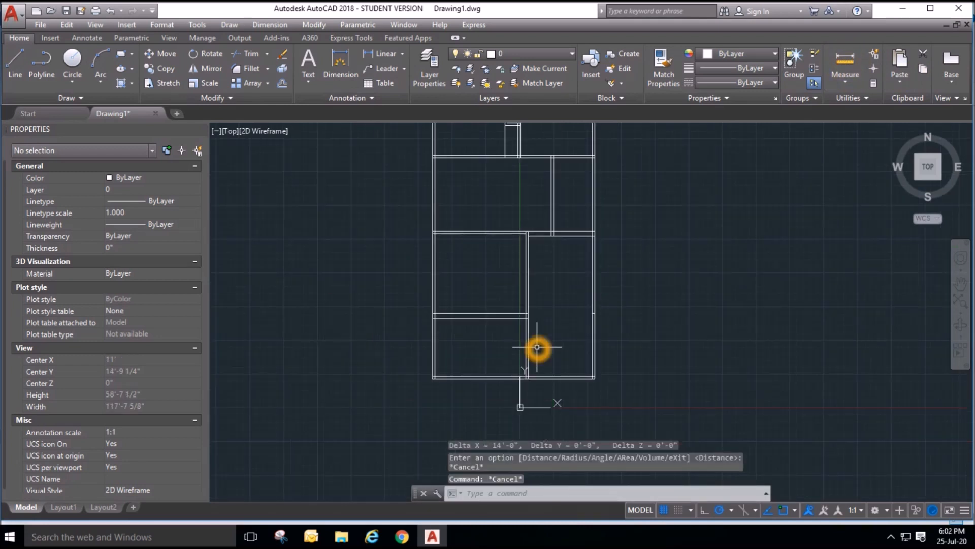
Copy both lines of the left outer wall 5'4.5" to the right.
middle_drag(549, 260, 552, 326)
scroll(492, 253, up, 2)
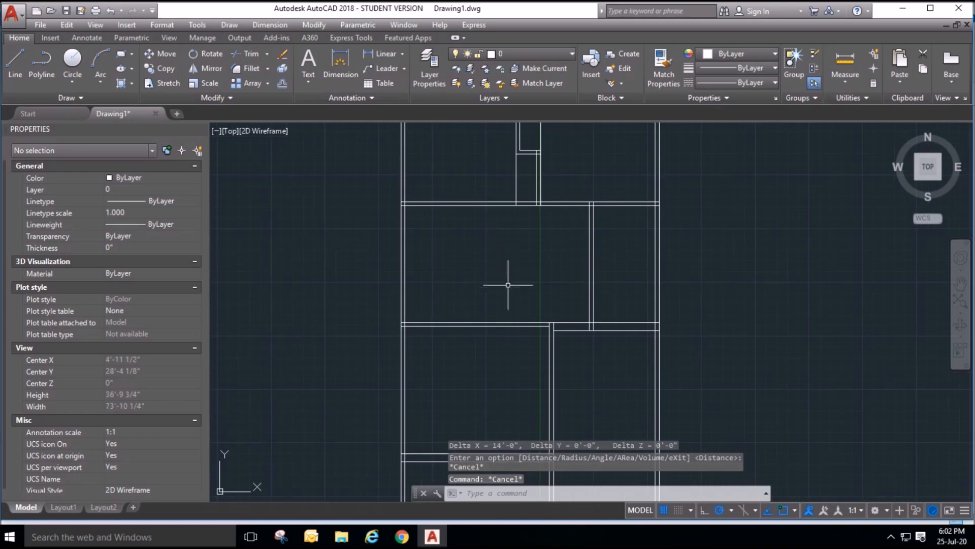
scroll(510, 341, down, 2)
middle_drag(515, 365, 497, 306)
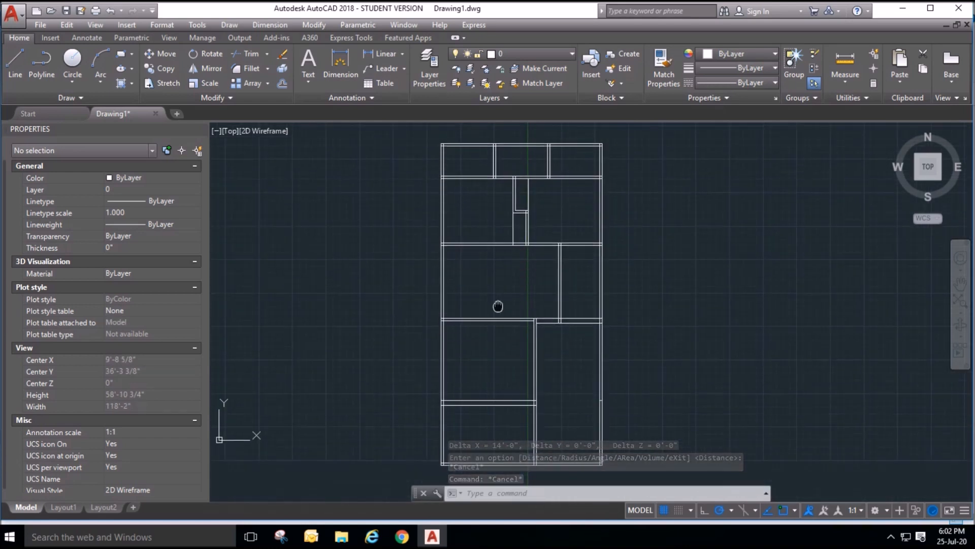
scroll(476, 242, up, 2)
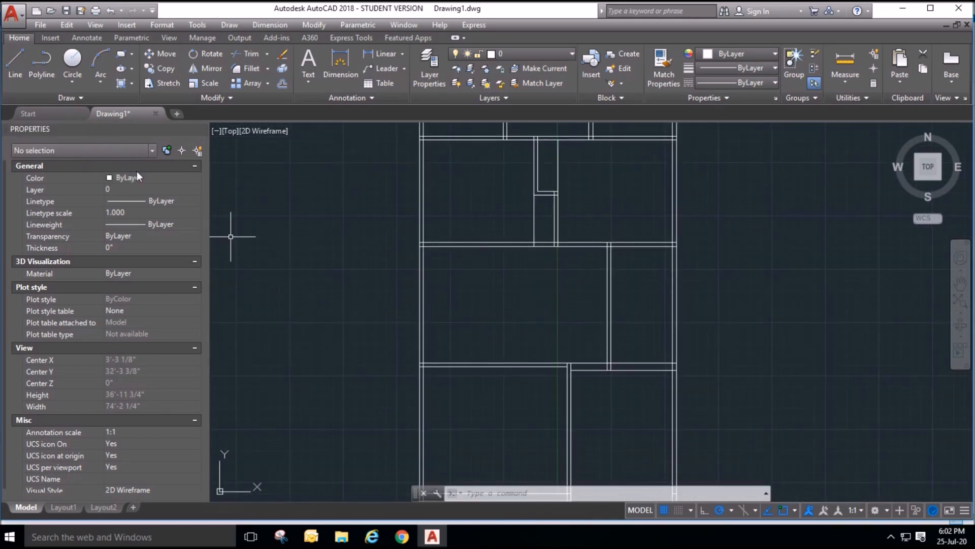
click(166, 68)
click(424, 305)
click(287, 305)
key(Return)
click(290, 304)
click(312, 303)
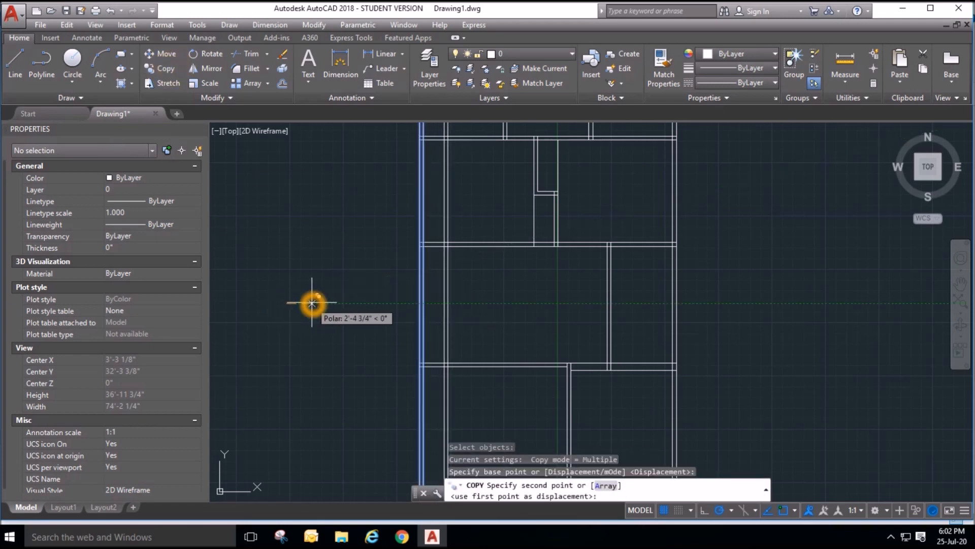
text(5'4.5)
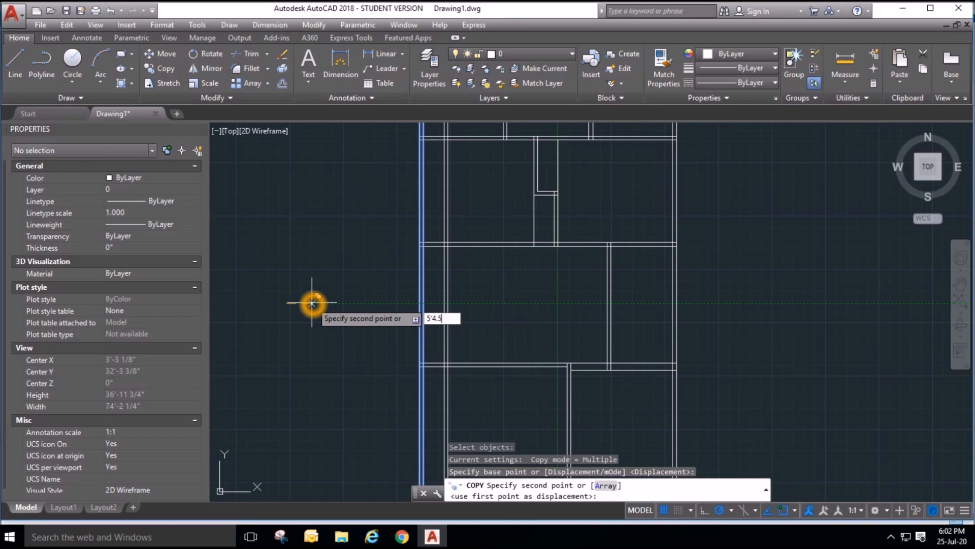
key(Return)
key(Escape)
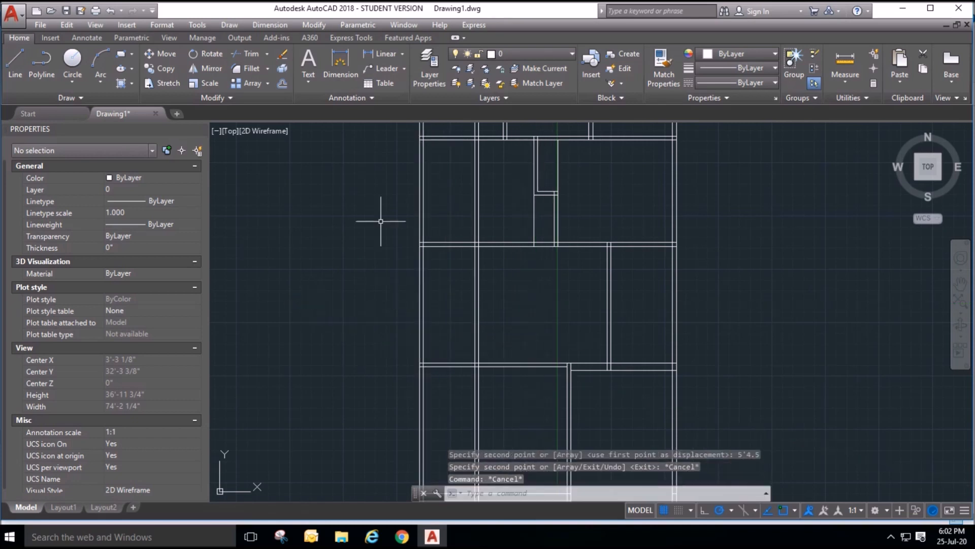
Trim both copied wall lines above and below the middle space, using its upper and lower horizontal walls as cutting edges.
click(244, 54)
click(496, 243)
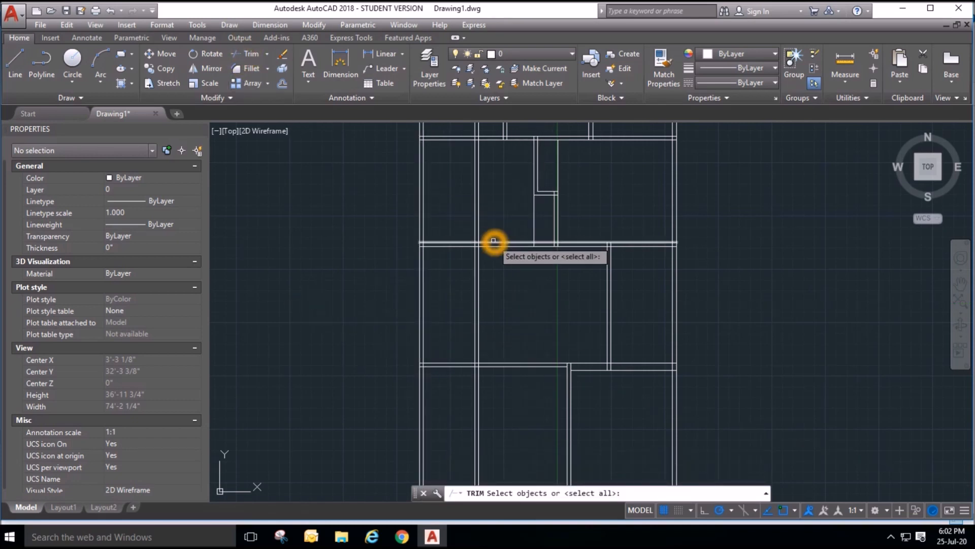
click(496, 365)
right_click(497, 401)
click(502, 396)
click(447, 377)
click(497, 201)
click(447, 211)
key(Escape)
key(Escape)
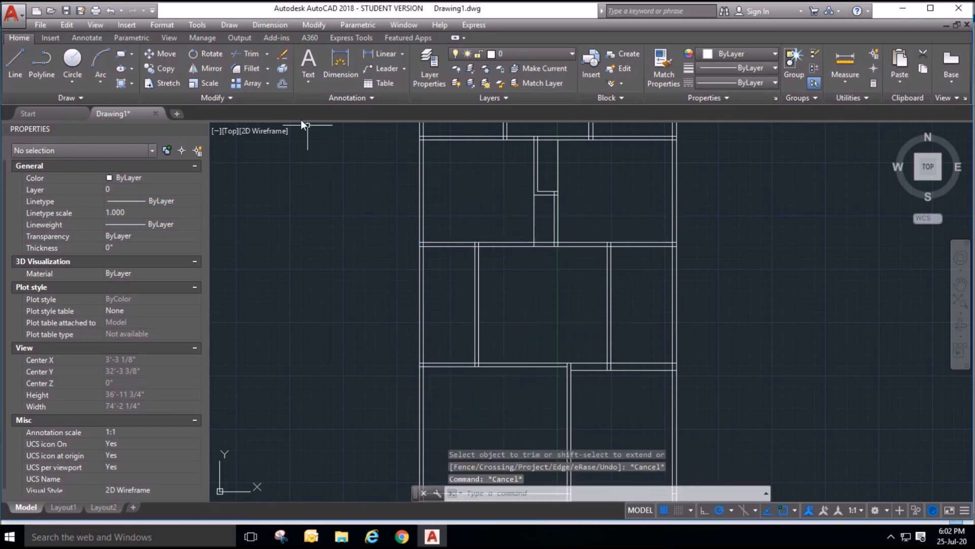
click(161, 68)
click(512, 270)
click(495, 235)
right_click(506, 271)
click(506, 272)
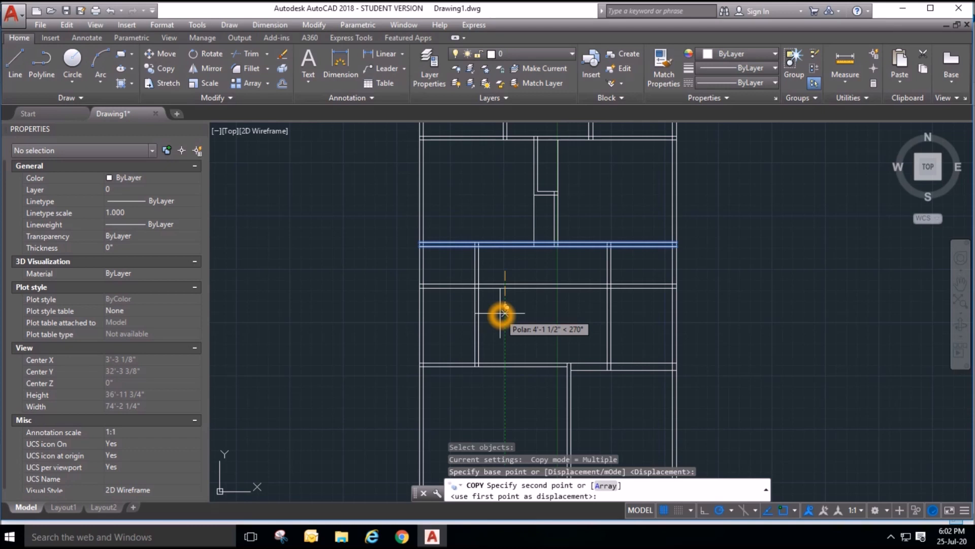
key(Escape)
Copy both lines of the left horizontal wall below the middle space 7'4.5" upwards.
click(157, 68)
click(520, 368)
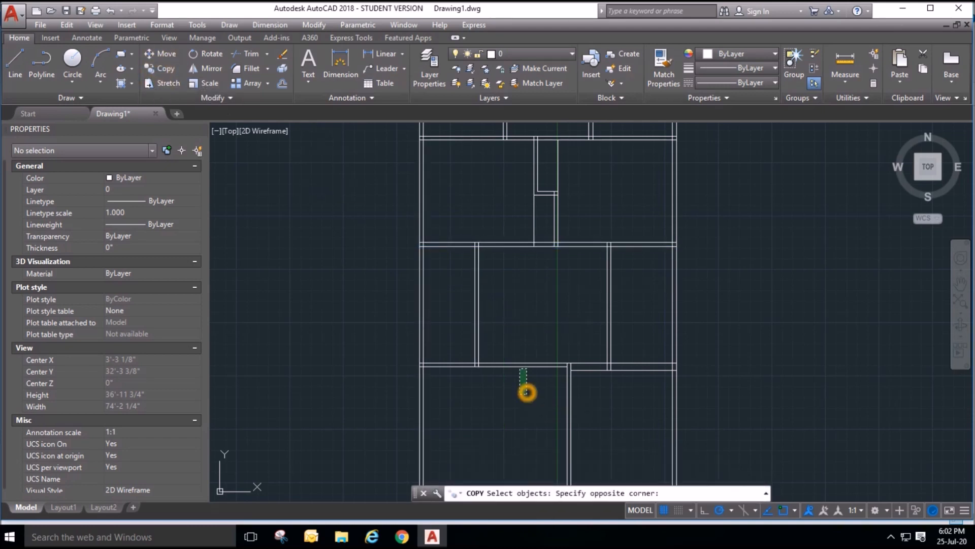
click(526, 392)
key(Return)
click(521, 335)
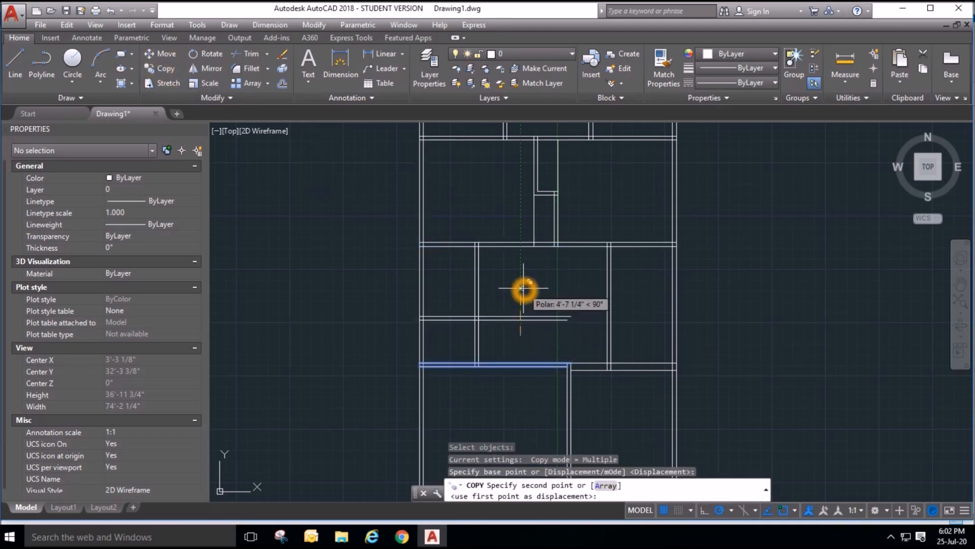
text(7'4)
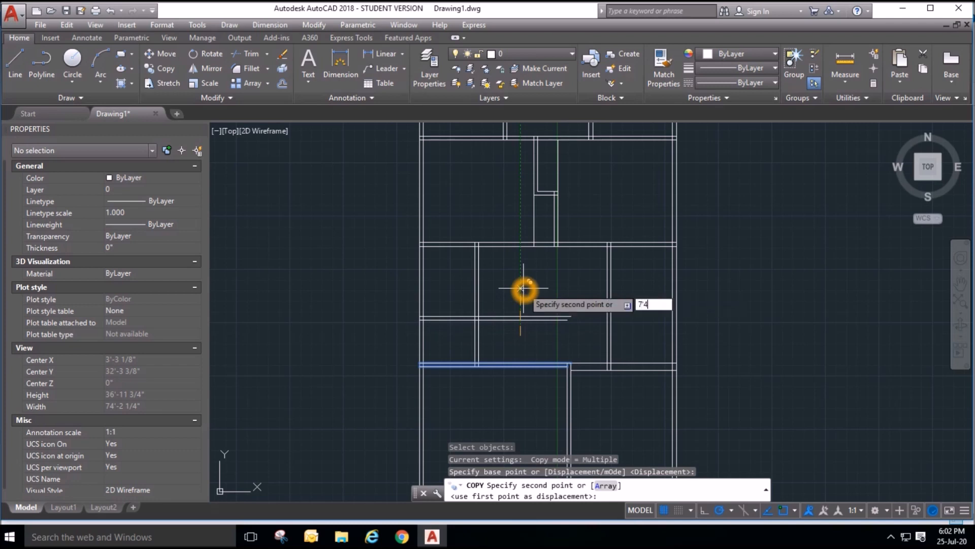
text(.5)
key(Return)
key(Escape)
key(Escape)
key(Escape)
key(Escape)
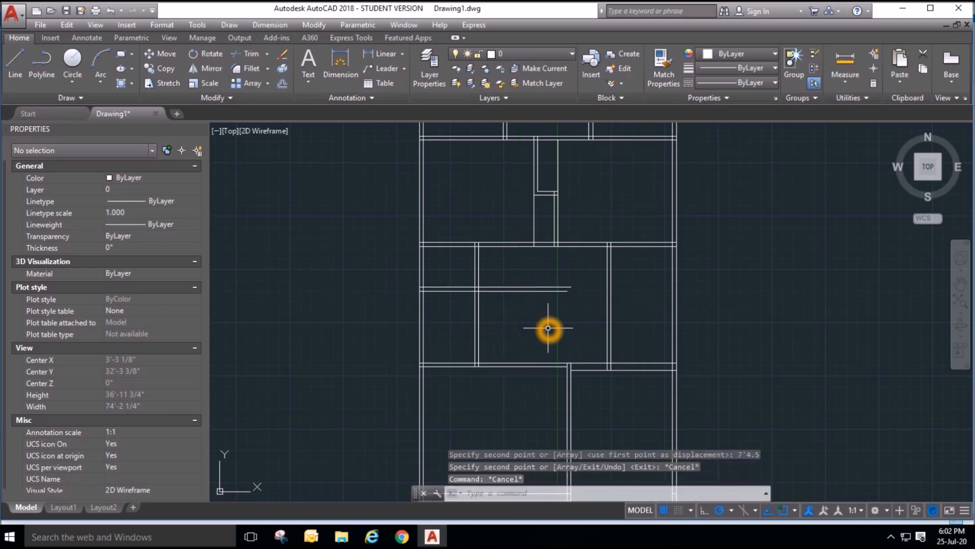
Extend both copied horizontal wall lines past the right partition to the inner line of the right outer wall.
click(699, 341)
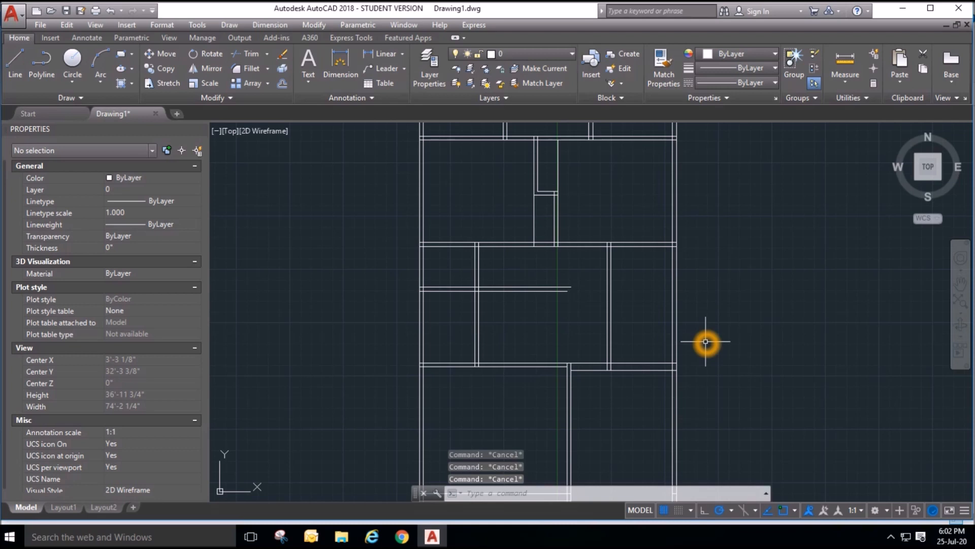
click(270, 54)
click(259, 102)
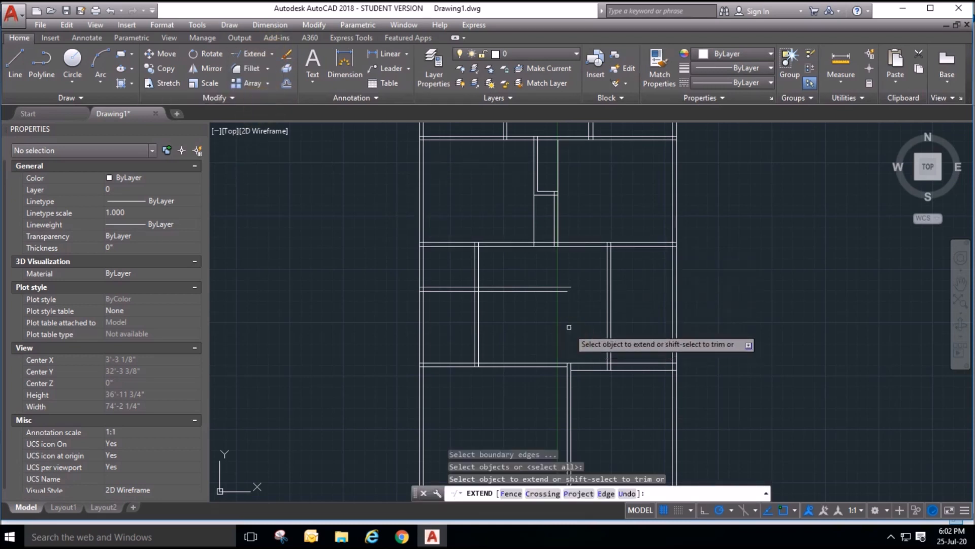
click(540, 274)
click(592, 322)
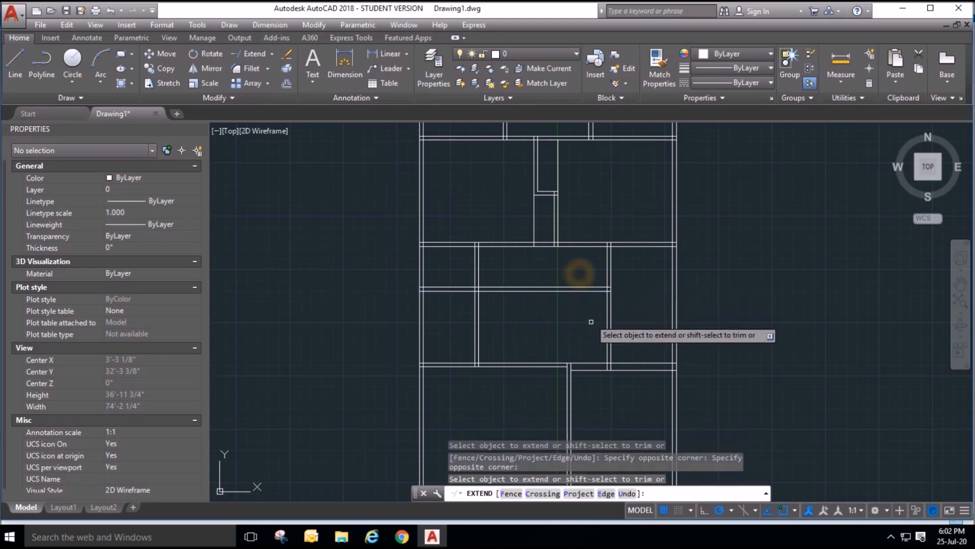
click(568, 300)
click(559, 266)
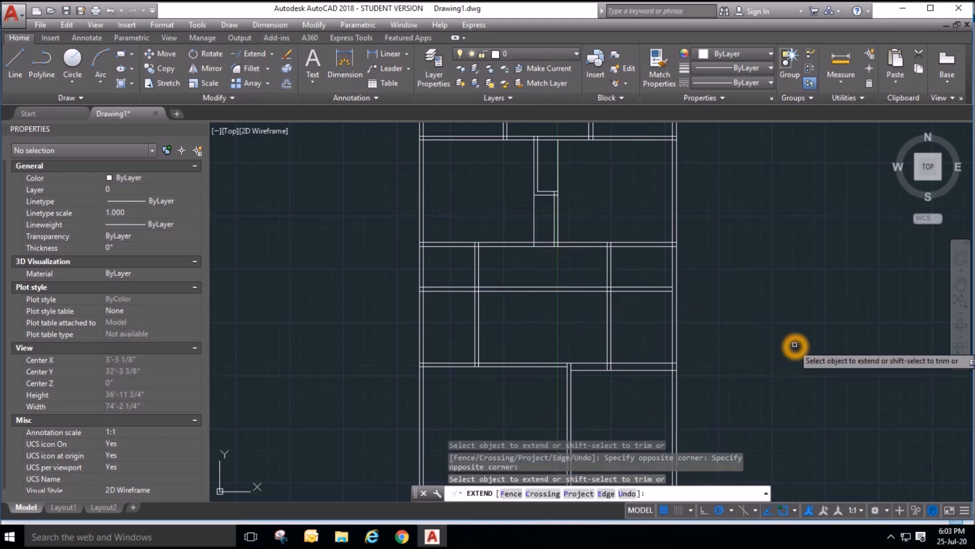
key(Escape)
key(Escape)
key(Escape)
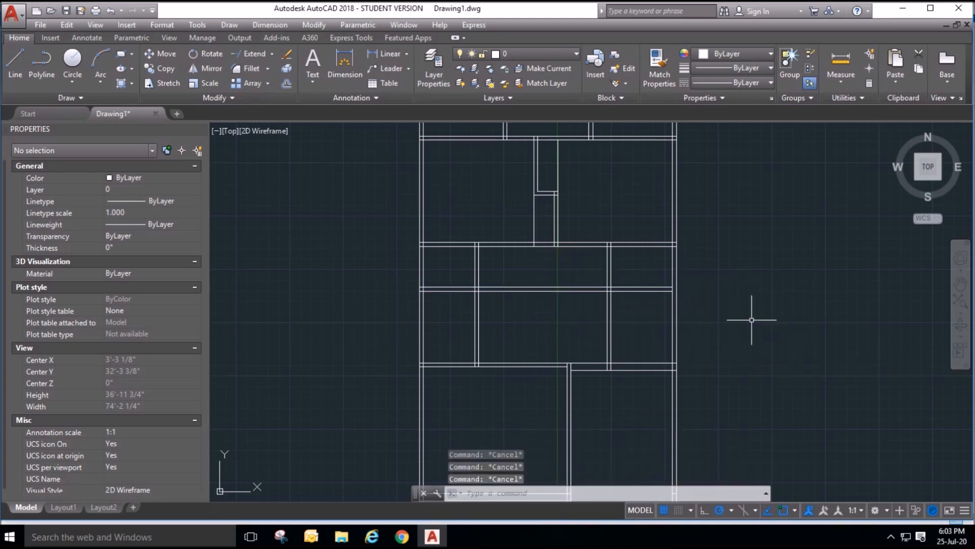
Trim both copied horizontal wall lines between the left and right partitions of the middle space.
click(254, 74)
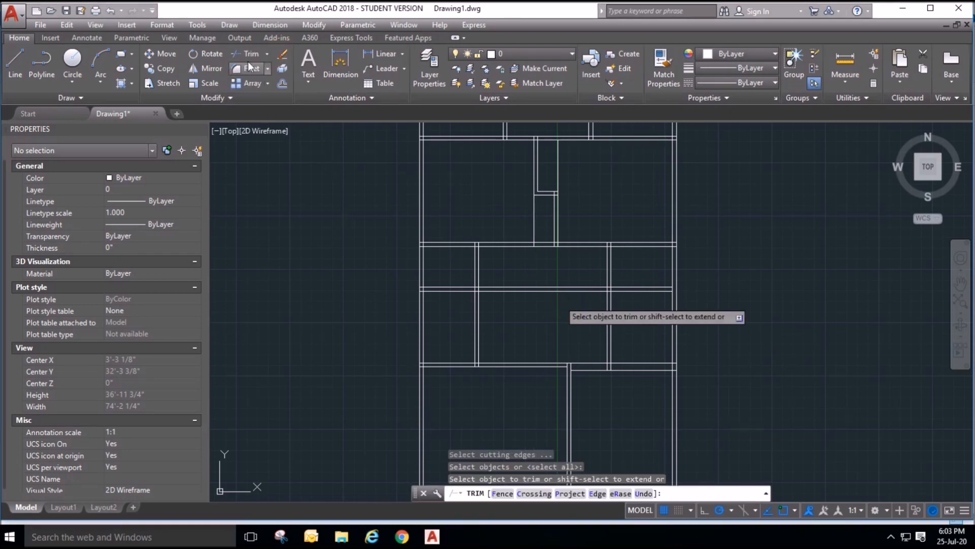
right_click(545, 289)
click(542, 304)
click(521, 277)
key(Escape)
key(Escape)
scroll(481, 400, up, 2)
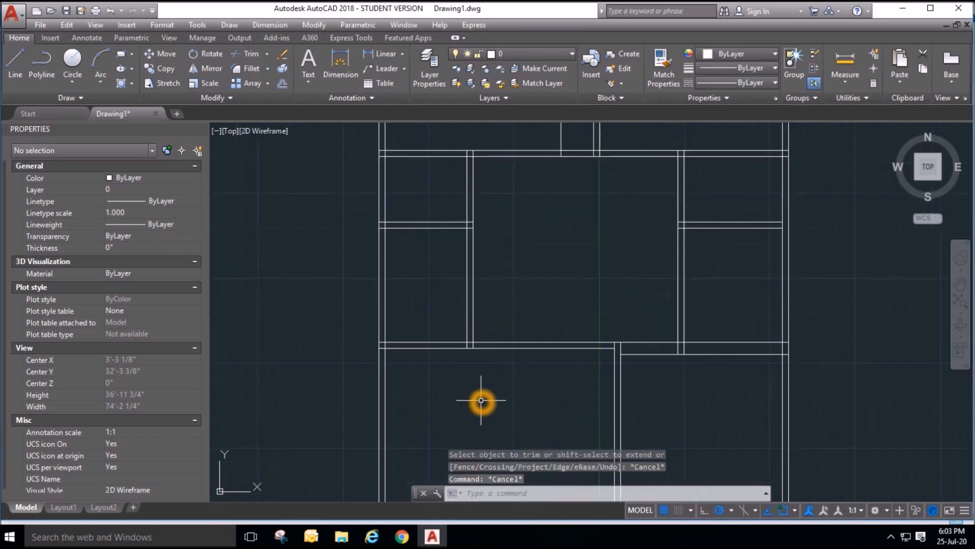
Draw two crossing diagonal lines between the inner corners of the upper-left compartment of the middle space.
middle_drag(481, 401, 481, 286)
scroll(467, 353, down, 2)
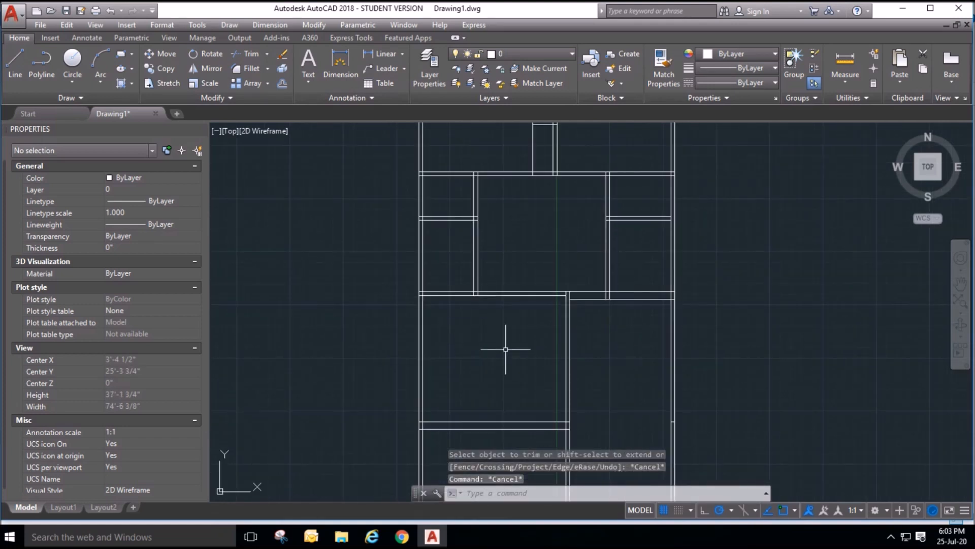
scroll(505, 349, down, 2)
scroll(616, 374, up, 2)
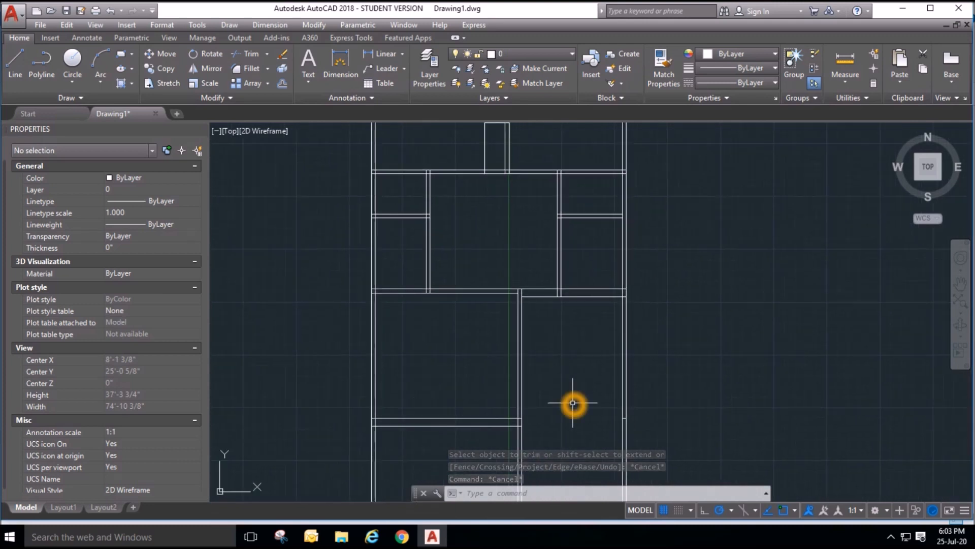
scroll(586, 310, up, 2)
scroll(428, 290, down, 2)
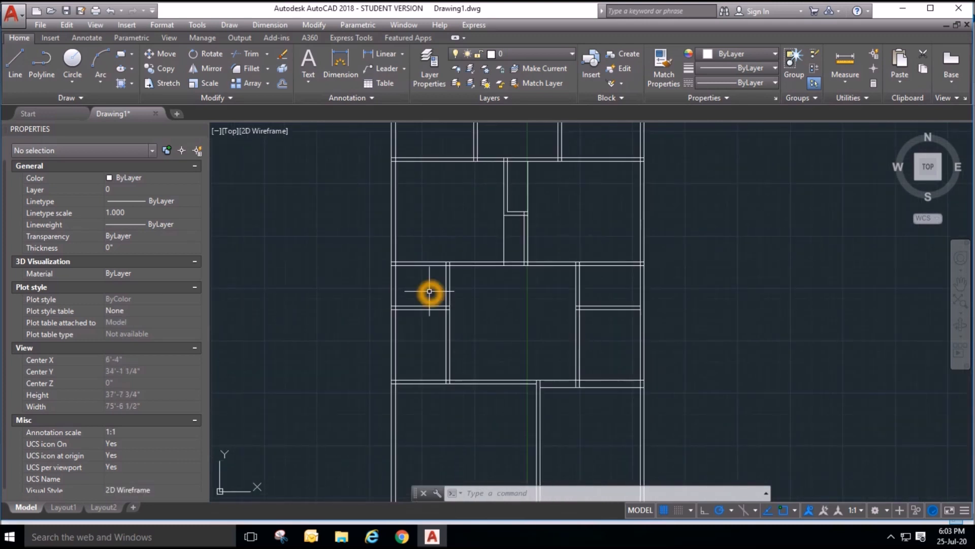
scroll(216, 231, up, 2)
click(20, 63)
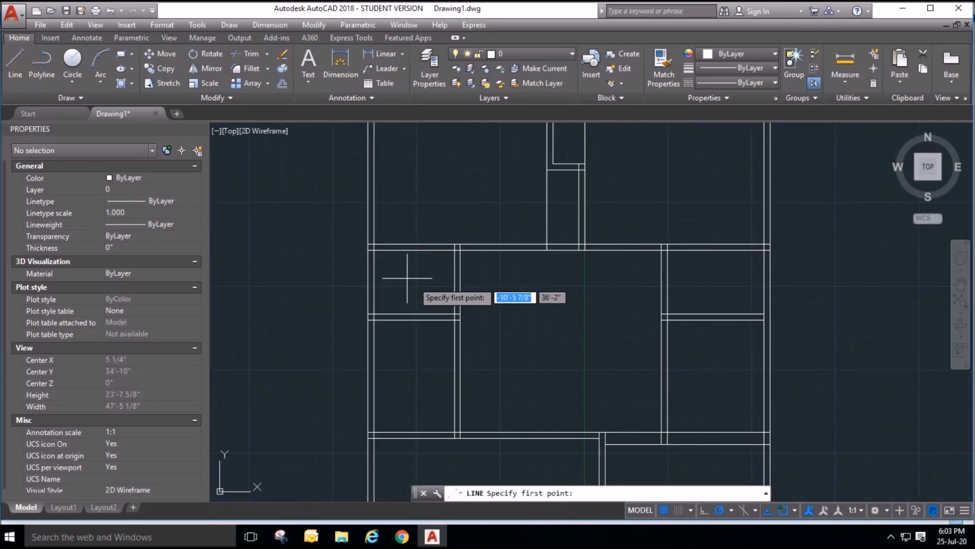
click(374, 250)
click(453, 314)
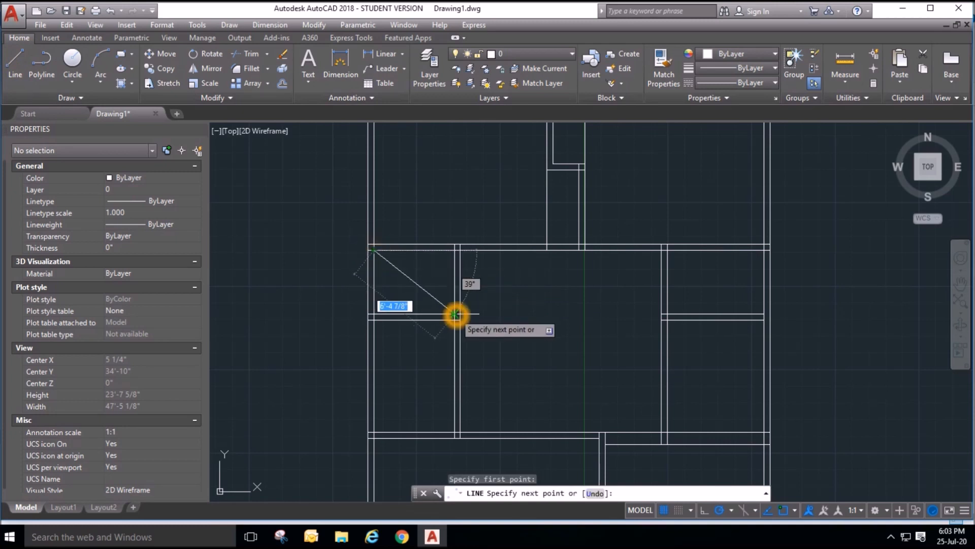
right_click(475, 282)
click(494, 288)
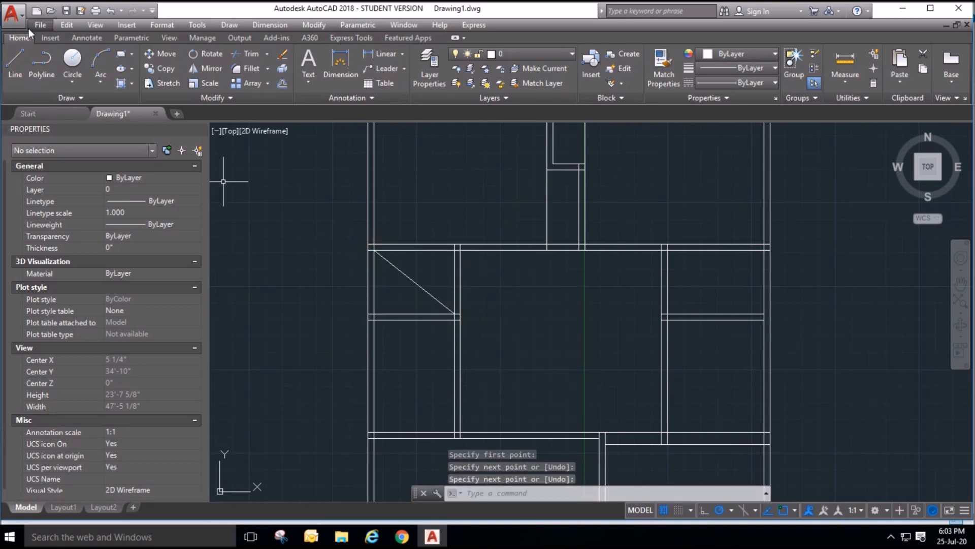
click(20, 59)
click(454, 250)
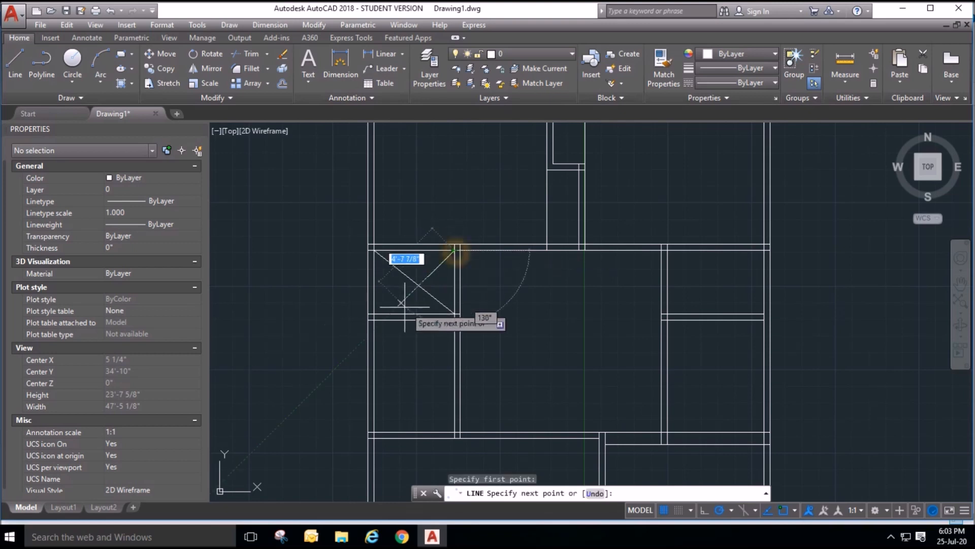
click(374, 313)
right_click(494, 294)
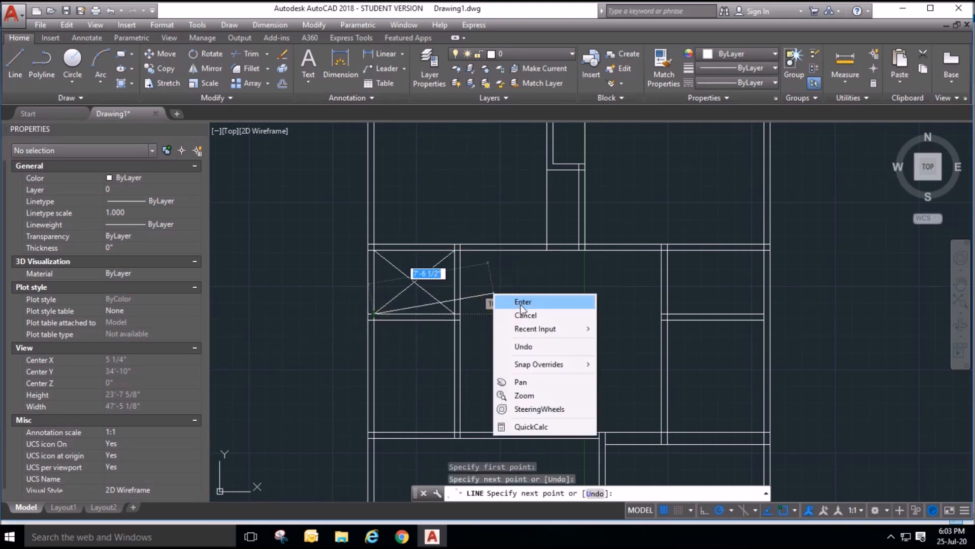
click(523, 303)
Delete both horizontal wall lines between the right partition and the right outer wall in the middle space.
scroll(497, 334, down, 4)
middle_drag(531, 348, 511, 377)
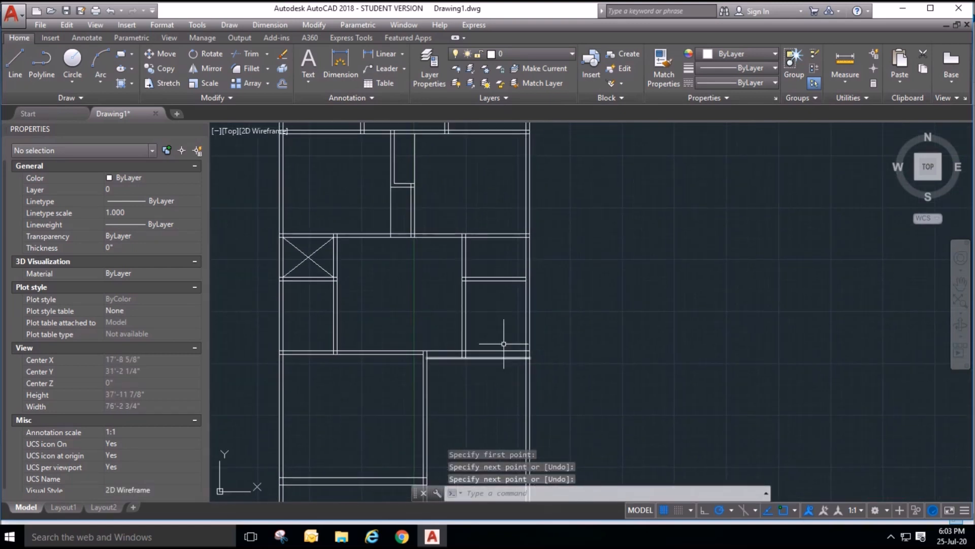
scroll(488, 285, up, 2)
scroll(538, 296, down, 2)
scroll(529, 335, up, 2)
scroll(554, 237, down, 2)
scroll(513, 244, up, 2)
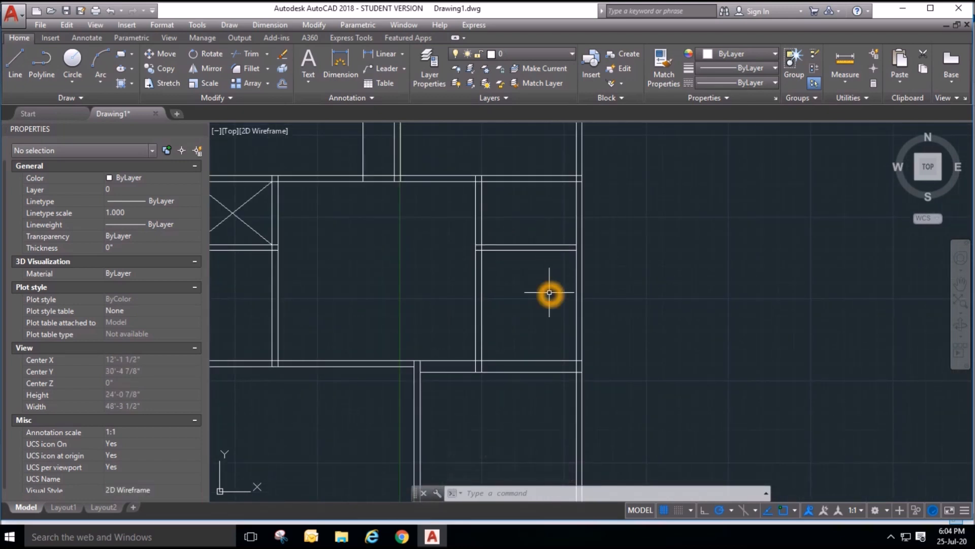
click(615, 304)
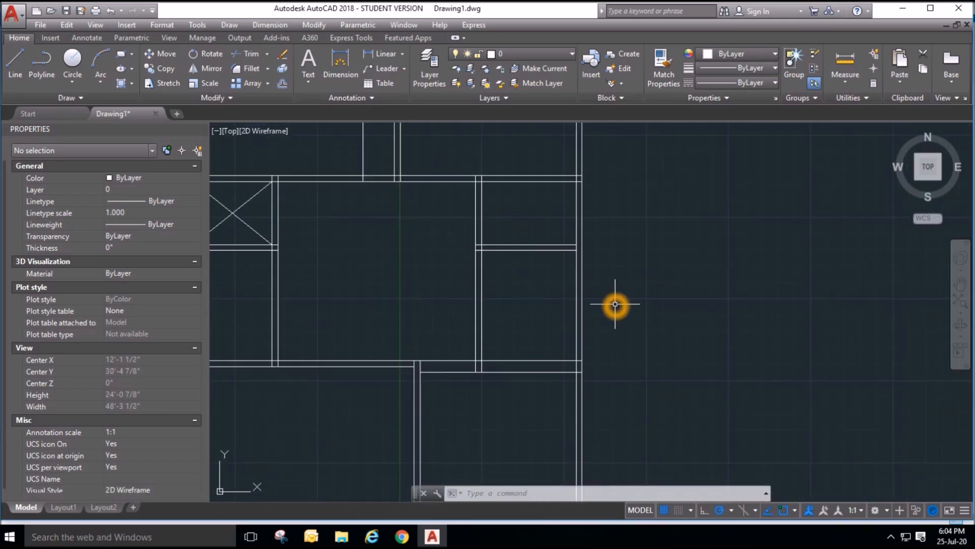
click(544, 277)
click(541, 227)
key(Delete)
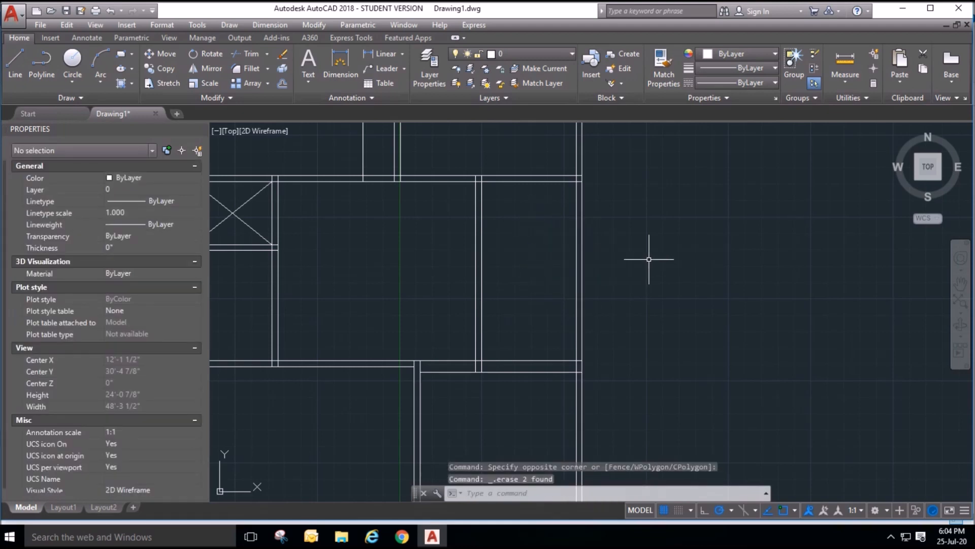
Trim both lines of the lower vertical partition between the left horizontal wall and the bottom outer wall.
middle_drag(622, 234, 666, 199)
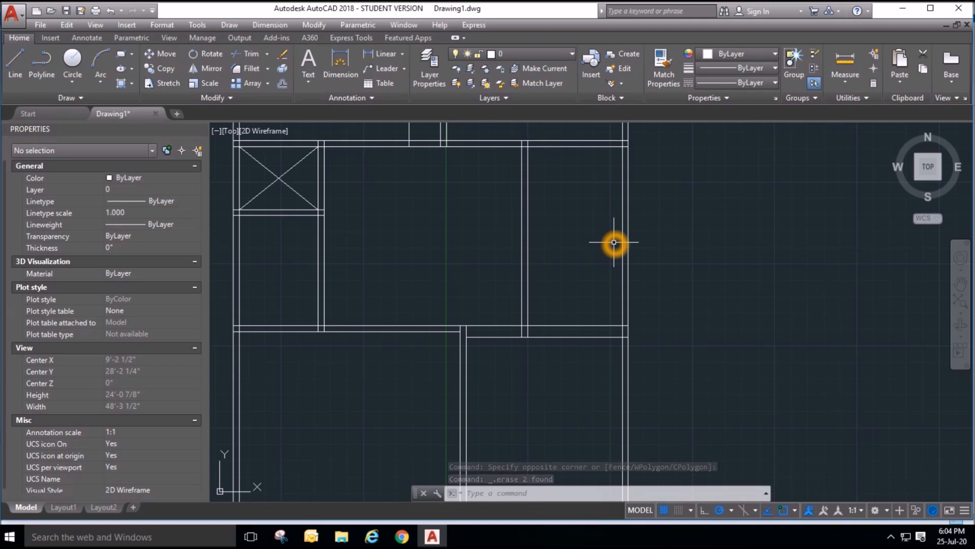
scroll(616, 249, down, 4)
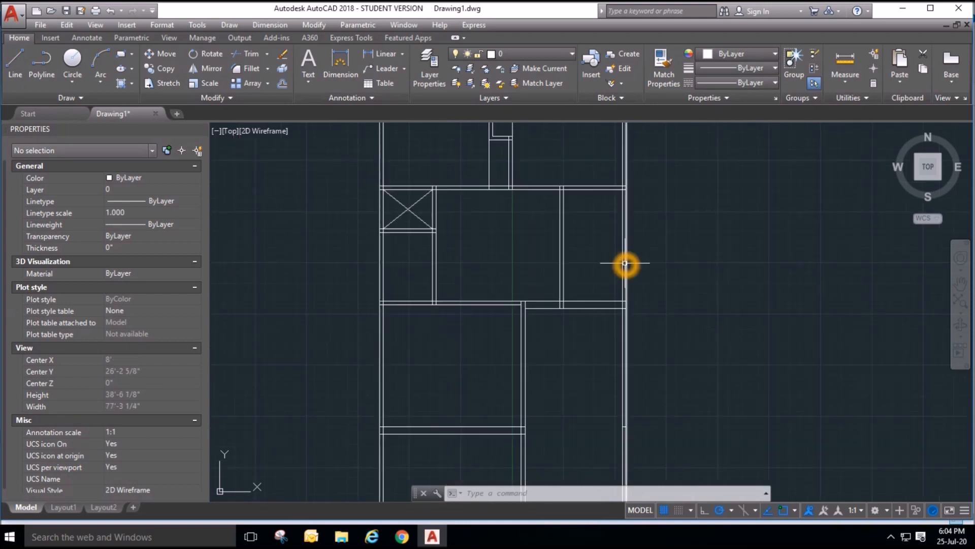
middle_drag(605, 366, 589, 369)
scroll(584, 373, down, 1)
scroll(601, 218, up, 2)
middle_drag(541, 321, 572, 174)
middle_drag(610, 364, 590, 194)
middle_drag(538, 406, 552, 329)
middle_drag(511, 354, 509, 394)
scroll(520, 395, up, 2)
scroll(568, 403, down, 2)
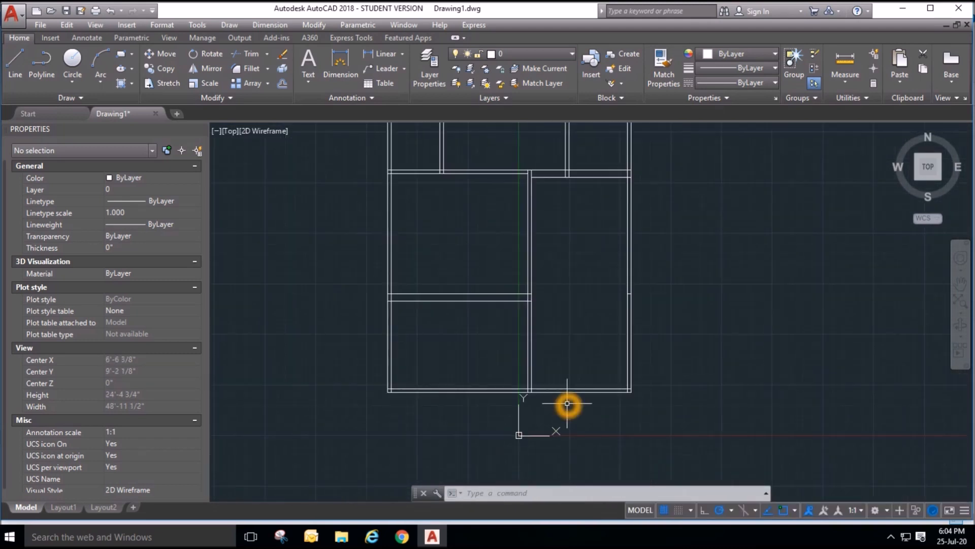
click(246, 54)
click(556, 348)
click(505, 342)
right_click(577, 305)
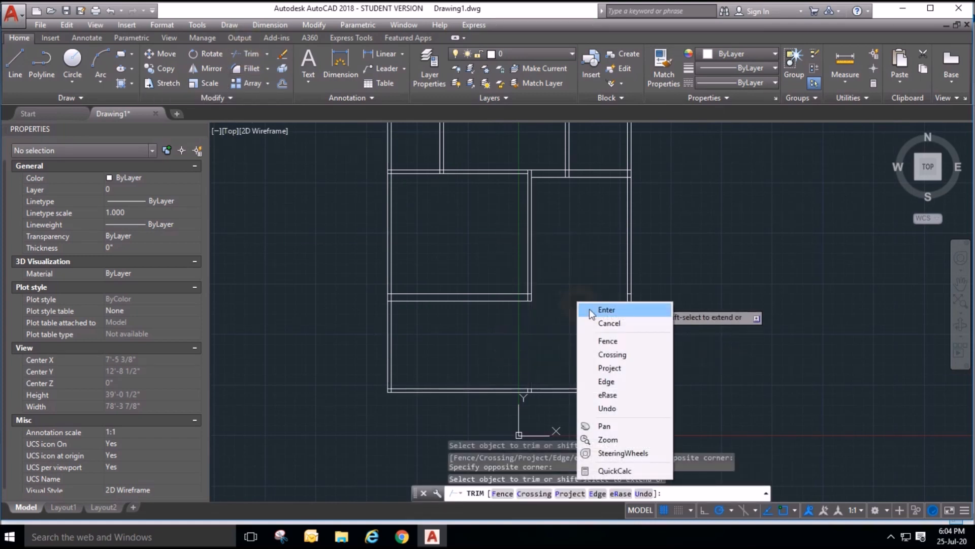
click(592, 310)
Draw a vertical line from the lower end corner of the left horizontal wall to the inner line of the bottom outer wall.
click(20, 78)
scroll(539, 346, up, 4)
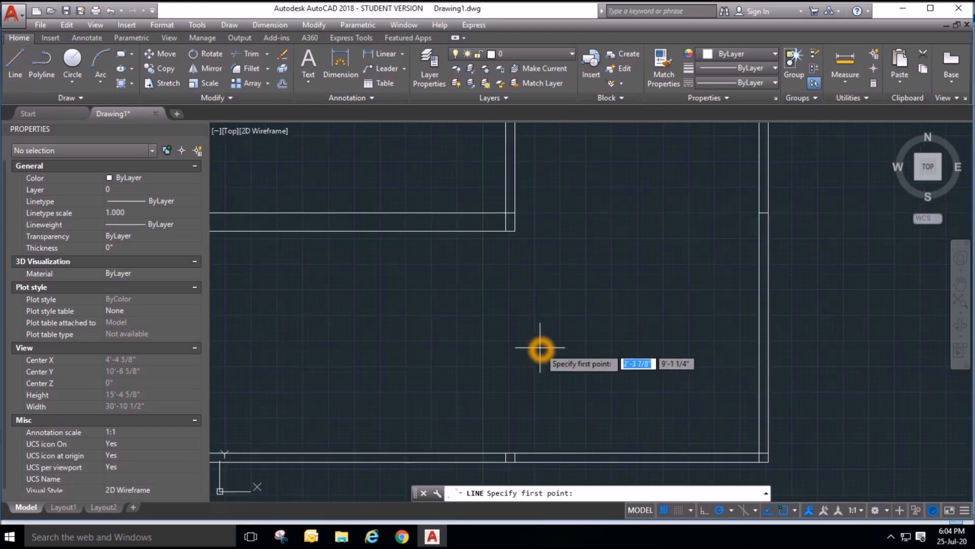
click(515, 232)
click(515, 453)
right_click(552, 321)
click(579, 330)
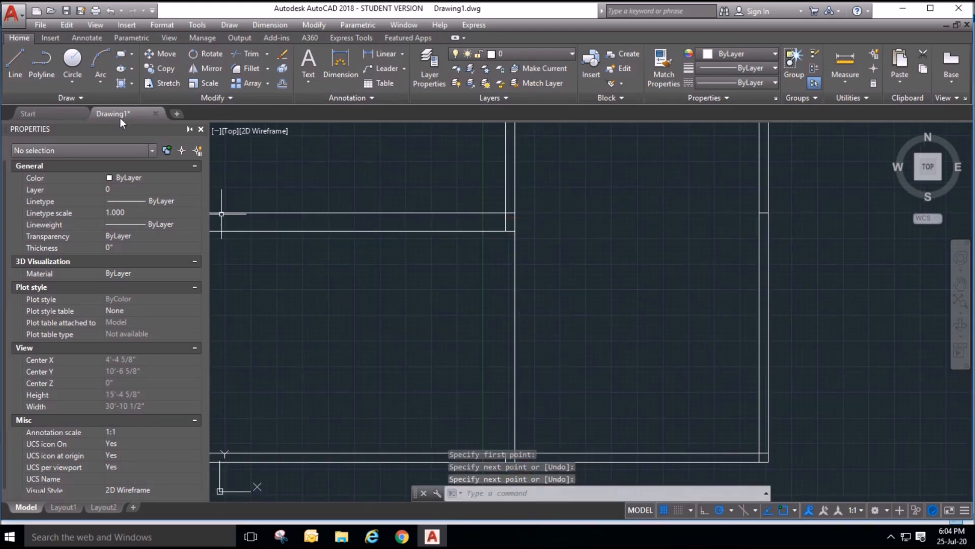
click(20, 68)
scroll(531, 203, down, 2)
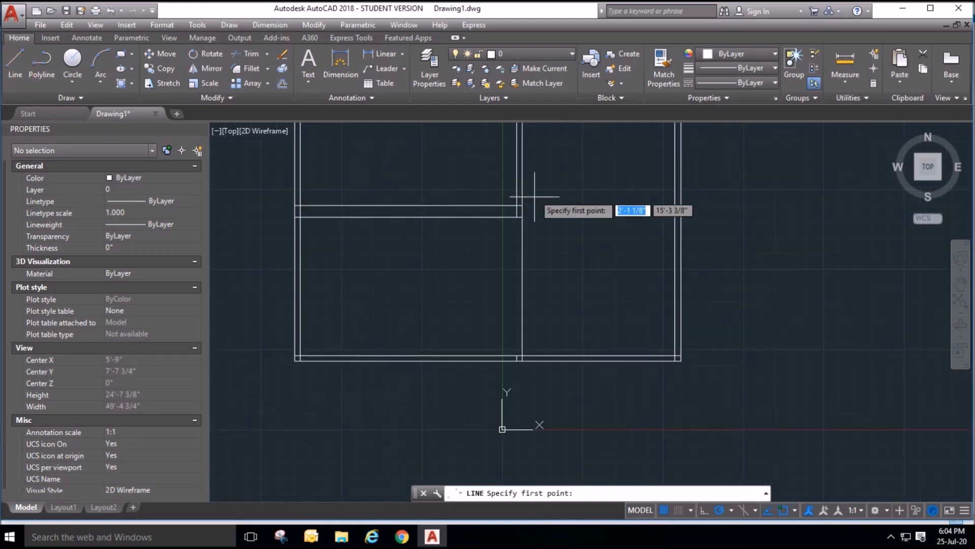
key(Escape)
Offset the new vertical line 9" to the left.
click(282, 83)
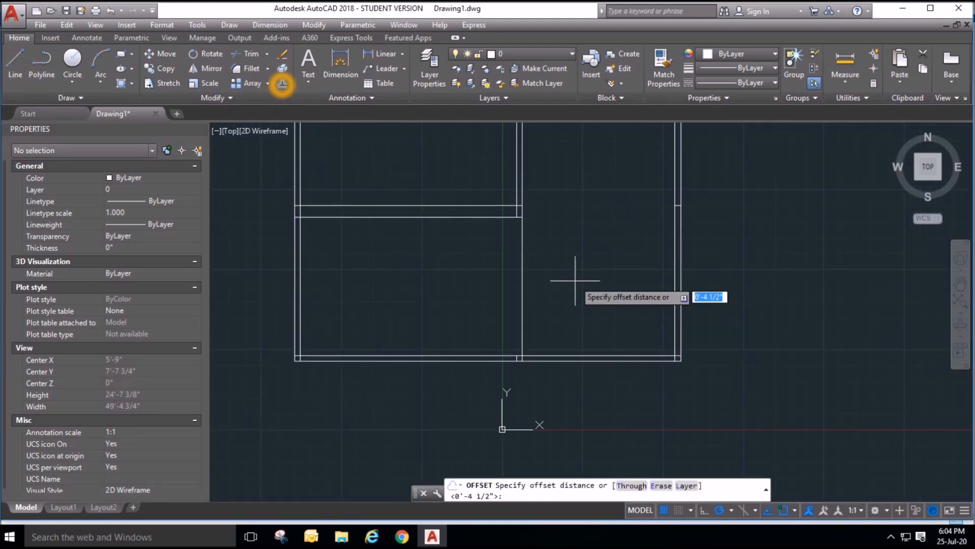
key(Return)
click(520, 290)
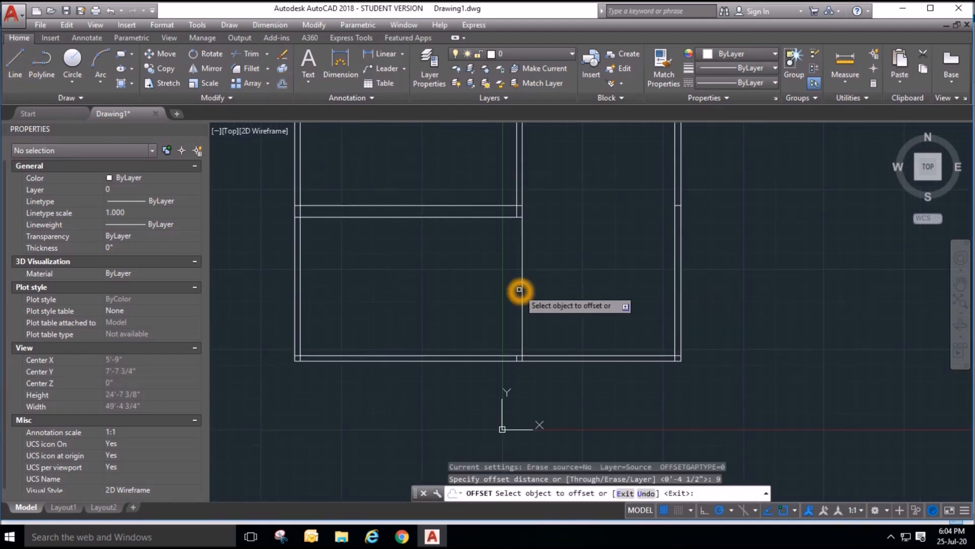
click(508, 289)
click(518, 288)
click(522, 290)
click(511, 288)
key(Escape)
key(Escape)
click(538, 284)
click(480, 275)
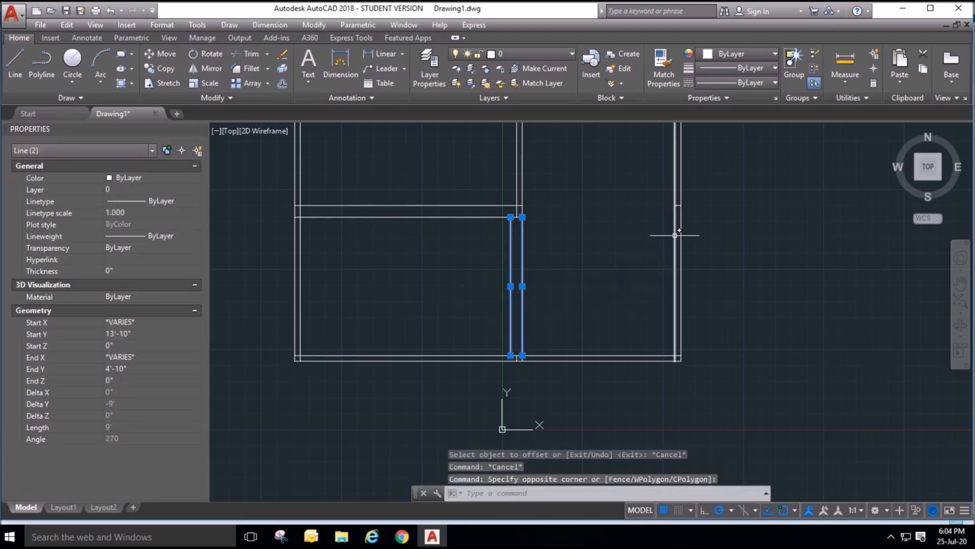
key(Escape)
key(Escape)
key(Escape)
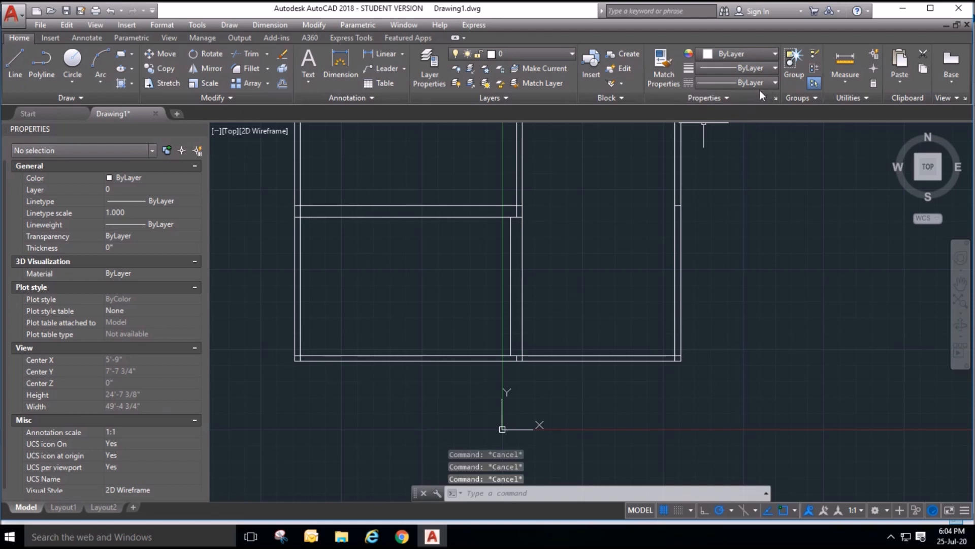
Load the ISO dash space linetype ACAD_ISO03W100 into the drawing.
click(775, 85)
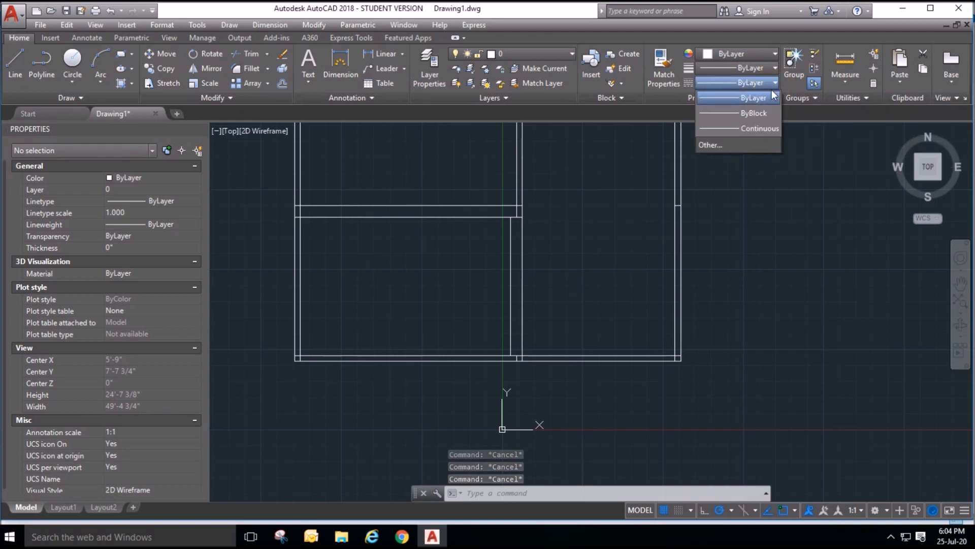
click(717, 147)
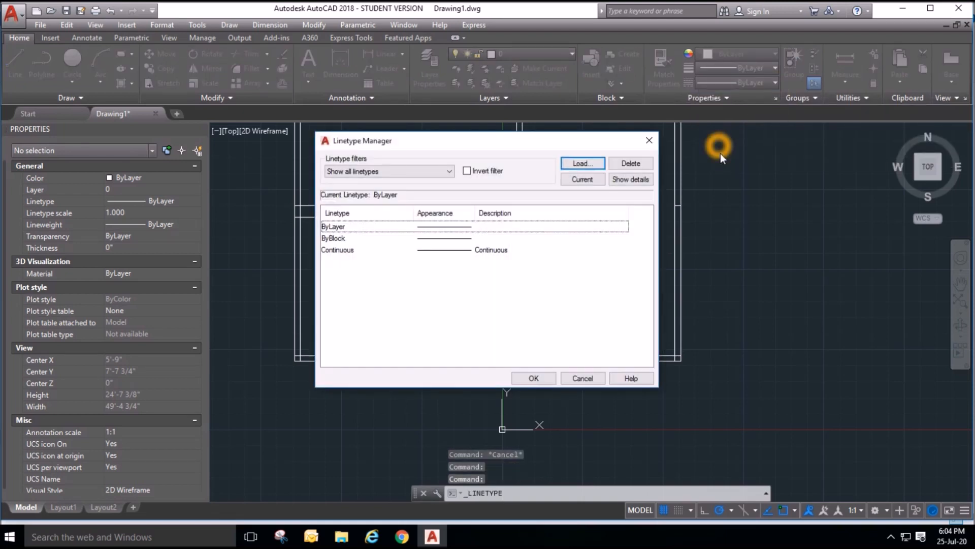
click(582, 163)
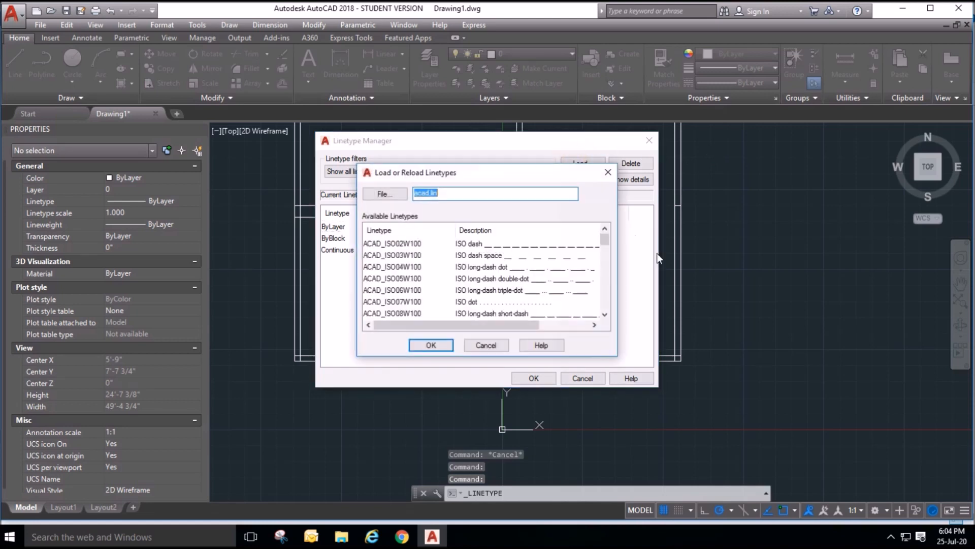
click(500, 258)
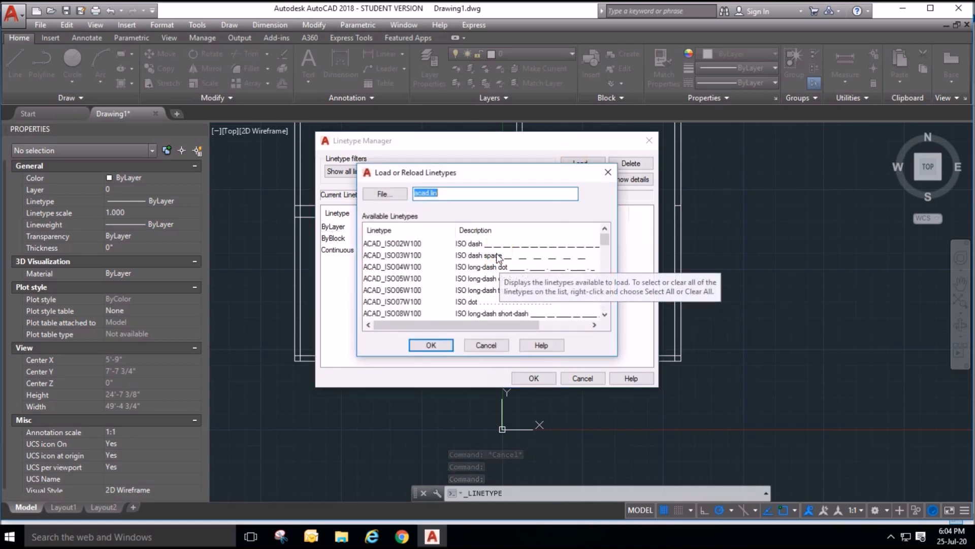
click(431, 351)
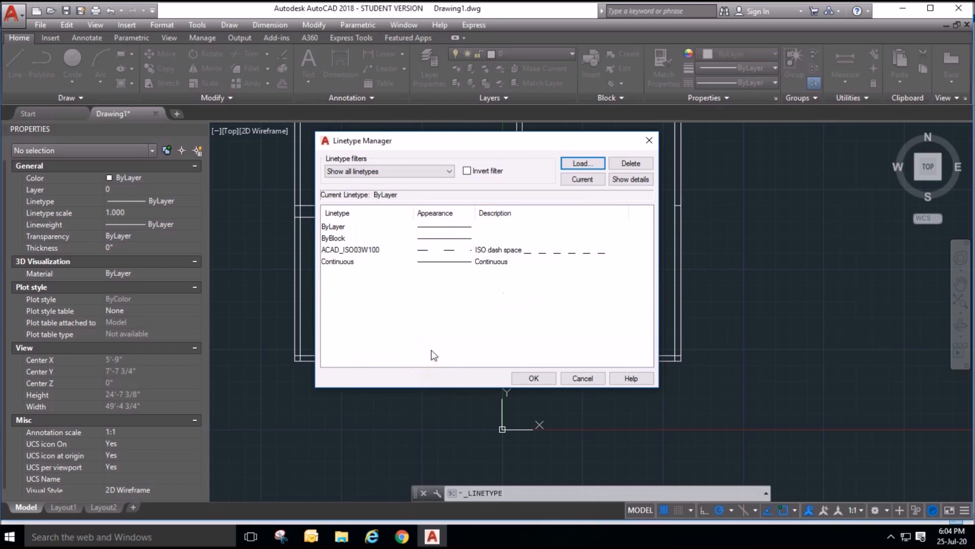
click(488, 251)
click(533, 377)
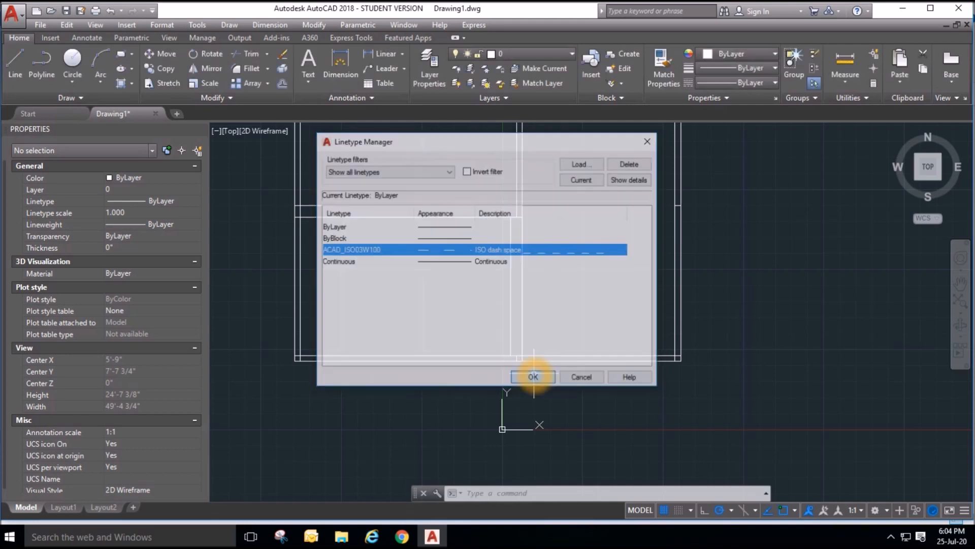
Assign the ACAD_ISO03W100 linetype to both vertical lines of the lower opening.
click(534, 316)
click(487, 287)
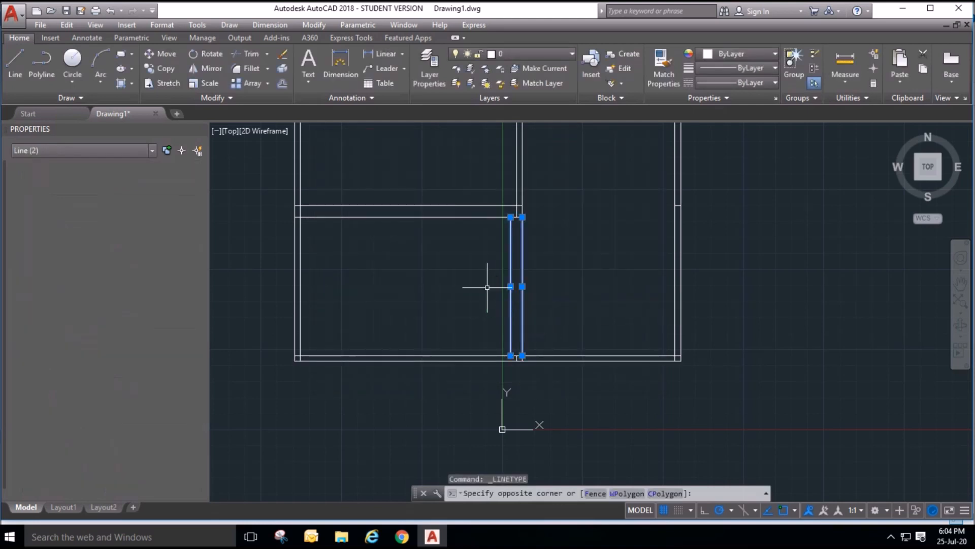
click(743, 89)
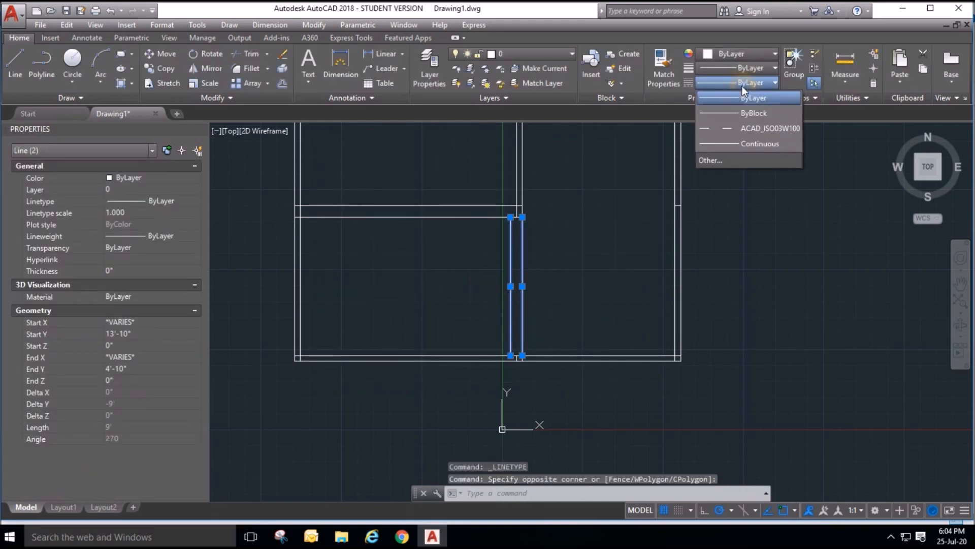
click(745, 130)
key(Return)
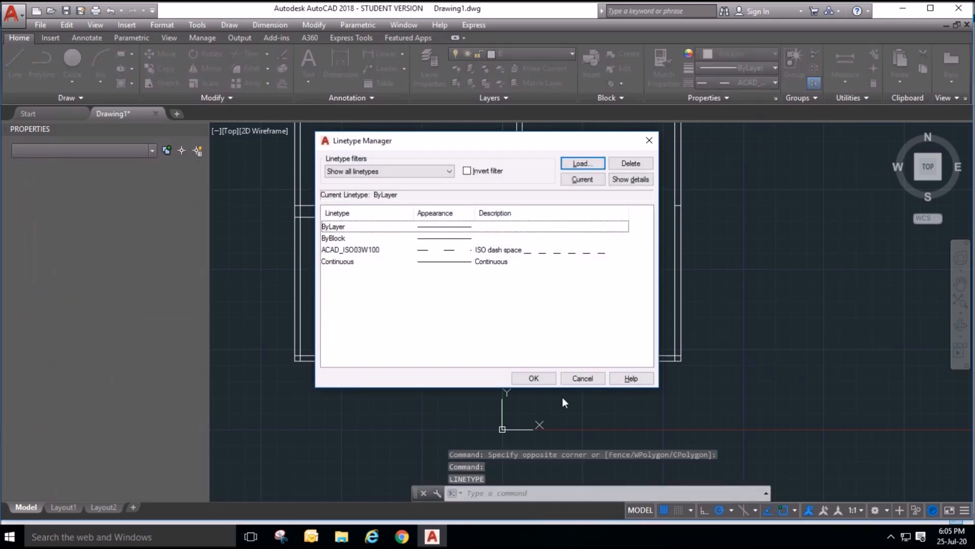
click(533, 378)
key(Escape)
key(Escape)
scroll(542, 312, up, 2)
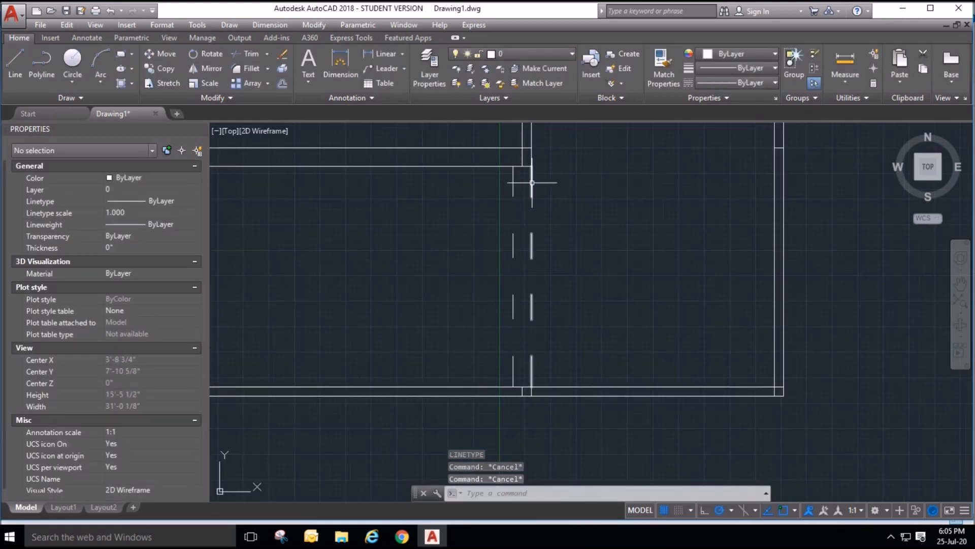
click(551, 267)
click(490, 251)
key(Escape)
Set the linetype scale of the right dashed line of the lower opening to 0.3.
click(531, 248)
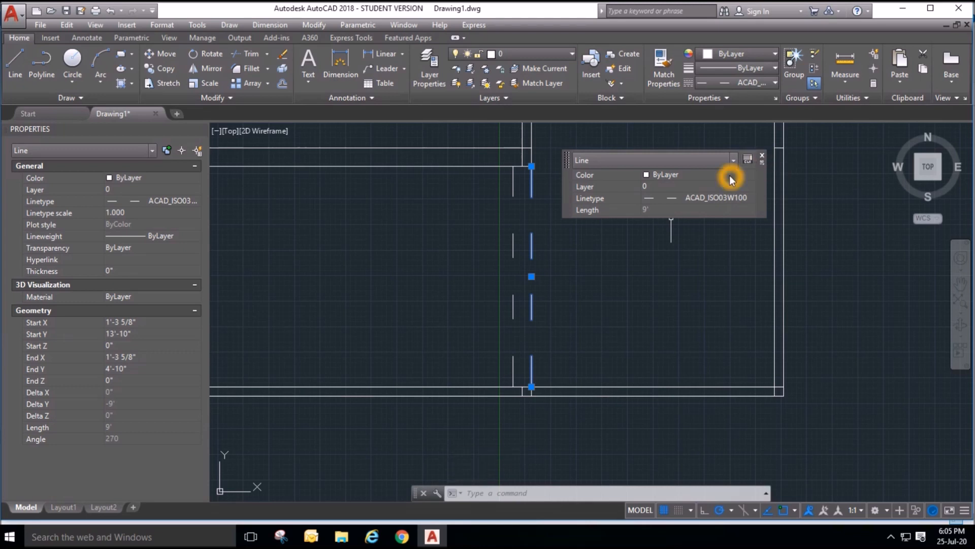
click(762, 156)
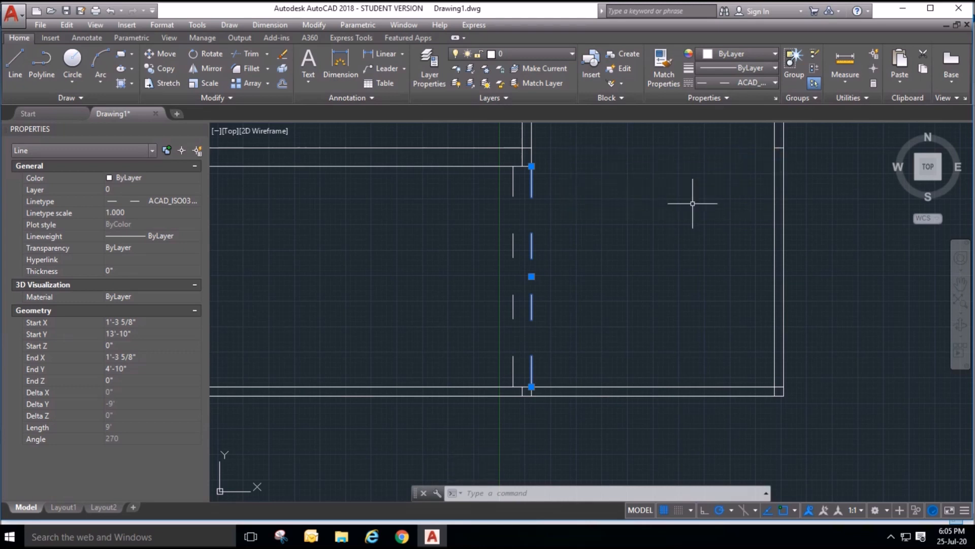
right_click(533, 261)
click(584, 502)
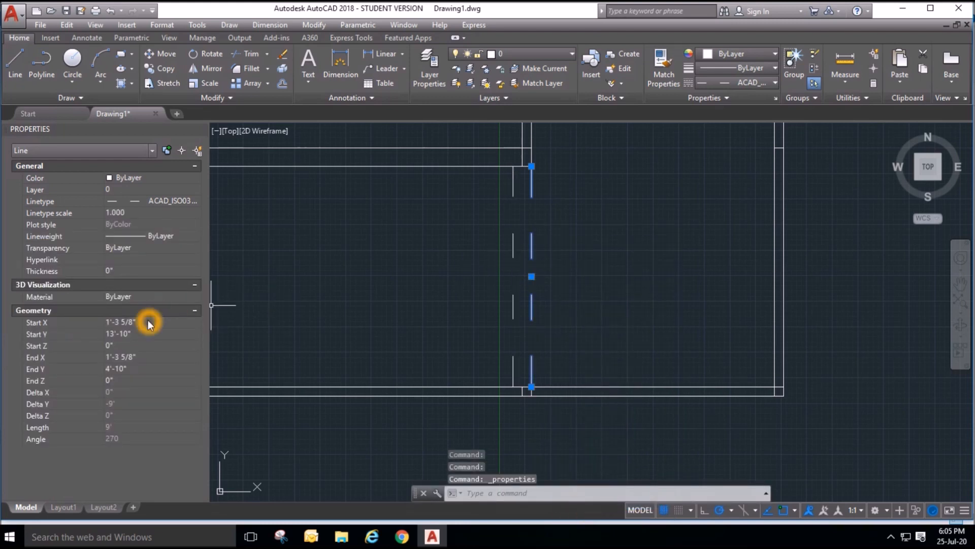
click(133, 212)
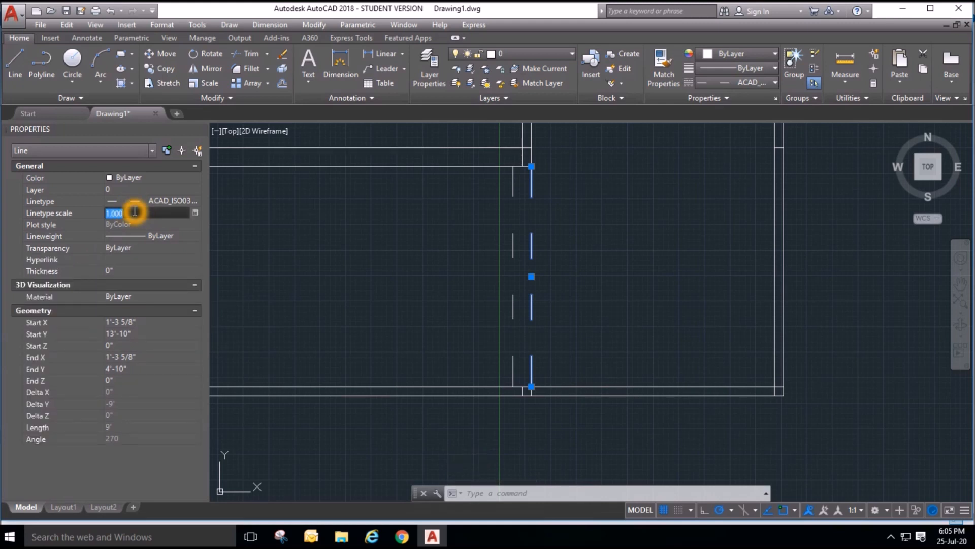
text(.3)
key(Return)
click(313, 253)
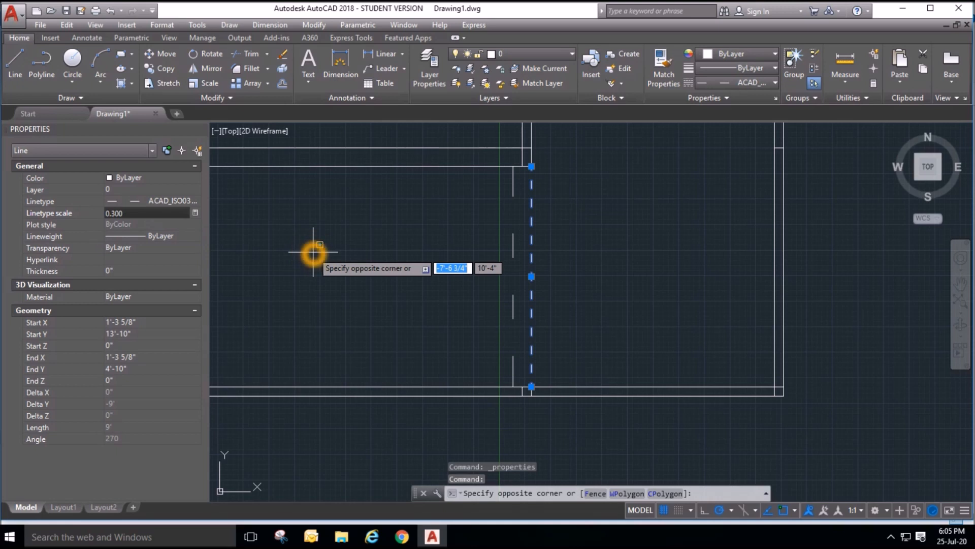
click(337, 282)
click(348, 318)
click(362, 292)
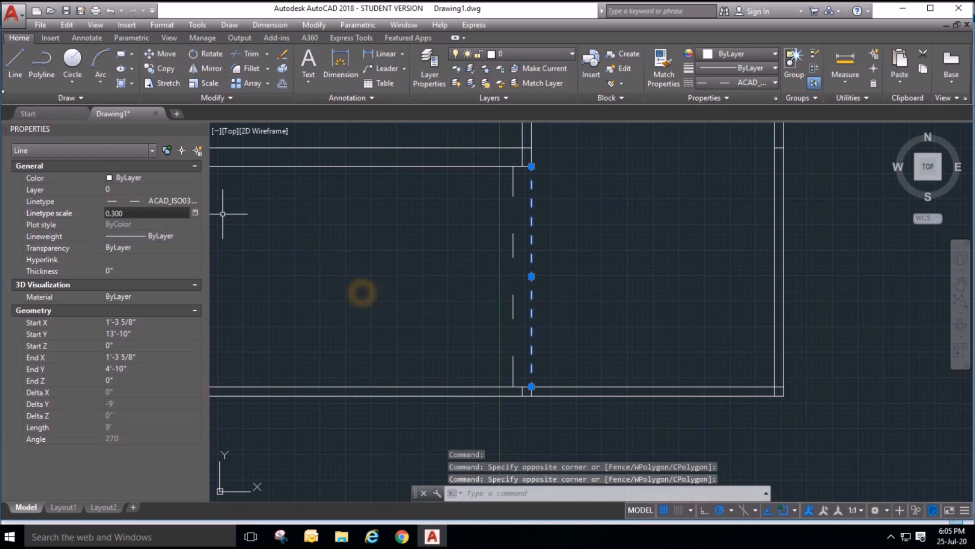
key(Escape)
key(Escape)
key(Escape)
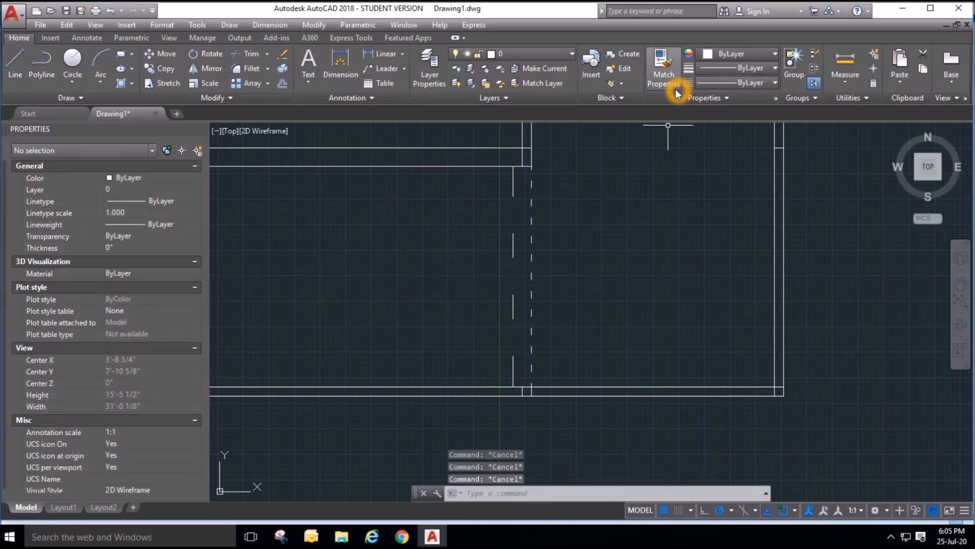
Match the properties of the right dashed line onto the left dashed line of the lower opening.
click(666, 73)
click(531, 218)
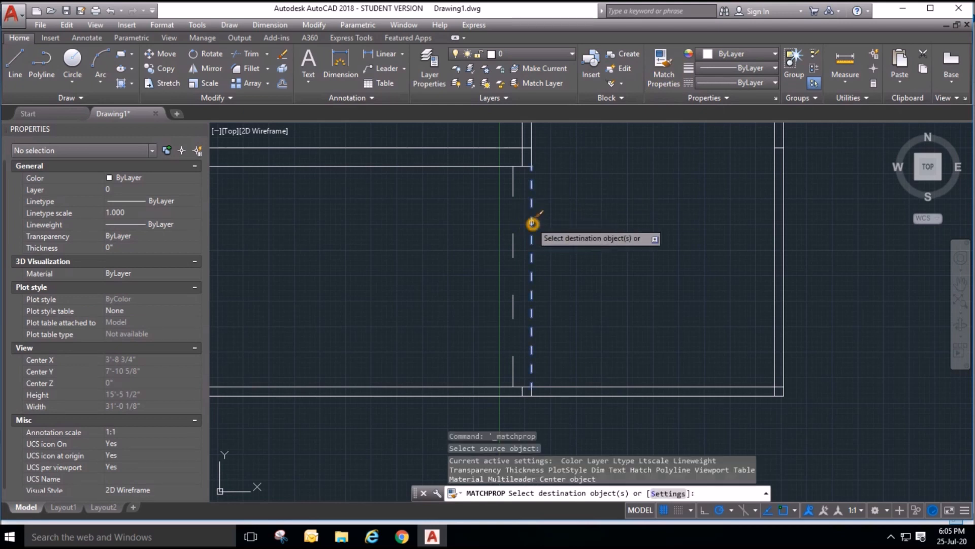
click(515, 246)
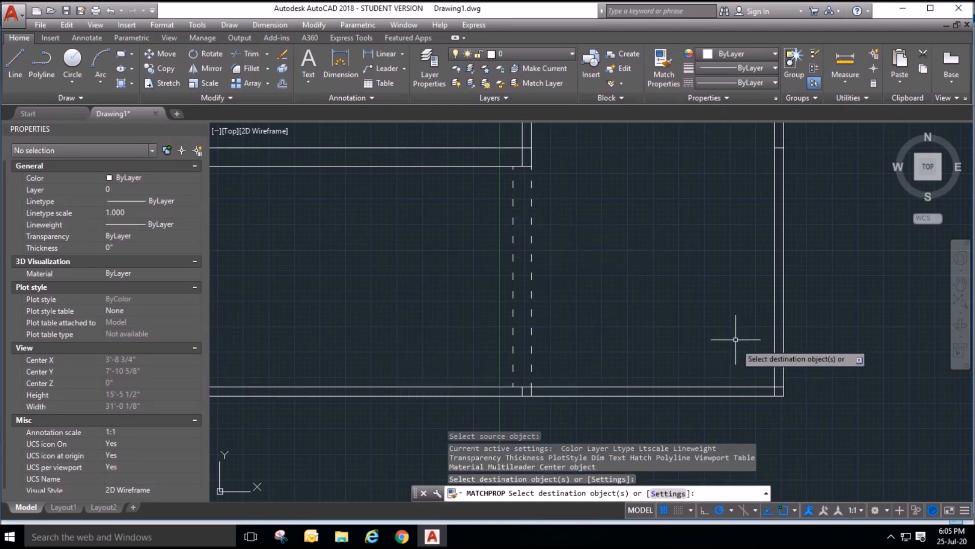
key(Escape)
key(Escape)
key(Escape)
Delete the two short vertical lines inside the bottom outer wall below the dashed opening.
scroll(541, 408, up, 3)
key(Escape)
click(488, 341)
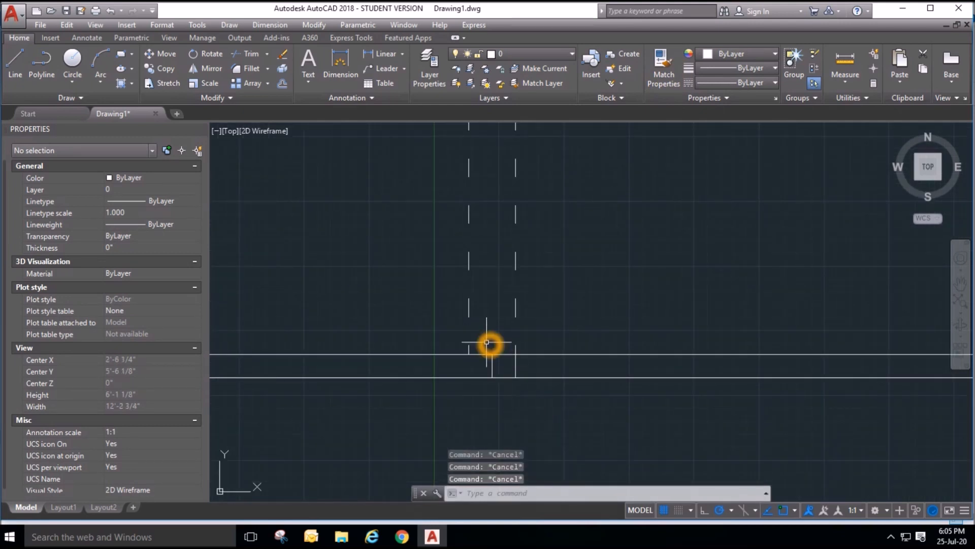
click(499, 391)
key(Delete)
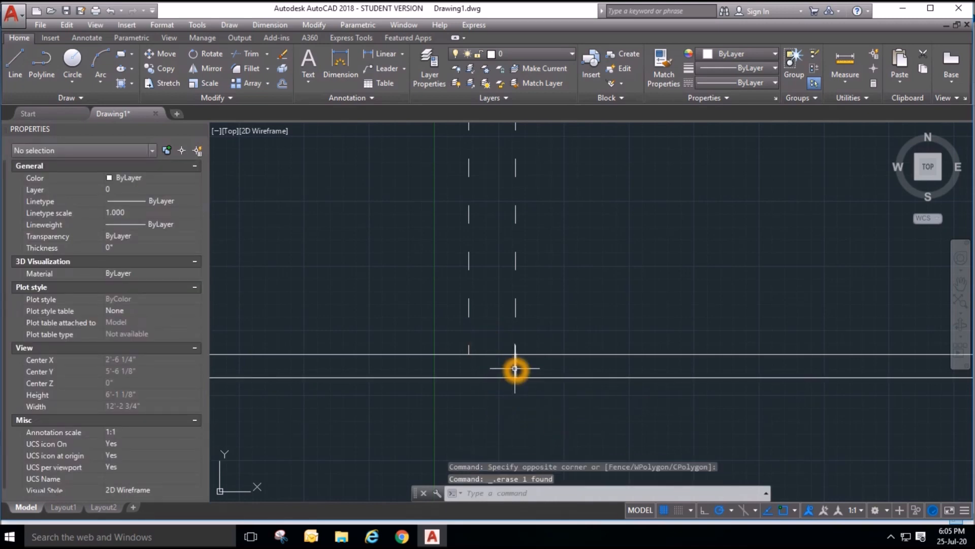
click(515, 365)
key(Delete)
scroll(542, 407, down, 3)
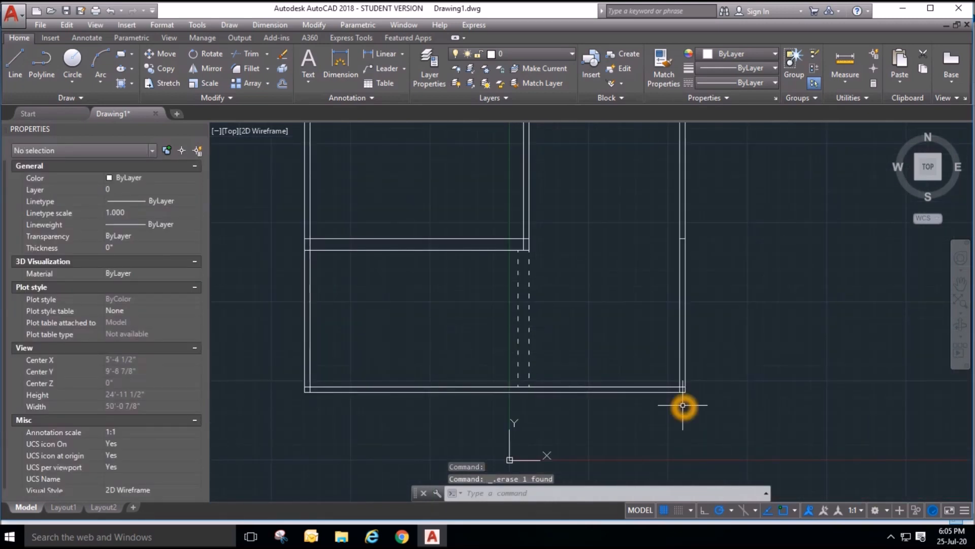
Examine the floor plan from the dashed lower opening up to the crossed-out compartment and the middle rooms.
scroll(567, 428, up, 4)
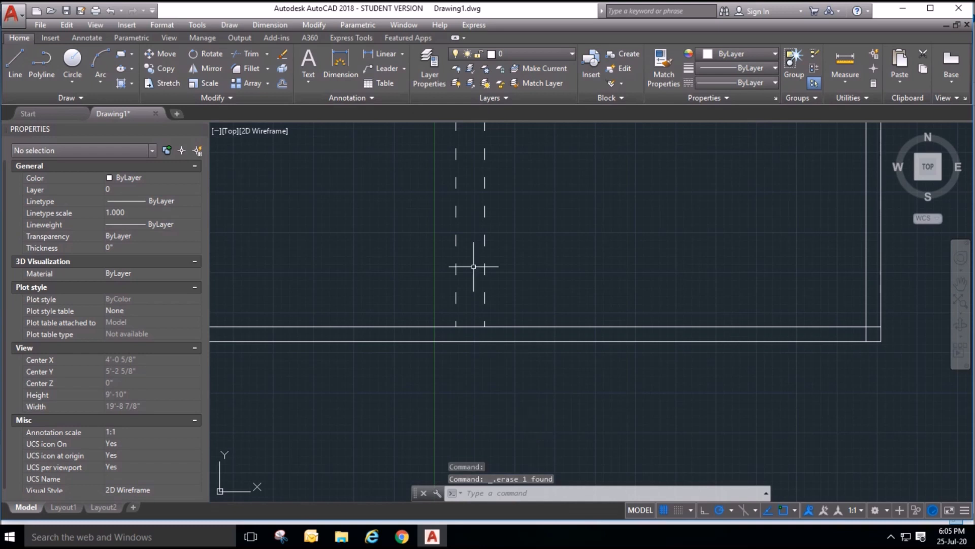
scroll(481, 357, down, 4)
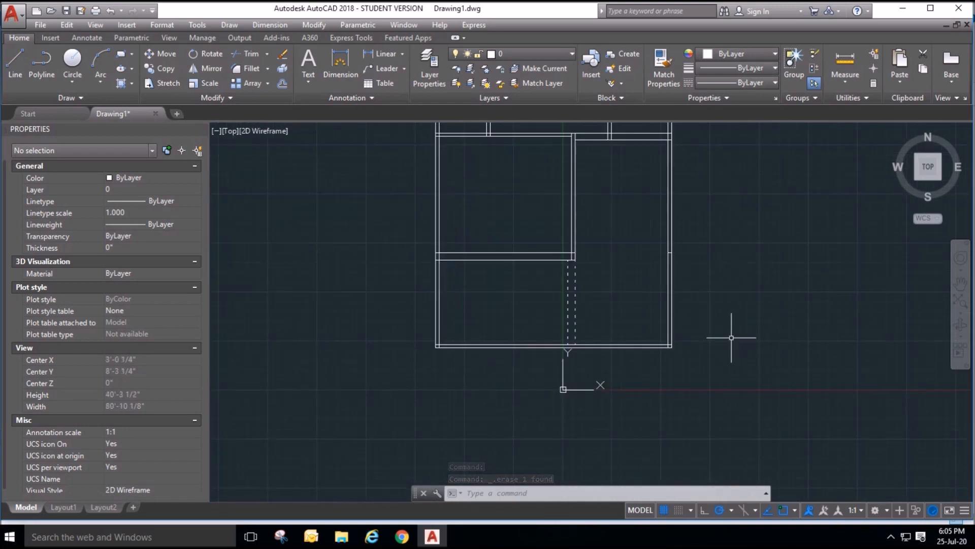
middle_drag(748, 335, 675, 364)
middle_drag(596, 289, 589, 322)
scroll(585, 298, down, 2)
scroll(579, 254, up, 4)
scroll(538, 361, down, 2)
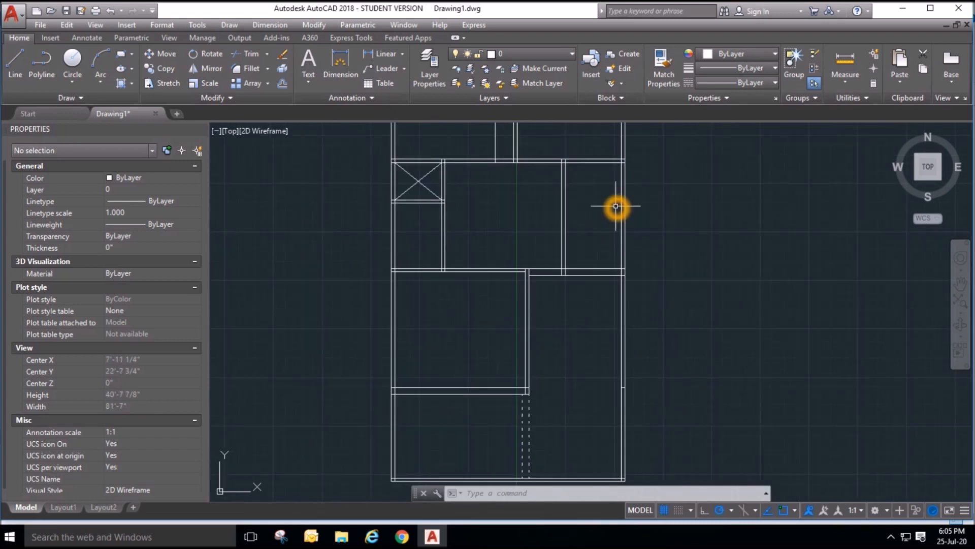
scroll(616, 207, up, 2)
key(Escape)
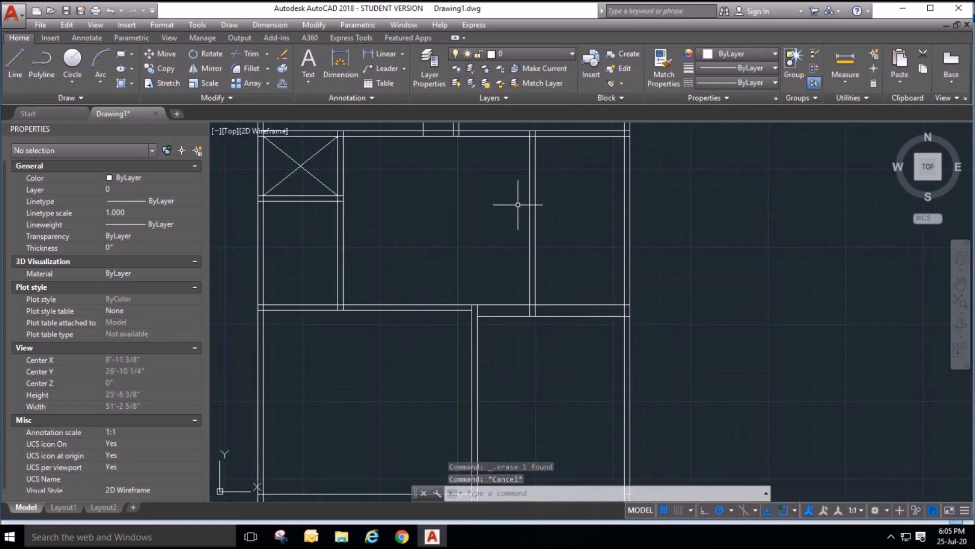
Draw a line 3'3" down from the lower end of the right partition's left line, continuing horizontally to the right outer wall's inner line.
scroll(540, 266, up, 2)
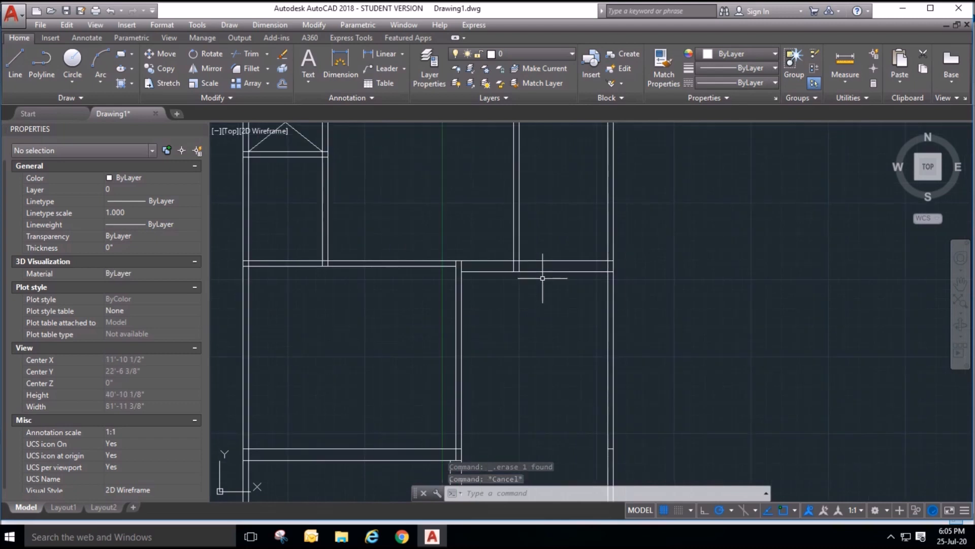
click(12, 74)
click(496, 268)
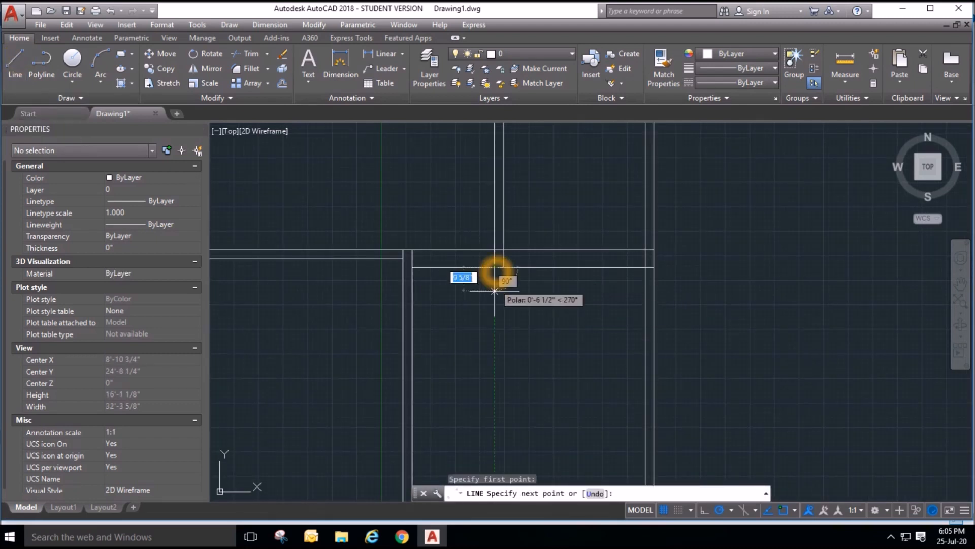
text(3'3)
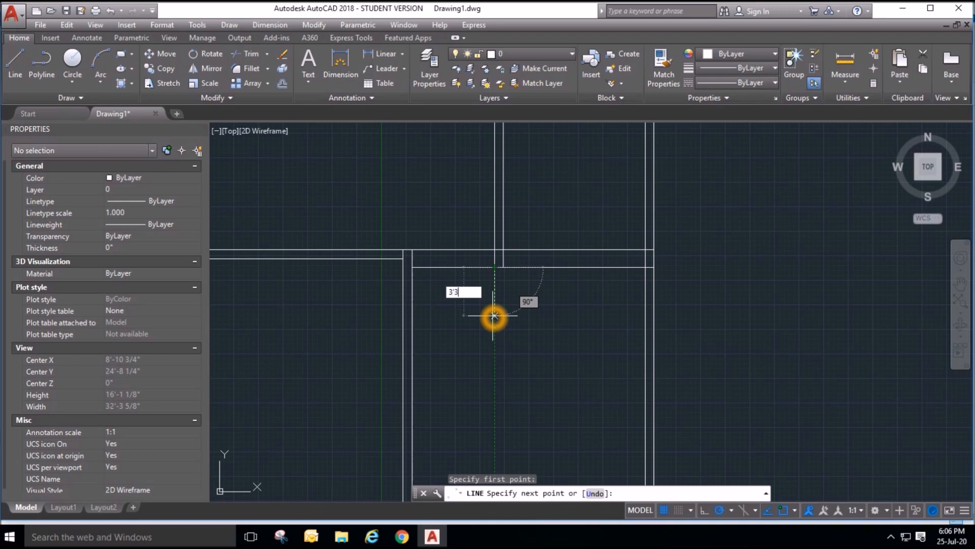
key(Return)
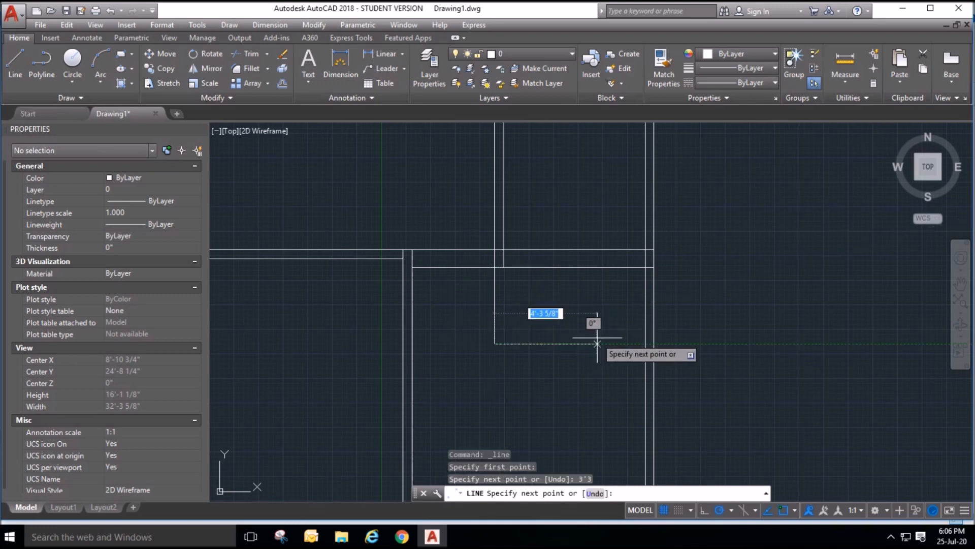
click(645, 345)
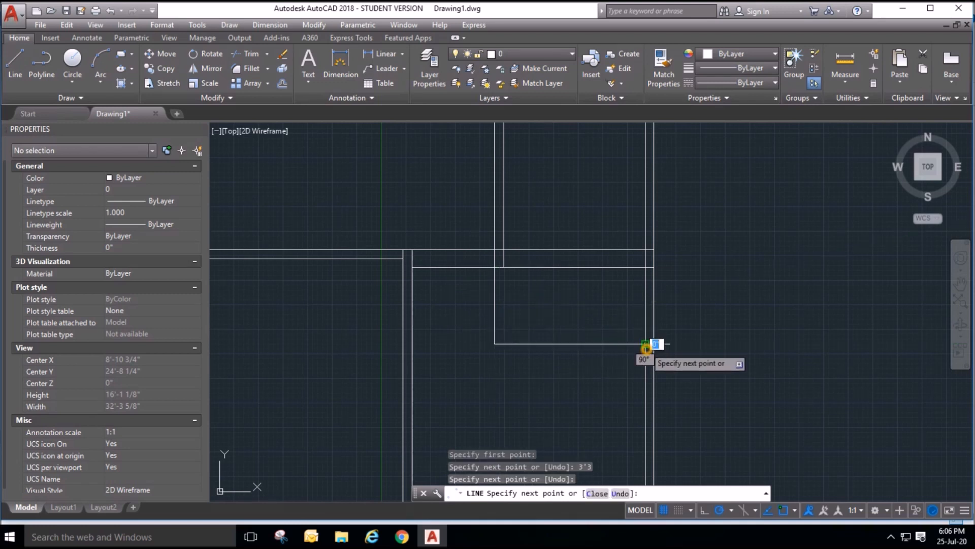
key(Escape)
key(Escape)
key(Escape)
Offset the inner line of the right outer wall 3'3" to the left.
scroll(505, 211, down, 3)
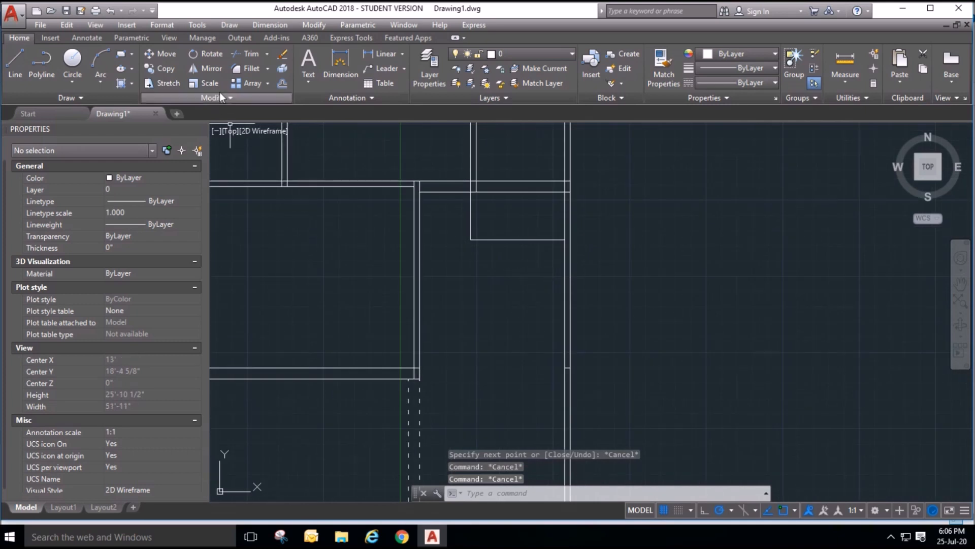
click(283, 83)
text(3'3)
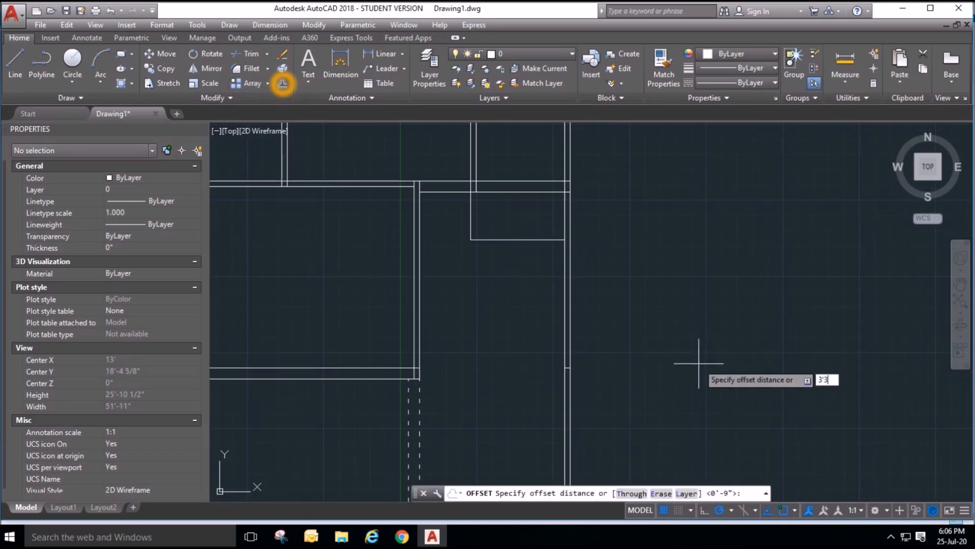
key(Return)
click(564, 329)
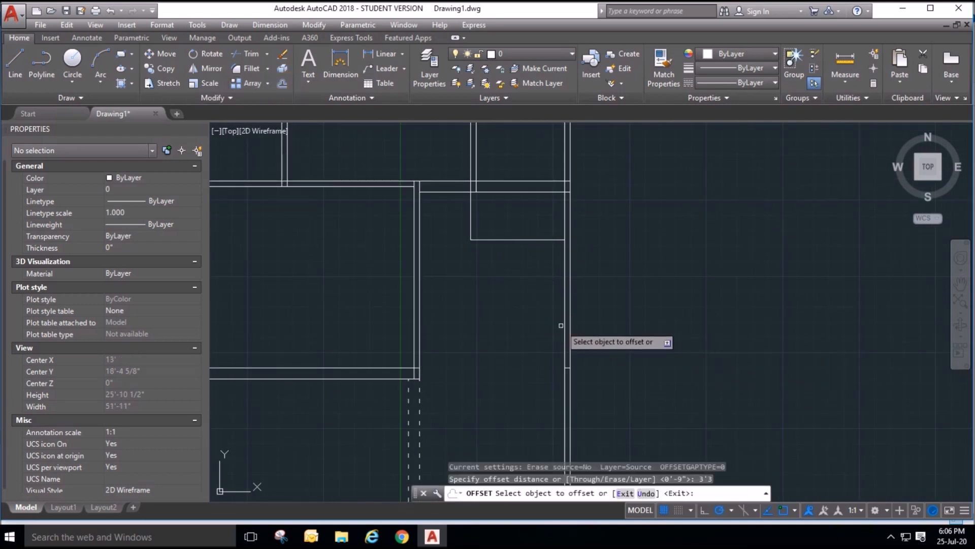
click(530, 325)
key(Escape)
key(Escape)
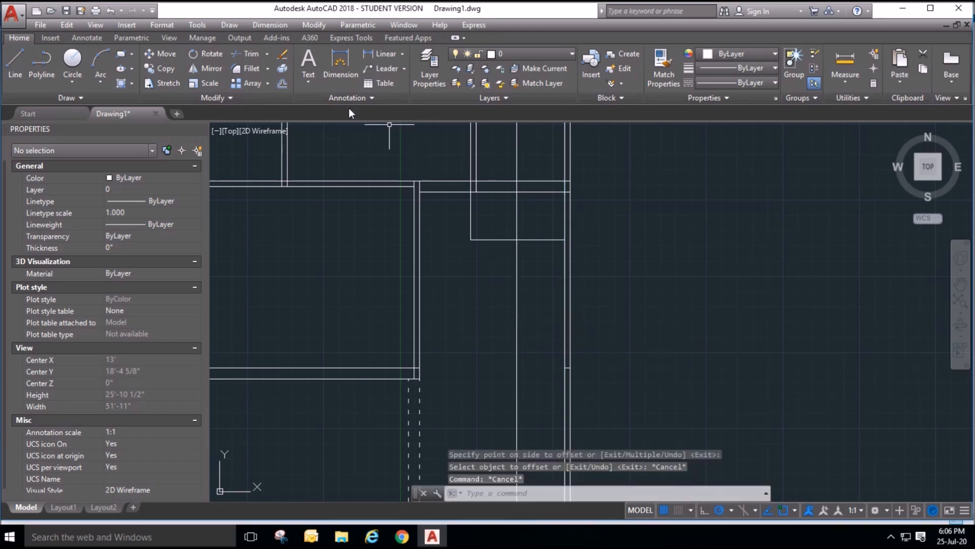
Trim the offset vertical line above the new horizontal line, using that horizontal line as the cutting edge.
click(254, 54)
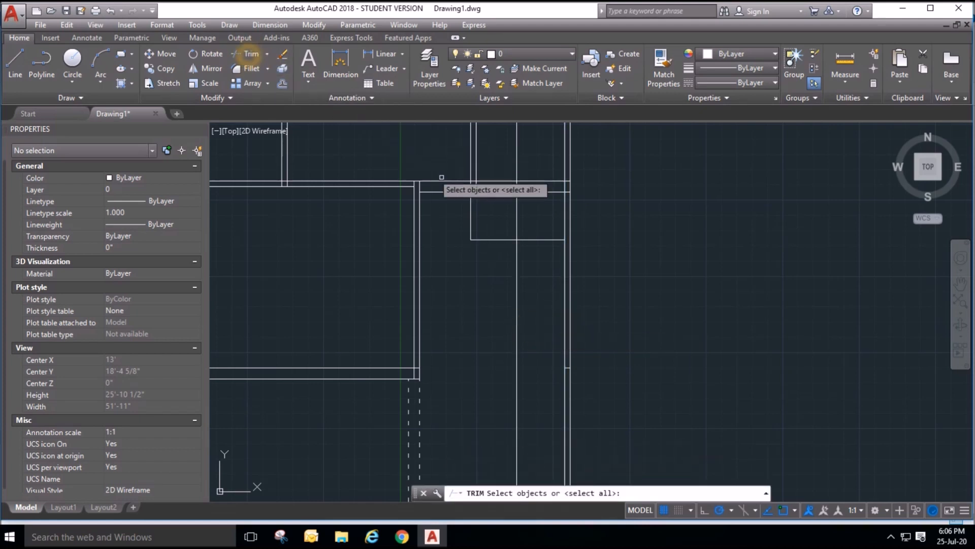
click(535, 237)
key(Return)
click(523, 224)
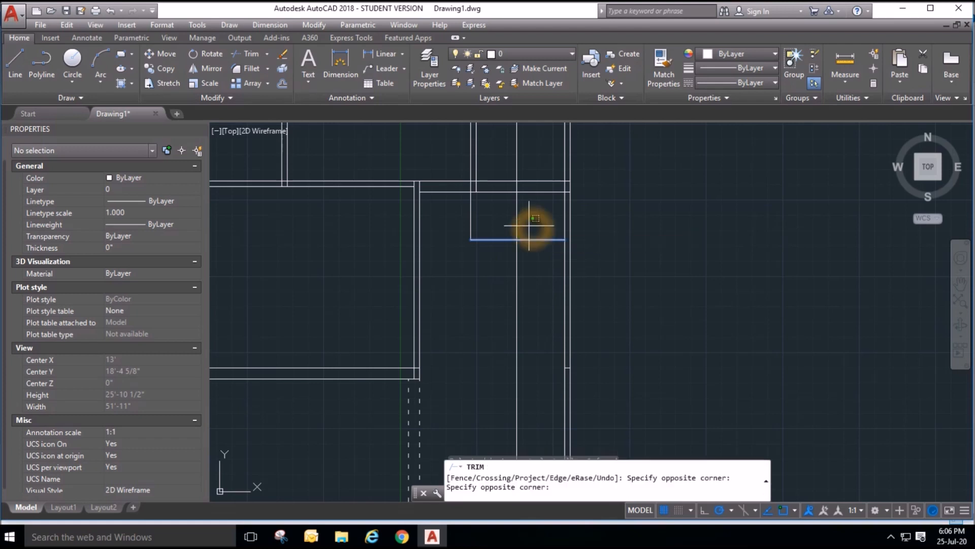
click(496, 215)
scroll(530, 202, down, 2)
scroll(534, 249, up, 2)
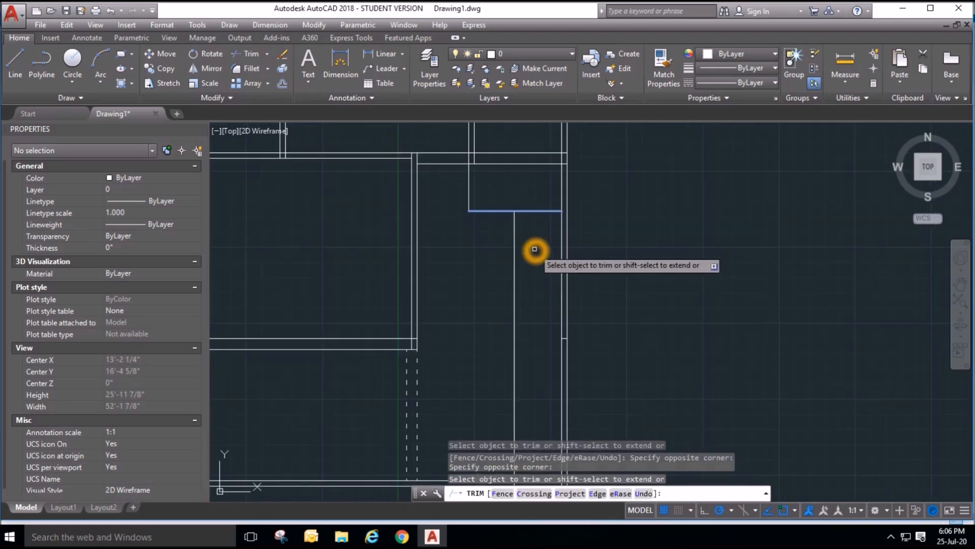
key(Escape)
Stretch the upper end of the offset vertical line up to the lower line of the right horizontal wall.
click(528, 246)
click(502, 219)
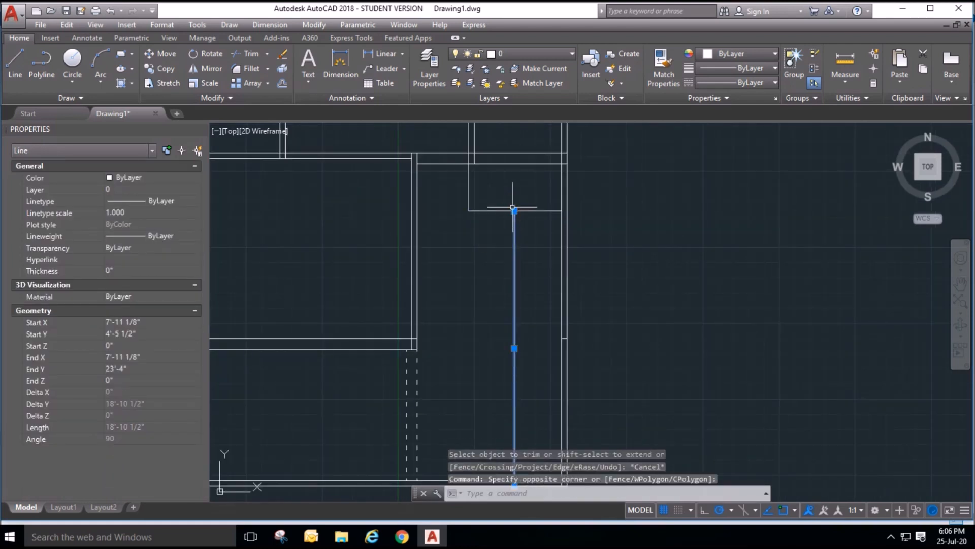
click(514, 211)
click(514, 164)
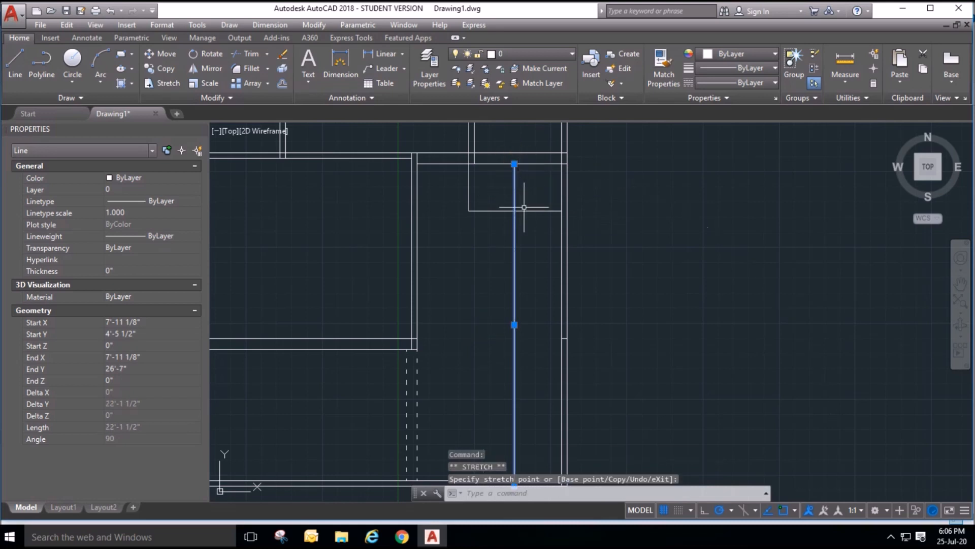
key(Escape)
key(Escape)
key(Escape)
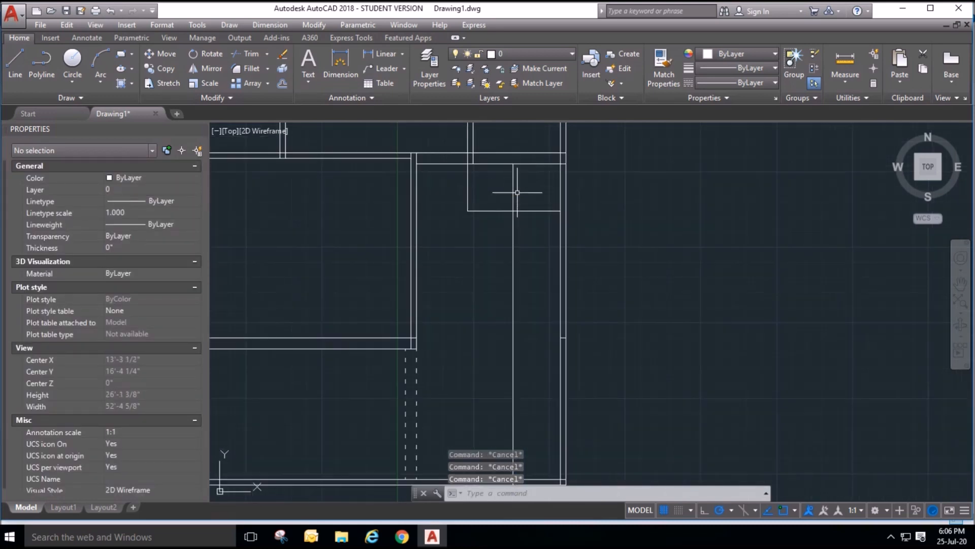
Measure the distance from the new outline's lower left corner to the offset vertical line.
scroll(513, 188, up, 2)
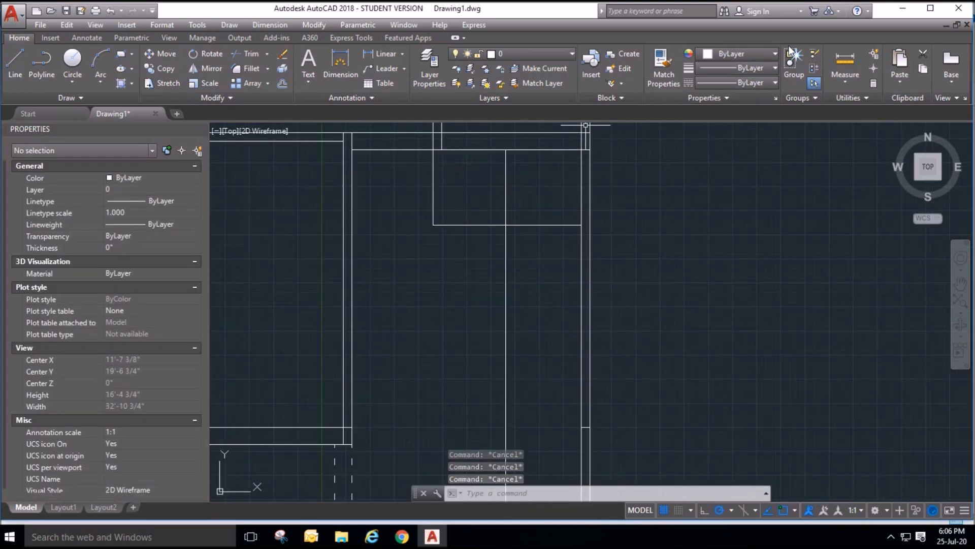
click(845, 63)
scroll(479, 239, up, 2)
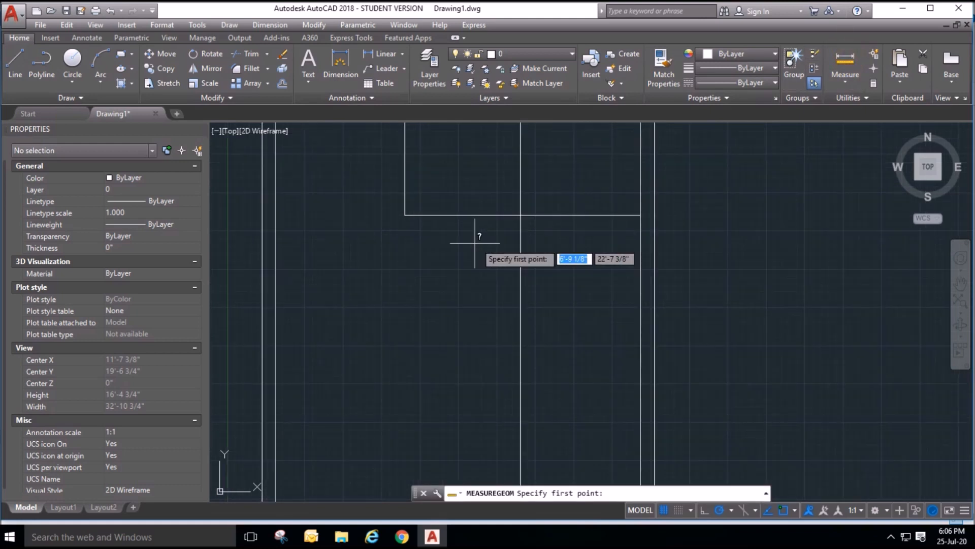
click(405, 215)
click(521, 215)
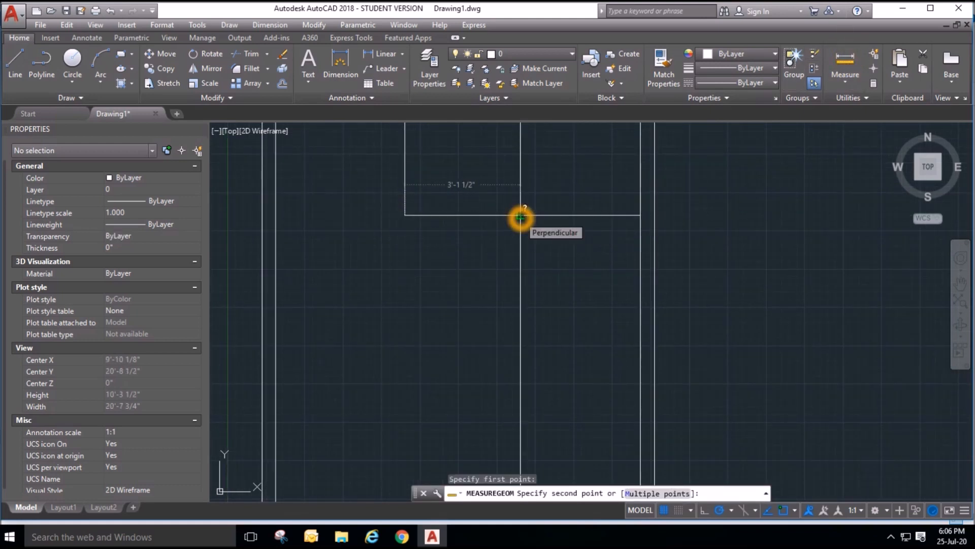
key(Escape)
key(Escape)
key(Escape)
scroll(540, 342, down, 2)
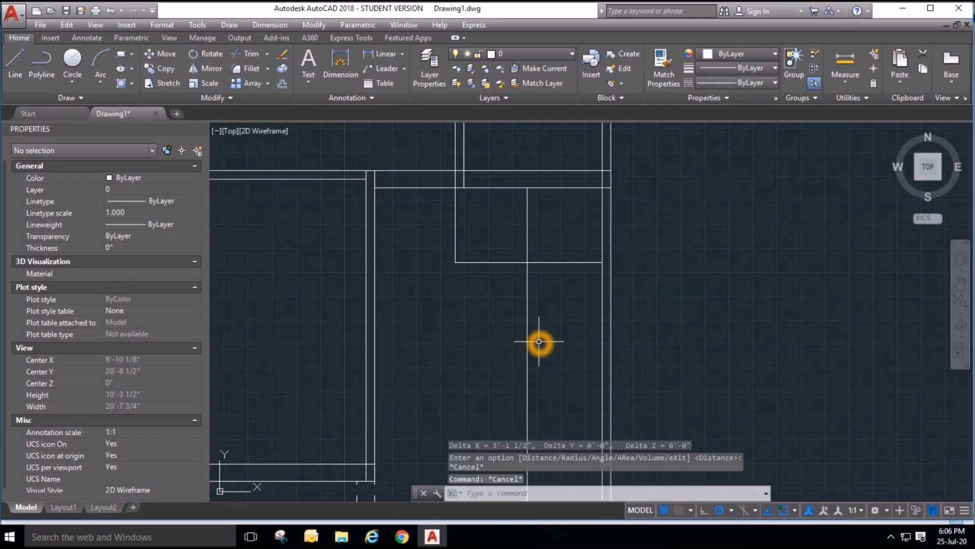
Draw a 3'3" line over the offset vertical line, from the horizontal wall down to the outline's lower horizontal line.
scroll(529, 235, up, 2)
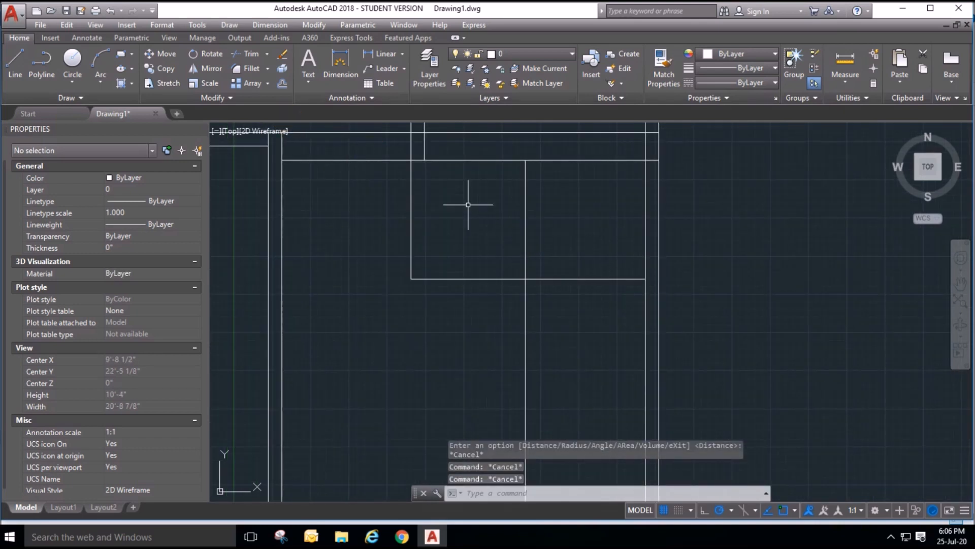
click(21, 57)
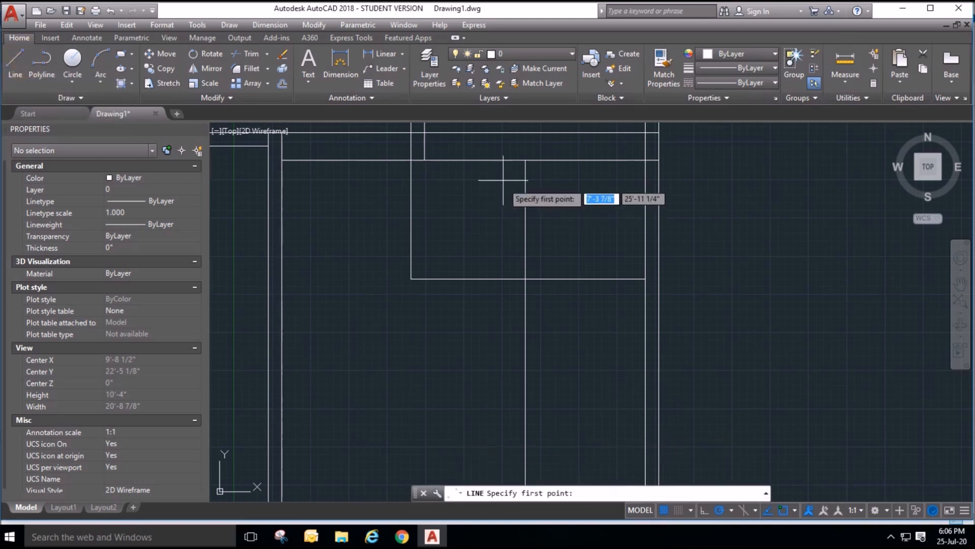
click(526, 161)
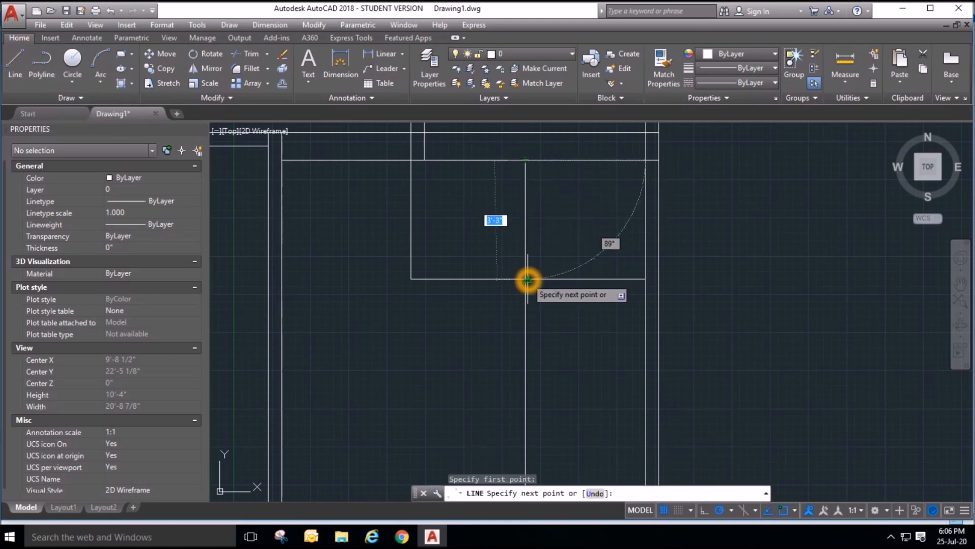
key(Escape)
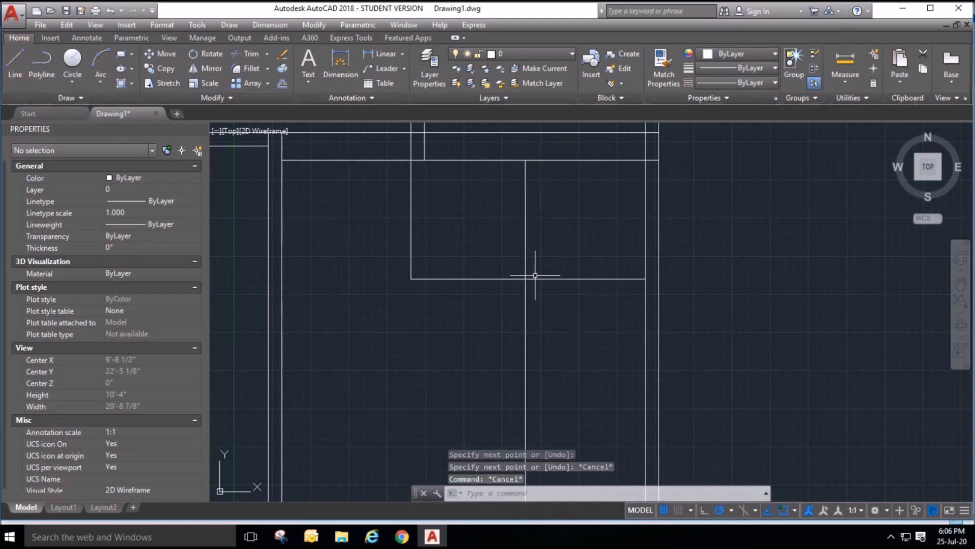
Offset the 3'3" vertical line to the left three times at 10" spacing to form the upper stair treads.
click(283, 83)
text(1)
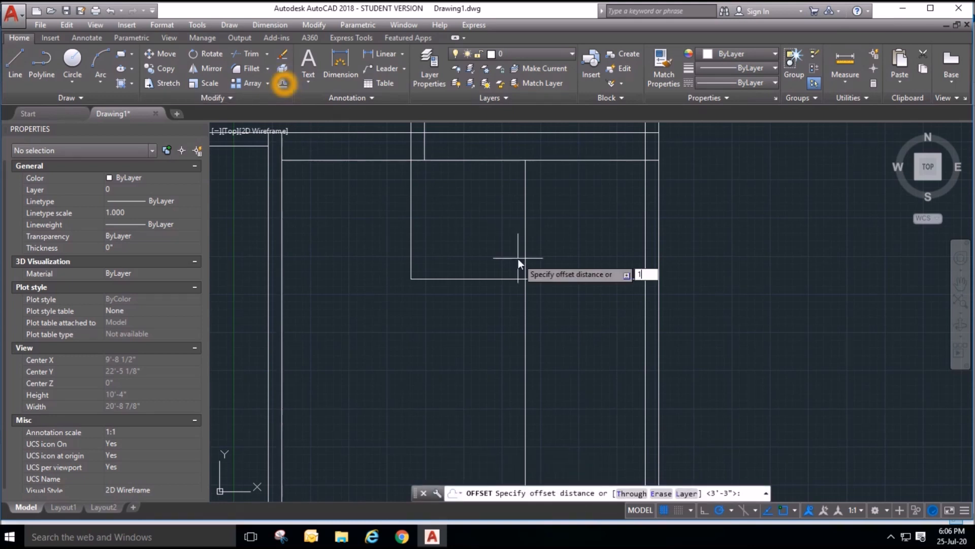
text(0)
key(Return)
click(525, 235)
click(502, 246)
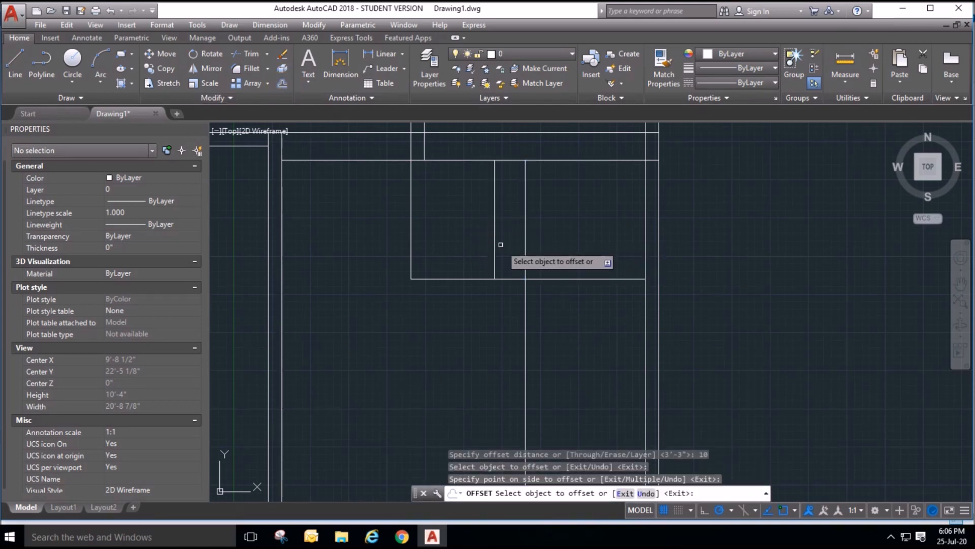
click(494, 245)
click(468, 247)
click(465, 246)
click(427, 256)
click(436, 267)
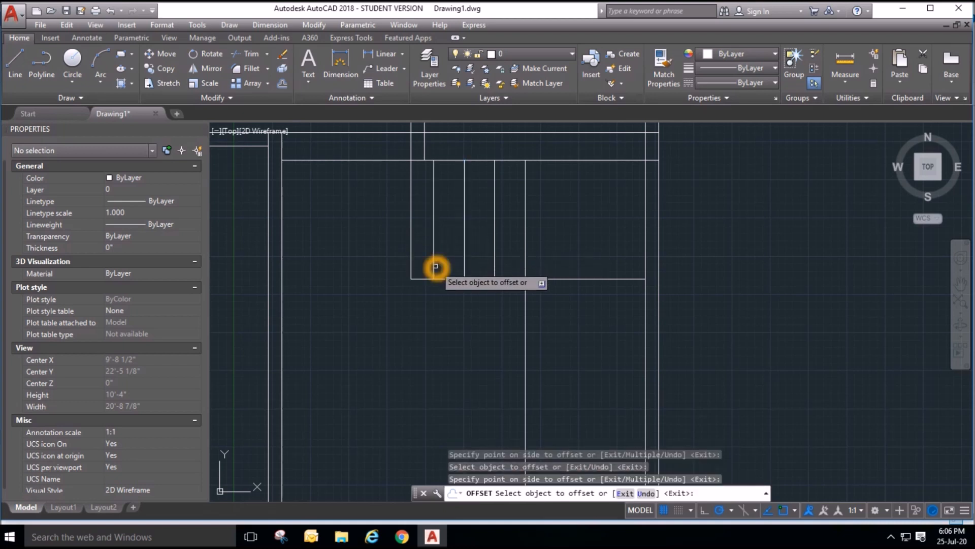
key(Escape)
key(Escape)
Erase the outline's left vertical line beside the upper stair treads.
click(430, 229)
click(370, 210)
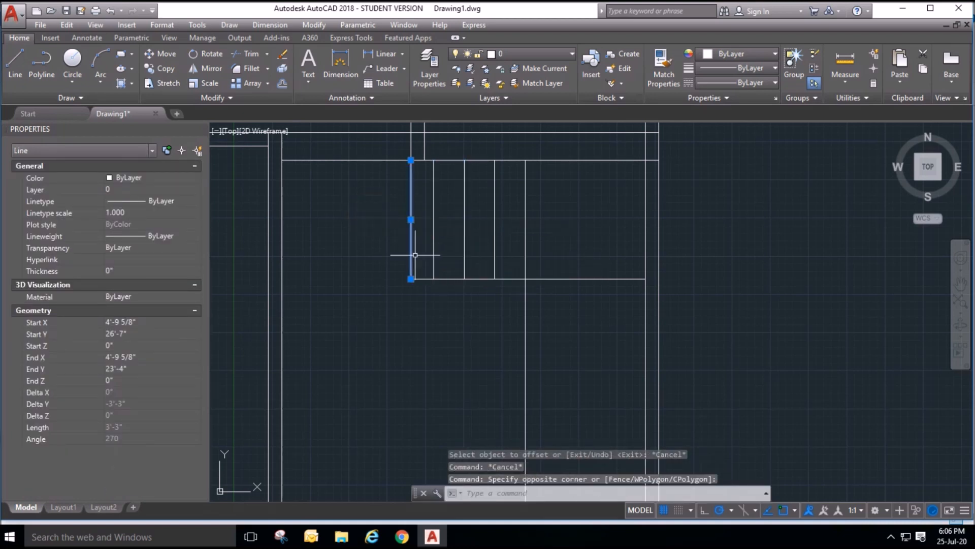
key(Delete)
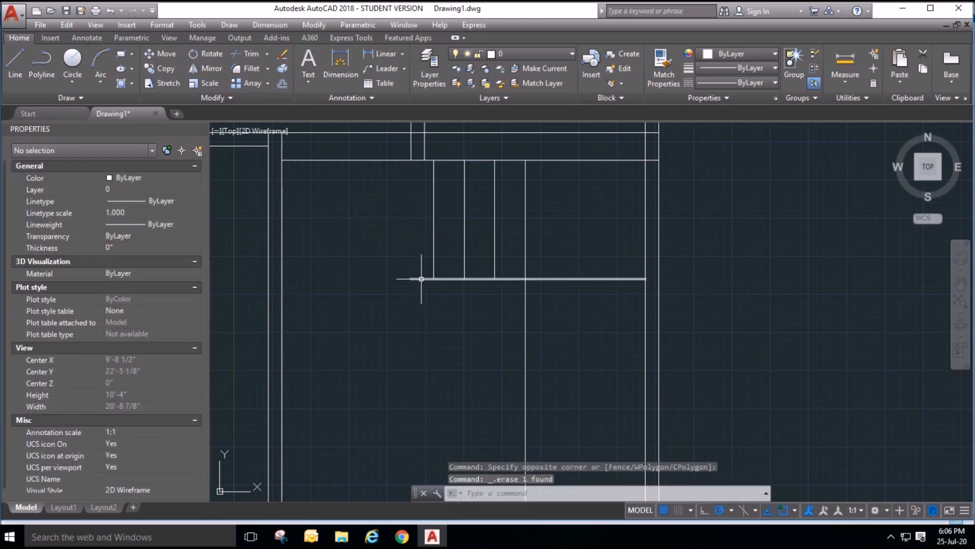
Trim the outline's lower horizontal line where it projects past the leftmost stair tread.
click(237, 57)
right_click(441, 250)
click(420, 287)
click(405, 253)
key(Escape)
key(Escape)
Draw a horizontal line along the landing's lower edge, from the long vertical line to the right outer wall's inner line.
middle_drag(728, 278, 628, 126)
scroll(532, 244, down, 4)
scroll(508, 155, up, 2)
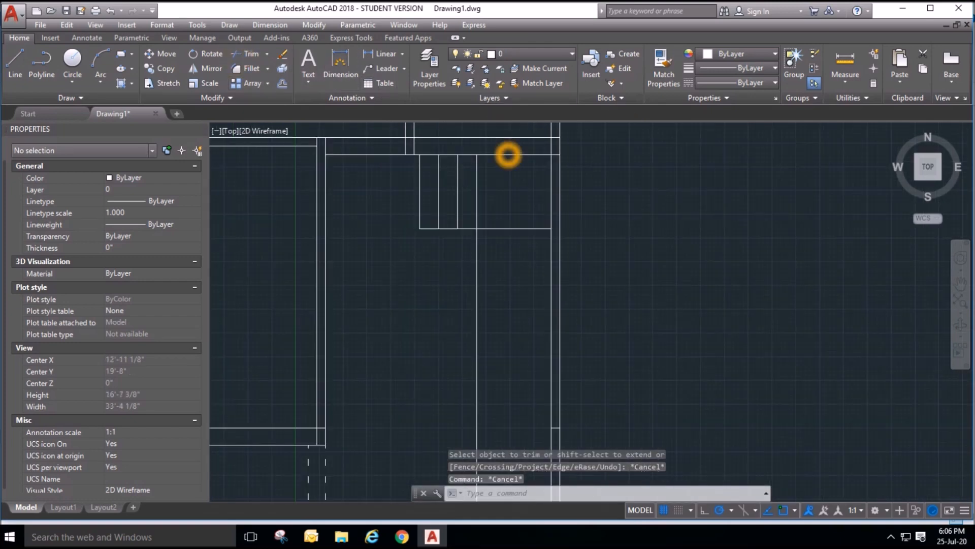
scroll(508, 155, up, 2)
click(14, 62)
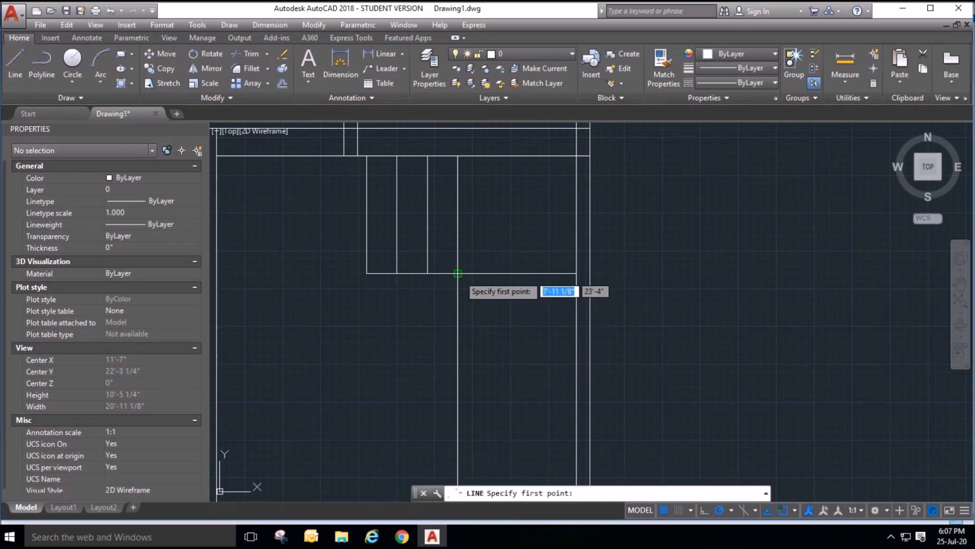
click(458, 273)
click(576, 273)
key(Escape)
key(Escape)
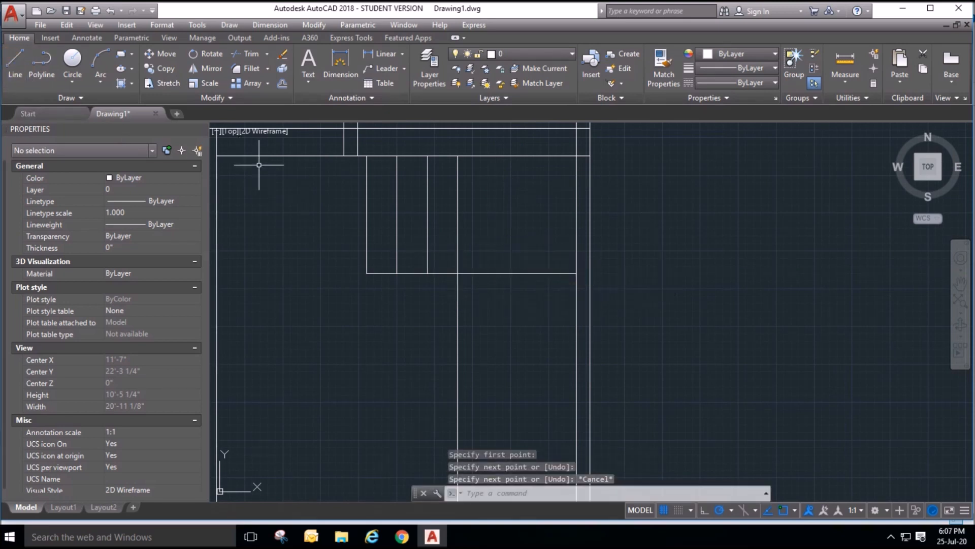
Offset the landing's lower edge line downward three times at 10" spacing to start the long stair flight.
click(281, 85)
key(Return)
click(533, 273)
click(529, 324)
click(528, 304)
click(529, 333)
click(526, 333)
click(529, 370)
Add ten more treads to the long stair flight by repeatedly offsetting the lowest tread downward at 10" spacing.
scroll(494, 224, down, 6)
scroll(505, 290, up, 4)
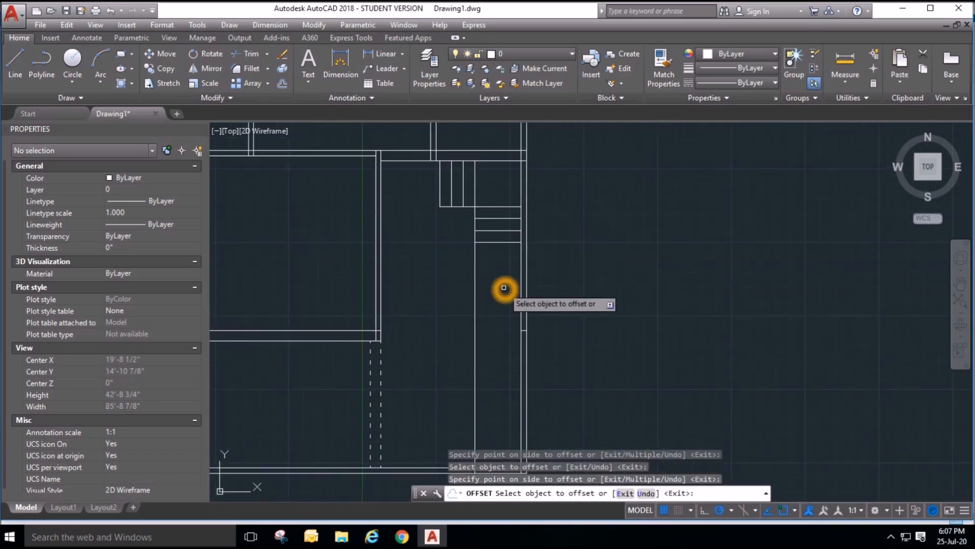
click(507, 216)
click(507, 216)
click(500, 238)
click(500, 234)
click(501, 252)
click(499, 279)
click(495, 251)
click(502, 282)
click(501, 270)
click(503, 310)
click(501, 290)
click(503, 319)
click(502, 308)
click(506, 329)
click(505, 328)
click(505, 348)
click(506, 346)
click(510, 368)
click(508, 364)
click(513, 391)
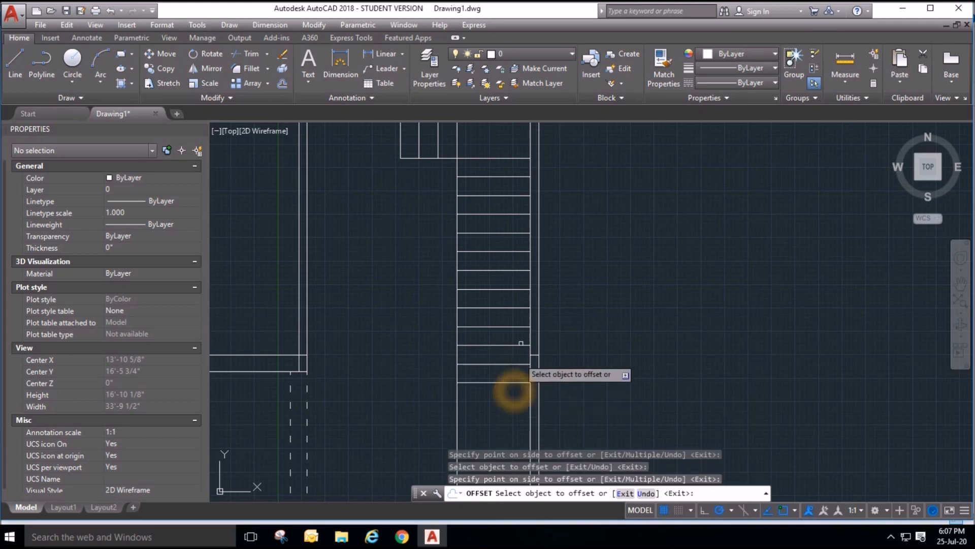
scroll(559, 285, down, 3)
scroll(538, 334, up, 2)
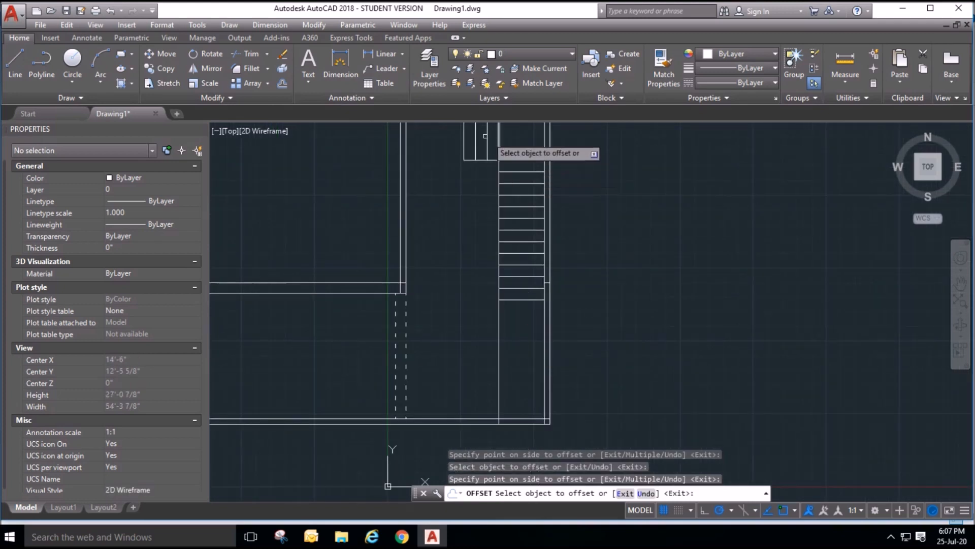
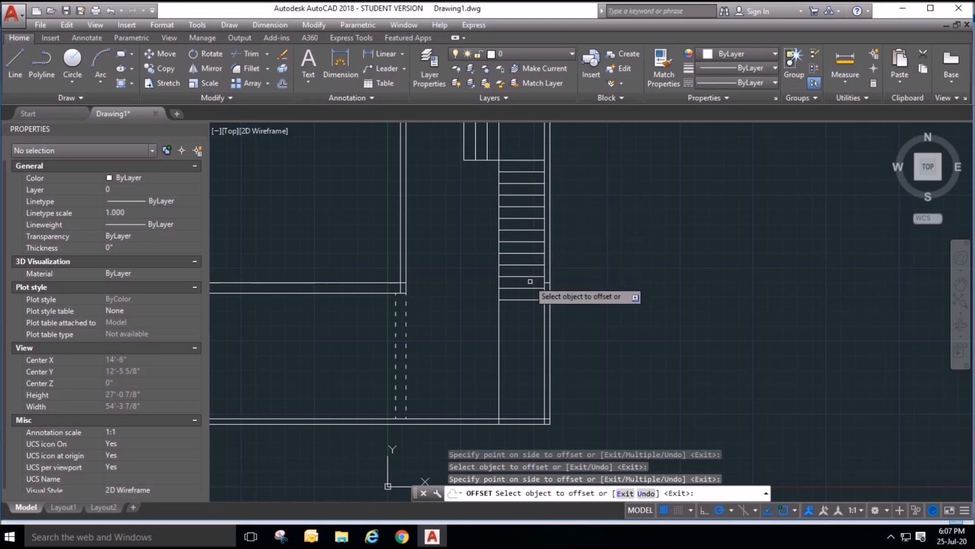
click(537, 300)
click(533, 316)
key(Escape)
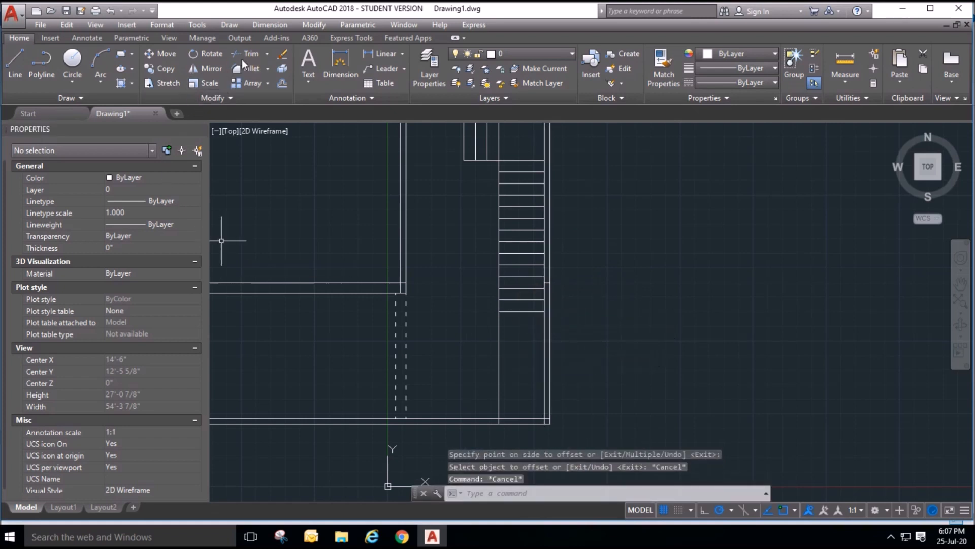
Trim the long vertical stair line between the lowest tread and the bottom outer wall.
click(245, 53)
key(Return)
click(521, 377)
click(481, 359)
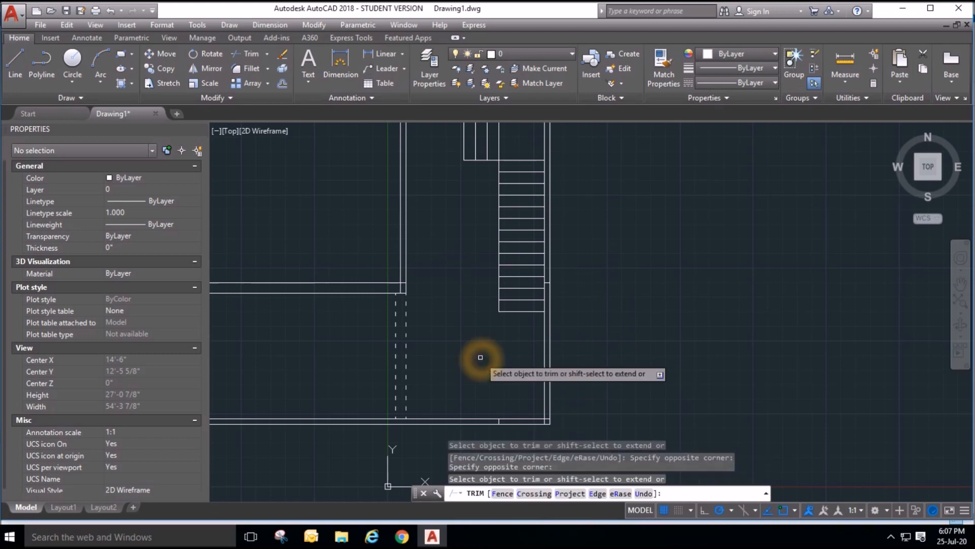
key(Escape)
key(Escape)
Examine the whole floor plan, from the staircase and front rooms to the closets and rear rooms.
scroll(711, 363, down, 2)
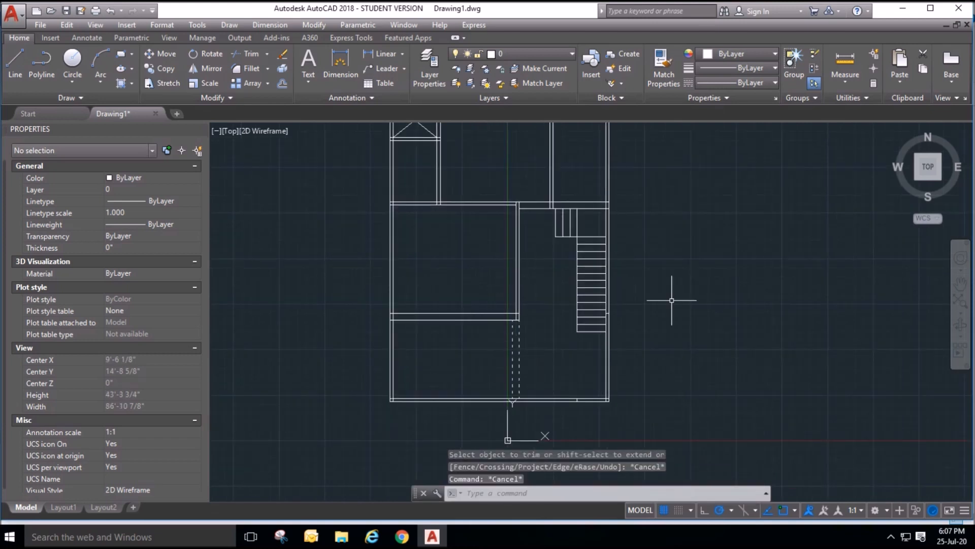
scroll(636, 373, up, 2)
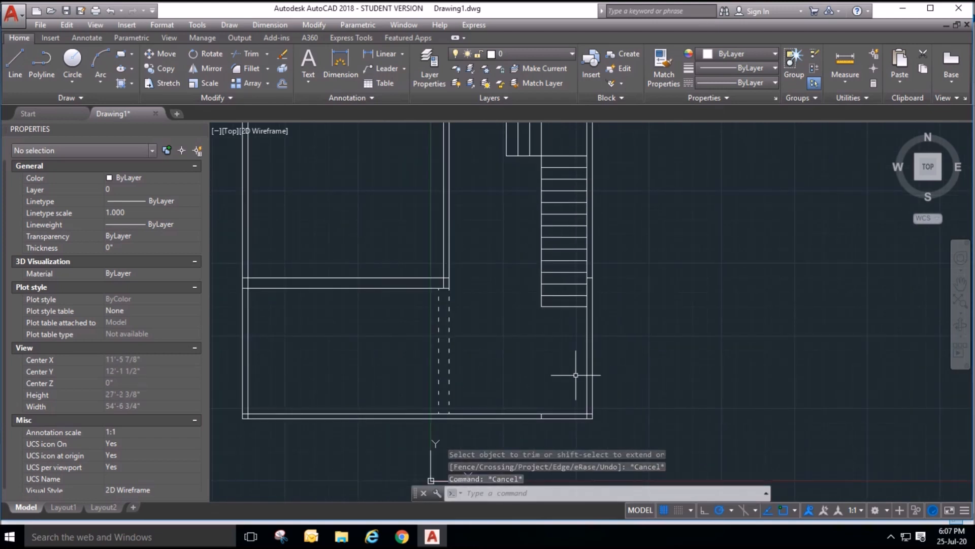
scroll(659, 402, down, 2)
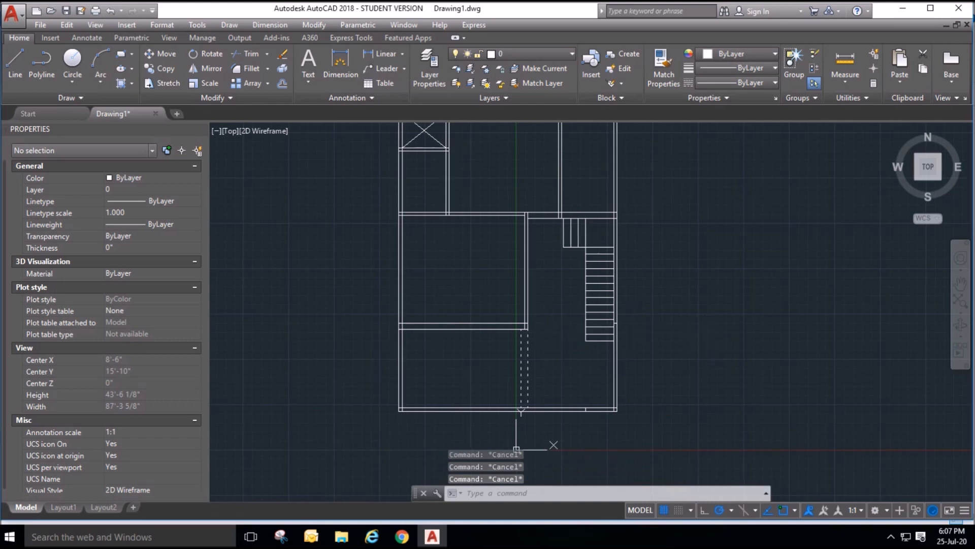
middle_drag(705, 340, 678, 350)
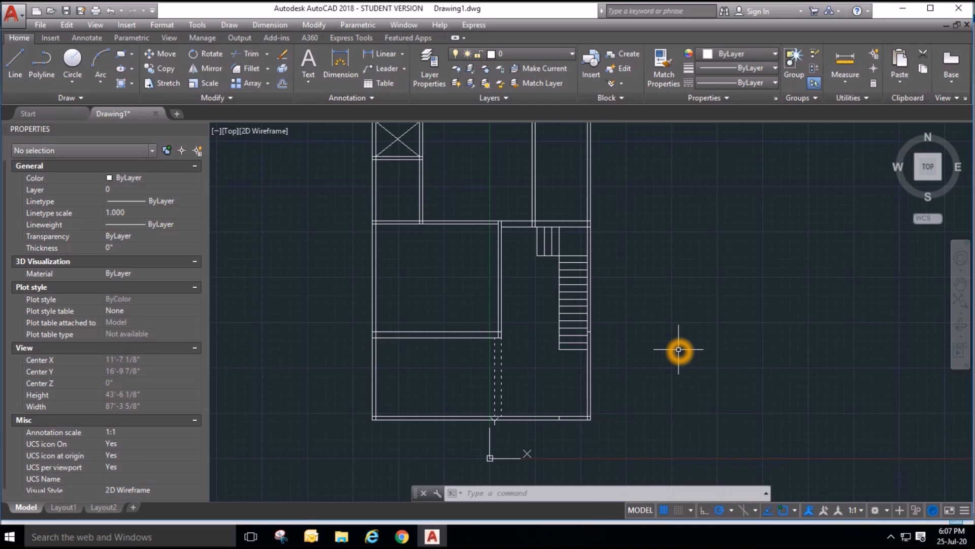
scroll(586, 355, down, 3)
scroll(579, 285, up, 5)
scroll(583, 283, up, 2)
scroll(749, 322, up, 1)
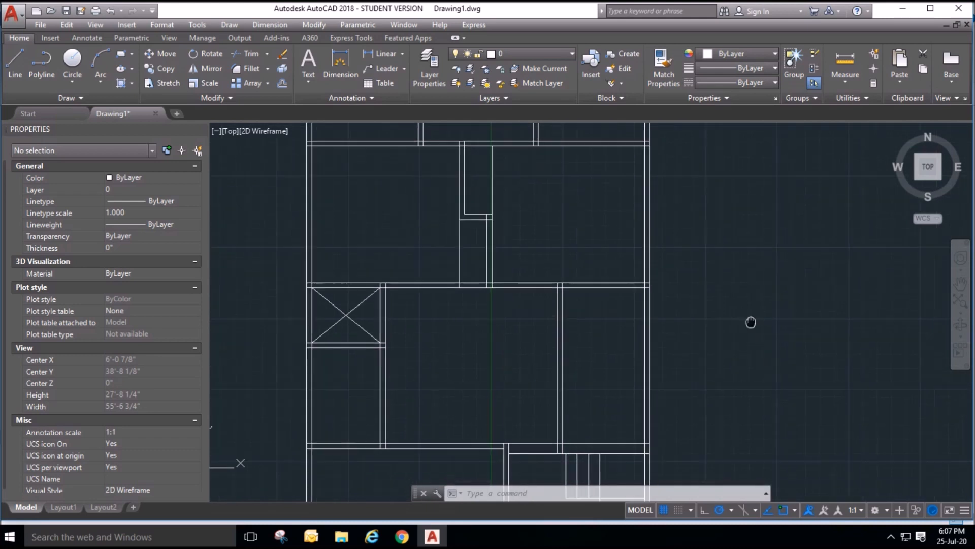
scroll(542, 242, up, 2)
mouse_move(692, 309)
middle_down()
mouse_move(679, 181)
mouse_move(662, 265)
middle_up()
mouse_move(590, 428)
middle_down()
mouse_move(665, 280)
mouse_move(675, 216)
middle_up()
scroll(460, 198, down, 2)
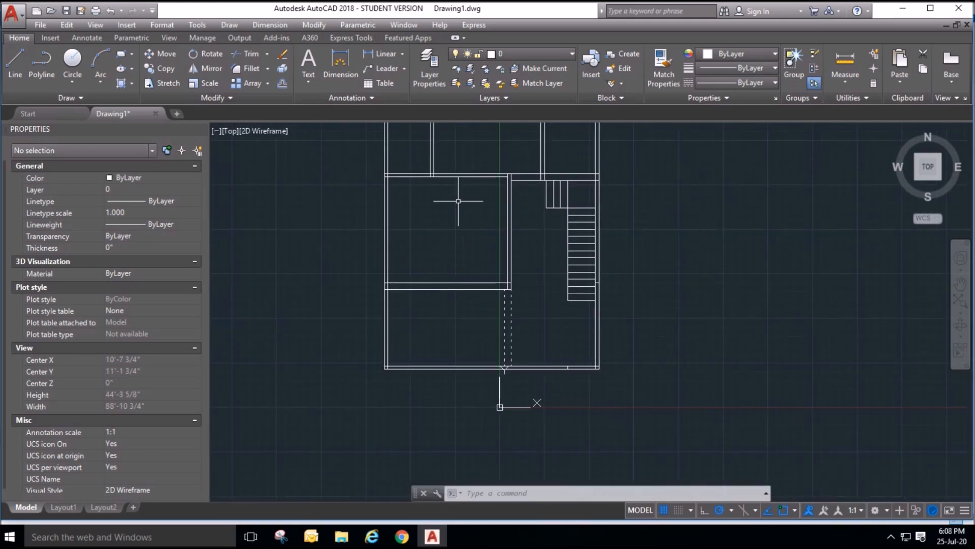
click(533, 234)
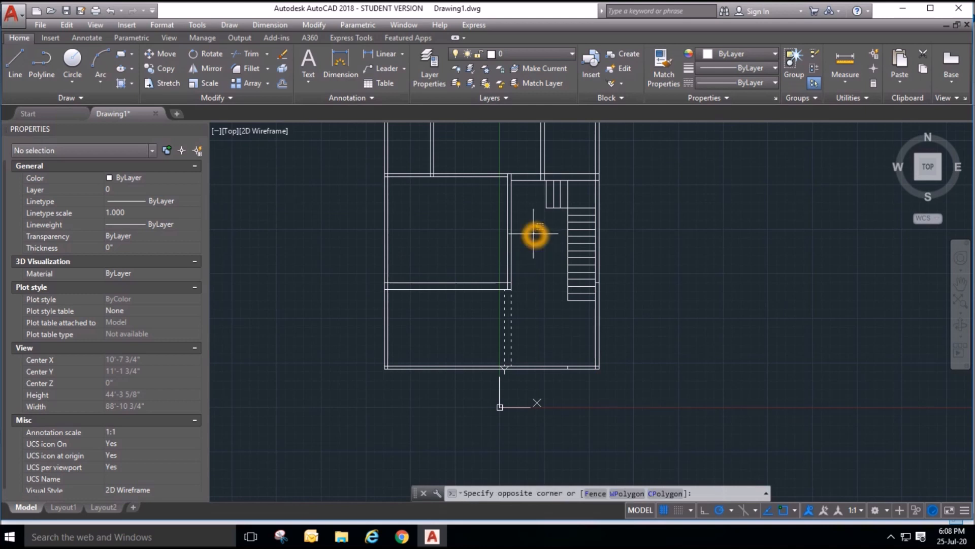
click(585, 346)
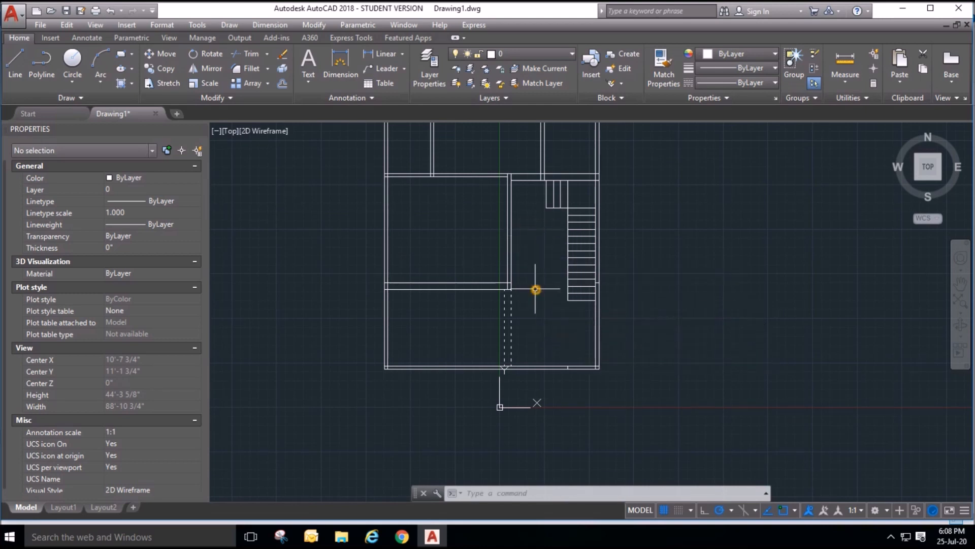
scroll(535, 278, down, 2)
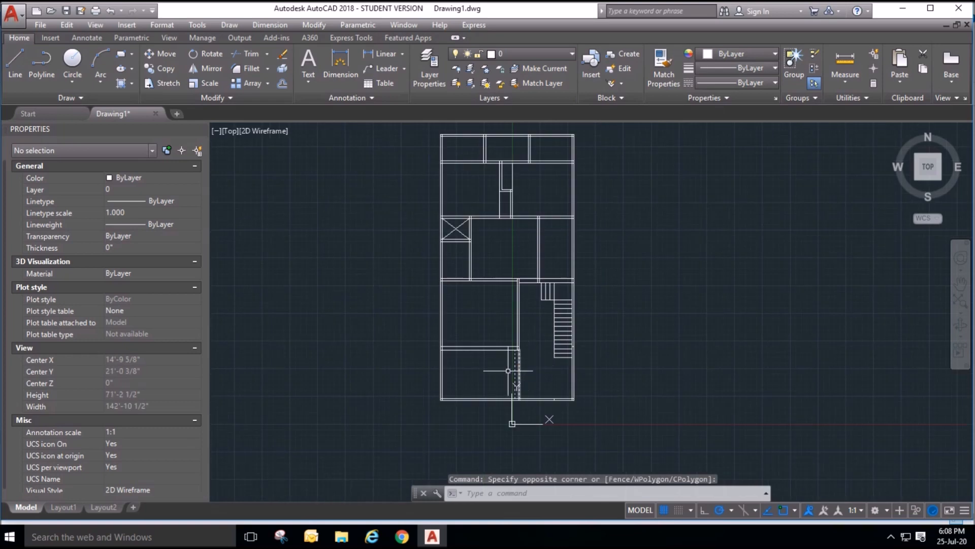
scroll(524, 159, up, 2)
middle_drag(528, 233, 523, 289)
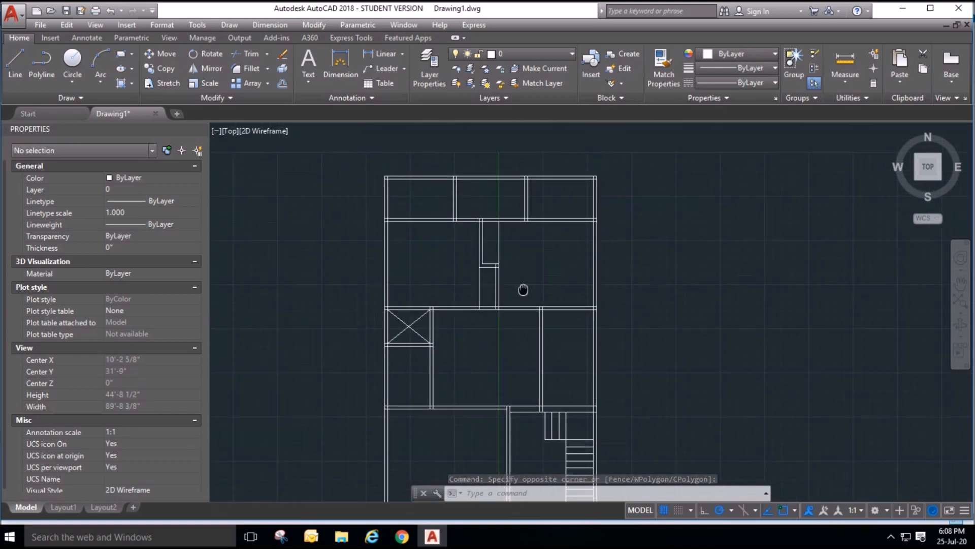
scroll(477, 190, up, 2)
scroll(498, 244, up, 2)
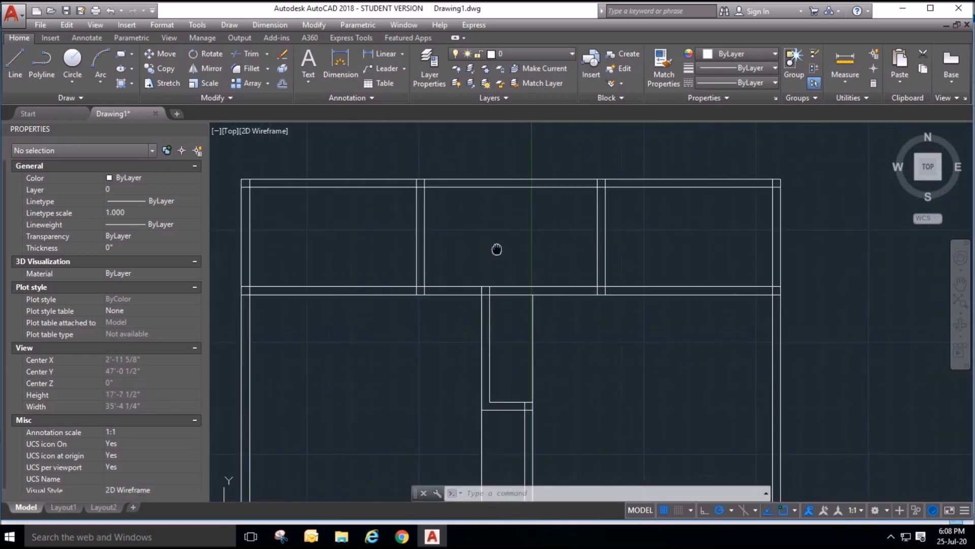
middle_drag(531, 262, 514, 202)
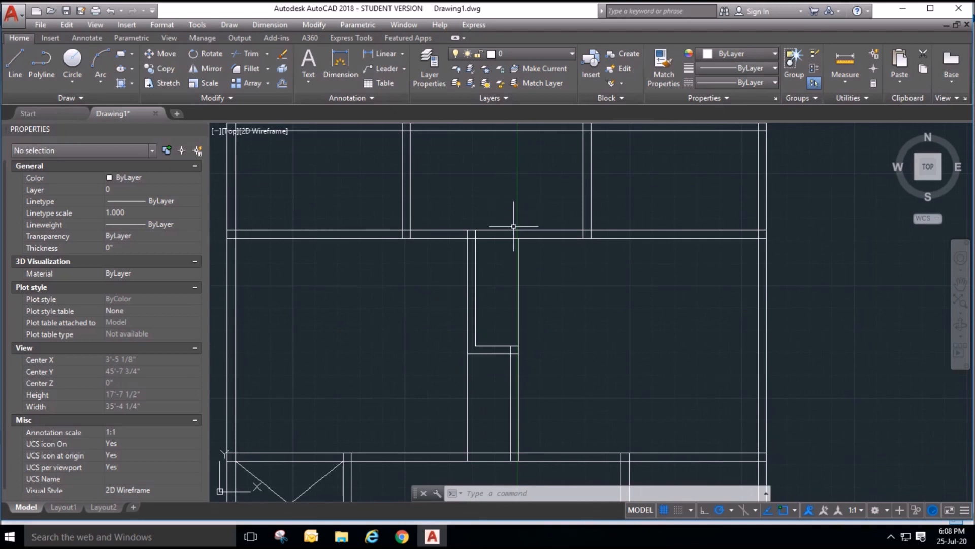
middle_drag(513, 235, 514, 248)
scroll(513, 248, down, 3)
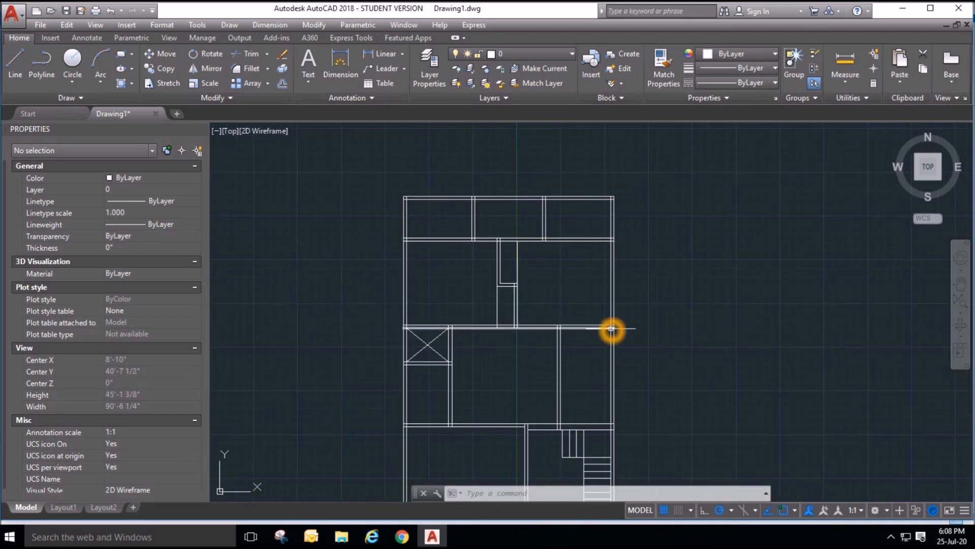
mouse_move(605, 325)
middle_down()
mouse_move(588, 224)
mouse_move(576, 221)
middle_up()
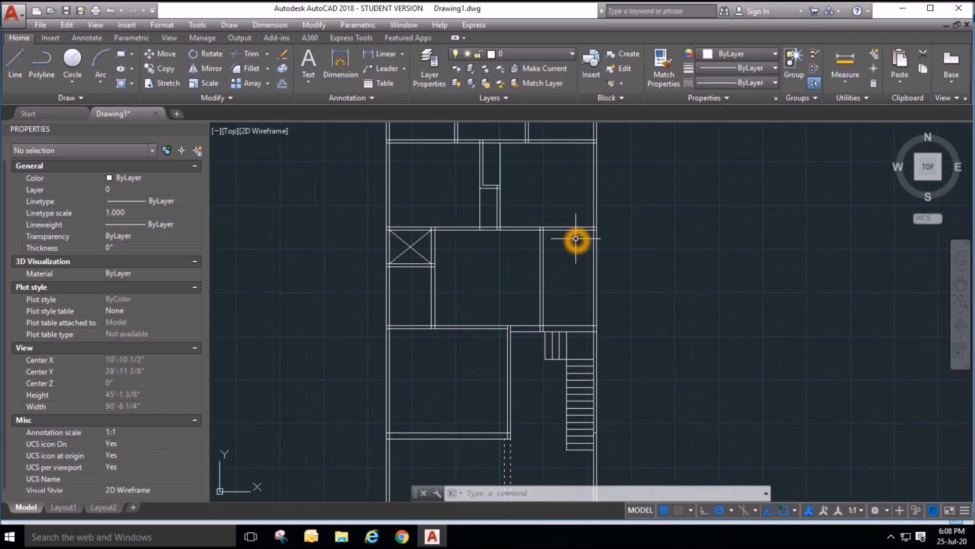
scroll(573, 239, down, 2)
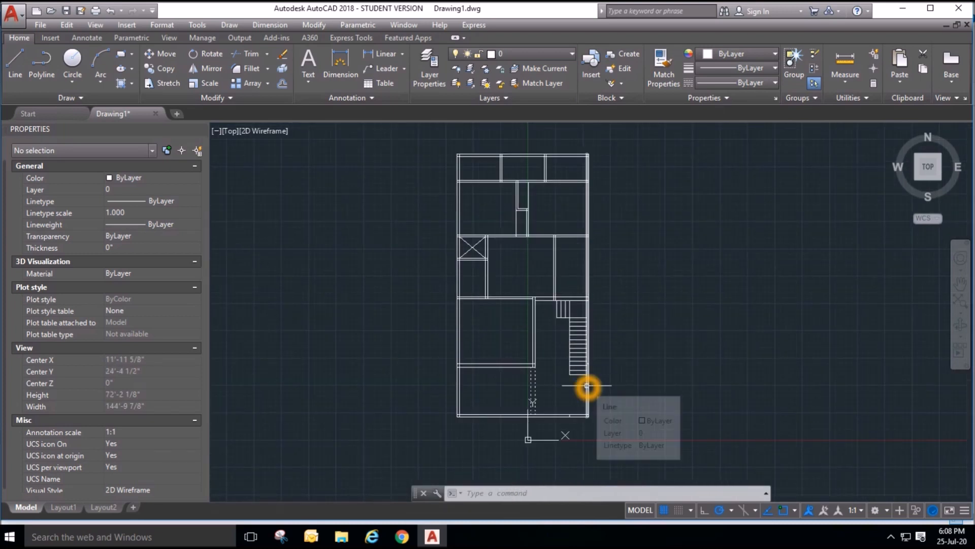
scroll(565, 244, up, 1)
scroll(551, 238, down, 1)
scroll(564, 169, up, 2)
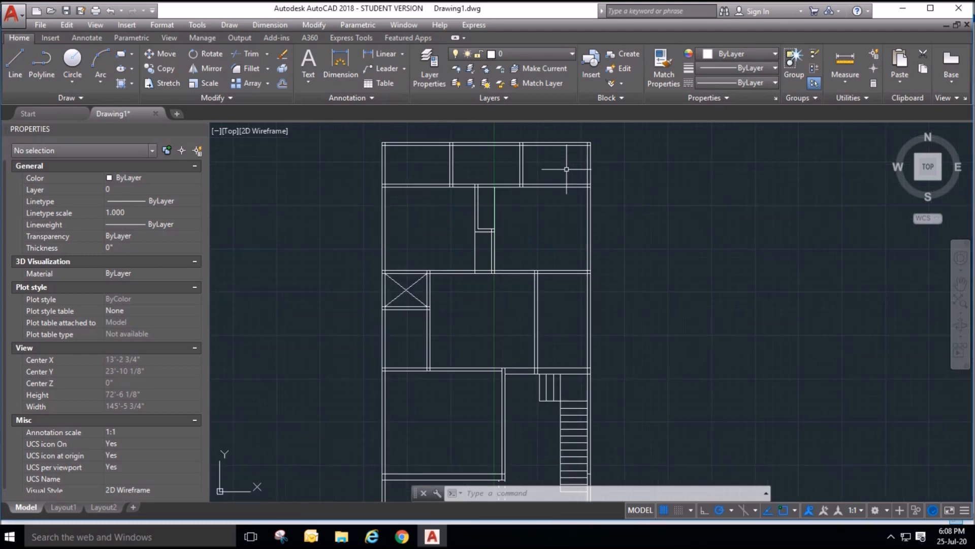
Save the drawing to the Desktop under the file name 25'x50'.
click(12, 13)
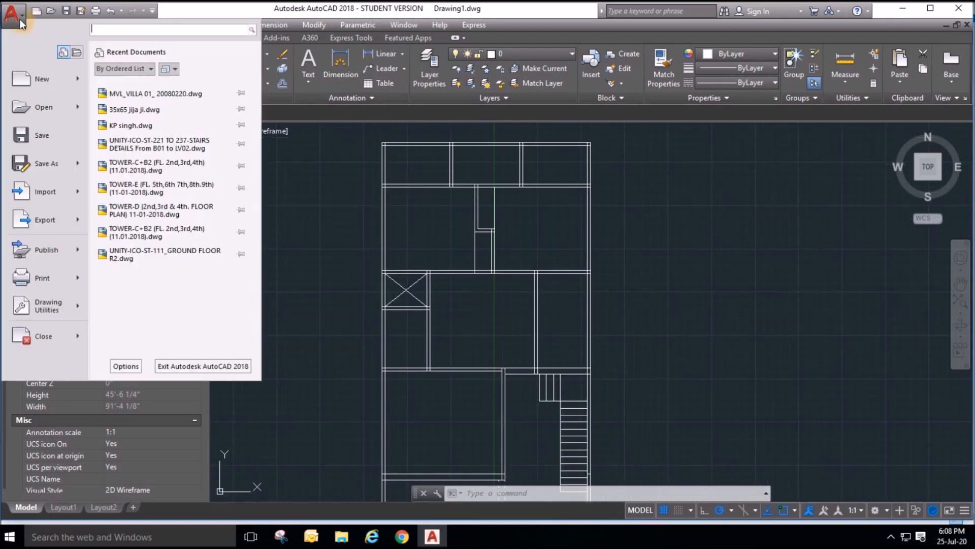
click(46, 162)
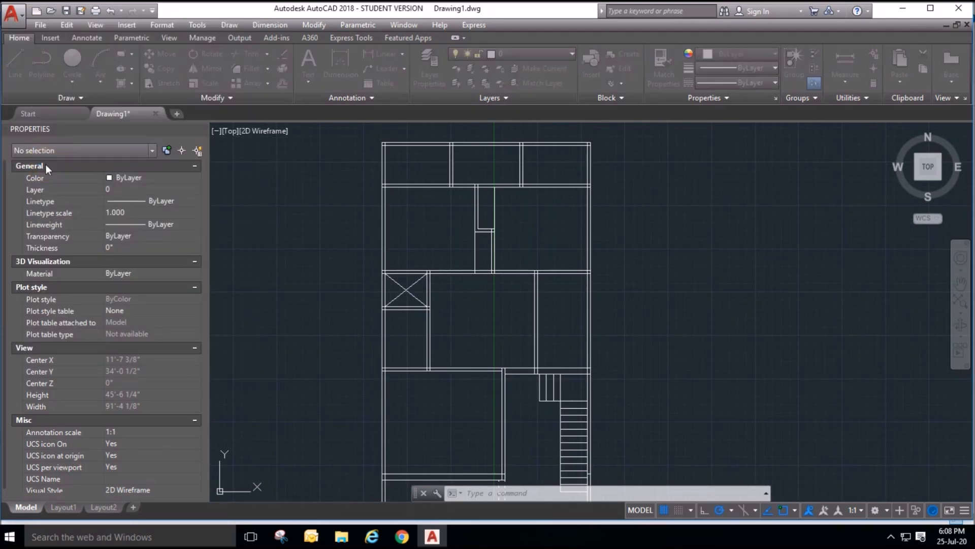
click(332, 272)
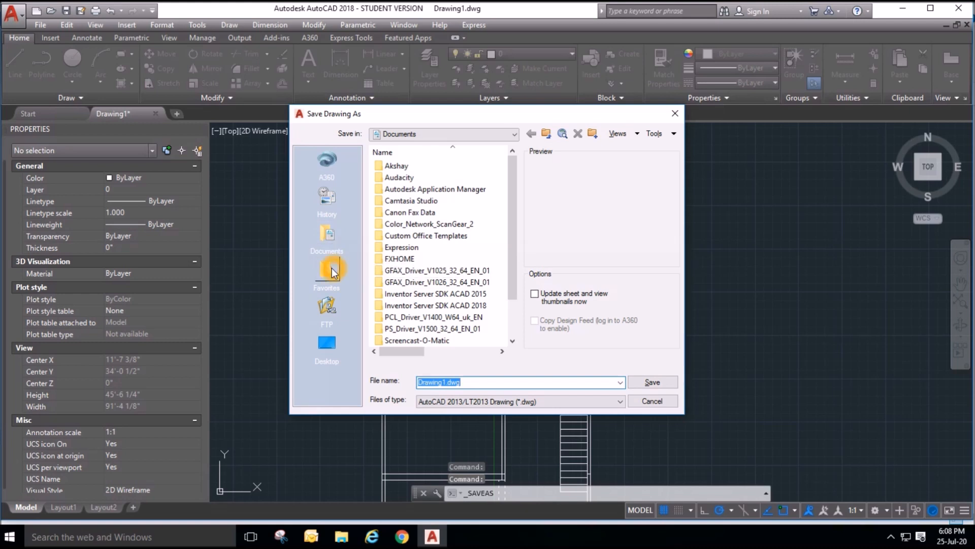
click(341, 353)
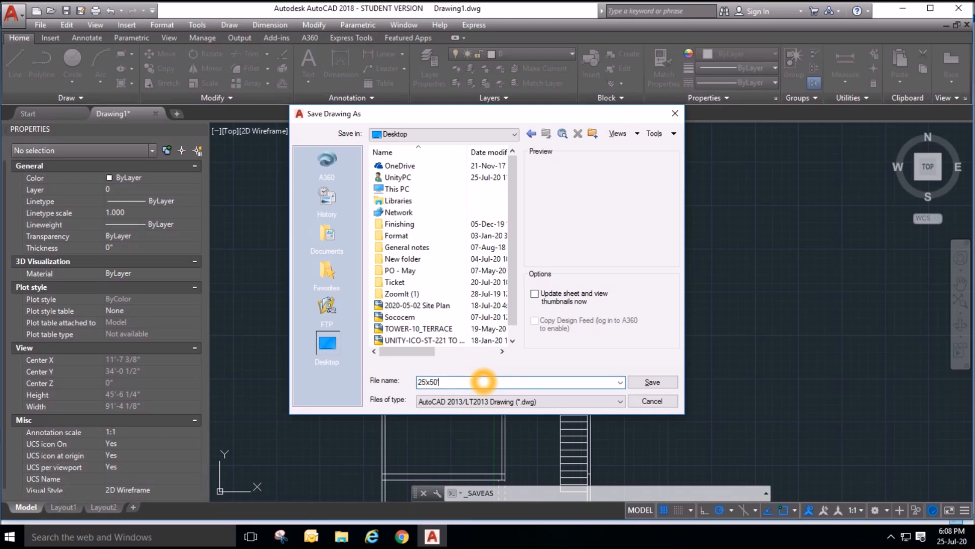
click(652, 385)
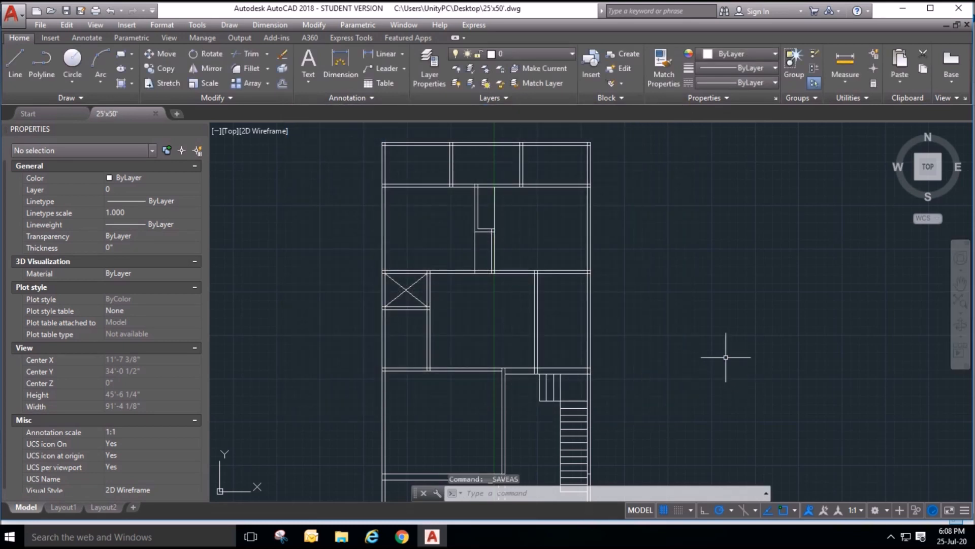
Examine the floor plan from the rear rooms down to the staircase and front rooms, and back up.
scroll(490, 132, up, 5)
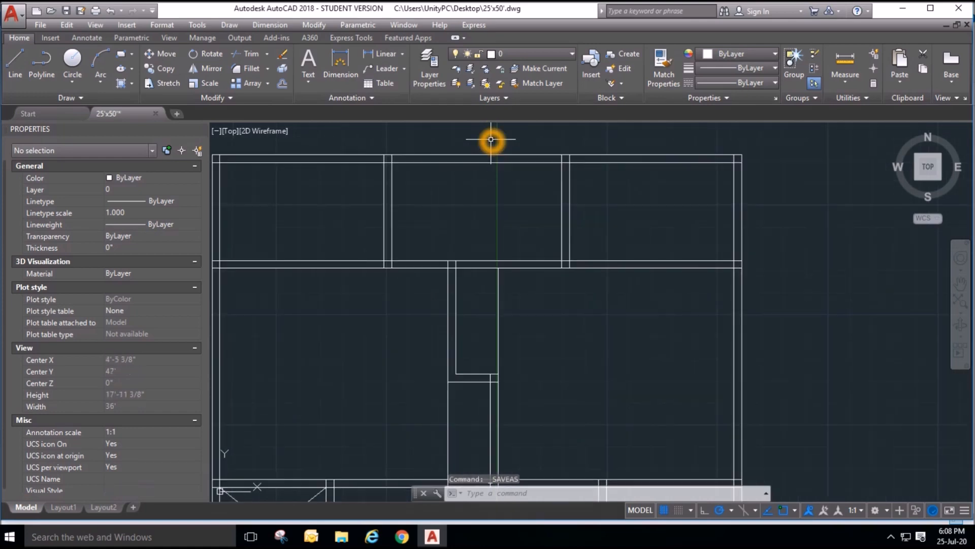
scroll(508, 167, down, 2)
middle_drag(586, 403, 549, 298)
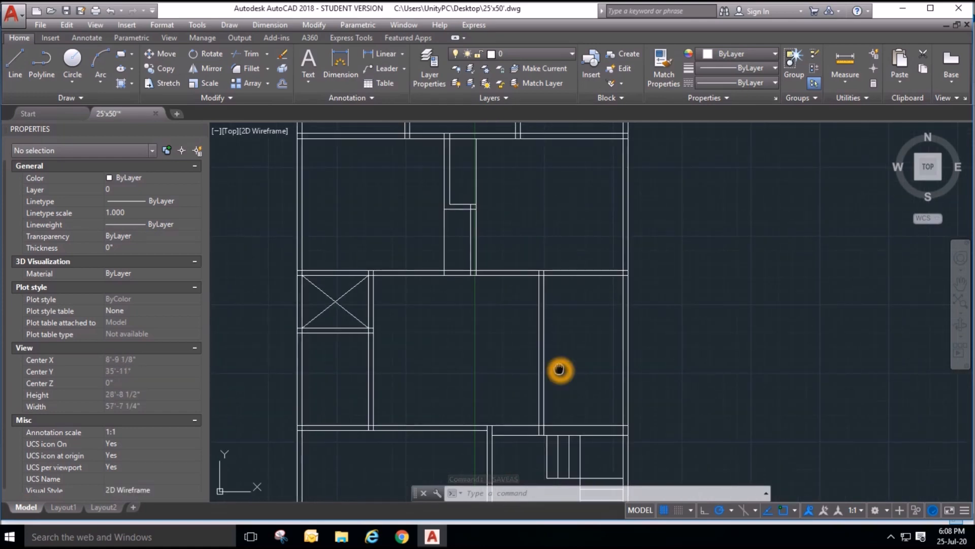
middle_drag(560, 369, 543, 258)
middle_drag(549, 397, 524, 311)
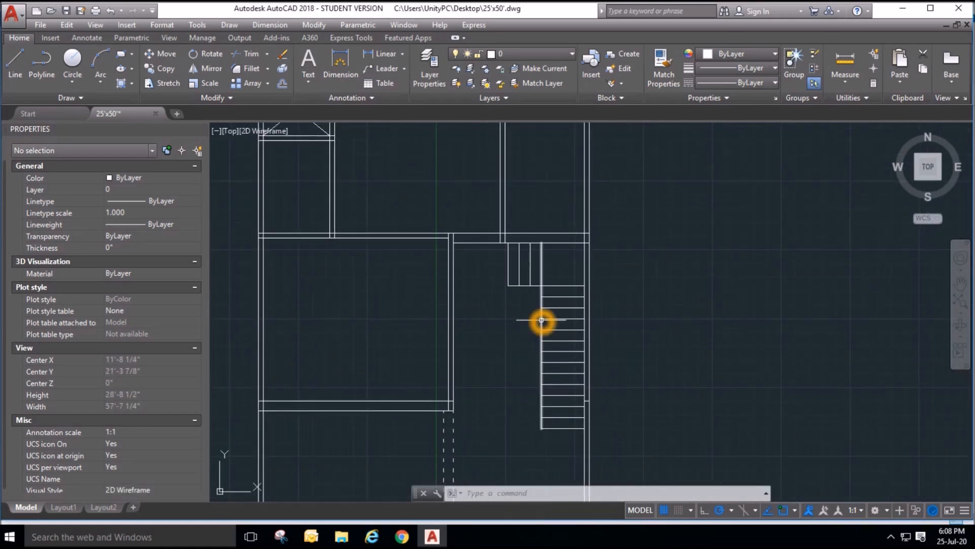
middle_drag(506, 442, 503, 486)
mouse_move(491, 234)
middle_down()
mouse_move(488, 319)
mouse_move(527, 425)
middle_up()
middle_drag(515, 264, 532, 327)
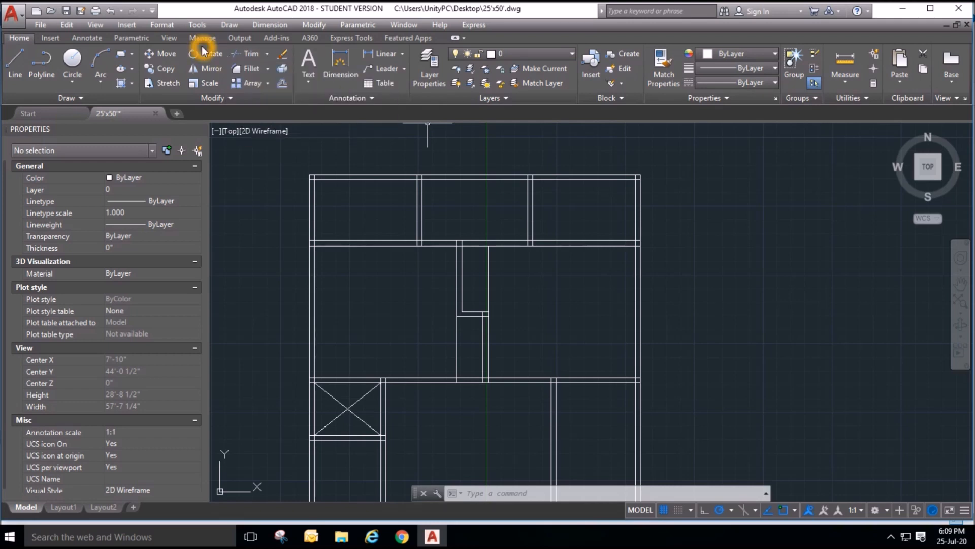
click(198, 25)
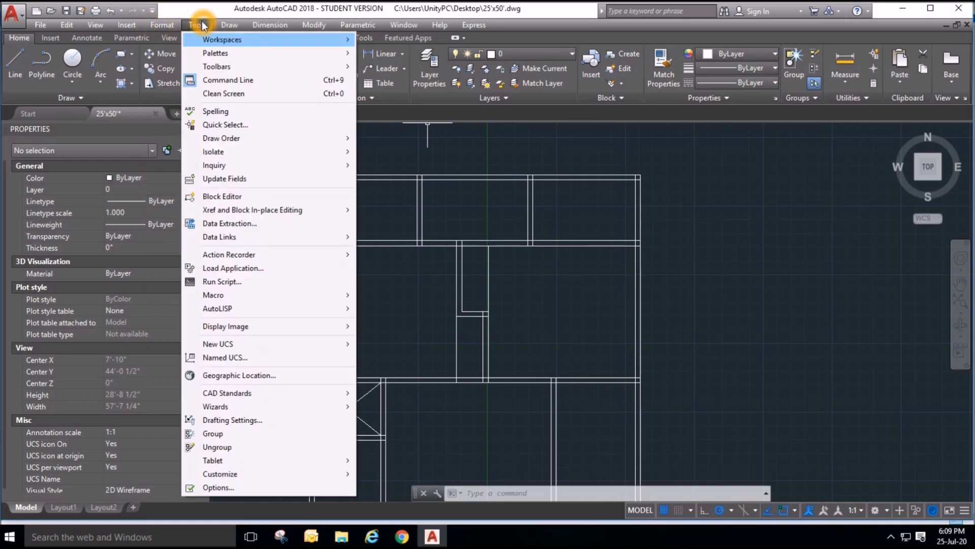
mouse_move(220, 25)
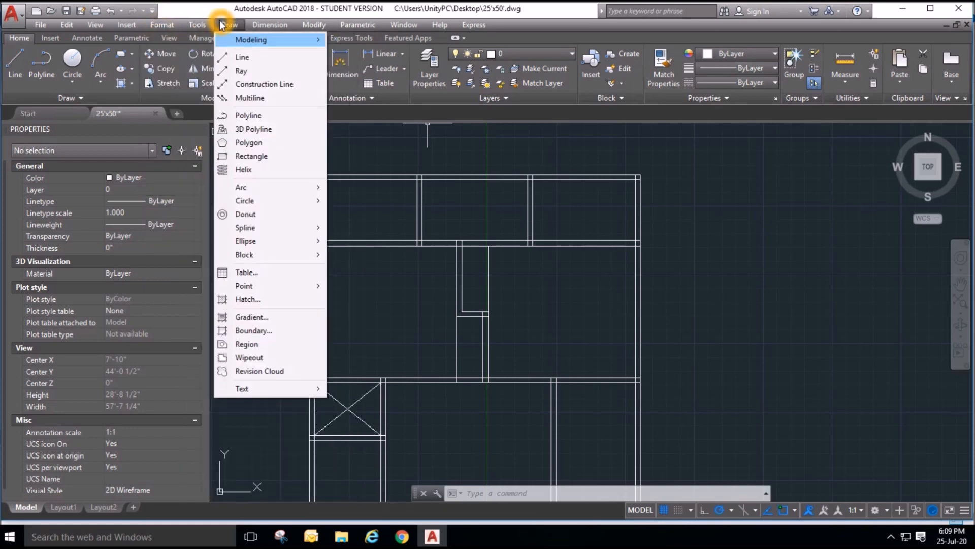
mouse_move(311, 26)
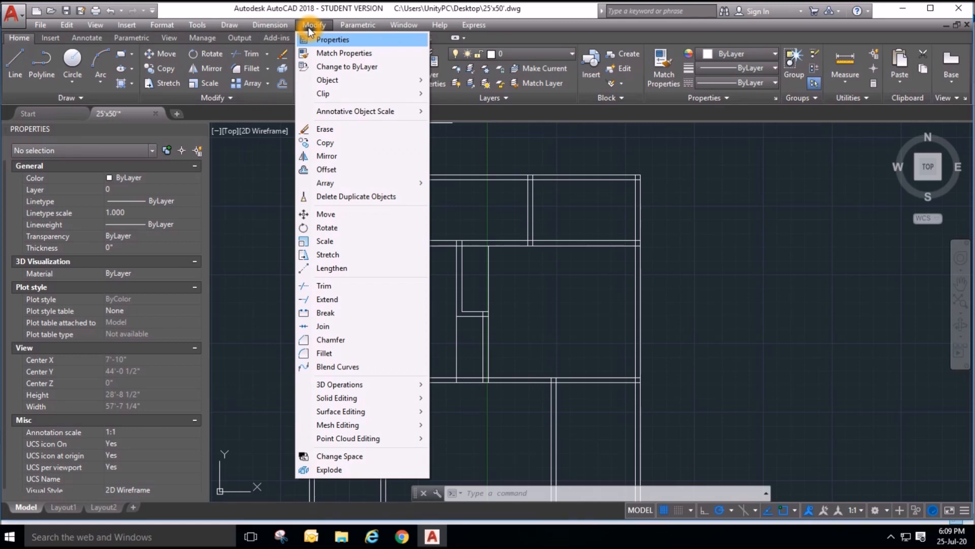
mouse_move(346, 30)
mouse_move(392, 28)
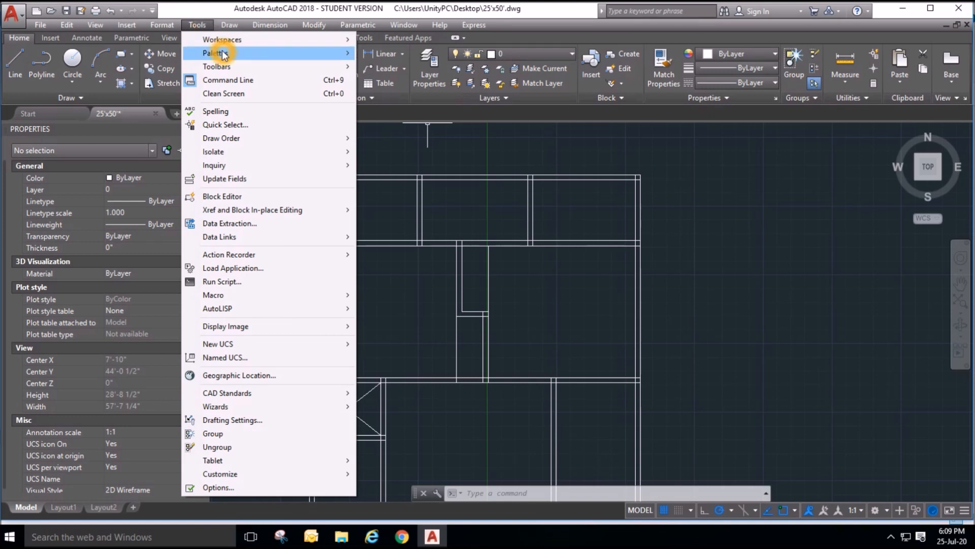
mouse_move(224, 55)
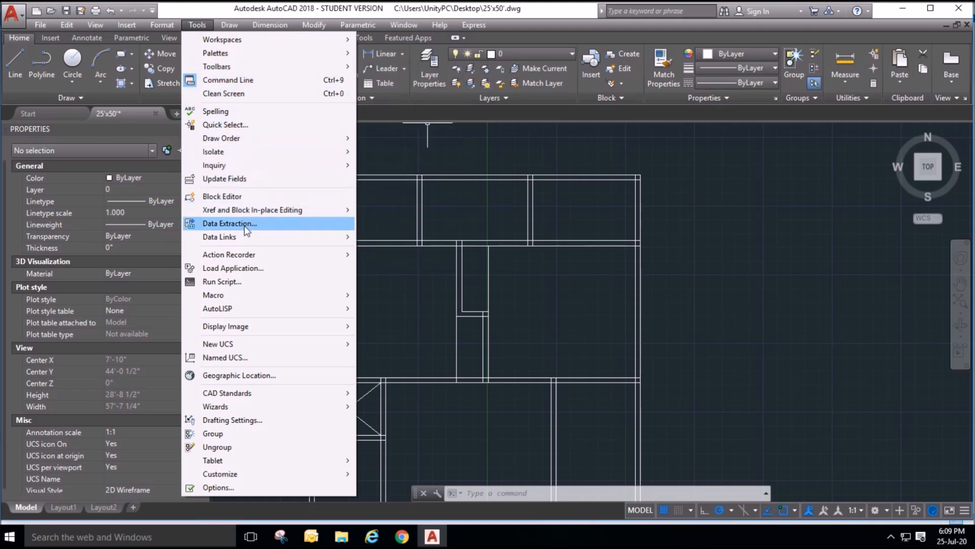
click(169, 26)
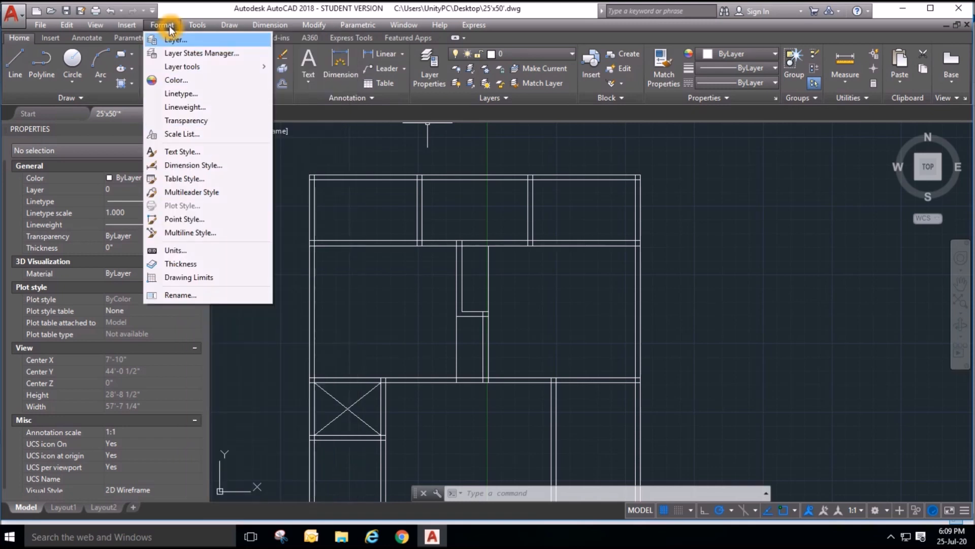
mouse_move(129, 26)
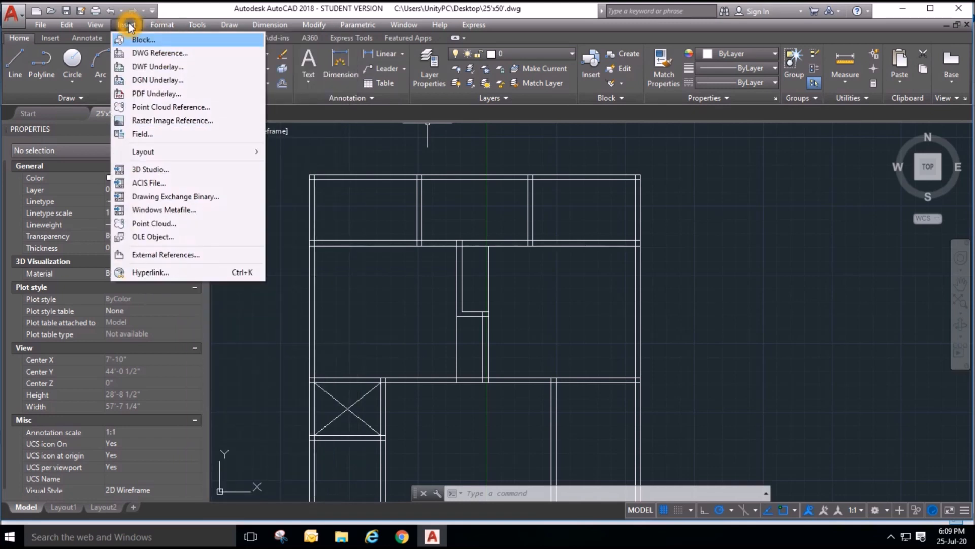
click(96, 25)
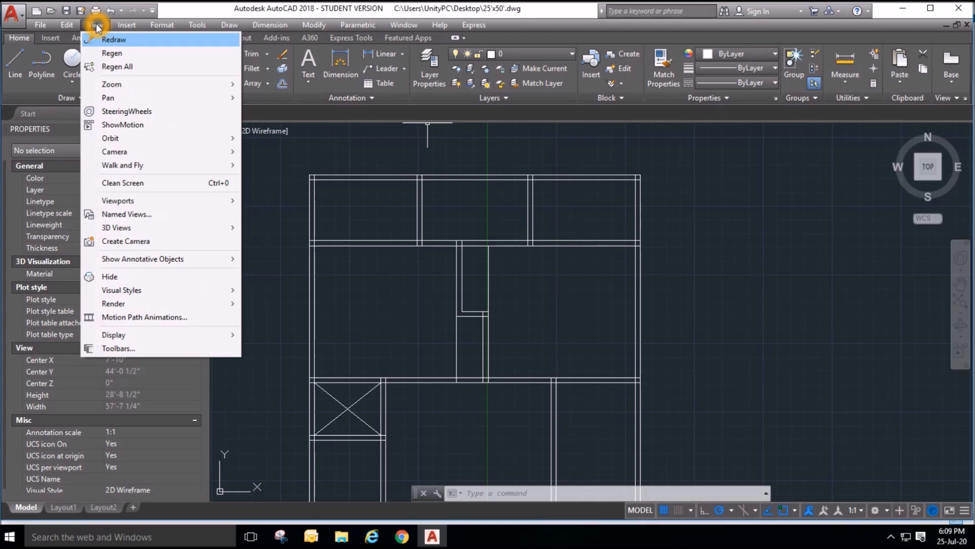
mouse_move(71, 27)
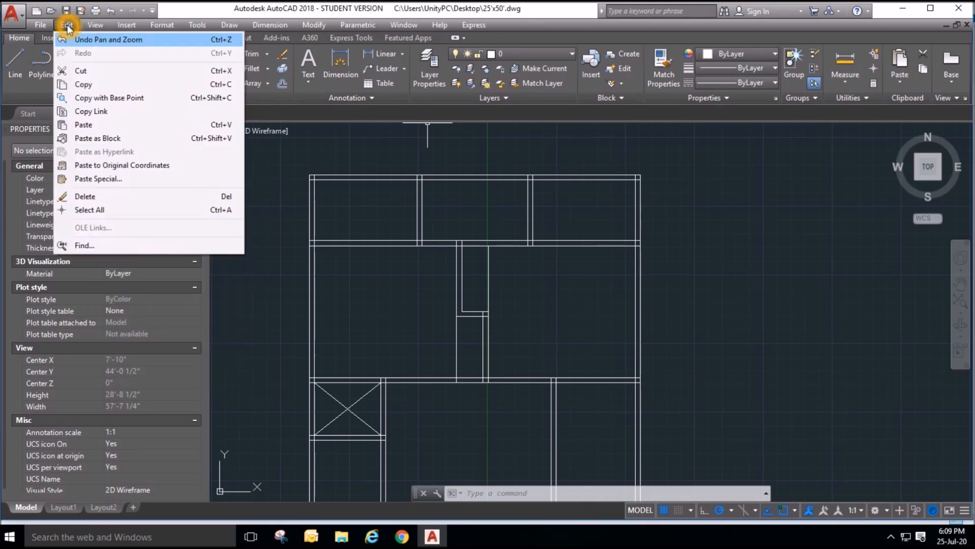
click(46, 26)
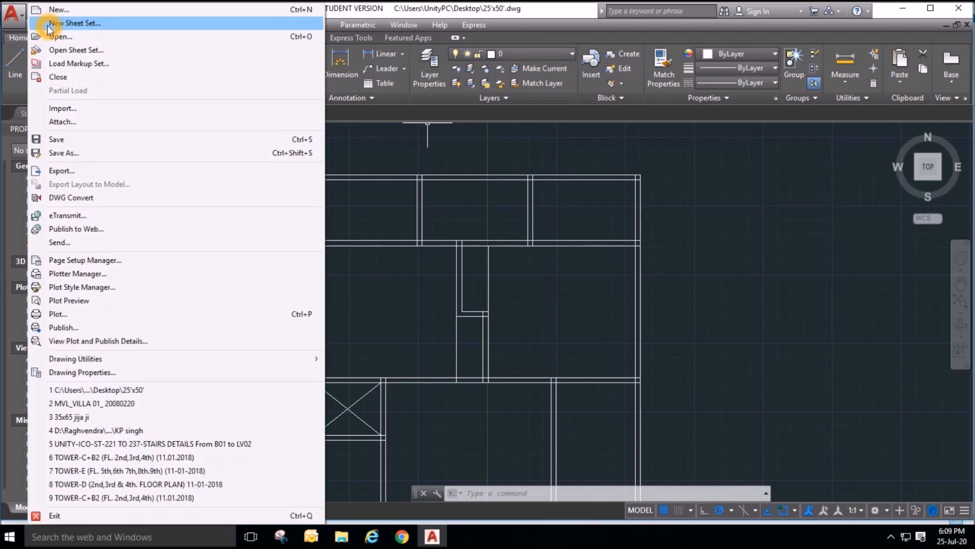
click(49, 26)
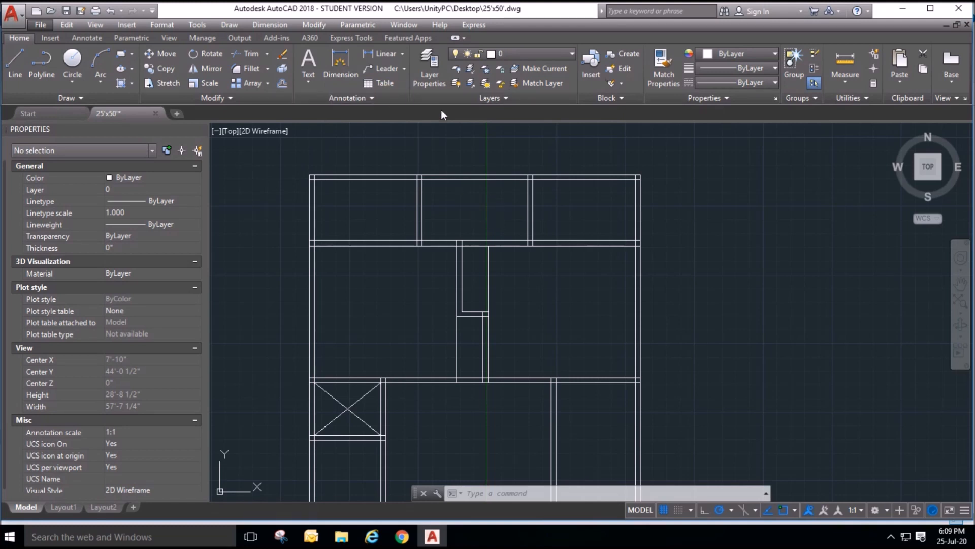
click(50, 39)
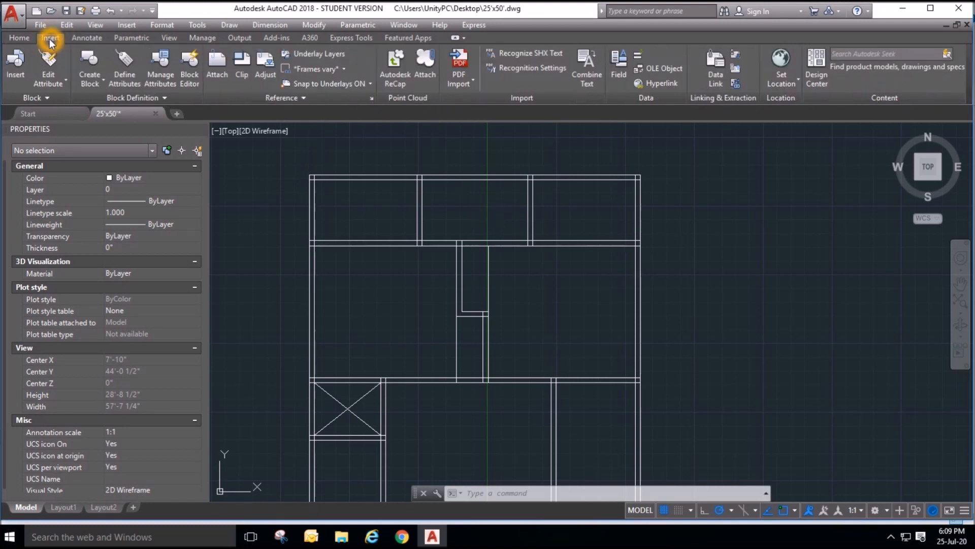
click(84, 40)
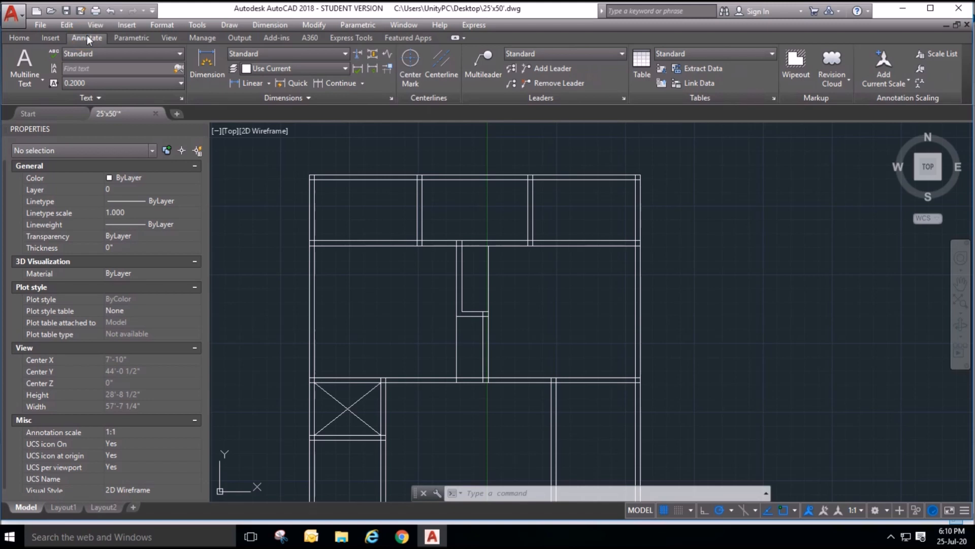
click(130, 38)
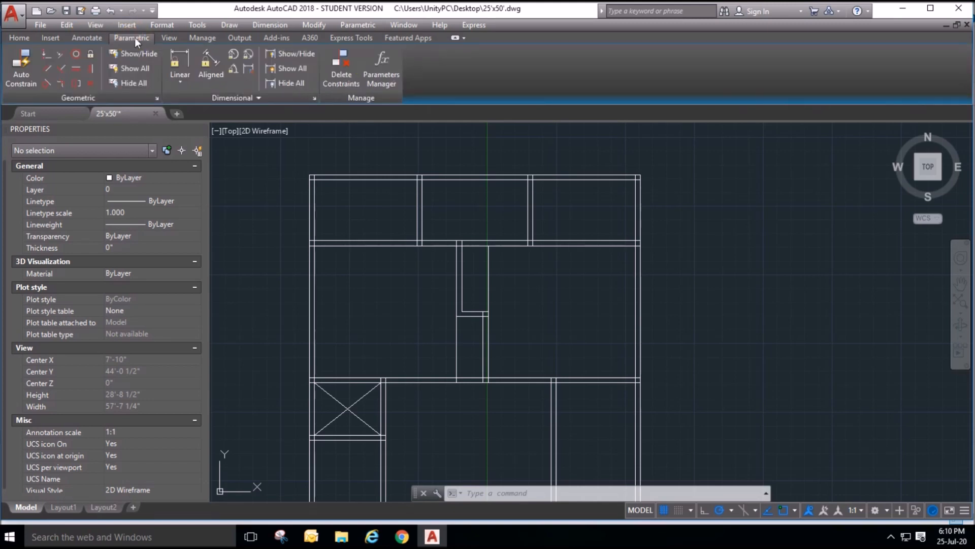
Open the Tool Palettes, dock them beside the drawing area opposite the Properties, and show the Architectural samples.
click(166, 39)
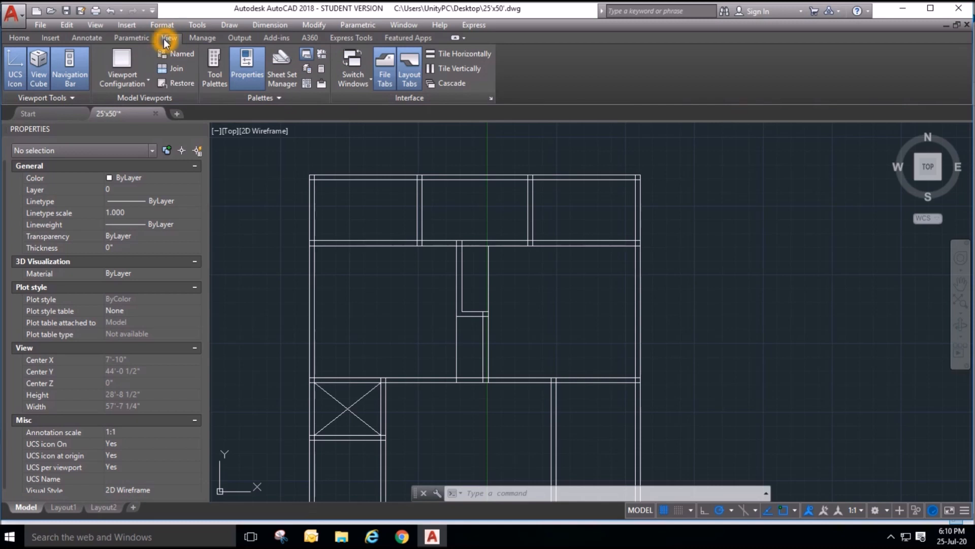
click(215, 72)
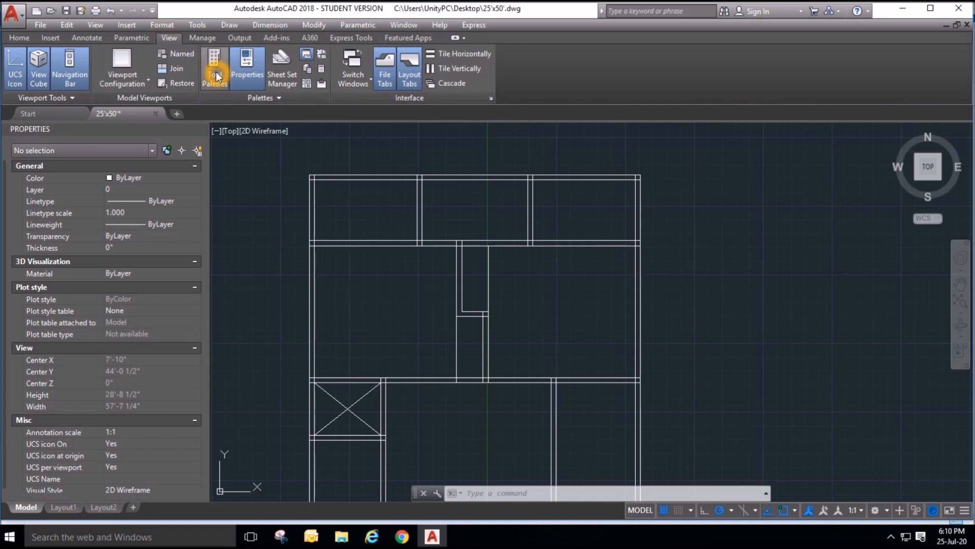
mouse_move(579, 130)
mouse_down()
mouse_move(666, 167)
mouse_move(965, 191)
mouse_up()
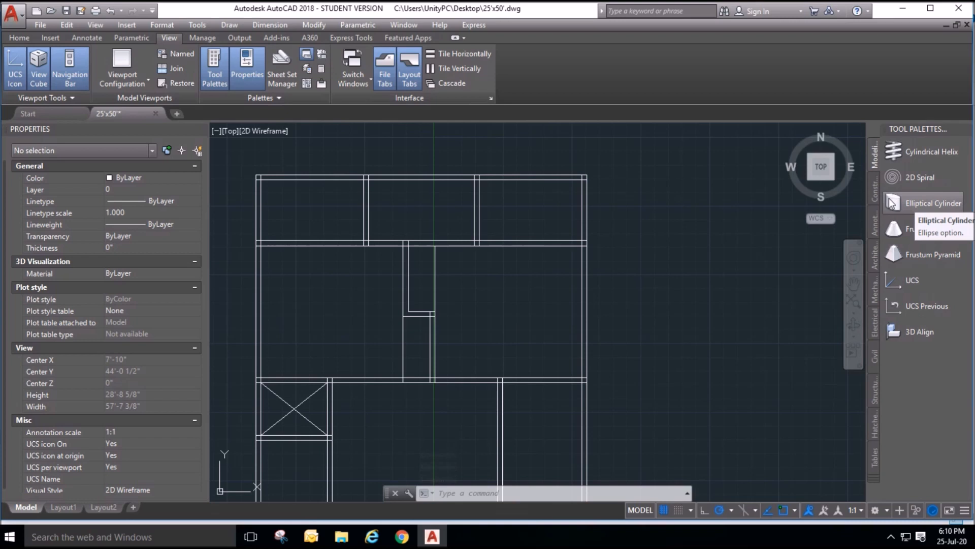
click(878, 259)
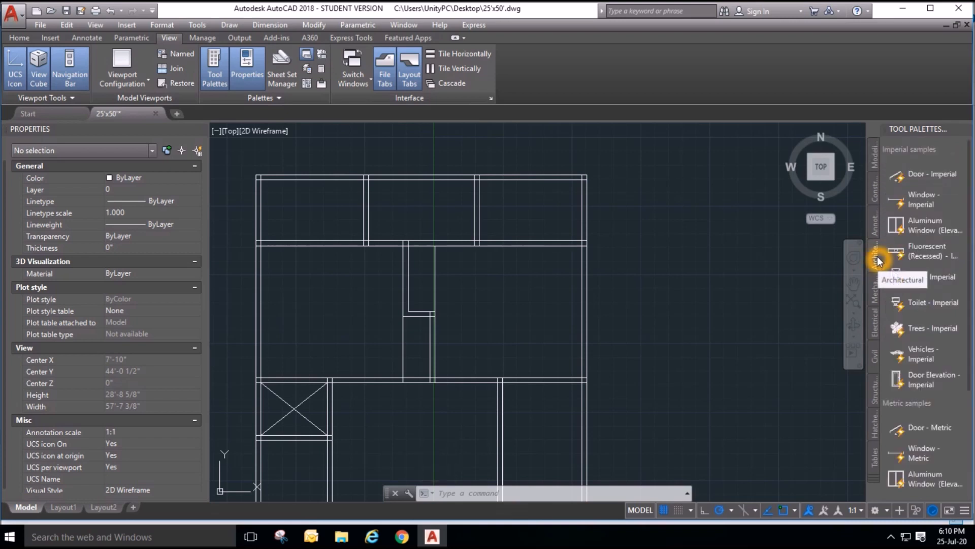
Insert a Door - Imperial block in the room beside the closets, just above the room's lower wall.
click(898, 177)
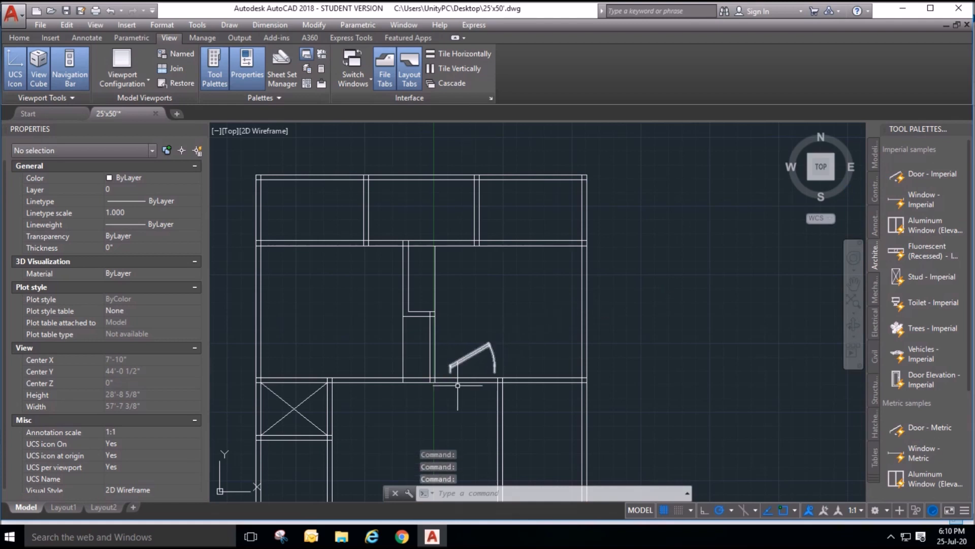
scroll(484, 265, down, 1)
scroll(460, 298, up, 5)
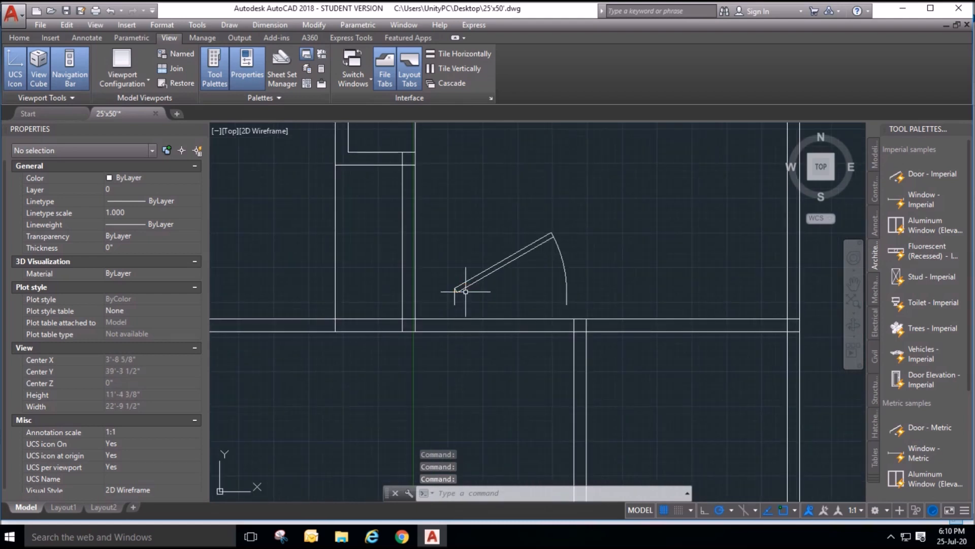
Set the inserted door's opening angle to Open 90º.
click(465, 289)
click(440, 254)
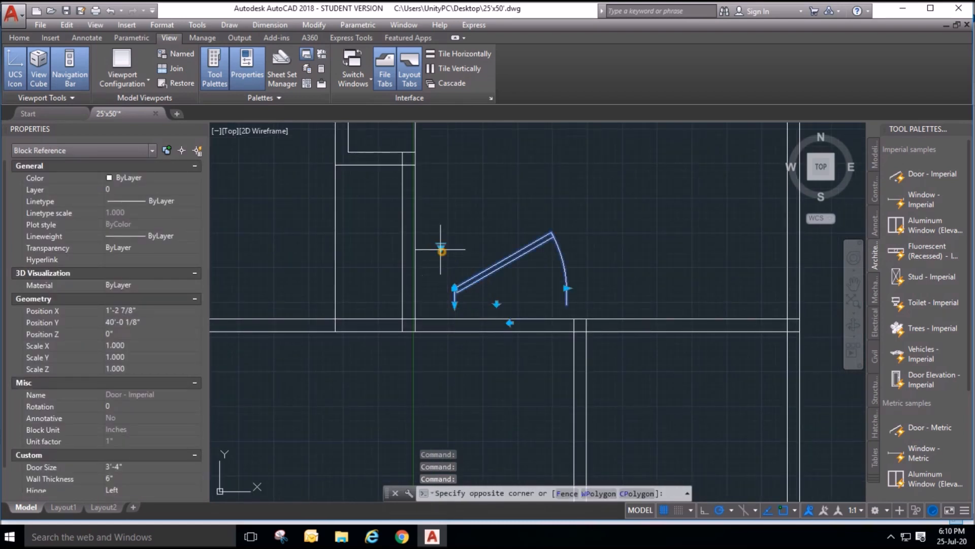
click(440, 247)
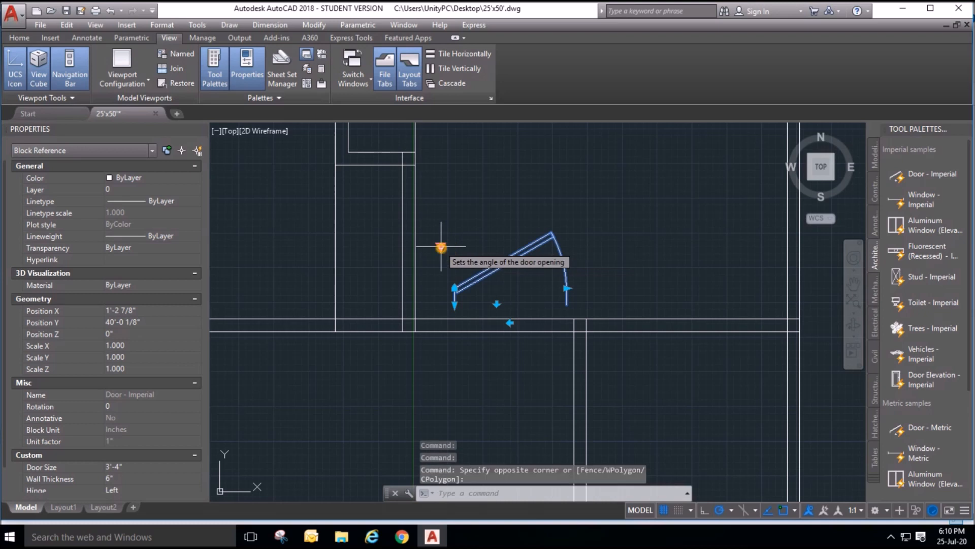
click(442, 248)
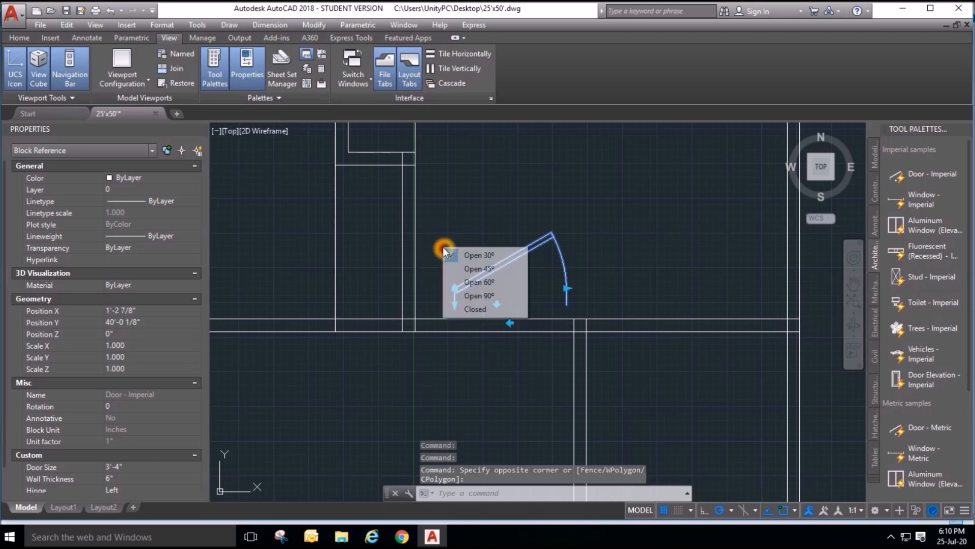
click(478, 296)
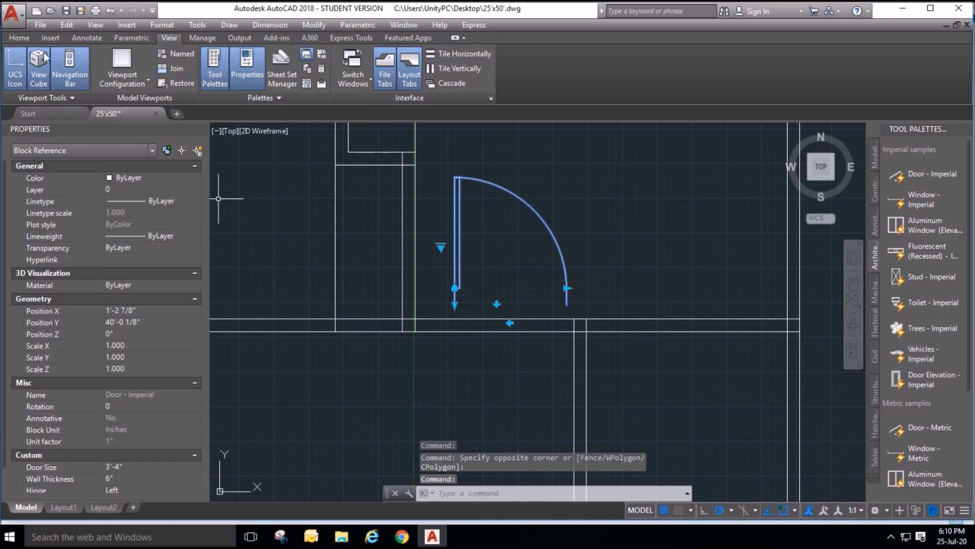
Move the door from its lower hinge corner onto the corner where the closet meets the room's lower wall.
click(19, 38)
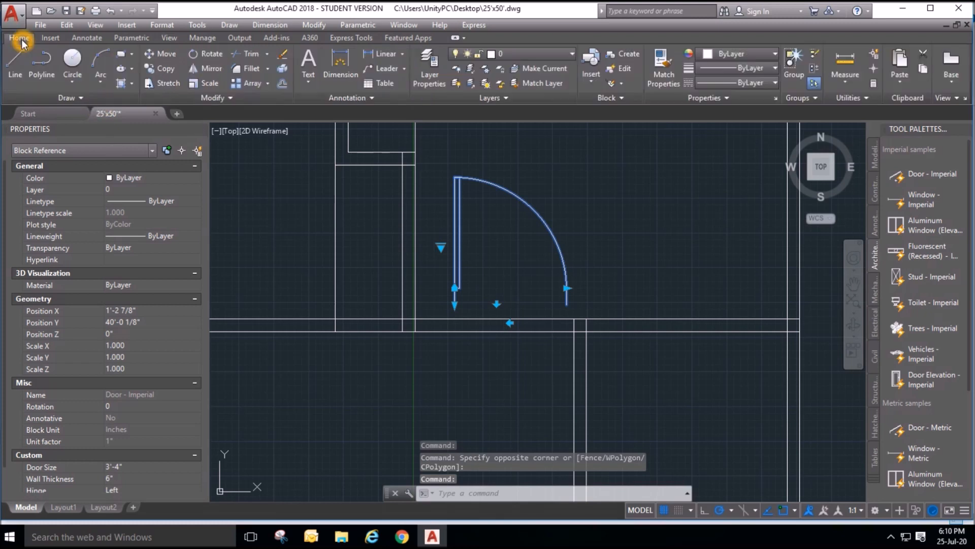
click(162, 54)
click(455, 305)
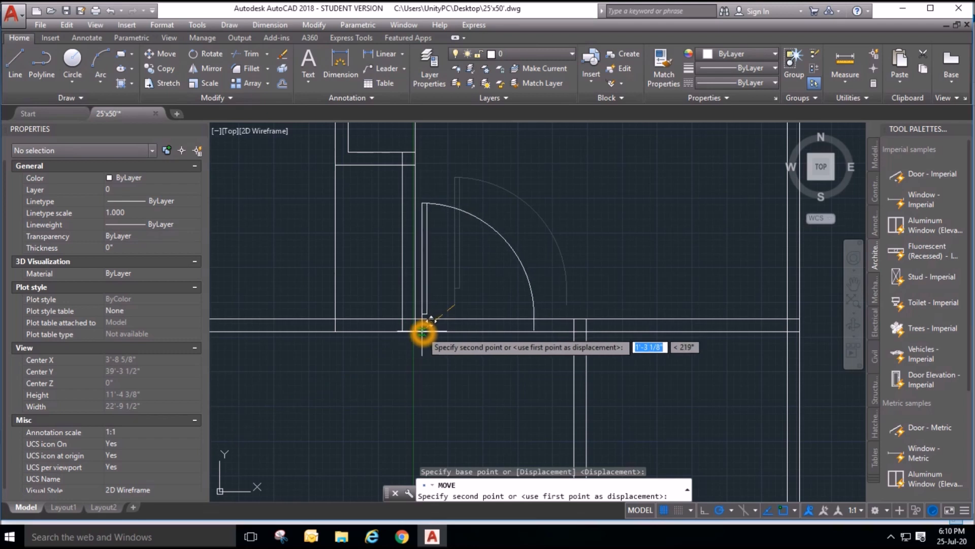
click(424, 331)
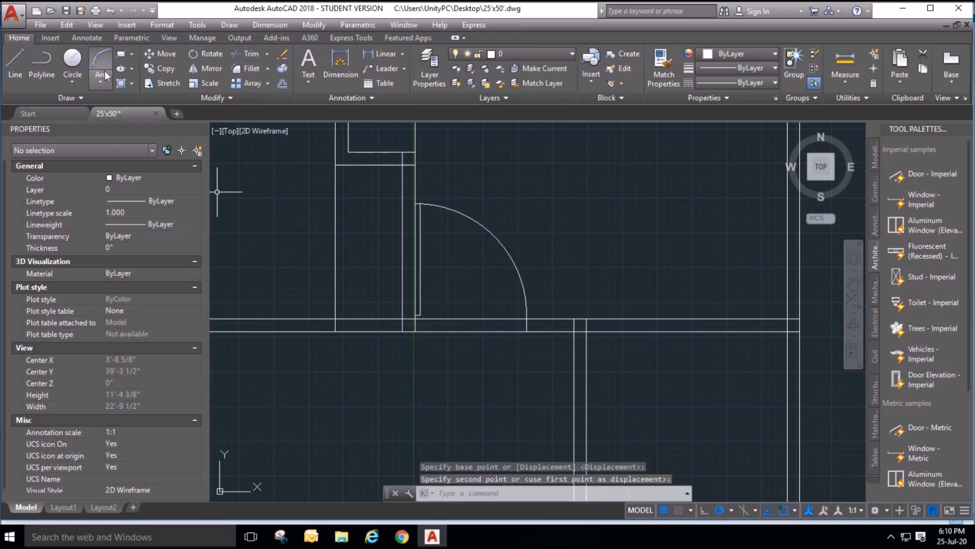
Shift the door about 3" along the lower wall, away from the closet.
click(162, 56)
click(492, 168)
click(425, 254)
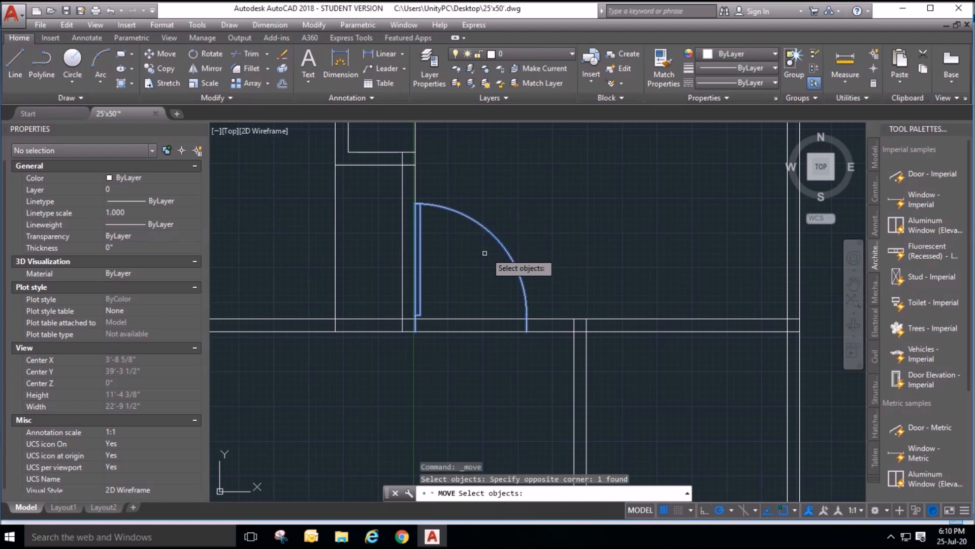
key(Return)
click(515, 200)
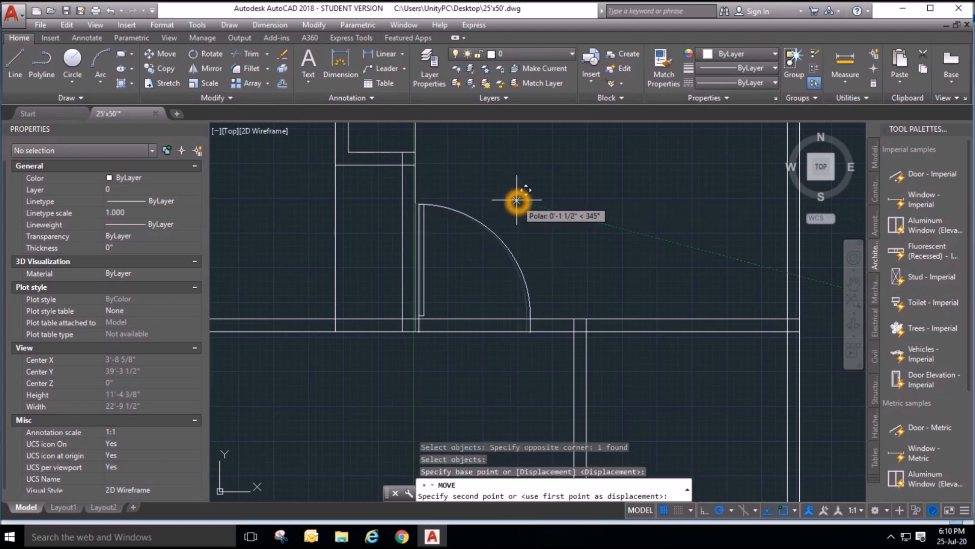
key(Escape)
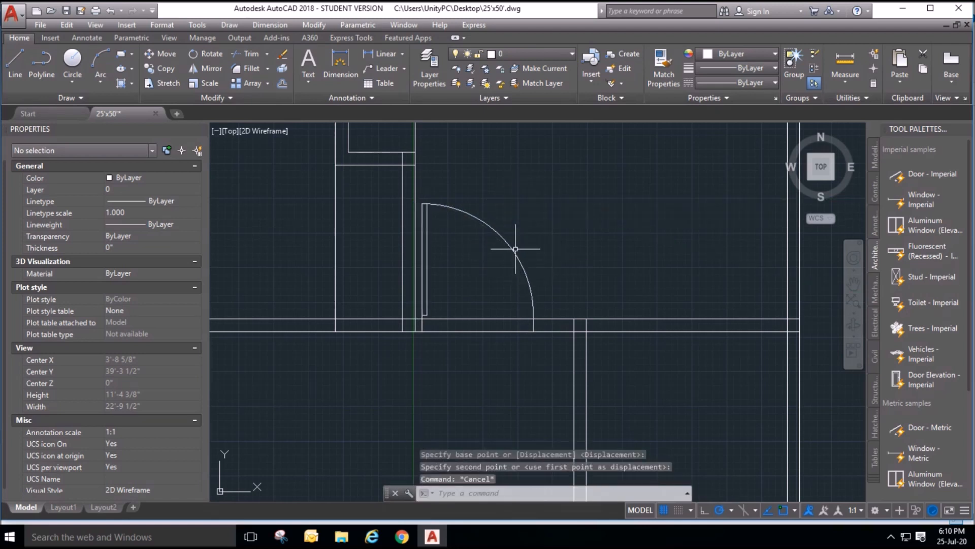
Reduce the door's size to 3' by stretching its opening and deselect it.
click(516, 250)
click(533, 315)
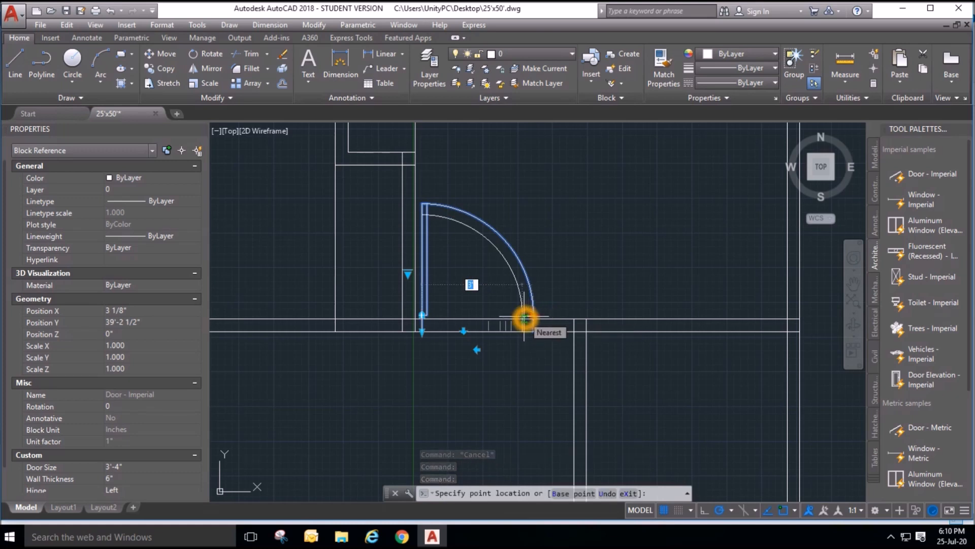
key(Escape)
scroll(612, 282, down, 3)
scroll(604, 285, up, 2)
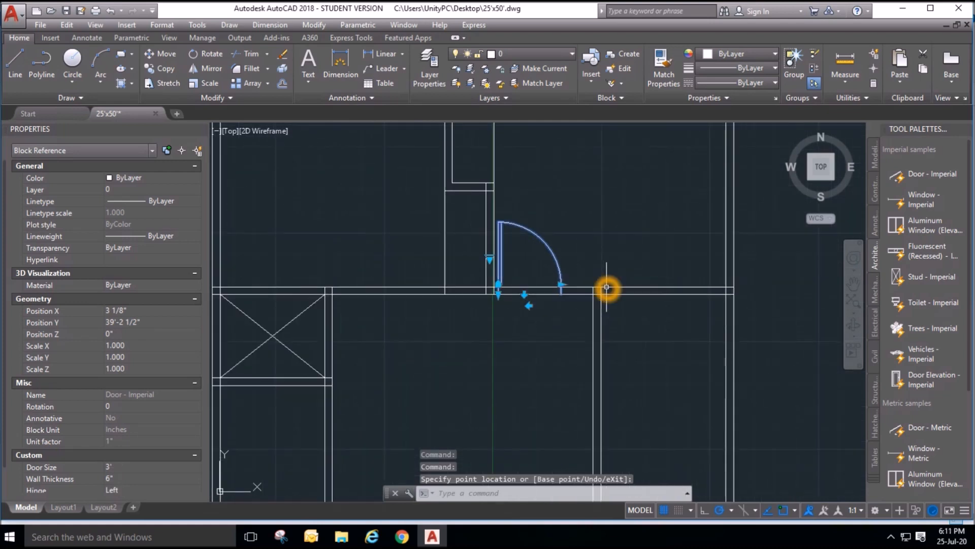
key(Escape)
key(Escape)
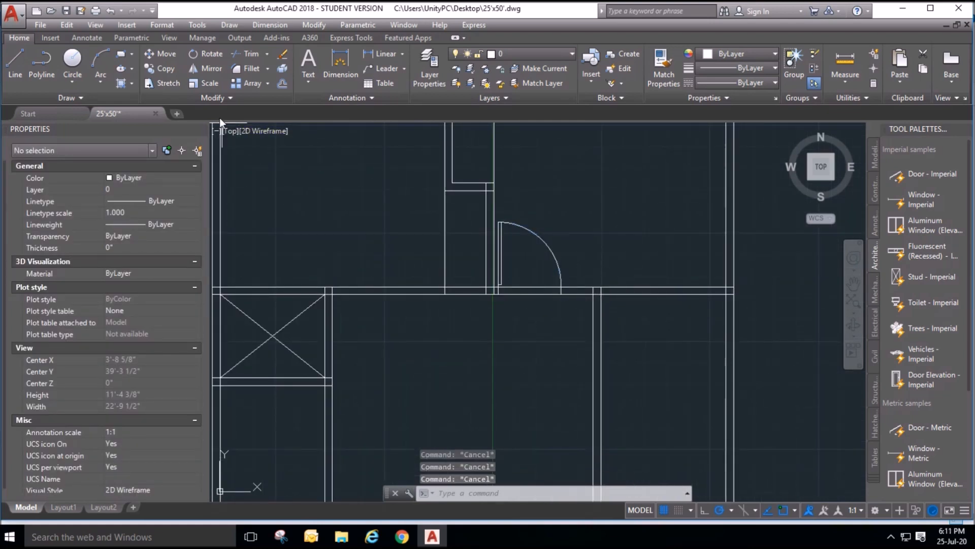
Mirror the door about a vertical line through the closets into the opposite room, keeping the source door.
click(210, 69)
click(579, 244)
click(533, 266)
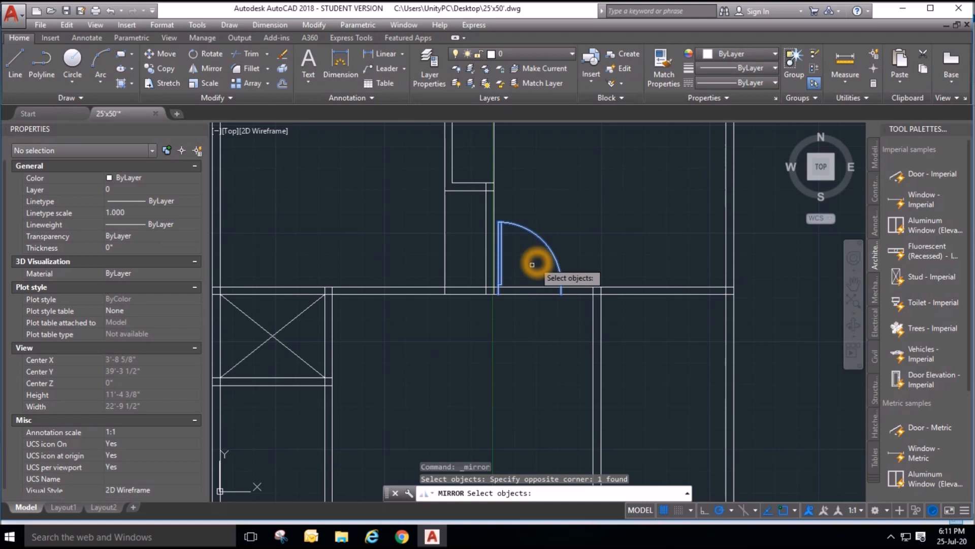
key(Return)
click(463, 286)
click(464, 259)
right_click(464, 259)
click(508, 320)
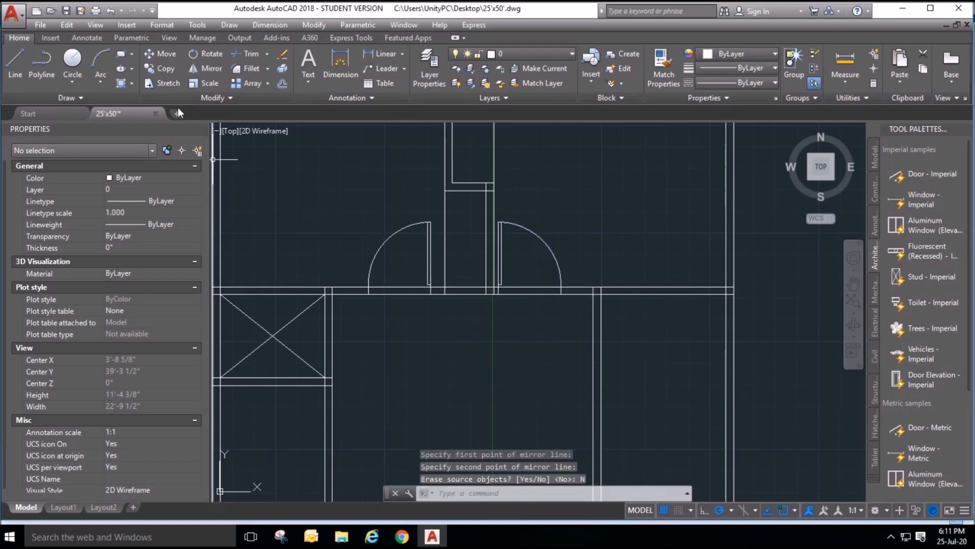
Move the mirrored door horizontally along the wall, closer to the closet's side wall.
click(164, 52)
click(436, 218)
click(407, 249)
key(Return)
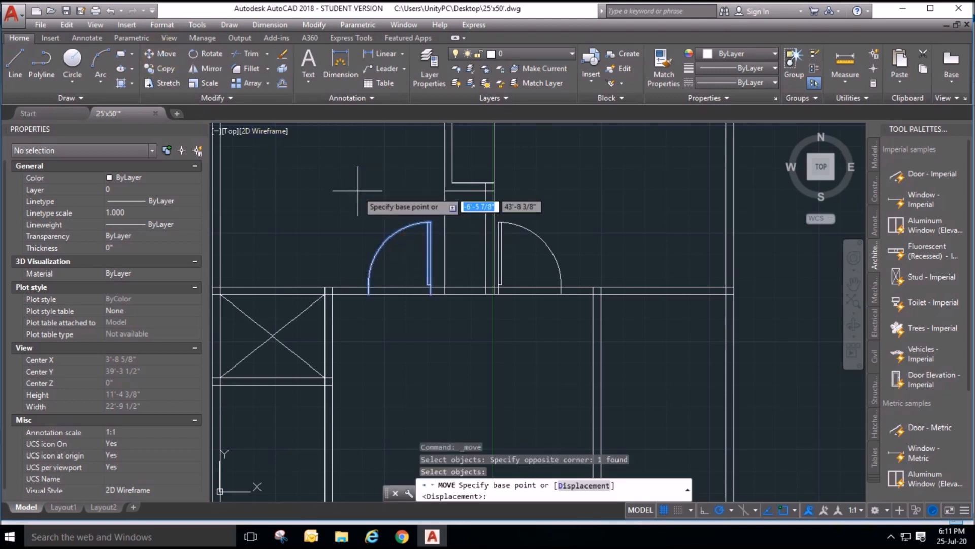
click(358, 191)
click(366, 191)
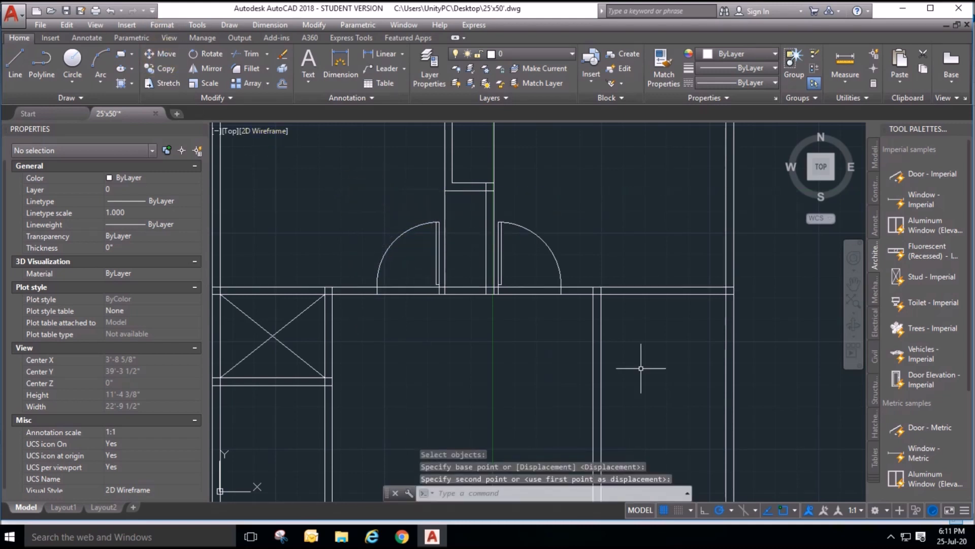
key(Escape)
Examine the floor plan around the two doors, the central room below them and the staircase.
scroll(337, 300, down, 4)
scroll(344, 327, up, 2)
key(Escape)
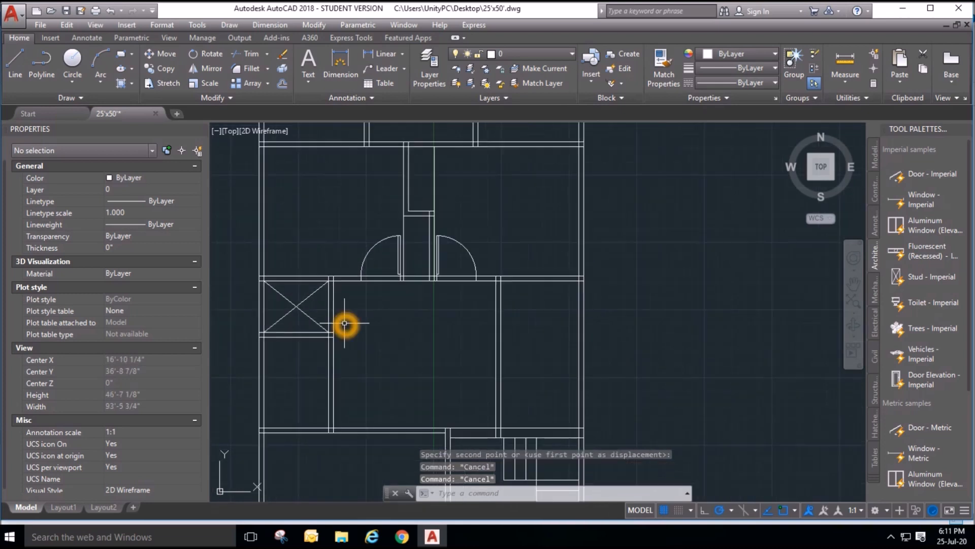
key(Escape)
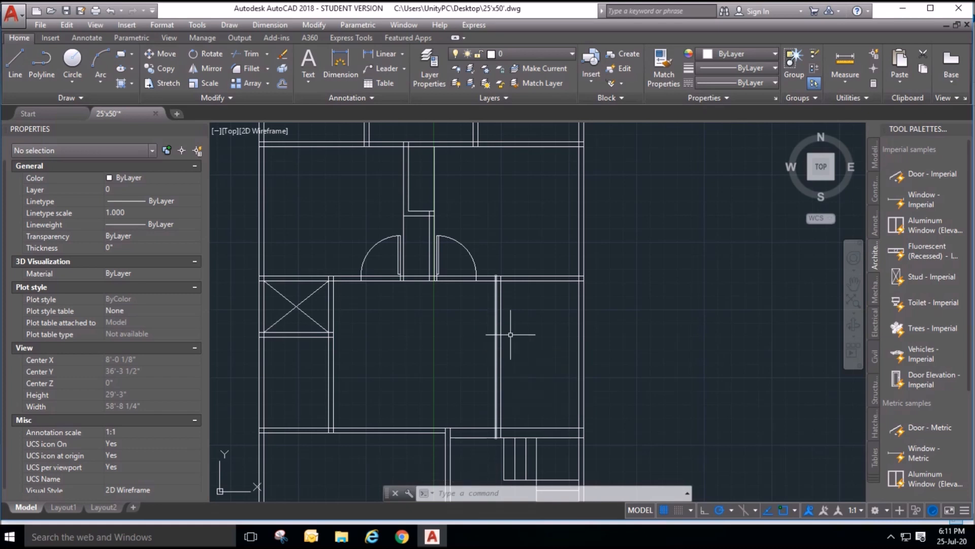
scroll(552, 381, down, 2)
scroll(453, 326, up, 4)
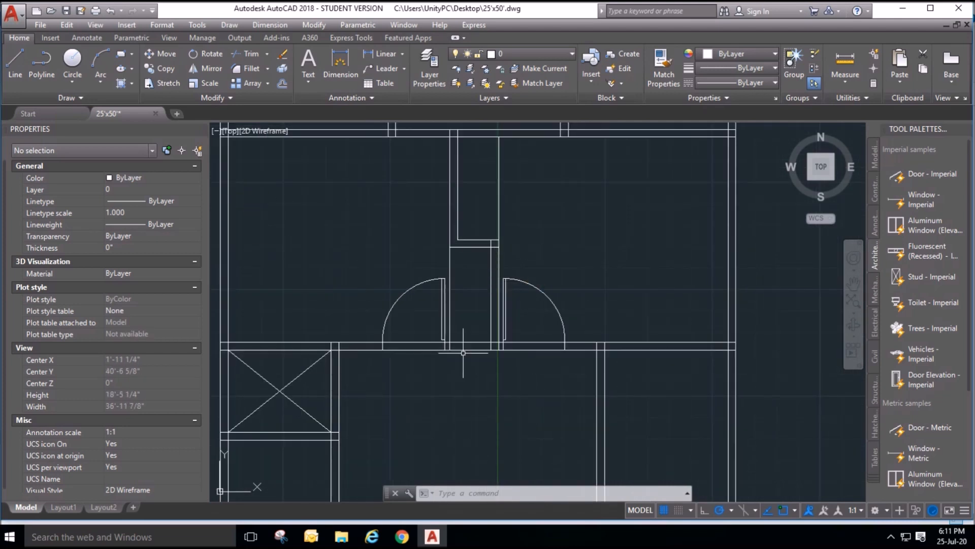
scroll(407, 327, down, 2)
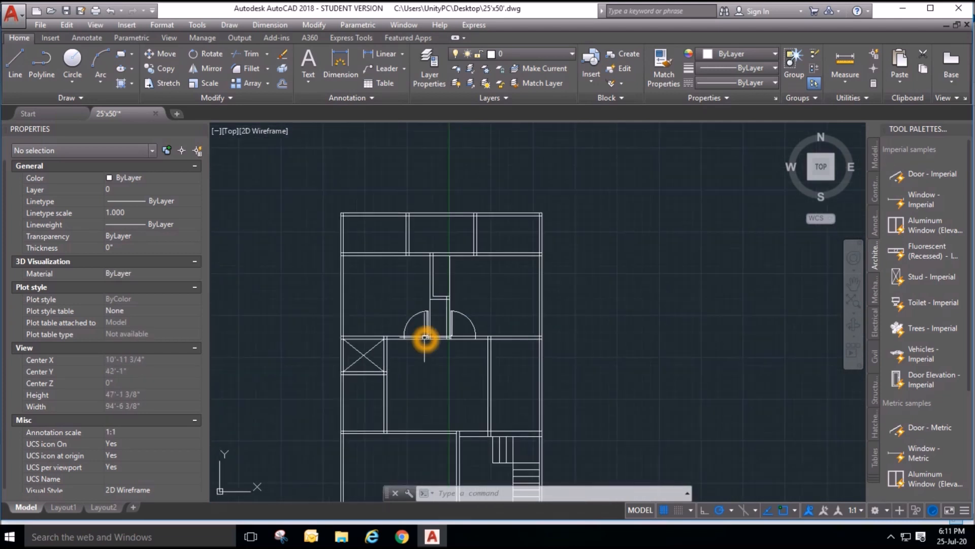
scroll(425, 333, up, 2)
scroll(559, 233, down, 2)
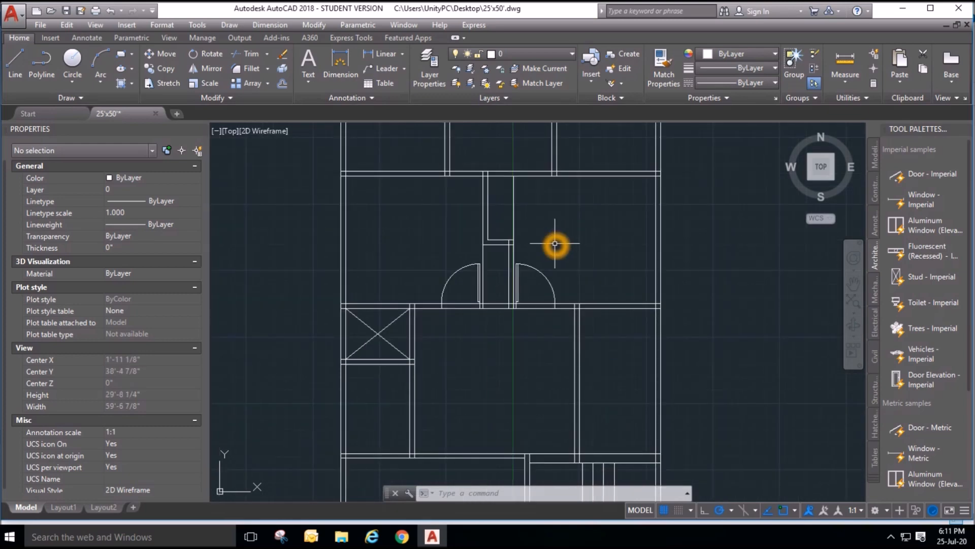
scroll(552, 362, down, 2)
scroll(542, 311, up, 2)
scroll(498, 221, down, 4)
scroll(528, 325, up, 4)
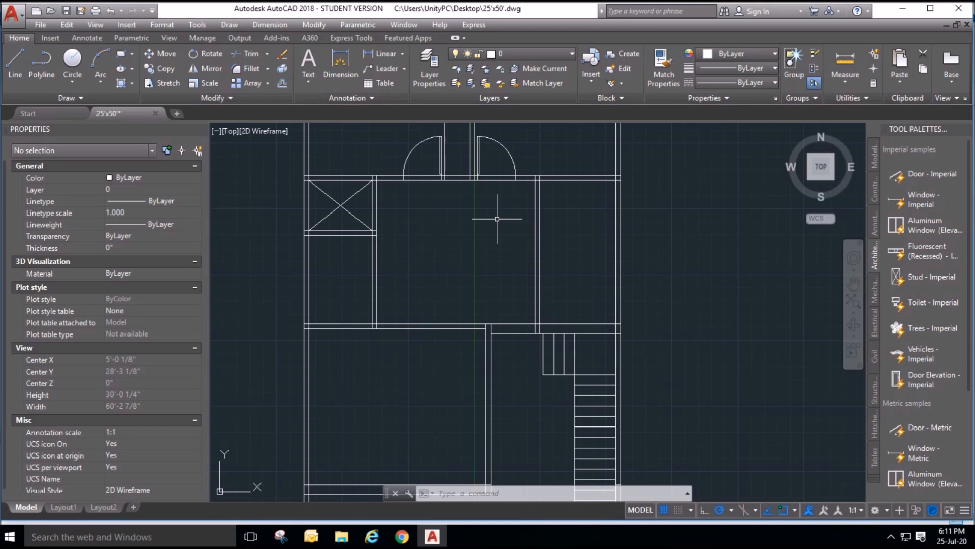
scroll(508, 288, down, 4)
scroll(511, 190, up, 2)
scroll(508, 178, down, 2)
scroll(507, 162, up, 4)
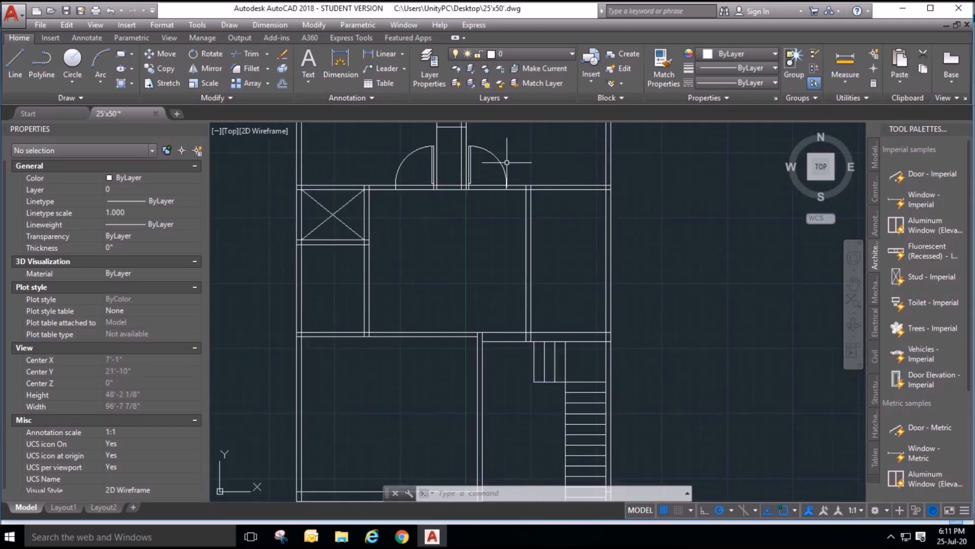
Move the door on the closet's right side down to the central room's lower wall, near the wall corner beside the staircase.
click(506, 167)
click(160, 54)
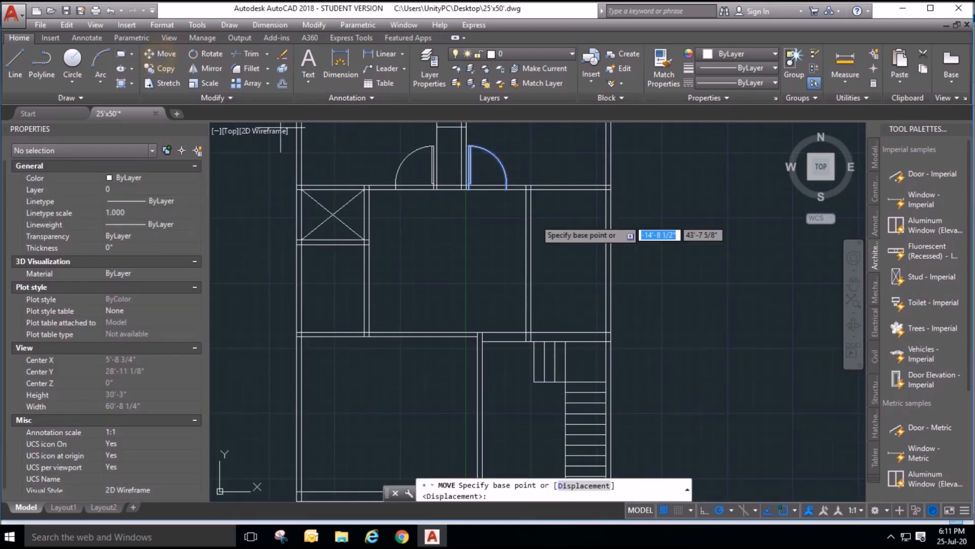
click(466, 190)
scroll(474, 330, up, 5)
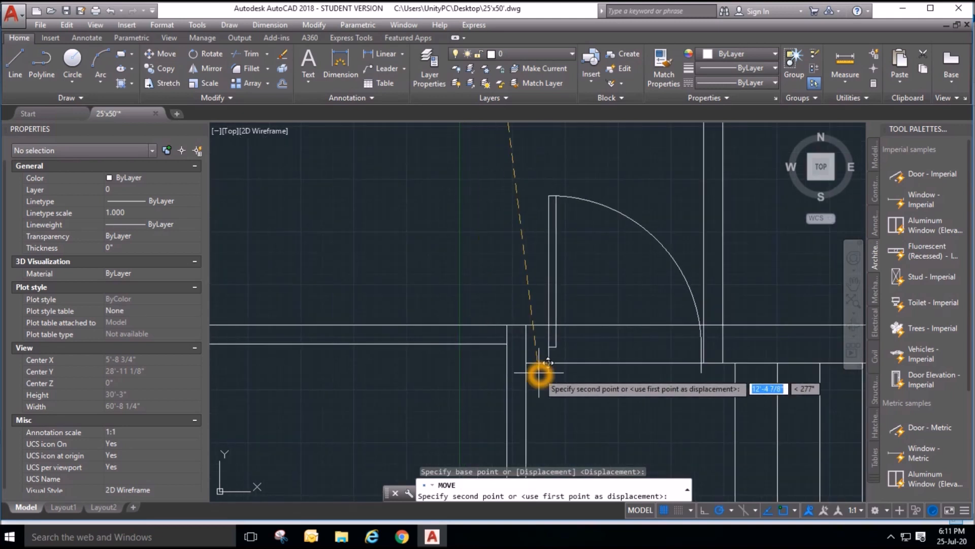
scroll(529, 367, down, 2)
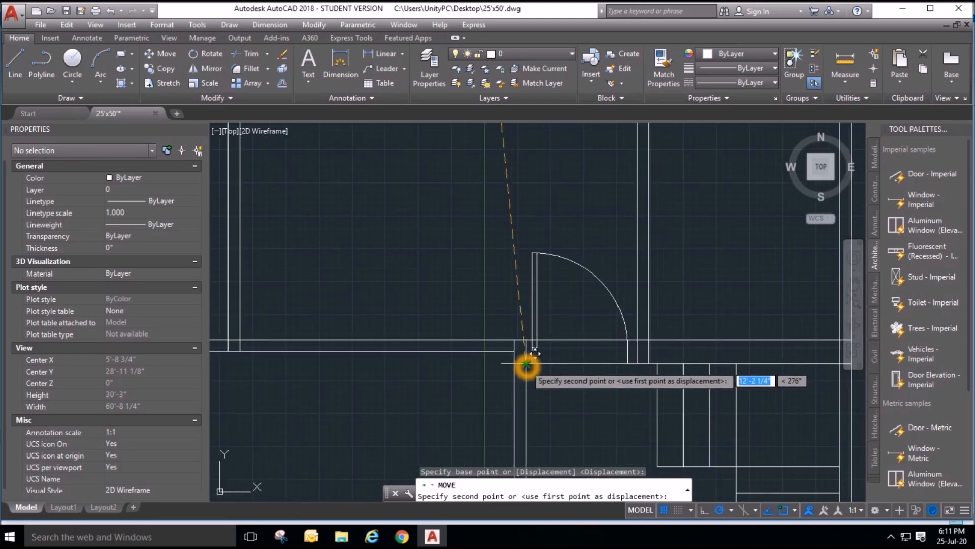
click(526, 363)
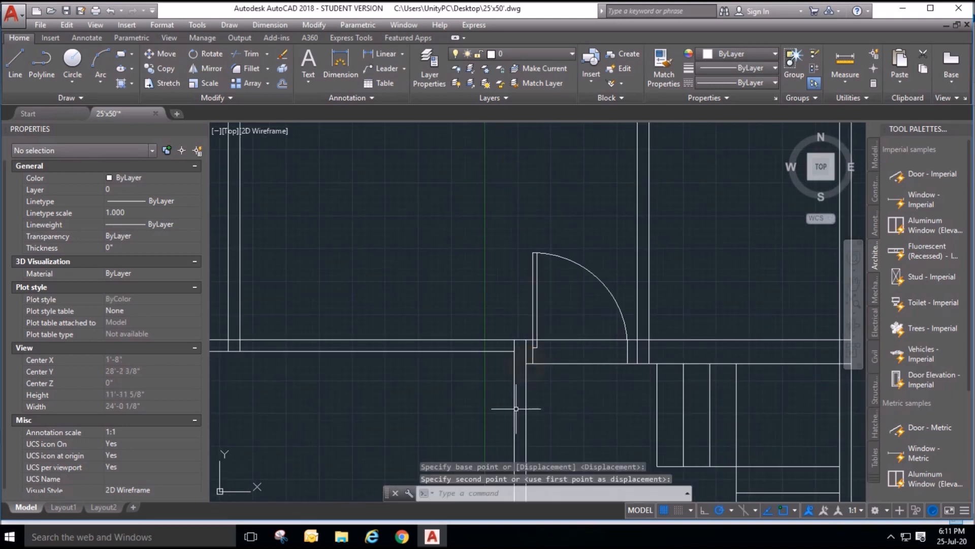
key(Escape)
Flip the moved door's hinge to the right and shift the door 3" toward the adjoining vertical wall.
click(532, 320)
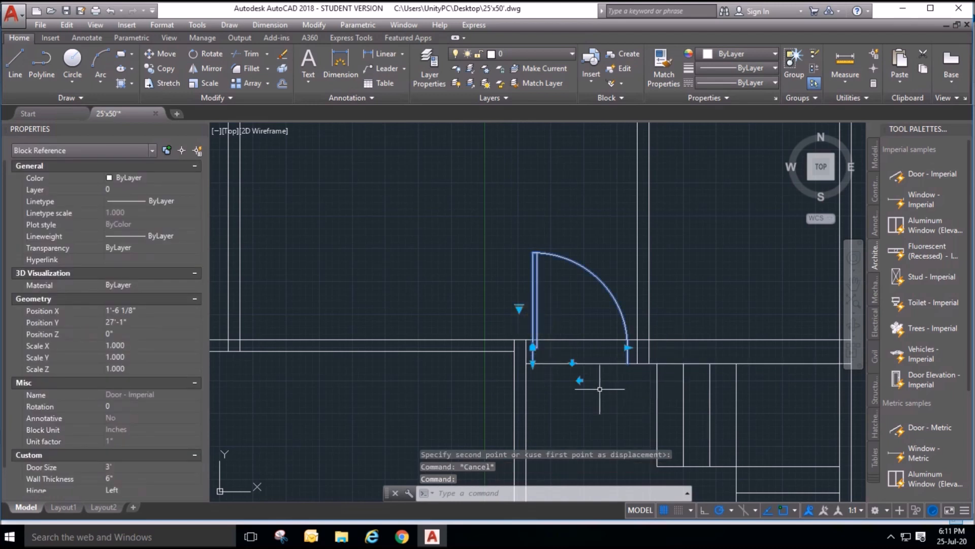
click(580, 381)
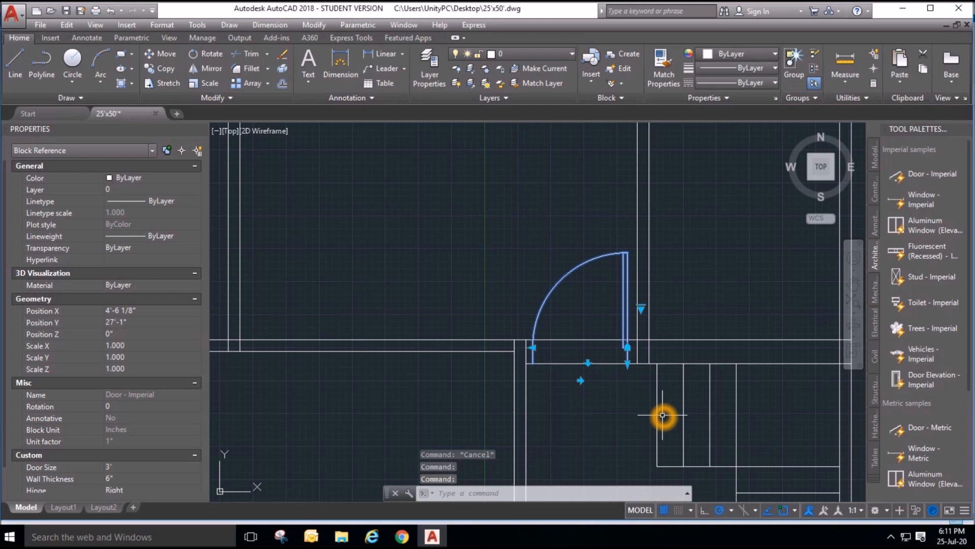
text(m)
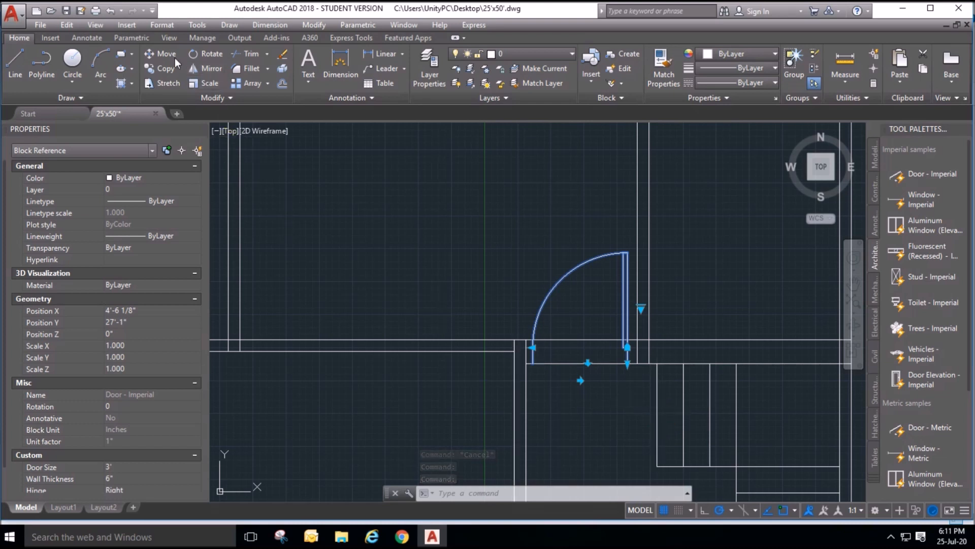
key(Return)
click(413, 214)
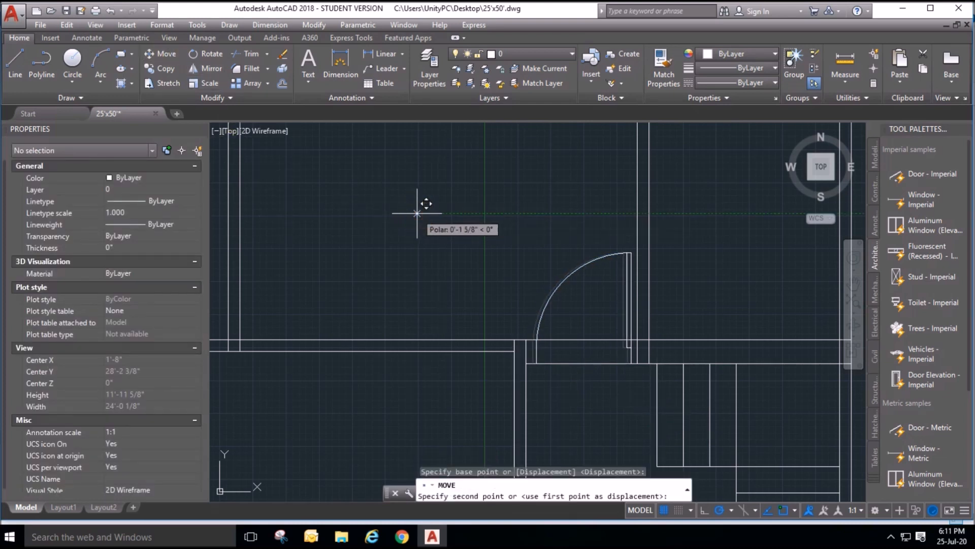
click(419, 214)
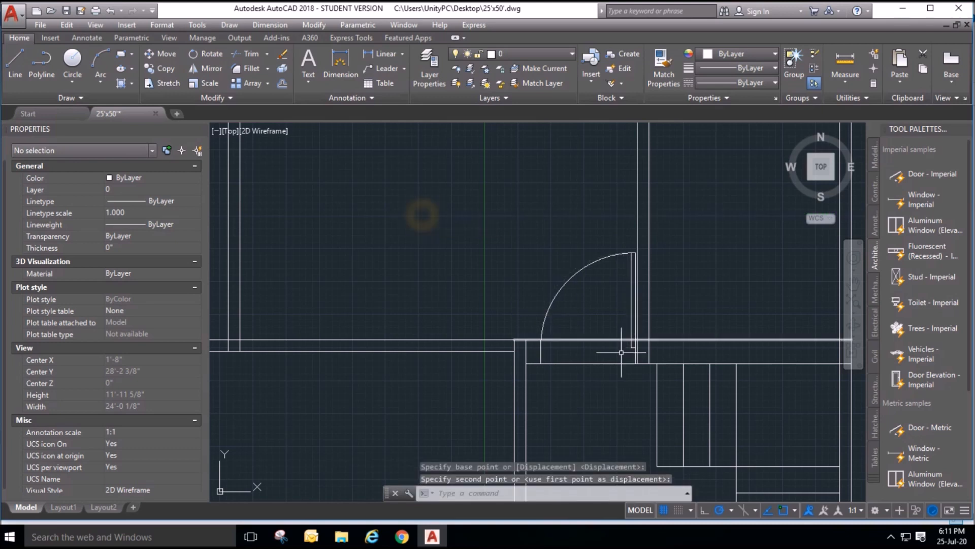
click(554, 299)
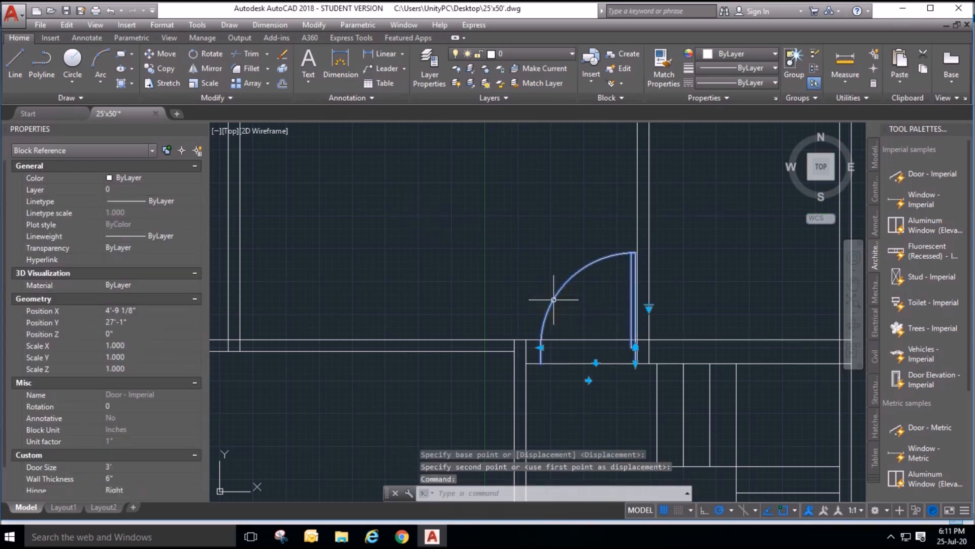
Widen the door above the staircase to 3'-4" by stretching its opening toward the adjoining wall.
click(541, 348)
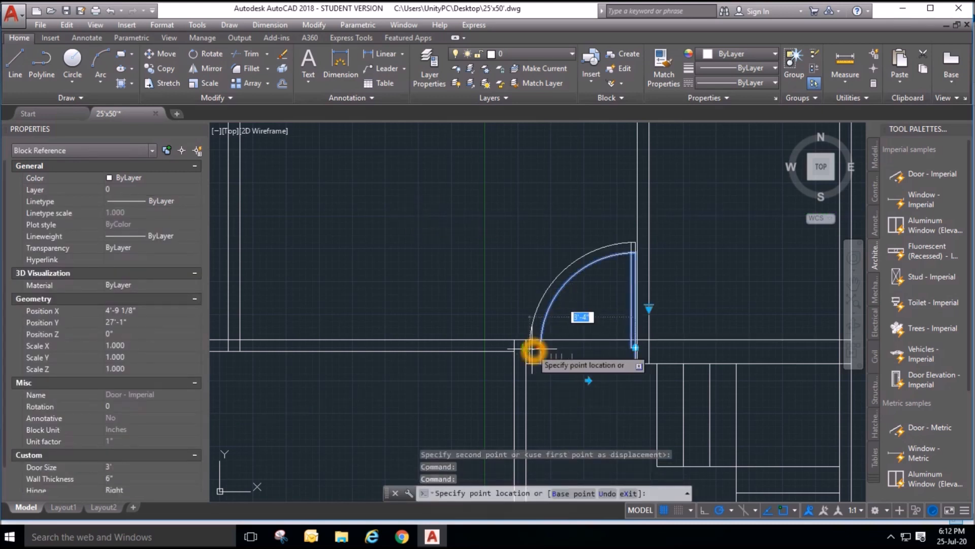
scroll(349, 279, down, 3)
key(Escape)
key(Escape)
scroll(704, 360, down, 1)
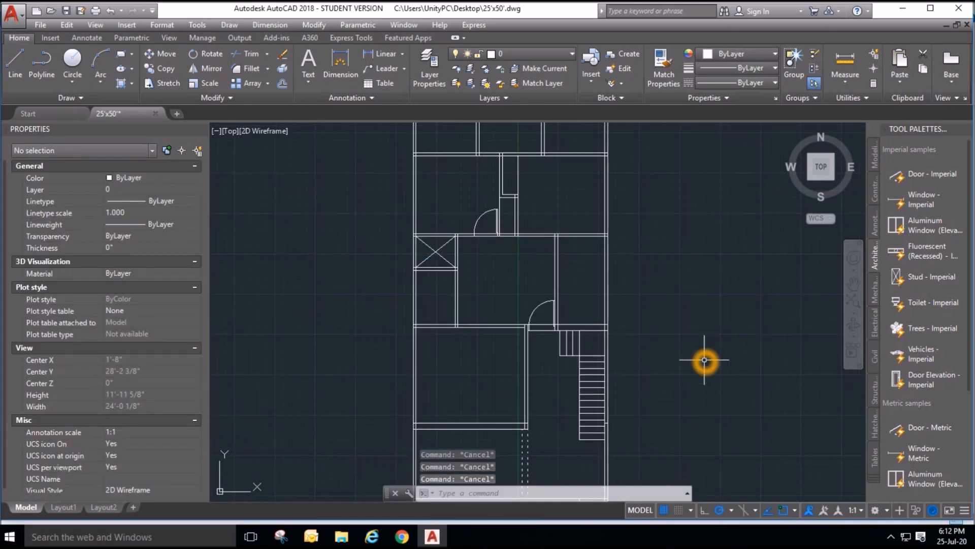
Mirror the door above the staircase about a vertical line through the adjoining wall corner, keeping the original door.
scroll(495, 291, up, 3)
scroll(507, 283, down, 3)
scroll(518, 310, up, 2)
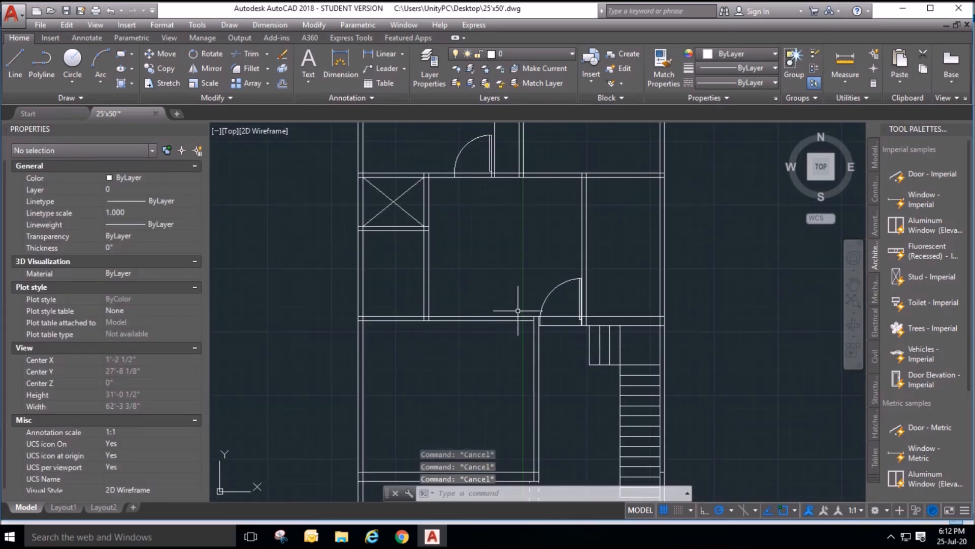
scroll(549, 351, up, 2)
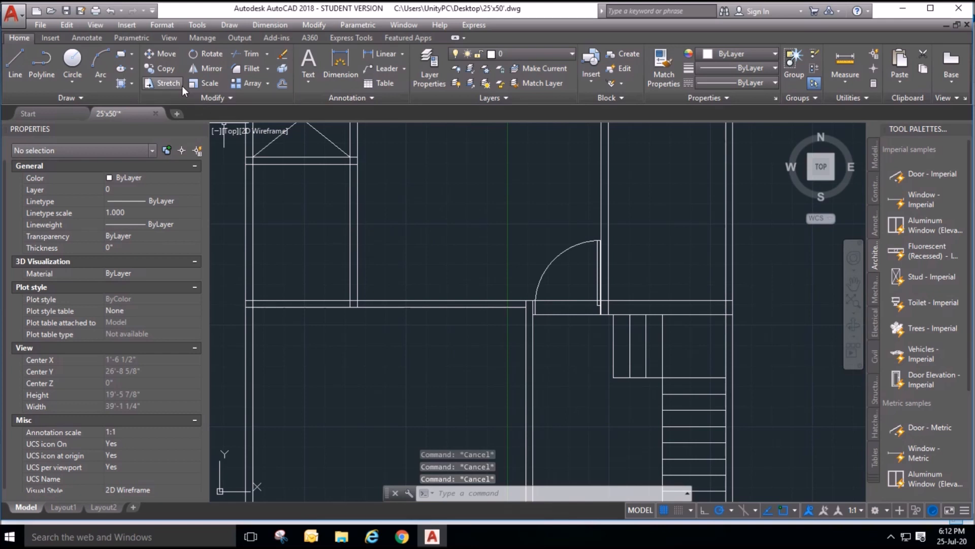
click(207, 69)
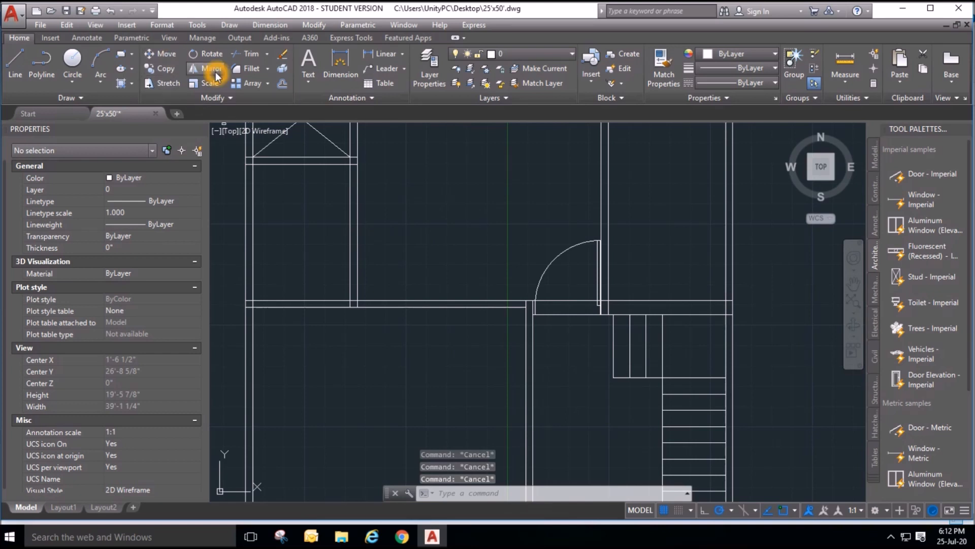
click(568, 273)
click(529, 245)
key(Return)
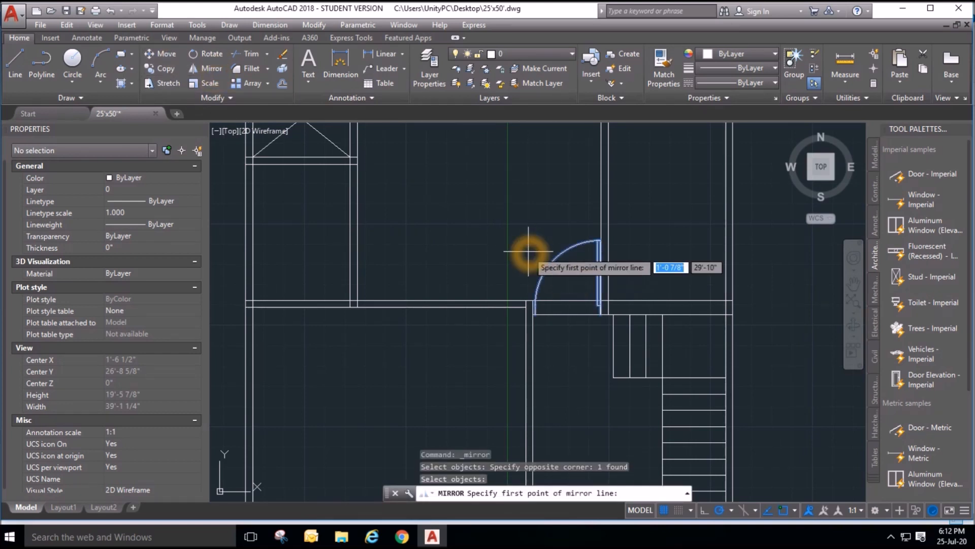
click(532, 301)
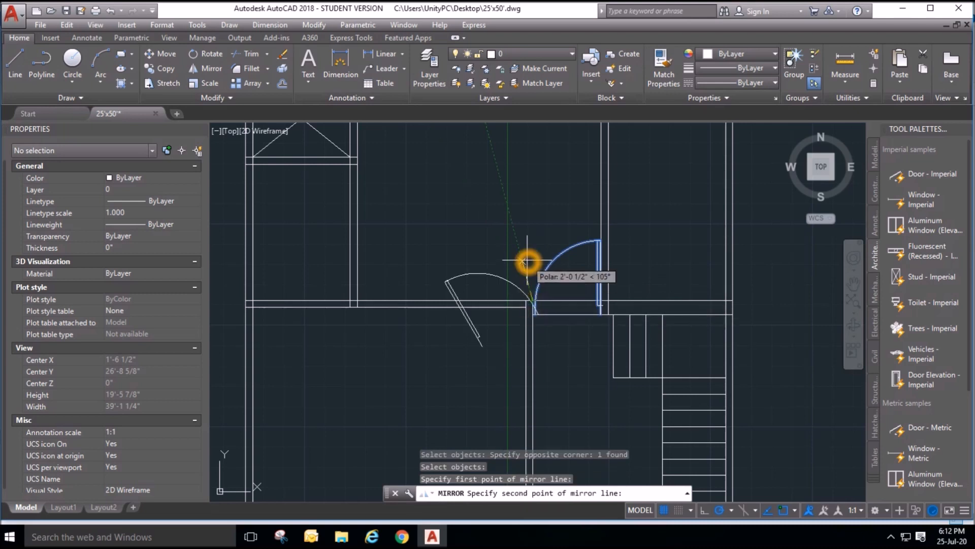
click(532, 231)
right_click(532, 230)
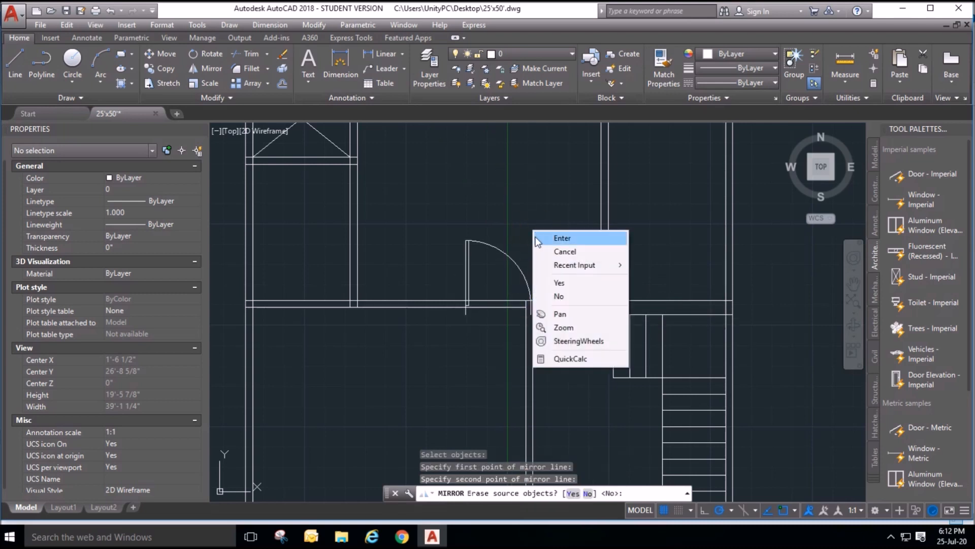
click(560, 295)
Flip the mirrored door so it swings down into the lower room and hangs beside the vertical wall.
click(517, 262)
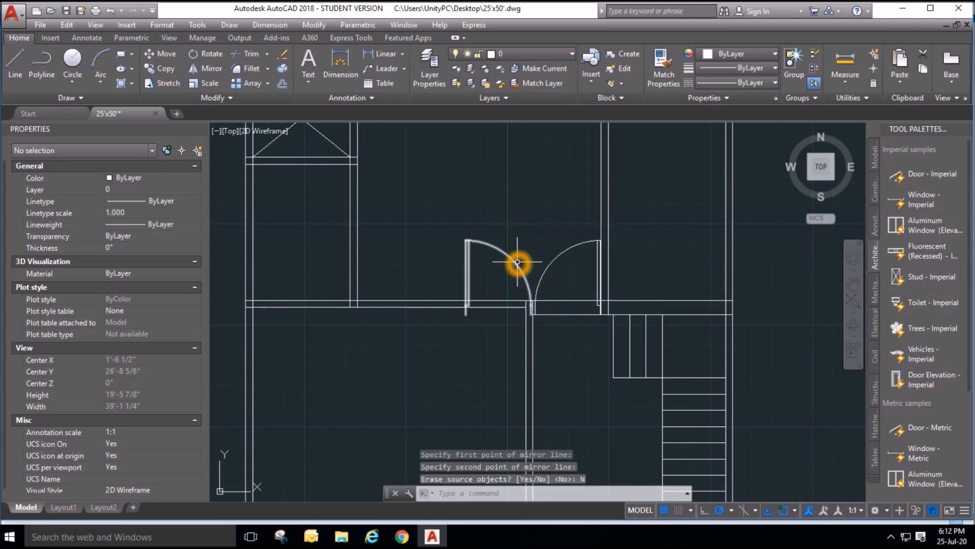
click(490, 316)
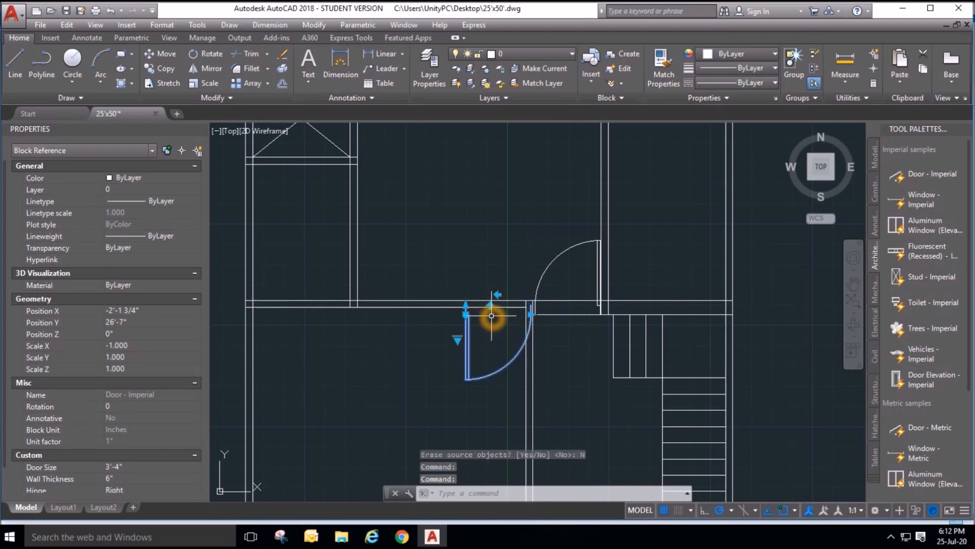
click(498, 294)
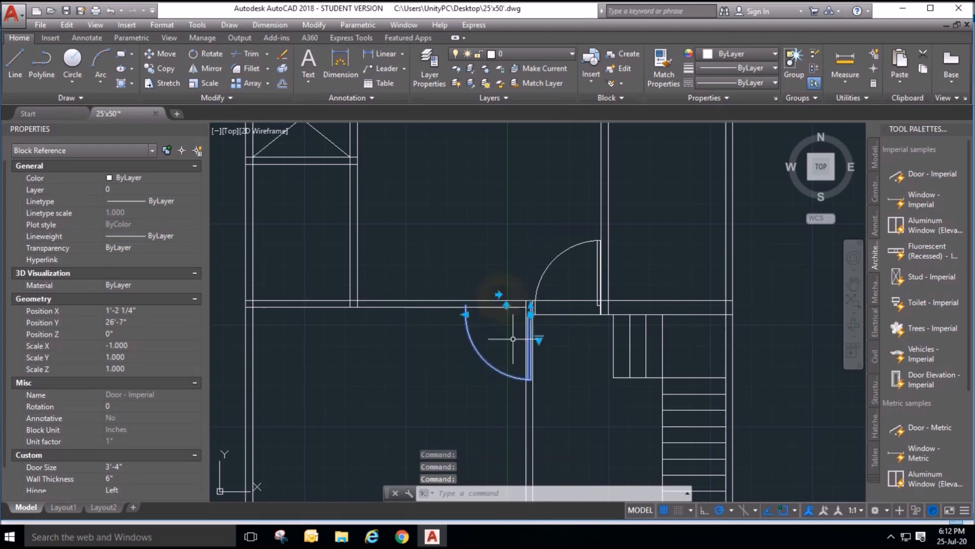
Move the mirrored door by its hinge-end corner onto the horizontal wall's upper line, just beside the vertical wall.
click(166, 54)
scroll(515, 299, up, 4)
click(507, 289)
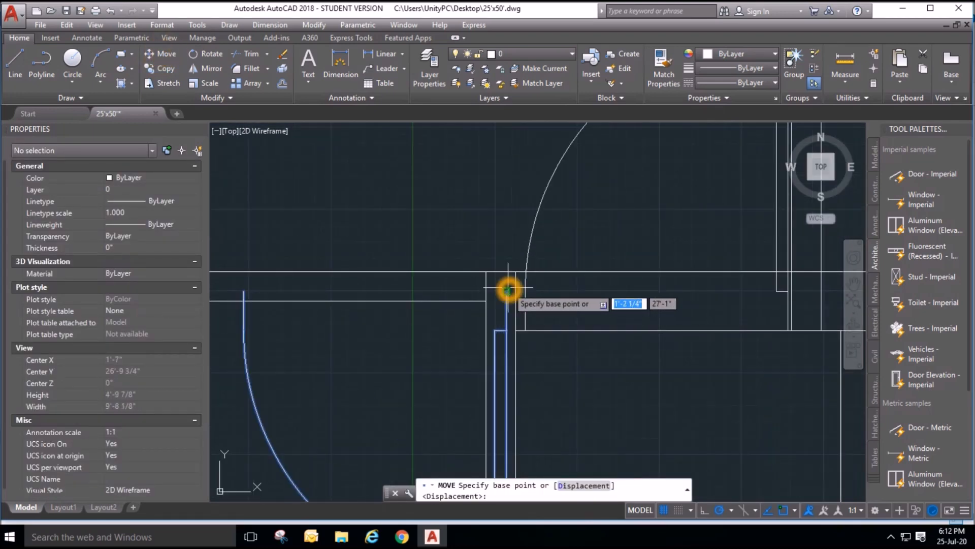
click(476, 274)
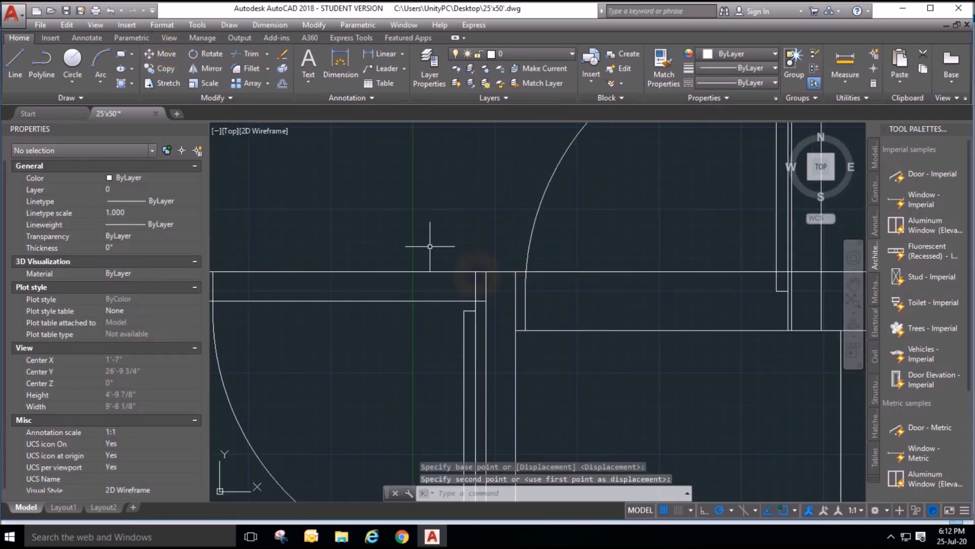
scroll(513, 323, down, 8)
key(Escape)
key(Escape)
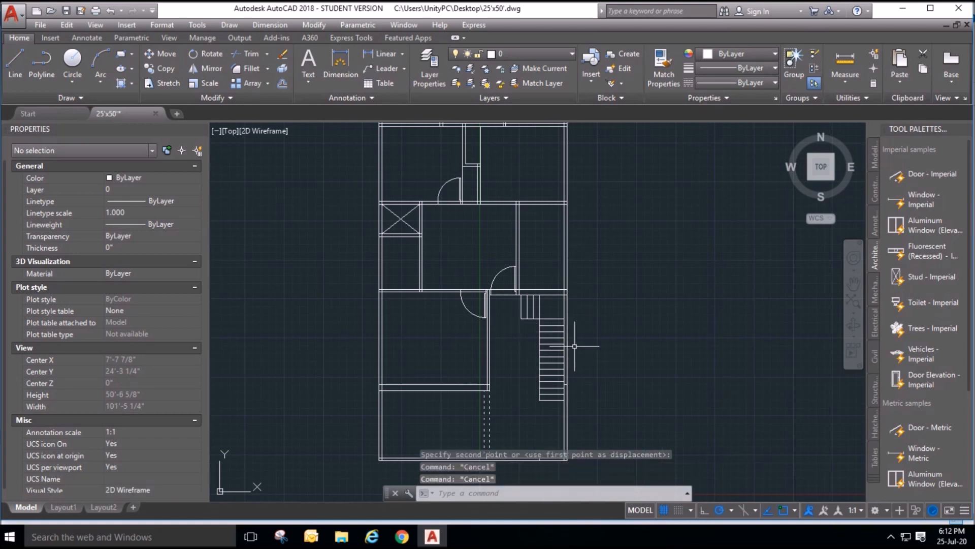
Examine the front rooms and the wall corner around the dashed lines for the next door location.
scroll(479, 340, up, 1)
scroll(460, 199, up, 1)
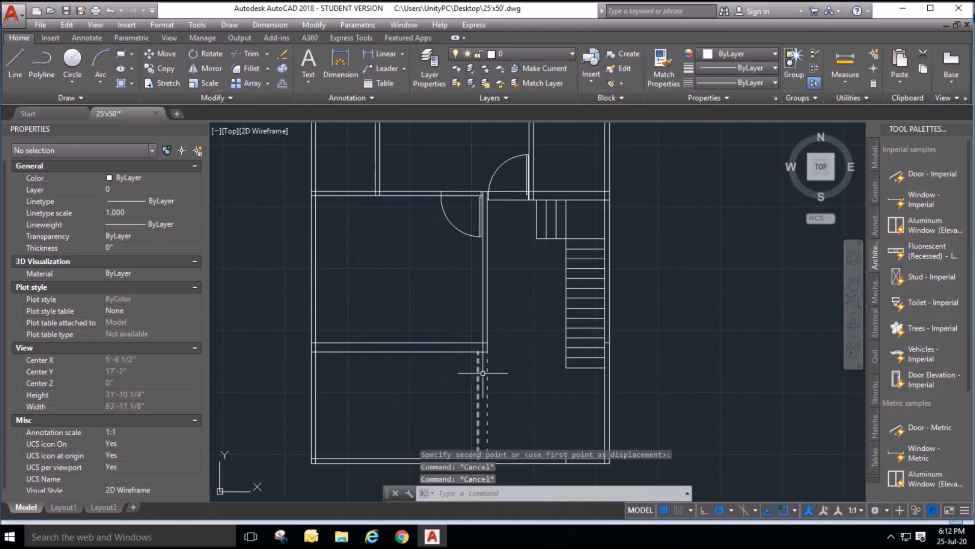
scroll(482, 373, up, 3)
scroll(475, 351, down, 3)
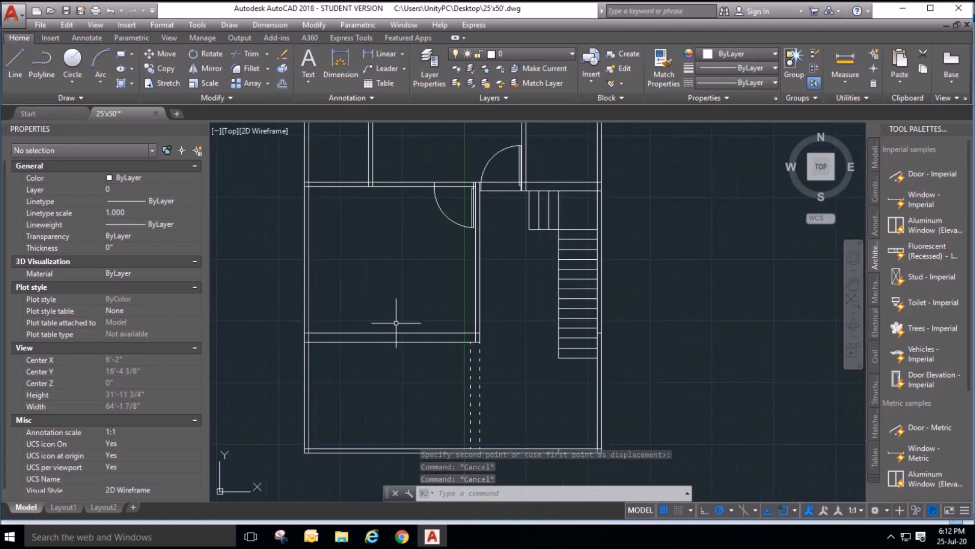
scroll(395, 327, down, 4)
scroll(505, 322, up, 3)
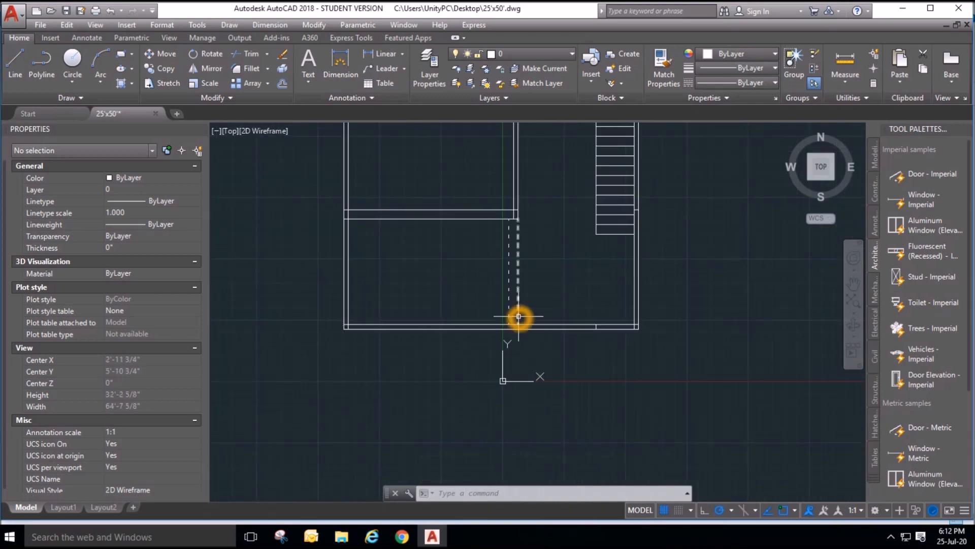
scroll(521, 326, down, 3)
scroll(524, 333, up, 4)
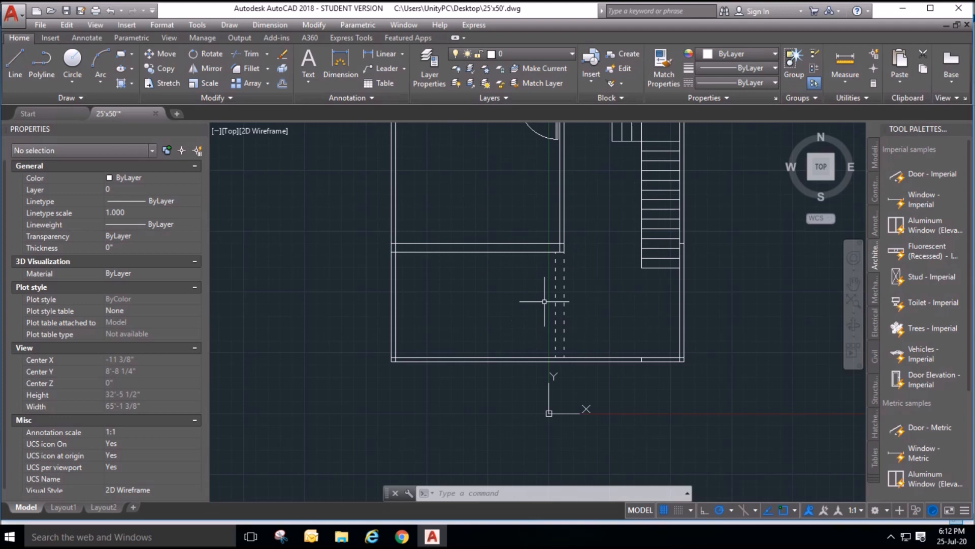
middle_drag(579, 224, 564, 307)
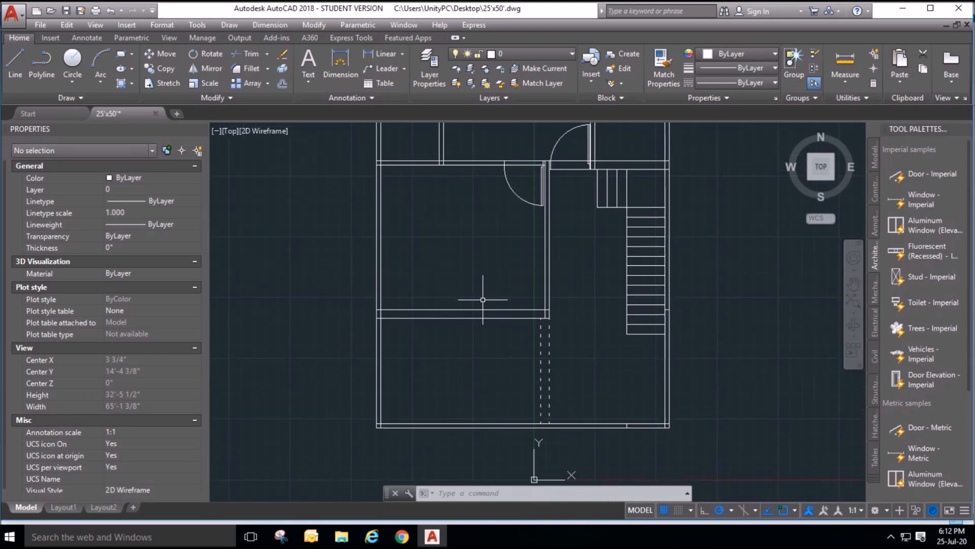
scroll(554, 277, down, 4)
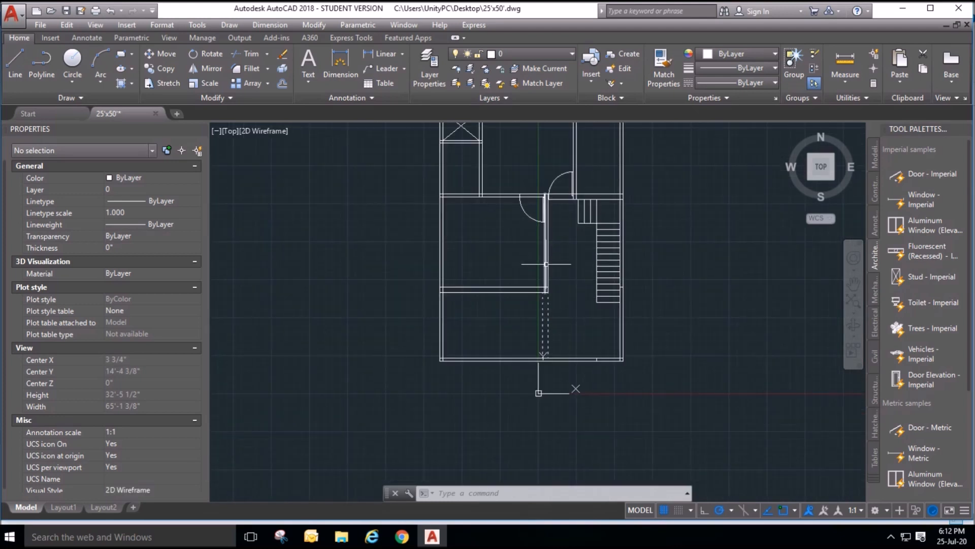
Insert a Door - Imperial block beside the vertical wall near the staircase and set its leaf fully open.
scroll(557, 280, up, 3)
click(925, 174)
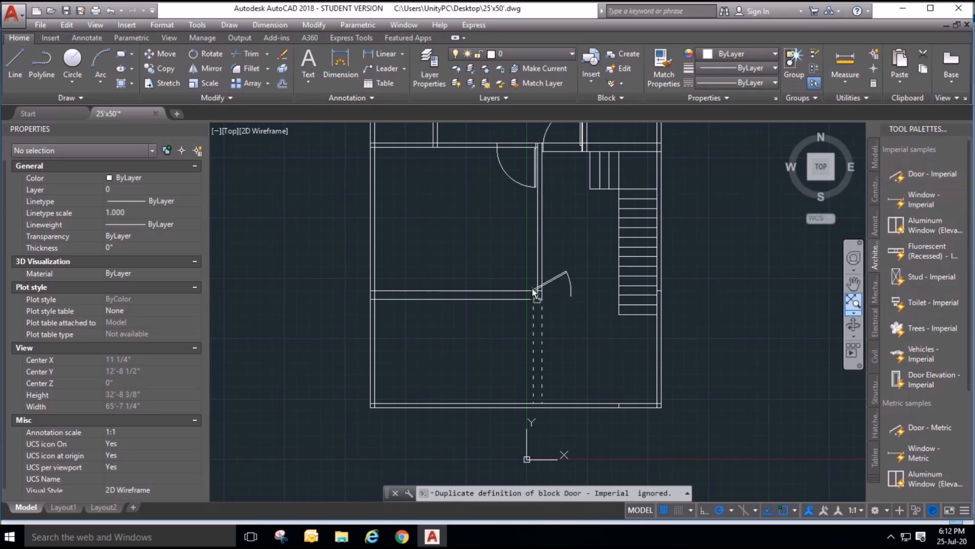
drag(552, 284, 555, 287)
click(549, 274)
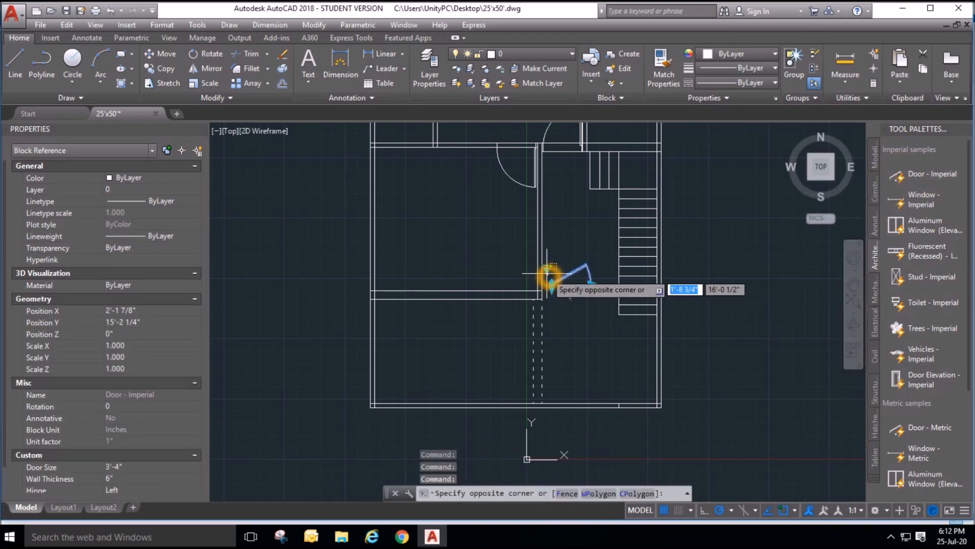
click(549, 273)
click(549, 273)
click(578, 279)
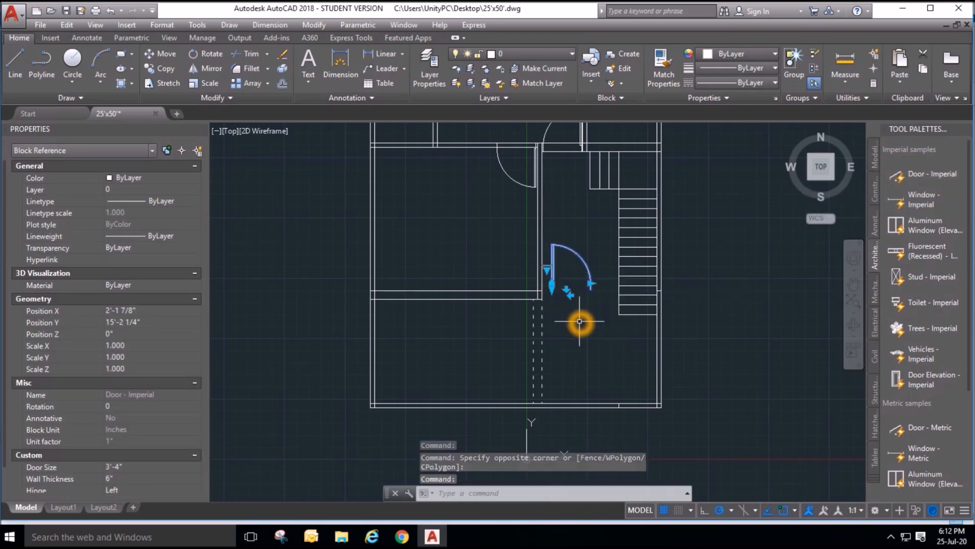
Flip the new door so its hinge is on the Right and its leaf swings upward.
click(570, 294)
click(571, 277)
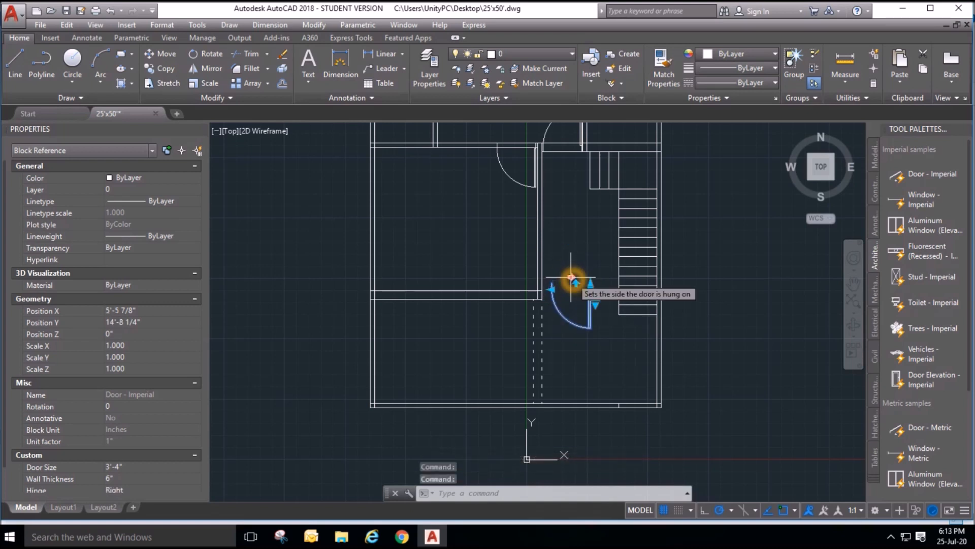
click(571, 277)
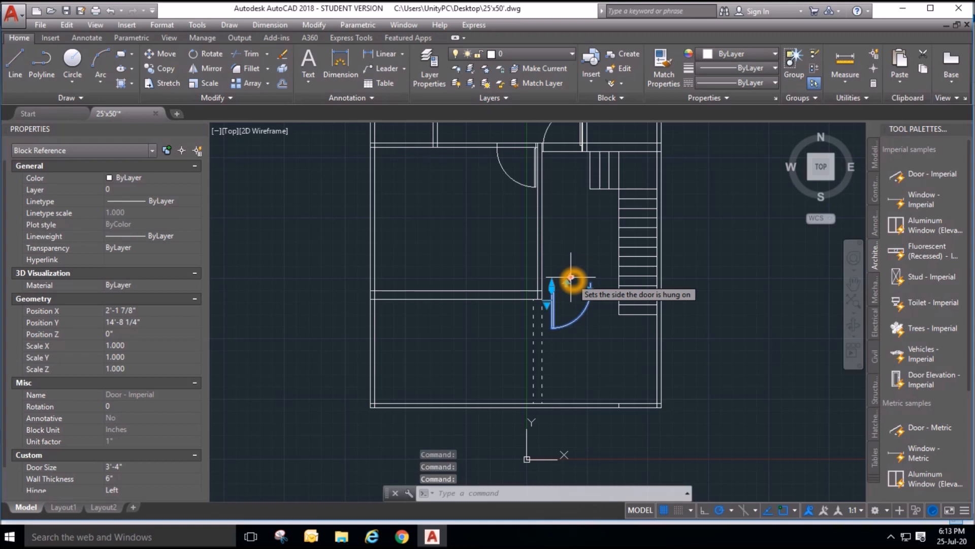
click(571, 279)
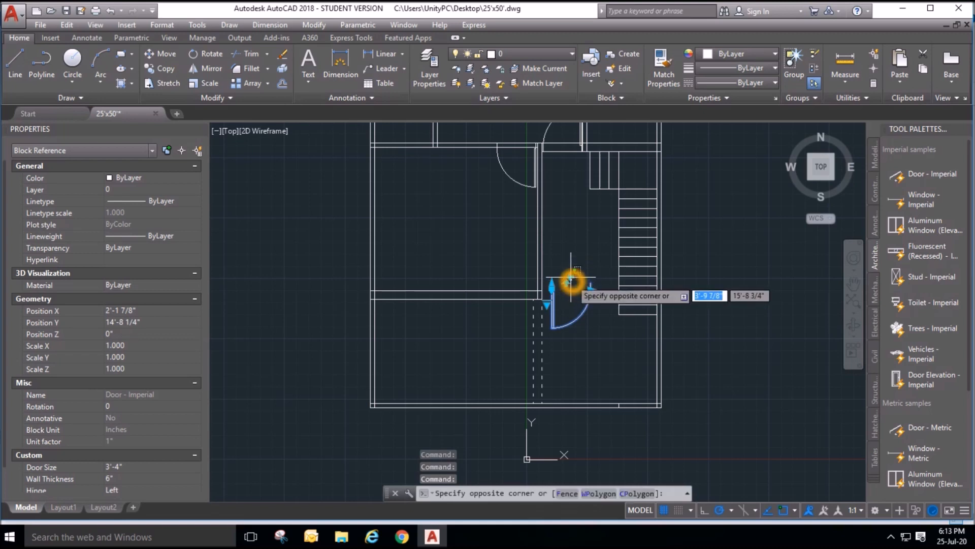
click(593, 341)
click(571, 277)
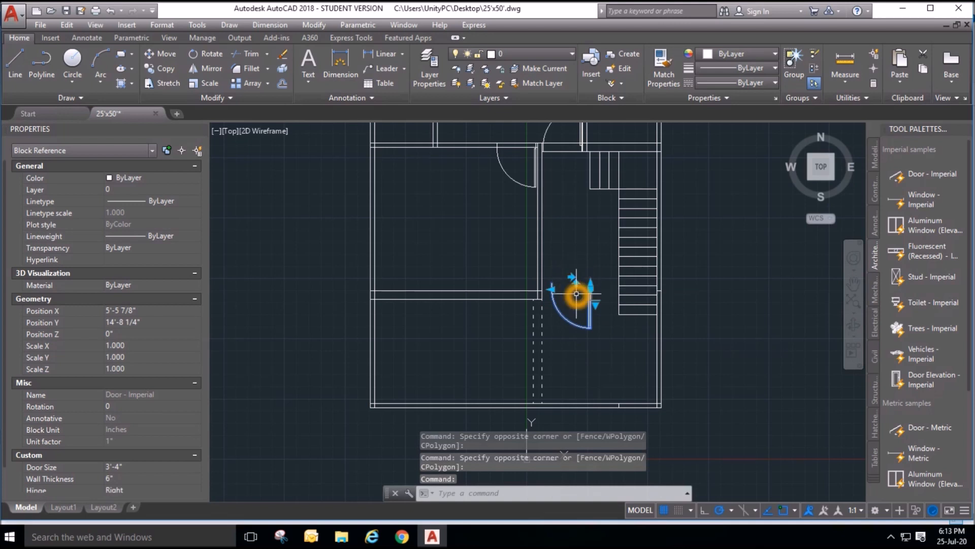
click(577, 294)
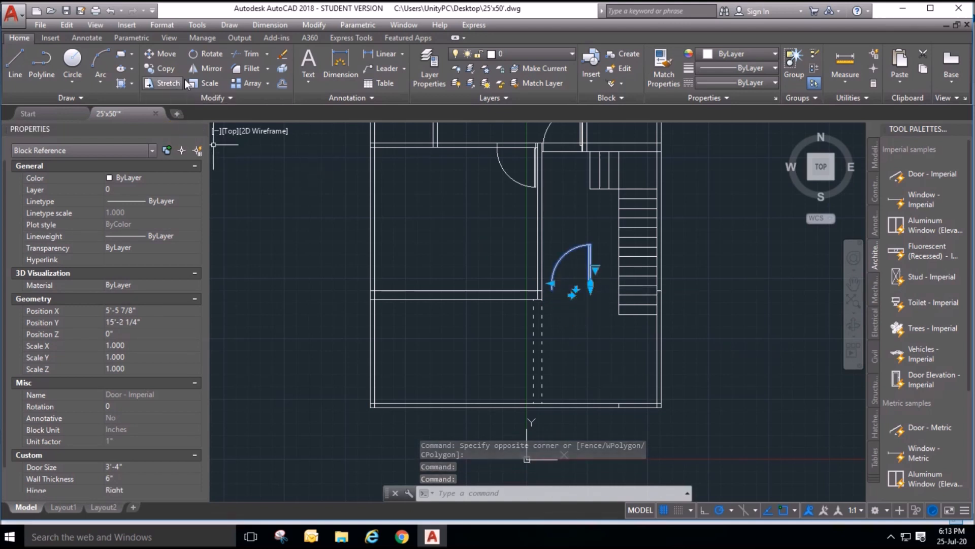
Rotate the new door 90° and flip its hinge side to Left.
click(209, 56)
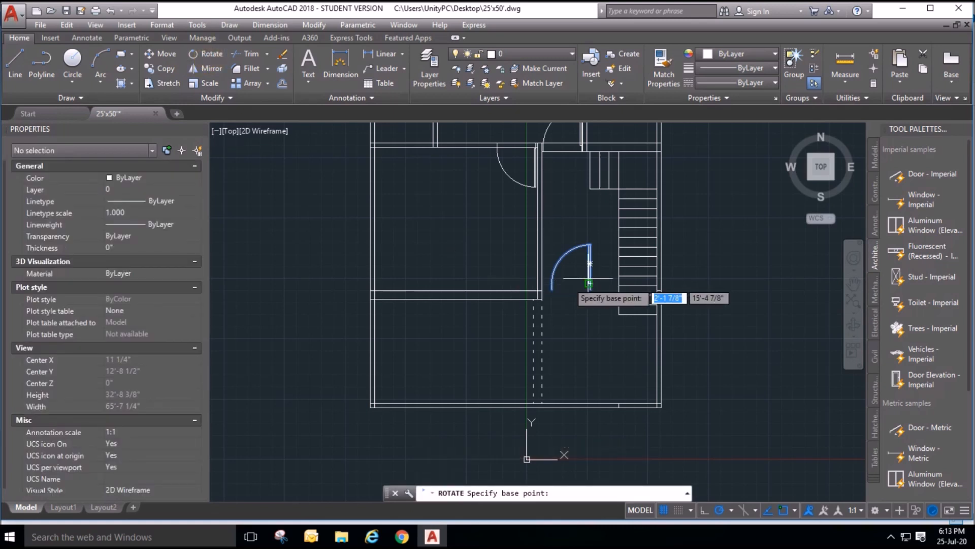
click(576, 283)
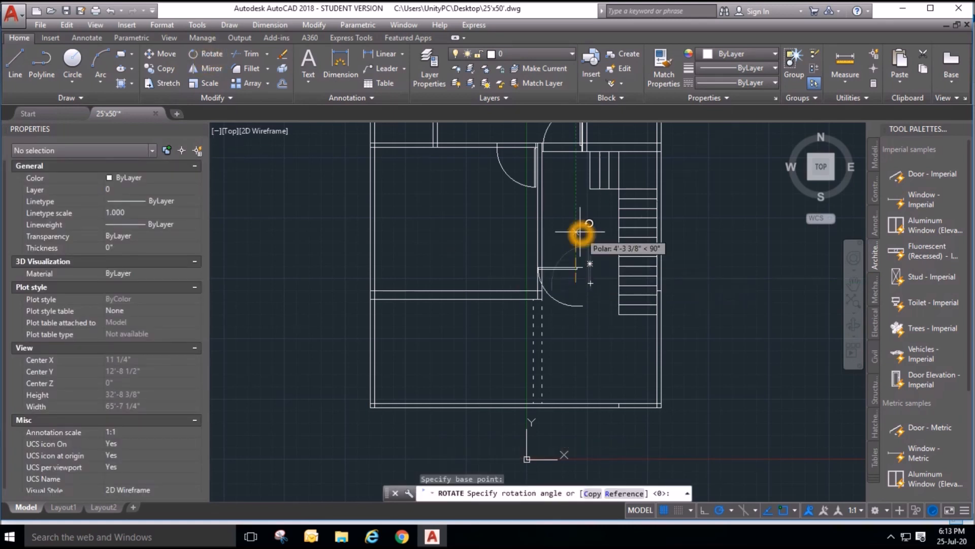
click(580, 225)
click(568, 272)
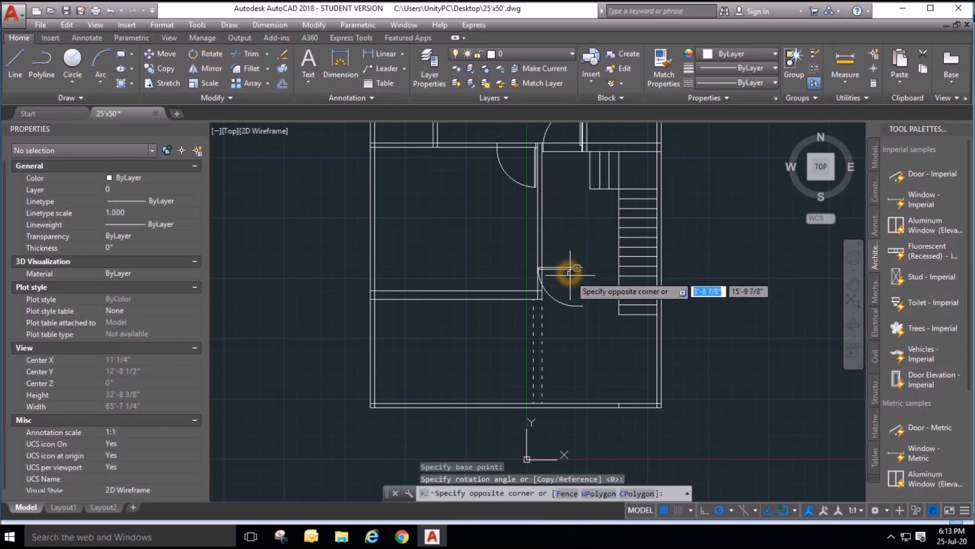
click(562, 276)
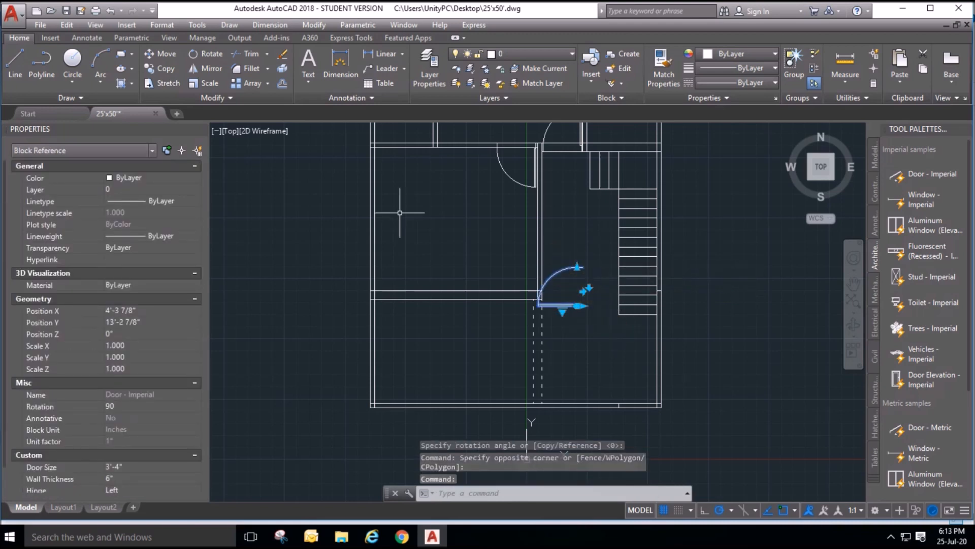
Move the rotated door by its hinge-end corner onto the vertical wall beside the staircase, just above the room's lower wall.
click(159, 57)
scroll(584, 305, up, 3)
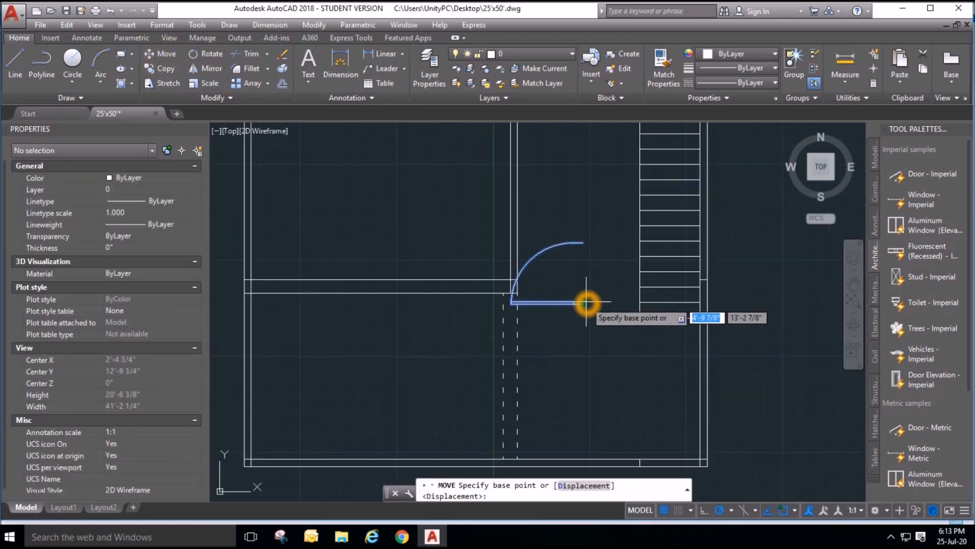
click(583, 304)
scroll(520, 260, up, 2)
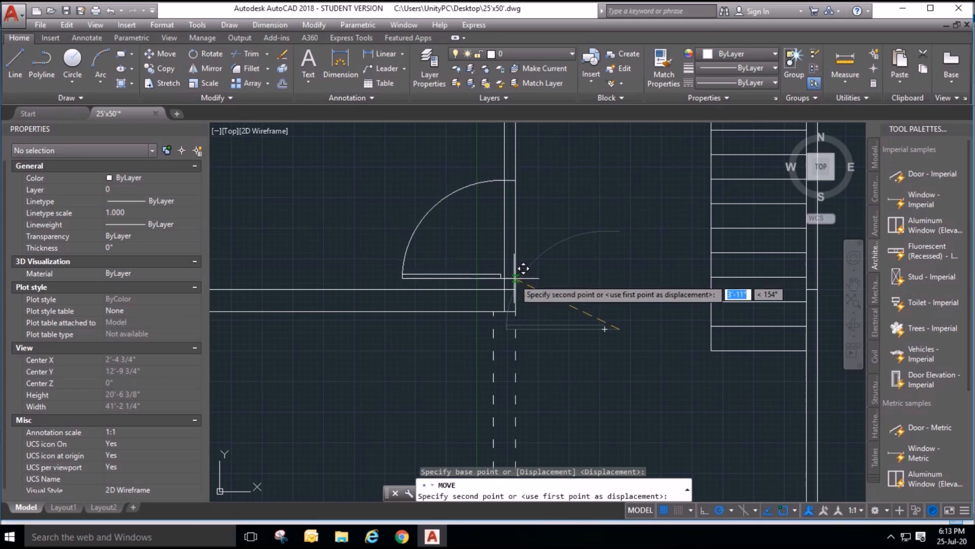
click(515, 283)
scroll(537, 335, down, 4)
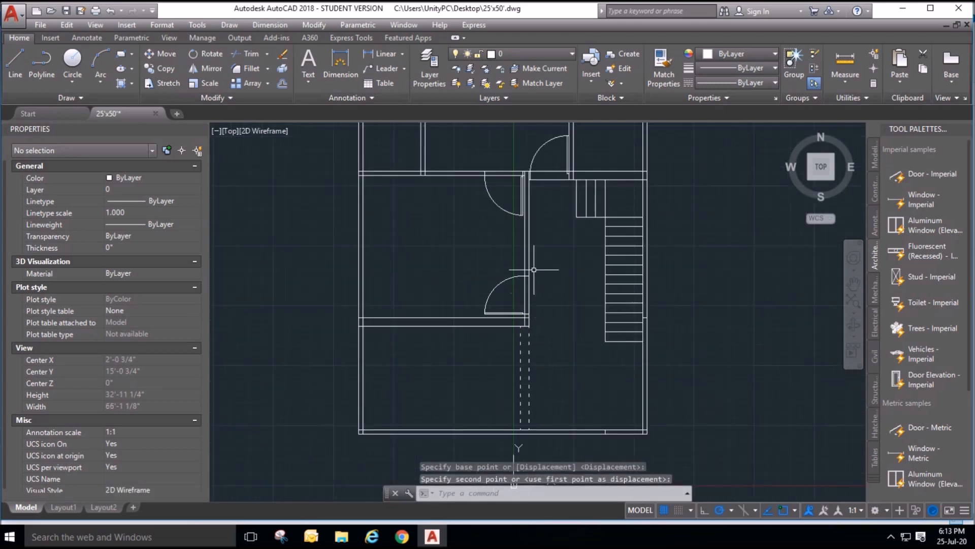
Examine the doors placed around the staircase and the rooms above them in the floor plan.
scroll(534, 270, up, 3)
scroll(536, 289, down, 2)
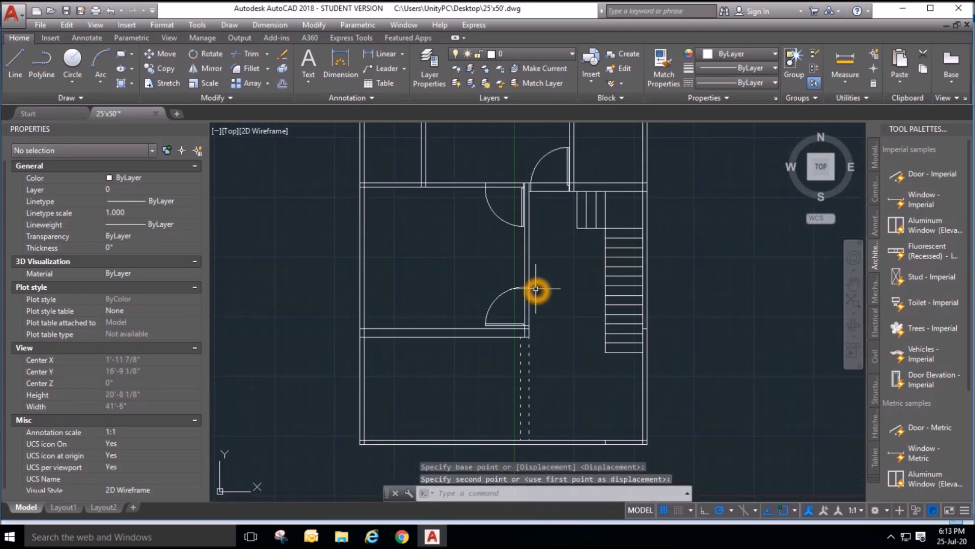
key(Escape)
key(Escape)
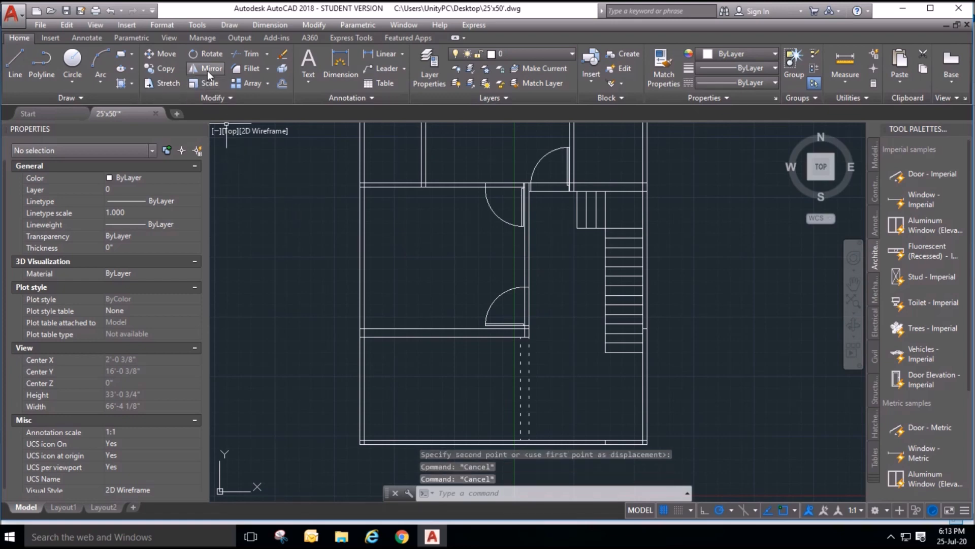
scroll(550, 361, down, 2)
scroll(520, 243, up, 2)
scroll(529, 359, down, 2)
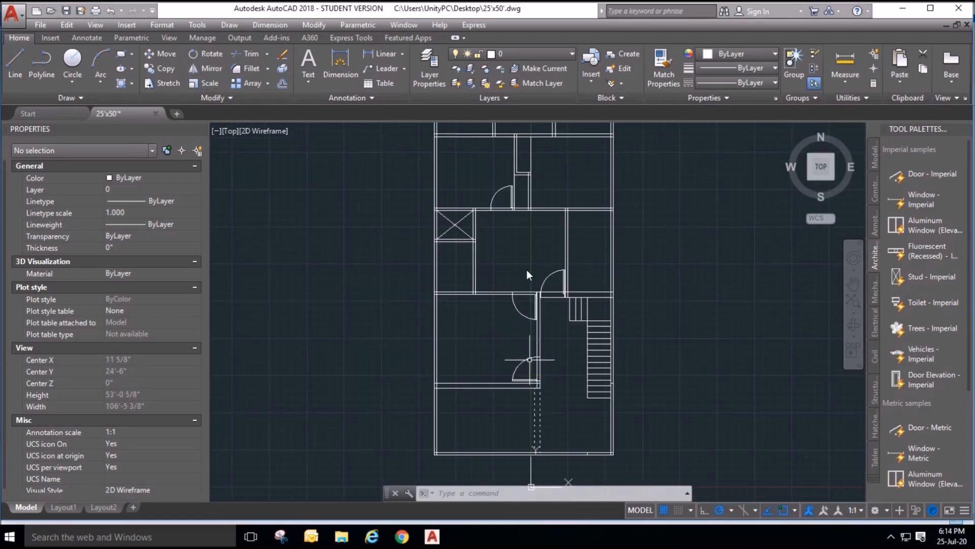
scroll(528, 289, up, 2)
scroll(534, 315, down, 2)
scroll(536, 322, up, 2)
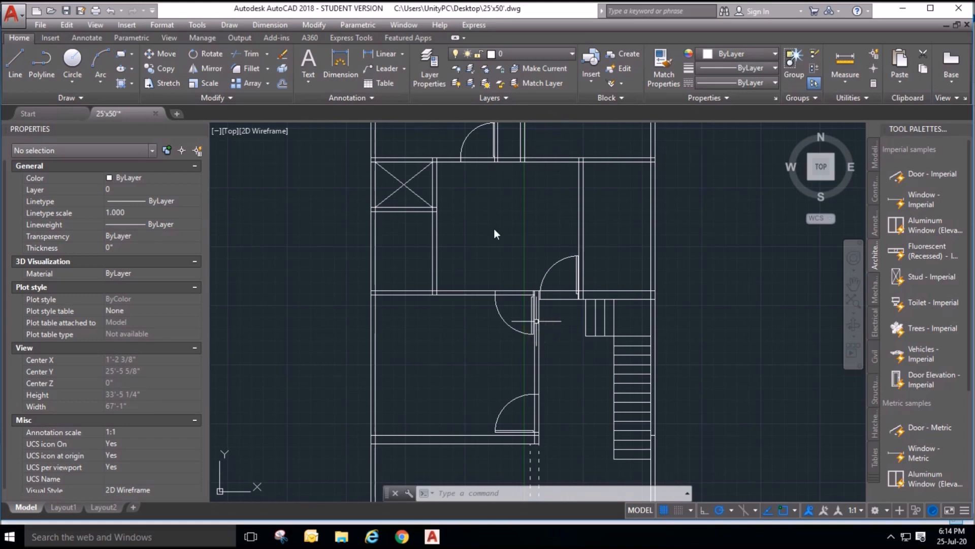
scroll(495, 203, down, 2)
scroll(488, 175, up, 2)
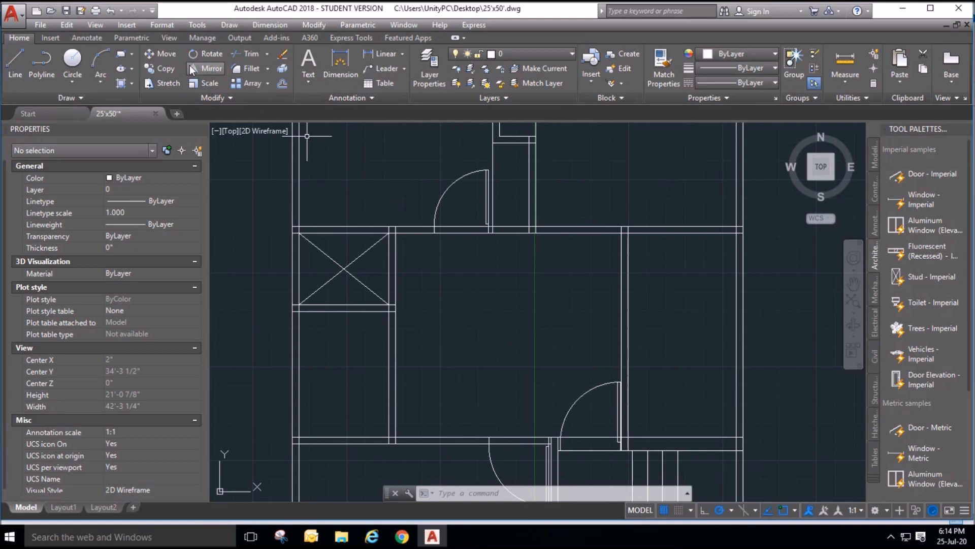
Mirror the door beside the narrow central shaft about a vertical line onto the shaft's right side, keeping the source door.
click(211, 69)
click(470, 201)
click(428, 174)
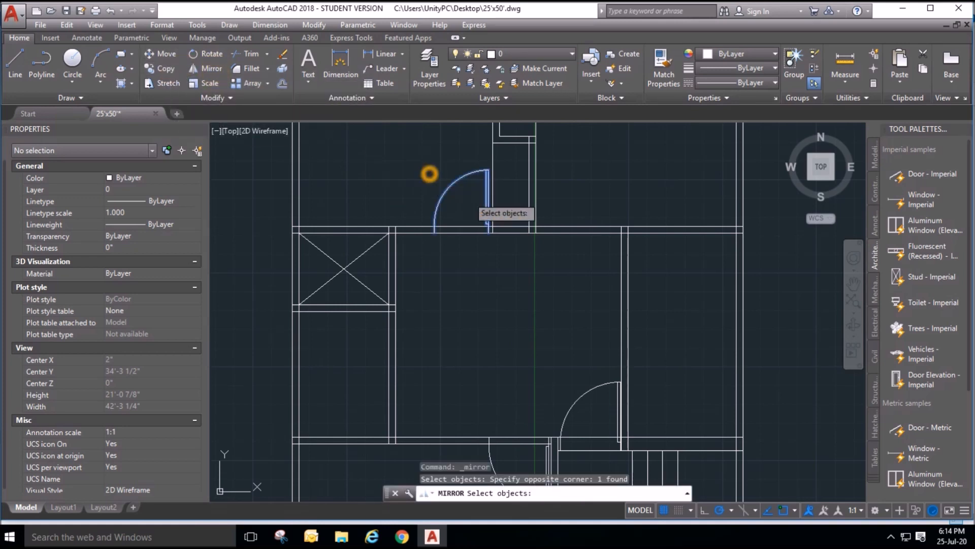
right_click(522, 230)
click(513, 227)
click(523, 284)
right_click(516, 286)
click(539, 350)
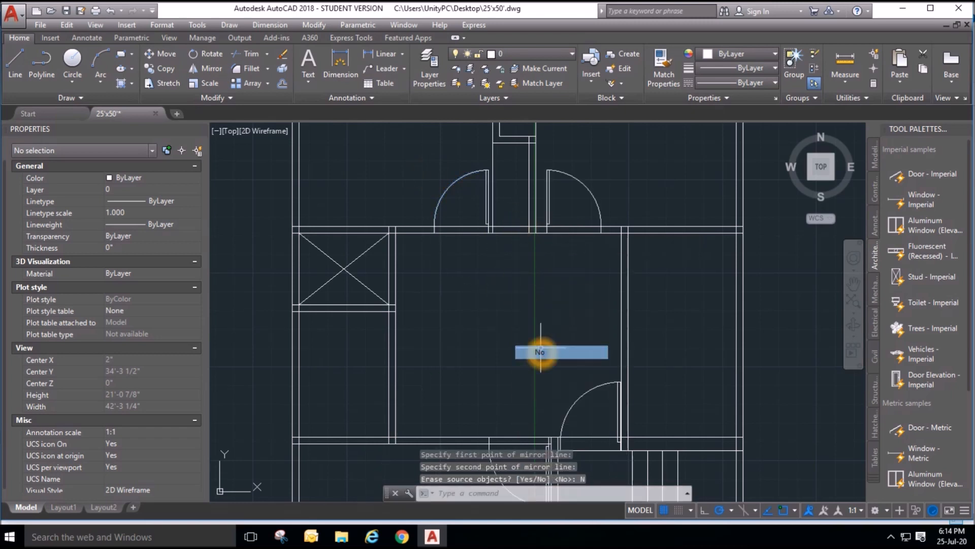
Move the mirrored door left along the horizontal wall so its hinge side meets the shaft's right wall.
click(167, 54)
click(592, 157)
click(574, 191)
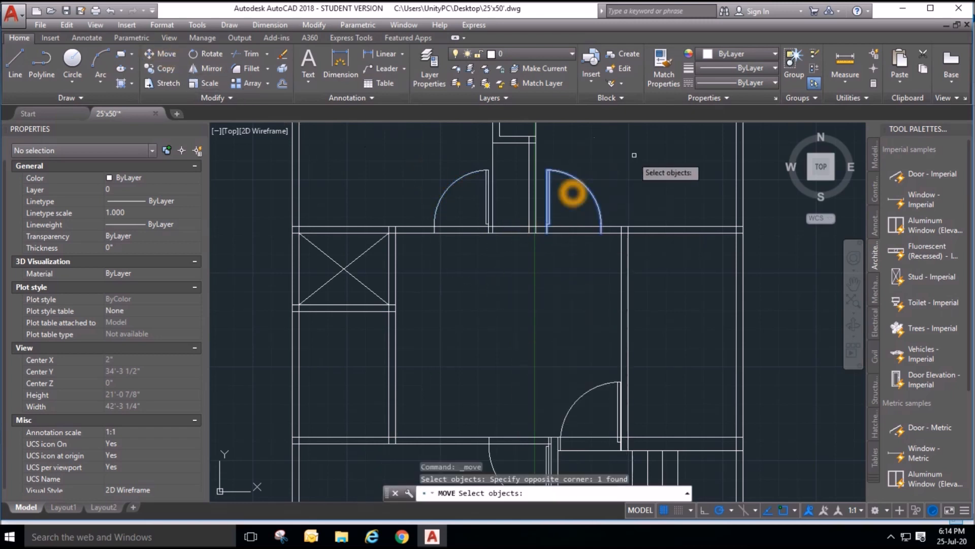
right_click(574, 192)
click(630, 154)
key(Escape)
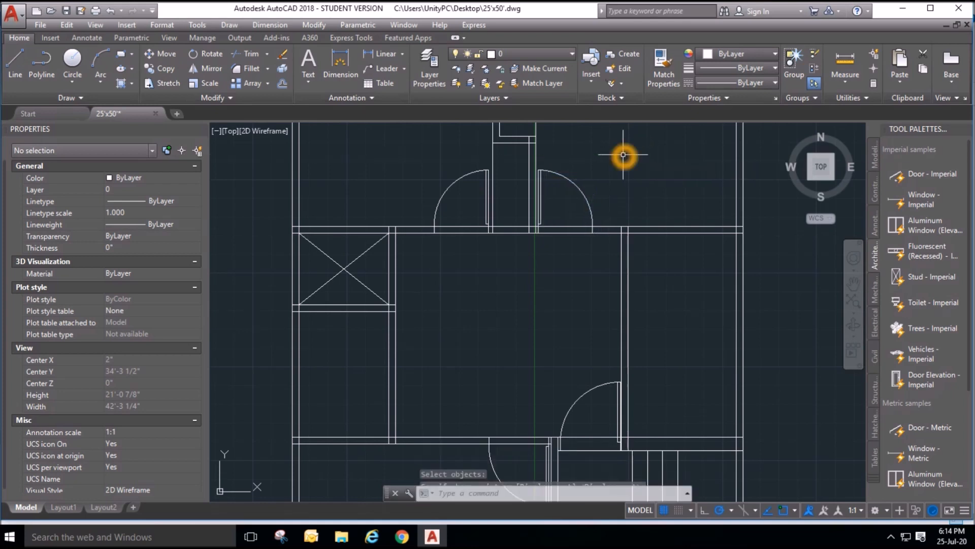
Copy the door just above the large room's lower wall, placing one duplicate slightly offset from the original.
scroll(628, 154, down, 2)
middle_drag(750, 305, 664, 306)
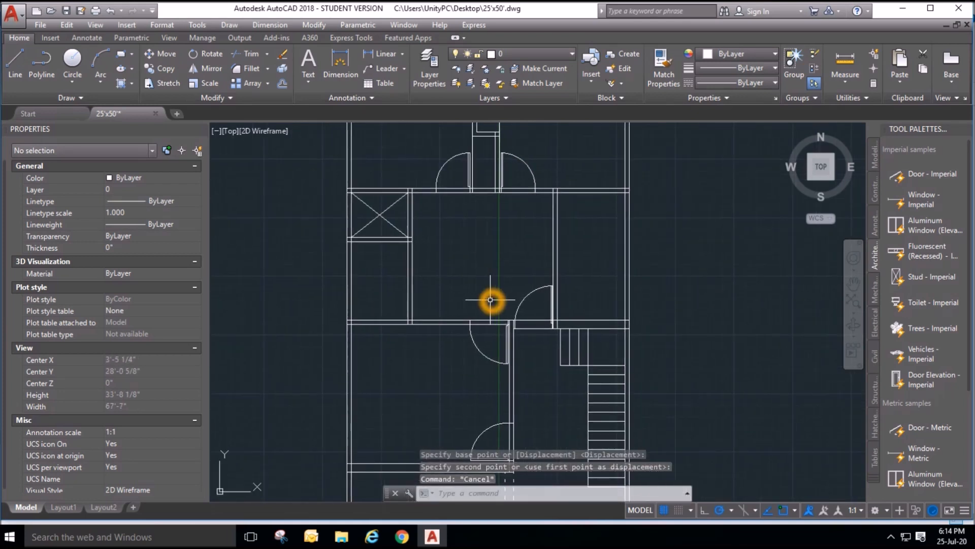
scroll(500, 243, down, 2)
scroll(494, 376, up, 2)
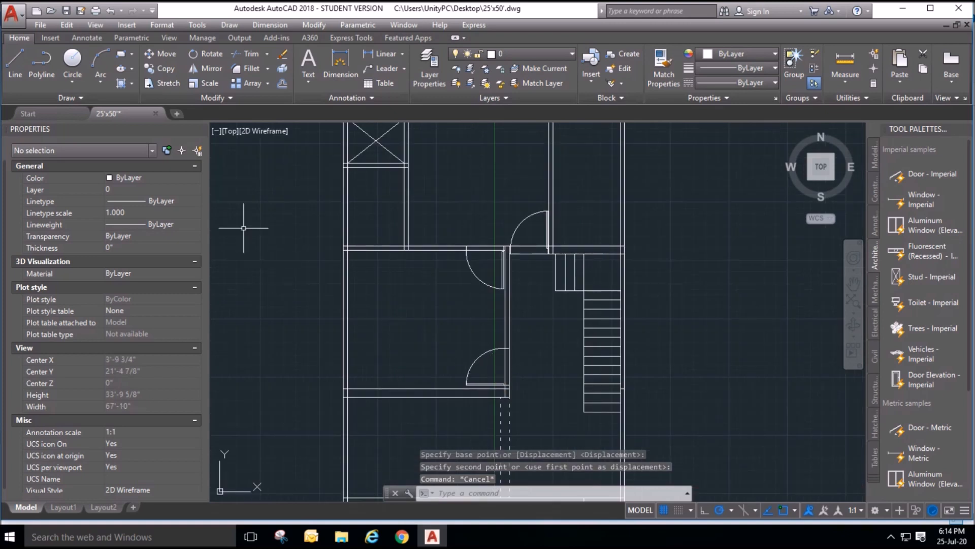
click(152, 68)
click(478, 358)
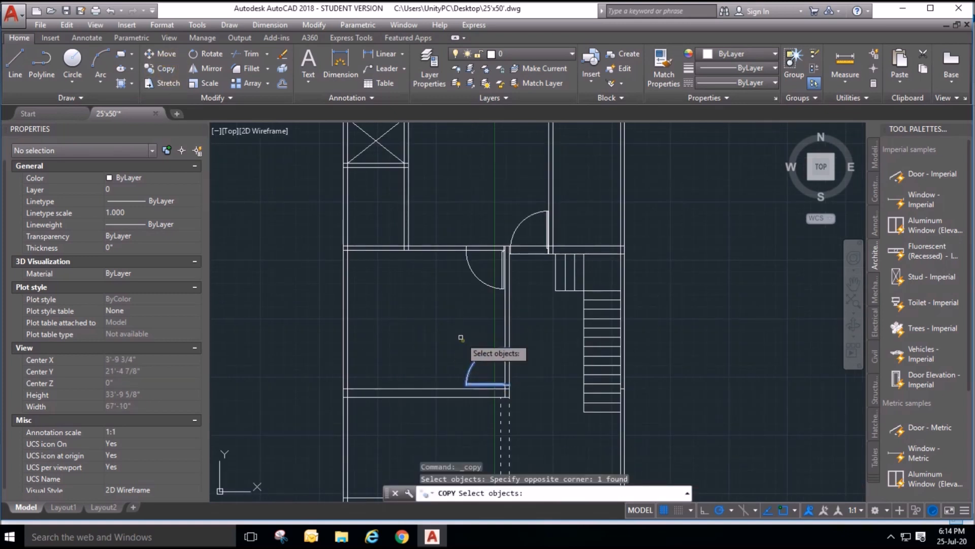
key(Return)
click(466, 385)
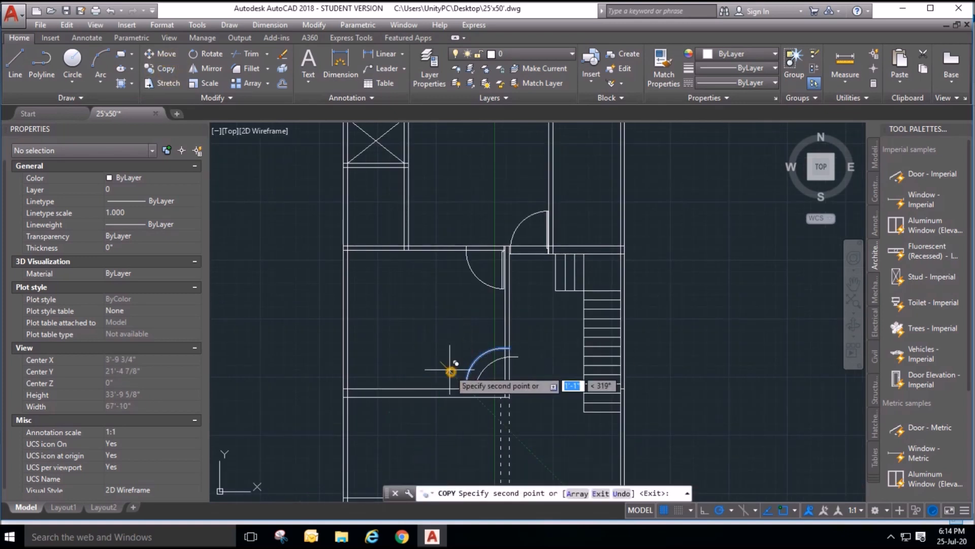
scroll(442, 325, up, 3)
scroll(442, 325, down, 2)
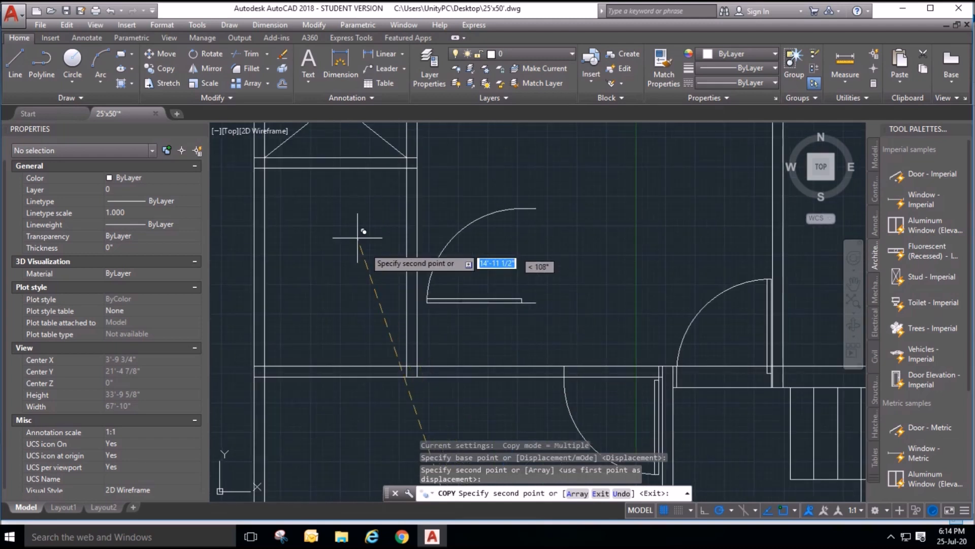
Try a second door copy across the small room's right wall with its hinge on the Right, and delete it.
click(300, 221)
key(Escape)
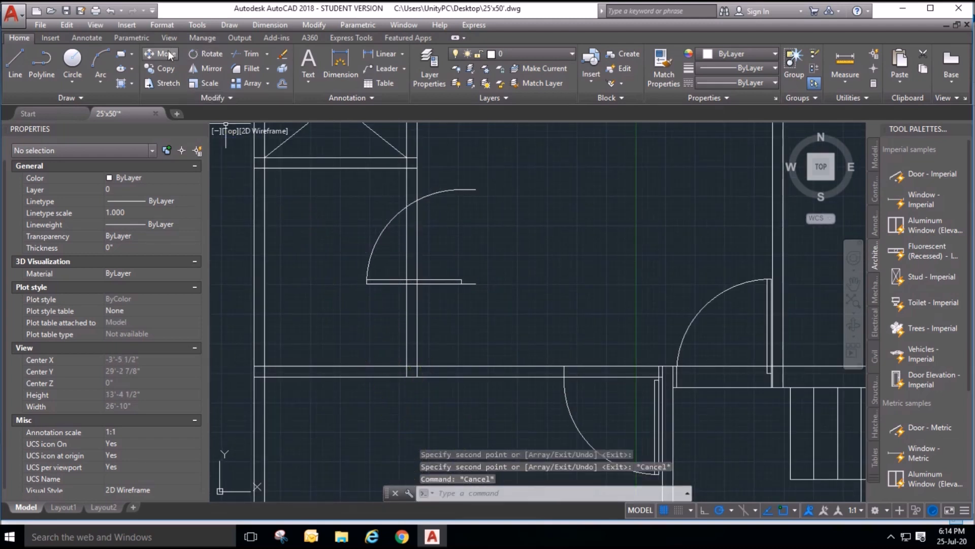
click(453, 191)
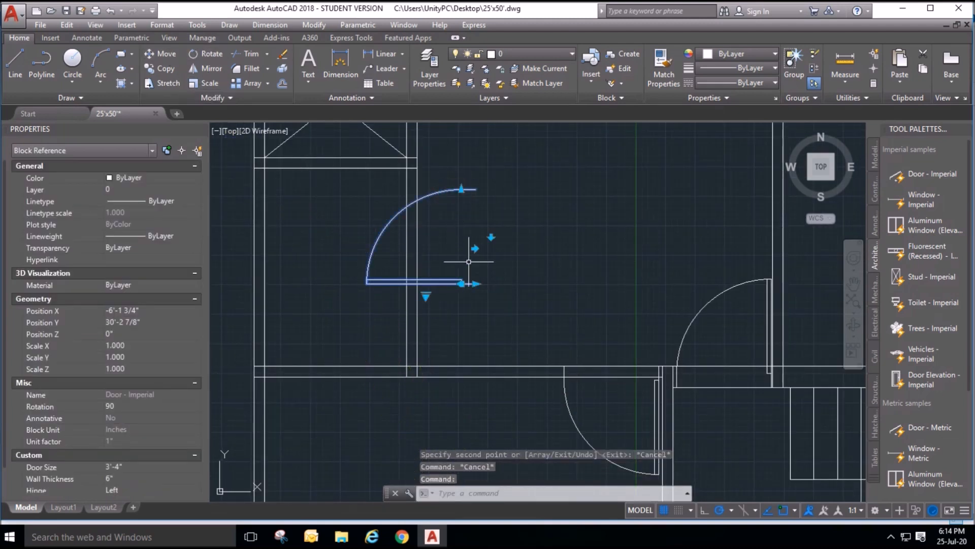
click(491, 236)
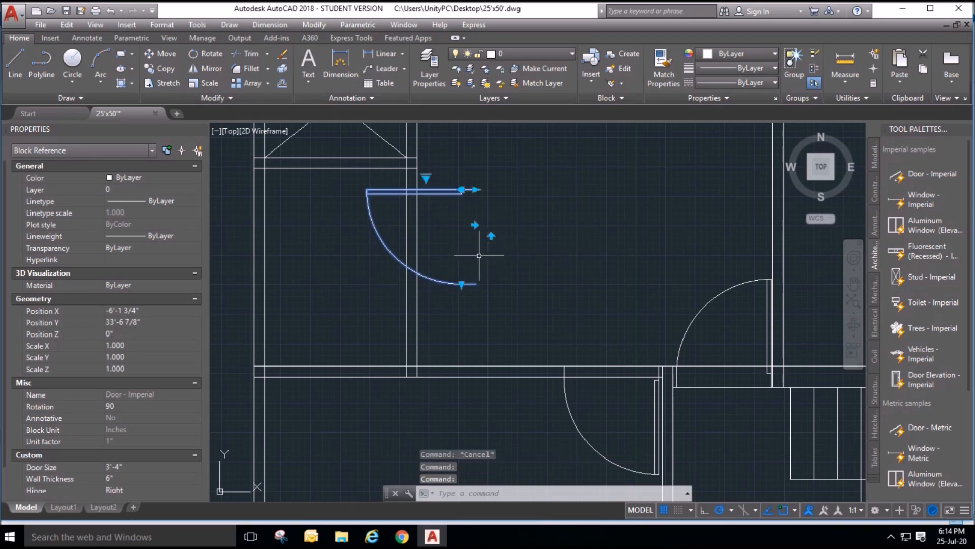
scroll(501, 218, down, 4)
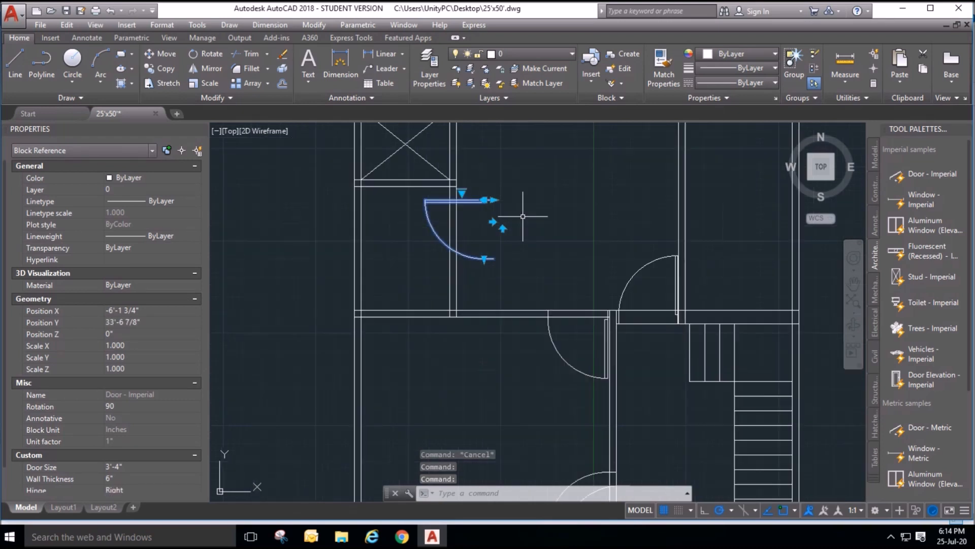
key(Delete)
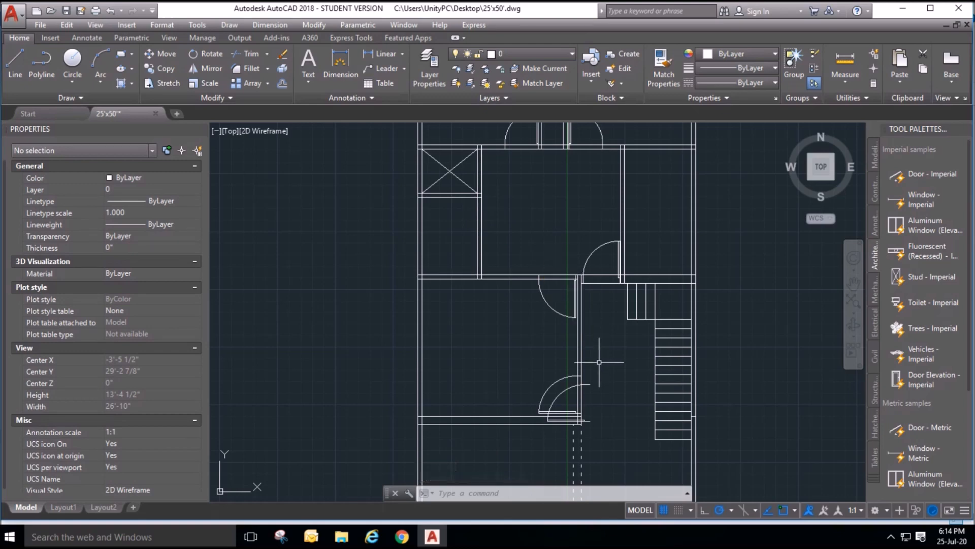
Move the offset duplicate door to the lower end of the right wall in the small room below the crossed shaft.
click(580, 399)
click(164, 54)
click(581, 420)
scroll(473, 262, up, 8)
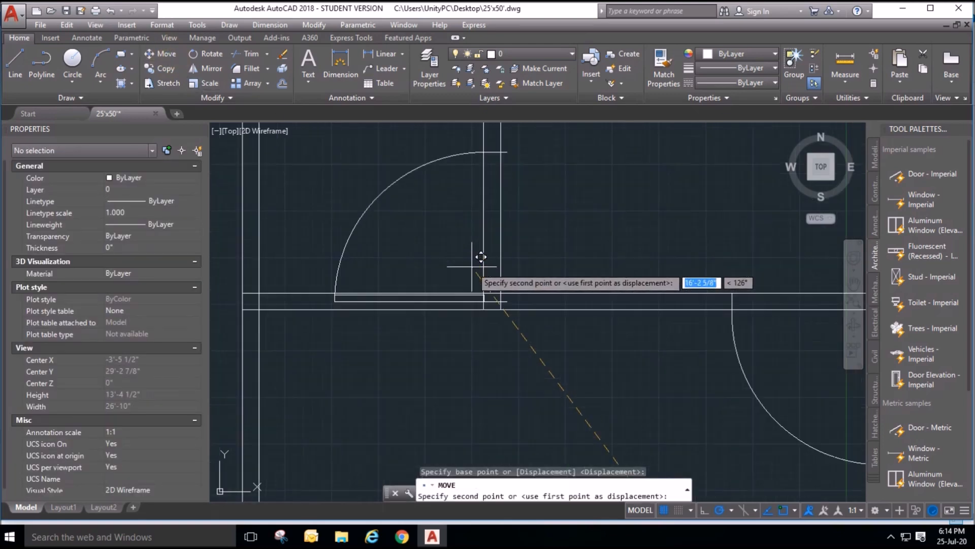
click(464, 246)
Shift the small room's door slightly left so its end aligns exactly with the outer line of the right wall.
scroll(553, 324, up, 6)
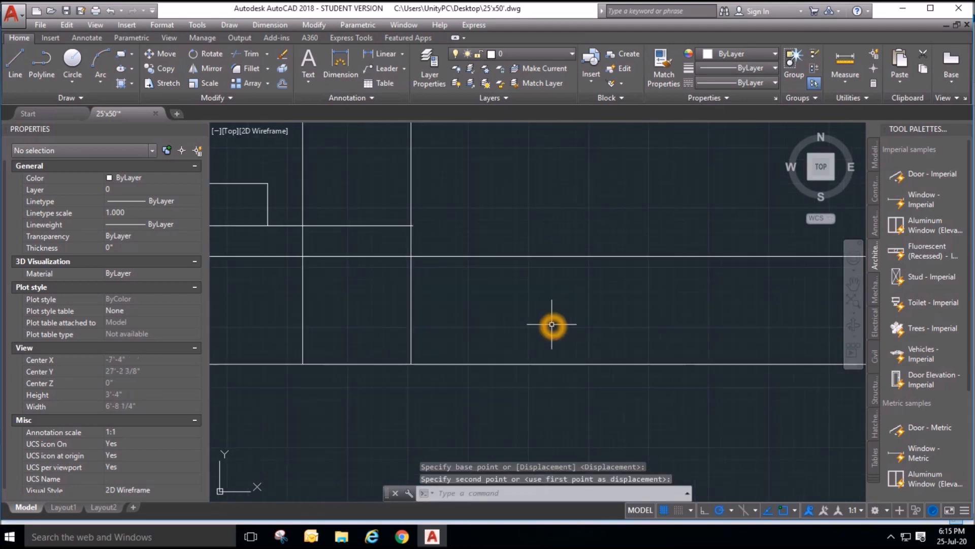
click(158, 58)
click(381, 237)
click(365, 205)
key(Return)
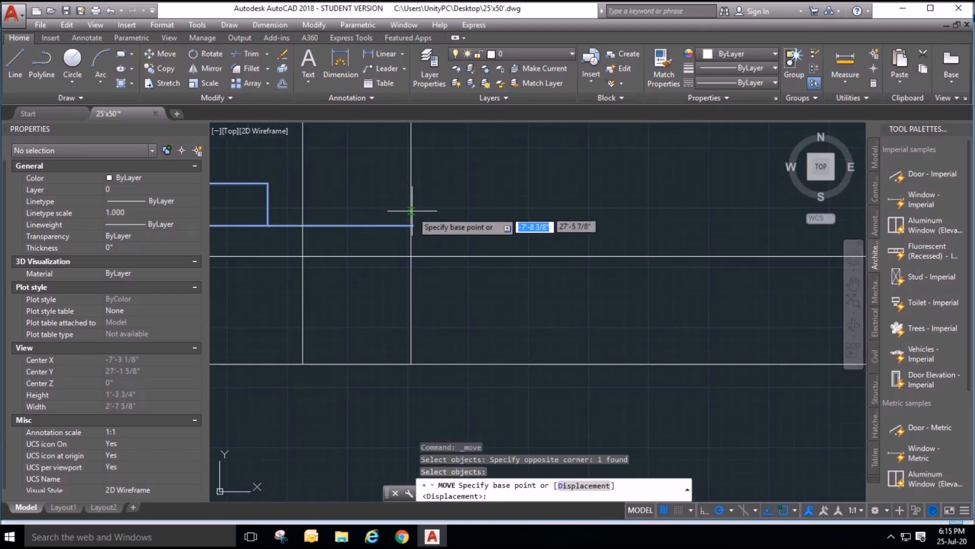
scroll(412, 212, up, 8)
click(421, 295)
click(411, 295)
scroll(479, 367, down, 9)
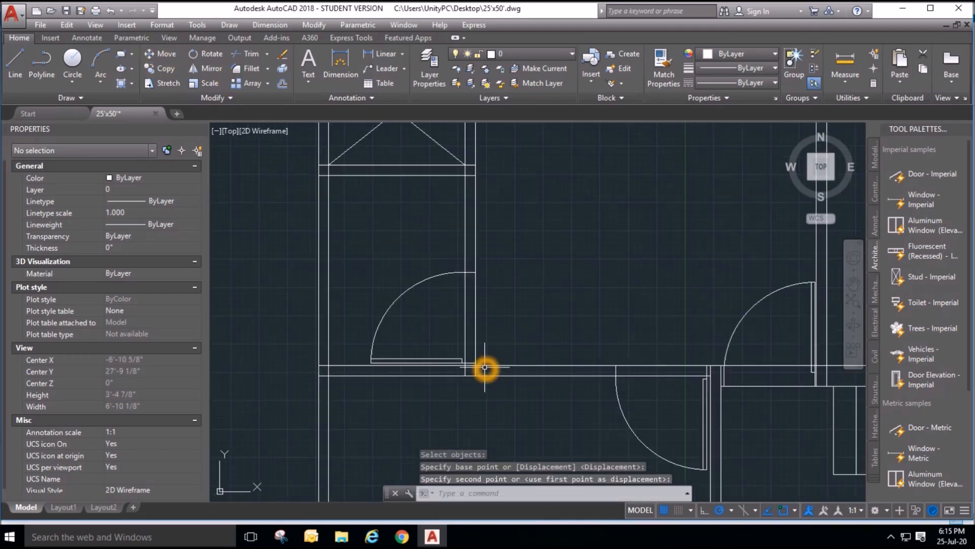
Reduce the small room's door size to 2'-6".
click(461, 269)
click(462, 273)
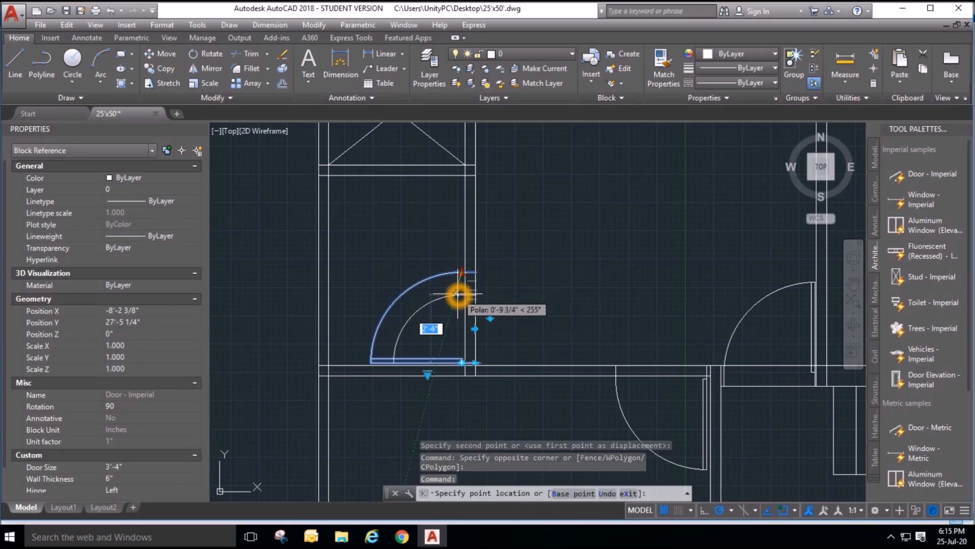
click(458, 295)
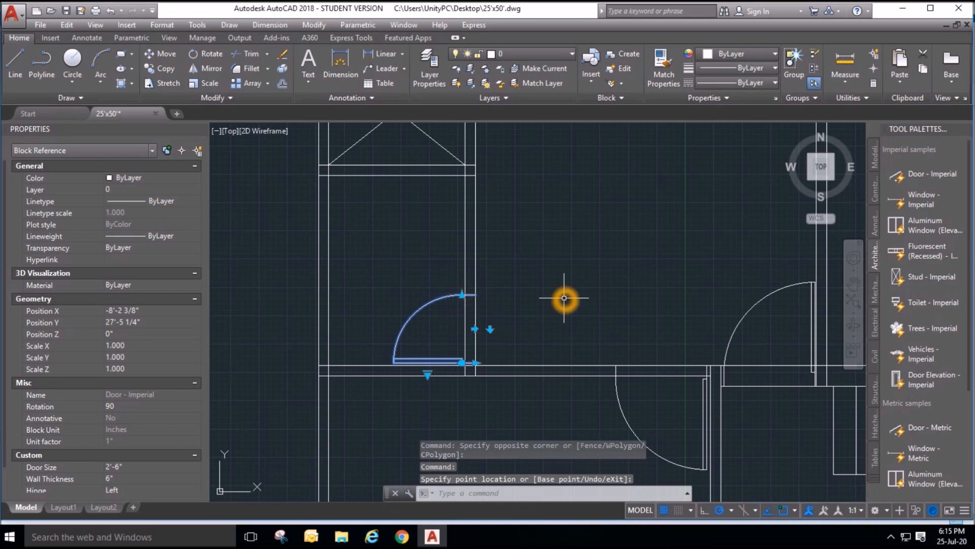
key(Escape)
key(Escape)
Flip the hinge side of the small room's 2'-6" door to Right.
scroll(459, 204, down, 2)
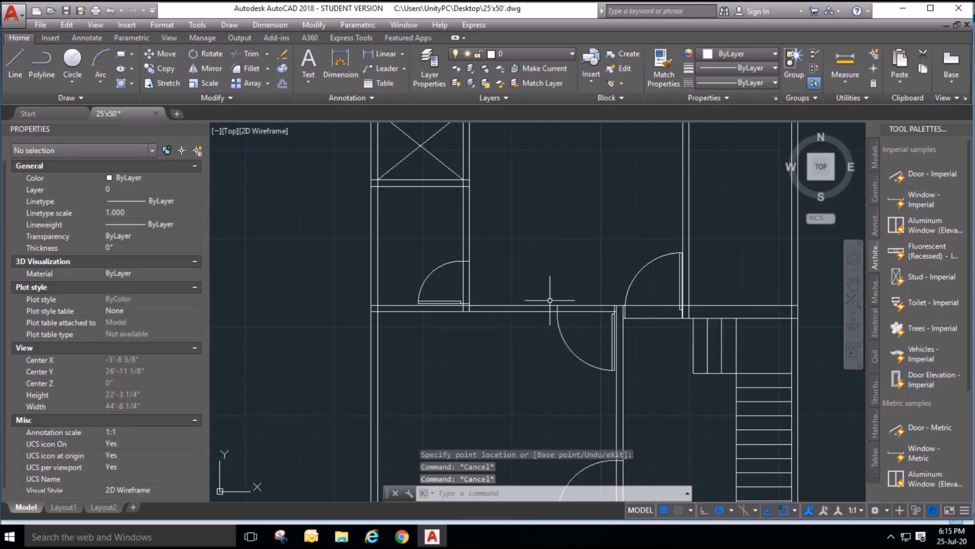
scroll(538, 283, down, 4)
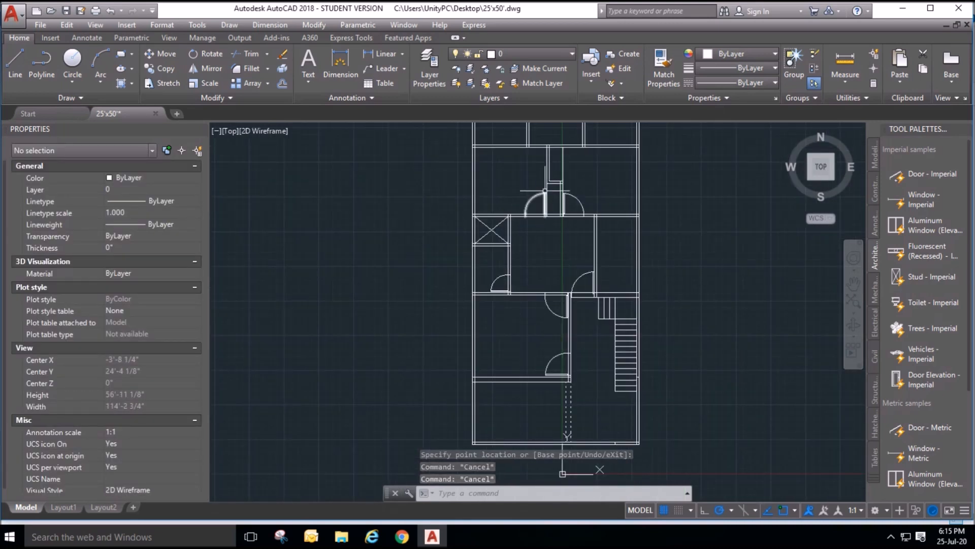
scroll(508, 302, up, 4)
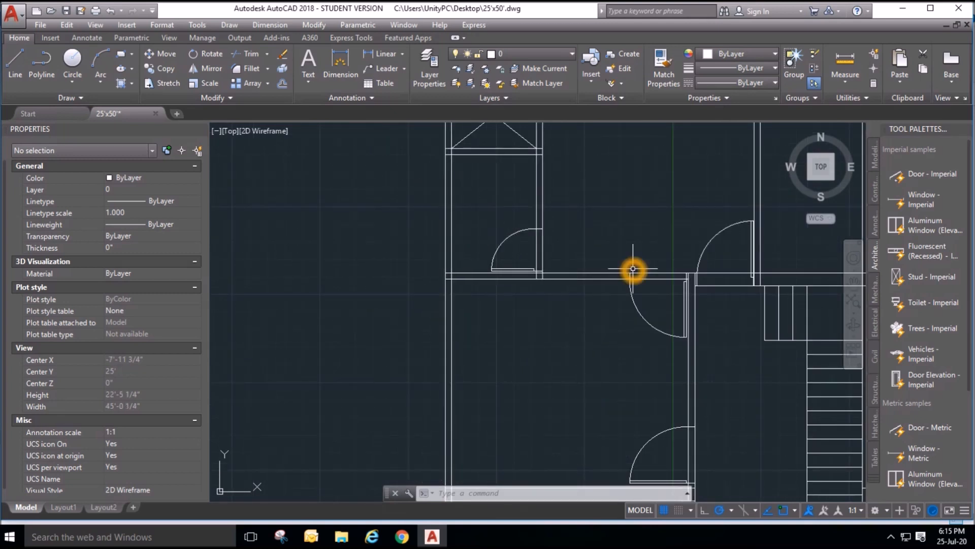
scroll(674, 288, down, 2)
scroll(599, 198, up, 2)
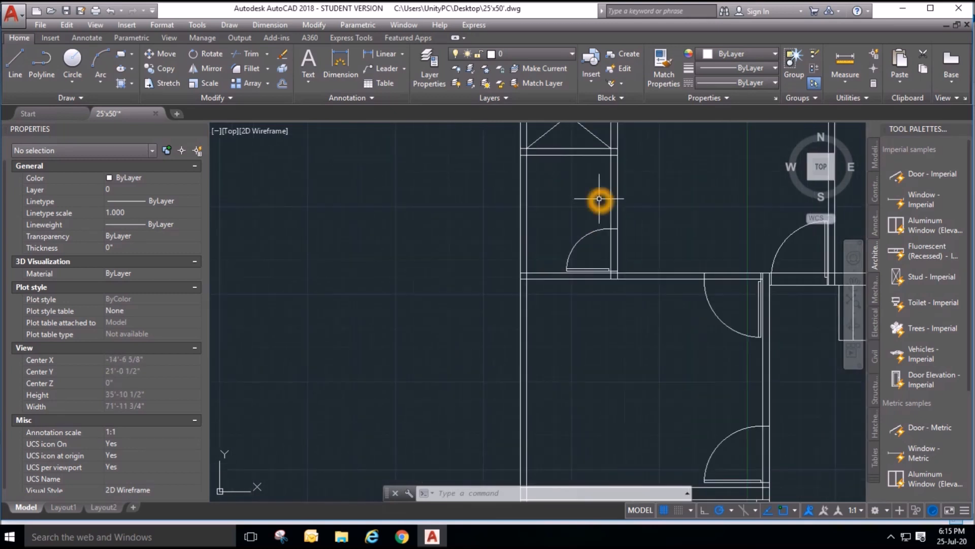
click(558, 226)
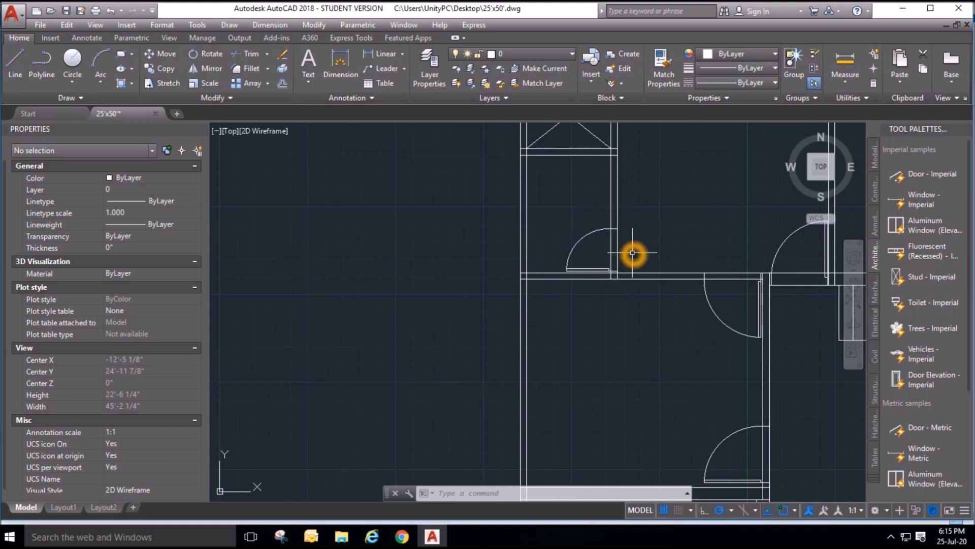
click(602, 229)
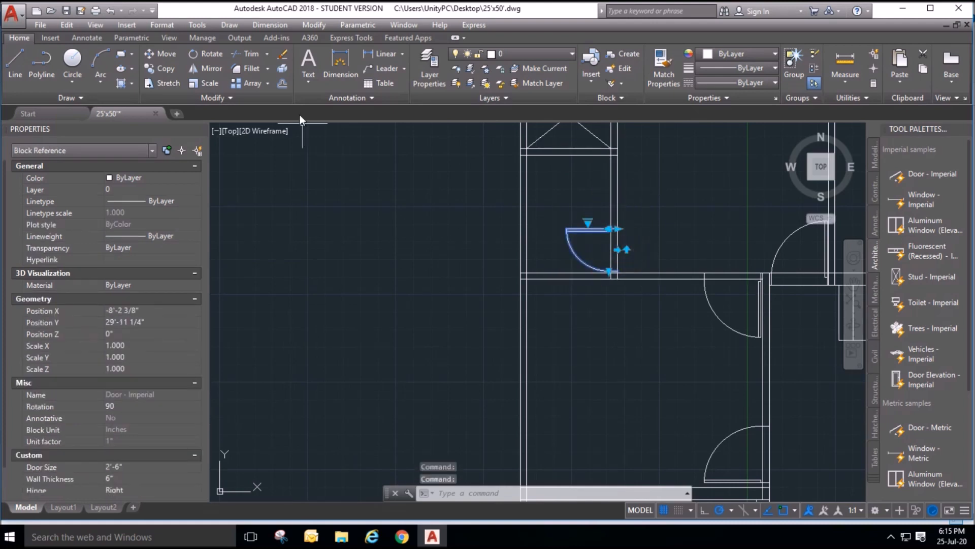
Move the flipped door up along the small room's right wall to just below the wall under the crossed shaft.
click(168, 56)
scroll(588, 208, up, 2)
click(635, 242)
scroll(636, 264, down, 2)
scroll(630, 185, up, 4)
click(629, 184)
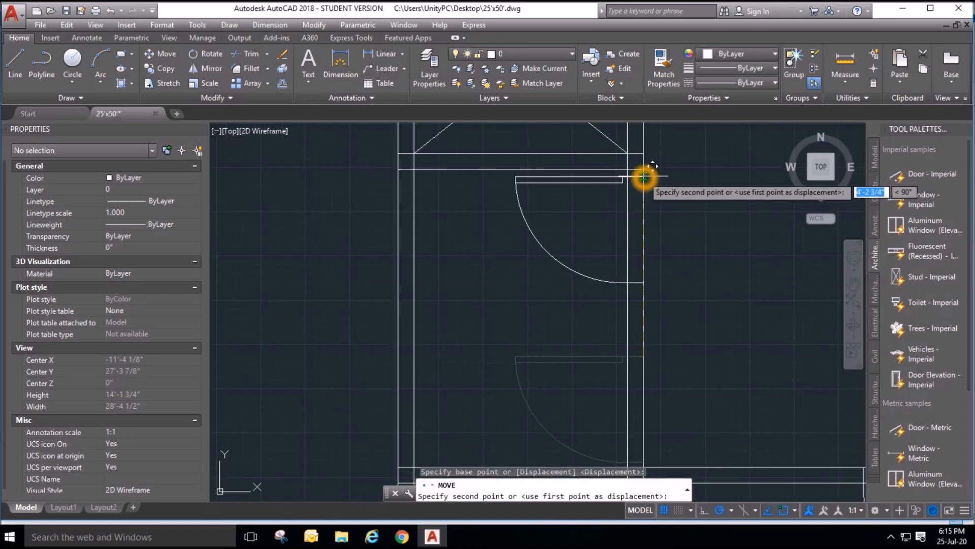
scroll(643, 176, up, 2)
click(644, 177)
scroll(609, 158, down, 3)
scroll(601, 227, up, 2)
key(Escape)
key(Escape)
scroll(527, 251, down, 3)
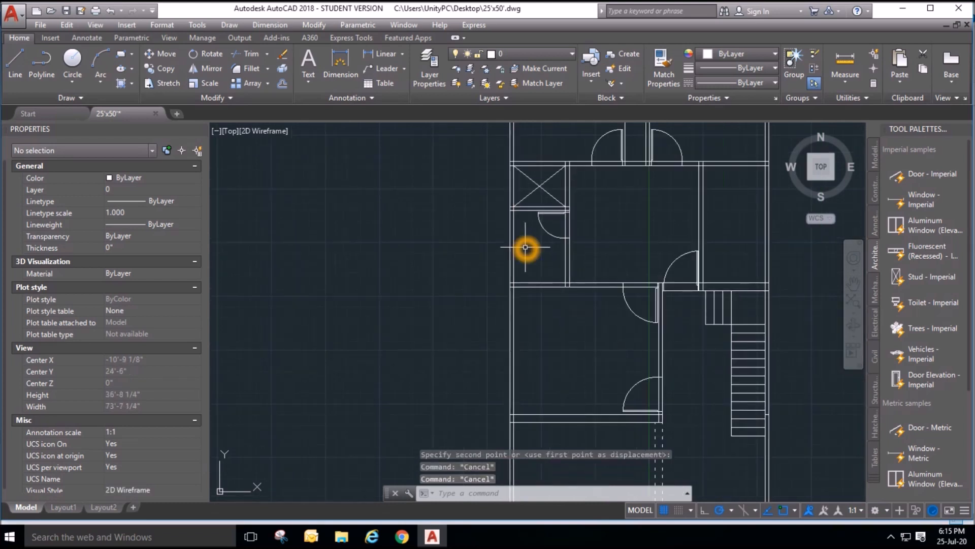
Copy the door on the right of the central shaft to the lower wall of the small room, beside its left wall.
scroll(589, 184, up, 2)
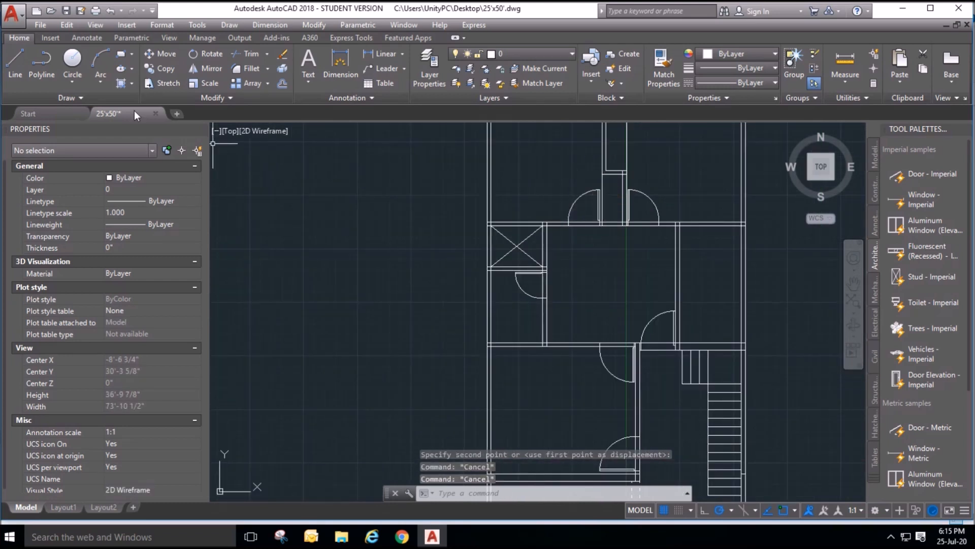
click(167, 68)
click(669, 194)
click(644, 230)
key(Return)
click(628, 227)
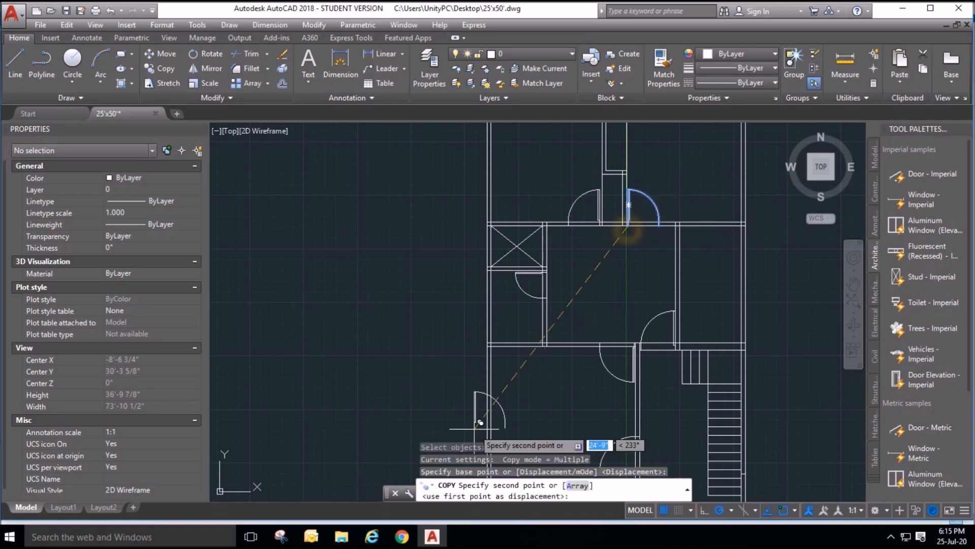
scroll(480, 422, up, 5)
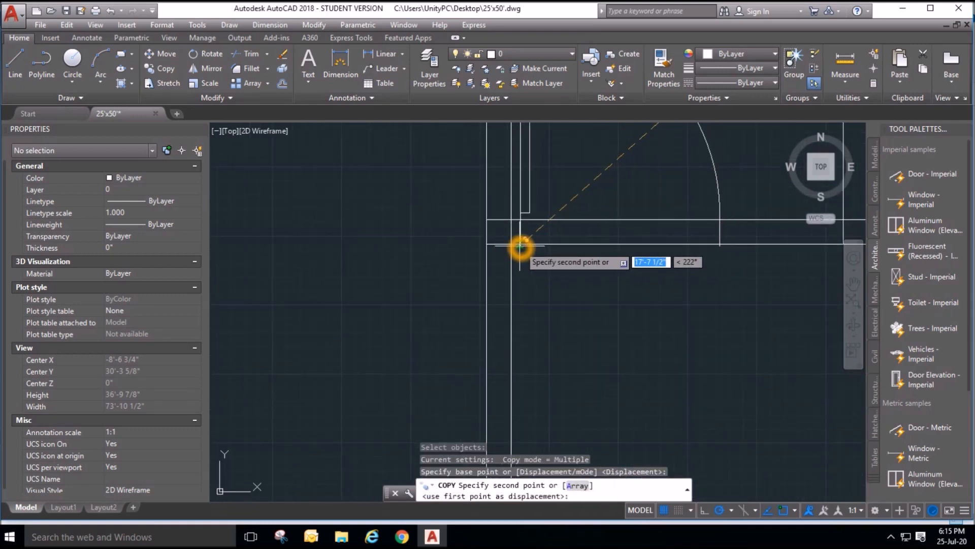
click(520, 248)
scroll(584, 284, down, 3)
key(Escape)
Reduce the copied door in the small room's lower wall to 2'-4".
click(595, 266)
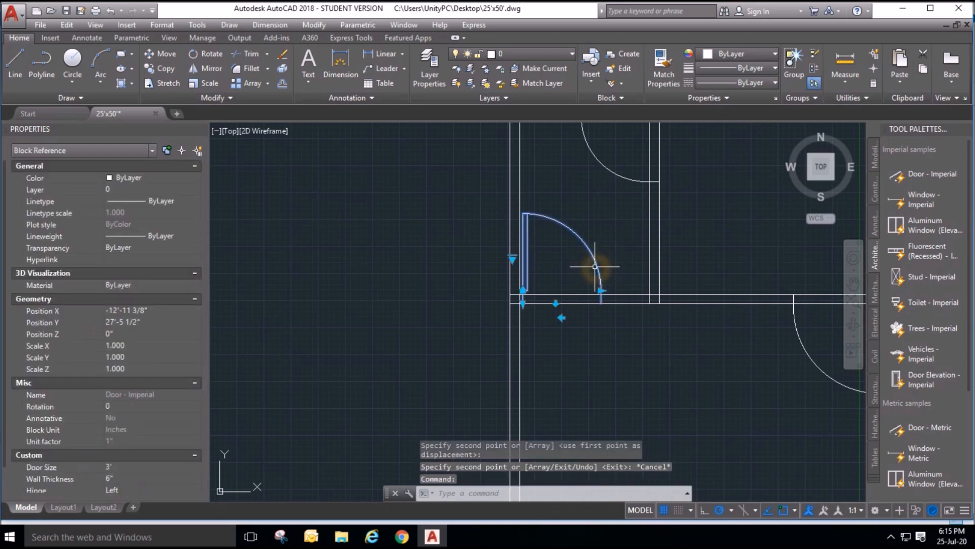
click(601, 291)
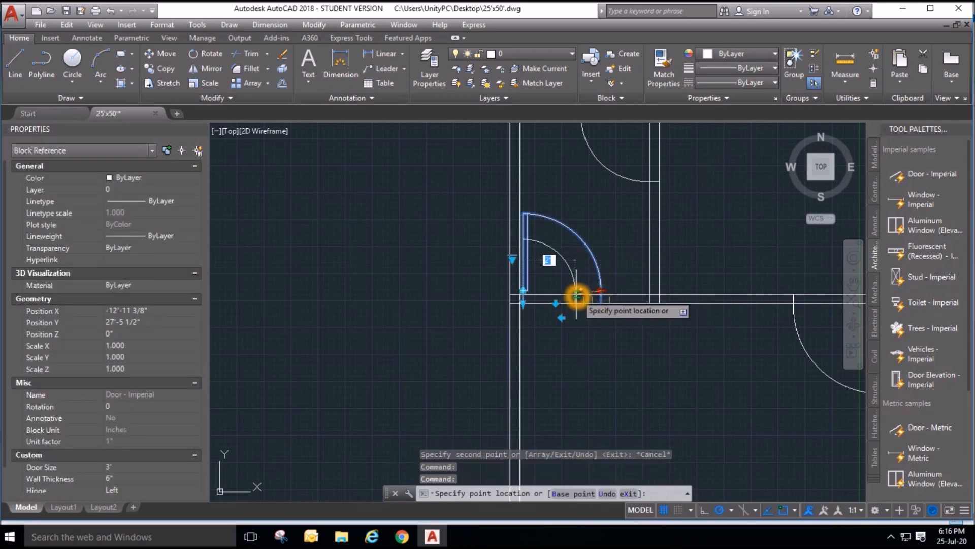
click(581, 295)
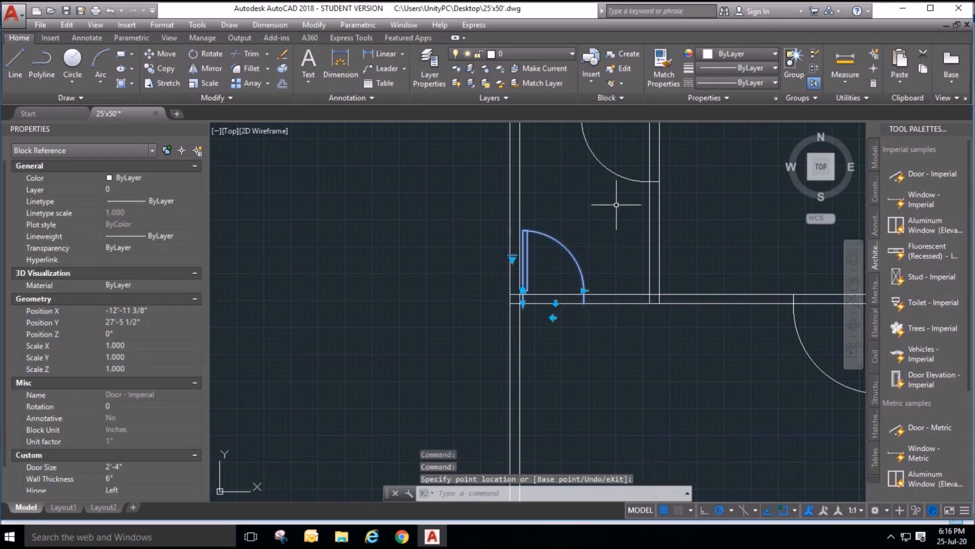
key(Escape)
Reduce the door in the small room's right wall, below the crossed shaft, to 2'-4".
scroll(638, 303, down, 4)
scroll(636, 232, up, 4)
click(636, 274)
click(629, 304)
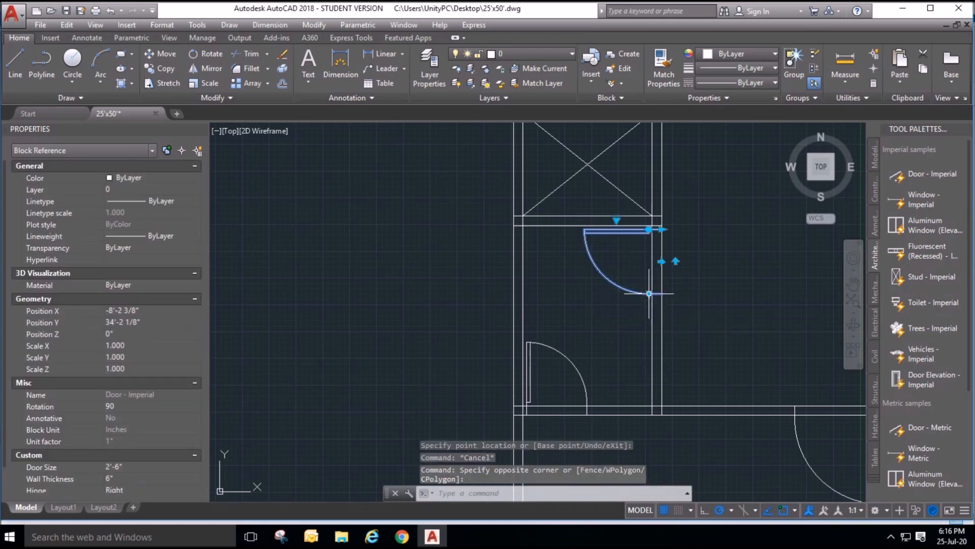
click(649, 293)
click(651, 293)
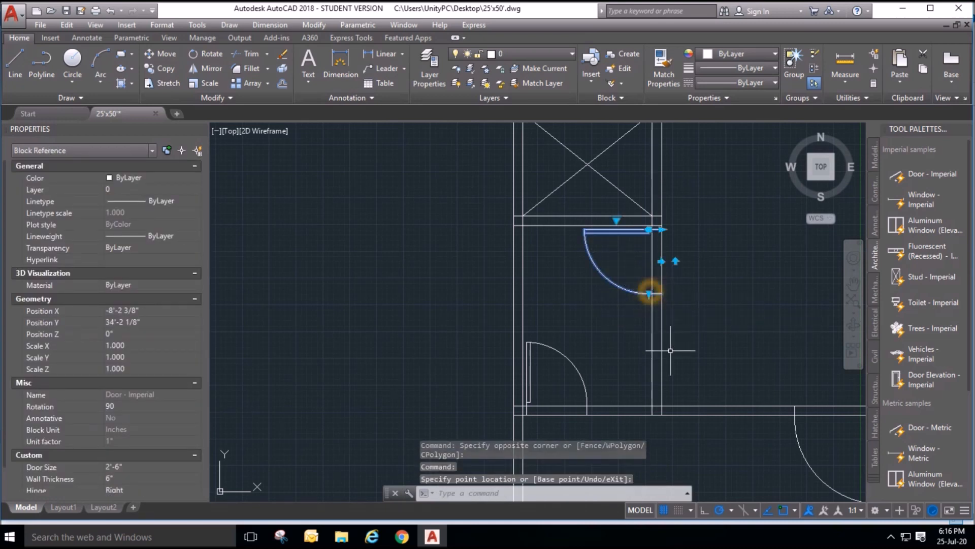
click(649, 293)
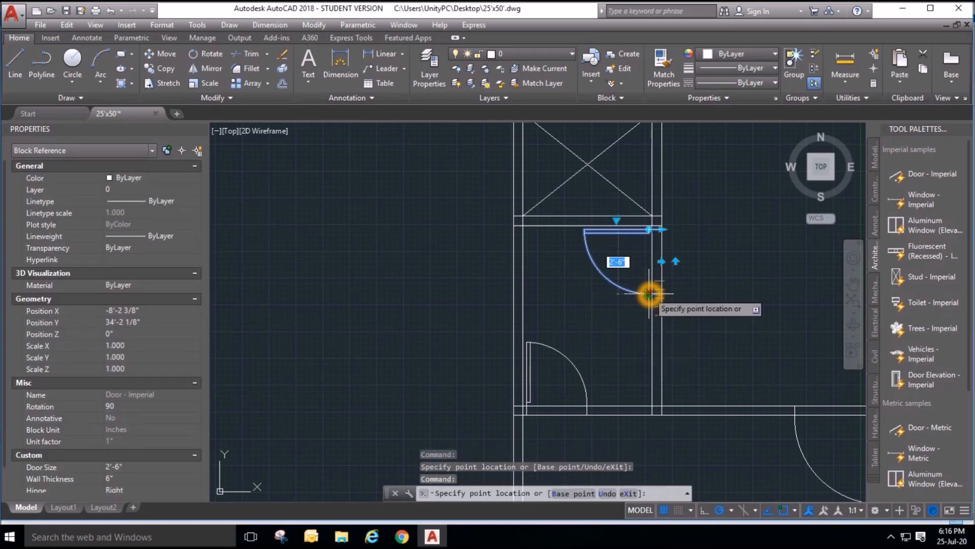
click(650, 292)
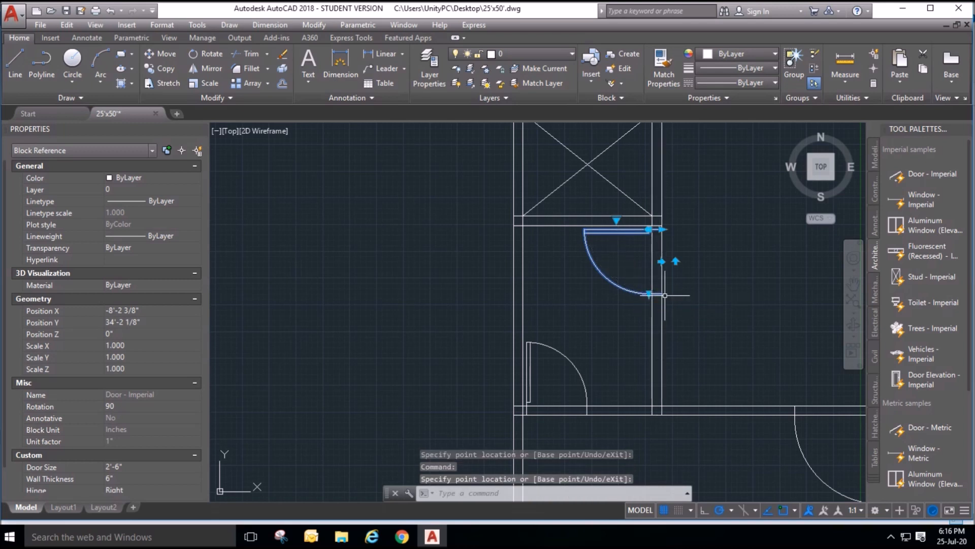
click(649, 293)
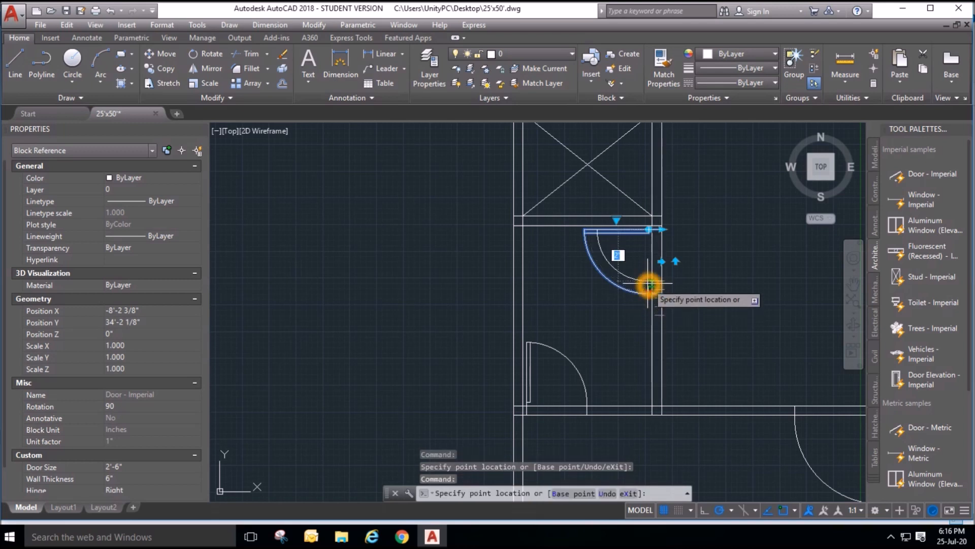
click(649, 289)
key(Escape)
key(Escape)
key(Escape)
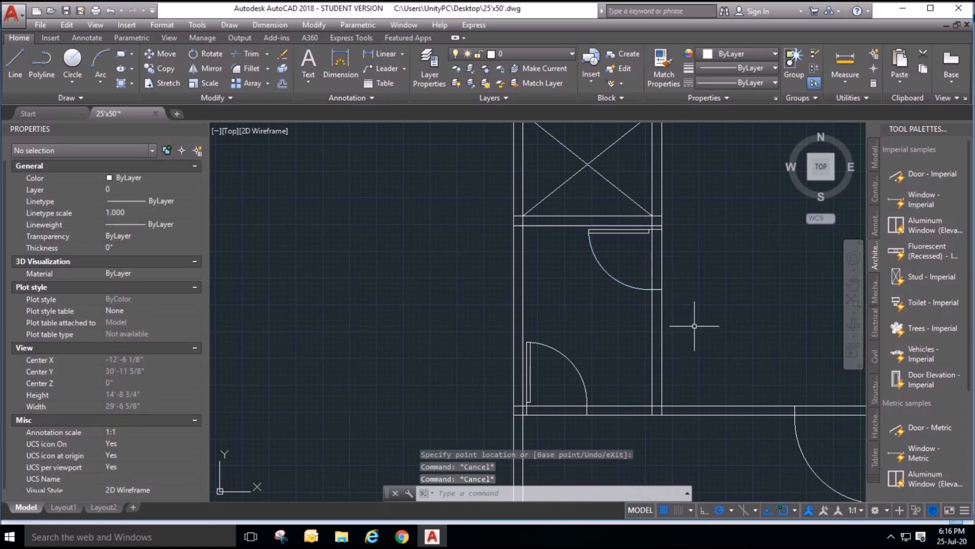
Match the crossed shaft's diagonal lines to the properties of the dashed lines in the front area.
scroll(632, 322, down, 5)
click(544, 319)
scroll(542, 327, down, 1)
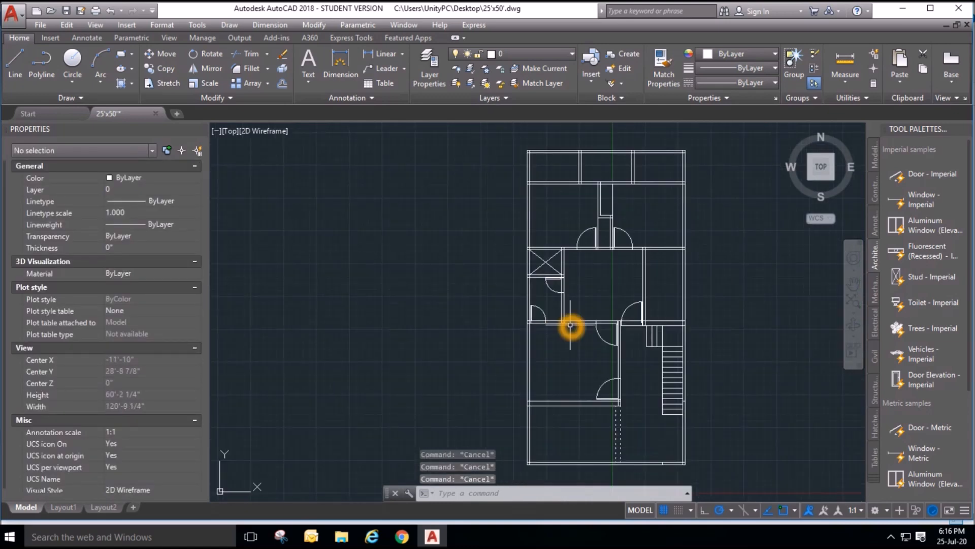
scroll(553, 264, up, 3)
middle_drag(732, 344, 512, 324)
scroll(525, 228, down, 2)
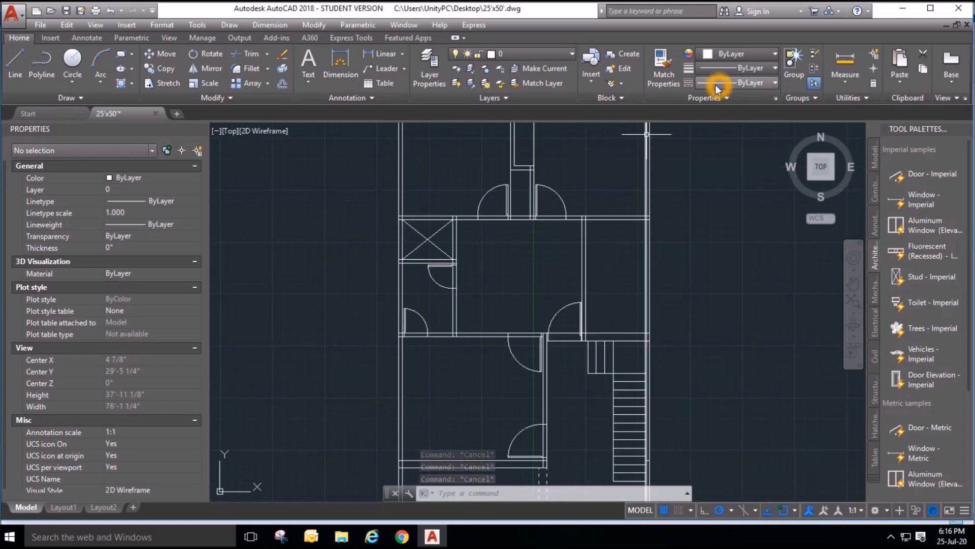
click(674, 66)
scroll(622, 306, down, 2)
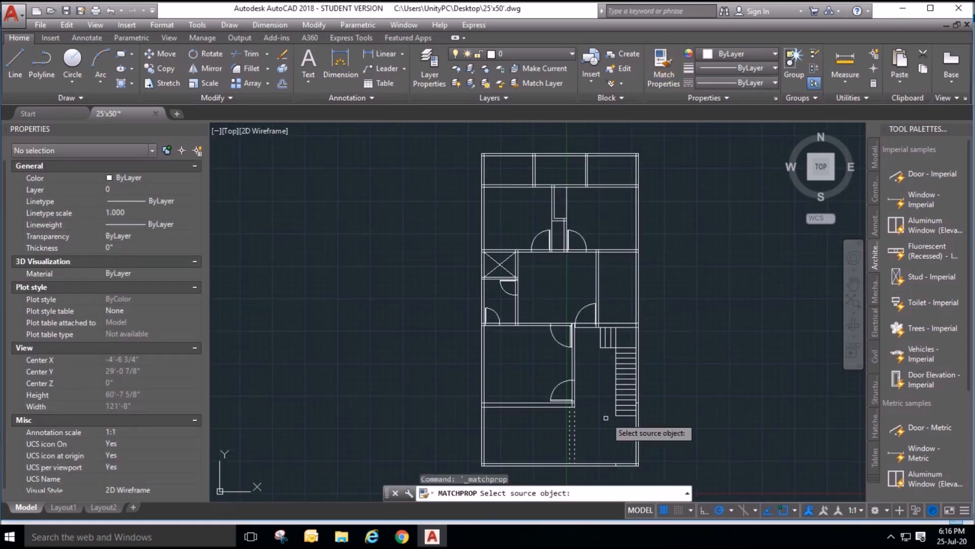
click(572, 428)
scroll(503, 275, up, 4)
click(501, 273)
click(486, 243)
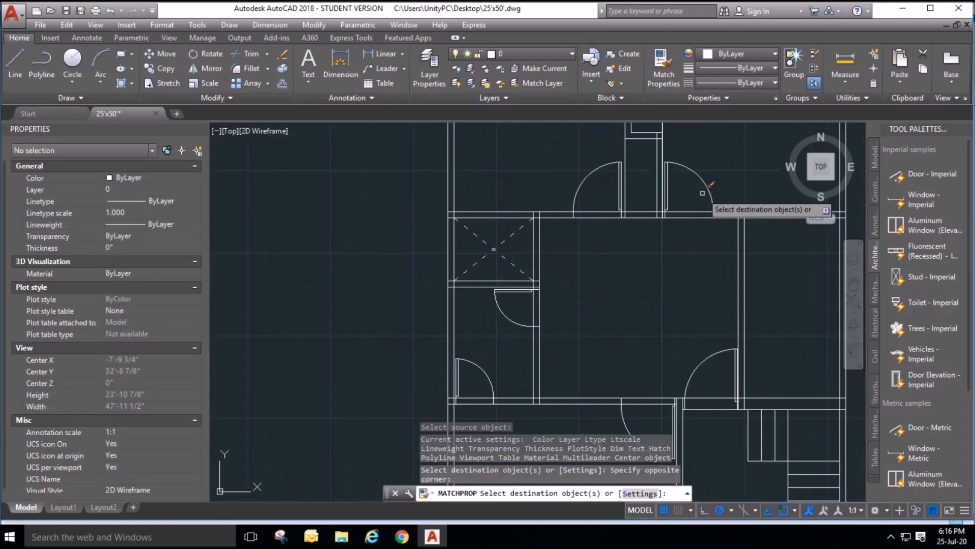
key(Escape)
key(Escape)
Delete the small leftover line across the right outer wall near the foot of the stairs.
scroll(538, 254, down, 4)
scroll(539, 203, up, 4)
middle_drag(538, 202, 542, 194)
scroll(544, 196, down, 2)
middle_drag(772, 396, 731, 257)
middle_drag(728, 372, 712, 335)
scroll(641, 308, up, 7)
click(579, 308)
click(673, 329)
key(Delete)
scroll(520, 408, down, 5)
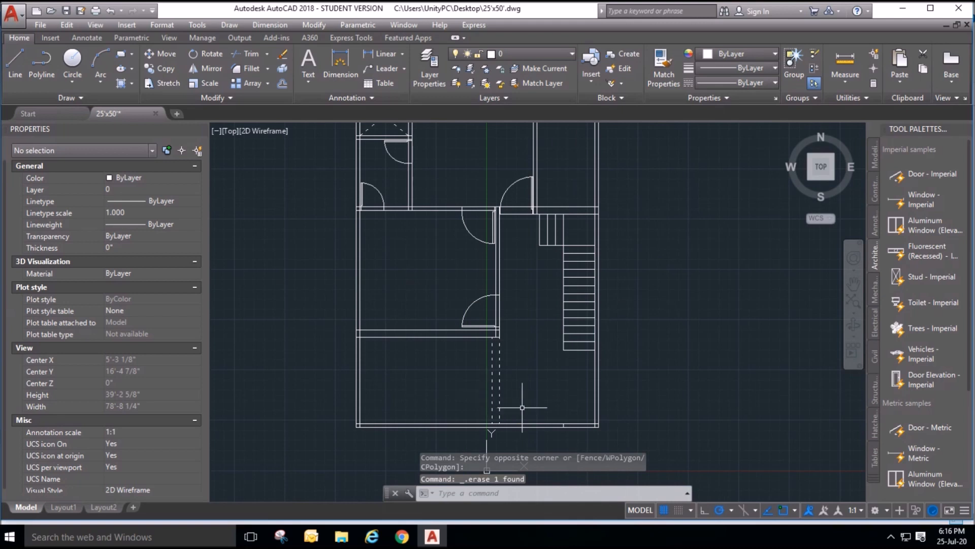
Measure the distance between the front outer wall and the lower wall of the front room.
click(844, 64)
click(440, 424)
click(440, 337)
key(Escape)
key(Escape)
key(Escape)
Stretch the front room's lower wall, together with its door and the adjoining lines, 1' toward the front.
click(174, 83)
click(523, 359)
click(298, 289)
key(Return)
click(289, 279)
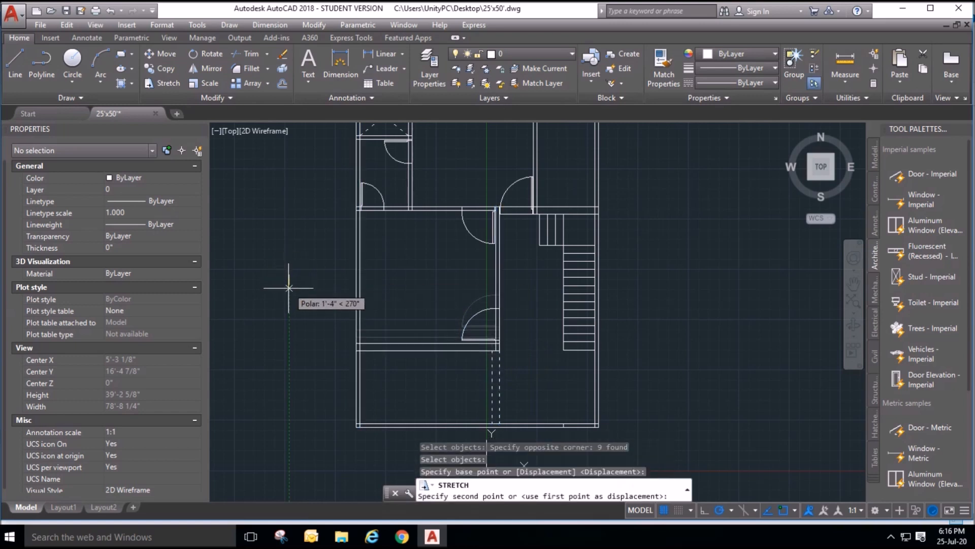
text(1')
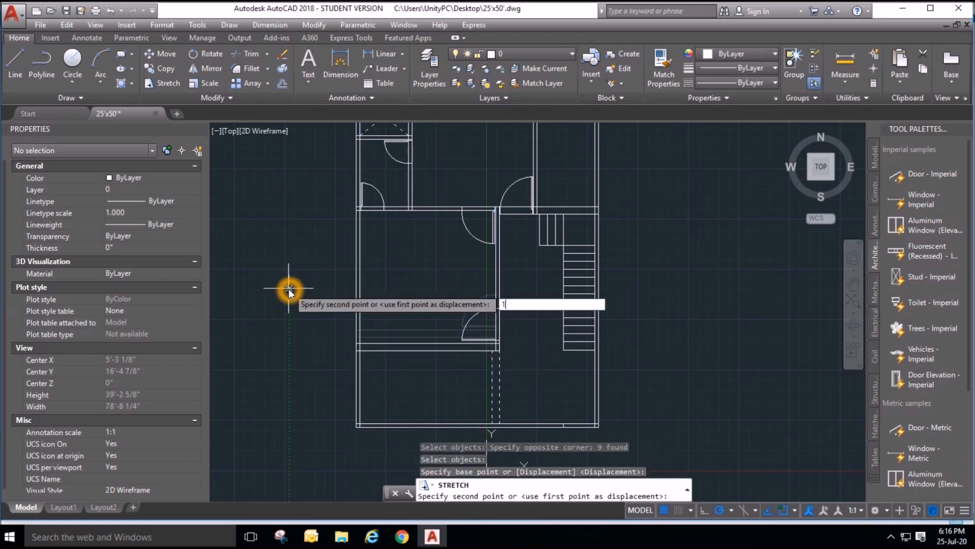
key(Return)
Examine the walls around the stairs and central hall to see where another door is needed.
scroll(489, 435, down, 3)
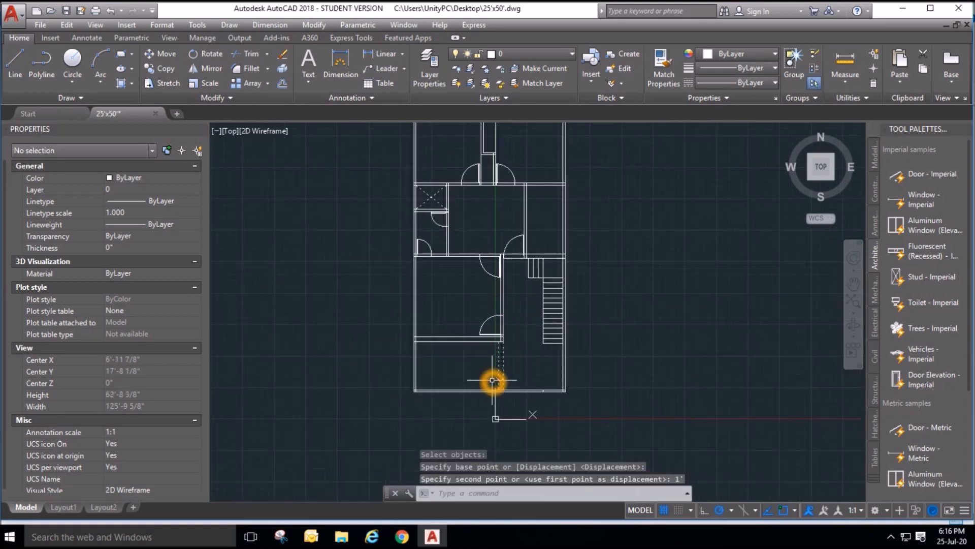
scroll(563, 202, up, 3)
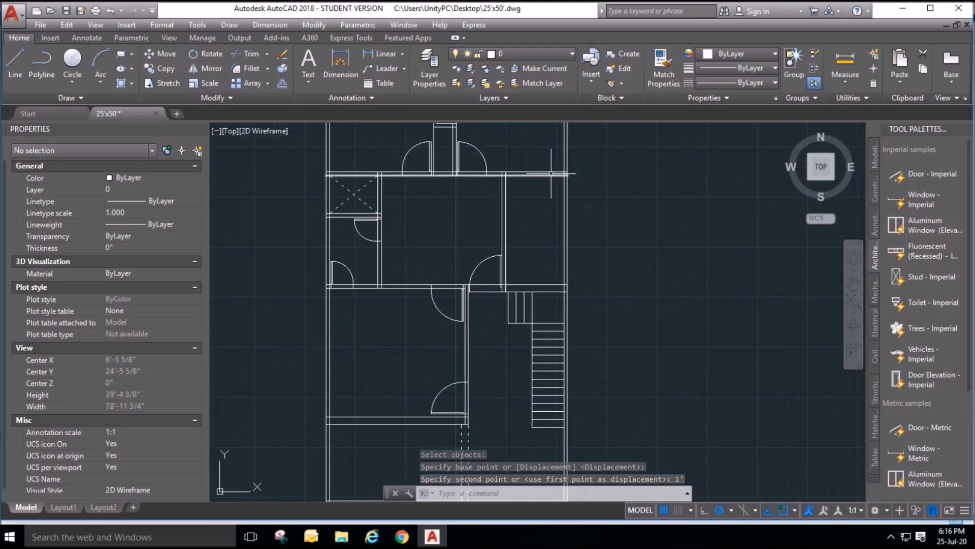
scroll(559, 178, up, 2)
scroll(541, 222, down, 2)
scroll(545, 290, up, 5)
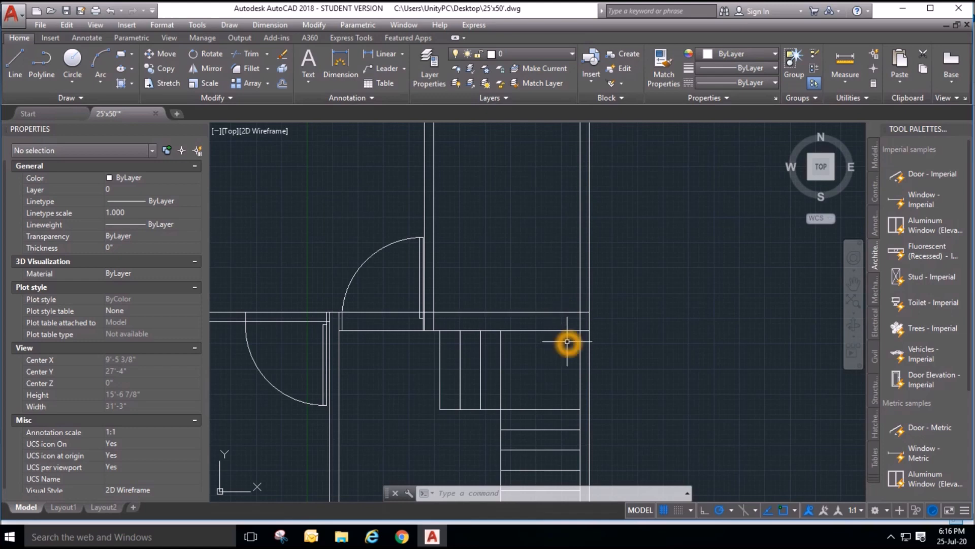
scroll(567, 341, down, 4)
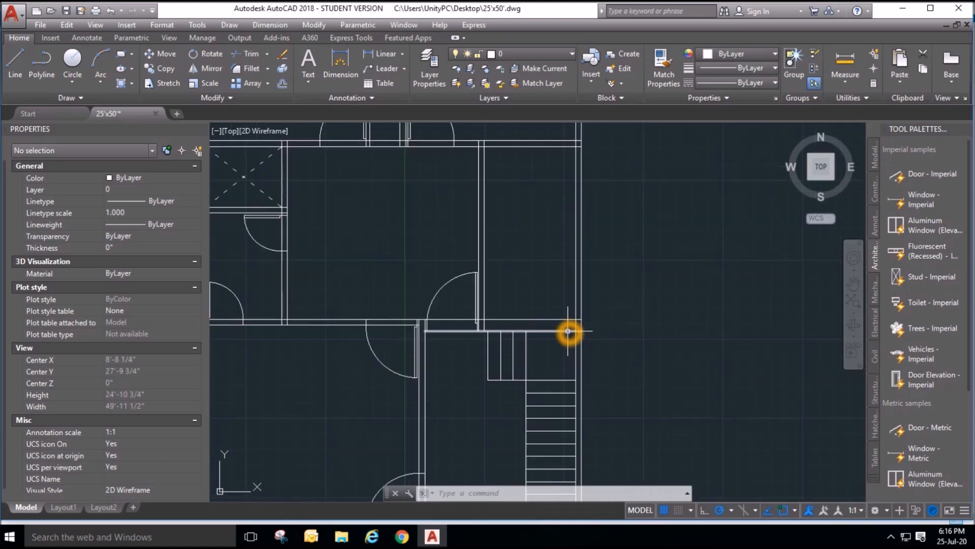
scroll(565, 331, up, 2)
scroll(512, 206, up, 4)
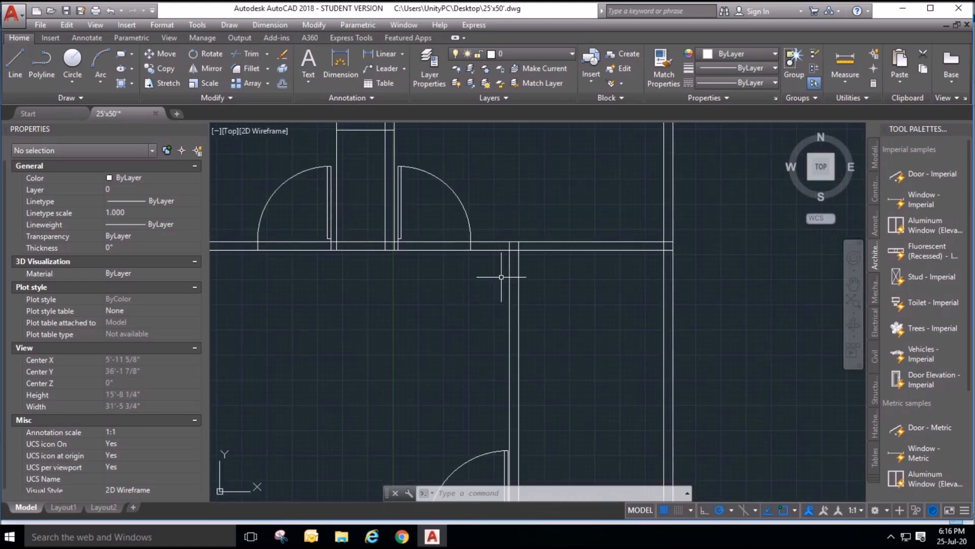
scroll(554, 255, down, 2)
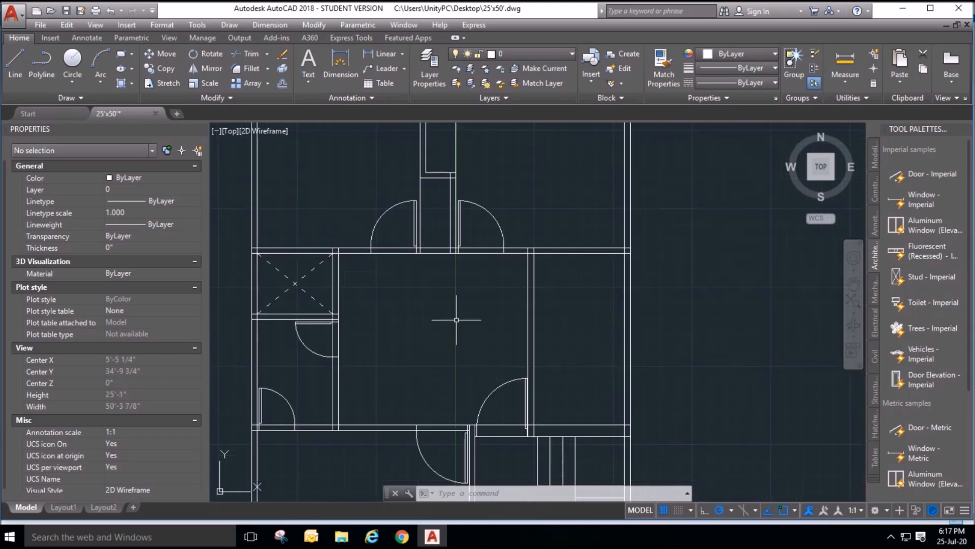
scroll(499, 259, down, 2)
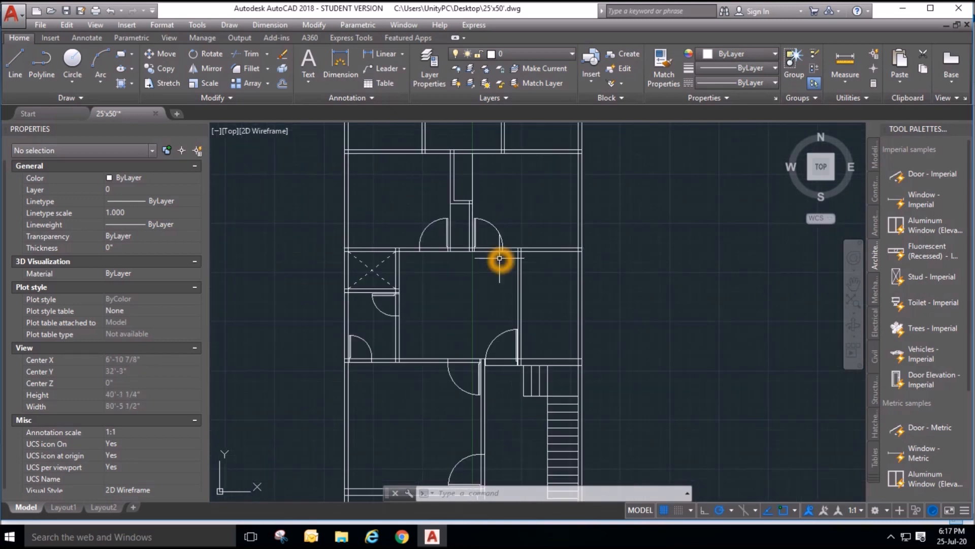
Copy the door below the crossed shaft to the top of the central hall's right wall.
click(166, 68)
click(381, 309)
key(Return)
click(400, 294)
scroll(539, 239, up, 6)
scroll(462, 307, up, 2)
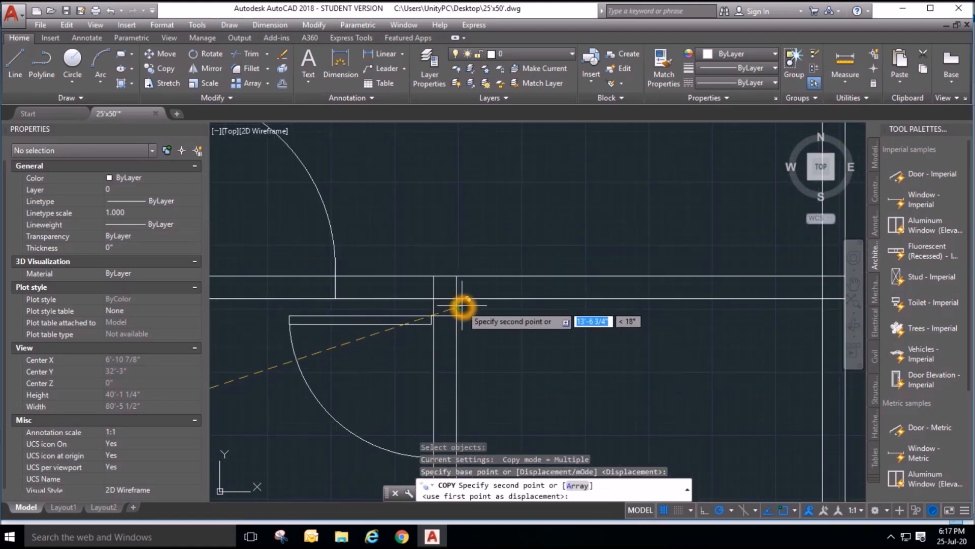
click(455, 307)
key(Escape)
Flip the copied door to swing into the right-hand room and move it into line with the hall's right wall.
click(411, 325)
click(451, 394)
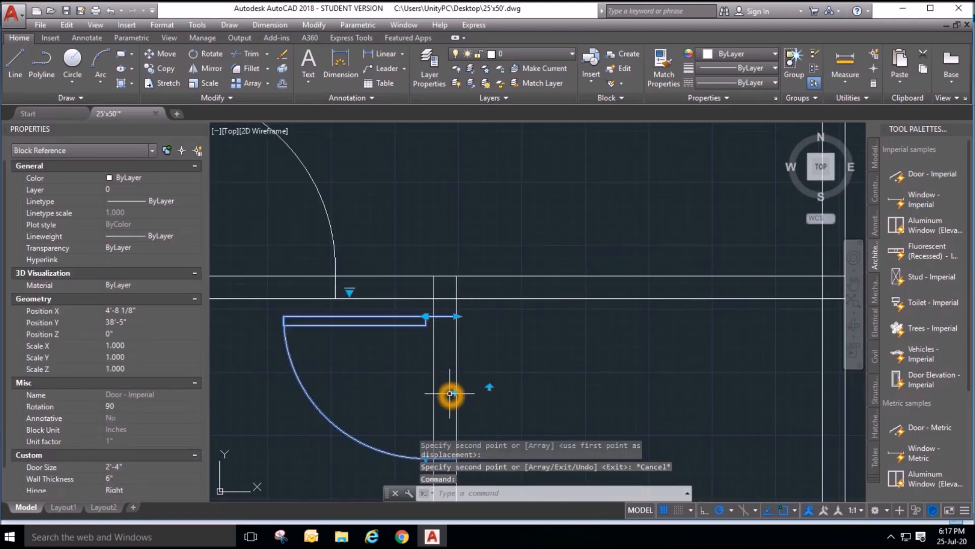
scroll(499, 255, down, 2)
click(155, 53)
scroll(493, 220, up, 2)
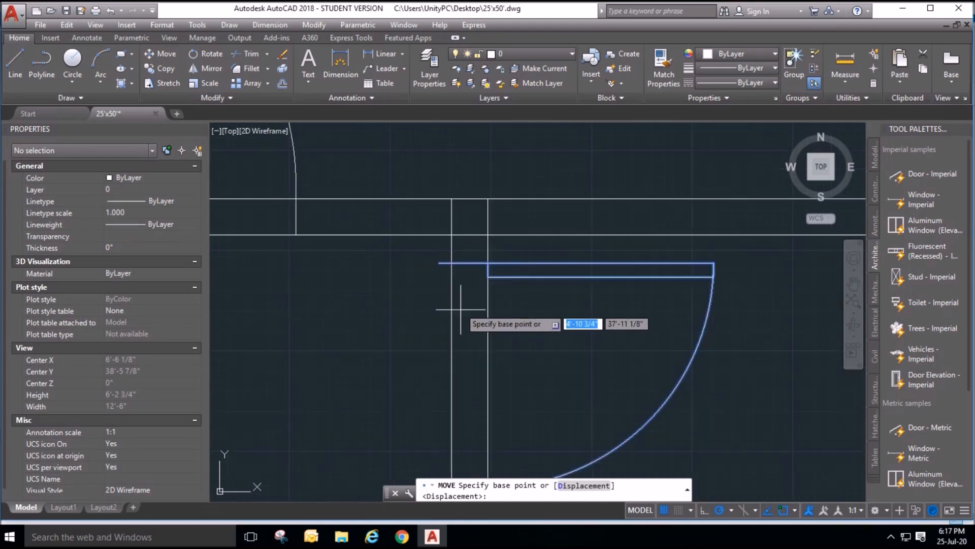
click(462, 245)
key(Escape)
scroll(531, 327, down, 1)
Enlarge the flipped door in the hall's right wall to 3'-4".
click(531, 327)
click(493, 252)
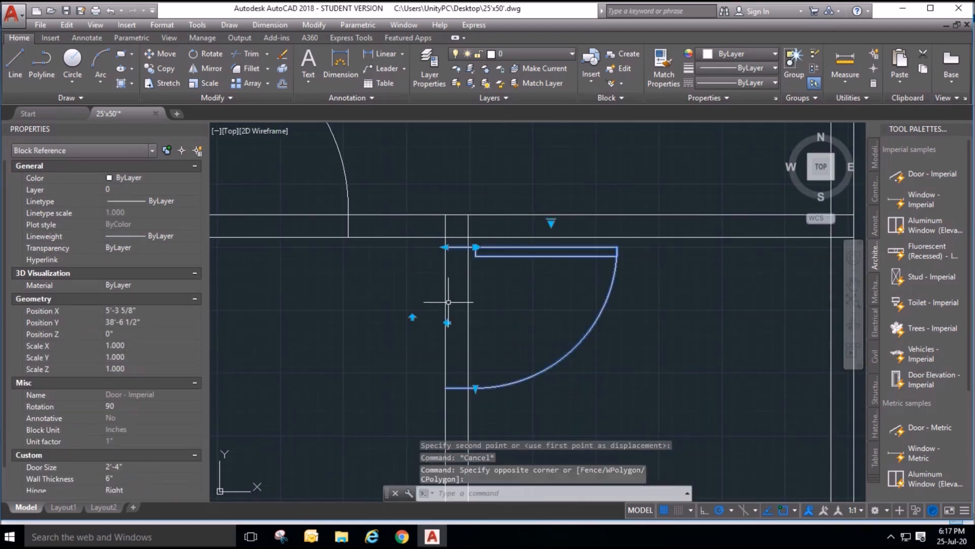
scroll(473, 265, down, 2)
click(475, 341)
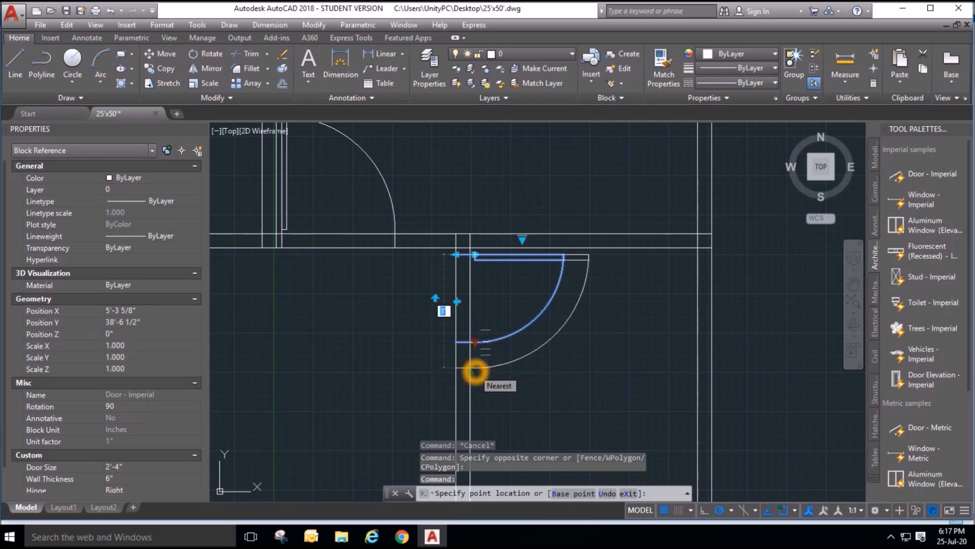
click(474, 371)
click(475, 368)
click(475, 380)
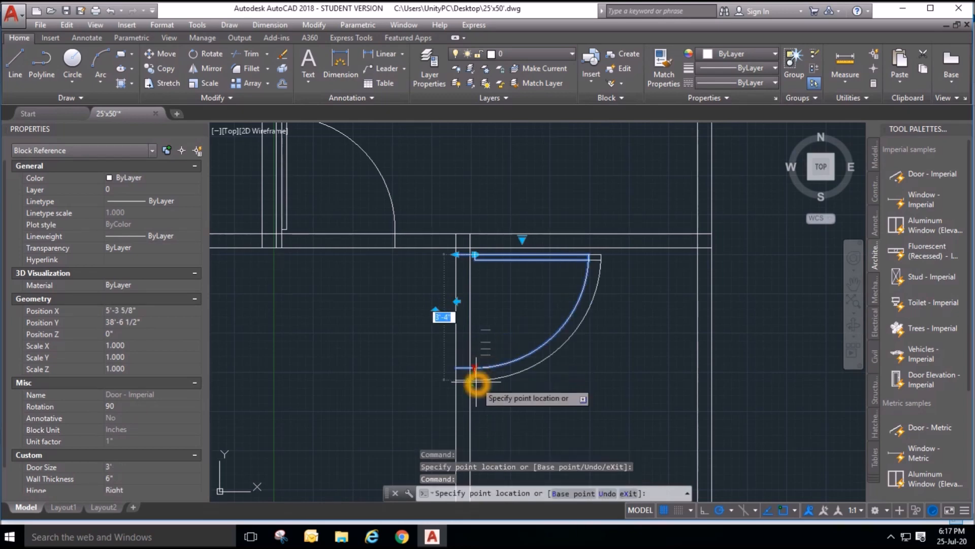
scroll(508, 322, down, 5)
key(Escape)
key(Escape)
key(Escape)
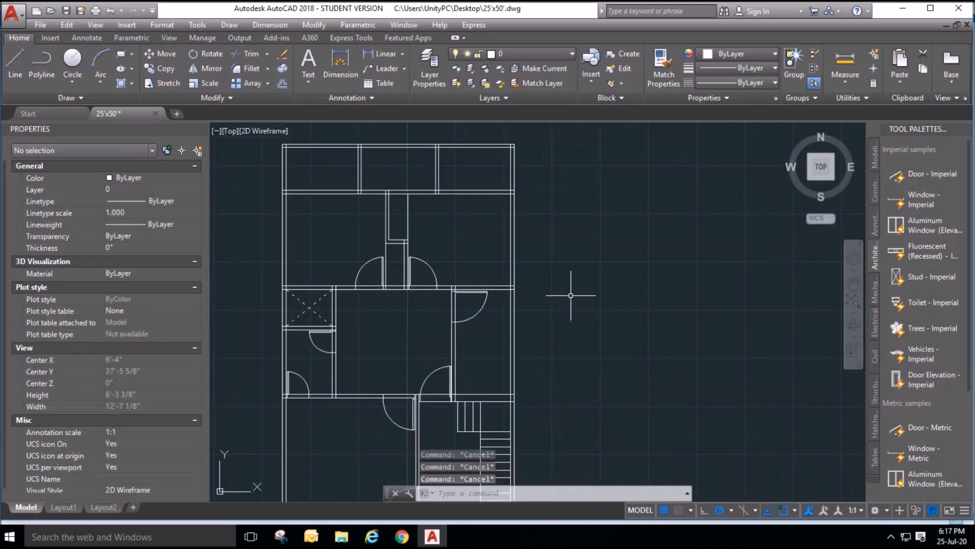
scroll(573, 292, down, 2)
scroll(533, 375, up, 2)
scroll(528, 351, up, 2)
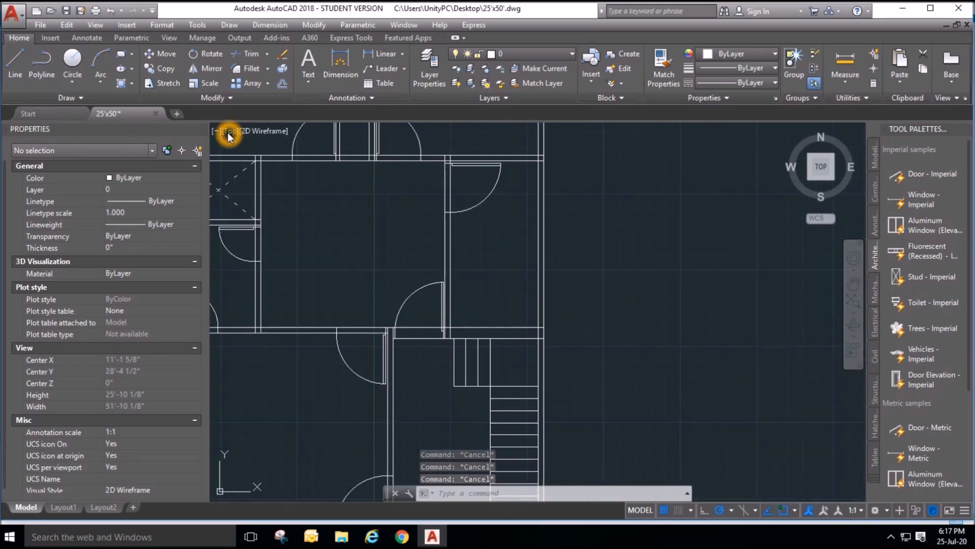
click(283, 85)
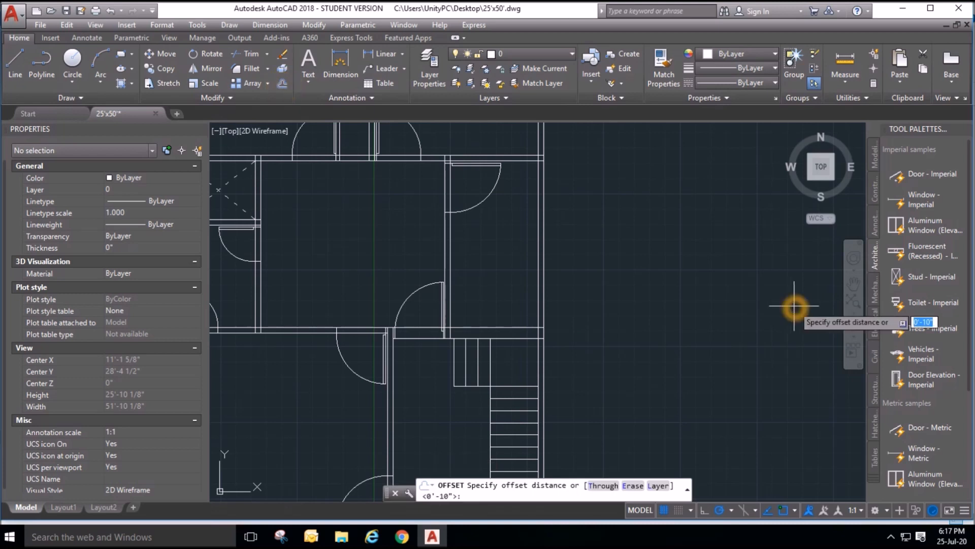
text(2)
key(Return)
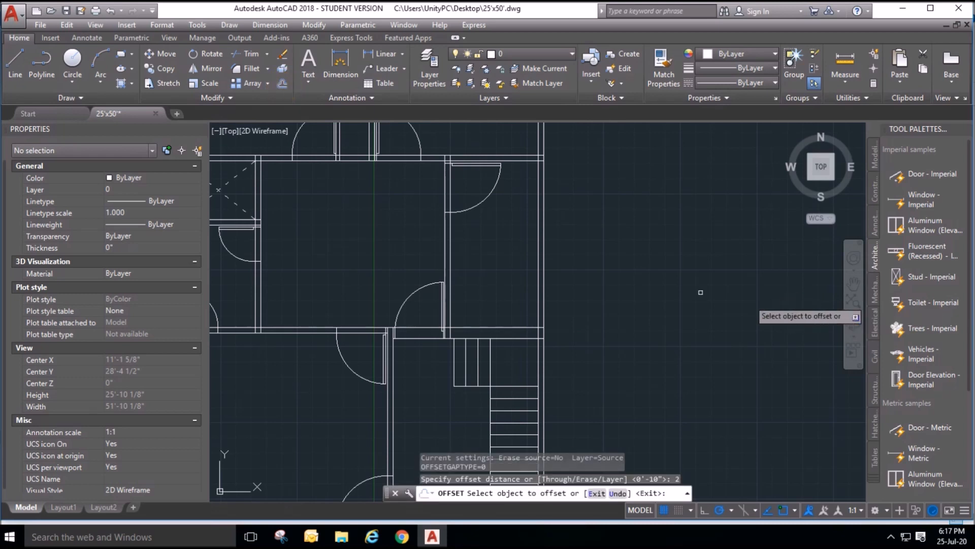
click(511, 328)
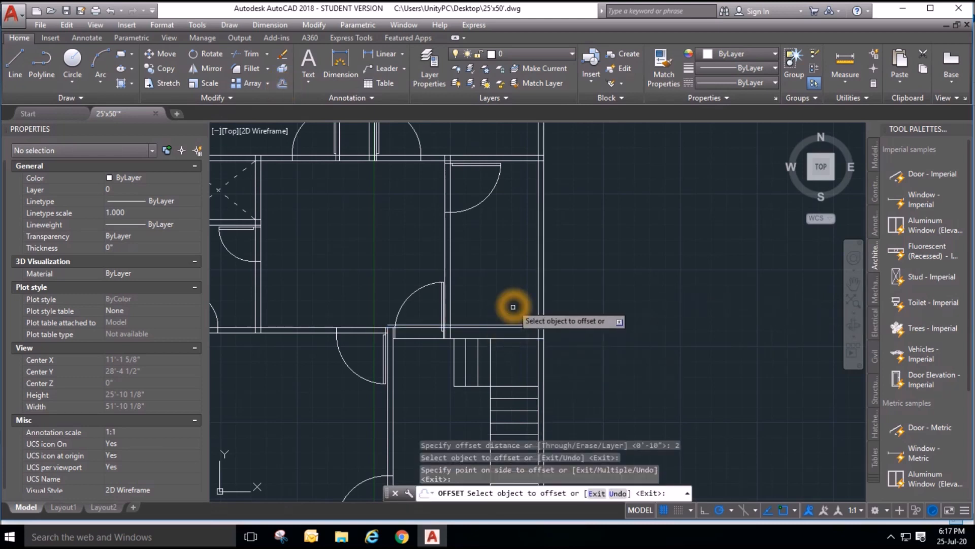
click(512, 322)
key(Escape)
click(511, 325)
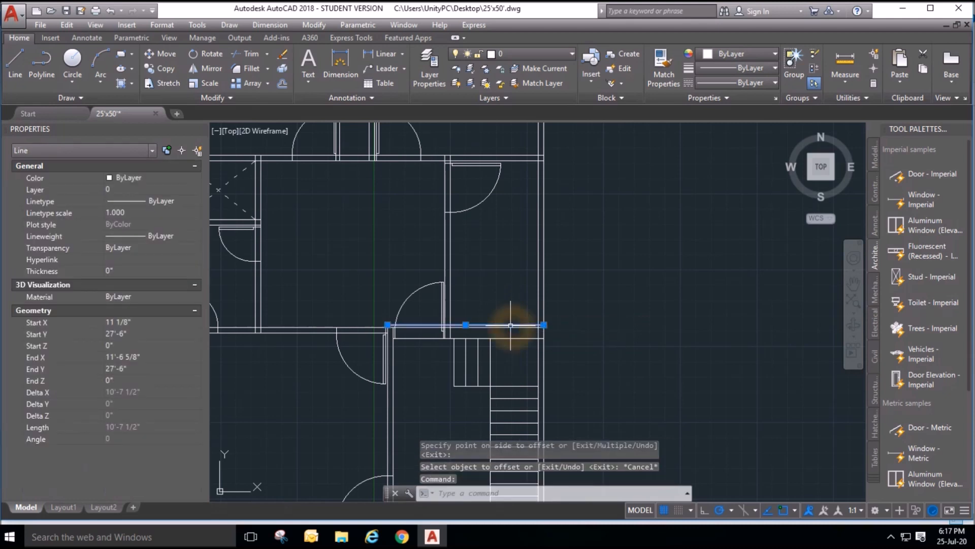
key(Delete)
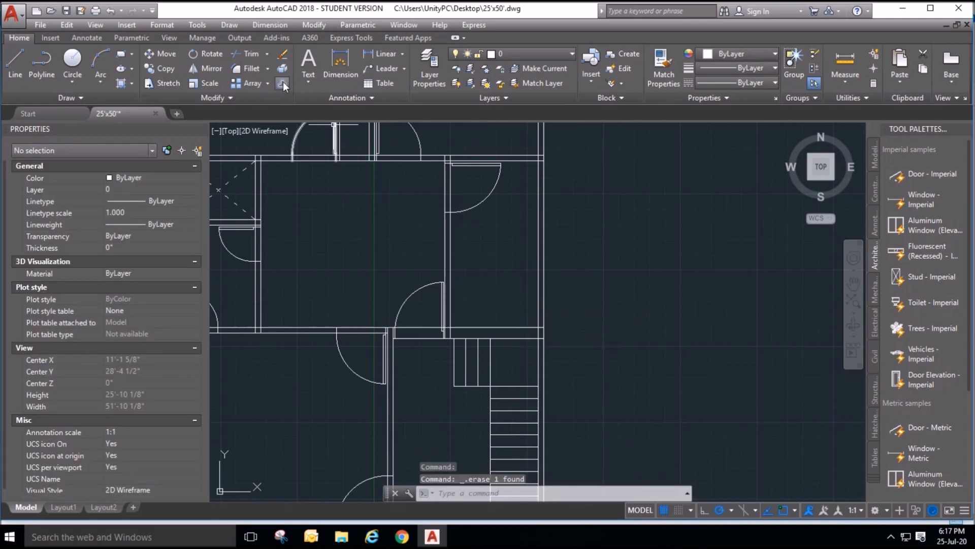
Offset the lower and outer wall lines of the room beside the central hall 2' inward for a counter.
click(283, 84)
key(Return)
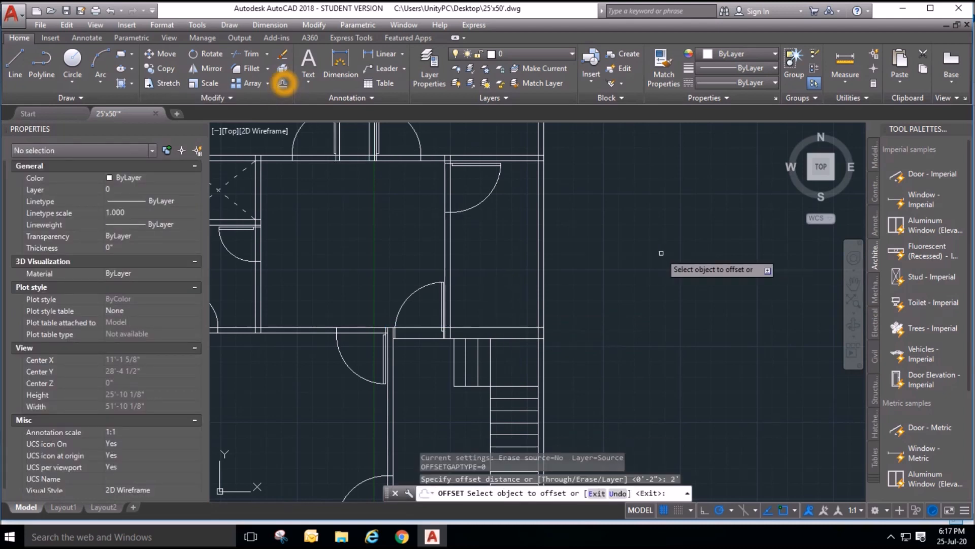
click(507, 329)
click(528, 305)
click(542, 274)
click(530, 284)
key(Escape)
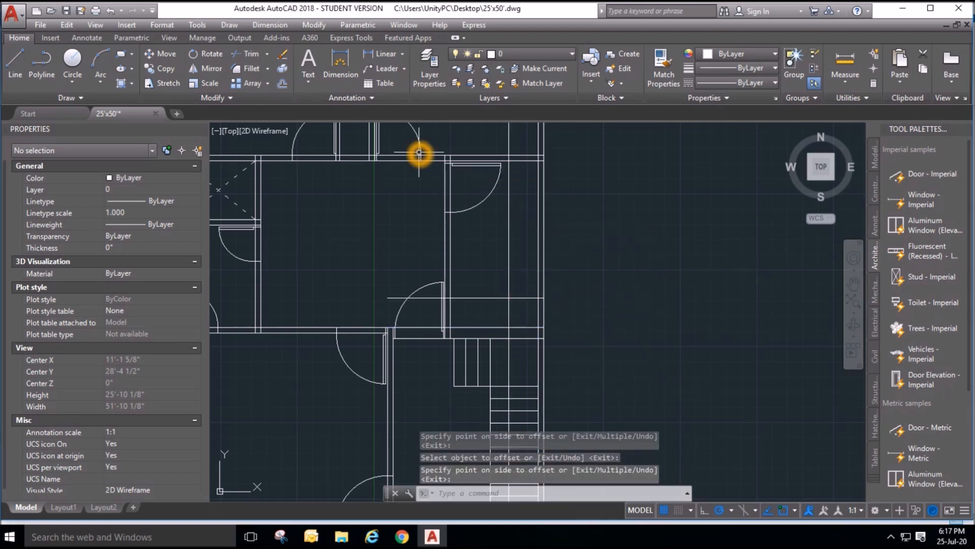
Trim the two 2' offset lines where they cross each other and the walls, forming an L-shaped counter corner.
click(247, 56)
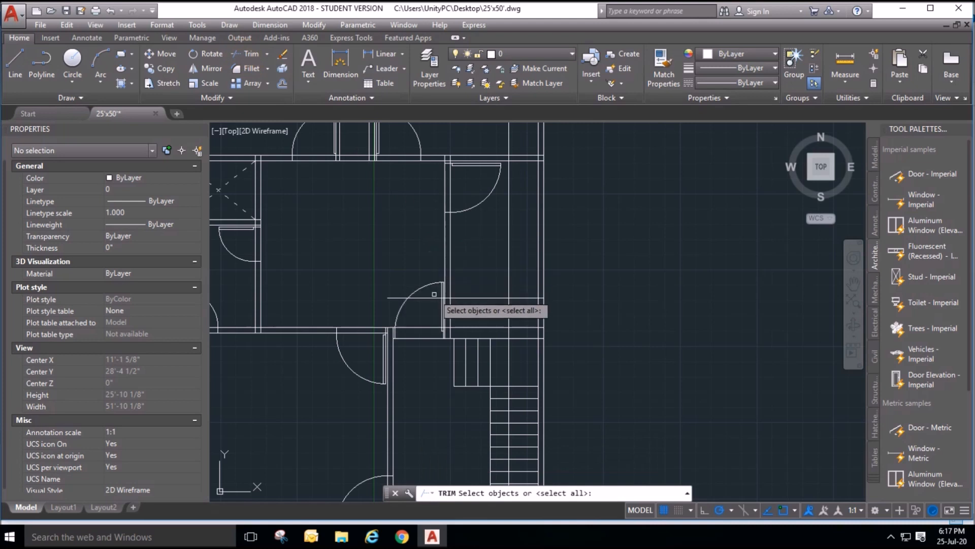
scroll(468, 298, up, 10)
right_click(458, 284)
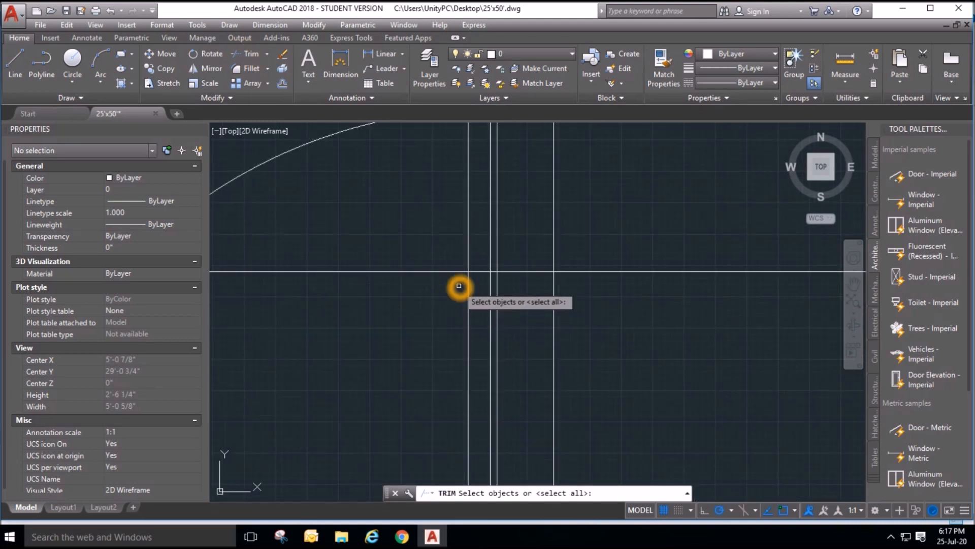
click(495, 272)
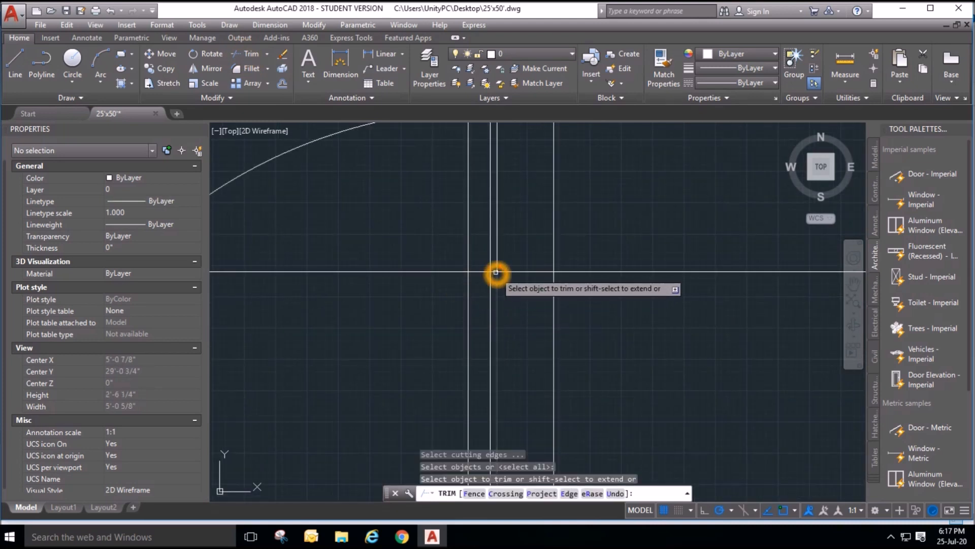
scroll(491, 290, down, 10)
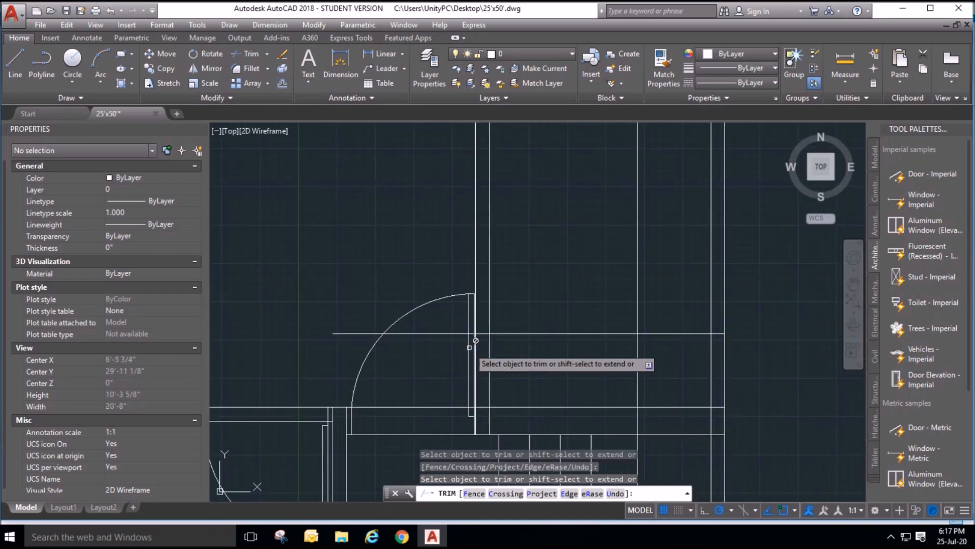
scroll(534, 208, up, 2)
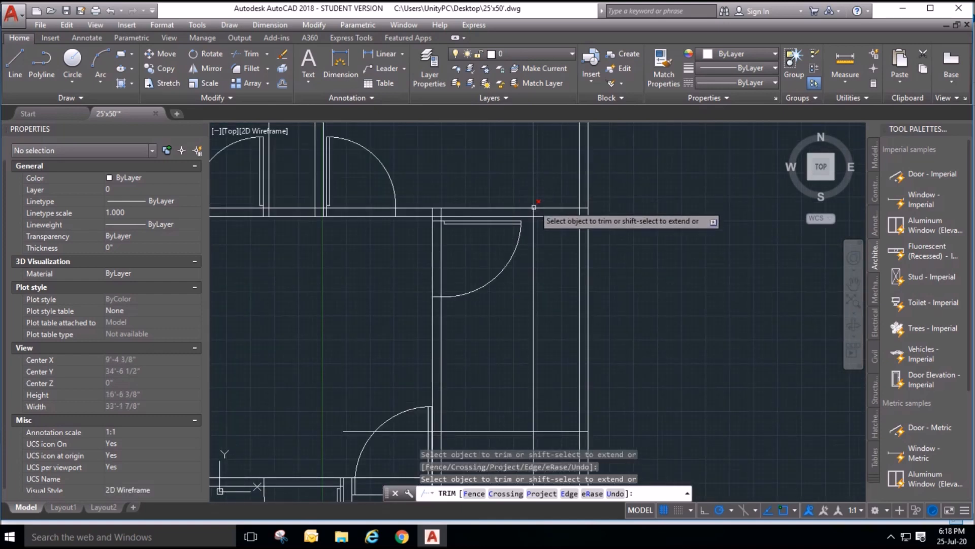
scroll(531, 180, down, 4)
scroll(523, 316, up, 4)
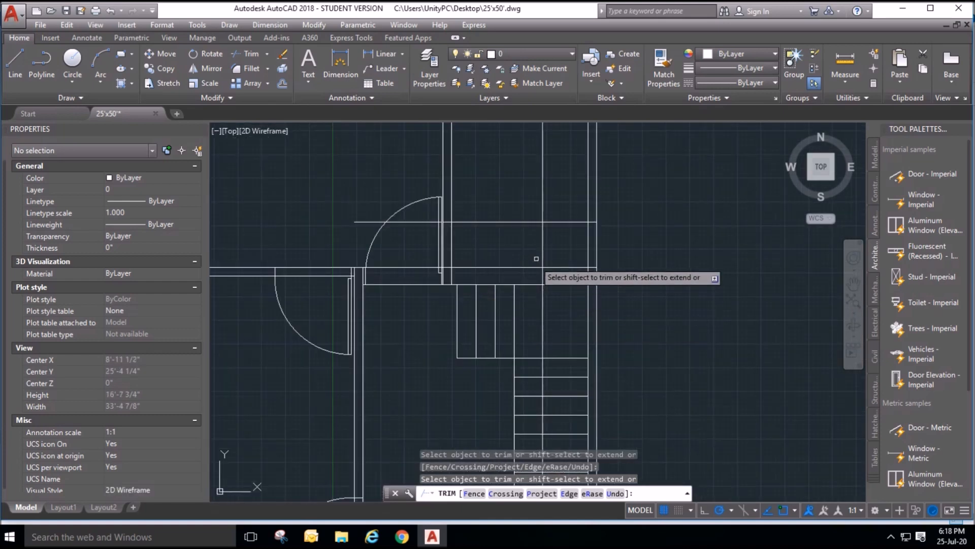
click(542, 247)
click(595, 221)
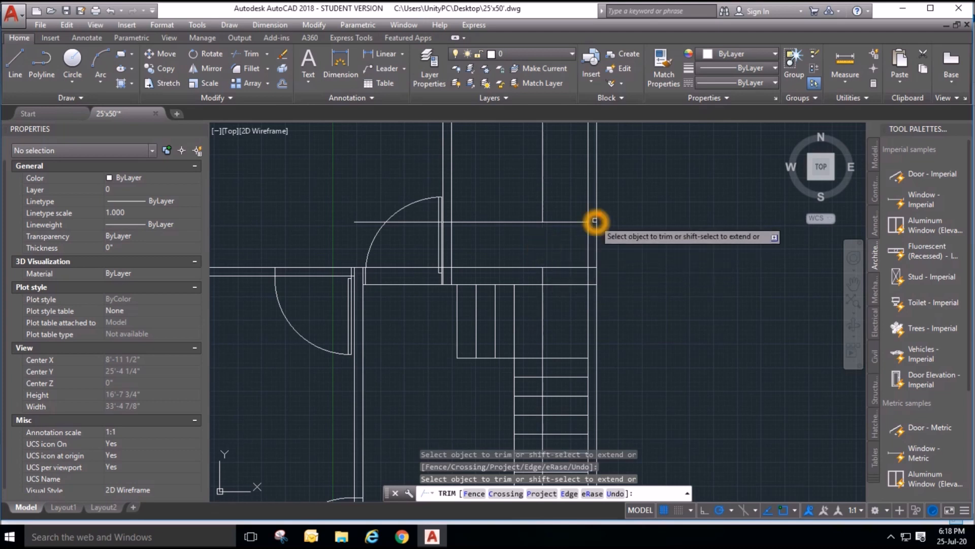
click(544, 300)
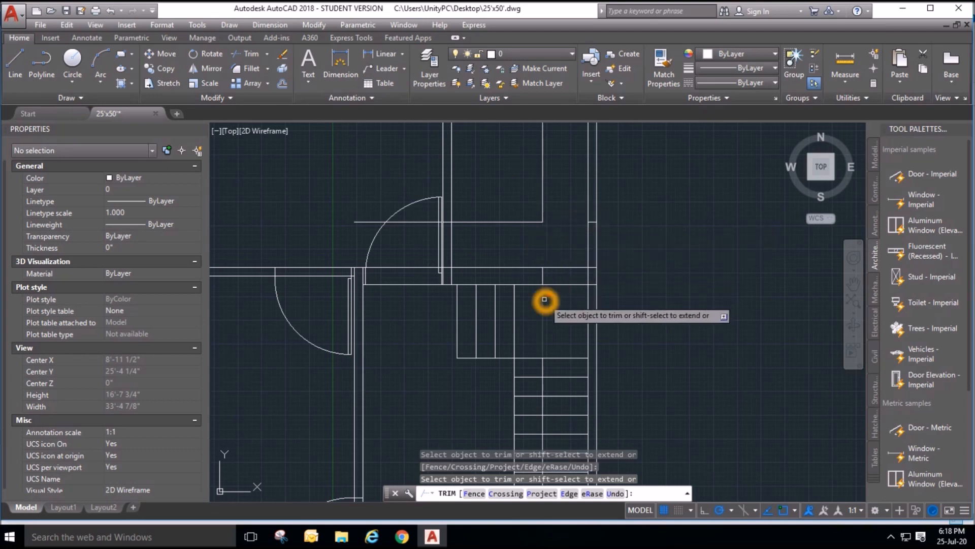
key(Escape)
key(Escape)
Erase the leftover offset pieces over the stairs, in the outer wall and across the hall door's swing.
click(559, 313)
click(530, 300)
key(Delete)
click(589, 220)
click(394, 253)
click(429, 236)
click(426, 218)
key(Delete)
Erase the leftover vertical offset line above the upper wall of the counter room.
scroll(465, 331, down, 4)
scroll(488, 219, up, 4)
scroll(488, 219, up, 2)
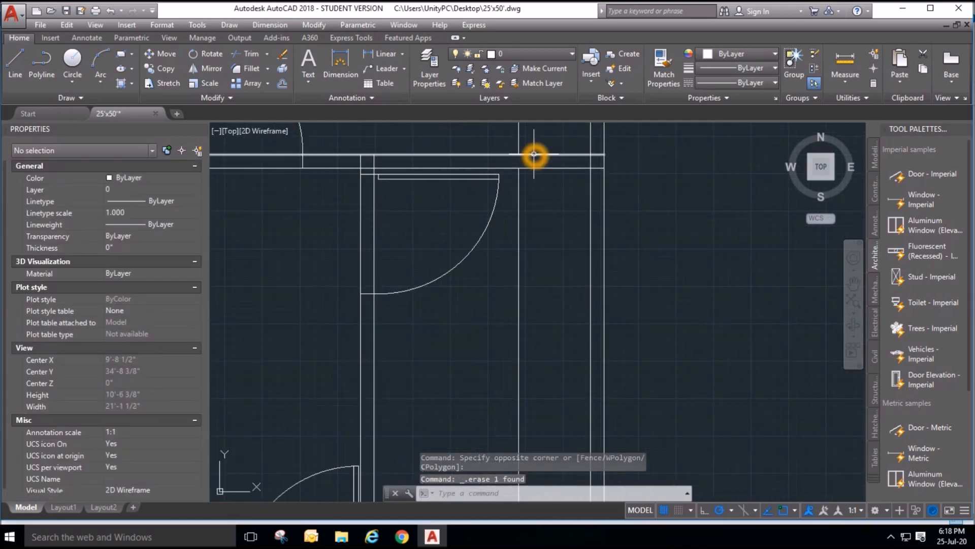
click(521, 151)
key(Escape)
click(535, 148)
click(506, 137)
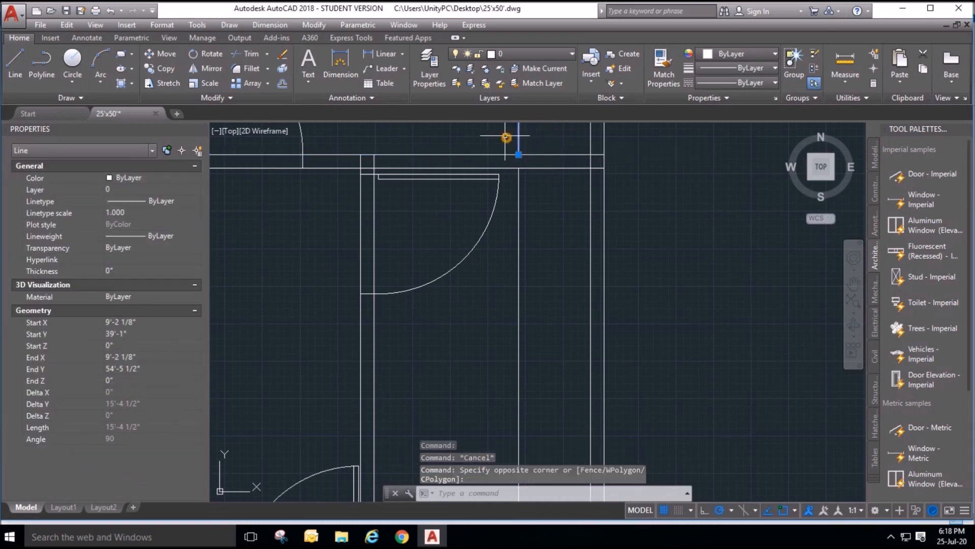
key(Delete)
Trim the counter line's short stub inside the wall between the central hall and the counter room.
scroll(534, 124, down, 4)
scroll(468, 298, up, 5)
key(Escape)
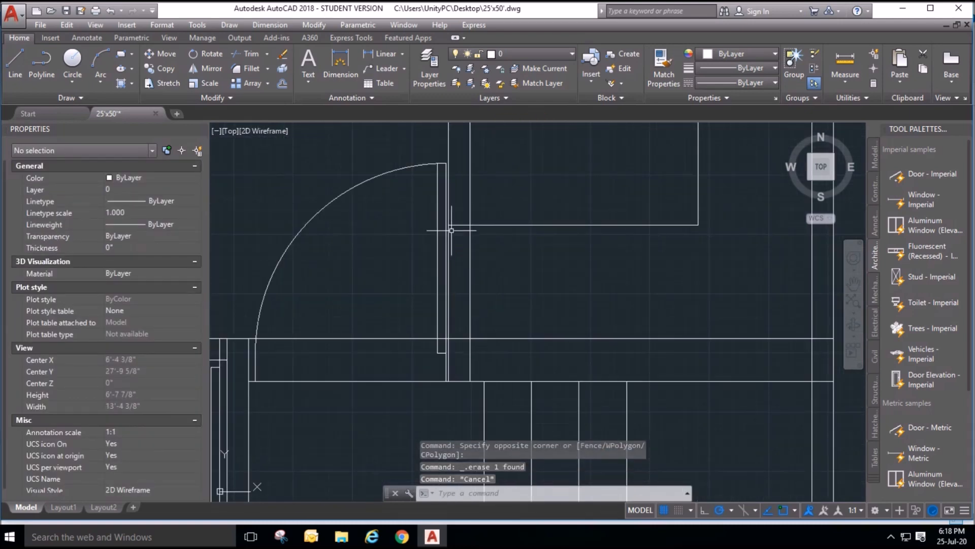
click(245, 55)
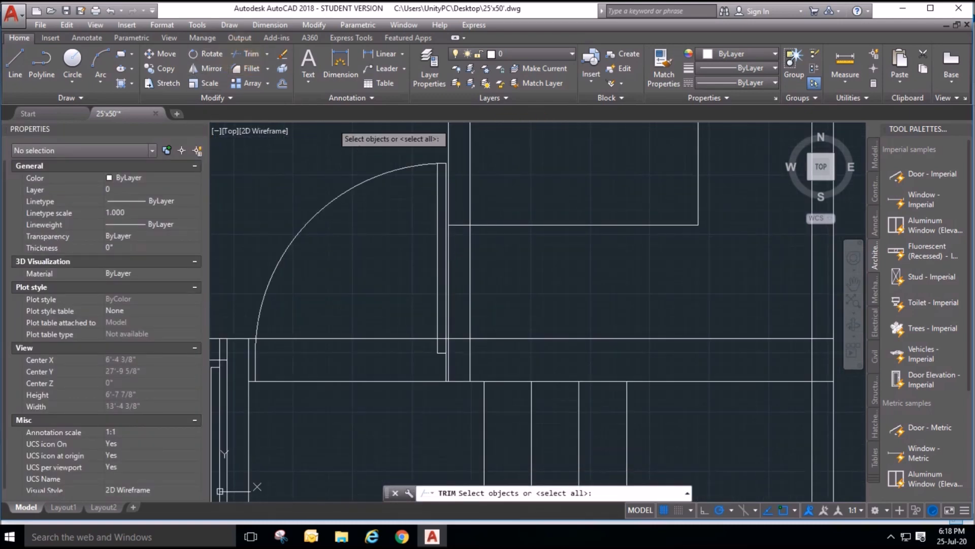
key(Return)
click(464, 221)
click(459, 235)
key(Escape)
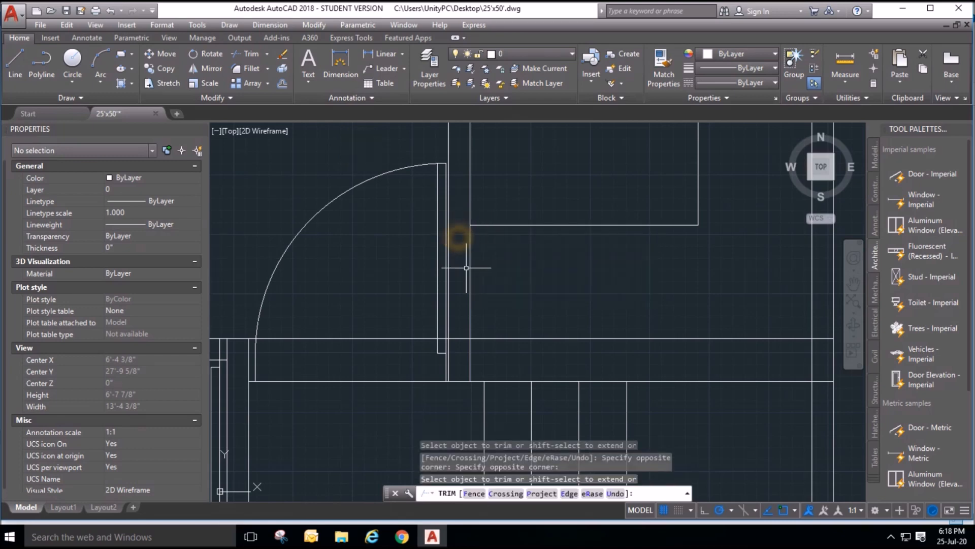
scroll(462, 246, down, 3)
scroll(624, 339, down, 3)
key(Escape)
scroll(659, 323, up, 3)
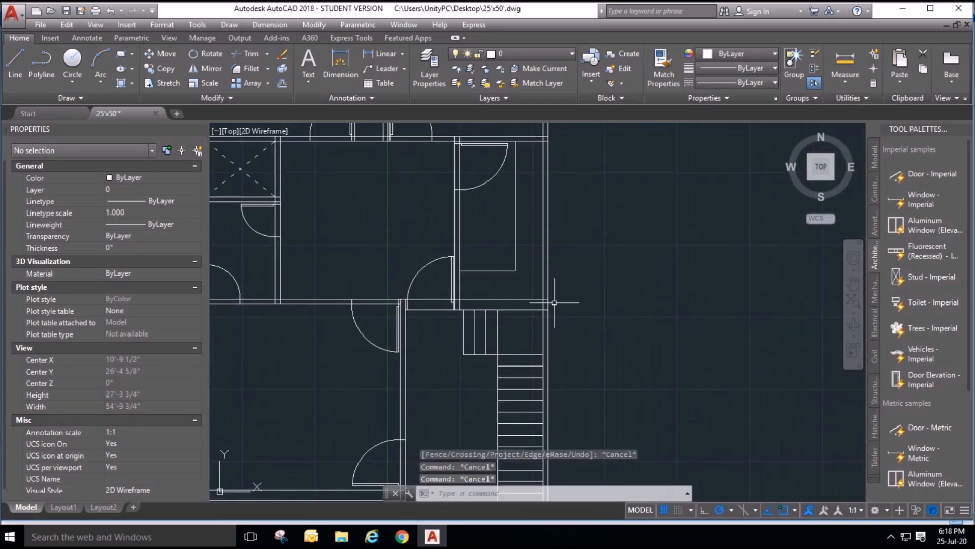
Insert a Trees - Imperial block in the empty space outside the plan, beside the staircase.
scroll(485, 258, down, 3)
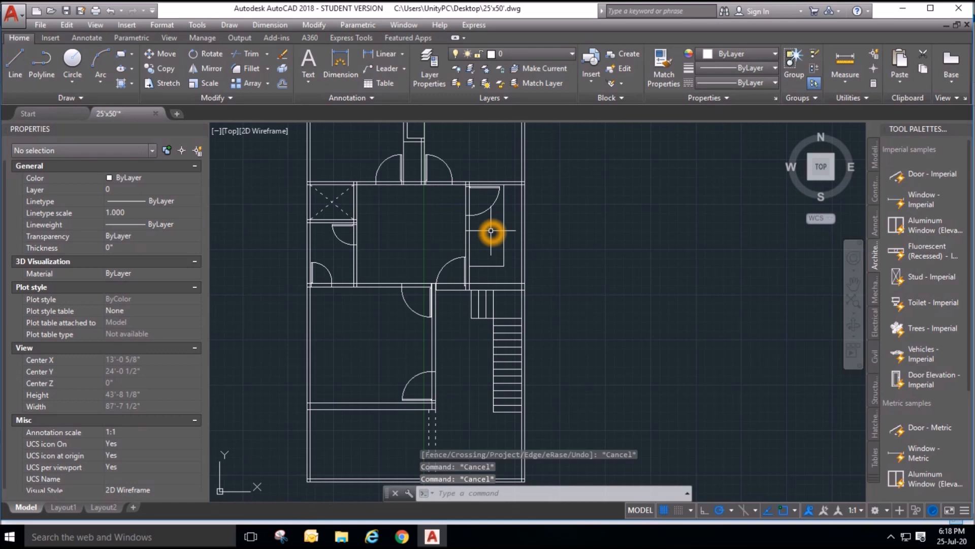
scroll(751, 375, down, 2)
drag(898, 332, 698, 367)
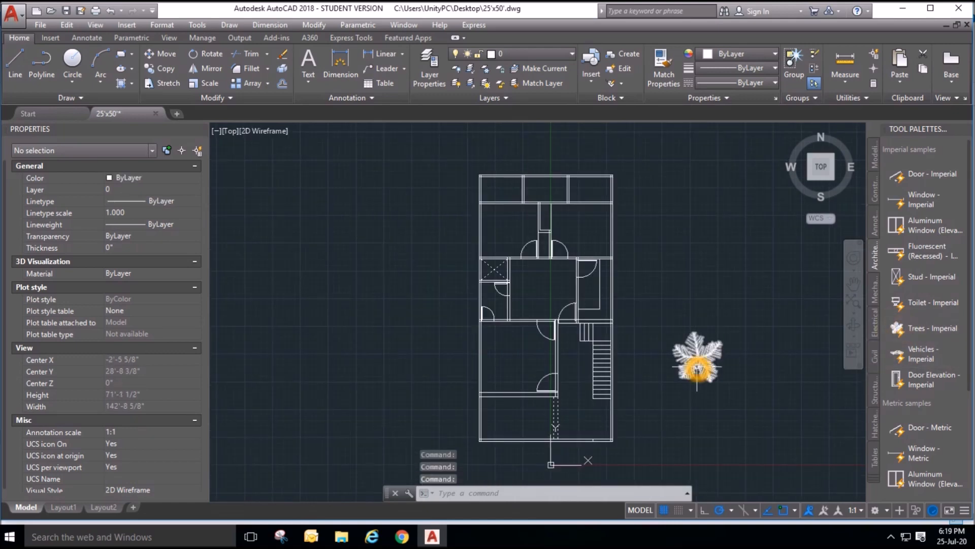
scroll(694, 432, up, 4)
middle_drag(694, 431, 676, 344)
scroll(618, 381, down, 4)
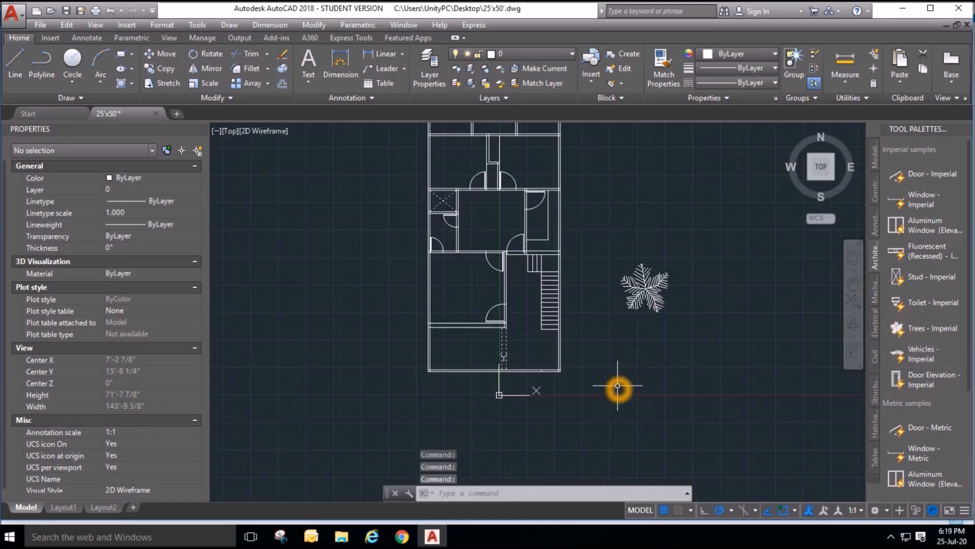
scroll(649, 337, up, 2)
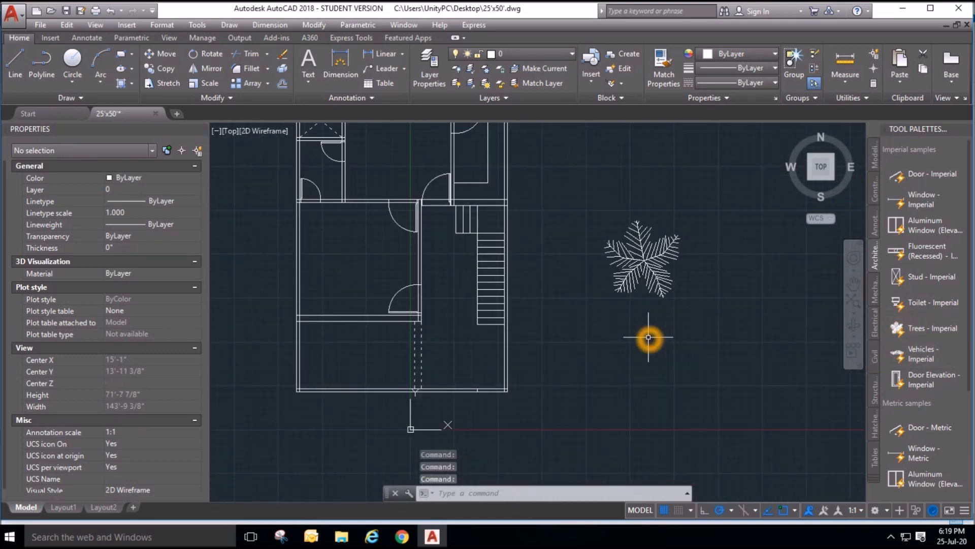
Copy the palm tree by its centre into the front area below the lower-left room, left of the dashed lines.
click(165, 68)
click(708, 339)
click(642, 242)
key(Return)
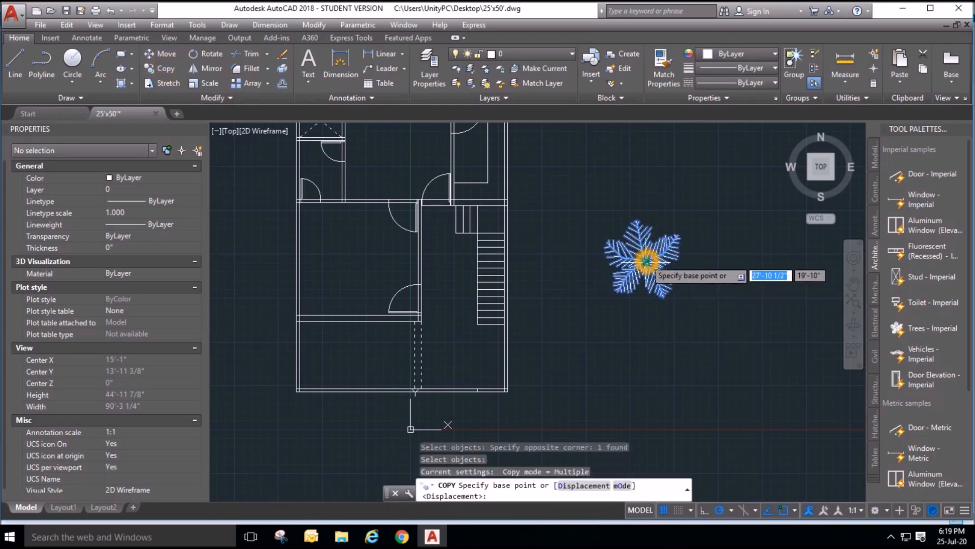
click(647, 262)
scroll(312, 401, up, 5)
scroll(355, 396, down, 3)
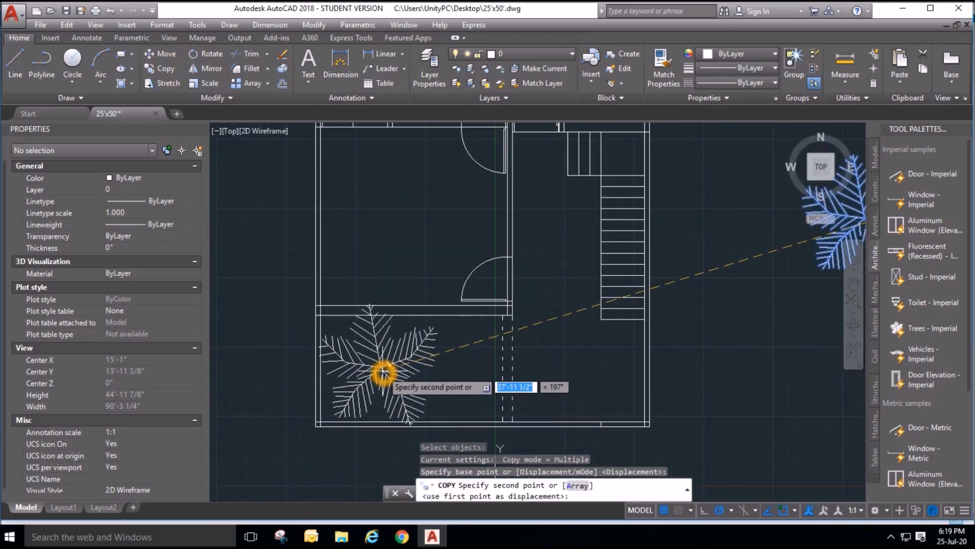
click(383, 374)
key(Escape)
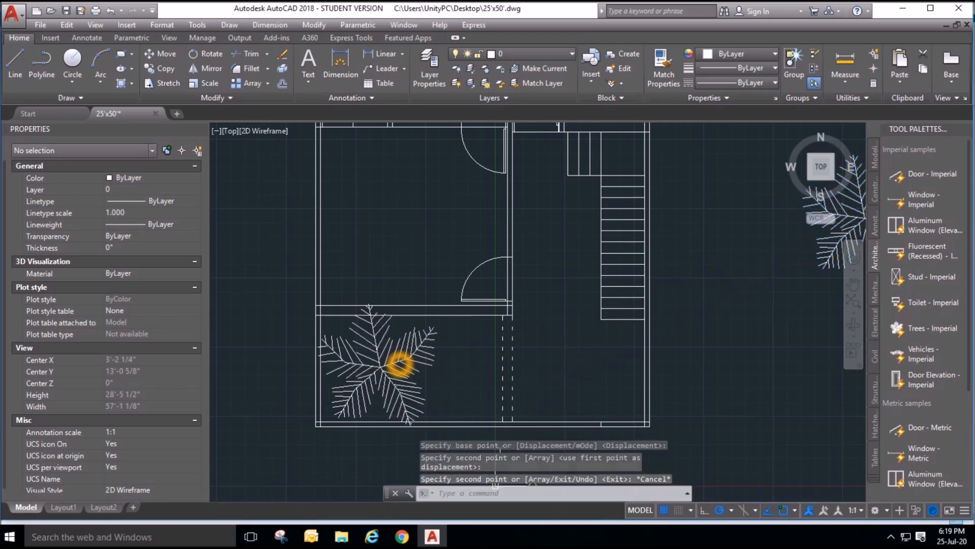
double_click(399, 364)
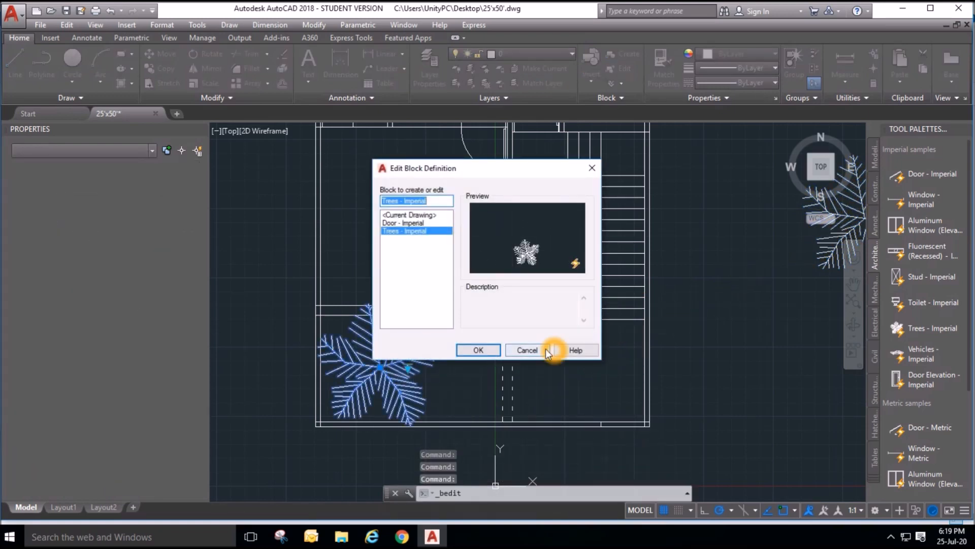
click(552, 350)
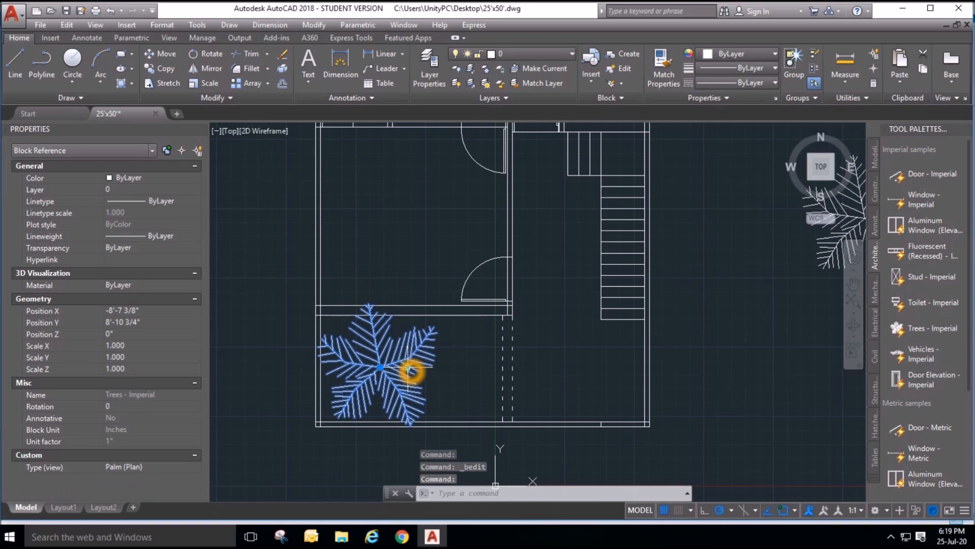
click(411, 371)
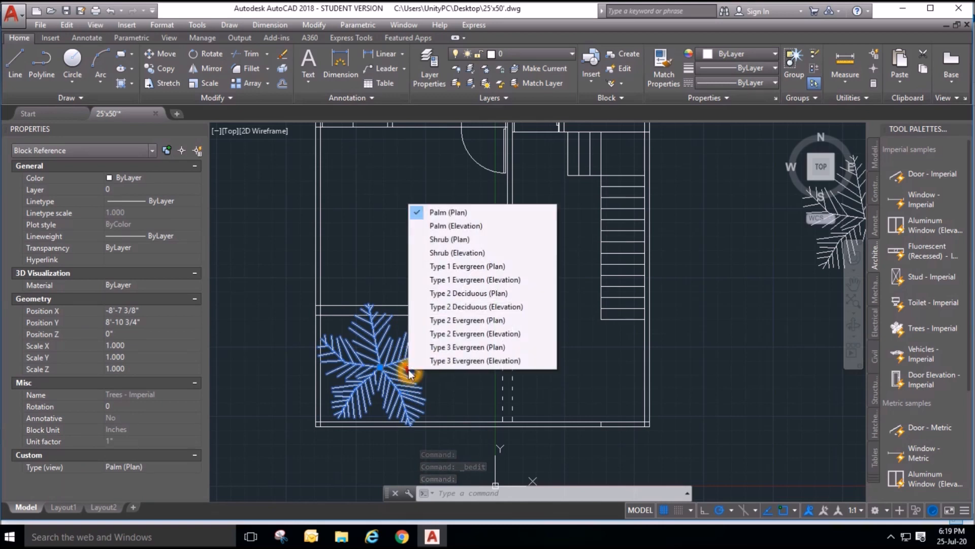
click(412, 374)
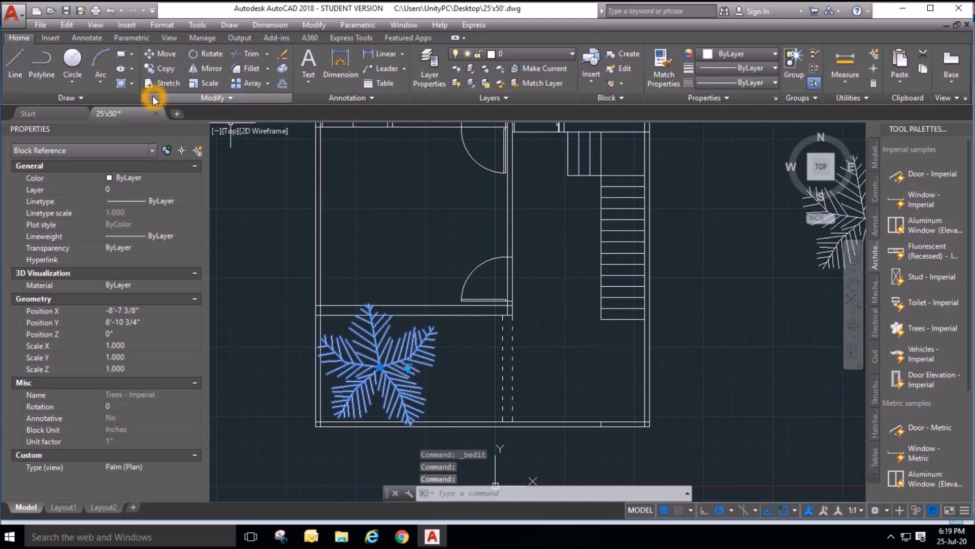
Scale the palm tree in the front area by a factor of .5 about its centre.
click(193, 83)
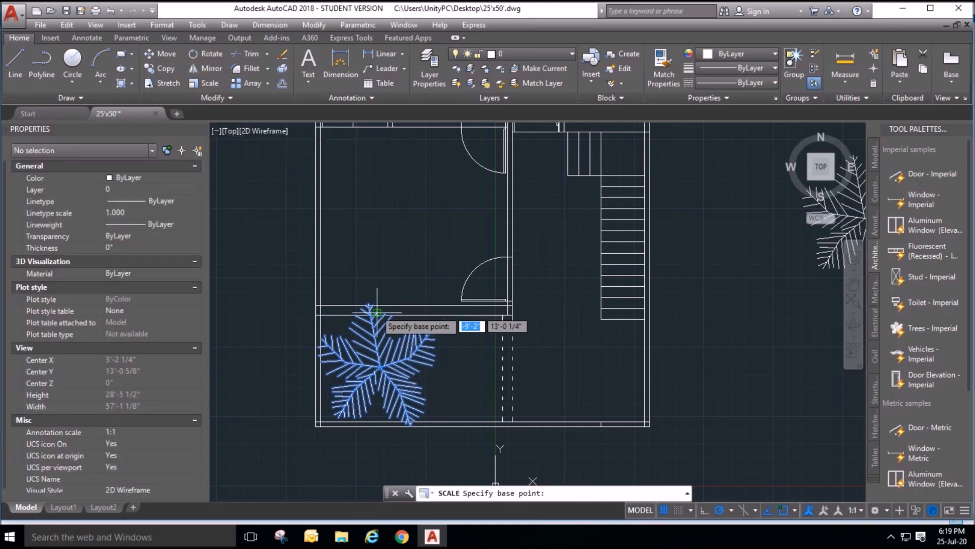
click(381, 370)
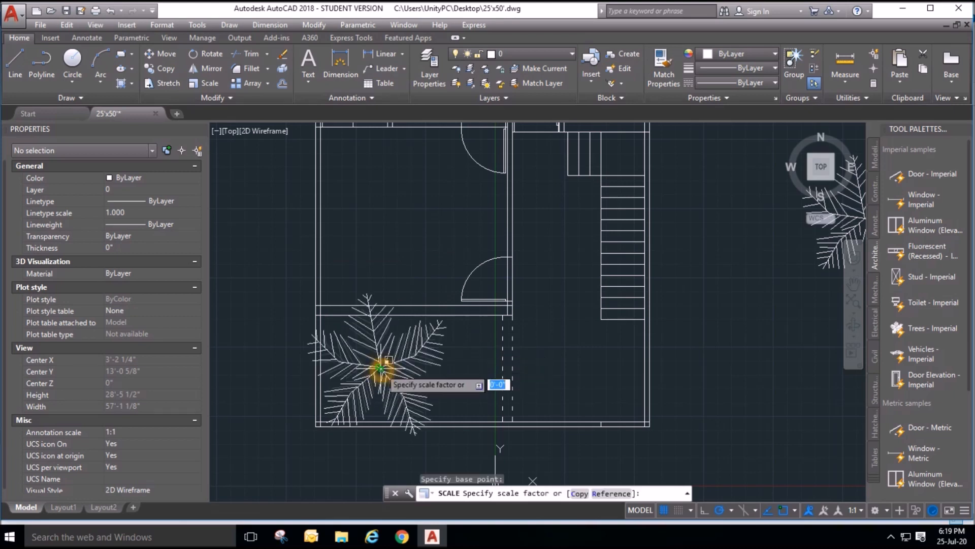
key(Return)
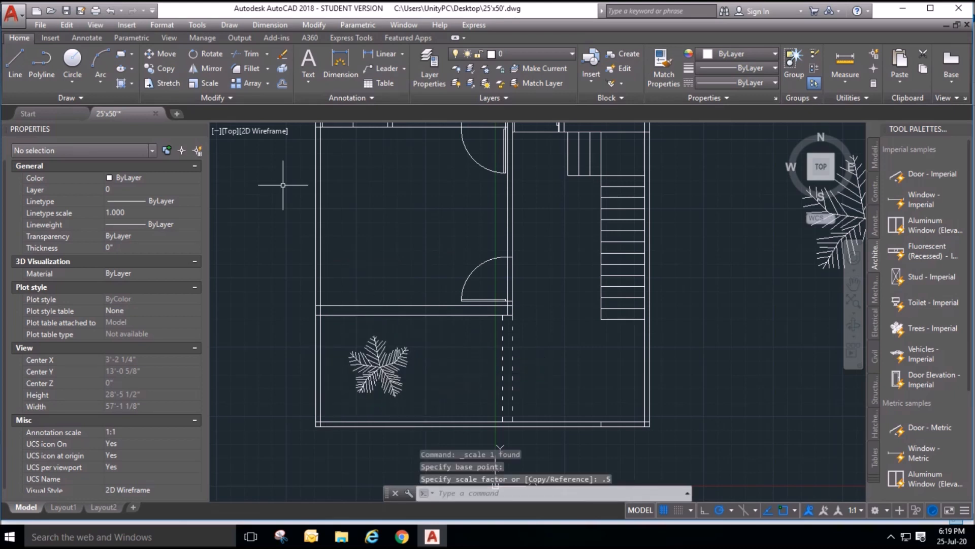
key(Escape)
Move the scaled palm tree by its centre into the lower-left corner of the front area.
click(161, 55)
click(383, 359)
click(351, 391)
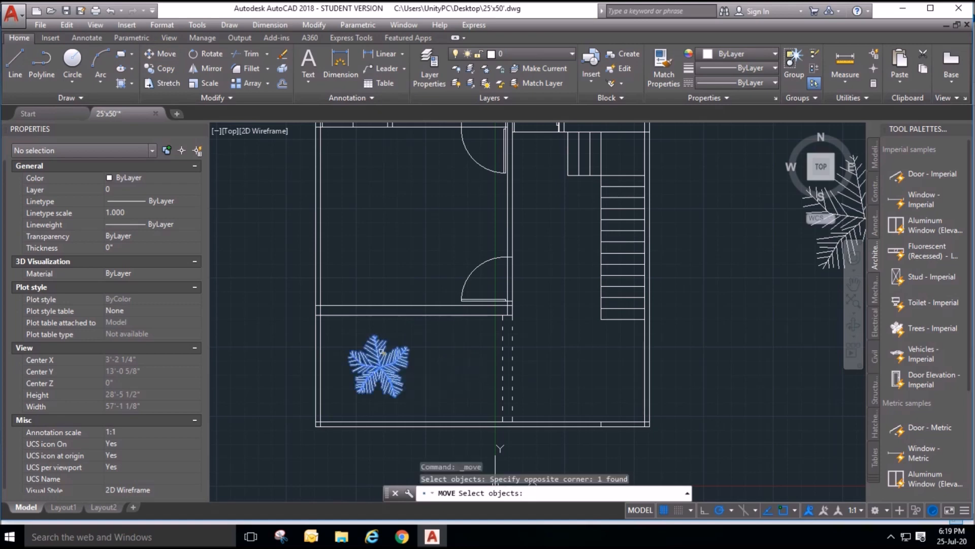
key(Return)
scroll(386, 373, up, 4)
click(378, 328)
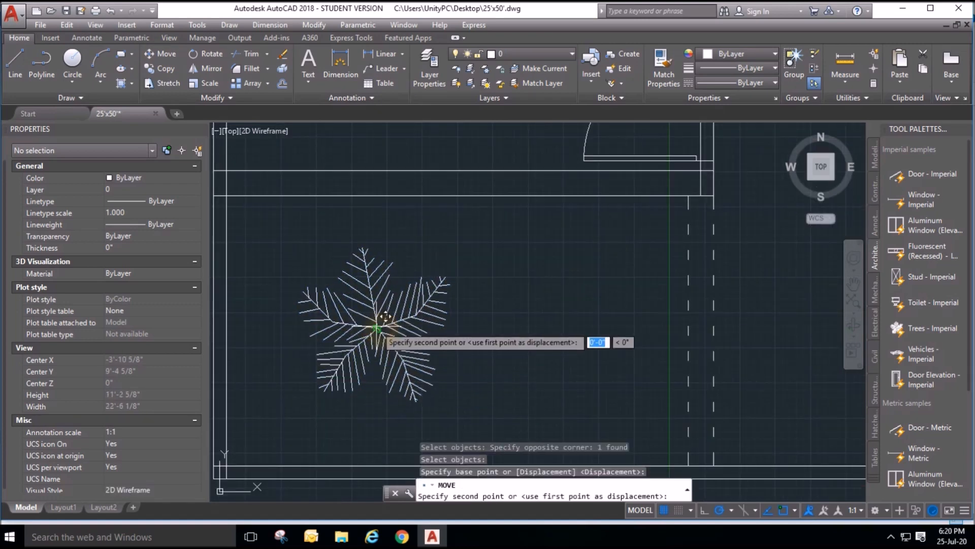
scroll(380, 329, down, 2)
click(337, 369)
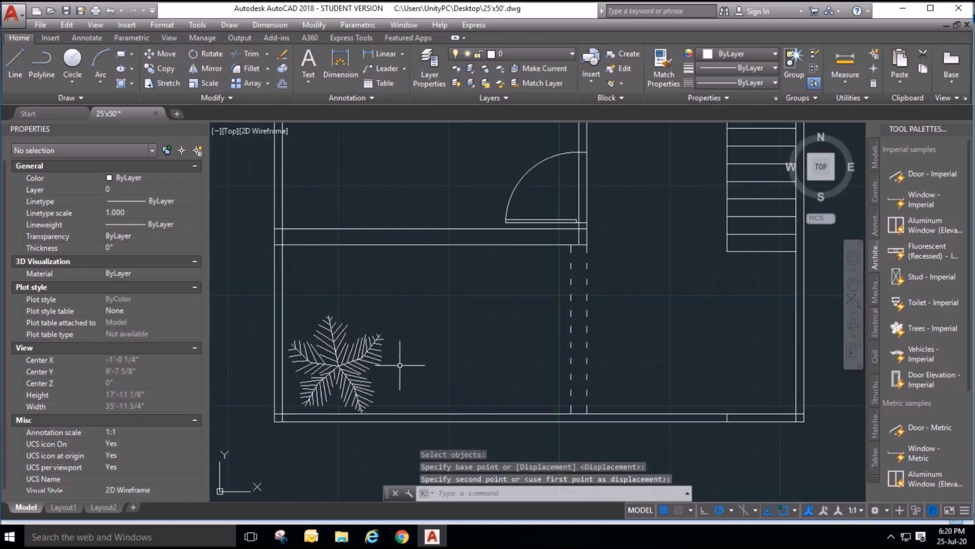
Copy the corner palm tree twice horizontally toward the dashed lines, about 5' and 9'-4" away, to form a row of three.
click(167, 70)
click(383, 374)
click(374, 331)
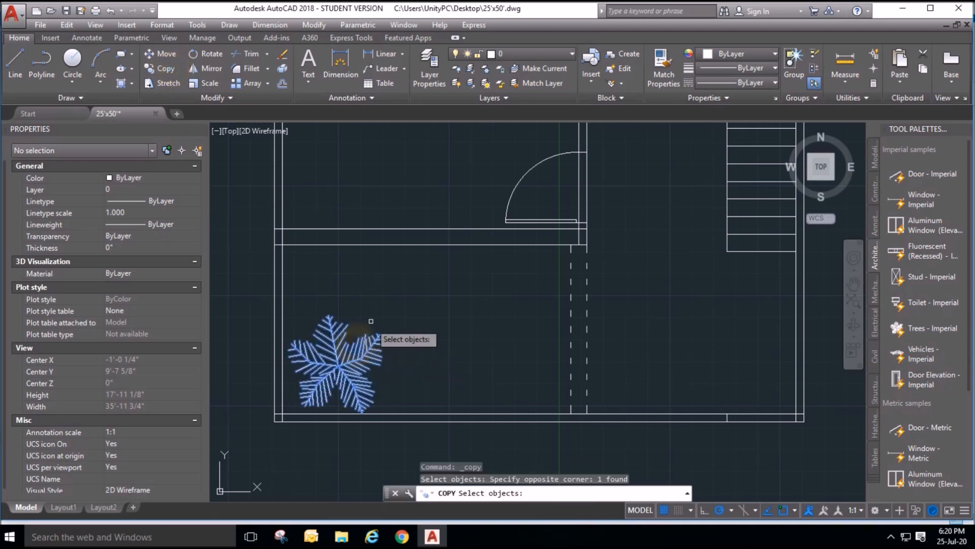
key(Return)
click(368, 309)
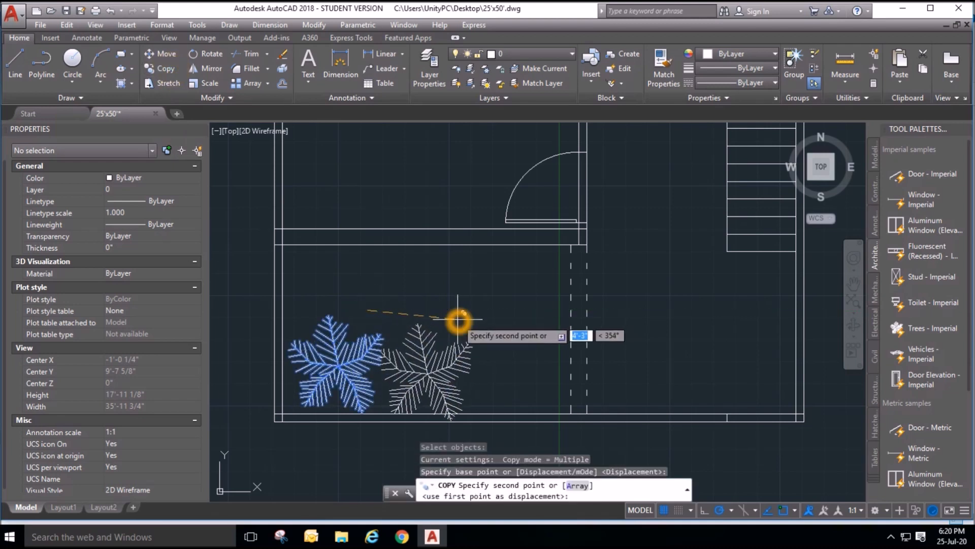
scroll(467, 315, up, 2)
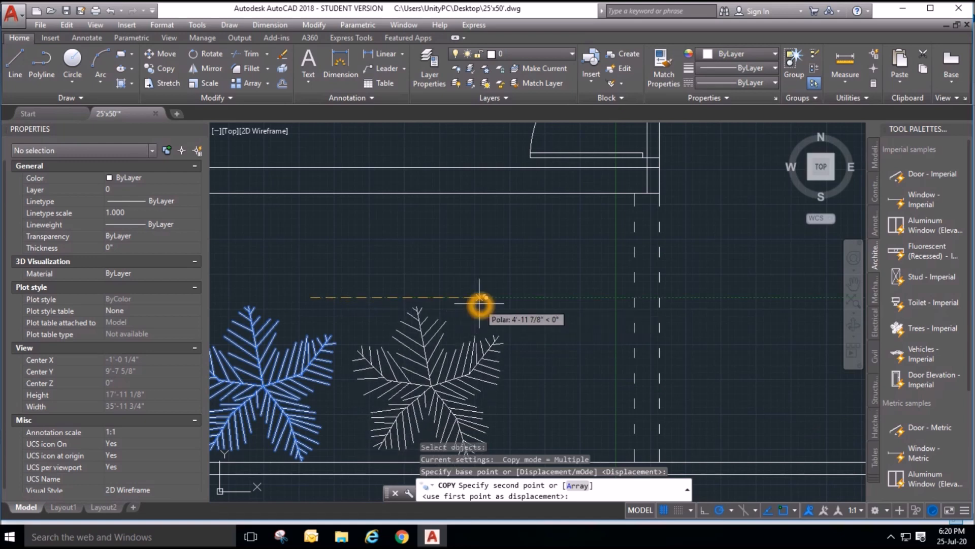
click(480, 304)
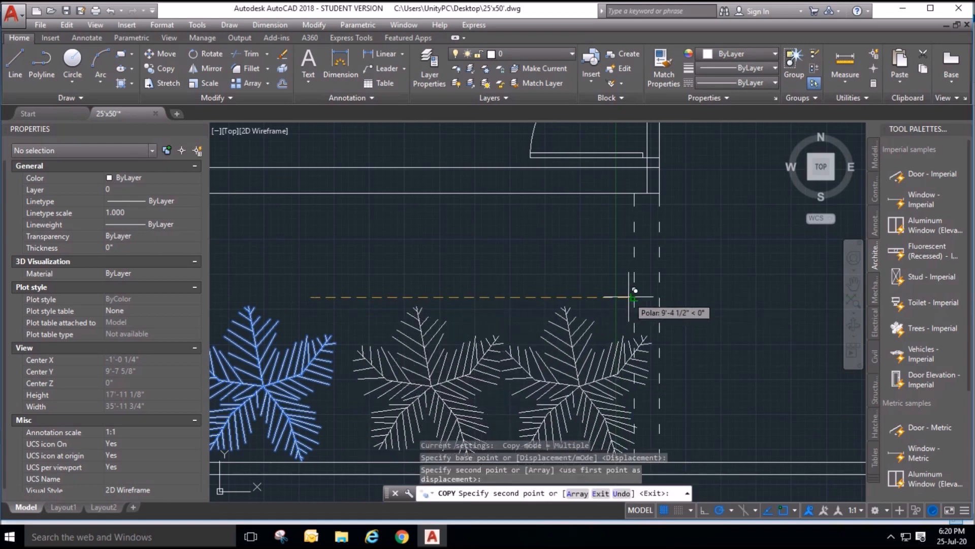
click(630, 294)
scroll(513, 228, down, 3)
key(Escape)
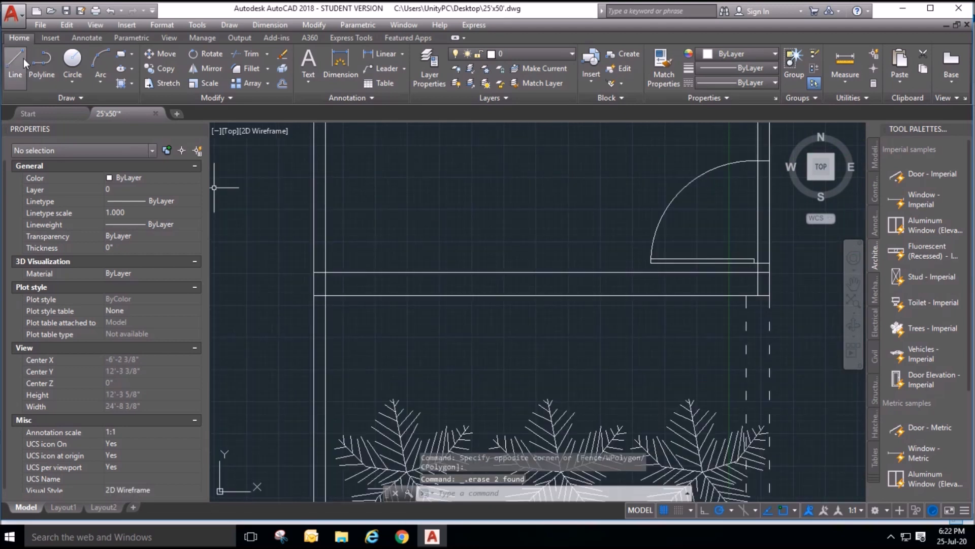
Draw a short vertical line across the middle of the wall between the lower-left room and the front area.
click(15, 64)
click(542, 297)
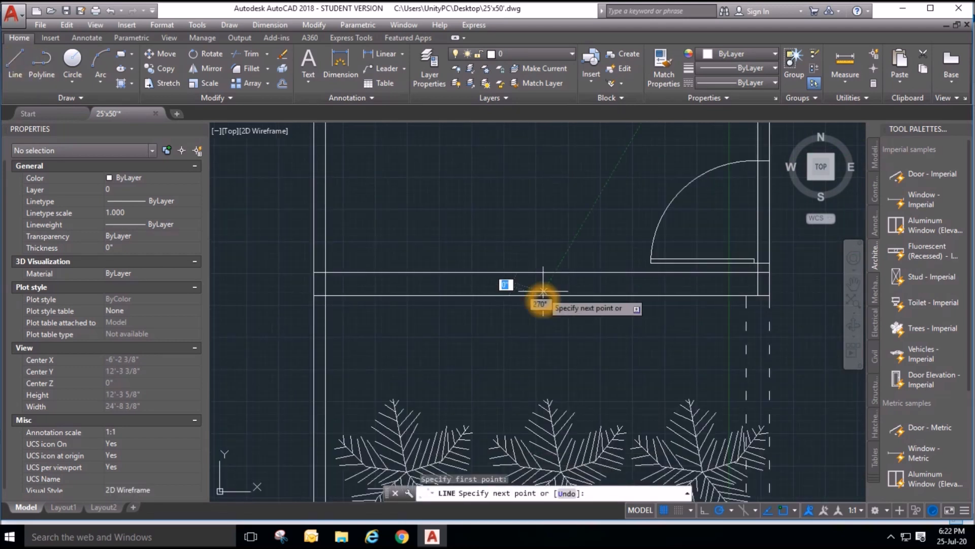
click(542, 272)
key(Escape)
key(Escape)
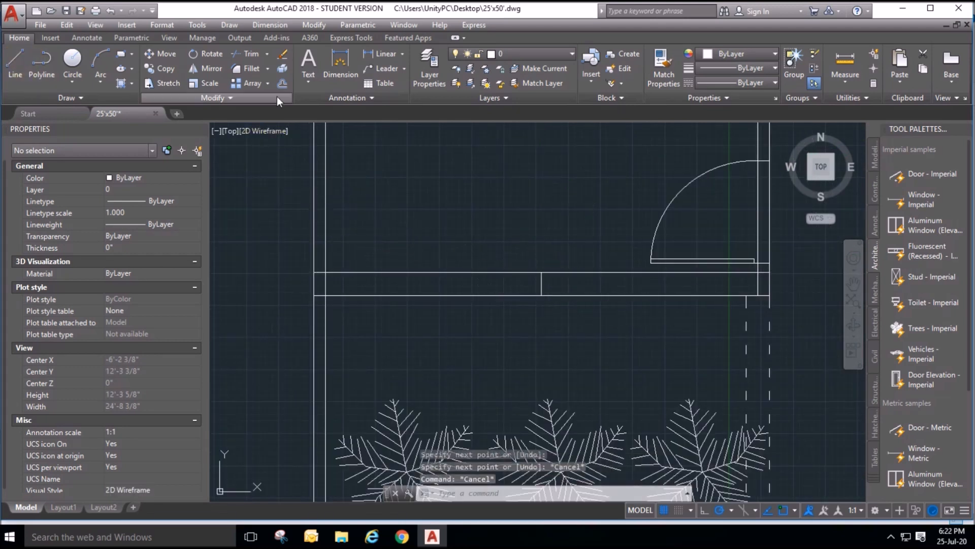
Offset the short vertical line in the wall 3' to each side to mark the window's ends.
click(282, 85)
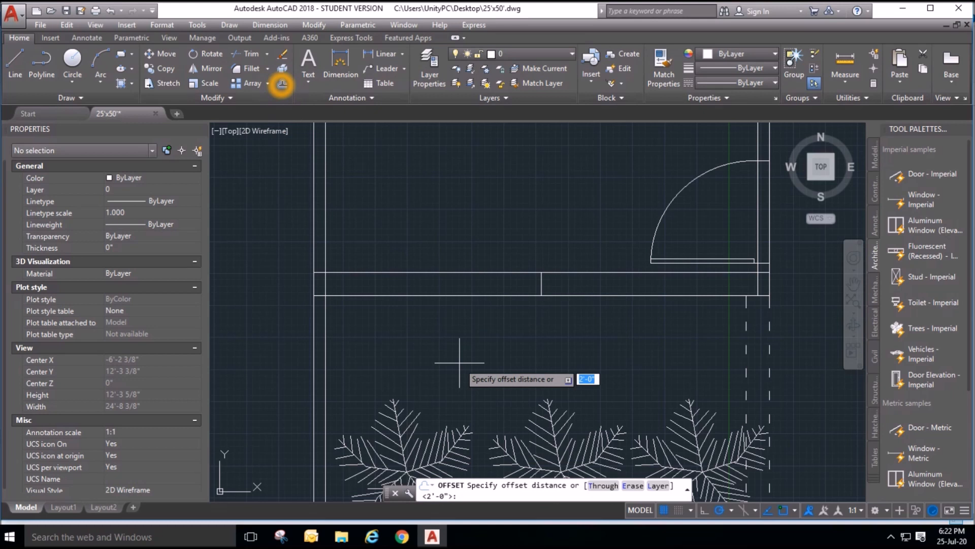
key(Return)
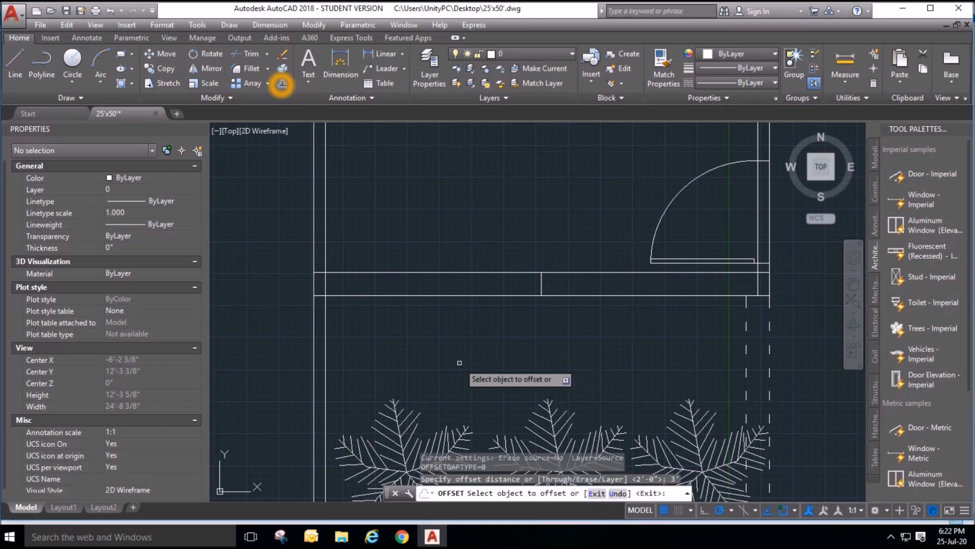
click(542, 282)
click(512, 291)
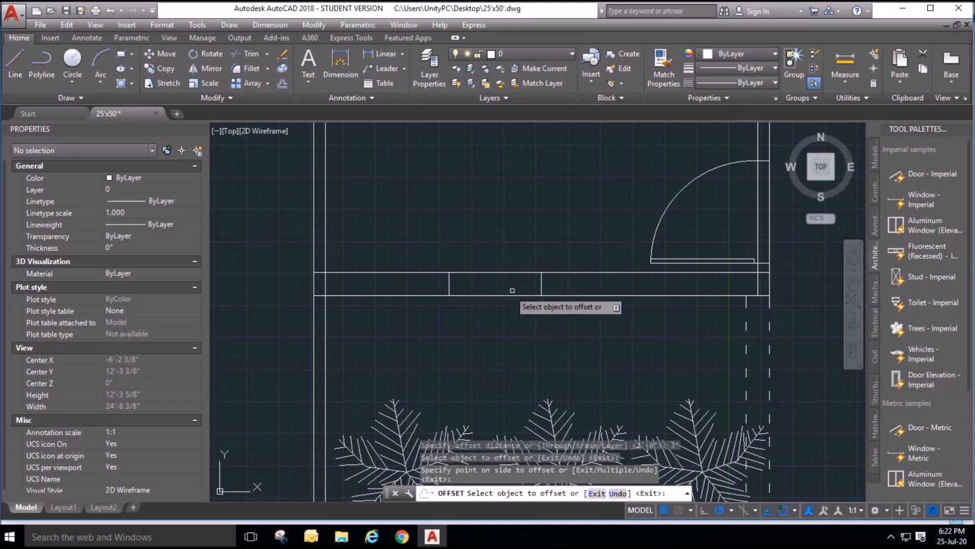
click(539, 287)
click(577, 292)
key(Escape)
key(Escape)
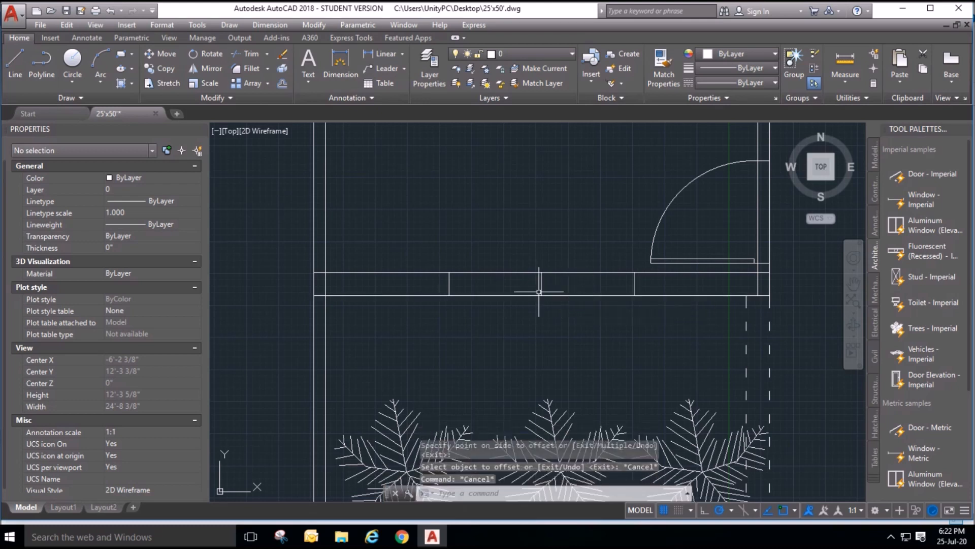
Offset both face lines of the front room wall 2" inward.
click(286, 82)
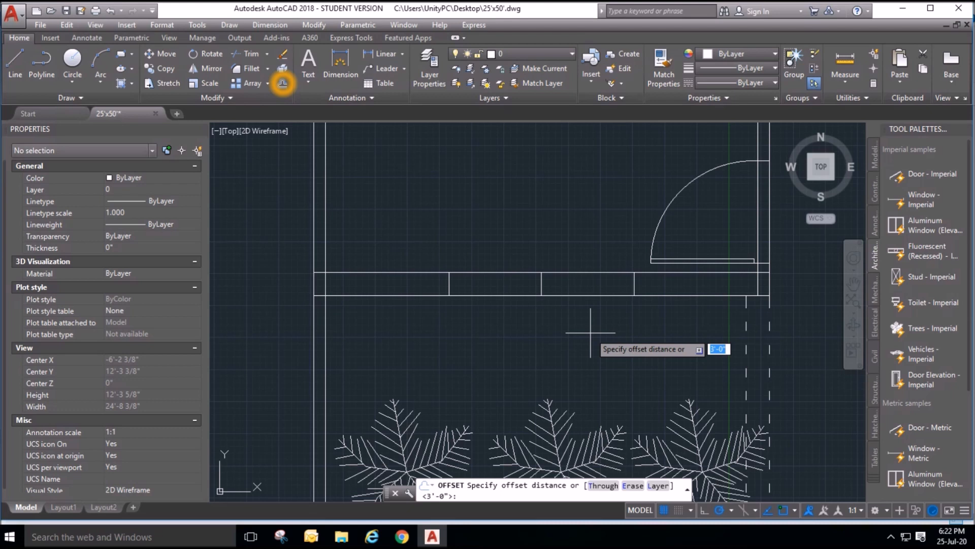
key(Return)
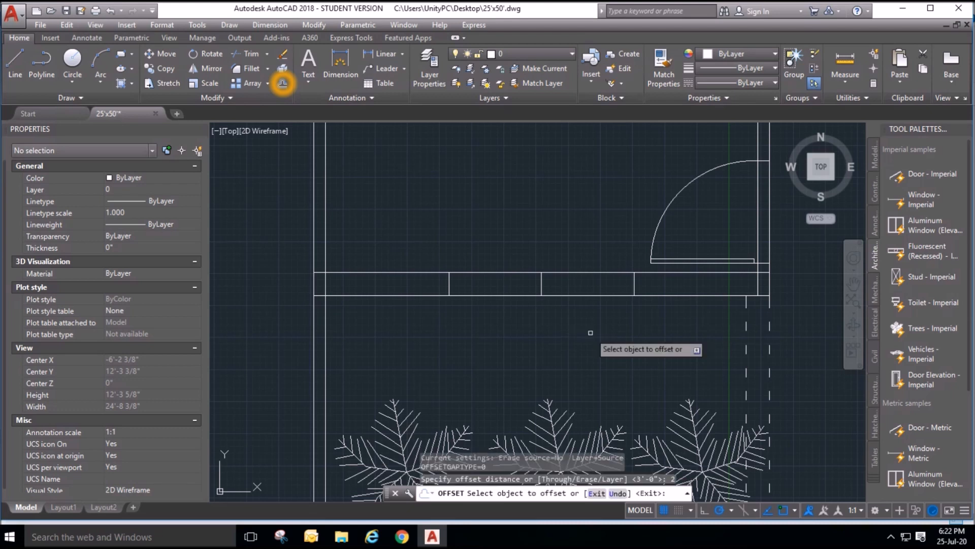
click(553, 273)
click(553, 298)
click(553, 279)
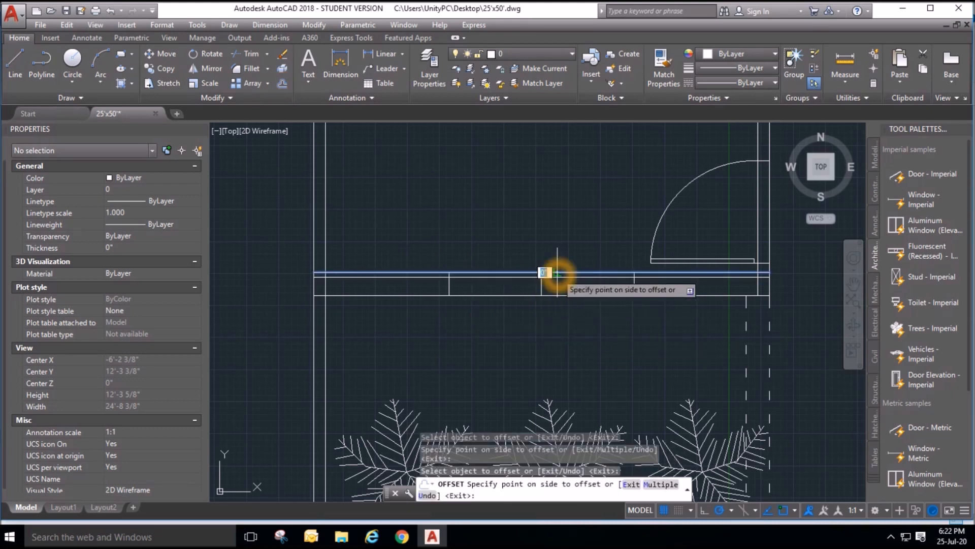
click(554, 300)
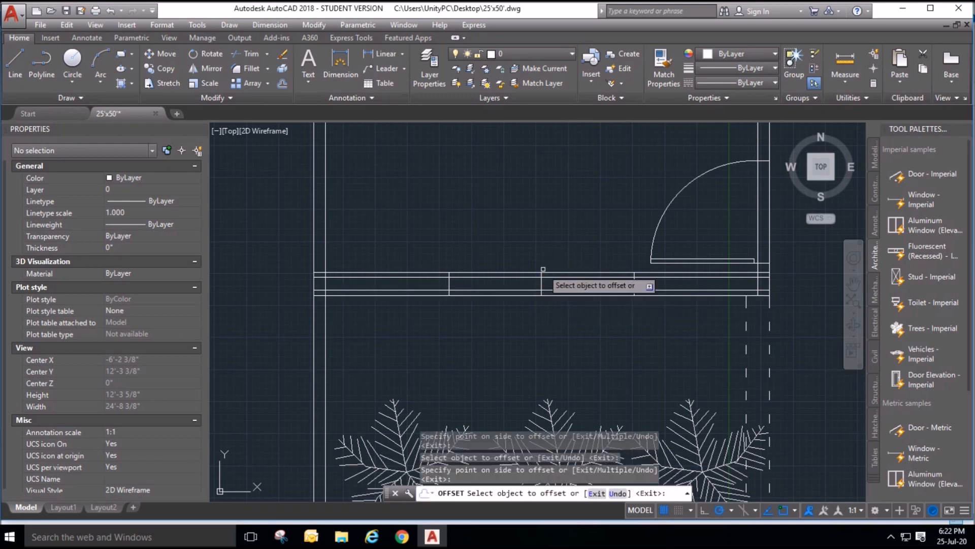
Offset each of the two inner wall lines a further 2" toward the opposite wall face.
click(564, 290)
click(569, 263)
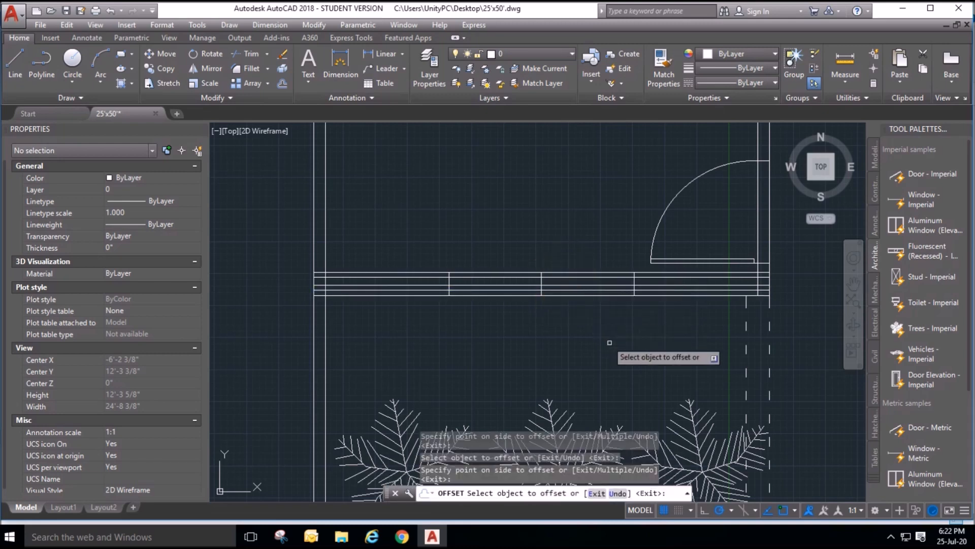
click(565, 279)
click(569, 291)
key(Escape)
key(Escape)
key(Escape)
key(Escape)
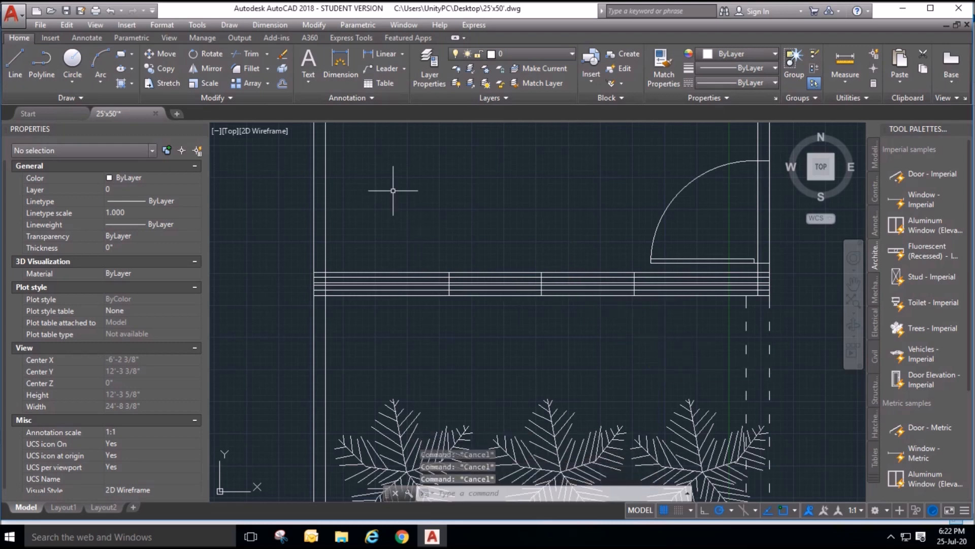
Erase the 2" offset lines running inside the front room wall.
scroll(405, 183, up, 4)
click(462, 282)
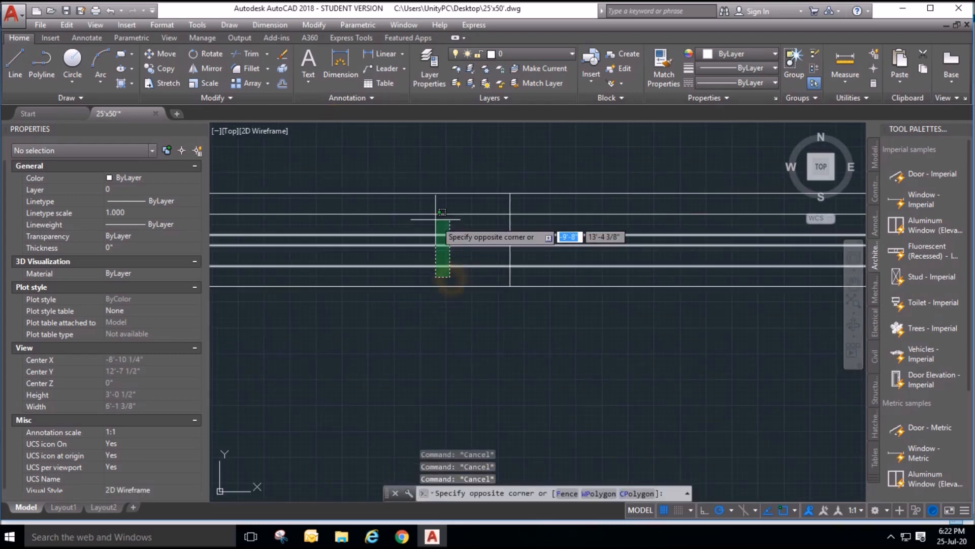
click(436, 216)
key(Delete)
scroll(266, 283, down, 3)
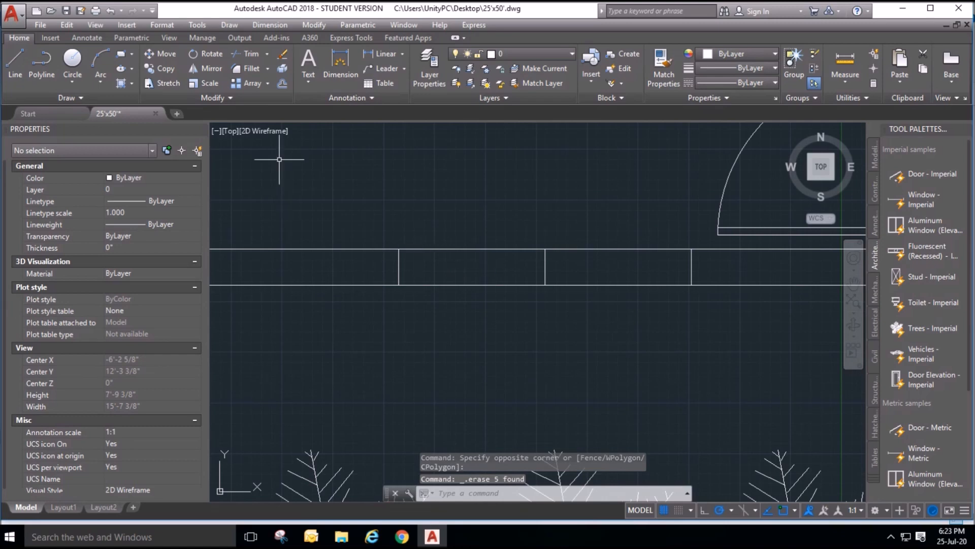
Erase the middle vertical line between the window's two end lines.
scroll(395, 287, down, 3)
scroll(447, 274, up, 3)
click(497, 276)
click(462, 272)
key(Delete)
Offset both face lines of the front room wall 3" inward to create the window's inner lines.
click(283, 83)
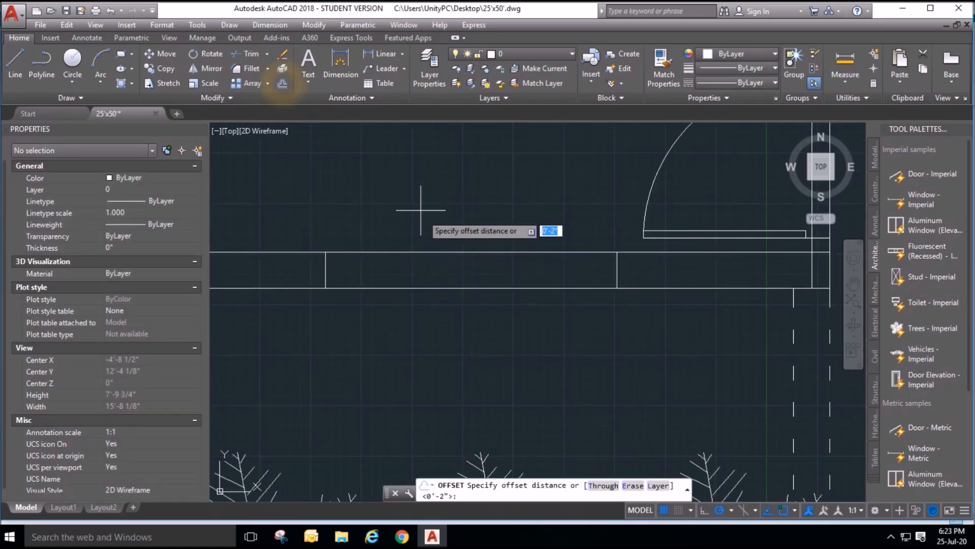
text(3)
key(Return)
click(443, 252)
click(443, 264)
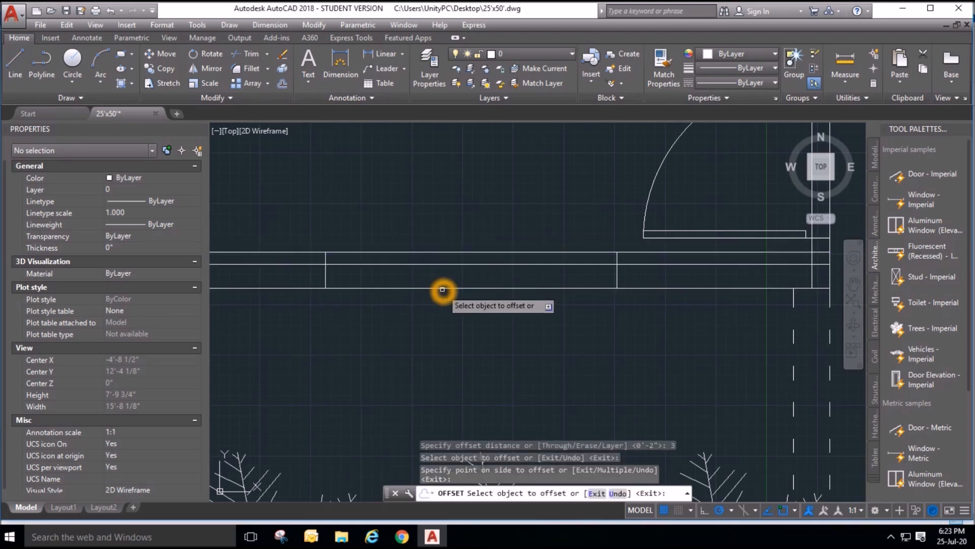
key(Escape)
key(Escape)
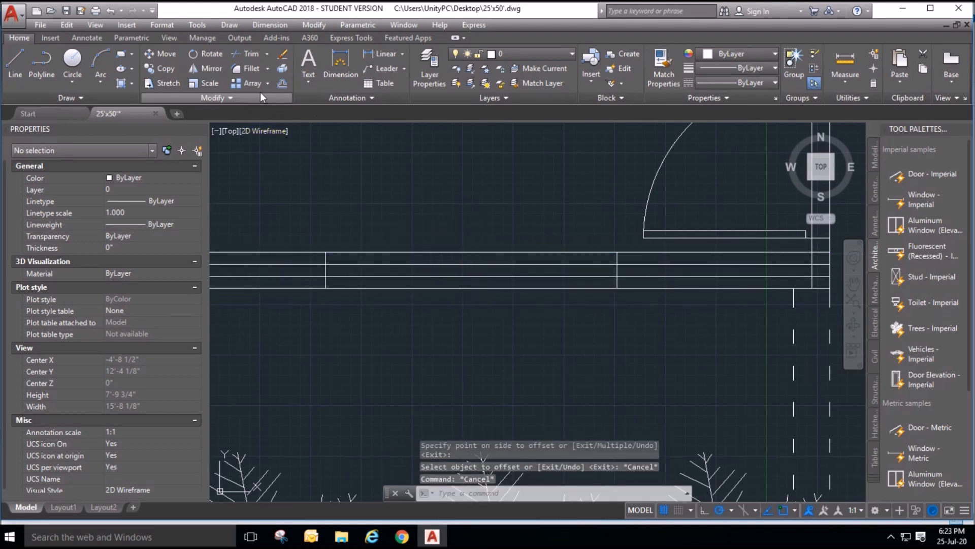
Using both window end lines as cutting edges, trim the inner lines between the window's right end and the door-side wall.
click(237, 54)
click(655, 270)
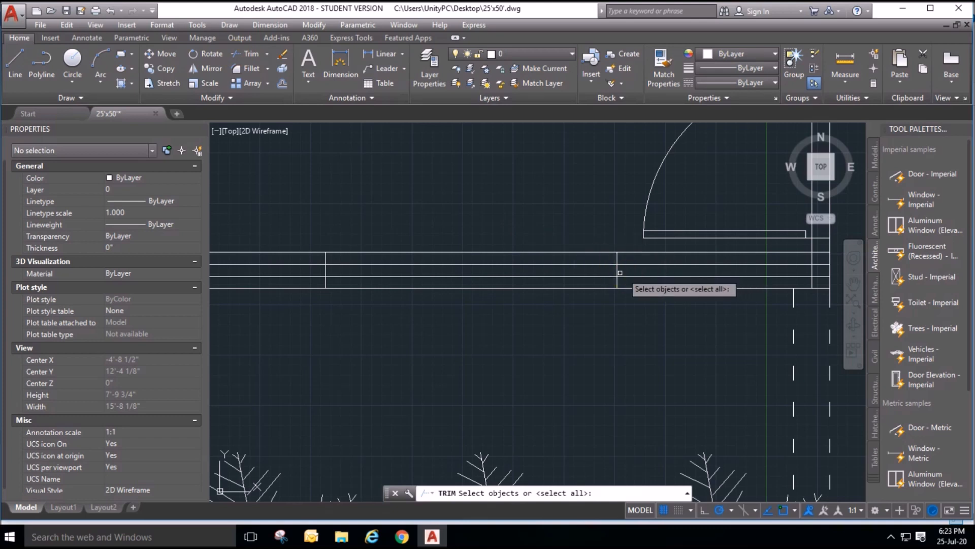
click(615, 272)
click(617, 269)
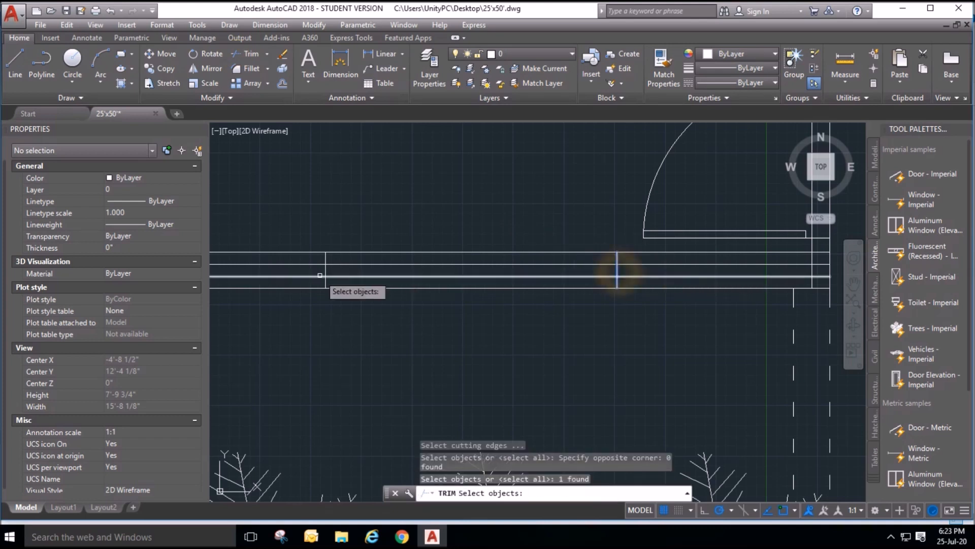
click(325, 270)
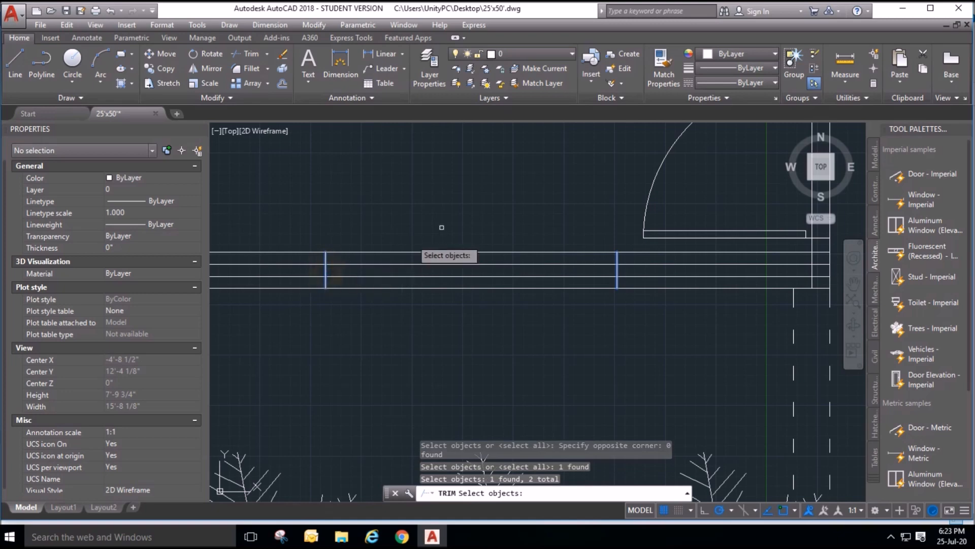
right_click(465, 203)
scroll(625, 282, up, 6)
click(641, 282)
click(636, 185)
scroll(637, 184, down, 3)
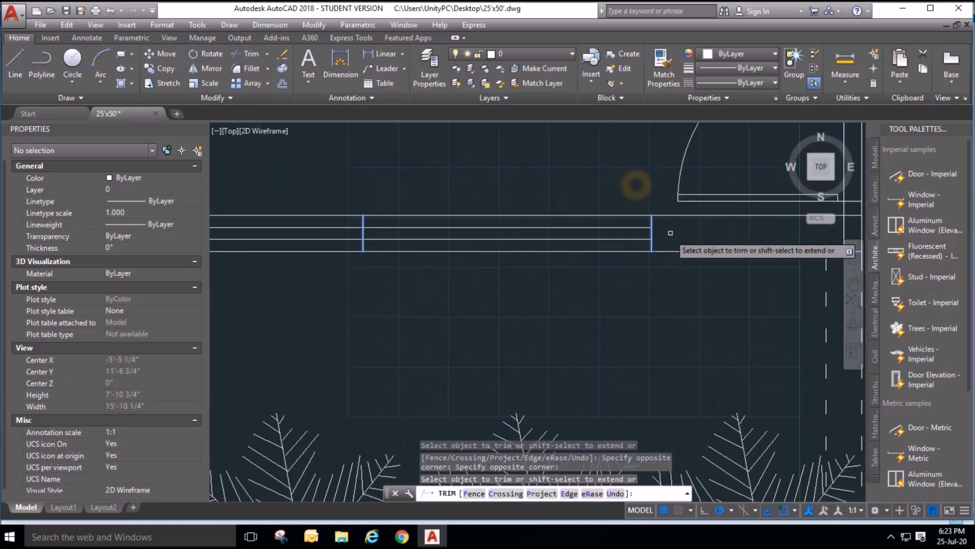
Trim the inner lines beyond the window's left end, leaving them only between the two end lines.
scroll(371, 333, up, 3)
click(372, 340)
click(350, 251)
scroll(359, 309, down, 5)
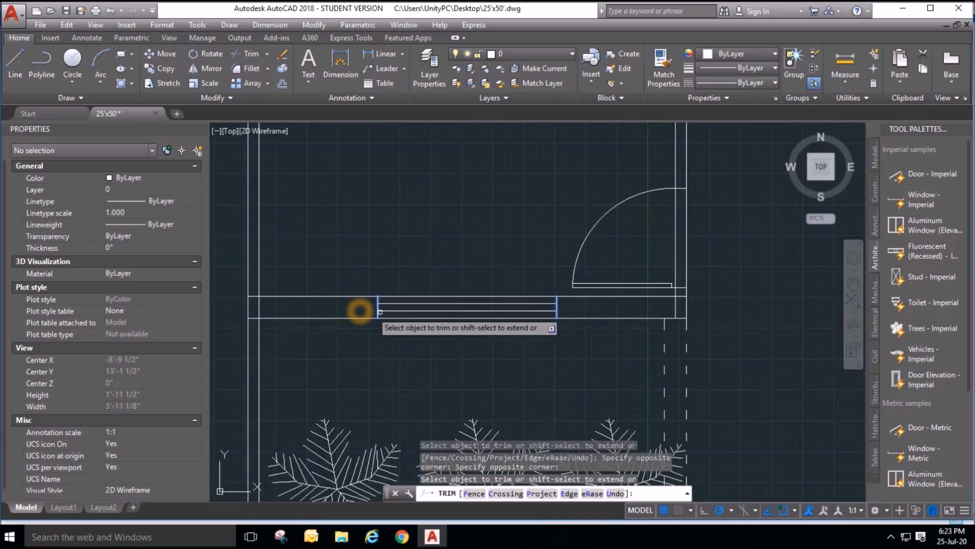
key(Escape)
key(Escape)
key(Escape)
scroll(475, 355, down, 2)
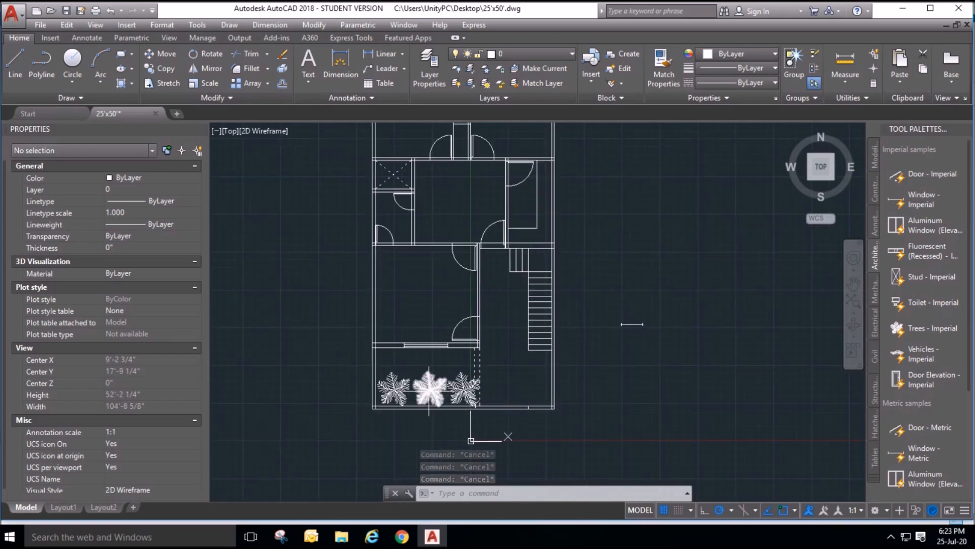
scroll(429, 388, up, 3)
scroll(471, 389, down, 5)
scroll(559, 180, up, 5)
click(456, 273)
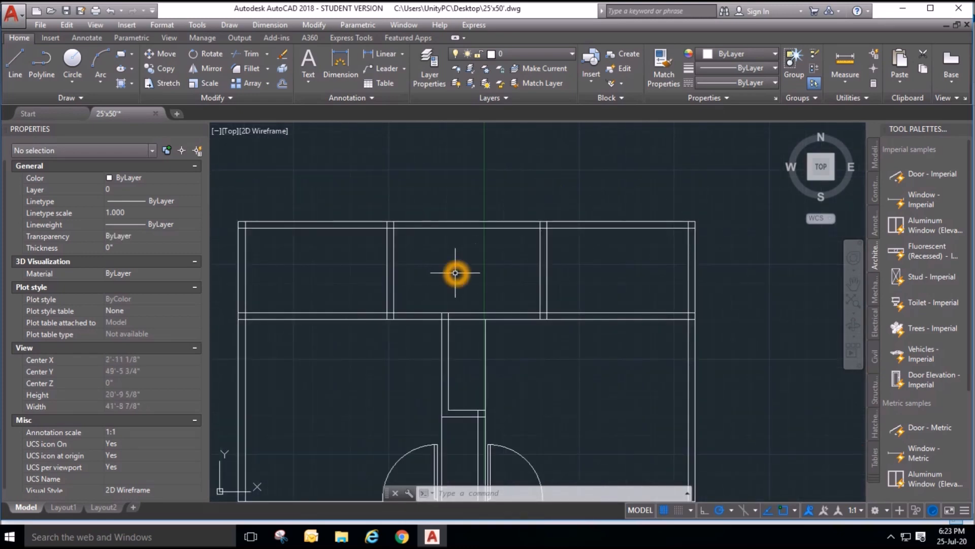
Erase the stray short line lying outside the house, beyond the staircase-side outer wall.
scroll(480, 202, down, 6)
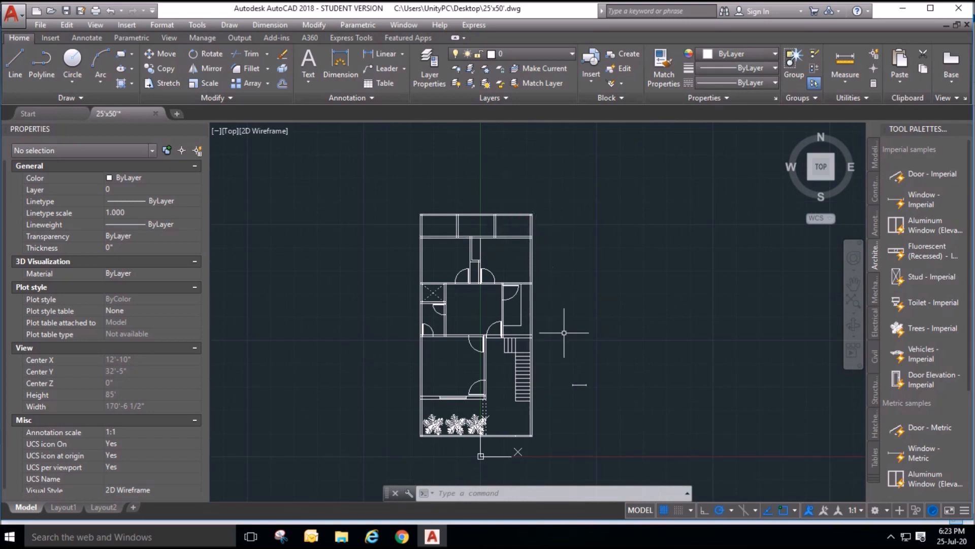
scroll(561, 374, up, 4)
click(559, 375)
click(657, 431)
key(Delete)
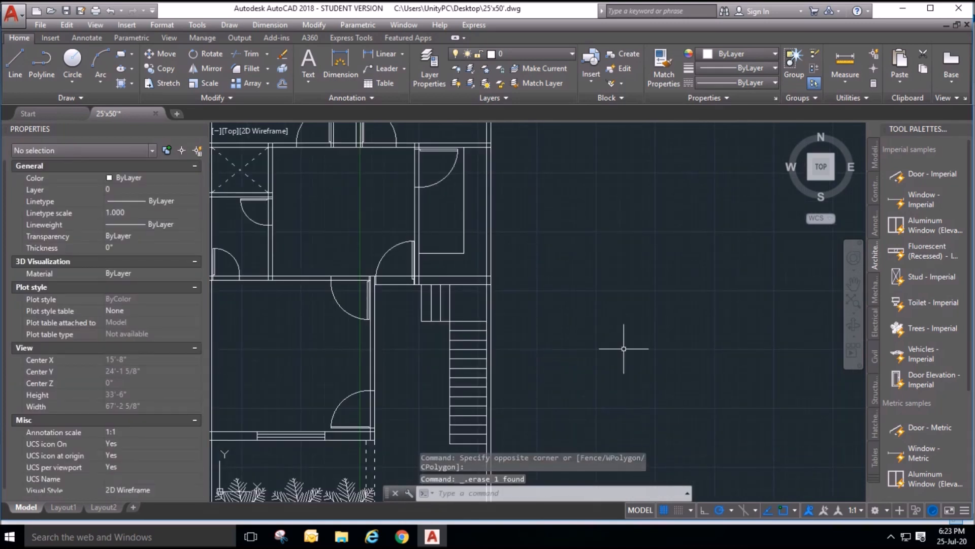
scroll(602, 303, down, 2)
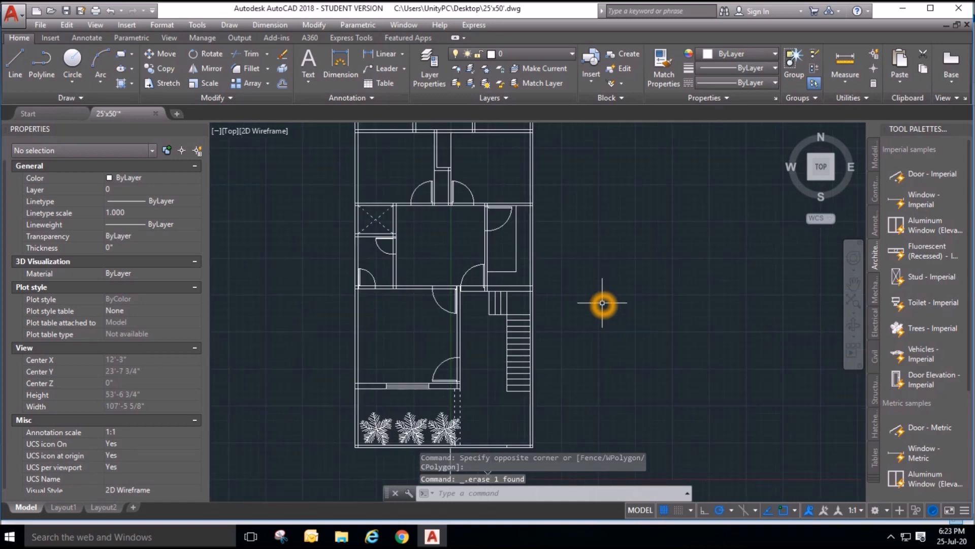
scroll(602, 303, down, 2)
scroll(489, 185, up, 2)
middle_drag(627, 365, 597, 363)
scroll(569, 360, up, 2)
scroll(568, 360, up, 2)
scroll(496, 187, down, 3)
Copy the complete front room window to the empty space outside the house, beyond the staircase-side outer wall.
scroll(445, 355, up, 2)
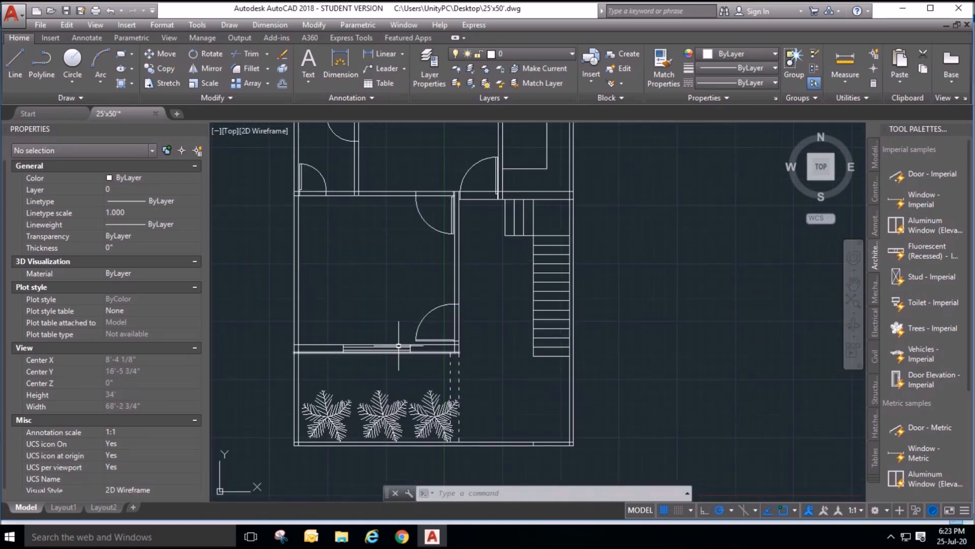
click(167, 73)
scroll(336, 362, up, 2)
click(331, 298)
click(457, 372)
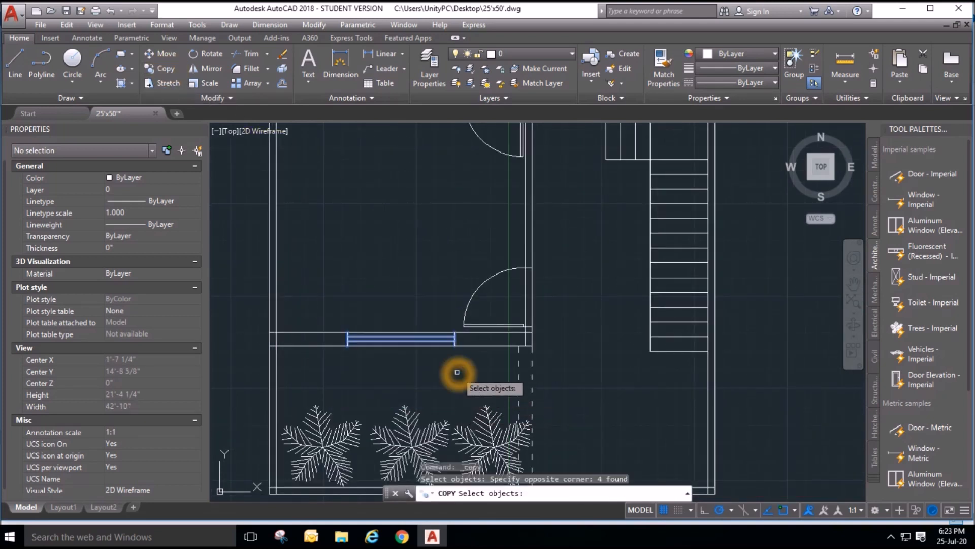
key(Return)
click(401, 345)
scroll(355, 351, down, 2)
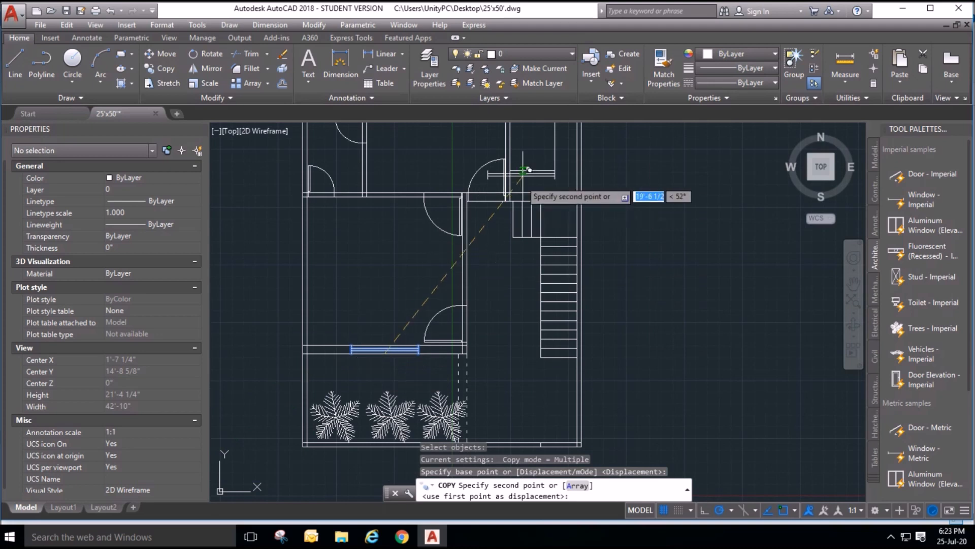
scroll(527, 169, up, 5)
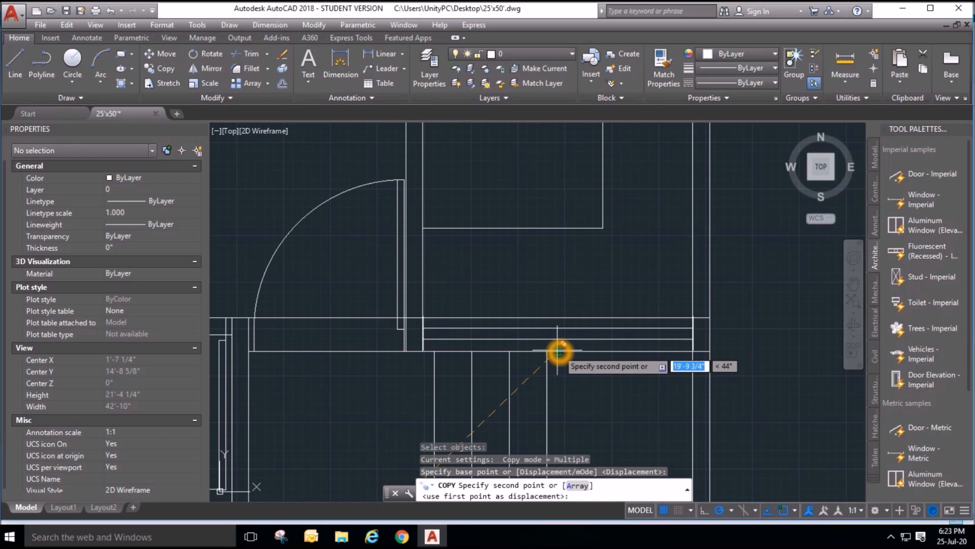
scroll(558, 350, down, 3)
click(626, 336)
key(Escape)
key(Escape)
key(Escape)
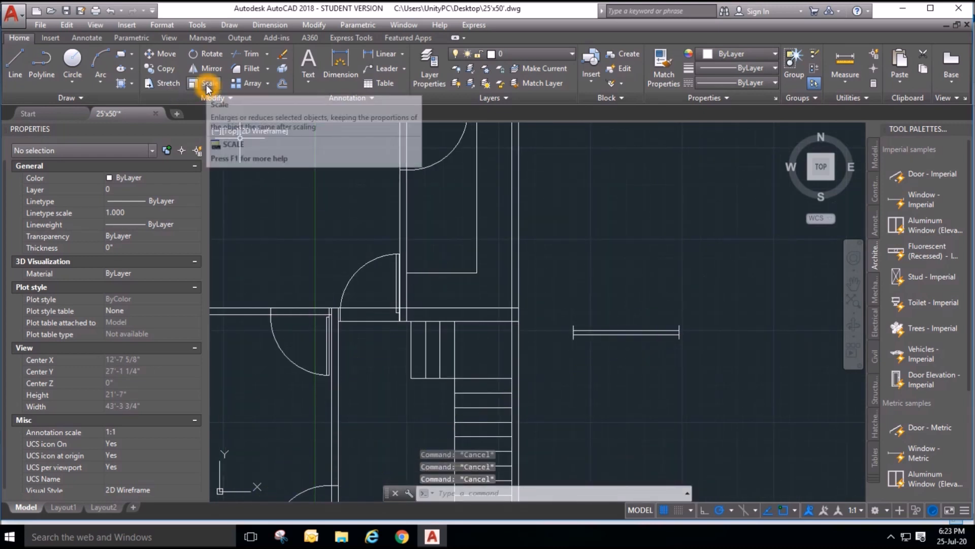
Shorten the copied window by stretching its right end 1'6" toward its left end.
click(163, 83)
click(731, 384)
click(654, 254)
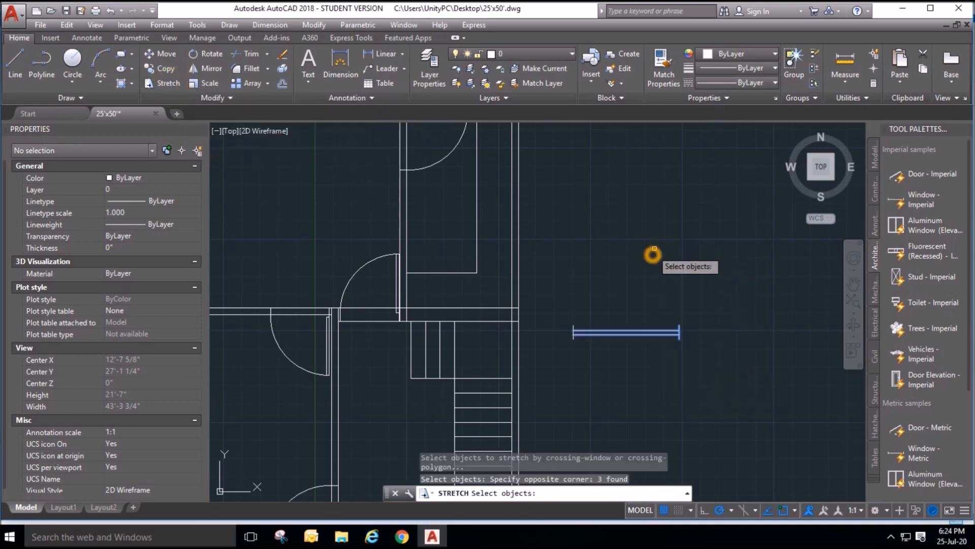
key(Return)
click(681, 246)
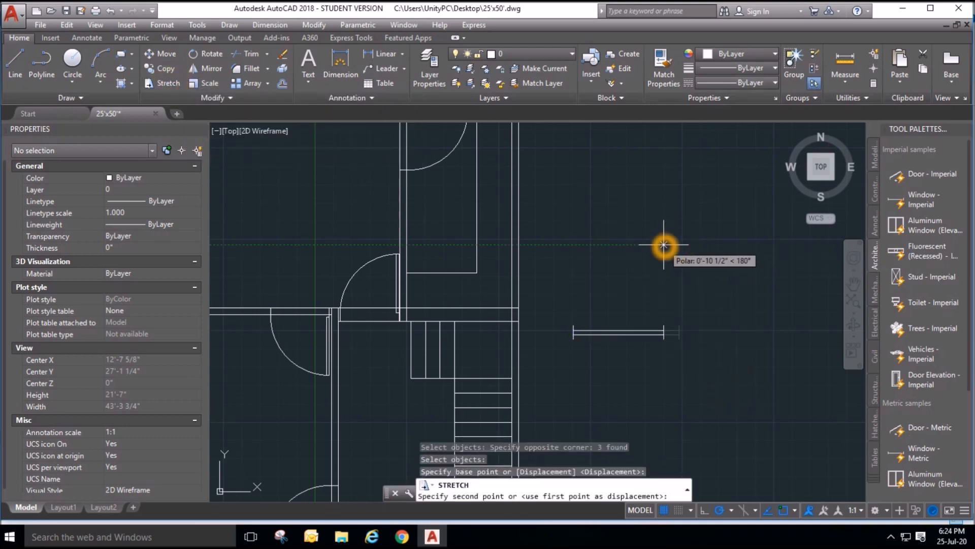
text(1'6)
key(Return)
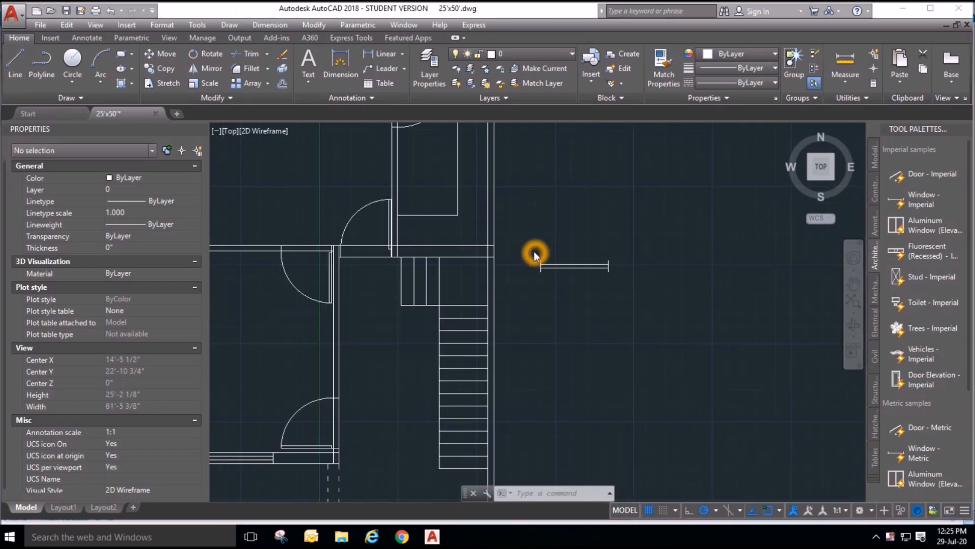
Draw a line along the lower face of the wall above the stairs, between the inner faces of the kitchen's side walls.
scroll(534, 253, up, 2)
scroll(582, 266, down, 2)
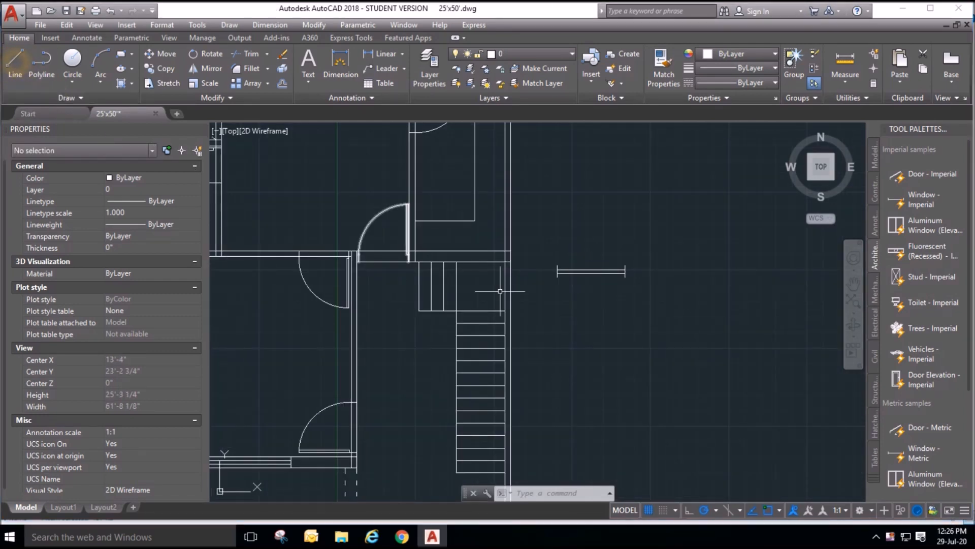
scroll(459, 251, up, 4)
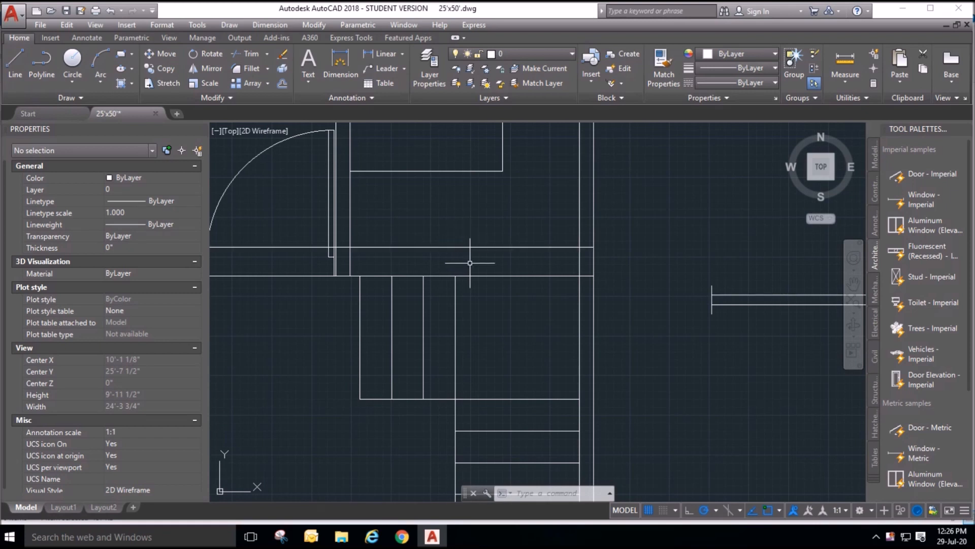
click(16, 61)
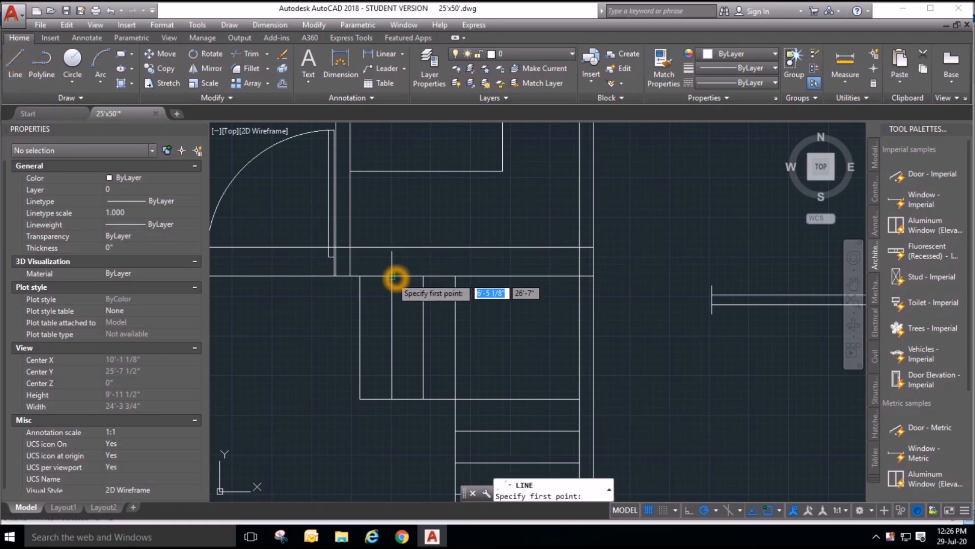
click(351, 276)
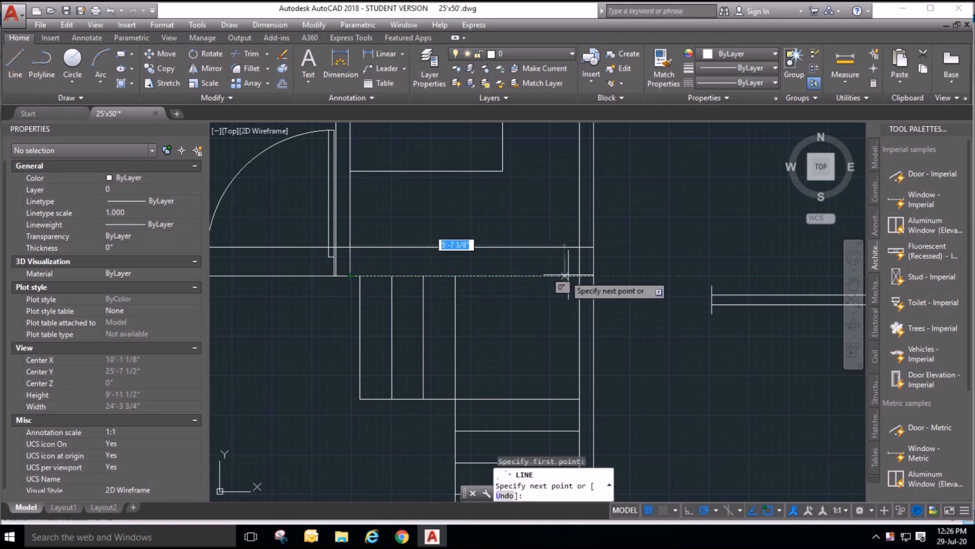
click(580, 277)
key(Escape)
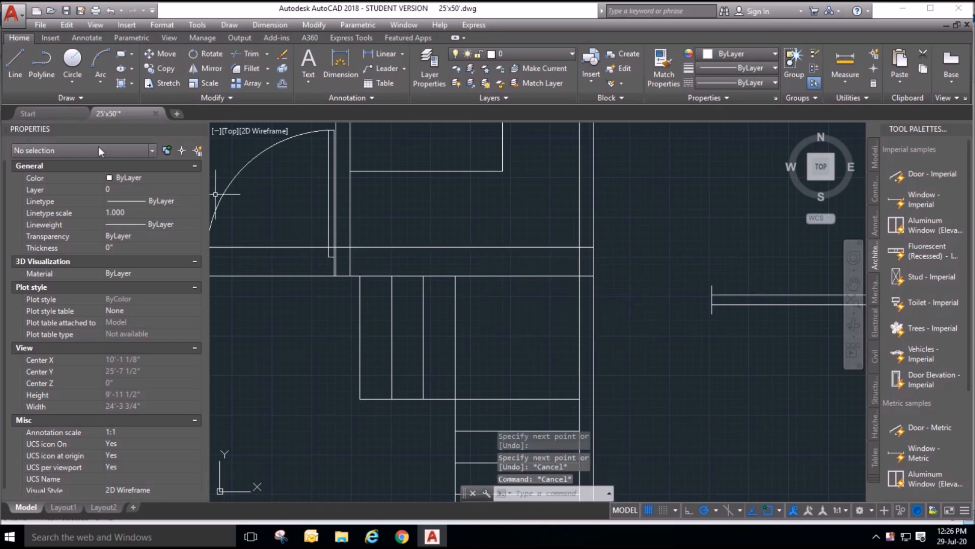
Draw a short vertical line across the wall thickness at the midpoint of the line above the stairs.
click(17, 59)
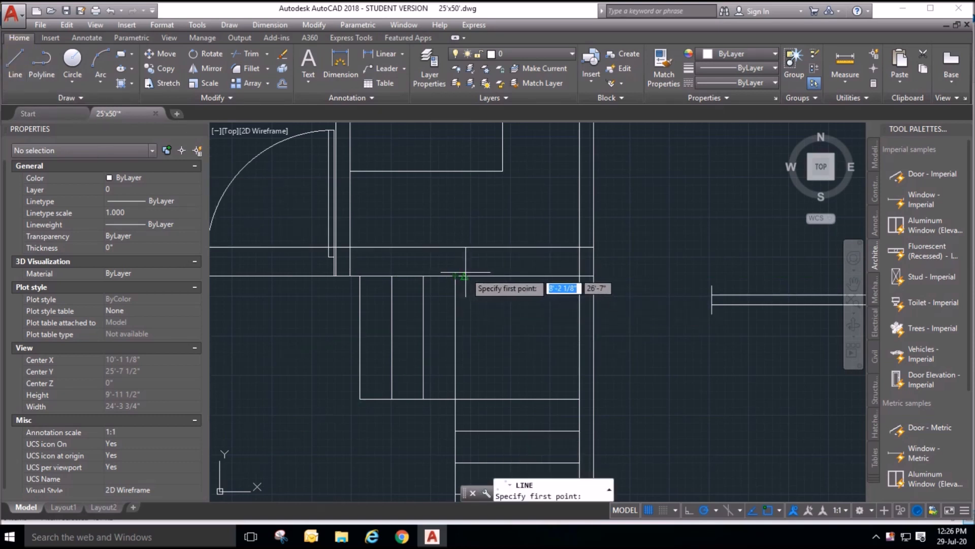
click(464, 247)
right_click(529, 266)
click(557, 274)
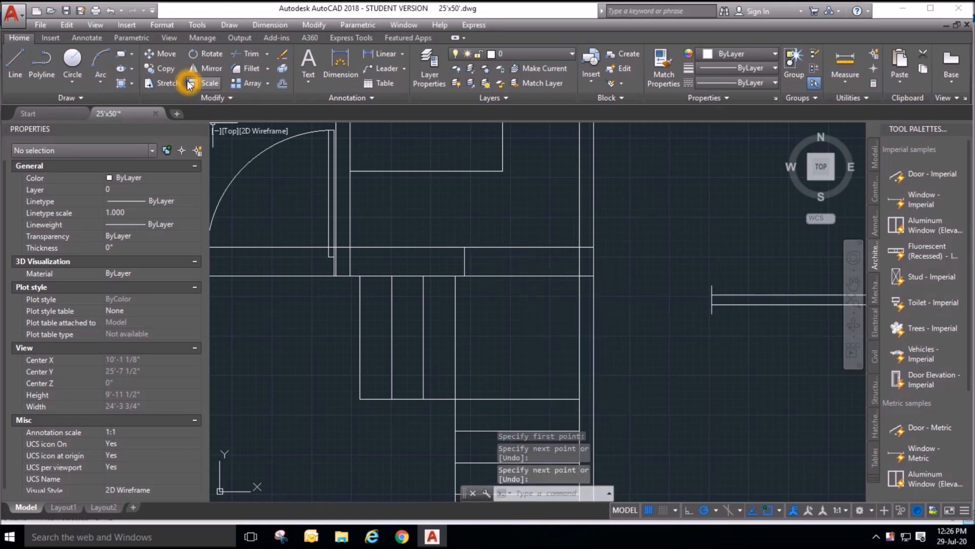
Offset the short vertical line 2'3" to both sides as window ends, and erase the original middle line.
click(283, 84)
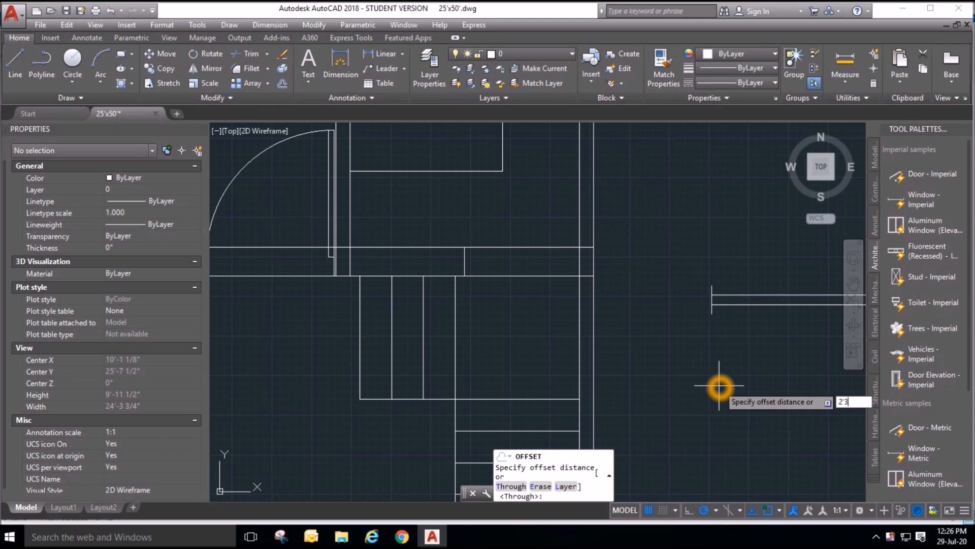
text(2'3)
key(Return)
click(466, 262)
click(505, 263)
click(465, 263)
click(434, 263)
key(Escape)
click(468, 263)
click(453, 265)
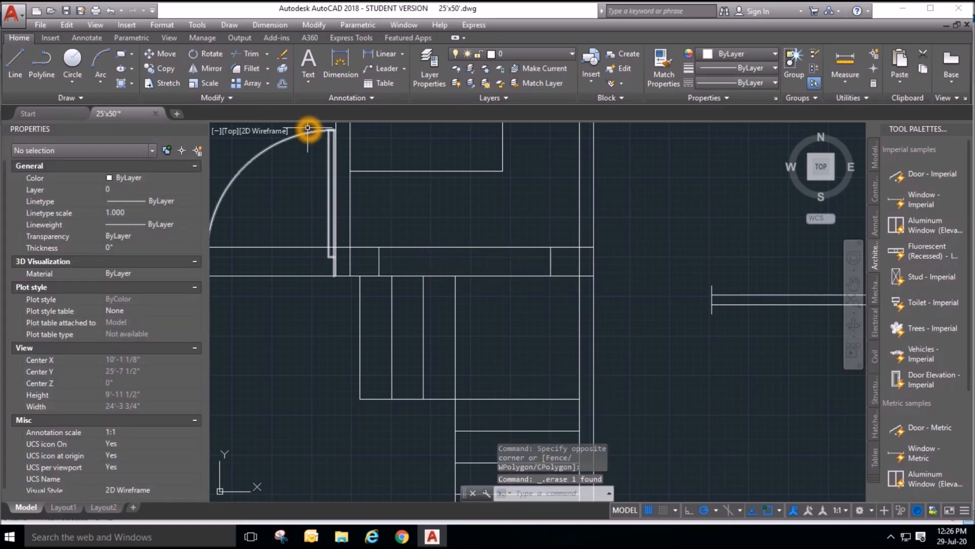
Offset both face lines of the wall above the stairs 3" inward to create the window's inner lines.
click(282, 82)
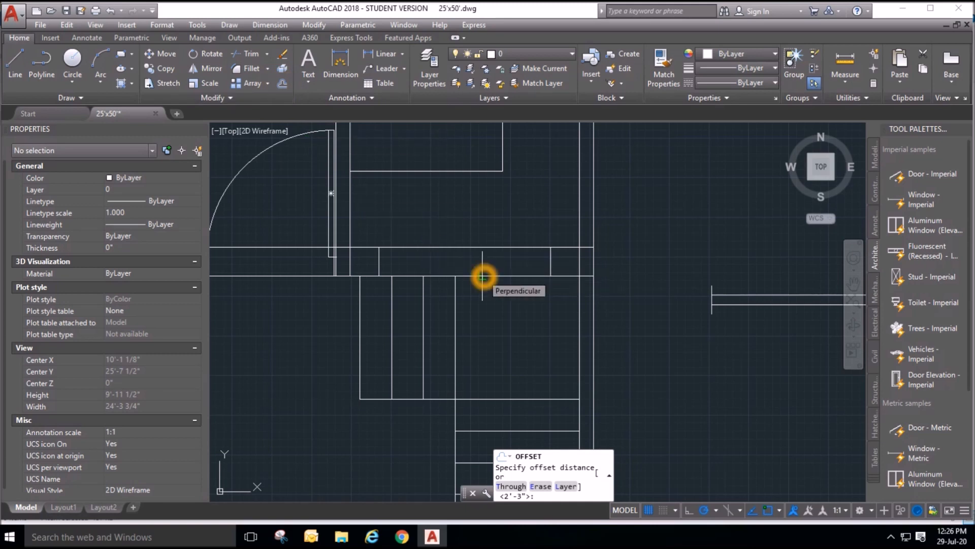
text(3)
key(Return)
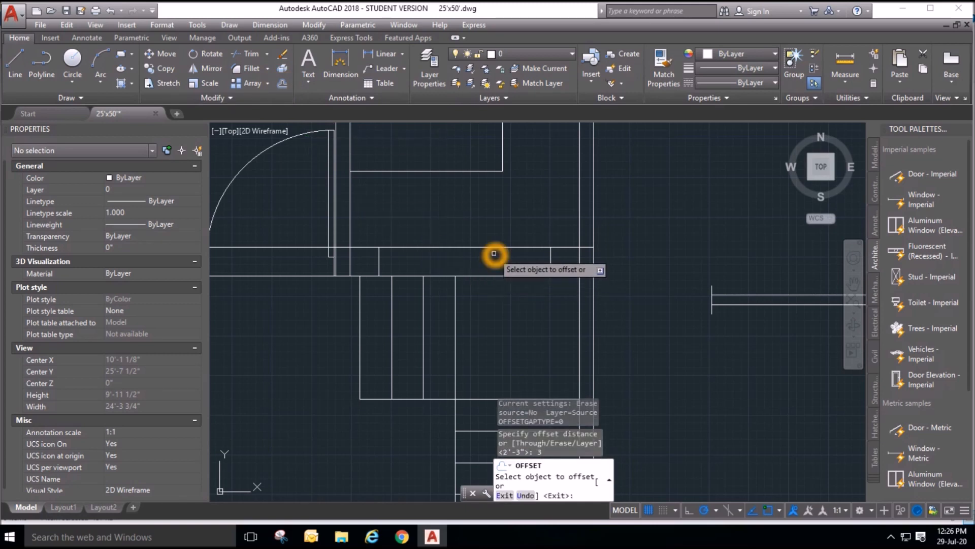
click(494, 247)
click(491, 268)
click(492, 276)
click(496, 256)
Trim the inner lines of the window above the stairs so they remain only between its two end lines.
click(243, 54)
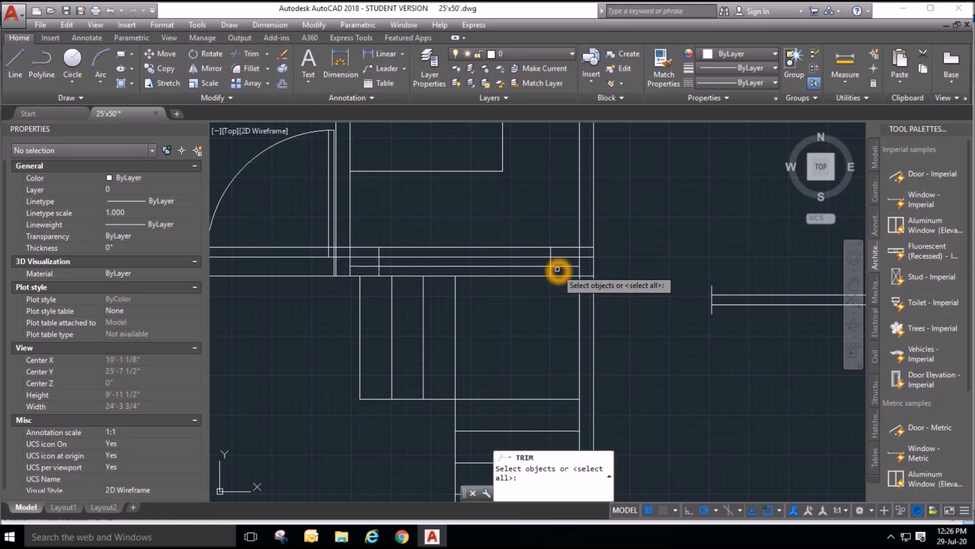
scroll(557, 270, up, 4)
click(541, 273)
scroll(587, 264, down, 4)
scroll(401, 275, down, 3)
key(Escape)
Draw a line along the rear-left bedroom's upper wall, from the outer wall's inner face to the first rear partition.
text(l)
key(Return)
click(331, 273)
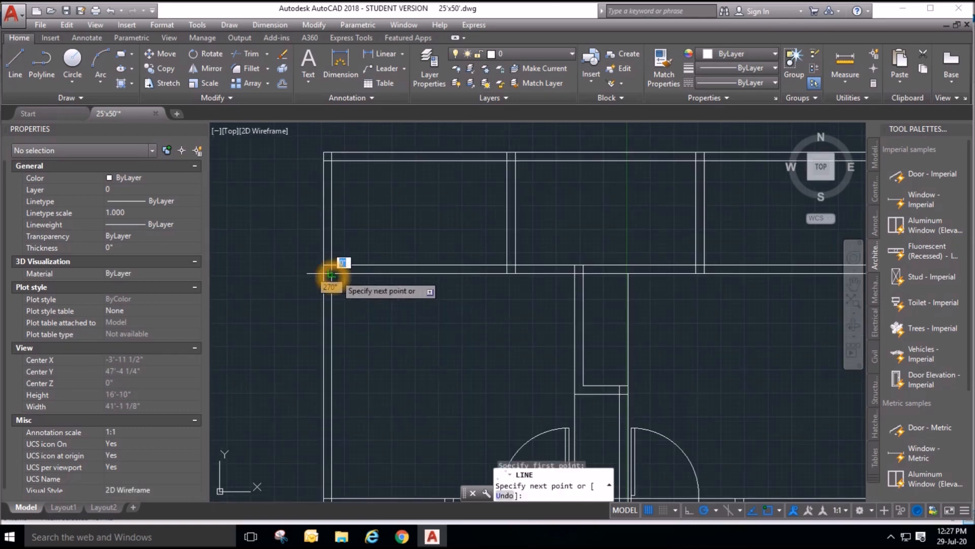
click(507, 273)
key(Escape)
Draw a short vertical line across the rear-left bedroom's upper wall at the midpoint of the line along it.
click(15, 64)
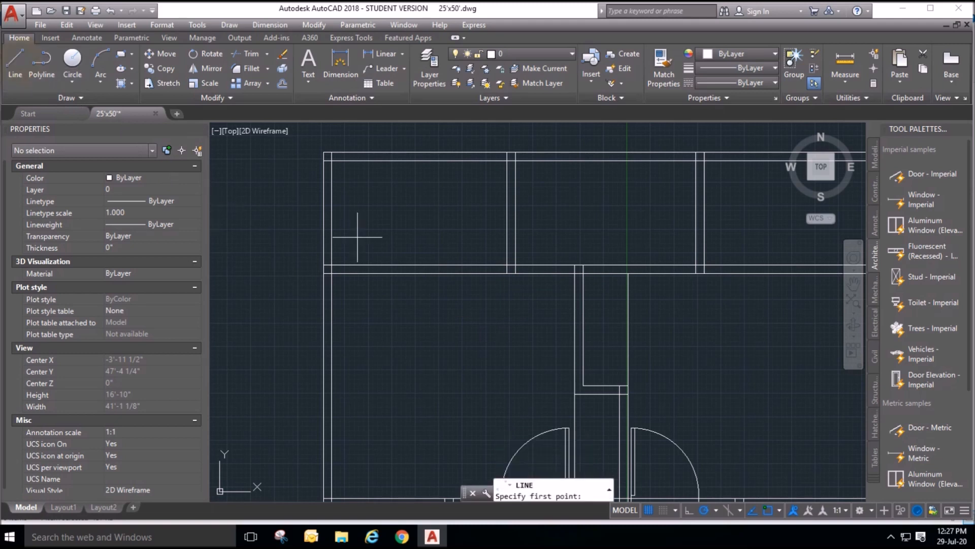
click(414, 267)
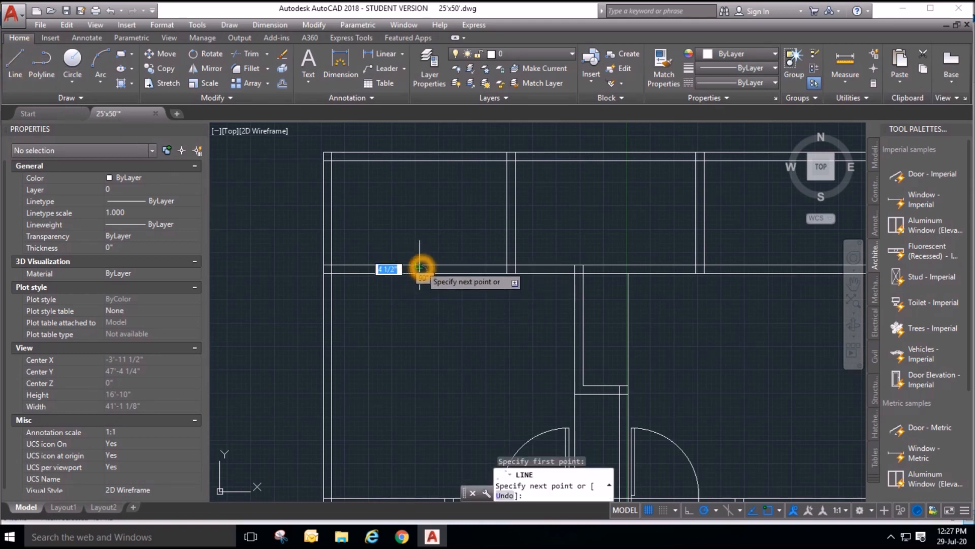
click(420, 273)
key(Escape)
key(Escape)
key(Escape)
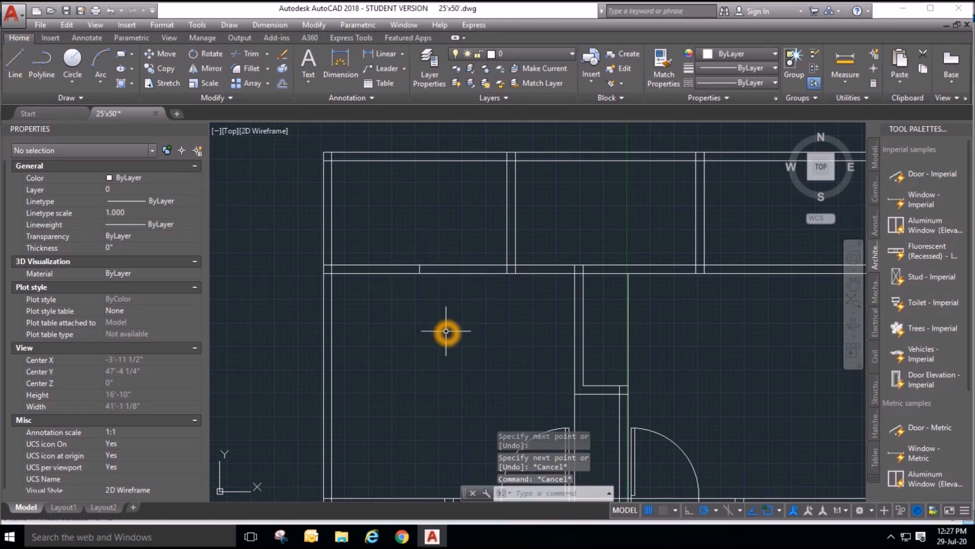
scroll(411, 299, down, 2)
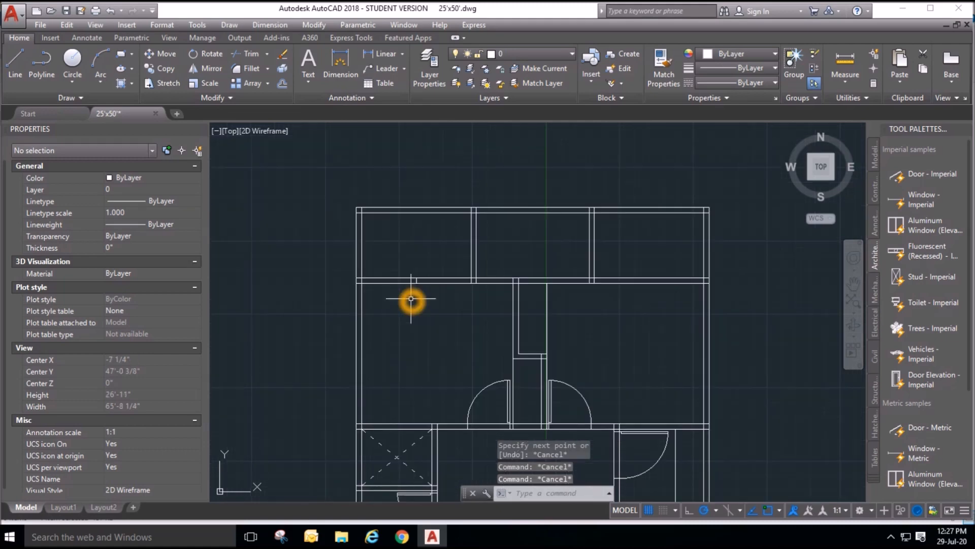
scroll(443, 320, up, 2)
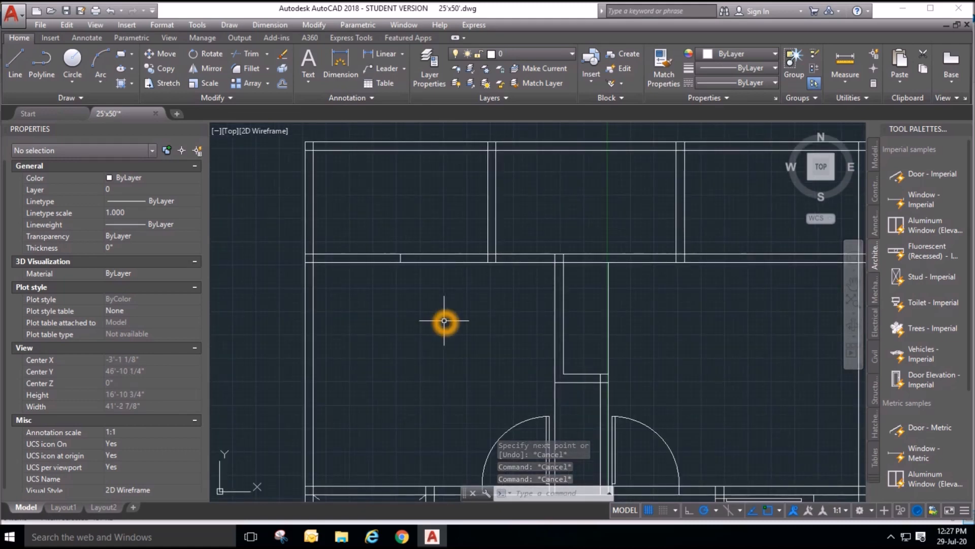
scroll(444, 320, down, 2)
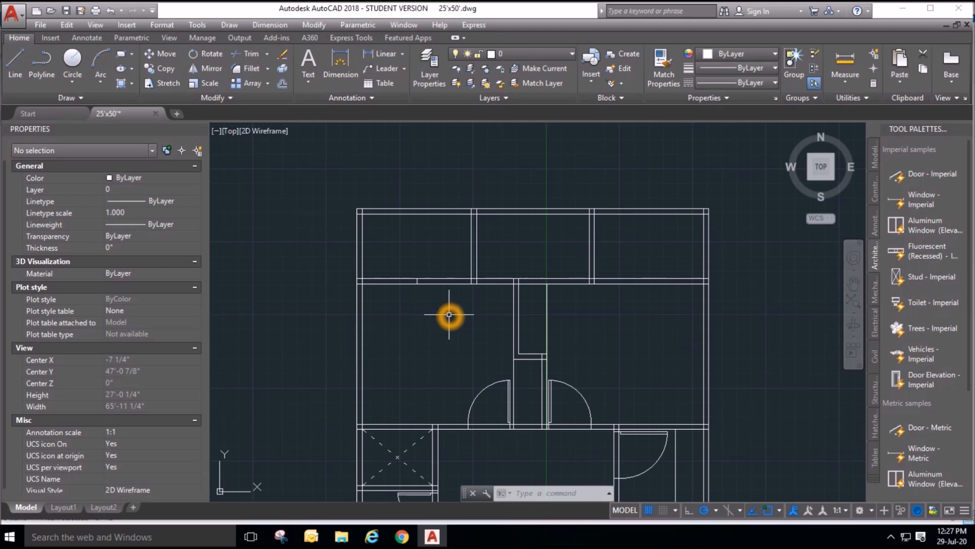
scroll(483, 218, down, 2)
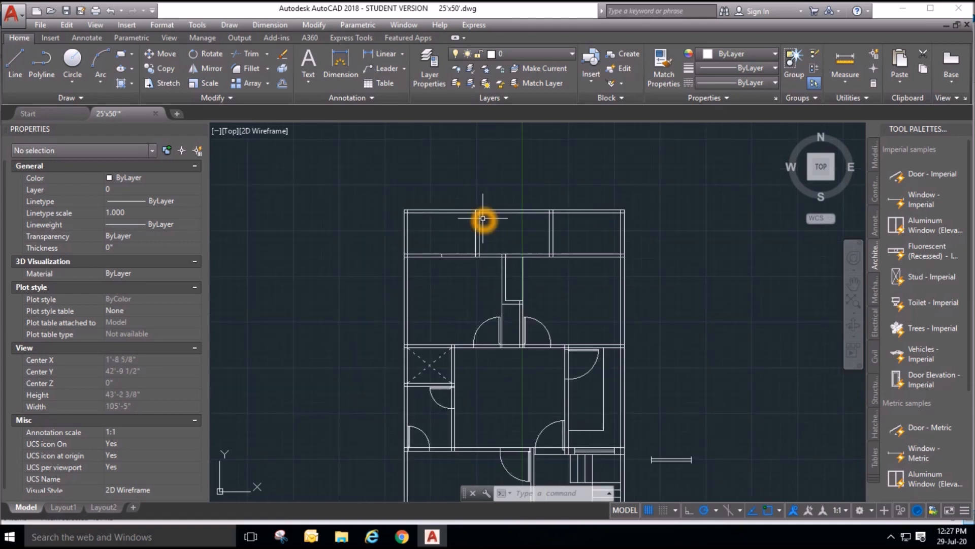
scroll(483, 220, up, 4)
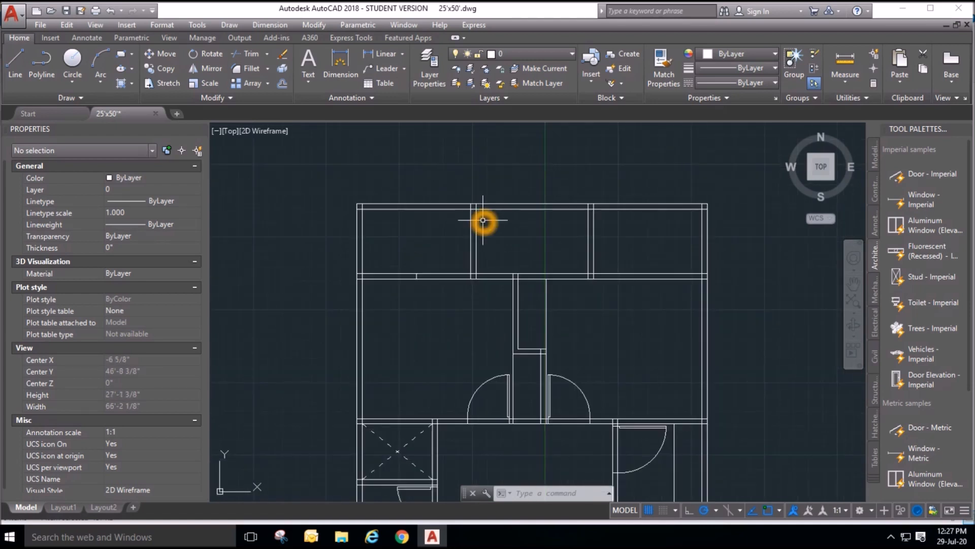
scroll(469, 216, down, 2)
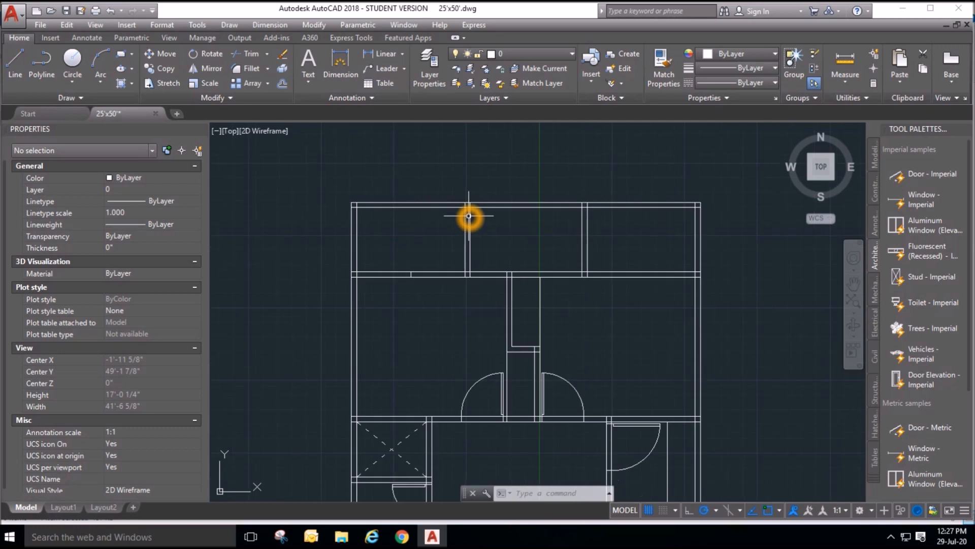
scroll(447, 264, up, 4)
scroll(414, 257, down, 4)
scroll(412, 262, up, 4)
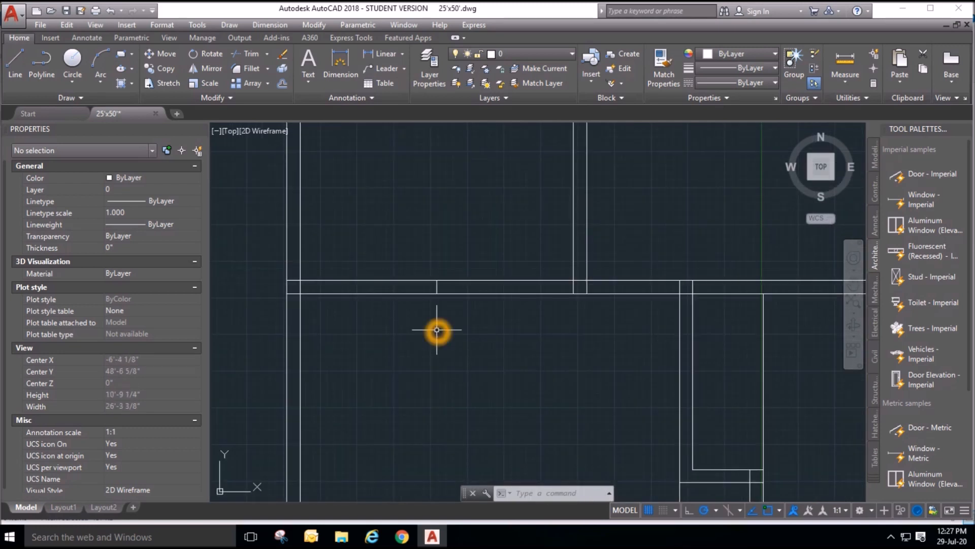
scroll(437, 330, down, 2)
scroll(431, 290, up, 2)
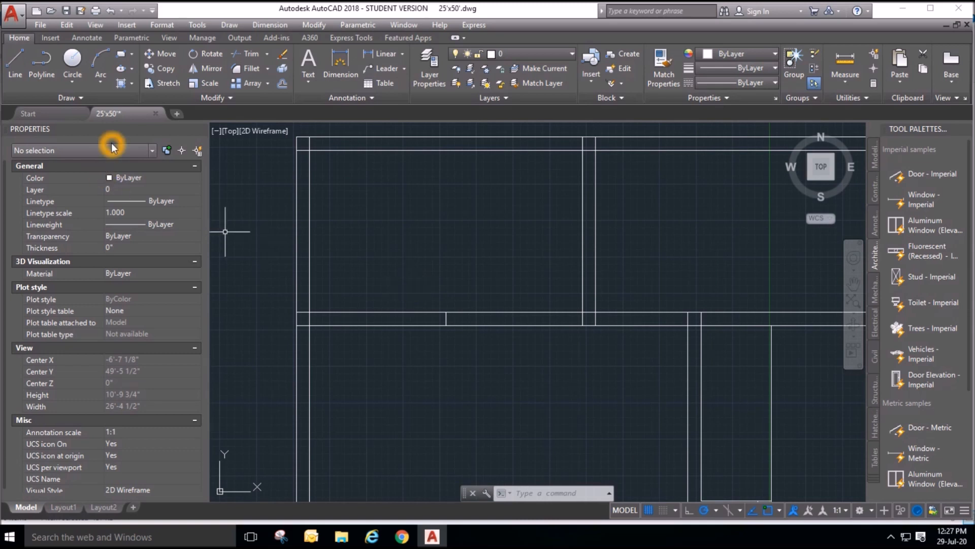
Try offsetting the short midpoint line in the rear-left bedroom's upper wall by 6' towards the left outer wall.
click(283, 83)
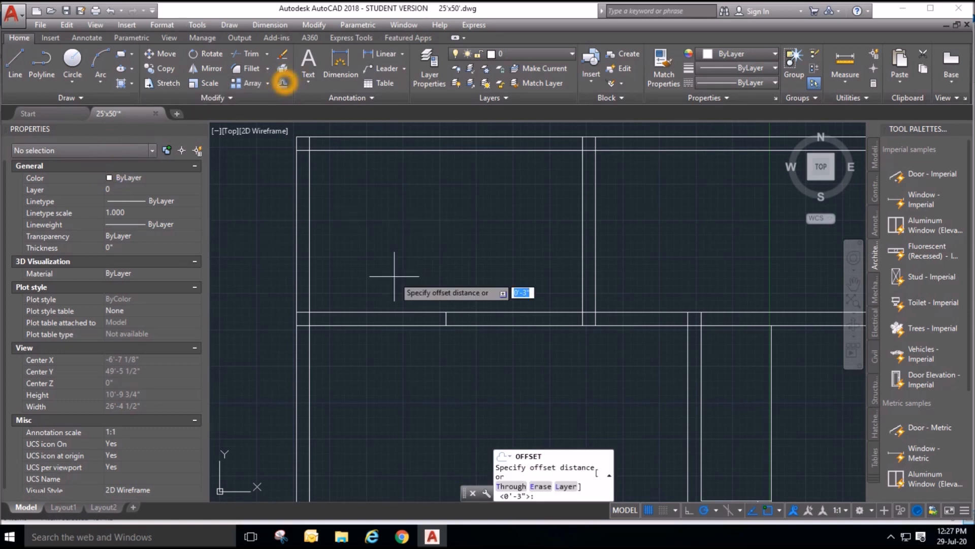
text(6')
key(Return)
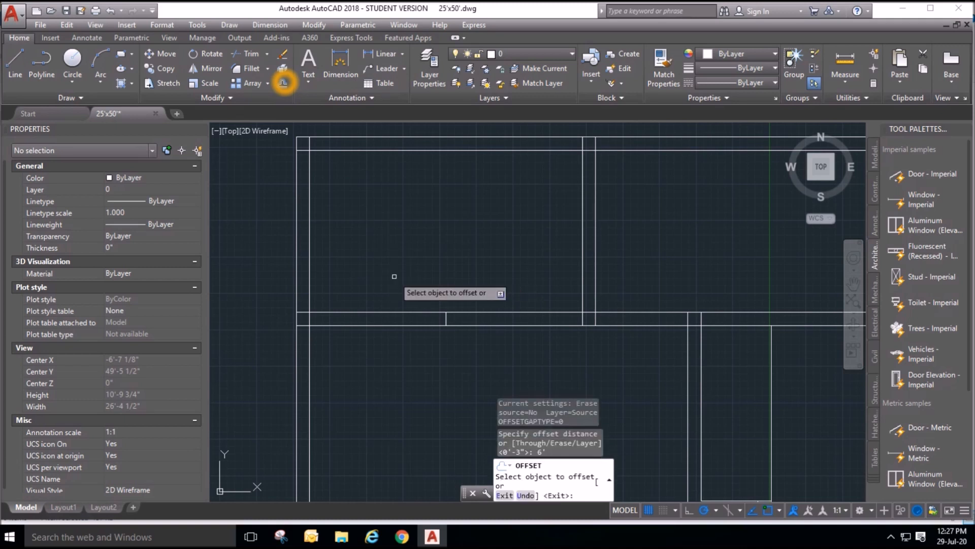
scroll(429, 306, up, 2)
click(427, 306)
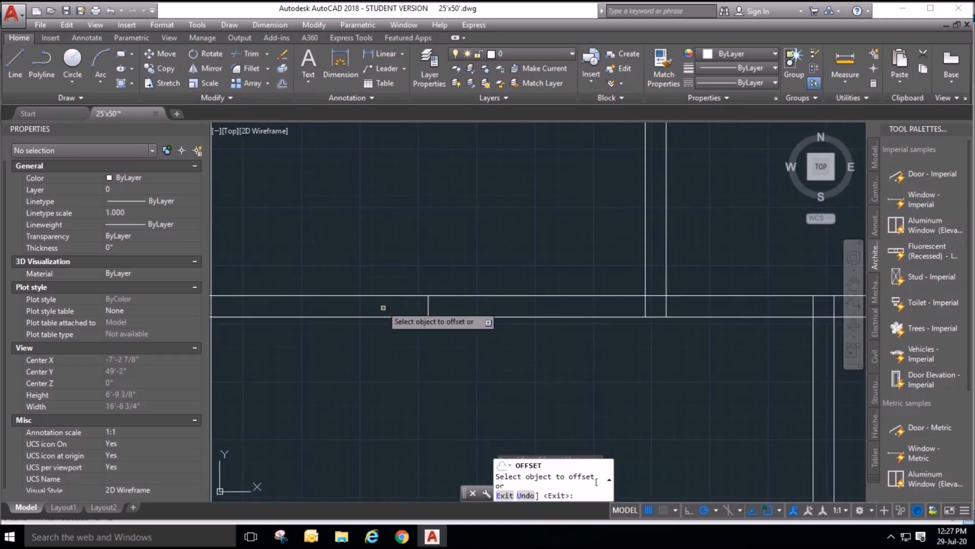
click(425, 307)
scroll(444, 305, down, 2)
key(Escape)
click(320, 306)
click(290, 290)
key(Delete)
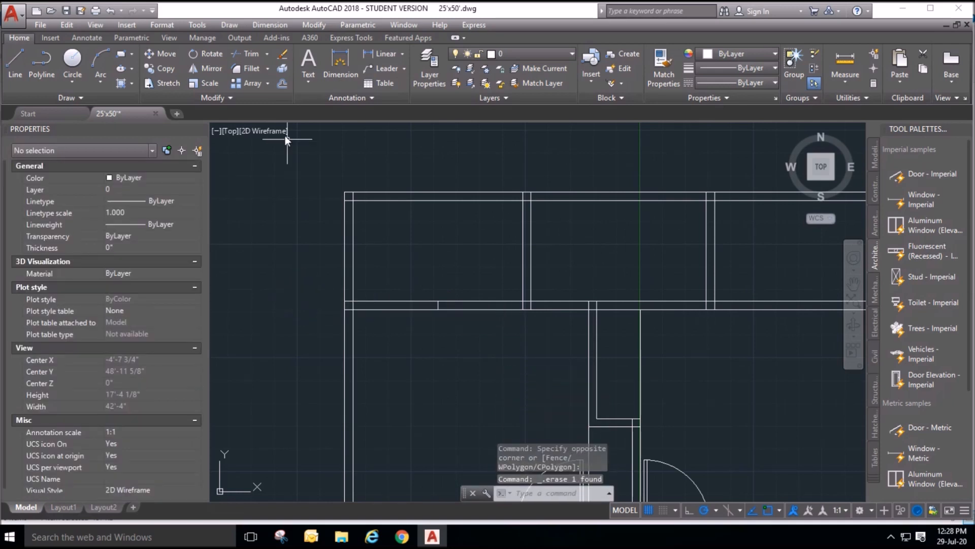
Offset the short midpoint line in the rear-left bedroom's upper wall by 3' to both sides as window end lines.
click(280, 85)
text(3')
key(Return)
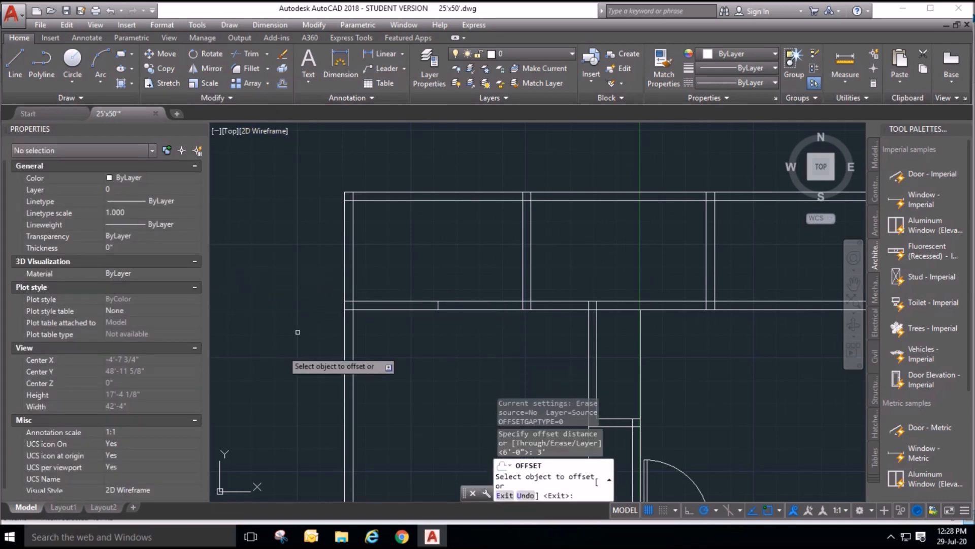
scroll(407, 325, up, 3)
click(492, 272)
click(447, 275)
click(493, 274)
click(534, 274)
key(Escape)
scroll(376, 271, down, 2)
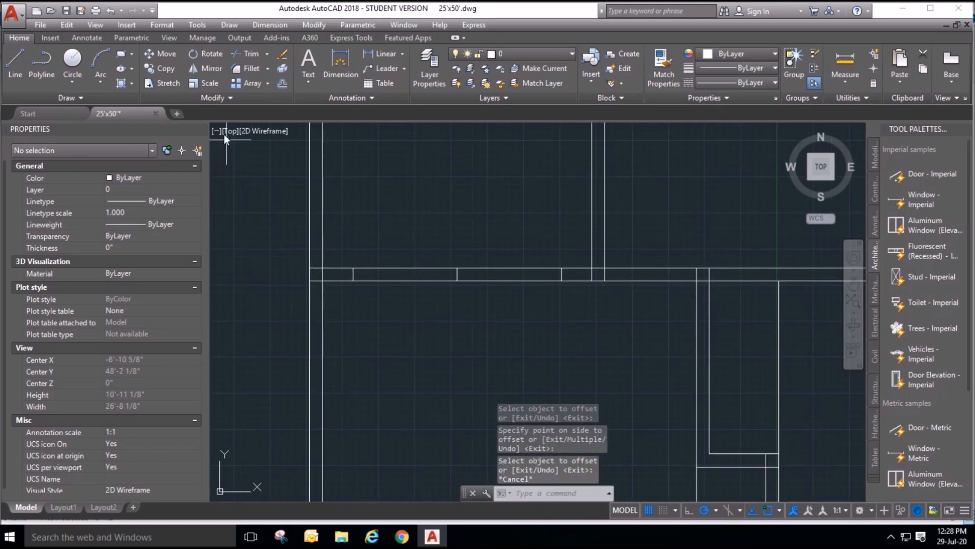
Copy the upper face line of the rear-left bedroom's upper wall straight down three times within the wall thickness as inner window lines.
click(282, 83)
scroll(437, 275, up, 1)
scroll(418, 283, up, 2)
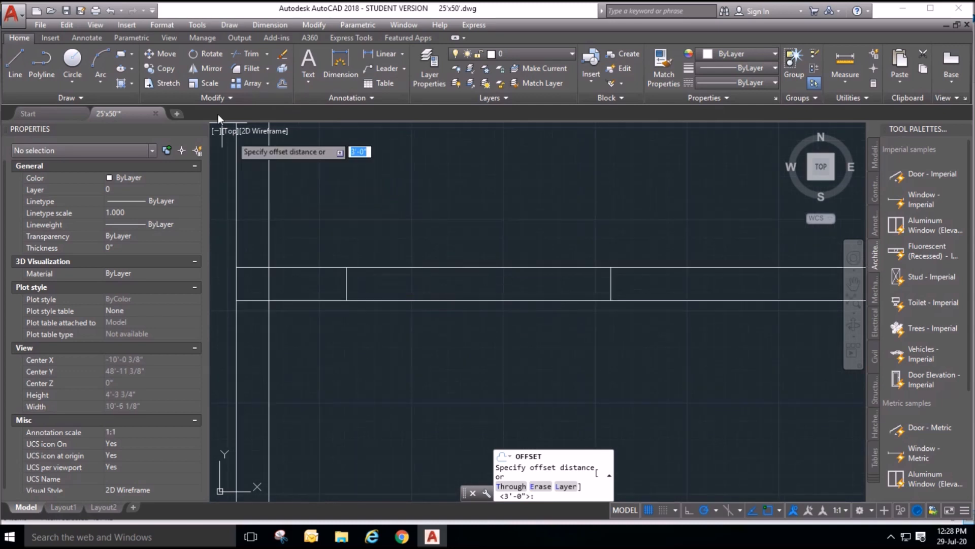
click(165, 69)
click(371, 265)
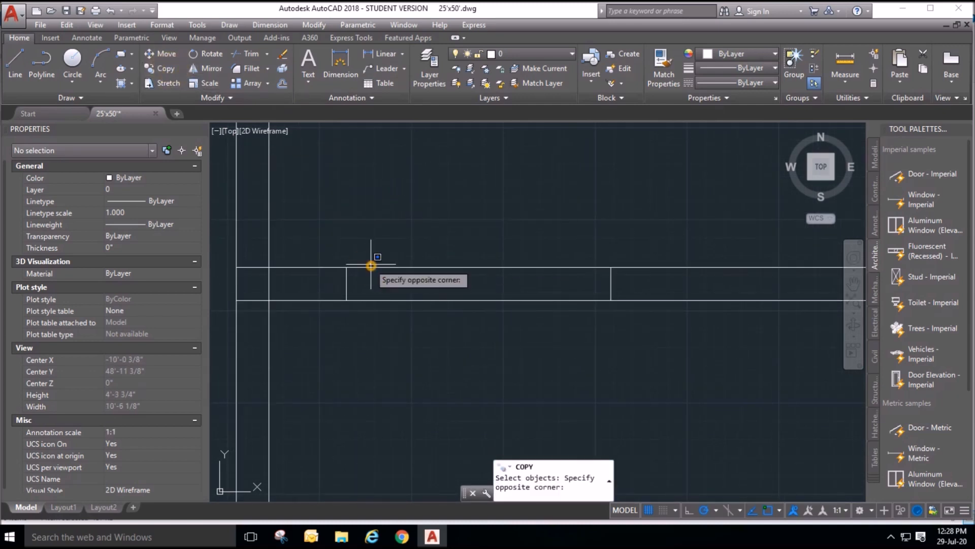
click(366, 276)
key(Return)
click(402, 331)
click(402, 340)
click(402, 341)
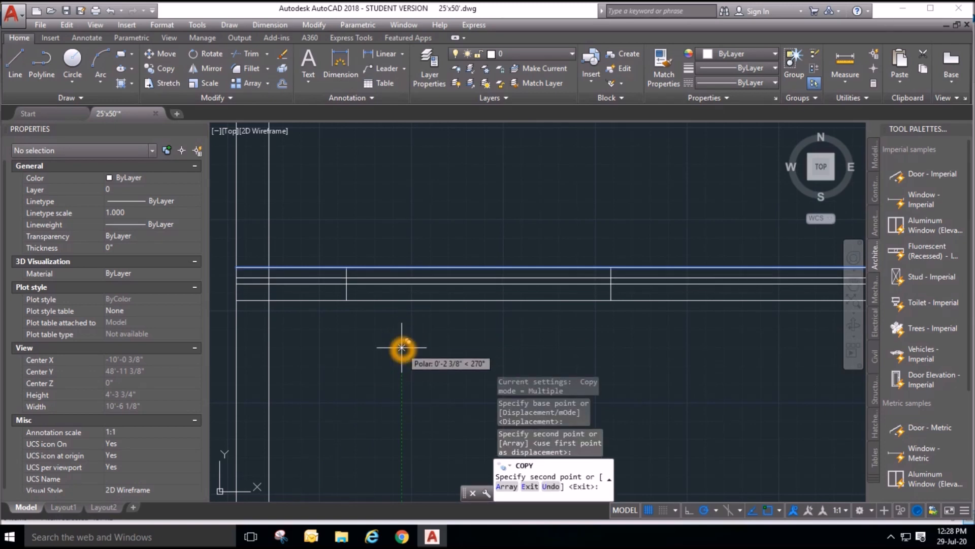
click(402, 349)
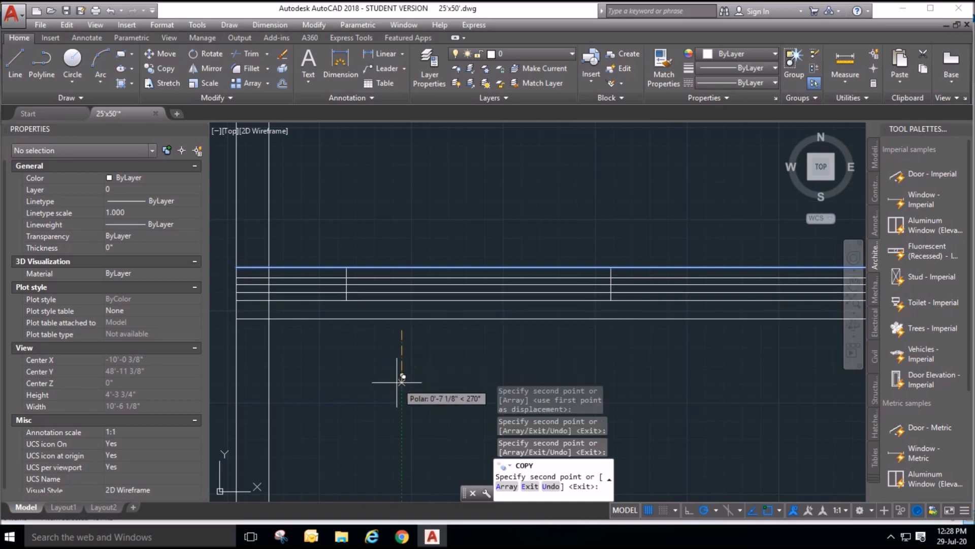
key(Escape)
Trim the lowest inner line back to the window's left end line.
click(243, 56)
scroll(345, 305, up, 3)
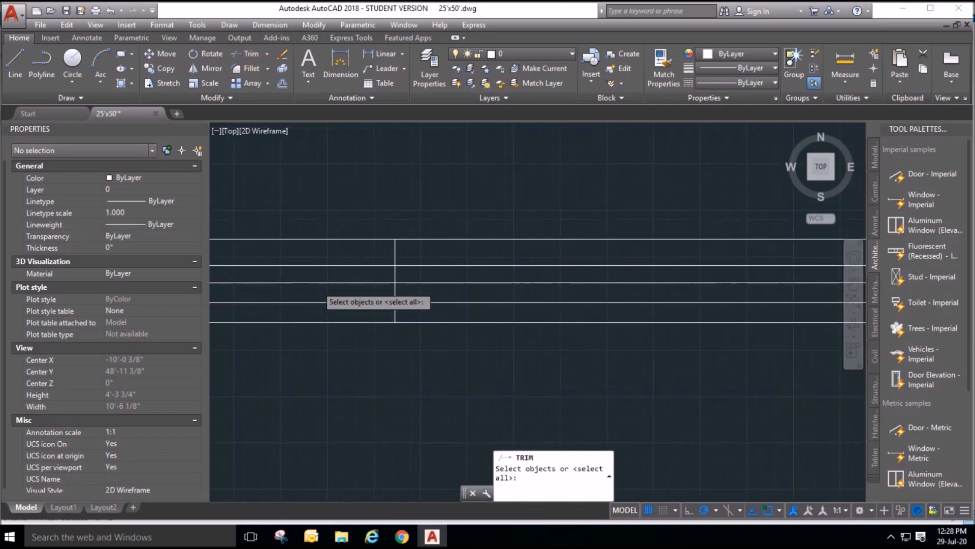
click(440, 333)
scroll(456, 342, down, 4)
click(429, 332)
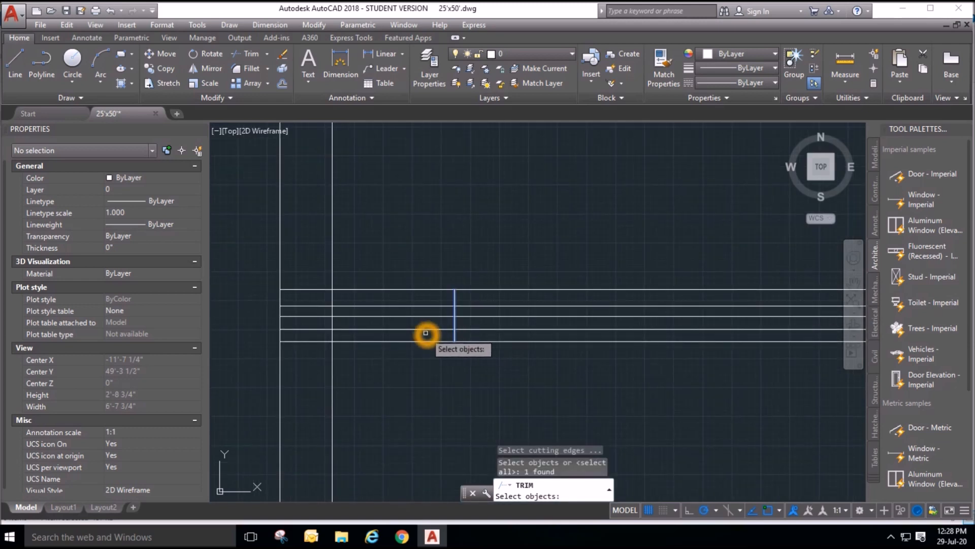
key(Return)
click(426, 330)
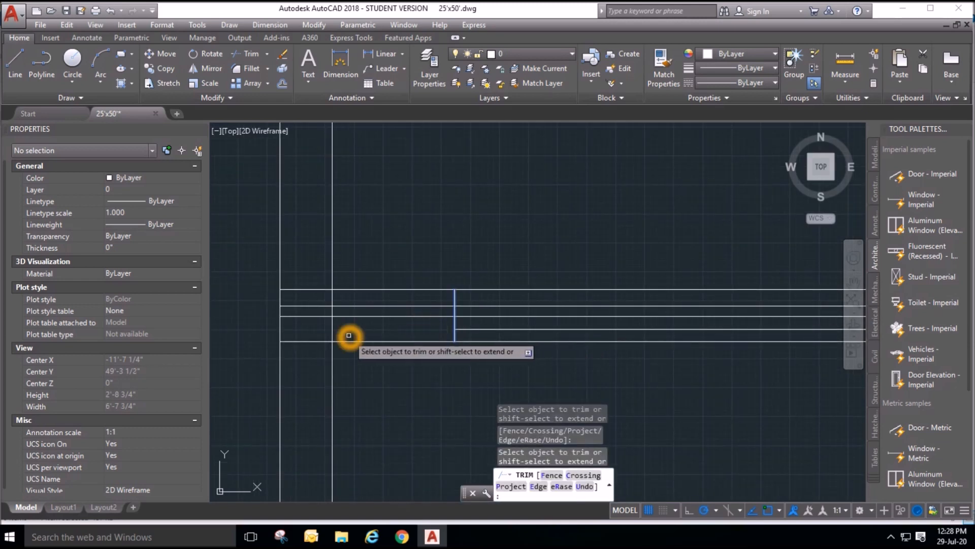
key(Escape)
Trim the other two inner lines left of the window and erase their leftover pieces inside the outer wall.
click(233, 54)
right_click(331, 253)
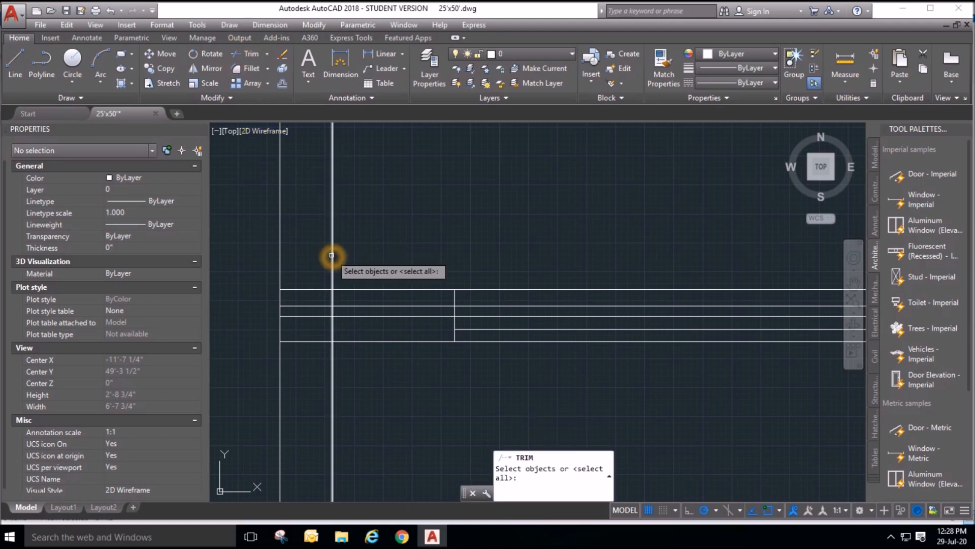
click(392, 325)
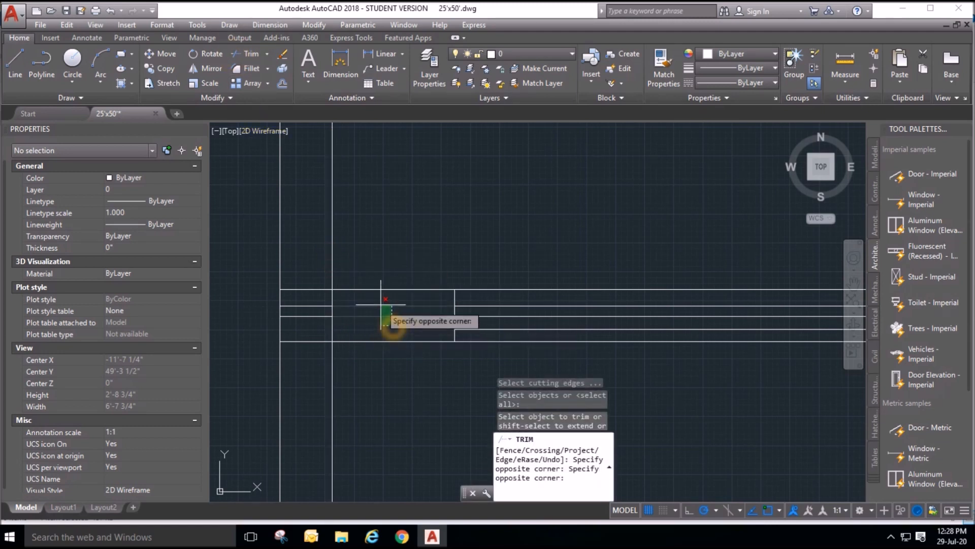
click(379, 300)
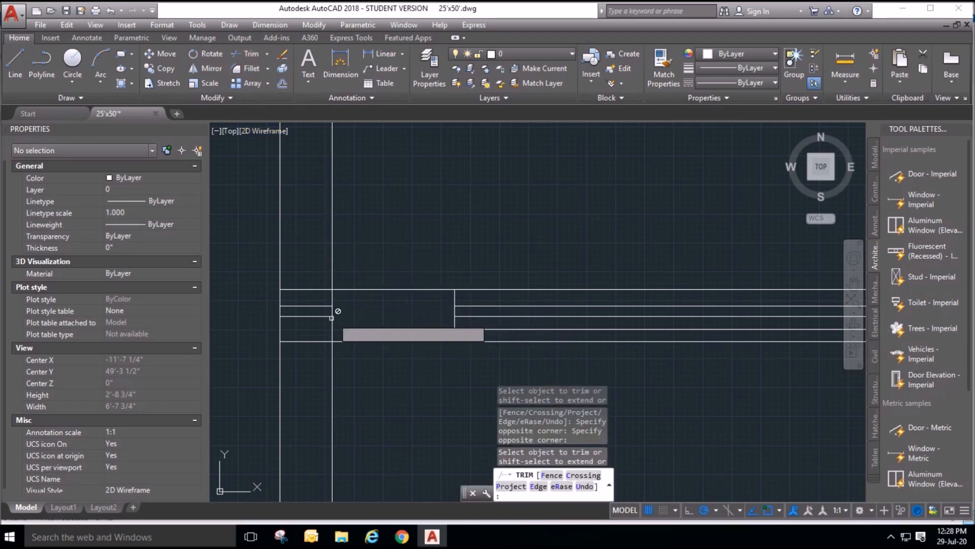
key(Escape)
click(314, 322)
click(310, 302)
key(Delete)
scroll(255, 272, down, 3)
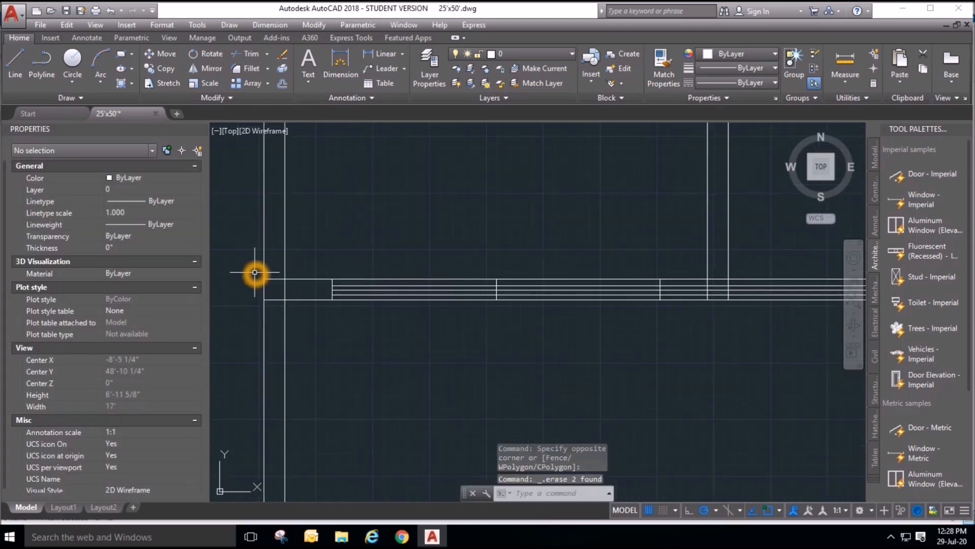
Trim all three inner lines beyond the window's right end line.
scroll(711, 282, up, 2)
click(246, 53)
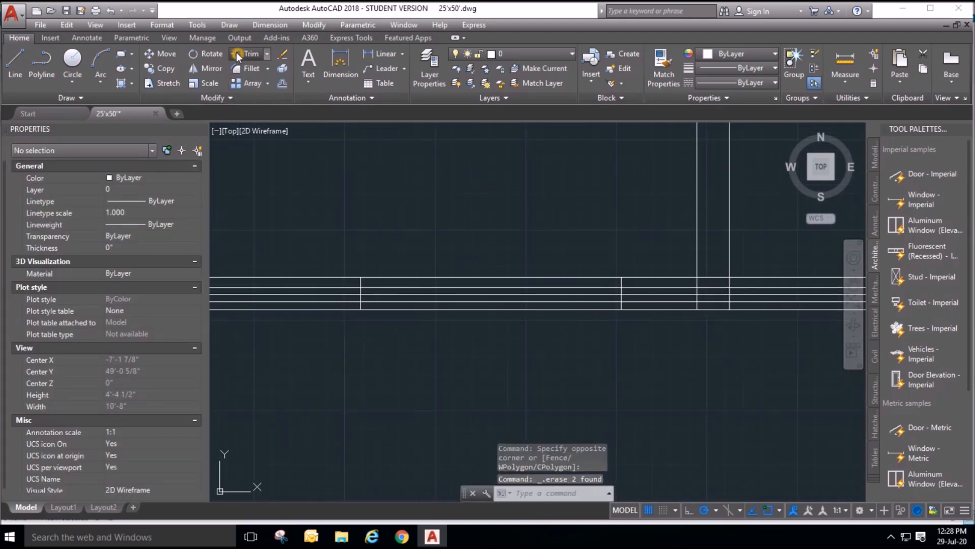
scroll(631, 293, up, 2)
click(603, 320)
key(Return)
click(640, 319)
click(635, 270)
scroll(592, 316, down, 4)
key(Escape)
Trim the lowest inner line from the window's left half and the uppermost from its right half to form staggered sliding panes.
click(243, 53)
right_click(501, 304)
scroll(331, 305, up, 2)
scroll(704, 317, down, 2)
scroll(516, 318, up, 2)
click(516, 284)
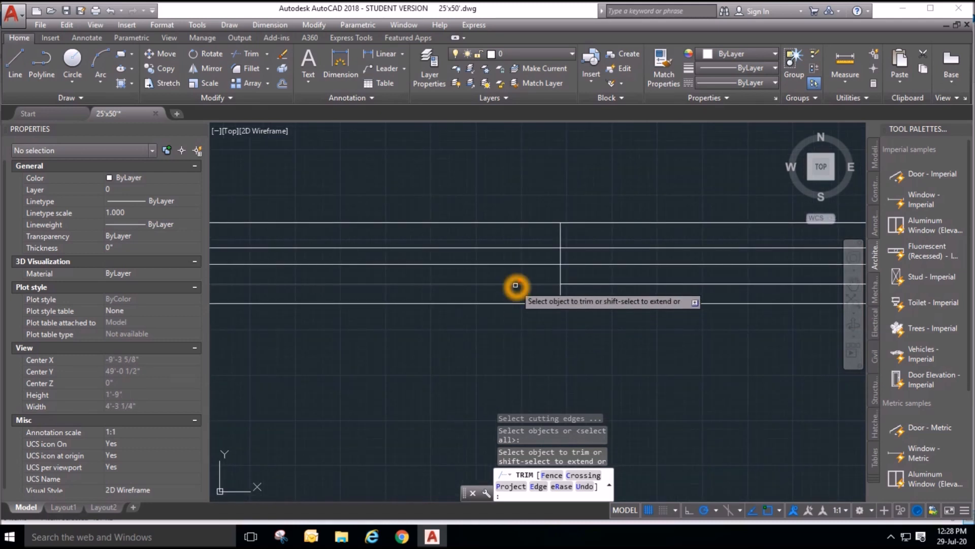
click(601, 248)
scroll(602, 248, down, 2)
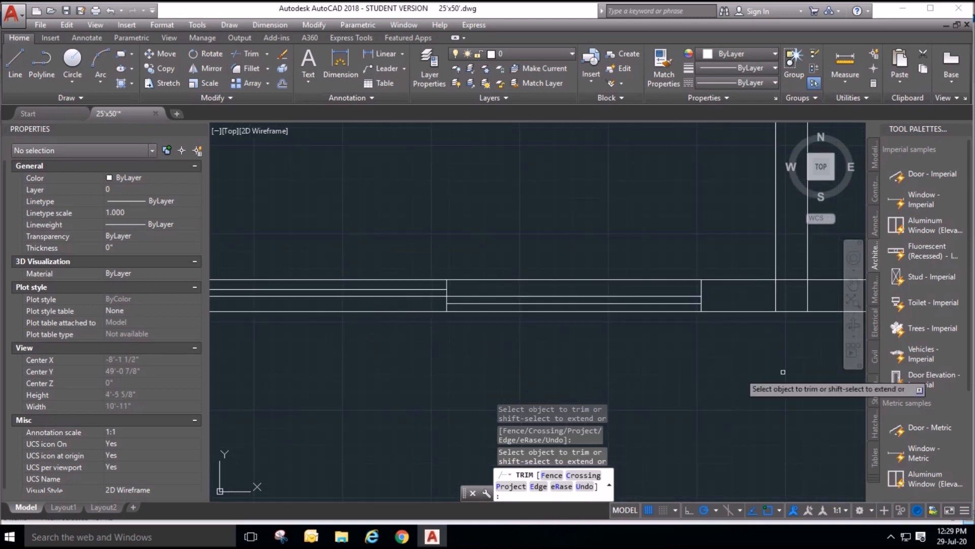
scroll(793, 376, down, 1)
key(Escape)
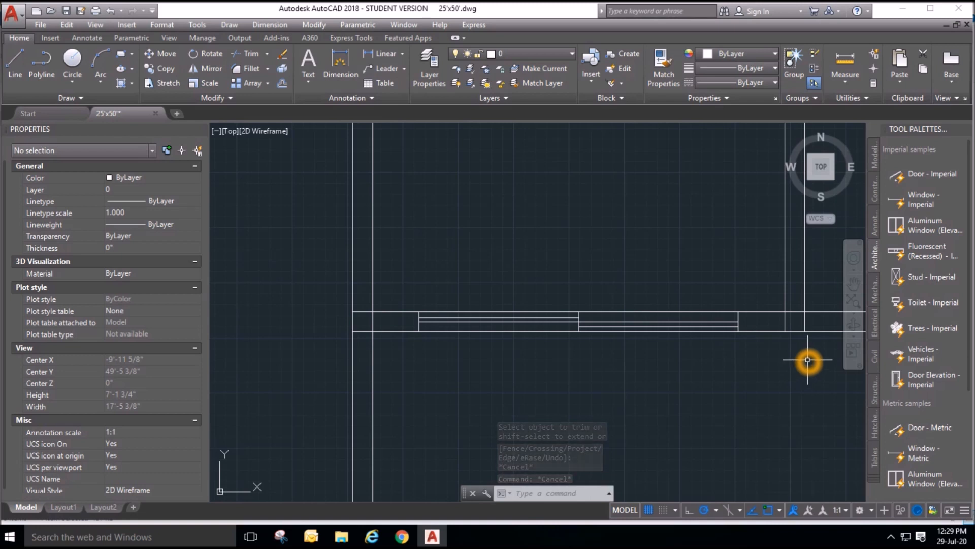
Mirror the rear-left bedroom window to the rear-right bedroom about a vertical line through the wall's midpoint, keeping the original.
scroll(466, 248, down, 2)
scroll(570, 275, down, 2)
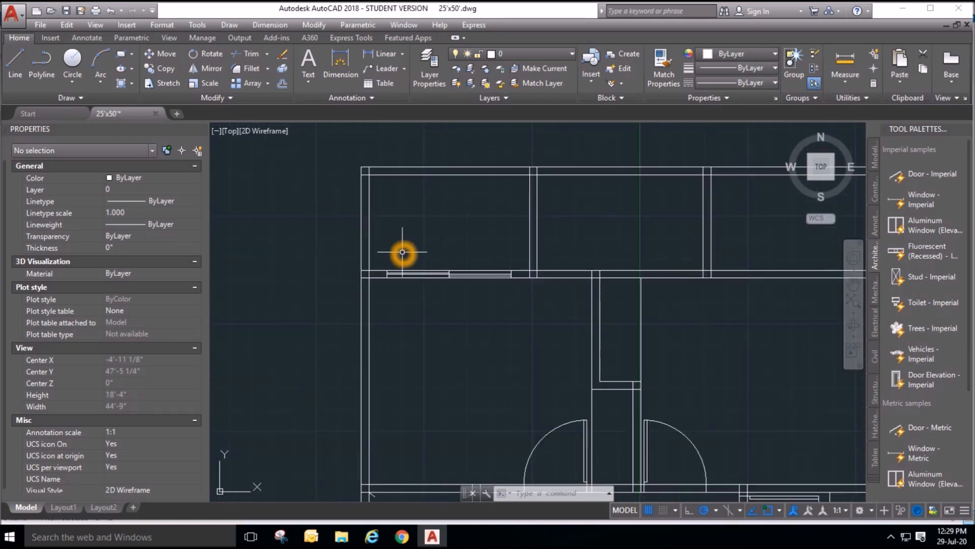
key(Escape)
key(Escape)
scroll(595, 334, down, 2)
scroll(777, 330, up, 2)
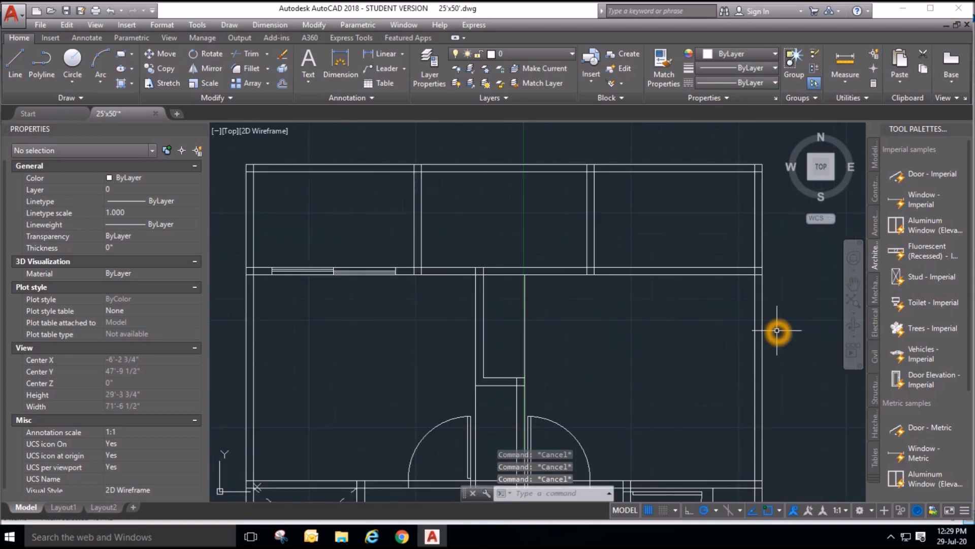
click(212, 67)
click(267, 253)
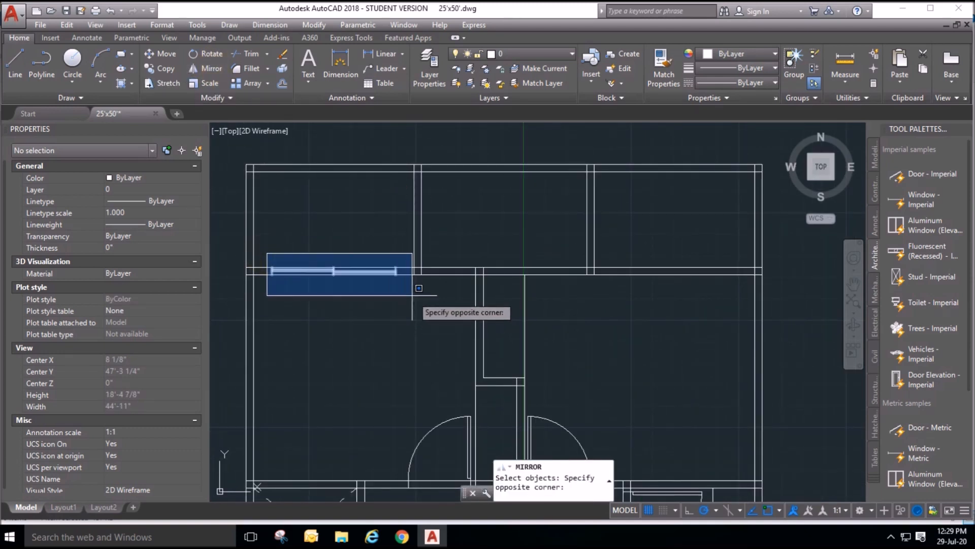
click(412, 295)
key(Return)
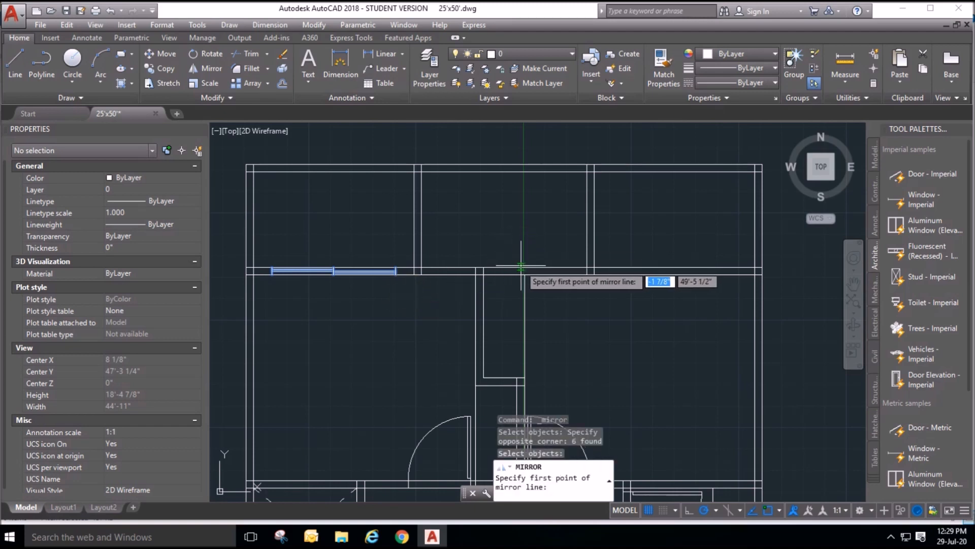
click(504, 269)
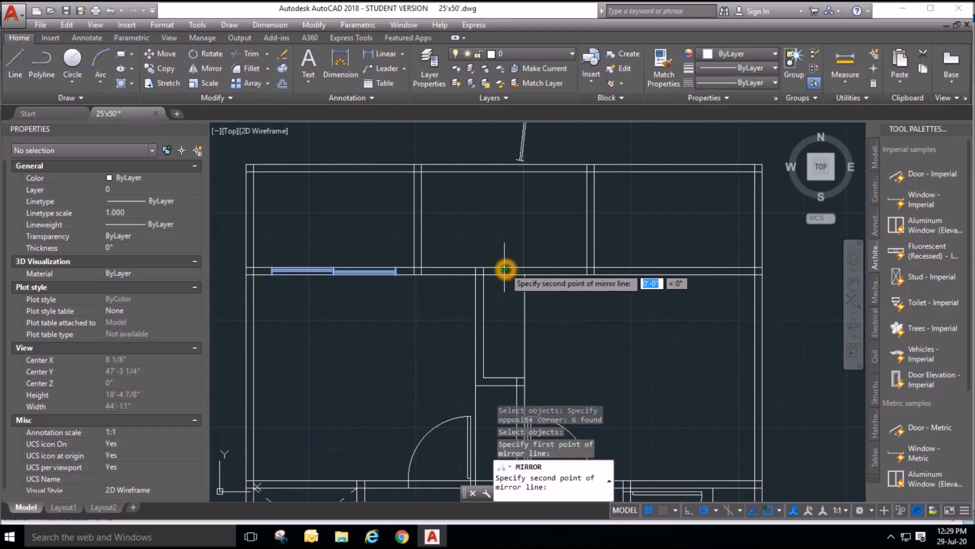
click(505, 219)
right_click(505, 218)
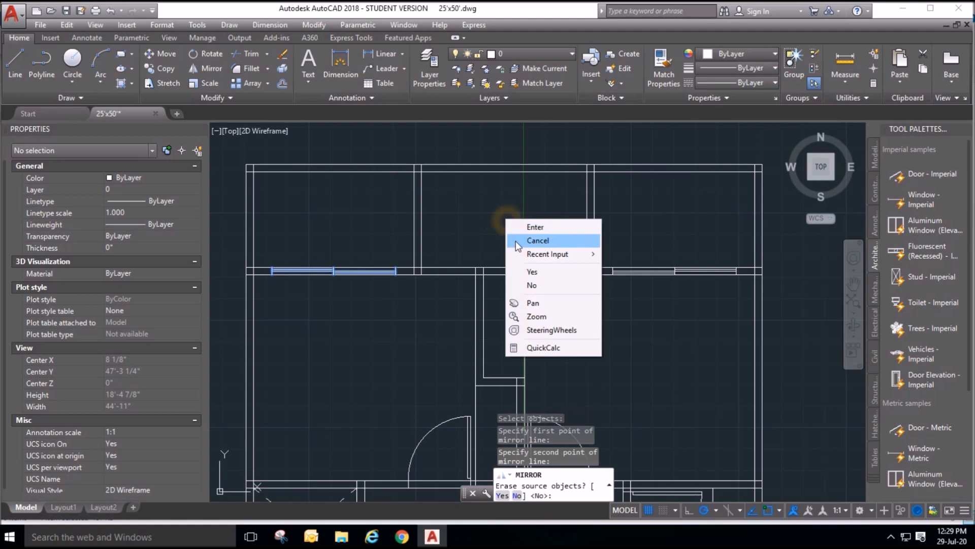
click(531, 285)
scroll(788, 310, up, 4)
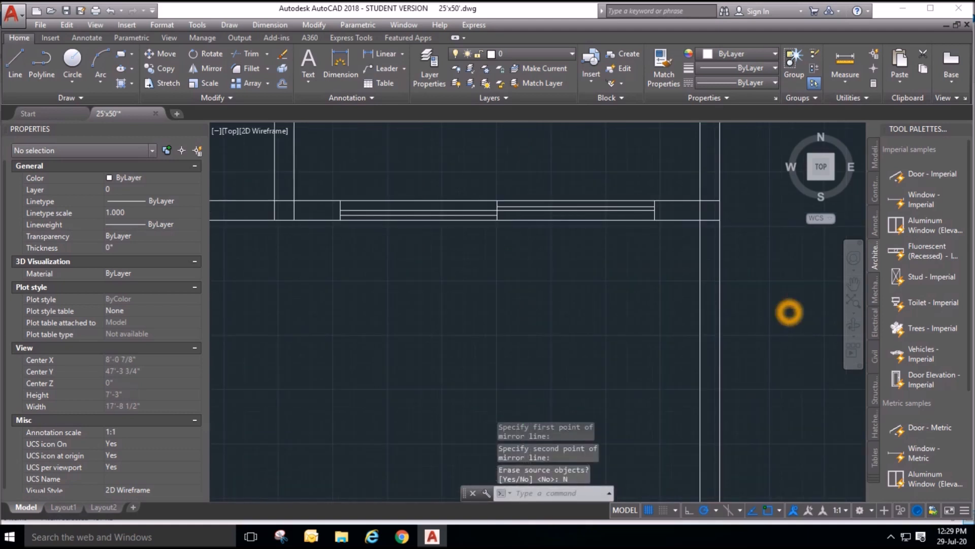
scroll(788, 311, down, 4)
key(Escape)
key(Escape)
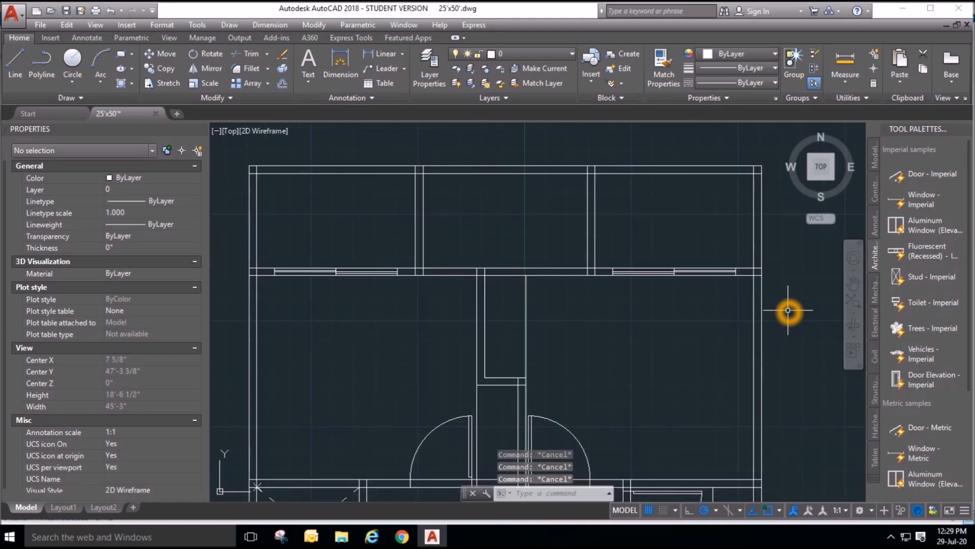
middle_drag(704, 330, 677, 332)
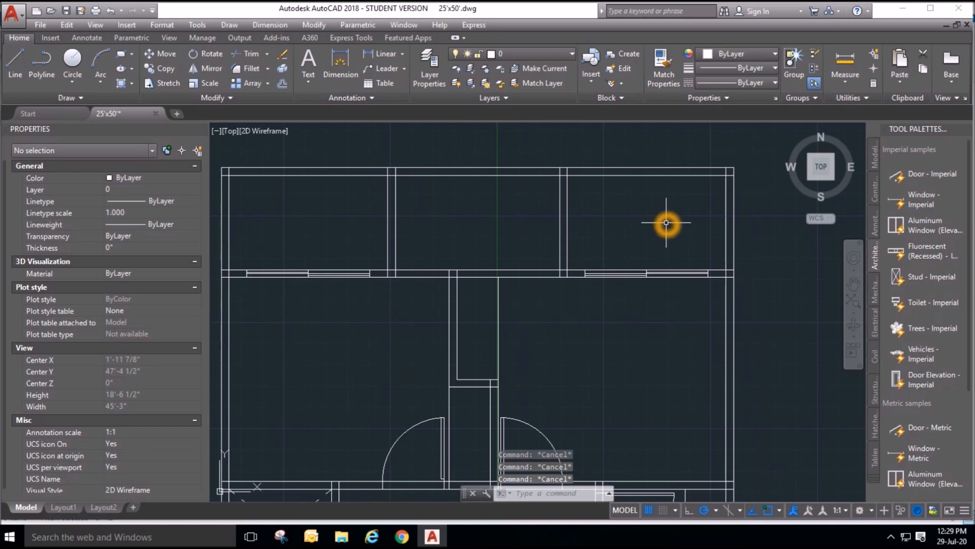
scroll(666, 222, down, 3)
scroll(581, 215, up, 3)
click(25, 69)
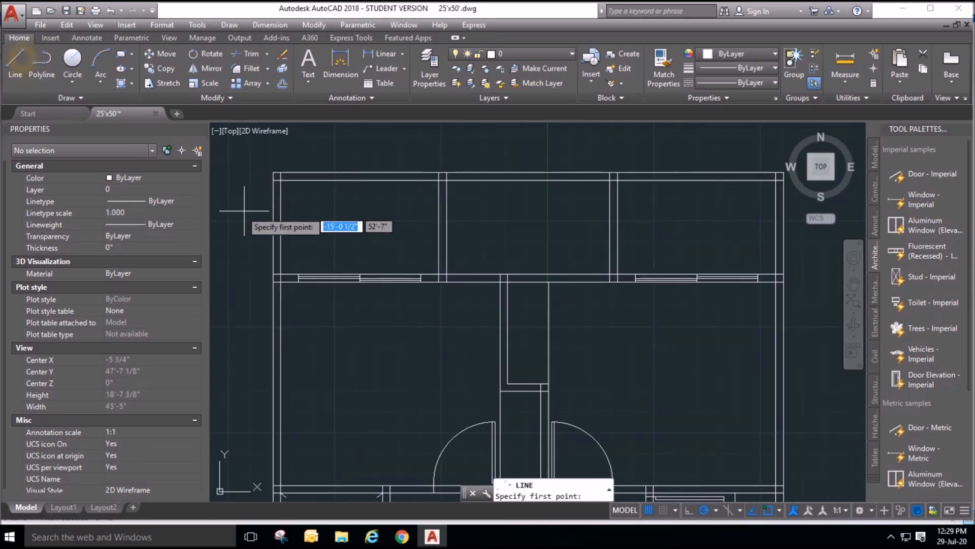
scroll(312, 218, up, 2)
scroll(450, 253, down, 2)
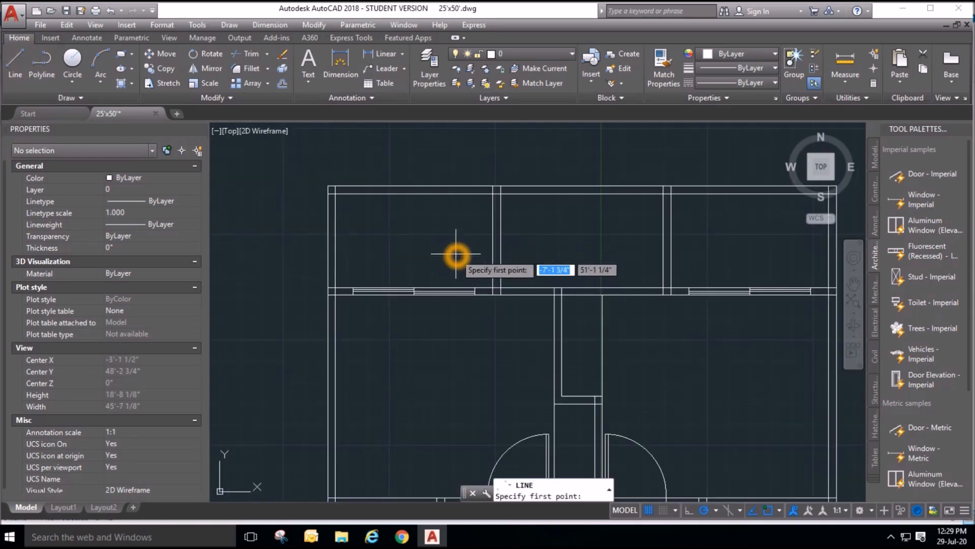
key(Escape)
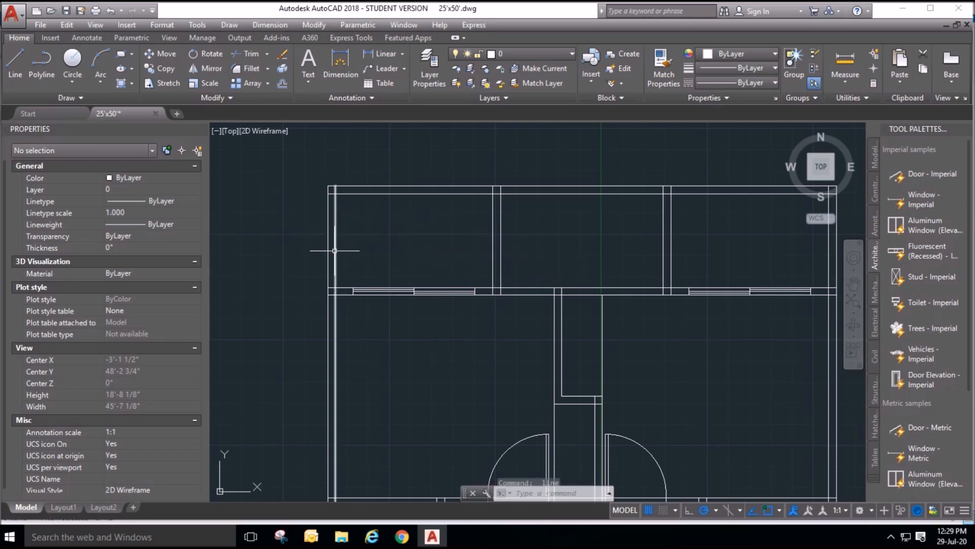
Try offsetting the rear bedroom wall's outer line 2'9" toward the rear boundary, and erase the resulting line.
click(283, 84)
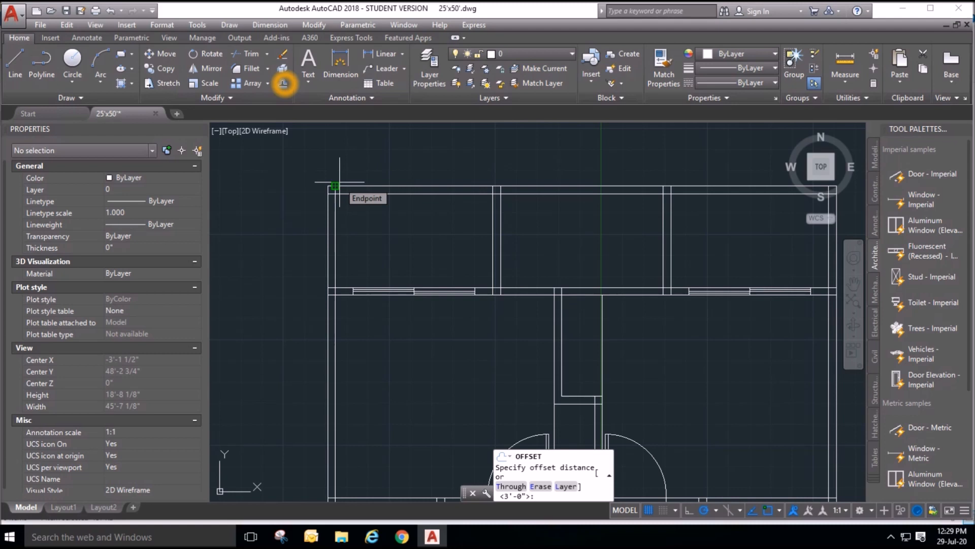
text(2'9)
key(Return)
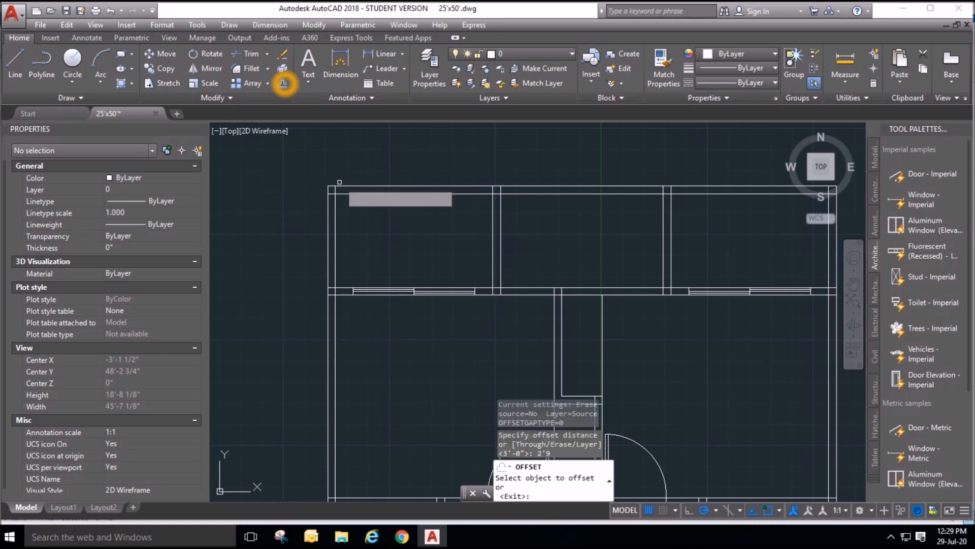
click(509, 288)
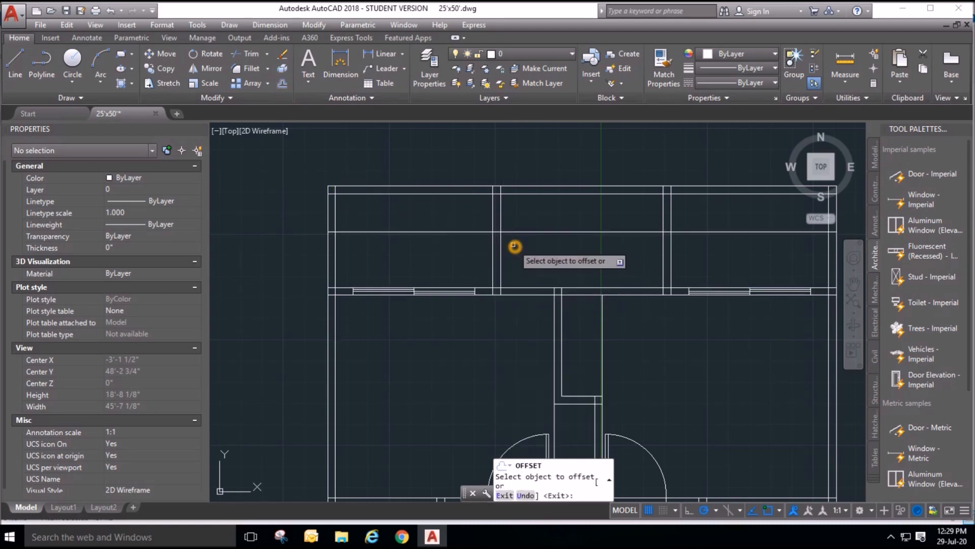
key(Escape)
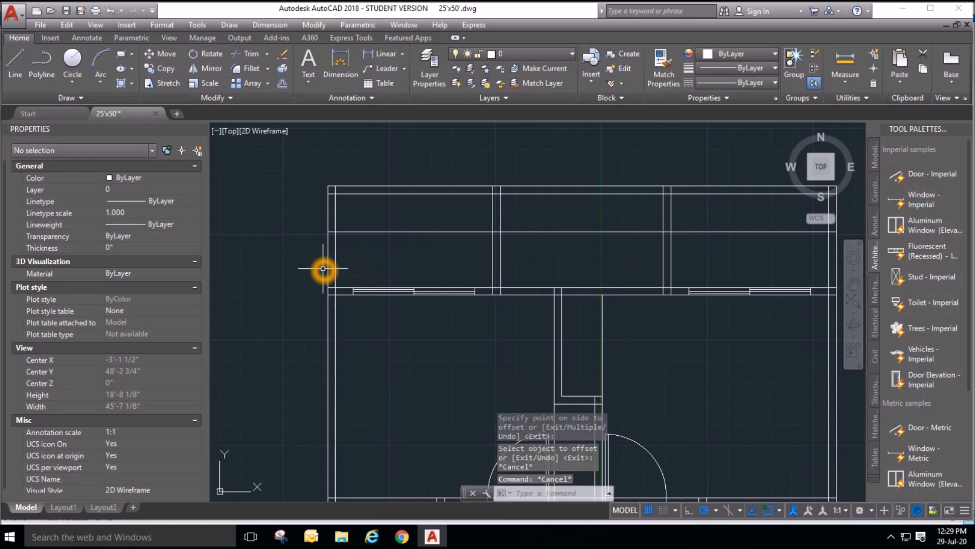
scroll(250, 249, down, 2)
scroll(358, 260, up, 2)
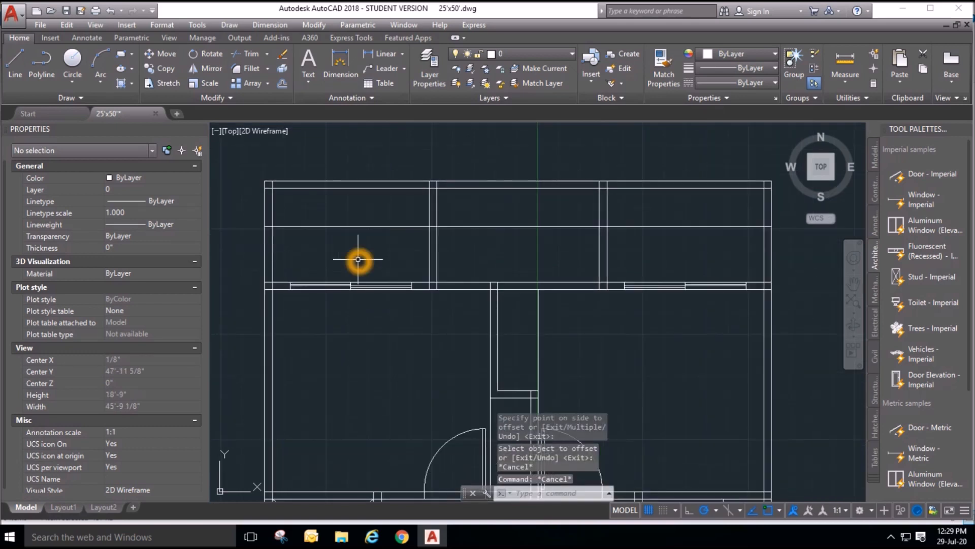
click(387, 244)
click(388, 212)
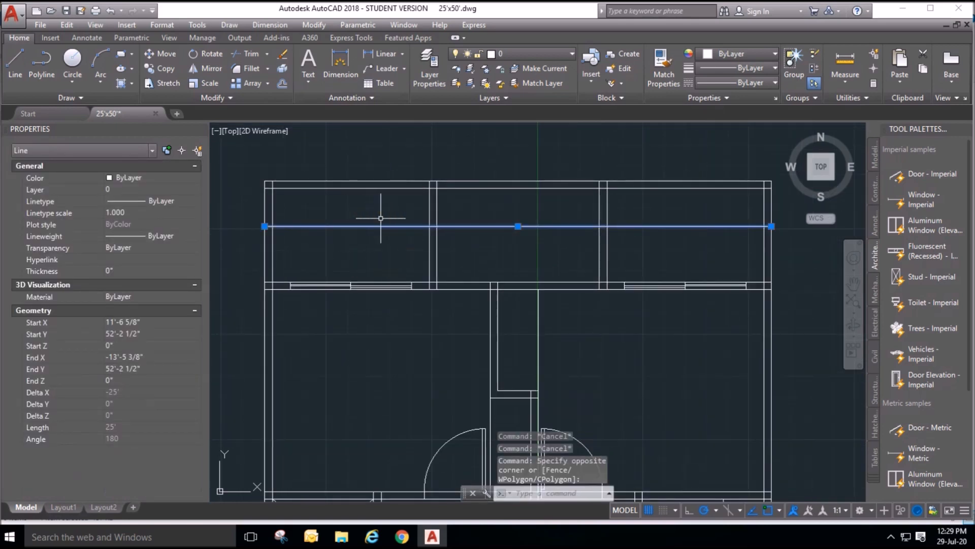
key(Delete)
Offset the rear bedroom wall's outer line 2'6" toward the rear boundary wall.
click(284, 84)
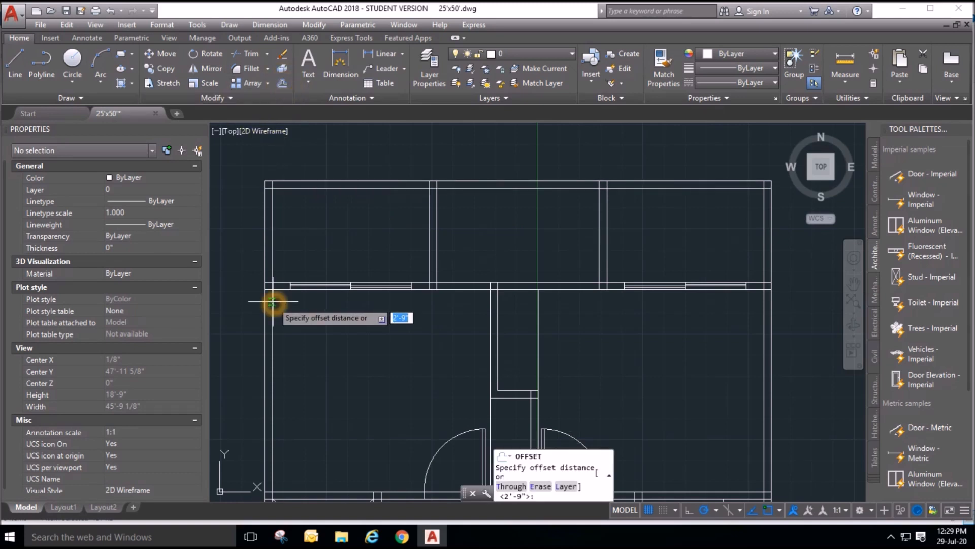
text(2'6)
key(Return)
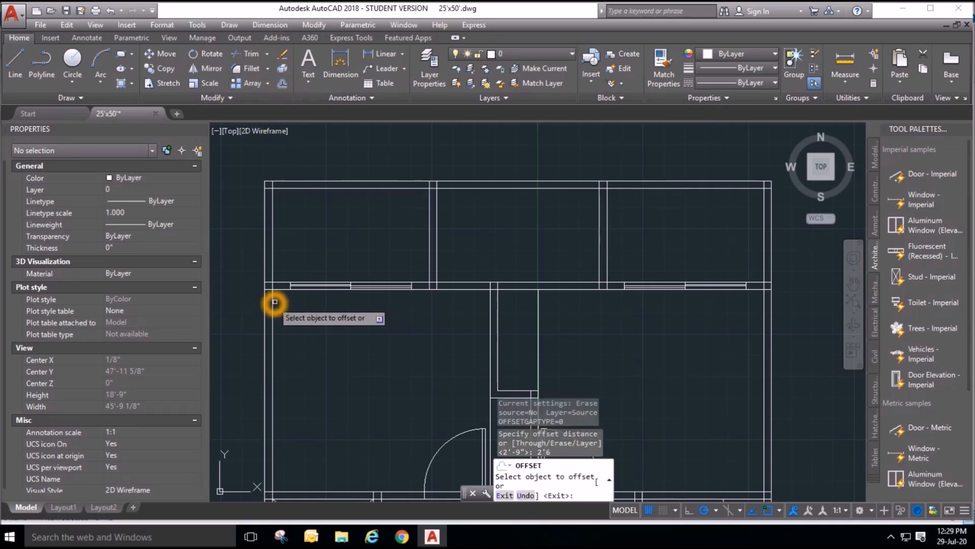
click(446, 283)
click(438, 260)
key(Escape)
key(Escape)
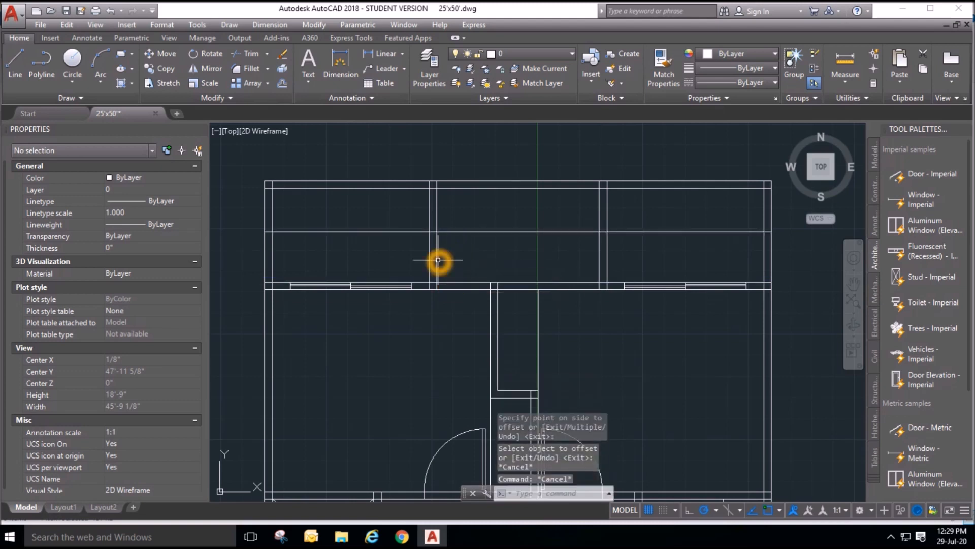
Trim the offset line out of both outer side walls, the middle rear bay and the right partition wall.
click(235, 57)
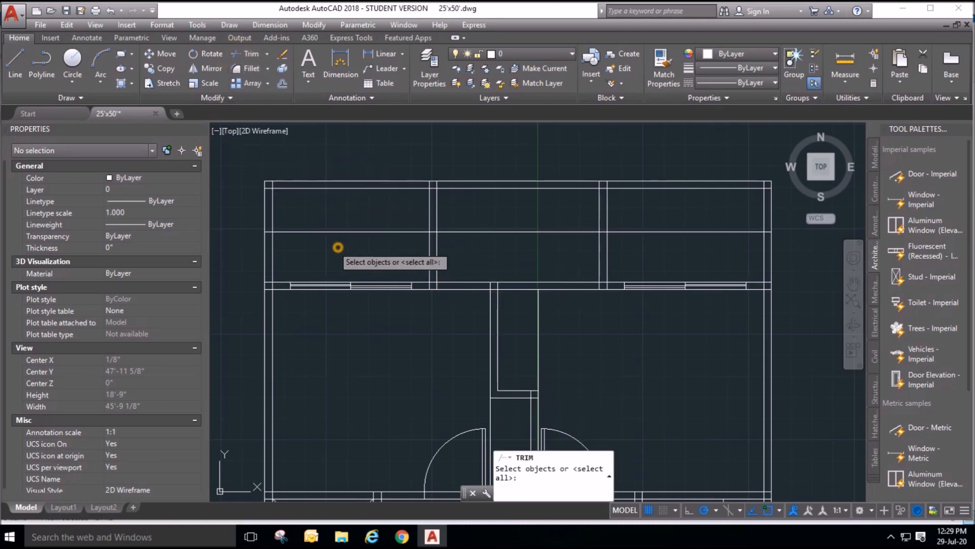
key(Return)
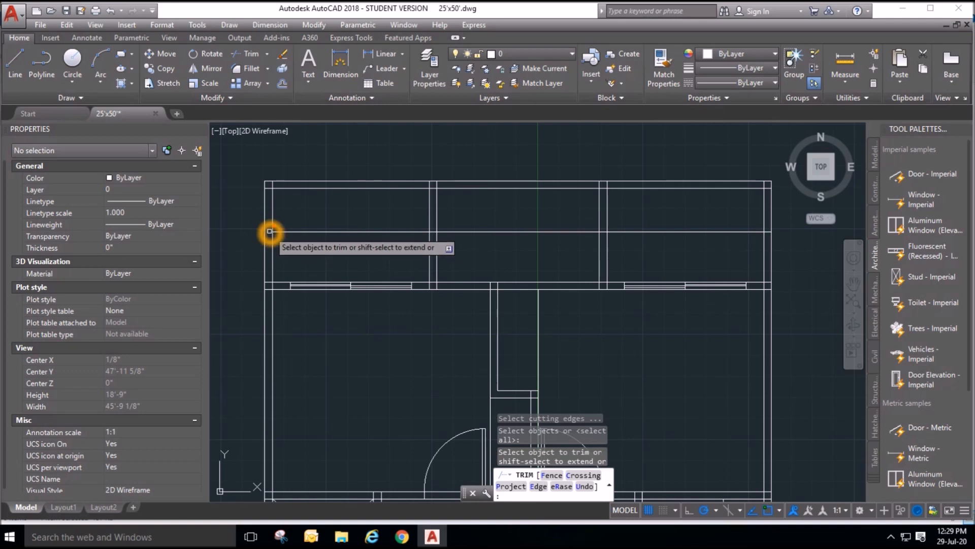
click(269, 231)
click(517, 239)
click(509, 218)
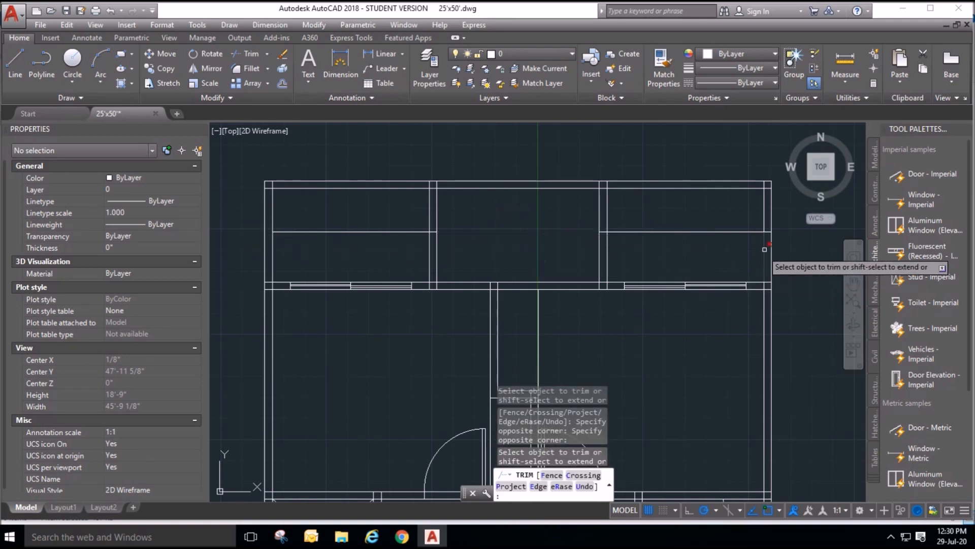
scroll(791, 232, up, 4)
click(734, 230)
click(313, 231)
scroll(679, 234, down, 2)
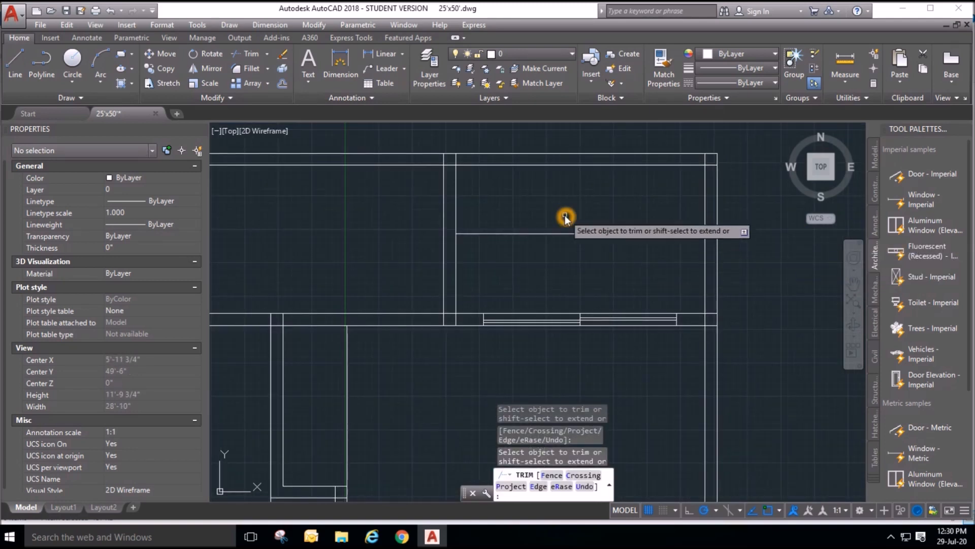
Match the dashed linetype of the shaft's cross lines onto the offset lines in the left and right rear bays.
scroll(565, 216, down, 4)
click(663, 66)
click(384, 403)
click(381, 226)
click(598, 226)
key(Escape)
key(Escape)
key(Escape)
scroll(739, 300, down, 1)
middle_drag(692, 311, 692, 321)
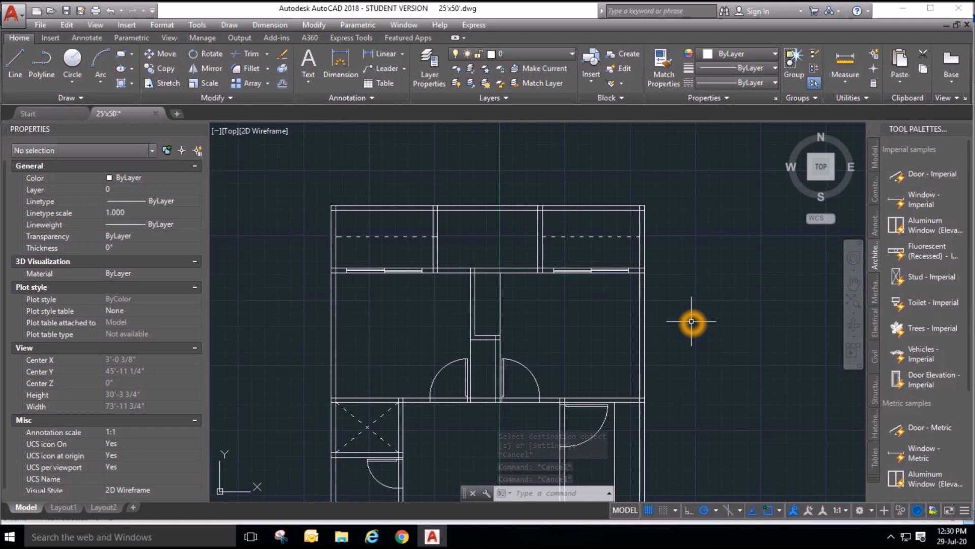
Draw a circle of radius 3'6" centred on the wall's outer line at the middle of the rear-left bedroom window.
scroll(691, 321, up, 2)
scroll(691, 321, down, 2)
scroll(359, 252, up, 2)
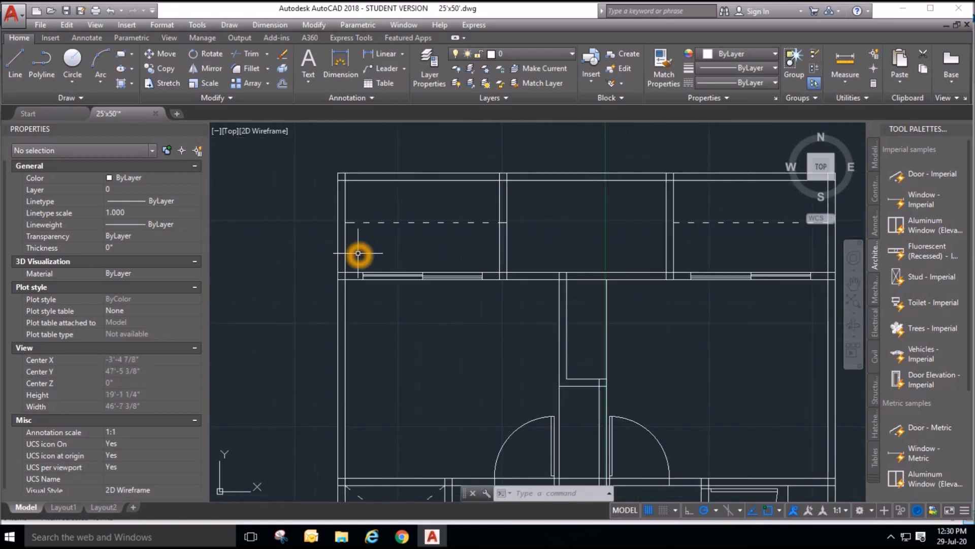
key(Escape)
key(Escape)
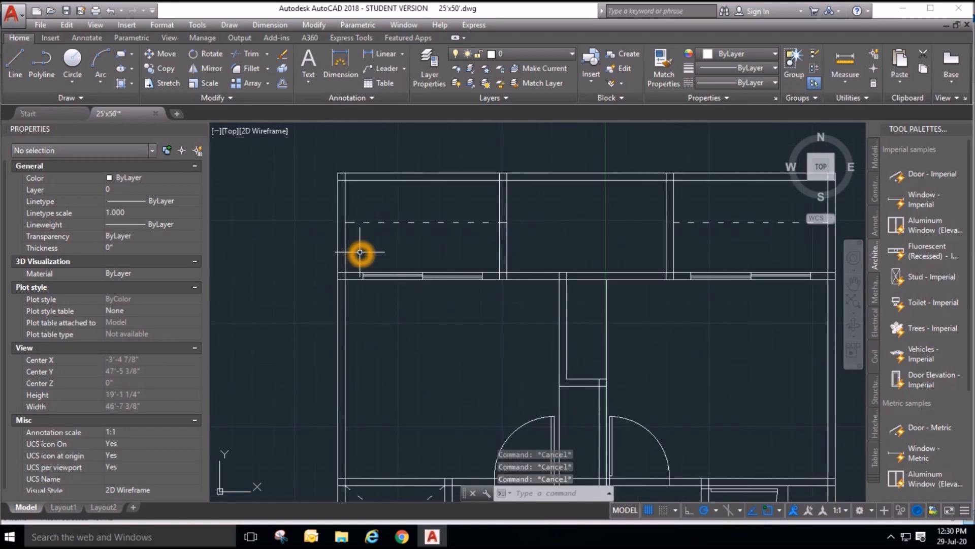
click(72, 58)
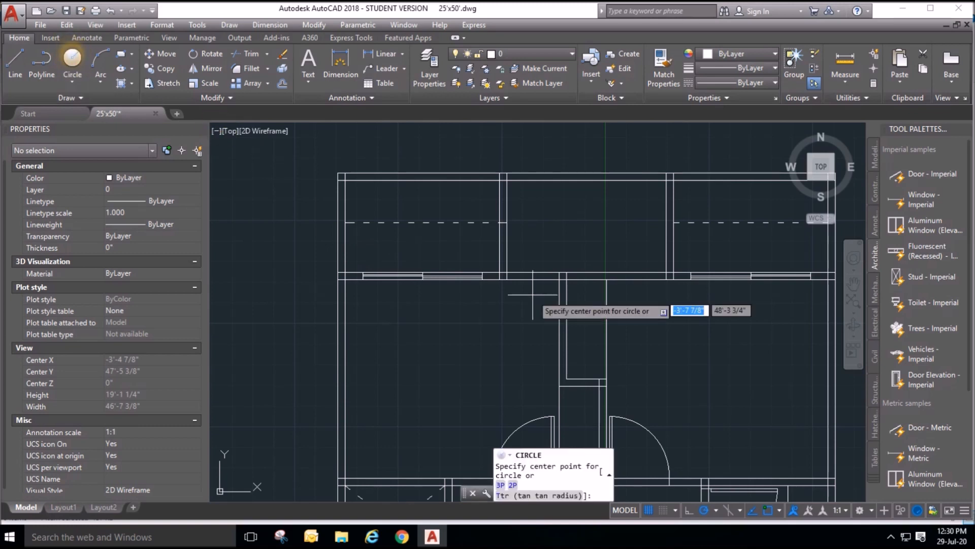
click(424, 275)
click(424, 225)
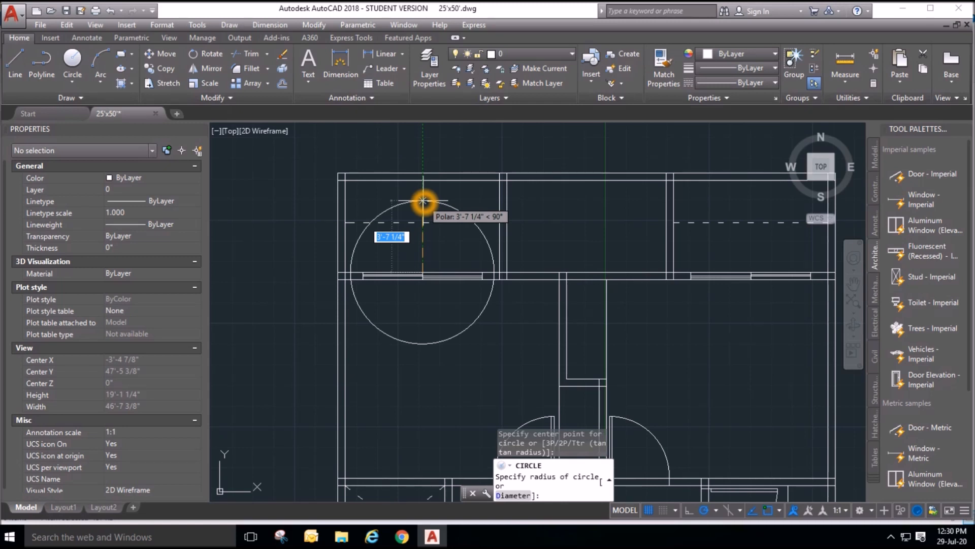
text(3)
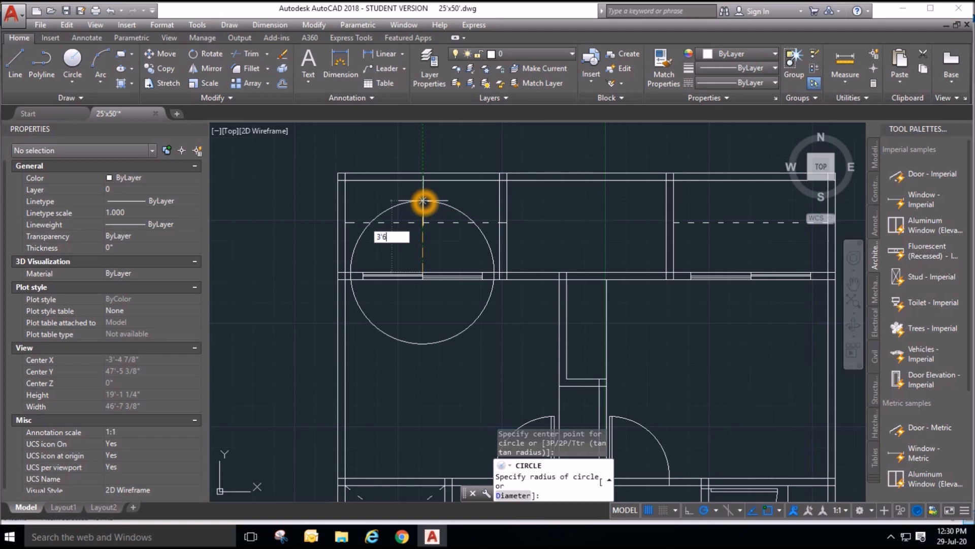
text('6)
key(Return)
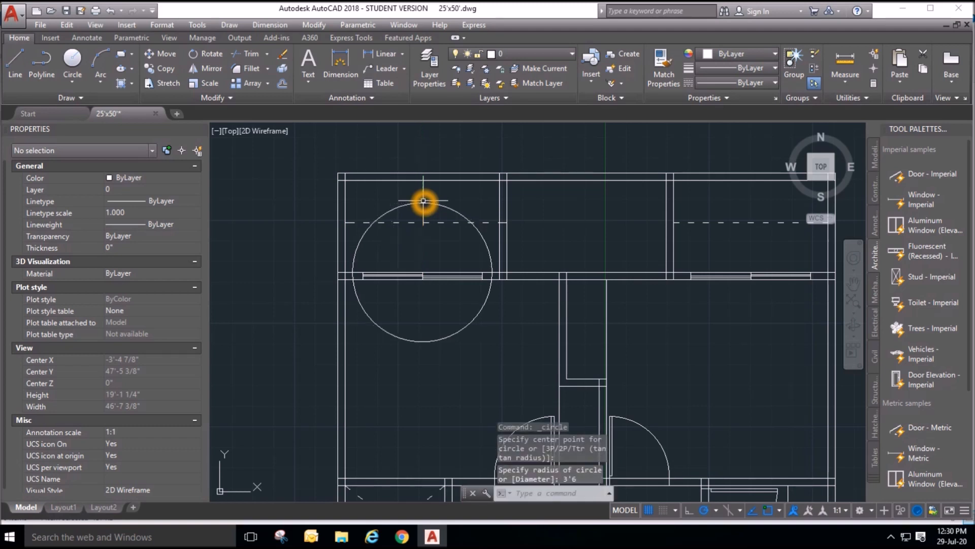
Trim the circle and the dashed line to leave two side arcs joined by the dashed segment outside the rear-left window.
click(236, 54)
key(Return)
scroll(347, 273, up, 4)
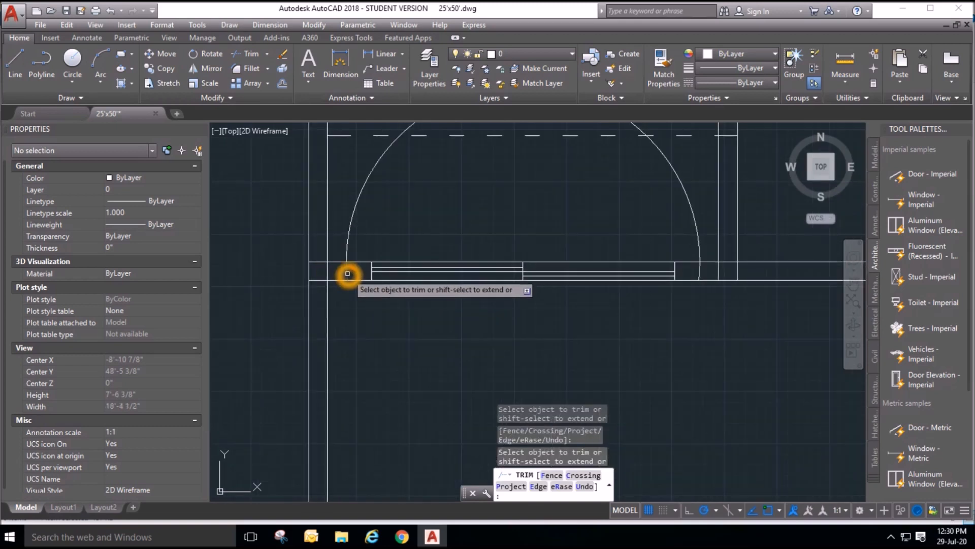
scroll(689, 275, down, 2)
click(589, 193)
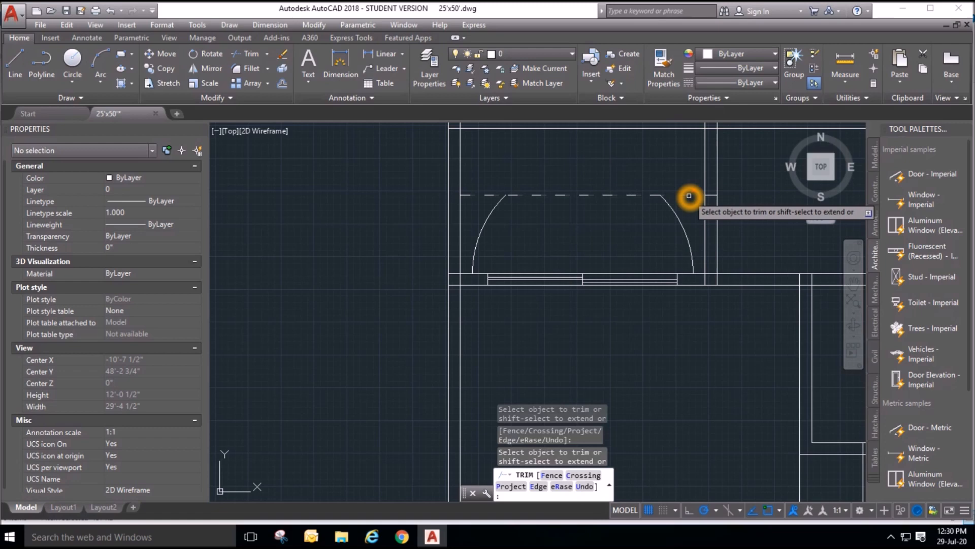
click(487, 194)
key(Escape)
Erase the leftover dashed piece inside the left partition wall and the dashed line in the right rear bay.
click(711, 194)
key(Delete)
scroll(311, 211, down, 4)
click(611, 204)
click(614, 215)
key(Delete)
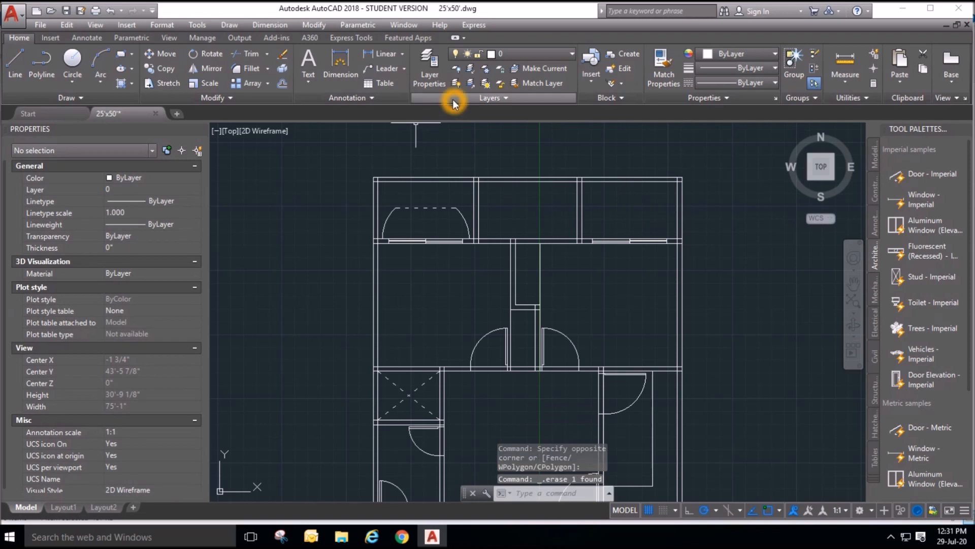
Match the dashed line's properties onto the two arcs outside the rear-left window.
click(670, 66)
scroll(495, 219, up, 2)
click(442, 208)
click(331, 211)
key(Escape)
key(Escape)
key(Escape)
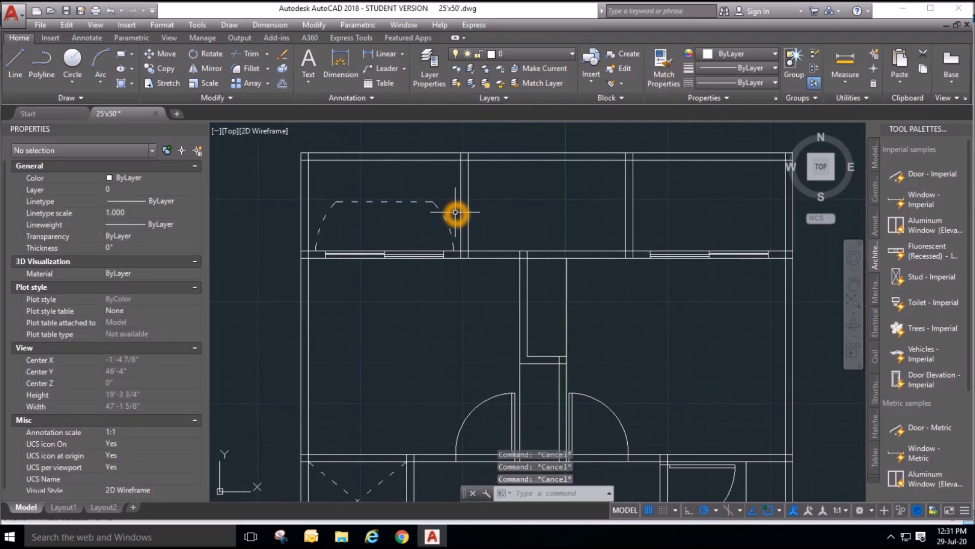
Mirror the dashed outline to the rear-right bay about a vertical line through the rear wall's midpoint, keeping the original.
click(212, 71)
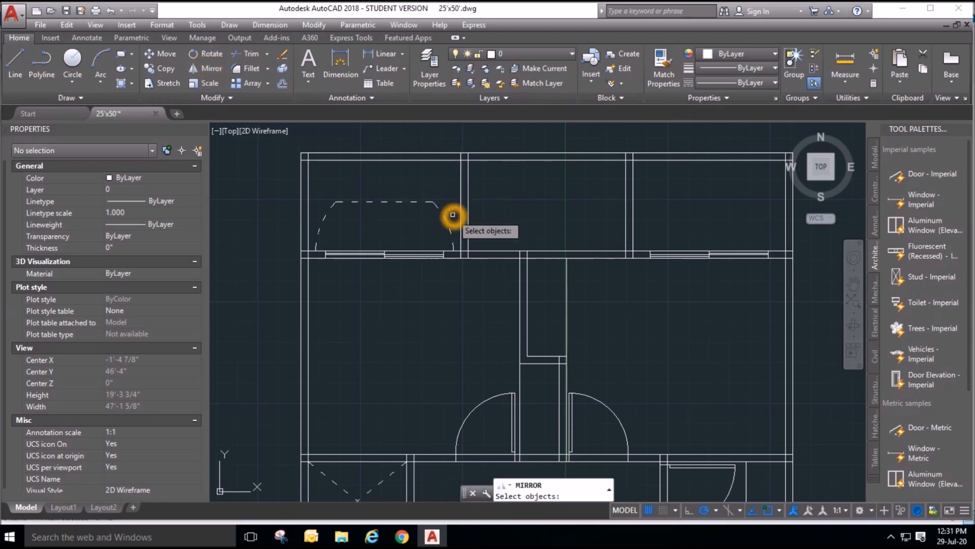
click(452, 217)
click(333, 191)
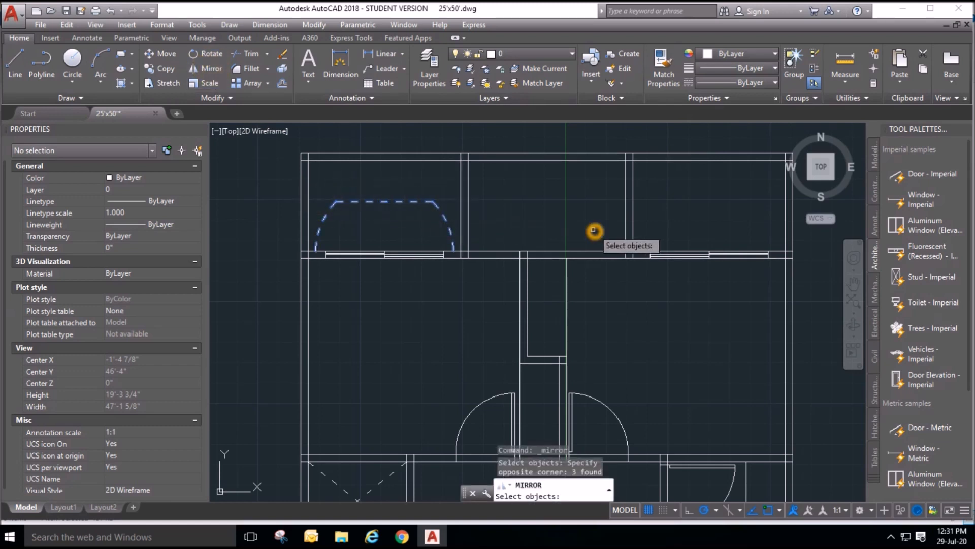
key(Return)
click(553, 252)
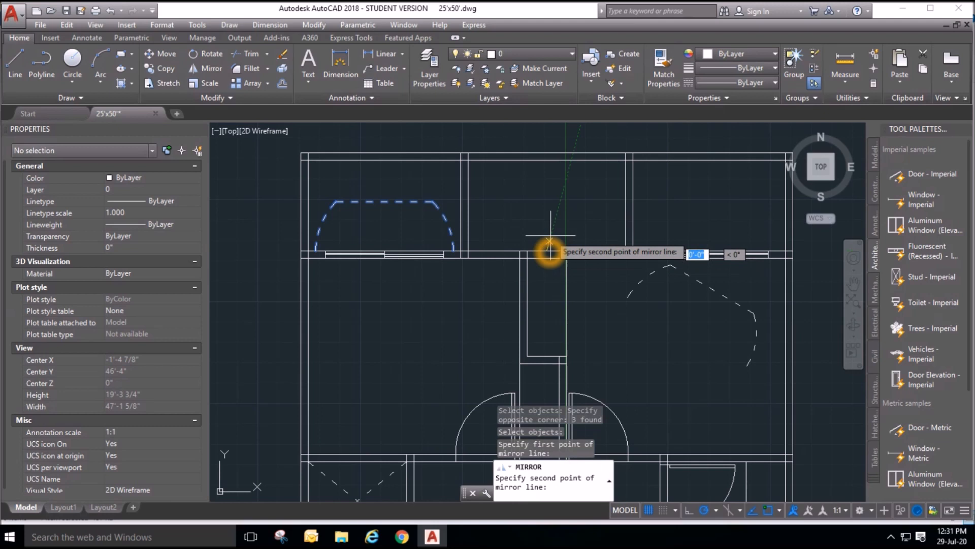
click(551, 209)
right_click(551, 208)
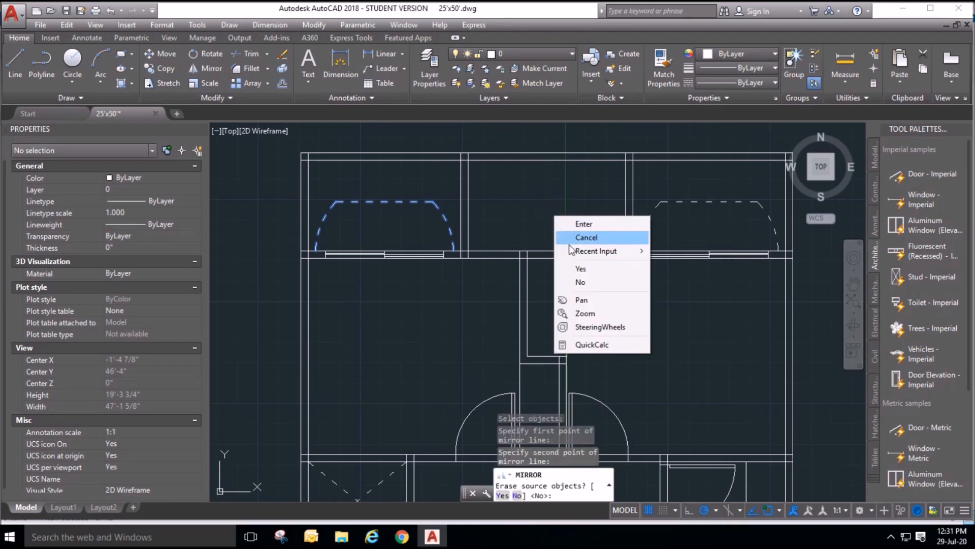
click(579, 279)
scroll(439, 222, down, 4)
key(Escape)
key(Escape)
scroll(475, 245, up, 2)
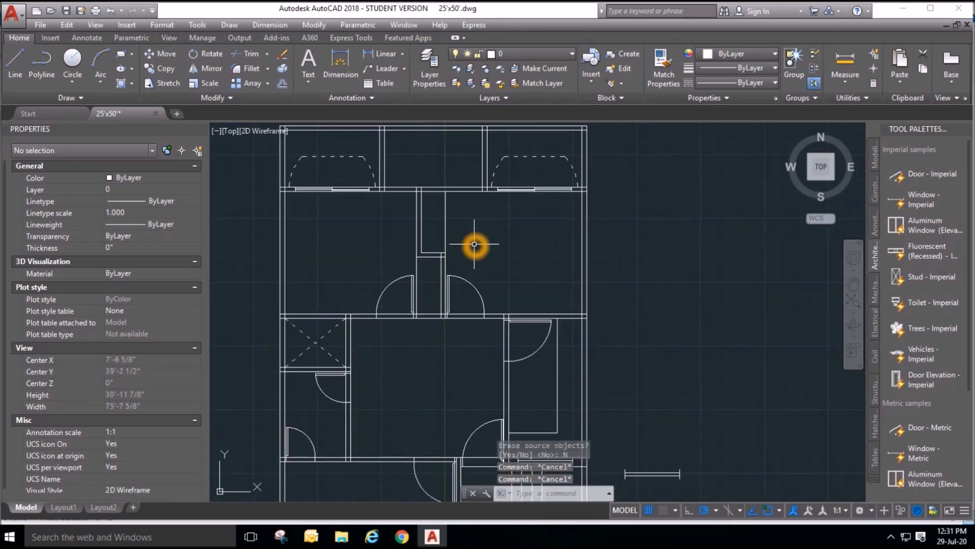
key(Escape)
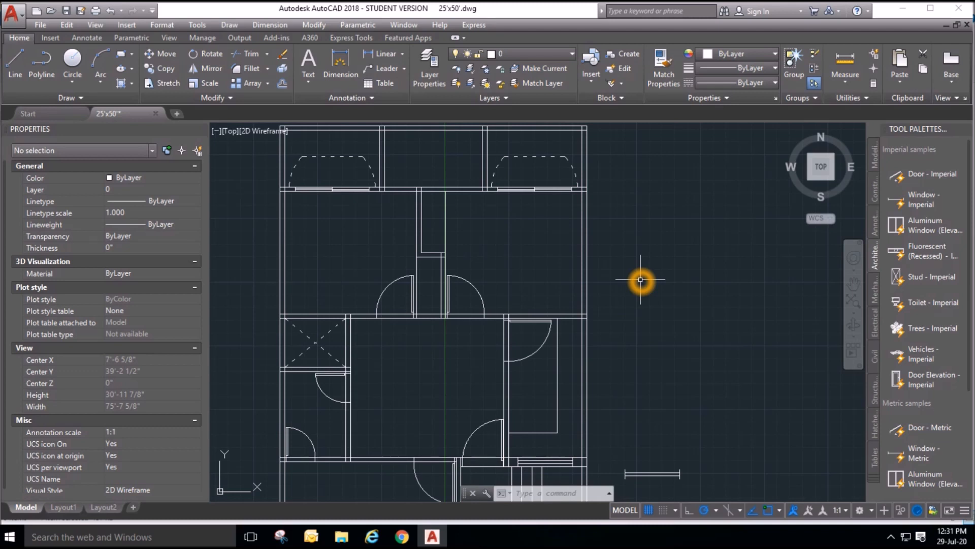
Insert a Toilet - Imperial block in the middle rear bay and set its view type to Round (Plan).
middle_drag(638, 284, 644, 311)
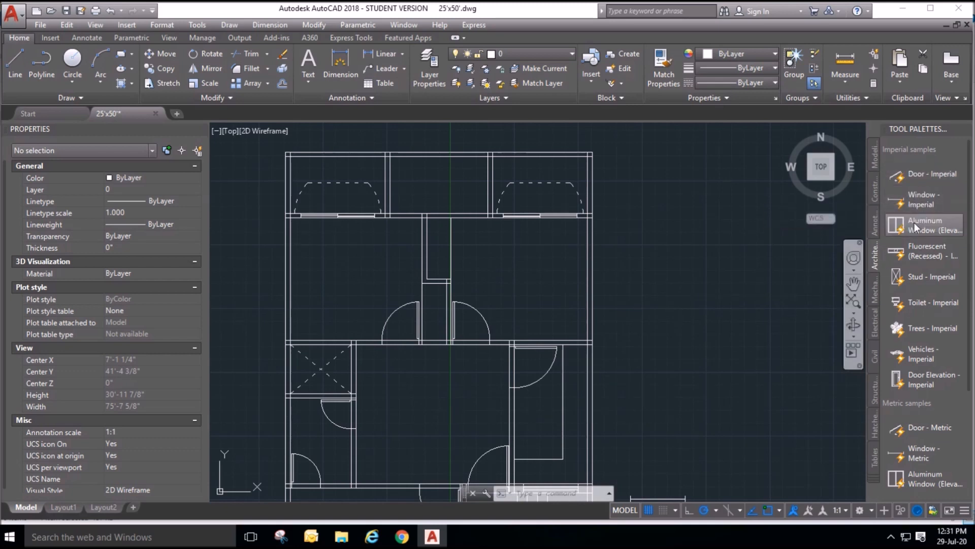
click(919, 303)
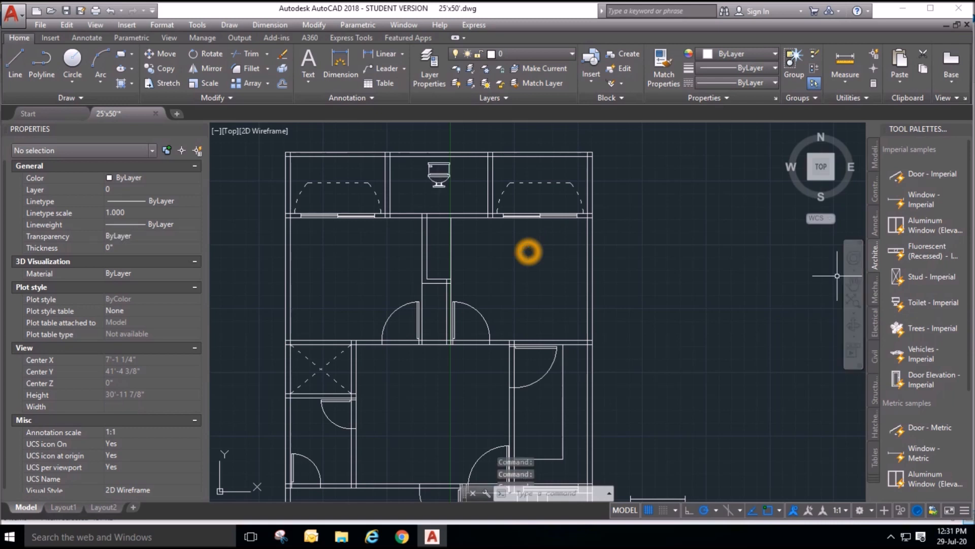
scroll(422, 176, up, 2)
click(451, 176)
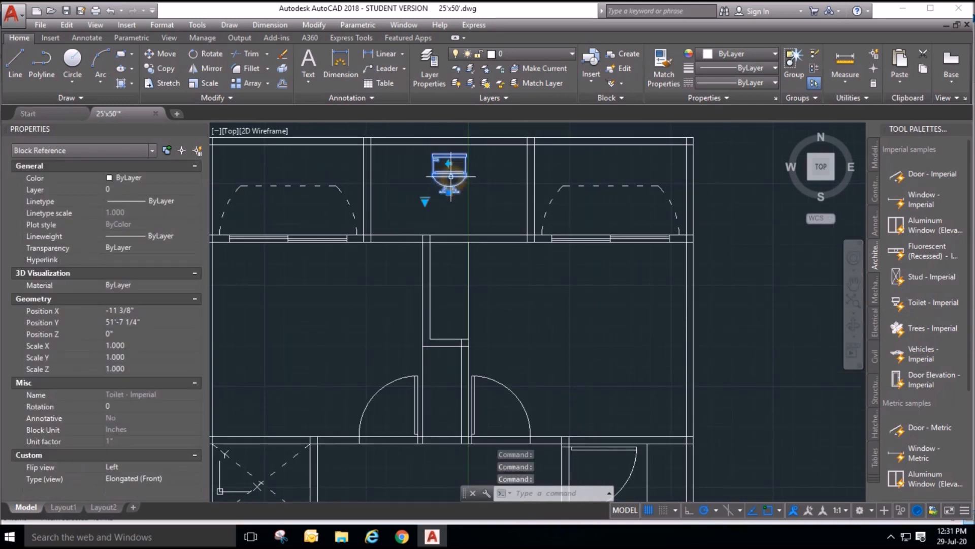
click(426, 202)
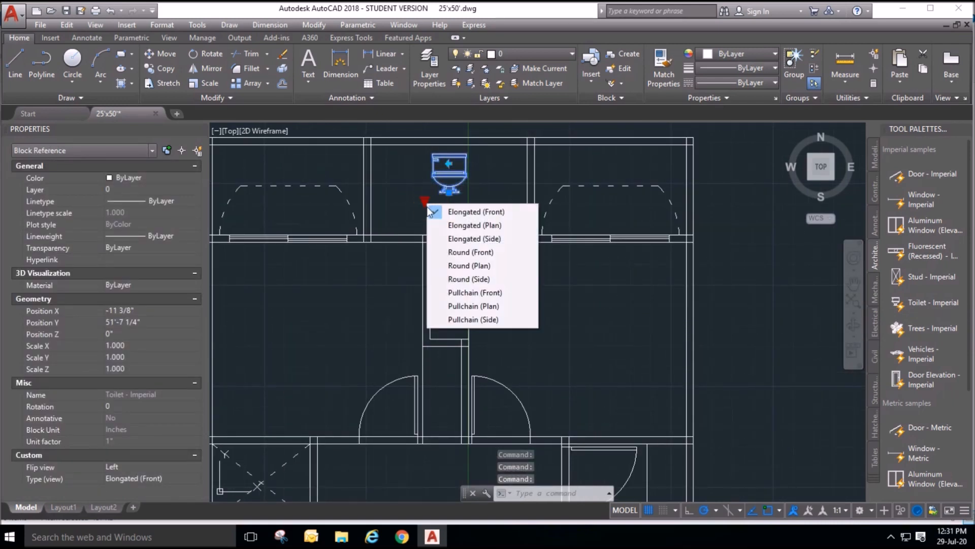
click(457, 266)
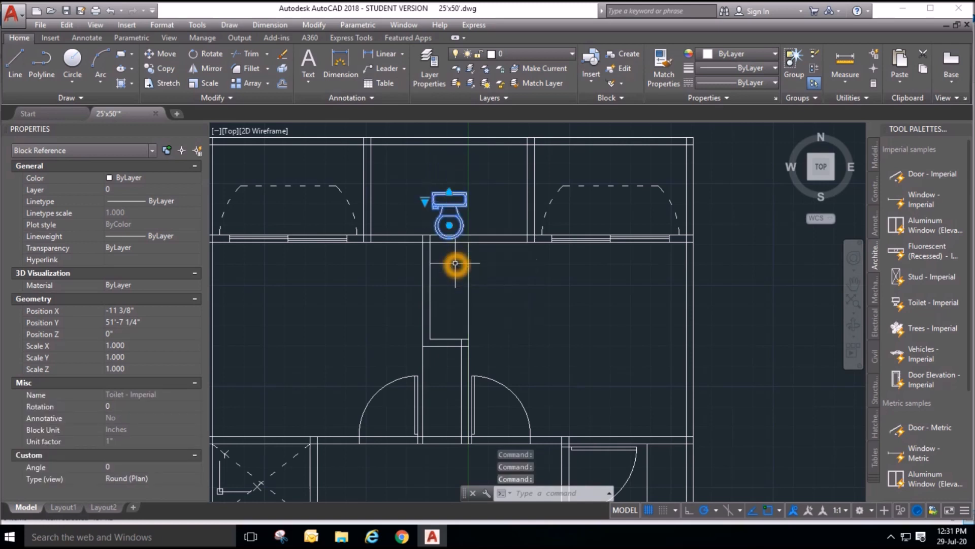
Set the view type of the toilet block in the middle rear bay to Pullchain (Plan).
click(426, 205)
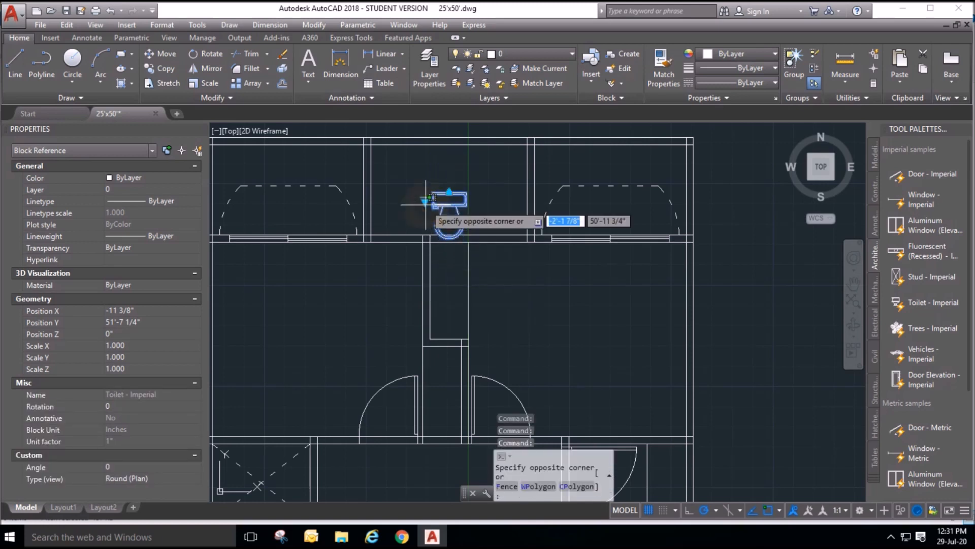
click(426, 201)
key(Escape)
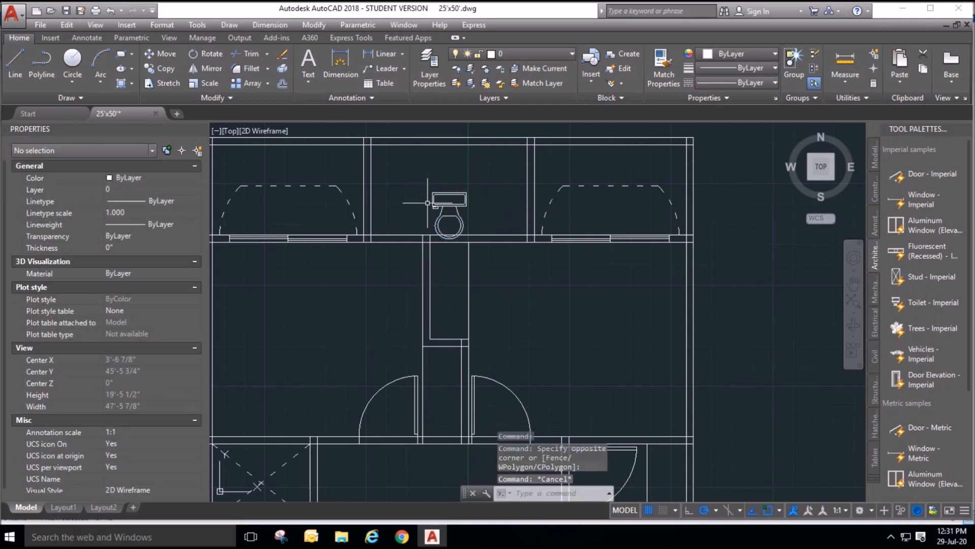
click(434, 204)
click(425, 203)
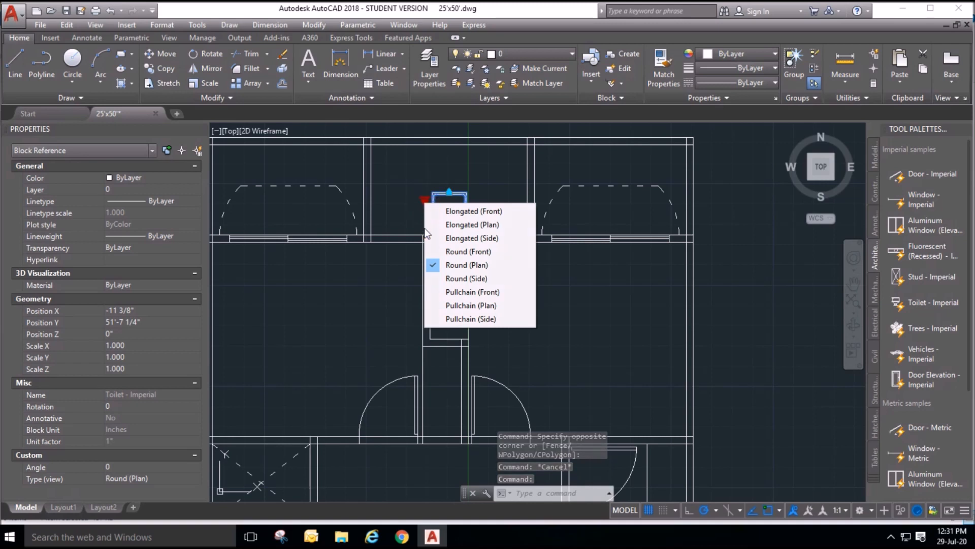
click(464, 305)
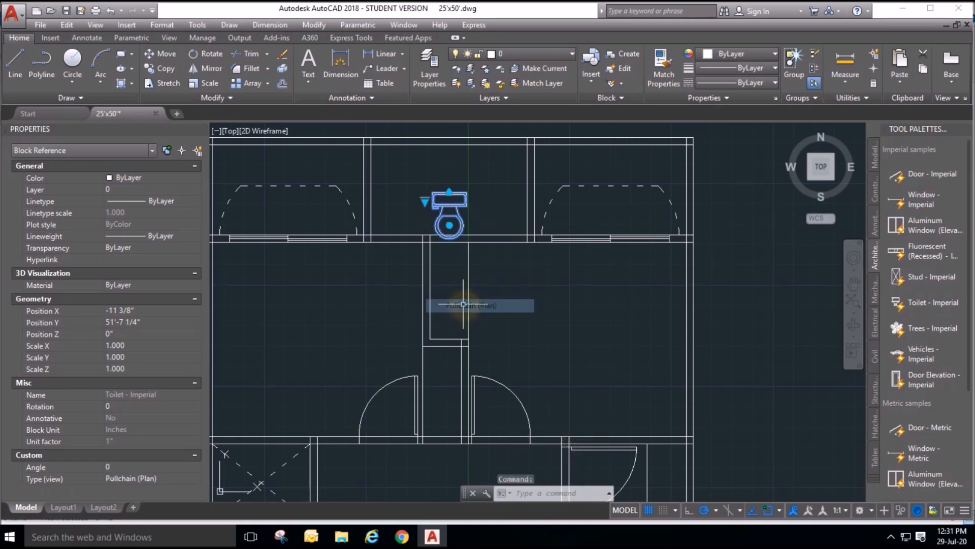
Set the toilet block's view type to Elongated (Plan).
scroll(432, 223, up, 4)
click(413, 150)
click(435, 172)
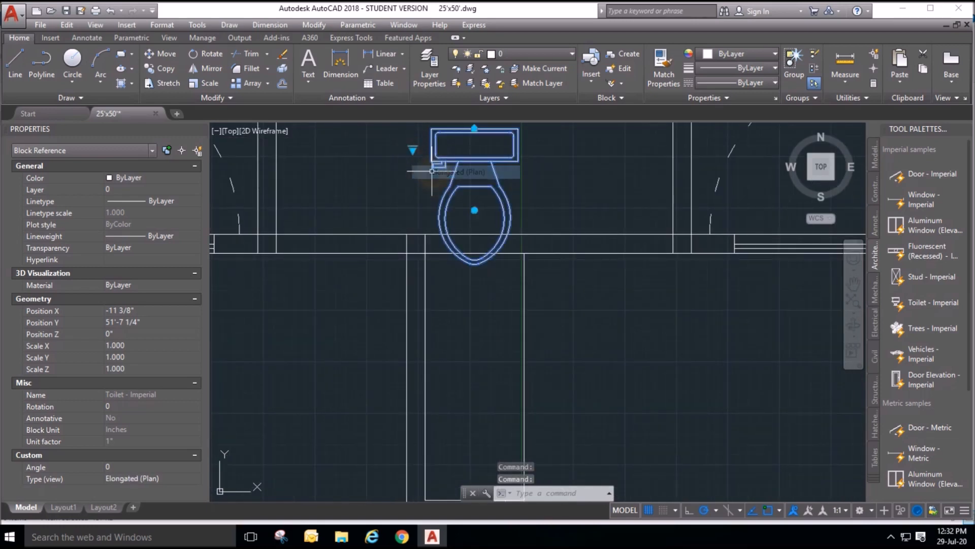
key(Escape)
Move the toilet about 9 5/8" at 105° so it lies inside the middle rear bay, clear of the wall below.
scroll(440, 316, down, 1)
scroll(517, 284, down, 3)
scroll(519, 282, up, 3)
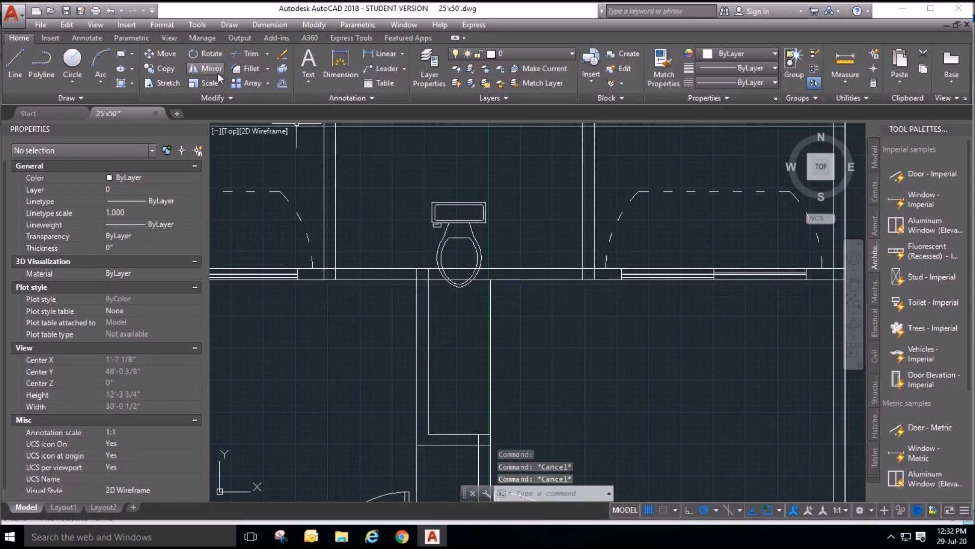
click(162, 54)
click(425, 189)
click(490, 226)
key(Return)
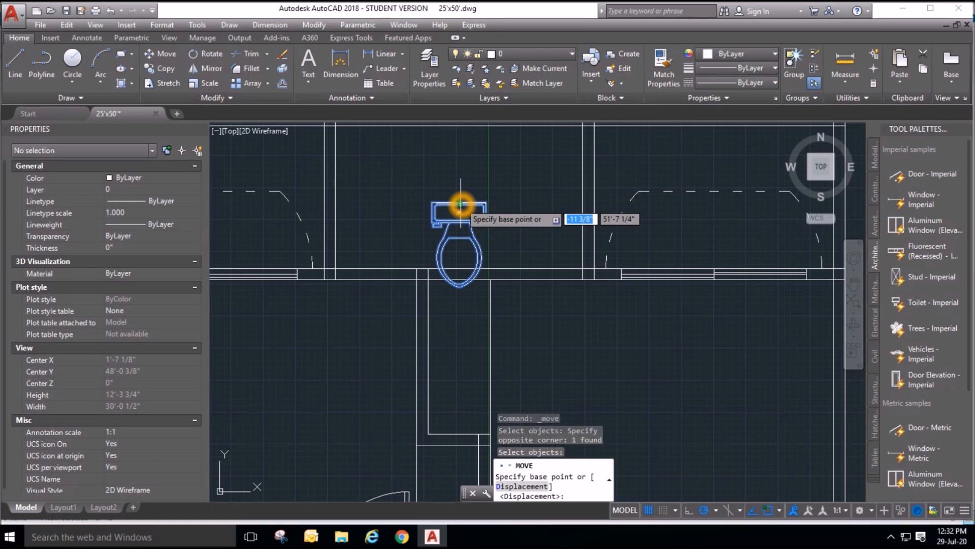
click(460, 207)
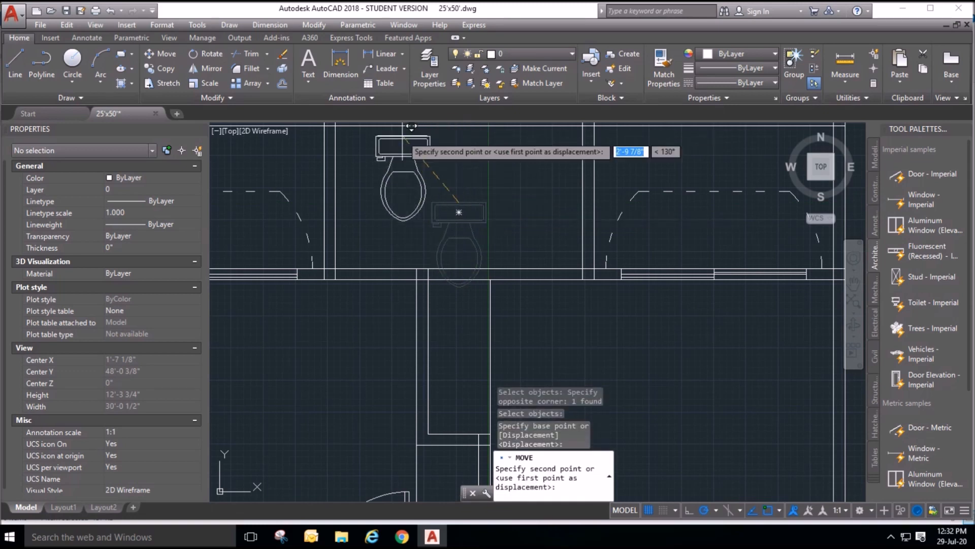
click(373, 135)
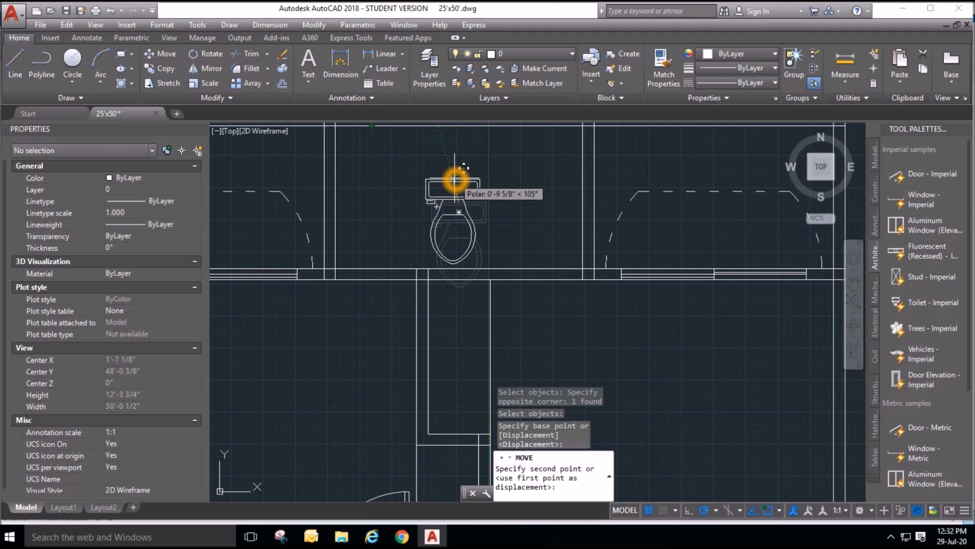
click(455, 180)
key(Escape)
Rotate the toilet 180° so its tank faces the wall below the middle rear bay.
click(456, 181)
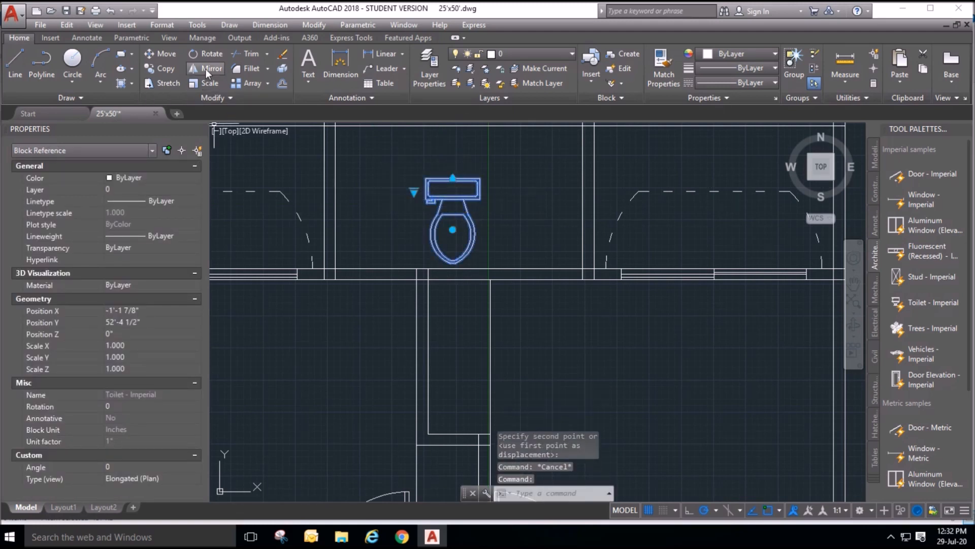
click(202, 53)
click(453, 189)
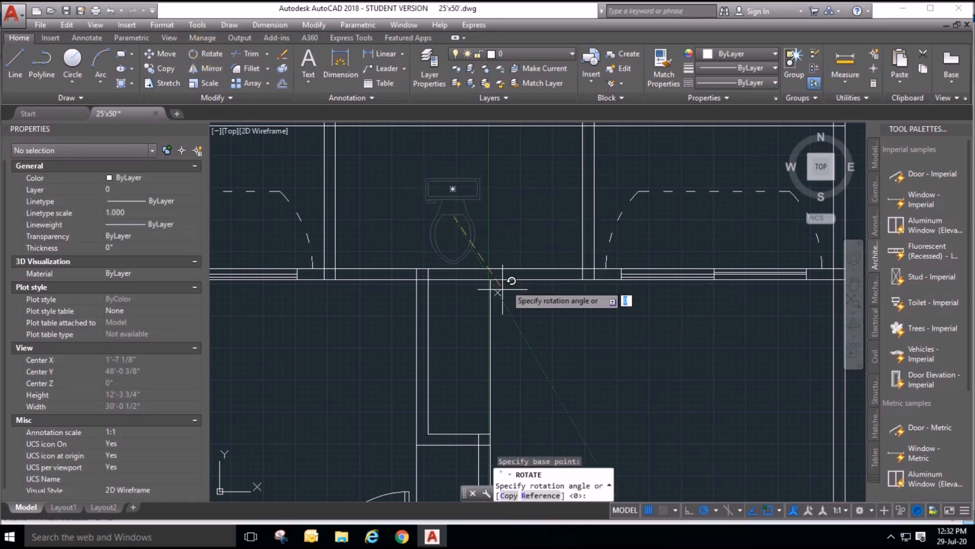
click(362, 218)
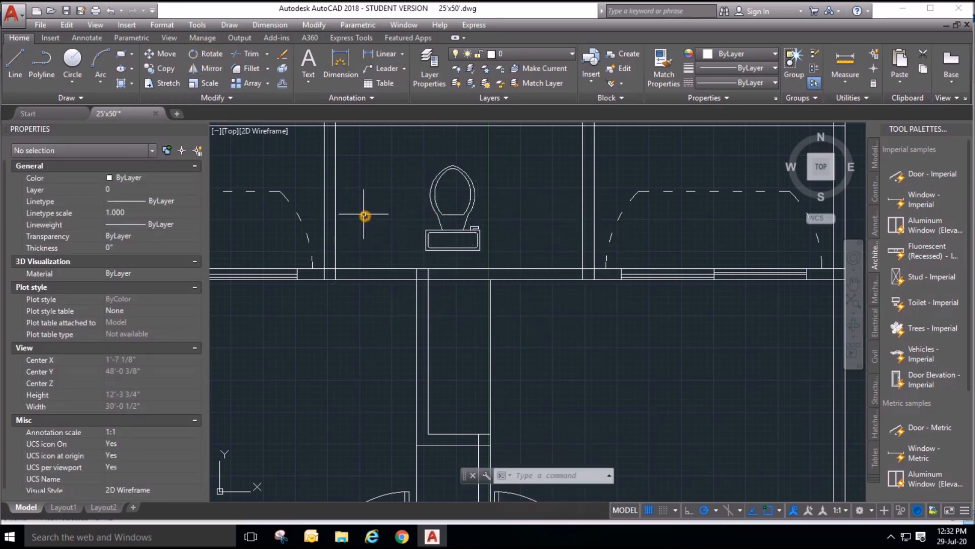
Move the toilet by the midpoint of its tank's back edge down against the wall below the middle rear bay.
click(169, 54)
click(483, 200)
click(447, 229)
key(Return)
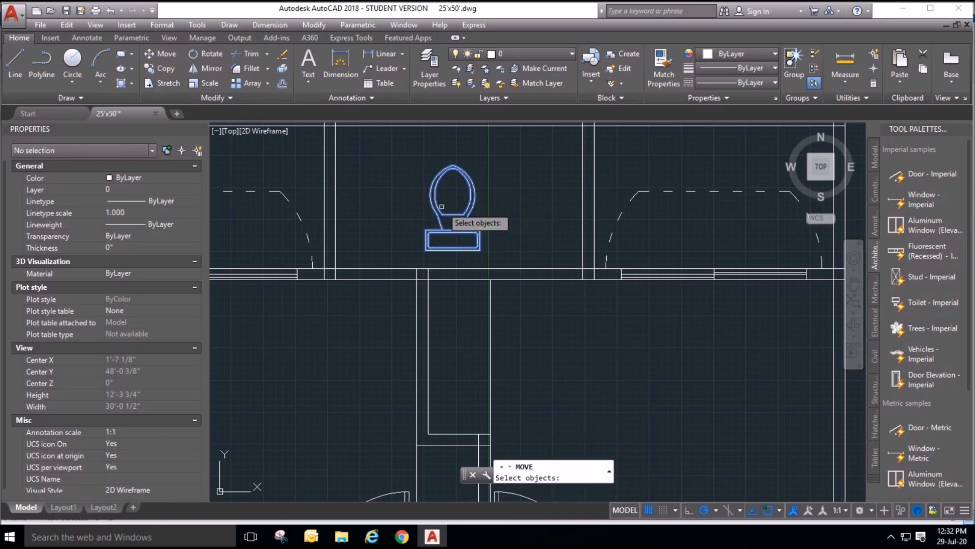
click(453, 251)
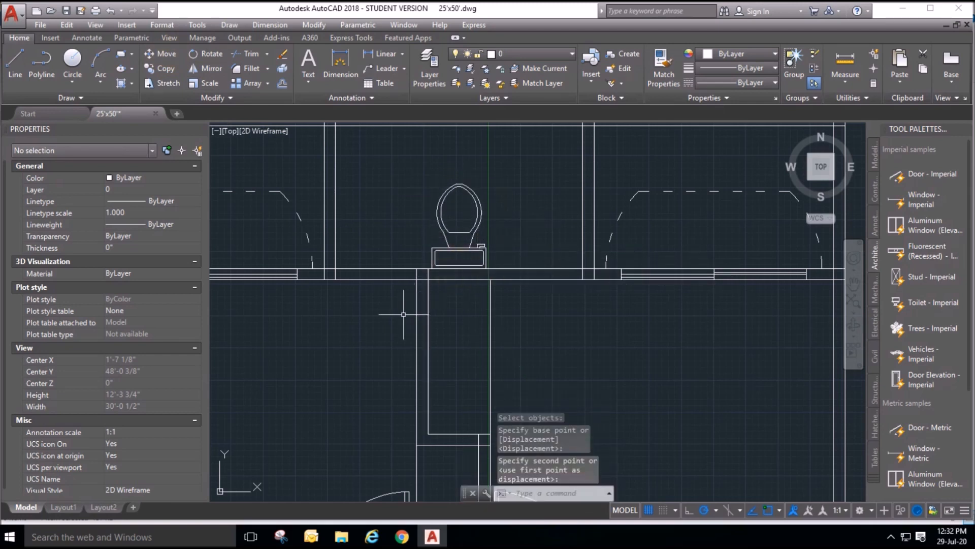
scroll(462, 271, down, 2)
key(Escape)
scroll(555, 278, down, 2)
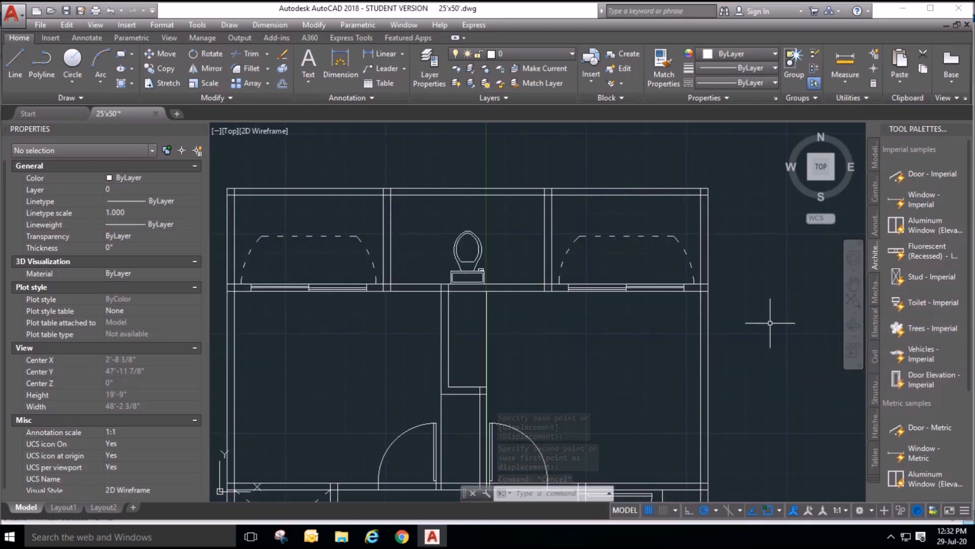
Draw a horizontal washbasin ellipse above and right of the toilet, with a long half-axis of about 9 7/8".
scroll(532, 221, up, 2)
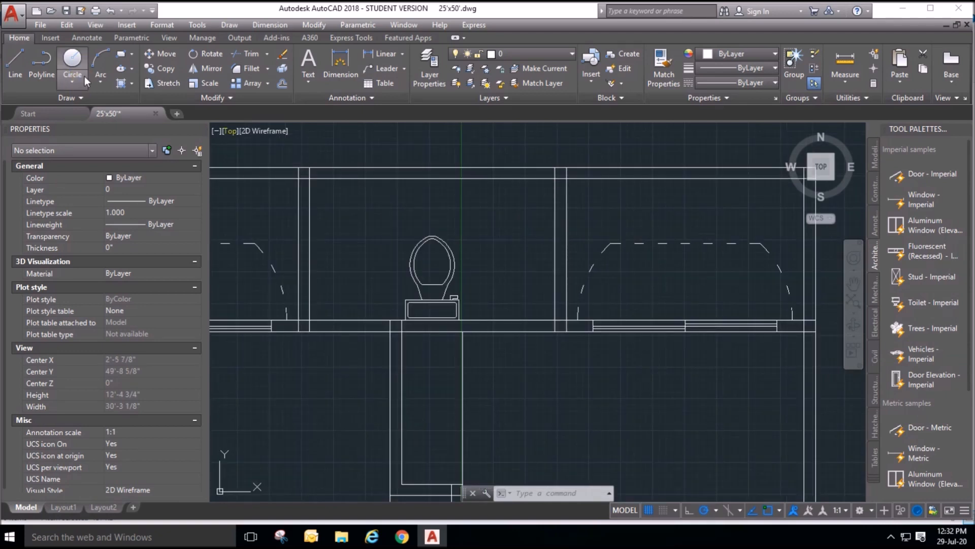
click(121, 69)
scroll(513, 204, up, 2)
click(502, 207)
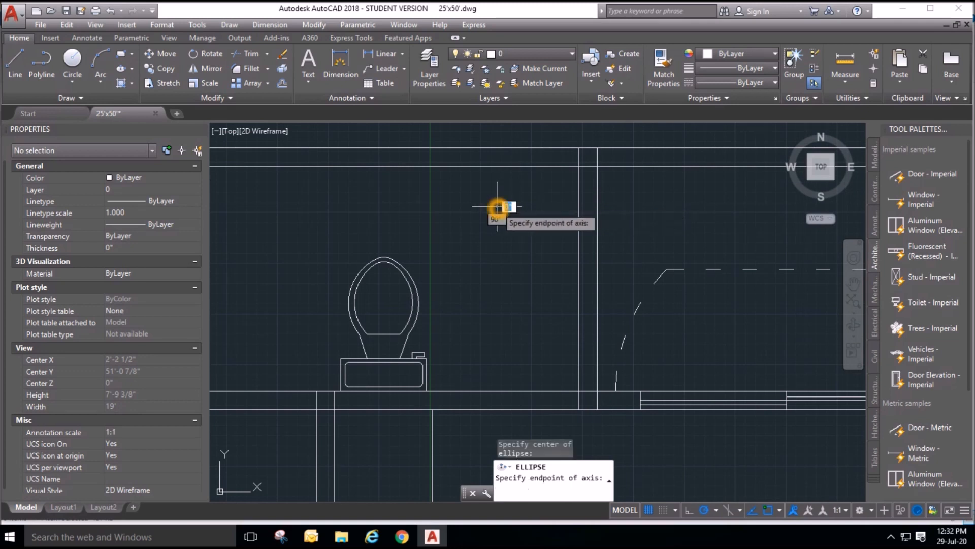
click(537, 208)
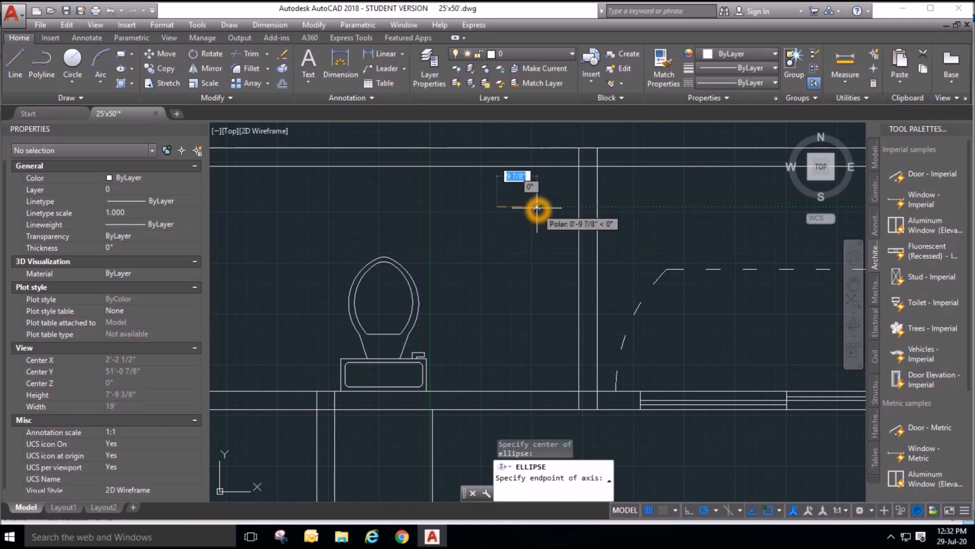
click(526, 206)
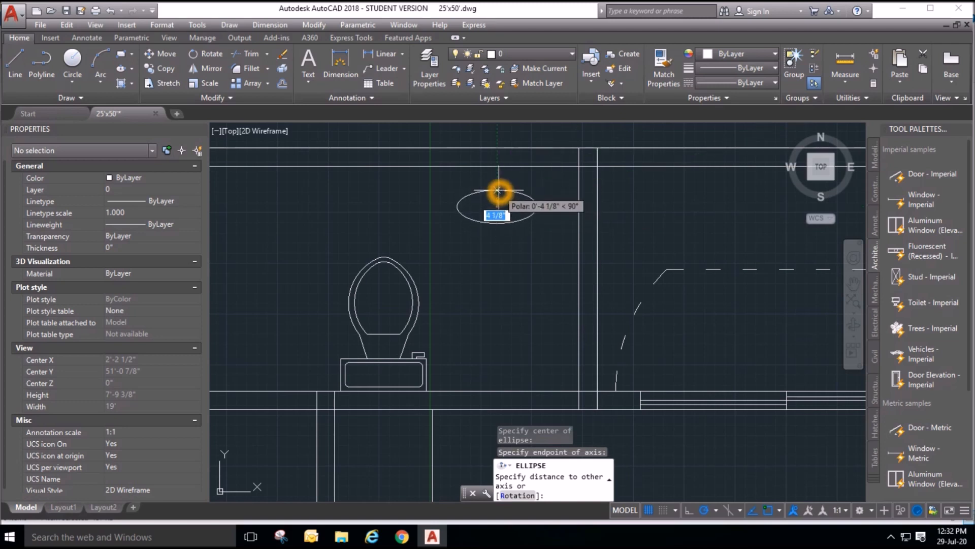
click(498, 185)
click(499, 184)
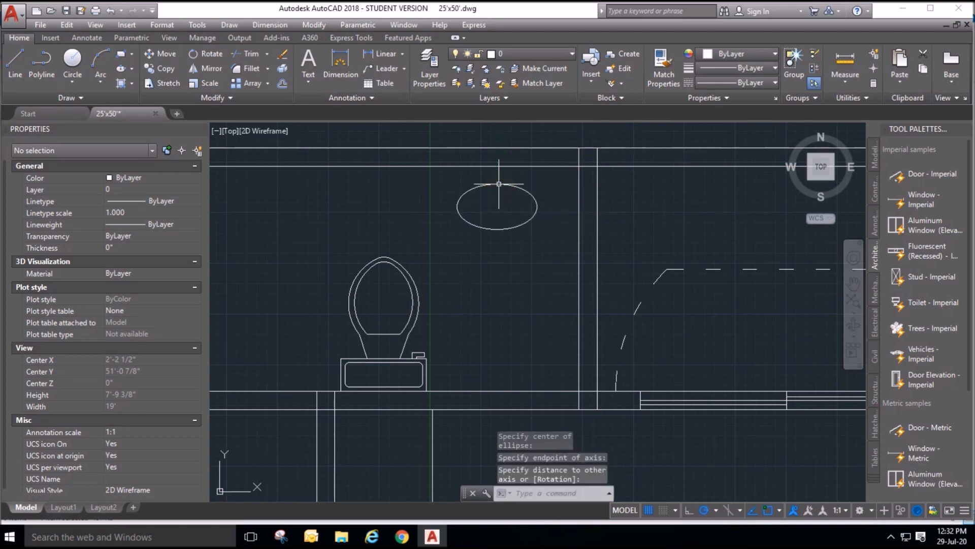
Move the basin ellipse up and right, closer to the upper-right corner of the middle rear bay.
click(169, 54)
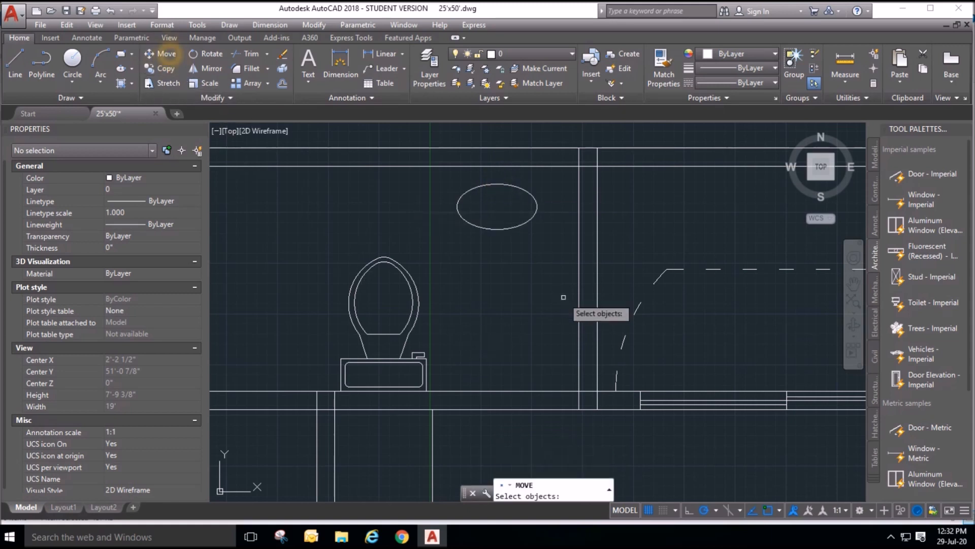
click(577, 269)
click(455, 182)
key(Return)
click(498, 260)
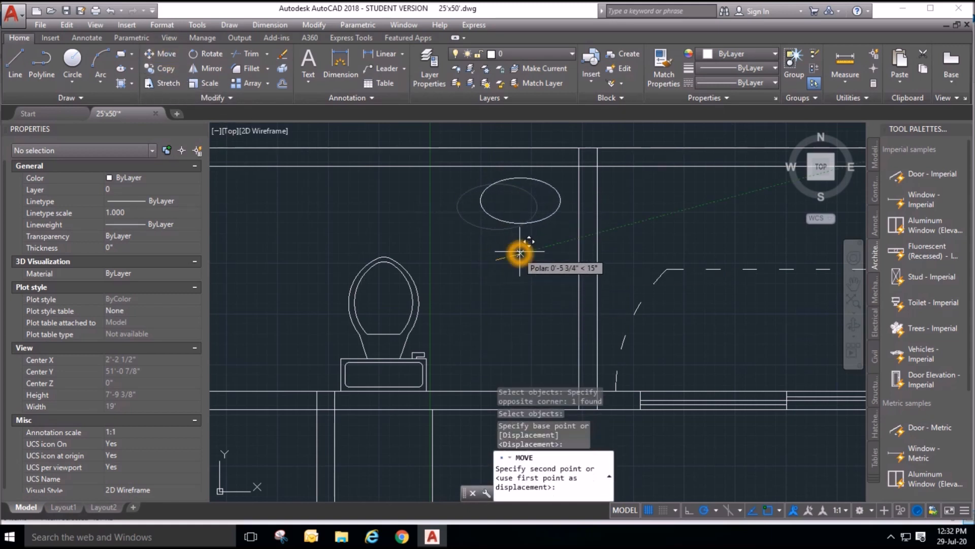
click(524, 248)
key(Escape)
key(Escape)
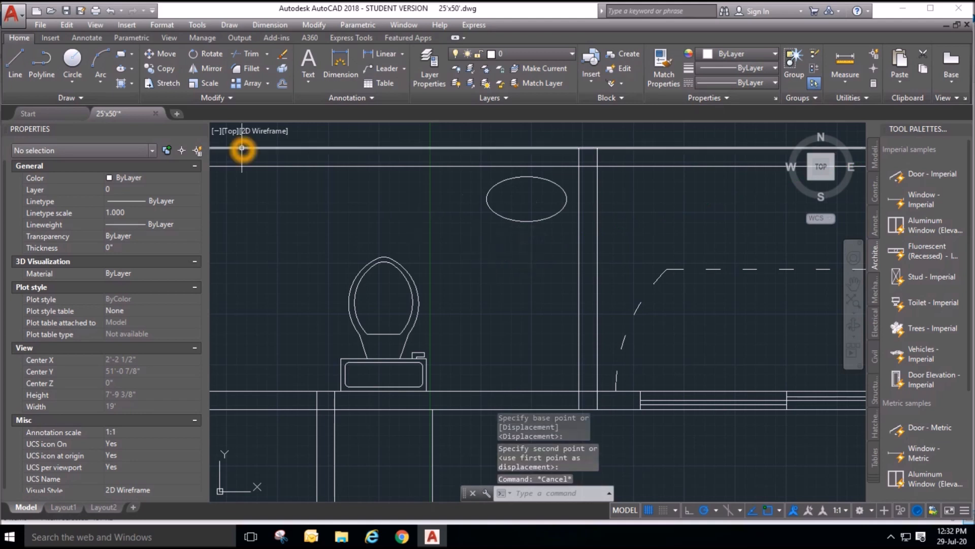
Draw a small drain circle at the center of the basin ellipse.
click(73, 61)
scroll(529, 187, up, 2)
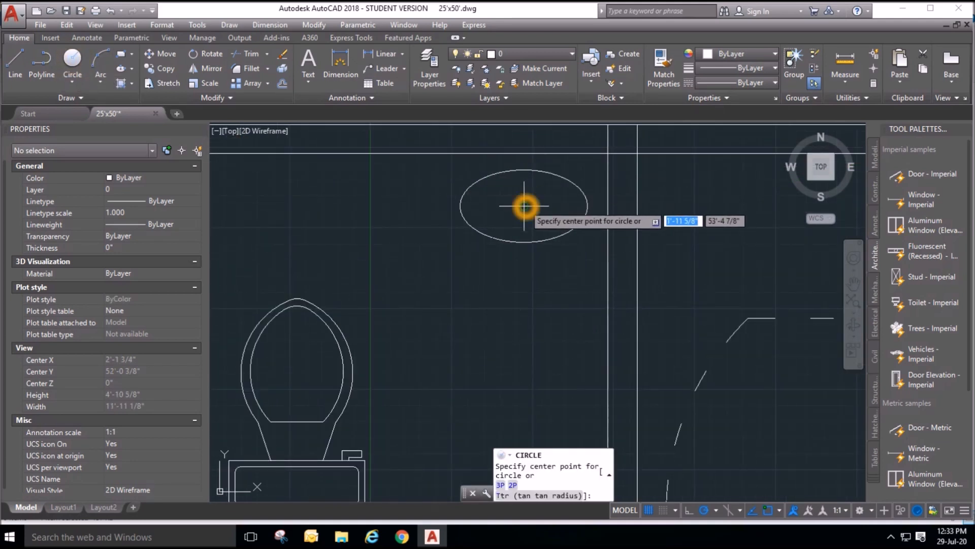
click(525, 201)
click(525, 199)
key(Escape)
key(Escape)
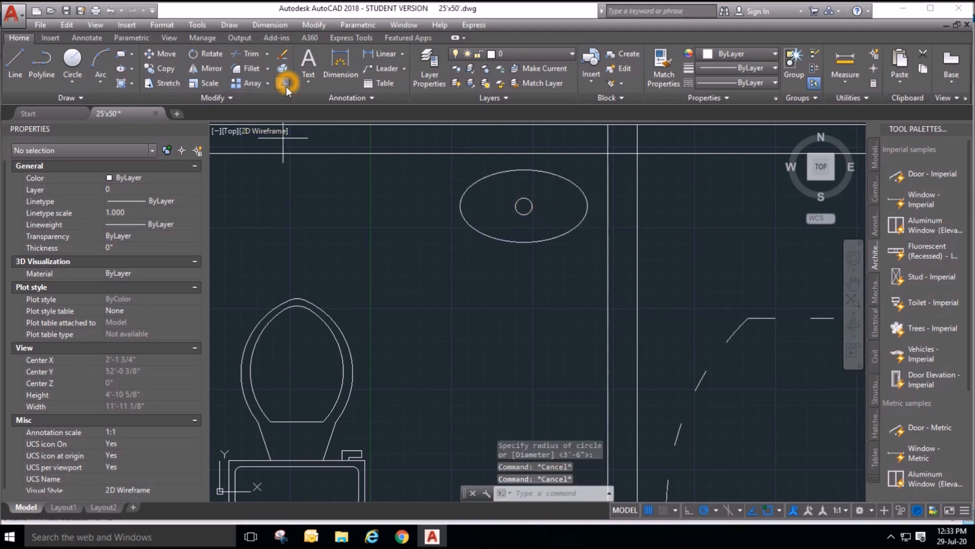
Offset the basin ellipse outward by 1.5" to form the basin rim.
click(285, 84)
click(563, 236)
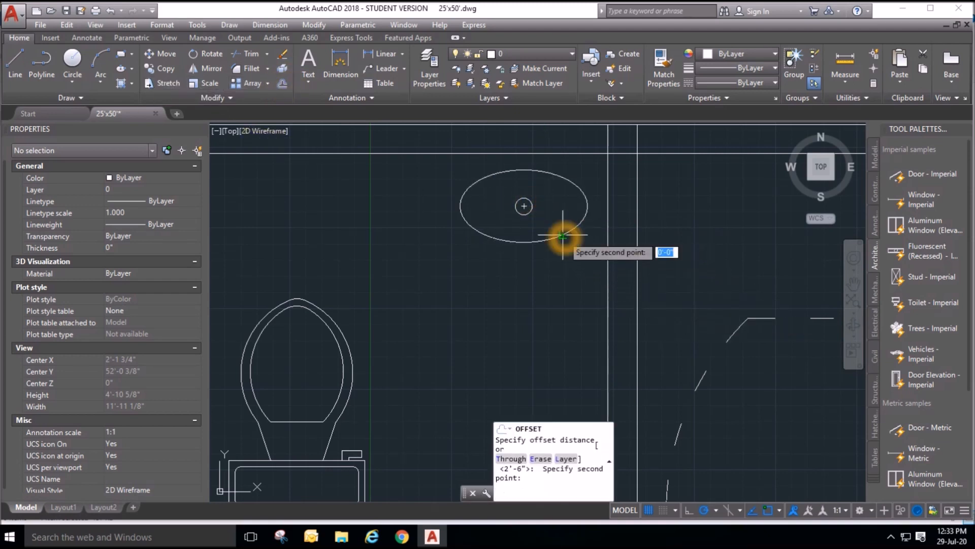
scroll(564, 238, up, 4)
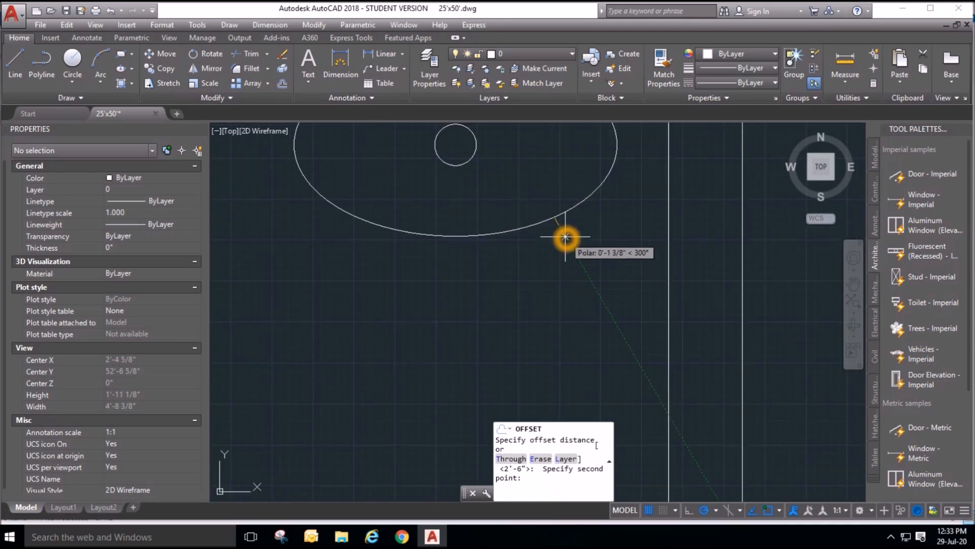
text(1)
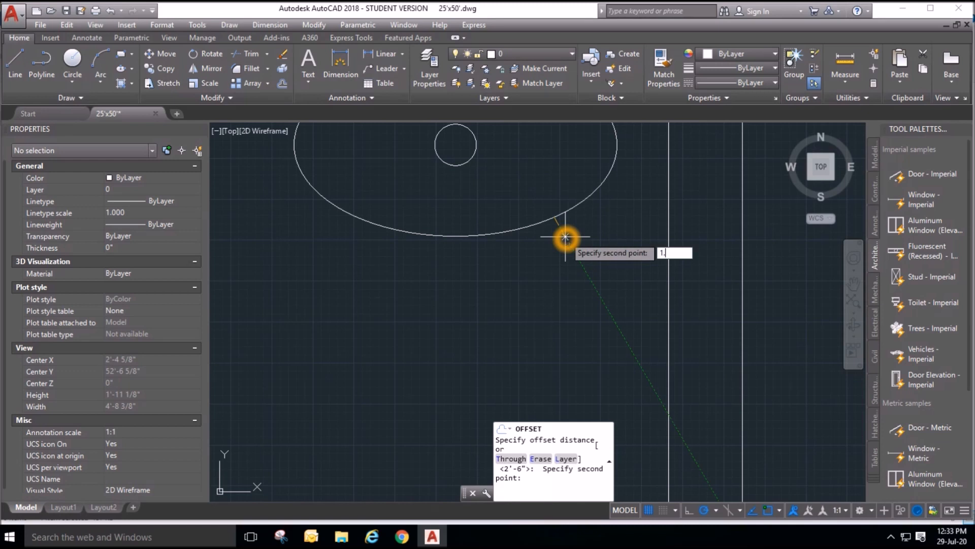
text(.5)
key(Return)
click(557, 217)
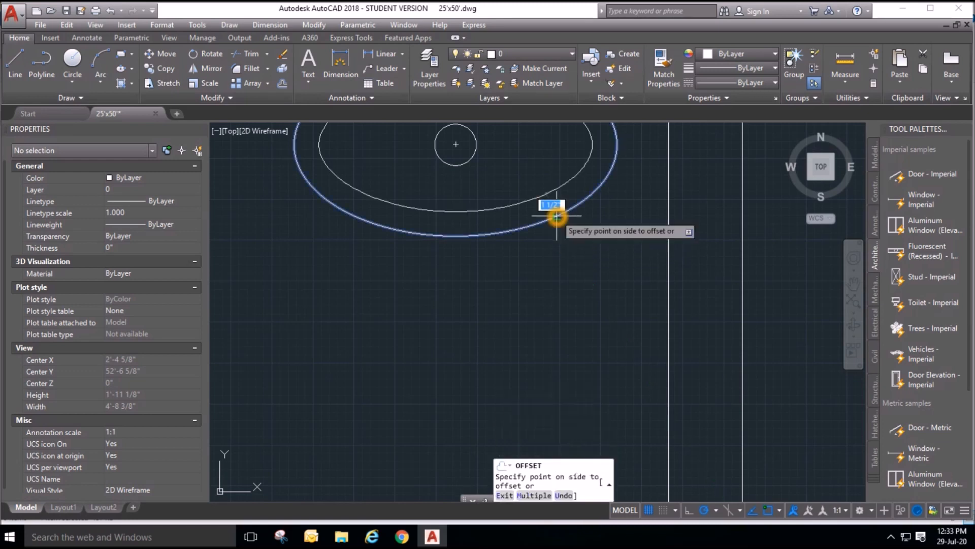
click(575, 242)
scroll(605, 224, down, 5)
key(Escape)
key(Escape)
key(Escape)
scroll(392, 224, down, 3)
scroll(503, 219, up, 3)
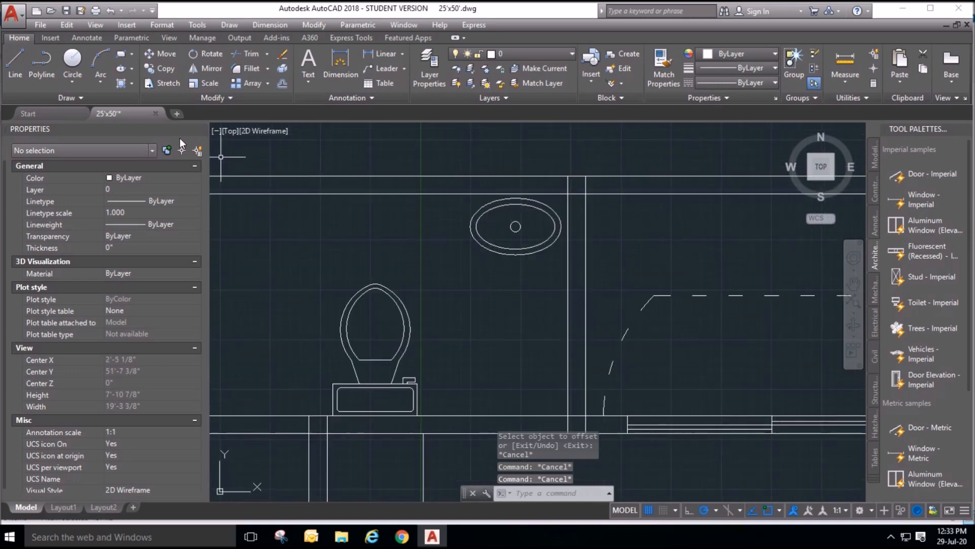
Draw a rectangular counter about 2'-3 3/4" by 1'-4 3/4" around the basin, from the rear wall's inner line to the right partition.
click(120, 53)
scroll(447, 196, up, 2)
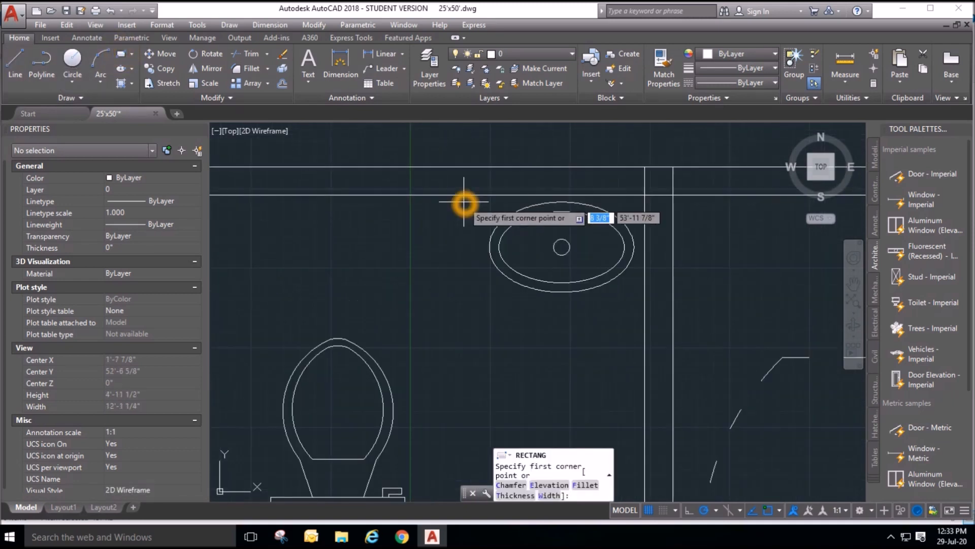
click(467, 195)
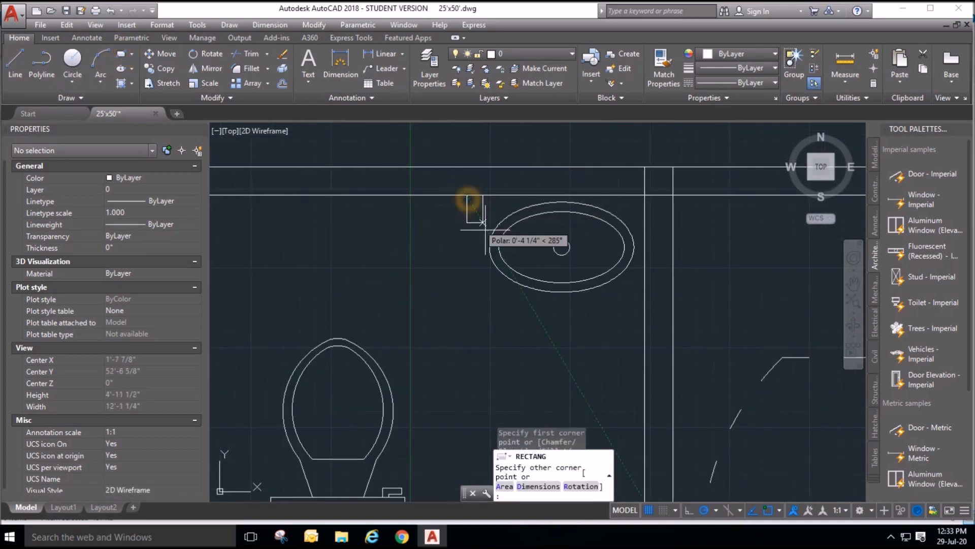
click(643, 303)
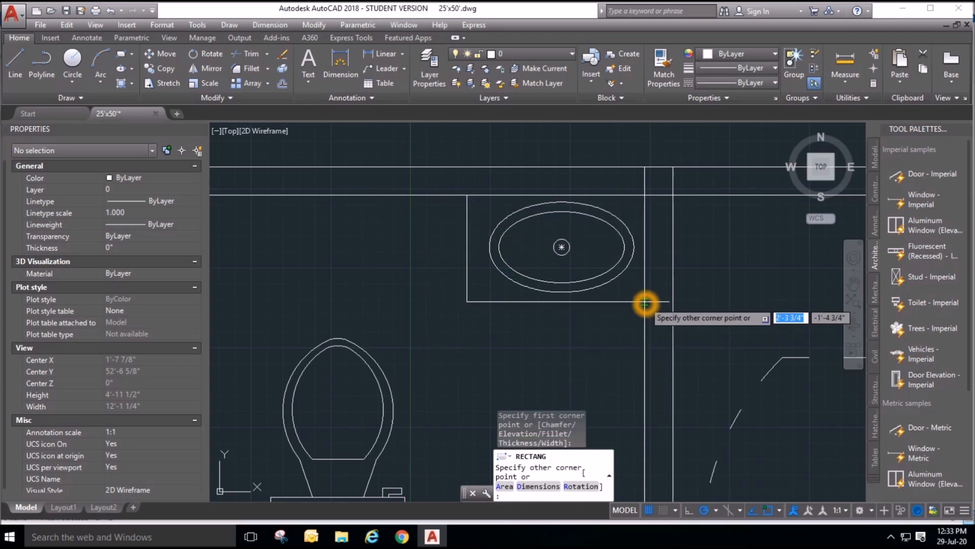
click(645, 303)
key(Escape)
scroll(760, 375, up, 2)
scroll(357, 378, down, 2)
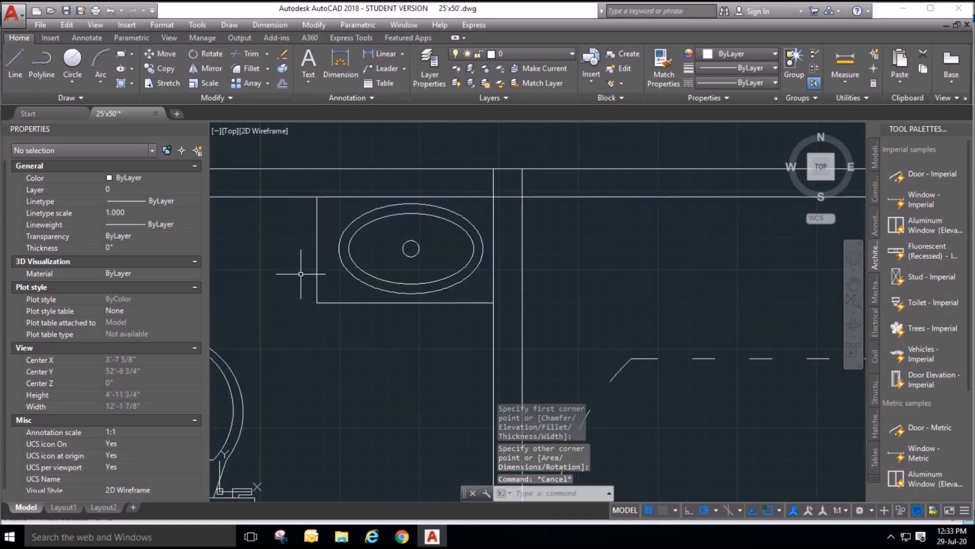
Draw a horizontal guide line across the basin counter from the midpoint of its free side to the partition.
click(16, 62)
click(316, 249)
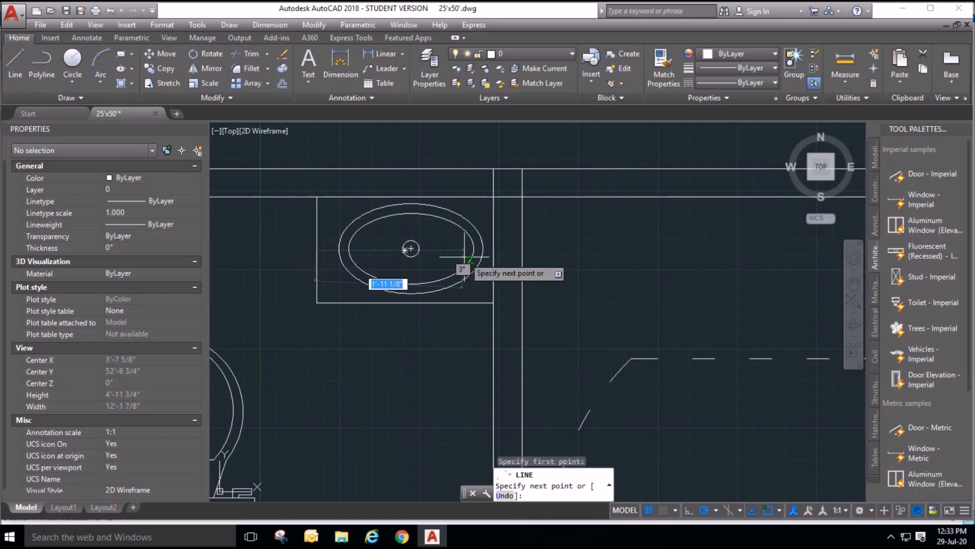
click(480, 250)
key(Escape)
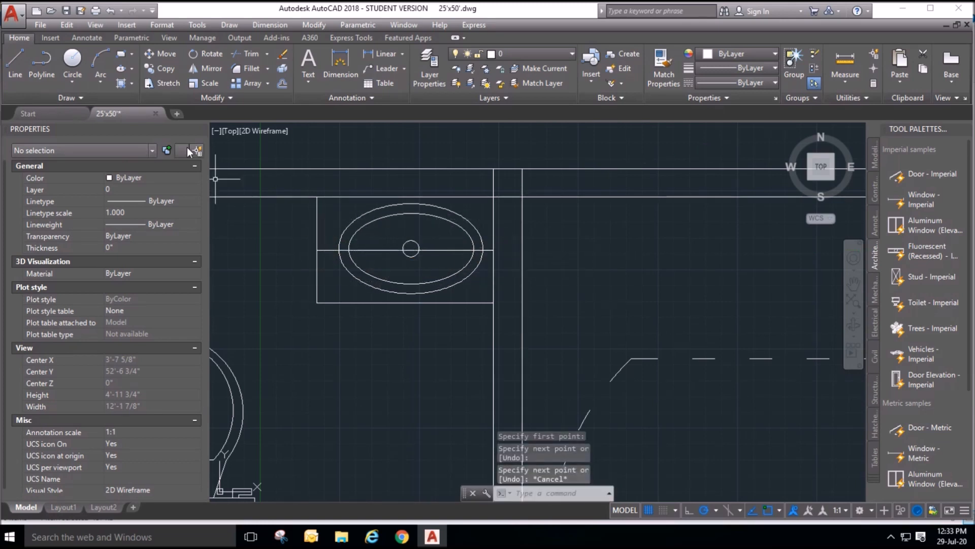
Move the basin, its rim and the drain circle left to centre them on the guide line across the counter.
click(153, 57)
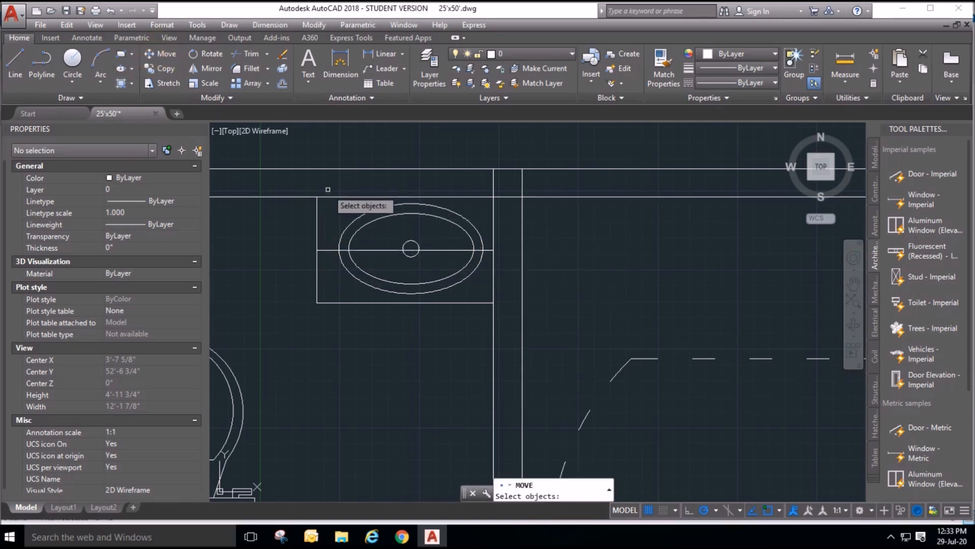
click(323, 183)
click(483, 326)
key(Return)
scroll(411, 248, up, 2)
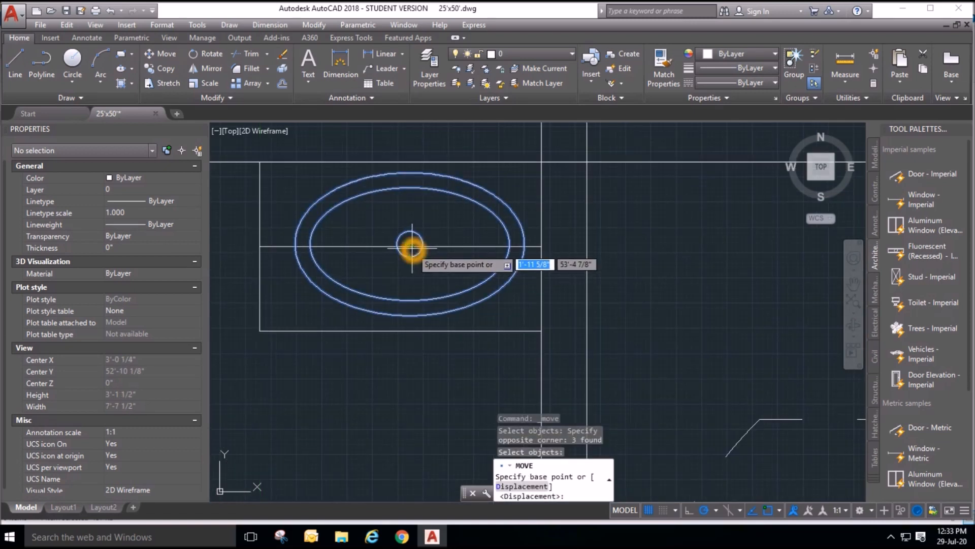
click(409, 246)
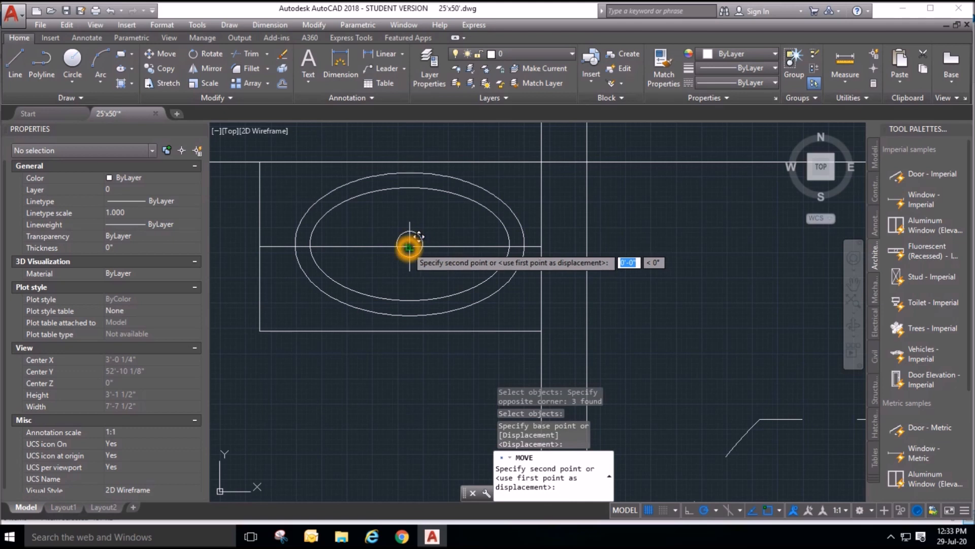
key(Escape)
key(Escape)
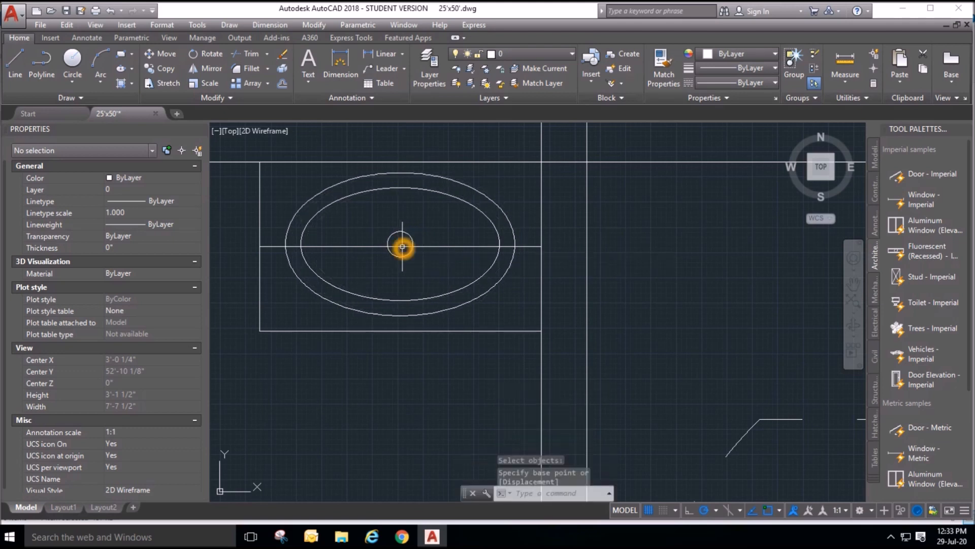
Erase the horizontal guide line crossing the basin.
scroll(468, 337, down, 2)
click(466, 301)
click(459, 288)
click(455, 312)
key(Delete)
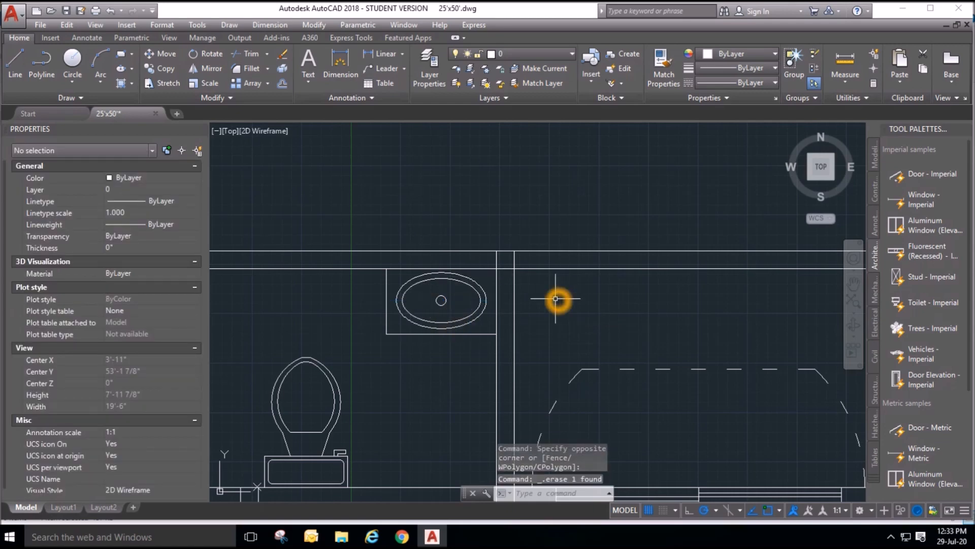
scroll(422, 315, down, 3)
key(Escape)
key(Escape)
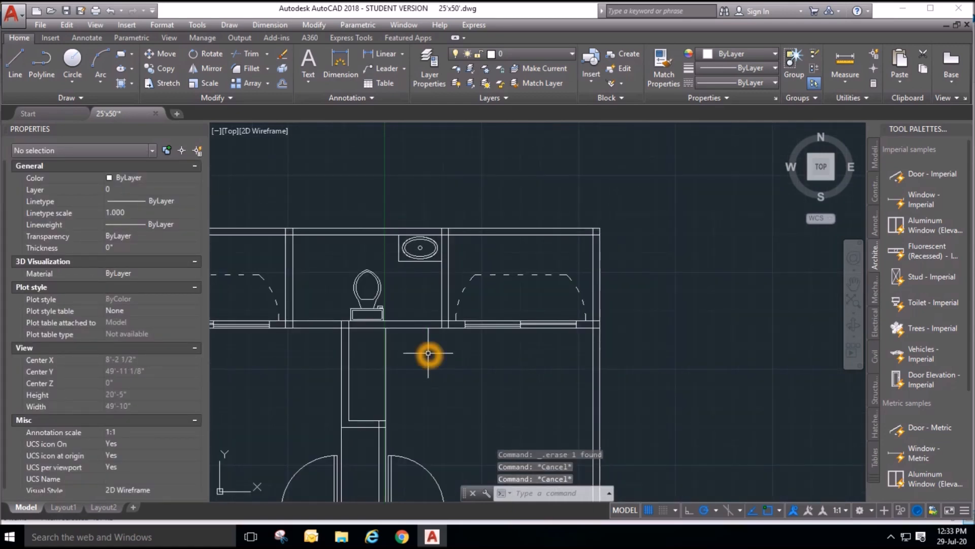
scroll(418, 244, up, 5)
scroll(418, 244, down, 4)
scroll(406, 254, up, 3)
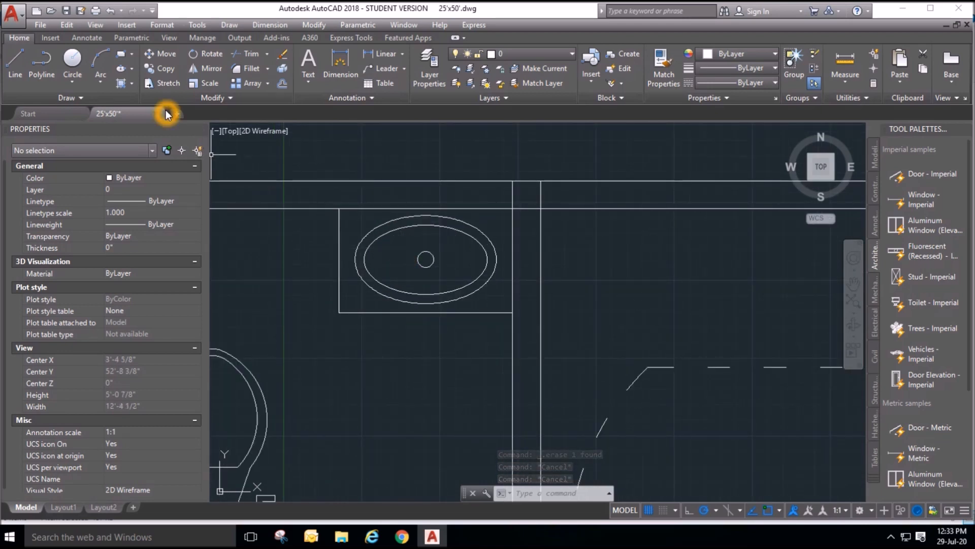
scroll(337, 305, up, 1)
click(337, 289)
scroll(370, 317, up, 1)
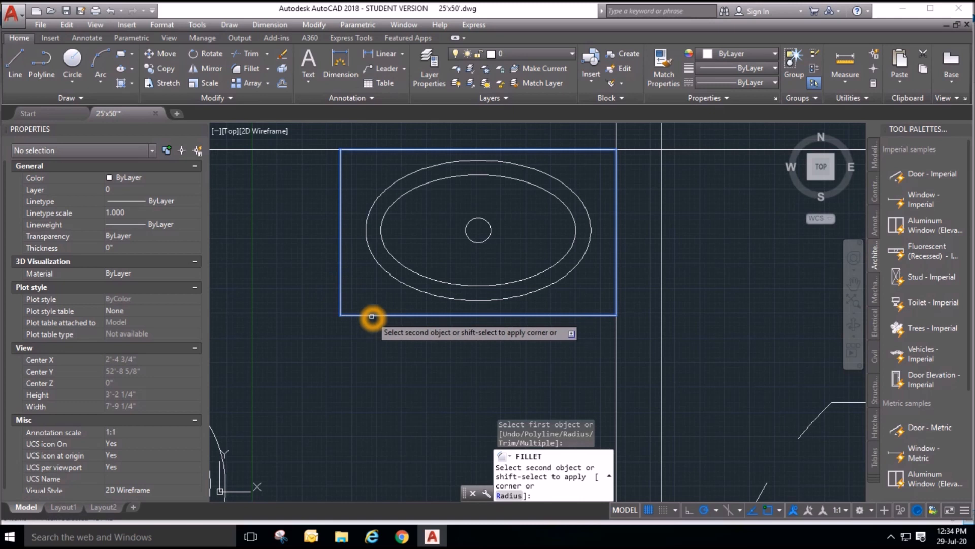
key(Escape)
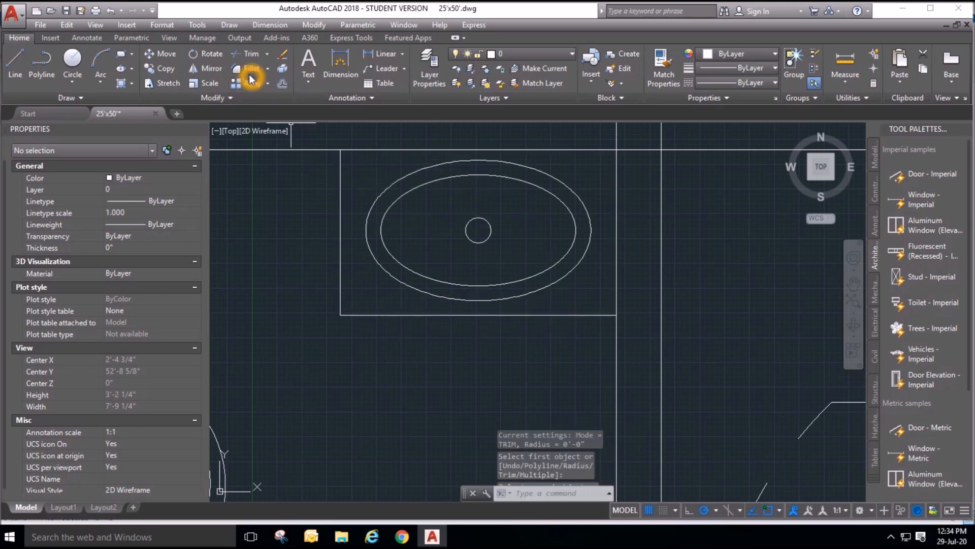
Fillet the basin counter's free outer corner with a radius of about 3".
click(268, 70)
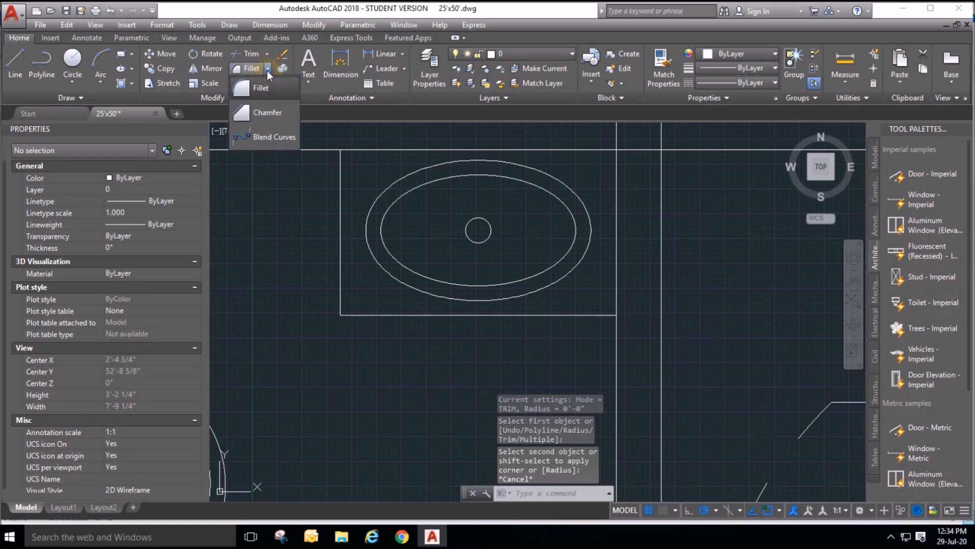
click(260, 82)
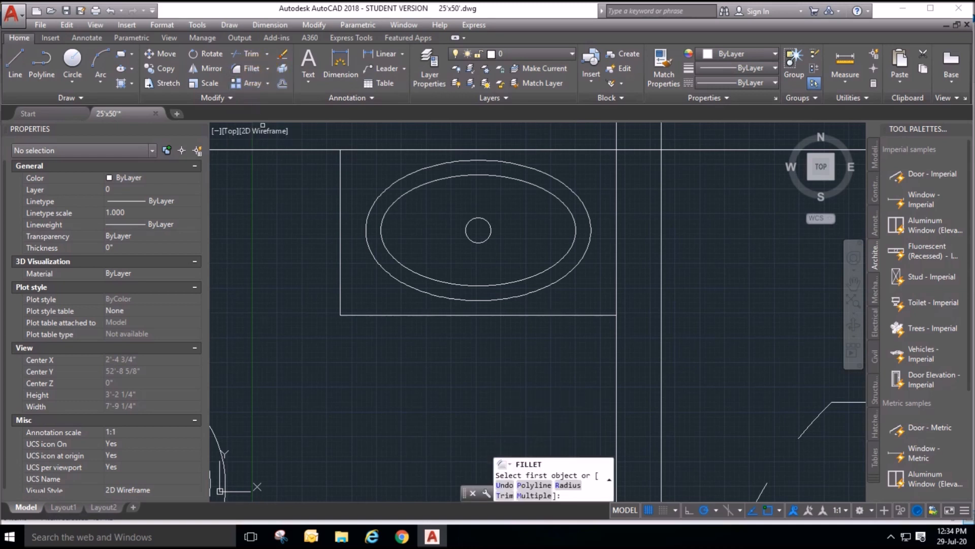
right_click(279, 183)
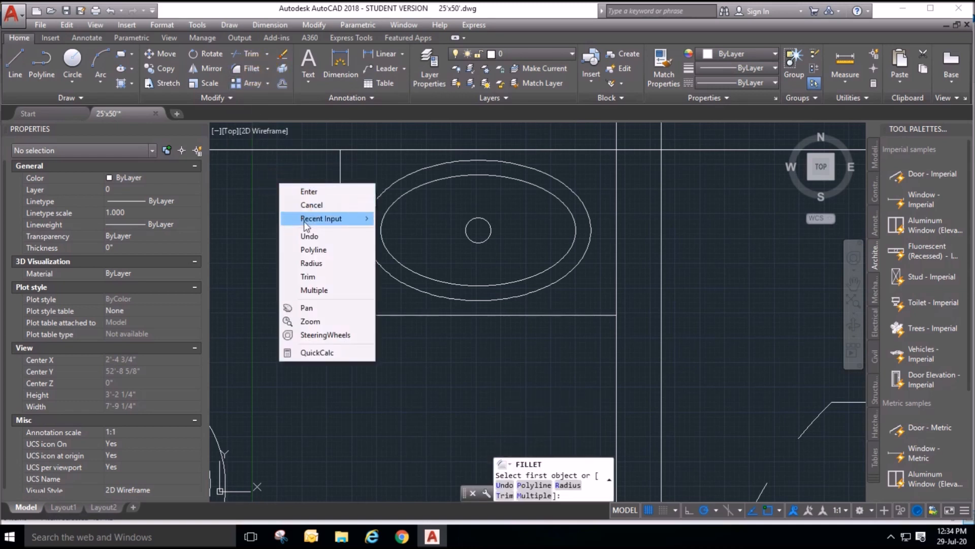
click(312, 262)
scroll(353, 328, up, 3)
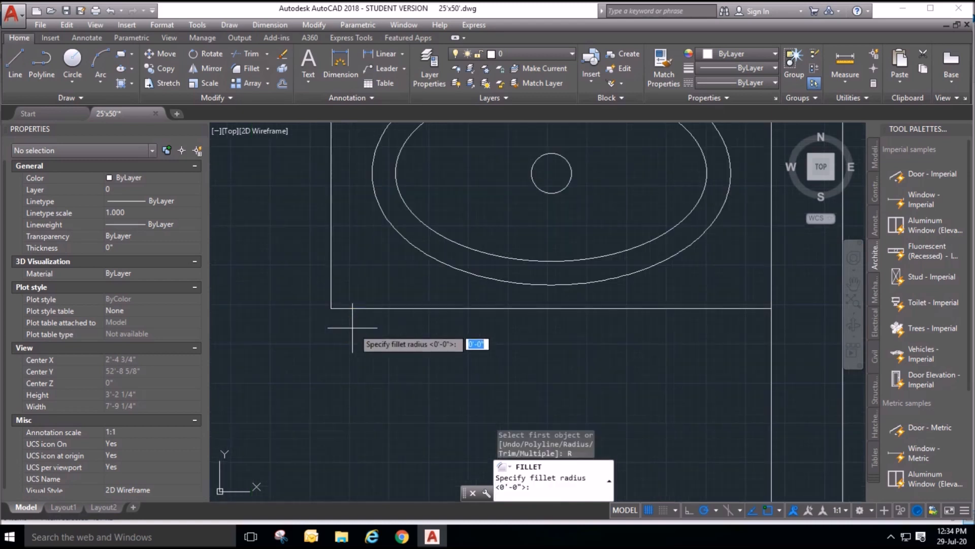
click(331, 308)
click(378, 308)
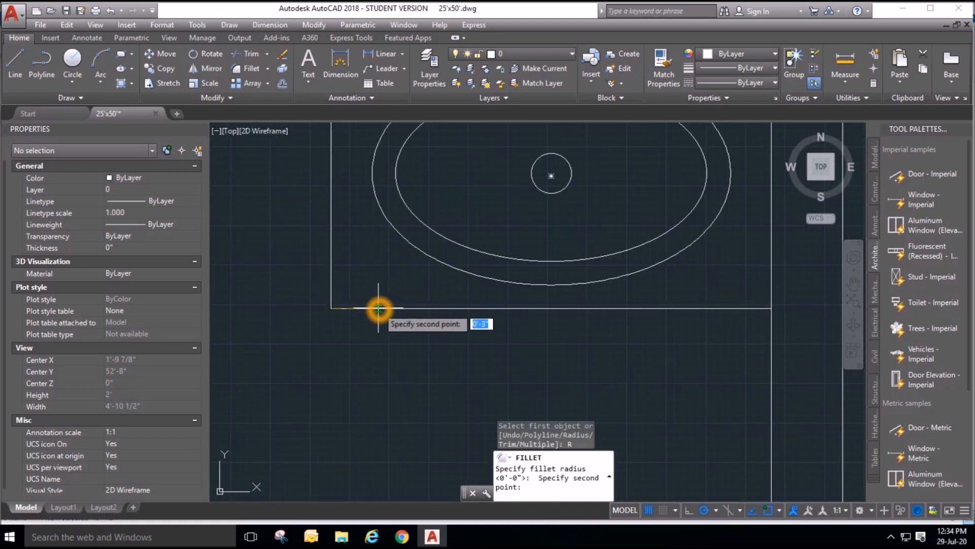
click(332, 277)
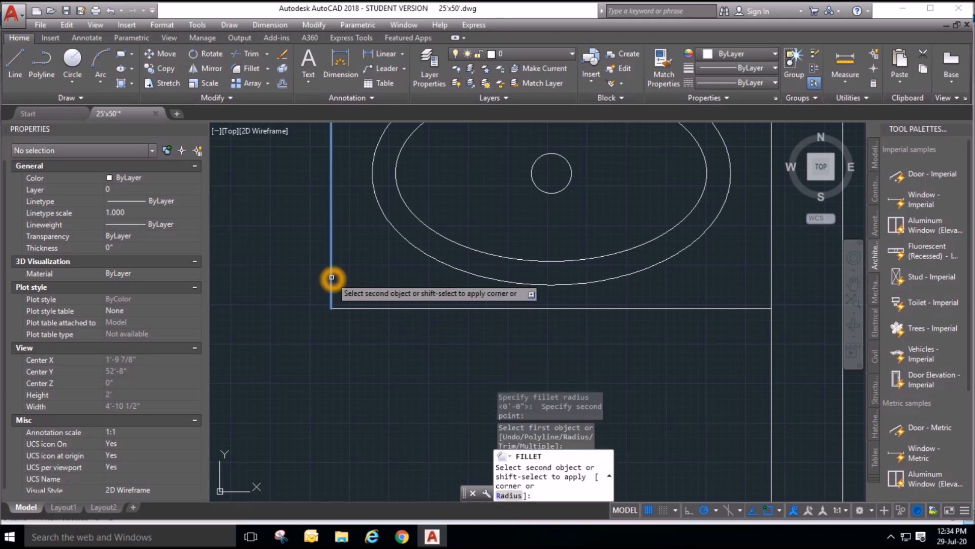
scroll(399, 342, down, 6)
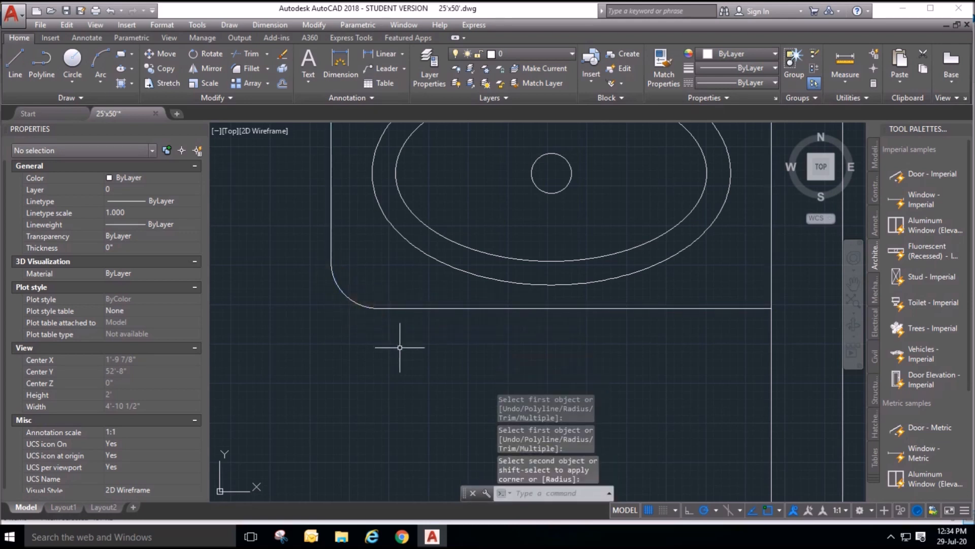
key(Escape)
key(Escape)
key(Escape)
scroll(653, 300, down, 2)
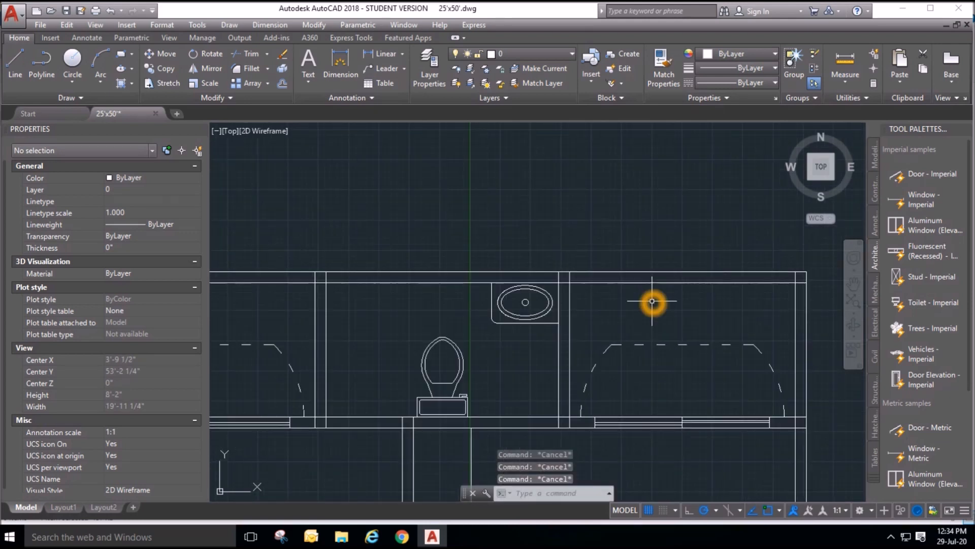
Move the toilet block about 1 5/8" to the left along the wall in the middle rear bay.
scroll(593, 463, up, 2)
scroll(602, 393, down, 2)
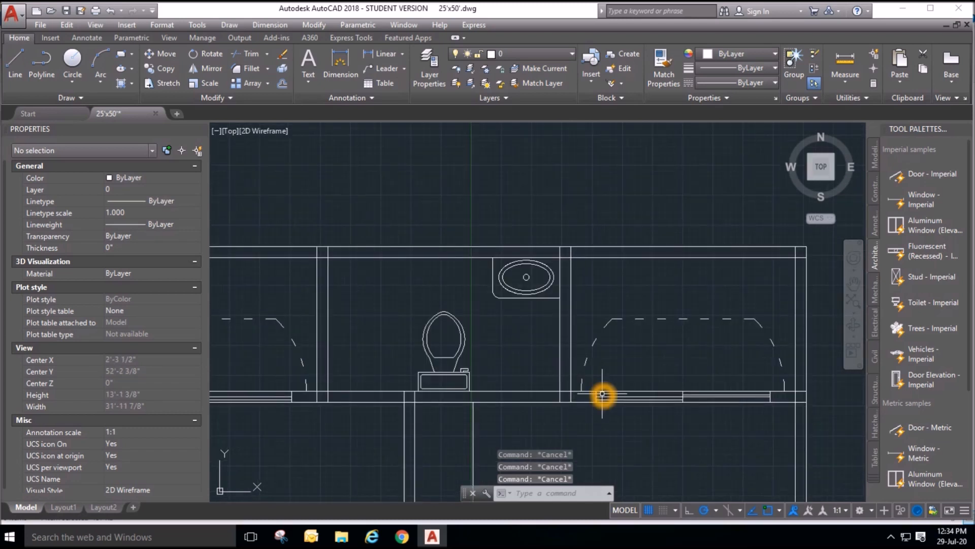
click(161, 54)
click(533, 322)
click(449, 338)
key(Return)
click(448, 286)
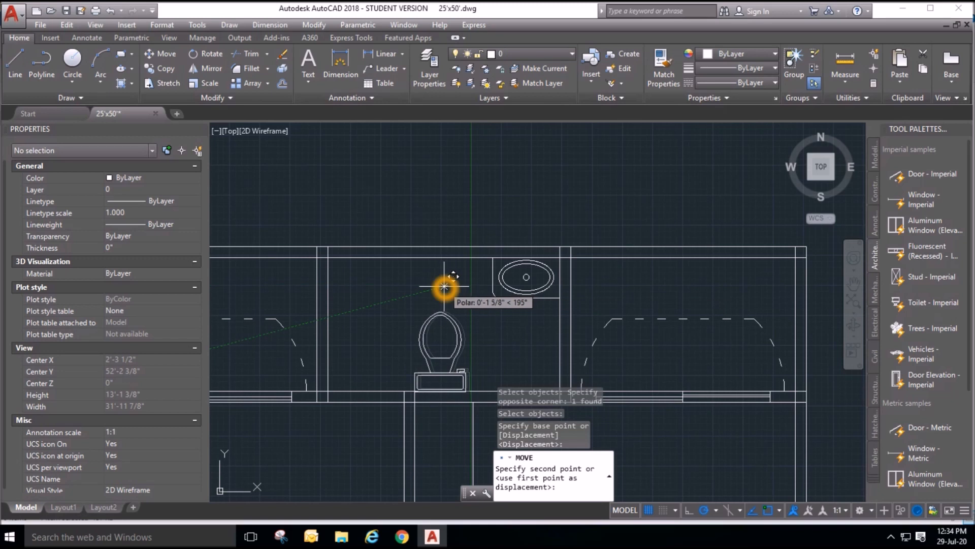
click(444, 287)
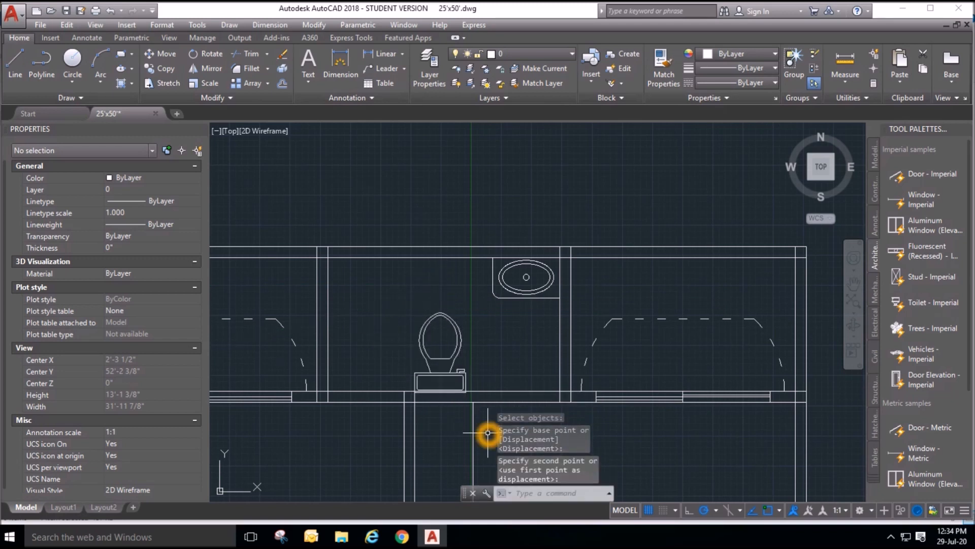
scroll(489, 434, up, 2)
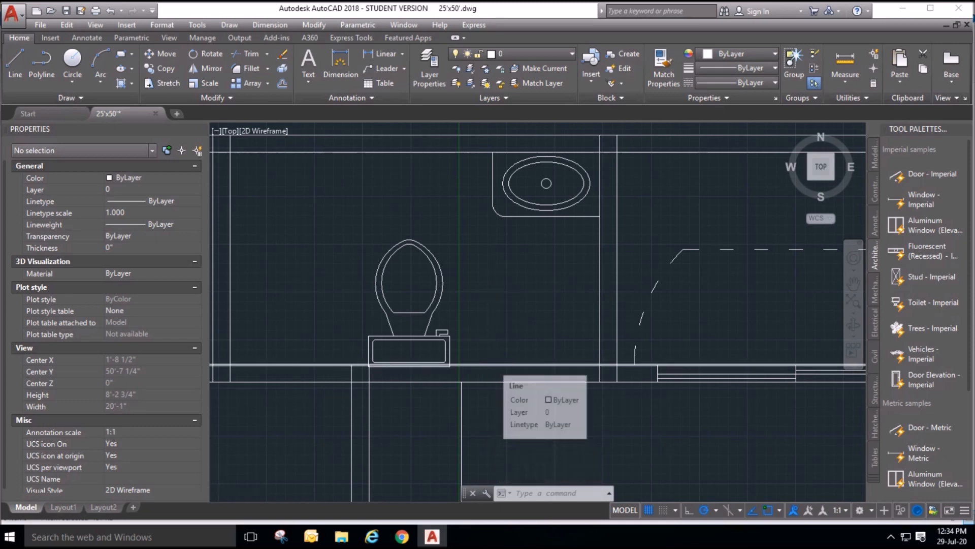
scroll(493, 366, down, 2)
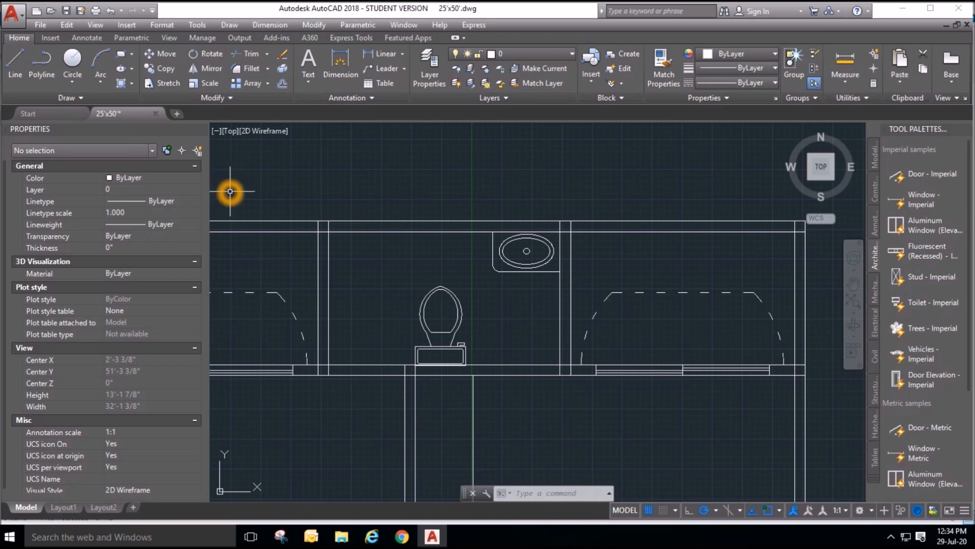
Draw a vertical line beside the toilet, from the bay's front wall line to the rear wall's inner line.
scroll(432, 211, down, 2)
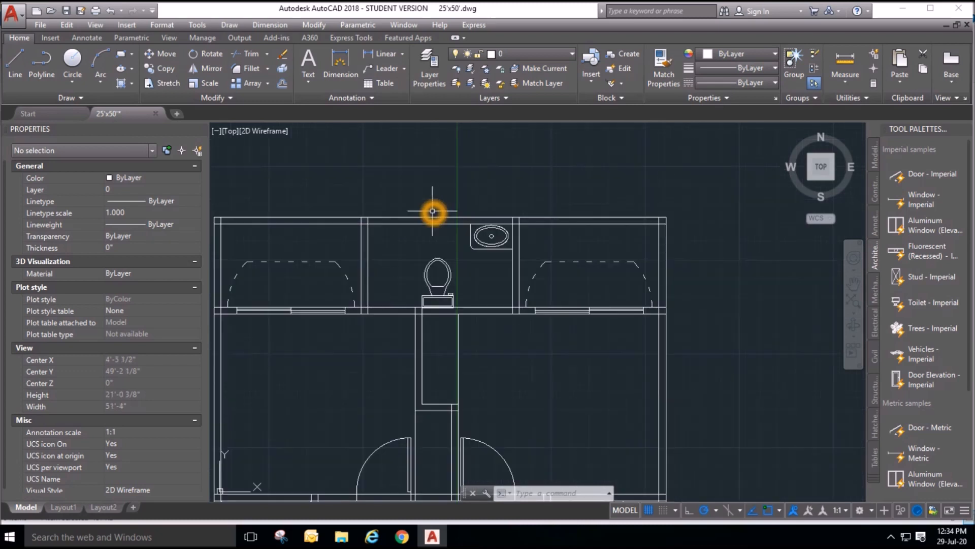
click(15, 61)
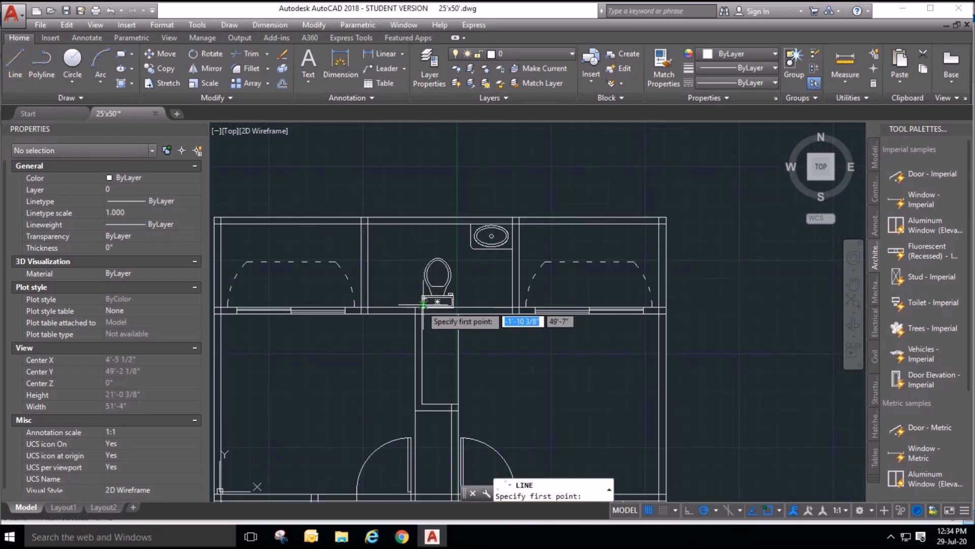
click(416, 306)
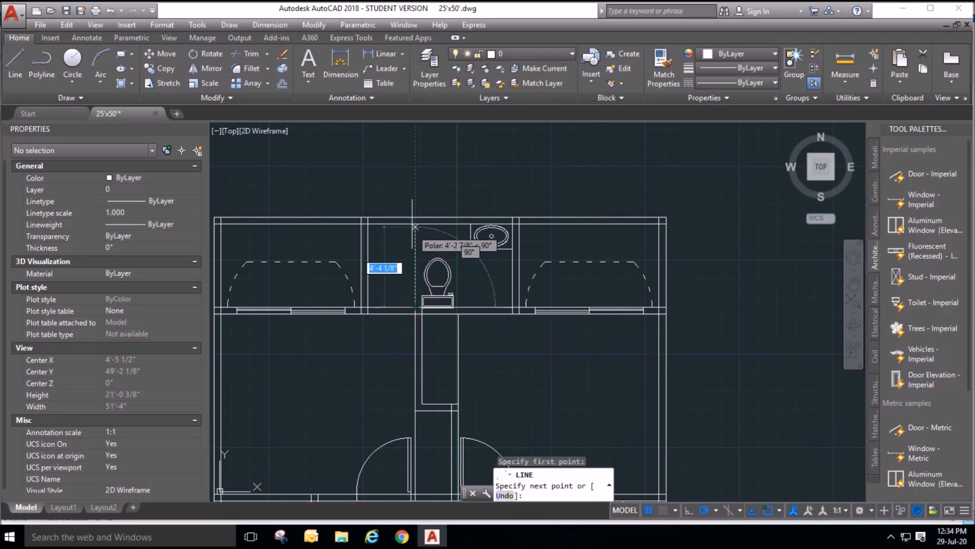
click(415, 223)
key(Escape)
key(Escape)
key(Escape)
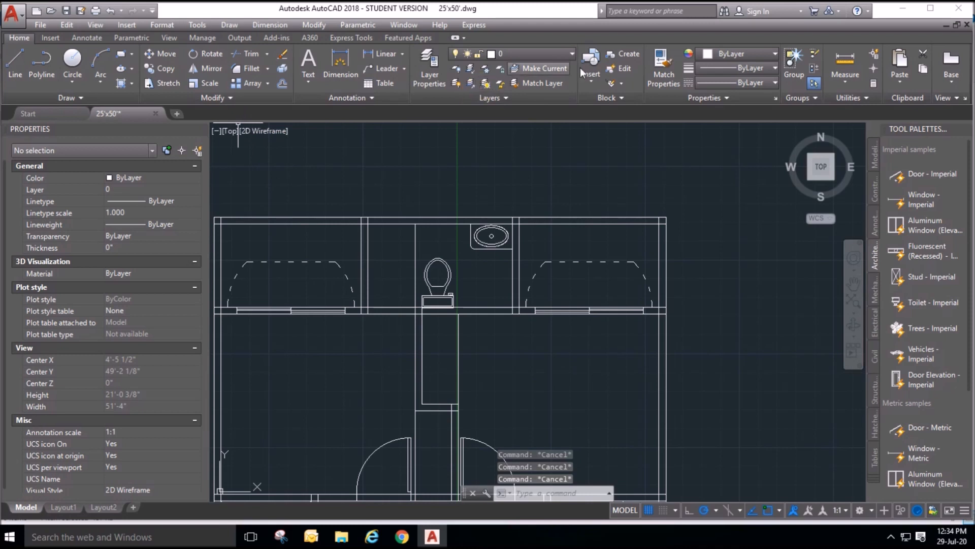
Match the new vertical line beside the toilet to the dashed properties of the right rear bay's outline.
click(651, 62)
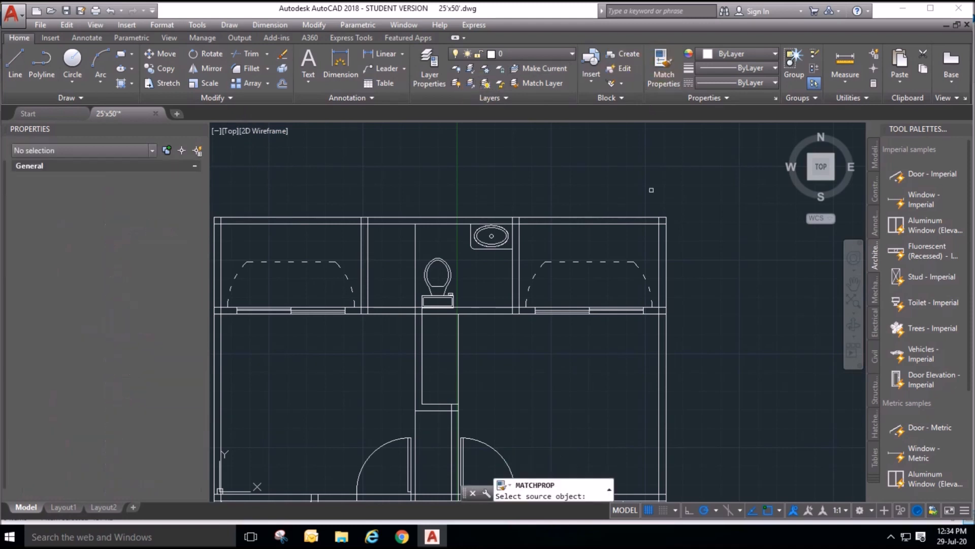
click(588, 261)
click(430, 248)
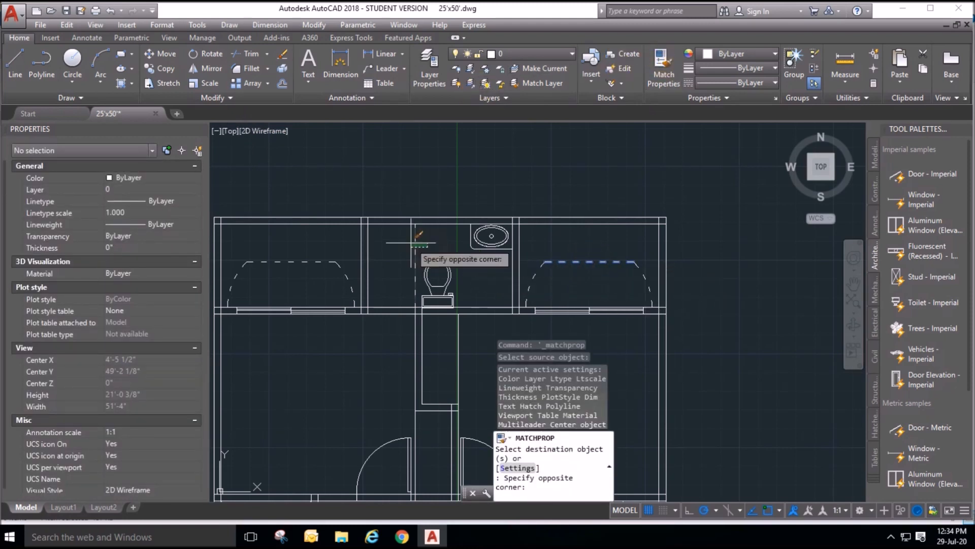
click(410, 242)
key(Escape)
key(Escape)
key(Escape)
key(Escape)
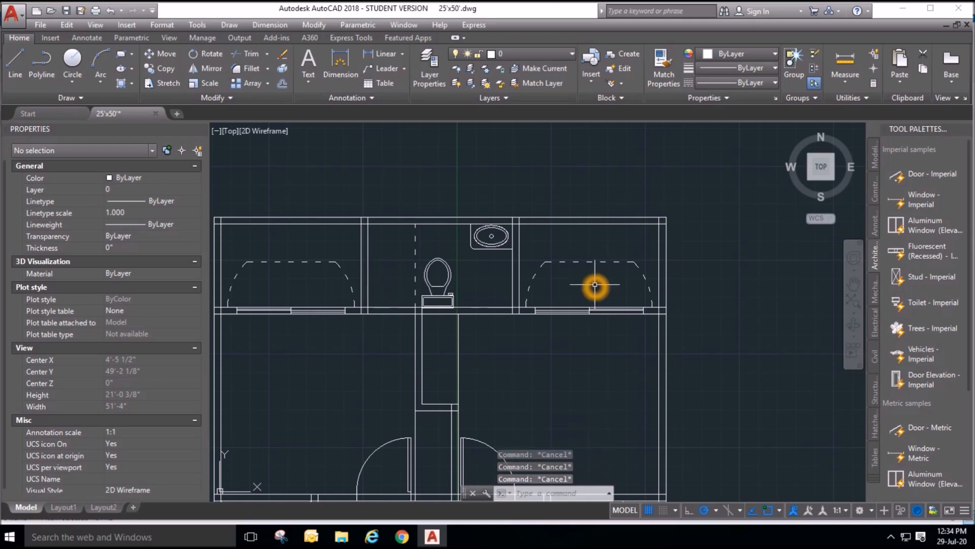
scroll(550, 179, down, 2)
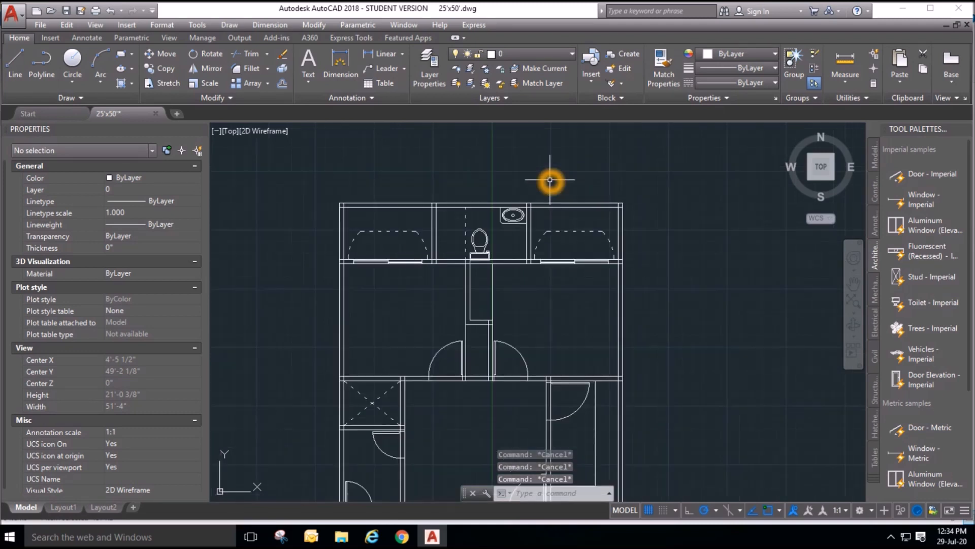
click(166, 69)
scroll(552, 378, up, 3)
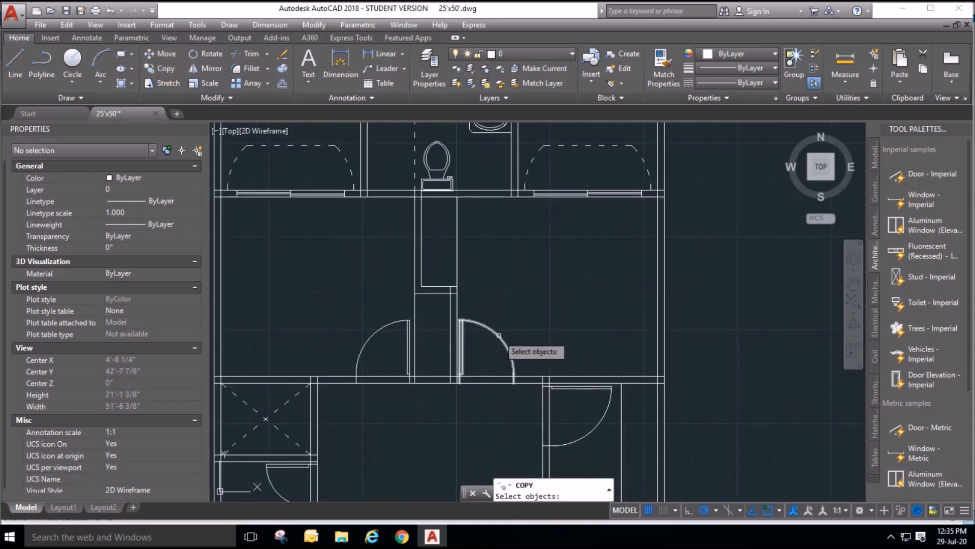
click(511, 363)
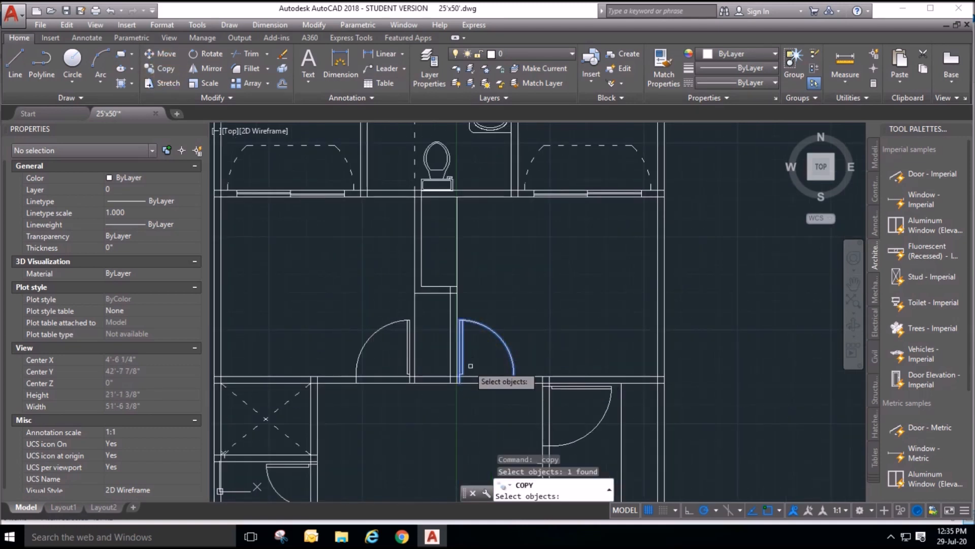
key(Escape)
Copy the left bedroom's door to the right end of the middle rear bay's front wall, against the partition beside the washbasin.
click(385, 342)
click(361, 324)
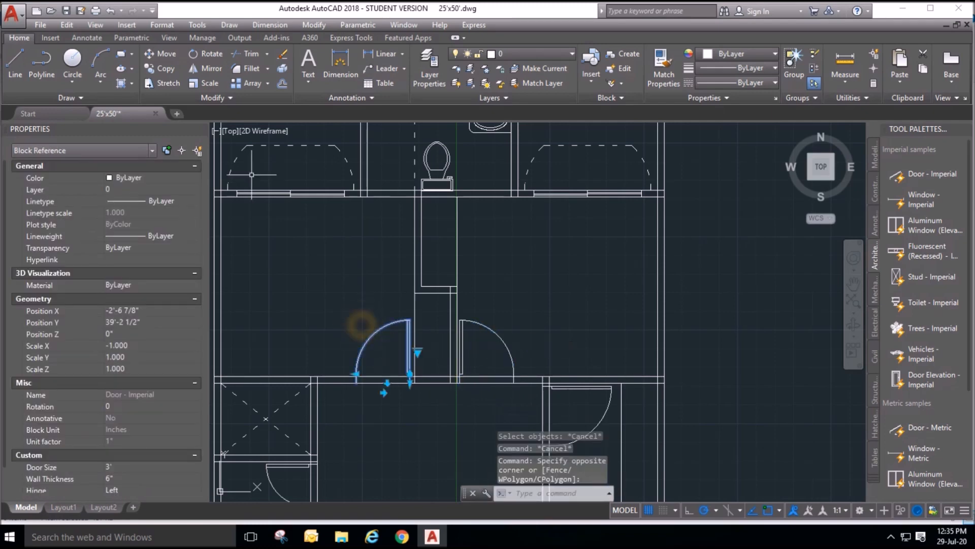
click(163, 70)
middle_drag(418, 385, 414, 392)
click(404, 393)
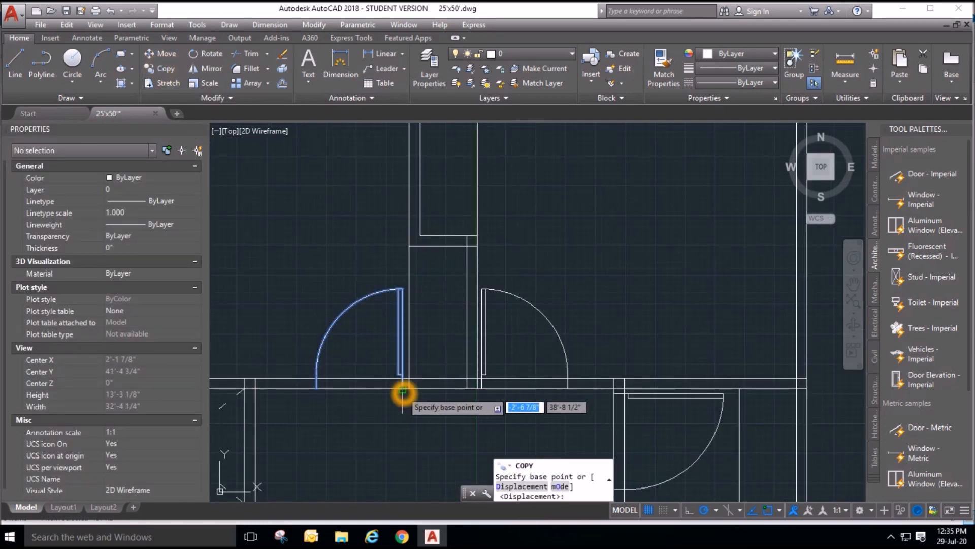
scroll(436, 337, down, 2)
scroll(446, 285, up, 6)
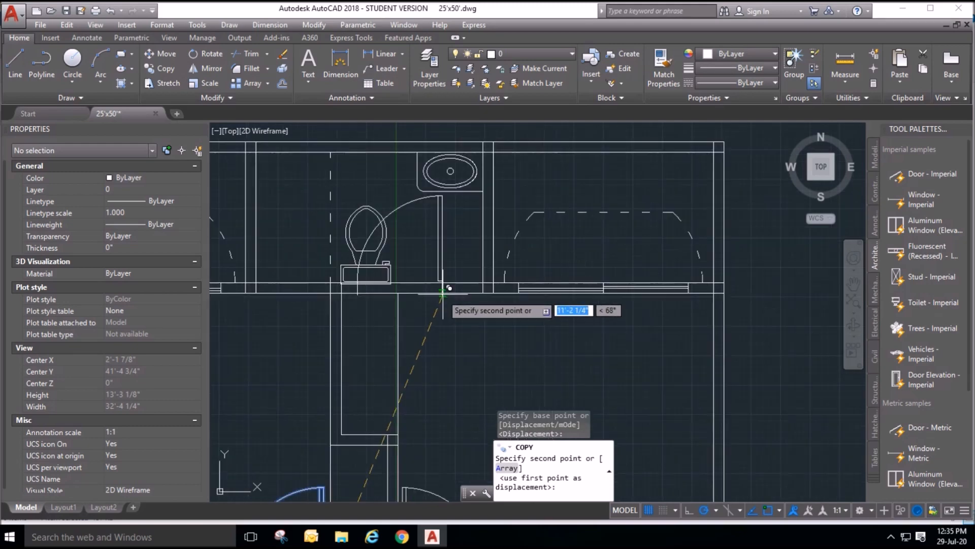
click(506, 291)
key(Return)
Reduce the door size of the copied door in the middle rear bay to 2'-4".
click(434, 234)
click(383, 172)
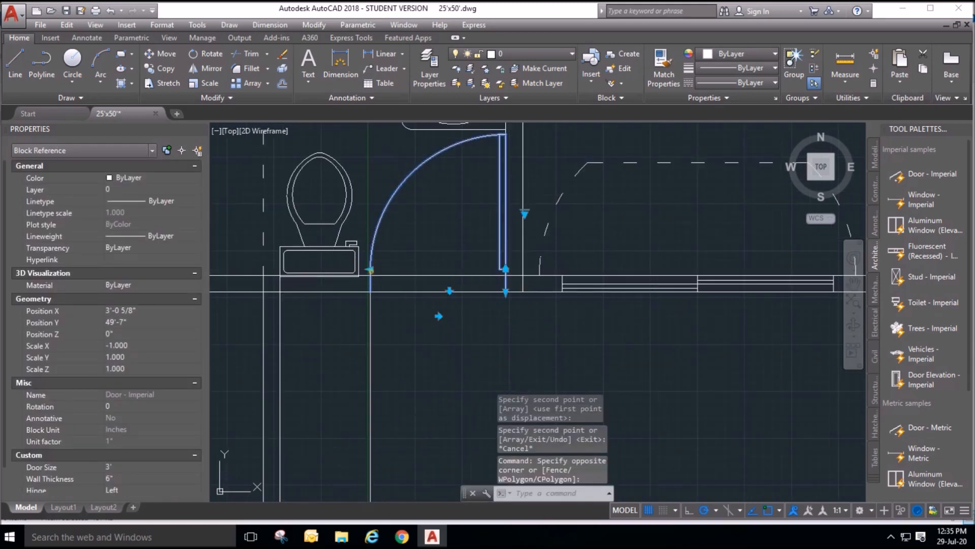
click(371, 269)
click(403, 269)
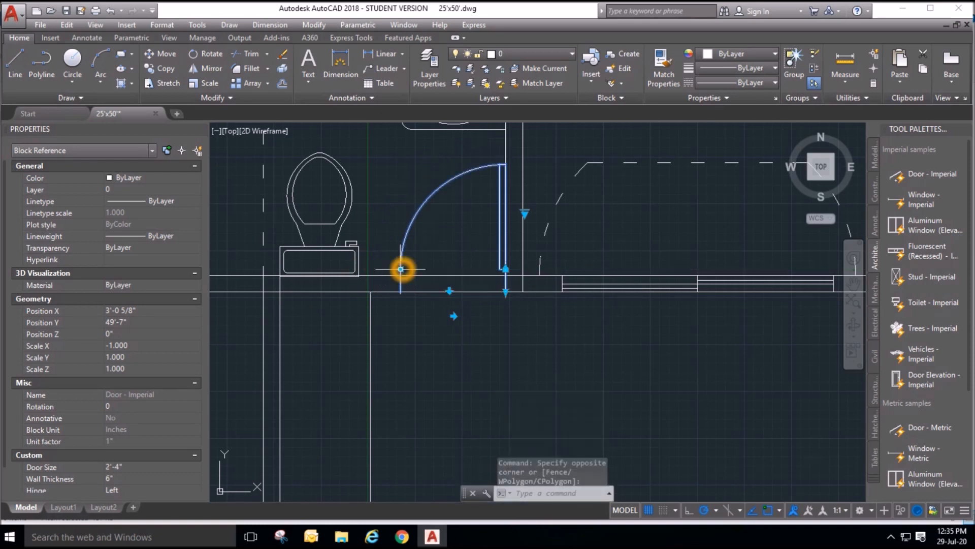
key(Escape)
key(Escape)
scroll(545, 311, down, 3)
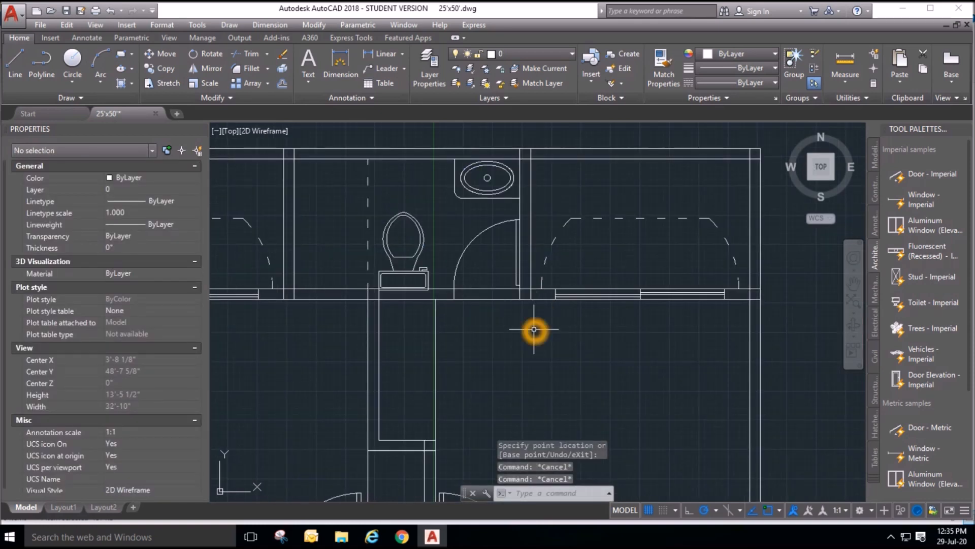
Mirror the 2'-4" door about a vertical line through the toilet's centre, keeping the original door.
click(212, 70)
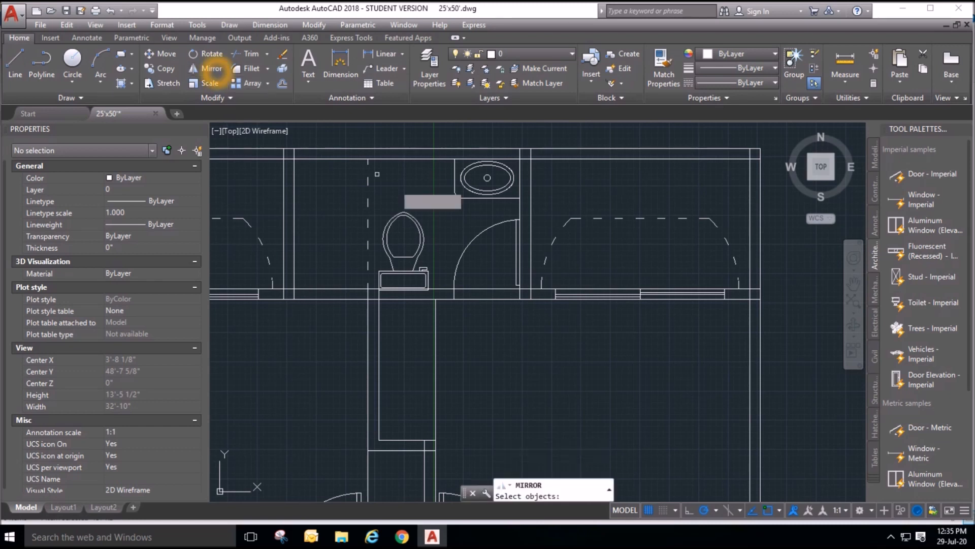
click(435, 199)
click(557, 300)
key(Return)
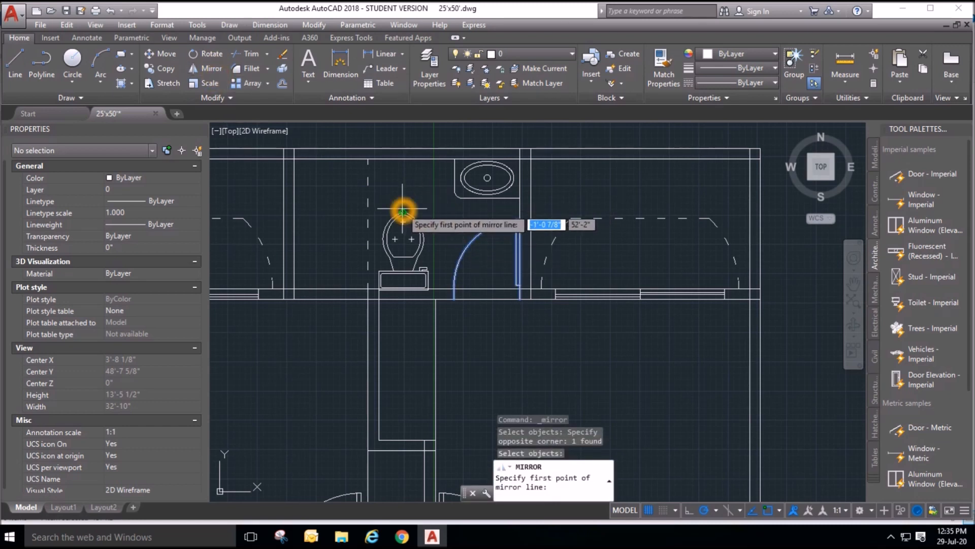
click(401, 207)
click(401, 142)
right_click(401, 145)
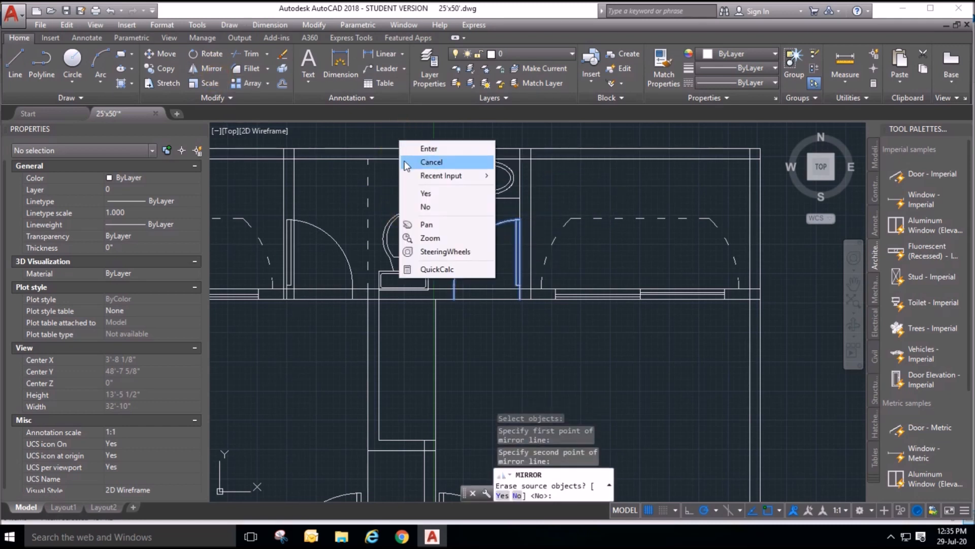
click(425, 207)
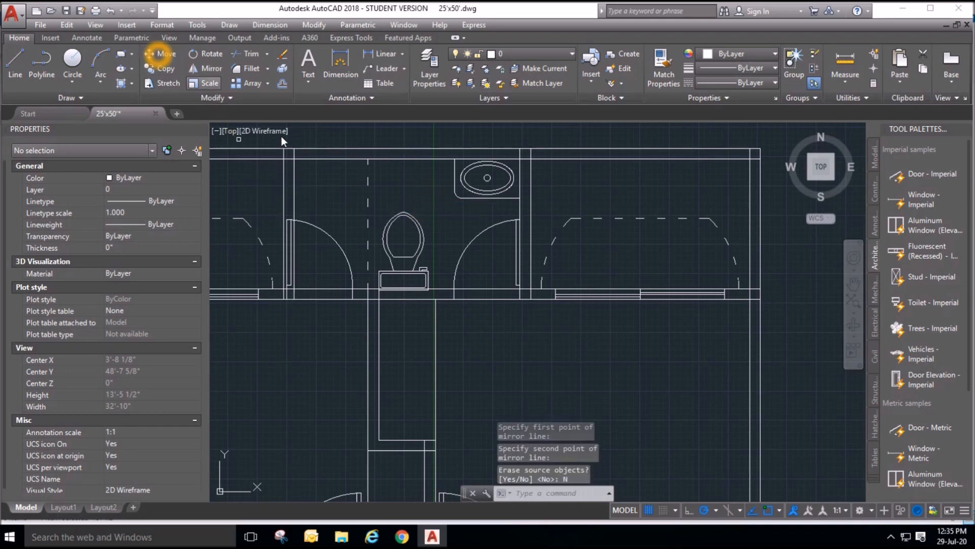
Move the mirrored door 3 1/8" to the right, flush with the inner face of the middle rear bay's left partition.
click(359, 222)
click(328, 257)
key(Return)
scroll(323, 308, up, 2)
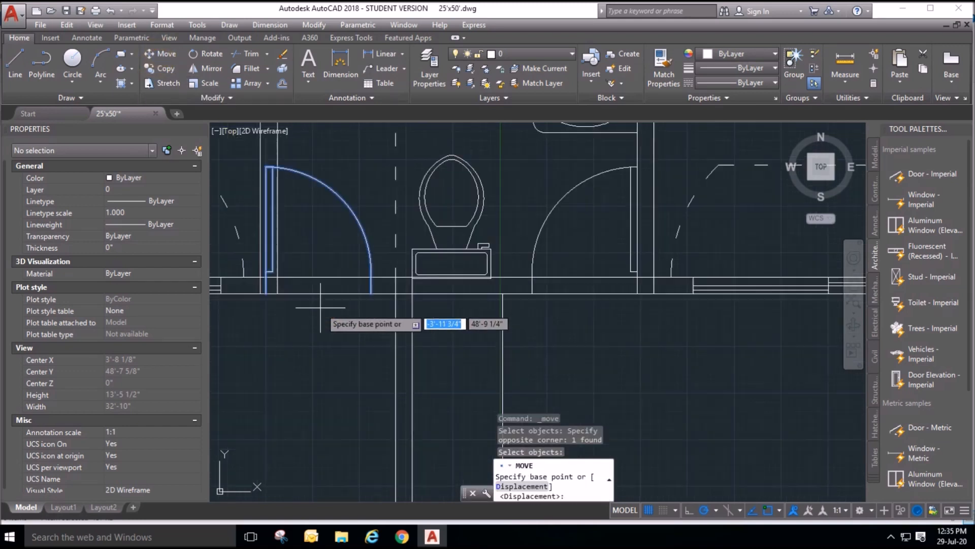
click(264, 294)
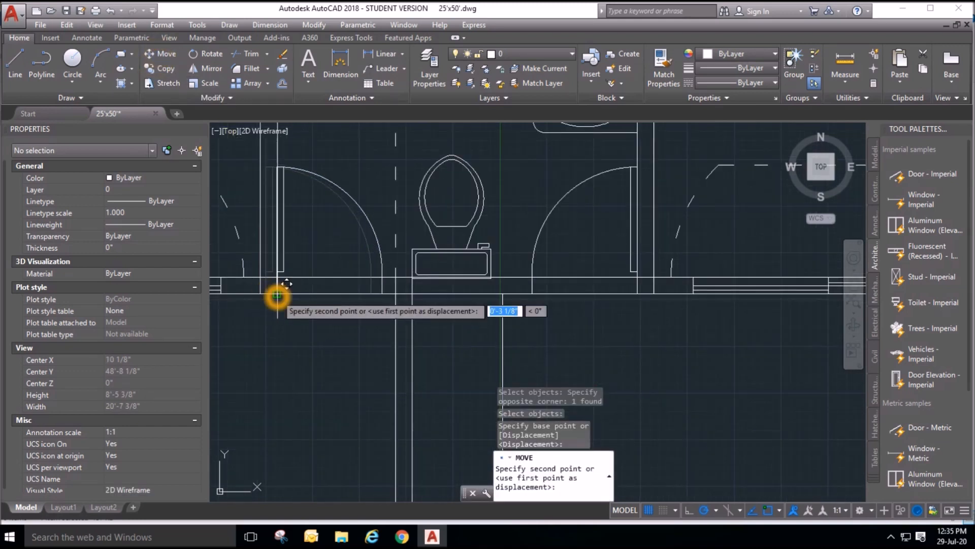
key(Escape)
key(Escape)
key(Escape)
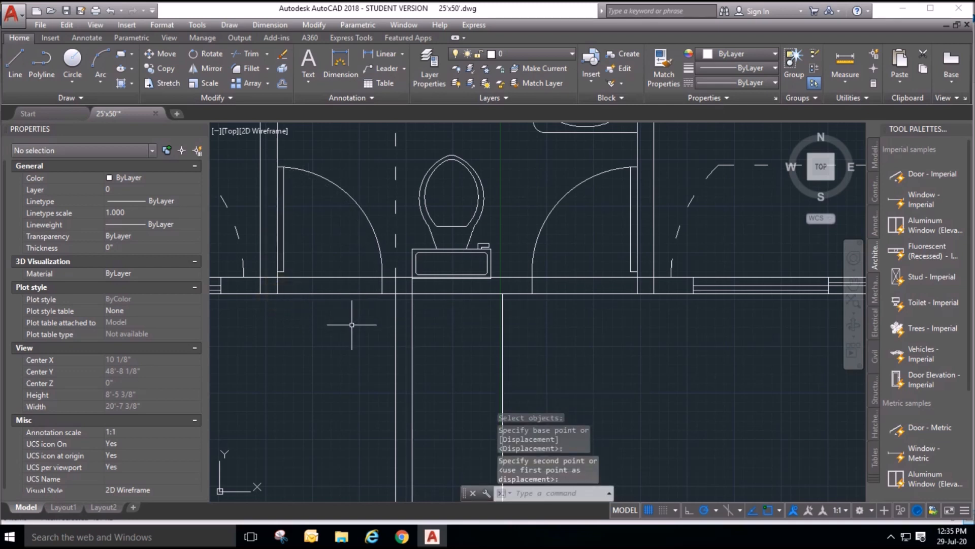
Hatch the upper closet between the two bedrooms with the ANSI31 pattern.
scroll(617, 369, down, 4)
scroll(337, 195, down, 2)
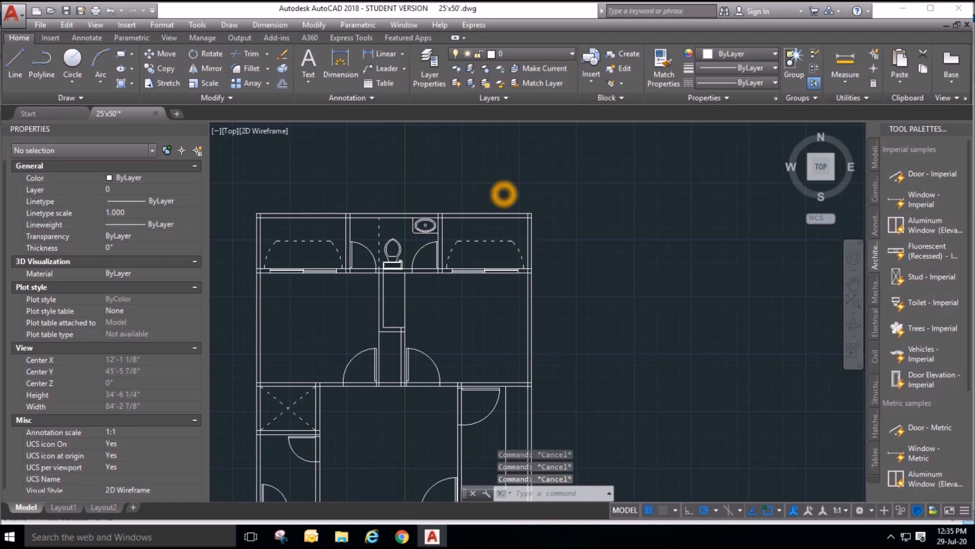
scroll(501, 193, down, 4)
scroll(498, 235, up, 2)
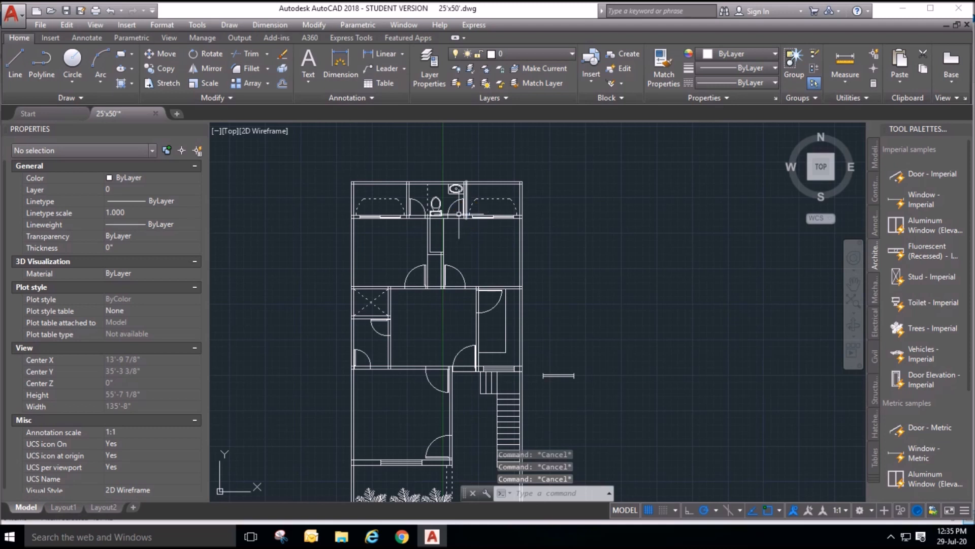
scroll(457, 218, up, 2)
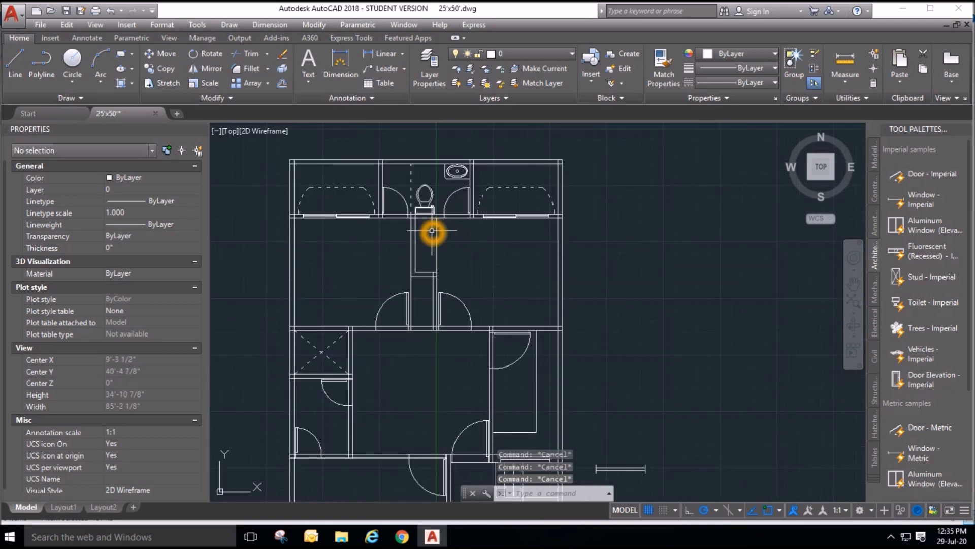
click(131, 83)
click(134, 102)
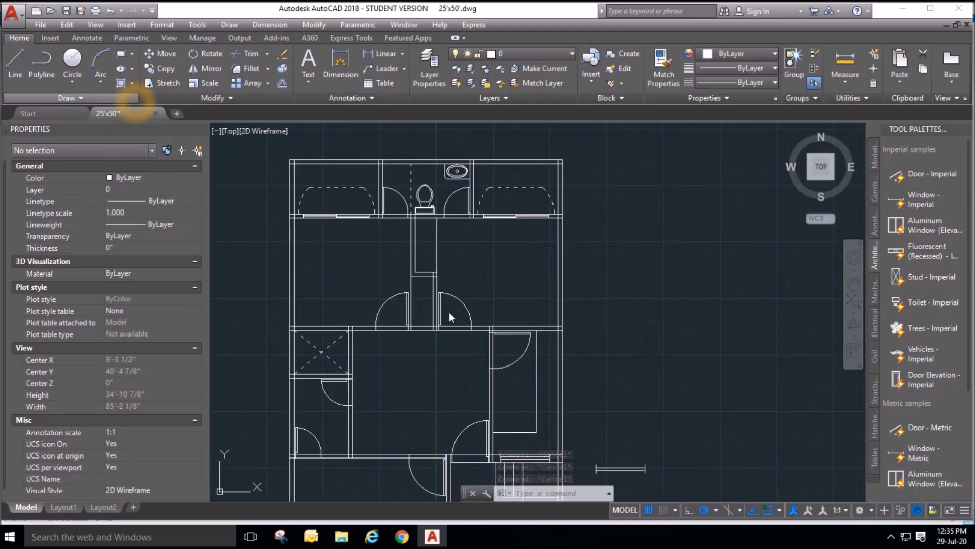
scroll(407, 246, up, 2)
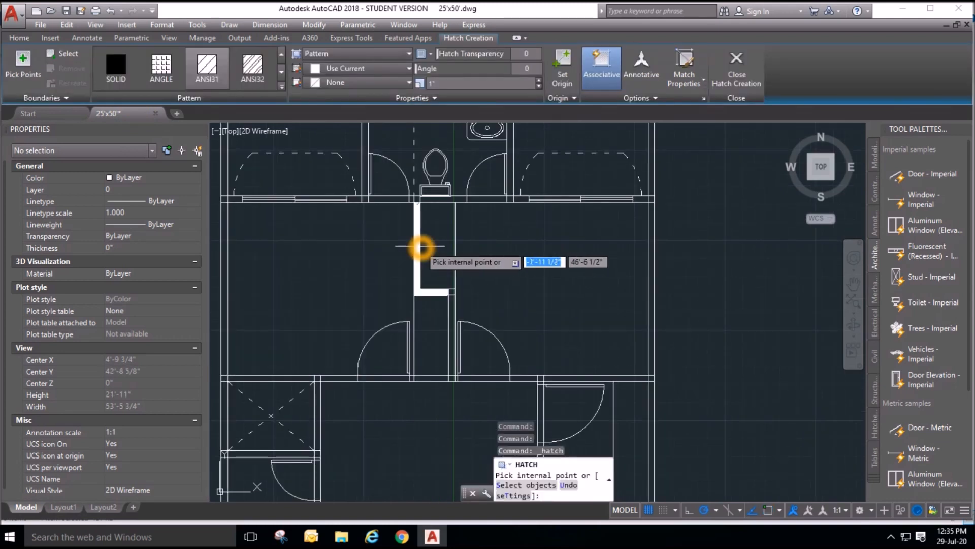
click(217, 71)
click(431, 236)
click(472, 269)
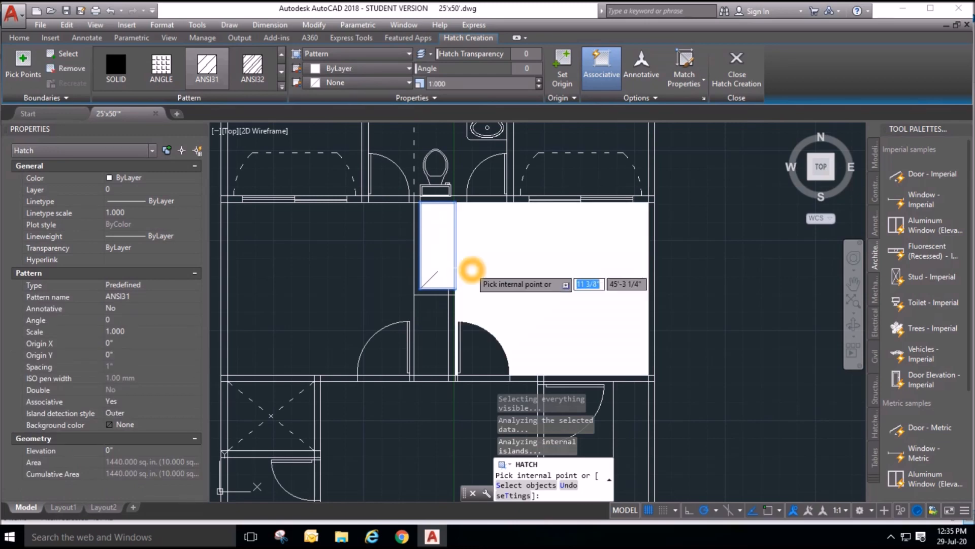
key(Return)
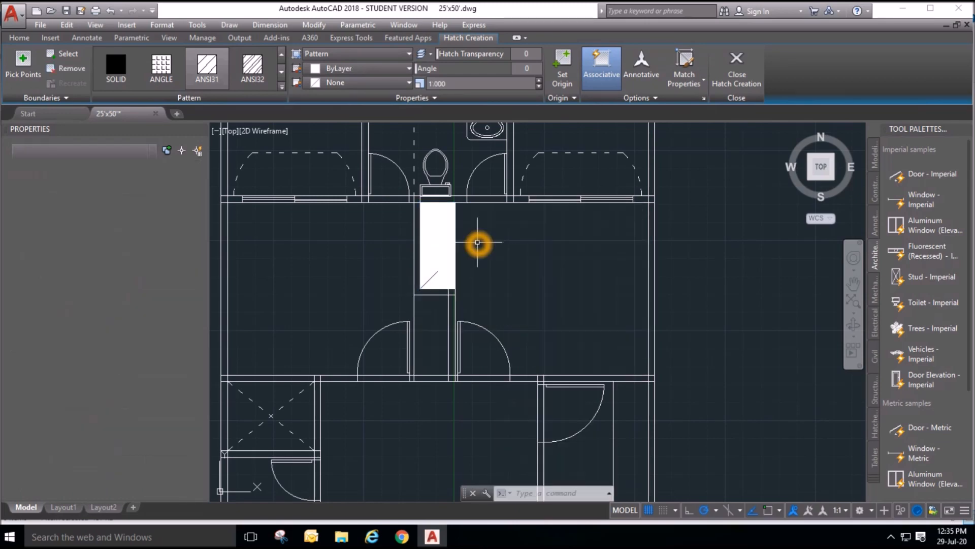
Try a scale of 10 on the upper closet's hatch and settle on a scale of 30.
click(445, 243)
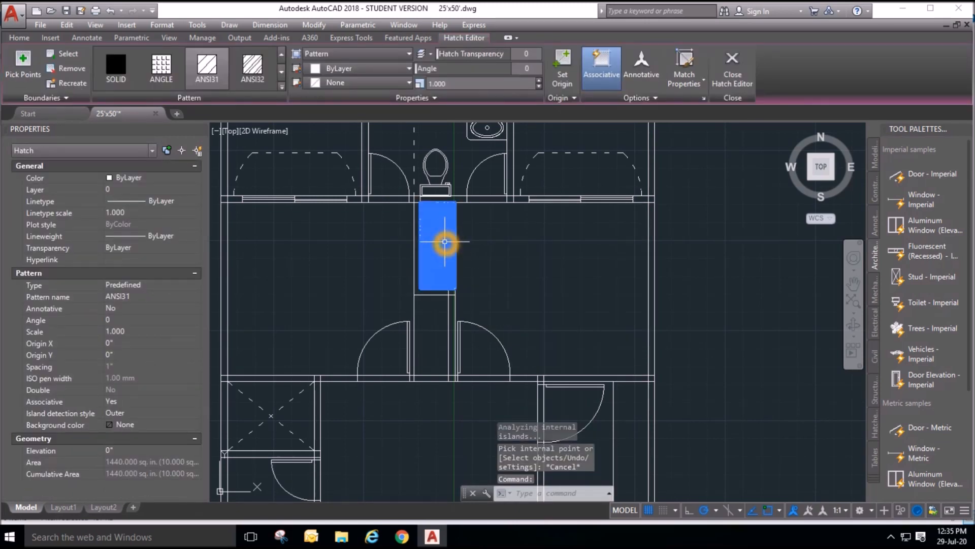
double_click(443, 244)
click(583, 182)
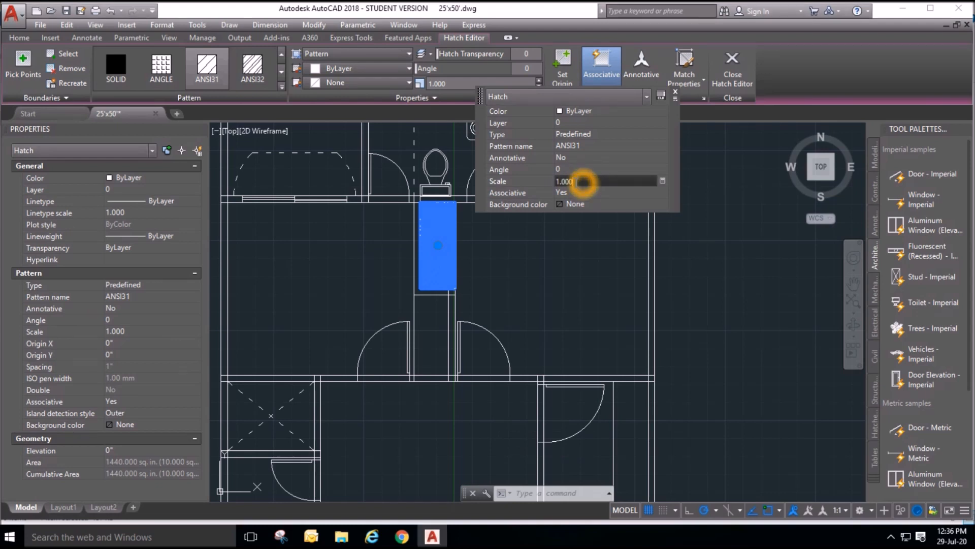
text(10)
key(Return)
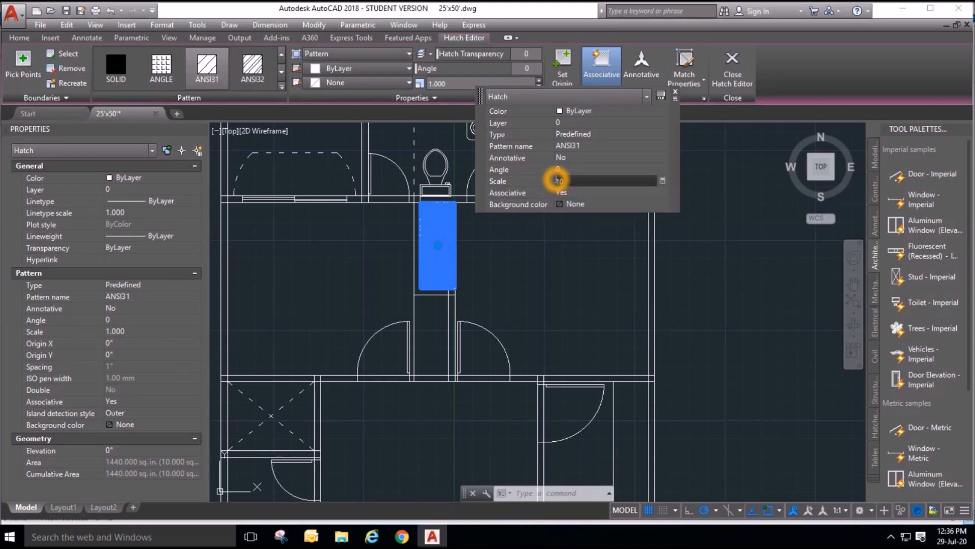
click(584, 282)
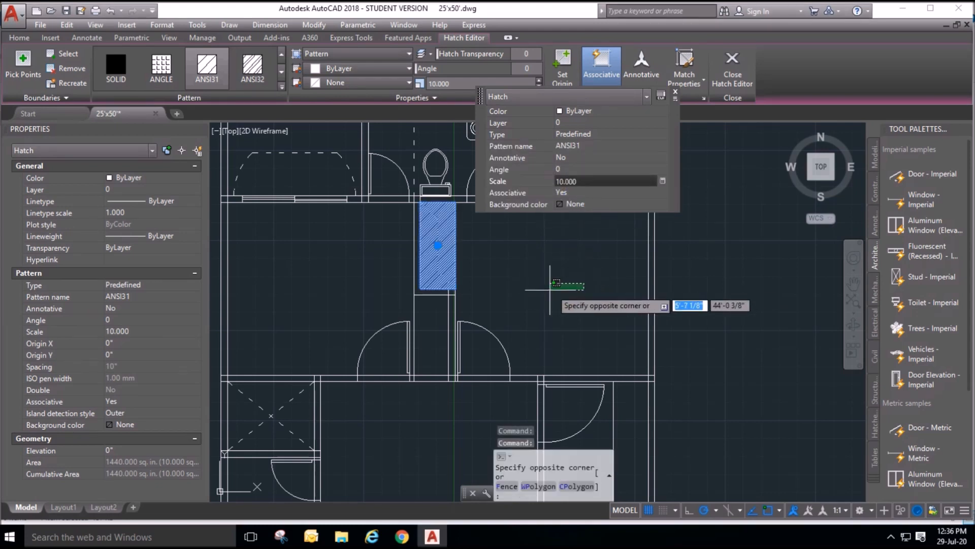
text(30)
key(Return)
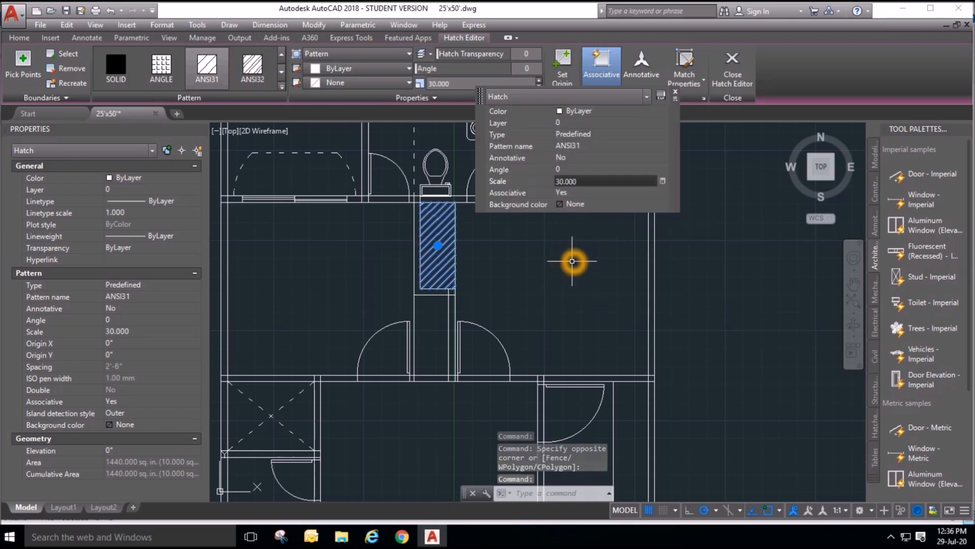
click(550, 284)
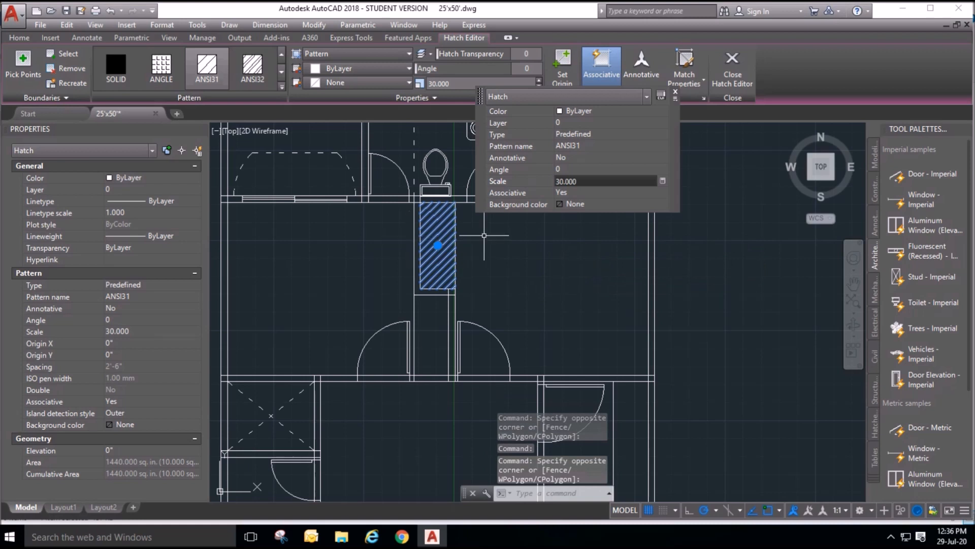
Set the angle of the upper closet's hatch to 45.
click(569, 169)
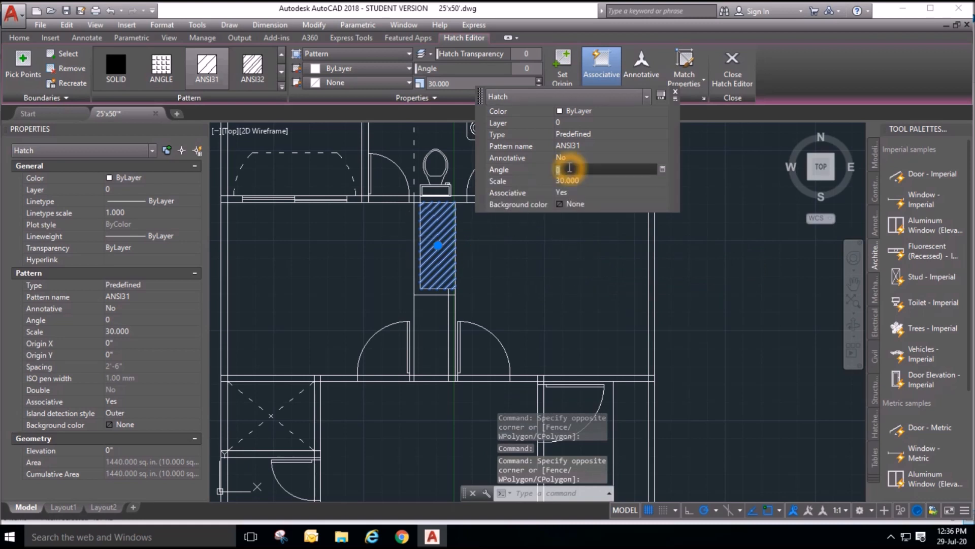
text(45)
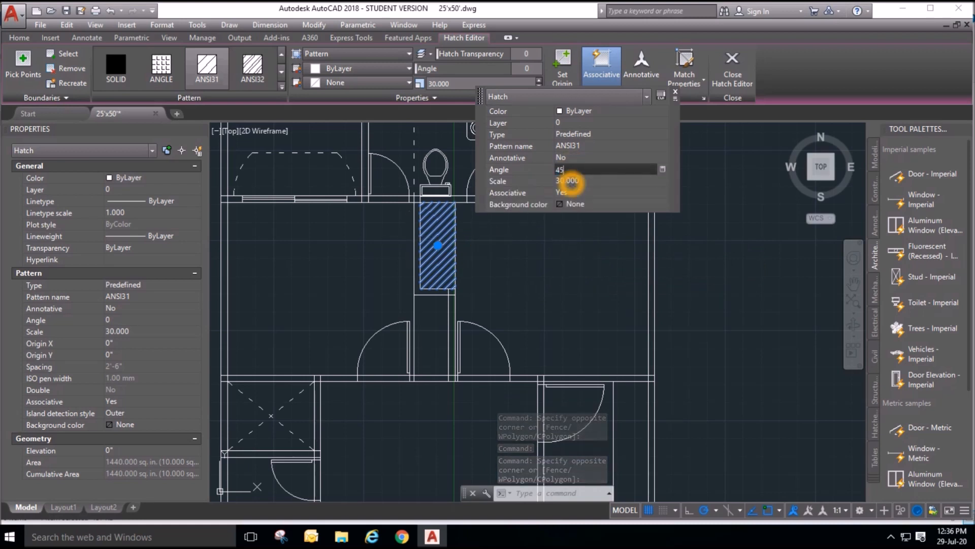
key(Return)
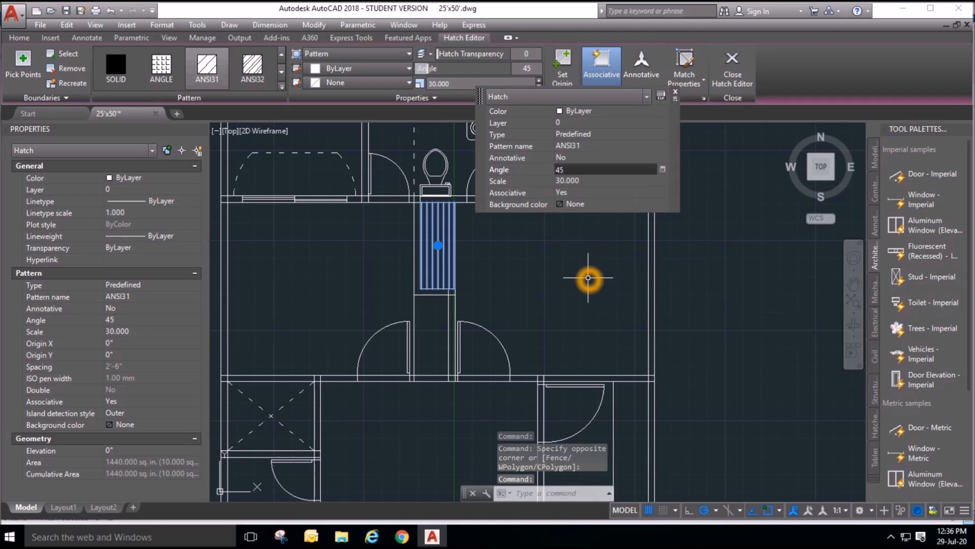
Set the angle of the upper closet's hatch to 315 for horizontal lines and finish editing it.
click(572, 170)
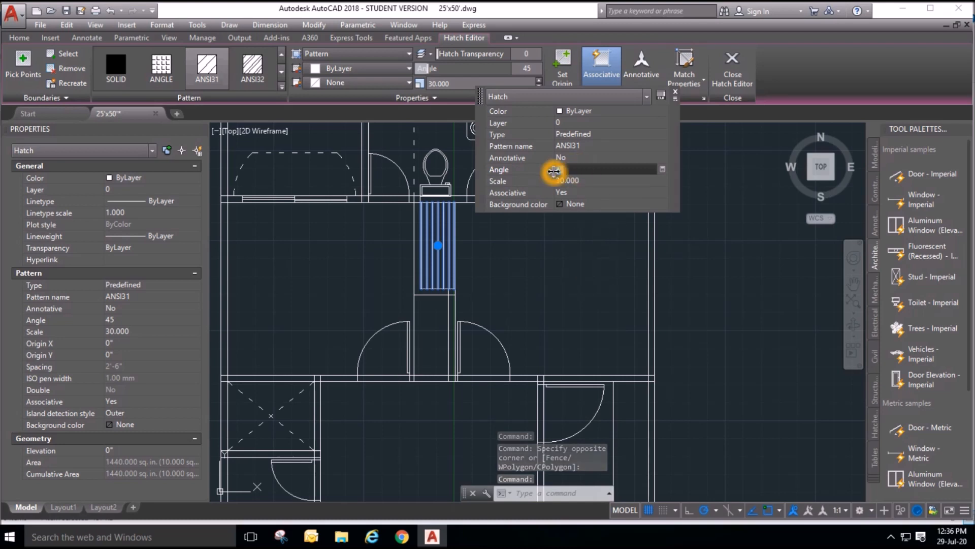
click(552, 293)
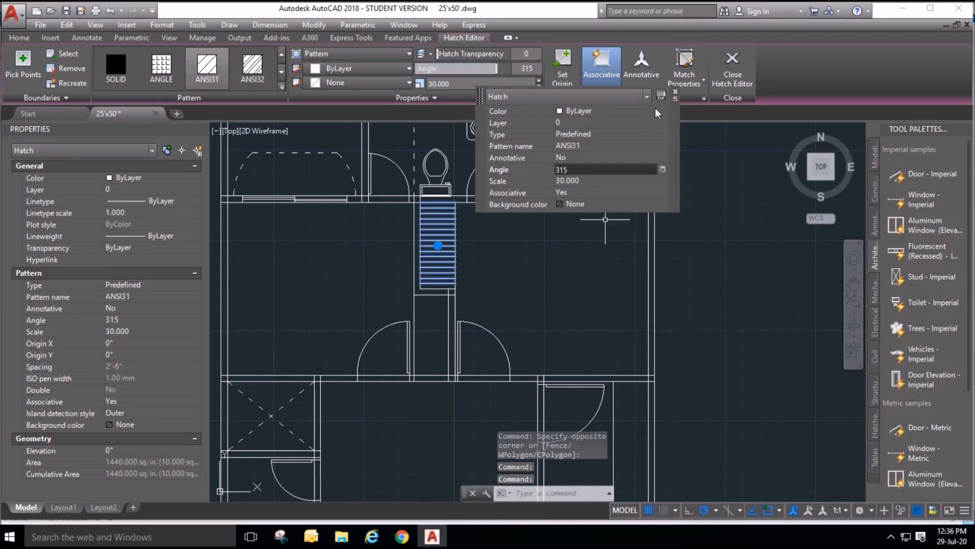
click(676, 94)
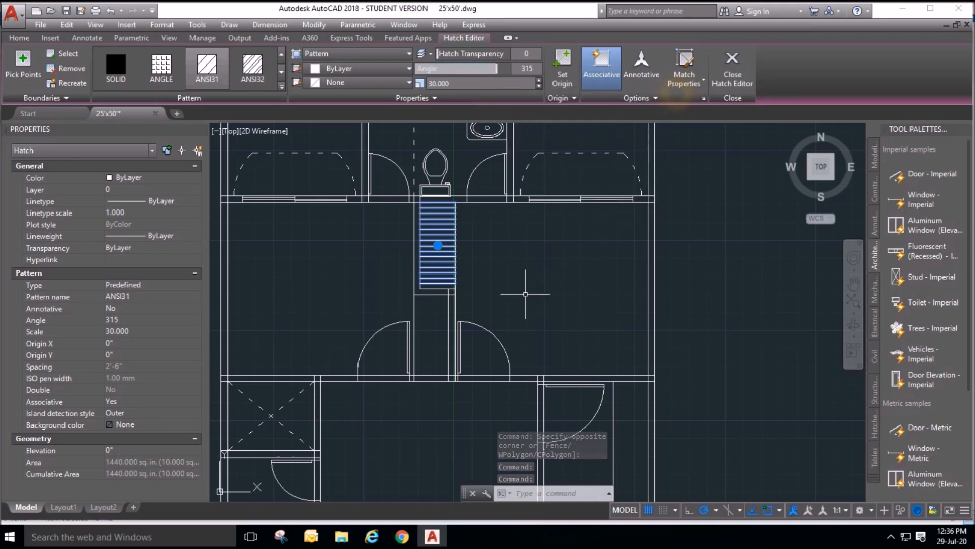
key(Escape)
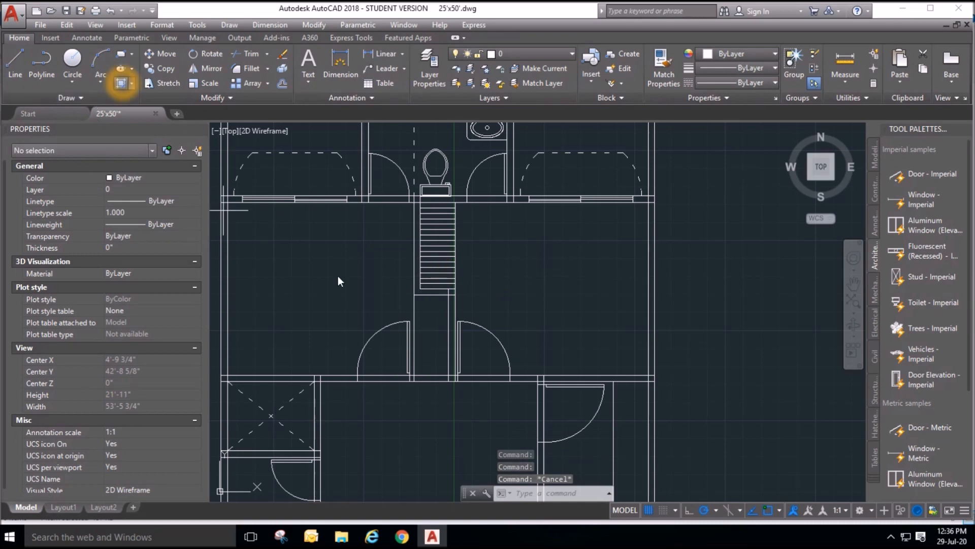
Hatch the lower closet between the two bedroom doors with the ANSI31 pattern.
click(428, 331)
right_click(545, 263)
click(560, 272)
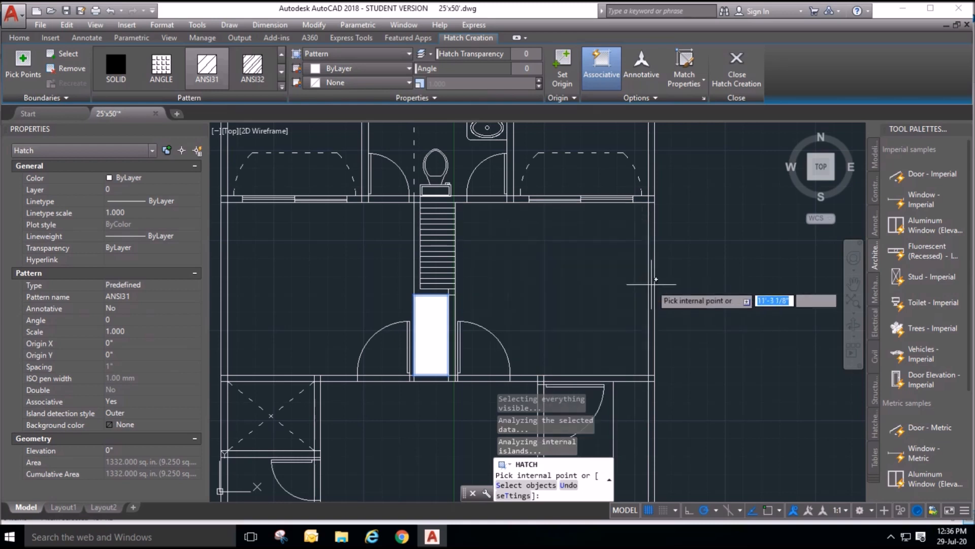
right_click(669, 278)
click(675, 272)
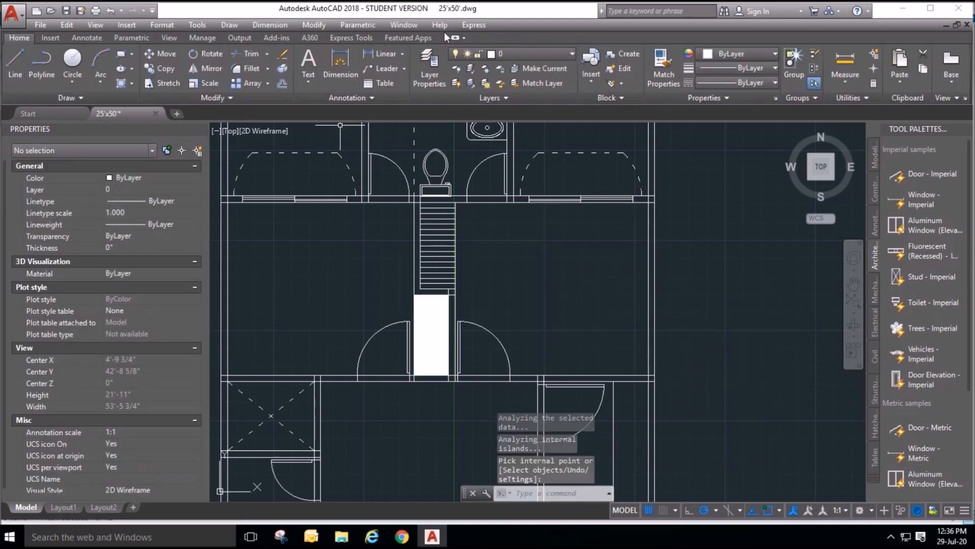
Match the properties of the upper striped hatch onto the solid-filled rectangle below it, between the two bedrooms.
click(663, 66)
click(437, 252)
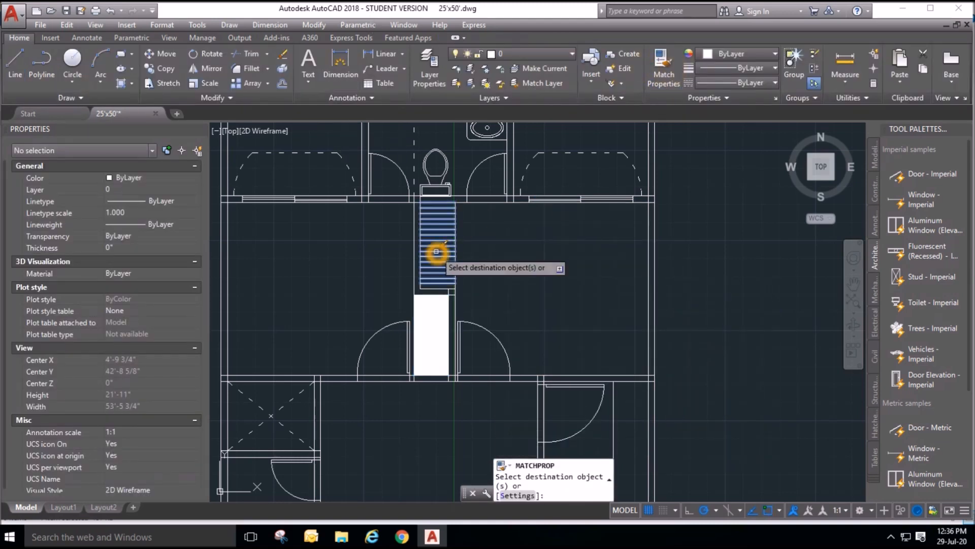
click(434, 322)
key(Escape)
key(Escape)
key(Escape)
key(Escape)
scroll(445, 353, up, 4)
scroll(558, 300, down, 4)
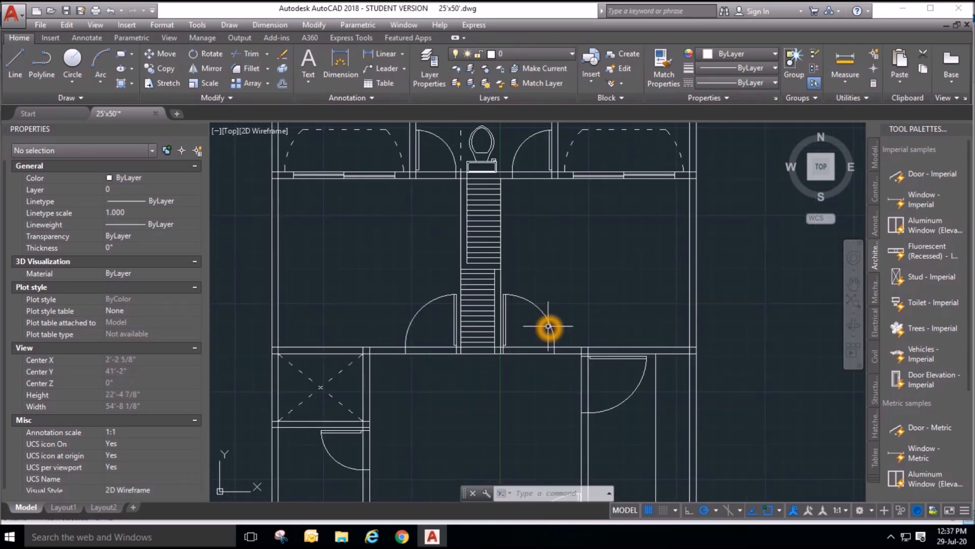
Stretch the divider between the two striped hatch areas upward by about 9 1/2 inches.
click(162, 82)
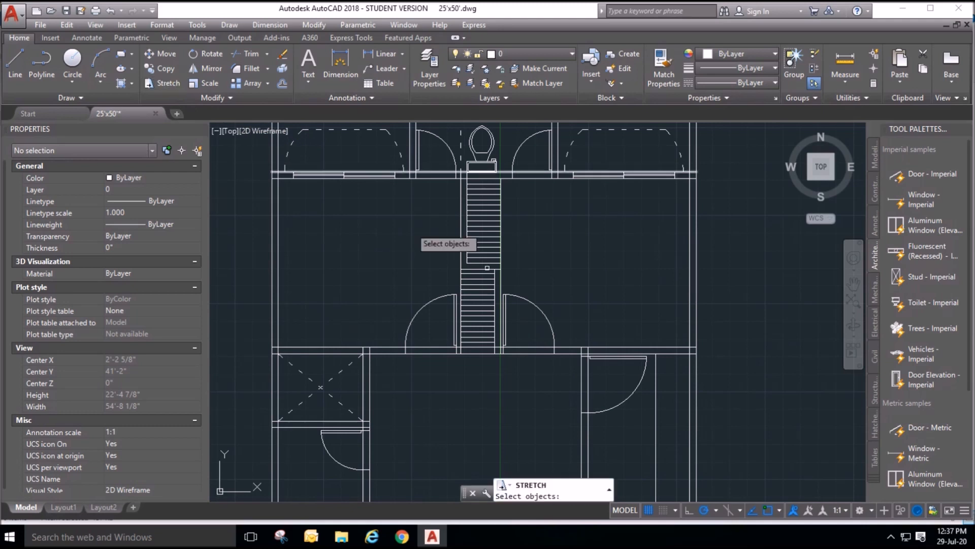
click(475, 275)
click(435, 237)
key(Return)
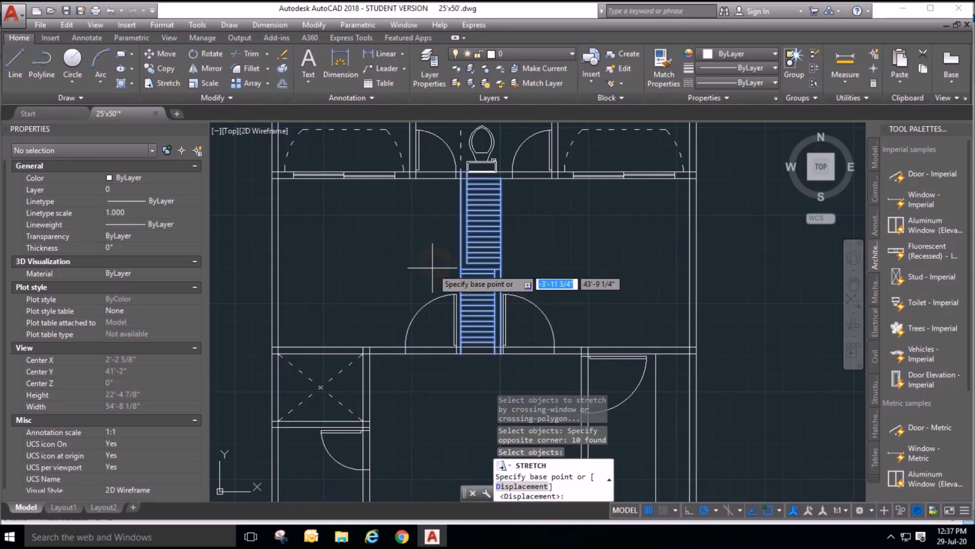
click(433, 264)
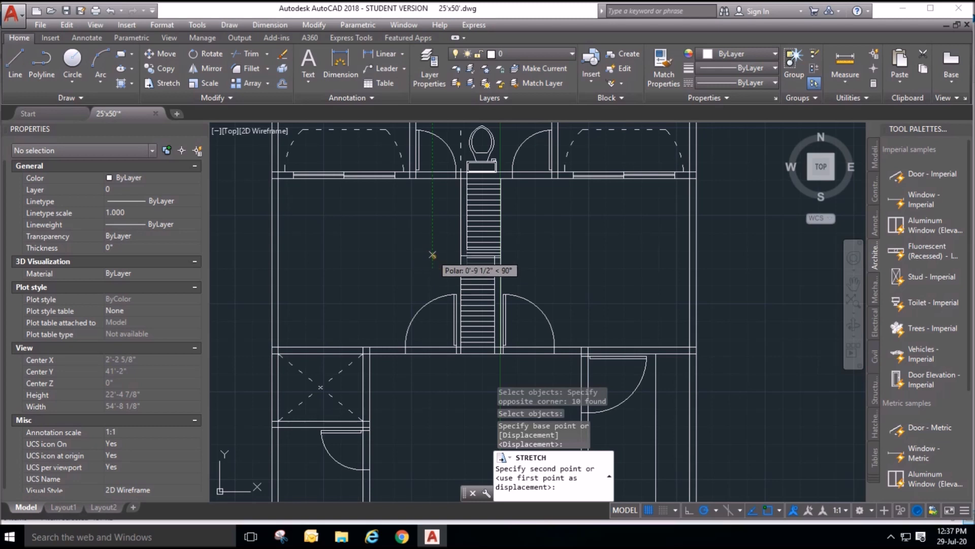
click(433, 255)
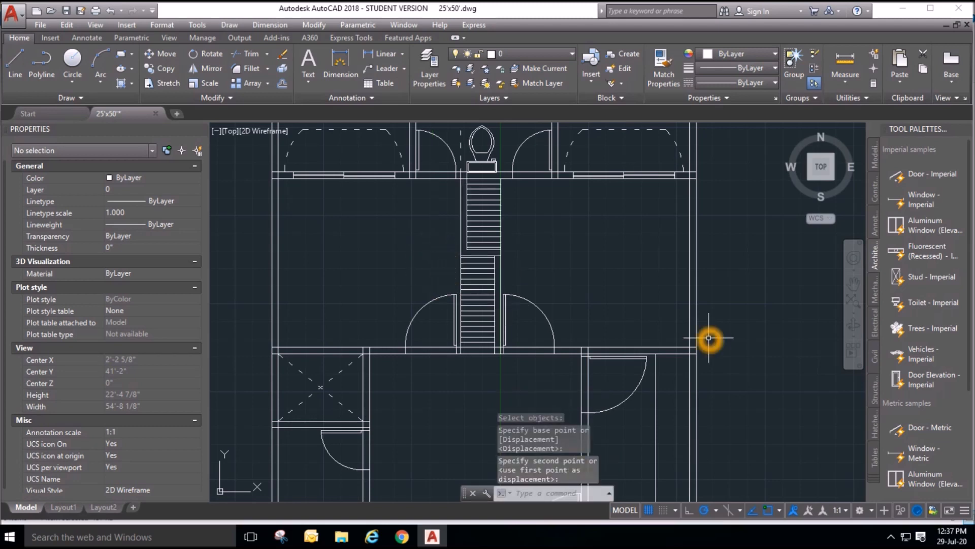
Inspect the central hatched partition and the door openings across the floor plan.
scroll(499, 193, up, 4)
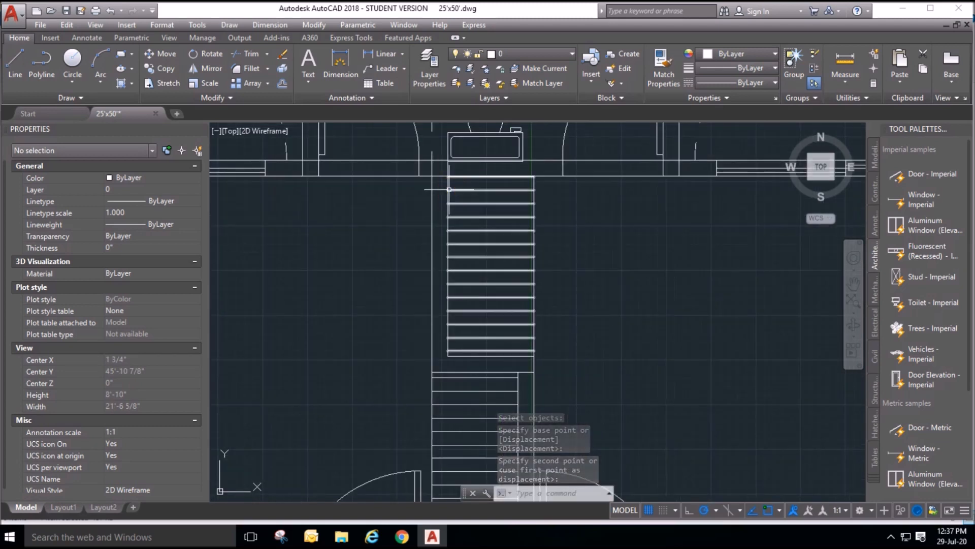
click(431, 194)
key(Escape)
key(Escape)
key(Escape)
scroll(549, 270, down, 4)
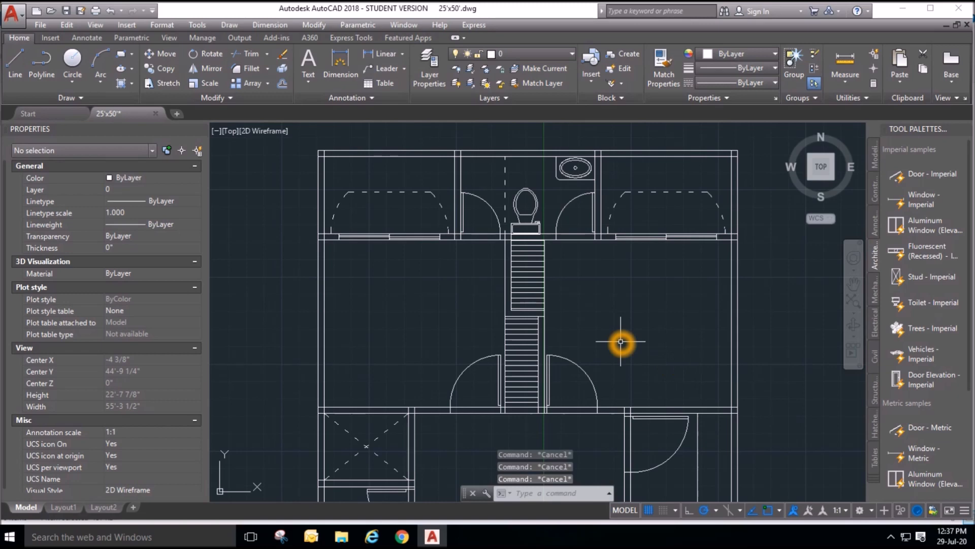
scroll(621, 341, down, 2)
middle_drag(782, 431, 705, 248)
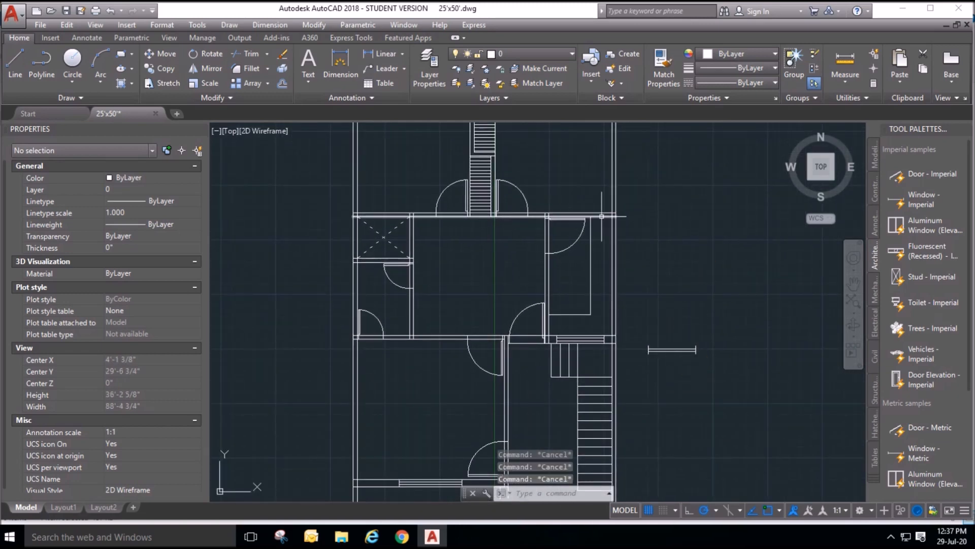
scroll(599, 220, up, 2)
scroll(589, 323, down, 2)
scroll(498, 336, up, 2)
scroll(477, 258, up, 2)
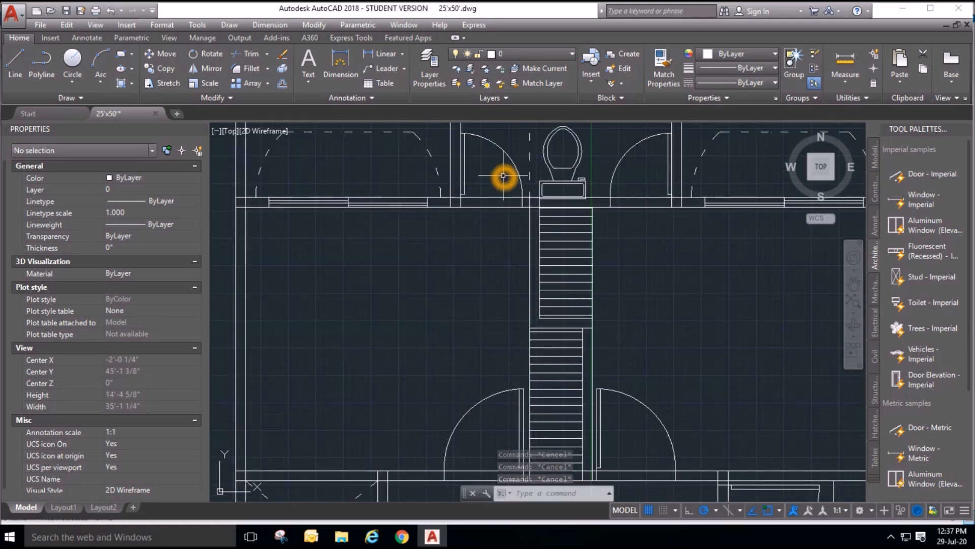
scroll(491, 242, down, 2)
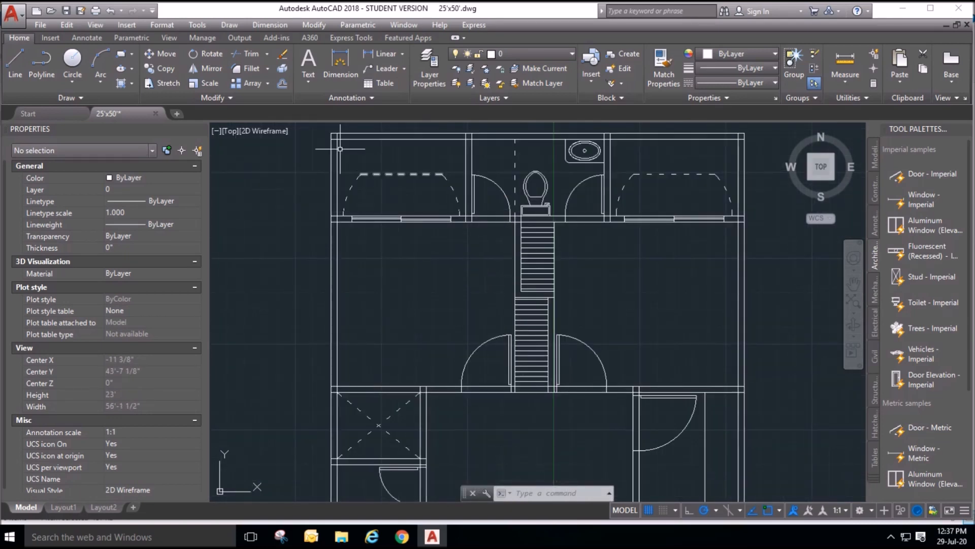
Trim the wall lines crossing the two toilet door openings on either side of the WC.
click(237, 54)
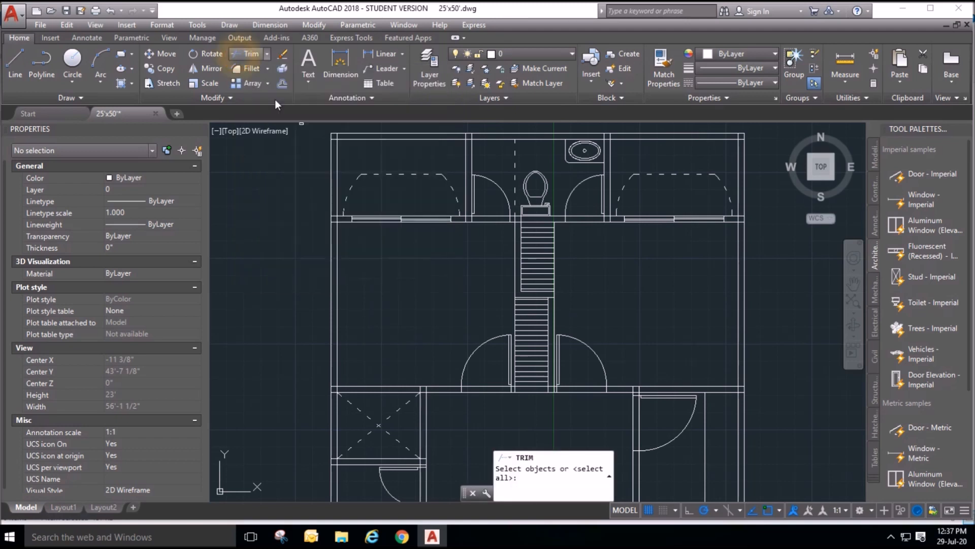
scroll(609, 211, up, 4)
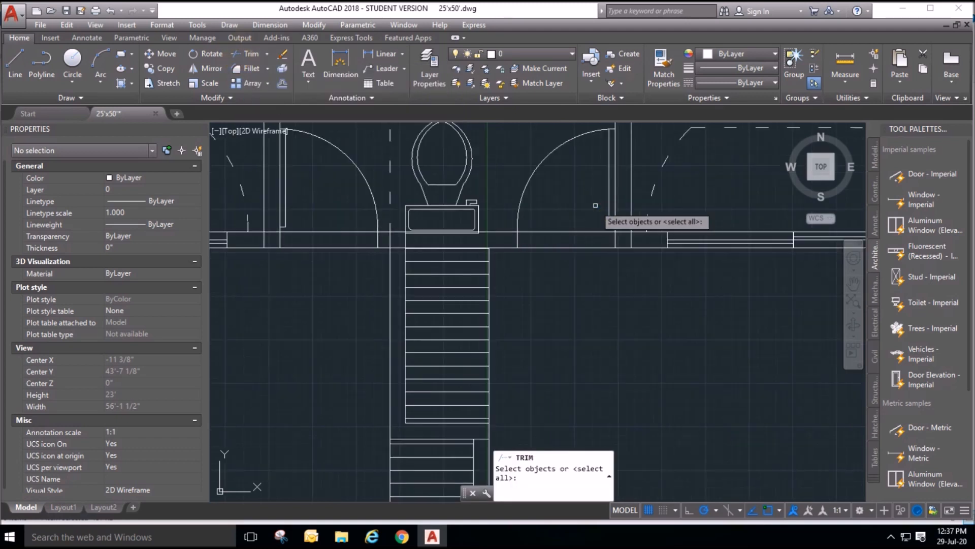
key(Return)
click(584, 232)
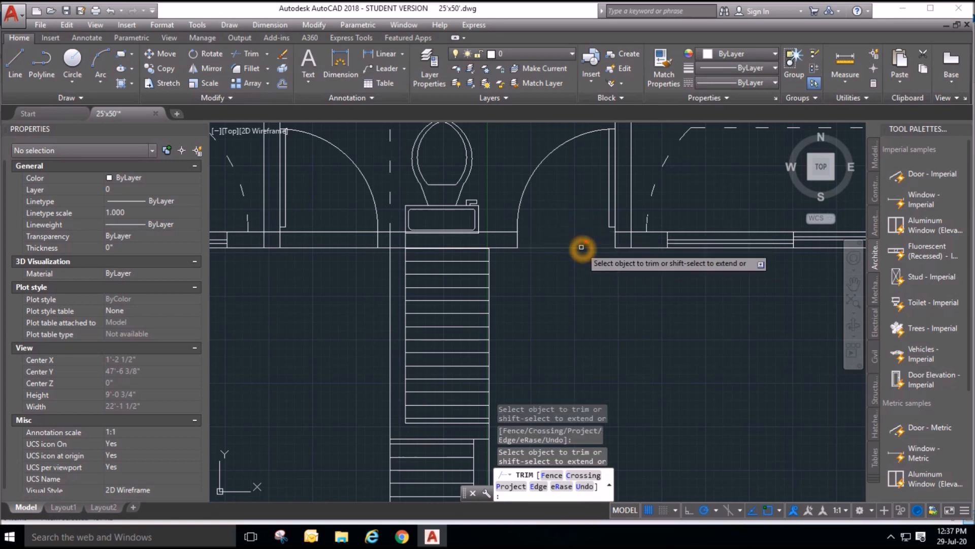
scroll(584, 234, down, 2)
click(424, 243)
key(Escape)
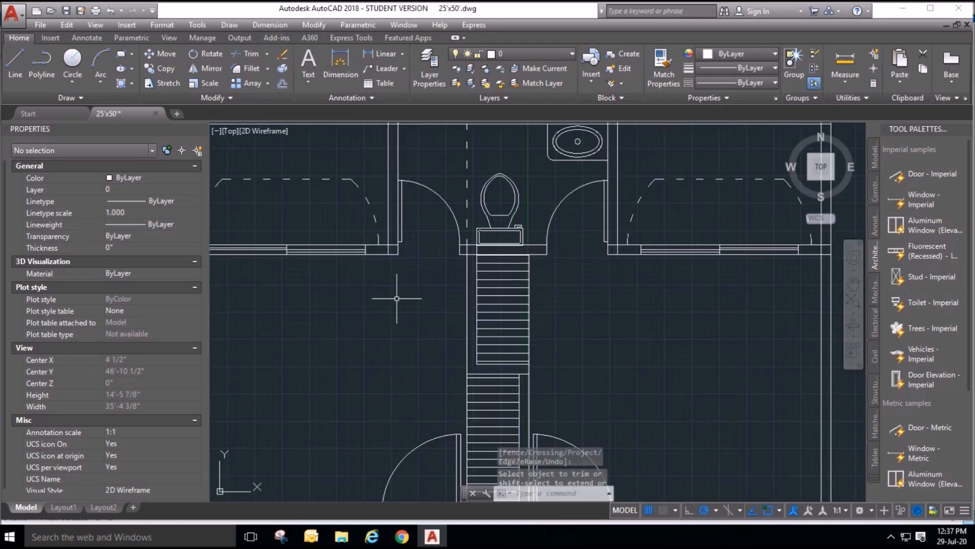
Draw two horizontal lines across the left toilet doorway, joining the upper and lower wall corners.
click(15, 60)
scroll(413, 276, up, 3)
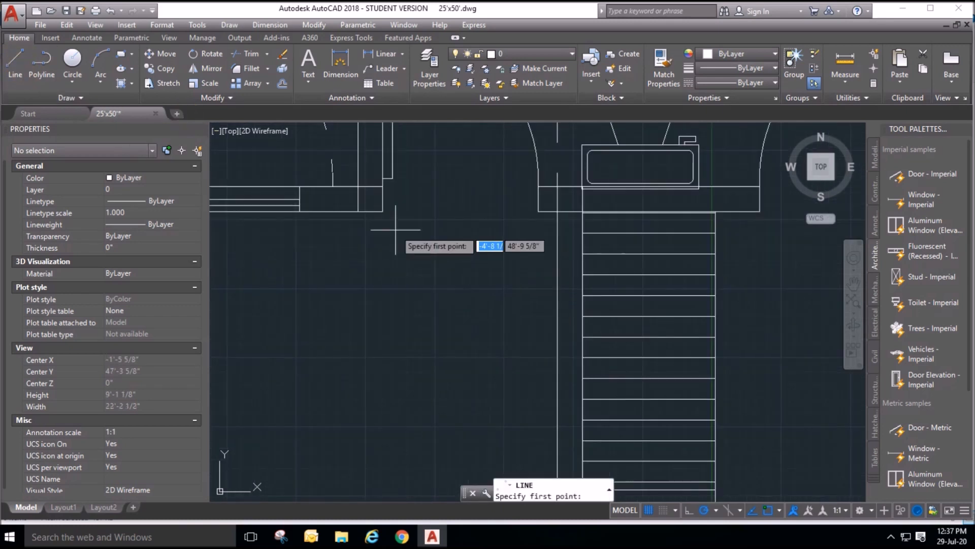
click(383, 186)
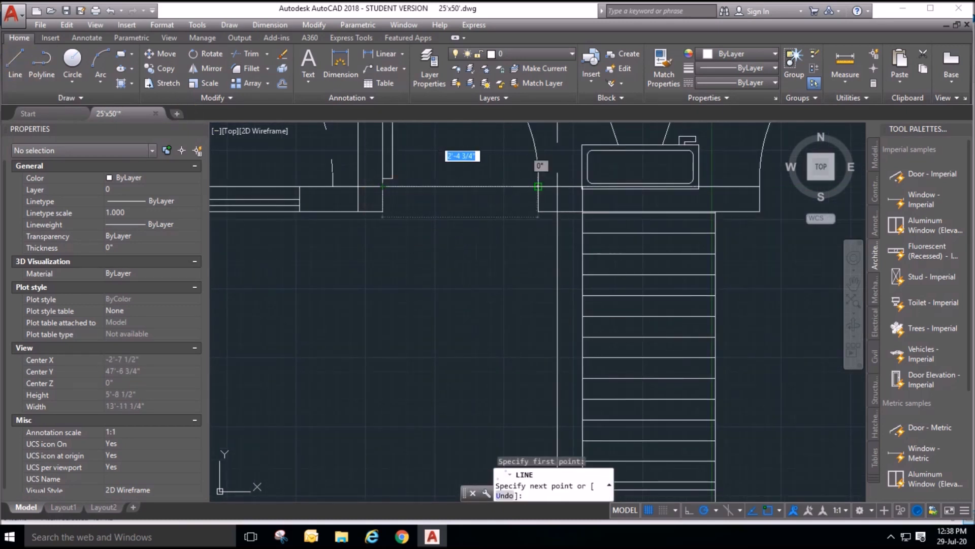
click(538, 187)
key(Return)
key(Return)
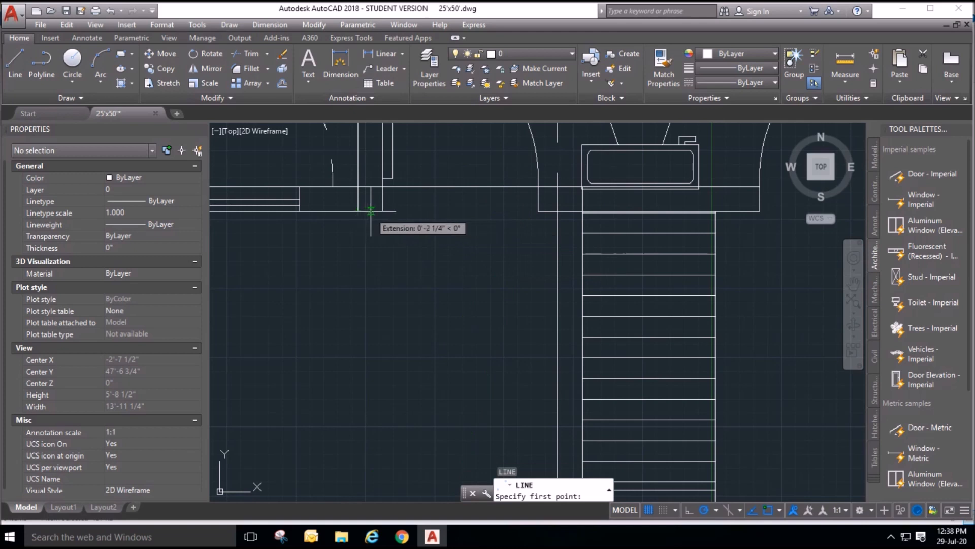
click(383, 211)
click(538, 211)
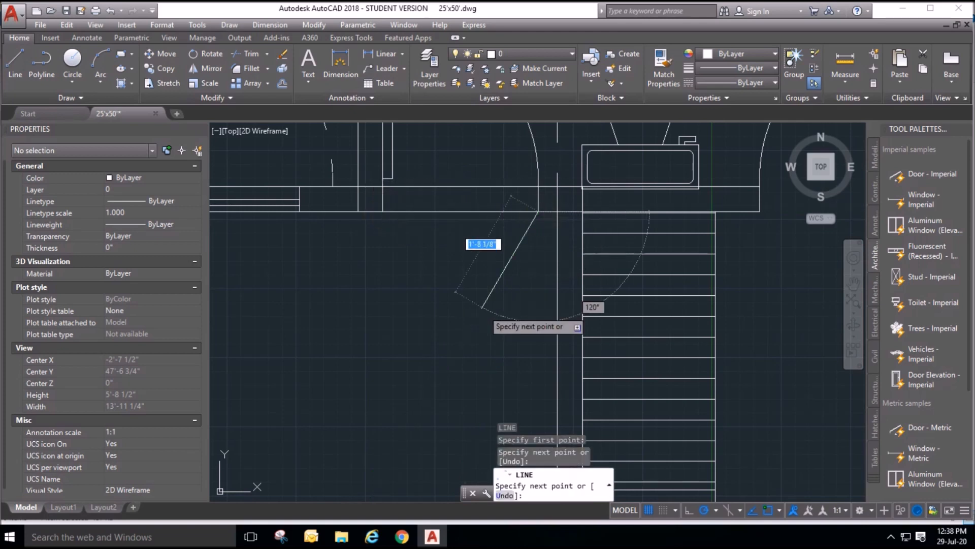
key(Return)
Draw two horizontal lines across the right toilet doorway, joining the upper and lower wall corners.
key(Return)
scroll(508, 285, down, 3)
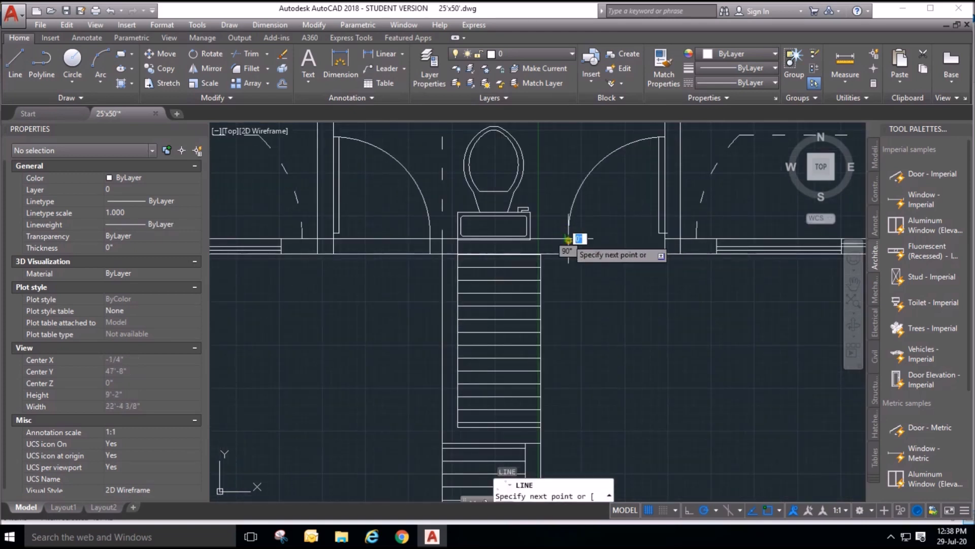
click(569, 239)
click(664, 240)
key(Return)
key(Return)
click(663, 238)
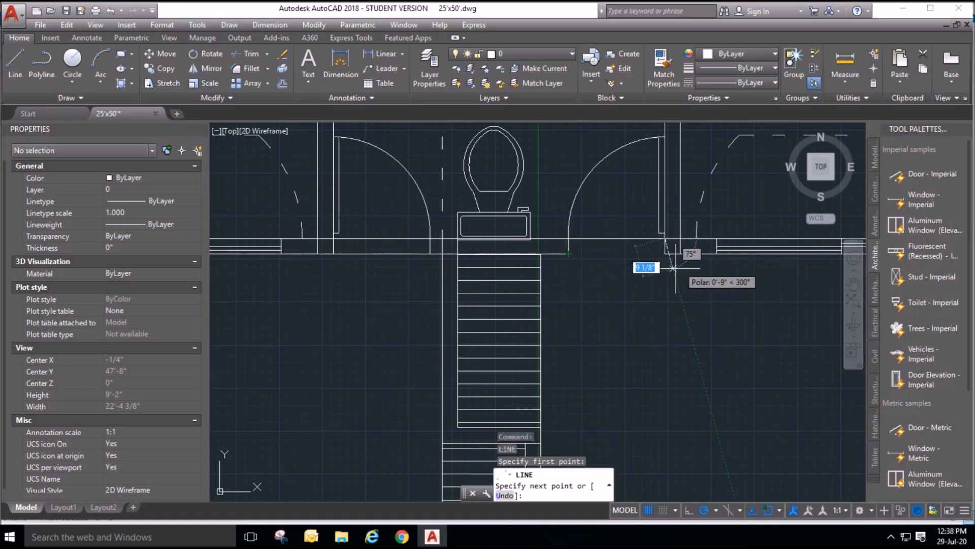
key(Return)
key(Return)
click(568, 253)
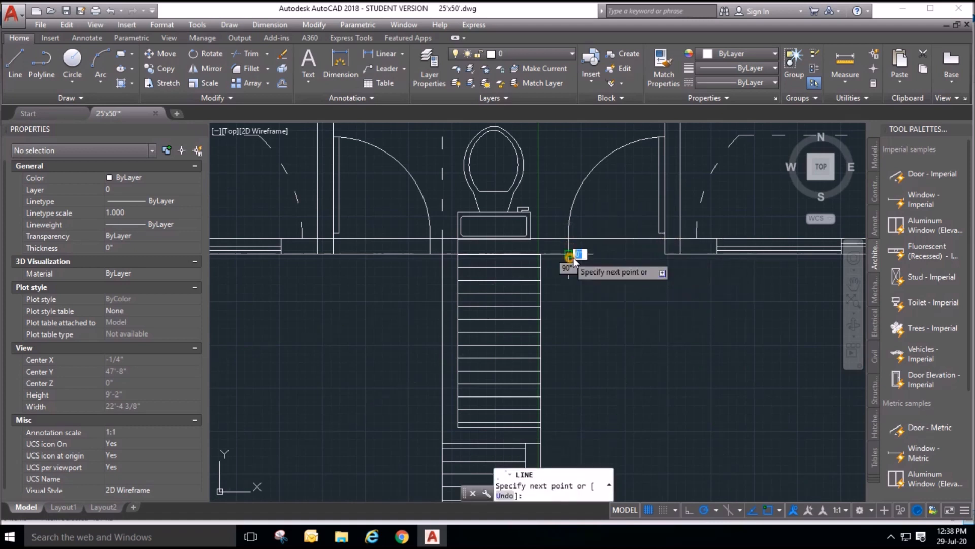
click(664, 254)
key(Escape)
key(Escape)
key(Escape)
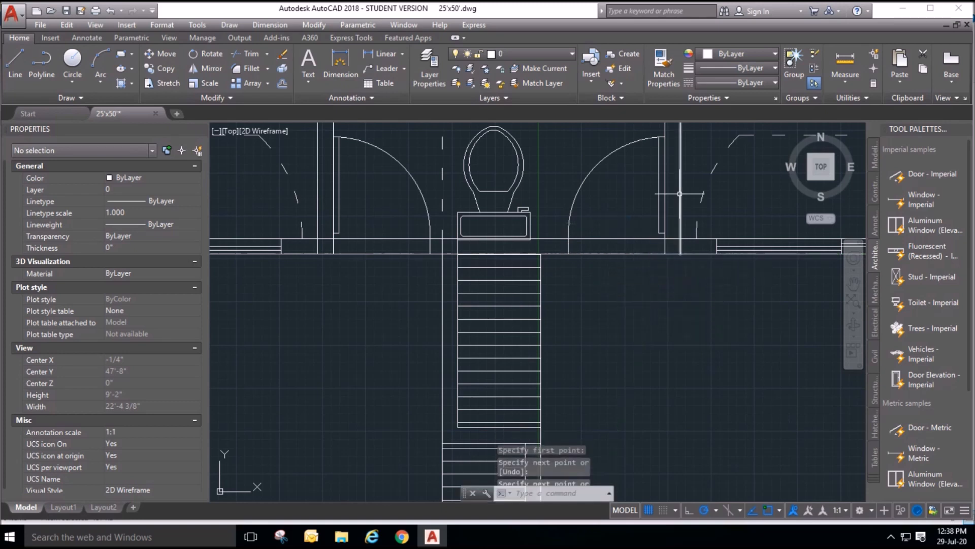
Match the properties of the existing dashed line onto the four threshold lines in the toilet doorways.
click(669, 76)
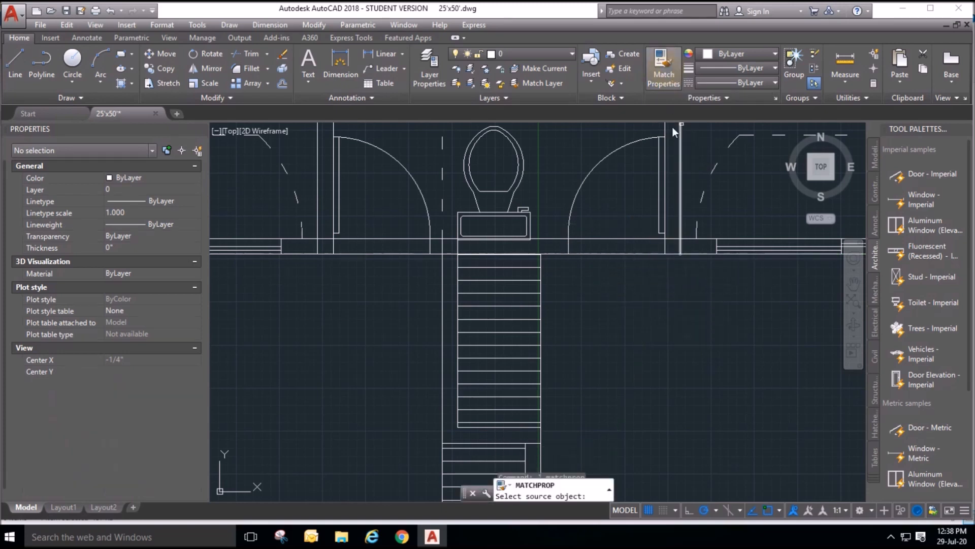
click(713, 169)
click(377, 272)
key(Escape)
key(Escape)
click(639, 237)
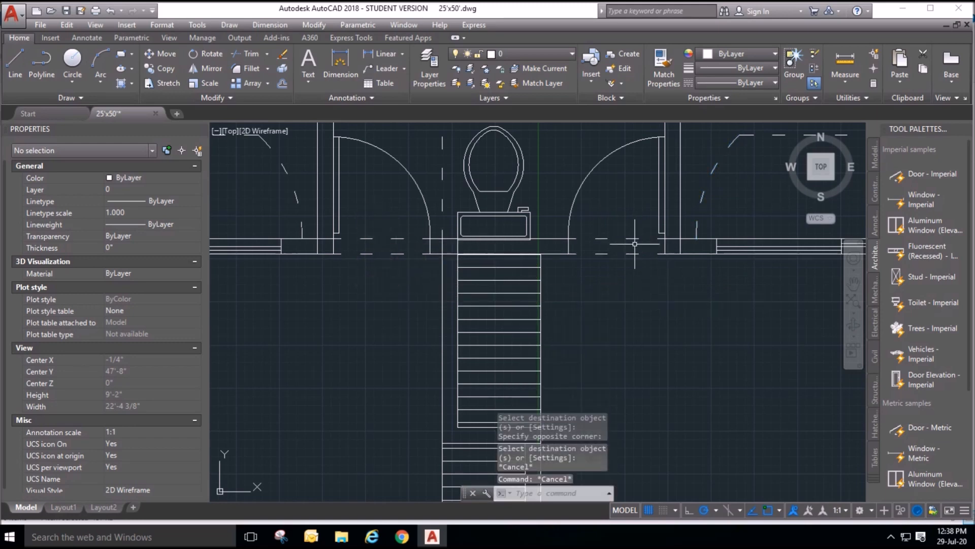
Set the linetype scale of the upper threshold line in the right toilet doorway to 0.2.
scroll(601, 322, down, 4)
scroll(612, 285, up, 4)
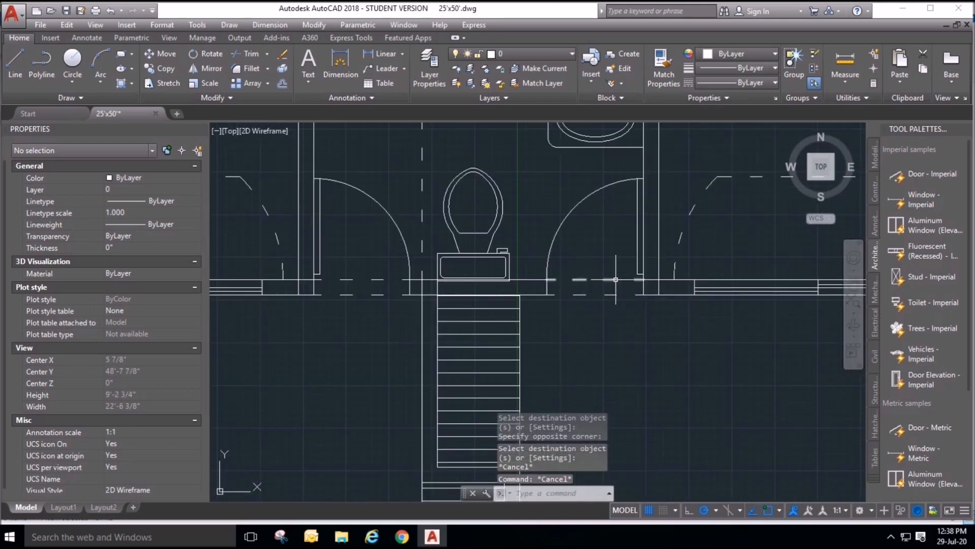
click(616, 279)
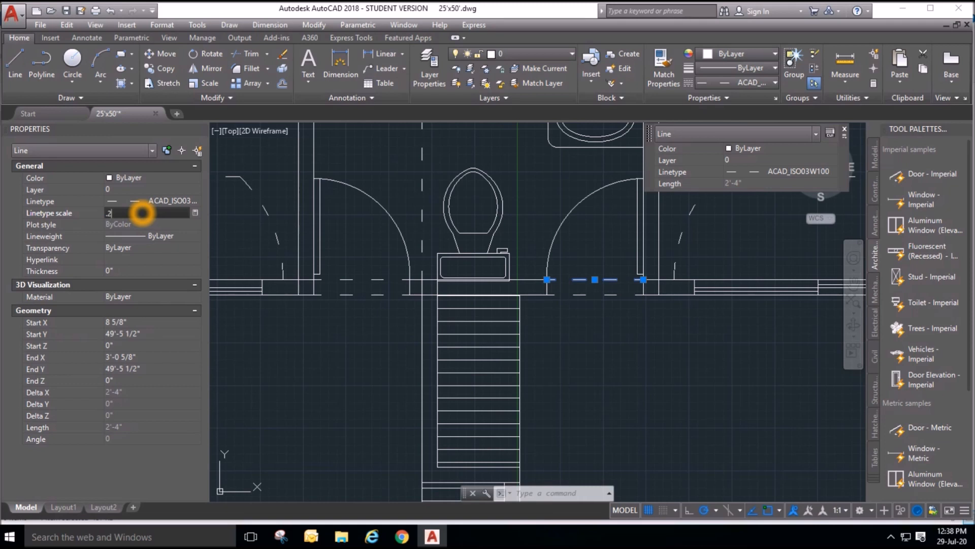
click(675, 364)
click(614, 408)
key(Escape)
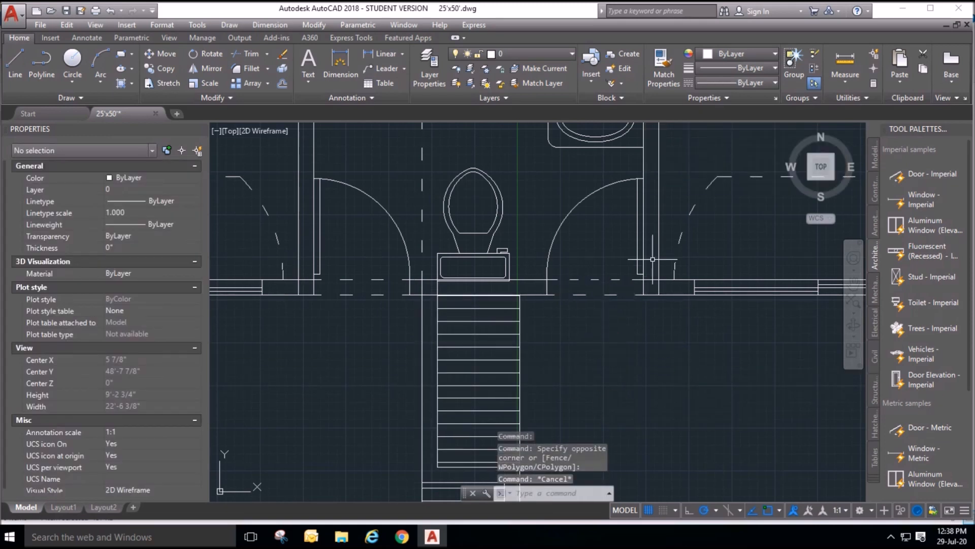
Match the properties of the right doorway's upper threshold line onto the other threshold lines in the two toilet doorways.
click(665, 59)
click(592, 280)
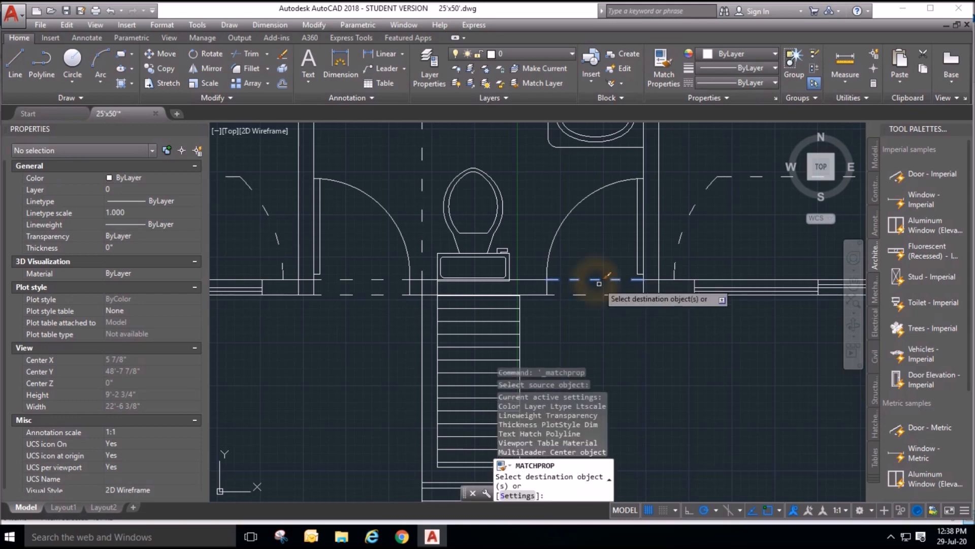
scroll(616, 315, down, 2)
click(403, 305)
click(457, 283)
scroll(645, 308, down, 2)
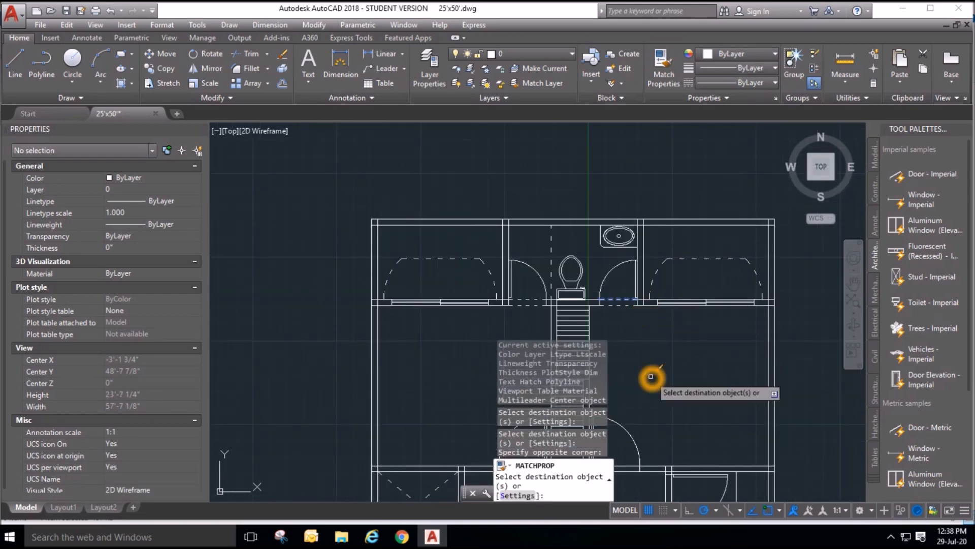
scroll(651, 376, up, 2)
key(Escape)
key(Escape)
key(Escape)
scroll(374, 244, down, 2)
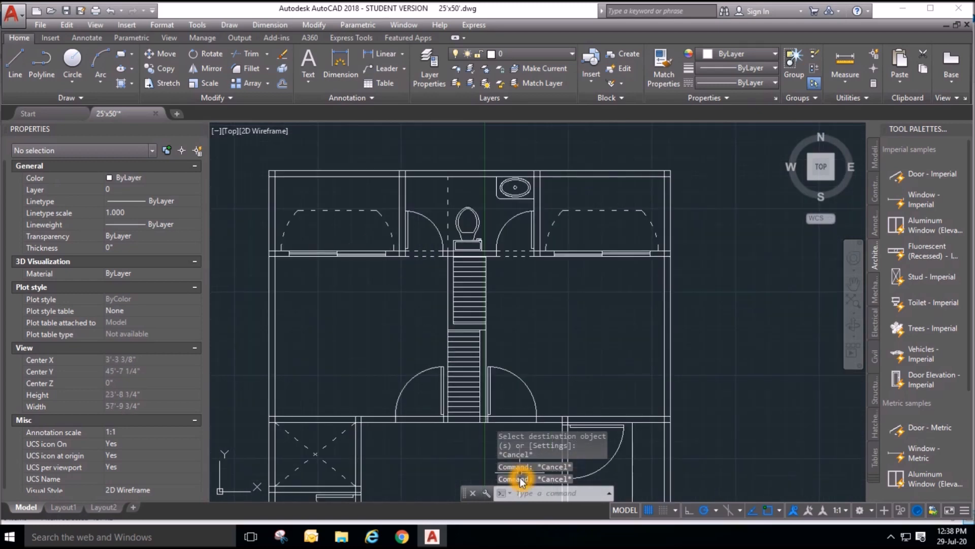
Trim the wall lines crossing the two door openings at the lower end of the central hatched partition.
scroll(479, 441, up, 2)
scroll(436, 435, down, 2)
scroll(436, 441, up, 2)
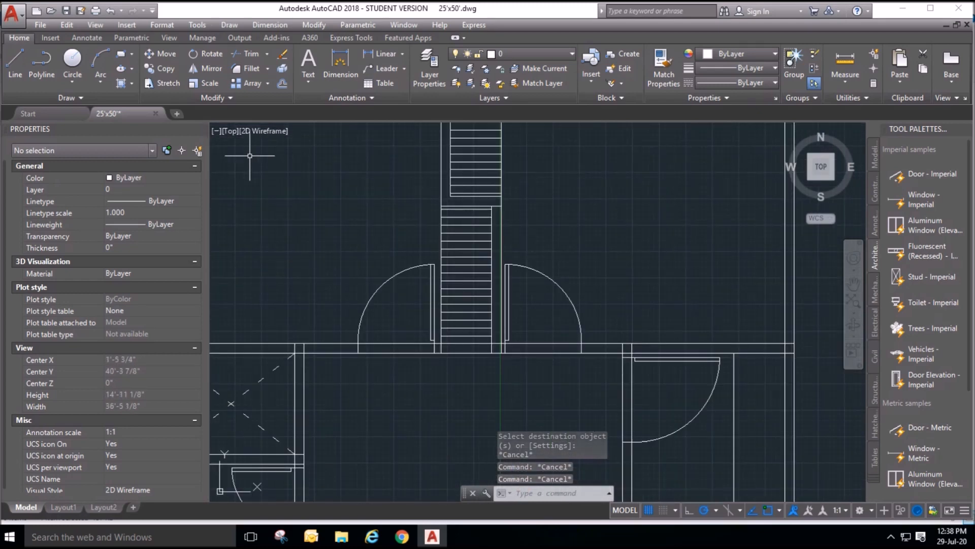
click(241, 55)
right_click(375, 362)
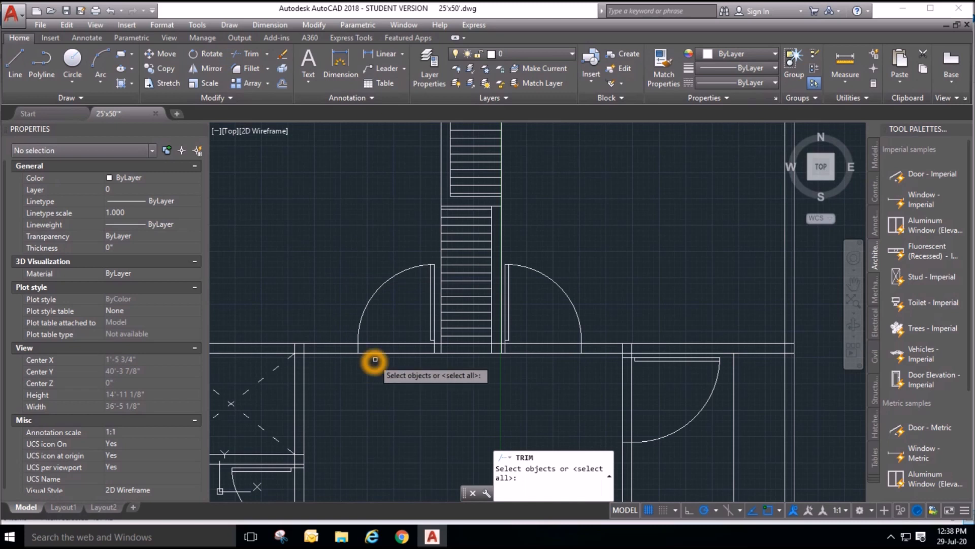
drag(386, 327, 420, 359)
drag(546, 365, 544, 325)
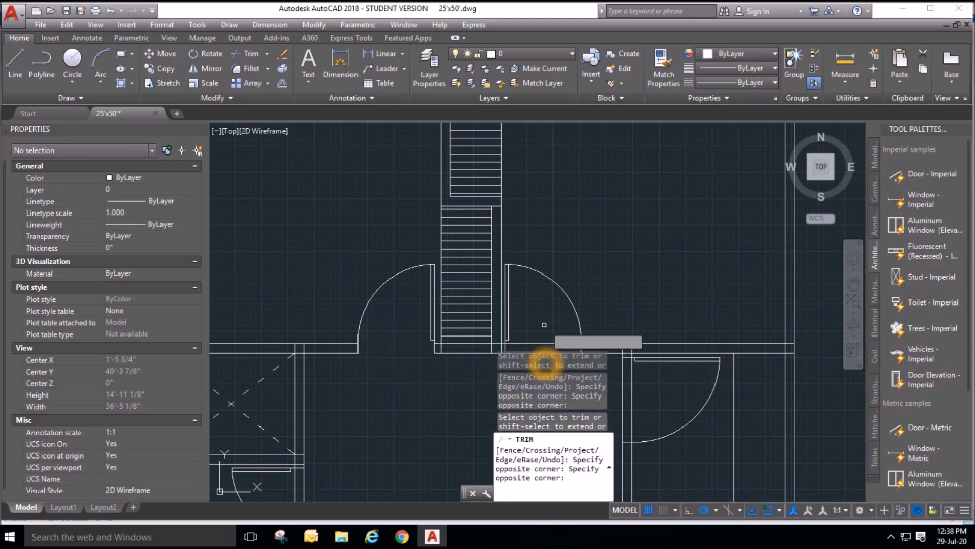
drag(537, 359, 538, 335)
scroll(519, 331, down, 2)
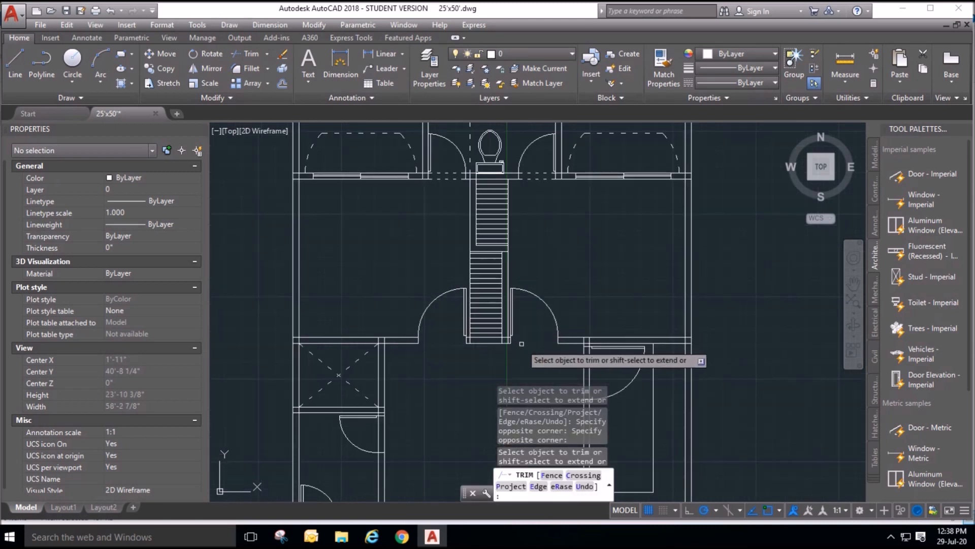
Copy the left toilet doorway's two dashed threshold lines to the left door opening at the lower end of the hatched partition.
key(Escape)
click(164, 67)
scroll(417, 170, up, 3)
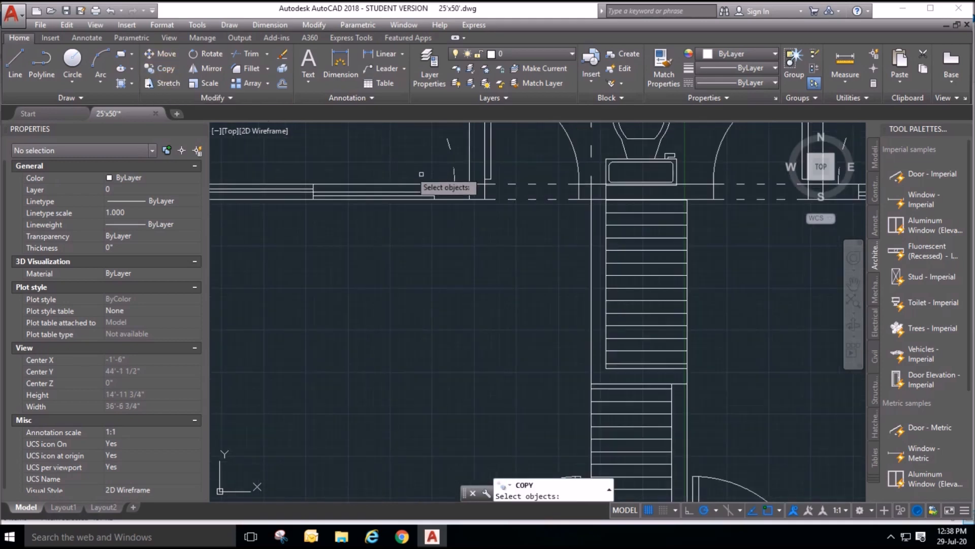
click(537, 208)
click(524, 166)
key(Return)
click(486, 199)
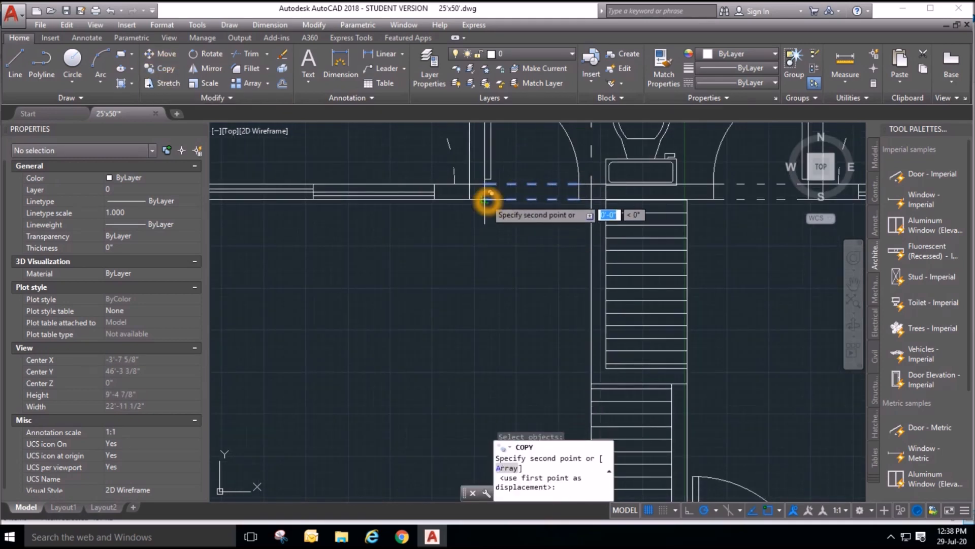
scroll(486, 198, down, 5)
scroll(479, 298, up, 5)
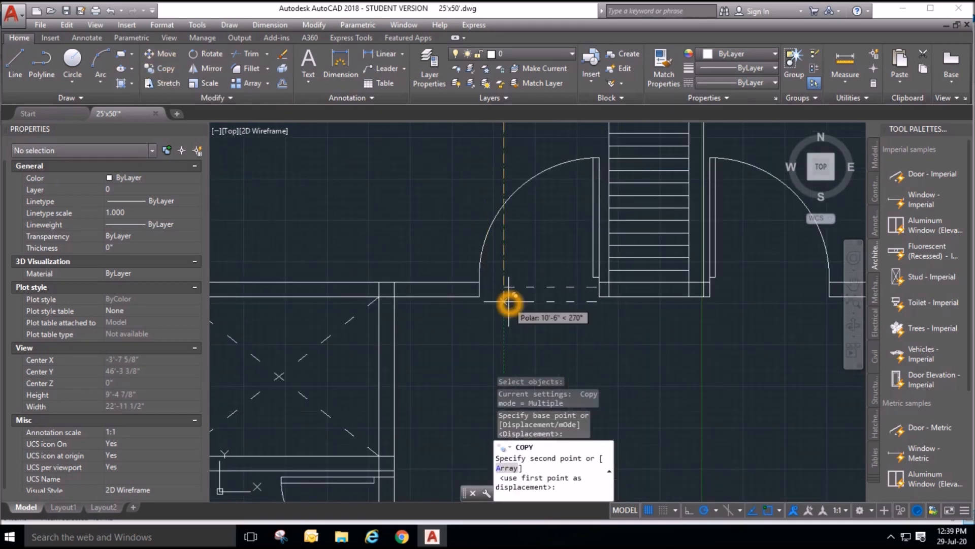
click(480, 297)
key(Escape)
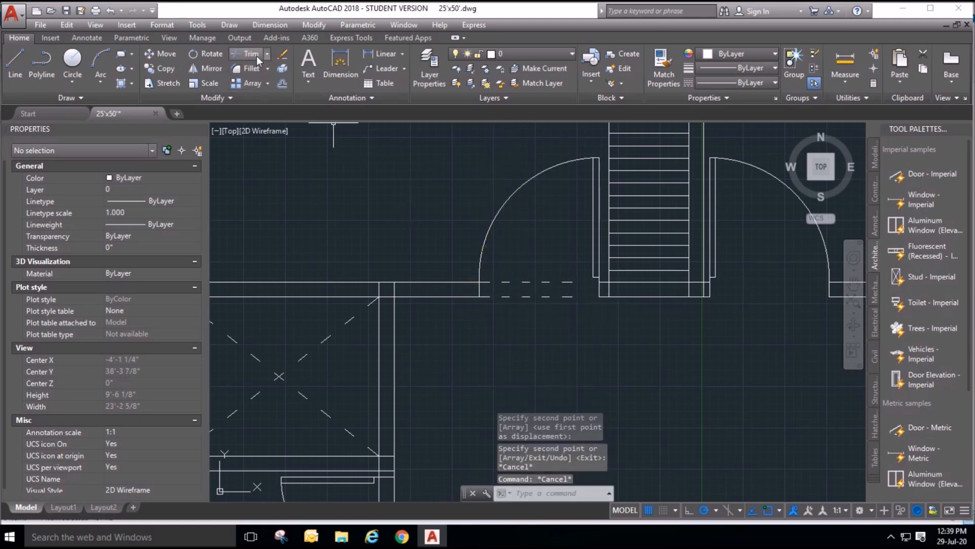
Extend the copied dashed threshold lines to the door jamb beside the hatched partition.
click(263, 96)
key(Return)
click(579, 314)
click(559, 257)
scroll(478, 334, down, 2)
scroll(660, 335, up, 2)
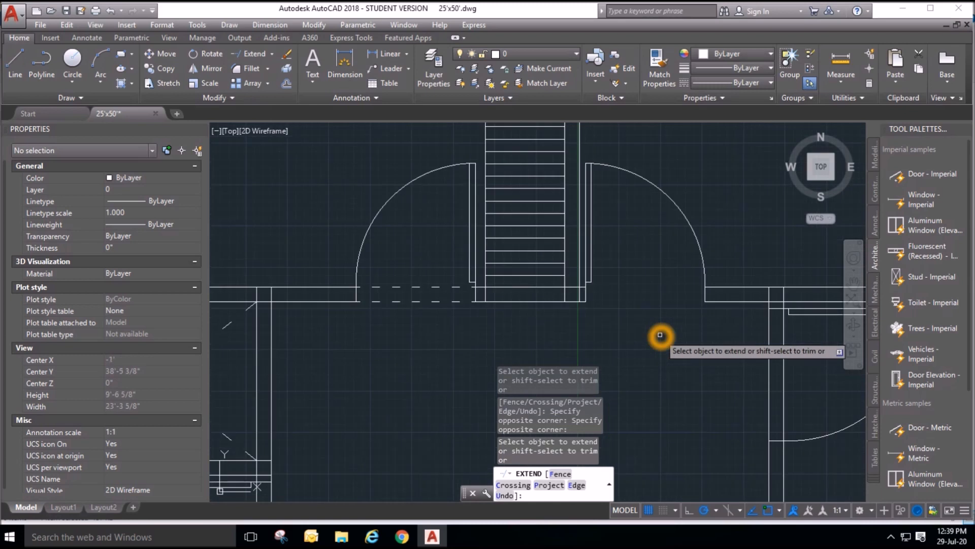
Copy the two extended dashed threshold lines into the door opening on the other side of the hatched partition.
key(Escape)
click(162, 67)
click(485, 337)
click(361, 238)
key(Return)
click(357, 302)
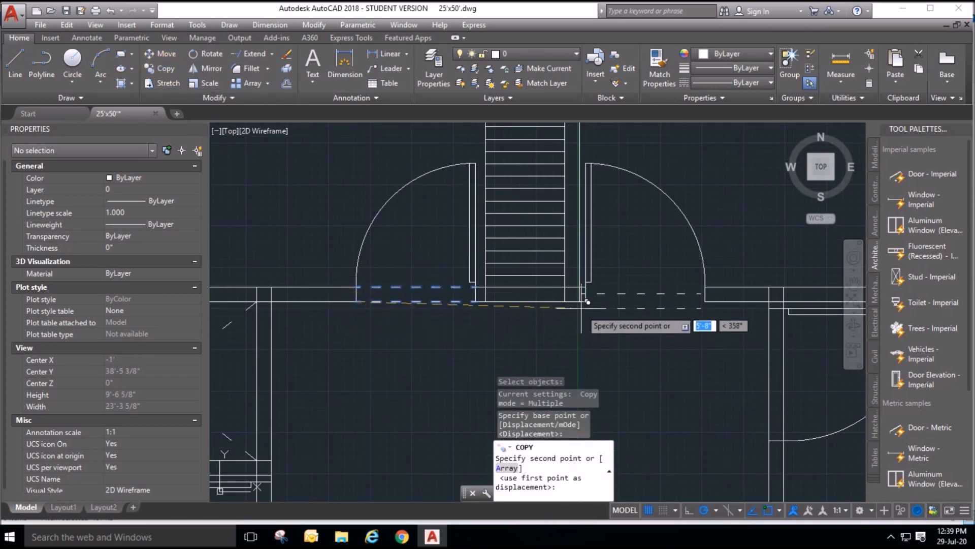
scroll(585, 305, down, 5)
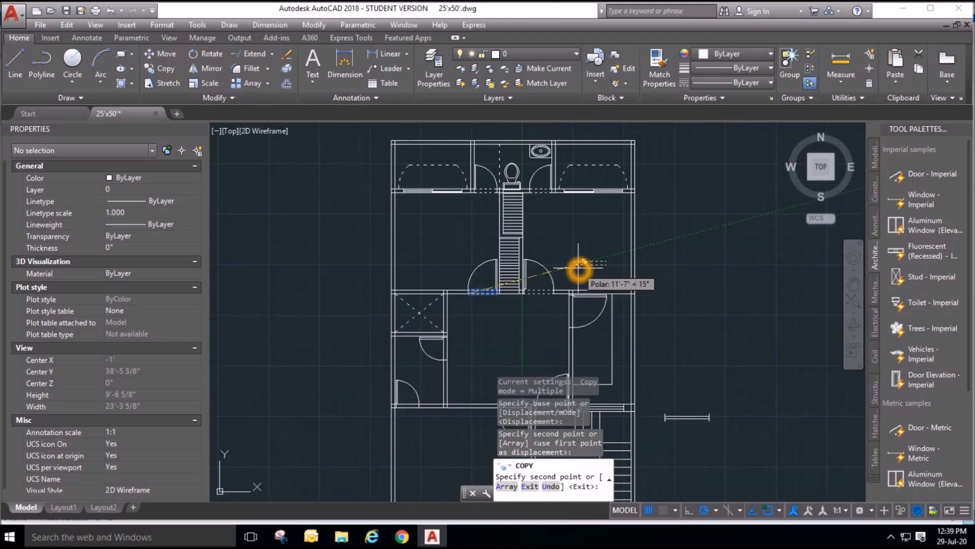
key(Escape)
Trim the wall lines crossing the two door openings of the small room below the crossed shaft.
scroll(447, 416, up, 4)
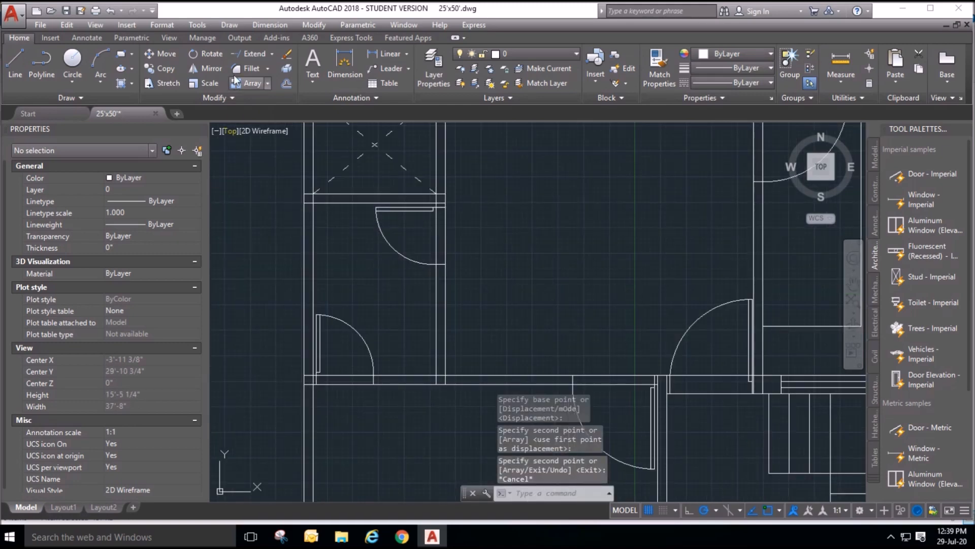
click(270, 53)
click(259, 75)
key(Return)
click(458, 226)
click(427, 222)
click(345, 392)
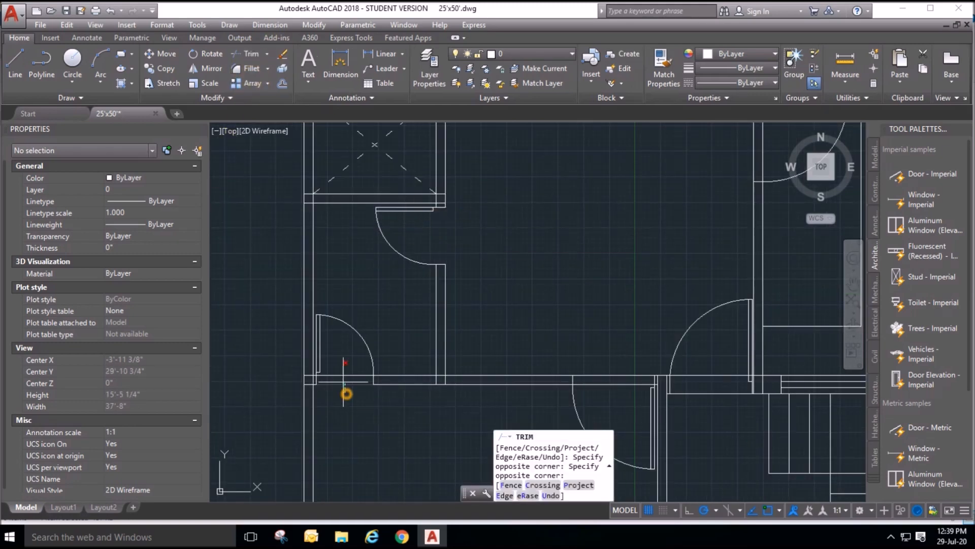
click(344, 358)
Trim the wall lines crossing the two adjoining hall doorways near the stairs and the front room's side doorway.
scroll(345, 306, down, 2)
scroll(570, 365, up, 4)
click(450, 359)
click(418, 303)
click(585, 362)
click(569, 304)
scroll(536, 212, down, 6)
scroll(528, 386, up, 4)
click(553, 319)
scroll(553, 321, down, 4)
key(Escape)
key(Escape)
key(Escape)
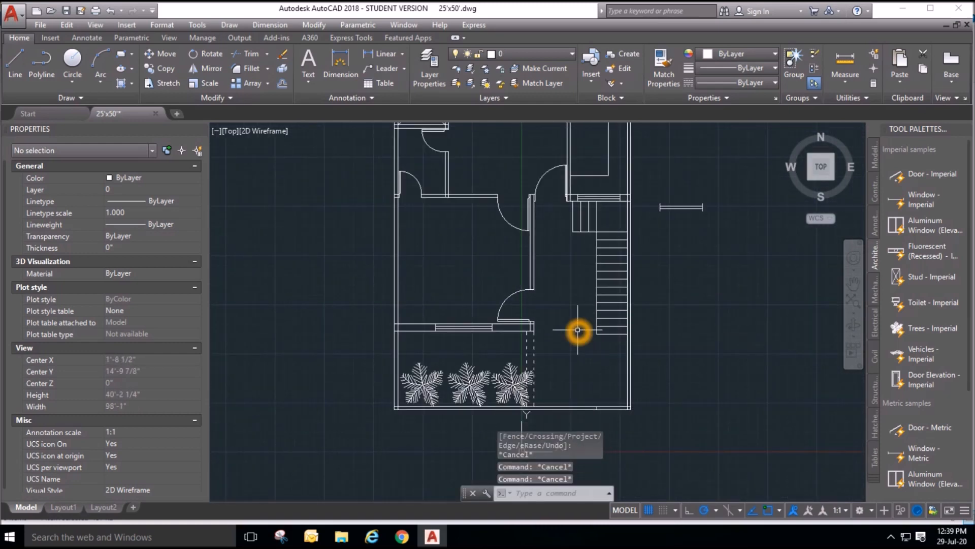
scroll(541, 220, up, 2)
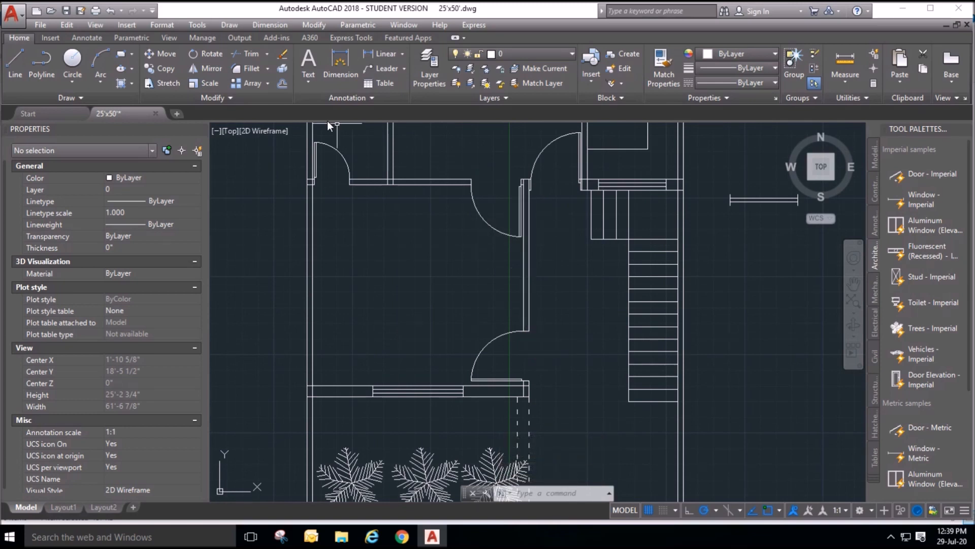
click(171, 60)
scroll(519, 205, up, 2)
drag(455, 253, 453, 253)
click(454, 253)
click(466, 158)
click(469, 245)
click(468, 124)
click(468, 142)
key(Escape)
key(Escape)
key(Escape)
Move the front room's upper door 4.5 inches horizontally away from the stair-side wall.
click(163, 56)
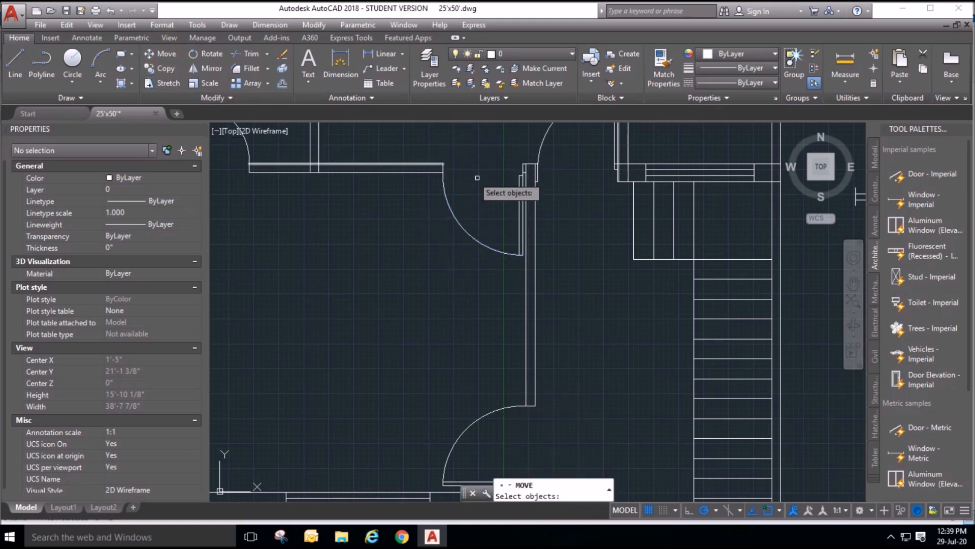
click(477, 177)
click(414, 237)
key(Return)
click(405, 260)
text(4)
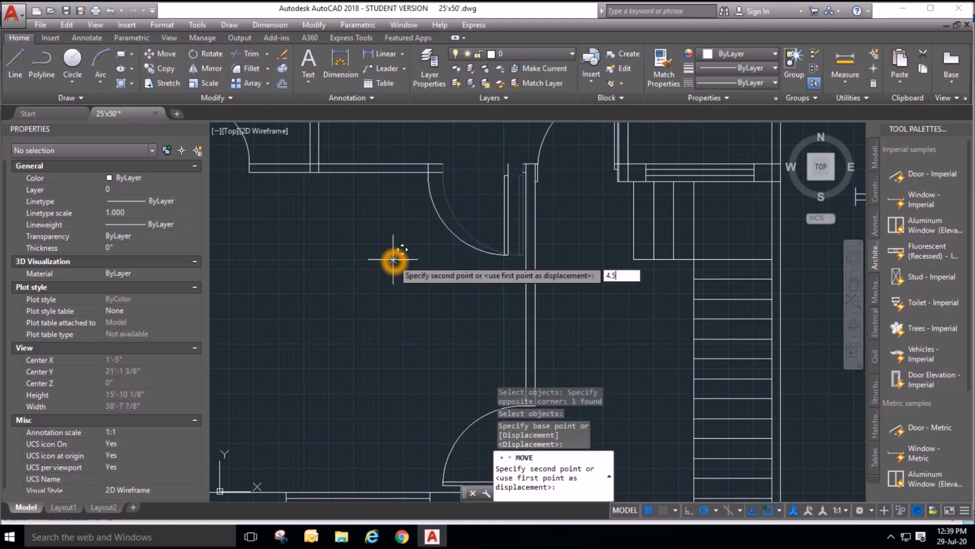
text(.5)
key(Return)
key(Escape)
key(Escape)
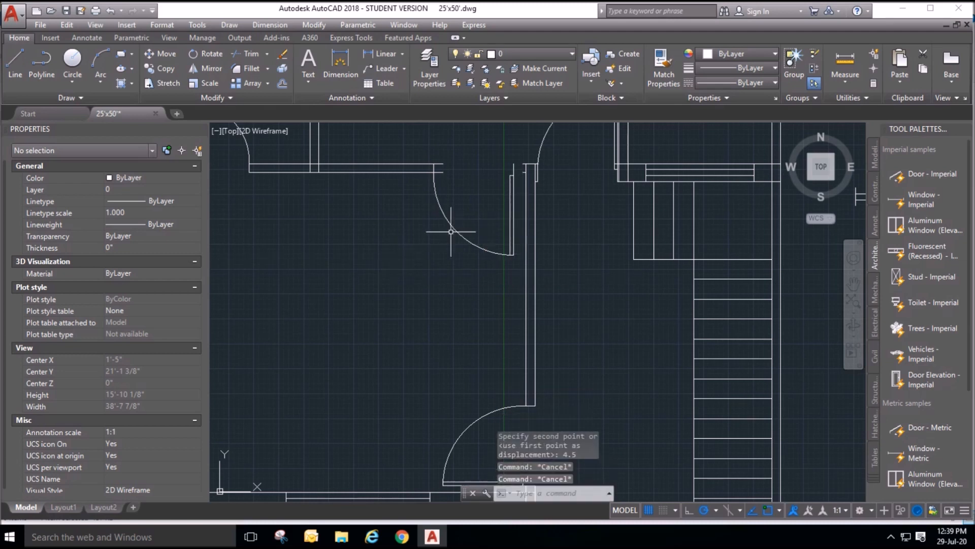
Offset the inner line of the front room's stair-side wall 4.5 inches toward the room.
click(283, 83)
text(4.5)
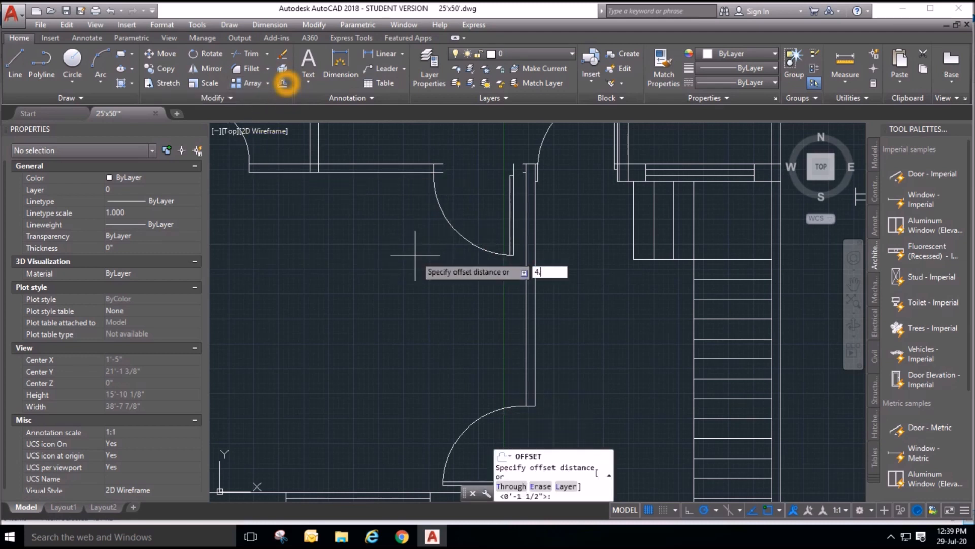
key(Return)
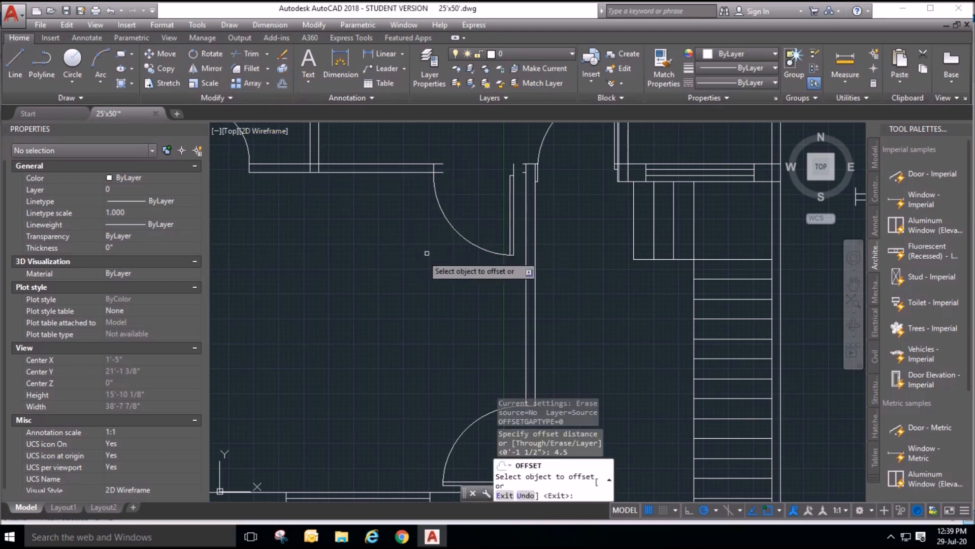
click(525, 278)
click(515, 277)
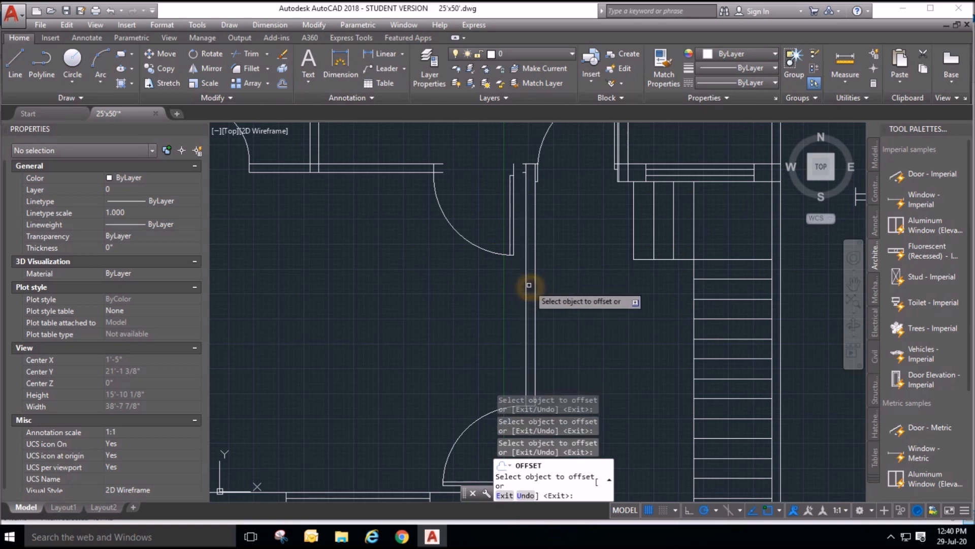
key(Escape)
key(Escape)
Erase the original inner wall line and the short leftover stub line at the wall's upper end.
click(526, 288)
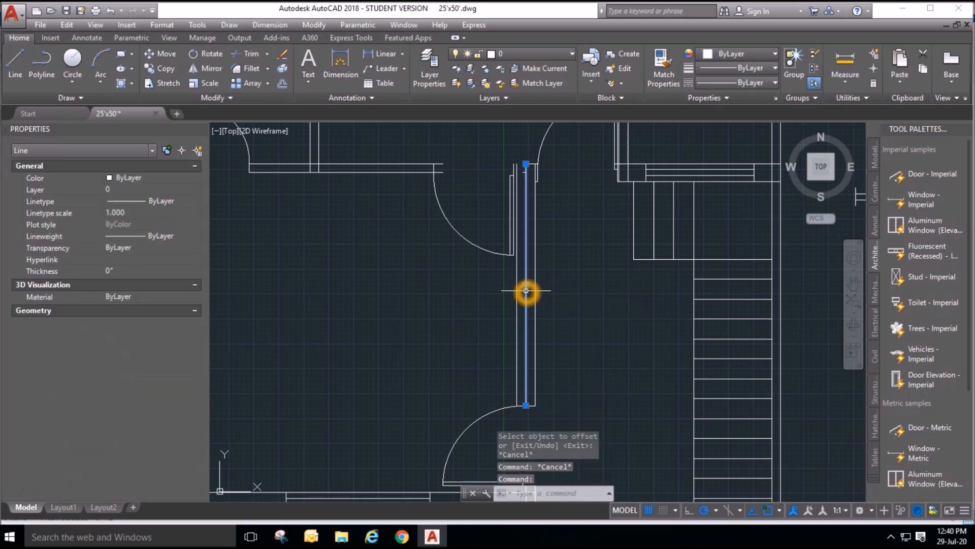
key(Delete)
scroll(540, 158, up, 3)
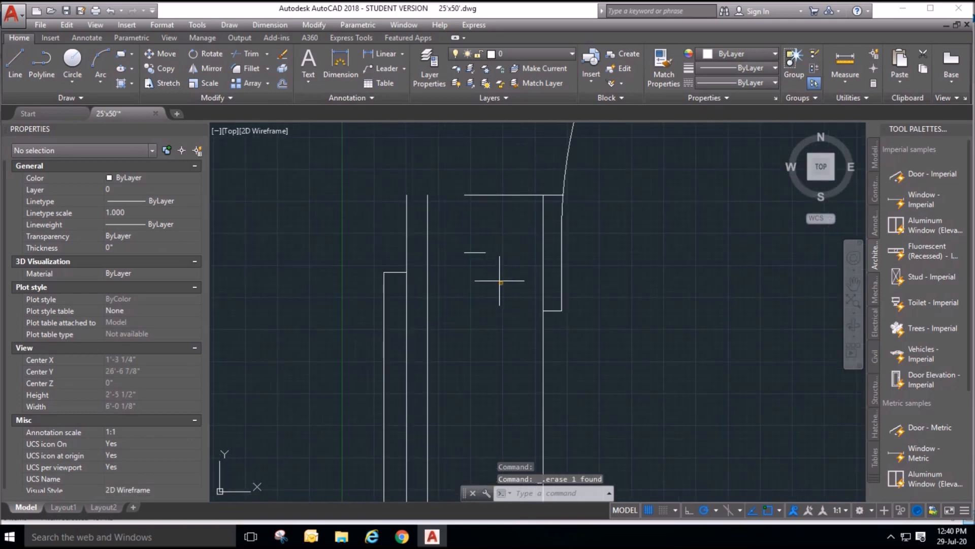
click(501, 279)
click(476, 229)
key(Delete)
Stretch the wall's top closing line to the upper corner of the moved door's frame.
click(491, 215)
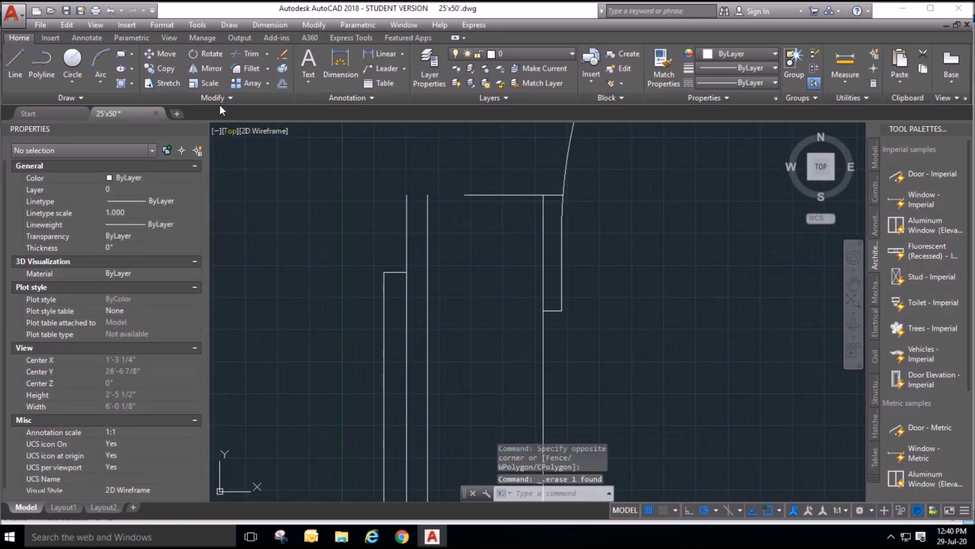
click(493, 204)
click(484, 181)
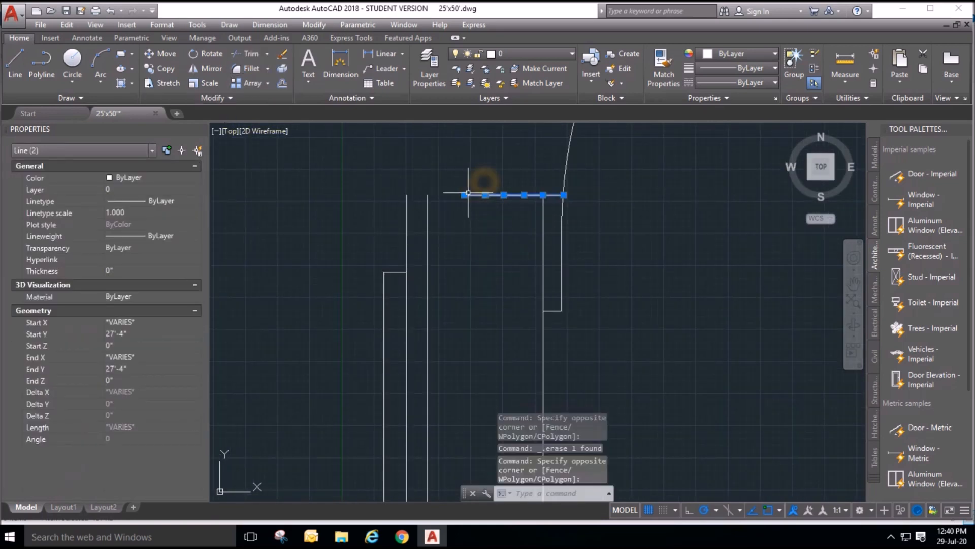
click(464, 195)
click(406, 195)
key(Escape)
key(Escape)
key(Escape)
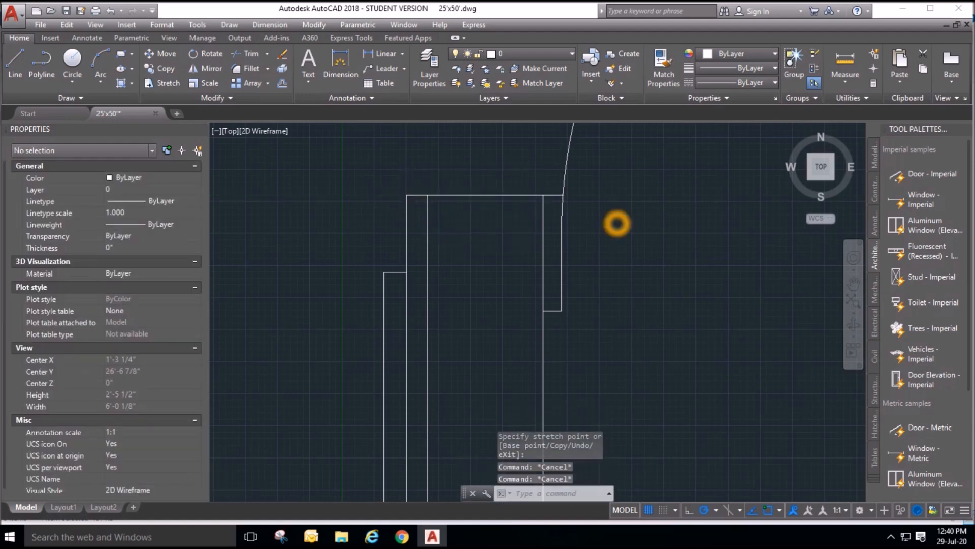
Trim the wall line ends that project past the moved door's arc into the opening.
scroll(617, 221, down, 3)
click(251, 55)
key(Return)
click(460, 230)
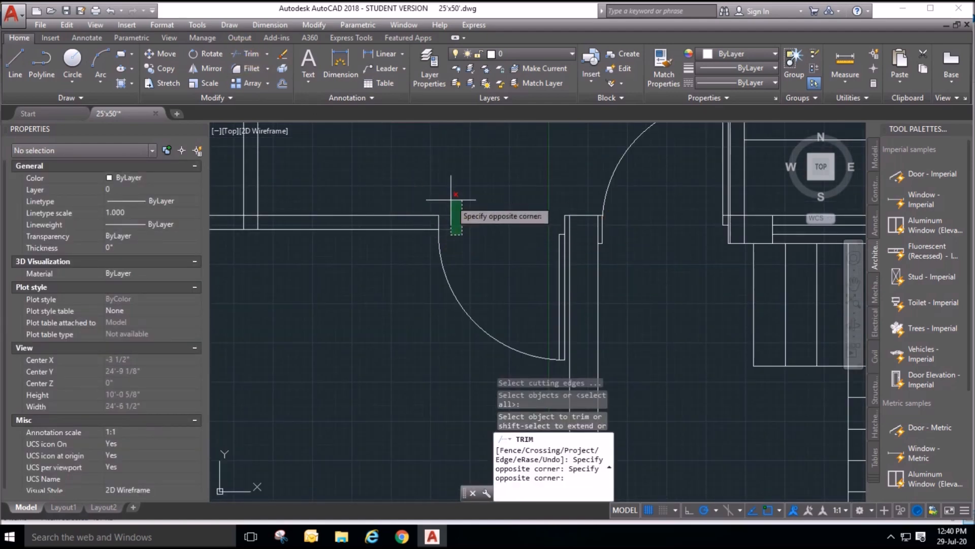
click(450, 200)
key(Escape)
key(Escape)
Draw two horizontal threshold lines across the front room's upper doorway, from the wall end to the door frame.
scroll(443, 177, down, 3)
scroll(477, 169, up, 1)
click(16, 64)
scroll(352, 178, up, 4)
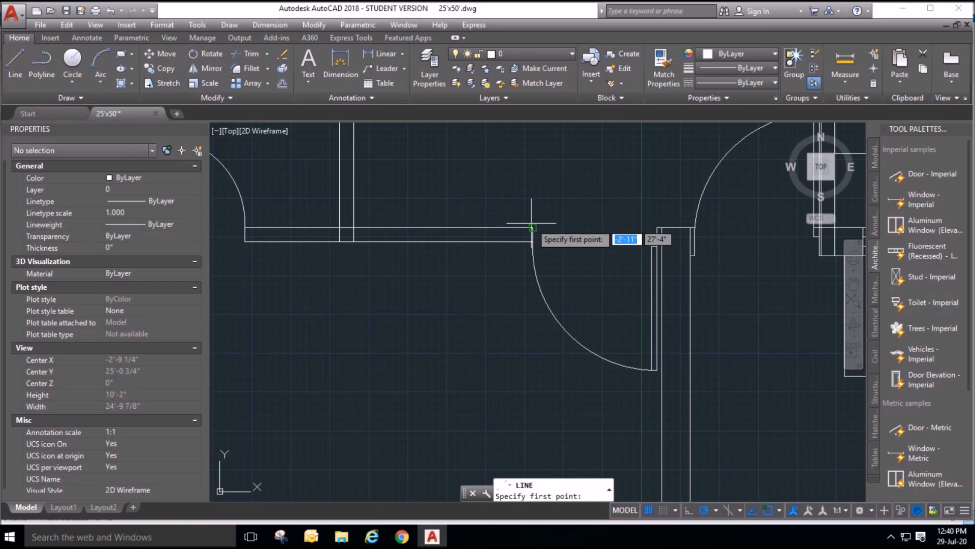
click(532, 228)
key(Escape)
key(Return)
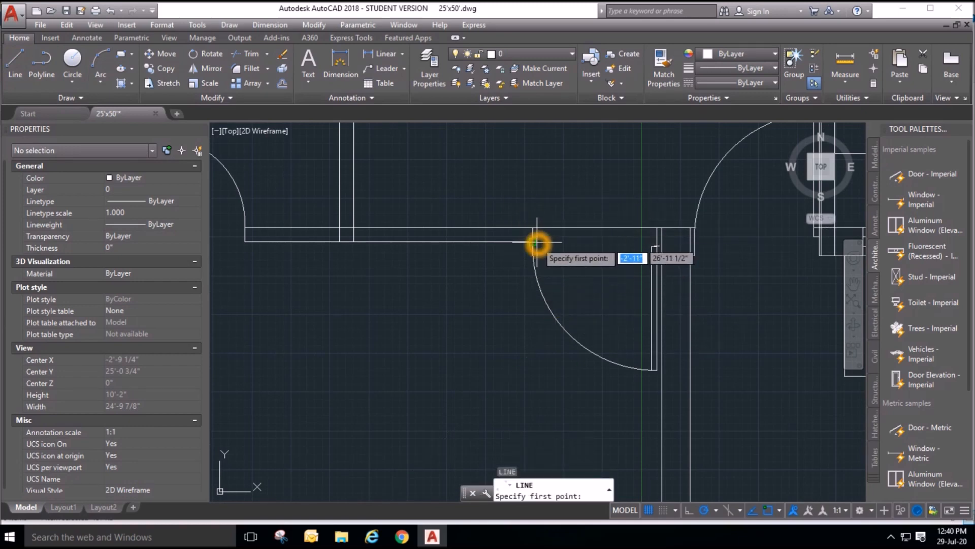
click(657, 242)
scroll(499, 285, down, 3)
key(Escape)
key(Escape)
Draw two horizontal threshold lines across the doorway beside the stairs, from jamb to jamb.
scroll(541, 290, up, 3)
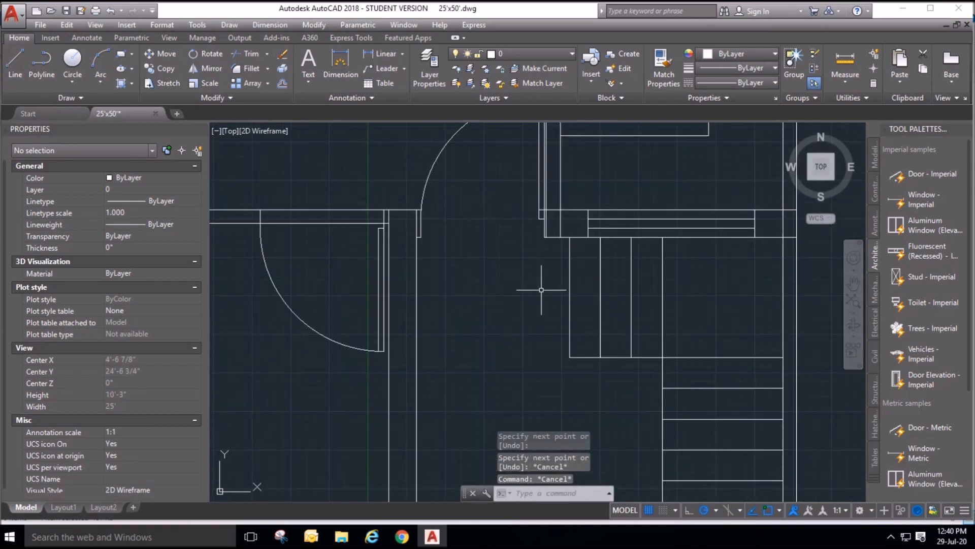
click(16, 63)
click(420, 209)
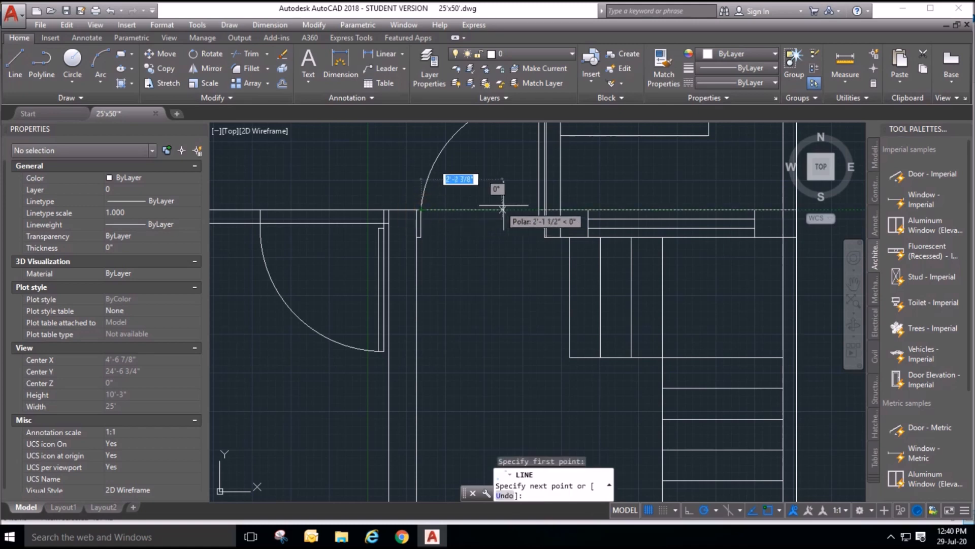
click(543, 211)
key(Return)
key(Return)
click(420, 237)
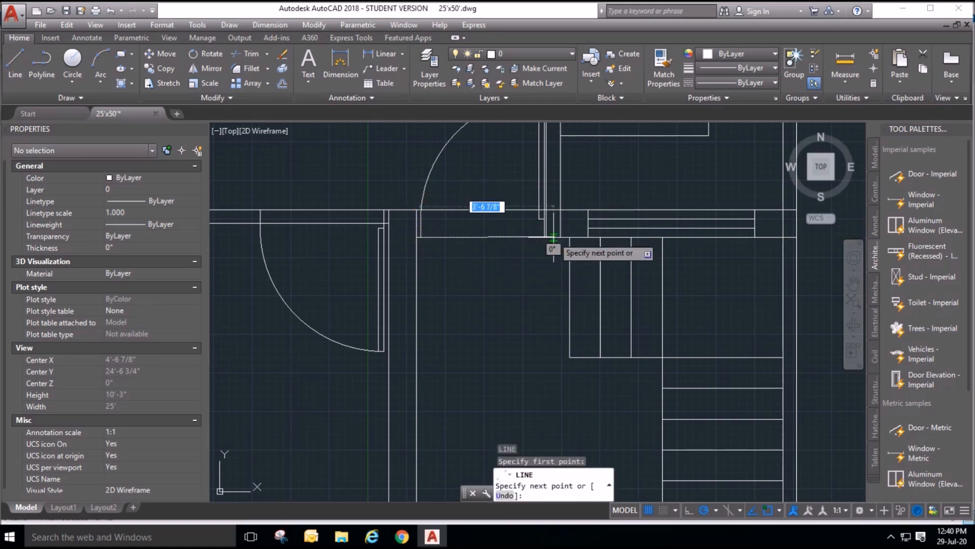
click(546, 237)
key(Escape)
key(Escape)
key(Escape)
Match the properties of a dashed threshold line beside the hatched partition onto the new threshold lines in both doorways.
click(664, 69)
scroll(576, 336, down, 6)
click(540, 198)
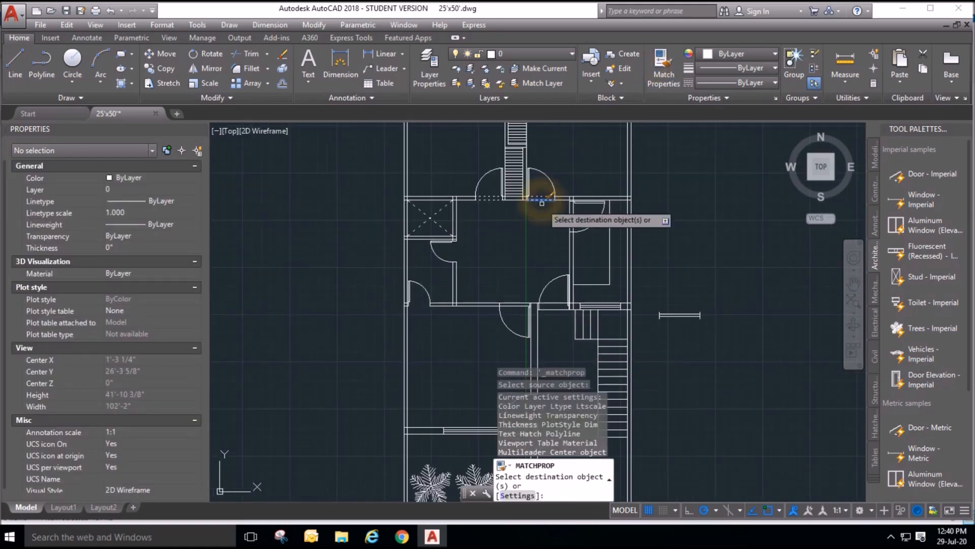
scroll(559, 313, up, 4)
click(557, 311)
click(537, 279)
click(446, 311)
click(433, 268)
scroll(478, 222, down, 2)
scroll(223, 254, up, 4)
key(Escape)
key(Escape)
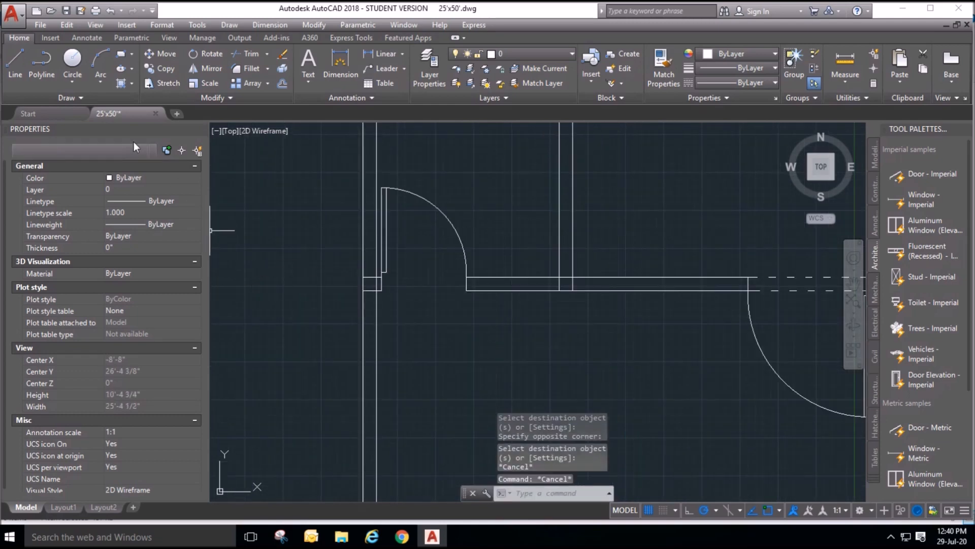
Draw two horizontal threshold lines across the lower doorway of the small room below the crossed shaft.
click(20, 66)
scroll(389, 294, up, 4)
click(680, 292)
key(Return)
key(Return)
click(464, 256)
click(680, 259)
key(Escape)
key(Escape)
scroll(448, 363, down, 6)
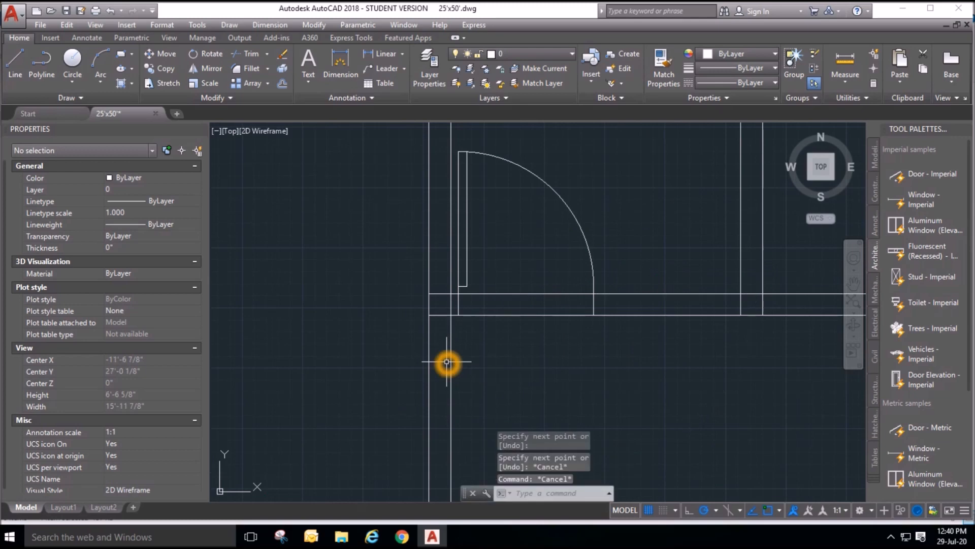
Draw two vertical threshold lines across the small room's side doorway, from jamb to jamb.
scroll(585, 178, up, 4)
click(18, 66)
click(547, 181)
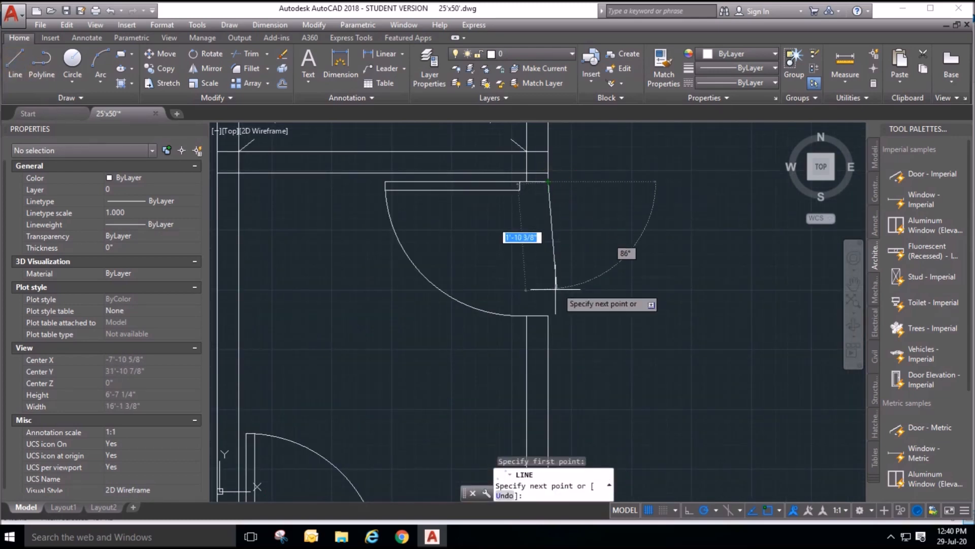
click(548, 316)
key(Return)
key(Return)
click(527, 183)
click(526, 317)
key(Escape)
Match the properties of the front room doorway's dashed threshold line onto the small room's vertical threshold lines.
click(664, 68)
scroll(619, 231, down, 4)
click(742, 375)
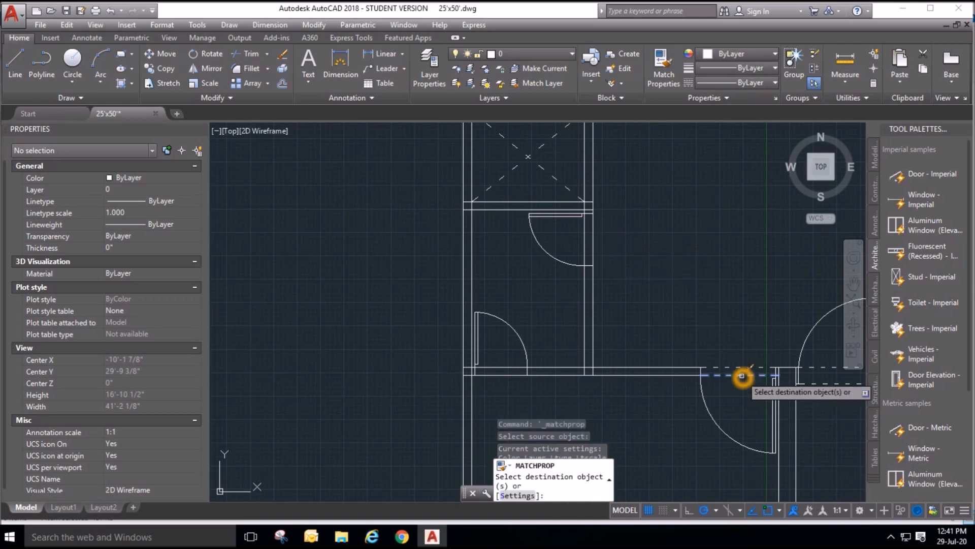
click(602, 253)
click(578, 231)
scroll(528, 325, down, 4)
key(Escape)
key(Escape)
key(Escape)
middle_drag(756, 323, 664, 326)
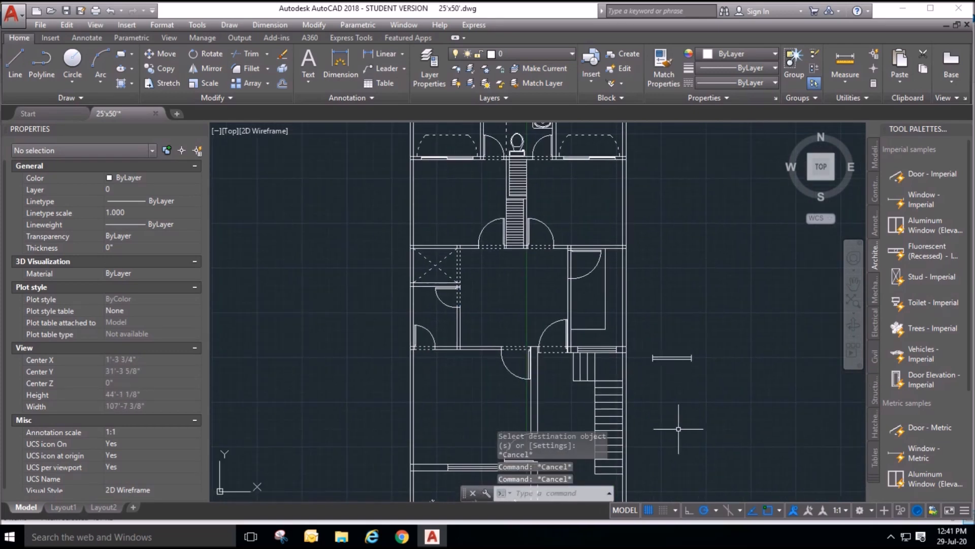
Draw two vertical threshold lines across the side doorway of the room above the staircase, from jamb to jamb.
scroll(593, 252, up, 2)
click(234, 53)
key(Return)
scroll(588, 270, up, 4)
click(15, 61)
scroll(530, 228, up, 2)
click(507, 211)
click(506, 389)
key(Return)
key(Return)
click(523, 208)
click(523, 391)
key(Return)
Match the properties of the neighbouring doorway's dashed threshold line onto the two new vertical threshold lines.
click(664, 65)
click(378, 200)
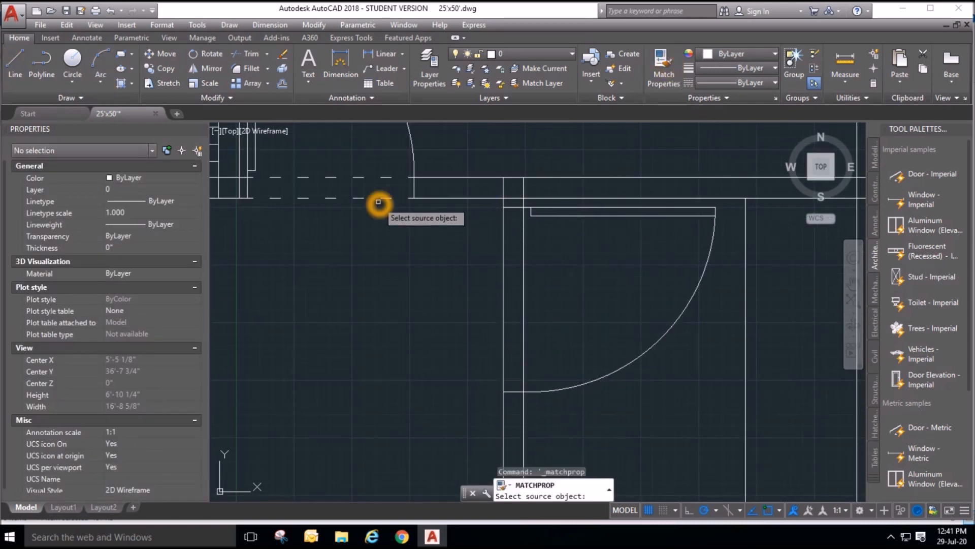
click(572, 296)
click(455, 269)
scroll(502, 205, down, 6)
key(Escape)
key(Escape)
scroll(550, 396, down, 2)
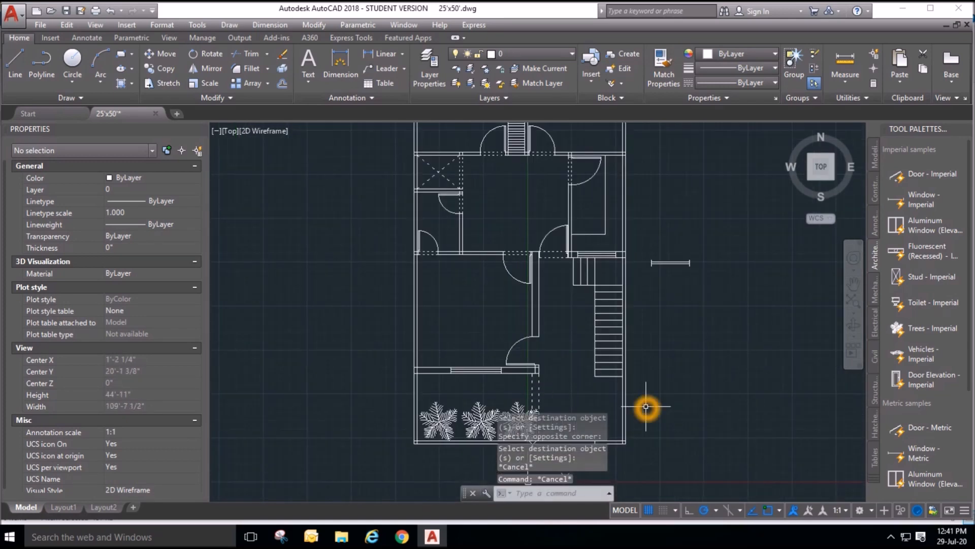
Draw a short vertical line across the wall below the crossed shaft, from the midpoint of its upper line to its lower line.
scroll(415, 309, up, 8)
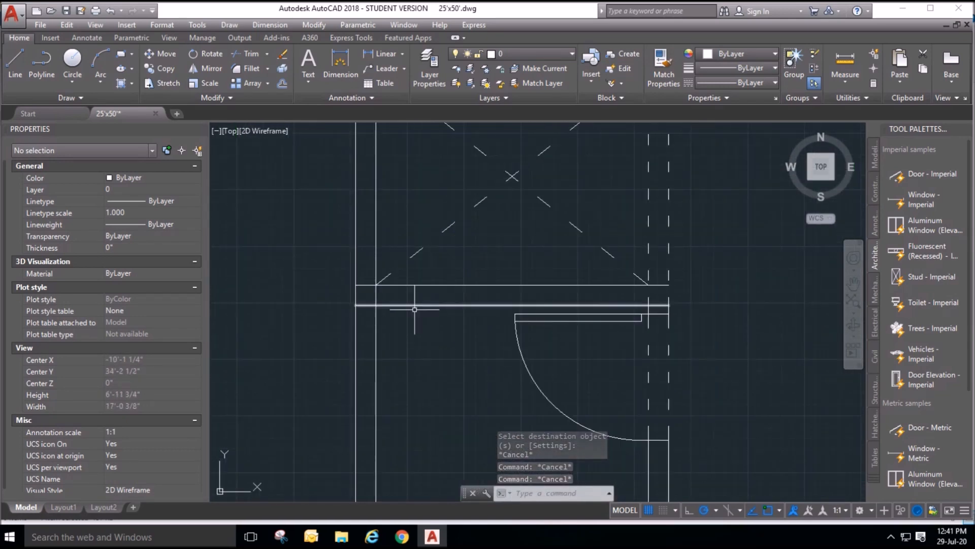
scroll(415, 309, down, 2)
click(15, 63)
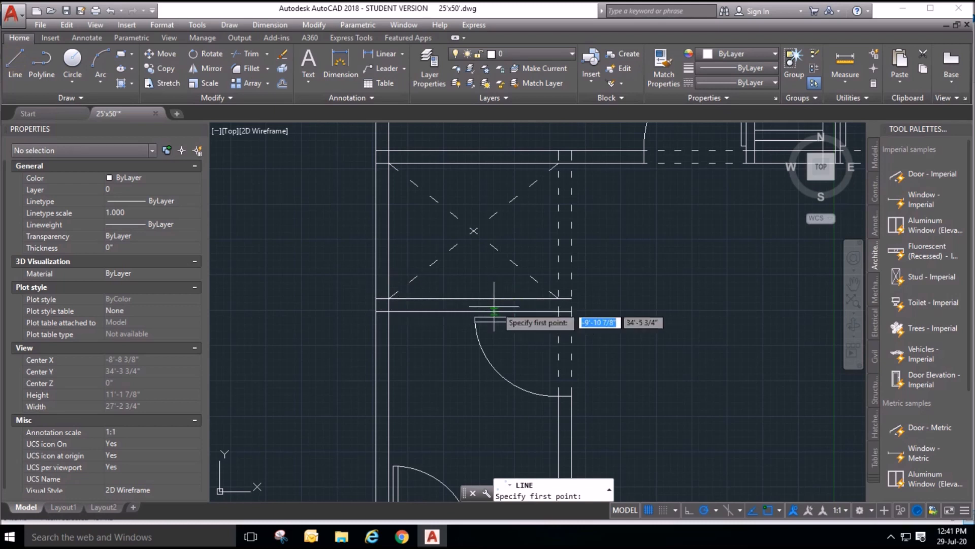
click(473, 299)
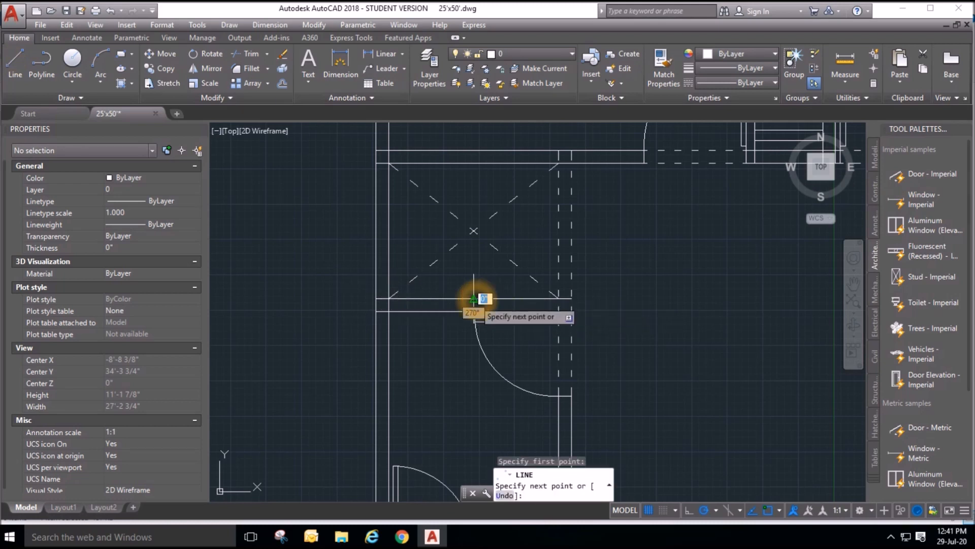
click(474, 310)
key(Escape)
key(Escape)
key(Escape)
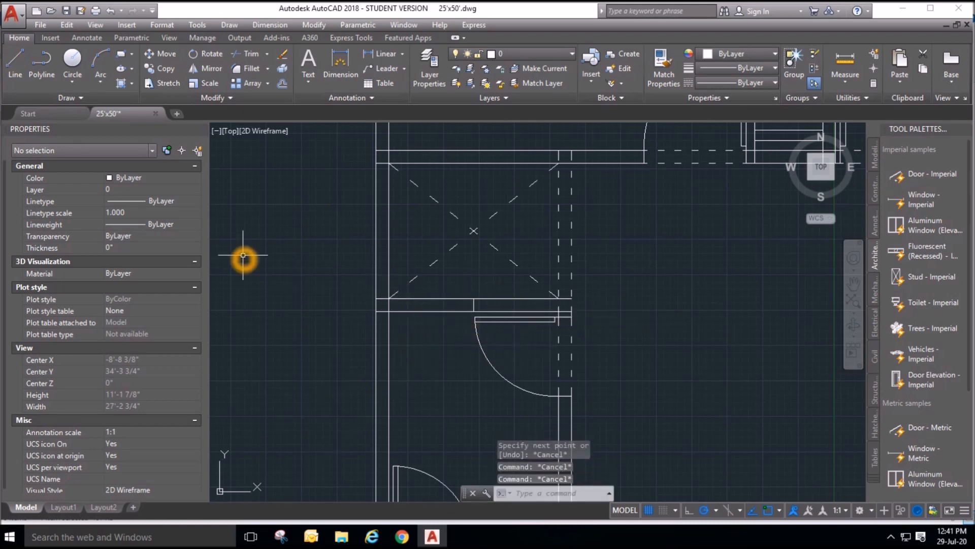
Measure along the wall below the crossed shaft from the outer wall's inner face towards the short divider line.
scroll(428, 335, up, 2)
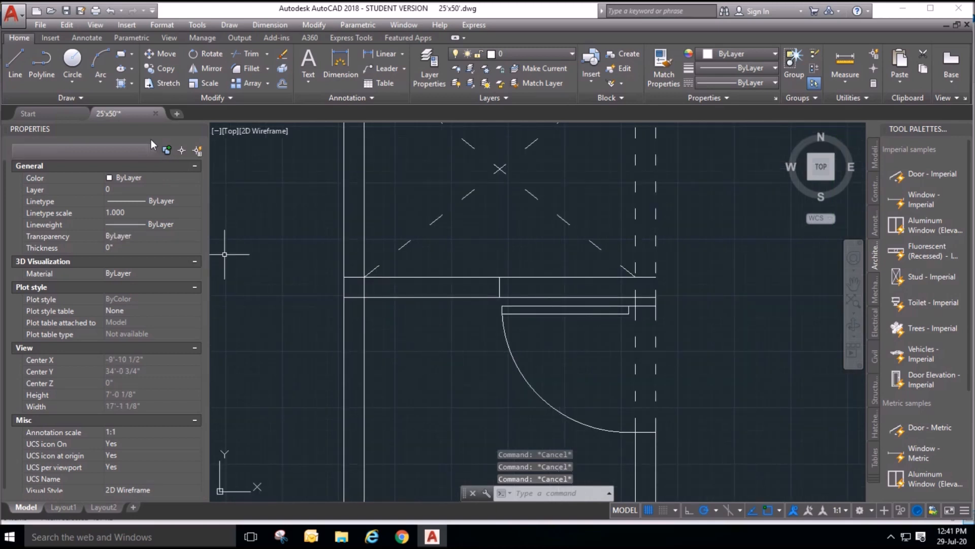
click(282, 83)
key(Escape)
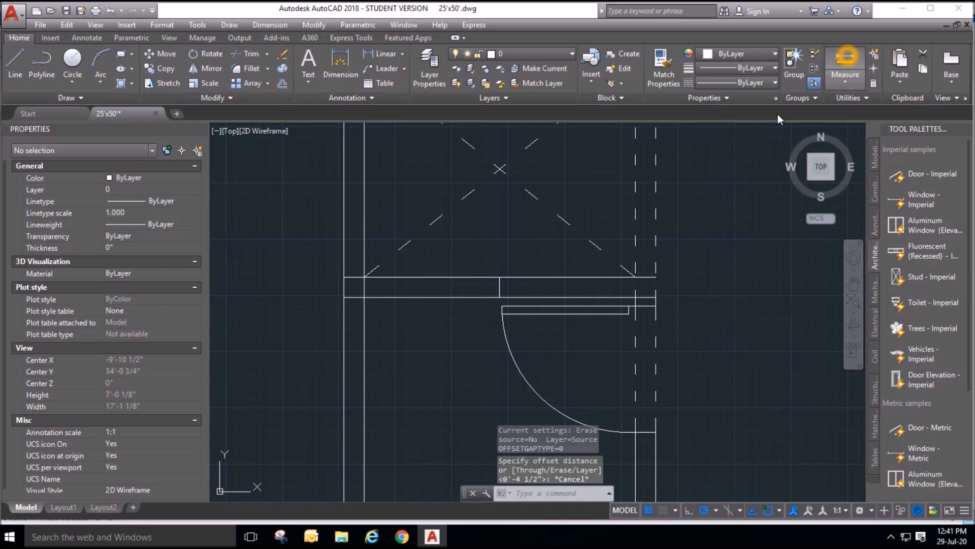
click(845, 60)
click(364, 297)
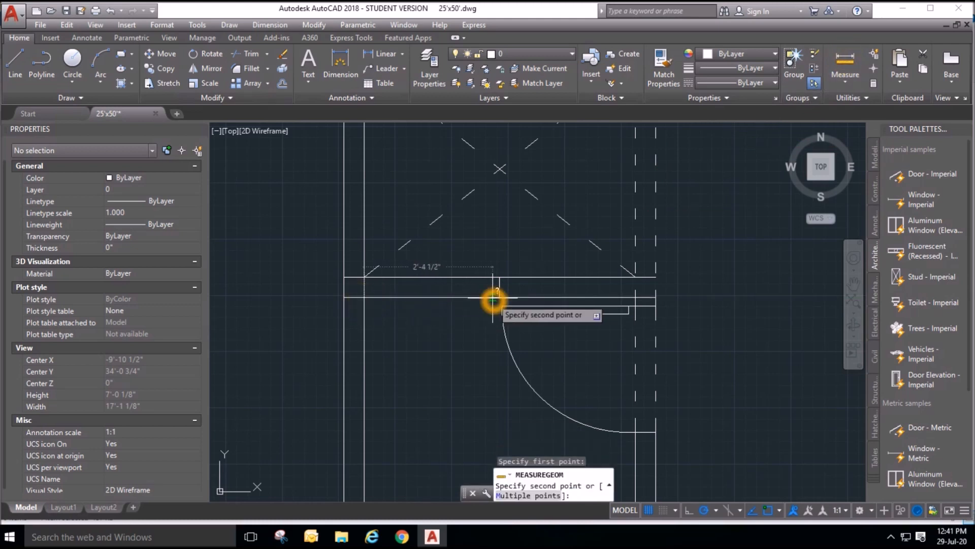
key(Escape)
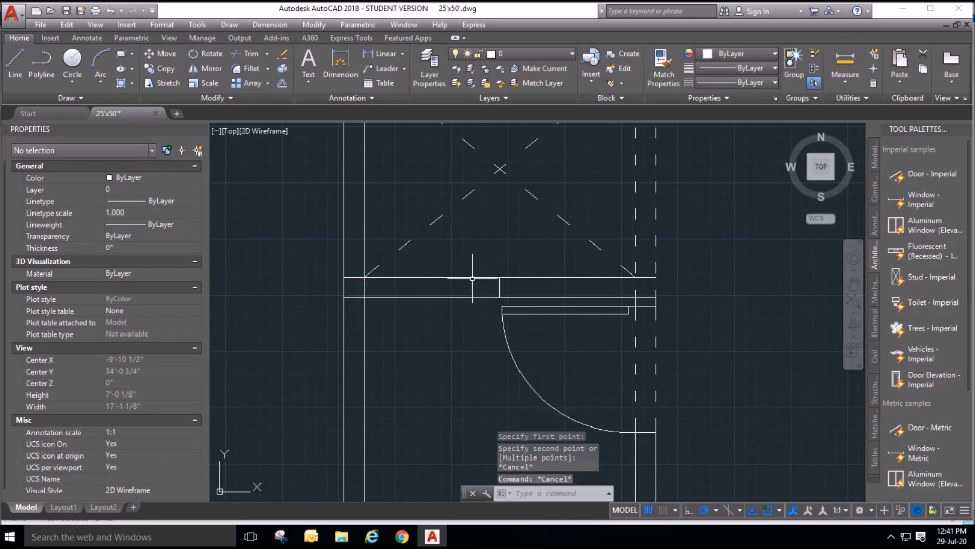
Copy the upper line of the wall below the crossed shaft downward to form two intermediate lines between the wall faces.
click(166, 69)
scroll(419, 302, up, 2)
click(435, 278)
click(460, 222)
key(Return)
click(464, 211)
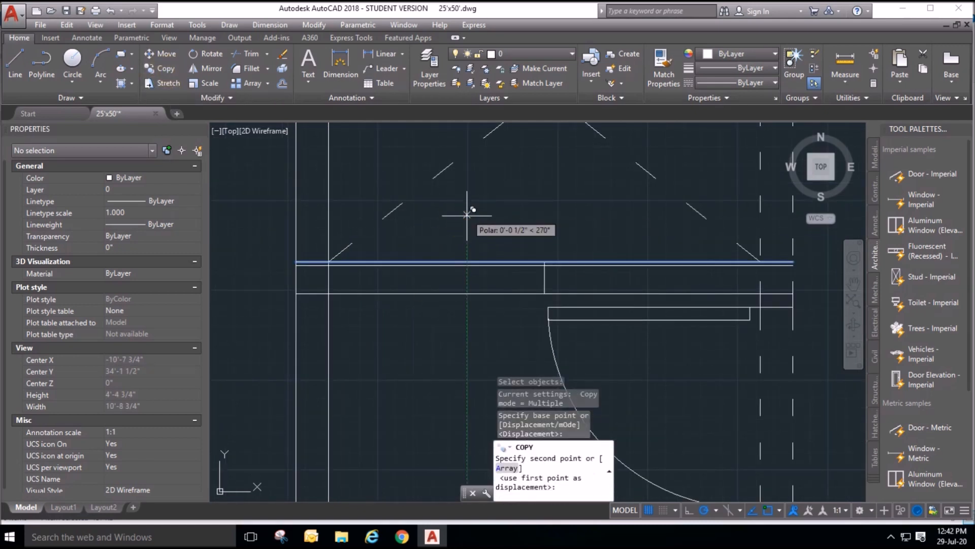
click(465, 221)
key(Escape)
key(Escape)
key(Escape)
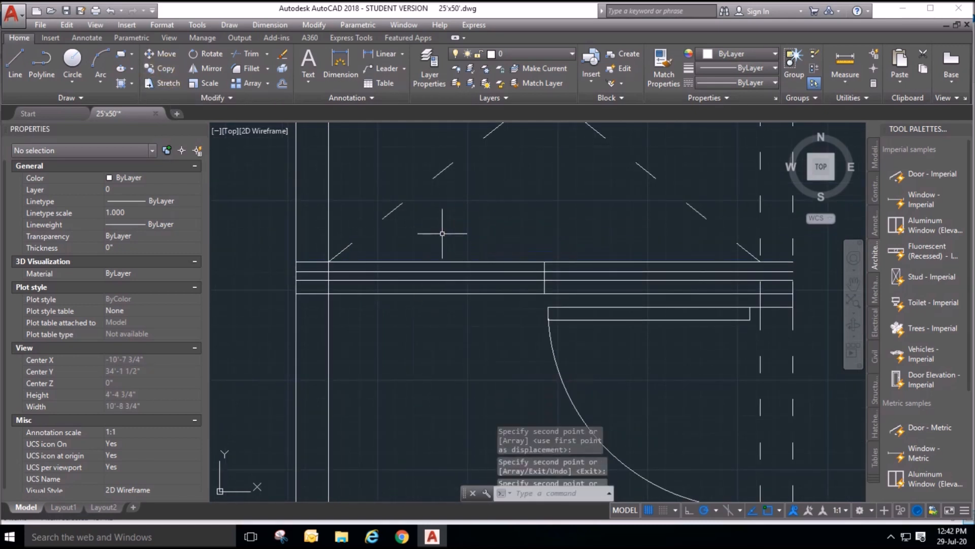
Trim the two intermediate lines where they run into the outer wall.
click(240, 54)
click(329, 289)
key(Return)
click(315, 289)
click(307, 268)
key(Escape)
key(Escape)
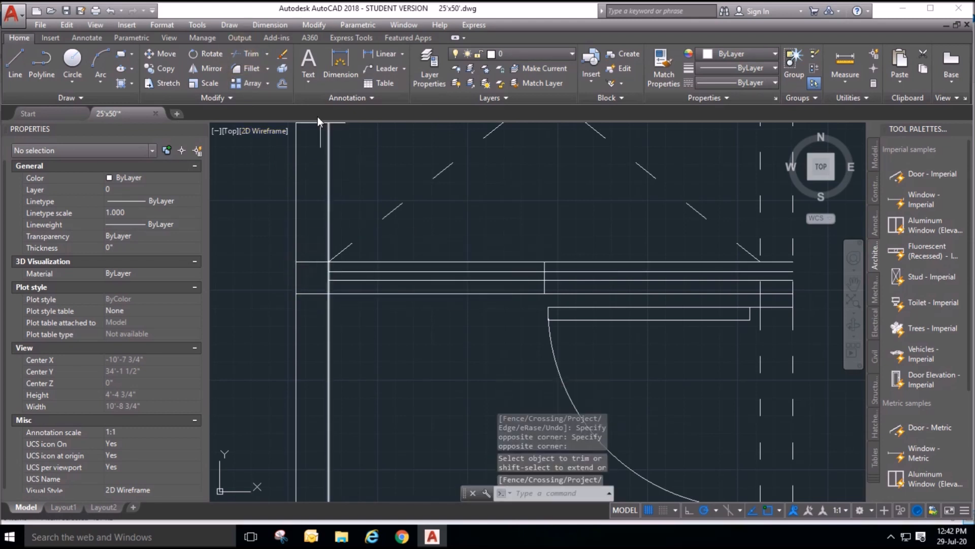
Trim the two intermediate lines on the door side of the short divider line.
click(243, 55)
right_click(532, 245)
scroll(572, 292, up, 2)
click(573, 288)
click(559, 255)
key(Escape)
scroll(493, 329, down, 4)
key(Escape)
key(Escape)
scroll(400, 310, down, 2)
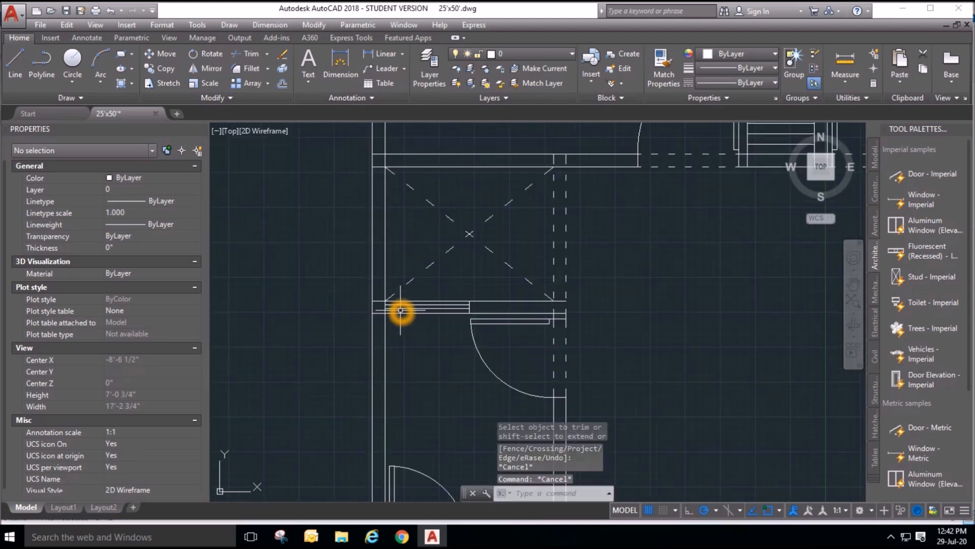
Match the properties of the small room doorway's dashed threshold line onto the two trimmed intermediate lines.
click(662, 60)
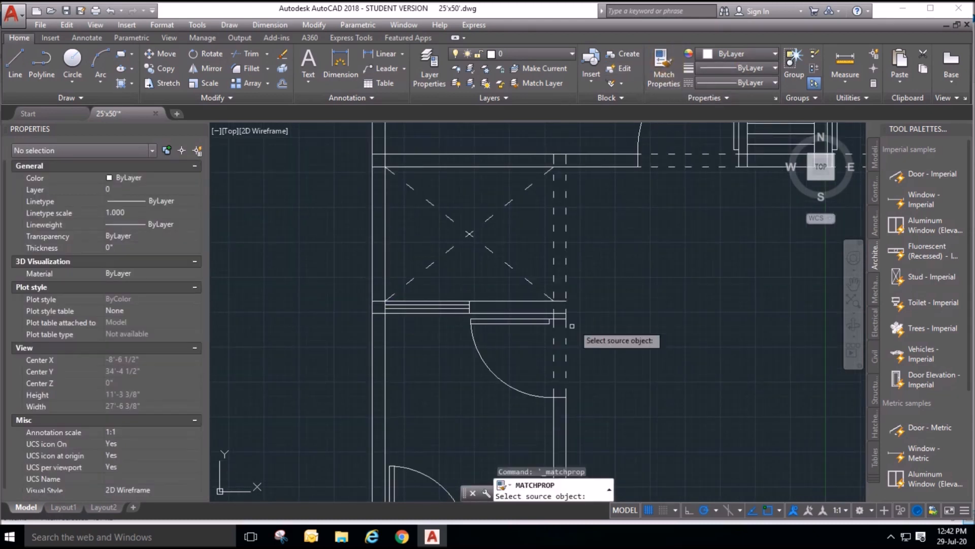
click(563, 349)
scroll(460, 310, up, 3)
click(463, 298)
click(450, 271)
scroll(447, 267, down, 3)
key(Escape)
key(Escape)
key(Escape)
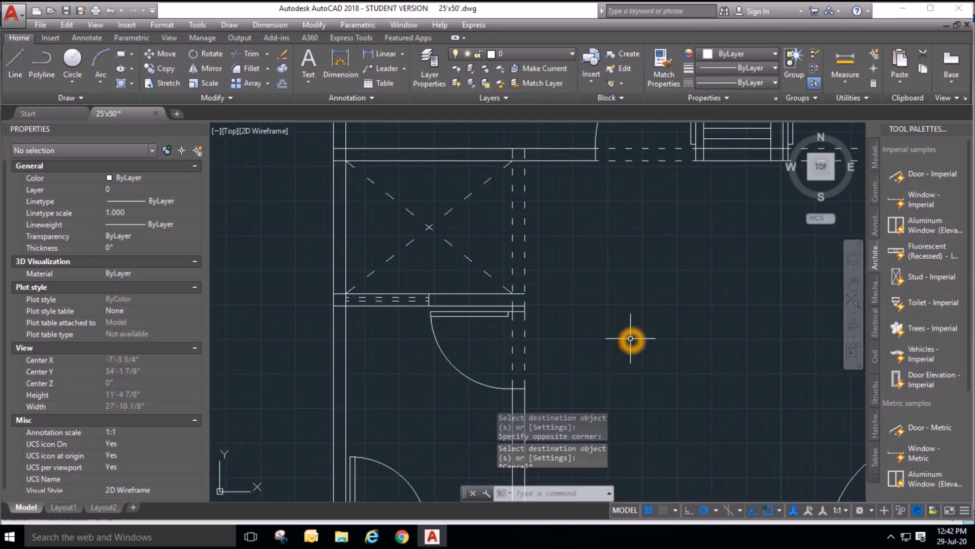
Examine the doorways, threshold lines, stairs and walls throughout the plan, from the rear rooms to the front garden.
scroll(369, 306, down, 2)
scroll(368, 329, down, 2)
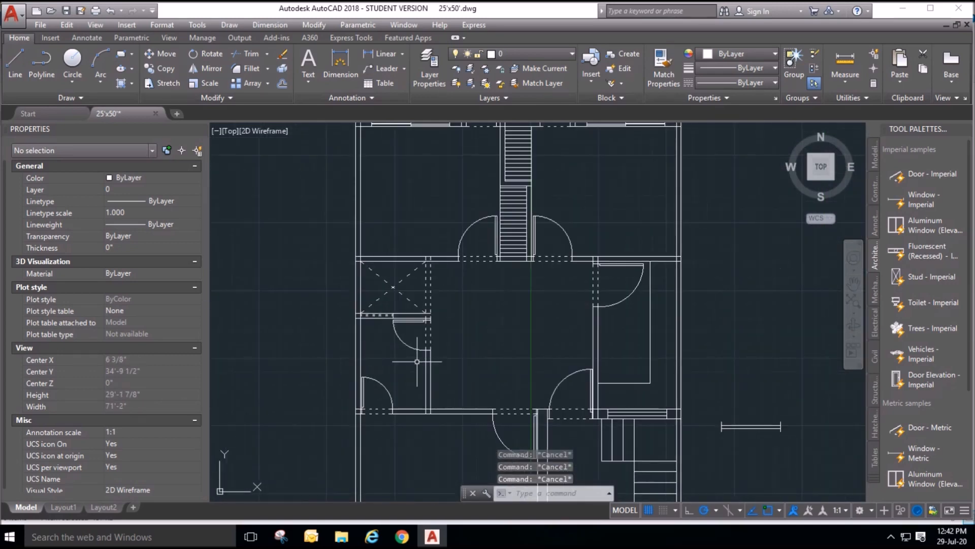
scroll(701, 388, up, 2)
scroll(660, 331, down, 2)
scroll(630, 350, up, 2)
middle_drag(579, 319, 595, 310)
scroll(580, 348, down, 3)
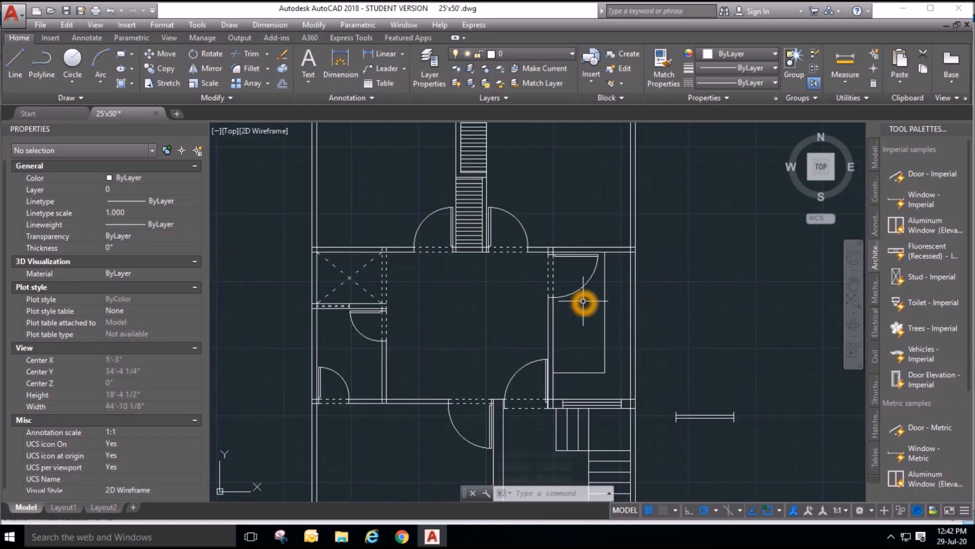
scroll(570, 374, up, 3)
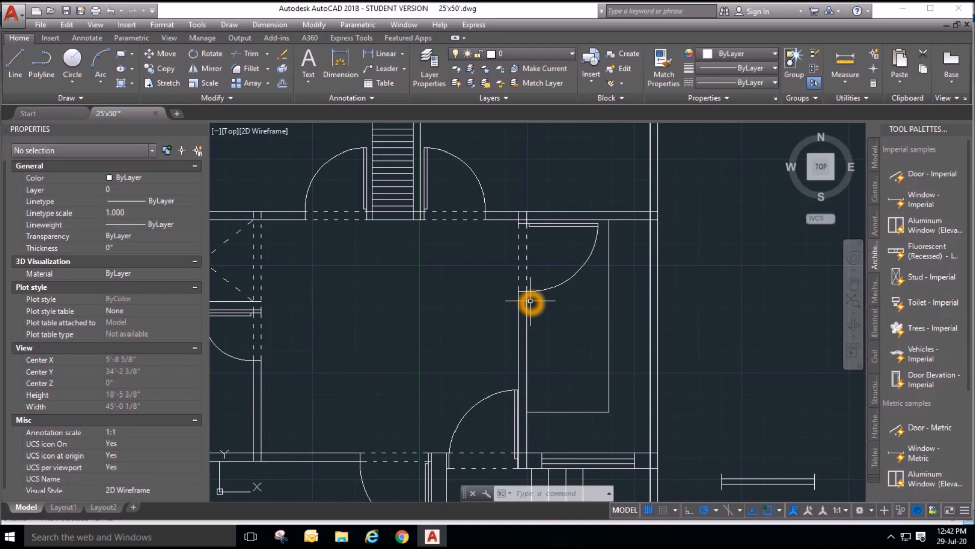
scroll(530, 305, down, 2)
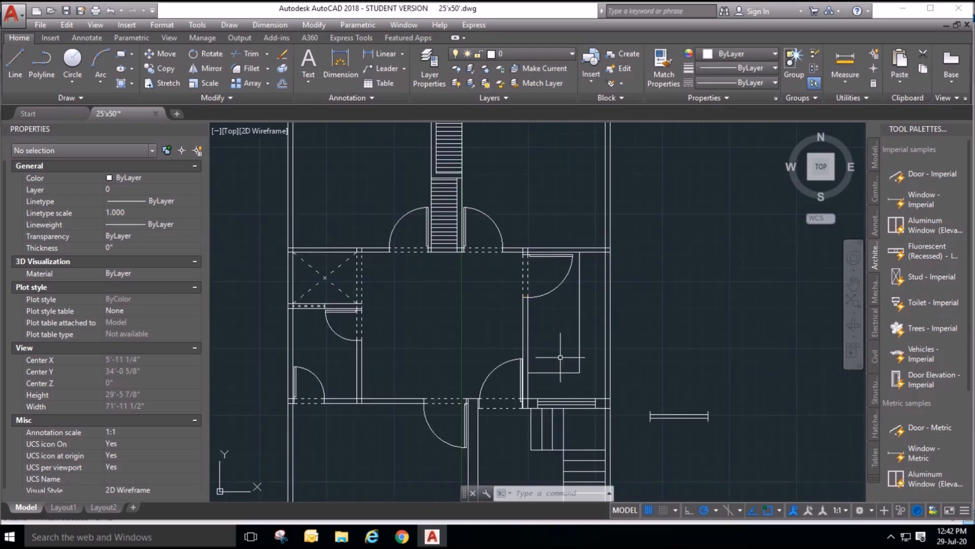
mouse_move(696, 348)
middle_down()
mouse_move(648, 303)
mouse_move(655, 234)
middle_up()
scroll(652, 243, down, 2)
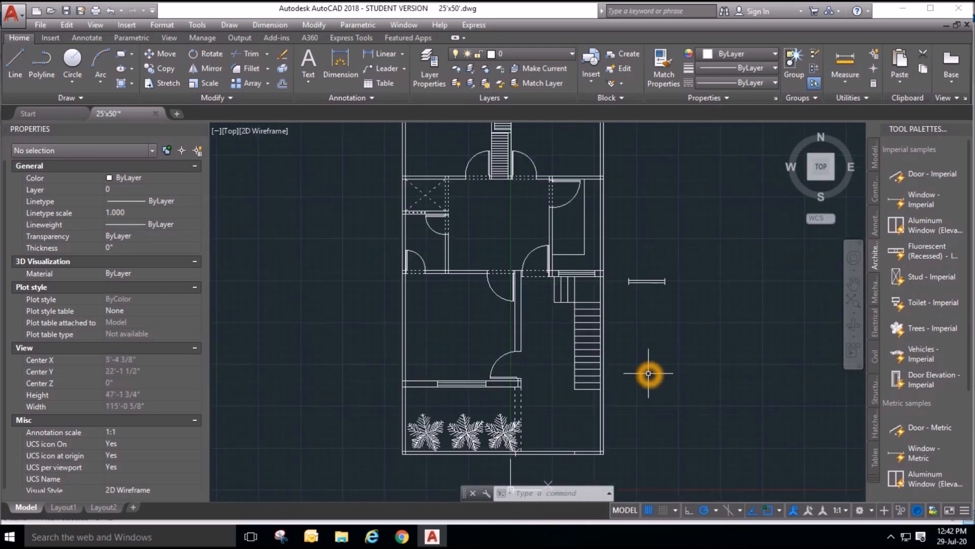
scroll(649, 374, down, 2)
scroll(603, 154, up, 4)
scroll(355, 235, up, 3)
scroll(379, 234, up, 1)
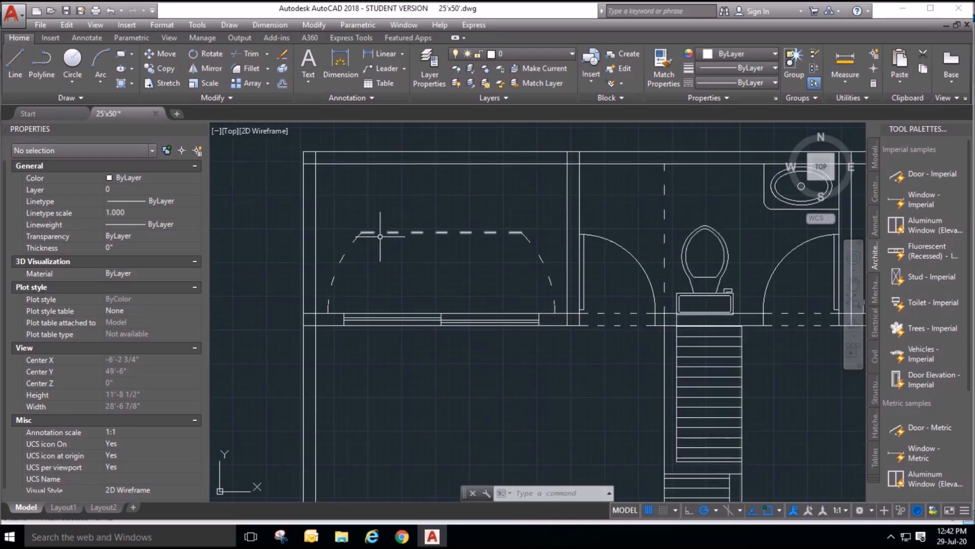
scroll(391, 192, down, 4)
scroll(427, 337, up, 3)
scroll(425, 259, down, 5)
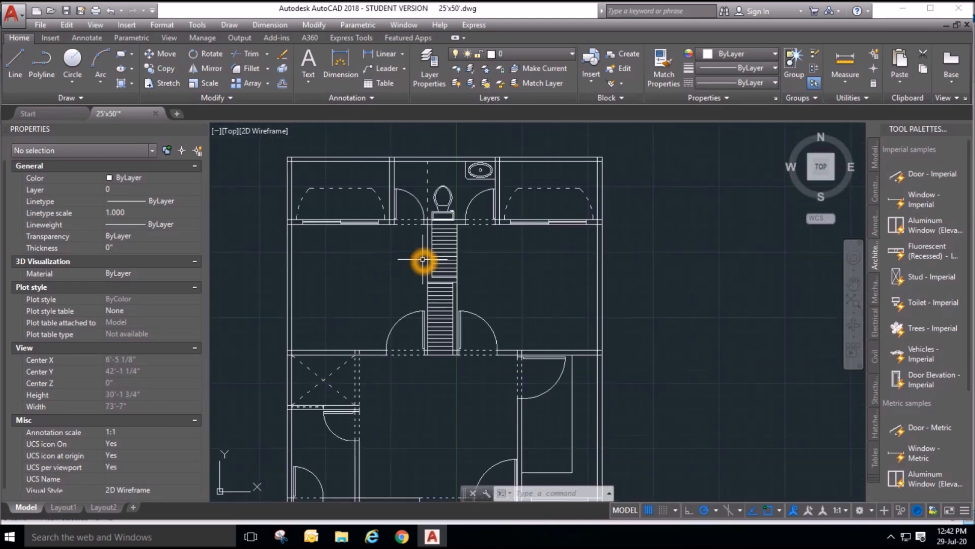
middle_drag(478, 367, 470, 221)
middle_drag(504, 417, 485, 437)
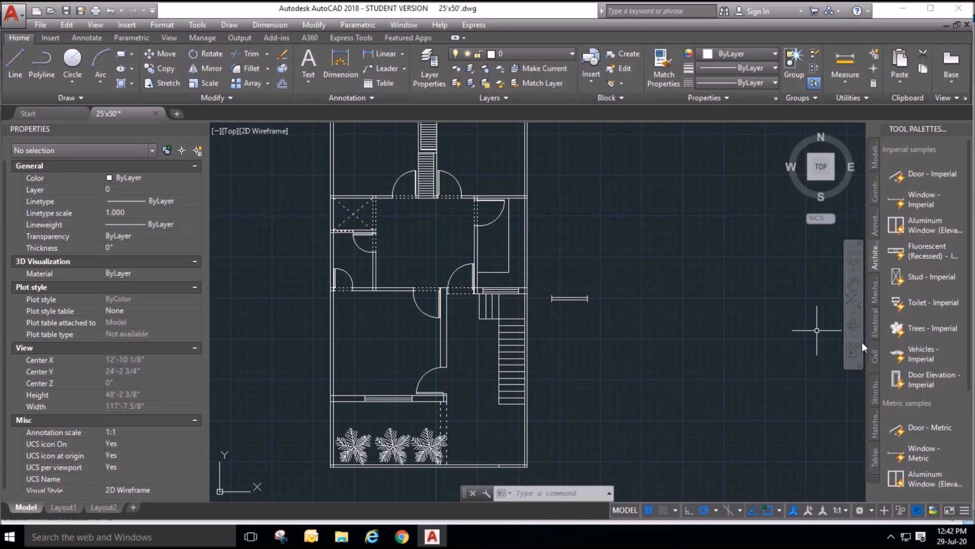
Insert the Vehicles - Imperial block in the empty area beside the plan and set its view type to Sedan (Top).
click(933, 358)
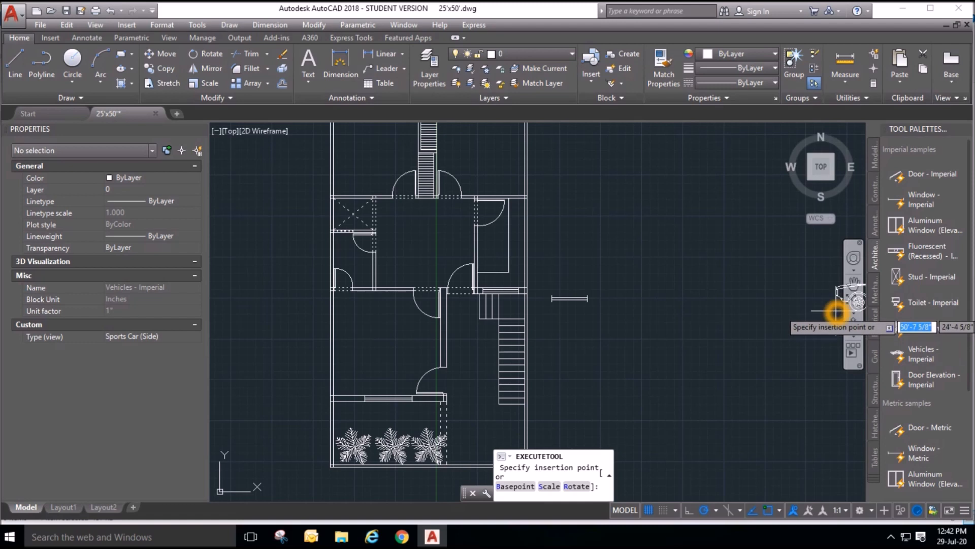
click(609, 366)
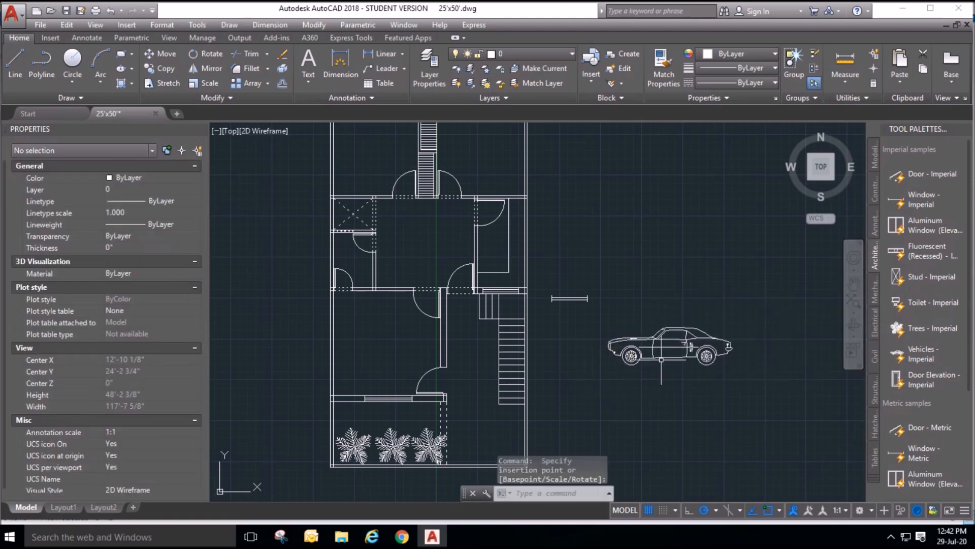
click(661, 359)
click(601, 373)
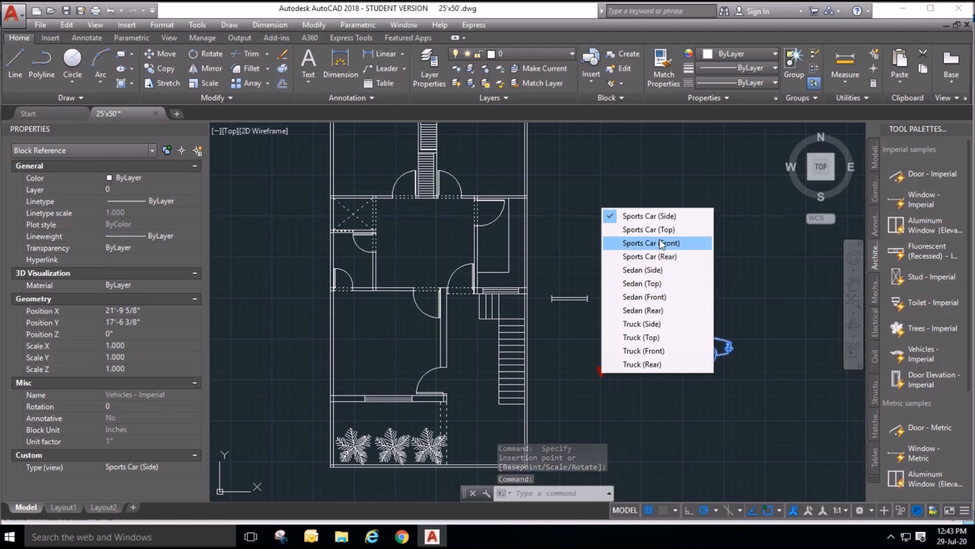
click(650, 230)
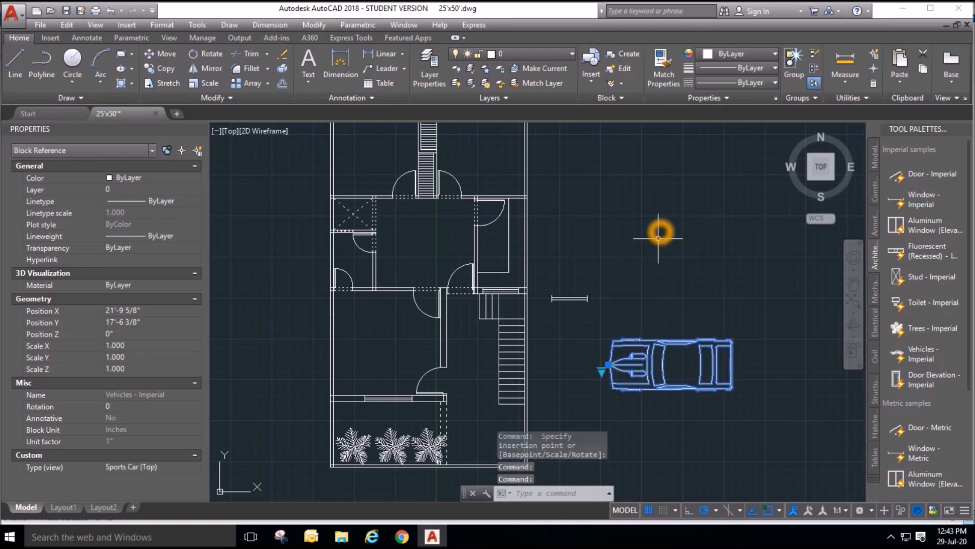
click(603, 375)
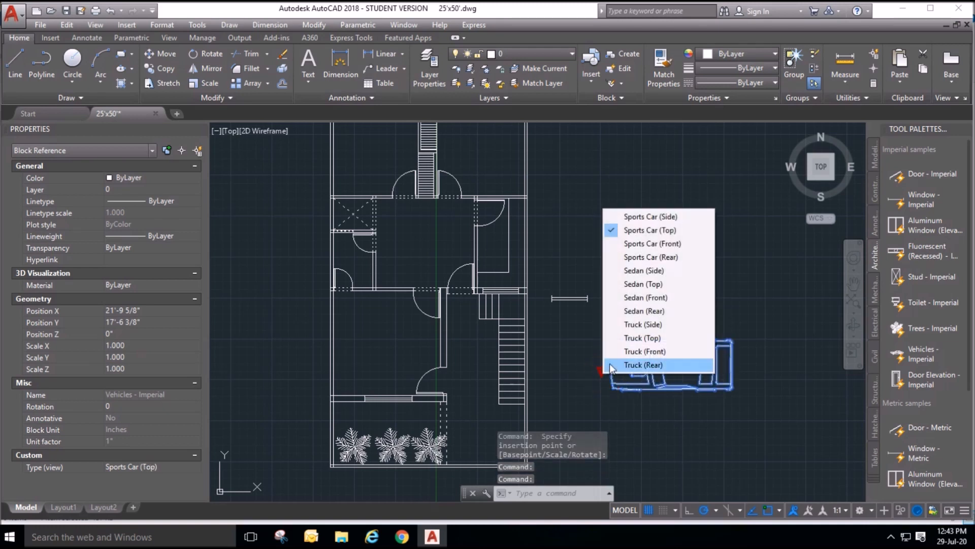
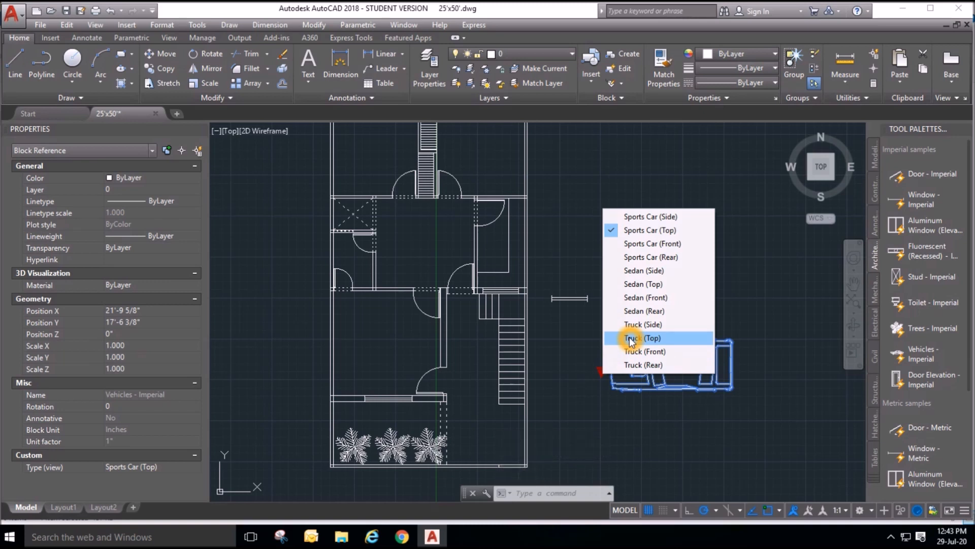
click(643, 285)
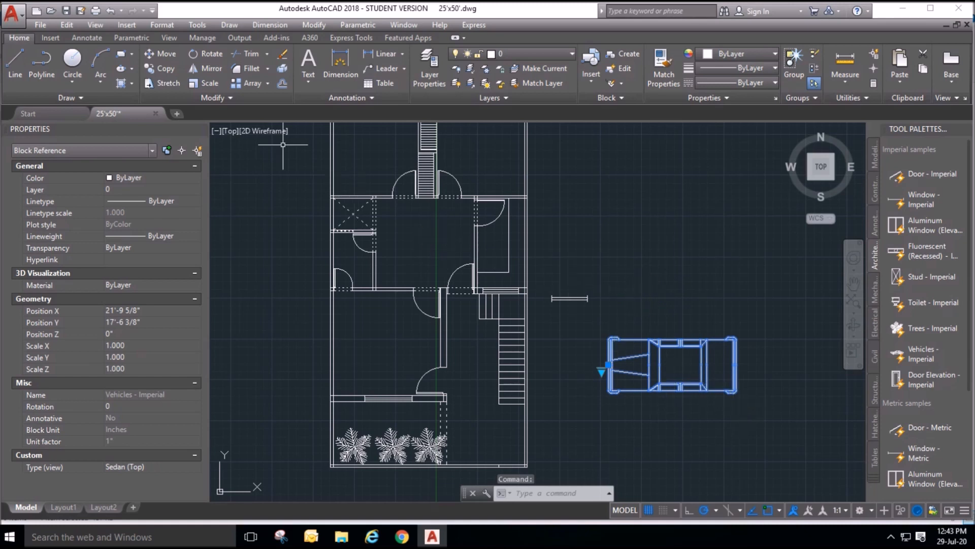
Rotate the sedan block about its middle to stand vertically with the hood facing the rear of the house.
click(206, 56)
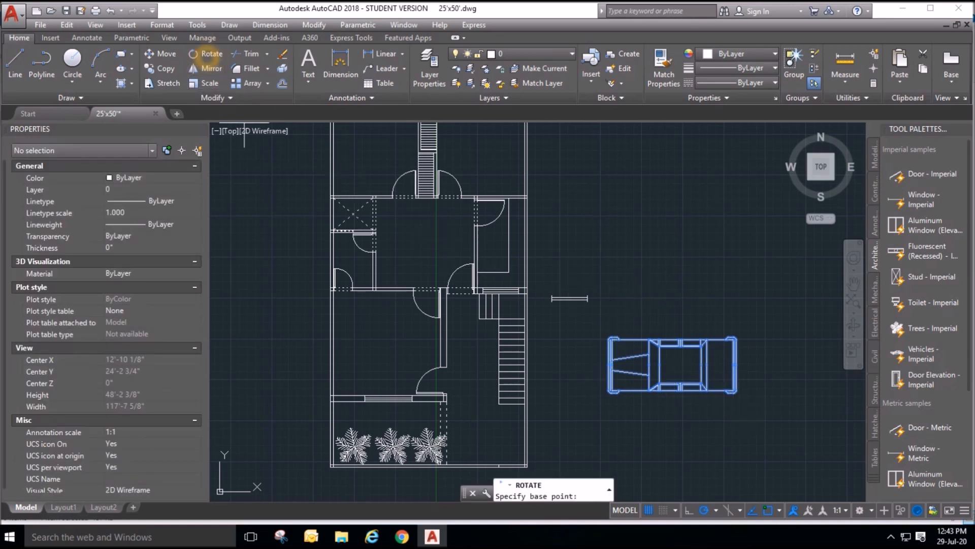
click(671, 364)
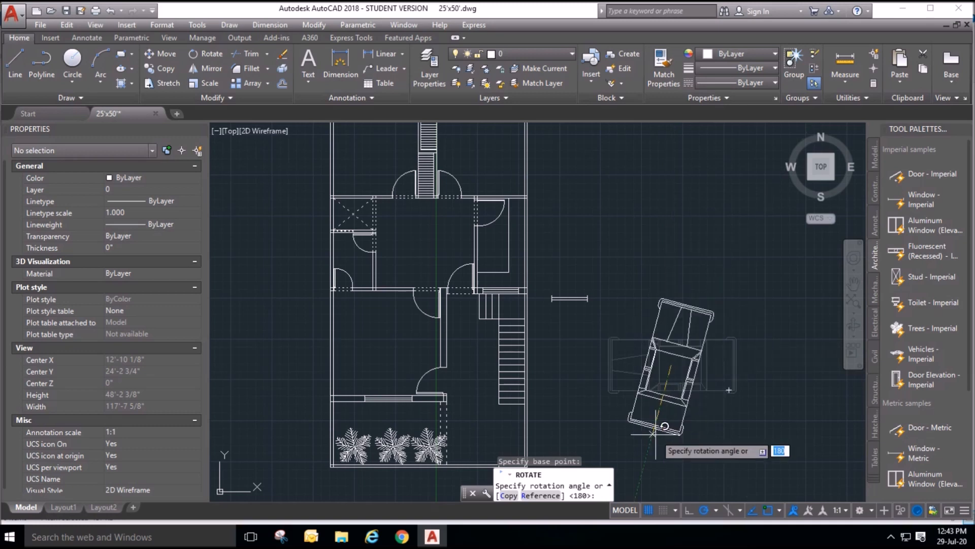
click(669, 449)
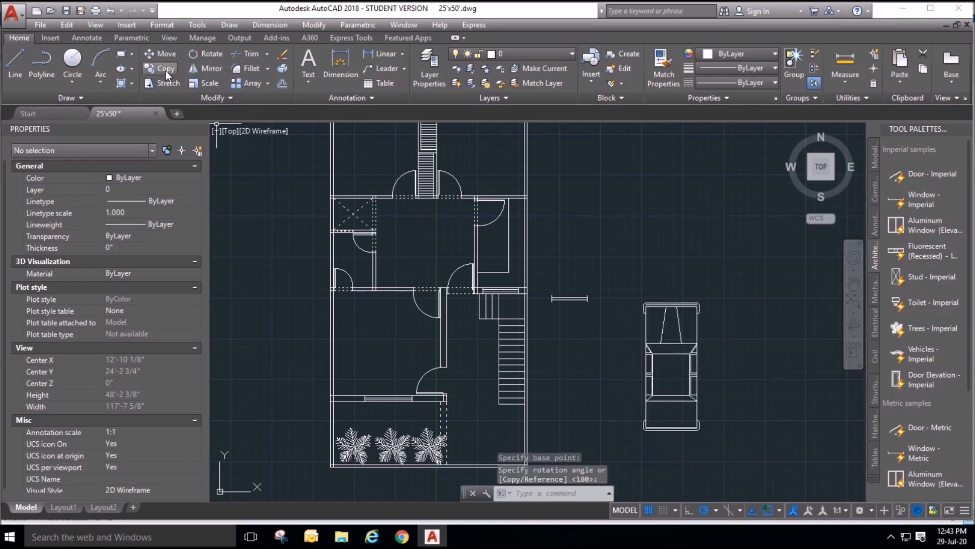
Copy the upright sedan block from its middle into the parking area beside the staircase.
click(166, 71)
click(722, 396)
click(694, 383)
key(Return)
click(666, 370)
scroll(541, 307, down, 2)
scroll(511, 369, up, 2)
scroll(486, 285, down, 2)
scroll(486, 344, up, 2)
click(500, 297)
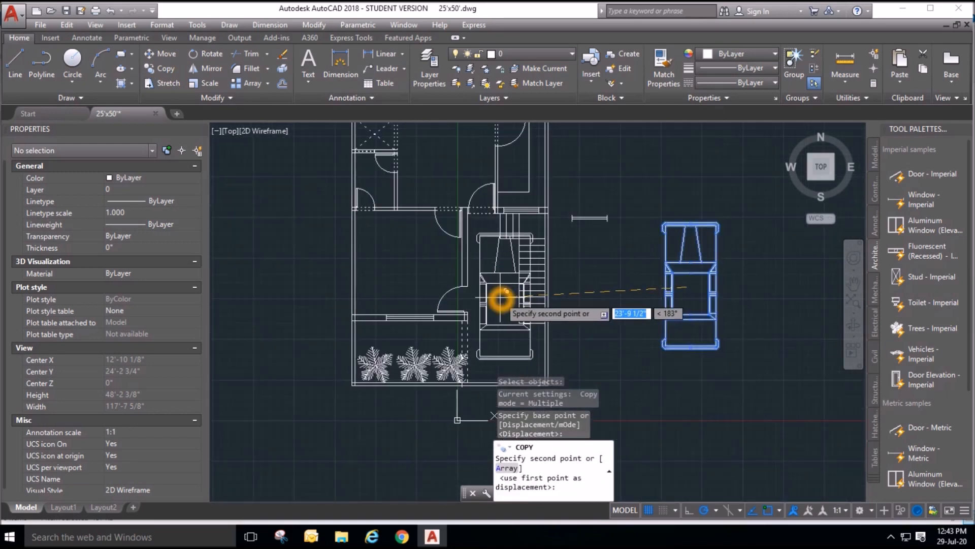
Place the sedan copy in the parking area, centred between the side entrance wall and the staircase, and finish copying.
click(502, 307)
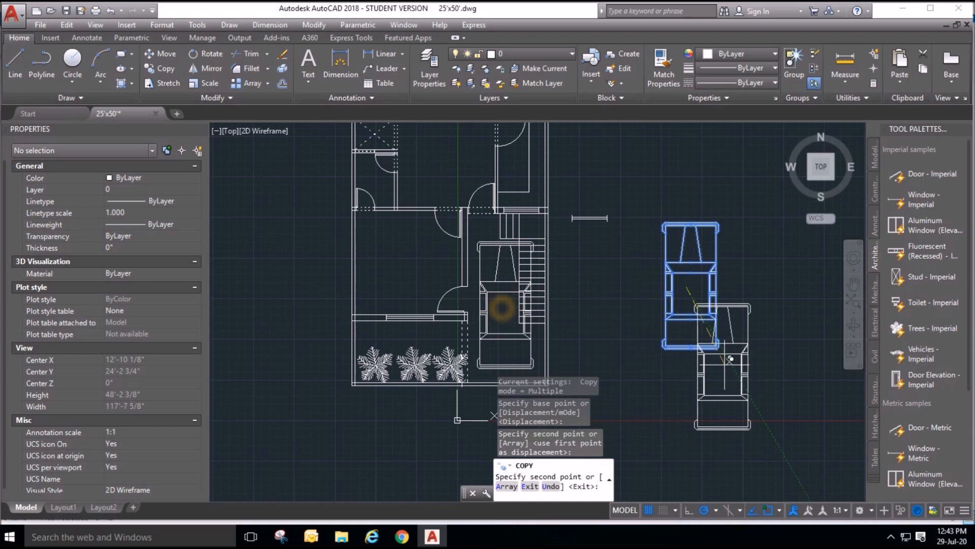
right_click(810, 343)
key(Escape)
key(Escape)
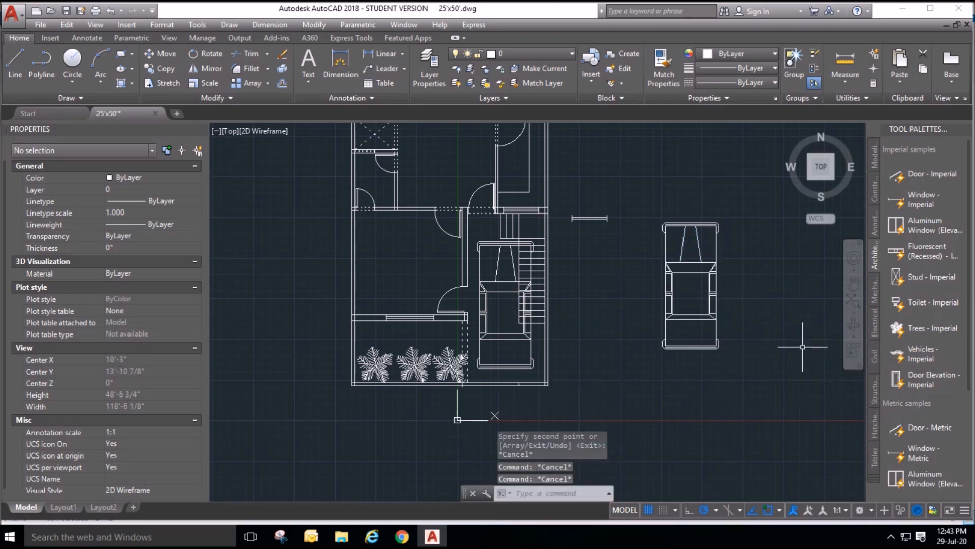
Measure the body width and overall length of the sedan block outside the plan.
click(846, 64)
scroll(716, 386, up, 2)
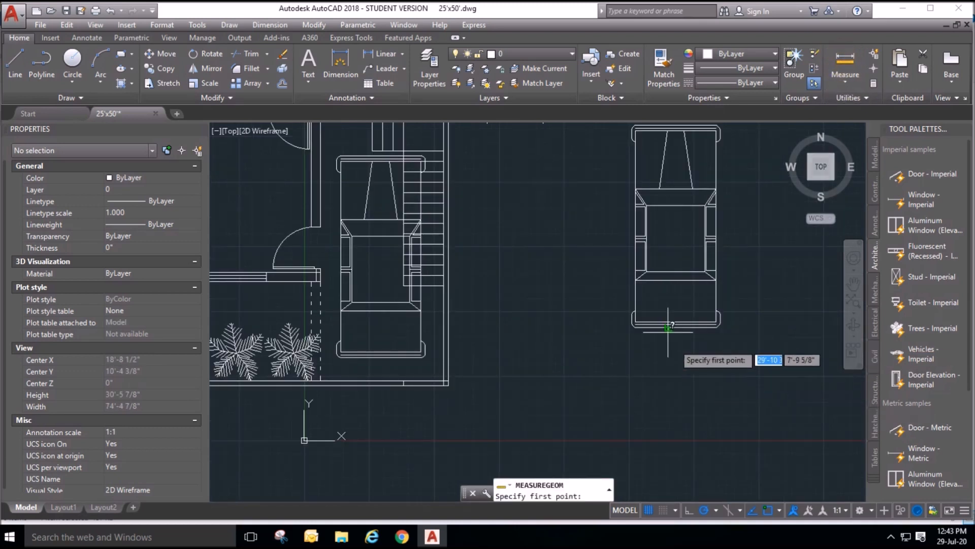
click(636, 294)
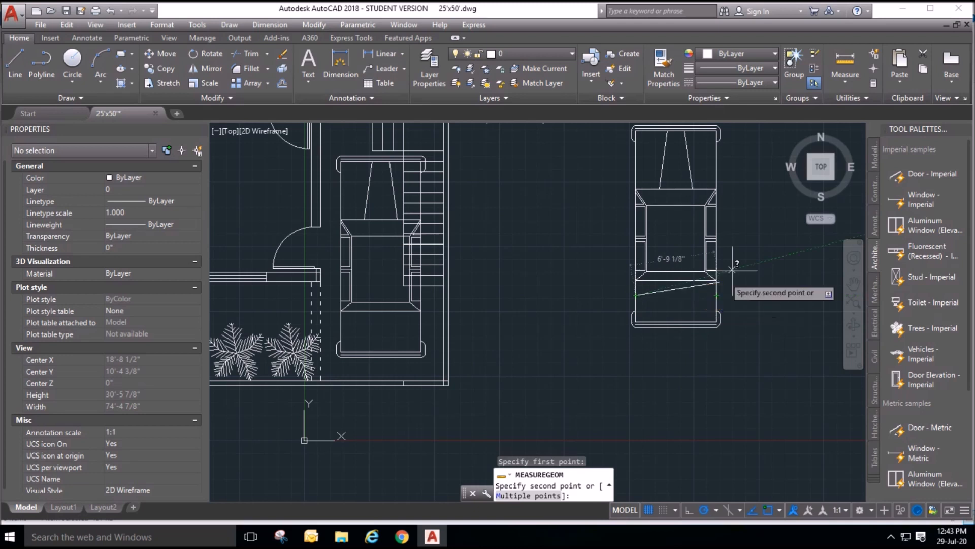
click(715, 296)
key(Return)
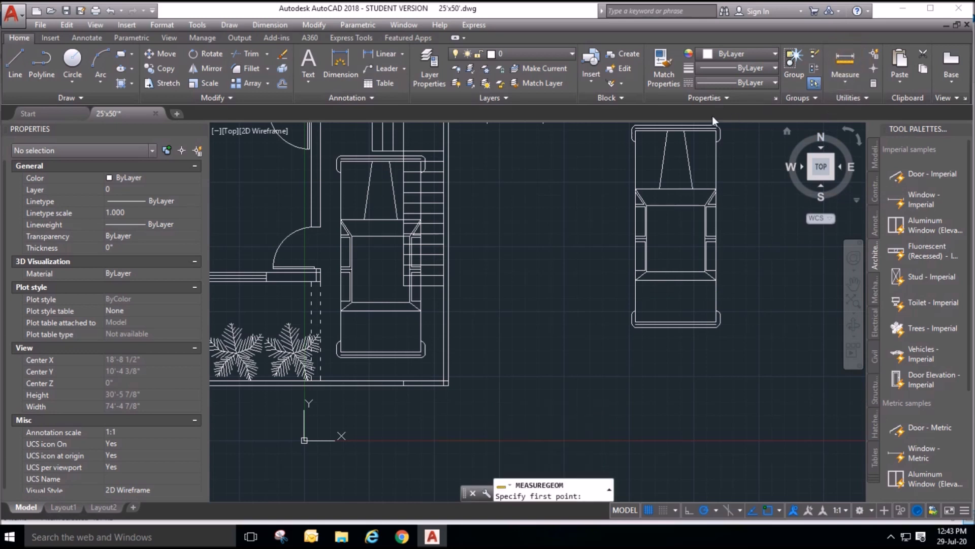
click(676, 125)
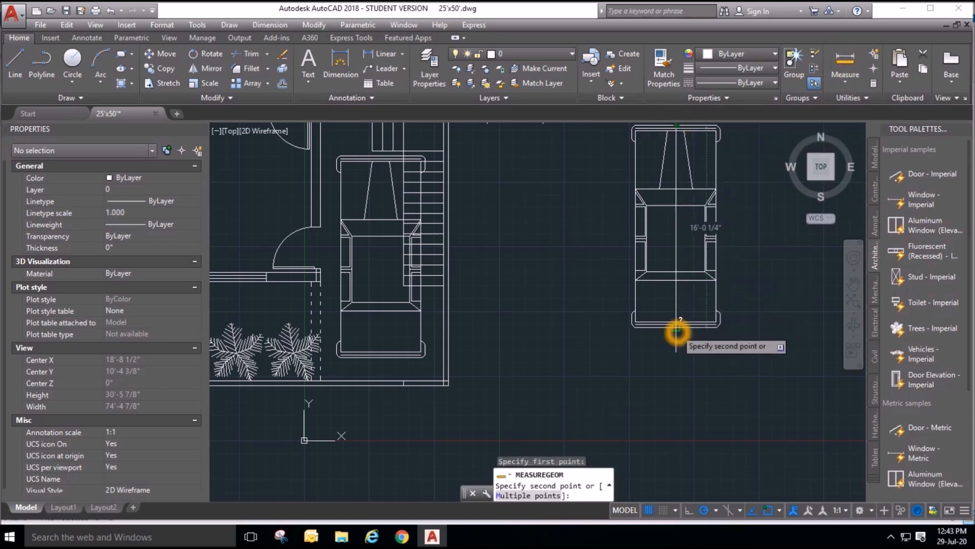
key(Escape)
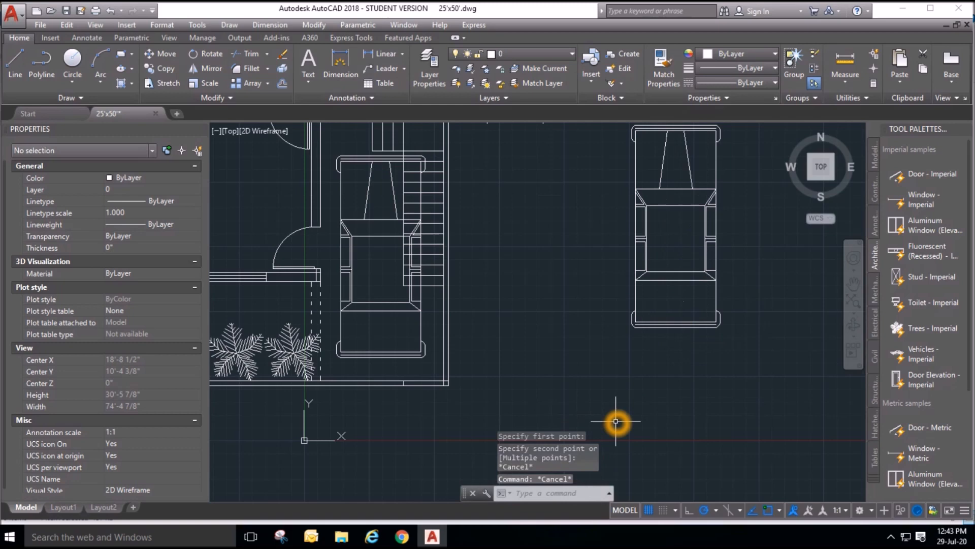
scroll(618, 423, down, 2)
key(Escape)
key(Escape)
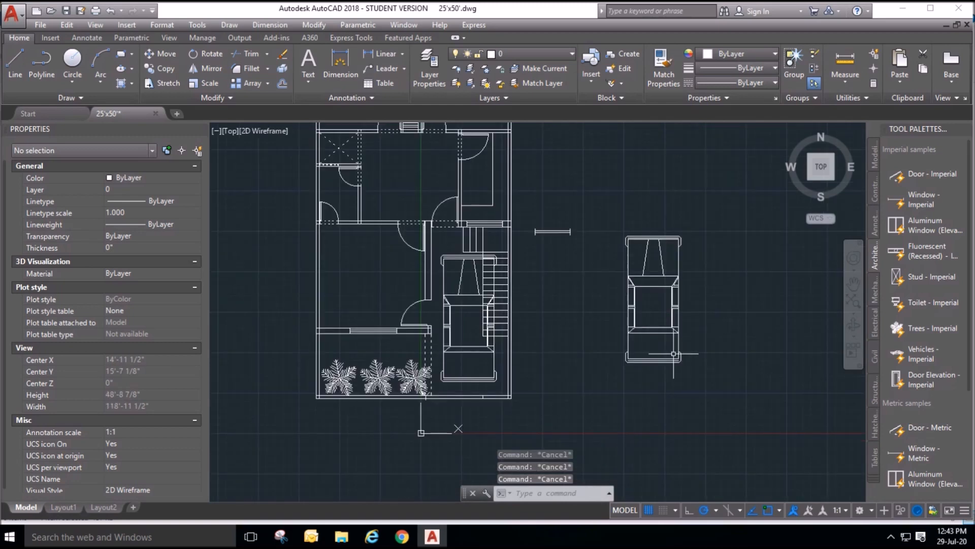
click(675, 280)
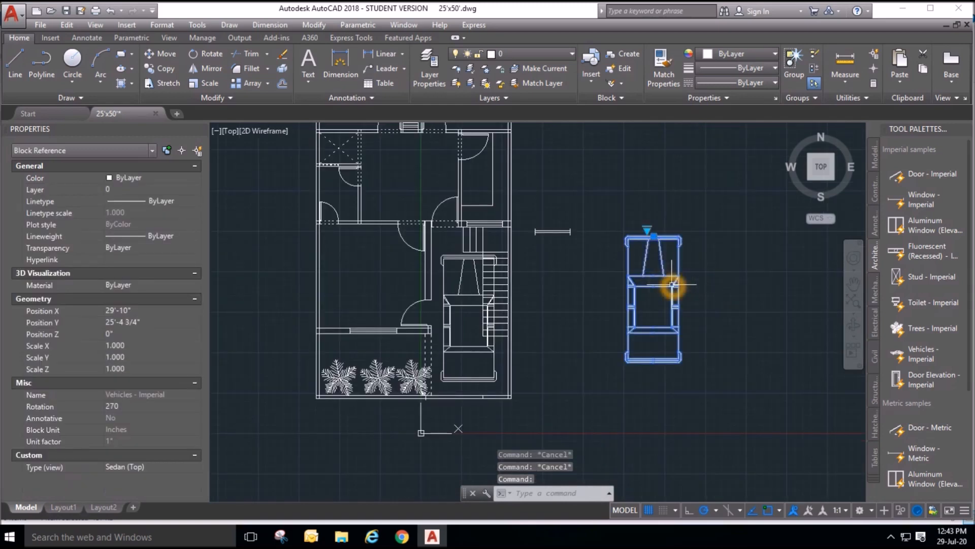
double_click(673, 289)
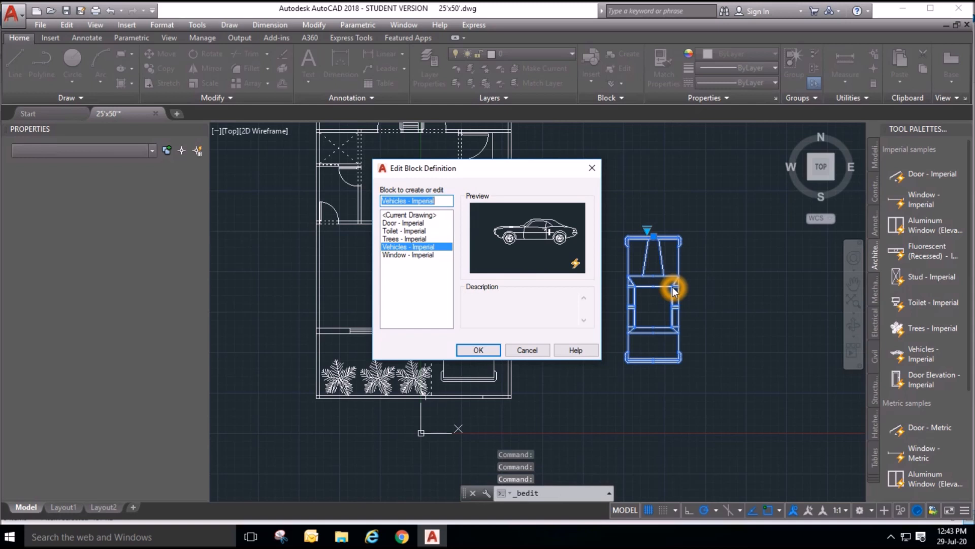
click(481, 259)
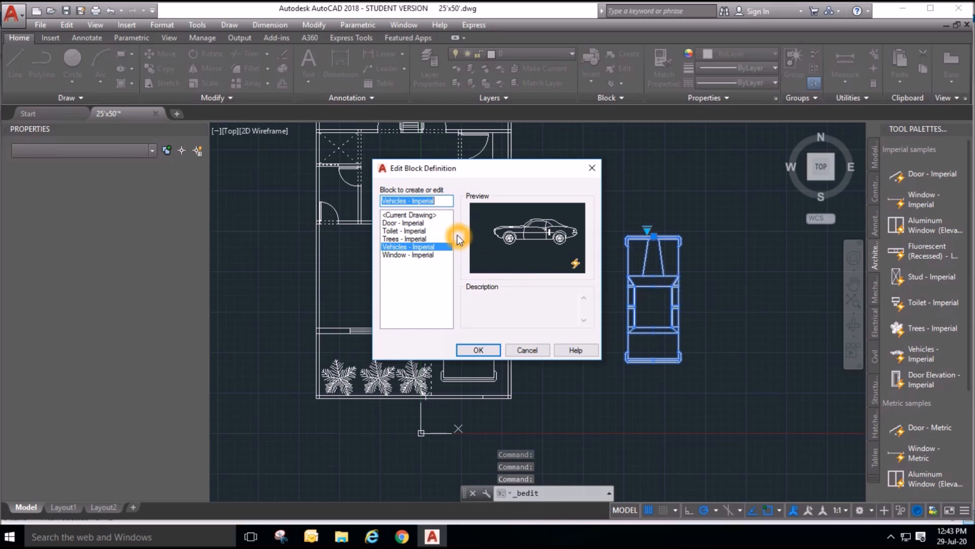
click(535, 354)
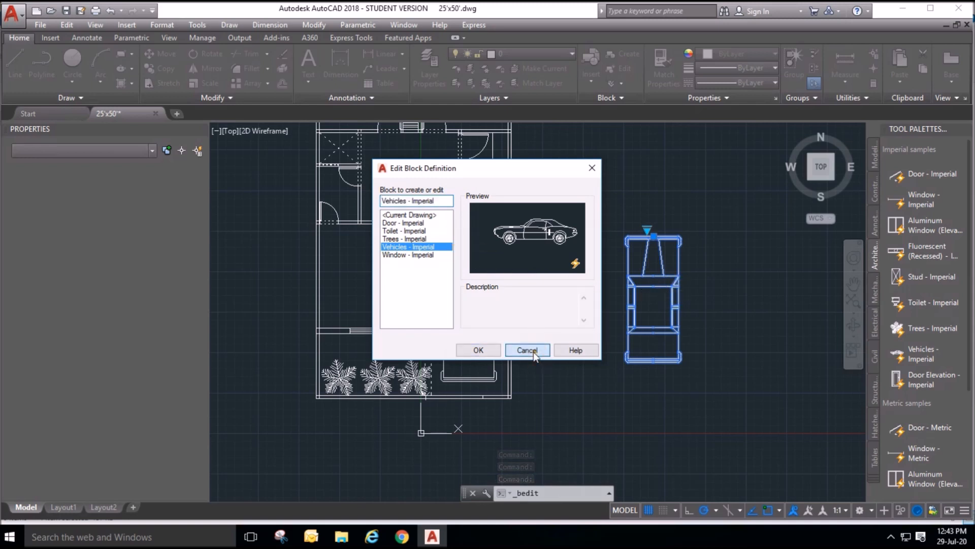
click(622, 348)
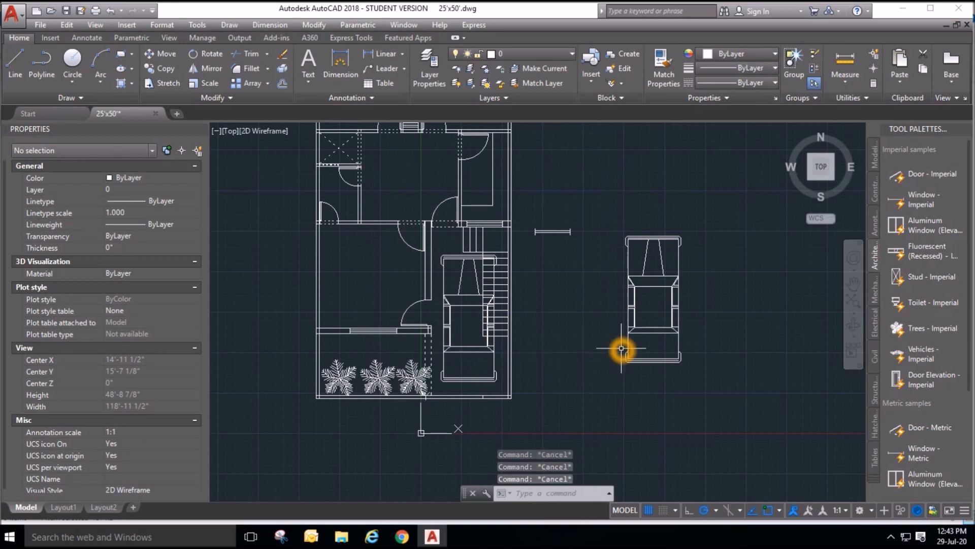
Change the view type of the vehicle block in the parking area to Sports Car (Top).
click(497, 352)
click(471, 389)
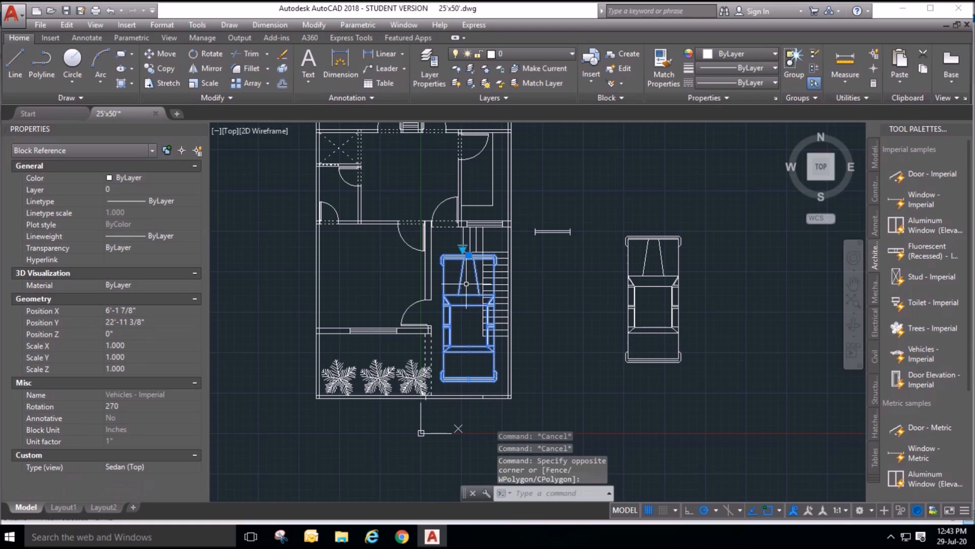
click(462, 248)
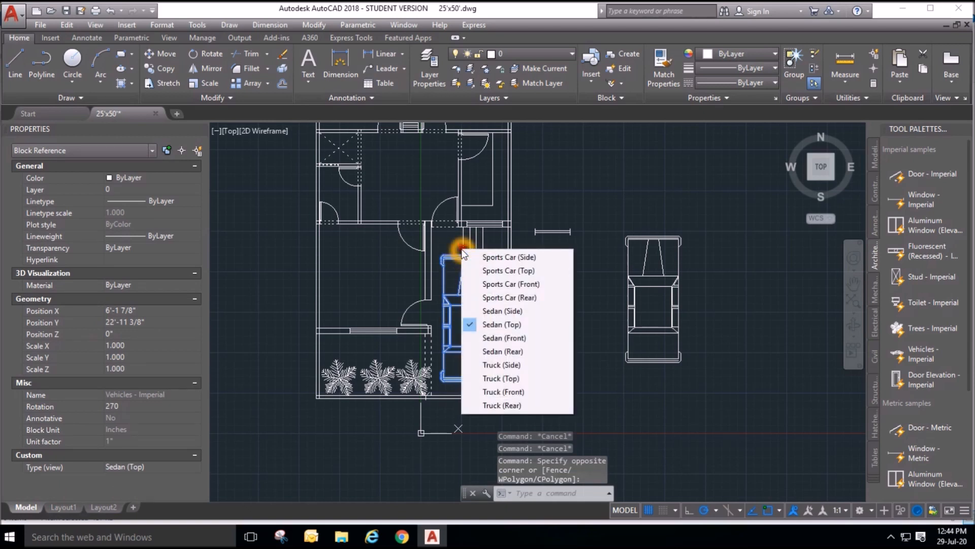
click(490, 270)
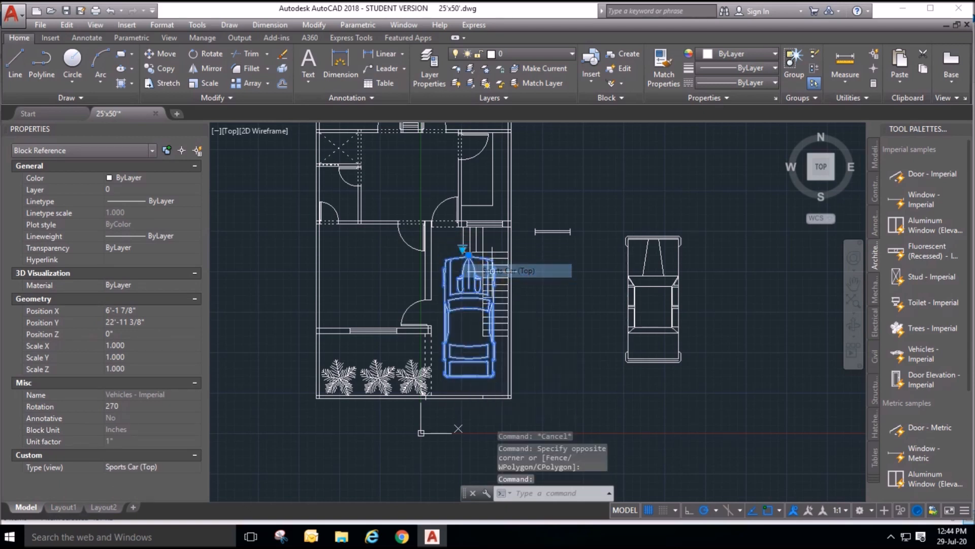
key(Escape)
Delete the spare sedan block from the empty area beside the plan.
click(731, 364)
click(590, 227)
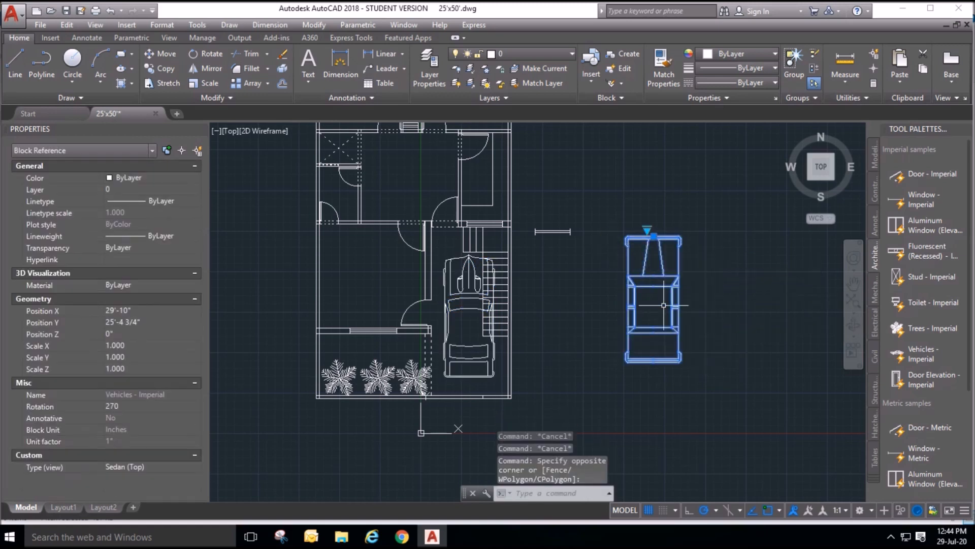
key(Delete)
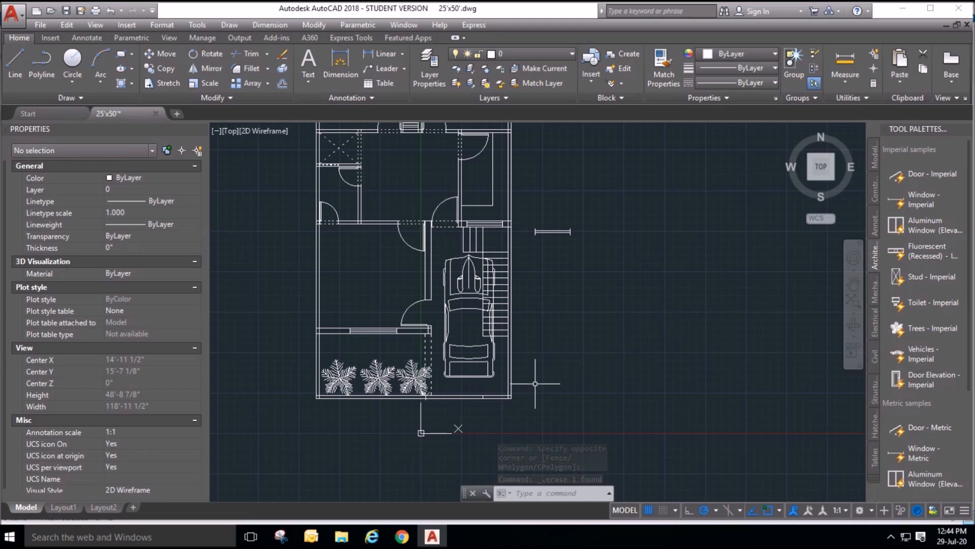
Move the sports car in the parking area slightly toward the outer wall on the staircase side.
scroll(510, 386, up, 2)
click(159, 54)
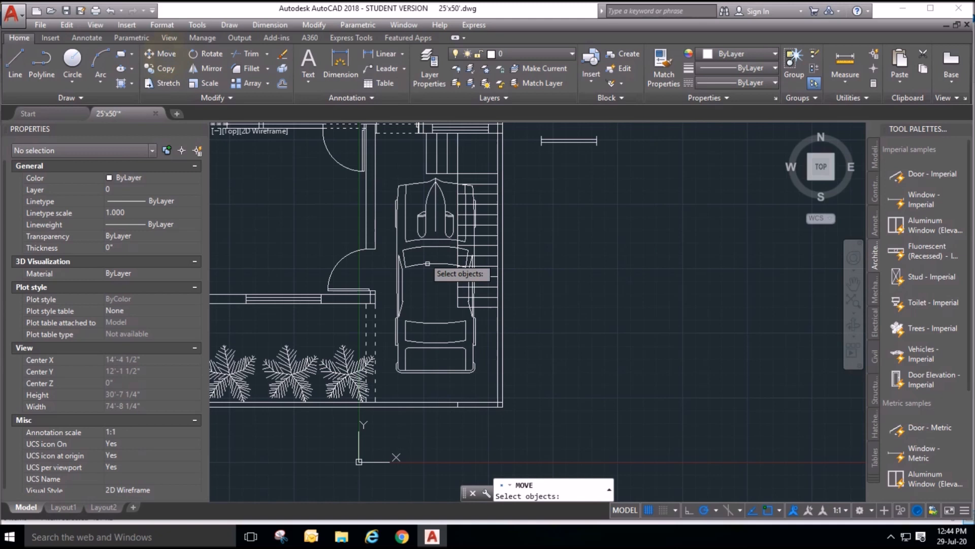
click(507, 358)
click(455, 338)
key(Return)
click(577, 323)
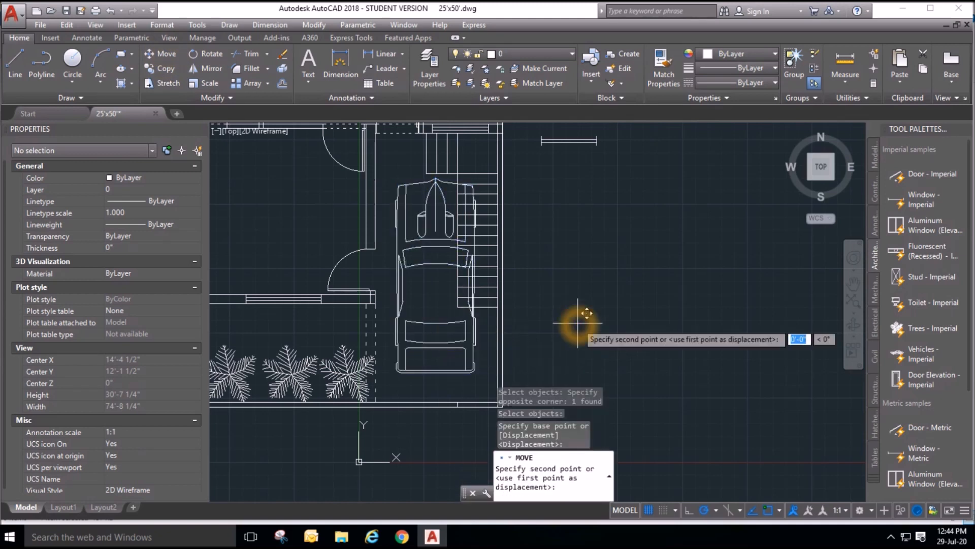
click(581, 322)
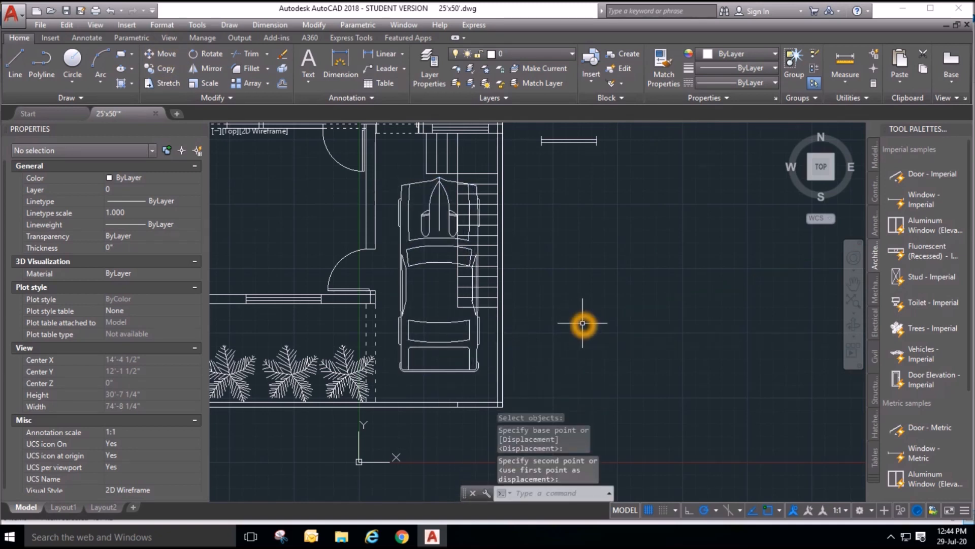
key(Escape)
Examine the whole floor plan, focusing on the front garden, parking area and staircase.
scroll(663, 312, down, 2)
scroll(350, 325, down, 2)
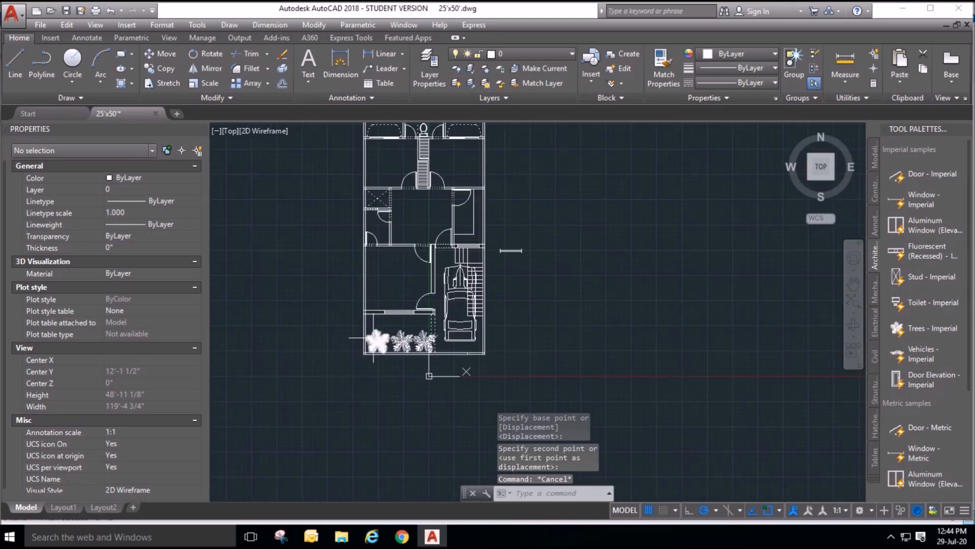
scroll(462, 366, up, 2)
scroll(471, 416, up, 2)
scroll(451, 393, down, 2)
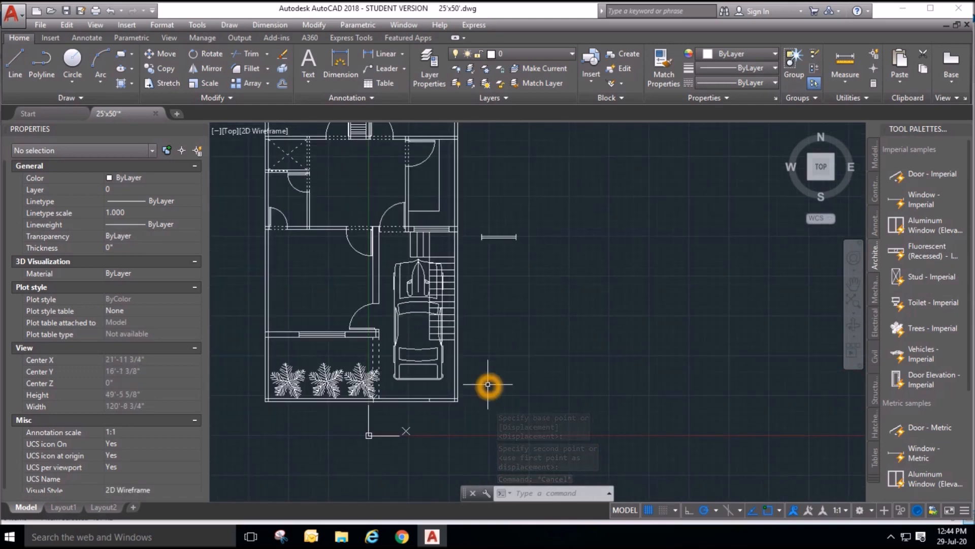
scroll(488, 385, down, 1)
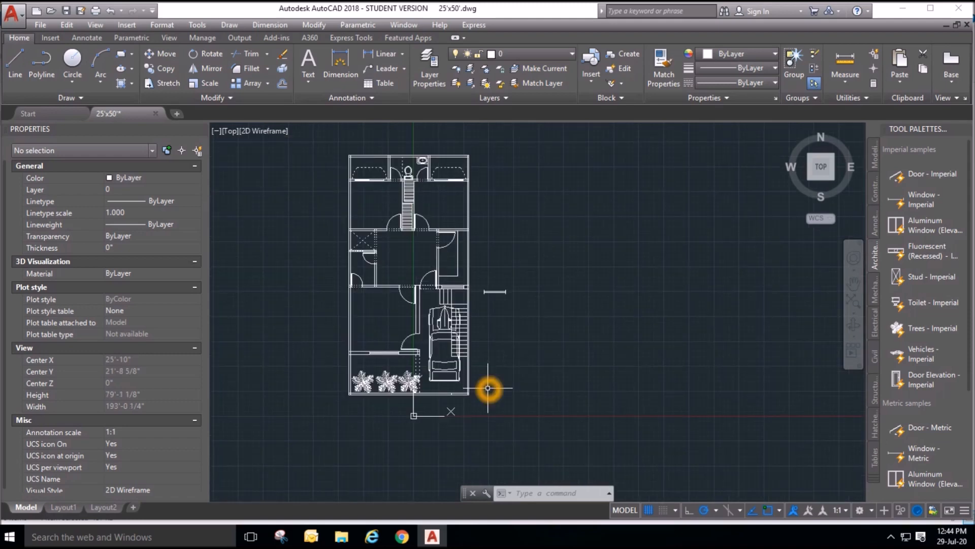
scroll(437, 416, up, 1)
scroll(584, 401, down, 1)
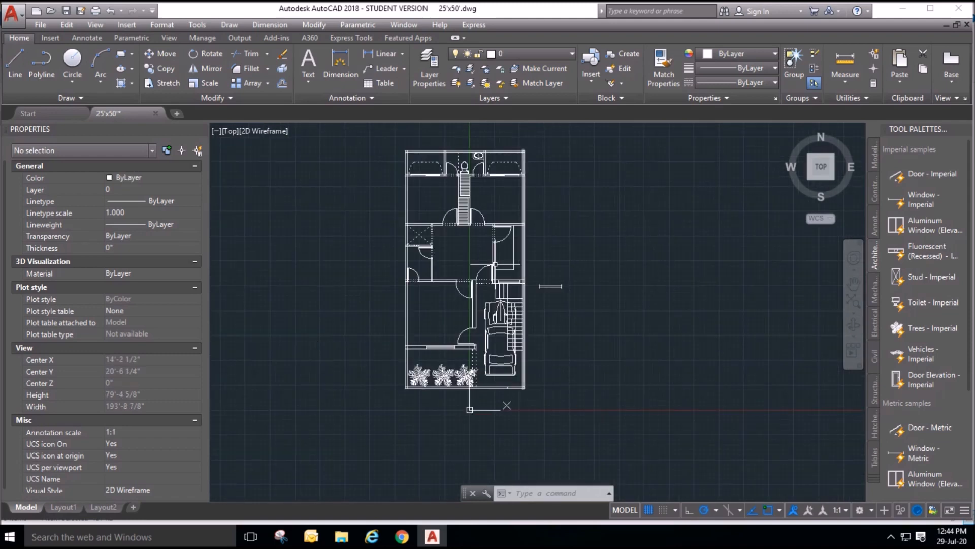
scroll(496, 403, up, 1)
scroll(496, 403, down, 1)
scroll(540, 402, up, 1)
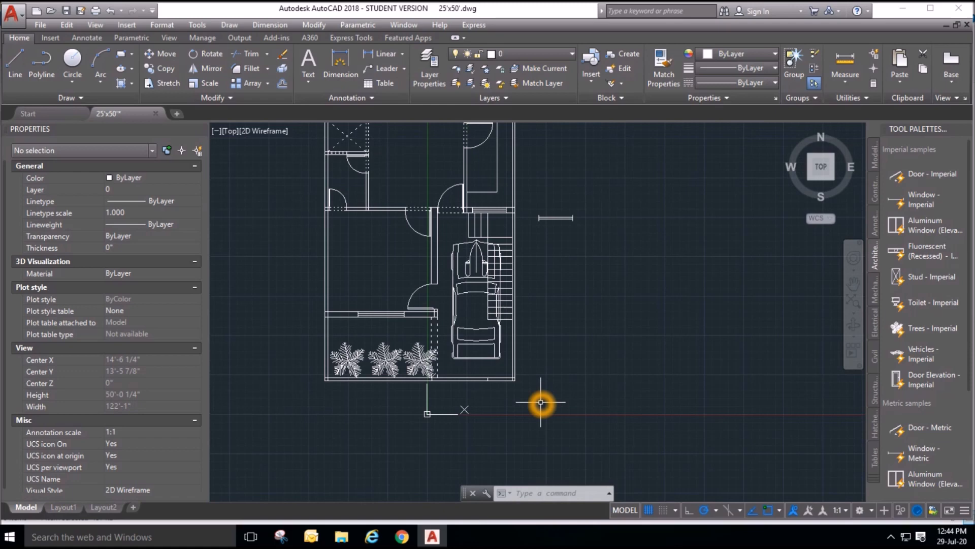
scroll(403, 390, down, 1)
scroll(488, 367, up, 1)
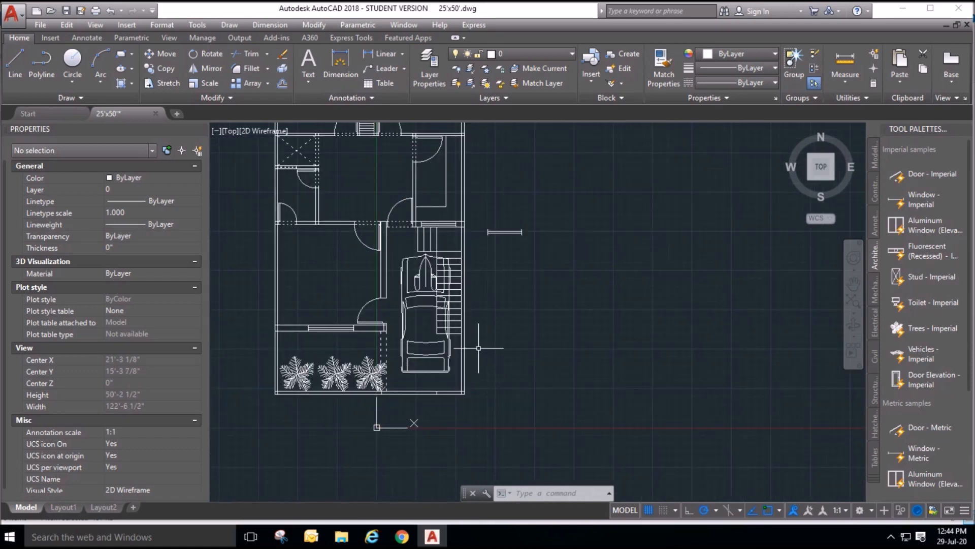
scroll(484, 357, up, 2)
scroll(583, 322, down, 4)
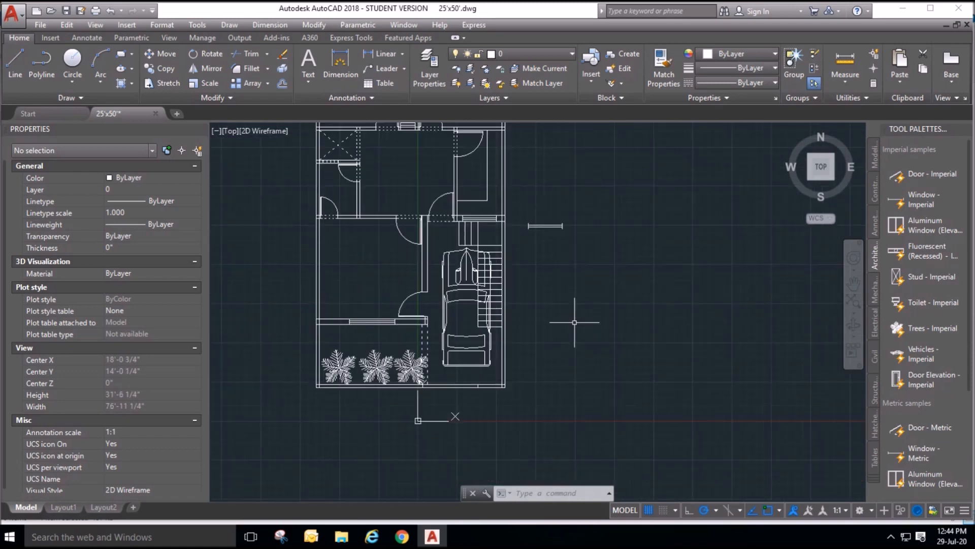
Delete the leftover window-shaped lines from the empty area beside the plan near the staircase.
scroll(583, 279, up, 4)
click(596, 275)
click(503, 208)
key(Delete)
scroll(501, 256, down, 3)
middle_drag(548, 278, 494, 326)
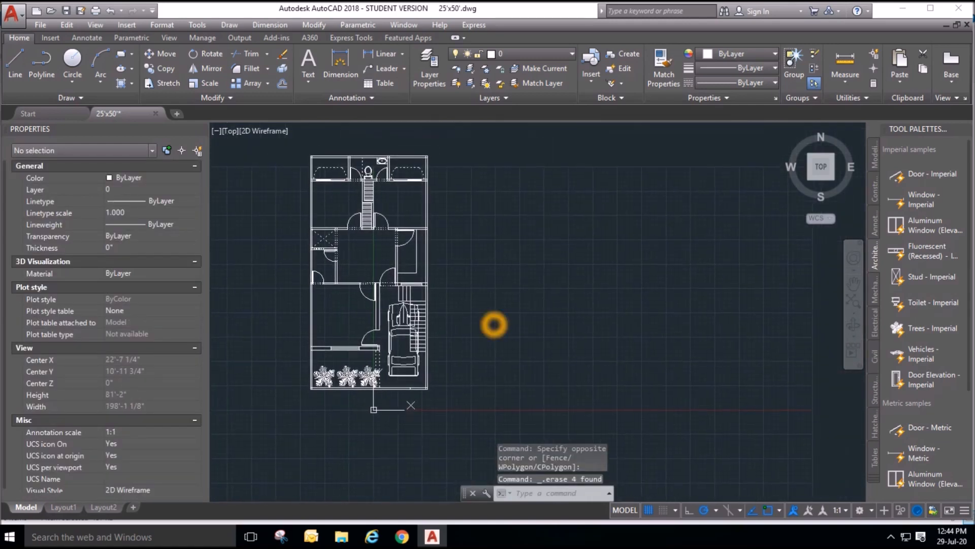
key(Escape)
key(Escape)
key(Escape)
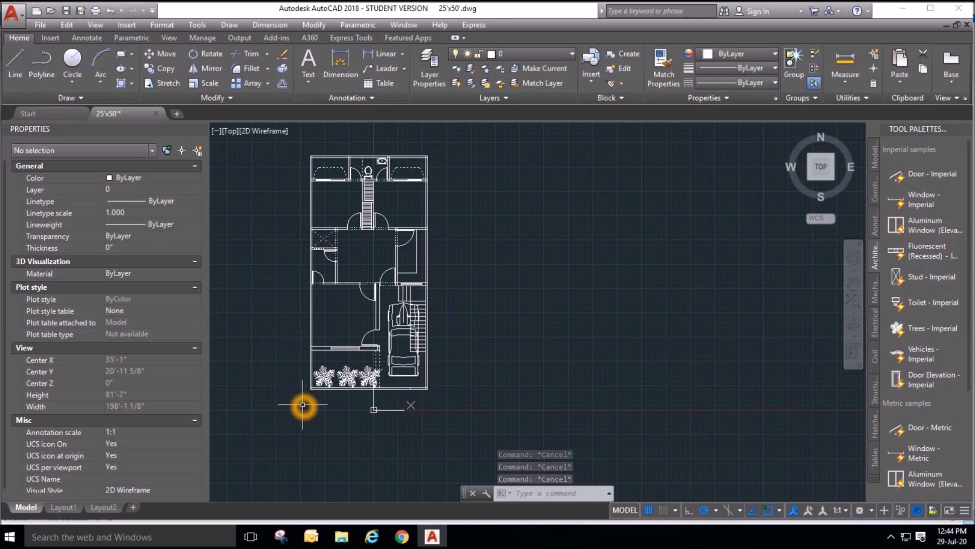
Select the interior walls, doors, windows and car in the middle and front of the plan, leaving out the outer walls.
scroll(346, 266, up, 2)
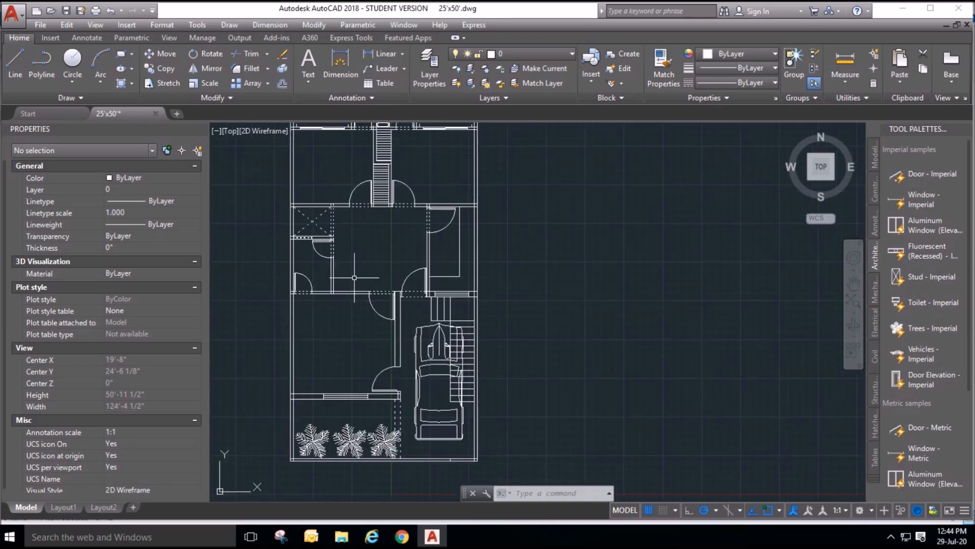
click(372, 332)
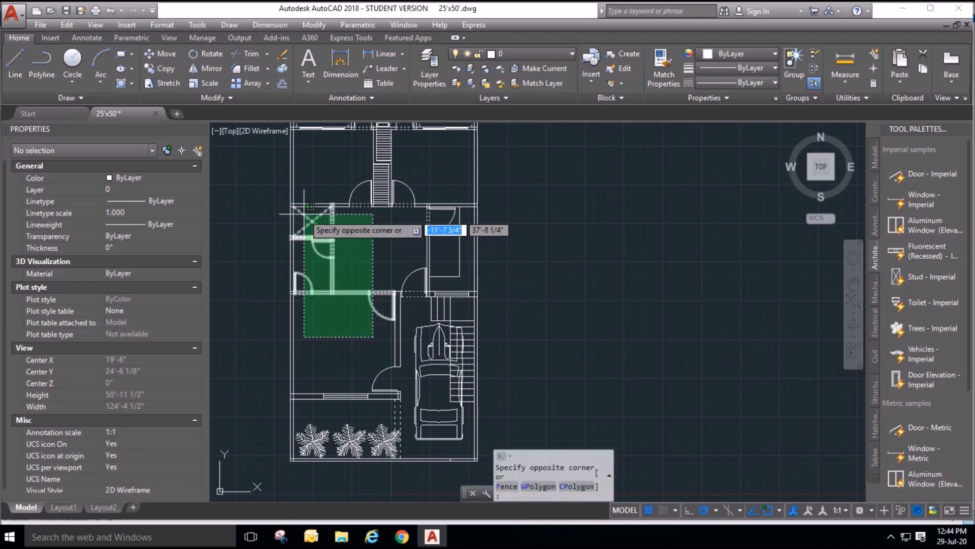
click(287, 201)
click(445, 216)
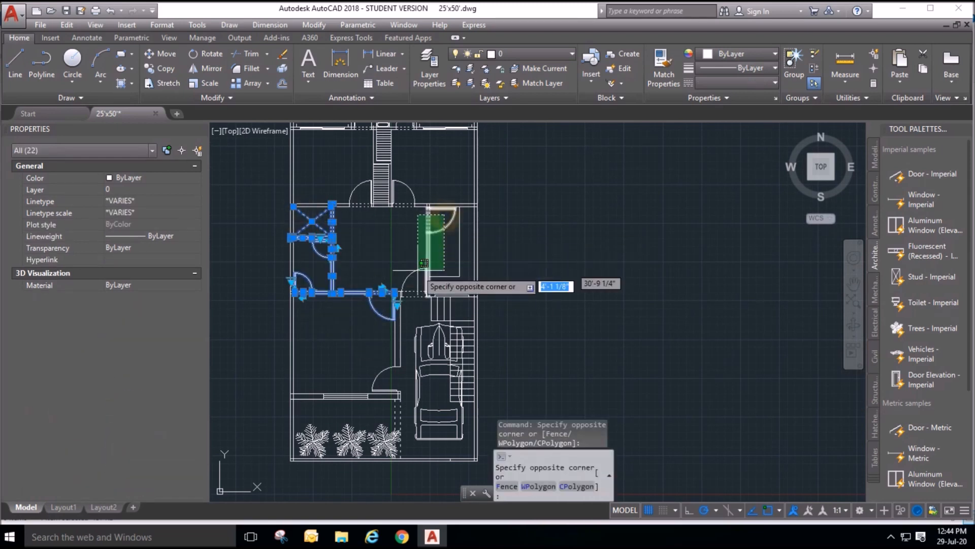
click(323, 411)
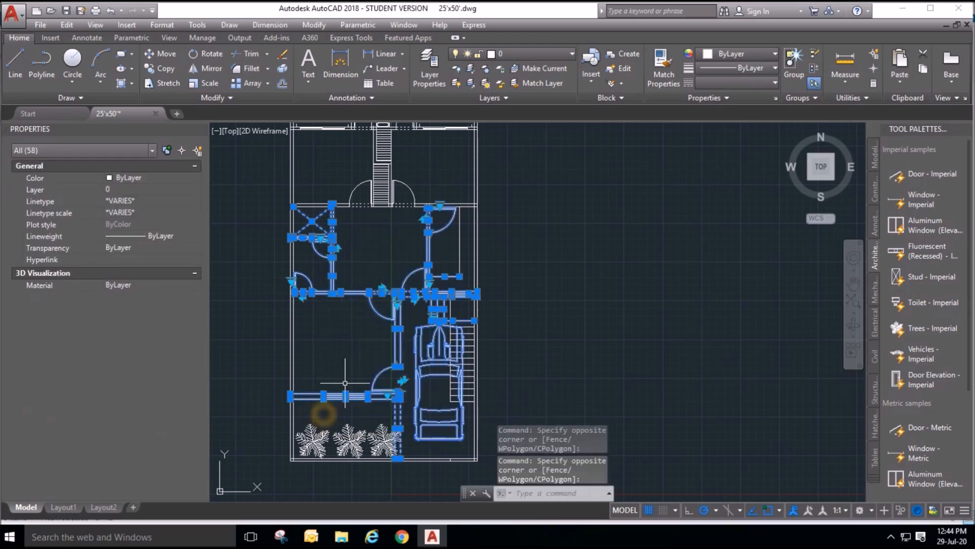
Add the remaining counter line, the staircase treads and the three garden trees to the selection.
scroll(459, 251, up, 2)
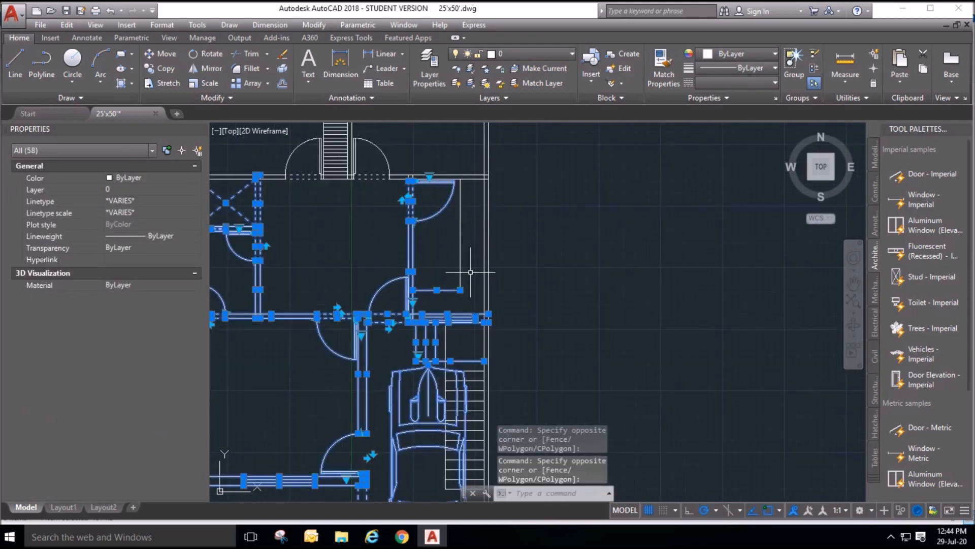
click(468, 282)
click(424, 203)
scroll(429, 234, down, 4)
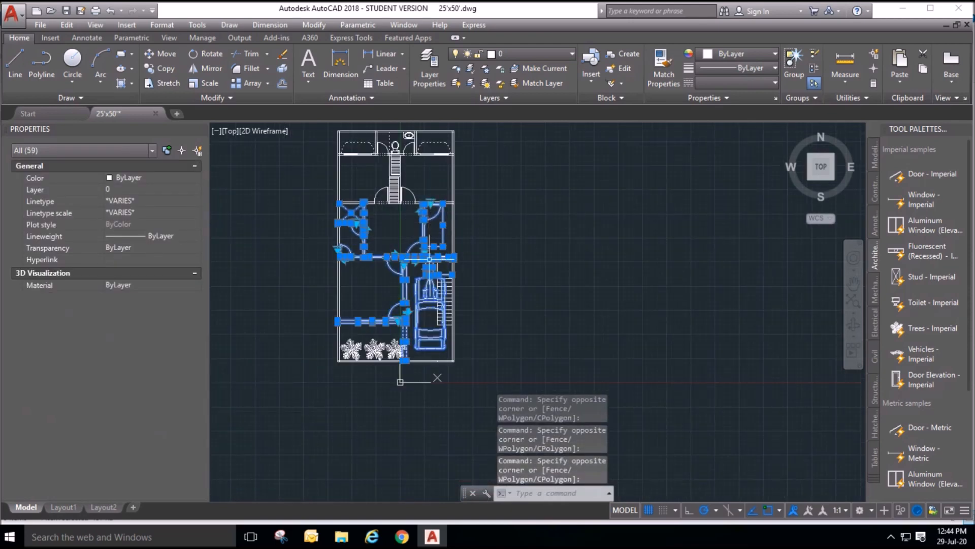
scroll(436, 333, up, 4)
click(471, 381)
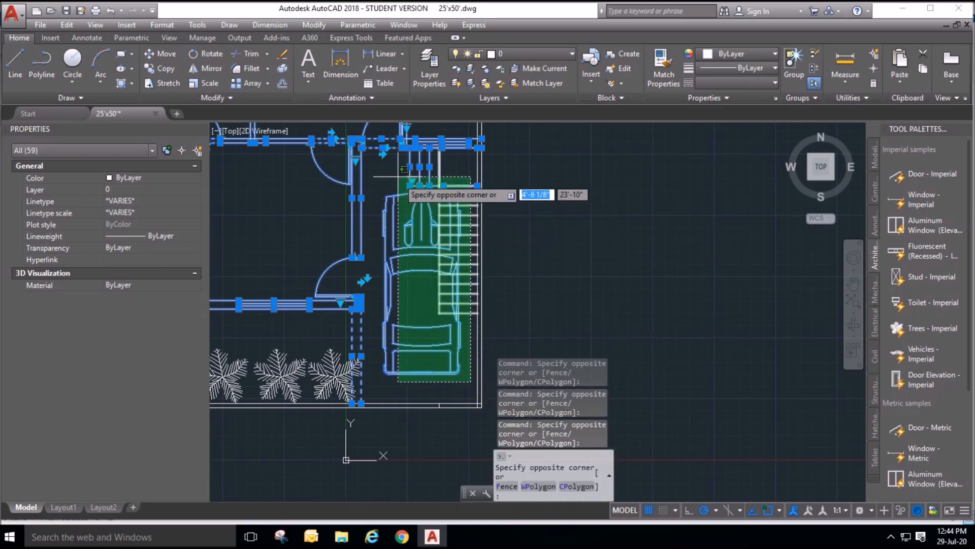
click(388, 162)
scroll(465, 293, down, 2)
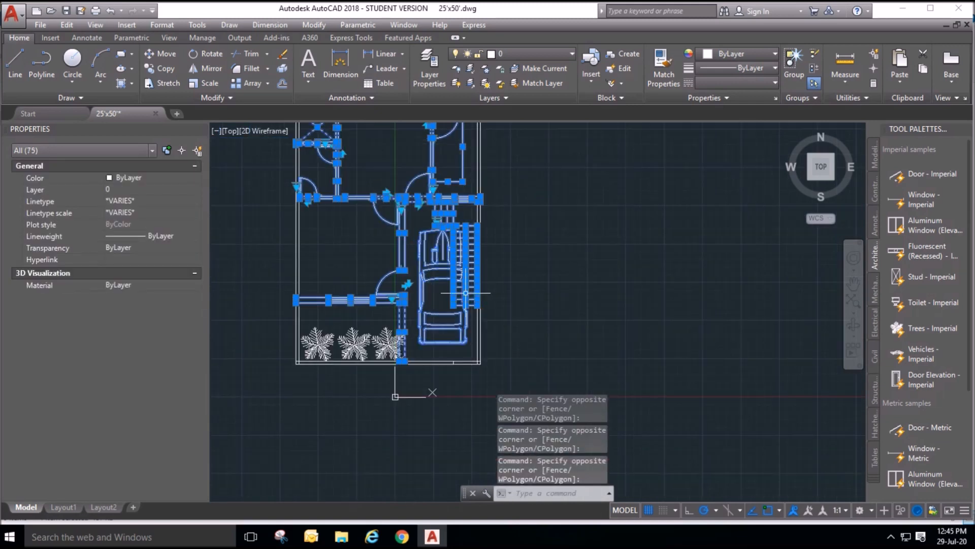
click(388, 342)
click(354, 343)
click(321, 347)
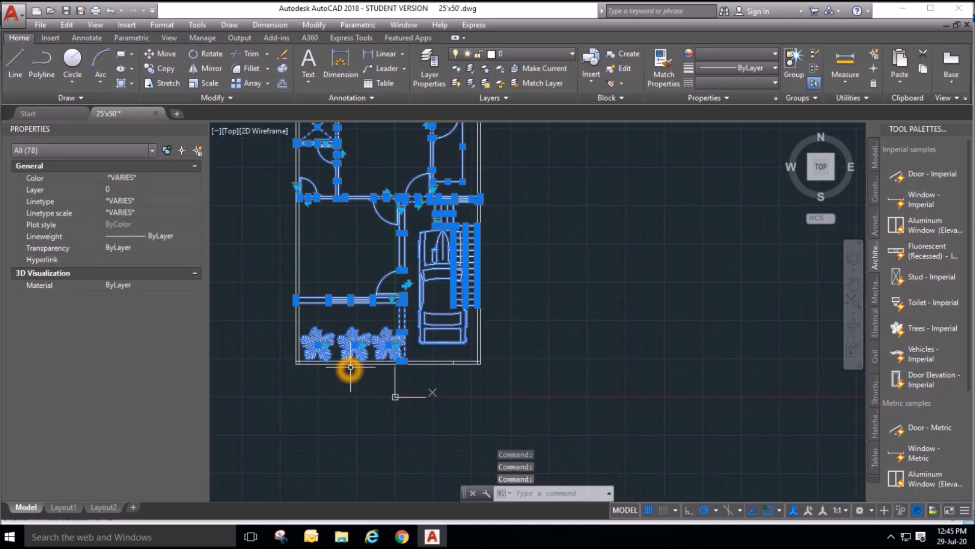
Mirror the selected front and middle portion about a vertical line through the middle of the rear wall, erasing the source objects.
scroll(361, 367, down, 2)
scroll(355, 234, up, 4)
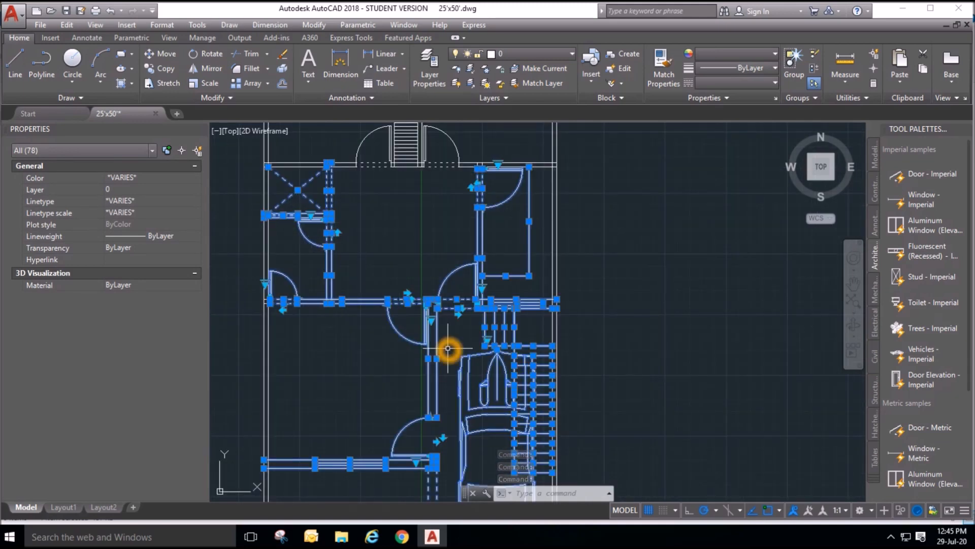
scroll(448, 348, down, 2)
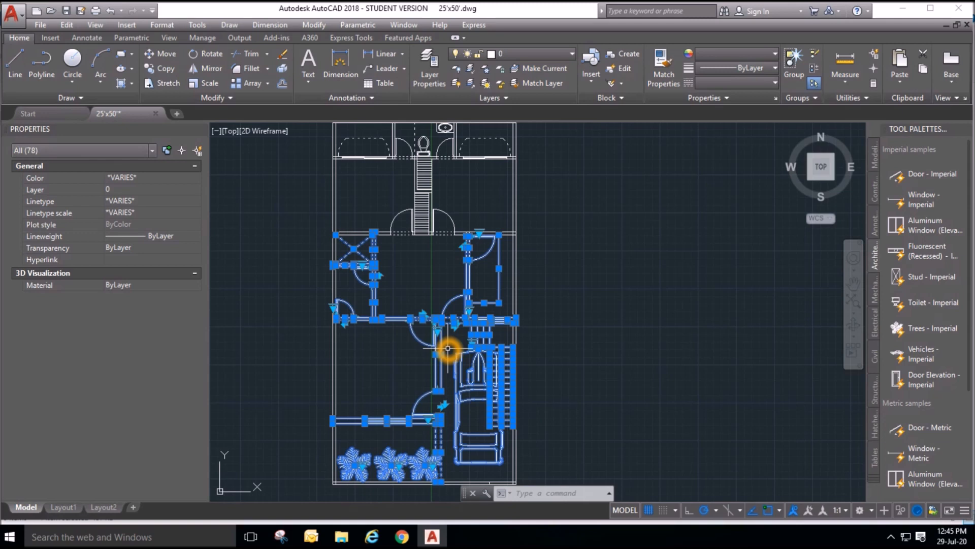
click(211, 70)
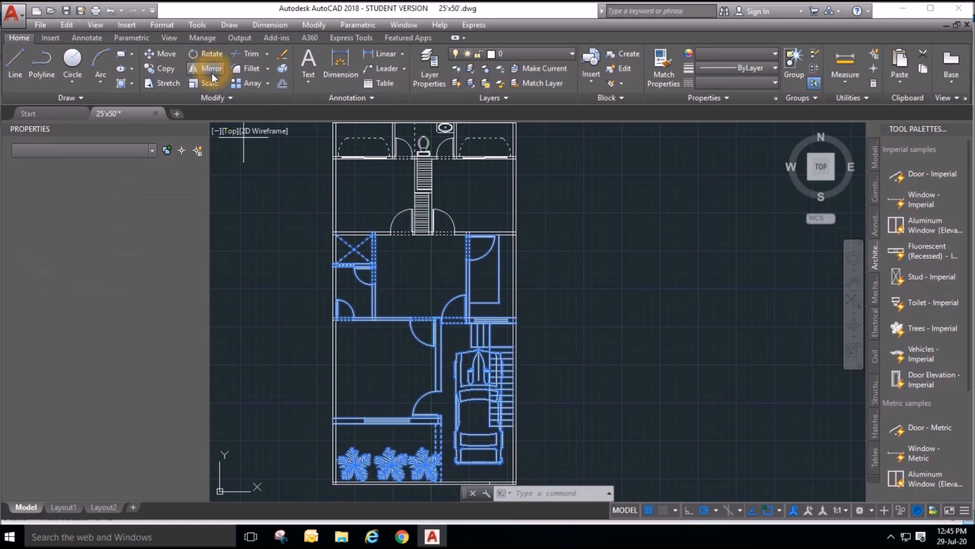
scroll(460, 305, down, 2)
click(438, 189)
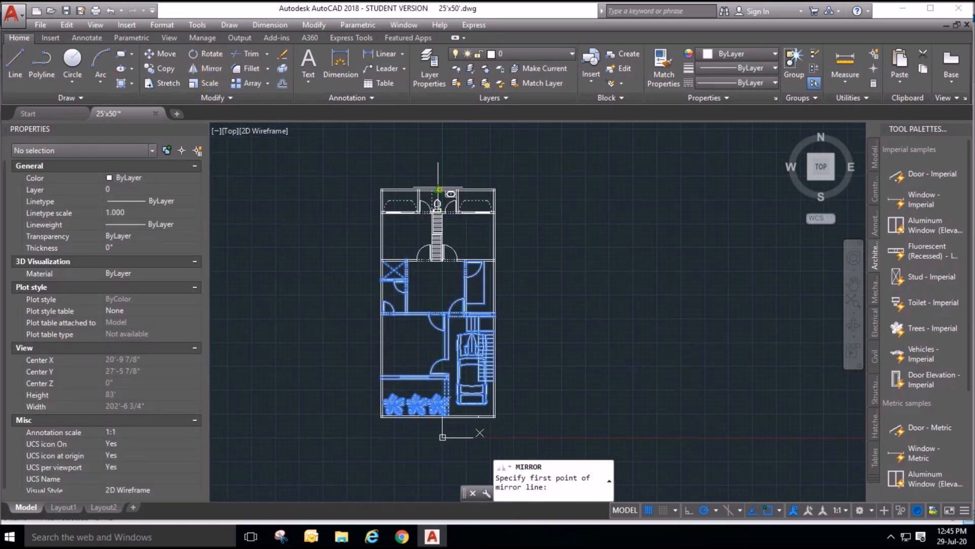
click(440, 162)
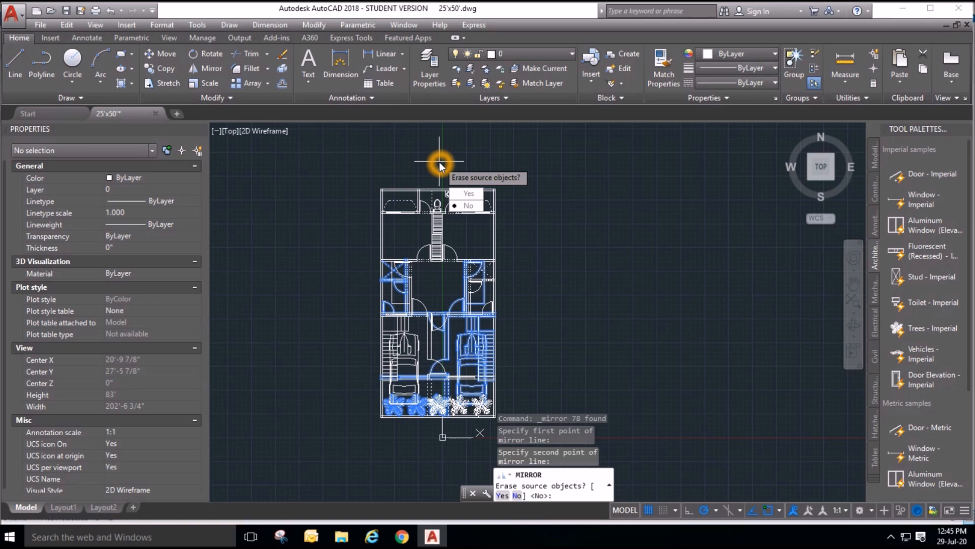
right_click(440, 162)
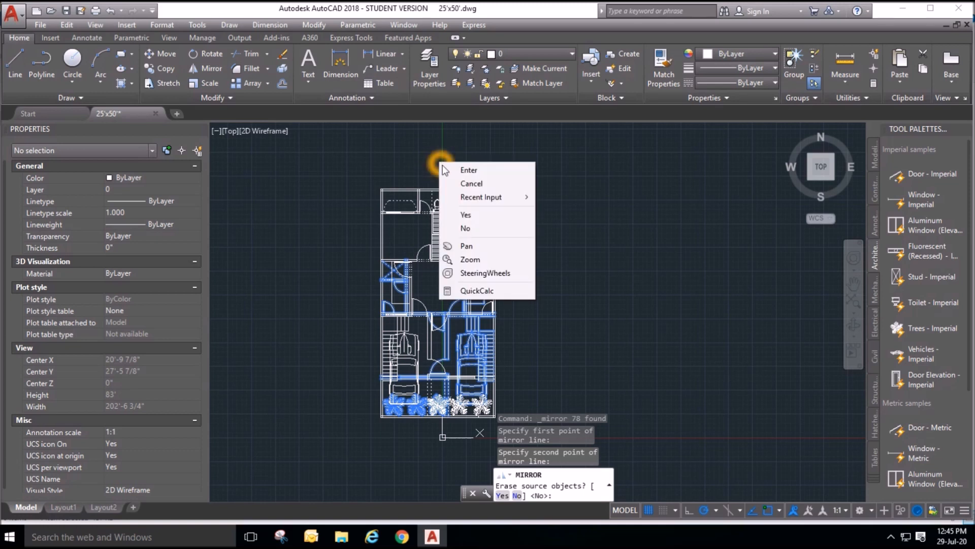
click(466, 217)
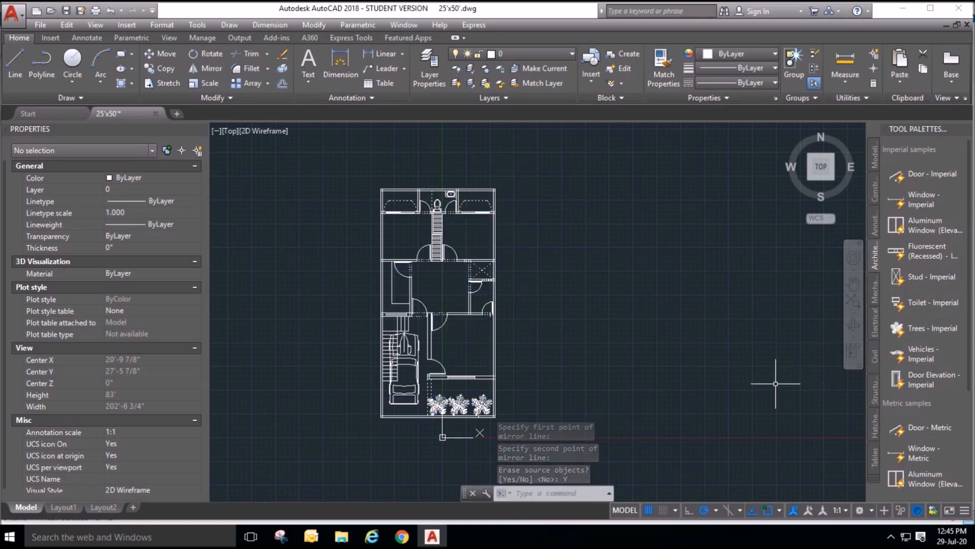
Examine the mirrored layout around the parking area, garden, staircase and interior doorways.
scroll(443, 459, up, 2)
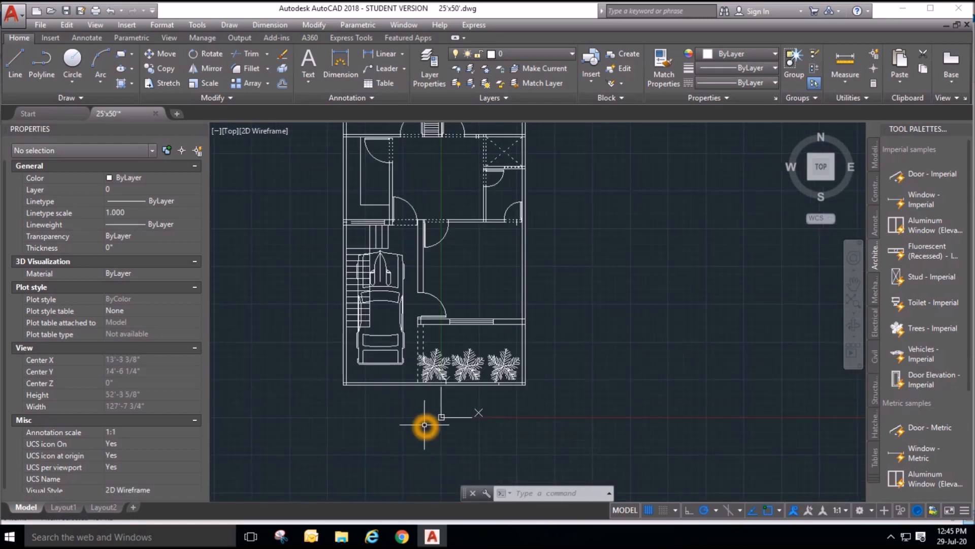
scroll(352, 359, up, 2)
scroll(668, 429, down, 2)
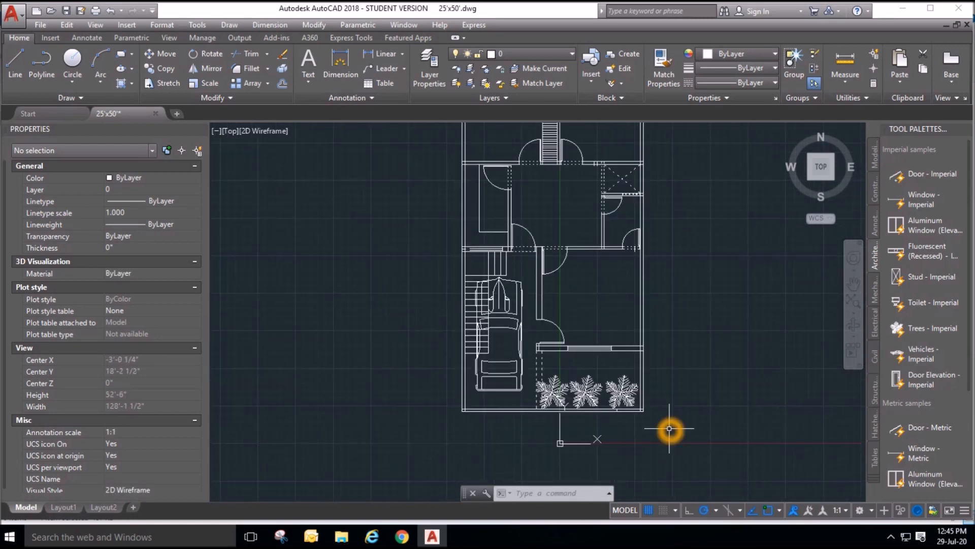
scroll(653, 290, up, 4)
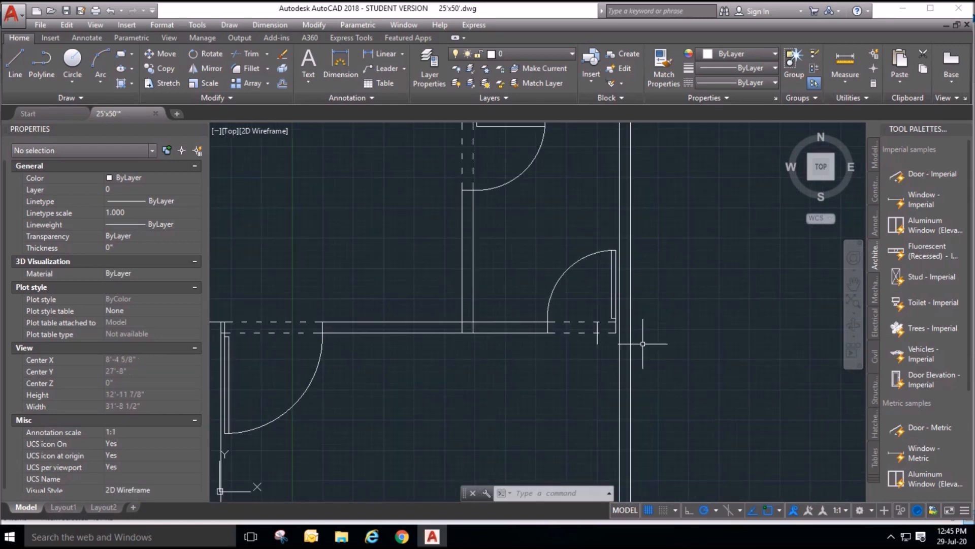
scroll(701, 405, down, 3)
scroll(622, 394, up, 2)
scroll(457, 401, up, 2)
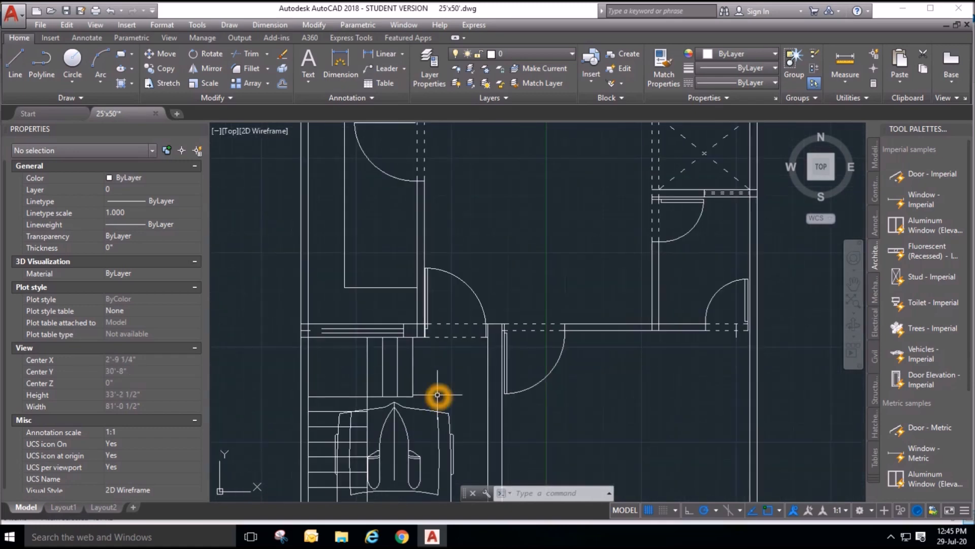
scroll(455, 356, down, 2)
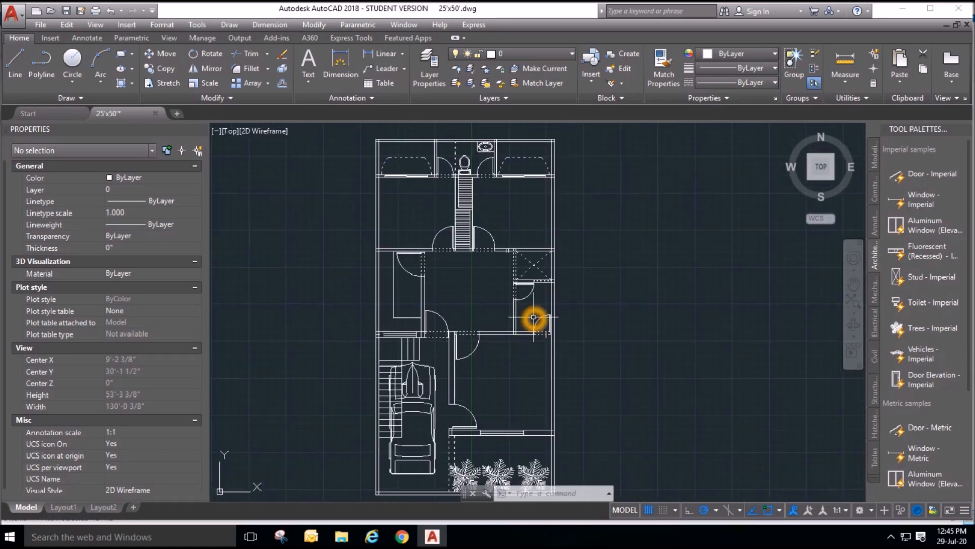
Delete the stray short line crossing the dashed doorway opening next to the outer wall on the garden side.
scroll(534, 349, up, 3)
scroll(535, 349, up, 2)
click(601, 287)
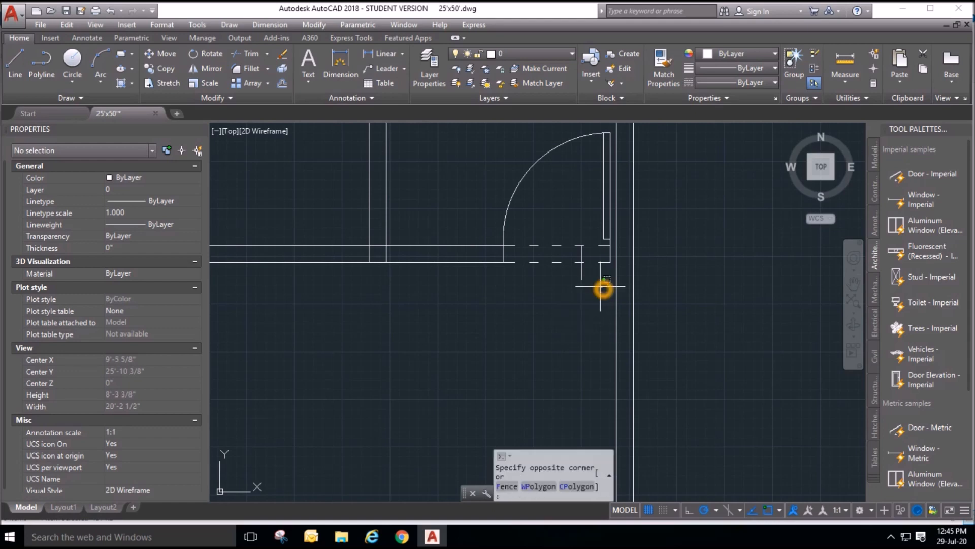
click(560, 255)
key(Delete)
scroll(533, 382, down, 5)
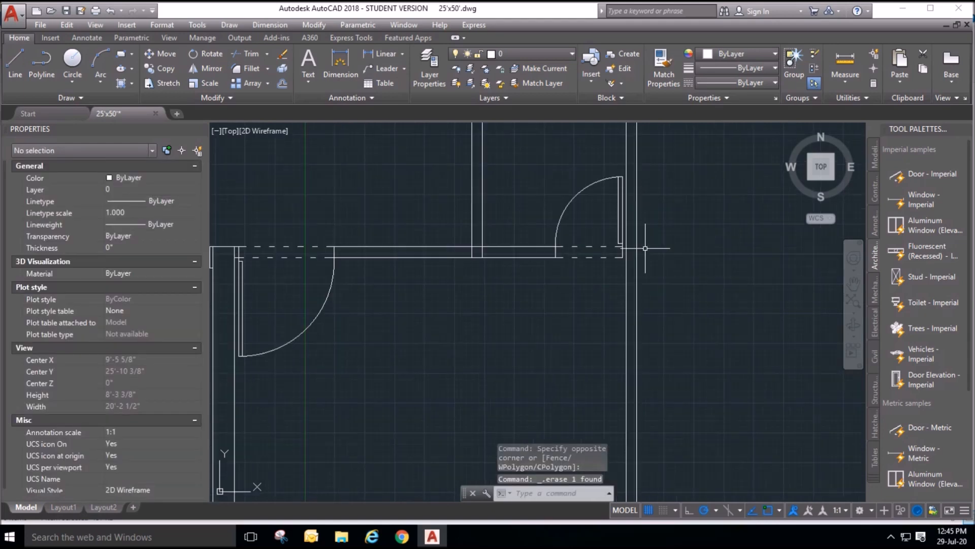
key(Escape)
key(Escape)
key(Escape)
Move the mirrored sports car slightly sideways over the staircase, closer to the outer wall.
middle_drag(719, 359, 639, 378)
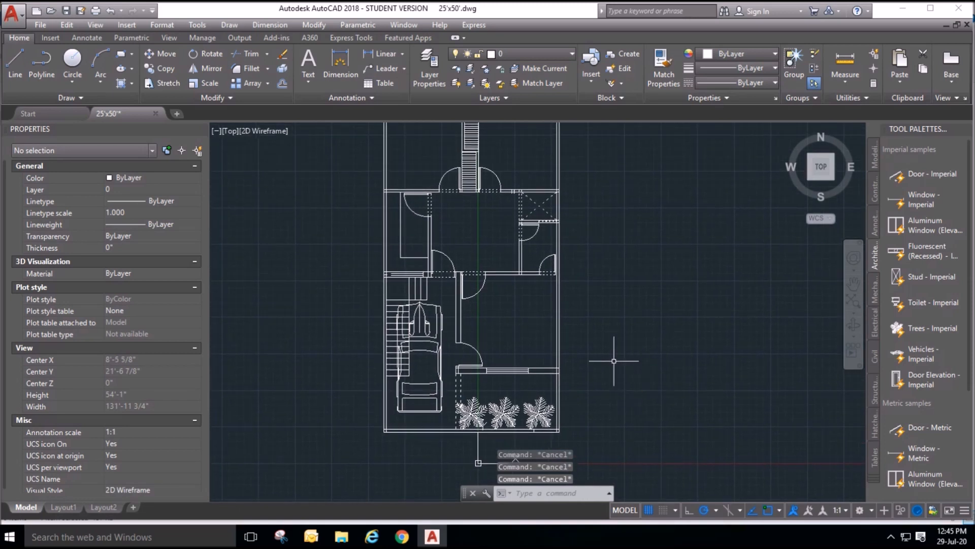
scroll(423, 385, up, 2)
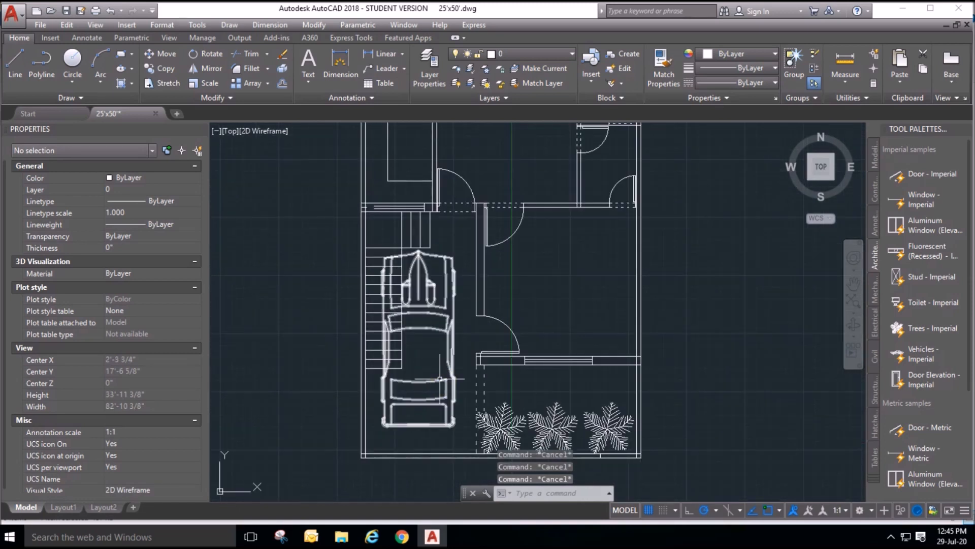
click(160, 56)
click(390, 319)
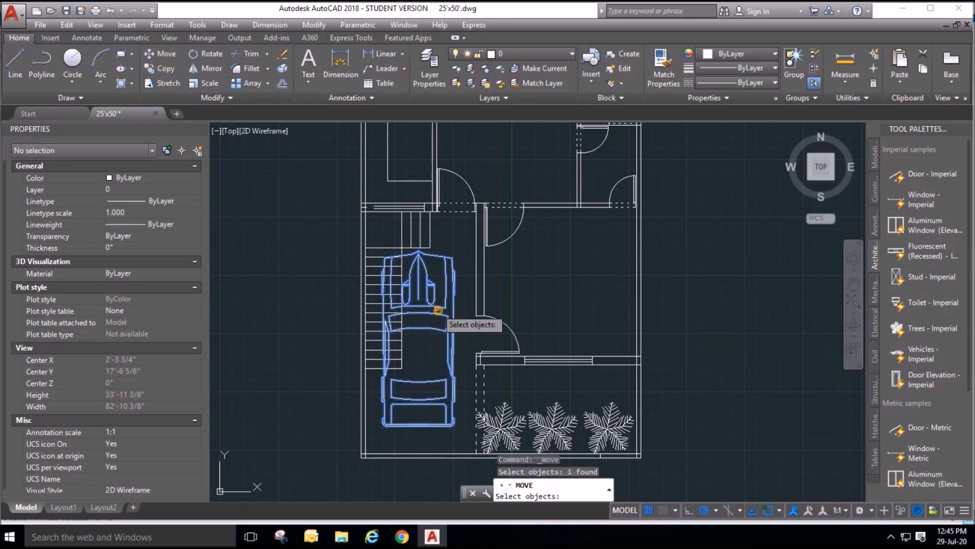
key(Return)
click(718, 270)
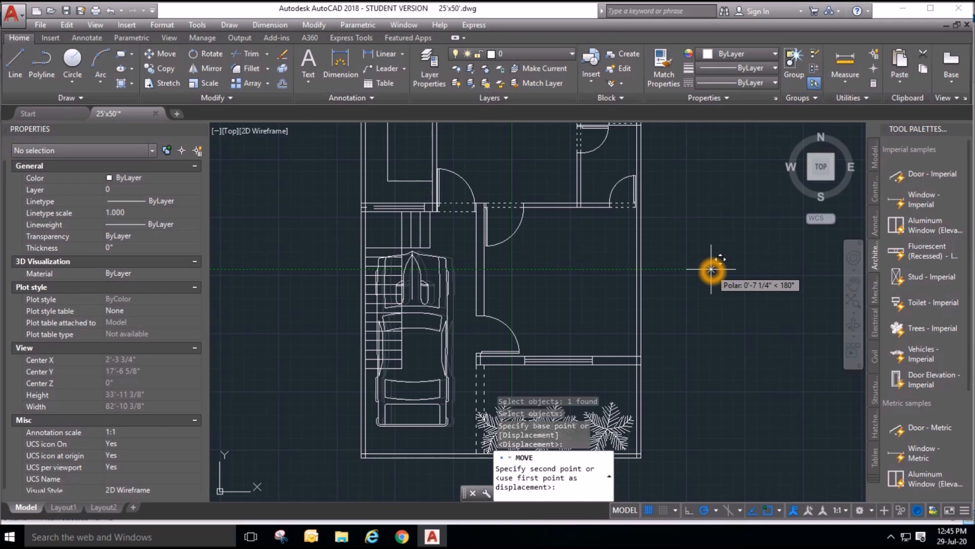
key(Escape)
key(Escape)
key(Escape)
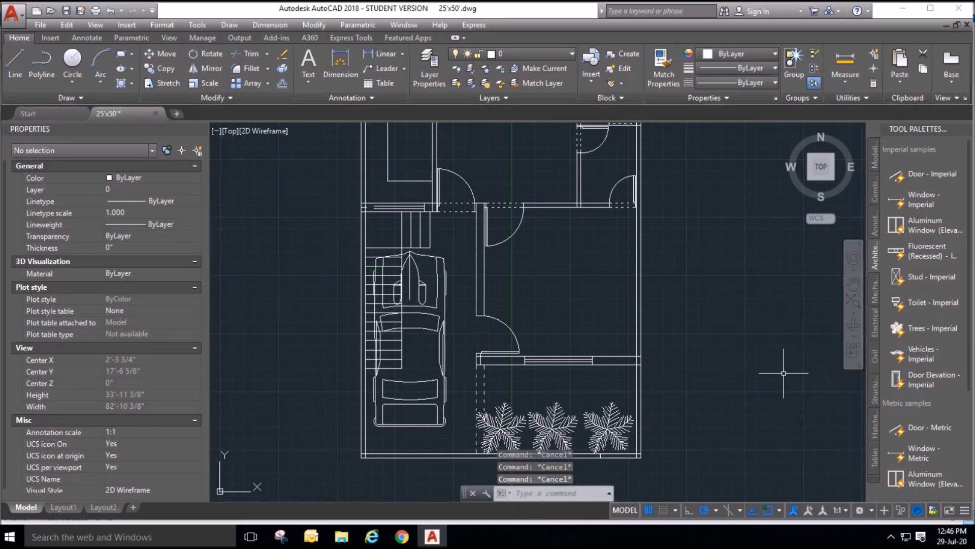
Examine the whole mirrored floor plan, from the rear toilet and wash area to the front garden.
scroll(756, 400, down, 2)
scroll(731, 212, up, 4)
scroll(392, 152, down, 3)
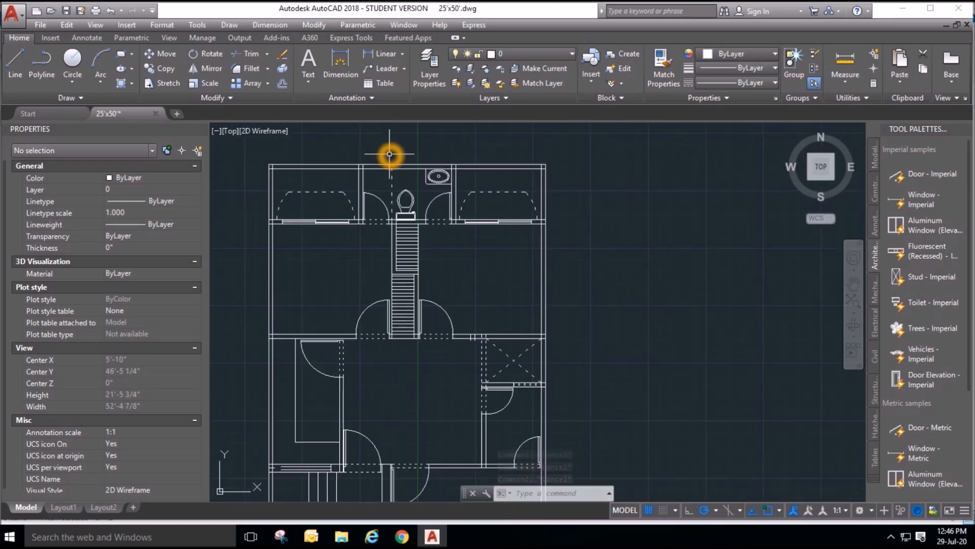
scroll(450, 211, up, 3)
scroll(449, 162, down, 5)
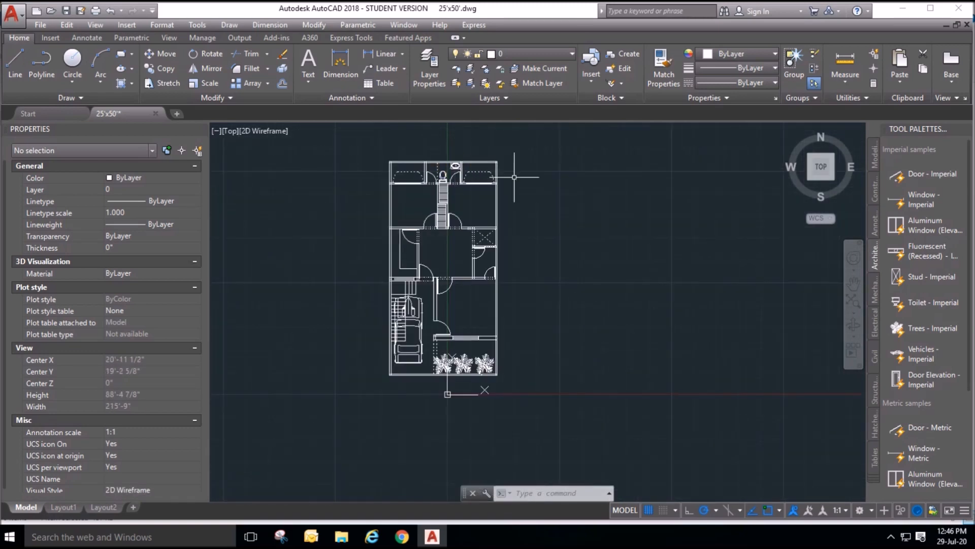
scroll(466, 325, up, 4)
scroll(502, 252, down, 4)
key(Escape)
key(Escape)
key(Escape)
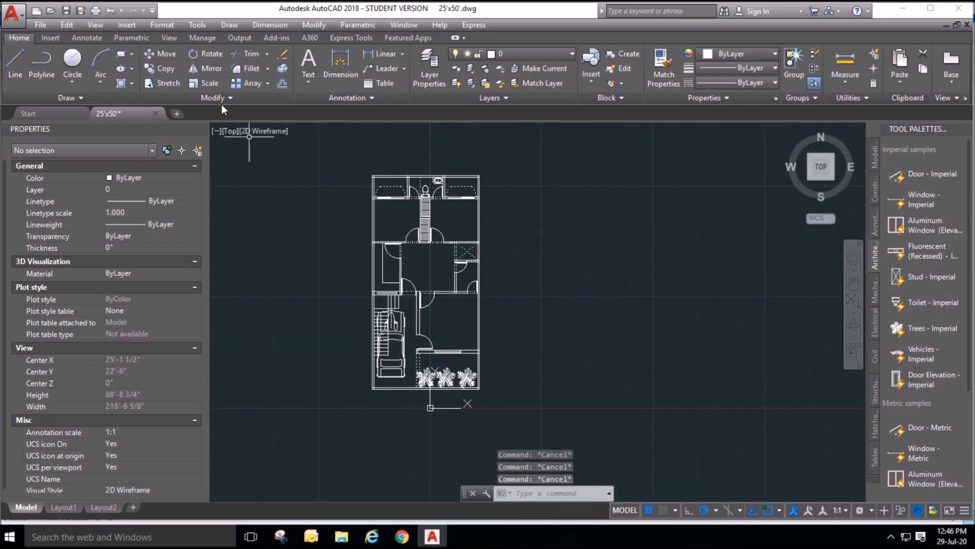
Mirror the entire floor plan about a vertical line in the empty area beside it, keeping the source objects.
click(194, 70)
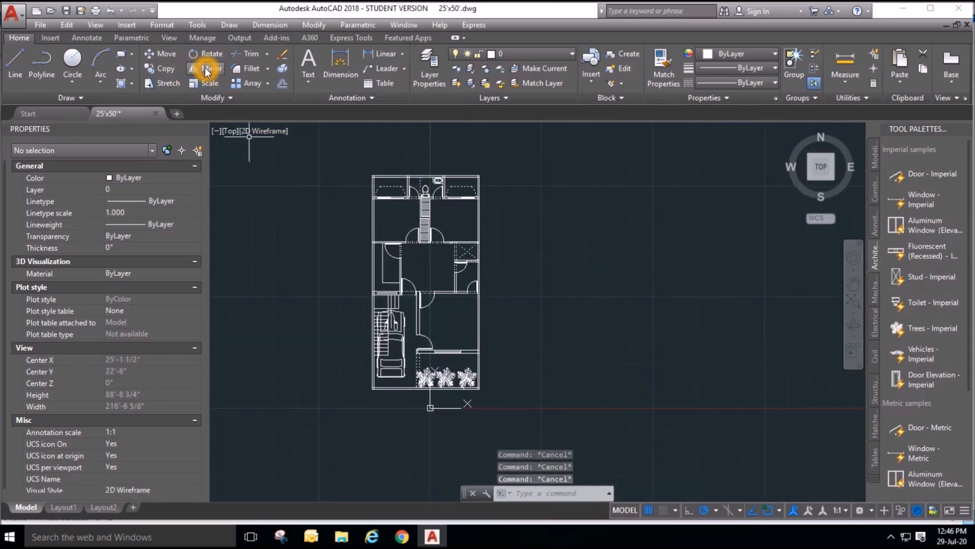
click(349, 153)
click(548, 441)
key(Return)
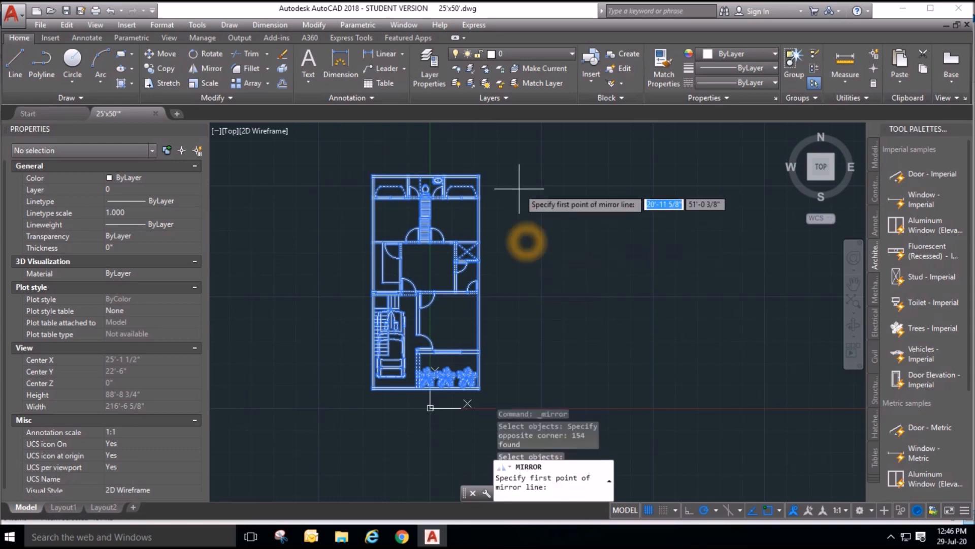
click(522, 164)
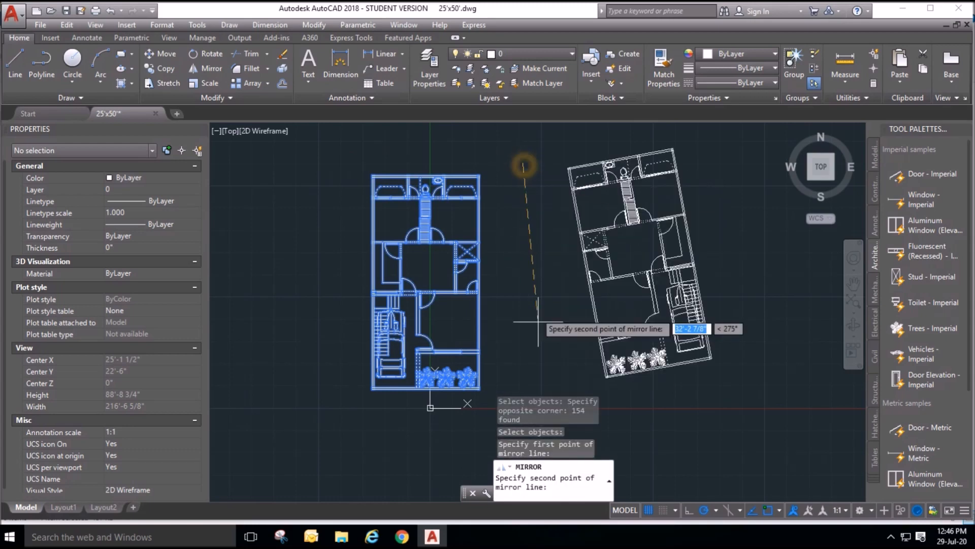
click(530, 390)
key(Return)
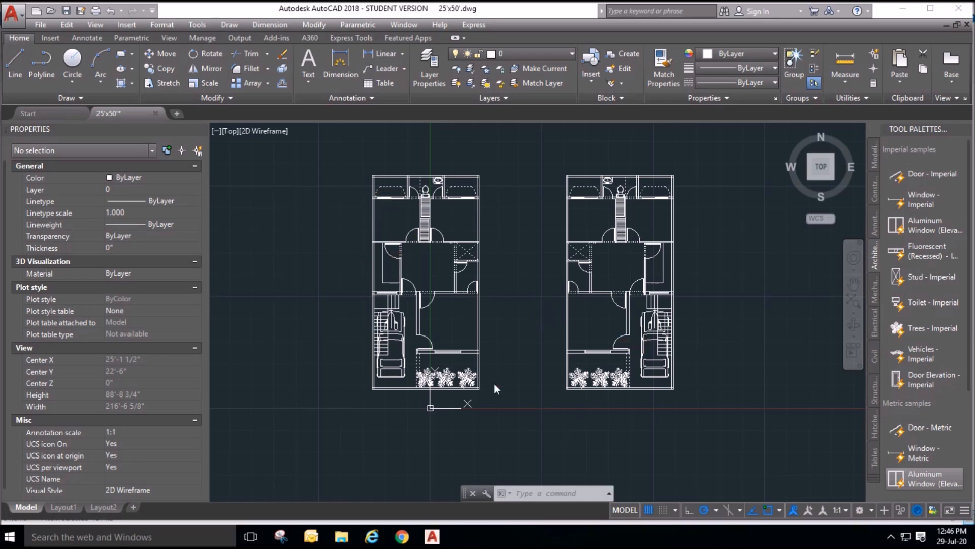
scroll(385, 181, up, 5)
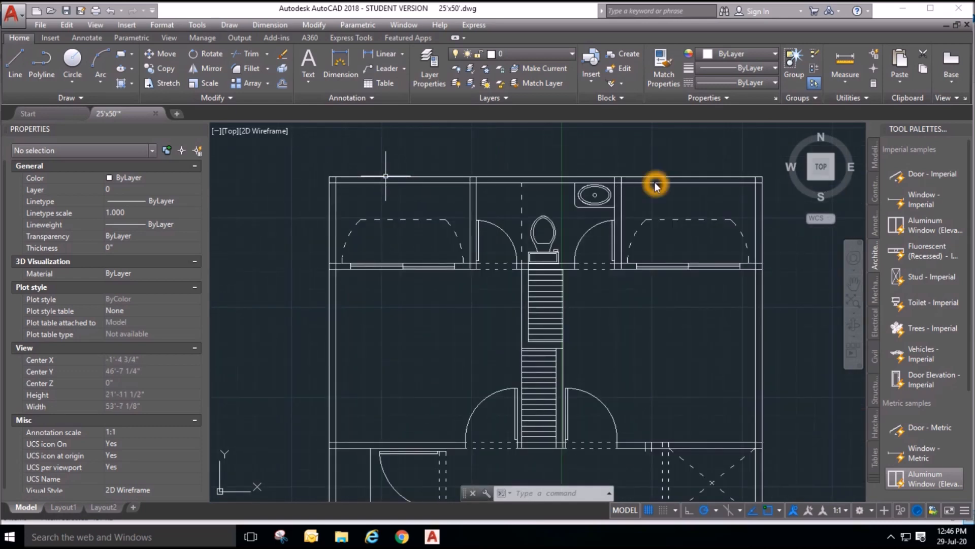
scroll(654, 185, up, 1)
scroll(654, 191, down, 1)
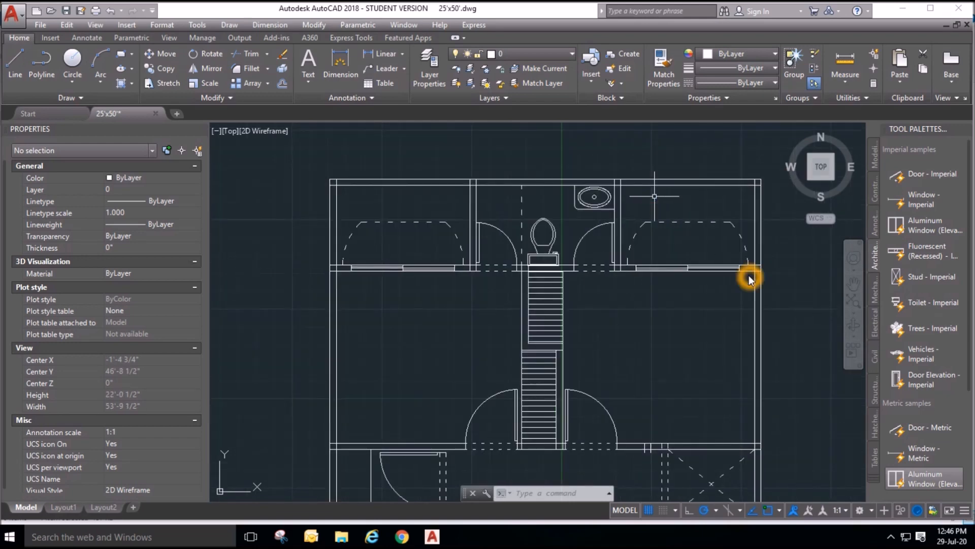
scroll(668, 196, up, 2)
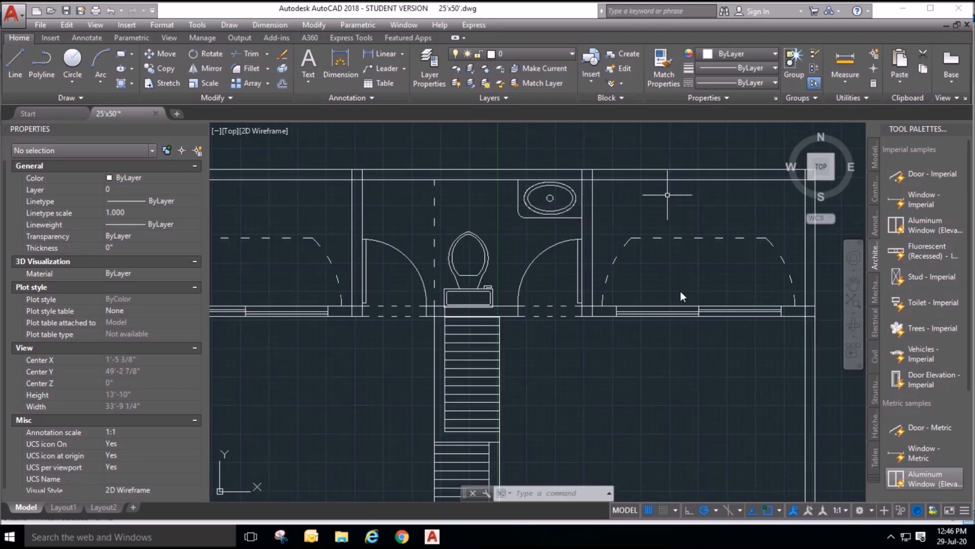
scroll(680, 293, down, 2)
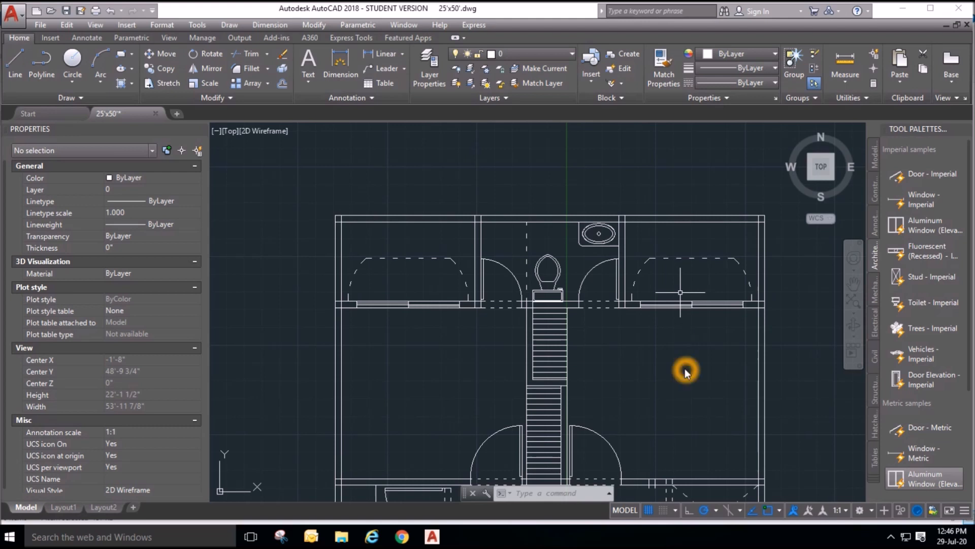
scroll(480, 285, down, 2)
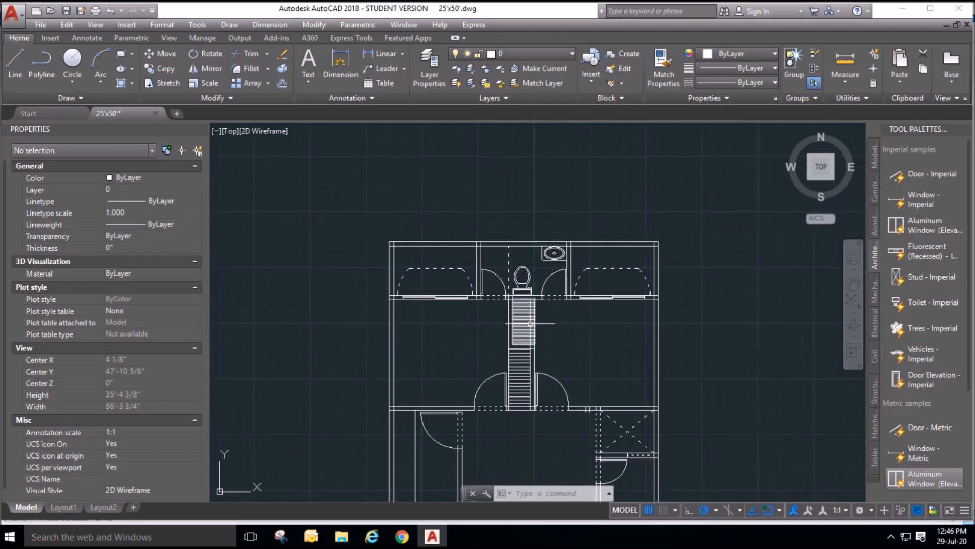
Create a new layer named Wall in the layer properties.
click(430, 64)
click(157, 178)
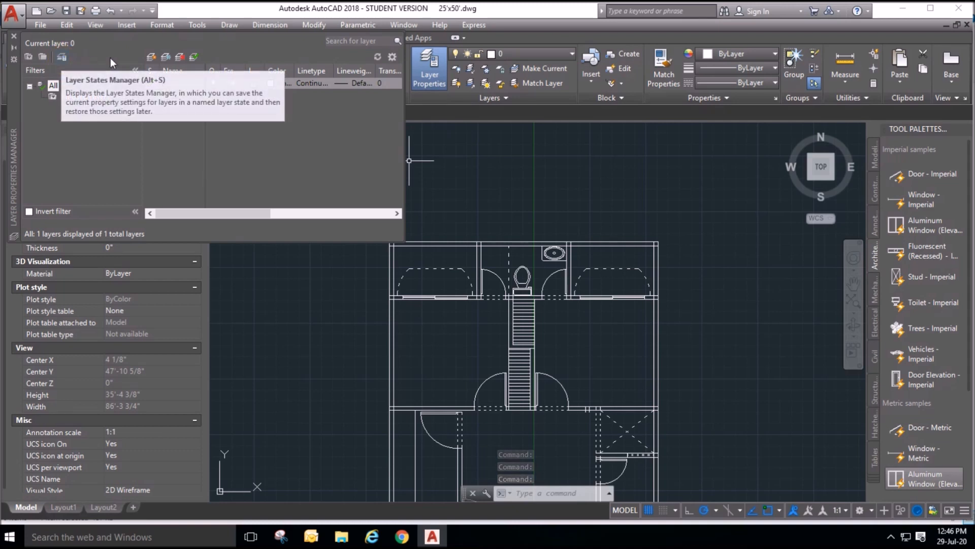
click(152, 57)
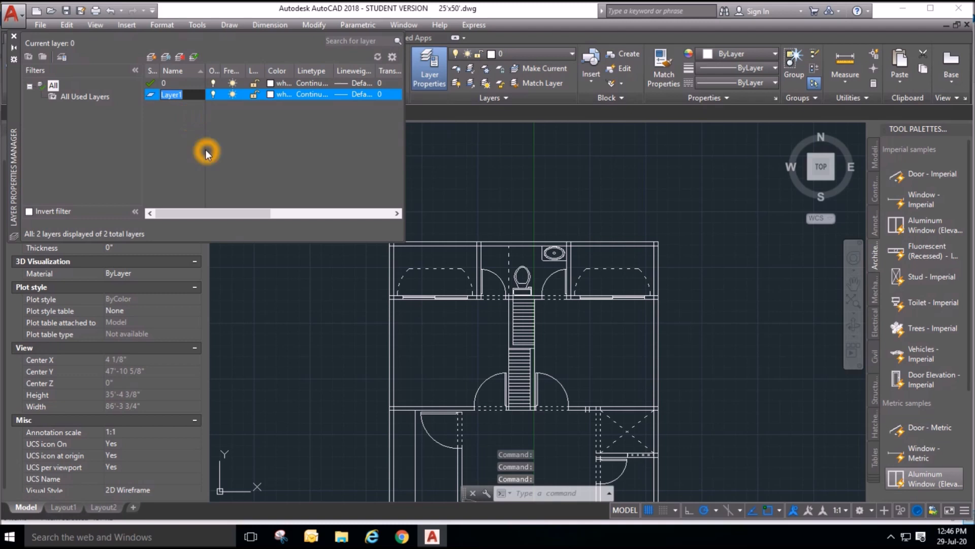
text(Wall)
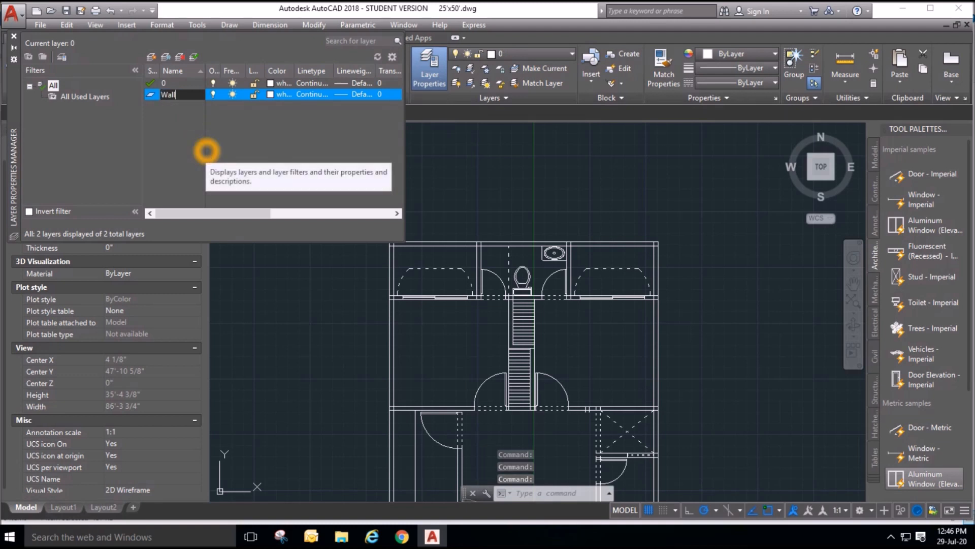
key(Return)
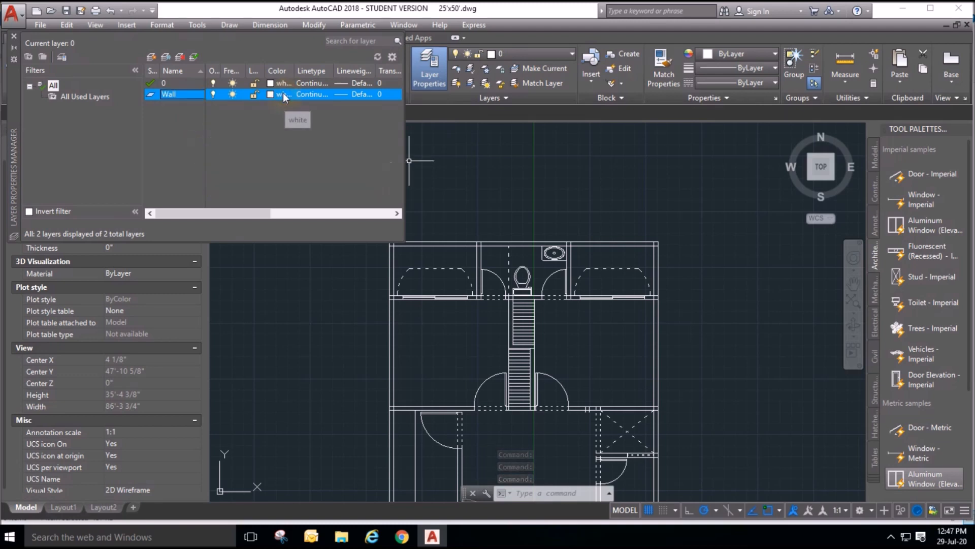
Set the Wall layer's color to index color 22.
click(283, 93)
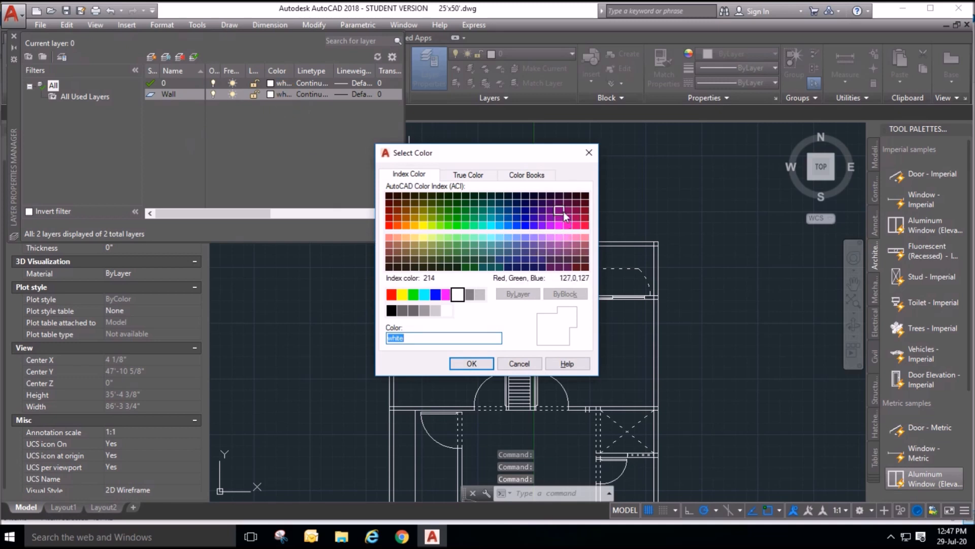
click(406, 212)
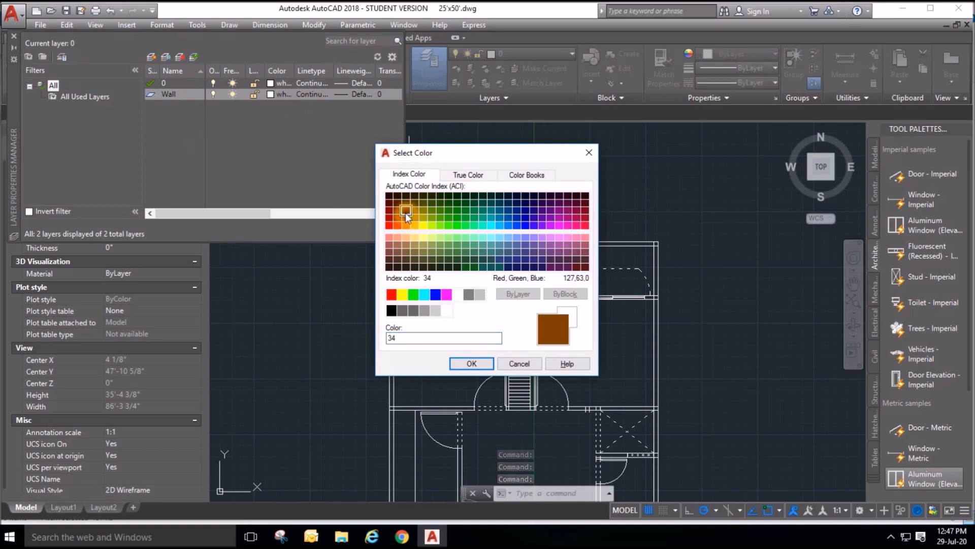
click(398, 216)
click(463, 368)
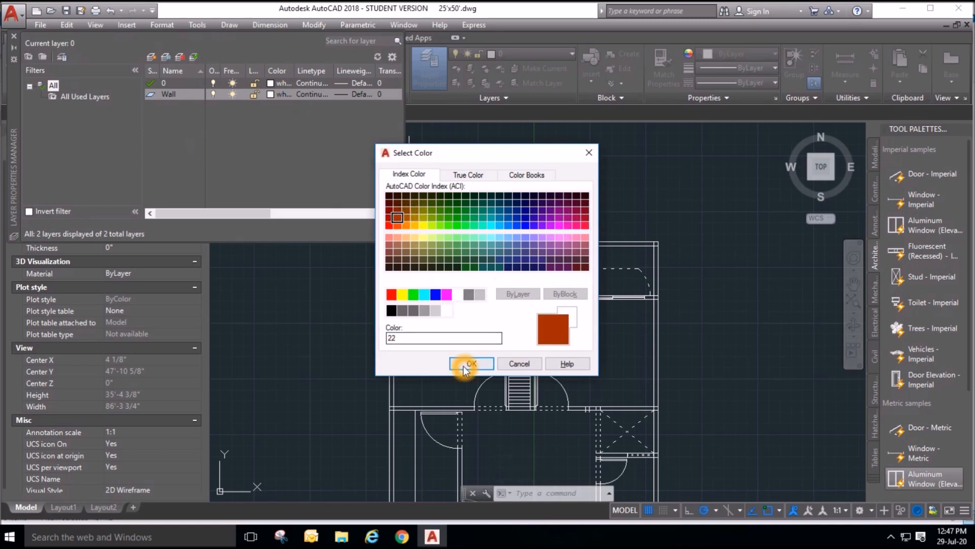
Create a second new layer named Beam and set its color to index color 214.
click(153, 57)
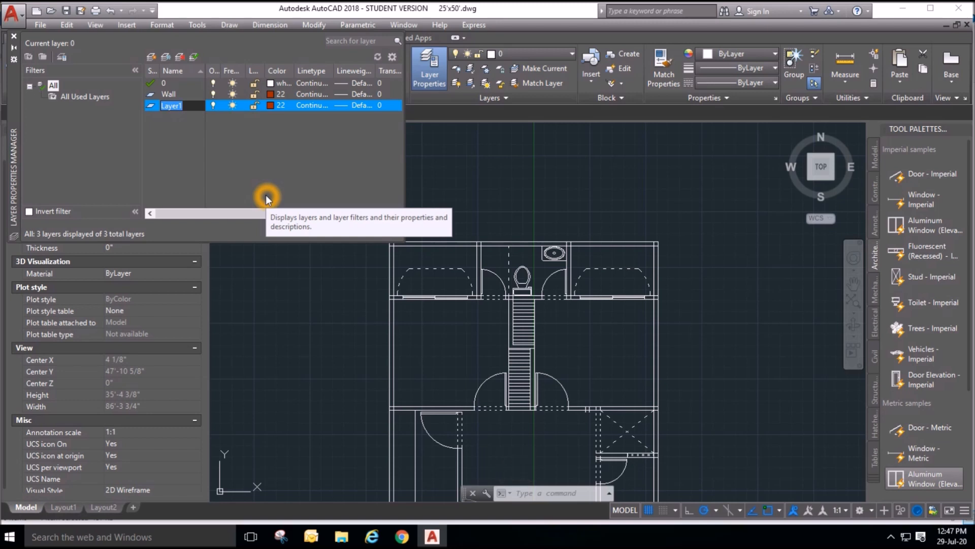
text(Beam)
click(306, 130)
click(278, 105)
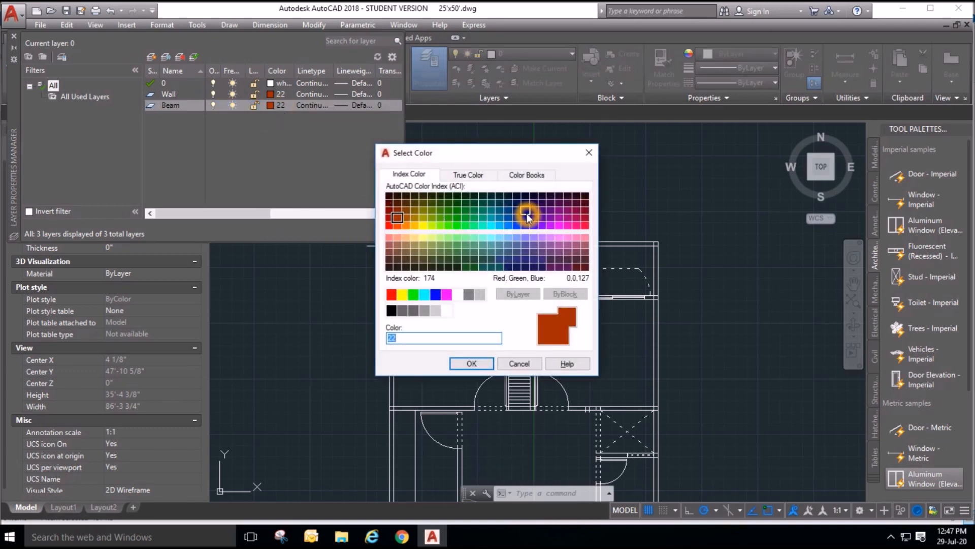
click(552, 222)
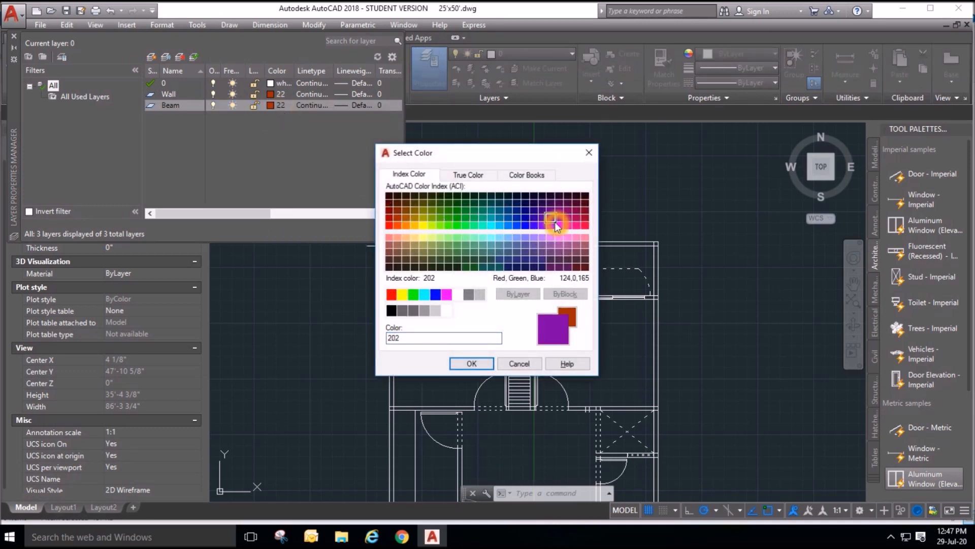
click(563, 213)
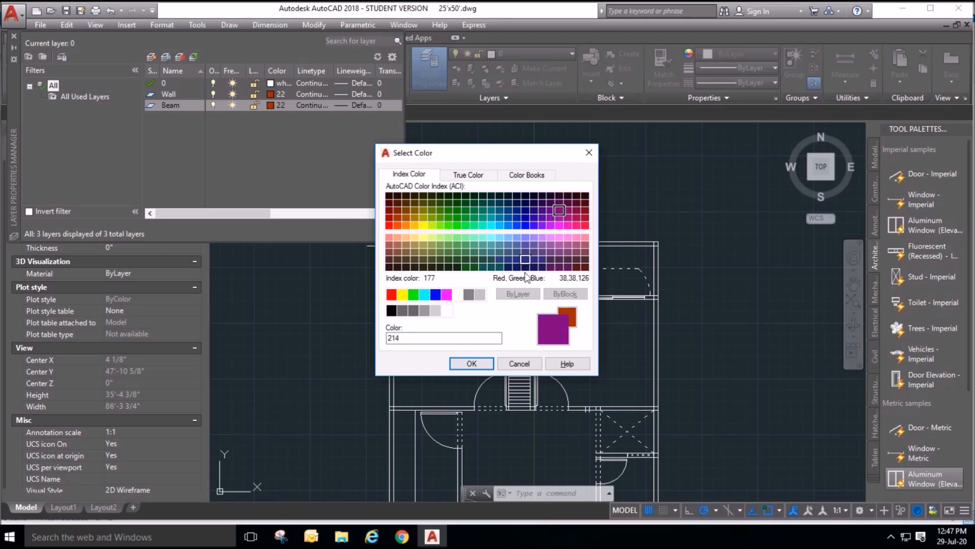
click(472, 363)
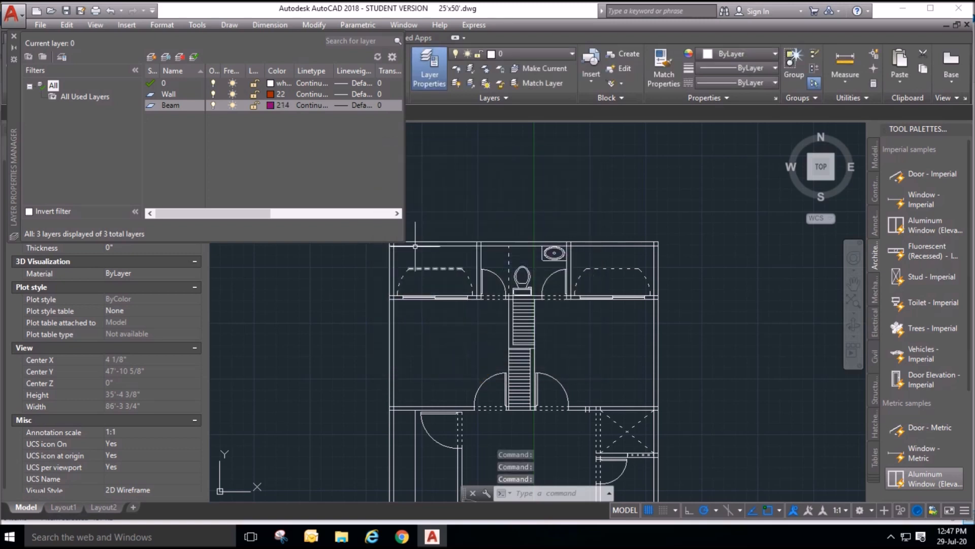
Set the Beam layer's linetype to the dashed ACAD_ISO03W100, leaving its lineweight at Default.
click(350, 105)
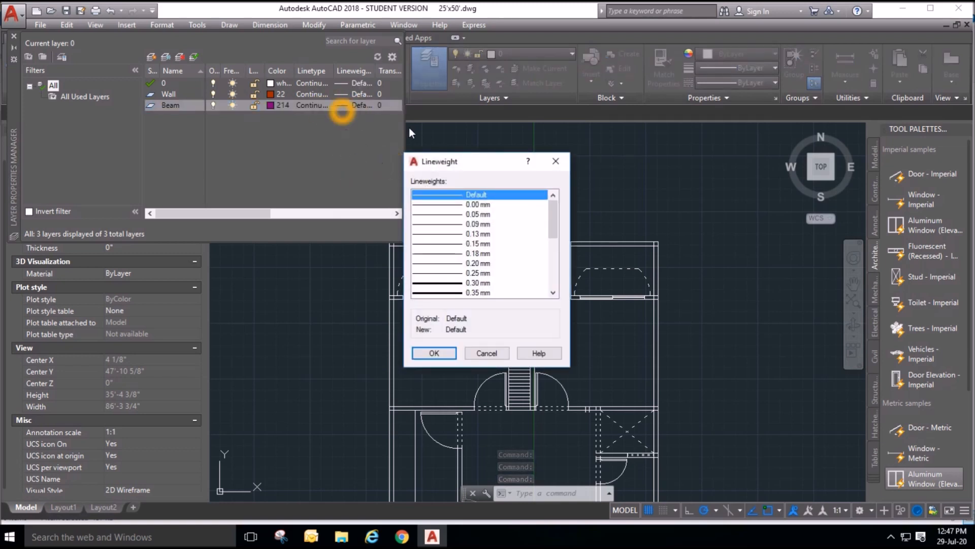
click(555, 160)
click(312, 105)
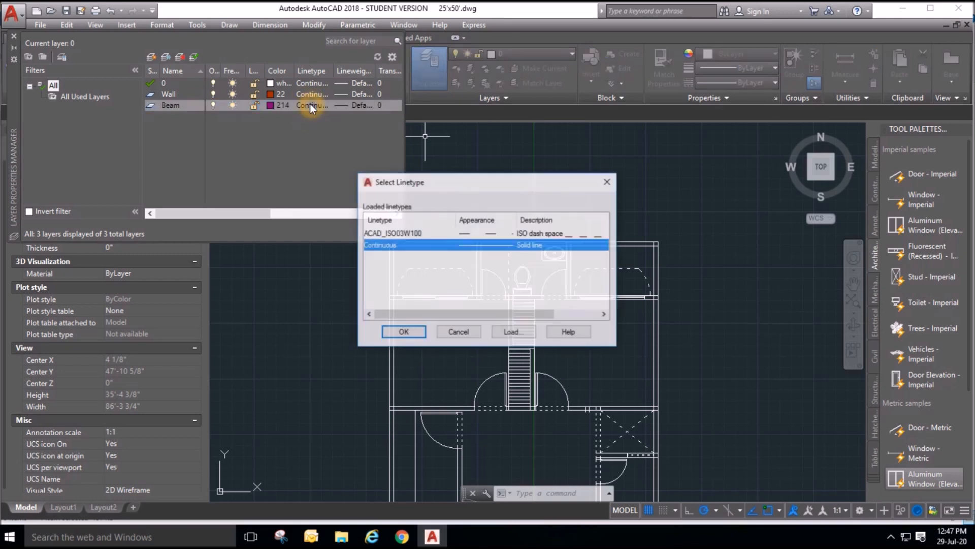
click(518, 234)
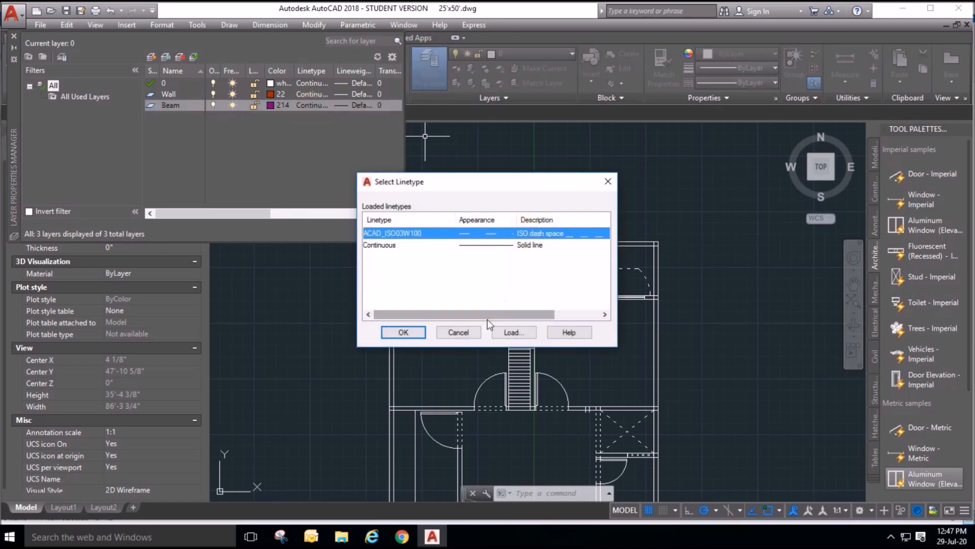
click(410, 332)
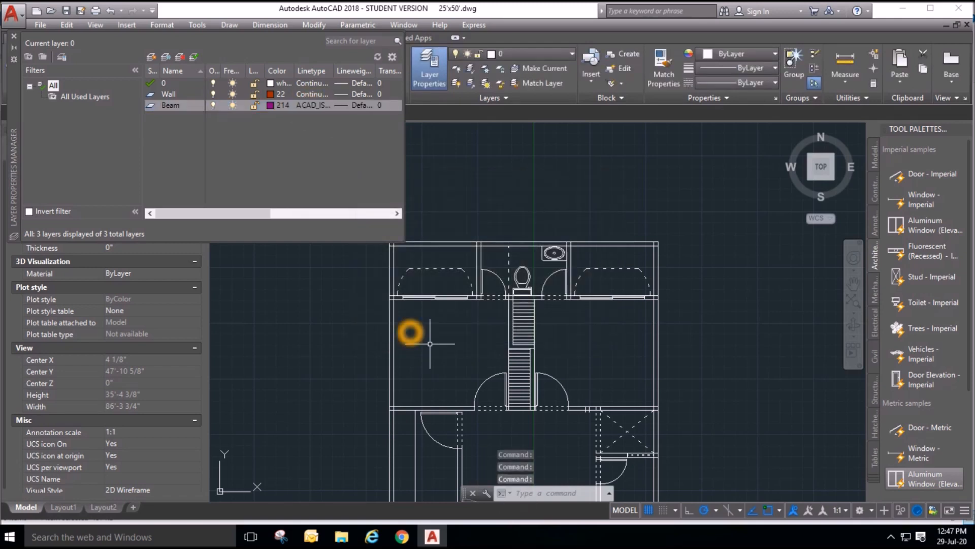
click(307, 215)
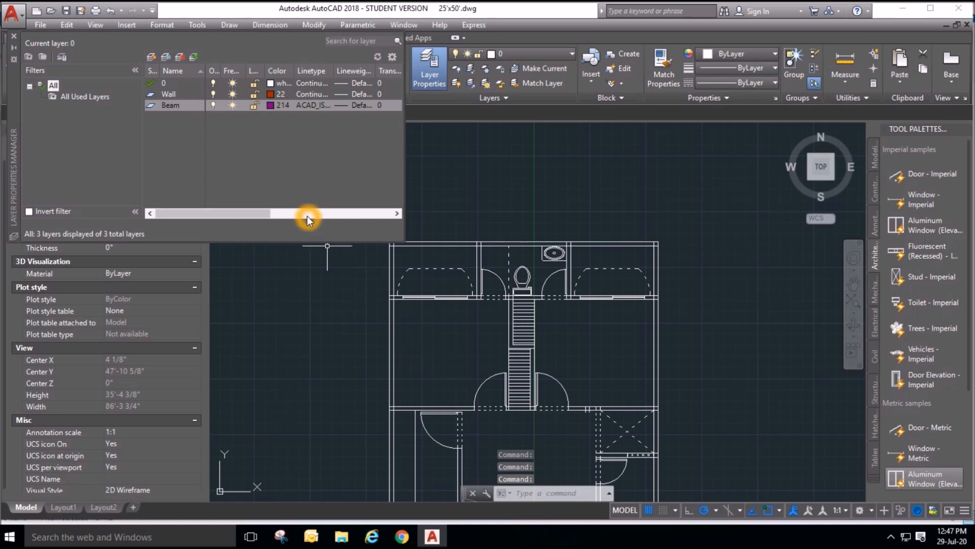
Set the Wall layer's lineweight to 0.30 mm.
click(350, 94)
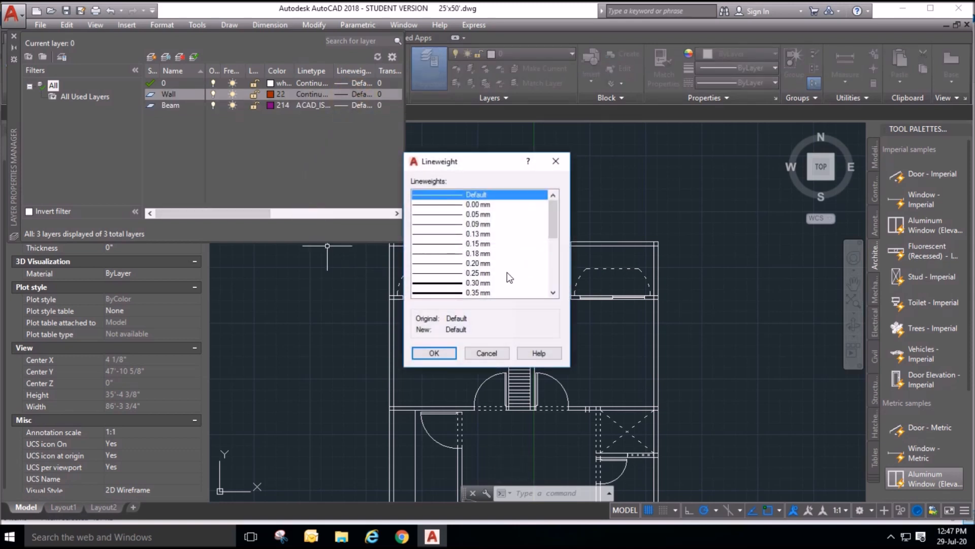
click(481, 282)
click(445, 354)
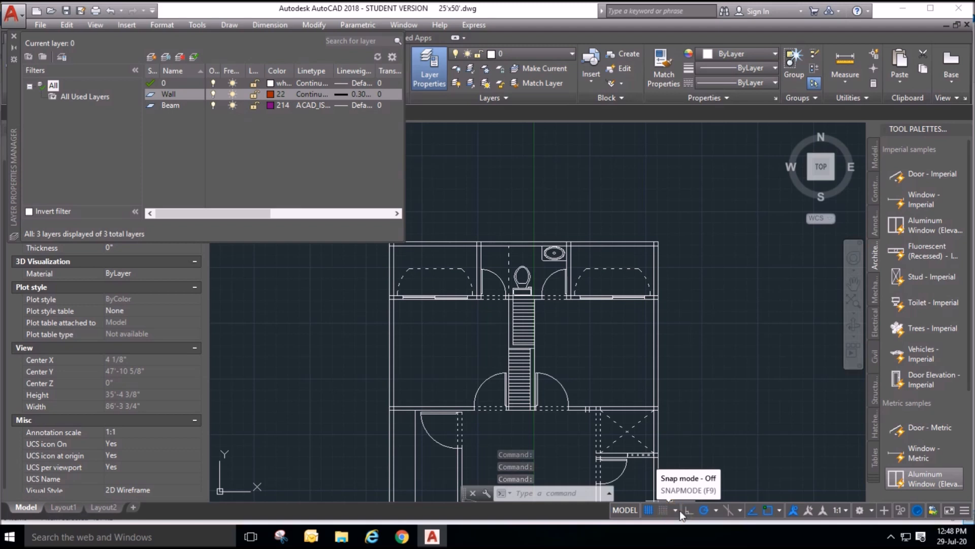
Look through the drafting-aid options for snap, polar tracking angles, isoplane, annotation scale and workspace.
click(714, 509)
click(738, 513)
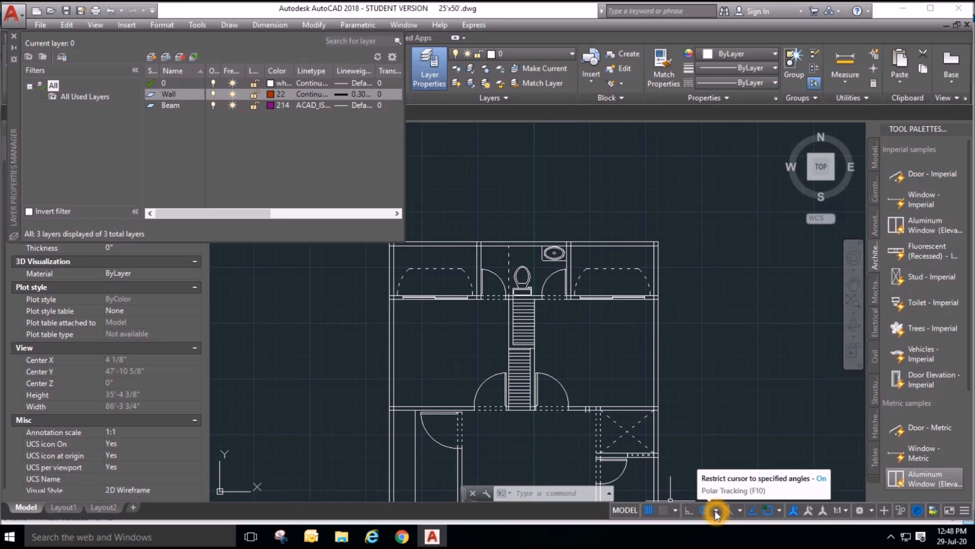
click(674, 510)
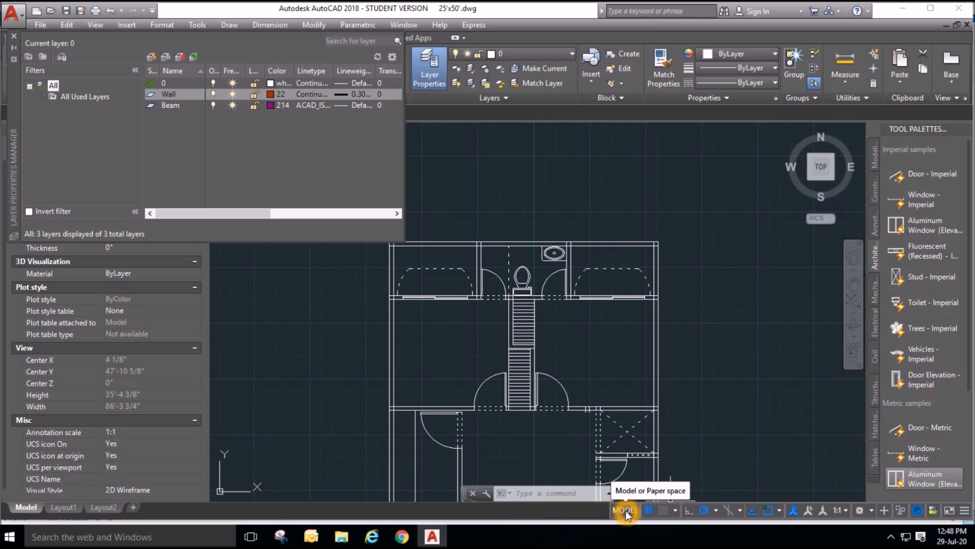
click(872, 512)
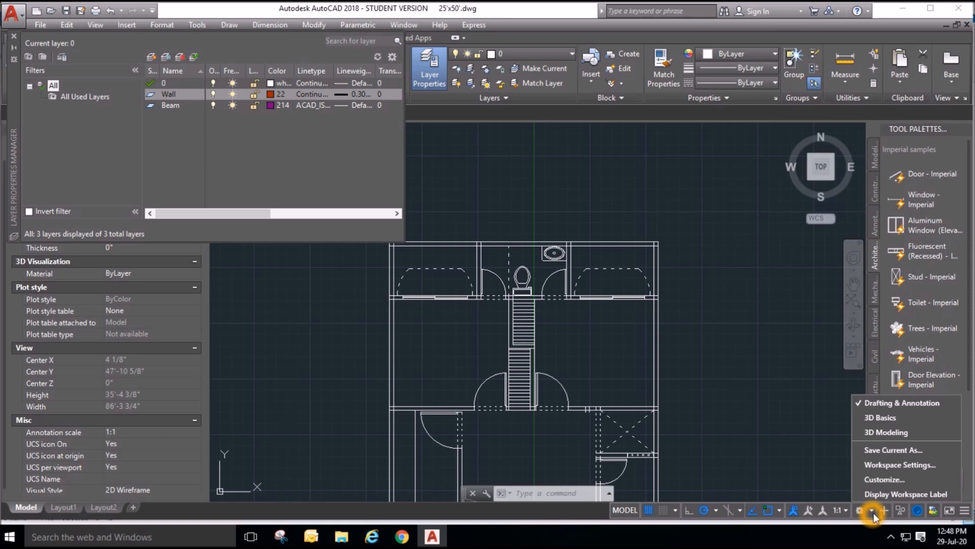
click(845, 512)
click(845, 511)
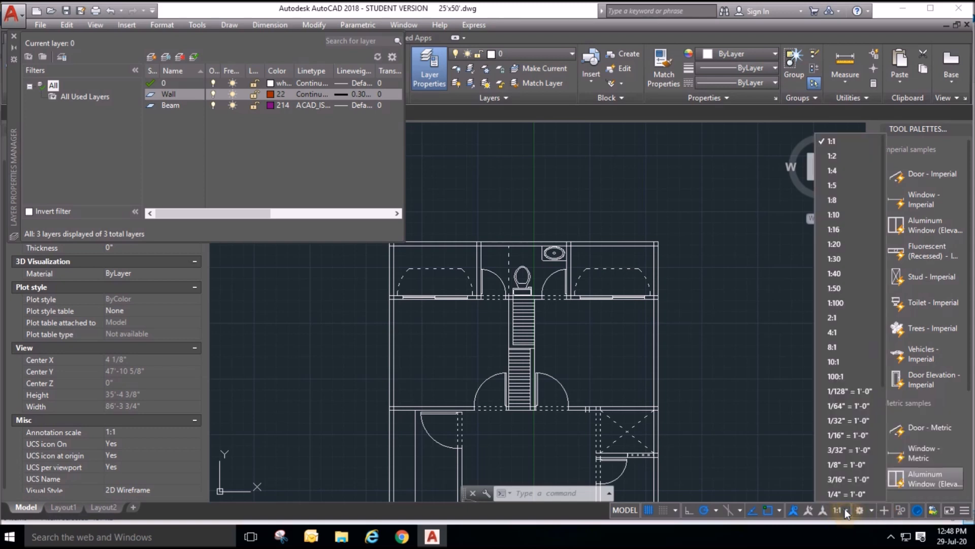
click(846, 509)
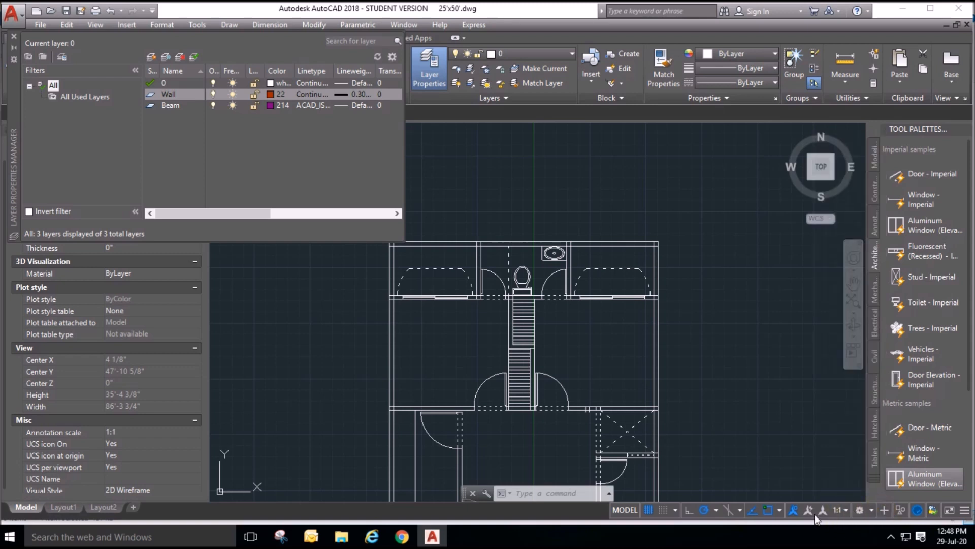
click(739, 510)
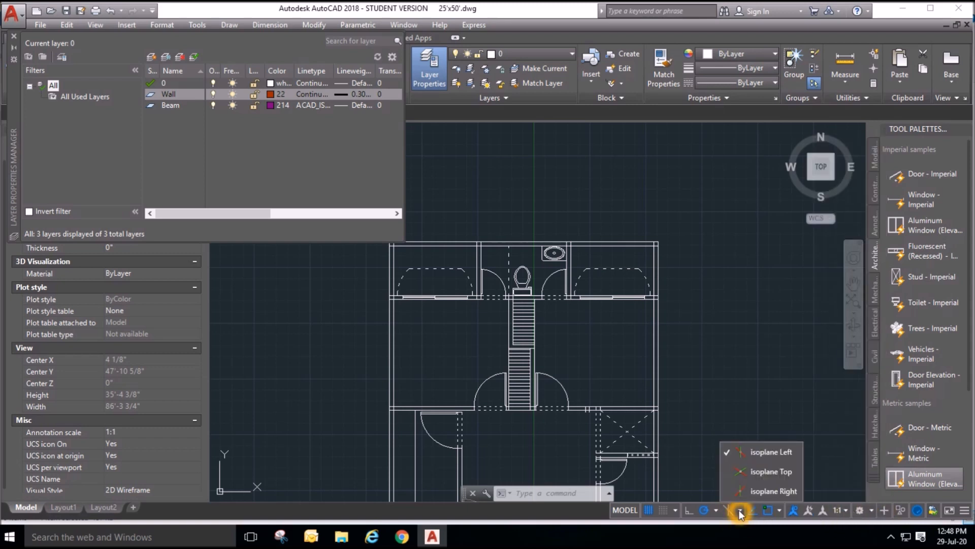
click(739, 510)
click(717, 510)
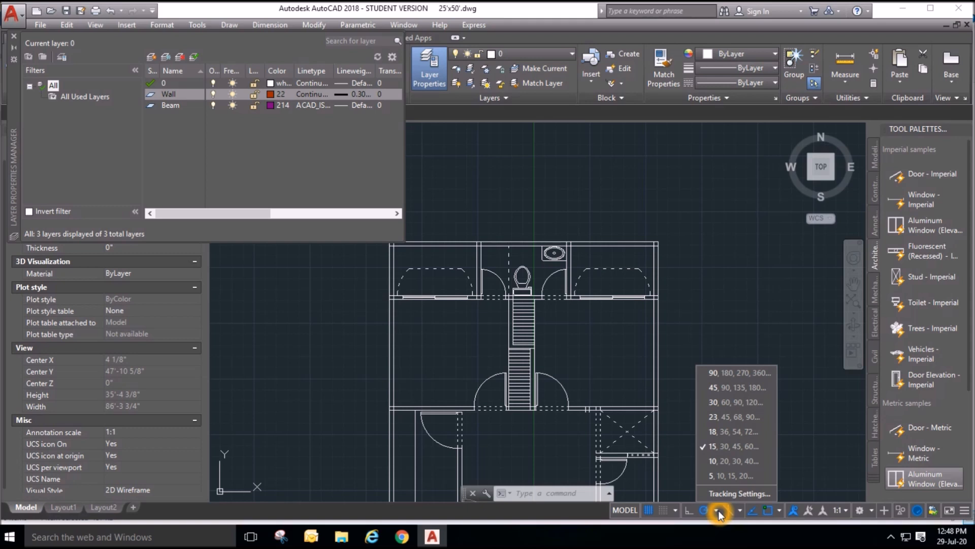
click(717, 510)
click(676, 510)
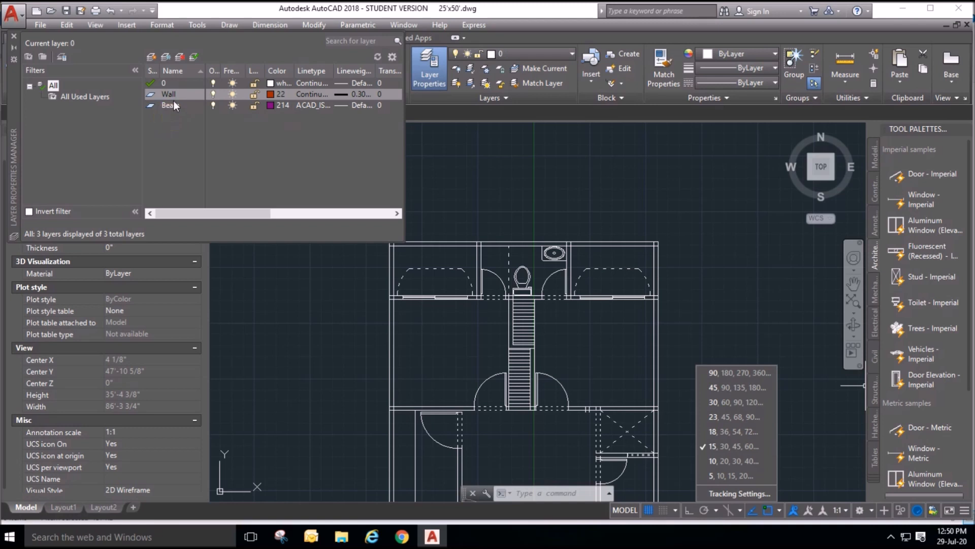
Create a new layer named plumbing and set its color to index color 44.
click(154, 58)
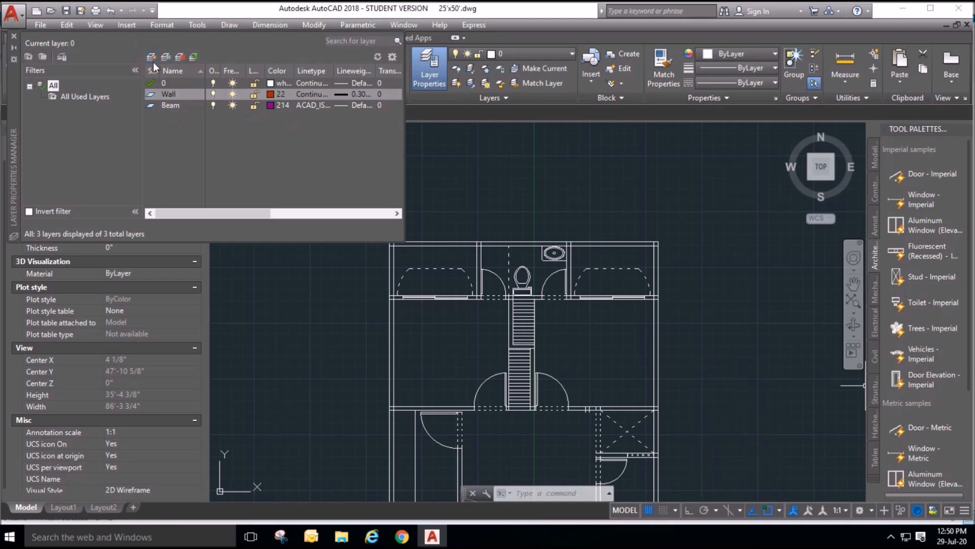
click(151, 58)
click(151, 58)
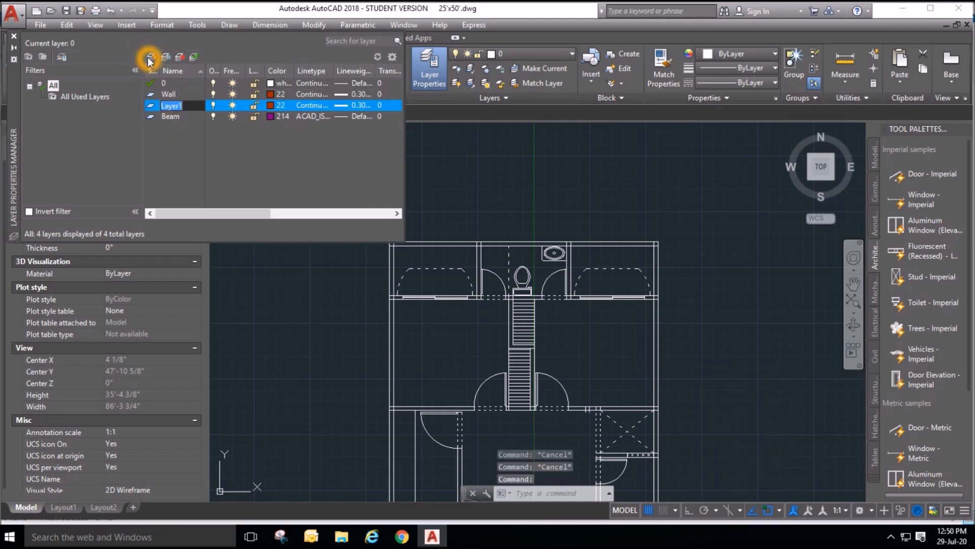
click(209, 149)
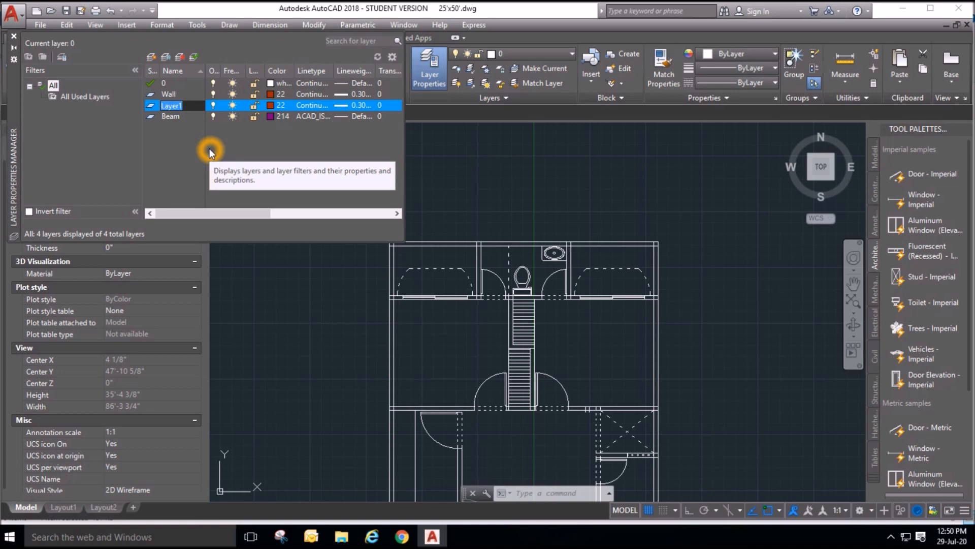
text(plumbing)
click(280, 105)
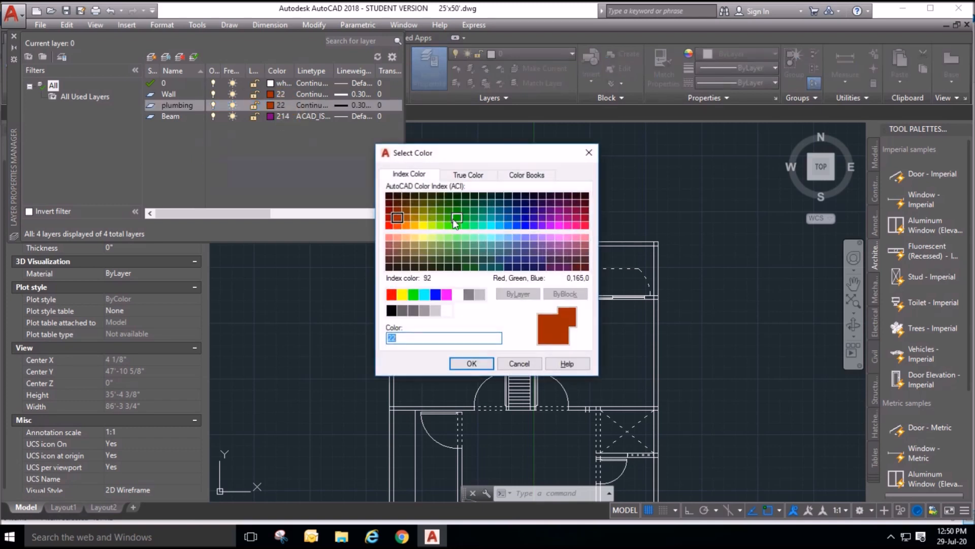
click(413, 209)
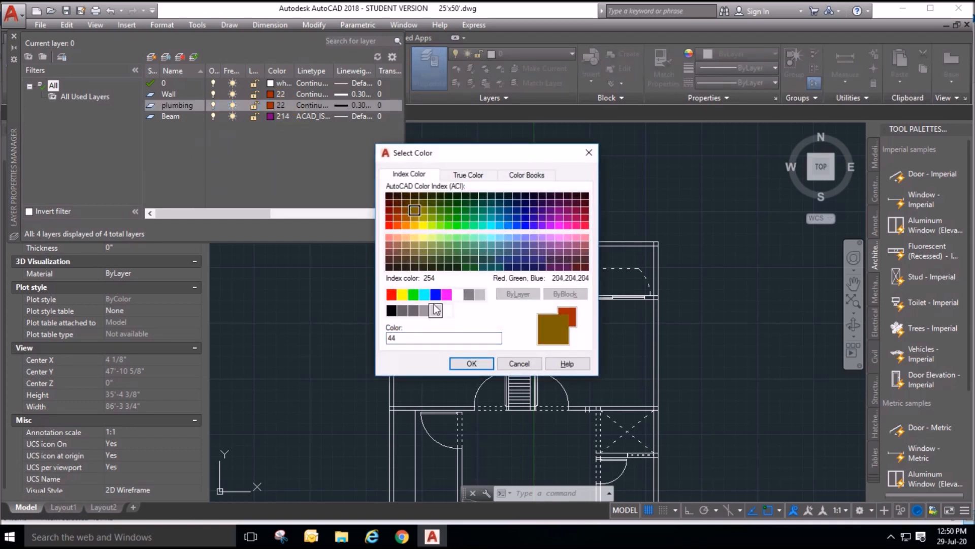
click(472, 364)
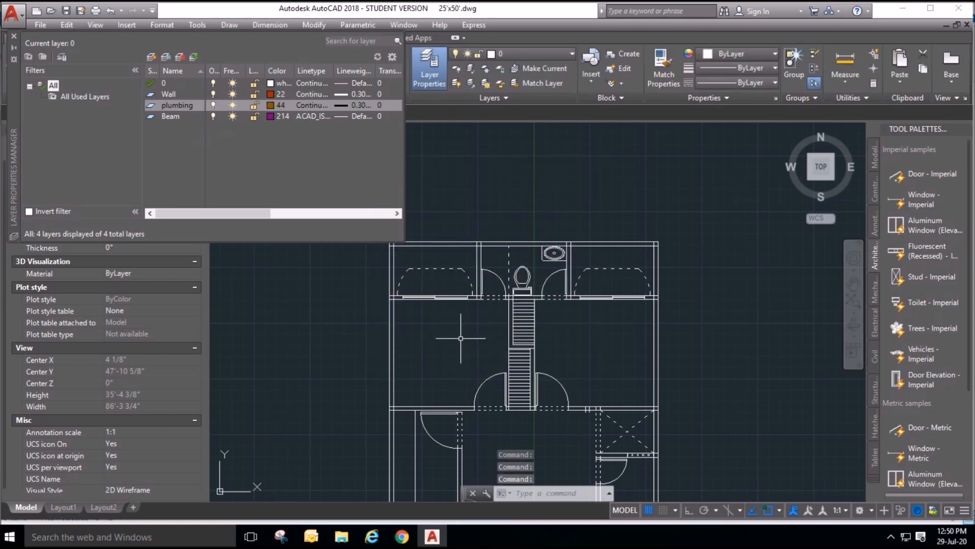
Create a new layer named WR and set its color to index color 9.
scroll(494, 283, down, 2)
scroll(497, 290, up, 2)
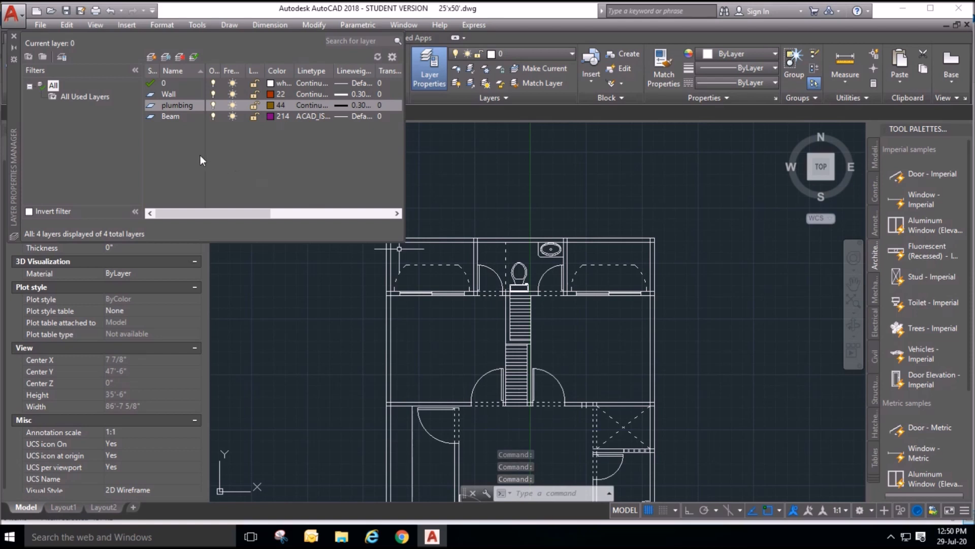
click(152, 56)
text(WR)
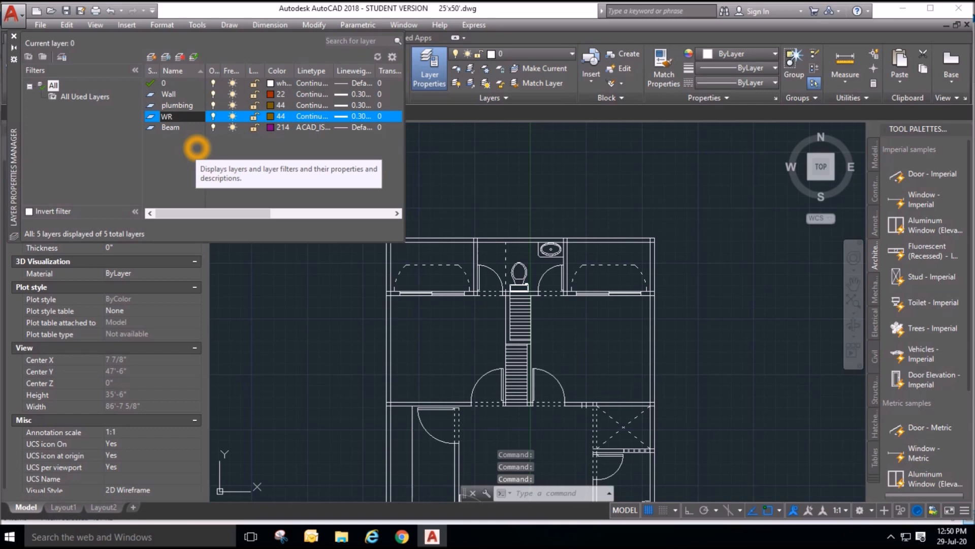
click(271, 116)
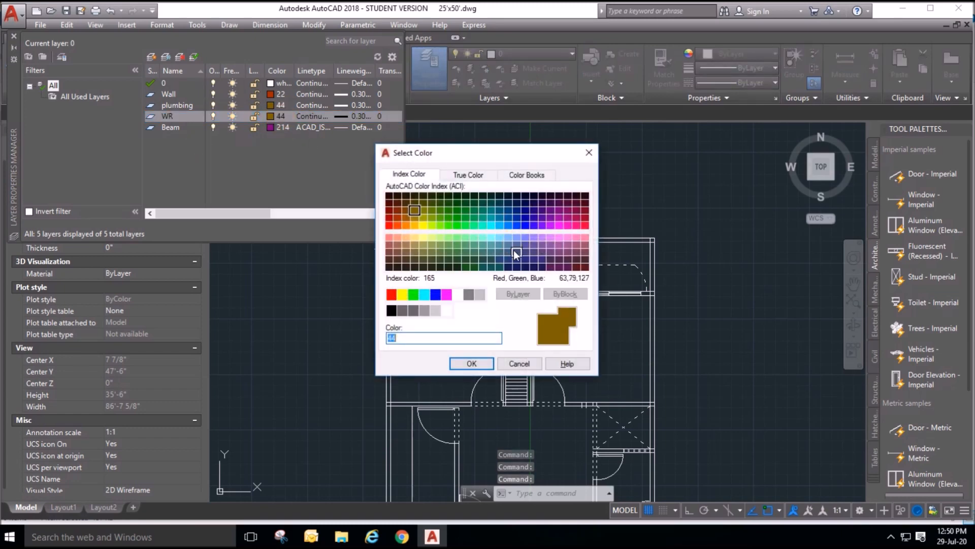
click(480, 295)
click(471, 363)
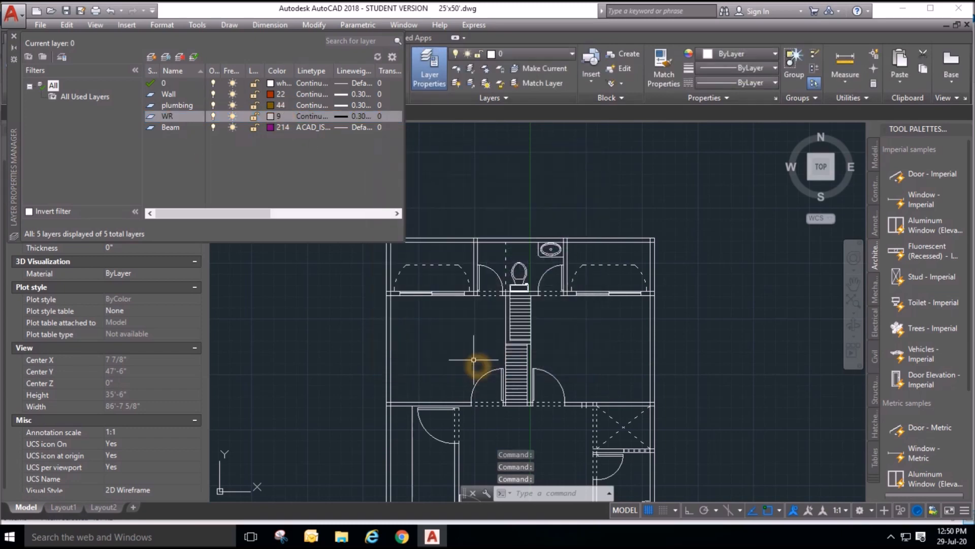
Create a new layer named Car and set its color to index color 141.
scroll(566, 272, down, 2)
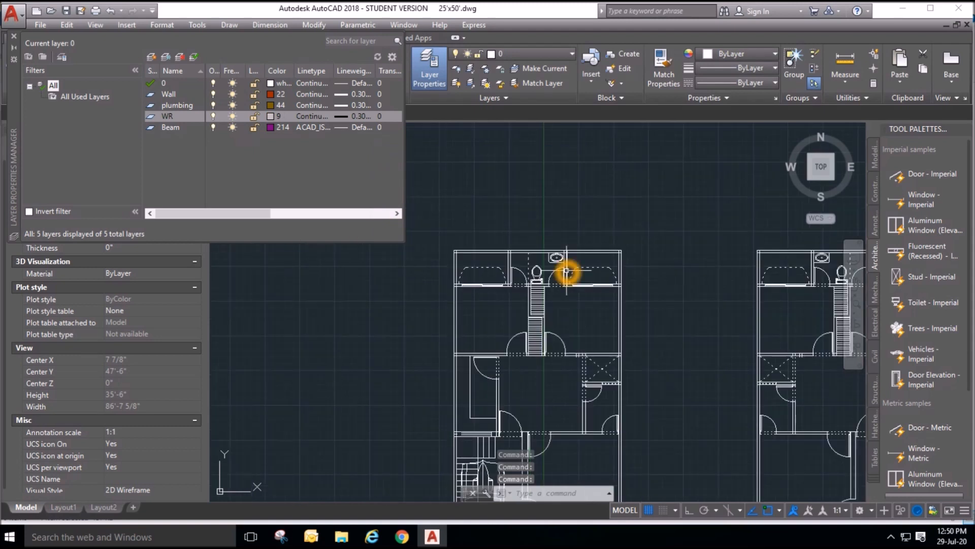
click(152, 55)
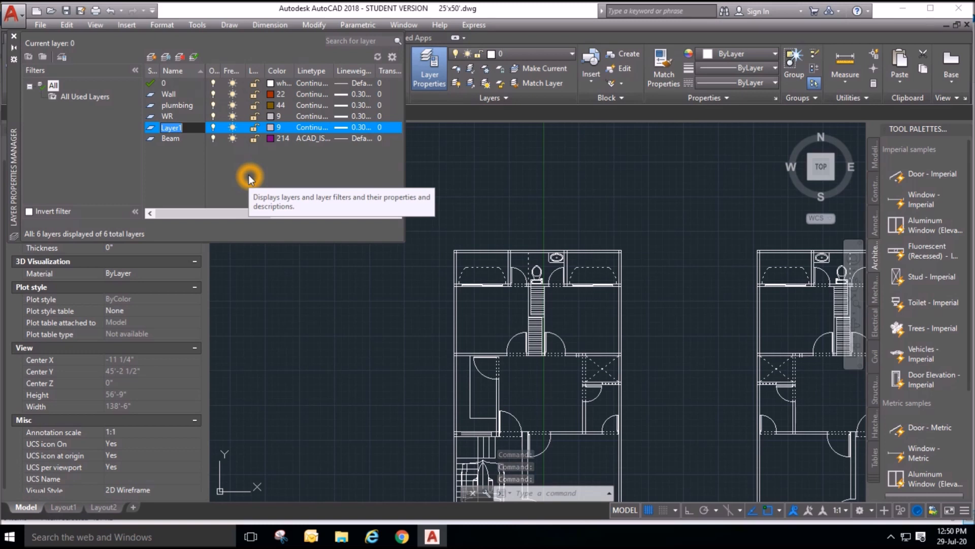
text(Car)
key(Return)
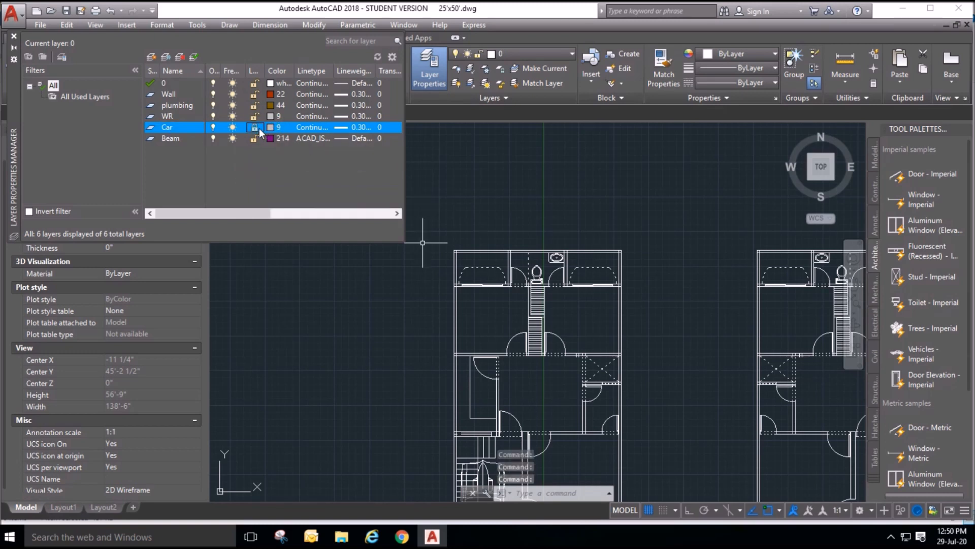
click(279, 127)
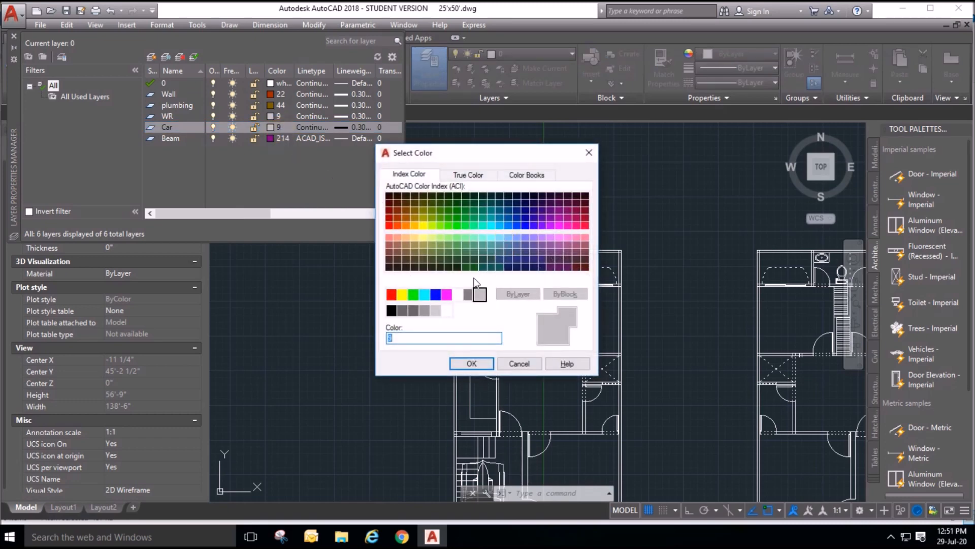
click(491, 237)
click(498, 238)
click(467, 363)
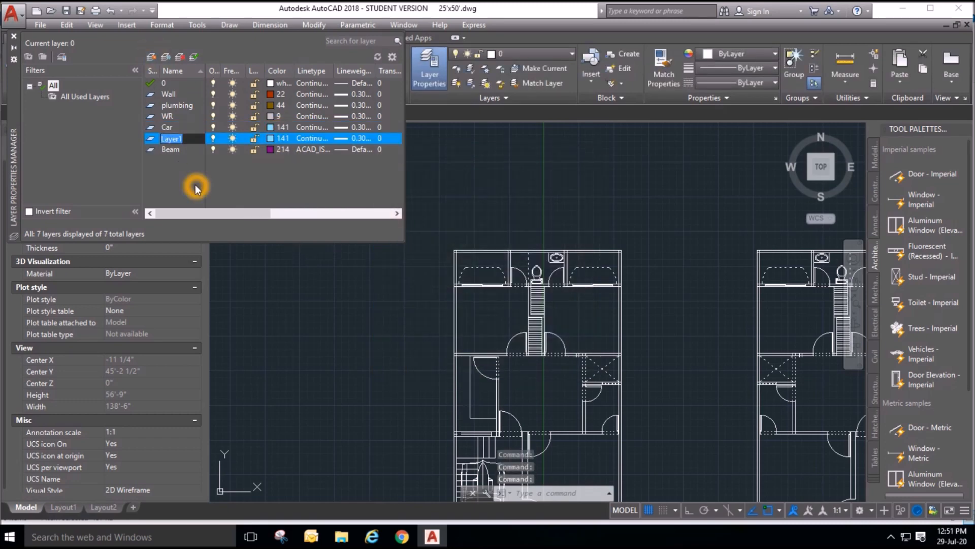
Create a new layer named Furniture and set its color to index color 53, trying several other swatches first.
text(Furniture)
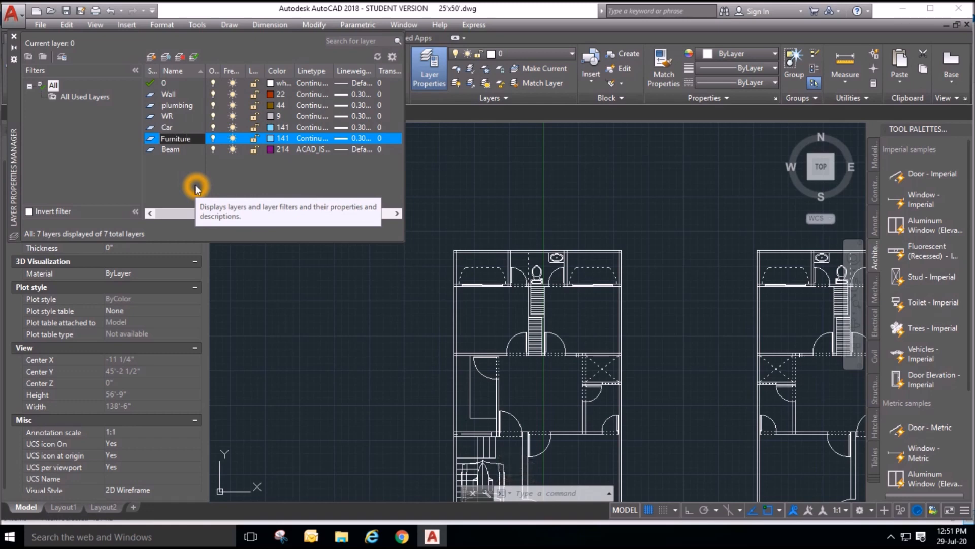
click(279, 137)
click(448, 246)
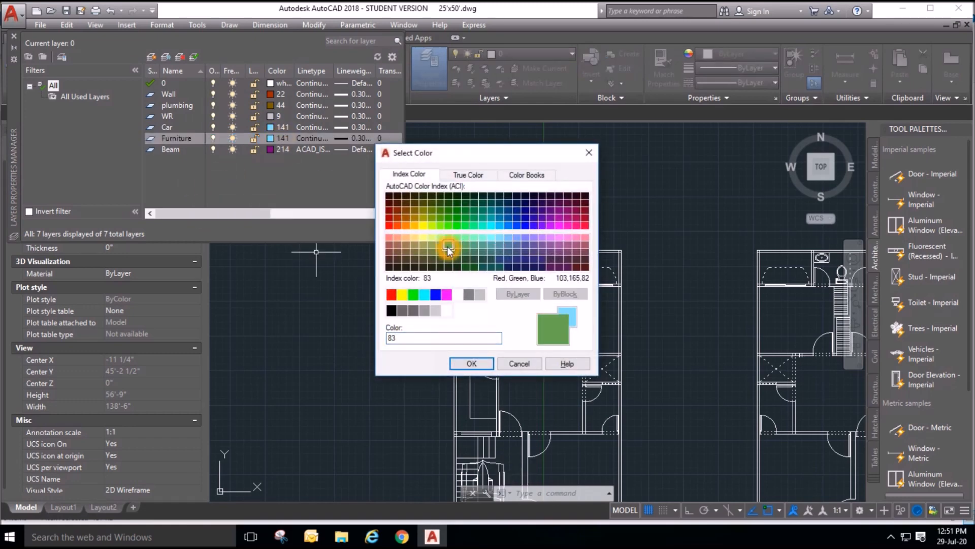
click(531, 238)
click(507, 253)
click(486, 252)
click(406, 214)
click(432, 210)
click(422, 246)
click(473, 361)
Create a new layer named Door and set its color to index color 142.
click(151, 56)
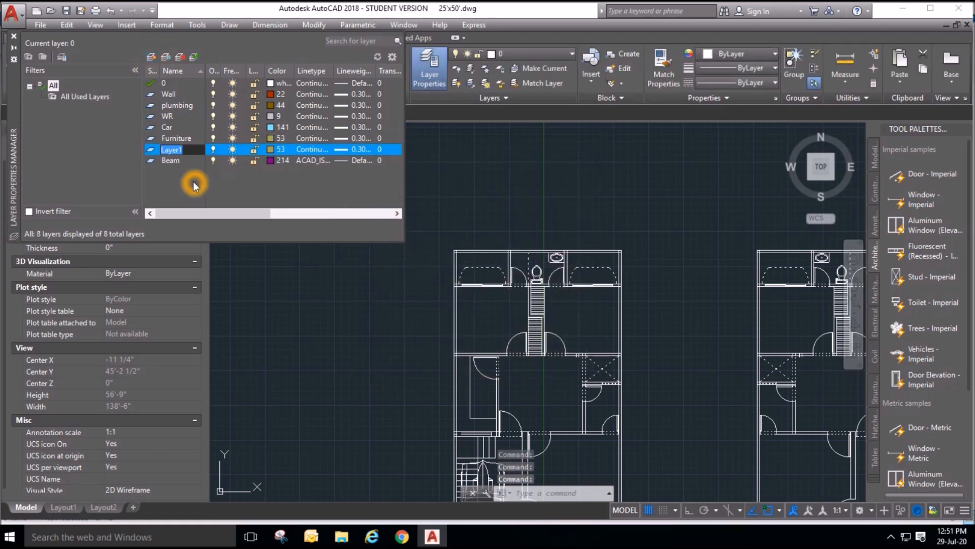
text(Door)
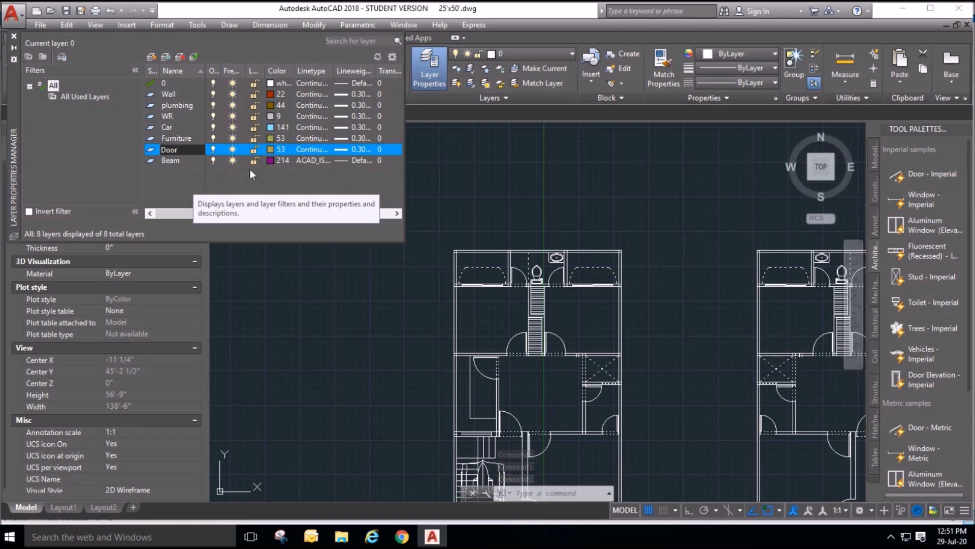
click(278, 149)
click(505, 224)
click(472, 361)
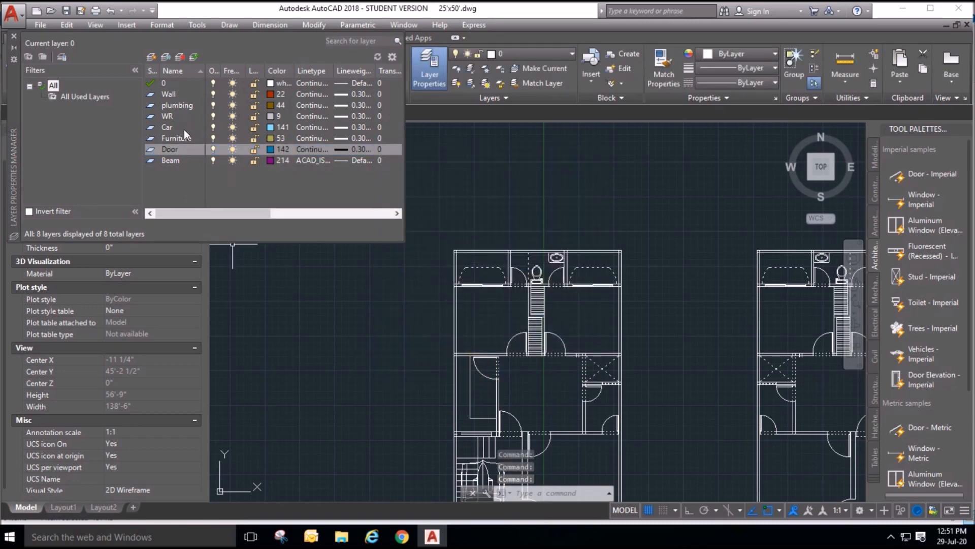
Set the lineweight of the Door and plumbing layers to Default, keeping the Wall layer at 0.30 mm.
click(362, 150)
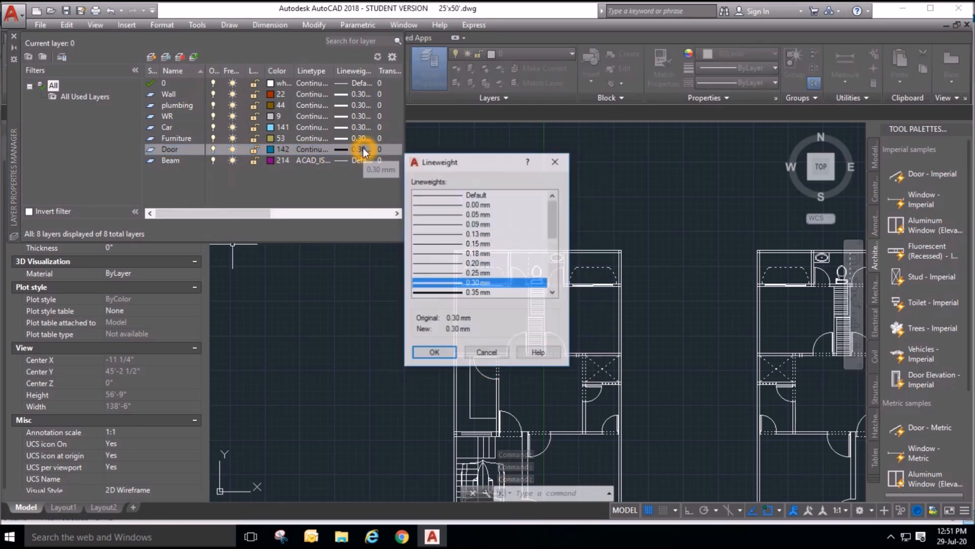
click(460, 198)
click(437, 351)
click(349, 94)
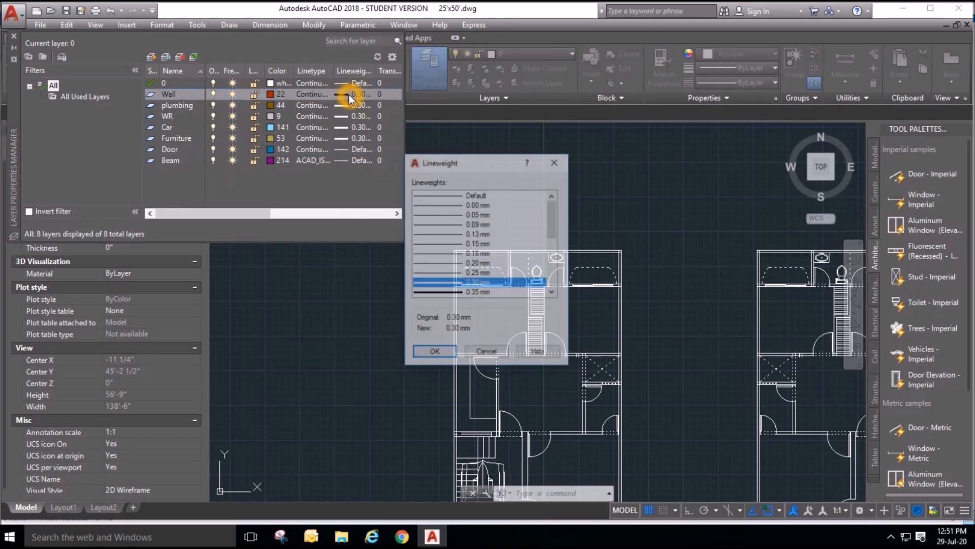
click(436, 353)
click(344, 105)
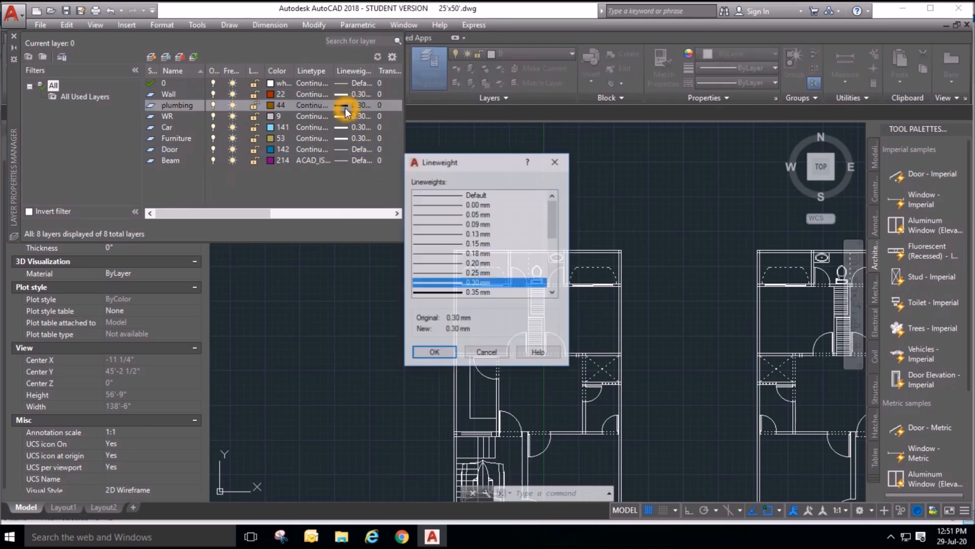
click(475, 196)
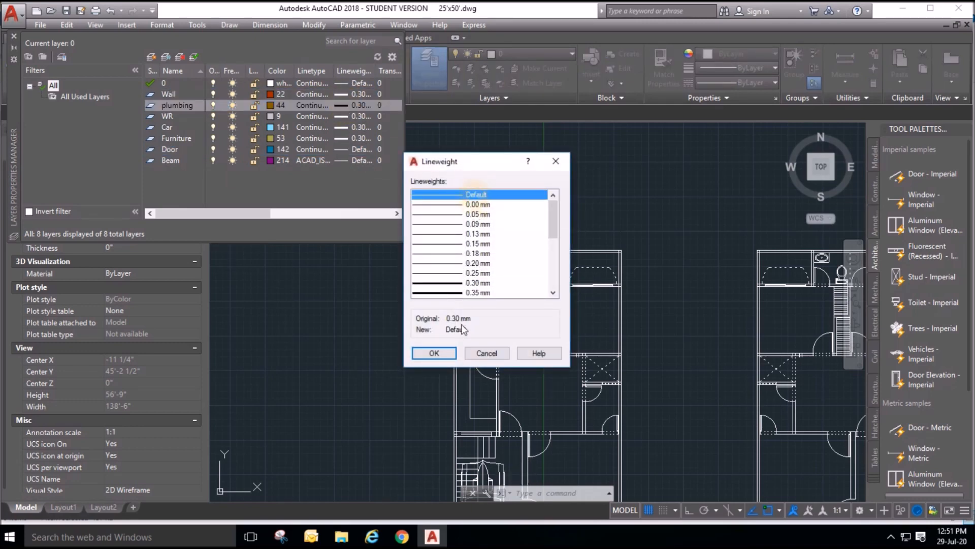
click(434, 353)
Set the lineweight of the WR, Car and Furniture layers to Default.
click(362, 116)
click(489, 197)
click(434, 353)
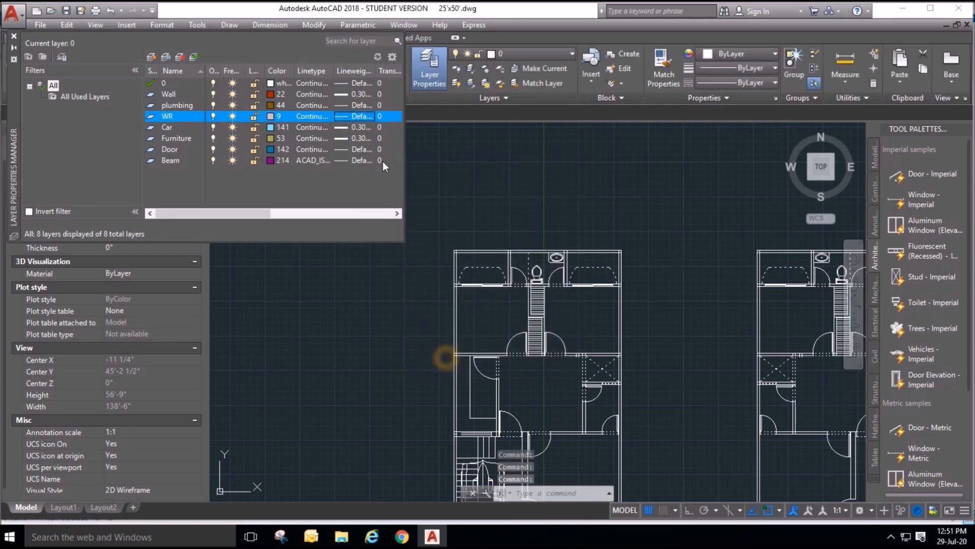
click(358, 127)
click(474, 193)
click(435, 352)
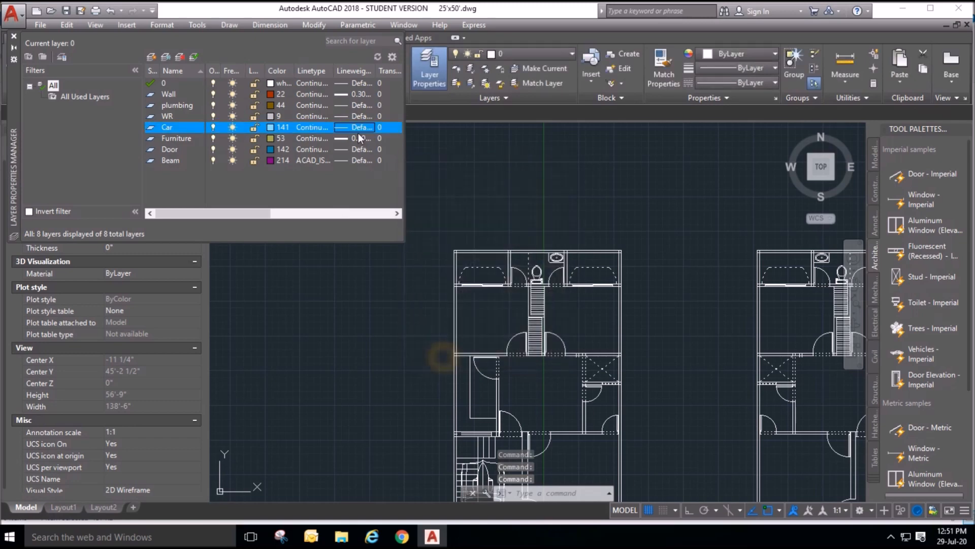
click(362, 138)
click(470, 196)
click(446, 351)
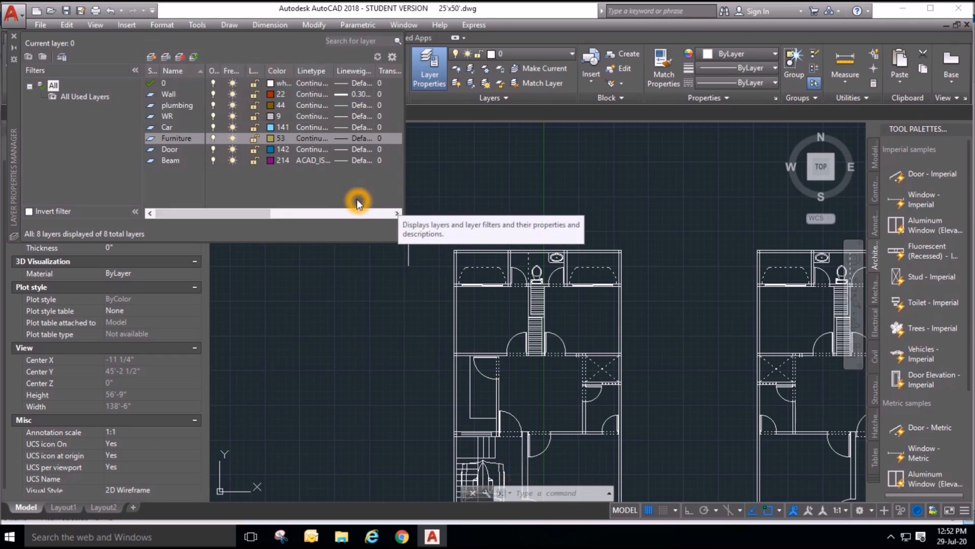
Create a new layer named Landscape with index color 92 and close the layer manager.
scroll(554, 287, down, 2)
scroll(536, 439, up, 2)
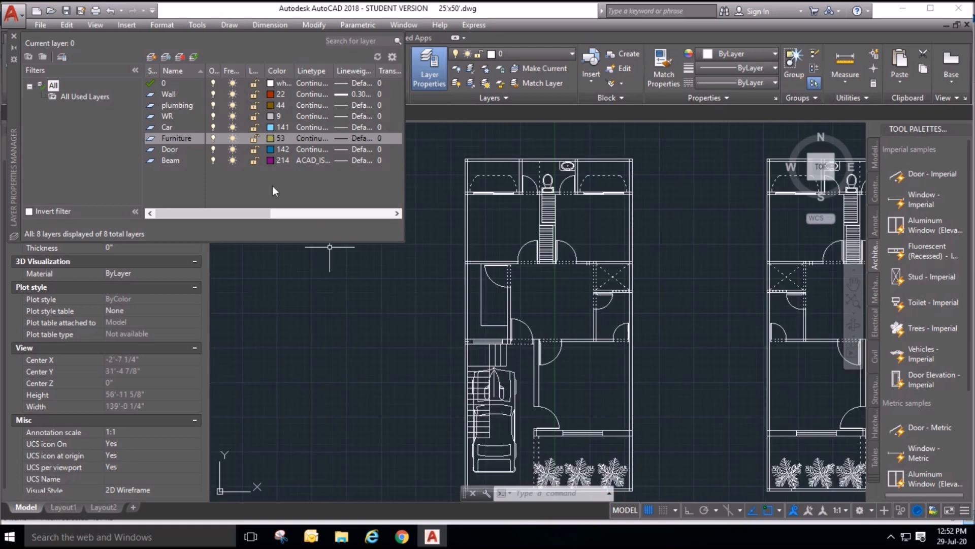
click(160, 60)
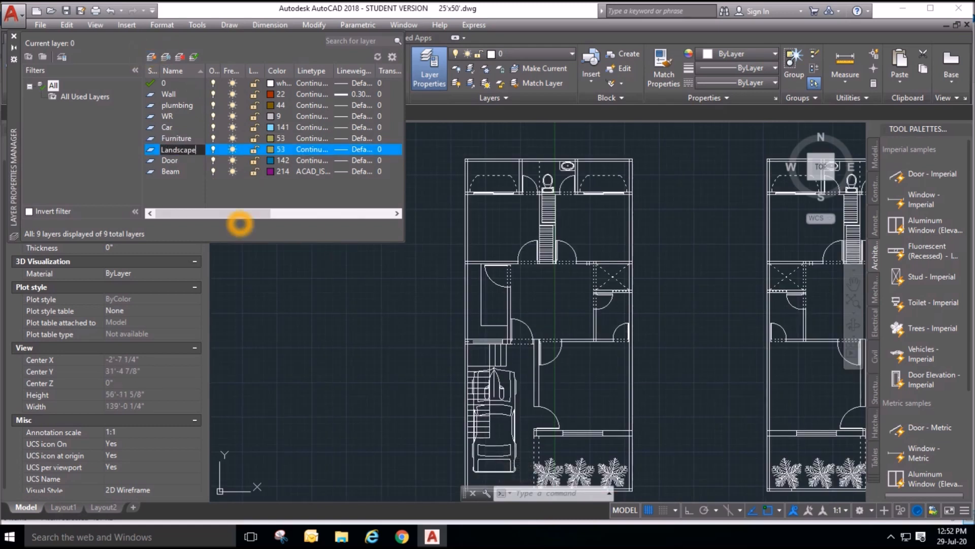
click(281, 148)
click(460, 224)
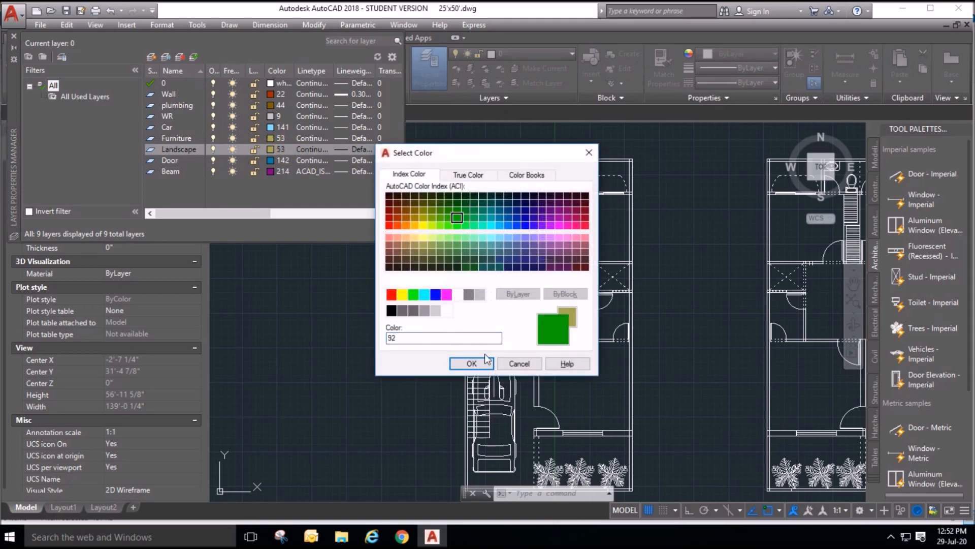
click(501, 373)
scroll(561, 361, down, 2)
scroll(610, 484, up, 2)
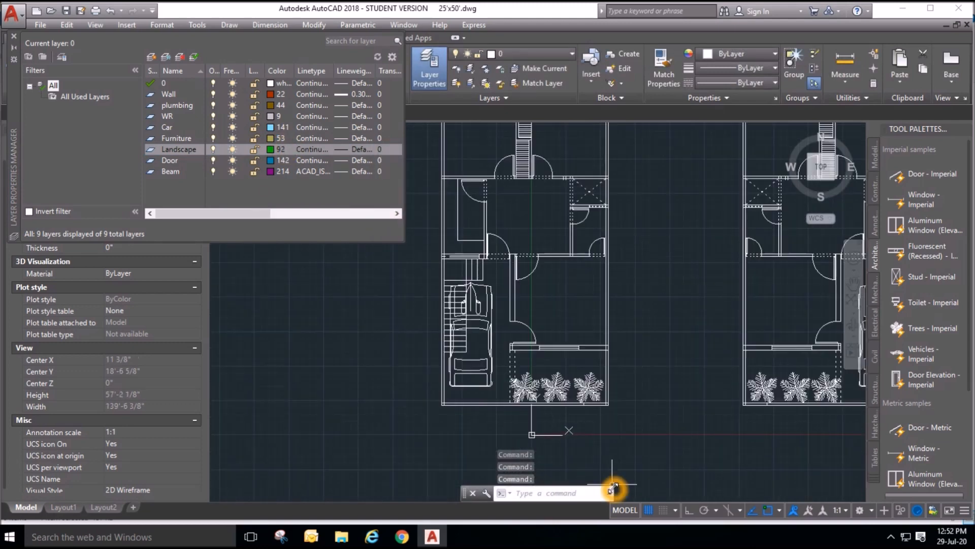
scroll(580, 416, up, 2)
scroll(577, 448, down, 2)
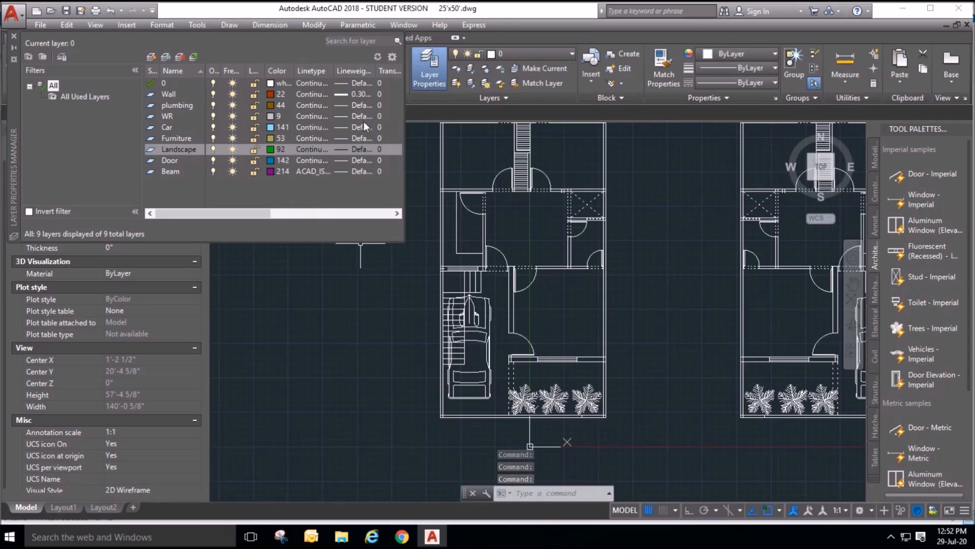
click(15, 37)
Assign the two lines of the plan's right-hand outer wall to the Wall layer.
scroll(638, 149, up, 1)
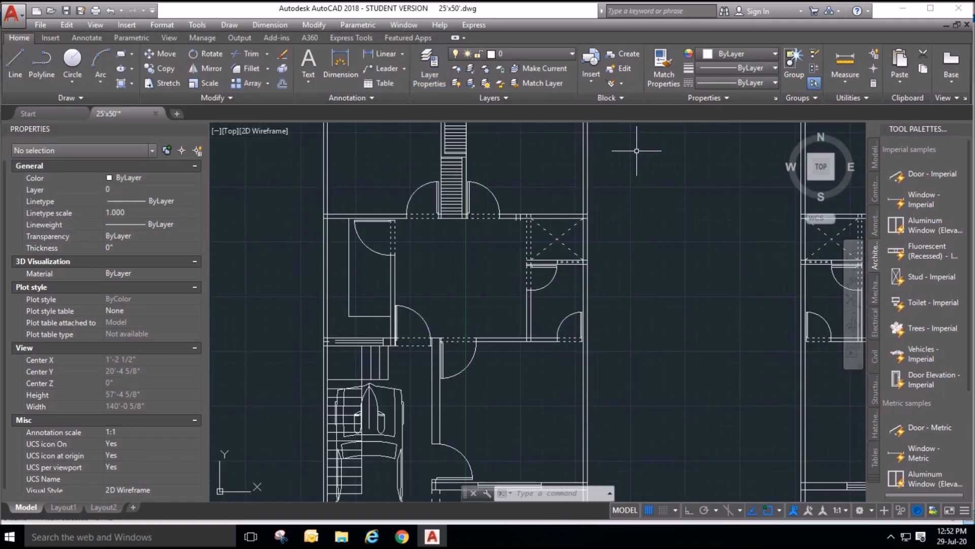
scroll(648, 304, down, 2)
scroll(625, 196, up, 2)
click(638, 305)
click(615, 298)
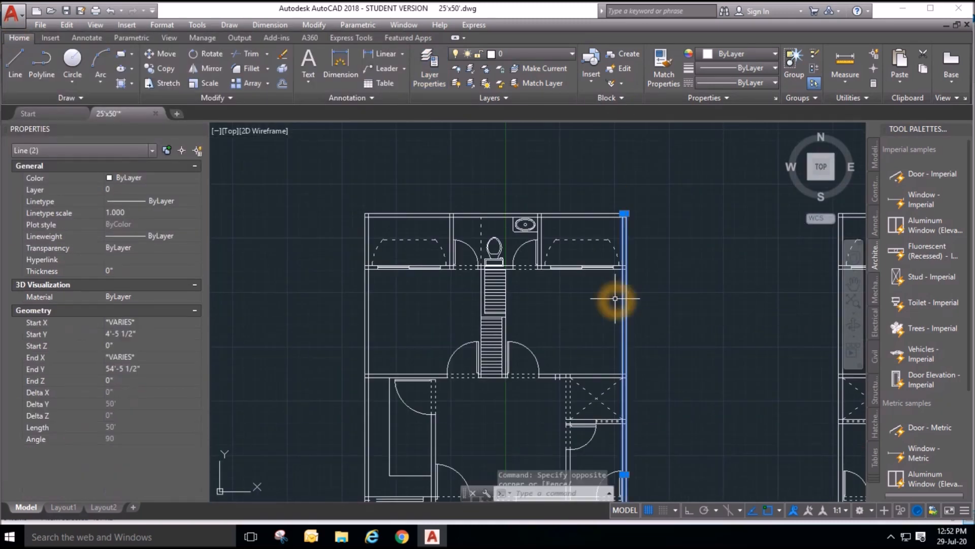
click(742, 54)
click(739, 68)
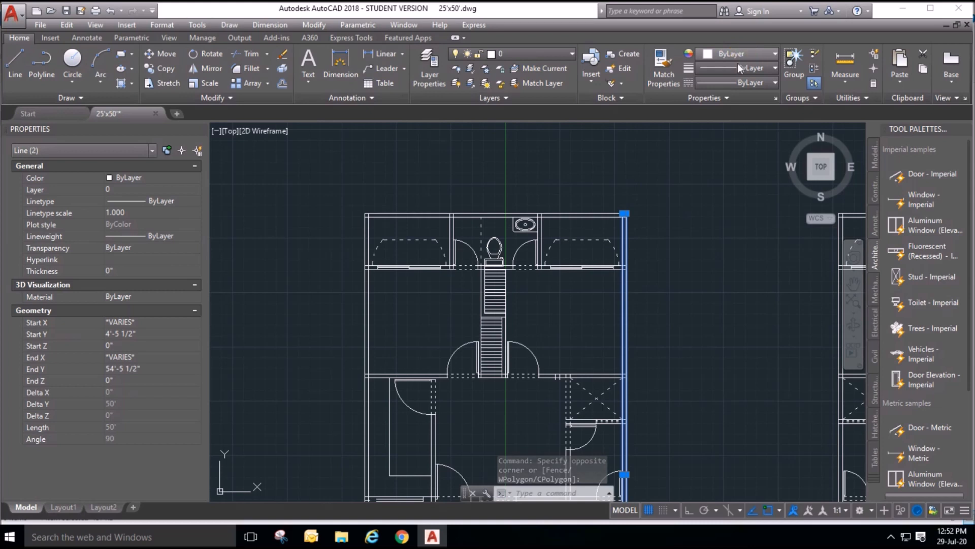
click(740, 69)
click(739, 71)
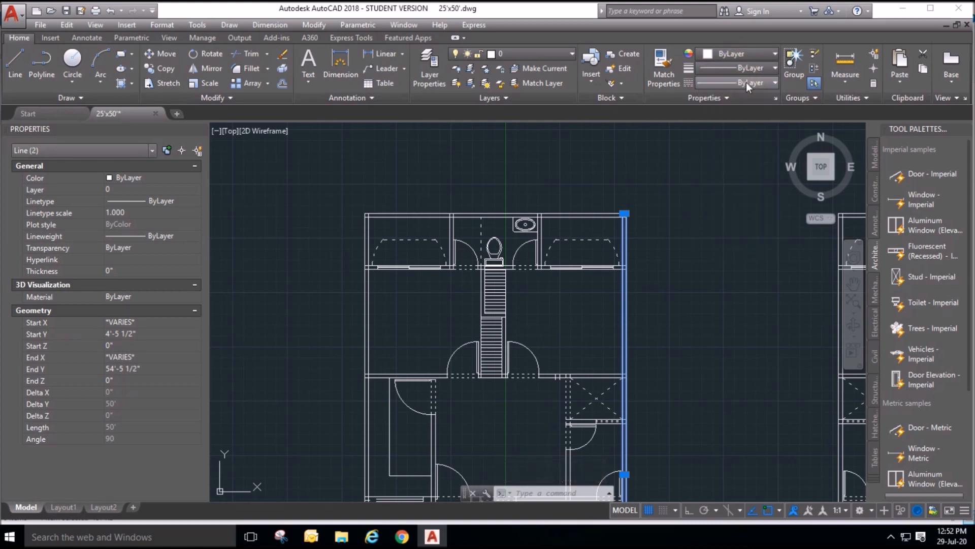
click(566, 55)
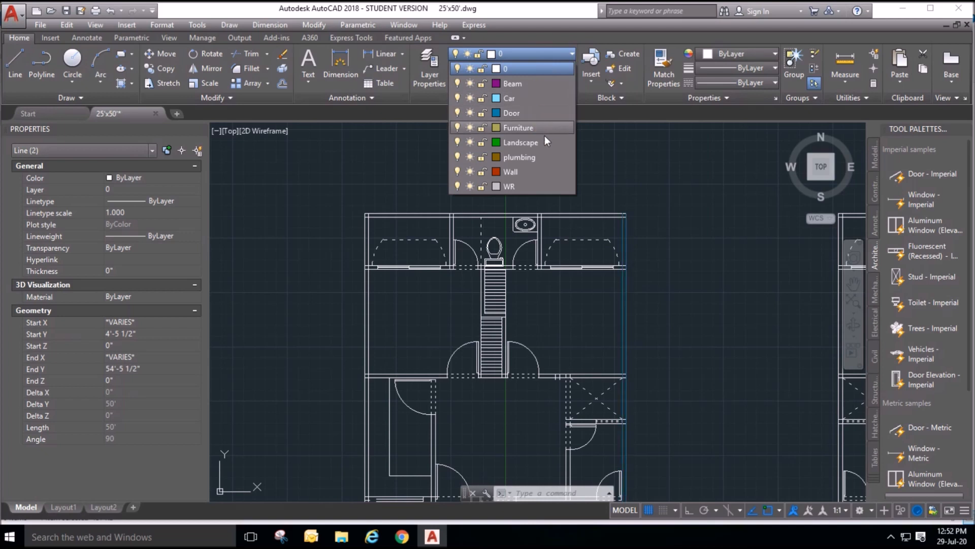
click(530, 174)
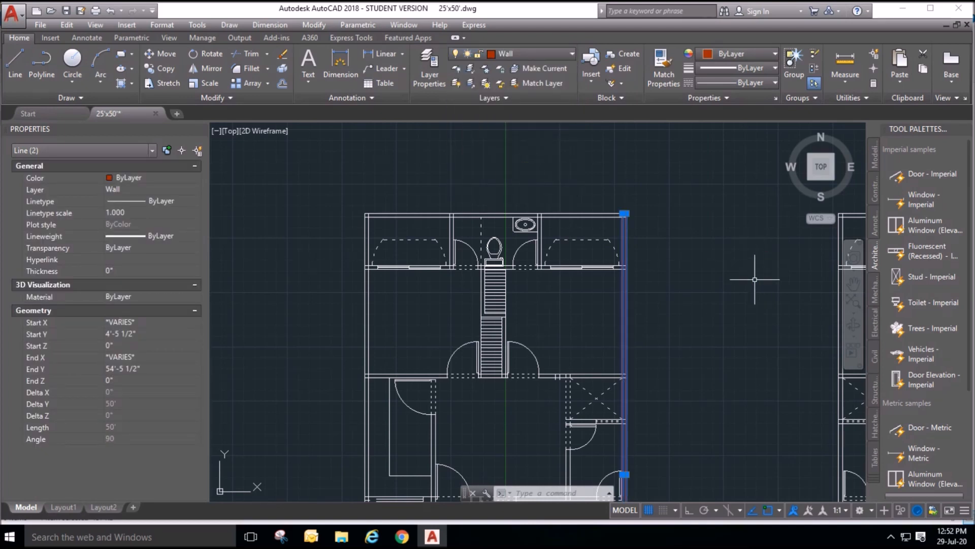
key(Escape)
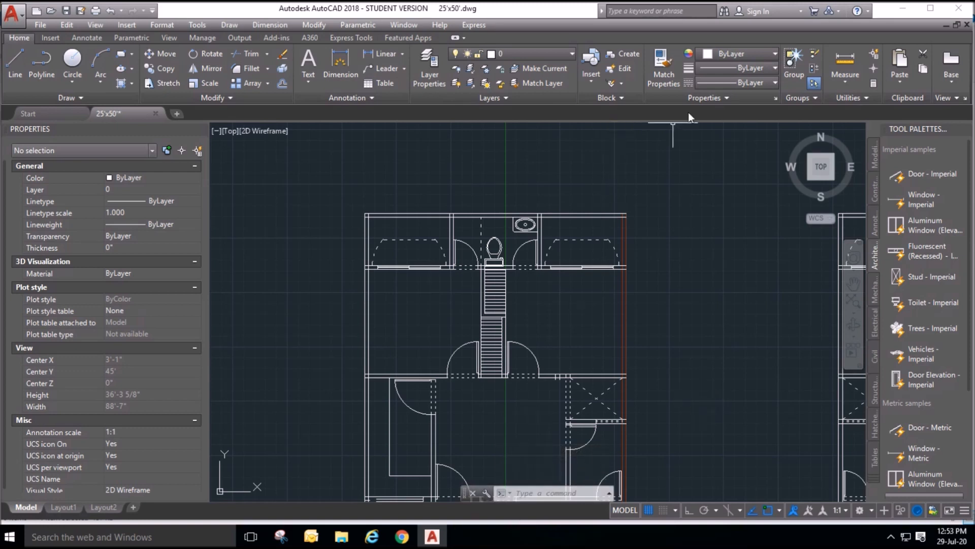
Turn on lineweight display for the drawing in the lineweight settings.
click(775, 67)
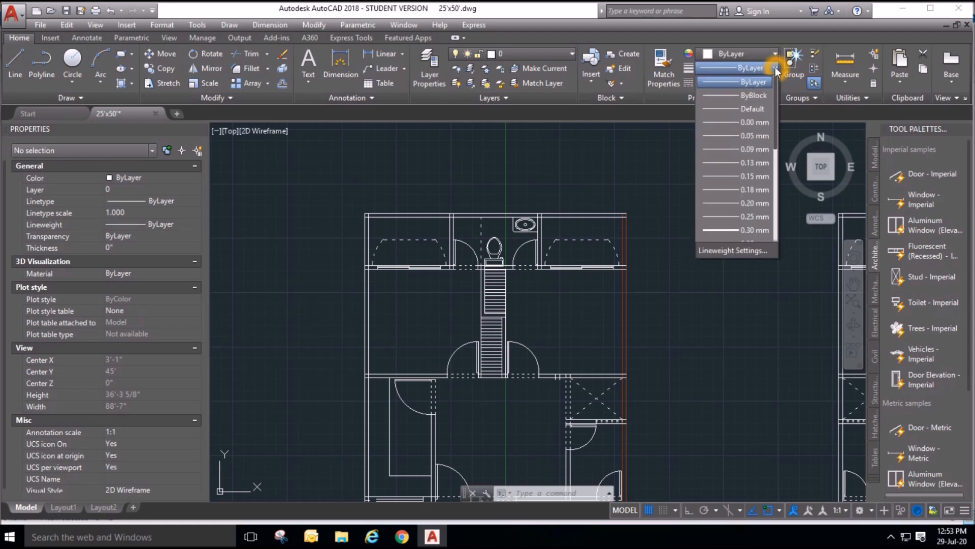
click(739, 250)
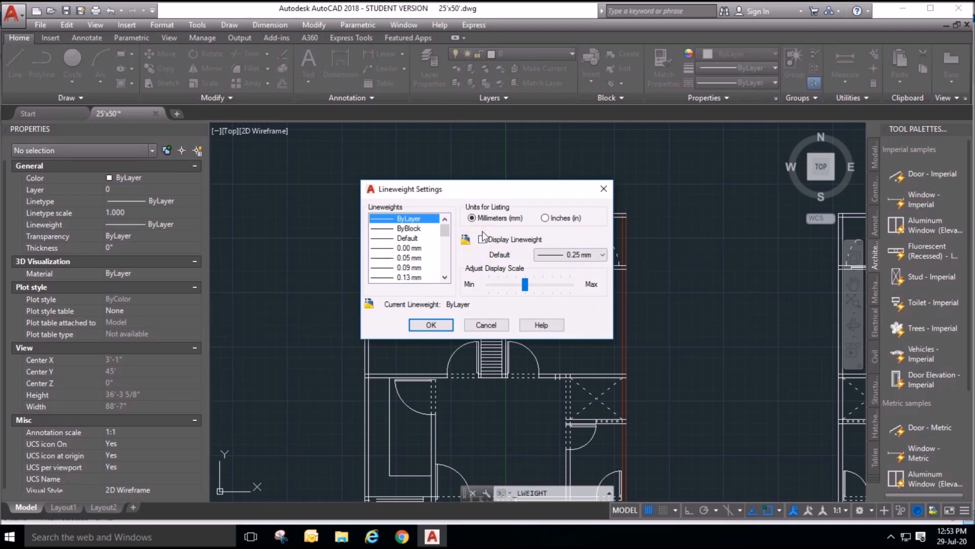
click(441, 329)
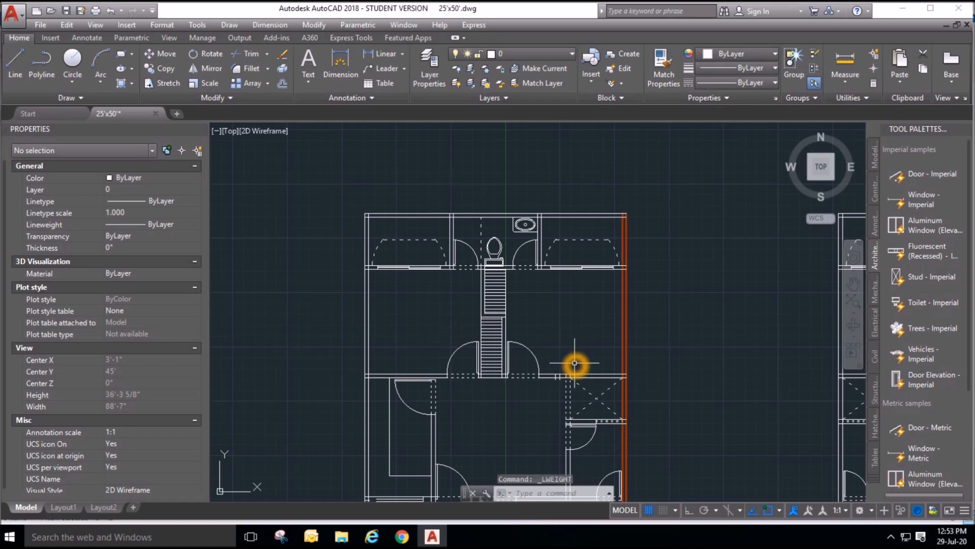
Match the right-hand outer wall's properties to the plan's top and left outer walls.
click(664, 64)
click(626, 309)
scroll(584, 202, up, 4)
click(589, 261)
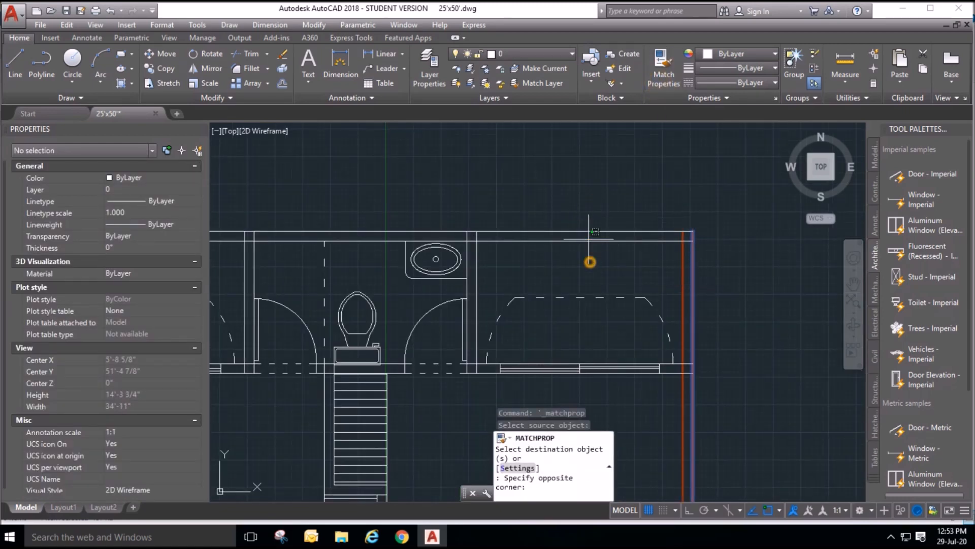
click(579, 201)
scroll(669, 185, down, 4)
scroll(422, 215, up, 2)
click(429, 218)
click(402, 222)
Apply the matched wall properties to the partitions beside the upper bathroom and the horizontal wall below the bedrooms.
scroll(550, 224, up, 4)
click(560, 223)
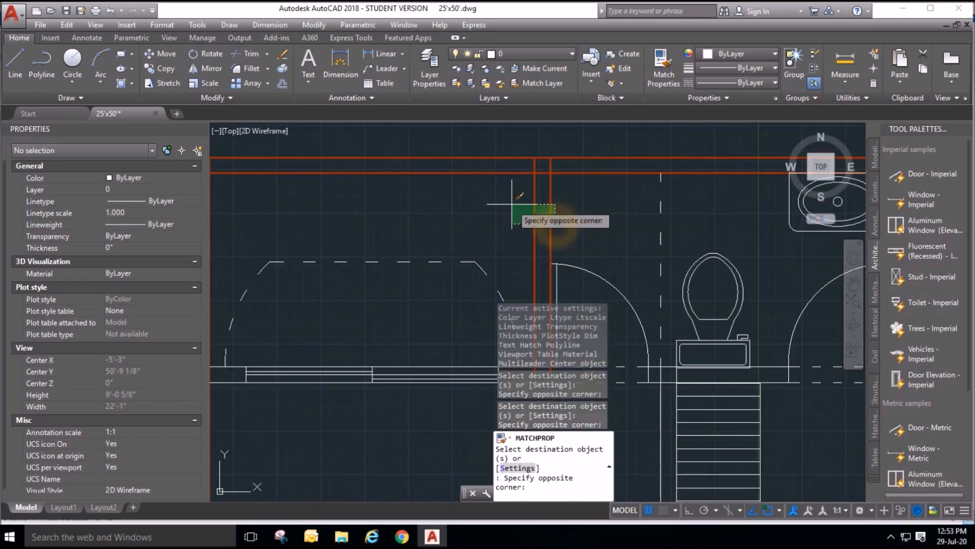
click(512, 202)
scroll(683, 205, up, 6)
click(611, 261)
click(557, 244)
scroll(548, 158, down, 6)
scroll(384, 341, up, 3)
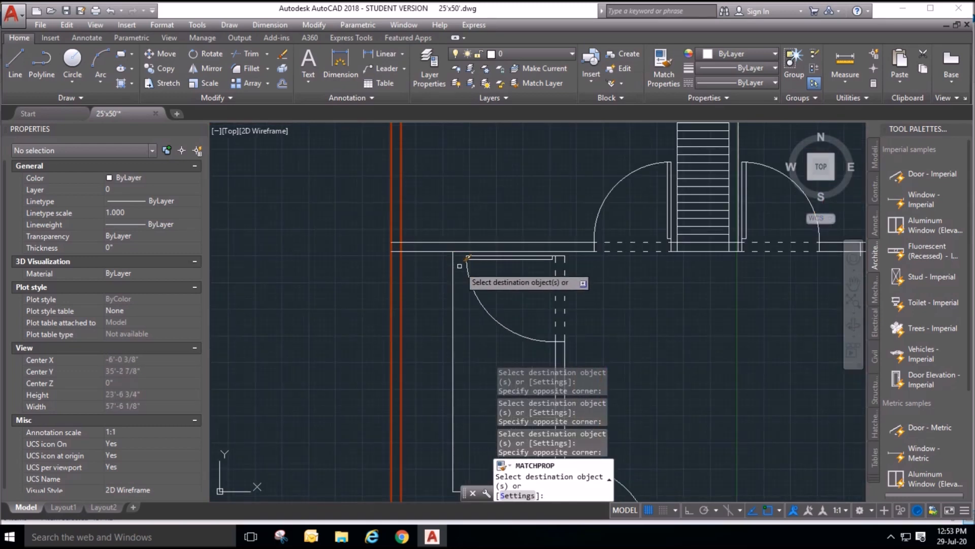
click(428, 223)
click(419, 268)
scroll(416, 233, down, 4)
Apply the matched wall properties to the partition walls around the two hatched wardrobes between the bedrooms.
scroll(524, 174, up, 12)
click(472, 165)
click(410, 199)
click(609, 283)
click(608, 224)
scroll(549, 249, down, 6)
scroll(584, 275, up, 6)
click(550, 282)
click(490, 282)
scroll(584, 196, down, 8)
scroll(555, 336, up, 2)
click(551, 340)
click(547, 325)
Apply the matched wall properties to the horizontal window wall below the upper bathroom.
scroll(606, 378, down, 4)
scroll(630, 188, up, 2)
scroll(678, 209, up, 2)
click(696, 202)
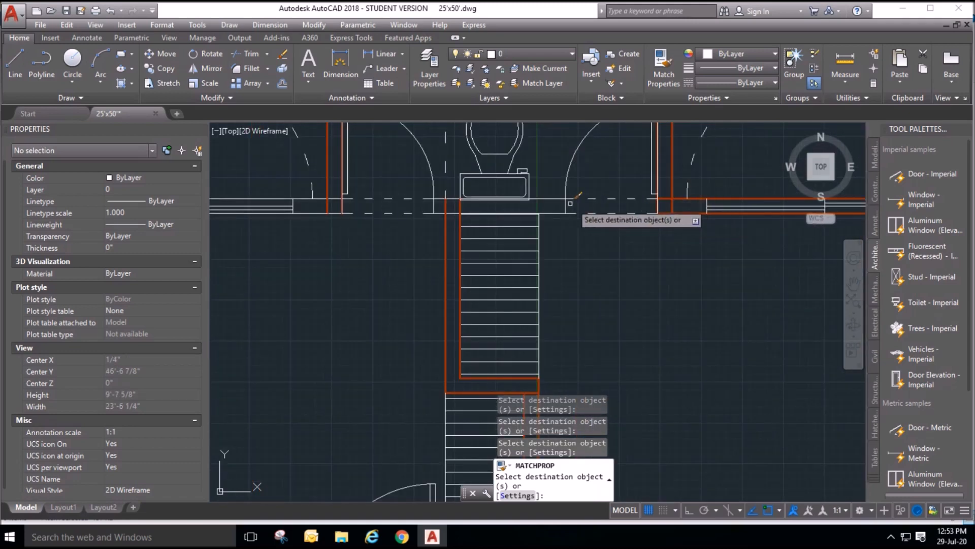
scroll(508, 239, down, 4)
scroll(503, 254, up, 4)
click(505, 254)
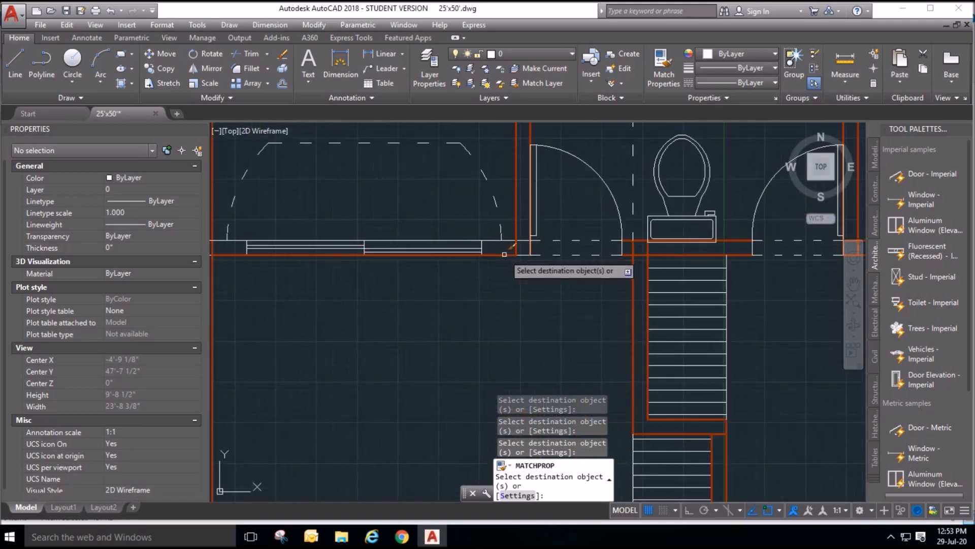
scroll(447, 282, down, 5)
Apply the matched wall properties to more of the interior walls in the middle of the plan.
scroll(616, 266, up, 6)
click(732, 180)
click(661, 161)
scroll(655, 297, down, 5)
scroll(511, 193, up, 4)
click(516, 219)
click(448, 206)
Apply the matched wall properties to the front room's side wall and the window wall facing the trees.
scroll(505, 214, down, 5)
scroll(556, 360, up, 6)
click(582, 314)
click(406, 226)
scroll(524, 218, down, 5)
click(570, 270)
click(540, 351)
scroll(686, 355, up, 3)
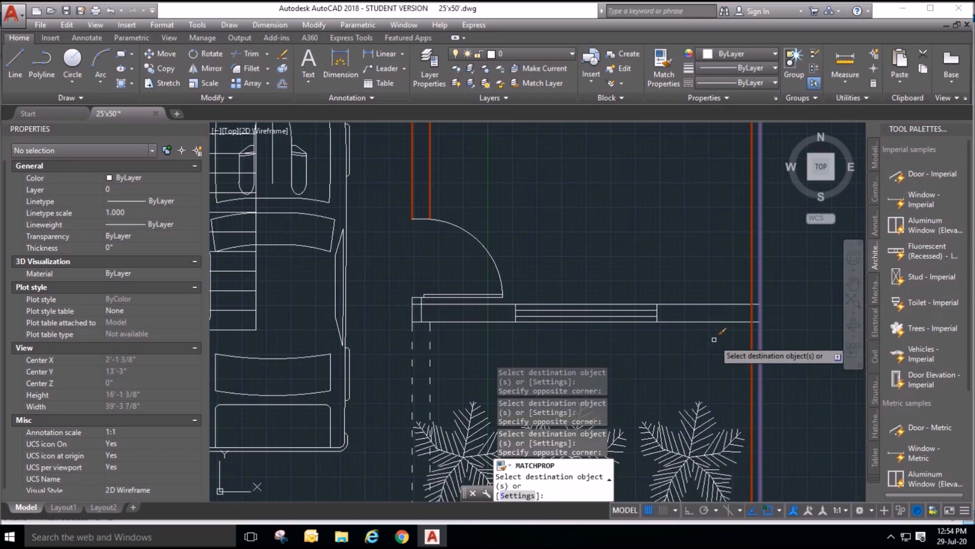
scroll(470, 290, up, 2)
click(453, 272)
click(457, 279)
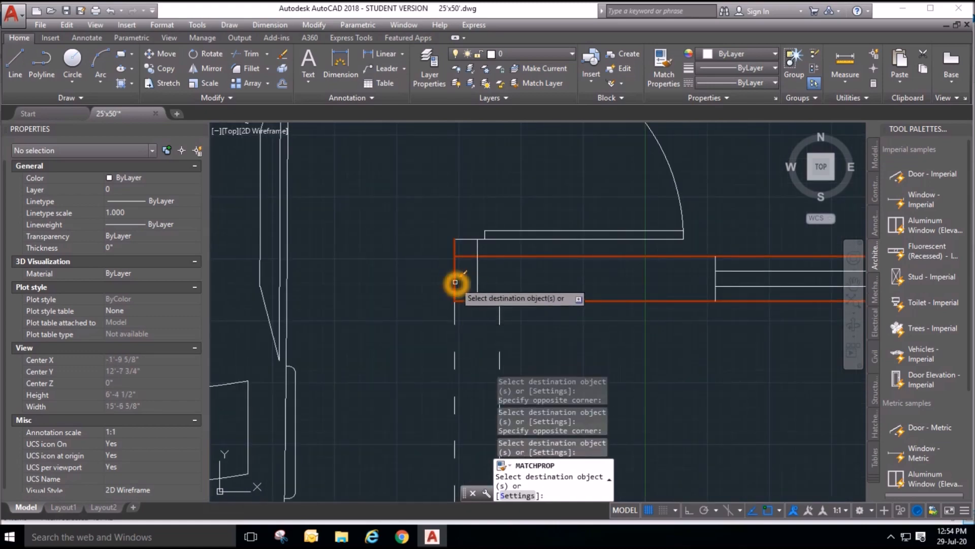
Apply the matched wall properties to the plan's bottom outer wall and the window wall above the car porch.
scroll(568, 316, down, 3)
scroll(563, 324, down, 4)
scroll(467, 386, up, 4)
click(553, 288)
click(534, 245)
scroll(536, 350, down, 7)
scroll(607, 279, up, 5)
scroll(621, 282, up, 8)
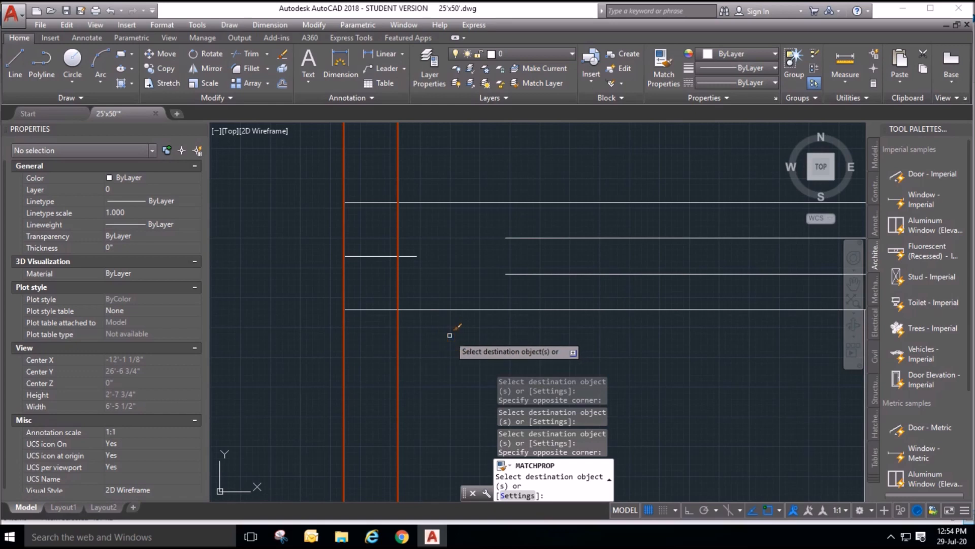
click(576, 278)
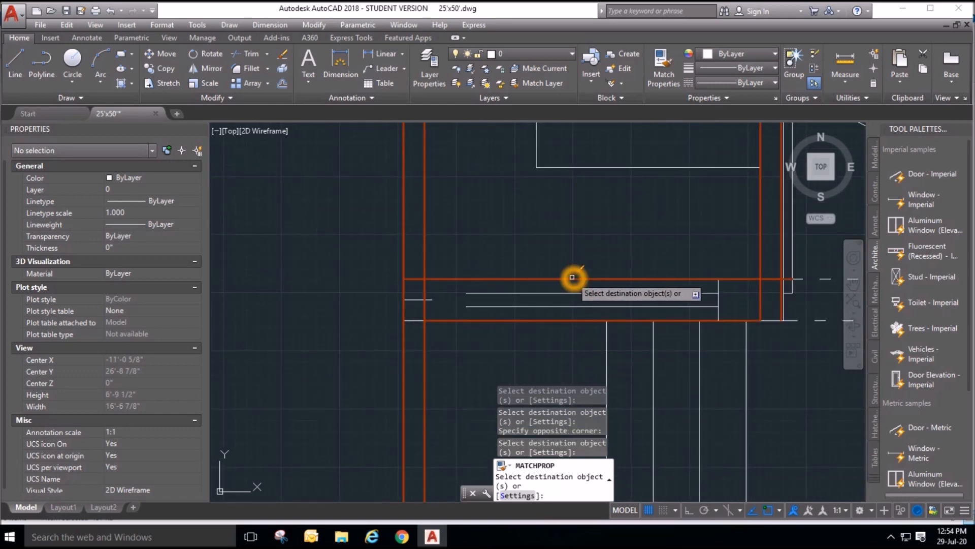
scroll(572, 277, down, 4)
scroll(537, 334, down, 4)
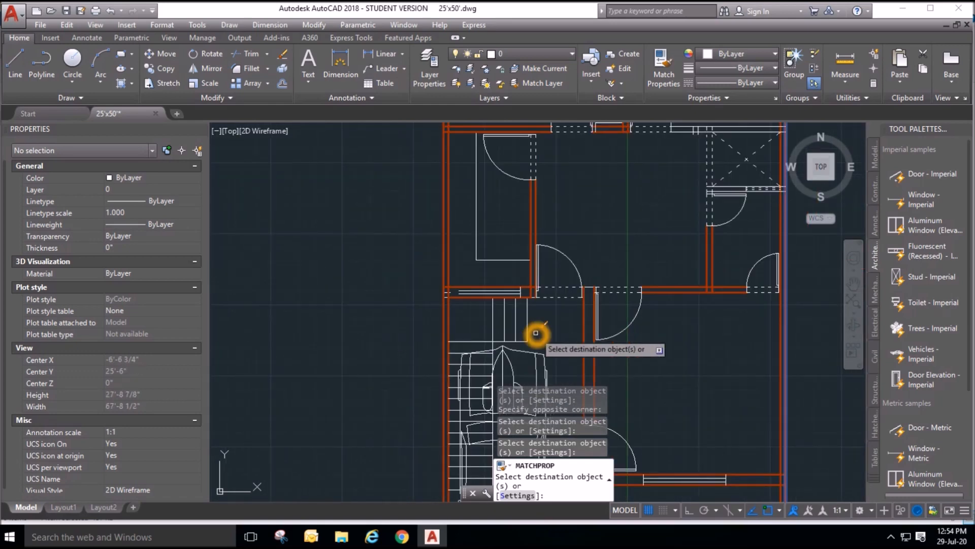
Apply the matched wall properties to the horizontal wall segments beside and below the crossed shaft.
scroll(688, 211, up, 8)
click(688, 206)
click(668, 141)
scroll(695, 235, down, 4)
scroll(676, 314, up, 8)
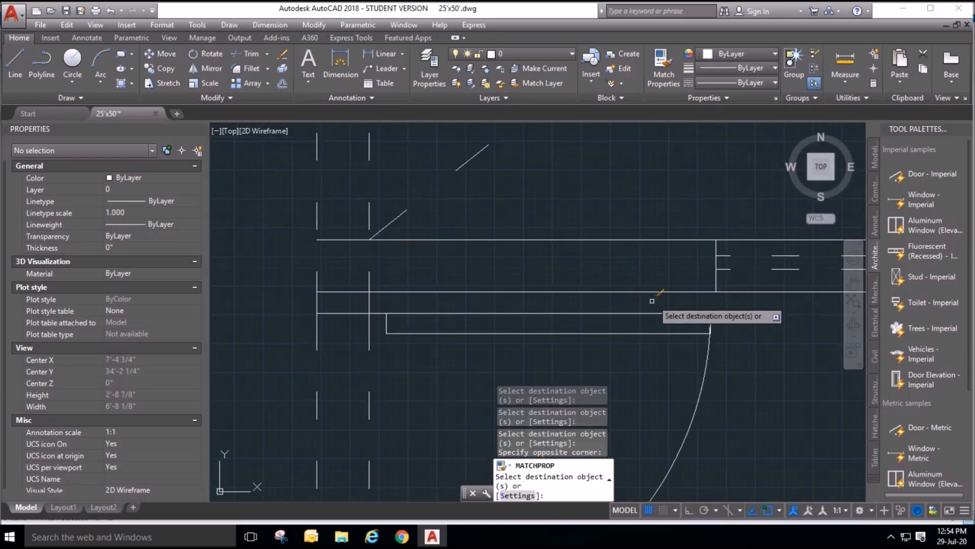
click(653, 300)
click(627, 229)
scroll(626, 282, down, 8)
scroll(629, 320, down, 2)
scroll(750, 229, down, 4)
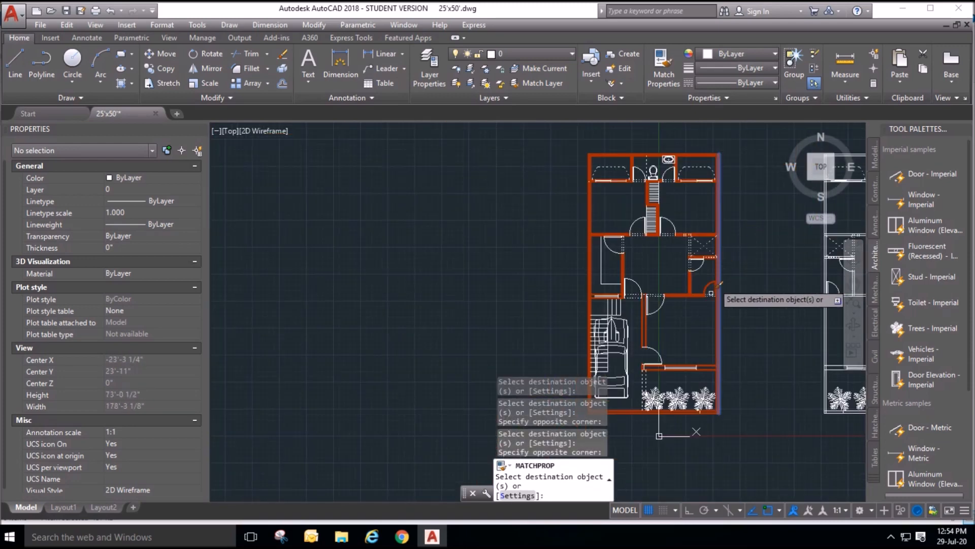
End property matching and delete the short stray line at the left end of the window above the car porch.
scroll(614, 333, up, 6)
scroll(583, 262, down, 4)
scroll(721, 373, up, 3)
scroll(685, 272, down, 2)
scroll(538, 183, up, 6)
scroll(529, 162, up, 9)
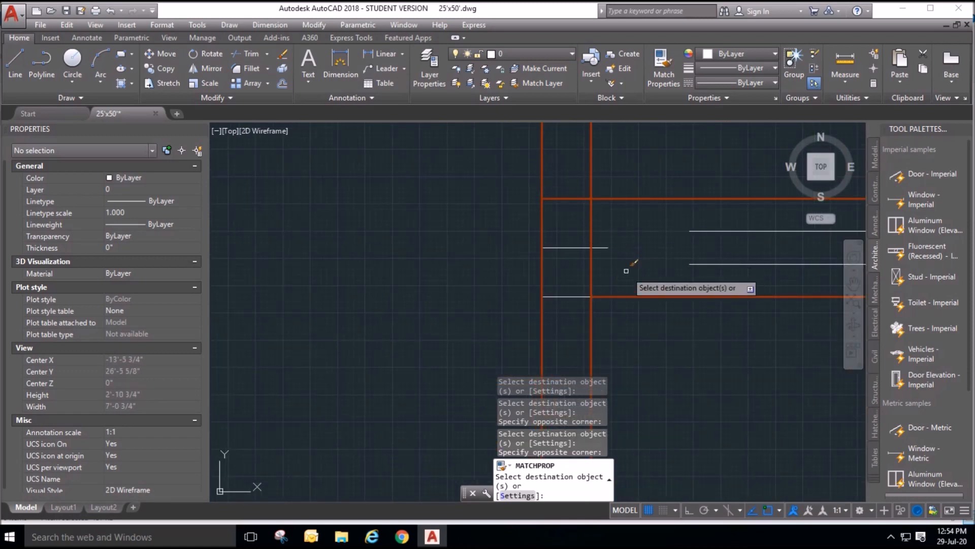
key(Escape)
click(626, 270)
click(603, 233)
key(Delete)
Draw a vertical line across the wall to close the left end of the window above the car porch.
scroll(457, 257, down, 9)
scroll(495, 255, up, 6)
click(15, 63)
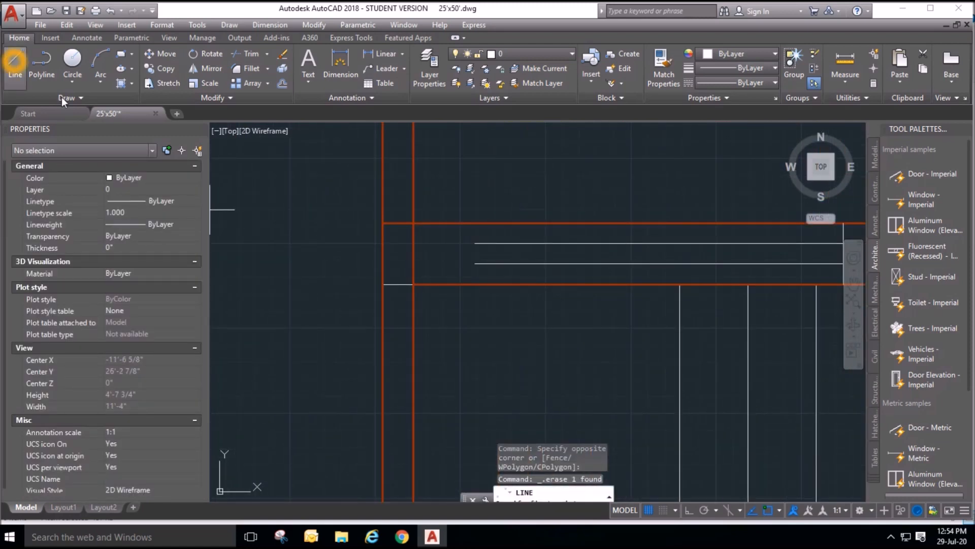
click(475, 224)
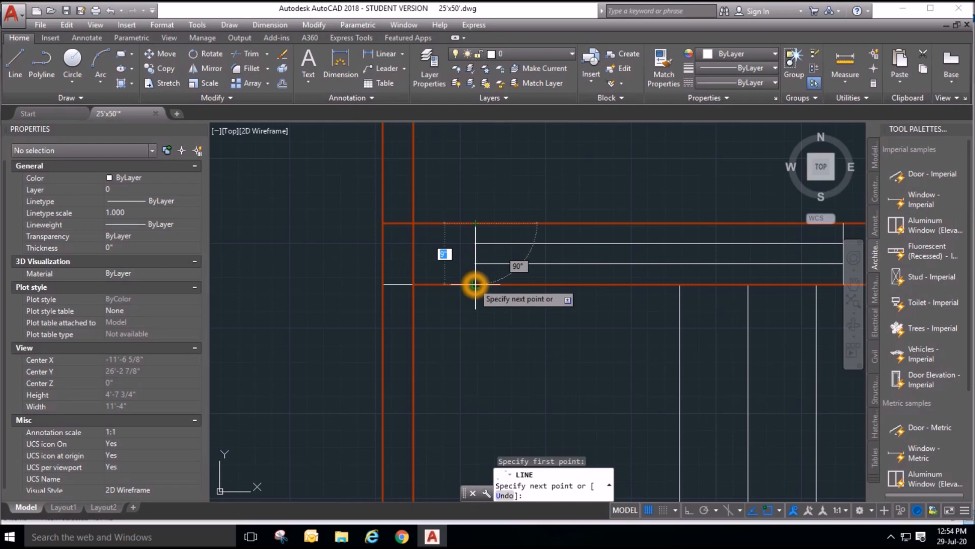
click(475, 283)
key(Escape)
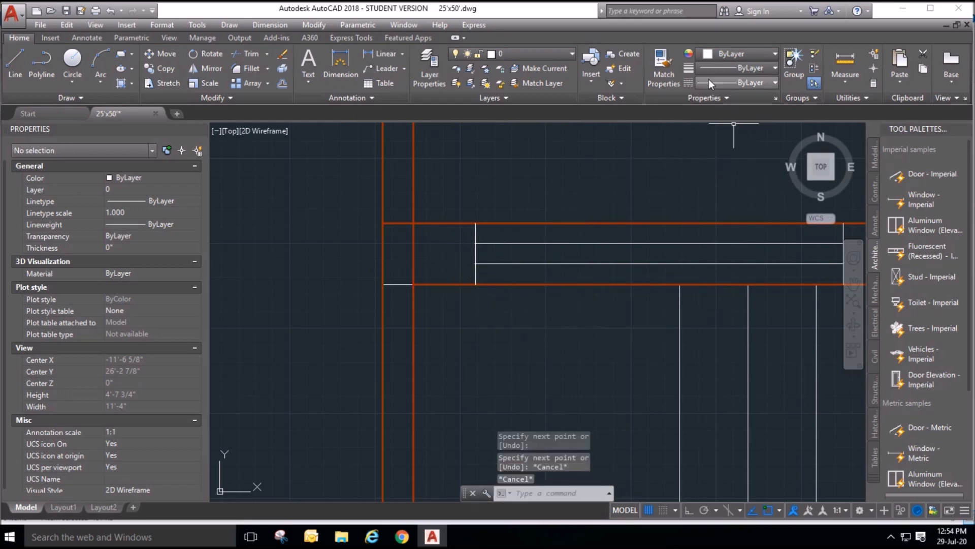
Delete the two short lines crossing the horizontal wall next to the crossed shaft.
click(663, 60)
scroll(437, 305, down, 6)
scroll(436, 304, down, 4)
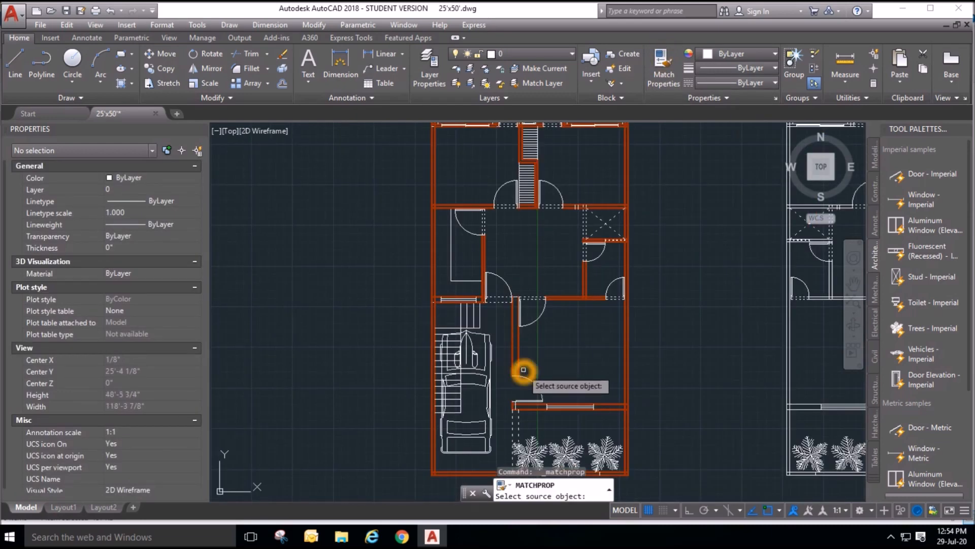
scroll(570, 340, up, 6)
key(Escape)
click(544, 233)
click(577, 288)
key(Delete)
scroll(577, 317, down, 2)
middle_drag(584, 237, 587, 184)
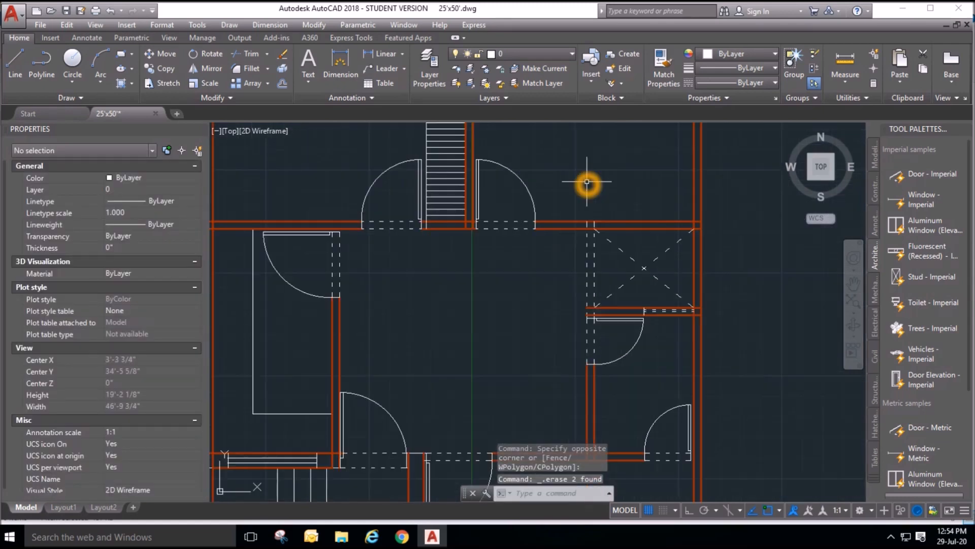
Assign the upper wardrobe's hatch between the bedrooms to the WR layer.
scroll(563, 325, down, 2)
scroll(498, 209, up, 4)
scroll(515, 399, down, 2)
scroll(534, 422, down, 2)
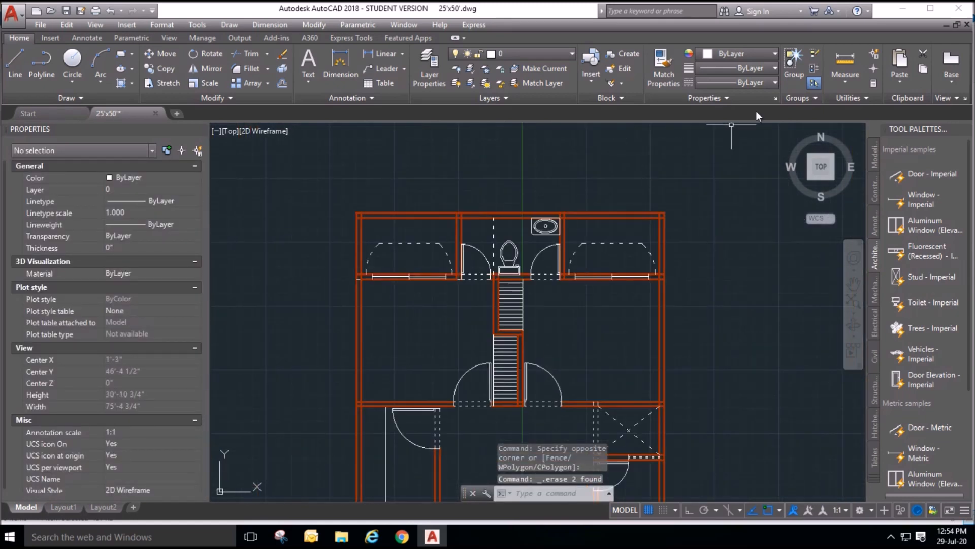
scroll(525, 315, up, 4)
click(511, 303)
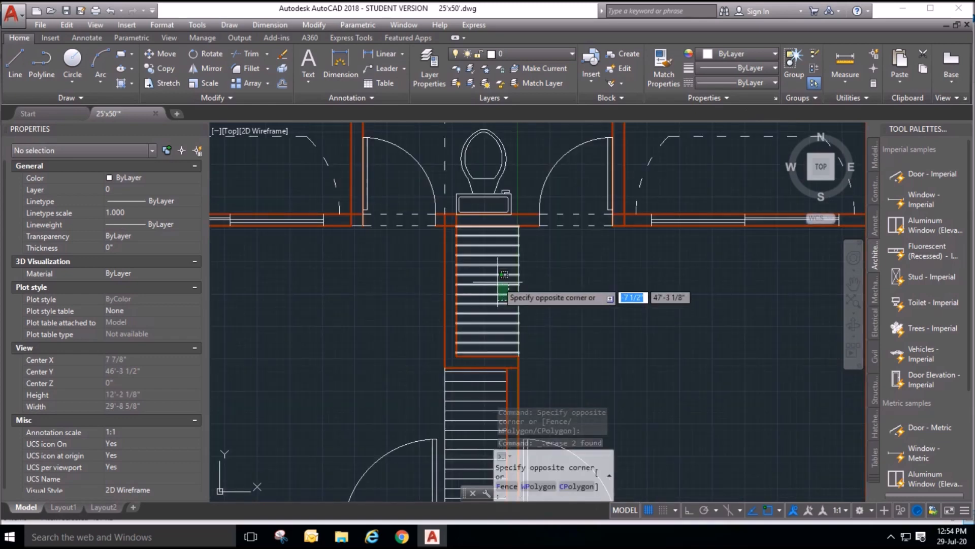
click(496, 280)
click(172, 61)
click(17, 39)
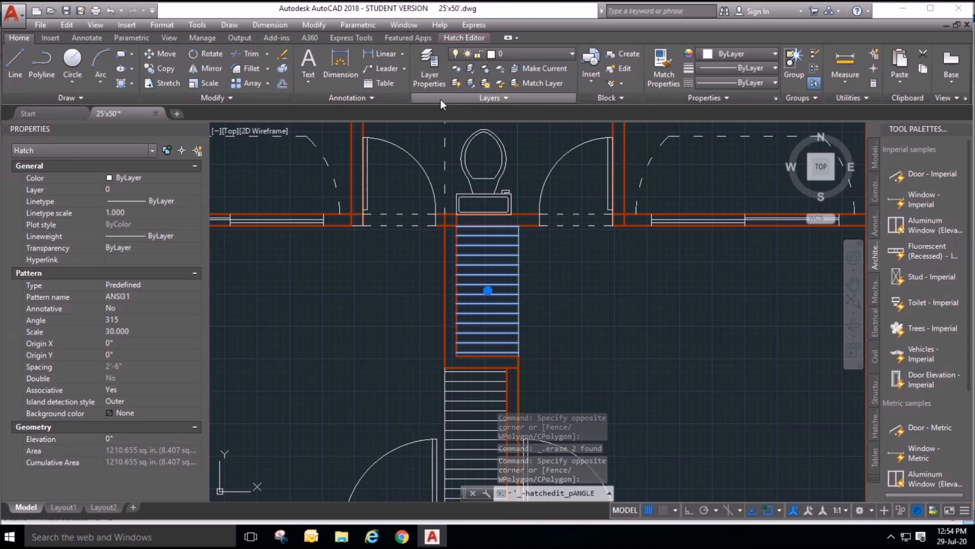
click(535, 54)
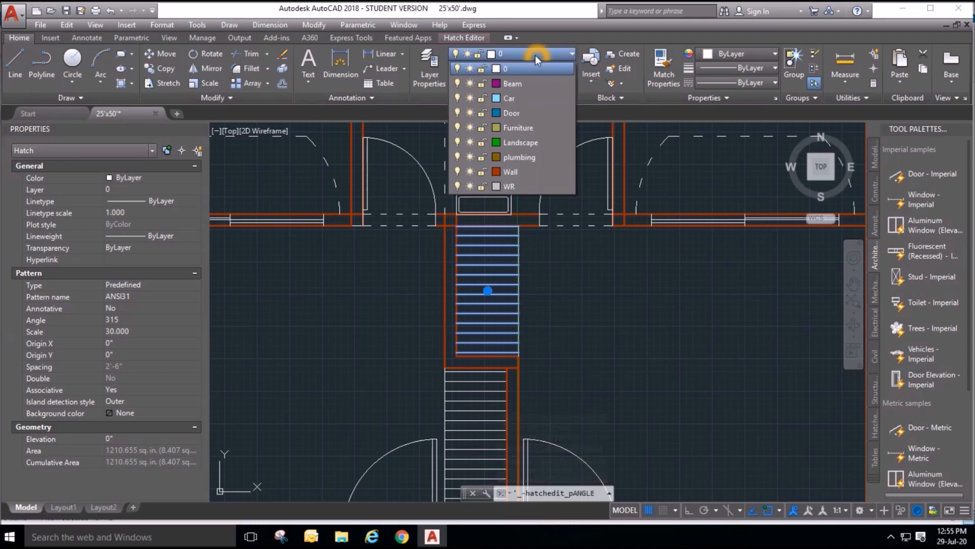
click(522, 186)
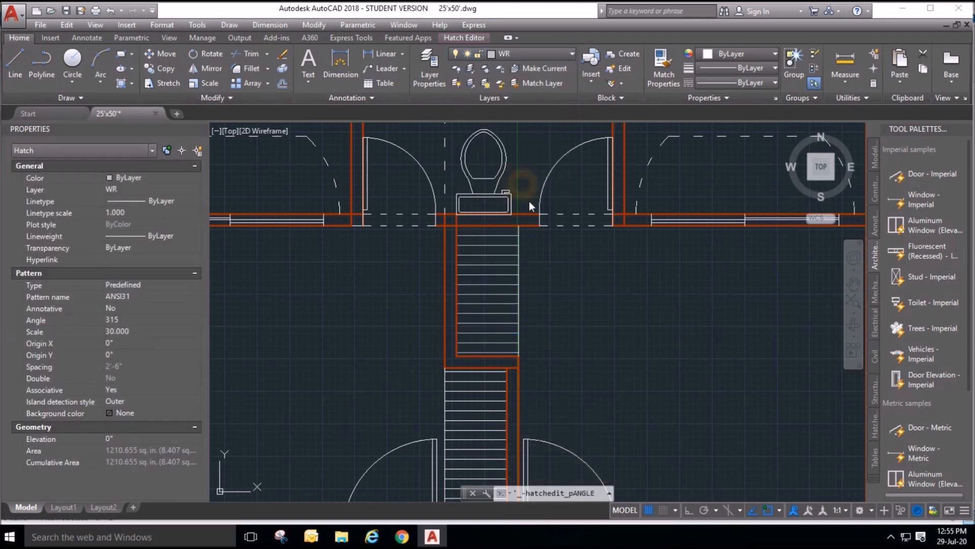
key(Escape)
Match the upper wardrobe hatch's properties to its edge line and to the lower wardrobe's hatch and edge.
click(663, 66)
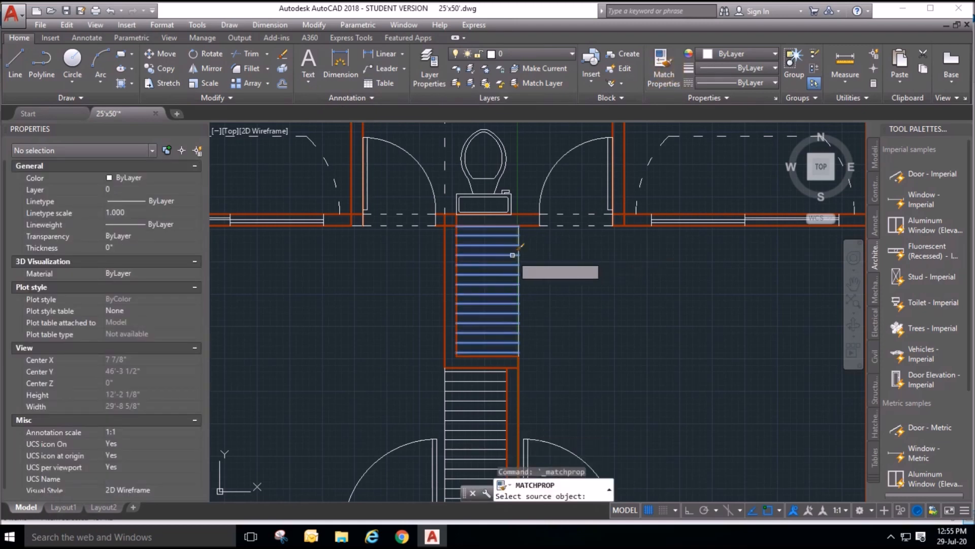
click(513, 255)
click(520, 262)
scroll(526, 247, down, 4)
scroll(525, 305, up, 4)
click(484, 285)
click(445, 282)
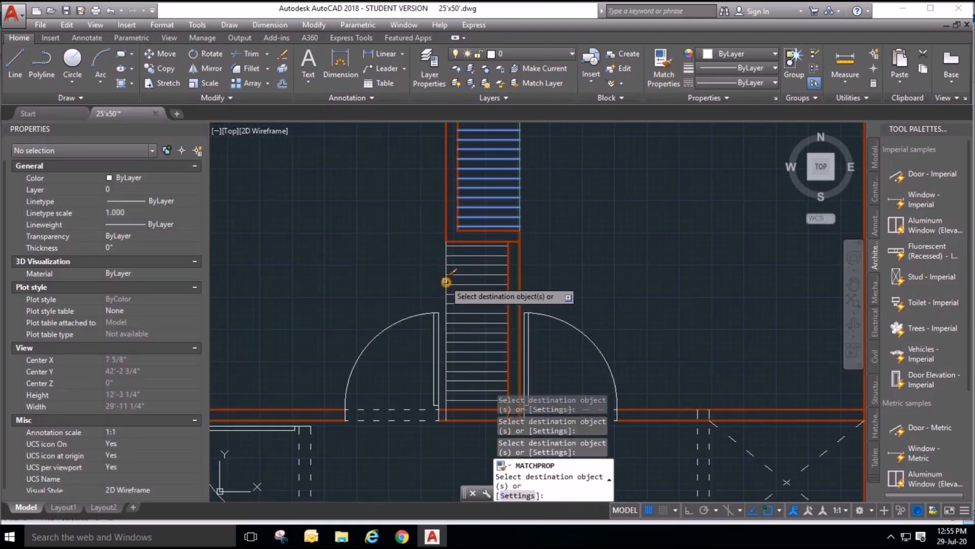
Assign the toilet block in the bathroom above the wardrobes to the plumbing layer.
scroll(446, 281, down, 3)
key(Escape)
key(Escape)
key(Escape)
scroll(742, 320, up, 2)
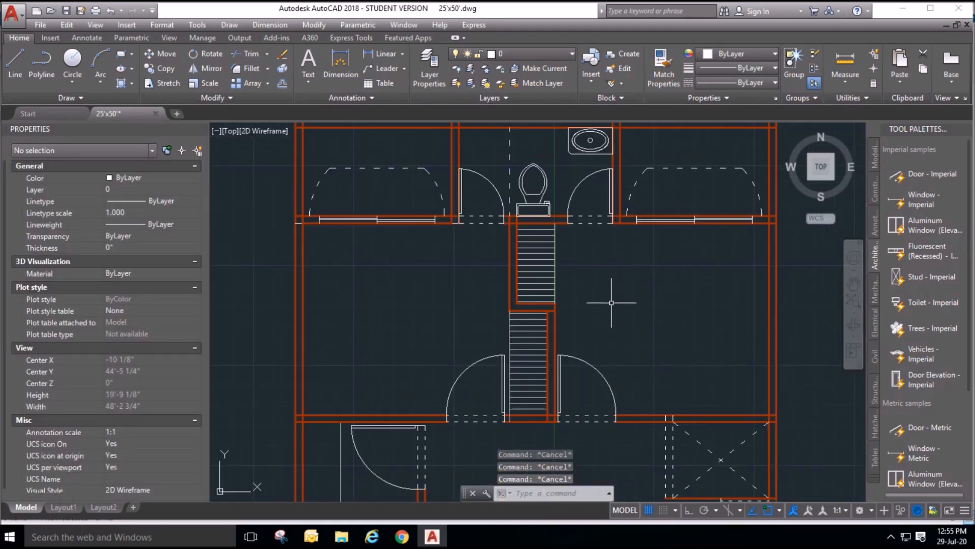
scroll(611, 303, down, 2)
scroll(613, 203, up, 4)
click(544, 294)
click(490, 288)
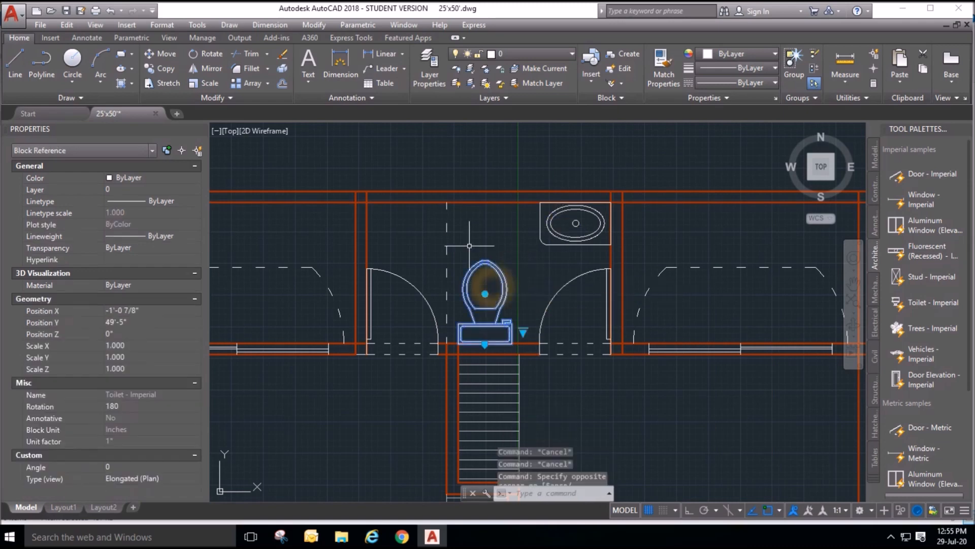
click(508, 53)
click(488, 148)
key(Escape)
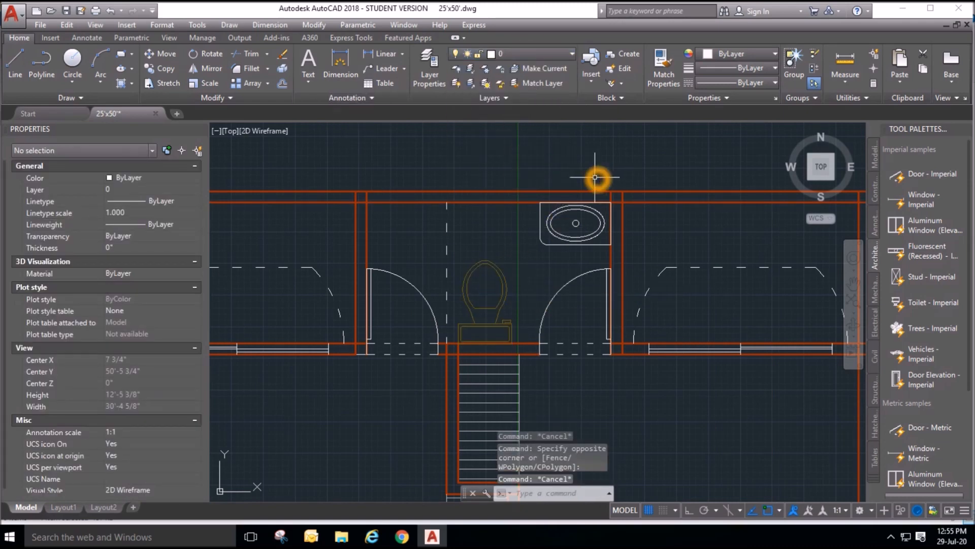
Assign the washbasin's ovals and drain circle in the bathroom corner to the plumbing layer.
scroll(573, 226, up, 4)
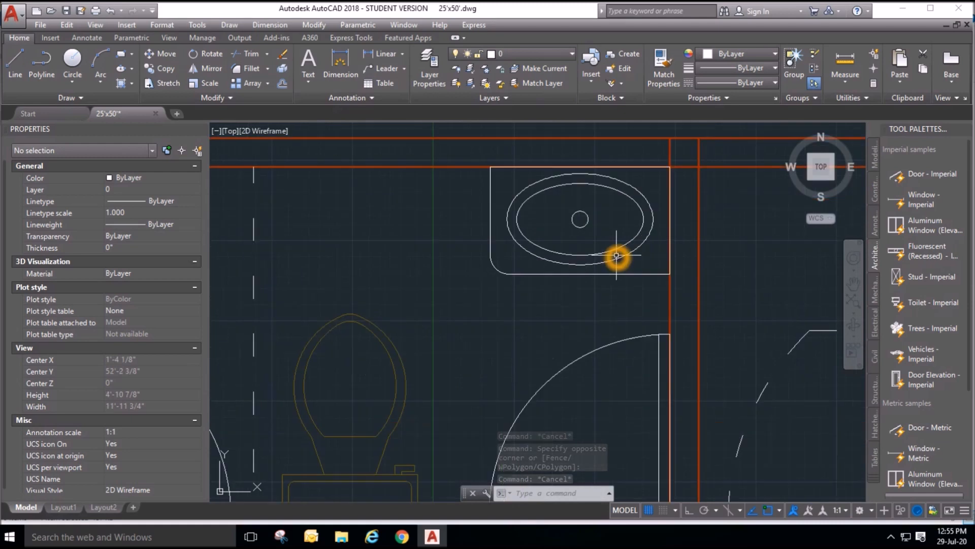
click(647, 255)
click(507, 185)
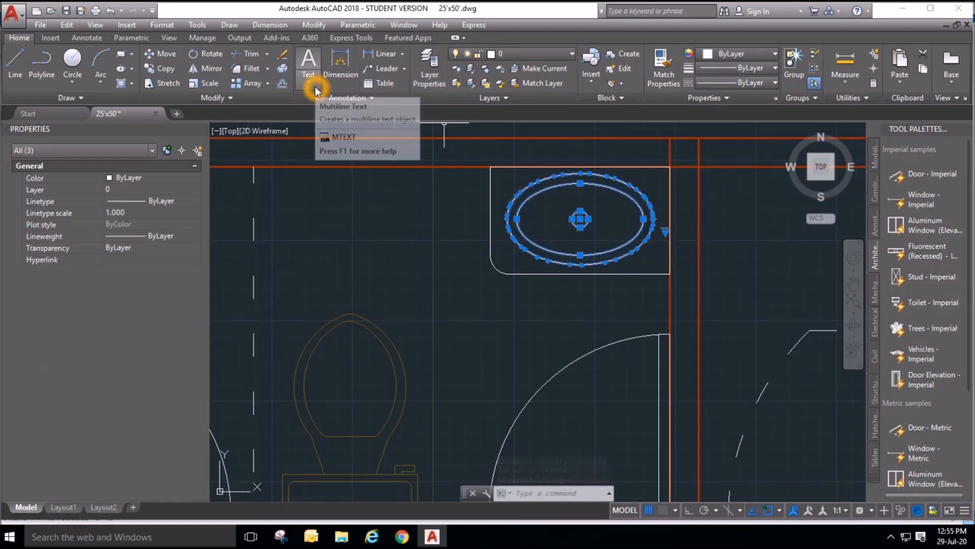
click(525, 53)
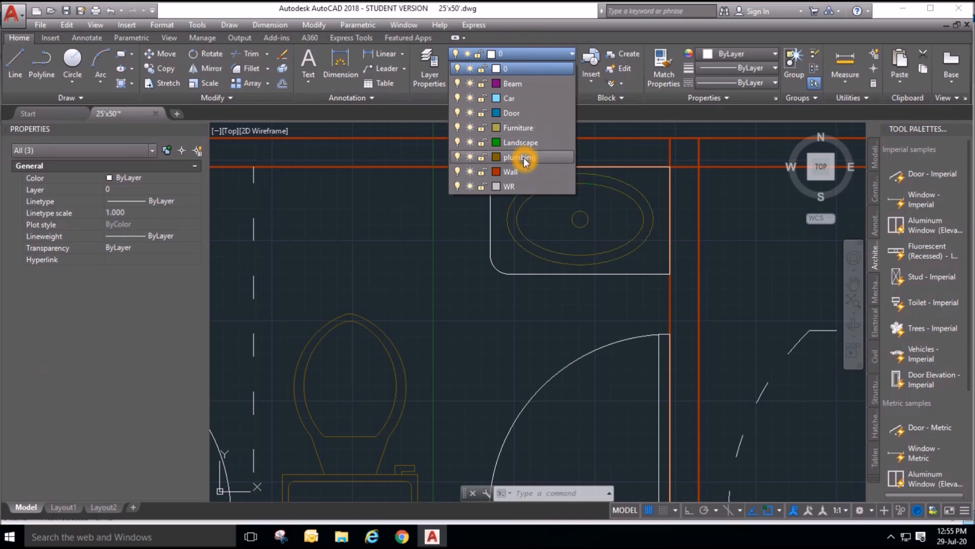
click(528, 148)
key(Escape)
Assign the car in the car porch to the Car layer.
scroll(556, 212, down, 8)
scroll(642, 262, up, 4)
scroll(421, 152, up, 2)
middle_drag(420, 153, 533, 228)
scroll(534, 227, down, 6)
scroll(546, 195, up, 6)
scroll(535, 183, down, 6)
scroll(577, 233, up, 2)
scroll(577, 233, down, 5)
scroll(421, 308, up, 4)
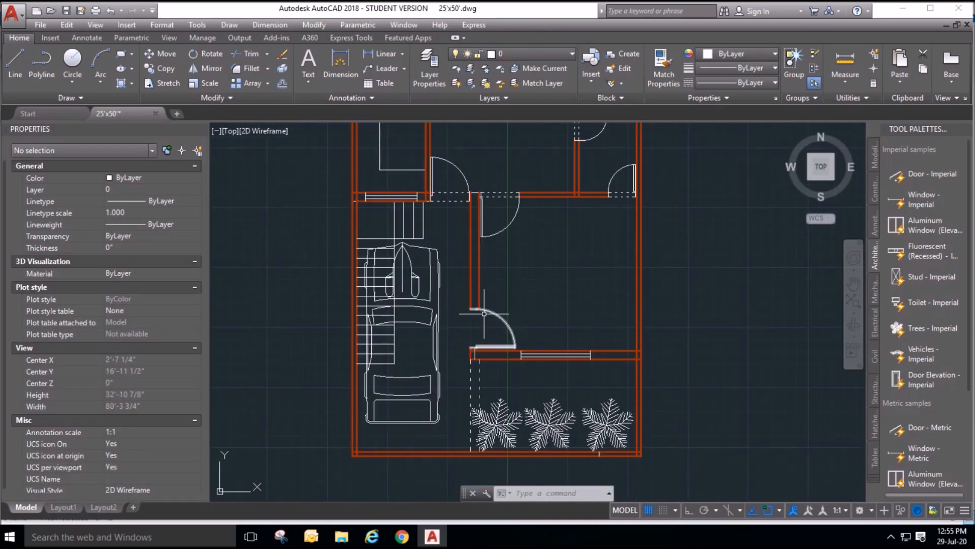
click(420, 309)
click(516, 50)
click(525, 173)
click(520, 98)
key(Escape)
key(Escape)
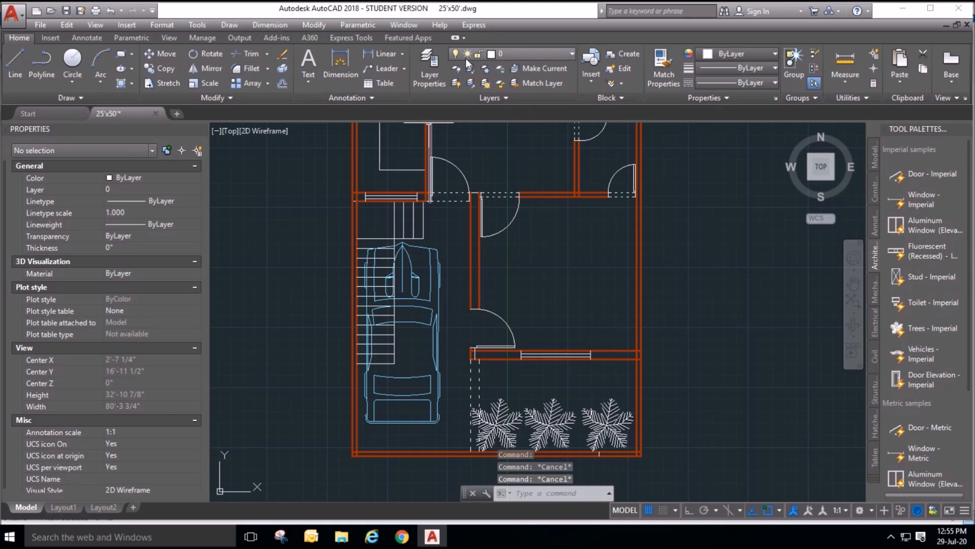
Create a new layer named Staircase with index colour 210.
click(430, 54)
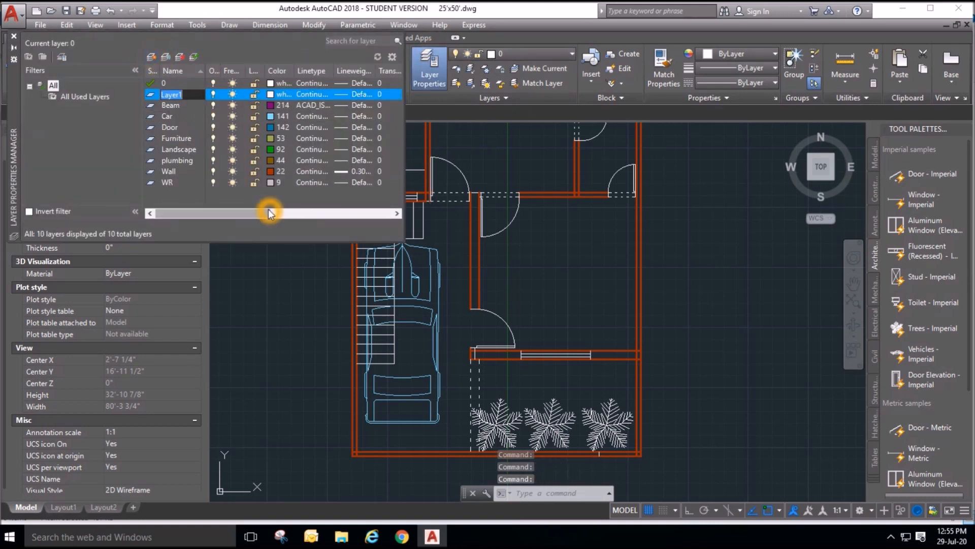
text(Staircase)
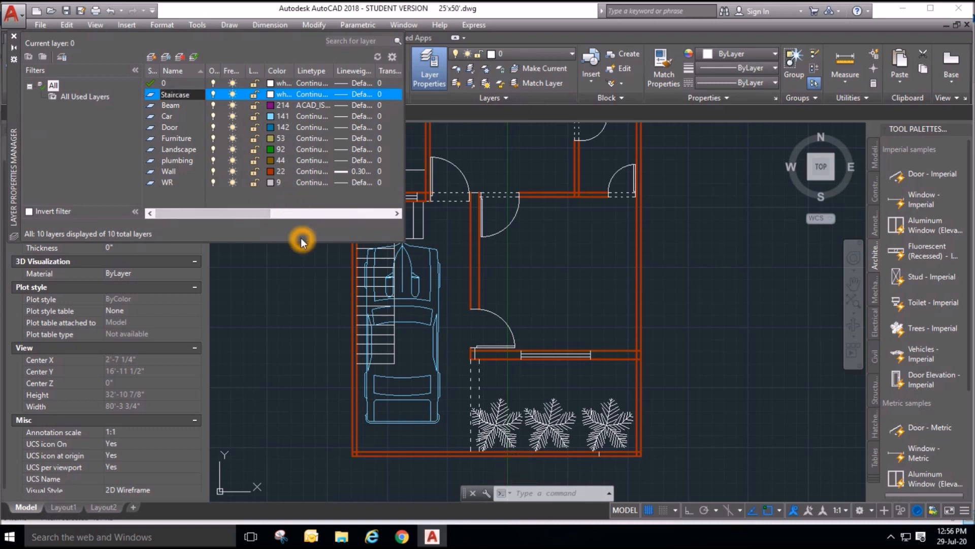
click(273, 92)
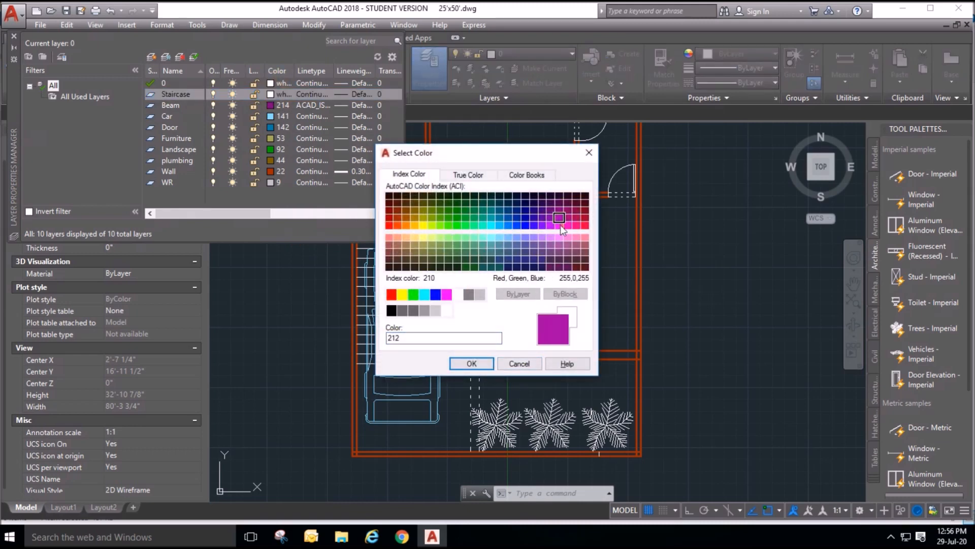
click(490, 363)
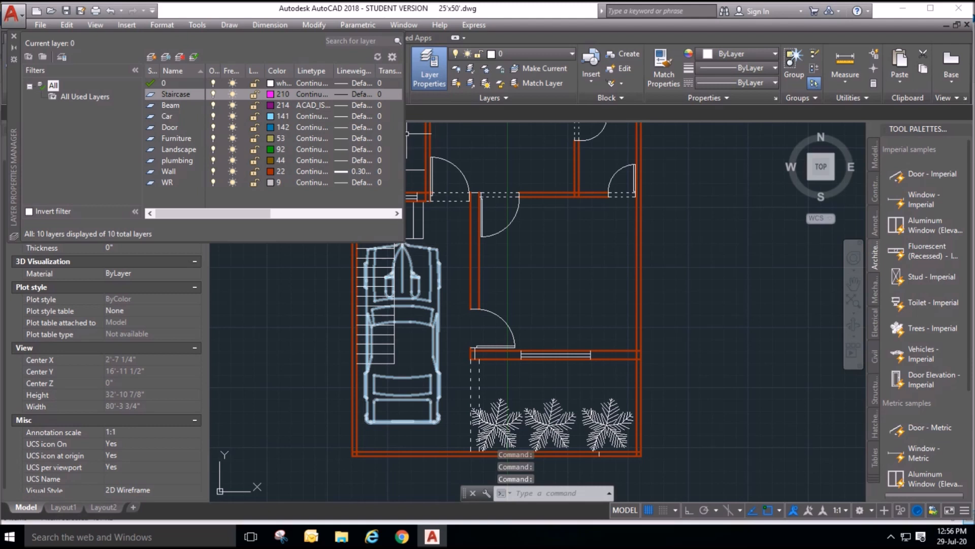
click(14, 45)
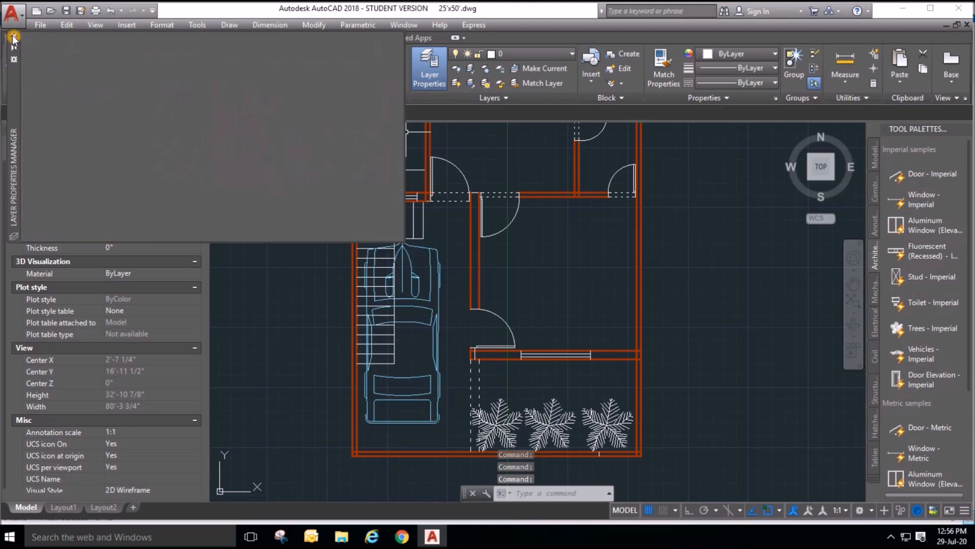
Assign the staircase's four short vertical treads and long vertical edge line to the Staircase layer.
click(663, 66)
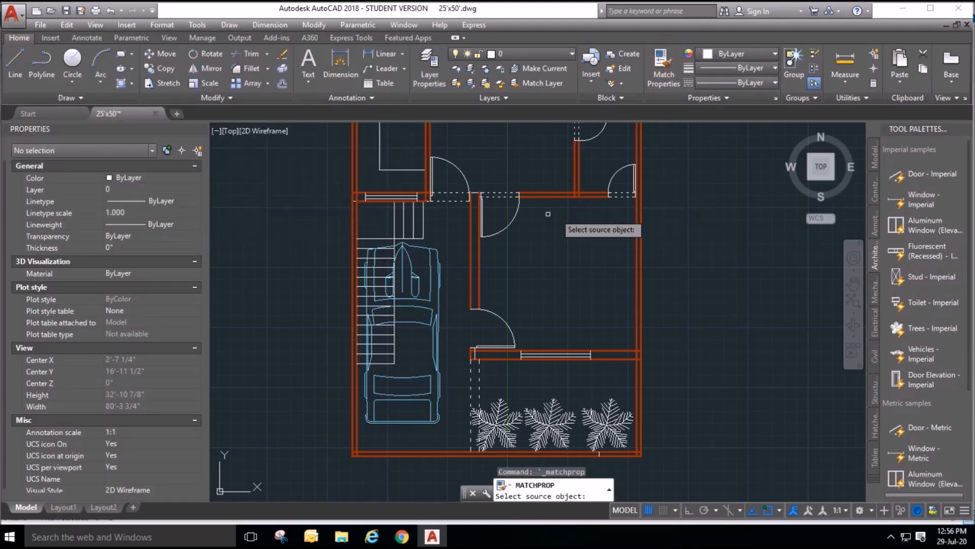
key(Escape)
click(462, 233)
click(389, 219)
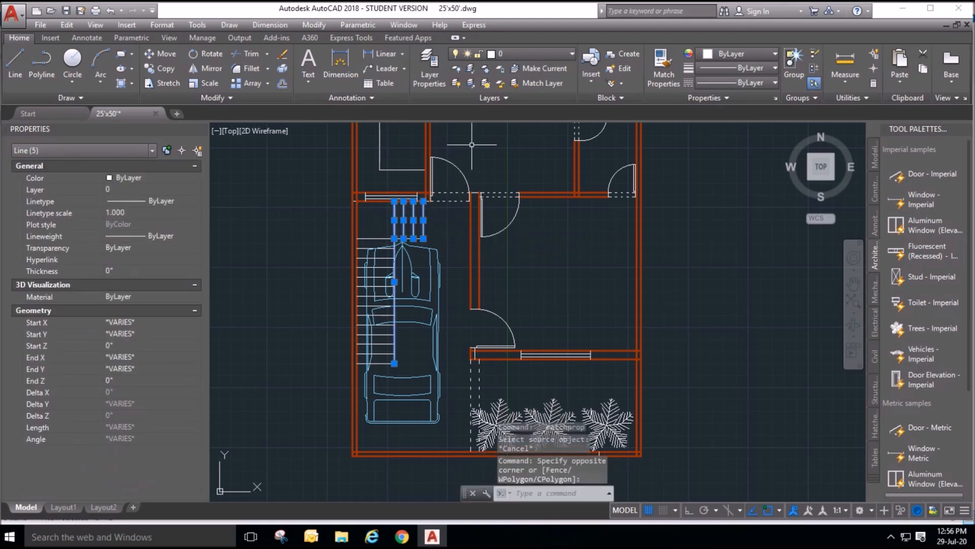
click(531, 51)
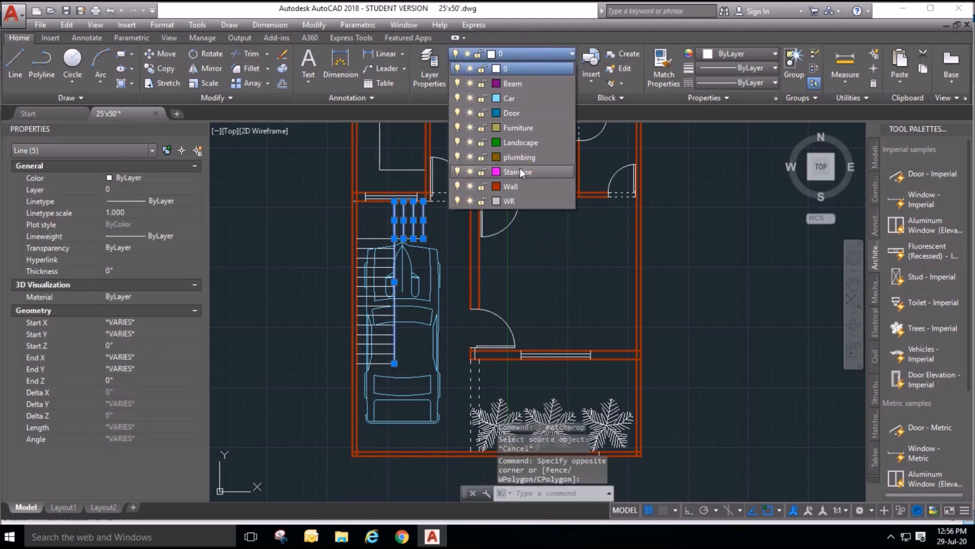
click(521, 172)
key(Escape)
key(Escape)
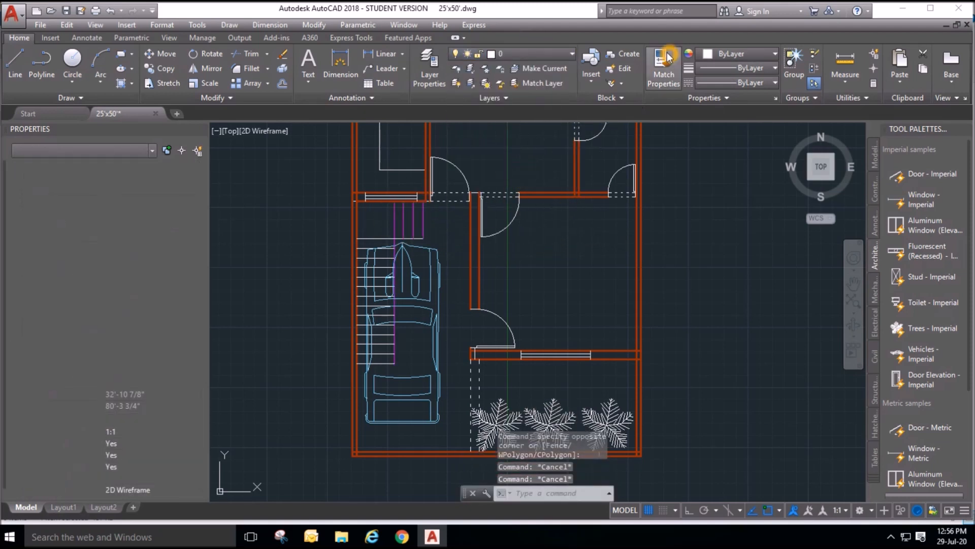
Match the landing line and all horizontal treads beside the car to the properties of a Staircase-layer line.
click(664, 64)
click(393, 219)
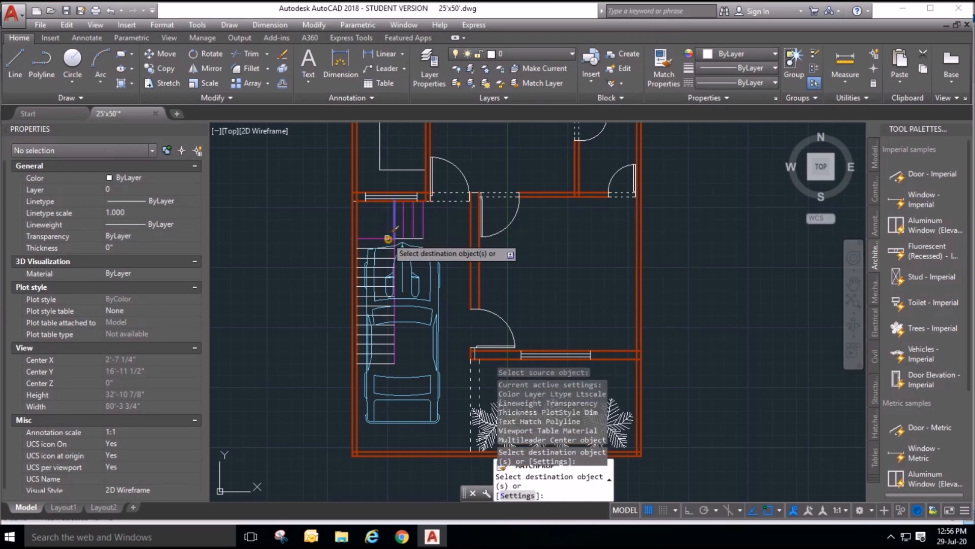
scroll(351, 312, up, 4)
scroll(485, 312, down, 3)
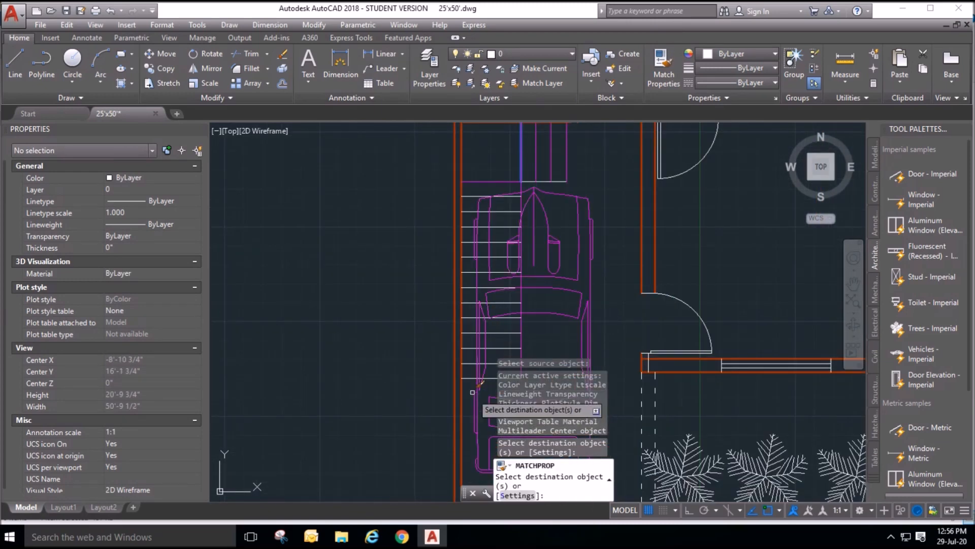
click(470, 347)
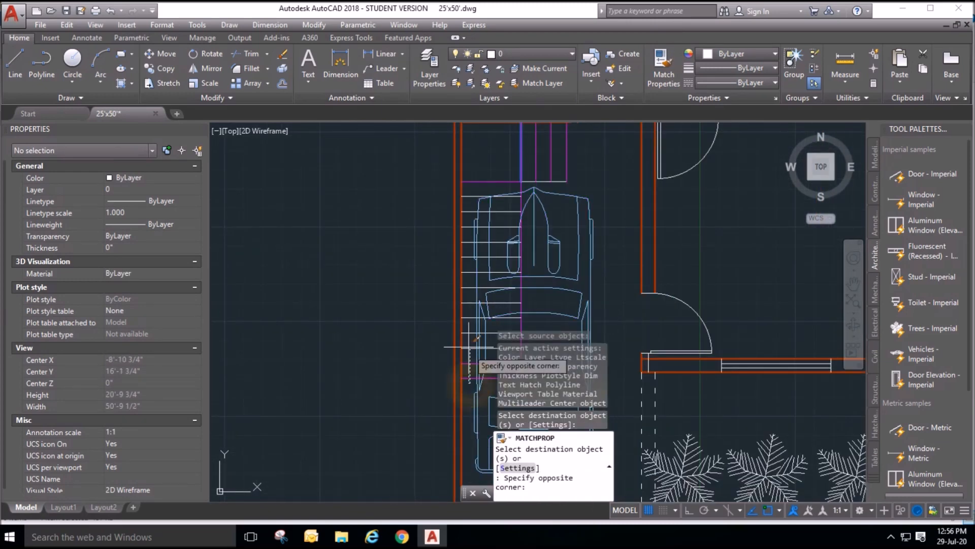
click(467, 264)
scroll(467, 265, up, 4)
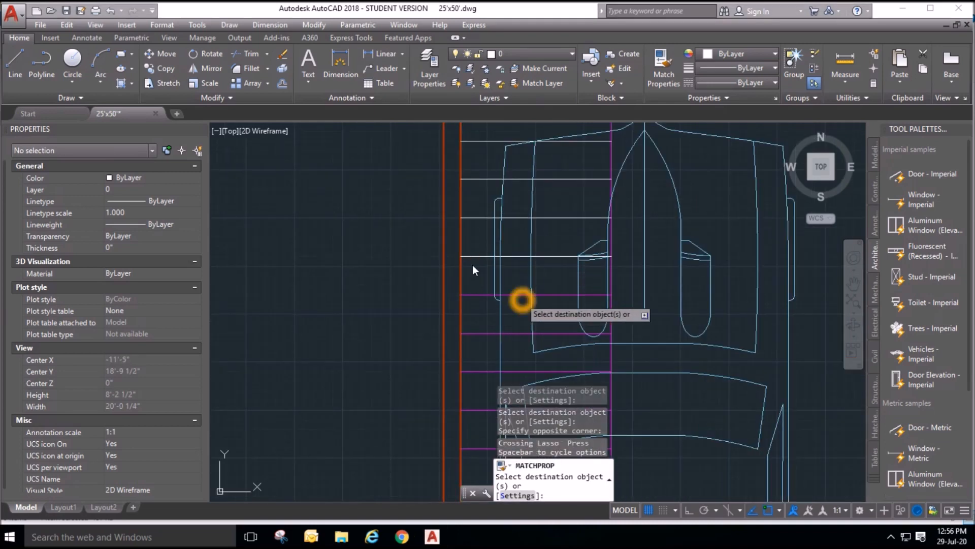
click(466, 142)
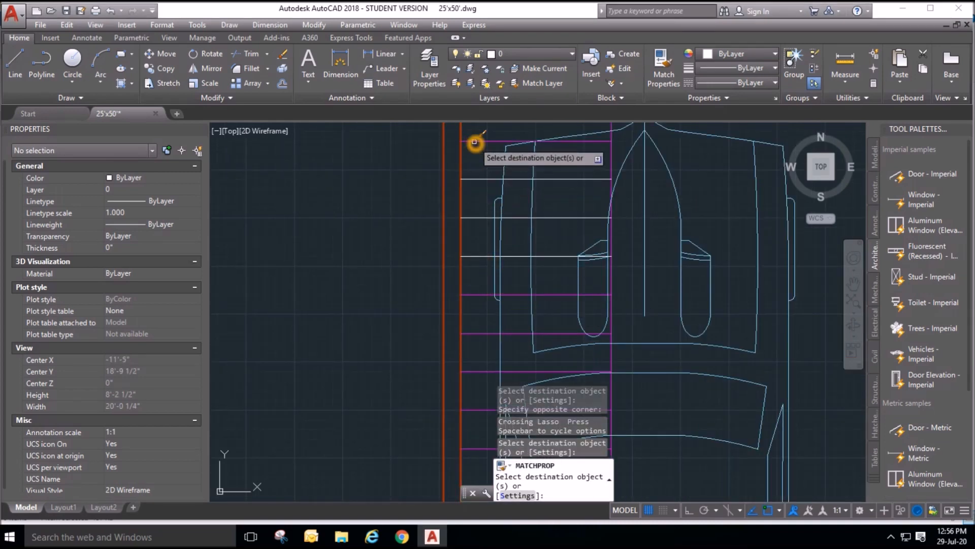
click(478, 171)
click(464, 280)
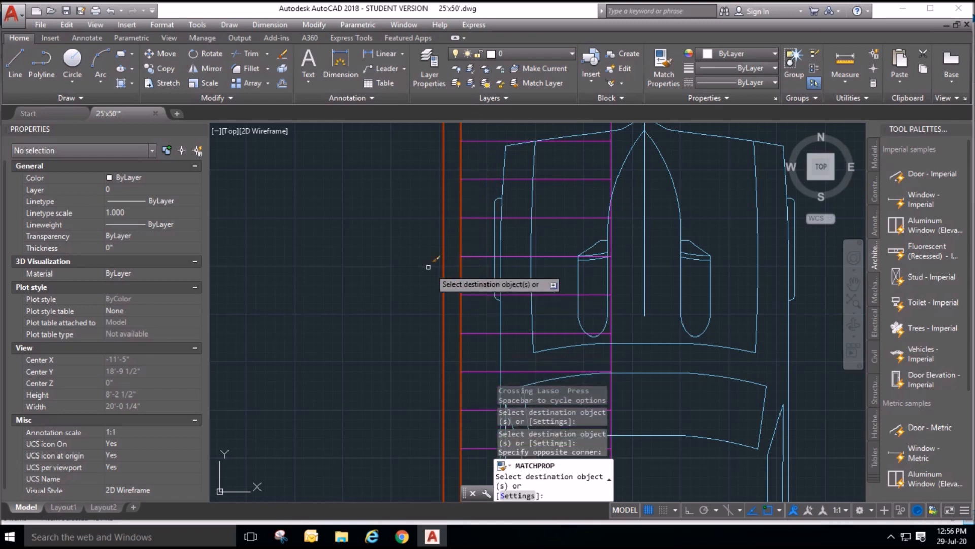
scroll(406, 262, down, 5)
key(Escape)
key(Escape)
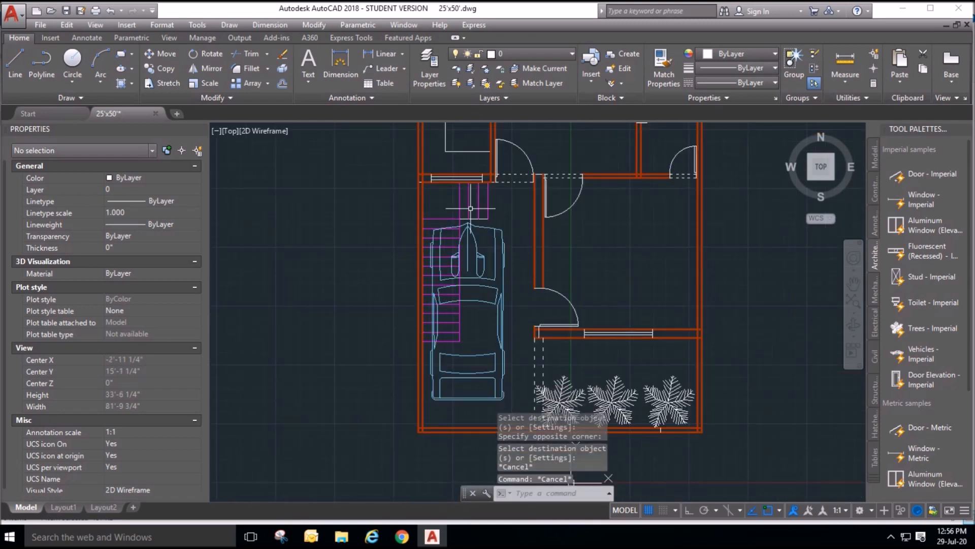
Match the remaining white horizontal line below the short vertical treads to the Staircase line's properties.
scroll(482, 198, up, 4)
click(666, 61)
click(493, 213)
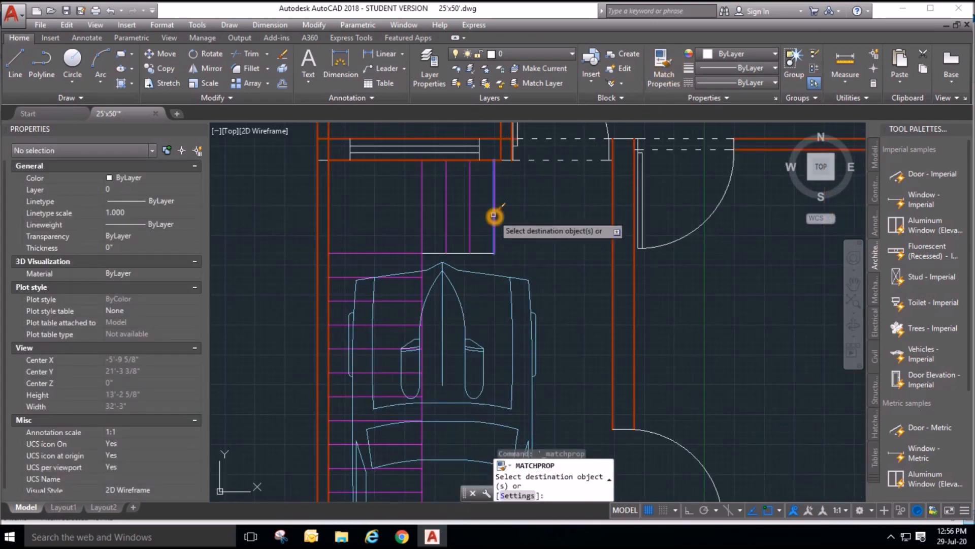
click(481, 254)
scroll(490, 204, down, 6)
key(Escape)
Change the linetype of the six lowest horizontal stair treads to ACAD_ISO03W100.
scroll(463, 300, up, 6)
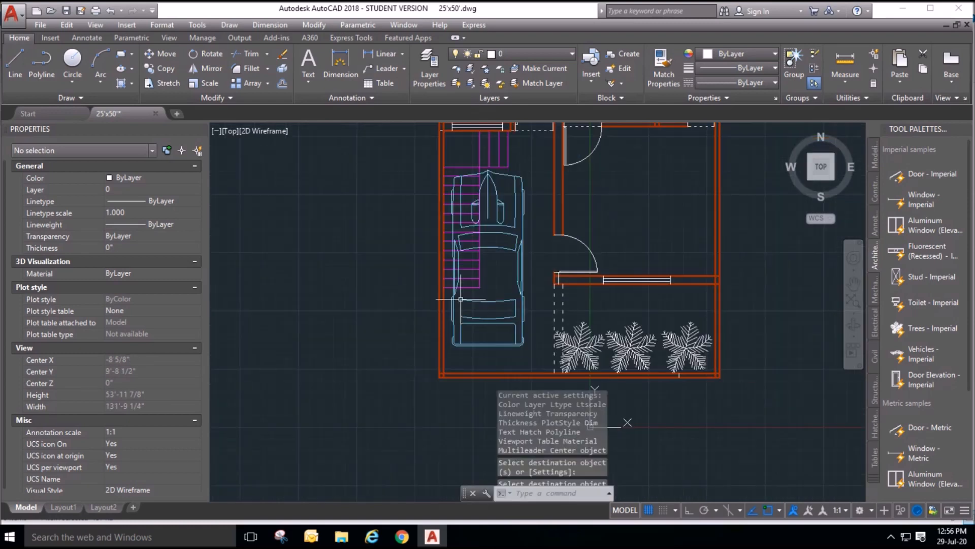
click(482, 282)
click(478, 170)
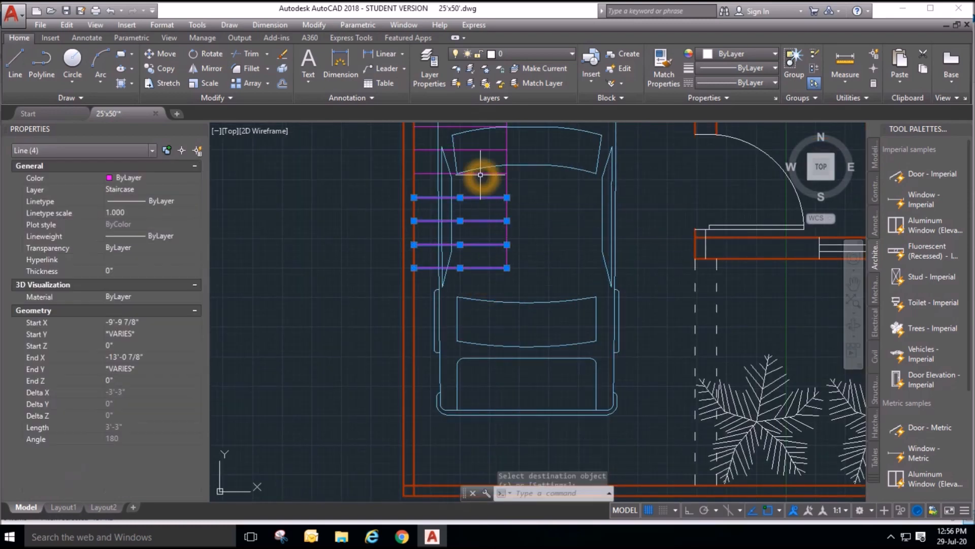
scroll(426, 178, up, 4)
click(428, 184)
scroll(431, 165, down, 4)
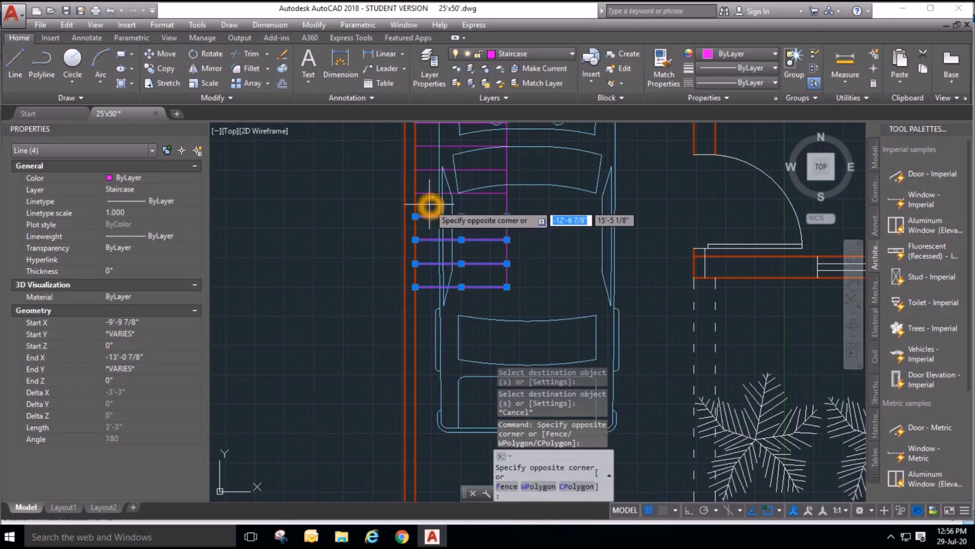
click(426, 156)
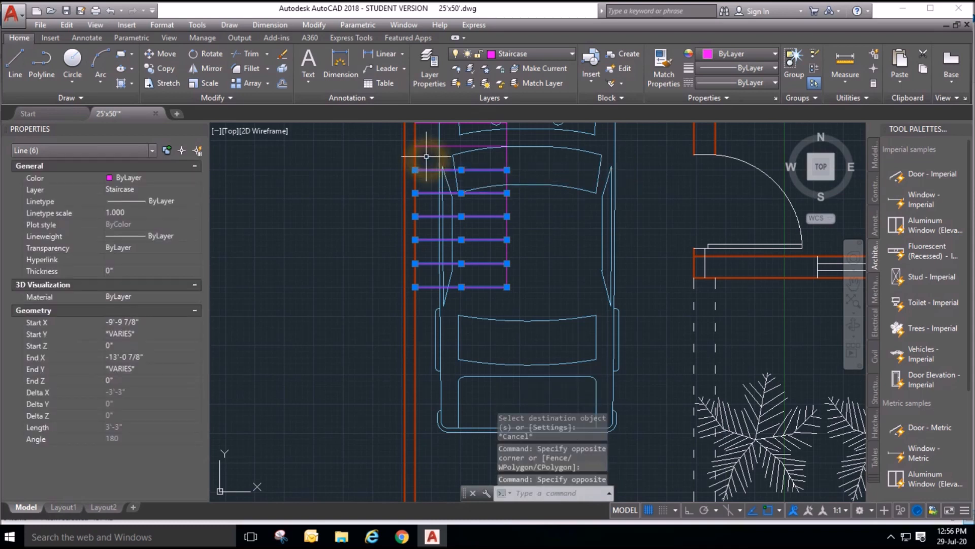
click(741, 67)
click(743, 75)
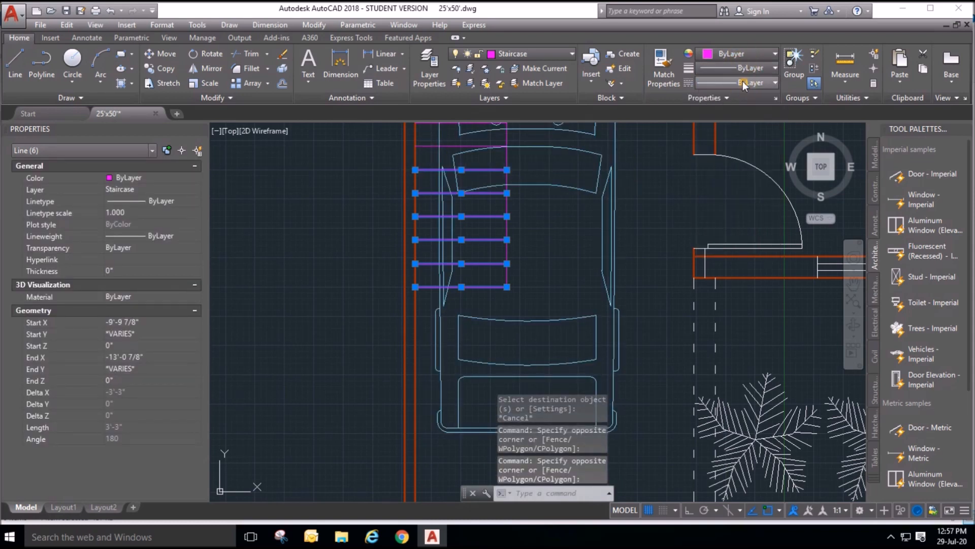
click(743, 82)
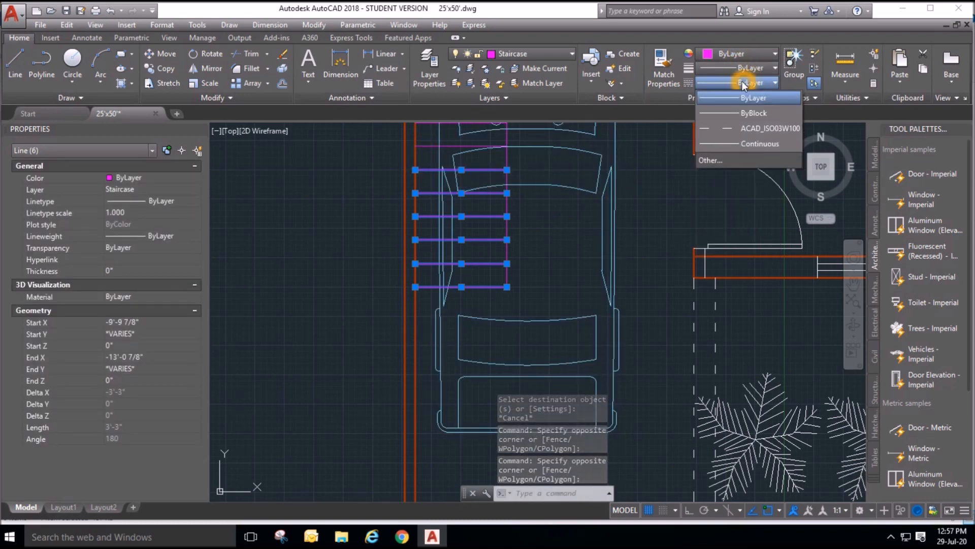
click(741, 128)
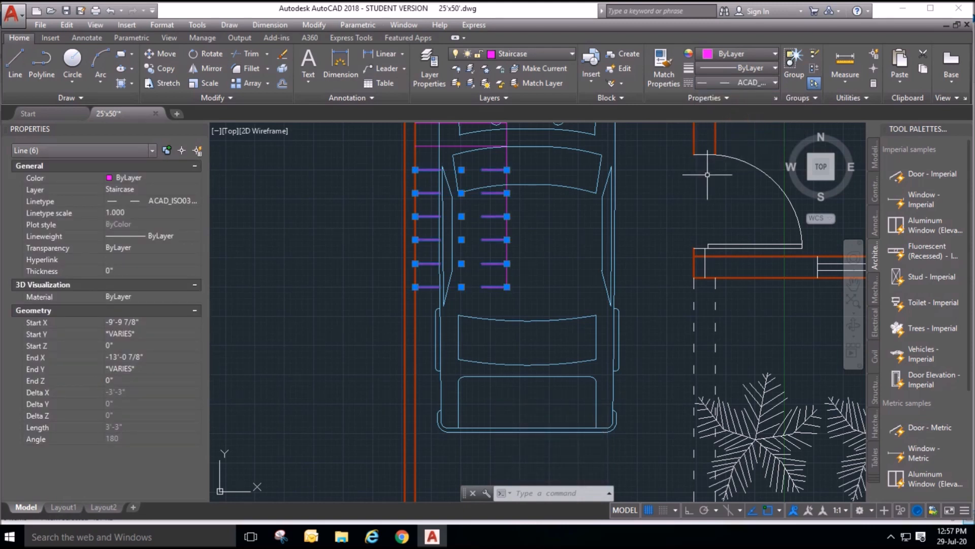
Set the linetype scale of the six dashed stair treads to 0.3.
right_click(535, 173)
click(540, 170)
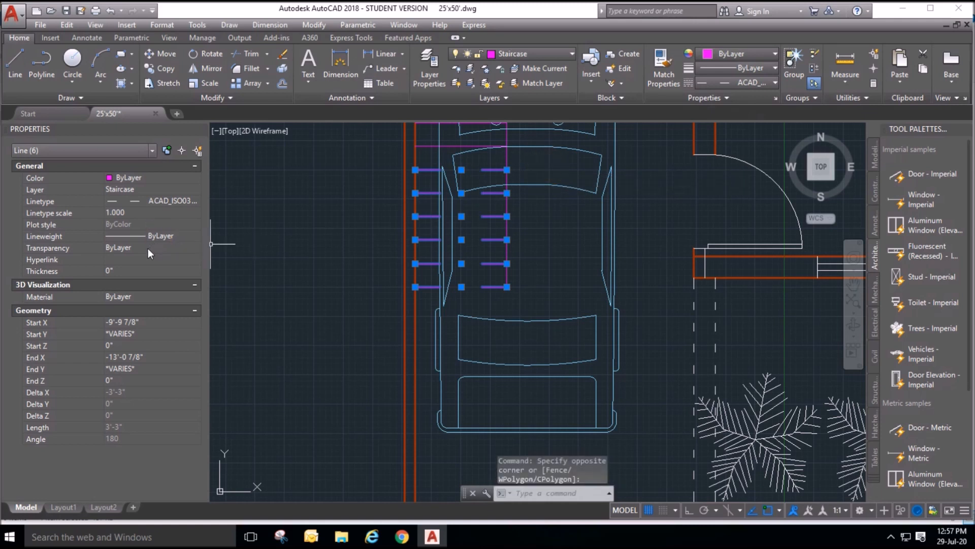
click(132, 213)
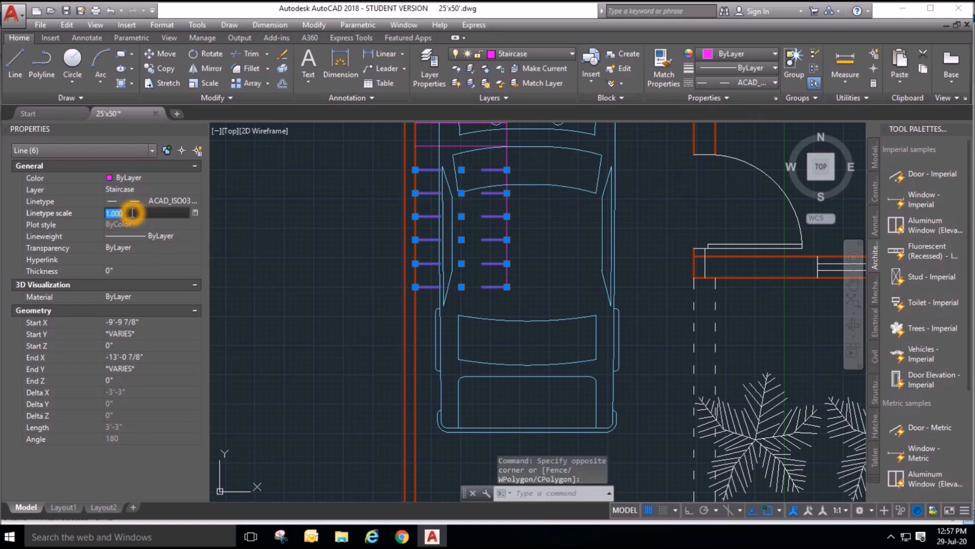
click(304, 259)
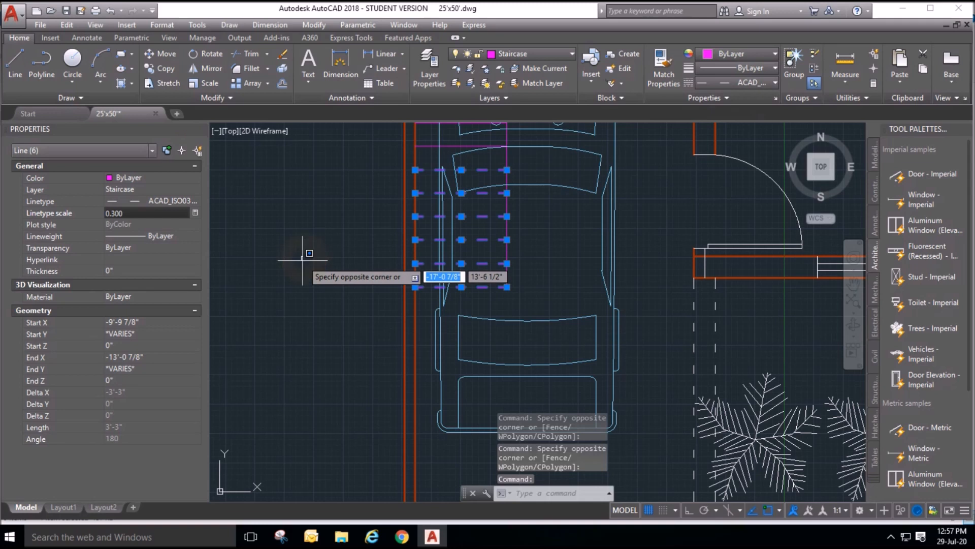
Set the linetype scale of the six selected dashed stair treads to 0.25.
click(324, 307)
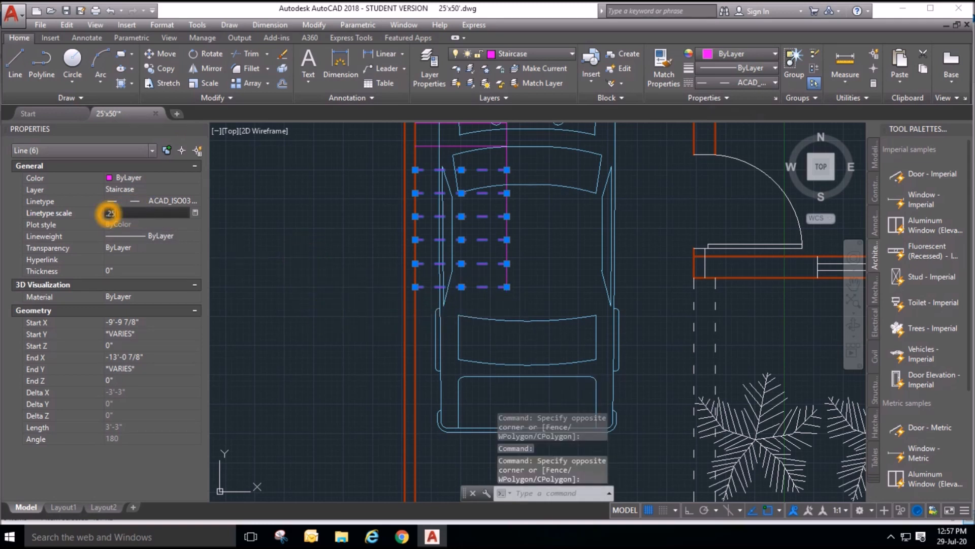
click(275, 252)
click(322, 336)
click(170, 289)
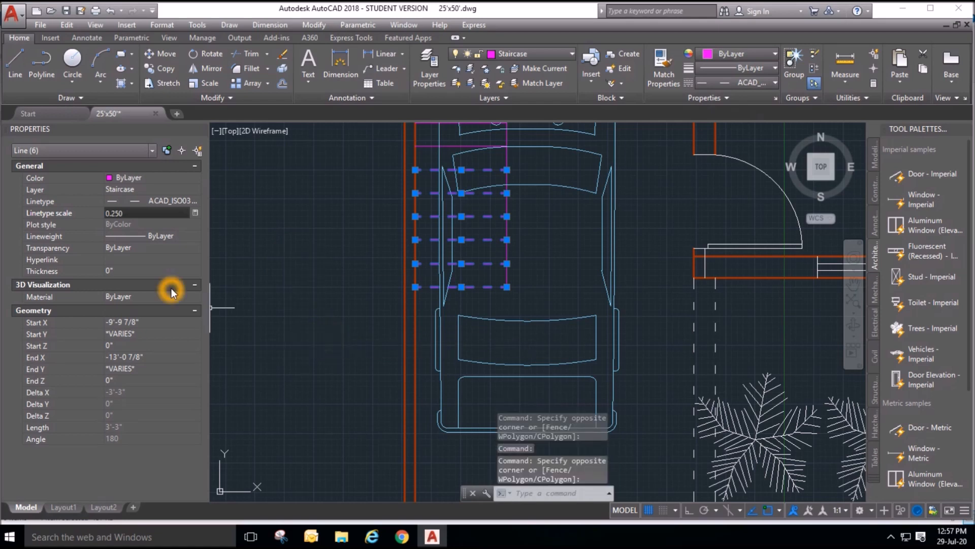
key(Escape)
Match the remaining solid horizontal treads beside the car to the properties of a dashed stair tread.
scroll(371, 333, down, 2)
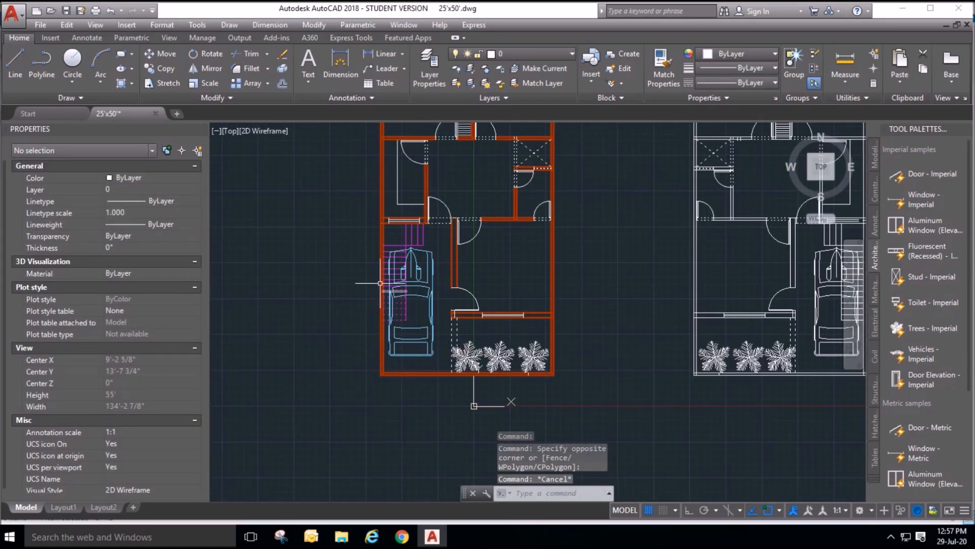
scroll(380, 283, up, 4)
click(681, 86)
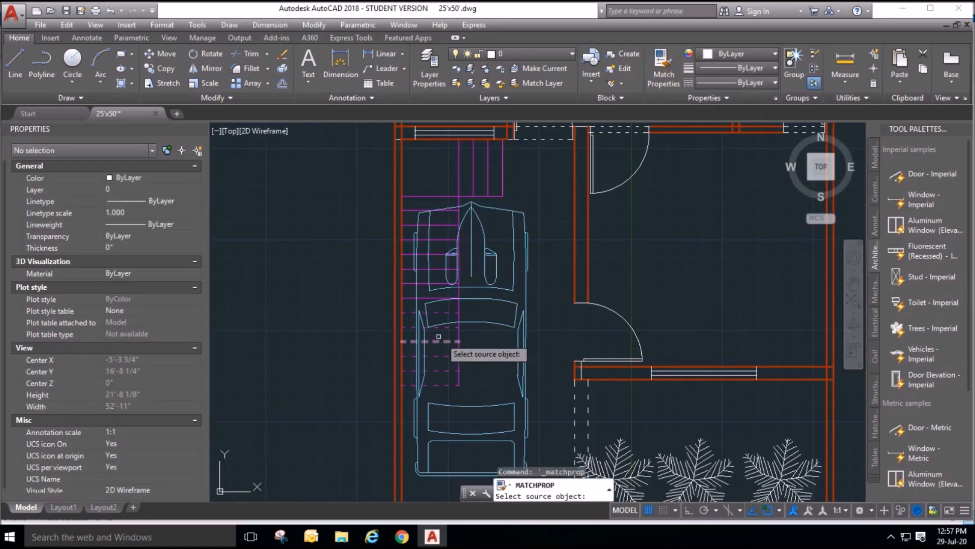
click(411, 313)
click(406, 303)
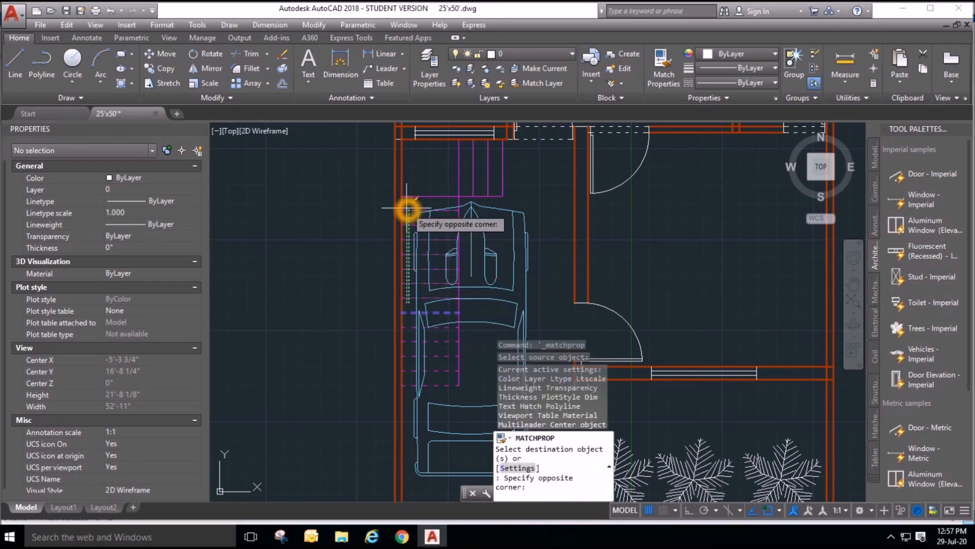
click(404, 213)
scroll(616, 279, down, 2)
key(Escape)
key(Escape)
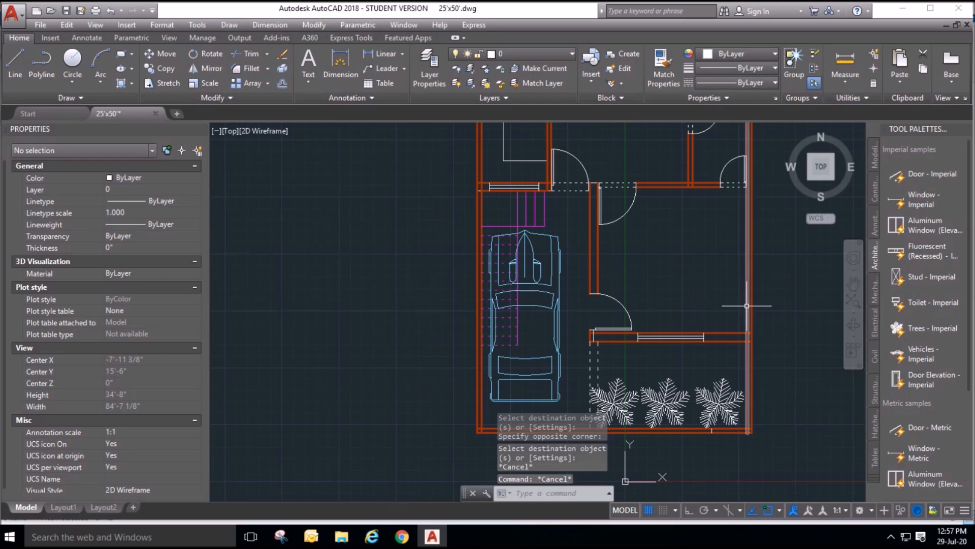
scroll(516, 365, up, 2)
scroll(646, 327, down, 2)
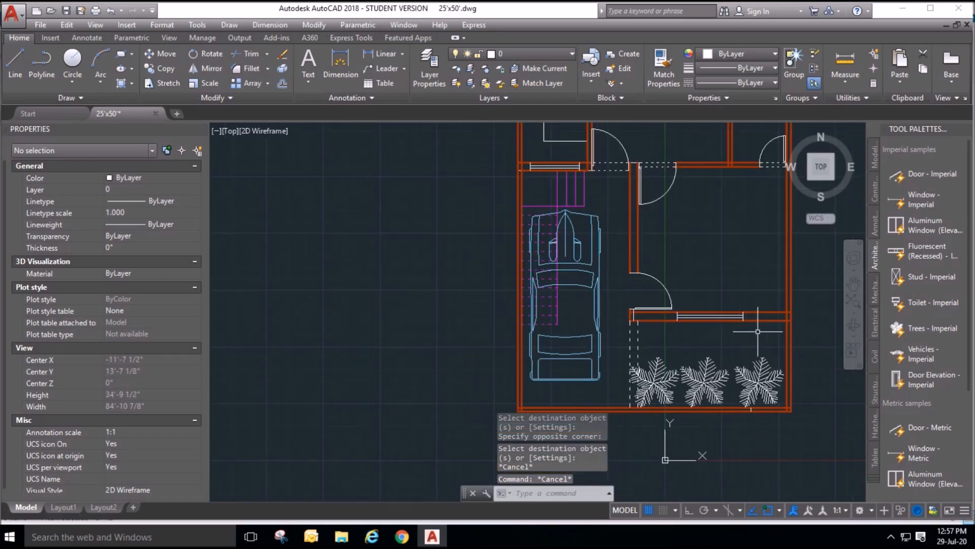
middle_drag(758, 331, 552, 322)
scroll(706, 331, down, 2)
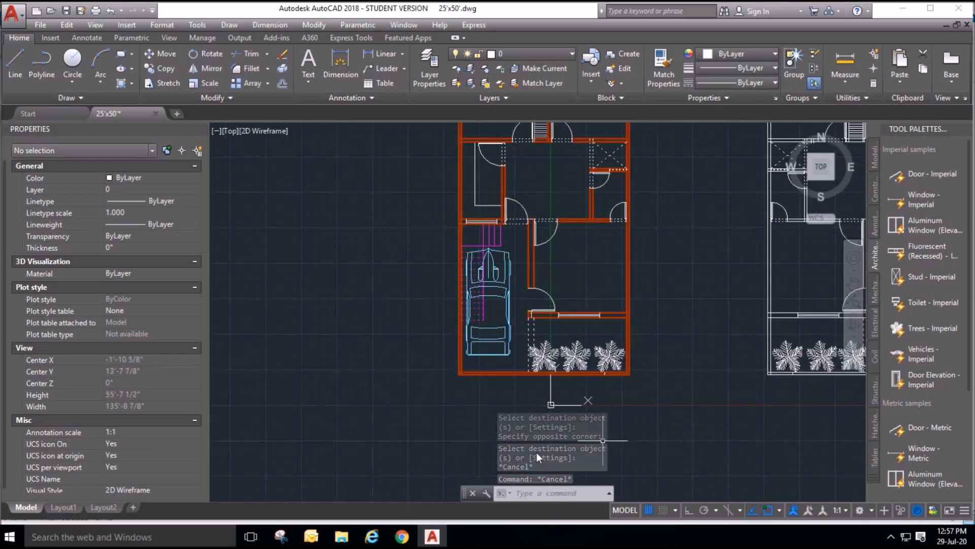
scroll(512, 408, up, 3)
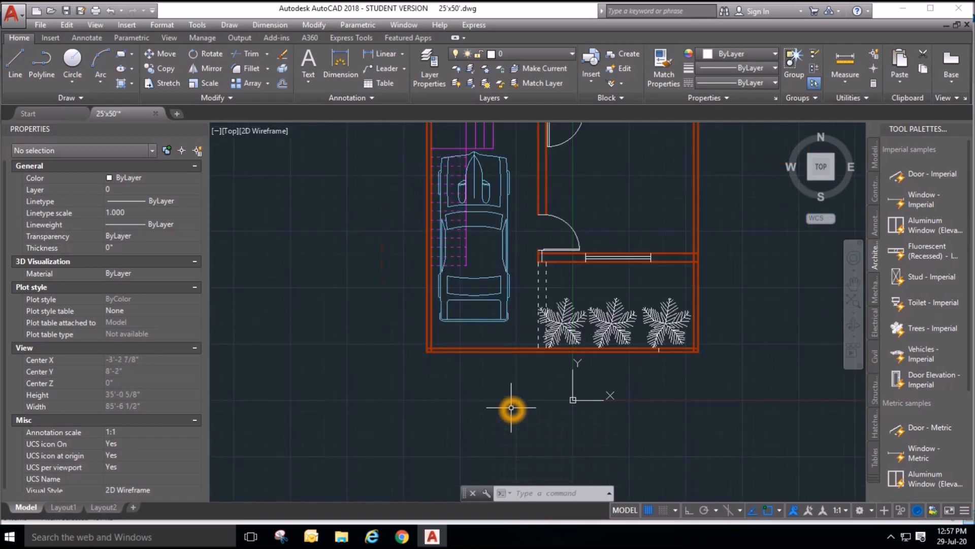
scroll(511, 408, down, 1)
scroll(537, 379, up, 1)
scroll(538, 337, up, 1)
click(550, 304)
click(493, 280)
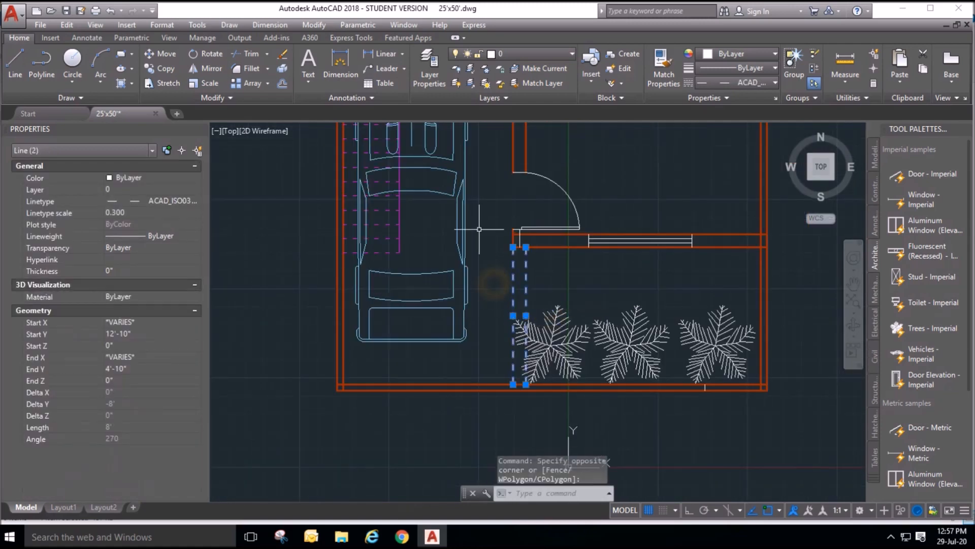
click(363, 83)
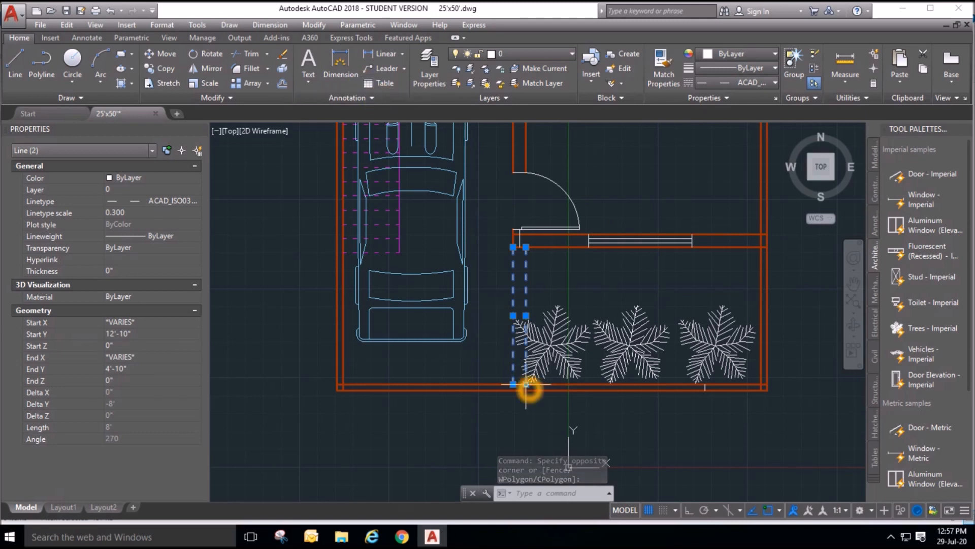
Draw a line along the front wall's inner edge from the dashed porch lines to the outer side wall.
click(14, 59)
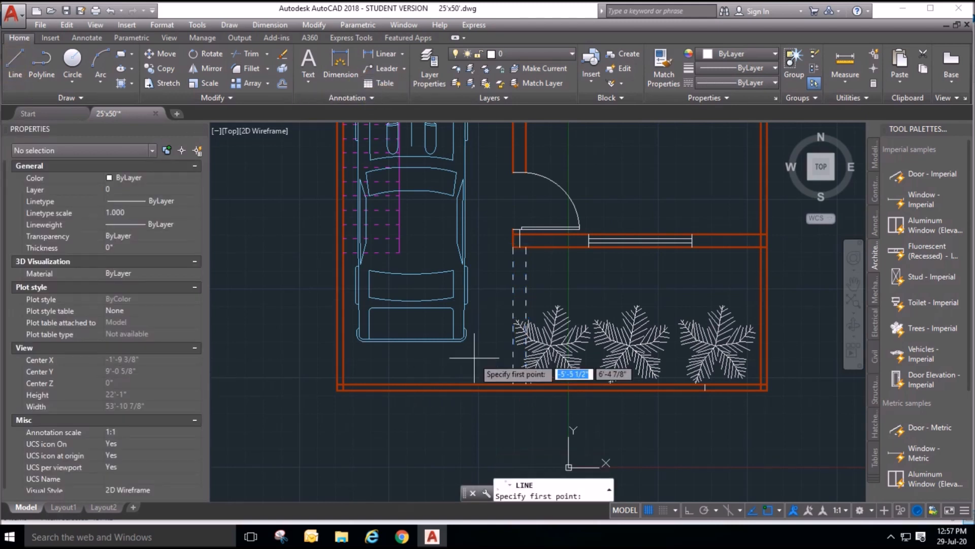
click(513, 385)
click(343, 385)
key(Escape)
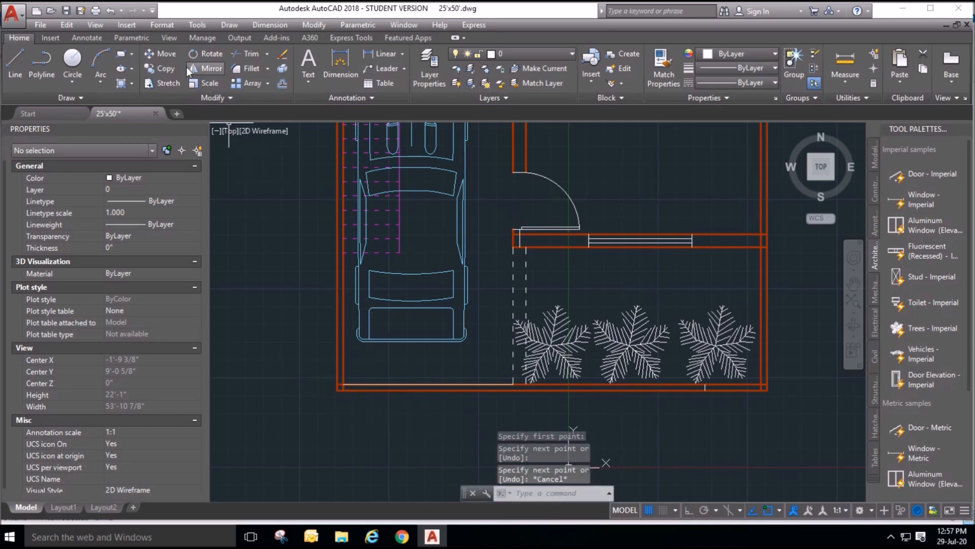
Move the new line behind the car slightly inward from the front wall.
click(162, 56)
scroll(425, 387, up, 2)
click(424, 377)
key(Return)
click(437, 370)
click(438, 365)
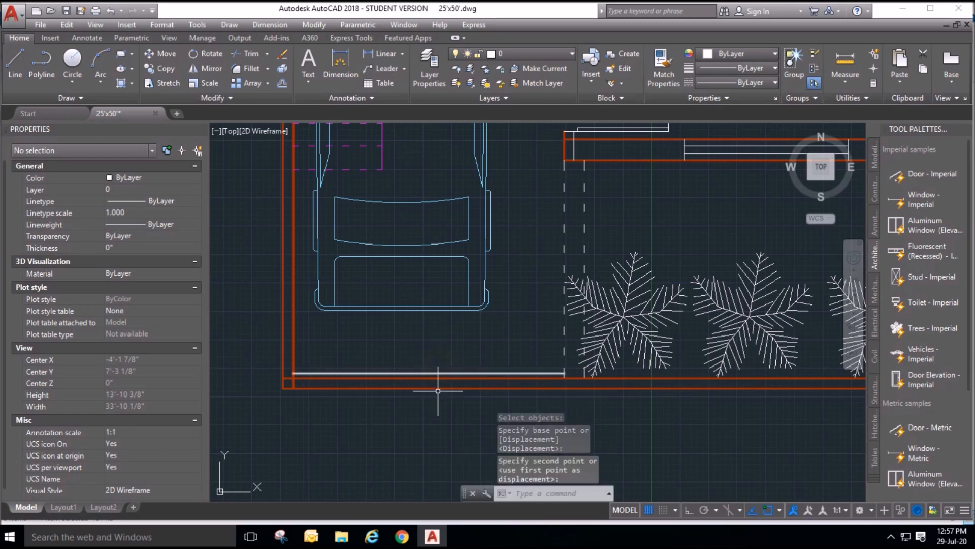
key(Escape)
scroll(445, 406, down, 2)
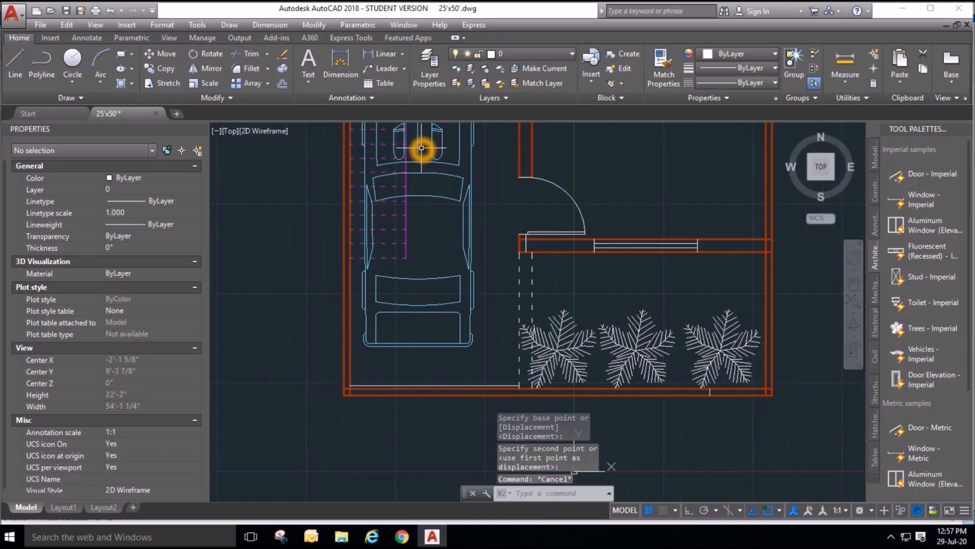
Assign the two vertical dashed lines between the car porch and the garden to the Beam layer.
click(547, 295)
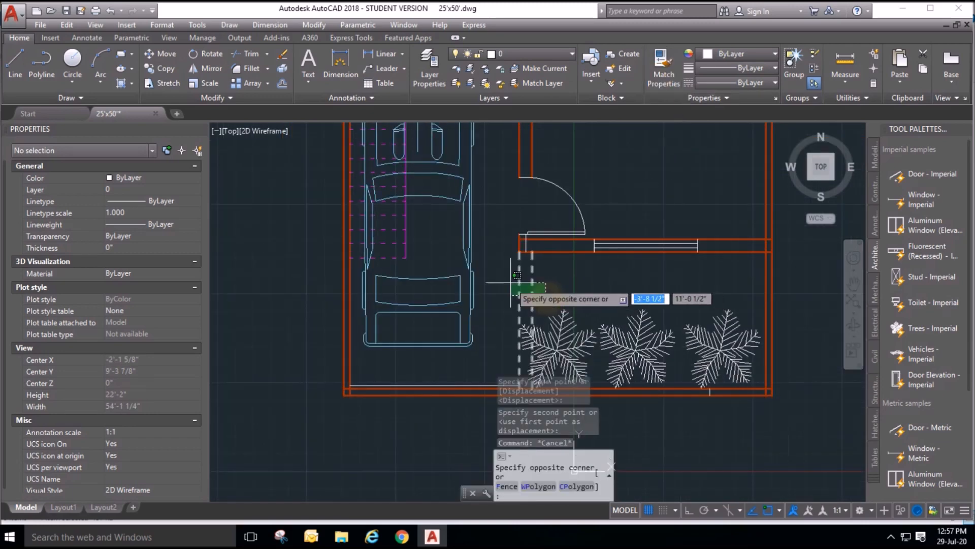
click(511, 281)
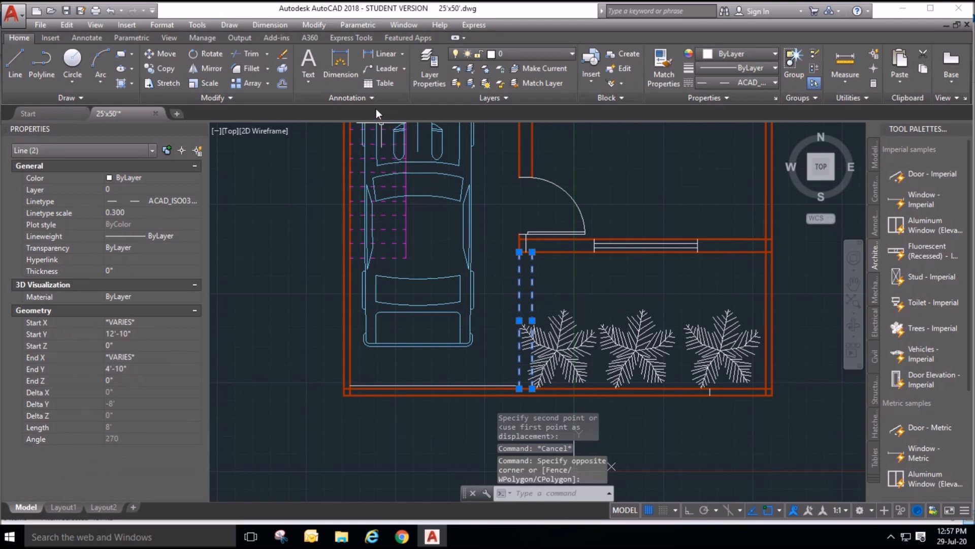
click(534, 53)
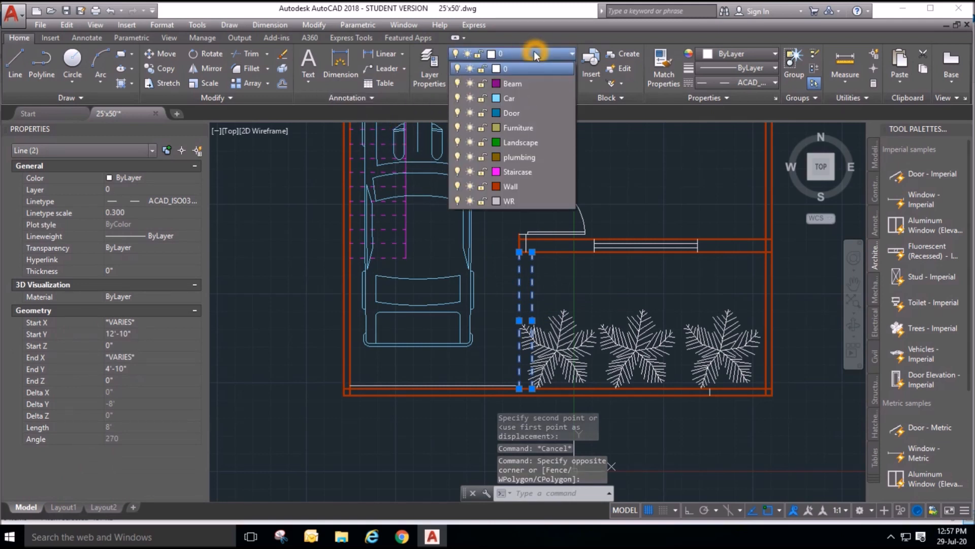
click(524, 116)
click(519, 79)
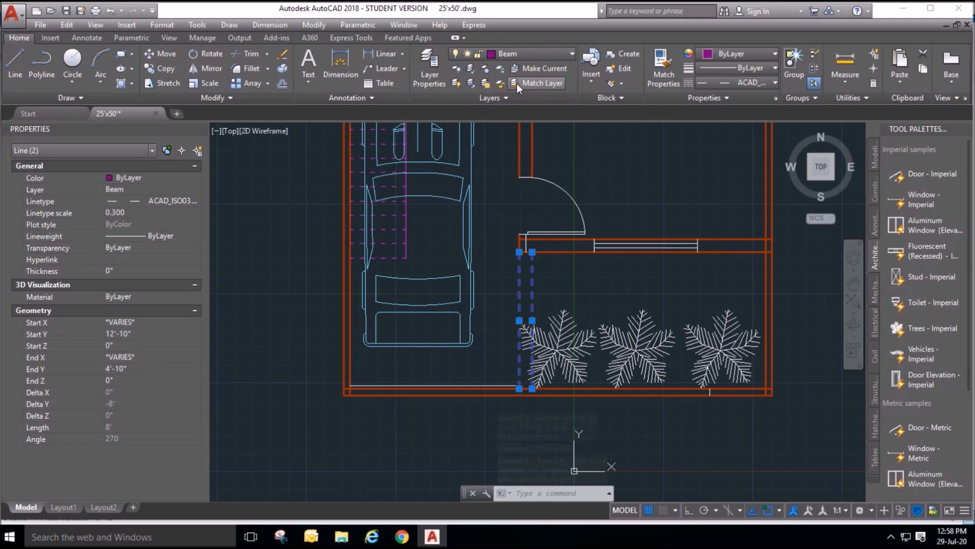
key(Escape)
Match the dashed lines at the openings in the wall behind the car porch and living room to a Beam-layer line.
click(664, 69)
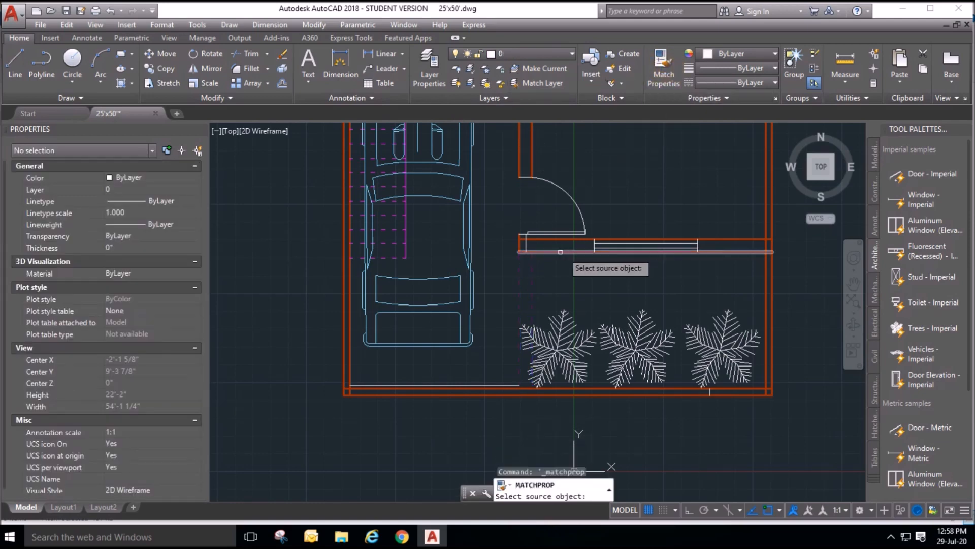
click(531, 275)
scroll(462, 403, up, 2)
scroll(462, 403, up, 1)
click(472, 359)
click(465, 361)
scroll(461, 428, down, 2)
scroll(462, 428, down, 4)
scroll(457, 229, up, 8)
scroll(522, 207, down, 4)
click(552, 321)
click(543, 288)
click(612, 325)
click(602, 283)
Match the dashed lines at the small bathroom door and the crossed area above it to the Beam line's properties.
scroll(634, 279, down, 3)
scroll(544, 315, up, 3)
scroll(635, 355, up, 2)
scroll(613, 335, down, 2)
scroll(567, 204, up, 4)
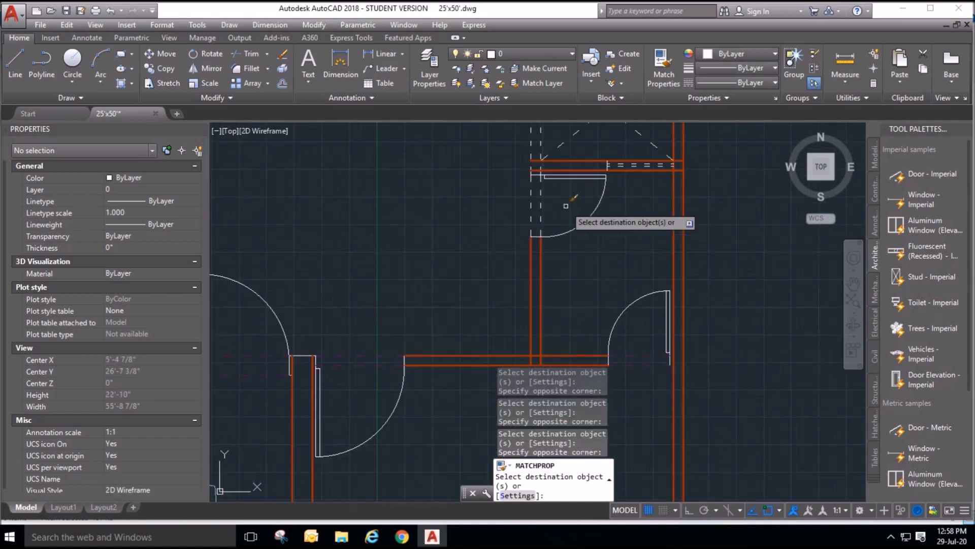
click(559, 207)
click(482, 203)
scroll(495, 279, down, 2)
scroll(545, 305, up, 3)
click(654, 338)
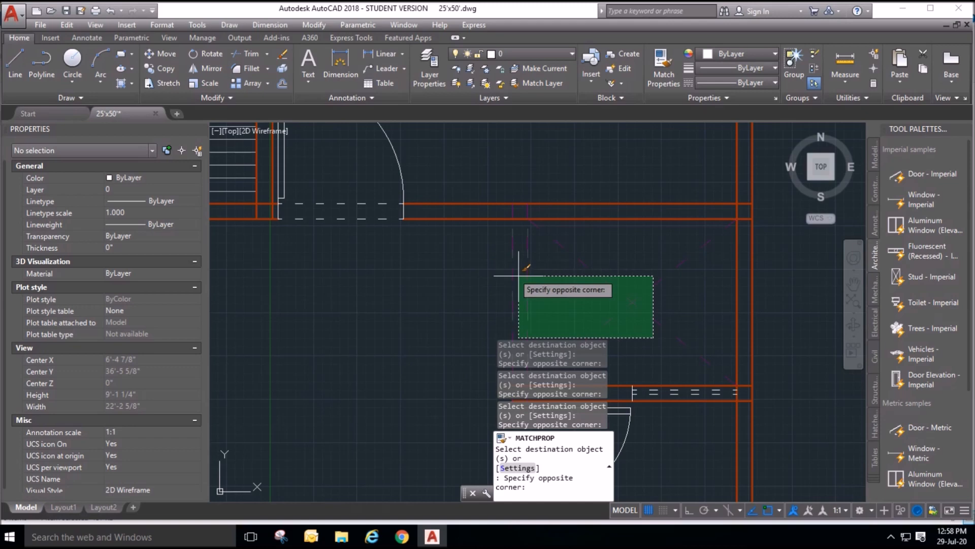
click(647, 337)
click(556, 302)
click(472, 275)
click(650, 341)
Match the dashed lines at the upper kitchen door and the two bedroom doors beside the wardrobes to the Beam line's properties.
scroll(660, 300, down, 3)
scroll(482, 303, up, 4)
click(664, 259)
click(599, 235)
scroll(547, 321, down, 4)
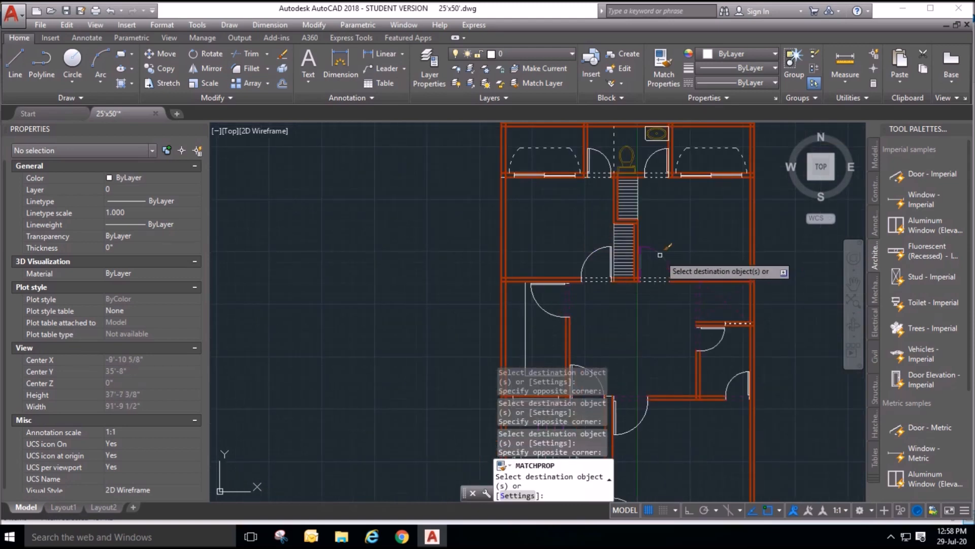
scroll(659, 255, up, 4)
click(509, 333)
click(503, 302)
click(655, 334)
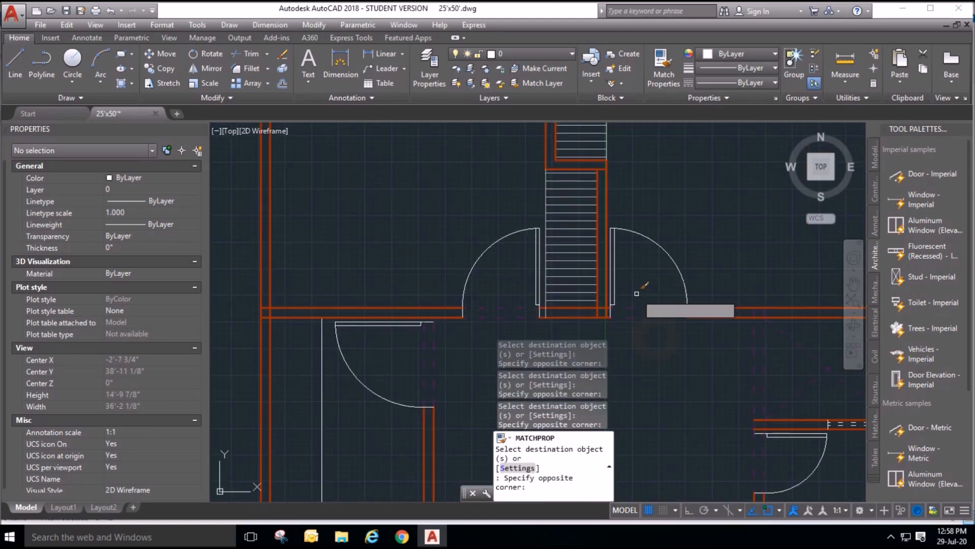
click(637, 295)
Match the dashed lines at the two rear toilet door openings to the Beam line's properties.
scroll(616, 391, down, 3)
scroll(584, 335, up, 5)
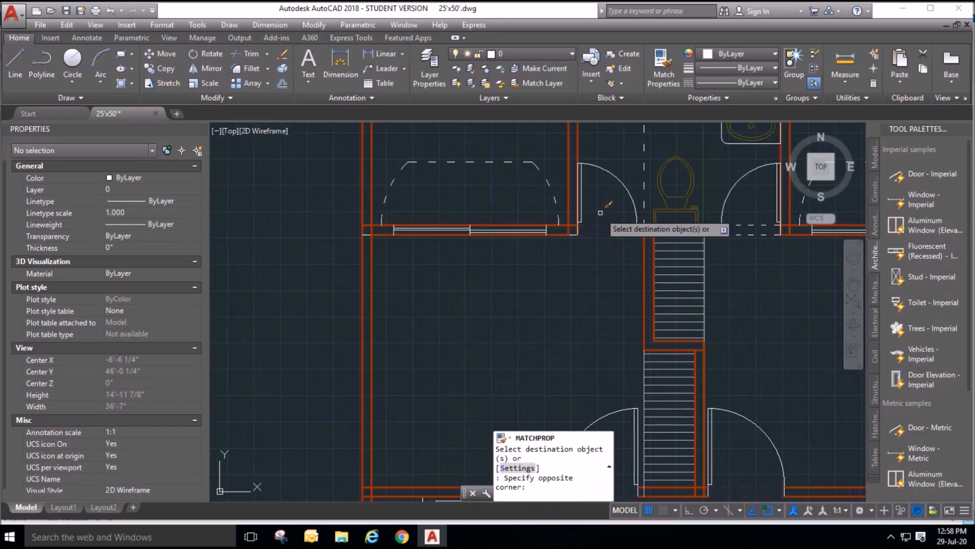
scroll(408, 211, down, 3)
scroll(572, 259, up, 5)
click(349, 195)
scroll(582, 243, down, 5)
middle_drag(648, 306, 635, 228)
mouse_move(658, 350)
middle_down()
mouse_move(660, 247)
mouse_move(685, 302)
middle_up()
mouse_move(692, 358)
middle_down()
mouse_move(679, 217)
mouse_move(692, 331)
middle_up()
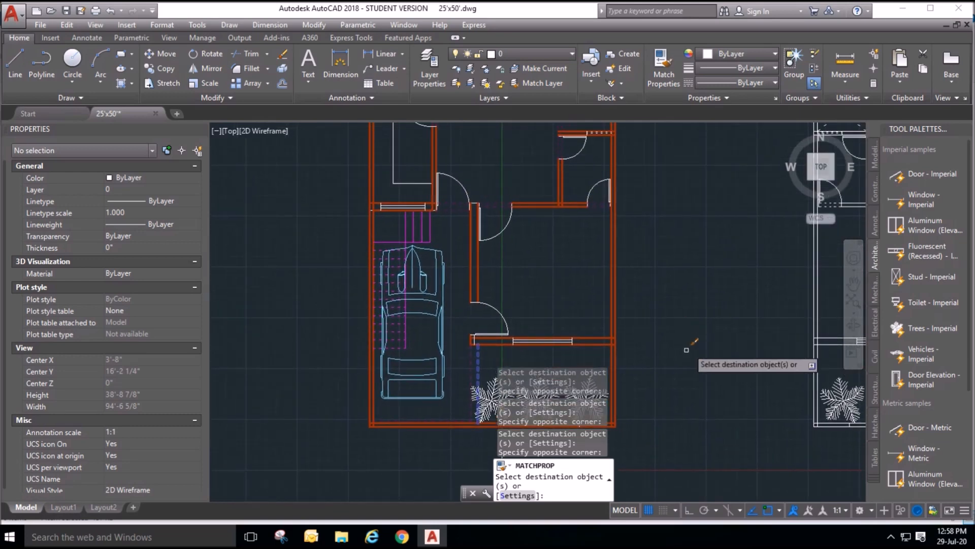
key(Escape)
key(Escape)
Change the Beam layer's color to index color 230 in the layer properties.
scroll(509, 370, down, 4)
scroll(503, 224, up, 6)
scroll(526, 174, up, 5)
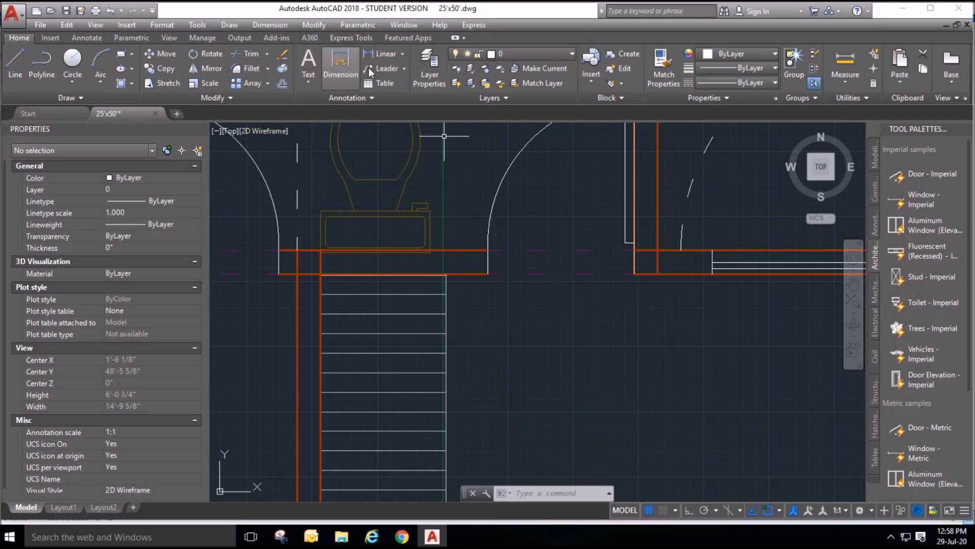
click(430, 63)
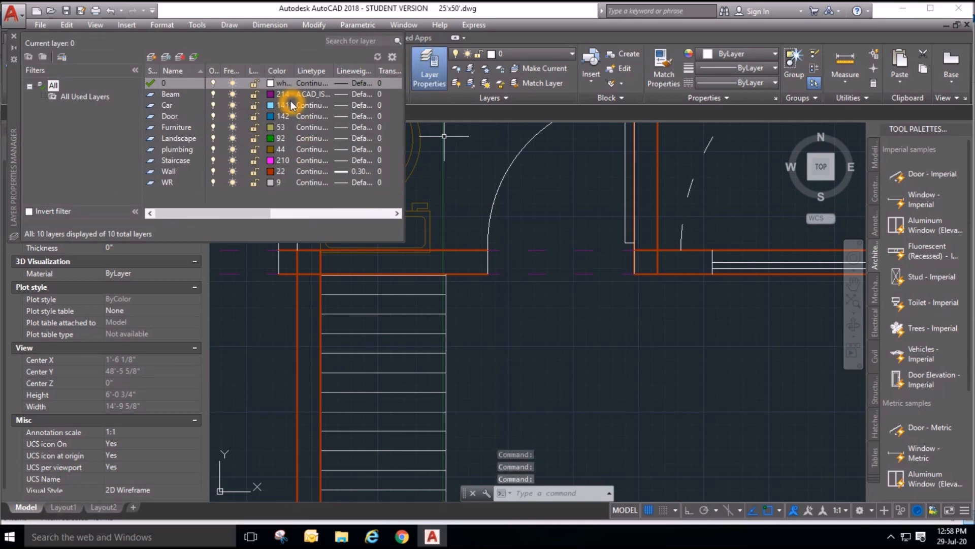
click(278, 95)
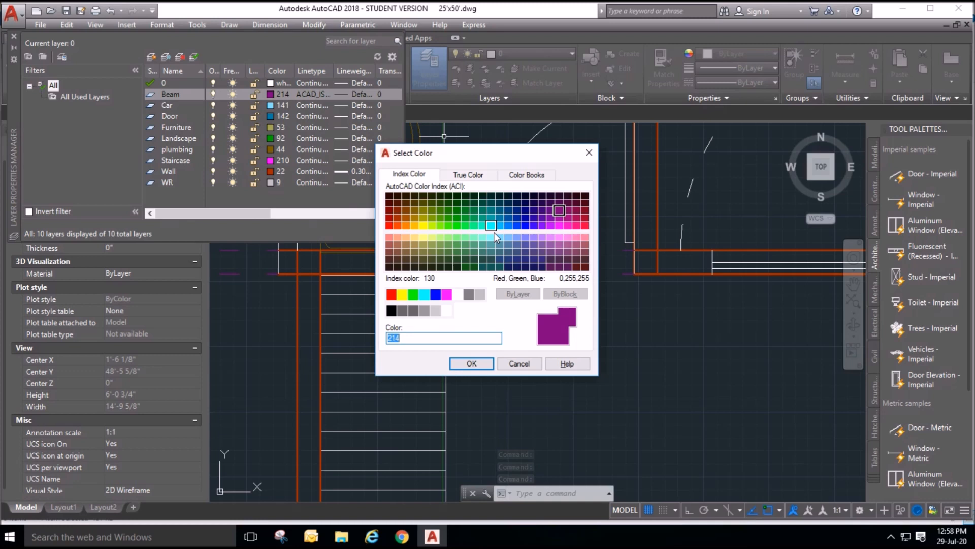
click(576, 225)
click(471, 363)
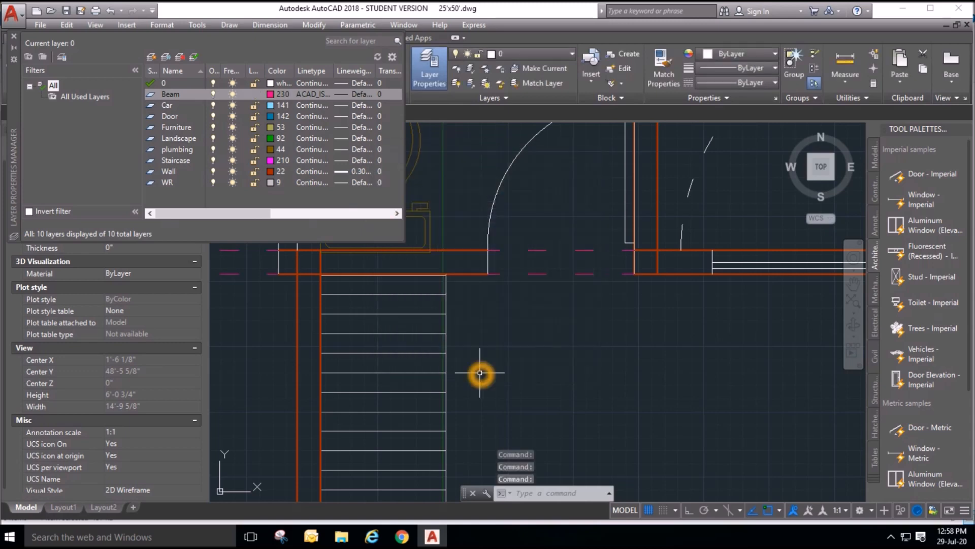
click(16, 35)
Assign the door block at the upper-left corner of the front room to the Door layer.
scroll(594, 324, down, 8)
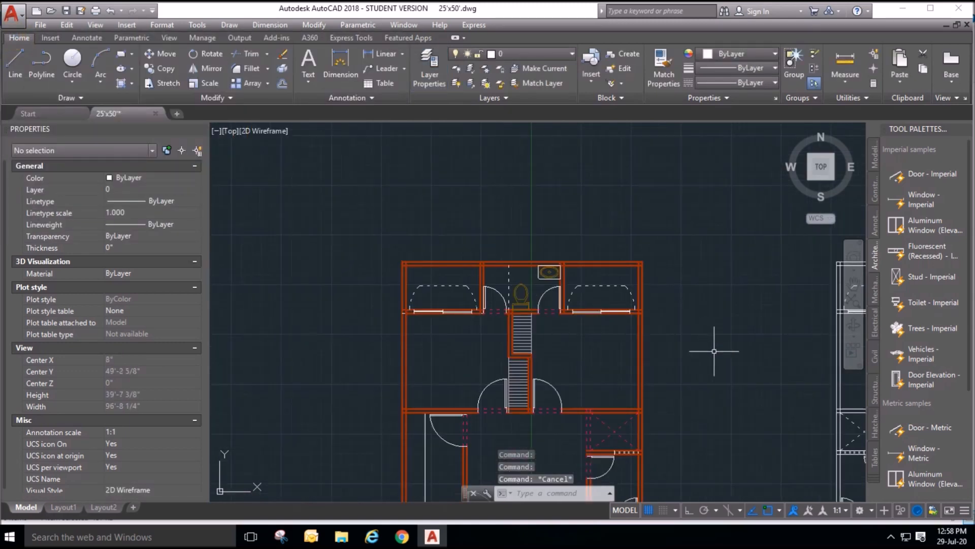
middle_drag(714, 351, 641, 231)
middle_drag(645, 361, 642, 320)
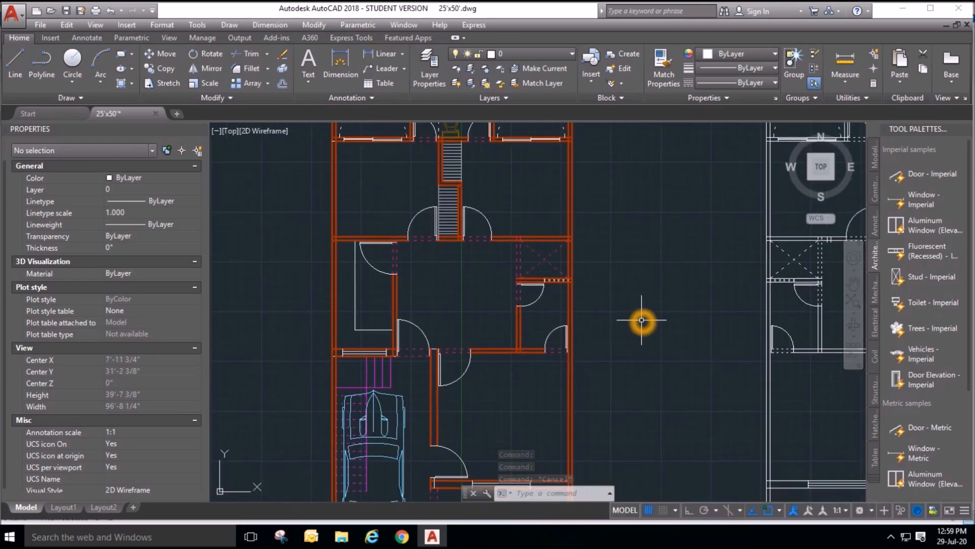
scroll(599, 264, down, 4)
scroll(584, 323, up, 6)
scroll(461, 260, up, 2)
click(456, 259)
click(378, 209)
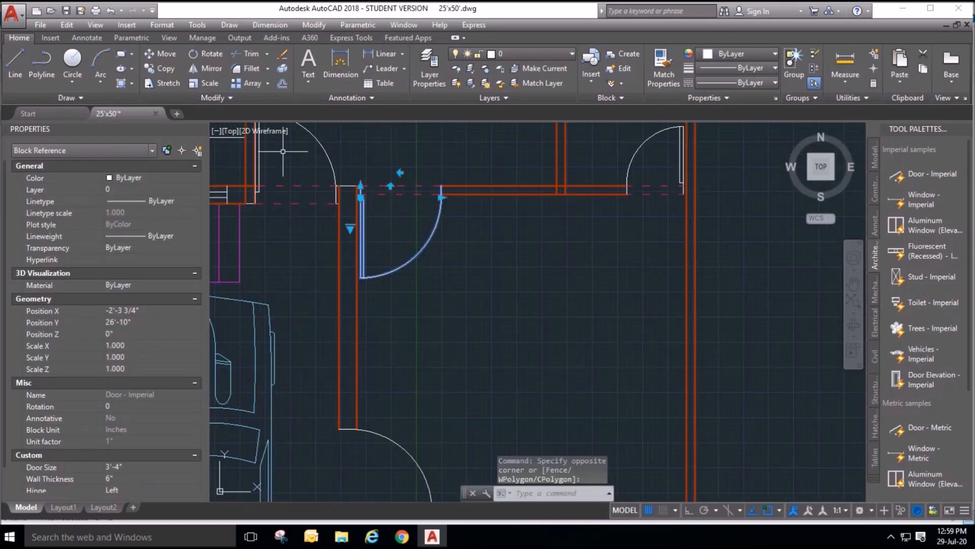
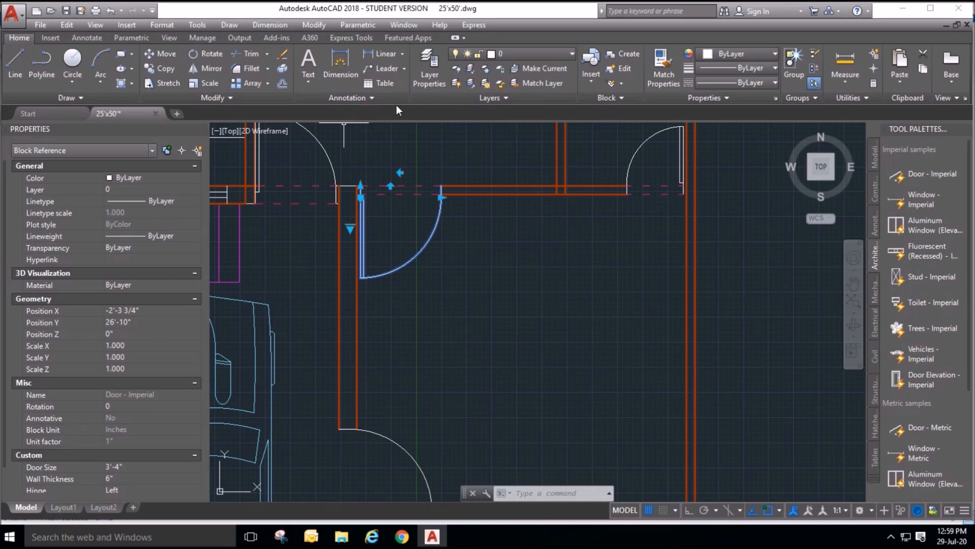
click(572, 54)
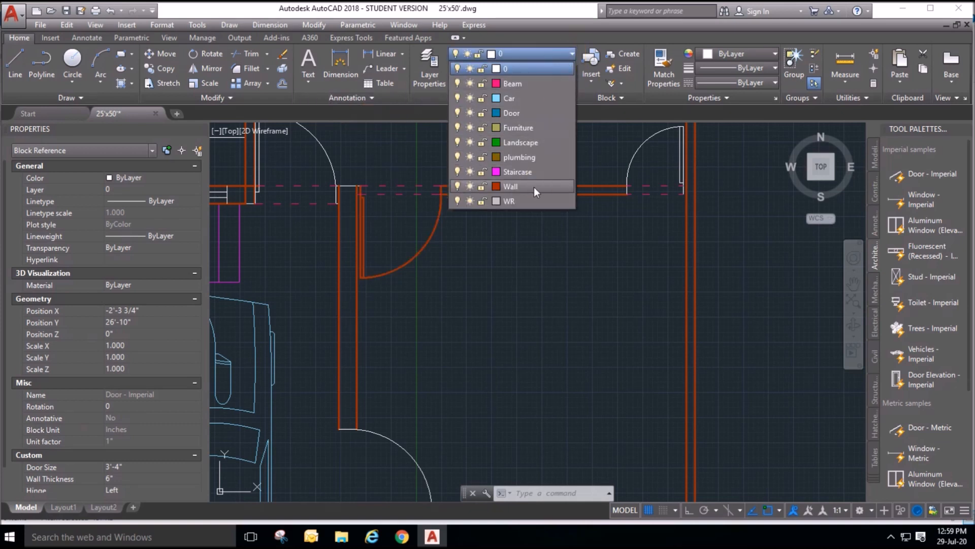
click(523, 113)
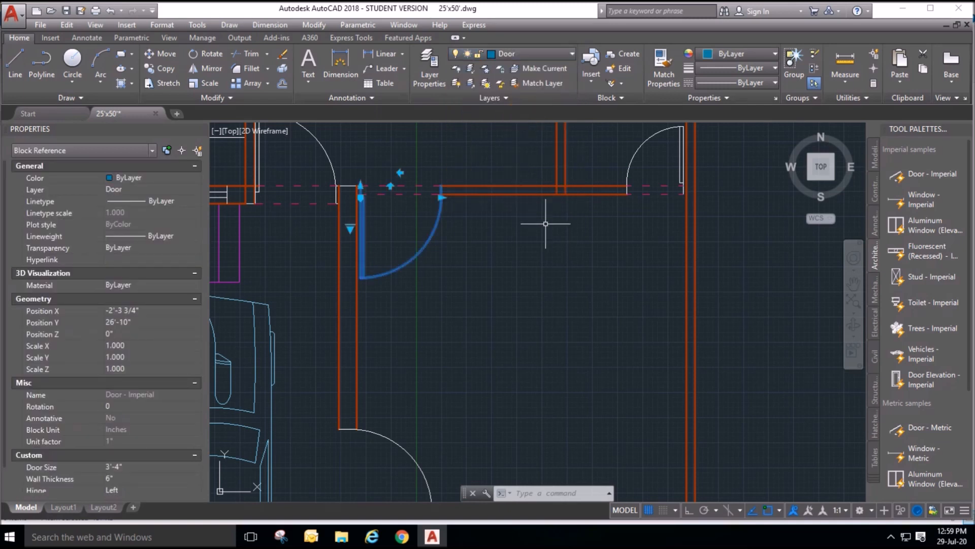
click(547, 227)
key(Escape)
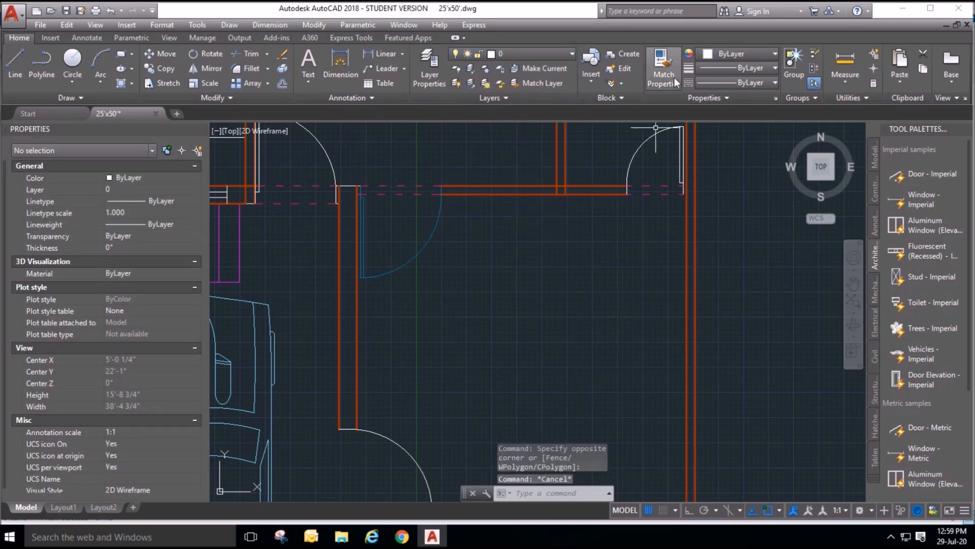
Match the two rear toilet doors and the two bedroom doors beside the wardrobes to the Door layer door's properties.
click(664, 65)
click(424, 248)
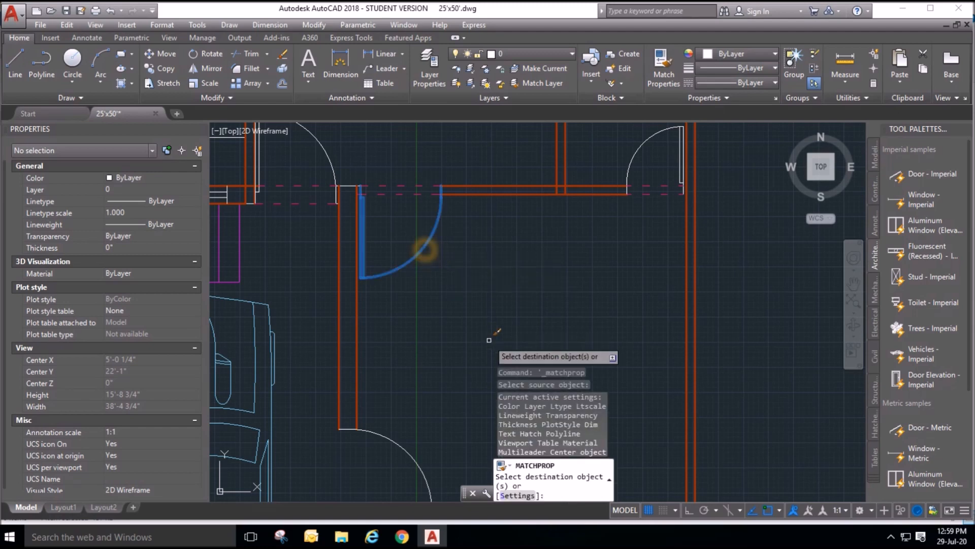
scroll(487, 330, down, 5)
scroll(485, 262, up, 4)
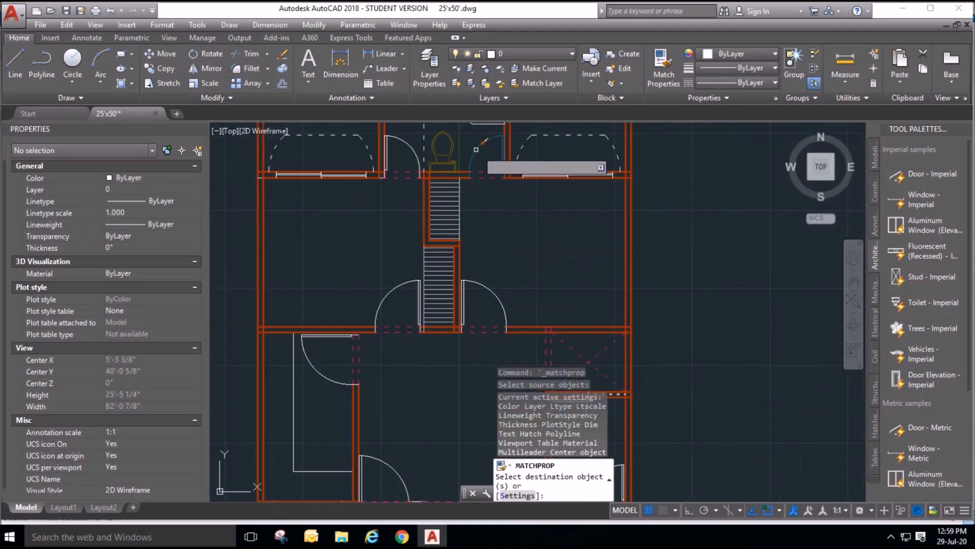
click(404, 142)
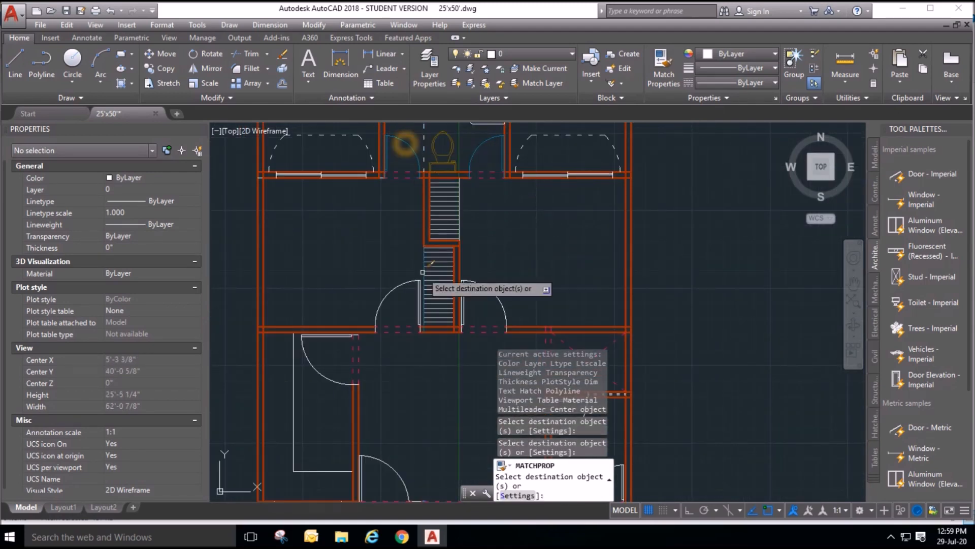
click(407, 297)
click(393, 277)
click(509, 277)
click(480, 301)
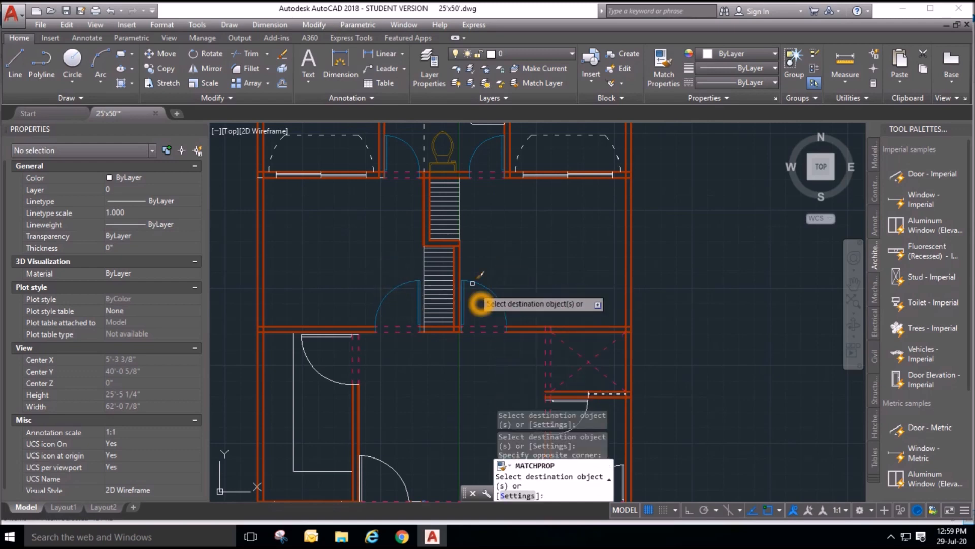
Match the kitchen doors, the small bathroom doors and the front room's lower door to the Door layer door's properties.
scroll(467, 286, down, 4)
scroll(448, 305, up, 6)
click(432, 297)
click(398, 311)
scroll(393, 320, down, 2)
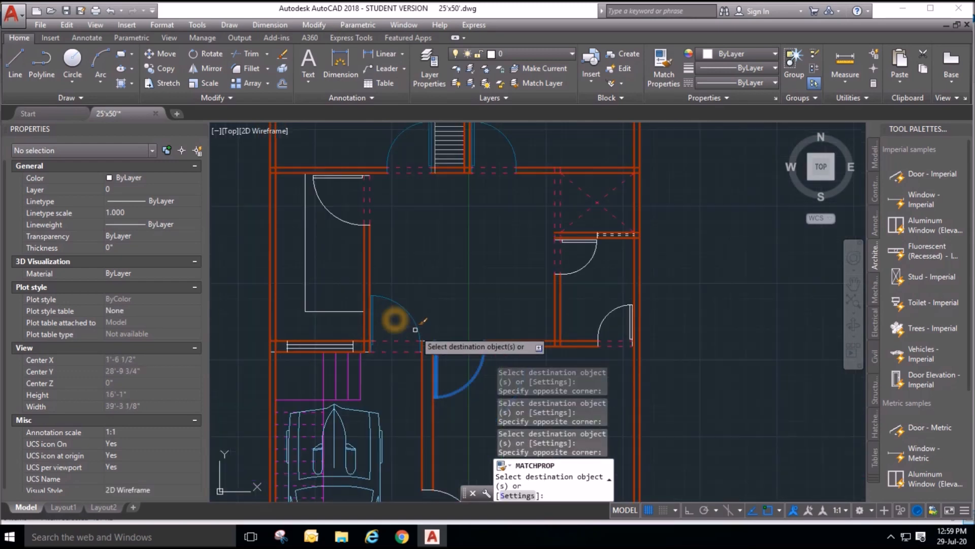
click(586, 270)
click(558, 234)
scroll(599, 268, up, 5)
scroll(584, 203, down, 5)
scroll(511, 295, up, 5)
click(506, 289)
click(506, 289)
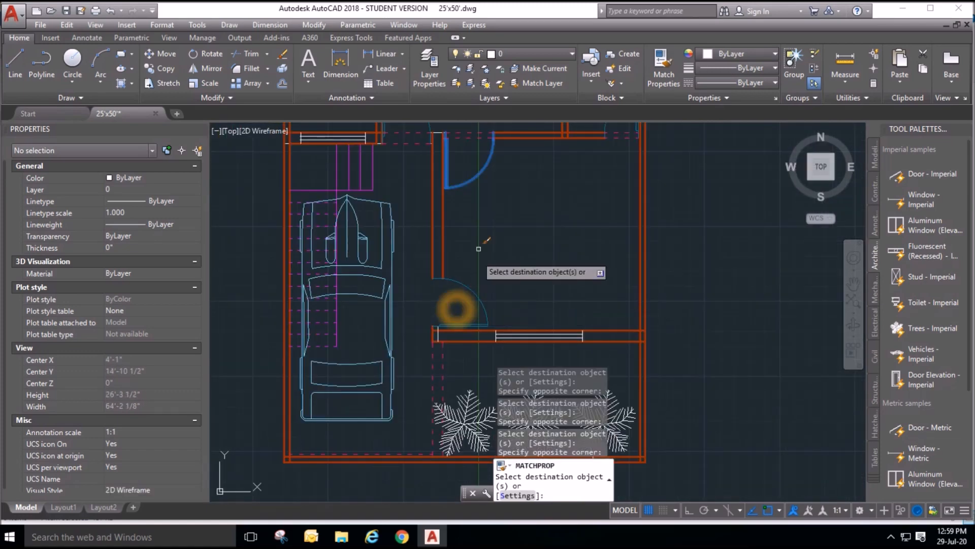
Assign the rightmost palm tree in the front garden to the Landscape layer.
scroll(455, 244, down, 3)
scroll(427, 274, up, 3)
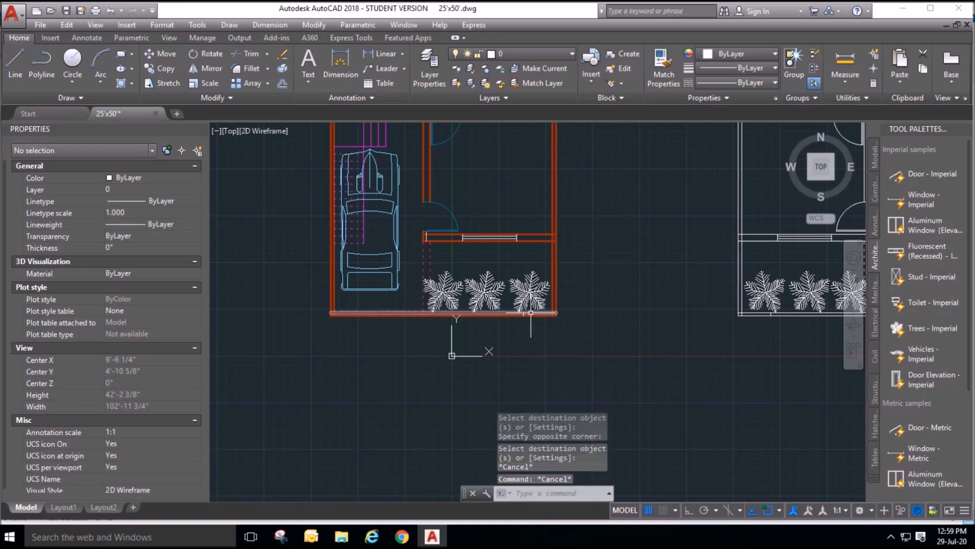
click(521, 273)
key(Escape)
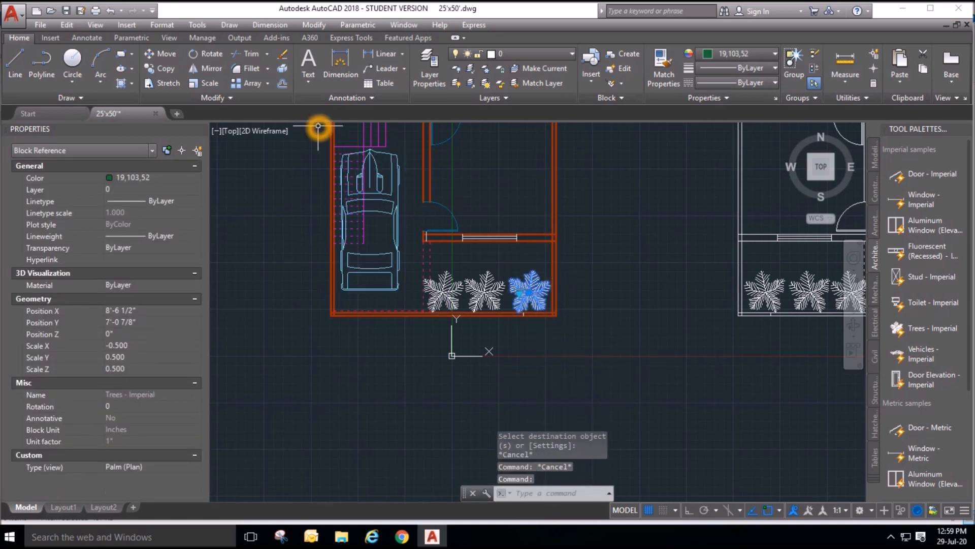
click(538, 56)
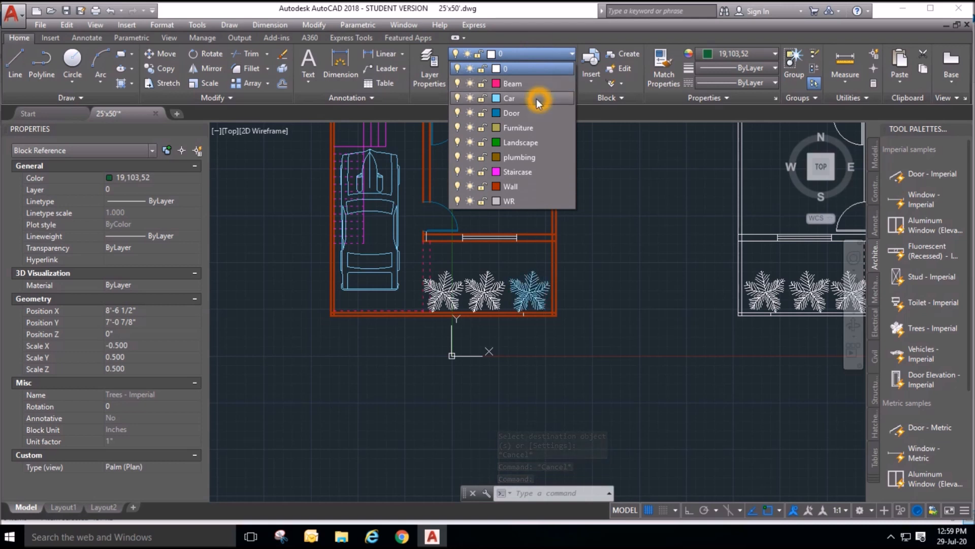
click(528, 143)
key(Escape)
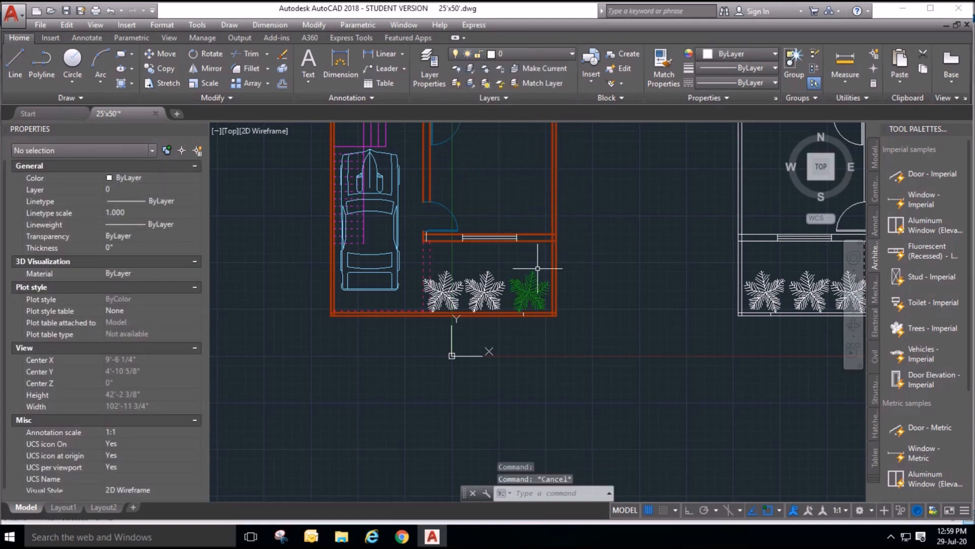
Match the other two front-garden palm trees to the Landscape palm's properties.
click(528, 287)
click(660, 69)
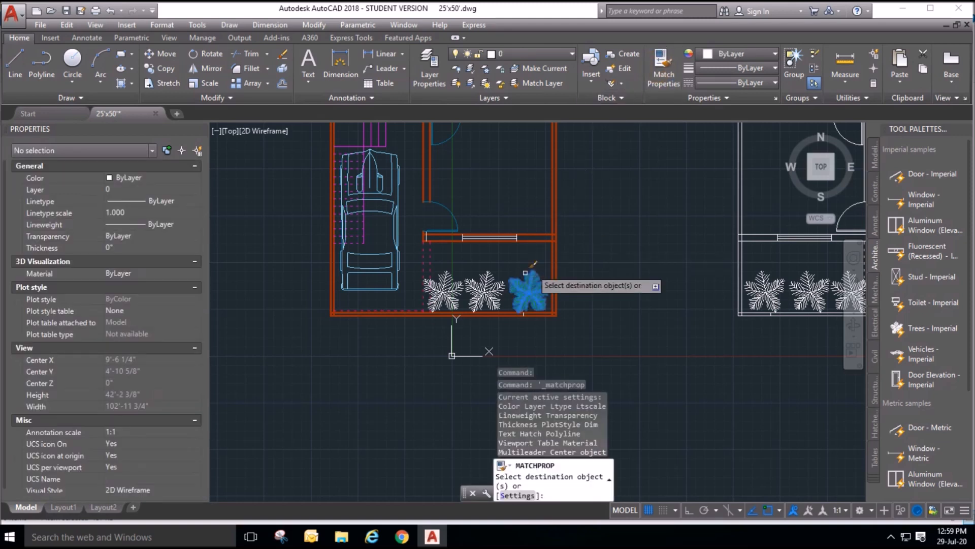
click(485, 289)
click(445, 287)
click(528, 287)
right_click(612, 258)
click(624, 265)
click(624, 270)
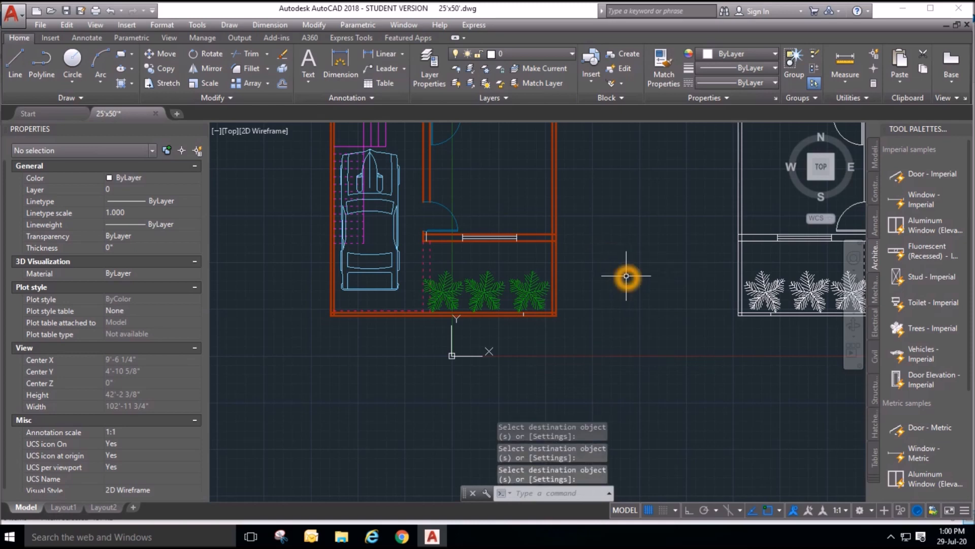
Delete the entire uncolored copy of the floor plan beside the layered one.
scroll(508, 376, down, 4)
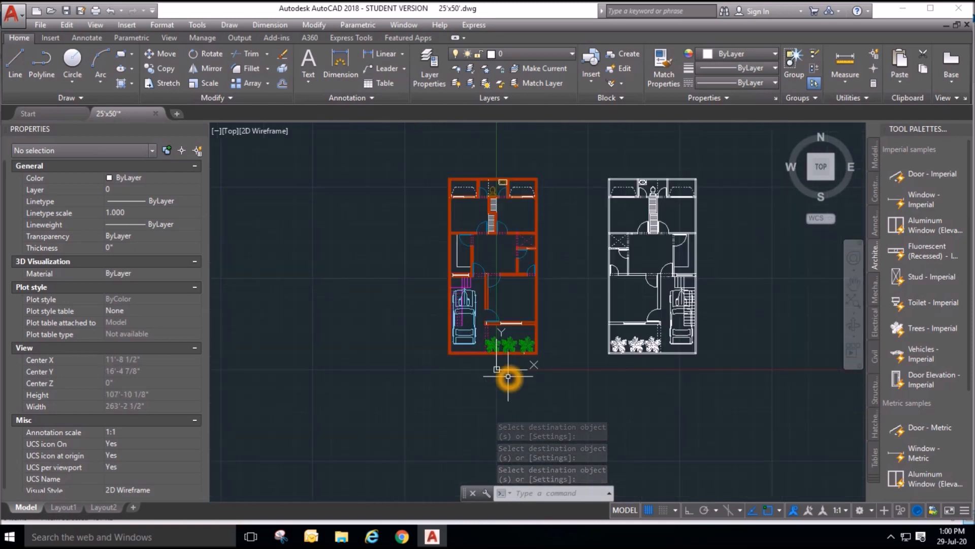
scroll(361, 270, down, 2)
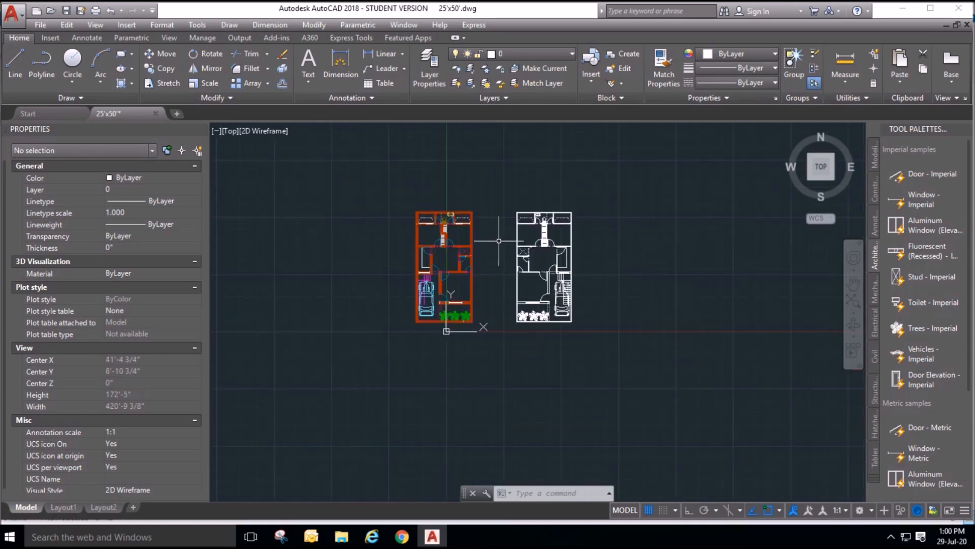
click(514, 201)
click(592, 381)
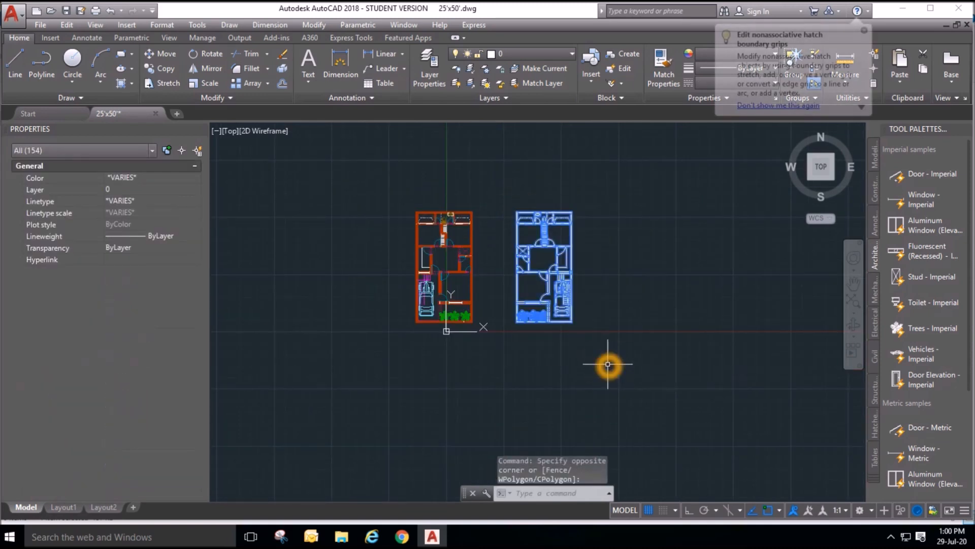
key(Delete)
Match the dashed outline above the rear left window and the toilet's vertical dashed line to the Beam line's properties.
scroll(376, 206, up, 5)
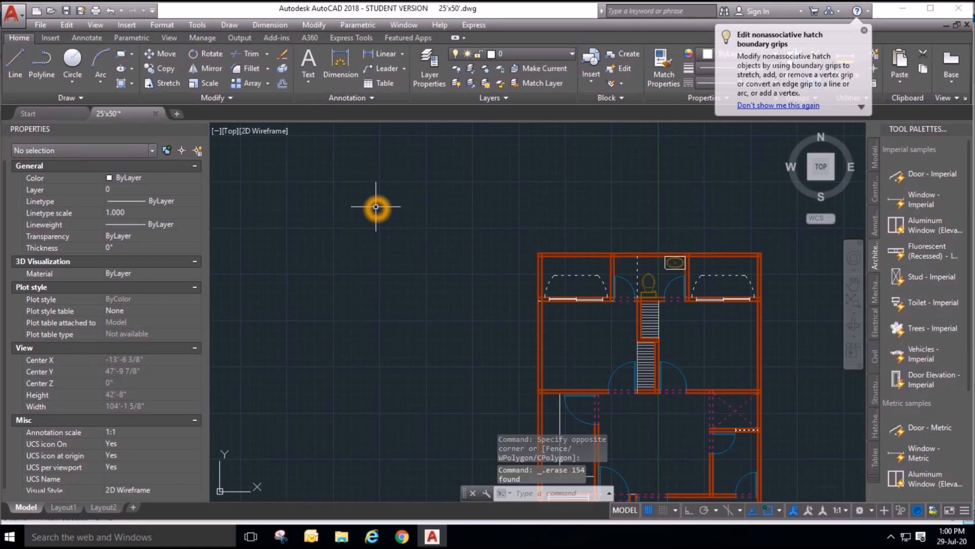
click(664, 65)
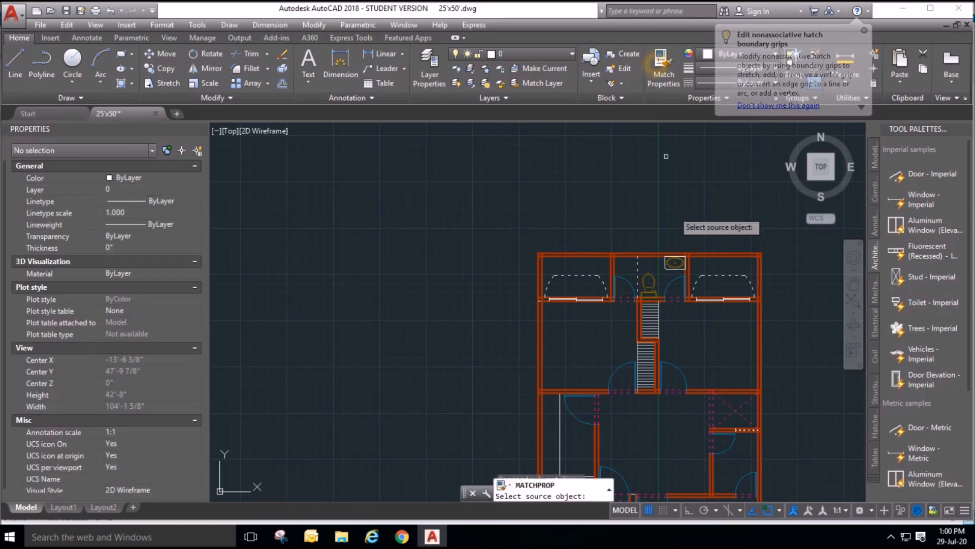
scroll(615, 284, up, 6)
click(614, 261)
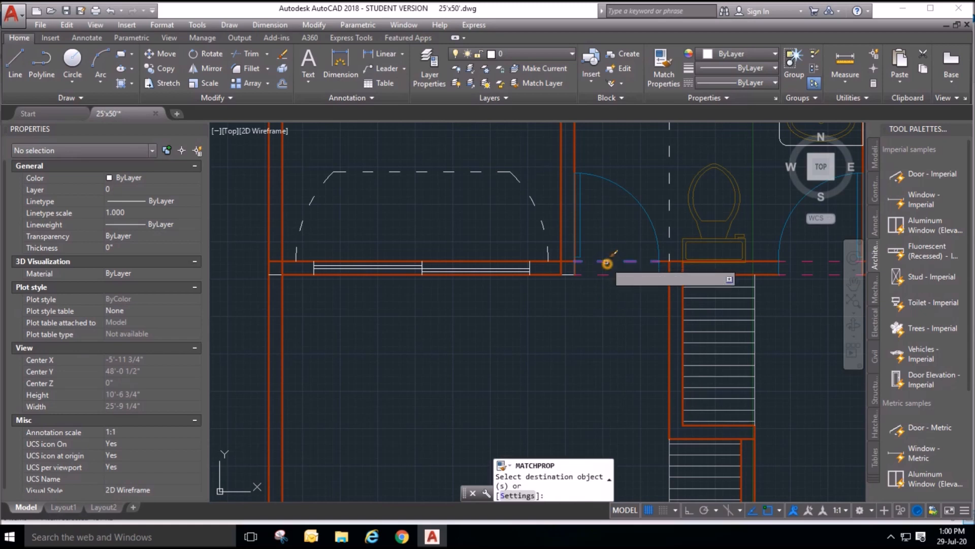
click(524, 203)
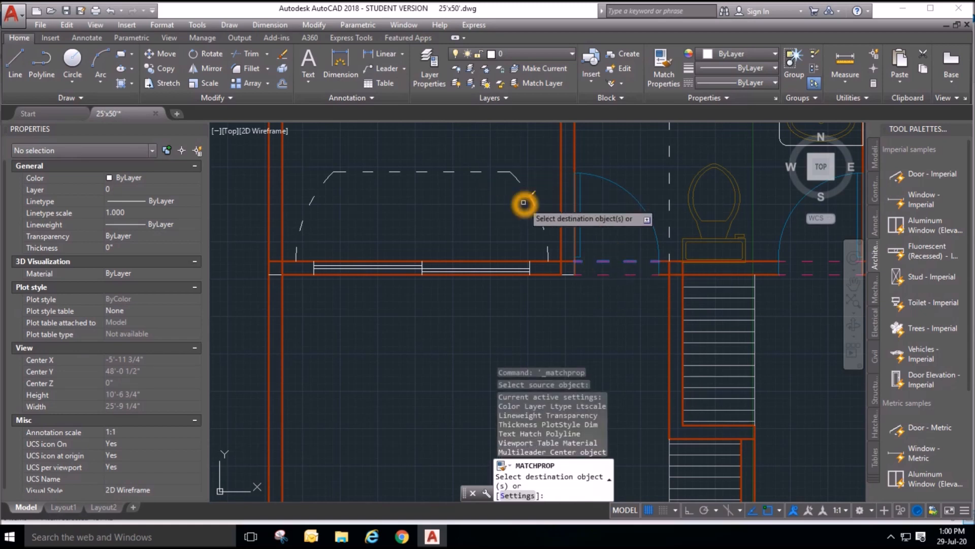
click(555, 203)
scroll(389, 277, down, 5)
scroll(523, 228, up, 5)
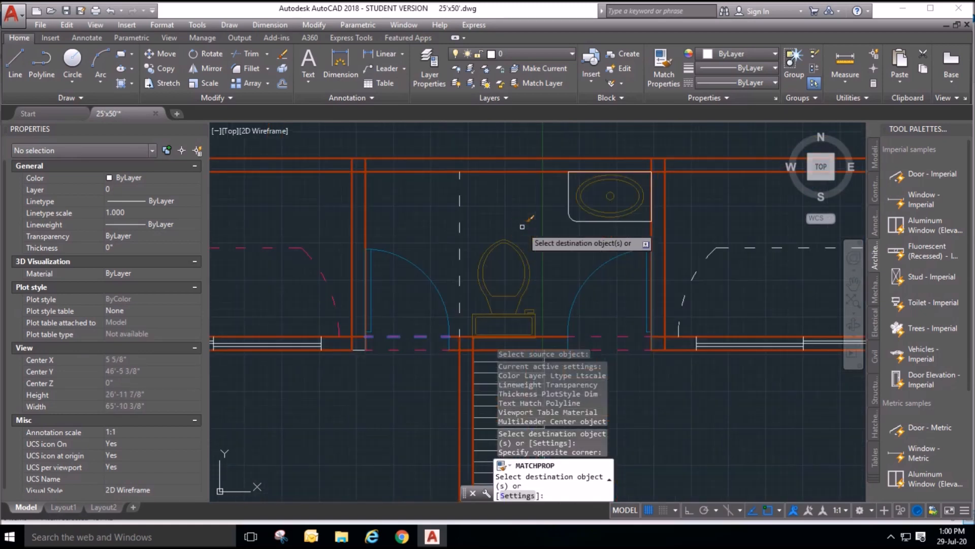
click(494, 208)
click(450, 196)
Match the dashed outline above the rear right window to the Beam line's properties.
scroll(466, 211, down, 4)
scroll(680, 234, up, 4)
click(688, 233)
click(478, 204)
scroll(475, 172, down, 6)
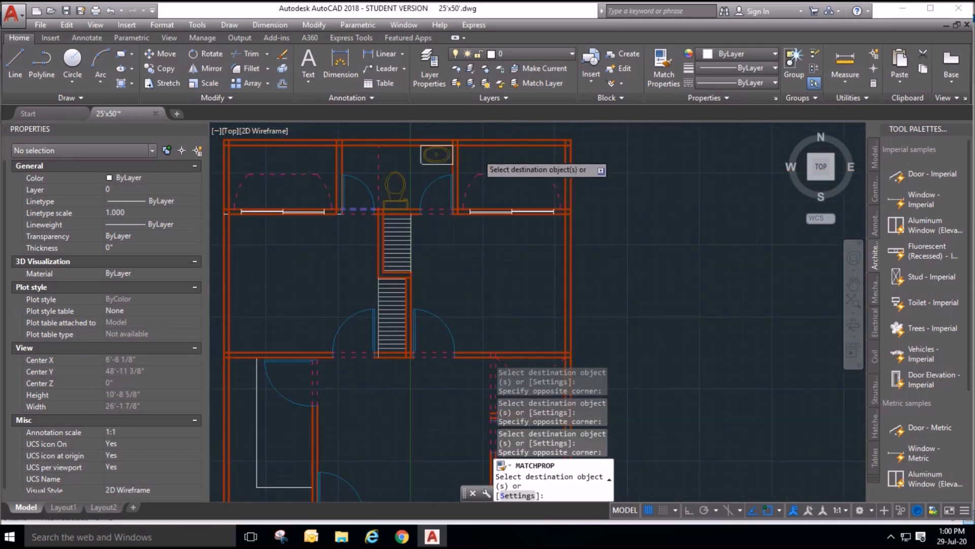
scroll(501, 307, up, 3)
scroll(544, 211, down, 4)
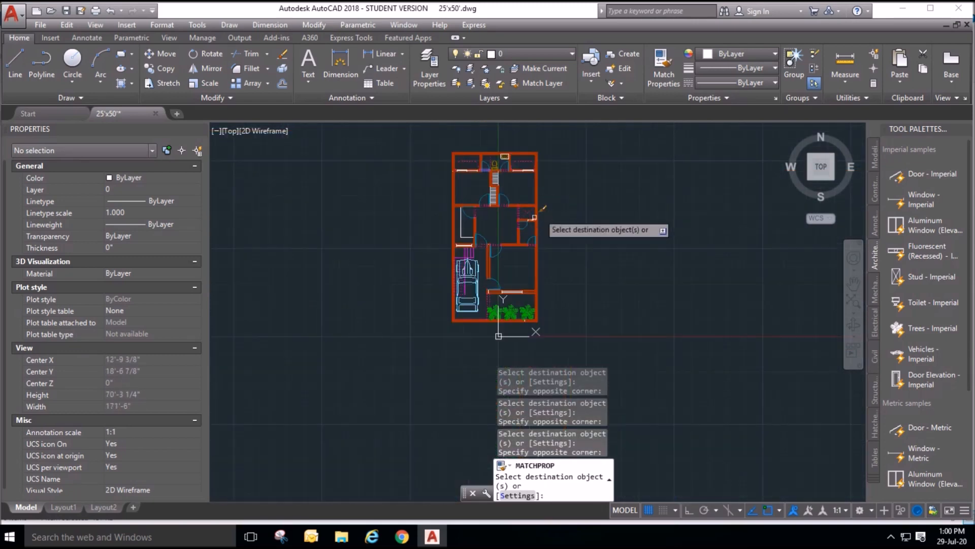
scroll(442, 331, up, 6)
scroll(498, 269, up, 3)
scroll(694, 231, down, 3)
right_click(694, 234)
click(720, 241)
Mirror the dashed outline above the rear right window to the front, across an Ortho-constrained horizontal line from the right outer wall, keeping the original.
scroll(723, 269, up, 2)
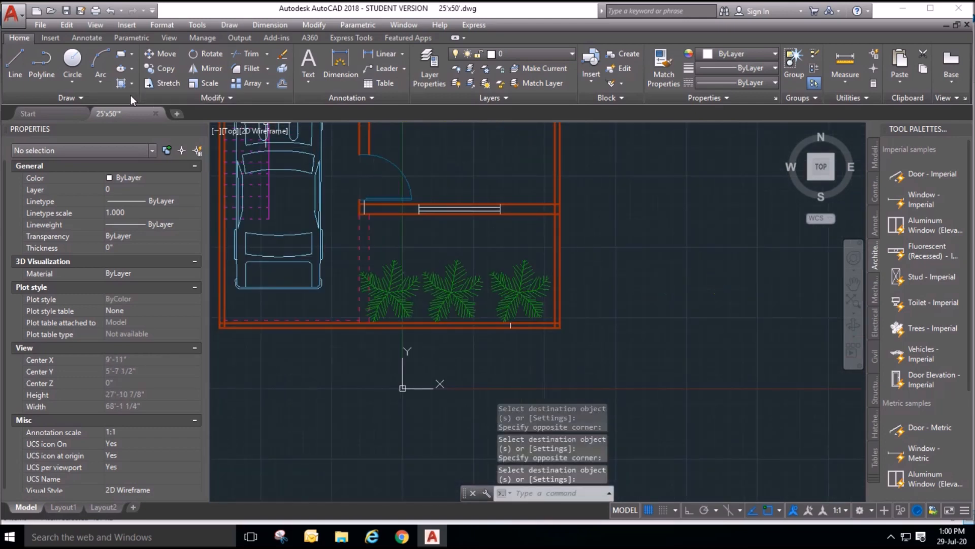
scroll(416, 244, down, 10)
scroll(426, 239, up, 4)
scroll(431, 231, up, 9)
click(459, 202)
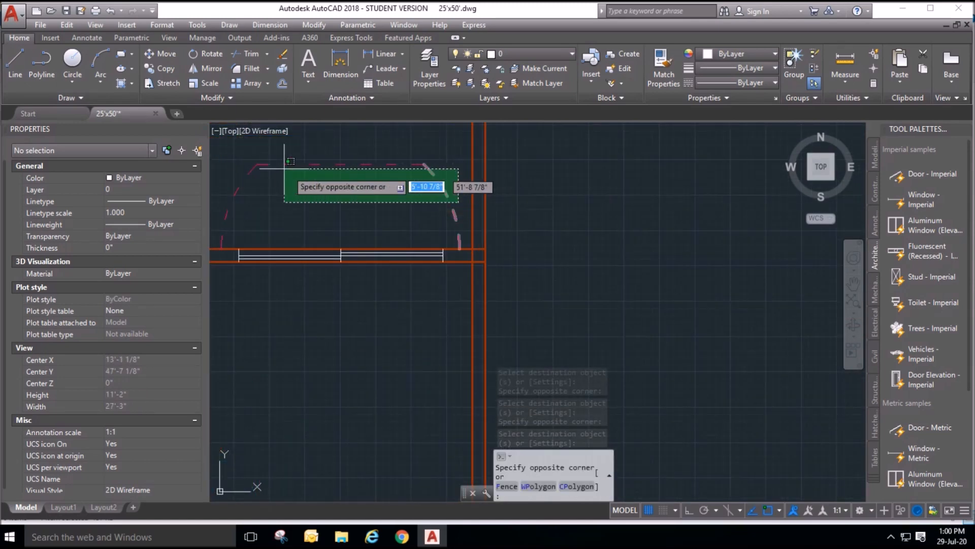
click(285, 169)
click(202, 69)
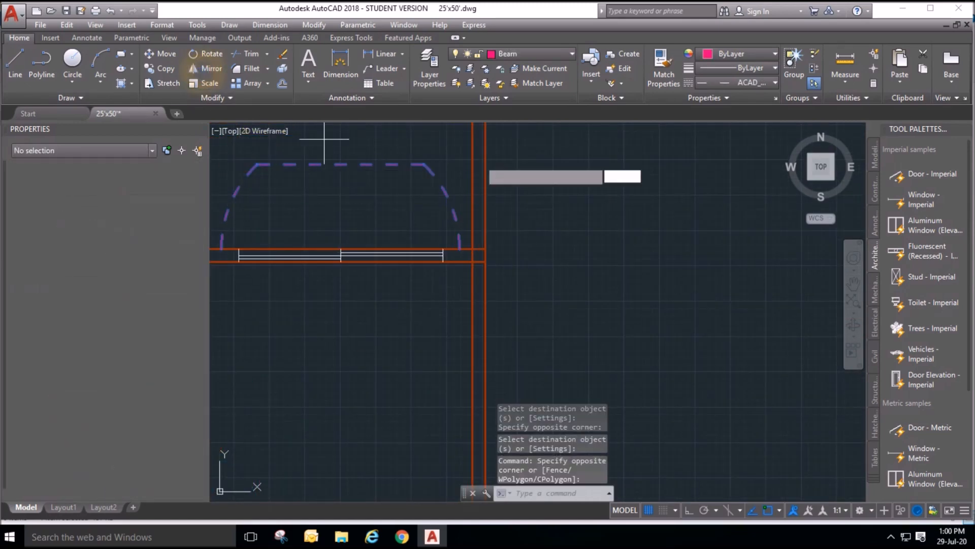
scroll(530, 214, down, 6)
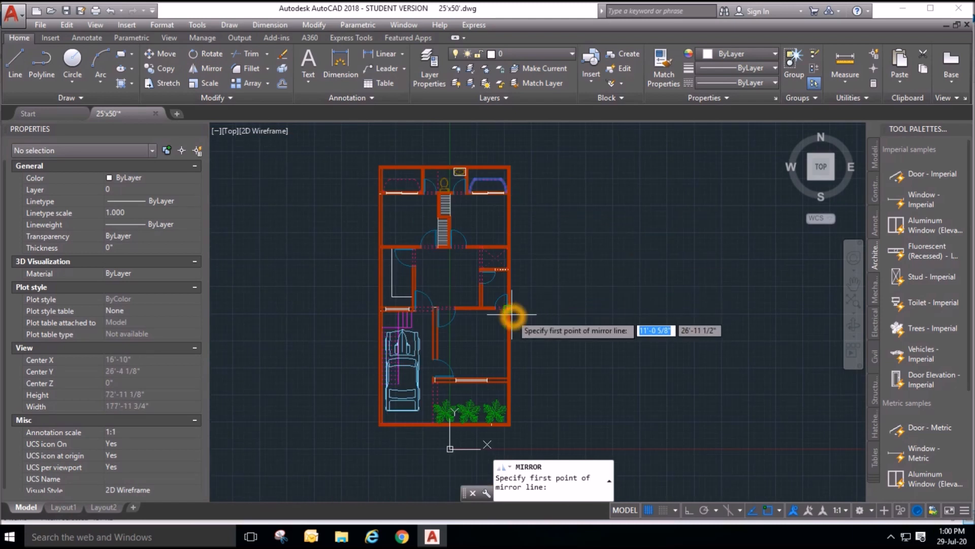
click(508, 308)
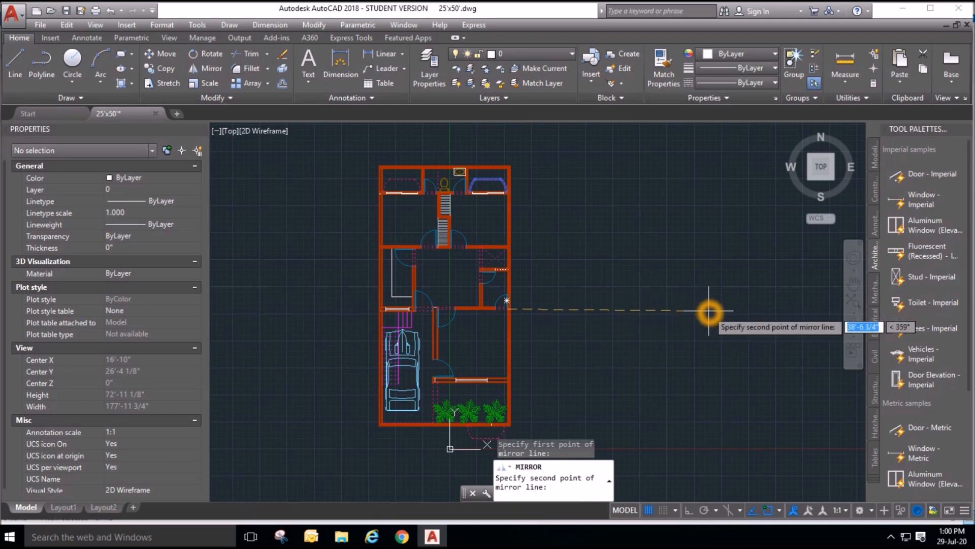
click(675, 510)
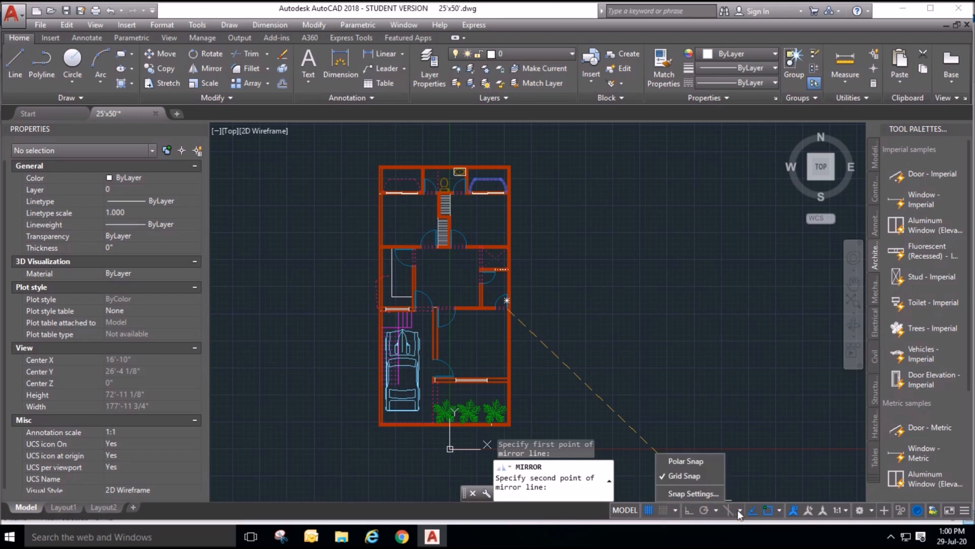
click(689, 510)
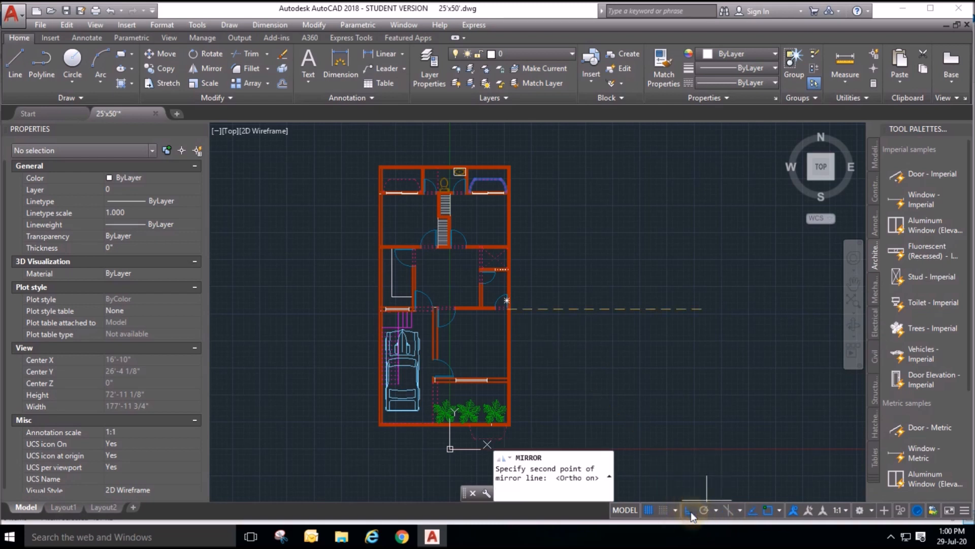
click(723, 310)
right_click(682, 321)
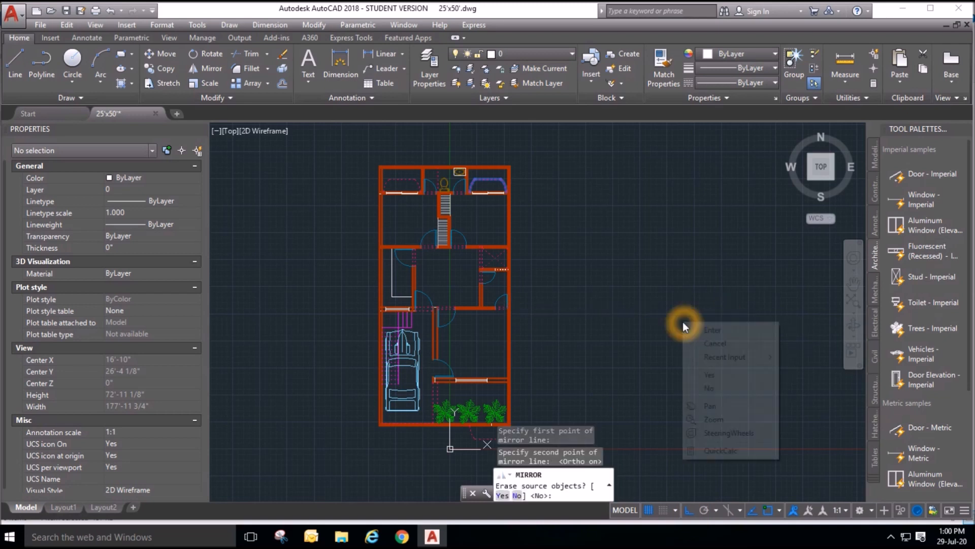
click(718, 388)
Move the mirrored dashed outline at the front wall, using the midpoint of its straight edge as the base point.
scroll(625, 386, down, 4)
scroll(533, 383, up, 8)
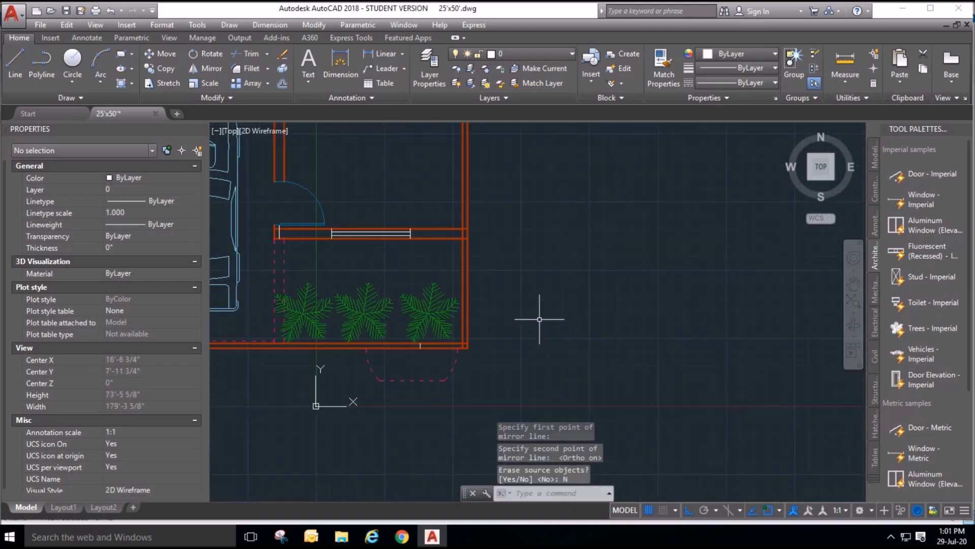
click(165, 60)
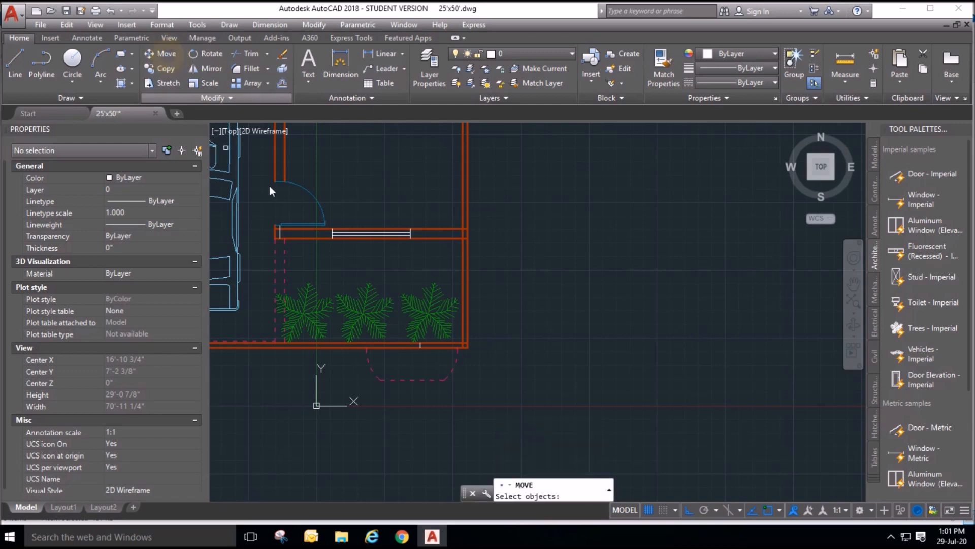
scroll(426, 363, up, 4)
scroll(592, 387, down, 4)
scroll(578, 409, up, 2)
click(562, 412)
click(375, 427)
key(Return)
scroll(544, 368, down, 2)
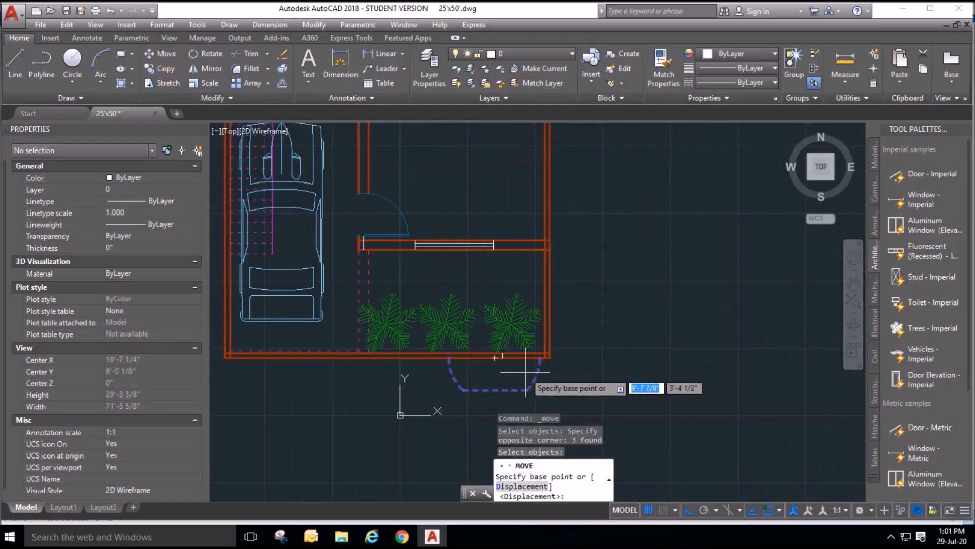
scroll(539, 369, up, 2)
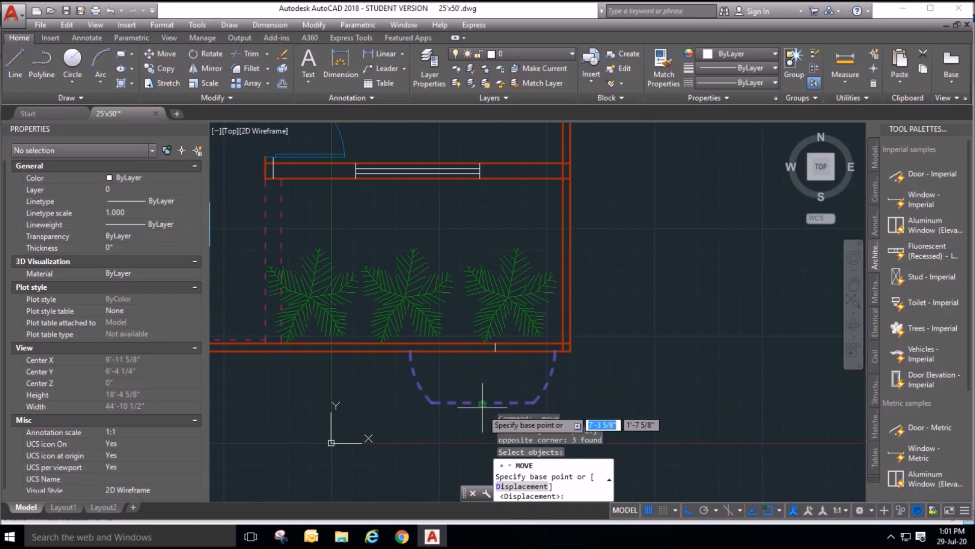
click(487, 351)
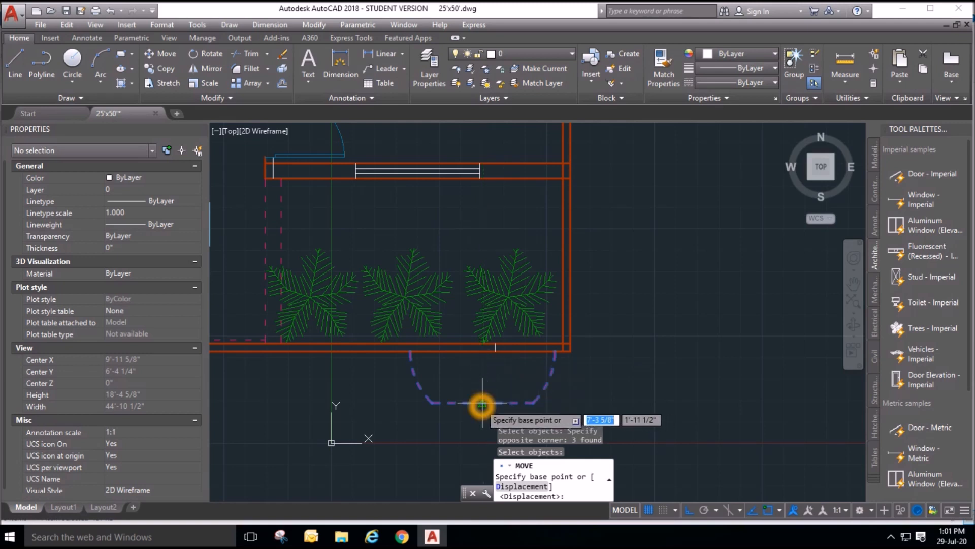
Move the dashed three-piece outline from below the front boundary wall to the midpoint of the front room's window, with Ortho off.
click(483, 354)
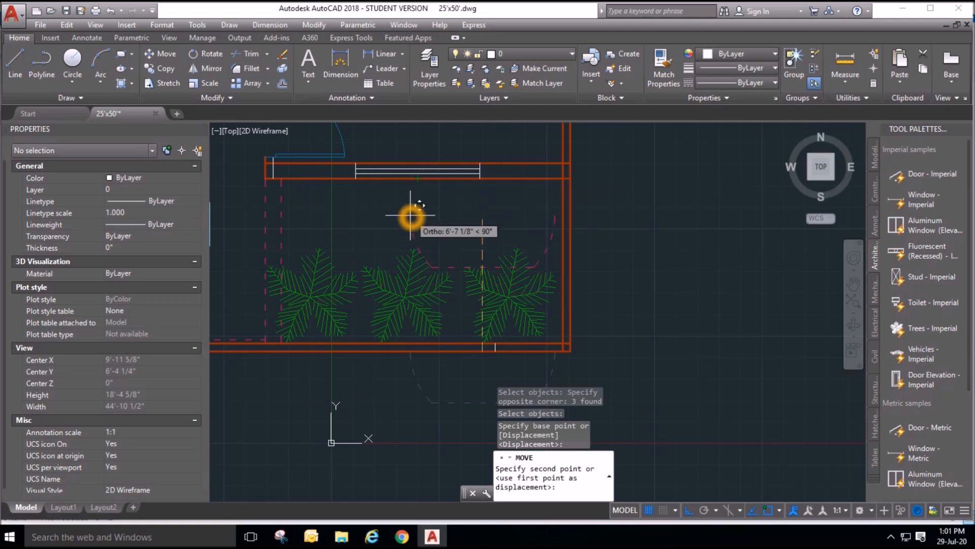
key(F8)
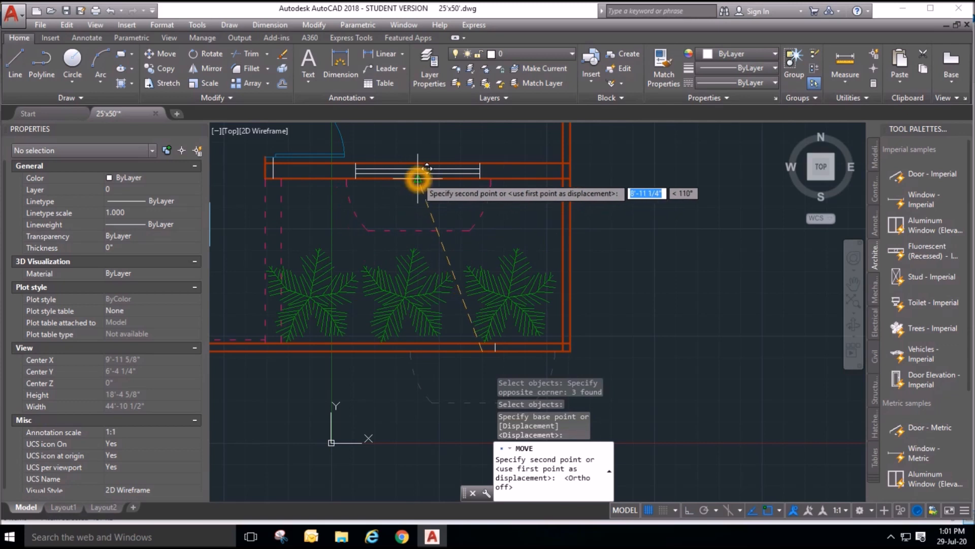
key(Escape)
key(Escape)
scroll(606, 277, down, 2)
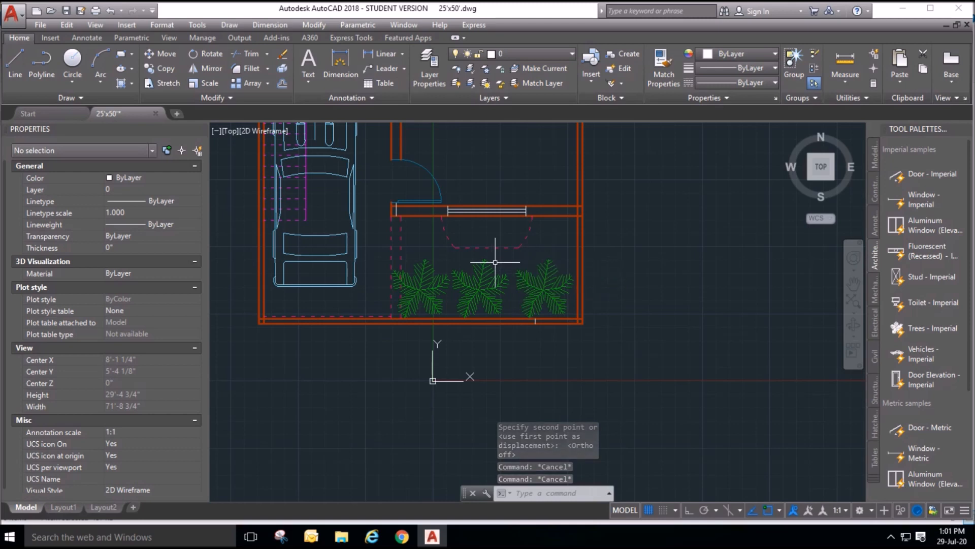
scroll(567, 204, down, 2)
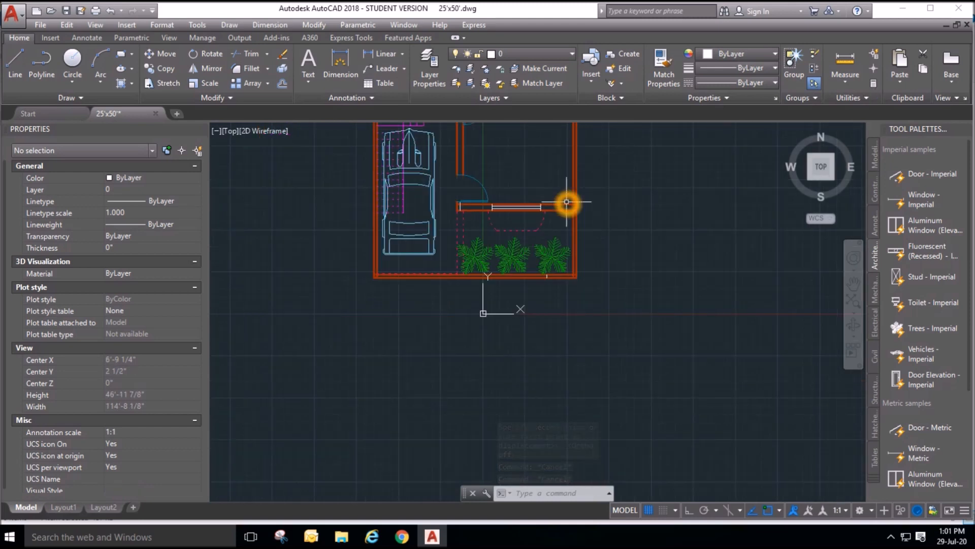
scroll(573, 214, down, 2)
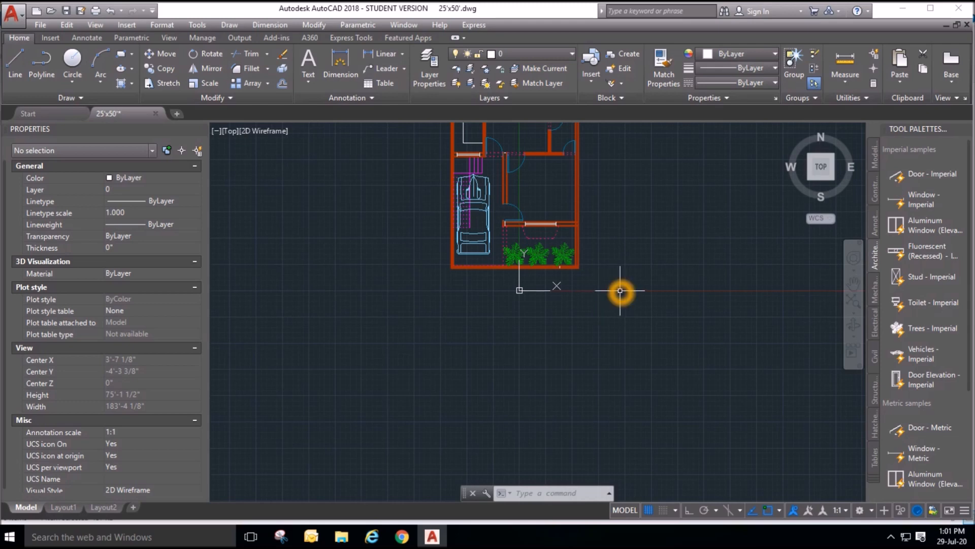
scroll(620, 291, down, 4)
scroll(608, 170, up, 6)
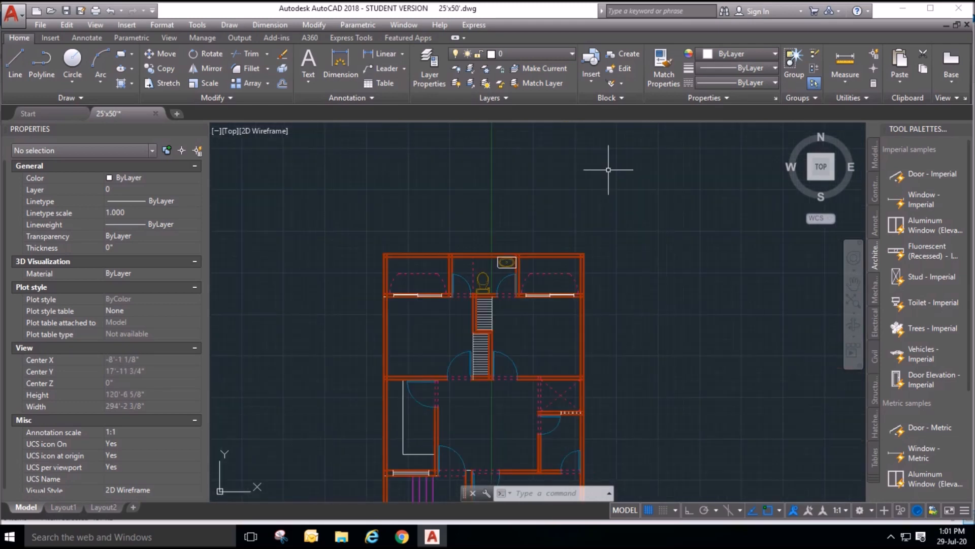
scroll(501, 317, up, 2)
scroll(499, 324, up, 2)
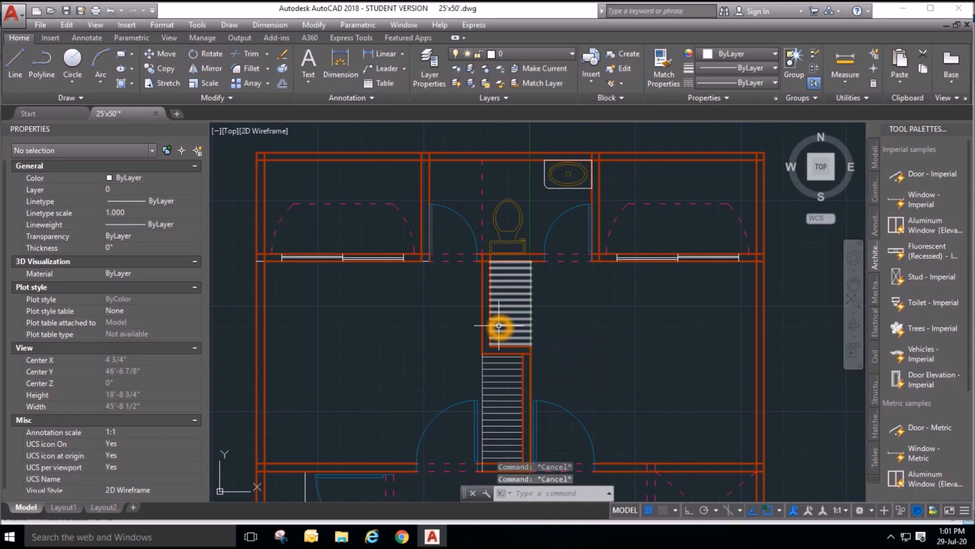
scroll(455, 211, down, 2)
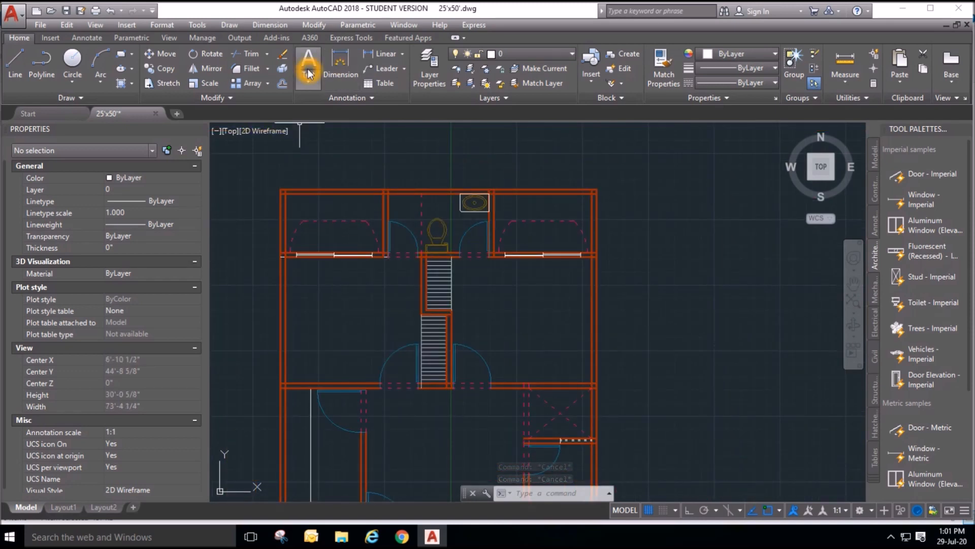
Create a new layer named Text with colour 191.
click(426, 61)
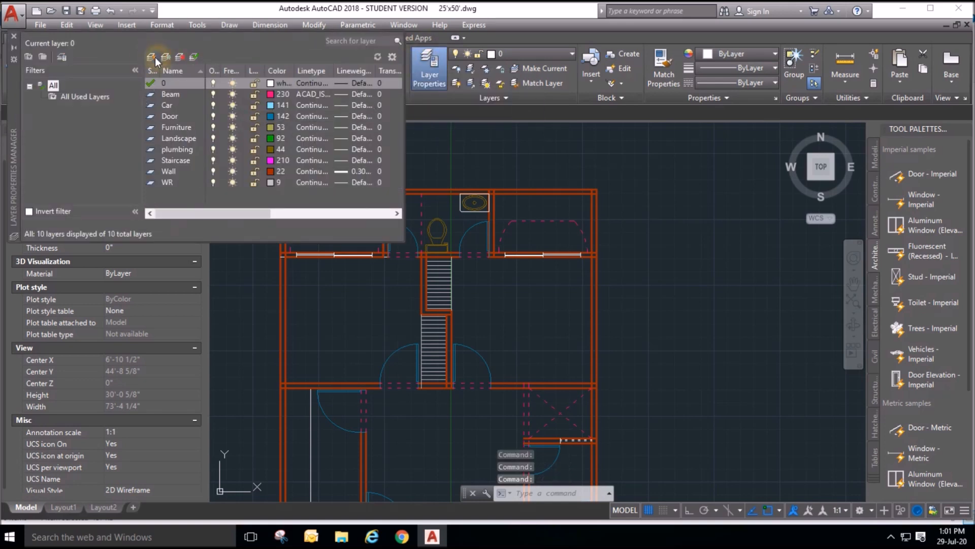
click(154, 58)
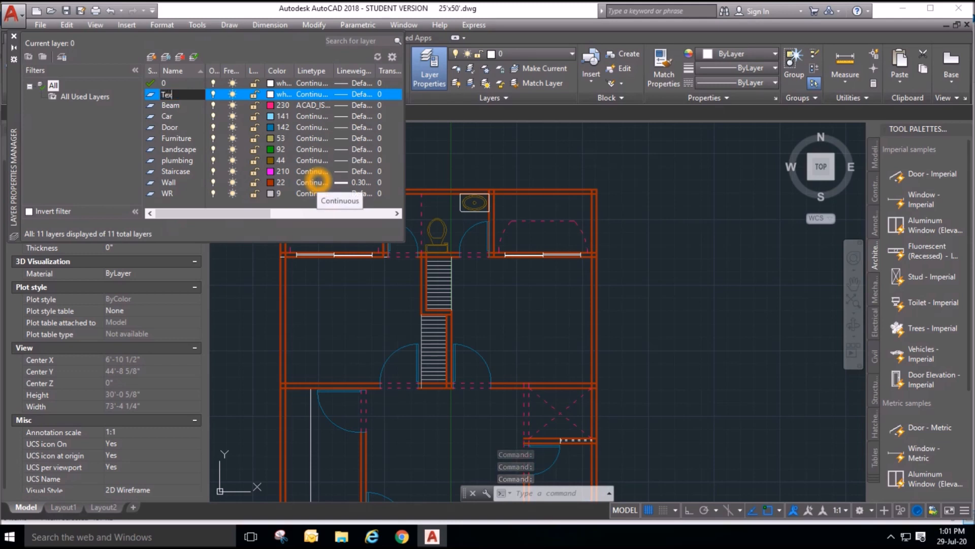
click(317, 179)
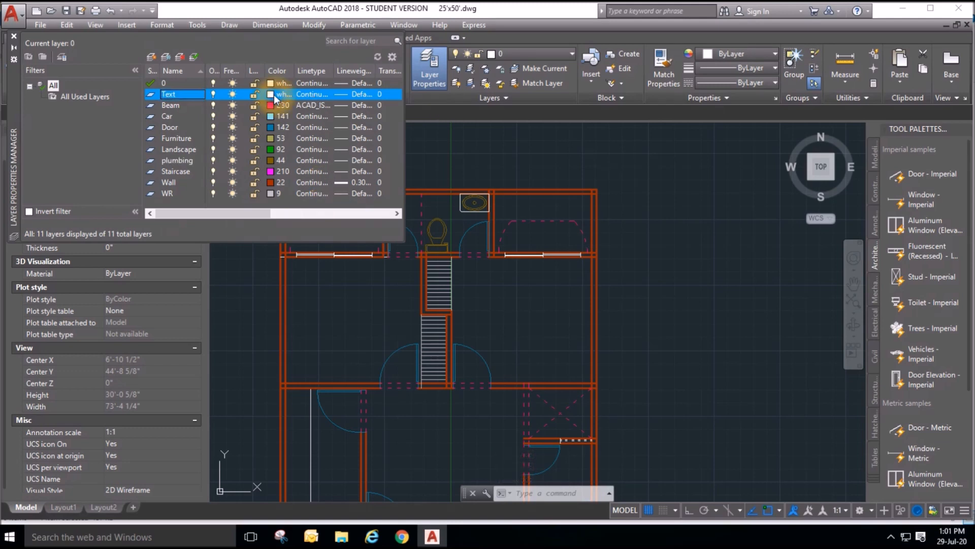
click(273, 94)
click(524, 237)
click(541, 237)
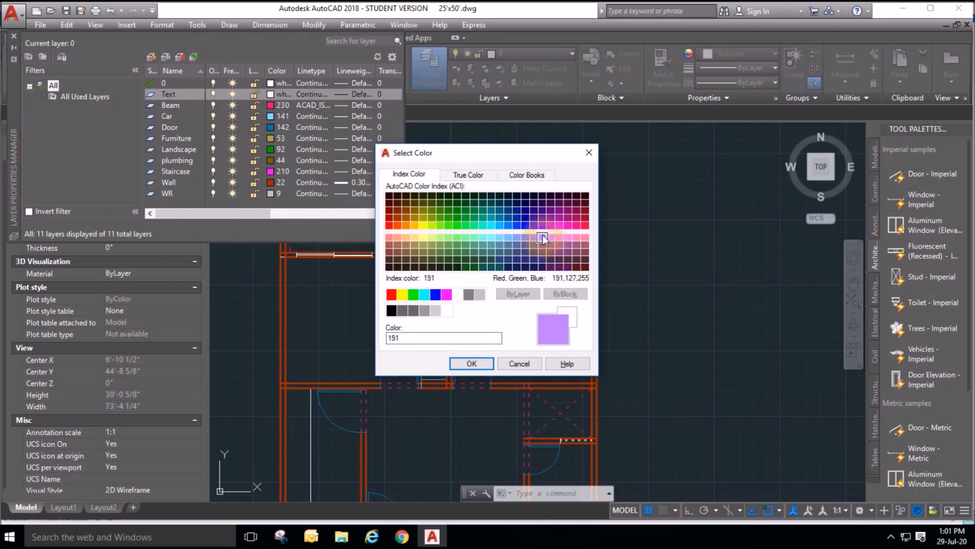
click(475, 363)
scroll(618, 292, down, 4)
scroll(620, 302, up, 2)
scroll(484, 244, up, 2)
scroll(542, 276, down, 2)
scroll(502, 303, up, 2)
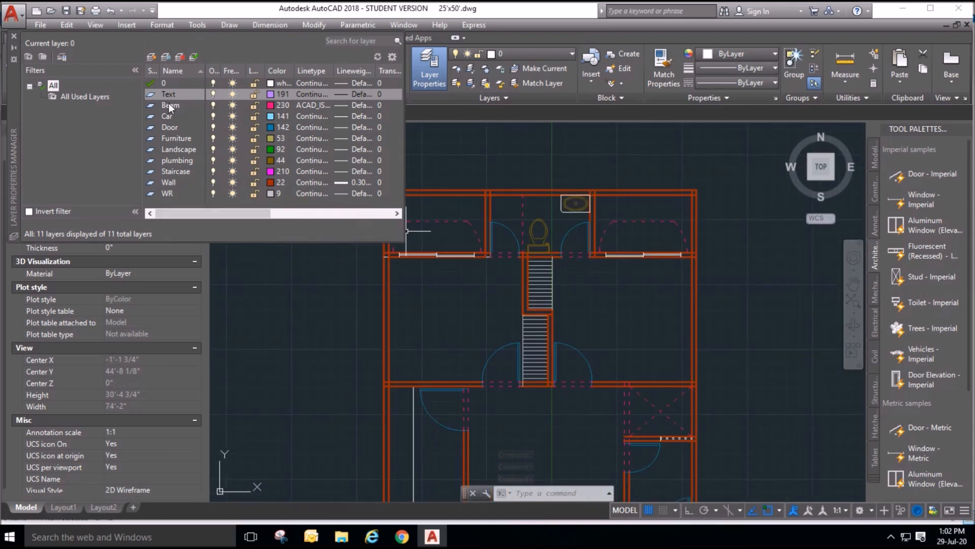
Create a new layer named Window with colour 180 and close the layer manager.
click(153, 58)
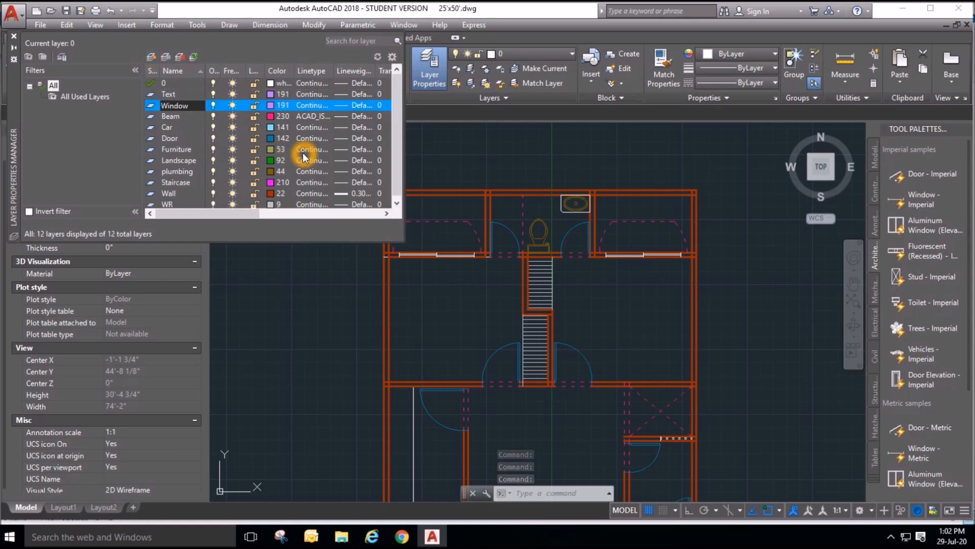
click(291, 104)
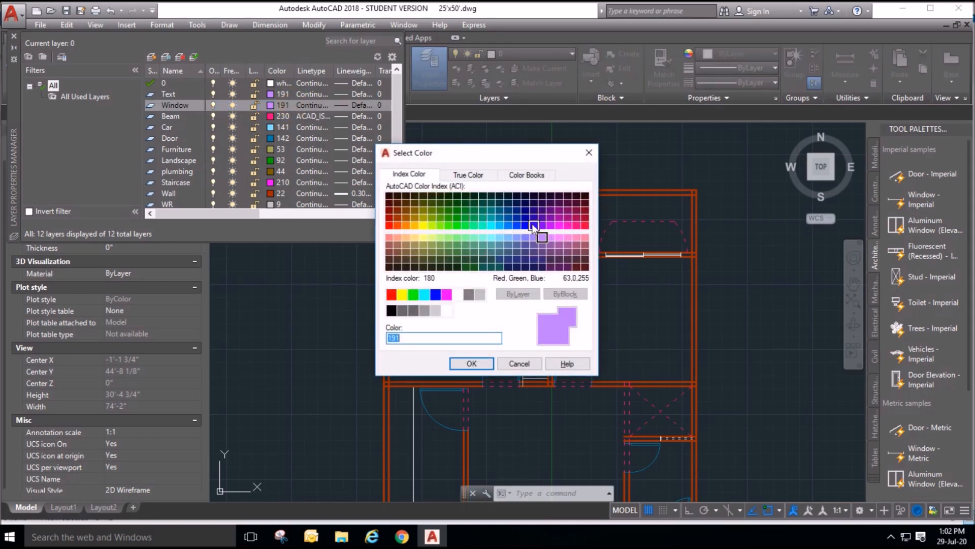
click(485, 364)
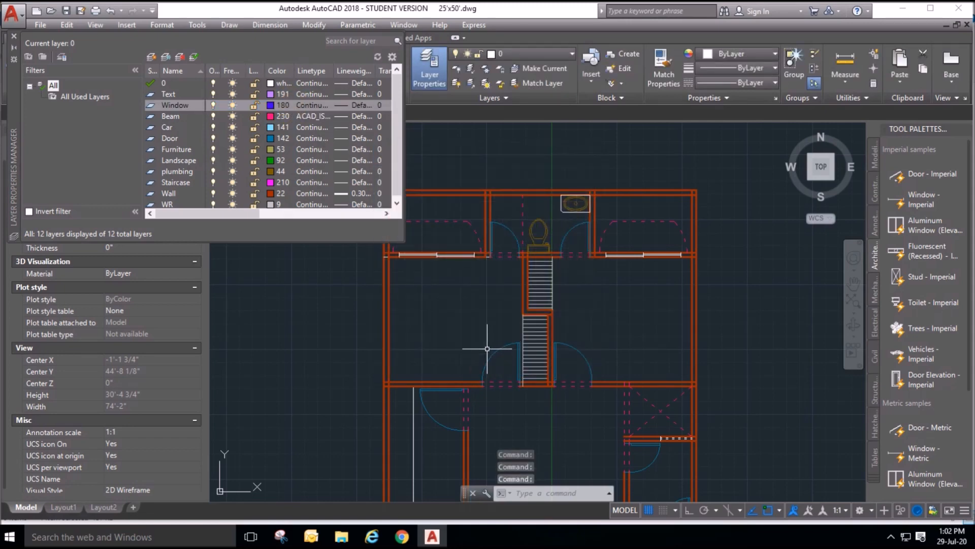
click(13, 36)
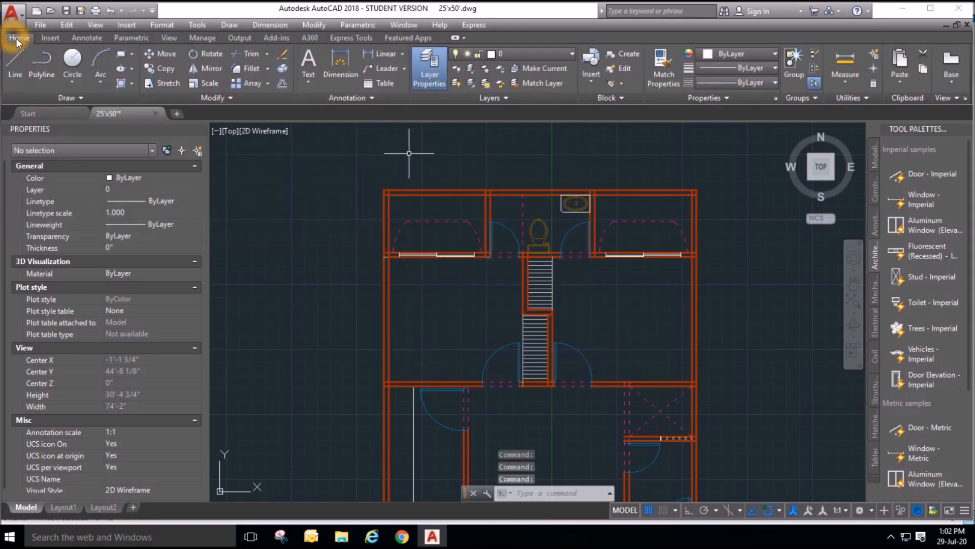
Assign the six lines of the upper-right bedroom window to the Window layer.
click(541, 55)
key(Escape)
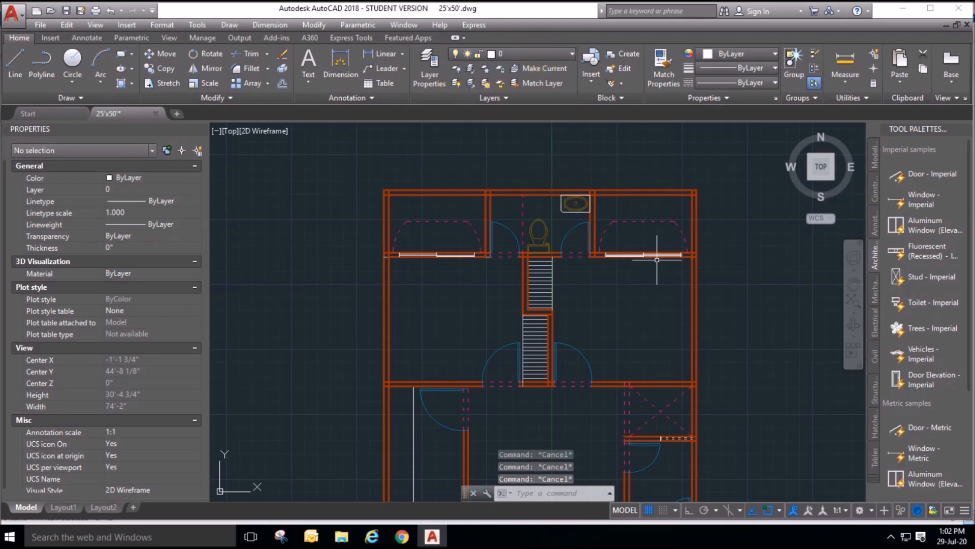
scroll(657, 259, up, 4)
click(523, 227)
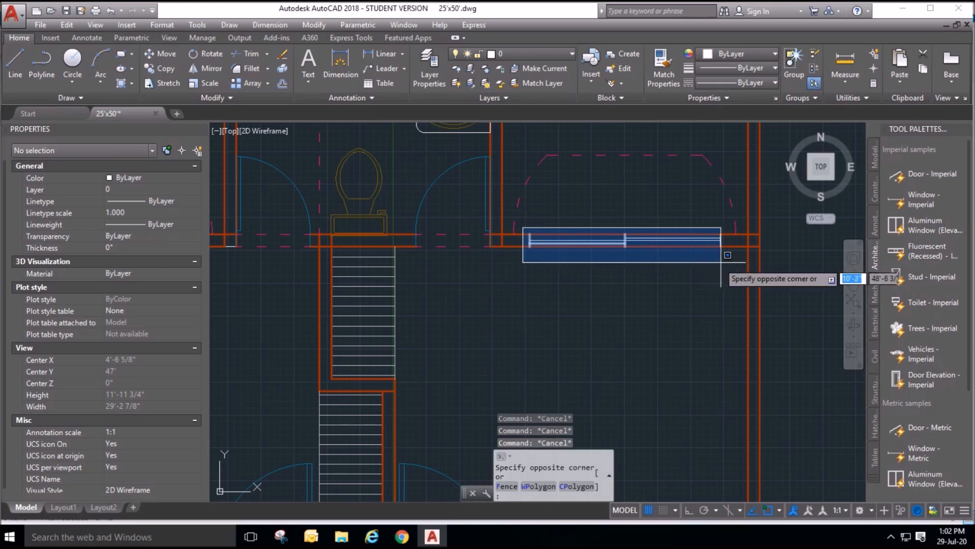
click(844, 263)
click(519, 54)
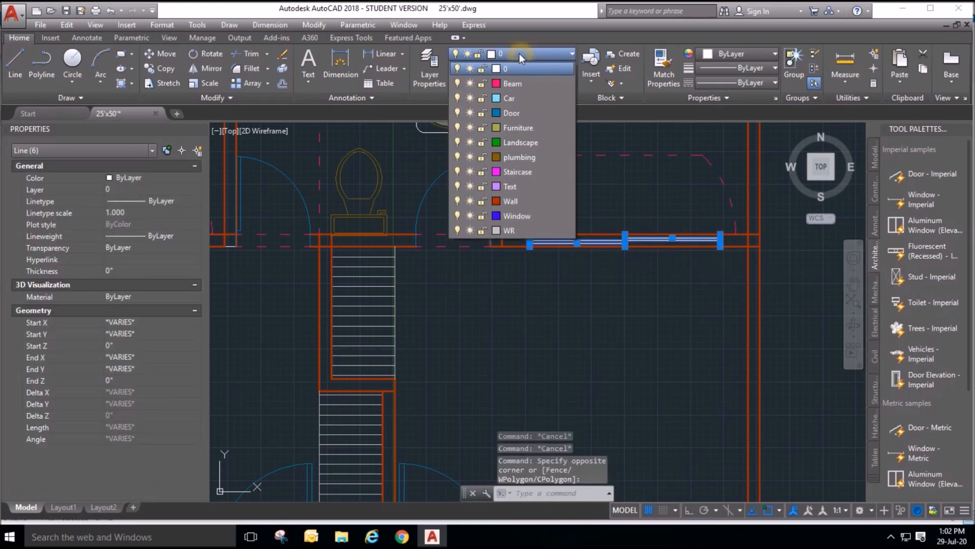
click(532, 218)
key(Escape)
key(Escape)
Match the upper-left bedroom window's lines to the properties of the upper-right window.
scroll(666, 261, up, 5)
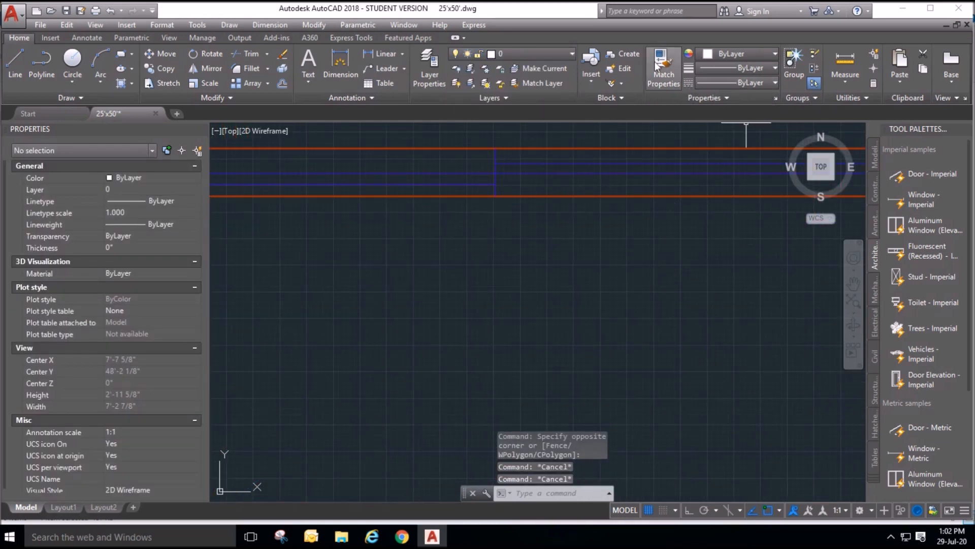
click(658, 66)
click(633, 161)
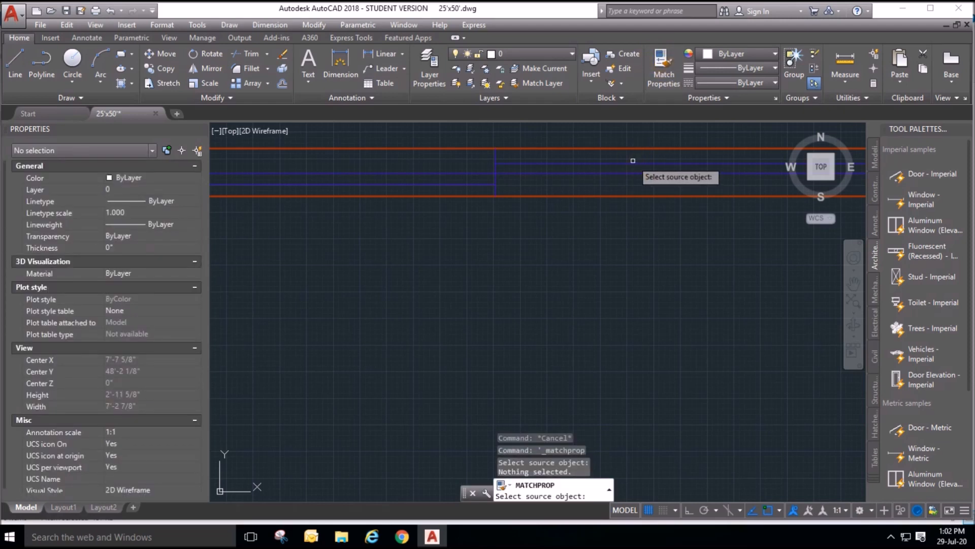
click(638, 163)
scroll(671, 211, down, 8)
scroll(310, 193, up, 5)
scroll(315, 189, up, 2)
click(279, 170)
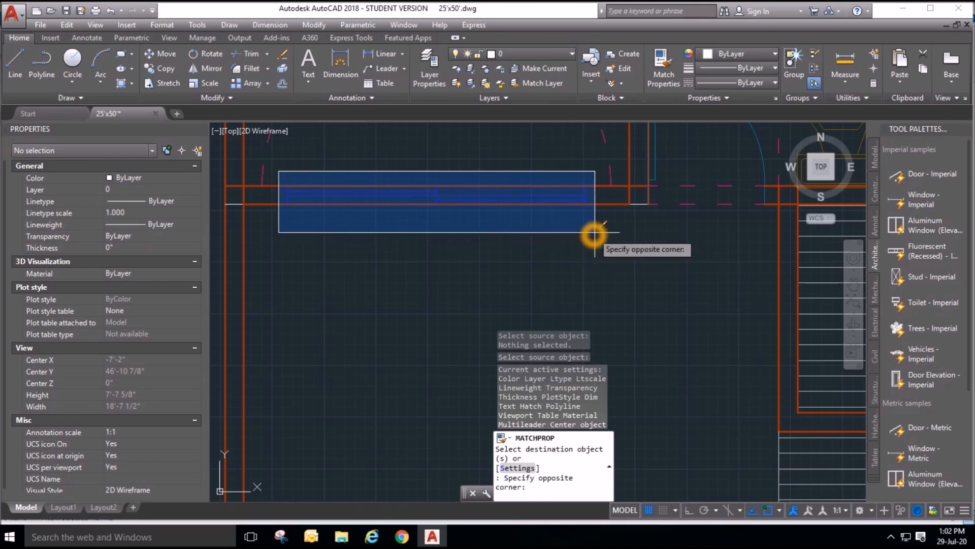
click(598, 233)
Apply the matched Window layer properties to the front room's window above the plants.
scroll(394, 170, down, 5)
scroll(562, 317, up, 4)
scroll(472, 147, down, 3)
scroll(443, 235, up, 3)
scroll(442, 235, up, 4)
scroll(388, 193, down, 4)
click(533, 247)
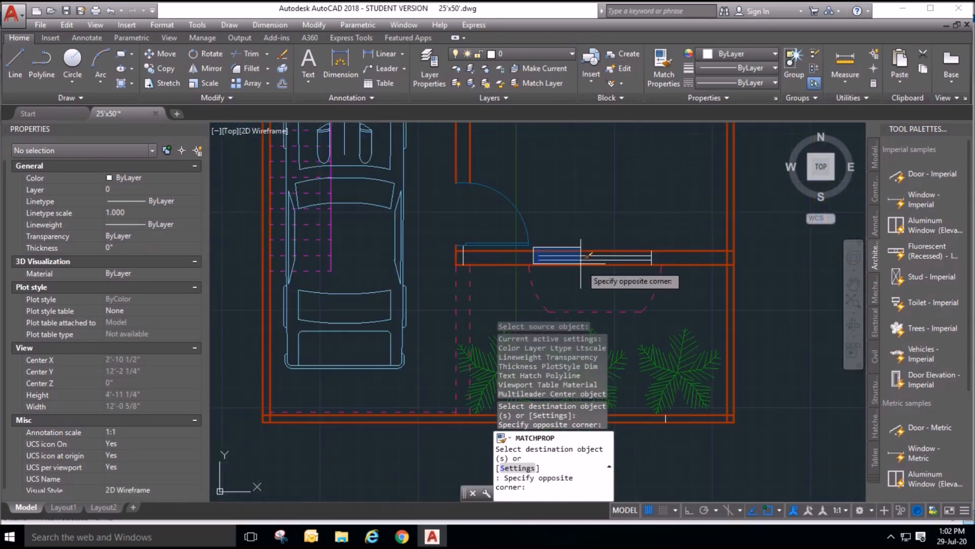
click(668, 282)
Apply the matched window properties to the window above the staircase and car.
scroll(610, 188, down, 3)
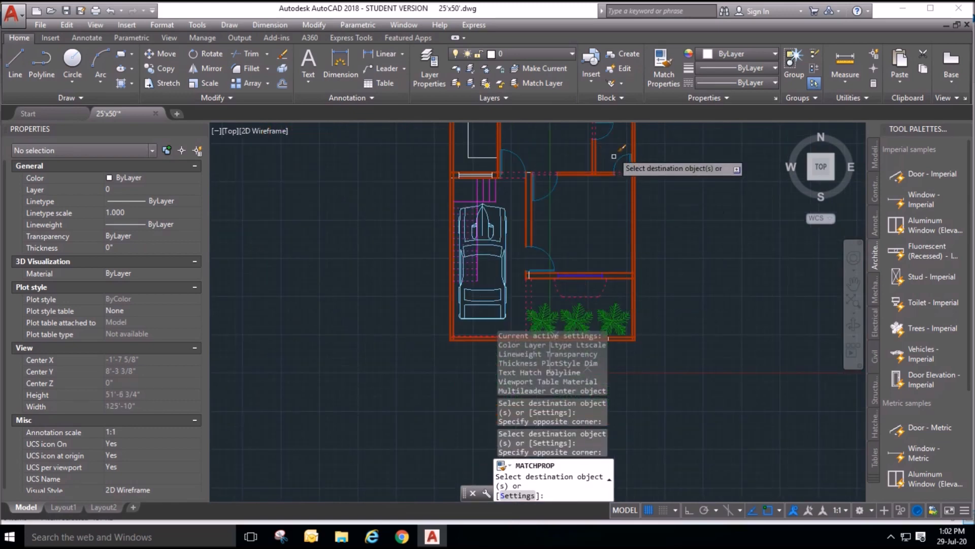
scroll(599, 214, down, 4)
scroll(586, 249, up, 10)
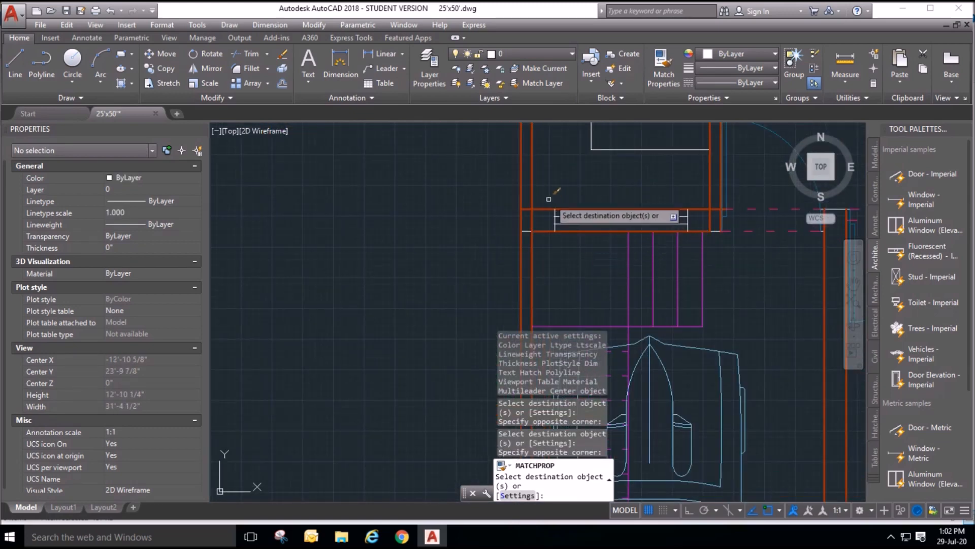
click(543, 196)
click(691, 245)
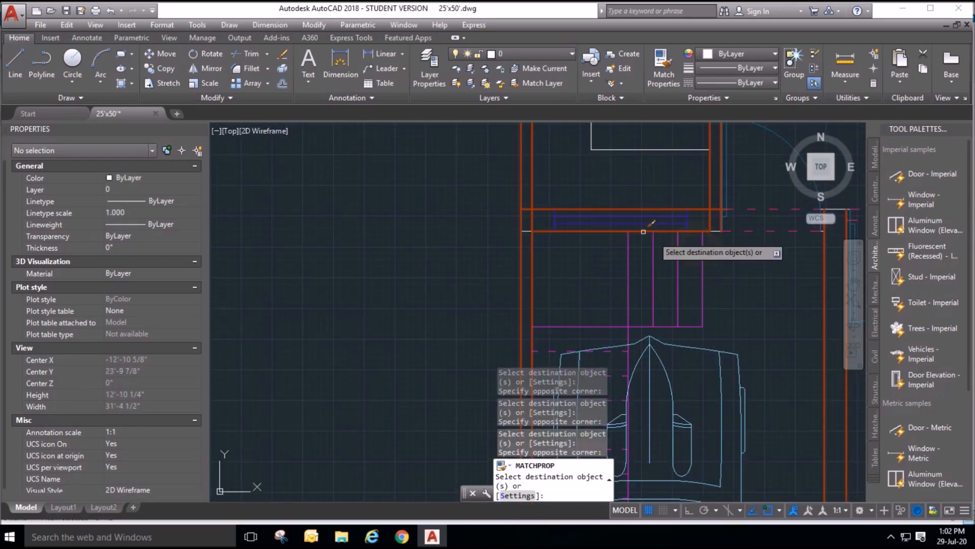
Apply the matched window properties to the small dashed window beside the shaft at the right outer wall and end the matching.
scroll(554, 128, down, 2)
scroll(590, 332, up, 2)
scroll(560, 337, down, 2)
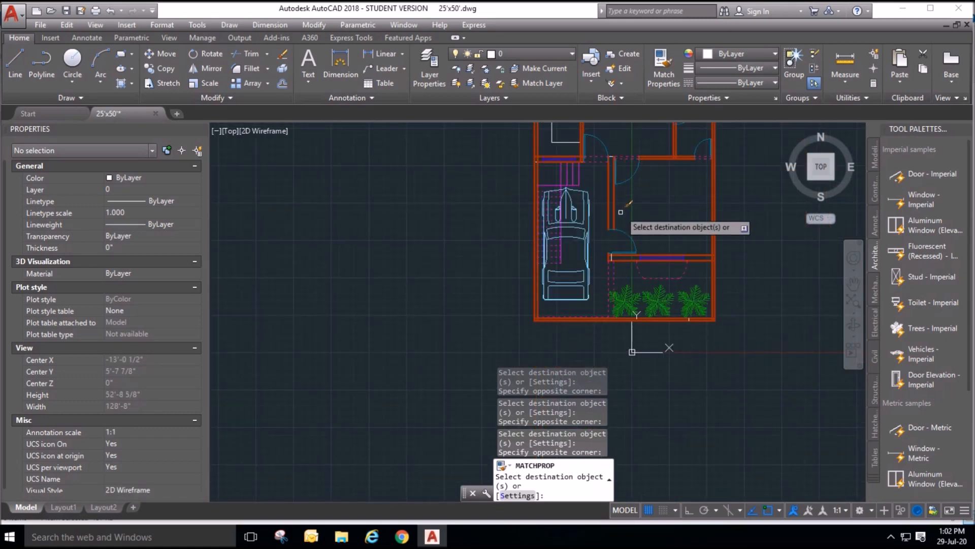
scroll(620, 214, down, 3)
scroll(612, 251, up, 2)
scroll(614, 186, down, 2)
scroll(660, 173, up, 5)
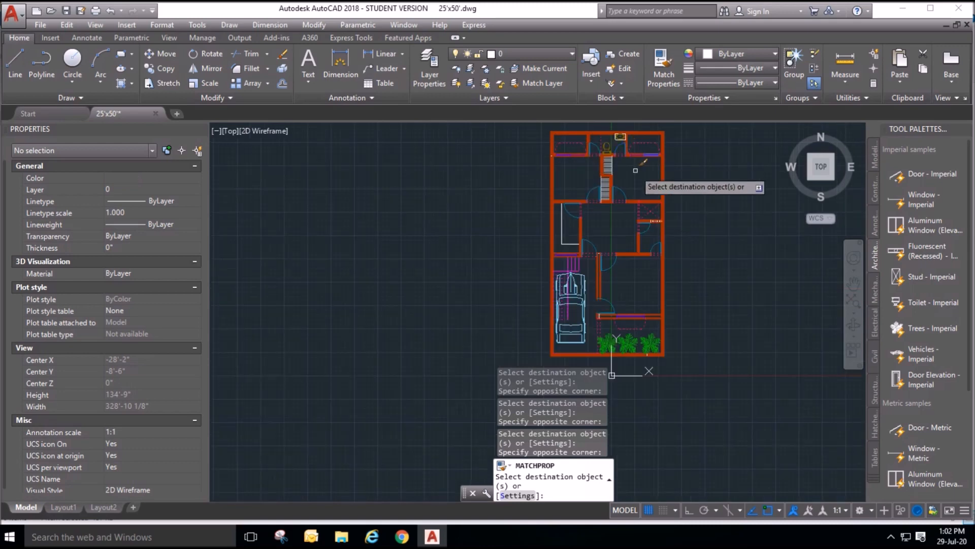
scroll(678, 197, up, 3)
scroll(558, 219, up, 4)
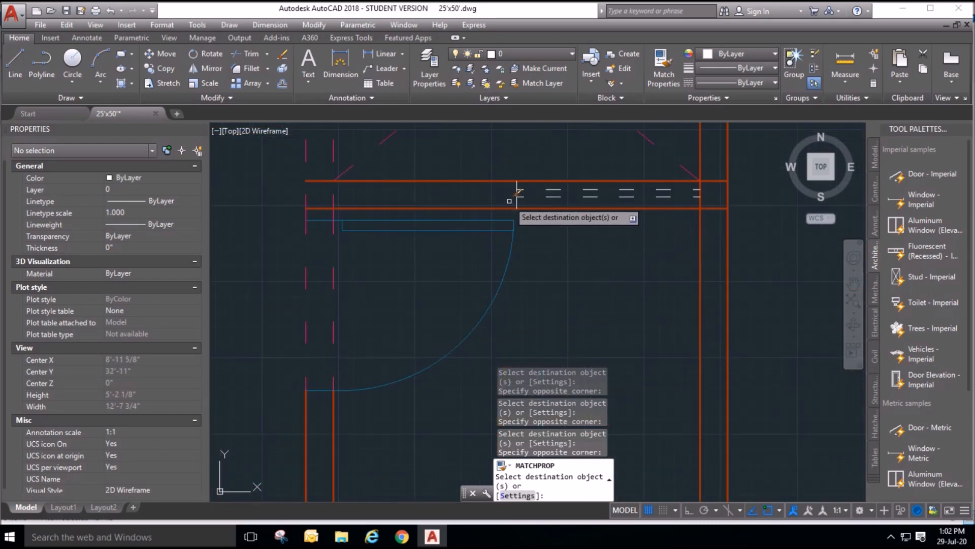
scroll(521, 203, up, 2)
click(575, 203)
click(567, 180)
key(Escape)
Set the linetype of the two horizontal lines of the small shaft-side window to ACAD_ISO03W100.
click(584, 209)
click(572, 178)
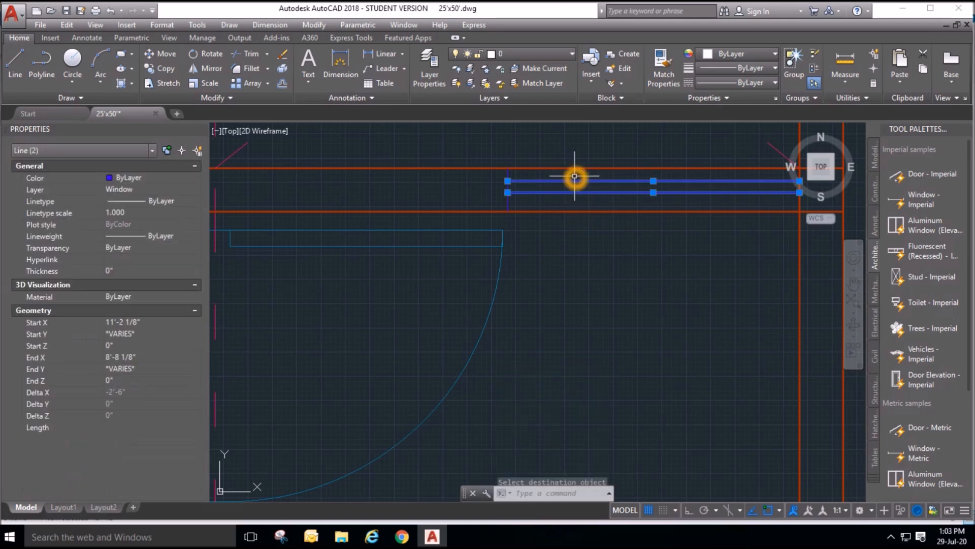
scroll(575, 206, down, 6)
click(583, 235)
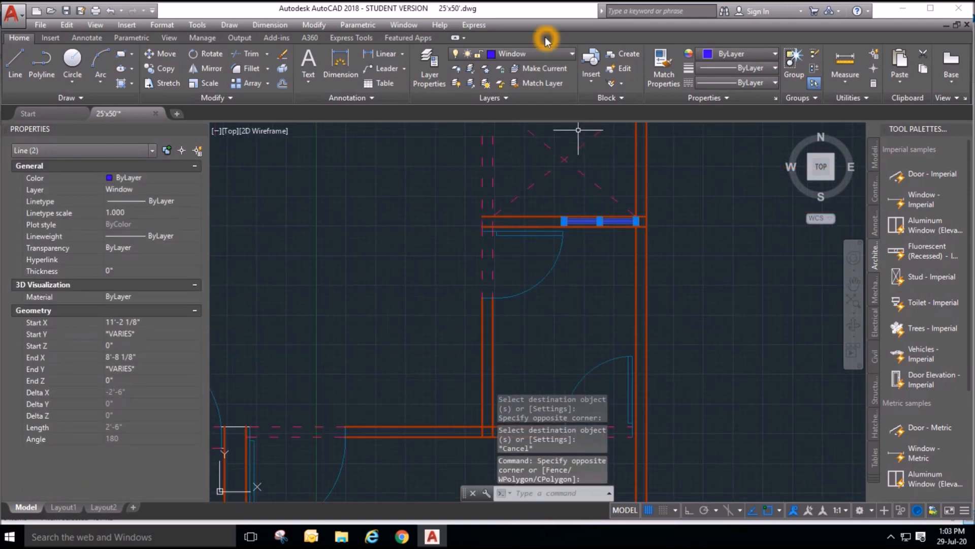
click(729, 69)
click(734, 83)
click(734, 83)
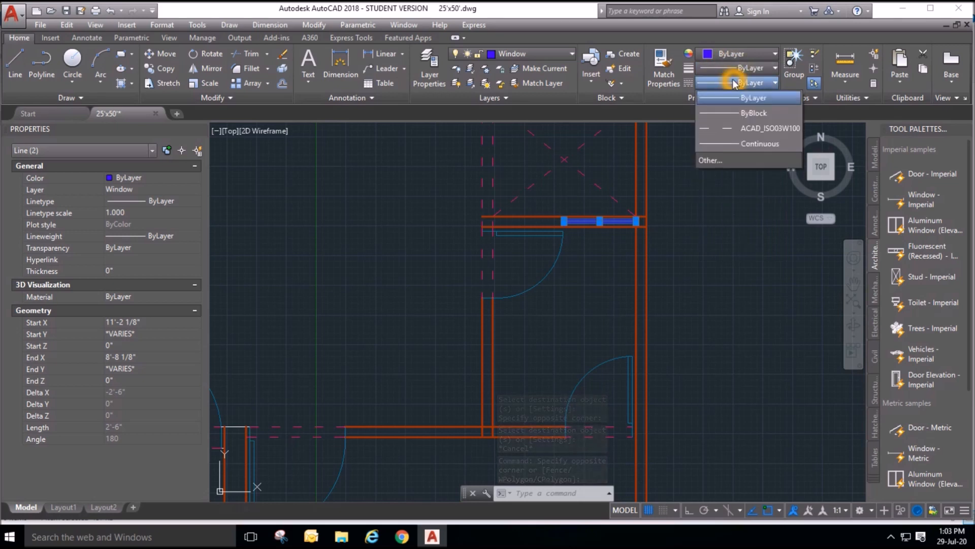
click(745, 131)
key(Escape)
Change the linetype scale of the two dashed lines of the small shaft-side window.
scroll(600, 232, up, 3)
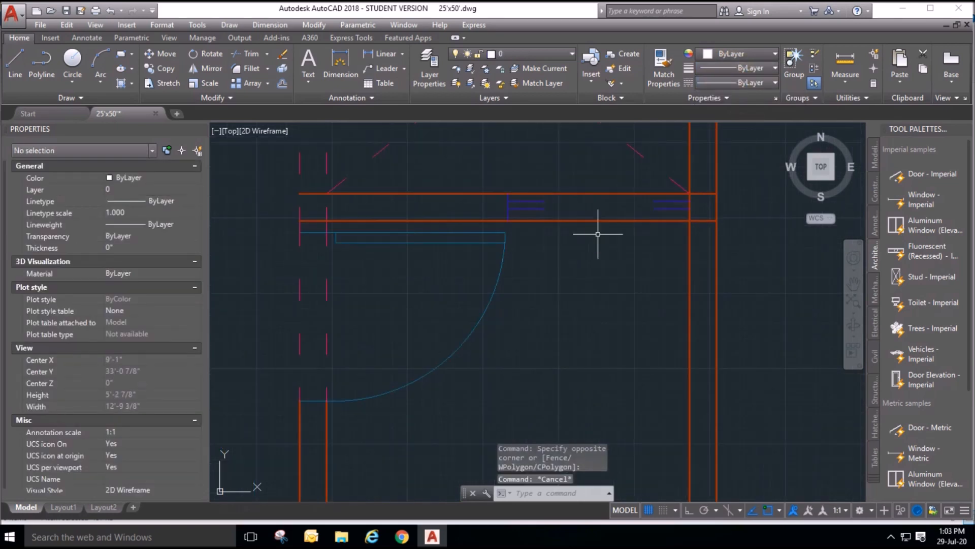
click(535, 202)
click(539, 214)
click(535, 206)
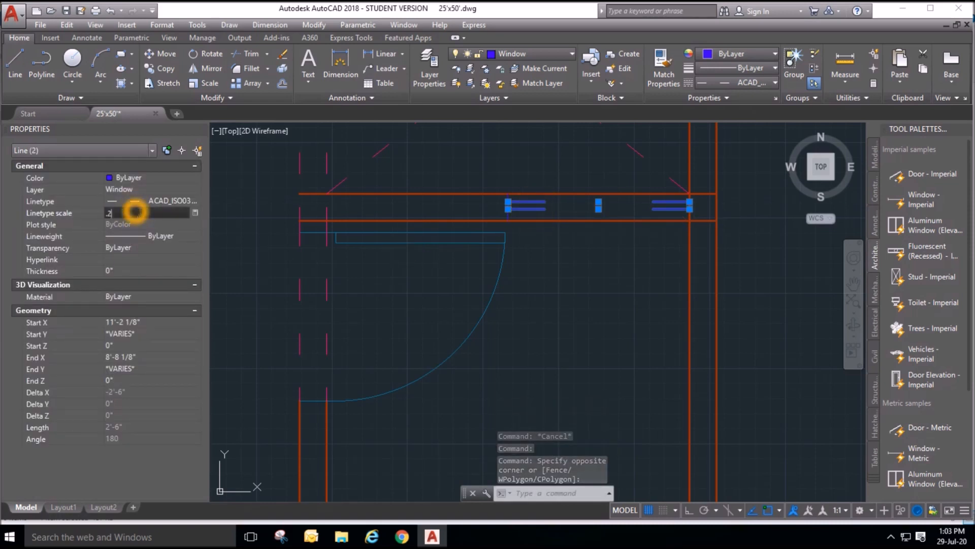
click(517, 319)
click(584, 351)
key(Escape)
key(Escape)
key(Escape)
scroll(562, 310, down, 2)
scroll(679, 326, down, 4)
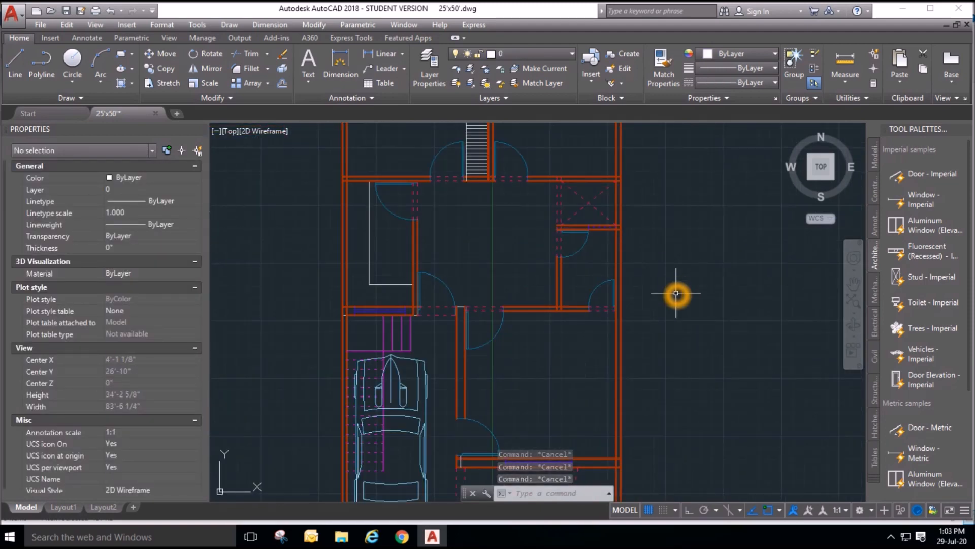
Match the toilet's plumbing layer properties onto the washbasin's counter outline and the kitchen counter lines.
scroll(676, 293, down, 2)
scroll(580, 157, up, 5)
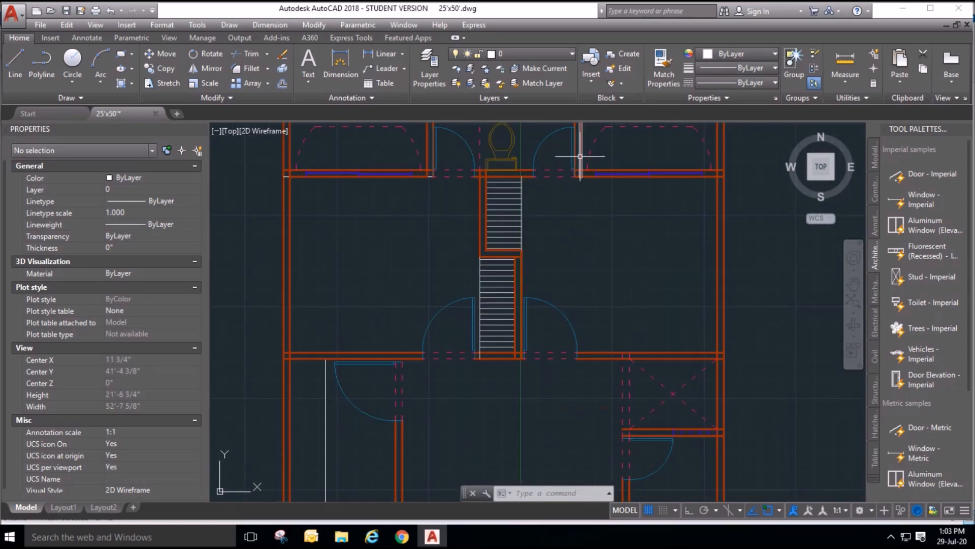
click(509, 141)
scroll(446, 211, down, 4)
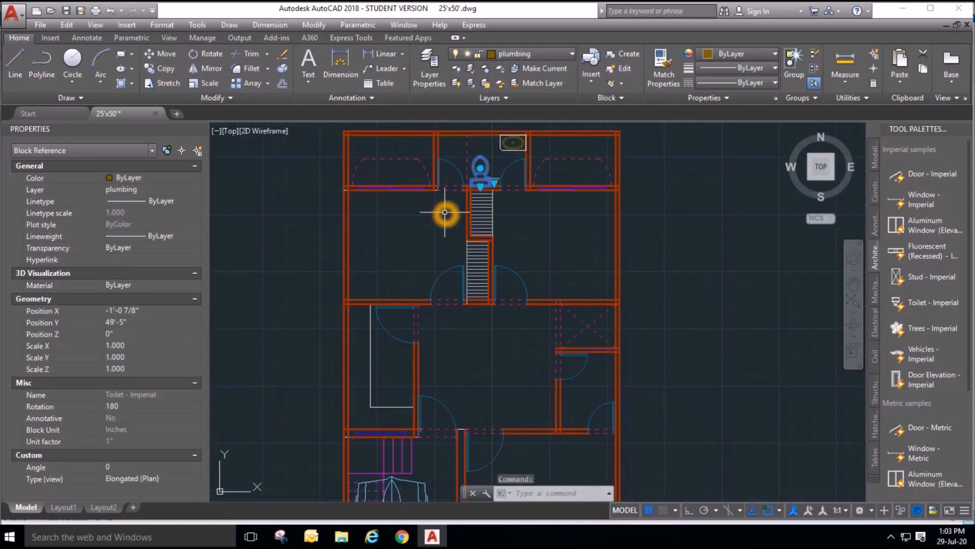
key(Escape)
click(663, 66)
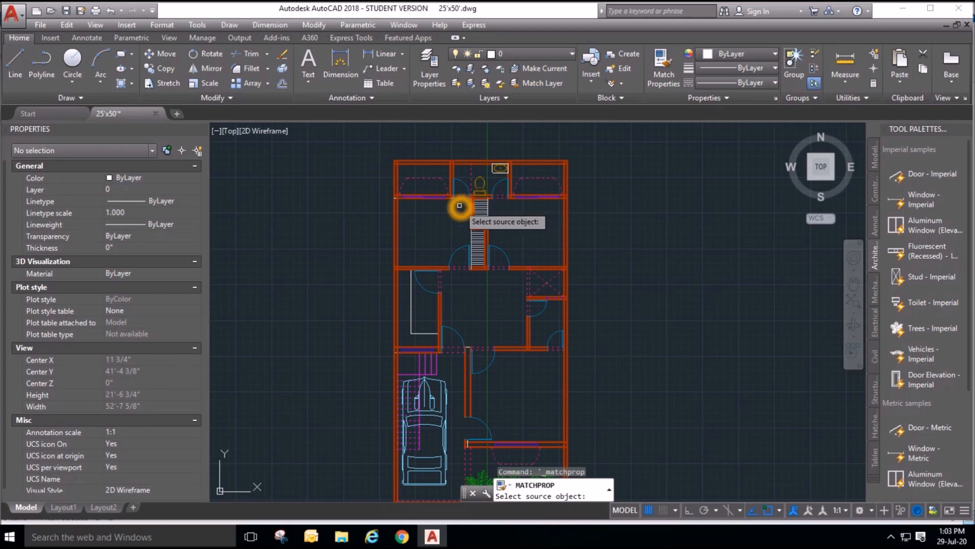
scroll(475, 200, up, 5)
click(470, 177)
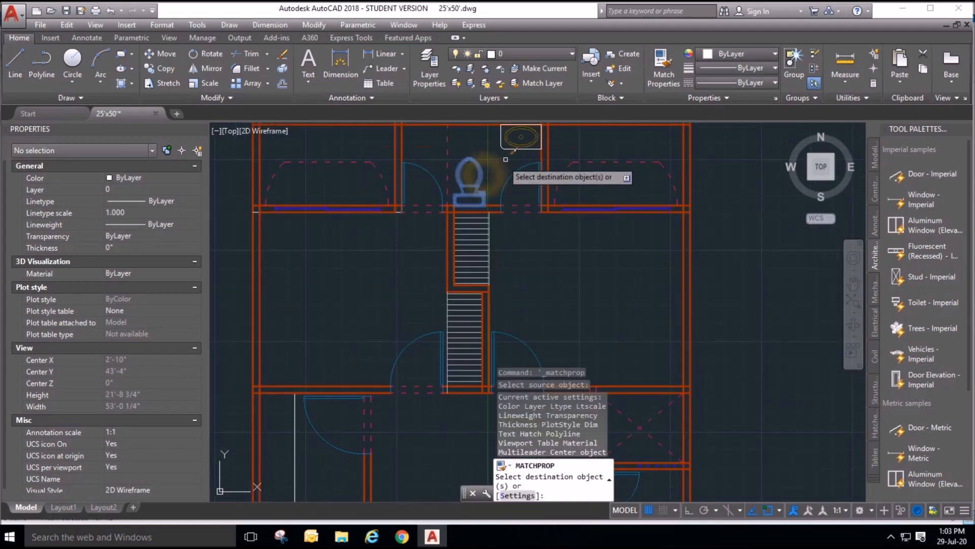
scroll(442, 283, down, 2)
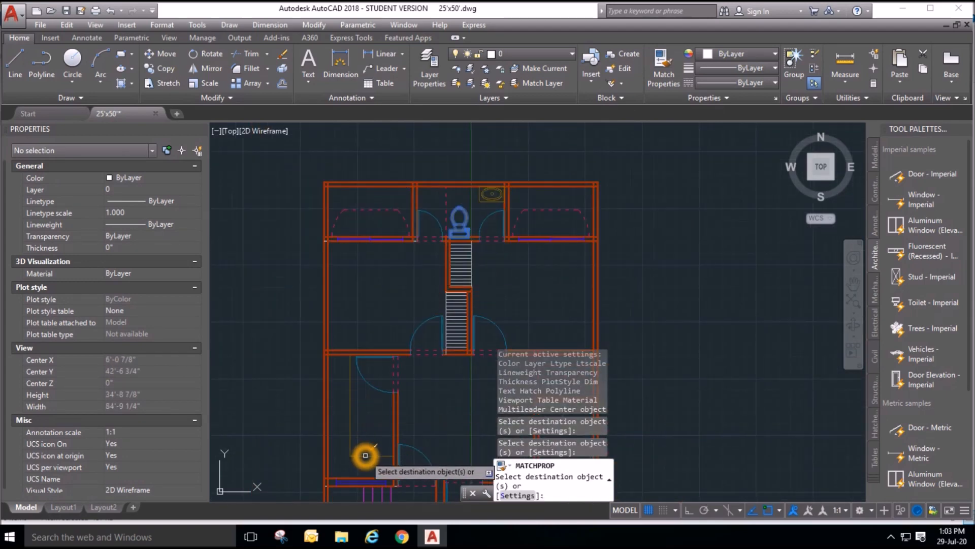
scroll(444, 202, down, 4)
key(Escape)
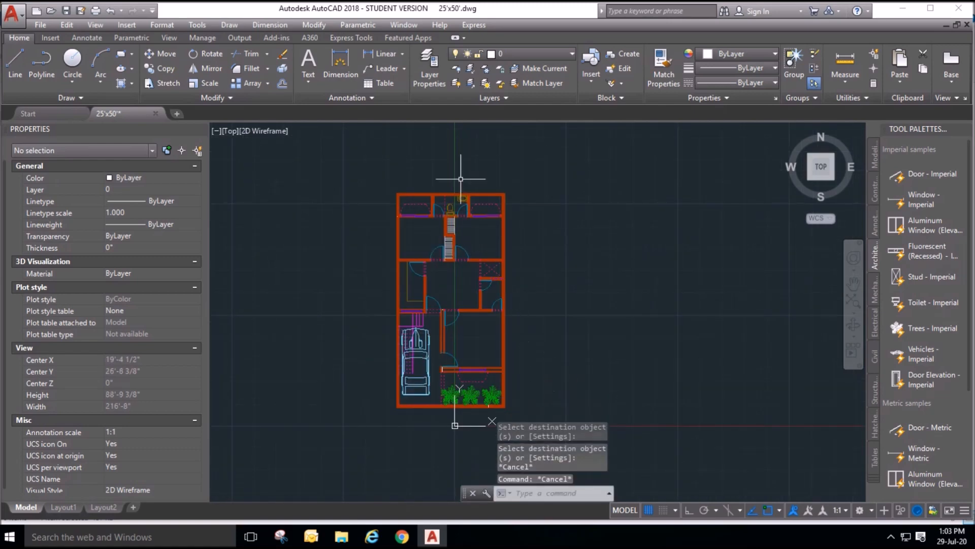
Add multiline text reading OPEN above the dashed outline in the upper-left open area of the plan.
scroll(460, 178, up, 4)
middle_drag(681, 351, 685, 321)
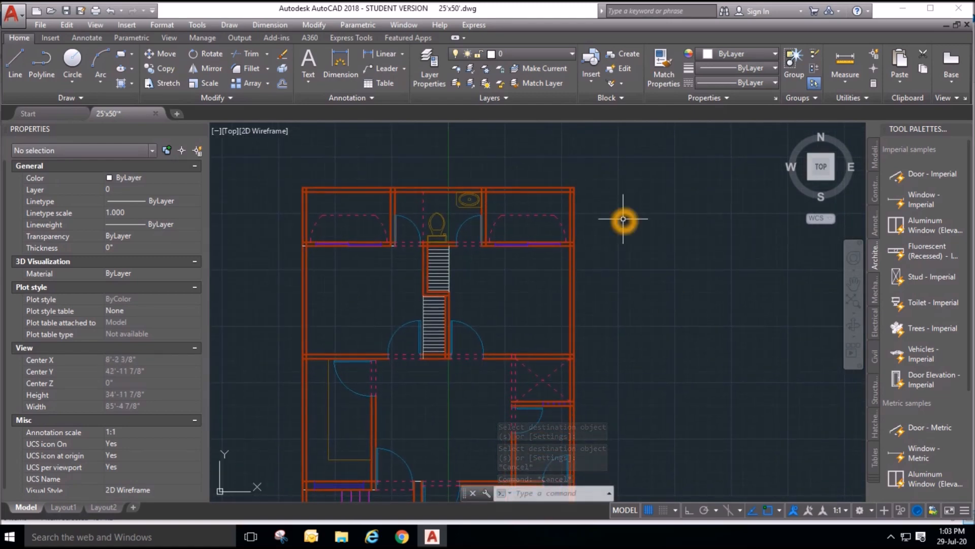
middle_drag(647, 399, 643, 216)
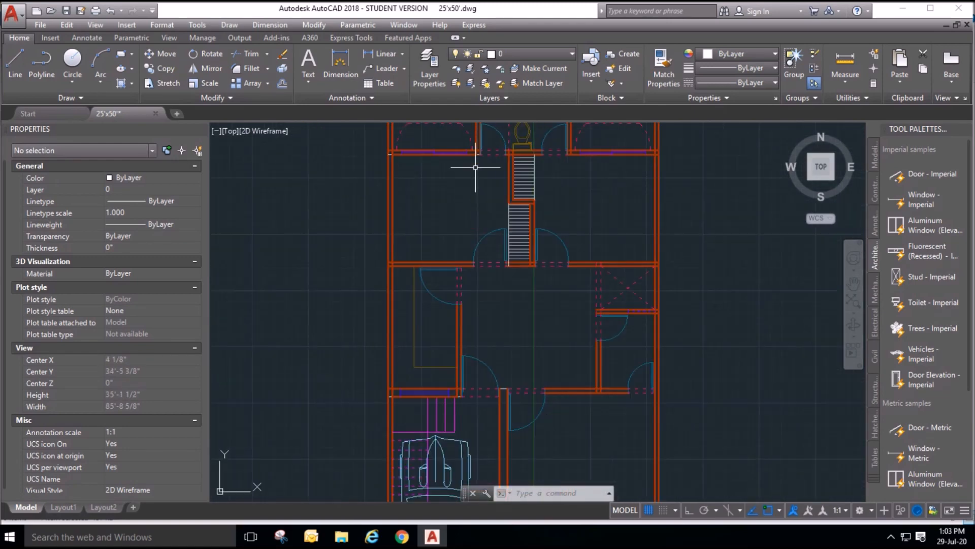
middle_drag(464, 157, 443, 295)
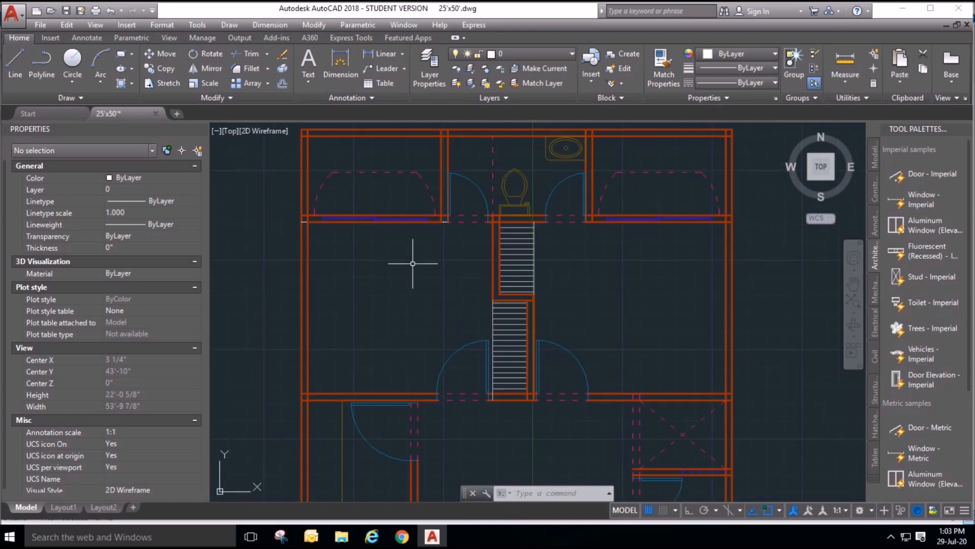
click(318, 72)
scroll(339, 141, up, 2)
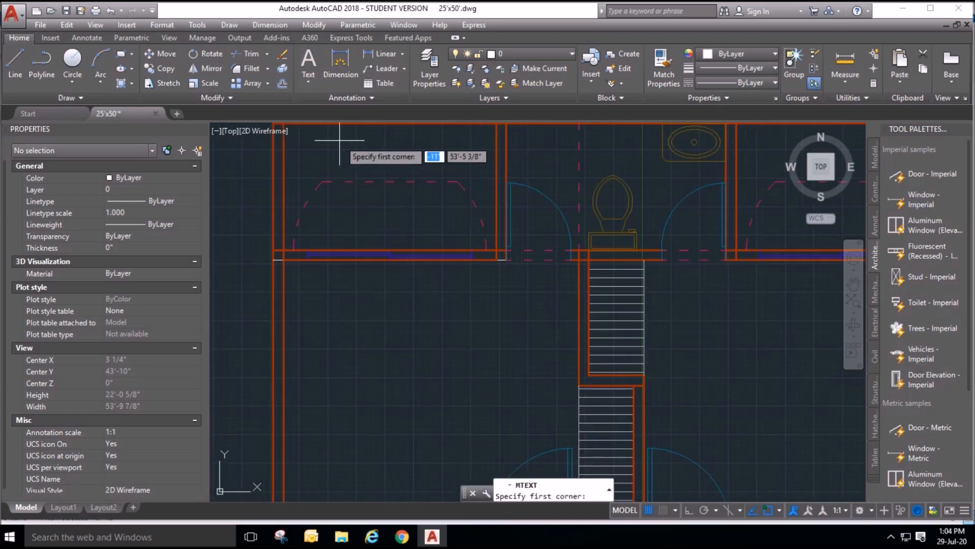
click(333, 142)
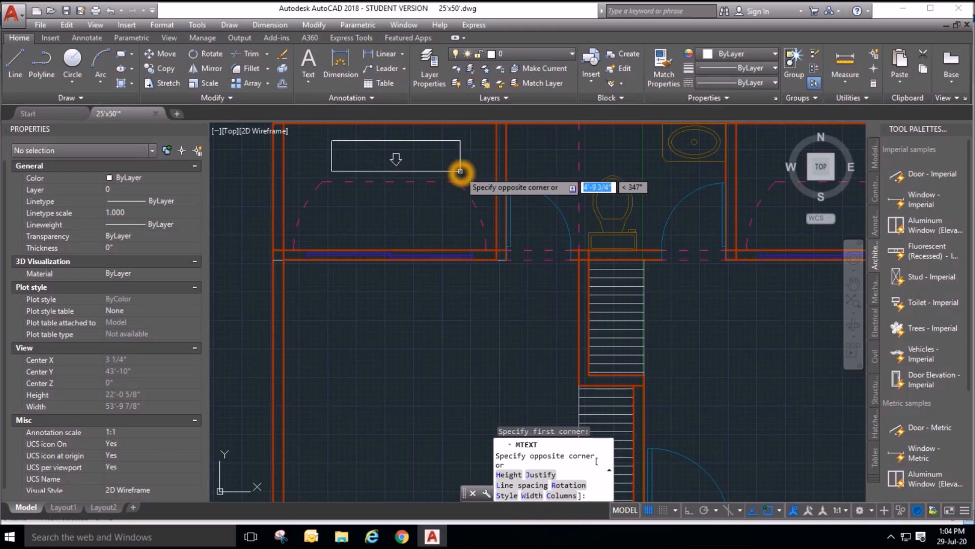
click(455, 169)
click(471, 216)
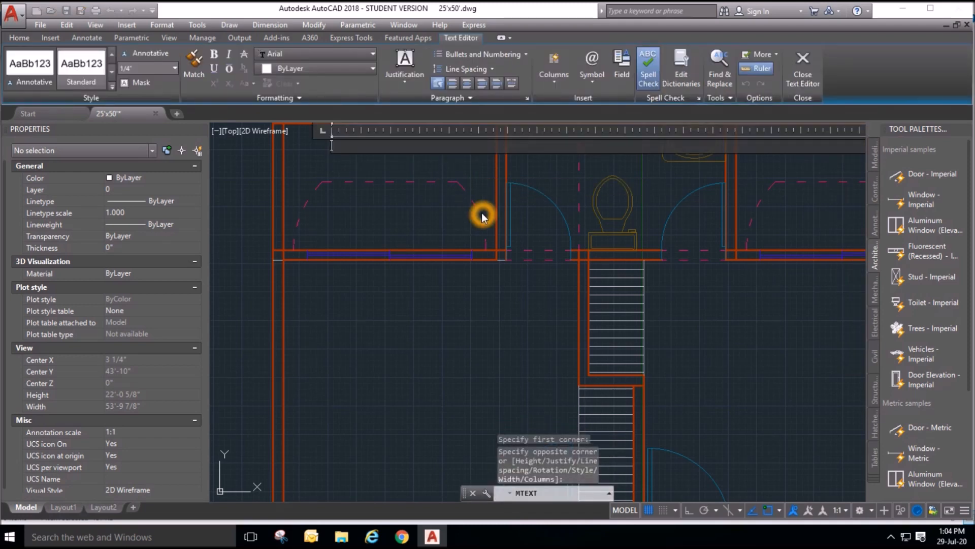
text(Op)
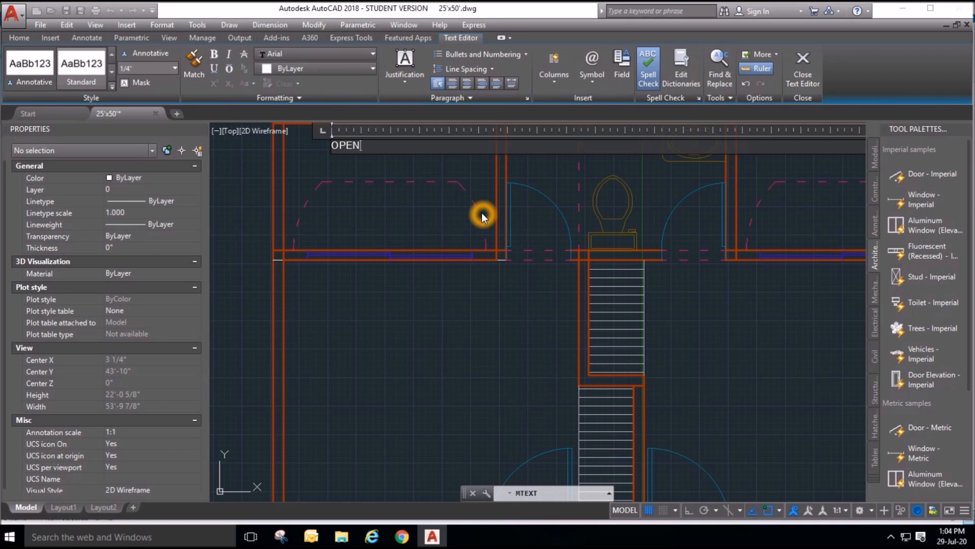
click(489, 278)
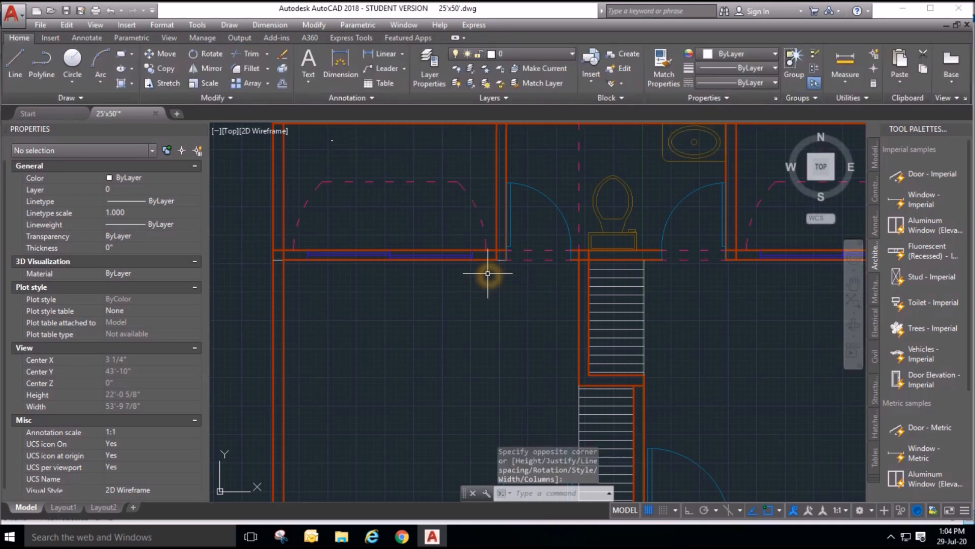
Scale up the OPEN text from its upper-left corner to a text height of about 6 5/8".
scroll(348, 164, up, 15)
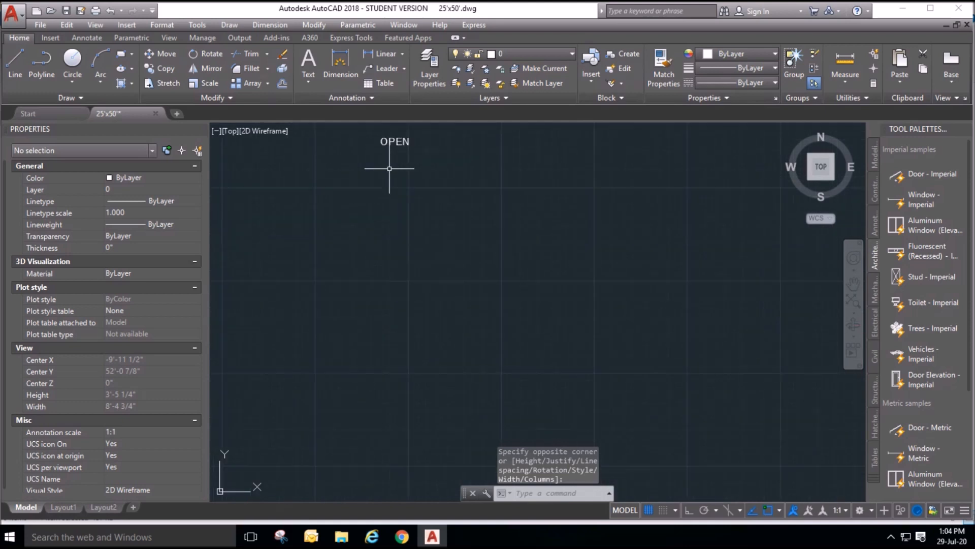
scroll(366, 254, down, 6)
click(373, 232)
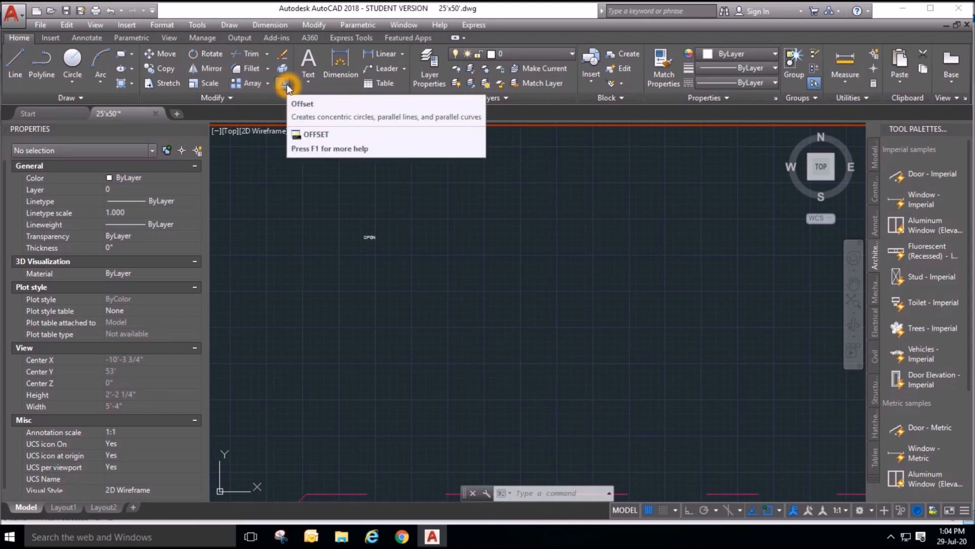
click(206, 83)
scroll(376, 234, down, 6)
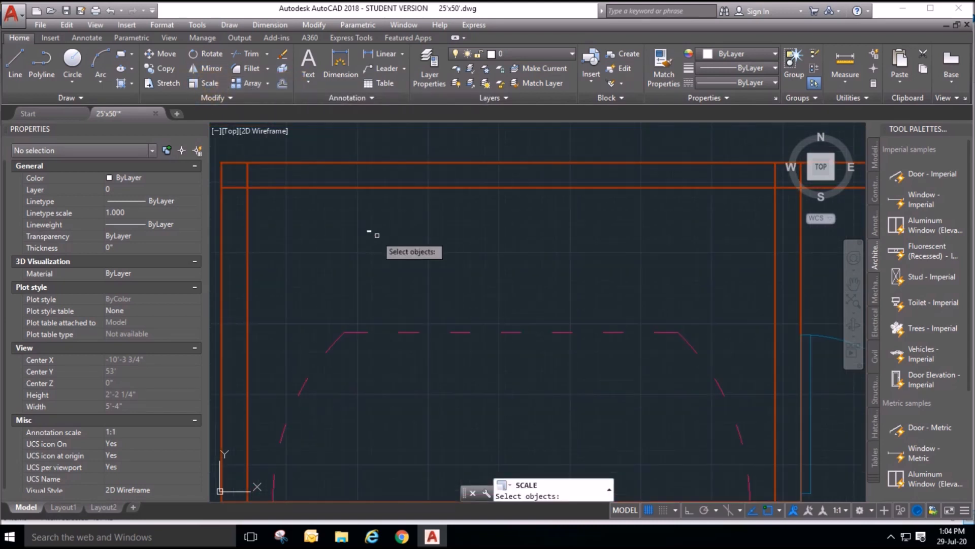
click(381, 248)
click(362, 221)
click(361, 221)
key(Return)
click(371, 232)
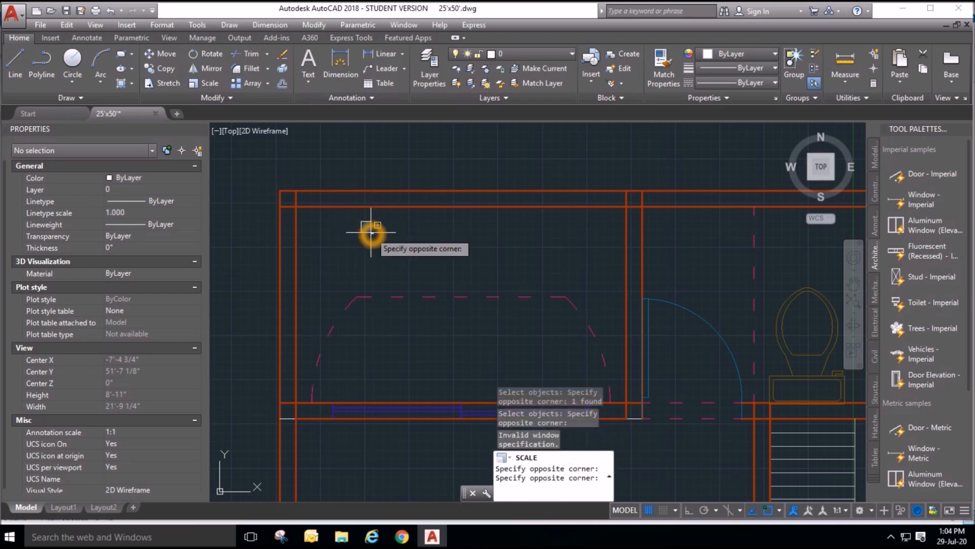
click(371, 232)
click(368, 228)
click(373, 232)
key(Return)
click(375, 231)
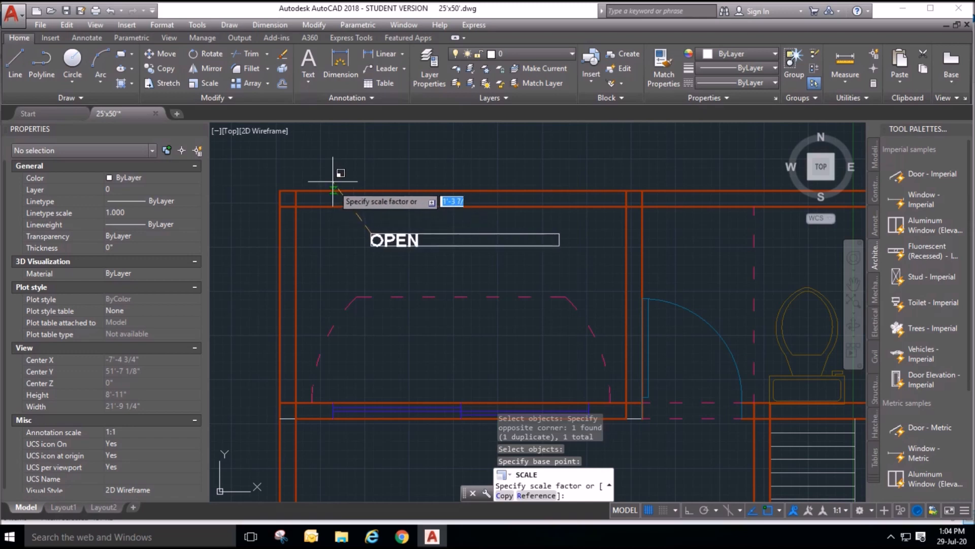
click(317, 133)
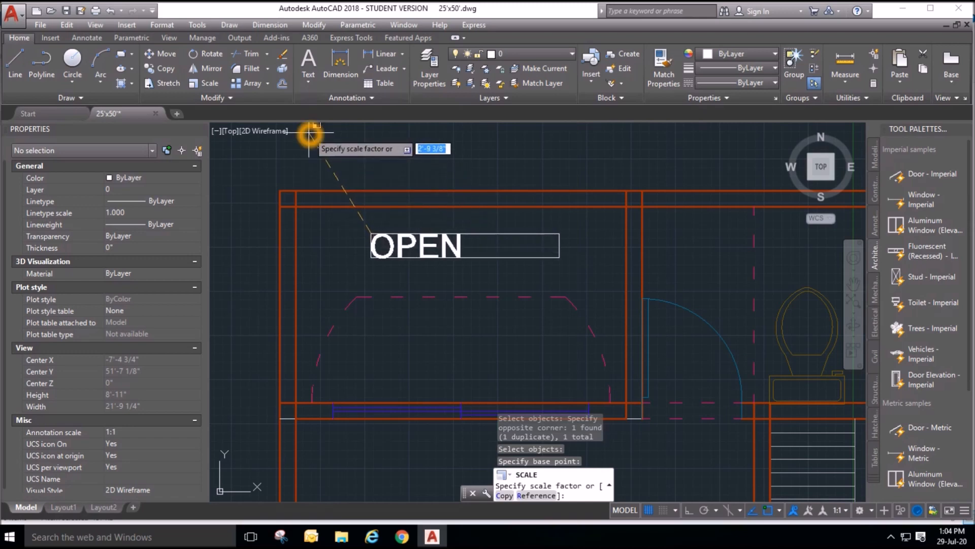
click(310, 133)
scroll(356, 213, down, 3)
scroll(368, 221, up, 2)
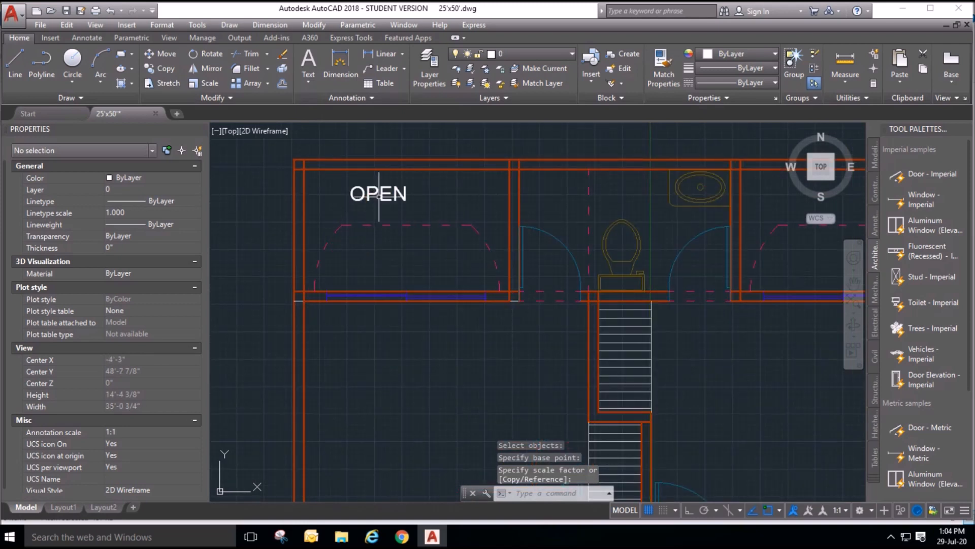
Measure the inside width and depth of the upper-left open area between its walls.
click(845, 60)
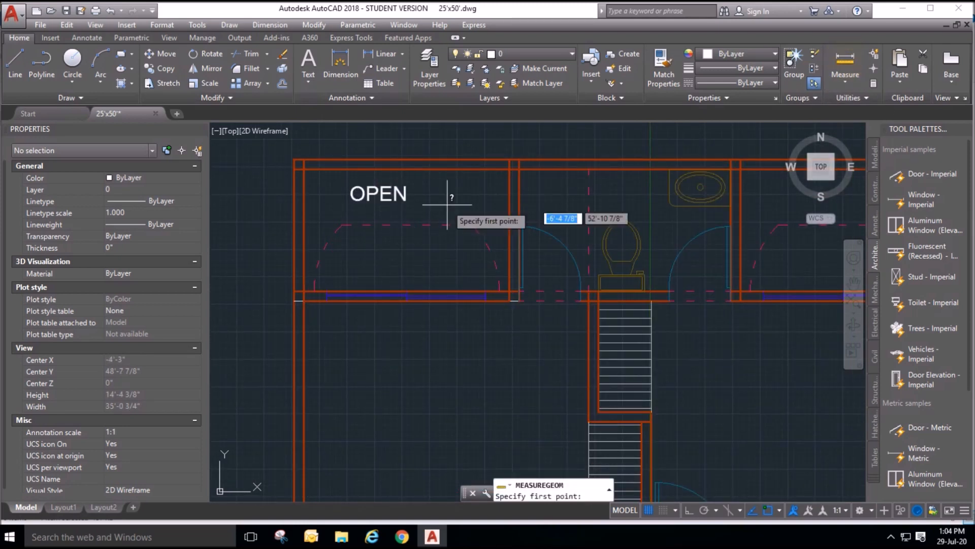
click(304, 207)
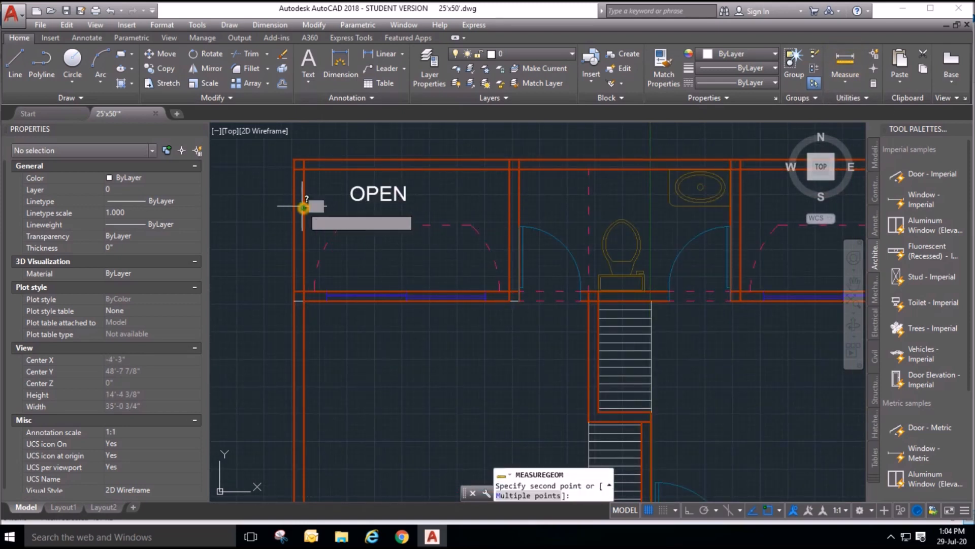
click(510, 209)
click(845, 59)
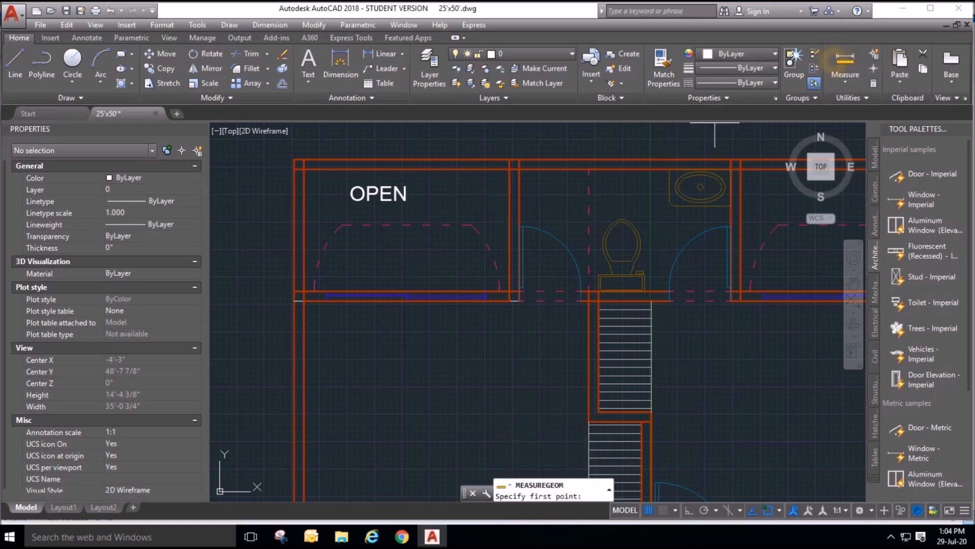
click(476, 168)
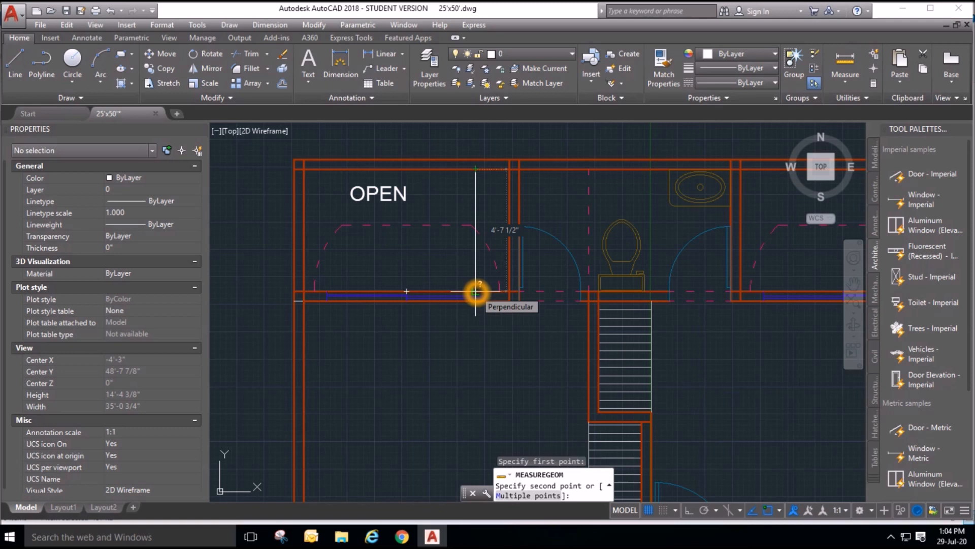
key(Escape)
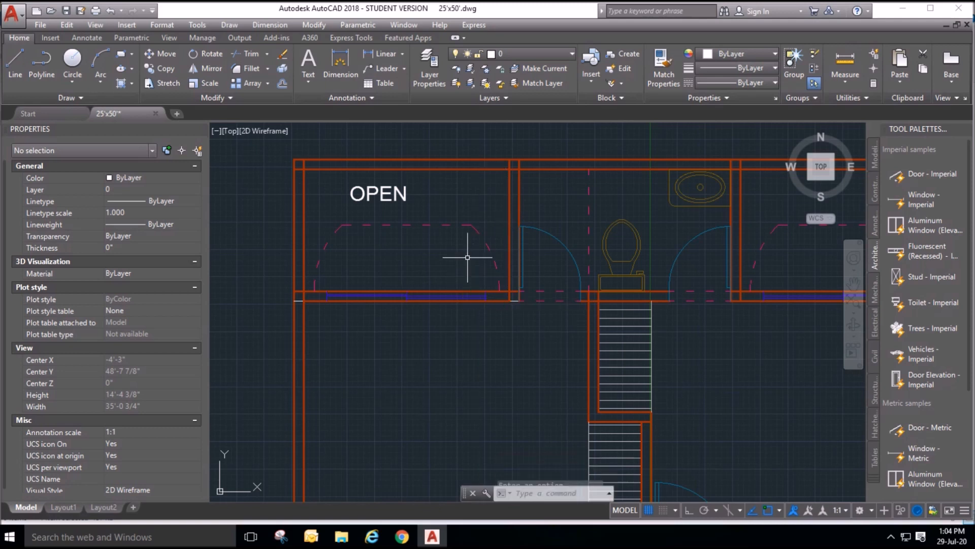
Add the dimensions 7'9" x 4' 7.5" as a second line under OPEN in the label.
double_click(405, 193)
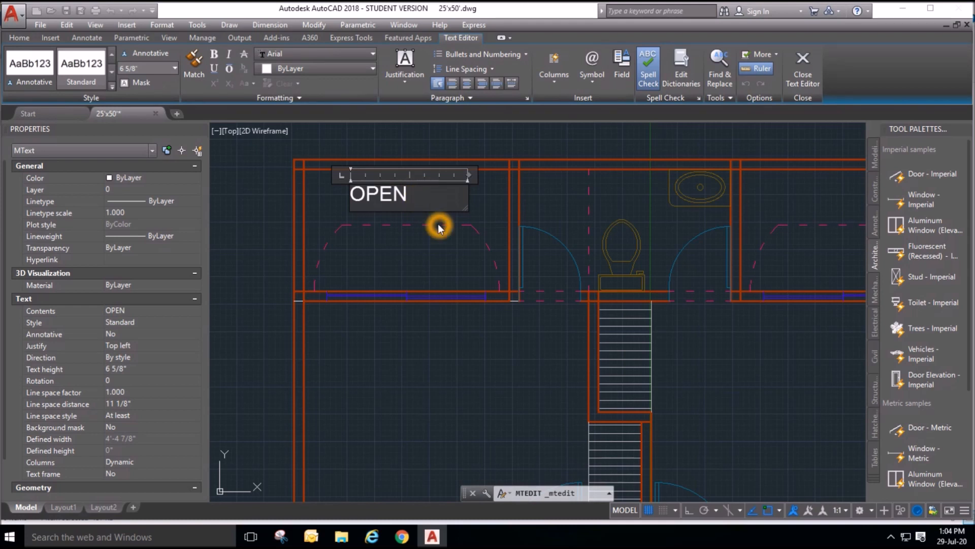
key(Return)
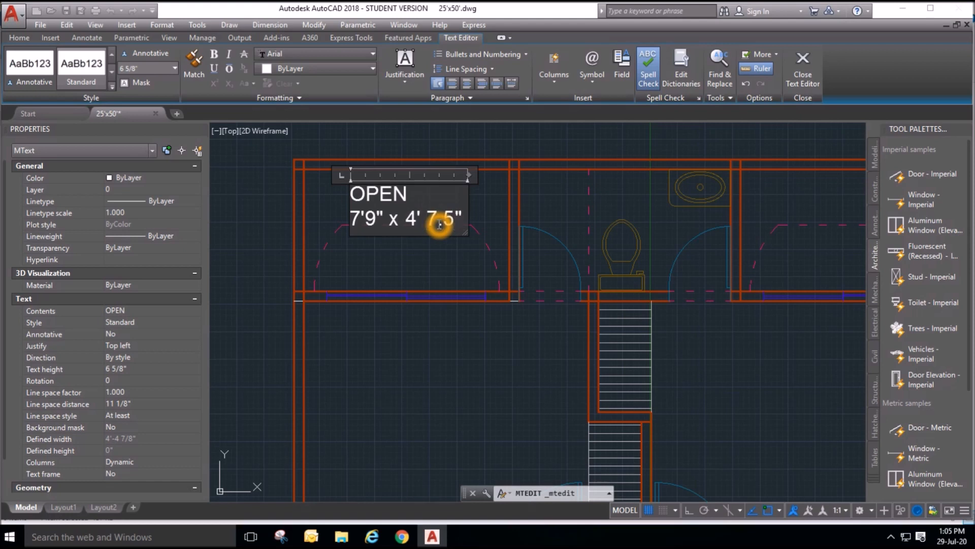
click(468, 326)
Centre both lines of the OPEN 7'9" x 4' 7.5" label.
click(396, 196)
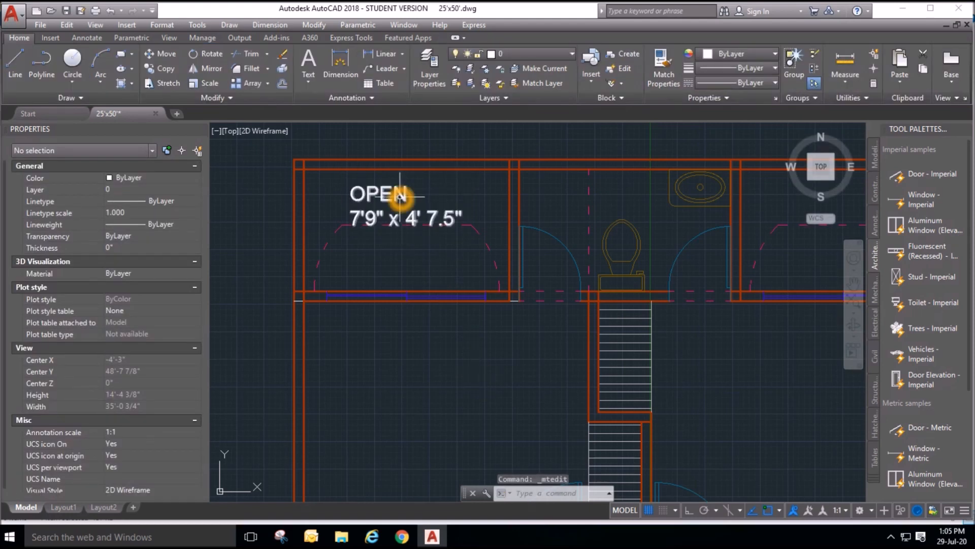
double_click(397, 196)
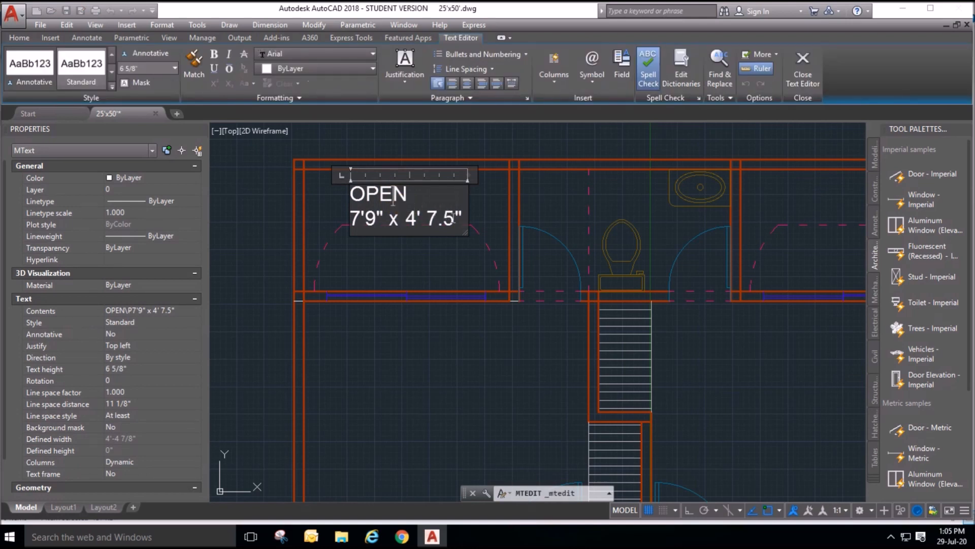
drag(464, 221, 365, 202)
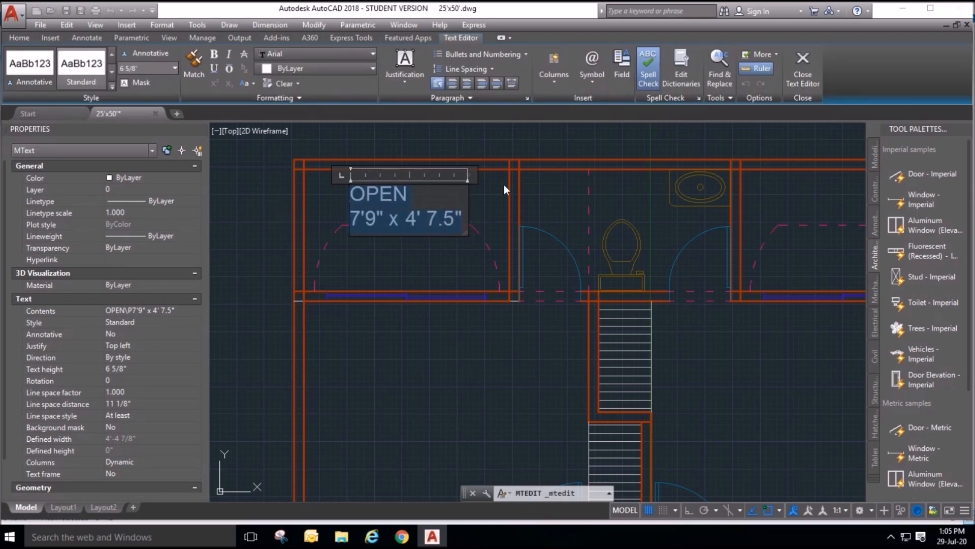
click(468, 83)
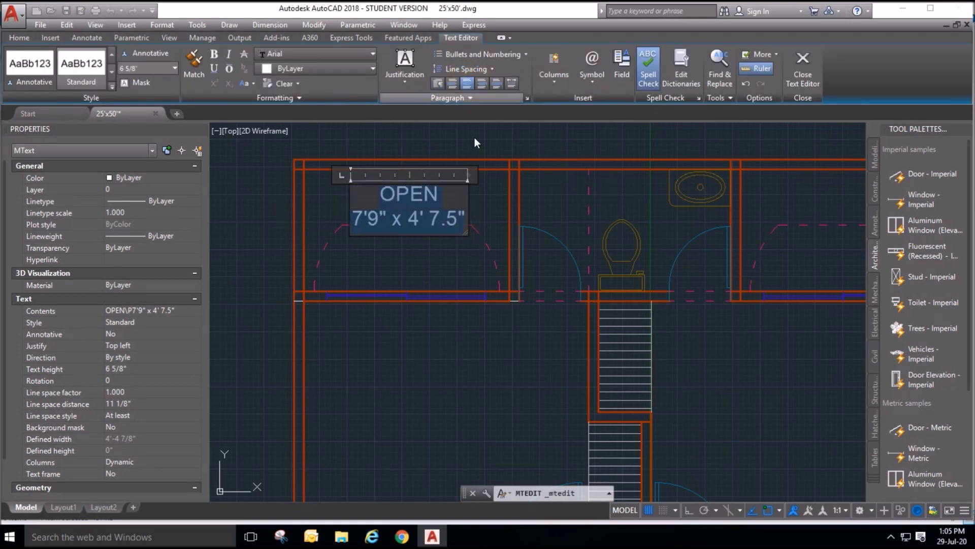
Move the OPEN 7'9" x 4' 7.5" label up by about 4" within the upper-left open area.
click(531, 204)
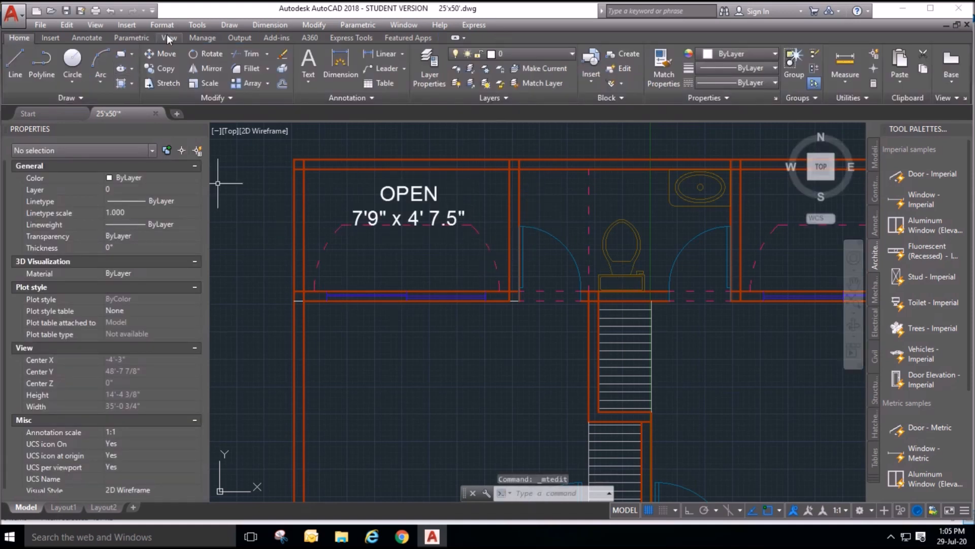
click(166, 53)
click(444, 194)
click(414, 215)
key(Return)
click(405, 203)
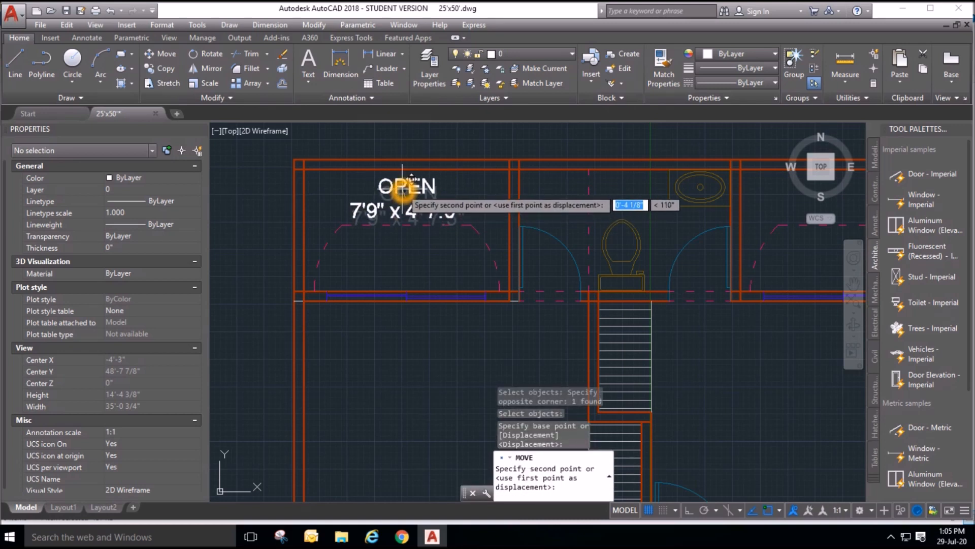
click(402, 194)
scroll(290, 233, down, 2)
key(Escape)
key(Escape)
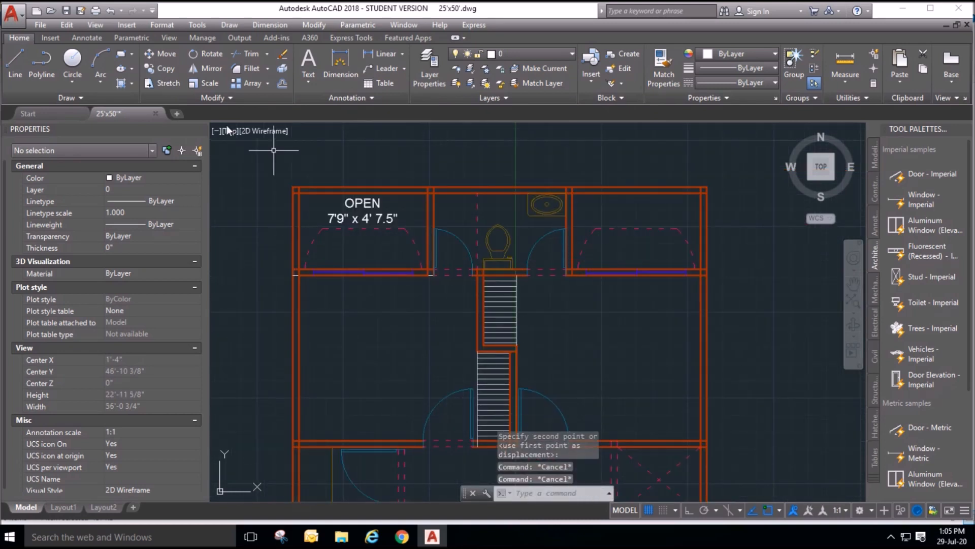
Copy the OPEN label straight across into the upper-right open area, above the dashed beam outline.
click(161, 68)
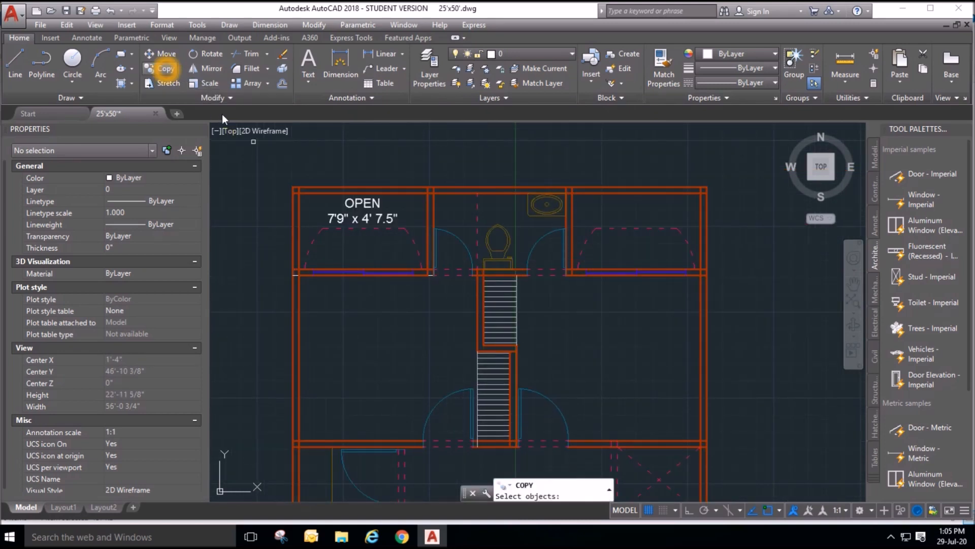
click(377, 206)
key(Return)
click(327, 196)
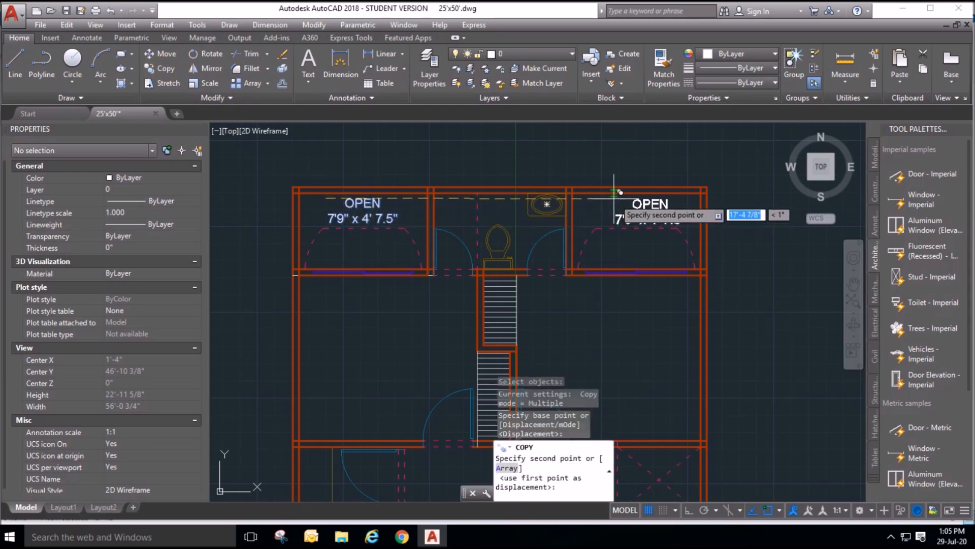
scroll(614, 192, up, 4)
click(581, 191)
scroll(472, 224, down, 4)
key(Escape)
scroll(564, 243, up, 4)
key(Escape)
key(Escape)
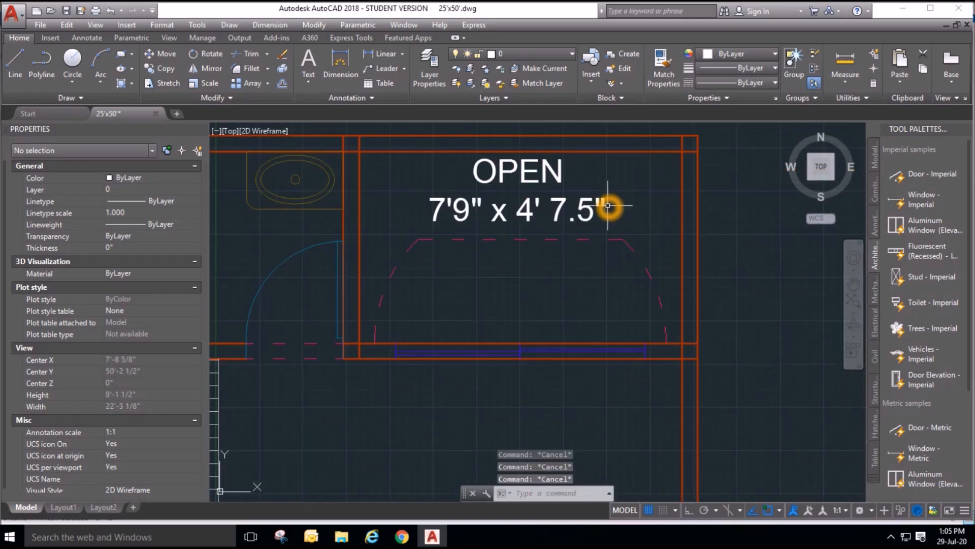
Measure the inside width of the upper-right open area between its side walls.
click(845, 64)
click(356, 200)
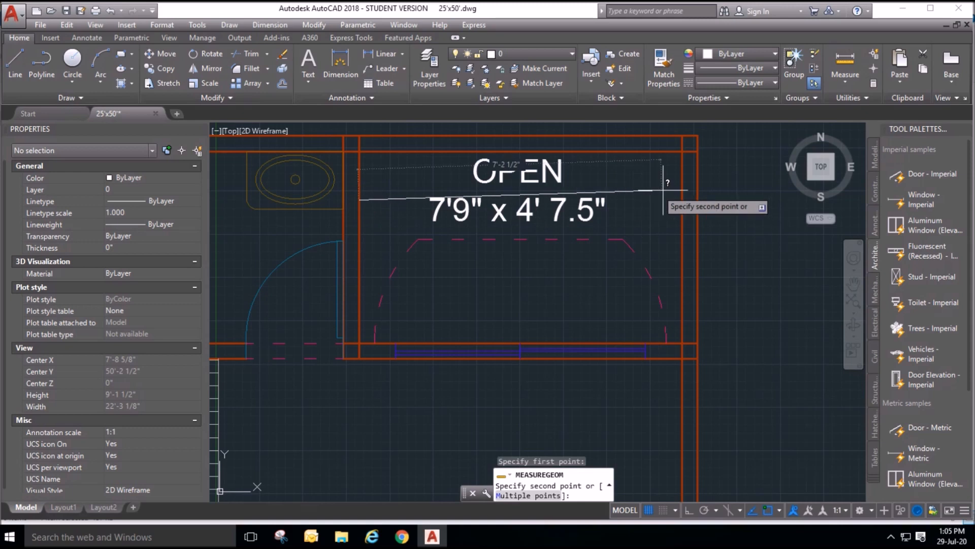
key(Escape)
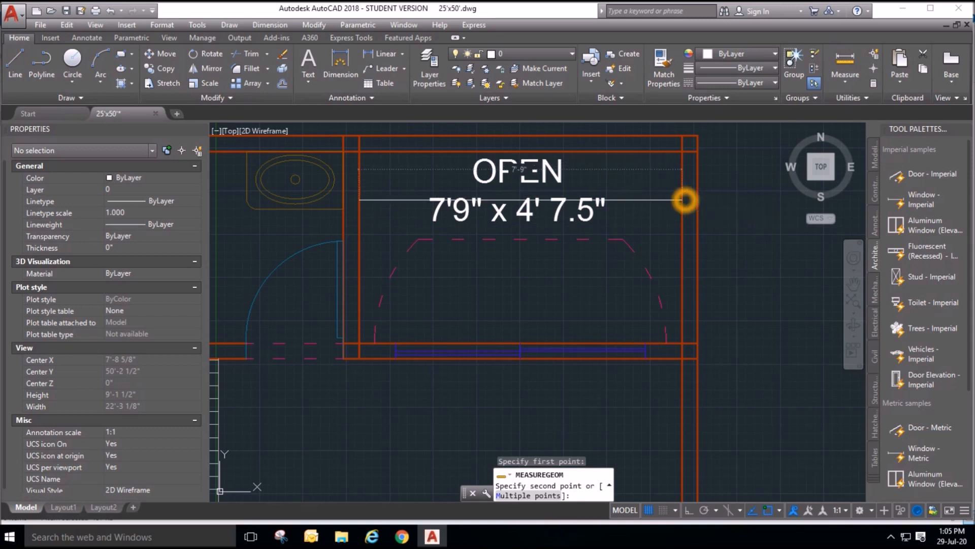
key(Escape)
scroll(609, 239, down, 4)
scroll(664, 286, down, 3)
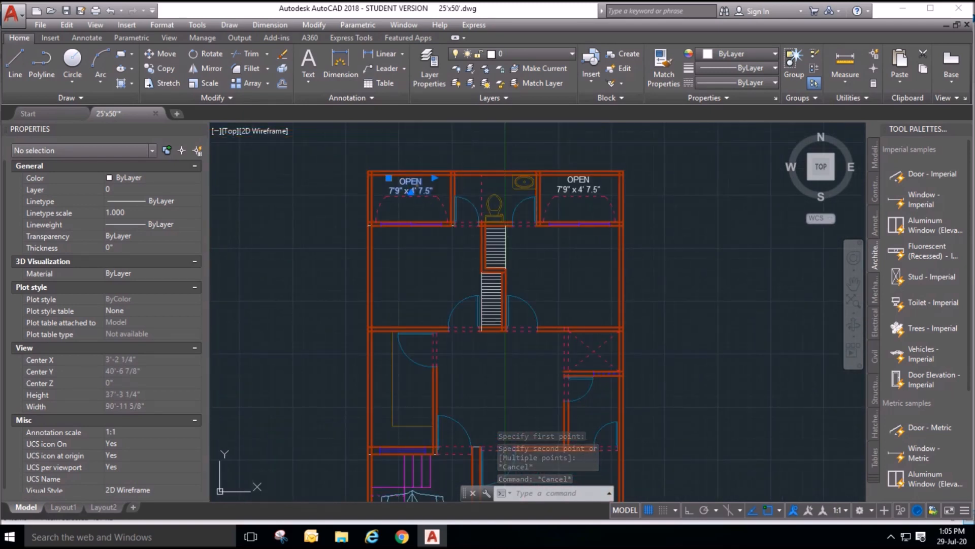
Assign the OPEN label in the upper-left open area to the Text layer.
click(420, 181)
click(523, 60)
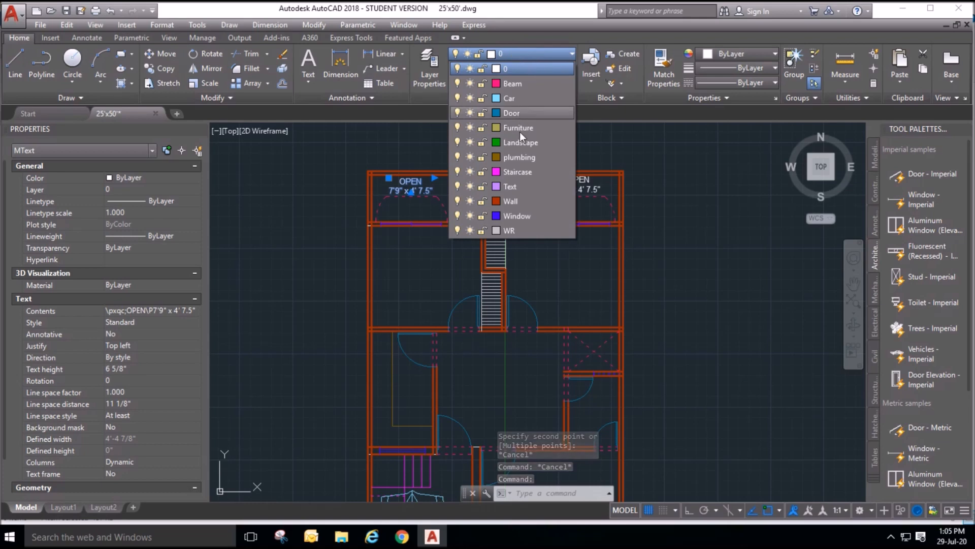
click(521, 186)
key(Escape)
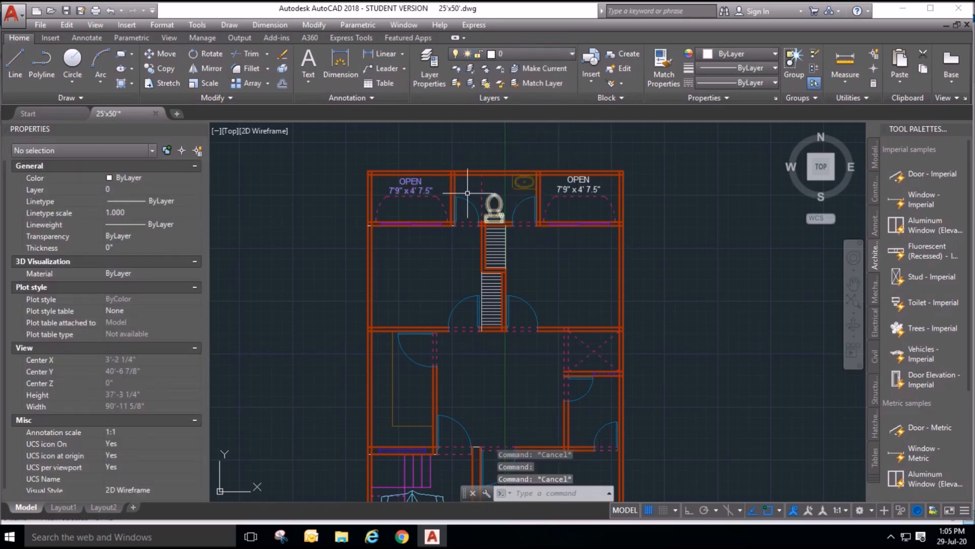
Match the upper-right OPEN label's properties to those of the upper-left OPEN label.
scroll(460, 194, up, 4)
click(366, 165)
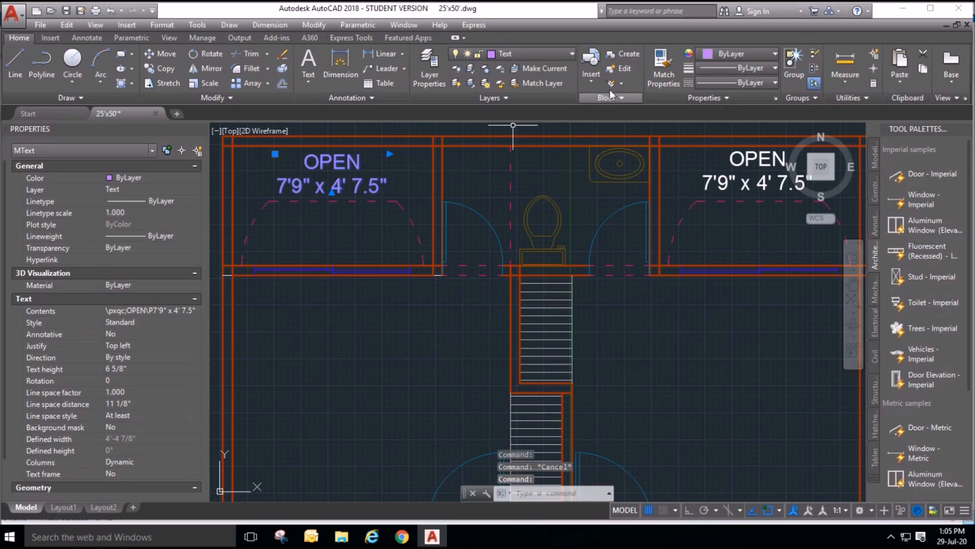
click(664, 65)
click(742, 162)
key(Escape)
key(Escape)
scroll(482, 224, down, 4)
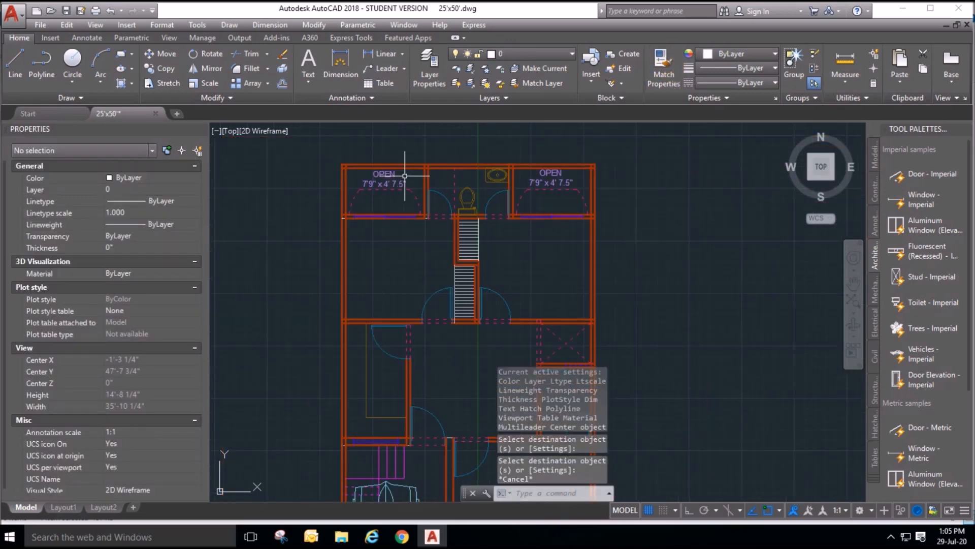
key(Escape)
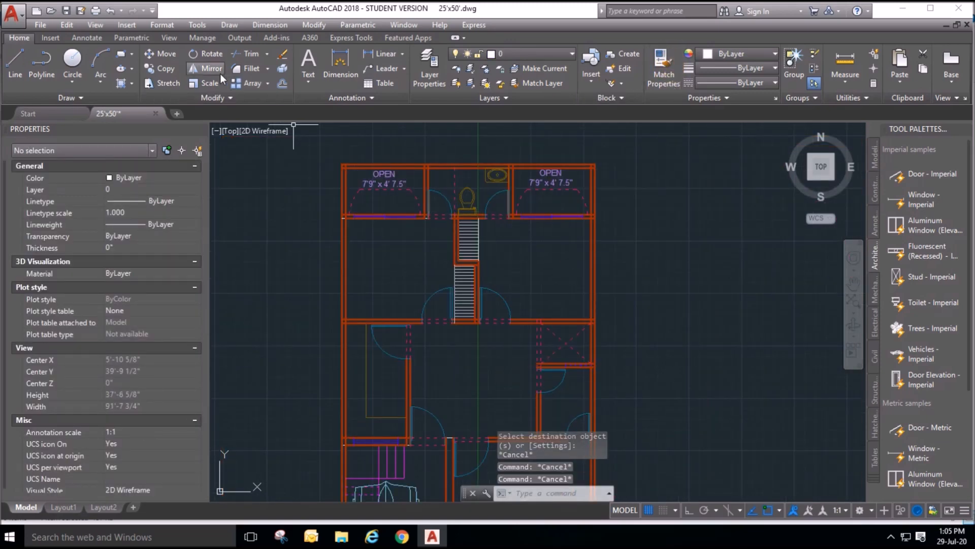
Copy the upper-left OPEN label straight down into the middle of the left room below it.
click(172, 74)
click(385, 177)
key(Return)
click(405, 184)
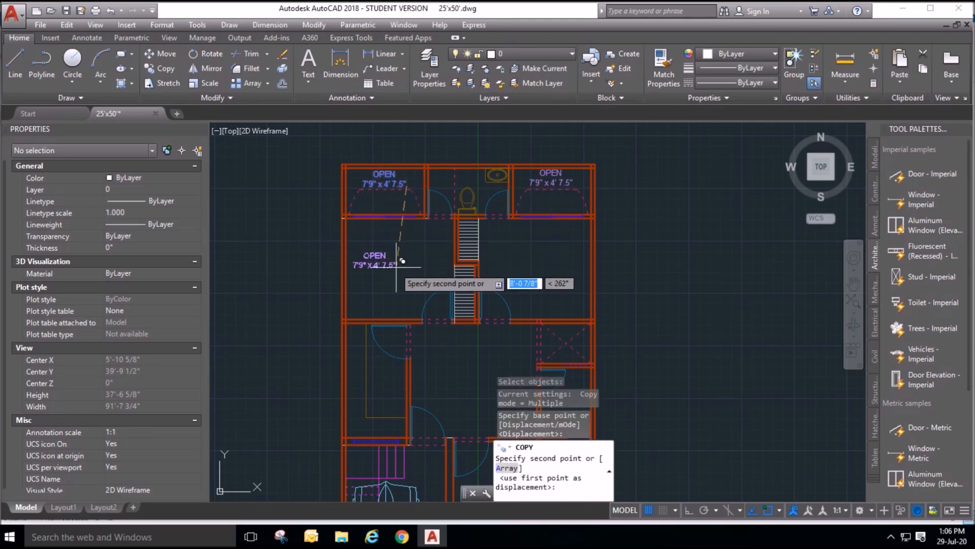
click(405, 273)
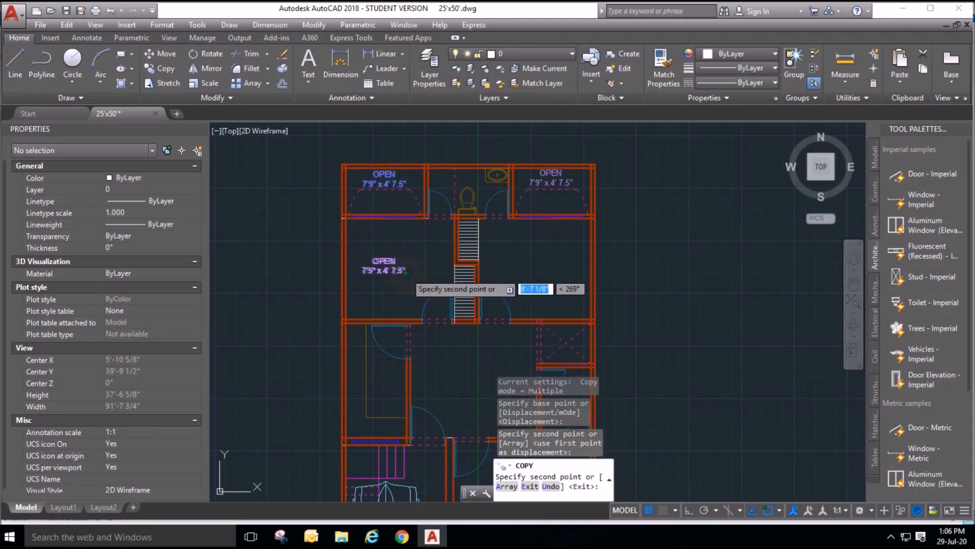
key(Escape)
key(Escape)
Measure the inside width and depth of the left room between its walls.
click(845, 60)
scroll(353, 249, up, 2)
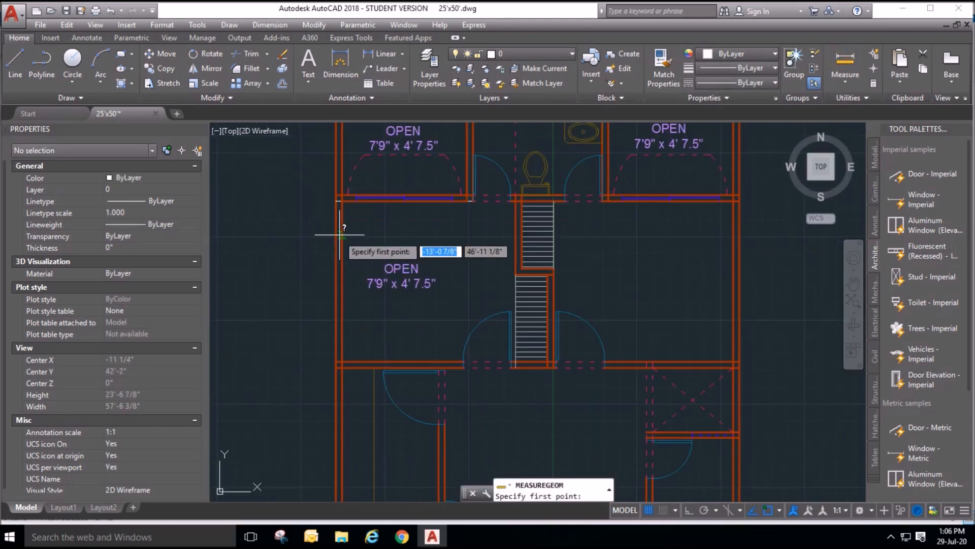
click(342, 233)
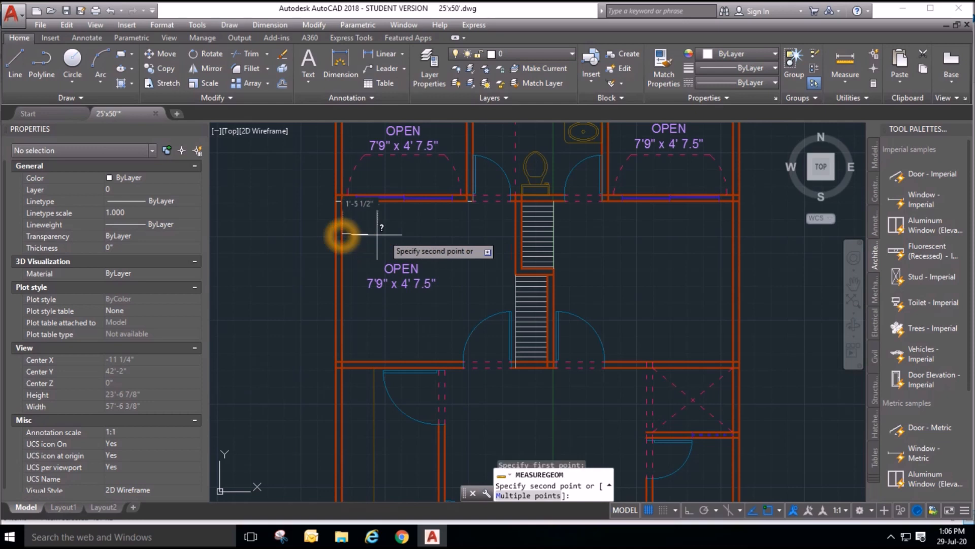
click(517, 233)
click(846, 60)
scroll(450, 220, up, 2)
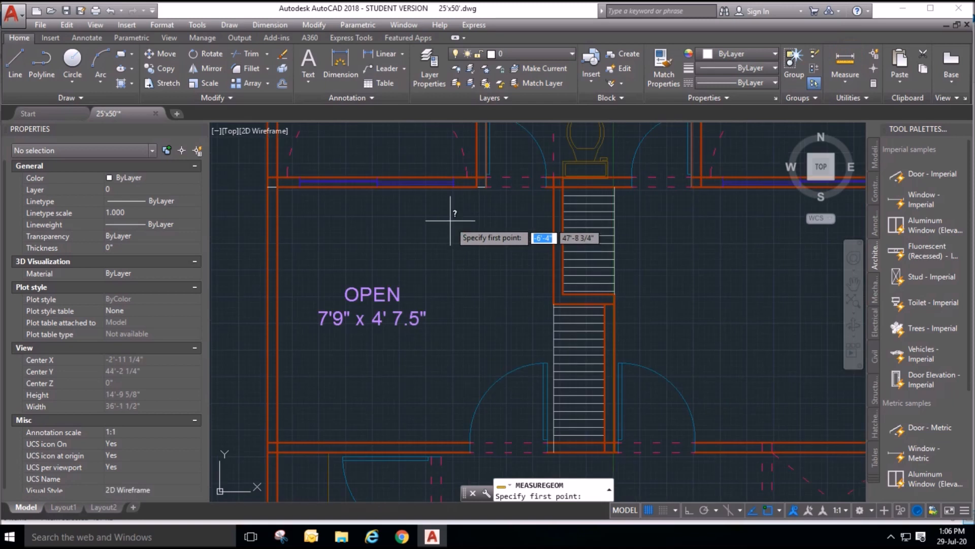
click(463, 189)
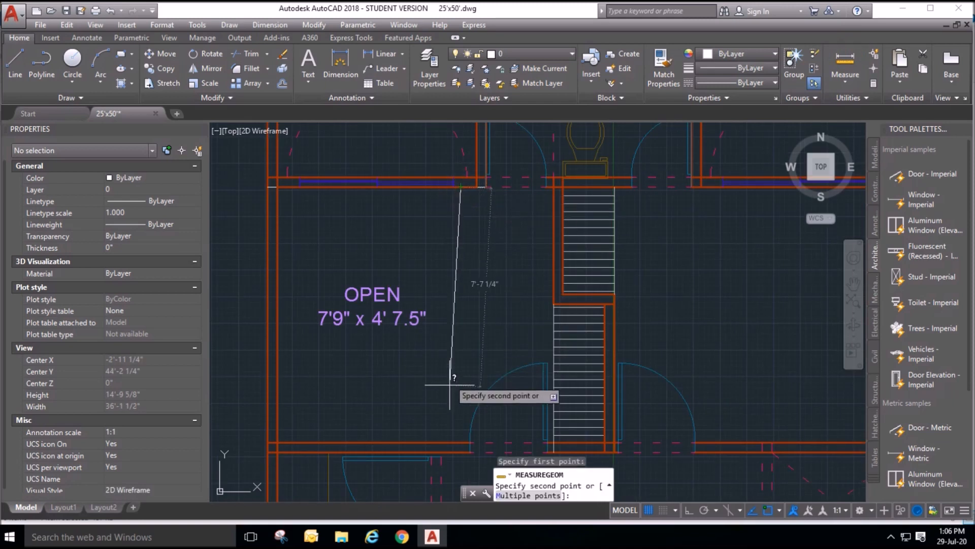
key(Escape)
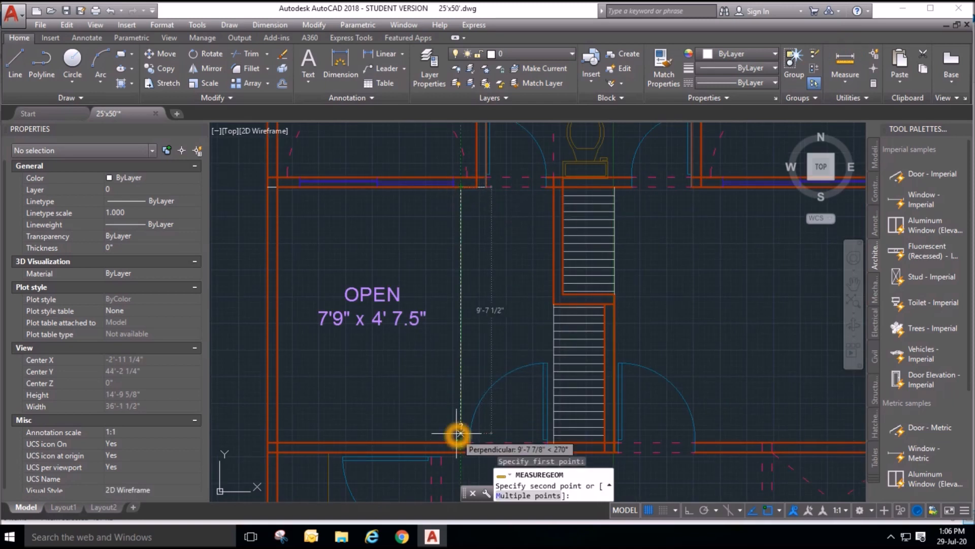
Change the left room's label to BED ROOM with the dimensions 10'9" x 10' 0" on the second line.
double_click(337, 321)
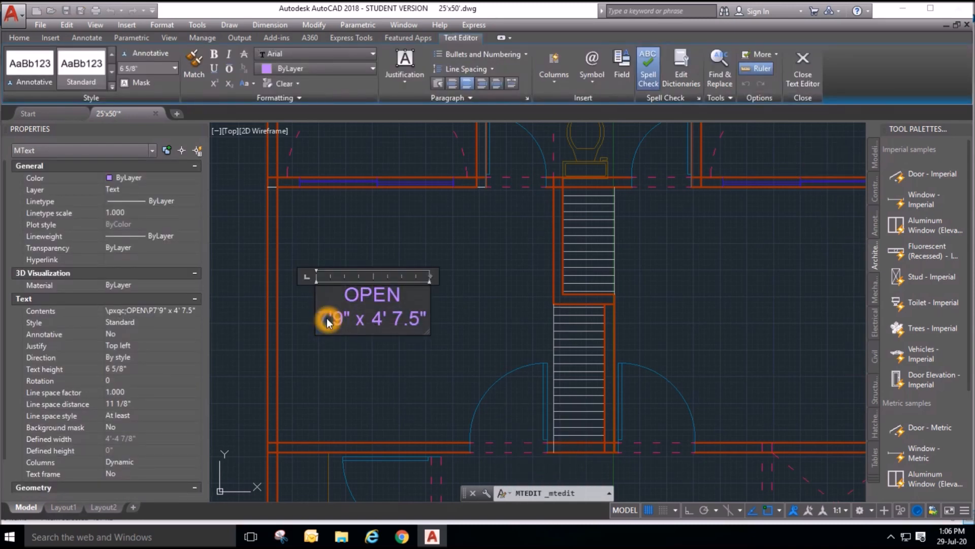
key(BackSpace)
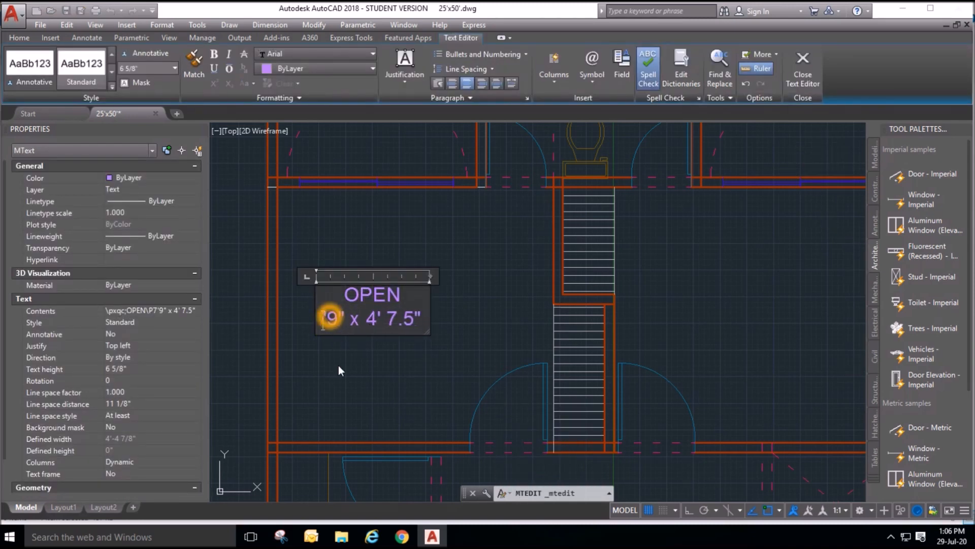
text(10)
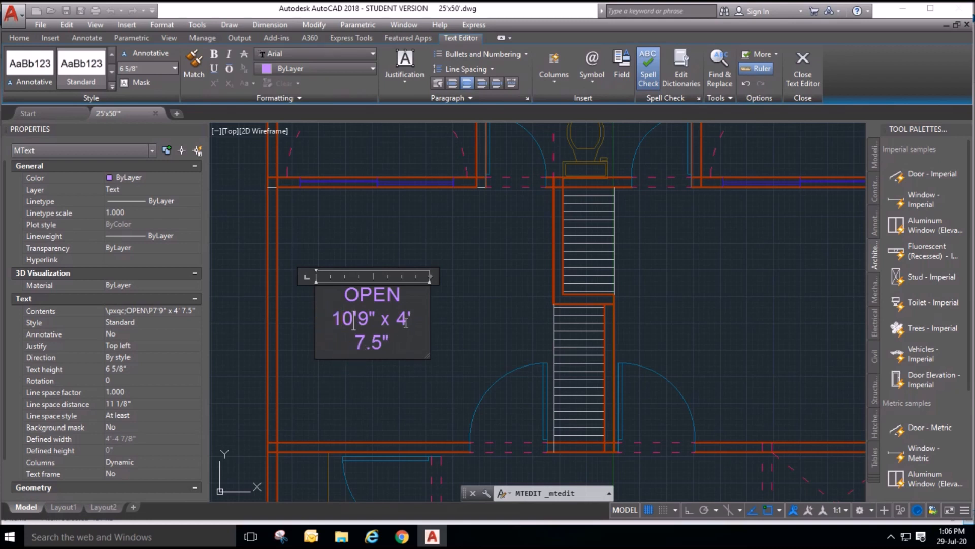
key(BackSpace)
text(10)
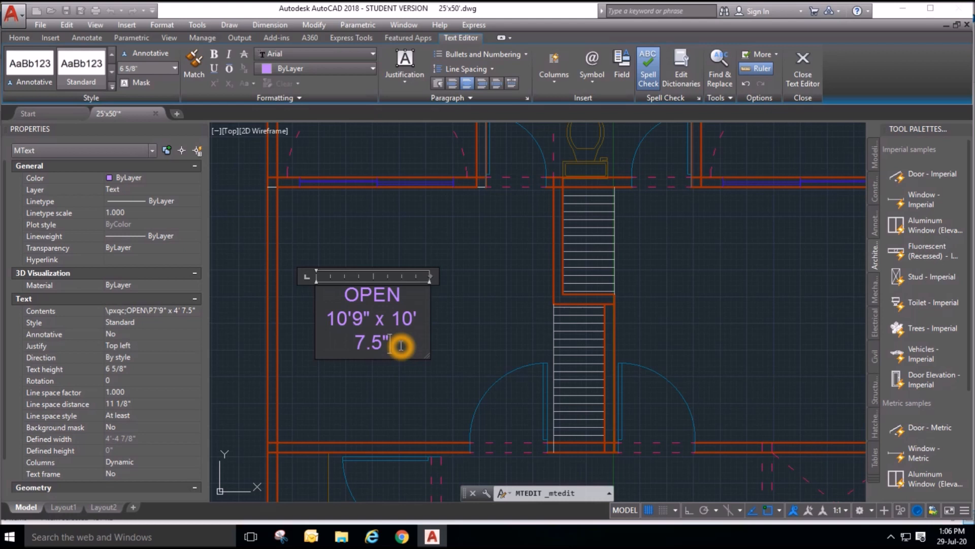
key(BackSpace)
key(BackSpace)
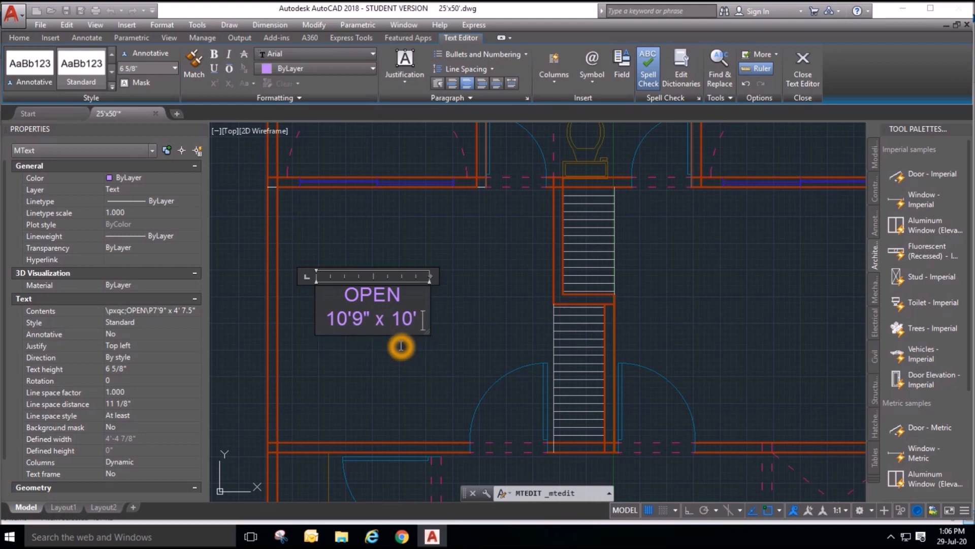
click(483, 310)
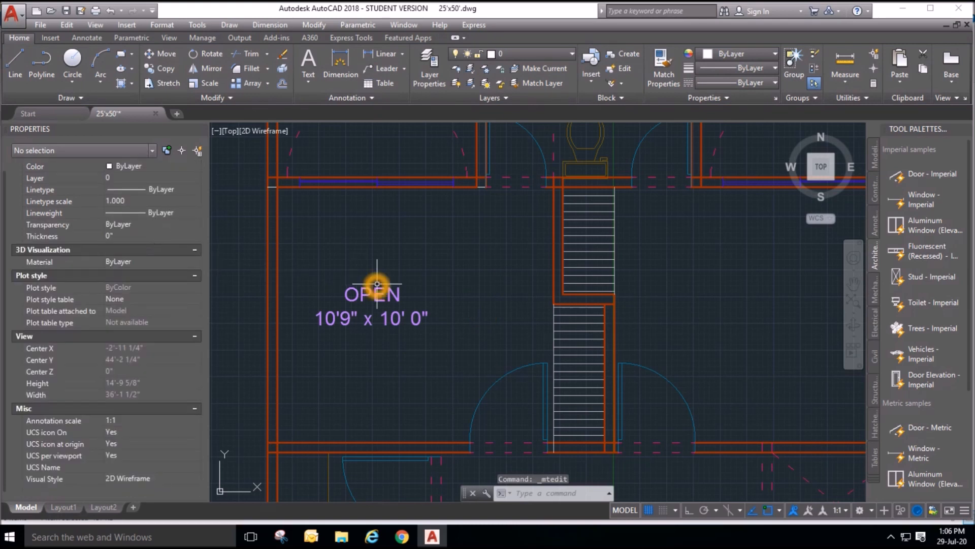
double_click(377, 284)
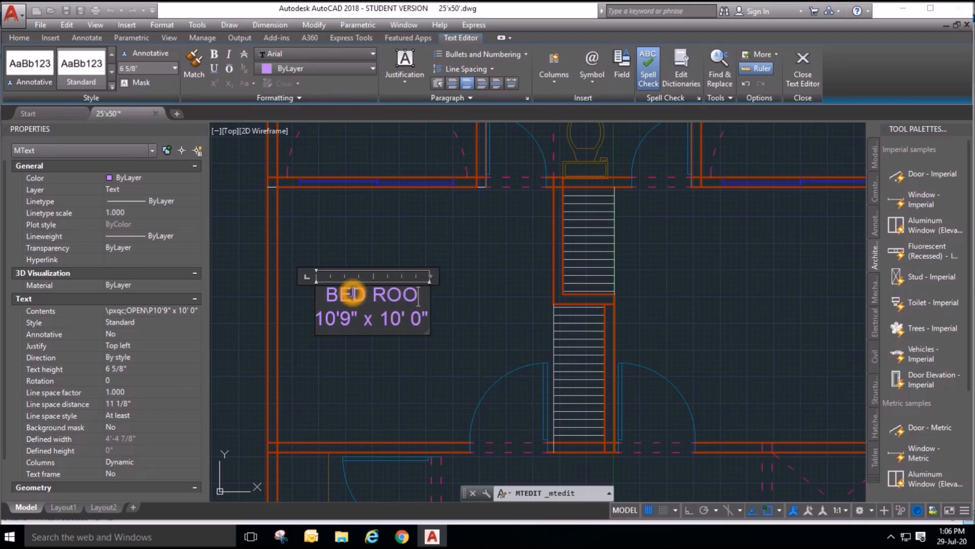
click(489, 289)
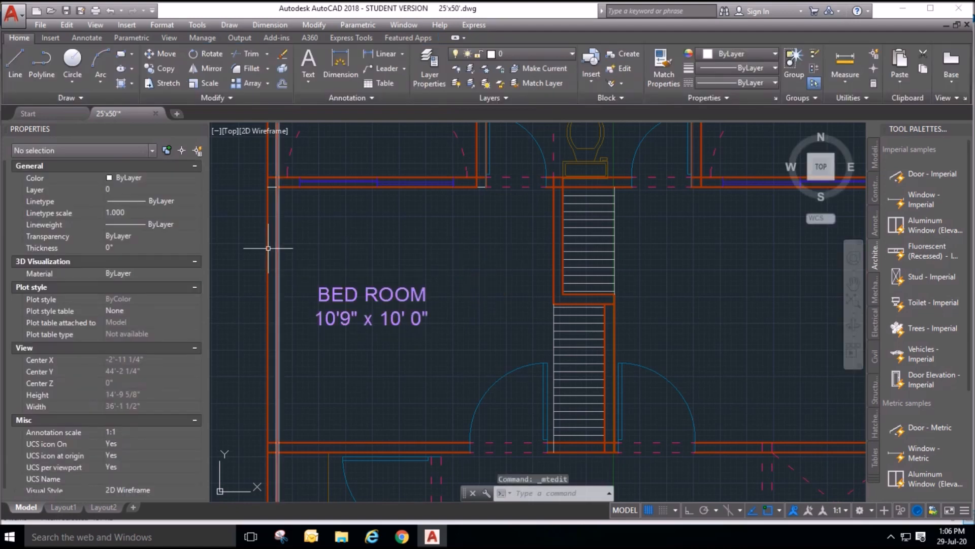
Copy the BED ROOM label about 16' horizontally into the middle of the room on the other side of the wardrobes.
scroll(268, 249, down, 4)
click(166, 69)
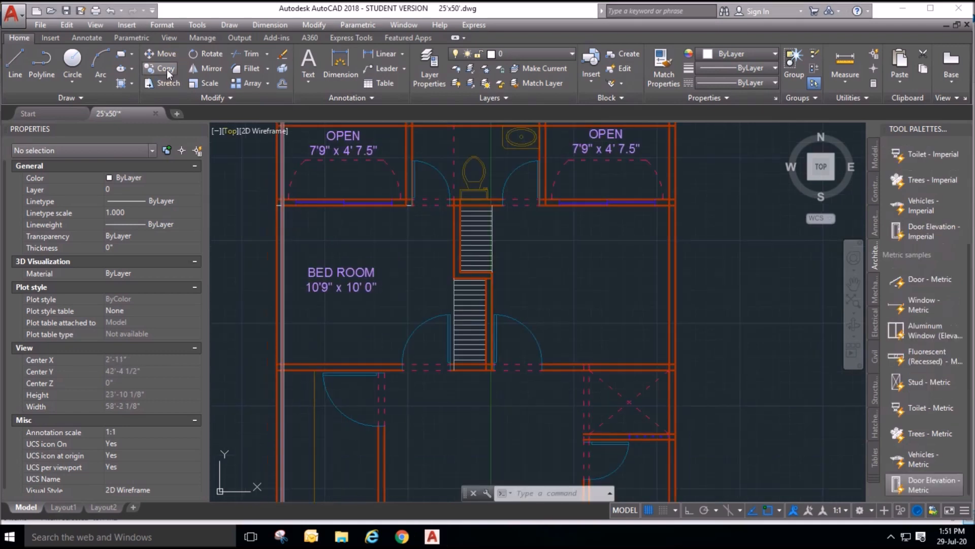
click(350, 304)
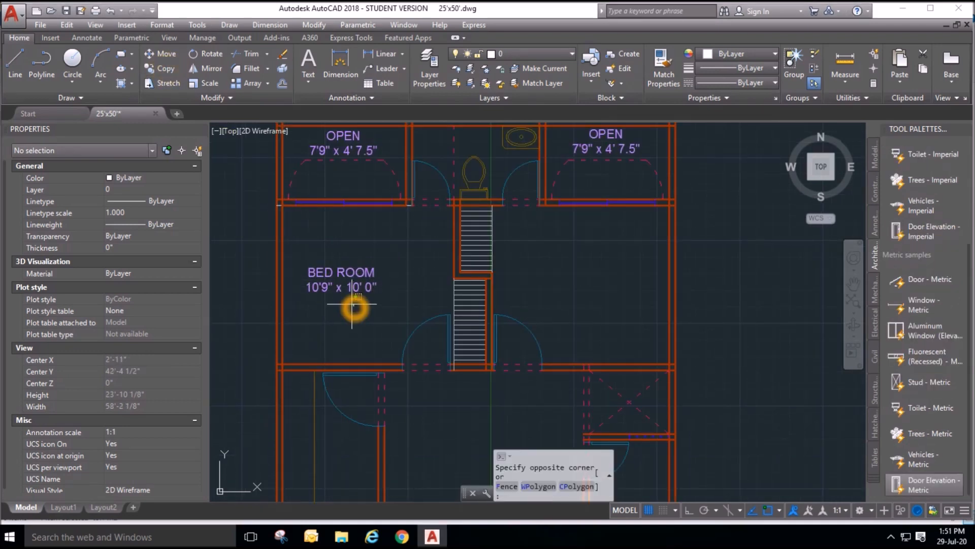
click(162, 68)
click(381, 328)
click(339, 256)
key(Return)
click(382, 268)
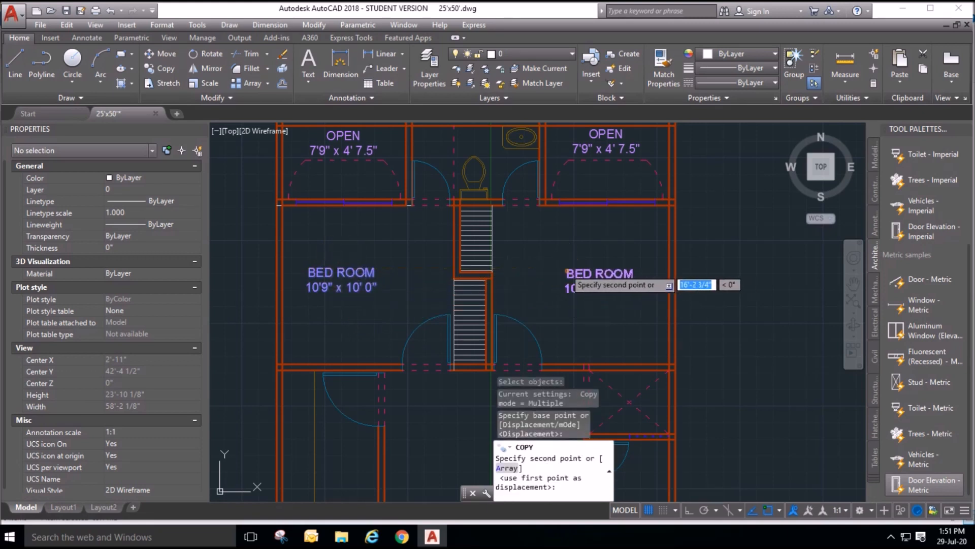
click(562, 267)
scroll(621, 293, up, 2)
key(Escape)
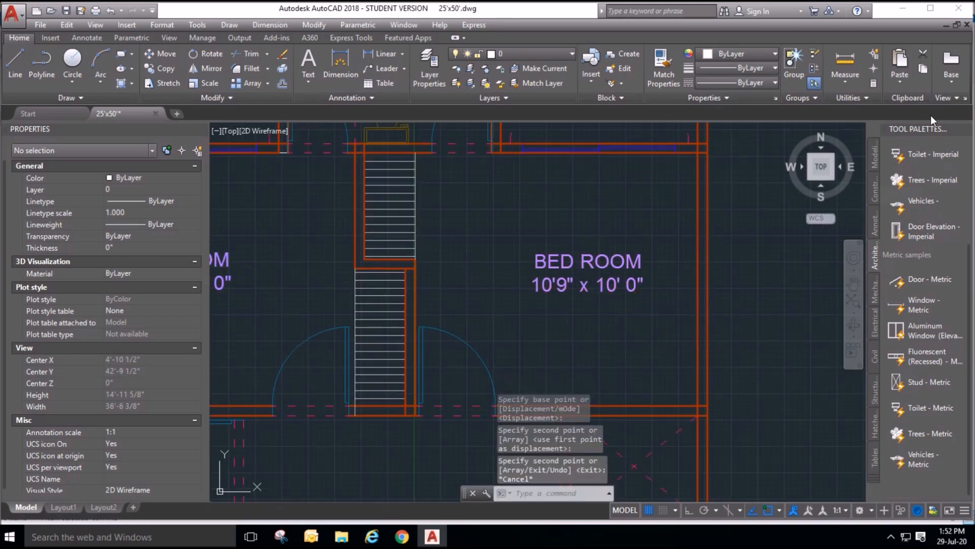
Measure the inside width of the right bedroom from the wardrobe edge to the outer wall.
click(845, 64)
click(416, 217)
click(698, 220)
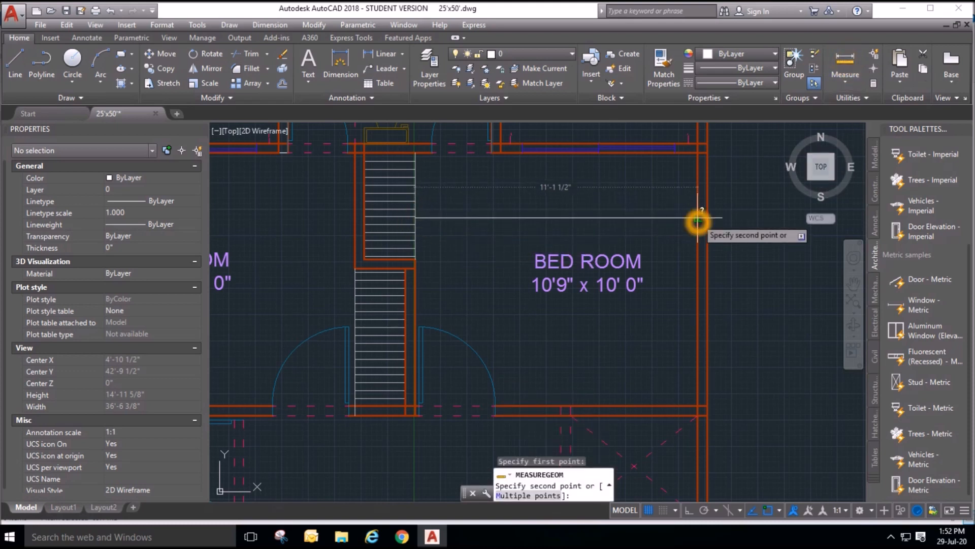
key(Escape)
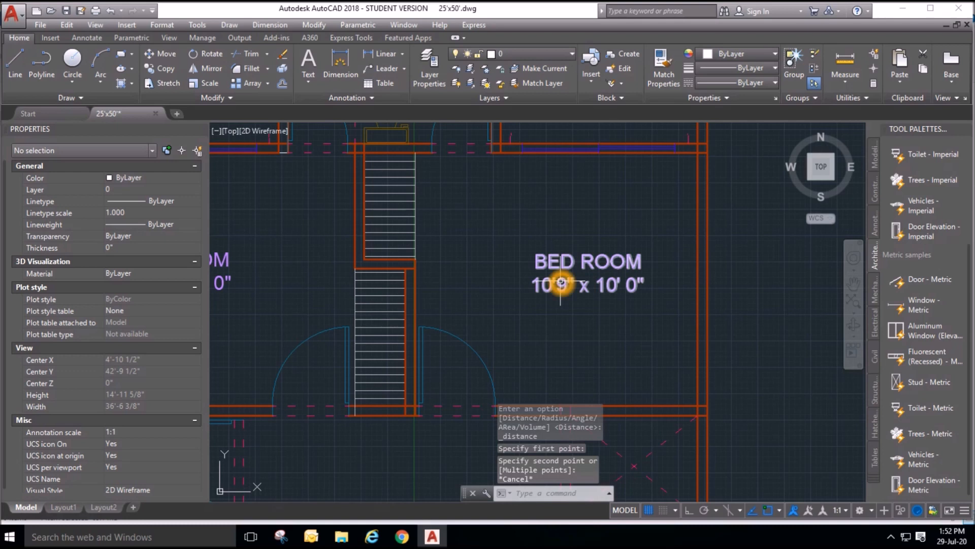
Change the dimensions in the right bedroom's label to 11'1.5" x 10' 0".
double_click(559, 288)
click(552, 285)
key(BackSpace)
text(1)
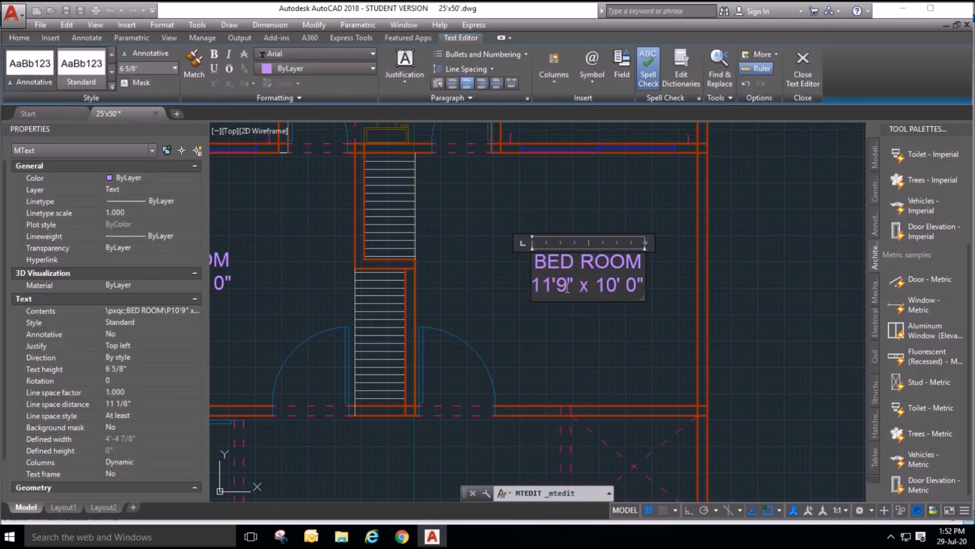
key(BackSpace)
text(1.5)
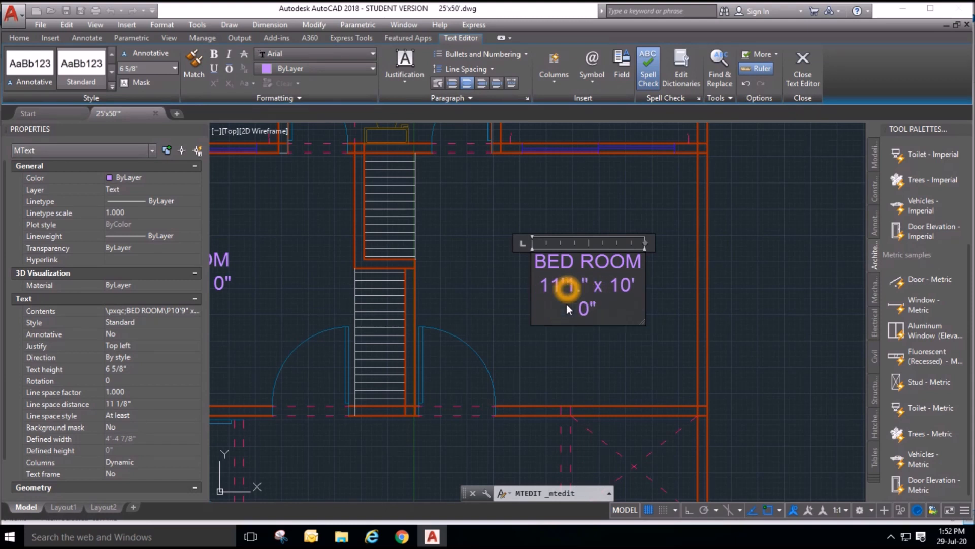
click(683, 320)
Widen the right BED ROOM label's text box so that its dimensions fit on a single line.
click(635, 266)
click(644, 254)
click(673, 253)
scroll(533, 191, down, 5)
key(Escape)
Draw a 6' by 6' square for the bed in the empty area to the right of the house plan.
scroll(584, 282, up, 2)
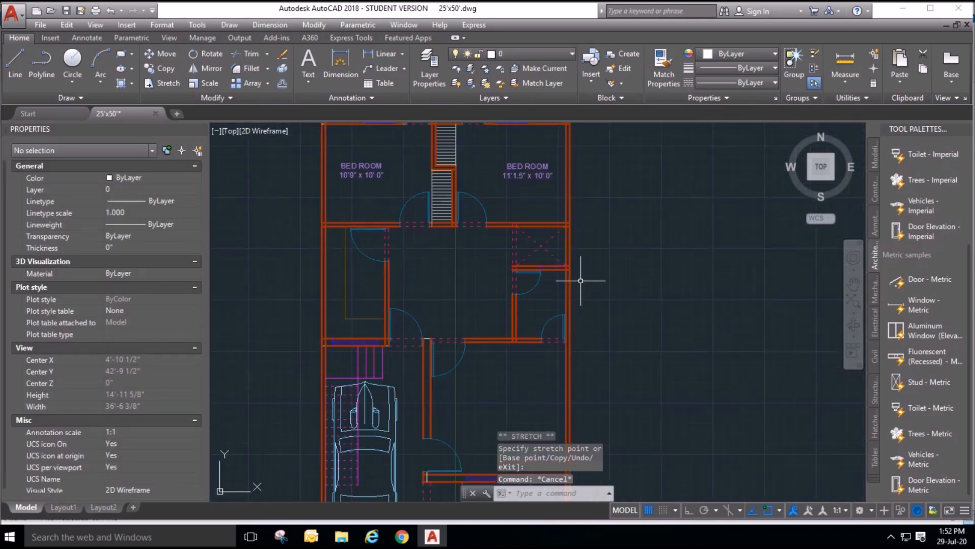
middle_drag(500, 175, 489, 251)
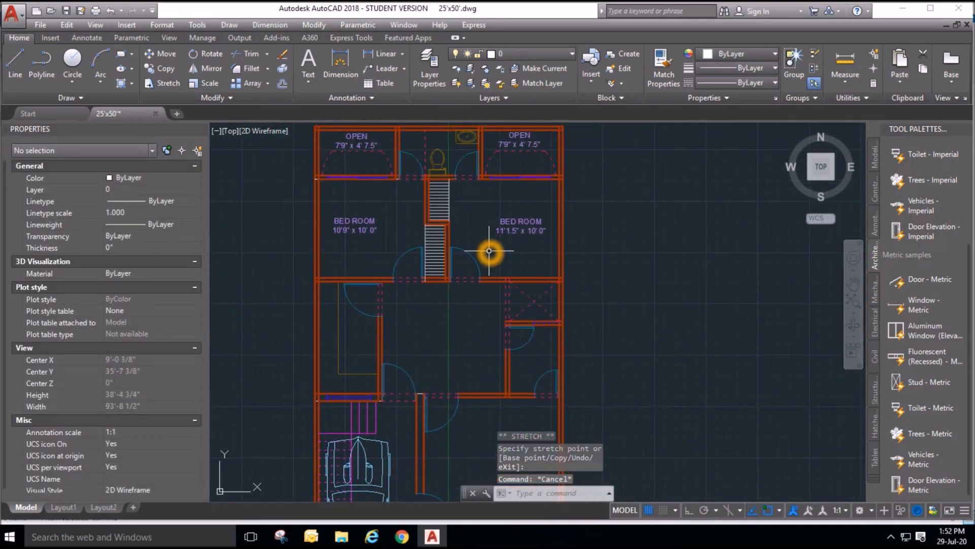
click(120, 55)
click(605, 283)
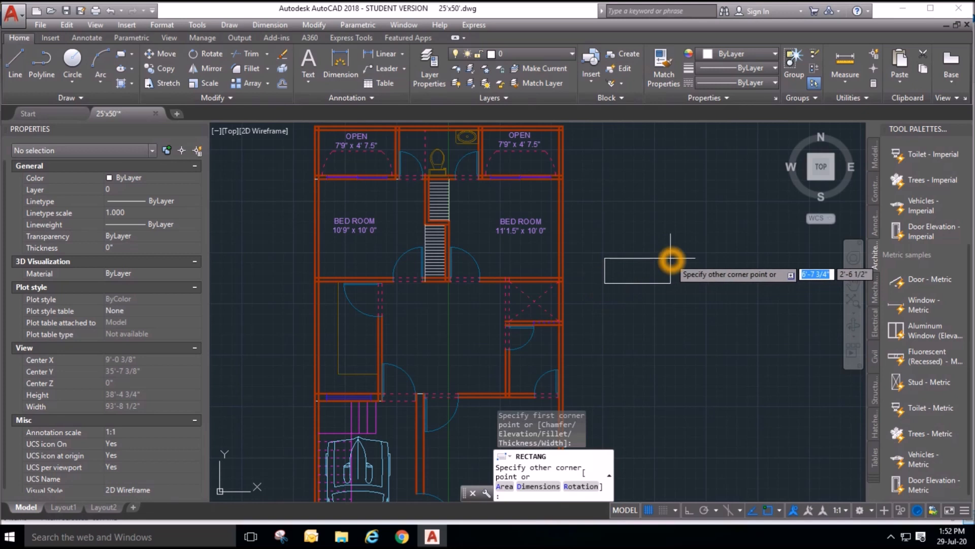
key(F8)
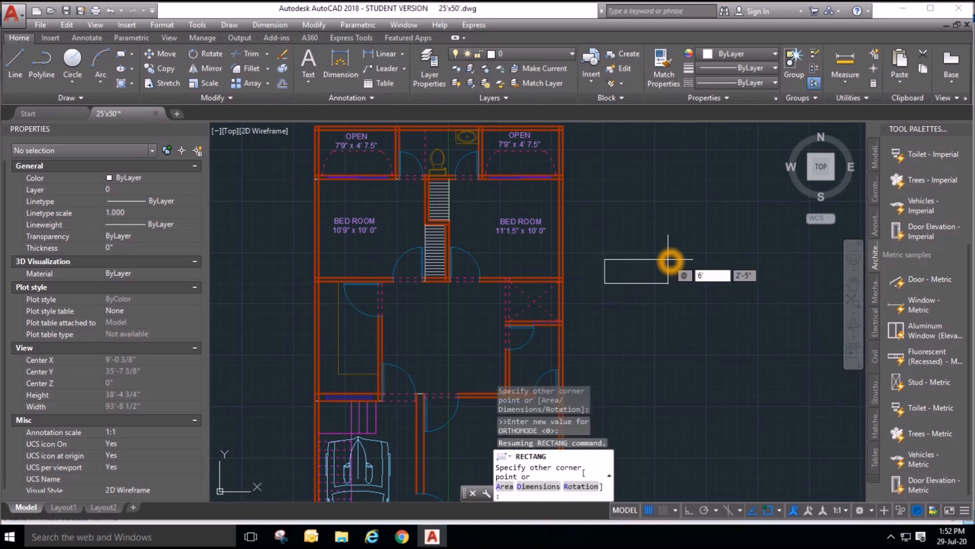
key(Tab)
text(6')
key(Return)
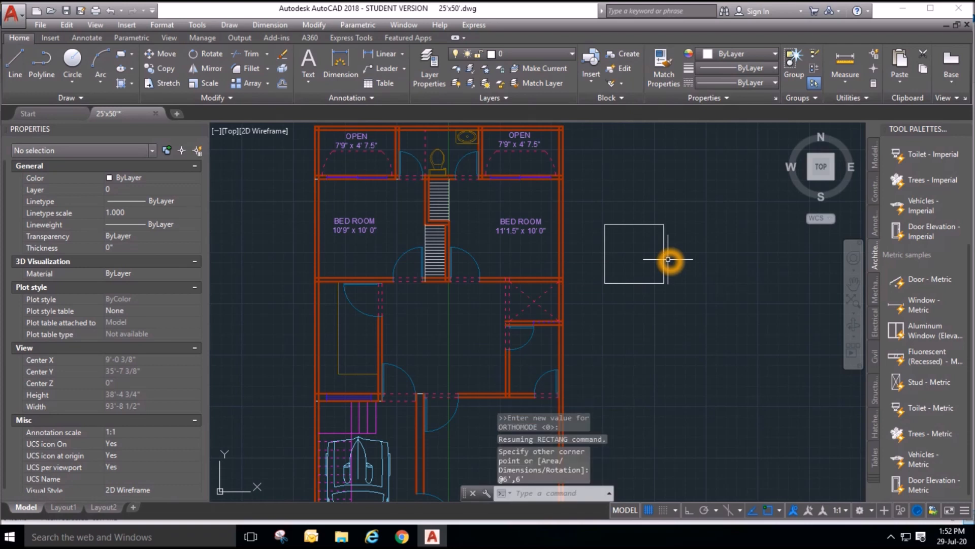
Draw a rectangle 1' wide and 2' high for a pillow just below the bed square.
scroll(668, 259, up, 2)
click(127, 55)
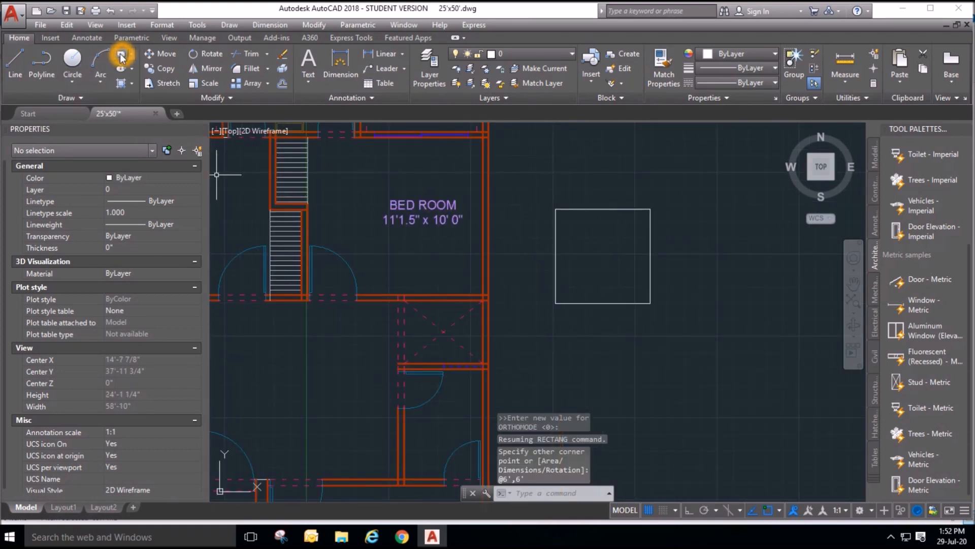
click(652, 374)
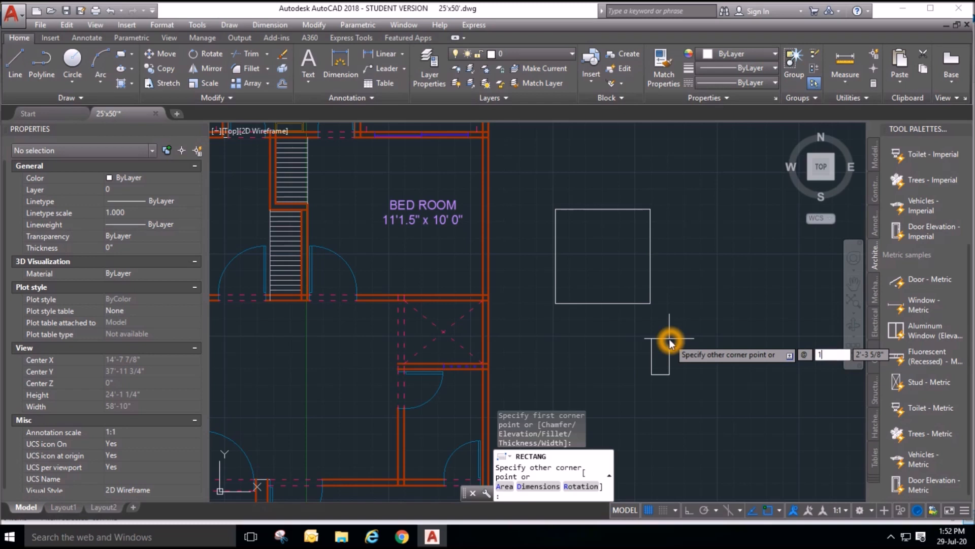
text(1')
key(Tab)
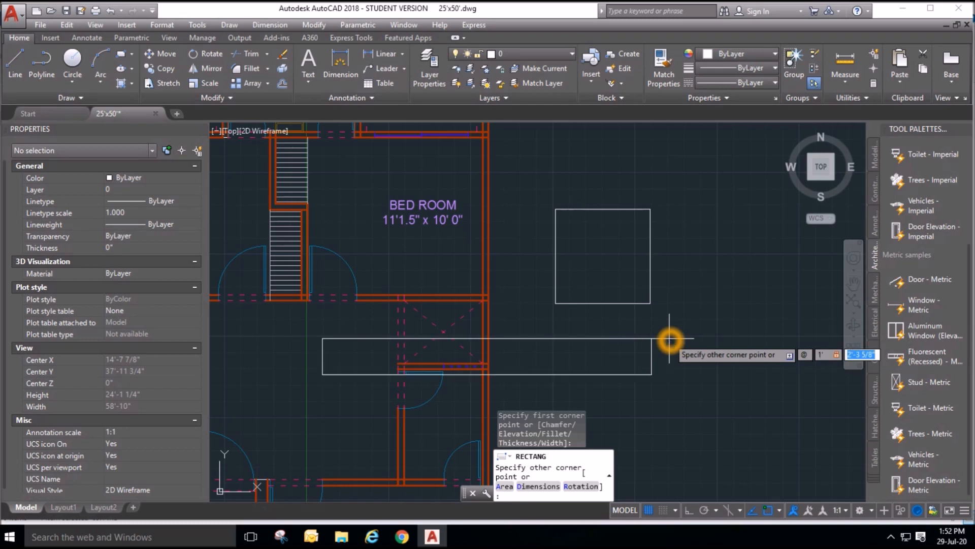
key(Return)
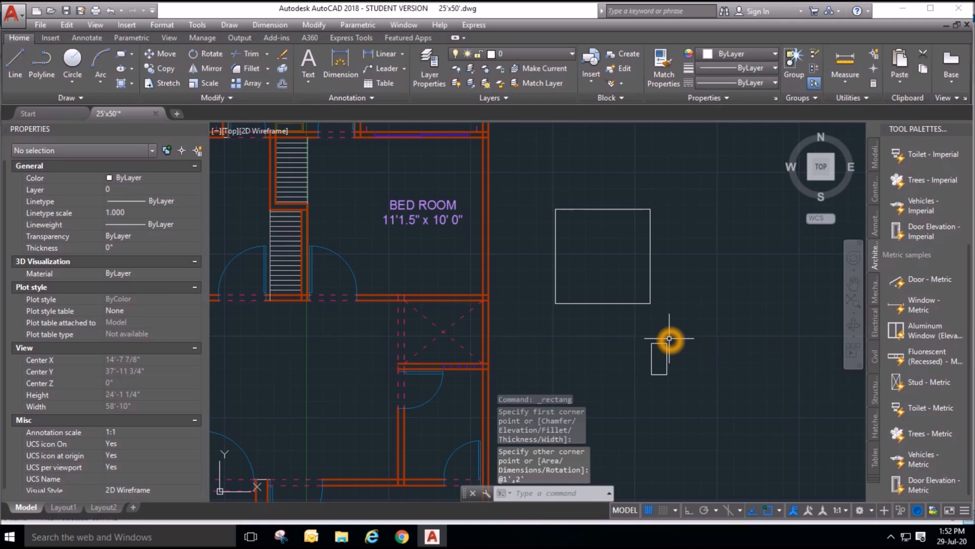
Copy the pillow rectangle twice inside the bed square near its right edge, the second copy about 3'-2" below the first.
click(167, 69)
click(677, 391)
click(667, 342)
key(Return)
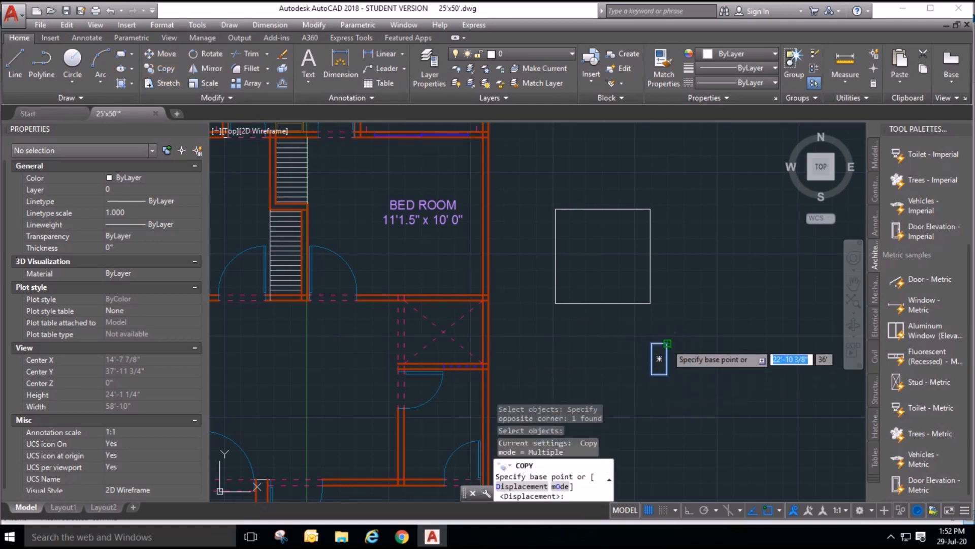
click(666, 342)
scroll(641, 210, up, 4)
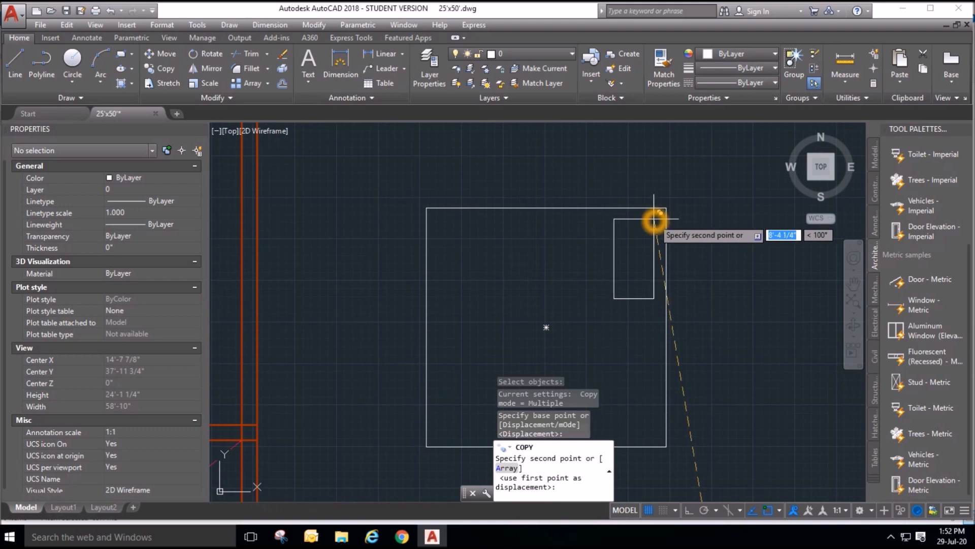
click(655, 220)
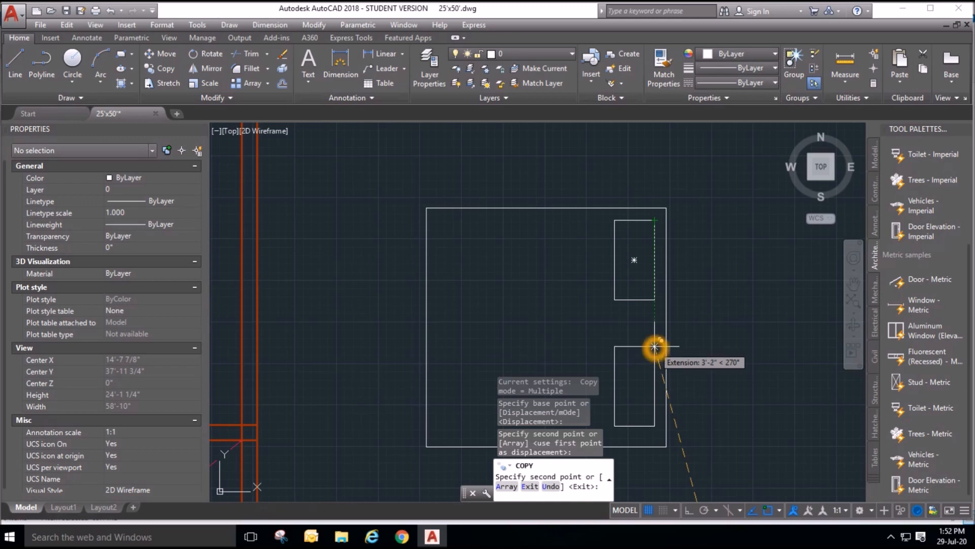
key(Escape)
key(Escape)
key(Escape)
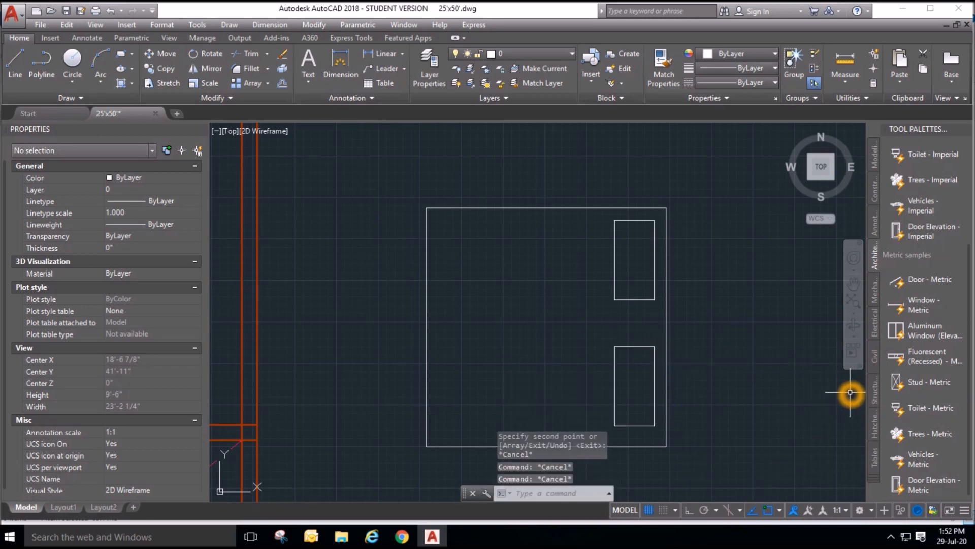
scroll(653, 279, down, 3)
scroll(696, 348, up, 3)
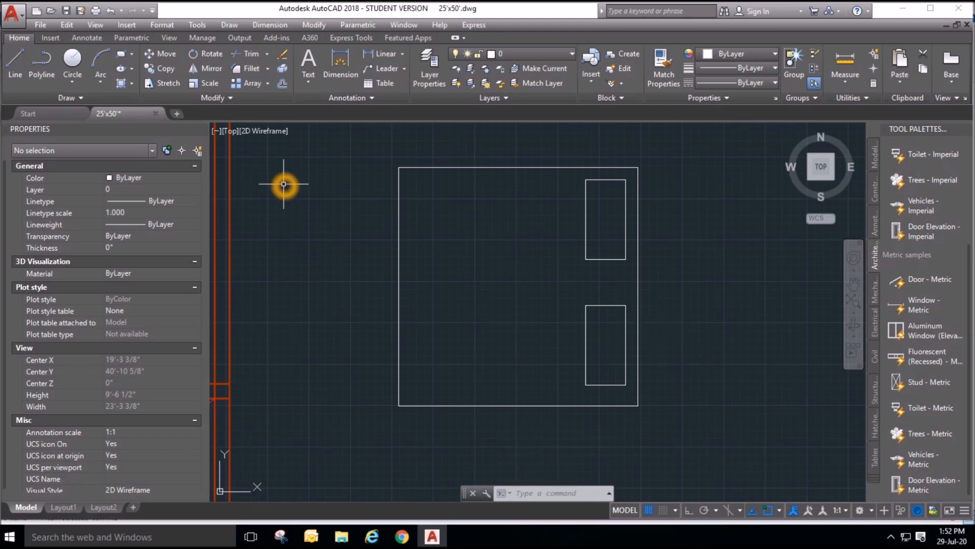
click(250, 68)
right_click(493, 228)
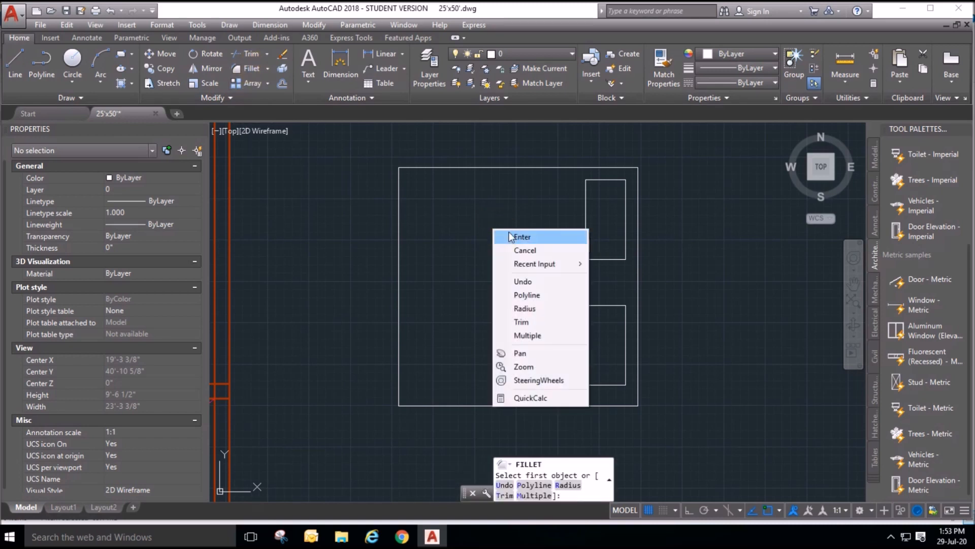
click(511, 236)
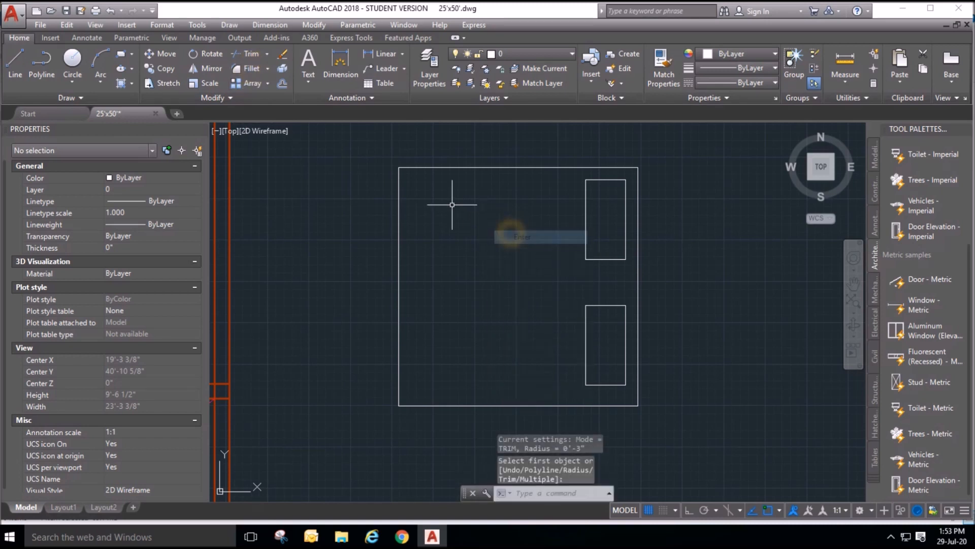
Fillet the two left corners of the bed square with a 3" radius.
click(246, 72)
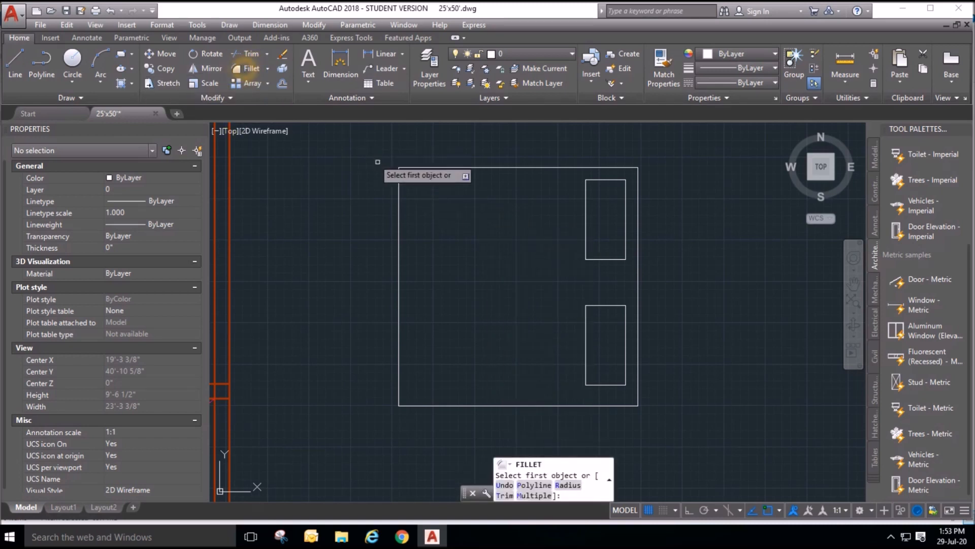
click(412, 169)
click(398, 180)
right_click(419, 238)
click(440, 247)
click(400, 392)
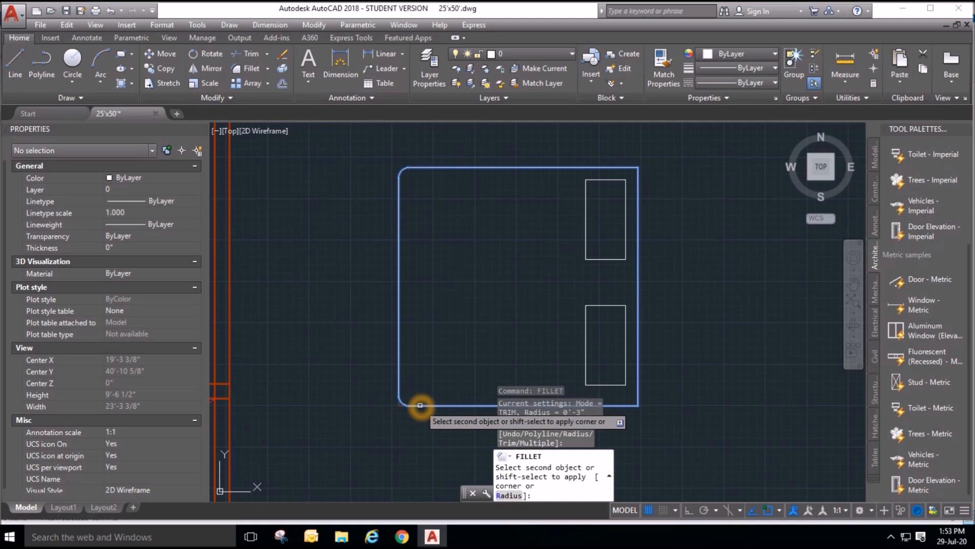
click(422, 405)
Fillet the two left corners of the upper pillow with the 3" radius.
right_click(481, 258)
click(498, 264)
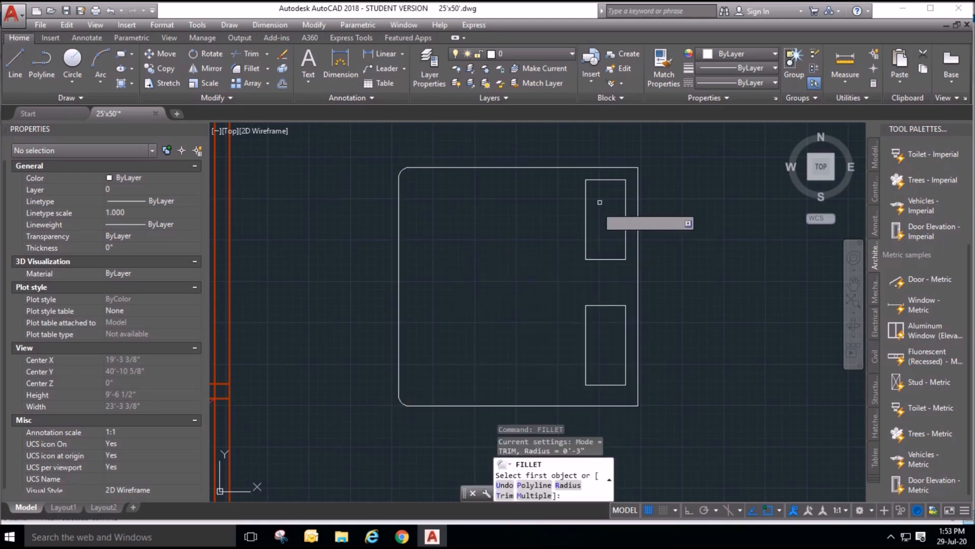
click(592, 180)
click(585, 189)
right_click(538, 211)
click(565, 224)
click(586, 243)
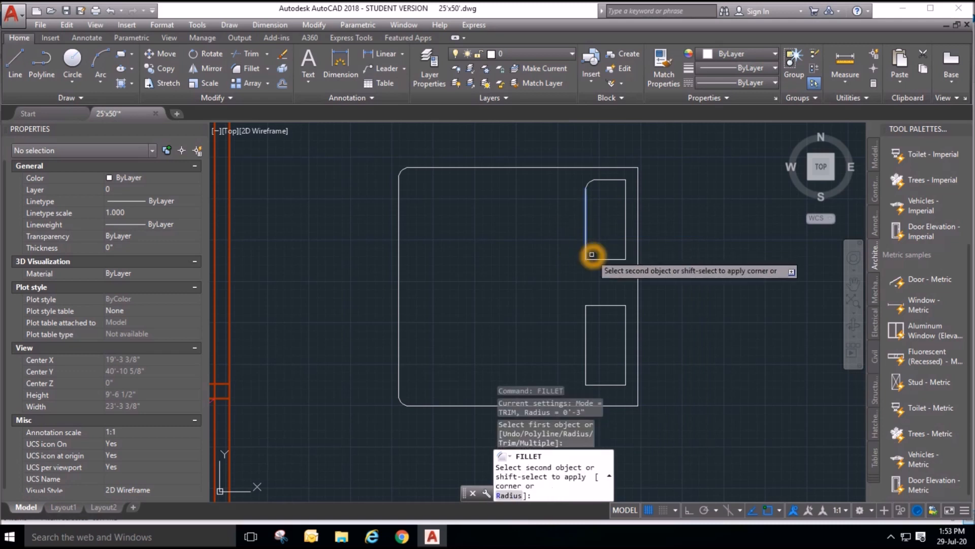
click(594, 259)
Fillet the two right corners of the upper pillow with the 3" radius.
right_click(631, 219)
click(648, 229)
click(621, 179)
click(625, 190)
right_click(637, 213)
click(646, 223)
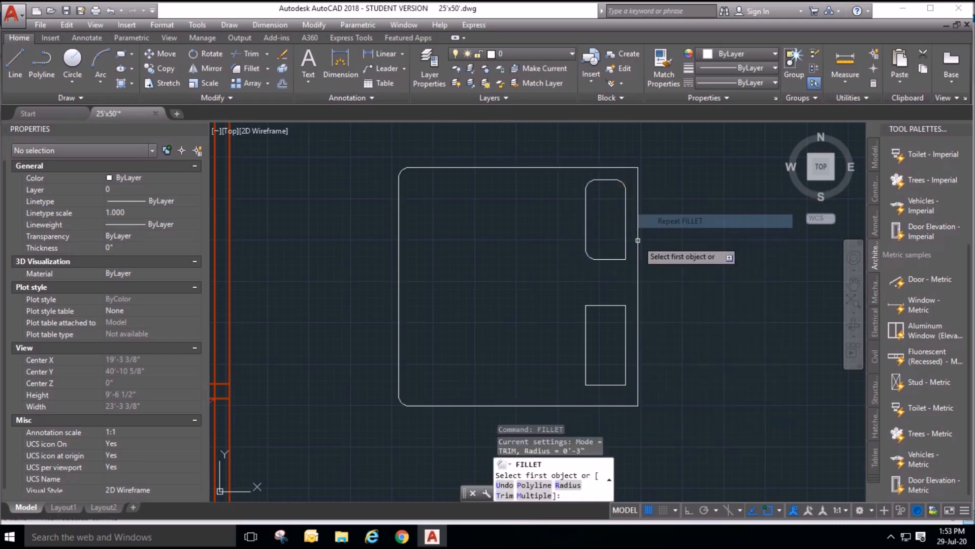
click(627, 245)
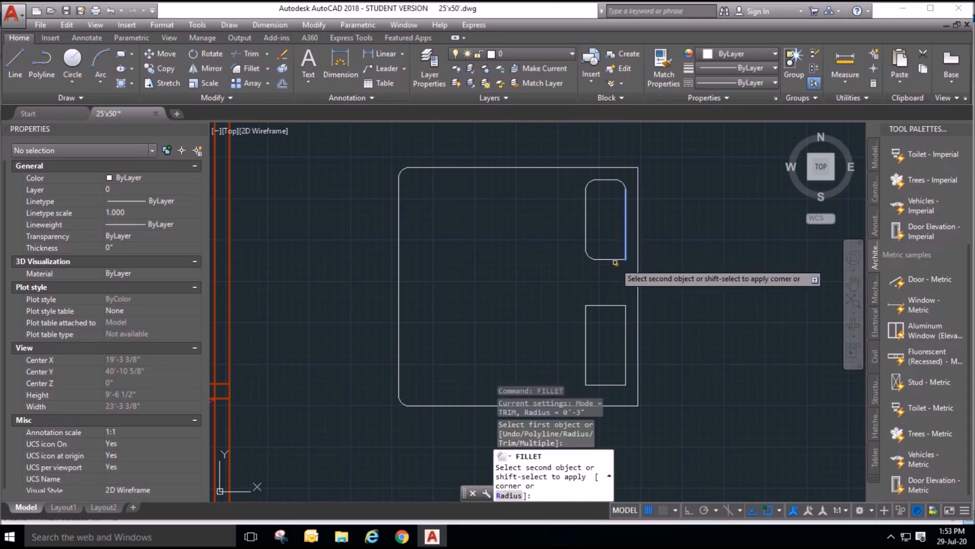
click(614, 259)
Fillet the two top corners of the lower pillow inside the bed with the 3" radius.
right_click(644, 225)
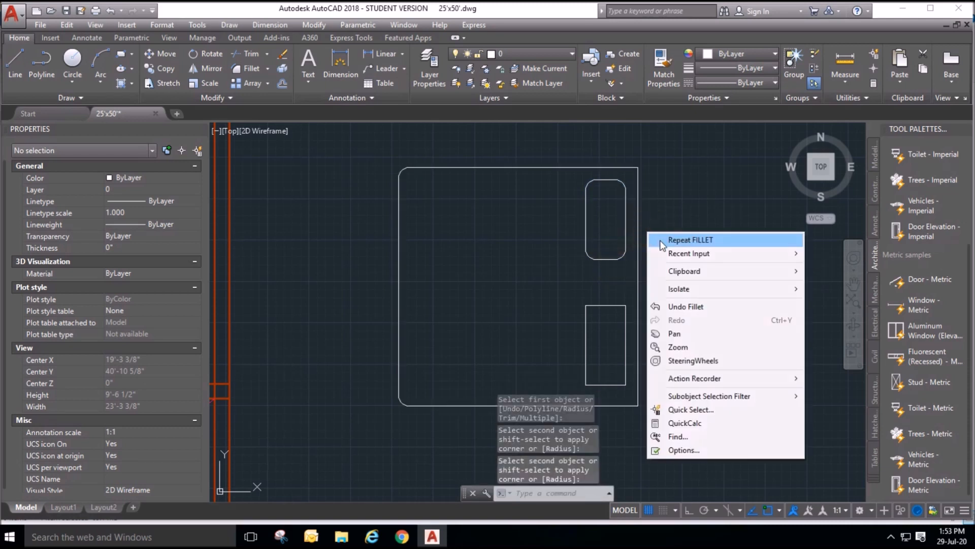
click(655, 236)
click(618, 305)
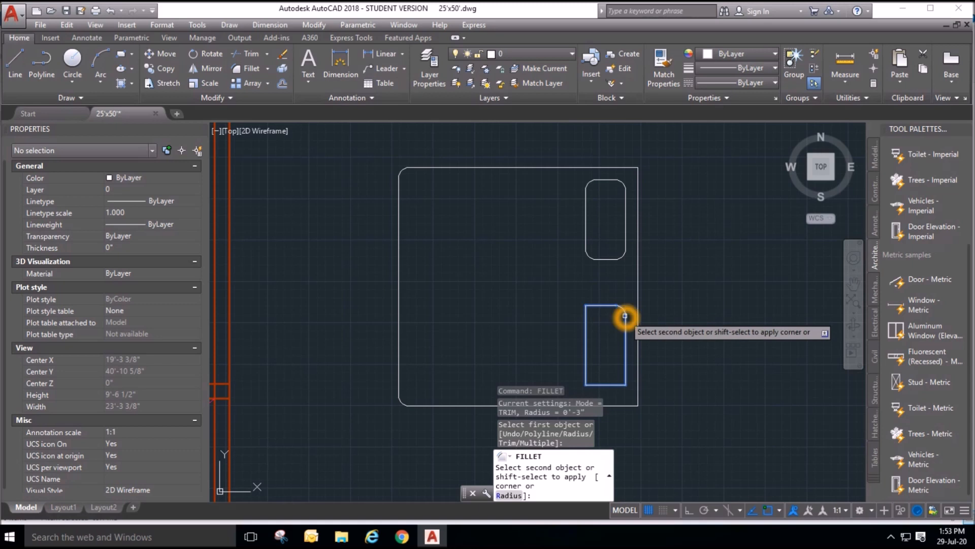
click(626, 320)
right_click(615, 294)
click(631, 300)
click(589, 306)
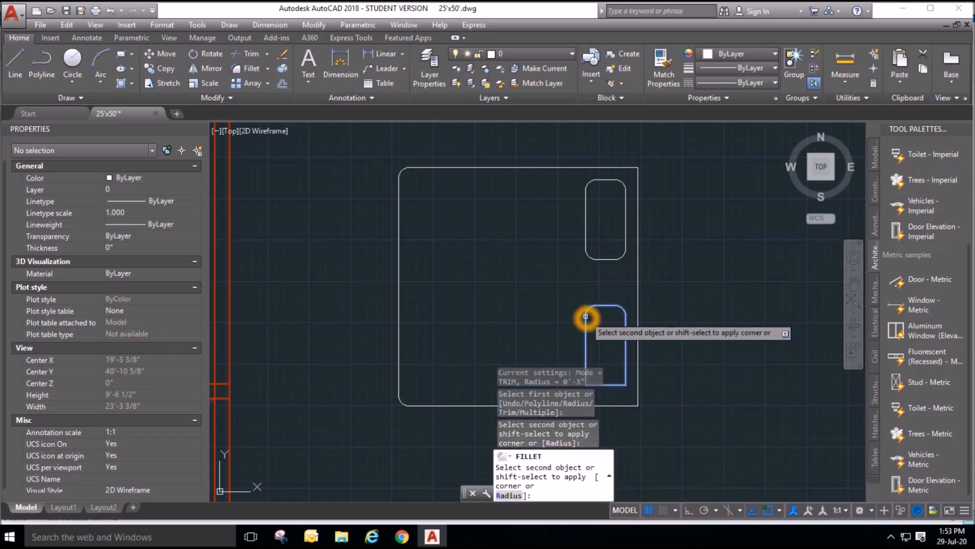
click(588, 318)
Fillet the two bottom corners of the lower pillow inside the bed with the 3" radius.
right_click(599, 321)
click(631, 104)
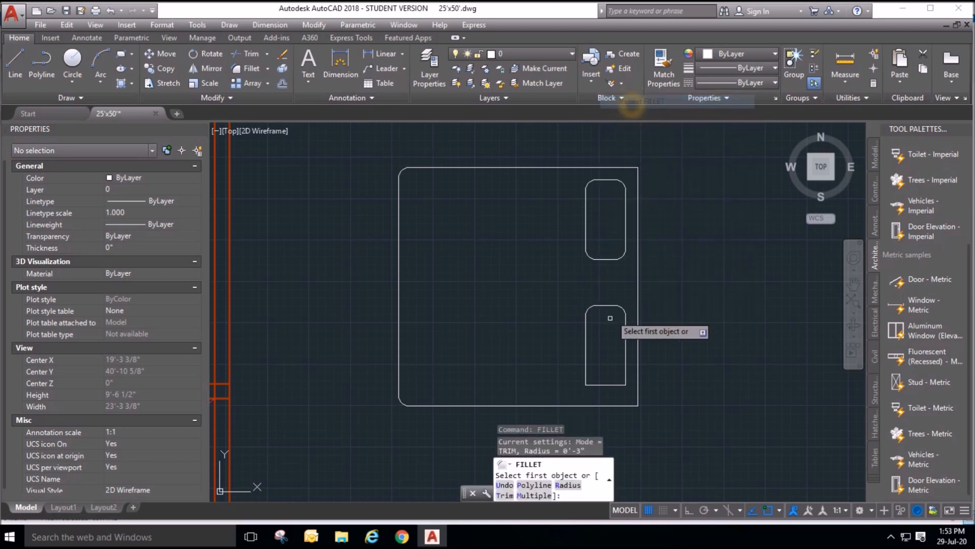
click(625, 375)
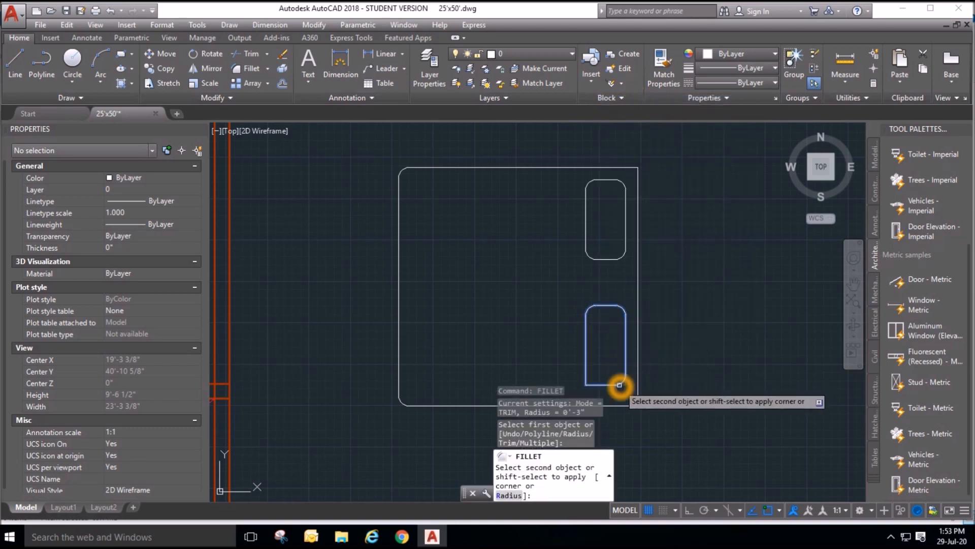
click(621, 385)
right_click(603, 339)
click(634, 120)
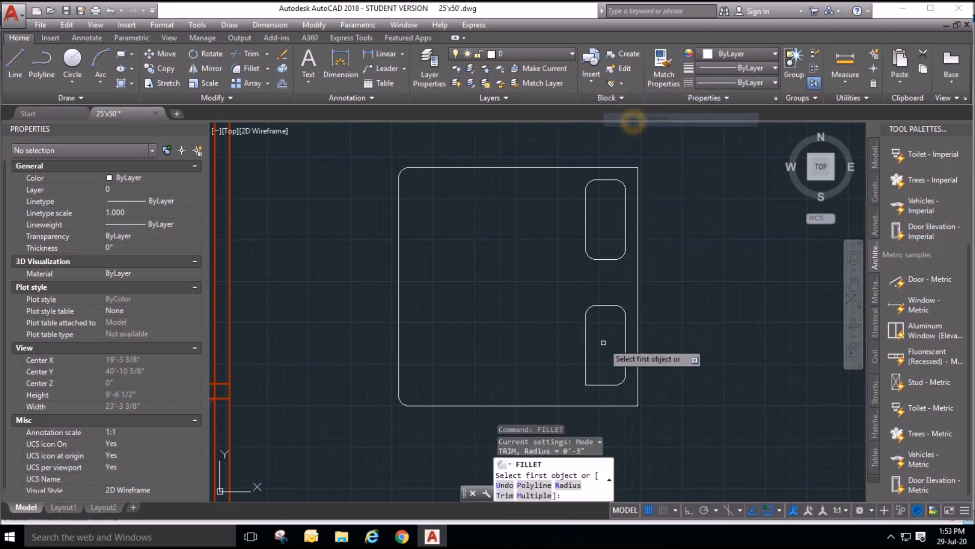
click(585, 376)
click(592, 384)
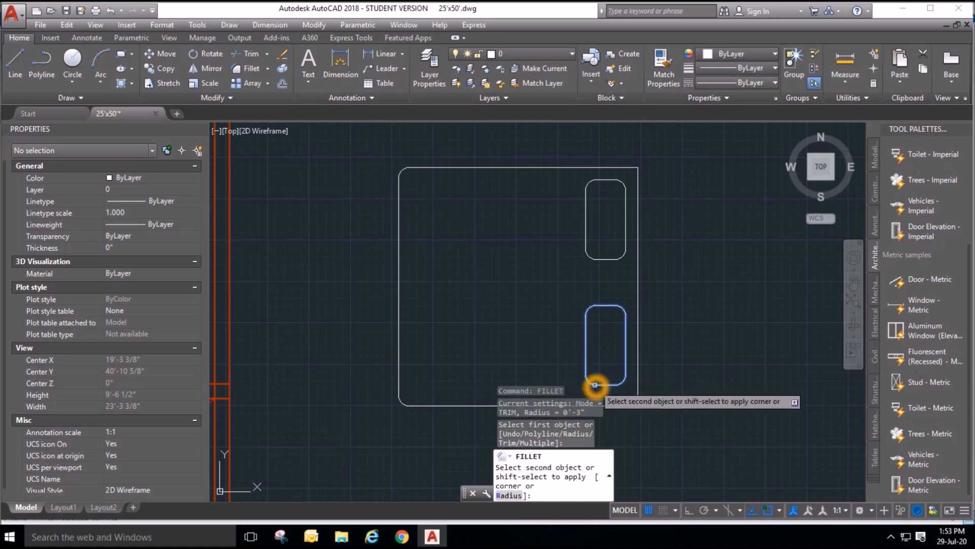
Move the upper pillow about 4 3/8" down towards the lower pillow inside the bed.
scroll(693, 252, down, 4)
scroll(685, 307, up, 2)
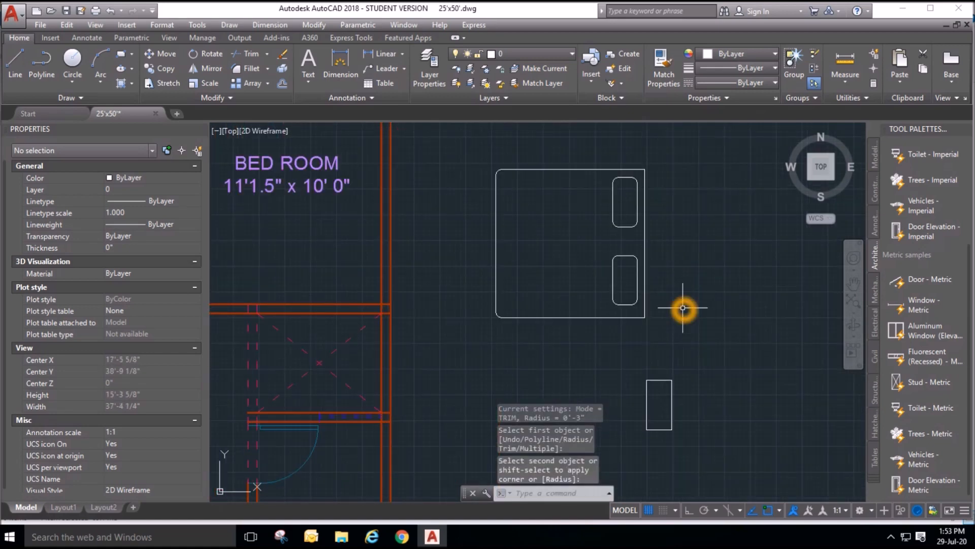
scroll(683, 302, up, 2)
scroll(464, 309, down, 2)
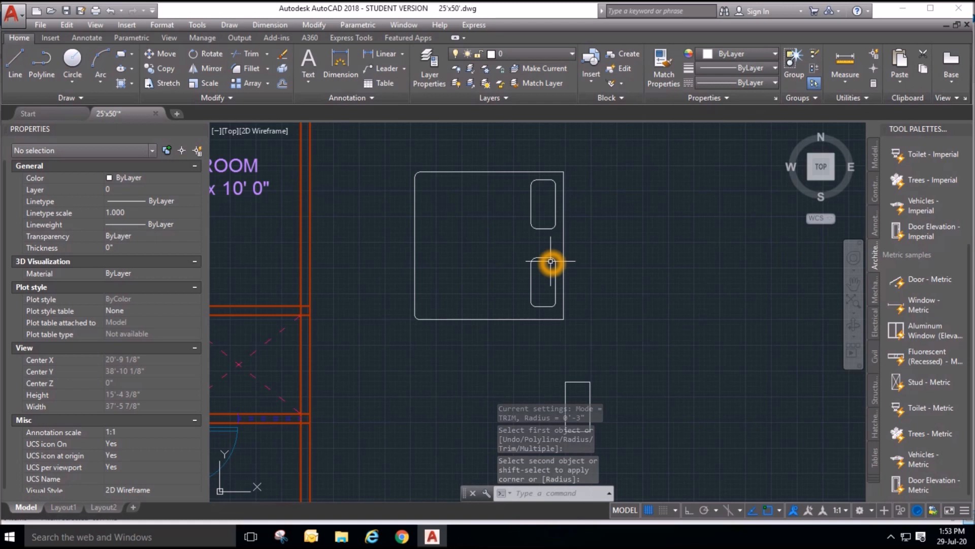
click(160, 54)
click(492, 146)
click(587, 247)
key(Return)
click(604, 210)
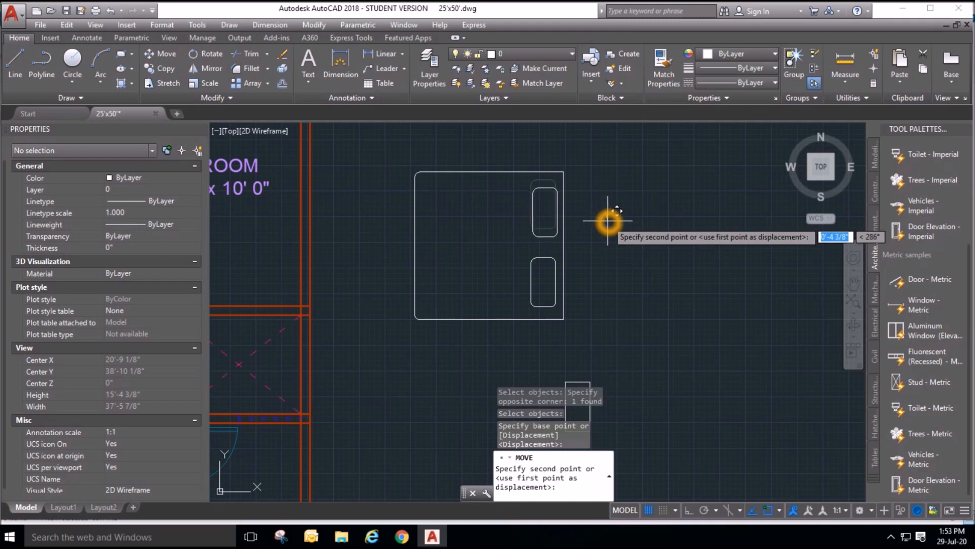
click(606, 222)
middle_drag(638, 314, 626, 313)
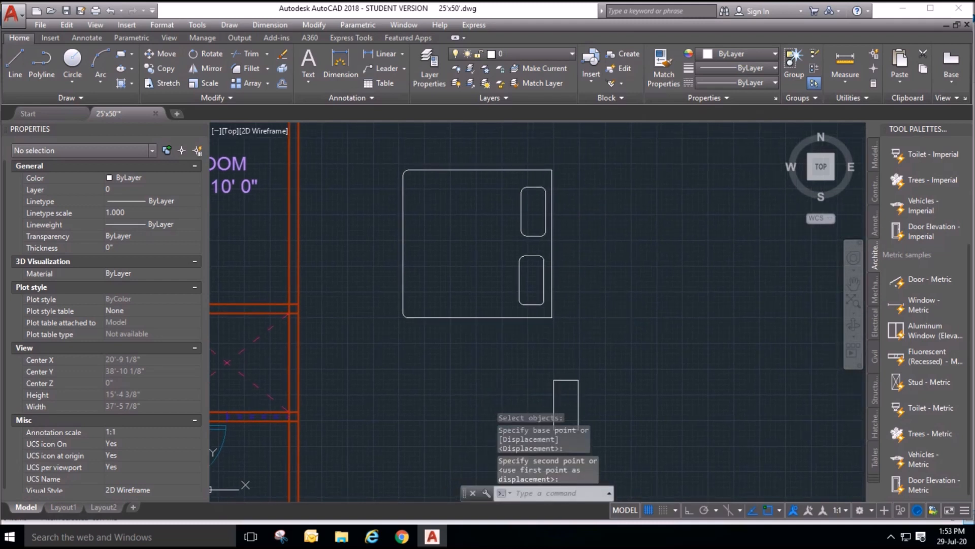
Match the properties of the toilet fixture onto the bed and its two pillows beside the plan.
scroll(628, 311, down, 2)
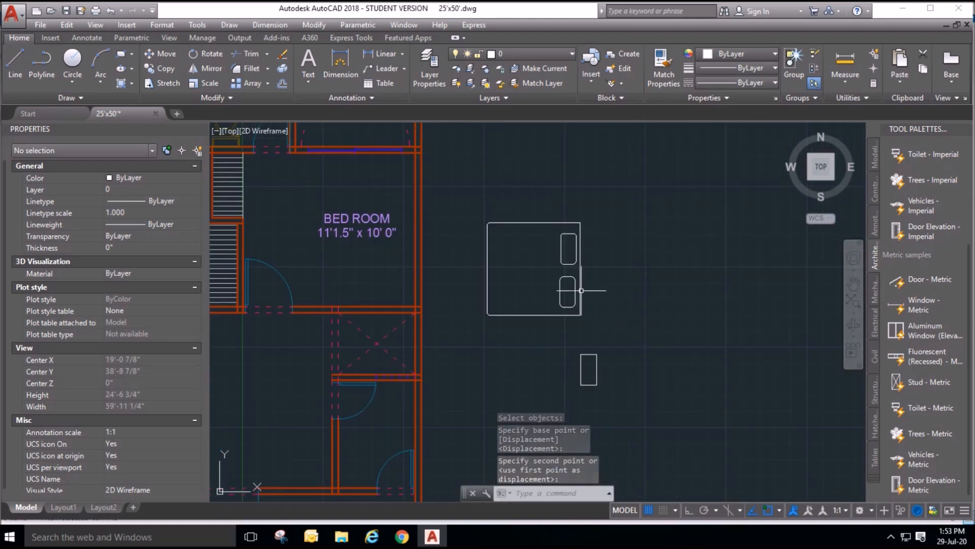
click(664, 63)
scroll(376, 132, down, 2)
scroll(421, 171, up, 4)
click(369, 176)
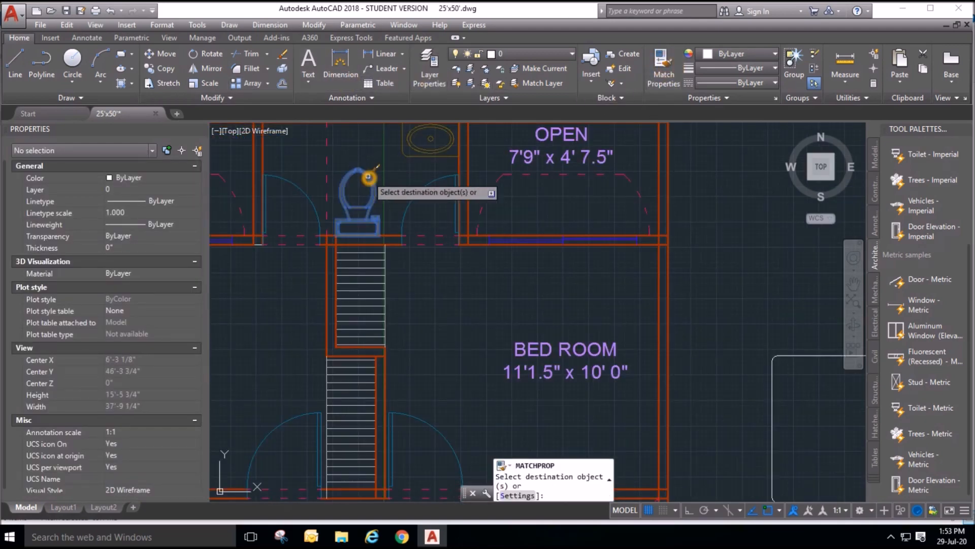
scroll(561, 262, down, 3)
scroll(401, 226, up, 3)
click(382, 171)
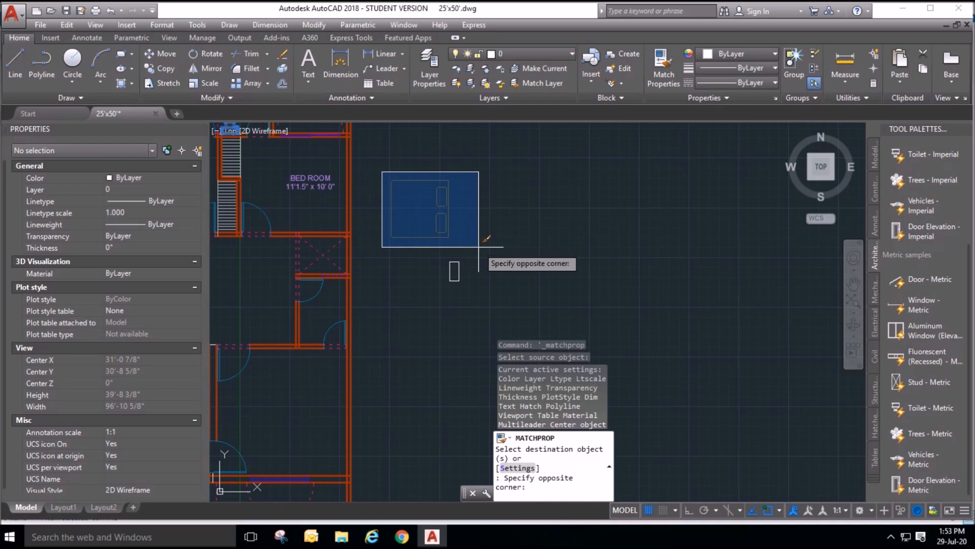
click(478, 246)
right_click(472, 202)
click(496, 222)
scroll(418, 209, up, 4)
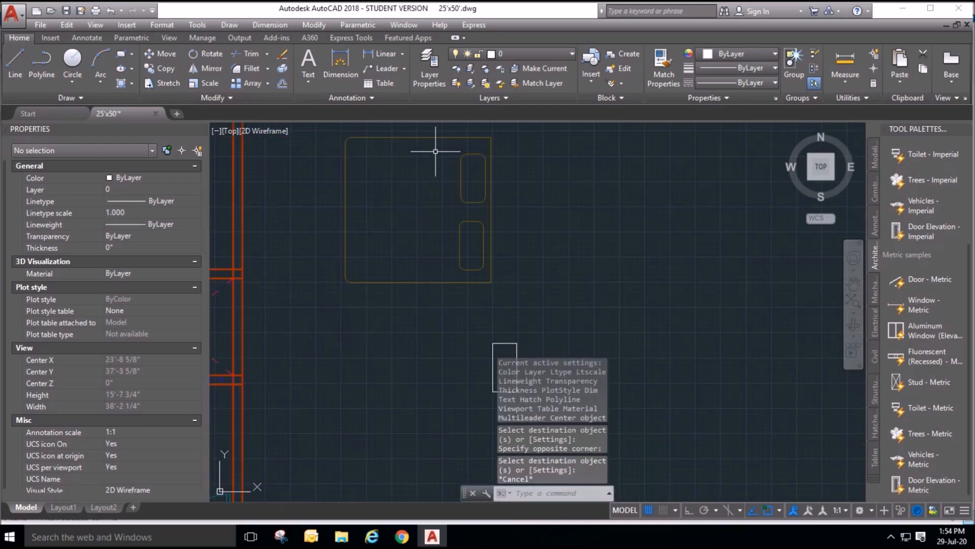
click(448, 149)
click(401, 223)
scroll(427, 251, down, 2)
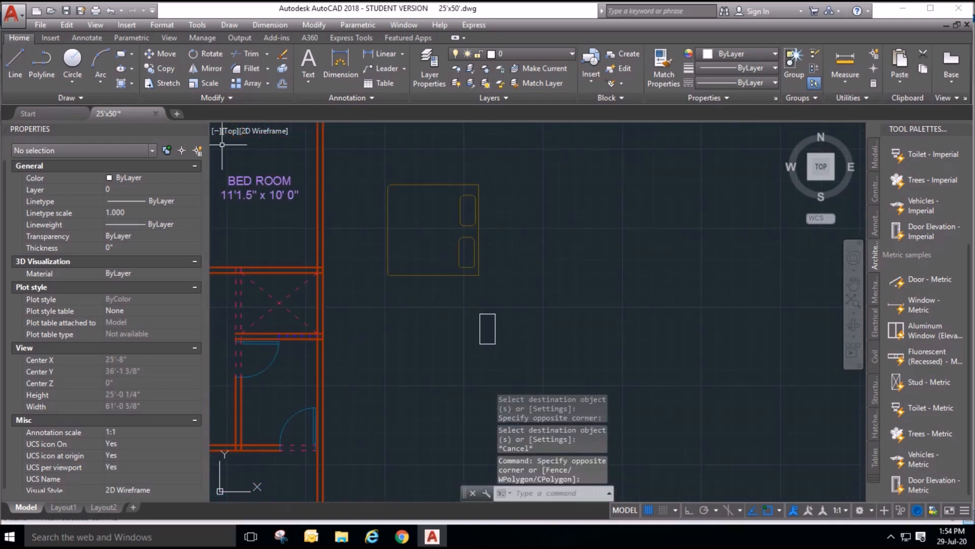
Copy the bed with its pillows into the 11'1.5" x 10'0" bedroom, headboard side next to the right outer wall.
click(163, 68)
click(359, 148)
click(524, 292)
key(Return)
click(484, 235)
scroll(465, 221, down, 3)
scroll(487, 241, up, 4)
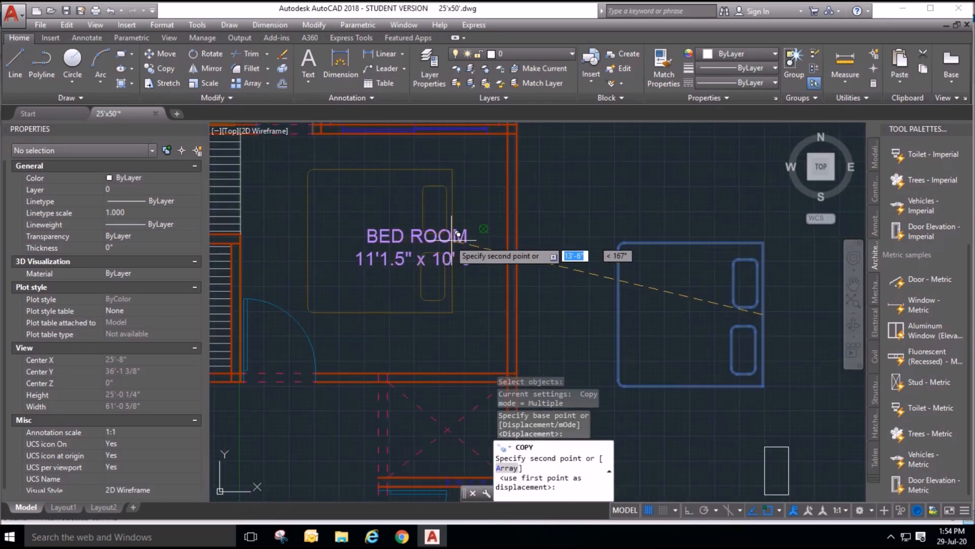
click(498, 244)
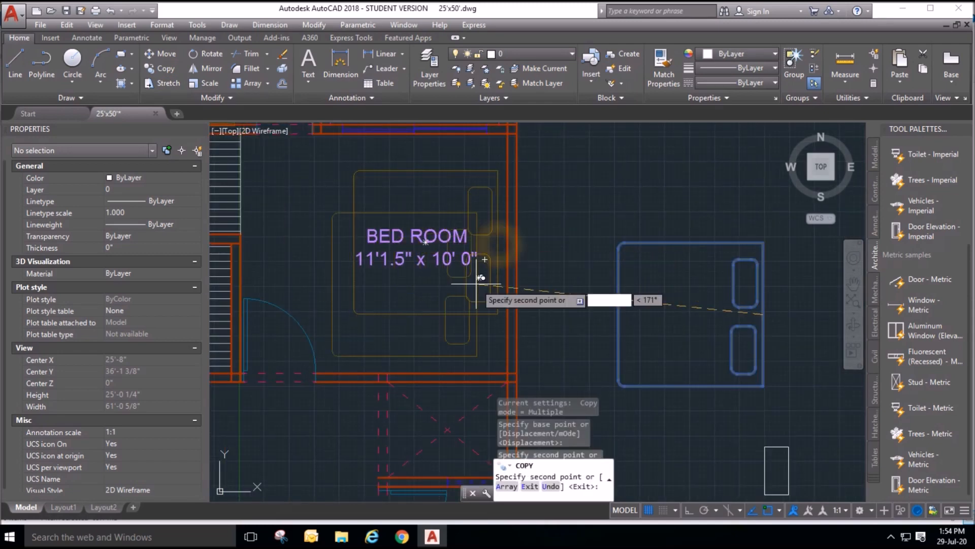
scroll(546, 226, down, 5)
scroll(612, 279, up, 1)
right_click(644, 314)
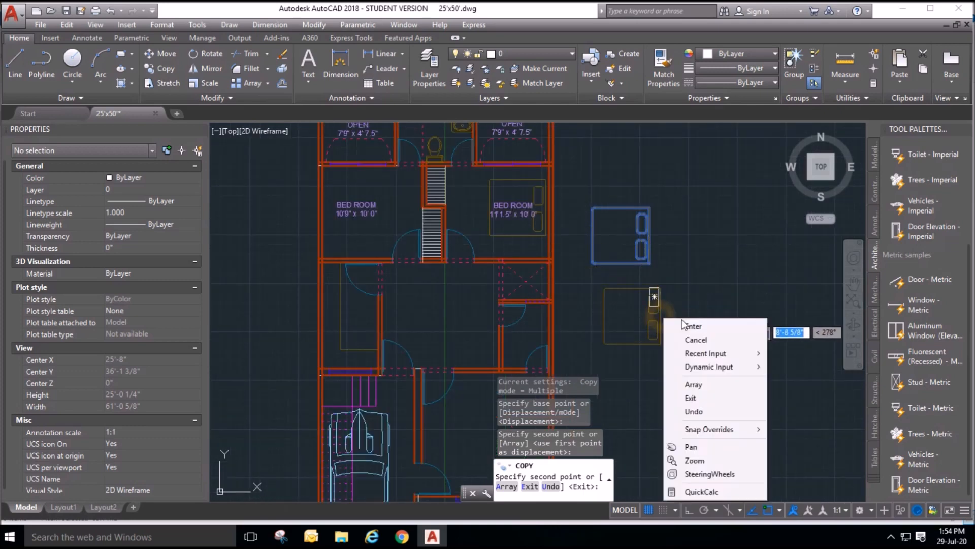
click(657, 322)
Mirror the right bedroom's bed and pillows about a vertical line through the plan's centre into the left bedroom, keeping the original.
scroll(530, 214, up, 2)
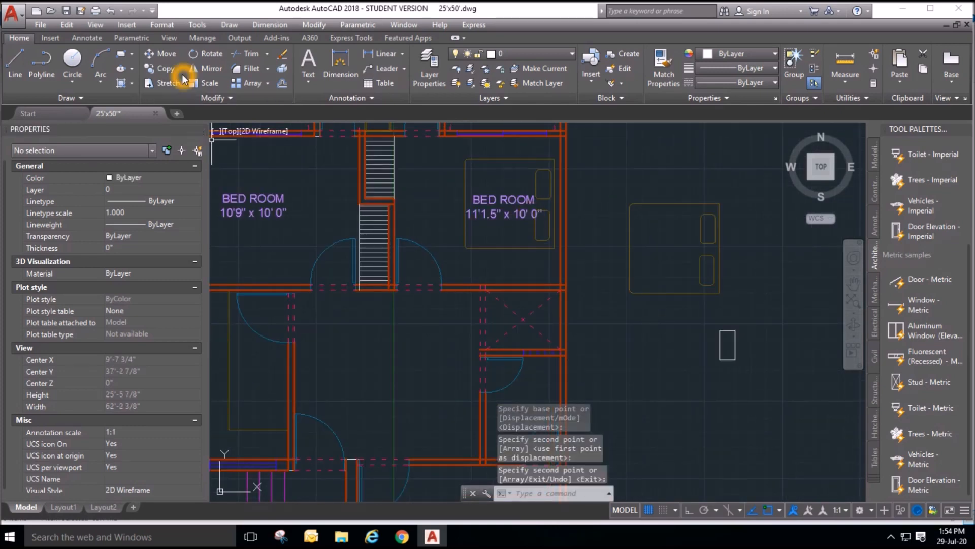
click(205, 68)
scroll(498, 221, up, 2)
click(589, 274)
click(577, 155)
click(578, 156)
click(536, 135)
scroll(466, 243, down, 2)
right_click(422, 308)
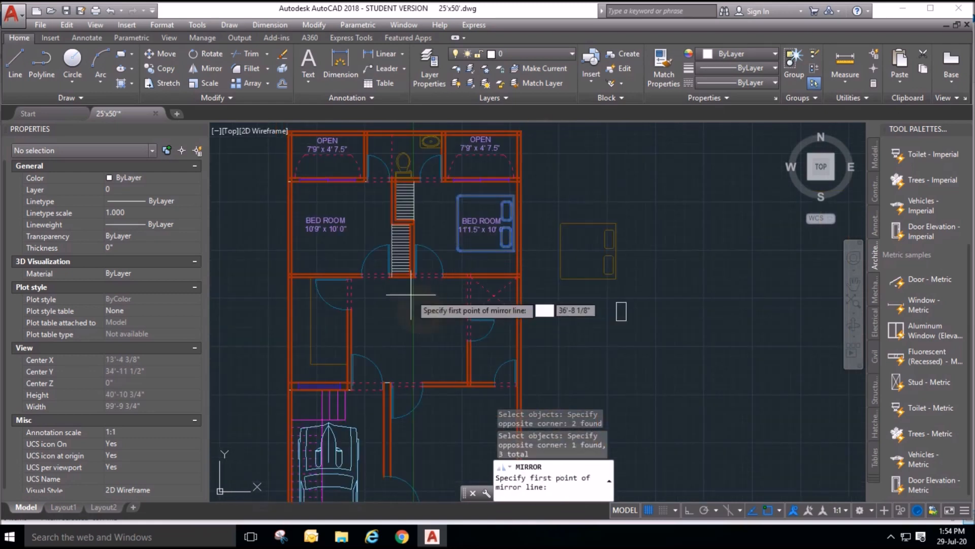
click(407, 278)
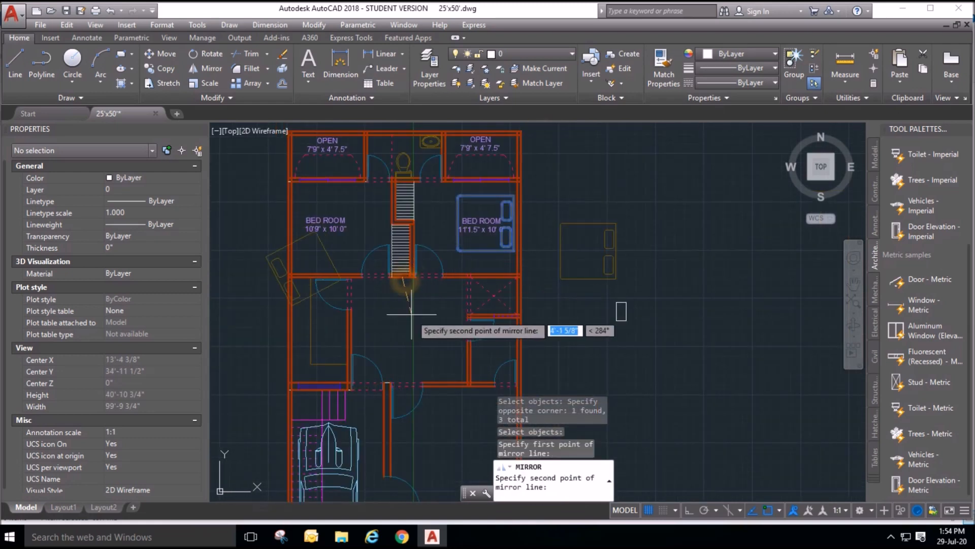
click(403, 358)
right_click(404, 328)
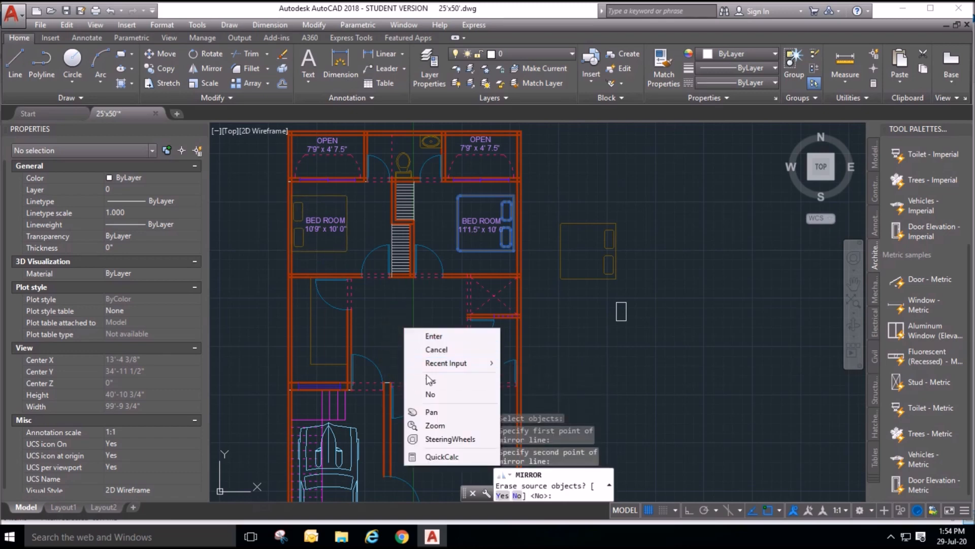
click(432, 394)
Move the left bedroom's bed and pillows slightly right, away from the left outer wall.
scroll(302, 224, up, 4)
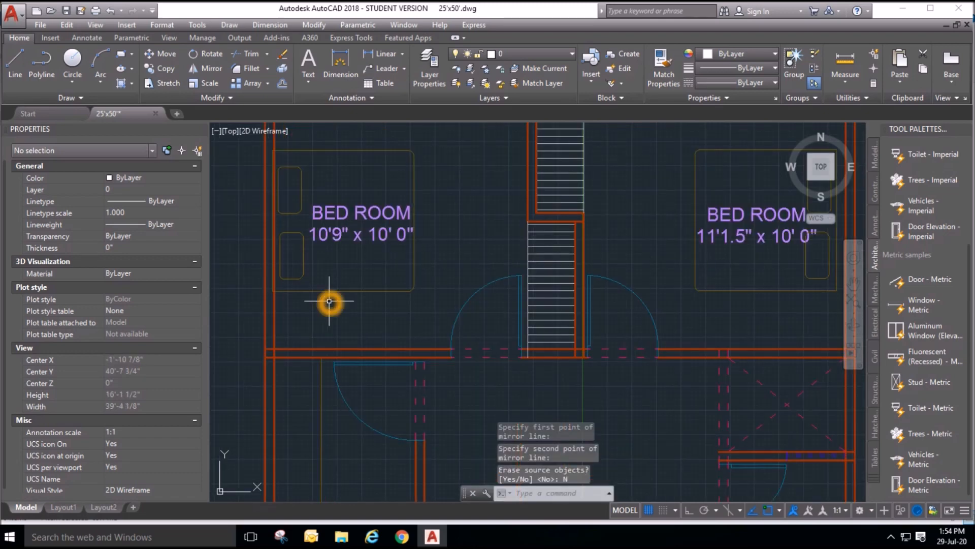
click(161, 60)
click(343, 302)
click(289, 261)
click(325, 175)
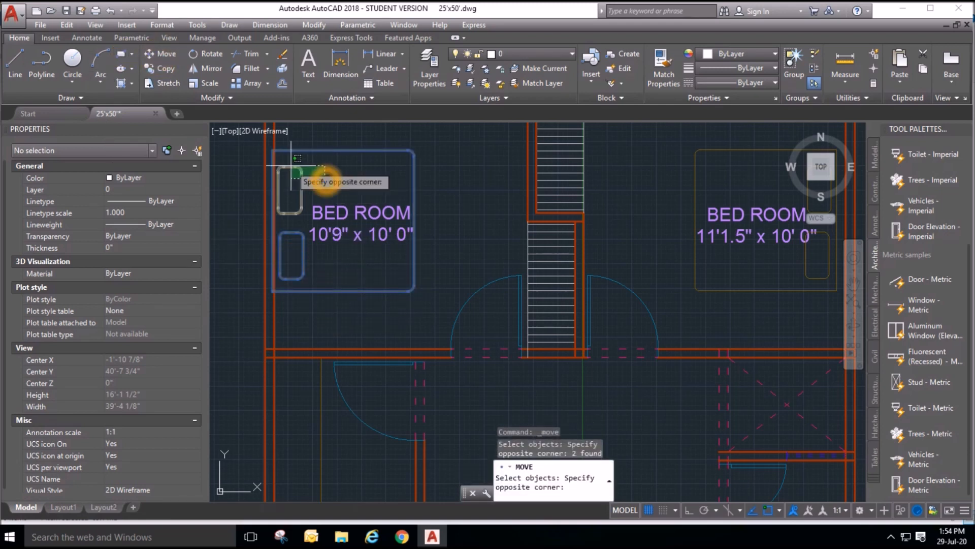
click(291, 165)
right_click(382, 144)
click(359, 137)
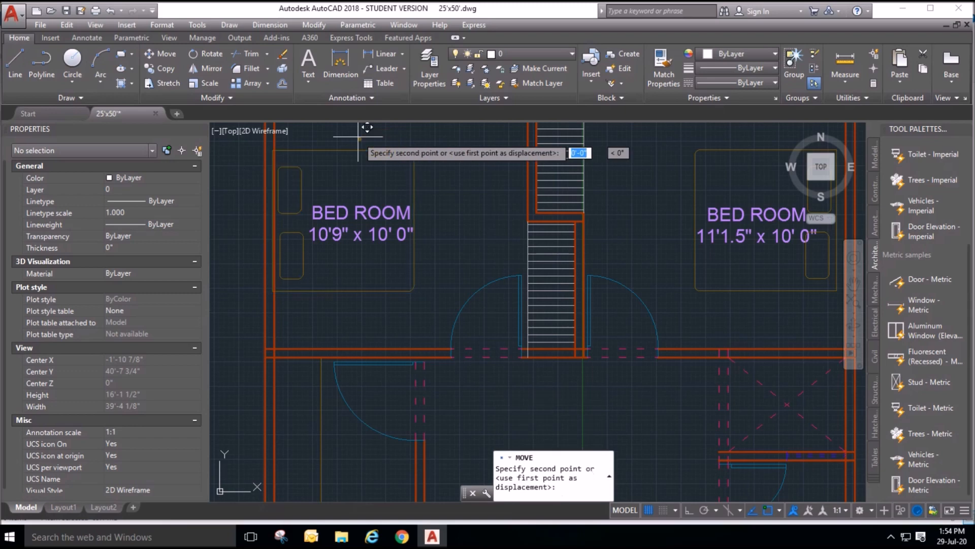
click(376, 138)
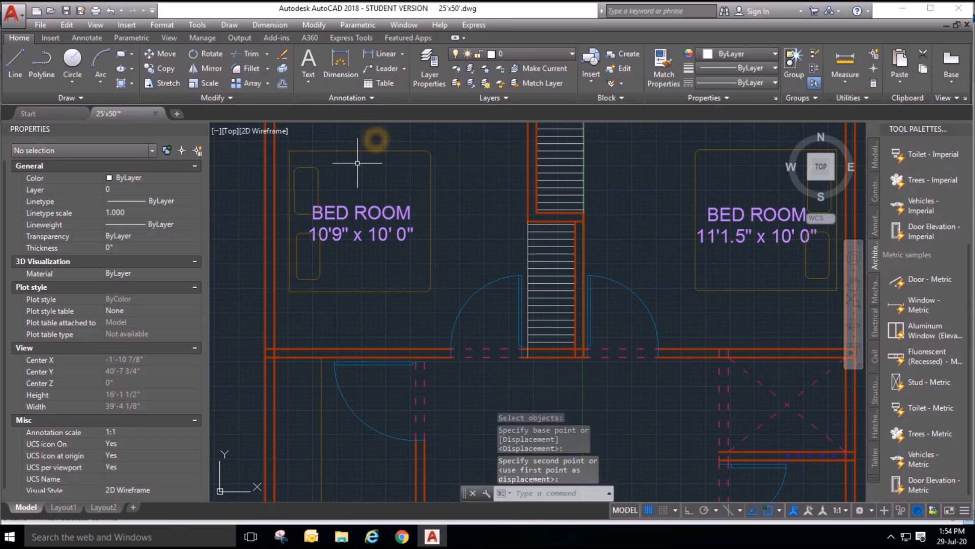
Move the left bedroom's name and dimension label about 2'-3" to the right.
scroll(281, 185, down, 2)
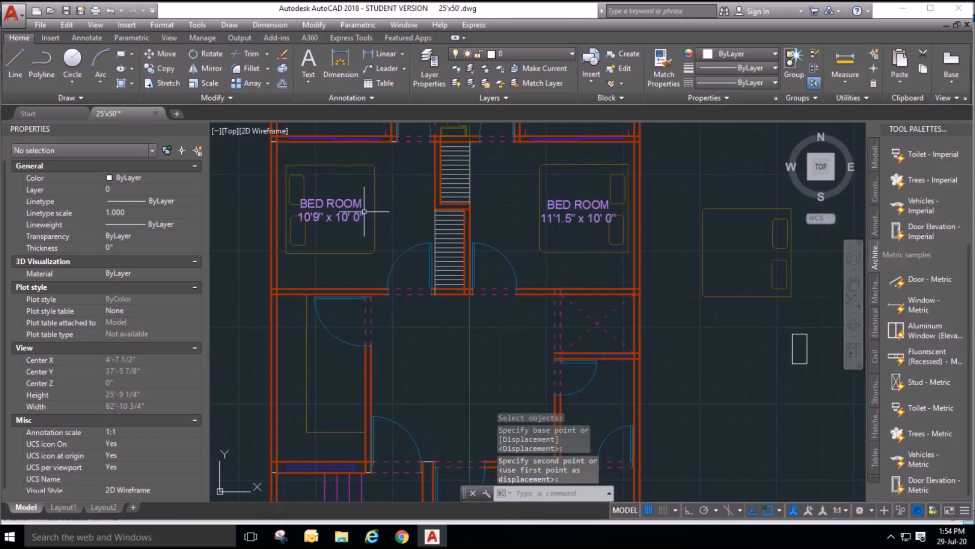
click(163, 55)
click(333, 219)
click(322, 184)
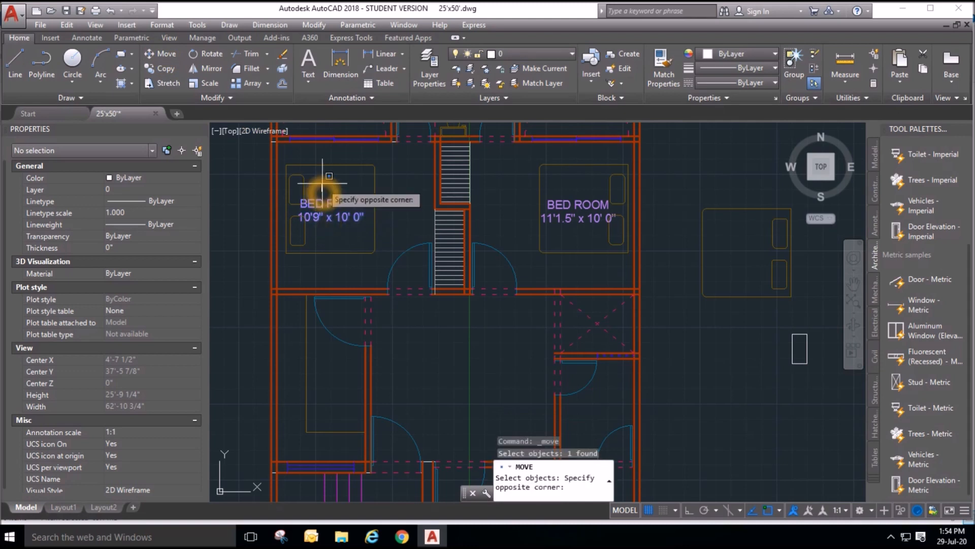
click(325, 221)
key(Return)
click(313, 164)
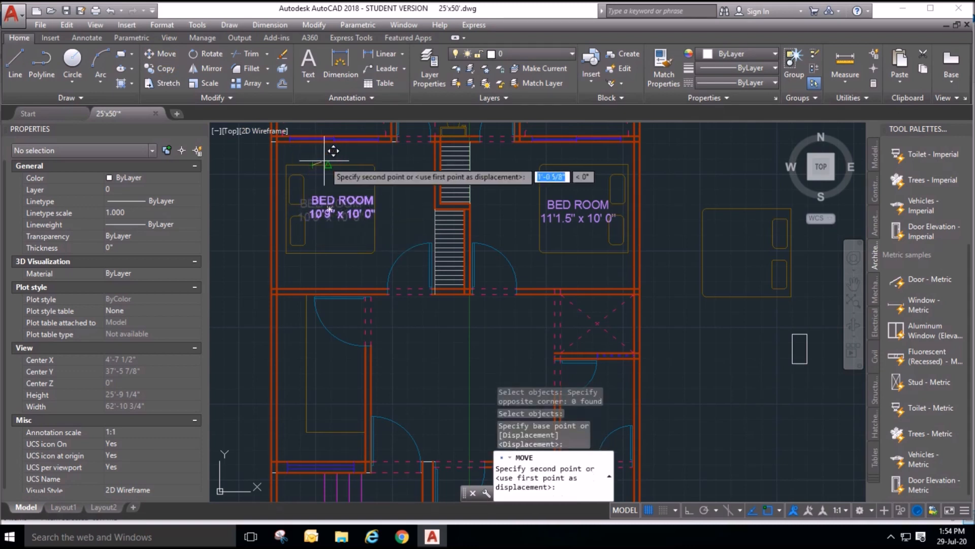
click(346, 162)
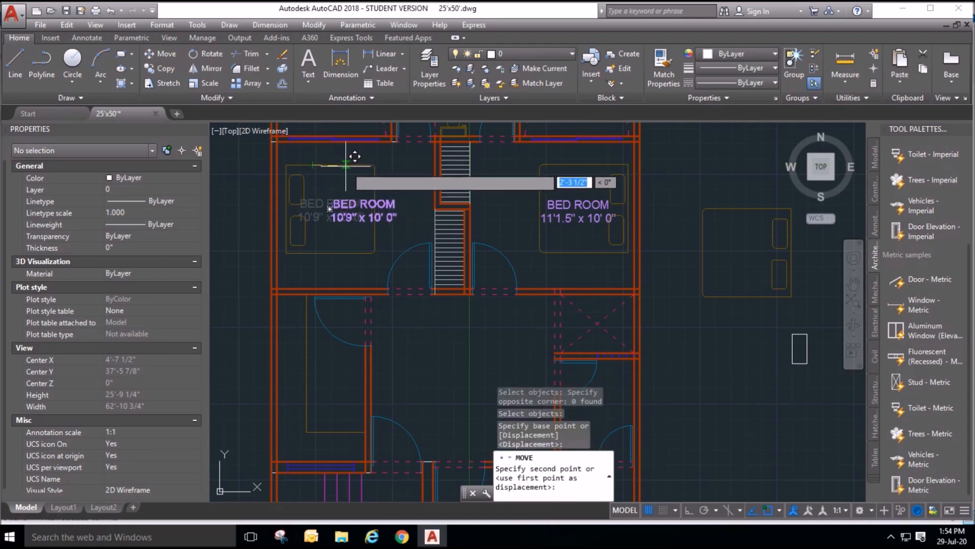
click(349, 166)
Delete the spare bed, its pillows and the small leftover rectangle outside the plan.
scroll(385, 256, down, 2)
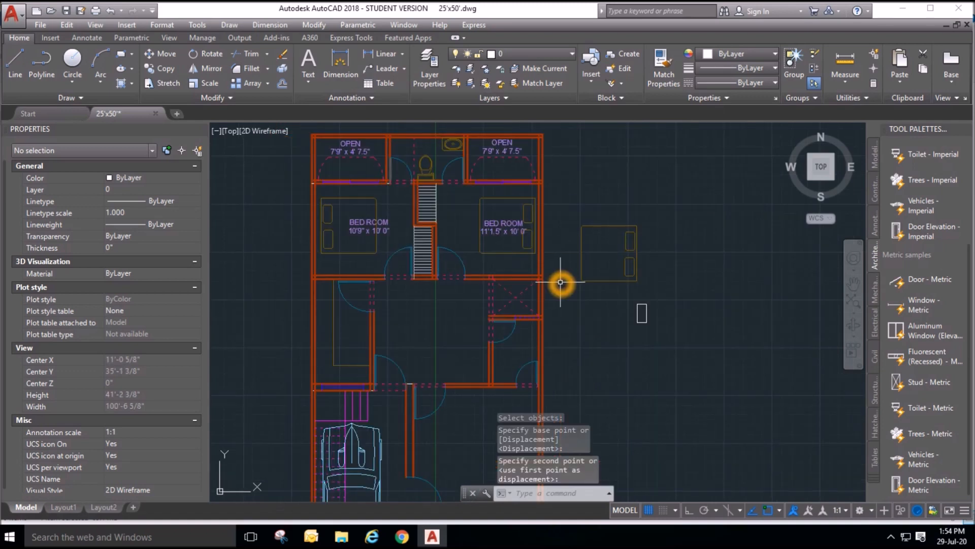
click(729, 354)
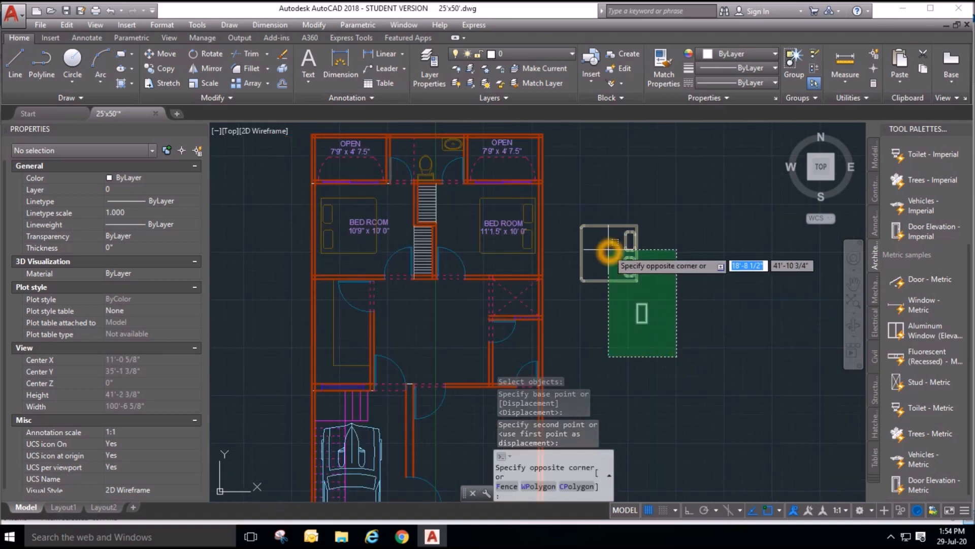
click(572, 210)
key(Delete)
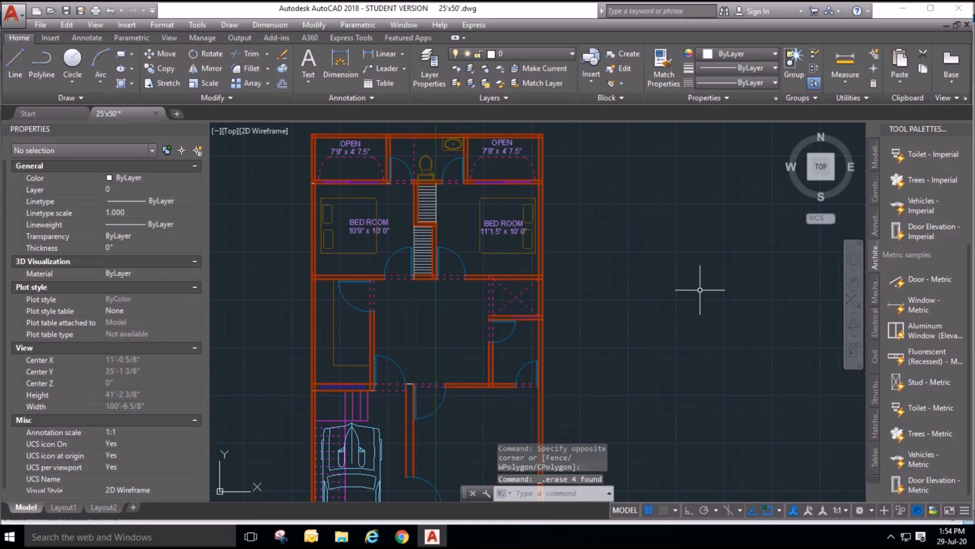
Draw a 2' by 1' rectangle outside the plan, to the right of the lower rooms.
middle_drag(700, 299, 712, 182)
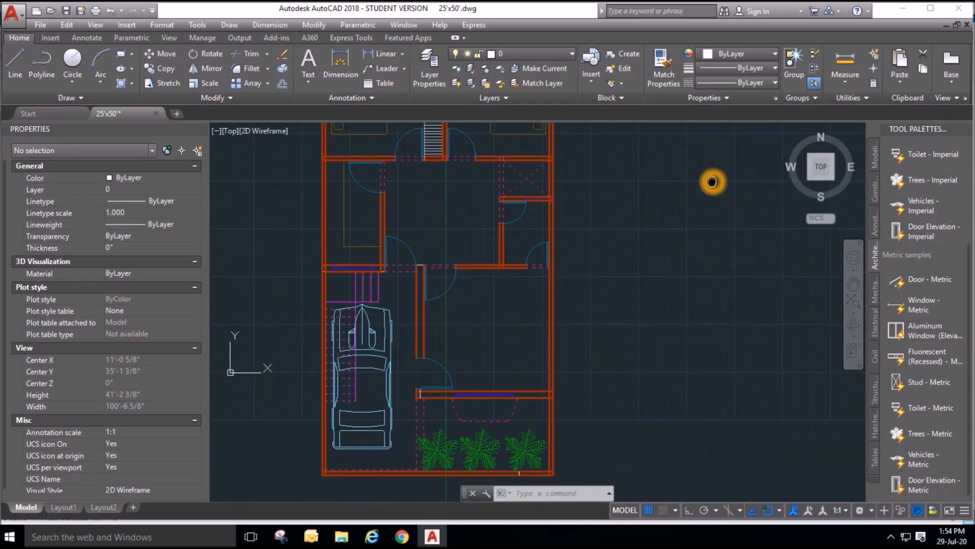
middle_drag(706, 387, 782, 407)
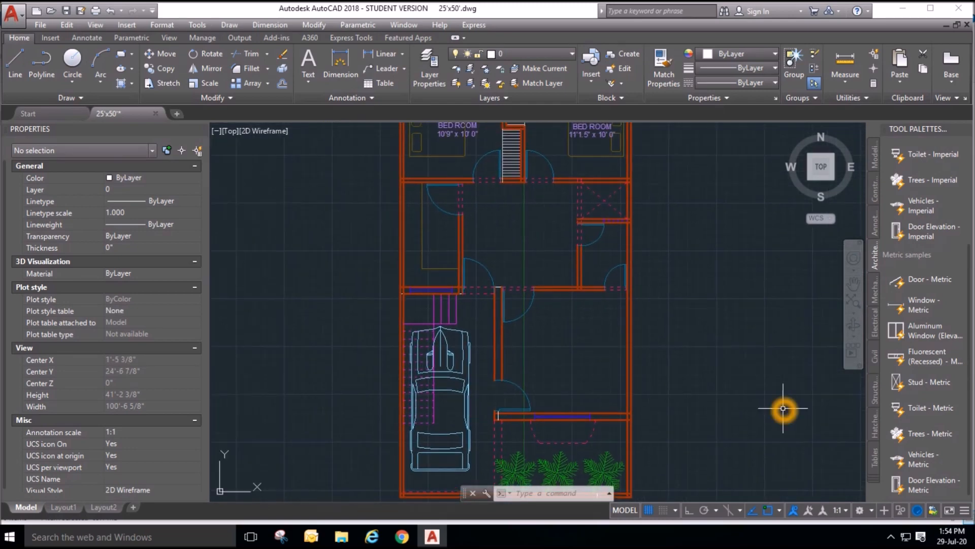
scroll(424, 257, up, 2)
scroll(451, 335, down, 2)
scroll(420, 243, up, 2)
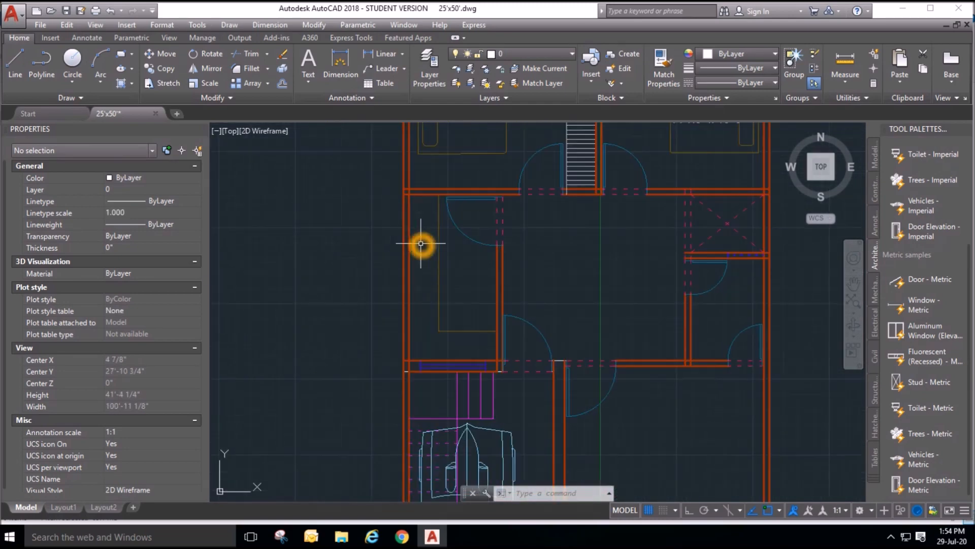
scroll(475, 350, up, 2)
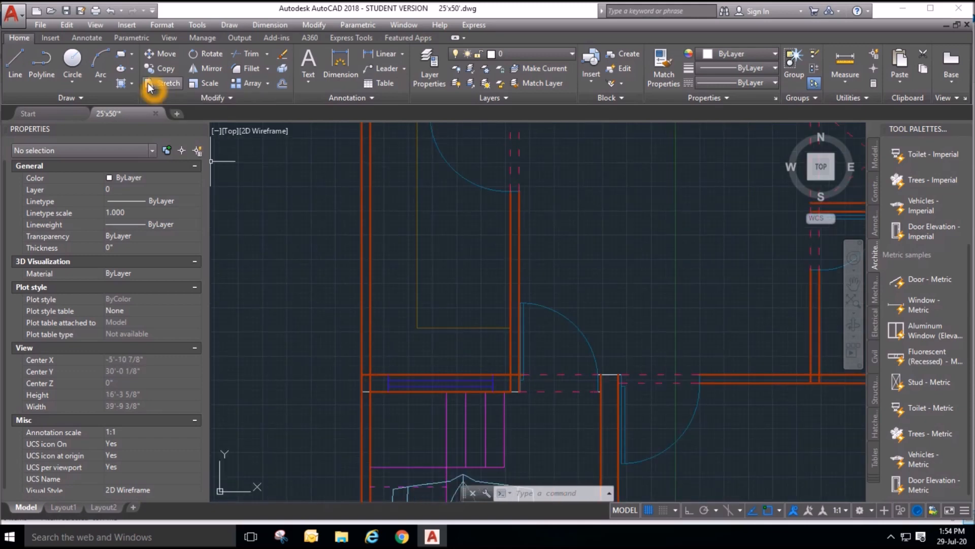
click(124, 55)
scroll(308, 236, down, 2)
scroll(514, 283, down, 2)
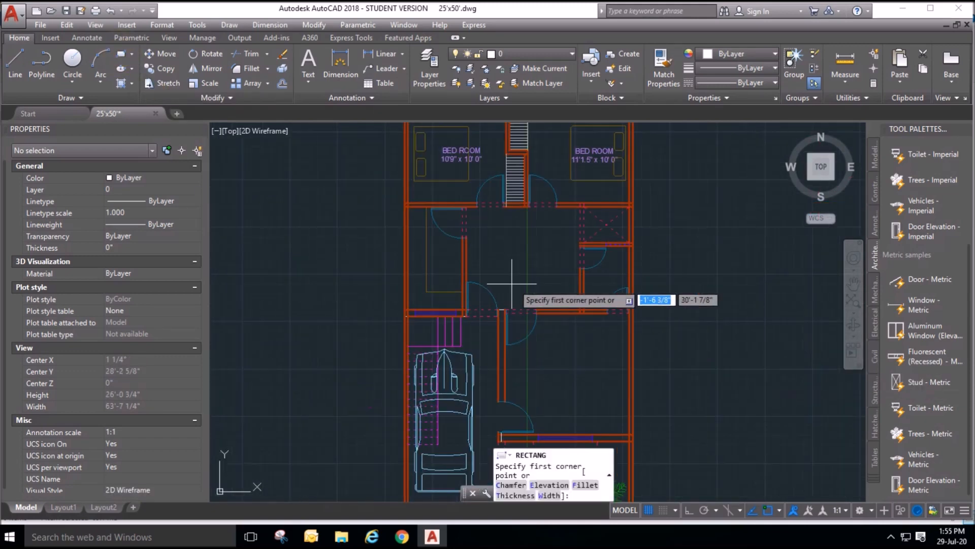
scroll(659, 328, up, 2)
click(659, 329)
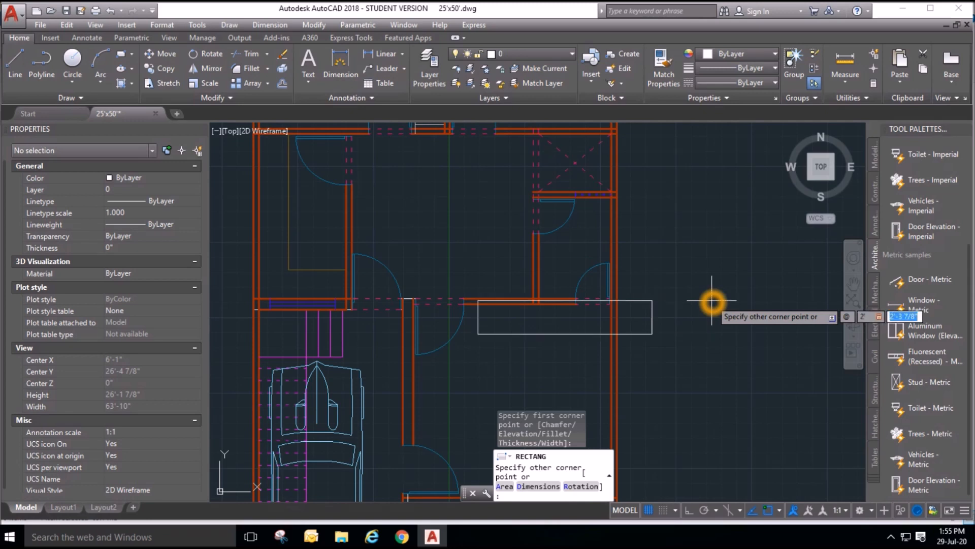
key(Return)
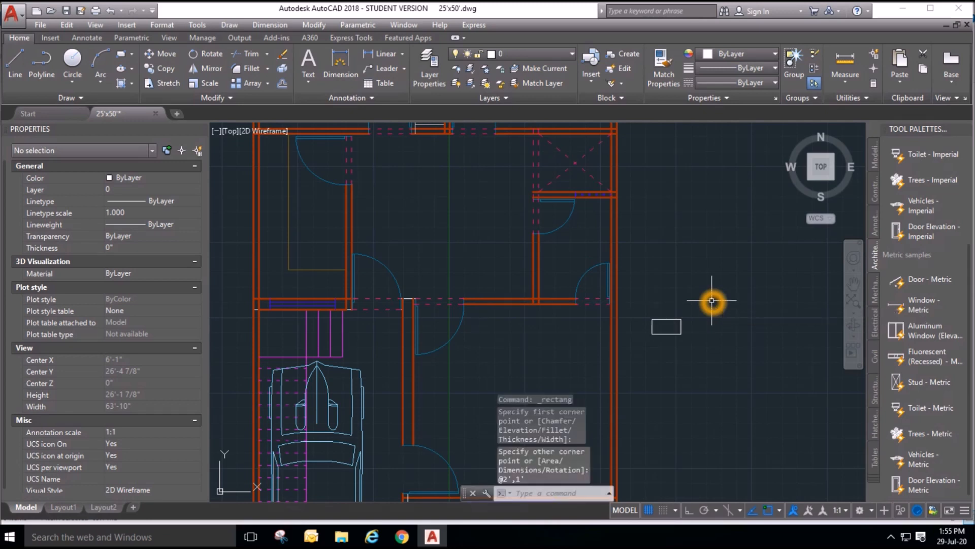
Draw a vertical line between the midpoints of the 2' by 1' rectangle's top and bottom edges.
scroll(677, 340, up, 6)
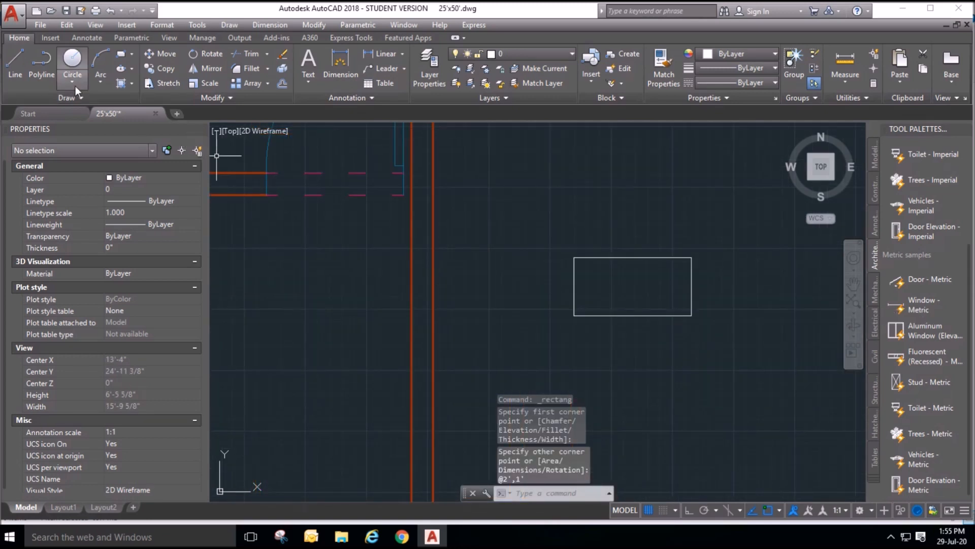
click(16, 60)
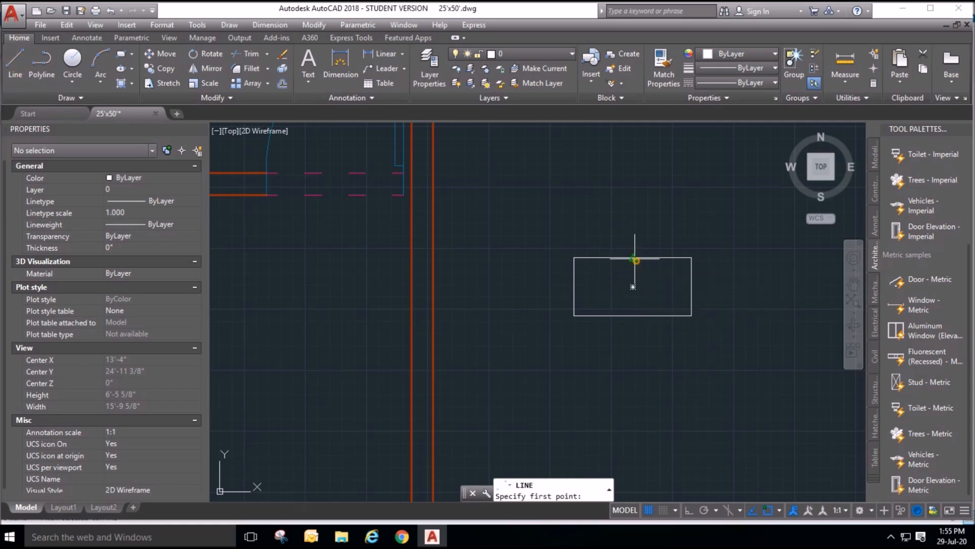
click(633, 257)
click(633, 304)
right_click(675, 310)
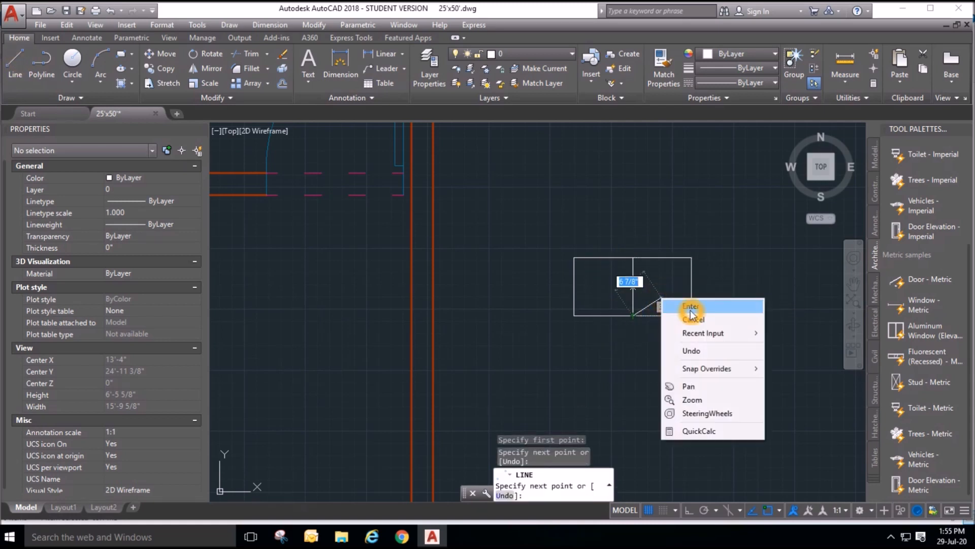
click(691, 312)
Draw a diagonal line from the left square's upper-left corner to the bottom end of the dividing line.
key(space)
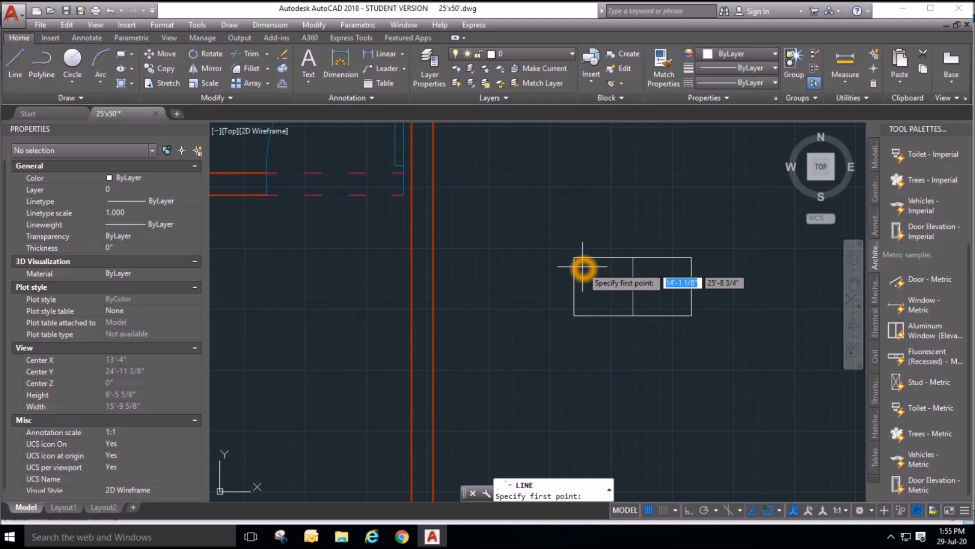
click(574, 257)
click(633, 316)
right_click(631, 281)
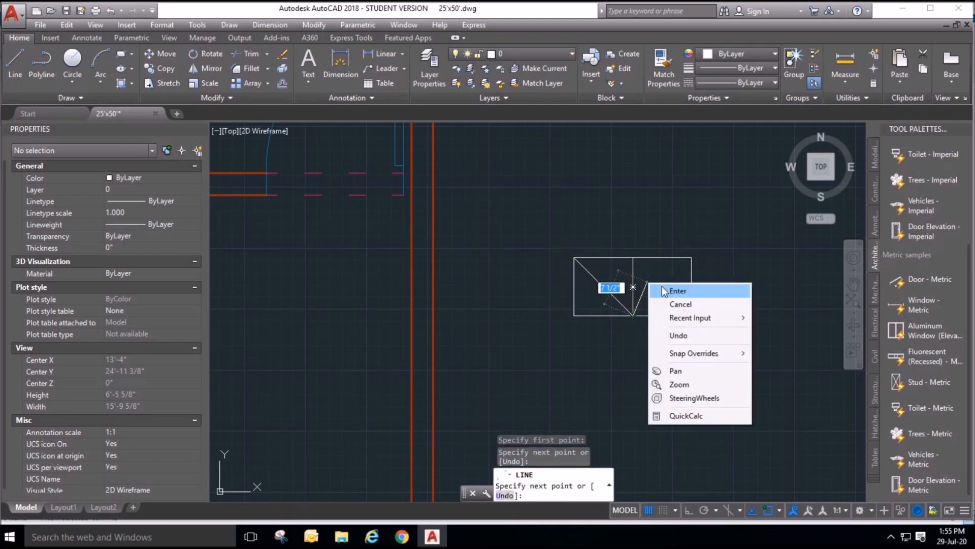
click(663, 287)
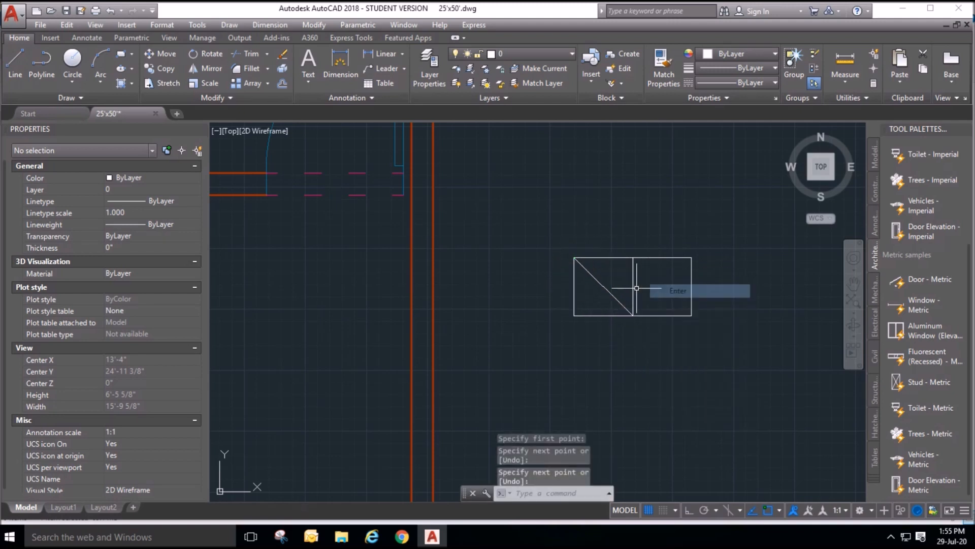
Draw a circle with a radius of about 2" centred on the midpoint of the left square's diagonal.
click(121, 69)
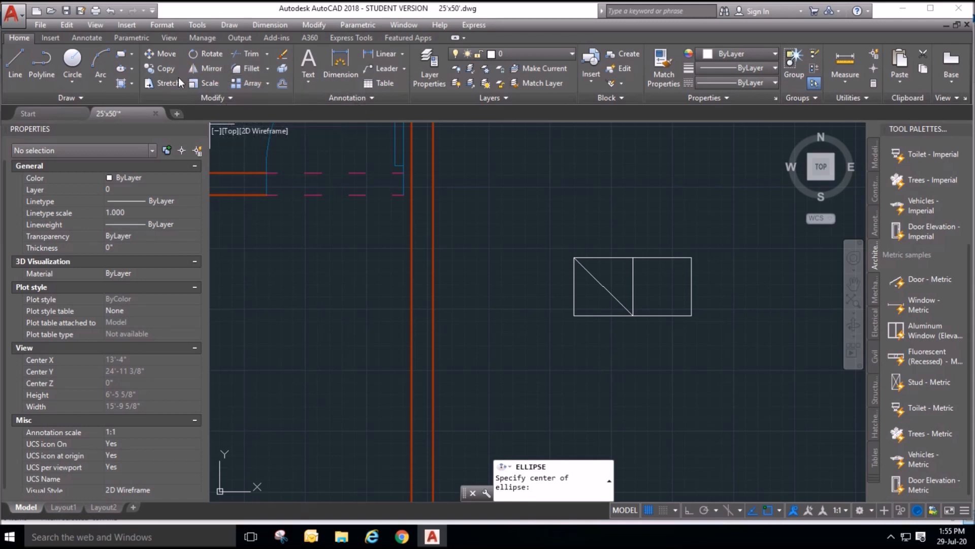
click(76, 59)
scroll(642, 274, up, 2)
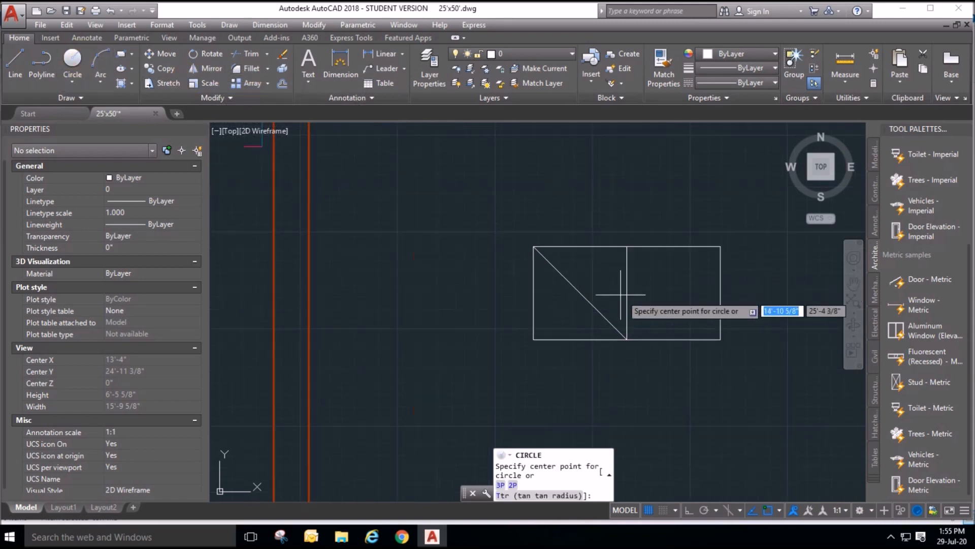
click(580, 295)
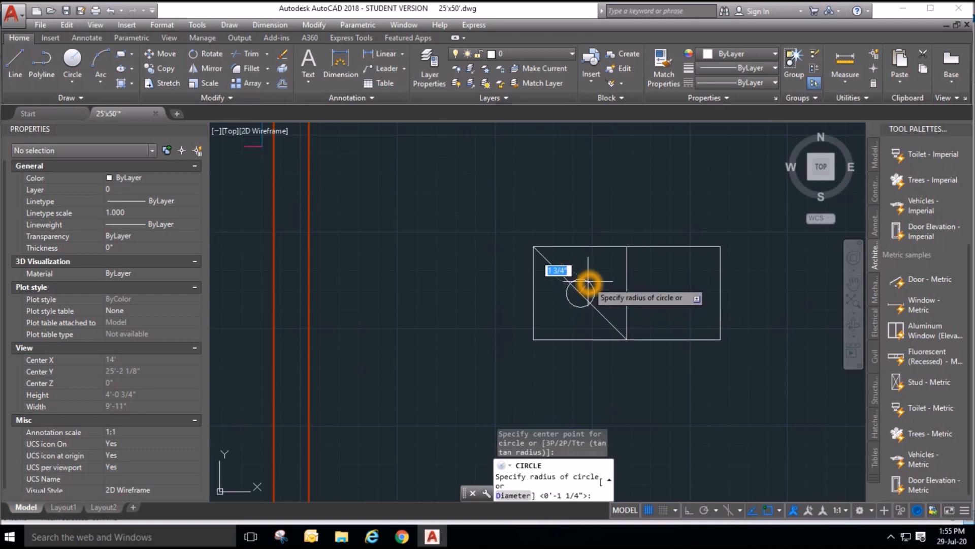
click(588, 280)
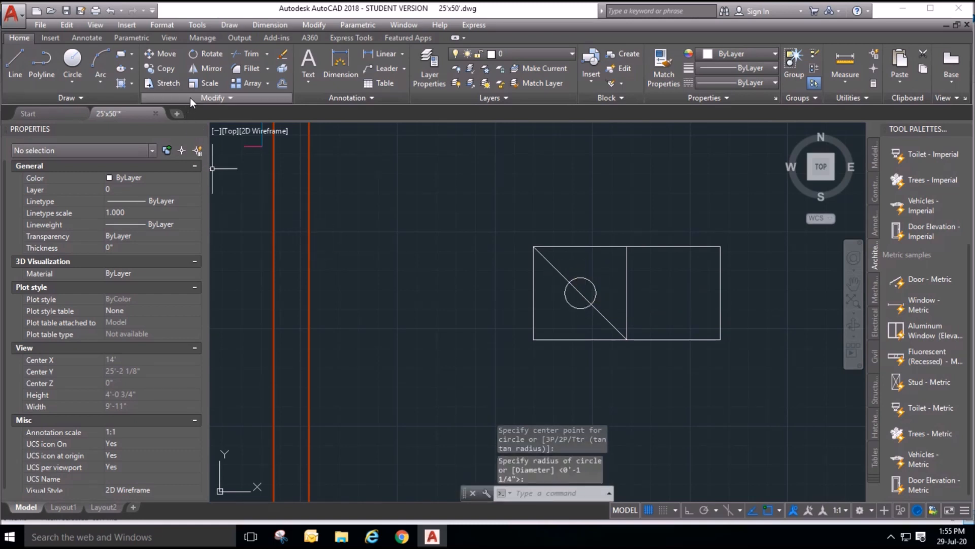
Draw a smaller concentric circle with a radius of about 1" inside the 2" circle.
click(90, 76)
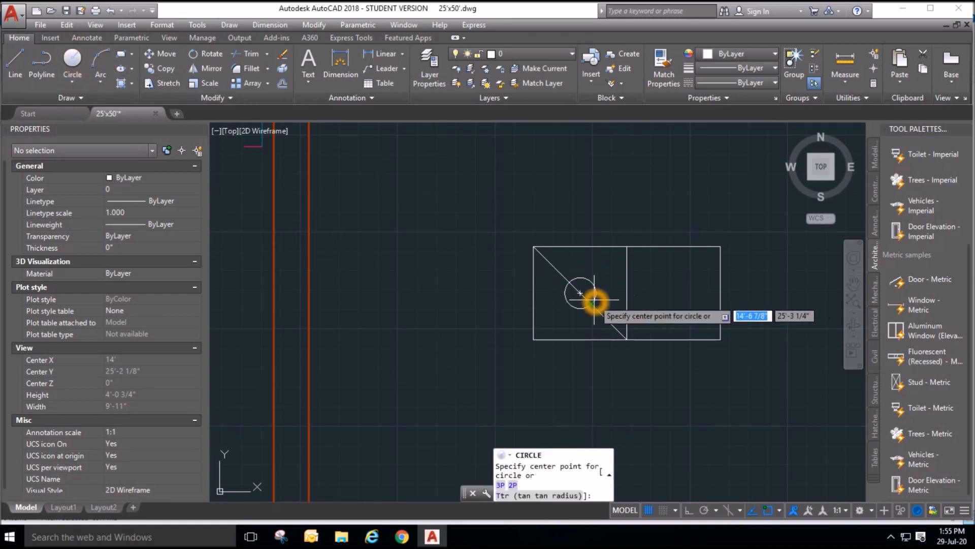
click(581, 292)
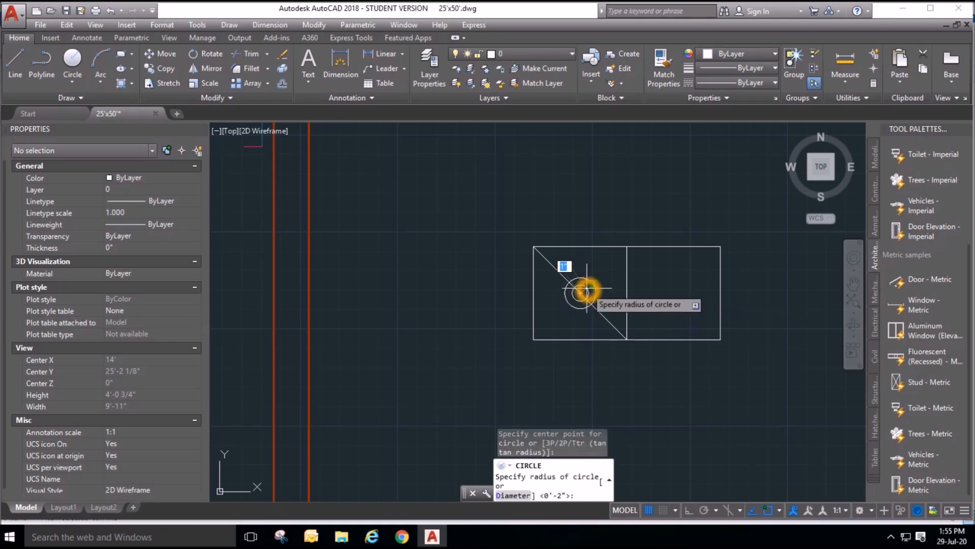
click(587, 290)
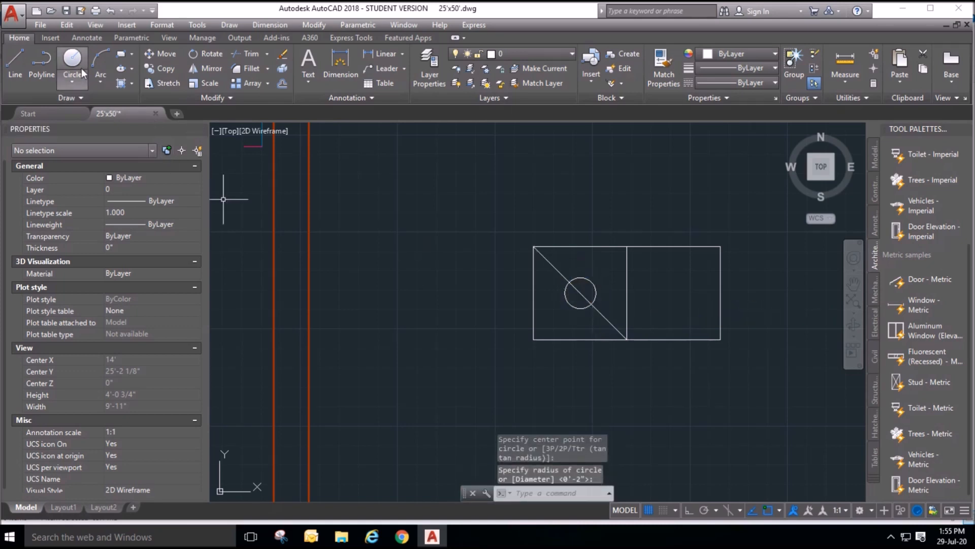
scroll(579, 305, up, 2)
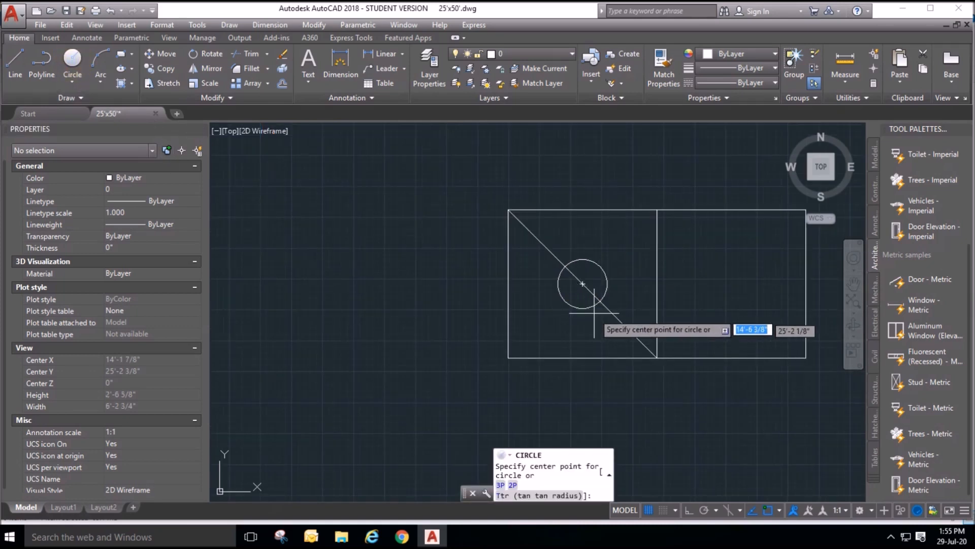
click(584, 288)
click(590, 278)
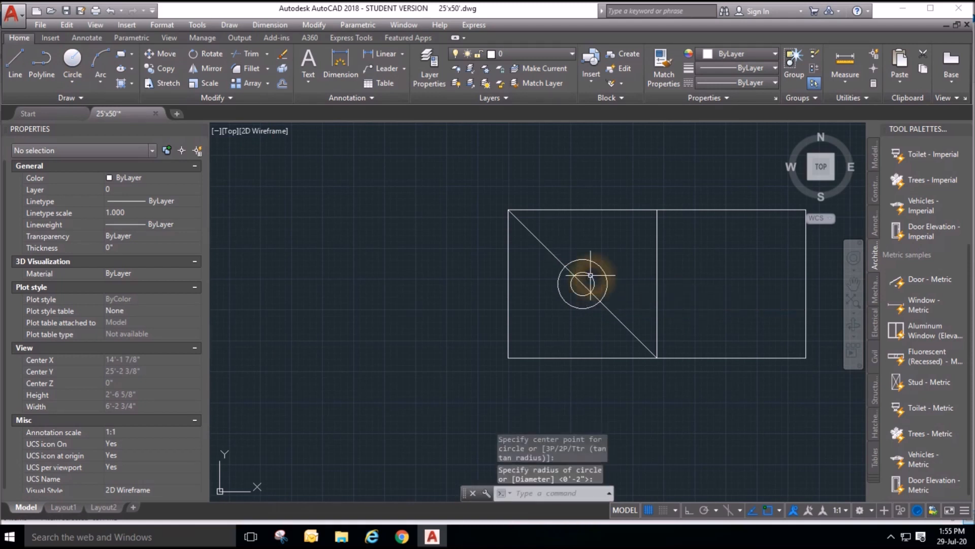
scroll(366, 293, down, 2)
scroll(552, 315, up, 2)
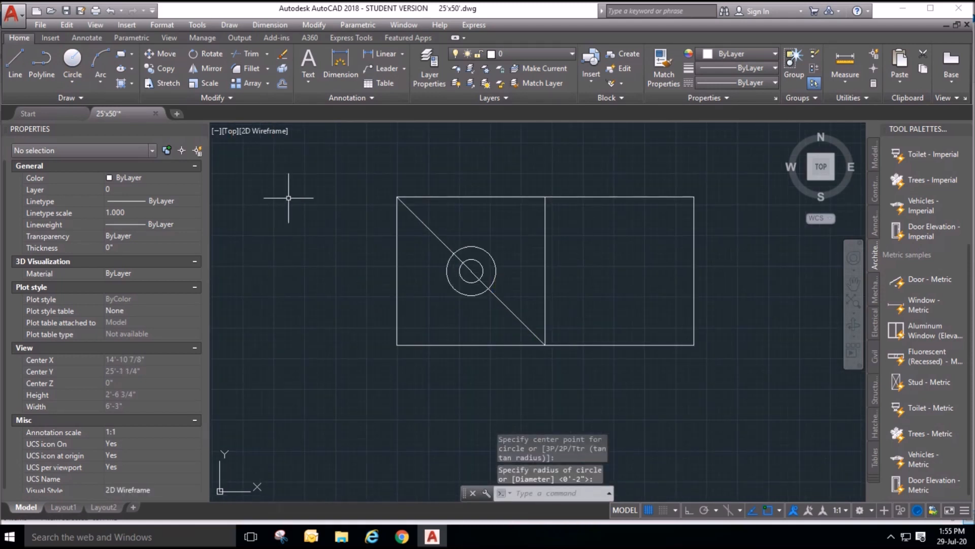
Trim away the parts of the diagonal line that lie inside the two concentric circles.
click(235, 53)
right_click(554, 288)
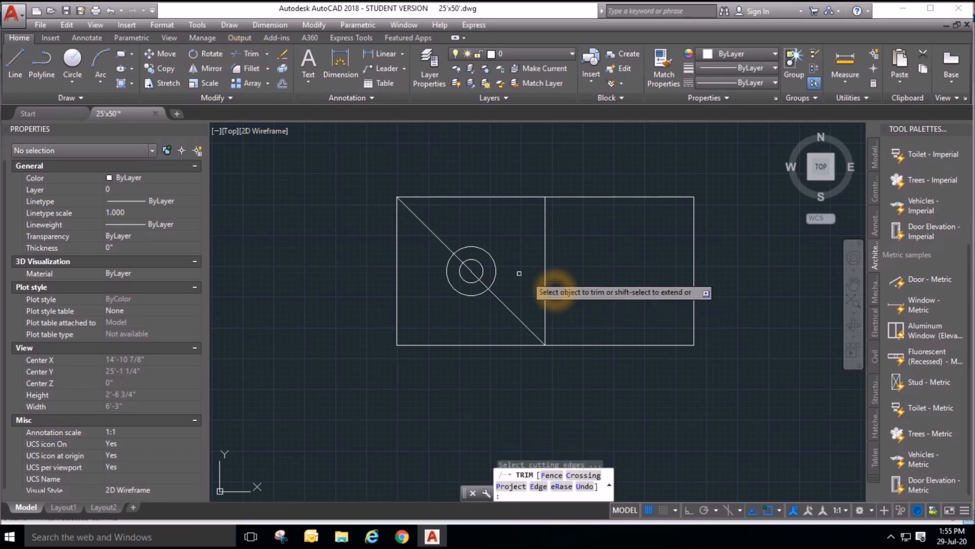
click(457, 257)
click(469, 271)
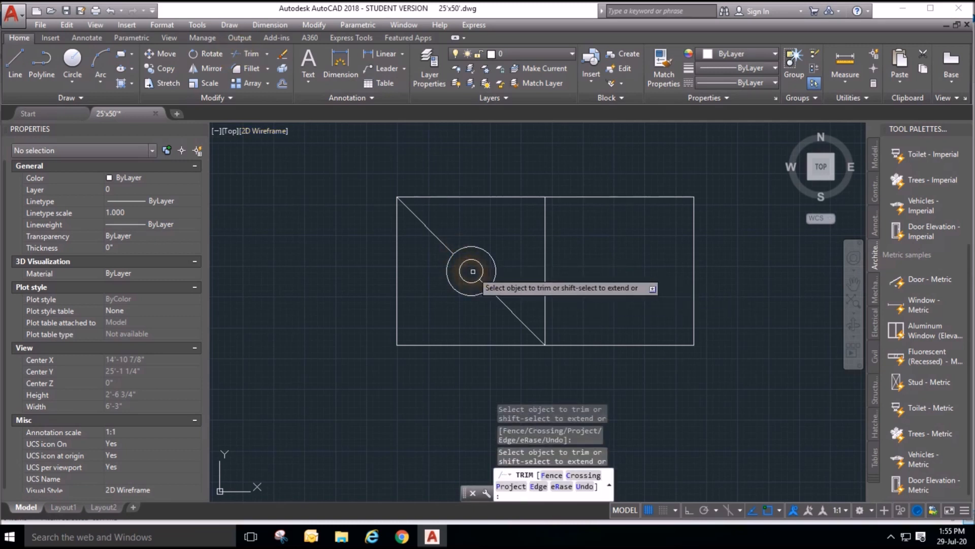
click(484, 285)
right_click(517, 238)
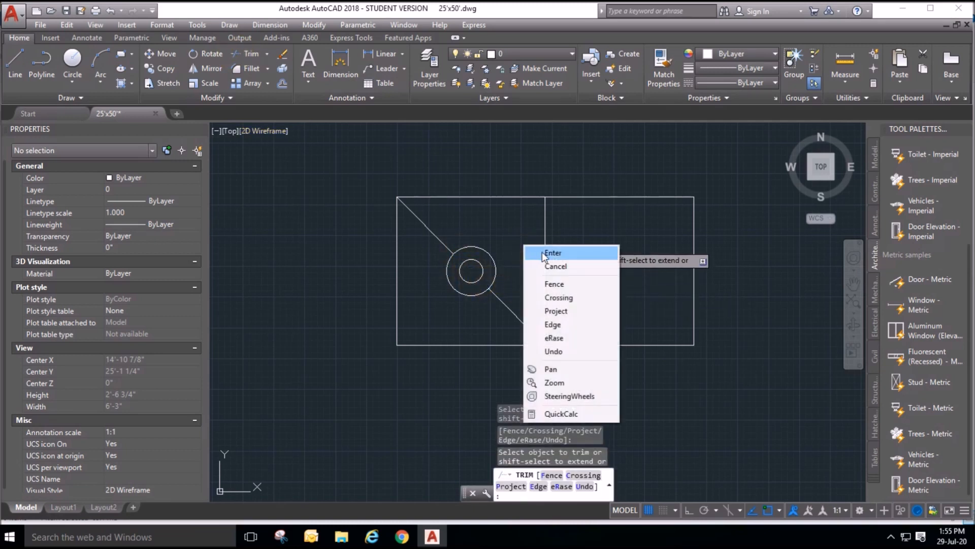
click(538, 244)
Draw a line from the top end of the dividing line to the outer circle in the left square.
click(14, 60)
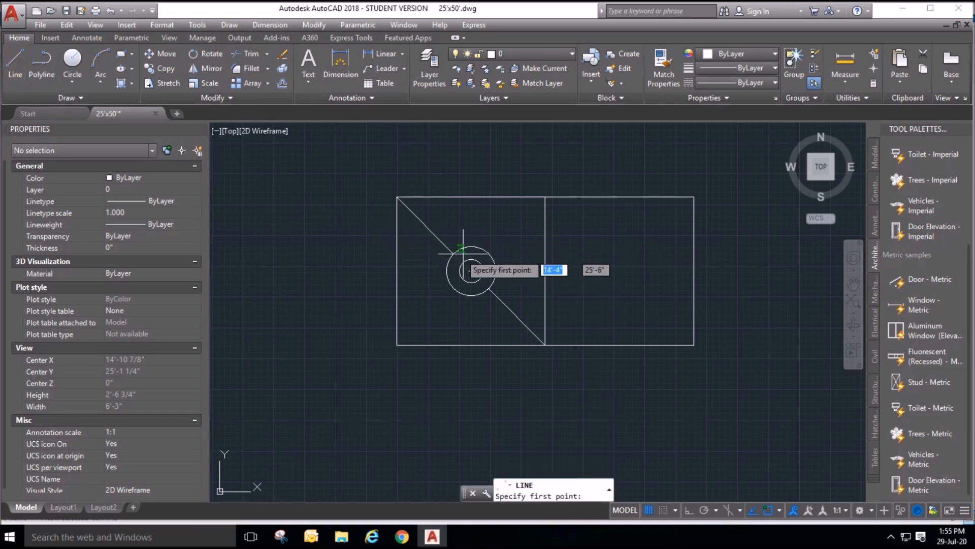
click(545, 196)
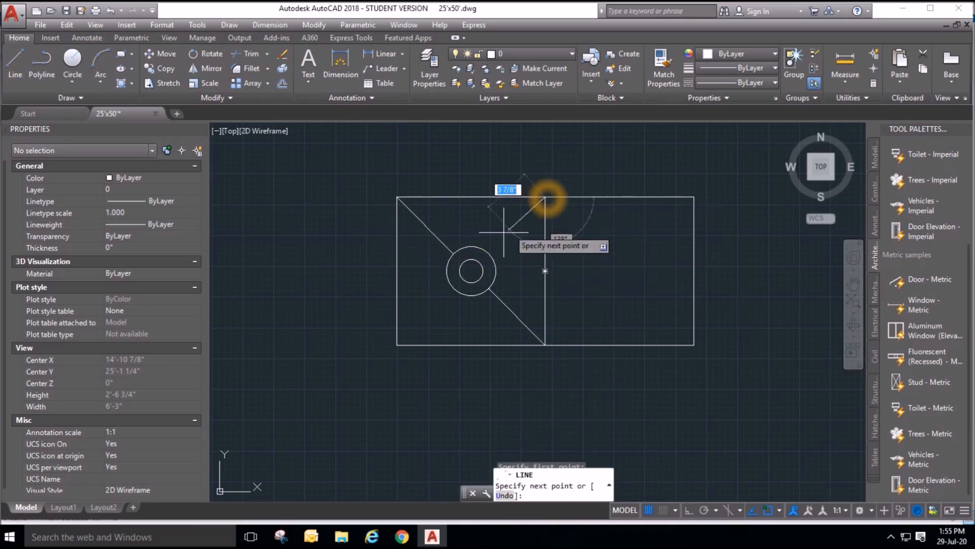
right_click(514, 255)
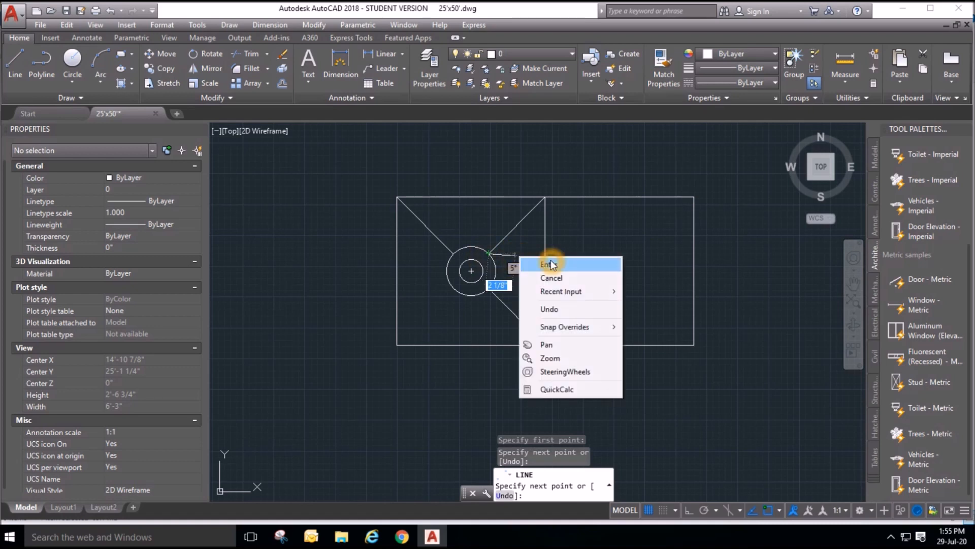
click(552, 261)
Draw a line from the left square's lower-left corner to the outer circle.
click(23, 72)
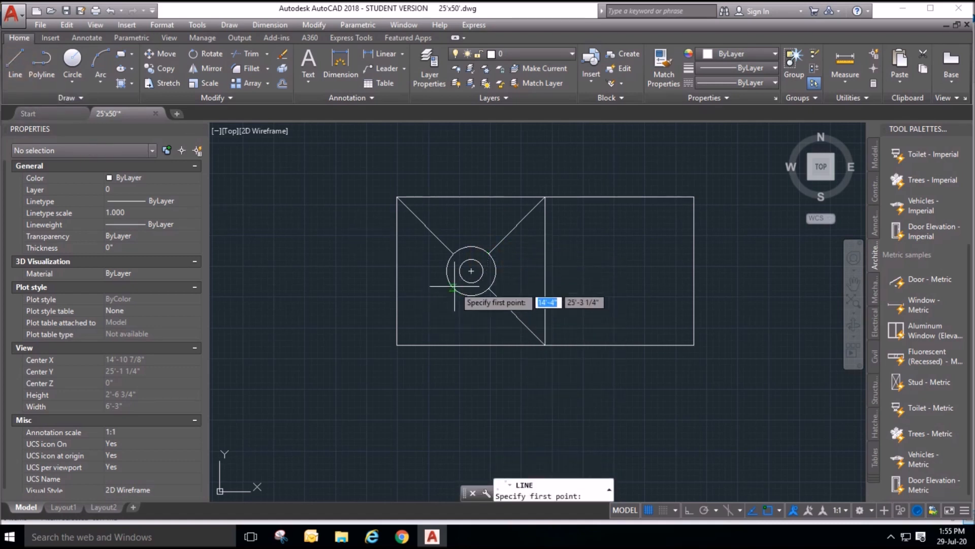
click(396, 345)
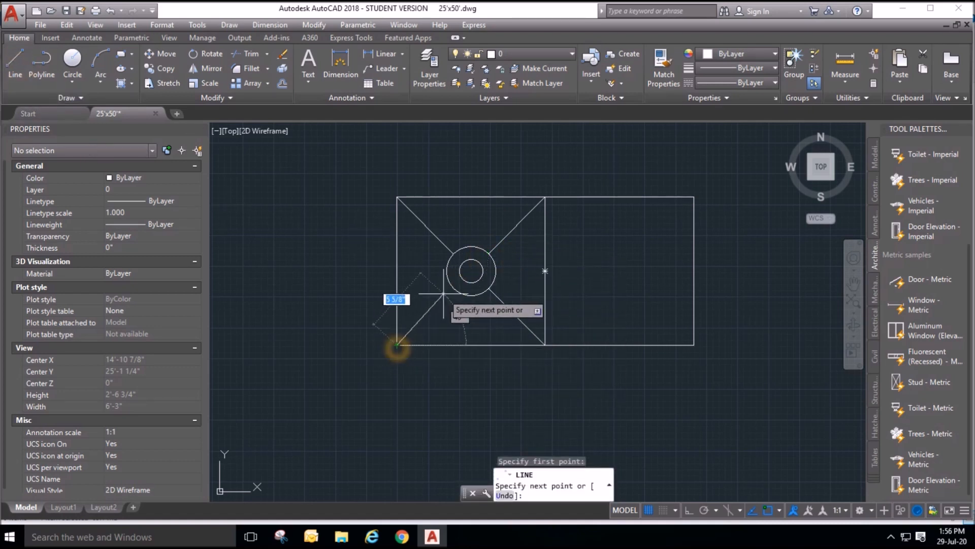
click(454, 289)
right_click(480, 283)
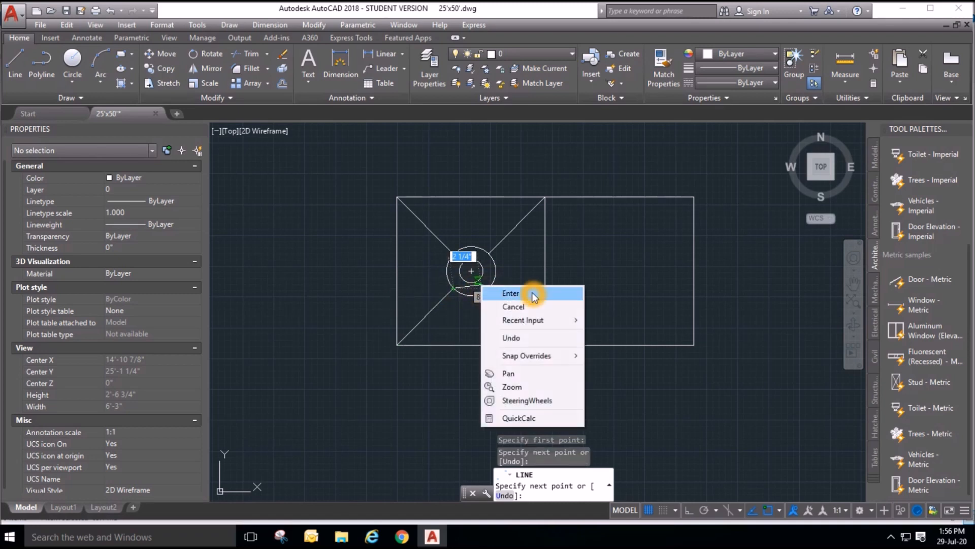
click(507, 291)
scroll(539, 335, down, 2)
scroll(540, 334, up, 2)
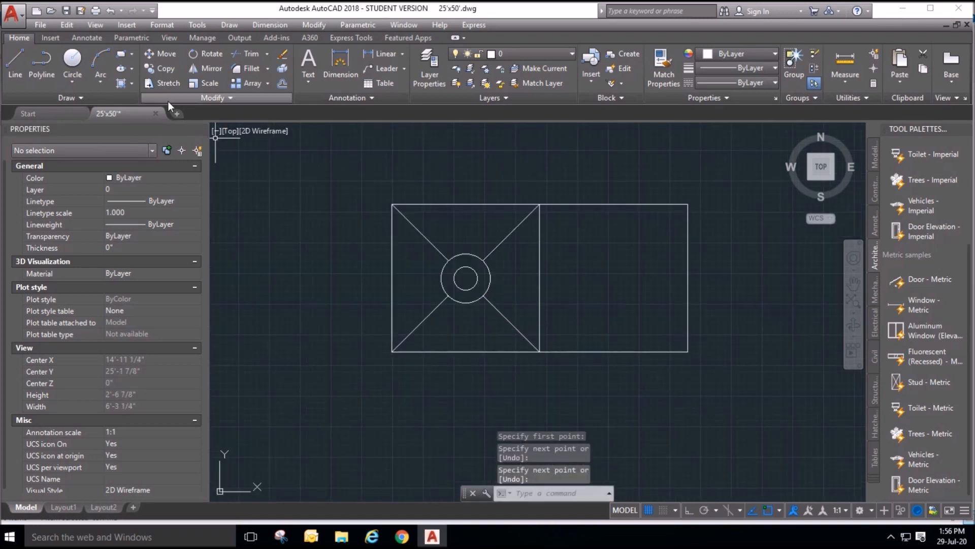
Copy the circles and four diagonal lines into the right square, from the divider's top end to the rectangle's upper-right corner.
click(163, 71)
click(510, 346)
click(428, 243)
key(Return)
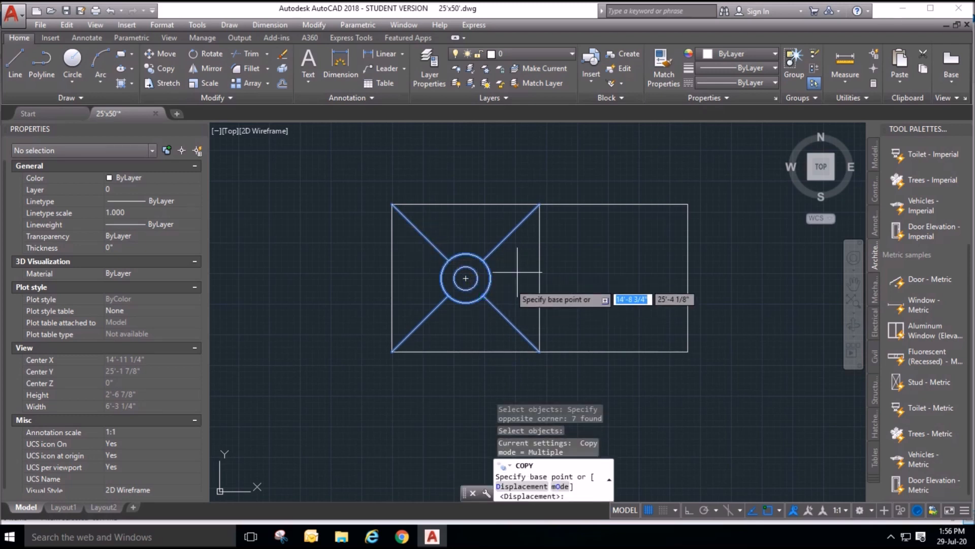
click(540, 207)
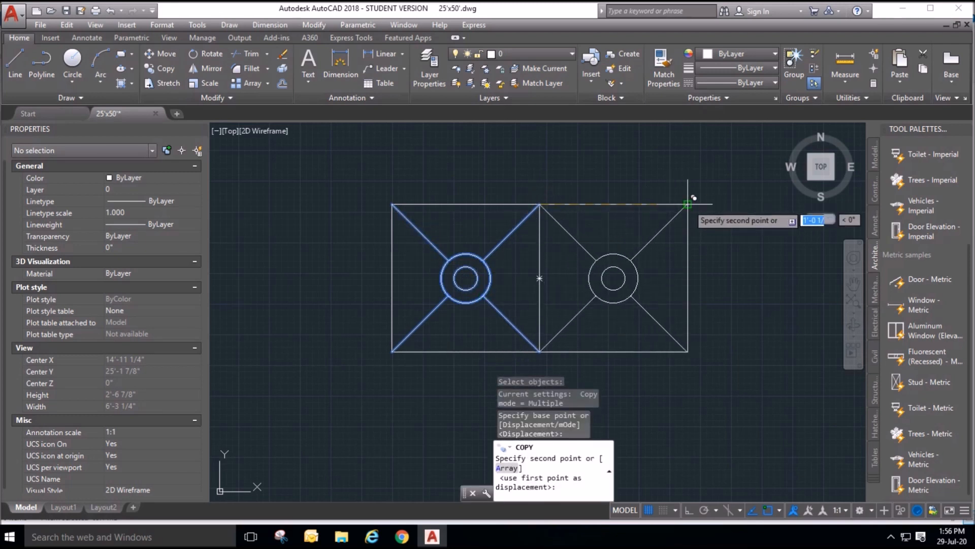
right_click(599, 244)
click(625, 251)
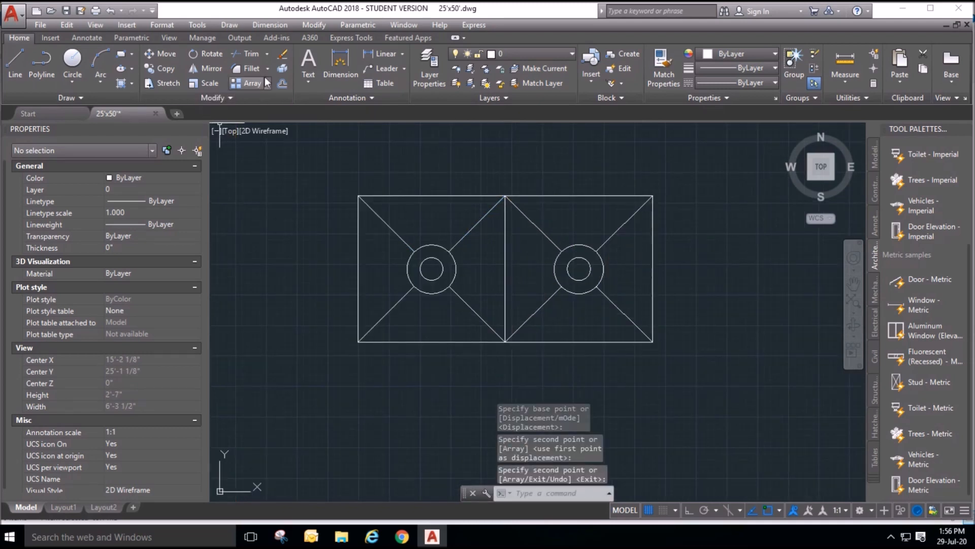
Offset the outer rectangle outward by a small picked distance to form a thin double border.
click(283, 84)
scroll(699, 290, up, 2)
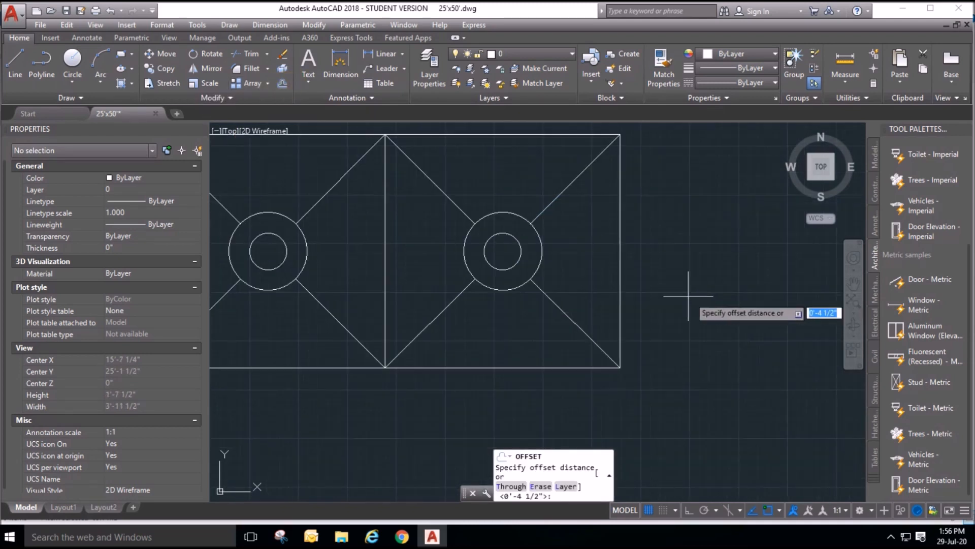
click(621, 284)
scroll(632, 282, up, 5)
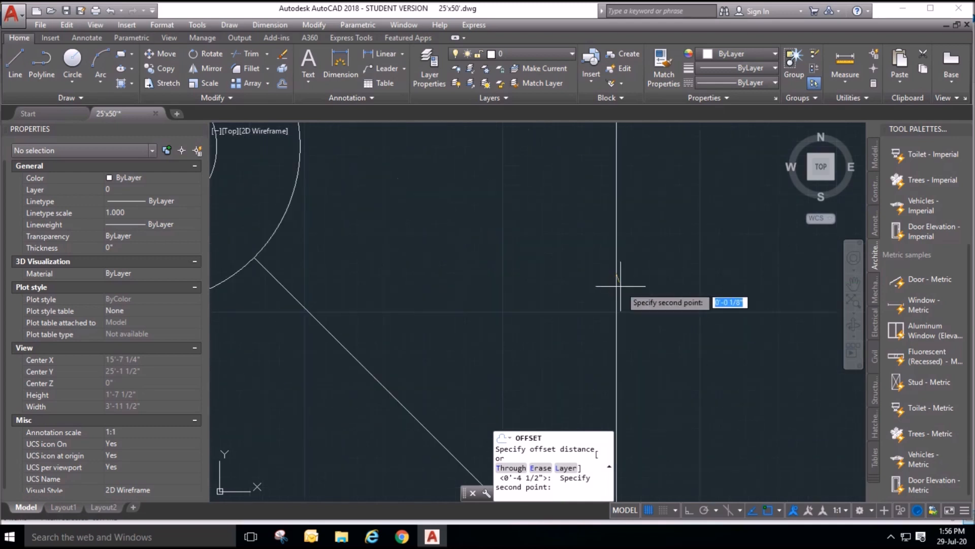
click(618, 276)
click(619, 281)
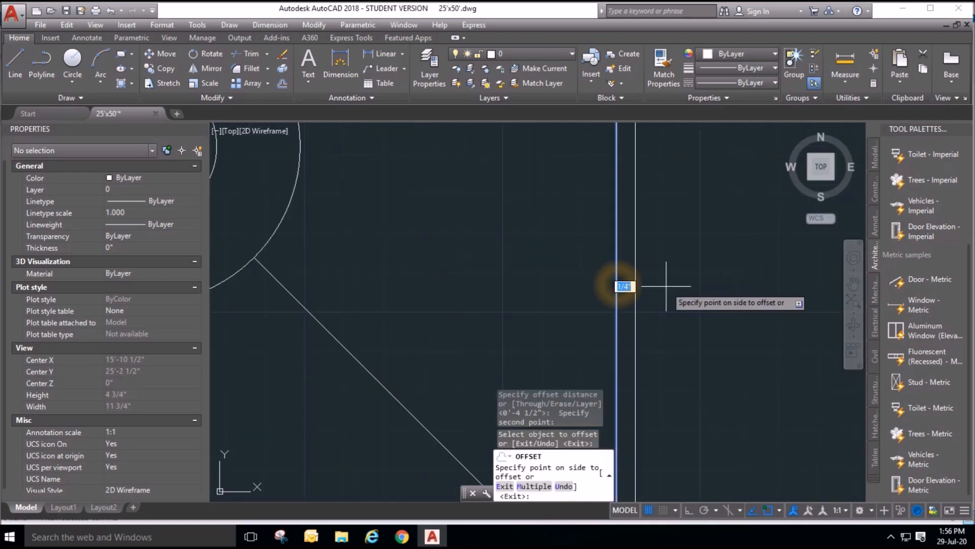
click(623, 282)
scroll(660, 284, down, 5)
right_click(686, 282)
click(707, 289)
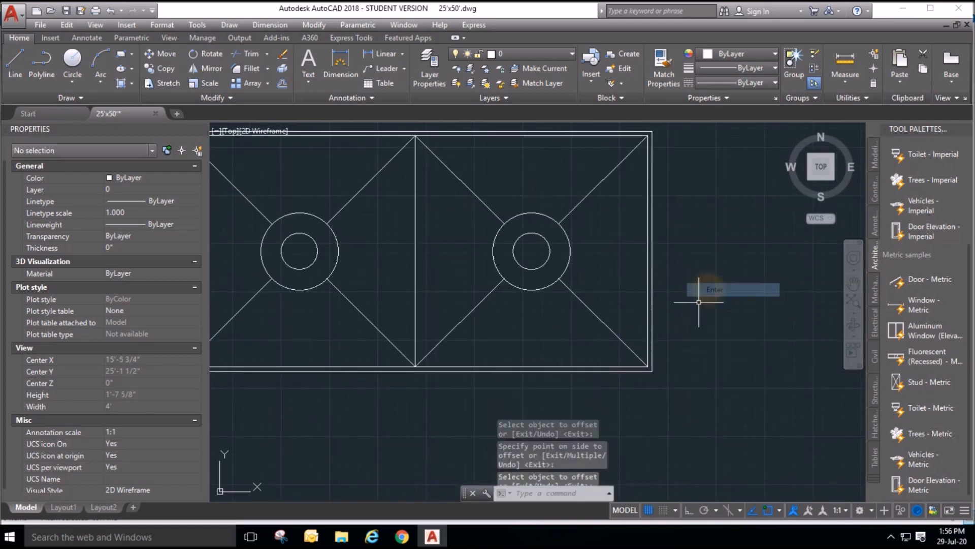
Draw a small three-point arc bulging upward just outside the border's top edge, above the left square.
scroll(661, 304, down, 2)
scroll(458, 188, up, 4)
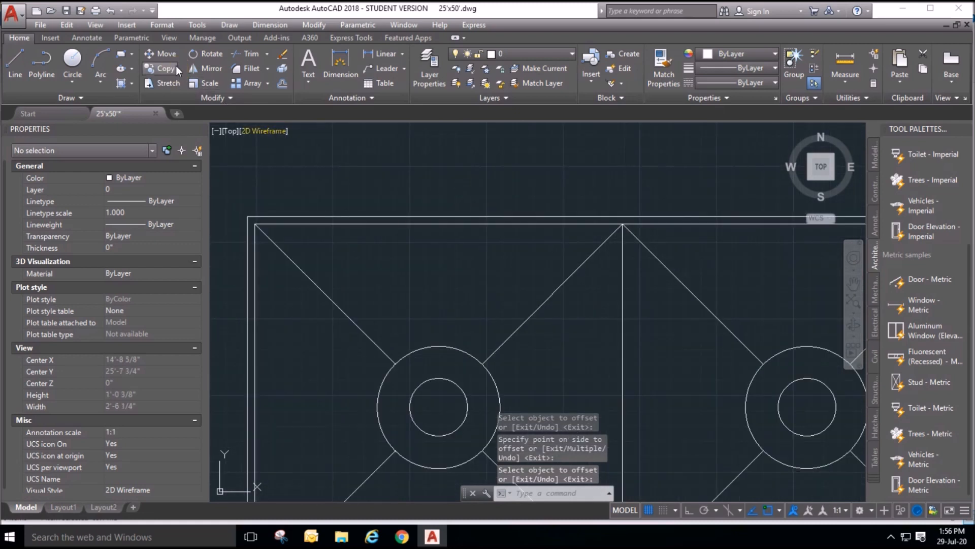
click(101, 65)
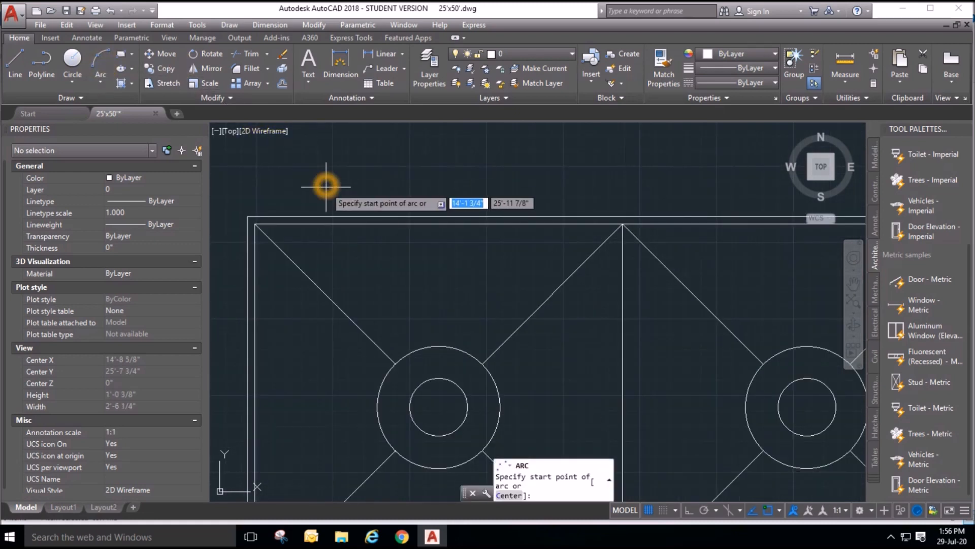
click(396, 211)
click(393, 198)
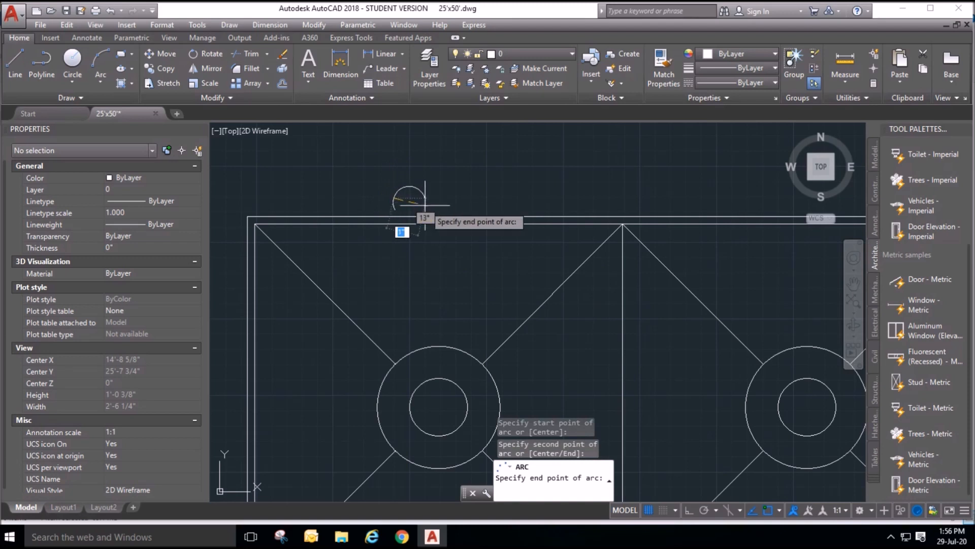
click(451, 209)
scroll(352, 246, down, 4)
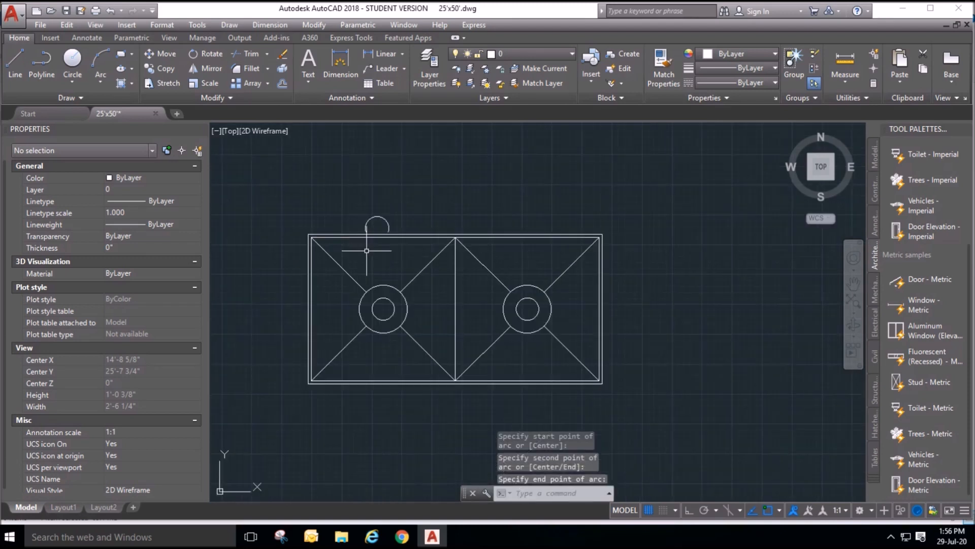
Move the small arc slightly right so it sits over the left square's circles on the fixture's top edge.
click(162, 57)
click(389, 202)
click(376, 222)
key(Return)
click(369, 187)
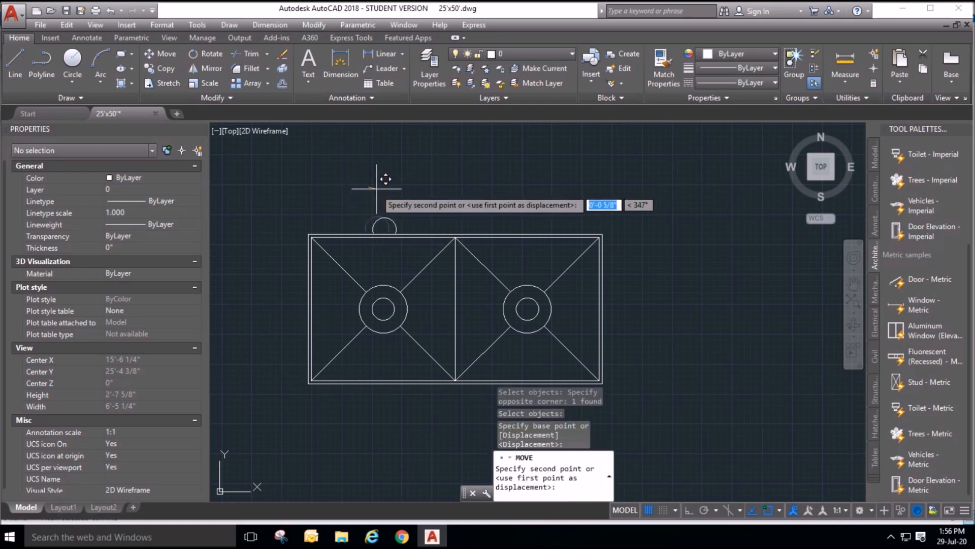
click(377, 188)
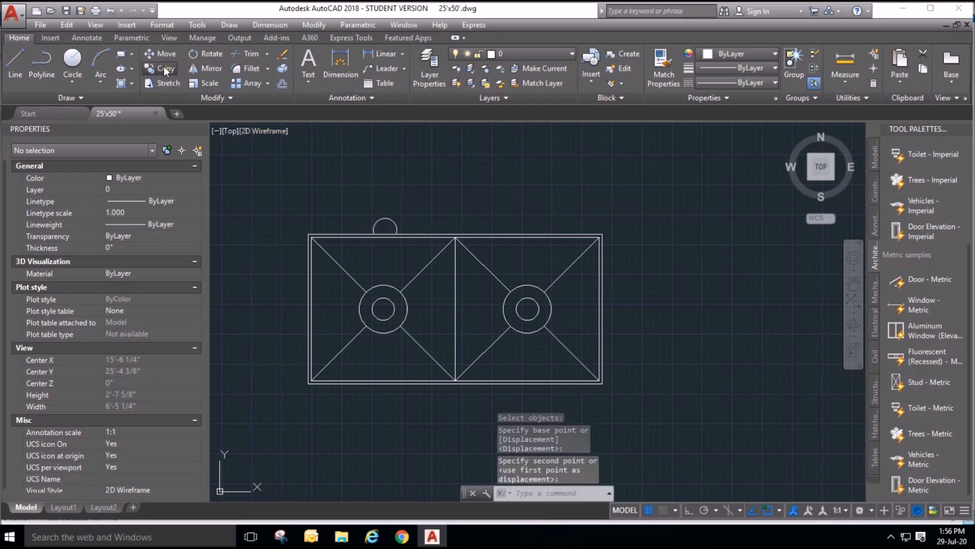
Copy the small arc along the fixture's top edge to sit above the right square.
click(392, 195)
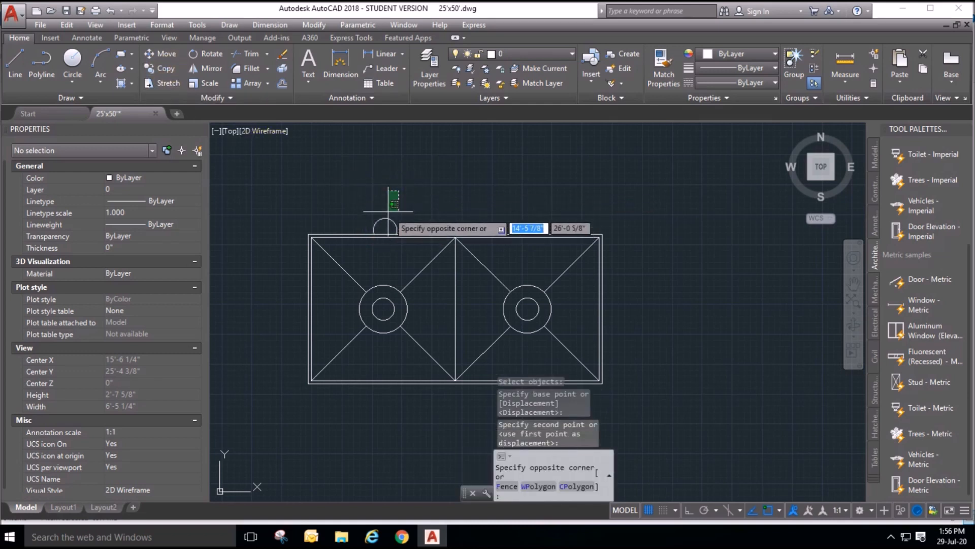
click(178, 69)
click(398, 214)
click(383, 227)
key(Return)
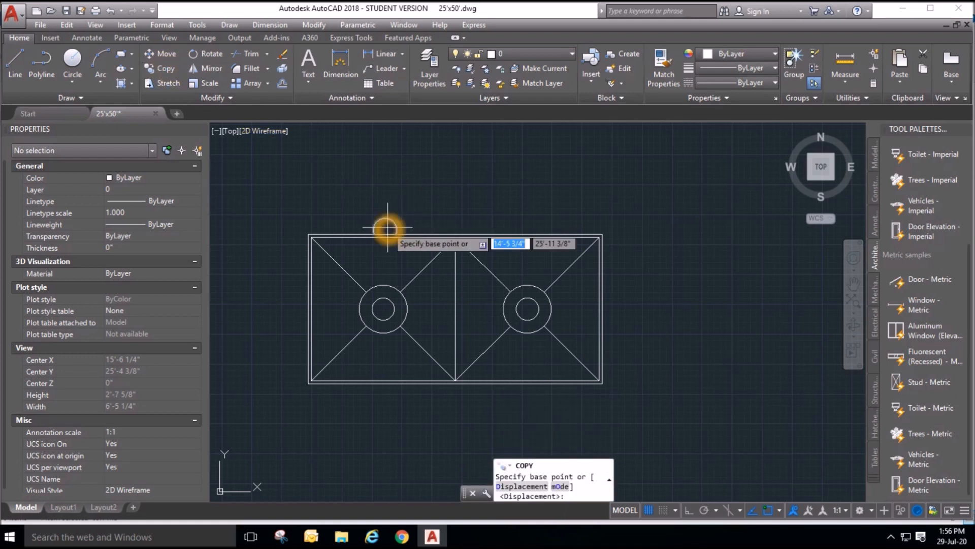
click(387, 230)
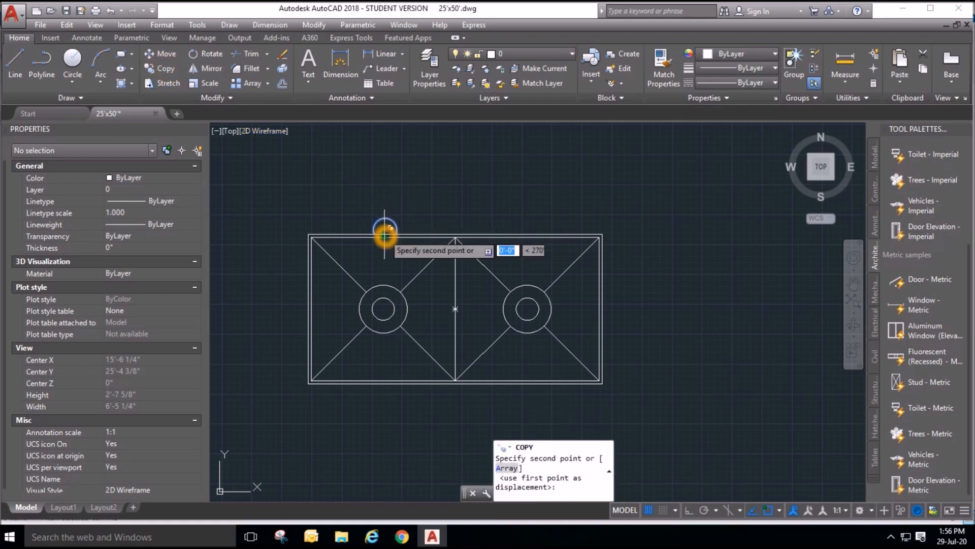
click(533, 234)
right_click(634, 153)
click(659, 160)
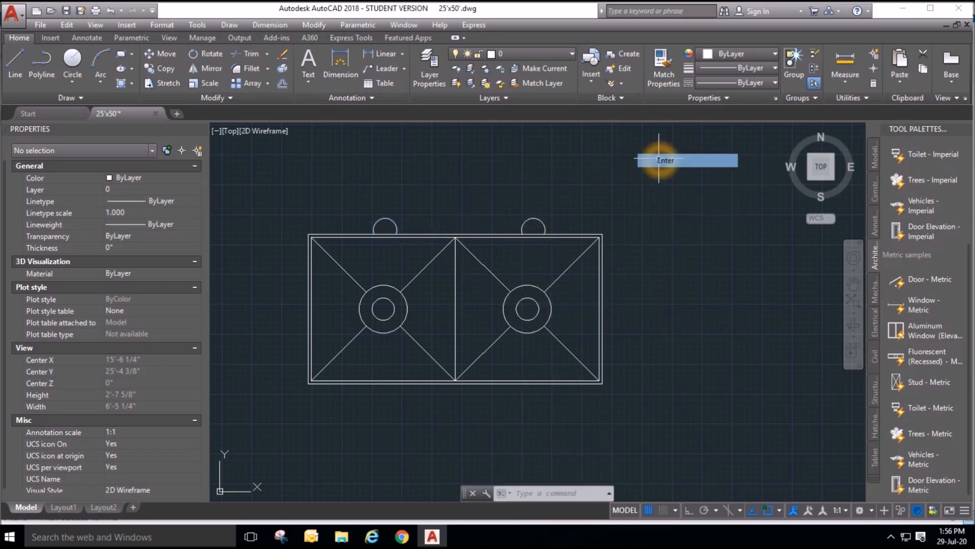
Match the whole two-part fixture's properties to the bed outline in the 10'9" x 10'0" bedroom.
scroll(646, 213, down, 2)
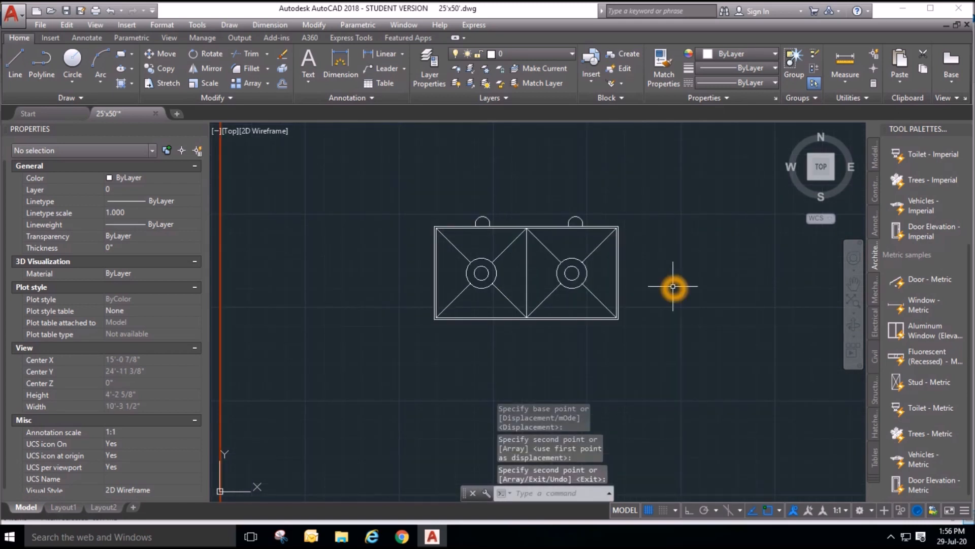
scroll(673, 287, down, 2)
scroll(673, 286, down, 4)
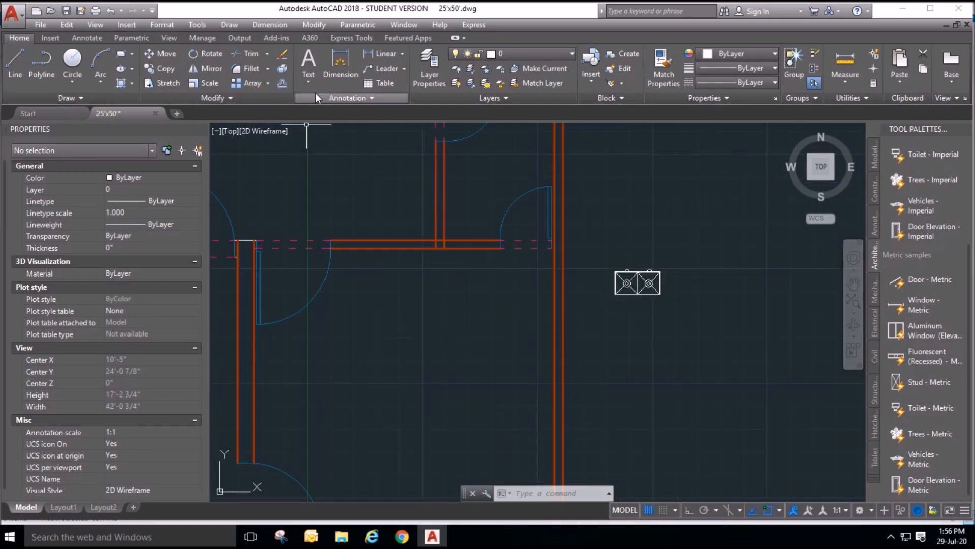
click(664, 71)
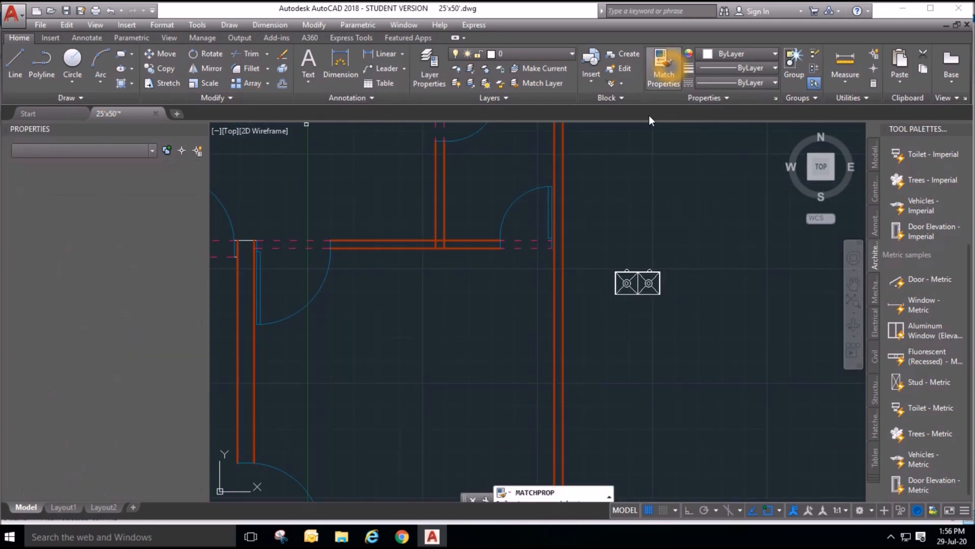
scroll(446, 279, down, 5)
scroll(496, 158, up, 3)
scroll(456, 158, up, 2)
click(453, 159)
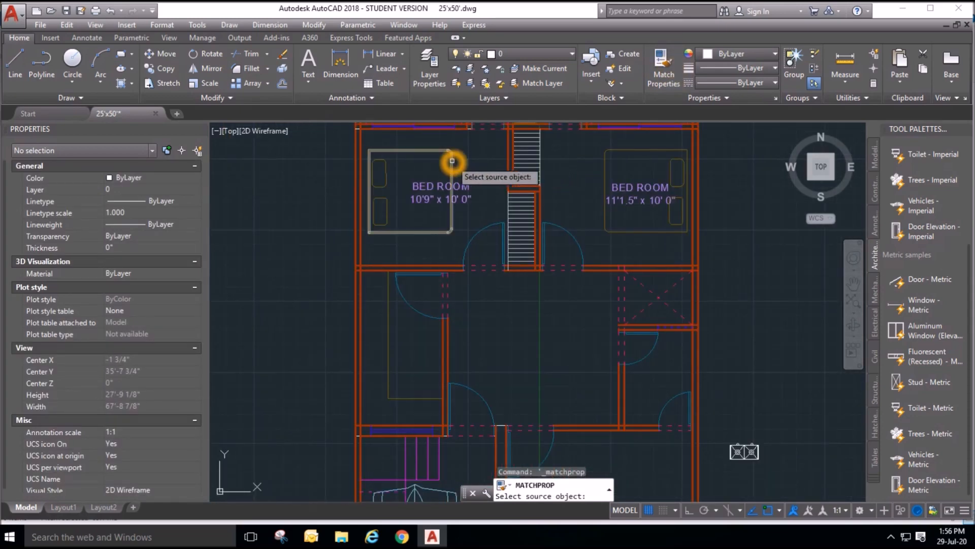
scroll(518, 214, down, 5)
scroll(586, 320, up, 4)
click(586, 319)
click(525, 279)
right_click(551, 264)
click(574, 267)
scroll(581, 301, up, 5)
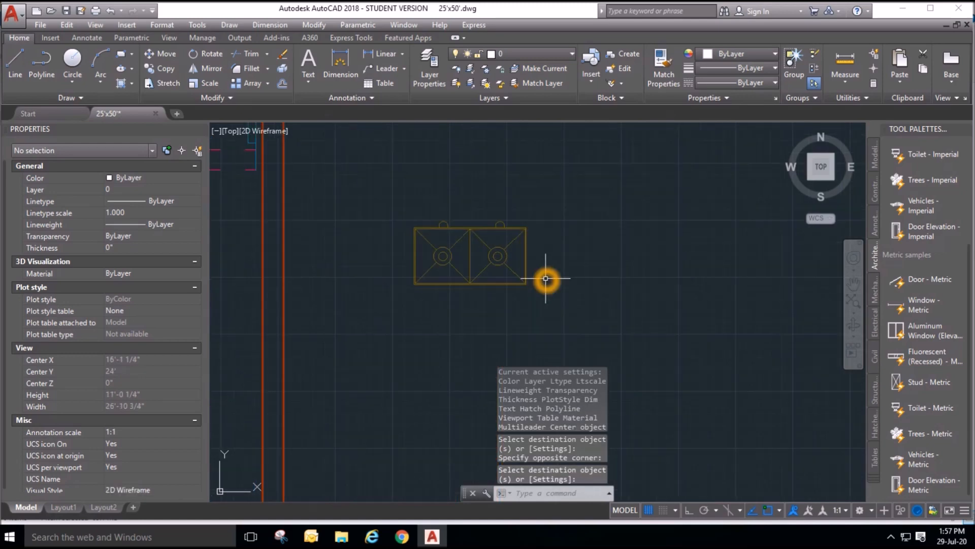
Copy the two-part fixture from its bottom midpoint into the left-hand counter room, centred just above the window in its lower wall.
click(349, 188)
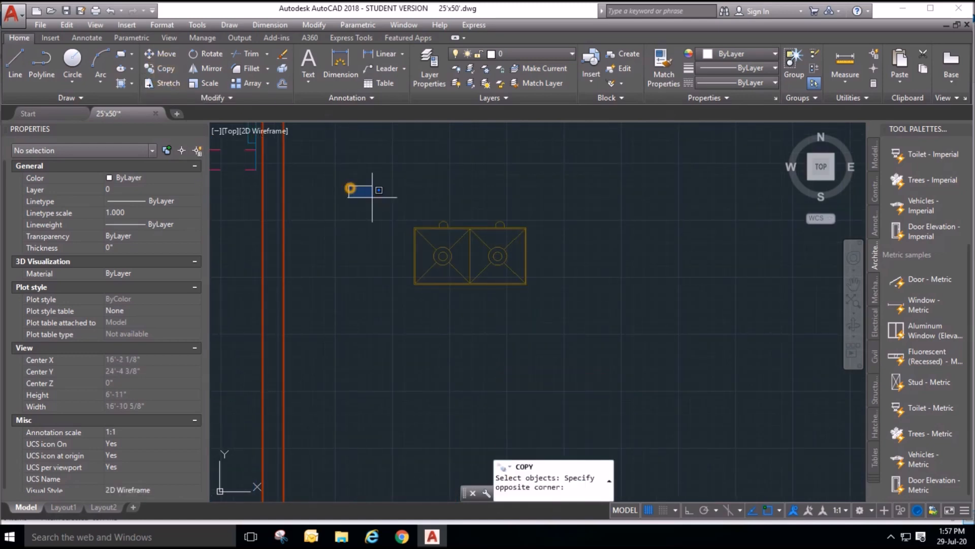
click(546, 300)
right_click(471, 289)
click(470, 288)
scroll(562, 290, down, 4)
scroll(466, 289, up, 5)
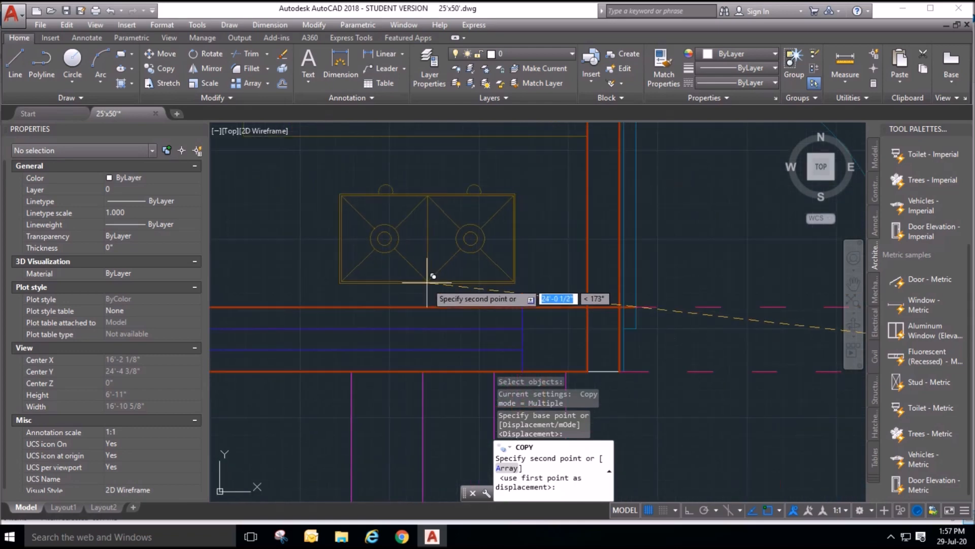
scroll(398, 285, down, 2)
click(387, 279)
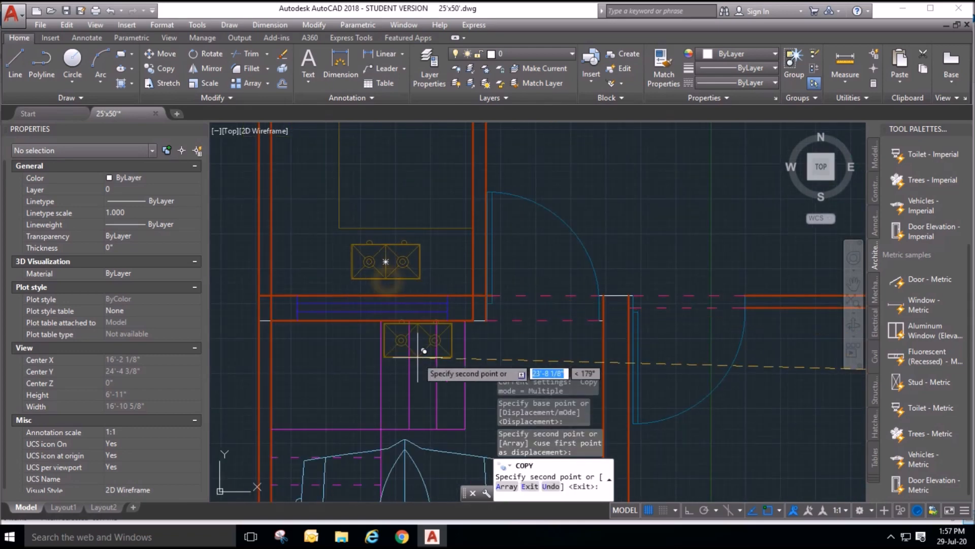
scroll(414, 350, down, 3)
right_click(479, 256)
click(496, 264)
scroll(381, 208, up, 6)
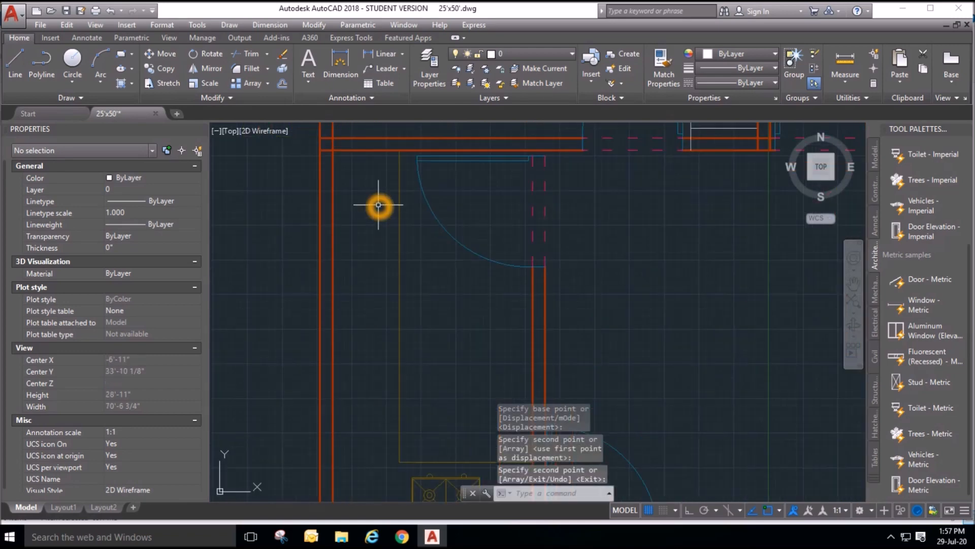
Draw an upright rectangle about 1'-7" wide between the left wall and the counter line, near the room's upper wall.
click(122, 55)
click(351, 158)
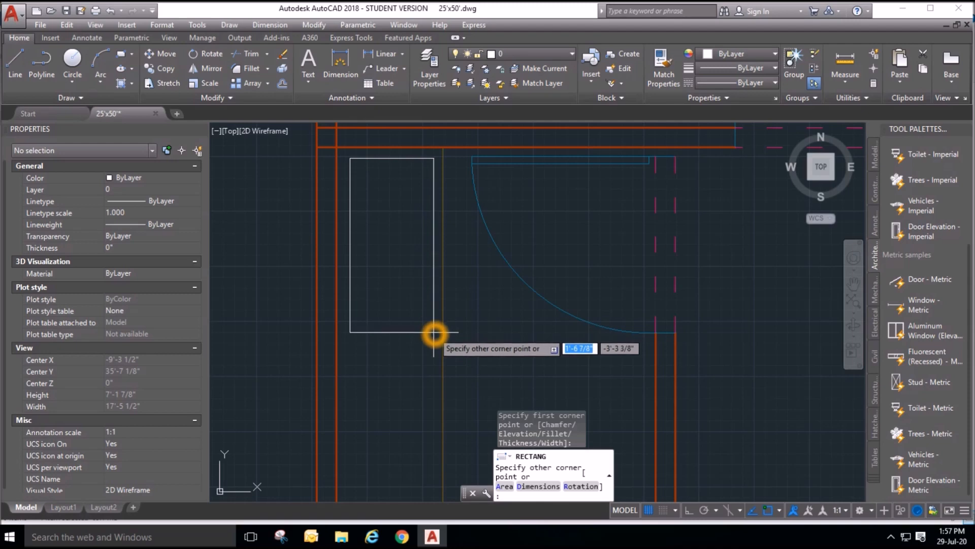
click(434, 345)
scroll(353, 290, down, 2)
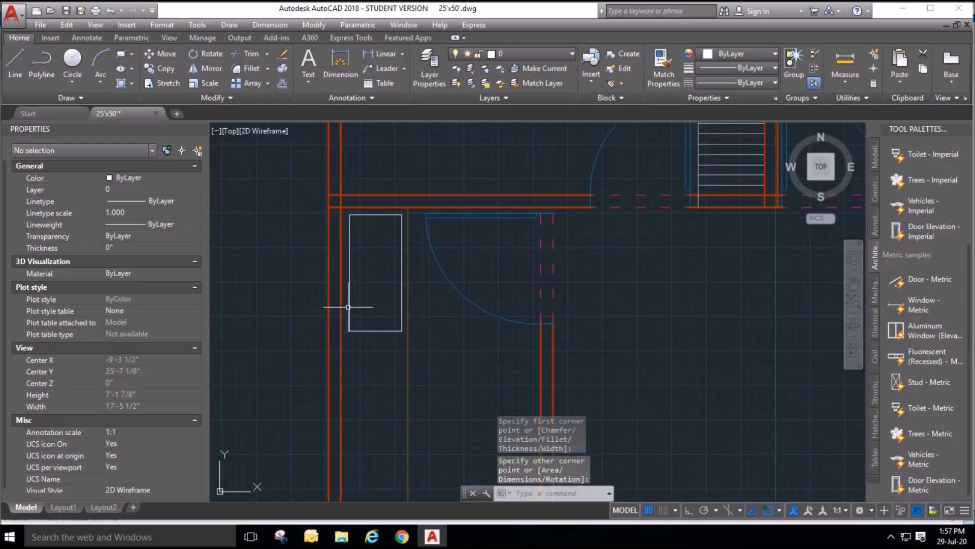
scroll(360, 285, up, 2)
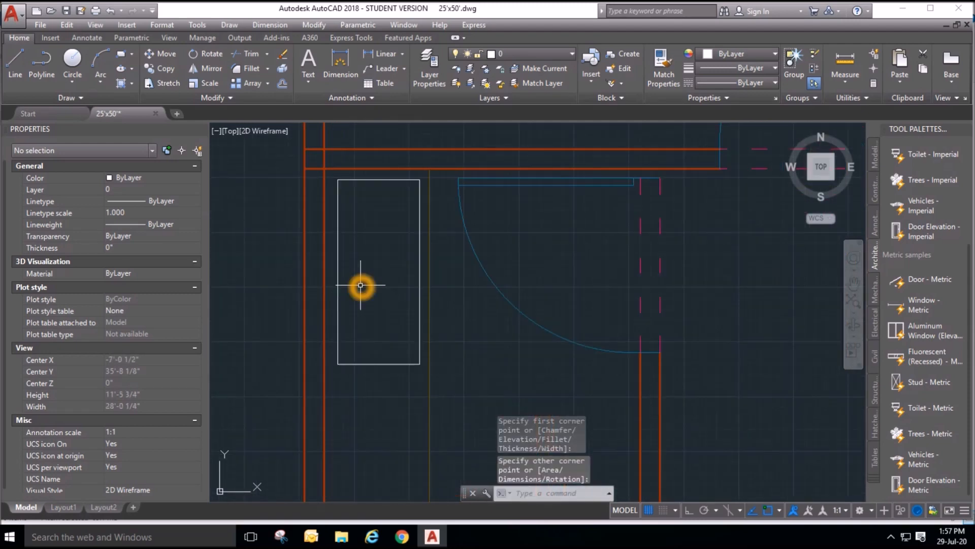
Draw a horizontal line between the midpoints of the upright rectangle's long sides, dividing it into two halves.
click(15, 71)
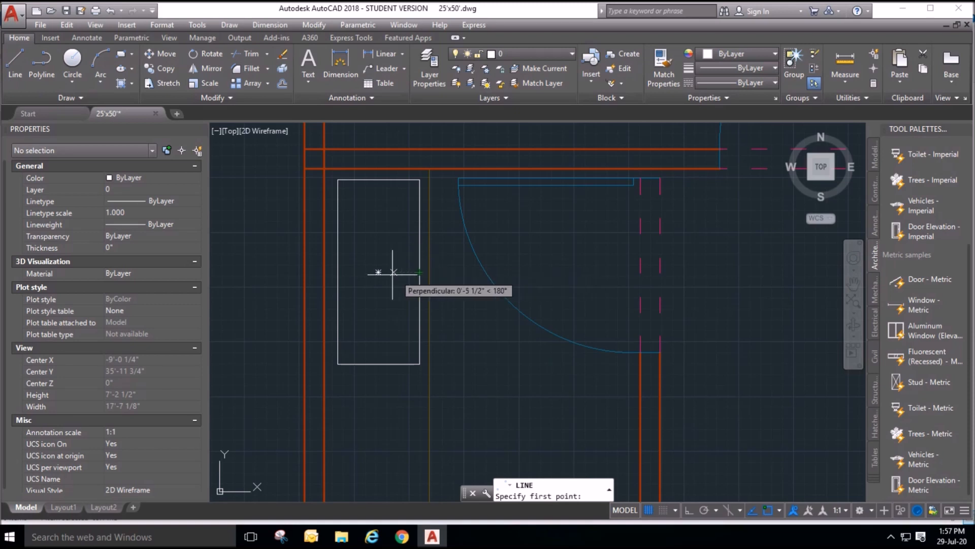
click(341, 273)
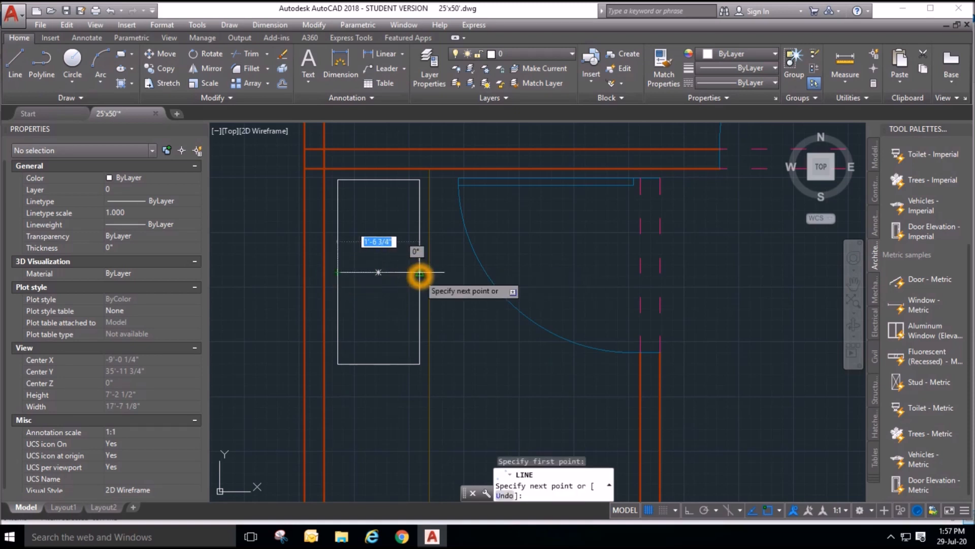
click(420, 273)
right_click(437, 286)
click(459, 288)
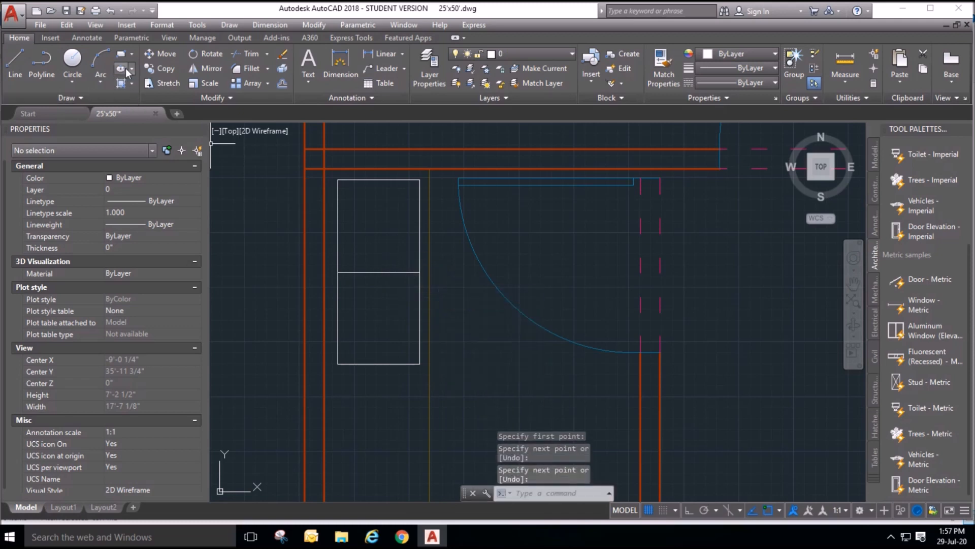
click(120, 55)
scroll(338, 319, up, 2)
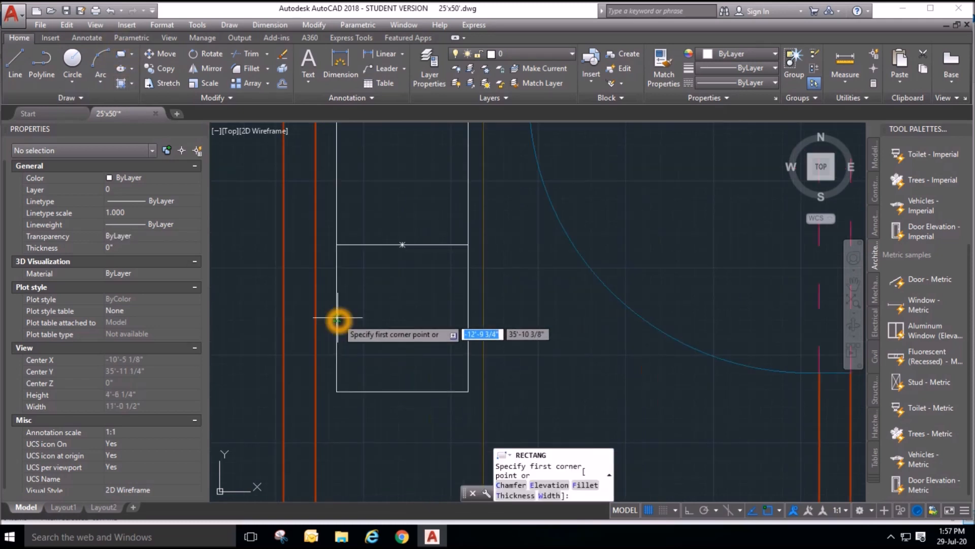
click(345, 255)
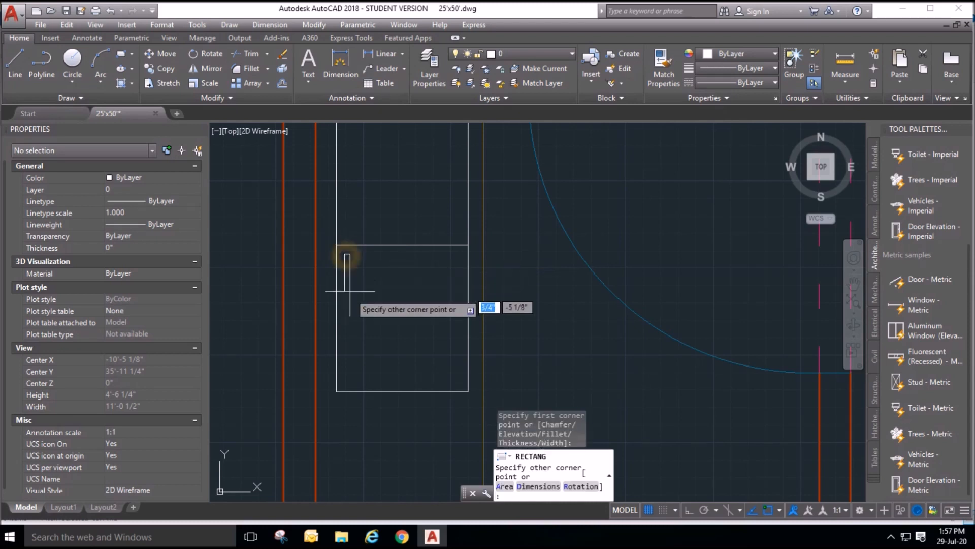
click(352, 384)
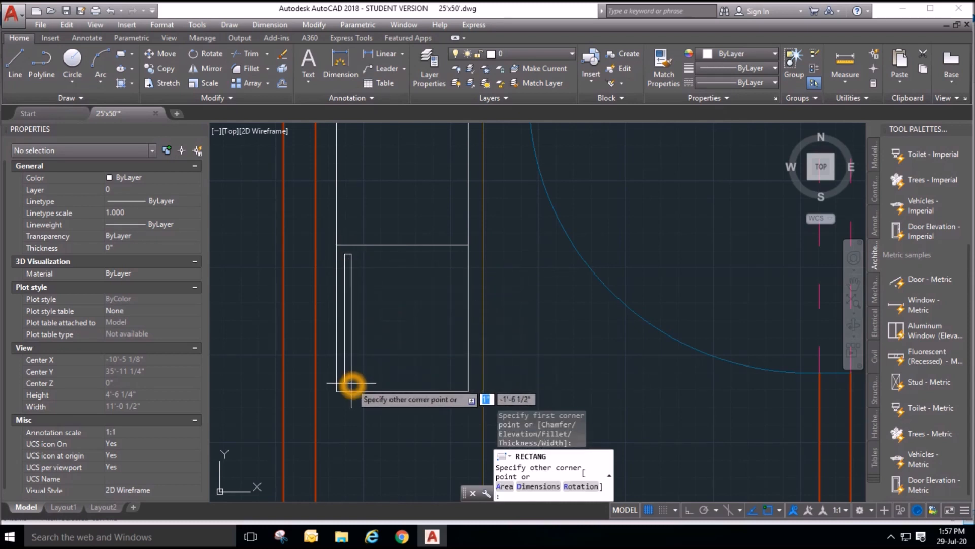
click(350, 384)
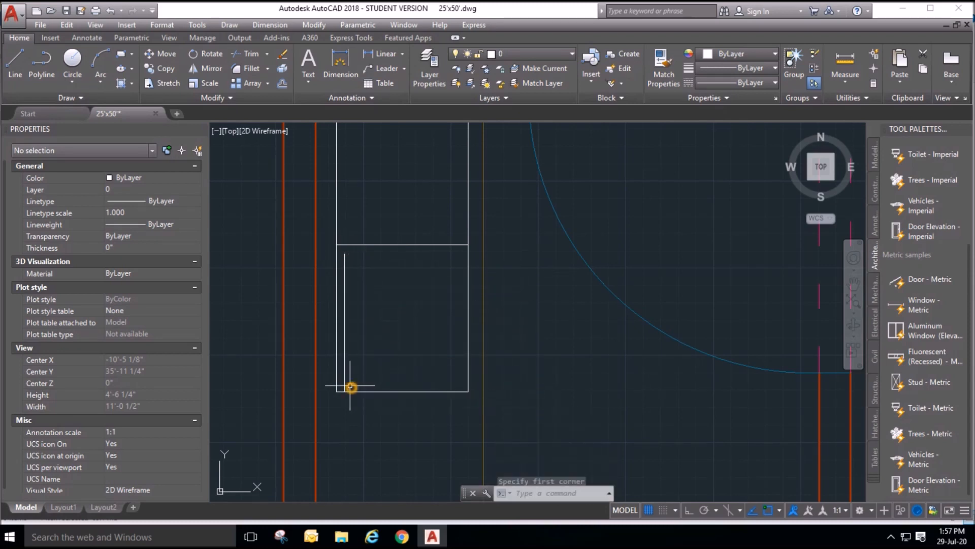
click(350, 371)
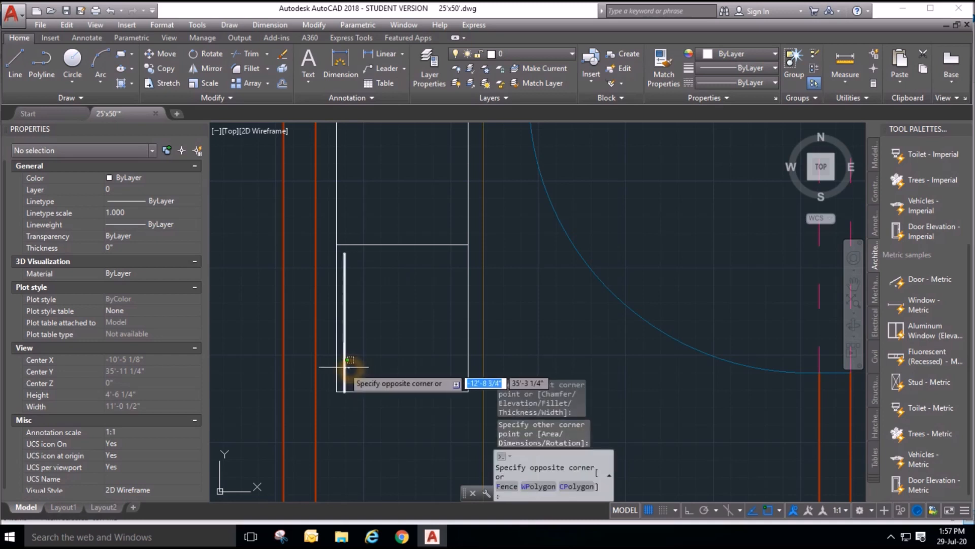
click(338, 379)
key(Delete)
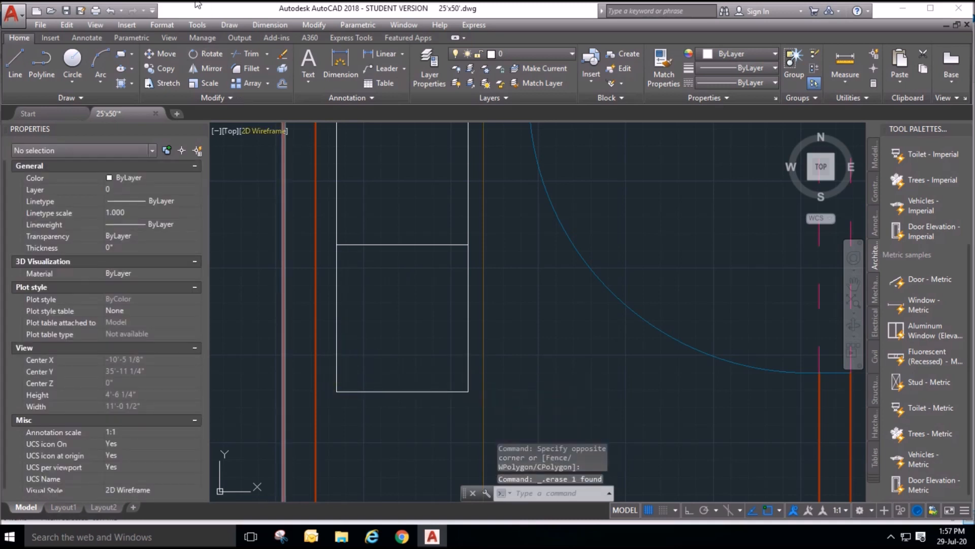
Draw a thin vertical rectangle just inside the left edge of the lower half, running almost its full height.
click(115, 62)
scroll(340, 254, up, 4)
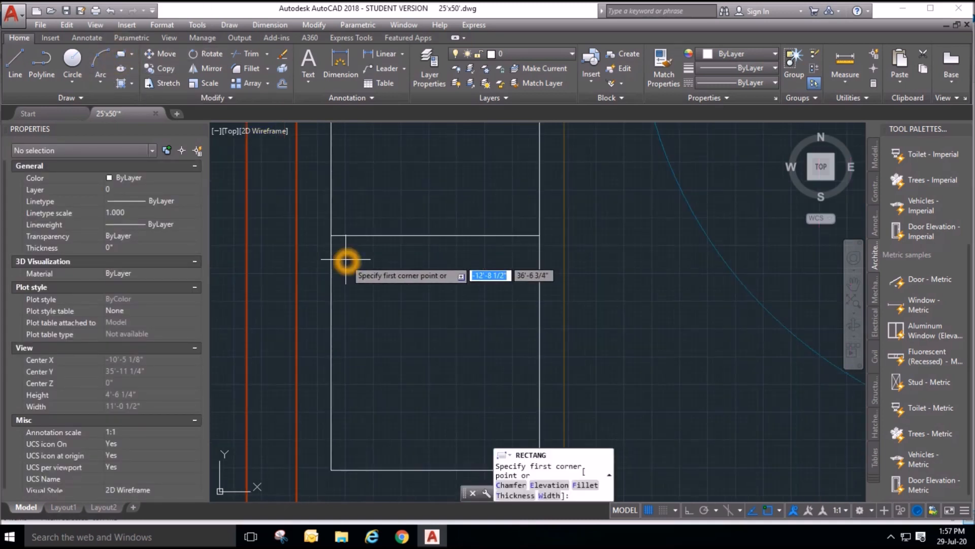
click(334, 236)
scroll(337, 219, down, 2)
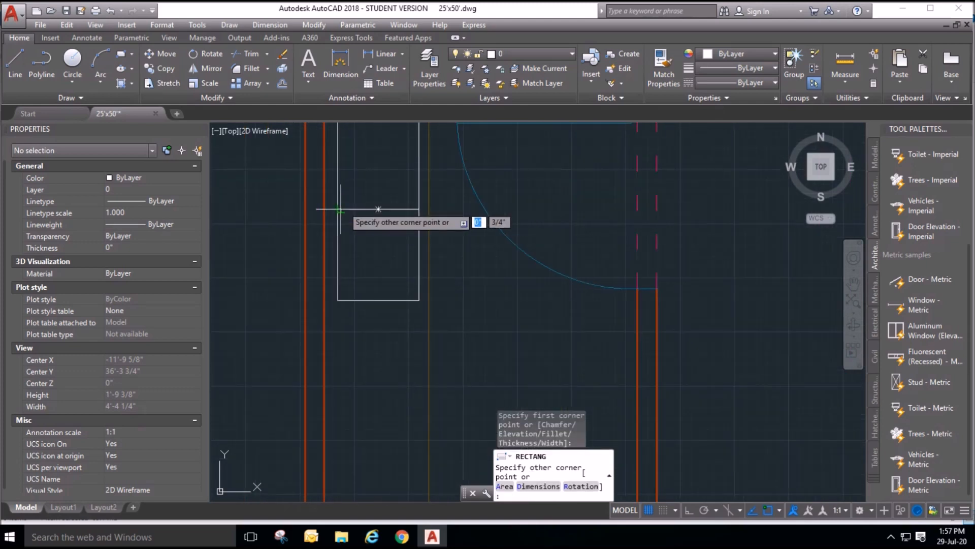
scroll(349, 316, up, 2)
click(331, 307)
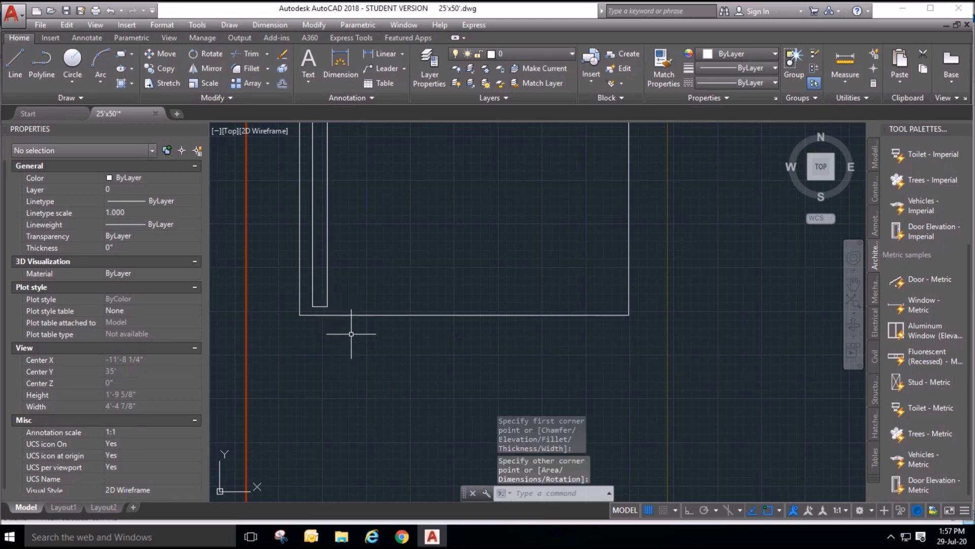
scroll(375, 350, down, 3)
Copy the thin vertical rectangle ten times to the right, about 1.6" apart, filling the fixture's lower half with parallel slats.
click(160, 70)
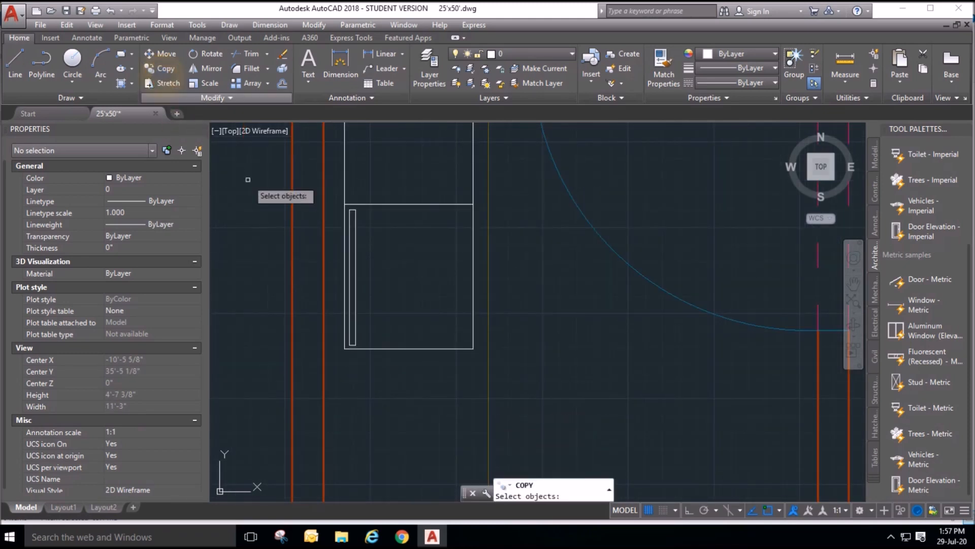
click(356, 265)
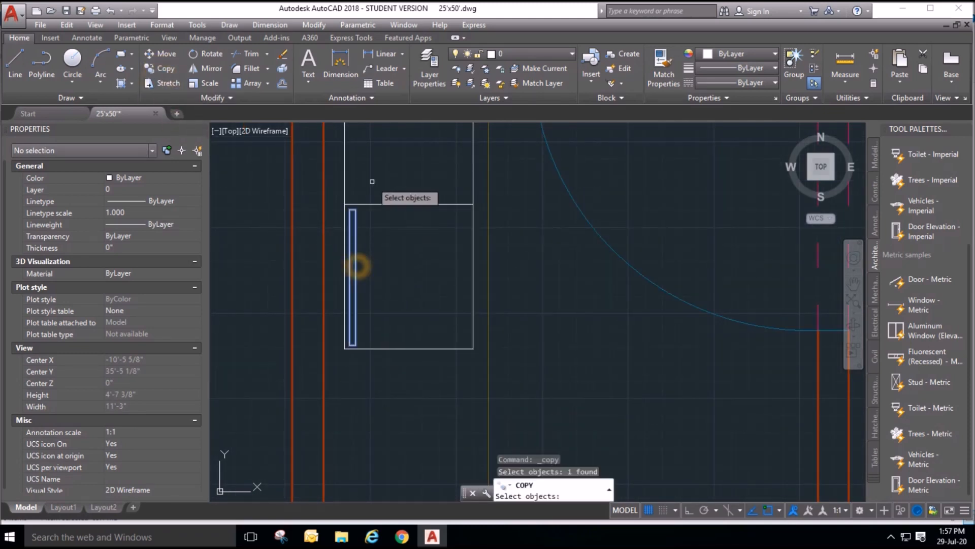
key(Return)
scroll(375, 396, up, 5)
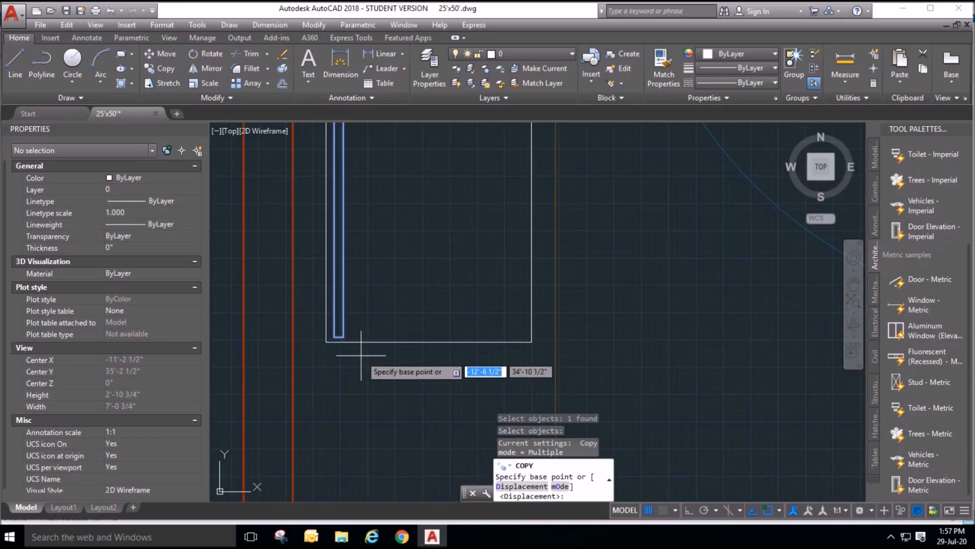
click(310, 318)
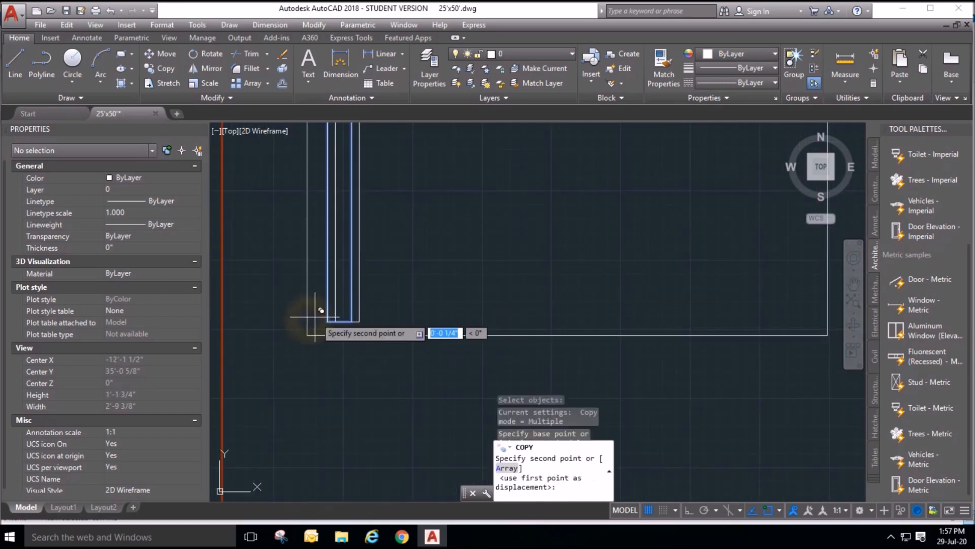
click(351, 320)
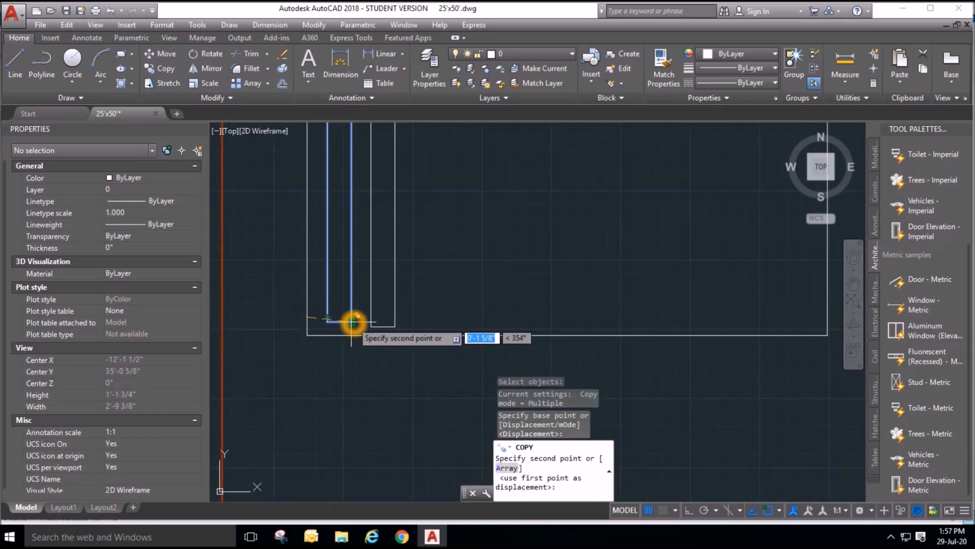
click(351, 319)
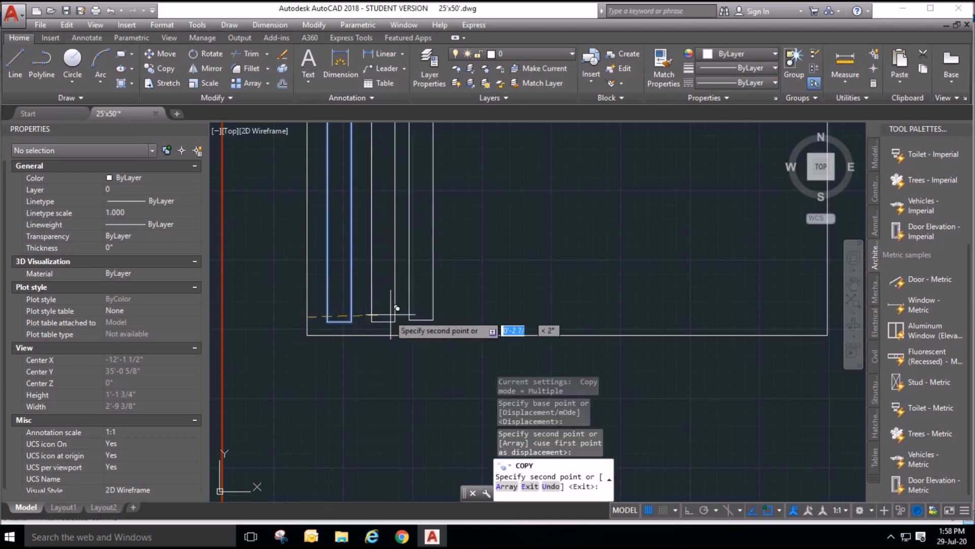
click(395, 316)
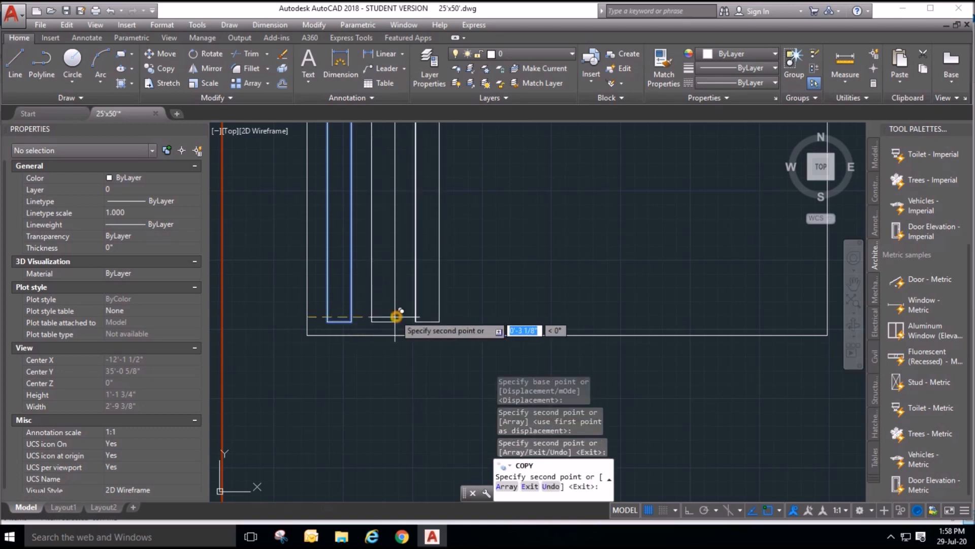
click(443, 318)
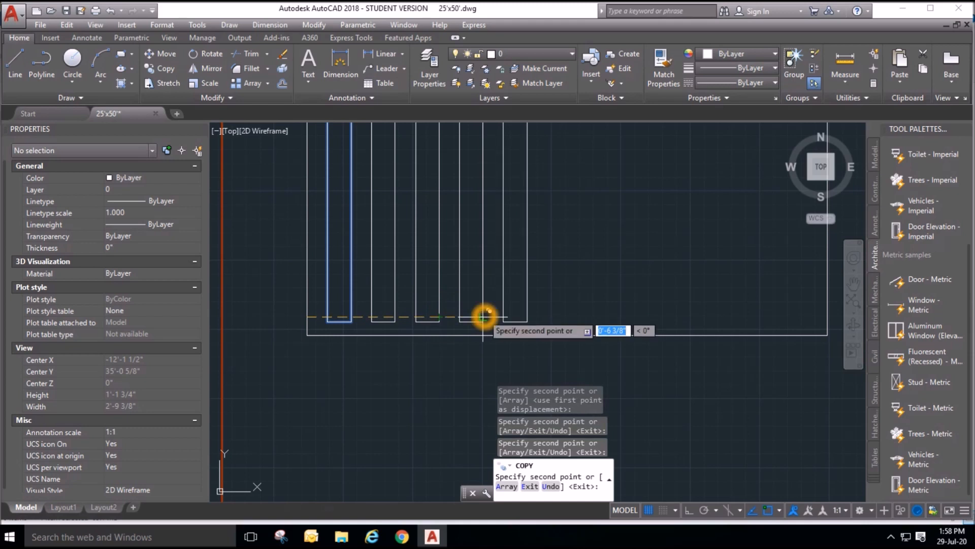
click(483, 316)
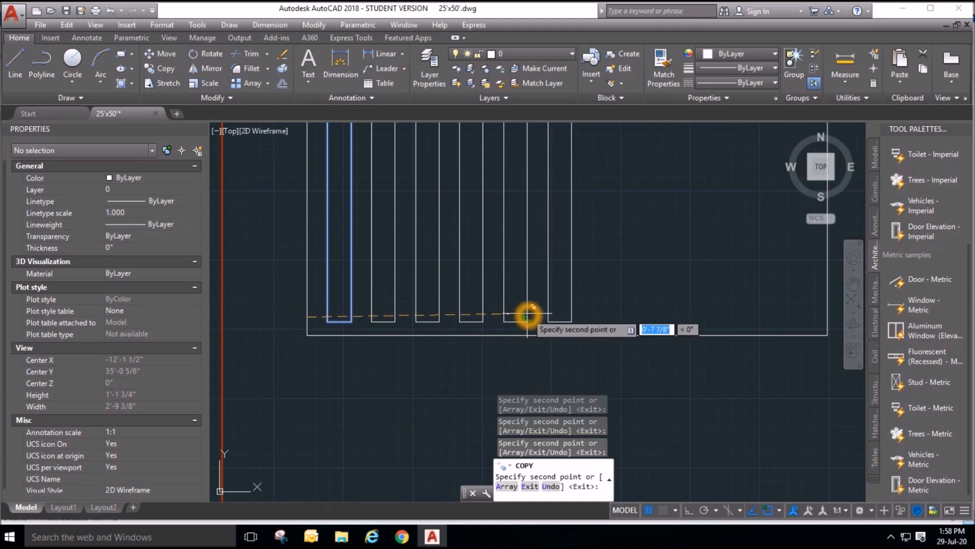
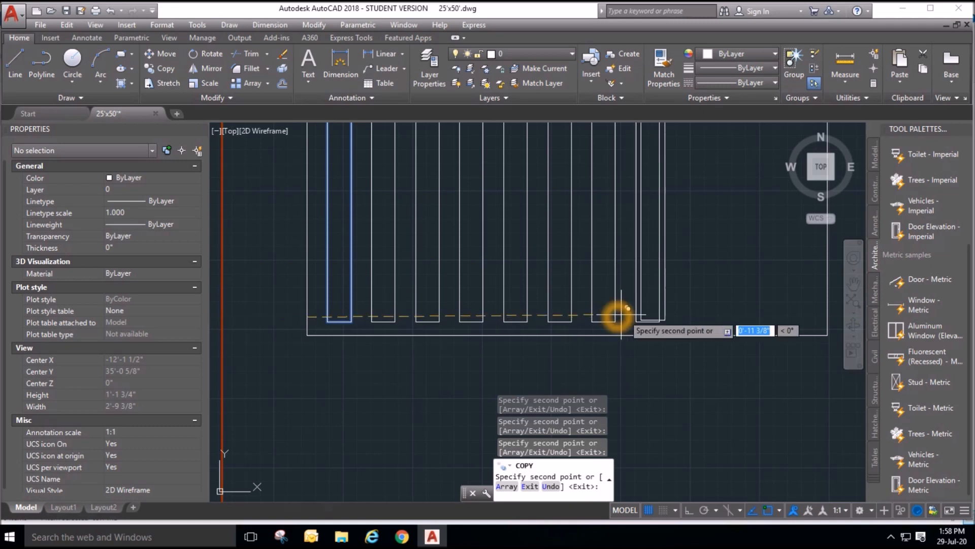
scroll(288, 307, down, 2)
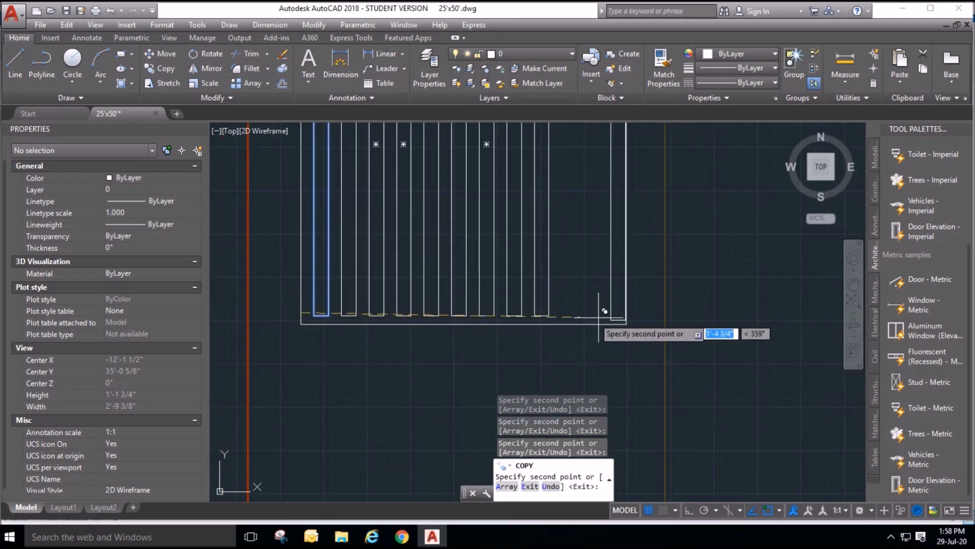
scroll(613, 321, up, 2)
click(512, 308)
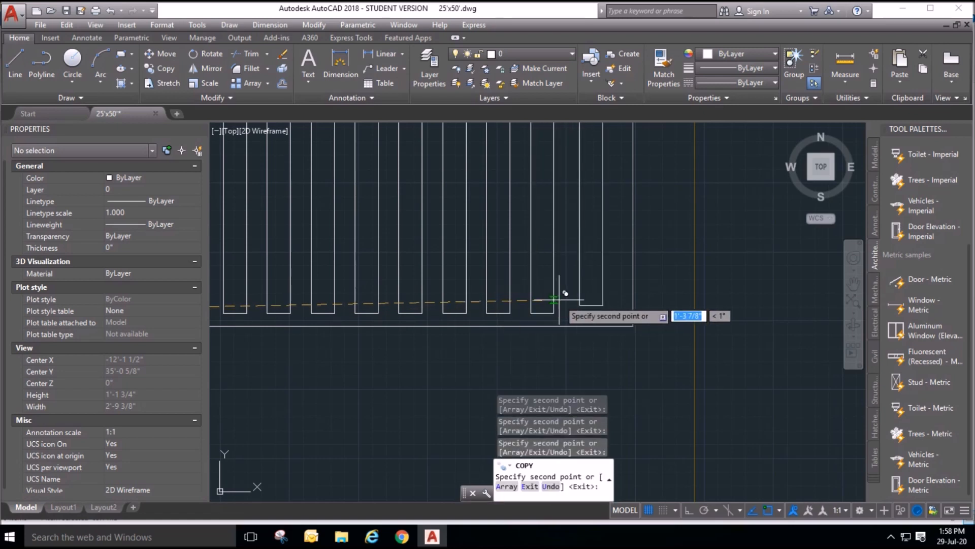
click(555, 308)
click(599, 307)
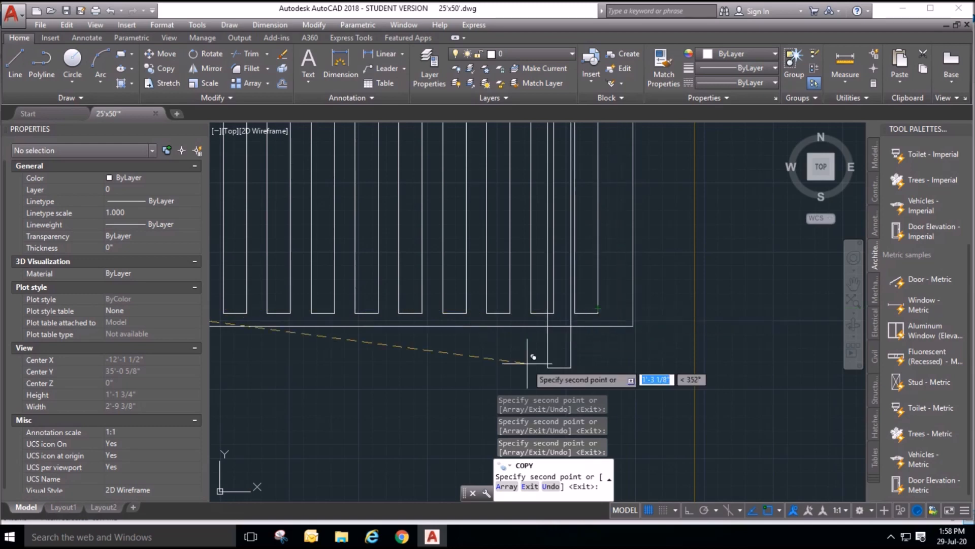
scroll(599, 325, down, 5)
right_click(600, 320)
click(629, 328)
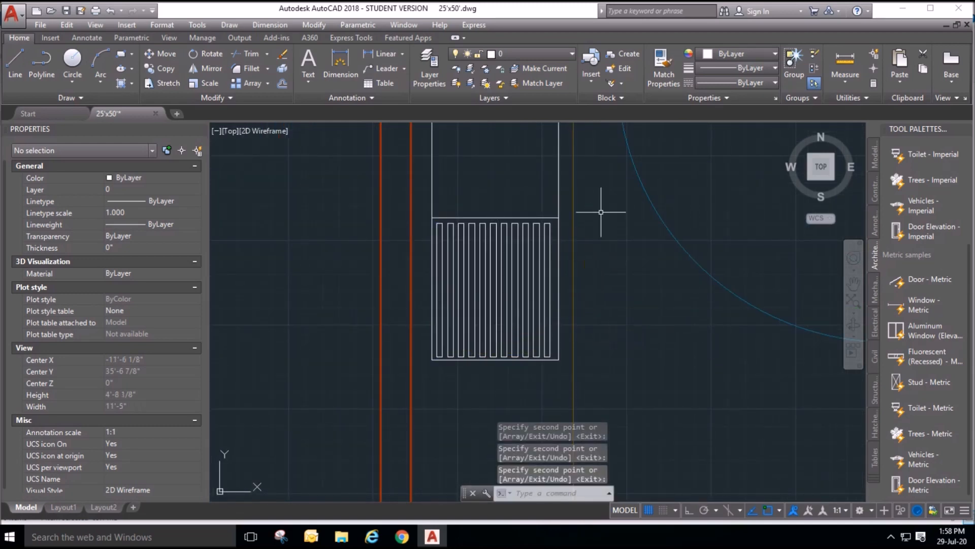
Draw a diagonal construction line across the fixture's upper half from its upper-left corner to its lower-right corner.
middle_drag(525, 170, 470, 272)
scroll(475, 247, up, 2)
scroll(476, 245, down, 2)
click(475, 244)
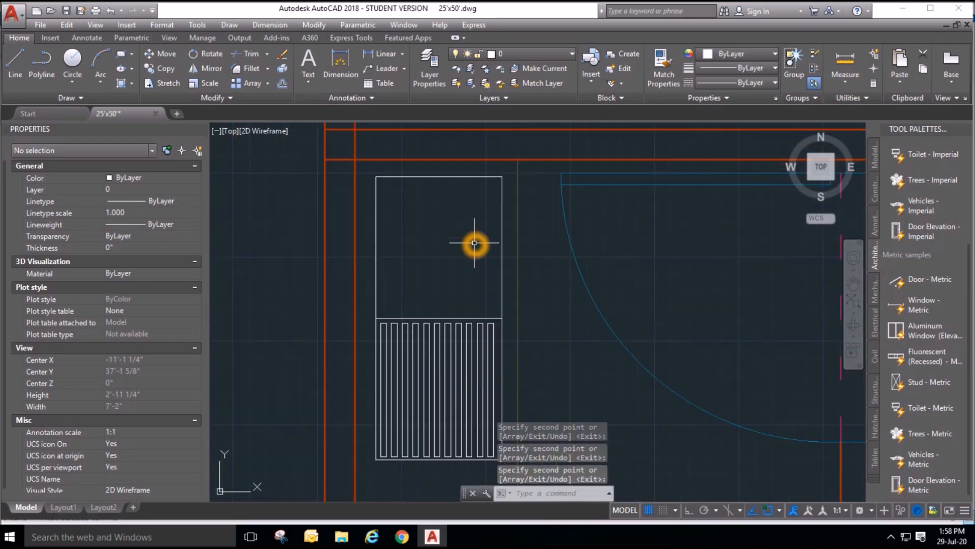
scroll(471, 241, up, 2)
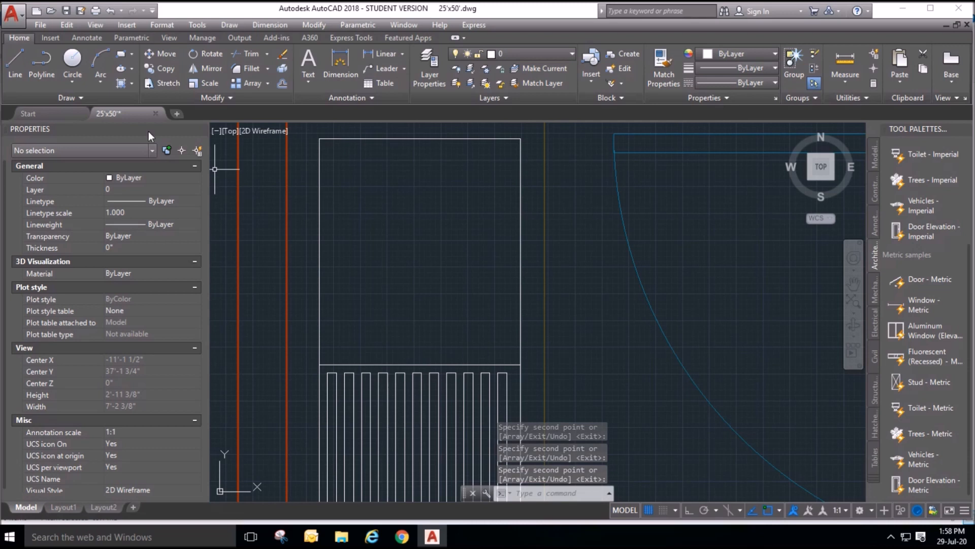
click(123, 70)
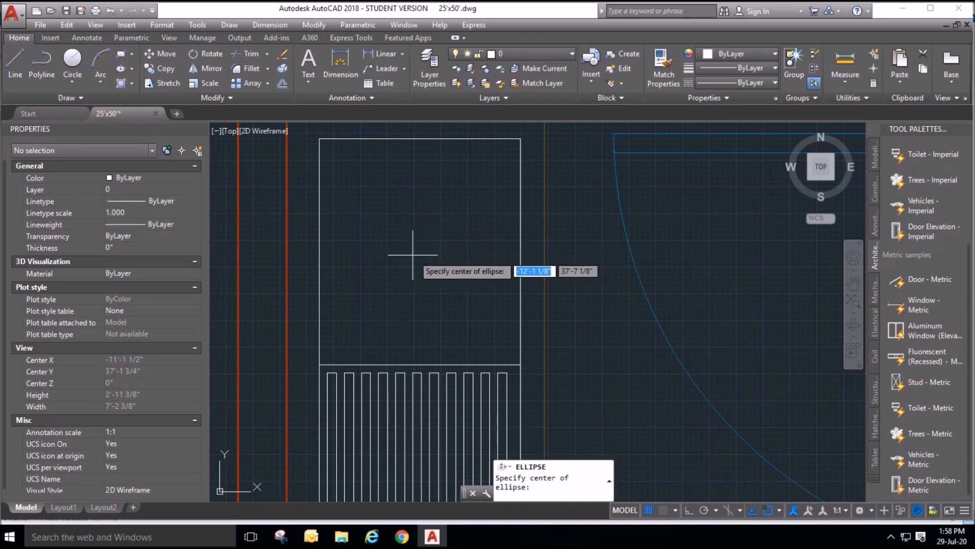
click(8, 60)
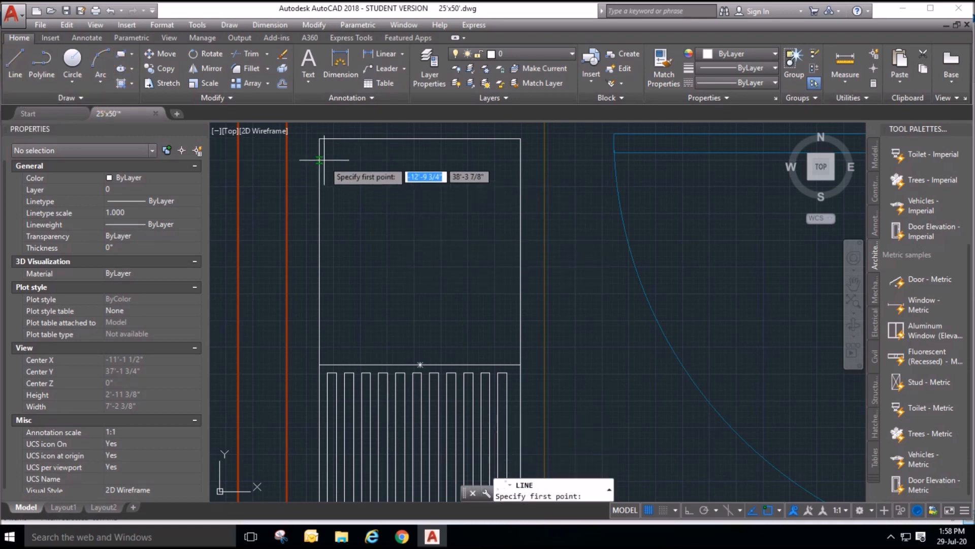
click(319, 138)
click(521, 355)
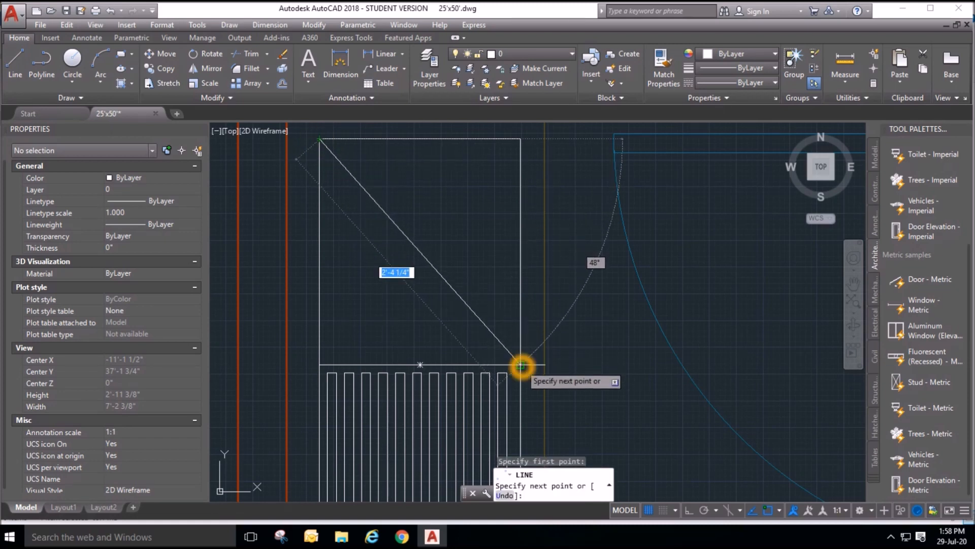
right_click(497, 278)
click(513, 290)
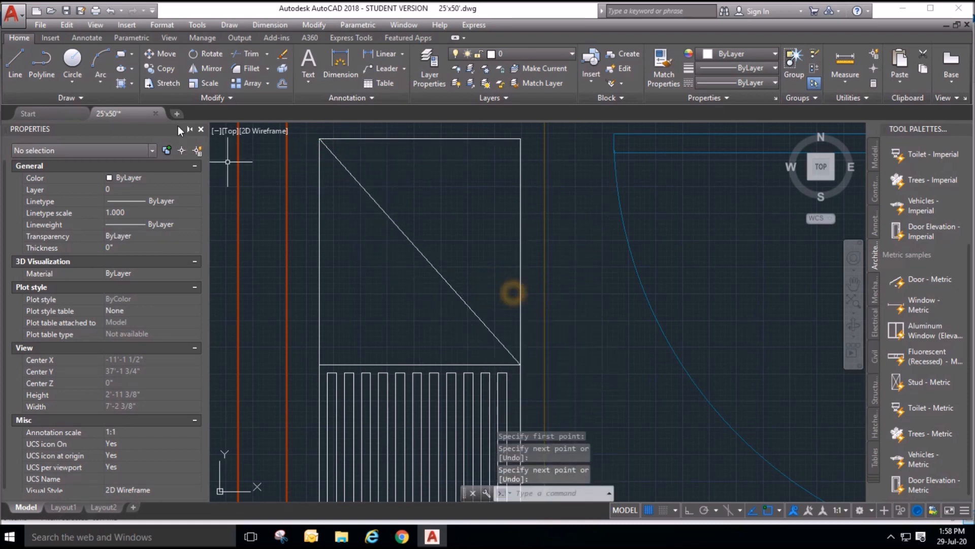
Draw an upright ellipse with half-axes of about 9 3/8" and 7" centred on the diagonal's midpoint, and delete the diagonal.
click(120, 75)
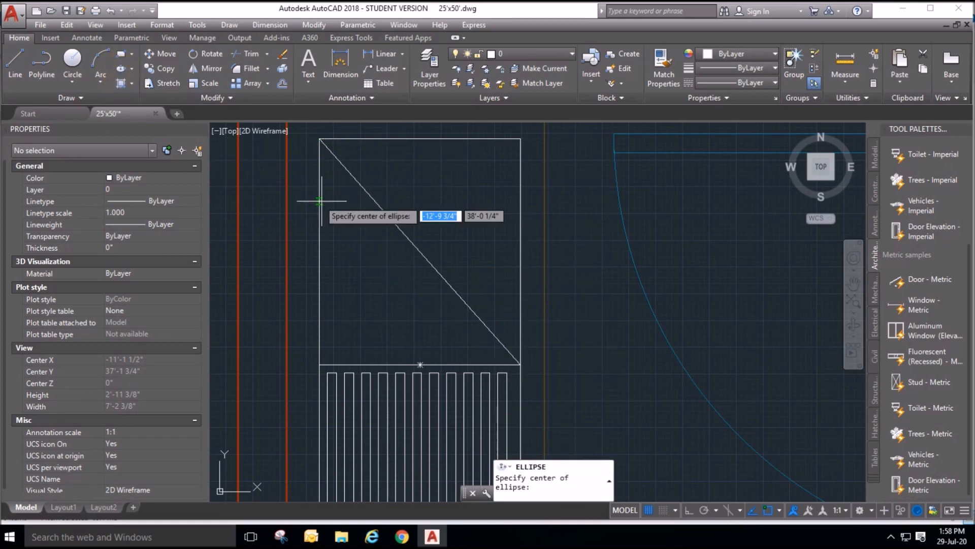
click(420, 252)
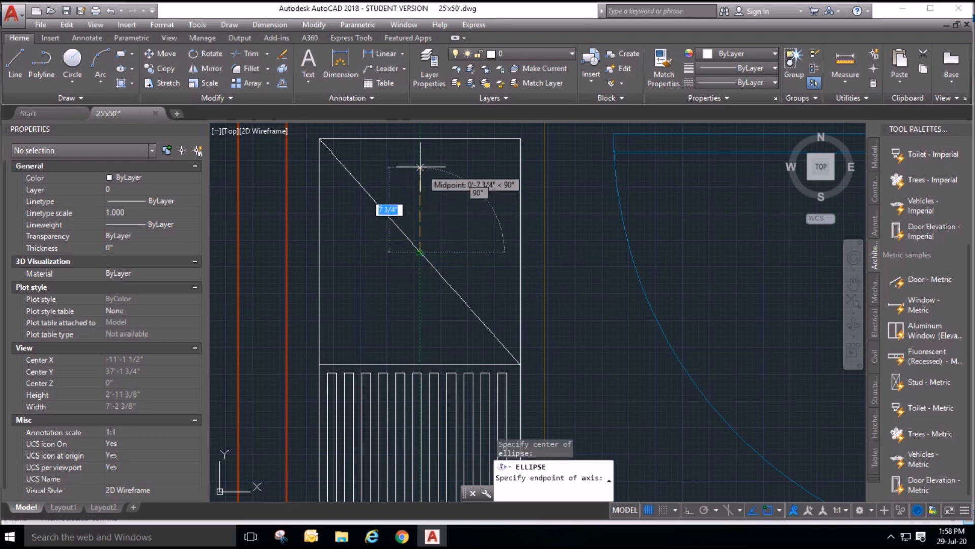
click(420, 156)
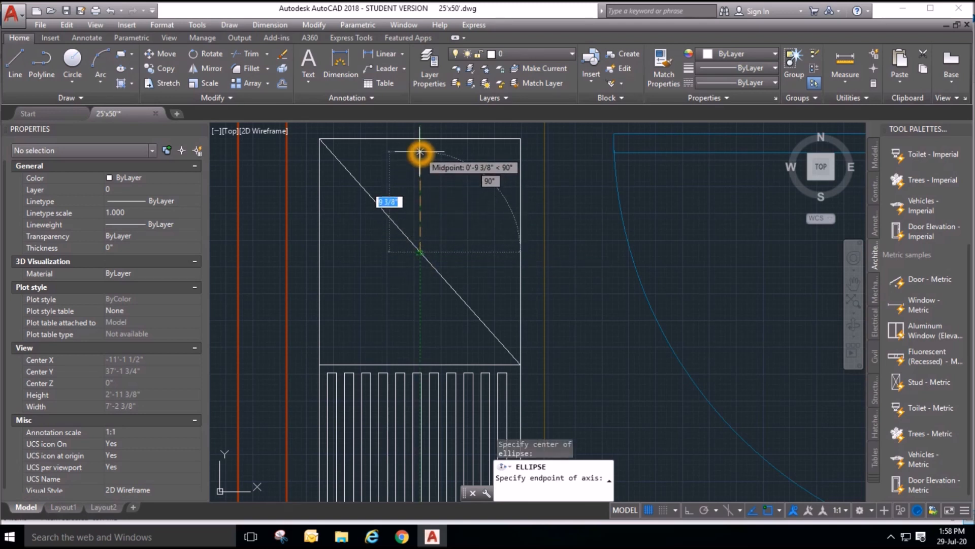
click(420, 152)
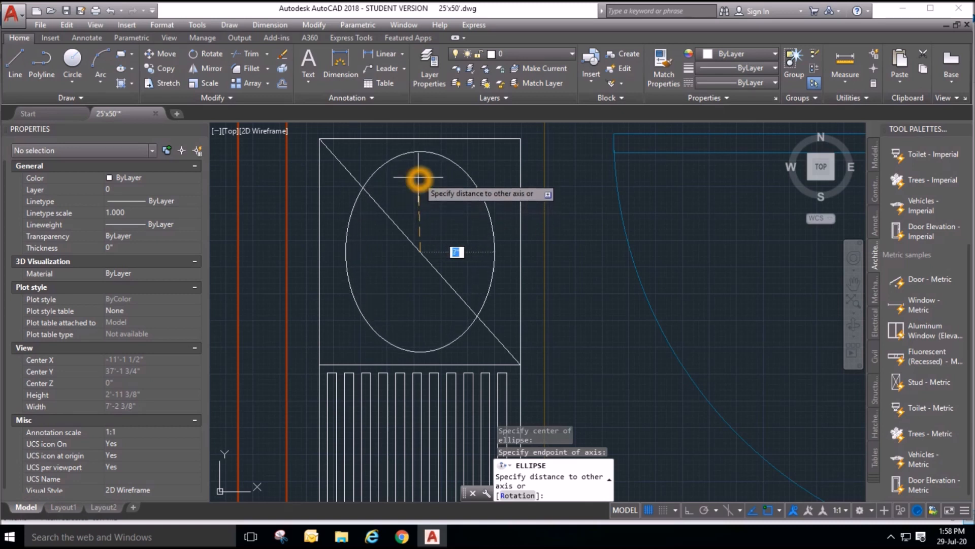
click(419, 178)
click(403, 272)
click(446, 320)
key(Delete)
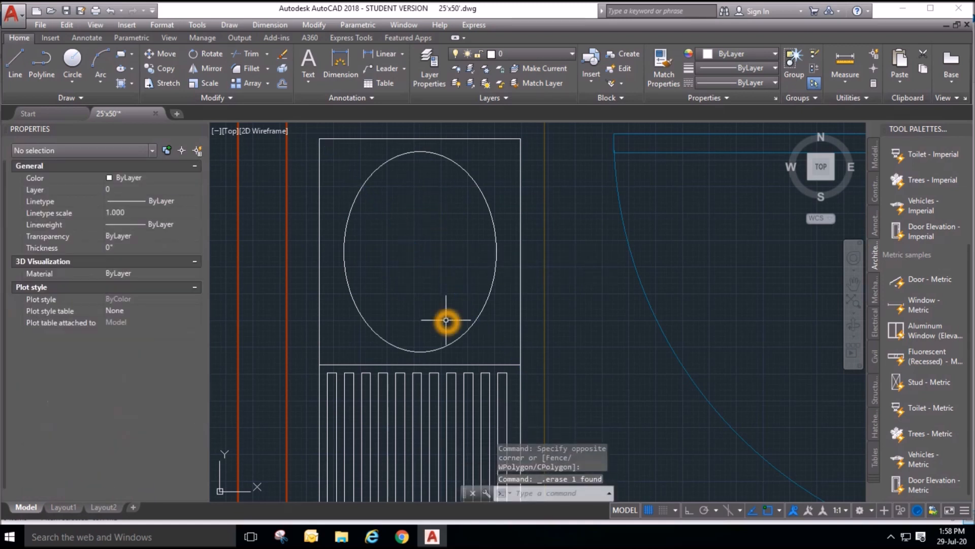
Draw a small drain circle at the centre of the ellipse in the fixture's upper half.
click(62, 59)
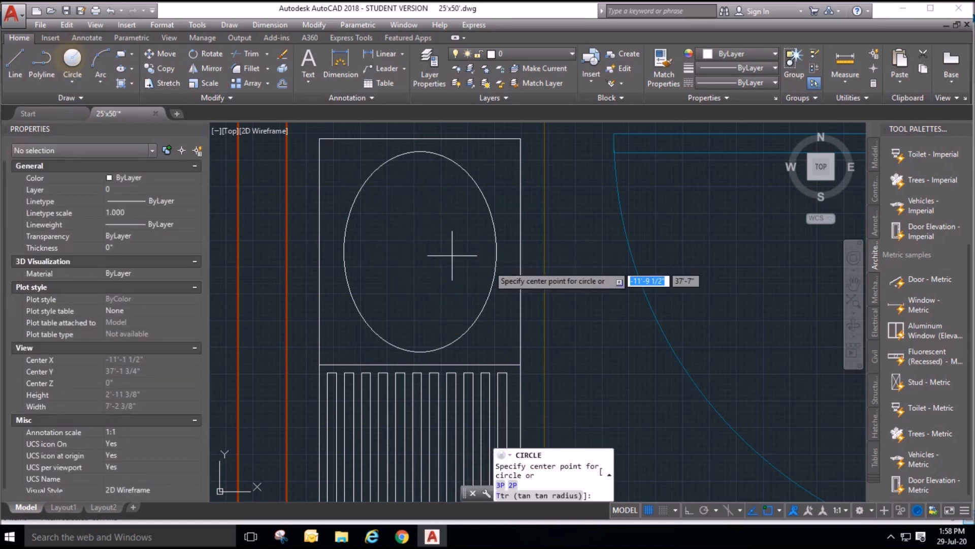
click(420, 251)
click(429, 242)
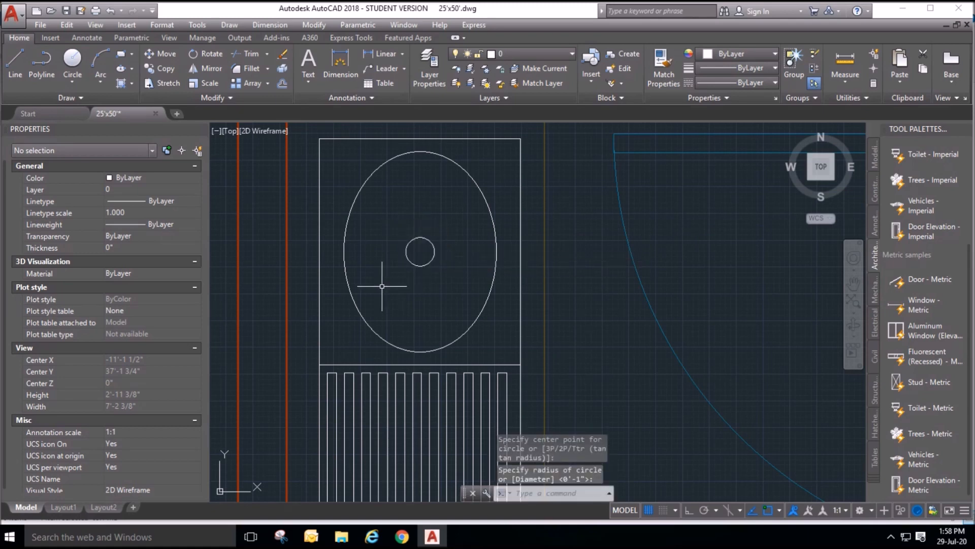
scroll(381, 286, down, 2)
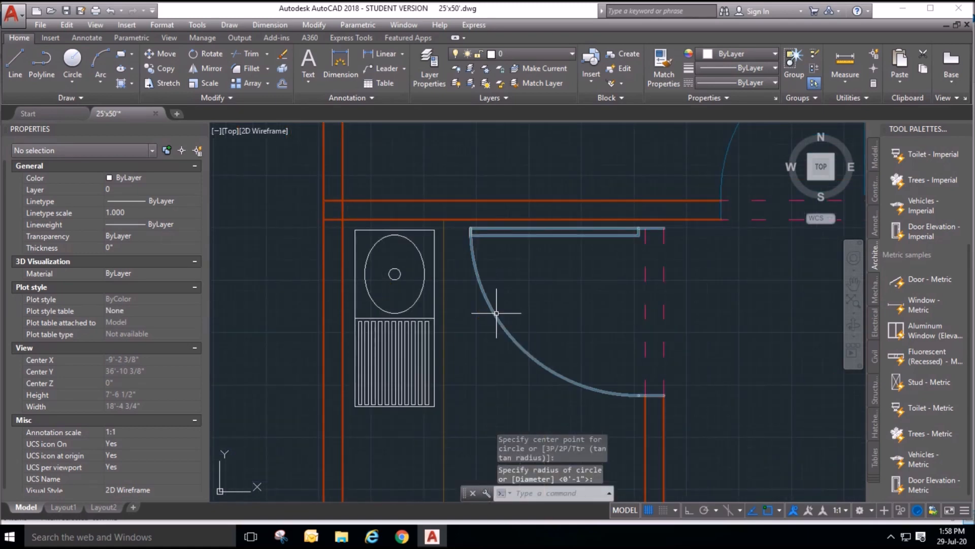
scroll(513, 351, down, 2)
key(Escape)
key(Escape)
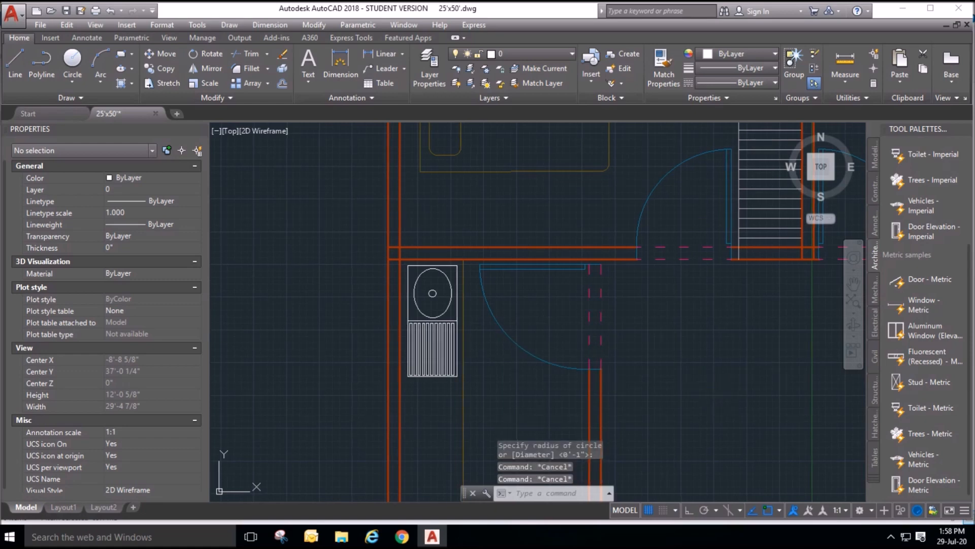
Match the properties of the two-burner stove onto the whole sink fixture, including its outline, ellipse, drain and slats.
scroll(559, 373, down, 3)
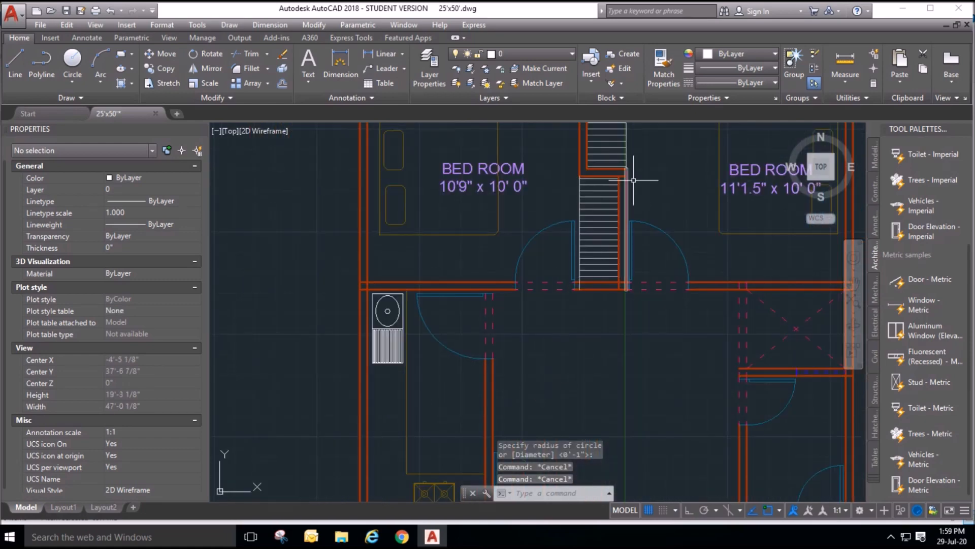
click(664, 71)
click(385, 339)
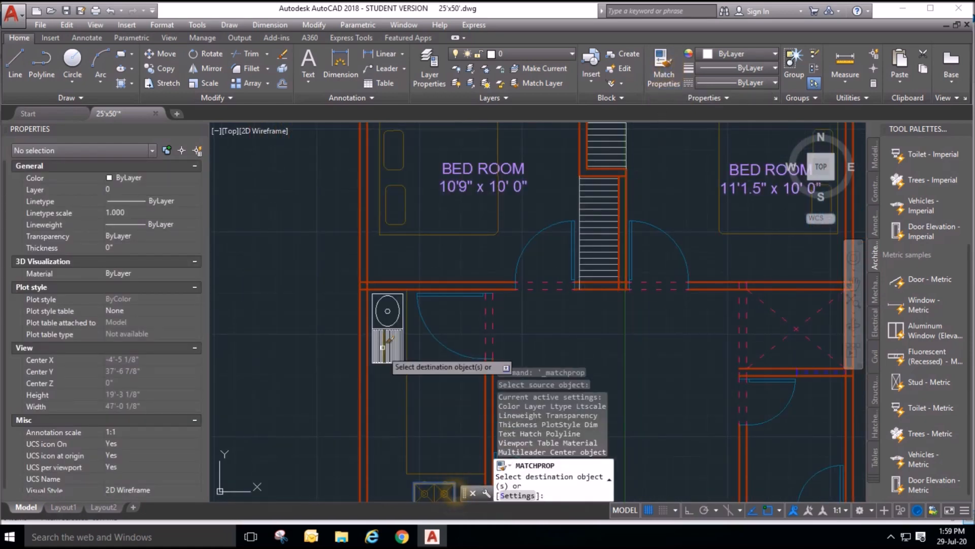
scroll(385, 337, up, 5)
scroll(399, 368, down, 2)
click(435, 422)
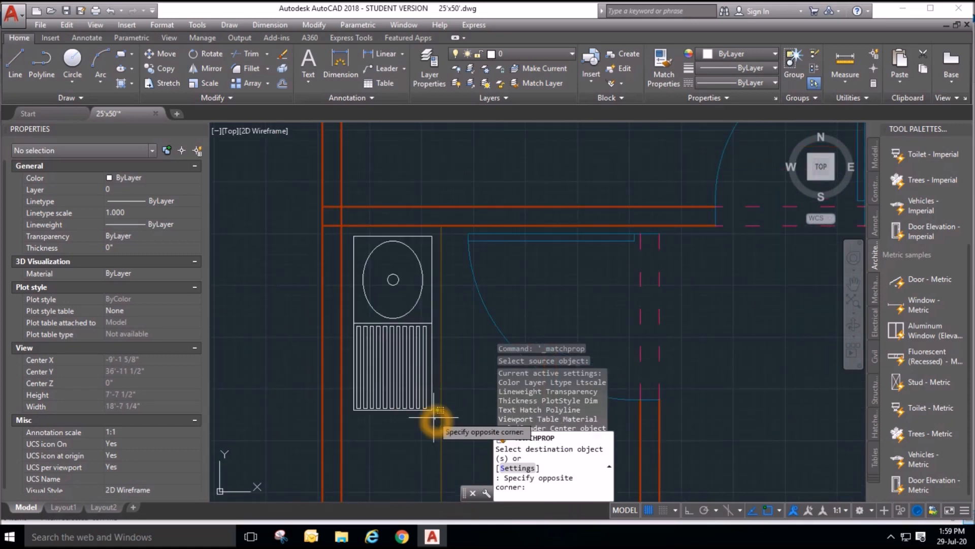
click(357, 240)
scroll(457, 304, down, 3)
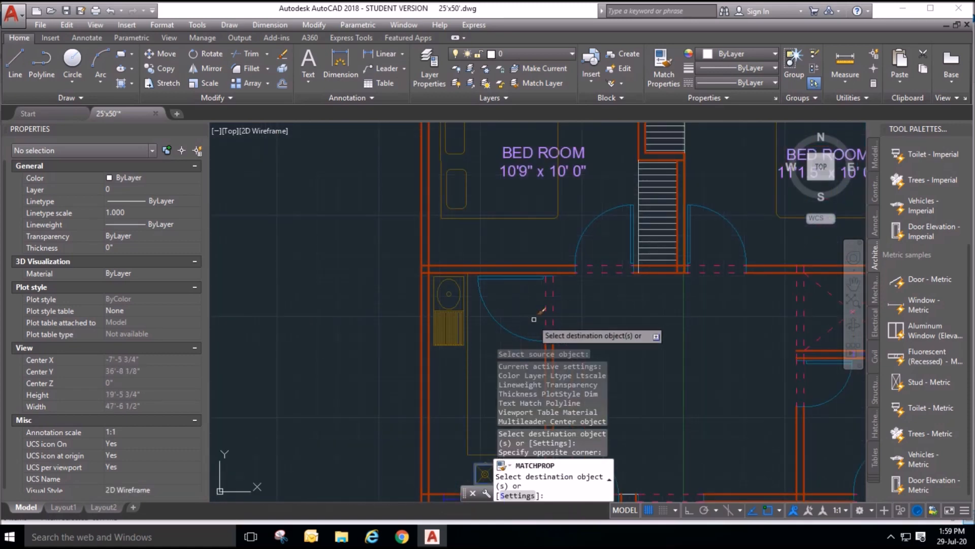
key(Escape)
key(Escape)
key(Escape)
Delete the leftover two-burner stove copy lying outside the plan's right outer wall.
scroll(350, 281, down, 4)
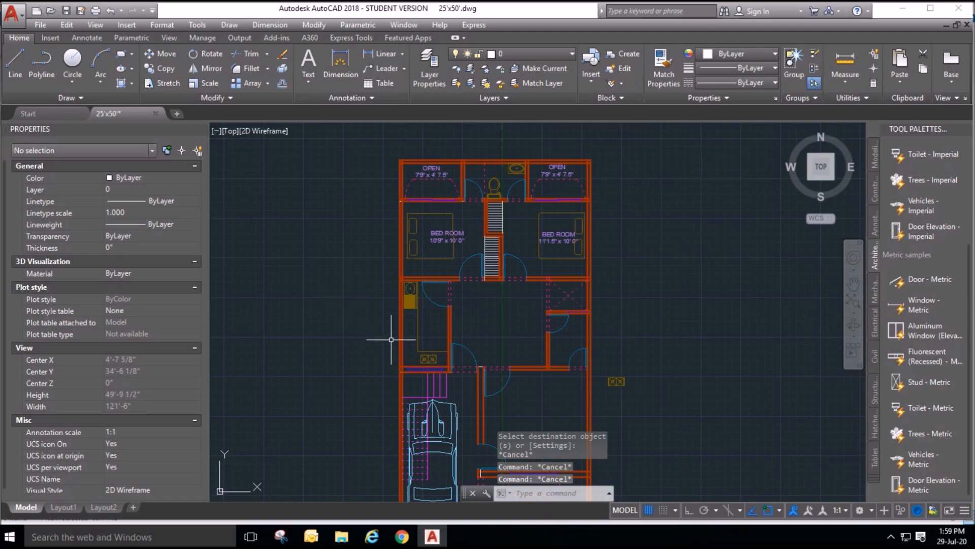
scroll(646, 405, up, 2)
click(651, 404)
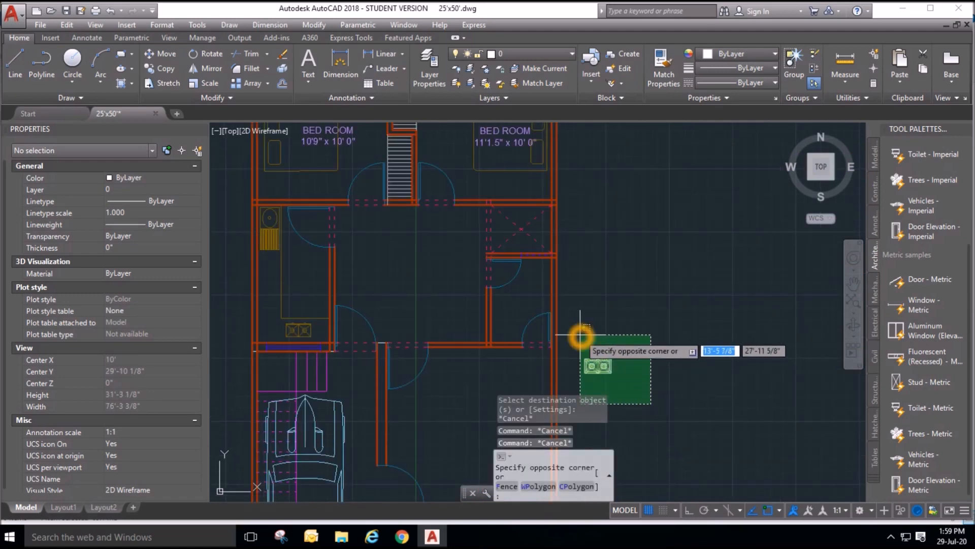
click(580, 335)
key(Delete)
scroll(640, 325, down, 3)
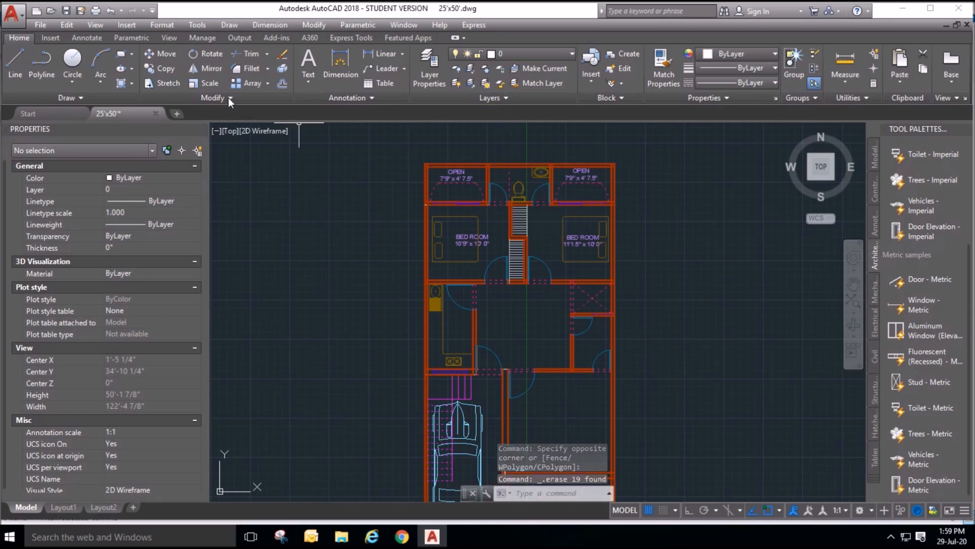
Copy the WC from the toilet between the OPEN areas into the lower toilet, with its tank against the bottom wall beside the door.
click(161, 67)
scroll(516, 190, up, 4)
click(539, 185)
click(523, 251)
key(Return)
click(524, 255)
scroll(468, 211, down, 5)
scroll(483, 233, up, 6)
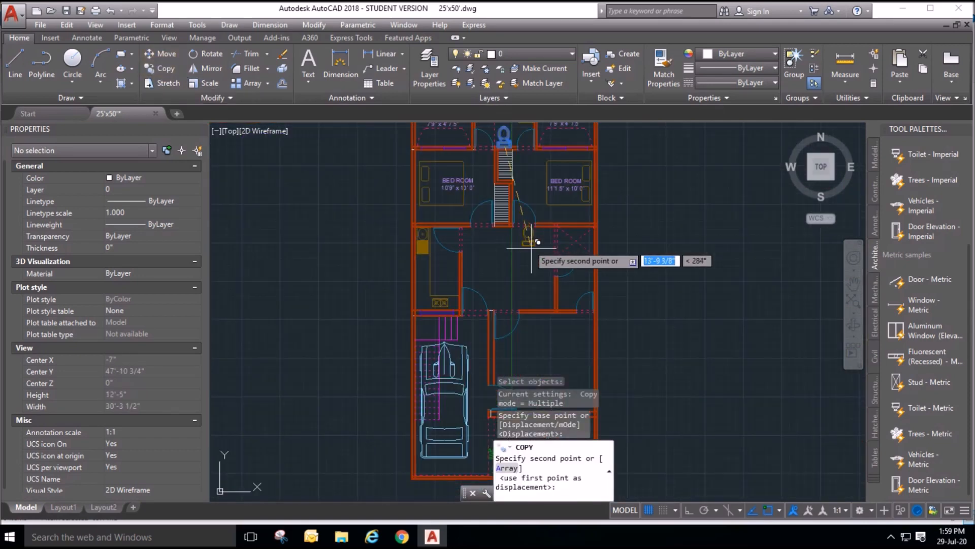
click(579, 310)
scroll(539, 300, up, 5)
click(544, 311)
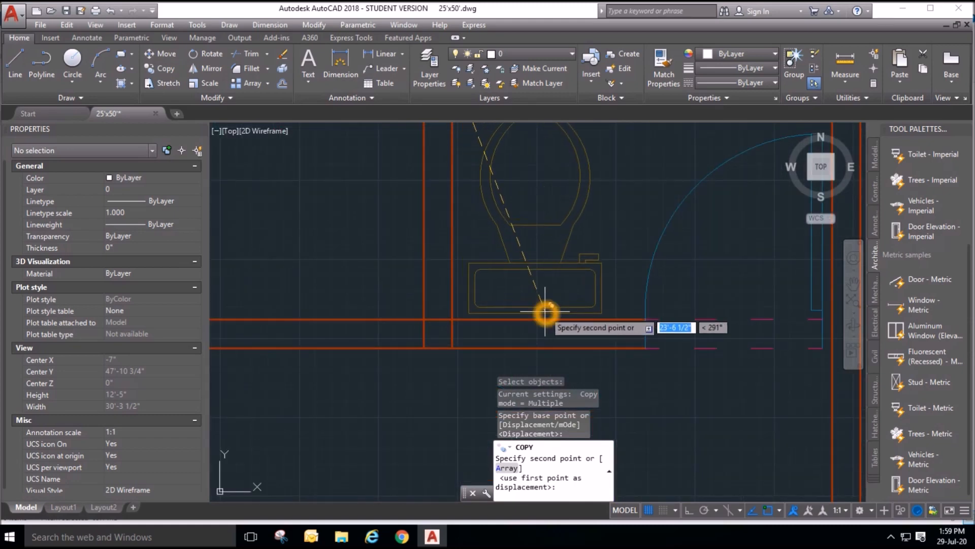
scroll(724, 322, down, 5)
key(Escape)
key(Escape)
key(Escape)
scroll(629, 285, down, 4)
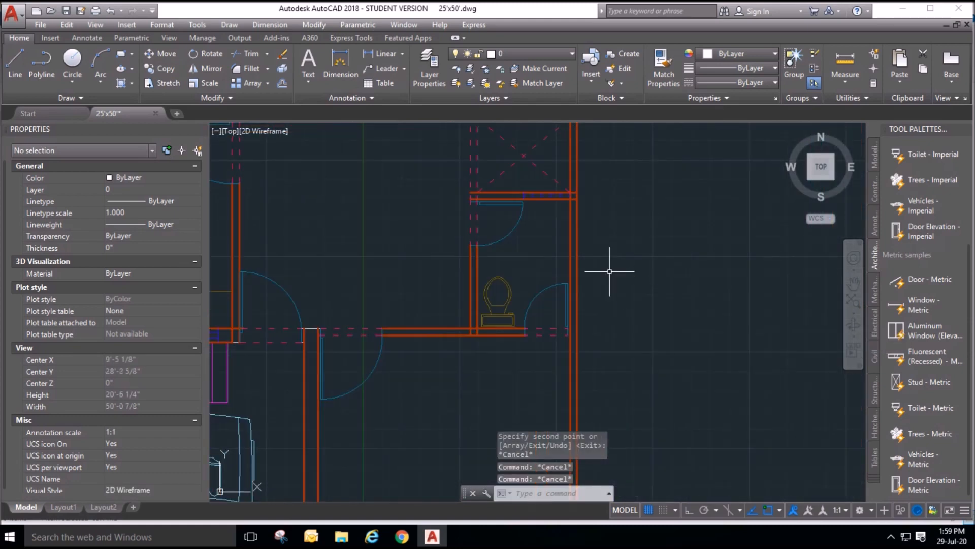
Copy the washbasin from the upper toilet into the upper-right corner of the lower toilet.
scroll(582, 239, up, 4)
scroll(582, 240, down, 2)
scroll(585, 241, up, 5)
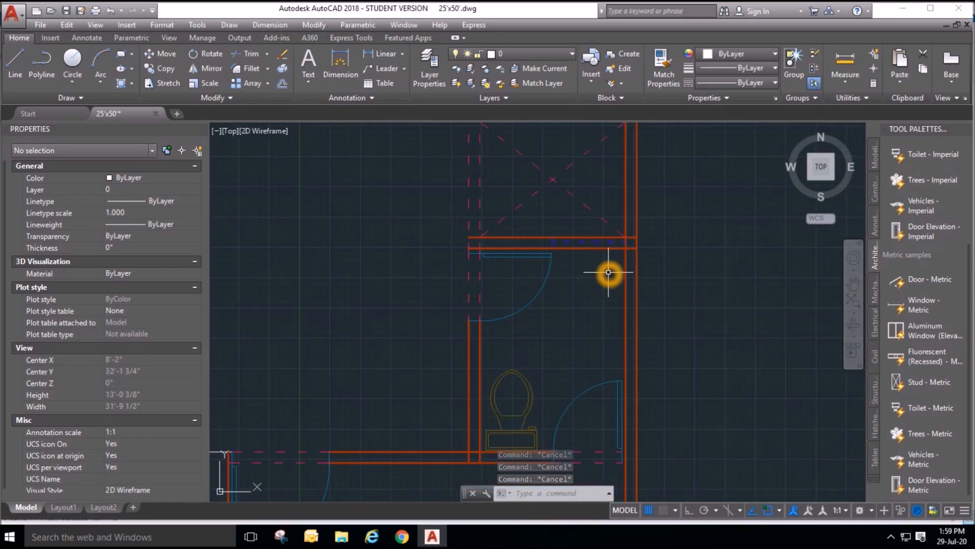
scroll(609, 272, down, 6)
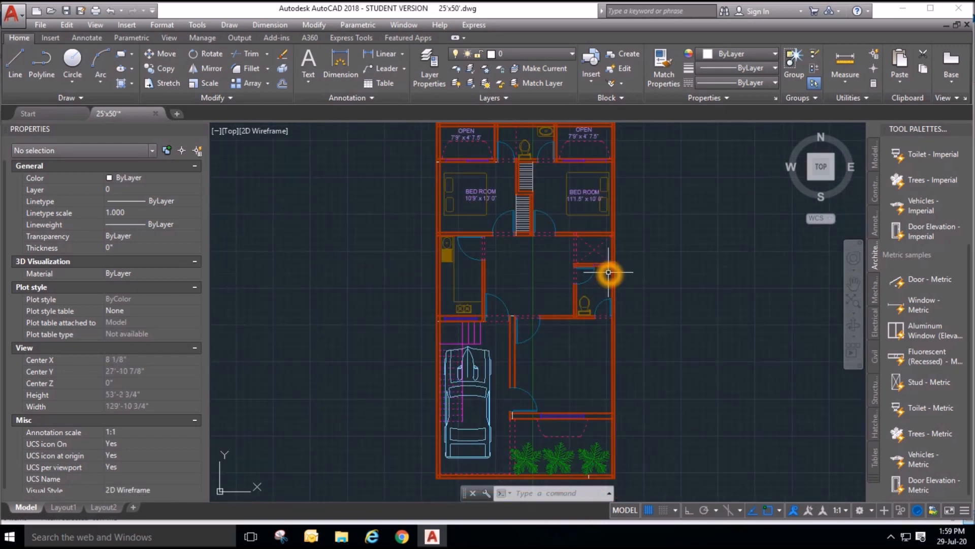
scroll(609, 272, up, 8)
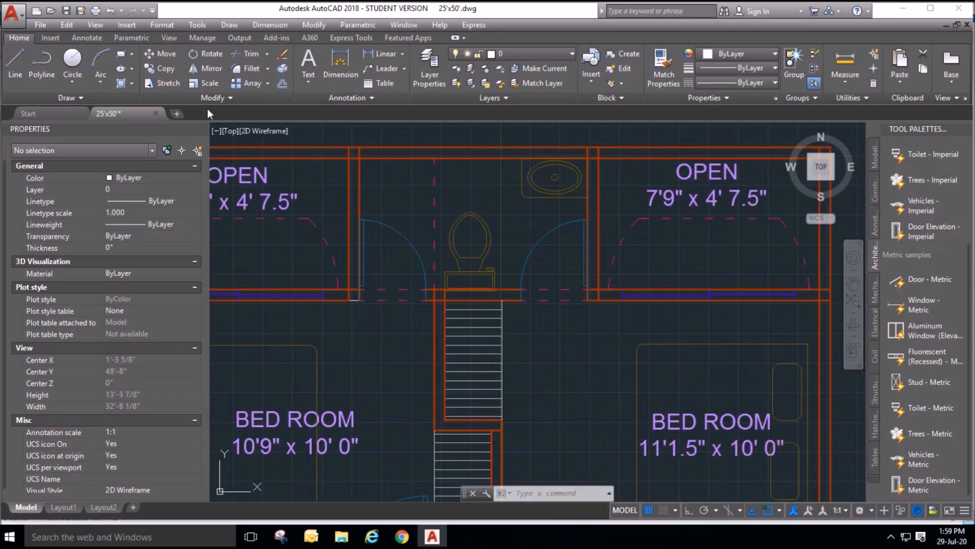
click(164, 68)
click(504, 134)
click(579, 207)
key(Return)
click(556, 148)
scroll(537, 157, down, 4)
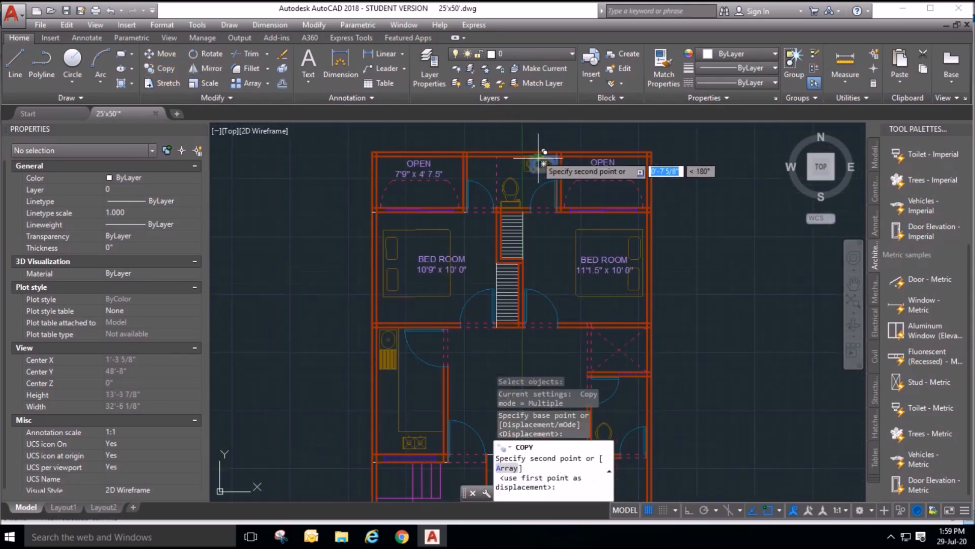
scroll(605, 331, up, 5)
click(547, 299)
scroll(577, 191, down, 5)
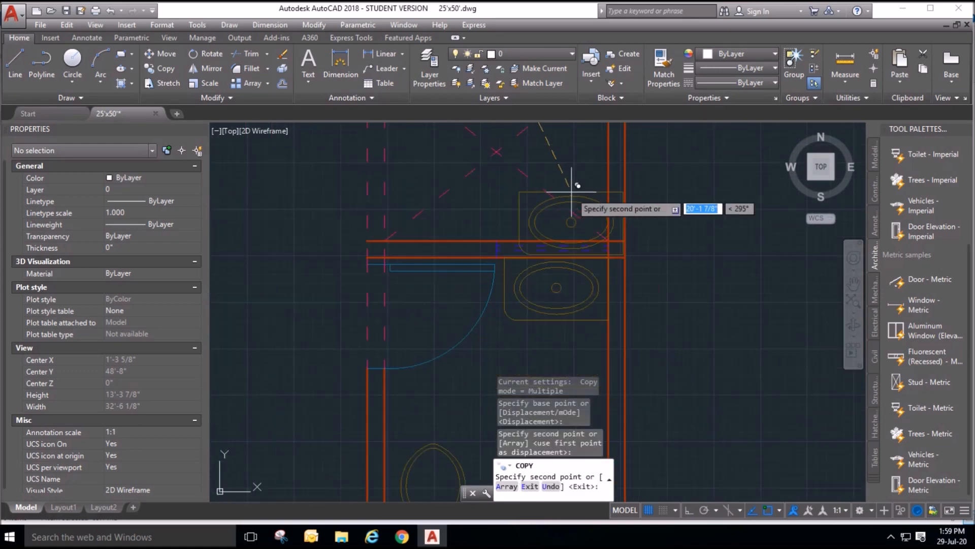
key(Escape)
key(Escape)
click(657, 288)
key(Escape)
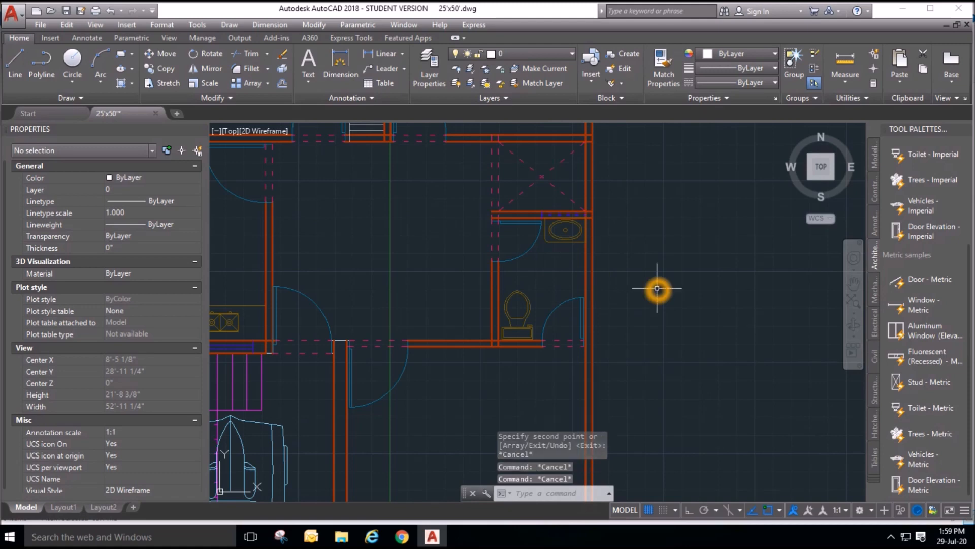
Copy the left OPEN area's label into the toilet between the two OPEN areas.
scroll(495, 374, up, 2)
scroll(547, 370, down, 4)
key(Escape)
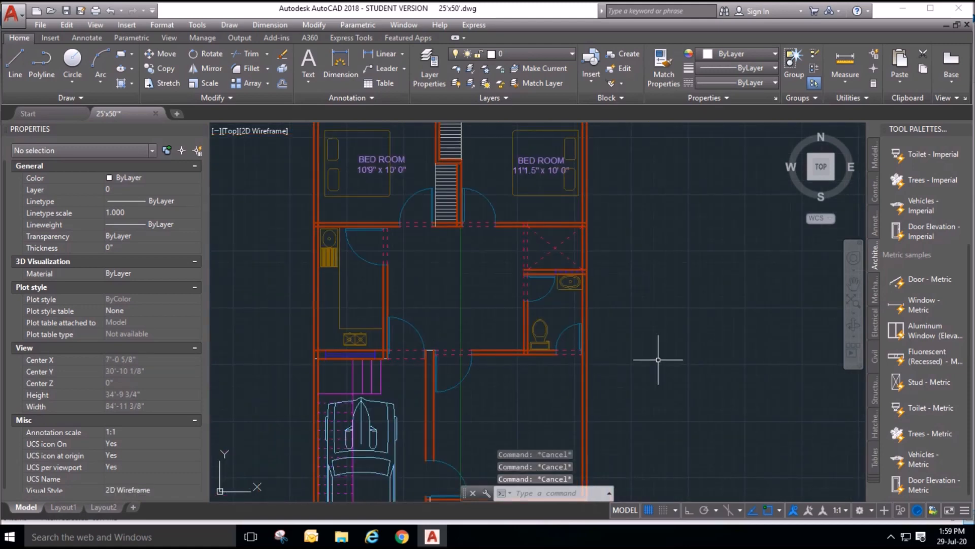
scroll(616, 344, down, 3)
scroll(484, 169, up, 4)
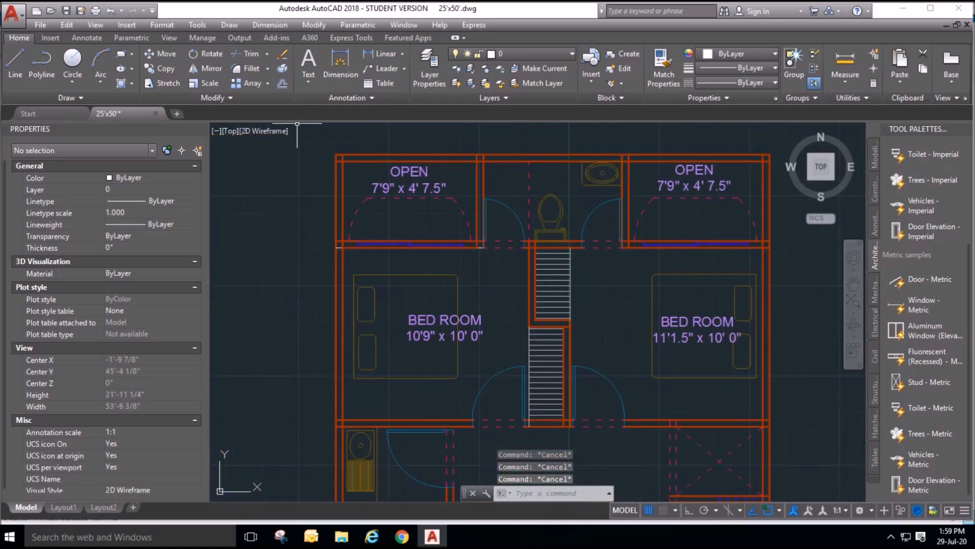
click(165, 68)
click(401, 186)
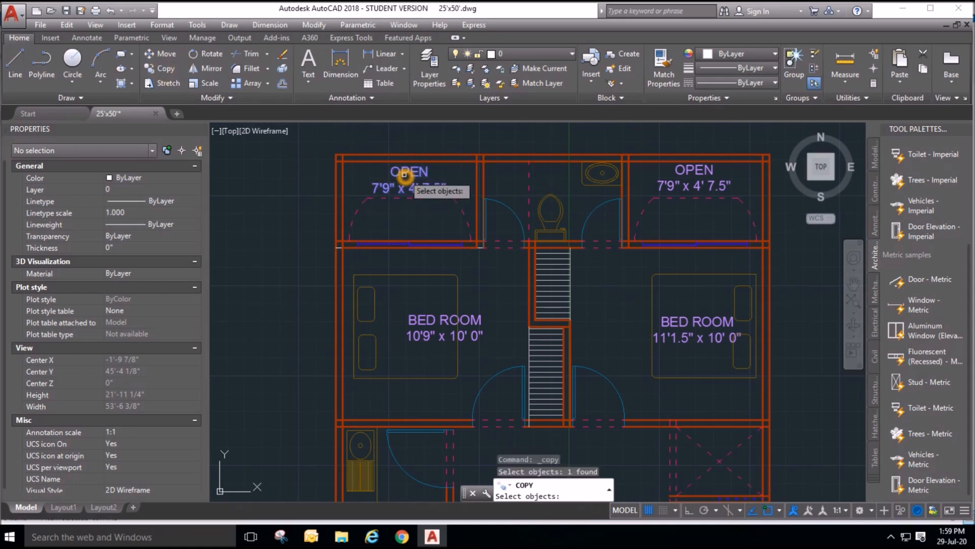
key(Return)
click(373, 166)
scroll(559, 182, up, 4)
click(438, 165)
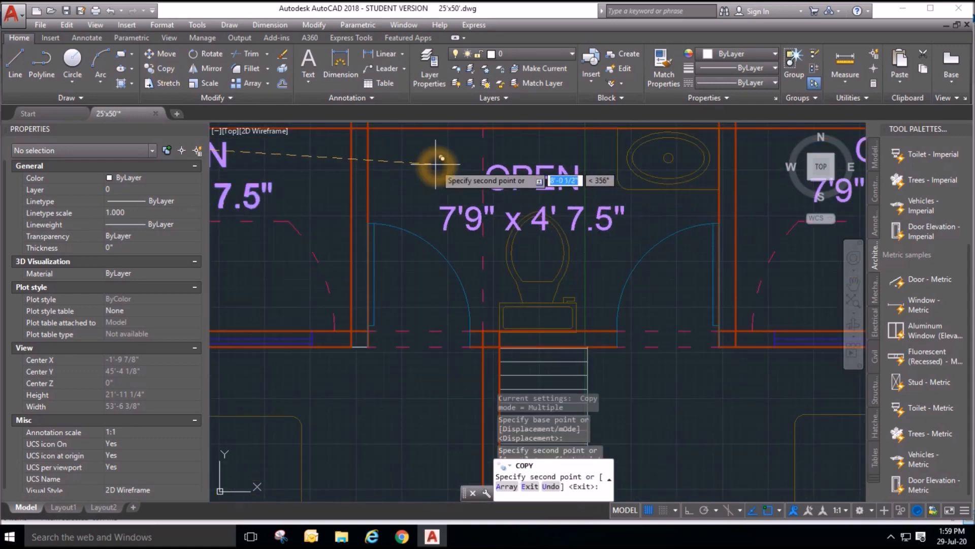
key(Escape)
Change the copied label's heading to TOILET, keeping the dimensions on a separate line below it.
double_click(528, 180)
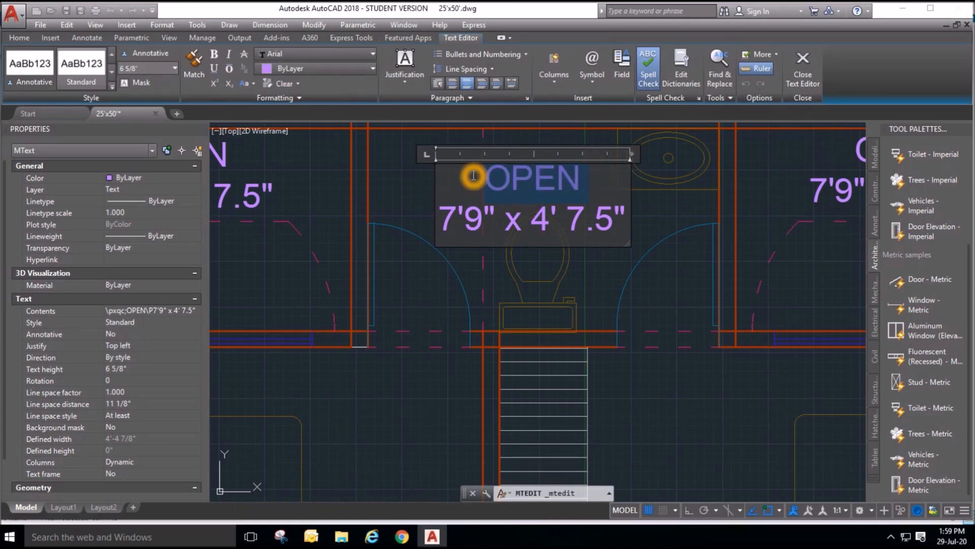
key(Delete)
text(Toile7'9" x 4' 7.5)
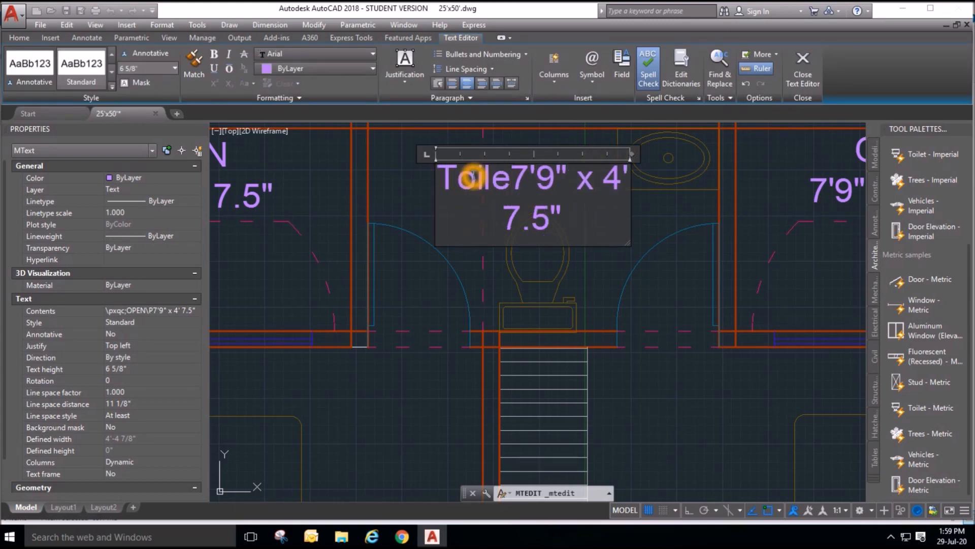
key(BackSpace)
key(BackSpace)
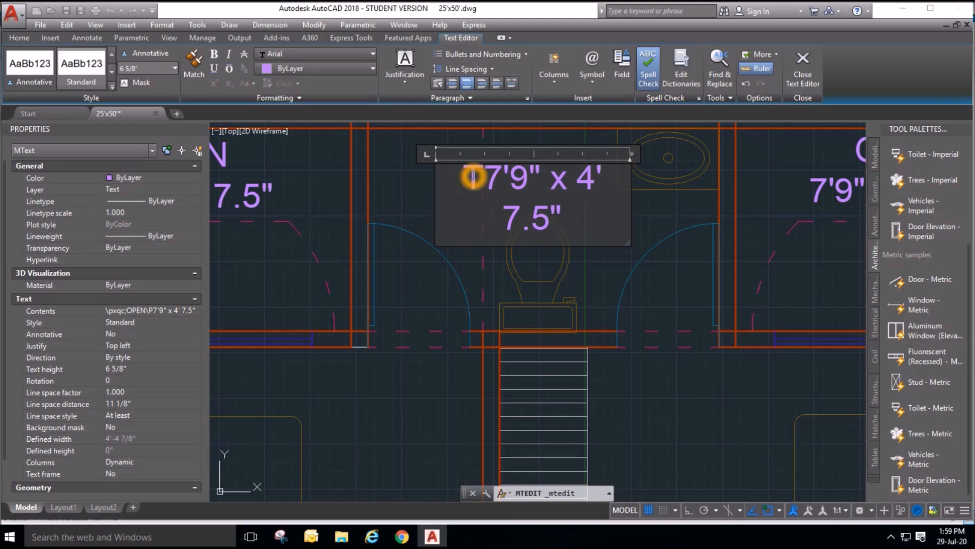
text(OILET7'9)
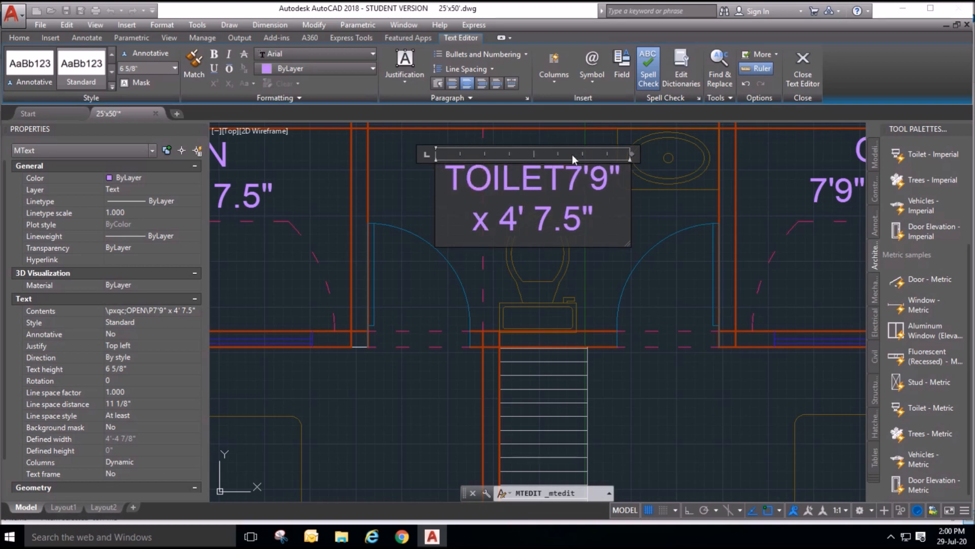
click(632, 190)
key(Return)
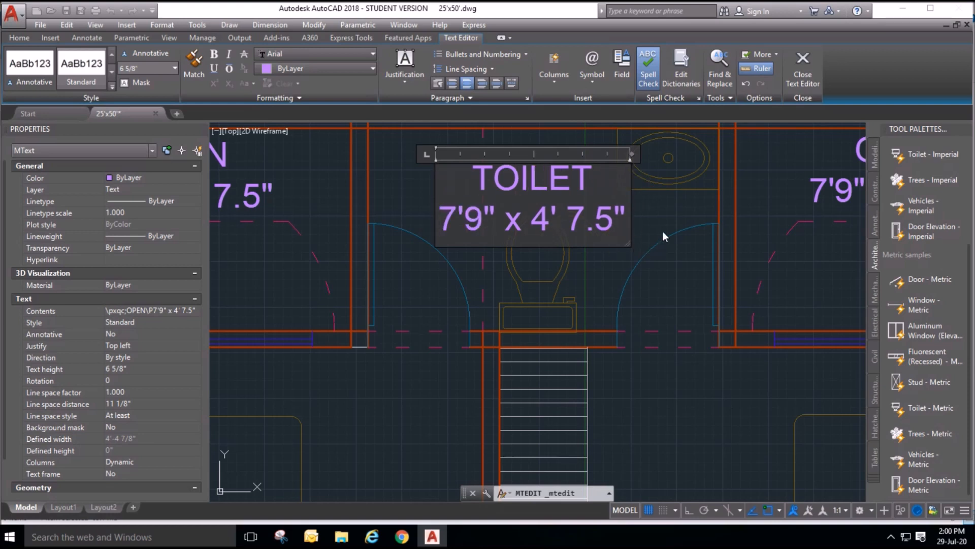
click(638, 235)
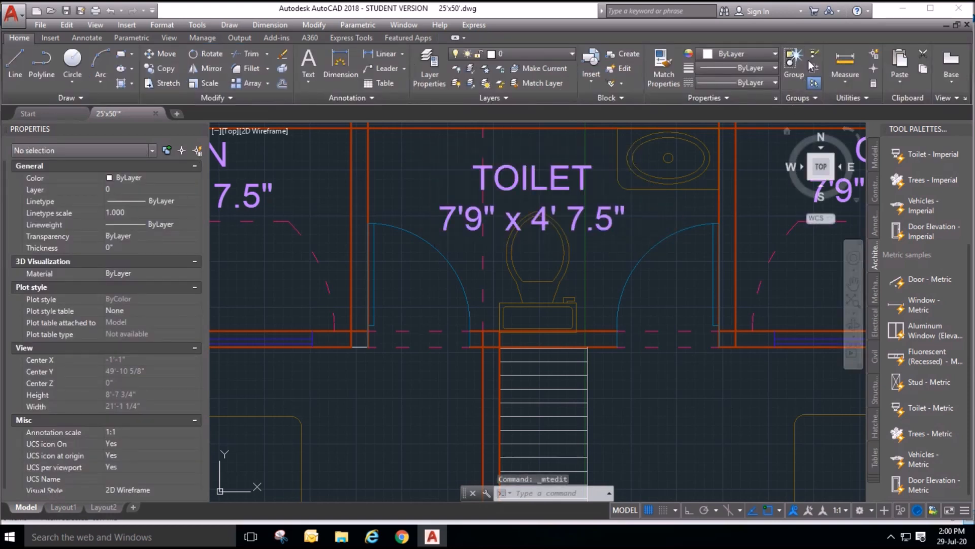
Measure the upper toilet's inside width between its side walls.
click(844, 58)
click(369, 187)
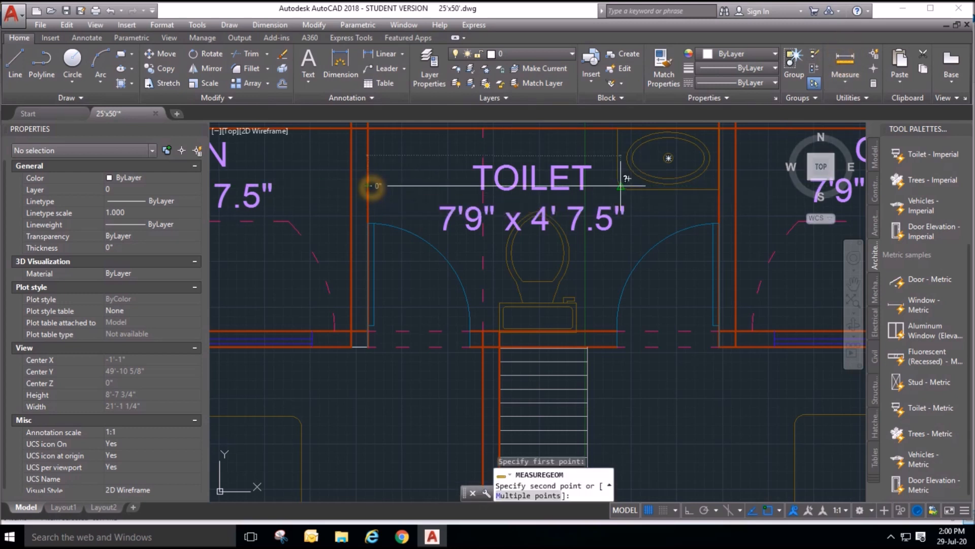
click(722, 189)
key(Escape)
key(Escape)
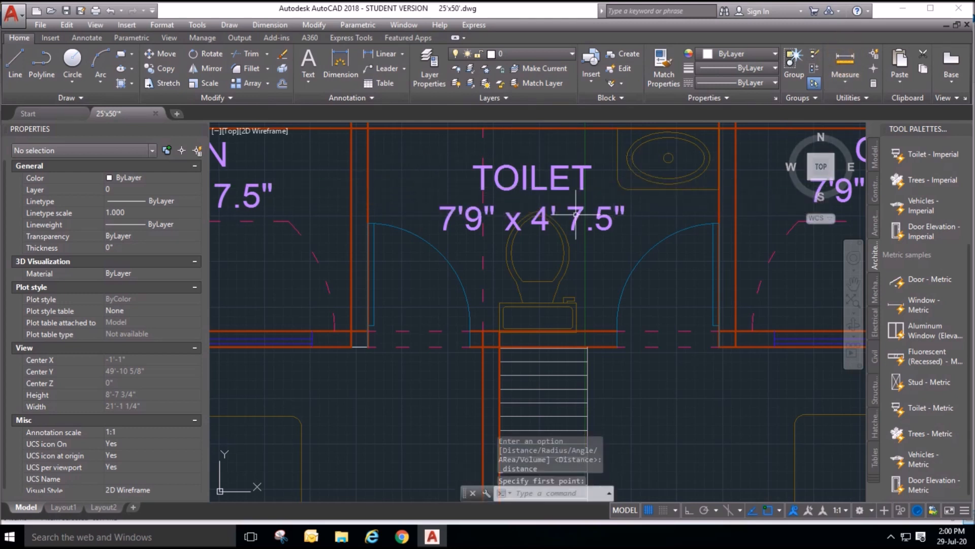
Set the first dimension in the upper TOILET label to 8'0".
click(446, 222)
double_click(447, 223)
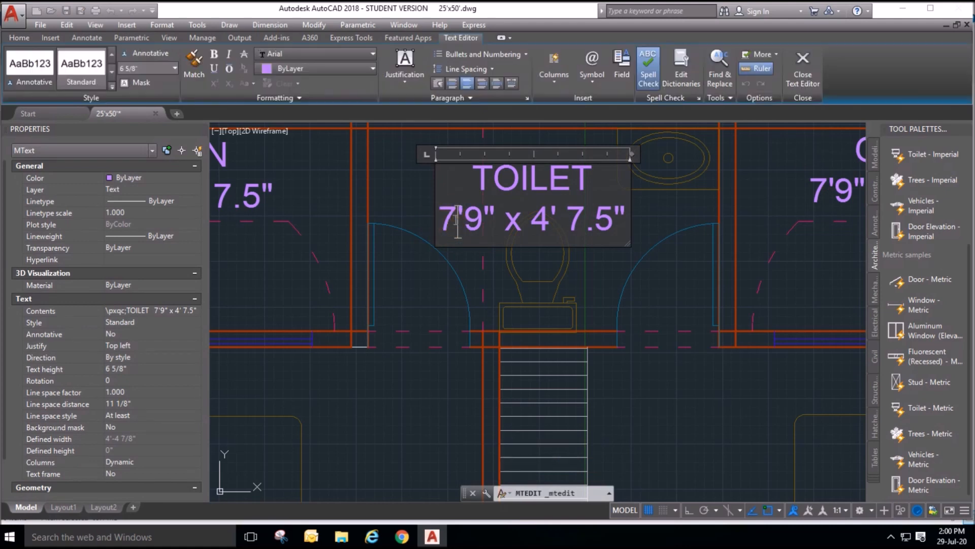
click(455, 234)
key(BackSpace)
text(8)
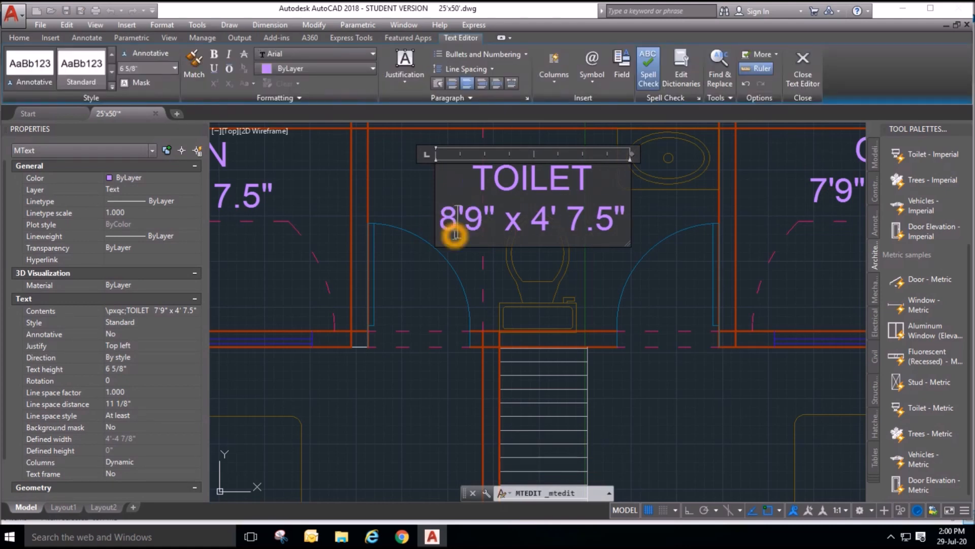
click(483, 222)
key(BackSpace)
text(0)
click(612, 263)
Copy the TOILET label from the upper toilet into the lower toilet, above its WC.
scroll(463, 140, down, 4)
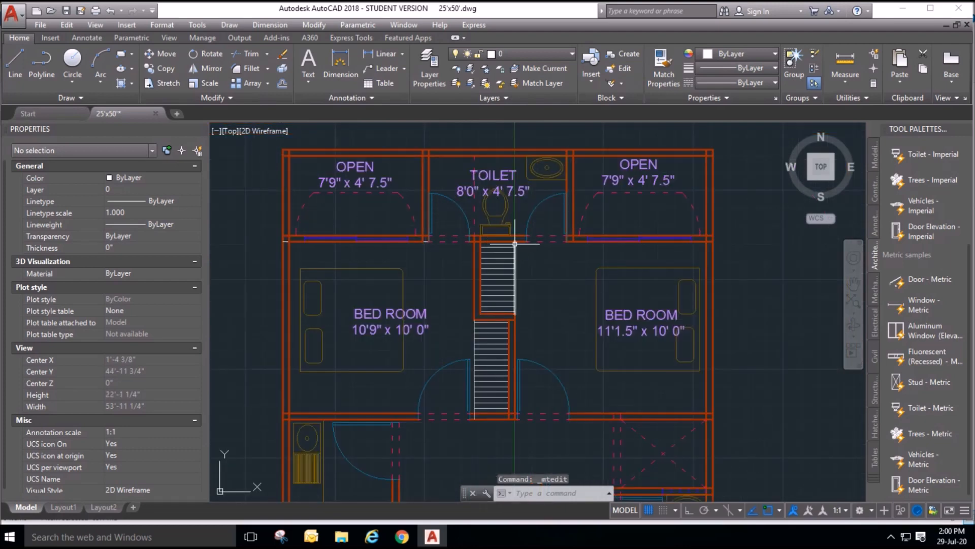
key(Escape)
scroll(536, 193, down, 3)
scroll(538, 188, up, 5)
click(166, 68)
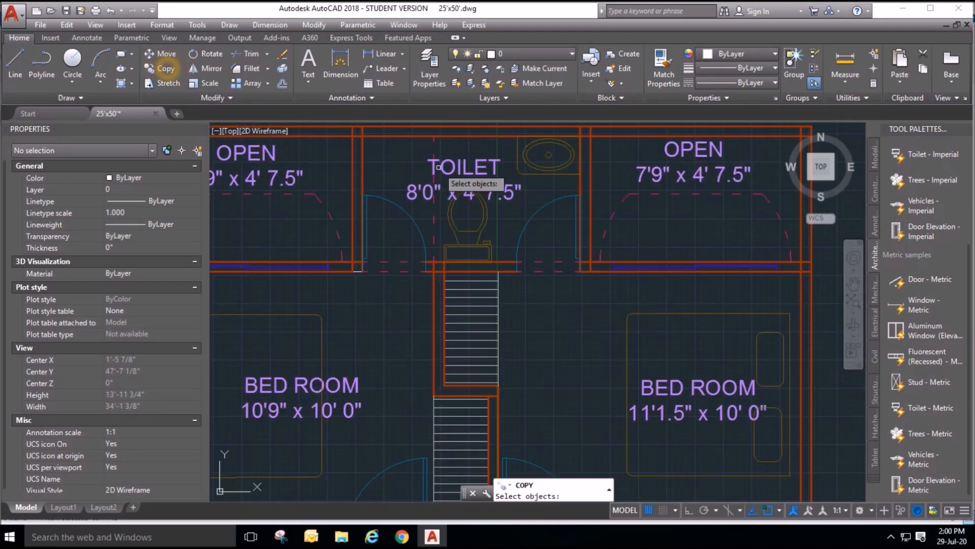
click(455, 165)
right_click(456, 163)
click(457, 164)
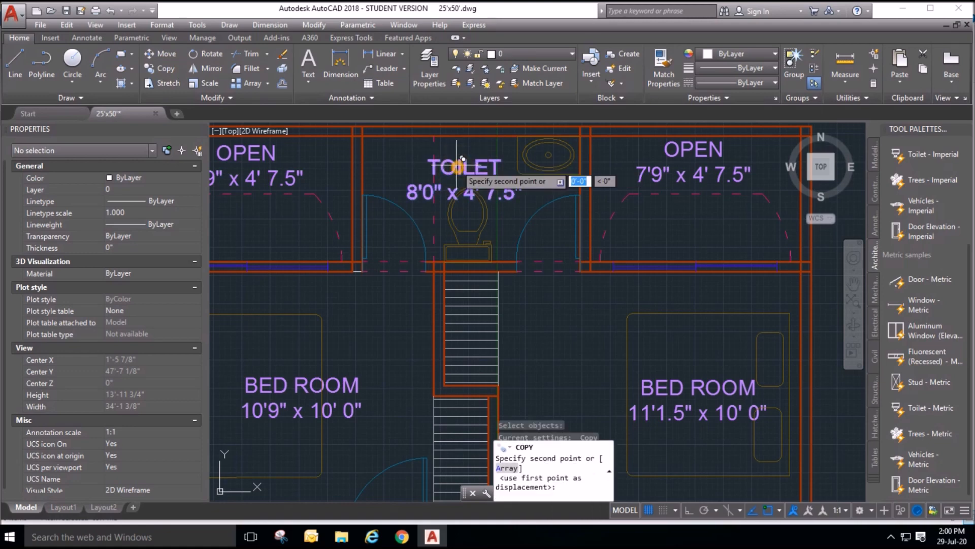
scroll(457, 155, down, 6)
scroll(531, 323, up, 8)
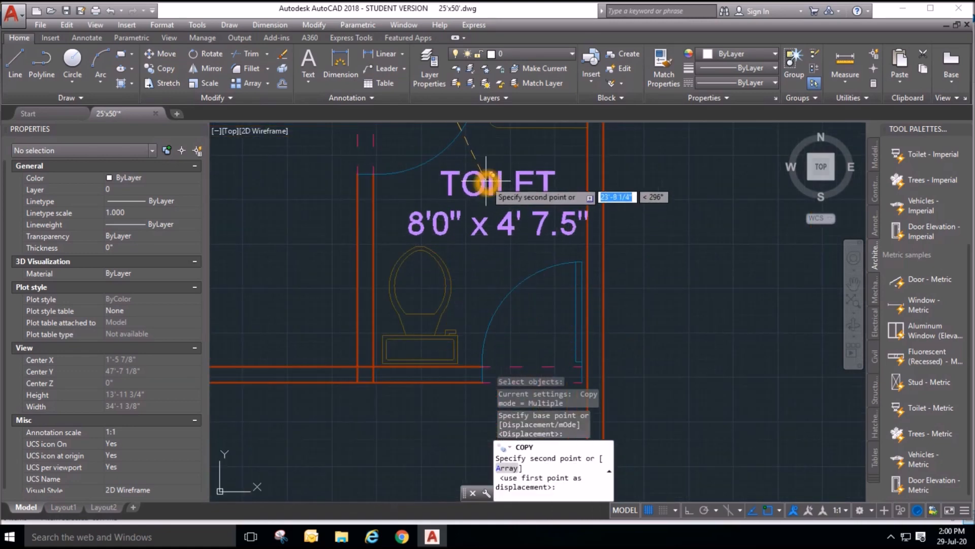
click(513, 204)
key(Escape)
click(508, 196)
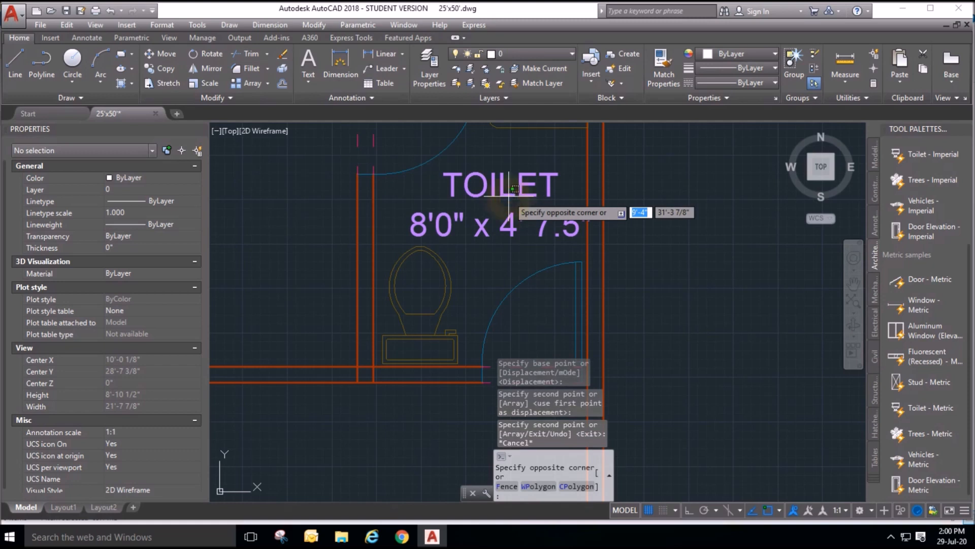
key(Escape)
key(Escape)
Measure the lower toilet's inside width between its side walls.
click(845, 56)
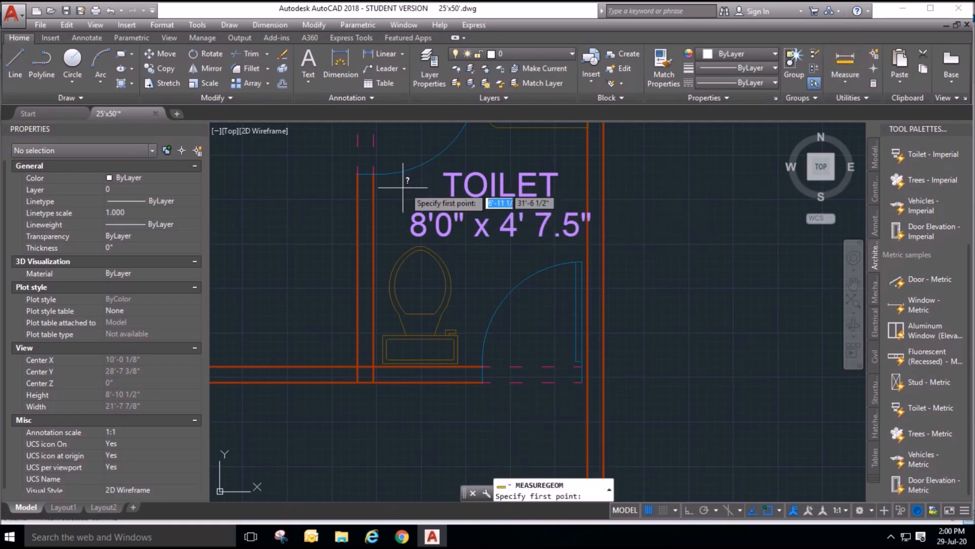
click(373, 193)
click(581, 197)
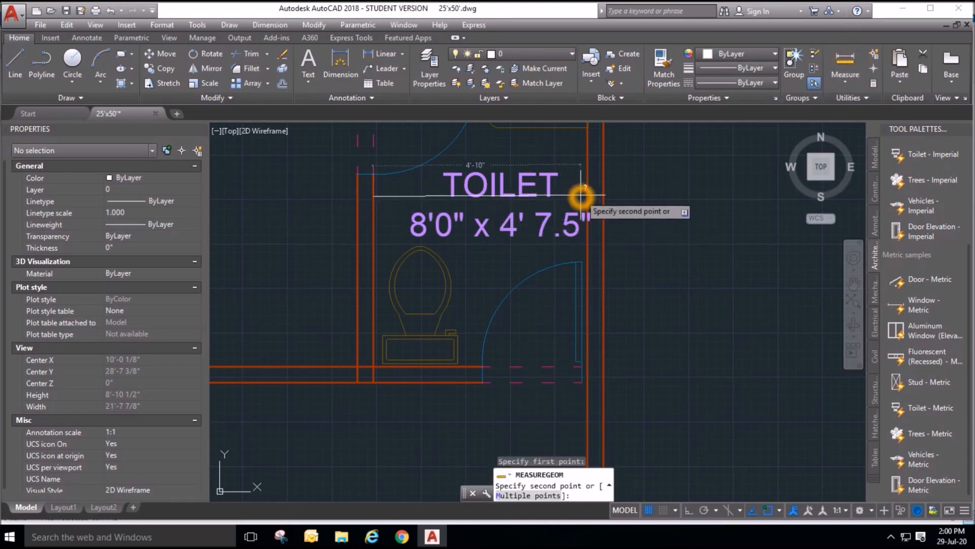
key(Escape)
scroll(621, 268, down, 1)
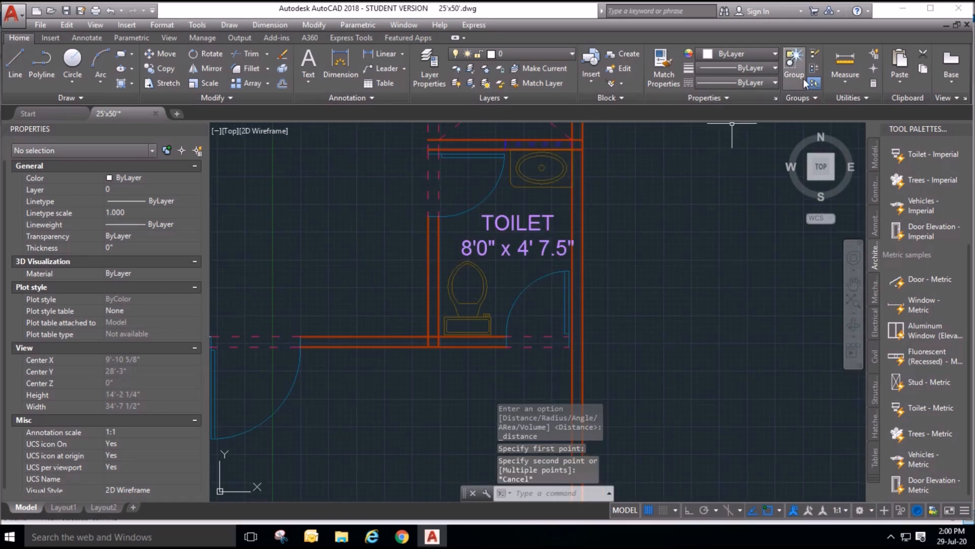
Measure the lower toilet's inside length from its upper wall down to its lower wall.
click(845, 60)
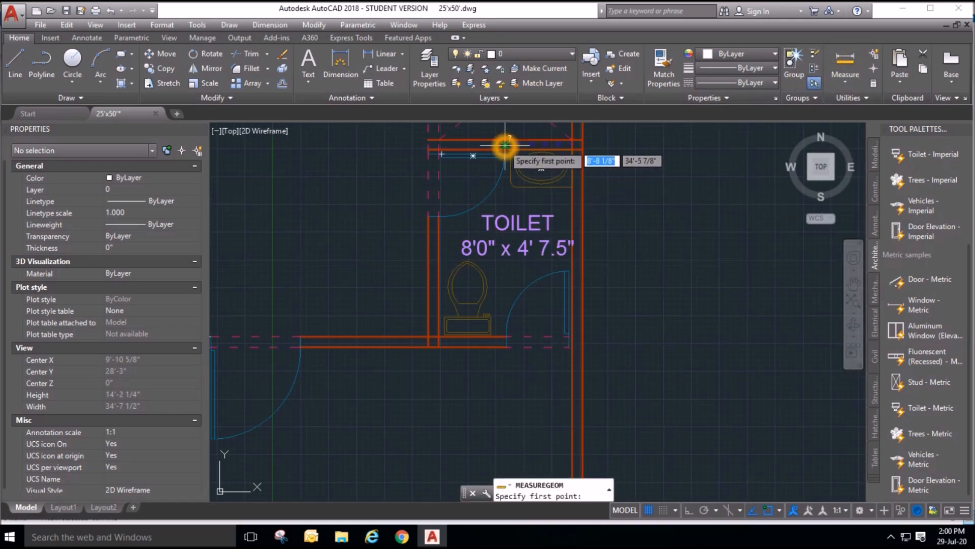
scroll(505, 150, up, 3)
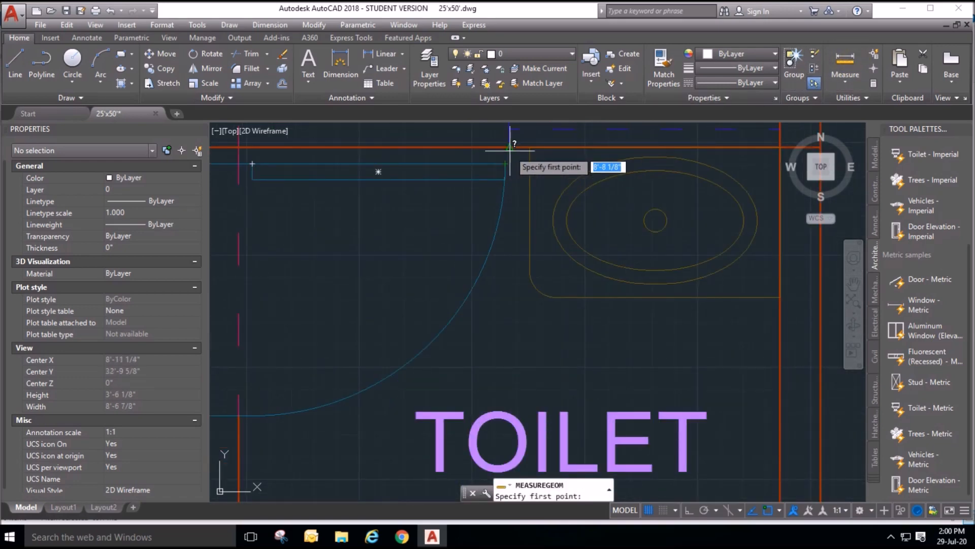
click(513, 153)
scroll(512, 152, down, 2)
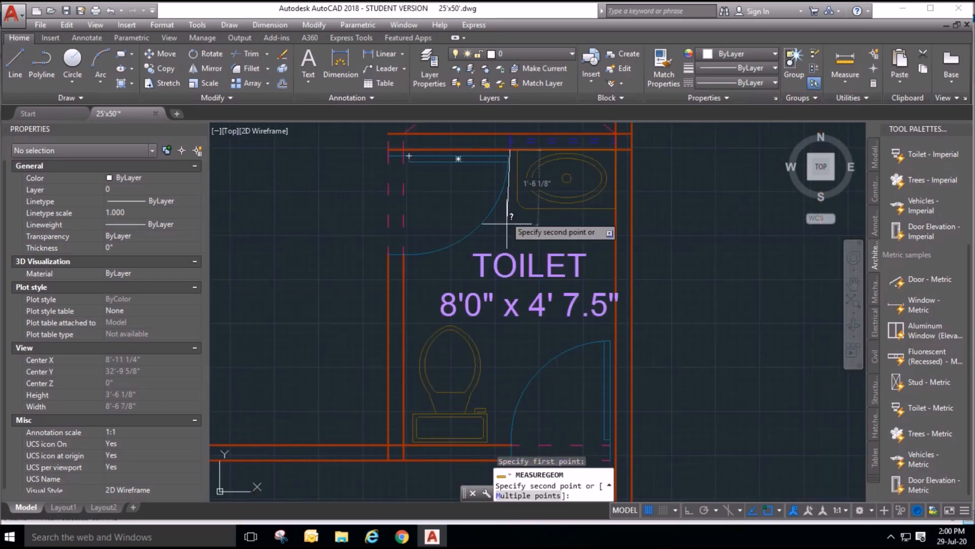
click(510, 446)
Set the dimensions in the lower TOILET label to 7'0" x 5' 0".
double_click(451, 310)
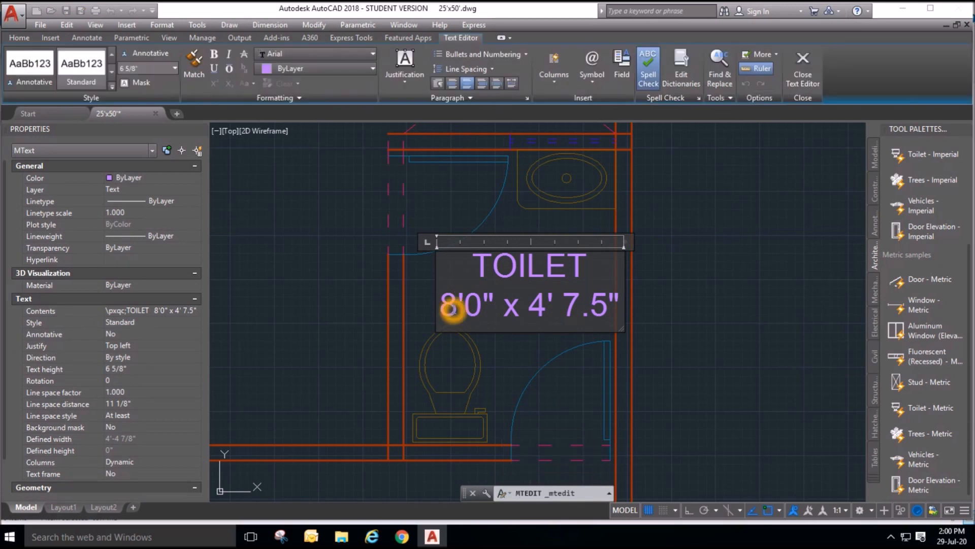
key(BackSpace)
text(7)
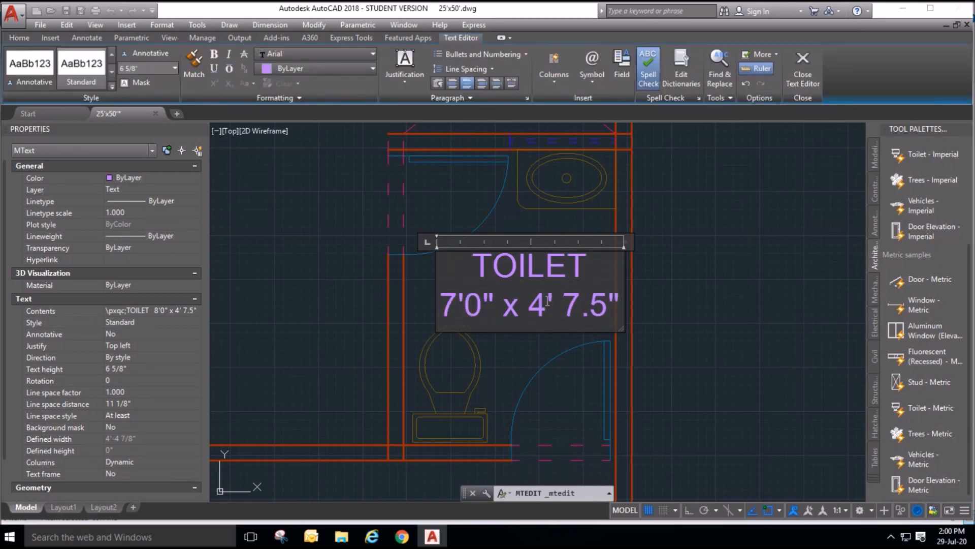
click(547, 304)
key(BackSpace)
text(0)
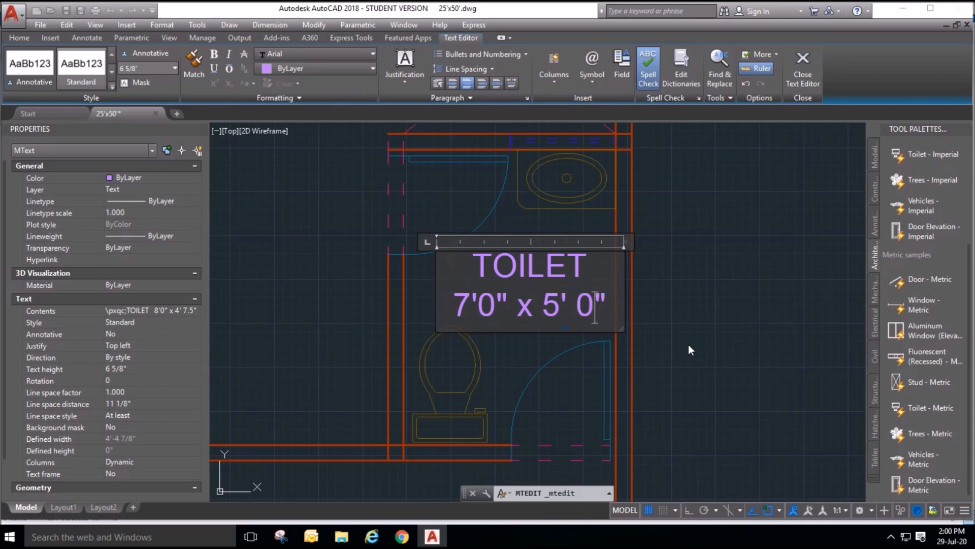
click(649, 322)
scroll(650, 325, down, 3)
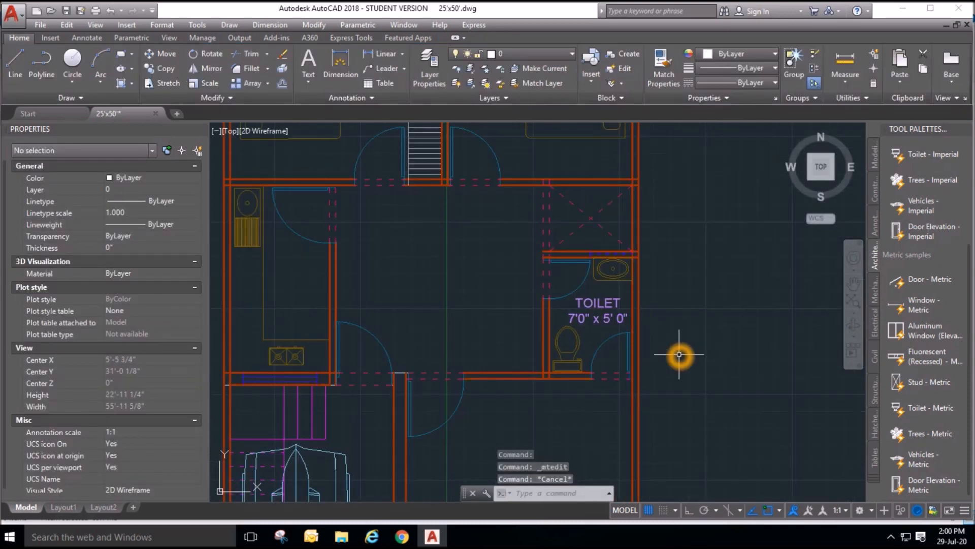
Copy the OPEN label with its dimensions from the upper-left open space into the open space above the lower toilet.
scroll(557, 398, down, 2)
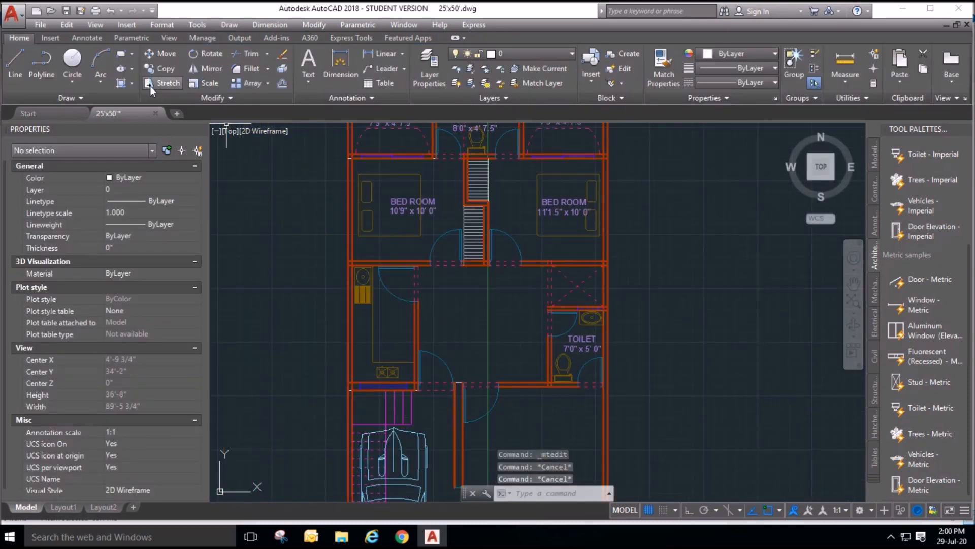
click(171, 75)
scroll(462, 304, down, 2)
click(422, 189)
key(Return)
click(422, 189)
scroll(561, 341, up, 5)
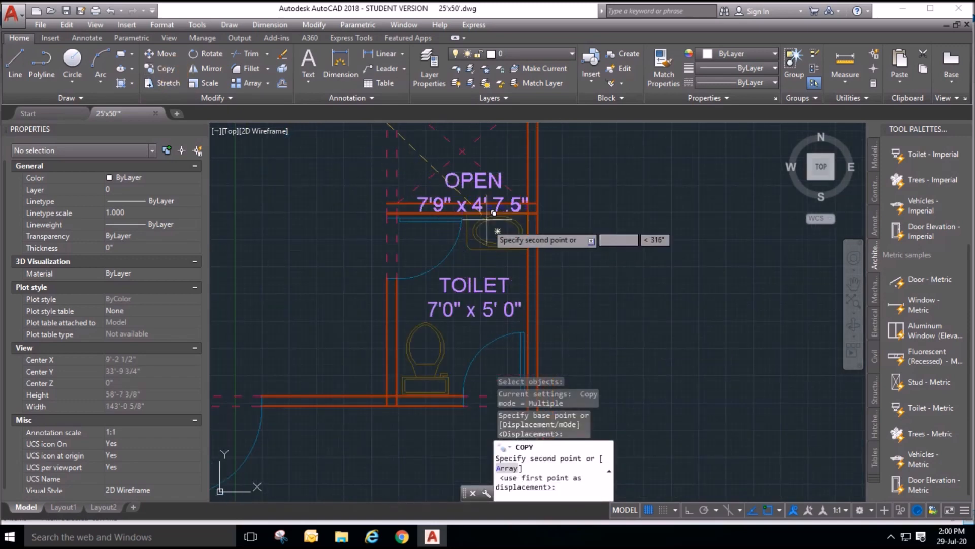
scroll(500, 326, down, 2)
click(491, 230)
key(Escape)
scroll(459, 181, up, 2)
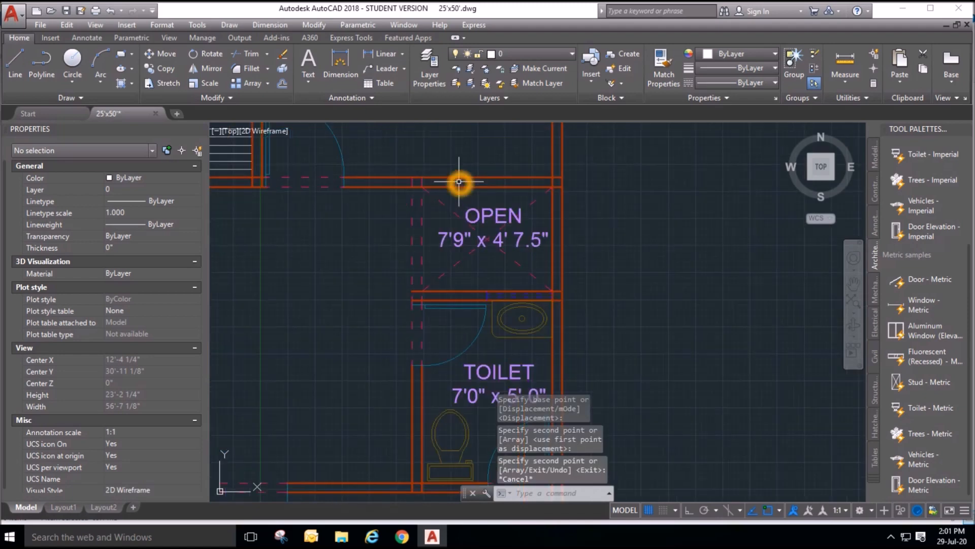
key(Escape)
Draw the first window line inside the wall between the right bedroom and the open space, spanning the open space's width.
scroll(589, 294, down, 4)
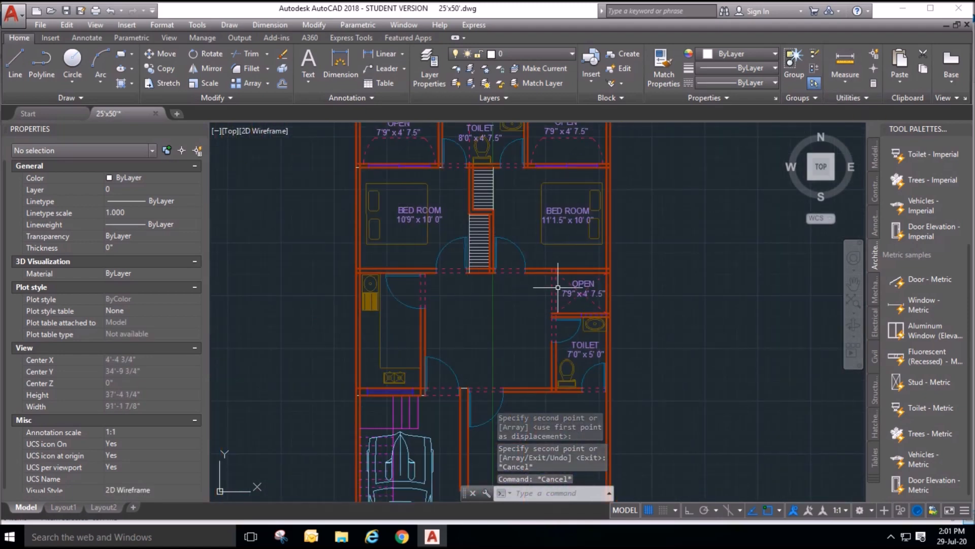
scroll(602, 273, up, 6)
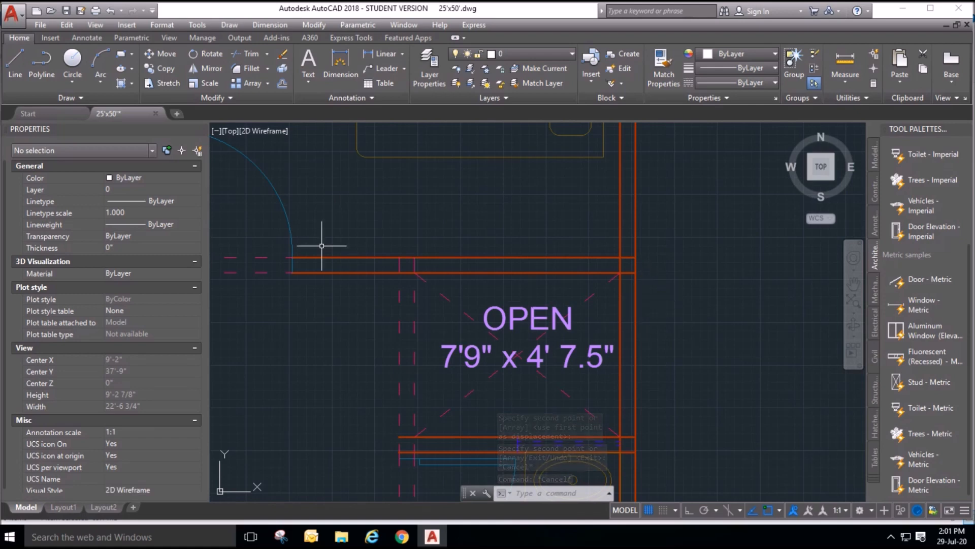
key(Escape)
click(14, 63)
scroll(416, 277, up, 4)
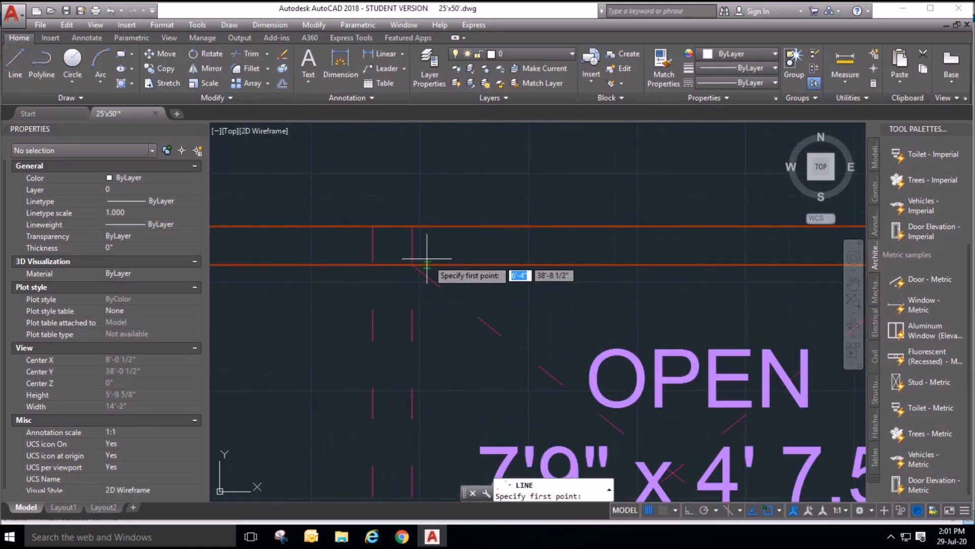
click(420, 241)
scroll(577, 247, down, 3)
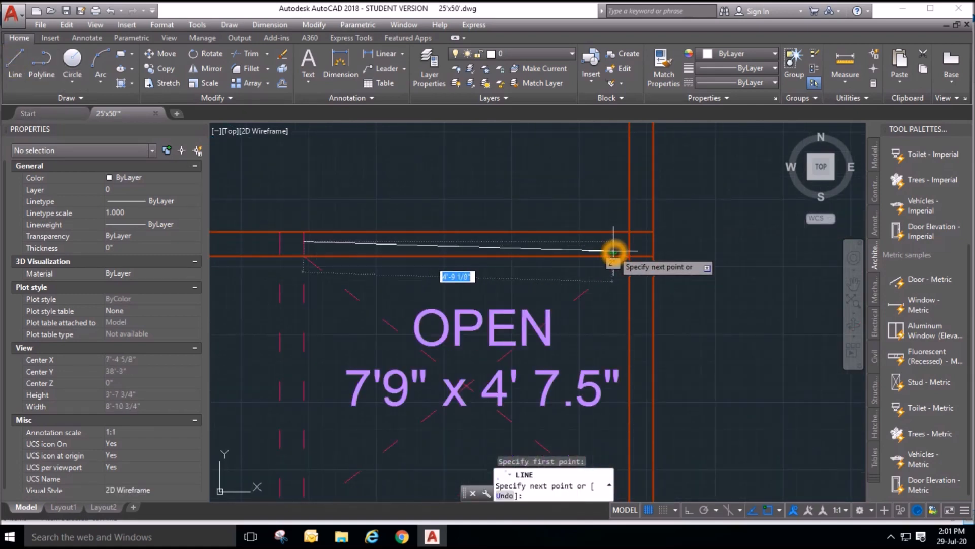
click(629, 242)
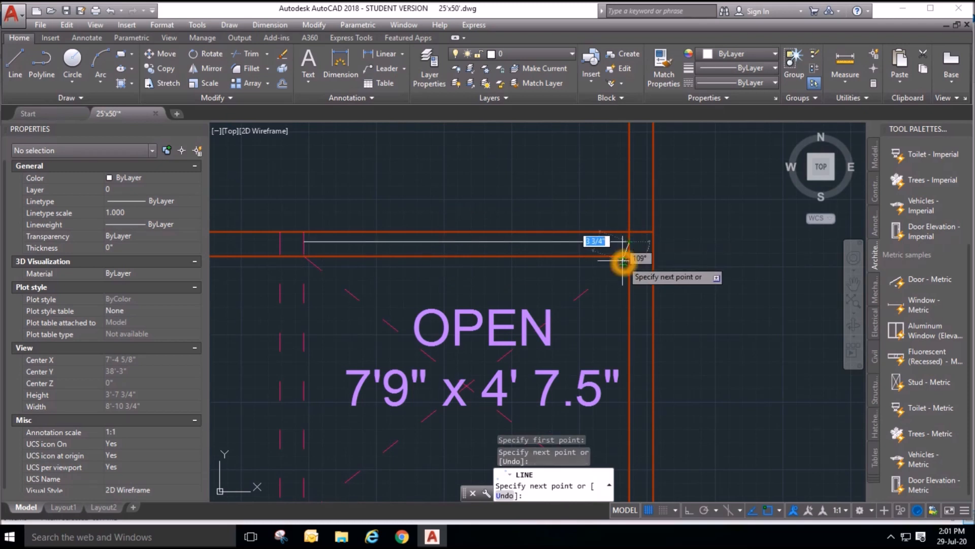
key(Return)
Draw a second window line parallel to and just below the first, across the same stretch of wall.
key(Return)
scroll(311, 249, up, 2)
click(300, 247)
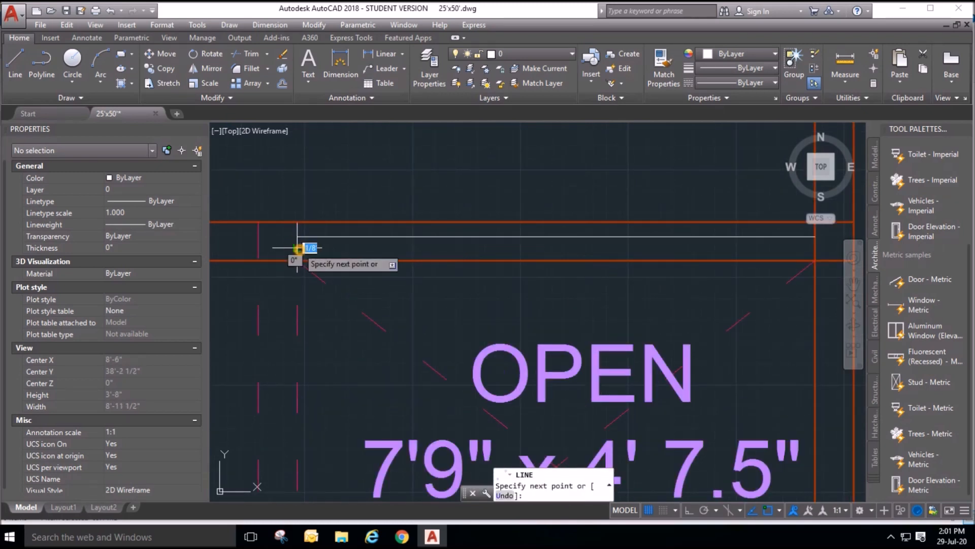
click(814, 248)
scroll(588, 279, down, 6)
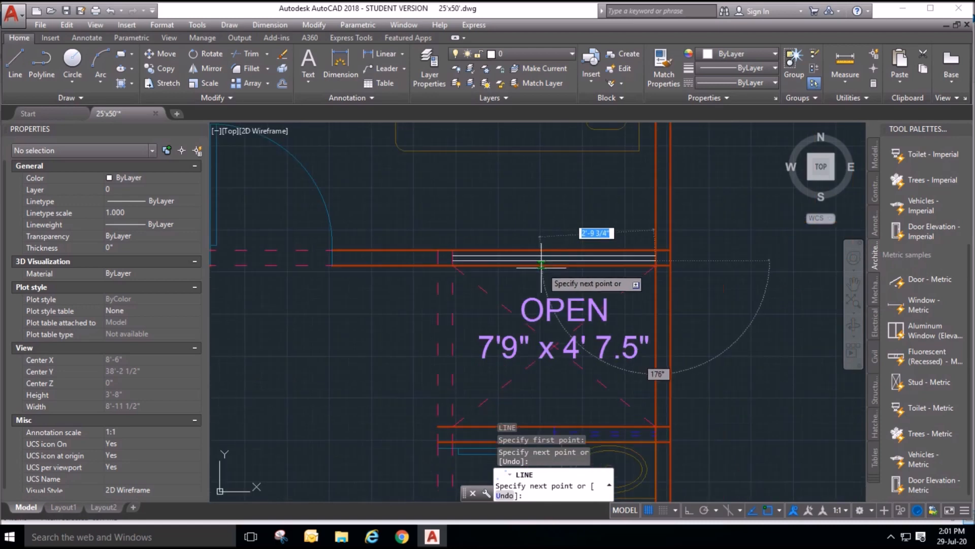
key(Escape)
key(Escape)
key(Escape)
key(Escape)
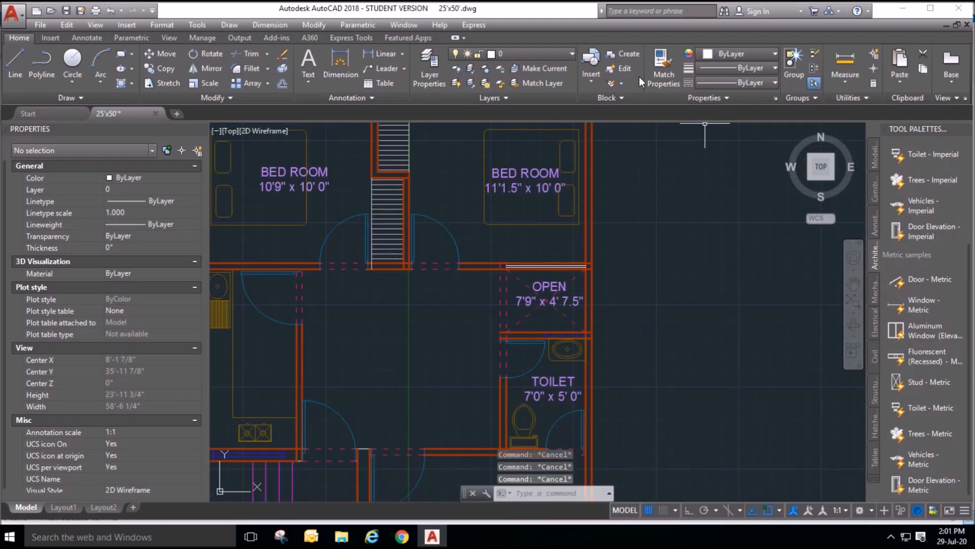
Match the properties of the kitchen window line onto the two new window lines above the open space.
click(660, 63)
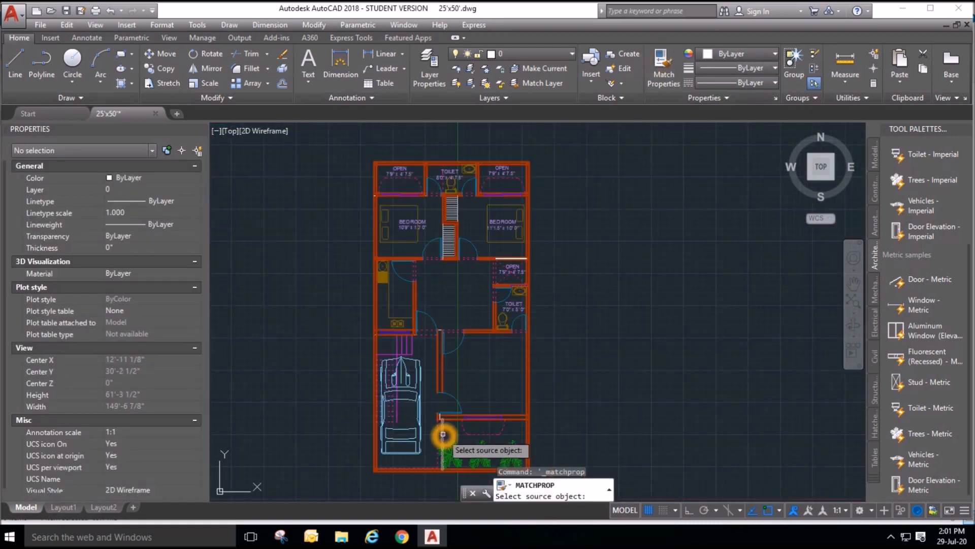
scroll(437, 447, up, 6)
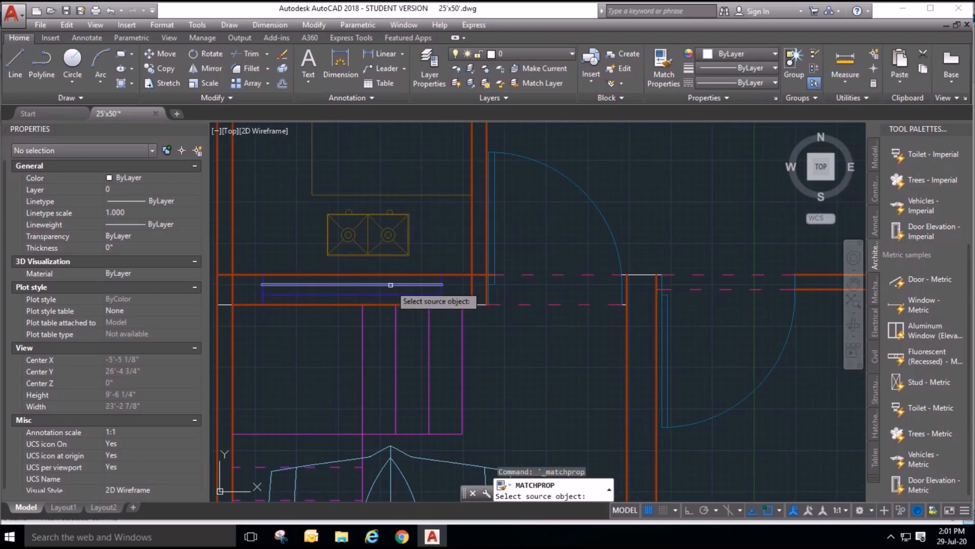
click(327, 286)
scroll(540, 265, down, 4)
scroll(543, 224, up, 5)
scroll(543, 192, up, 6)
click(564, 282)
click(547, 248)
scroll(538, 256, down, 4)
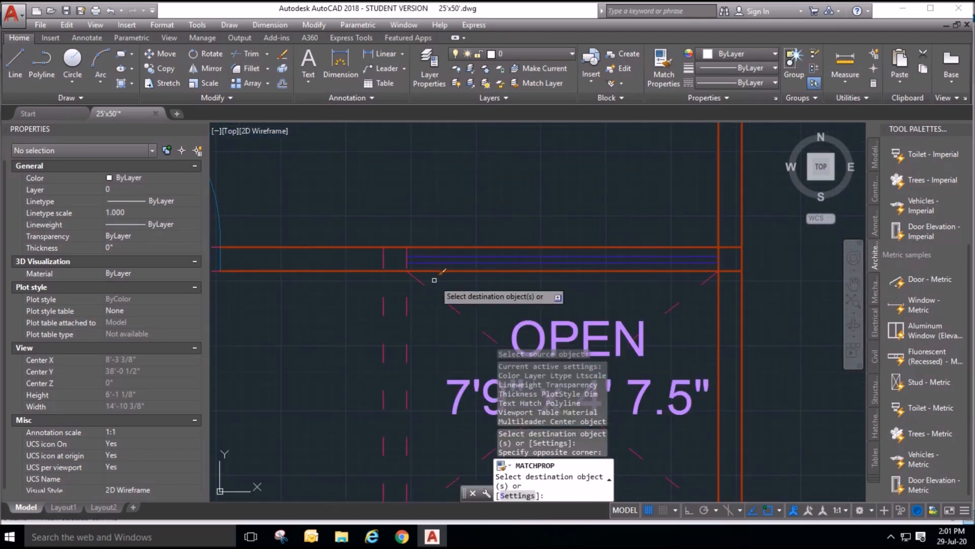
scroll(618, 292, down, 5)
key(Escape)
key(Escape)
key(Escape)
scroll(639, 314, down, 3)
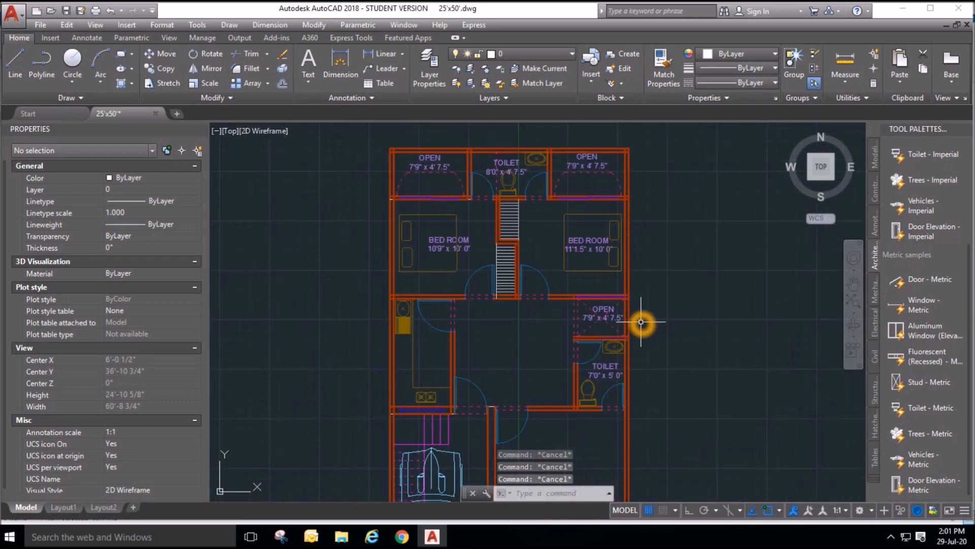
click(616, 366)
mouse_move(610, 376)
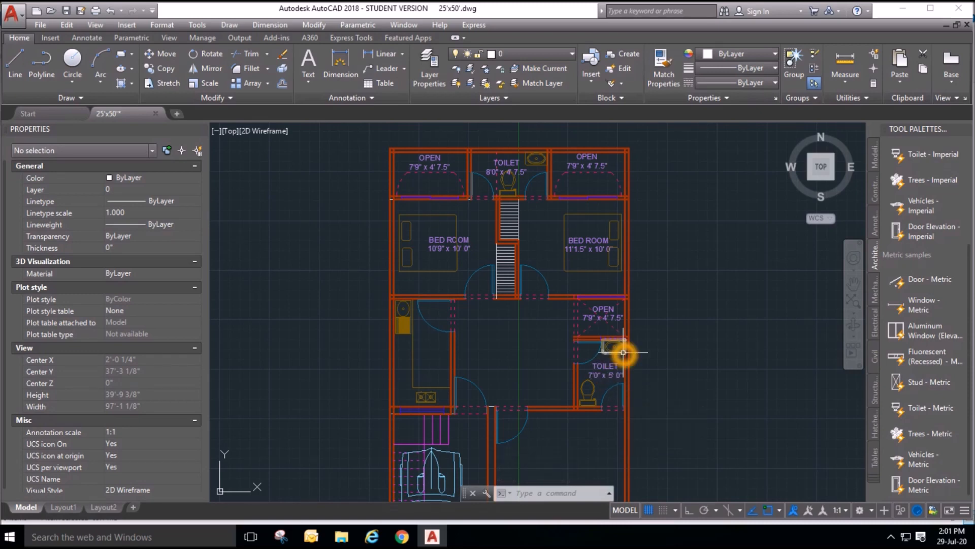
key(Escape)
key(Escape)
key(Escape)
Turn off displaying the UCS icon at the origin.
scroll(686, 331, down, 5)
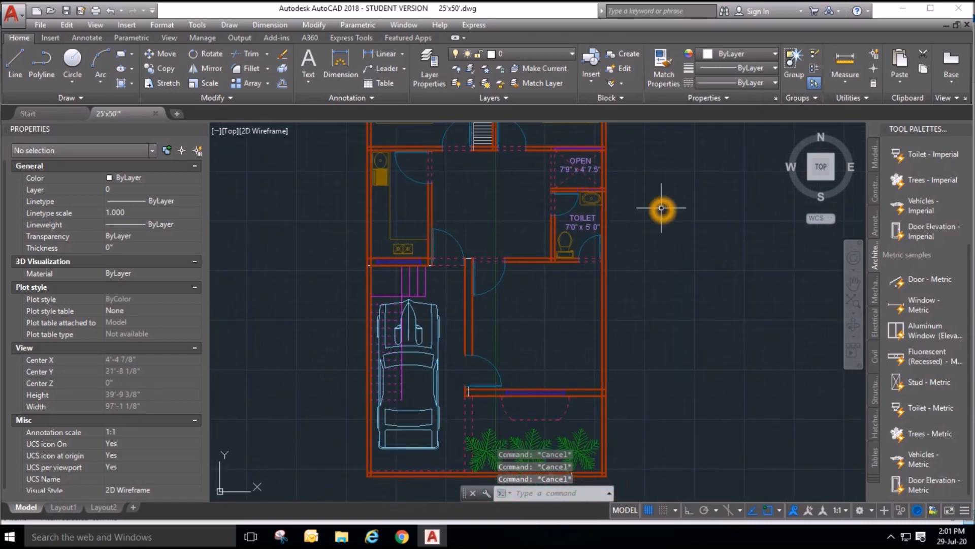
scroll(652, 258, down, 2)
scroll(665, 226, up, 4)
middle_drag(698, 357, 590, 339)
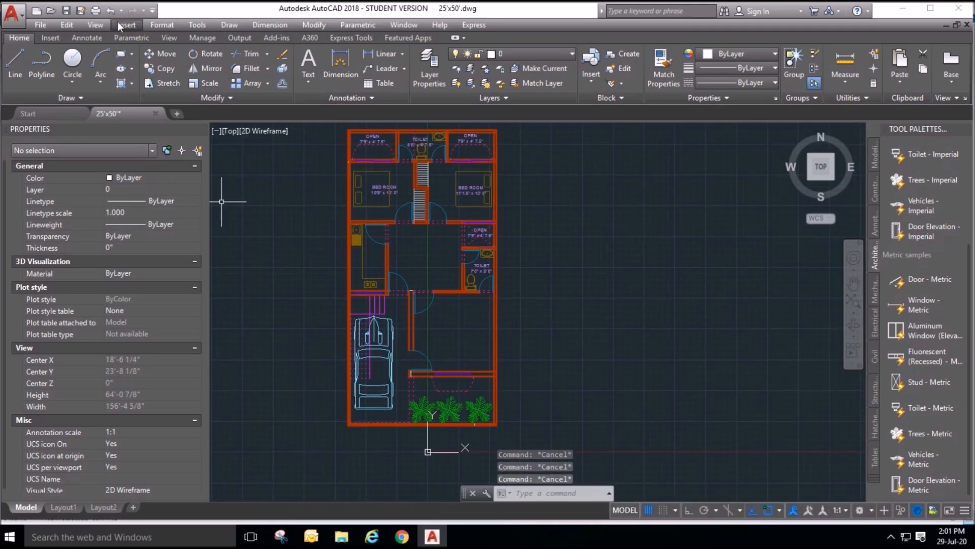
click(95, 24)
mouse_move(172, 335)
mouse_move(315, 335)
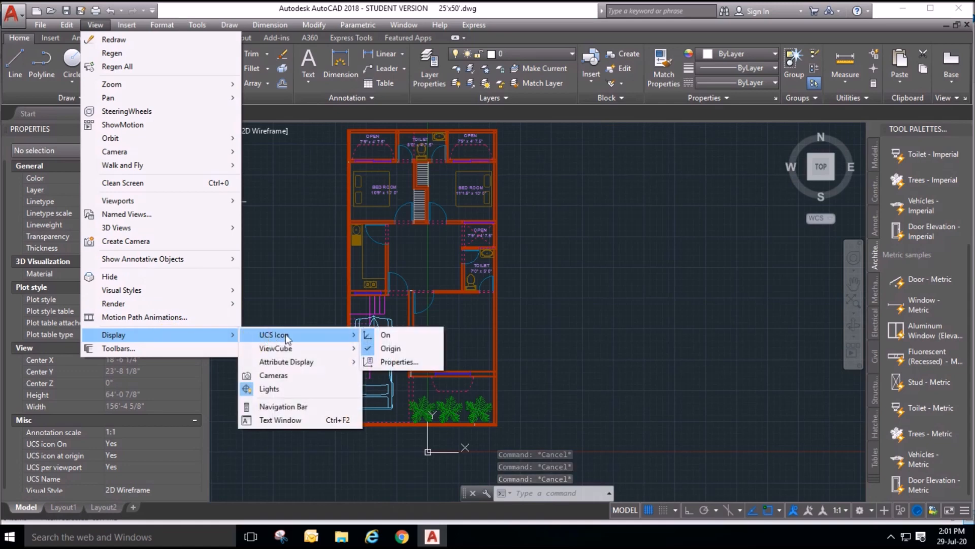
click(395, 349)
scroll(387, 448, up, 5)
scroll(482, 447, down, 5)
middle_drag(664, 381, 600, 380)
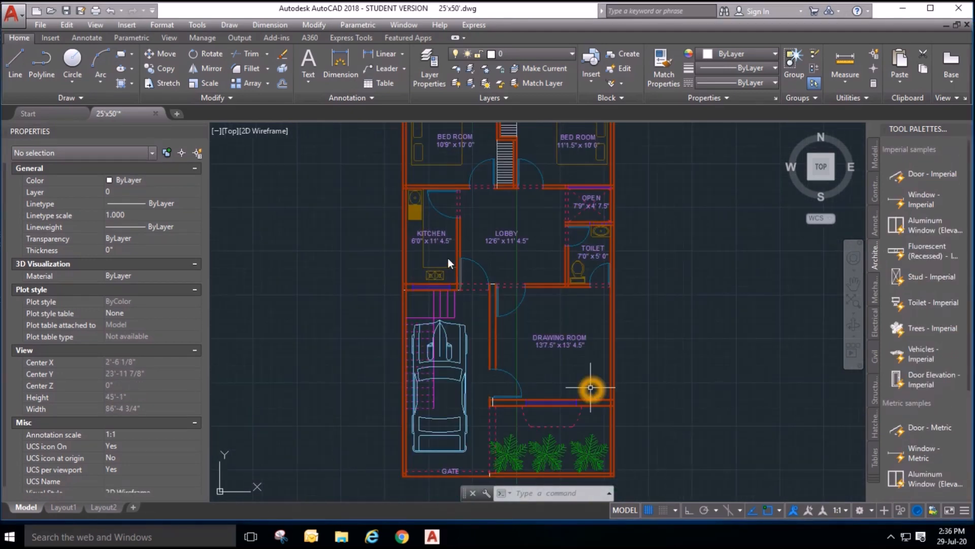
Examine the plan's labels from the kitchen and lobby down to the drawing room, gate and front planting area.
scroll(448, 258, up, 2)
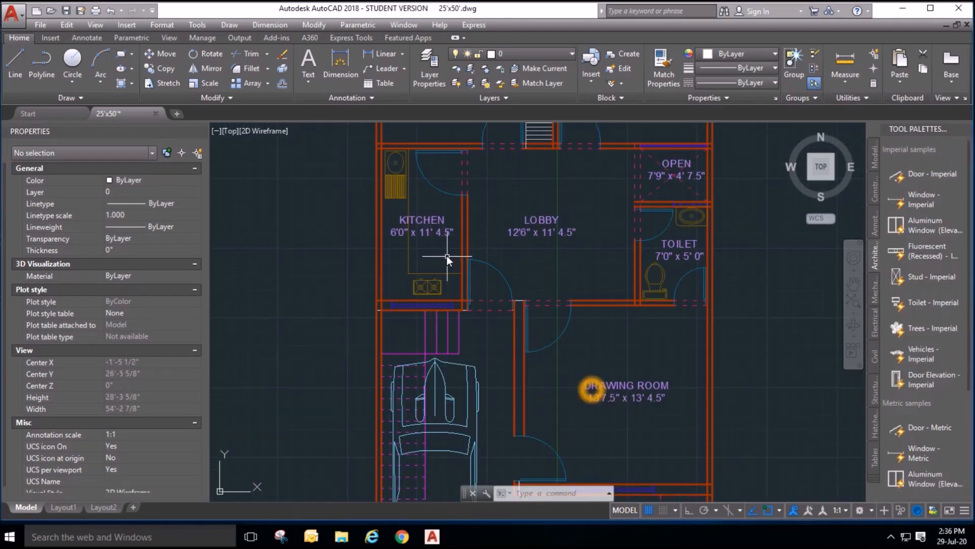
scroll(612, 372, down, 2)
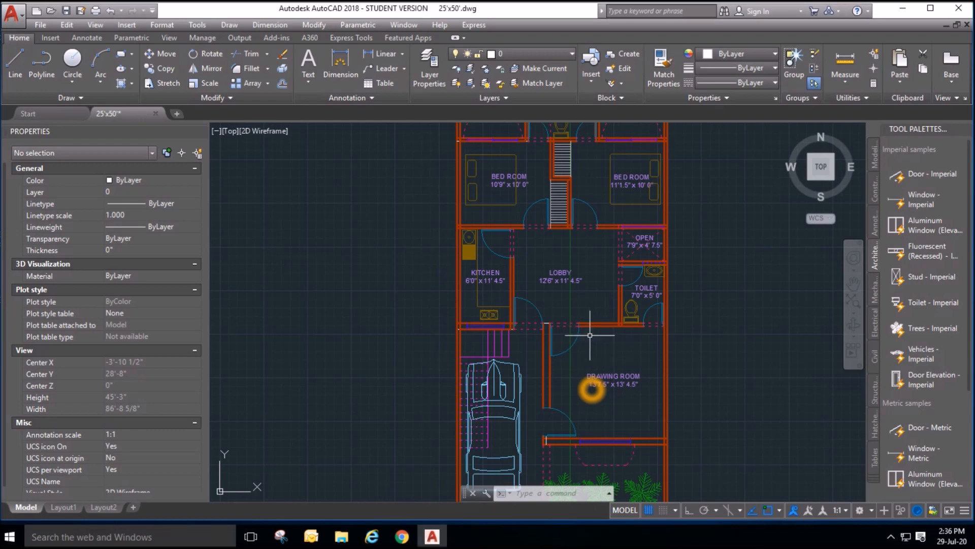
scroll(558, 331, down, 2)
scroll(558, 444, up, 4)
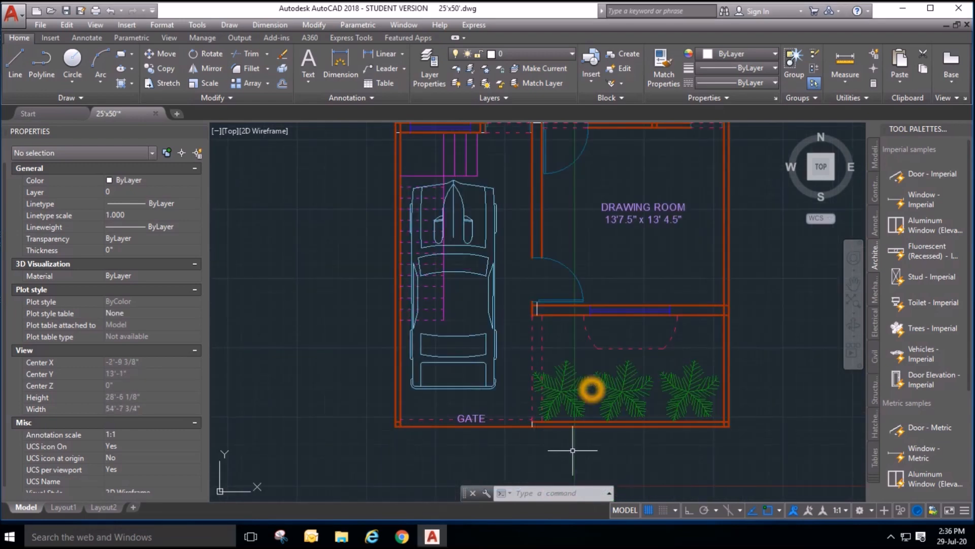
scroll(595, 447, down, 3)
scroll(641, 447, up, 5)
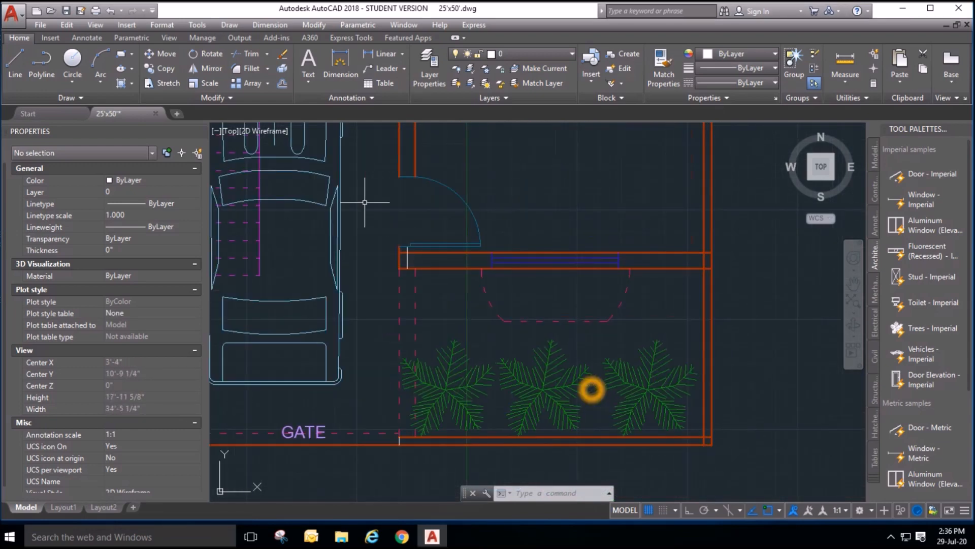
key(Escape)
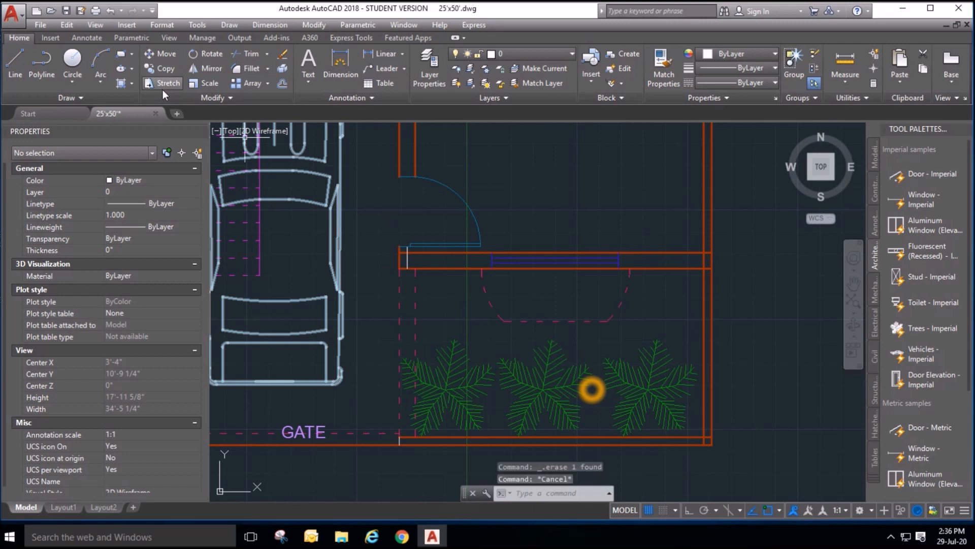
Scale the rightmost plant in the front planting area by a factor of 0.5 about its centre.
click(198, 84)
click(669, 337)
click(636, 378)
key(Return)
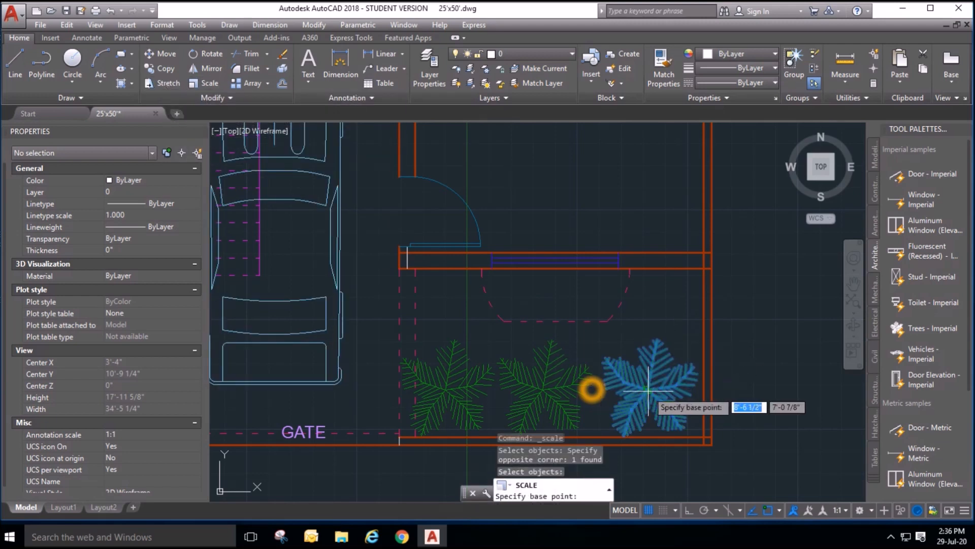
click(647, 391)
text(.5)
key(Return)
key(Escape)
Delete the two remaining full-size plants beside the scaled-down one.
click(592, 389)
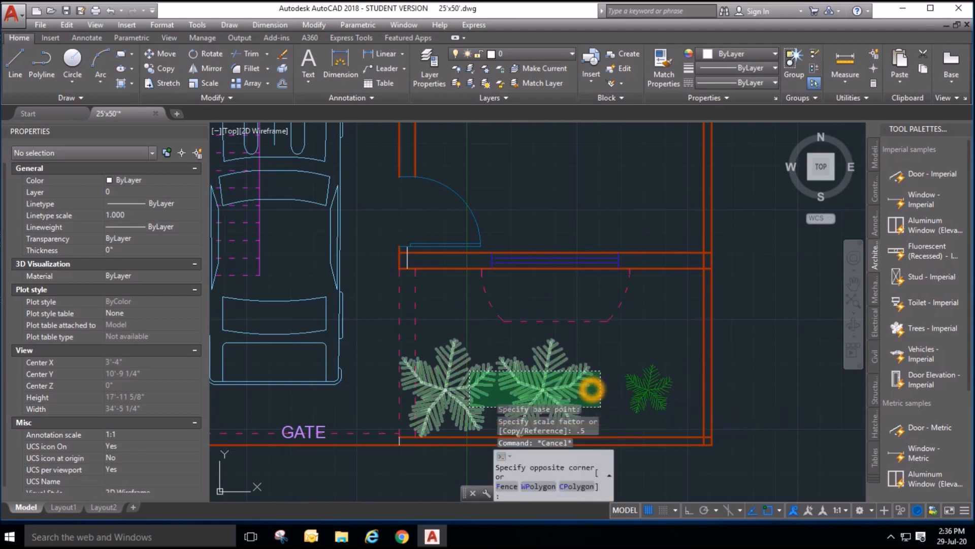
click(407, 351)
key(Delete)
Copy the small plant three times to the left from its centre, forming a horizontal row of four plants.
scroll(706, 422, up, 2)
scroll(637, 382, up, 10)
scroll(658, 333, down, 6)
scroll(690, 356, up, 2)
scroll(682, 352, down, 3)
scroll(660, 346, up, 3)
click(166, 68)
scroll(583, 241, down, 3)
click(592, 218)
click(556, 268)
key(Return)
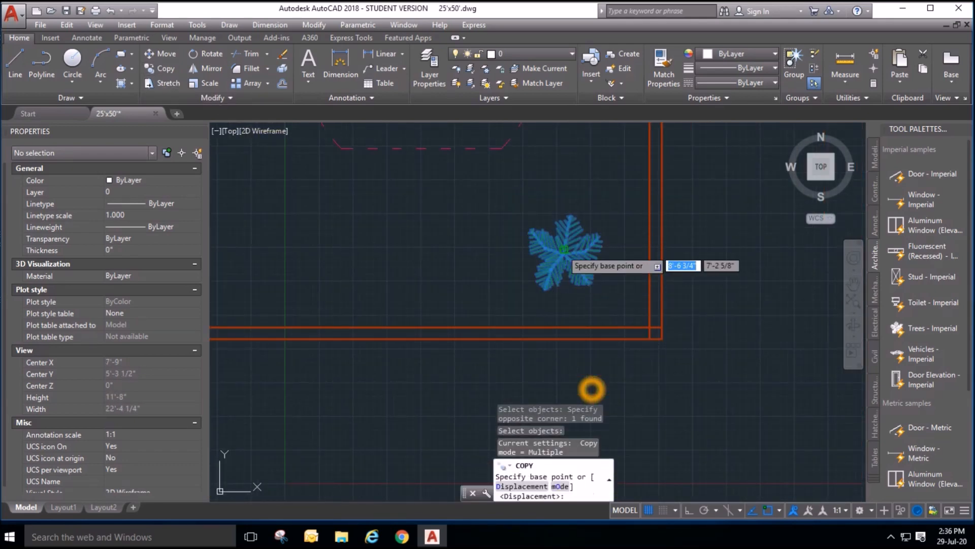
click(564, 251)
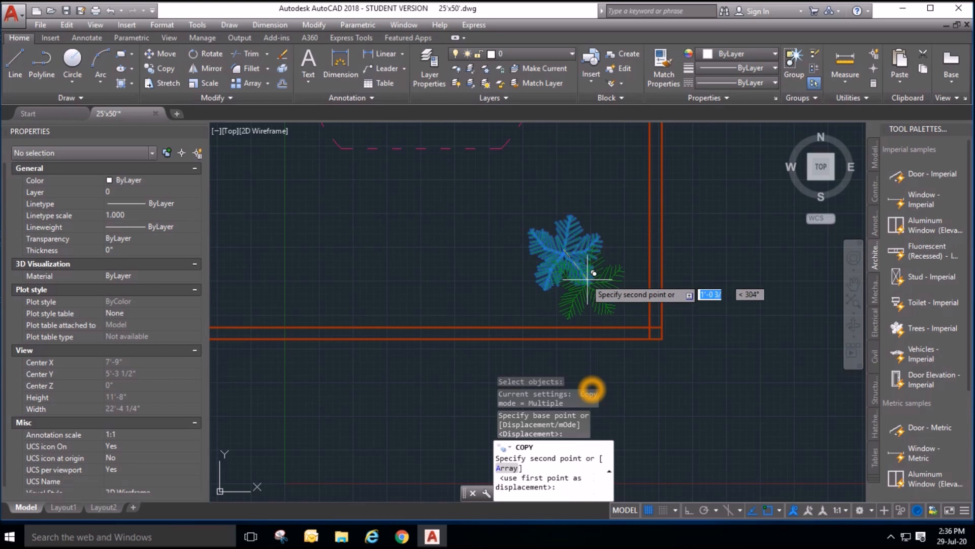
click(486, 249)
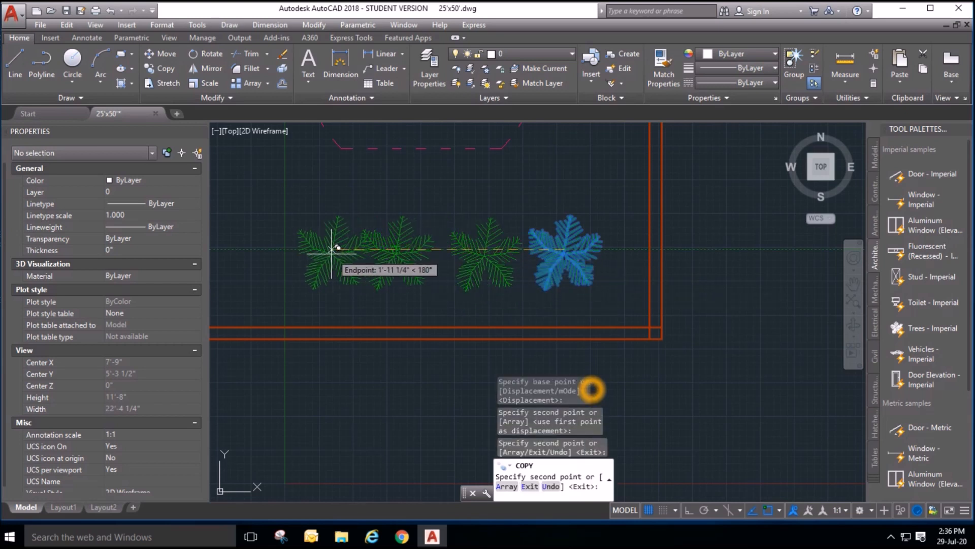
click(320, 249)
scroll(627, 437, down, 2)
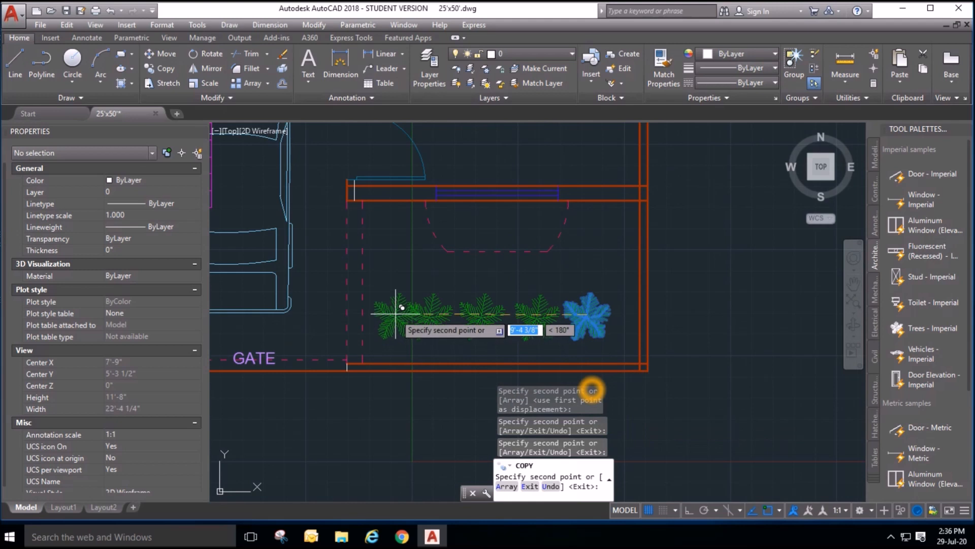
key(Escape)
Move the row of four plants straight down, close to the front boundary wall.
click(157, 56)
click(579, 250)
click(392, 354)
key(Return)
click(714, 254)
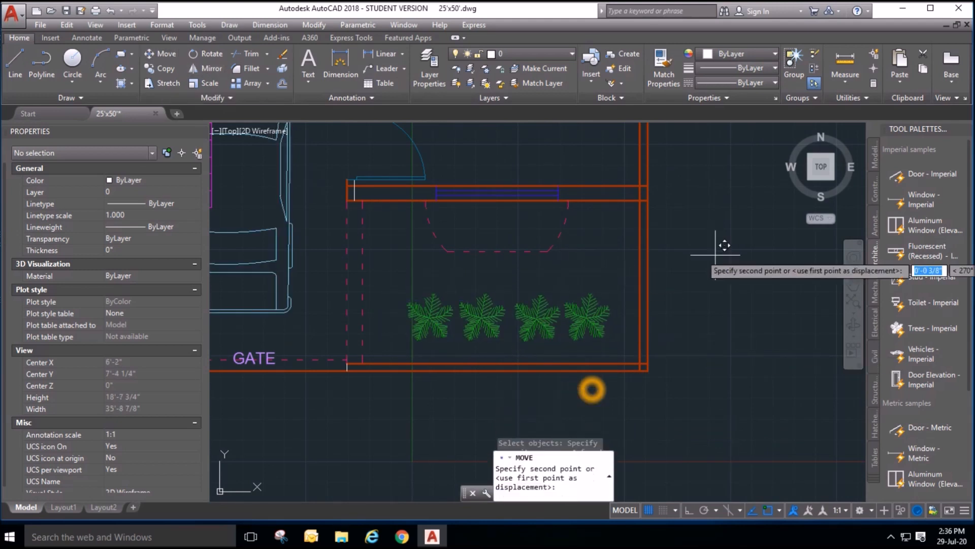
click(716, 274)
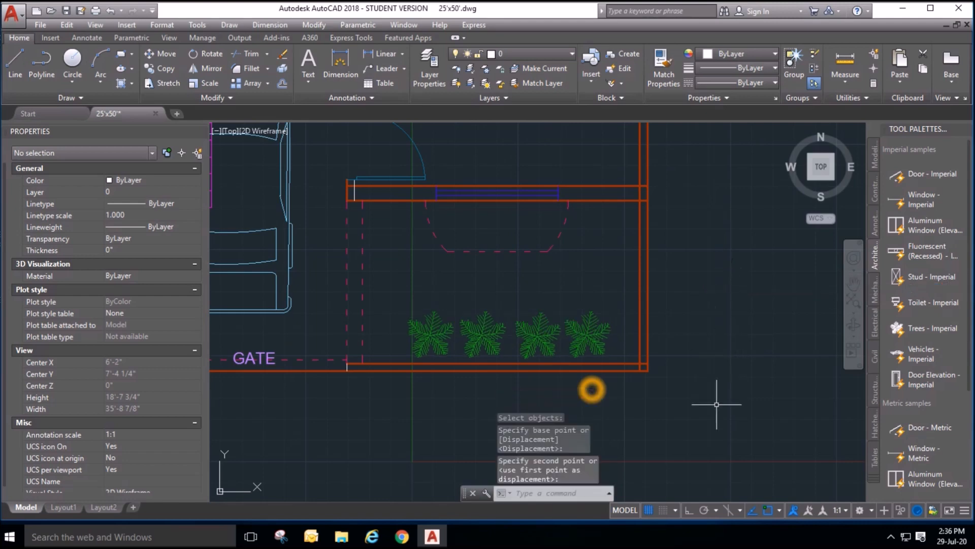
Examine the plan from the front planting area through the lobby up to the bedrooms and rear toilet.
scroll(708, 404, down, 5)
scroll(632, 383, up, 8)
scroll(604, 356, up, 1)
scroll(593, 404, down, 3)
mouse_move(611, 332)
middle_down()
mouse_move(657, 336)
mouse_move(638, 348)
middle_up()
scroll(642, 355, down, 2)
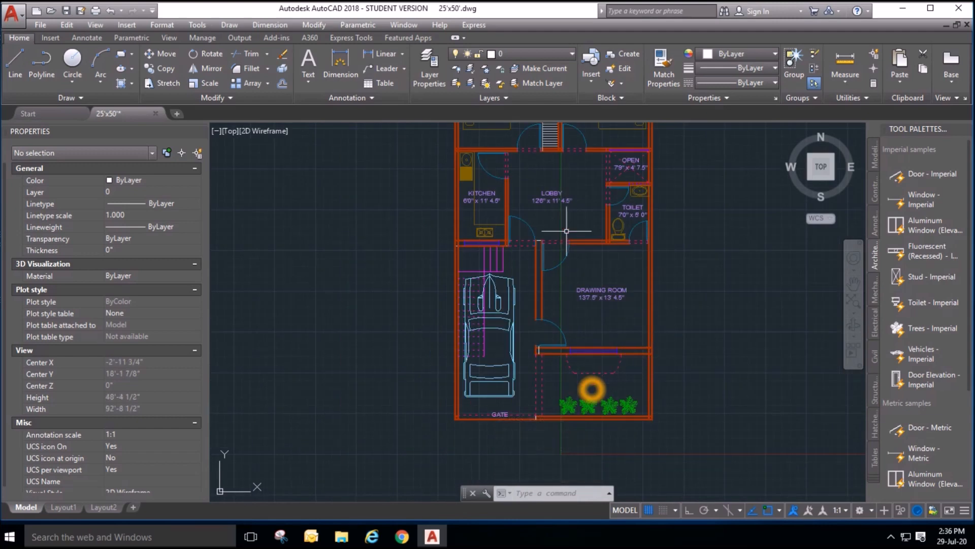
middle_drag(589, 307, 570, 338)
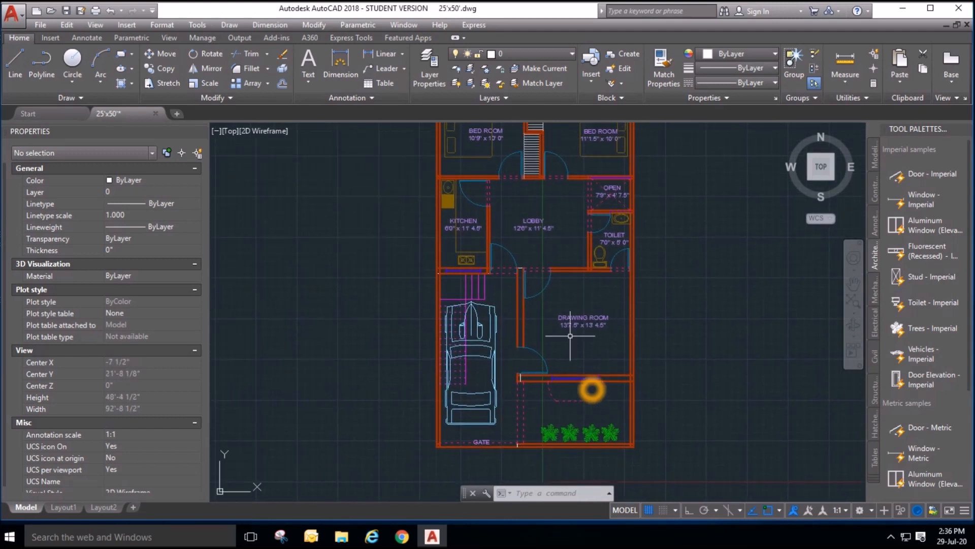
scroll(570, 335, down, 1)
scroll(570, 147, up, 5)
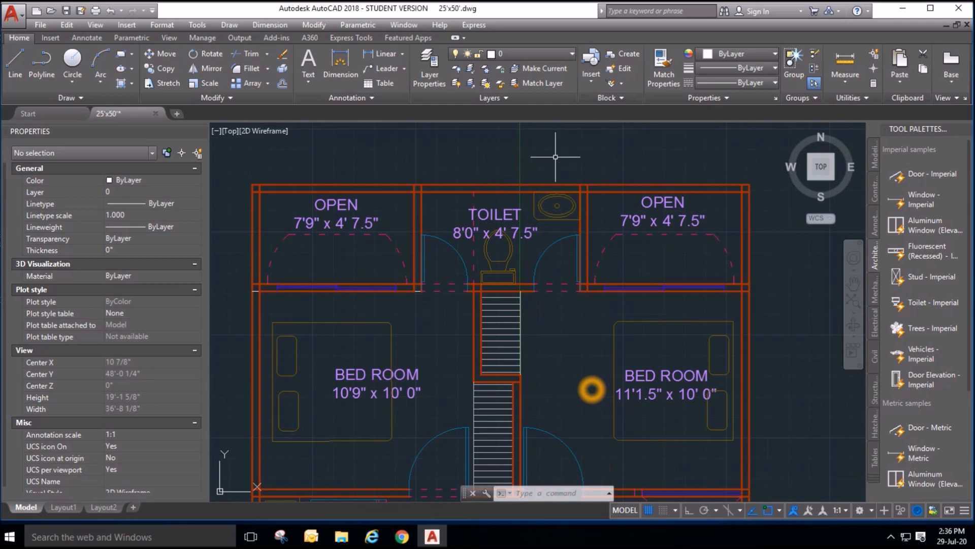
Modify the Standard dimension style's primary units to the Architectural format with 0'-0 1/4" precision.
click(277, 24)
click(318, 340)
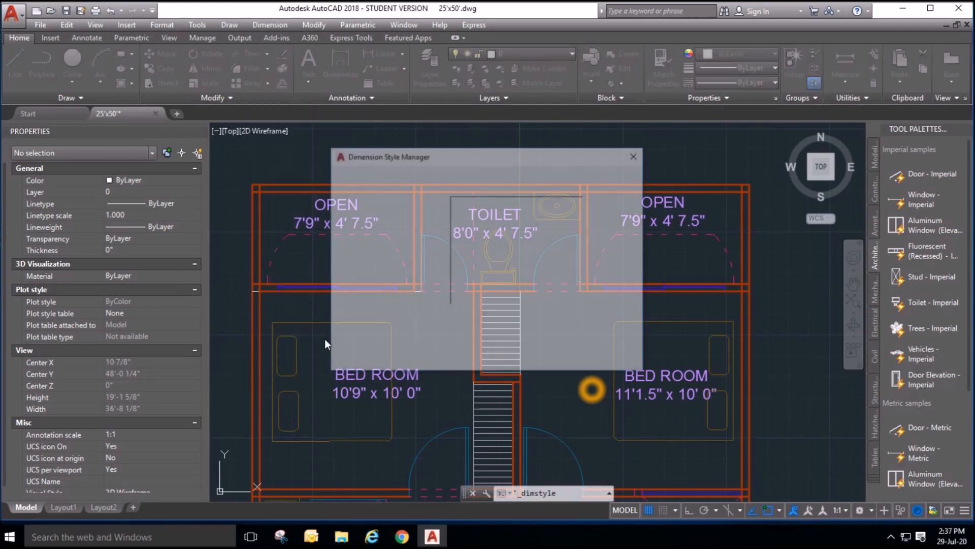
click(616, 240)
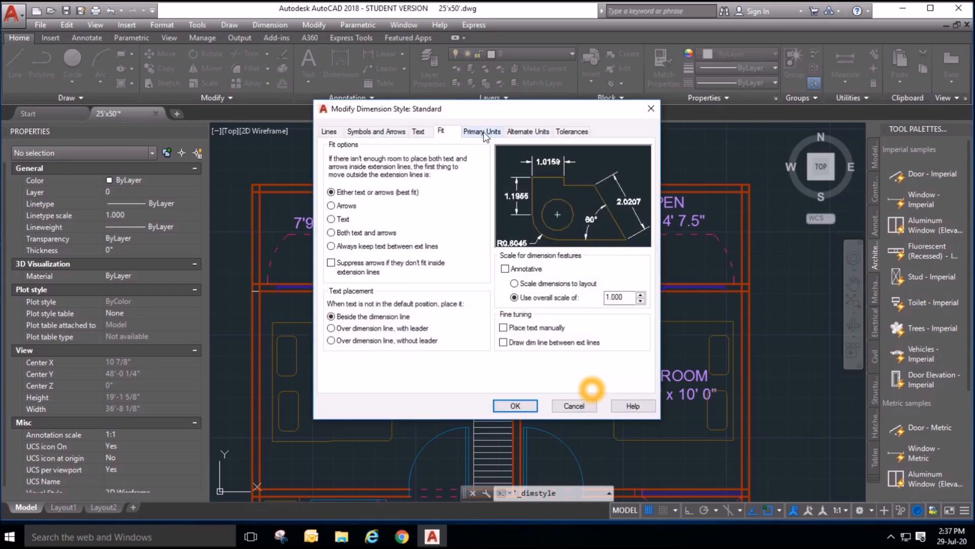
click(483, 133)
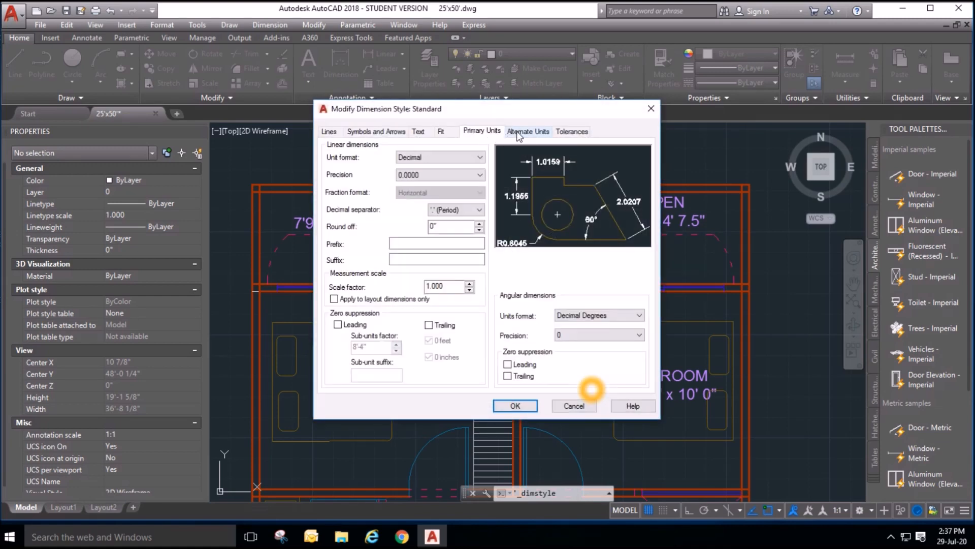
click(463, 157)
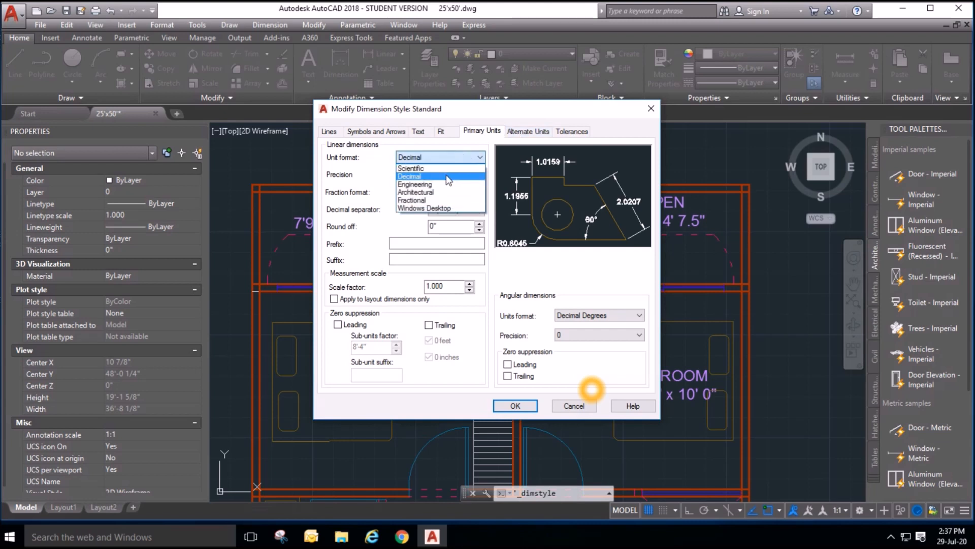
click(440, 192)
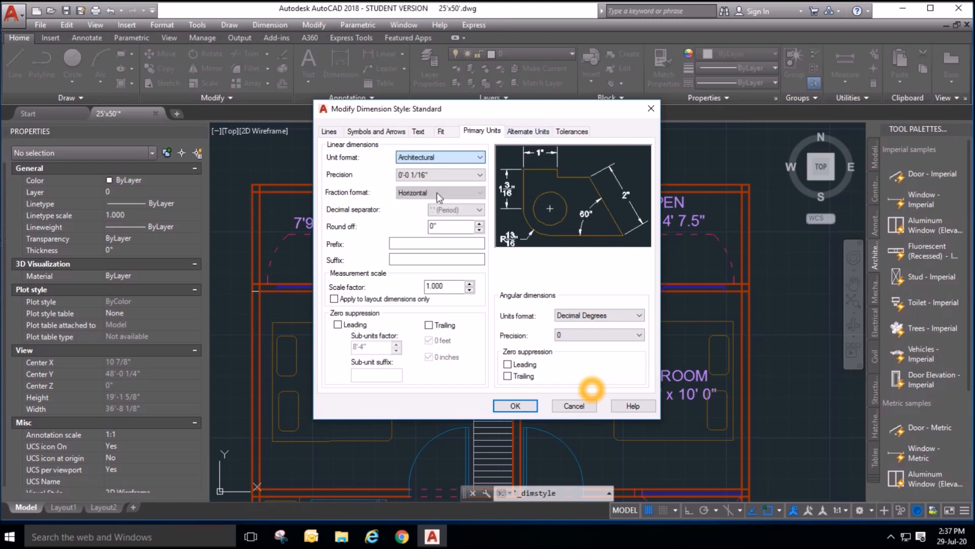
click(439, 174)
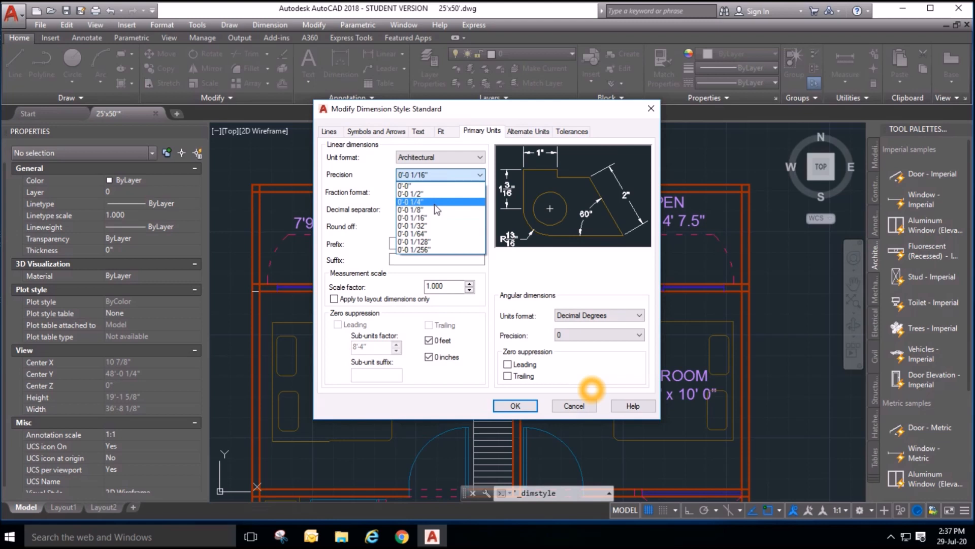
click(434, 203)
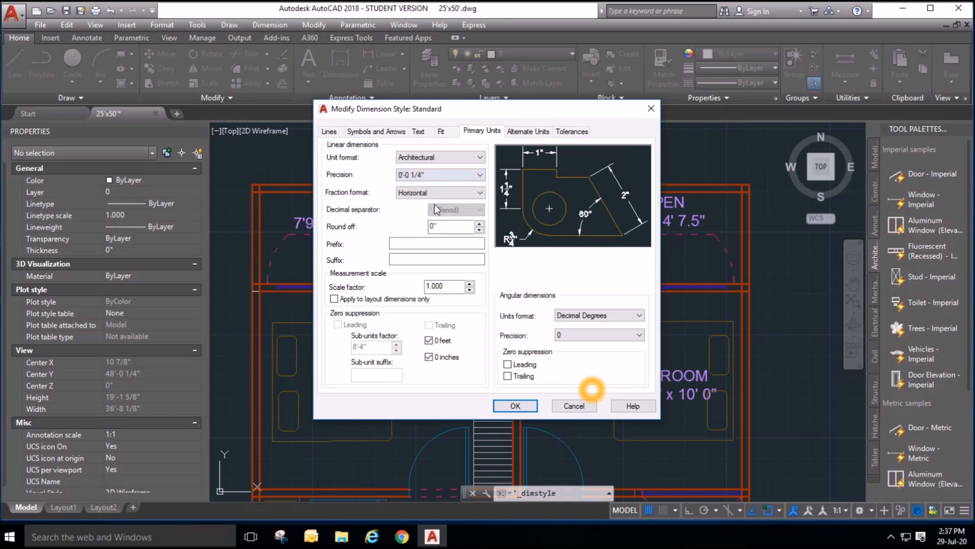
Set the Standard dimension style's overall scale to 30 and finish editing the styles.
click(425, 132)
click(441, 133)
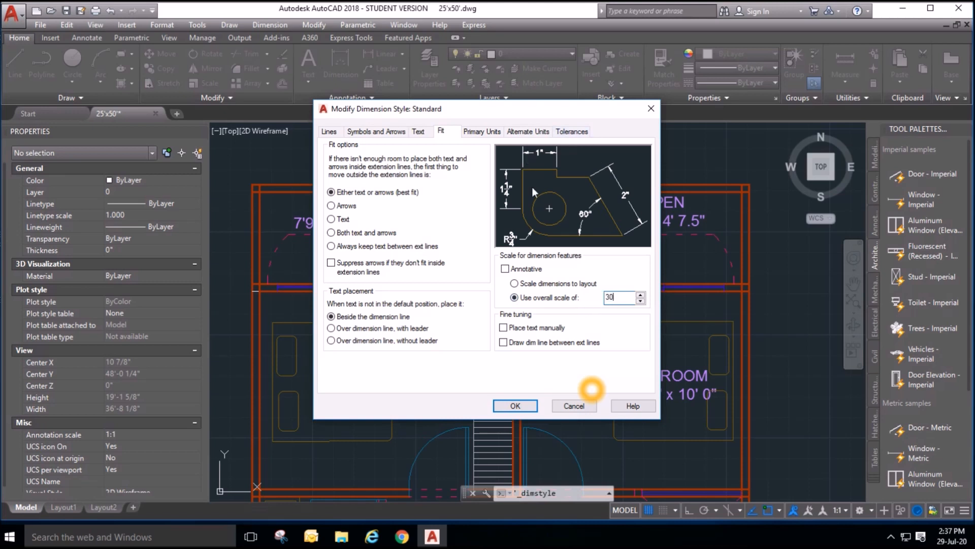
click(515, 406)
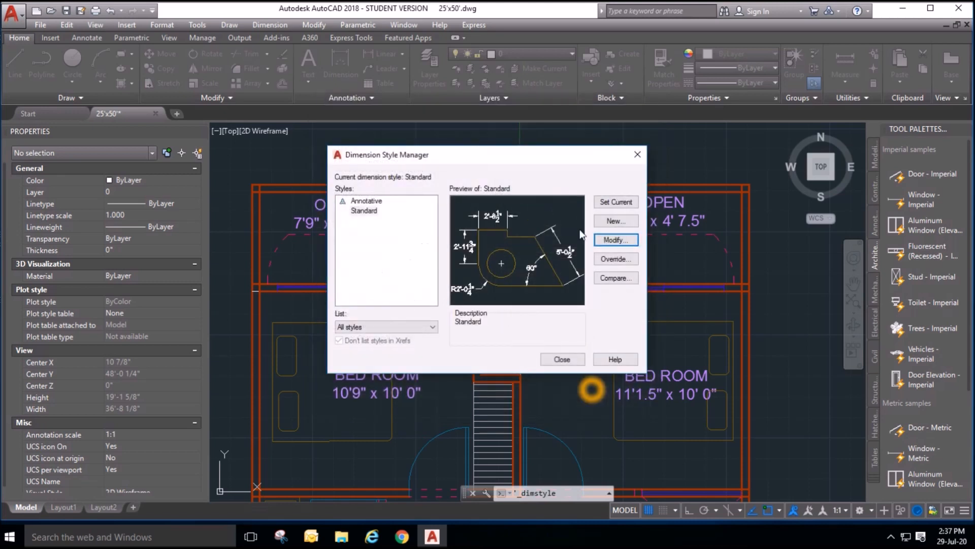
click(562, 359)
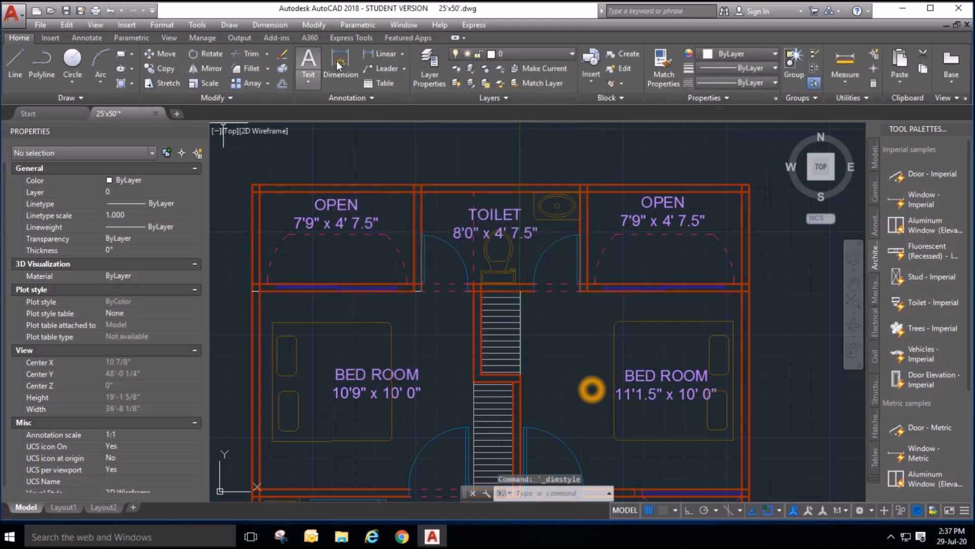
Add a linear dimension for the house's overall width, placed just above the rear outer wall.
click(370, 53)
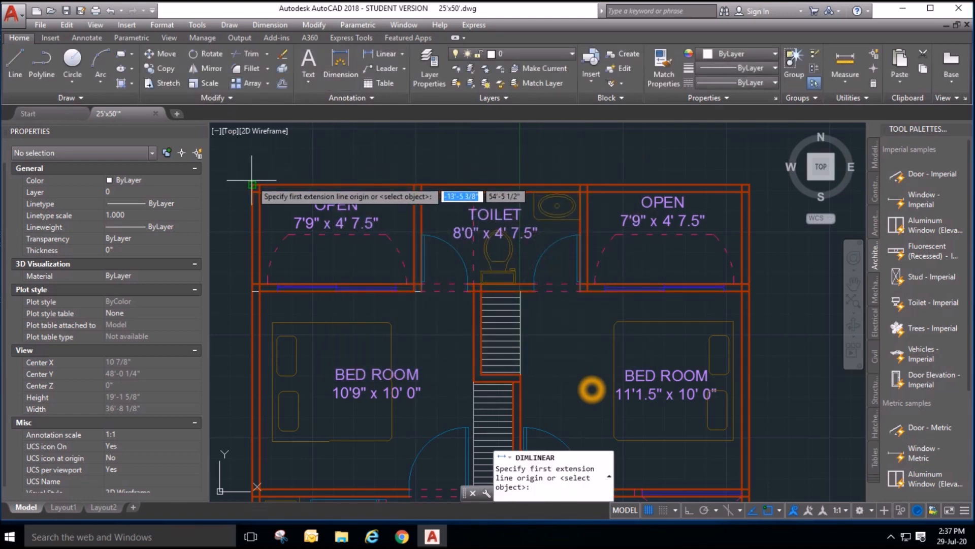
click(252, 184)
click(746, 186)
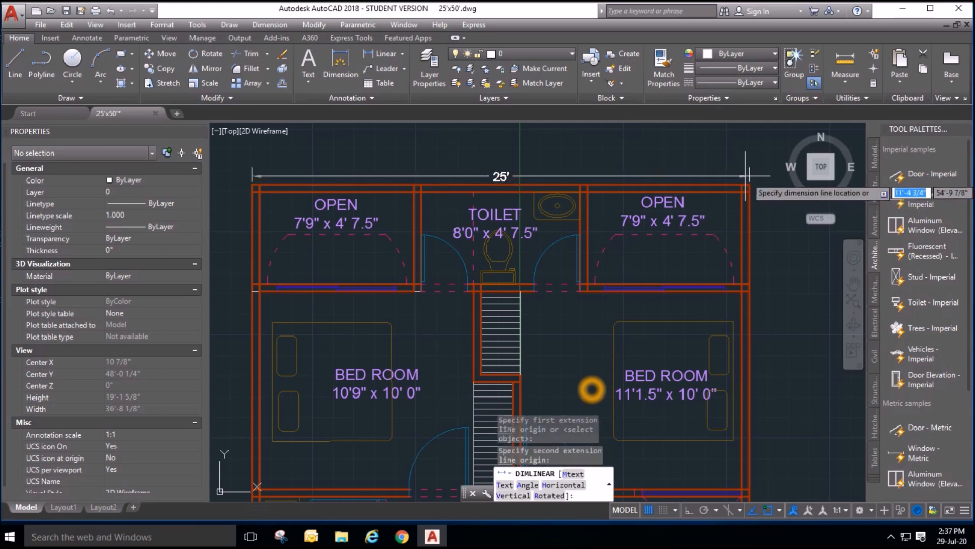
click(746, 164)
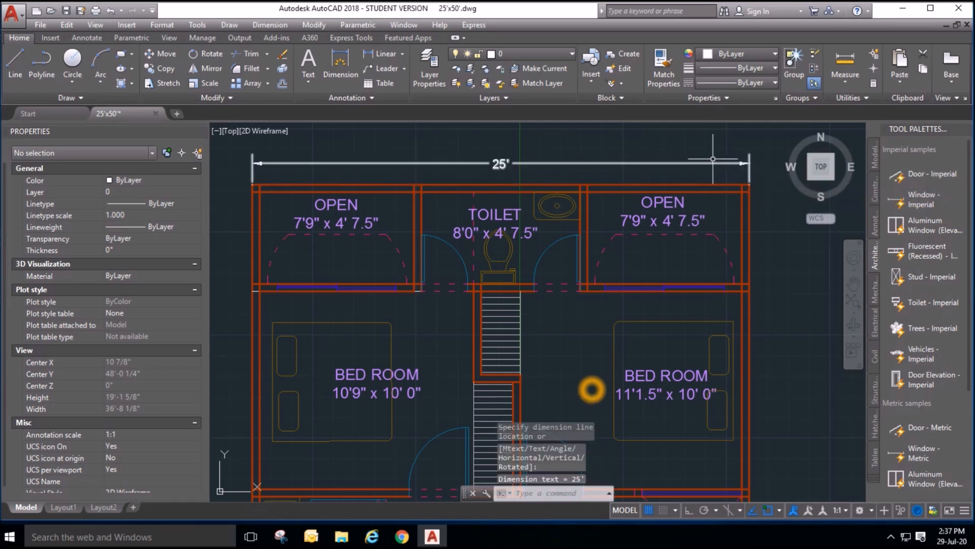
Add a linear dimension for the house's overall depth along the right outer wall, from rear corner to front corner.
click(376, 54)
click(748, 185)
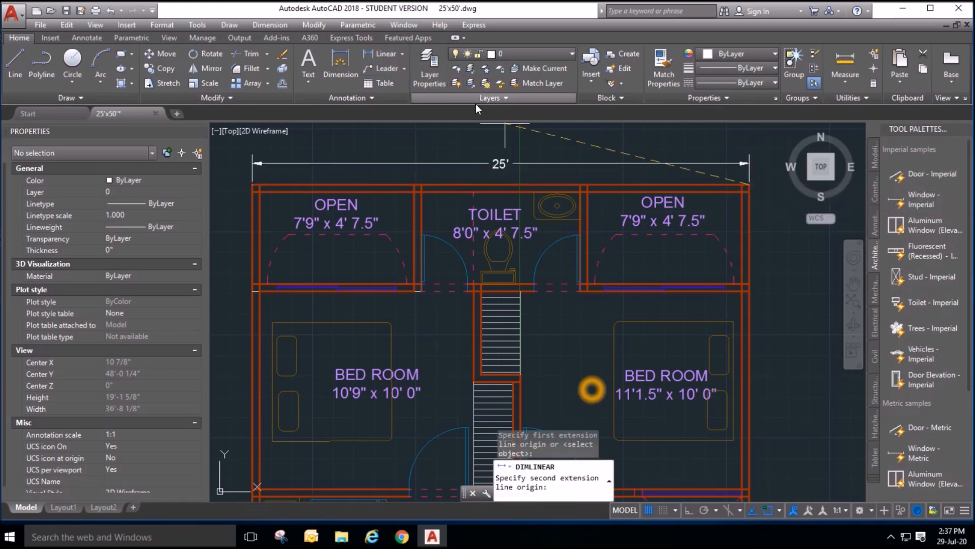
scroll(588, 385, down, 4)
scroll(589, 387, up, 6)
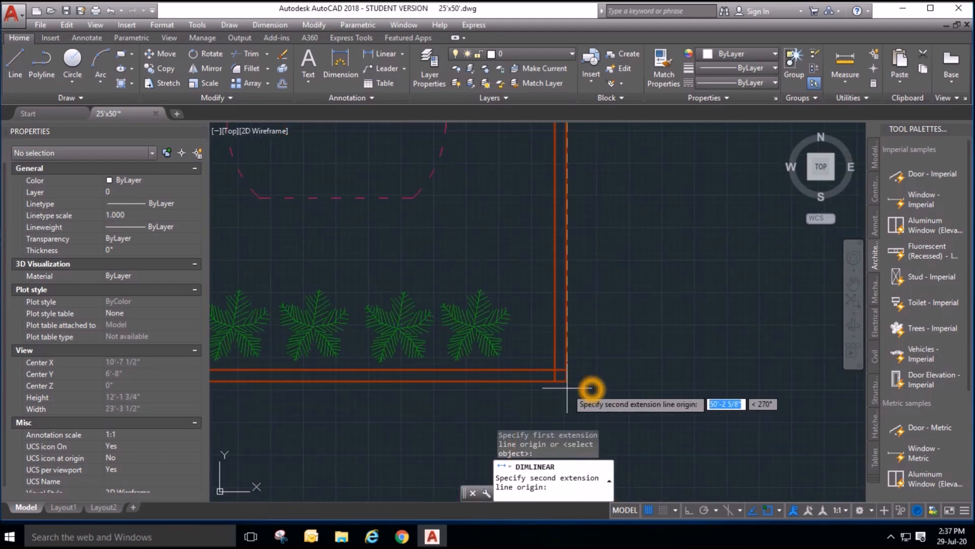
click(567, 386)
scroll(656, 404, down, 2)
scroll(652, 401, down, 4)
scroll(655, 401, up, 6)
Dimension the rear-left open space along the left outer wall, from the rear corner to the bedroom wall's upper face.
scroll(680, 404, down, 4)
scroll(465, 162, up, 6)
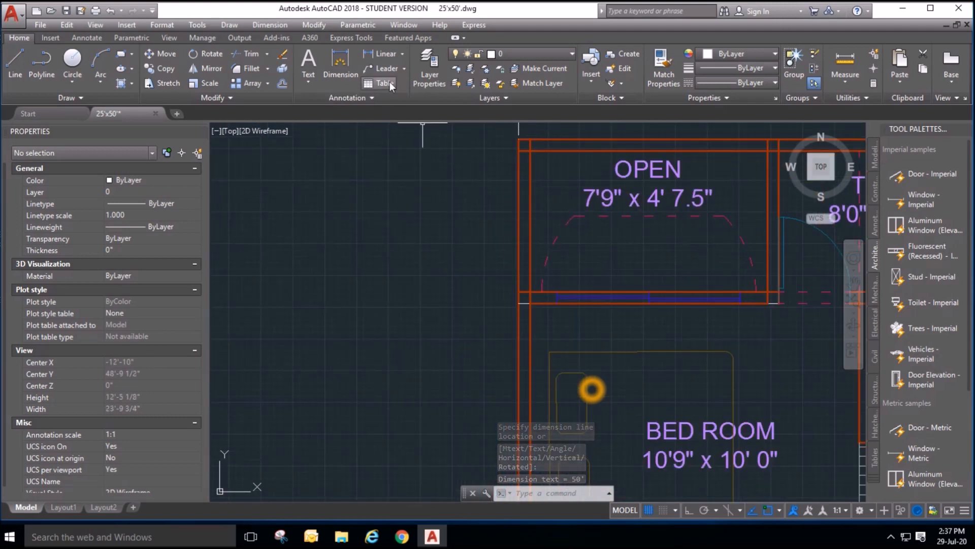
click(389, 54)
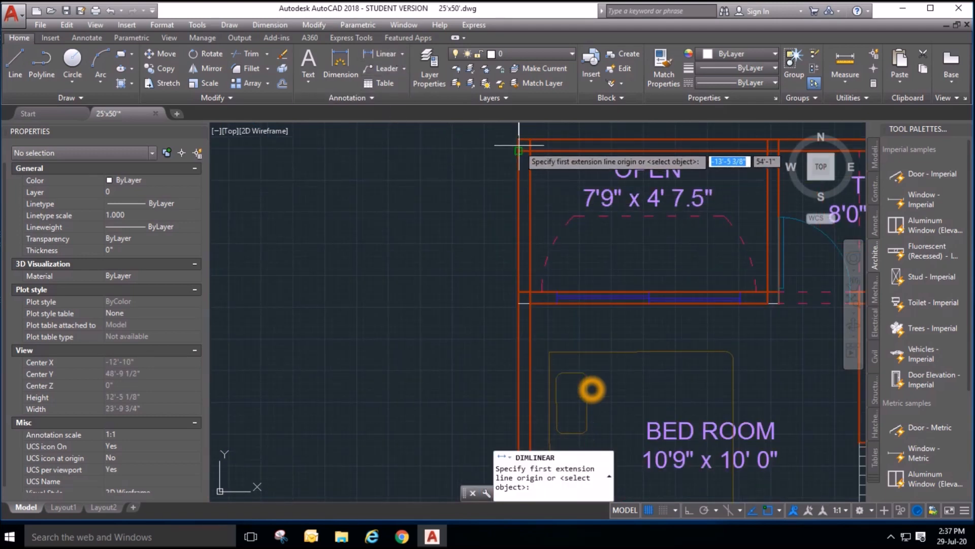
click(519, 139)
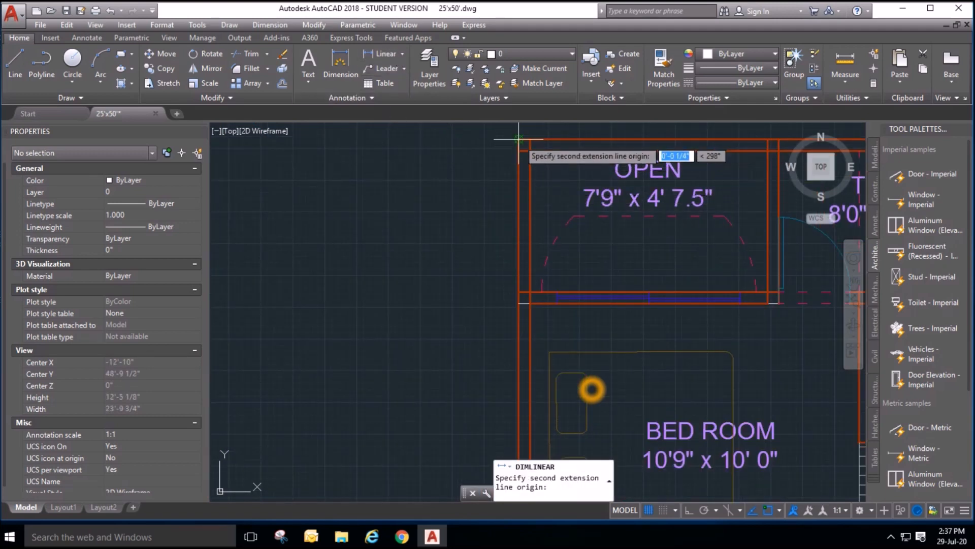
click(518, 292)
click(488, 284)
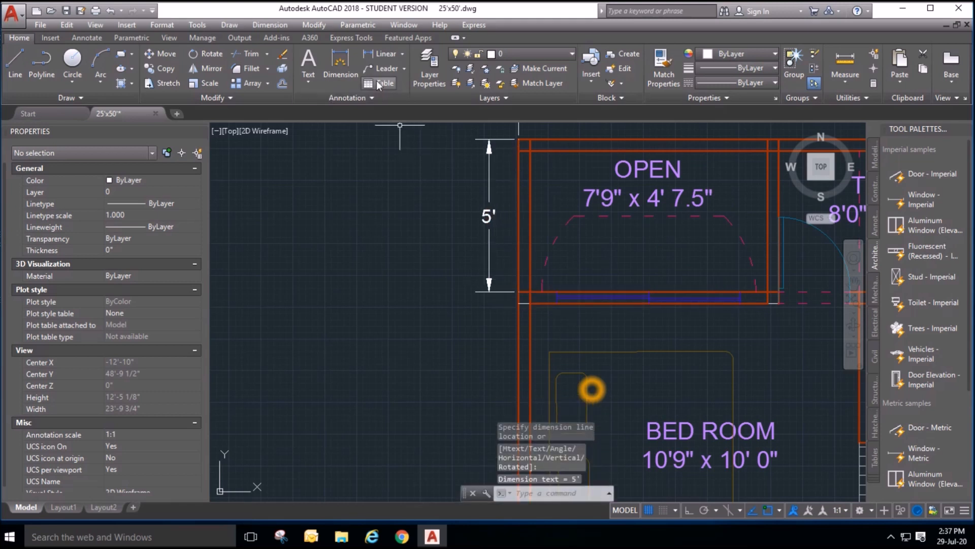
Continue the left dimension chain across the bedroom's rear wall, the bedroom depth and the wall between bedroom and kitchen.
click(268, 27)
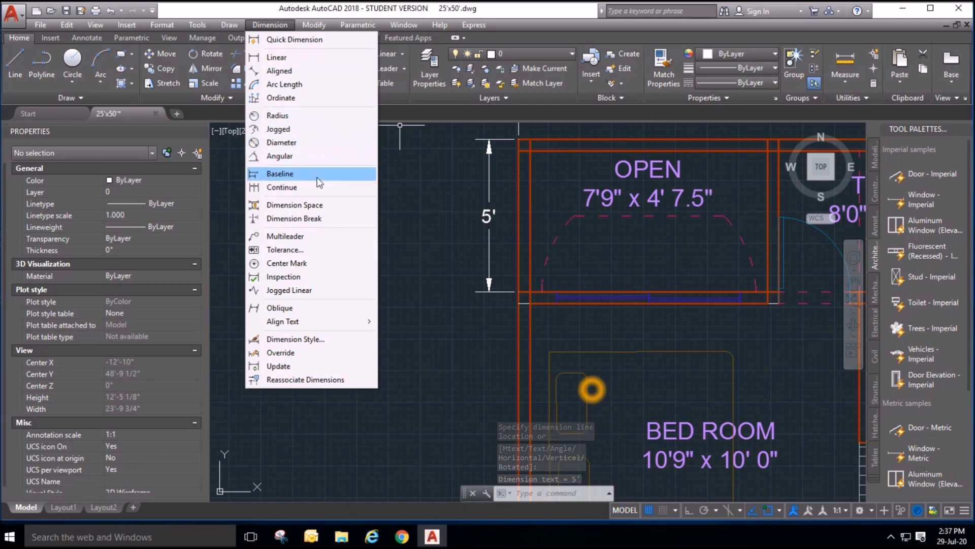
click(312, 194)
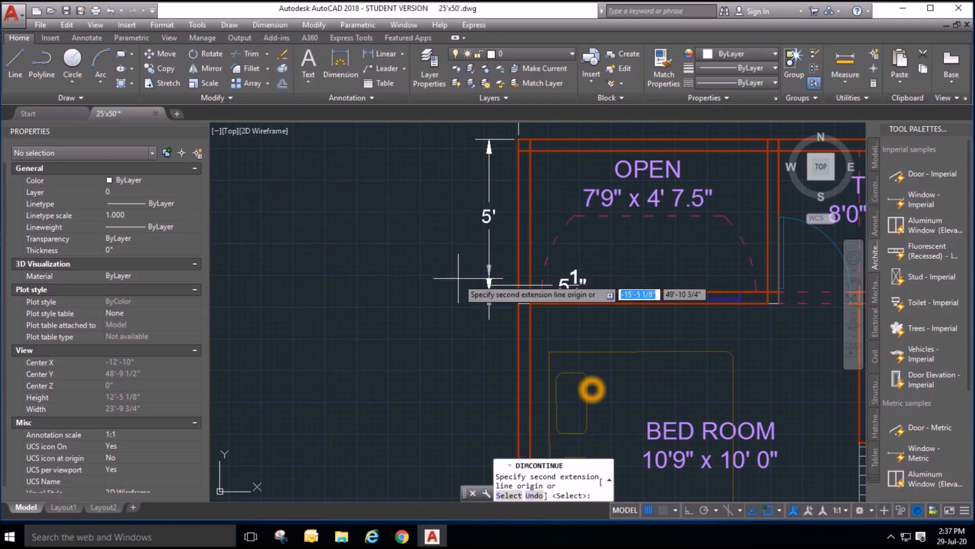
click(518, 303)
scroll(513, 304, down, 5)
scroll(513, 315, up, 5)
scroll(524, 382, up, 3)
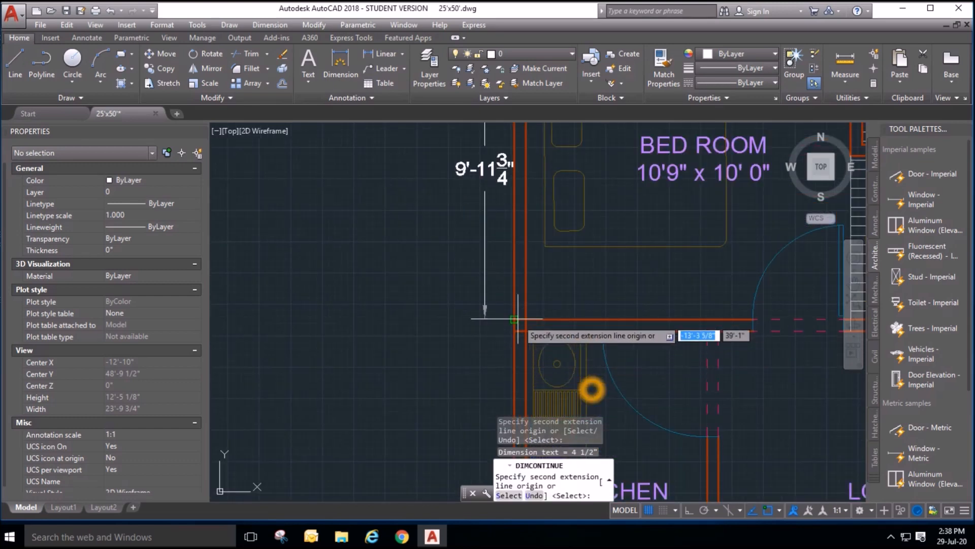
click(514, 319)
click(514, 330)
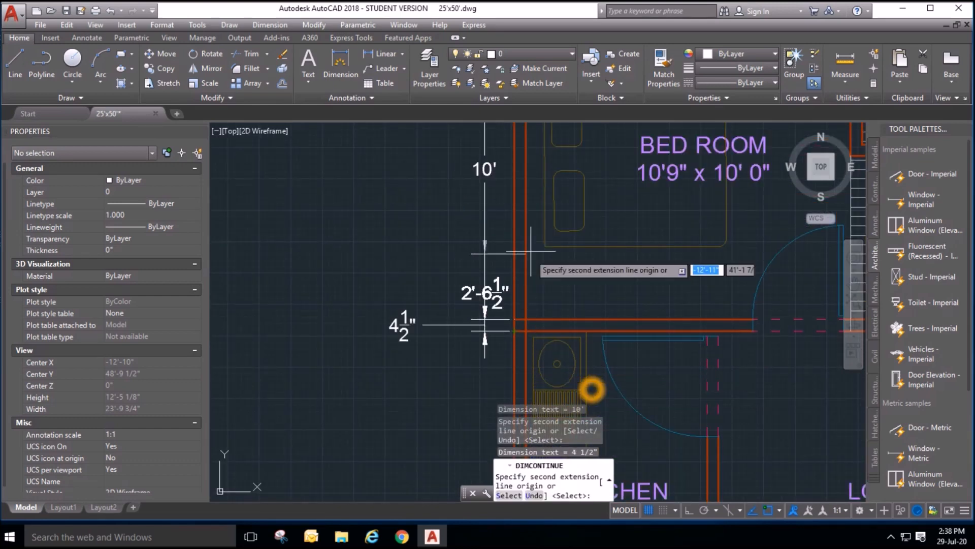
Extend the continued dimension chain down the left wall across the kitchen depth and the kitchen's front wall.
scroll(513, 356, down, 5)
scroll(511, 396, up, 5)
click(511, 393)
scroll(502, 228, down, 5)
scroll(505, 238, up, 5)
click(508, 247)
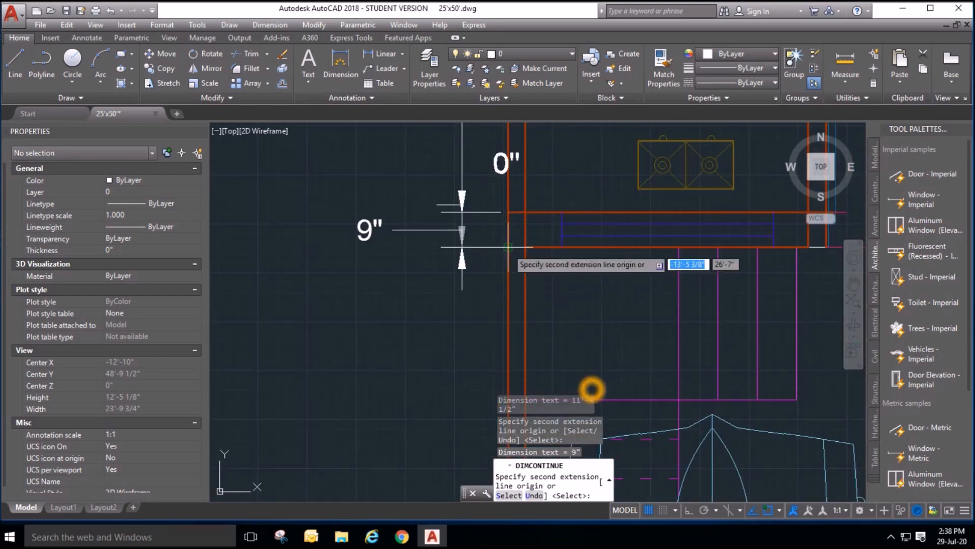
Continue the left dimension chain from the kitchen's front wall down to the house's front-left outer corner beside the gate and end the chain.
scroll(506, 252, down, 5)
scroll(497, 275, up, 5)
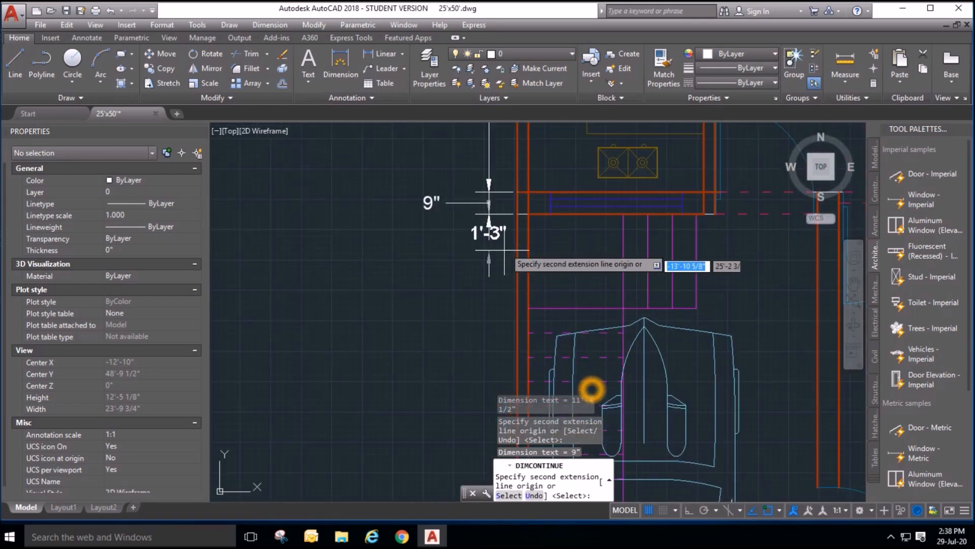
scroll(503, 244, down, 5)
scroll(524, 305, up, 5)
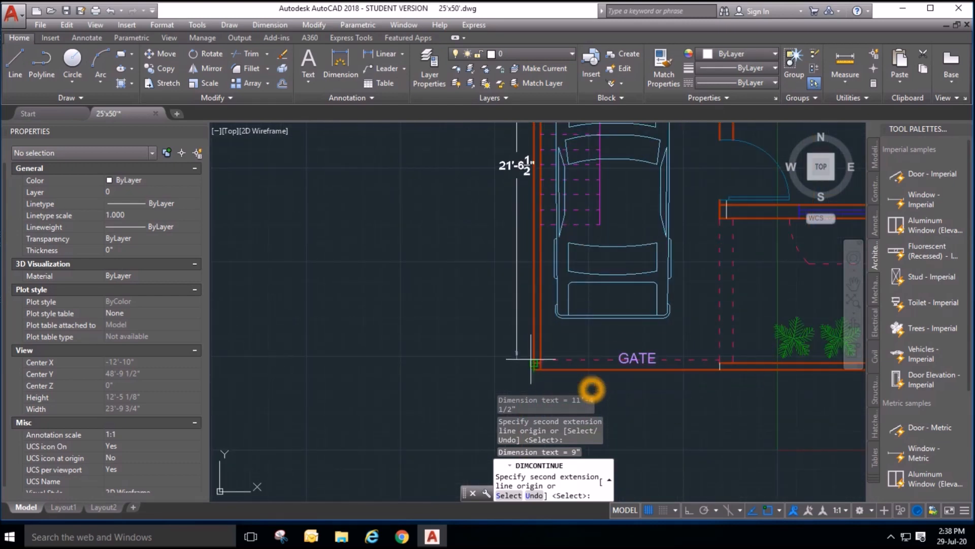
scroll(533, 362, up, 4)
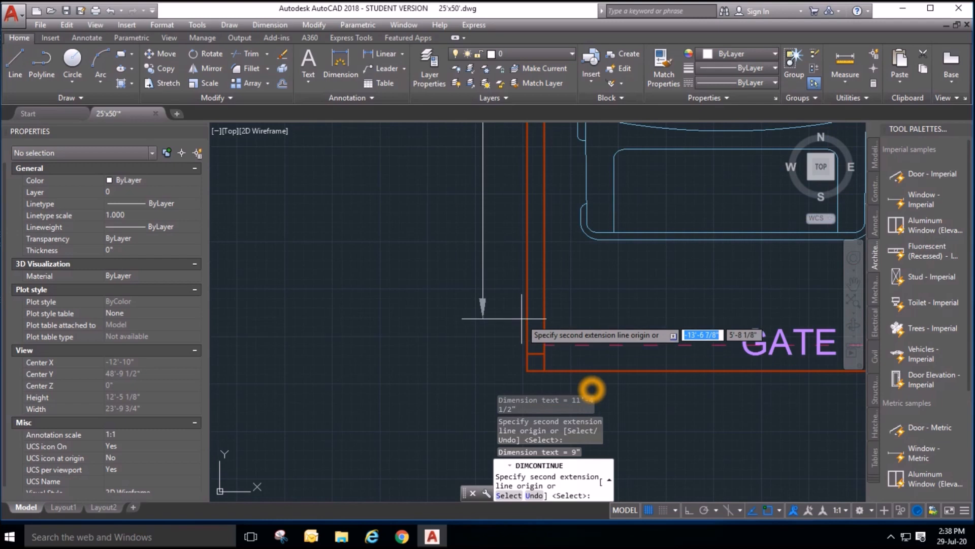
click(527, 371)
scroll(475, 353, down, 4)
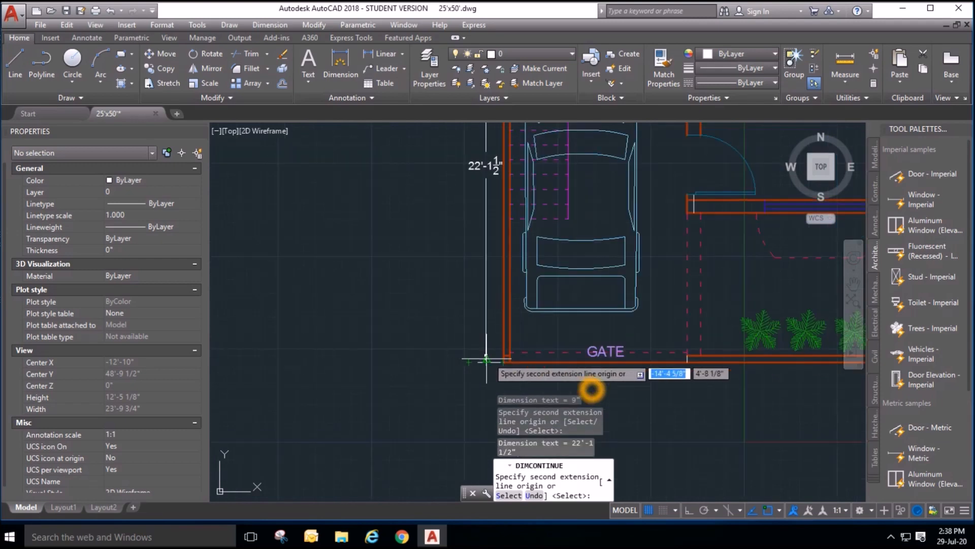
scroll(478, 296, up, 2)
scroll(478, 296, up, 1)
key(Escape)
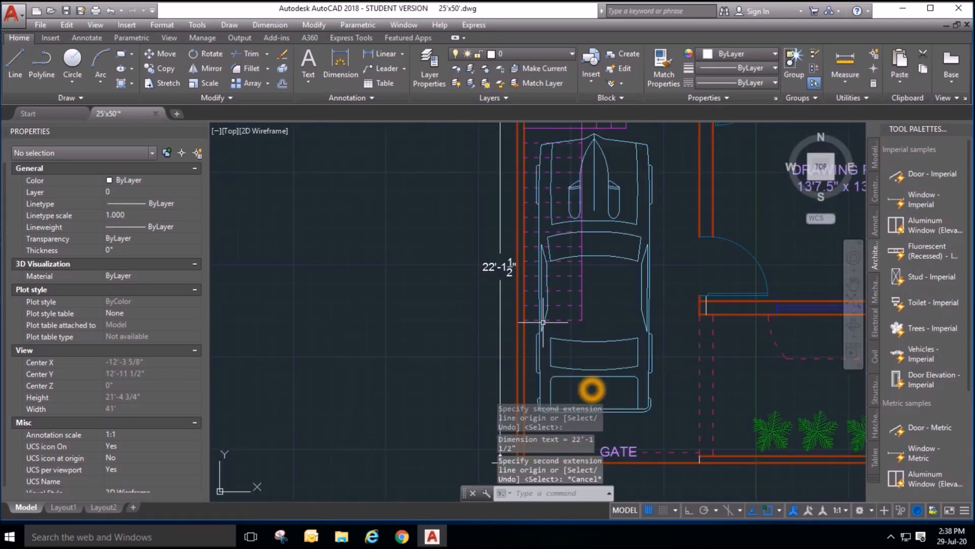
scroll(499, 271, up, 2)
scroll(465, 368, down, 4)
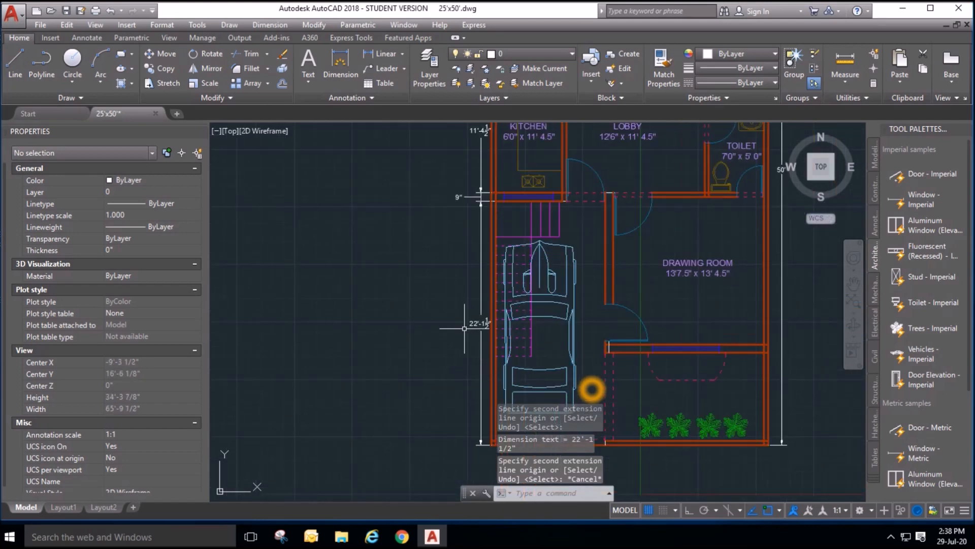
scroll(474, 187, up, 4)
scroll(559, 330, down, 4)
scroll(594, 361, up, 2)
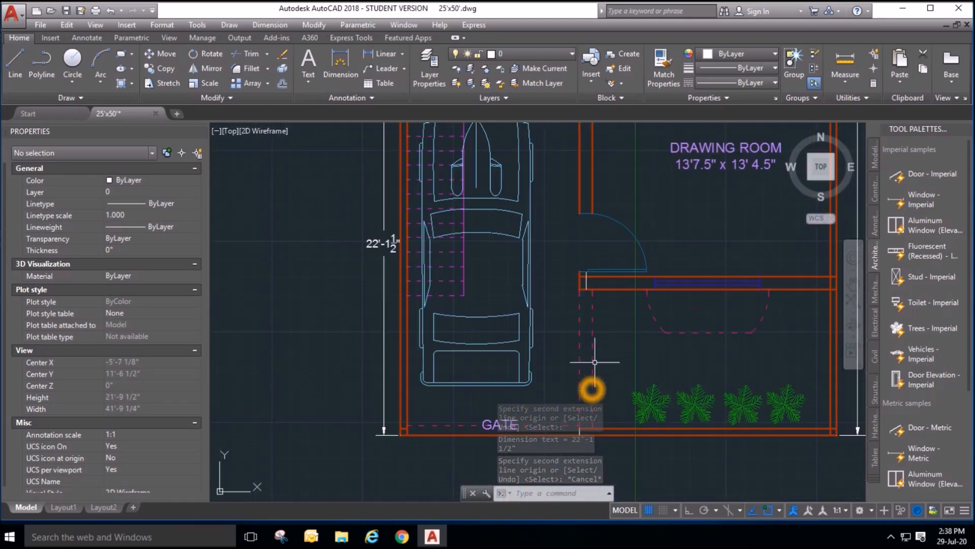
Copy the 10'9" x 10' 0" BED ROOM label up beside the nearest door of the 8'0" x 4' 7.5" toilet.
scroll(790, 300, down, 3)
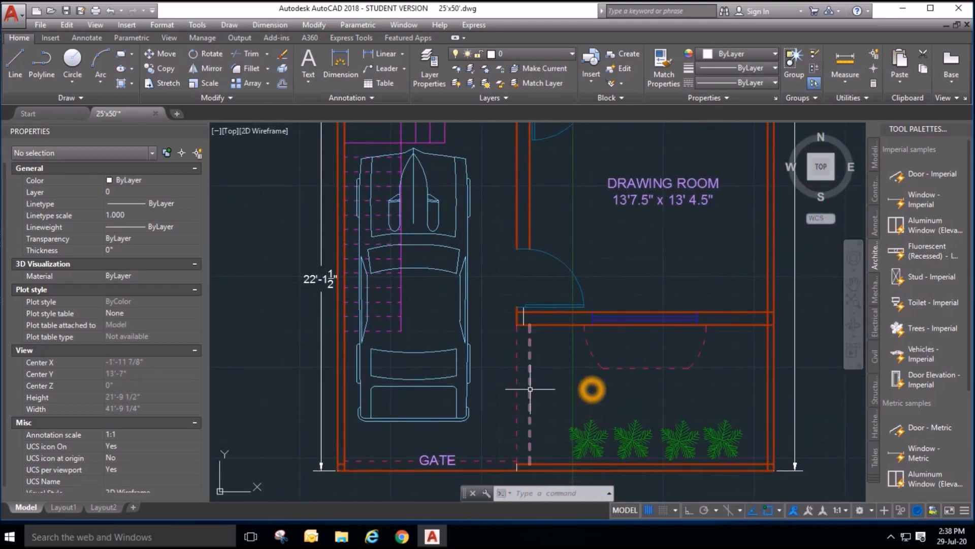
scroll(627, 333, down, 1)
key(Escape)
mouse_move(775, 319)
middle_down()
mouse_move(749, 366)
mouse_move(631, 439)
middle_up()
scroll(653, 308, down, 2)
scroll(436, 155, up, 6)
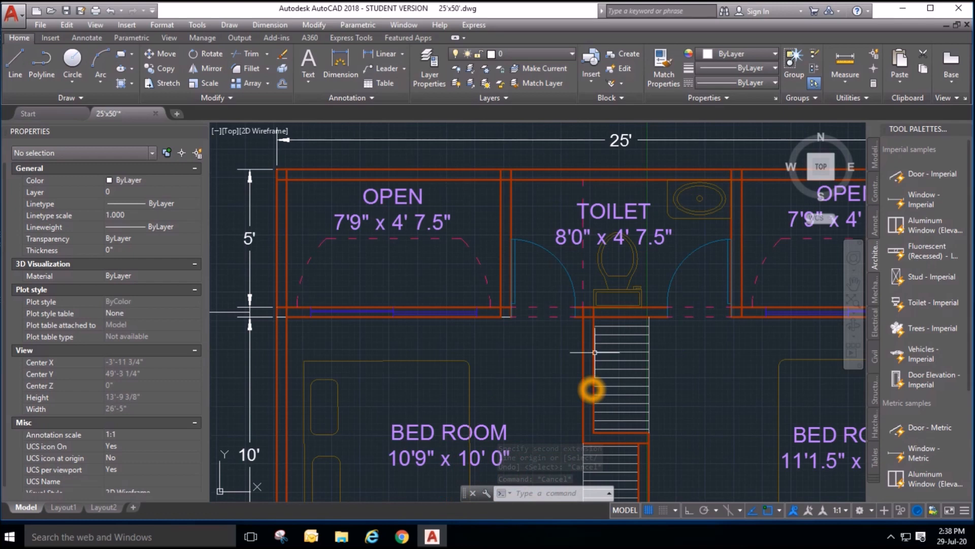
middle_drag(581, 327, 410, 324)
key(Escape)
key(Escape)
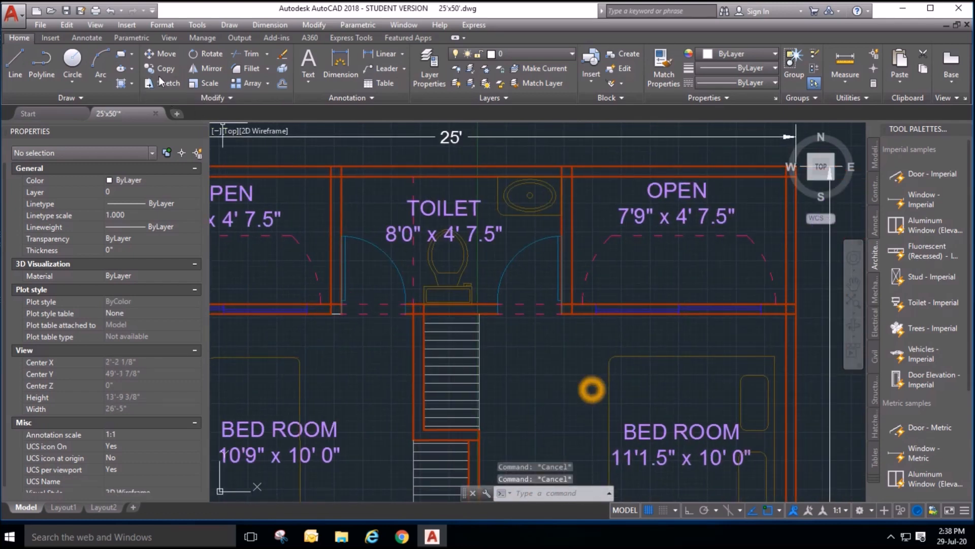
click(165, 69)
scroll(450, 235, down, 2)
scroll(413, 303, up, 4)
scroll(402, 320, down, 3)
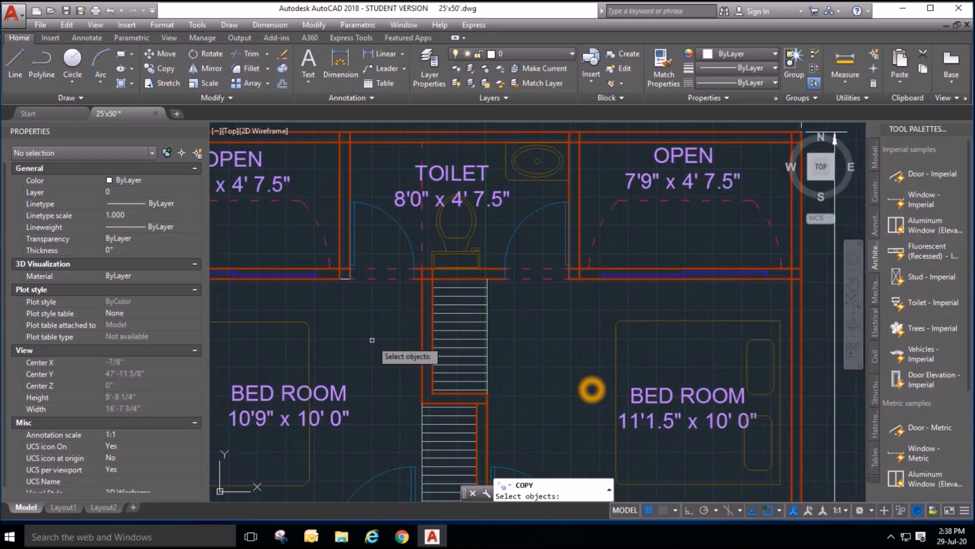
click(331, 396)
key(Return)
click(328, 397)
scroll(396, 266, up, 3)
scroll(393, 266, up, 2)
click(438, 281)
scroll(544, 324, down, 4)
key(Escape)
key(Escape)
Replace the copied bedroom label's text with D3.
click(494, 331)
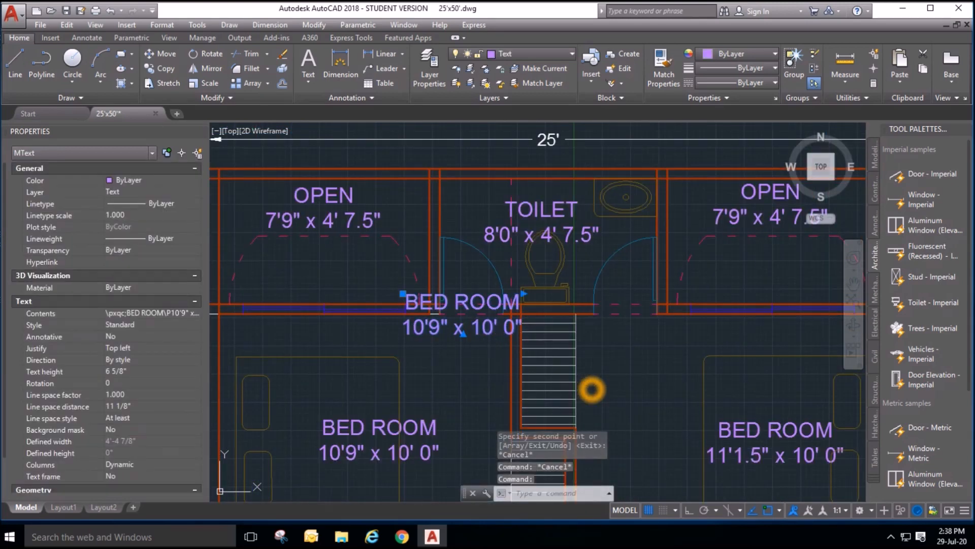
double_click(493, 332)
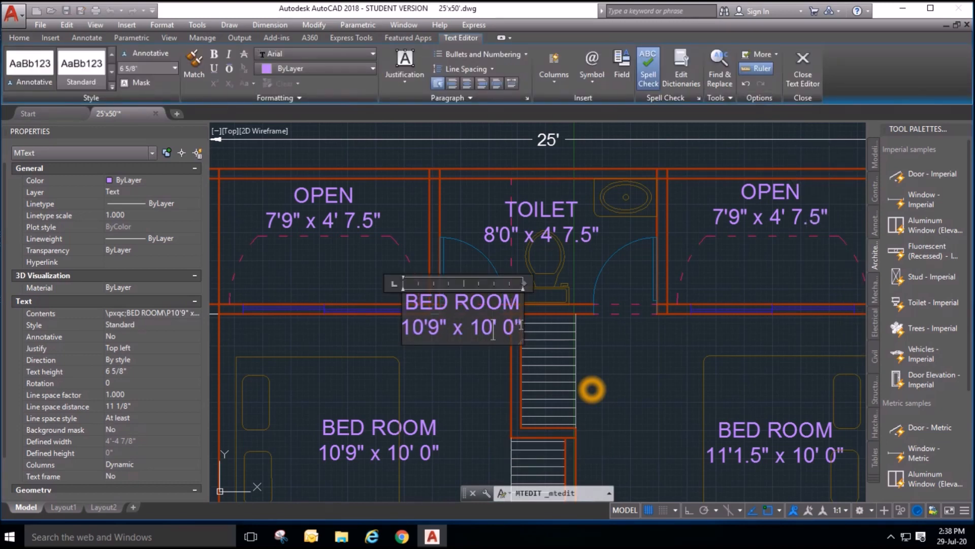
drag(521, 326, 447, 302)
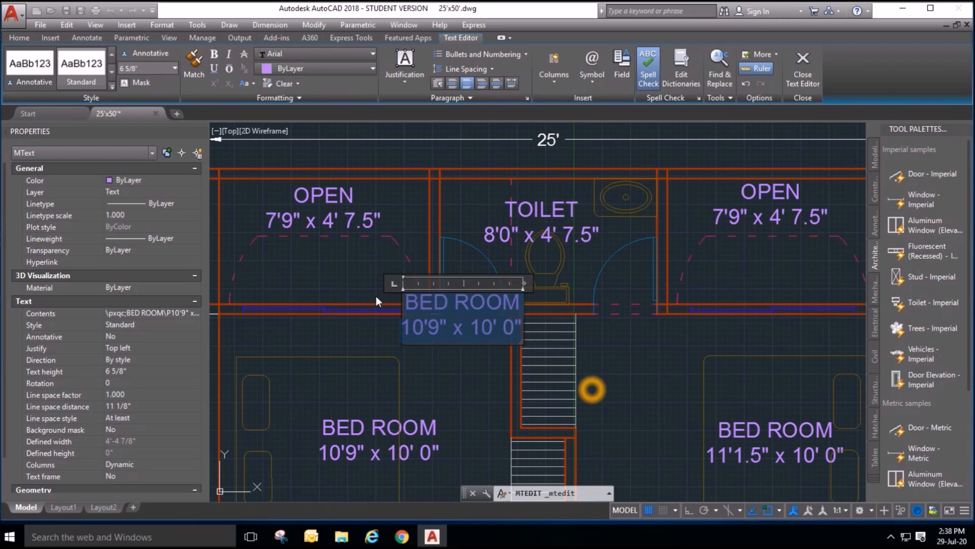
text(D)
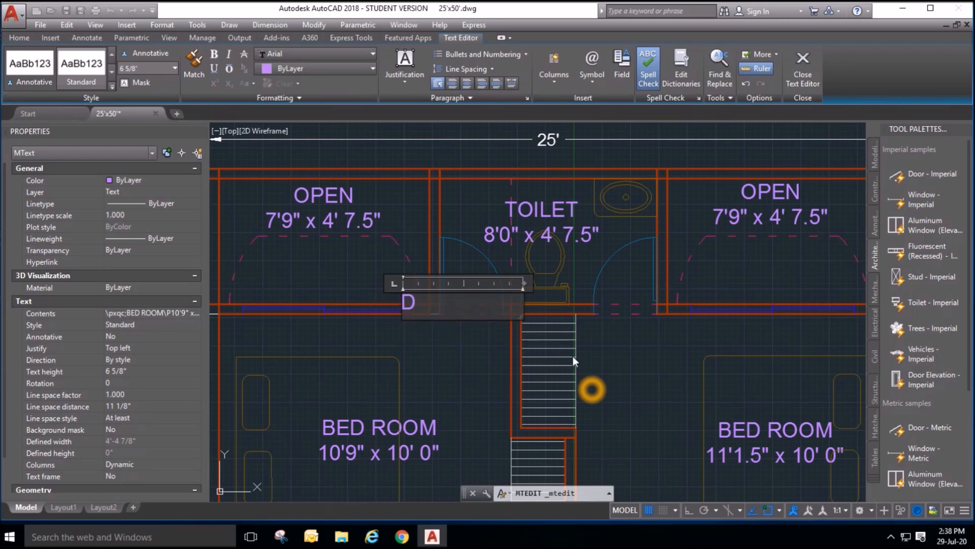
text(3)
click(434, 351)
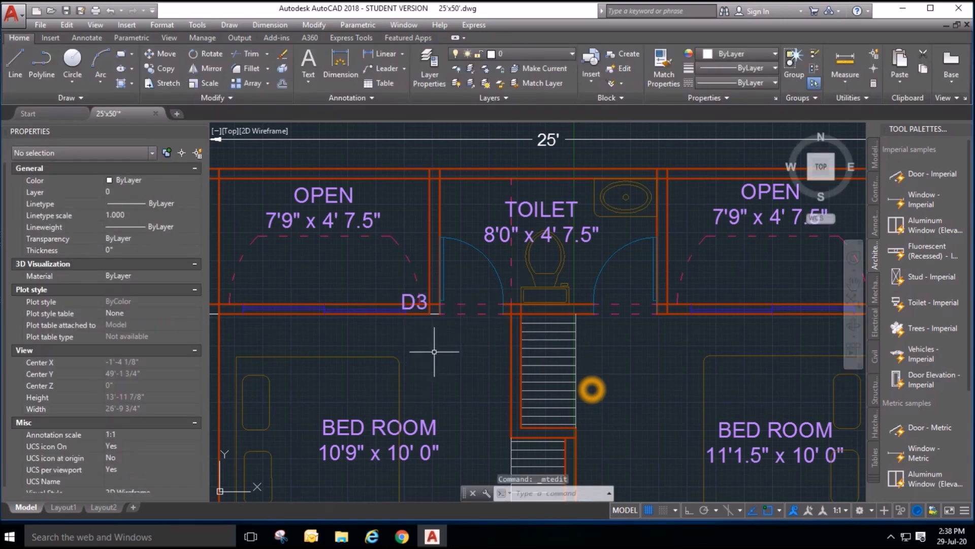
Move the D3 label into the dashed opening of the west door of the 8'0" x 4' 7.5" toilet.
click(163, 54)
click(411, 295)
right_click(408, 296)
click(404, 296)
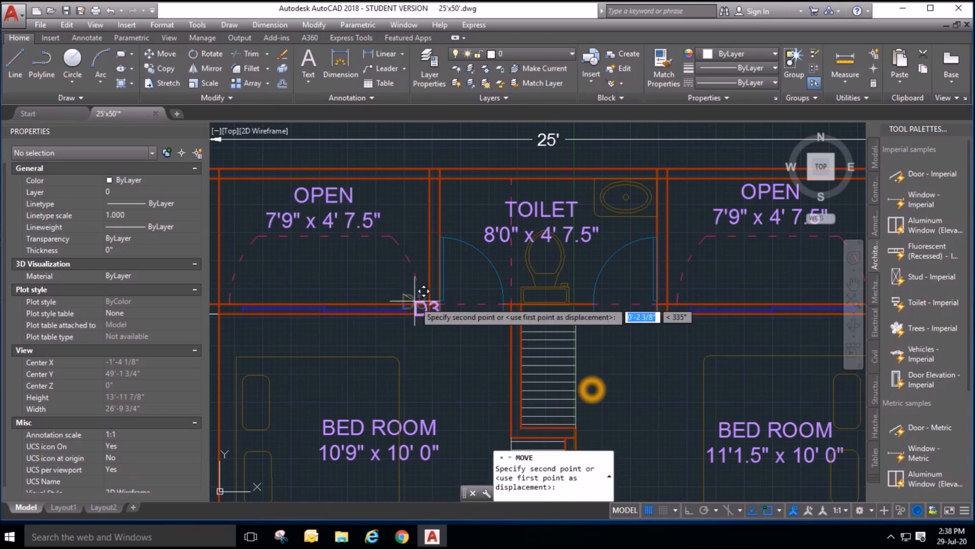
click(465, 305)
Copy the D3 label to both doors of the 7'0" x 5' 0" toilet and to the door between lobby and drawing room.
click(170, 69)
scroll(486, 323, up, 4)
click(480, 311)
right_click(475, 304)
scroll(437, 305, down, 6)
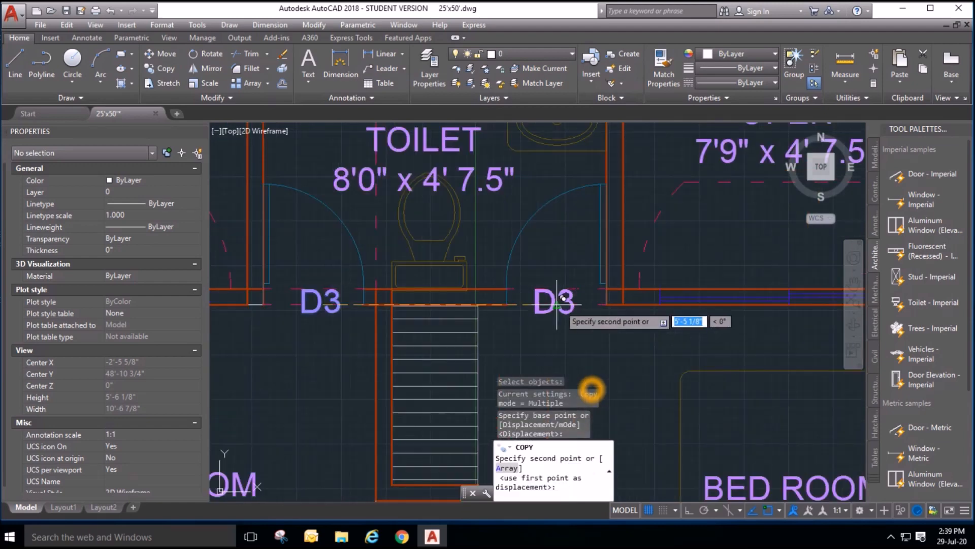
scroll(549, 259, up, 6)
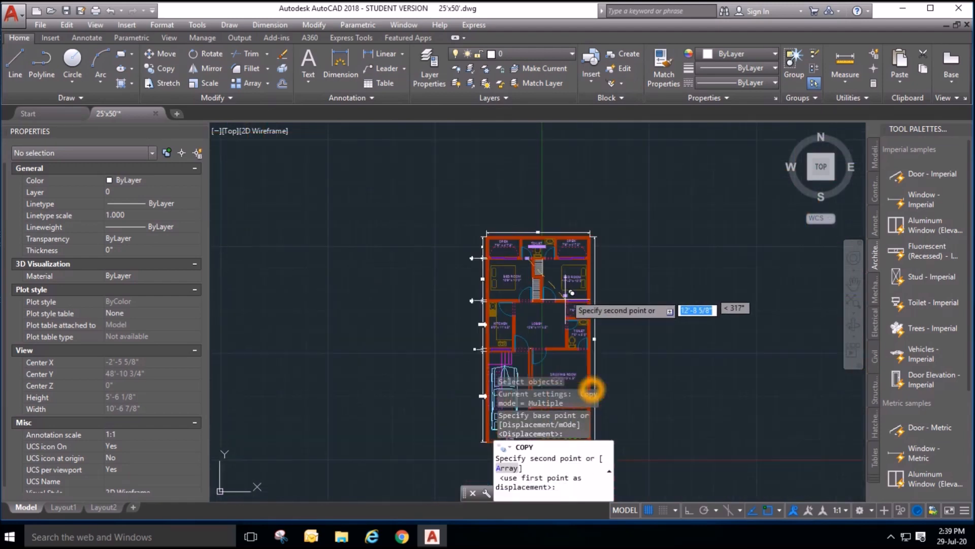
click(639, 153)
click(747, 312)
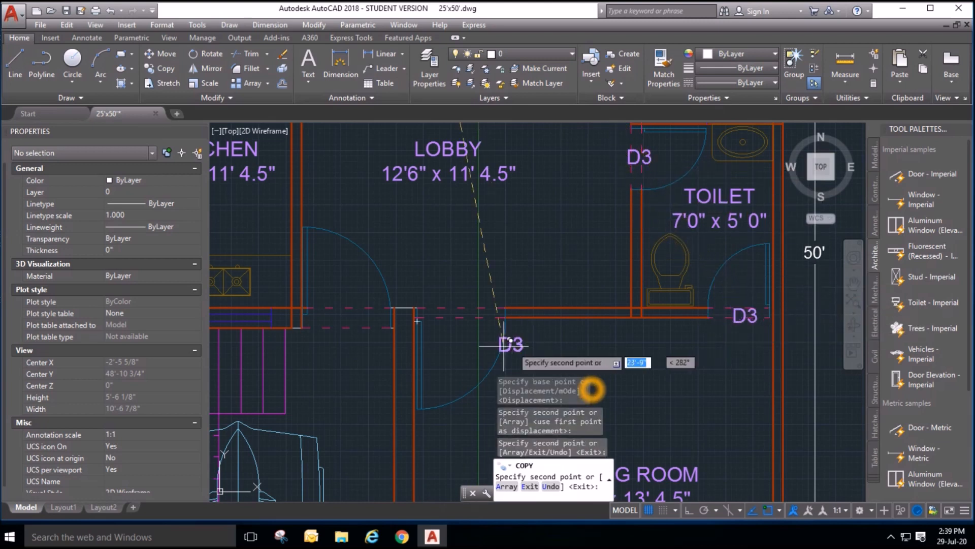
scroll(503, 325, up, 3)
click(475, 308)
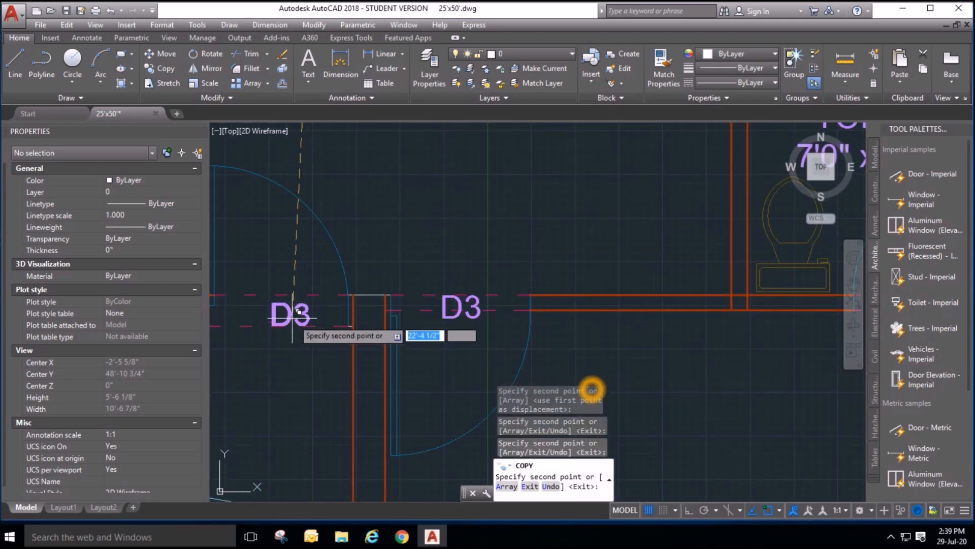
key(Escape)
Change the label at the door between lobby and drawing room to D1.
click(472, 318)
double_click(472, 318)
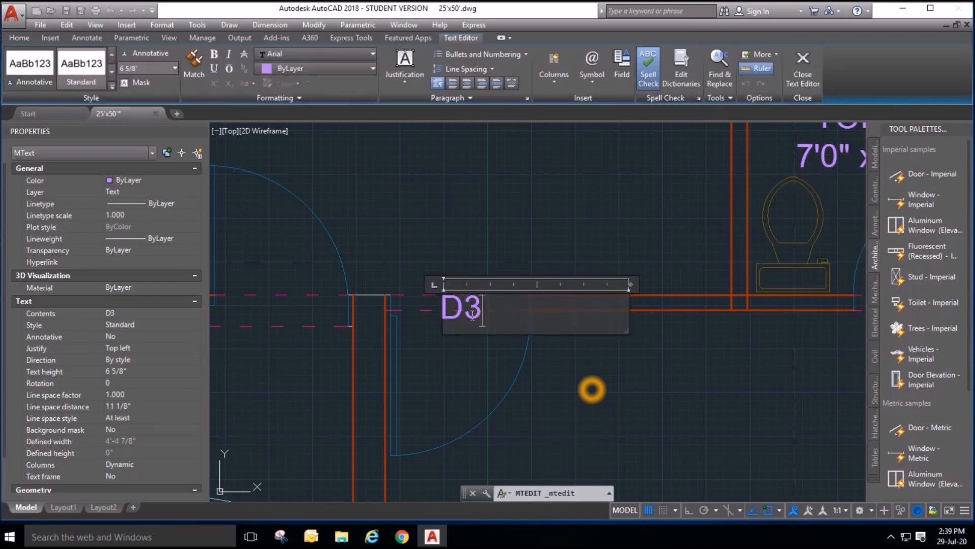
click(603, 420)
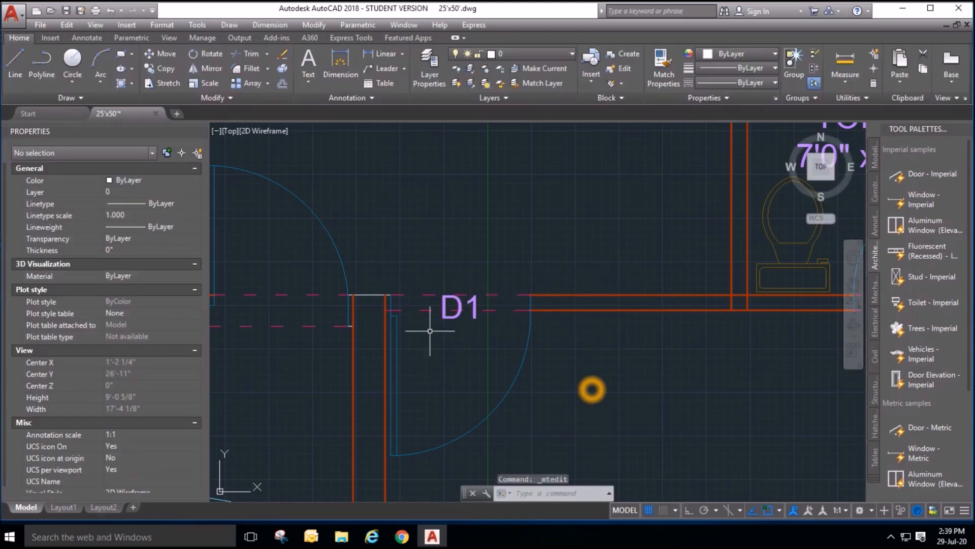
Copy the D1 label to the lobby's door on the car porch and to the drawing room's door on the car porch.
click(167, 69)
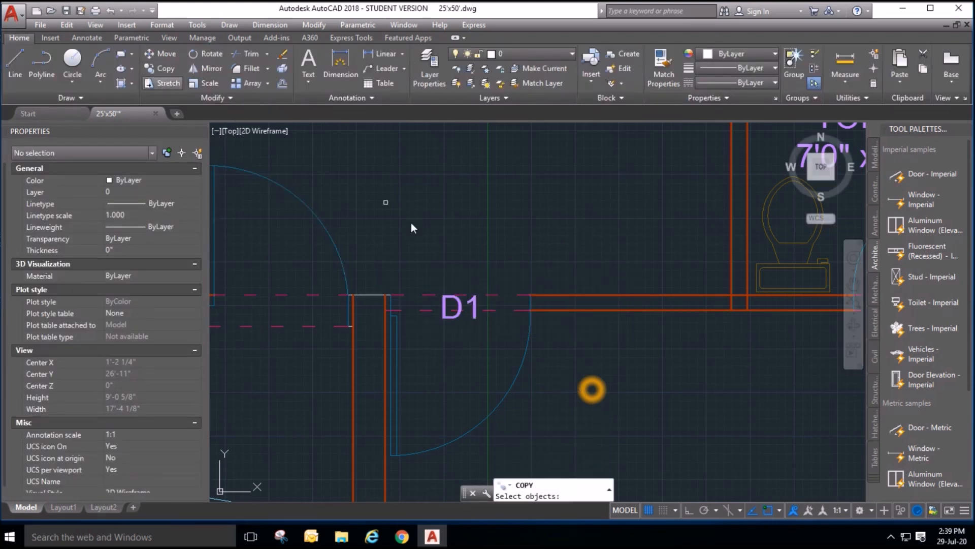
right_click(458, 316)
click(462, 302)
scroll(461, 288, down, 4)
scroll(381, 310, up, 6)
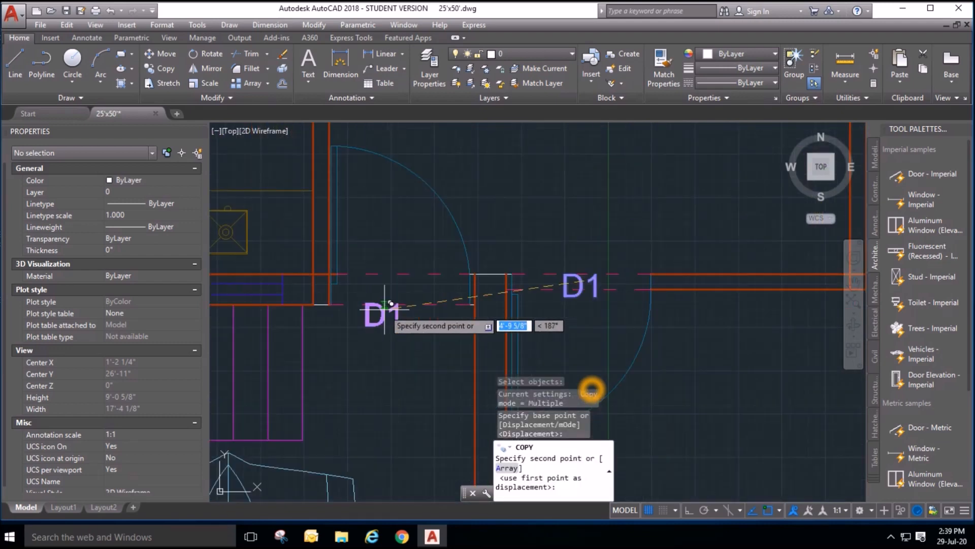
click(408, 268)
scroll(427, 203, down, 5)
scroll(483, 276, up, 3)
scroll(442, 254, up, 4)
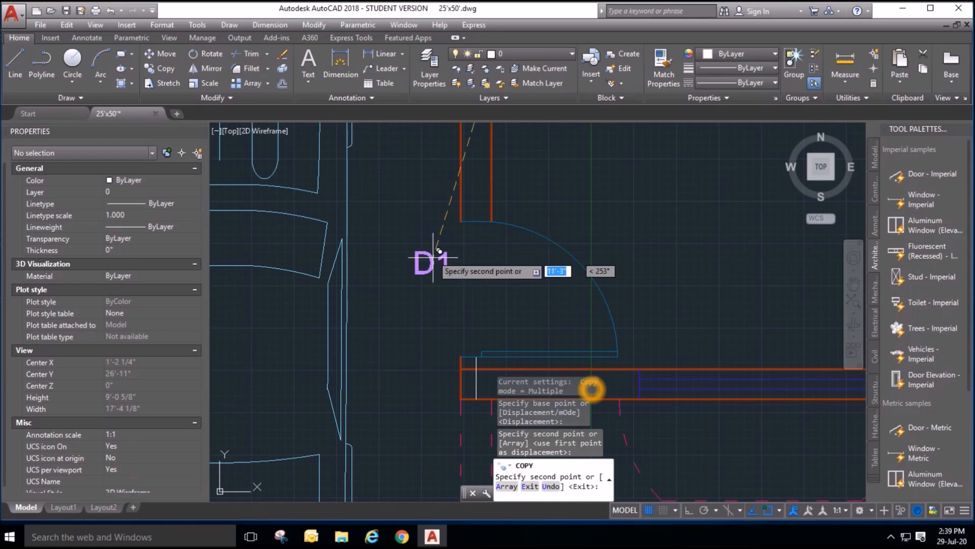
click(482, 276)
scroll(461, 370, down, 3)
key(Escape)
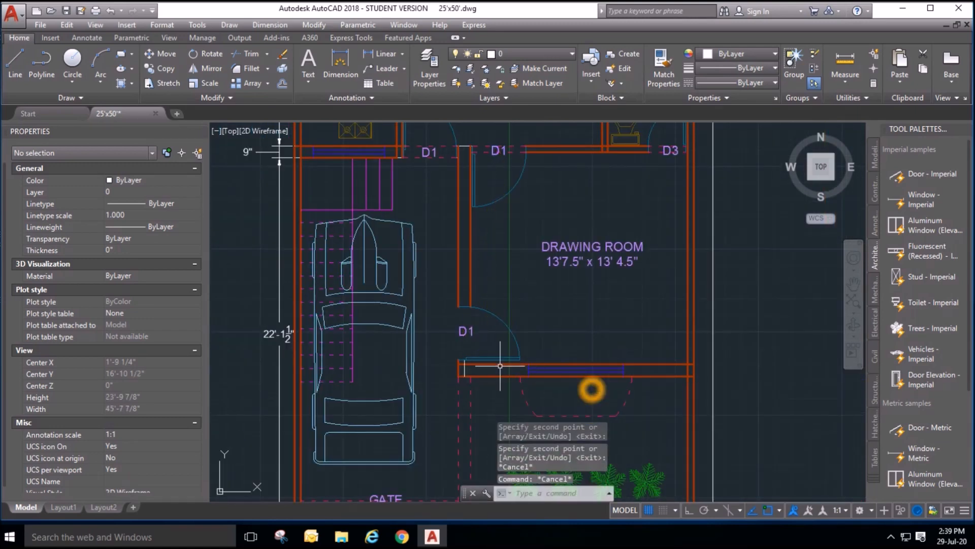
Draw two lines across the drawing room's car-porch door opening, continuing both faces of the wall.
click(11, 69)
scroll(511, 327, up, 2)
scroll(350, 274, up, 3)
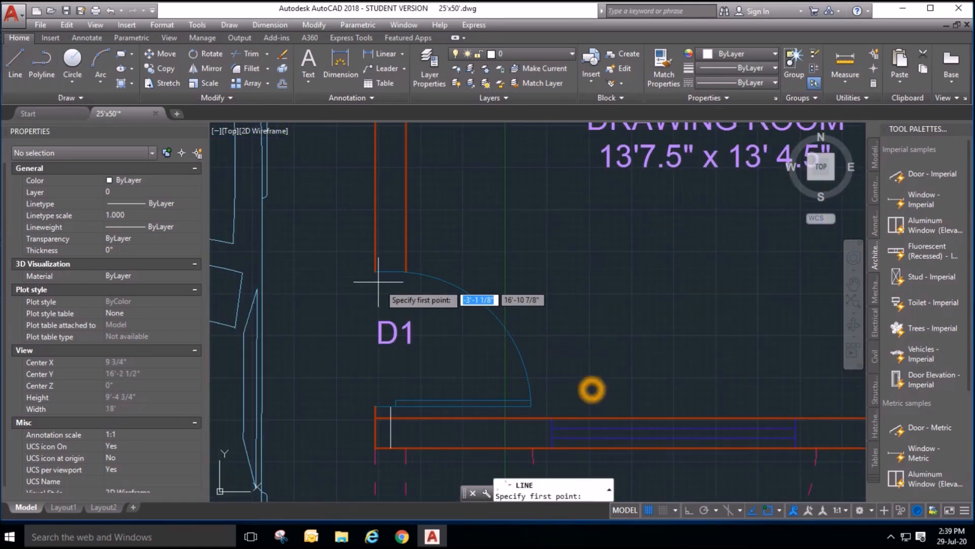
click(374, 272)
click(376, 407)
key(Return)
key(Return)
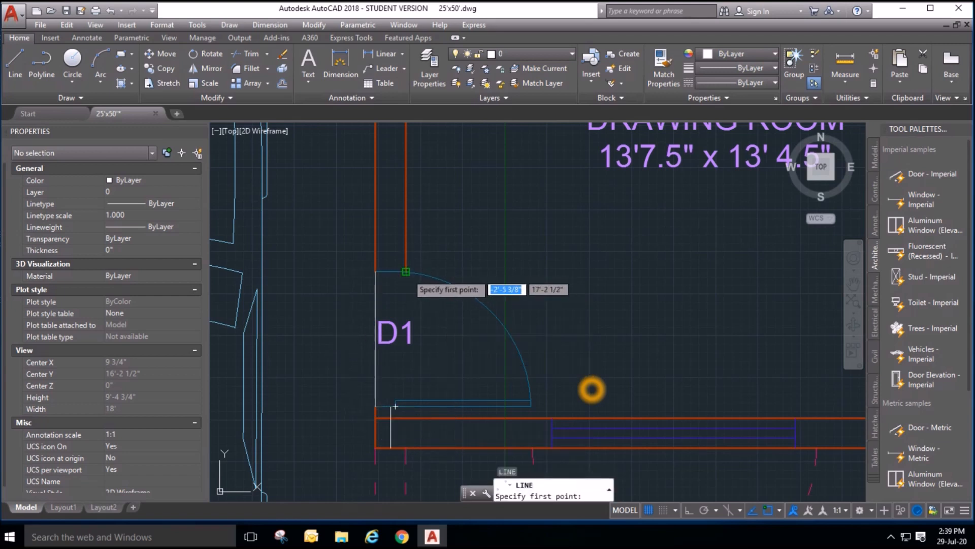
click(406, 272)
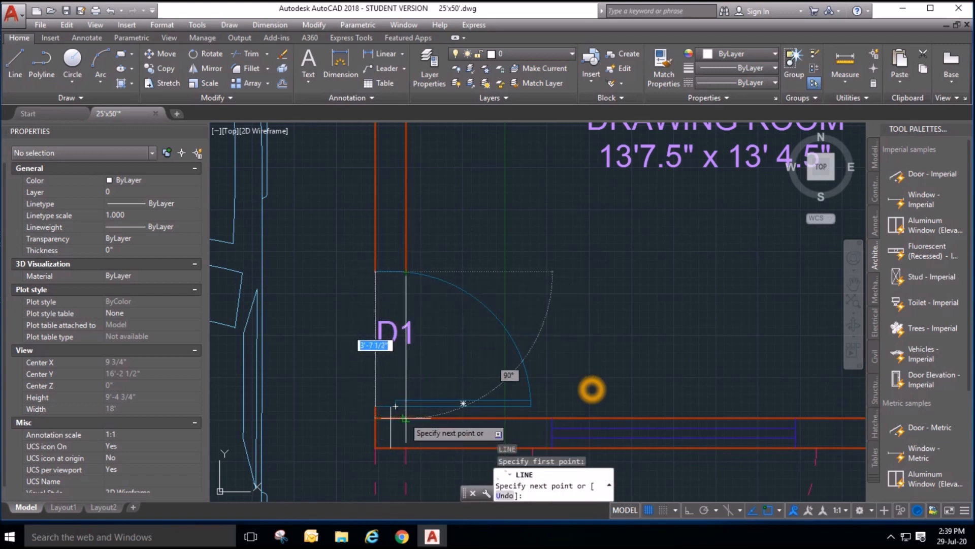
click(406, 417)
key(Escape)
Delete the short white line across the wall corner just below the drawing room's car-porch door.
click(397, 432)
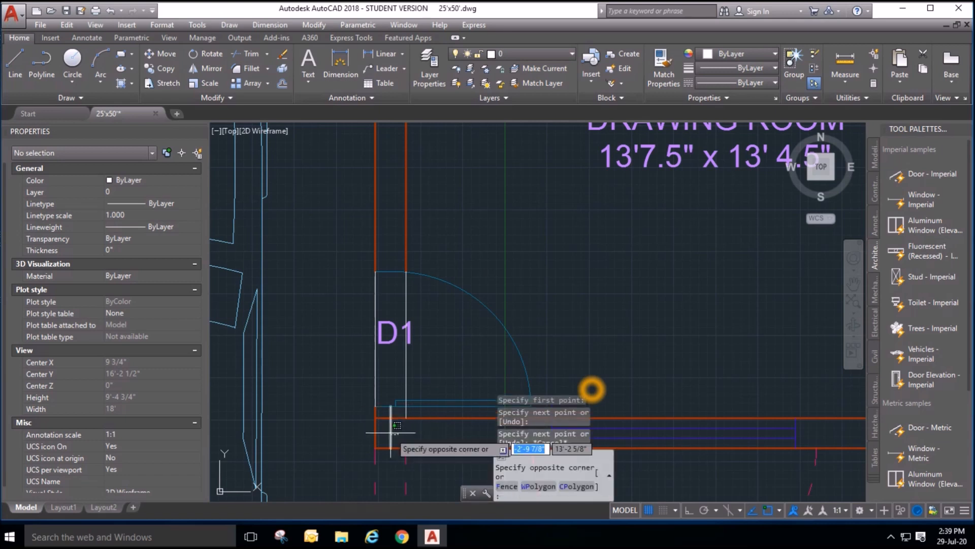
click(390, 430)
key(Delete)
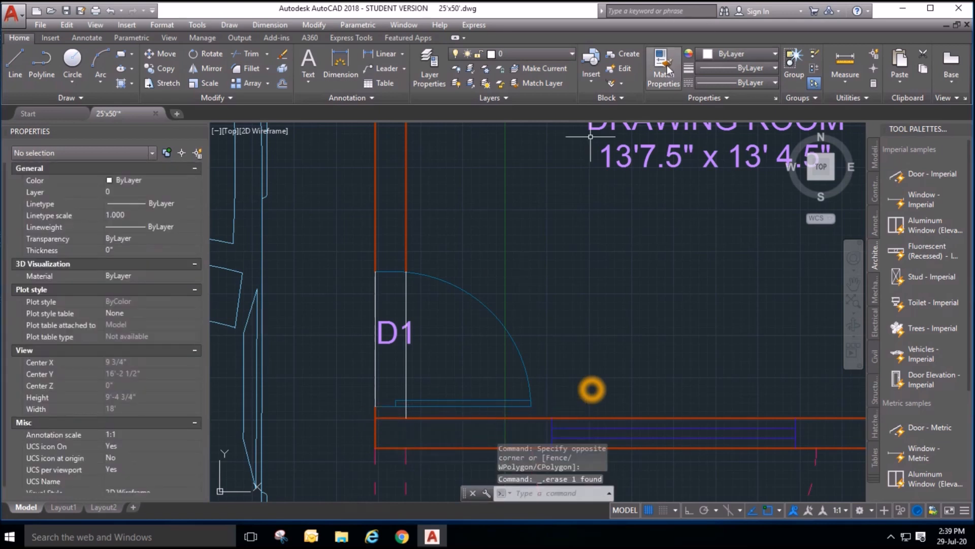
Match the two new door-opening lines to the properties of the dashed magenta line below the wall.
click(666, 68)
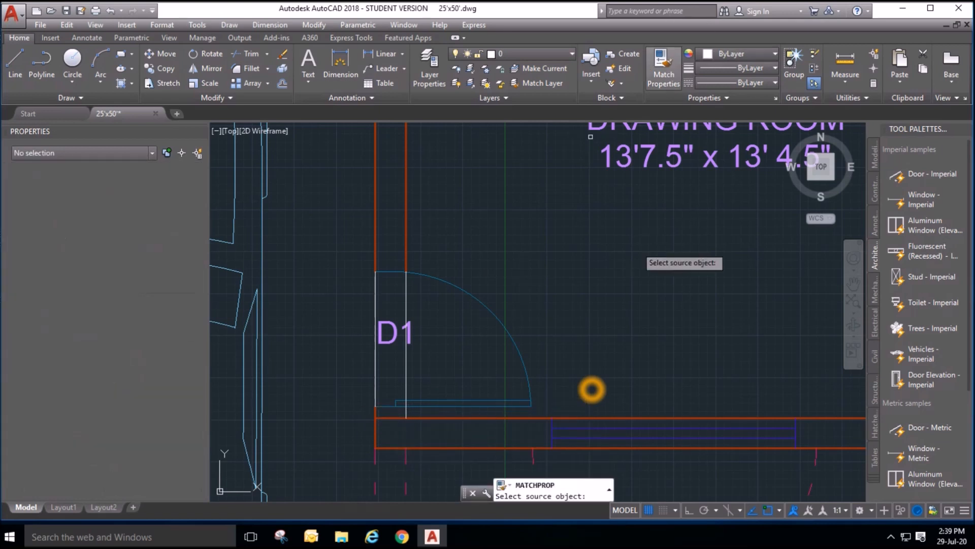
click(408, 458)
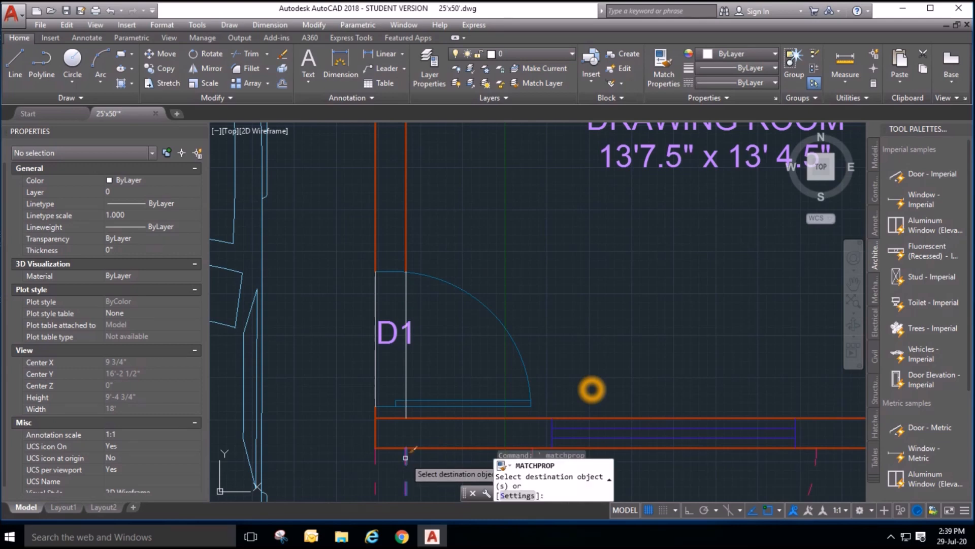
click(368, 363)
key(Escape)
key(Escape)
key(Escape)
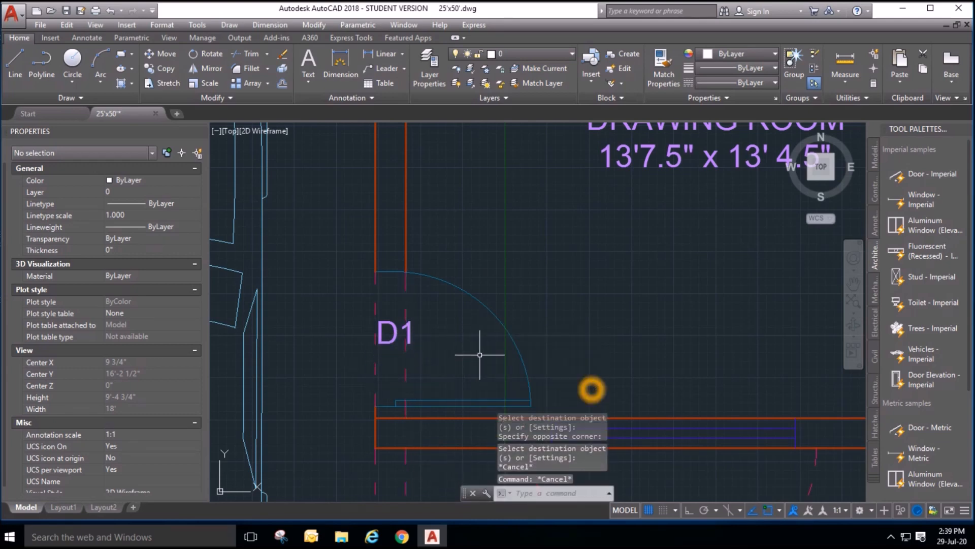
Copy the D1 label from the lobby's car-porch door to the door opening between kitchen and lobby.
scroll(477, 356, down, 4)
middle_drag(513, 287, 514, 339)
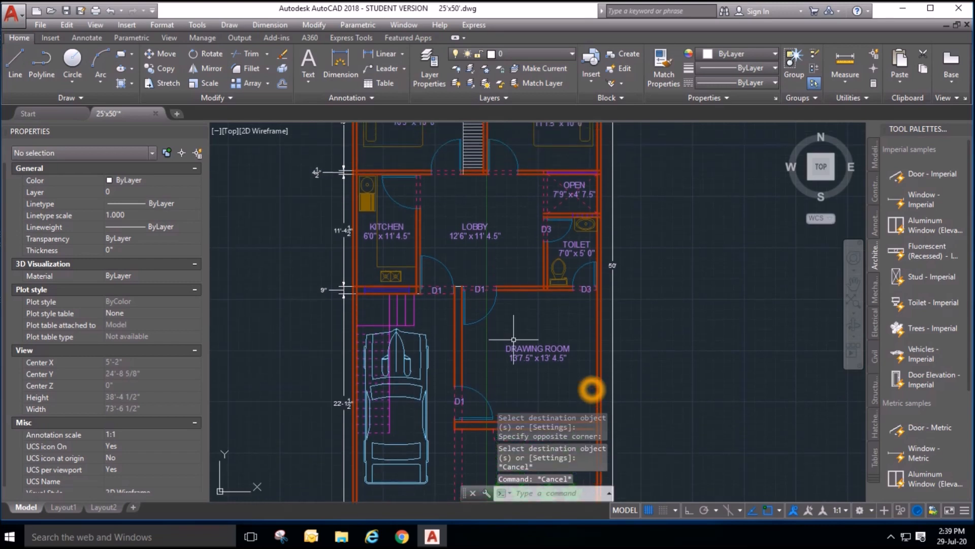
scroll(489, 292, up, 2)
click(163, 68)
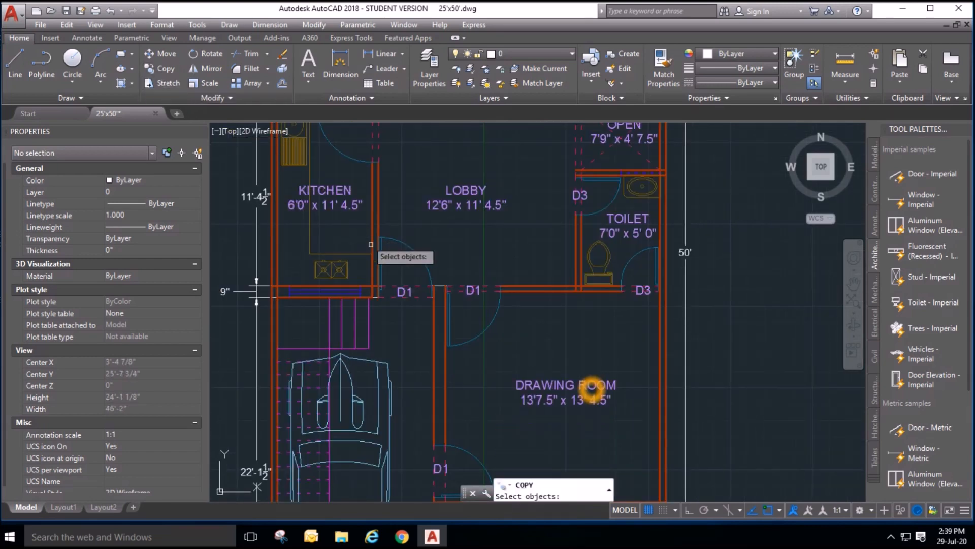
scroll(377, 254, up, 2)
click(492, 340)
click(411, 313)
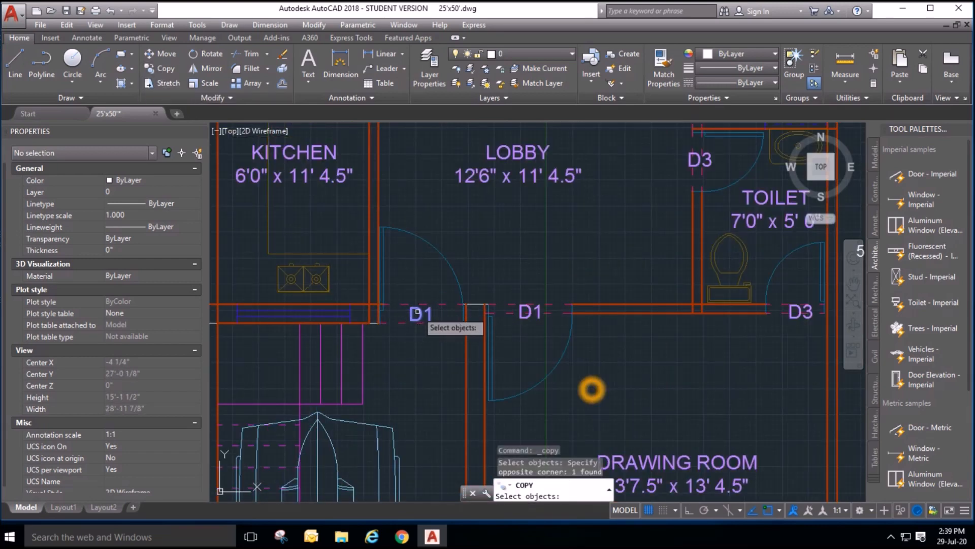
right_click(416, 311)
click(416, 310)
scroll(431, 327, down, 4)
scroll(406, 218, up, 6)
click(402, 241)
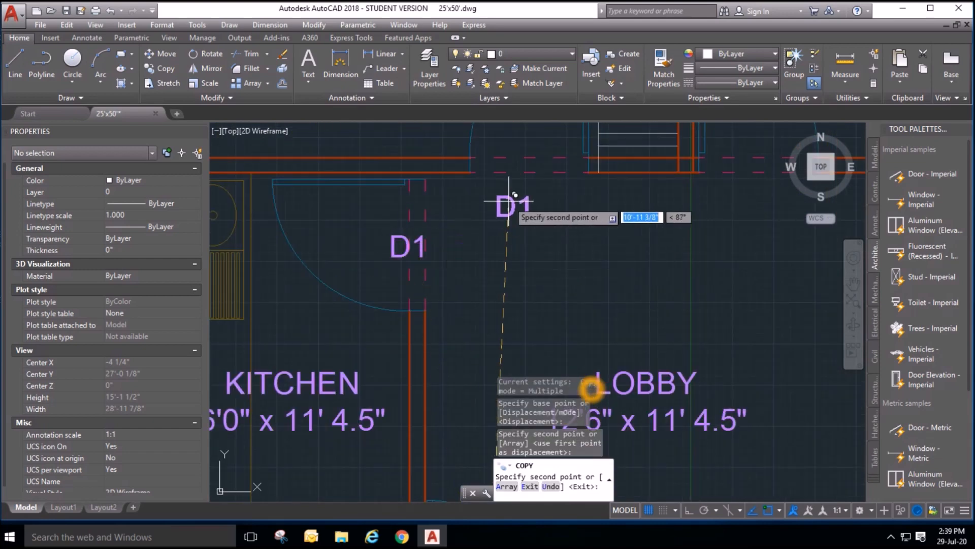
key(Escape)
key(Escape)
Change the kitchen door's label to D2.
click(398, 254)
double_click(399, 254)
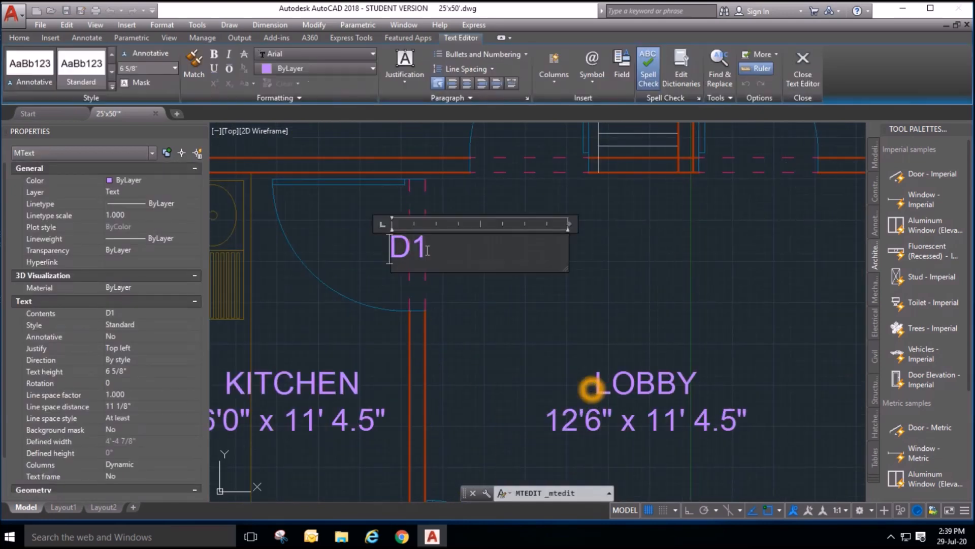
click(379, 245)
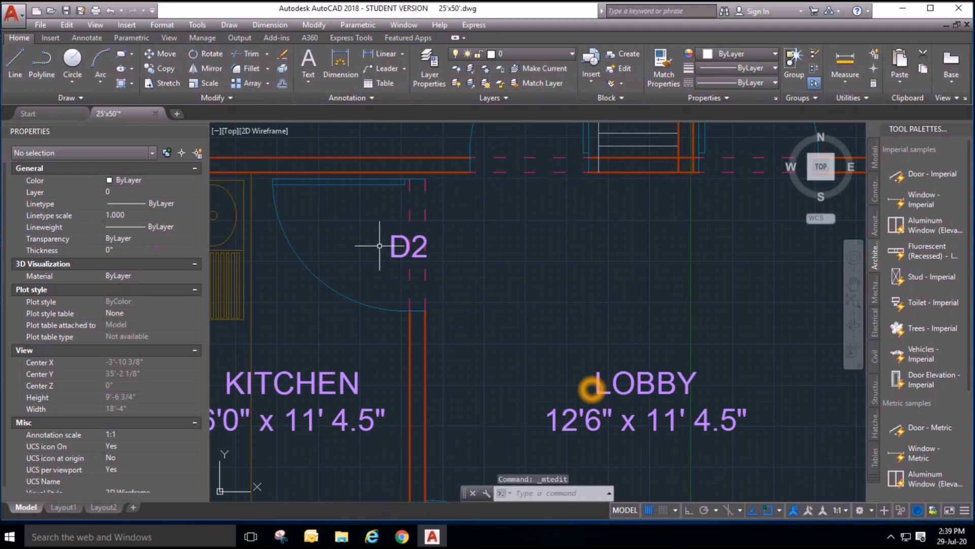
Copy the D2 label from the kitchen door to the two bedroom door openings above the lobby.
click(168, 71)
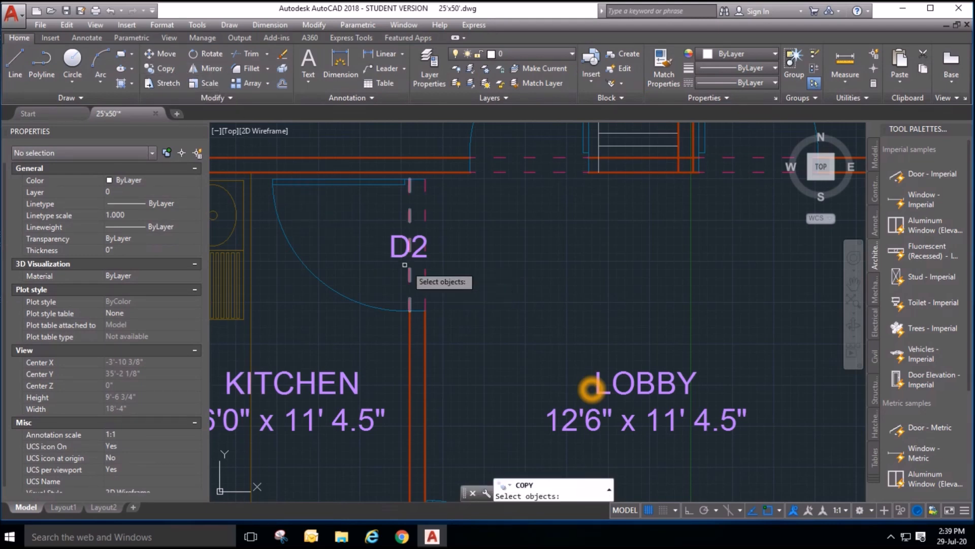
key(Return)
click(401, 252)
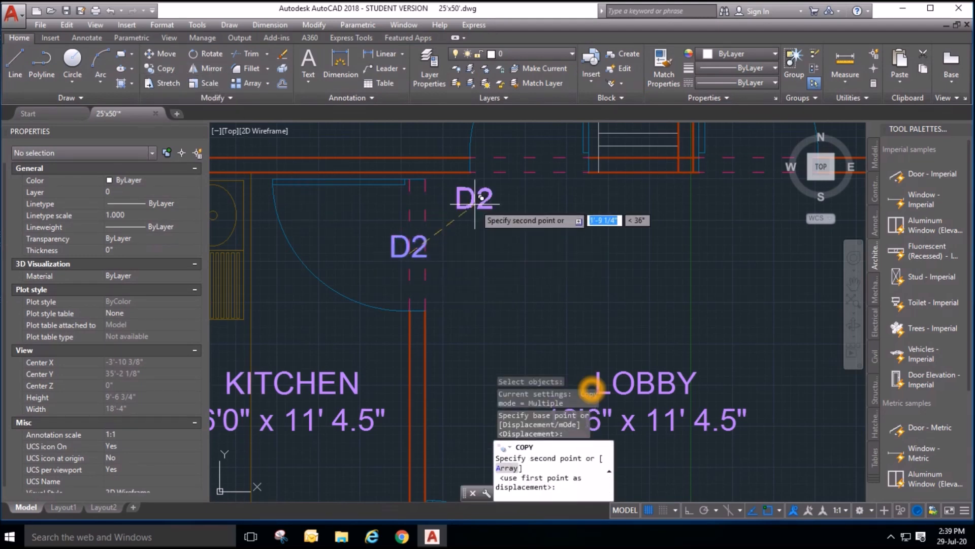
scroll(450, 281, down, 4)
scroll(456, 276, up, 5)
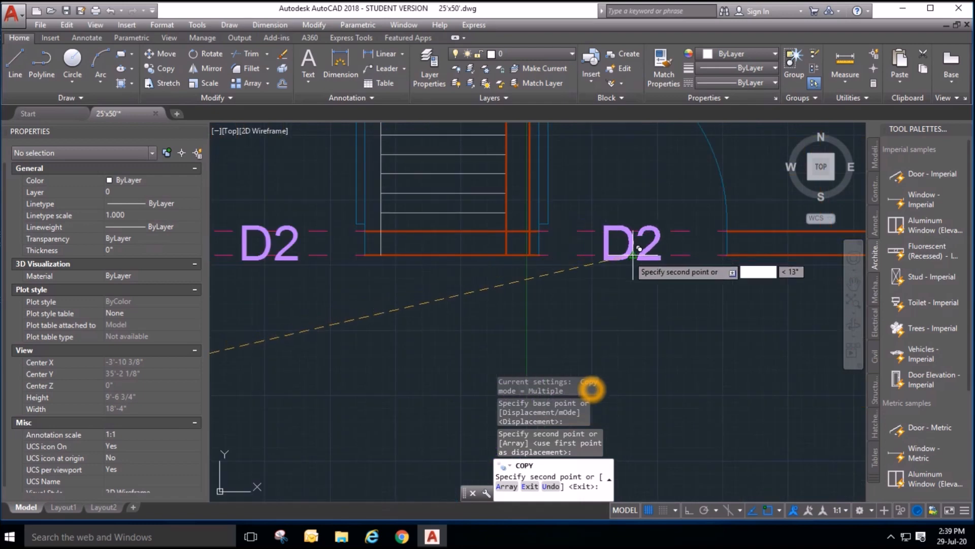
click(576, 232)
Add another D2 copy above the sliding door of the 10'9" x 10'0" bedroom and change its text to SD1.
scroll(576, 232, down, 6)
scroll(531, 315, down, 3)
scroll(631, 322, up, 3)
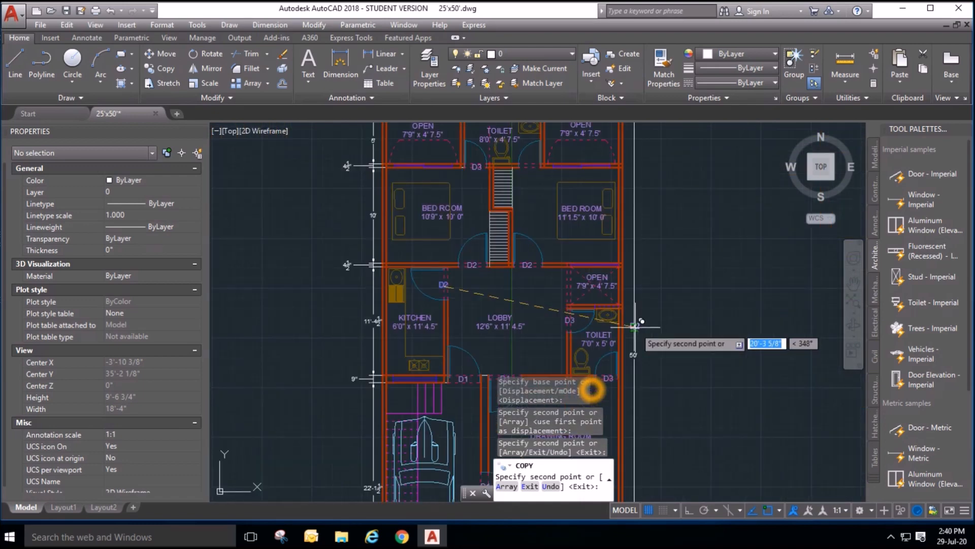
scroll(609, 335, down, 3)
scroll(457, 203, up, 6)
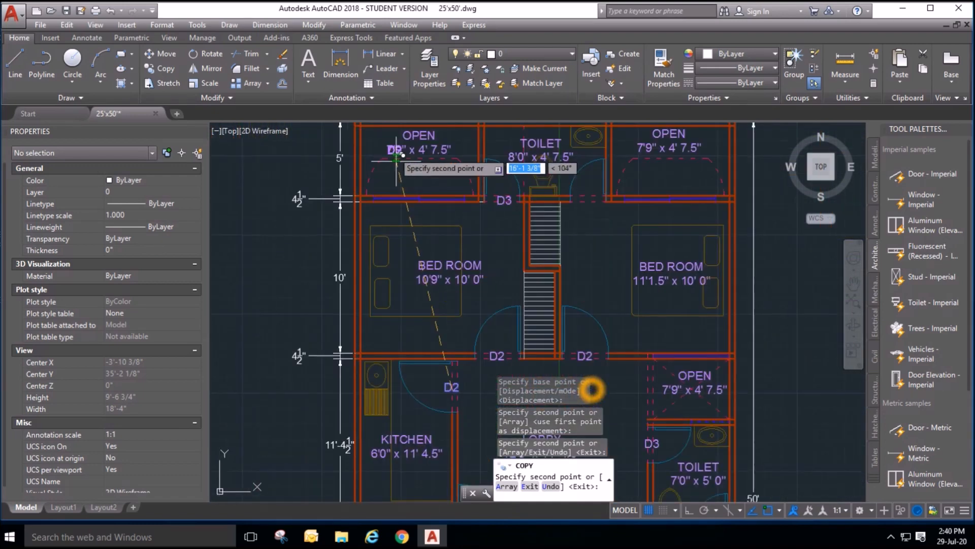
key(Escape)
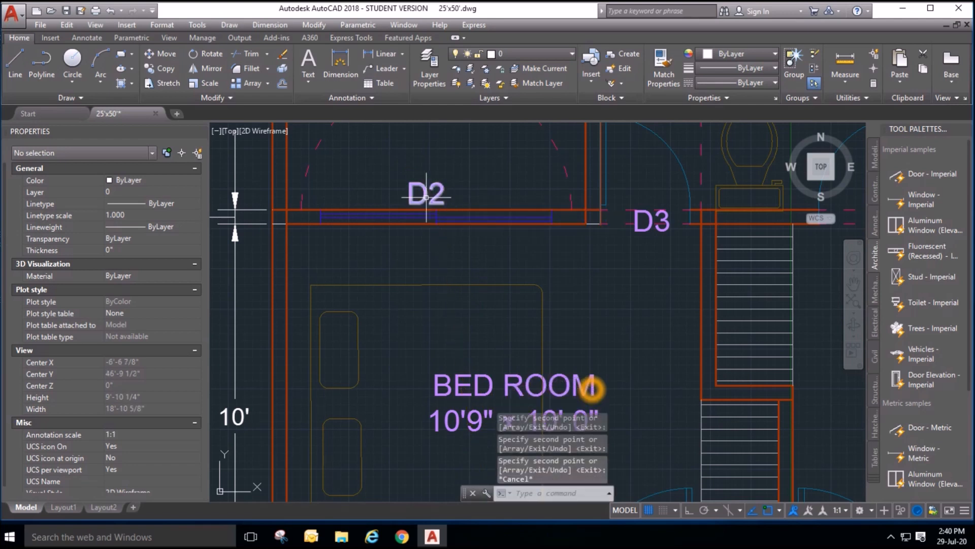
double_click(427, 193)
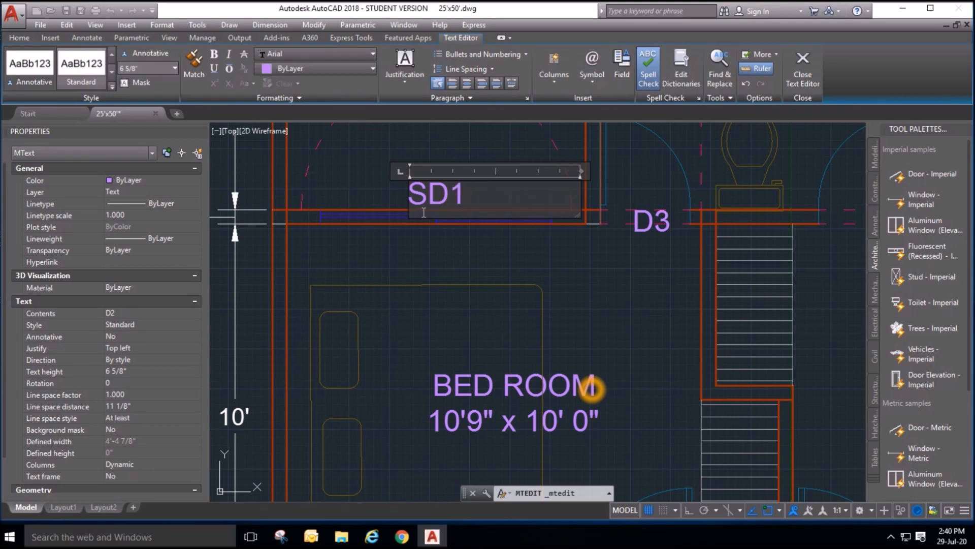
click(471, 273)
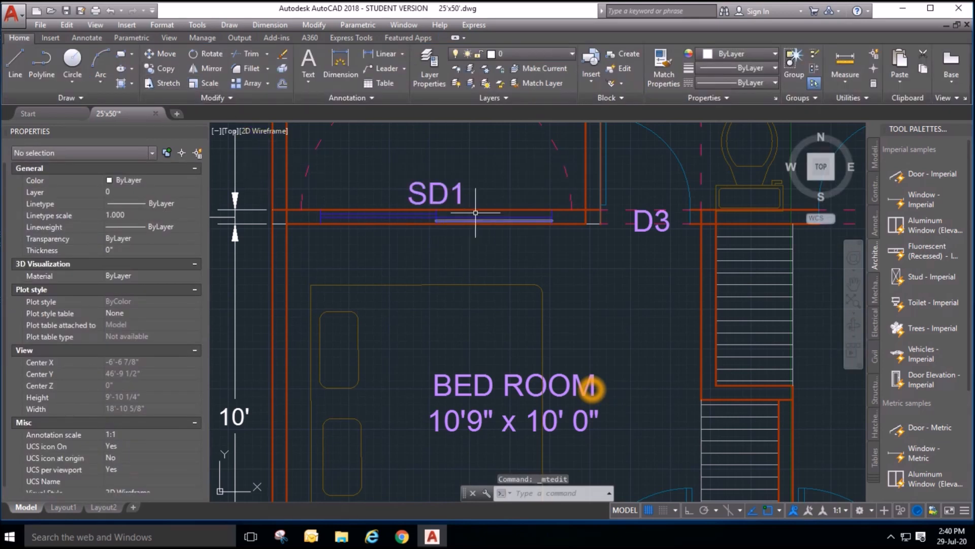
Copy the SD1 label to the sliding door between the 11'1.5" x 10'0" bedroom and its open area.
click(154, 68)
click(476, 185)
click(431, 197)
key(Return)
click(434, 189)
scroll(341, 240, down, 4)
scroll(696, 217, up, 2)
scroll(706, 218, up, 2)
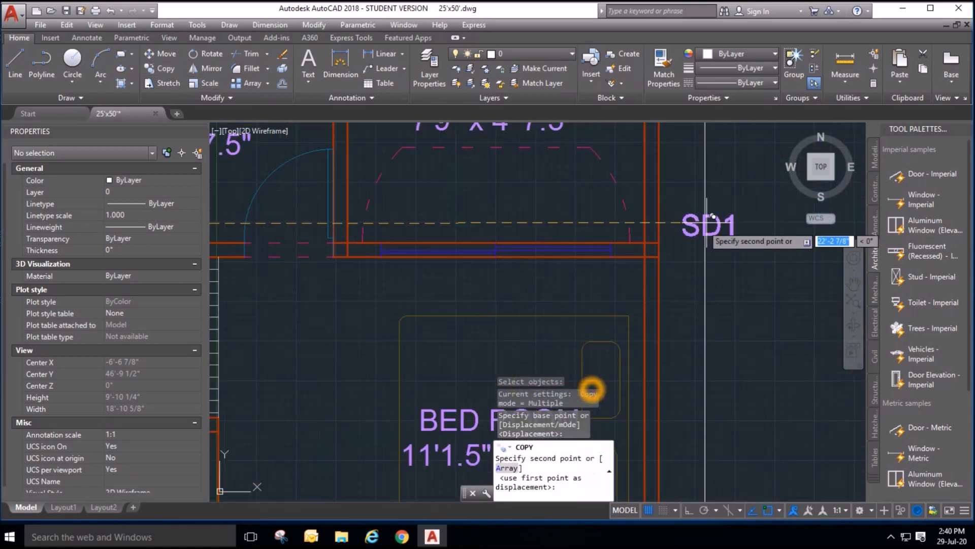
click(509, 227)
scroll(577, 225, down, 7)
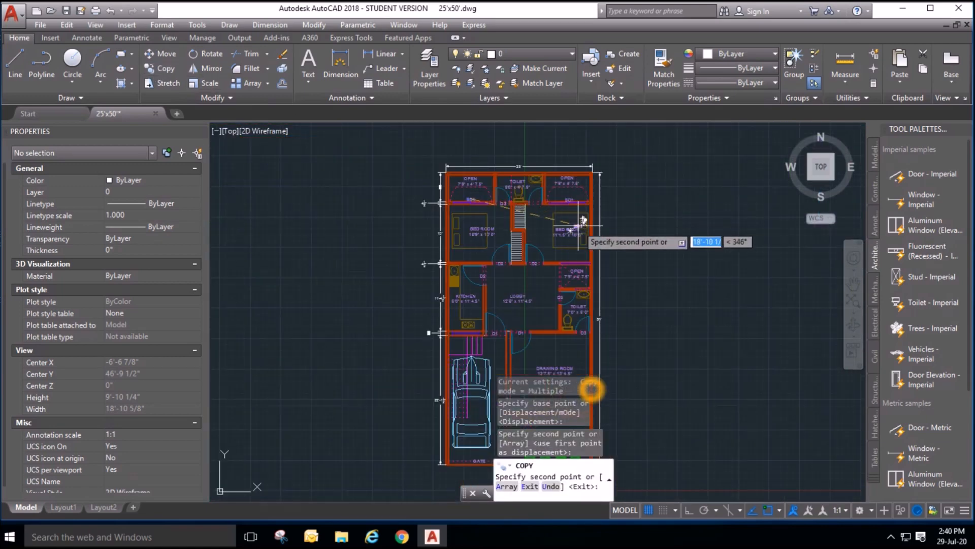
key(Escape)
key(Escape)
key(Escape)
Copy the SD1 label from the 11'1.5" x 10'0" bedroom's sliding door to the window above the open area beside the lobby.
scroll(575, 331, up, 4)
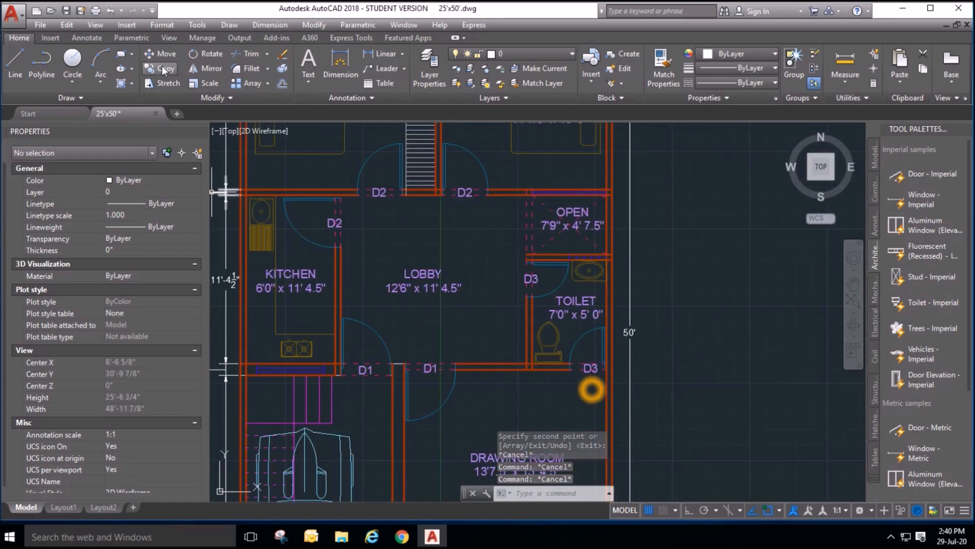
click(165, 70)
scroll(457, 228, down, 4)
scroll(477, 187, up, 8)
click(472, 163)
click(470, 185)
key(Return)
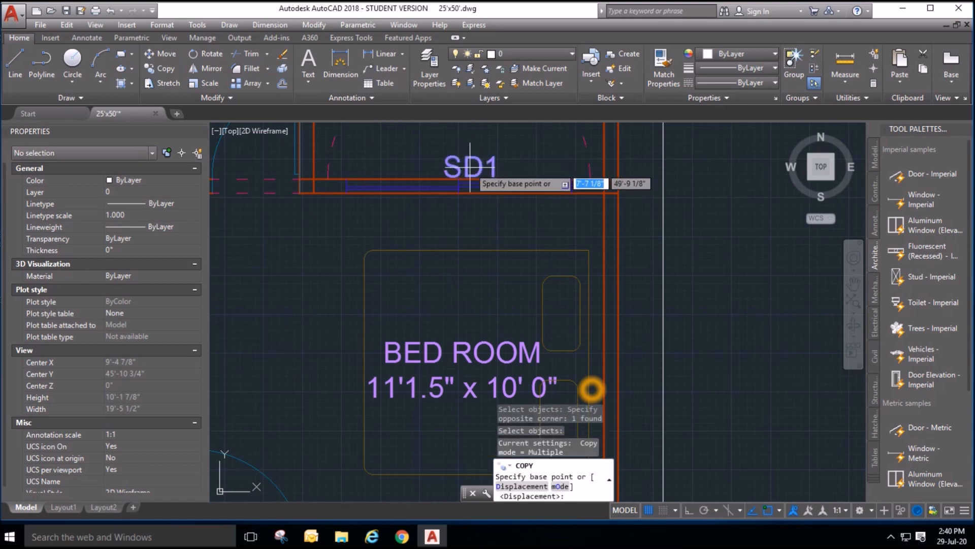
click(469, 168)
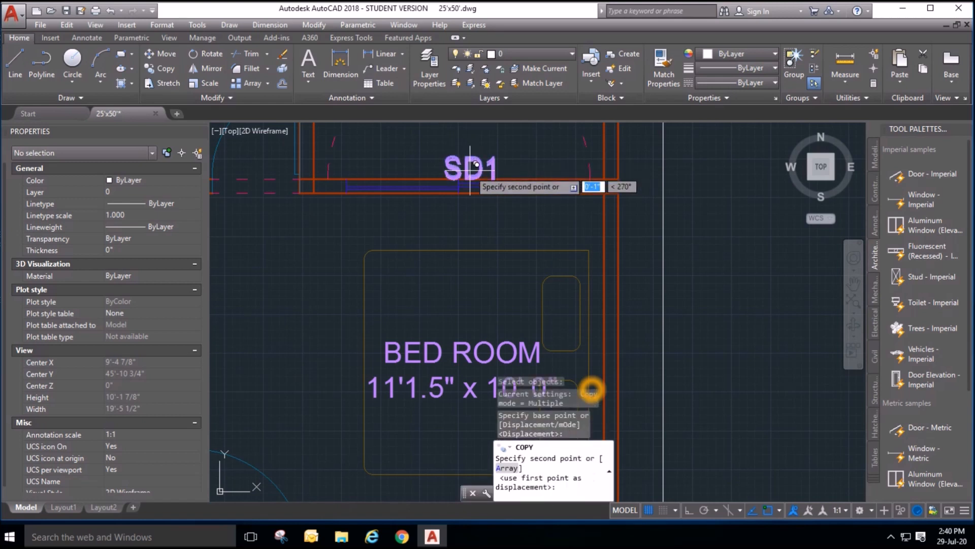
scroll(476, 187, down, 4)
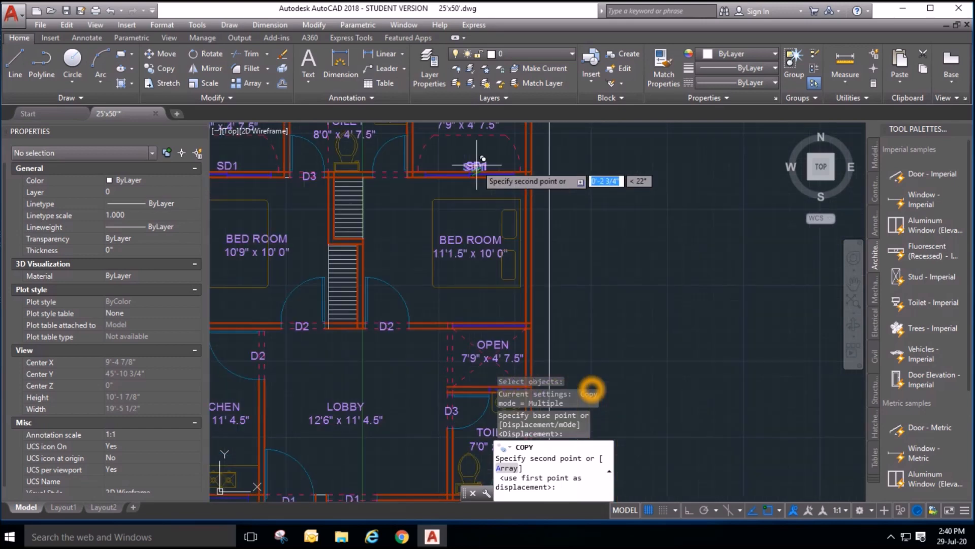
scroll(473, 221, up, 6)
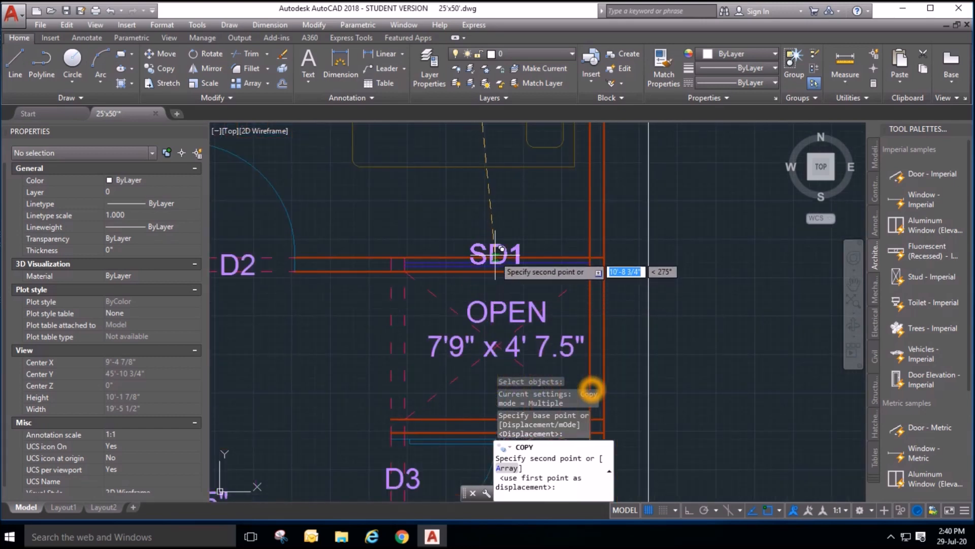
click(508, 242)
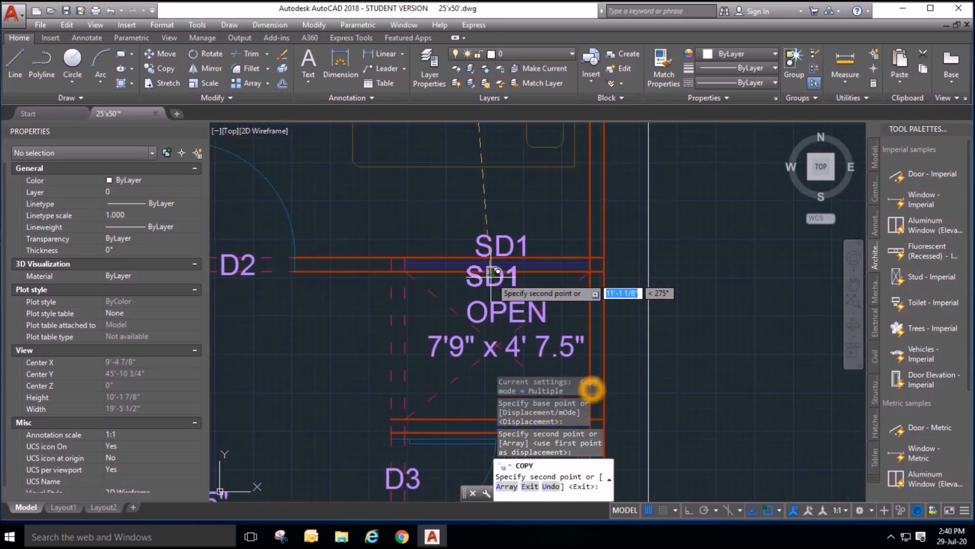
scroll(520, 221, down, 3)
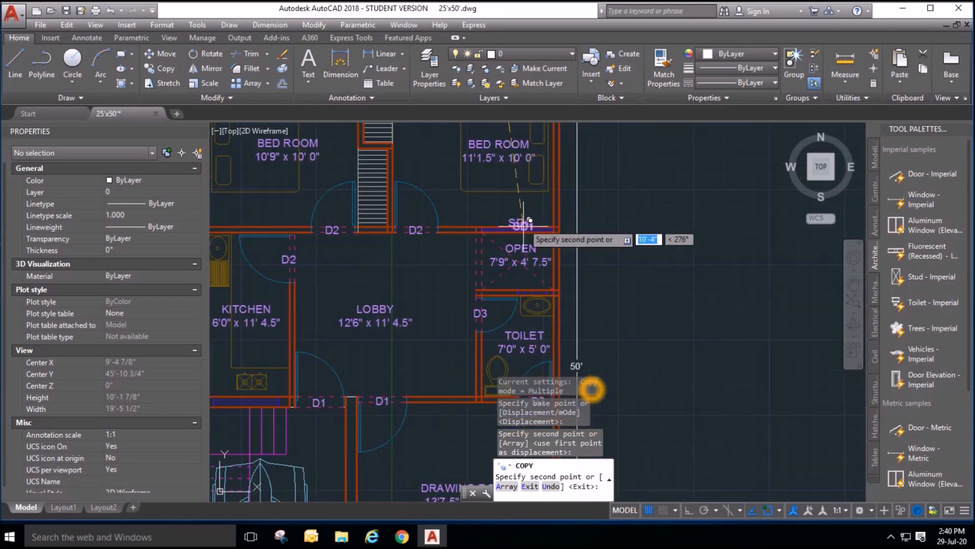
right_click(394, 280)
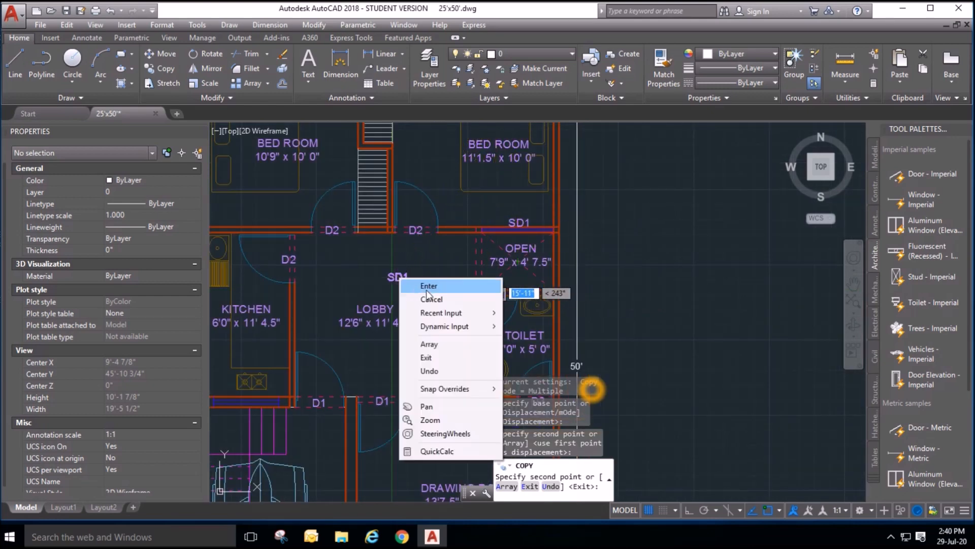
click(406, 283)
Change the label at the window above the lobby-side open area to W1.
scroll(513, 236, up, 3)
double_click(558, 200)
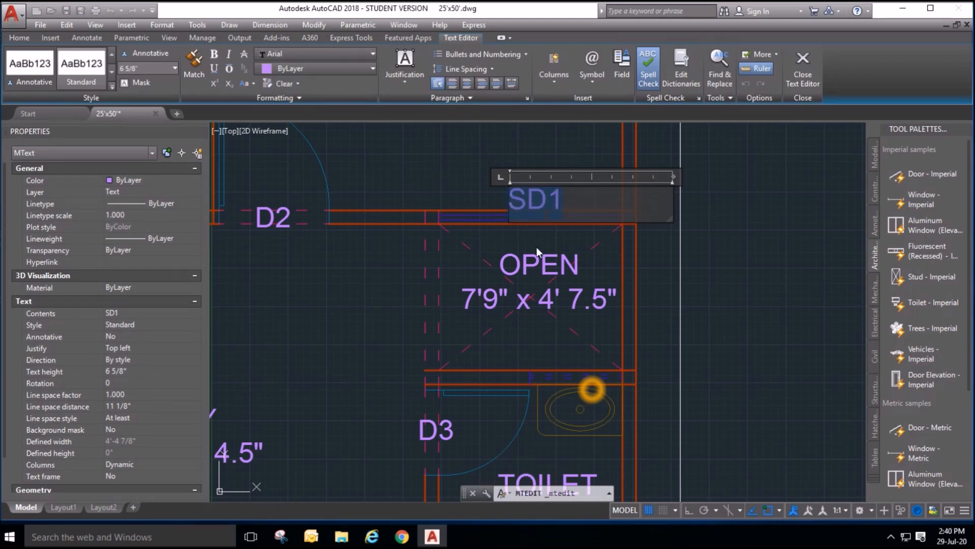
text(W1)
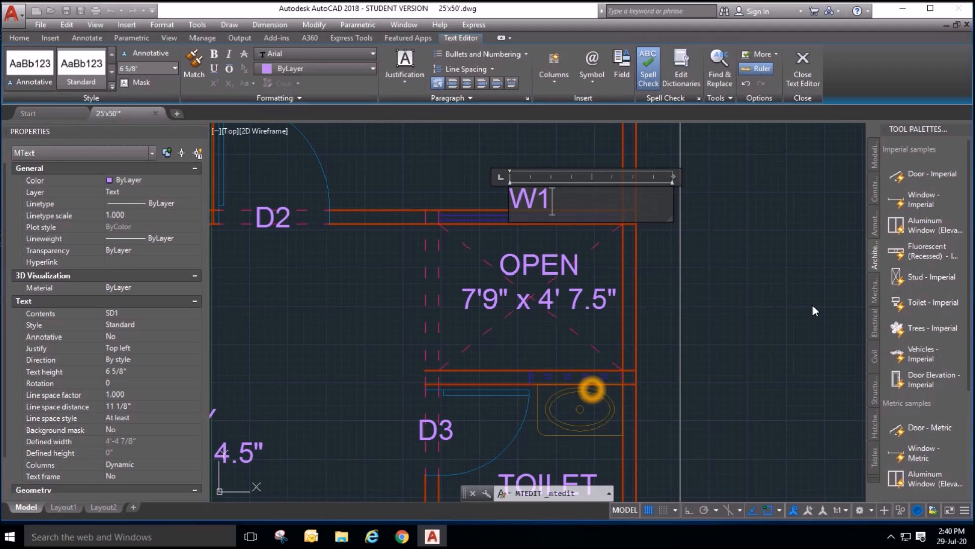
click(535, 249)
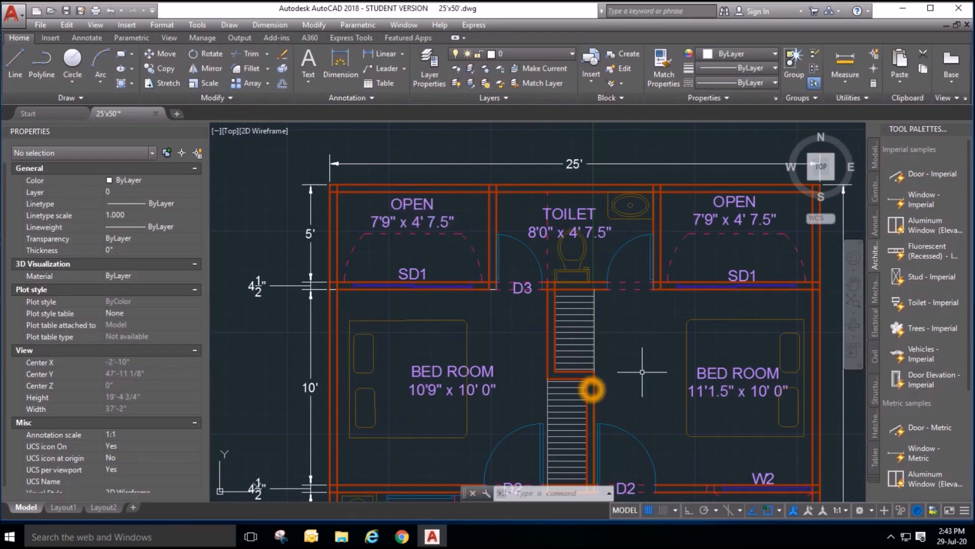
Review the door and window labels across the whole floor plan, from the bedrooms down to the lawn and gate.
middle_drag(647, 376, 502, 219)
mouse_move(557, 410)
middle_down()
mouse_move(585, 251)
mouse_move(610, 288)
middle_up()
middle_drag(597, 429, 604, 307)
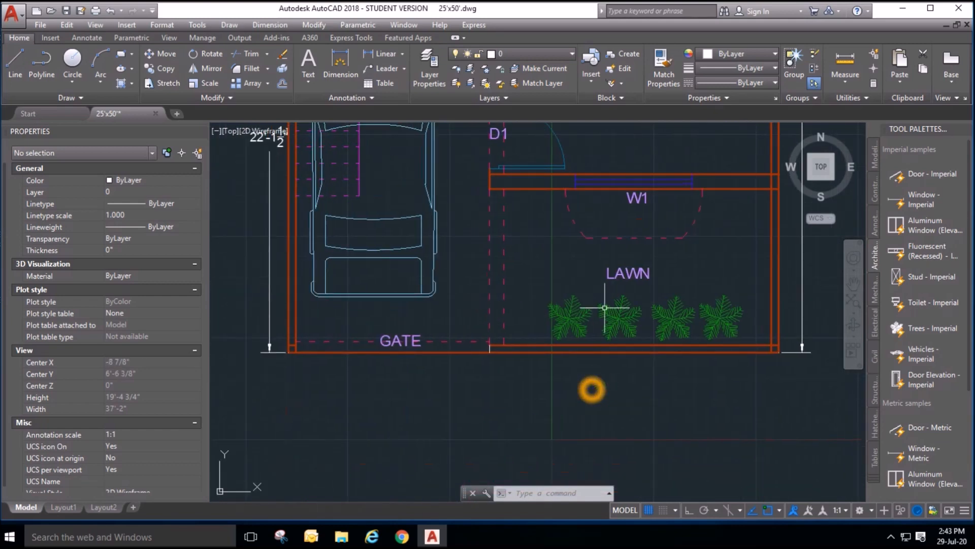
scroll(543, 472, down, 2)
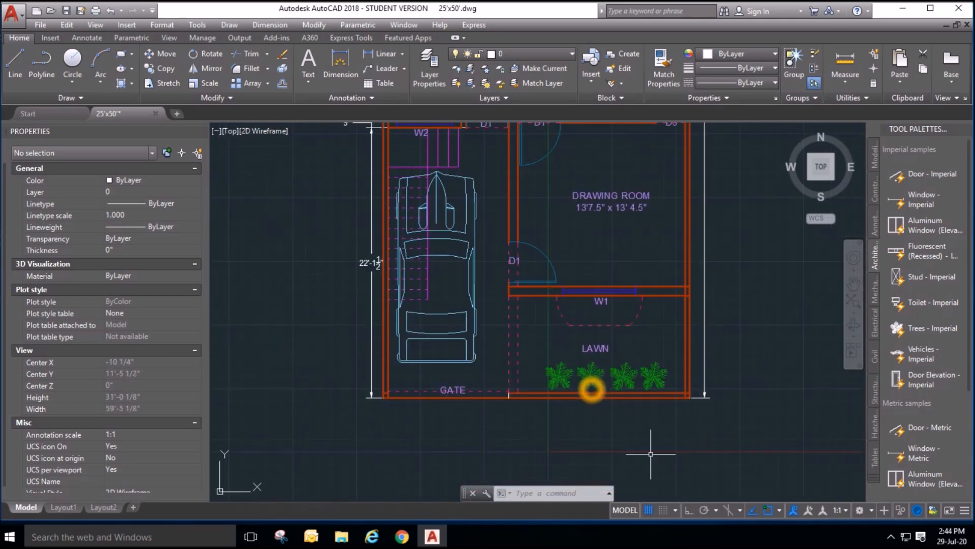
scroll(728, 464, down, 2)
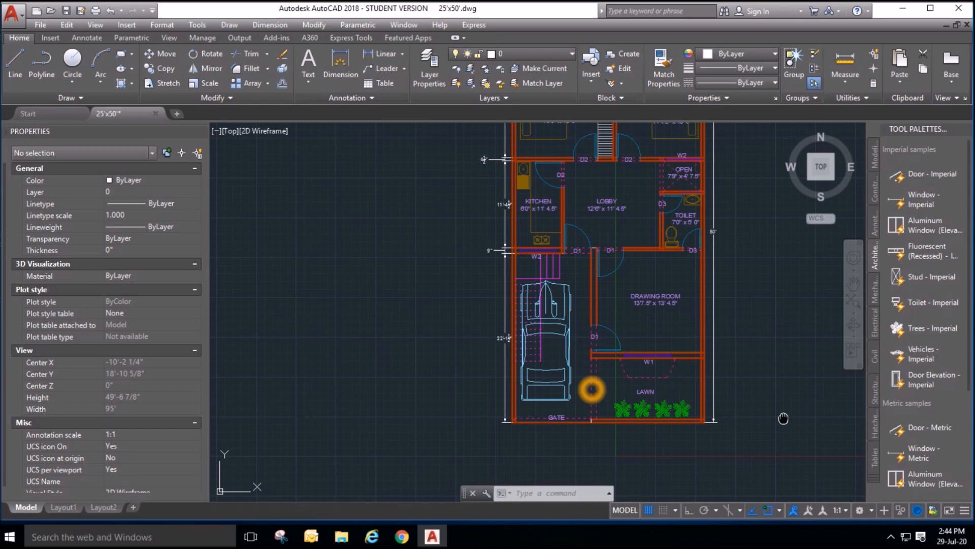
middle_drag(783, 418, 683, 432)
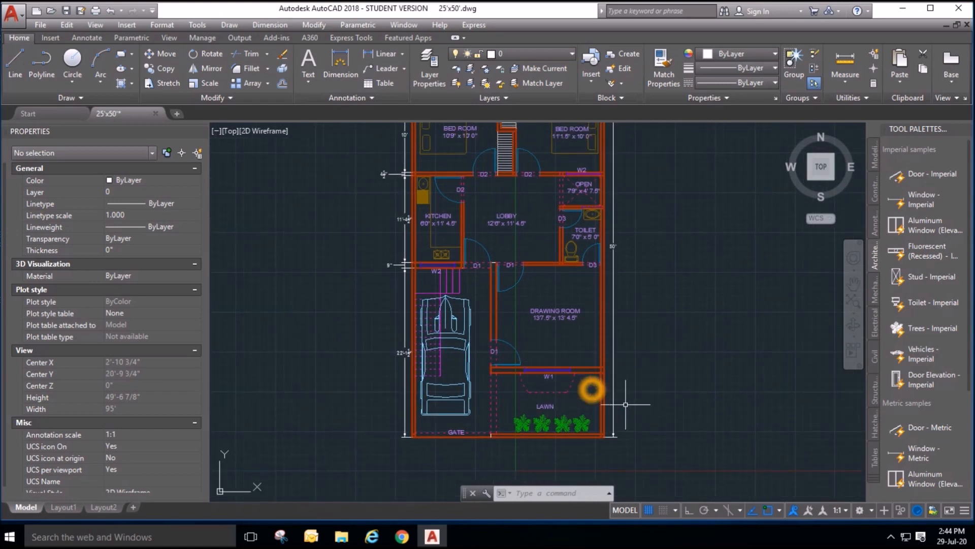
scroll(625, 405, down, 2)
scroll(616, 396, up, 2)
scroll(616, 396, up, 2)
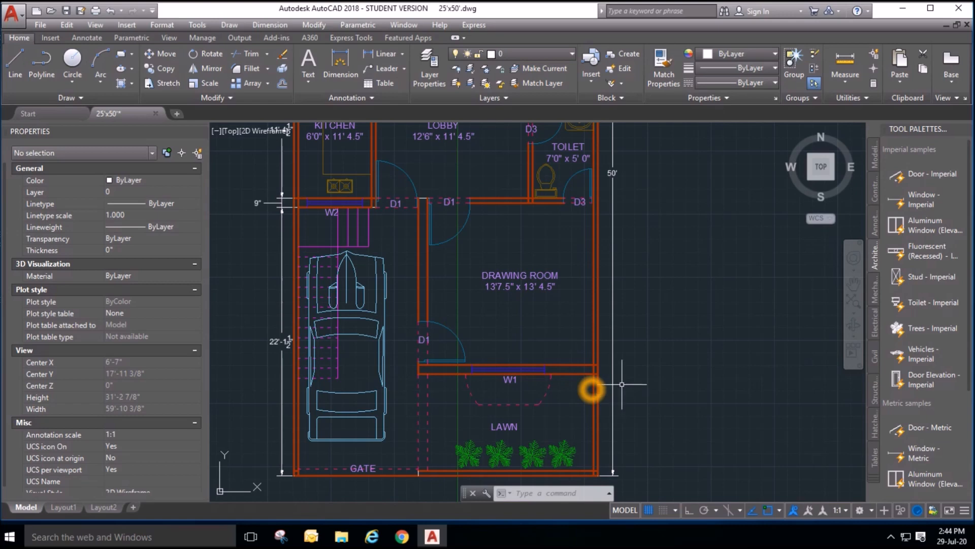
scroll(621, 384, down, 4)
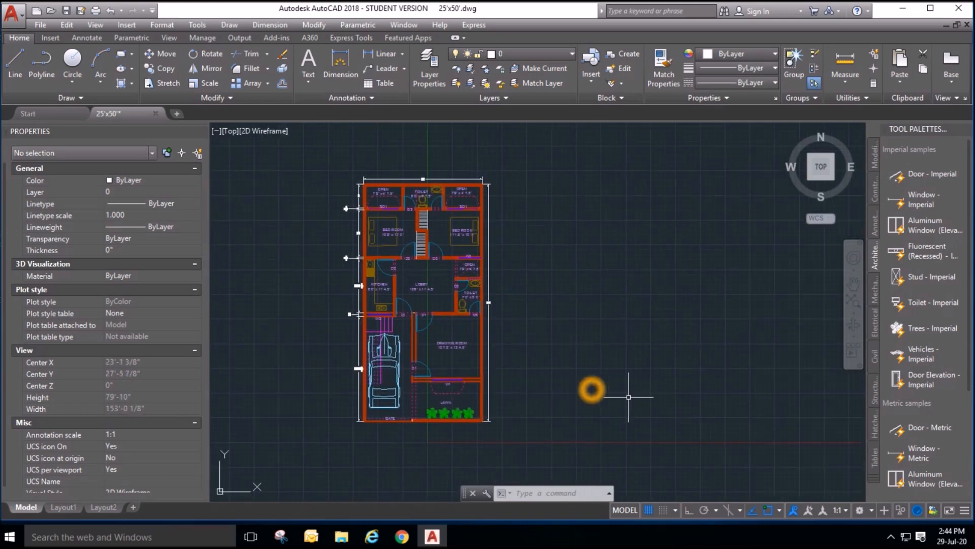
click(890, 538)
right_click(880, 514)
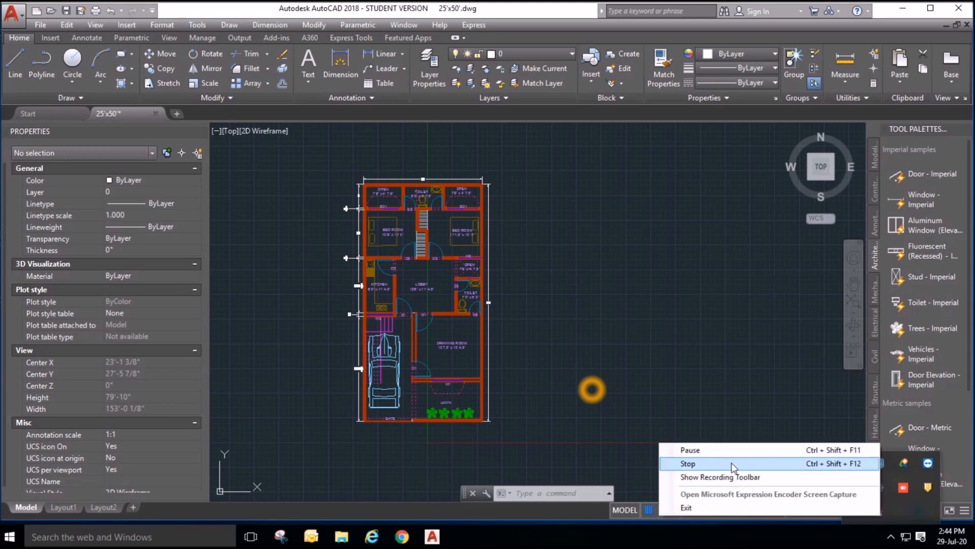
click(731, 463)
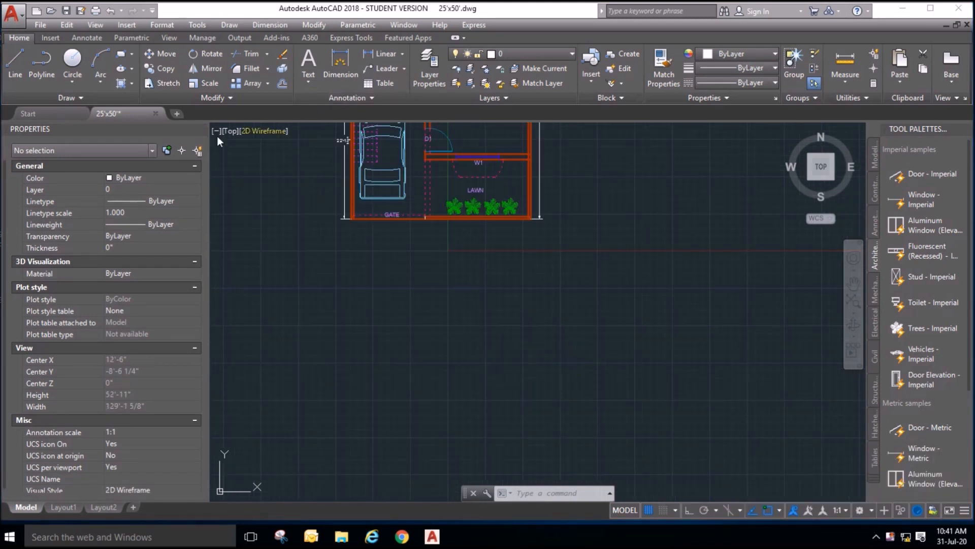
Draw a horizontal line about 55'-9" long below the floor plan, switching the snap type to Polar Snap.
click(279, 432)
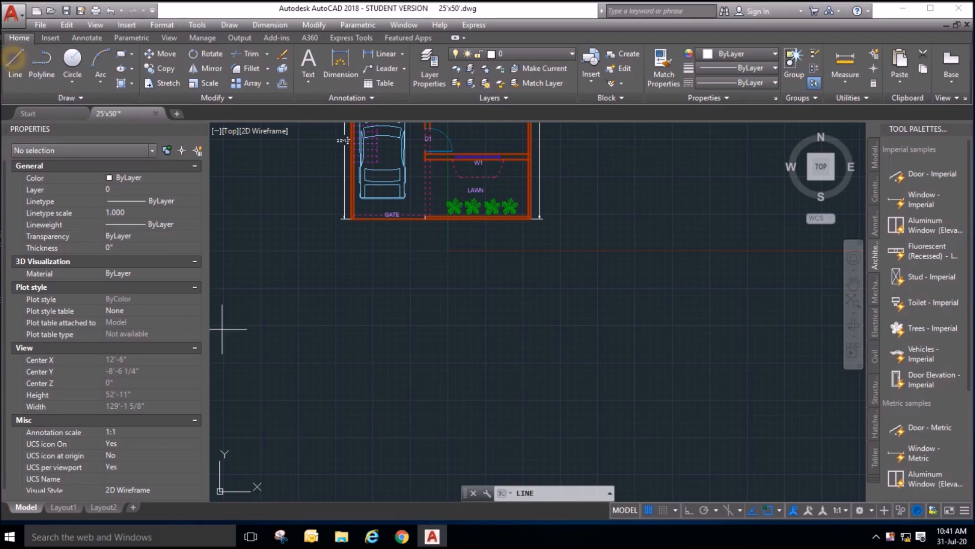
click(301, 424)
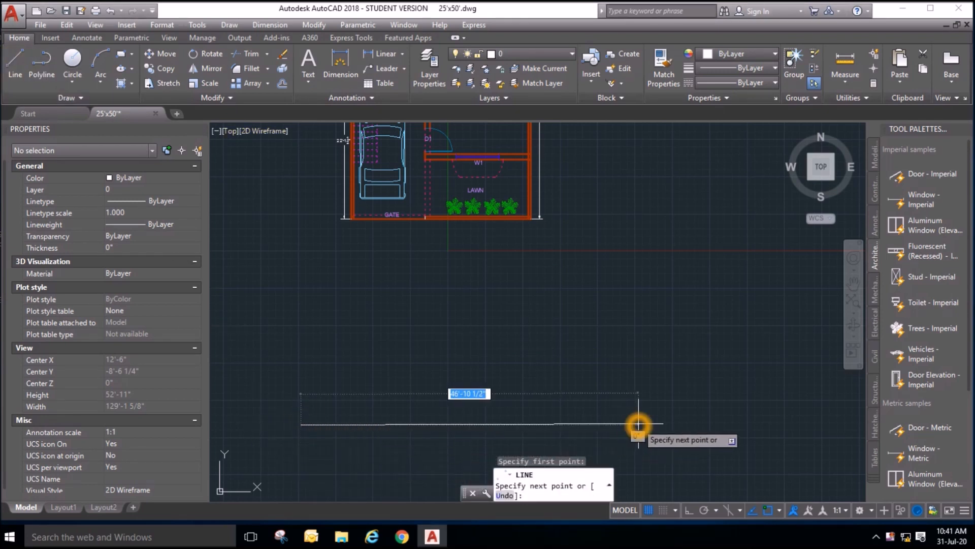
click(676, 510)
click(698, 463)
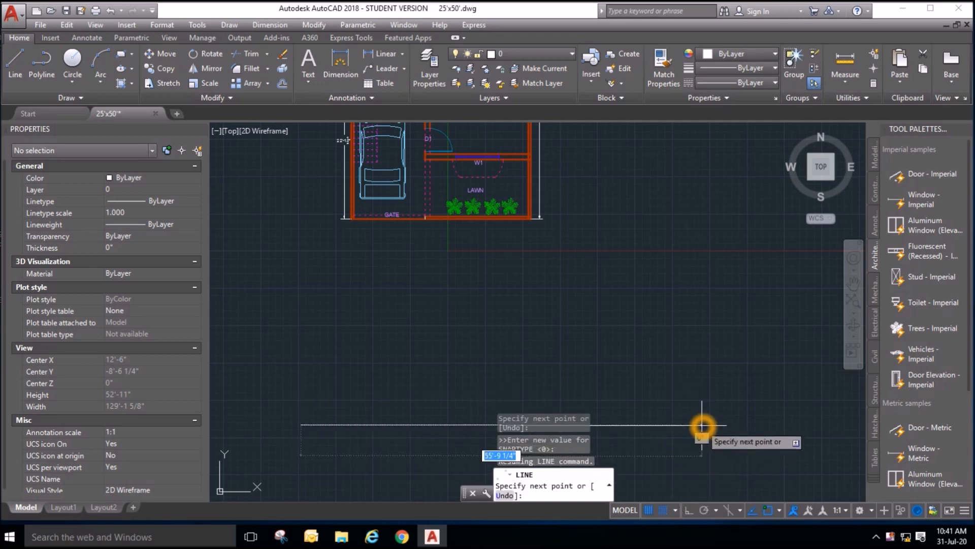
click(702, 425)
right_click(703, 425)
click(695, 383)
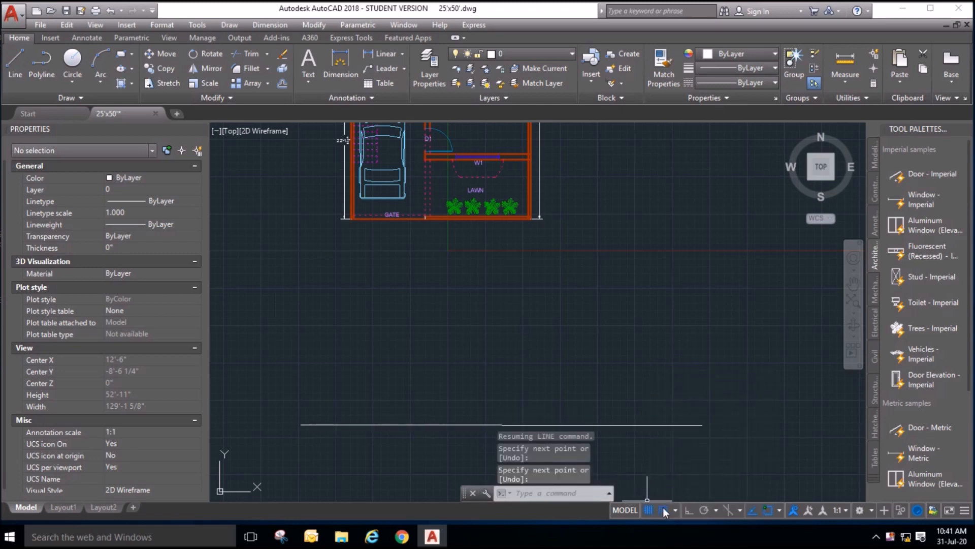
Turn on polar tracking in the drafting settings.
click(675, 509)
click(688, 467)
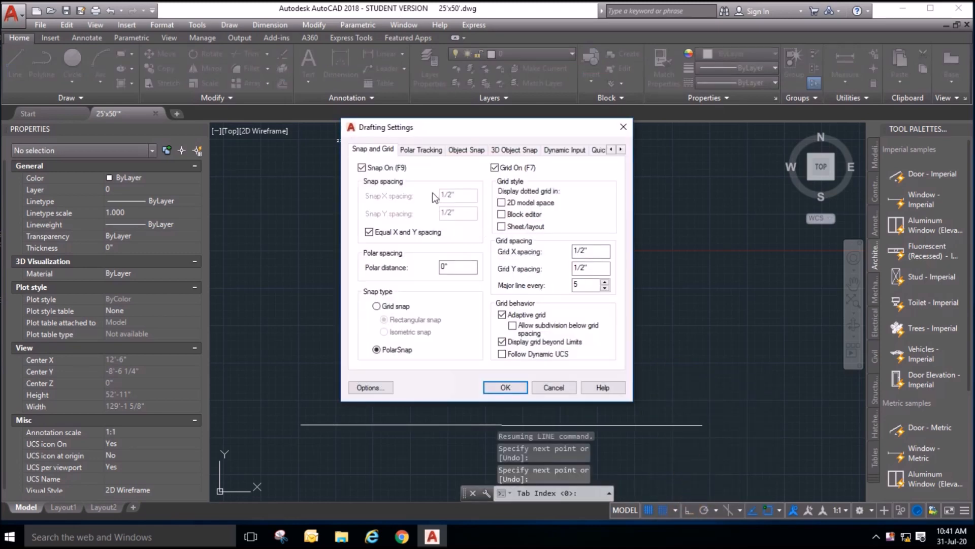
click(421, 149)
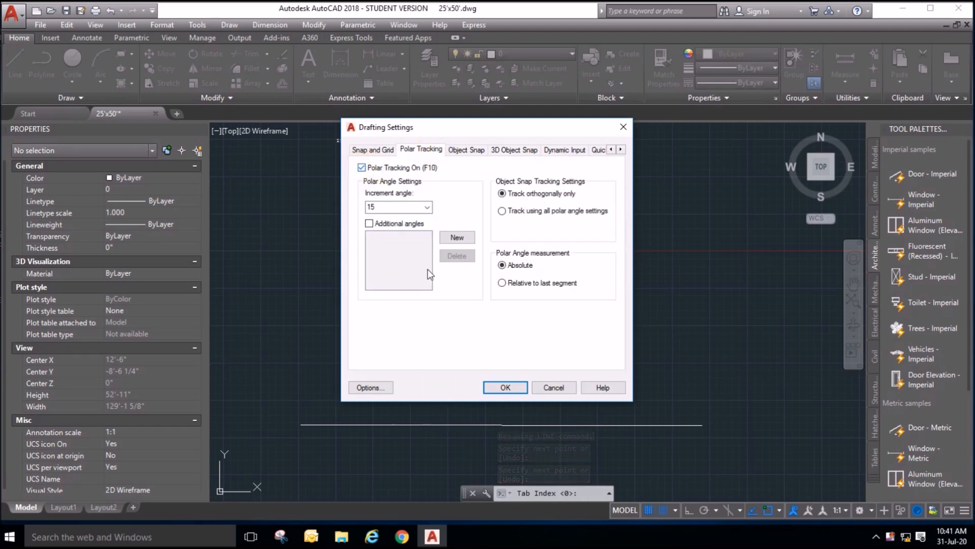
click(506, 387)
Erase the slightly crooked horizontal line below the floor plan.
scroll(673, 464, up, 3)
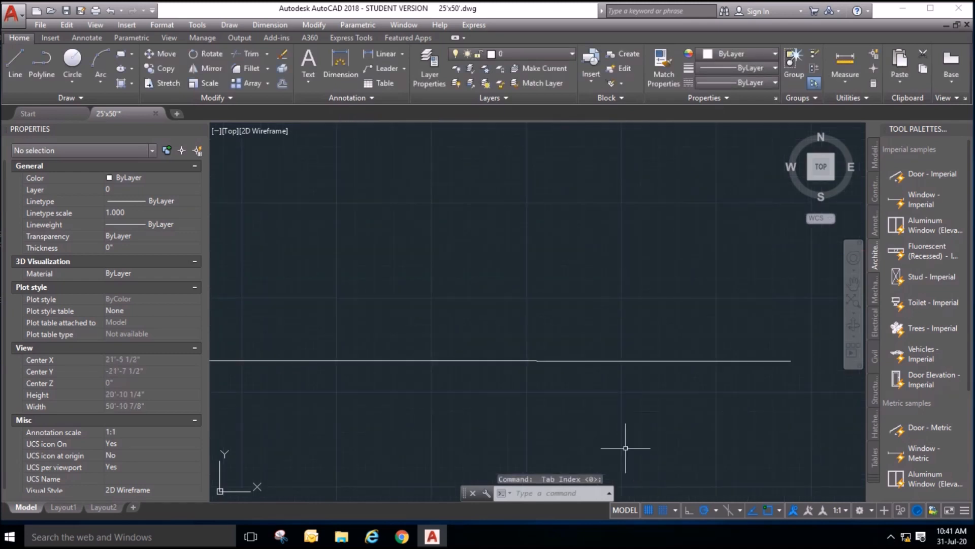
click(594, 399)
click(559, 322)
key(Delete)
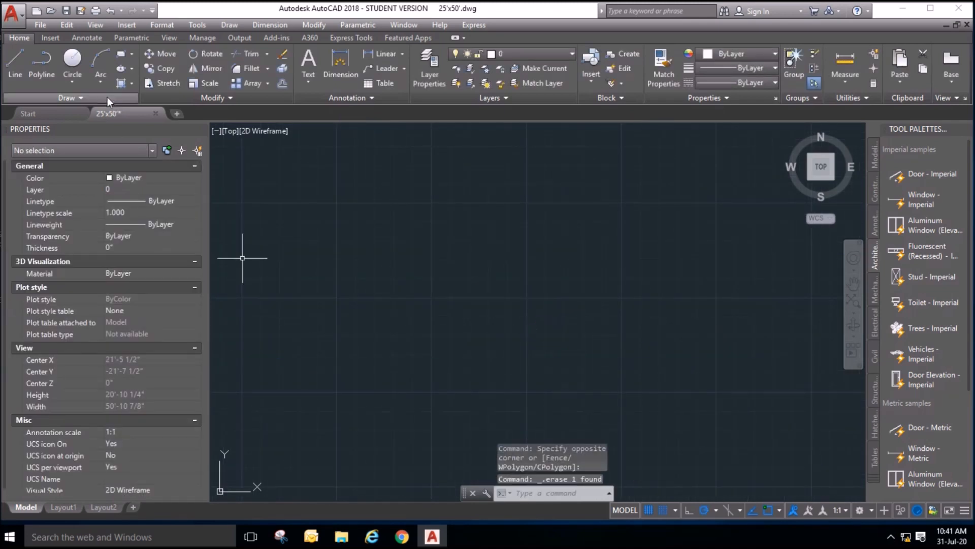
Draw a straight horizontal line about 53'-10 1/2" long below the floor plan, extending past both sides of the house.
click(12, 64)
scroll(401, 355, down, 5)
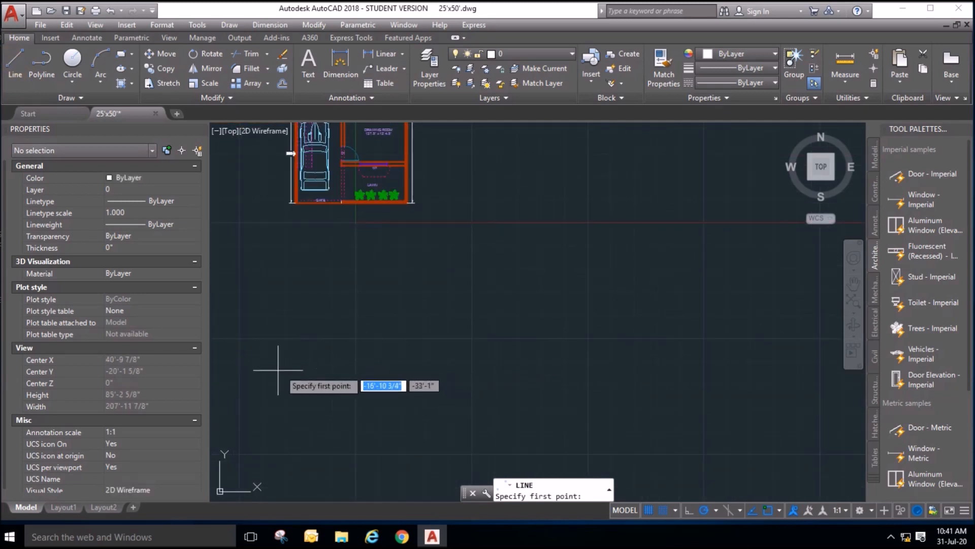
click(260, 359)
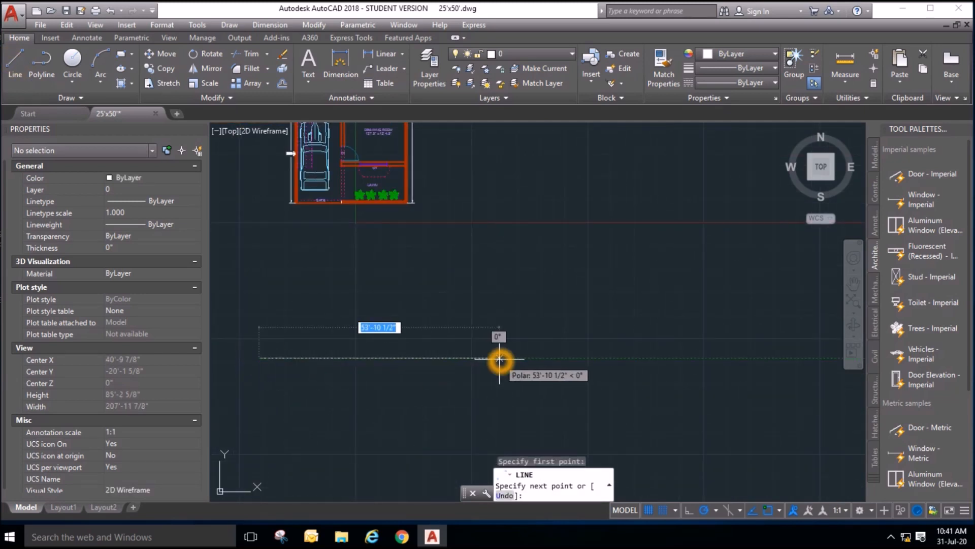
click(500, 359)
key(Escape)
scroll(320, 373, up, 2)
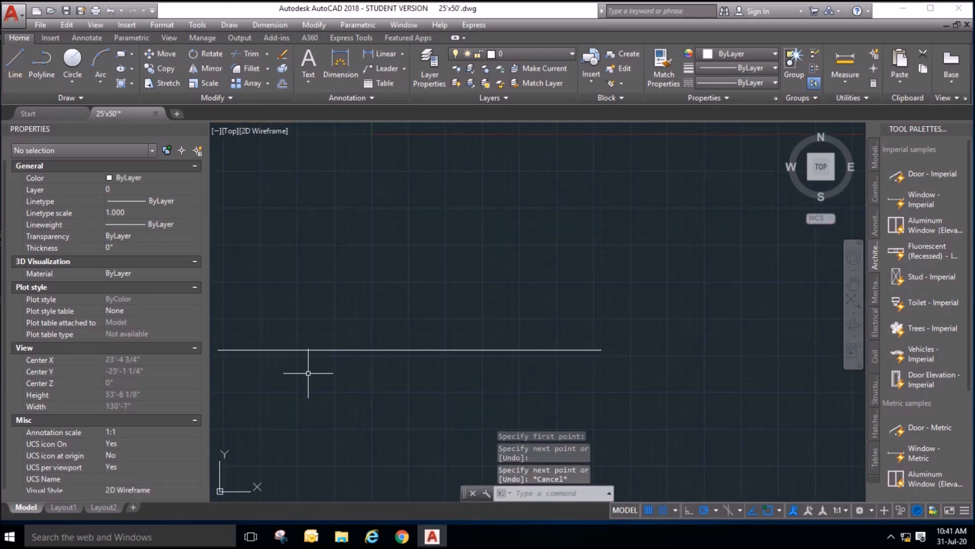
scroll(516, 424, down, 2)
scroll(478, 360, up, 2)
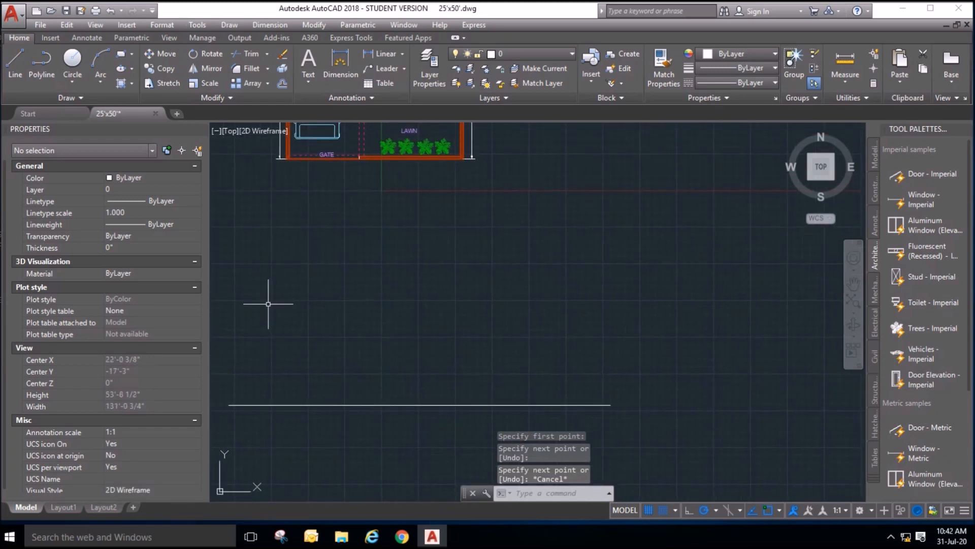
Draw a vertical line from the plan's lower-left outer wall corner down past the horizontal line.
click(18, 70)
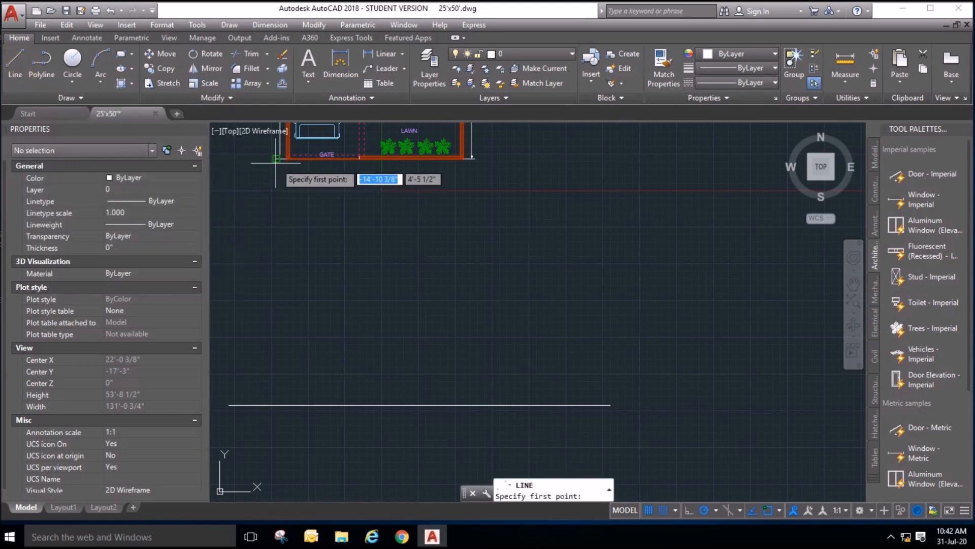
scroll(284, 157, up, 5)
click(306, 158)
scroll(306, 162, down, 5)
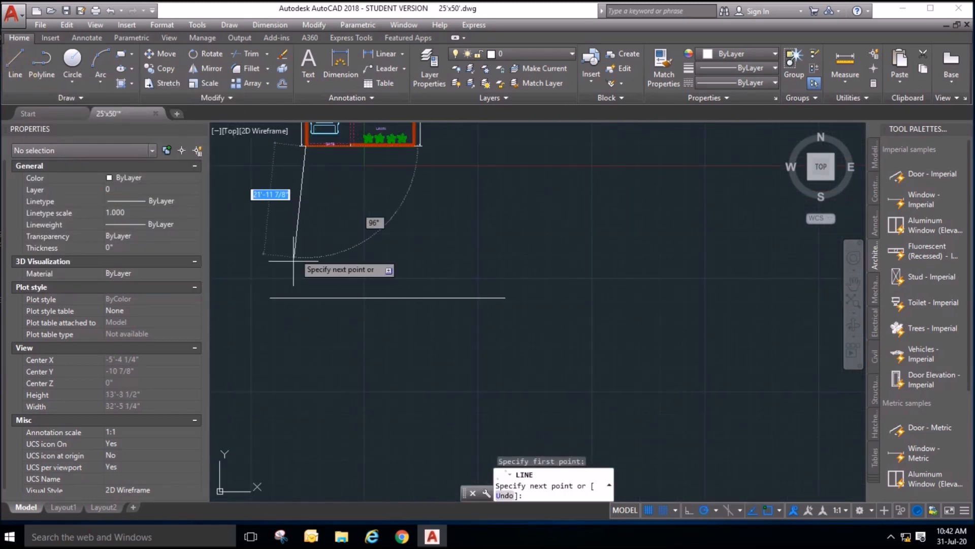
key(Escape)
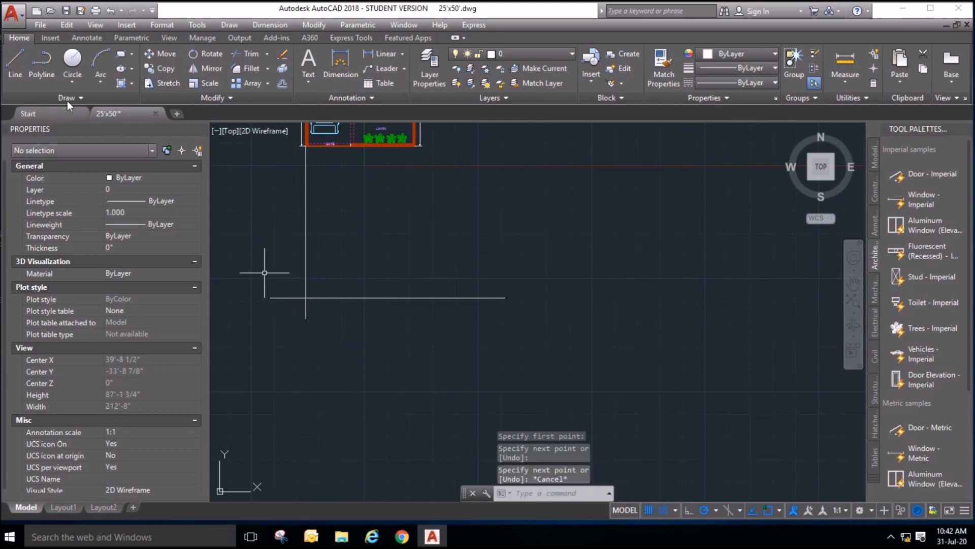
Draw a vertical line about 40'-3" long downward from the inner face of the left outer wall beside the gate.
click(23, 72)
scroll(381, 182, up, 5)
click(381, 182)
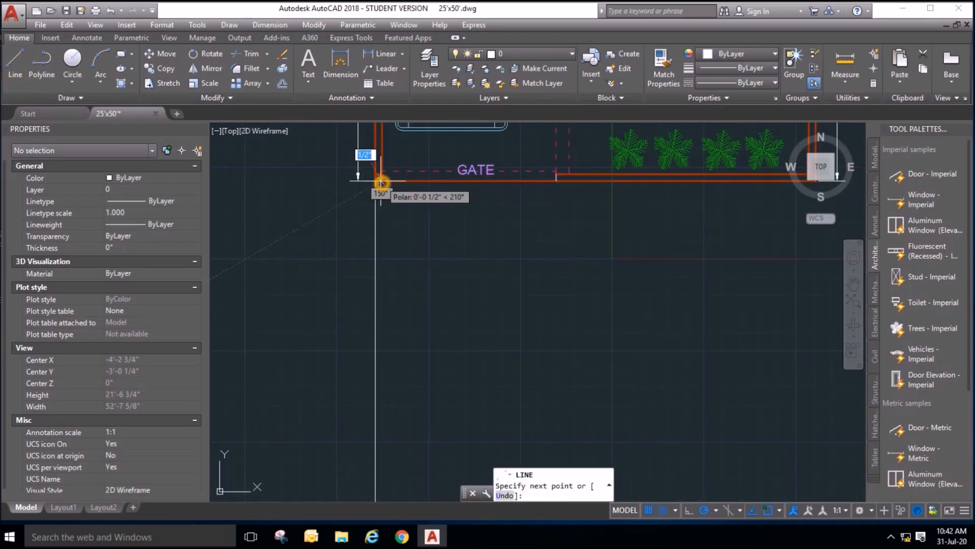
scroll(381, 182, down, 5)
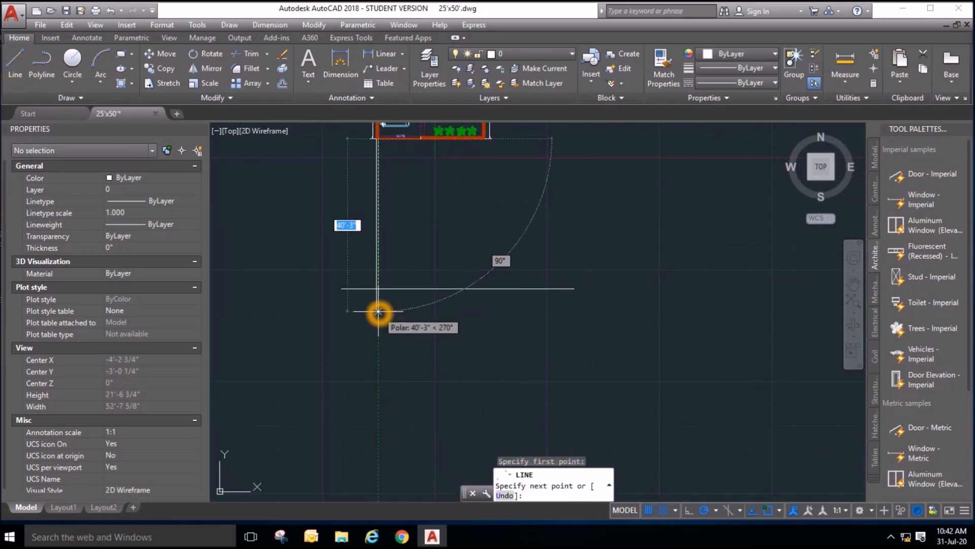
click(379, 311)
key(Escape)
Draw a vertical line about 45' long downward from the plan's lower-right outer corner beside the lawn.
click(14, 60)
scroll(482, 137, up, 5)
click(446, 132)
scroll(444, 135, down, 4)
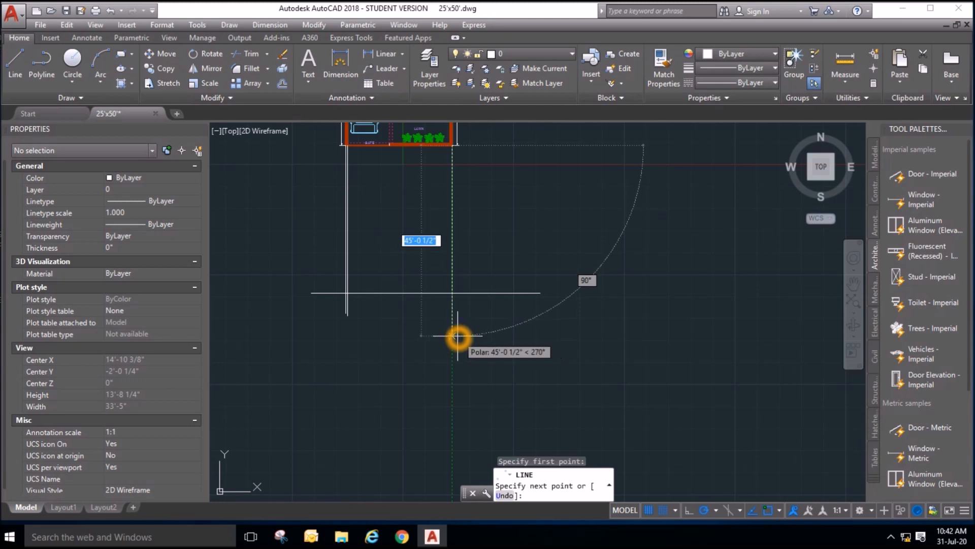
click(456, 336)
key(Escape)
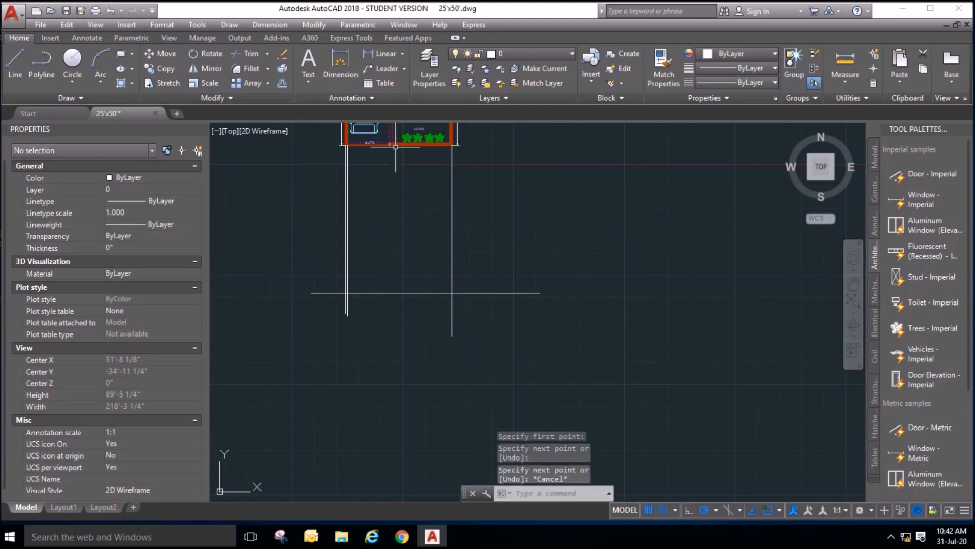
Draw a vertical line about 41'-9" long downward from the gate-side edge of the dashed strip between gate and lawn.
scroll(395, 147, up, 4)
click(19, 70)
scroll(365, 150, down, 3)
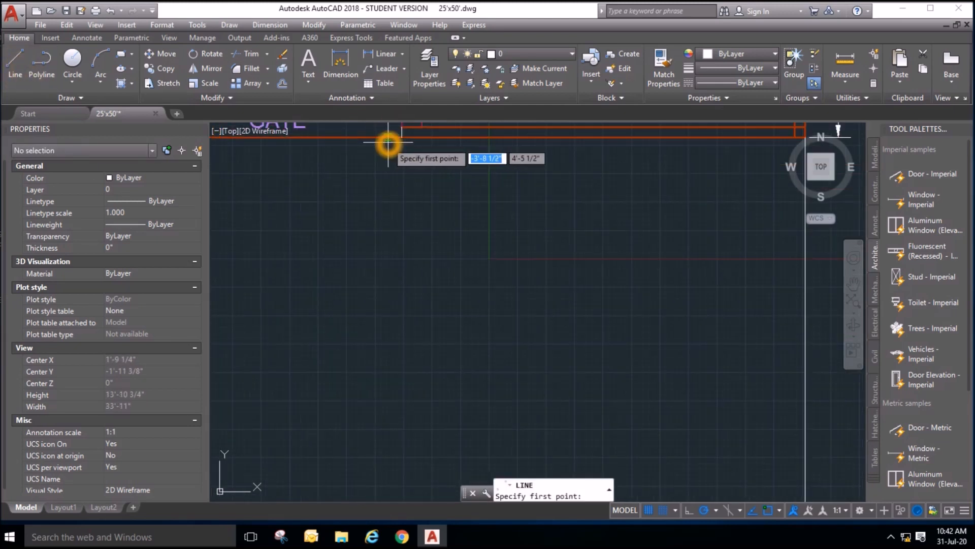
click(403, 152)
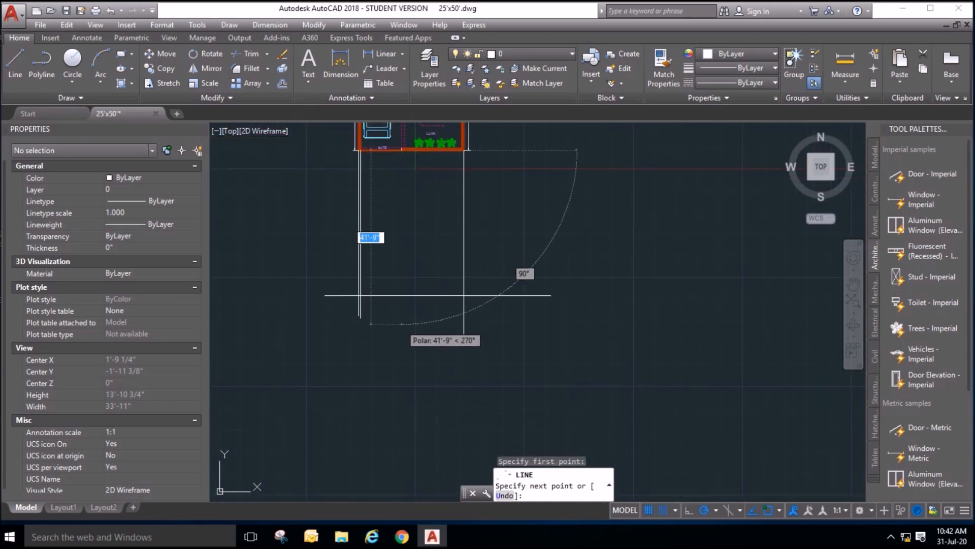
click(402, 324)
key(Escape)
Draw a vertical line down past the horizontal line from the lawn-side edge of the dashed strip between gate and lawn.
click(20, 67)
scroll(426, 152, up, 4)
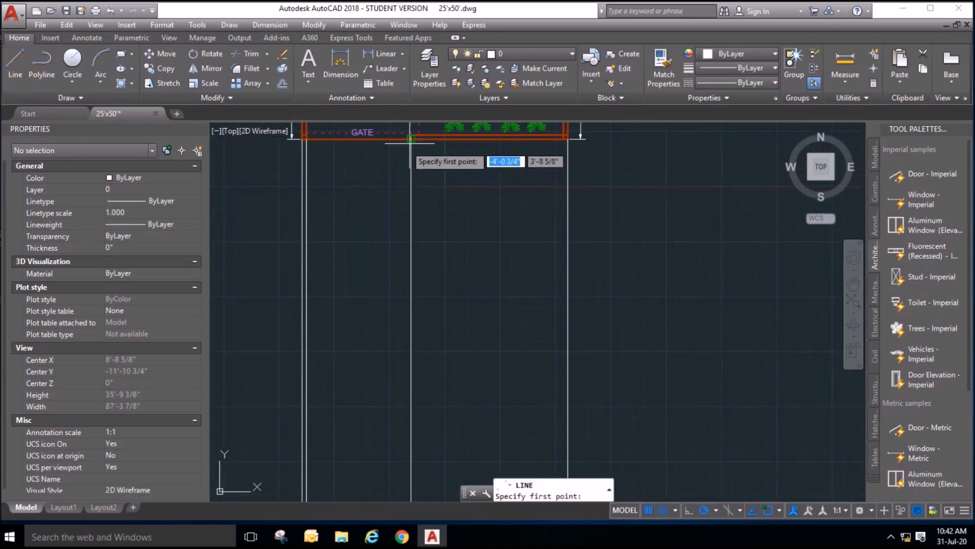
click(421, 138)
scroll(421, 139, down, 3)
click(417, 350)
key(Escape)
scroll(405, 165, up, 5)
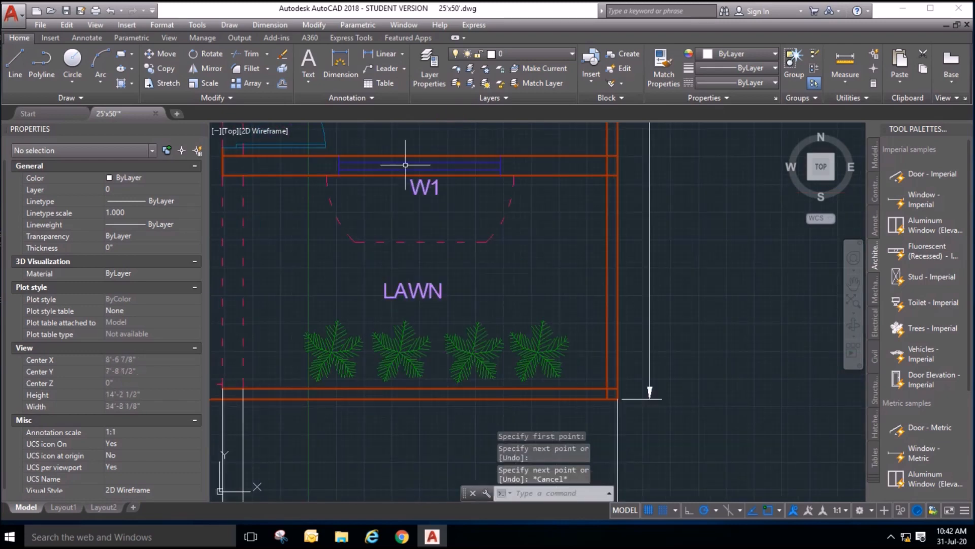
Draw a vertical line from the left end of window W1 above the lawn down past the horizontal line.
click(16, 61)
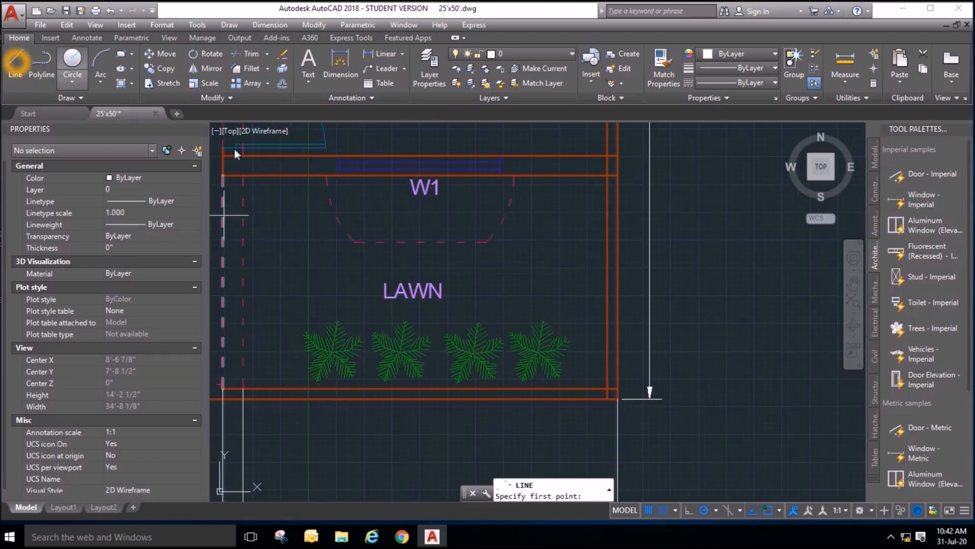
click(342, 178)
scroll(361, 127, down, 1)
scroll(369, 244, down, 3)
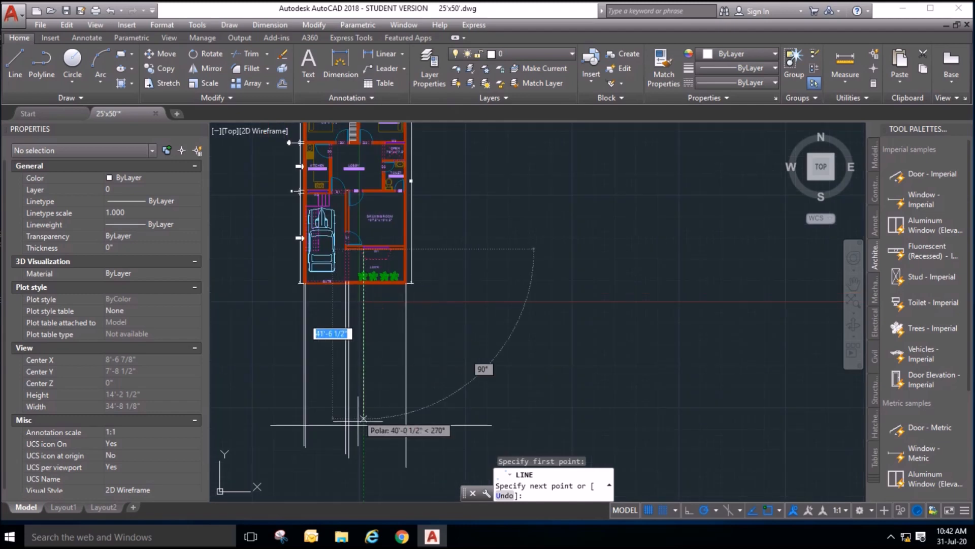
click(364, 436)
key(Escape)
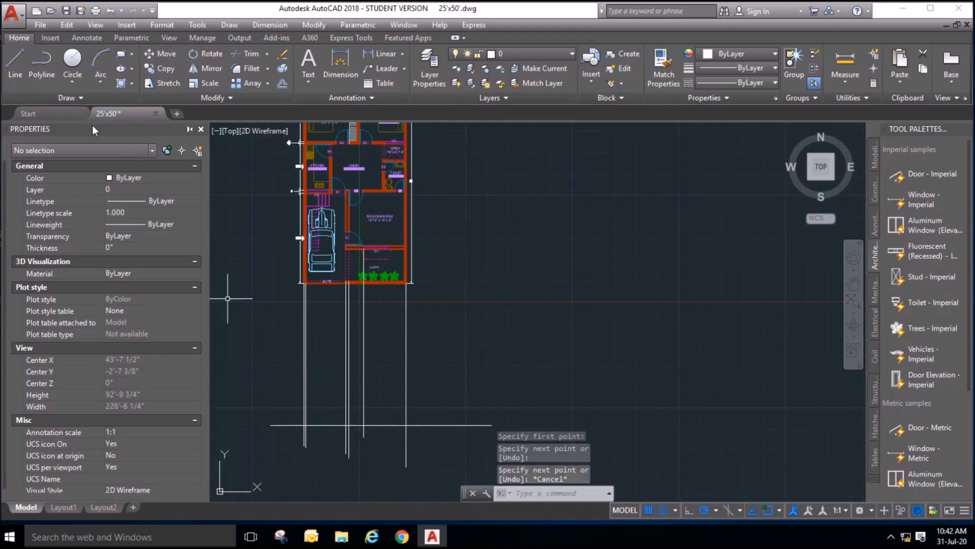
click(16, 63)
scroll(378, 203, up, 4)
scroll(447, 276, up, 2)
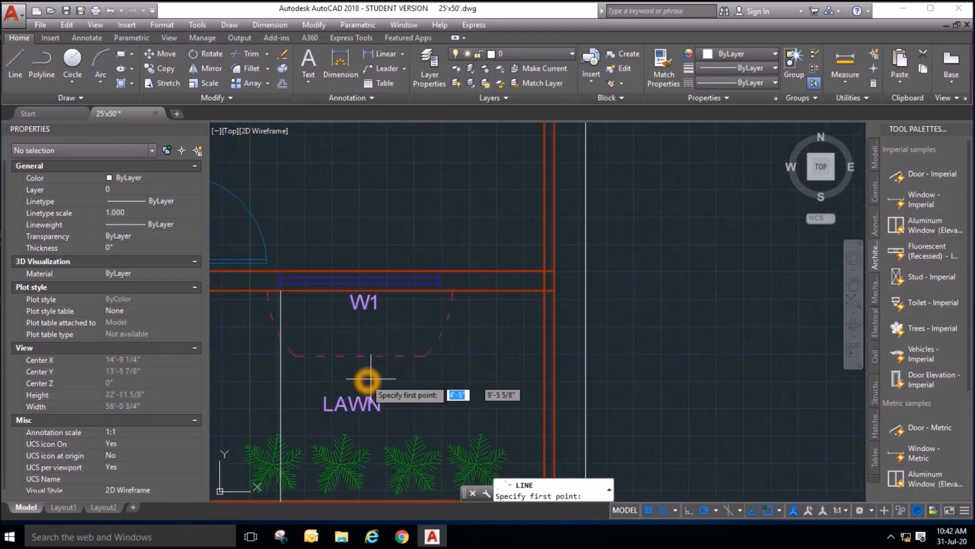
scroll(457, 278, up, 3)
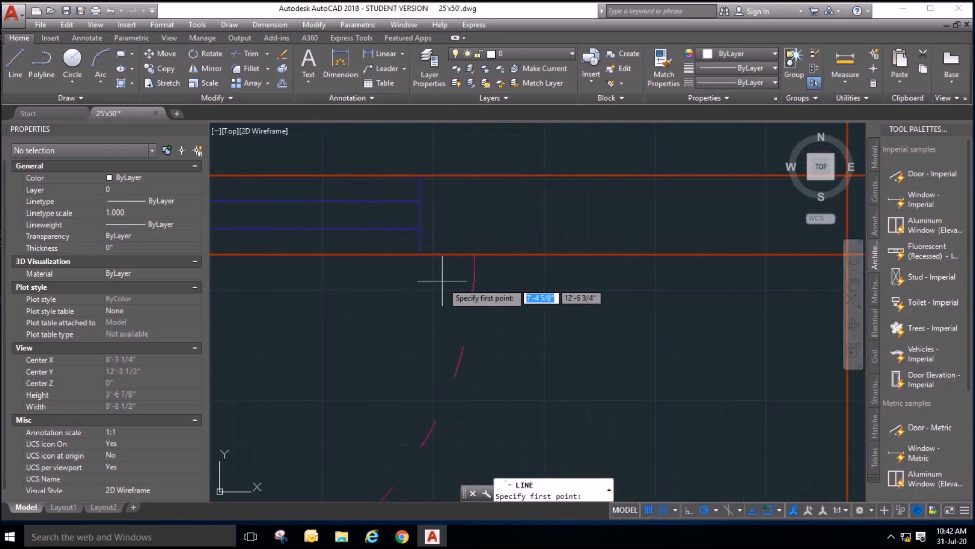
click(420, 254)
right_click(447, 321)
key(Escape)
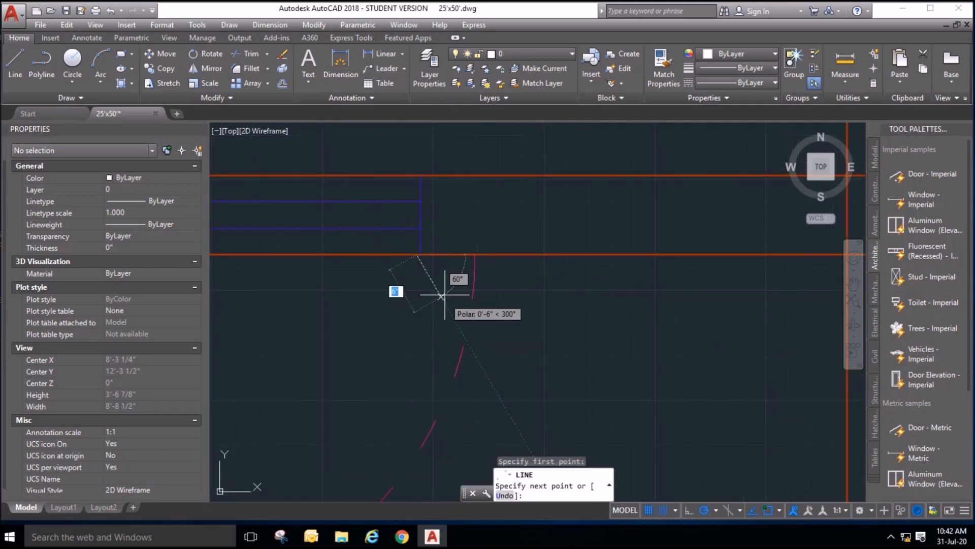
key(Escape)
Draw a vertical line from the right end of window W1 above the lawn down past the horizontal line.
key(Return)
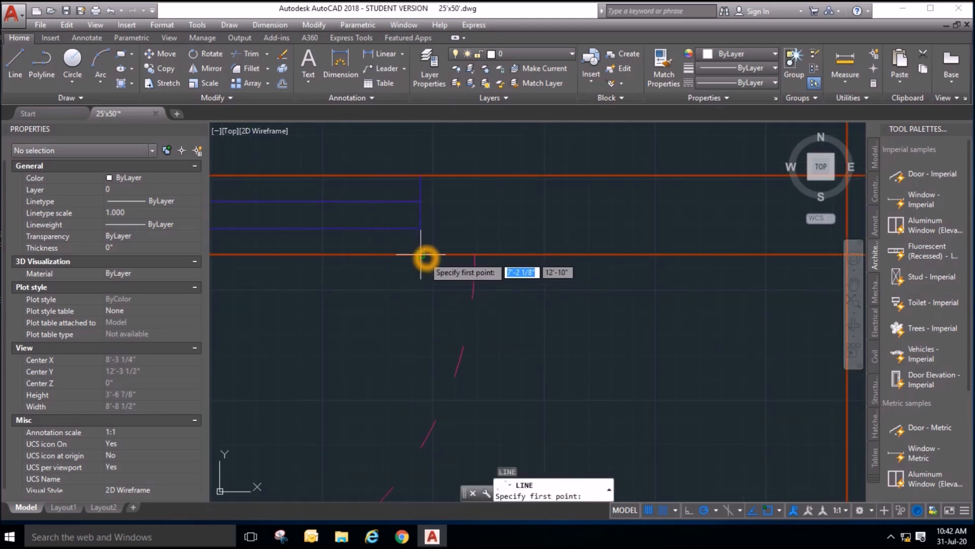
click(420, 254)
scroll(441, 136, down, 5)
scroll(434, 305, down, 6)
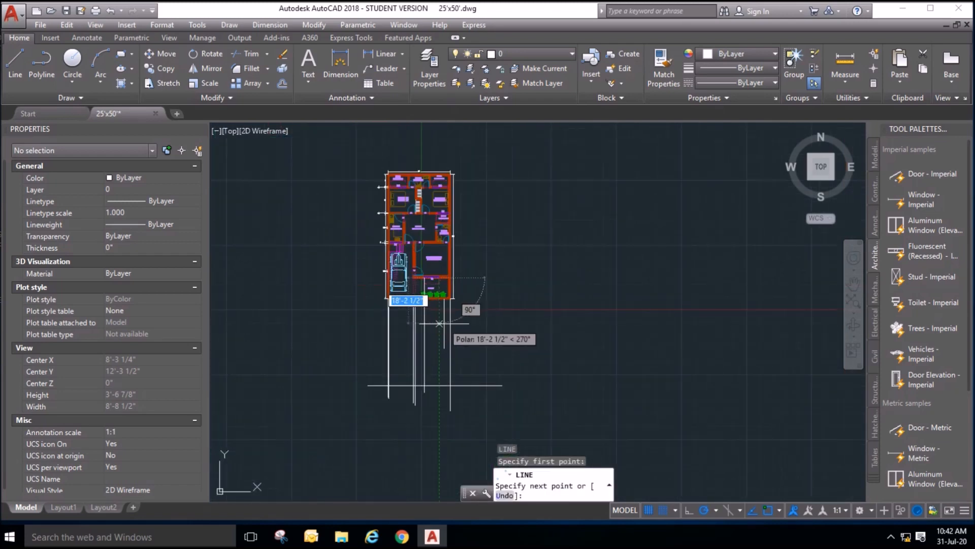
key(Escape)
scroll(436, 287, up, 10)
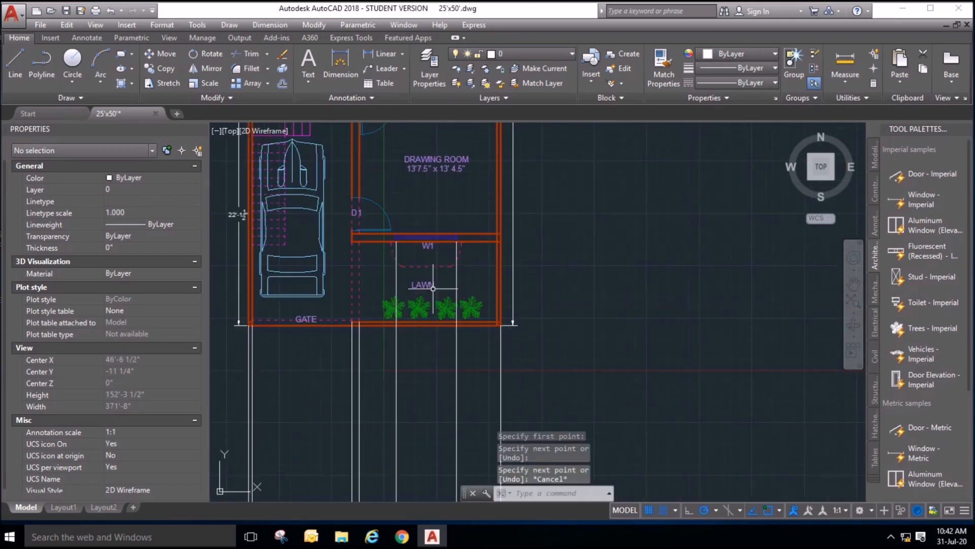
Try a vertical line down from the left end of the dashed outline below window W1, and erase it.
click(14, 65)
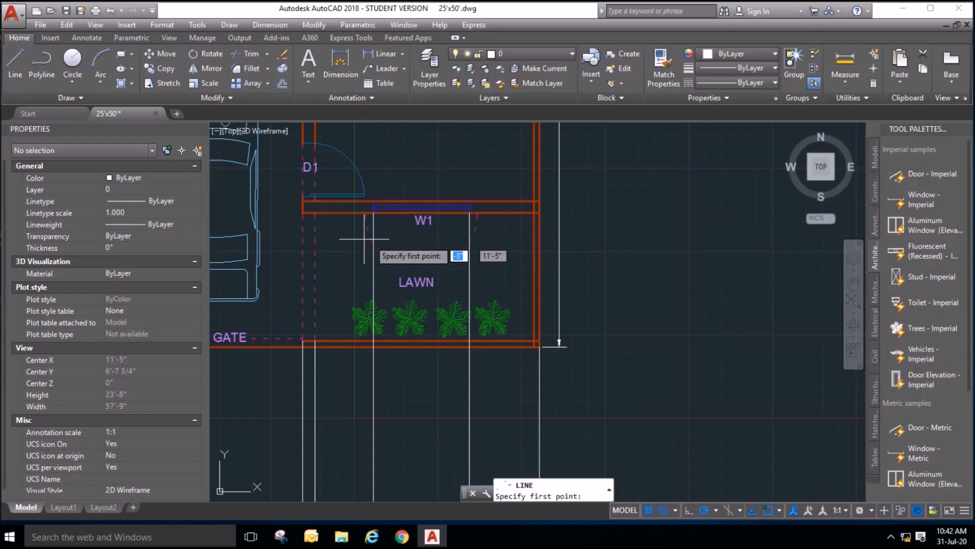
click(363, 213)
scroll(360, 210, down, 5)
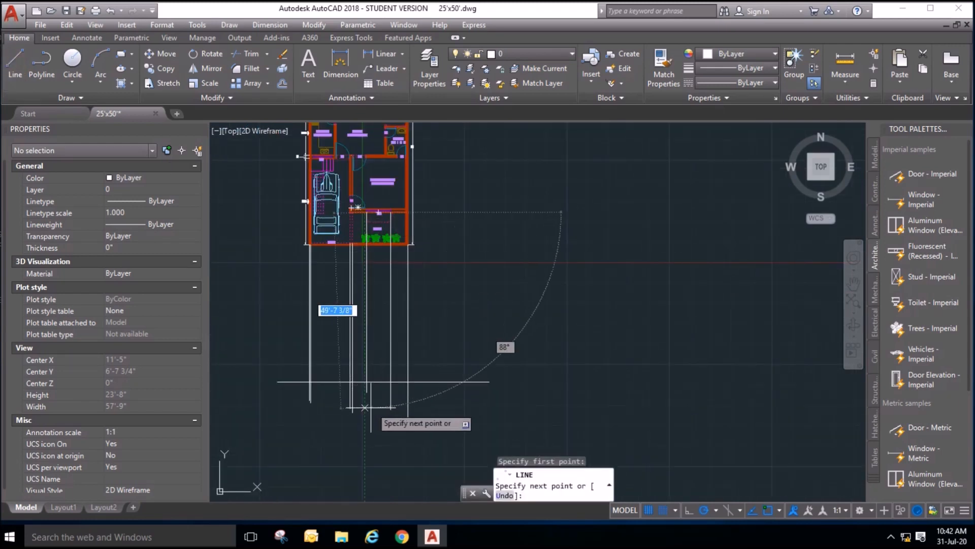
key(Escape)
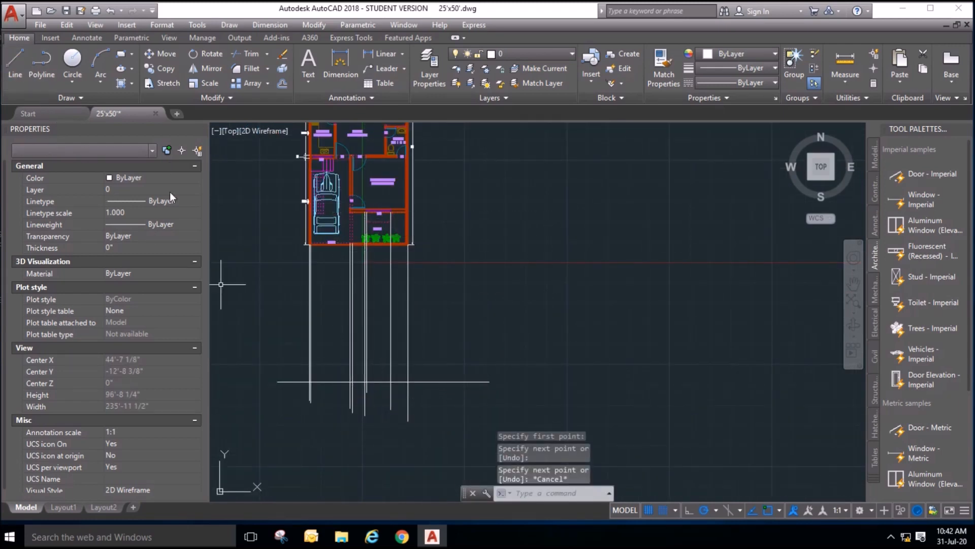
scroll(362, 239, up, 4)
click(374, 311)
key(Delete)
scroll(381, 437, down, 4)
Draw a vertical line from the kitchen wall corner at the lobby's D1 door, through the car porch, down past the horizontal line.
scroll(345, 228, up, 4)
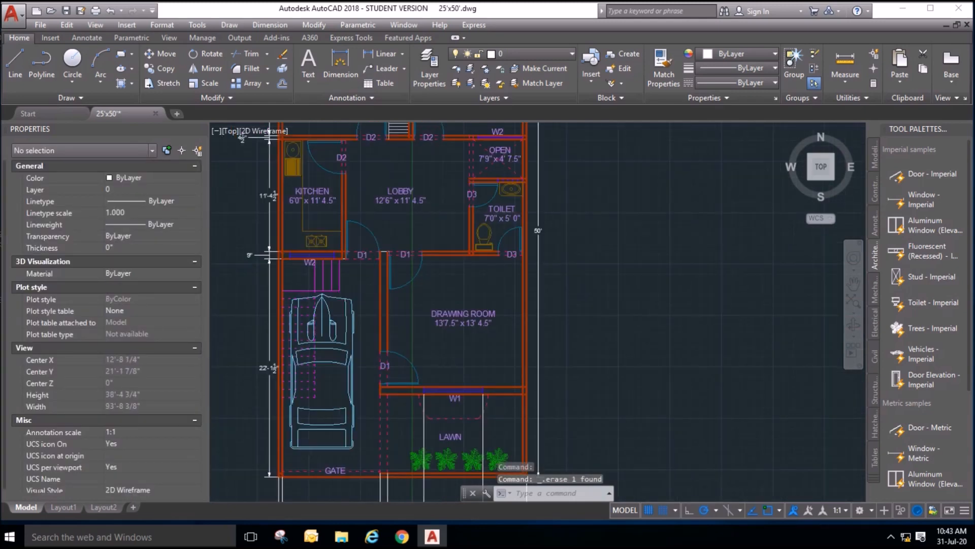
scroll(359, 205, up, 4)
click(15, 64)
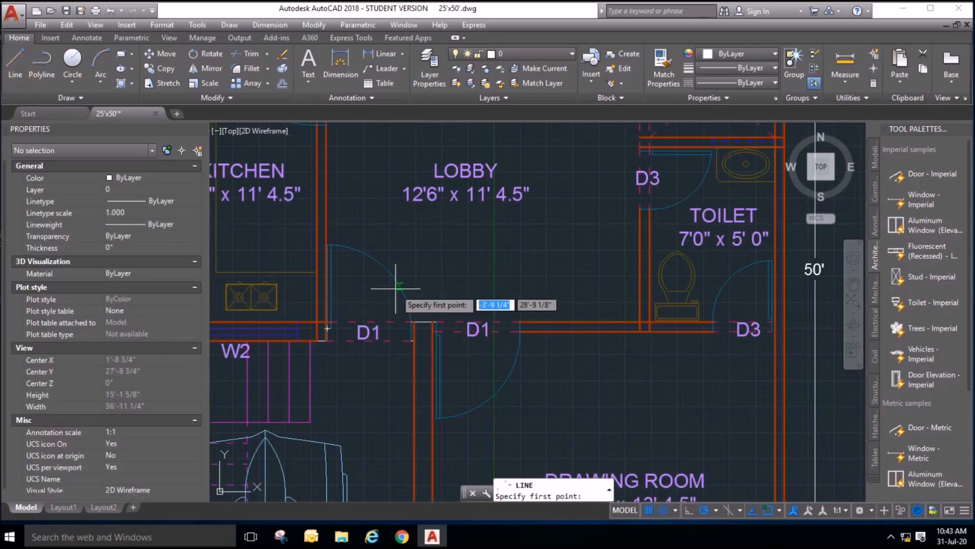
scroll(392, 277, up, 3)
scroll(461, 288, down, 1)
click(361, 272)
scroll(395, 189, down, 3)
scroll(396, 189, down, 2)
scroll(391, 414, down, 1)
key(Escape)
scroll(388, 229, up, 5)
scroll(394, 300, down, 1)
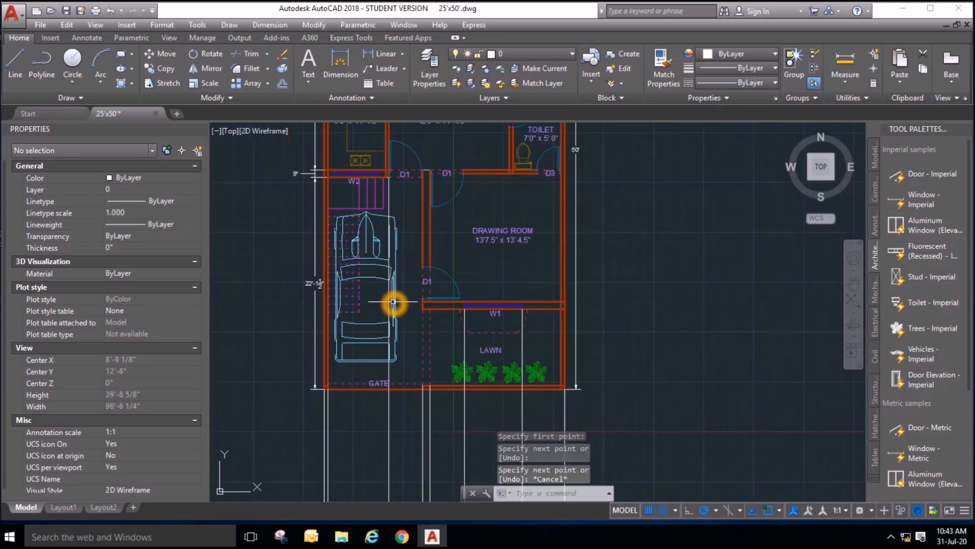
scroll(360, 163, up, 4)
scroll(362, 174, down, 2)
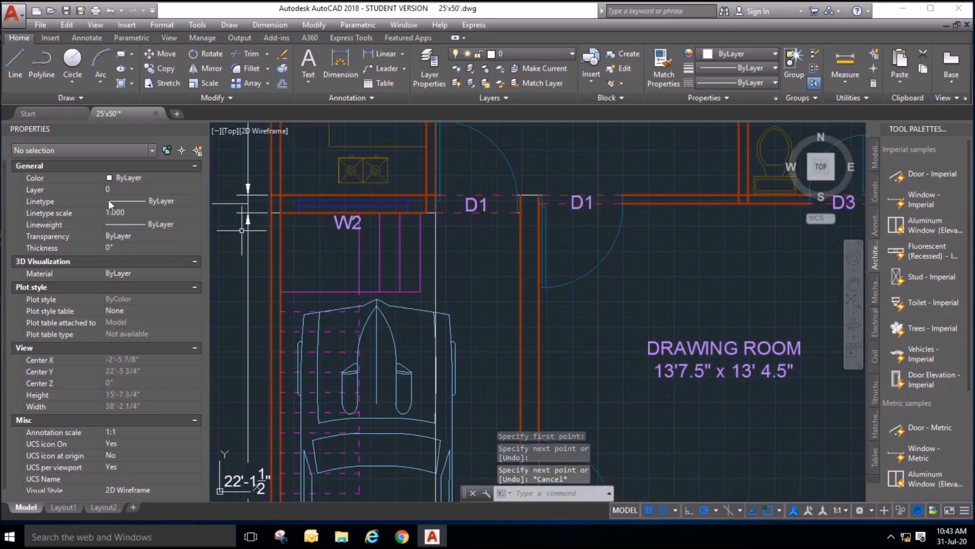
Draw a vertical line from the left end of kitchen window W2, through the car porch, down past the horizontal line.
click(19, 70)
click(298, 213)
scroll(327, 184, down, 6)
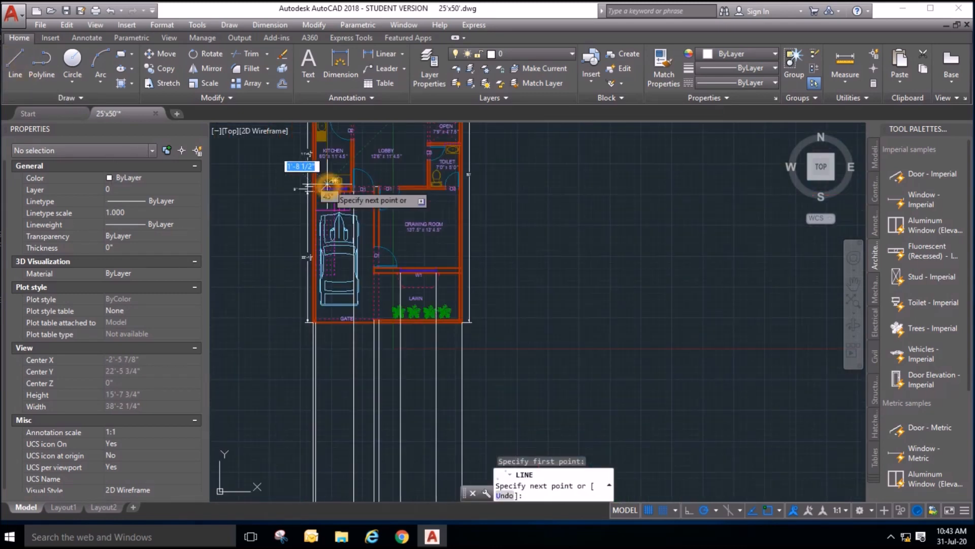
scroll(328, 184, down, 2)
click(322, 427)
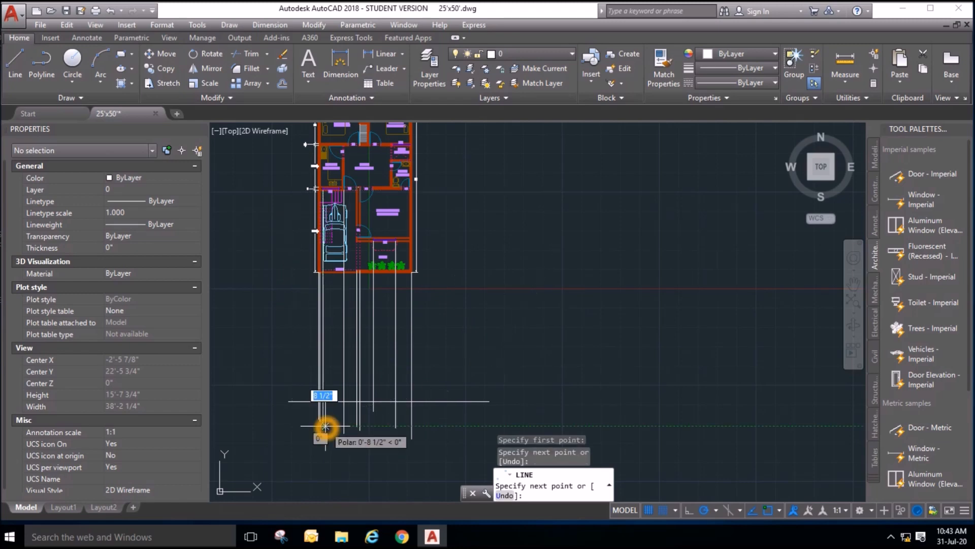
key(Escape)
Draw a vertical line from the right end of kitchen window W2, through the car porch, down past the horizontal line.
click(16, 63)
scroll(325, 184, up, 8)
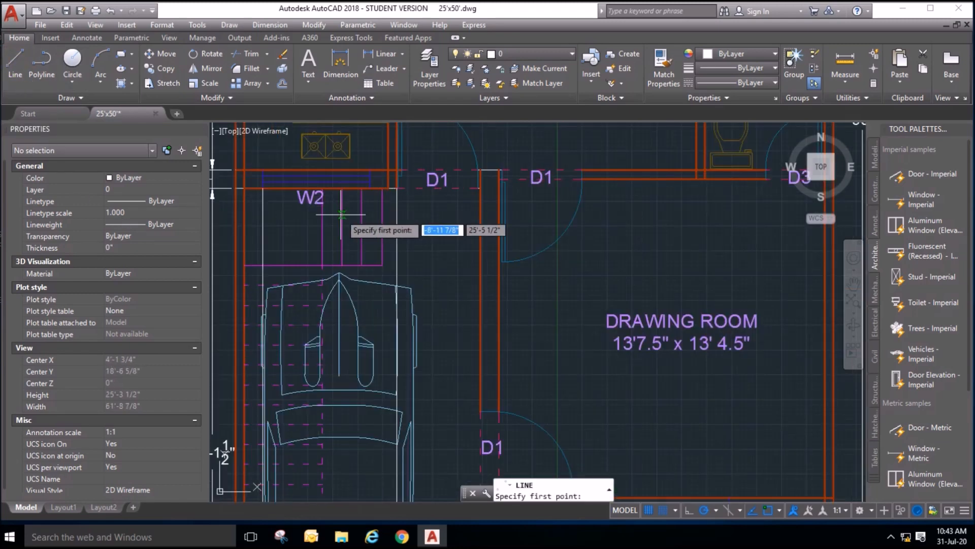
click(371, 189)
scroll(371, 189, down, 10)
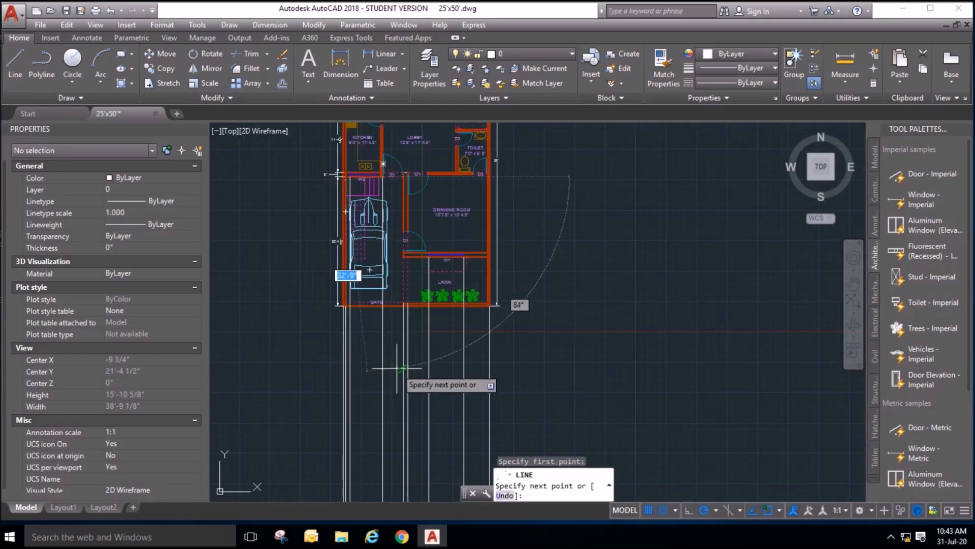
click(387, 450)
key(Escape)
Offset the horizontal line below the plan upward by 10'6".
scroll(431, 407, up, 5)
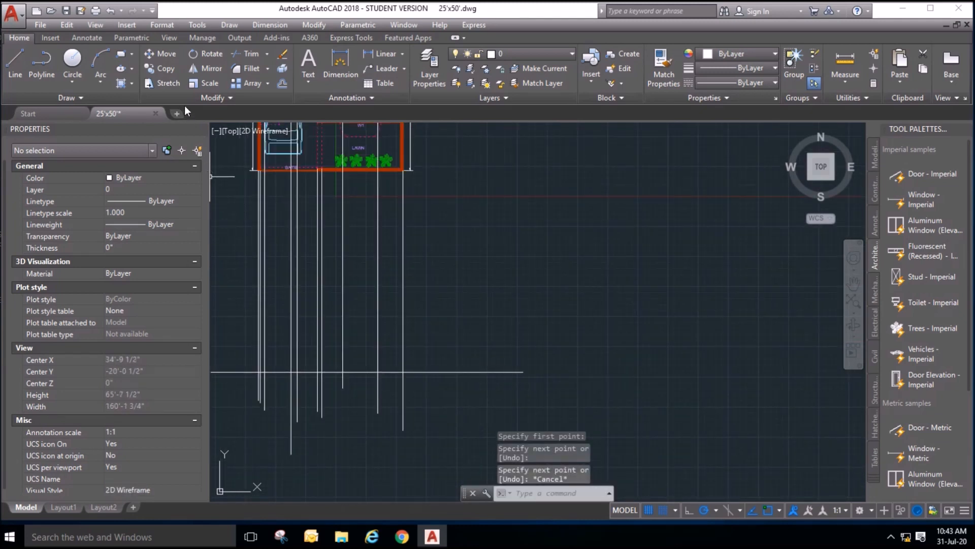
click(282, 87)
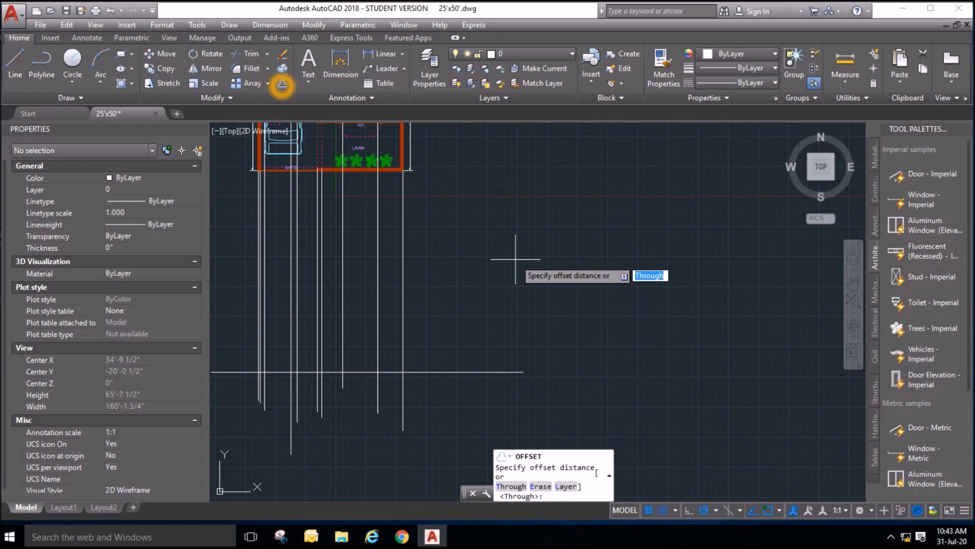
key(Return)
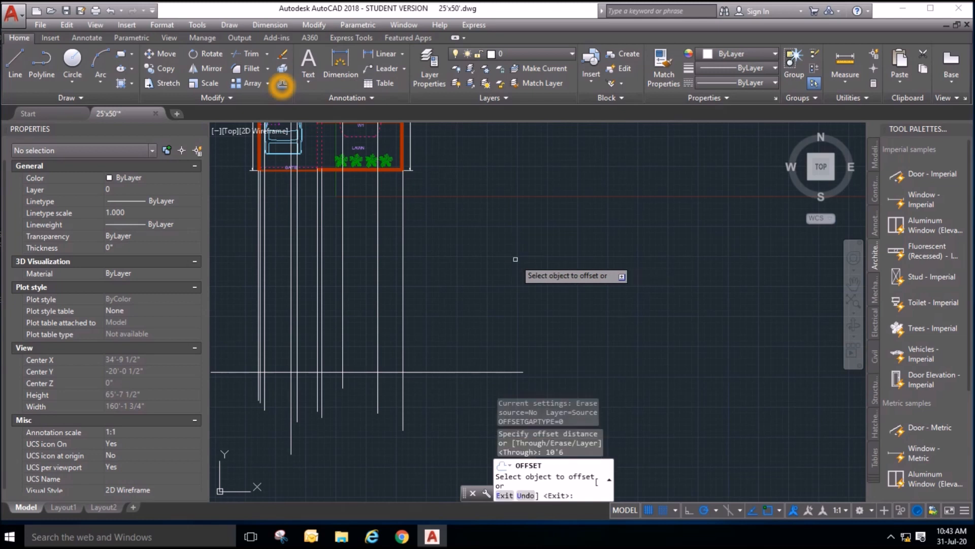
click(441, 372)
click(464, 278)
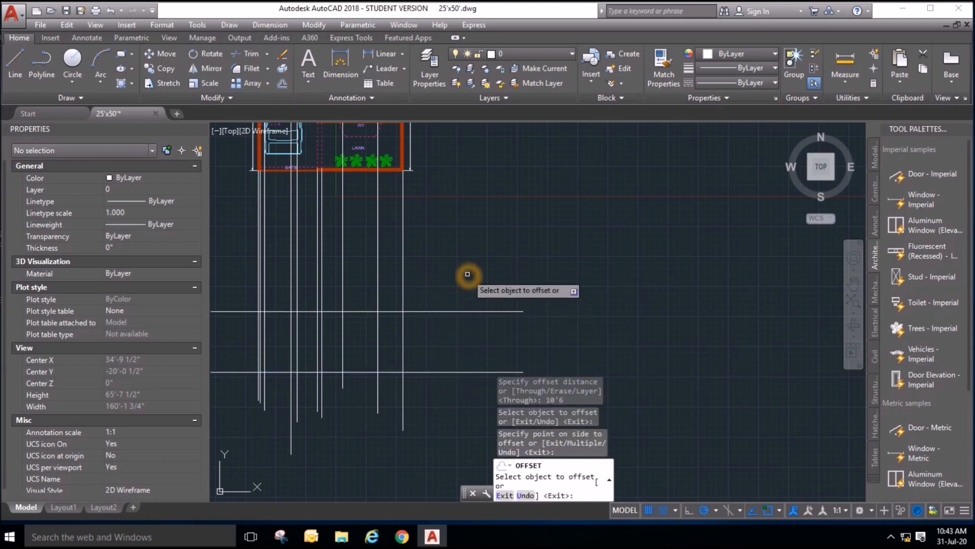
scroll(446, 274, down, 3)
click(300, 163)
key(Escape)
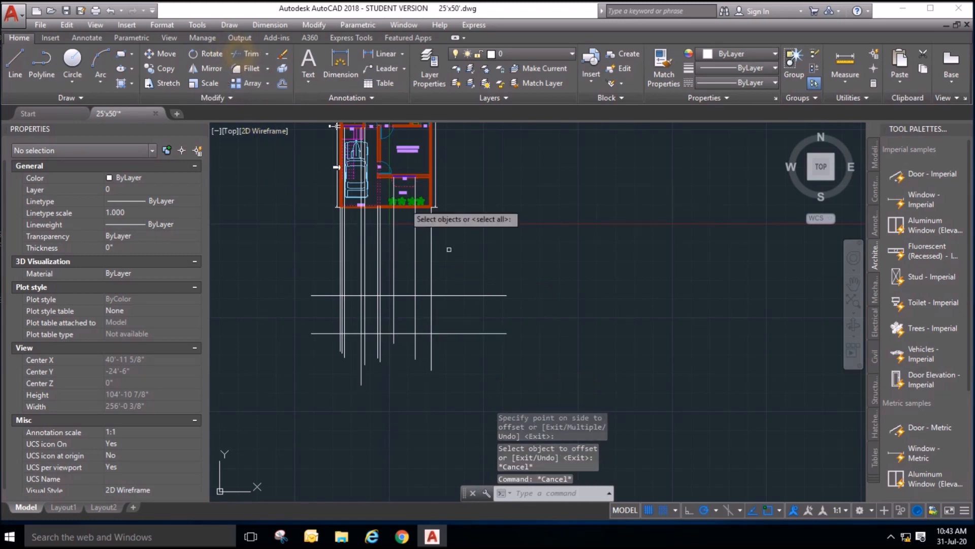
click(474, 282)
scroll(474, 283, up, 4)
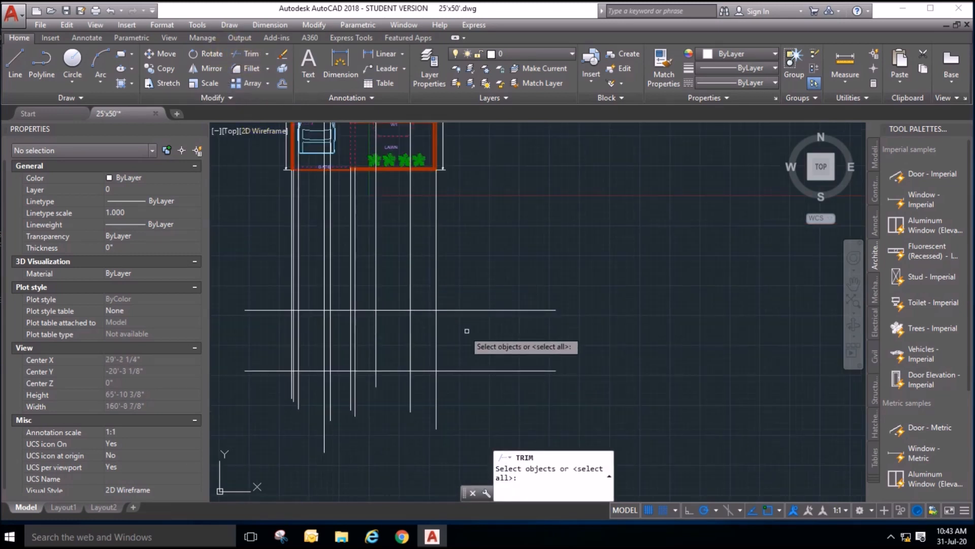
key(Escape)
key(Escape)
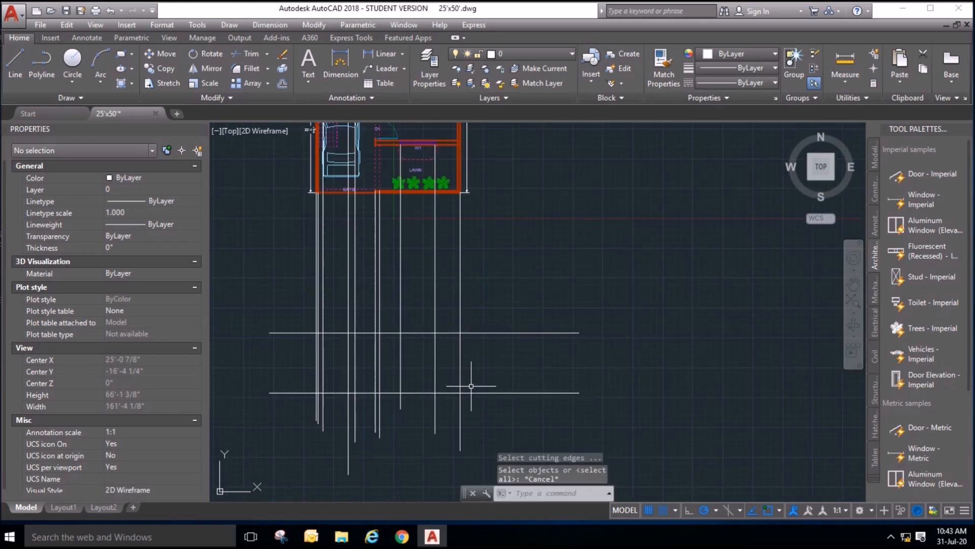
Offset the lower horizontal line upward by 5' to add a line between the two existing ones.
click(452, 433)
scroll(427, 461, up, 2)
scroll(428, 461, down, 2)
scroll(374, 184, up, 2)
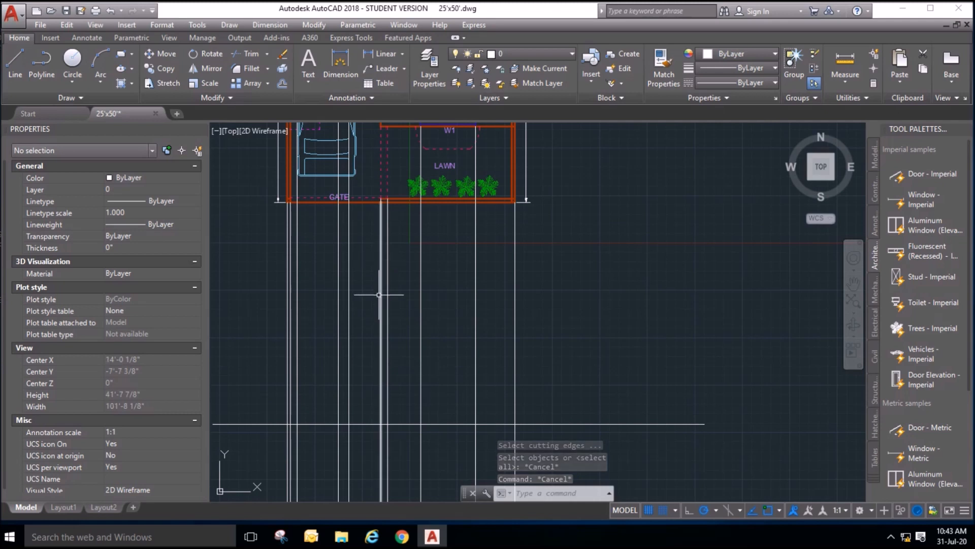
scroll(379, 294, down, 4)
scroll(436, 305, up, 2)
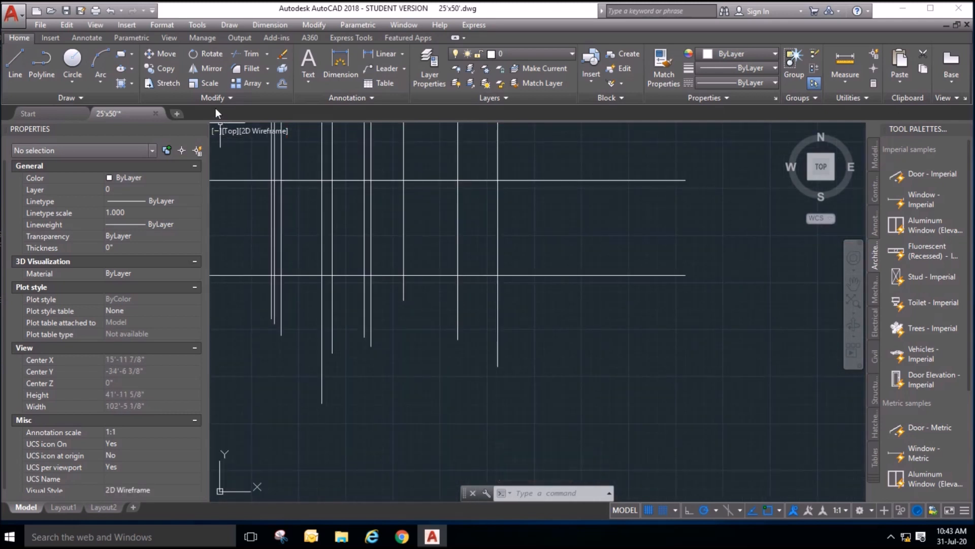
click(280, 85)
text(5')
key(Return)
click(530, 275)
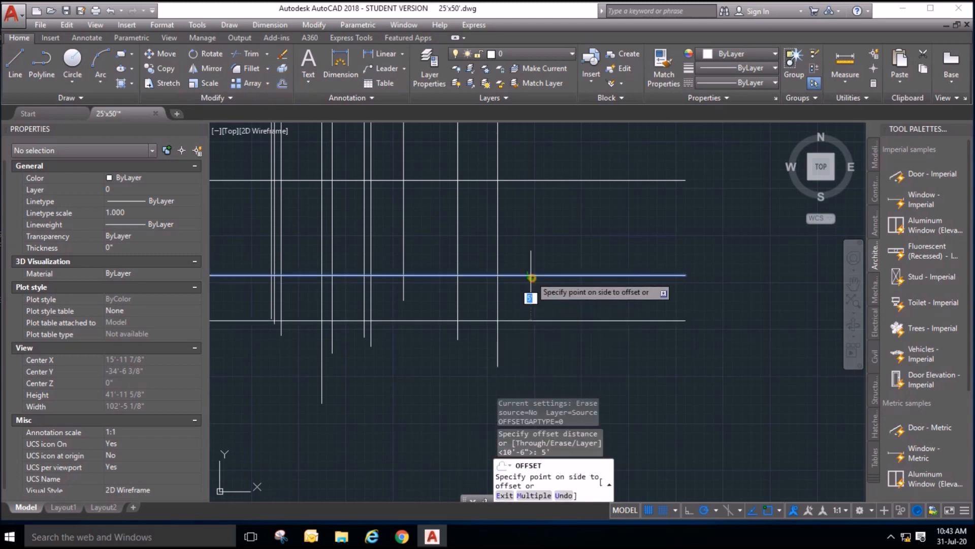
click(536, 236)
key(Escape)
scroll(498, 364, down, 2)
scroll(497, 300, up, 2)
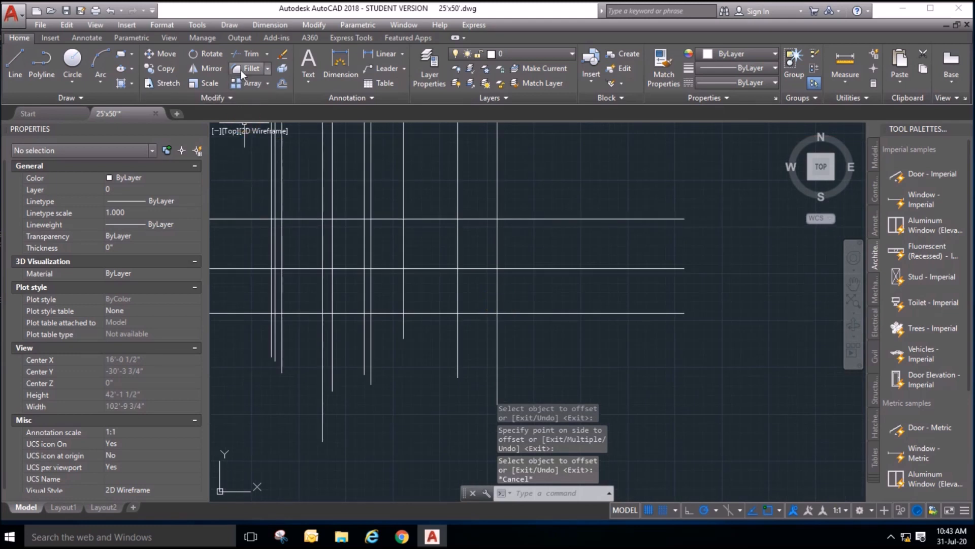
click(236, 53)
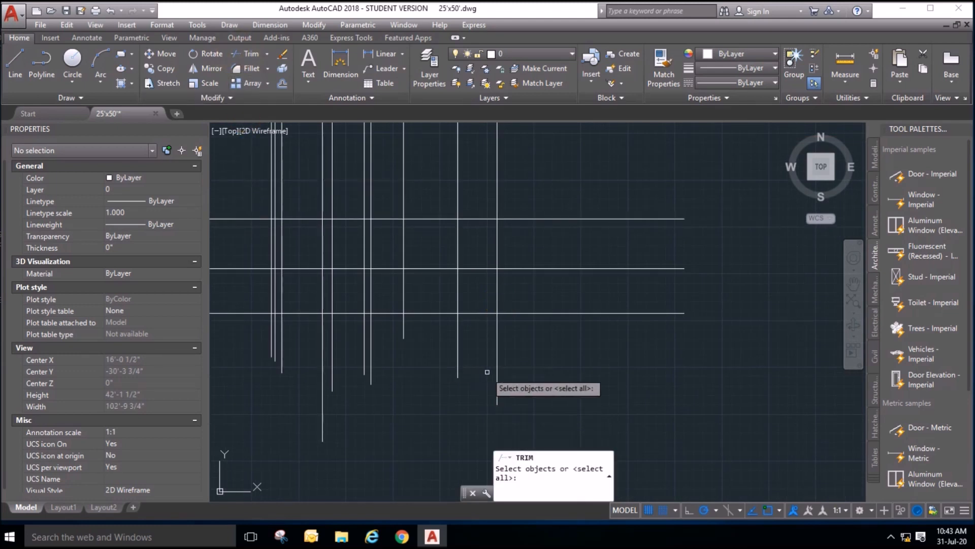
click(514, 312)
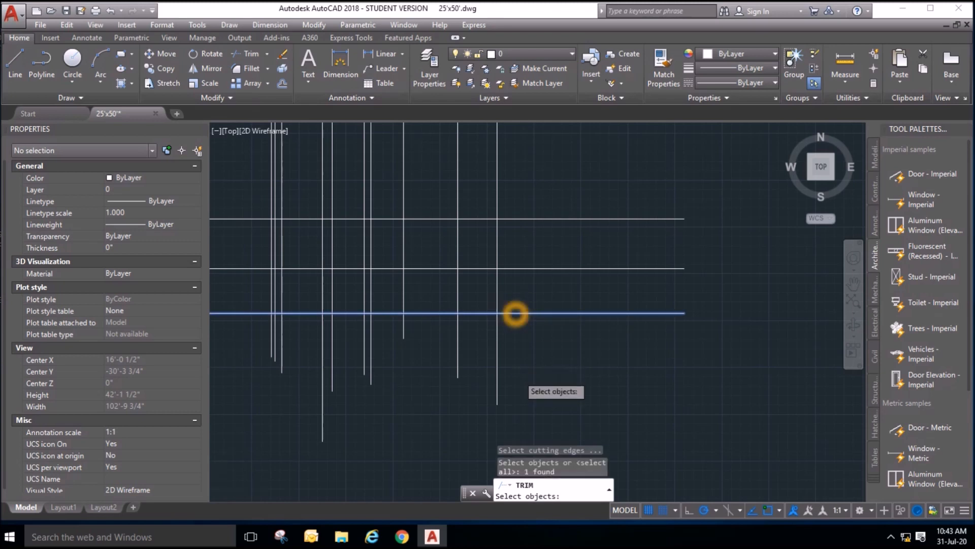
scroll(518, 375, down, 2)
scroll(519, 375, down, 2)
scroll(516, 365, up, 4)
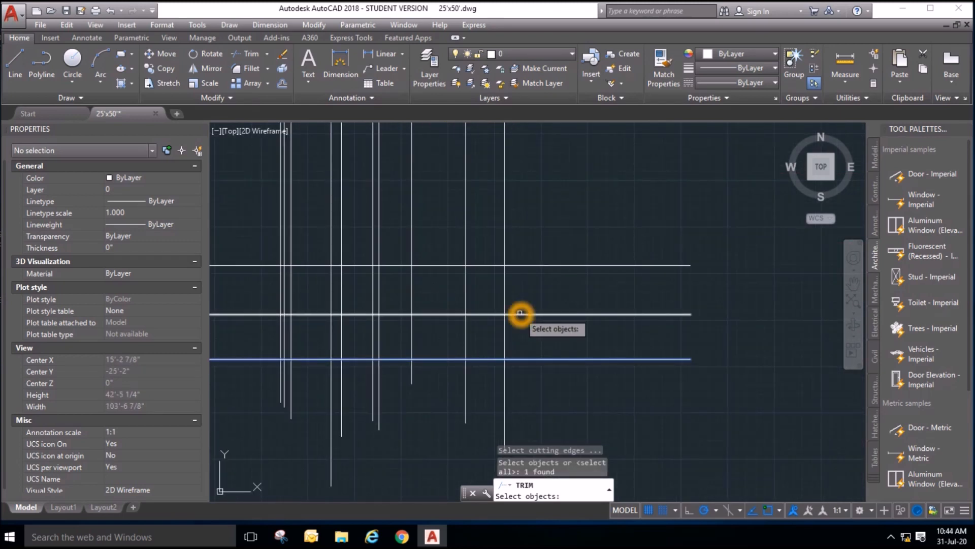
scroll(520, 313, down, 2)
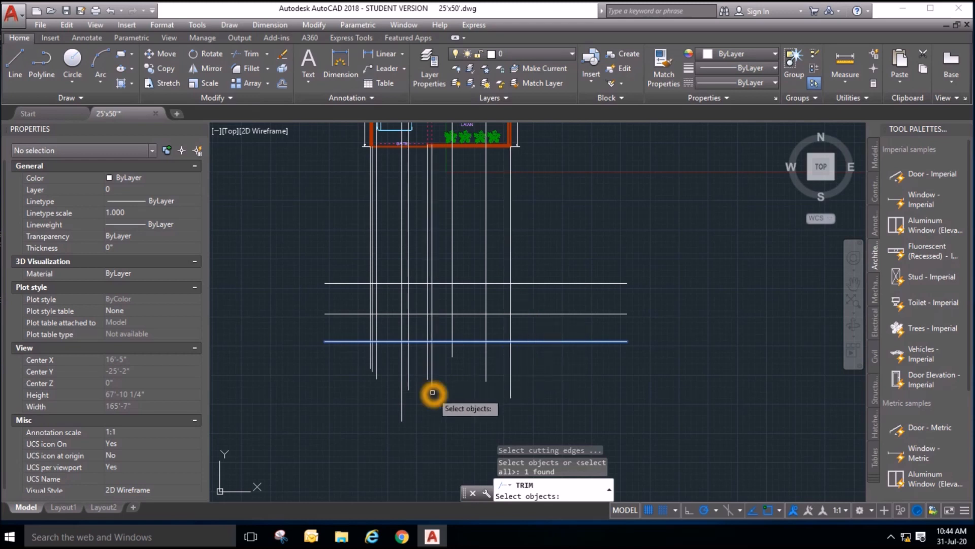
key(Escape)
Draw a 14'-9" by 5' rectangle between the lower two horizontal lines, from the gate-side lawn wall line to the rightmost vertical line.
scroll(429, 356, up, 2)
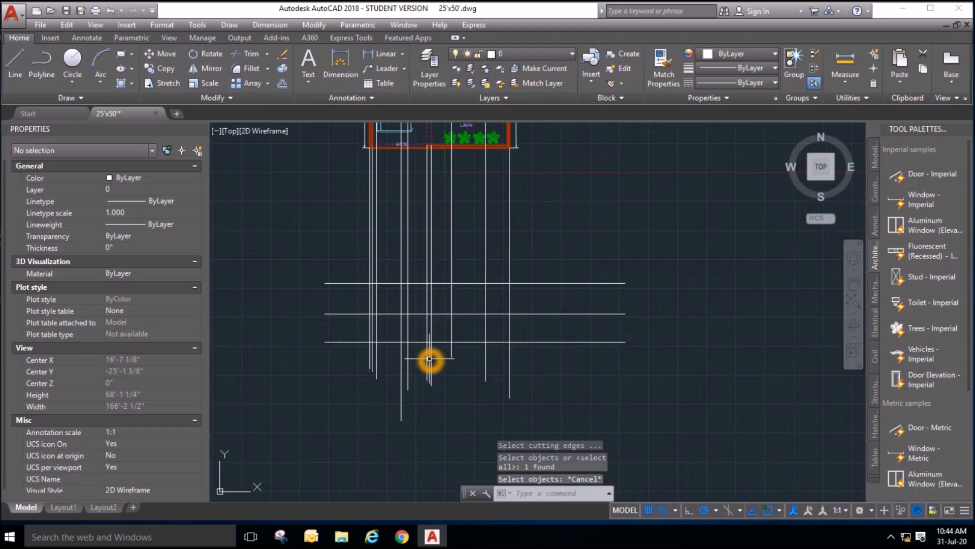
scroll(429, 359, down, 2)
scroll(440, 224, up, 6)
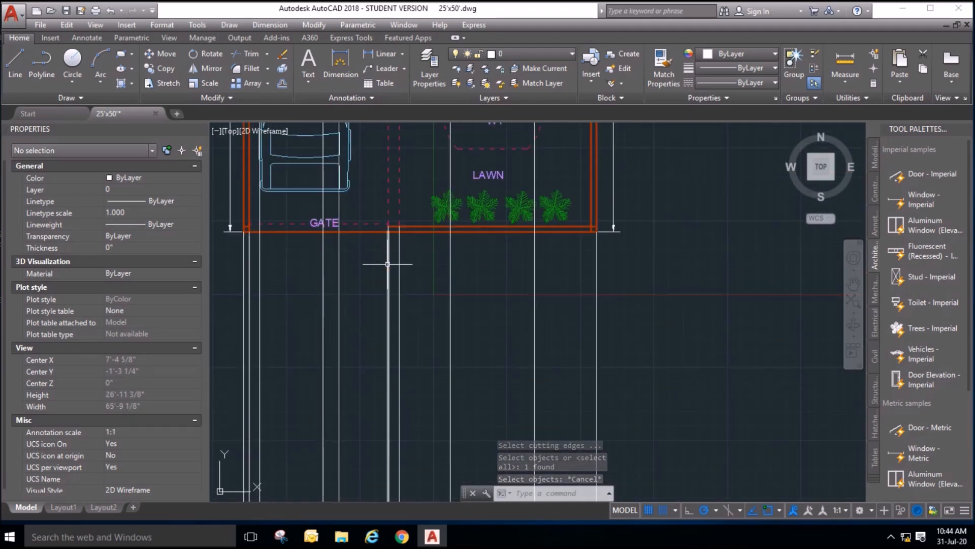
scroll(420, 179, down, 4)
scroll(416, 384, up, 2)
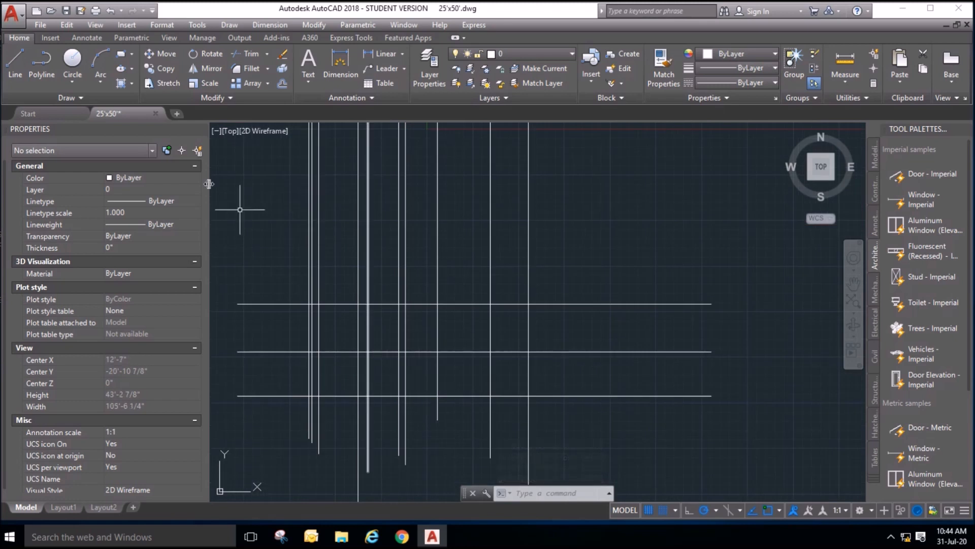
click(122, 54)
scroll(442, 386, up, 2)
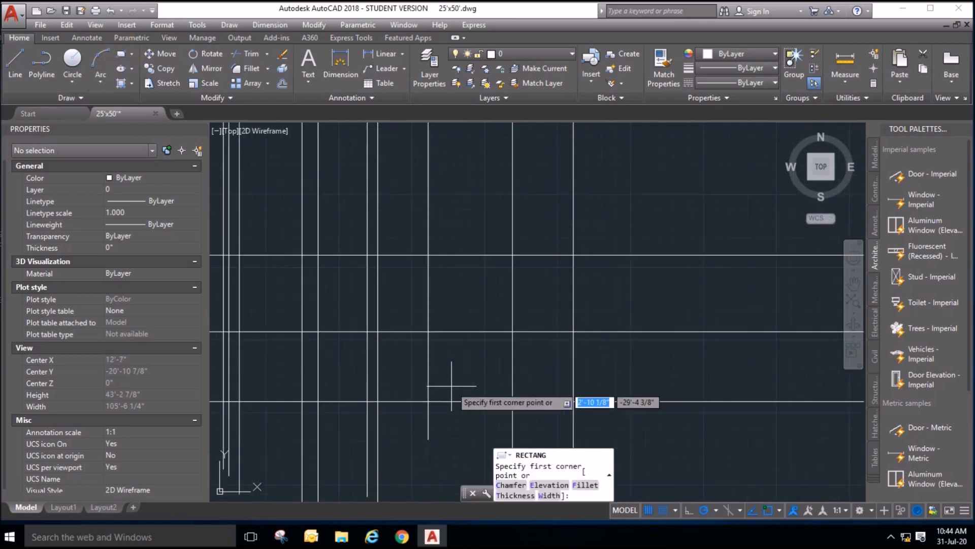
click(367, 332)
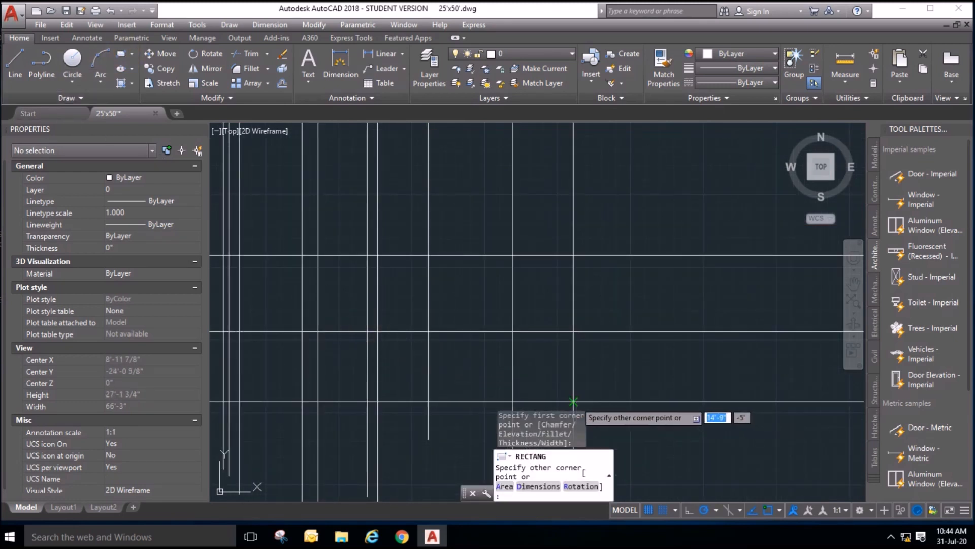
click(573, 401)
scroll(447, 266, down, 2)
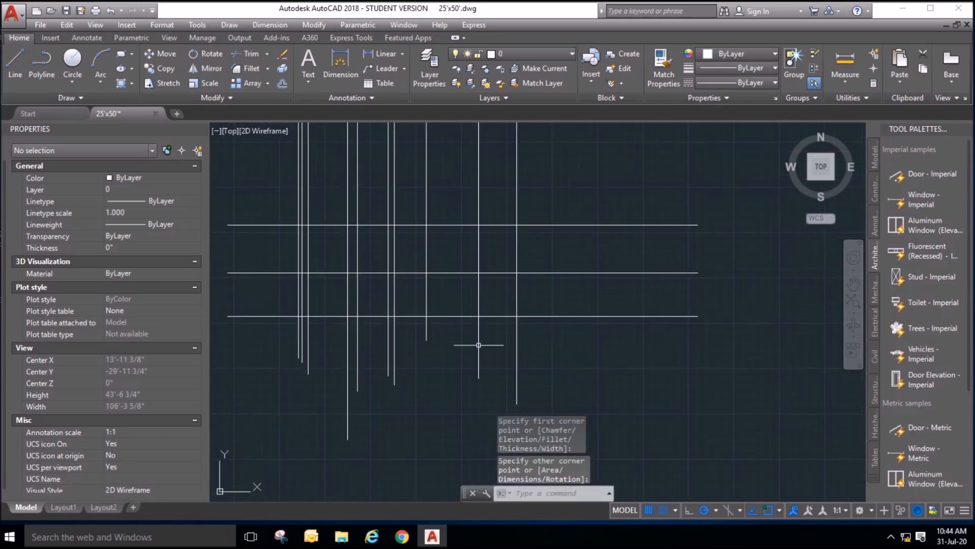
key(Escape)
Move the new rectangle by its lower-right corner to the empty area below the projection lines.
click(495, 316)
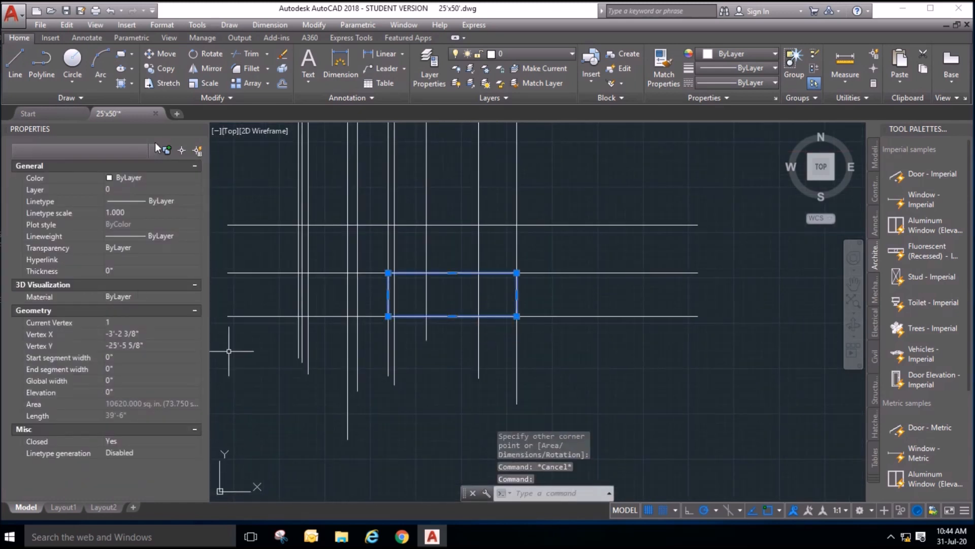
click(163, 55)
scroll(490, 261, down, 2)
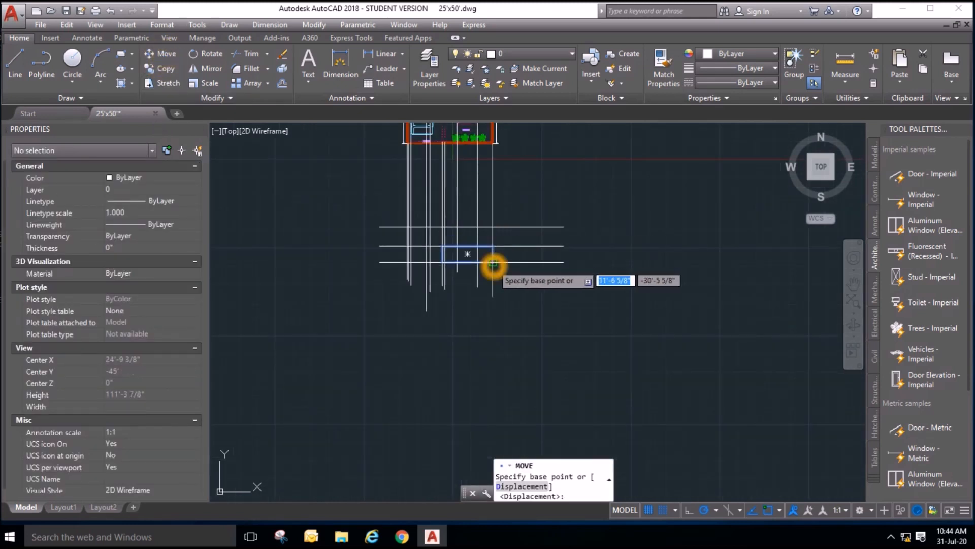
click(492, 262)
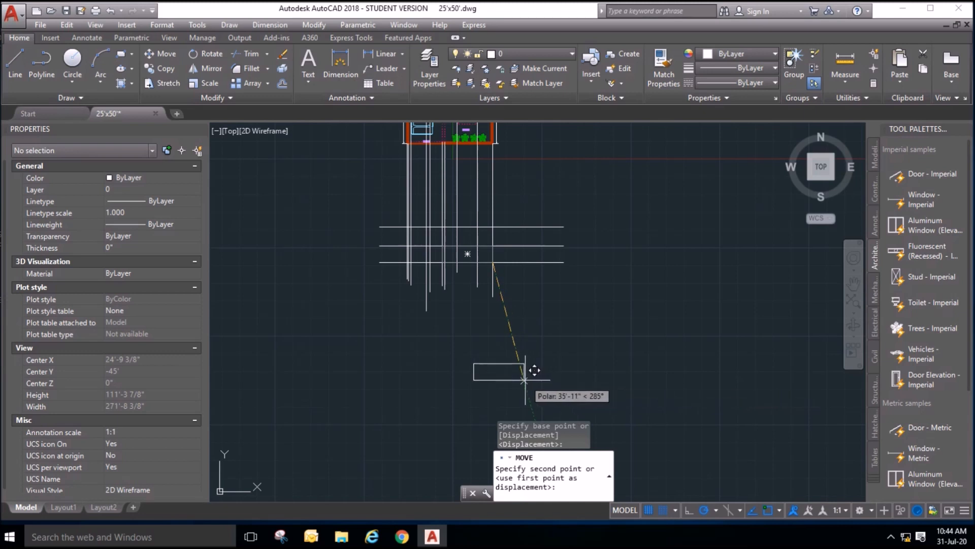
key(Escape)
scroll(540, 405, up, 2)
scroll(518, 382, up, 2)
scroll(503, 357, down, 2)
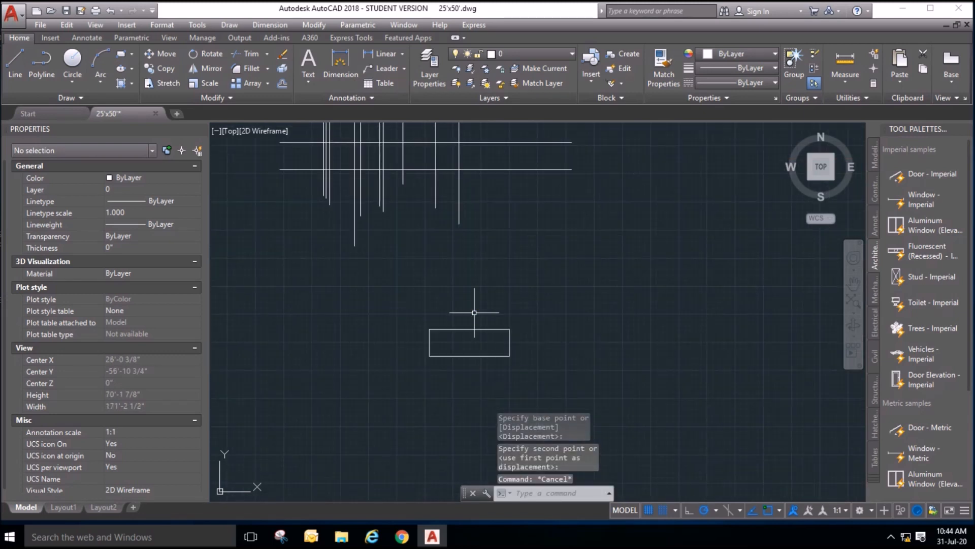
scroll(512, 363, down, 1)
scroll(498, 392, up, 1)
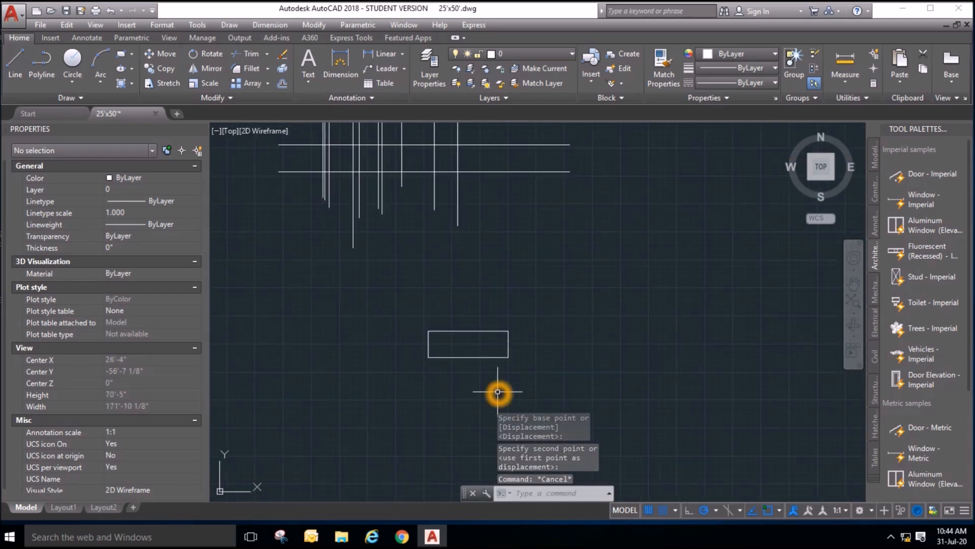
scroll(492, 376, down, 2)
scroll(453, 312, up, 3)
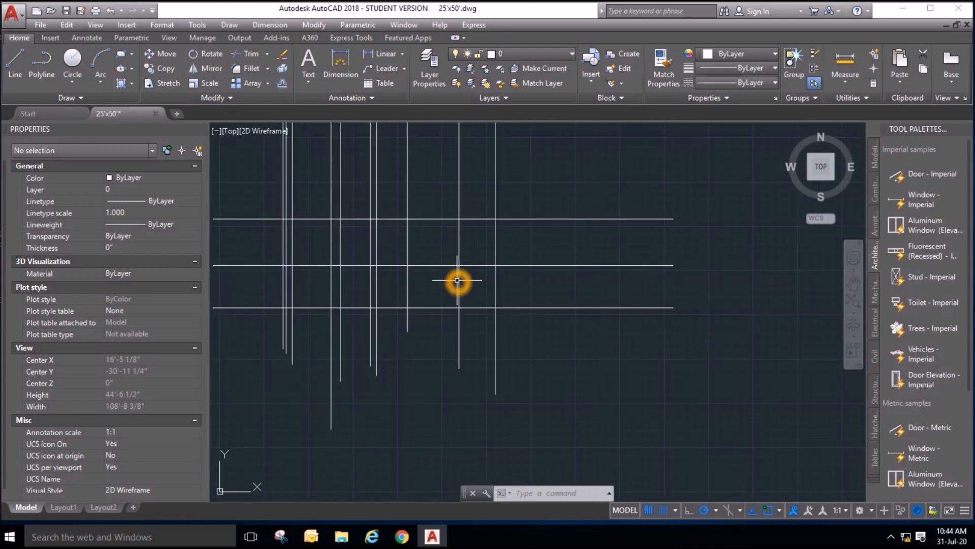
scroll(464, 367, down, 2)
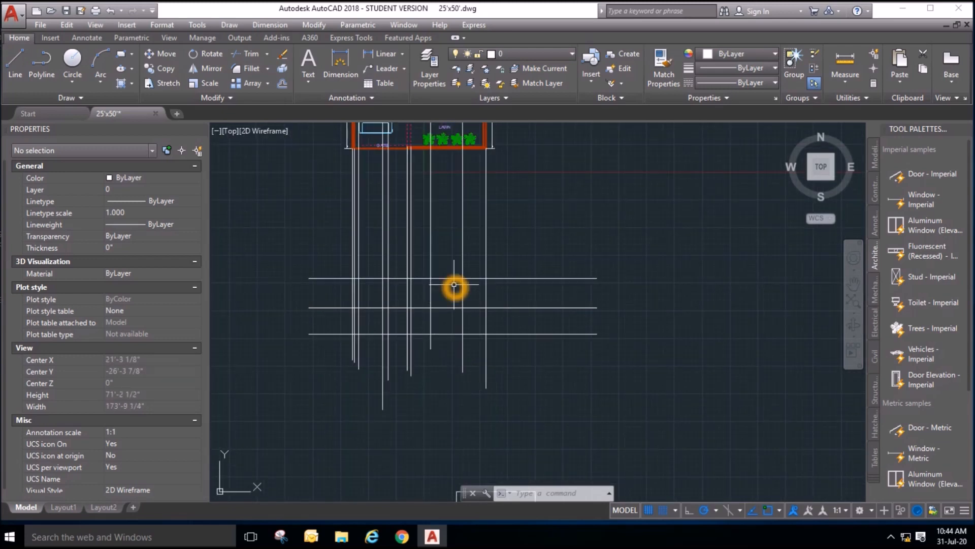
click(235, 53)
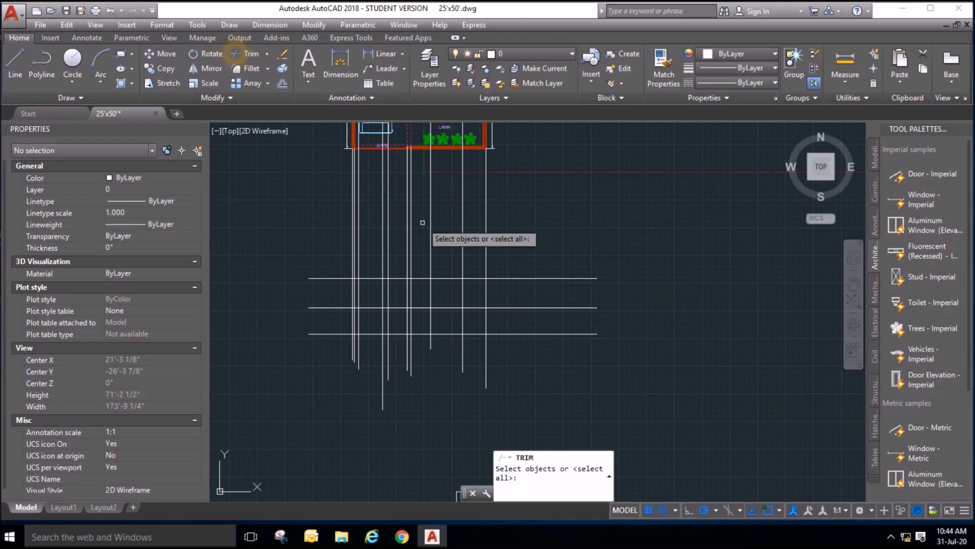
key(Return)
click(531, 234)
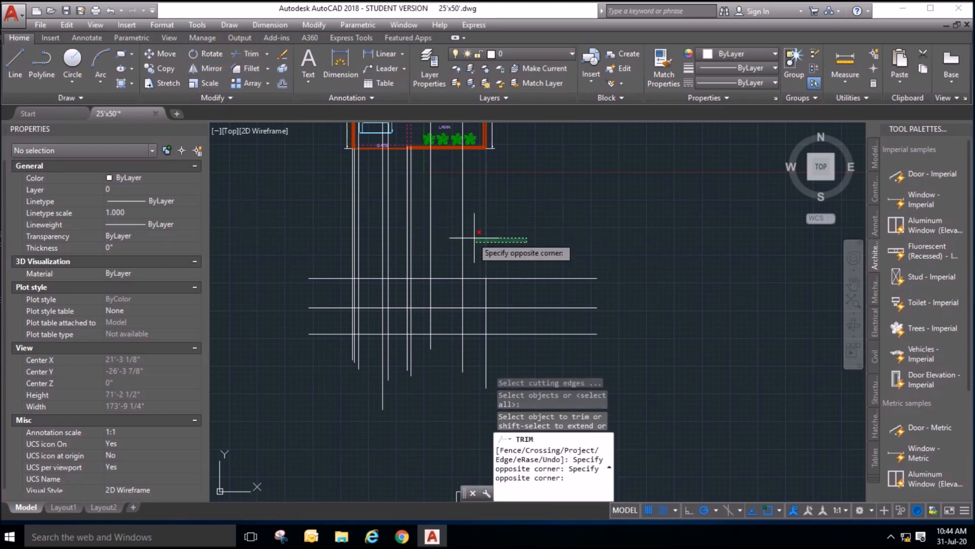
key(Escape)
click(240, 55)
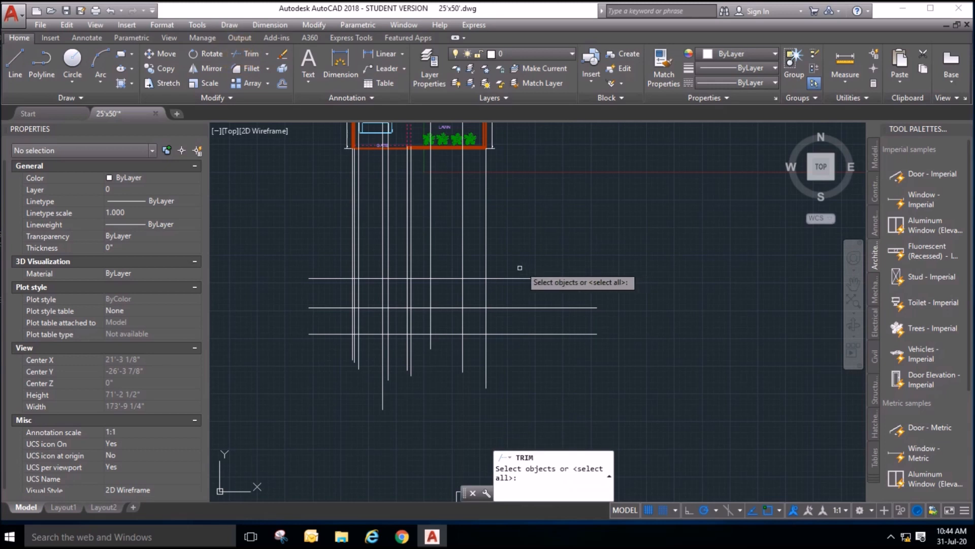
click(513, 279)
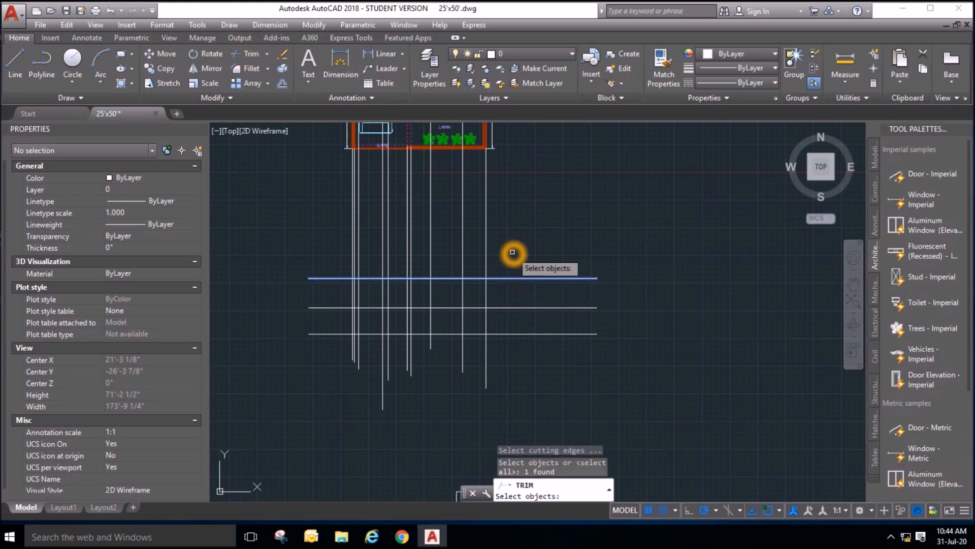
key(Return)
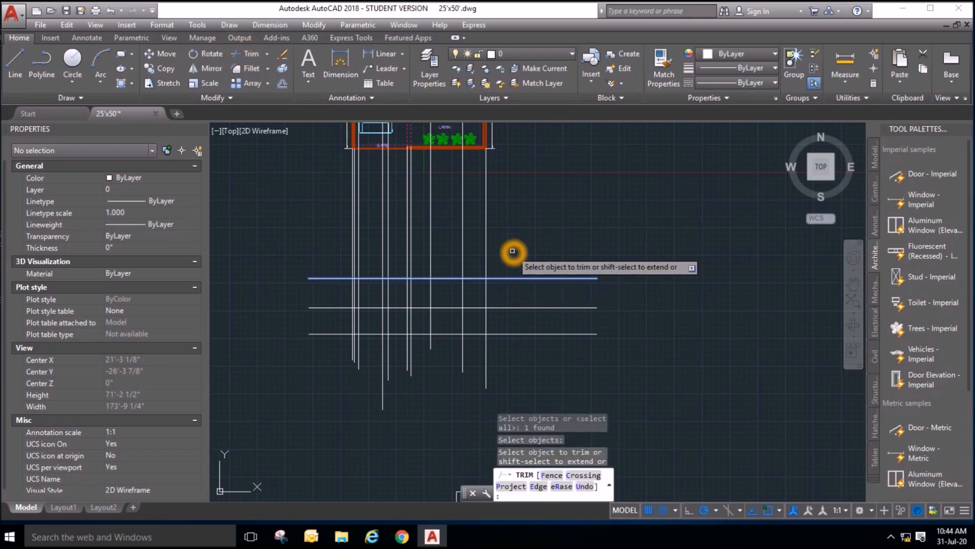
key(Escape)
Offset the uppermost horizontal elevation line upward by 3'.
click(282, 83)
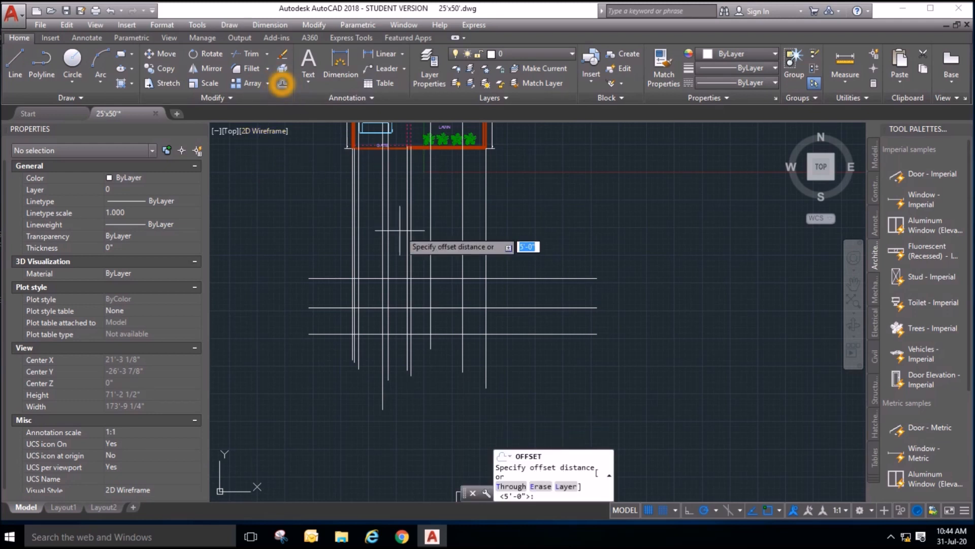
text(3')
key(Return)
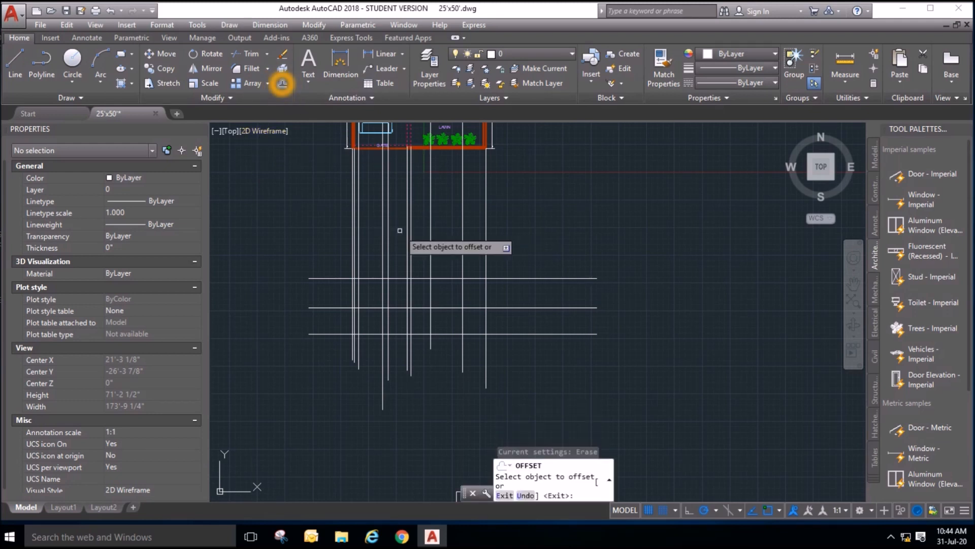
click(523, 278)
click(522, 233)
key(Escape)
key(Escape)
Trim all vertical projection lines above the new uppermost horizontal line, using that line as the cutting edge.
click(247, 55)
click(498, 263)
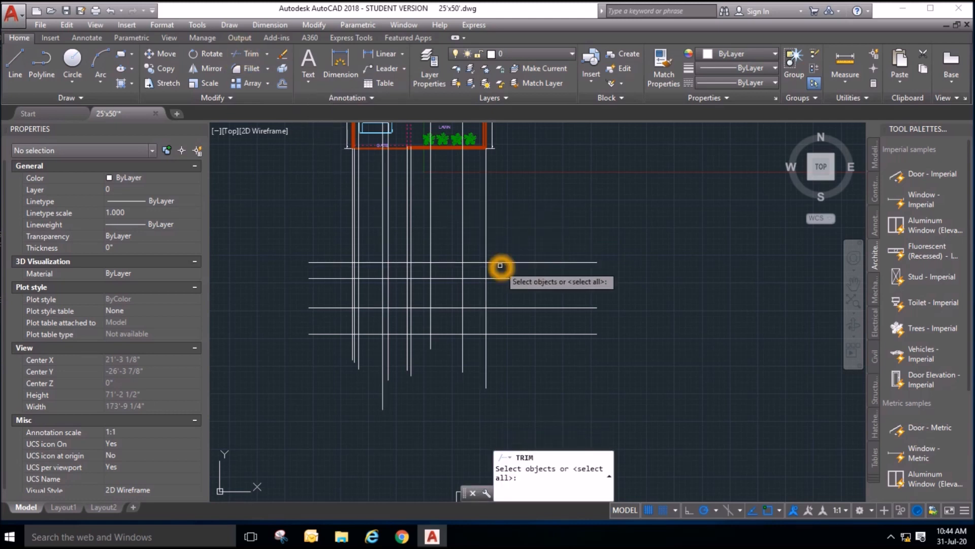
right_click(503, 227)
click(503, 227)
click(345, 202)
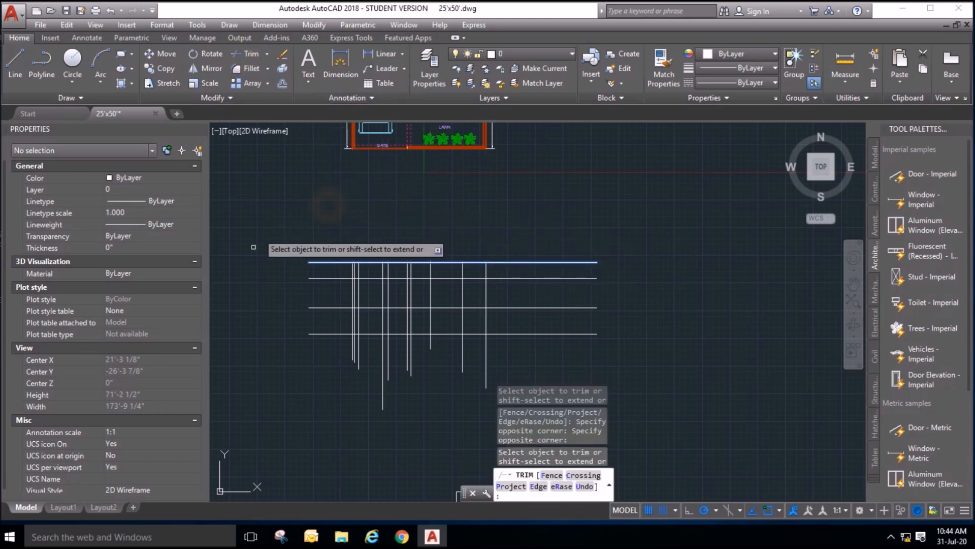
key(Escape)
key(Escape)
scroll(462, 421, up, 2)
key(Escape)
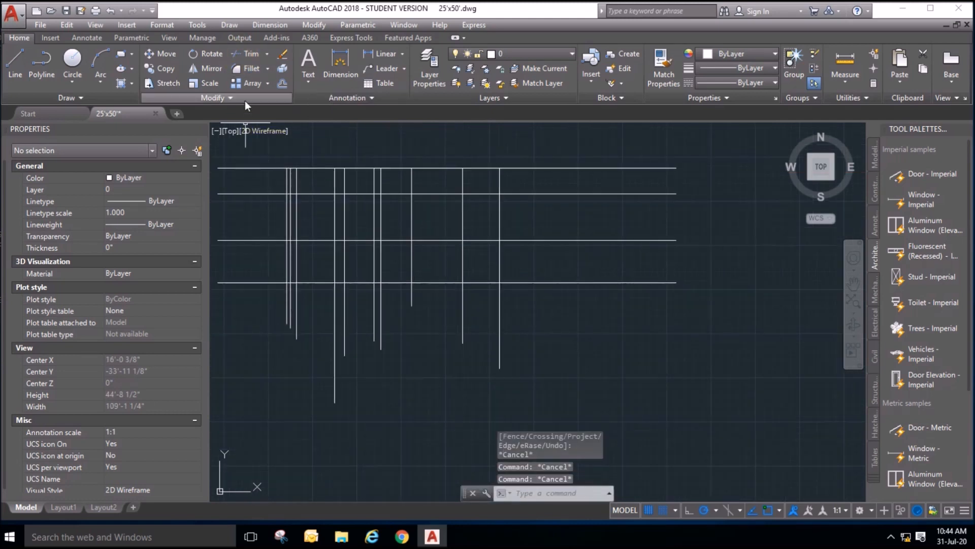
Trim the ends of all vertical projection lines that extend below the lowest horizontal line.
click(239, 57)
right_click(564, 371)
click(496, 363)
click(260, 307)
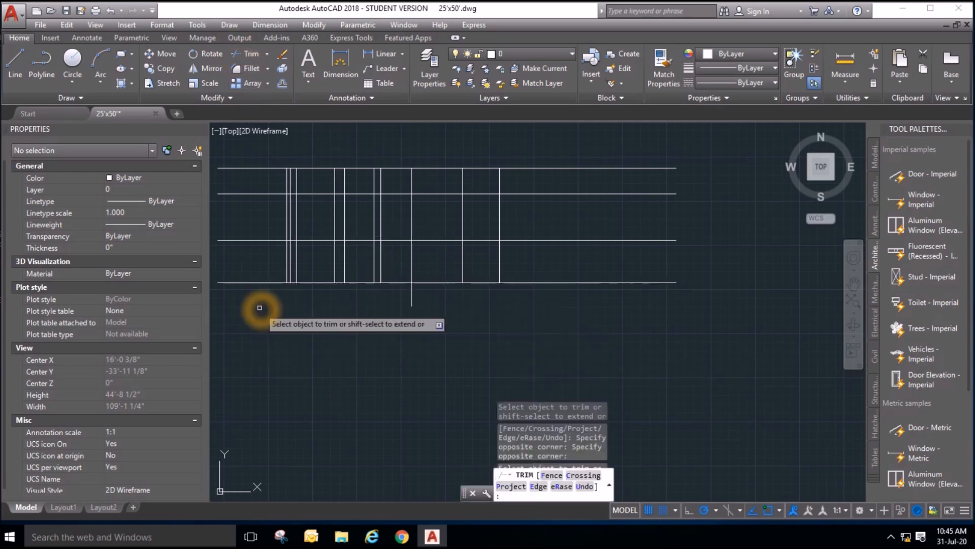
key(Escape)
click(244, 55)
right_click(383, 320)
click(435, 307)
click(394, 290)
key(Escape)
scroll(443, 305, down, 4)
scroll(444, 306, down, 2)
scroll(457, 205, up, 6)
scroll(437, 163, down, 5)
scroll(422, 348, up, 2)
scroll(422, 348, down, 1)
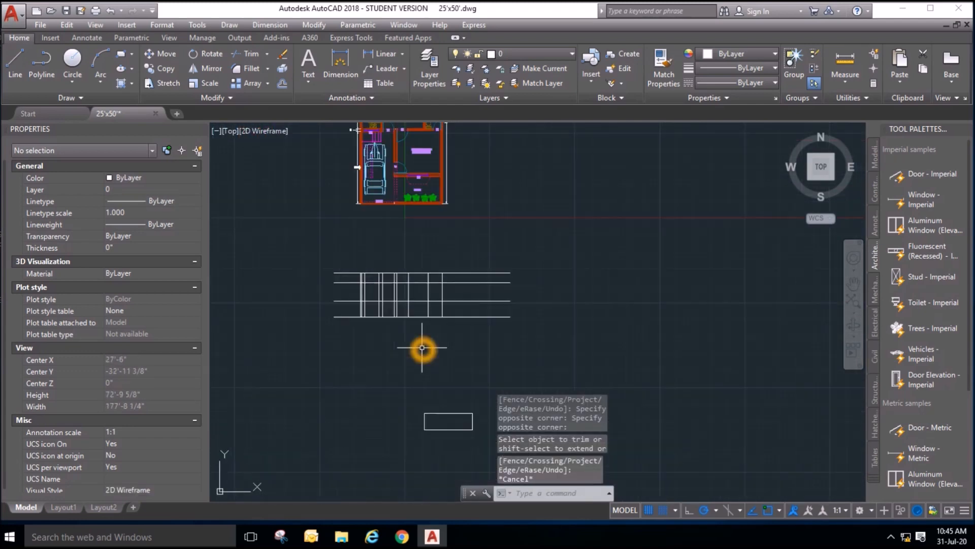
Trim the two window side lines above and below the two middle horizontal lines.
scroll(420, 338, up, 4)
key(Escape)
key(Escape)
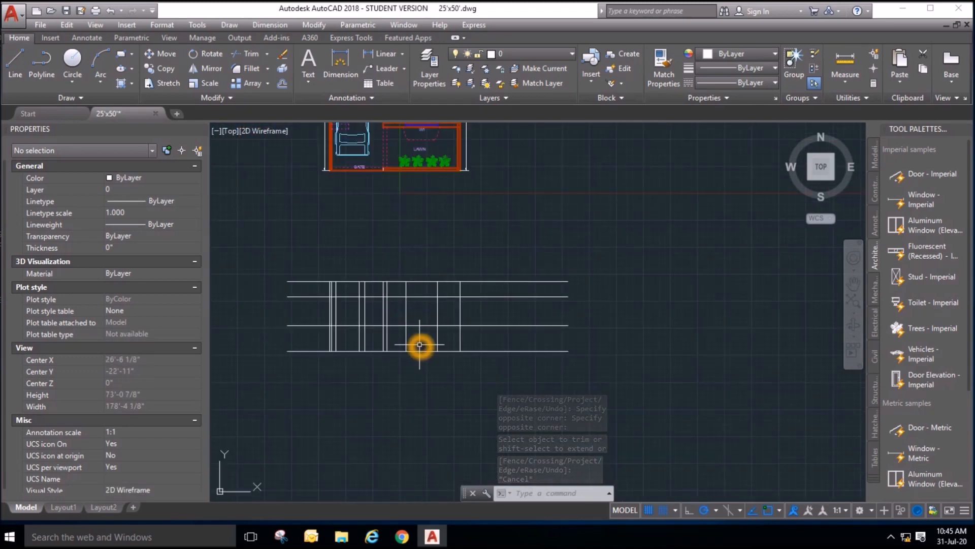
click(248, 54)
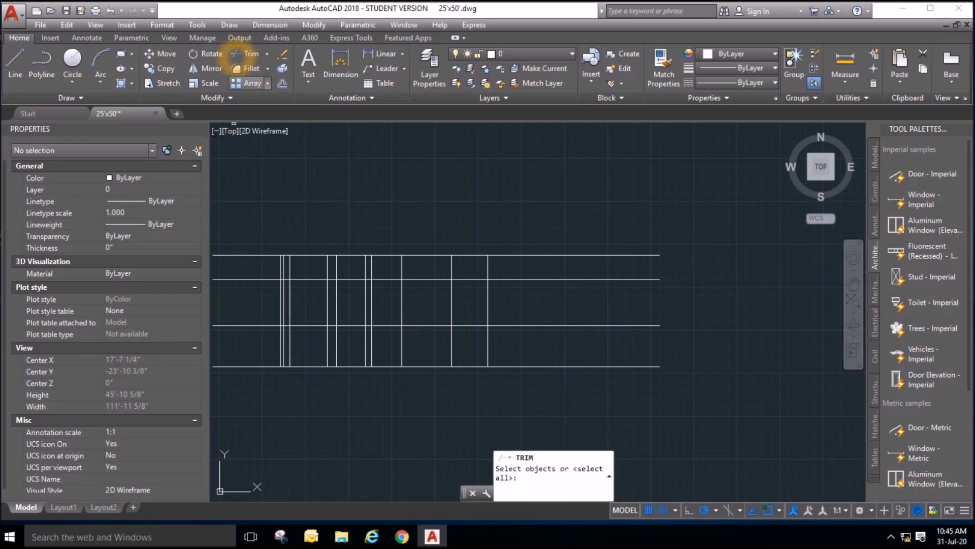
key(Return)
click(461, 271)
click(393, 271)
click(465, 348)
click(386, 346)
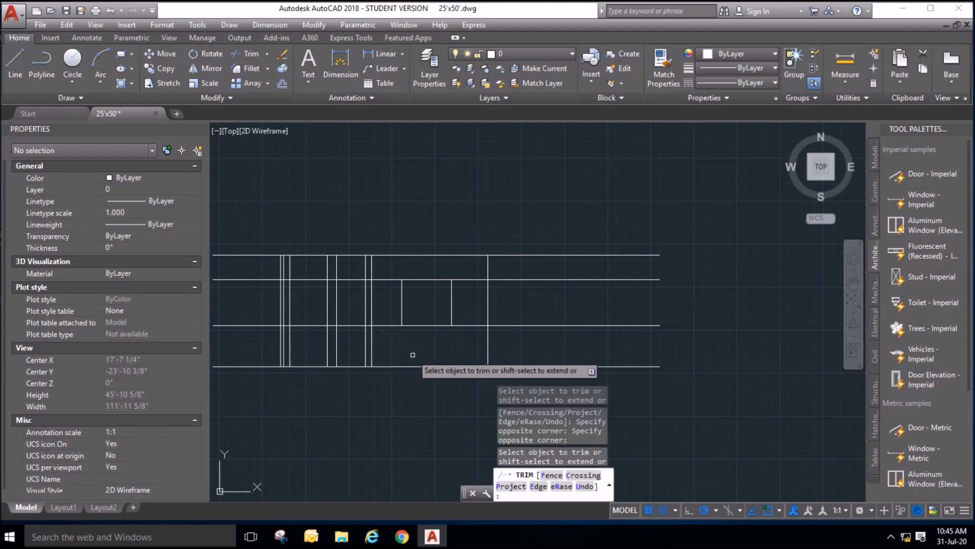
Trim the two middle horizontal lines on both sides of the window, leaving a closed window rectangle between the neighbouring wall lines.
middle_drag(475, 335, 478, 345)
click(480, 355)
click(475, 279)
click(394, 349)
click(390, 288)
Trim the right line of the wall pair beside the window from the lowest horizontal line up to the window-head height.
scroll(432, 339, down, 6)
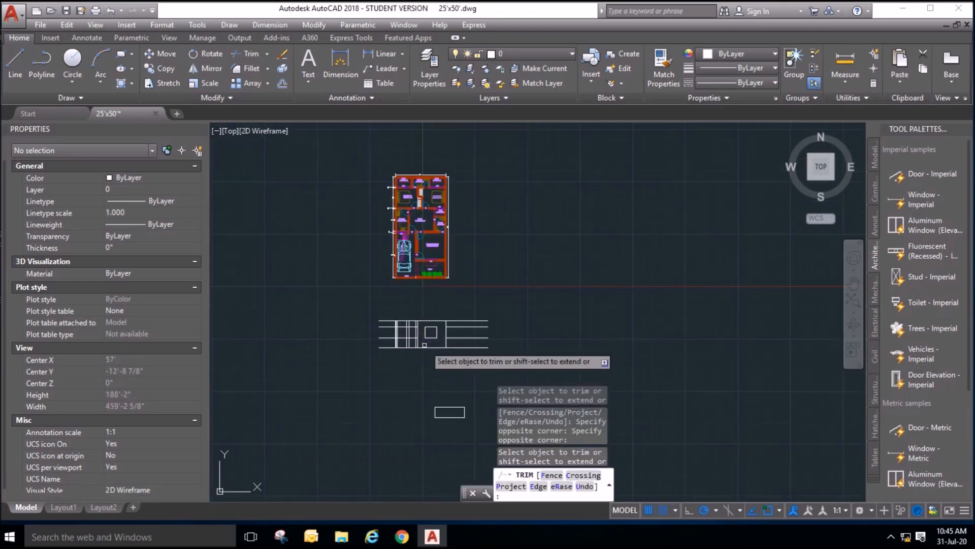
scroll(418, 255, up, 6)
scroll(417, 193, down, 4)
scroll(418, 375, up, 4)
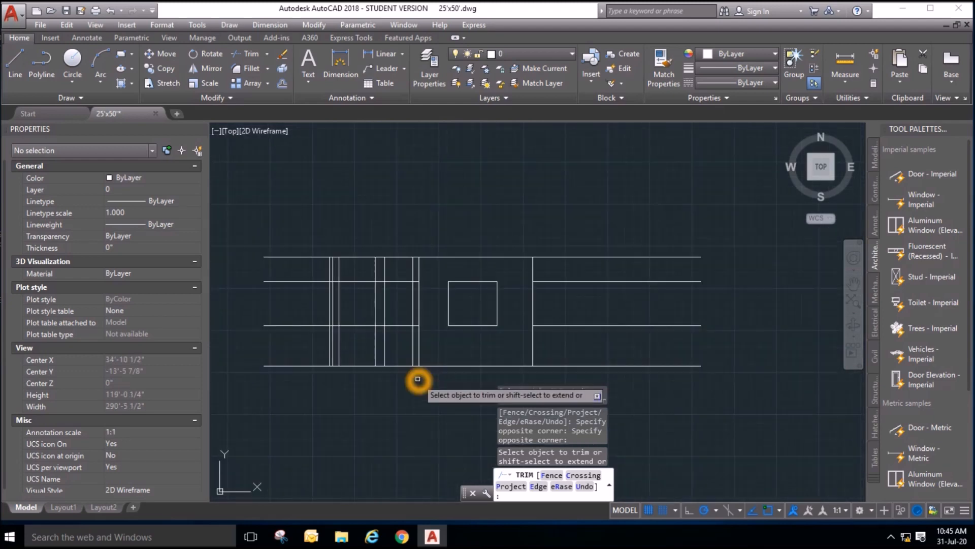
scroll(421, 342, down, 2)
scroll(421, 343, up, 2)
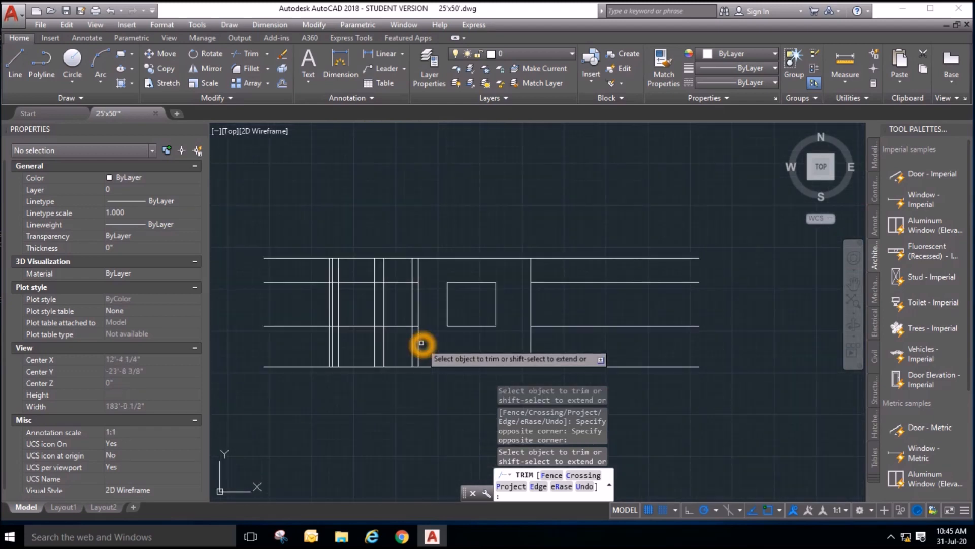
click(416, 358)
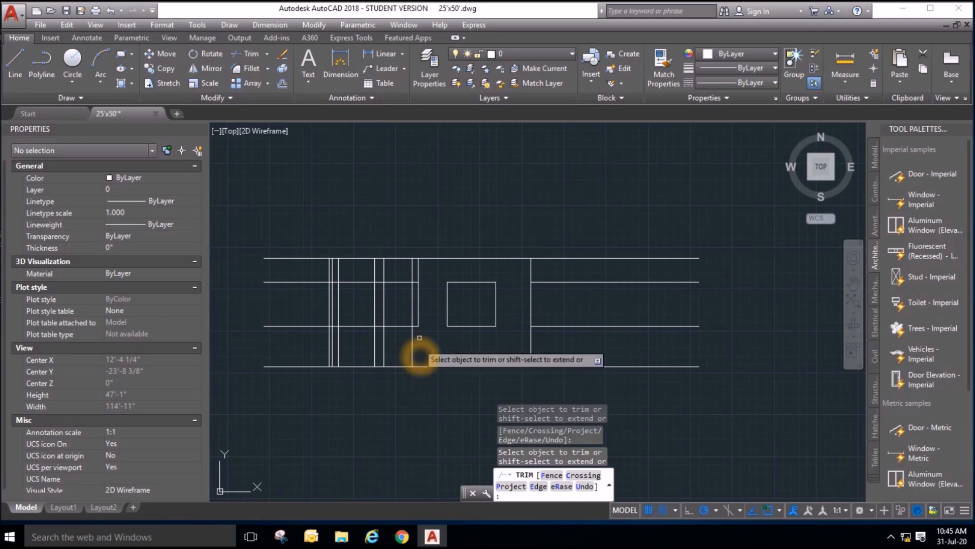
click(418, 321)
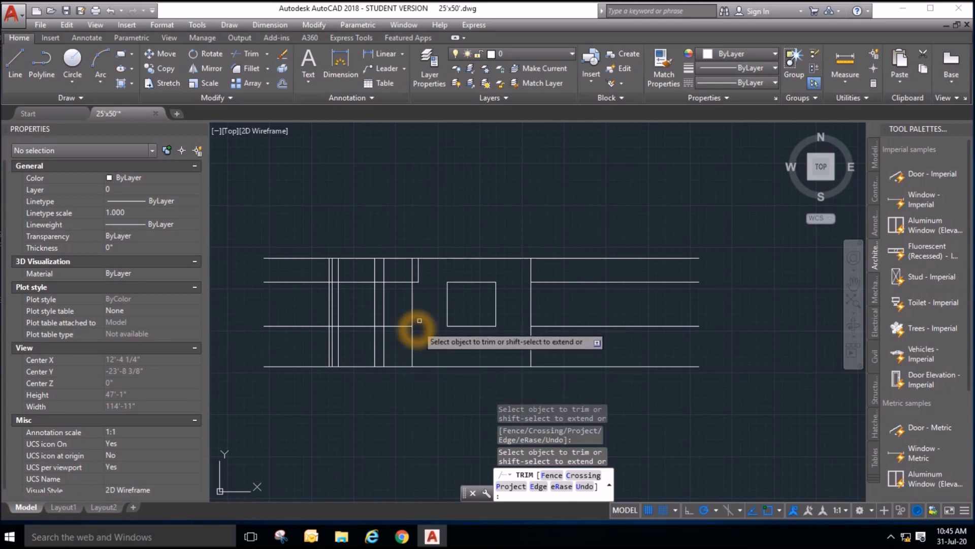
scroll(418, 268, up, 2)
scroll(415, 297, down, 4)
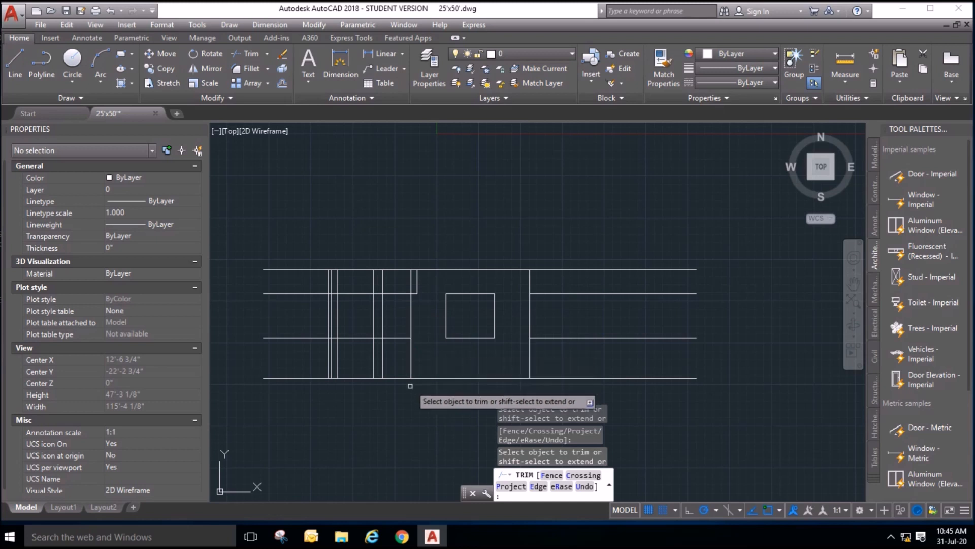
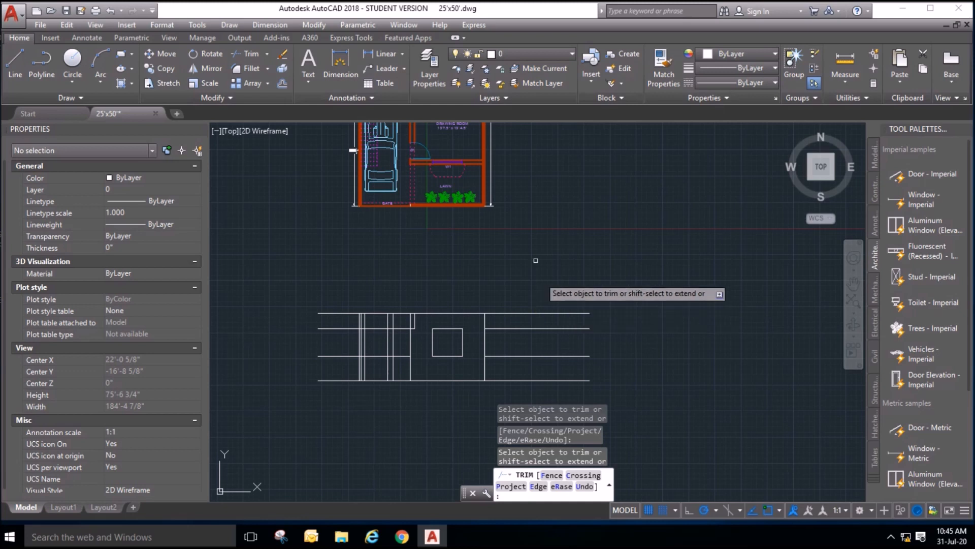
Trim the top and bottom horizontal lines past the rightmost vertical line and delete the two leftover middle segments there.
scroll(506, 226, down, 2)
scroll(516, 297, up, 2)
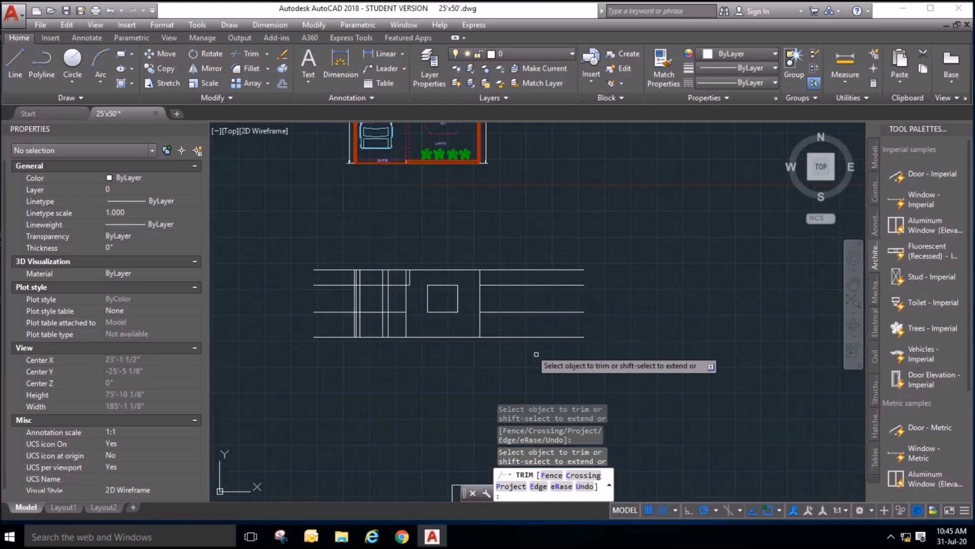
click(539, 356)
click(515, 245)
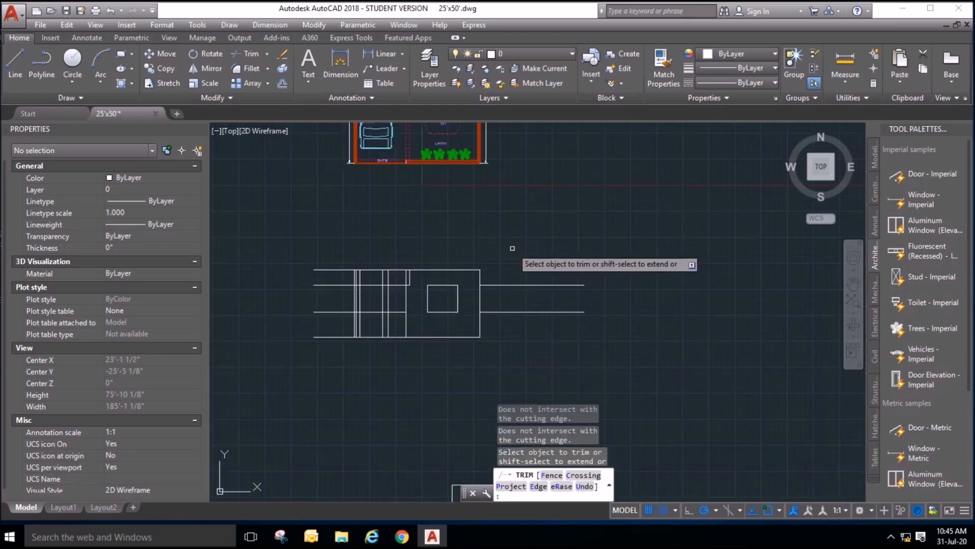
key(Escape)
click(544, 329)
click(531, 261)
key(Delete)
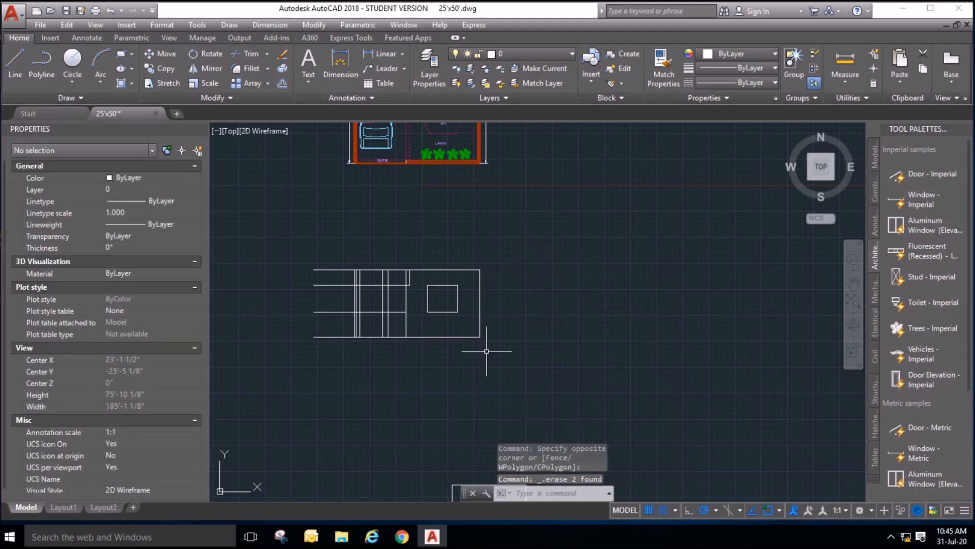
scroll(457, 346, up, 2)
scroll(407, 187, up, 3)
scroll(407, 188, down, 2)
scroll(396, 283, down, 1)
scroll(397, 283, up, 4)
key(Escape)
scroll(396, 284, down, 2)
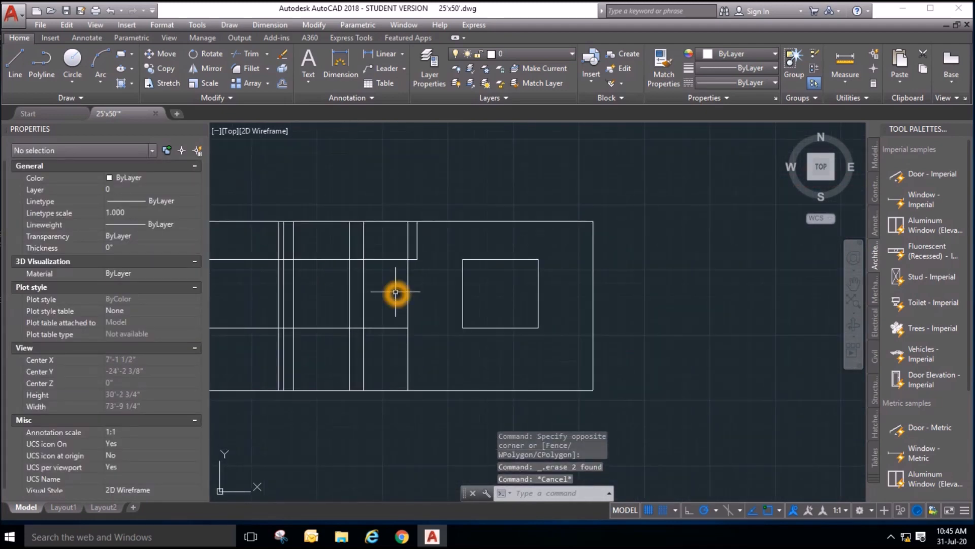
scroll(461, 351, down, 2)
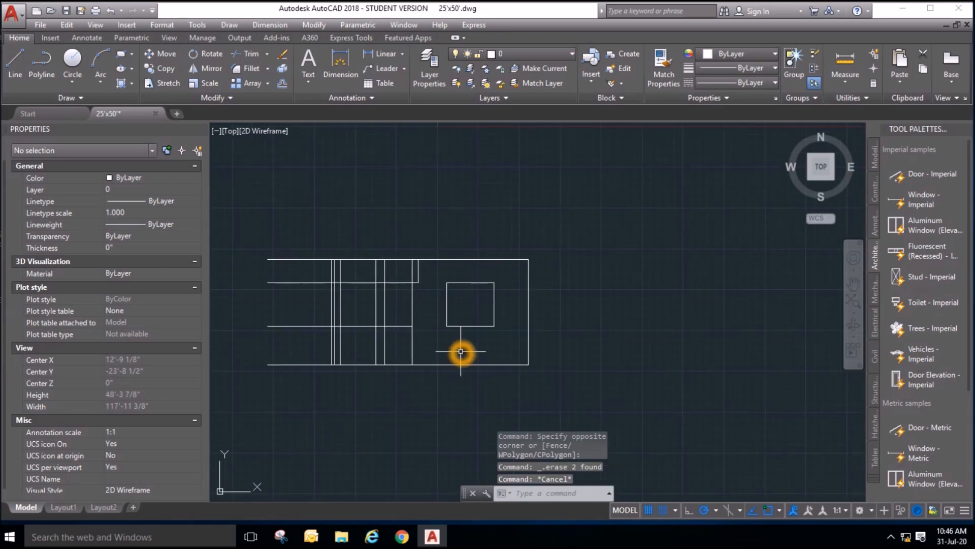
Extend both sides of the window rectangle up to the top horizontal line and down to the base line.
scroll(461, 351, up, 2)
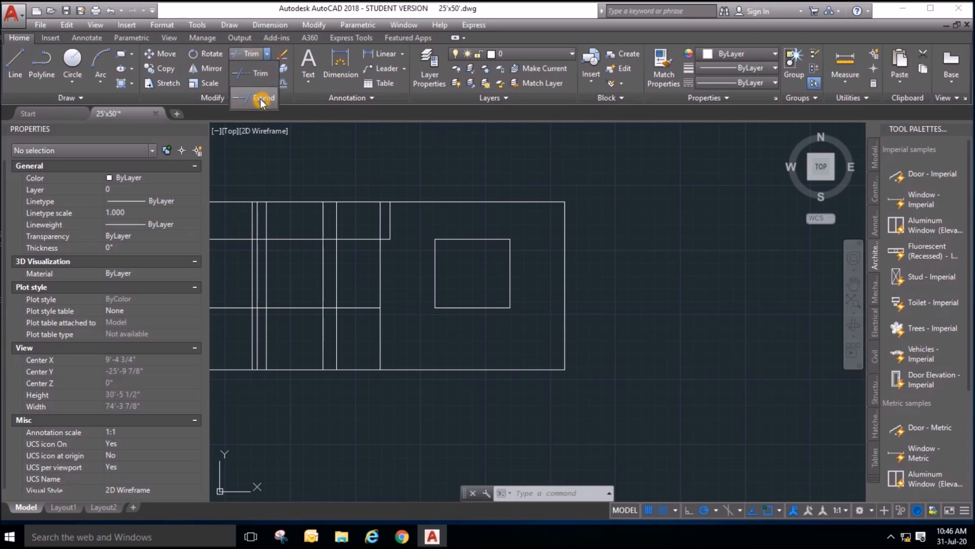
click(262, 102)
key(Return)
click(516, 244)
click(480, 254)
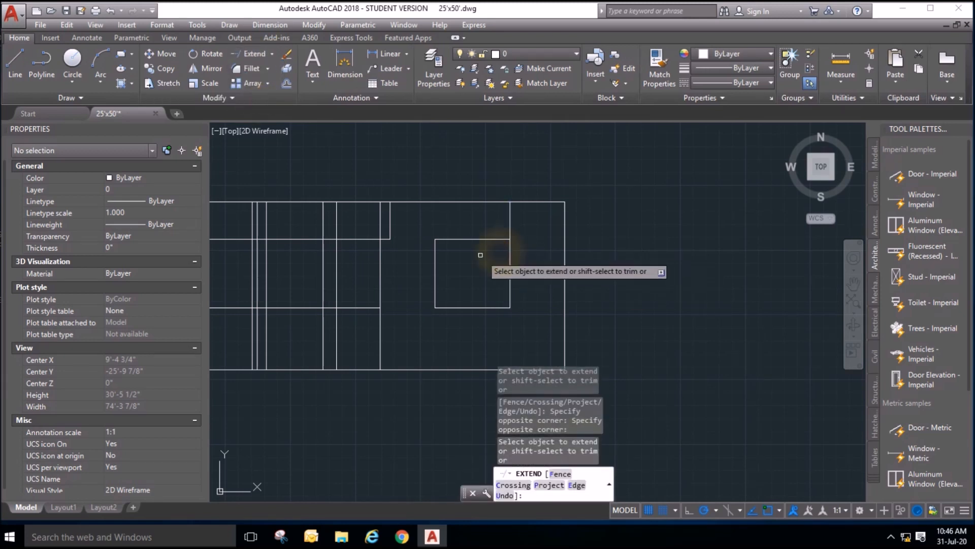
click(436, 254)
click(444, 300)
click(437, 301)
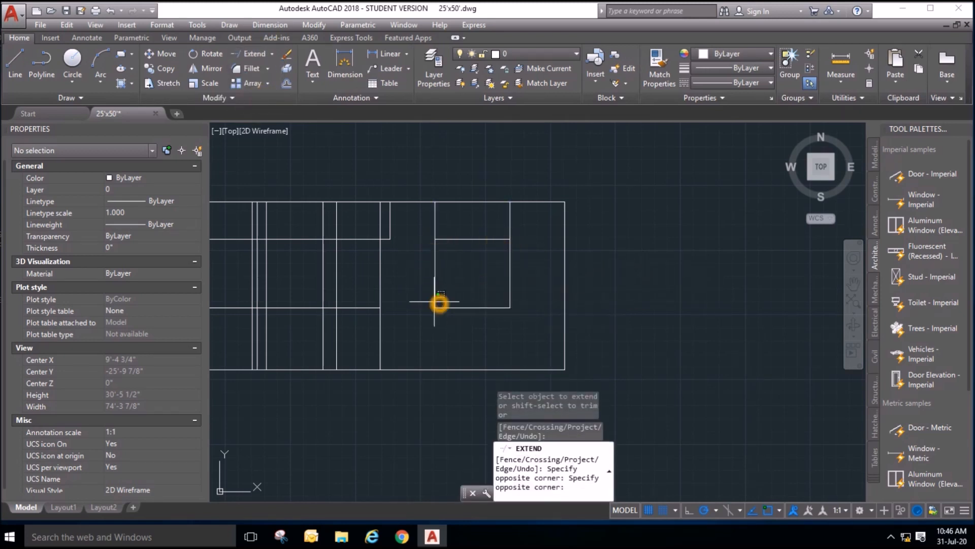
click(416, 298)
click(519, 293)
click(487, 288)
key(Escape)
key(Escape)
click(446, 287)
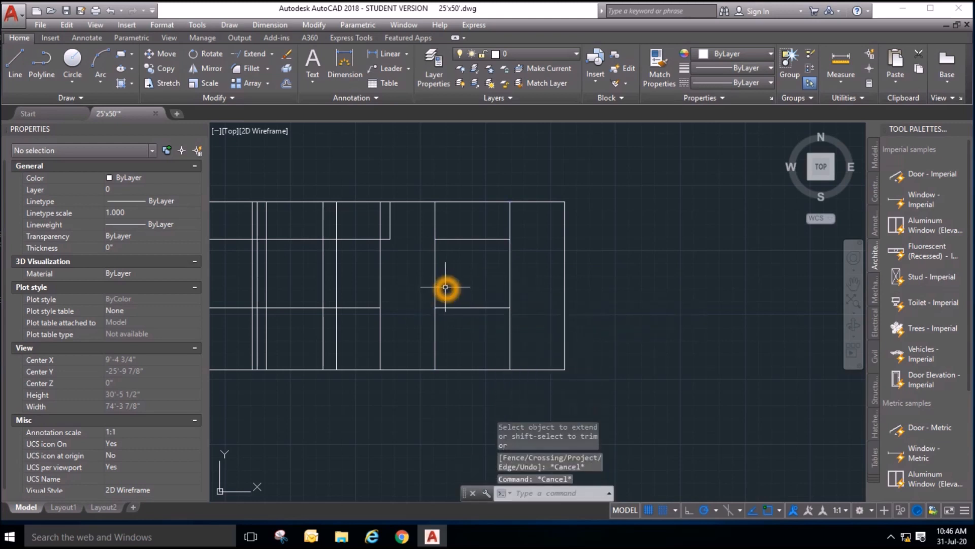
Offset the base line of the elevation upward by 2'.
click(287, 86)
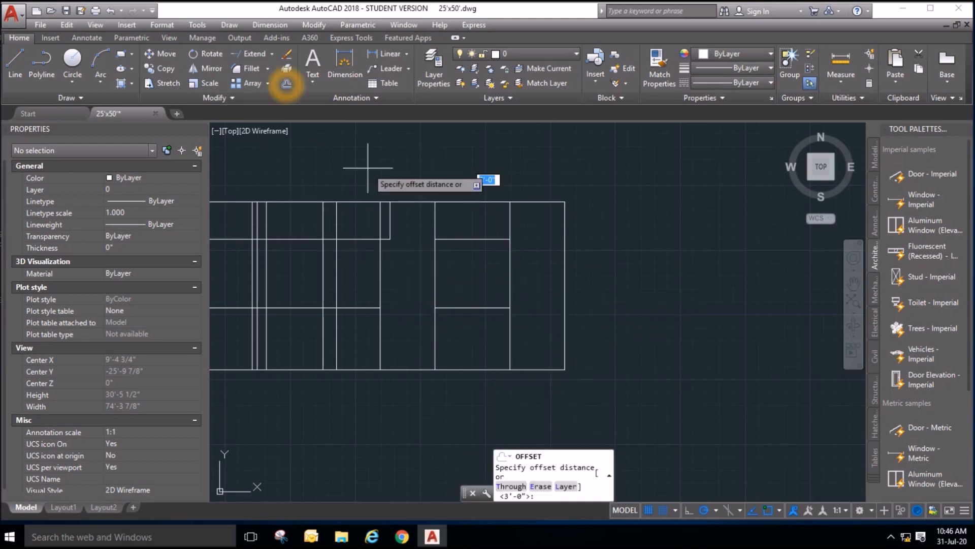
text(2')
key(Return)
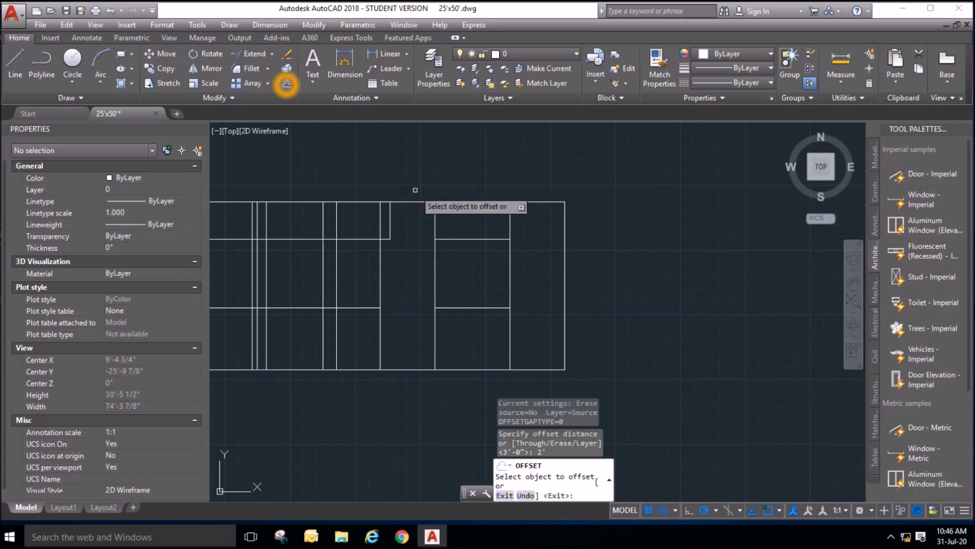
click(533, 369)
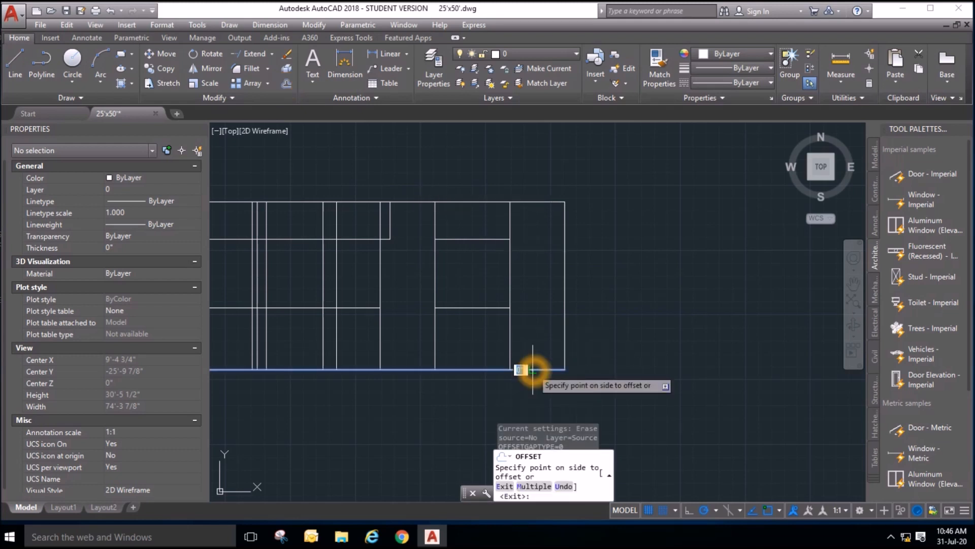
click(531, 349)
click(522, 218)
key(Escape)
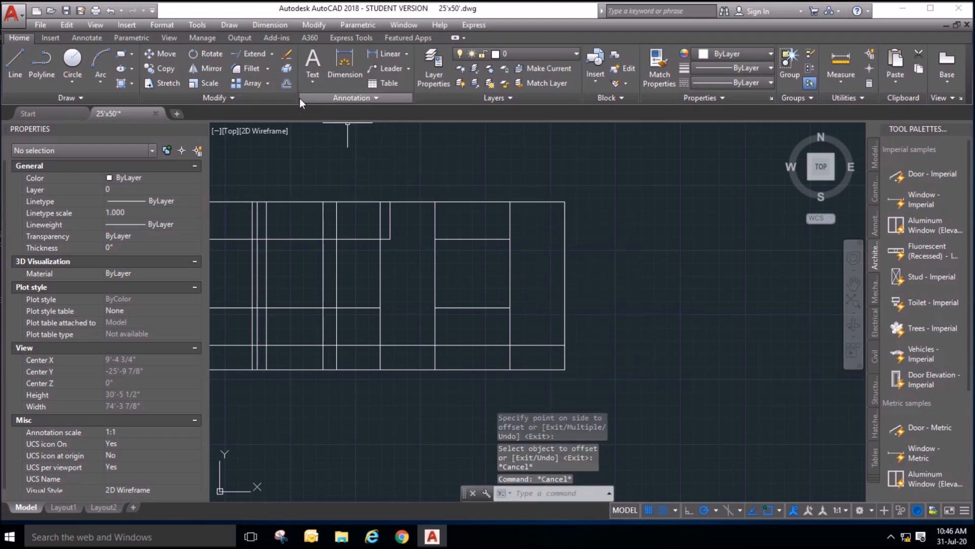
Offset the elevation's lower horizontal line, just above the base line, upward by 7'.
click(286, 83)
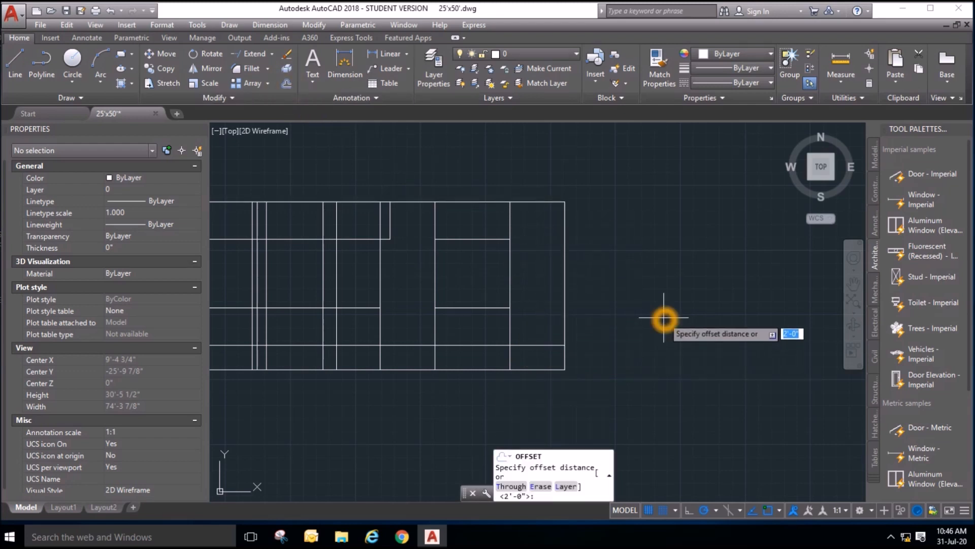
text(7')
key(Return)
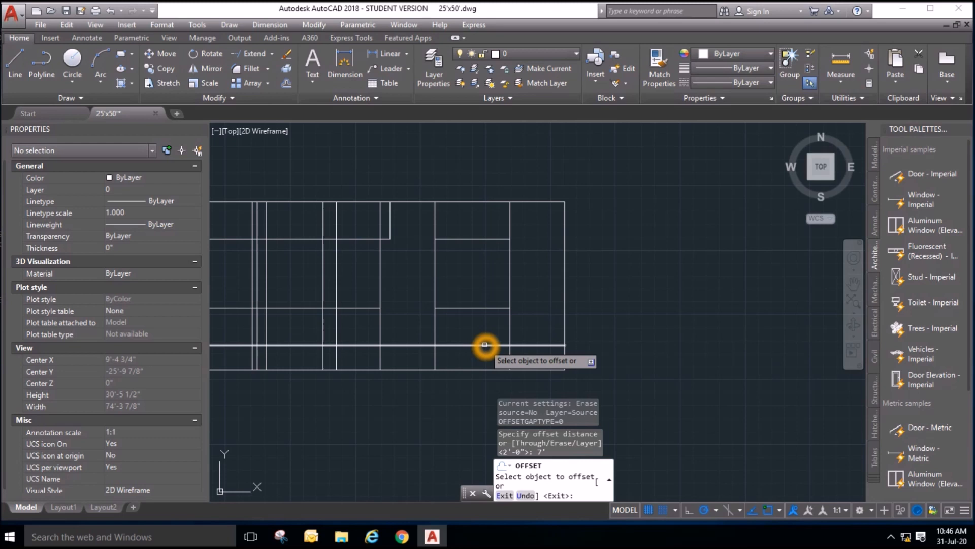
click(485, 345)
key(Escape)
key(Escape)
key(Escape)
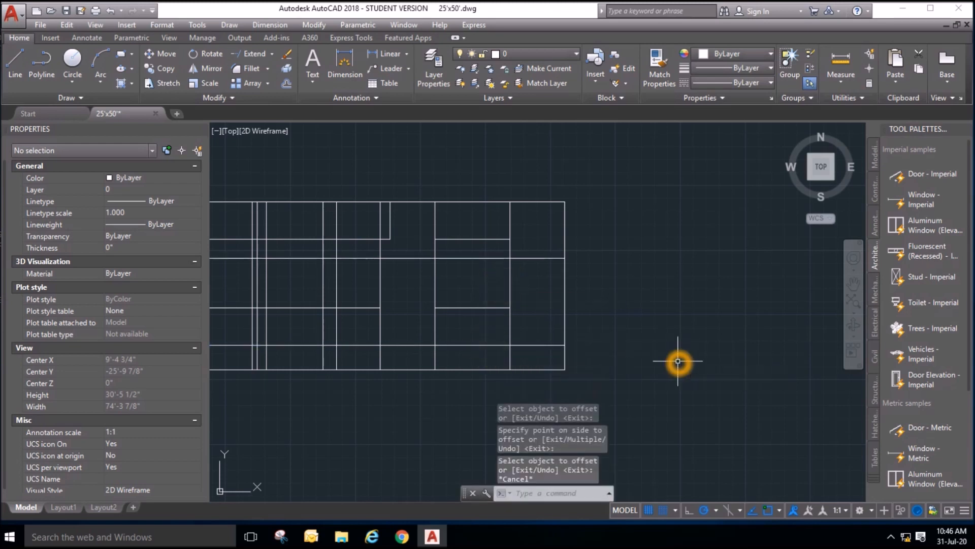
click(287, 84)
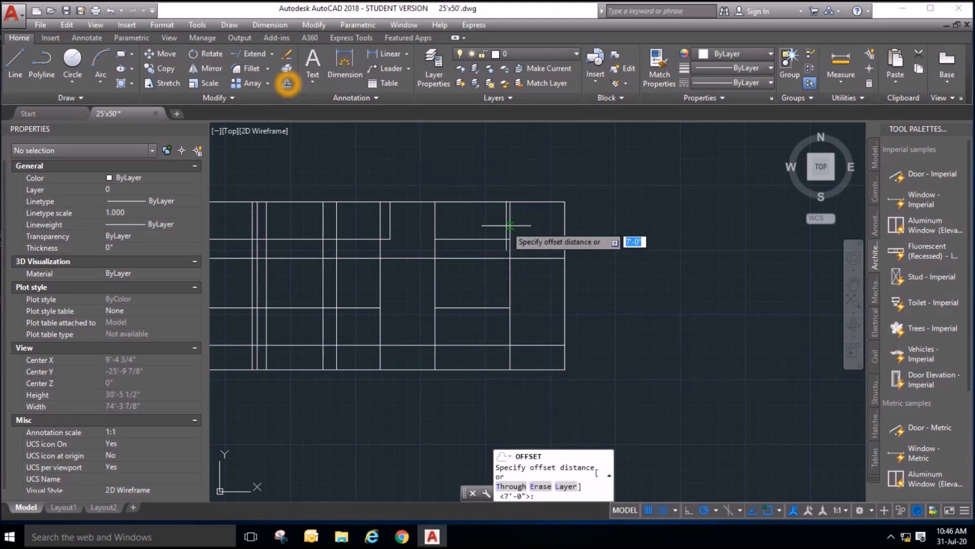
text(1'6)
key(Return)
click(530, 341)
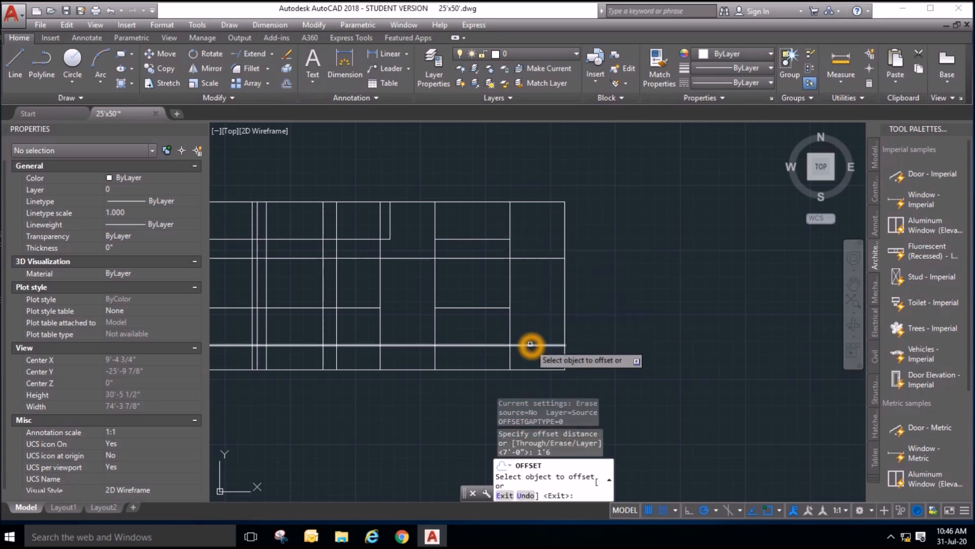
key(Escape)
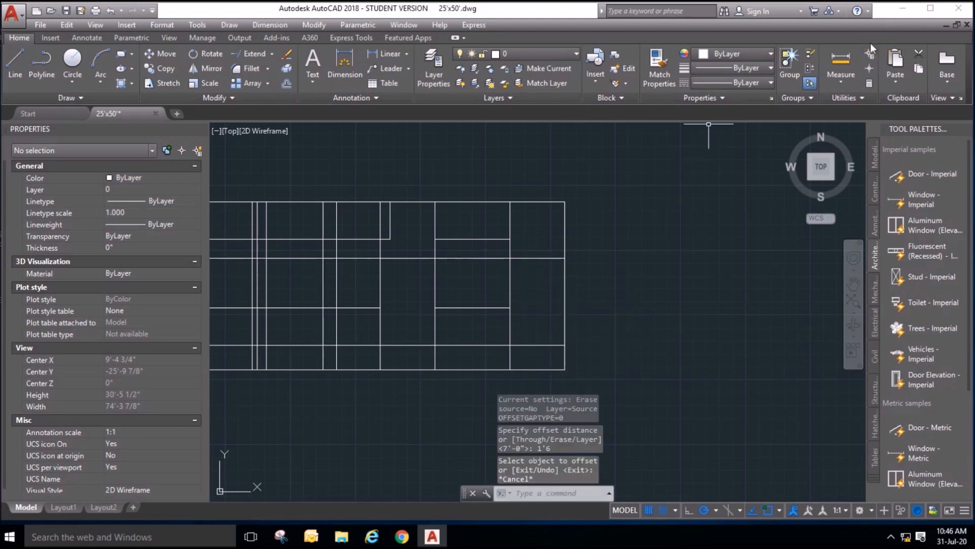
Measure the vertical distance between the two full-width offset lines along the window's right side.
click(840, 60)
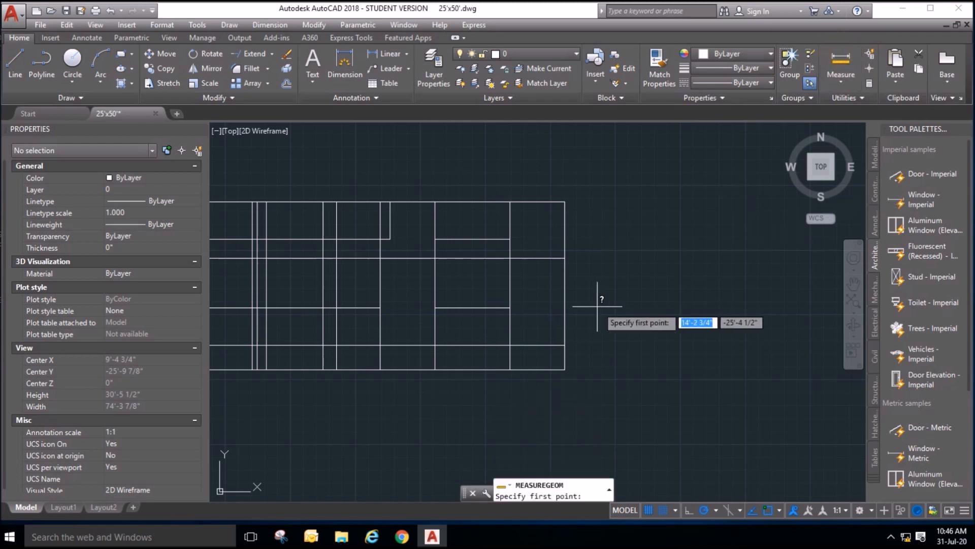
click(510, 369)
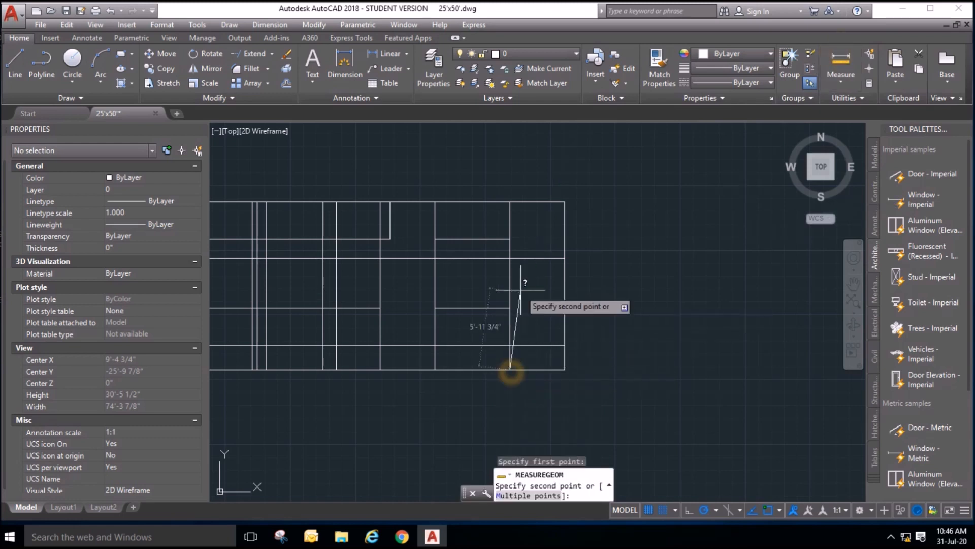
key(Escape)
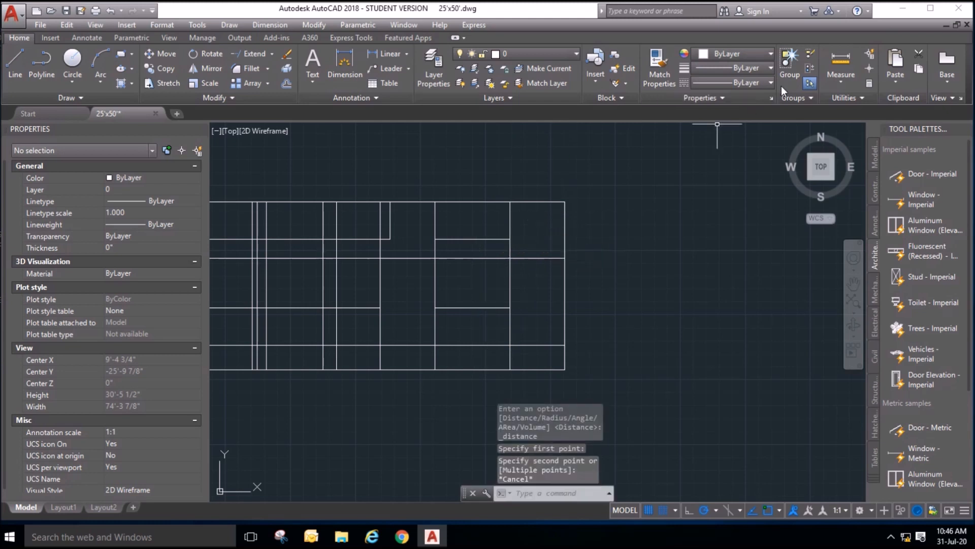
click(846, 56)
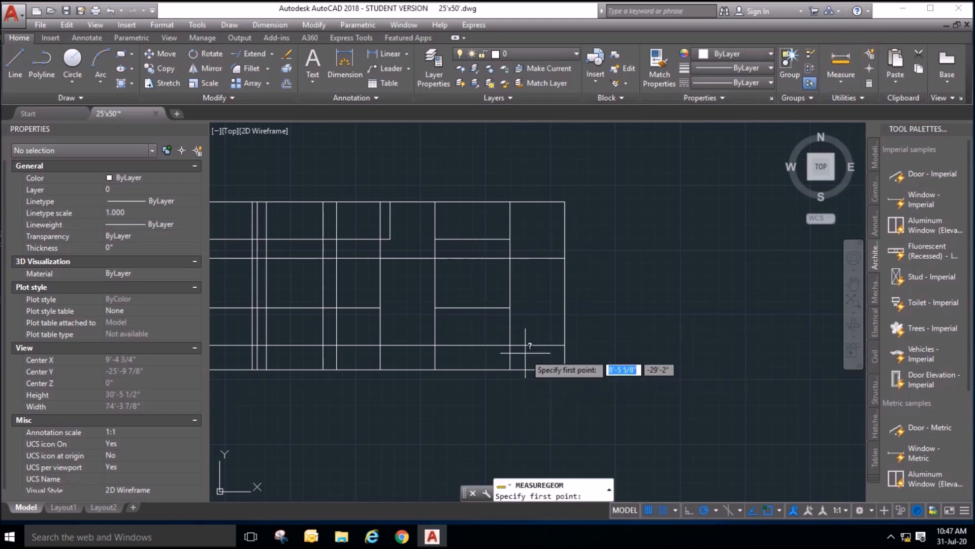
click(510, 345)
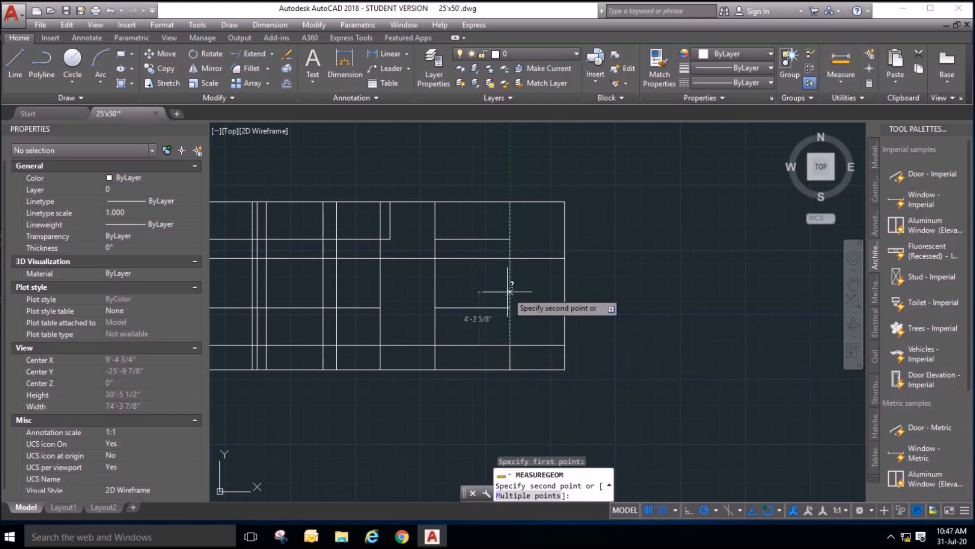
click(511, 259)
click(840, 58)
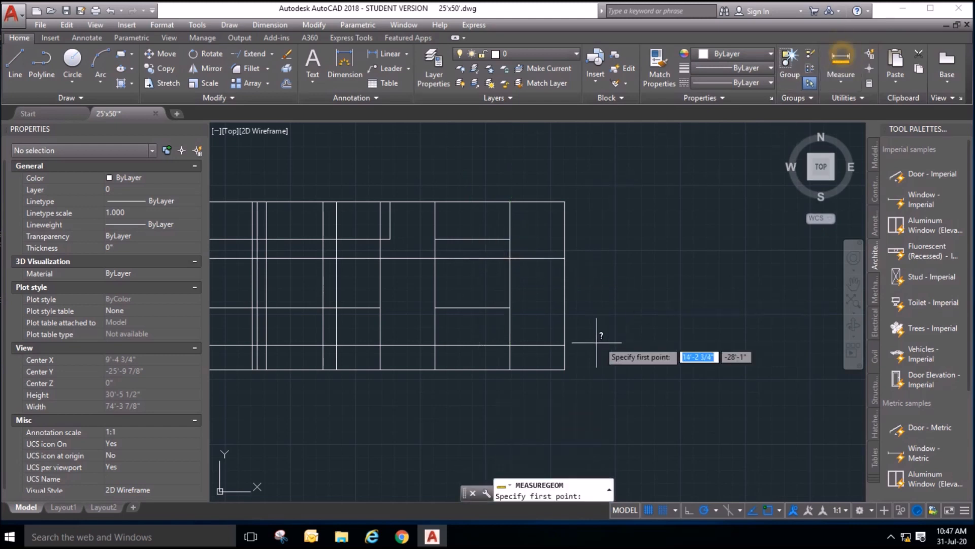
click(511, 369)
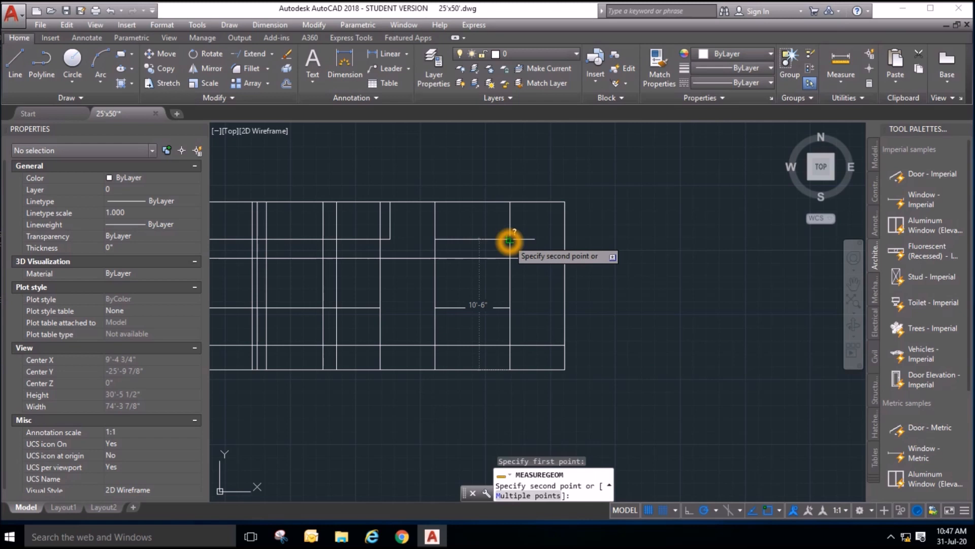
key(Escape)
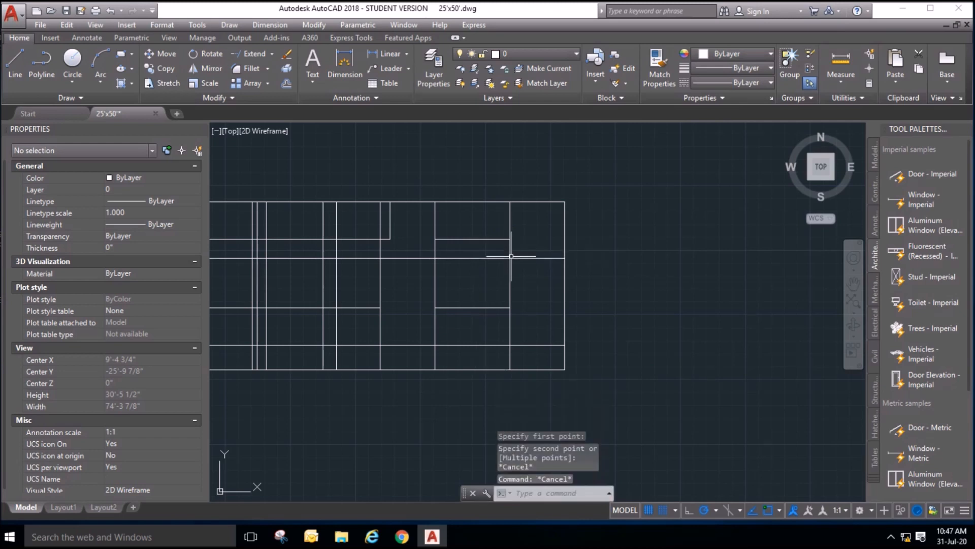
Measure the vertical gap between the window's existing head line and the upper full-width offset line.
click(497, 258)
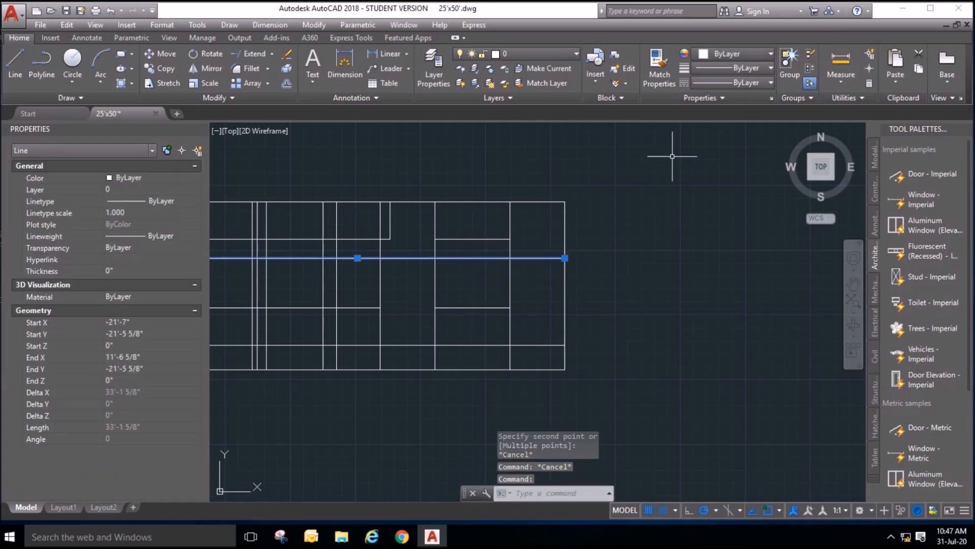
key(Escape)
click(841, 64)
click(511, 239)
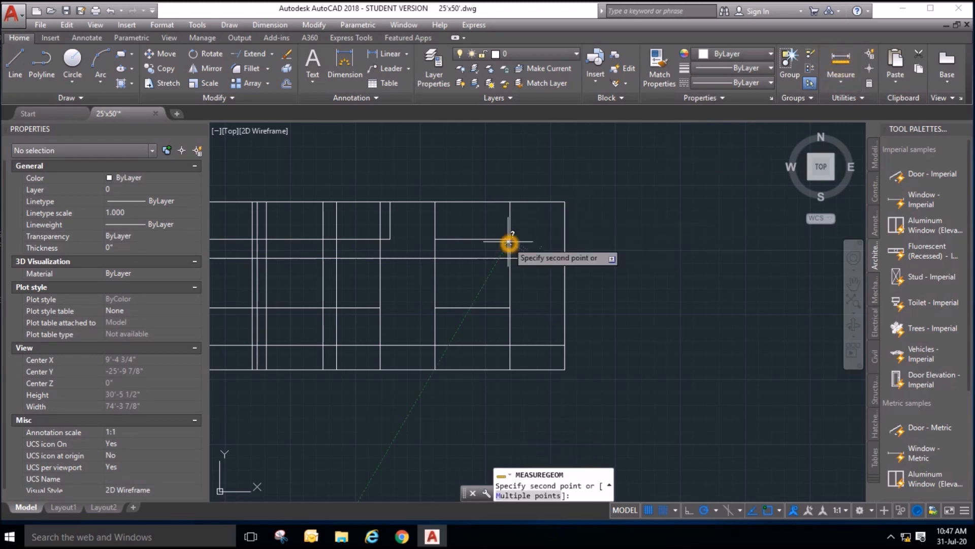
scroll(511, 259, up, 4)
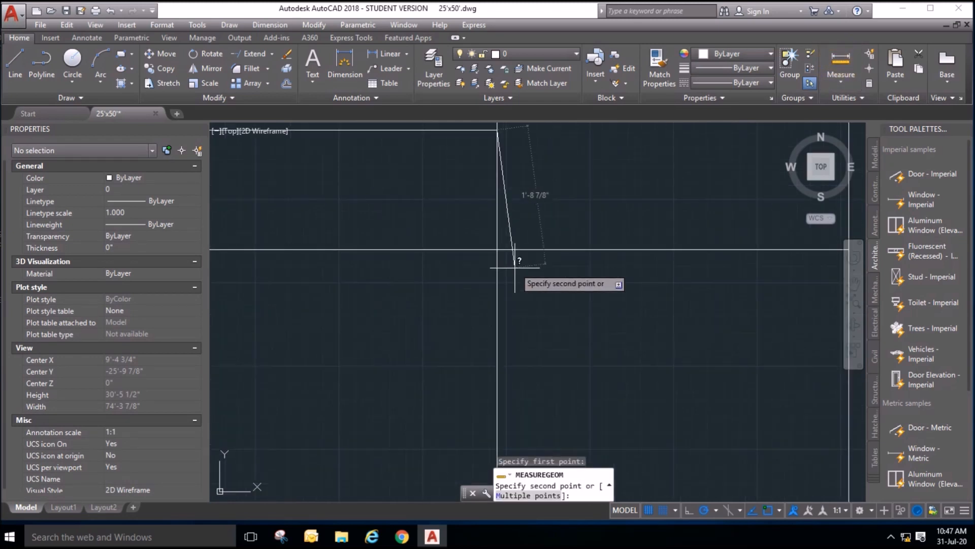
click(496, 249)
key(Escape)
key(Escape)
key(Escape)
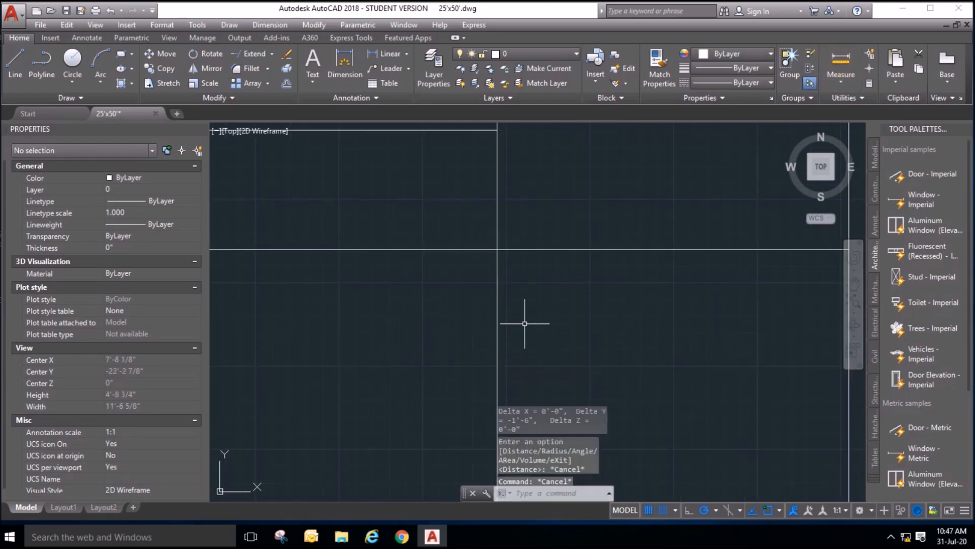
Trim the upper full-width offset line on both outer sides of the window, keeping only the segment between its vertical sides.
scroll(522, 322, down, 5)
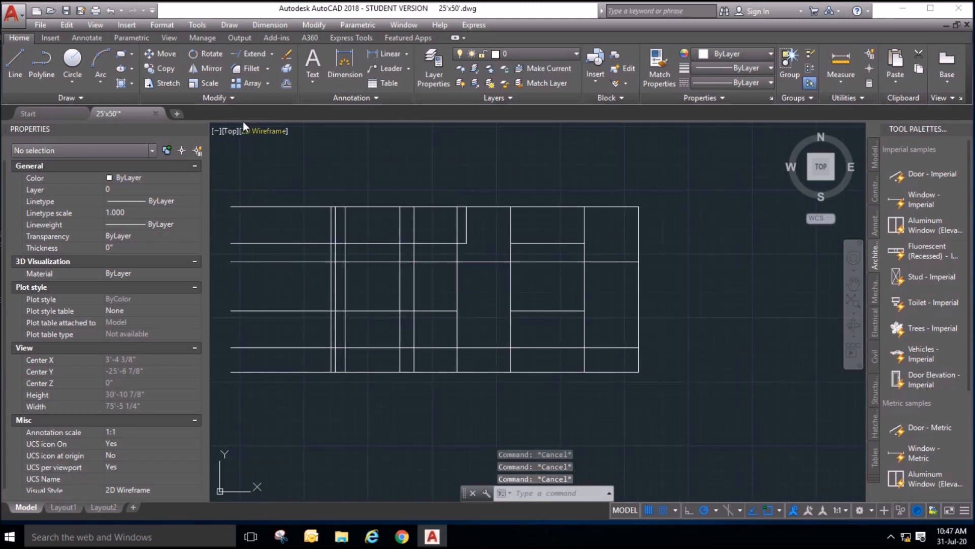
click(272, 53)
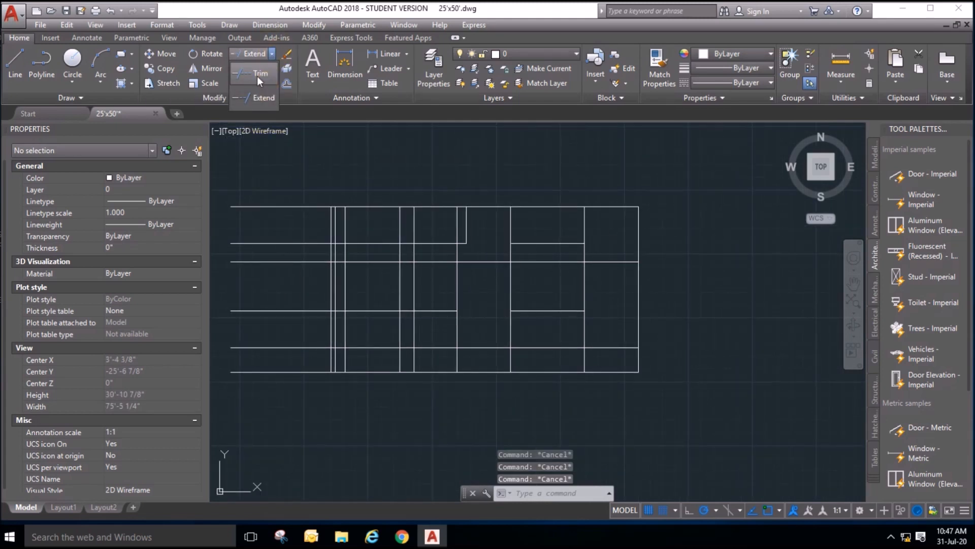
click(257, 75)
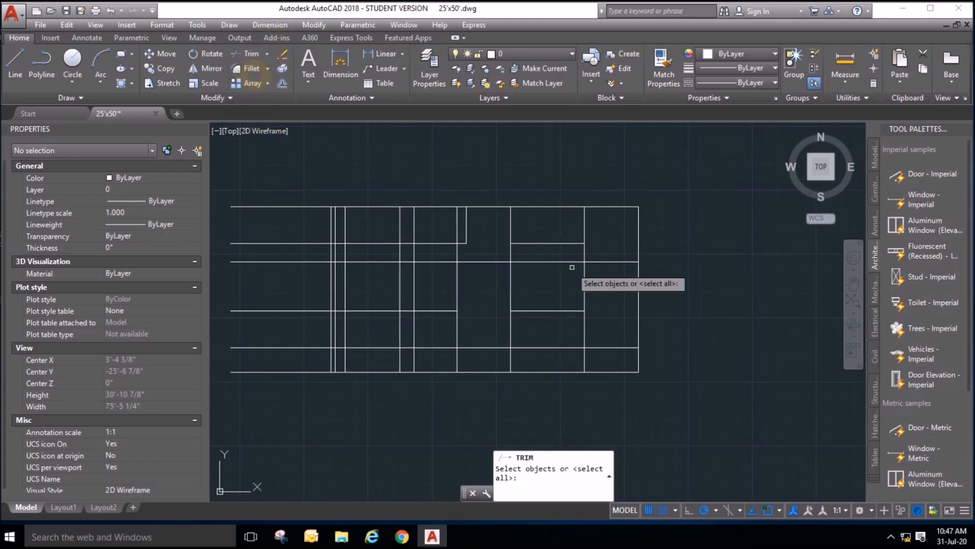
click(513, 272)
click(584, 267)
key(Return)
click(614, 277)
click(606, 255)
click(496, 276)
click(490, 254)
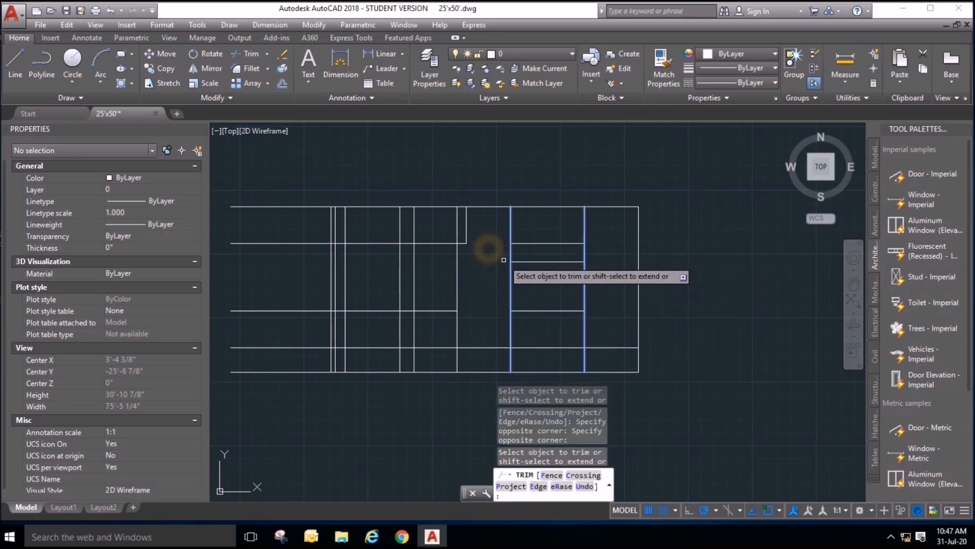
key(Escape)
Stretch the window's old head line left to the end of the neighbouring horizontal line and right to the elevation's outer edge.
click(539, 252)
click(533, 224)
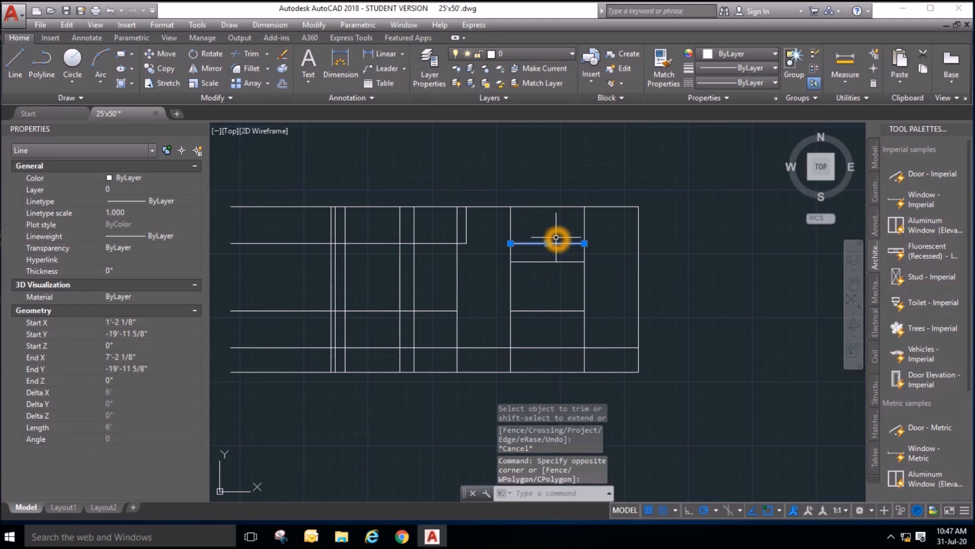
scroll(597, 246, up, 4)
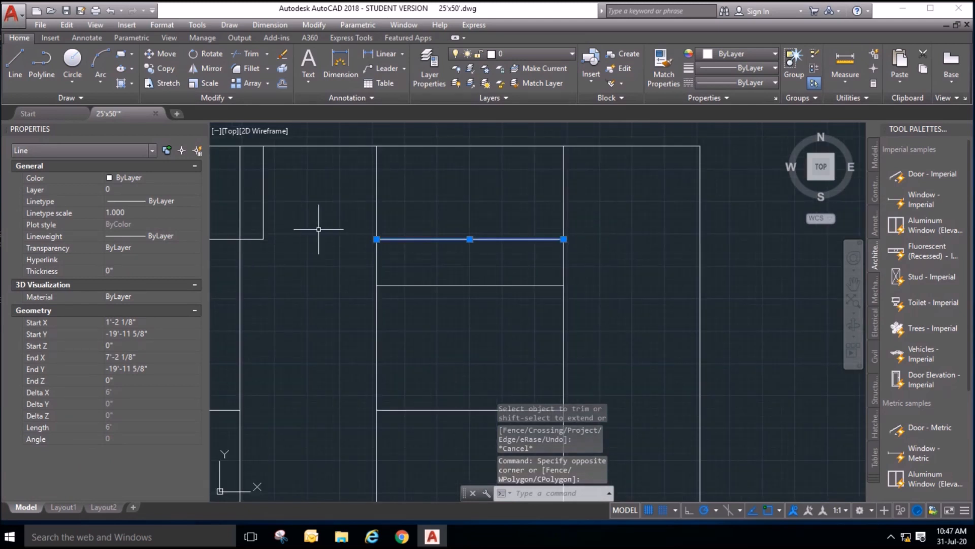
click(376, 238)
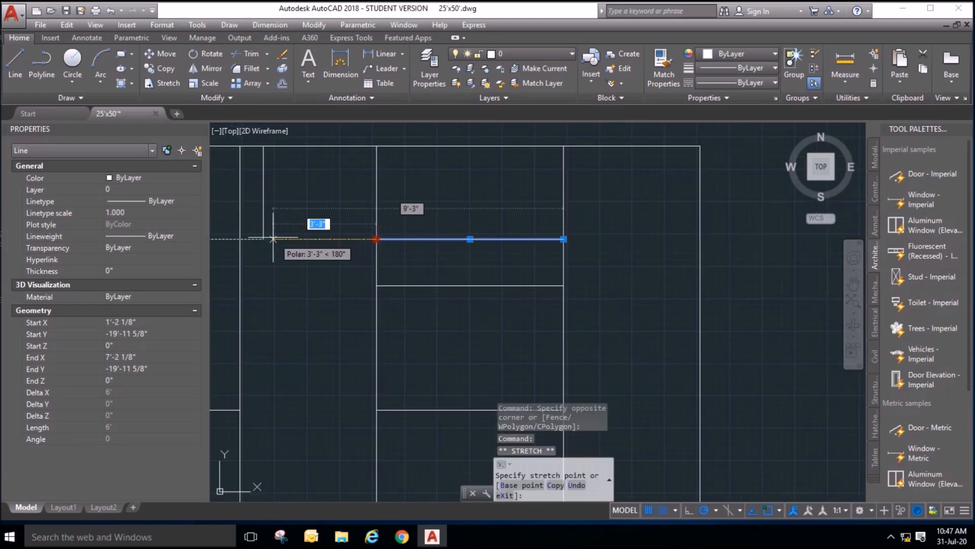
click(263, 239)
click(563, 239)
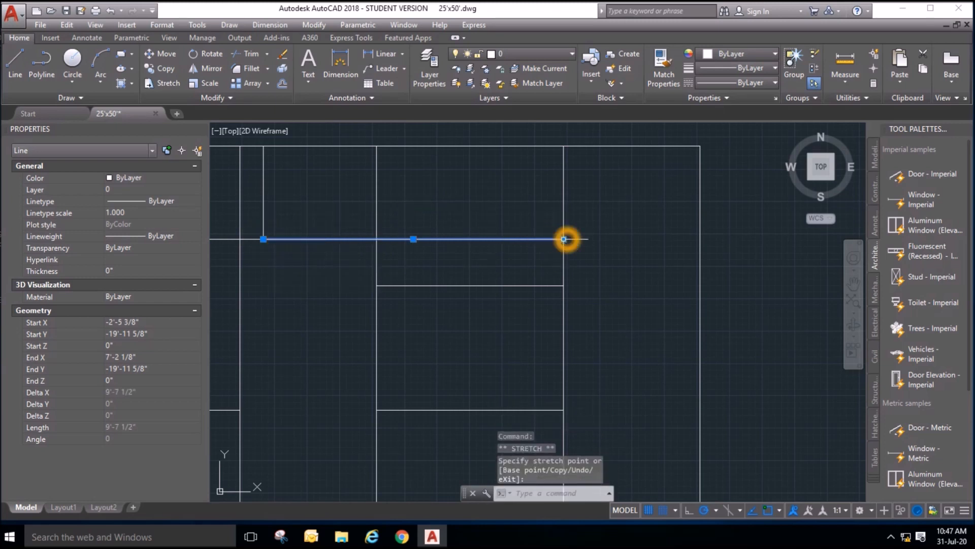
click(701, 238)
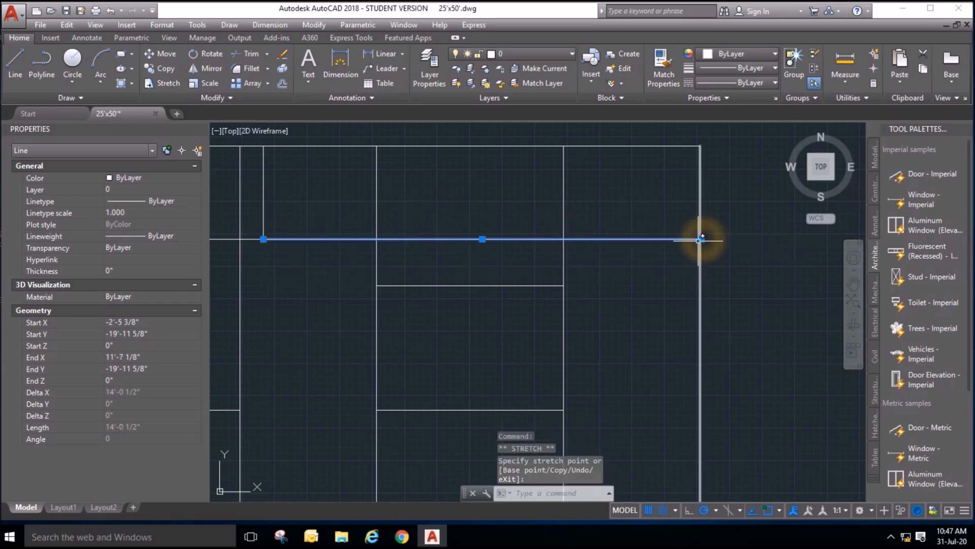
key(Escape)
key(Escape)
scroll(498, 179, down, 2)
scroll(500, 229, up, 1)
key(Escape)
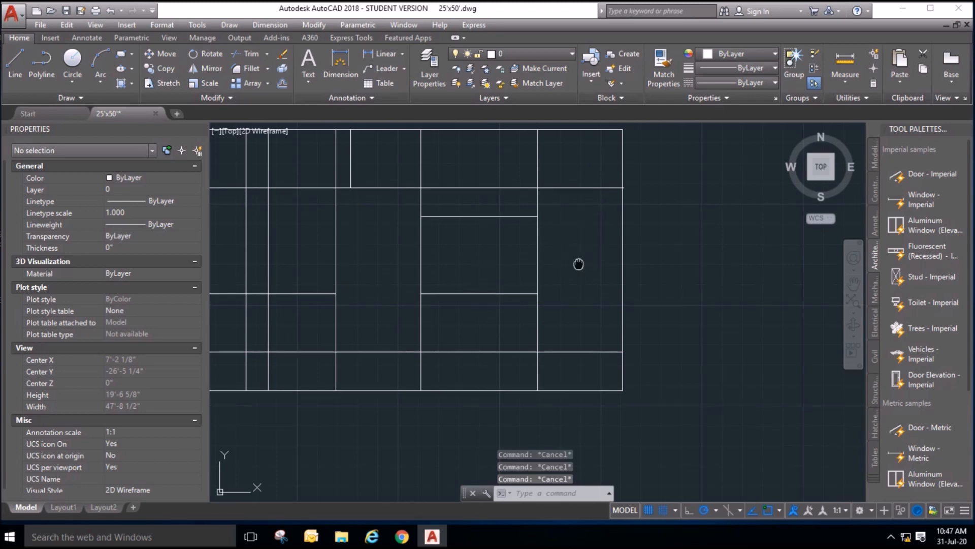
middle_drag(578, 260, 573, 276)
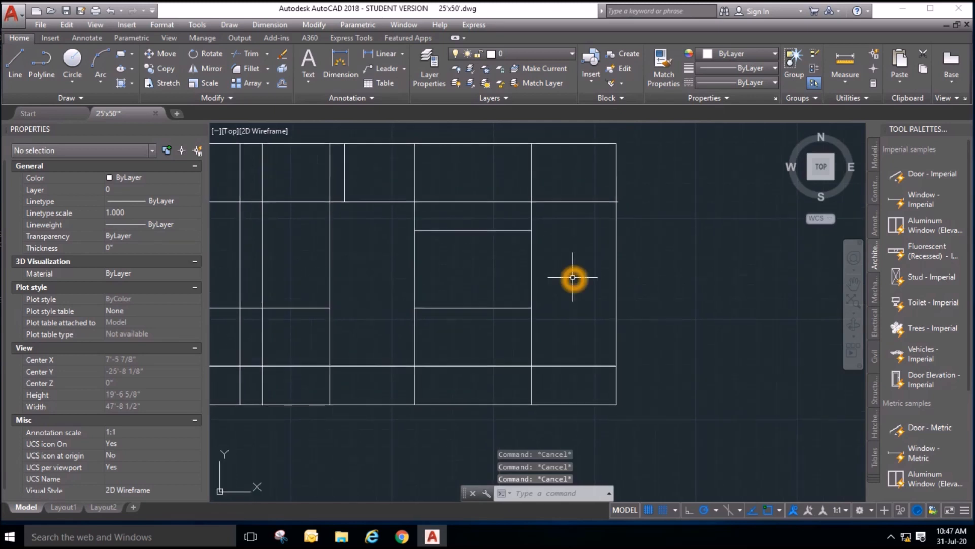
Trim the horizontal line just above the base on both outer sides of the window, keeping the segment between its vertical sides.
click(246, 53)
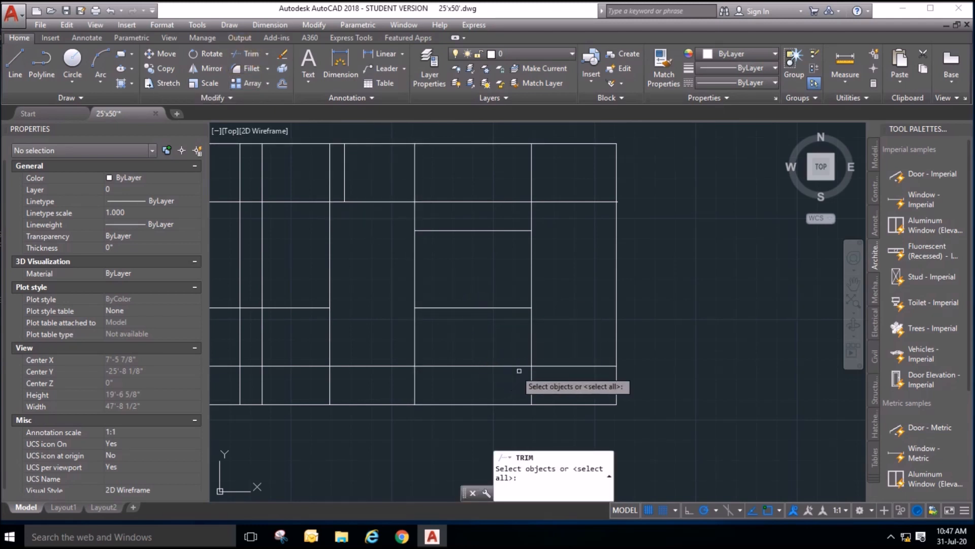
click(531, 381)
click(415, 378)
click(406, 389)
click(422, 388)
click(400, 384)
right_click(559, 376)
click(567, 385)
click(549, 341)
click(390, 377)
click(385, 362)
key(Escape)
key(Escape)
key(Escape)
key(Escape)
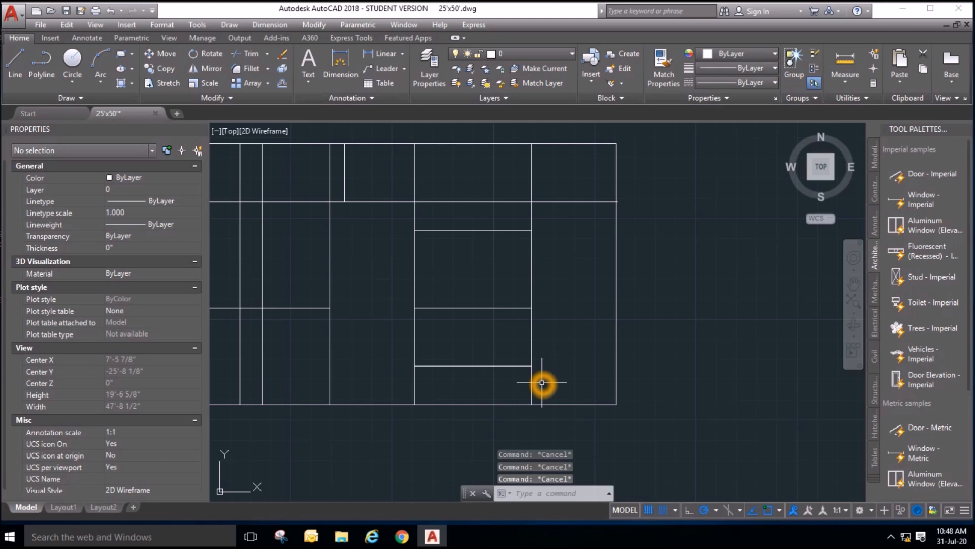
Draw a 7' high rectangle from the window opening's upper-left corner to its lower-right corner.
scroll(593, 270, down, 1)
scroll(569, 335, up, 1)
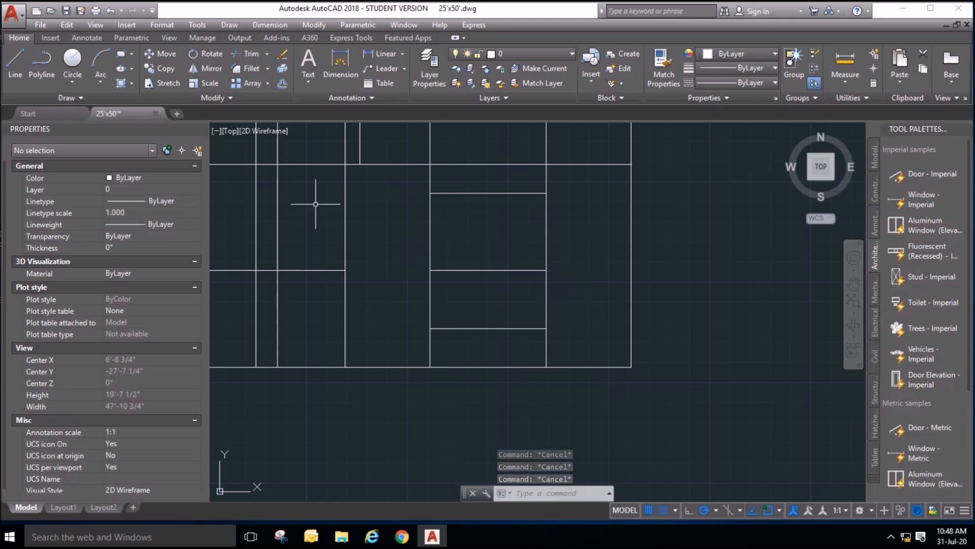
click(431, 193)
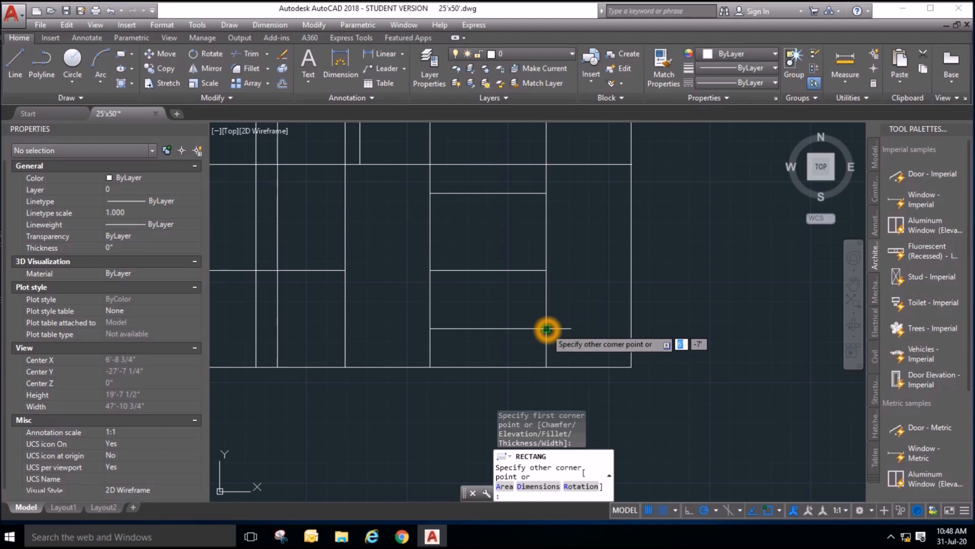
click(546, 327)
key(Escape)
Delete the old horizontal line crossing the middle of the new window rectangle.
click(522, 274)
click(496, 263)
key(Delete)
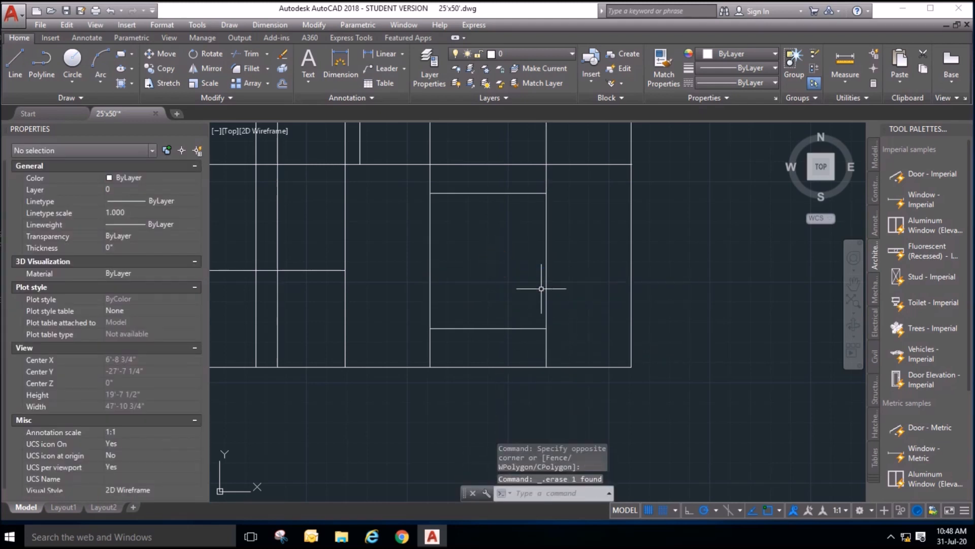
middle_drag(587, 331, 534, 323)
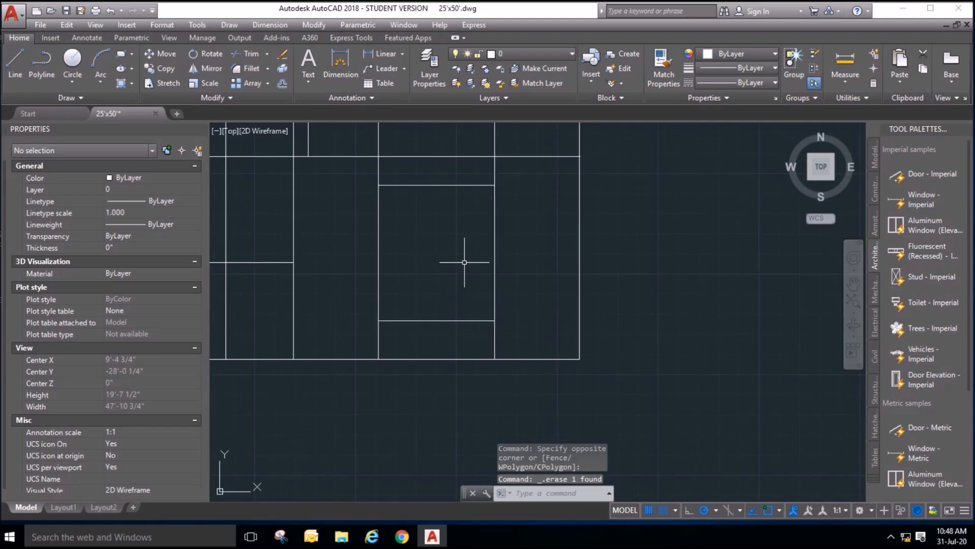
Offset the 7' high window rectangle 2" inward to form the inner frame outline.
key(Escape)
click(452, 185)
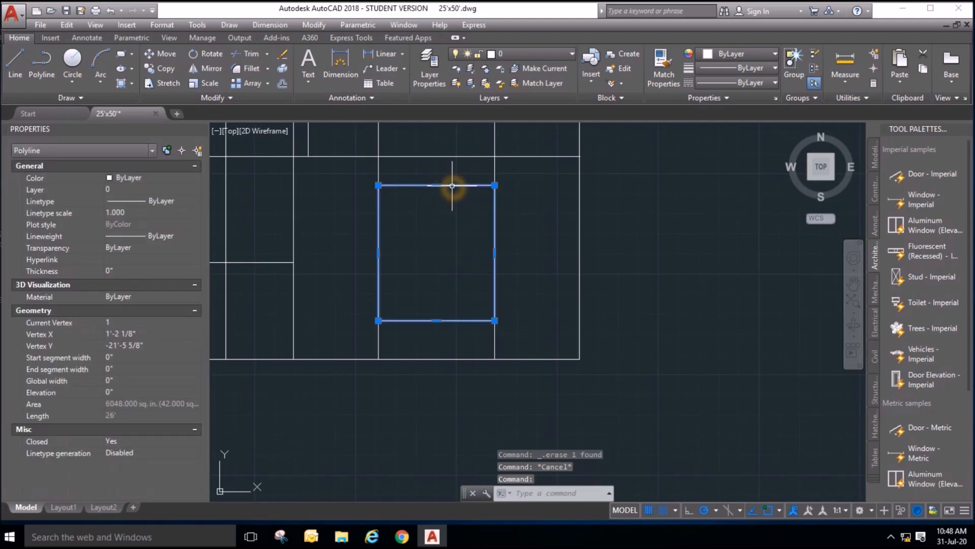
key(Escape)
click(285, 85)
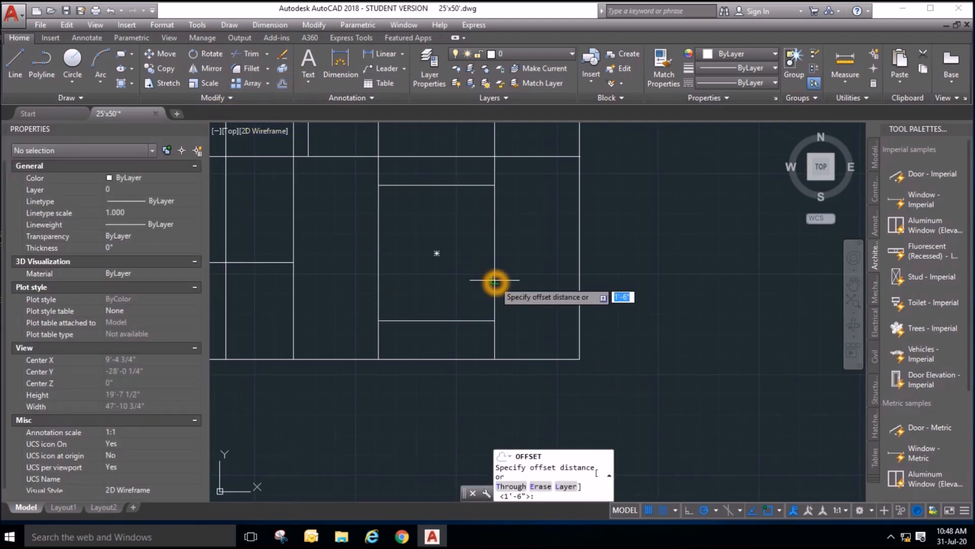
text(2)
key(Return)
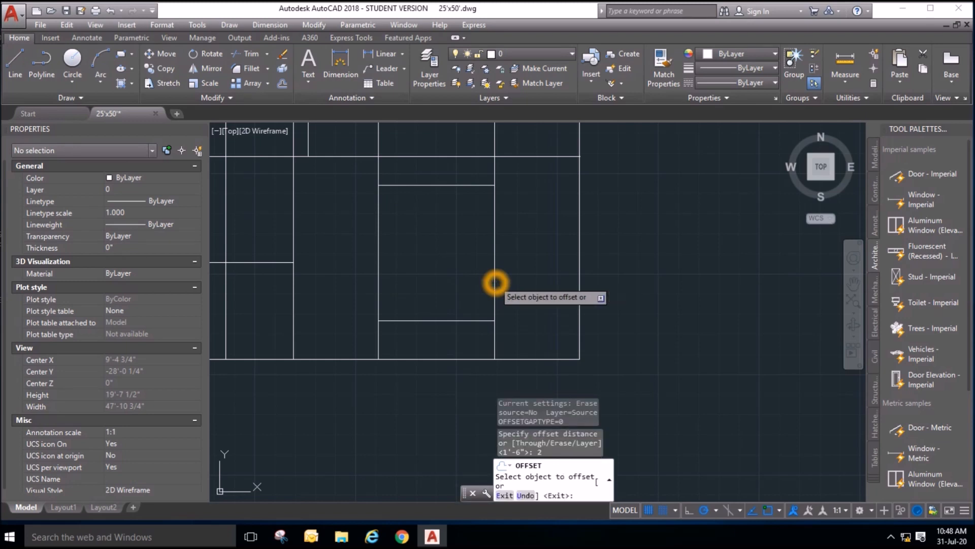
click(494, 284)
click(485, 299)
scroll(483, 174, up, 5)
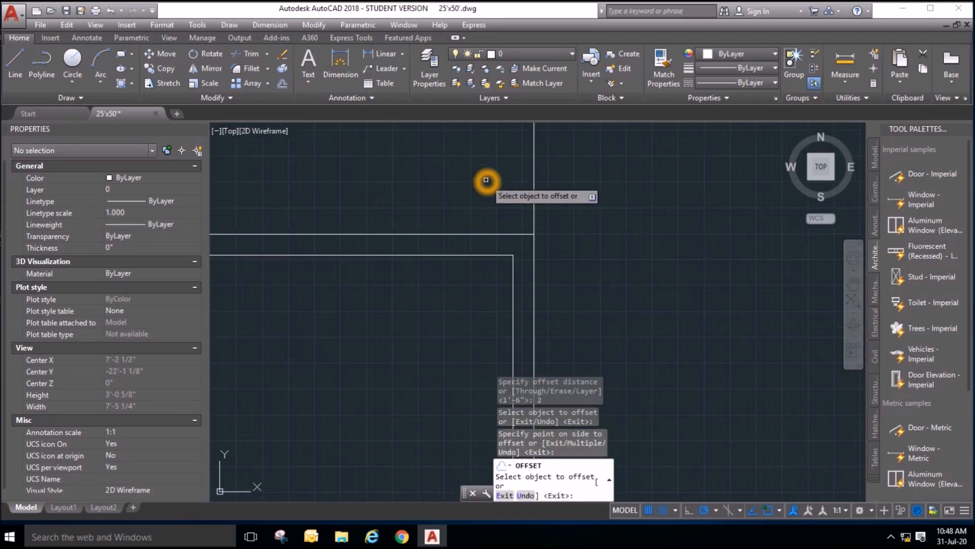
scroll(486, 180, down, 6)
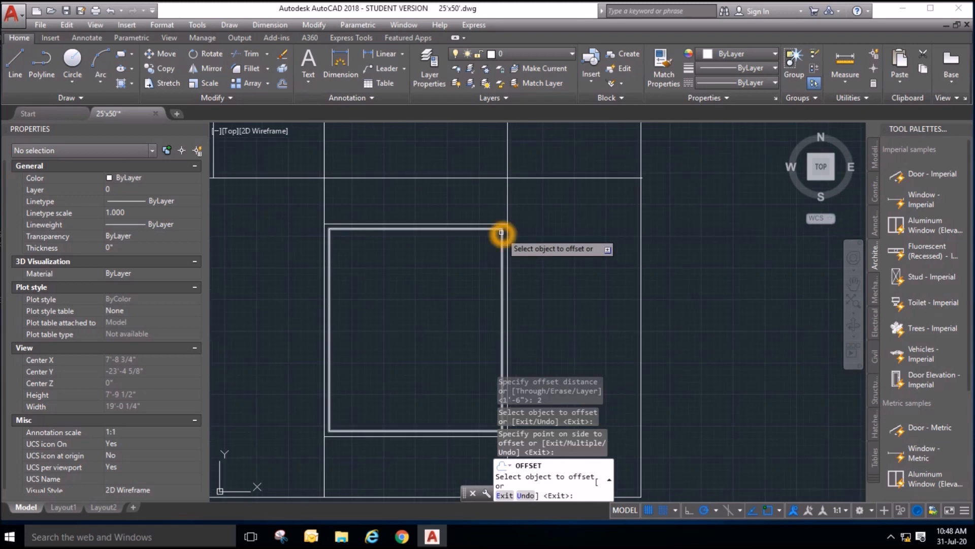
click(505, 256)
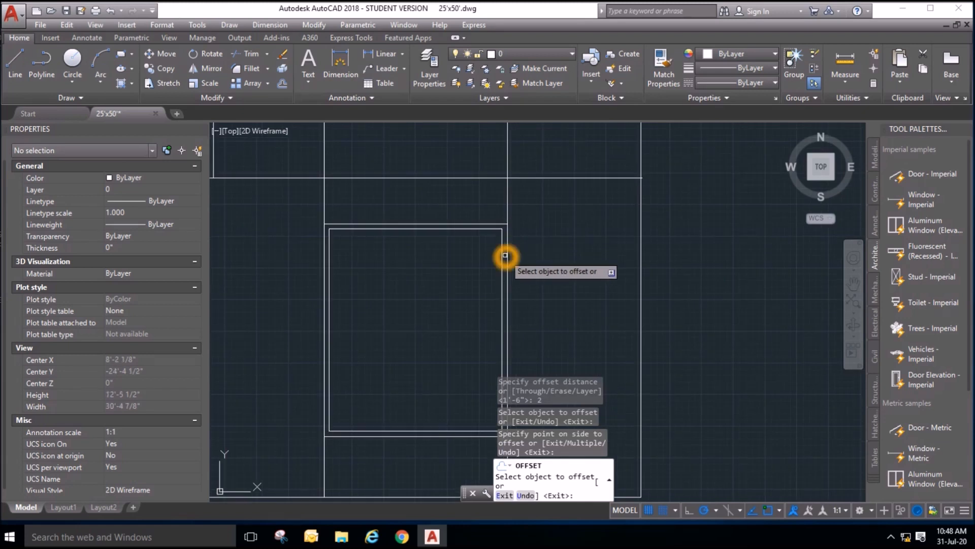
key(Escape)
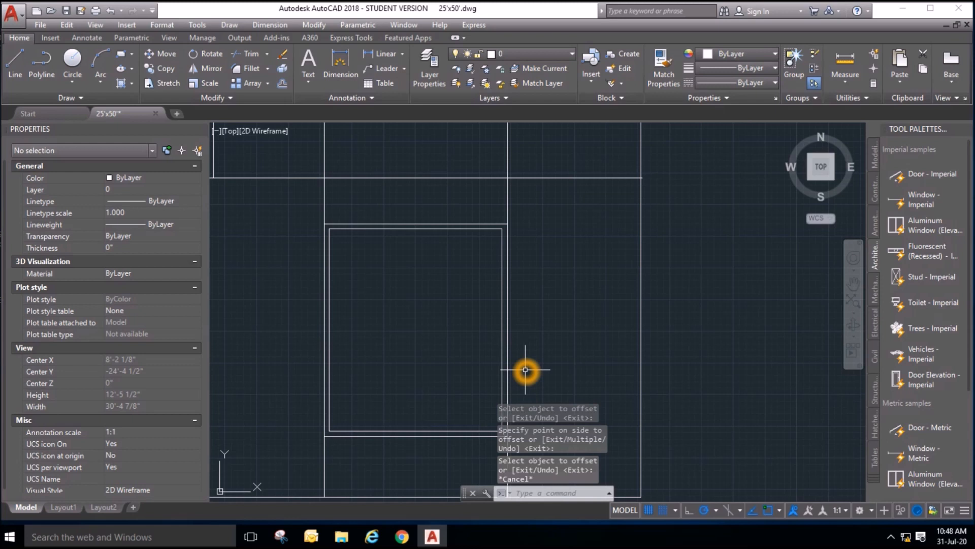
key(Escape)
key(Escape)
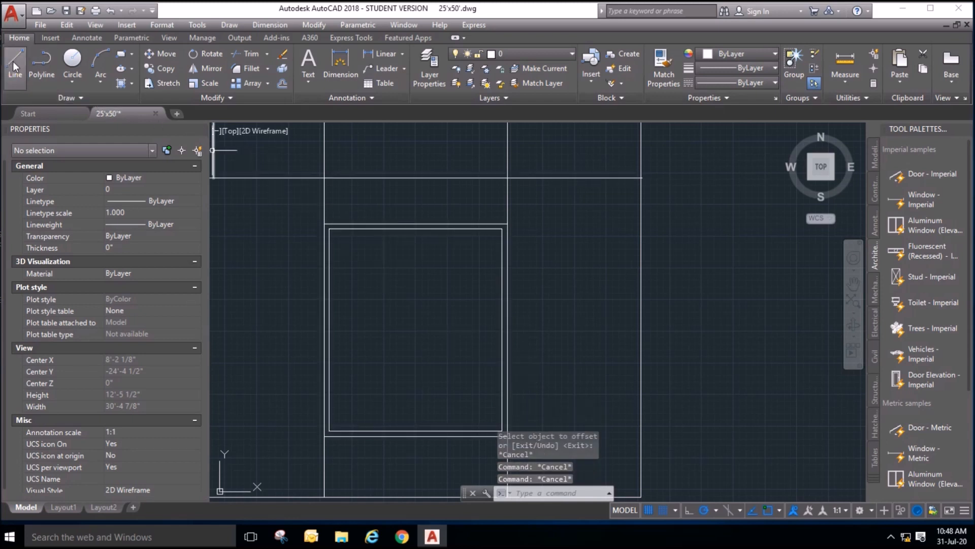
Try offsetting the whole inner window rectangle 1'6" inward and delete the resulting smaller rectangle.
click(475, 225)
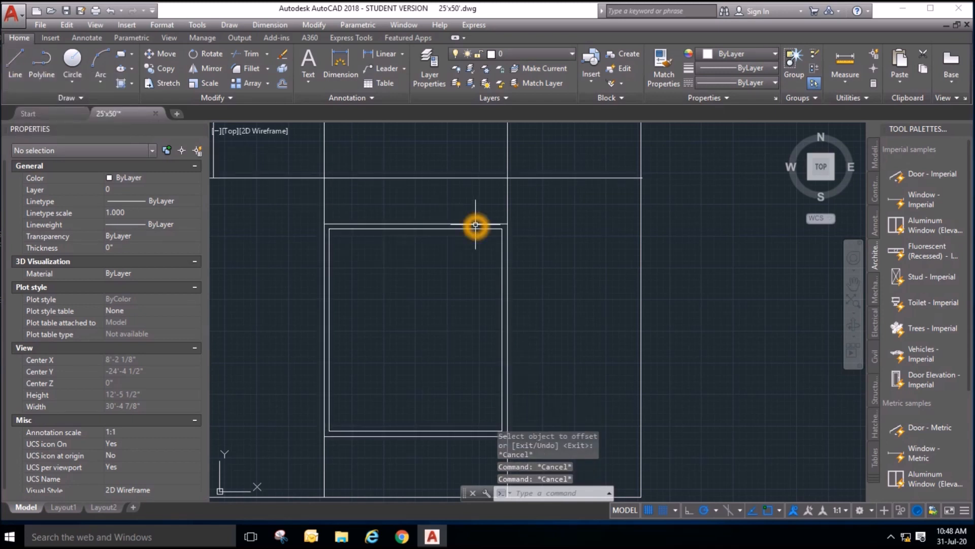
click(475, 228)
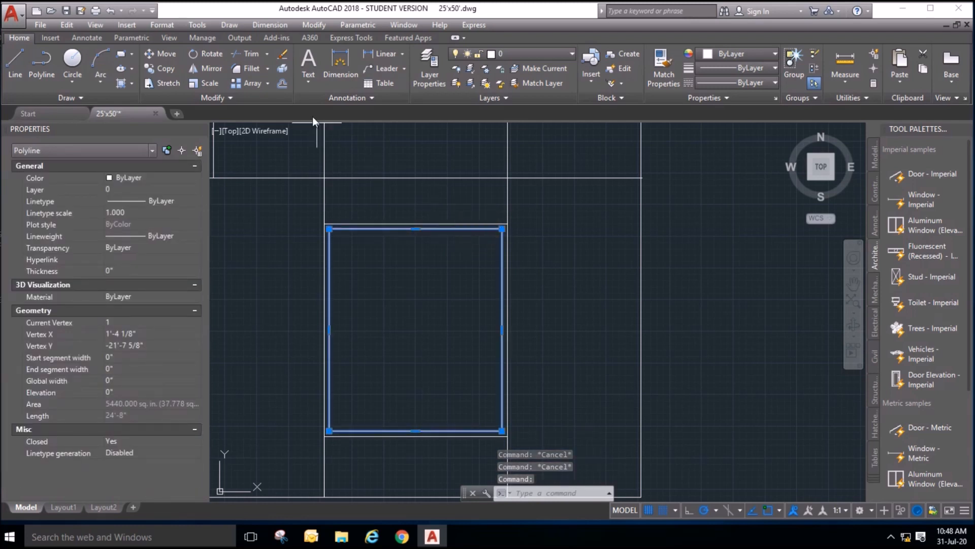
click(282, 84)
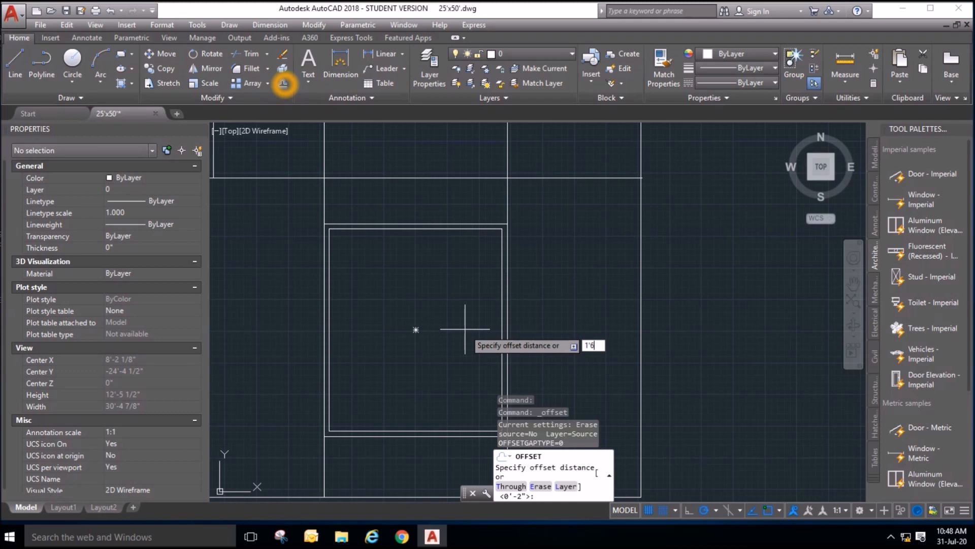
key(Return)
click(471, 229)
click(464, 274)
key(Escape)
click(466, 277)
click(433, 308)
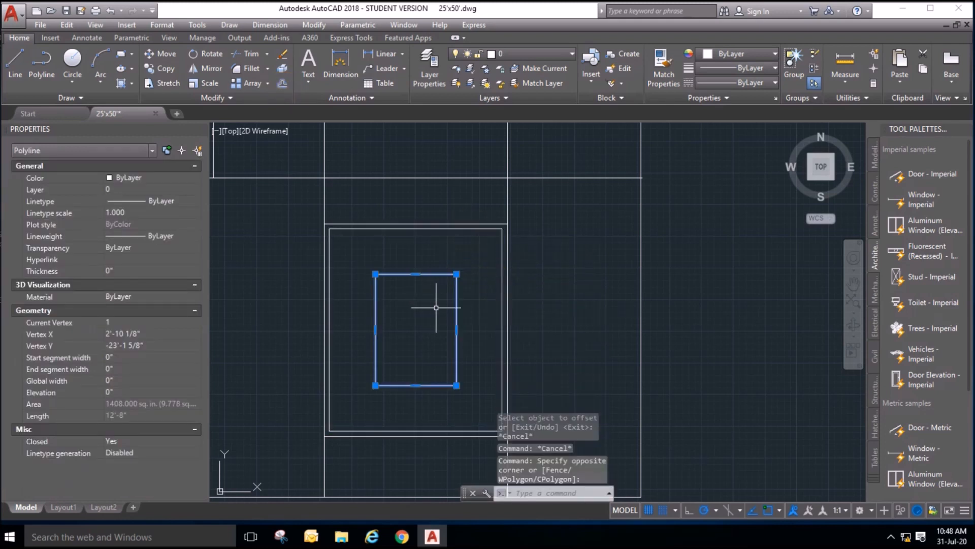
key(Delete)
Explode the inner window rectangle into separate lines and offset its top side 1'6" downward.
click(502, 273)
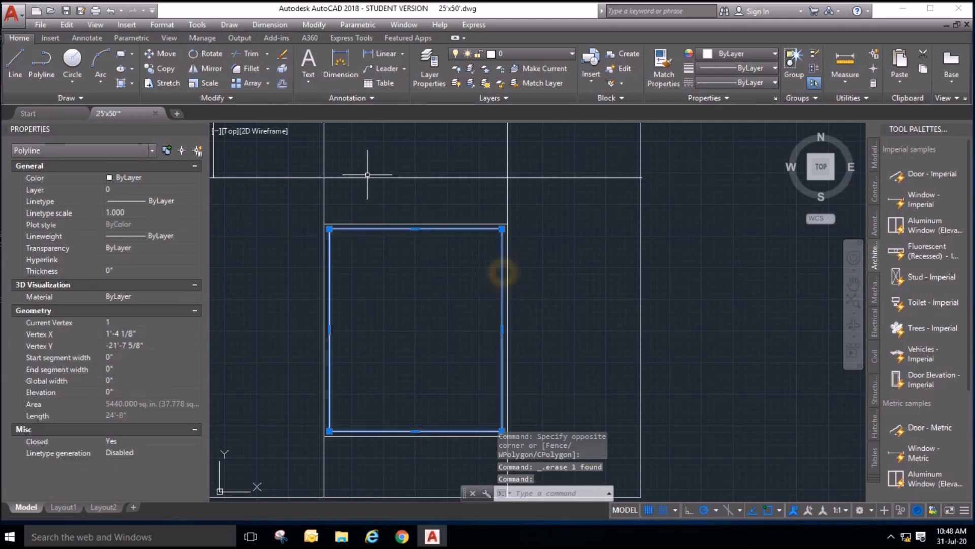
key(Escape)
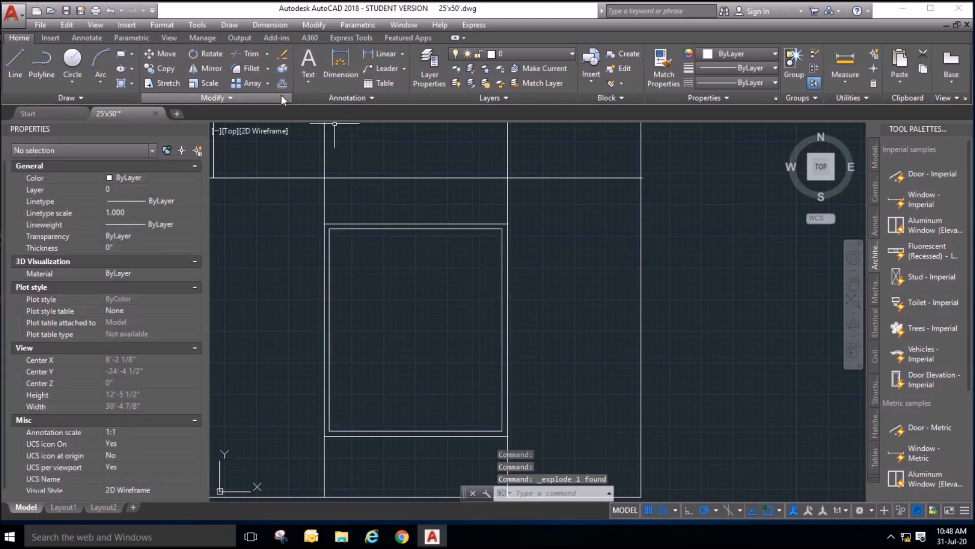
click(282, 82)
text(1')
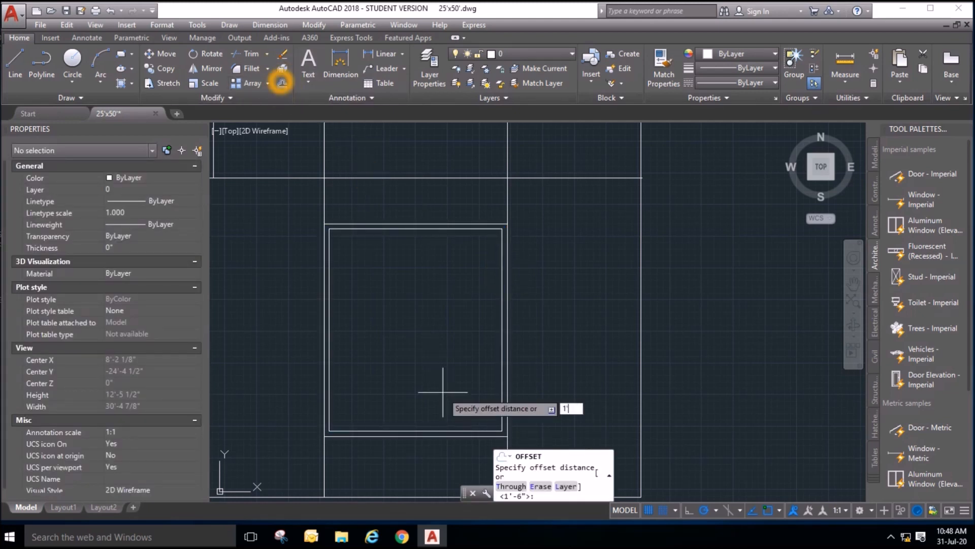
text(6)
key(Return)
click(444, 232)
click(433, 279)
Offset the inner window frame's two vertical sides and its bottom side 1'6" inward.
click(502, 304)
click(493, 307)
click(329, 342)
click(355, 343)
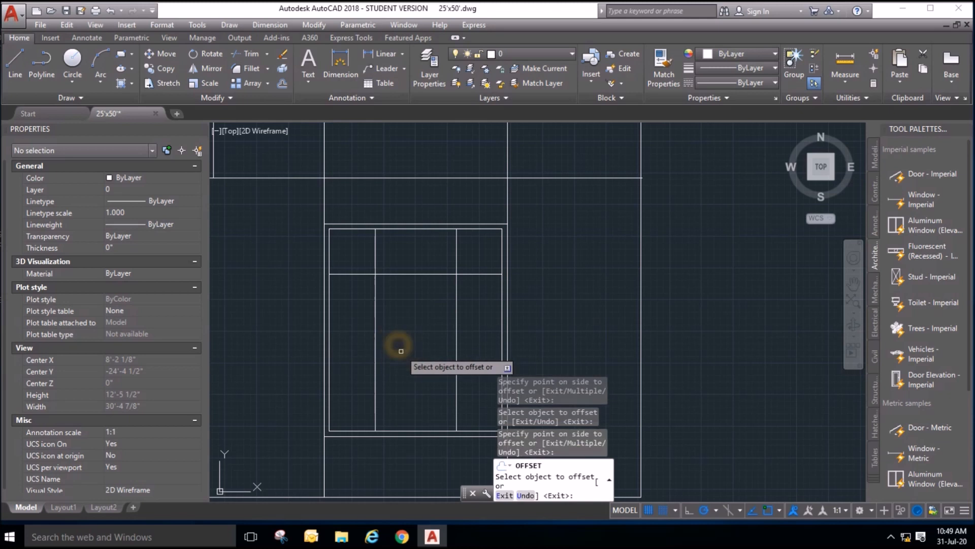
click(477, 430)
click(478, 394)
scroll(544, 334, down, 2)
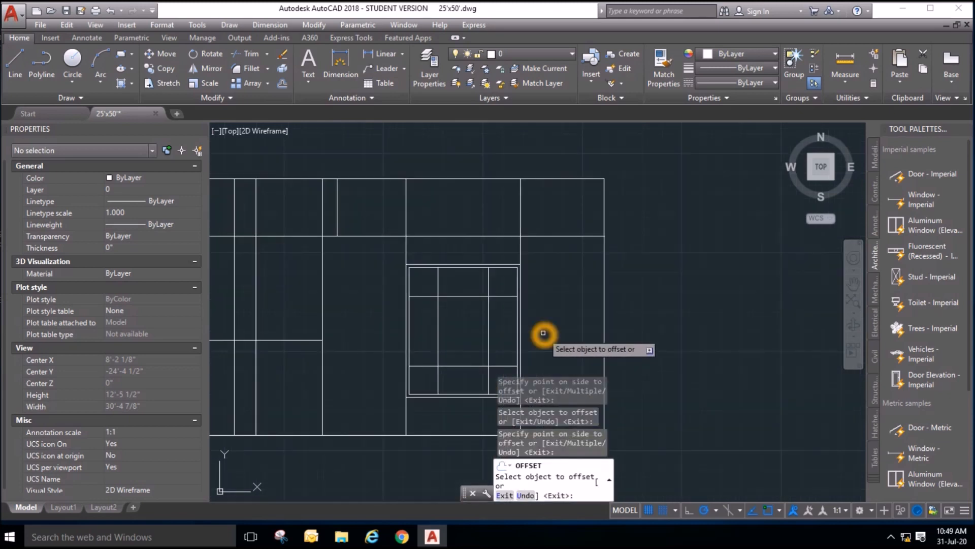
key(Escape)
key(Escape)
Draw a vertical line from the midpoint of the window's lower dividing line down to the inner frame's bottom side.
middle_drag(657, 363, 623, 293)
scroll(493, 354, up, 2)
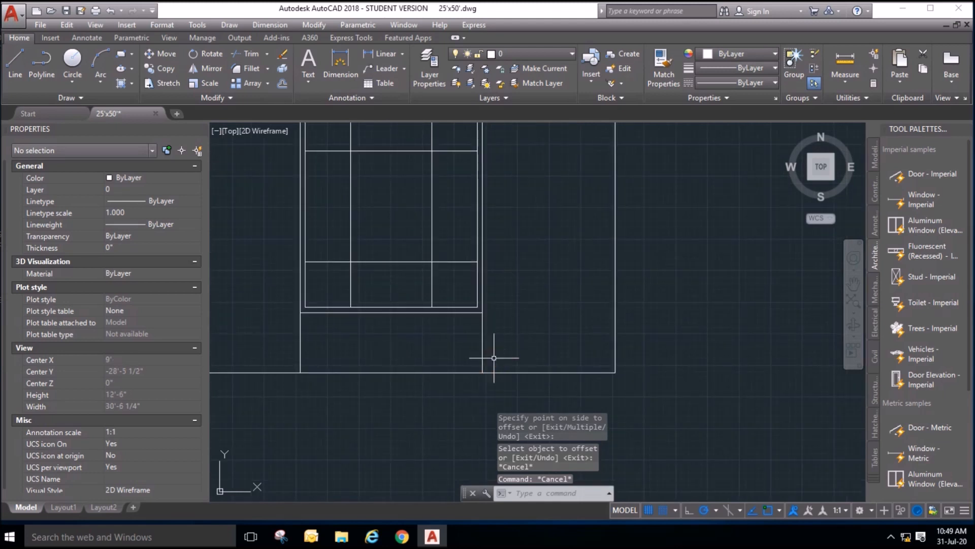
scroll(494, 357, down, 2)
click(18, 67)
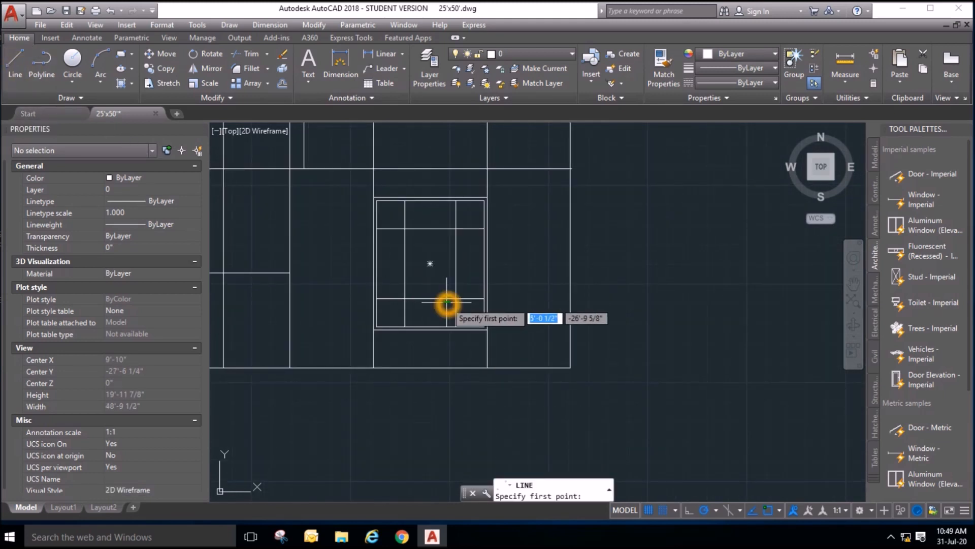
click(431, 298)
click(431, 327)
key(Escape)
key(Escape)
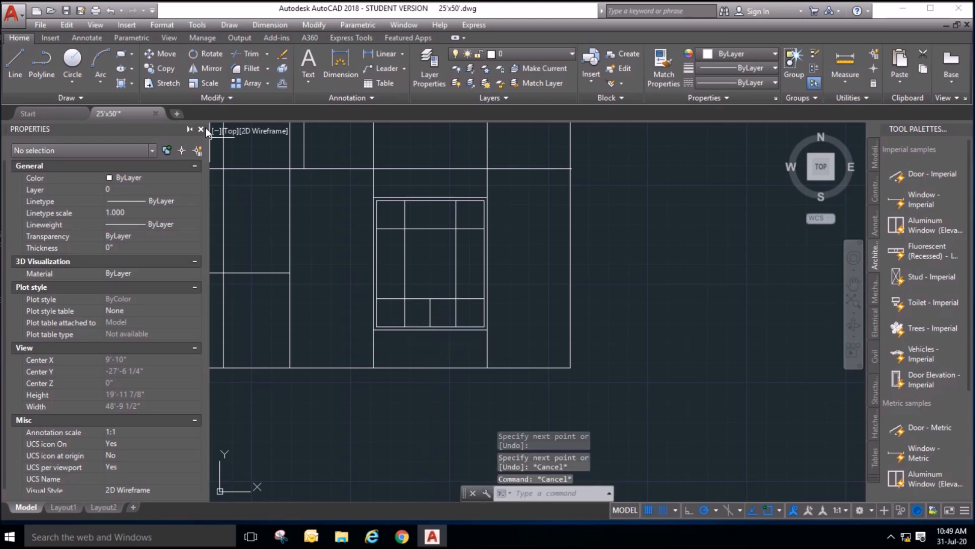
Trim the window's two long vertical dividing lines below the lower horizontal divider.
click(239, 53)
right_click(394, 295)
click(405, 316)
click(393, 312)
click(404, 314)
click(461, 314)
key(Escape)
key(Escape)
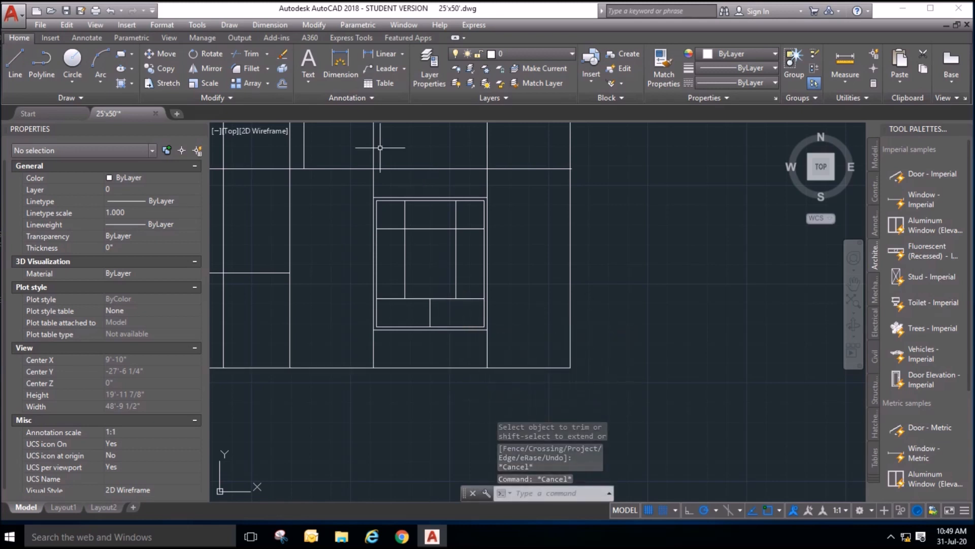
Offset the window's left vertical dividing line 0.5" to both sides.
click(282, 81)
scroll(413, 212, up, 3)
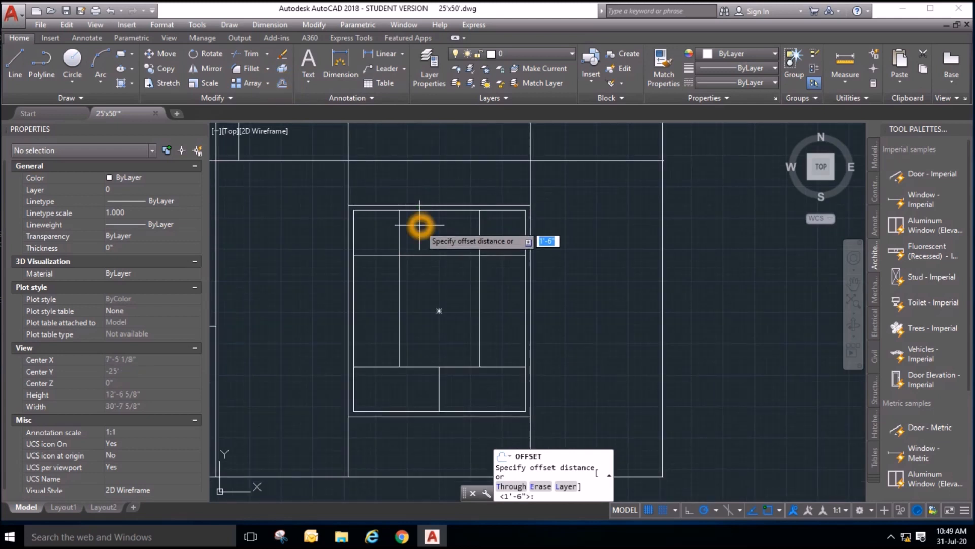
scroll(408, 288, up, 2)
scroll(409, 289, up, 1)
scroll(409, 290, down, 4)
text(0.5)
key(Return)
scroll(398, 262, up, 2)
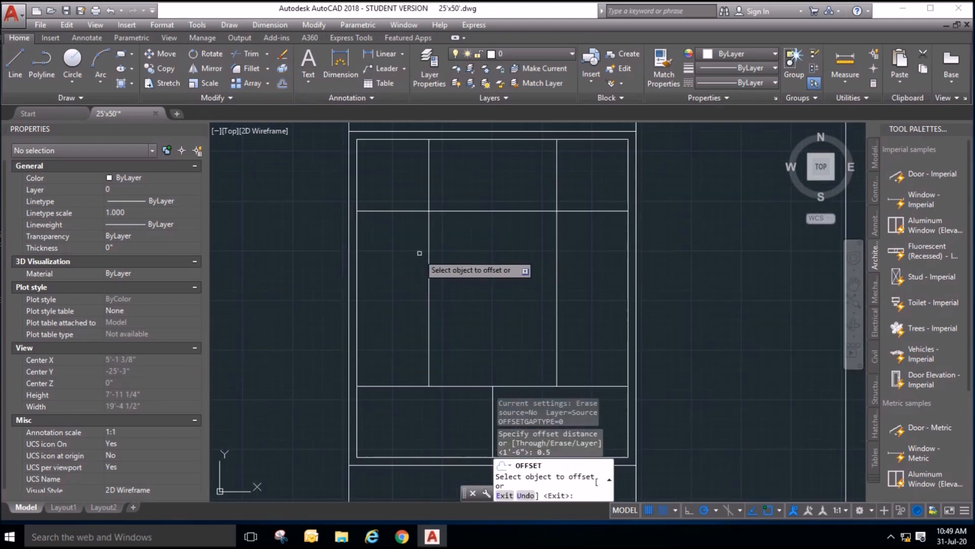
click(428, 247)
scroll(427, 249, up, 5)
click(436, 252)
click(463, 264)
Offset the window's upper horizontal and right vertical dividing lines 0.5" to both sides.
scroll(465, 267, down, 3)
click(512, 223)
scroll(511, 223, up, 4)
click(521, 251)
scroll(522, 249, down, 4)
scroll(634, 262, up, 4)
click(599, 269)
click(574, 277)
click(599, 278)
click(616, 273)
scroll(542, 195, down, 4)
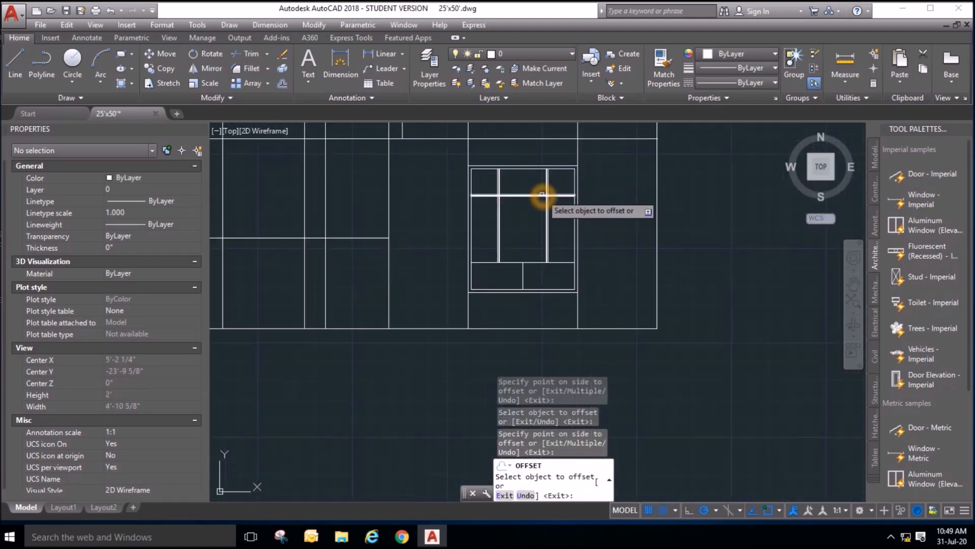
Offset the short central vertical divider in the window's lower panel 0.5" to both sides.
scroll(525, 296, up, 4)
click(516, 253)
click(503, 256)
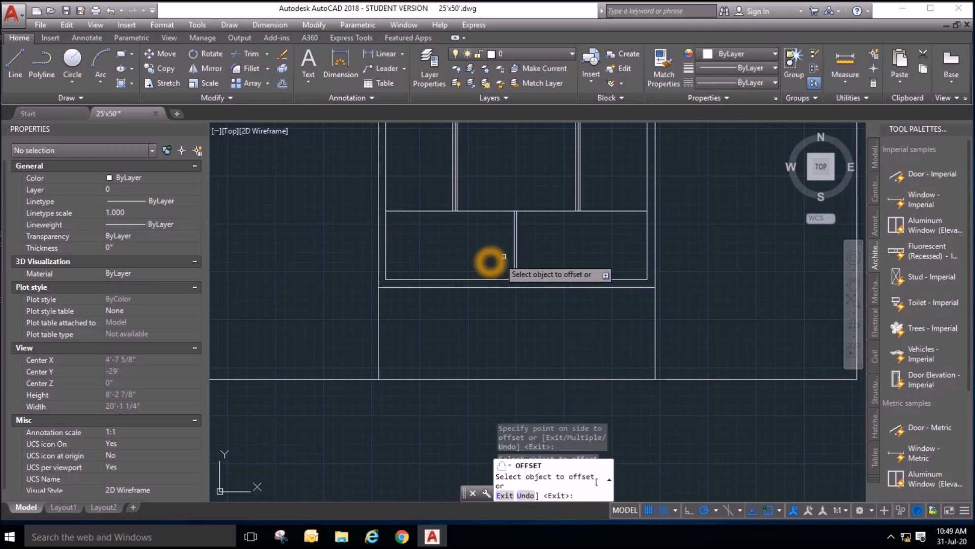
scroll(503, 256, up, 3)
click(516, 245)
click(518, 247)
scroll(518, 213, down, 2)
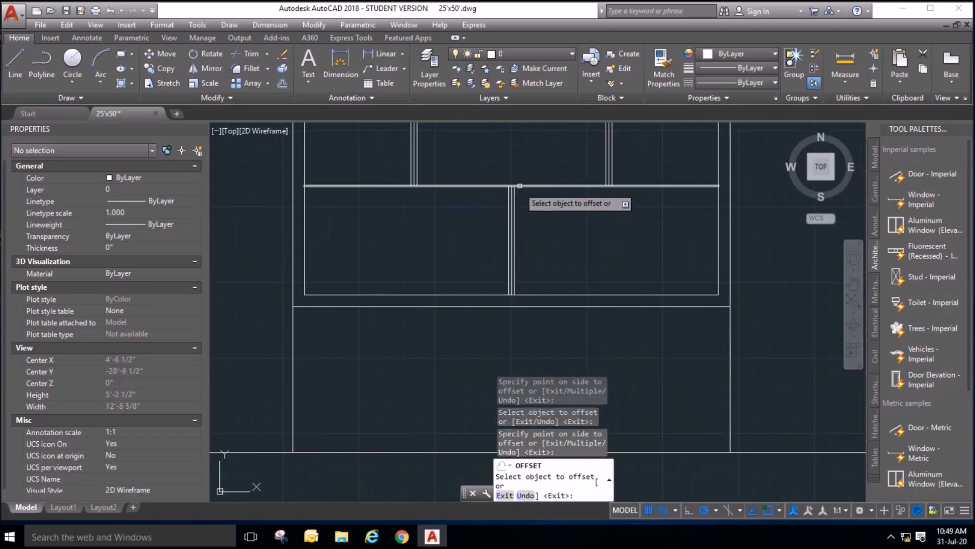
Offset the window's lower horizontal dividing line 0.5" upward and downward.
scroll(520, 186, up, 2)
click(528, 187)
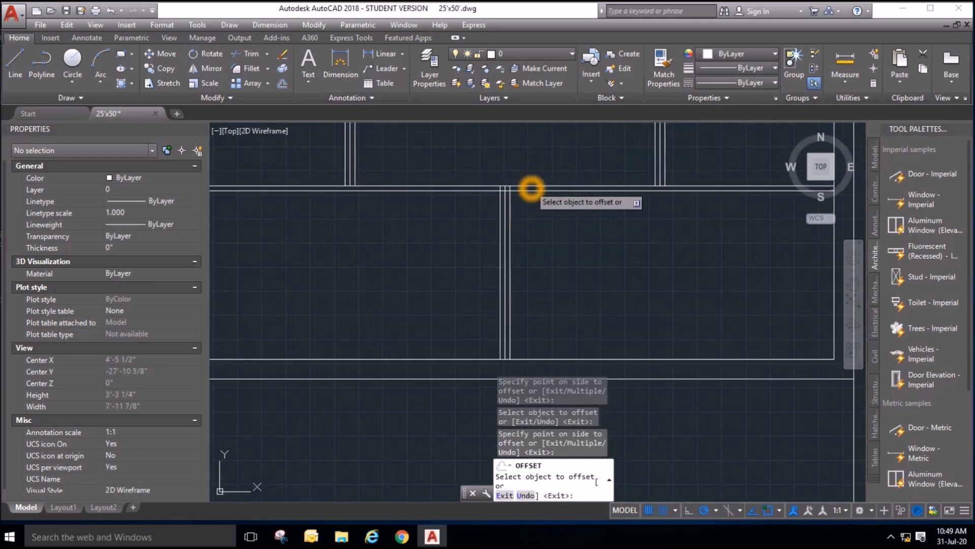
scroll(523, 219, down, 2)
click(560, 311)
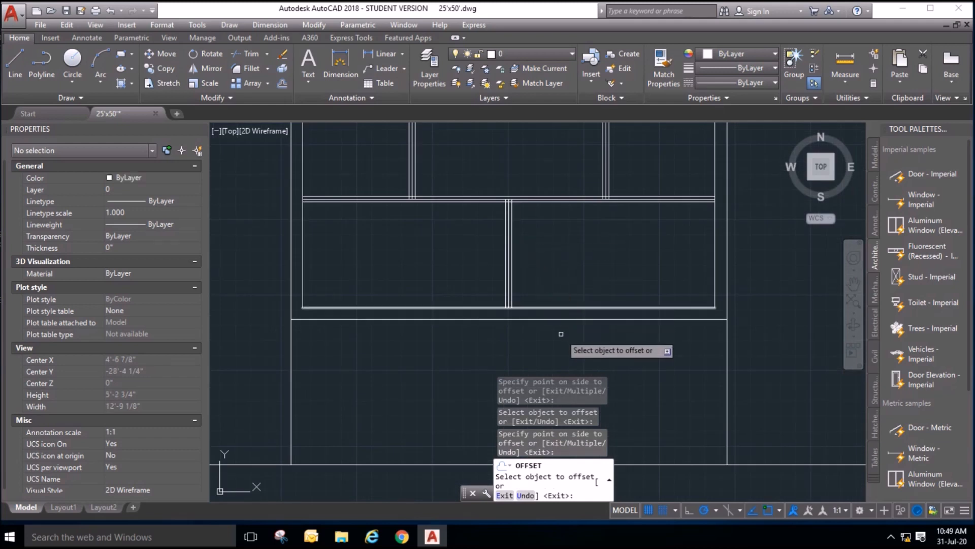
scroll(561, 334, down, 3)
click(656, 345)
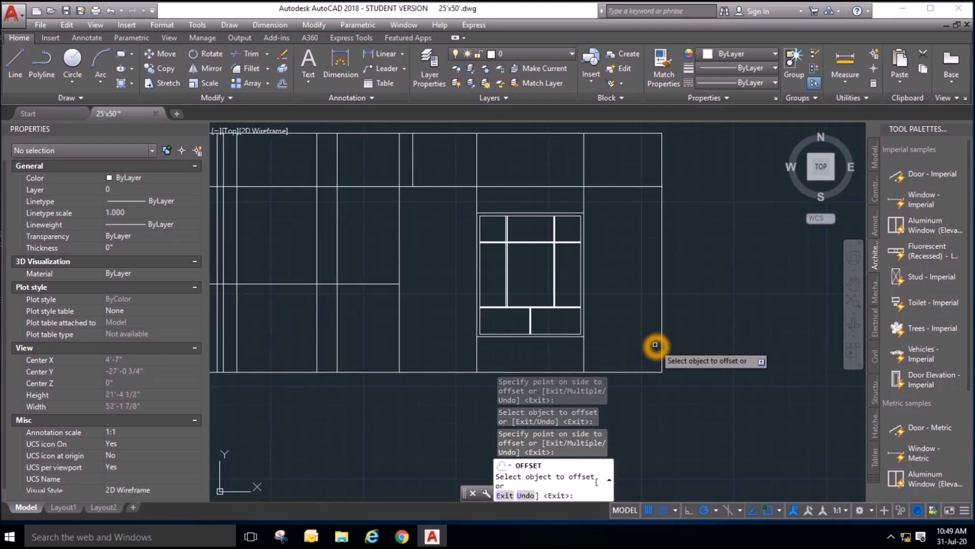
key(Escape)
key(Escape)
key(Escape)
Examine the whole front elevation and compare its window with window W1 beside the lawn in the floor plan.
scroll(584, 331, down, 4)
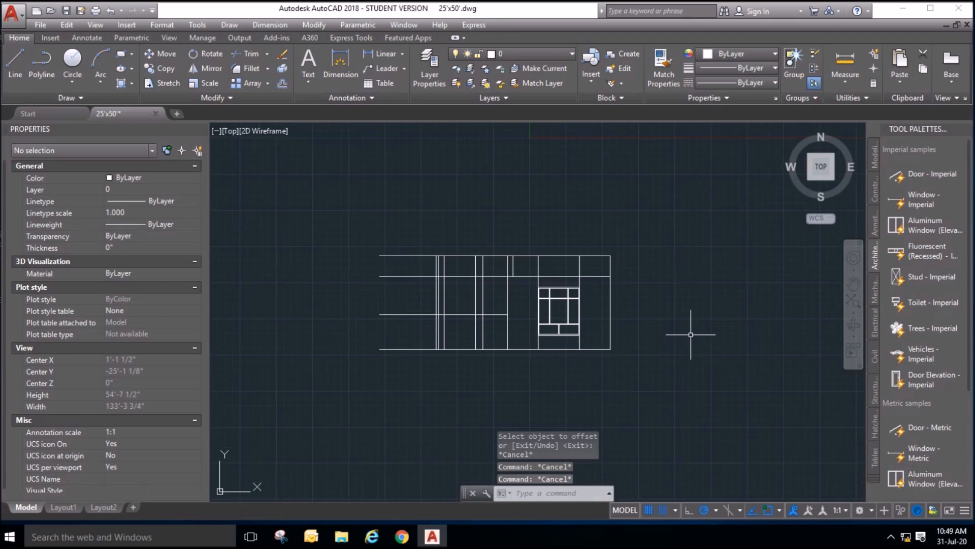
scroll(597, 363, down, 2)
click(597, 364)
middle_drag(631, 352, 552, 369)
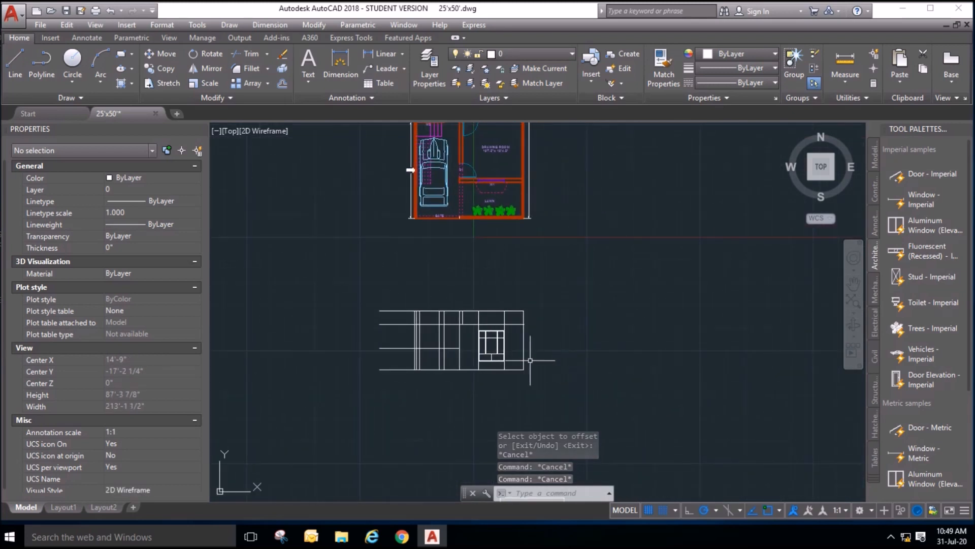
scroll(507, 218, up, 5)
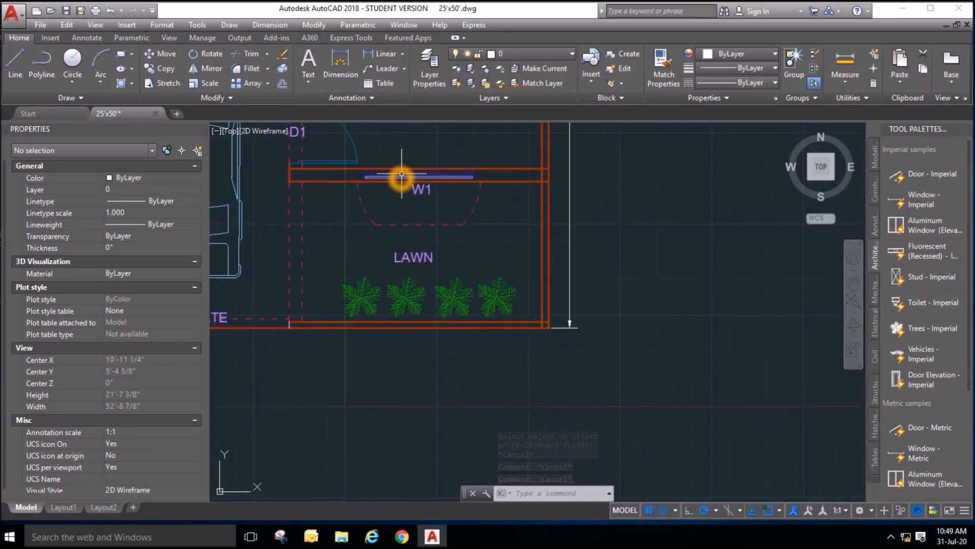
scroll(489, 158, down, 5)
scroll(521, 335, up, 3)
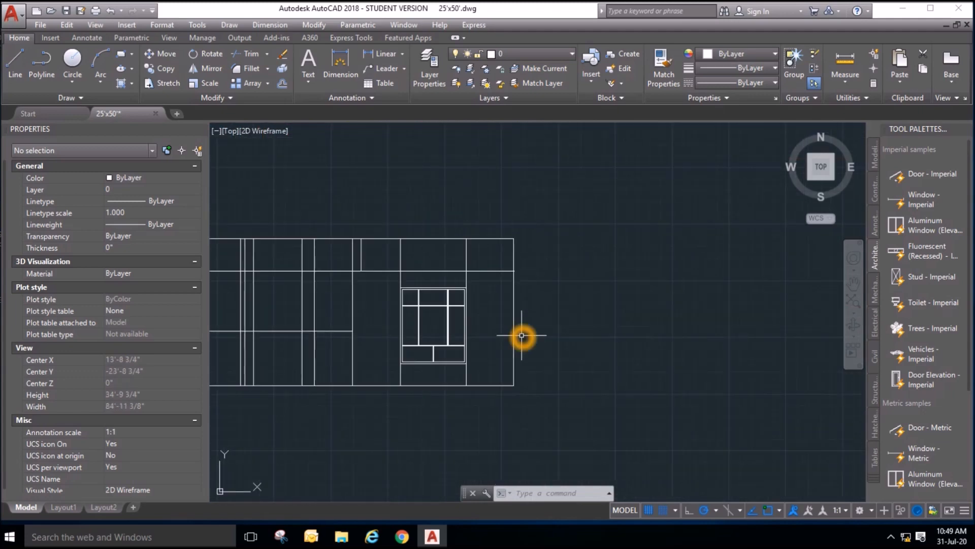
scroll(522, 335, down, 3)
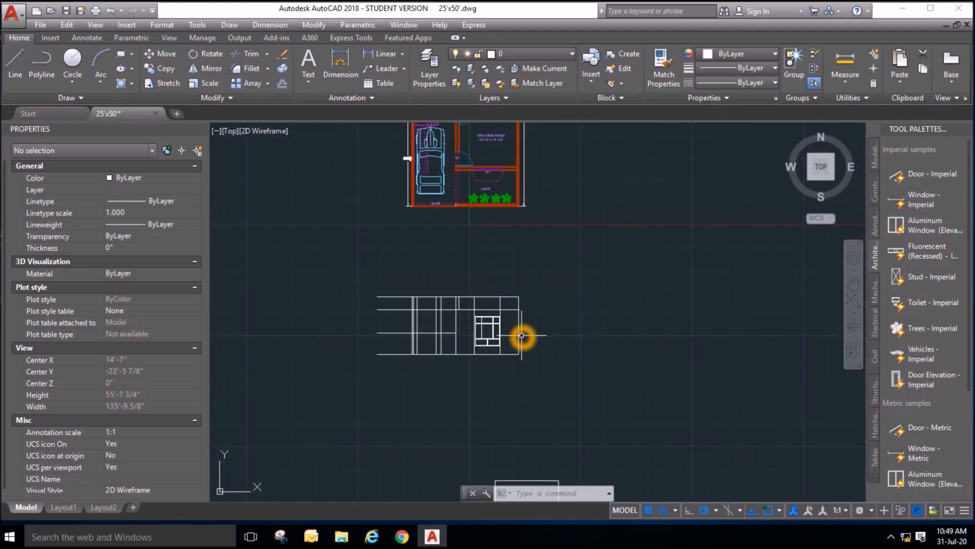
scroll(538, 282, up, 2)
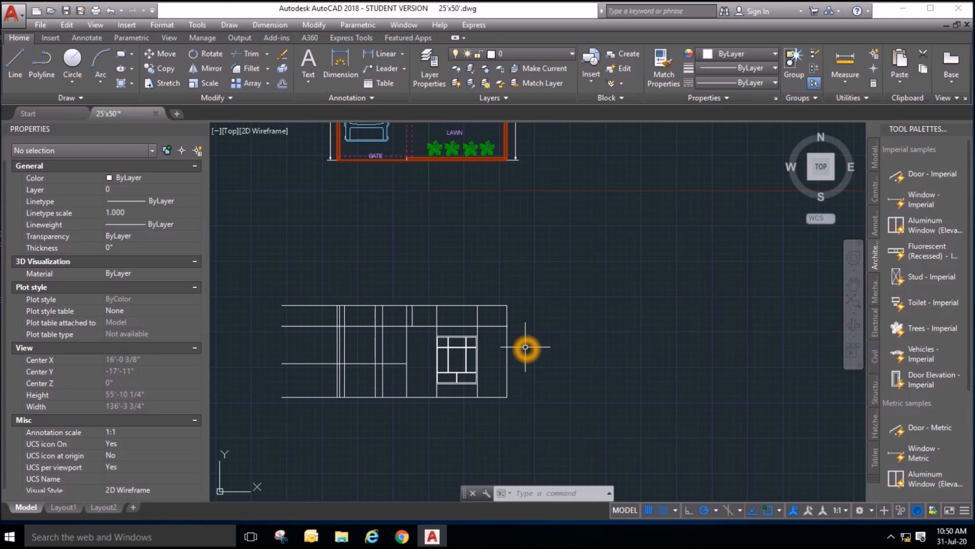
Examine the kitchen window W2 and the car porch in the floor plan against the vertical lines of the front elevation.
scroll(526, 347, down, 1)
scroll(487, 185, up, 4)
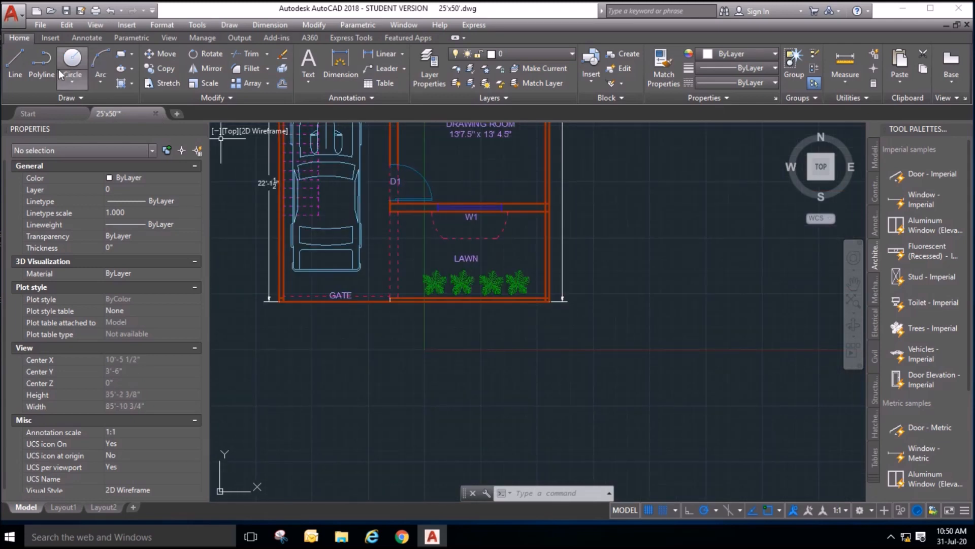
scroll(363, 334, down, 3)
scroll(359, 185, up, 3)
scroll(339, 309, up, 2)
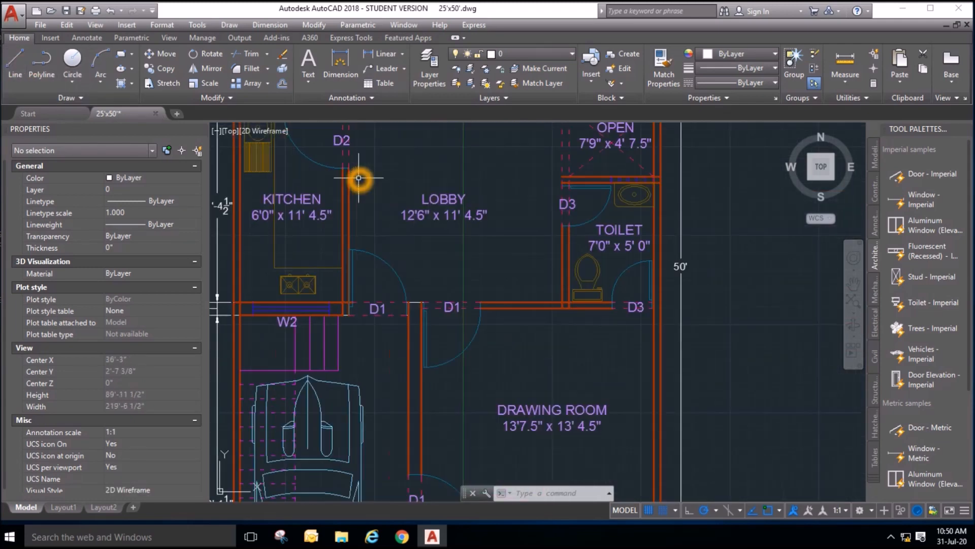
scroll(308, 317, down, 5)
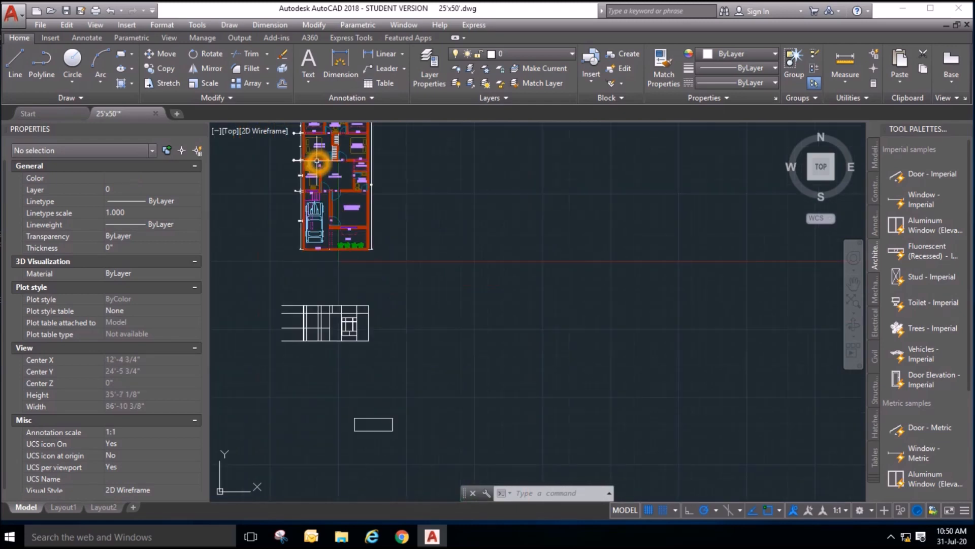
scroll(310, 340, up, 2)
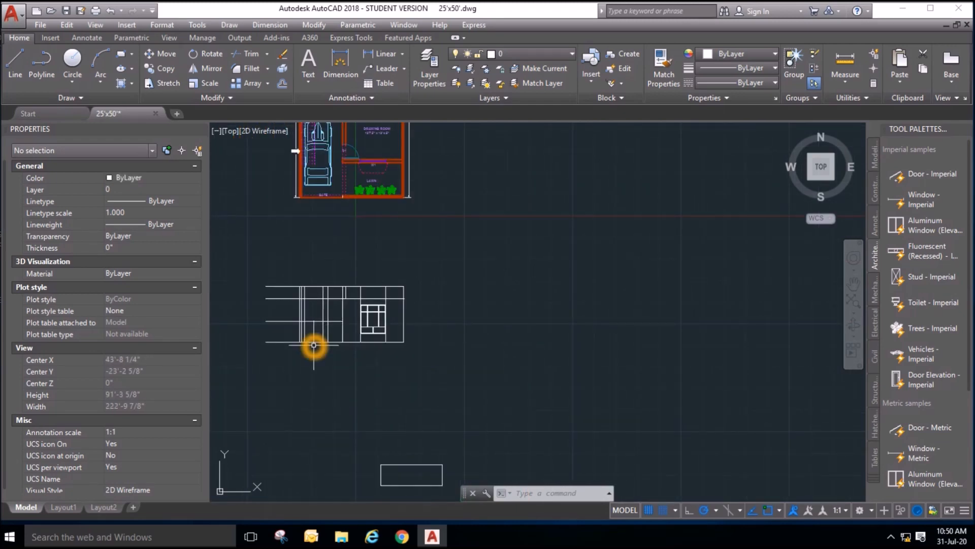
scroll(314, 345, down, 2)
scroll(319, 170, up, 4)
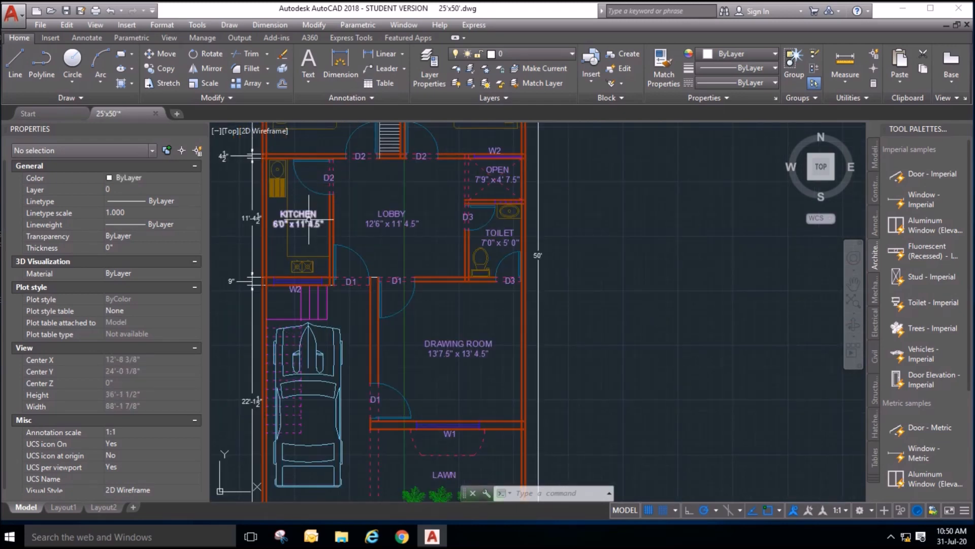
mouse_move(341, 385)
middle_down()
mouse_move(337, 181)
mouse_move(335, 211)
middle_up()
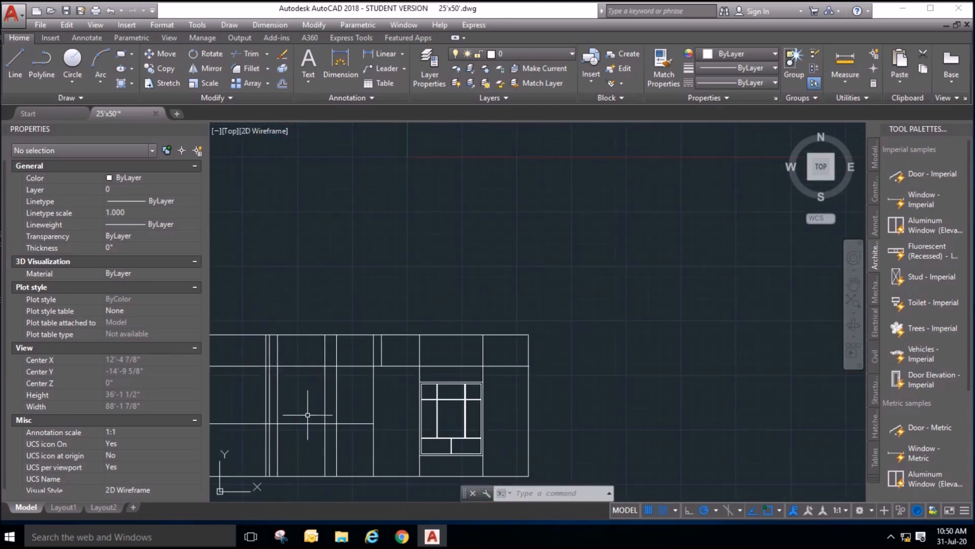
scroll(315, 435, up, 2)
scroll(360, 289, down, 2)
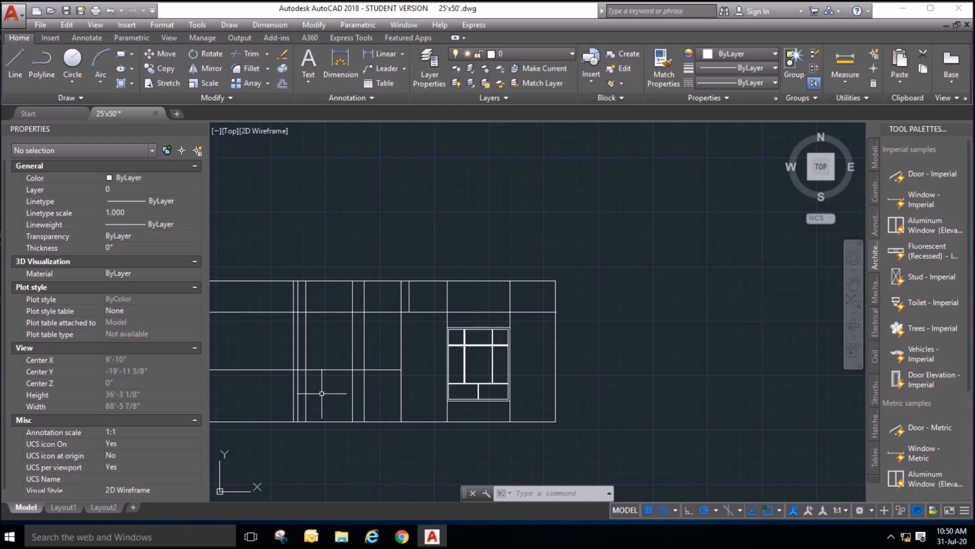
scroll(325, 420, up, 2)
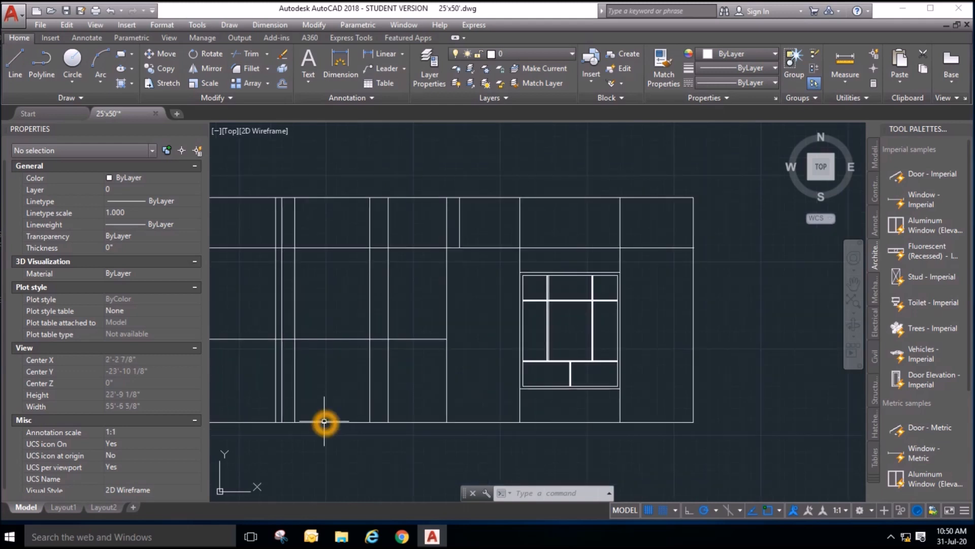
Draw a horizontal line from the window's upper-left corner leftward to the left edge of the W2 opening.
click(17, 69)
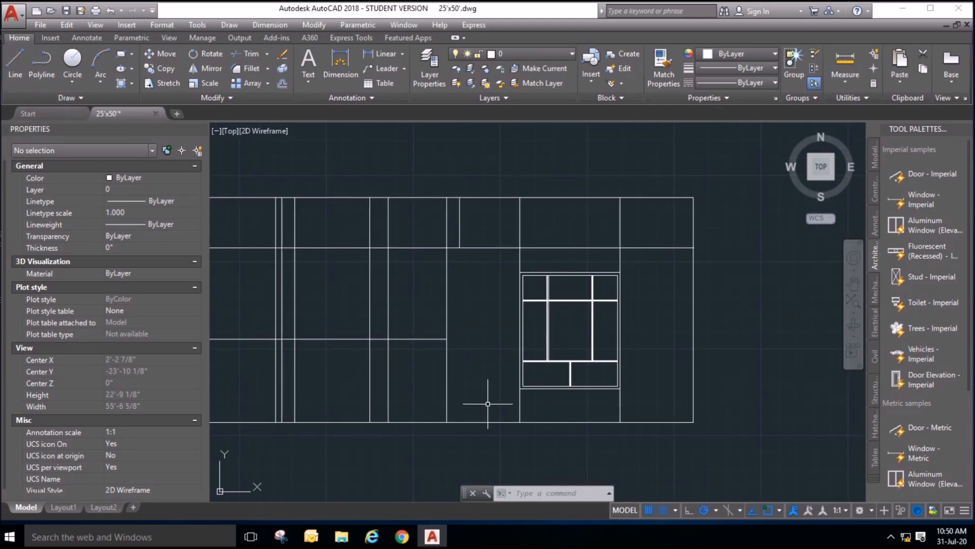
scroll(569, 401, down, 2)
scroll(566, 394, up, 3)
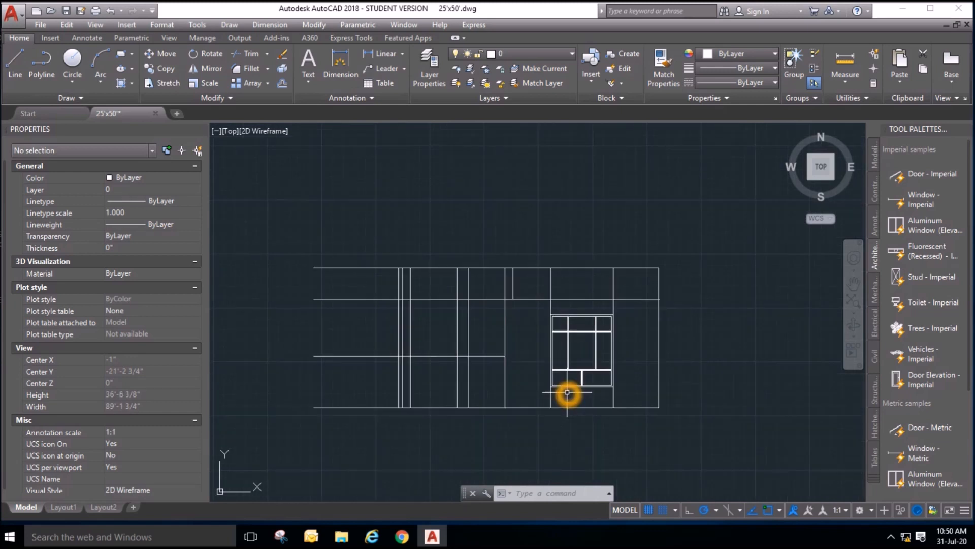
click(17, 70)
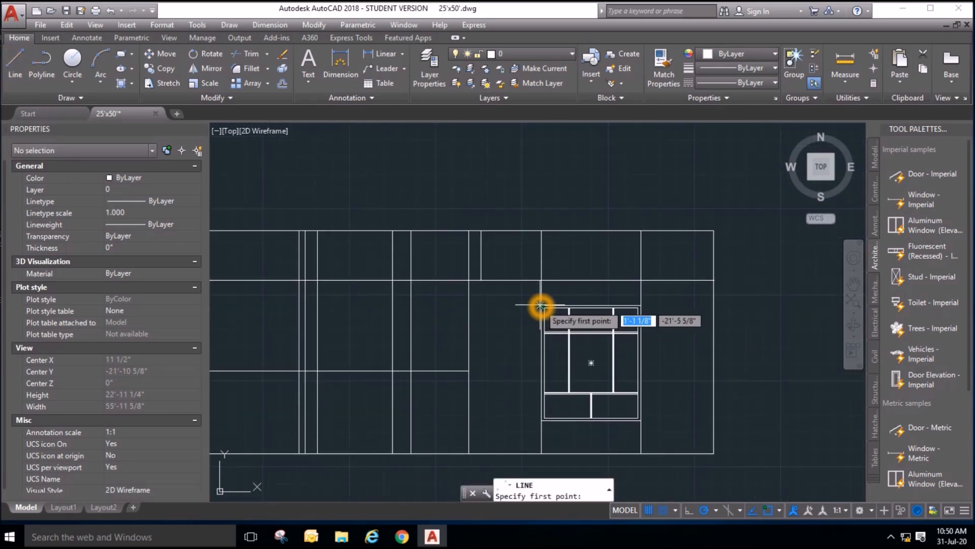
click(541, 305)
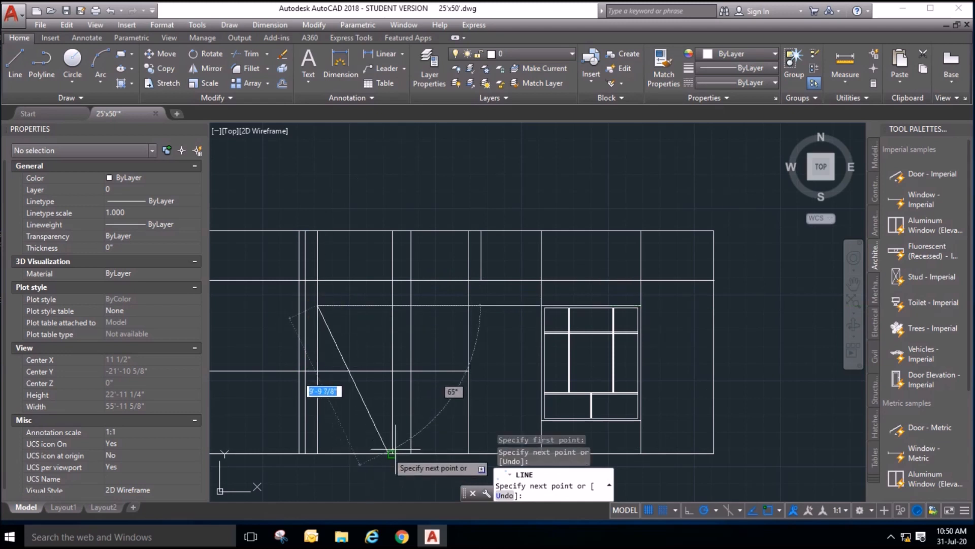
scroll(483, 316, down, 2)
key(Escape)
key(Escape)
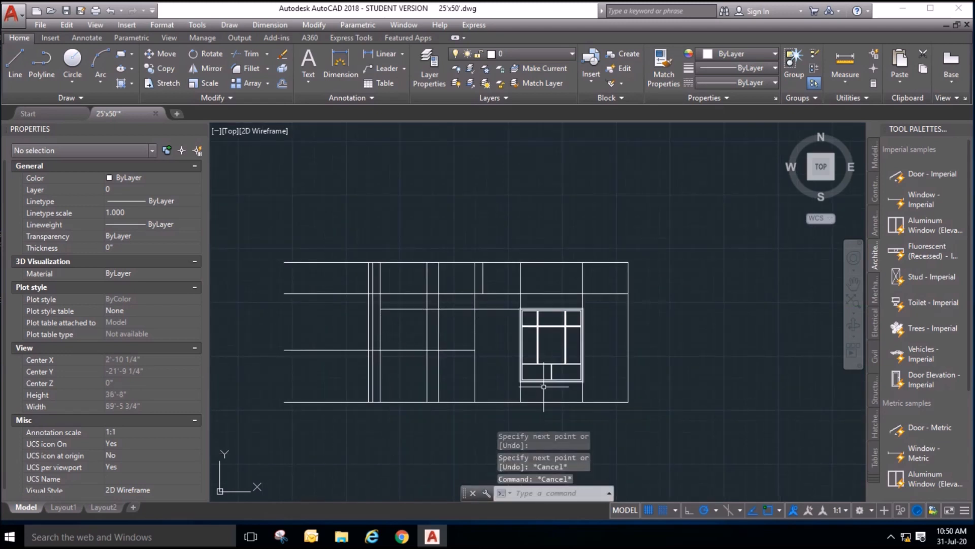
Measure the vertical distance from the elevation's base line up to the window sill.
click(840, 62)
scroll(584, 393, up, 4)
click(550, 395)
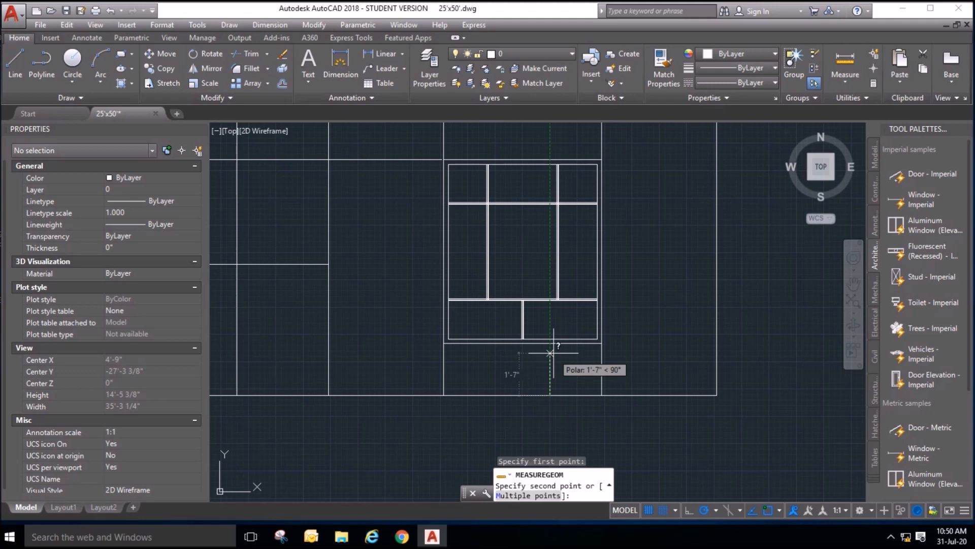
click(551, 345)
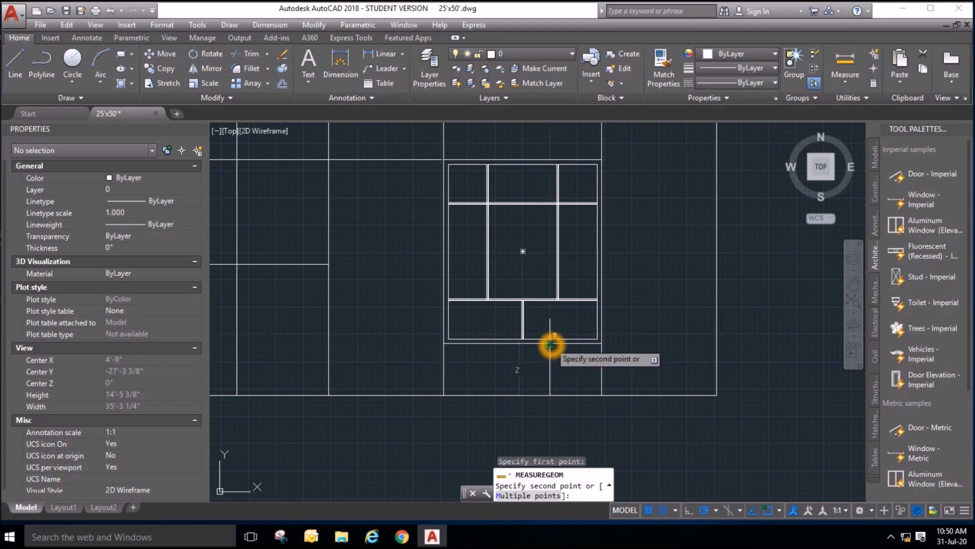
key(Escape)
key(Escape)
key(Escape)
scroll(590, 285, down, 2)
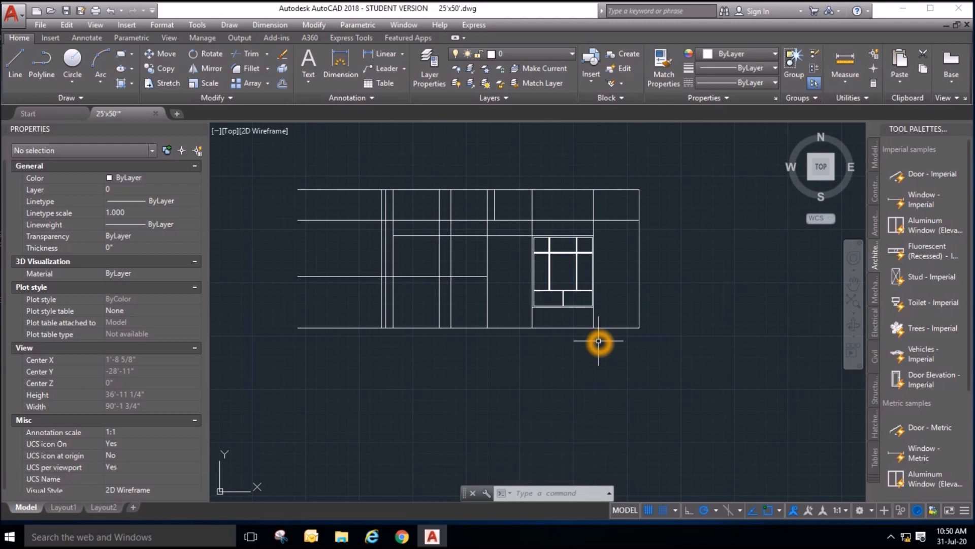
Offset the elevation's base line 10" downward.
click(282, 83)
click(643, 363)
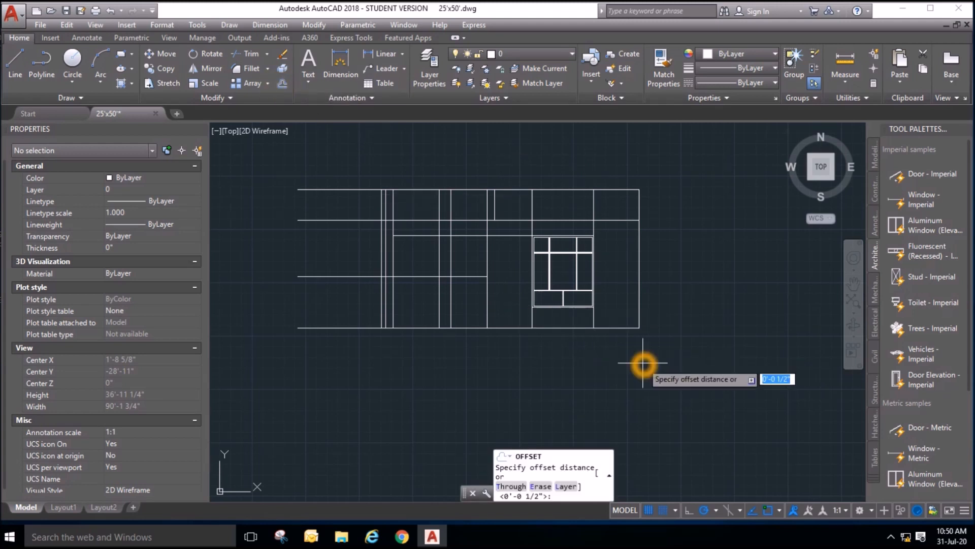
text(10)
key(Return)
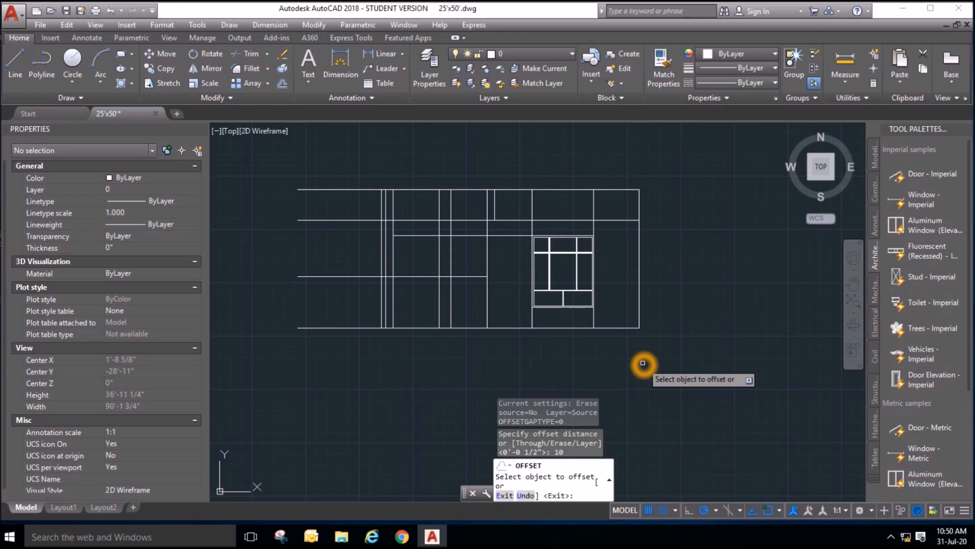
click(622, 327)
click(644, 339)
scroll(650, 337, up, 2)
key(Escape)
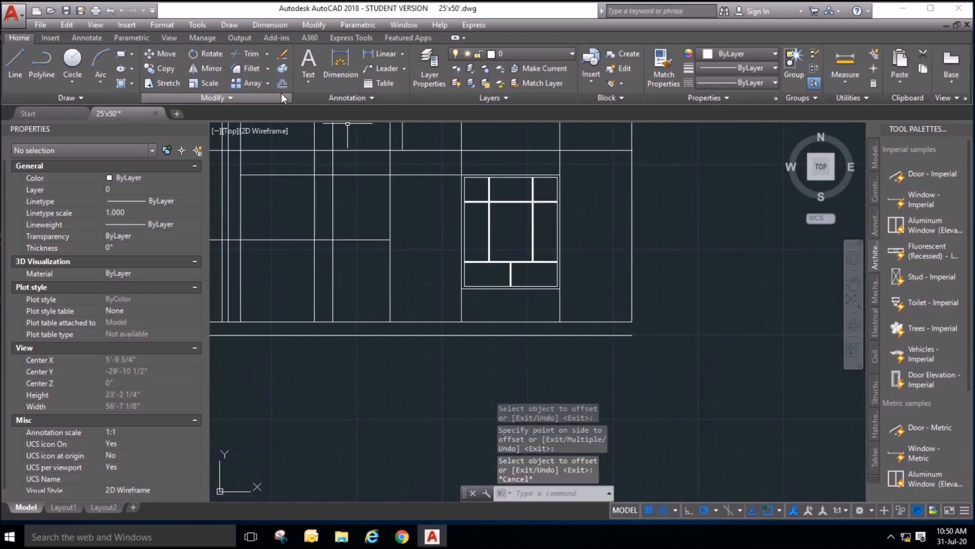
Extend the elevation's right outer vertical line down to the new lowest horizontal line.
click(264, 97)
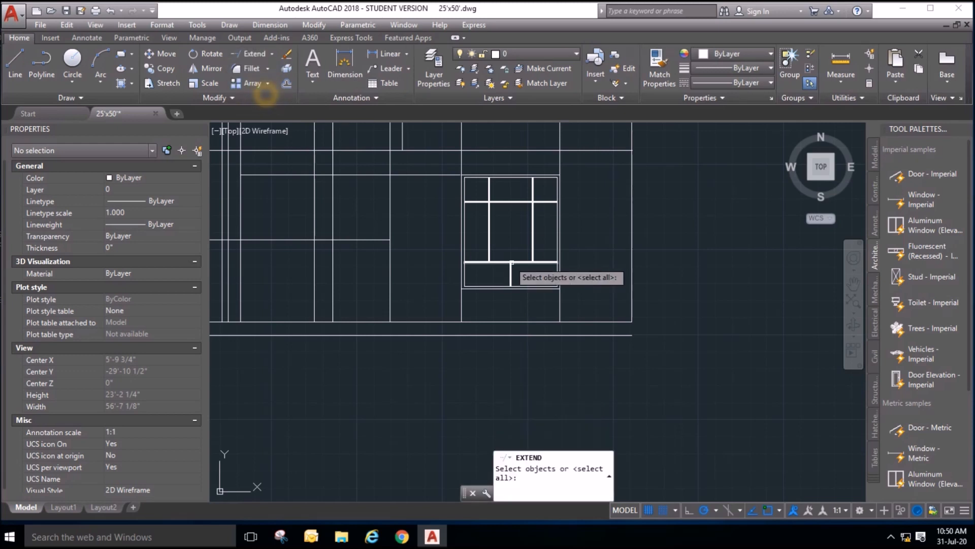
key(Return)
scroll(633, 337, down, 4)
key(Escape)
key(Escape)
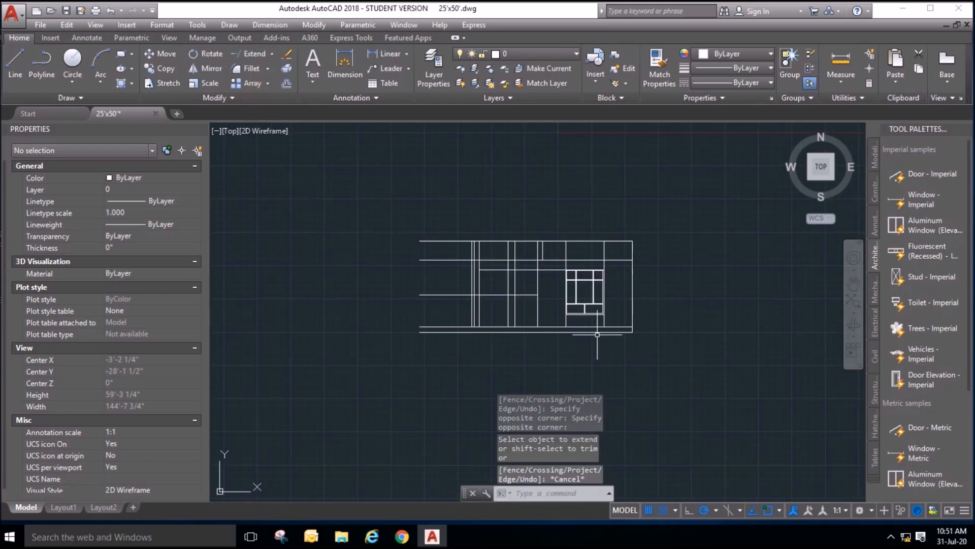
Offset the elevation's floor line, the upper of the two bottom lines, 3' upward.
scroll(633, 338, up, 2)
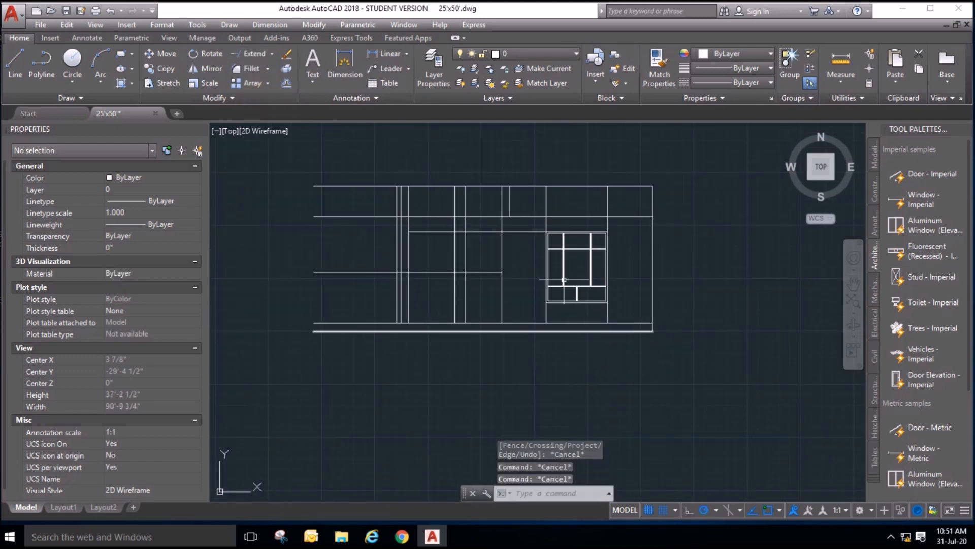
scroll(508, 236, up, 2)
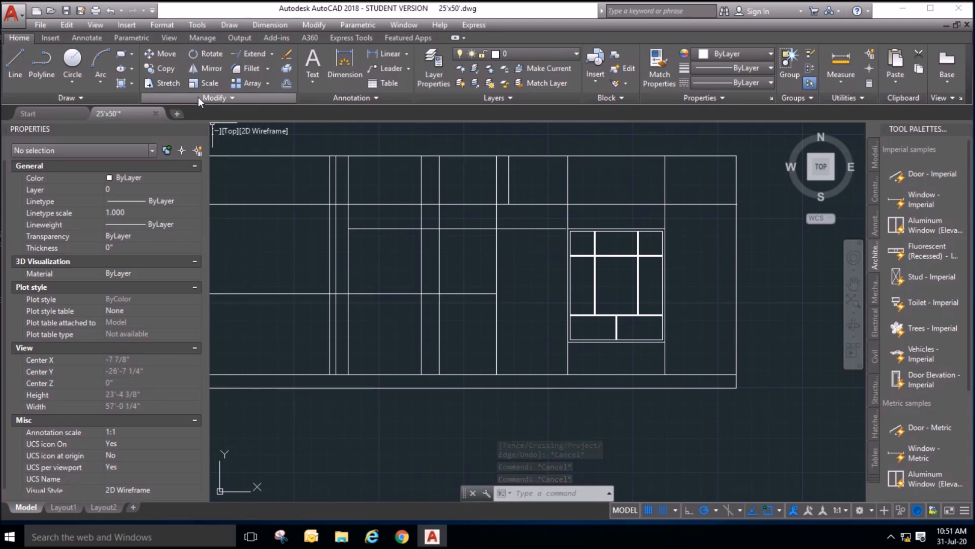
click(286, 83)
text(3')
key(Return)
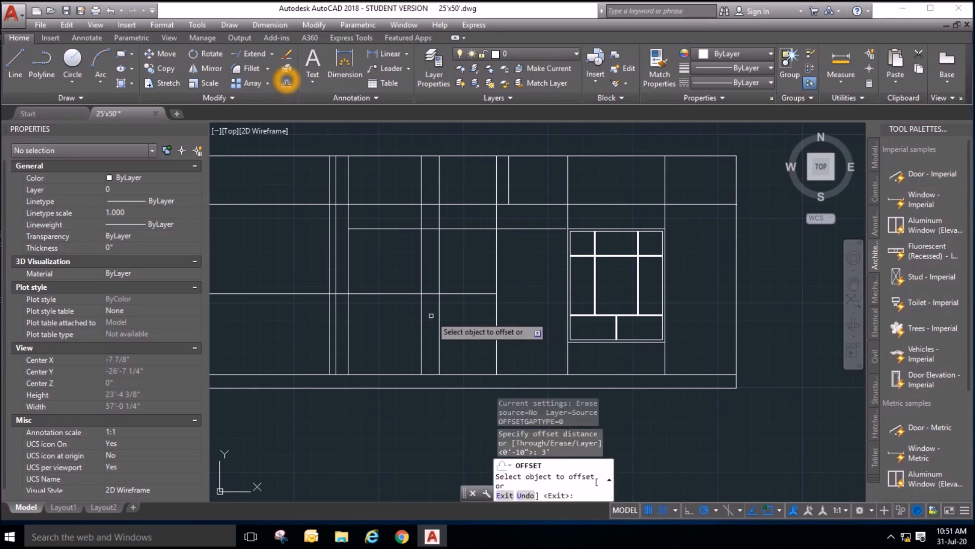
click(464, 377)
click(463, 333)
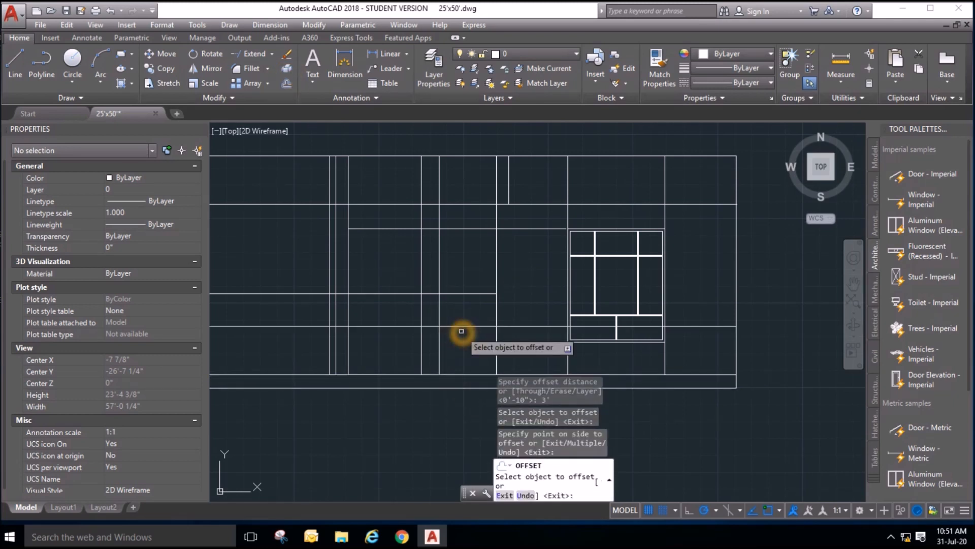
key(Escape)
key(Escape)
key(Escape)
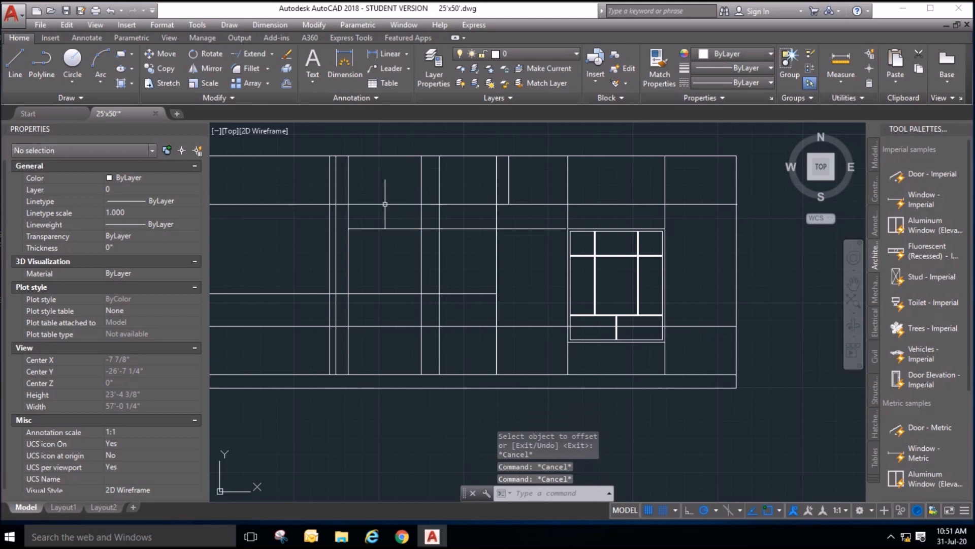
Delete the older horizontal line just above the new 3' offset line.
click(407, 313)
click(398, 284)
key(Delete)
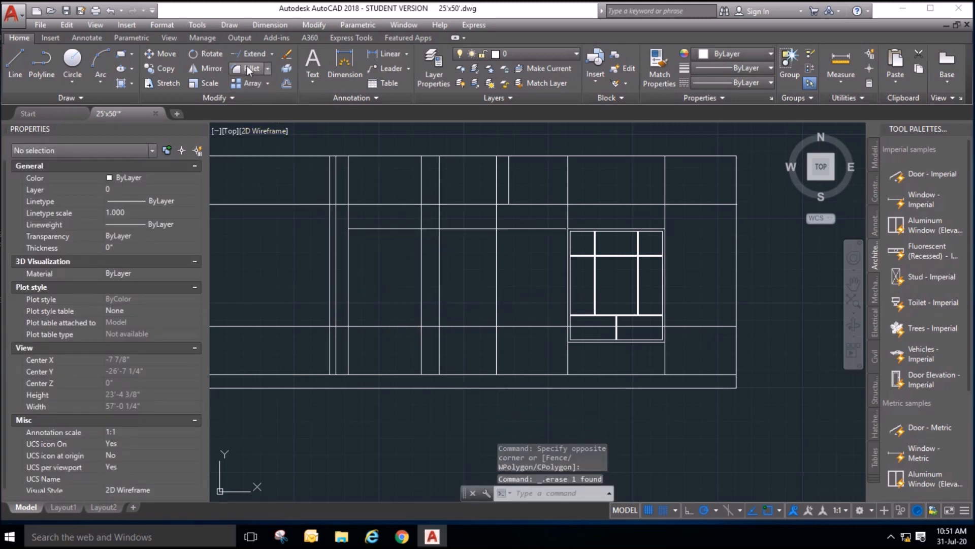
Trim the W2 window's sill and head lines where they extend beyond the opening's right edge.
click(271, 54)
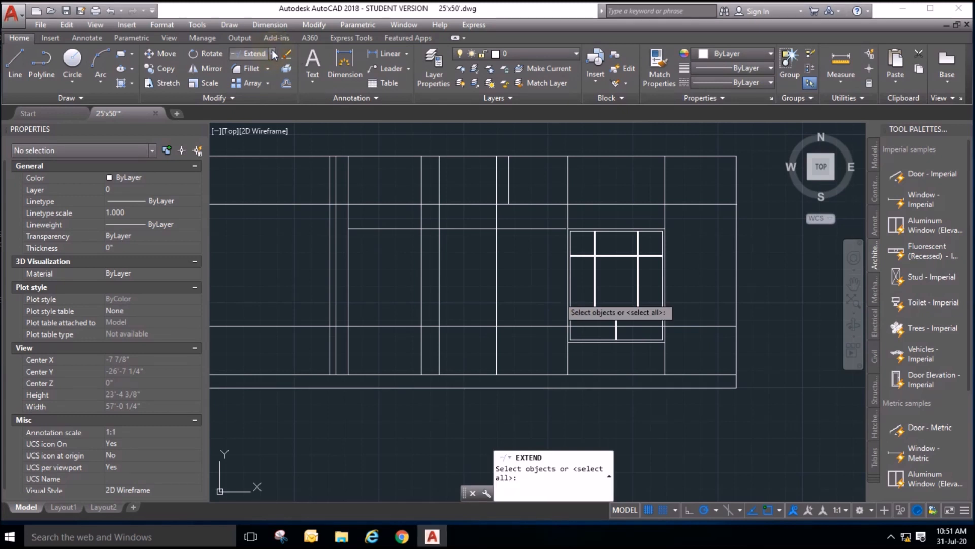
click(272, 53)
click(270, 76)
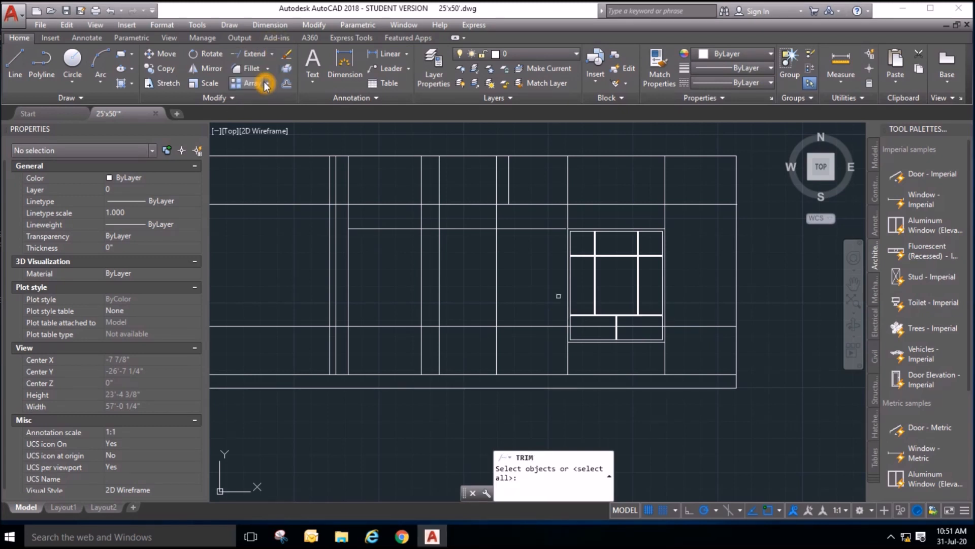
click(421, 328)
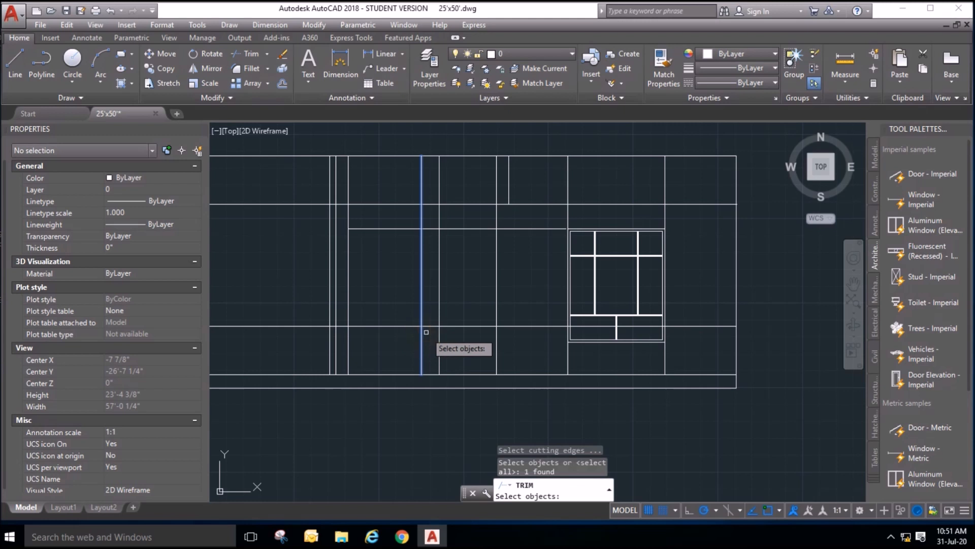
key(Return)
click(429, 326)
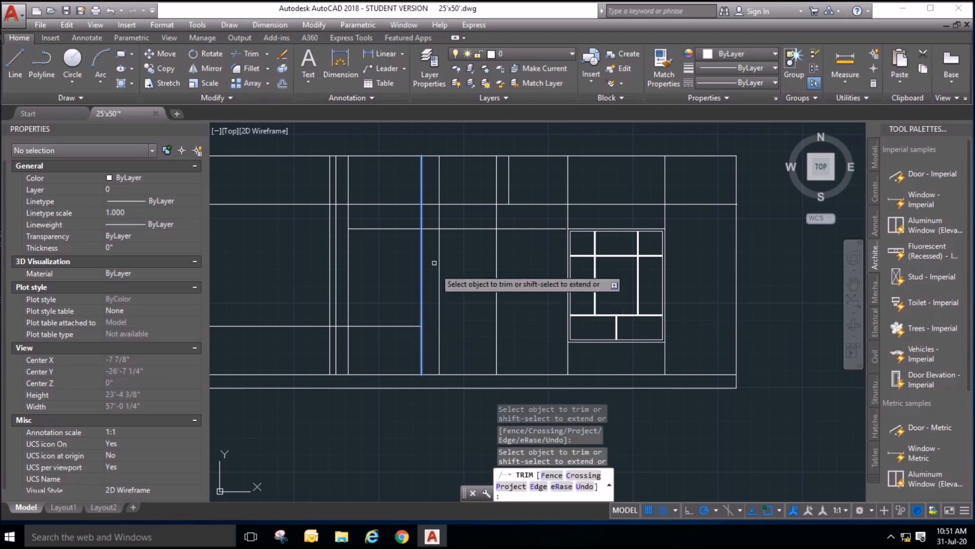
click(431, 228)
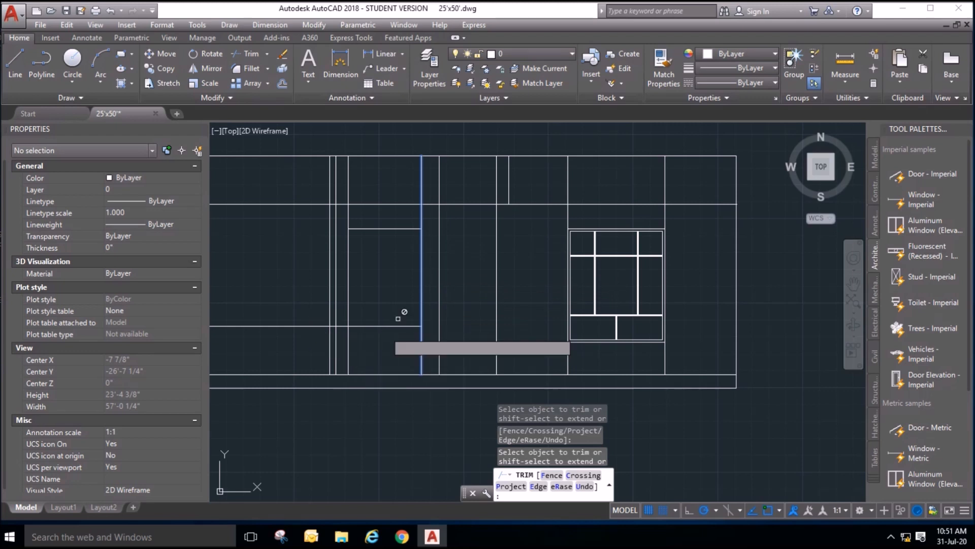
key(Escape)
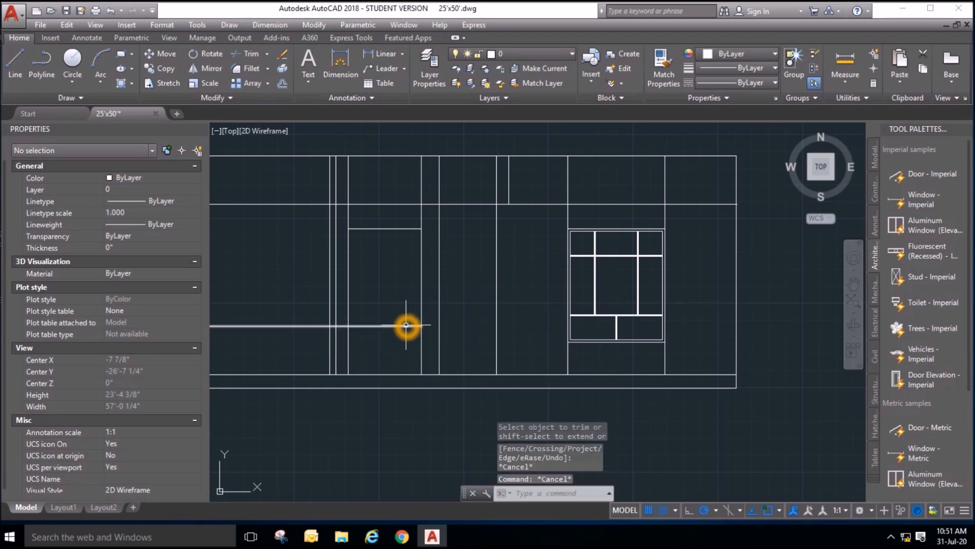
Trim the W2 window's sill line where it extends beyond the opening's left edge.
click(406, 326)
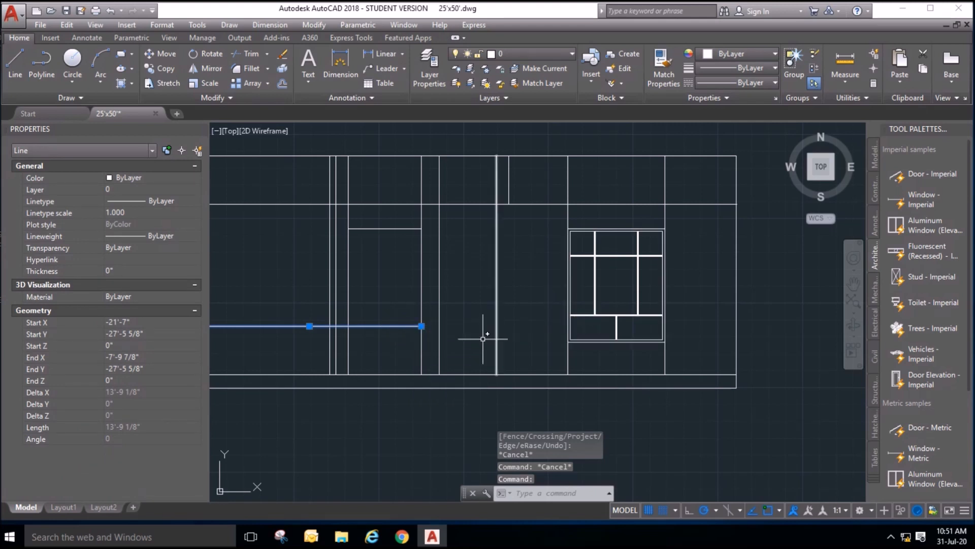
key(Escape)
click(243, 53)
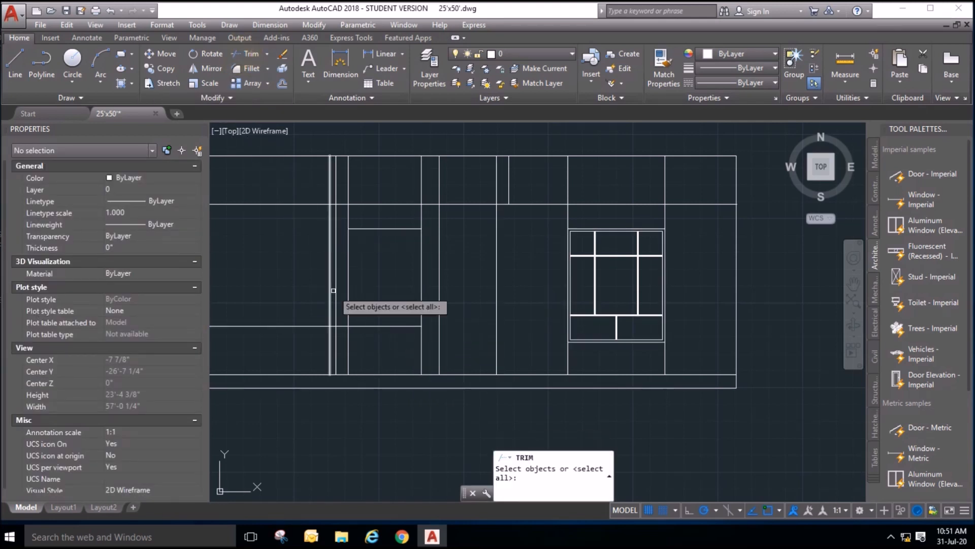
click(348, 350)
key(Return)
click(287, 326)
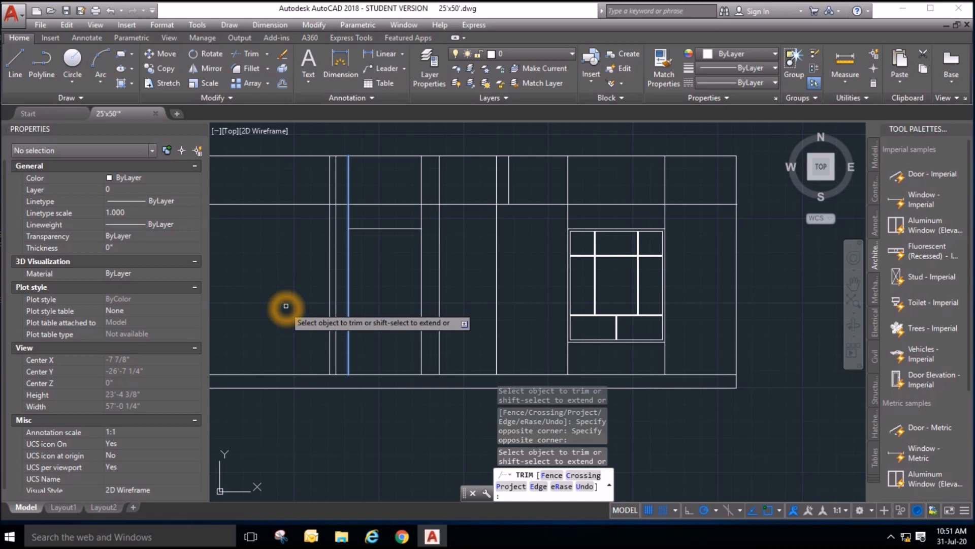
key(Return)
Draw a rectangle over the W2 window opening between its upper-left and lower-right corners.
click(120, 54)
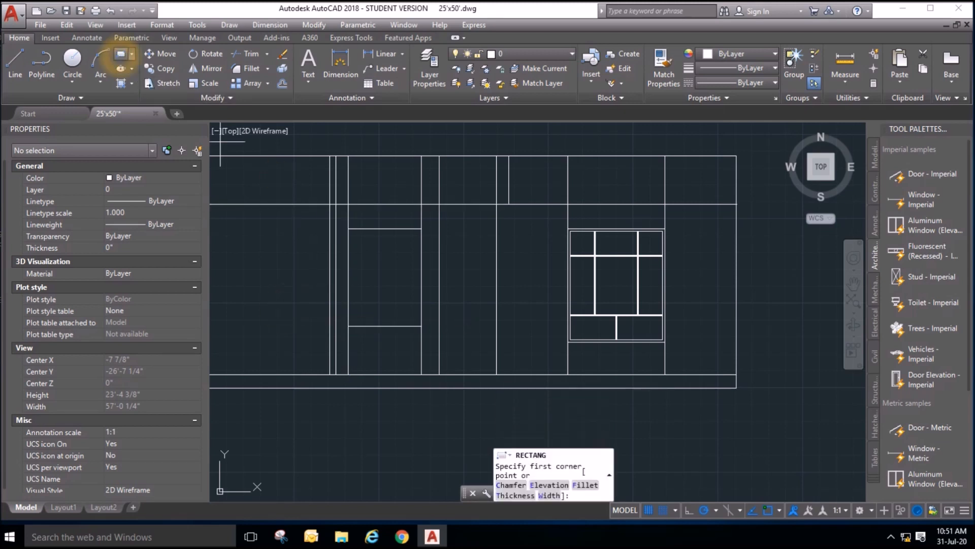
click(348, 230)
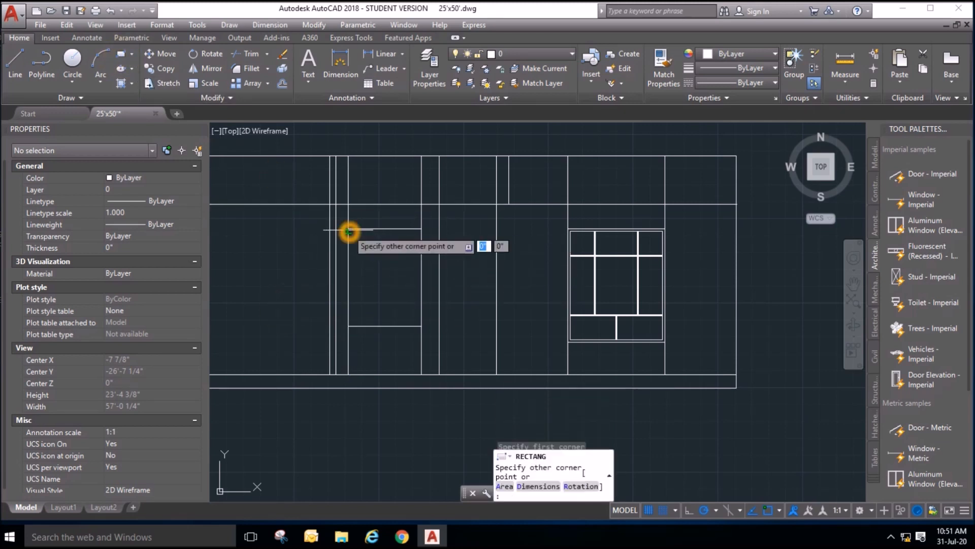
click(421, 326)
Stretch the W2 rectangle's two upper corners up to the ends of the opening's head line.
scroll(391, 229, up, 5)
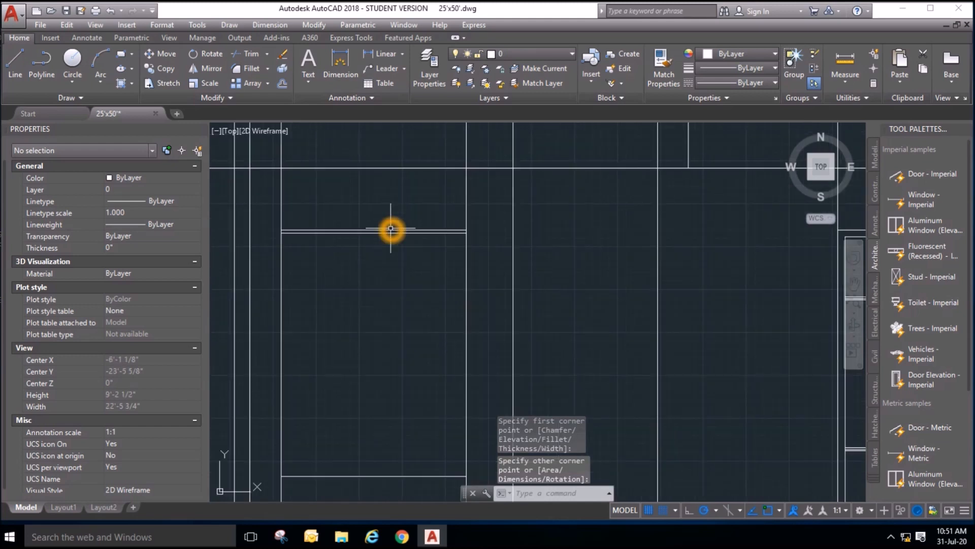
scroll(392, 229, up, 4)
click(392, 240)
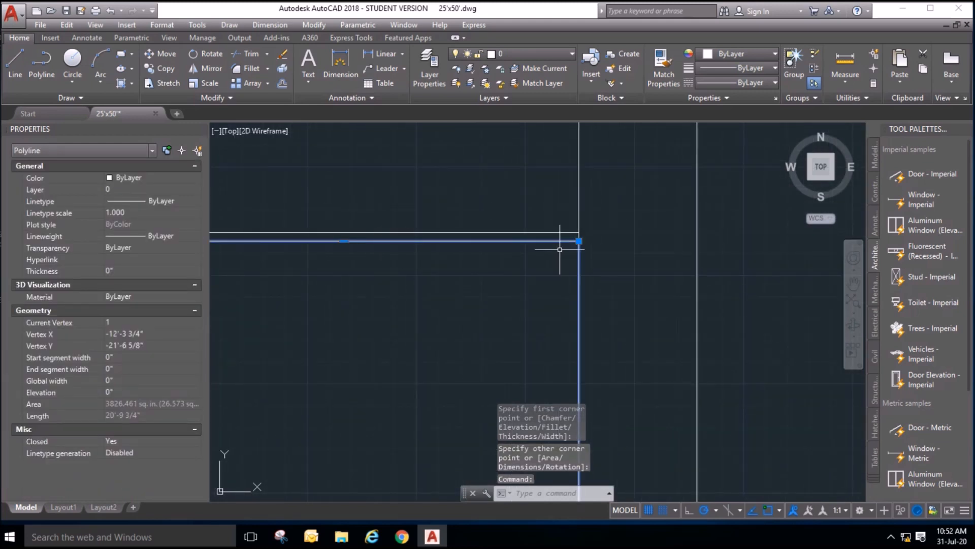
click(579, 241)
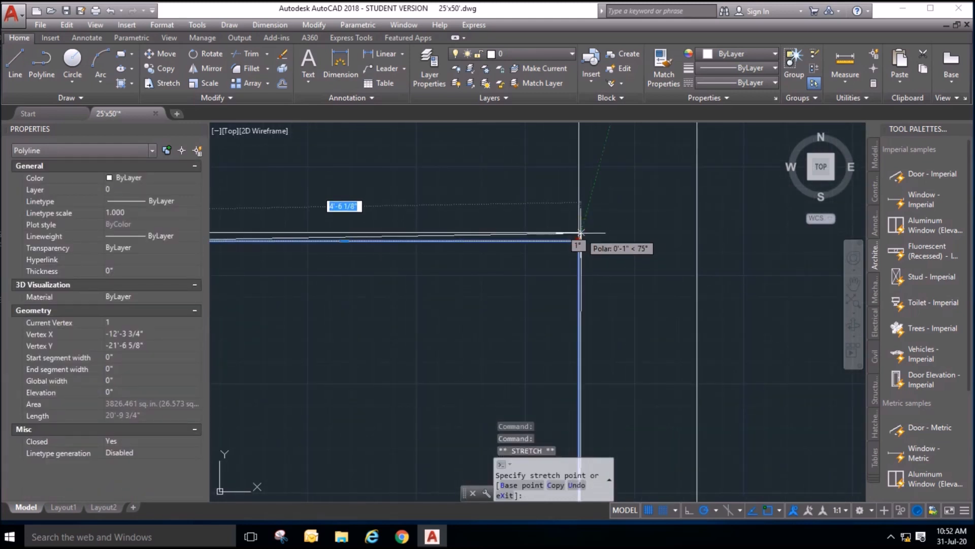
scroll(579, 233, up, 2)
click(581, 233)
scroll(593, 237, down, 4)
scroll(292, 242, up, 4)
click(300, 240)
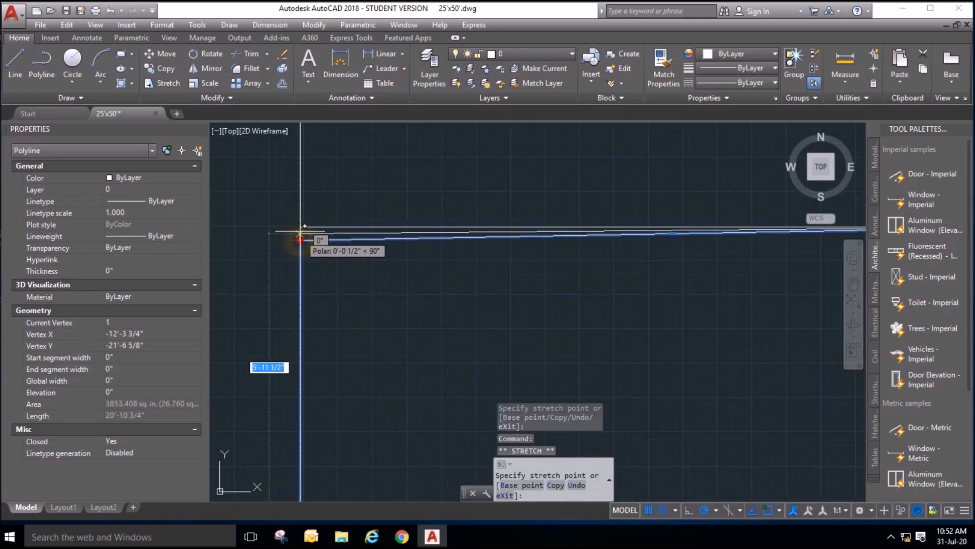
click(300, 227)
scroll(292, 232, down, 4)
key(Escape)
key(Escape)
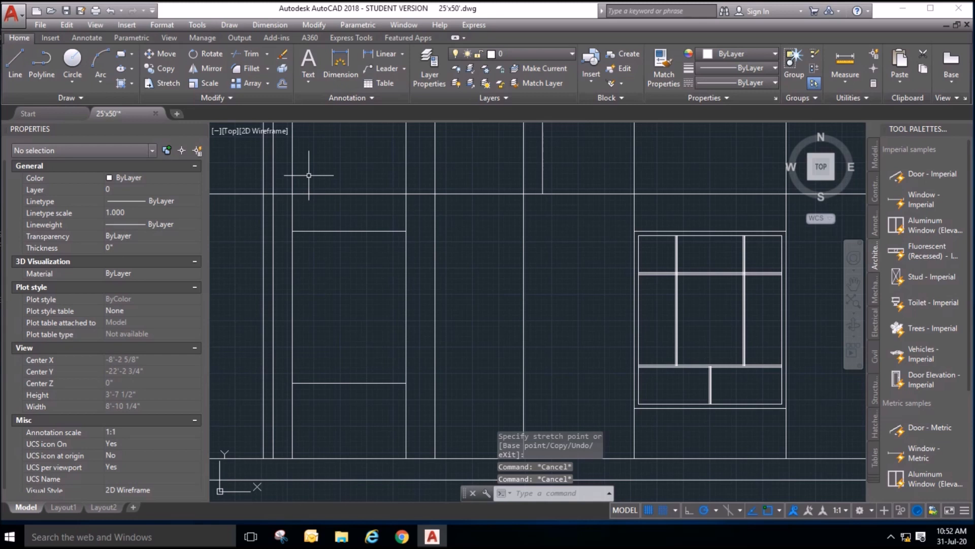
Offset the W2 window rectangle 2" inward to form the frame.
click(282, 83)
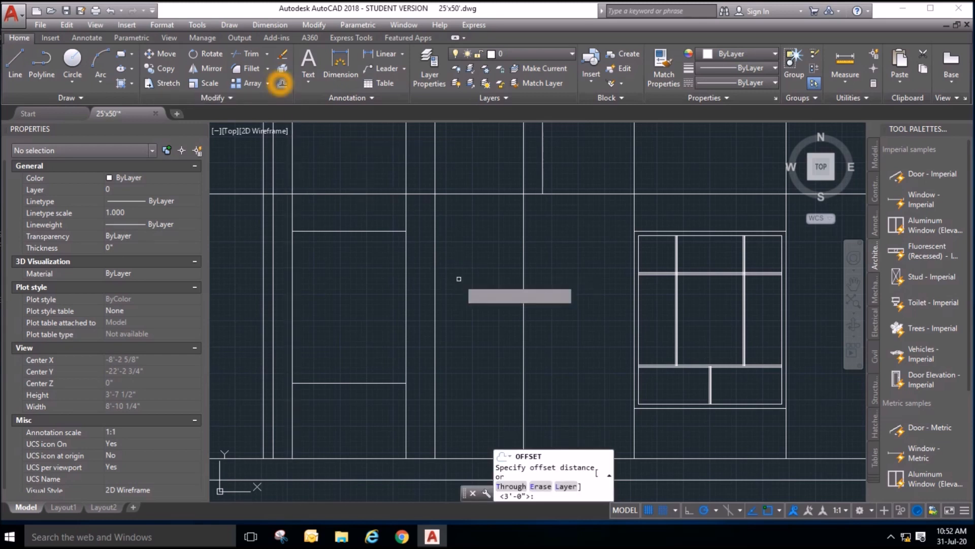
text(2)
key(Return)
click(406, 320)
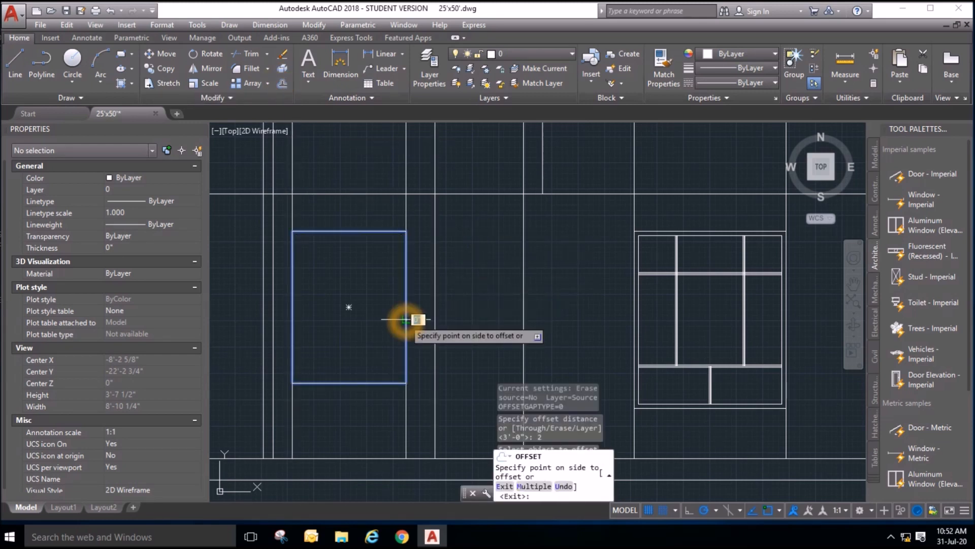
click(402, 321)
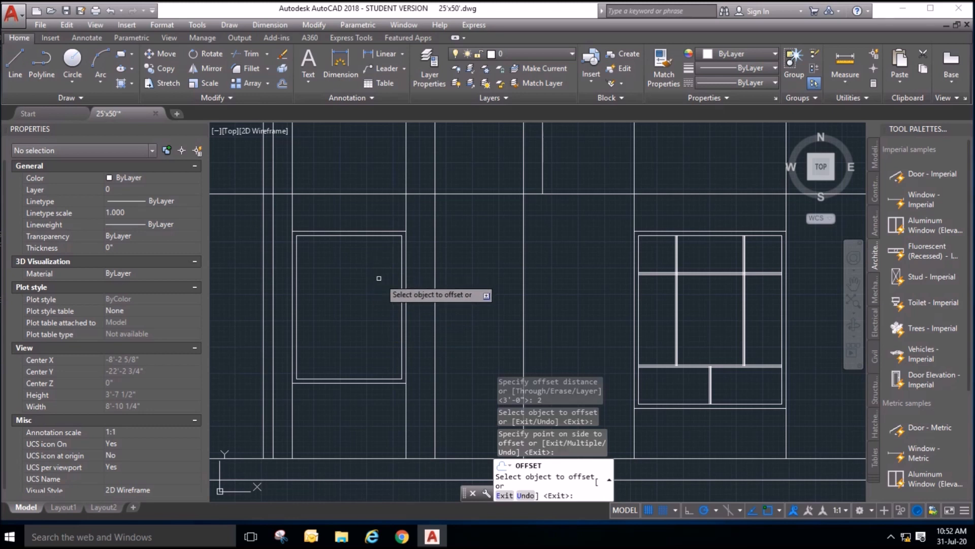
key(Escape)
click(346, 235)
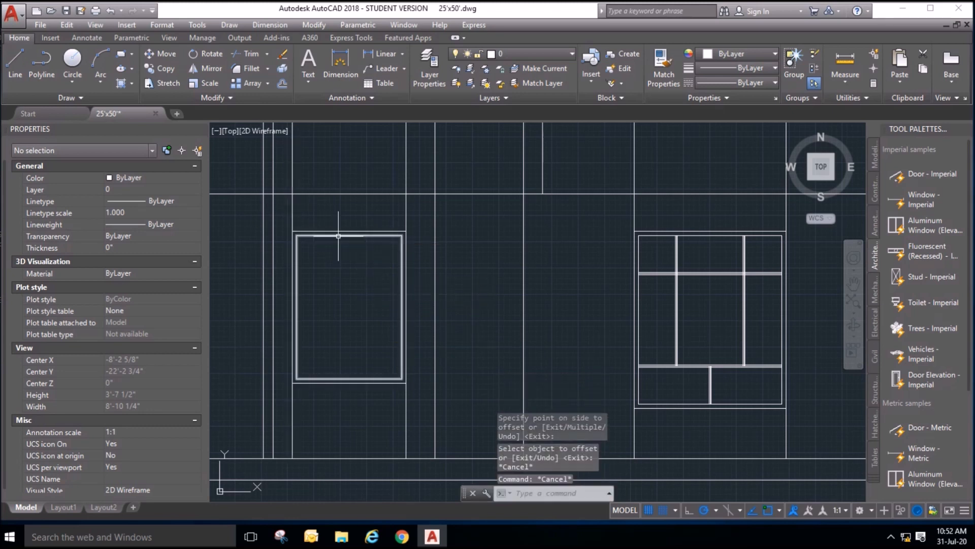
click(282, 83)
key(Escape)
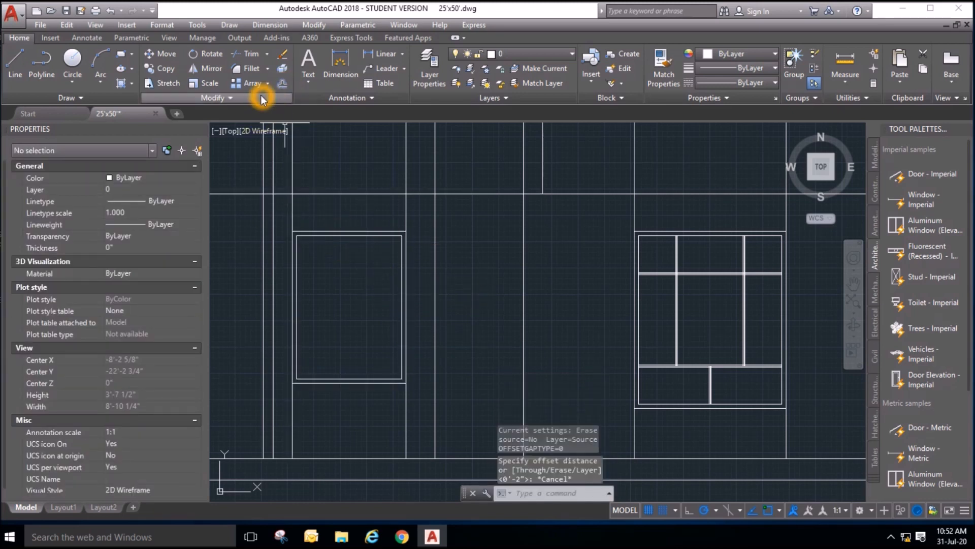
click(281, 86)
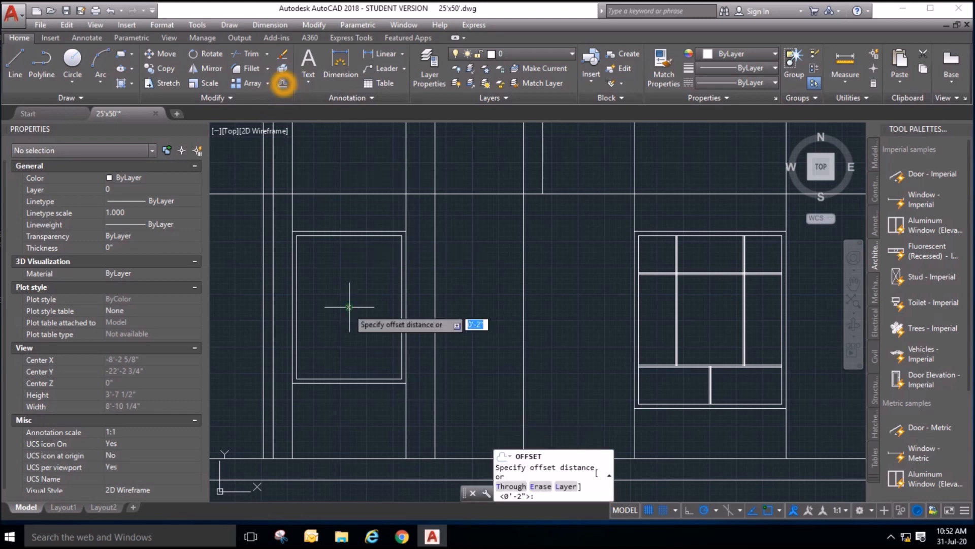
key(Return)
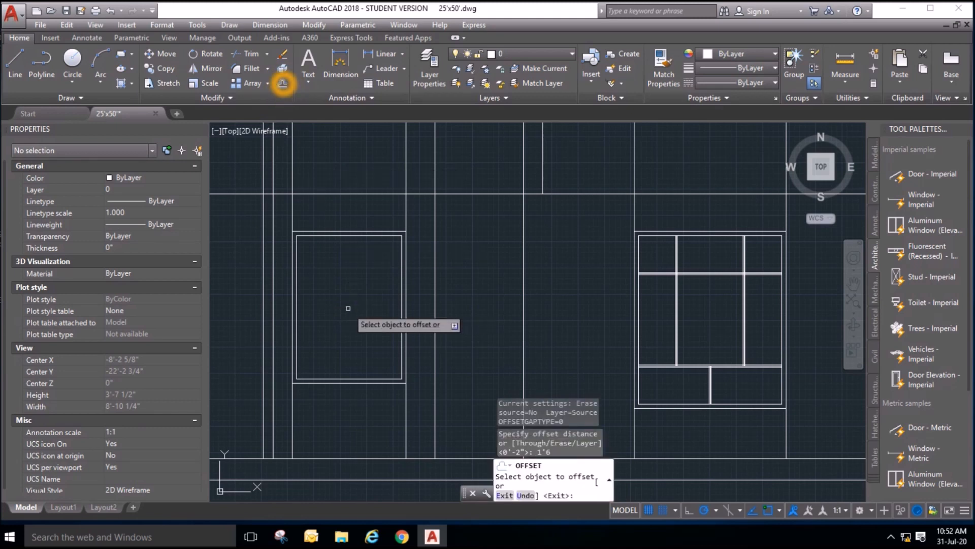
click(364, 236)
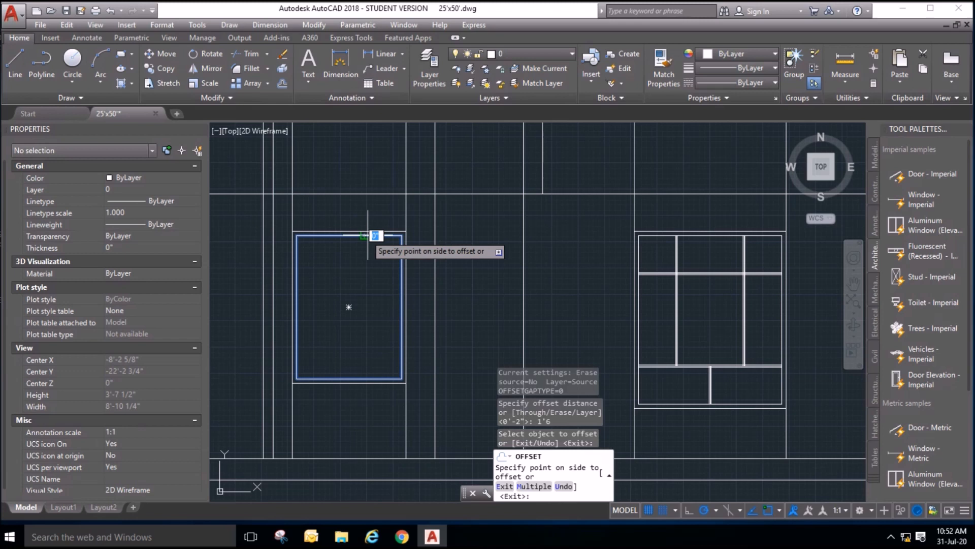
key(Escape)
Explode the W2 window's inner rectangle and offset its top edge 1'6" downward.
click(371, 233)
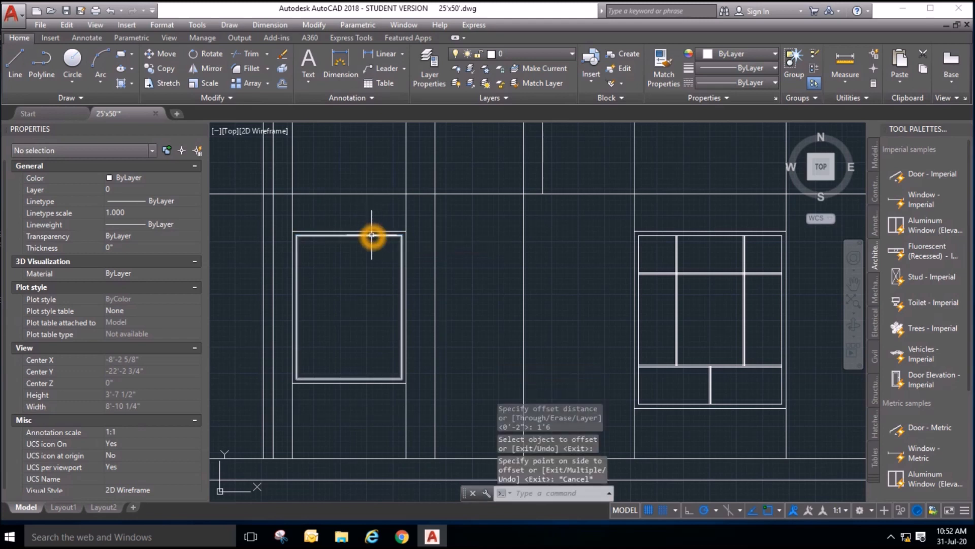
click(283, 66)
click(283, 82)
text(1'6)
key(Return)
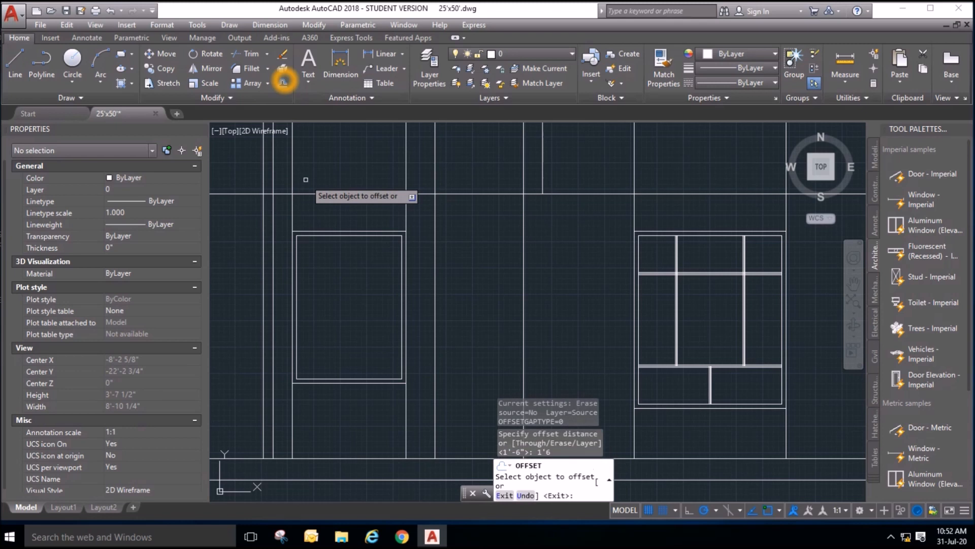
click(341, 237)
click(342, 264)
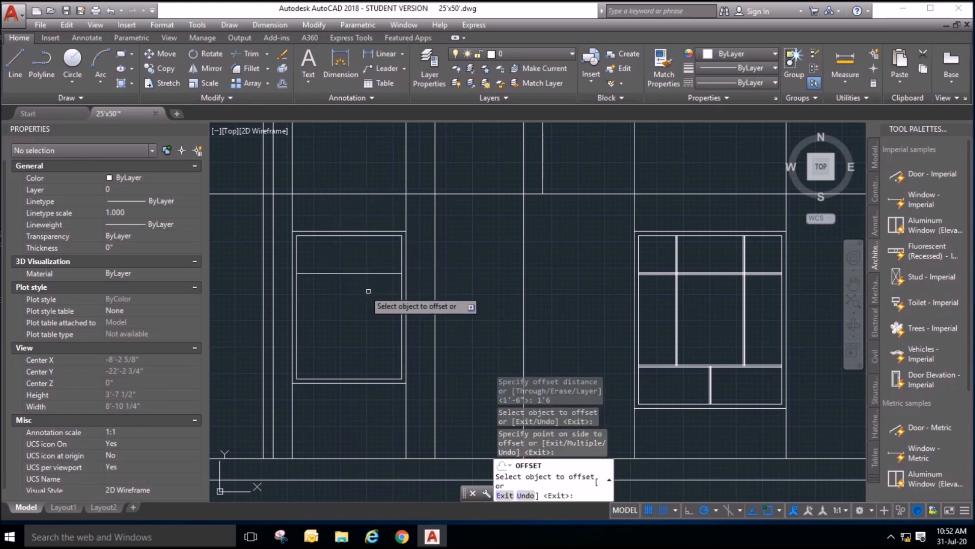
scroll(359, 285, down, 2)
scroll(392, 246, up, 2)
key(Return)
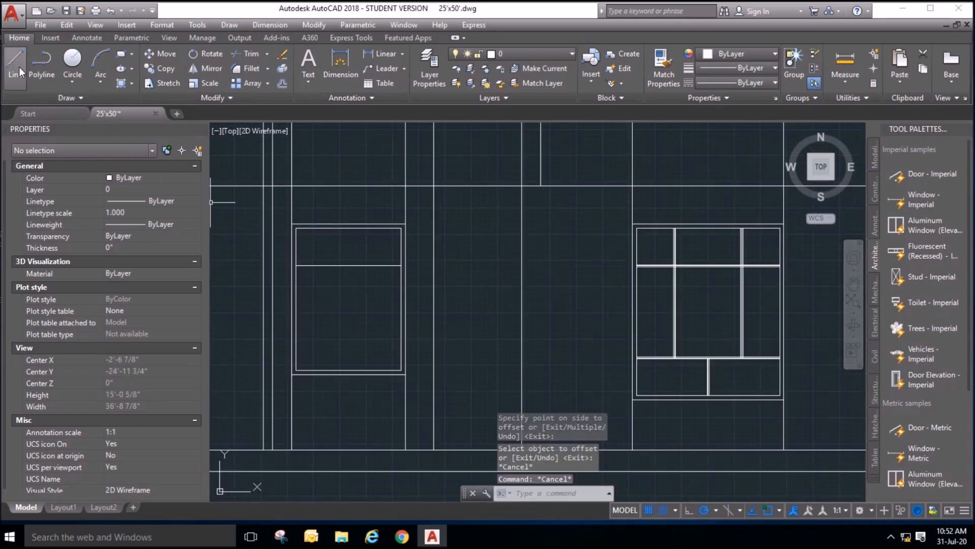
Draw a vertical line from the midpoint of the W2 inner frame's bottom edge to the midpoint of the horizontal divider.
click(16, 64)
click(348, 371)
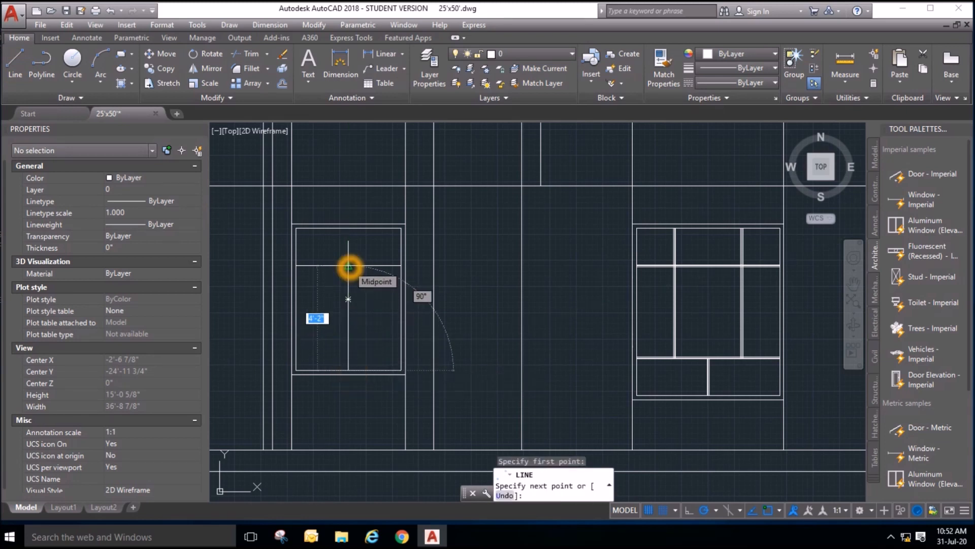
click(348, 267)
key(Escape)
click(14, 62)
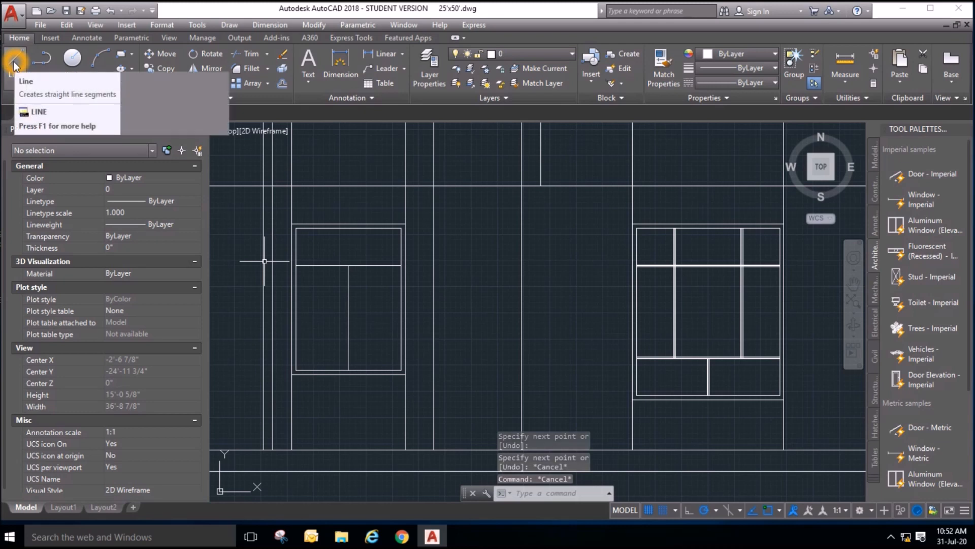
Offset the W2 window's horizontal divider line 0.5" both upward and downward.
click(281, 83)
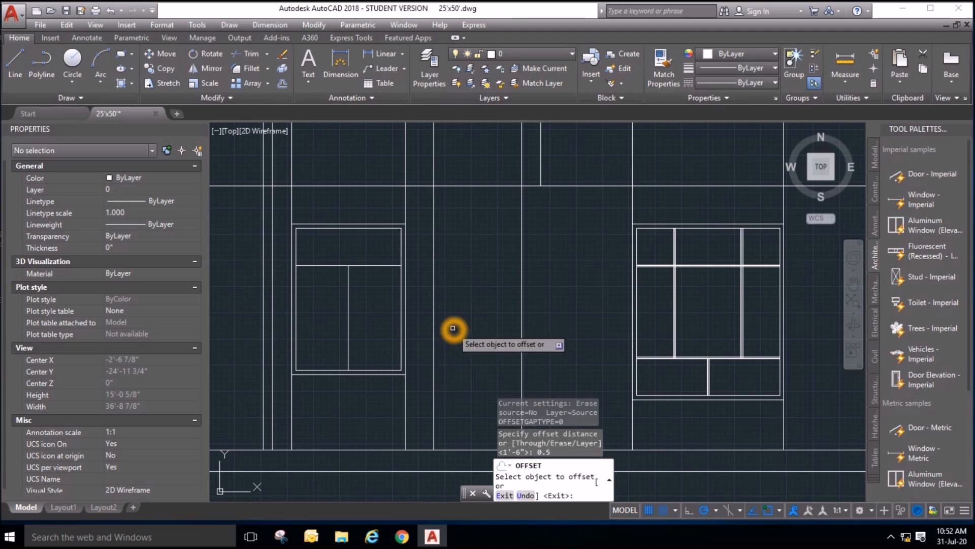
scroll(399, 265, up, 2)
click(358, 266)
click(360, 246)
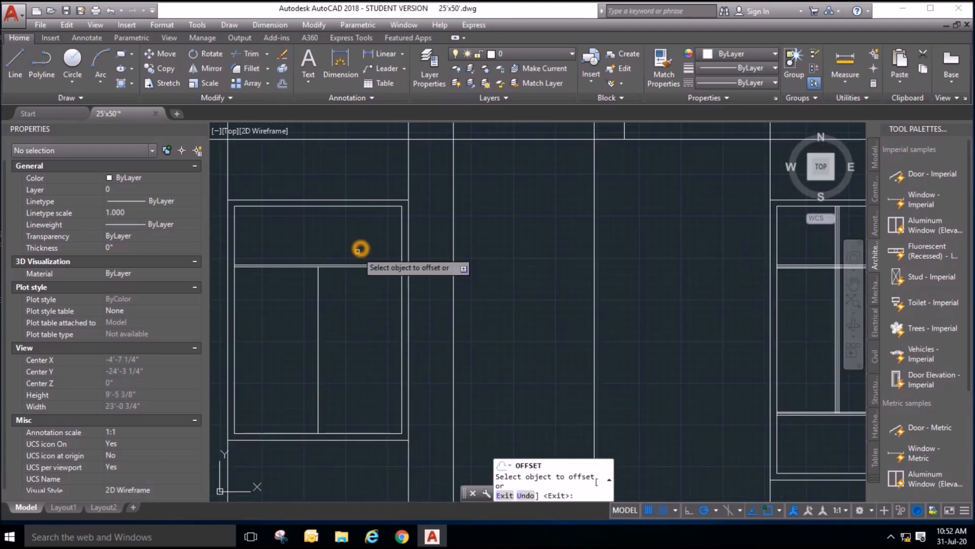
scroll(354, 278, up, 6)
click(346, 242)
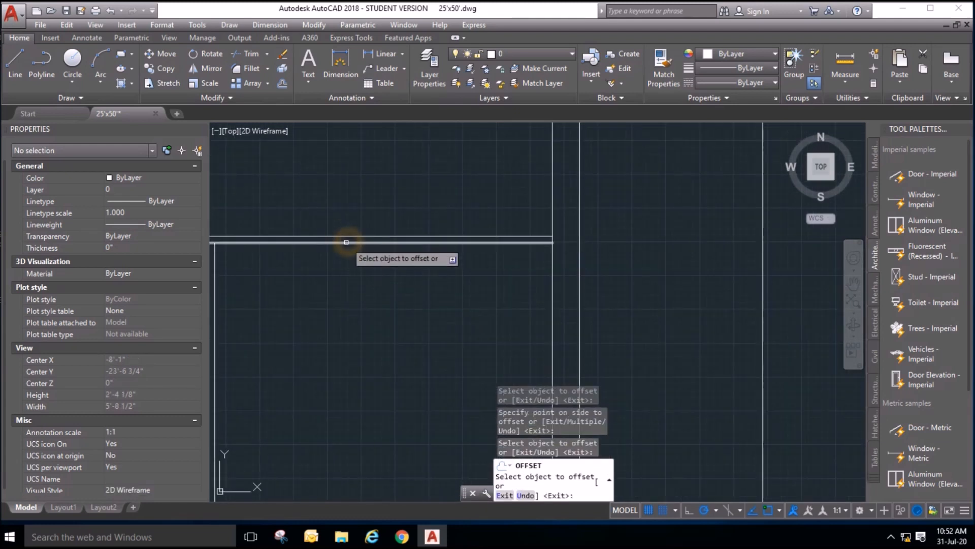
click(348, 243)
click(349, 273)
scroll(330, 280, down, 4)
Offset the W2 window's vertical divider line 0.5" to both sides.
click(332, 287)
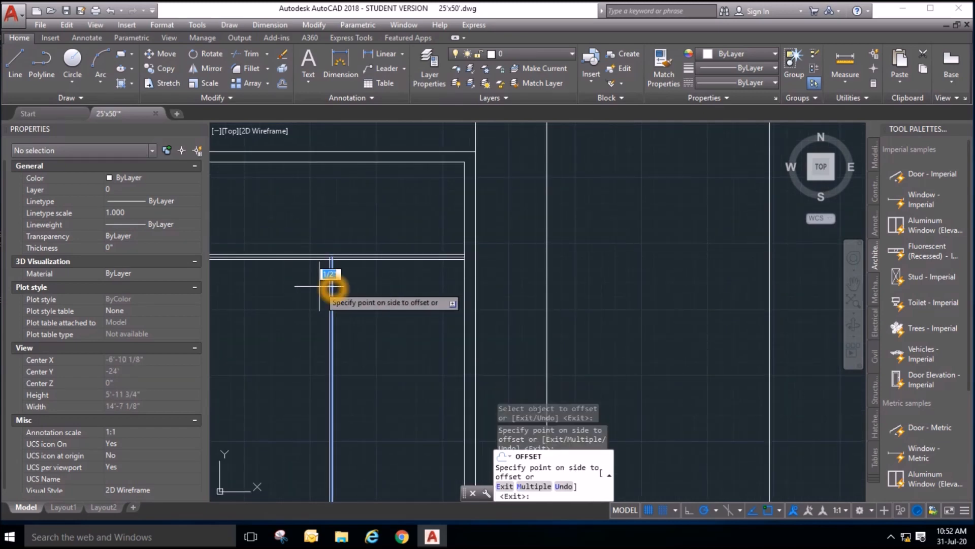
click(320, 286)
scroll(341, 283, up, 4)
click(317, 286)
click(343, 286)
scroll(375, 221, down, 5)
scroll(384, 325, up, 3)
scroll(404, 360, down, 3)
key(Escape)
key(Escape)
key(Escape)
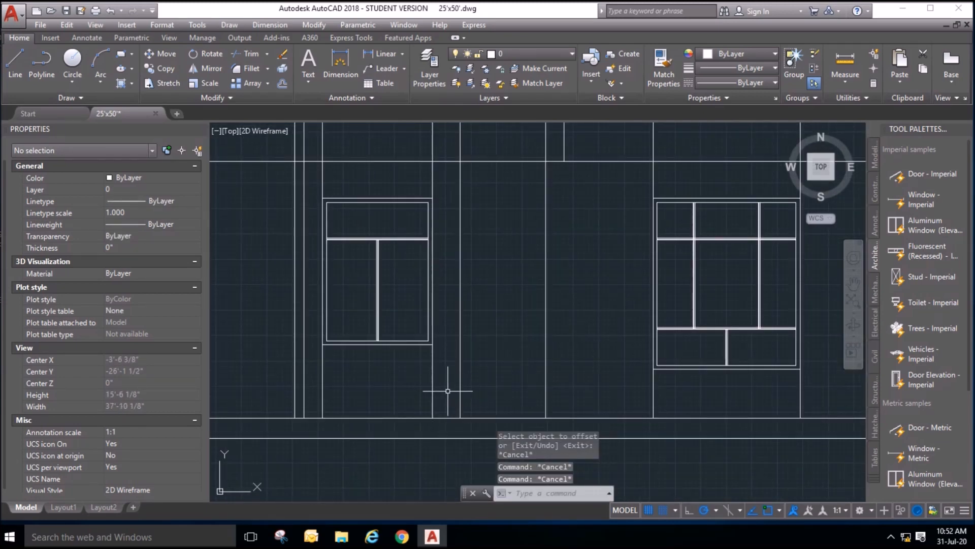
Examine the elevation against the floor plan above it to check which opening lies between the two windows.
scroll(336, 388, down, 2)
middle_drag(762, 356, 706, 326)
click(480, 386)
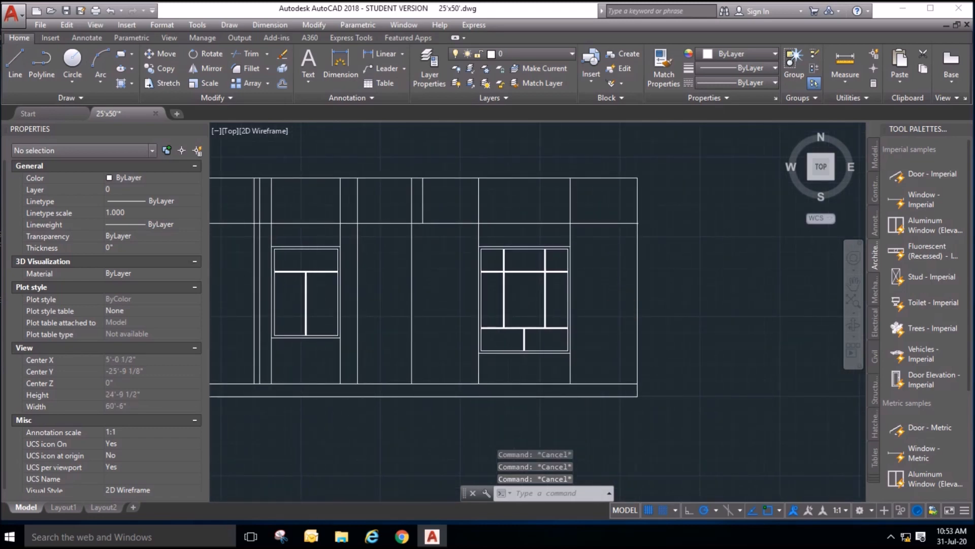
scroll(341, 359, down, 4)
scroll(360, 150, up, 5)
scroll(348, 156, down, 3)
click(341, 315)
middle_drag(360, 422, 361, 371)
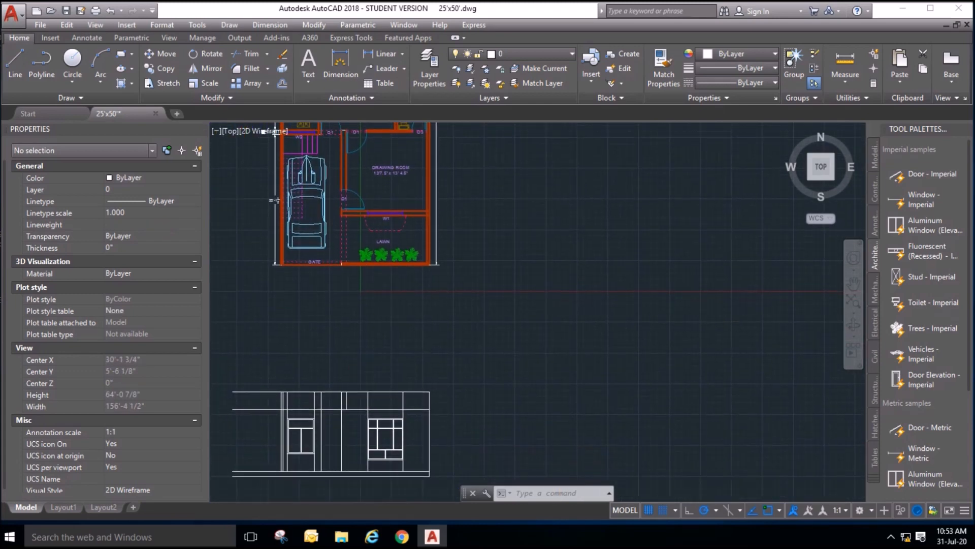
scroll(348, 447, up, 3)
scroll(437, 331, down, 2)
scroll(371, 316, up, 2)
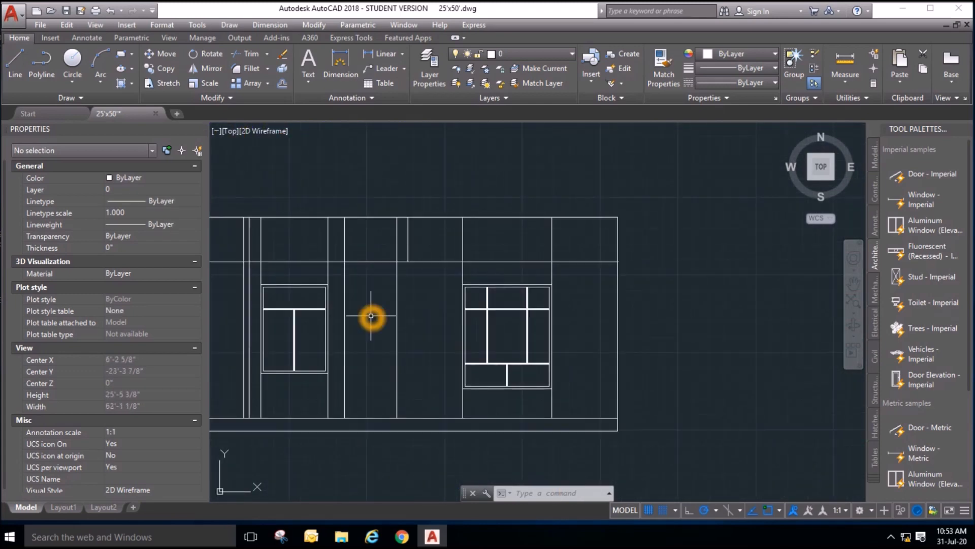
Draw a horizontal line from the W2 window's upper-right corner to the second vertical line on its right.
click(19, 63)
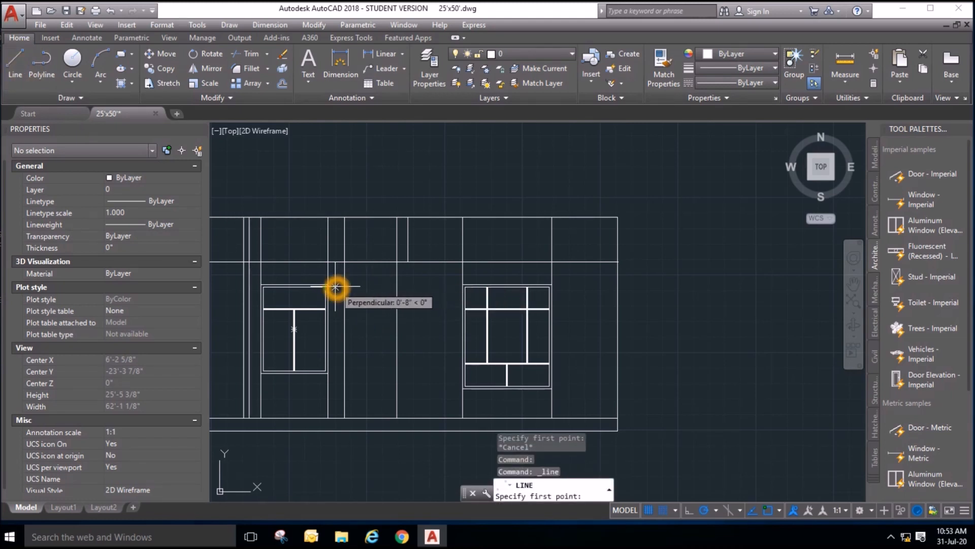
click(329, 285)
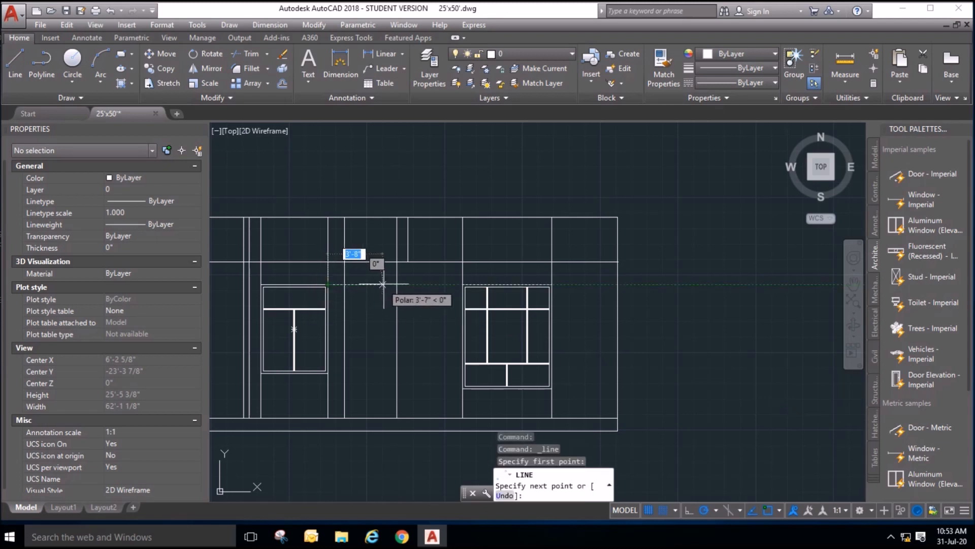
key(Escape)
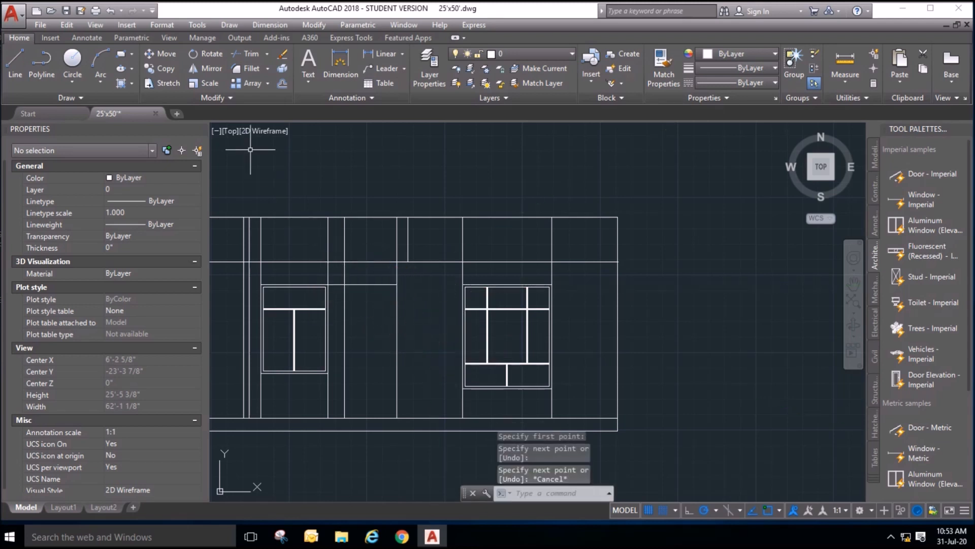
Trim the segment of the new horizontal line lying between the W2 window and the door opening's left edge.
click(244, 56)
key(Return)
scroll(328, 284, up, 2)
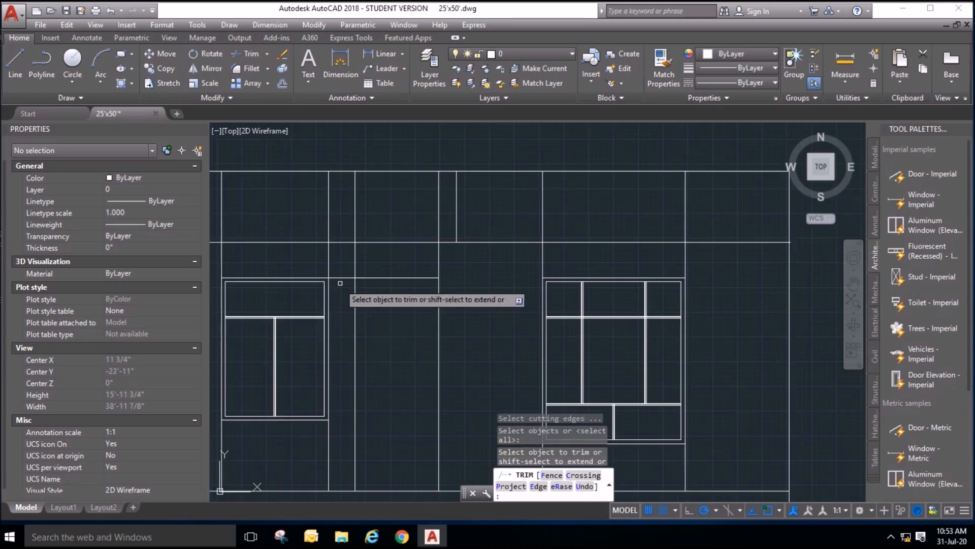
key(Escape)
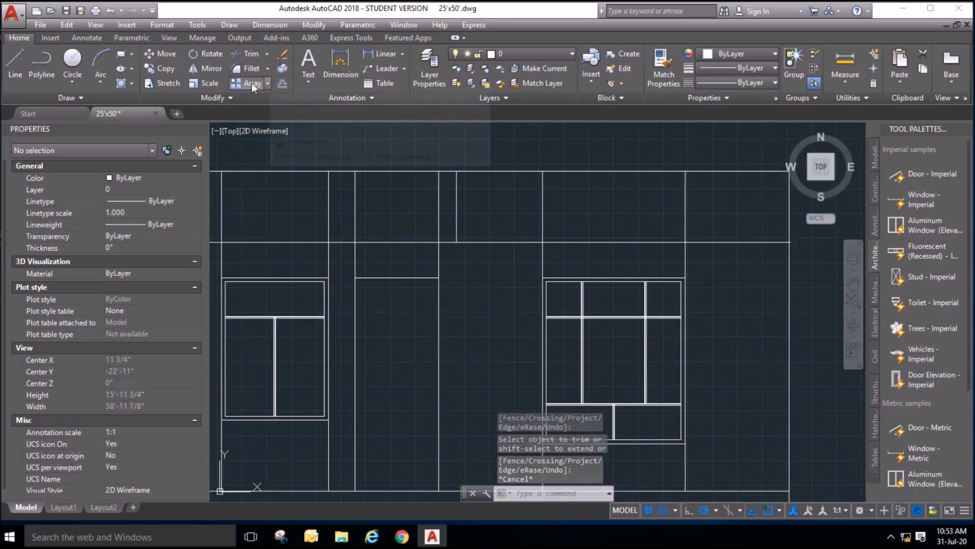
Draw a 3'-6" by 9' rectangle over the door opening, from its upper-left corner down to the plinth line.
click(121, 54)
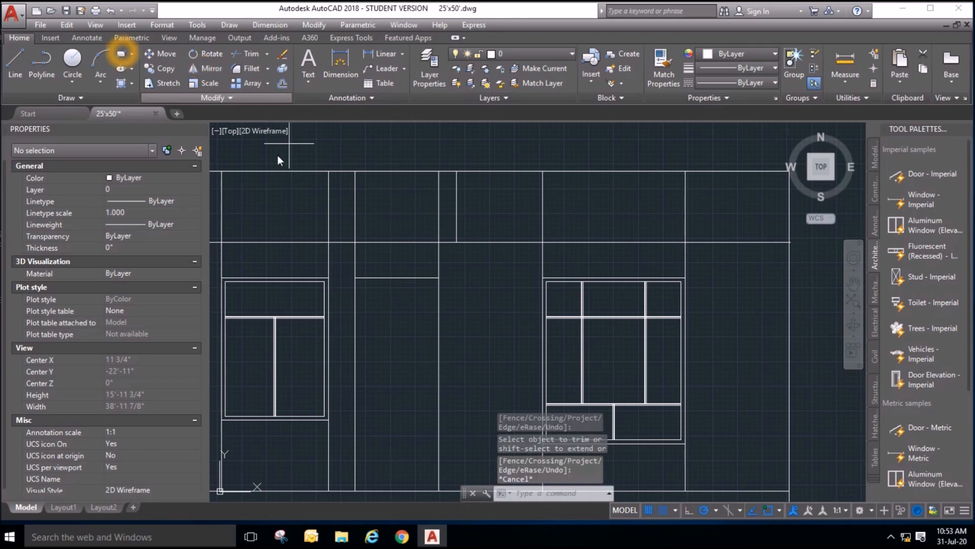
click(355, 278)
scroll(399, 356, down, 2)
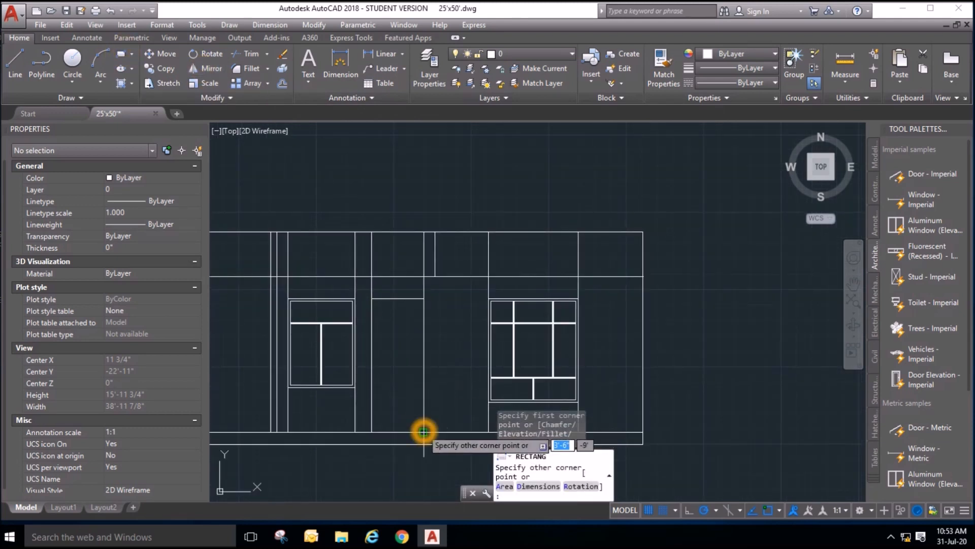
key(Escape)
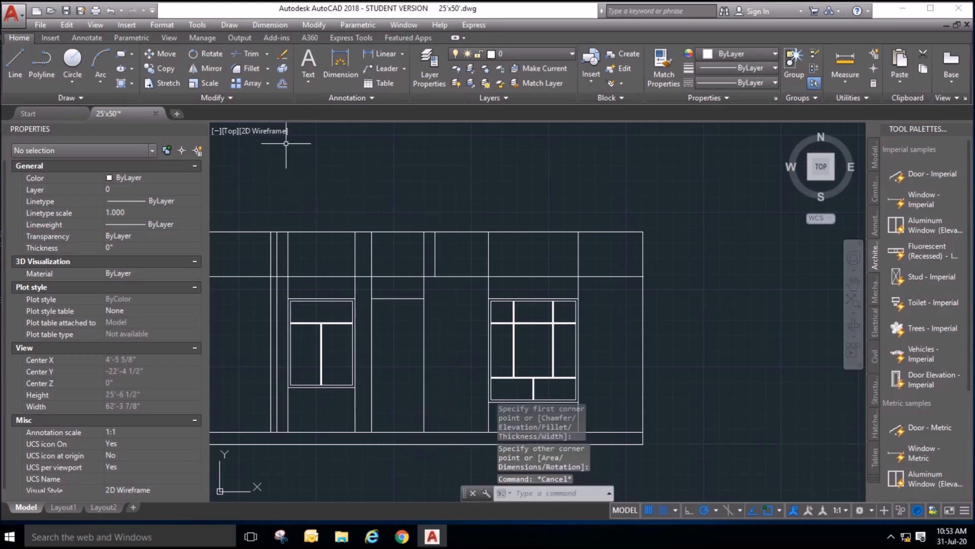
Offset the door rectangle 2" inward to form the door frame.
click(282, 84)
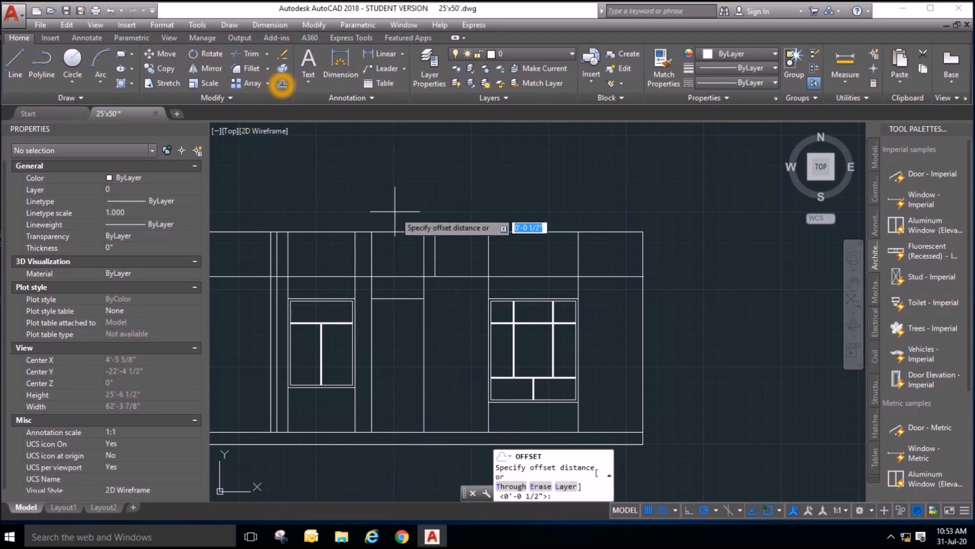
text(2)
key(Return)
scroll(451, 461, up, 2)
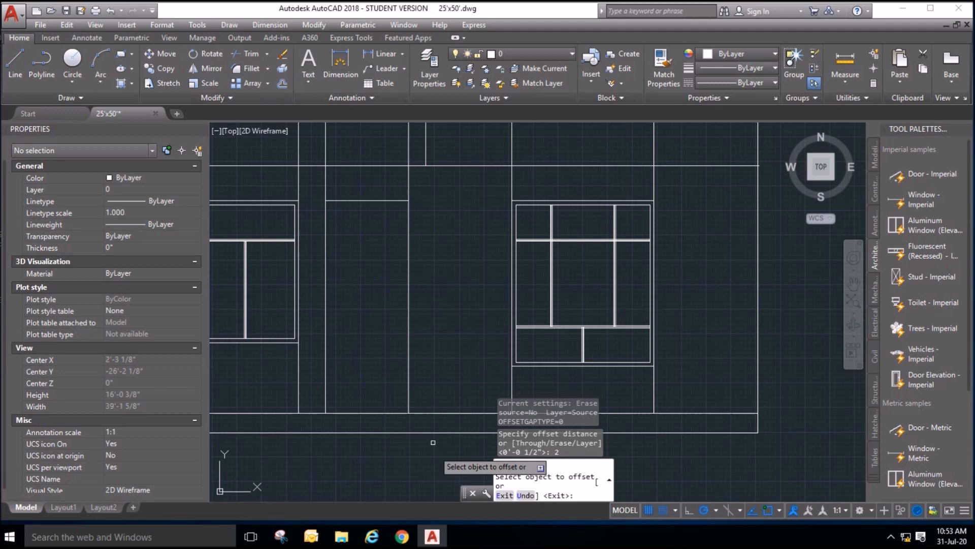
click(408, 375)
click(401, 375)
click(384, 191)
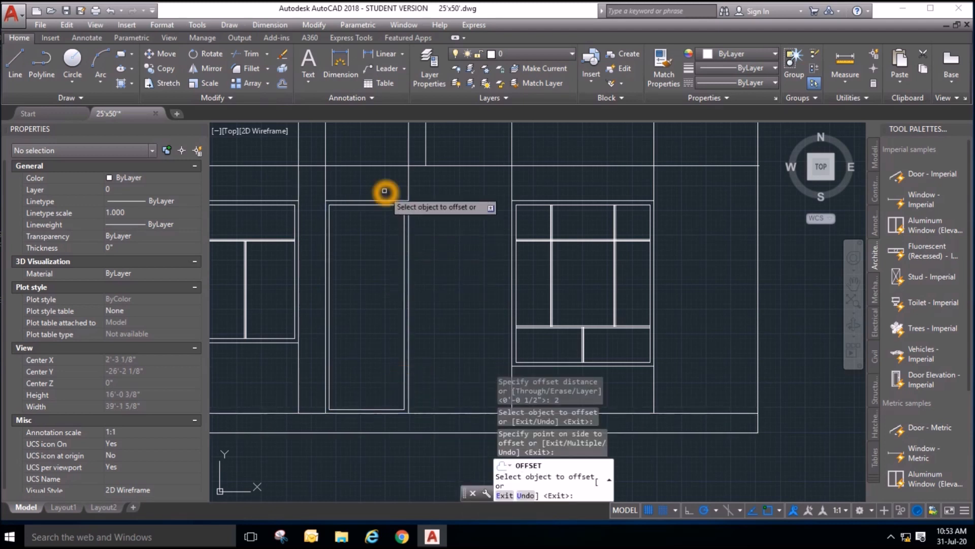
scroll(384, 191, up, 3)
scroll(422, 208, down, 3)
key(Escape)
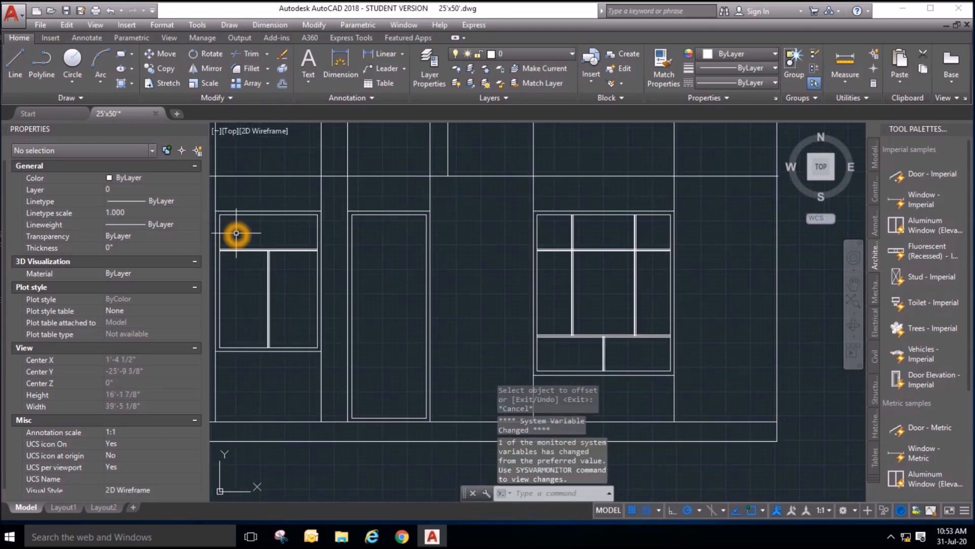
key(Escape)
Copy the W2 window's three horizontal divider lines straight across to the left inner edge of the door frame.
click(163, 68)
click(307, 272)
click(283, 239)
key(Return)
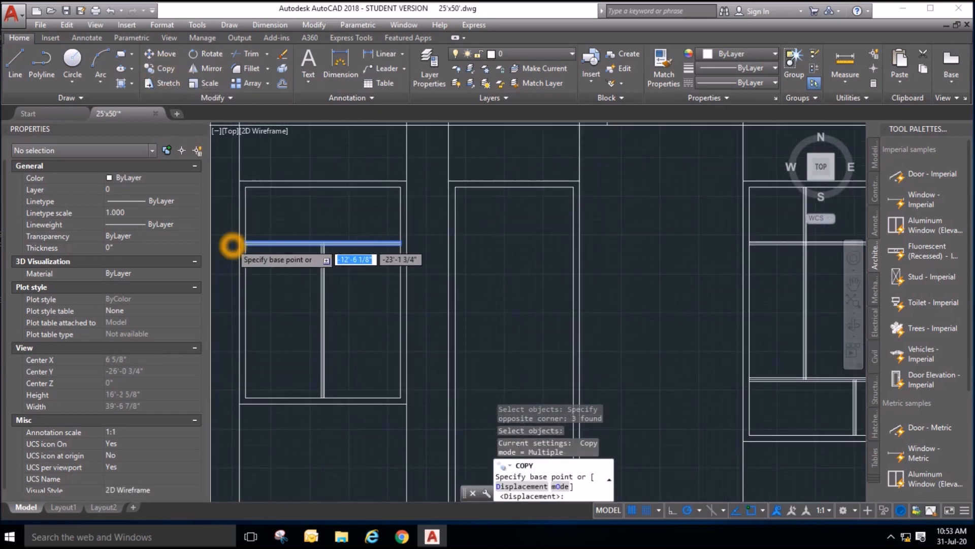
scroll(235, 244, up, 6)
click(288, 247)
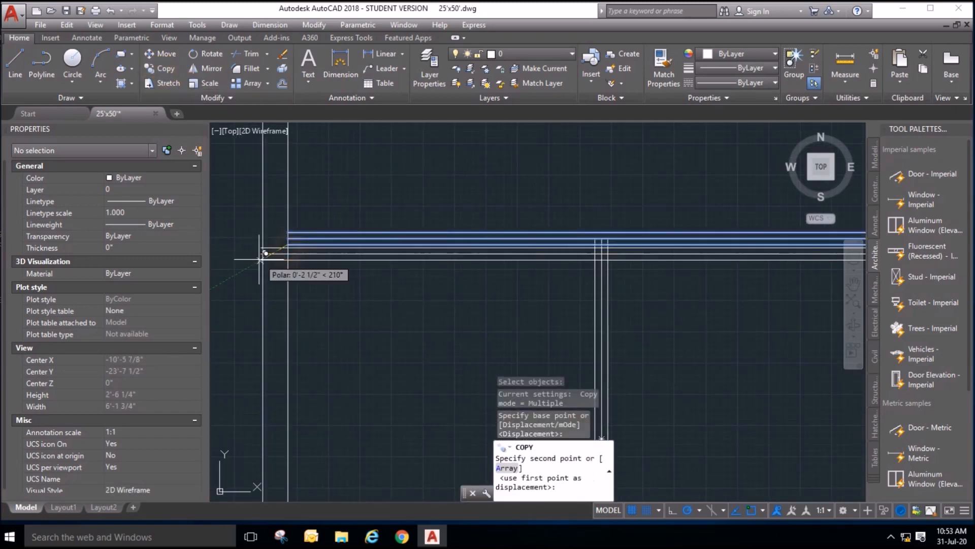
scroll(447, 264, down, 5)
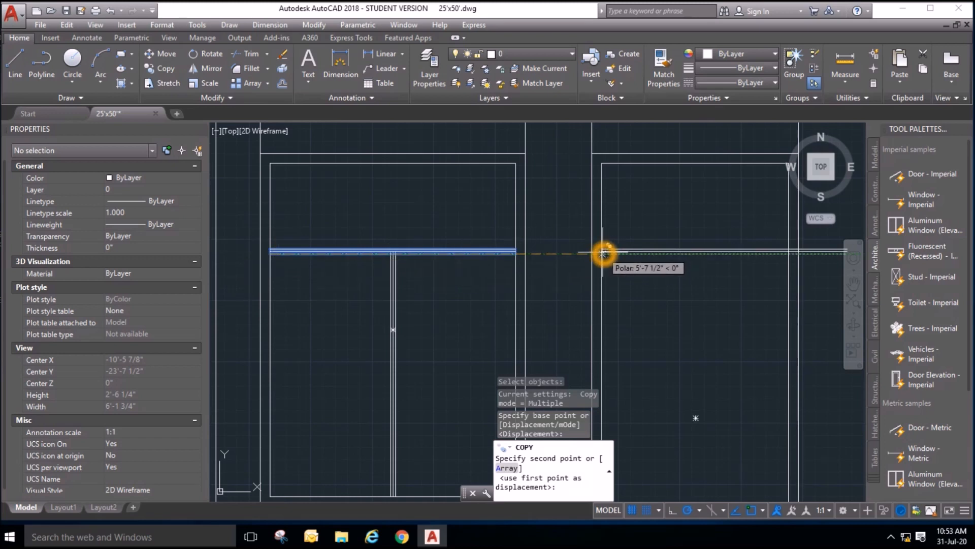
click(603, 253)
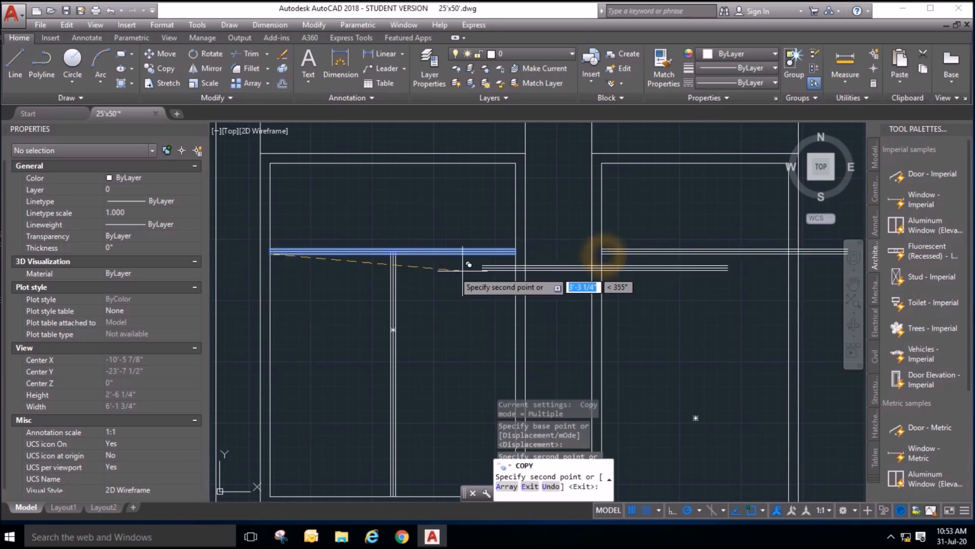
scroll(505, 266, down, 3)
scroll(552, 244, up, 2)
key(Escape)
key(Escape)
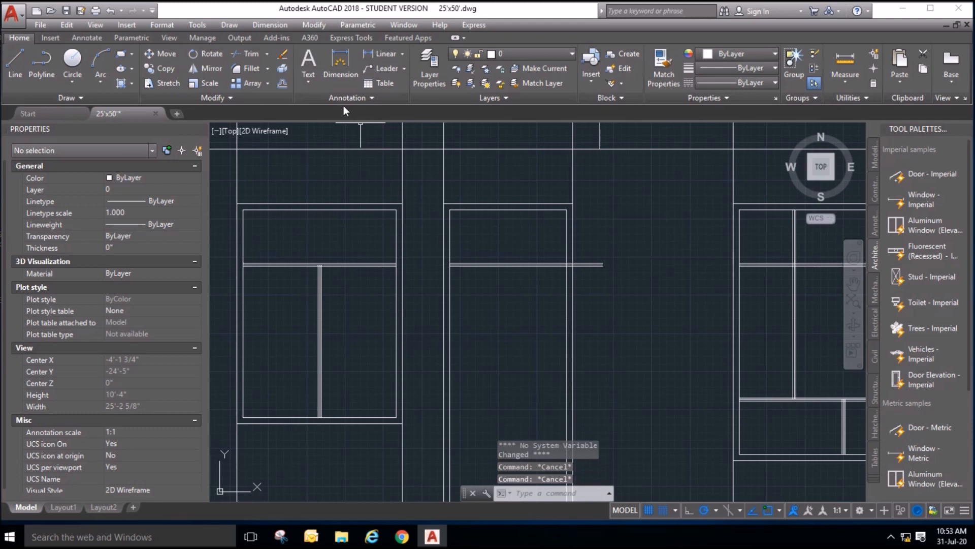
Trim the copied divider lines where they run past the door frame's right inner edge.
click(235, 57)
click(565, 285)
key(Return)
drag(589, 281, 574, 232)
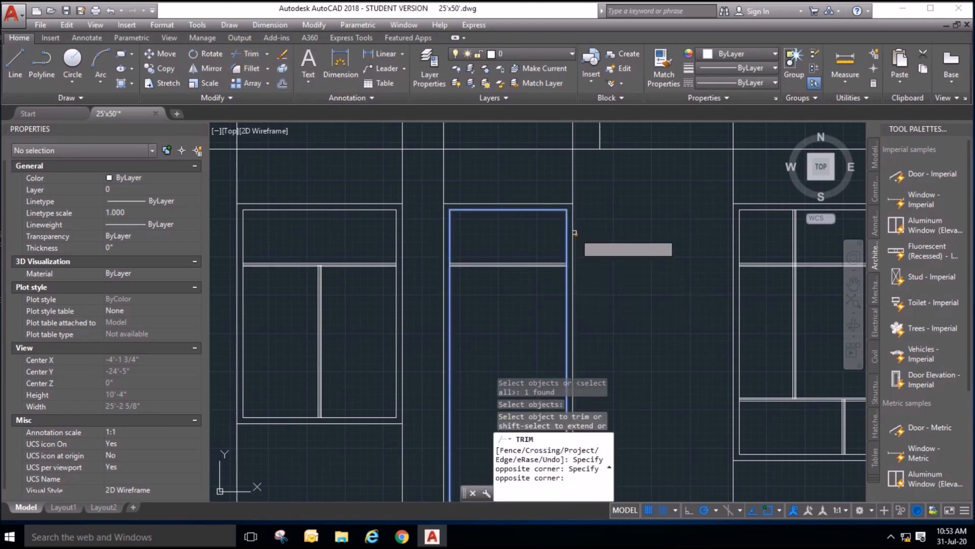
key(Escape)
key(Escape)
Examine the elevation against the floor plan above it.
scroll(361, 161, down, 4)
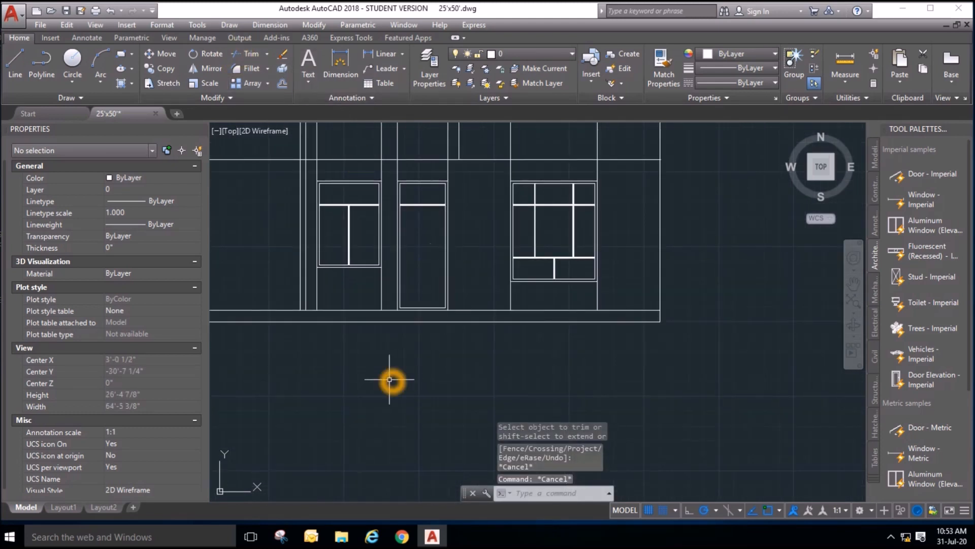
scroll(383, 397, down, 5)
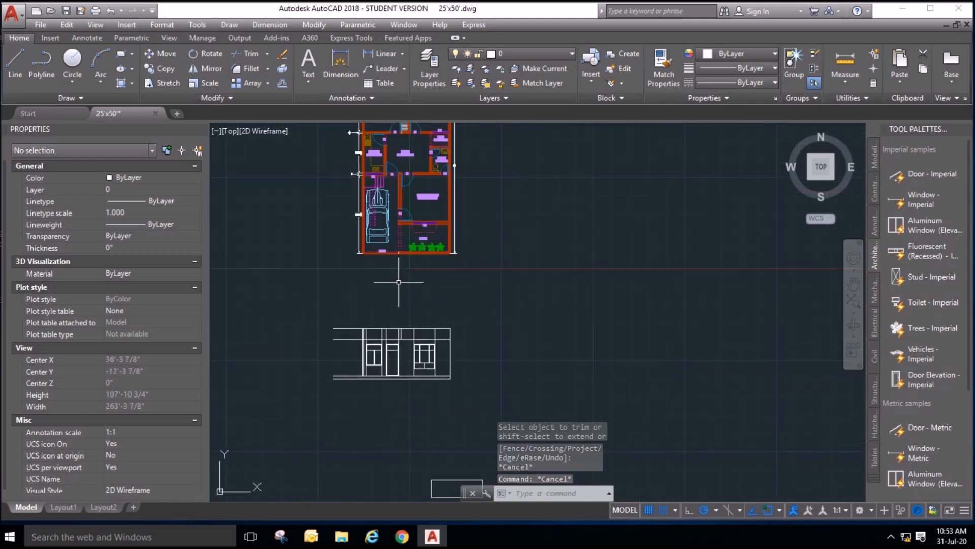
scroll(398, 228, up, 3)
scroll(410, 135, down, 4)
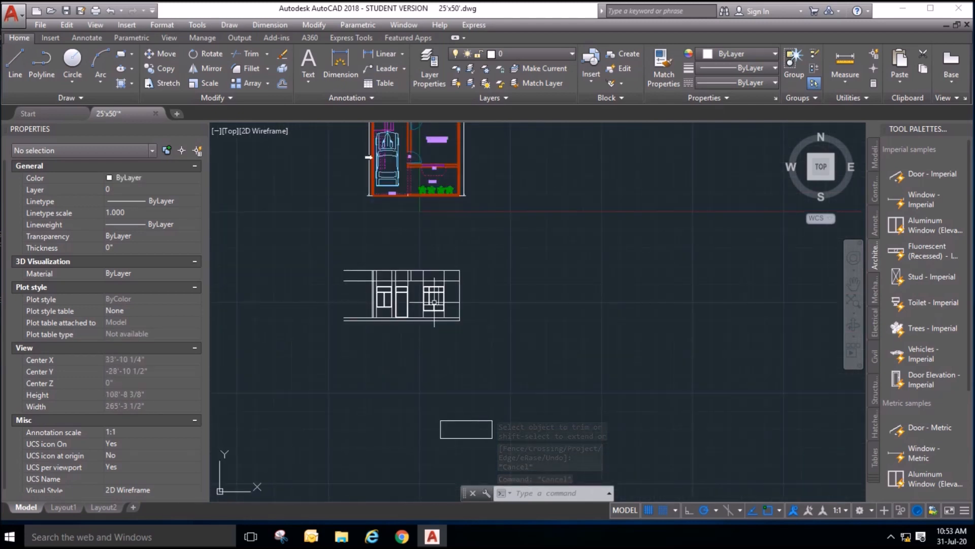
scroll(385, 350, up, 4)
scroll(397, 348, down, 2)
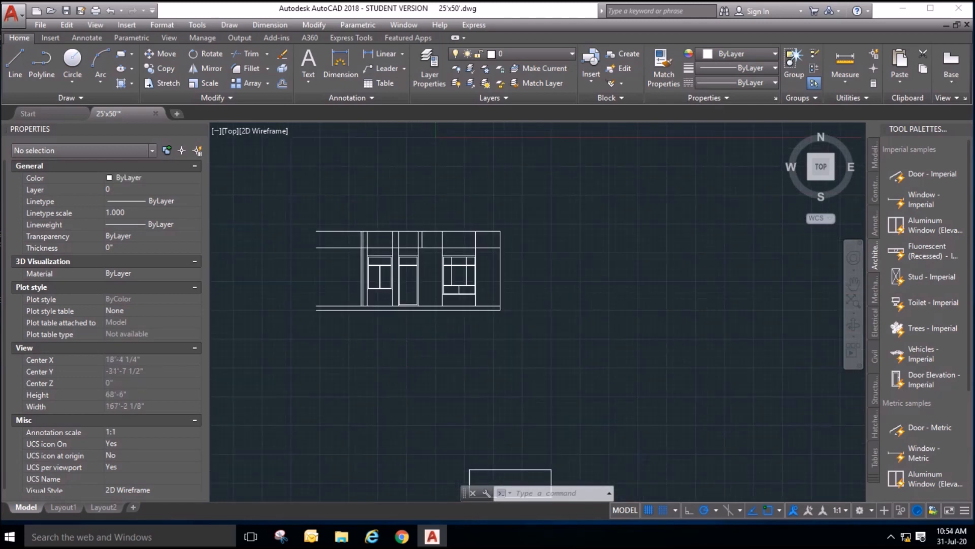
scroll(367, 331, up, 2)
scroll(367, 331, down, 4)
Stretch the lower end of the leftmost vertical line down to the ground line below the plinth.
scroll(367, 330, up, 4)
scroll(367, 330, up, 5)
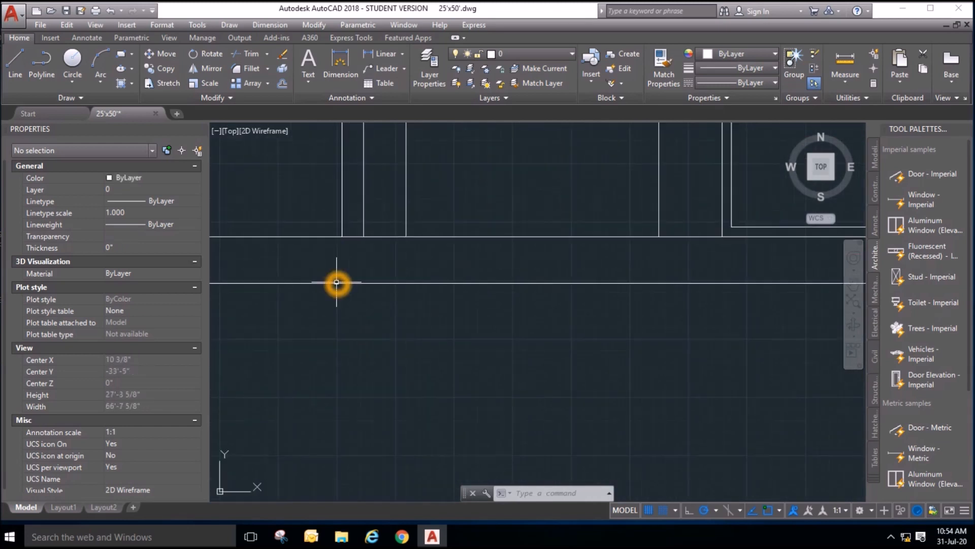
click(342, 234)
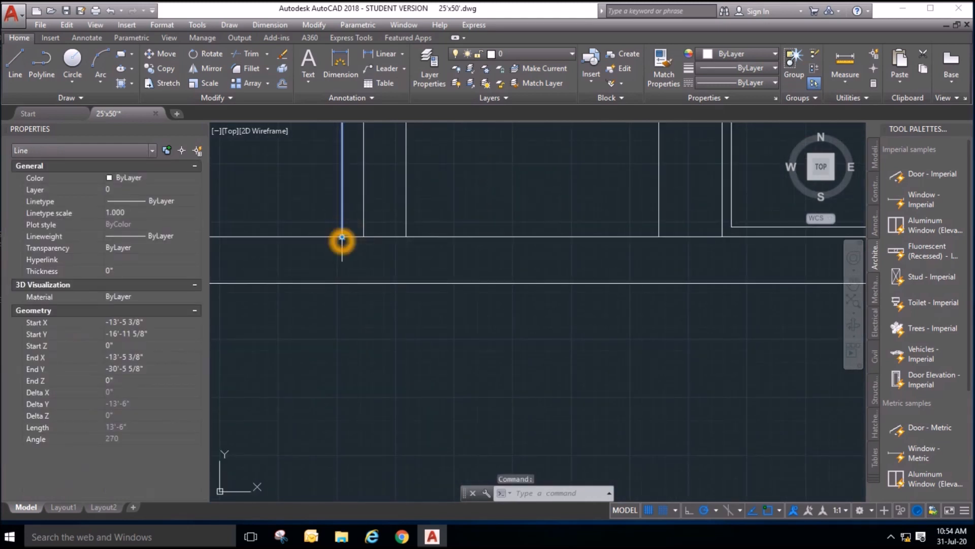
click(343, 234)
click(342, 283)
scroll(331, 333, down, 3)
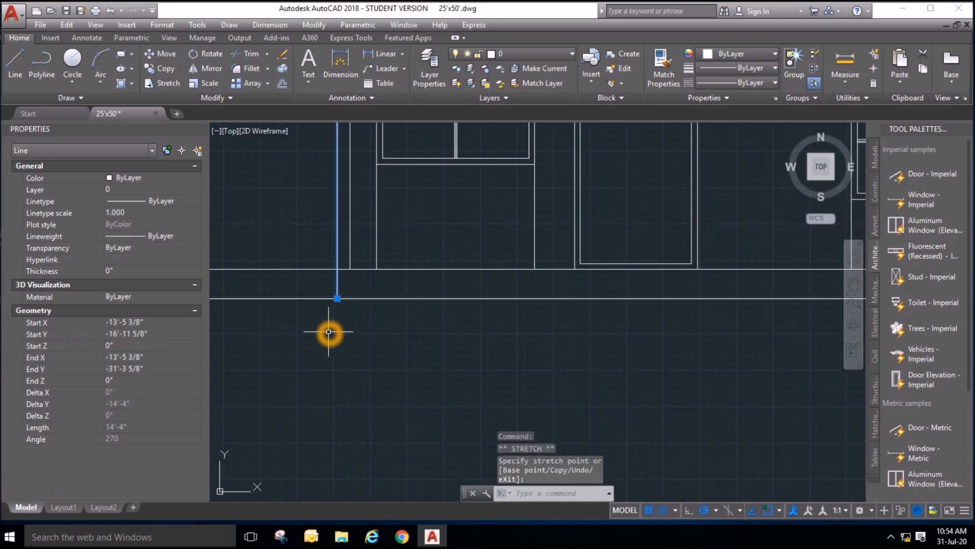
scroll(457, 327, down, 3)
key(Escape)
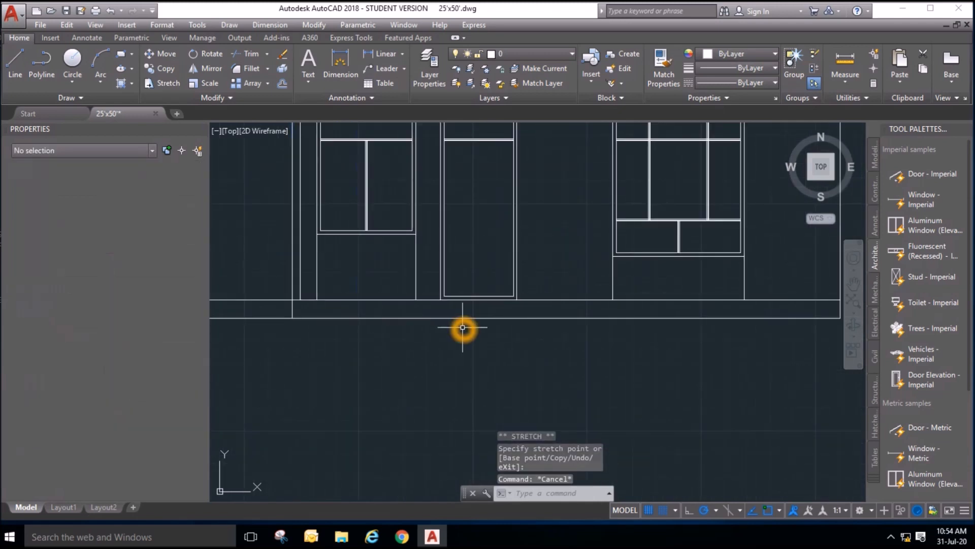
Draw a vertical line from the door's lower-left corner down to the ground line.
key(Escape)
click(15, 66)
scroll(435, 325, up, 2)
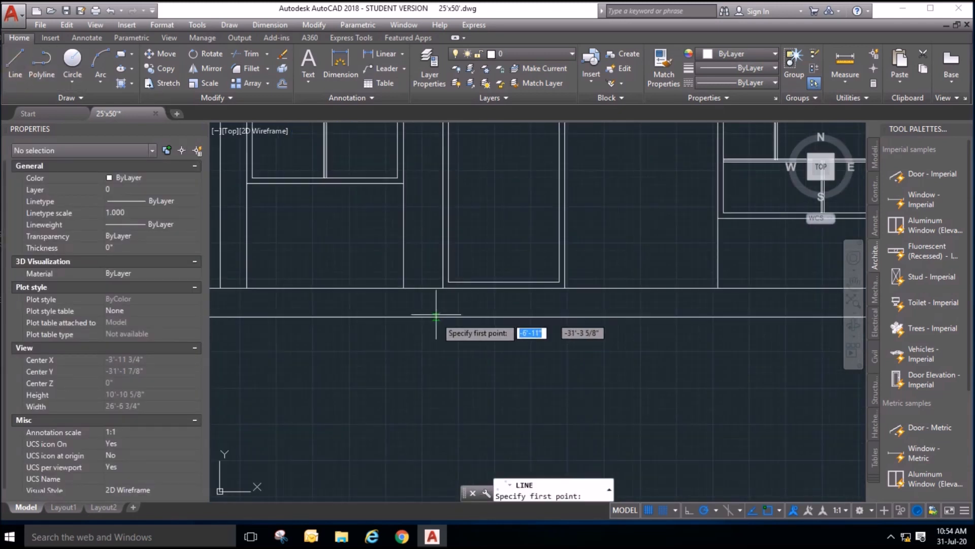
click(443, 290)
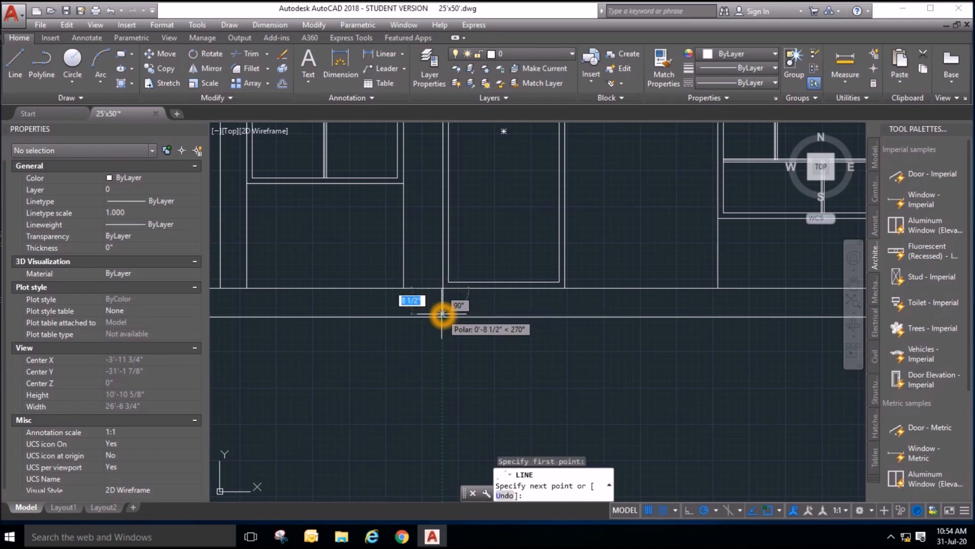
key(Escape)
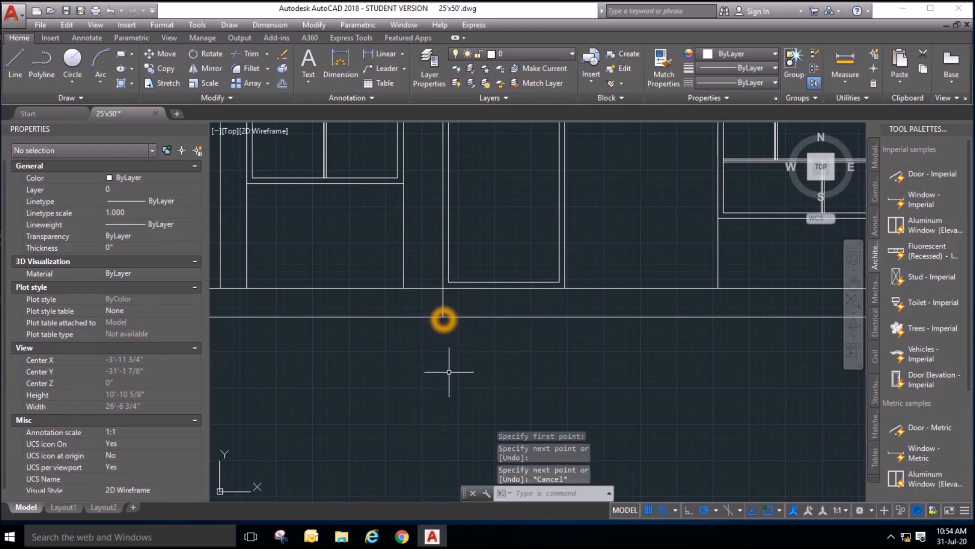
scroll(447, 373, down, 2)
key(Escape)
key(Escape)
key(Escape)
Shorten the plinth line by stretching its right end back to the leftmost vertical line.
scroll(448, 356, down, 2)
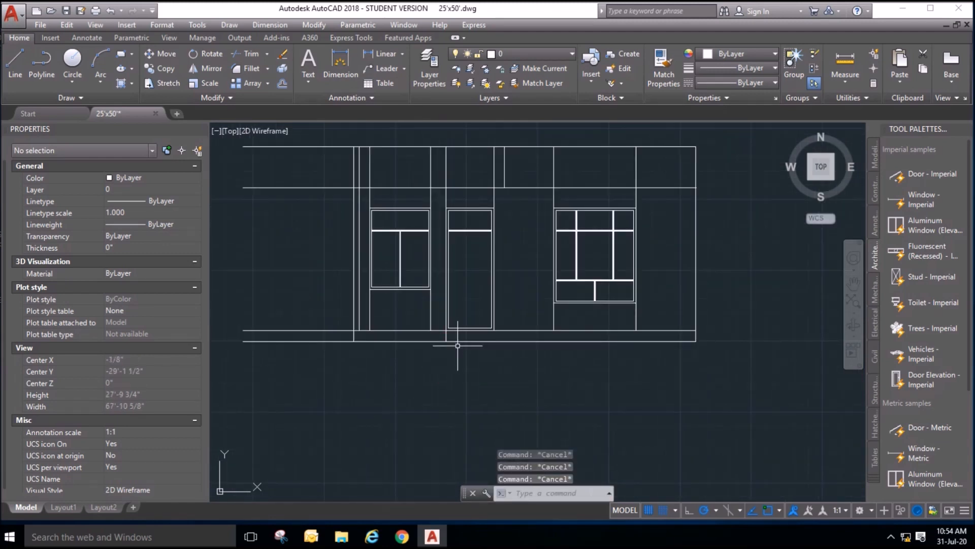
click(535, 330)
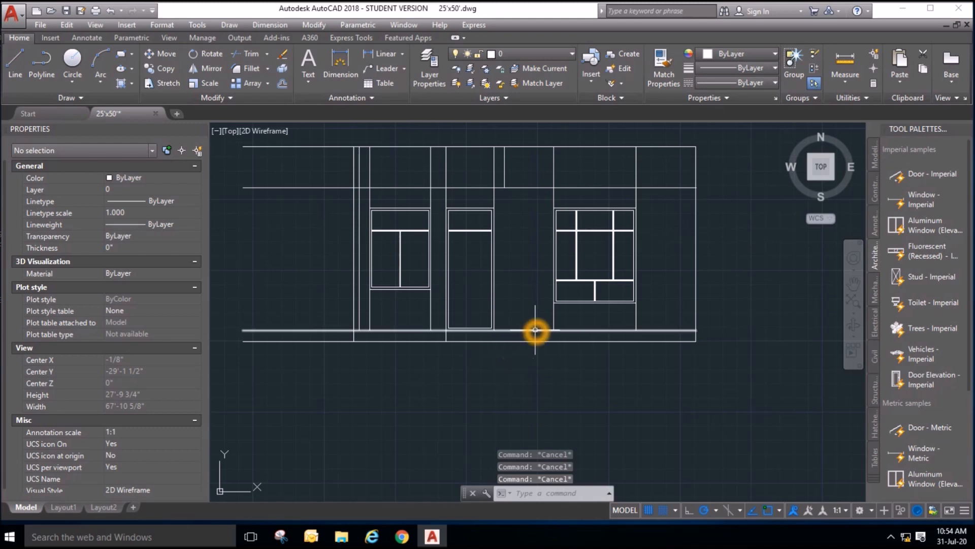
click(535, 330)
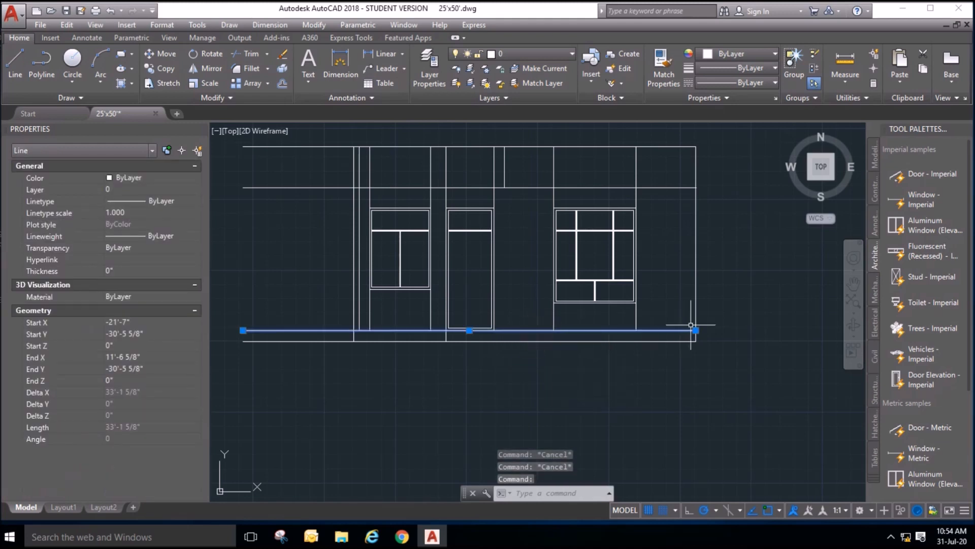
mouse_move(695, 330)
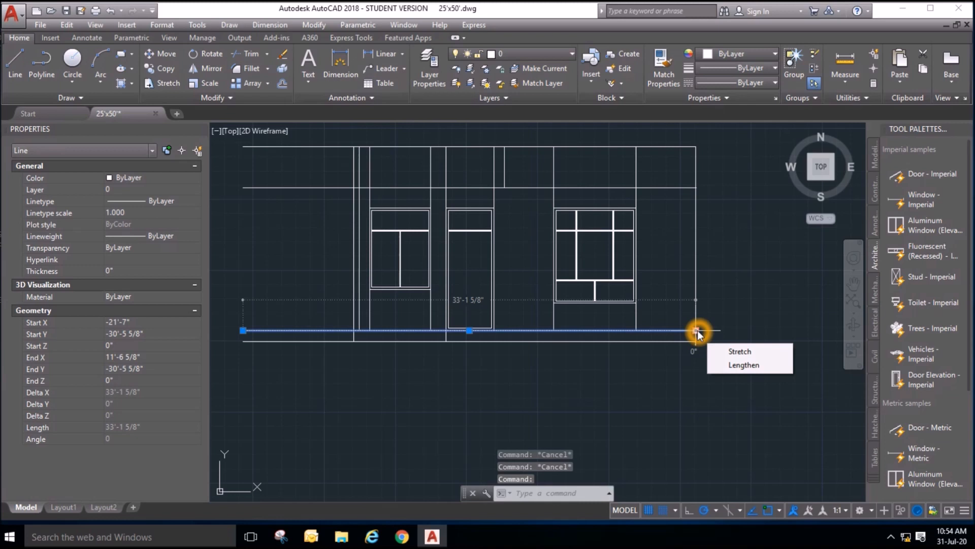
click(696, 330)
click(445, 332)
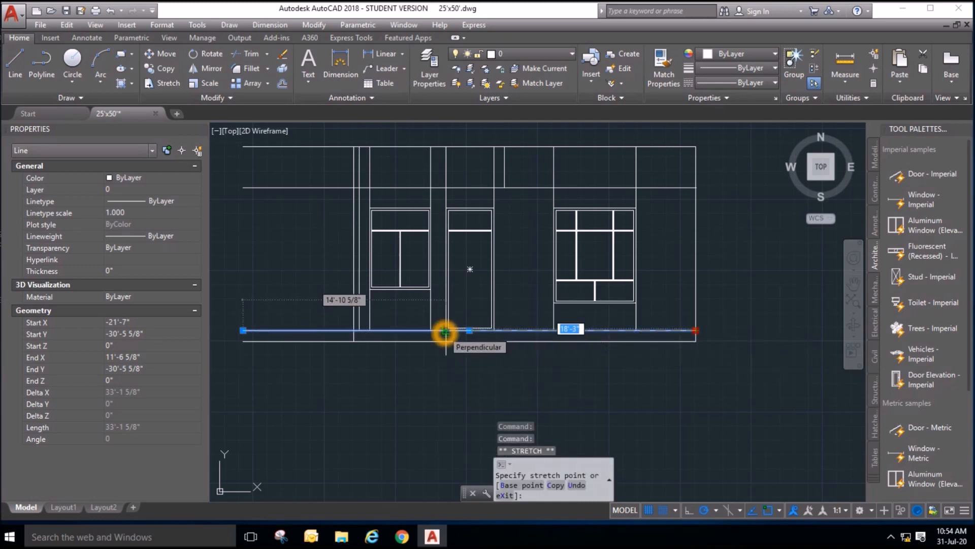
click(354, 330)
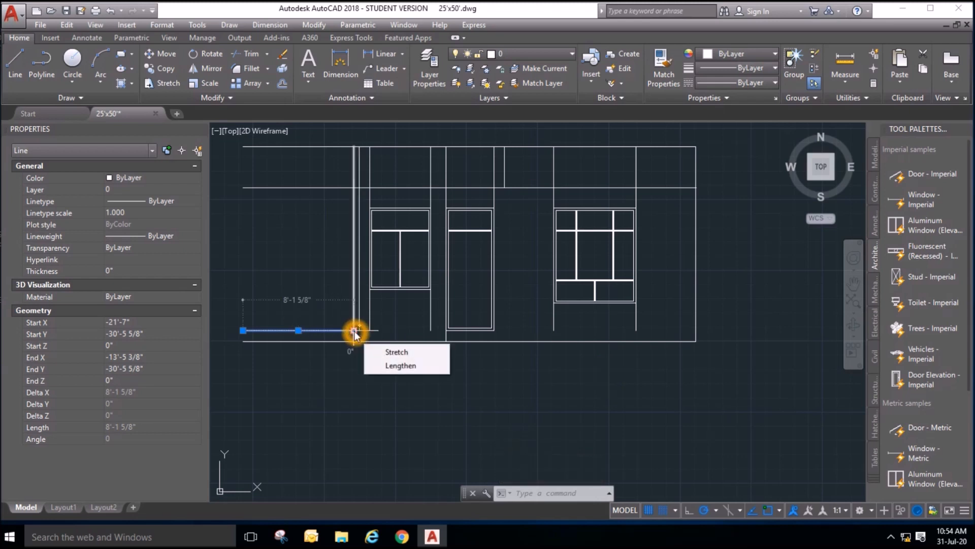
click(355, 331)
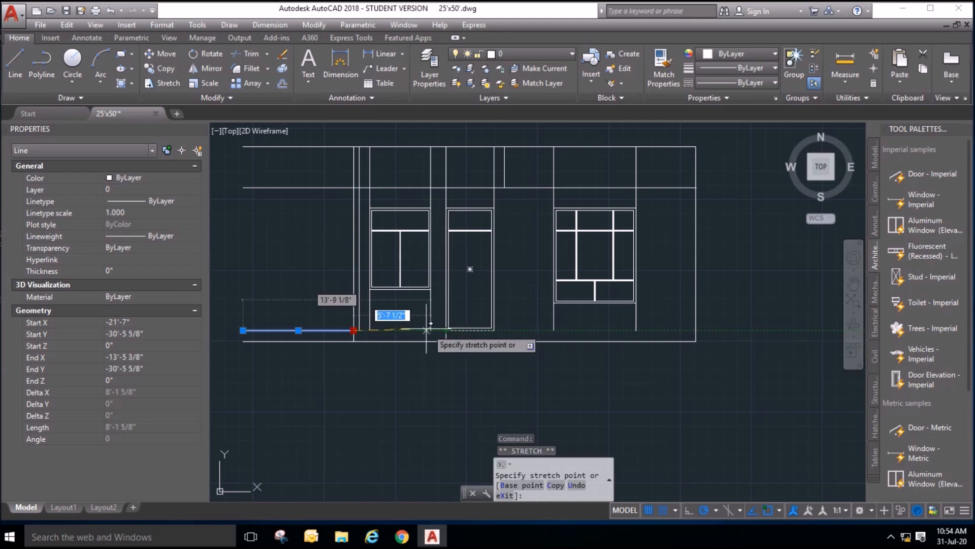
key(Escape)
key(Escape)
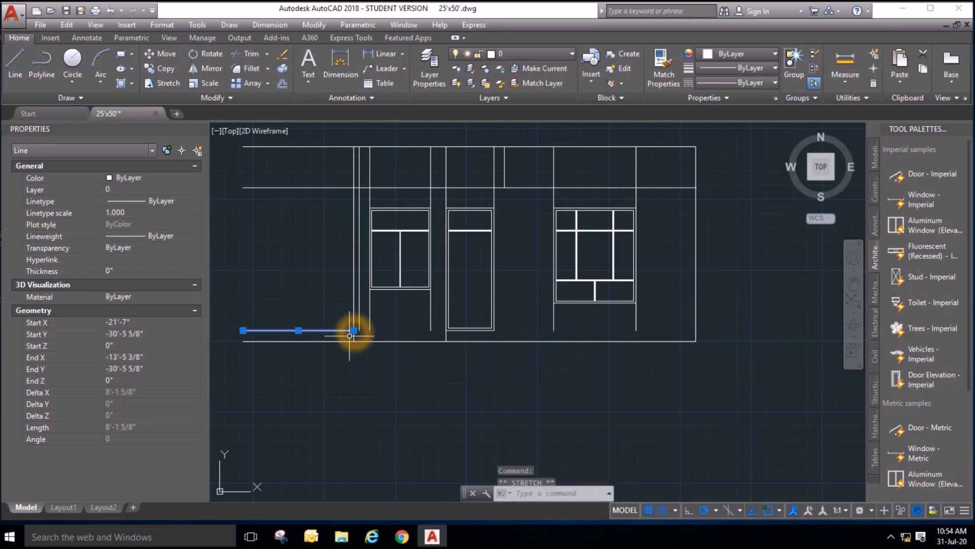
key(Escape)
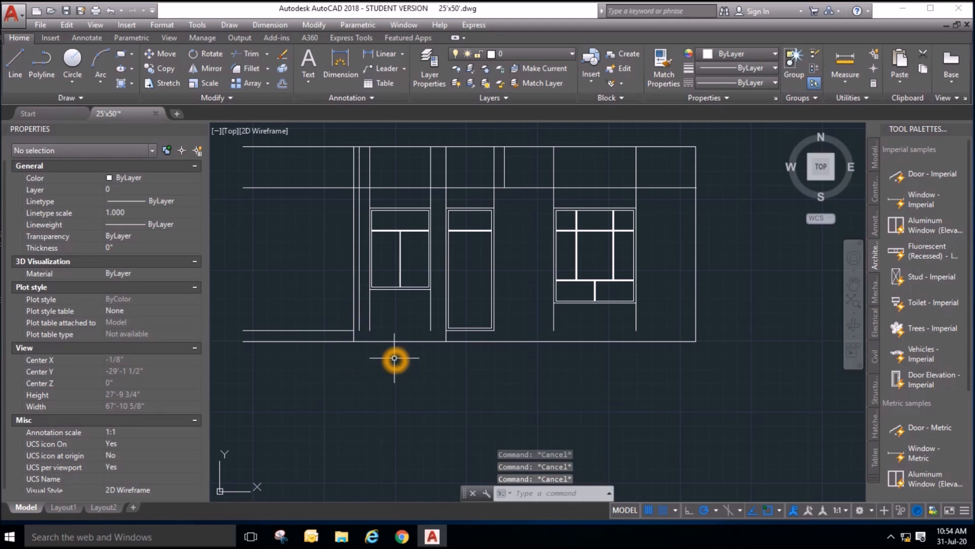
Try erasing the full vertical projection lines through the left and right windows, and undo the erasures.
click(430, 318)
key(Delete)
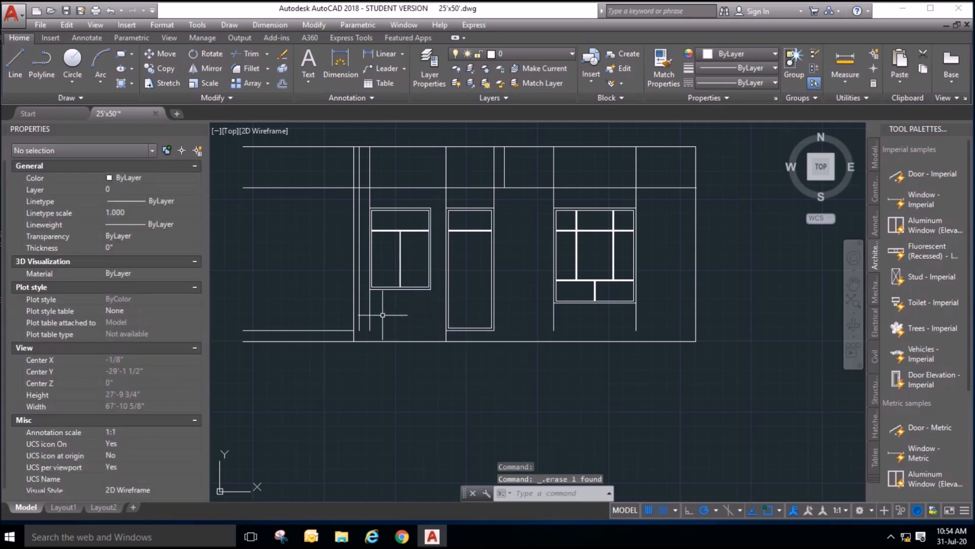
click(370, 315)
key(Escape)
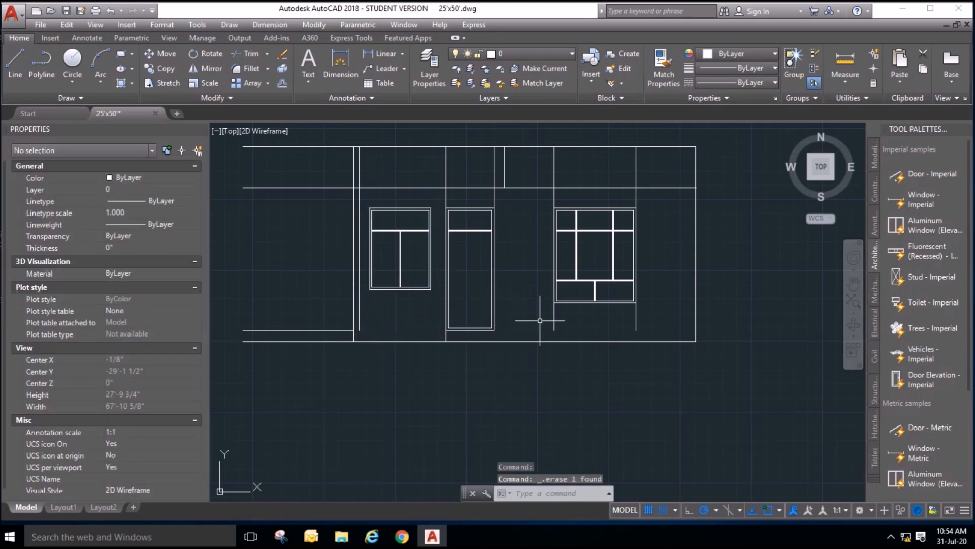
click(554, 320)
key(Escape)
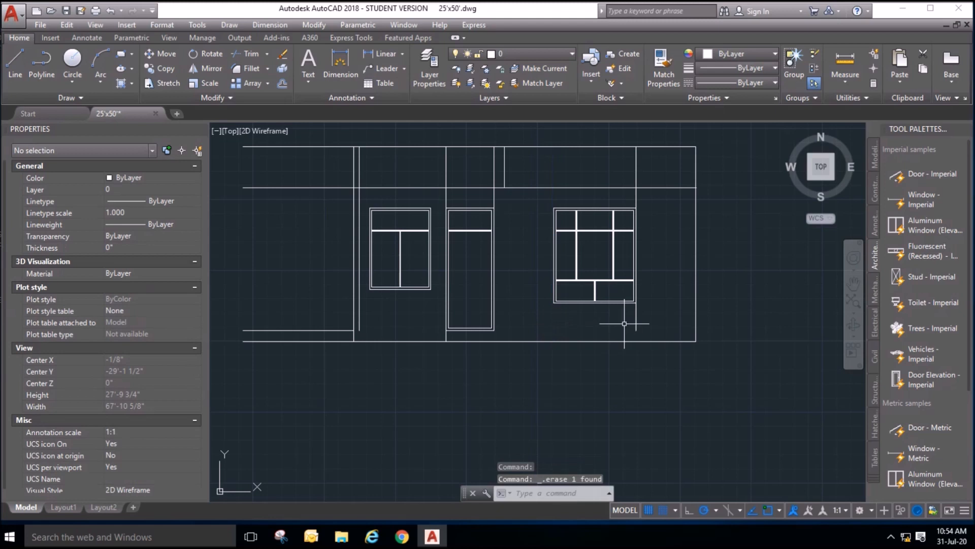
click(111, 10)
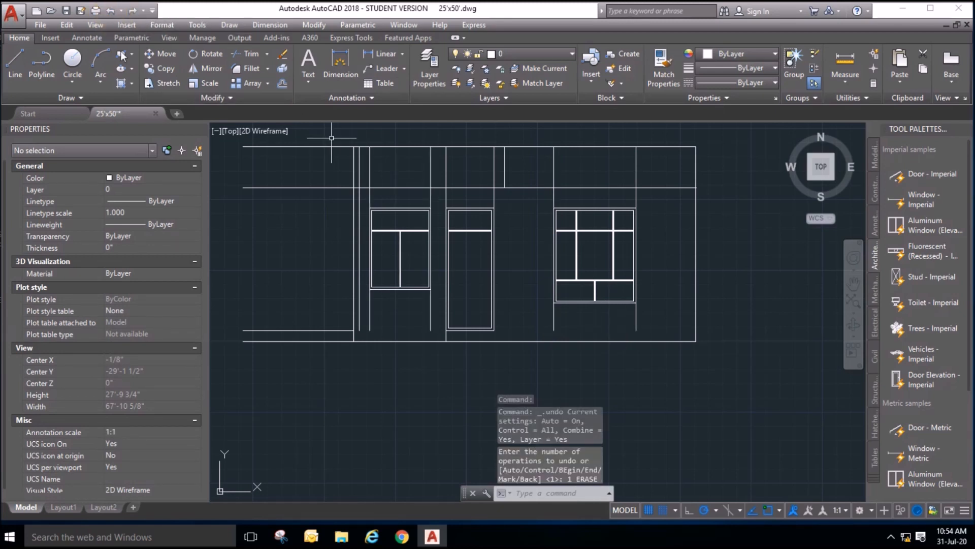
Trim the vertical projection lines below the left window and between its top edge and the horizontal line above.
click(234, 53)
key(Return)
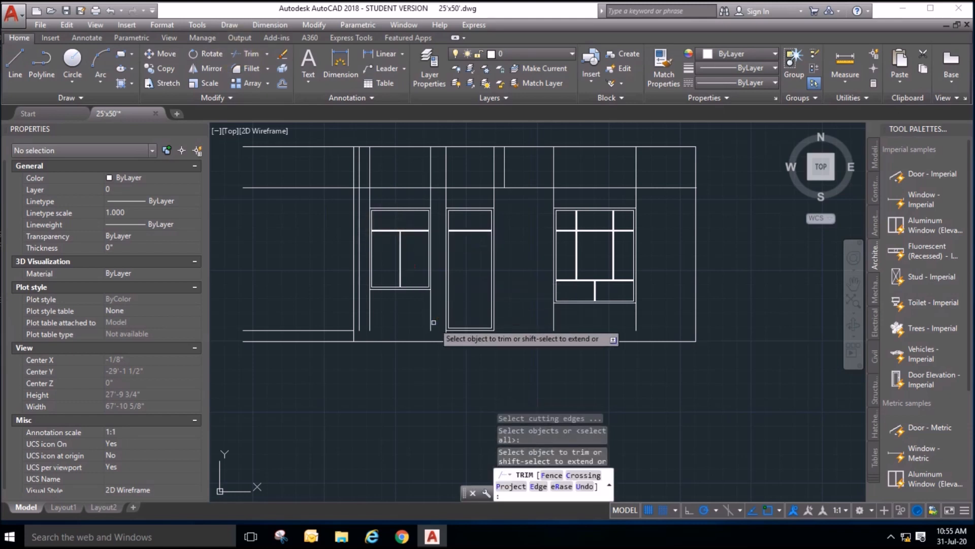
click(437, 321)
click(366, 304)
click(438, 198)
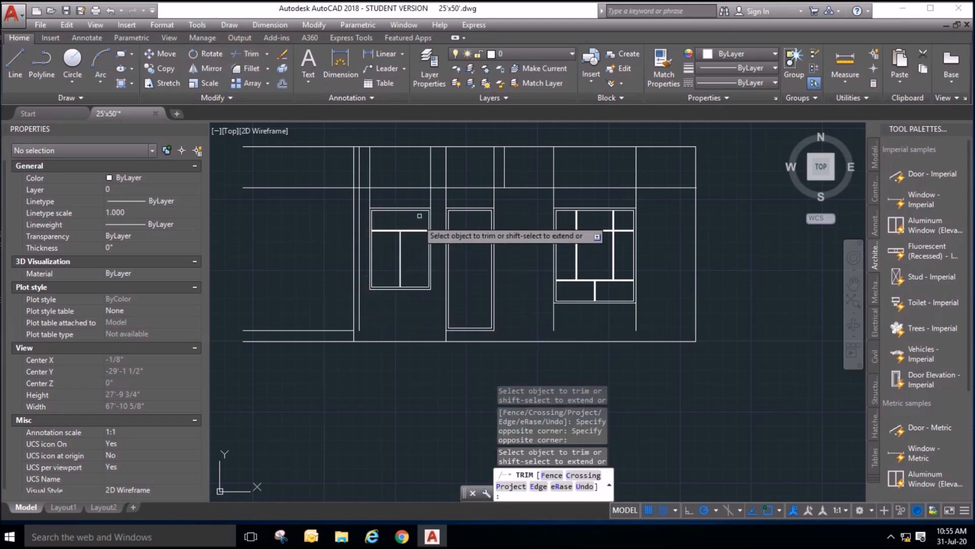
click(367, 193)
Trim the vertical projection lines directly above and below the right window.
scroll(632, 210, up, 2)
click(655, 189)
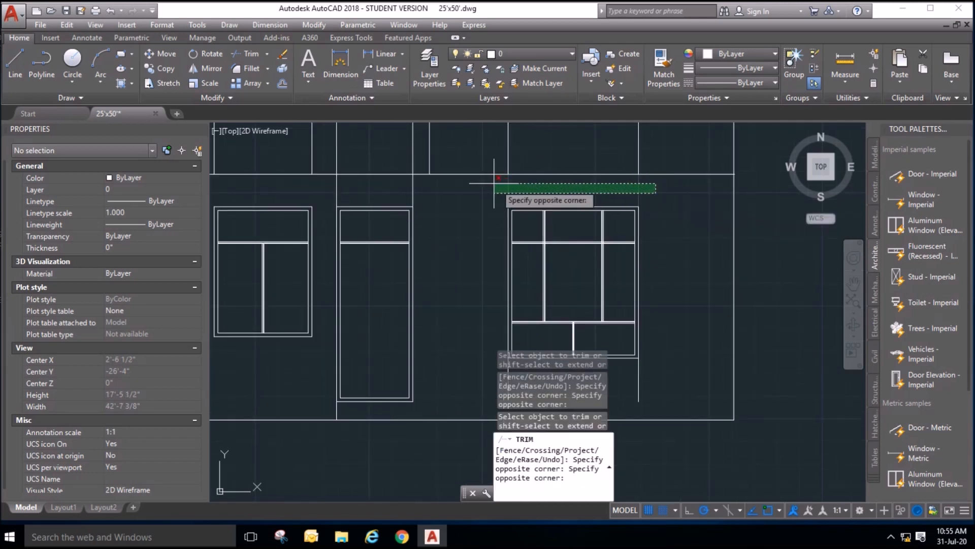
click(491, 186)
scroll(505, 187, down, 2)
scroll(563, 307, up, 2)
click(617, 320)
click(464, 304)
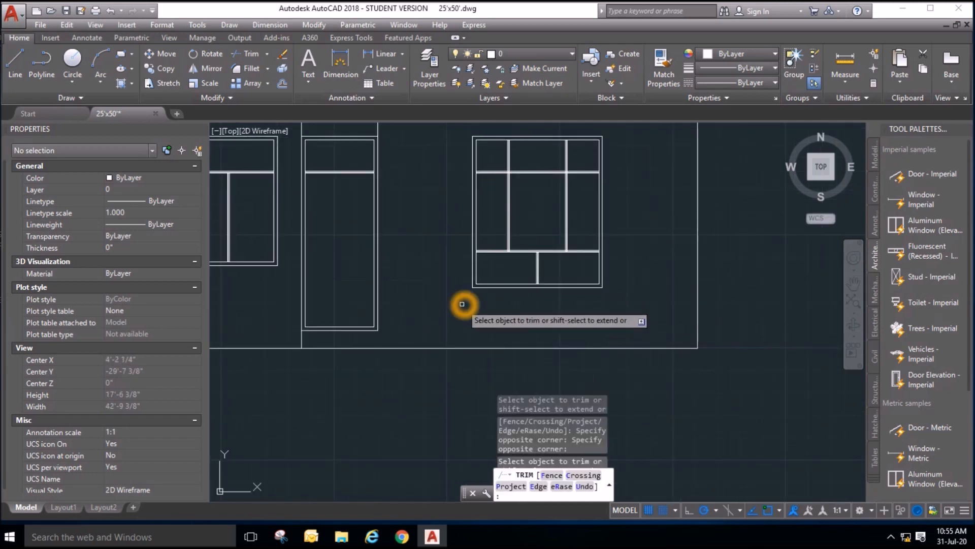
scroll(534, 310, down, 3)
key(Escape)
Stretch the lower end of the second vertical line from the left down to the ground line.
scroll(401, 367, up, 1)
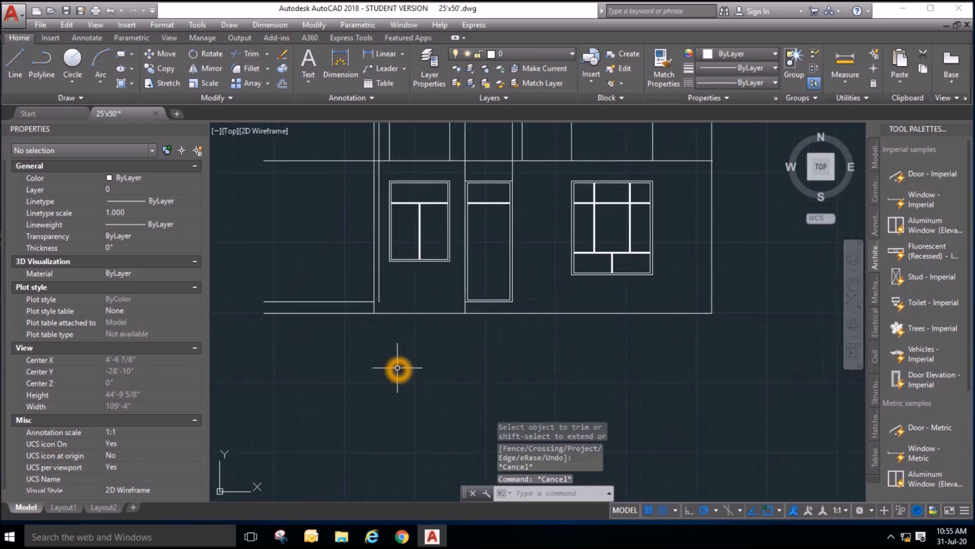
scroll(397, 313, up, 2)
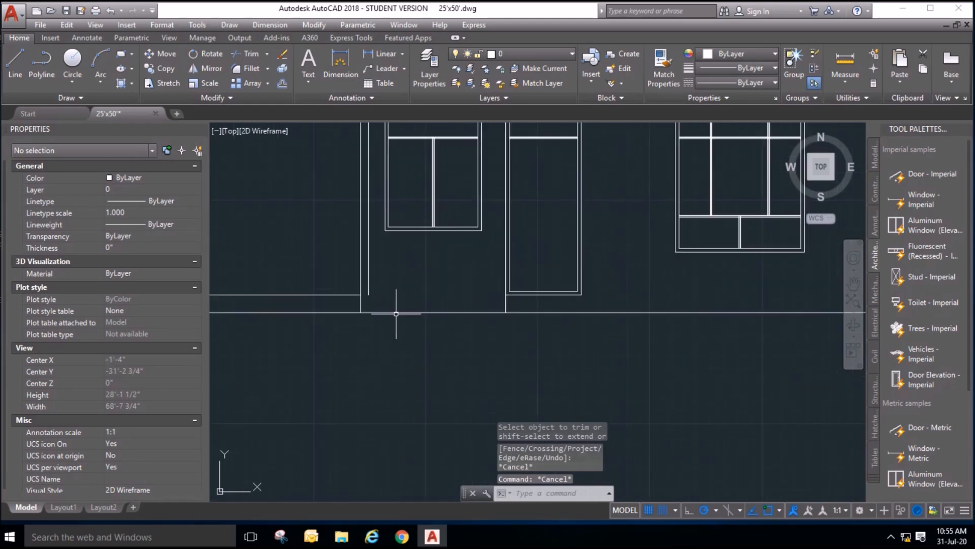
click(370, 293)
mouse_move(368, 295)
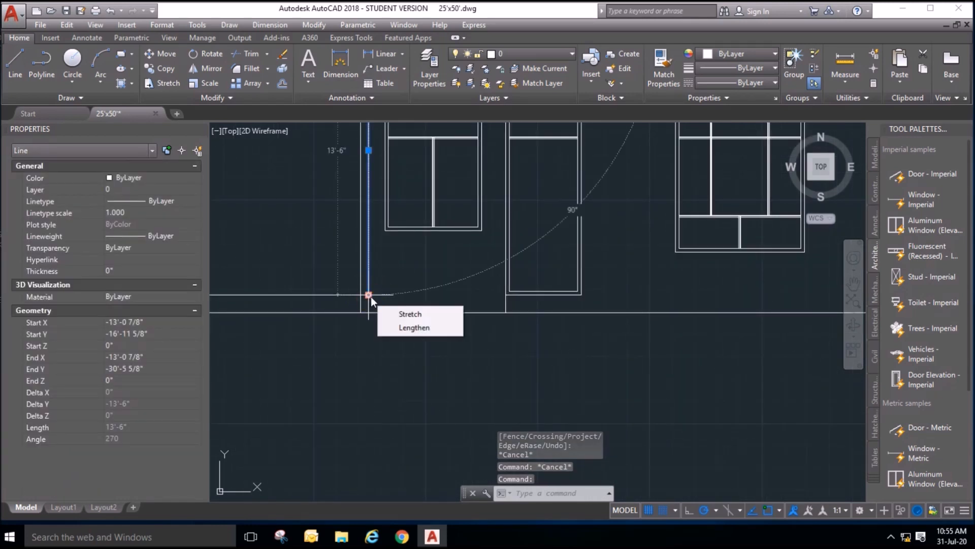
click(379, 304)
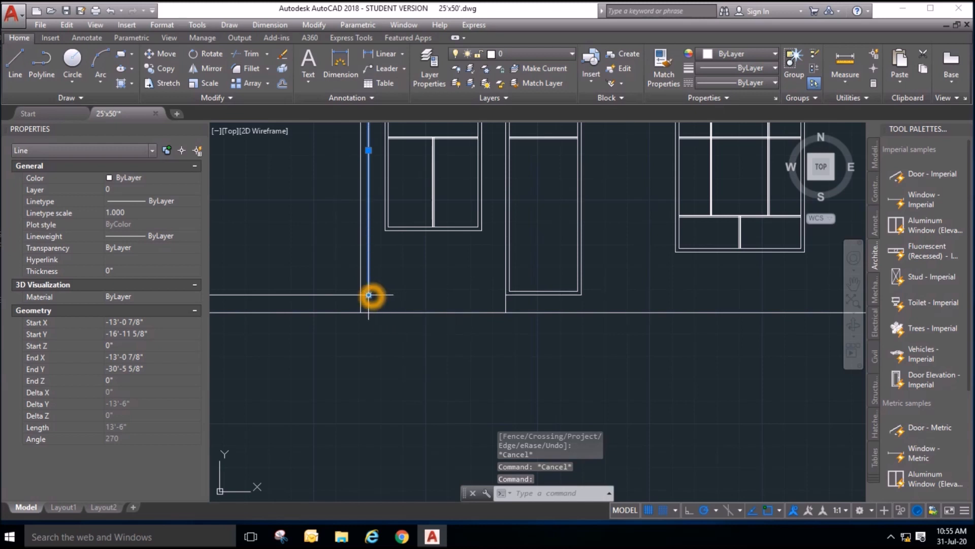
click(369, 295)
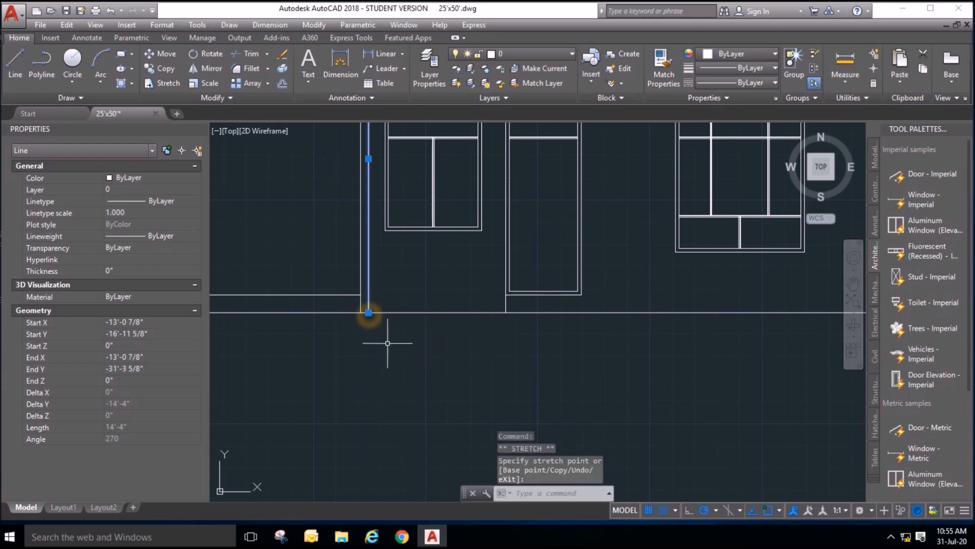
key(Escape)
key(Escape)
Copy the car from the floor plan by its rear end to the elevation, placing it near the ground line over the left window.
scroll(392, 347, down, 2)
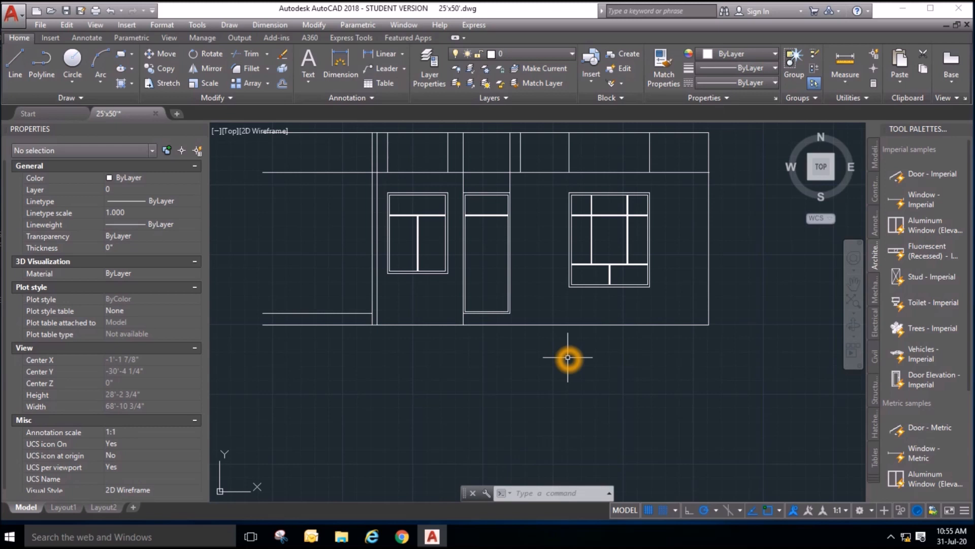
scroll(508, 365, down, 4)
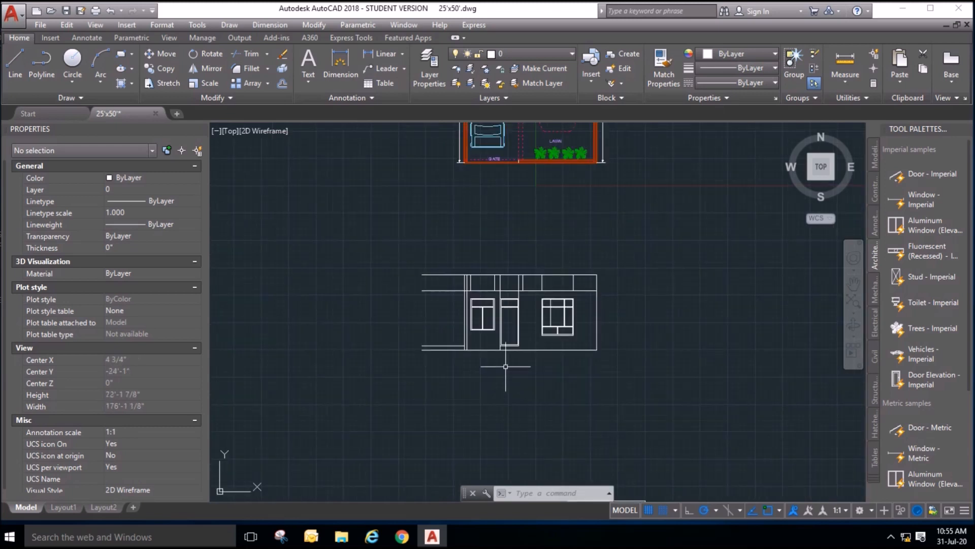
click(162, 68)
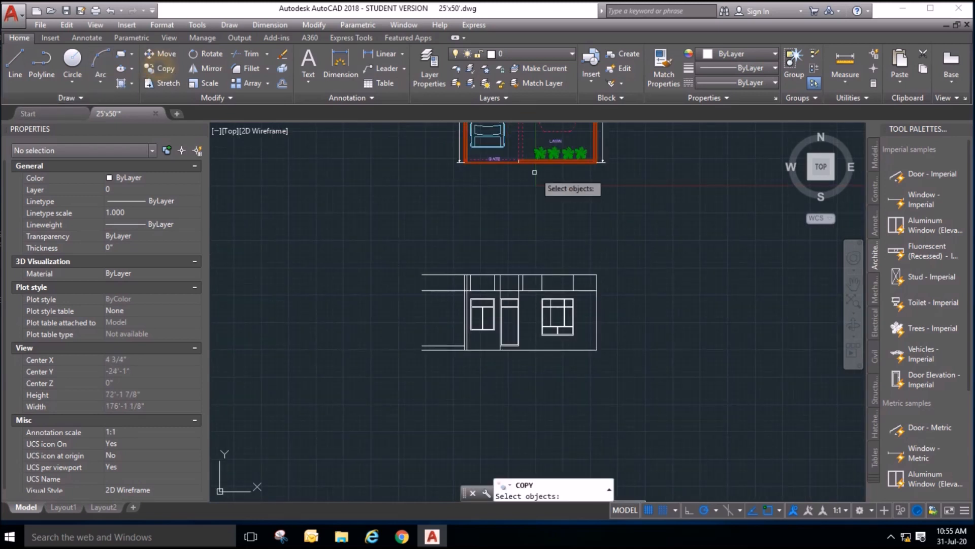
click(505, 147)
key(Return)
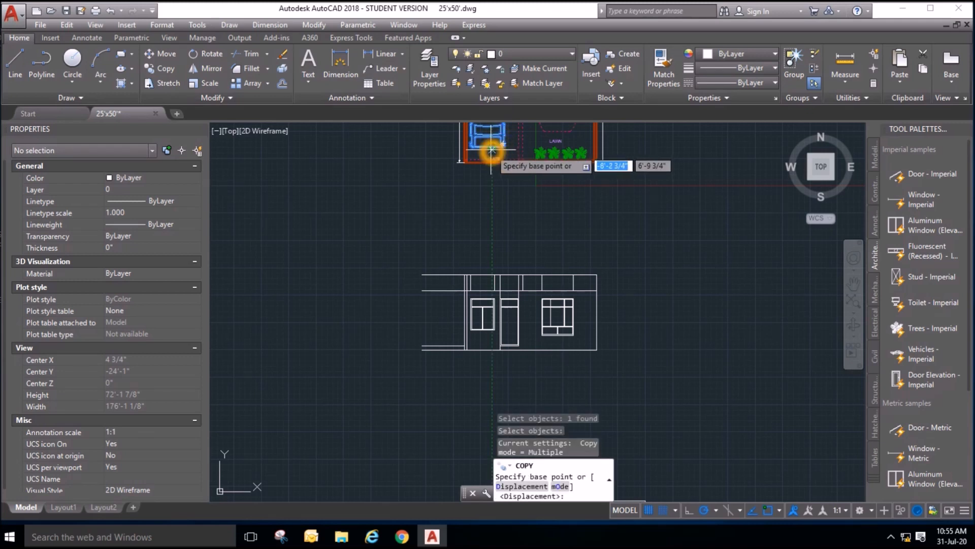
click(488, 150)
scroll(487, 345, up, 2)
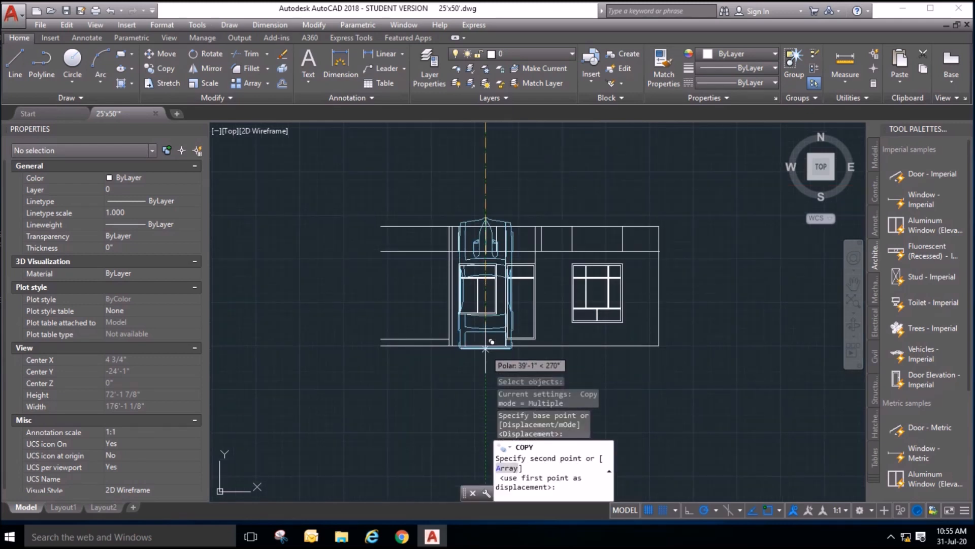
scroll(487, 338, up, 3)
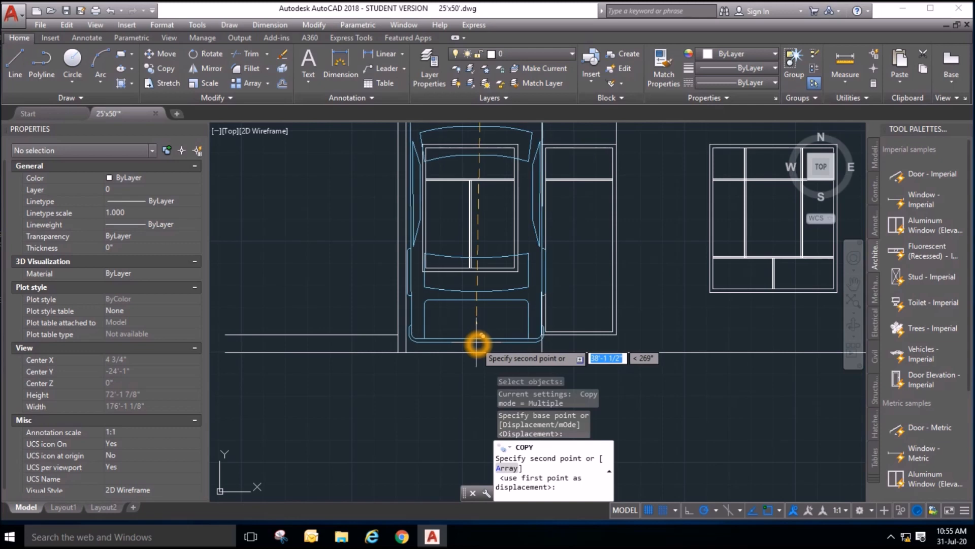
click(477, 344)
scroll(477, 344, down, 8)
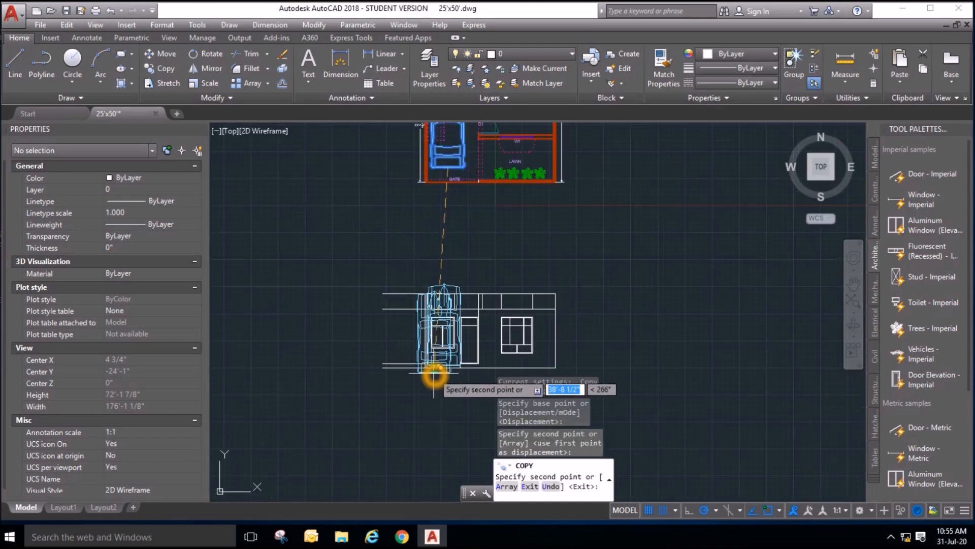
key(Escape)
key(Escape)
scroll(458, 318, up, 2)
scroll(469, 206, up, 2)
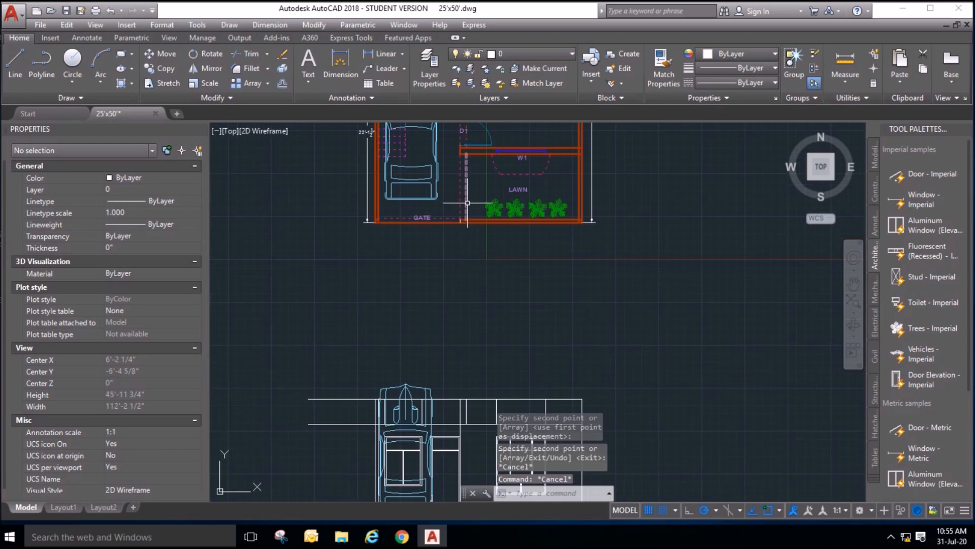
click(16, 64)
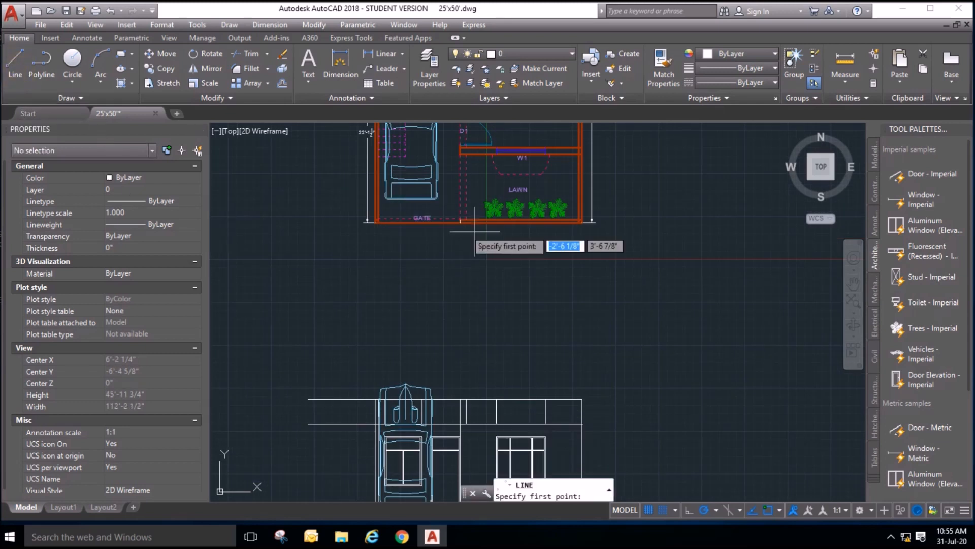
click(460, 224)
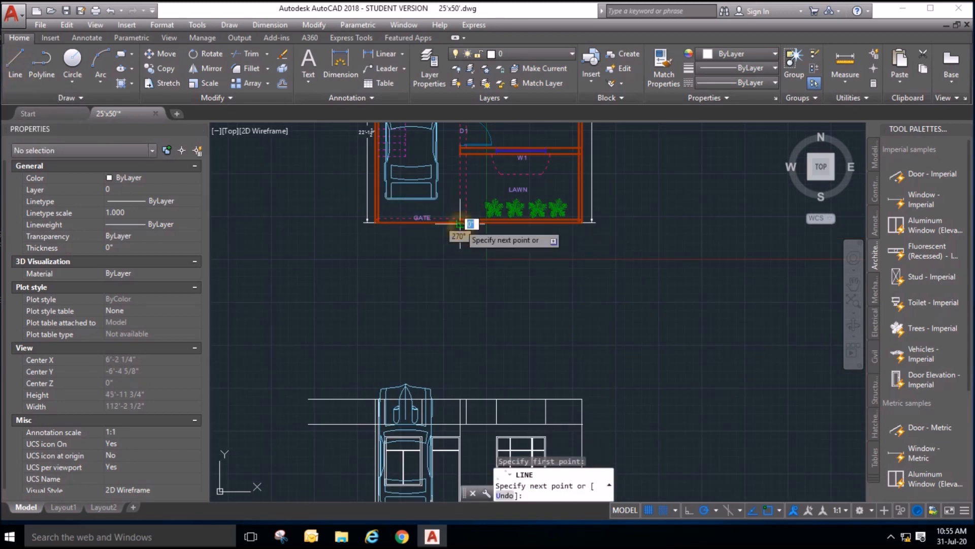
scroll(461, 224, down, 2)
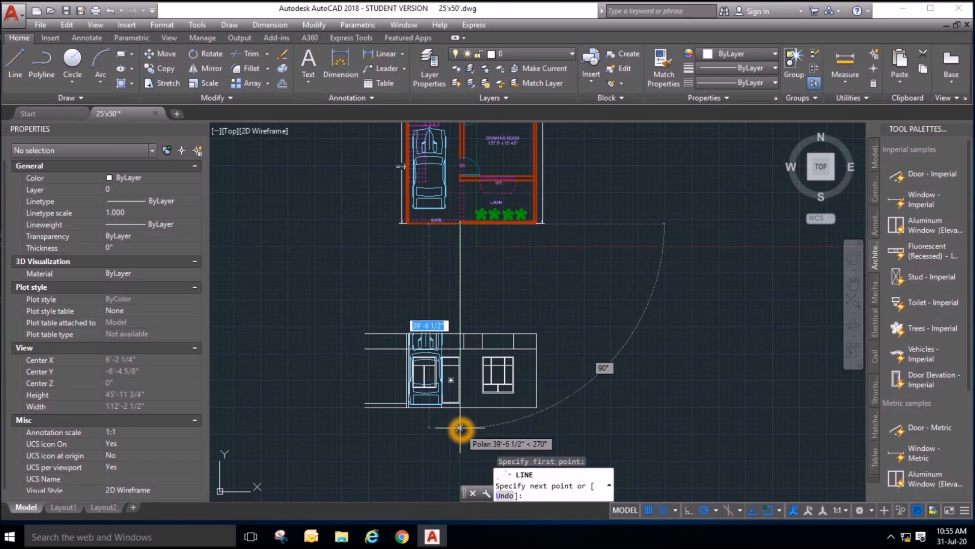
scroll(460, 428, down, 2)
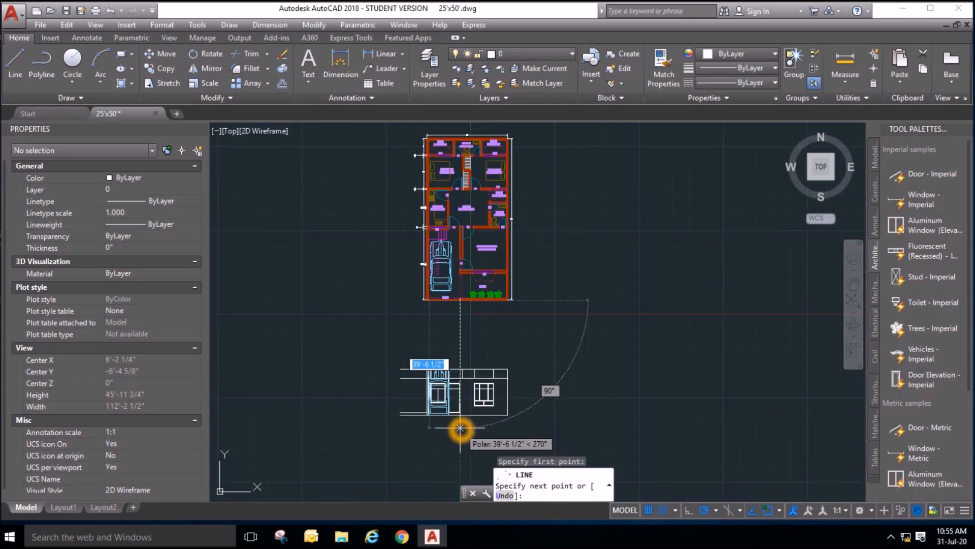
key(Escape)
key(Escape)
Switch the copied car block in the elevation to the Sports Car (Rear) view.
scroll(460, 428, up, 4)
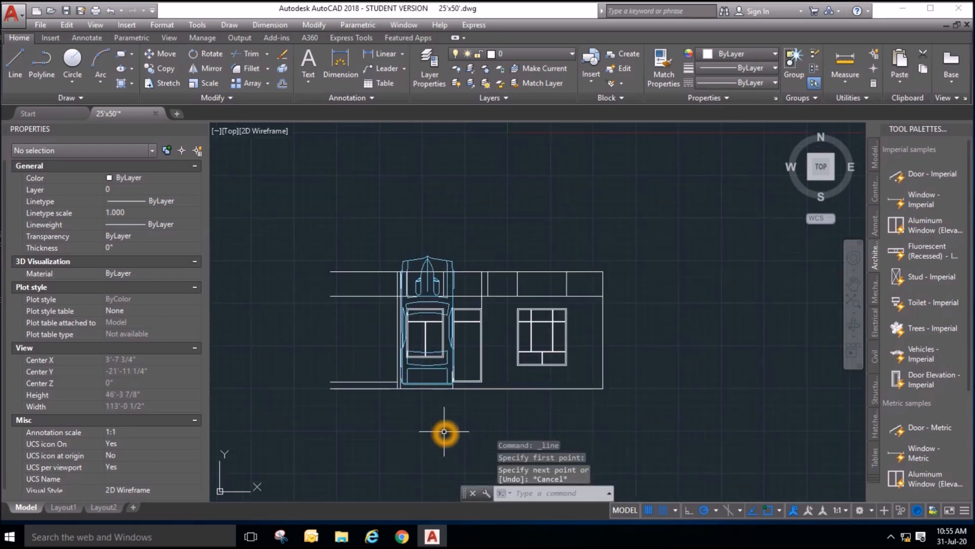
click(435, 374)
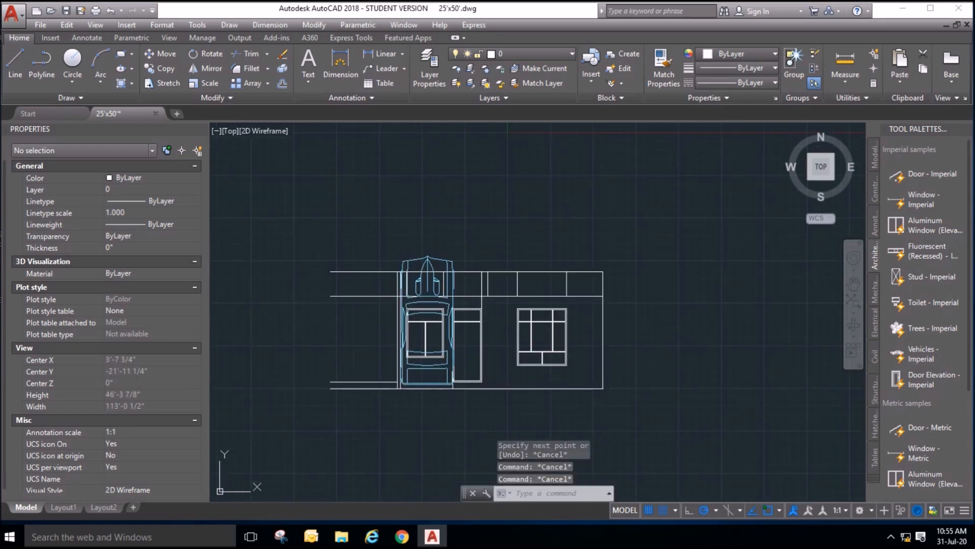
click(436, 368)
click(438, 253)
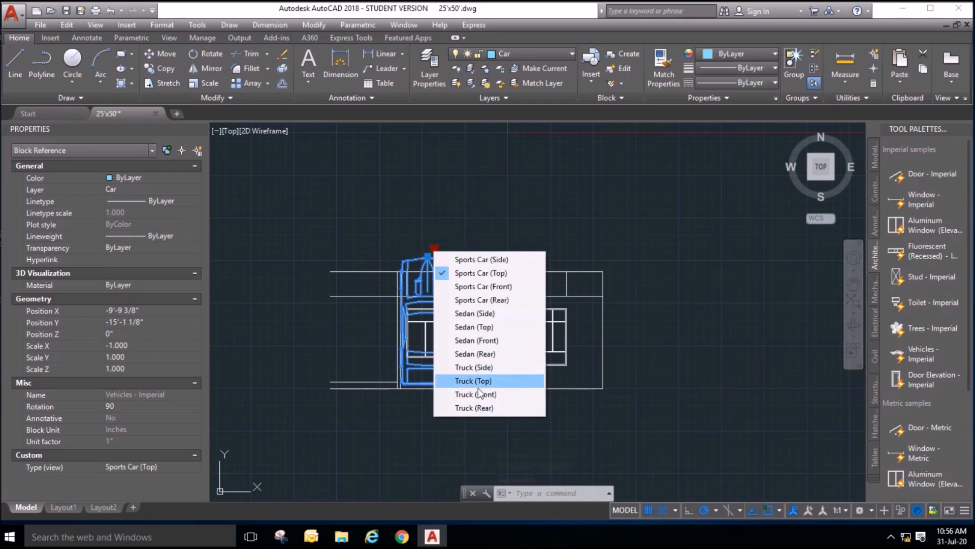
click(489, 301)
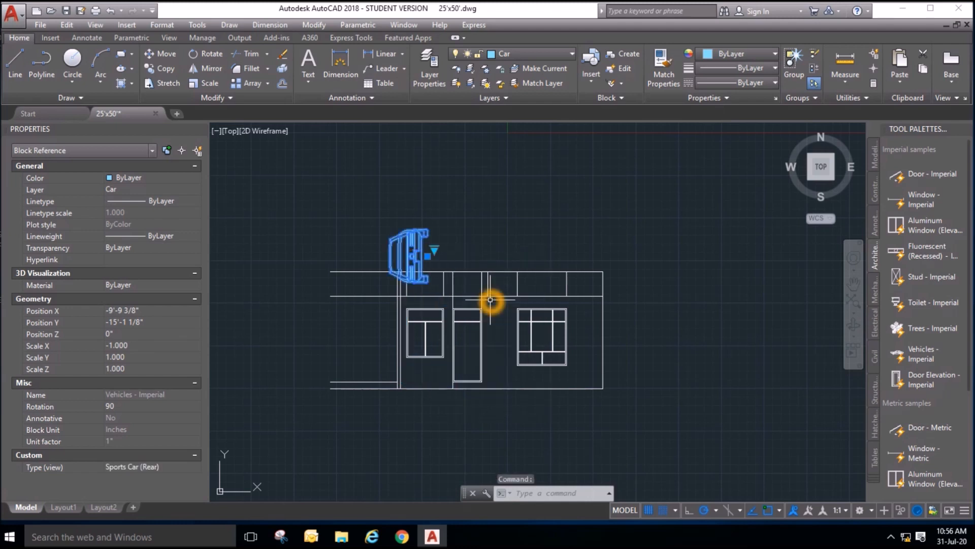
Rotate the rear-view car 90° clockwise so that it stands upright on its wheels.
scroll(375, 200, up, 2)
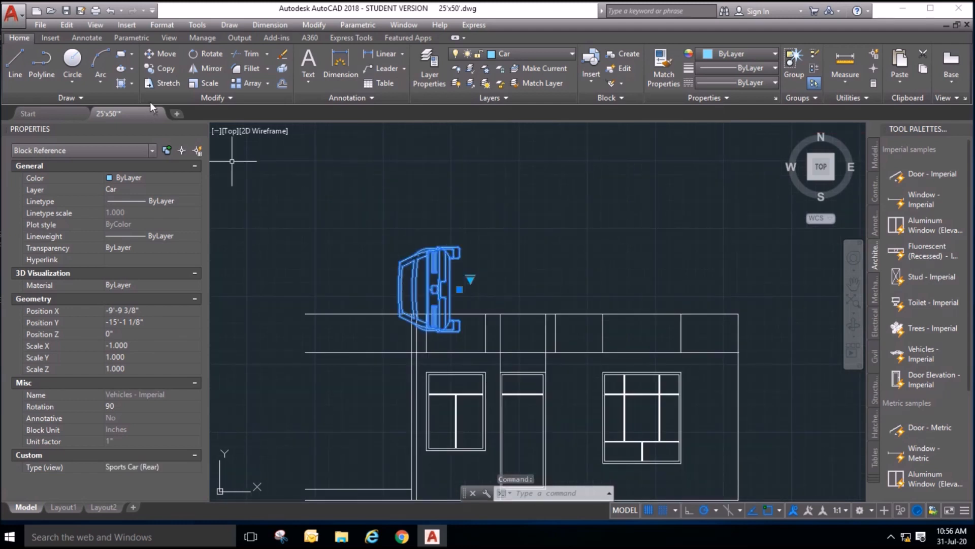
click(208, 59)
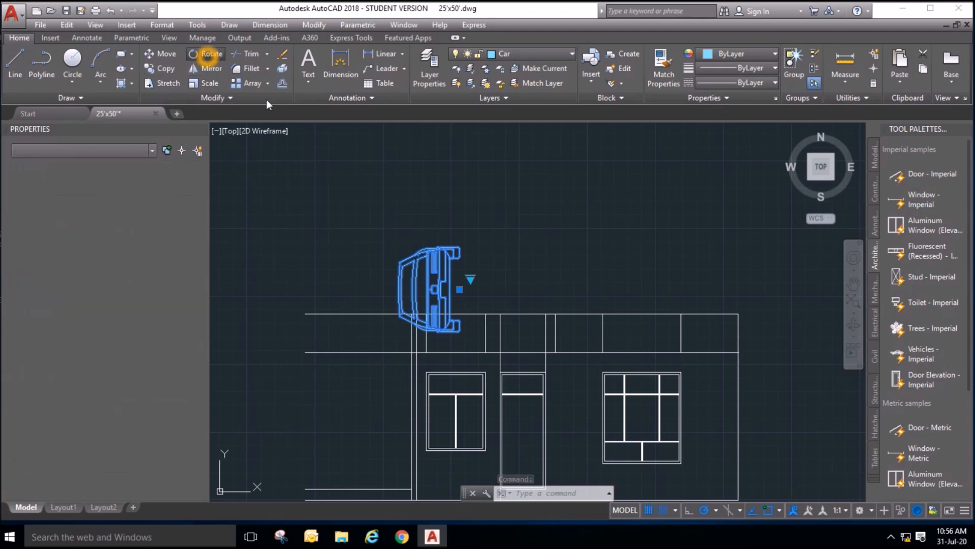
click(456, 256)
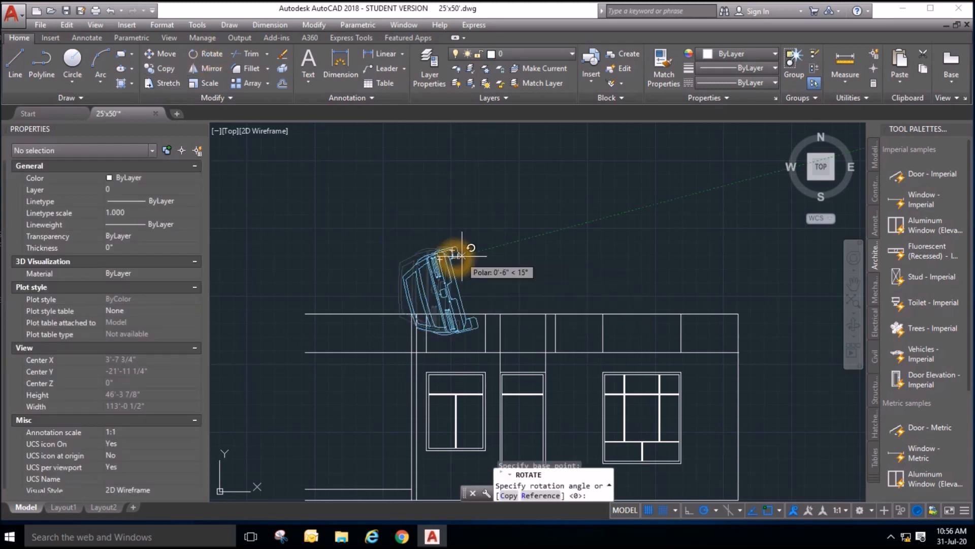
right_click(456, 377)
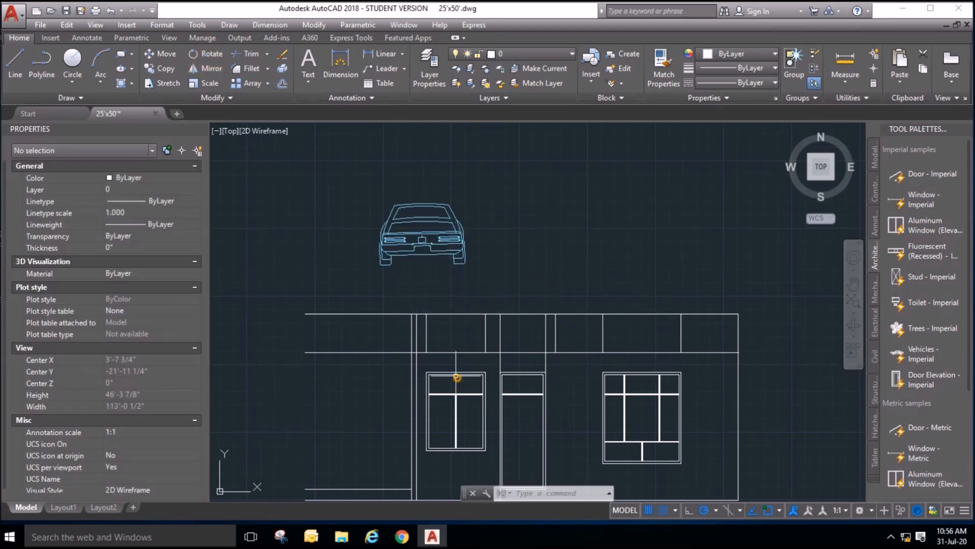
Move the rear-view car from above the elevation, using a base point at its middle.
click(171, 55)
click(432, 274)
click(409, 232)
right_click(424, 239)
click(426, 240)
scroll(423, 152, down, 2)
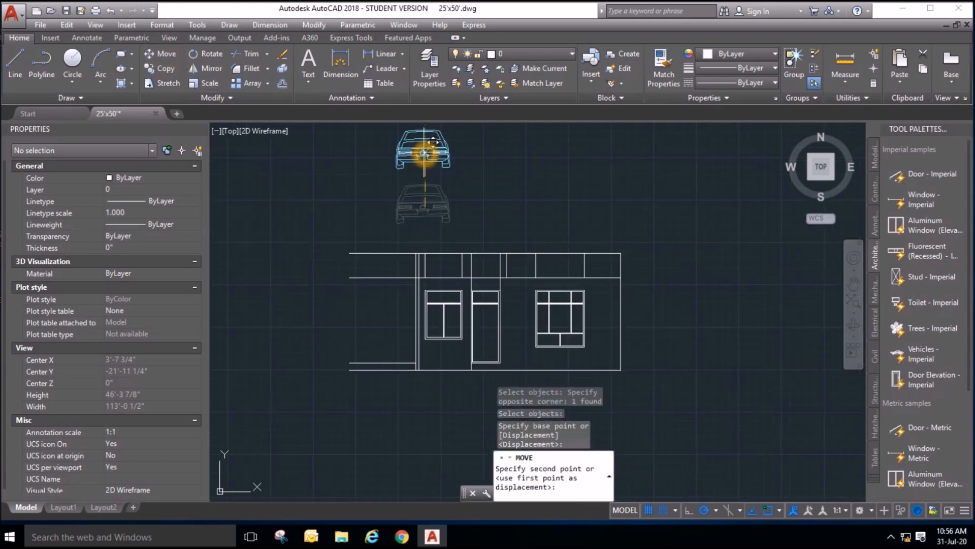
Place the front-view car on the elevation's ground line, in front of the small window beside the door.
scroll(463, 375, up, 4)
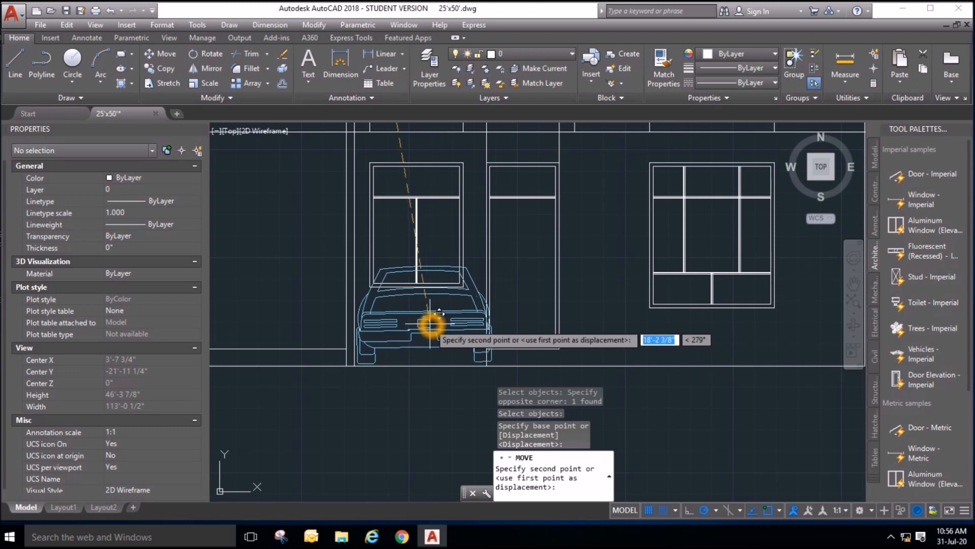
click(431, 324)
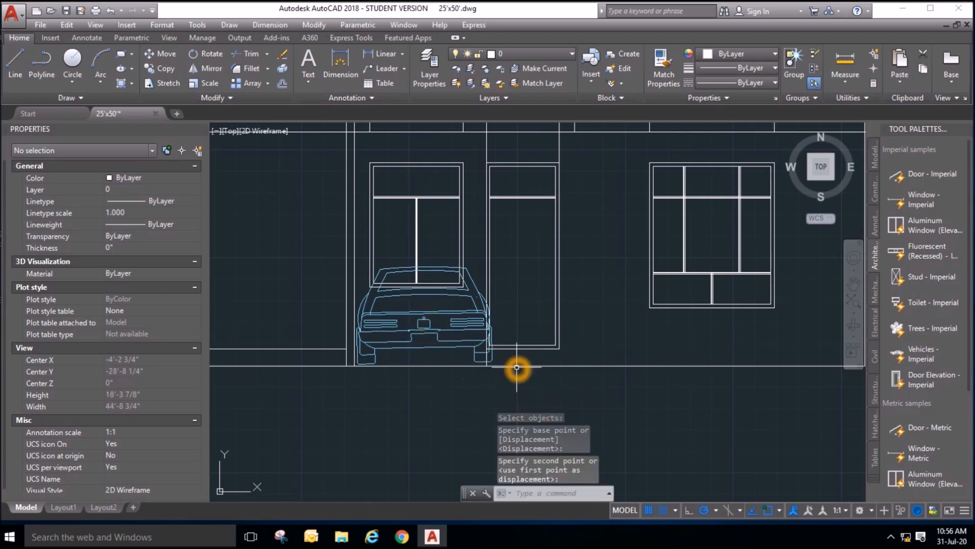
scroll(442, 371, down, 5)
scroll(416, 370, up, 5)
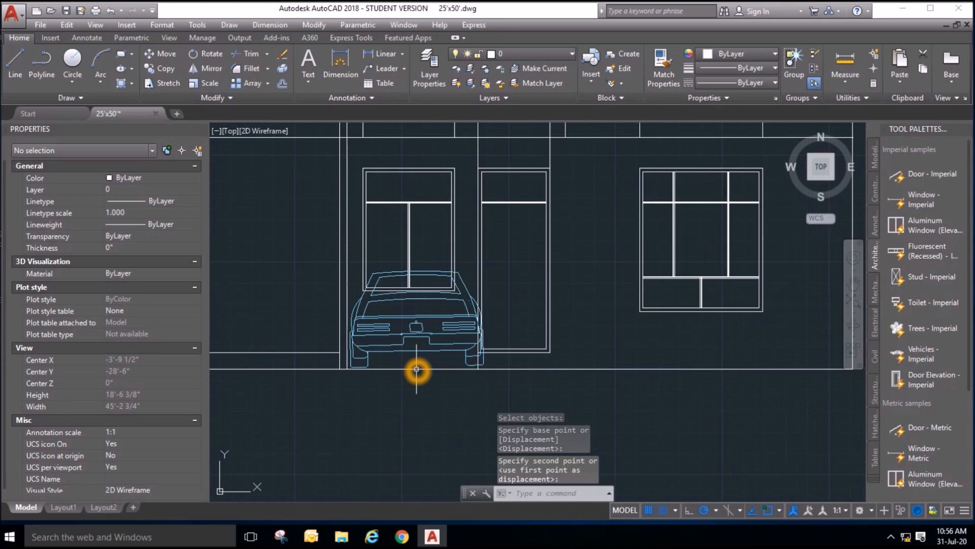
key(Escape)
Compare the car's position in the front elevation with the car porch in the floor plan.
scroll(401, 359, down, 5)
scroll(425, 146, up, 5)
scroll(348, 190, down, 5)
scroll(381, 181, up, 5)
scroll(376, 124, down, 2)
scroll(366, 217, down, 5)
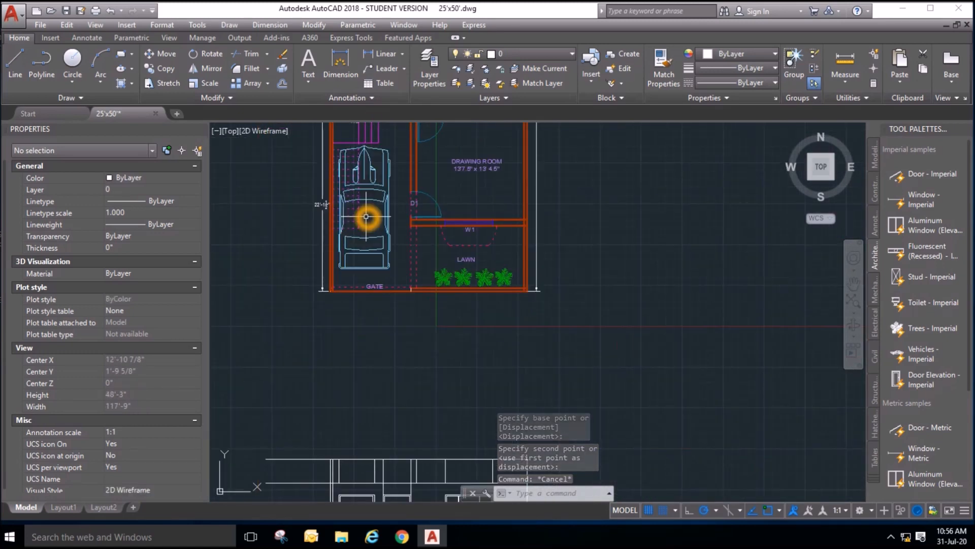
scroll(387, 472, up, 3)
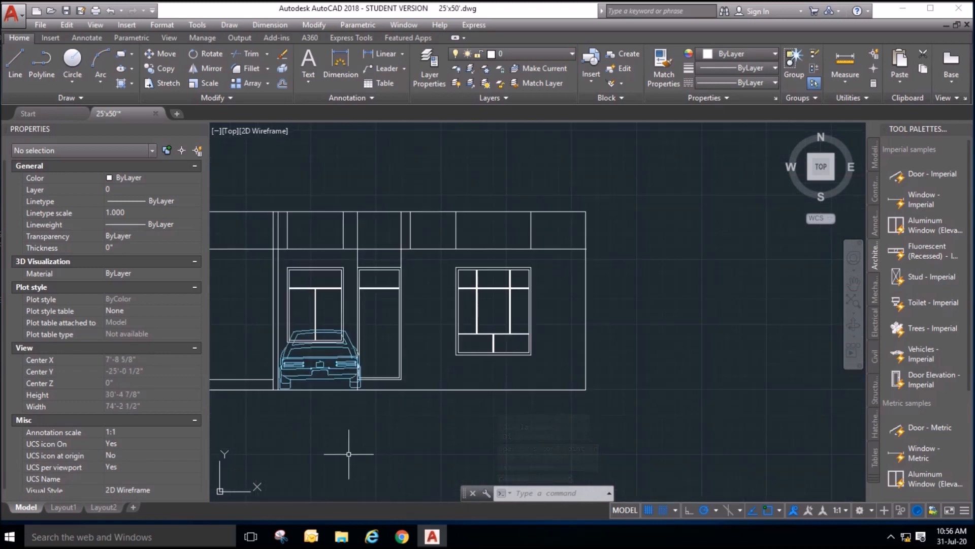
scroll(305, 400, up, 2)
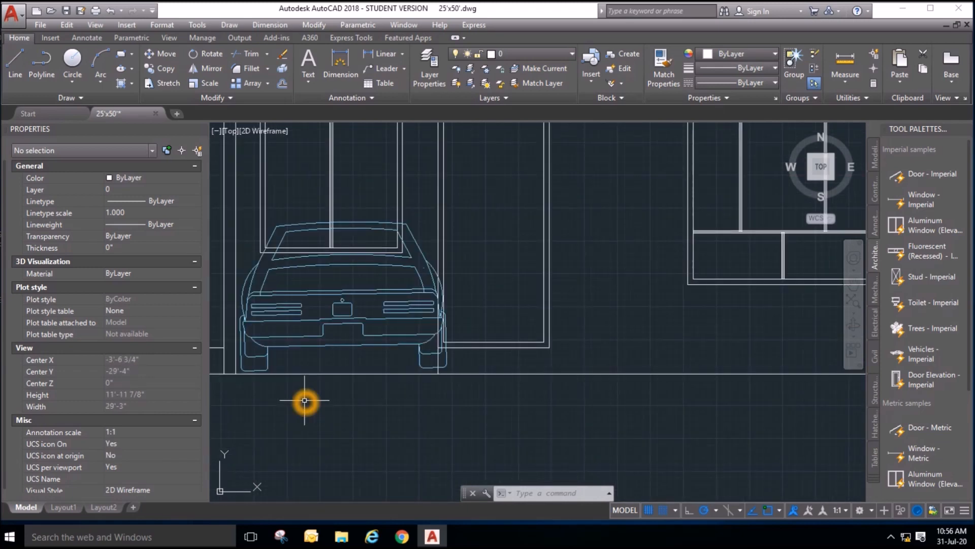
scroll(304, 400, down, 4)
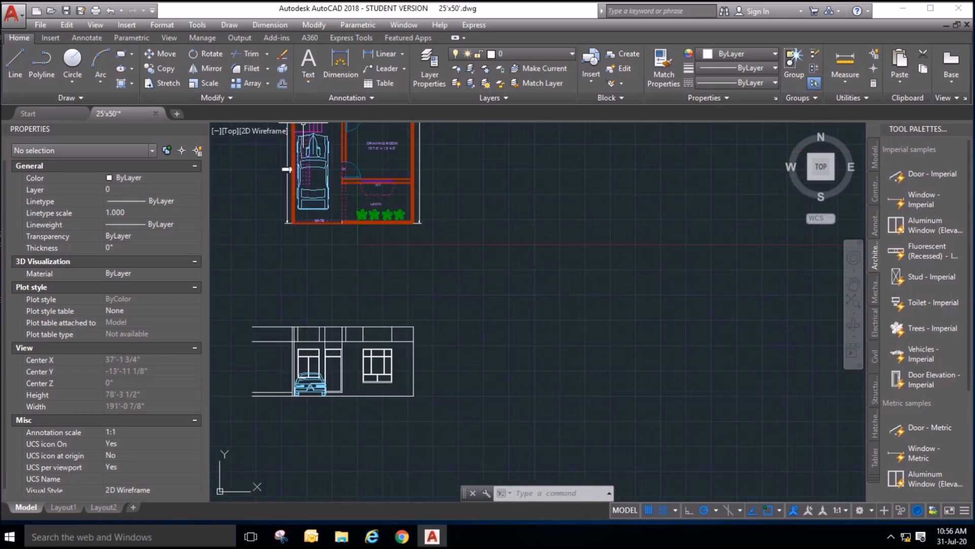
scroll(316, 134, up, 3)
scroll(363, 342, down, 2)
scroll(366, 176, down, 2)
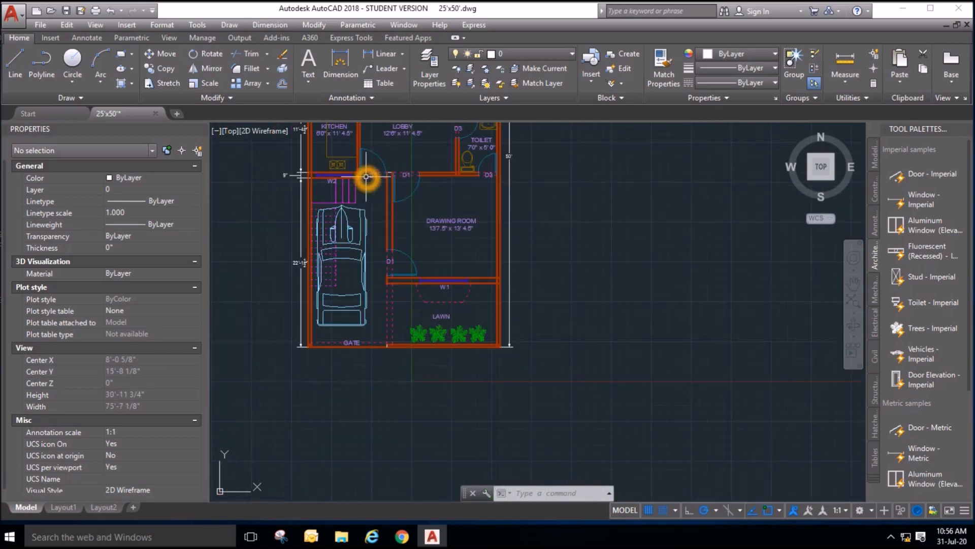
scroll(366, 176, down, 2)
scroll(375, 465, up, 5)
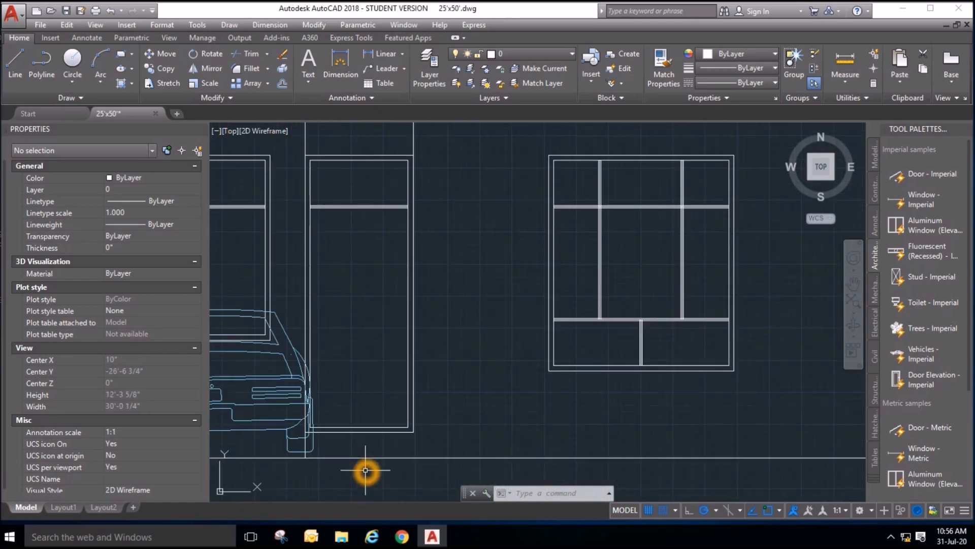
scroll(443, 377, down, 2)
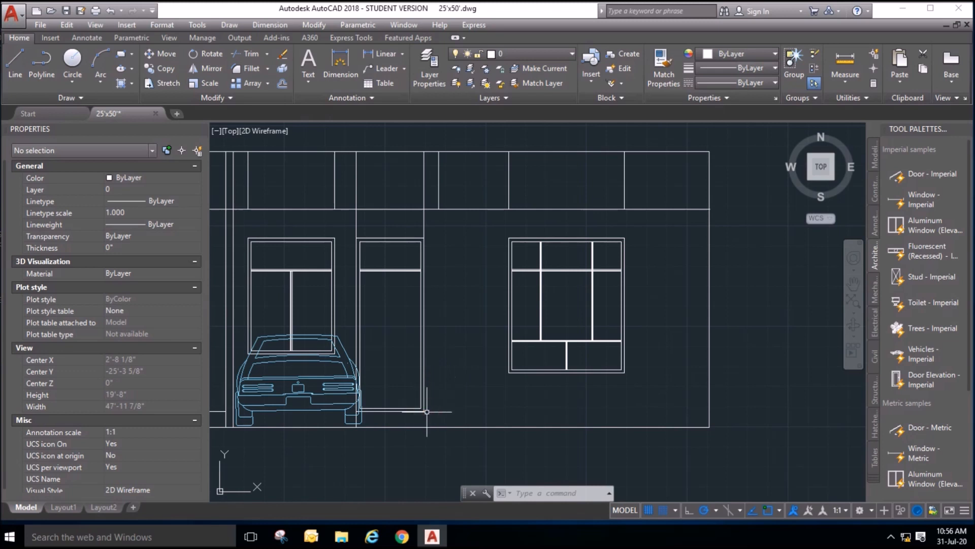
scroll(427, 412, down, 2)
scroll(289, 398, up, 1)
scroll(289, 398, down, 1)
scroll(440, 286, down, 2)
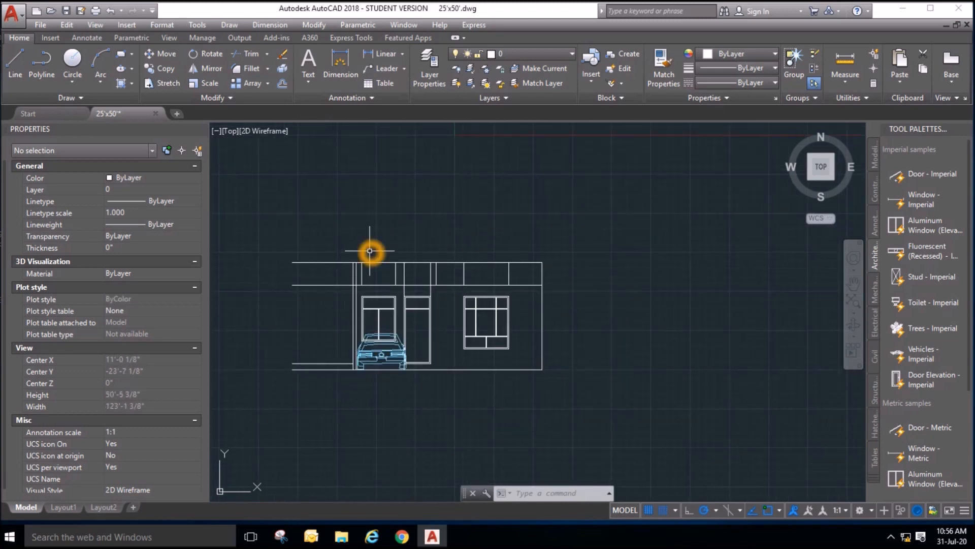
scroll(350, 385, up, 2)
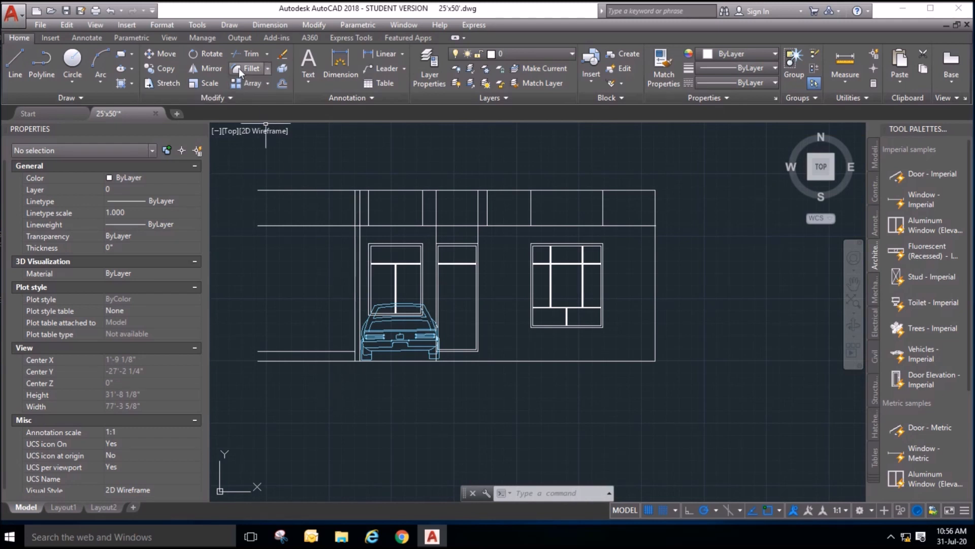
Trim the roof, slab and ground lines that project beyond the elevation's outer left wall line.
click(246, 55)
key(Return)
click(316, 468)
click(279, 157)
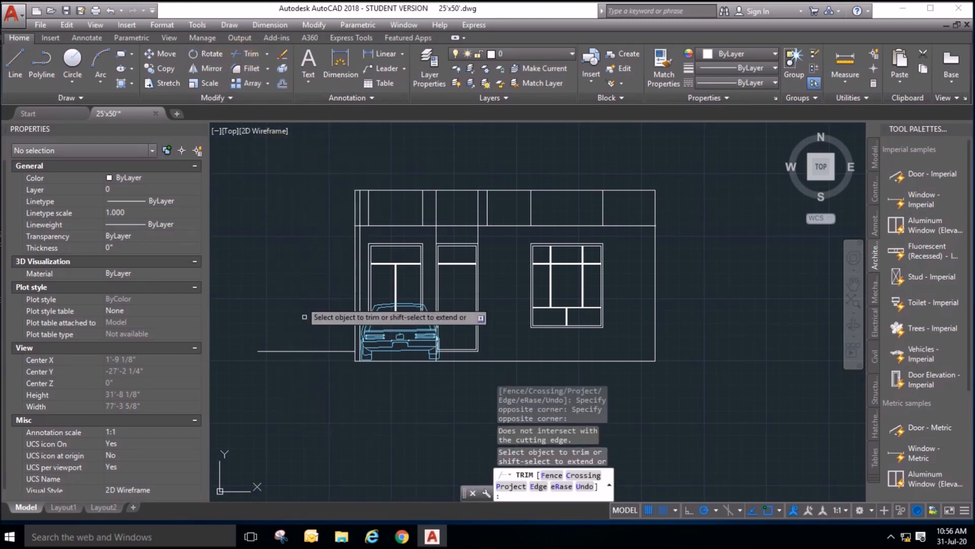
key(Escape)
Delete the leftover horizontal plinth line segment outside the elevation's left wall.
click(318, 375)
click(297, 310)
key(Delete)
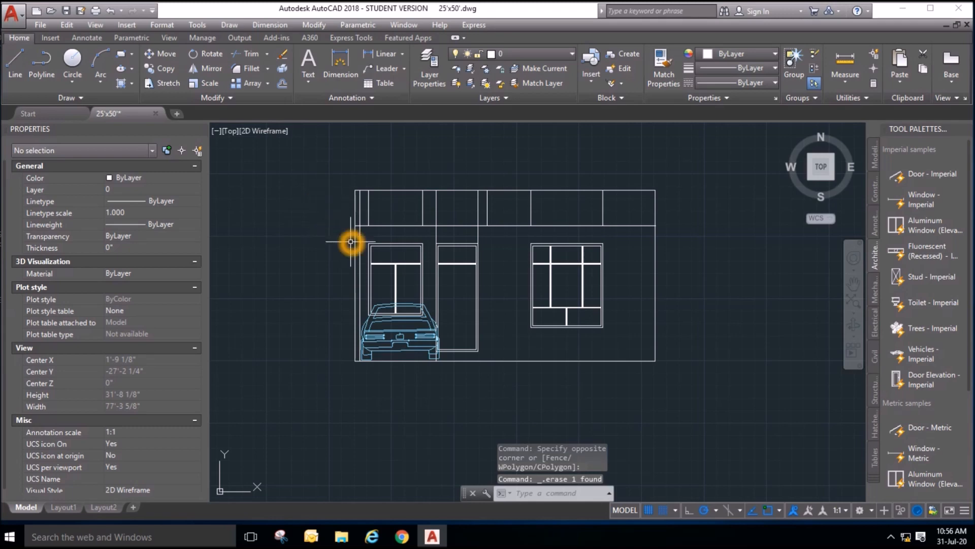
Explode the separate rectangle below the front elevation into individual lines.
scroll(352, 248, down, 8)
scroll(408, 346, up, 8)
scroll(357, 215, up, 2)
middle_drag(355, 215, 414, 325)
scroll(444, 337, up, 1)
scroll(469, 326, down, 1)
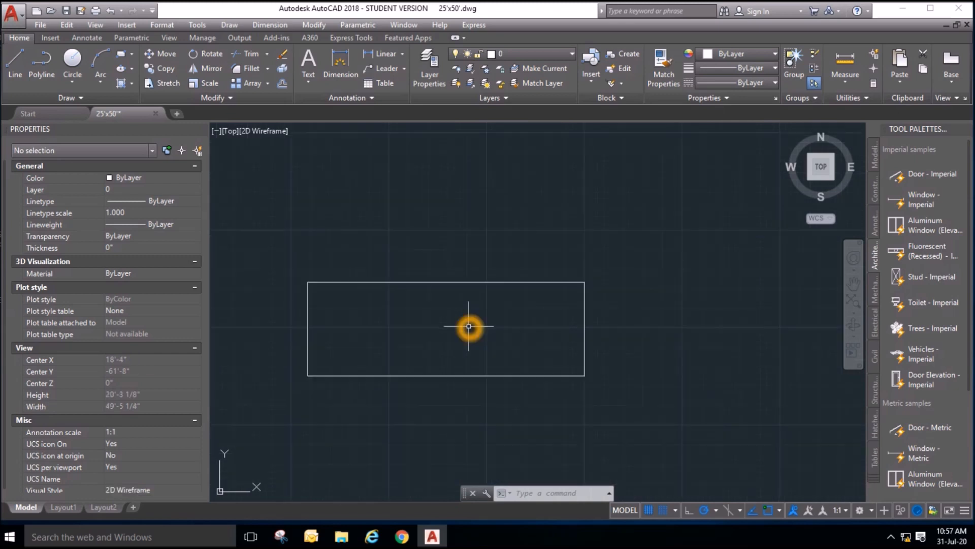
click(456, 282)
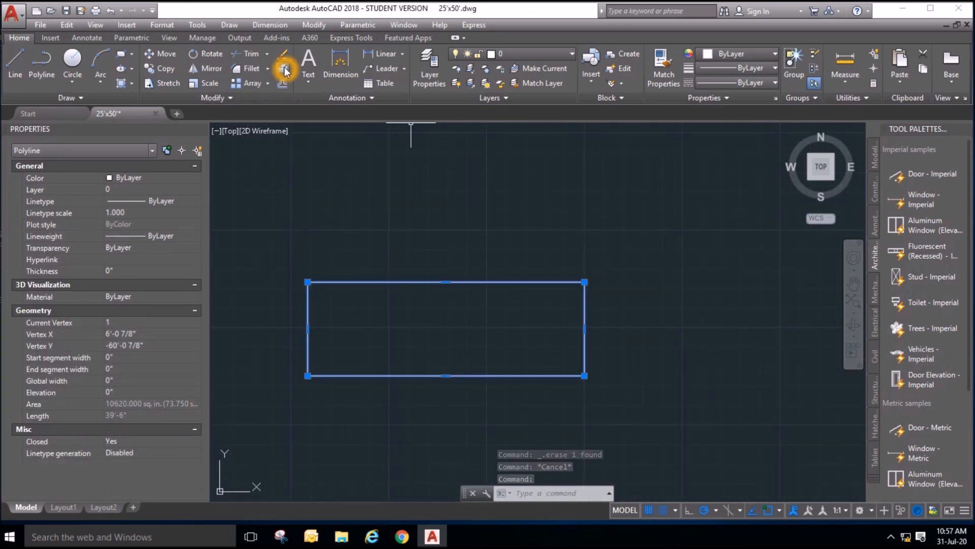
click(285, 68)
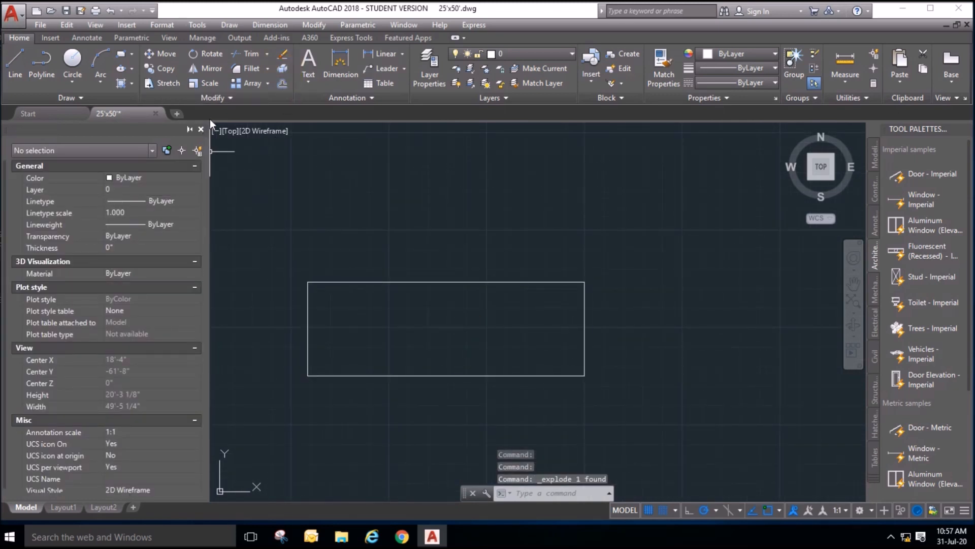
Offset the rectangle's top, right and left edges inward by 9 inches.
click(282, 86)
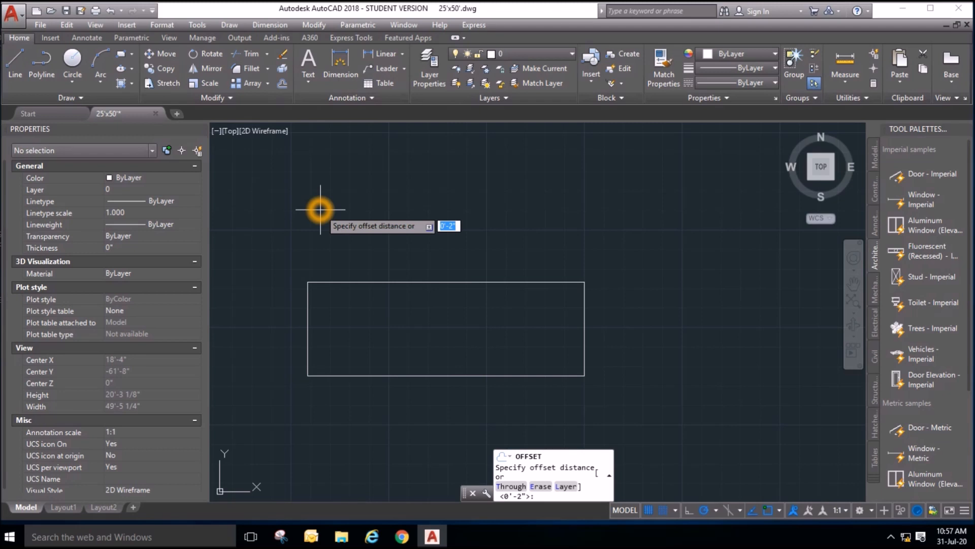
key(Return)
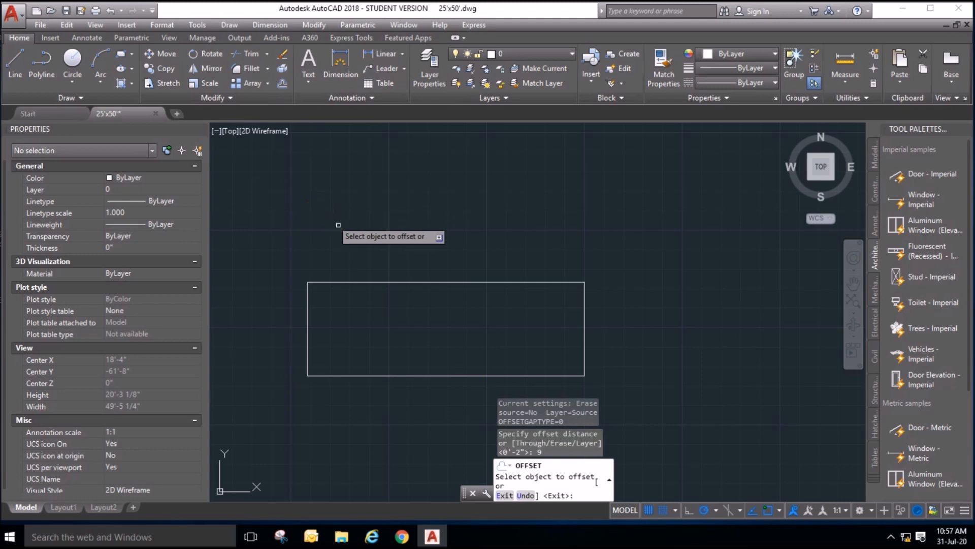
click(399, 282)
click(400, 296)
click(400, 298)
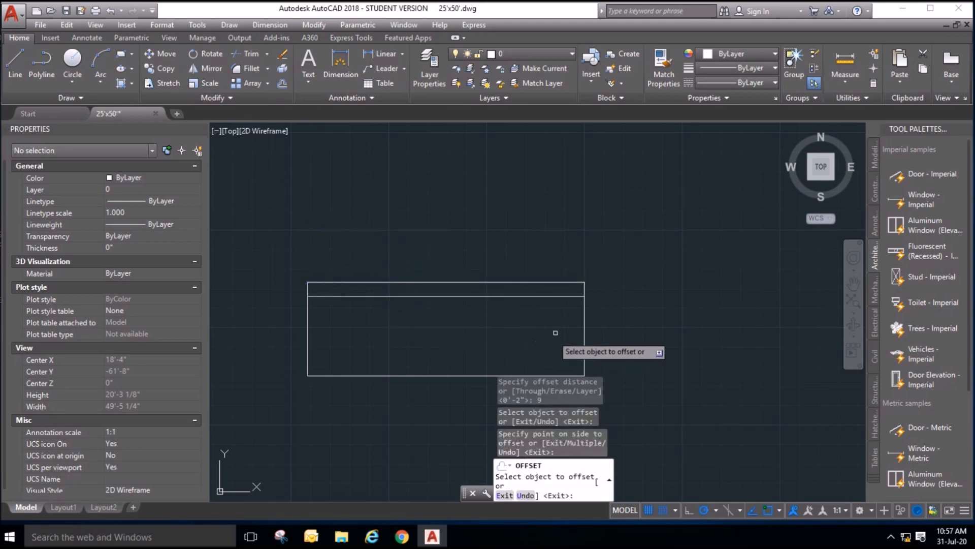
click(583, 317)
click(508, 333)
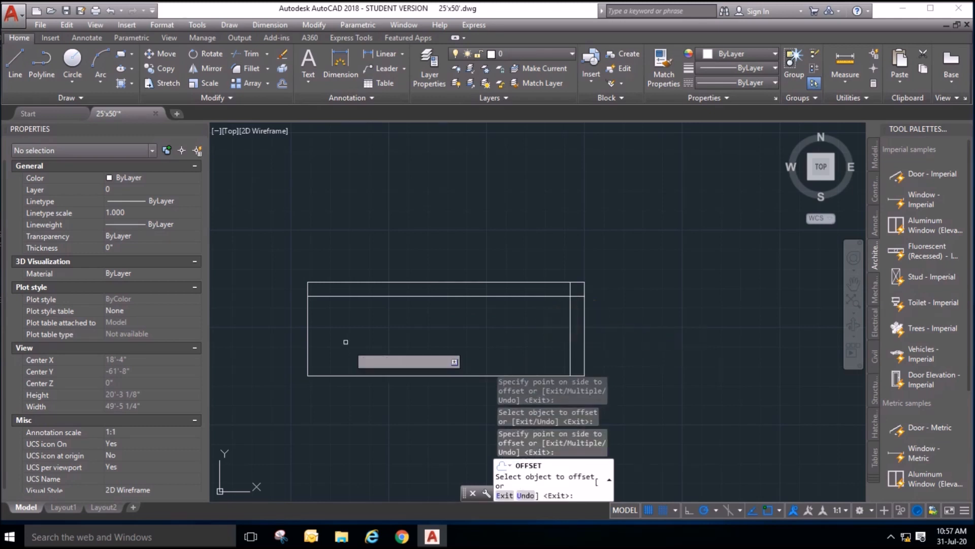
click(308, 333)
click(381, 333)
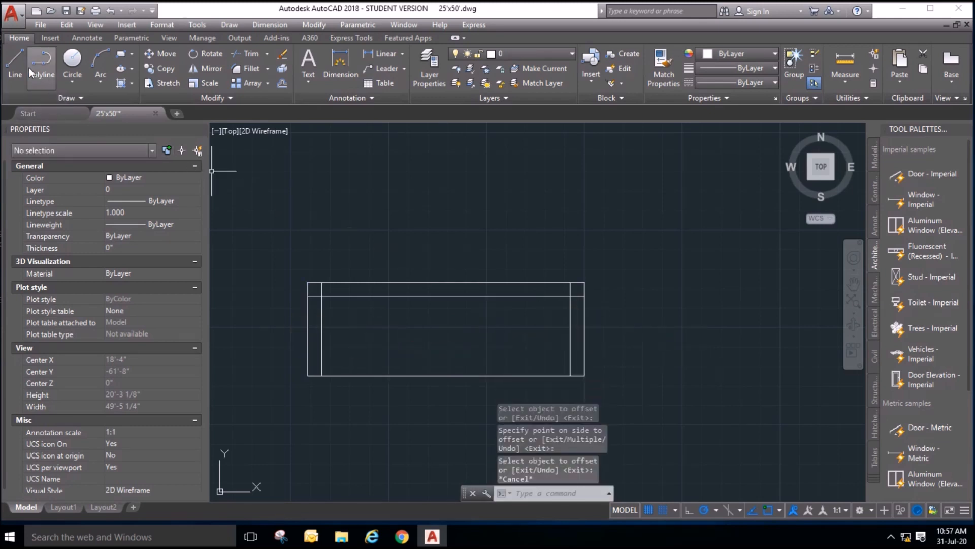
Draw a vertical line from the midpoint of the rectangle's top edge to its bottom edge.
click(15, 61)
click(447, 283)
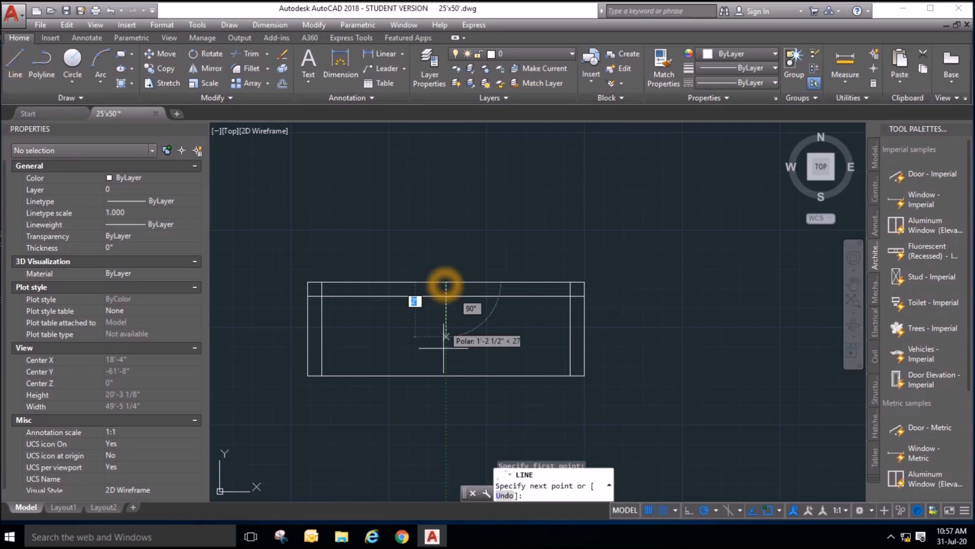
click(446, 376)
key(Escape)
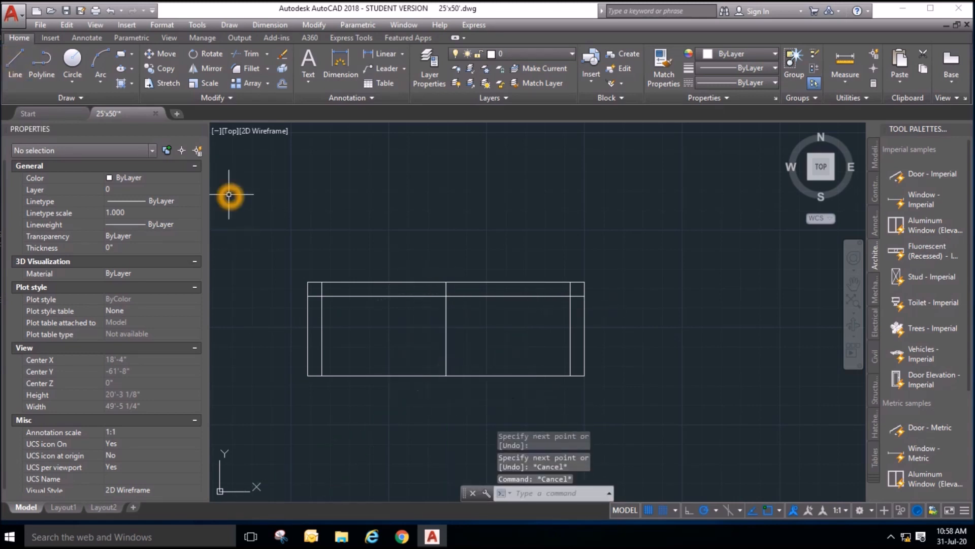
Offset the rectangle's vertical centre line 4.5 inches to both sides and delete the original line.
click(282, 83)
text(4.5)
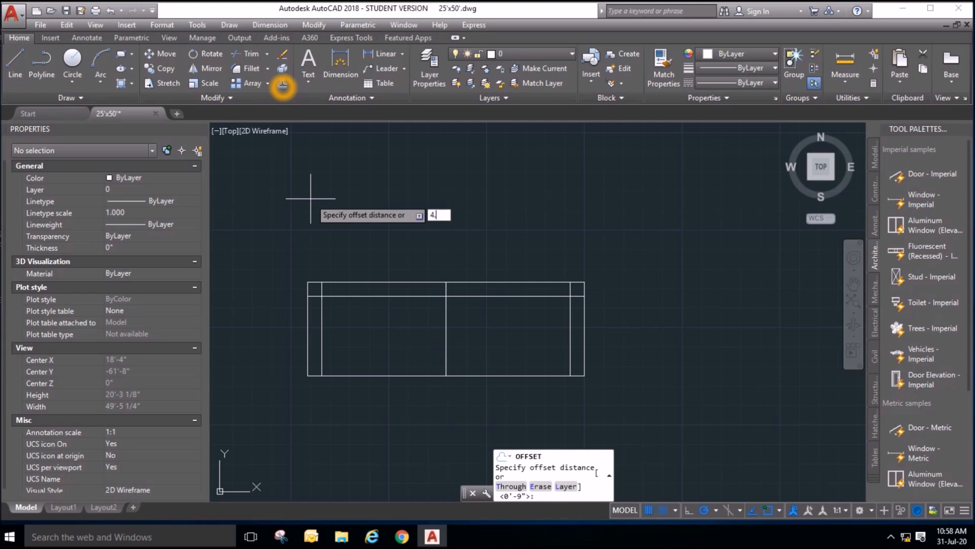
key(Return)
click(447, 325)
click(438, 327)
click(447, 326)
click(463, 330)
key(Escape)
click(447, 325)
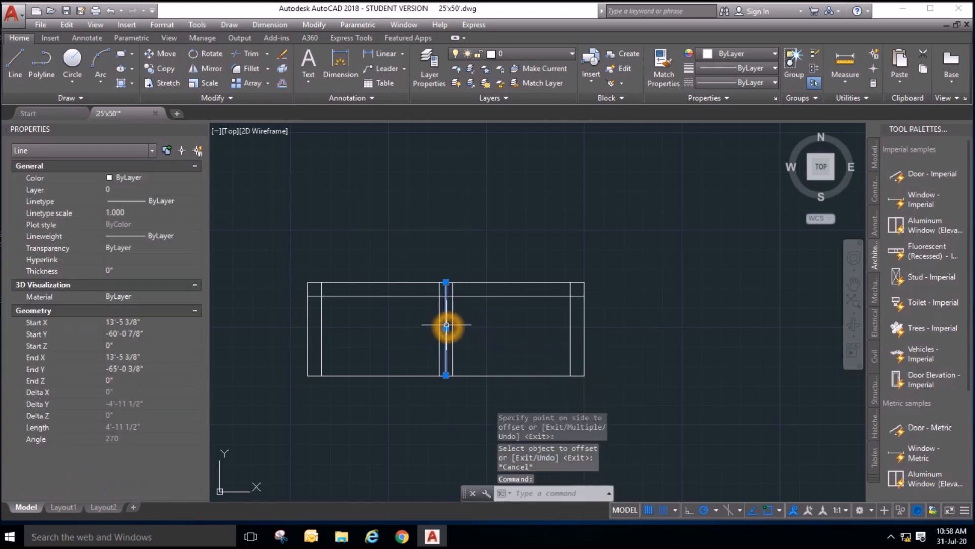
key(Delete)
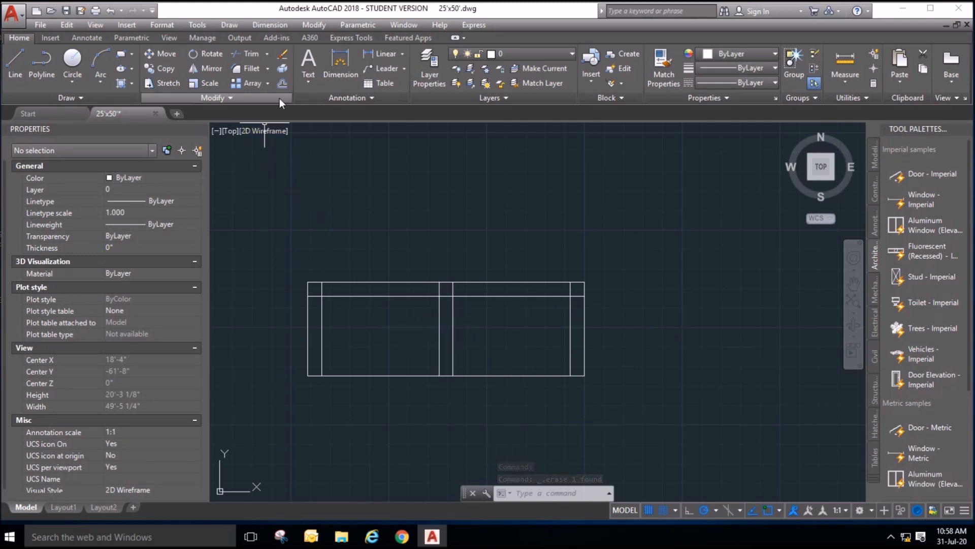
Offset the inner vertical lines at the rectangle's right and left ends another 9 inches inward.
click(283, 84)
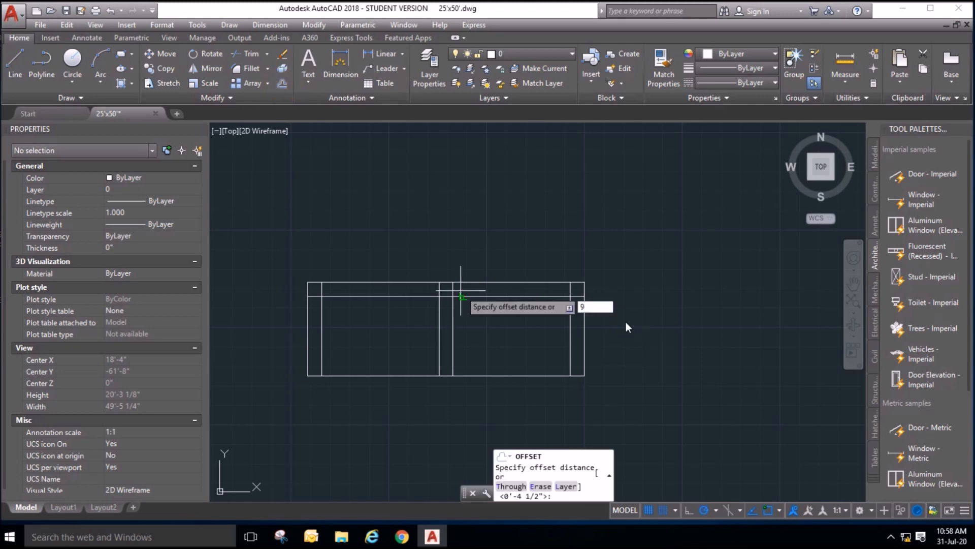
text(9)
key(Return)
click(570, 319)
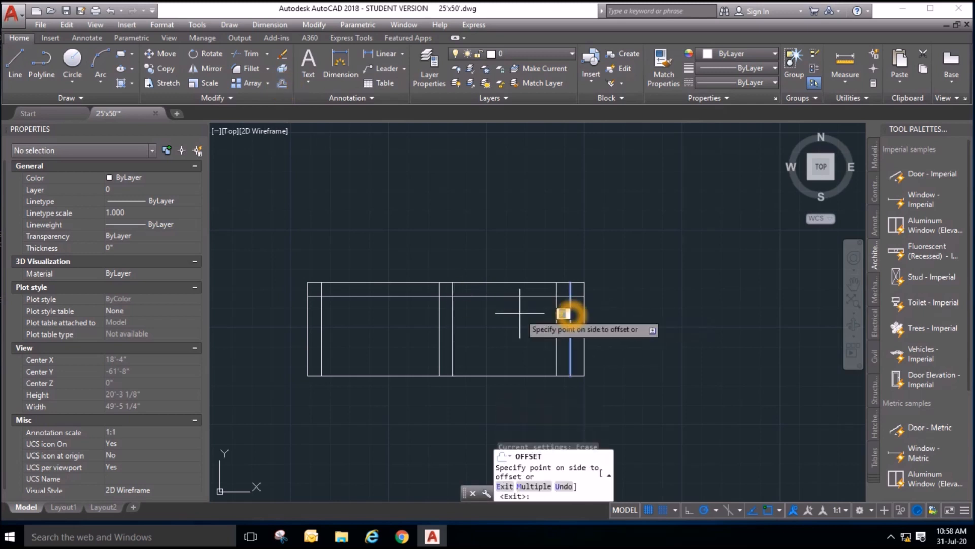
click(521, 315)
click(322, 318)
click(385, 322)
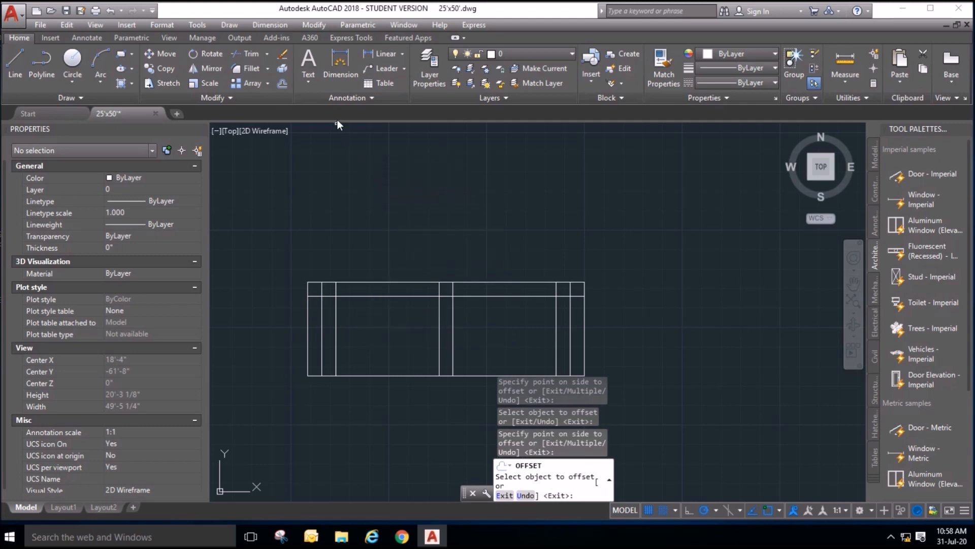
Offset the two central vertical lines 9 inches outward, one to each side.
click(282, 84)
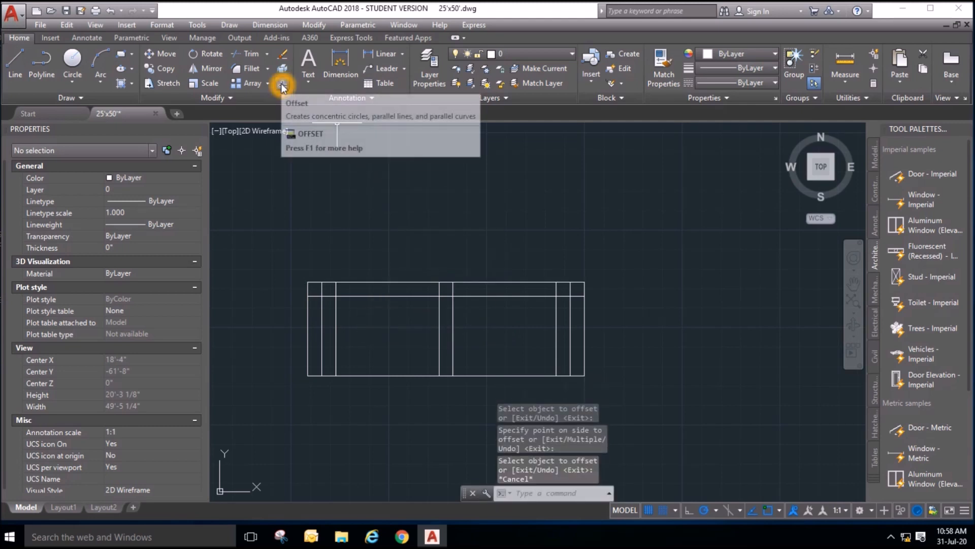
click(282, 84)
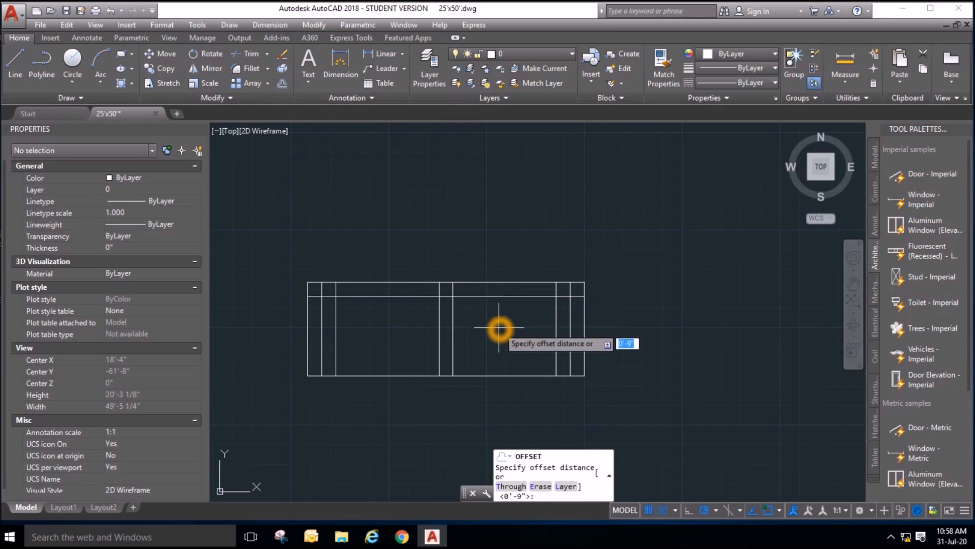
text(9)
key(Return)
click(452, 323)
click(472, 322)
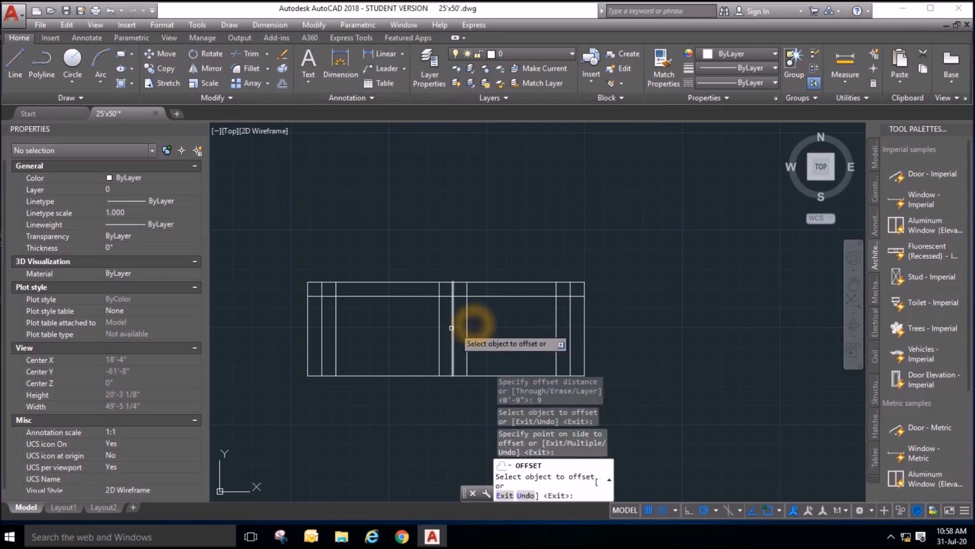
click(439, 329)
click(418, 333)
key(Escape)
key(Escape)
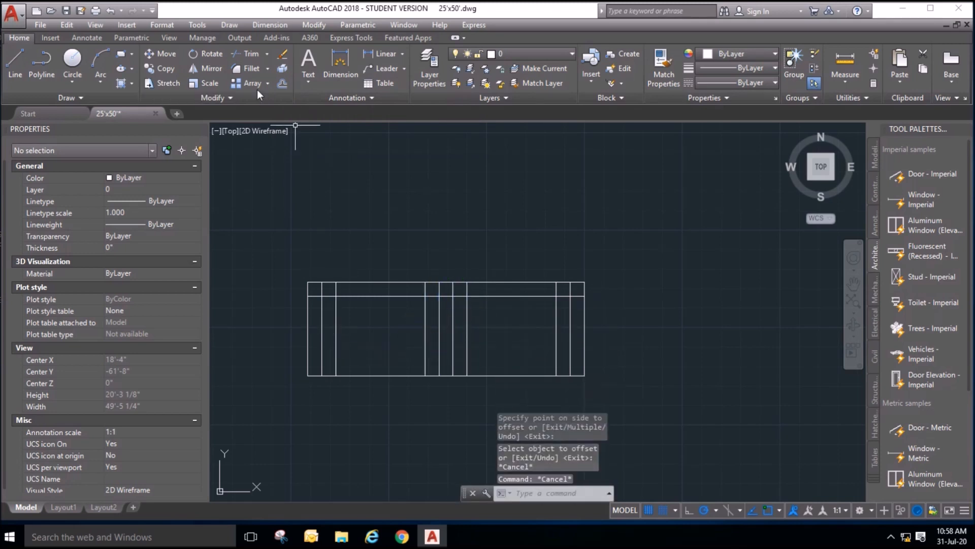
Trim away the parts of the four 9-inch offset vertical lines that lie below the upper horizontal line.
click(241, 57)
right_click(322, 272)
click(347, 326)
click(332, 326)
click(556, 328)
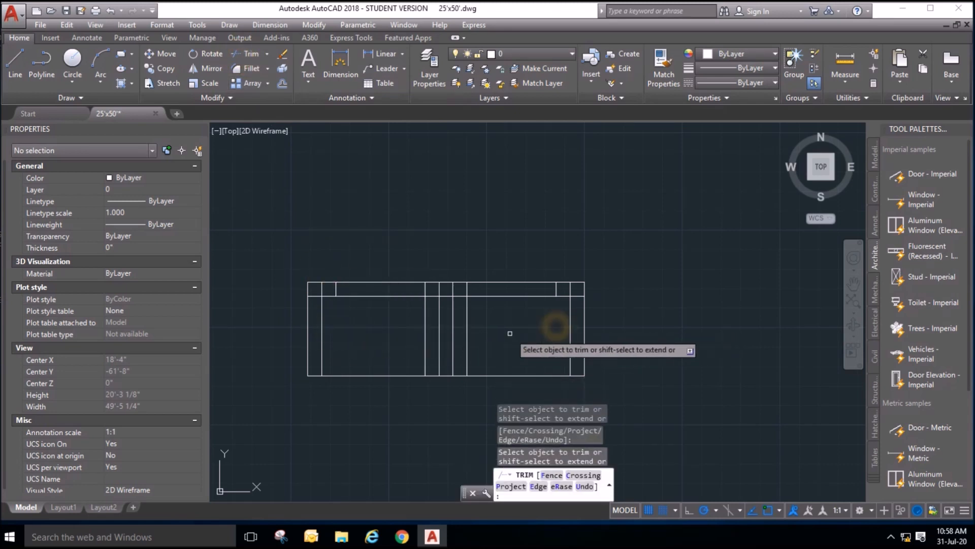
click(468, 329)
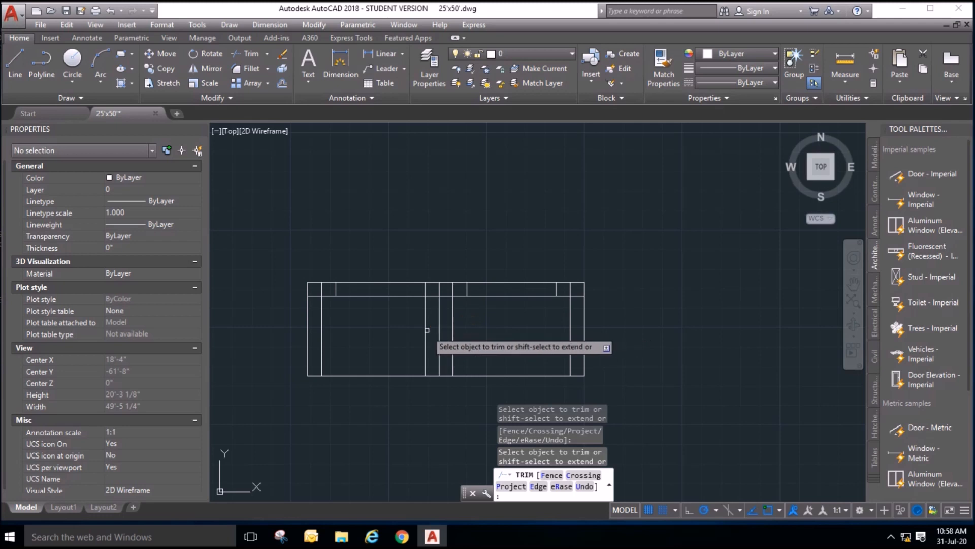
scroll(456, 292, up, 5)
click(447, 305)
click(364, 293)
Trim the overlapping line ends at the central wall's top junction and at the rectangle's upper left inner corner.
scroll(548, 272, down, 6)
scroll(641, 295, up, 4)
click(641, 261)
click(631, 257)
scroll(624, 260, down, 4)
scroll(401, 271, up, 6)
click(344, 219)
click(306, 221)
click(357, 228)
click(322, 222)
click(311, 287)
click(312, 245)
scroll(294, 264, down, 4)
scroll(294, 263, down, 2)
Trim the overlapping ends at the upper right inner corner and the horizontal segment between the two central vertical lines.
scroll(540, 267, up, 6)
click(570, 251)
click(582, 219)
click(583, 251)
click(577, 223)
scroll(582, 251, down, 4)
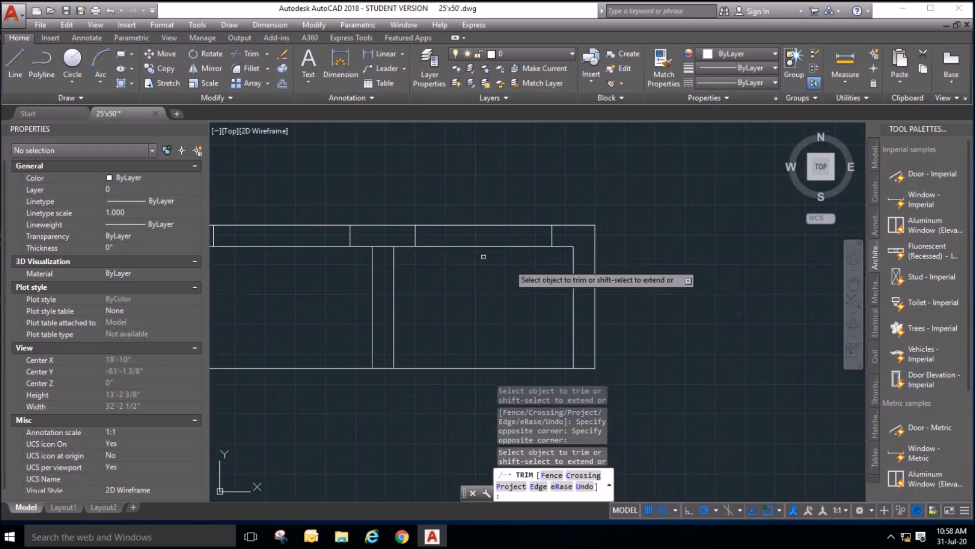
scroll(377, 254, up, 4)
click(402, 251)
click(400, 217)
scroll(423, 268, down, 4)
Trim the two horizontal lines across the left and right gaps to open both window spaces between the pillars.
scroll(599, 300, down, 2)
scroll(587, 296, up, 2)
scroll(573, 294, down, 1)
scroll(410, 284, up, 2)
click(426, 291)
click(412, 165)
scroll(357, 249, down, 1)
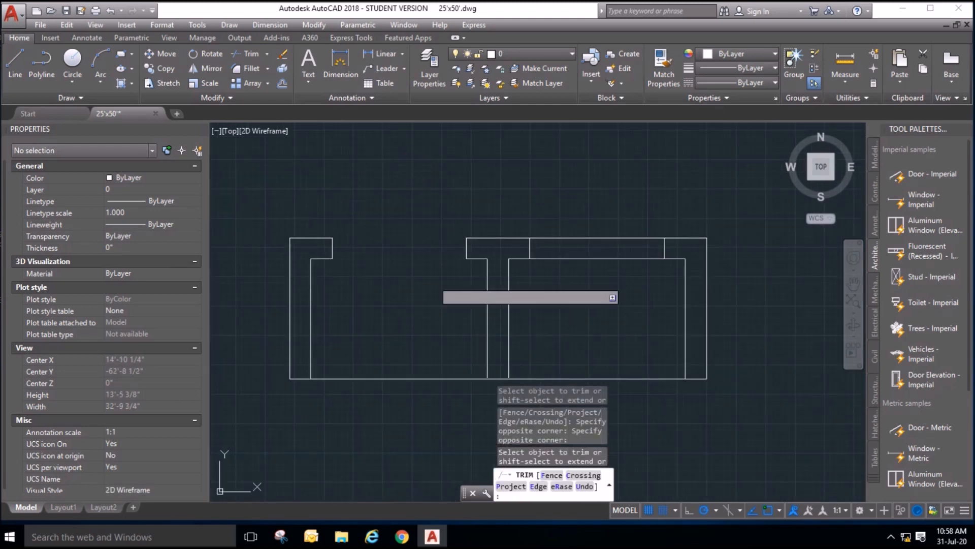
click(620, 297)
click(599, 179)
key(Escape)
key(Escape)
key(Escape)
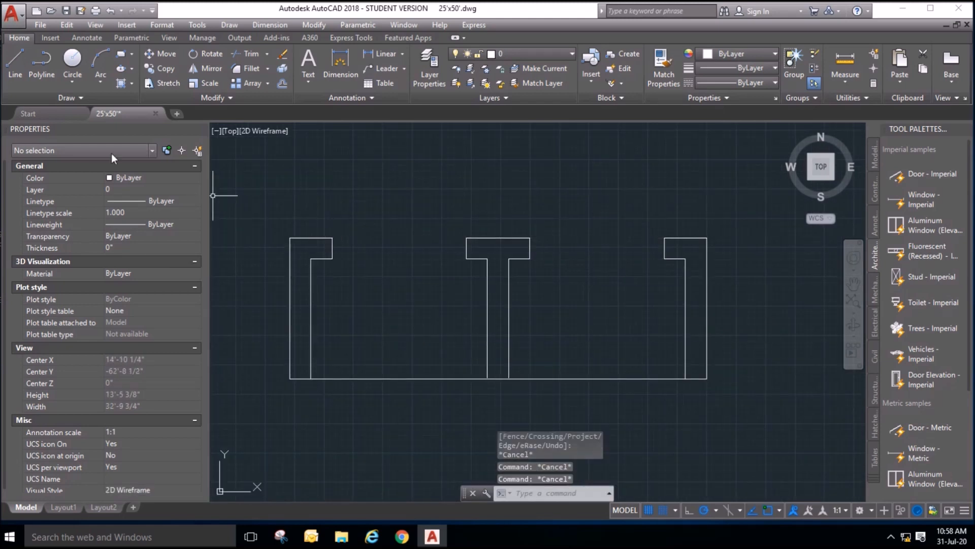
Draw a horizontal line across the left opening from the left pillar's top corner to the central pillar's top corner.
click(15, 66)
scroll(328, 236, up, 2)
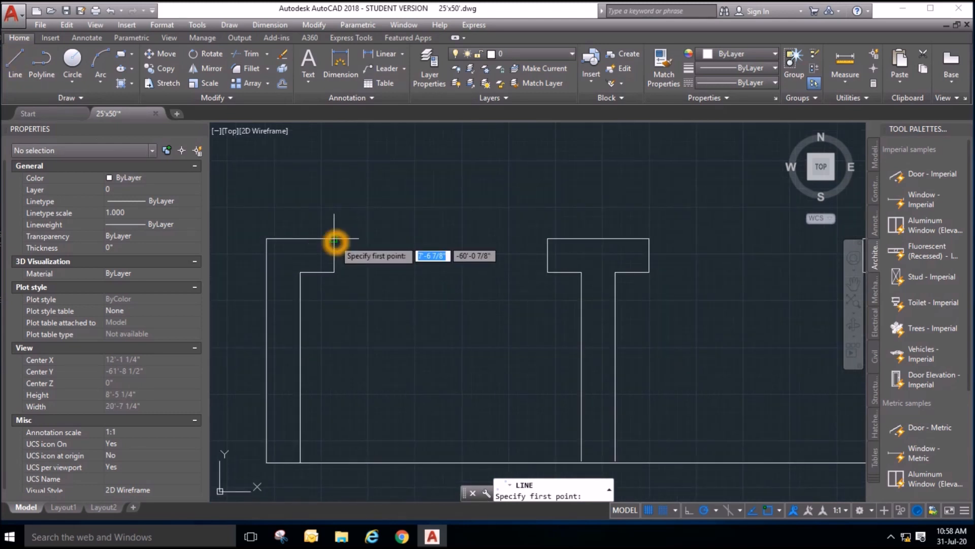
click(334, 238)
click(549, 239)
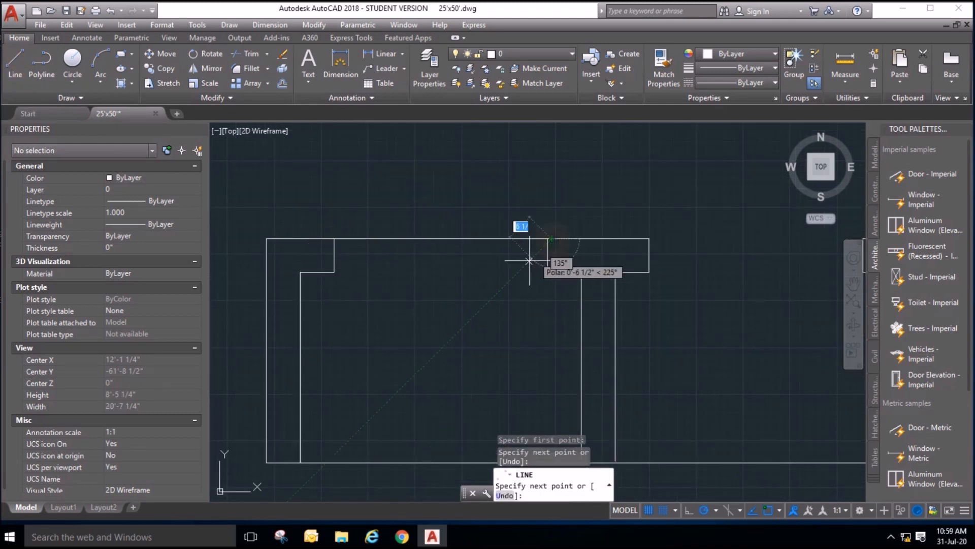
key(Return)
key(Return)
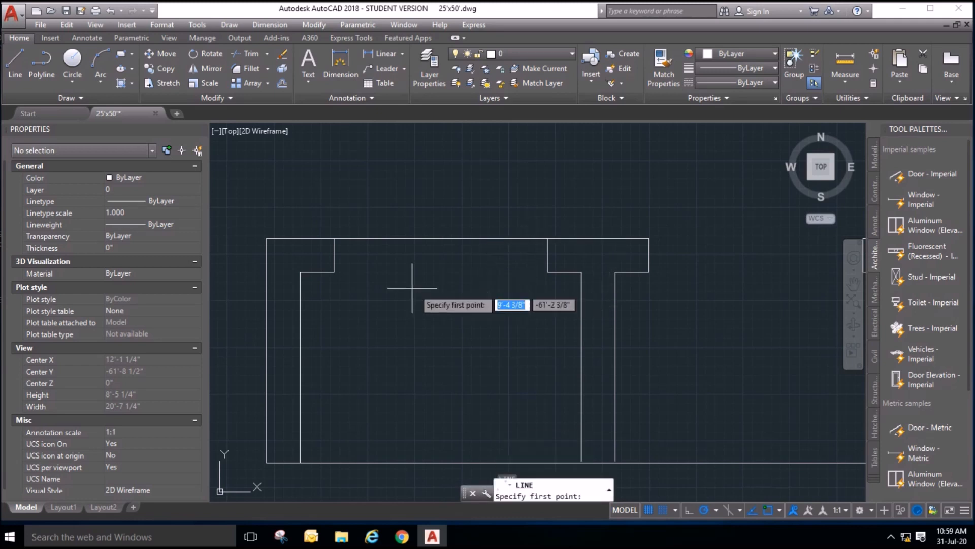
key(Escape)
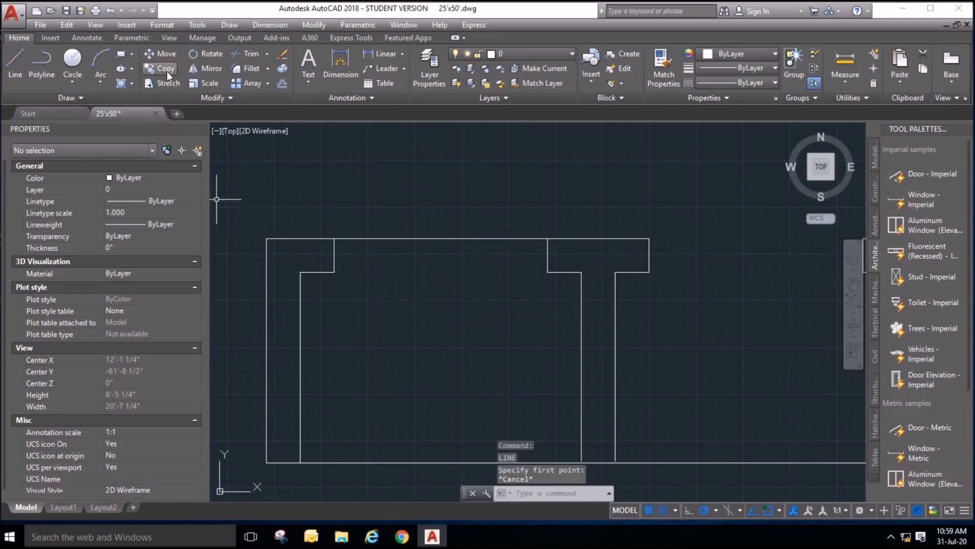
Move the line across the left opening 1 inch downward.
click(164, 53)
scroll(368, 263, up, 4)
click(361, 236)
click(339, 162)
right_click(340, 163)
click(351, 150)
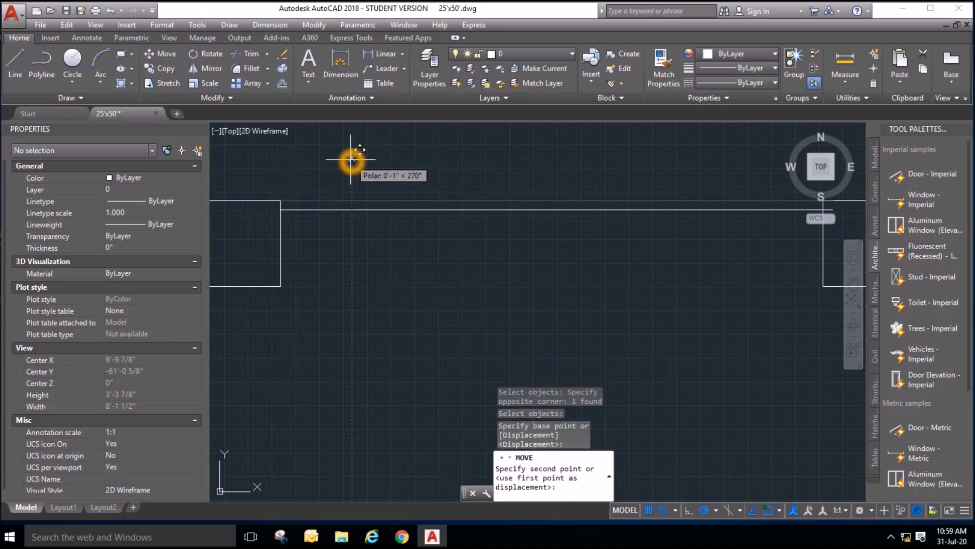
text(1)
key(Return)
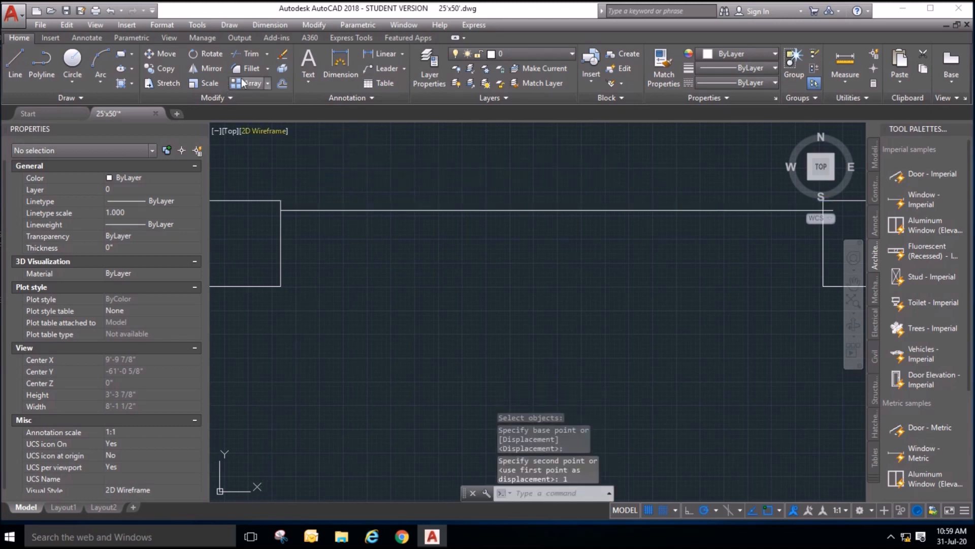
Offset the line across the left opening 1 inch downward.
click(282, 84)
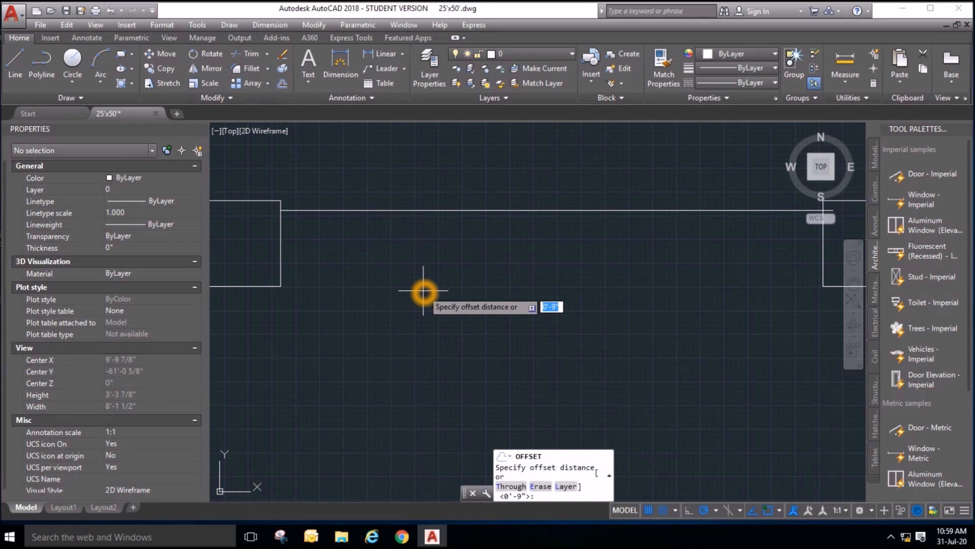
text(1)
key(Return)
click(388, 210)
click(380, 244)
scroll(335, 239, down, 3)
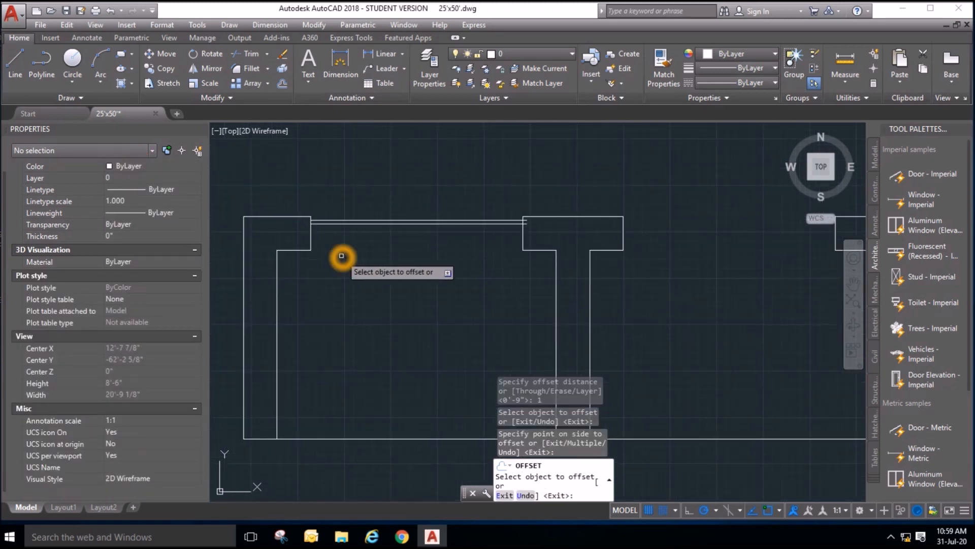
scroll(541, 229, up, 2)
key(Escape)
key(Escape)
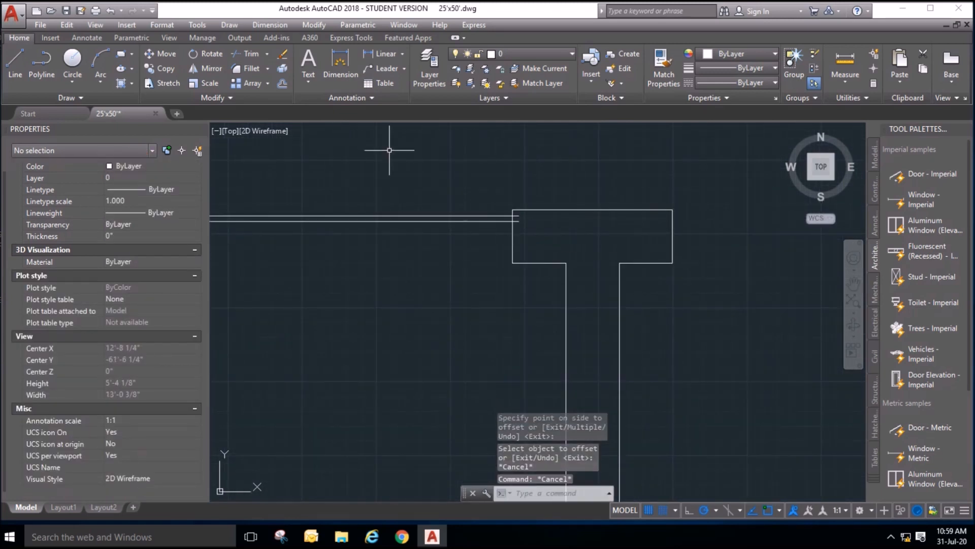
Trim the ends of the two window lines that run into the central pillar.
click(244, 53)
key(Return)
scroll(509, 232, up, 2)
click(511, 233)
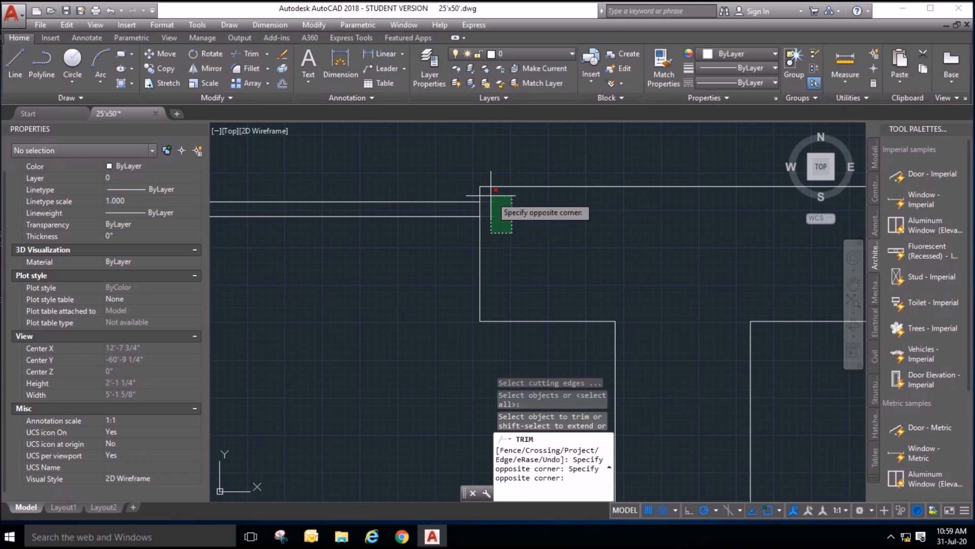
click(491, 196)
scroll(533, 231, down, 4)
key(Escape)
scroll(429, 262, up, 2)
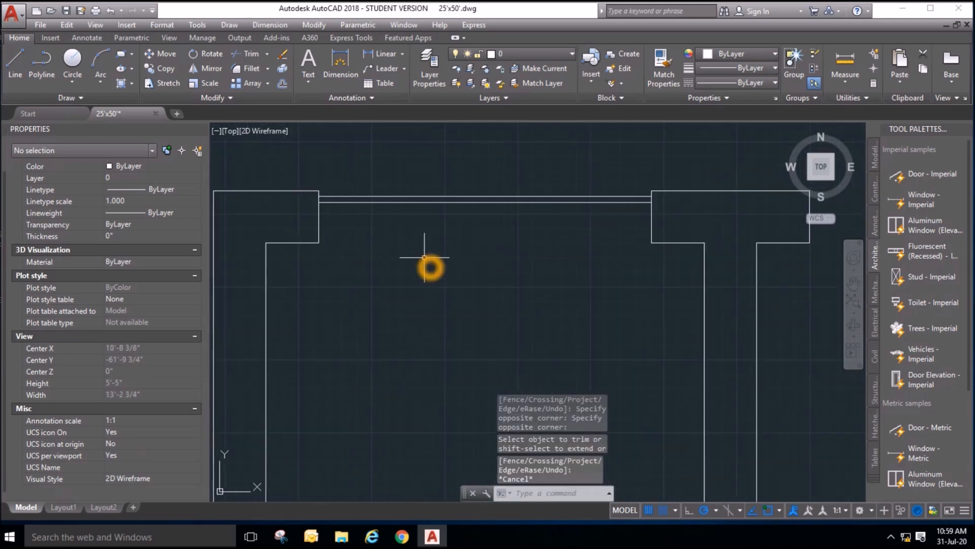
Copy the two window lines downward three times to fill the left opening with evenly spaced lines.
click(164, 69)
click(337, 208)
click(336, 174)
key(Return)
scroll(326, 217, up, 2)
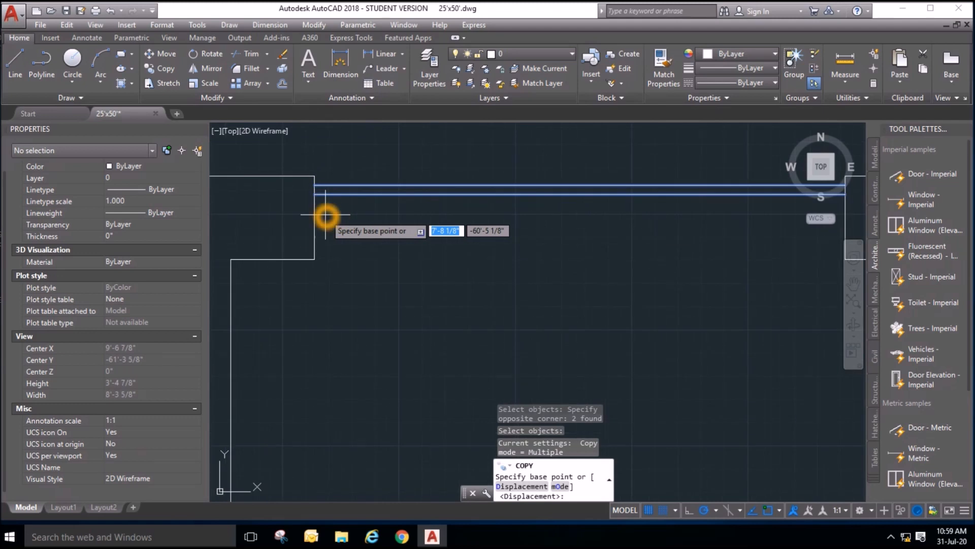
click(315, 179)
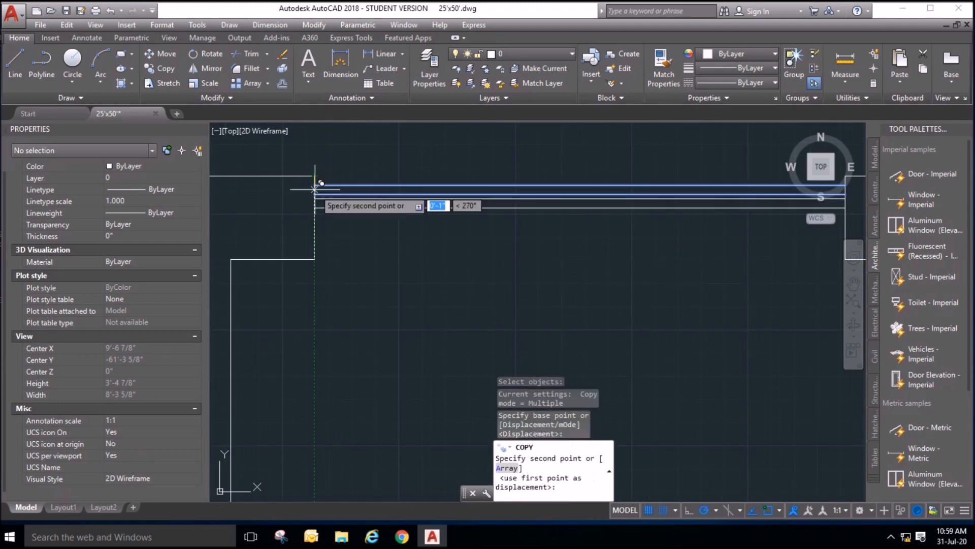
click(315, 195)
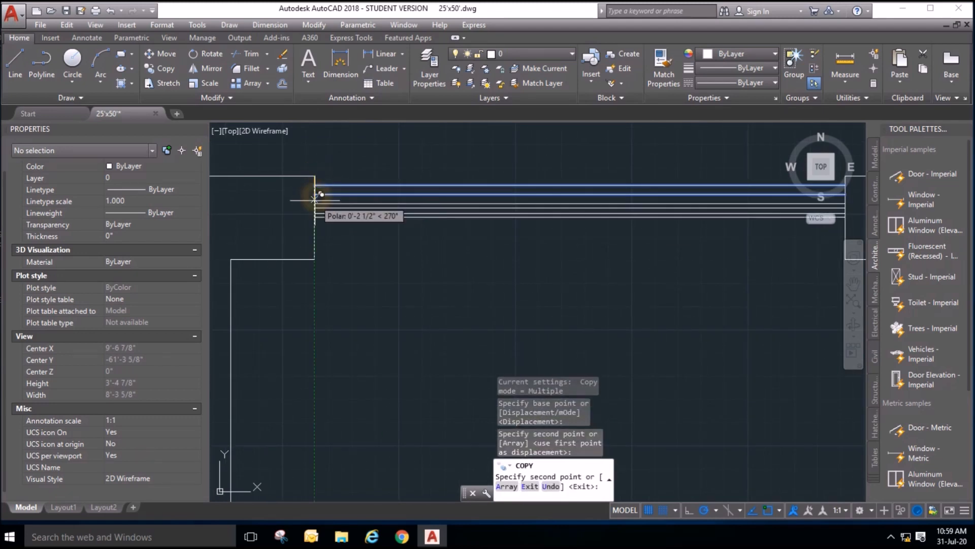
click(315, 213)
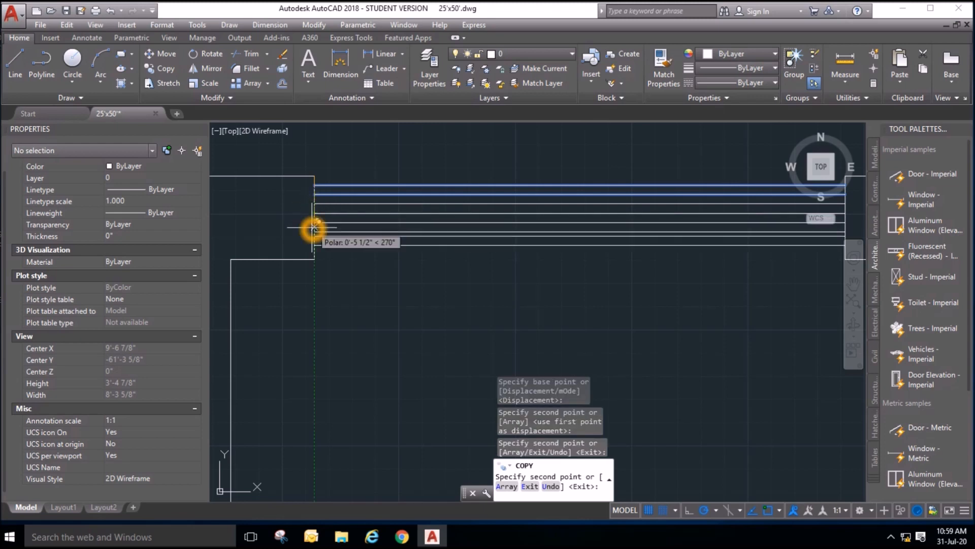
scroll(311, 240, down, 6)
key(Escape)
key(Escape)
key(Escape)
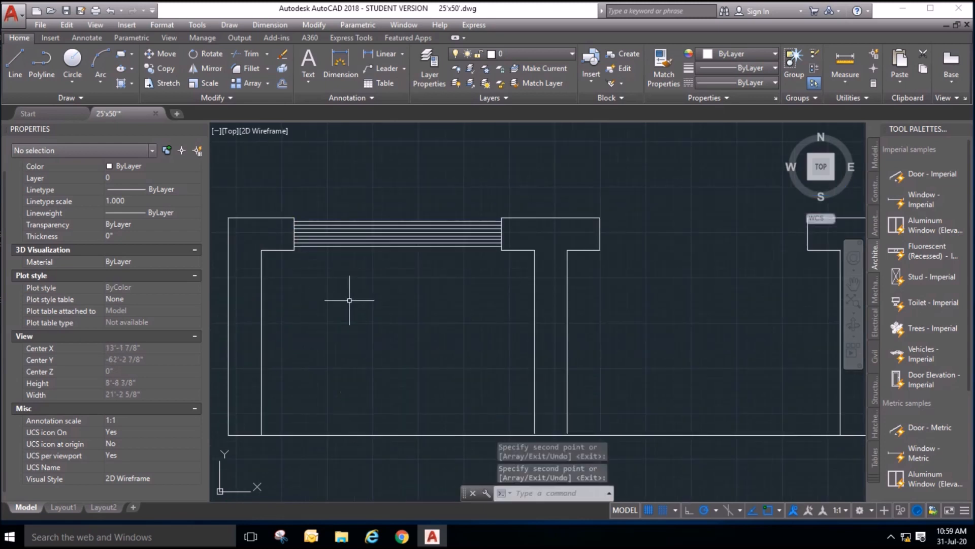
scroll(340, 241, up, 3)
scroll(342, 240, down, 1)
click(163, 68)
scroll(281, 238, up, 8)
key(Escape)
key(Escape)
scroll(363, 303, down, 2)
scroll(384, 288, up, 2)
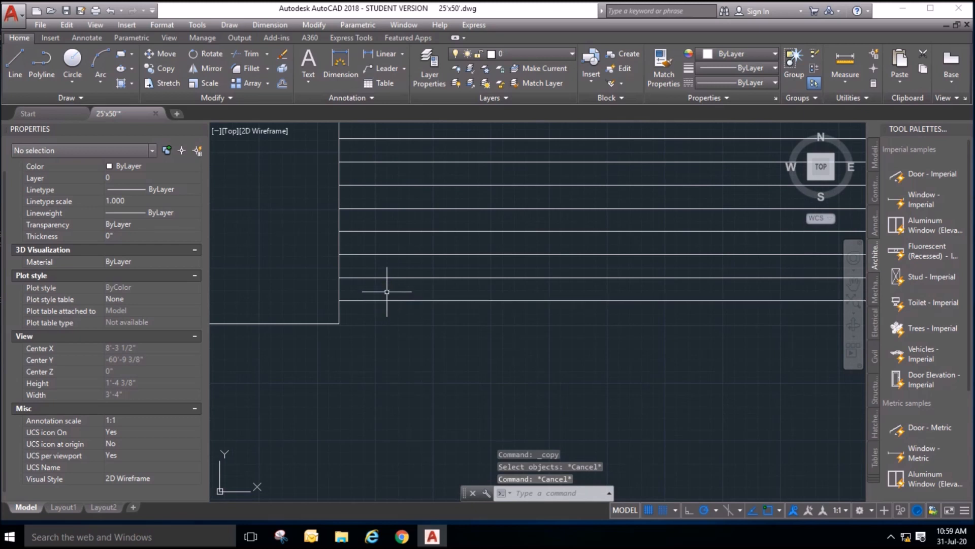
Delete the fifth and sixth window lines from the top in the left opening.
click(385, 263)
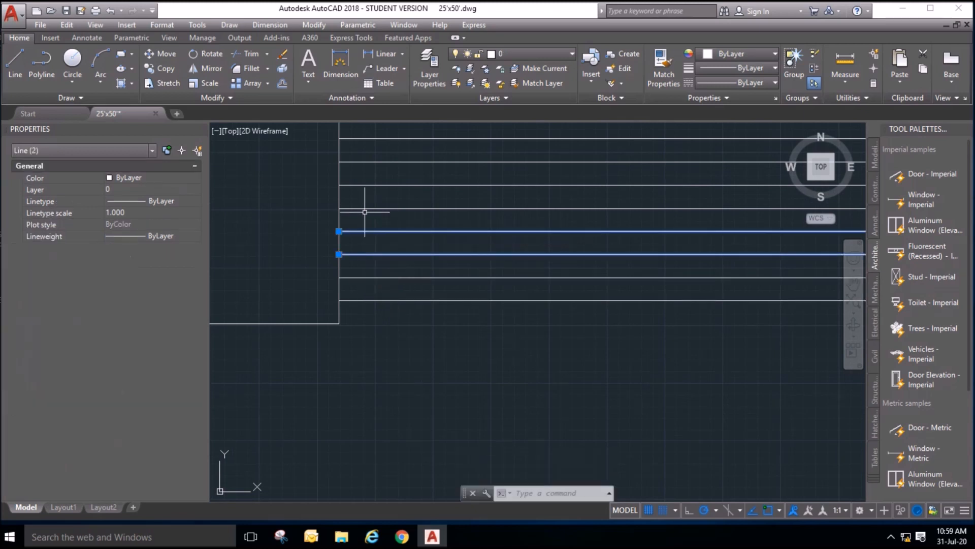
click(370, 212)
key(Delete)
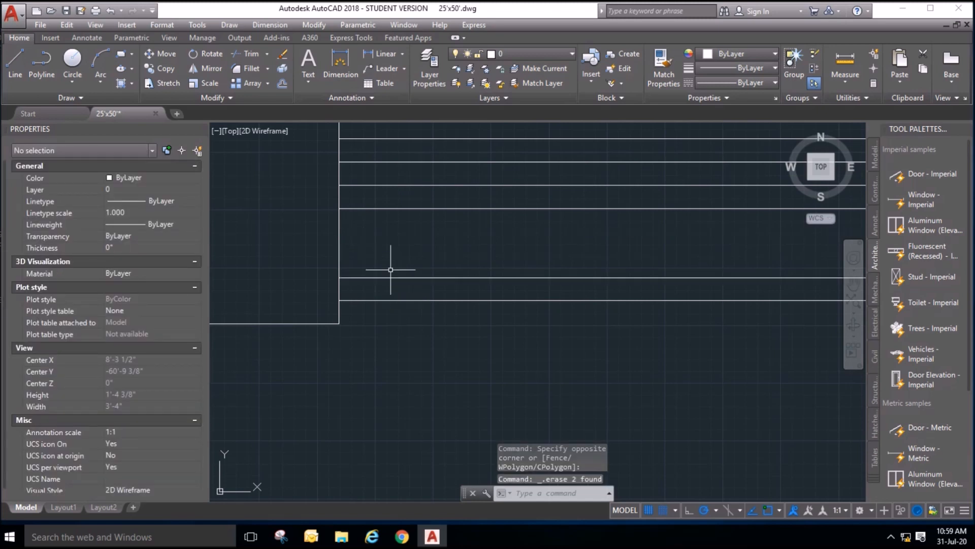
Try moving the third and fourth window lines 2 inches downward, and undo the move.
scroll(333, 282, down, 2)
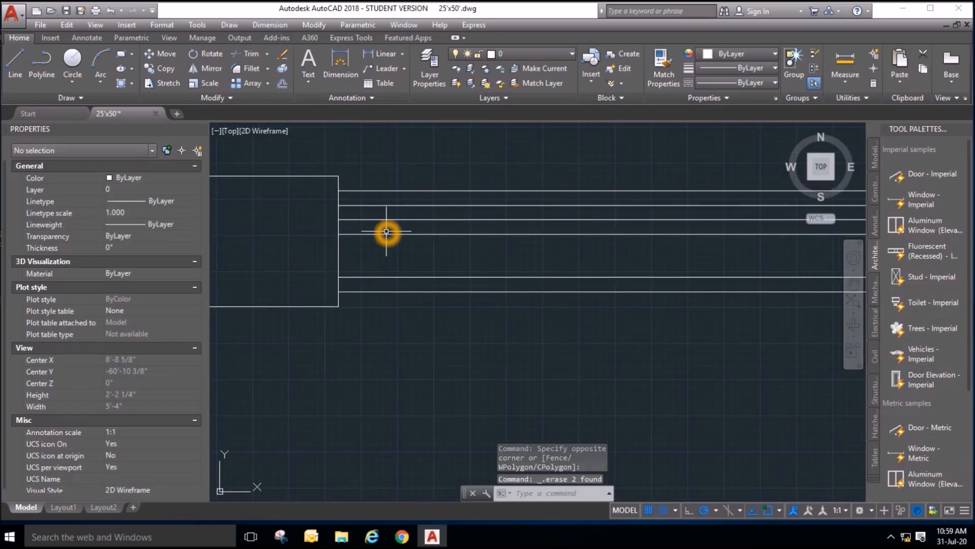
scroll(387, 229, up, 2)
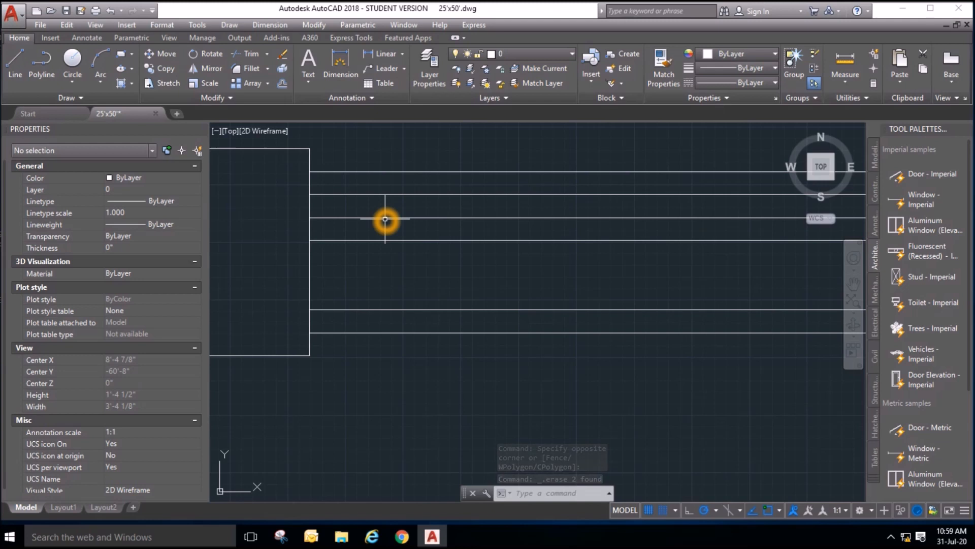
click(169, 53)
click(363, 255)
click(321, 203)
key(Return)
click(279, 224)
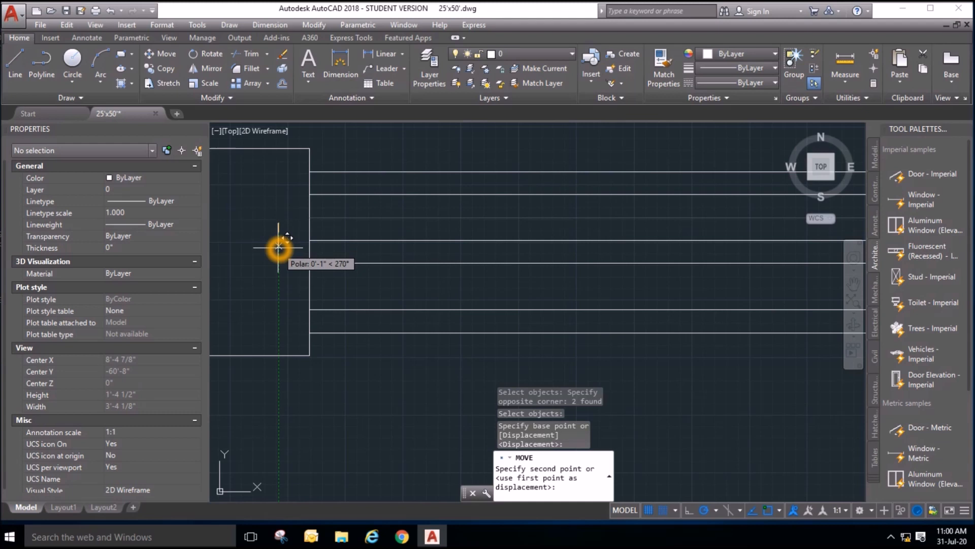
text(2)
key(Return)
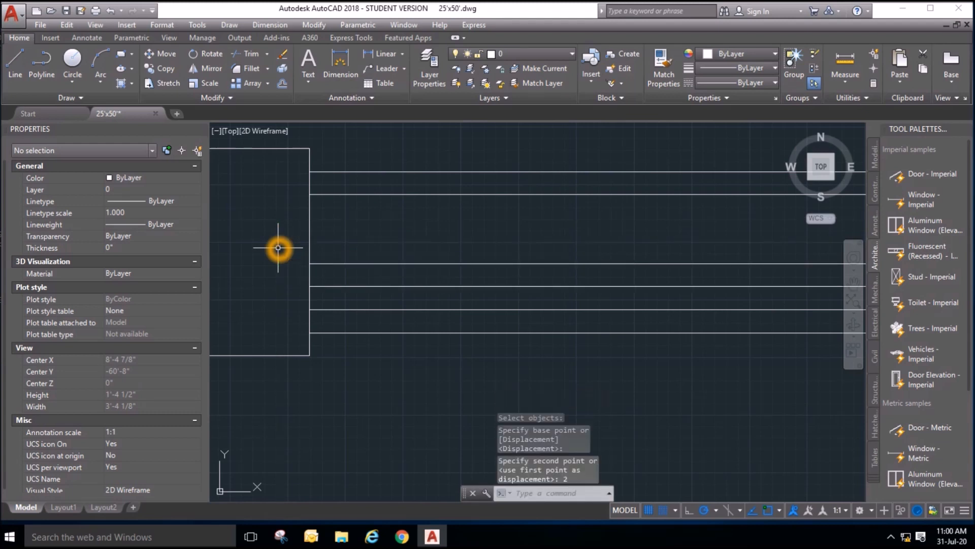
click(111, 11)
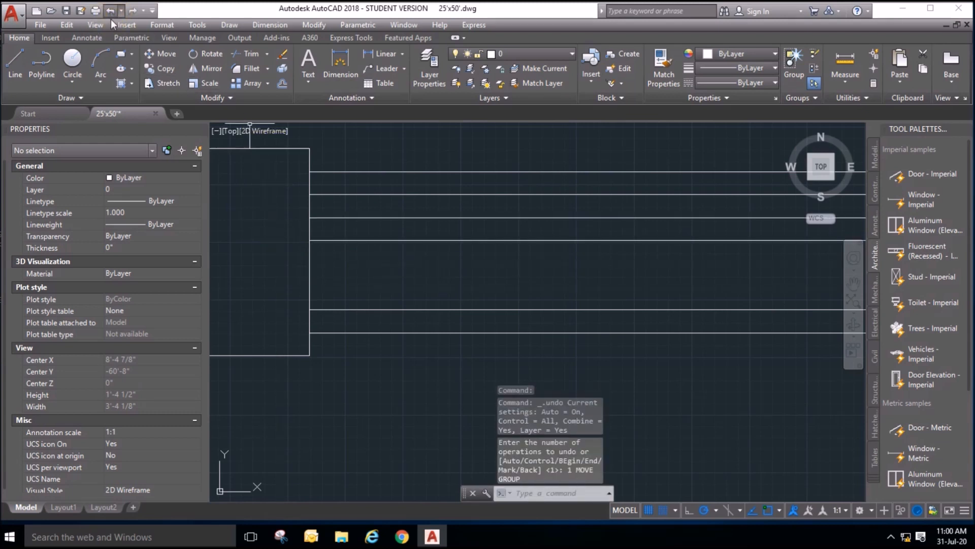
Move the third and fourth window lines in the left opening 1 inch downward.
click(161, 54)
click(401, 204)
click(356, 262)
key(Return)
click(278, 242)
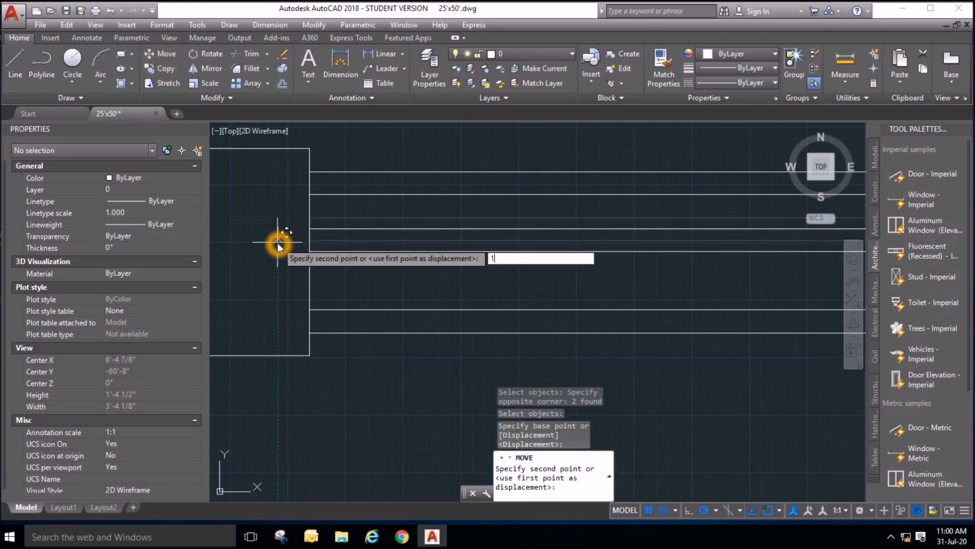
text(1)
key(Return)
scroll(277, 242, down, 5)
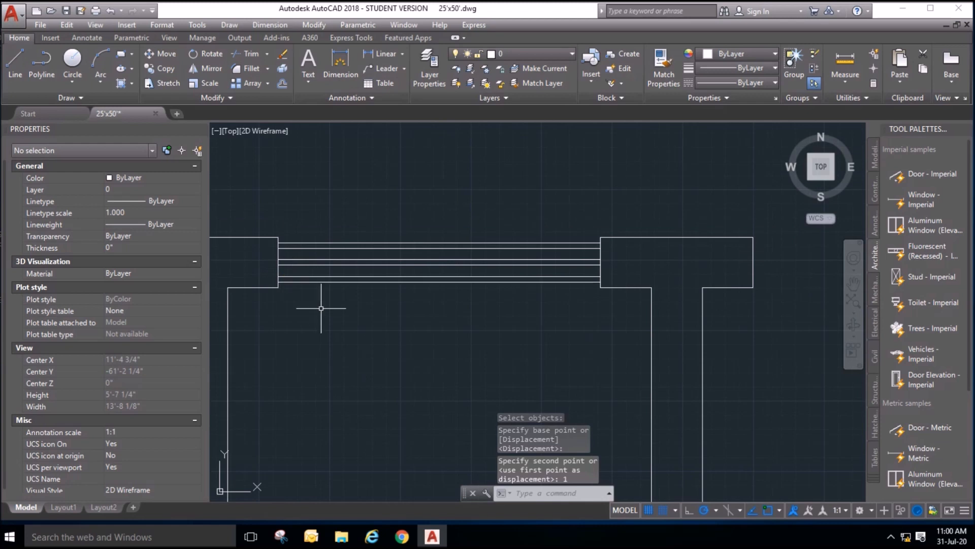
key(Escape)
click(162, 68)
click(315, 246)
click(309, 254)
key(Escape)
key(Escape)
key(Escape)
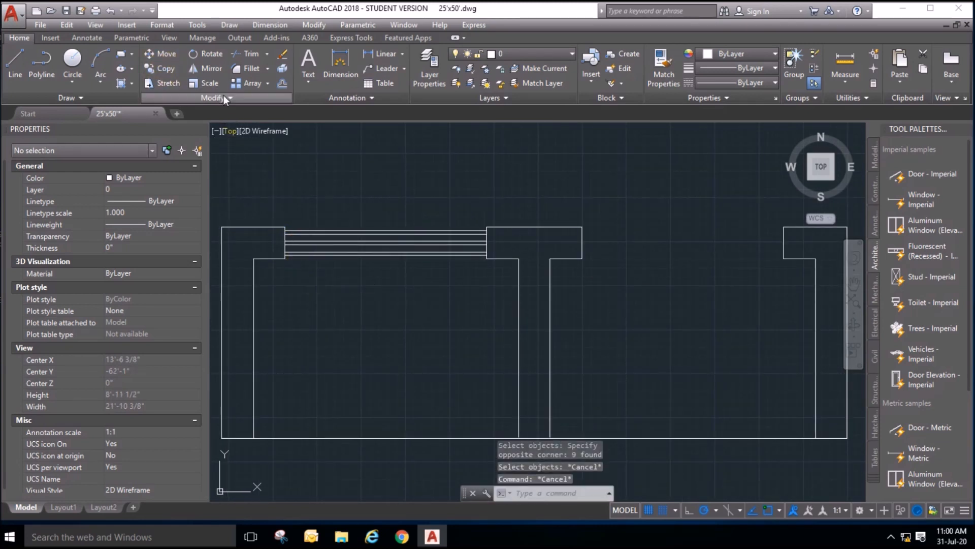
Copy the six window lines from the left opening into the right opening, aligned to the right pillar's edge.
click(159, 71)
click(364, 274)
click(327, 190)
key(Return)
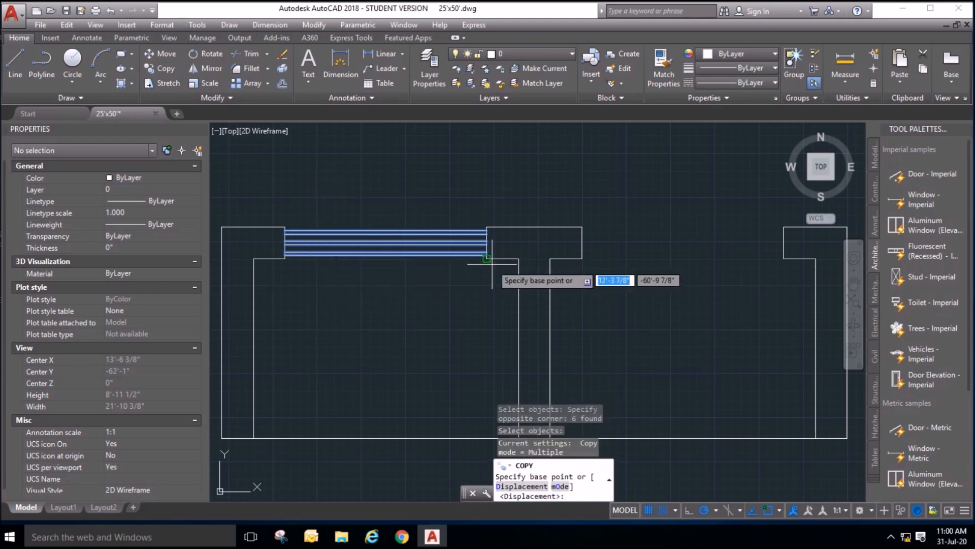
scroll(499, 260, up, 6)
click(449, 238)
scroll(453, 239, down, 5)
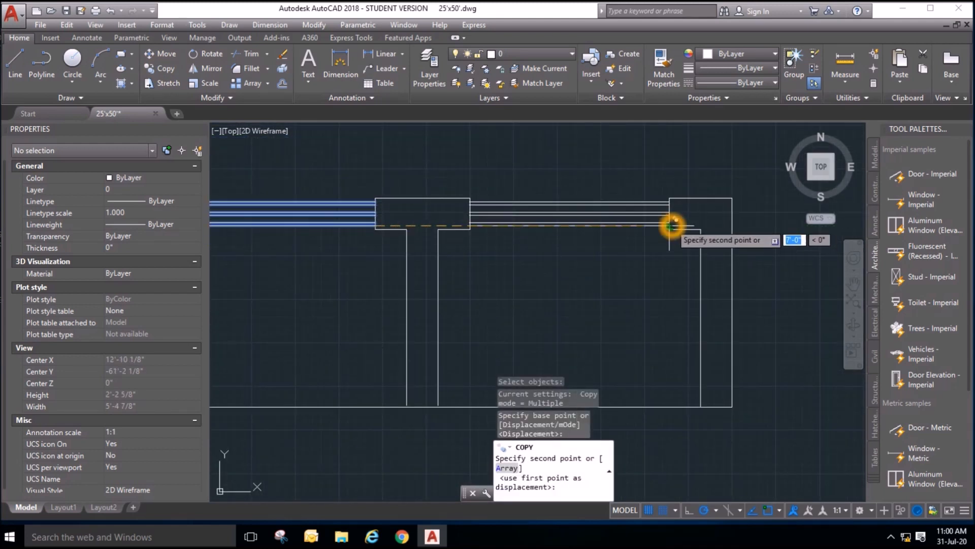
click(671, 226)
scroll(467, 228, down, 5)
key(Escape)
key(Escape)
key(Escape)
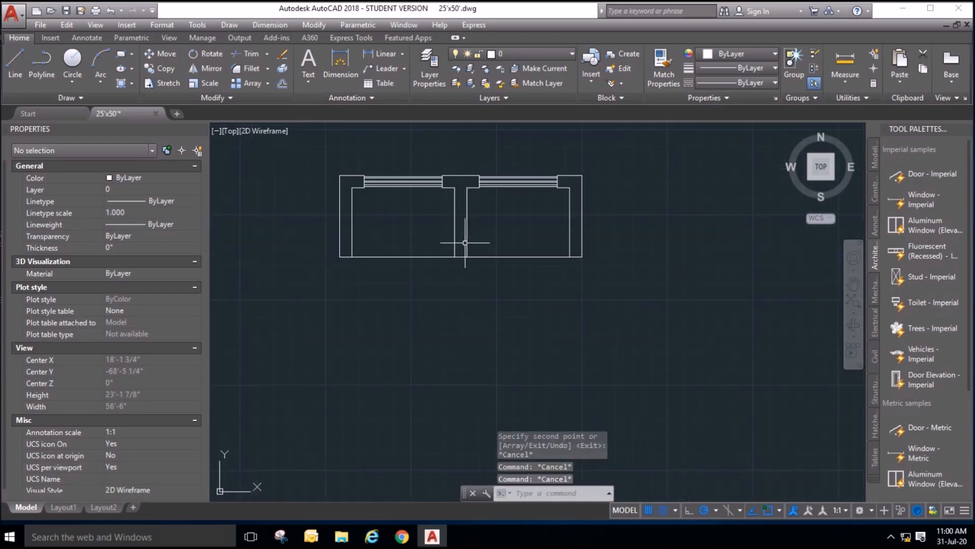
Copy the elevation's bottom edge line 1'6 straight upward.
scroll(484, 279, up, 2)
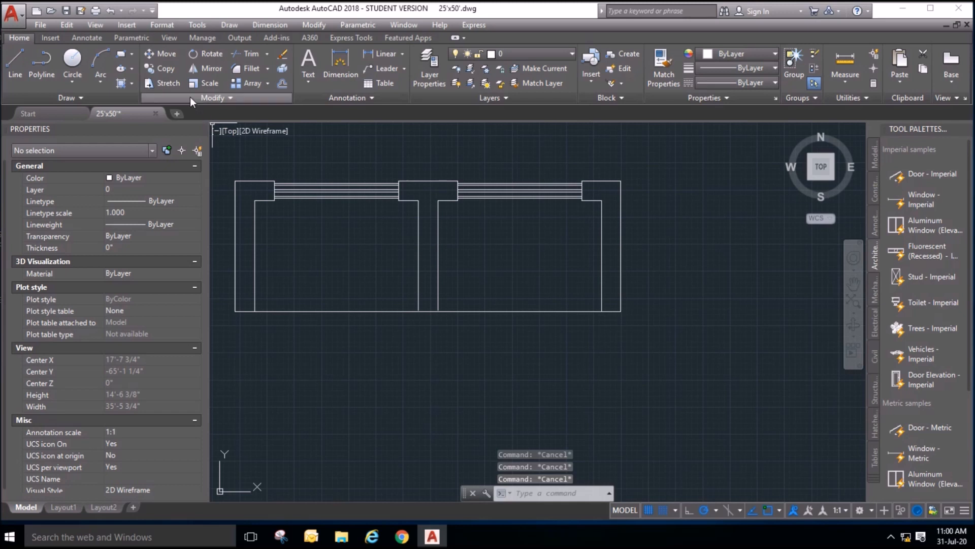
click(169, 68)
click(374, 356)
click(320, 296)
key(Return)
click(408, 408)
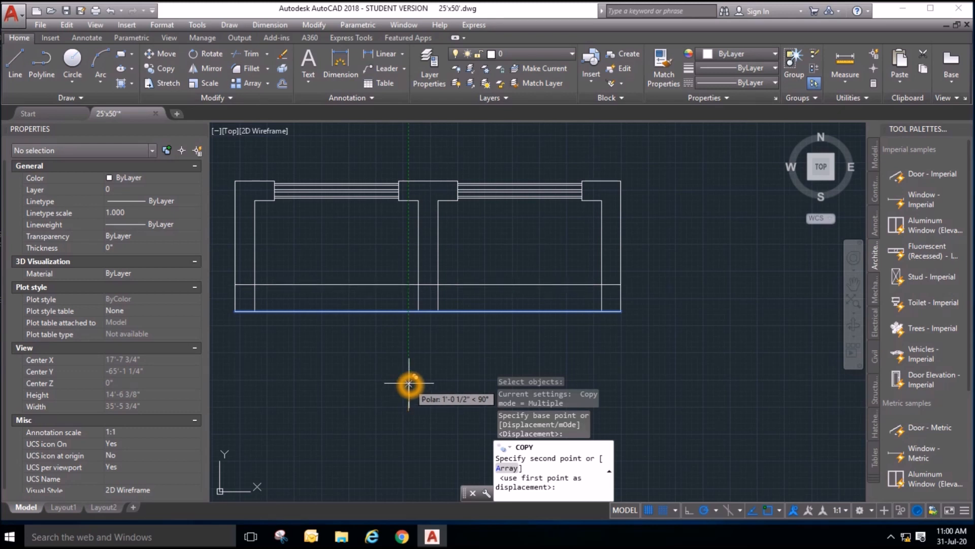
text(9)
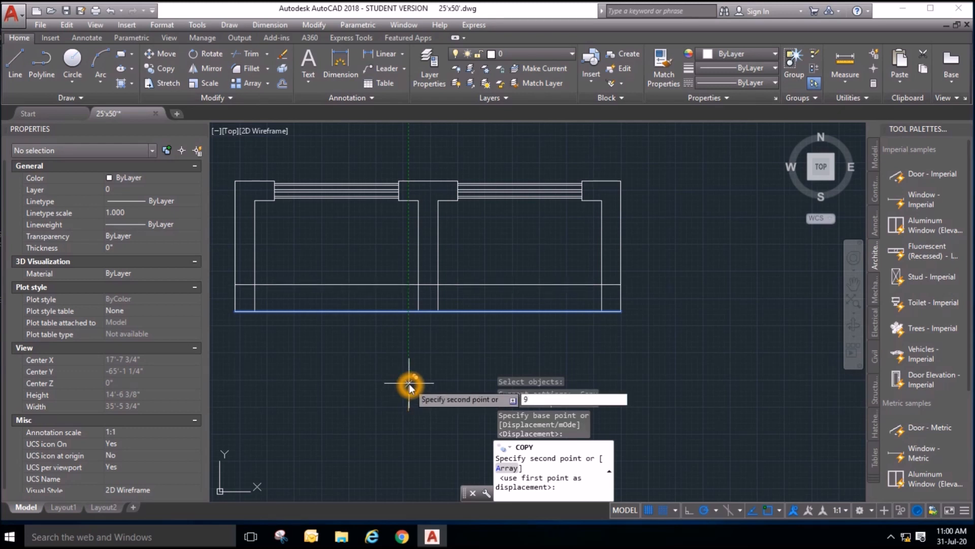
key(BackSpace)
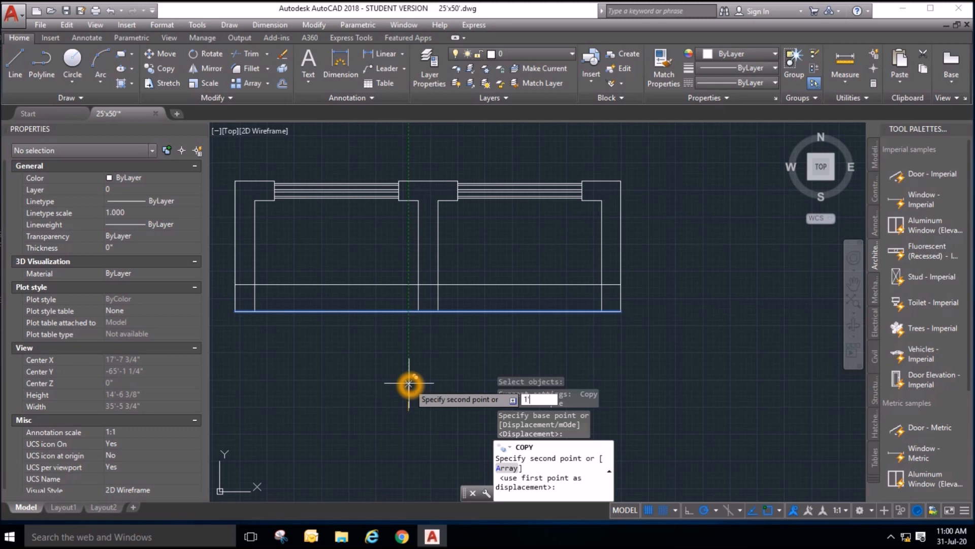
key(Return)
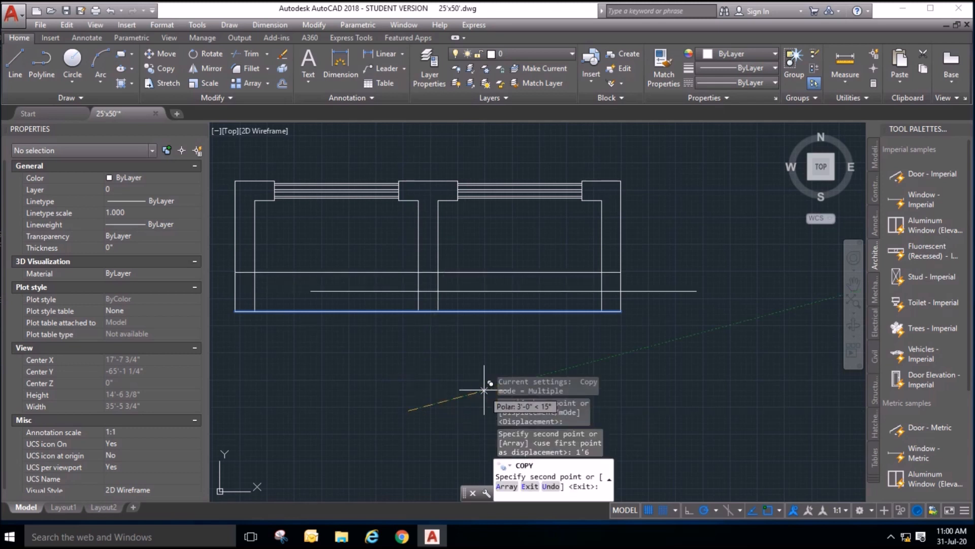
key(Escape)
key(Escape)
key(Escape)
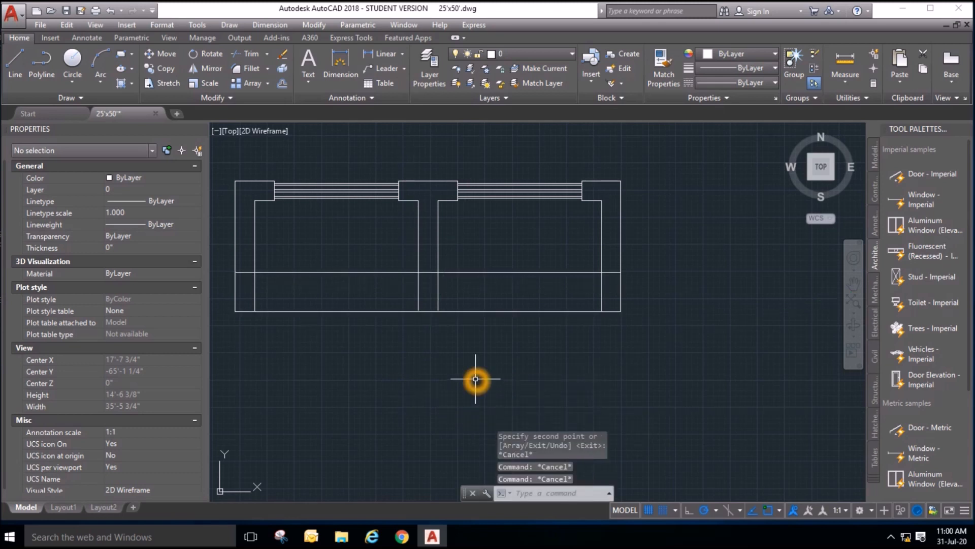
Trim the inner vertical wall lines of the left, middle and right walls below the copied horizontal line.
click(238, 54)
key(Return)
click(275, 282)
click(251, 284)
click(446, 293)
click(401, 285)
click(618, 303)
click(584, 290)
key(Return)
key(Escape)
key(Escape)
key(Escape)
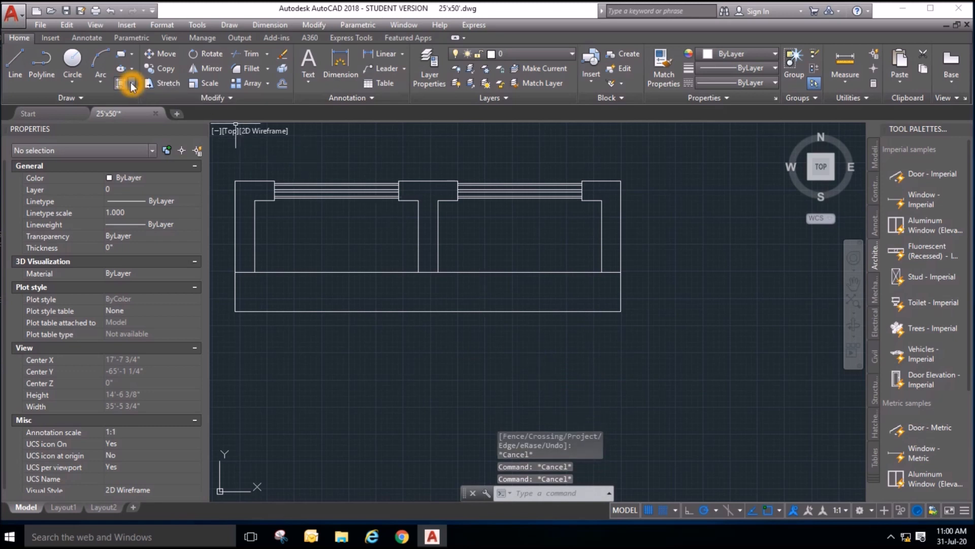
Hatch the band along the bottom of the elevation with the BRSTONE pattern.
click(131, 85)
click(133, 87)
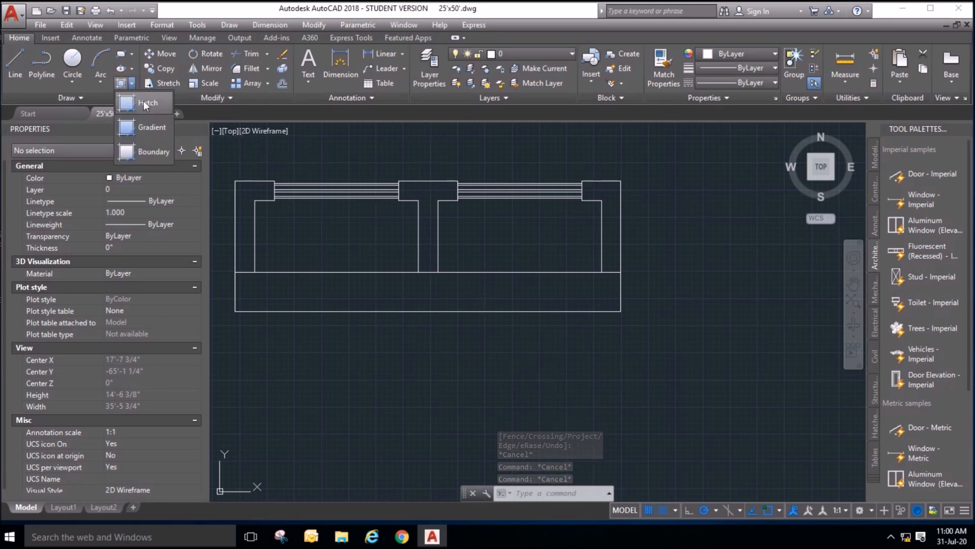
click(144, 103)
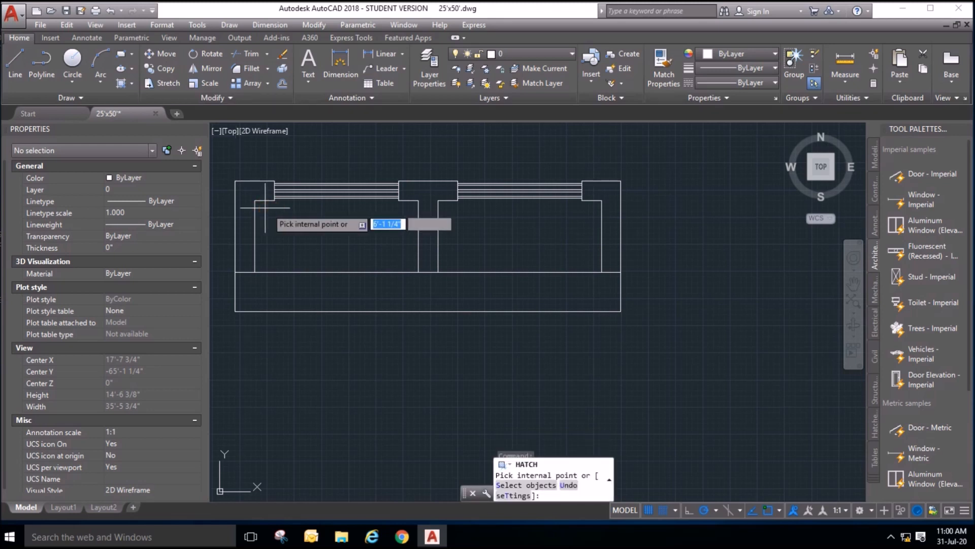
click(265, 207)
click(282, 86)
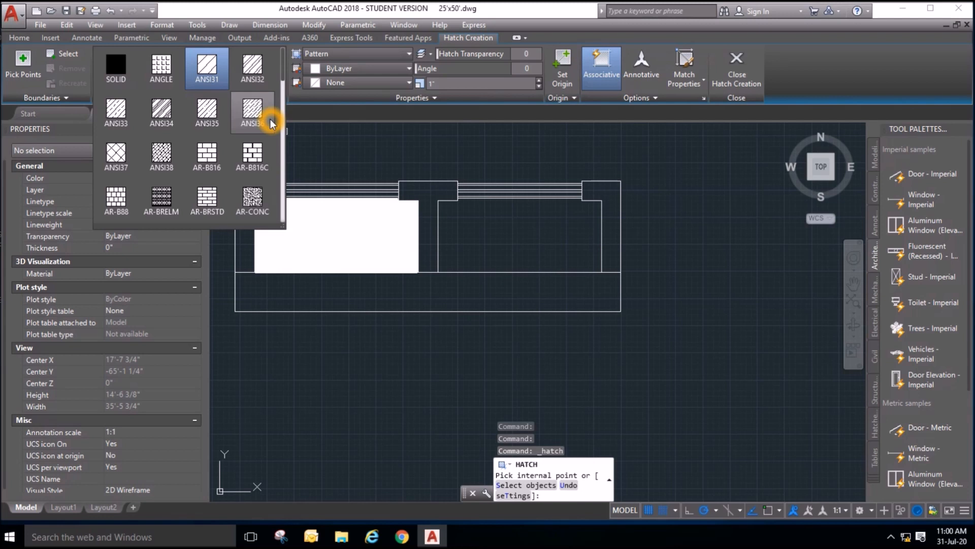
scroll(270, 124, down, 3)
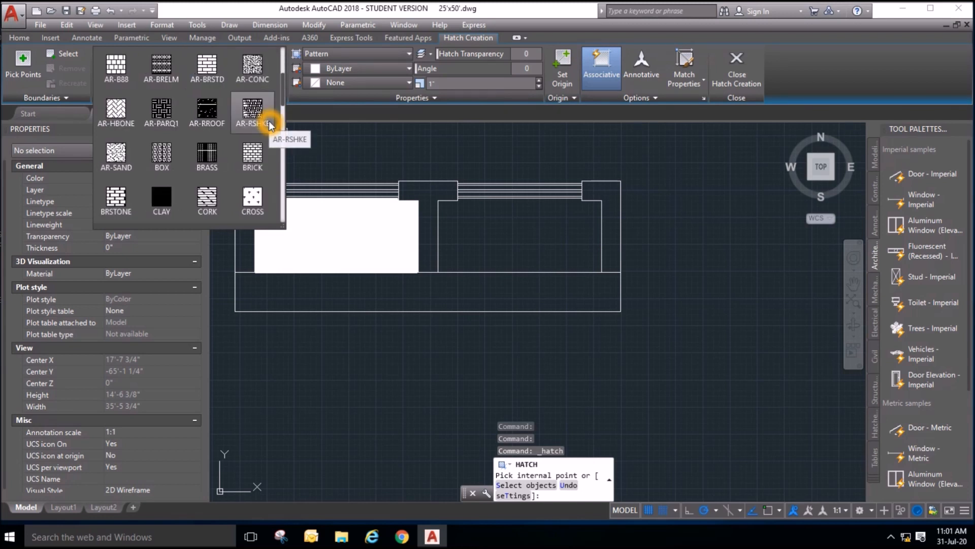
click(117, 203)
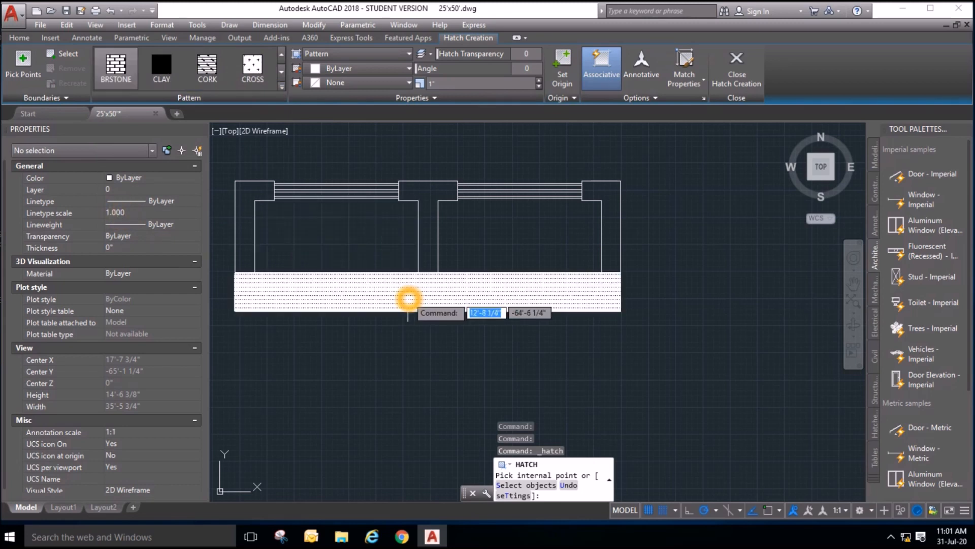
click(409, 299)
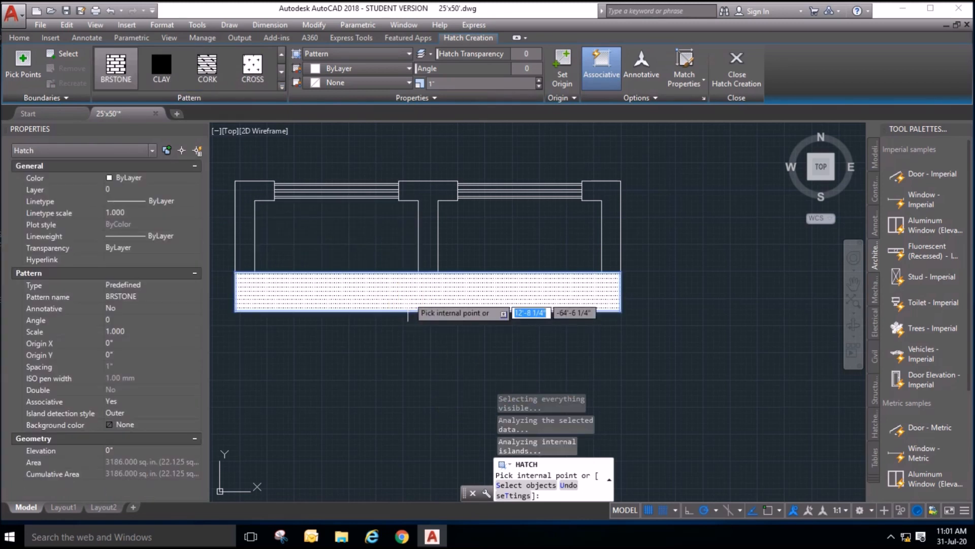
key(Return)
Set the scale of the bottom band's brick hatch to 10.
click(410, 285)
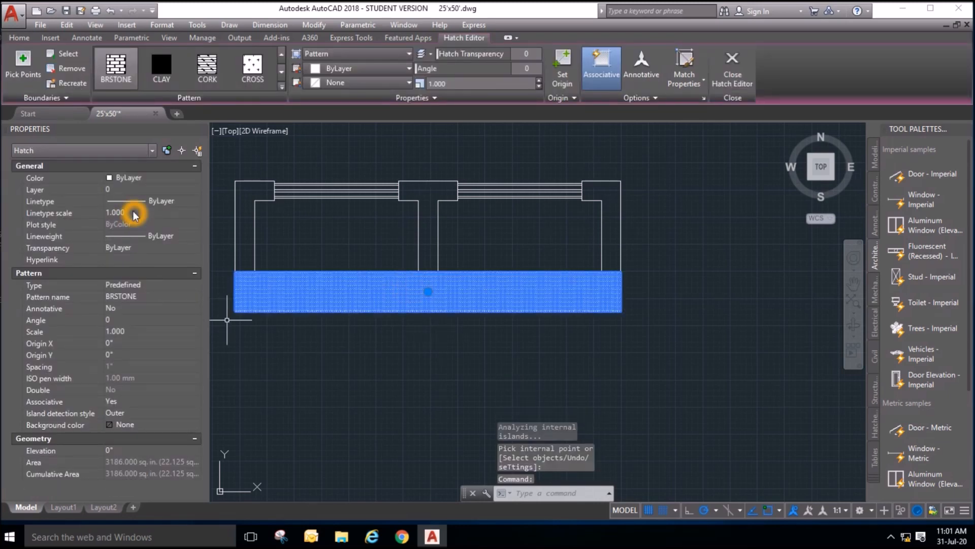
click(114, 330)
click(131, 331)
text(10)
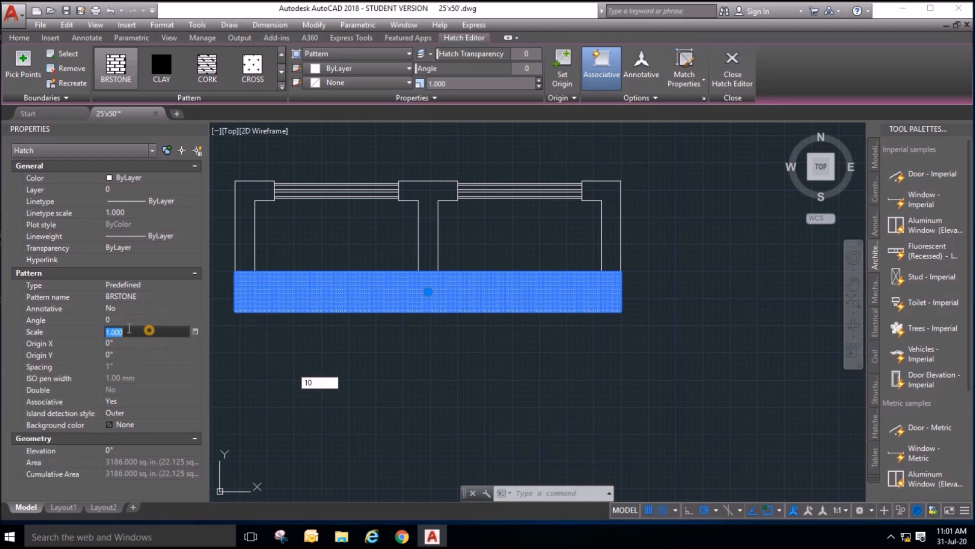
click(267, 357)
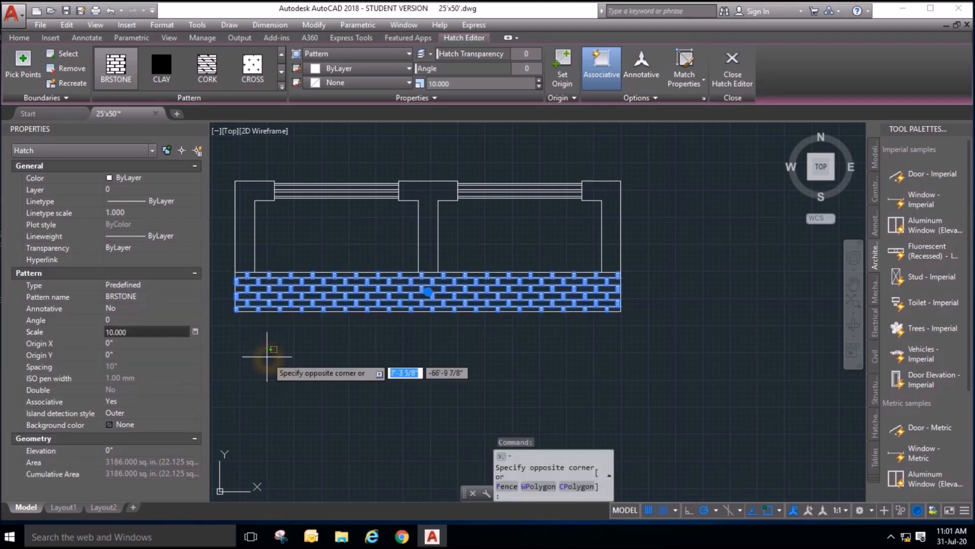
click(298, 386)
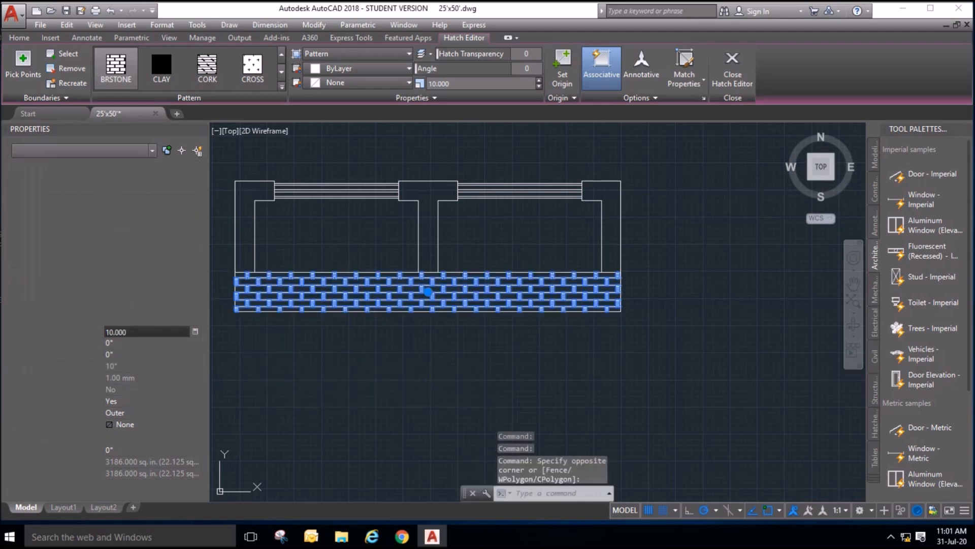
key(Escape)
key(Escape)
key(Escape)
scroll(533, 383, down, 2)
scroll(611, 239, up, 2)
scroll(612, 241, down, 2)
scroll(608, 294, up, 2)
scroll(609, 296, down, 2)
scroll(503, 358, up, 2)
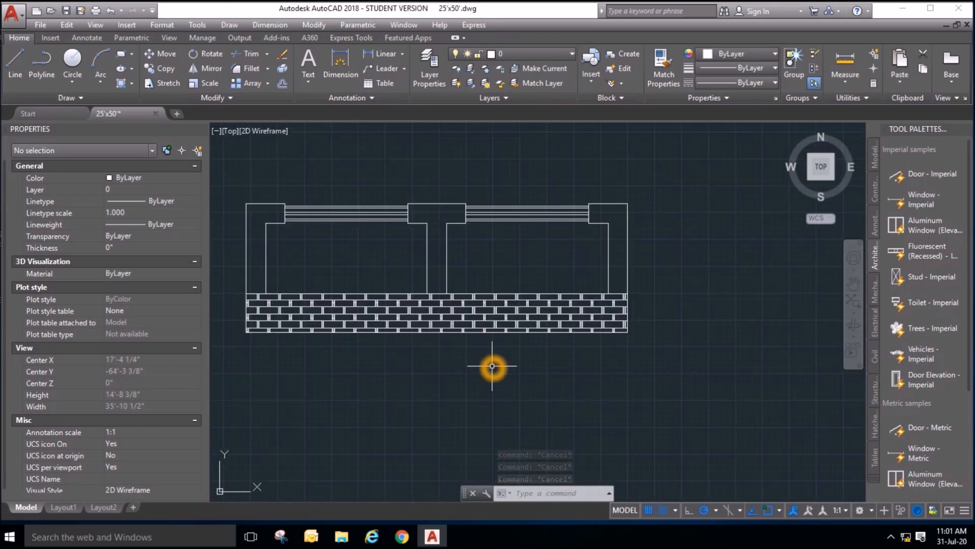
Set the colour of the six window lines in the right opening to blue 39,118,187.
click(535, 253)
click(514, 188)
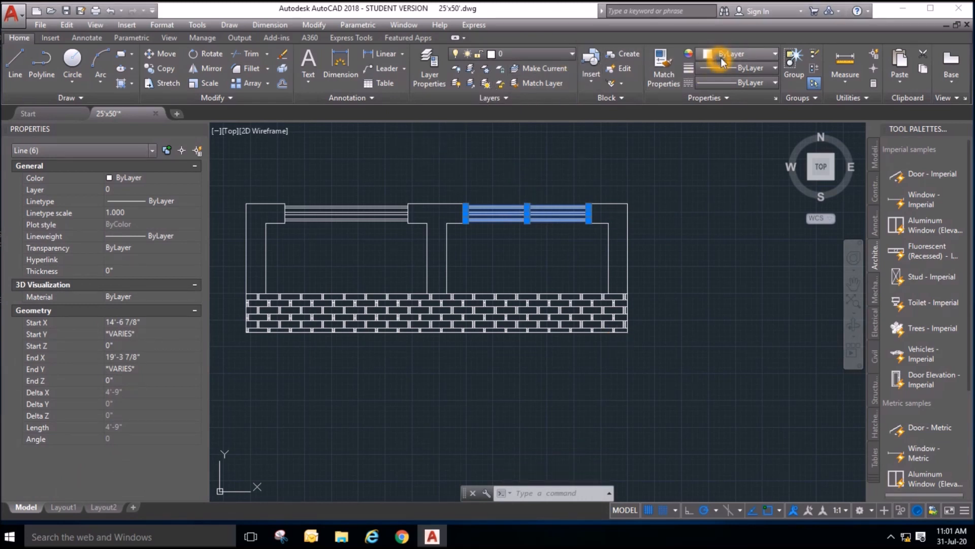
click(736, 54)
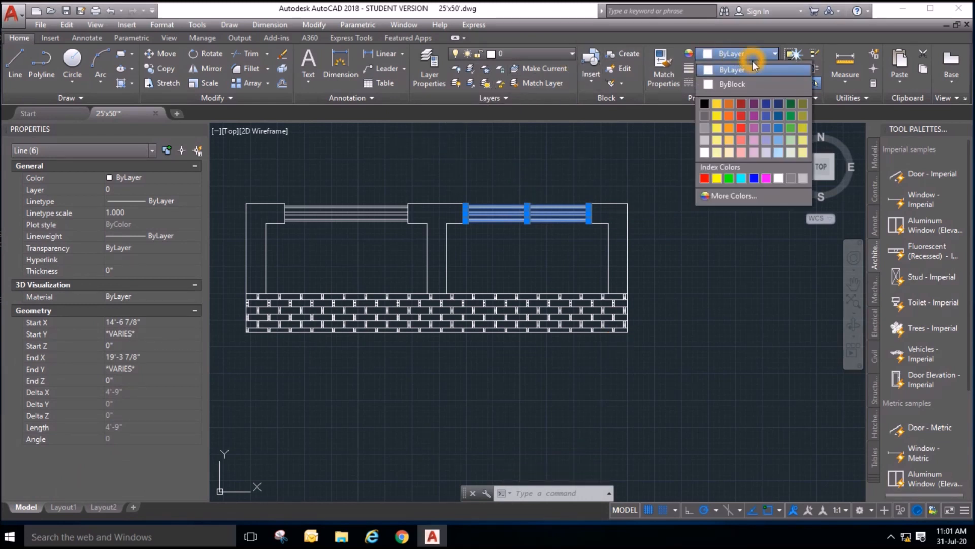
click(783, 128)
click(457, 129)
key(Escape)
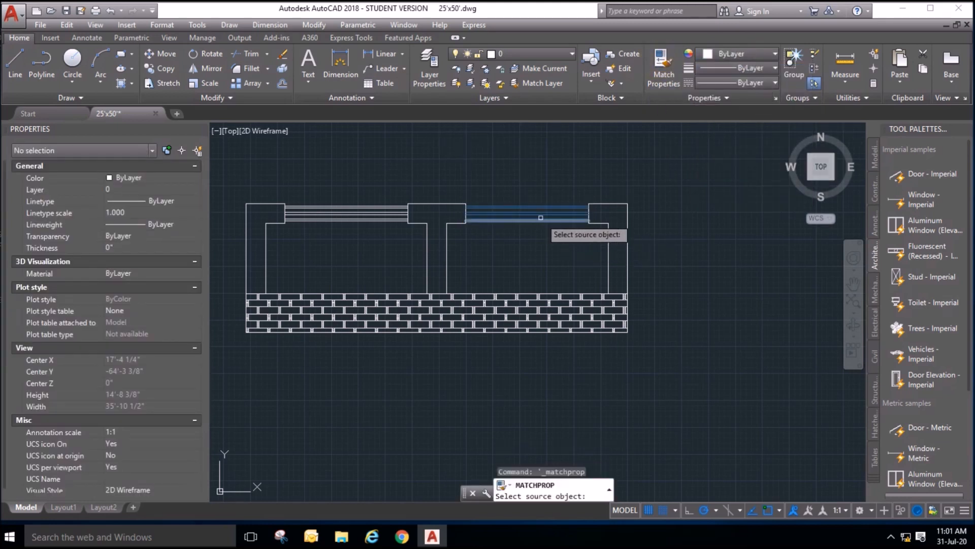
Match the left opening's window lines to the properties of the blue lines in the right opening.
click(538, 215)
key(Escape)
key(Escape)
Change the brick hatch's colour to index colour 22.
click(462, 303)
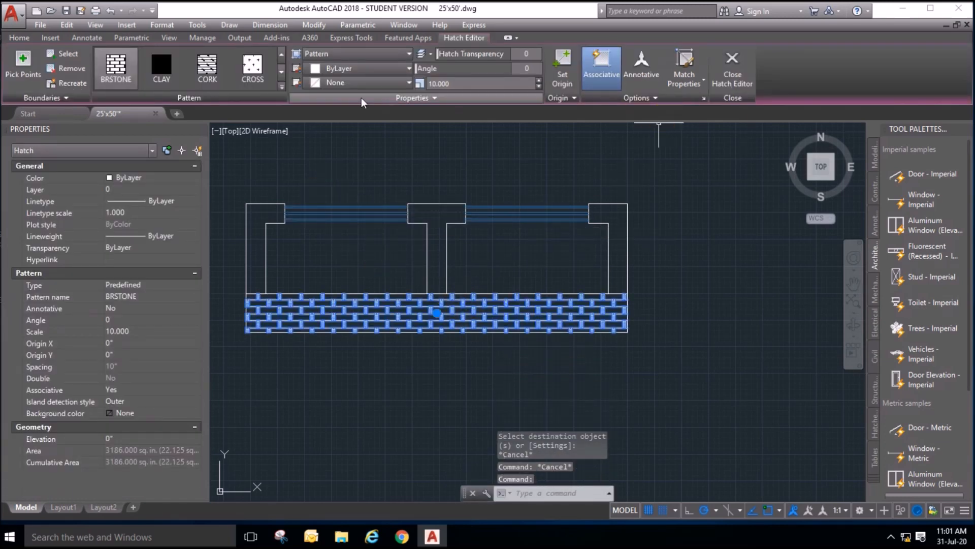
click(375, 69)
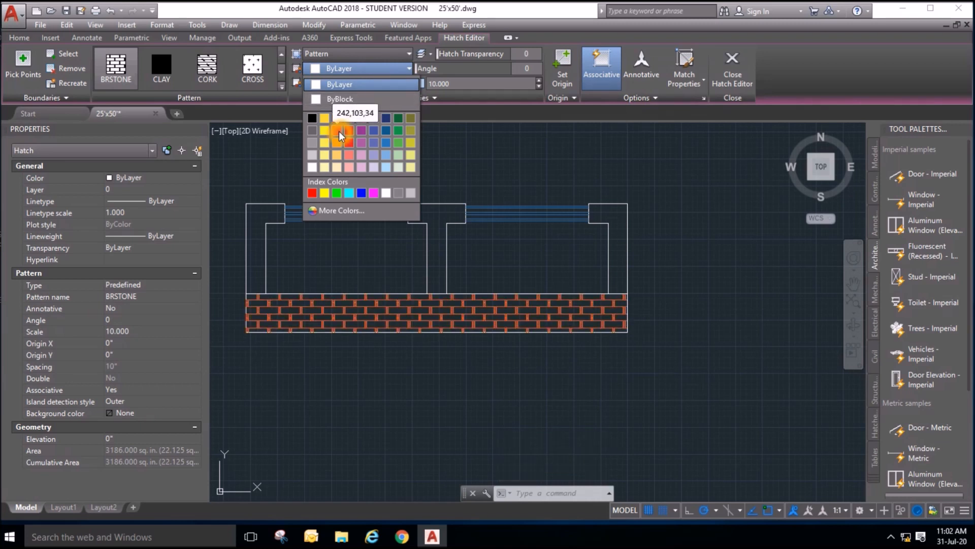
click(335, 210)
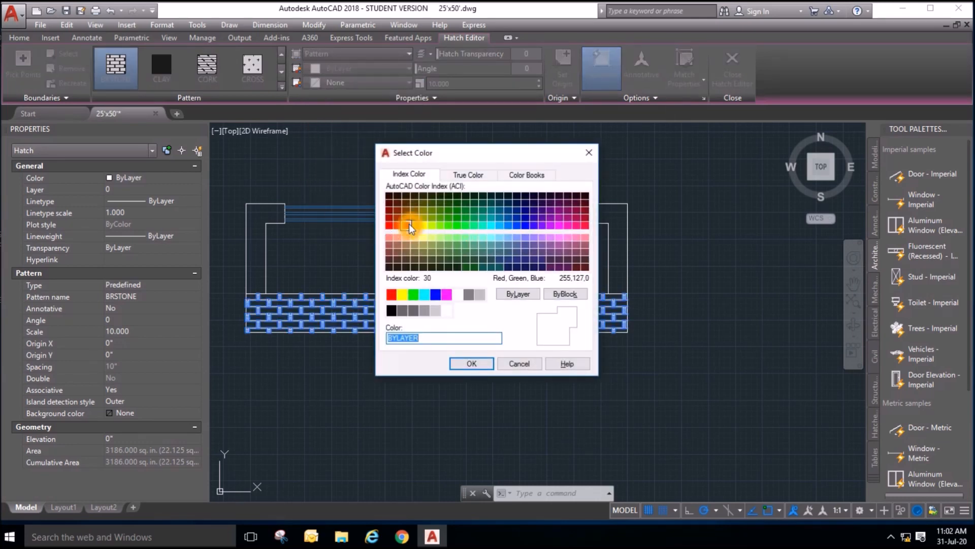
click(406, 226)
click(397, 225)
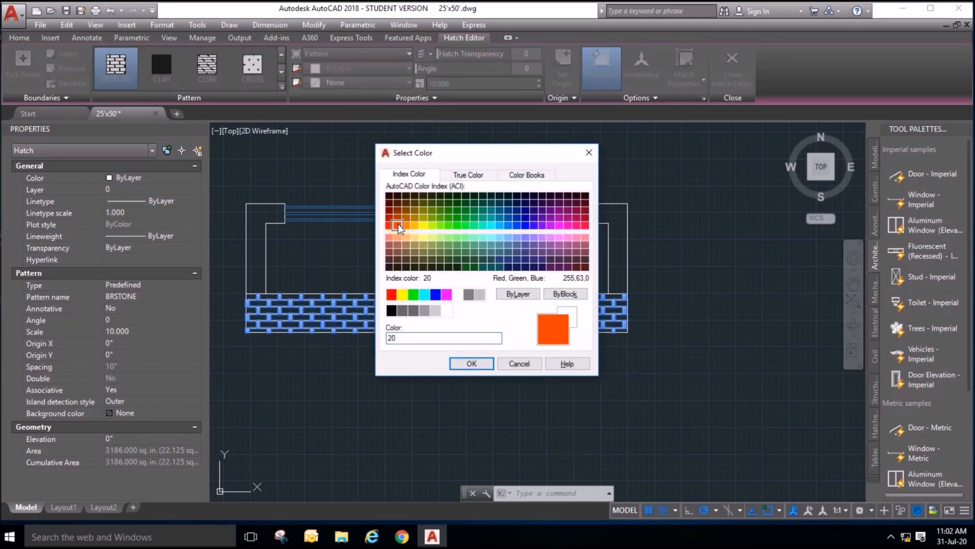
click(397, 218)
click(471, 363)
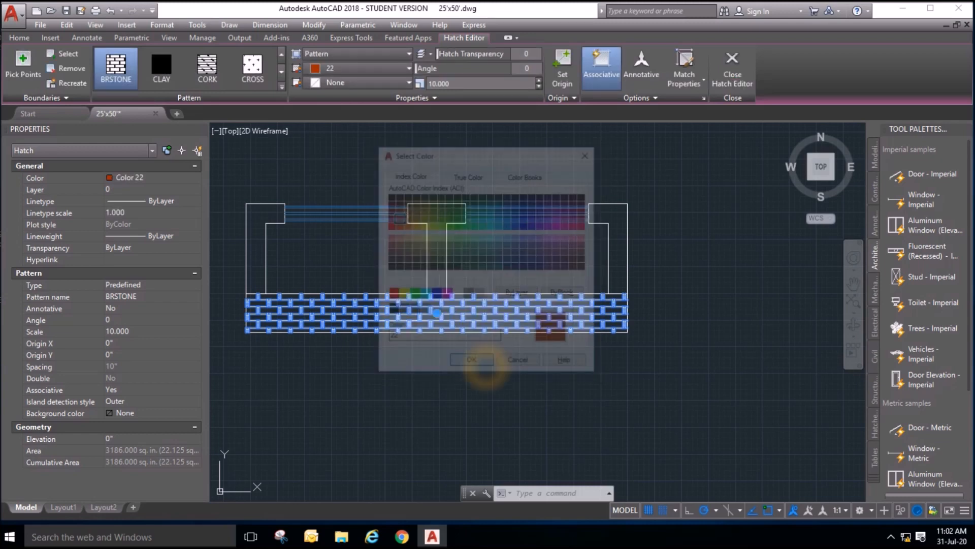
key(Escape)
key(Escape)
key(Escape)
Set the colour of the left wall's two vertical lines to blue 39,118,187.
scroll(527, 343, down, 2)
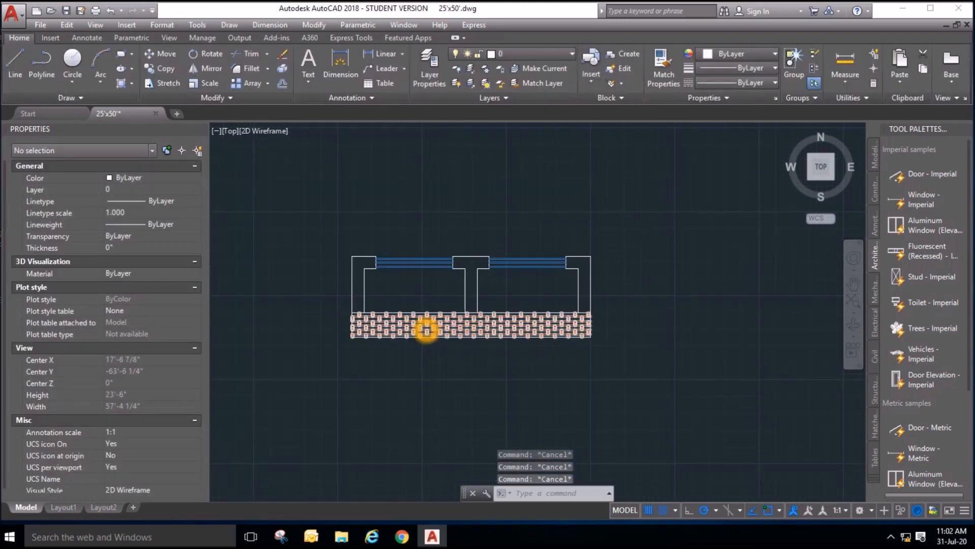
scroll(425, 328, up, 2)
click(379, 277)
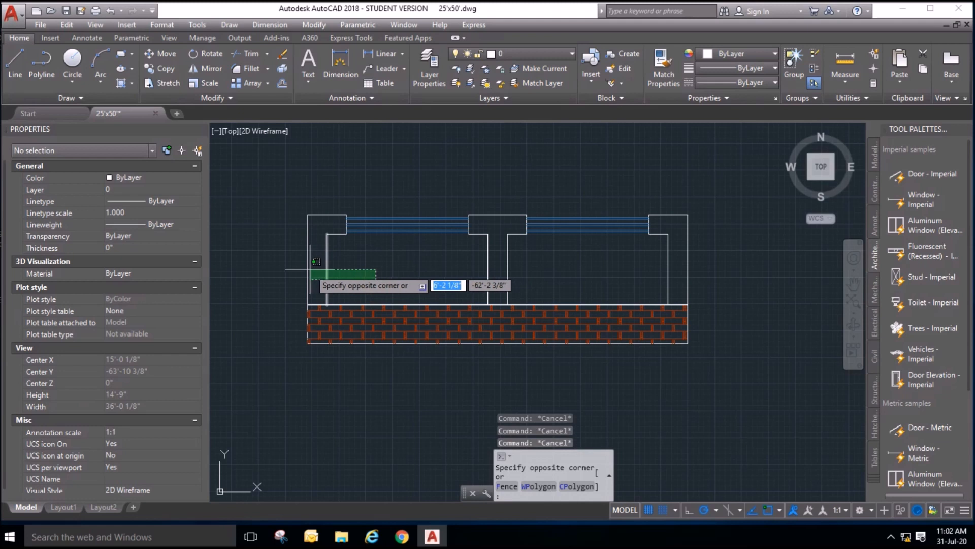
click(289, 269)
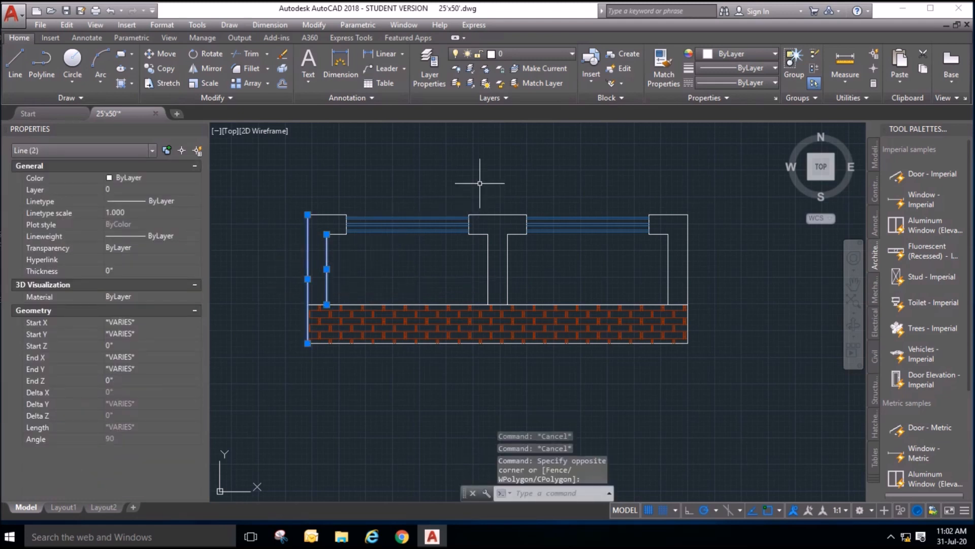
click(540, 53)
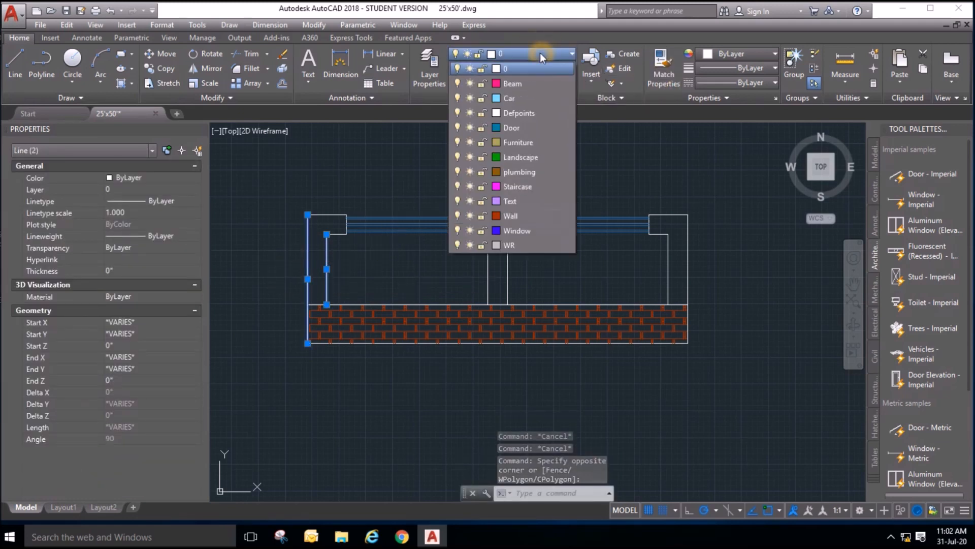
click(541, 53)
click(717, 54)
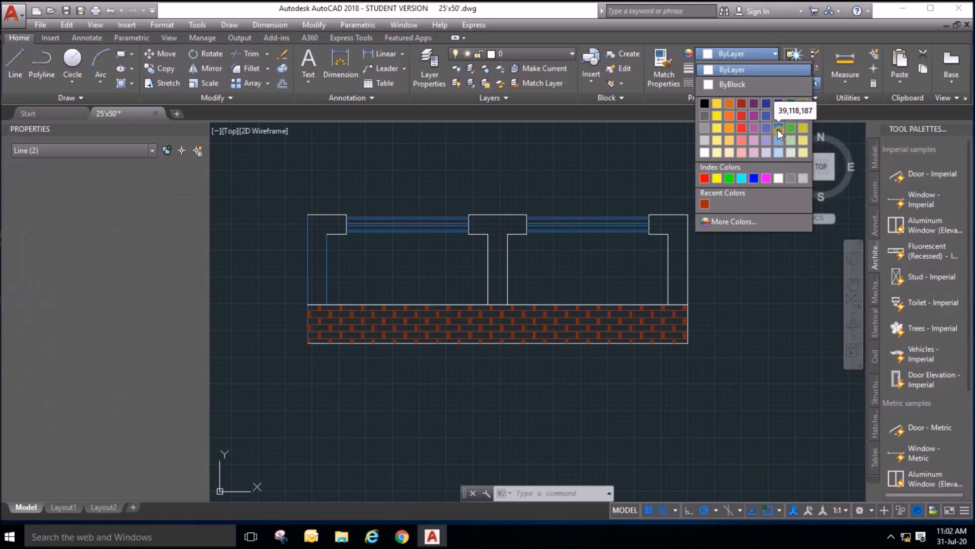
click(779, 130)
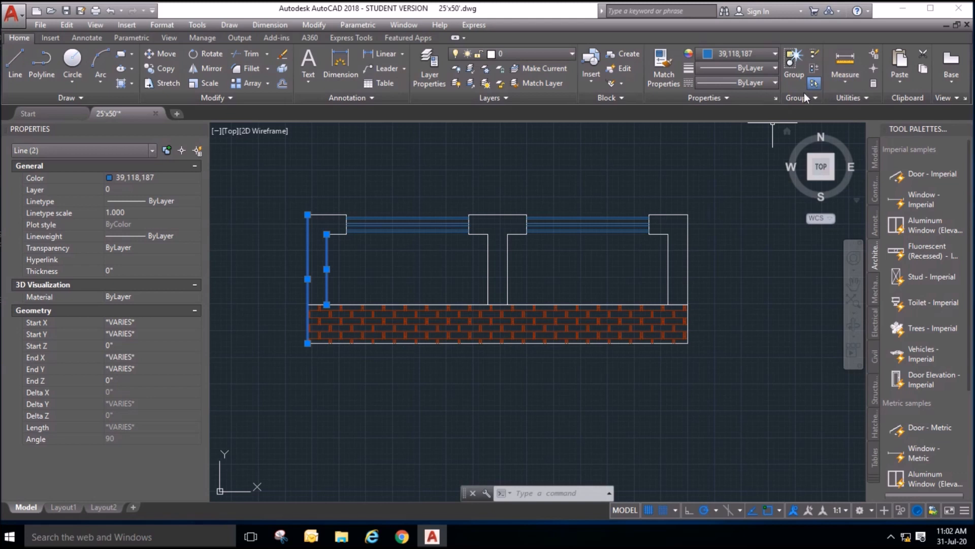
Set the lineweight of the left wall's two vertical lines to 0.30 mm.
click(773, 68)
click(772, 68)
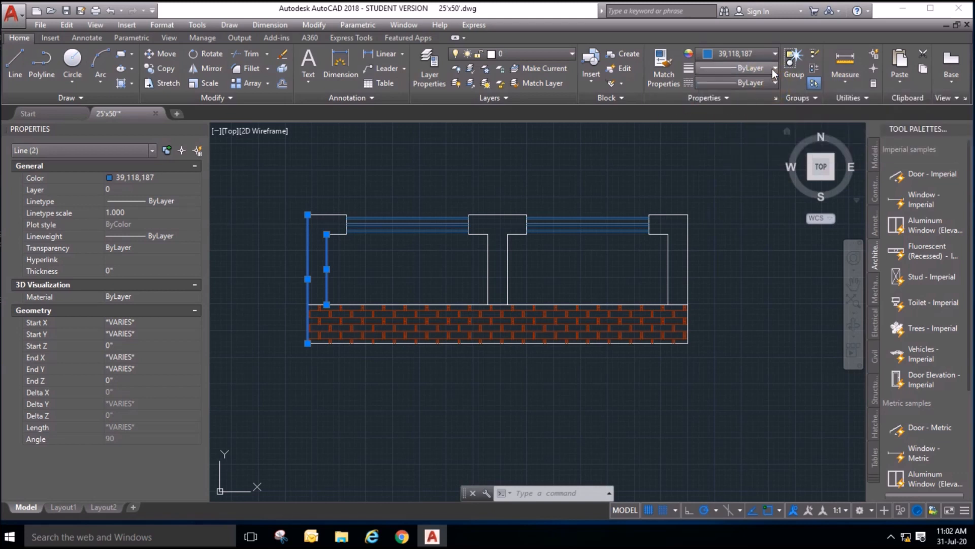
click(772, 68)
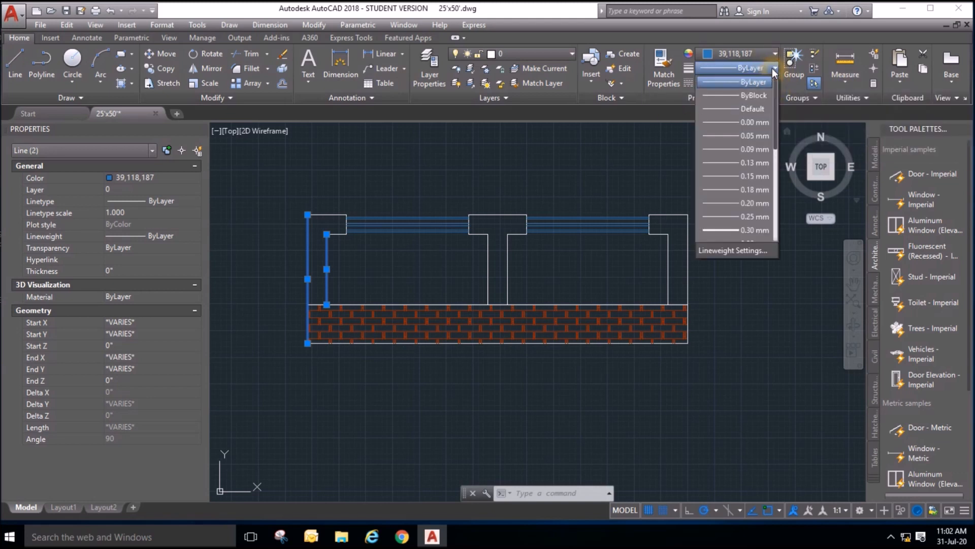
click(754, 230)
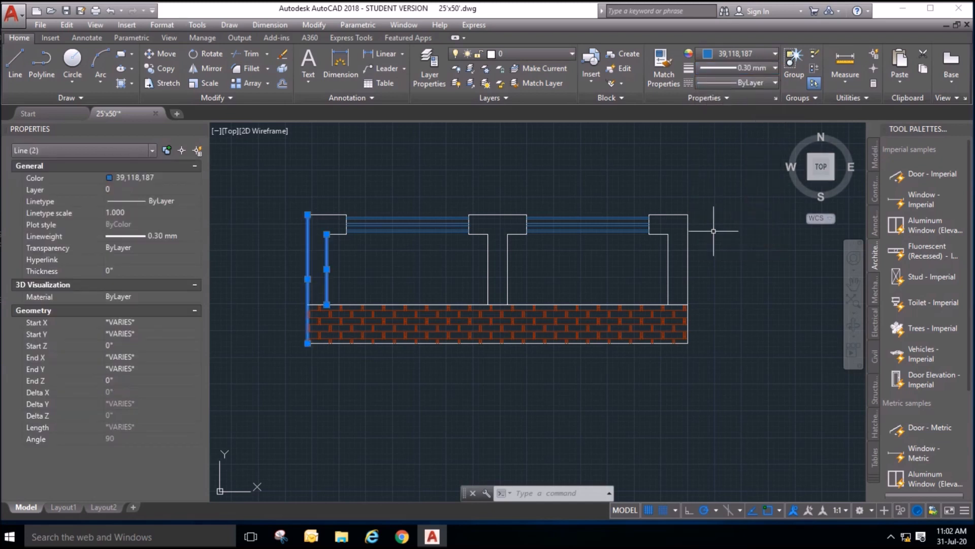
Match the white outline of the left pillar's cap to the properties of the left wall's inner blue vertical line.
key(Escape)
key(Escape)
click(670, 67)
click(327, 295)
scroll(322, 227, up, 4)
click(358, 265)
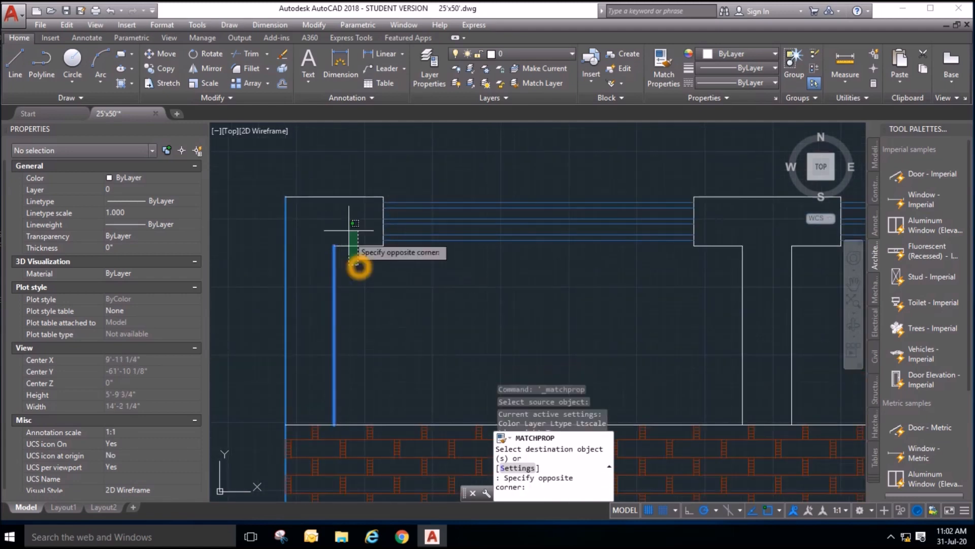
click(344, 188)
scroll(314, 209, down, 6)
scroll(321, 208, up, 8)
click(338, 227)
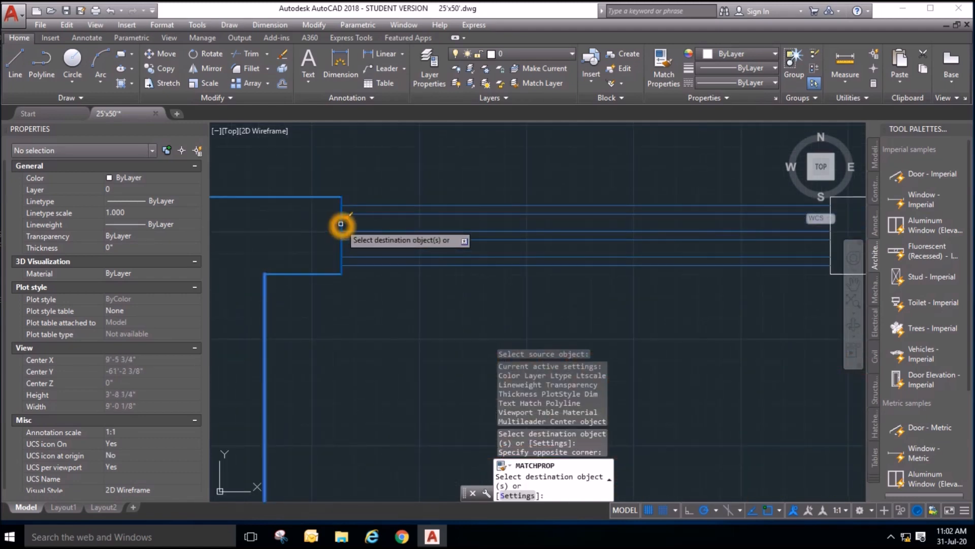
scroll(314, 223, down, 5)
Apply the same matched blue line properties to the outline of the middle T-shaped pillar.
scroll(386, 239, up, 4)
click(607, 323)
click(431, 263)
scroll(519, 232, up, 5)
click(572, 234)
click(549, 165)
scroll(532, 254, down, 5)
click(481, 251)
click(479, 163)
scroll(457, 175, up, 4)
click(452, 395)
click(453, 389)
scroll(344, 251, down, 4)
Apply the matched blue line properties to the right pillar's cap and vertical lines, and finish matching.
click(488, 213)
click(528, 285)
scroll(400, 195, down, 4)
scroll(543, 203, up, 4)
click(555, 178)
click(731, 292)
scroll(508, 264, down, 4)
click(533, 231)
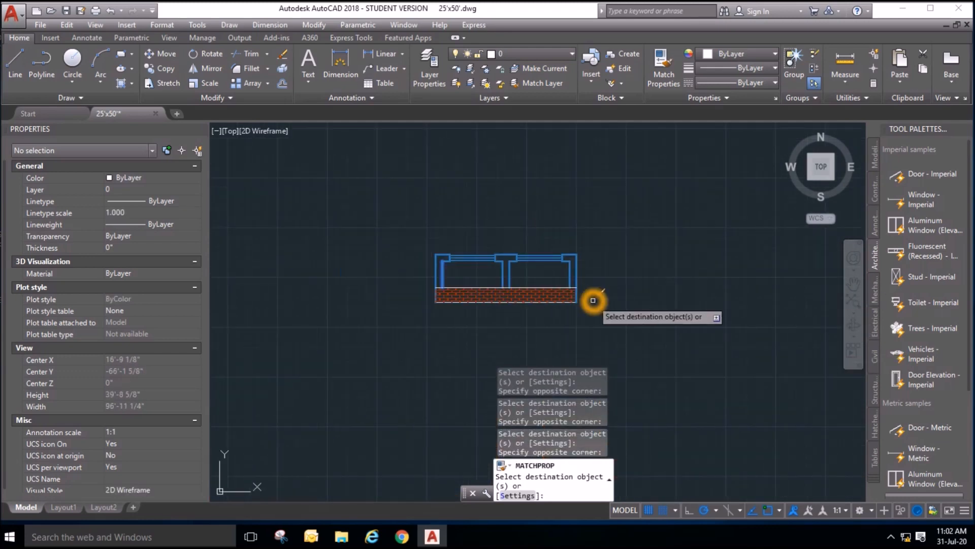
scroll(584, 302, up, 4)
key(Escape)
key(Escape)
scroll(608, 314, down, 4)
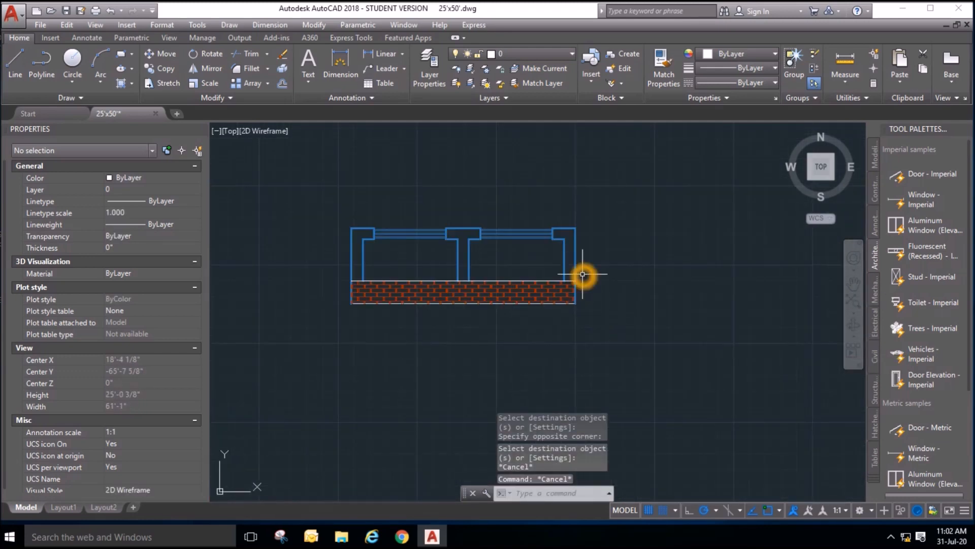
Match the brick band's top and bottom edges to the properties of the right pillar's inner blue line.
click(656, 77)
scroll(562, 278, up, 4)
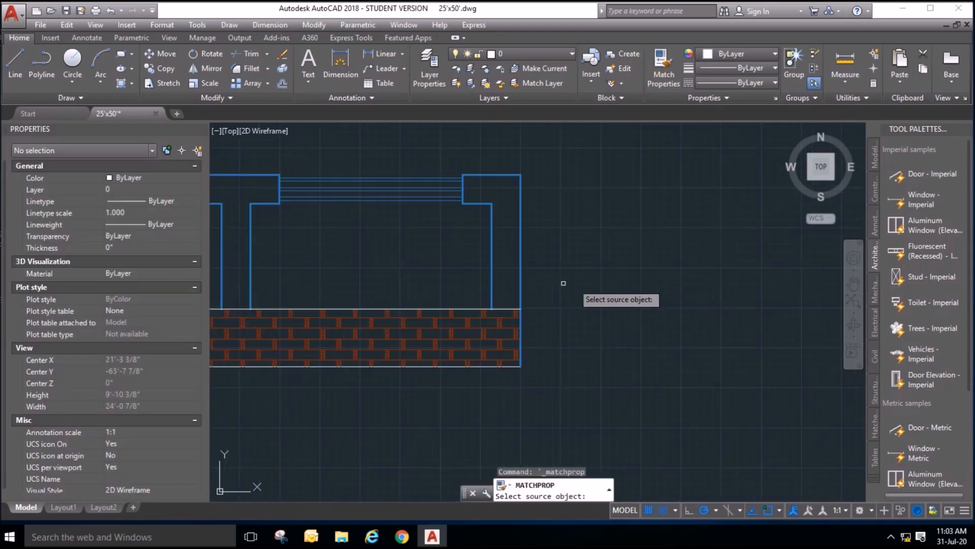
click(492, 281)
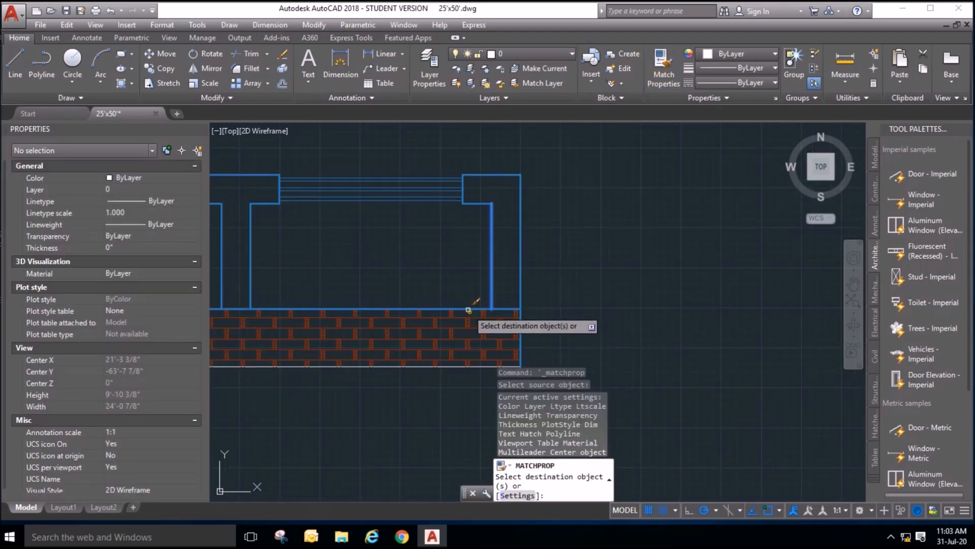
scroll(581, 259, down, 3)
scroll(579, 284, up, 7)
click(553, 246)
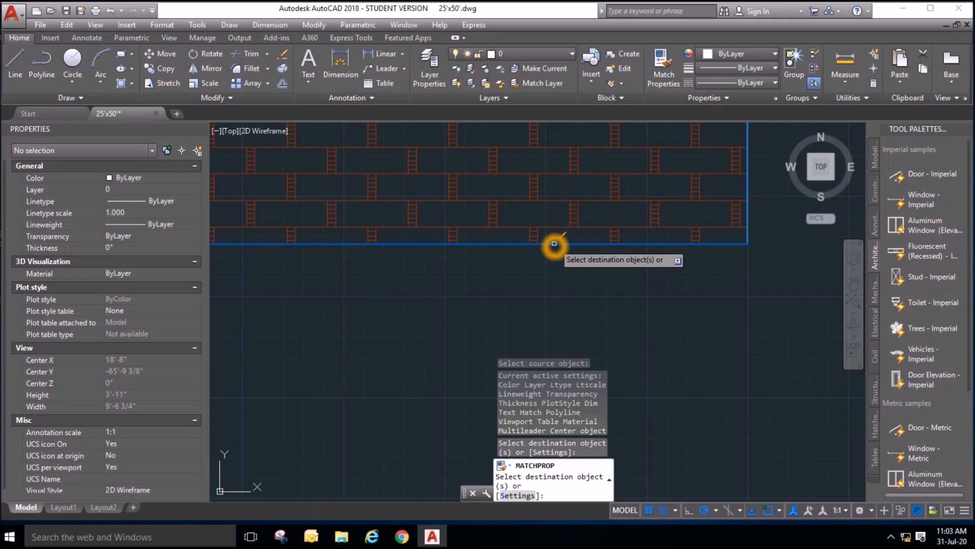
scroll(627, 310, down, 5)
key(Return)
key(Escape)
key(Escape)
key(Escape)
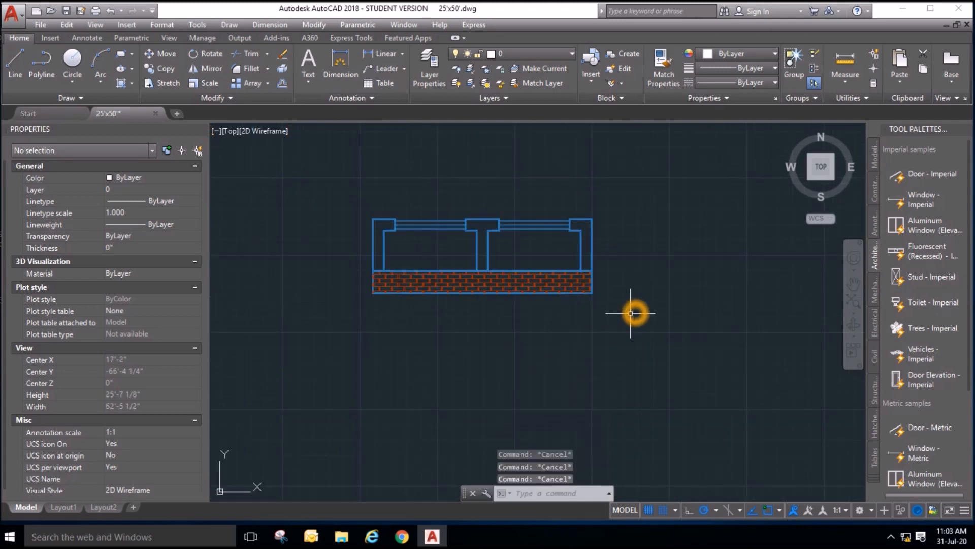
scroll(315, 322, down, 4)
scroll(375, 307, up, 4)
scroll(463, 283, up, 2)
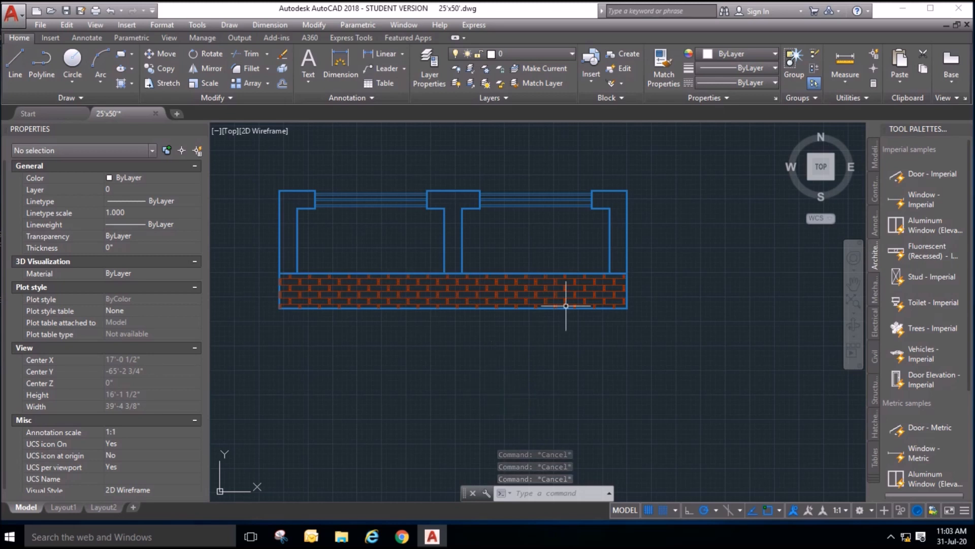
click(476, 323)
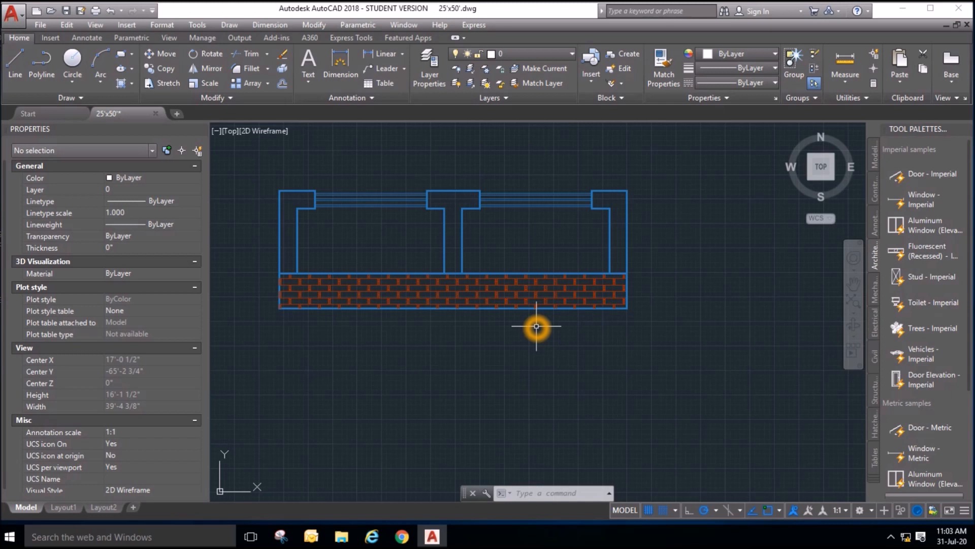
scroll(536, 327, down, 2)
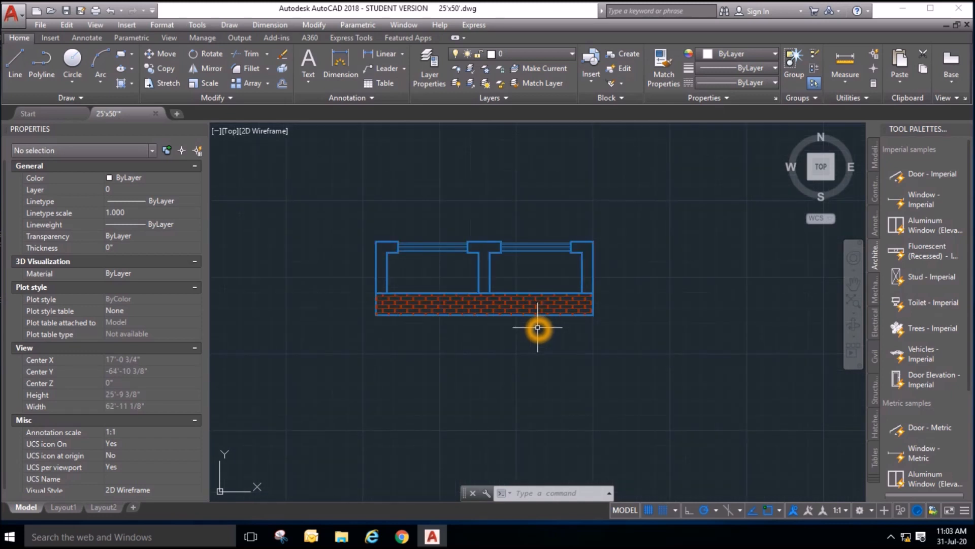
scroll(537, 328, down, 2)
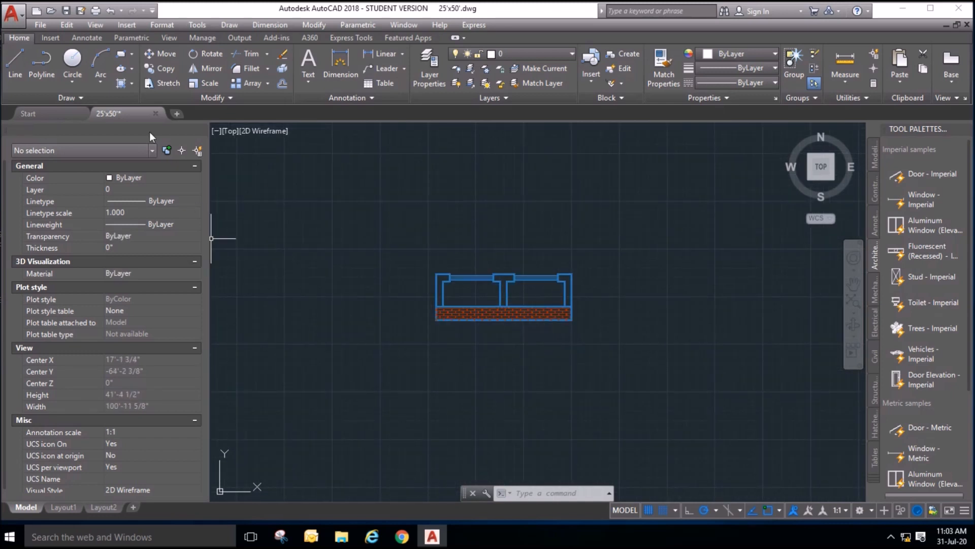
Copy the whole wall section by its bottom-right corner onto the bottom-right corner of the house's front elevation.
click(172, 69)
click(431, 249)
click(632, 375)
key(Return)
scroll(573, 323, up, 8)
click(573, 300)
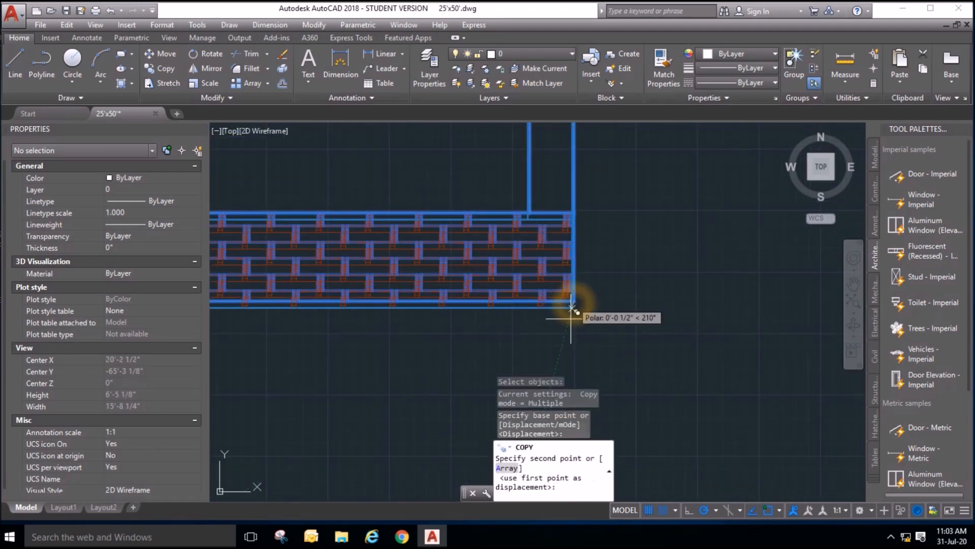
scroll(562, 387, down, 3)
scroll(559, 330, up, 4)
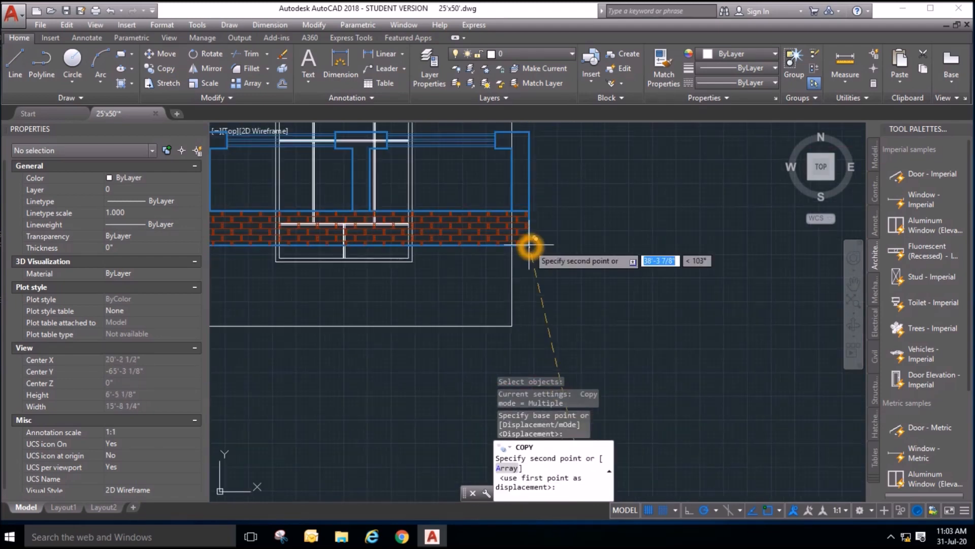
click(512, 326)
scroll(691, 264, down, 3)
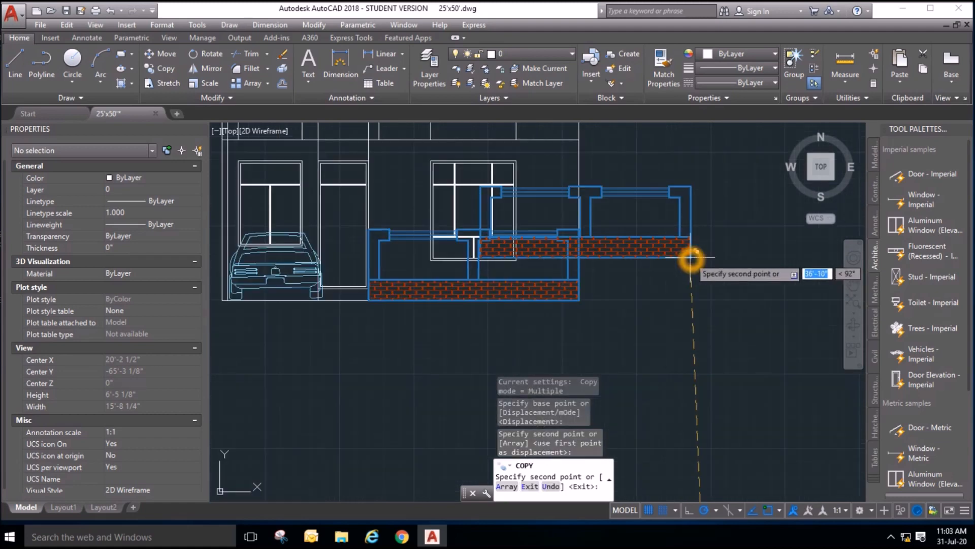
key(Escape)
Trim the parts of the house window's frame and mullion that run below the copied wall's blue rail lines.
scroll(559, 264, up, 2)
scroll(311, 261, up, 2)
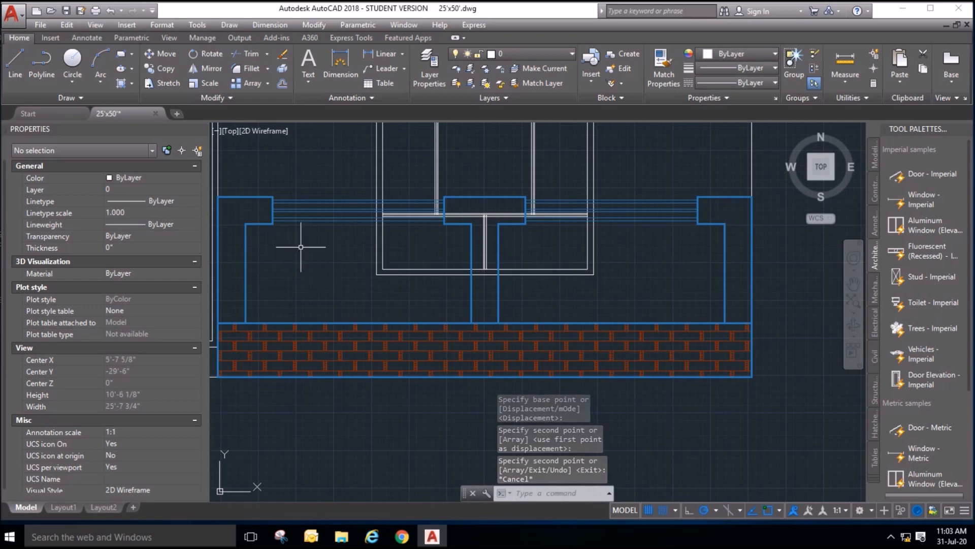
click(247, 53)
right_click(342, 191)
click(414, 277)
click(355, 241)
scroll(489, 283, up, 3)
scroll(499, 311, down, 1)
click(500, 311)
click(473, 214)
scroll(466, 273, down, 4)
scroll(551, 278, up, 2)
click(607, 273)
click(528, 218)
Trim the window's horizontal lines that cross the blue rails in the wall's right opening.
scroll(560, 303, down, 1)
scroll(591, 225, up, 3)
scroll(500, 223, down, 2)
scroll(501, 236, down, 4)
scroll(463, 228, up, 8)
scroll(462, 228, up, 2)
click(483, 186)
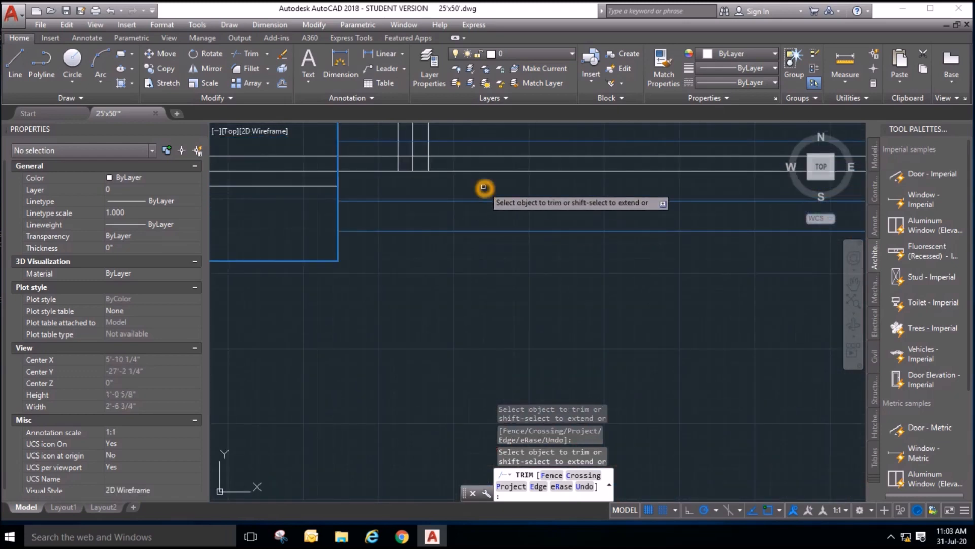
click(464, 154)
click(446, 181)
scroll(477, 211, down, 4)
scroll(612, 254, down, 5)
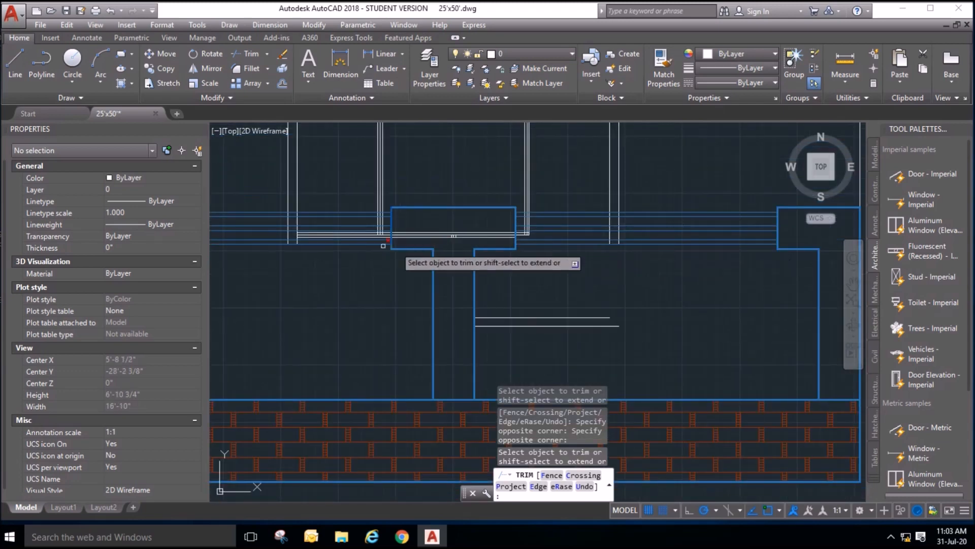
Trim the window's horizontal lines crossing the left opening's blue rails and those inside the middle pillar's cap.
scroll(337, 240, up, 3)
click(398, 281)
click(385, 244)
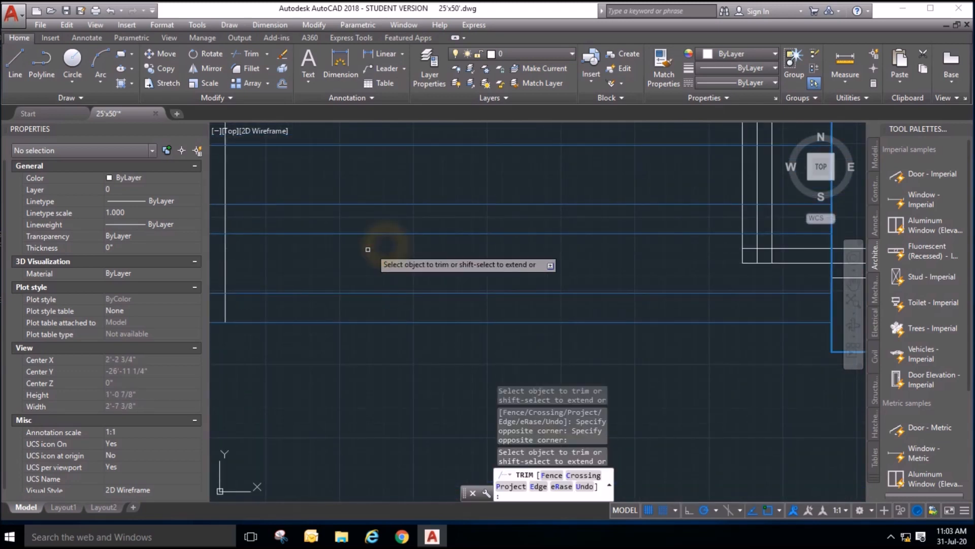
scroll(365, 249, down, 3)
scroll(533, 272, down, 3)
scroll(561, 267, up, 4)
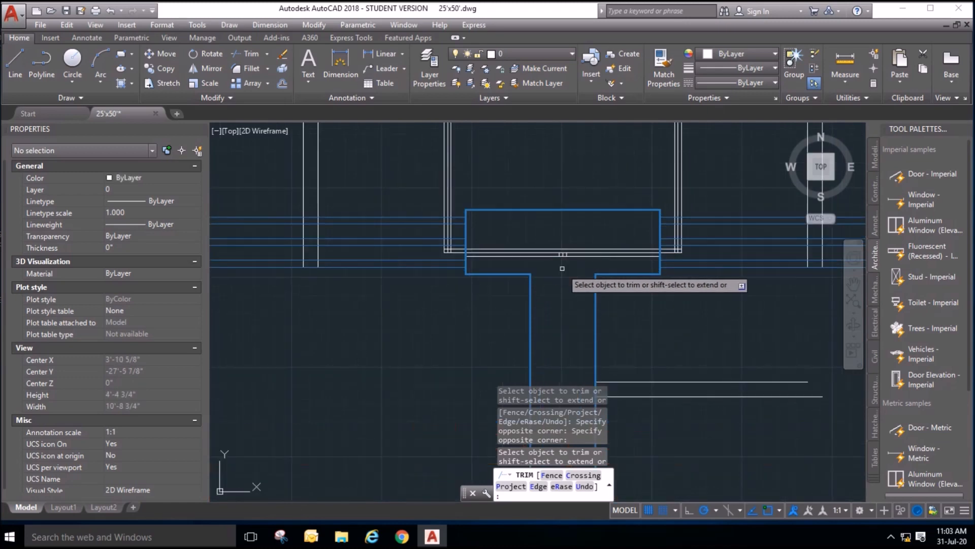
click(563, 270)
click(527, 224)
scroll(487, 242, down, 4)
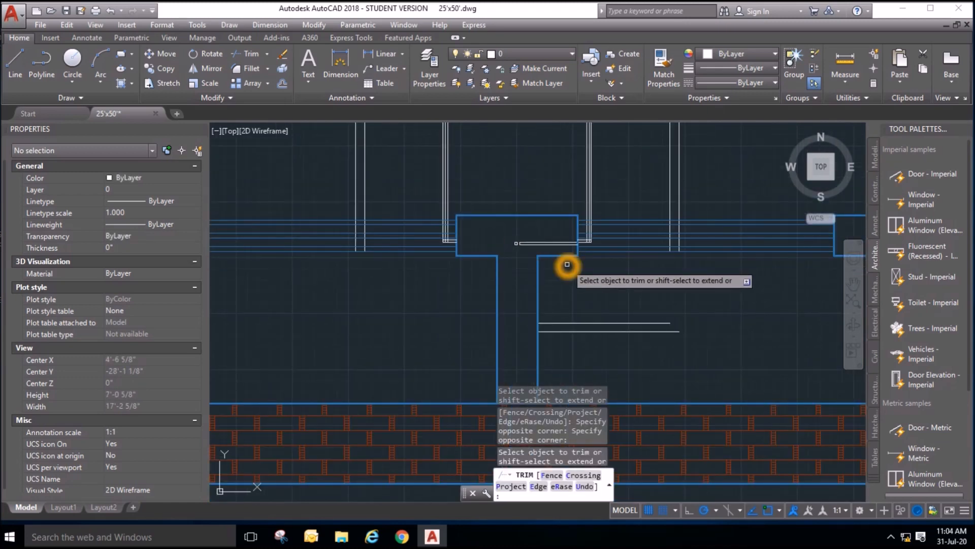
End trimming and delete the leftover window line pieces inside the middle pillar's cap.
key(Escape)
key(Escape)
click(576, 271)
click(507, 224)
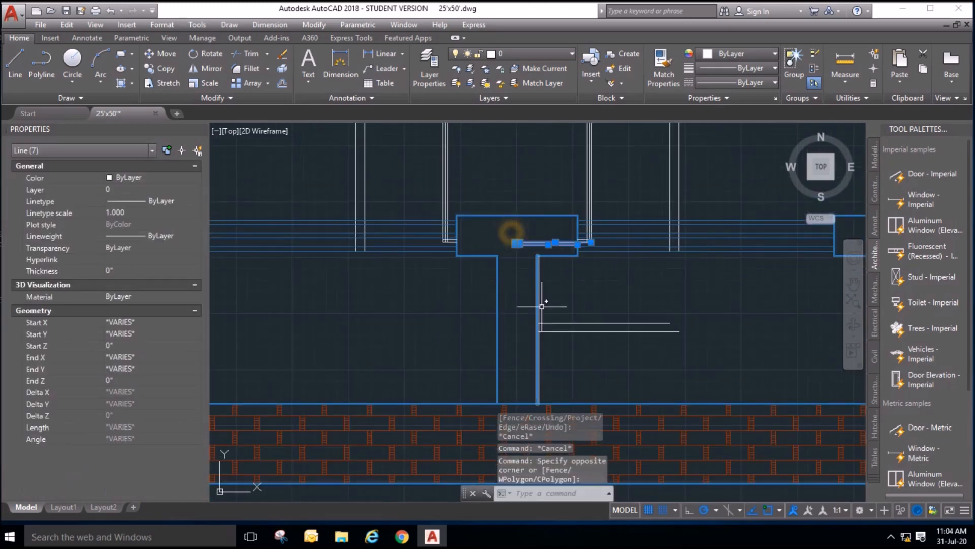
key(Delete)
key(Escape)
Delete the two leftover horizontal window lines in the wall's right opening.
scroll(399, 309, down, 3)
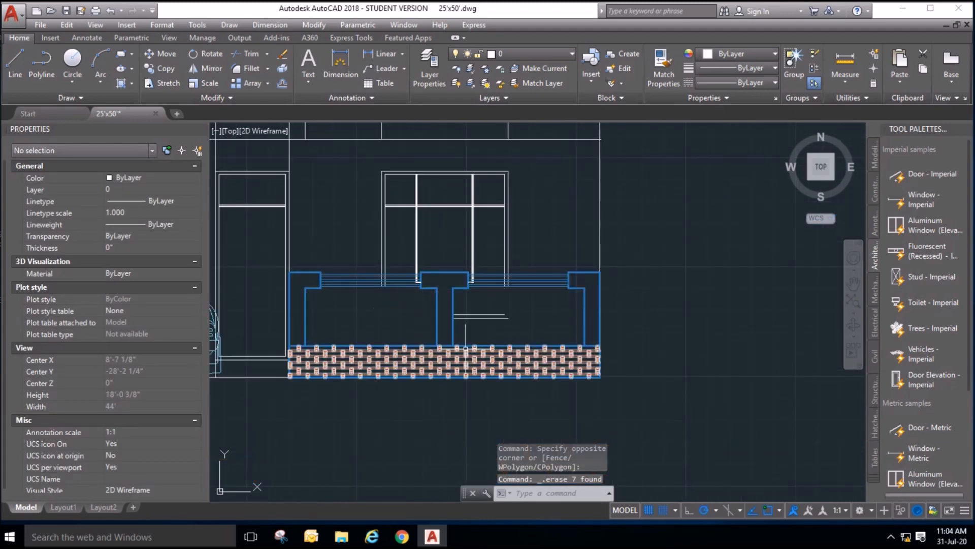
click(493, 329)
click(470, 310)
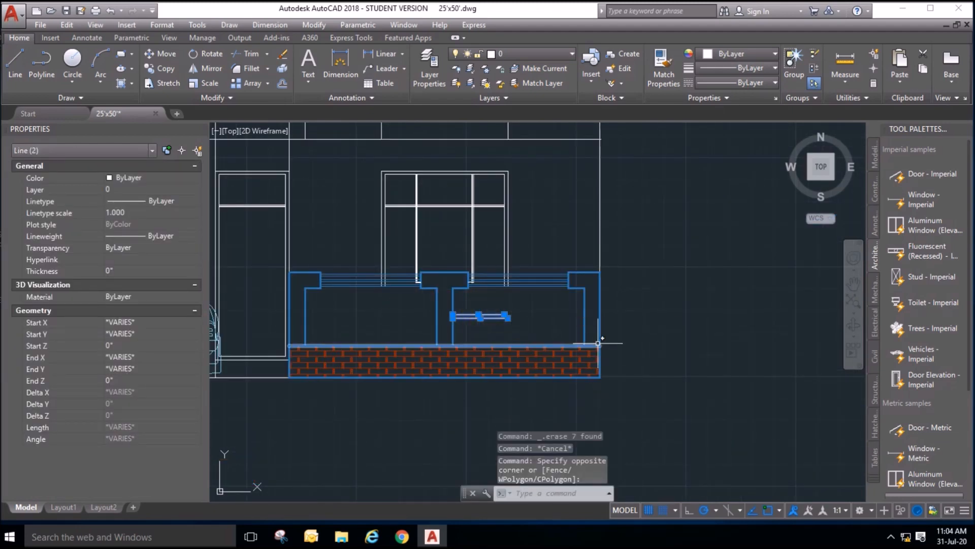
key(Delete)
Examine the front elevation with its copied wall alongside the separate original wall section.
scroll(598, 346, down, 2)
middle_drag(710, 362, 703, 377)
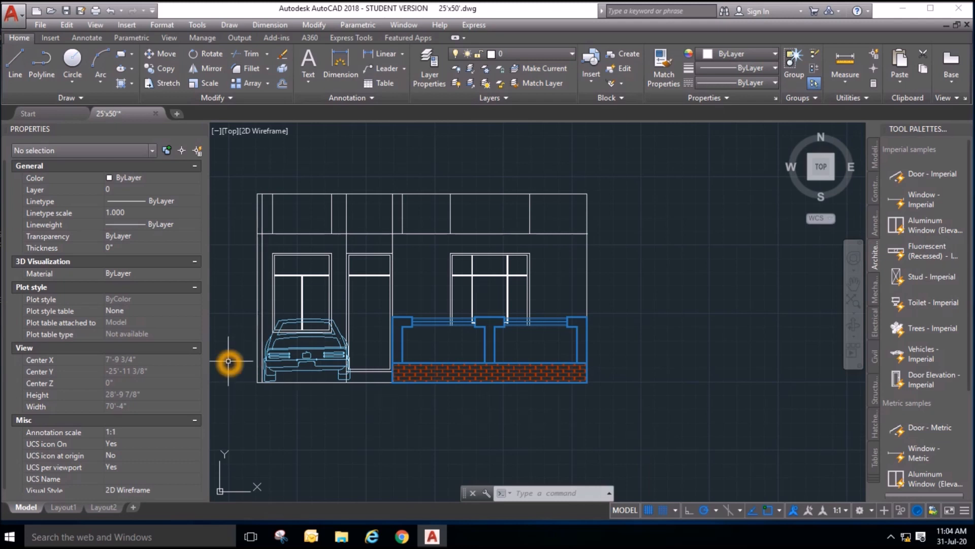
click(557, 390)
scroll(654, 365, down, 2)
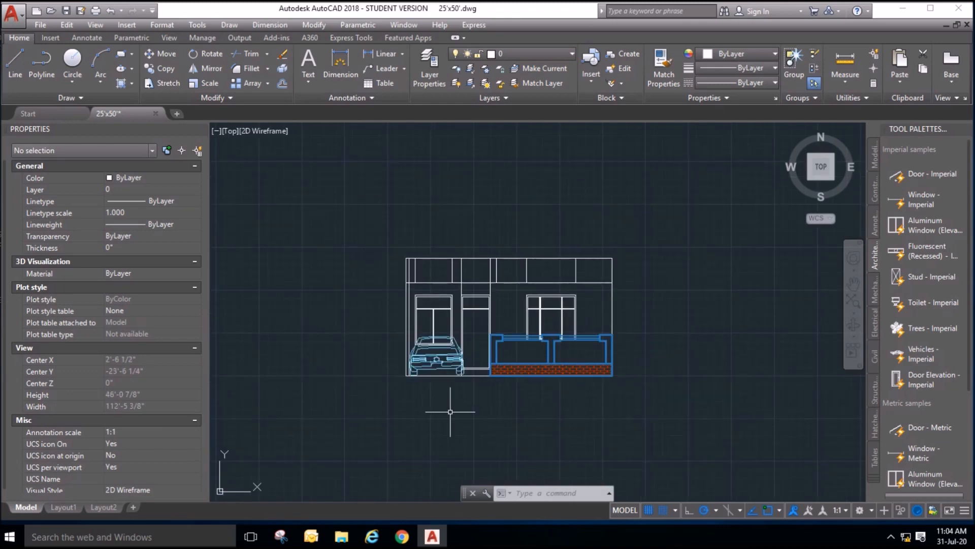
scroll(450, 411, up, 4)
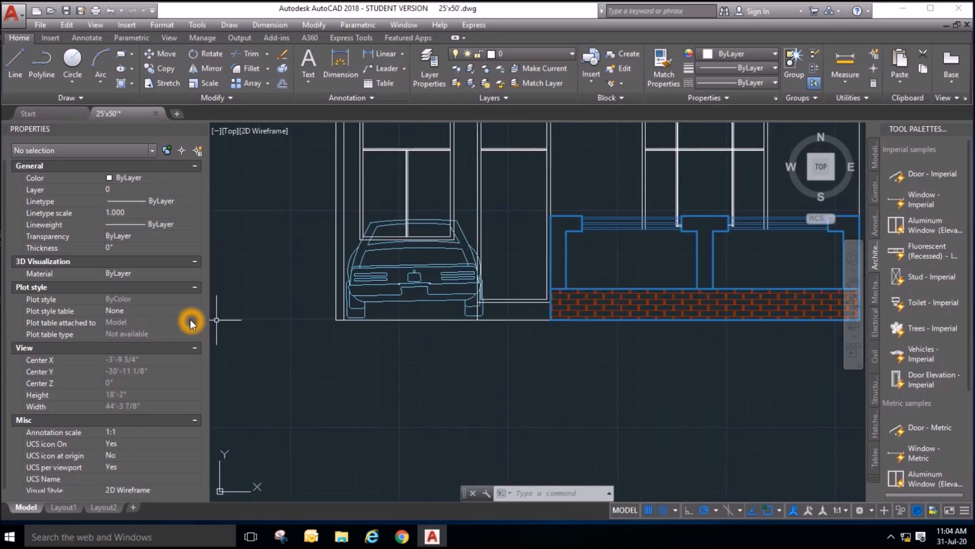
scroll(277, 345, down, 2)
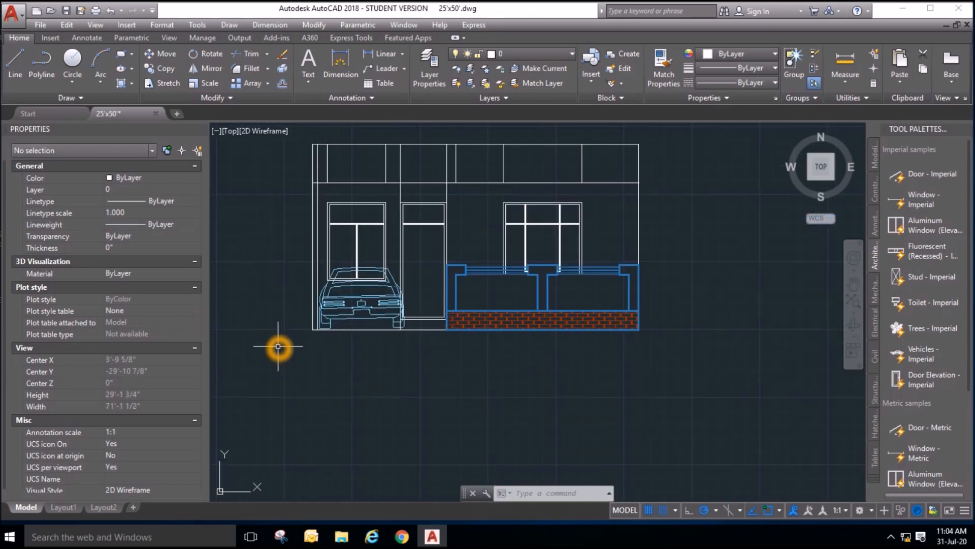
scroll(277, 346, down, 2)
scroll(405, 281, down, 1)
scroll(424, 422, up, 6)
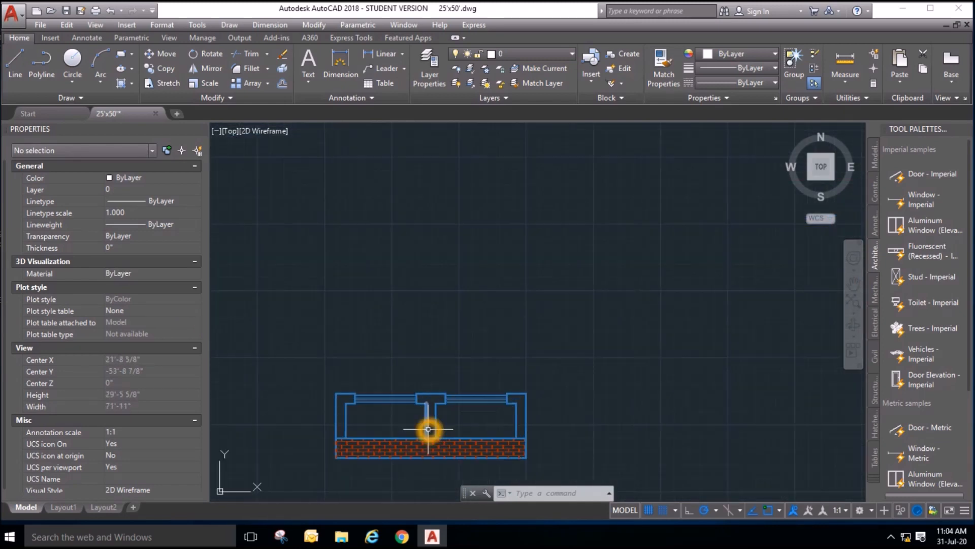
scroll(440, 314, down, 4)
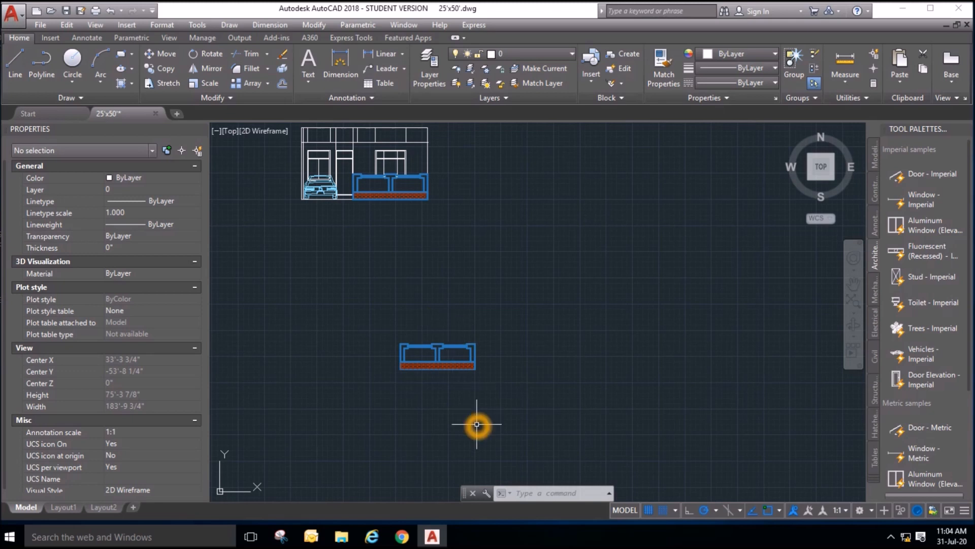
scroll(306, 174, up, 2)
scroll(355, 249, up, 2)
mouse_move(355, 248)
middle_down()
mouse_move(376, 399)
mouse_move(396, 422)
mouse_move(432, 435)
middle_up()
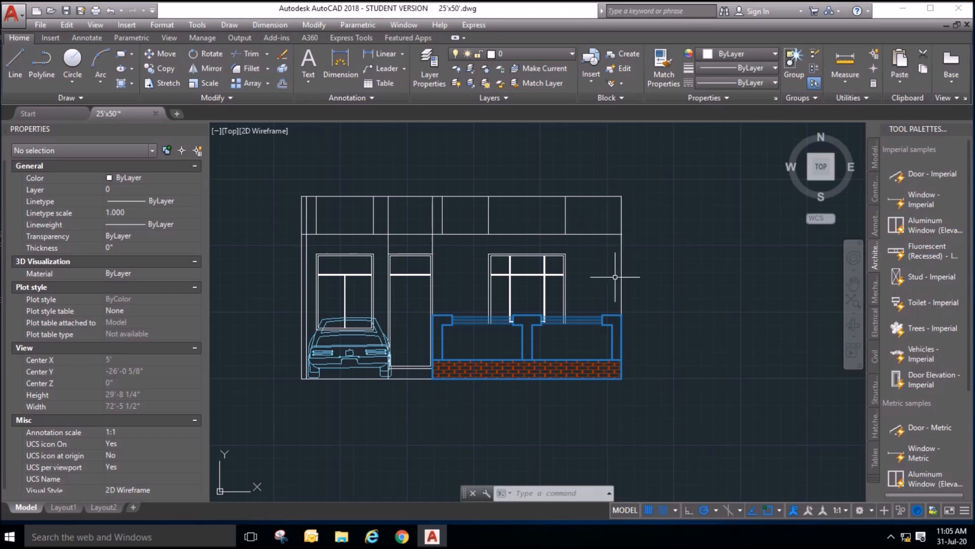
Trim the window's right frame lines where they pass between the upper blue rail lines of the wall's right opening.
scroll(573, 338, up, 10)
scroll(573, 339, down, 4)
scroll(565, 342, up, 4)
scroll(512, 242, up, 5)
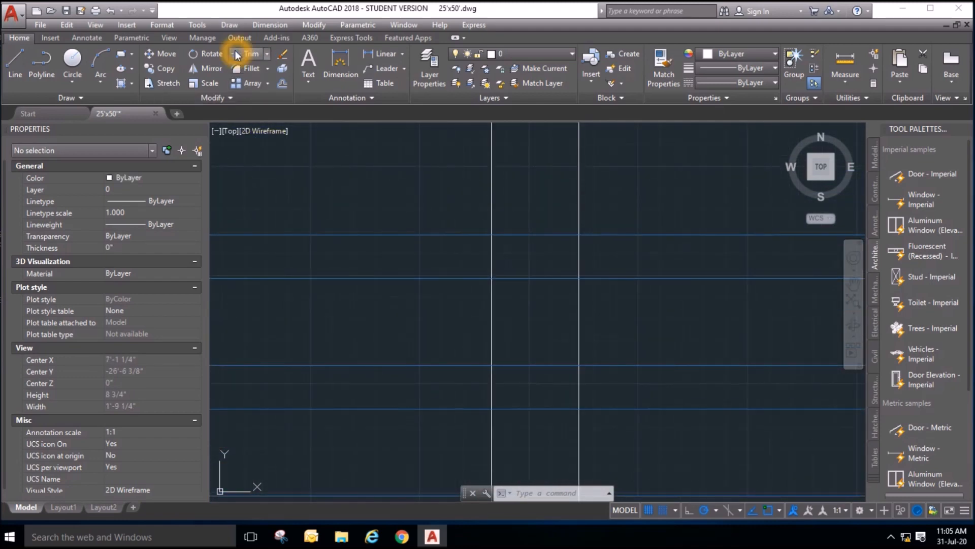
click(236, 55)
right_click(392, 218)
click(594, 257)
click(464, 248)
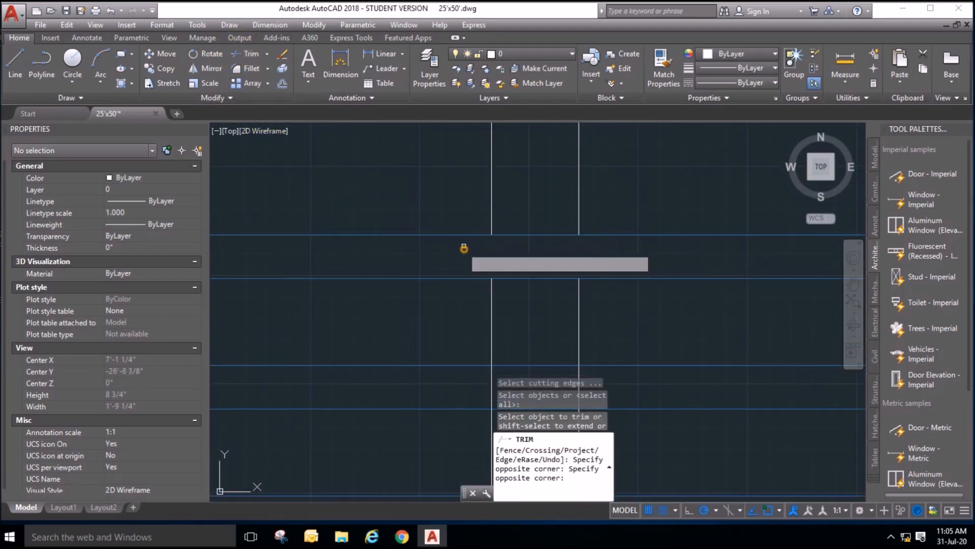
scroll(464, 203, up, 2)
scroll(442, 198, down, 6)
scroll(476, 259, up, 6)
click(489, 283)
click(293, 280)
scroll(731, 290, down, 10)
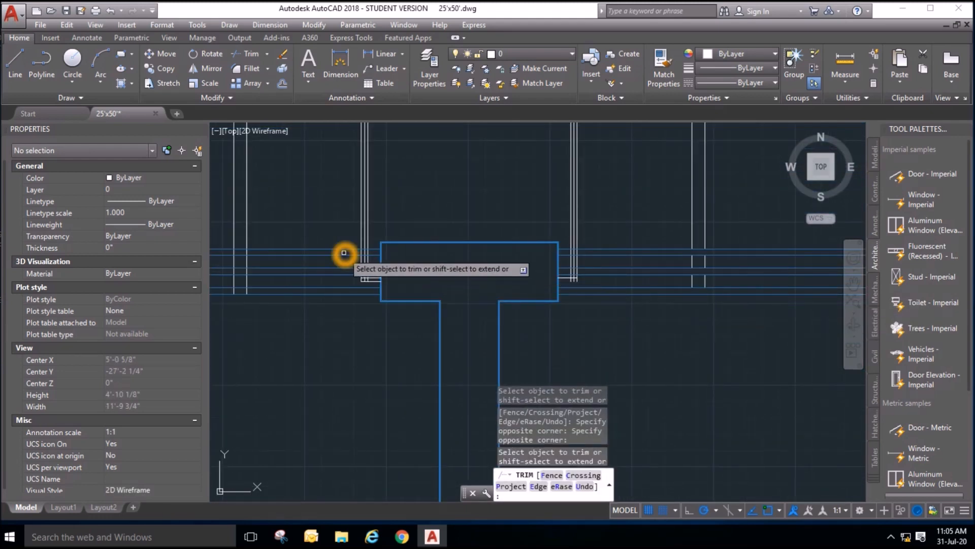
Trim the window's left frame lines where they pass between the paired blue rail lines of the wall's left opening.
scroll(325, 252, up, 10)
scroll(458, 206, down, 4)
click(442, 177)
click(363, 182)
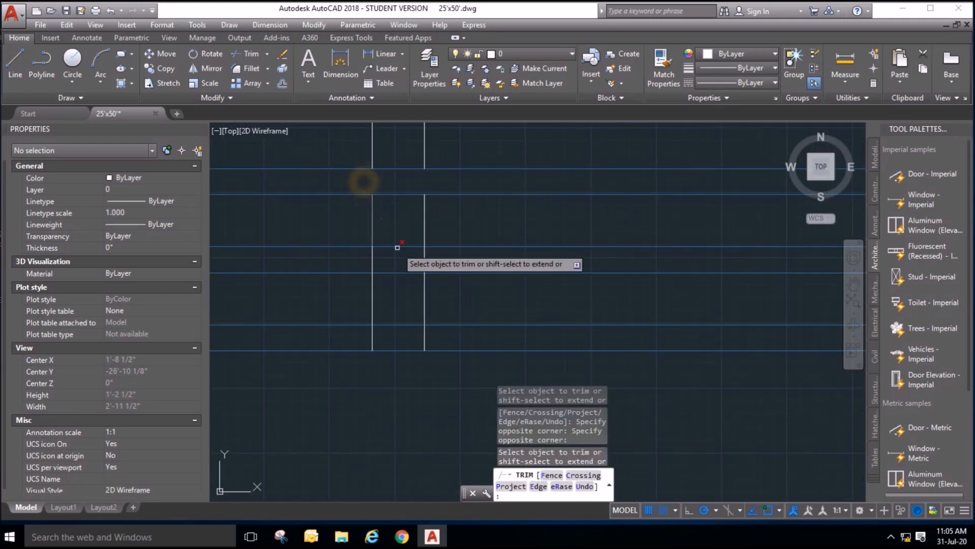
click(437, 259)
click(349, 262)
click(440, 336)
click(356, 337)
Trim the window's mullion lines between the paired rail lines on both sides of the middle pillar's cap.
scroll(318, 336, down, 6)
scroll(465, 317, up, 8)
click(447, 203)
click(382, 201)
click(446, 331)
click(387, 330)
scroll(320, 341, down, 4)
scroll(403, 341, up, 6)
click(532, 316)
click(435, 307)
scroll(407, 325, down, 4)
scroll(408, 340, down, 6)
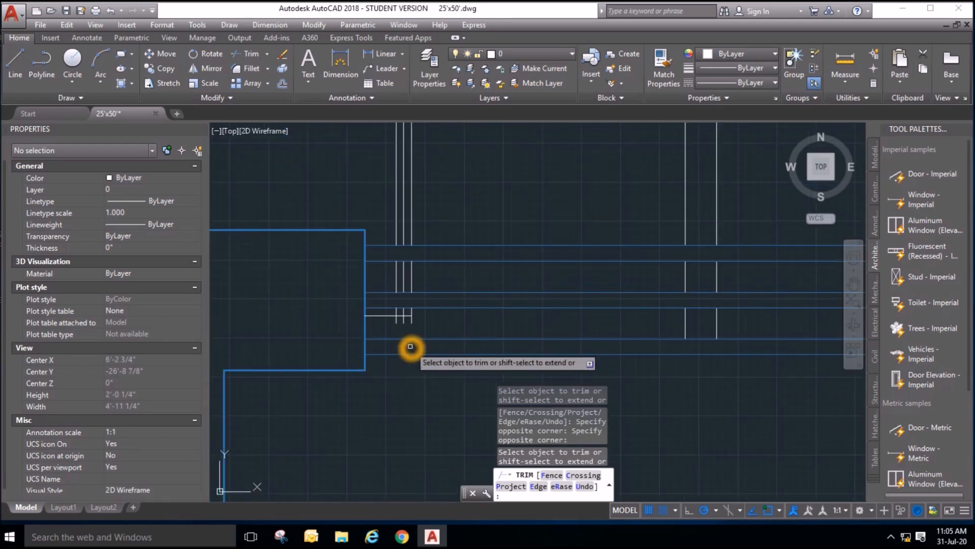
key(Escape)
Draw a horizontal line about 2 7/8" long from the right mullion's lower end to the middle pillar cap's edge.
click(18, 63)
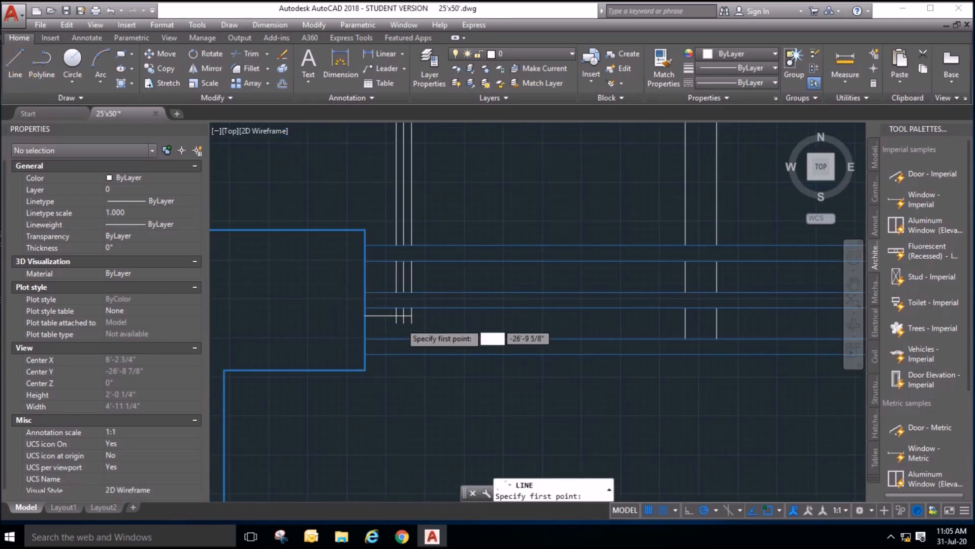
scroll(406, 328, up, 4)
click(422, 321)
click(305, 320)
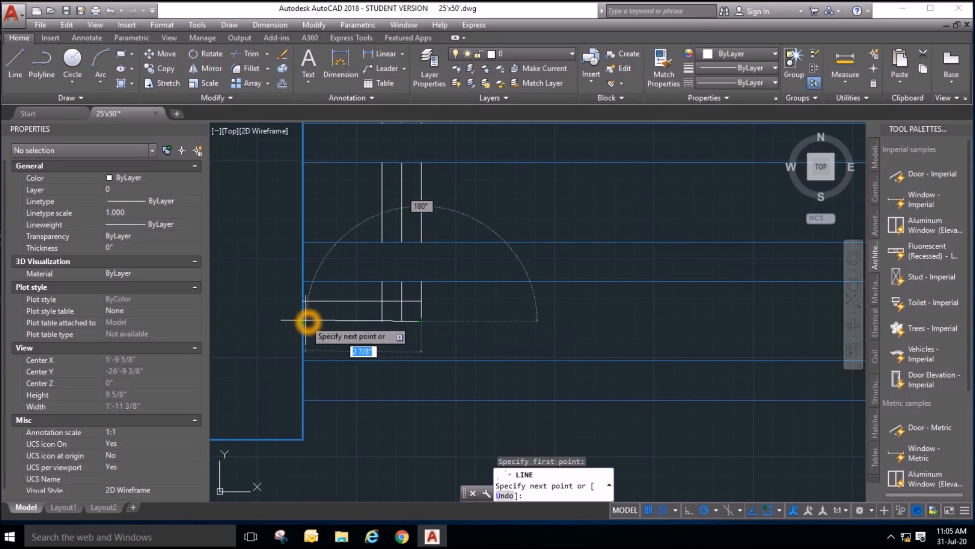
key(Escape)
scroll(443, 369, down, 4)
key(Escape)
key(Escape)
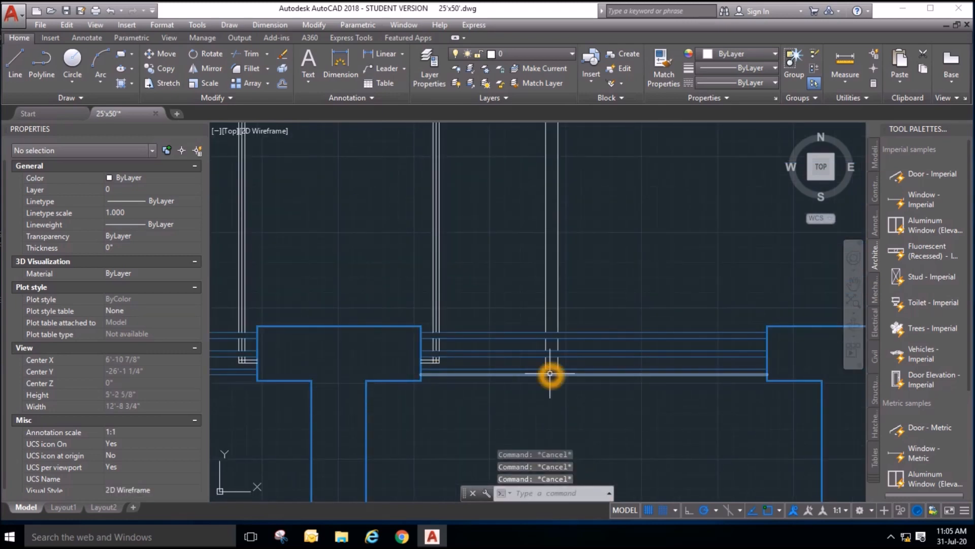
scroll(550, 374, down, 5)
scroll(605, 363, down, 3)
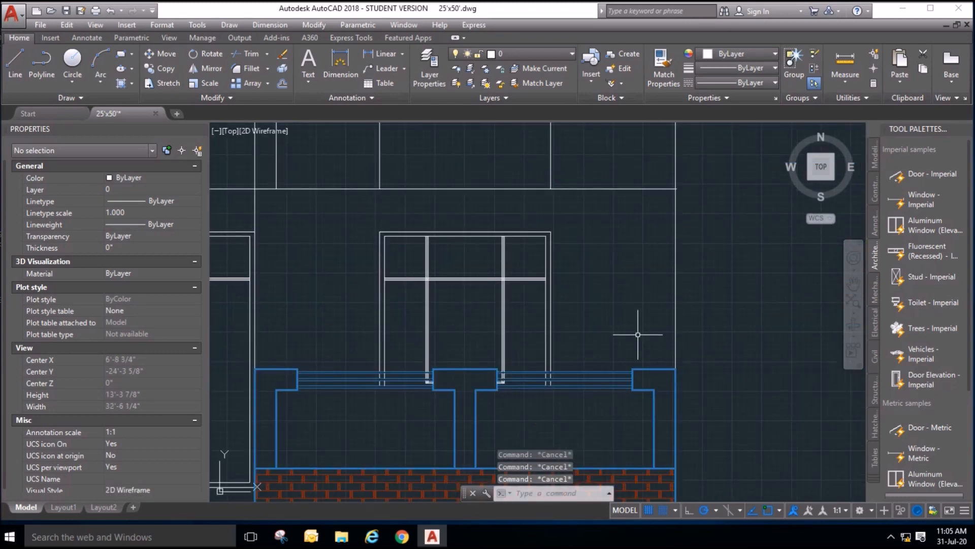
middle_drag(737, 396, 672, 399)
scroll(626, 367, down, 2)
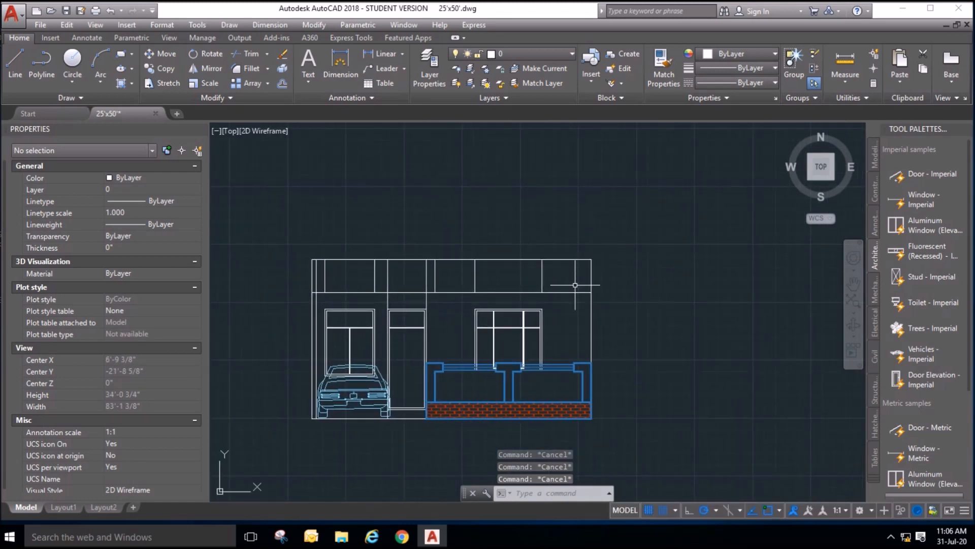
scroll(575, 287, up, 2)
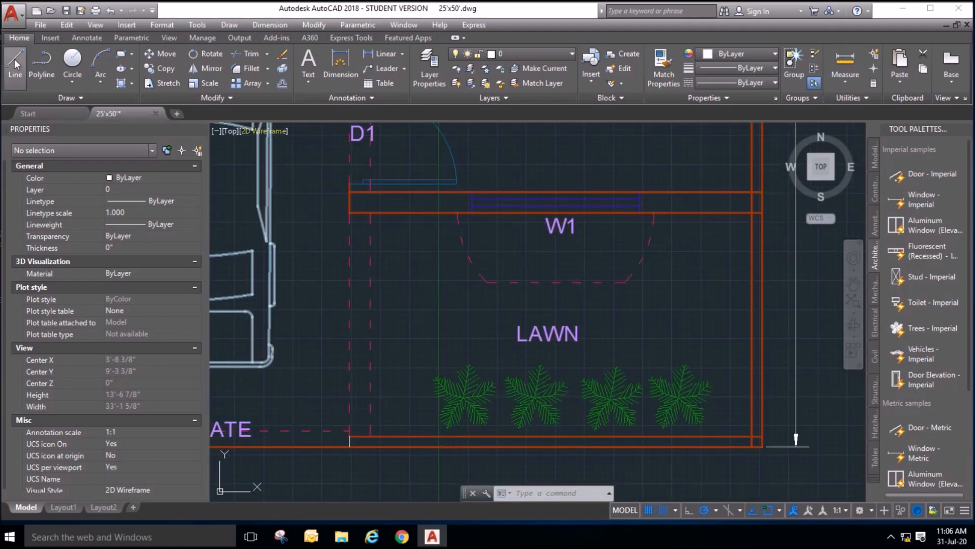
click(15, 62)
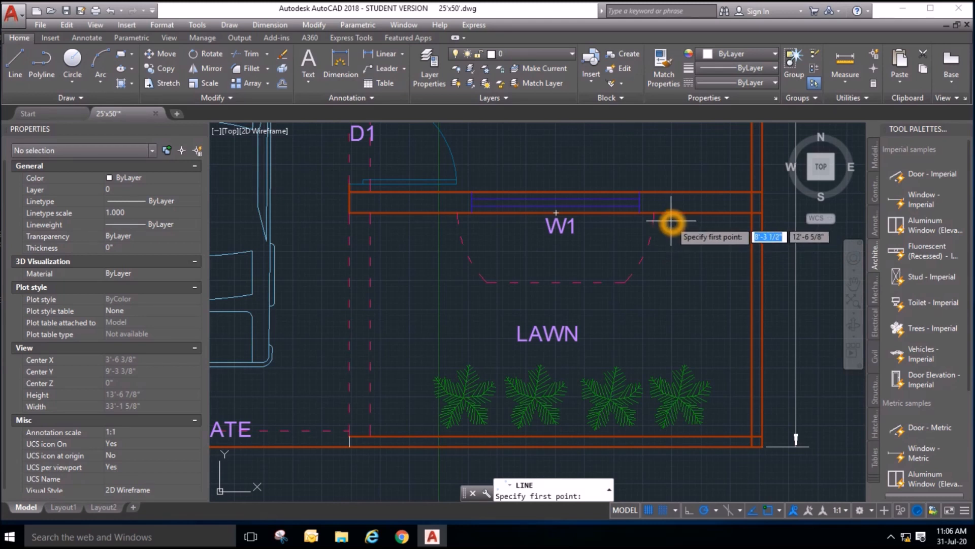
click(653, 212)
key(Escape)
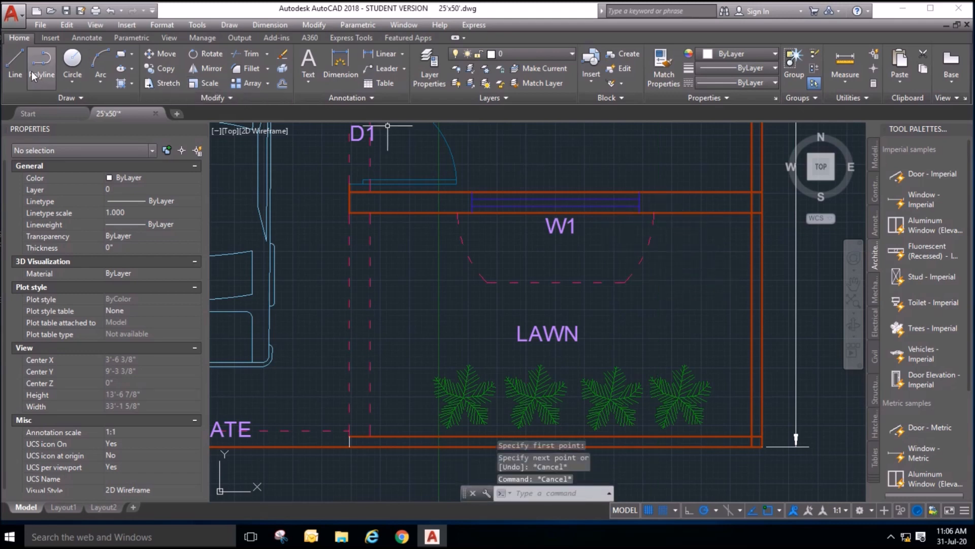
Draw a vertical projection line from the right end of window W1's dashed outline in the plan to just below the elevation's roof band.
click(15, 62)
click(654, 213)
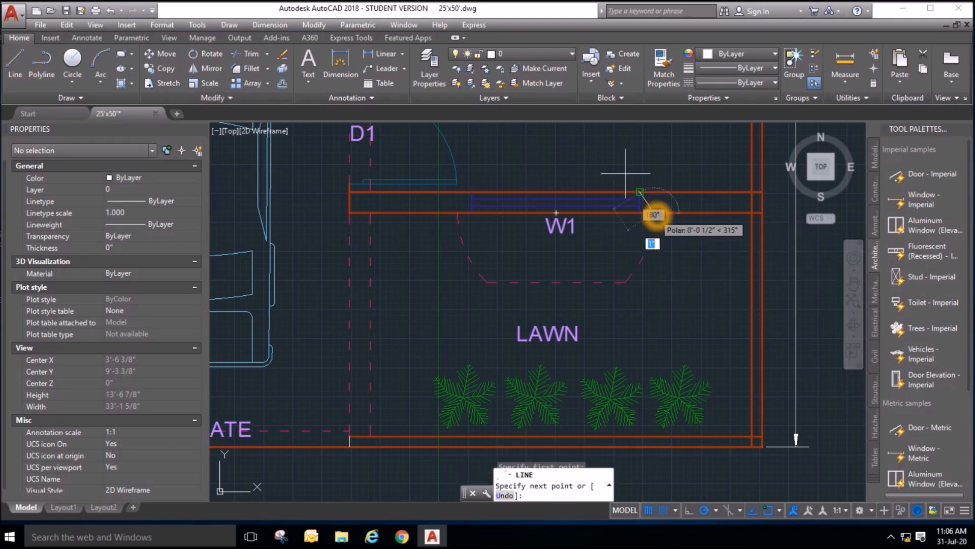
scroll(649, 213, down, 5)
scroll(615, 317, up, 3)
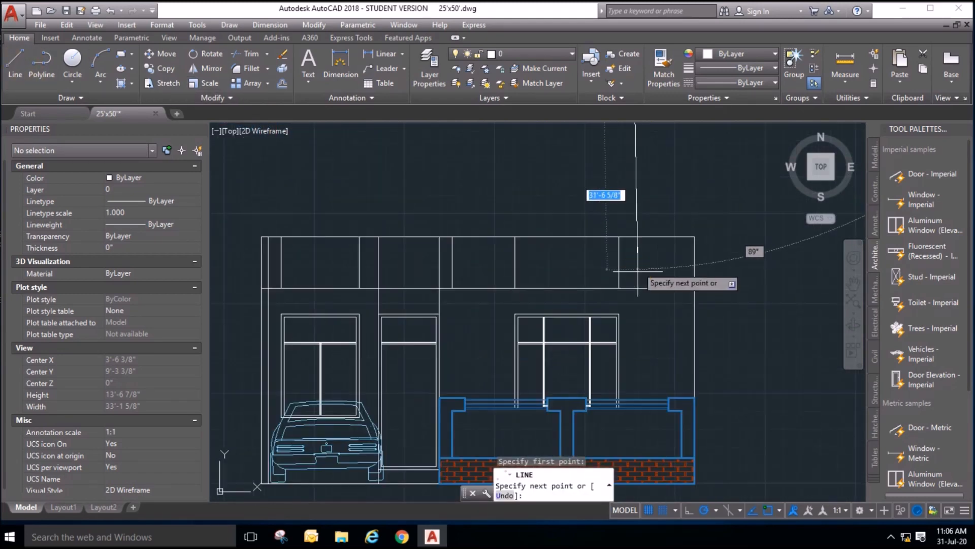
scroll(638, 269, up, 2)
key(Escape)
key(Escape)
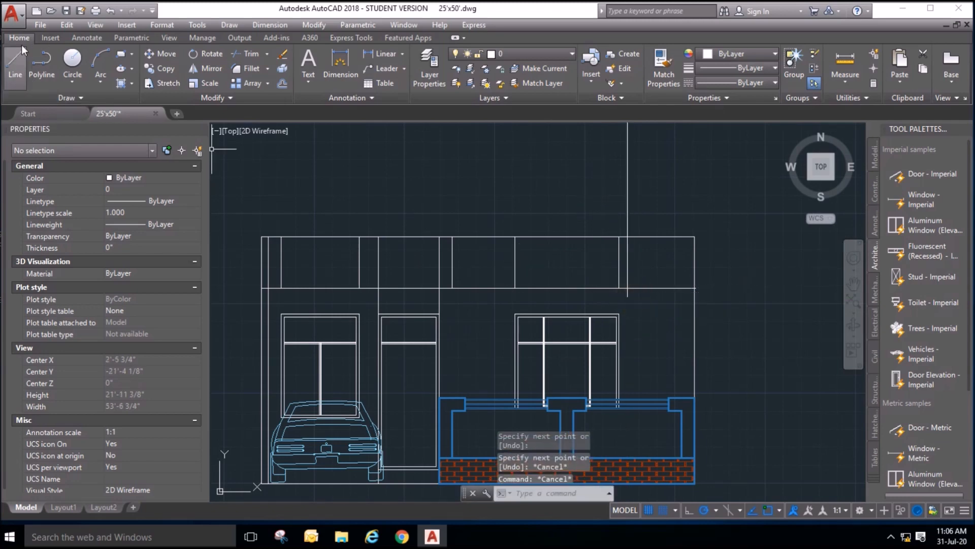
Project a vertical line about 32'-9 1/2" long from the left end of W1's dashed outline to the roof band's lower line.
click(17, 60)
scroll(458, 325, down, 3)
scroll(447, 305, up, 5)
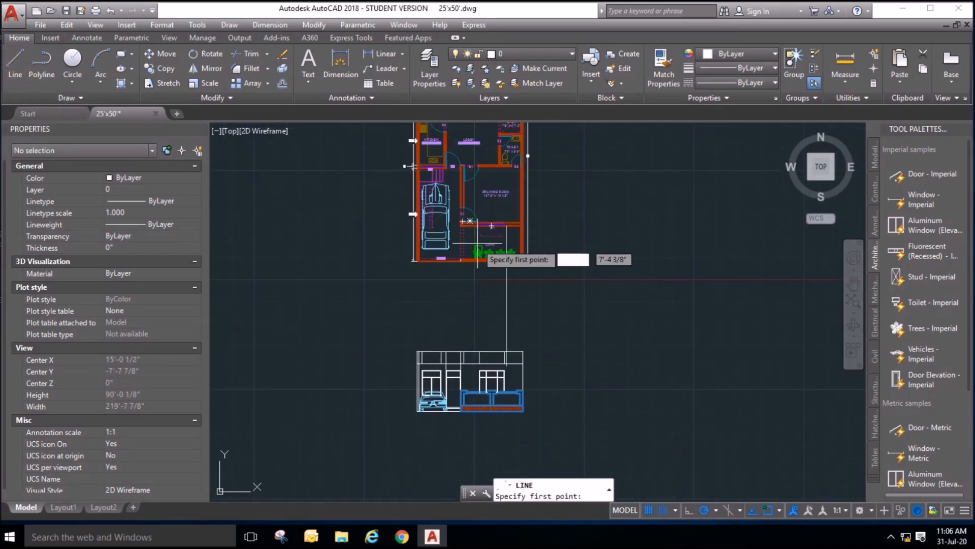
click(478, 163)
scroll(478, 166, down, 5)
scroll(474, 279, up, 6)
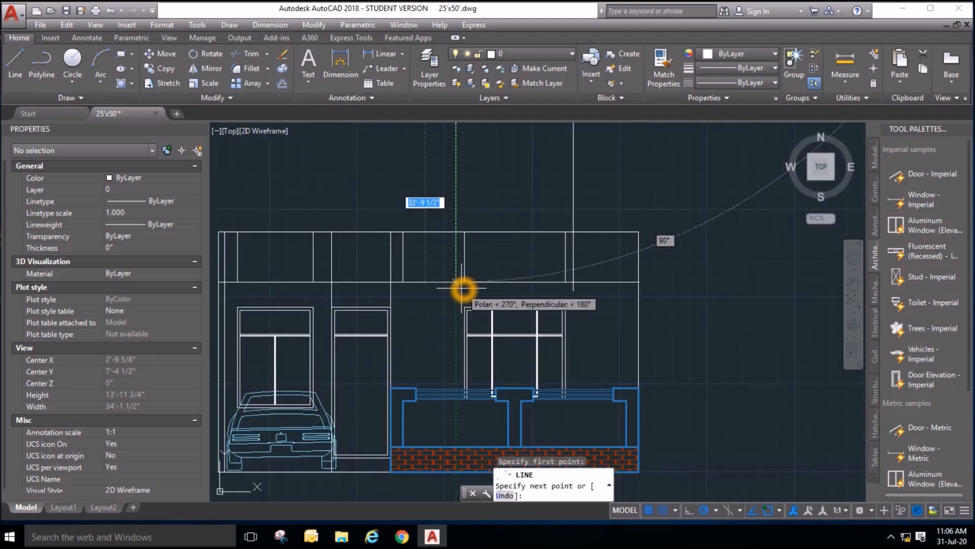
key(Escape)
Project a vertical line about 30'-9" long from the lower-left corner of W1's dashed outline to the elevation.
scroll(406, 341, down, 4)
scroll(441, 132, up, 6)
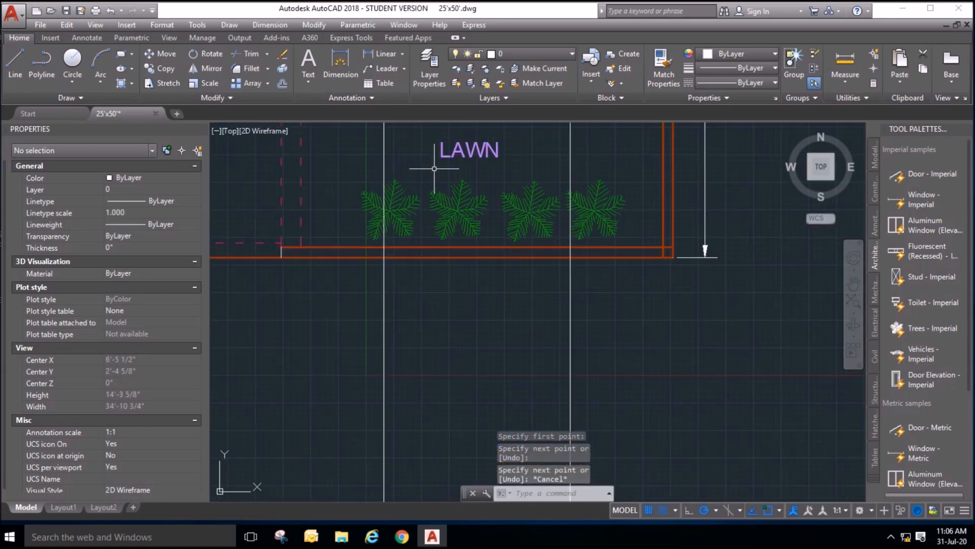
scroll(444, 267, down, 4)
click(14, 80)
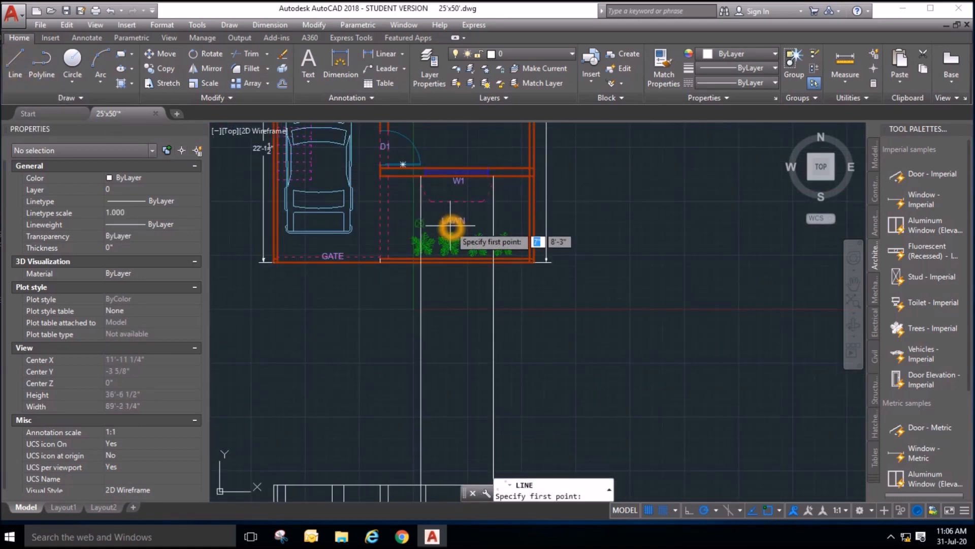
scroll(442, 218, up, 4)
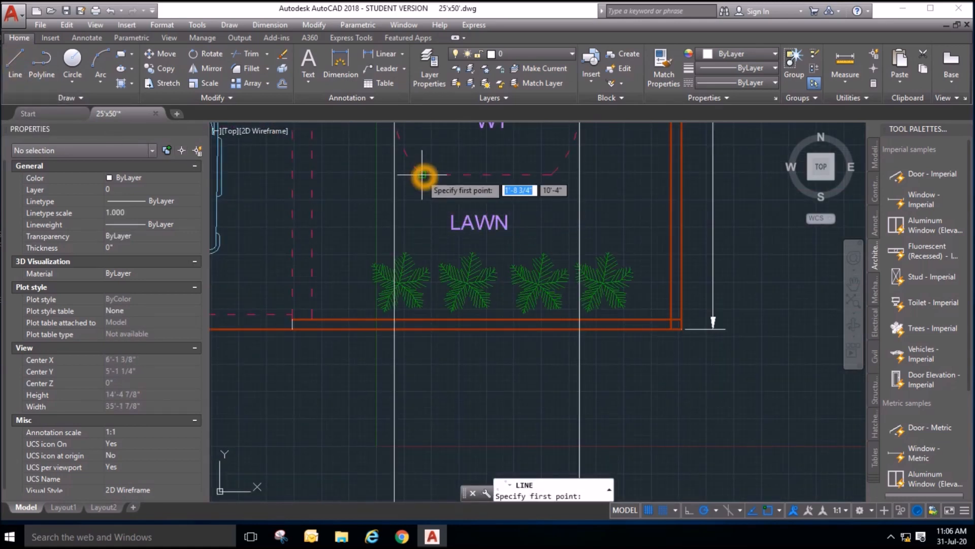
click(426, 178)
scroll(449, 214, down, 5)
scroll(449, 198, up, 5)
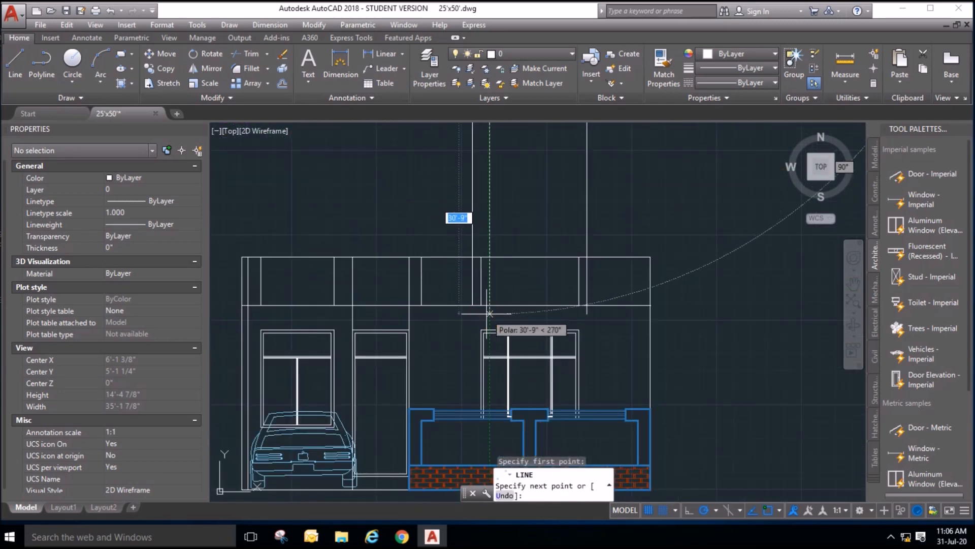
click(490, 314)
key(Escape)
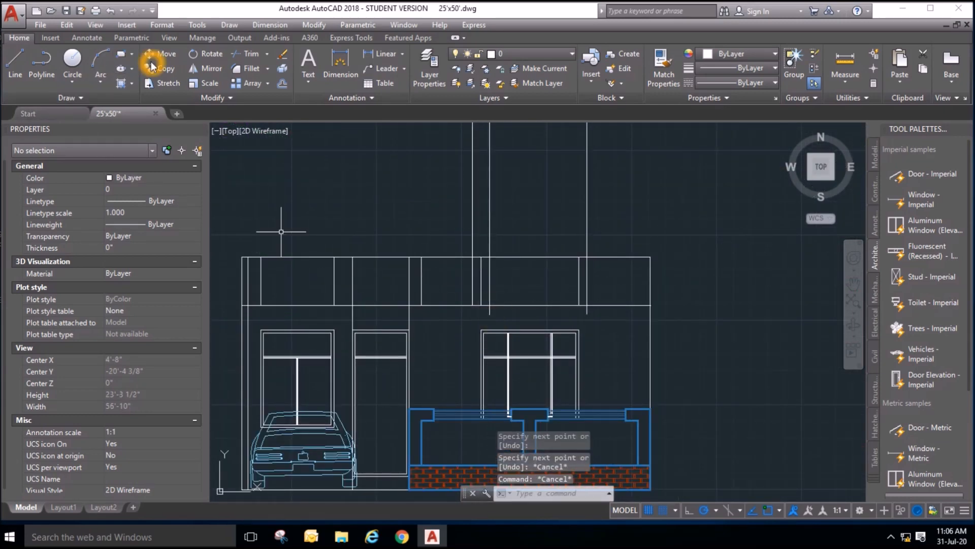
Project a vertical line about 30'-3 1/2" long from the lower-right corner of W1's dashed outline to the elevation.
click(14, 63)
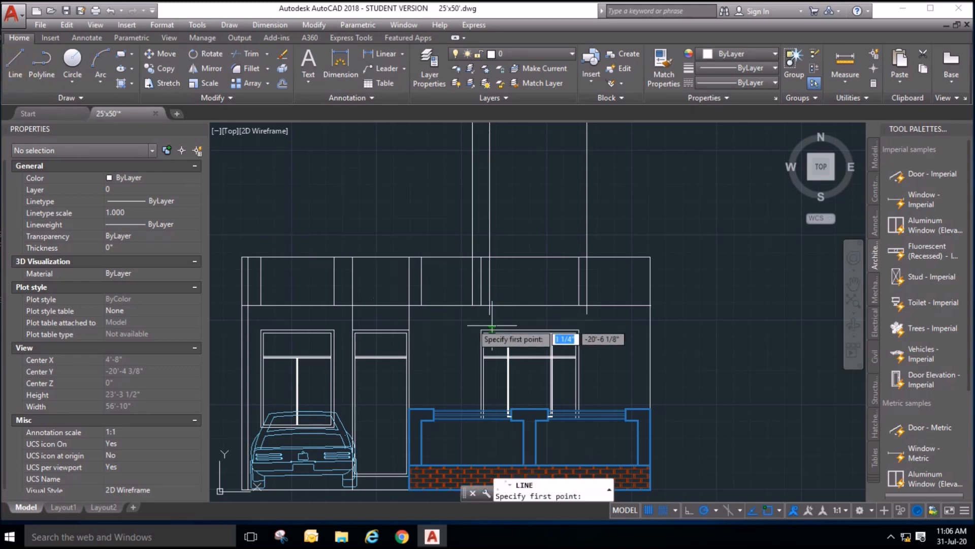
scroll(458, 325, down, 5)
scroll(533, 167, up, 5)
scroll(533, 166, down, 4)
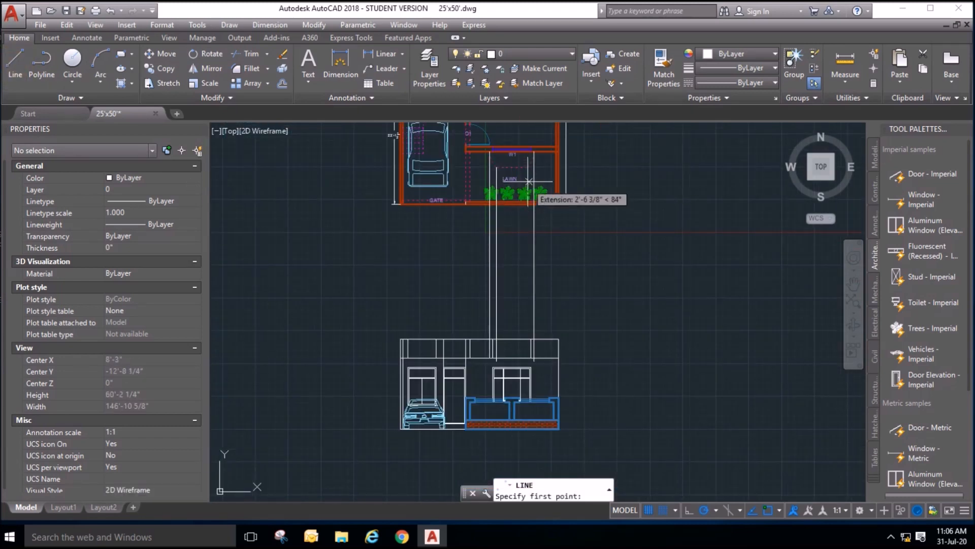
click(527, 167)
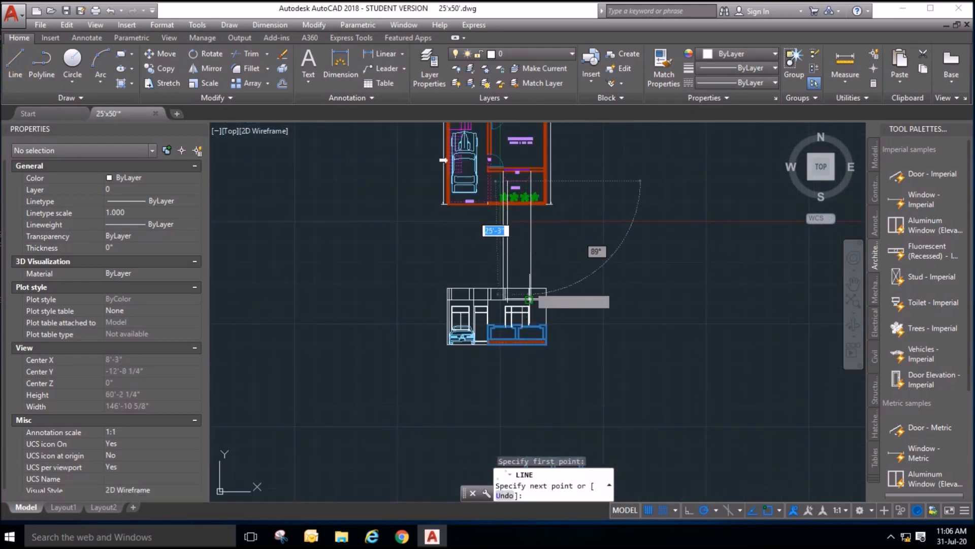
scroll(528, 305, up, 3)
click(521, 293)
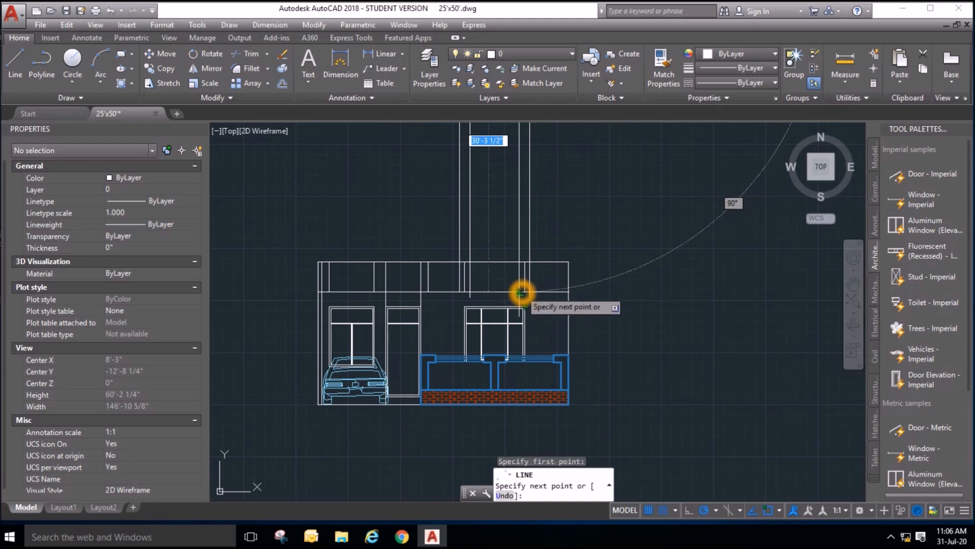
key(Escape)
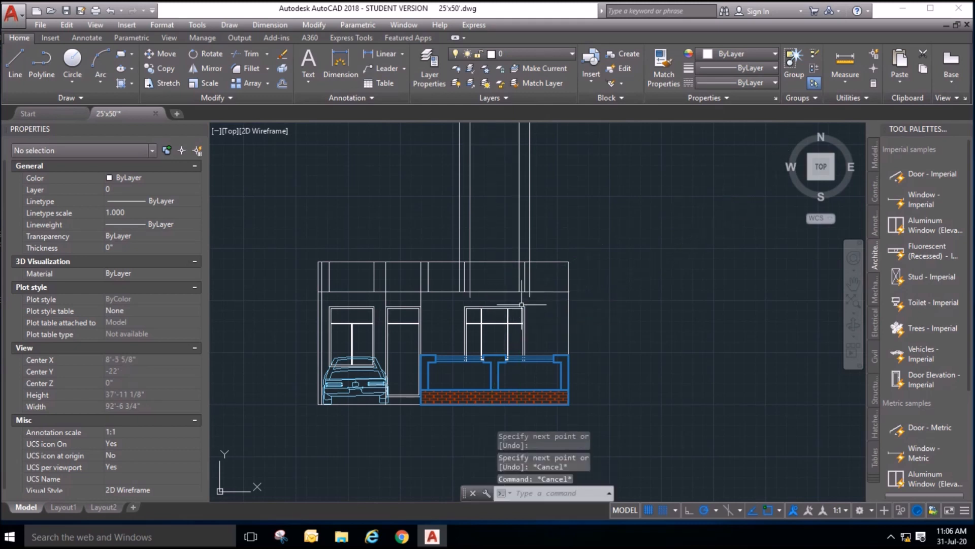
Trim the projection lines' ends below the roof band and their long portions above the elevation's top edge.
scroll(489, 330, up, 5)
click(244, 56)
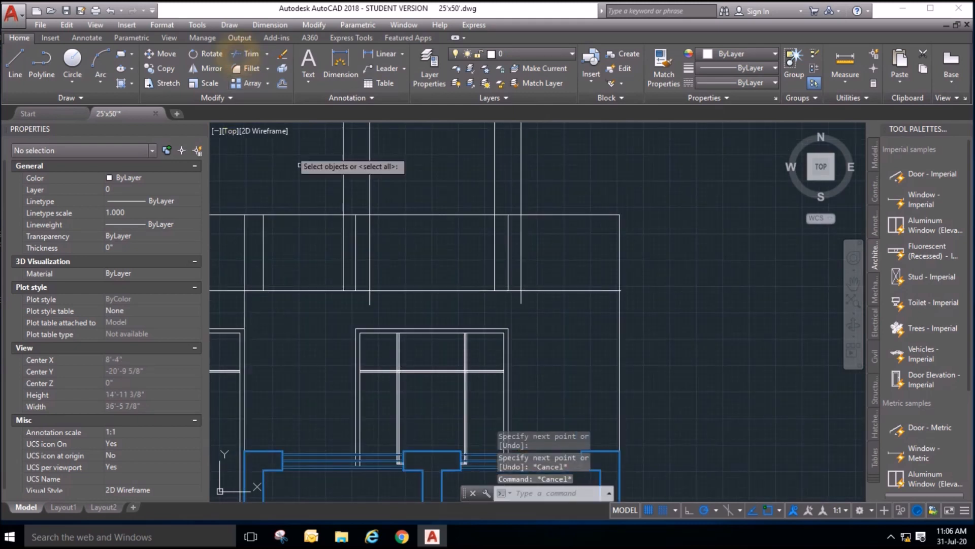
right_click(312, 185)
scroll(376, 300, up, 2)
click(682, 325)
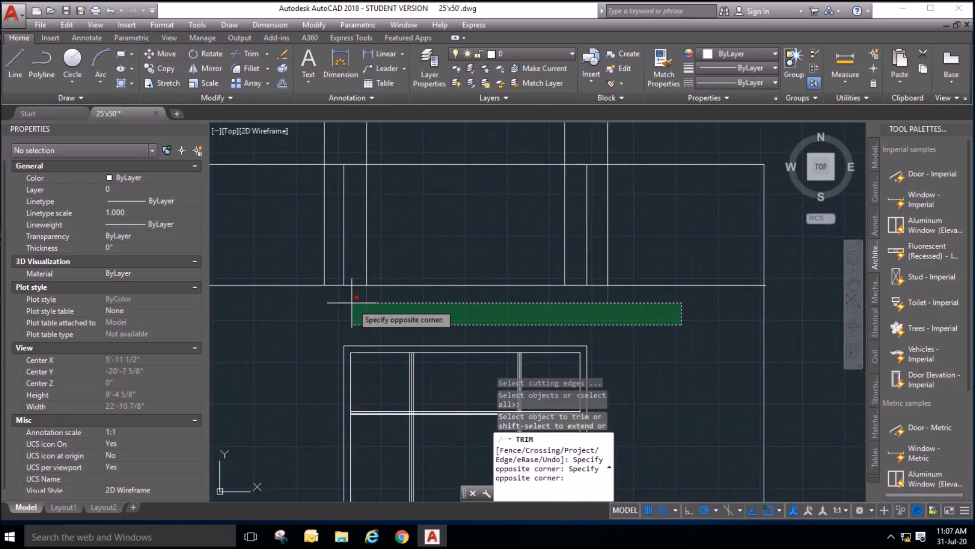
click(355, 300)
scroll(555, 311, down, 3)
click(612, 256)
click(470, 220)
scroll(453, 307, down, 4)
right_click(454, 296)
key(Escape)
key(Escape)
key(Escape)
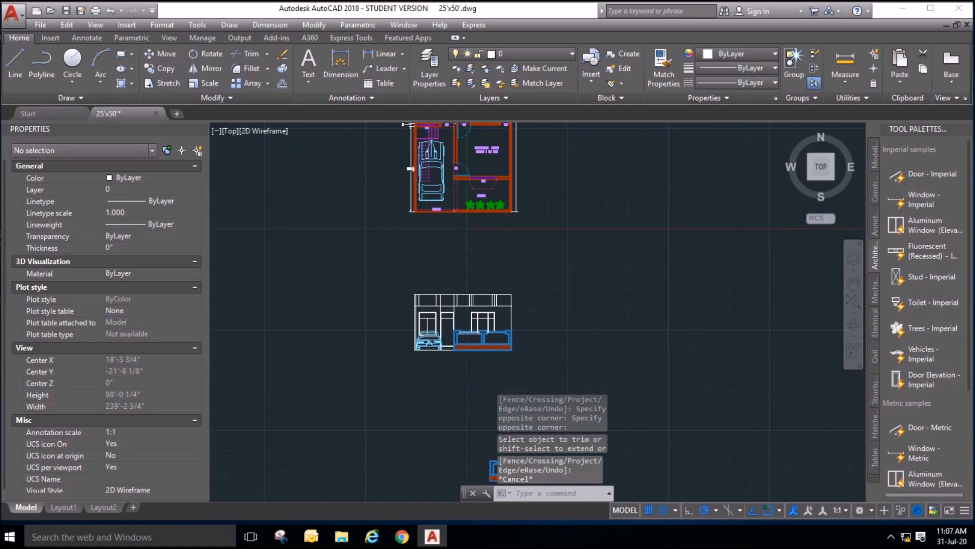
Offset the elevation's right outer edge 9" inward.
scroll(454, 296, up, 3)
scroll(539, 242, up, 2)
scroll(539, 242, down, 3)
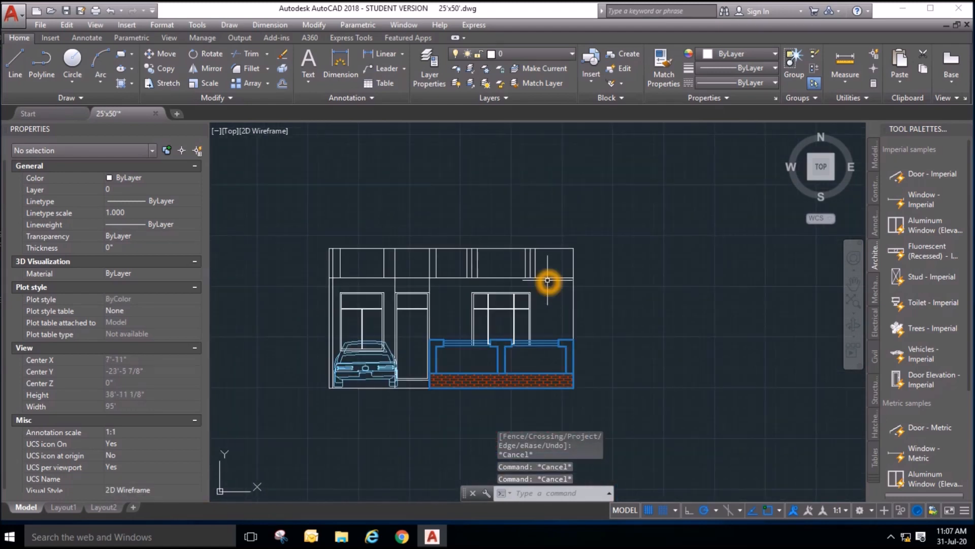
scroll(551, 279, up, 2)
scroll(529, 283, up, 1)
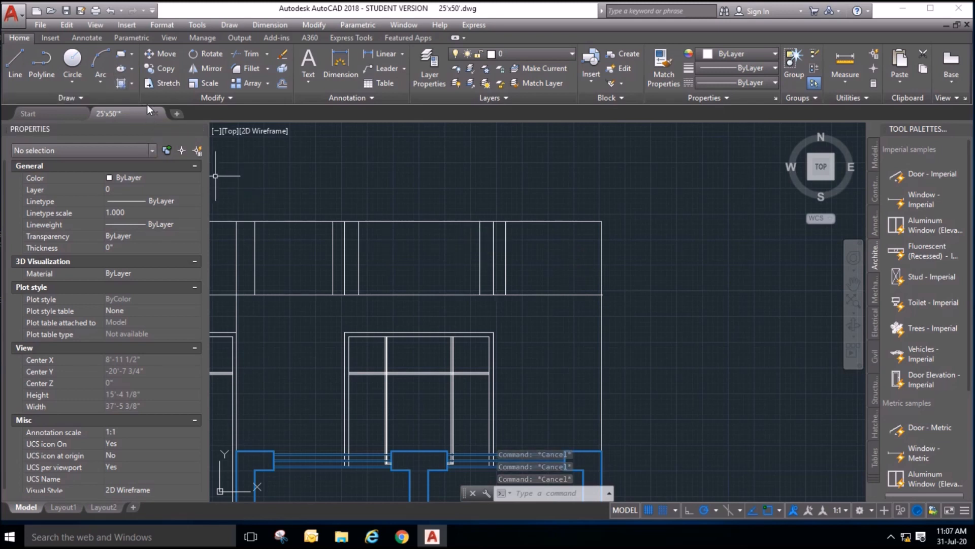
click(283, 85)
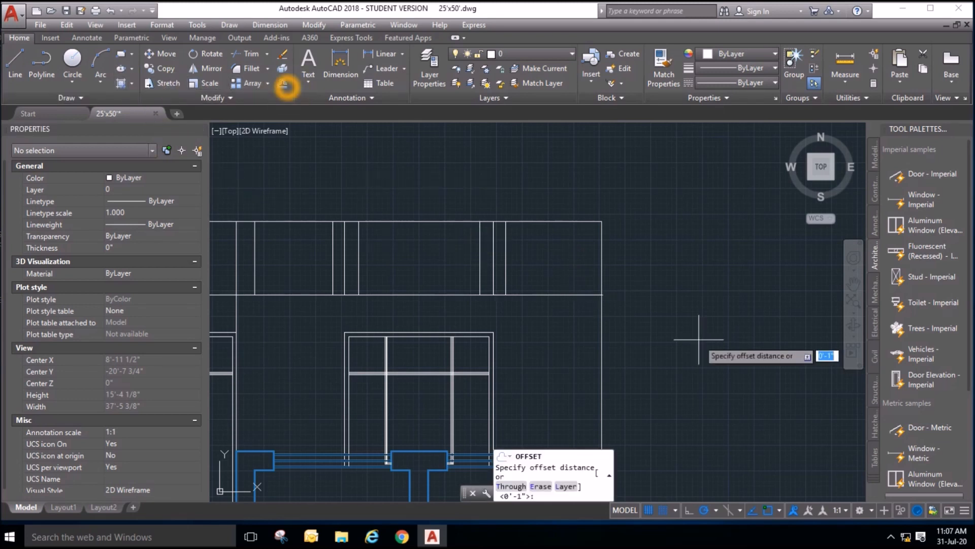
scroll(630, 274, down, 2)
scroll(627, 272, up, 2)
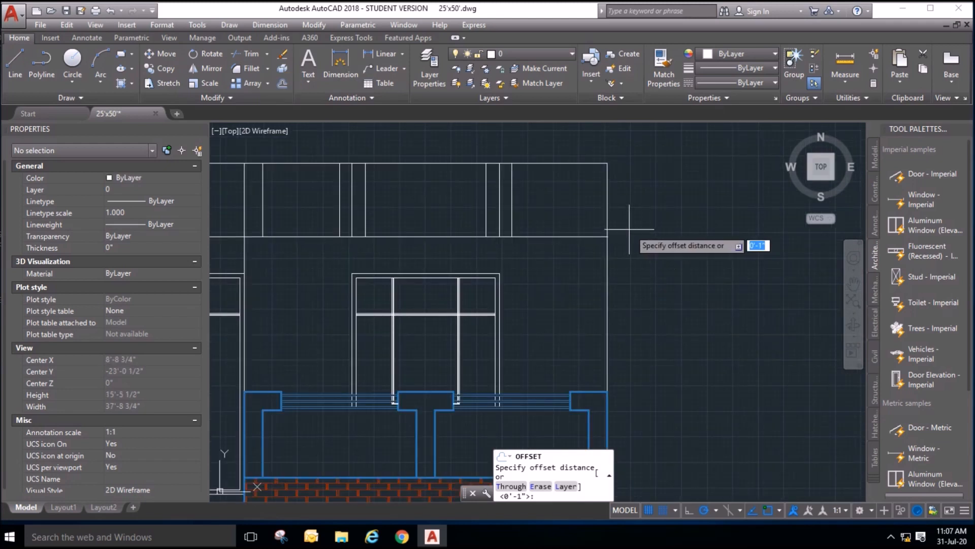
text(9)
key(Return)
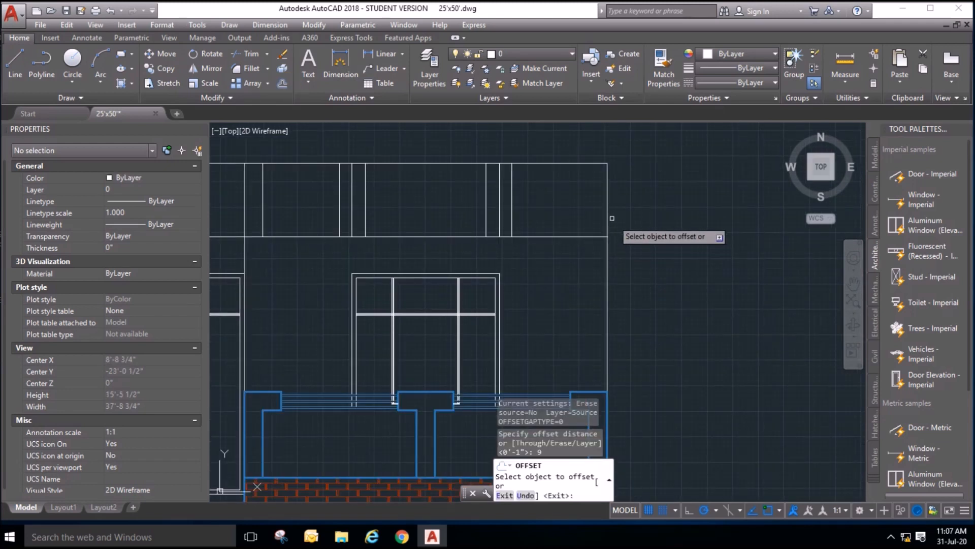
click(607, 208)
click(597, 213)
key(Escape)
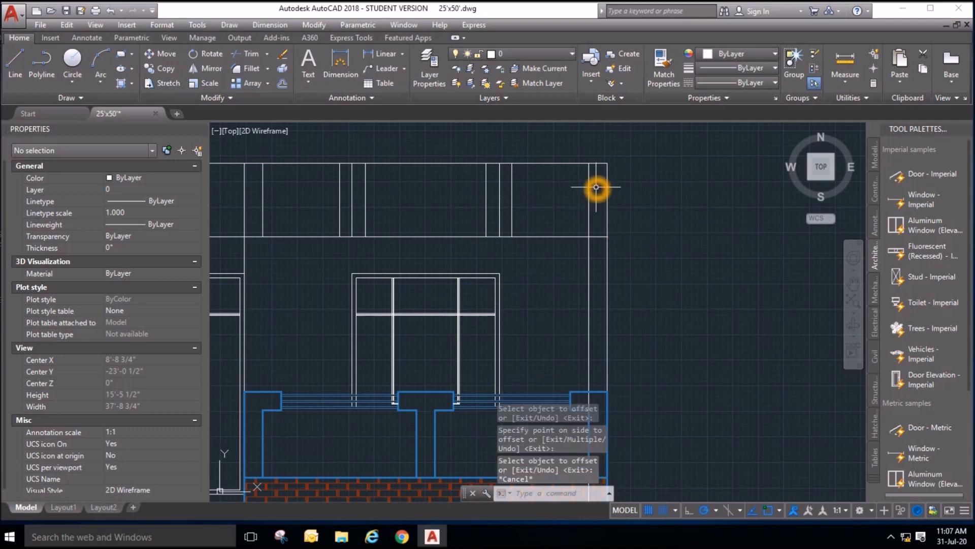
Trim the 9" offset line at the elevation's right end below the roof band's lower edge.
click(238, 57)
click(597, 240)
key(Return)
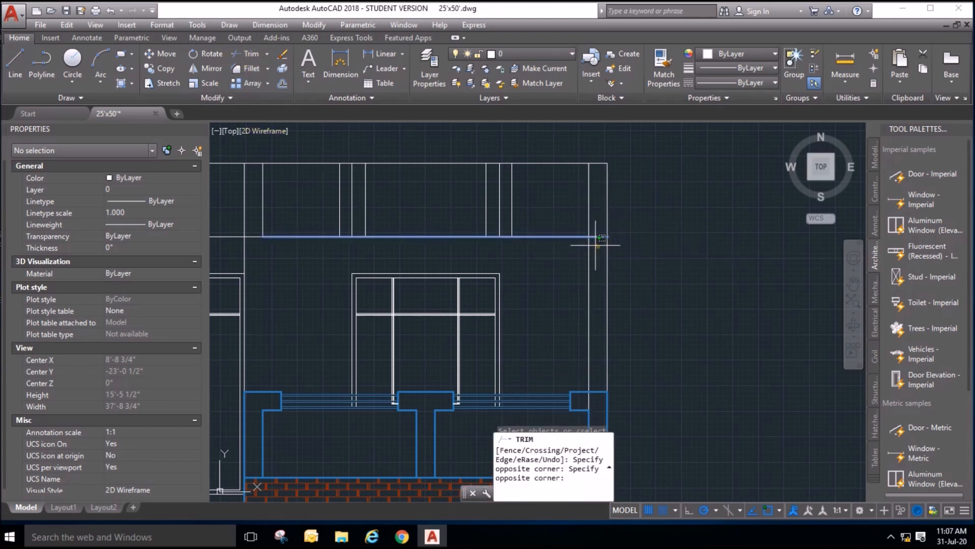
key(Escape)
key(Escape)
key(Escape)
Offset the top edge and both vertical edges of the roof band's right-end strip 2" inward.
scroll(610, 163, up, 4)
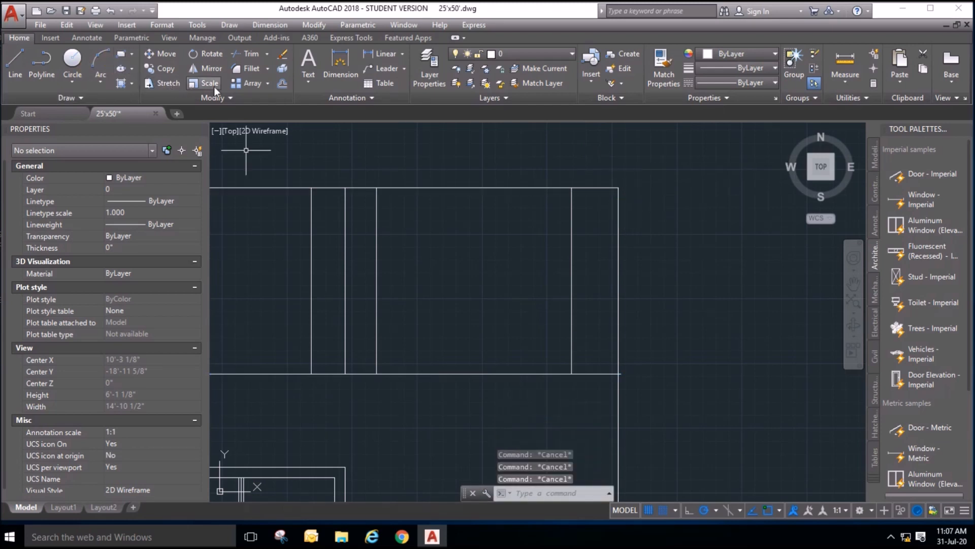
click(283, 82)
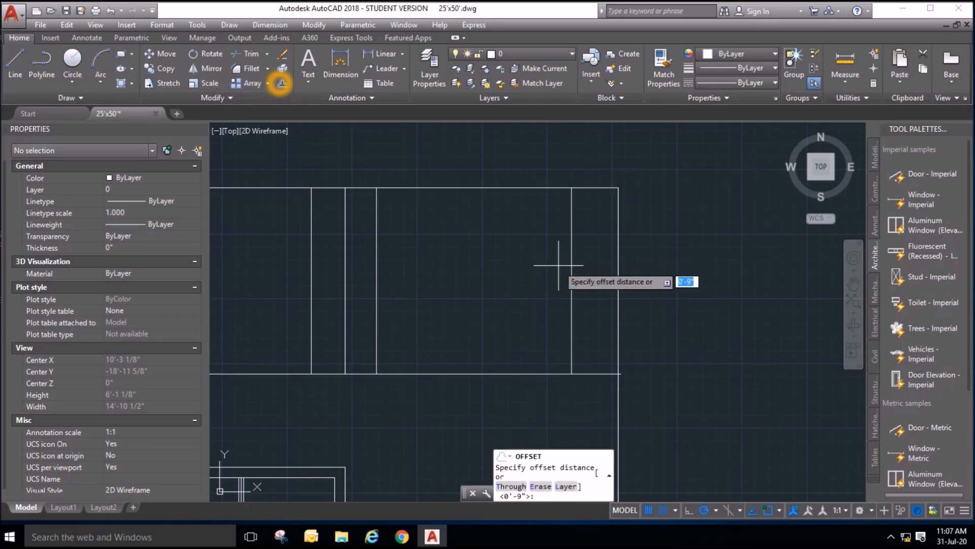
key(Return)
click(600, 188)
click(599, 209)
click(573, 218)
click(607, 224)
click(616, 226)
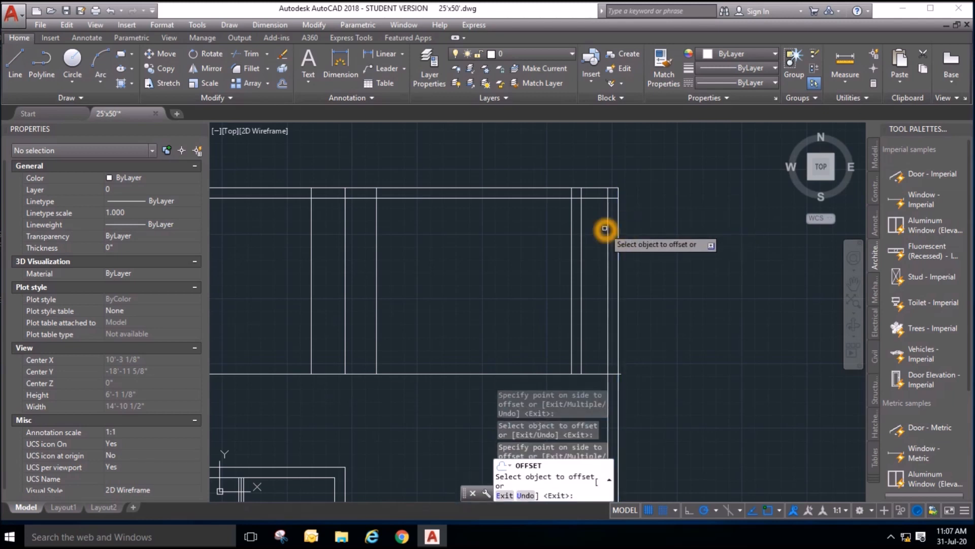
click(605, 229)
Offset the roof band's inner top line 9" downward.
click(281, 83)
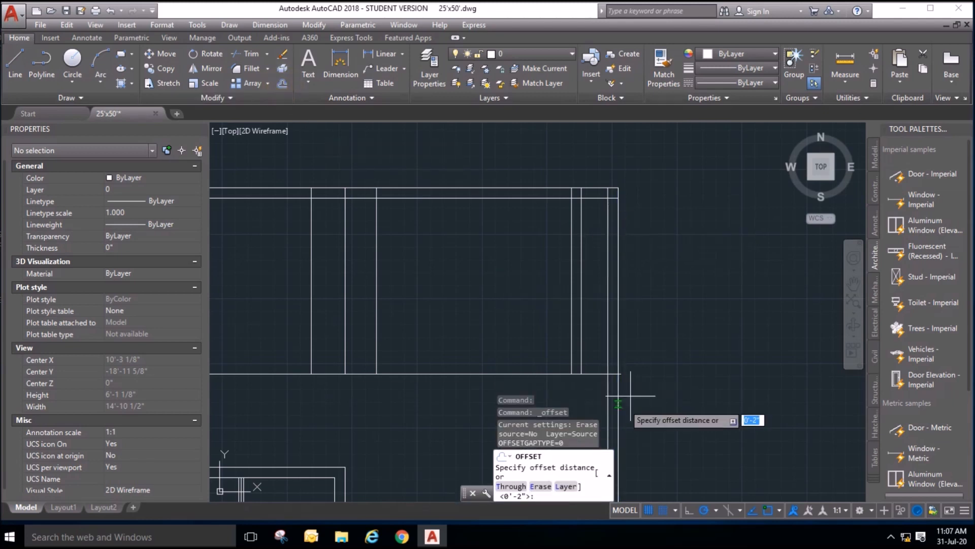
text(9)
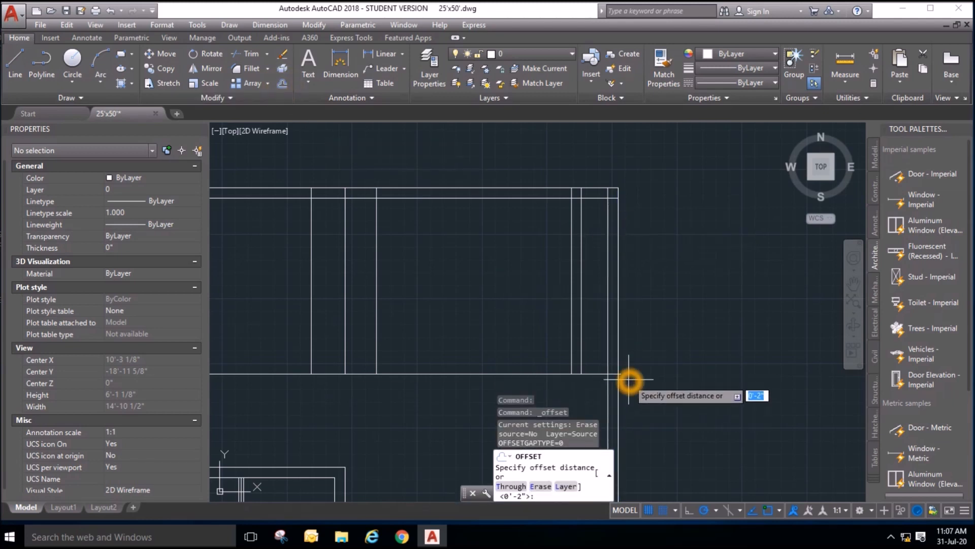
key(Return)
click(594, 199)
click(597, 244)
key(Escape)
key(Escape)
key(Escape)
Draw a rectangle over the area enclosed by the offset lines at the top of the roof band's right-end strip.
click(235, 55)
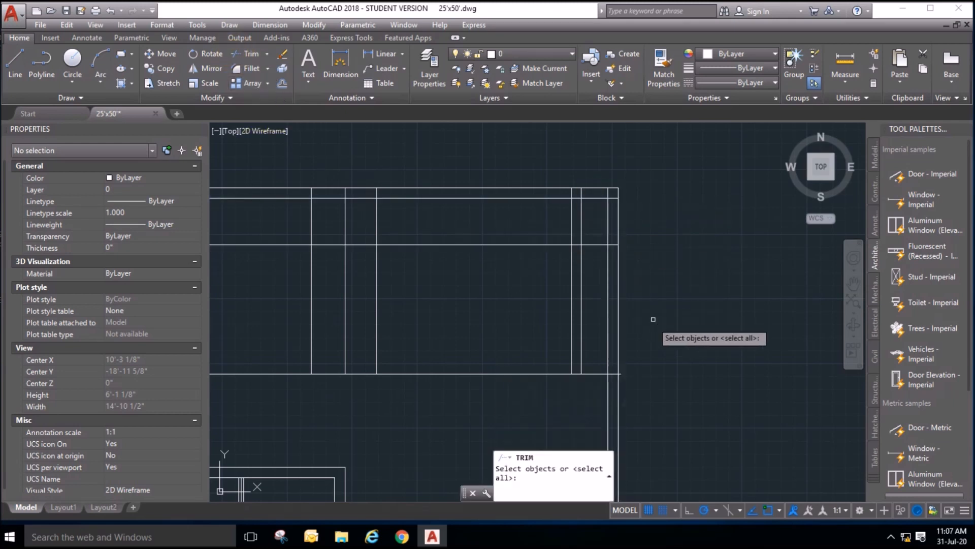
scroll(584, 205, up, 4)
key(Escape)
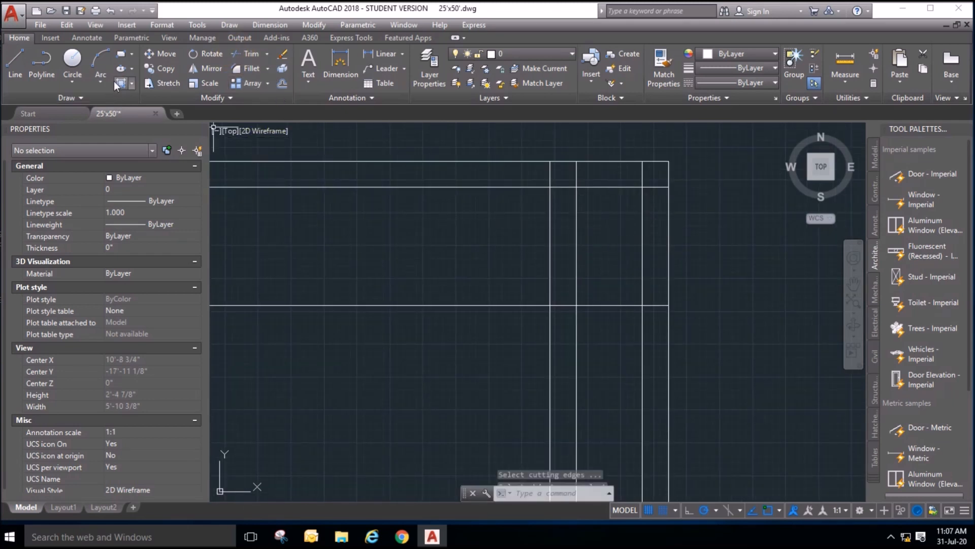
click(120, 53)
click(576, 186)
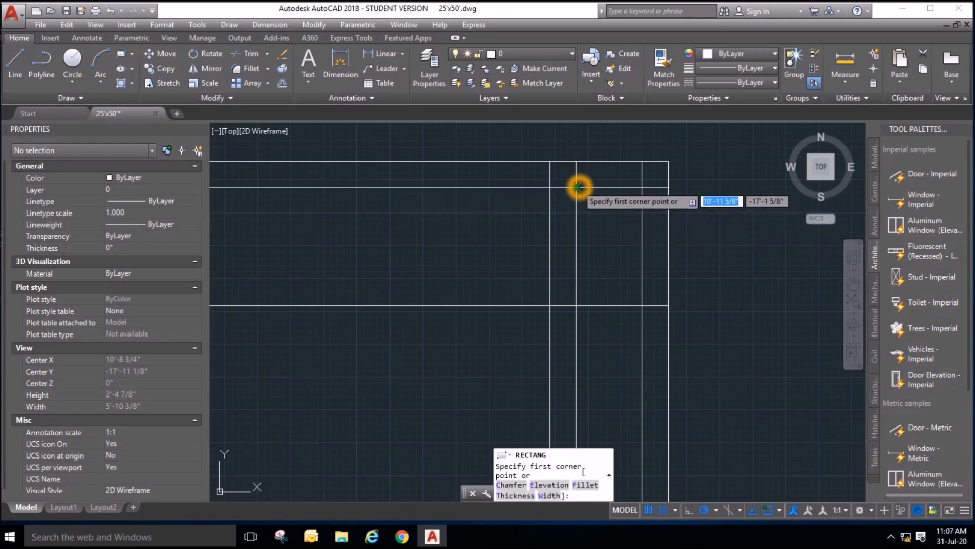
key(Escape)
key(Escape)
Erase the horizontal and vertical offset construction lines around the new small rectangle in the right-end strip.
click(655, 302)
click(650, 320)
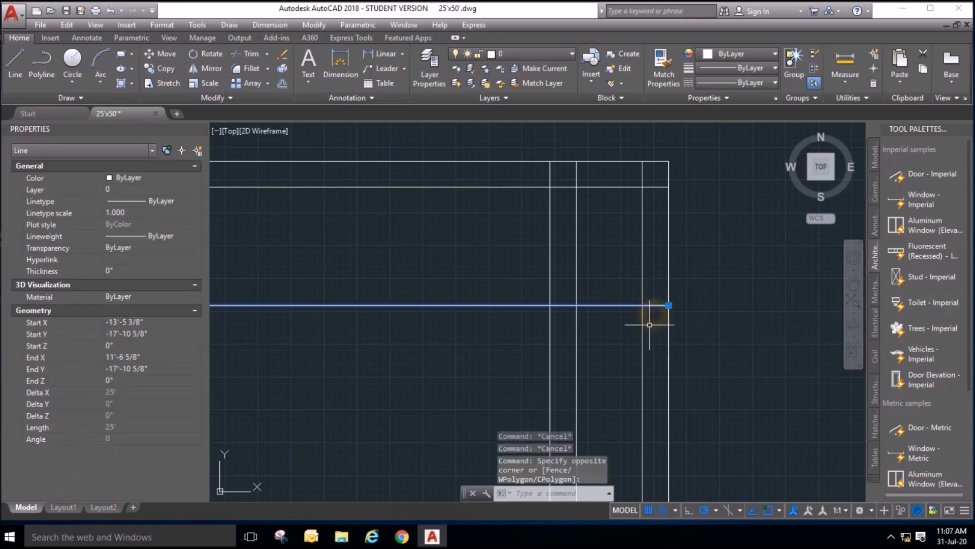
key(Delete)
click(649, 338)
click(571, 333)
key(Delete)
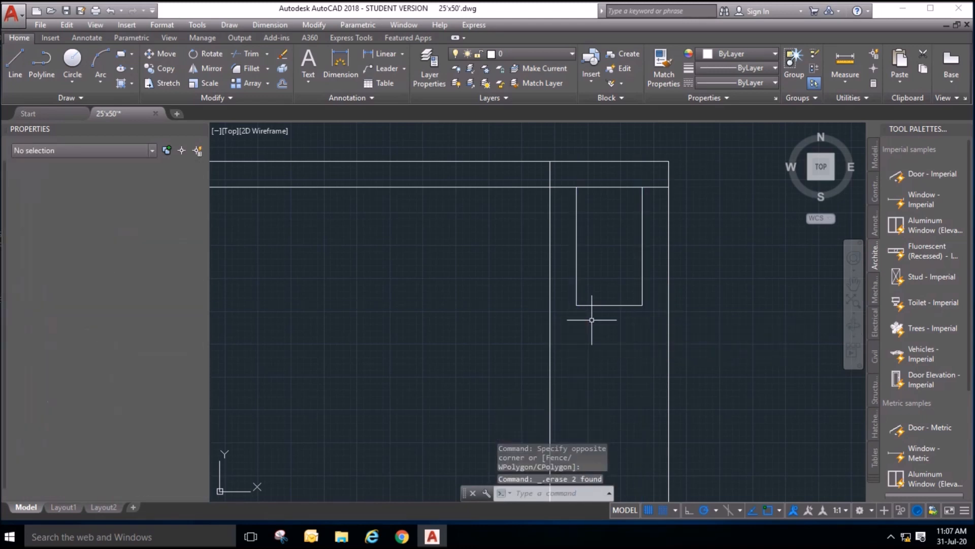
scroll(644, 180, up, 3)
click(669, 212)
click(665, 187)
key(Delete)
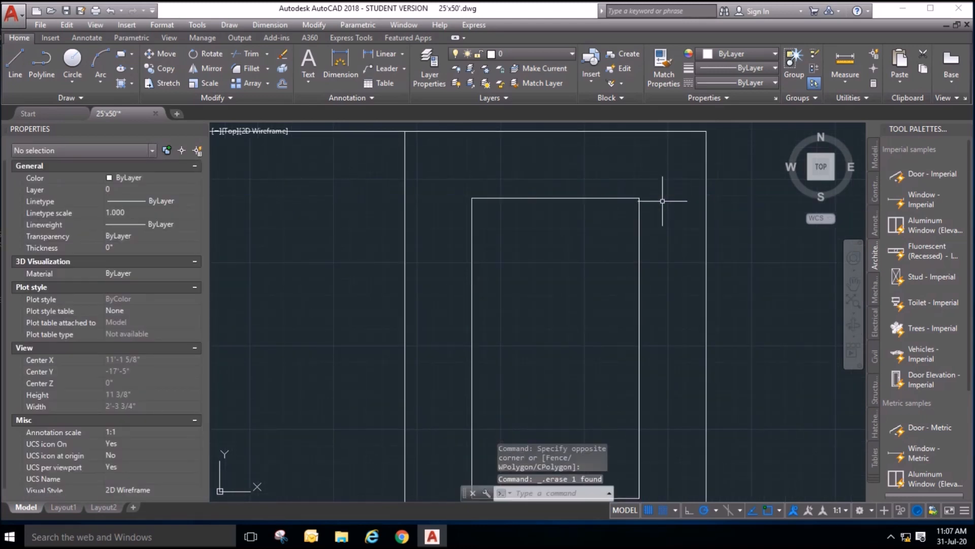
scroll(662, 216, down, 6)
scroll(734, 296, down, 4)
key(Escape)
key(Escape)
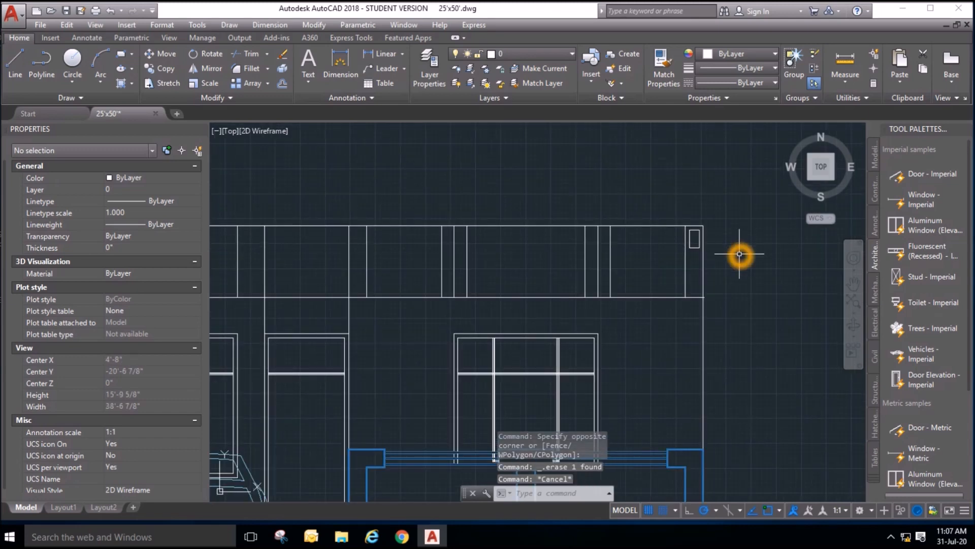
Examine the plan's dashed lines between the gate and lawn against the elevation's roof band.
scroll(745, 267, down, 5)
scroll(652, 310, down, 3)
scroll(626, 129, up, 2)
scroll(634, 177, up, 4)
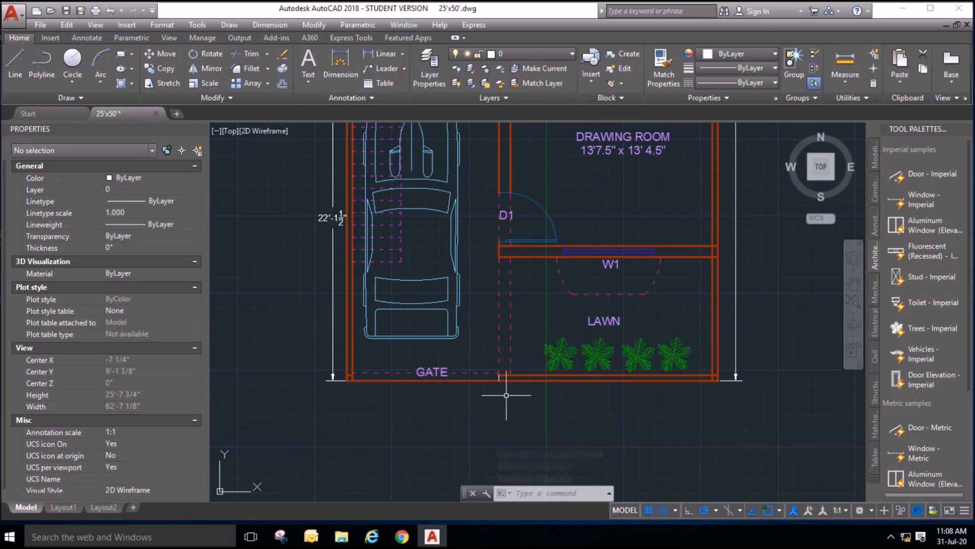
scroll(479, 168, down, 2)
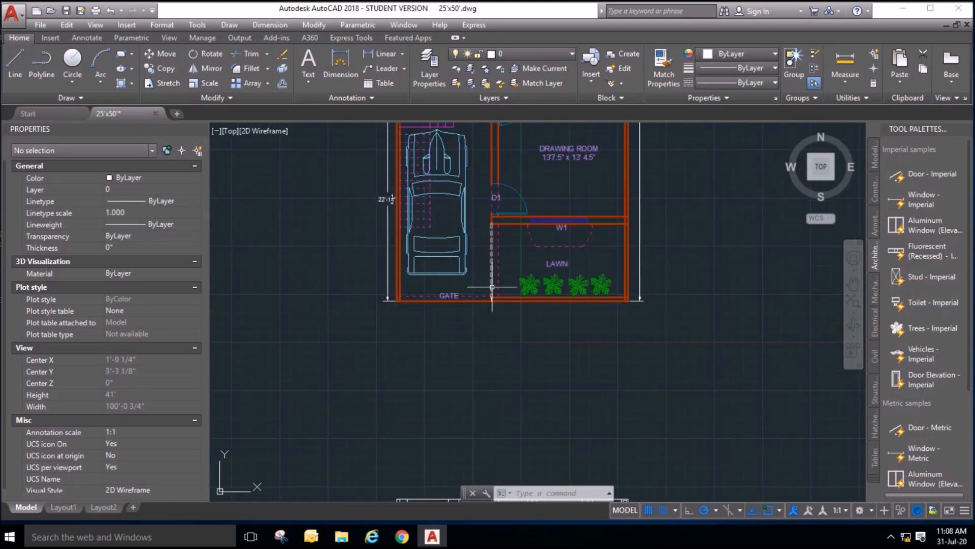
scroll(465, 183, down, 2)
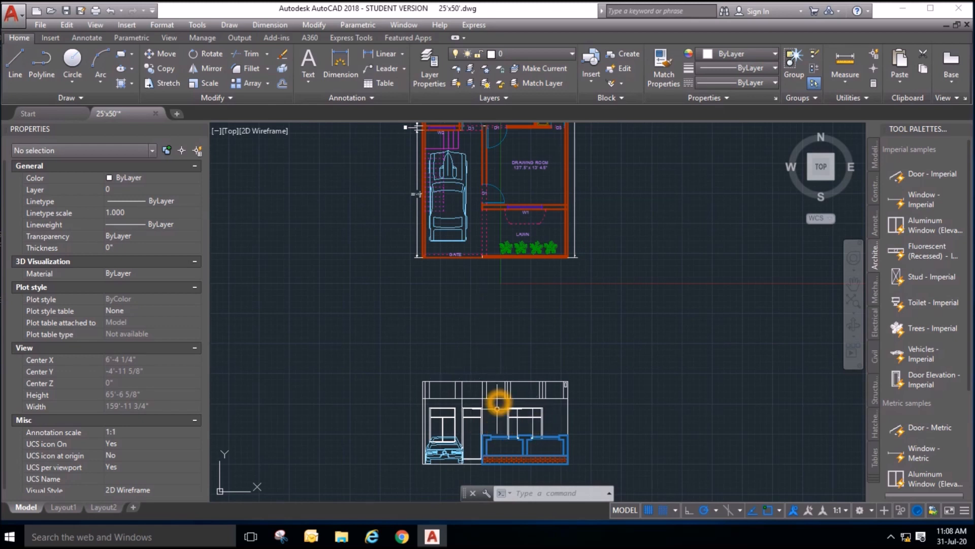
scroll(500, 425, up, 2)
key(Escape)
key(Escape)
key(Escape)
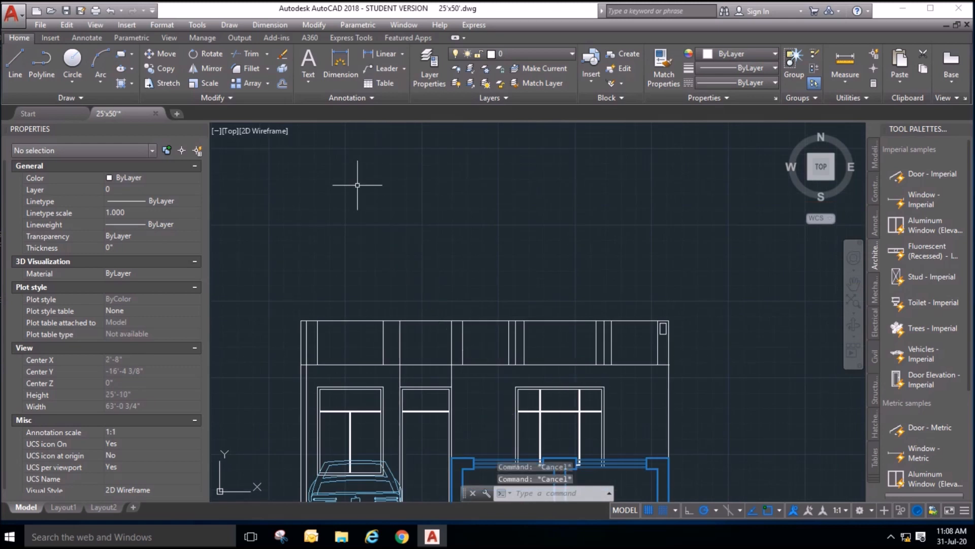
Copy the right-end strip's vertical line and small rectangle along the roof band to the vertical line above the boundary wall's left end.
click(170, 71)
scroll(660, 348, up, 2)
click(628, 270)
click(686, 387)
key(Return)
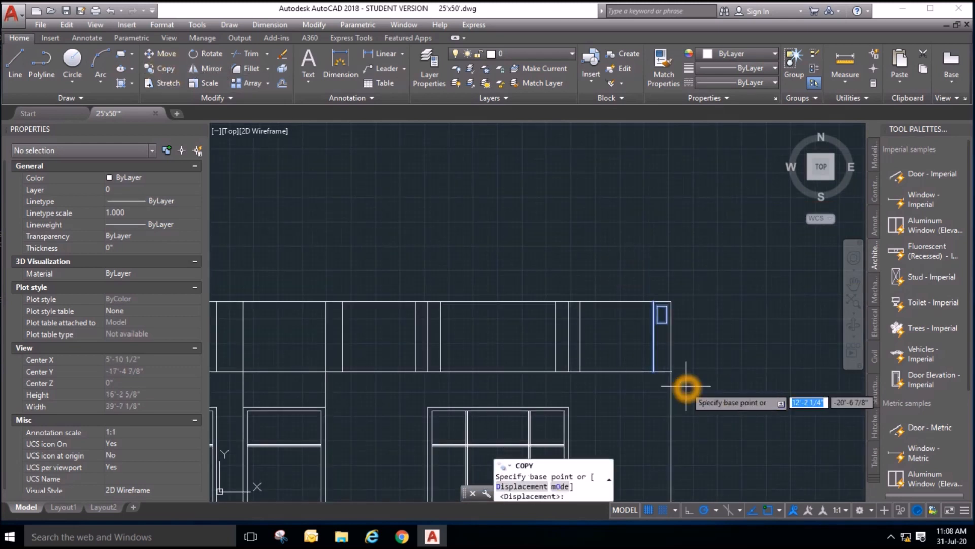
click(654, 373)
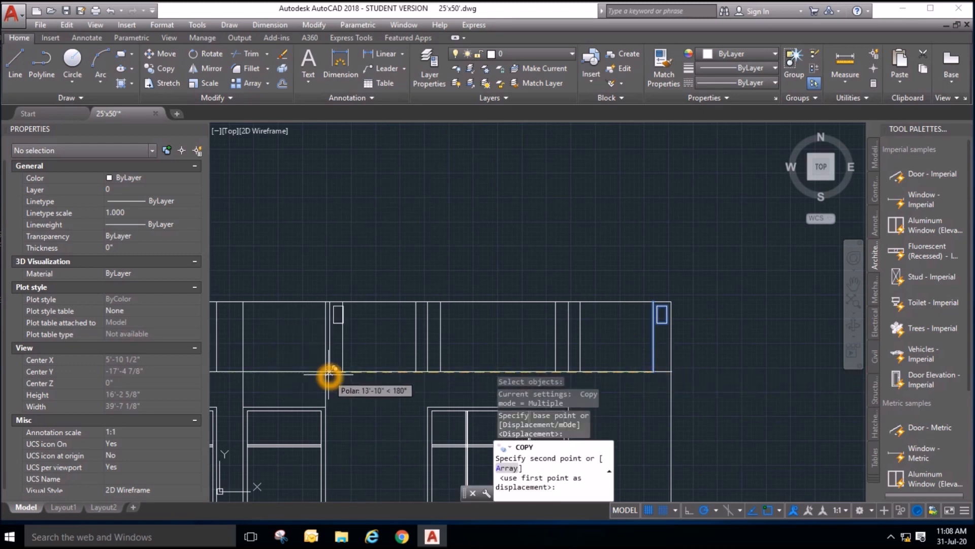
click(326, 374)
key(Escape)
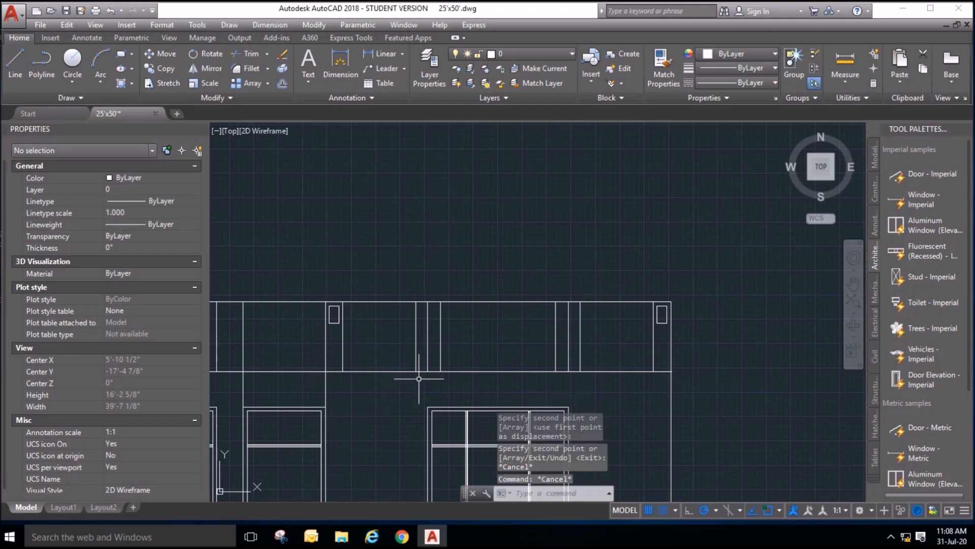
Examine W1's dashed outline in the plan against the projected lines in the elevation's roof band.
scroll(435, 377, down, 2)
key(Escape)
scroll(449, 382, up, 1)
scroll(448, 382, down, 2)
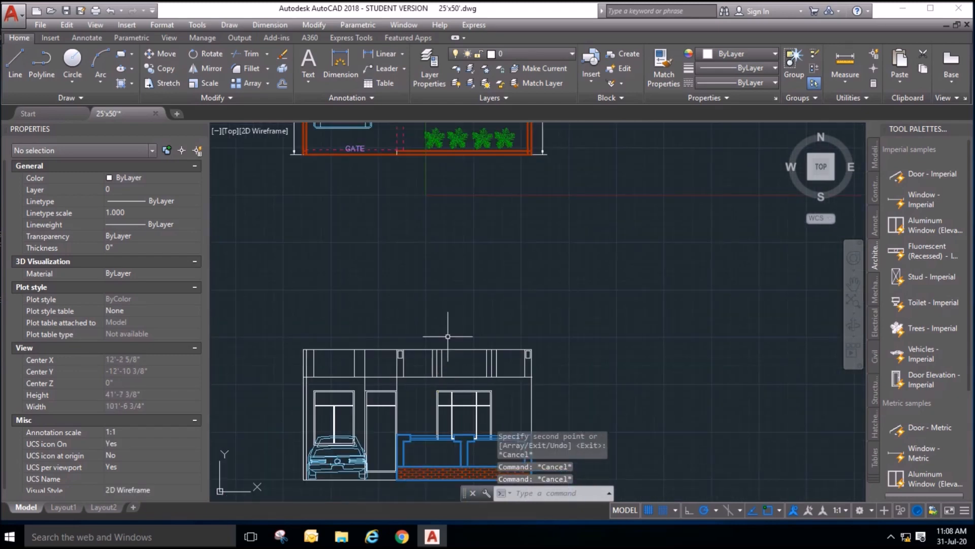
scroll(472, 246, down, 1)
scroll(479, 129, up, 8)
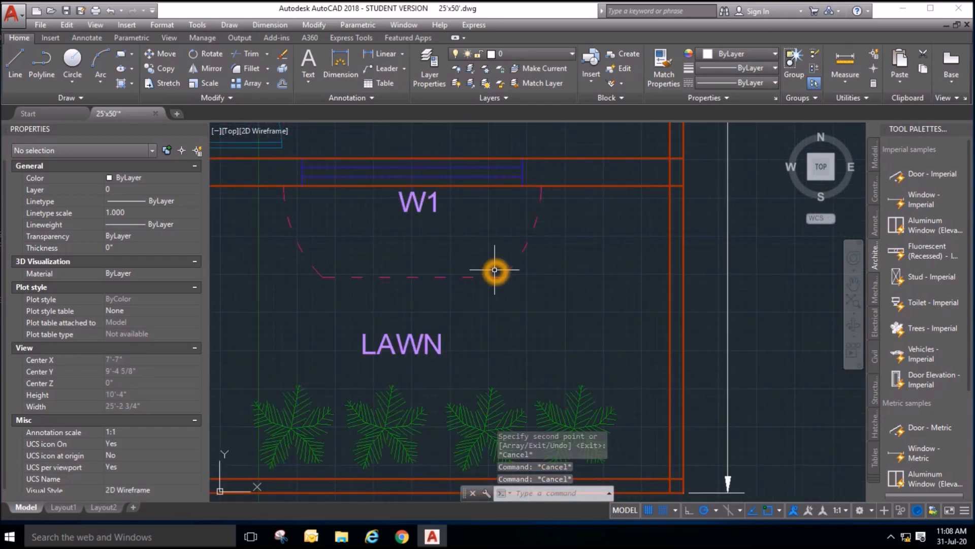
scroll(449, 183, down, 5)
scroll(457, 343, down, 3)
scroll(490, 406, up, 3)
scroll(483, 356, up, 6)
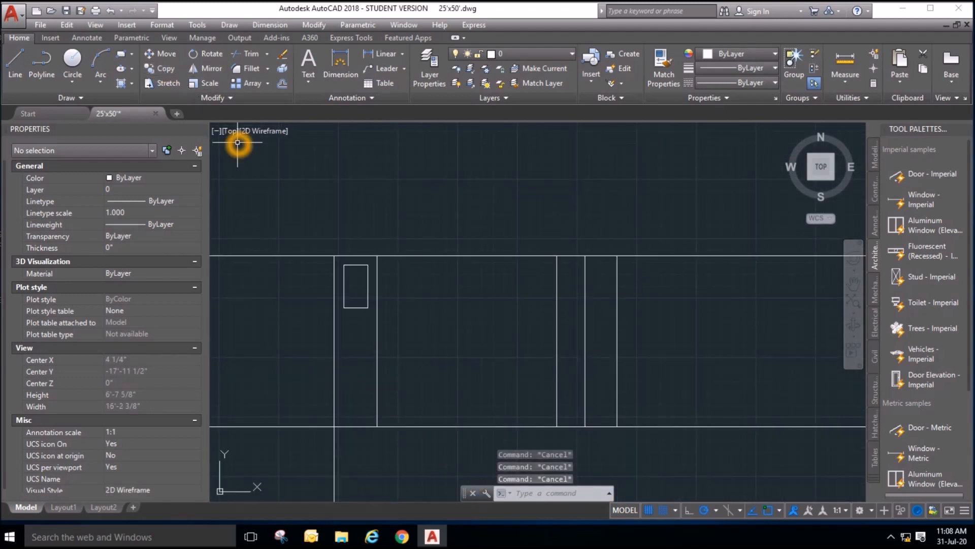
Outline the strip above the boundary wall's left end with a full-height rectangle, and copy the strip against the innermost of W1's left projection lines.
click(119, 54)
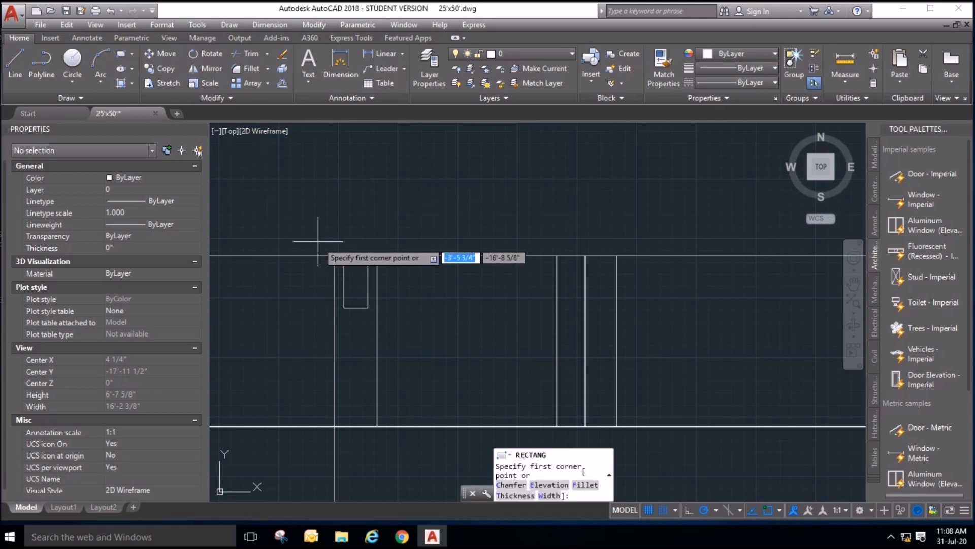
click(334, 256)
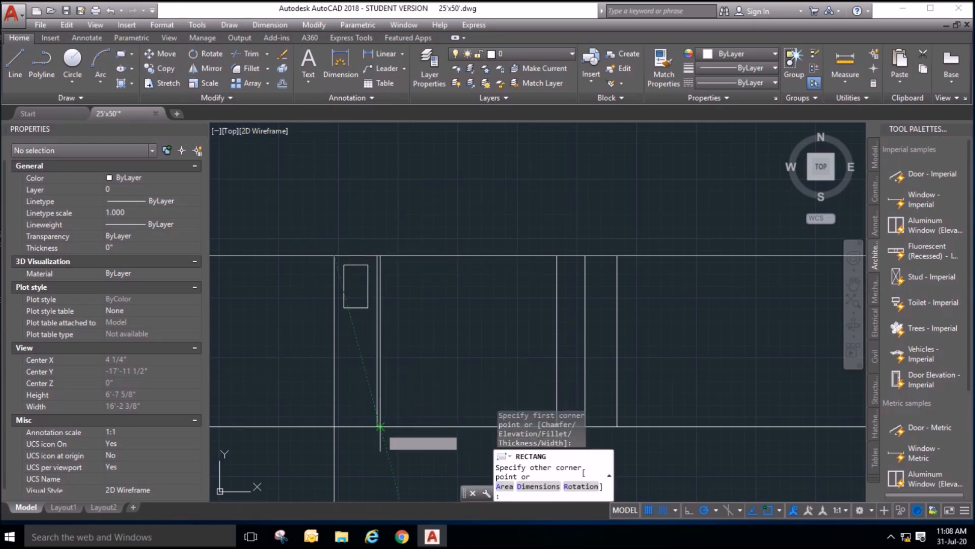
click(163, 66)
scroll(330, 218, down, 4)
click(318, 215)
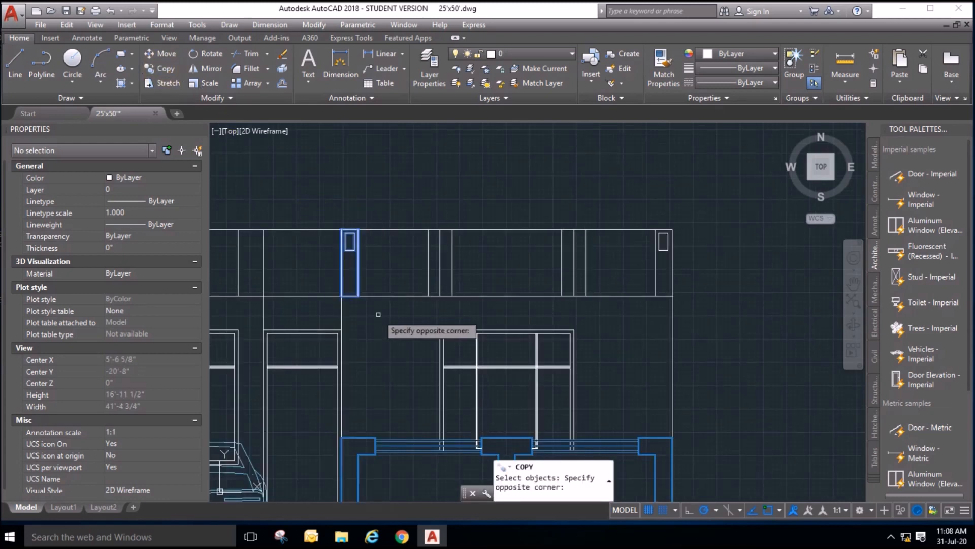
click(362, 311)
key(Return)
click(342, 298)
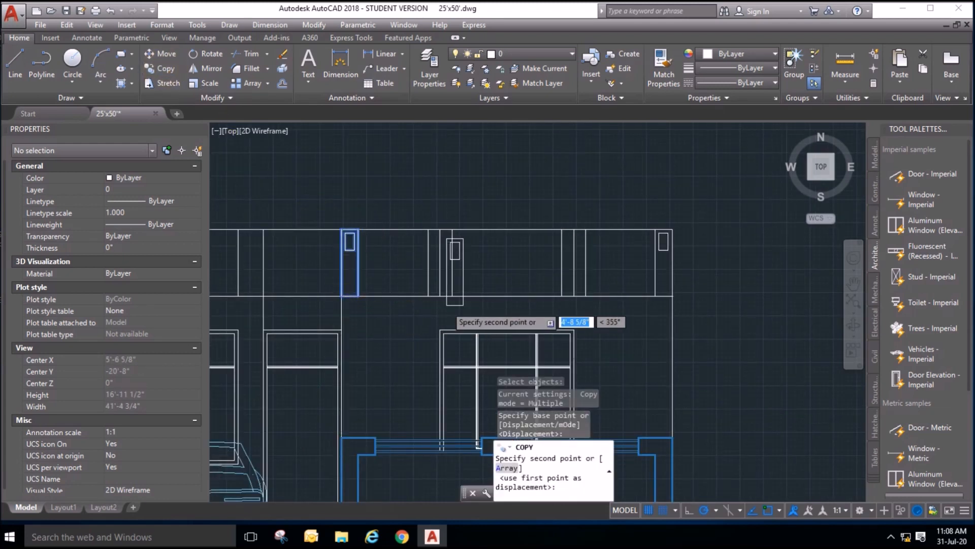
scroll(447, 304, up, 2)
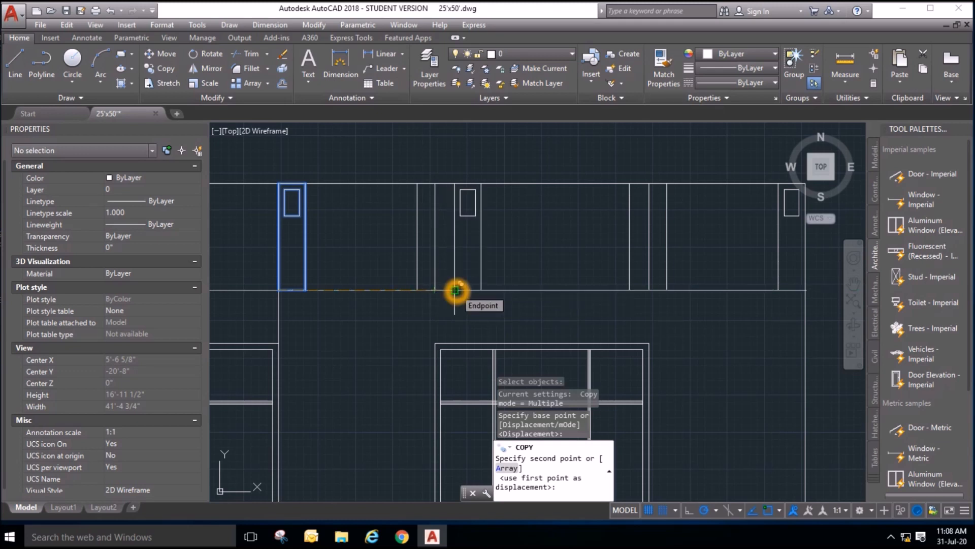
click(455, 291)
Copy the strip beside W1's left projection lines so its lower-right corner meets the innermost of the right projection lines.
click(162, 68)
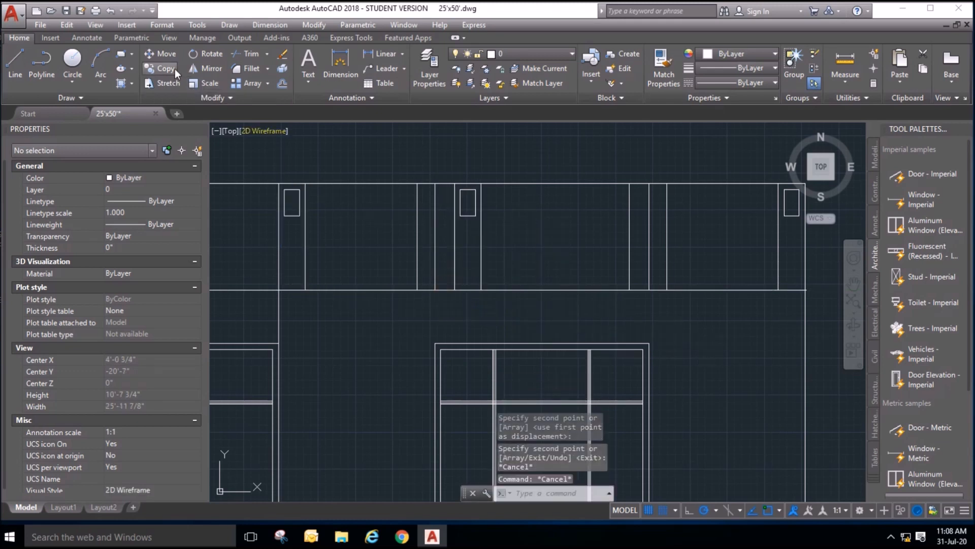
click(447, 170)
click(510, 300)
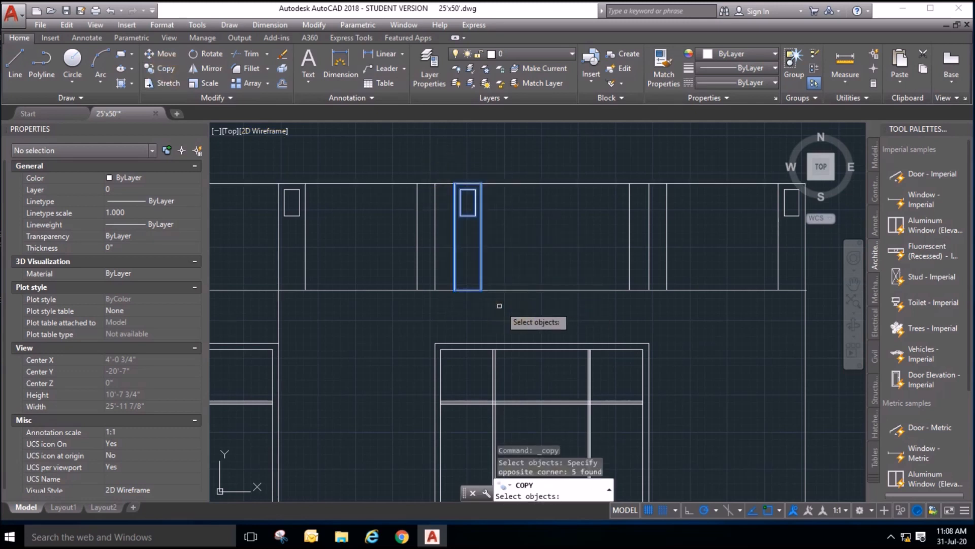
key(Return)
click(481, 290)
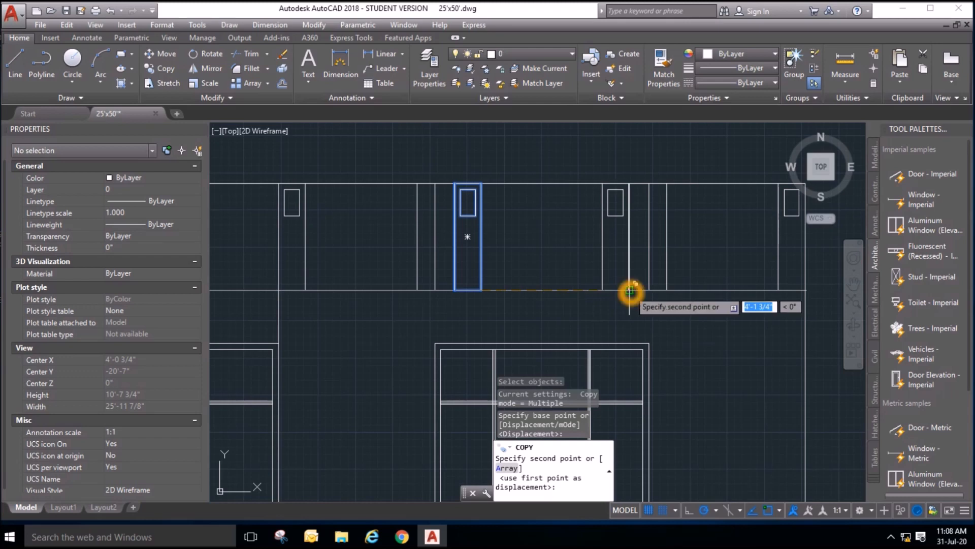
scroll(635, 290, up, 10)
click(566, 285)
scroll(557, 386, down, 5)
key(Escape)
key(Escape)
key(Escape)
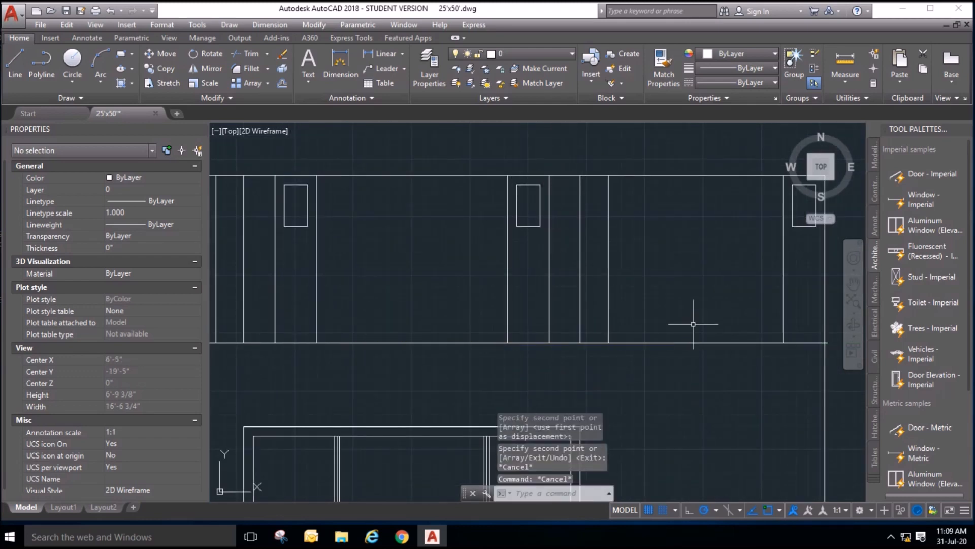
scroll(693, 322, down, 3)
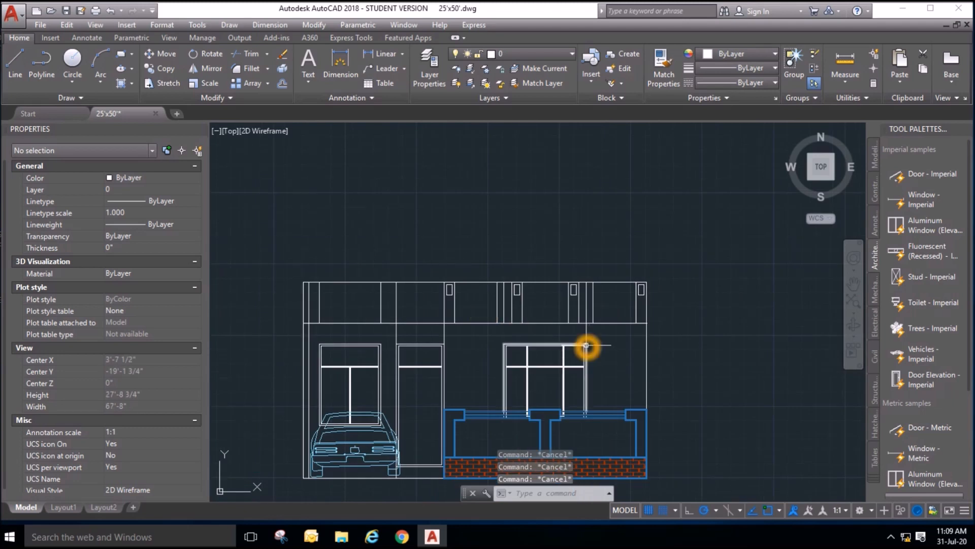
scroll(588, 341, up, 2)
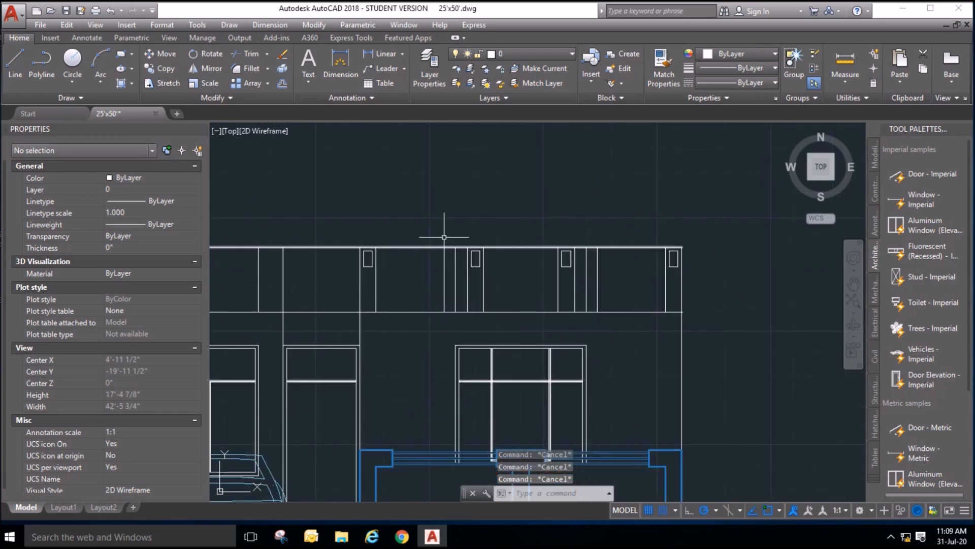
scroll(545, 235, down, 2)
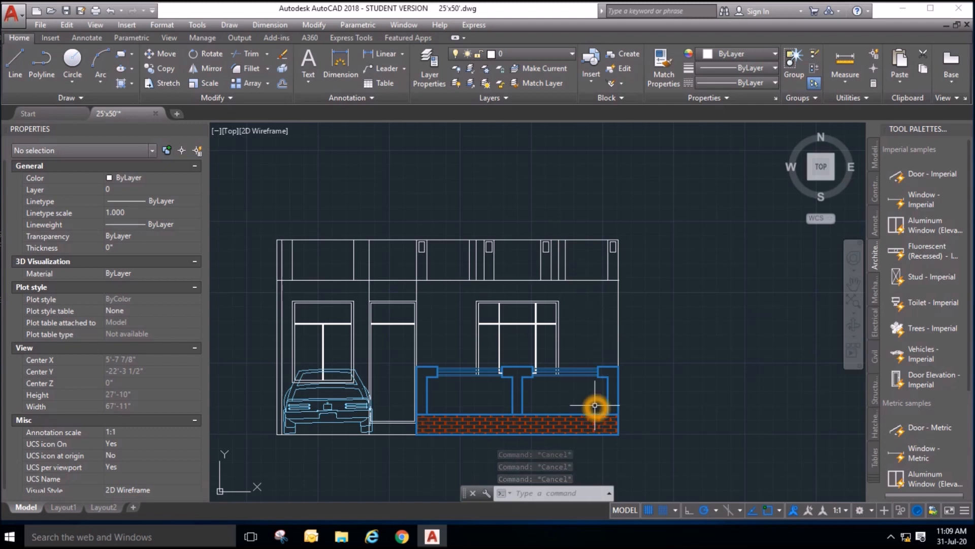
Hatch the two rectangular panels of the boundary wall above the brick base with the CLAY pattern.
scroll(602, 418, up, 2)
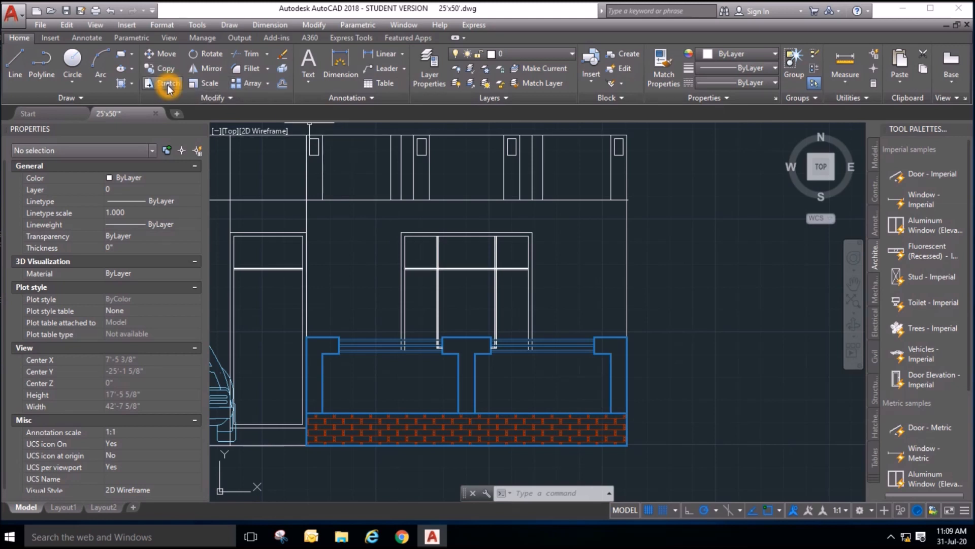
click(131, 86)
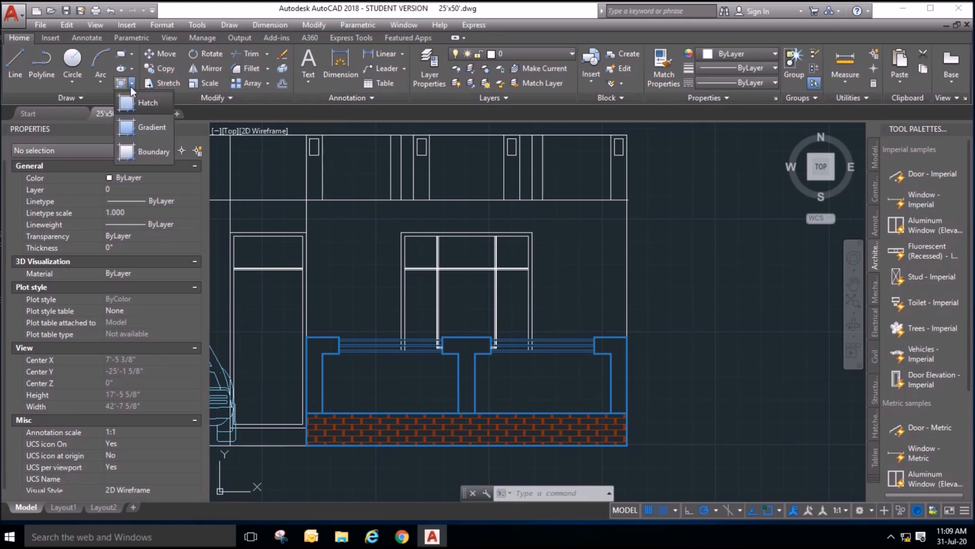
click(142, 101)
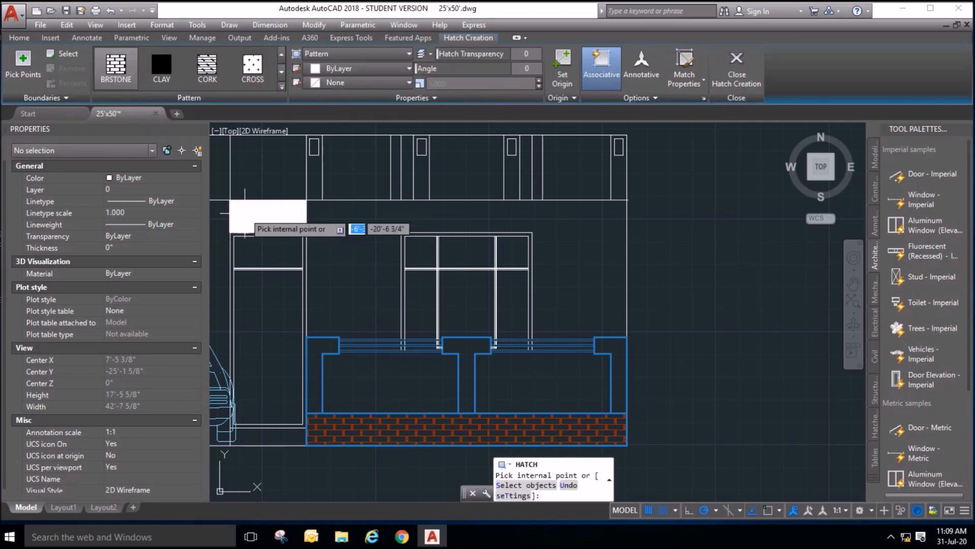
click(150, 87)
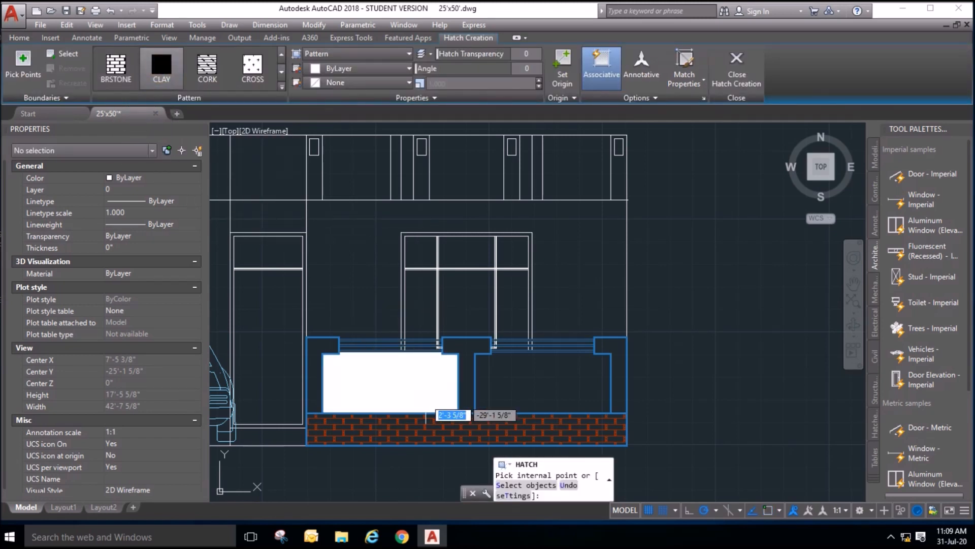
click(445, 392)
click(544, 396)
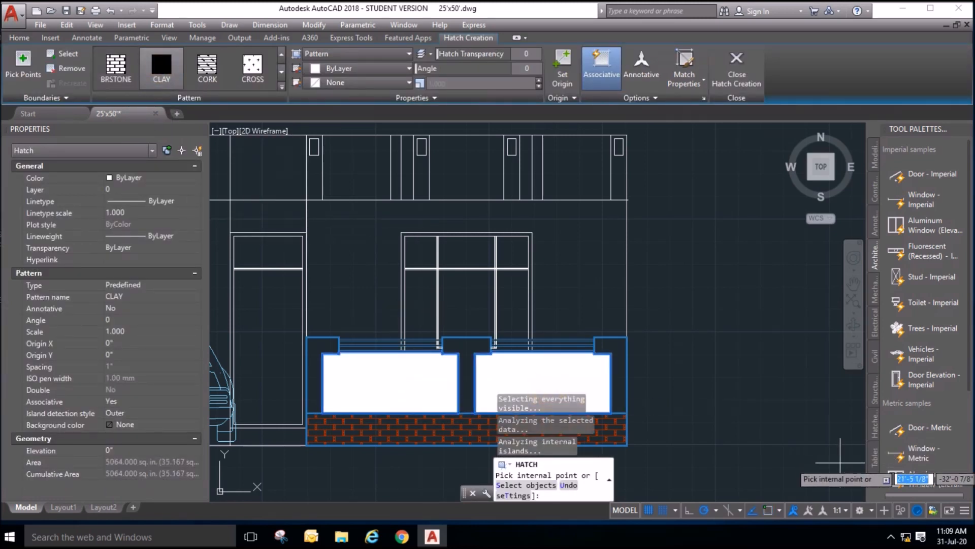
key(Return)
click(514, 375)
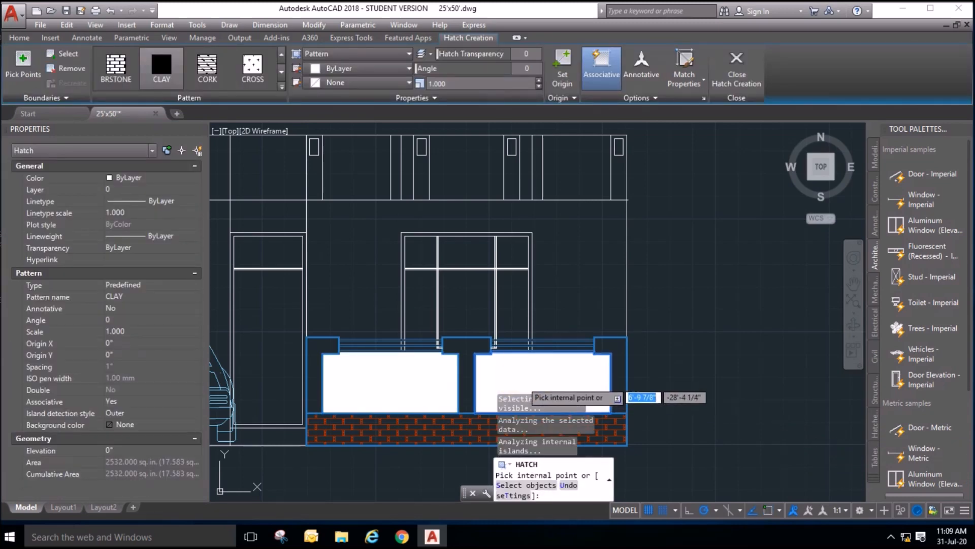
key(Escape)
key(Escape)
key(Escape)
Set the hatch color of the boundary wall's right panel to 254,204,102.
click(553, 384)
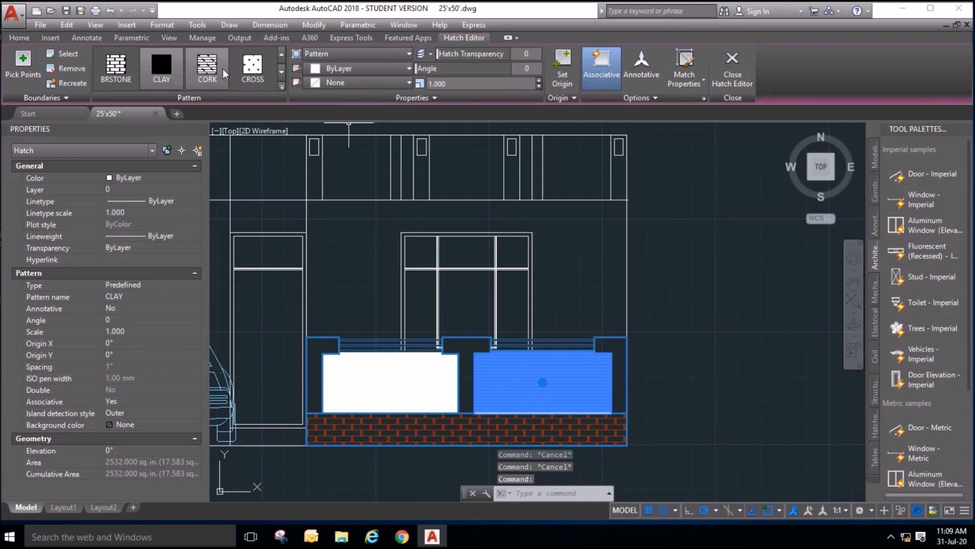
click(337, 70)
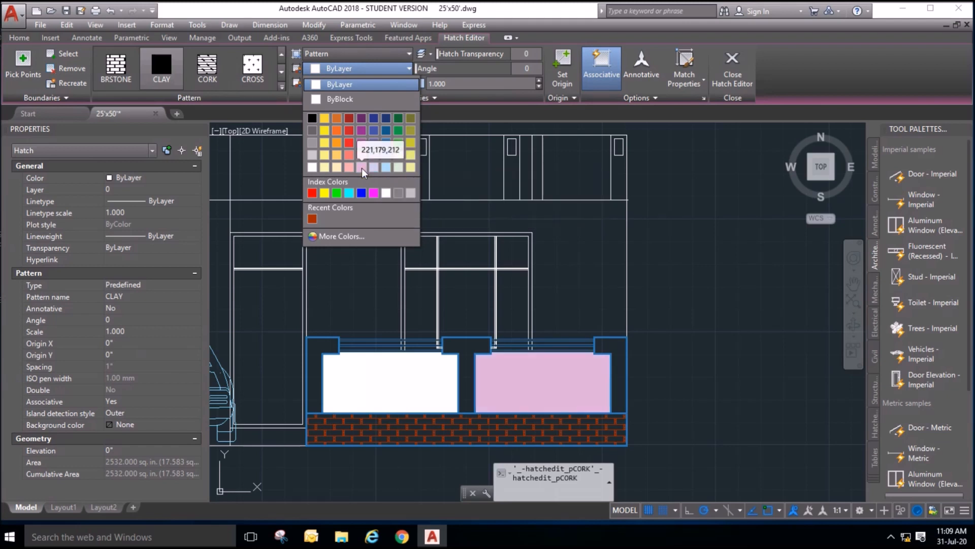
click(336, 160)
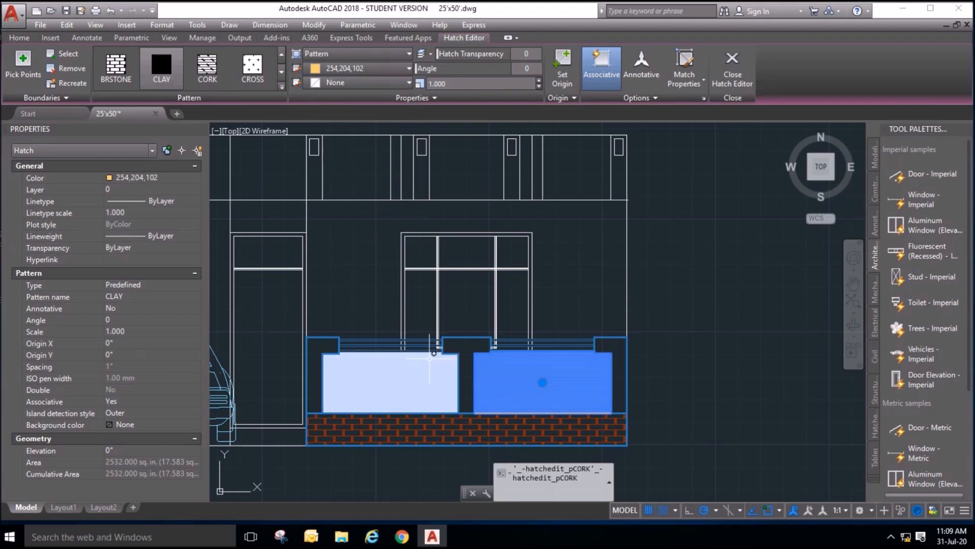
click(414, 375)
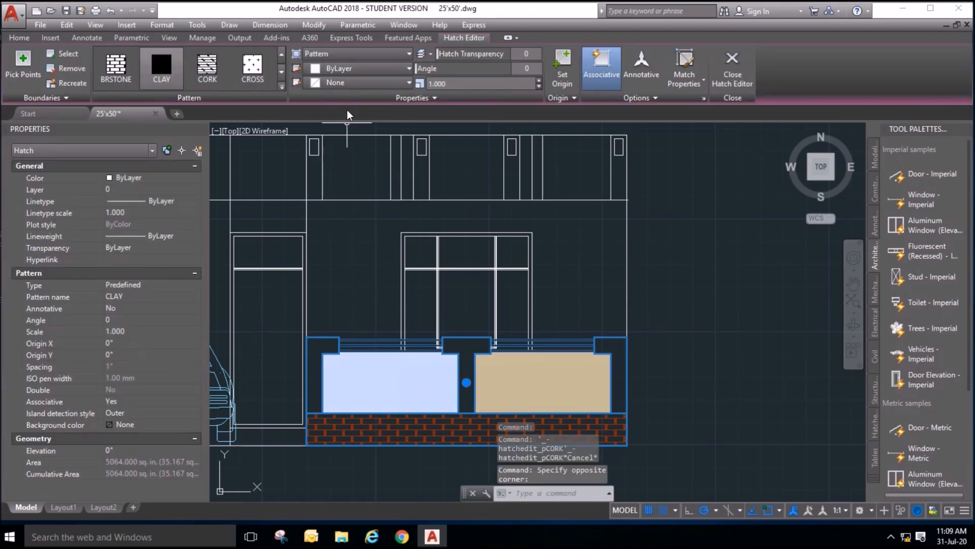
key(Escape)
Match the left wall panel's hatch to the orange hatch of the right panel.
click(542, 389)
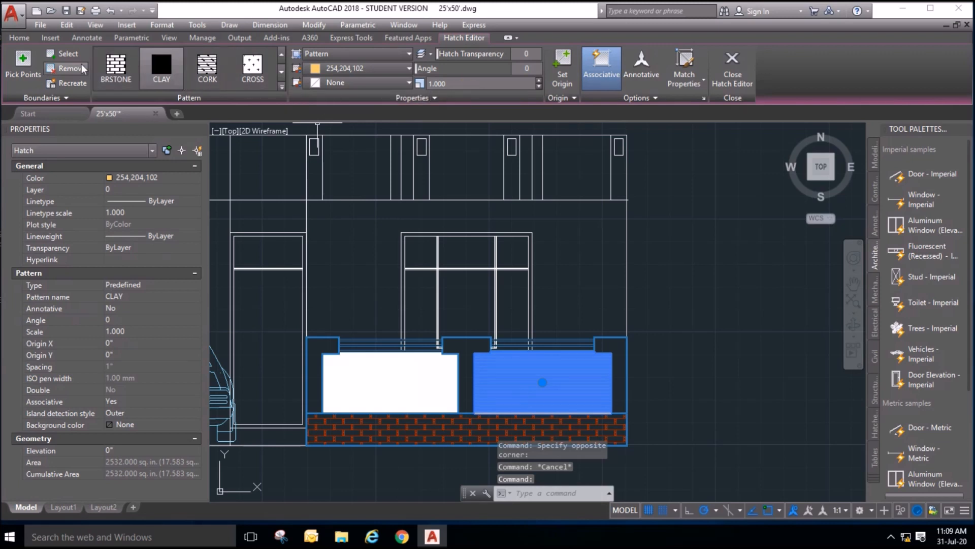
click(25, 39)
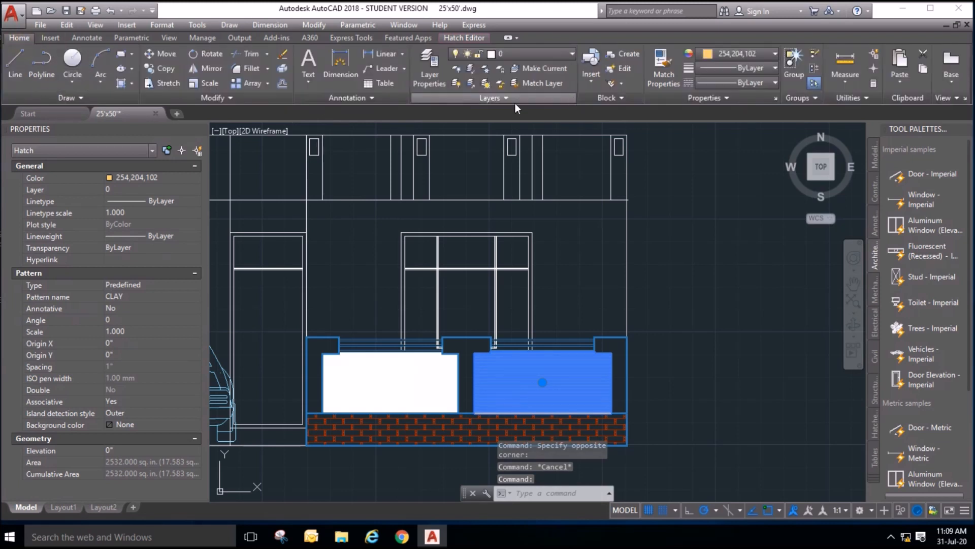
click(662, 65)
click(422, 375)
key(Escape)
key(Escape)
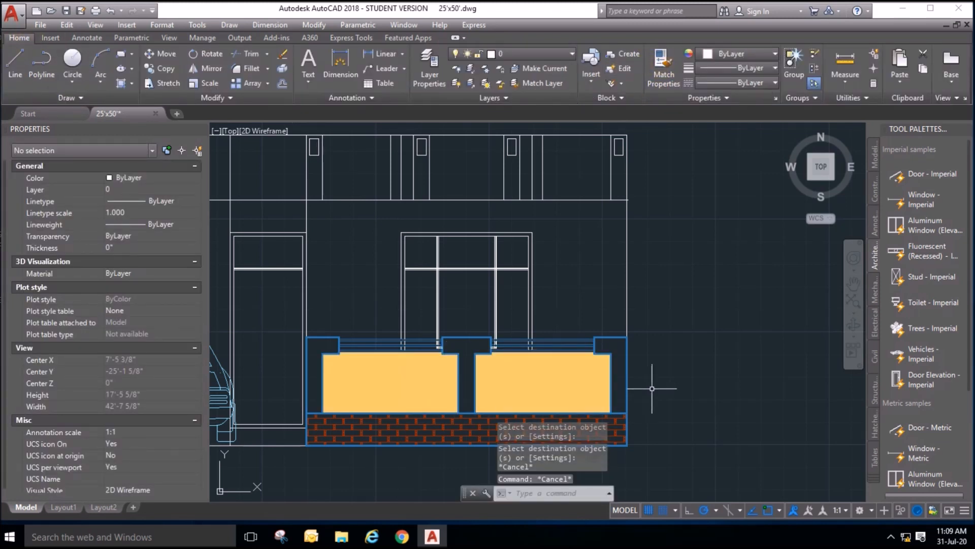
key(Escape)
key(Escape)
Change the right wall panel's hatch color to 122,175,223 and compare it with the left panel.
scroll(722, 305, down, 2)
scroll(670, 411, up, 2)
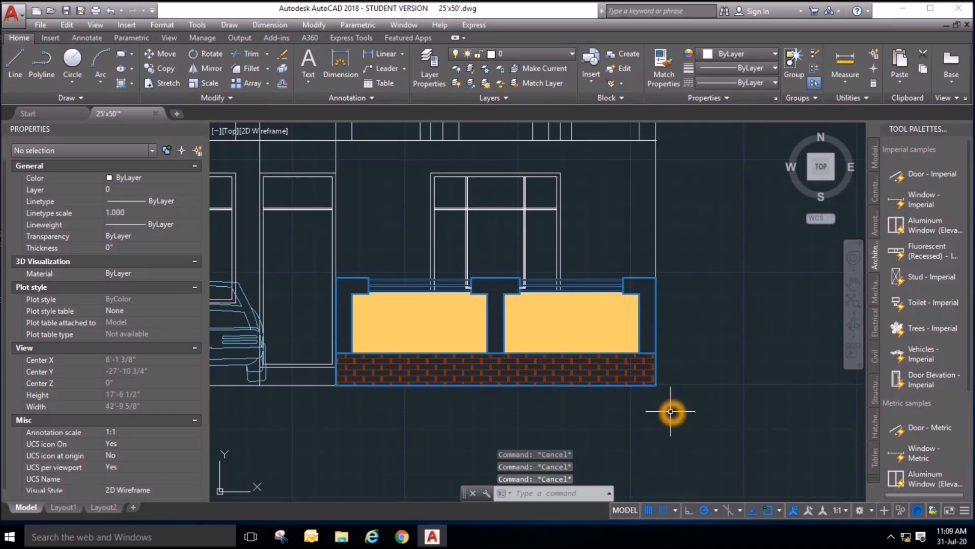
click(562, 331)
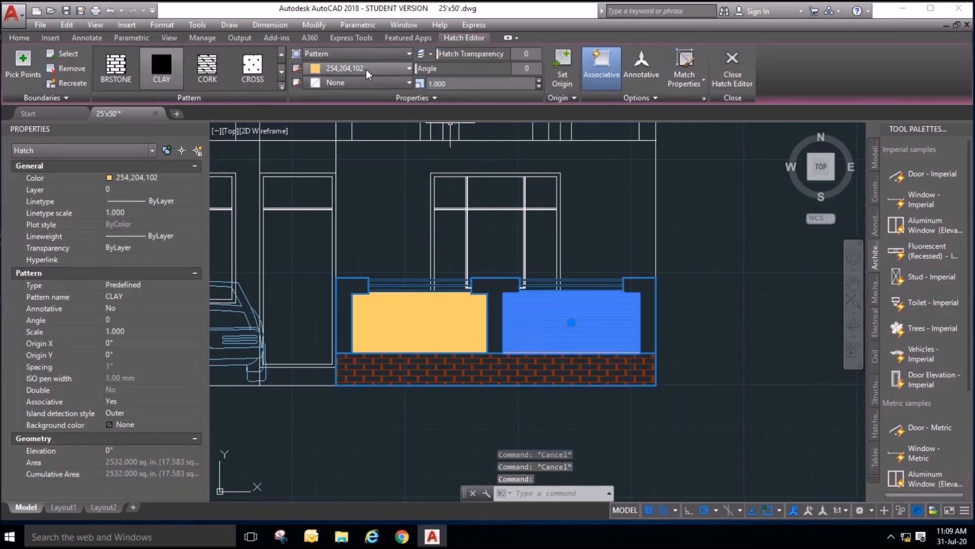
click(366, 69)
click(401, 168)
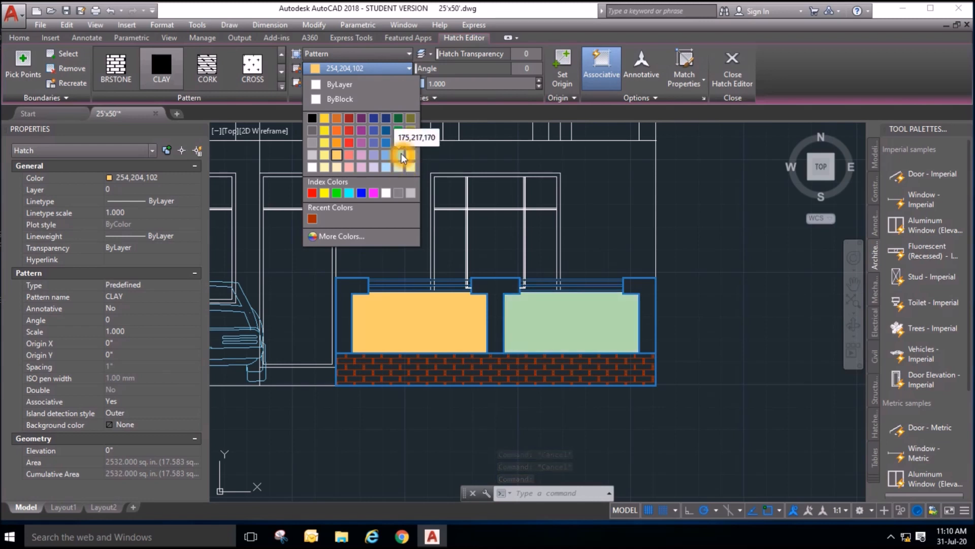
click(384, 159)
key(Escape)
key(Escape)
click(534, 332)
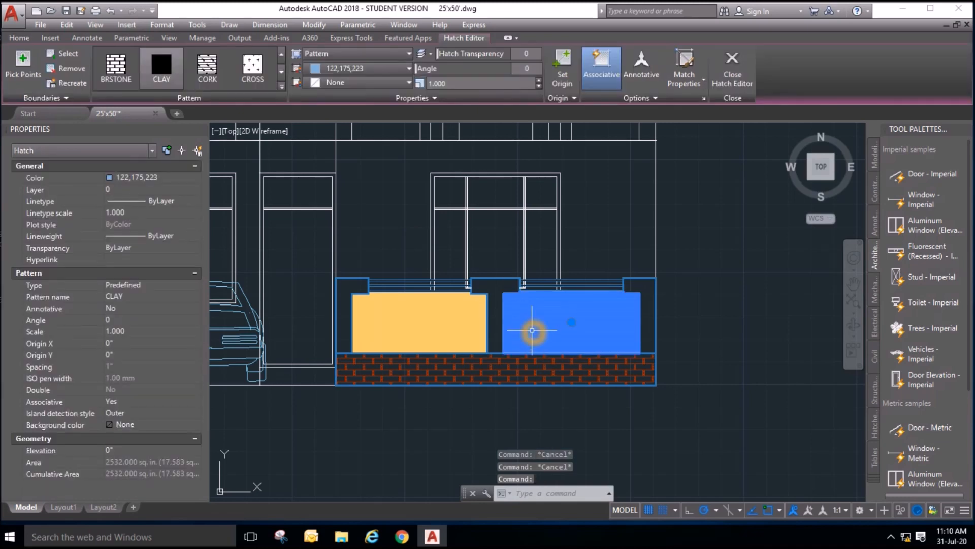
key(Escape)
click(480, 337)
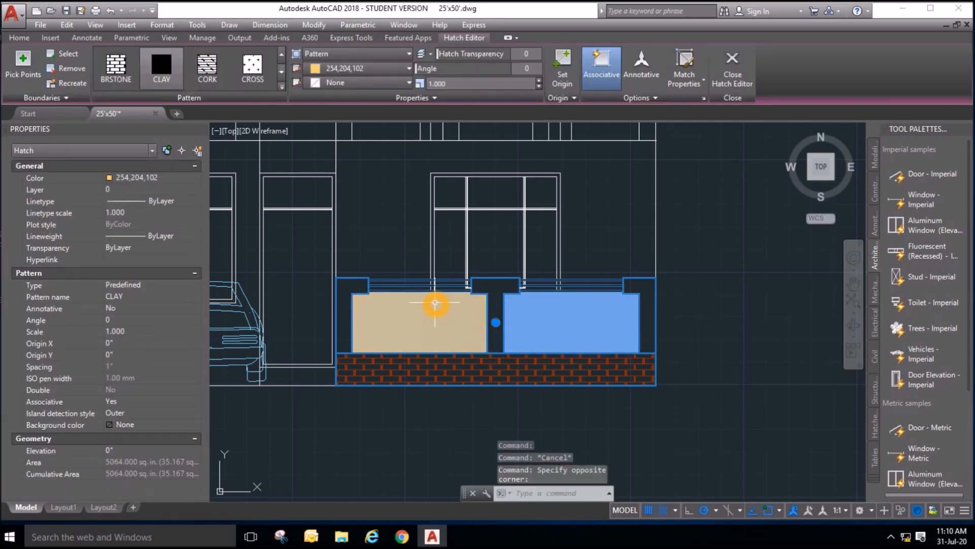
key(Escape)
Set the hatch color of the boundary wall's right panel to index color 9.
click(540, 327)
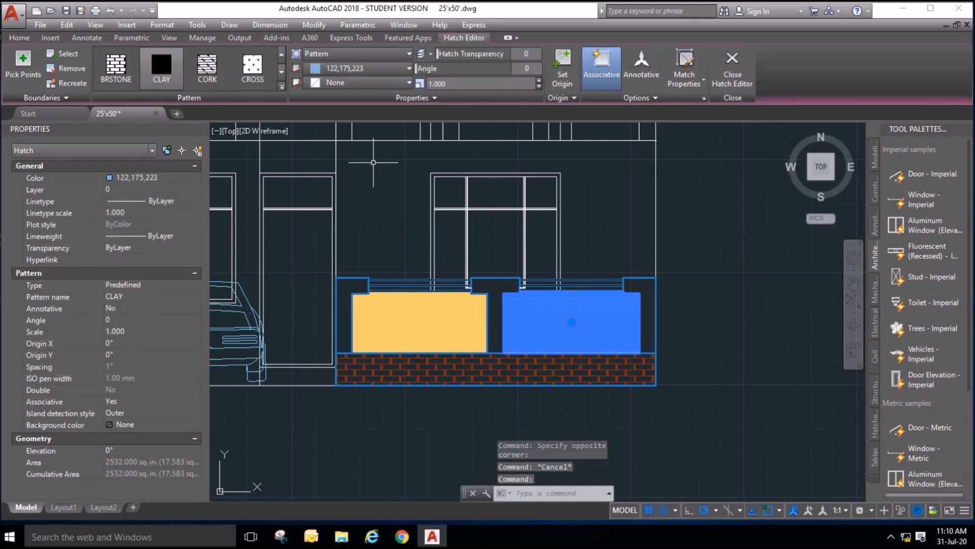
click(359, 68)
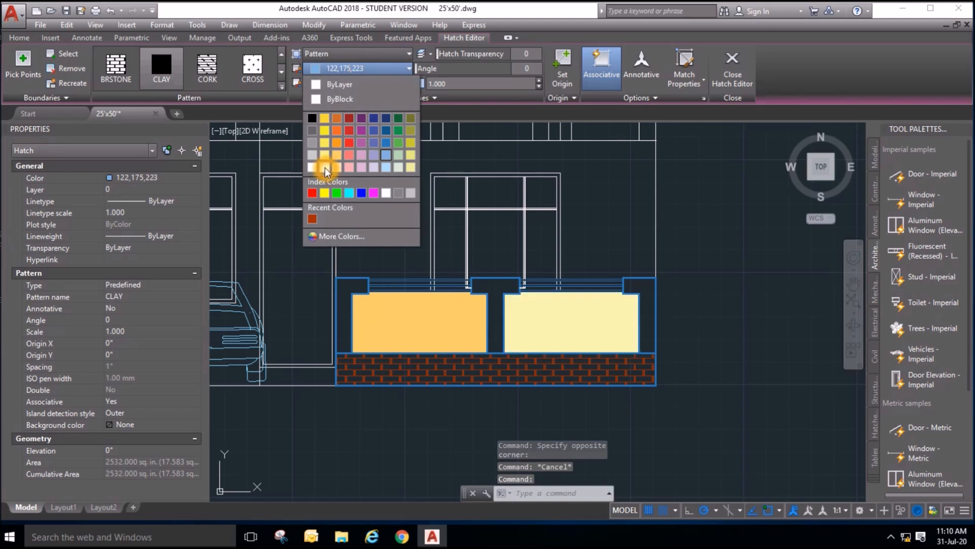
click(411, 198)
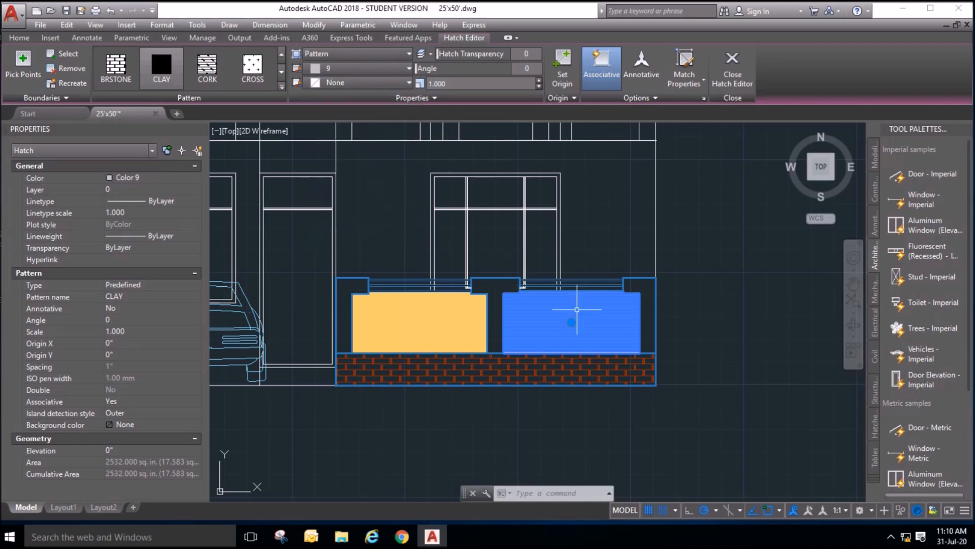
key(Escape)
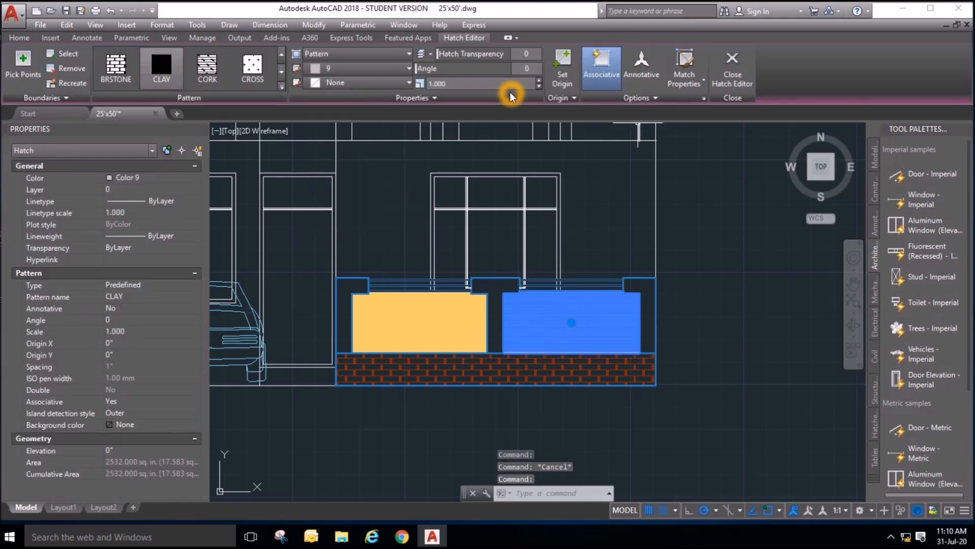
Match the left wall panel's hatch properties to the right panel's color 9 hatch.
click(24, 39)
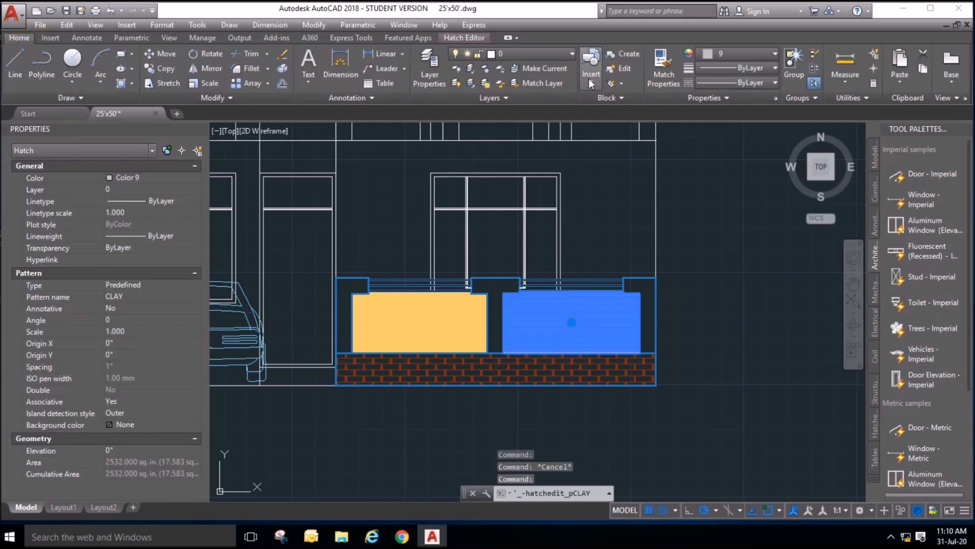
click(664, 73)
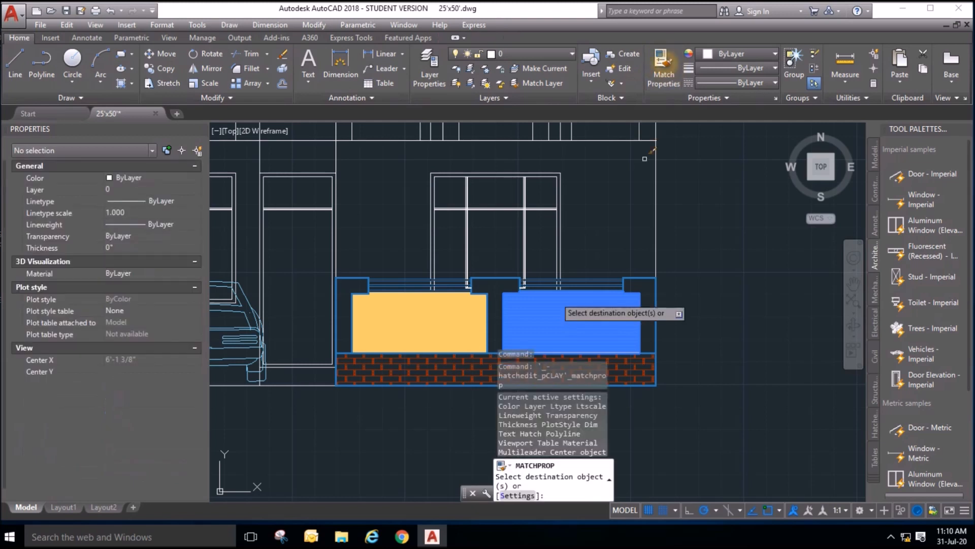
click(441, 316)
key(Escape)
key(Escape)
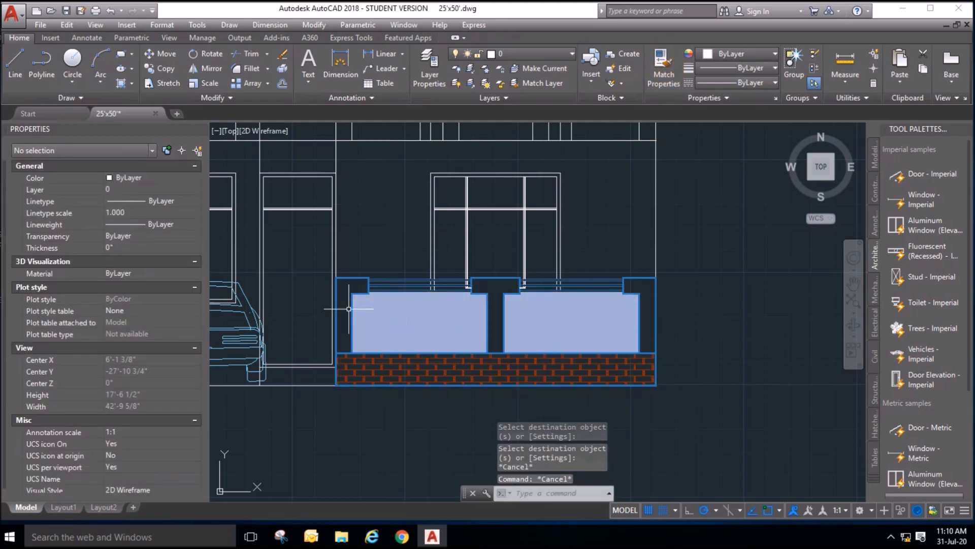
Hatch the boundary wall's left, middle and right pillars with the CLAY pattern in ByLayer color.
click(121, 84)
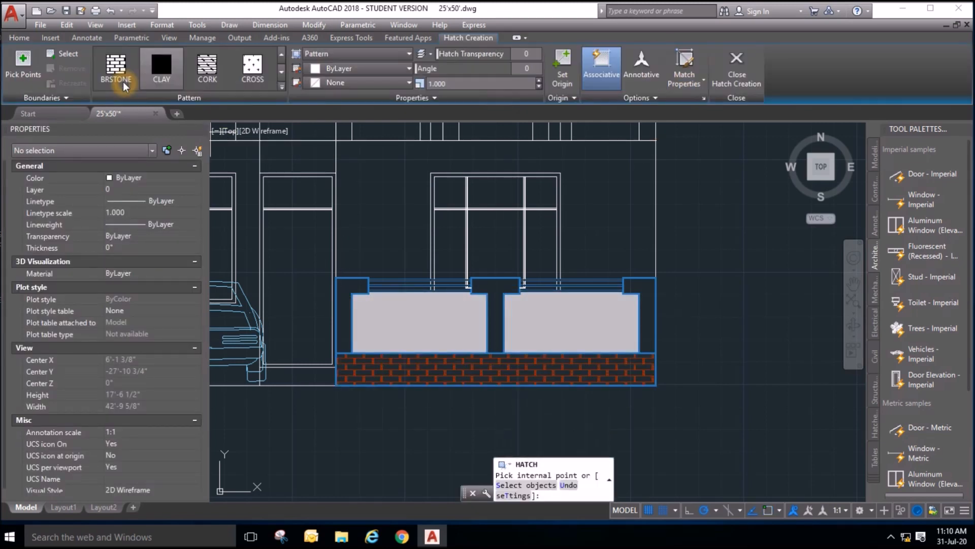
click(163, 71)
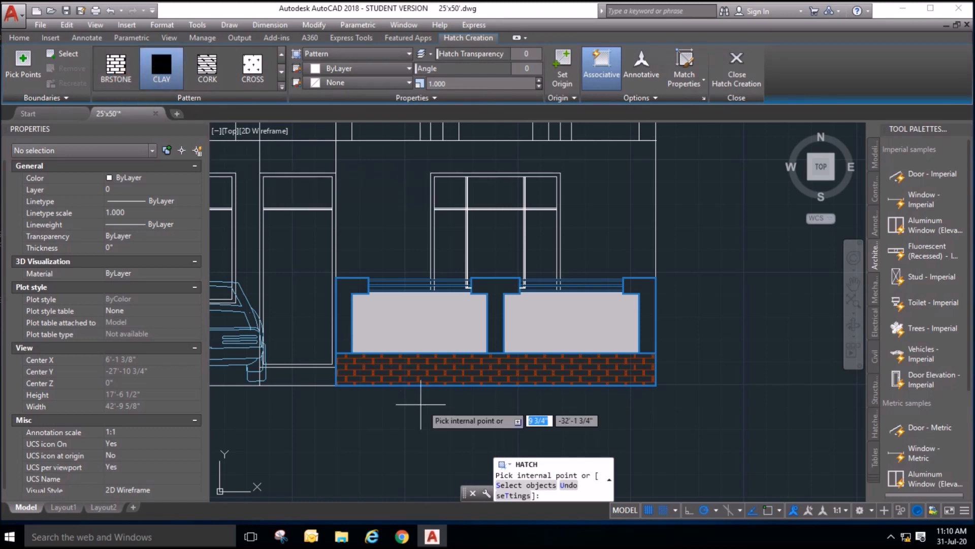
click(340, 330)
click(494, 326)
click(642, 311)
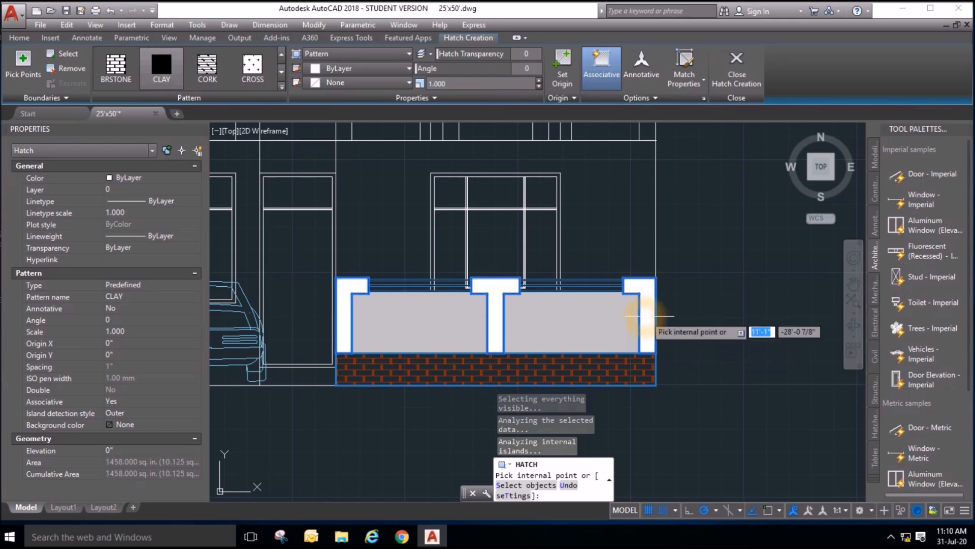
right_click(789, 371)
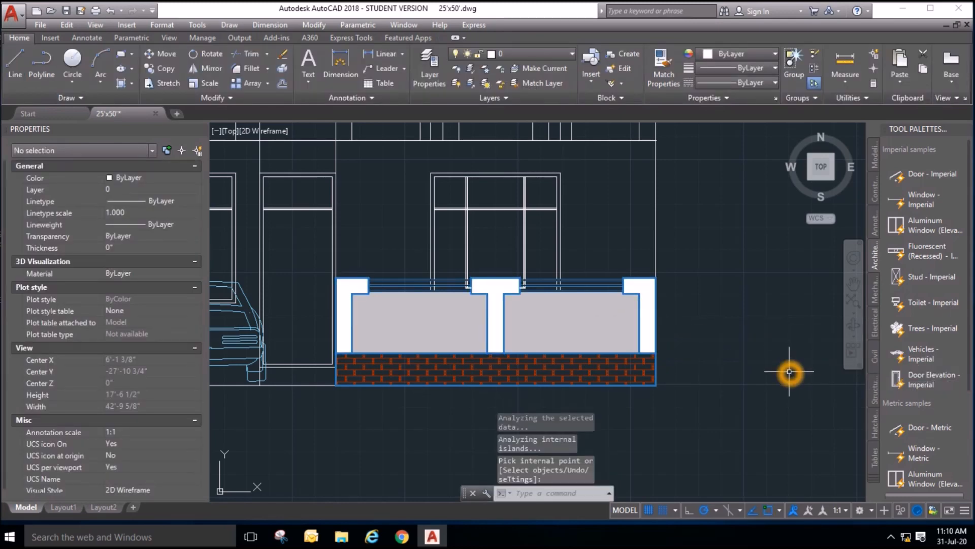
Hatch the three rails between the boundary wall's left and middle pillars with the CLAY pattern in ByLayer color.
scroll(396, 278, up, 5)
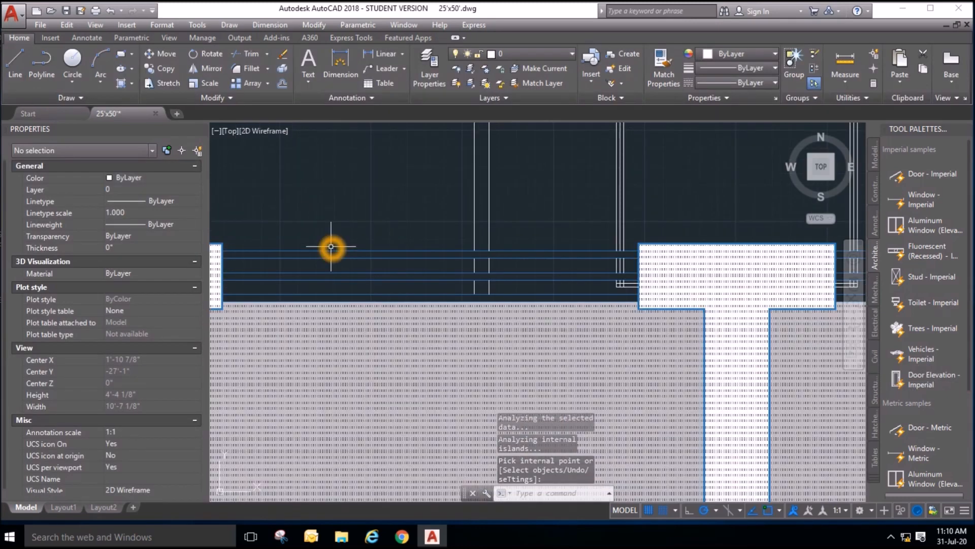
middle_drag(340, 239, 414, 299)
scroll(413, 299, down, 2)
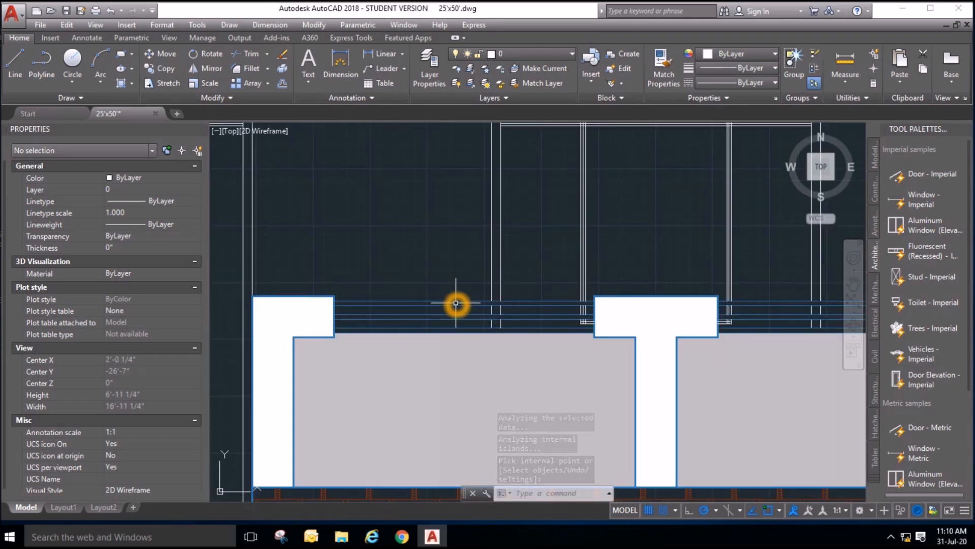
click(122, 84)
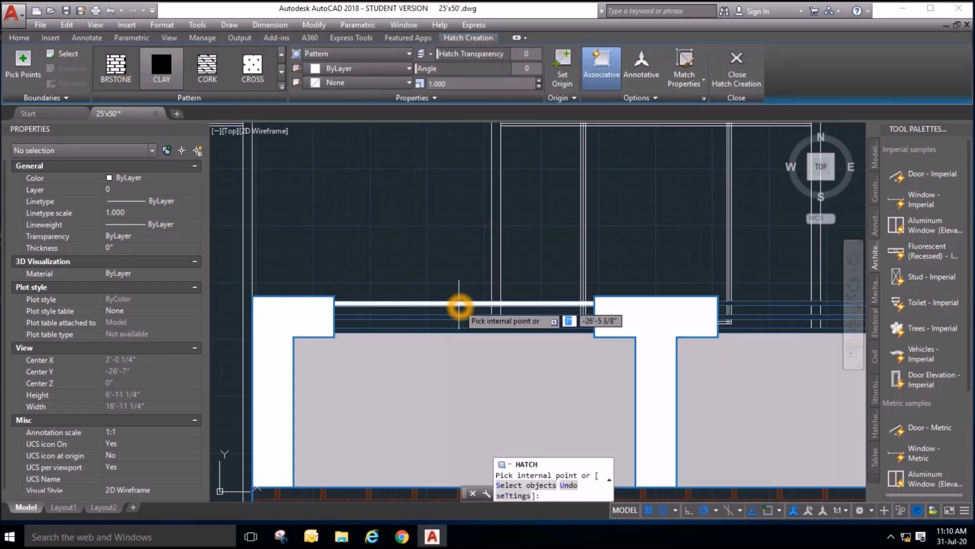
click(459, 307)
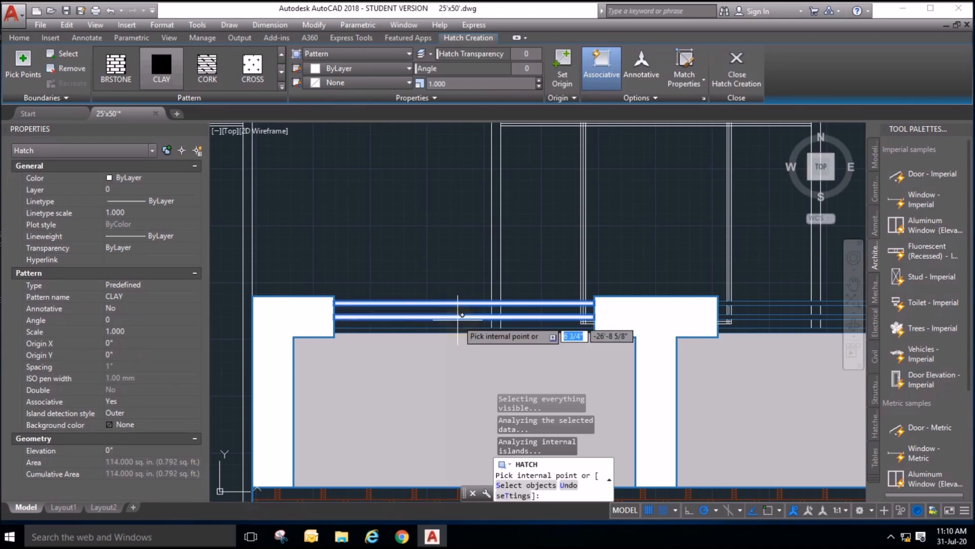
click(459, 328)
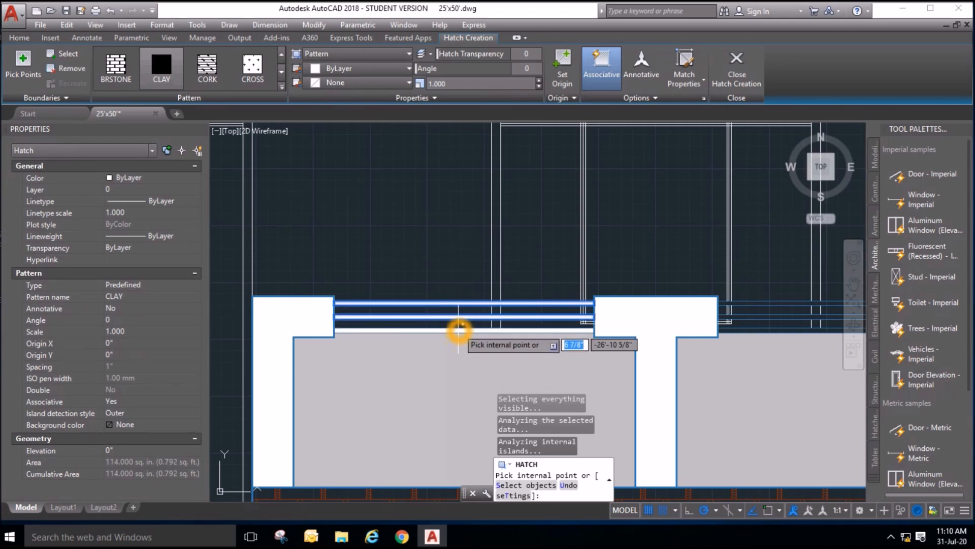
Add the upper two rails between the middle and right pillars to the CLAY hatch.
scroll(458, 325, down, 3)
scroll(579, 315, up, 4)
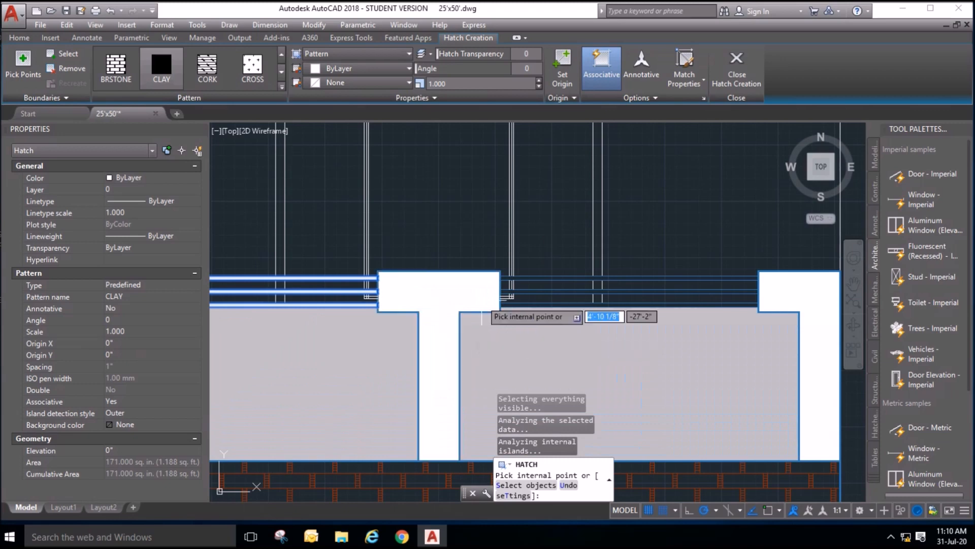
scroll(517, 283, up, 4)
click(544, 272)
scroll(449, 287, down, 4)
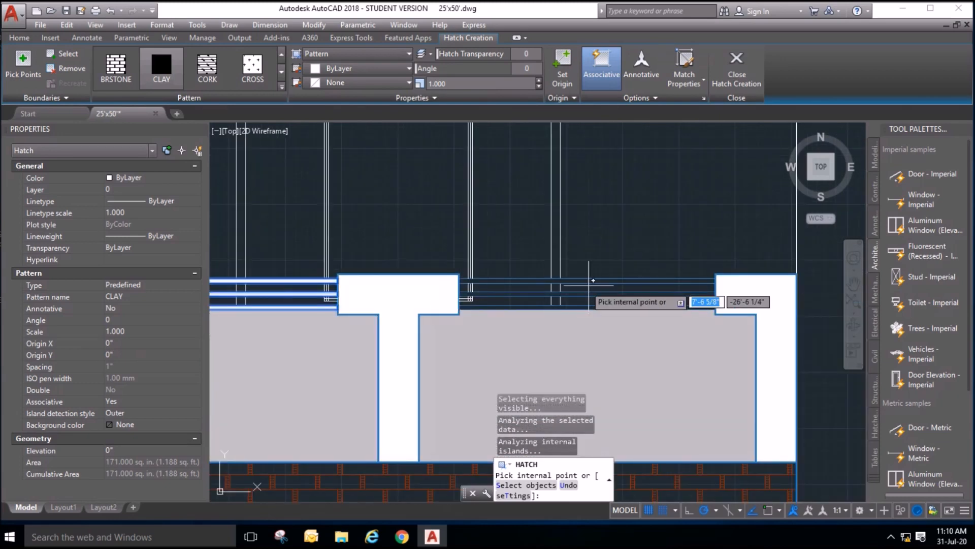
click(602, 282)
click(603, 281)
click(600, 296)
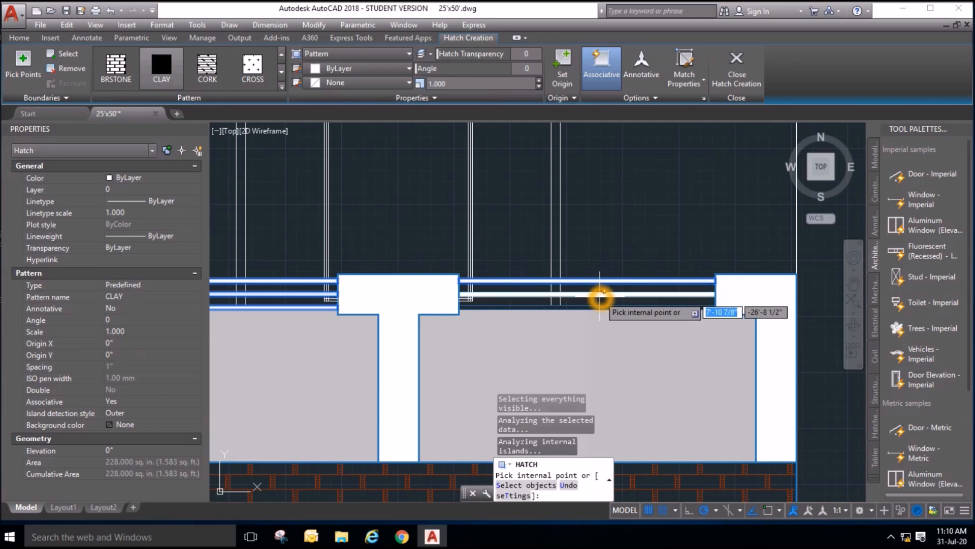
click(599, 304)
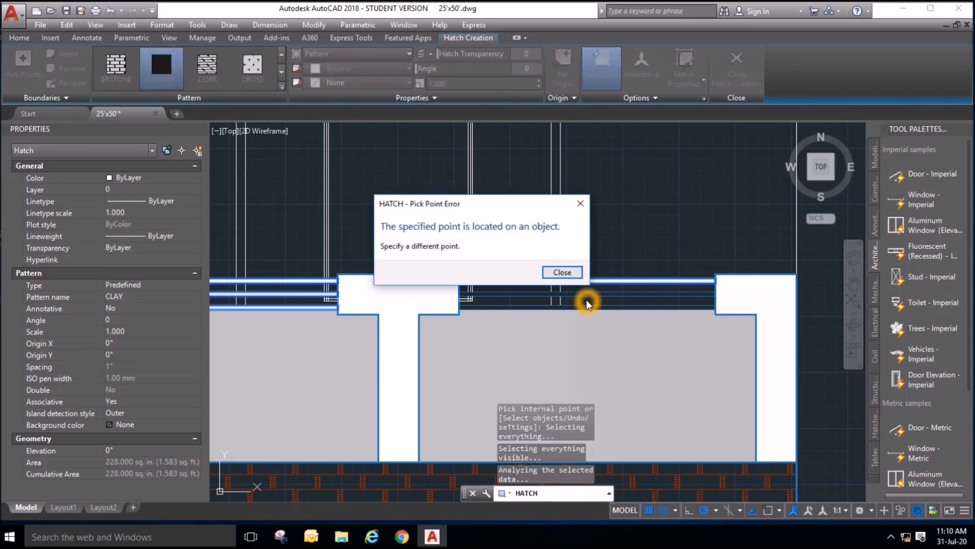
click(562, 272)
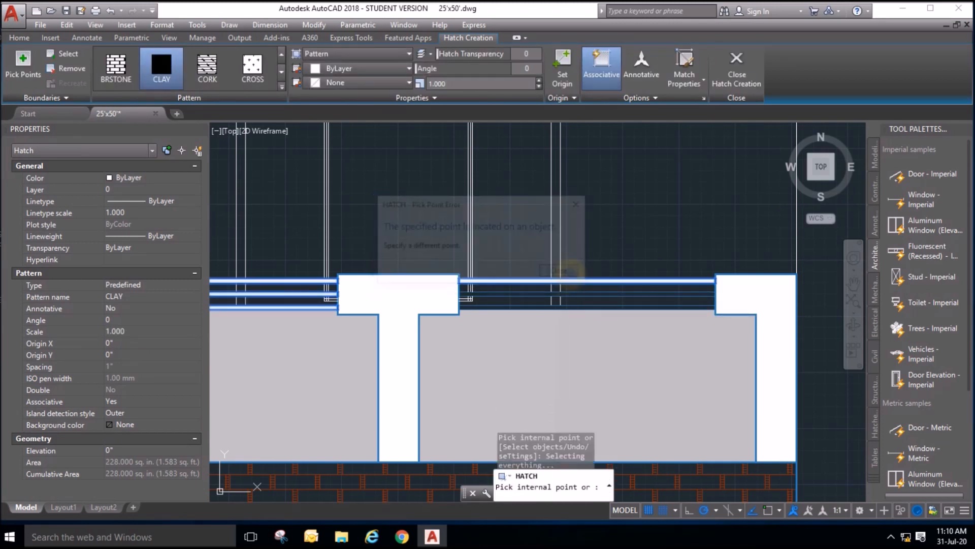
click(577, 296)
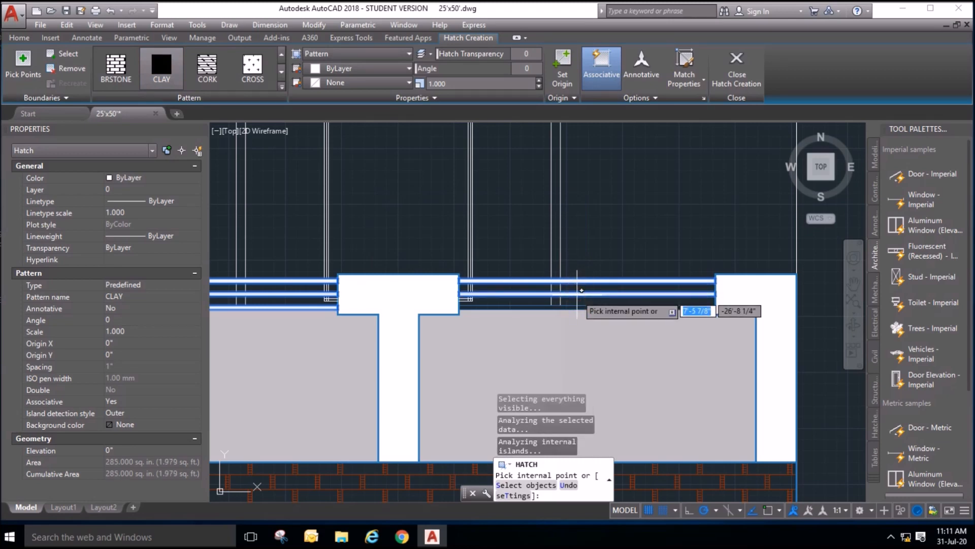
Add the lowest rail between the middle and right pillars to the CLAY hatch and finish the hatch.
key(Return)
click(580, 314)
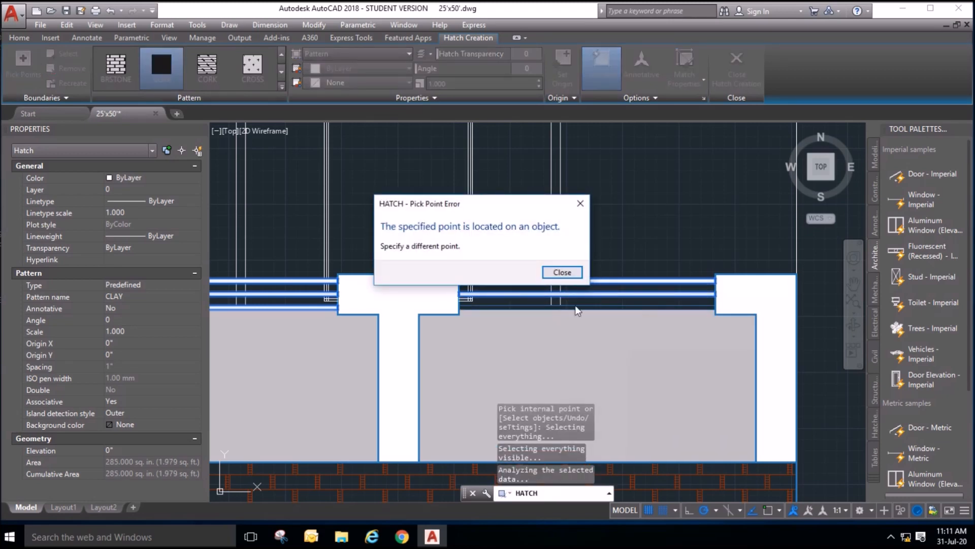
click(562, 272)
scroll(579, 301, up, 2)
click(581, 300)
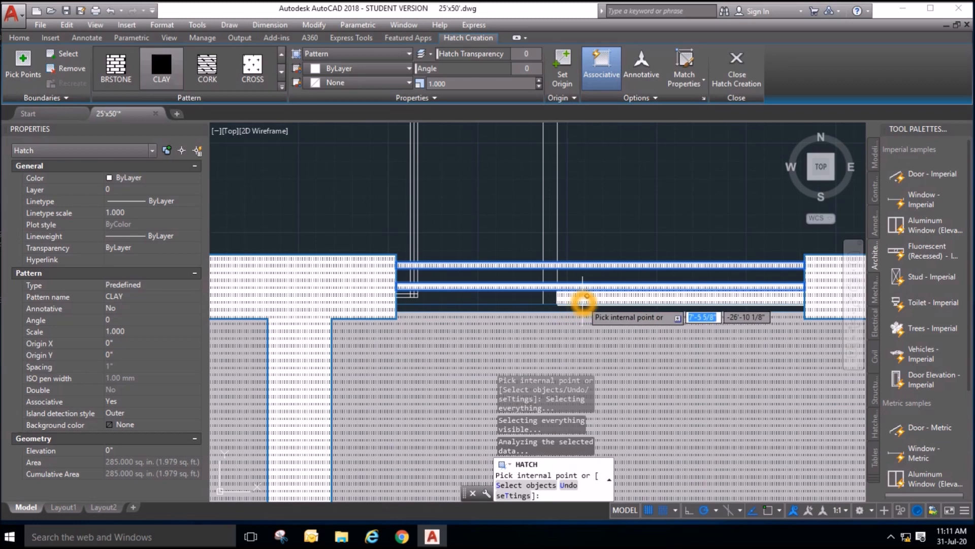
click(631, 311)
click(671, 437)
key(Return)
scroll(620, 316, down, 3)
scroll(711, 356, up, 4)
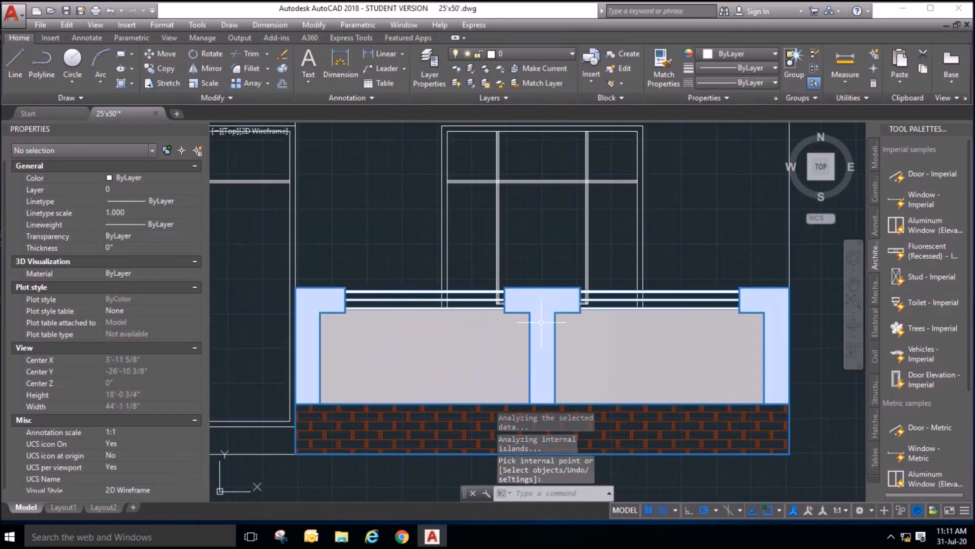
scroll(739, 367, up, 2)
scroll(635, 338, down, 2)
scroll(724, 236, down, 2)
click(715, 229)
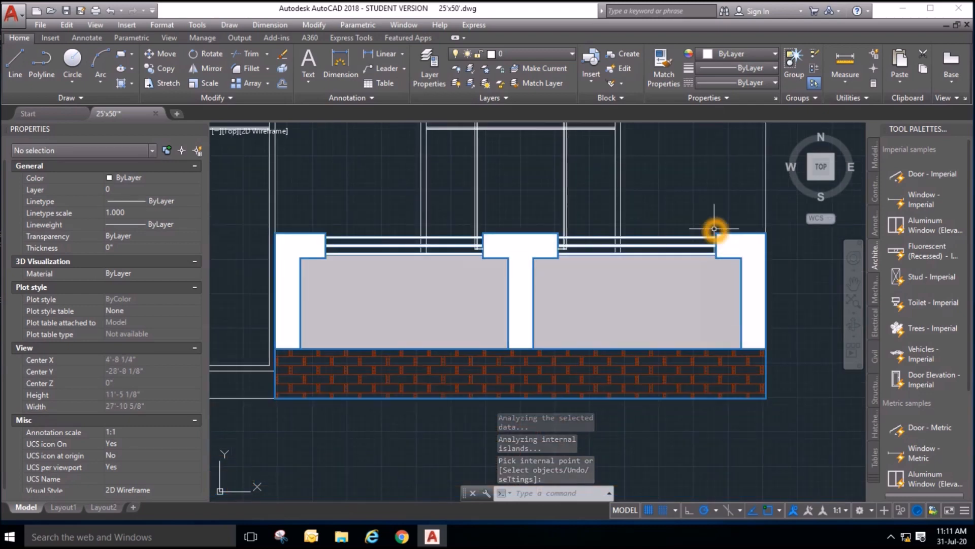
click(685, 238)
scroll(452, 243, up, 2)
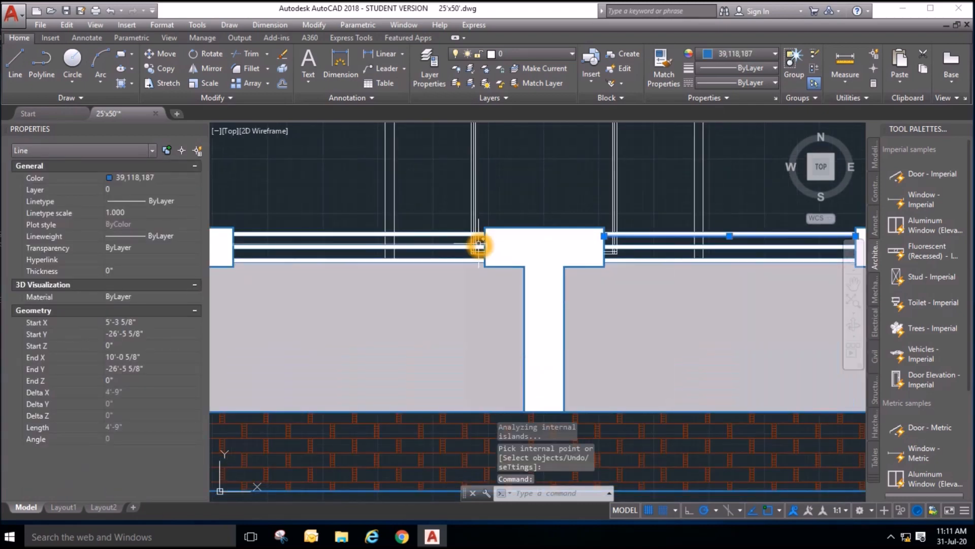
key(Escape)
Set the hatch color of the boundary wall's rails to 122,175,223.
scroll(452, 220, up, 3)
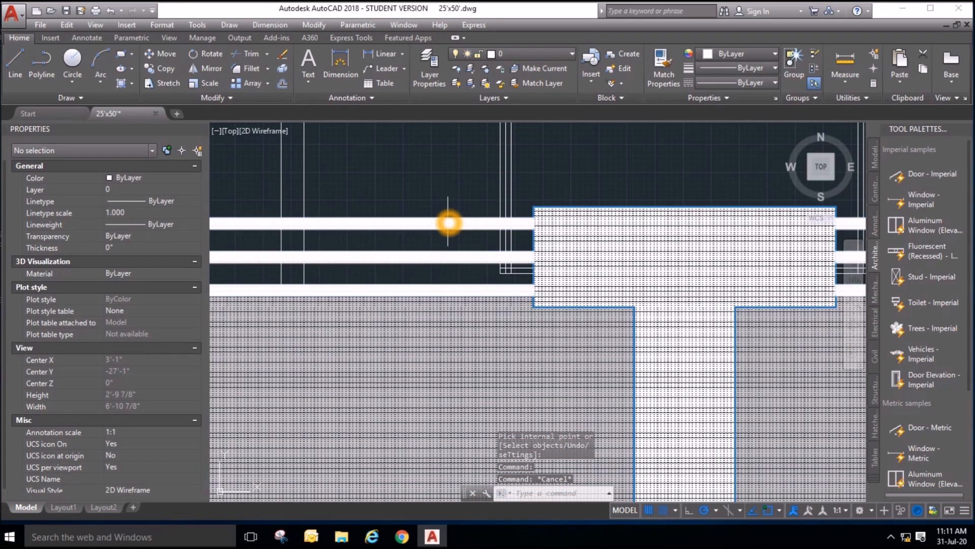
click(449, 220)
scroll(544, 139, down, 5)
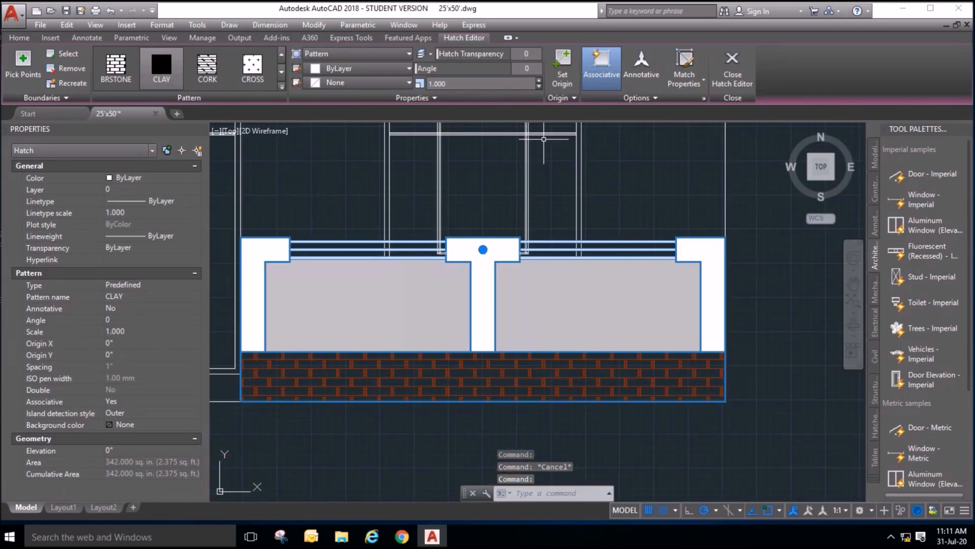
click(355, 69)
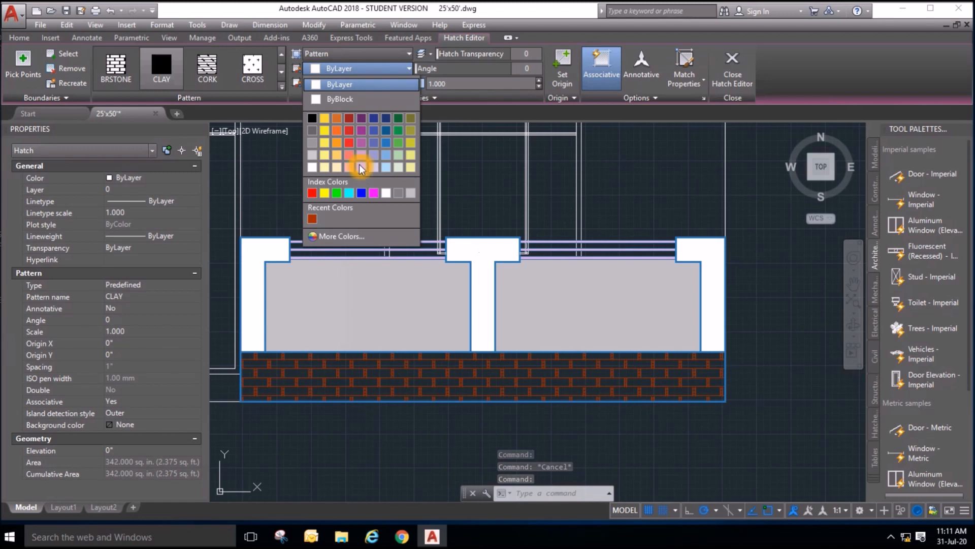
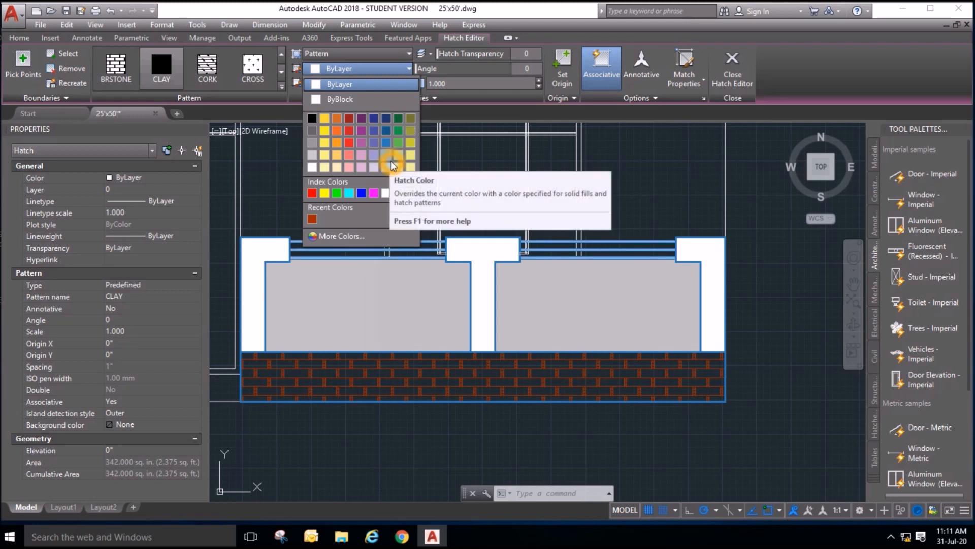
click(389, 156)
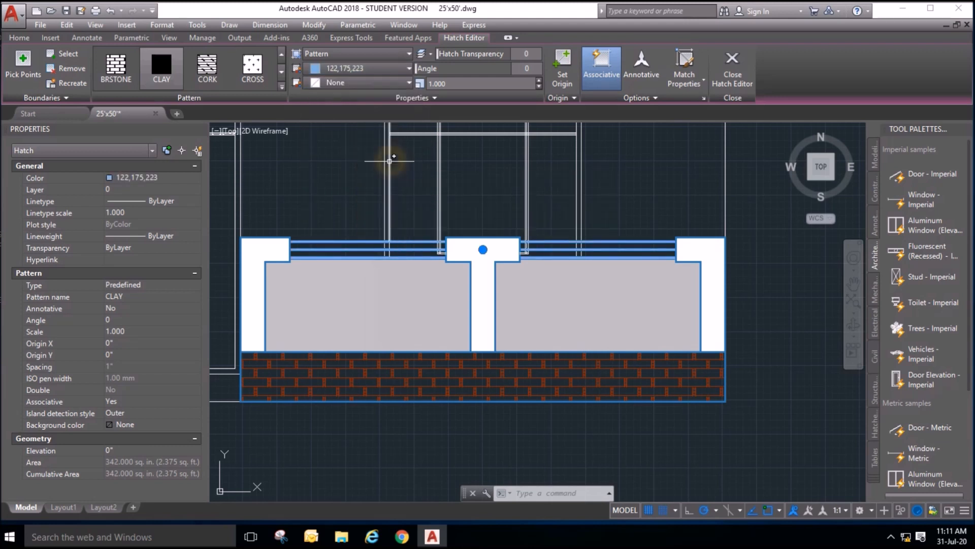
key(Escape)
key(Escape)
key(Escape)
Examine the boundary wall's hatches up close and the coloring of the whole front elevation.
scroll(726, 371, down, 2)
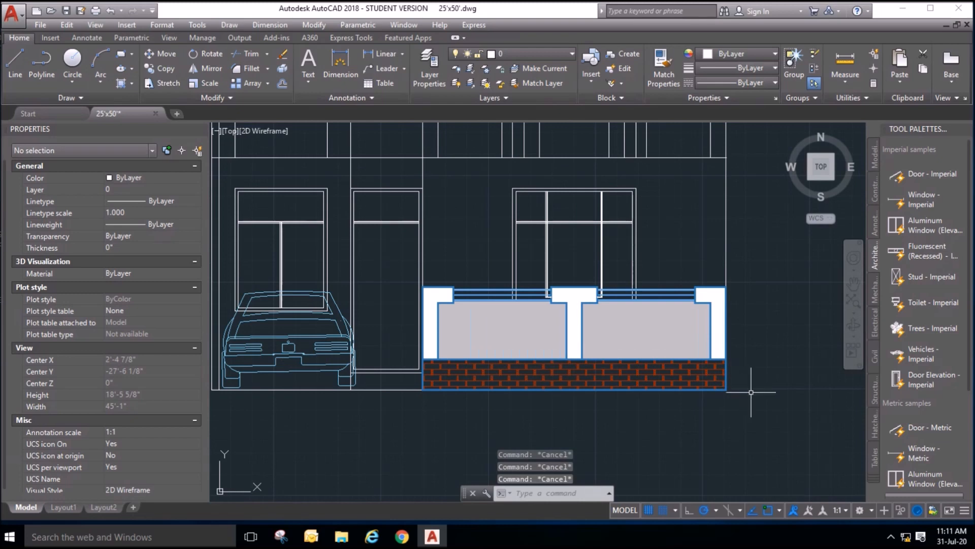
scroll(463, 324, up, 6)
click(484, 289)
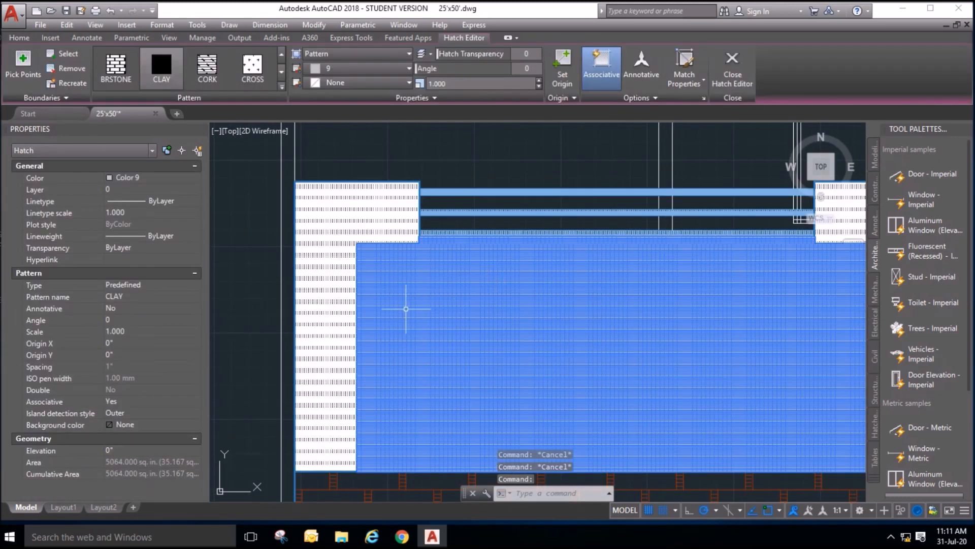
scroll(406, 308, down, 1)
scroll(434, 313, down, 1)
key(Escape)
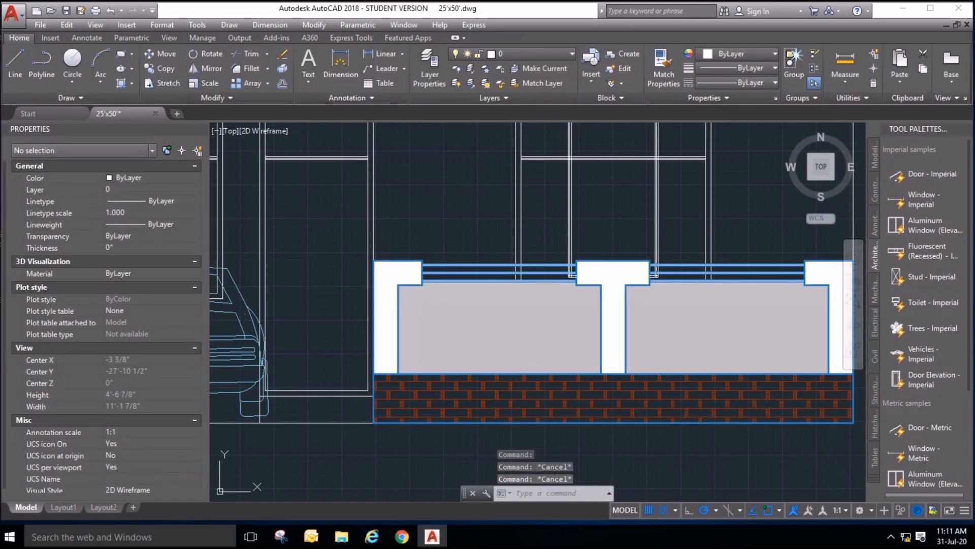
scroll(491, 373, down, 1)
scroll(708, 364, down, 1)
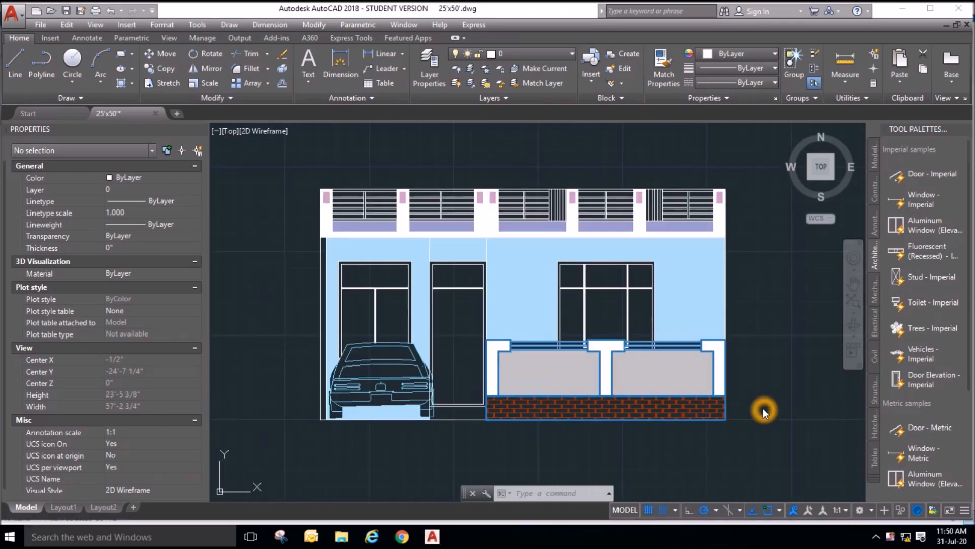
scroll(762, 407, up, 2)
scroll(795, 451, down, 2)
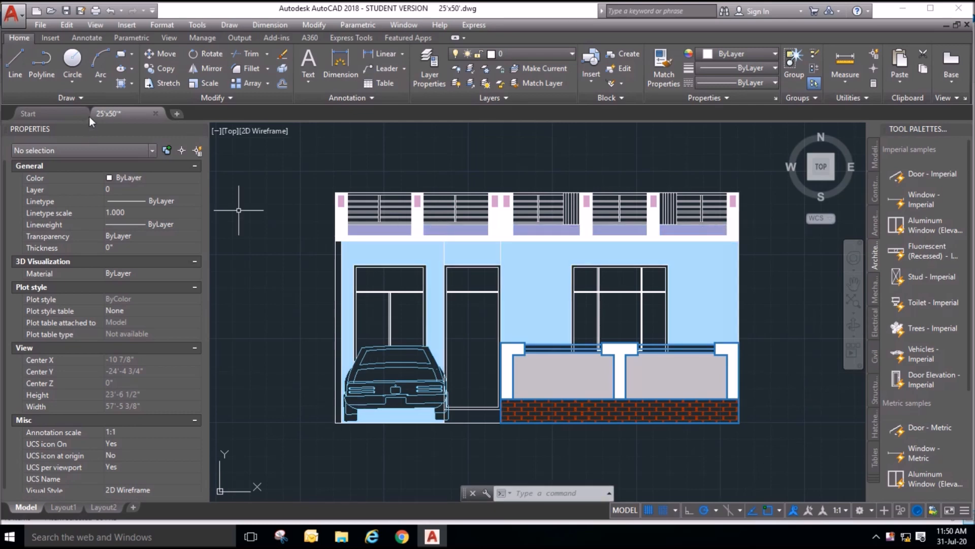
Open the plot settings and set the printer to Adobe PDF with A4 paper.
click(22, 19)
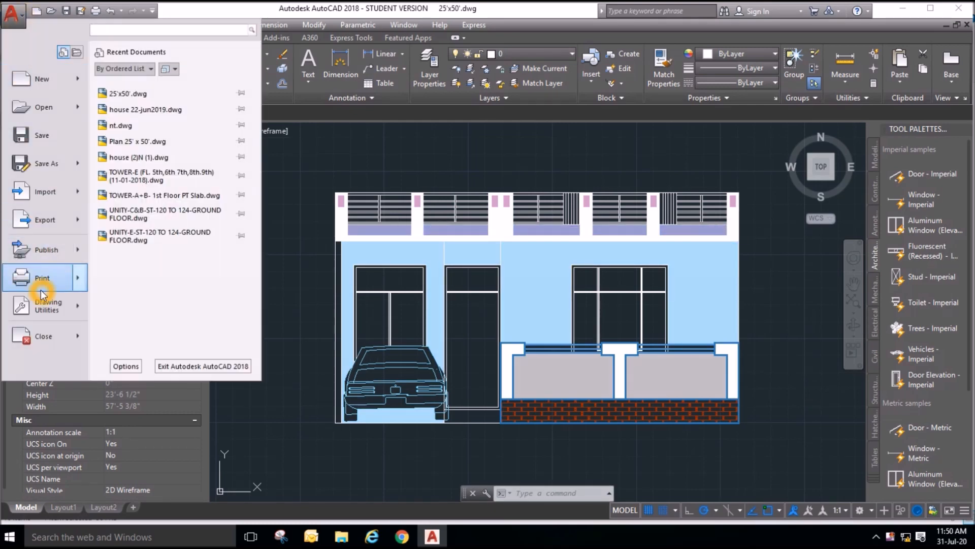
mouse_move(42, 283)
click(152, 83)
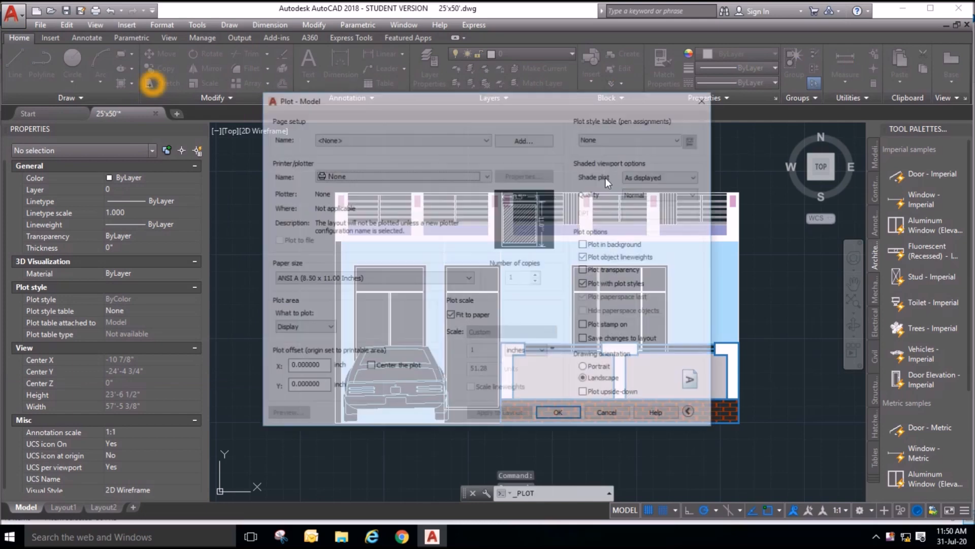
click(399, 138)
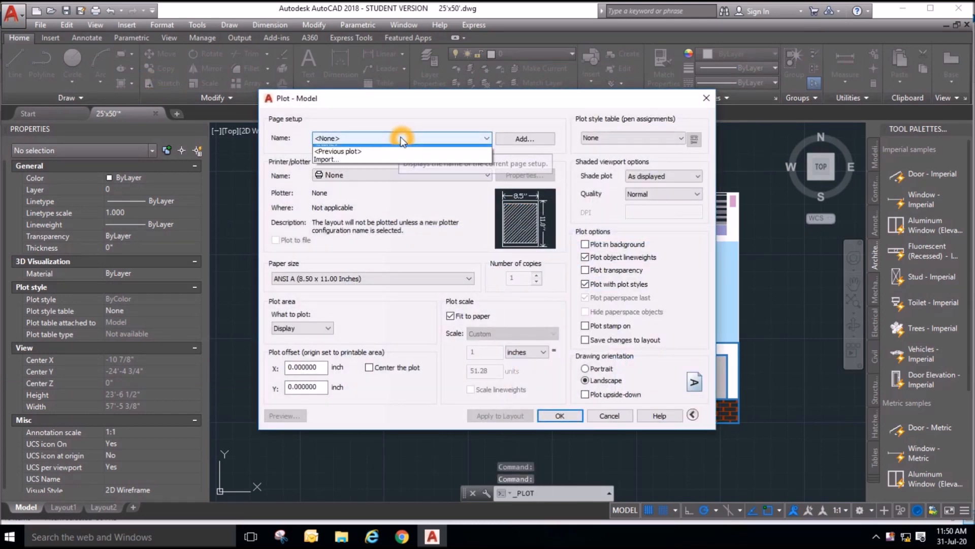
click(400, 137)
click(388, 175)
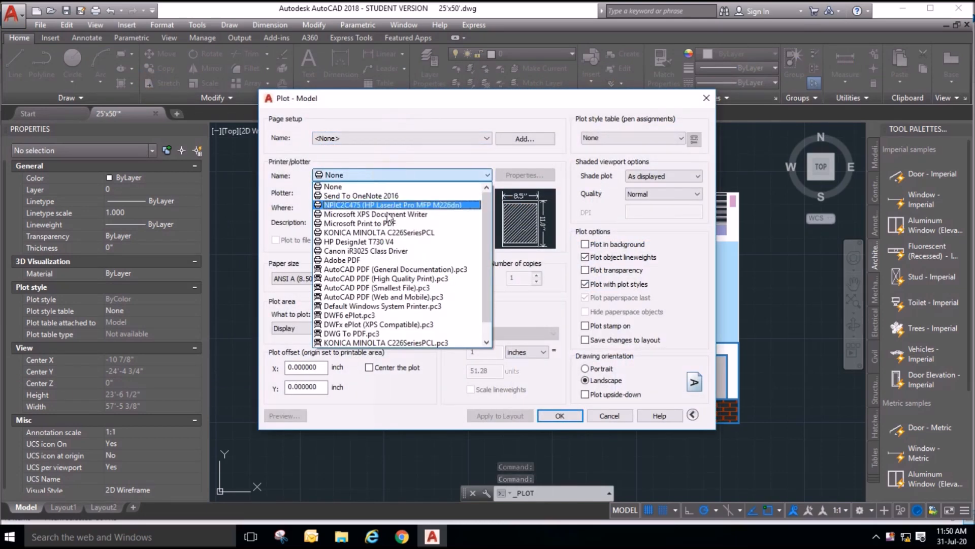
click(384, 262)
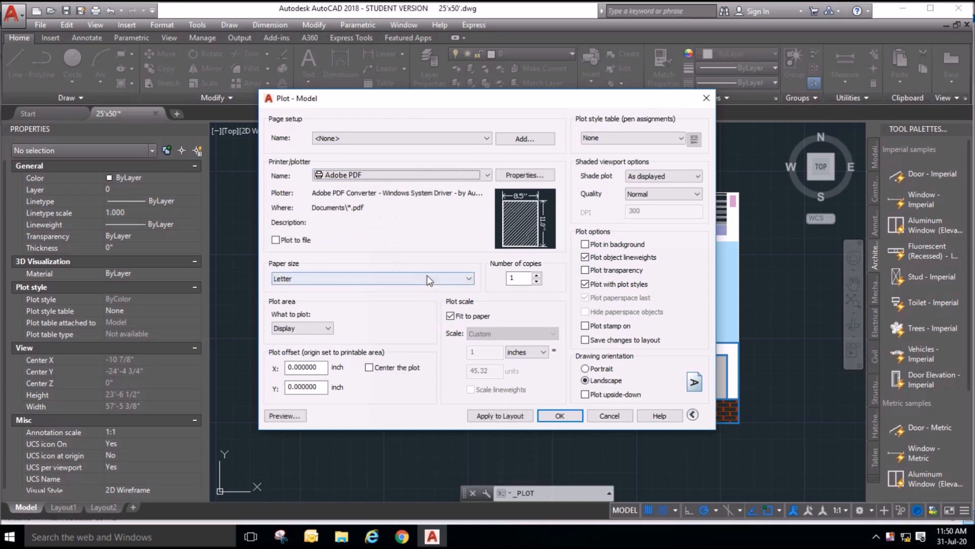
click(429, 281)
click(321, 471)
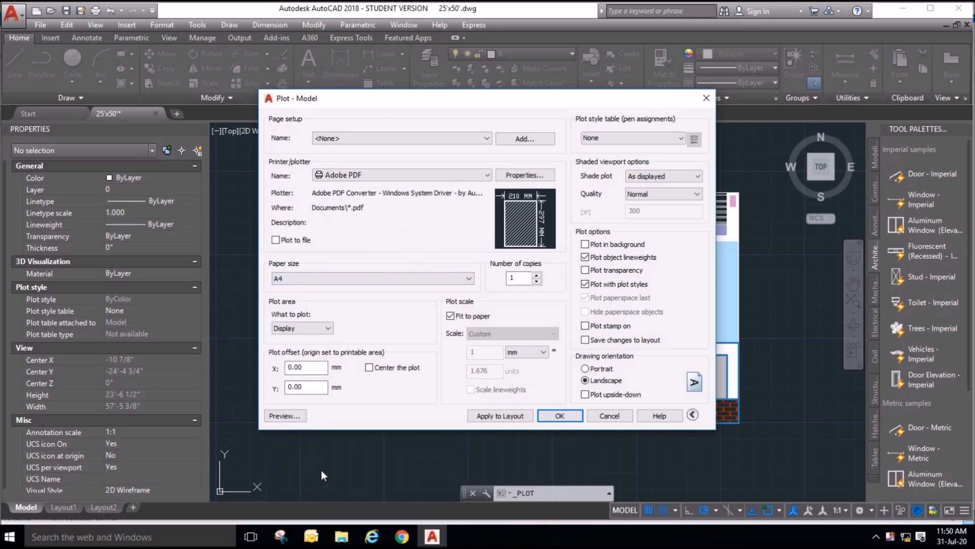
Set the plot area to a window enclosing the whole front elevation.
click(321, 334)
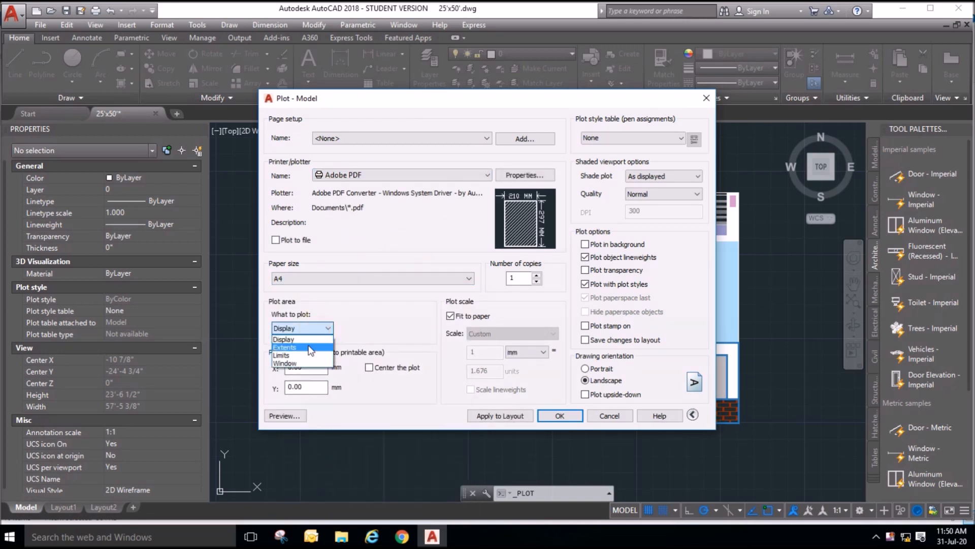
click(303, 364)
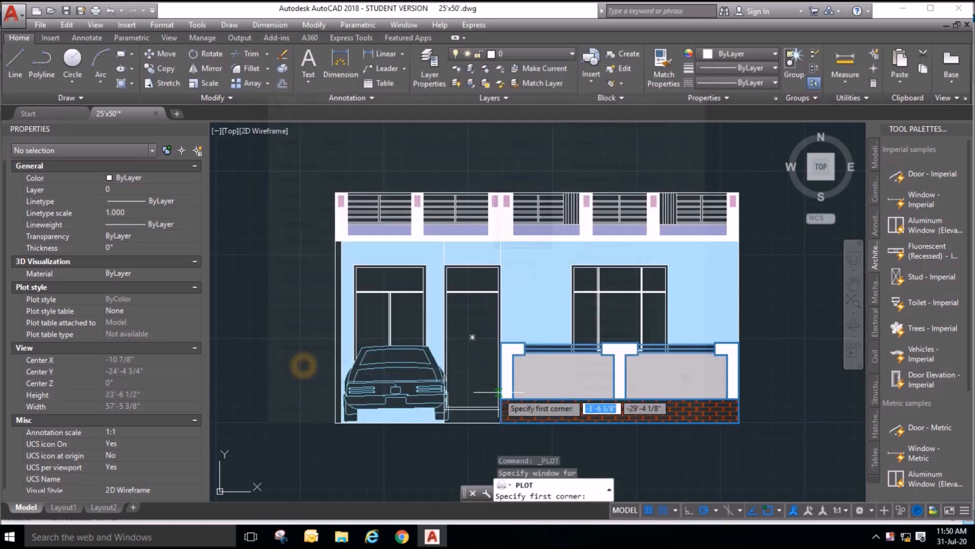
click(322, 181)
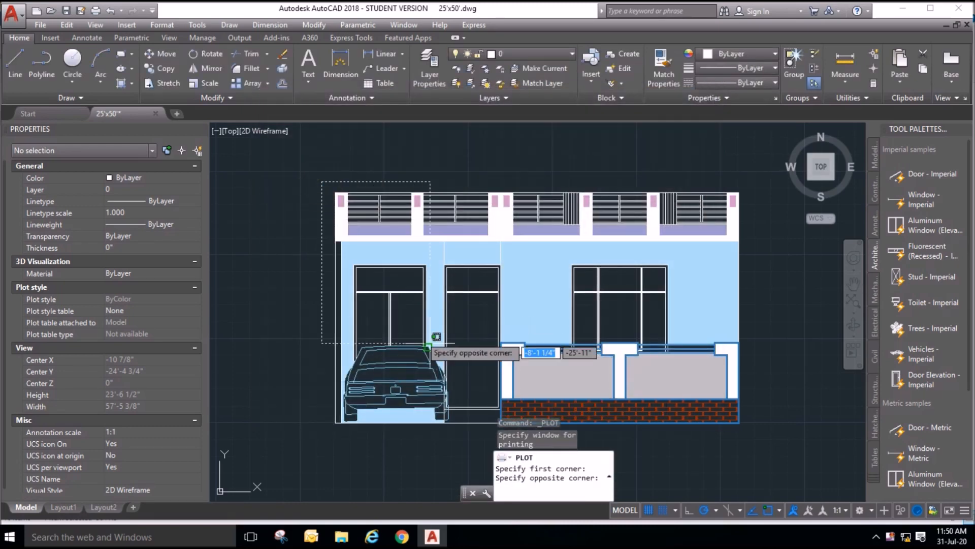
click(750, 436)
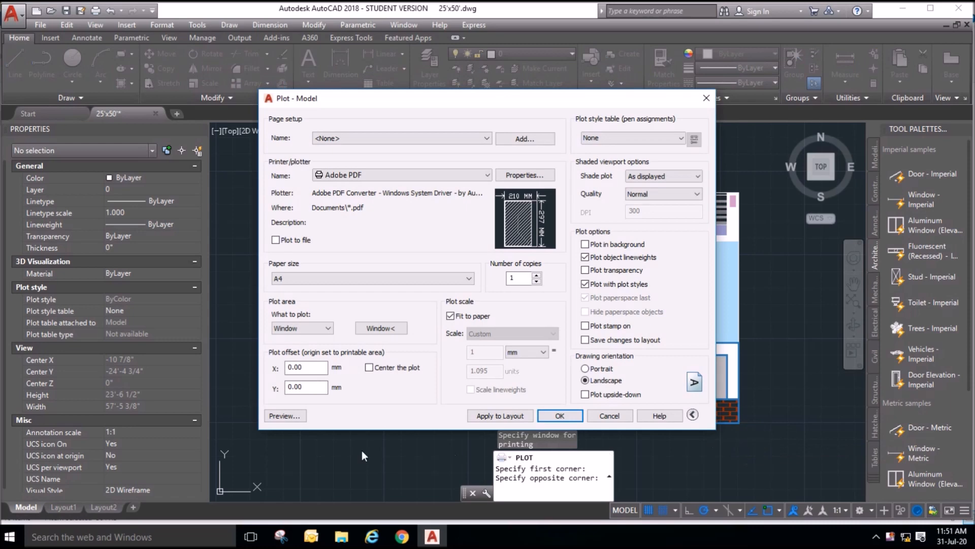
Preview the plot, examine the boundary wall and the full elevation on the sheet, and leave the plot settings.
click(286, 416)
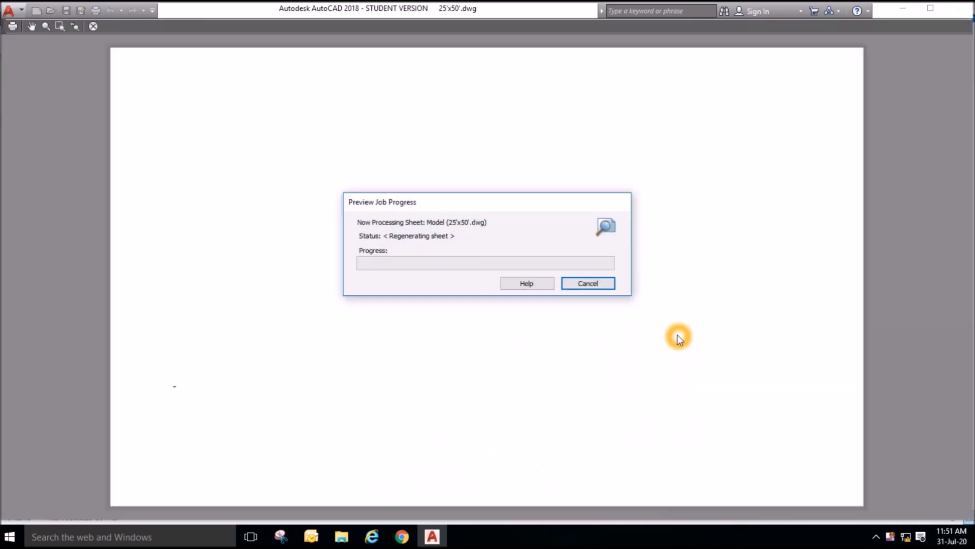
scroll(711, 416, up, 6)
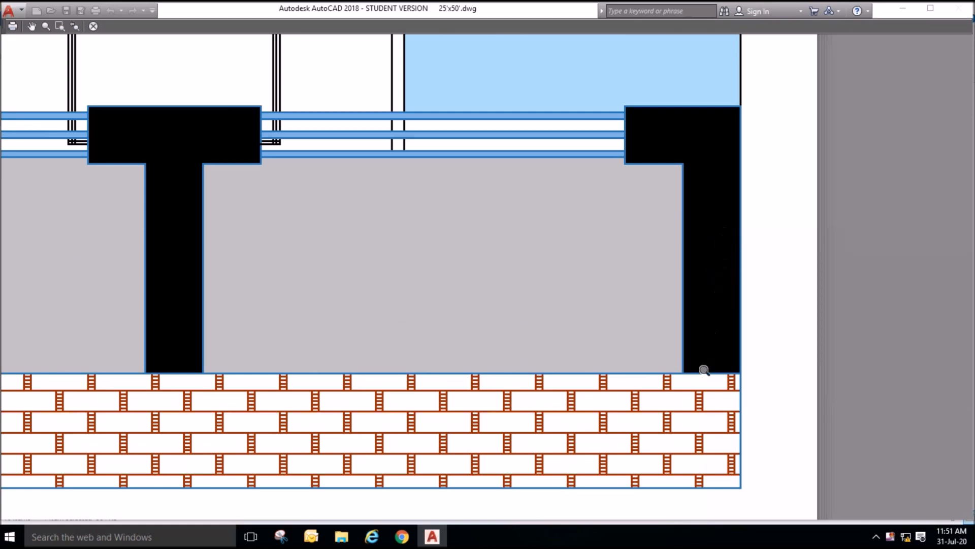
scroll(704, 370, down, 7)
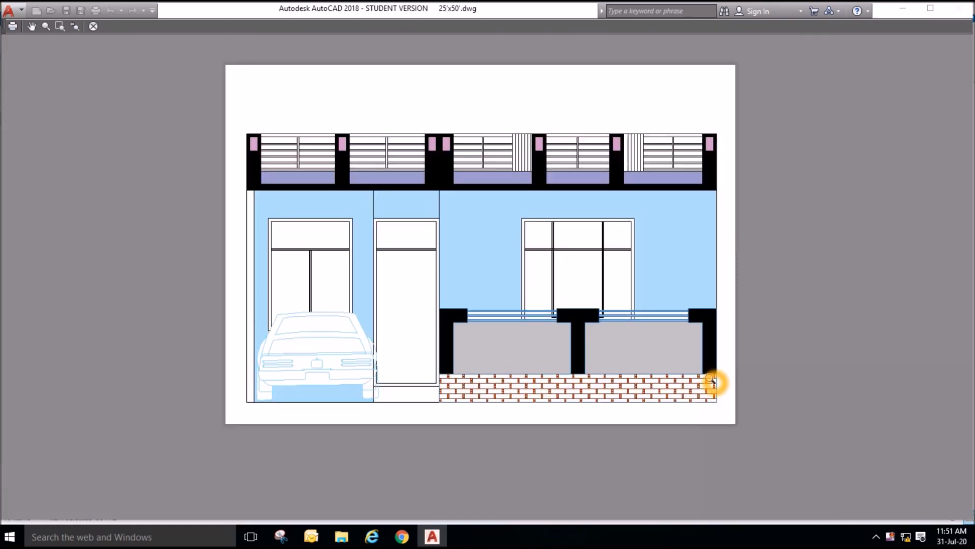
key(Escape)
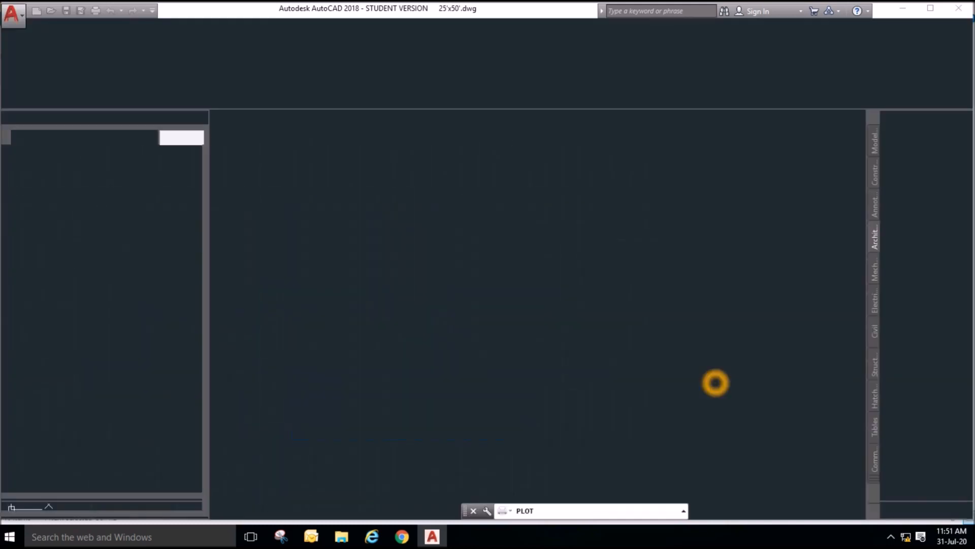
key(Escape)
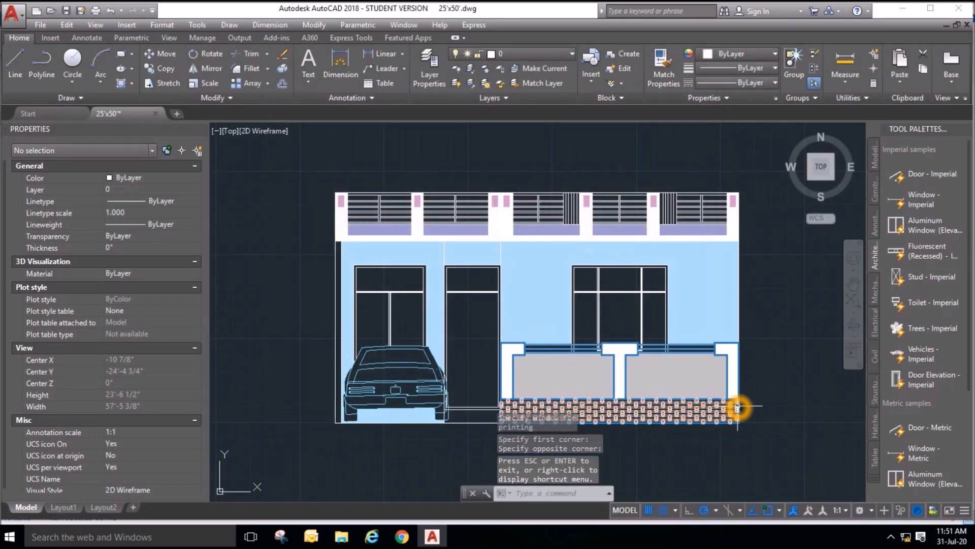
Set the hatches of the boundary wall's pillars and the roof parapet's pillars to index color 8.
scroll(664, 421, up, 2)
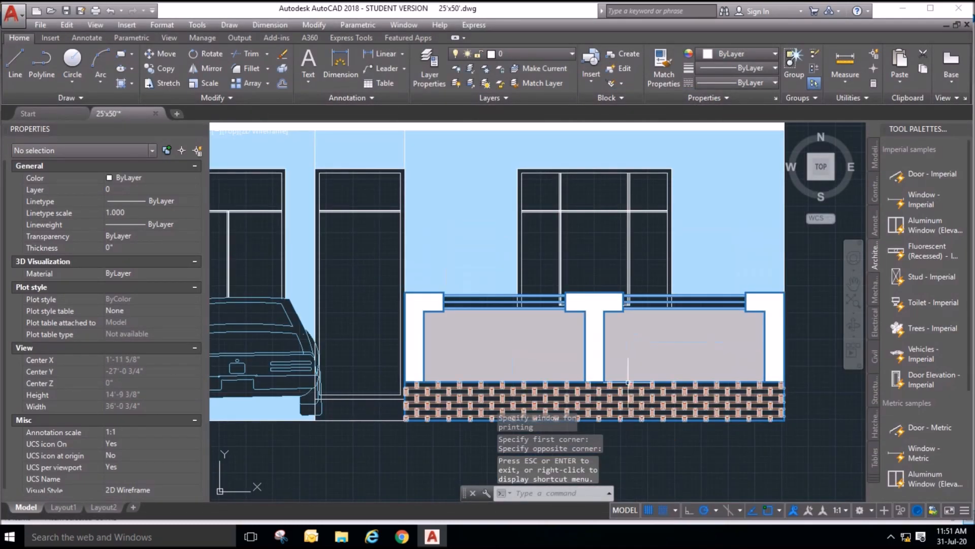
click(596, 344)
scroll(597, 344, down, 2)
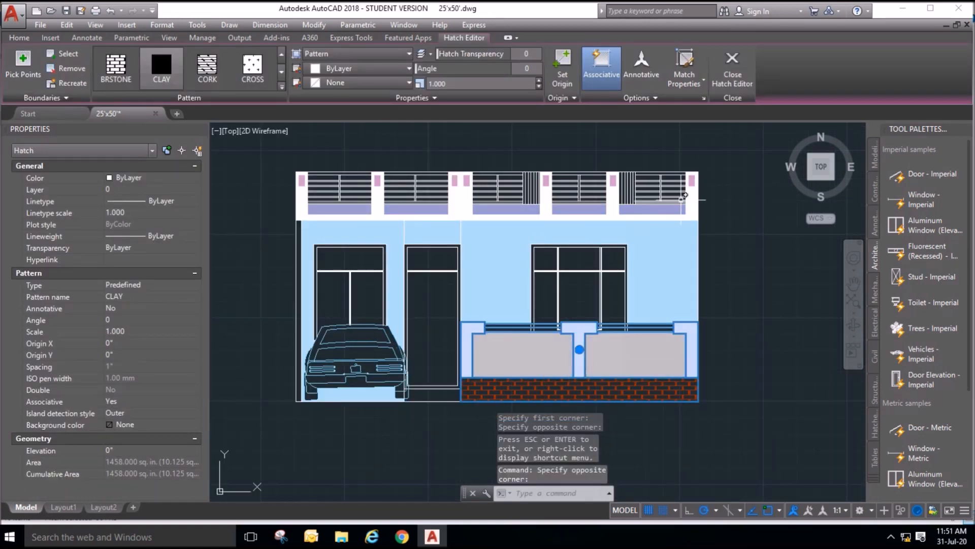
click(657, 206)
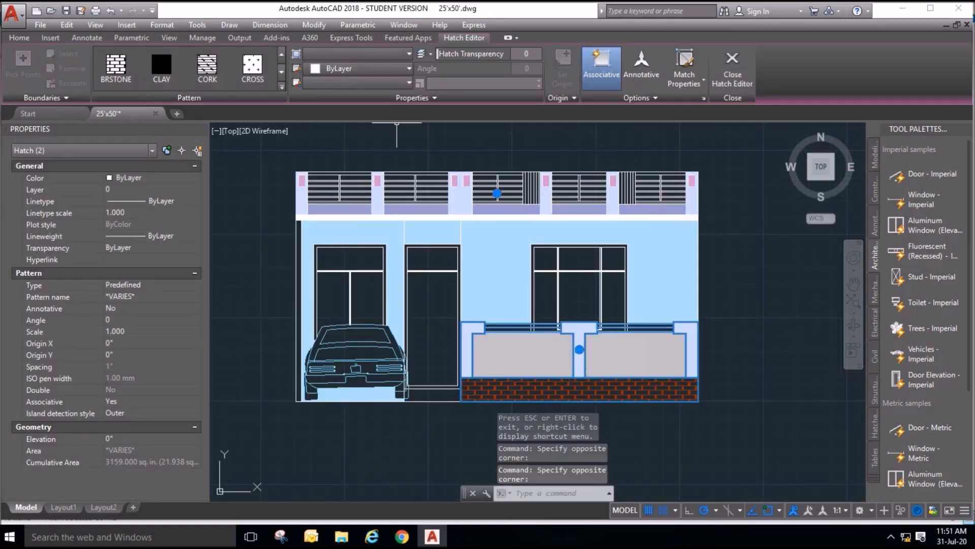
click(380, 70)
click(411, 193)
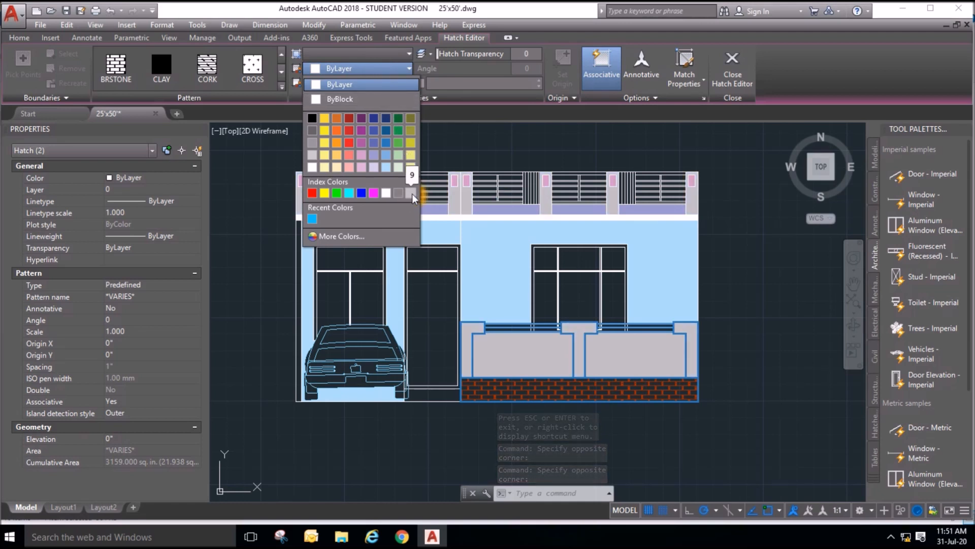
click(400, 196)
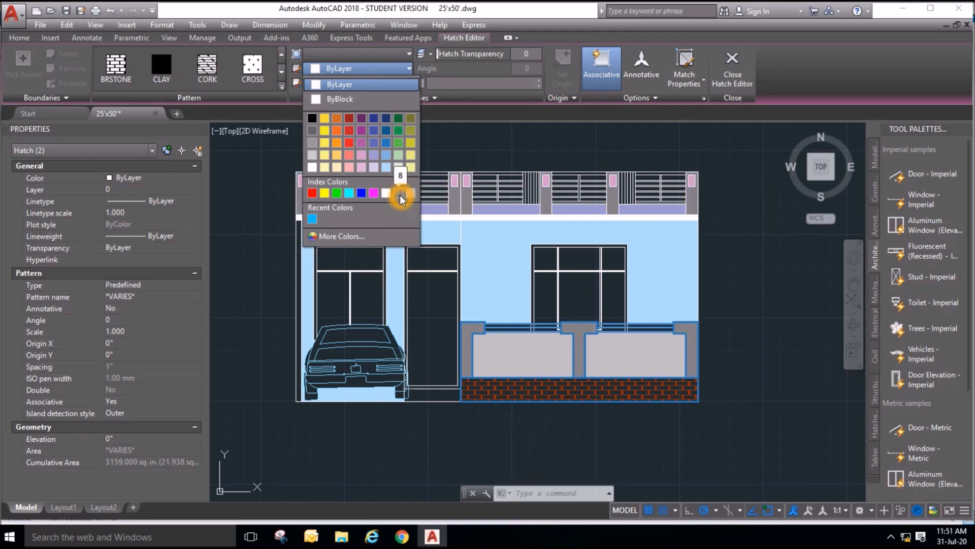
key(Escape)
key(Escape)
click(737, 382)
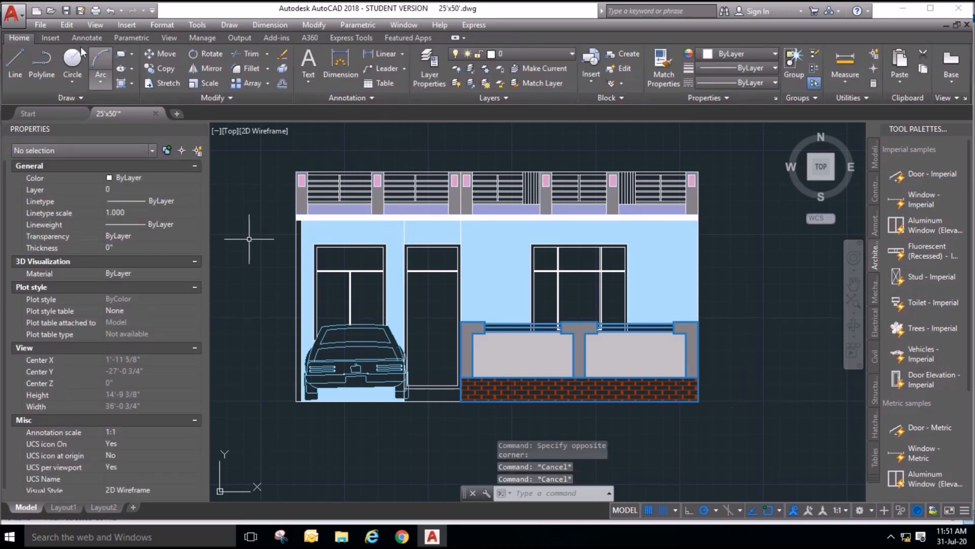
Load the <Previous plot> page setup, preview the plot to check the pillar colors, and leave the plot settings.
click(20, 21)
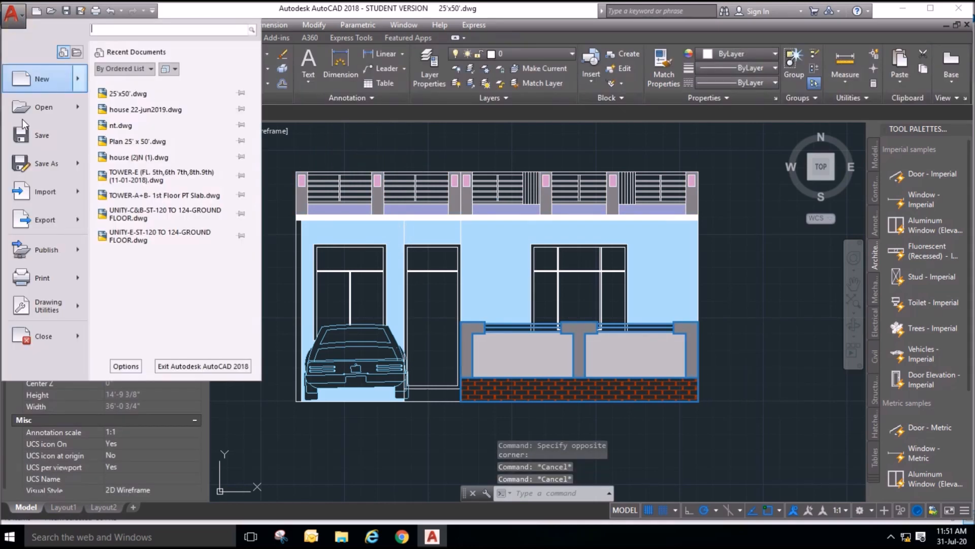
click(45, 290)
click(144, 89)
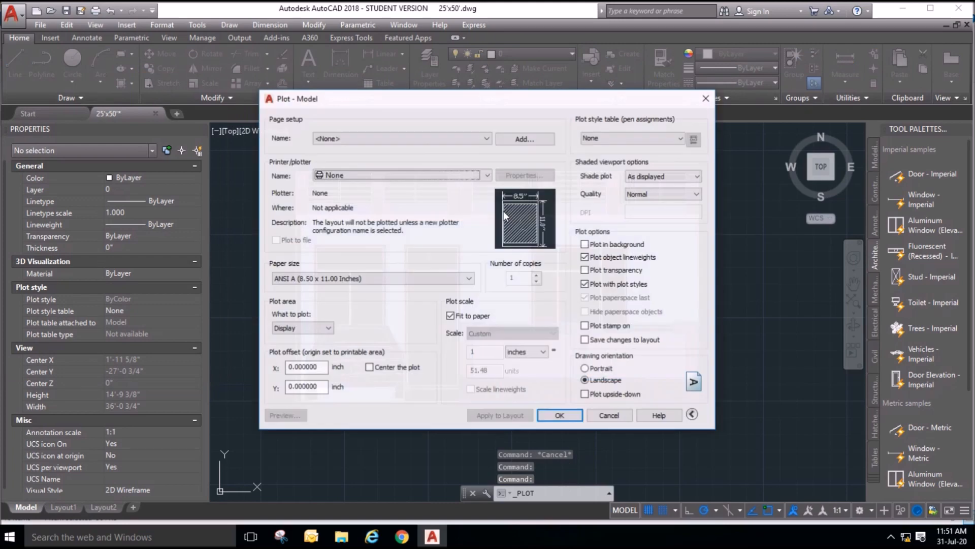
click(371, 141)
click(356, 157)
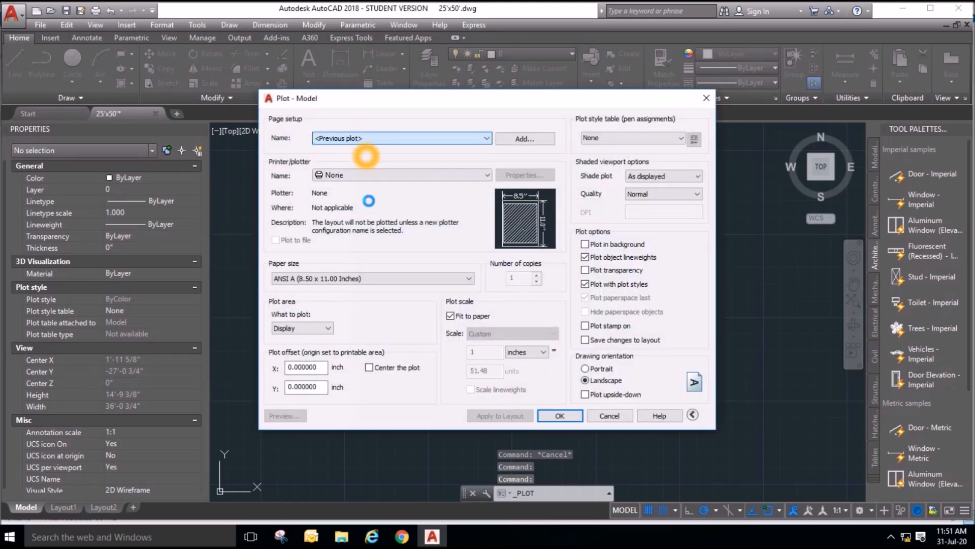
click(286, 416)
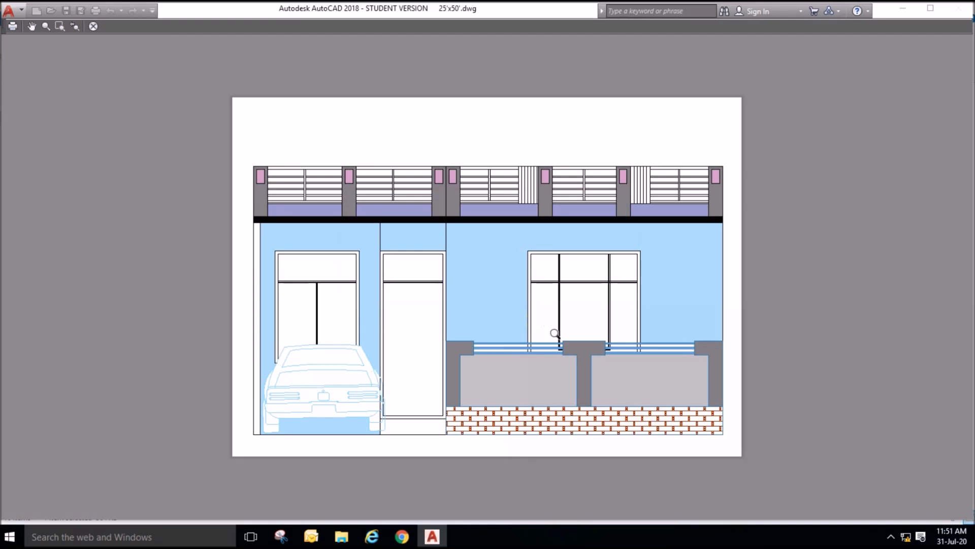
scroll(541, 442, up, 2)
scroll(542, 443, down, 2)
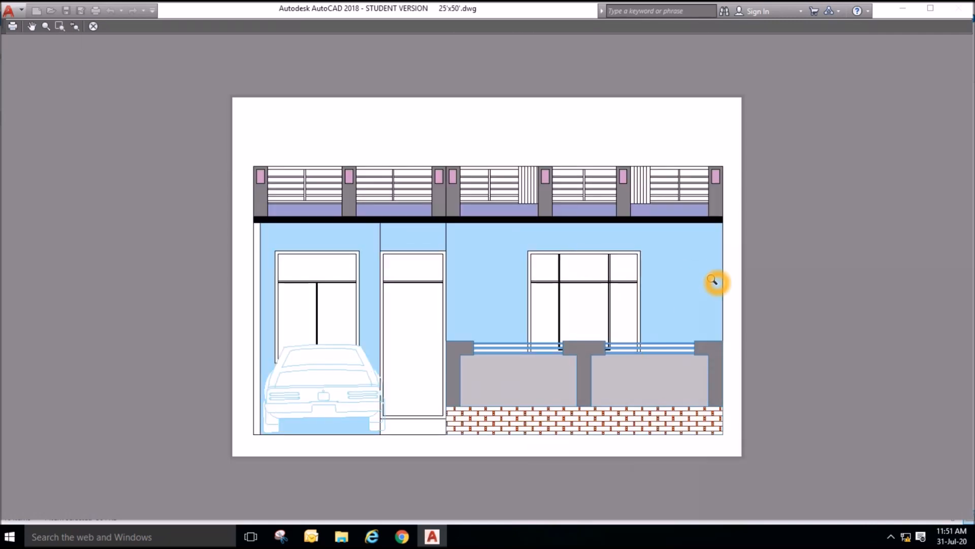
key(Escape)
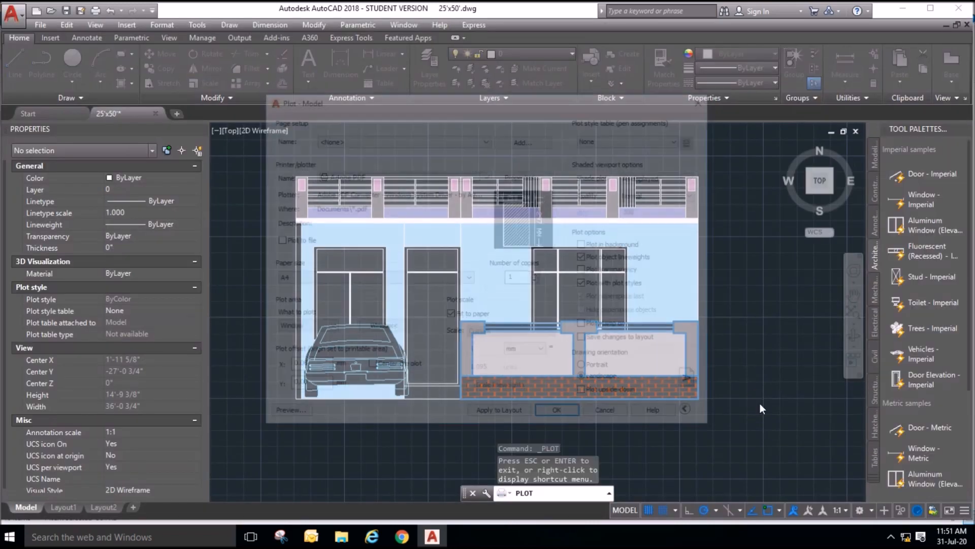
key(Escape)
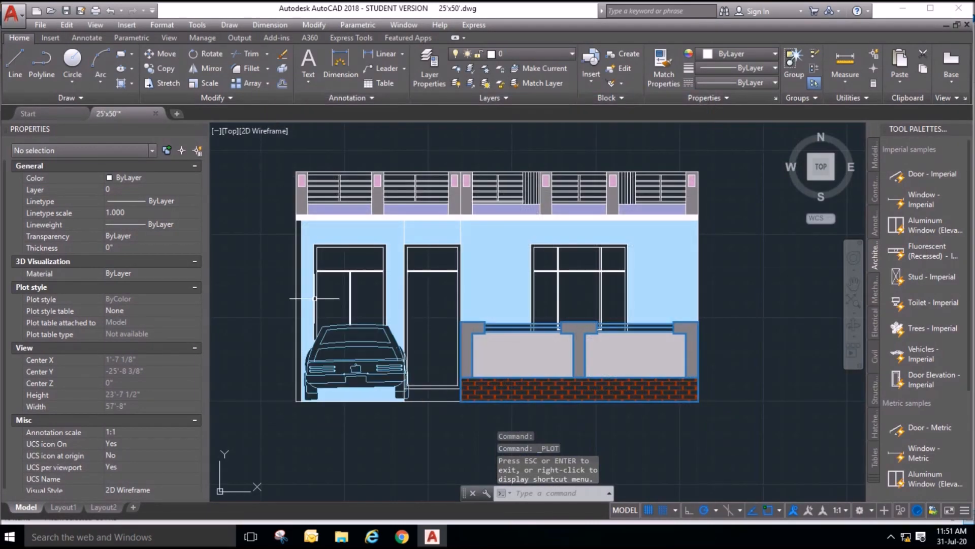
Fill the panes of both windows and the panel above the door with one SOLID hatch.
click(122, 84)
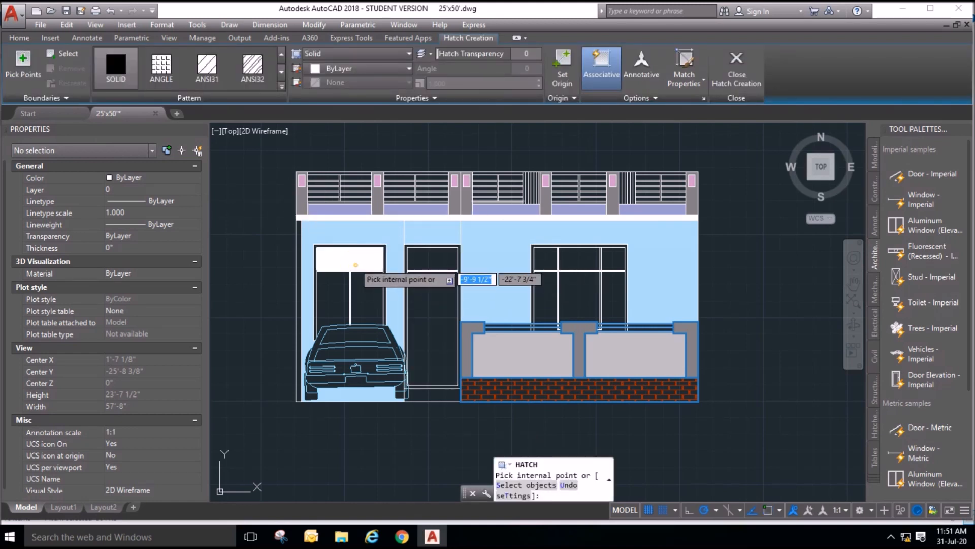
click(356, 265)
click(431, 260)
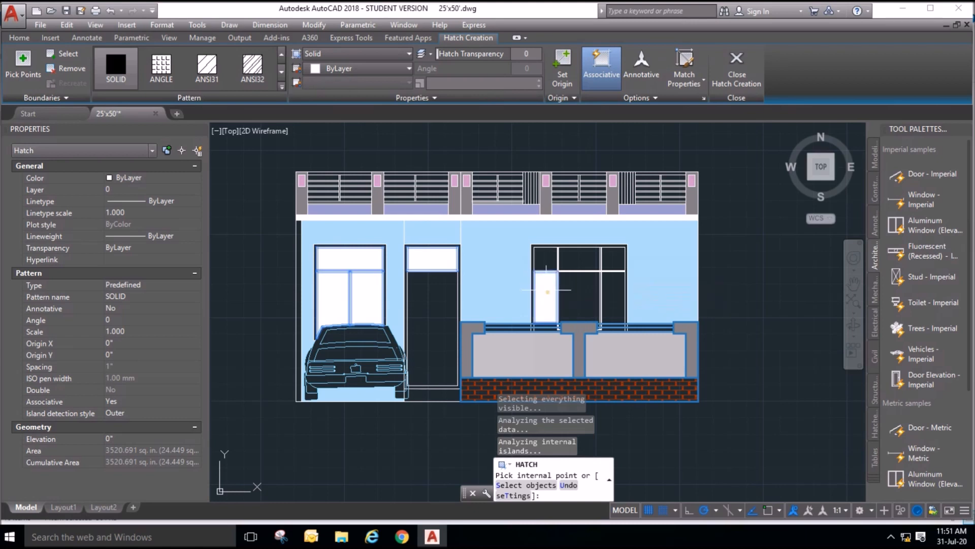
click(548, 292)
click(576, 291)
click(616, 302)
click(614, 262)
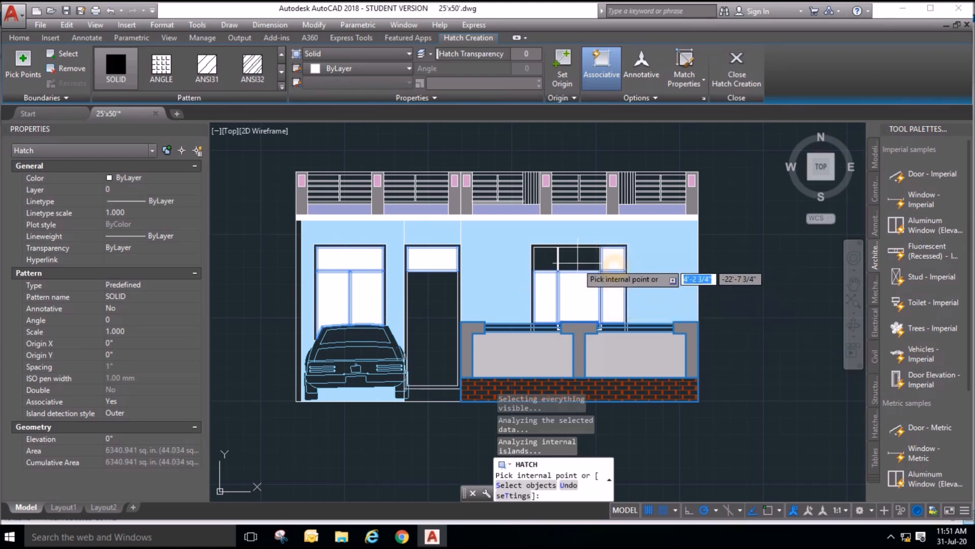
key(Escape)
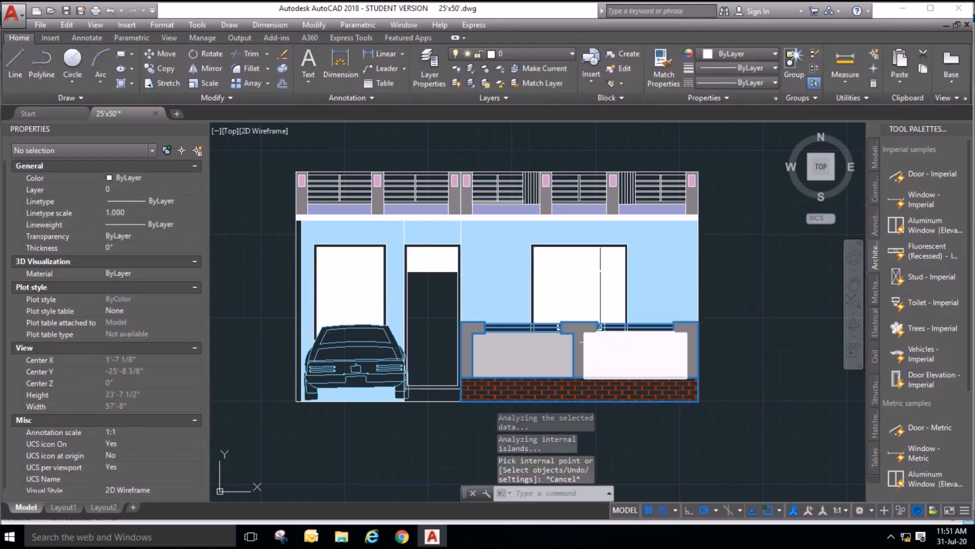
Set the solid hatch of the windows and the panel above the door to index color 150.
click(581, 295)
click(581, 288)
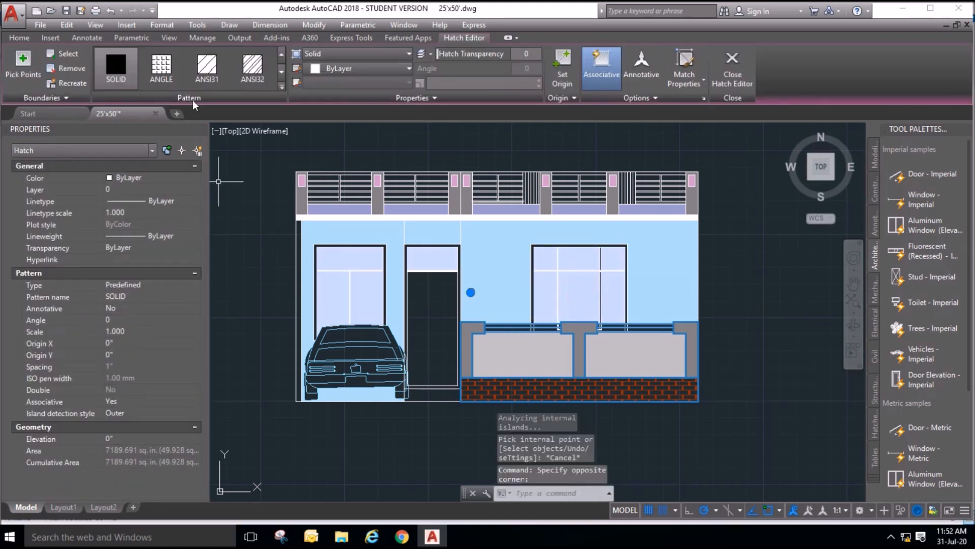
click(409, 68)
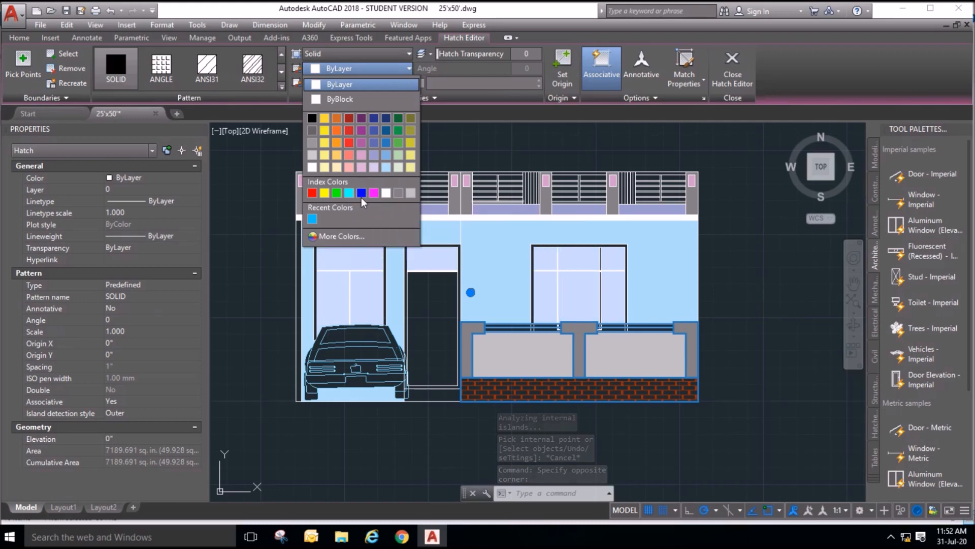
click(341, 236)
click(501, 226)
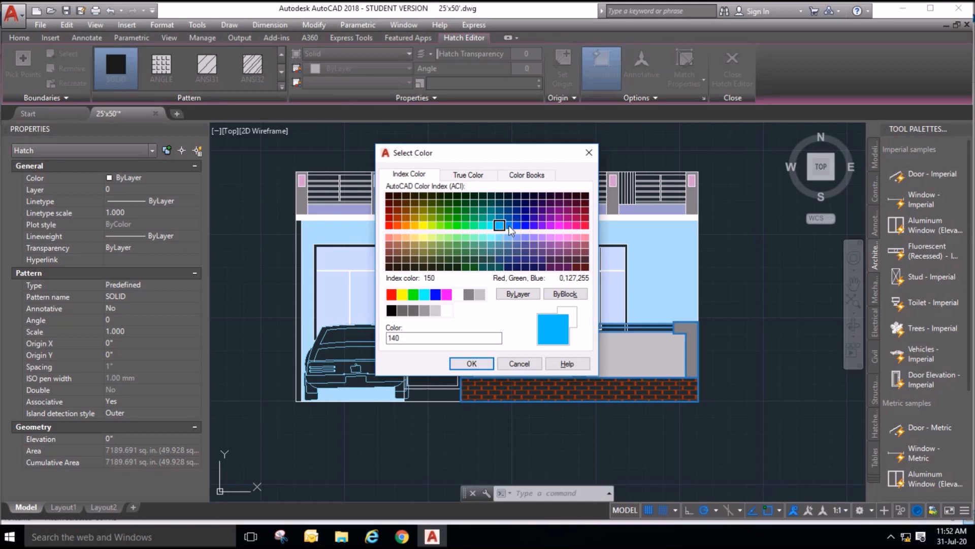
click(508, 225)
click(472, 363)
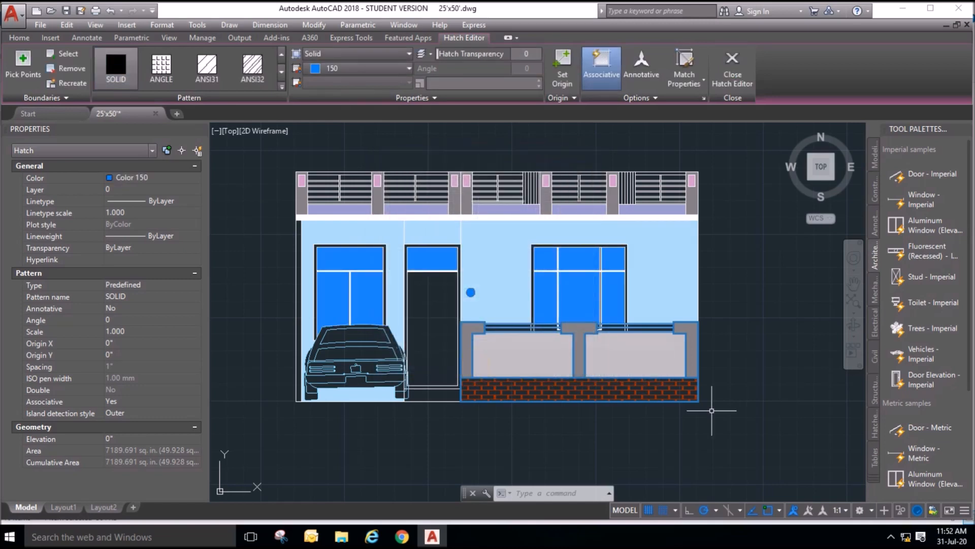
key(Escape)
key(Escape)
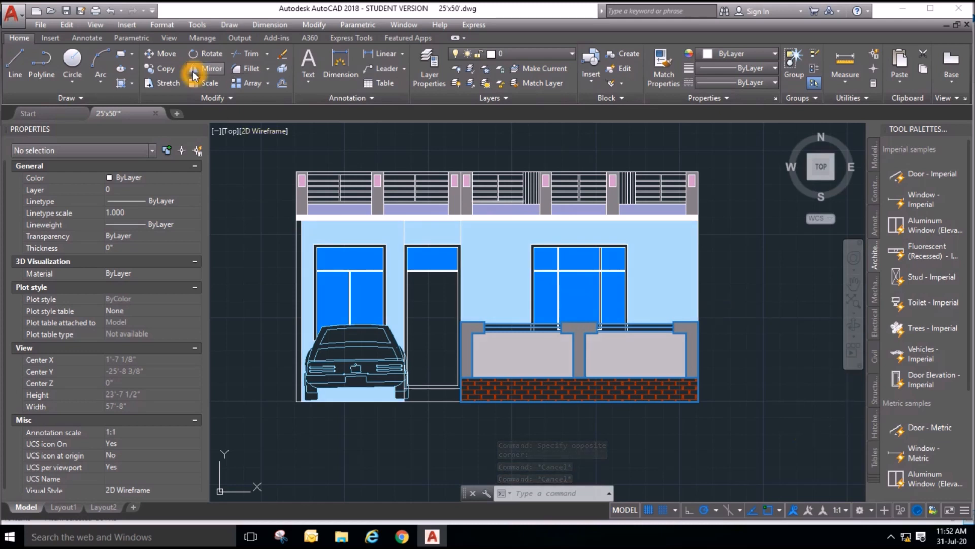
Start a new plot of the model with the Adobe PDF plotter and the A4 paper size.
click(21, 15)
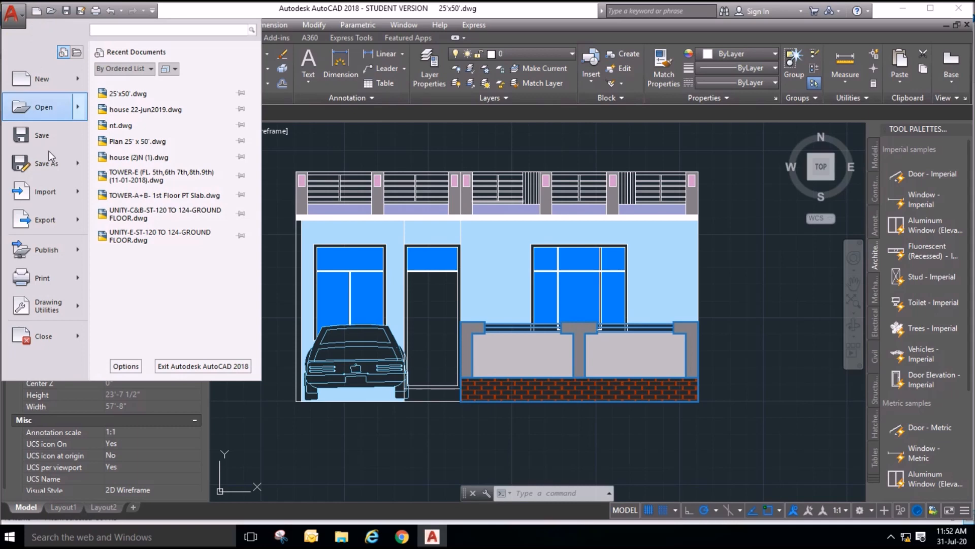
mouse_move(41, 279)
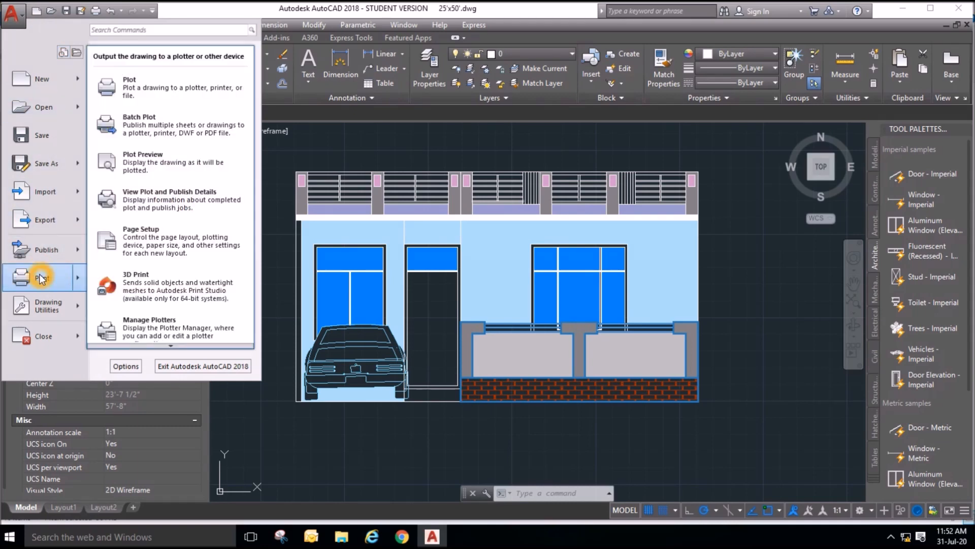
click(141, 102)
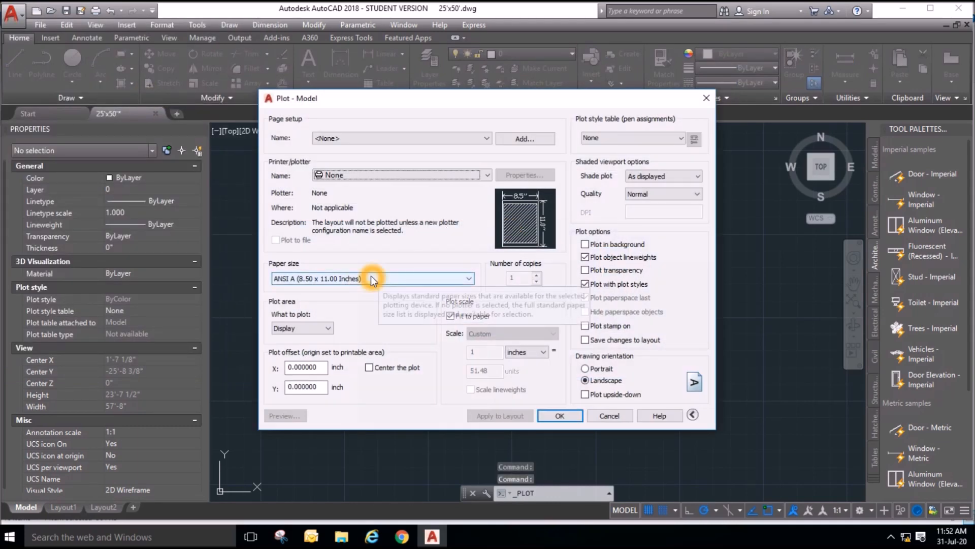
click(377, 136)
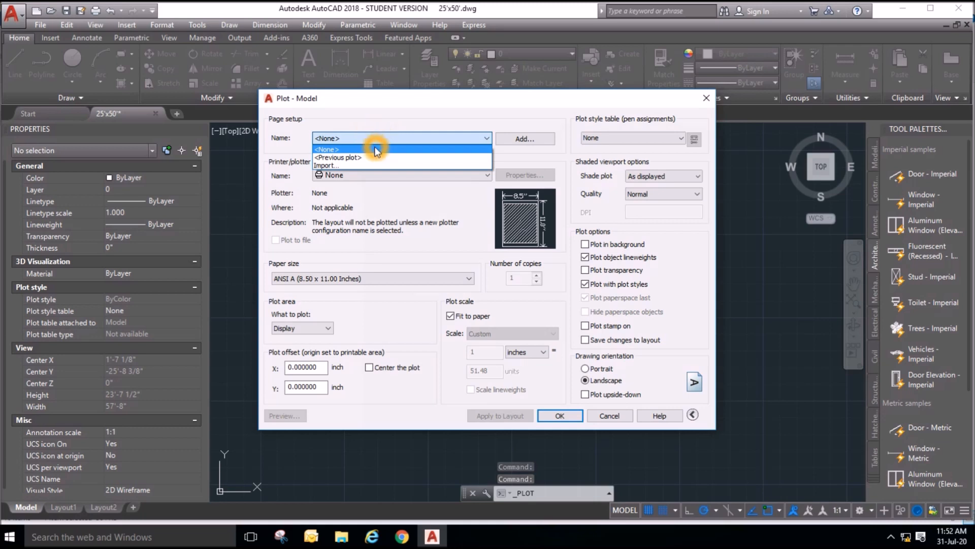
click(374, 150)
click(376, 177)
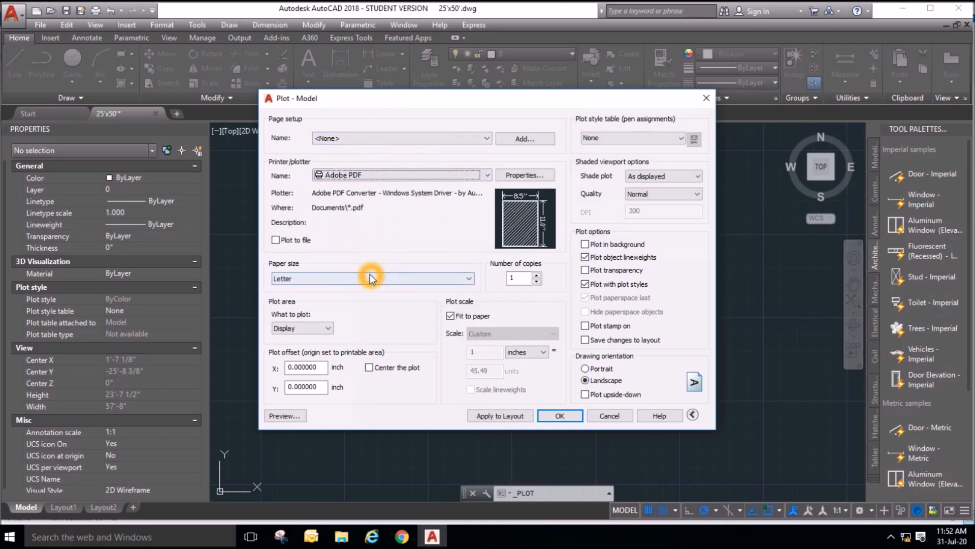
click(370, 277)
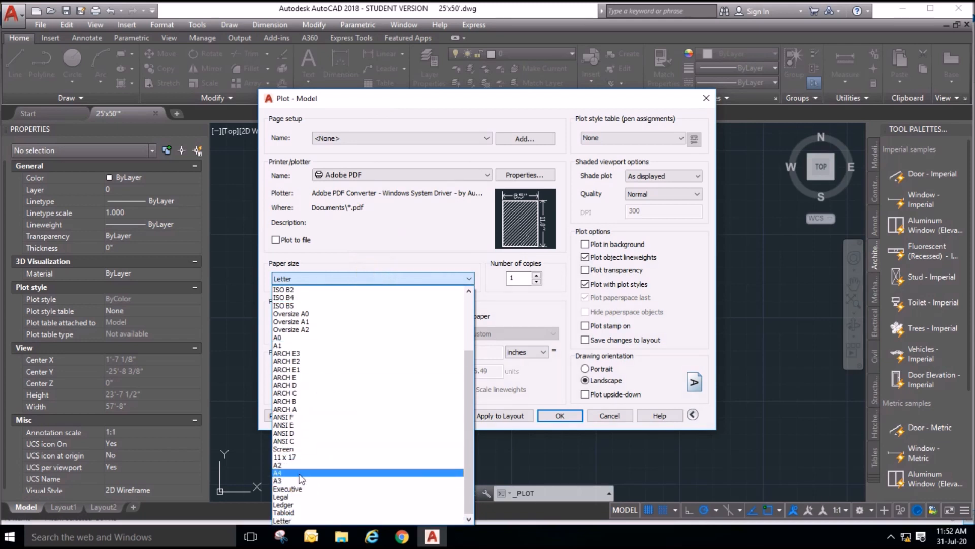
click(299, 473)
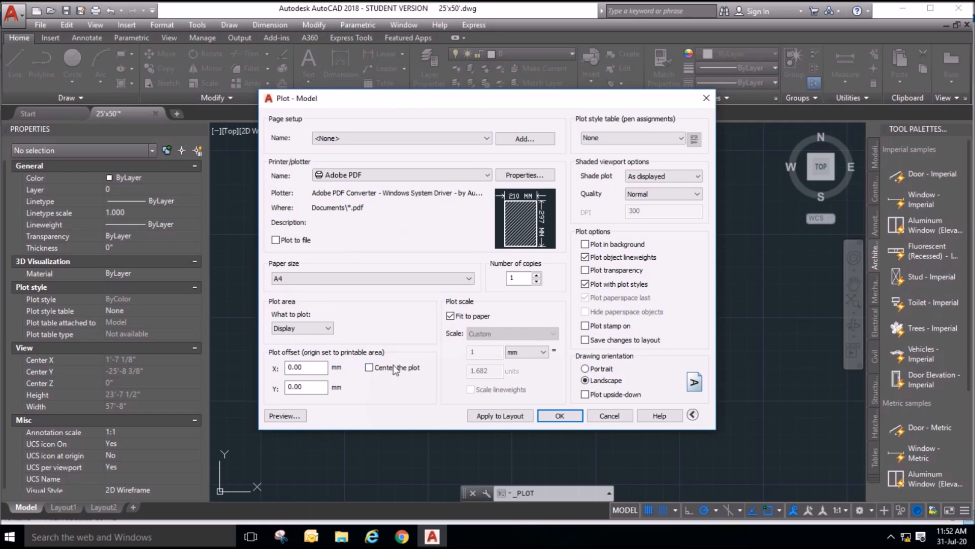
Set the plot area to a window around the front elevation, in landscape orientation and centered on the sheet.
click(303, 328)
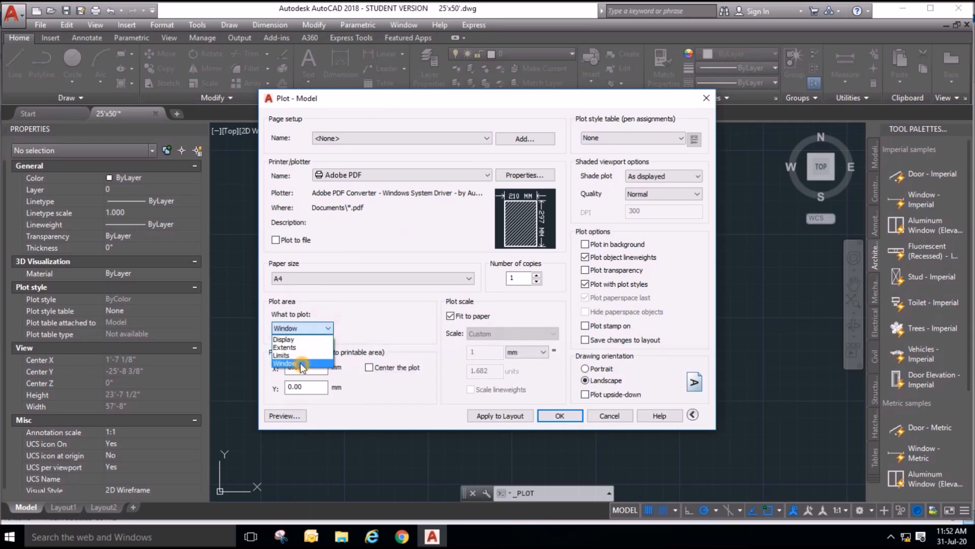
click(291, 364)
click(288, 163)
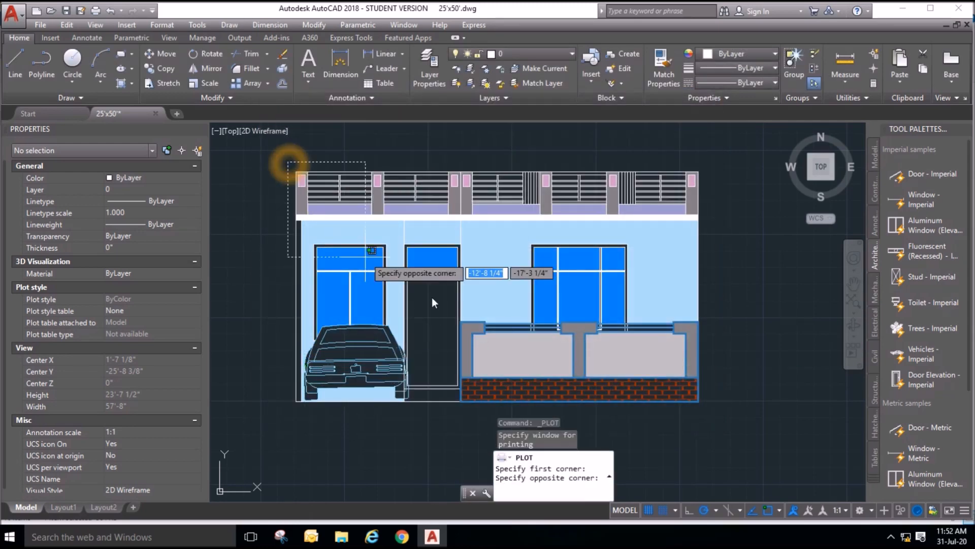
click(724, 421)
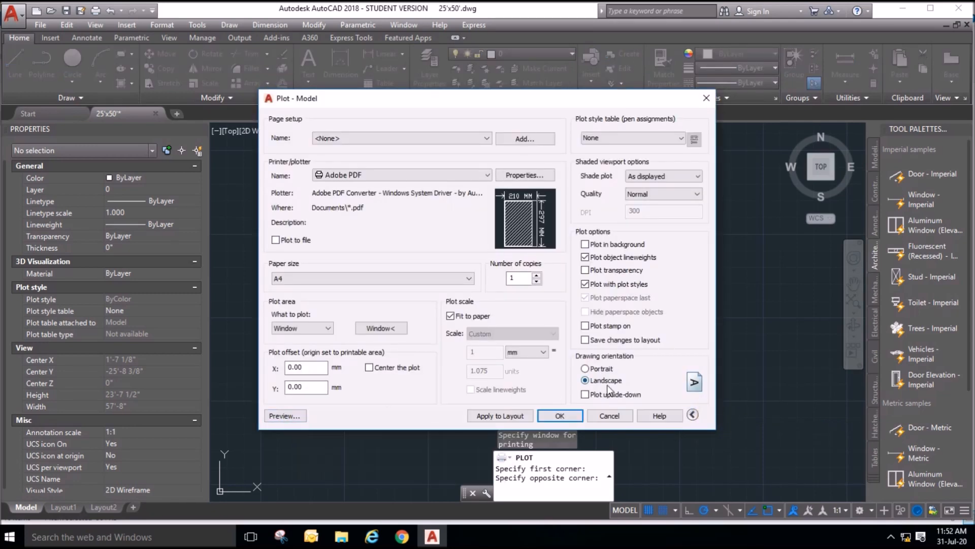
click(600, 369)
click(605, 382)
click(369, 367)
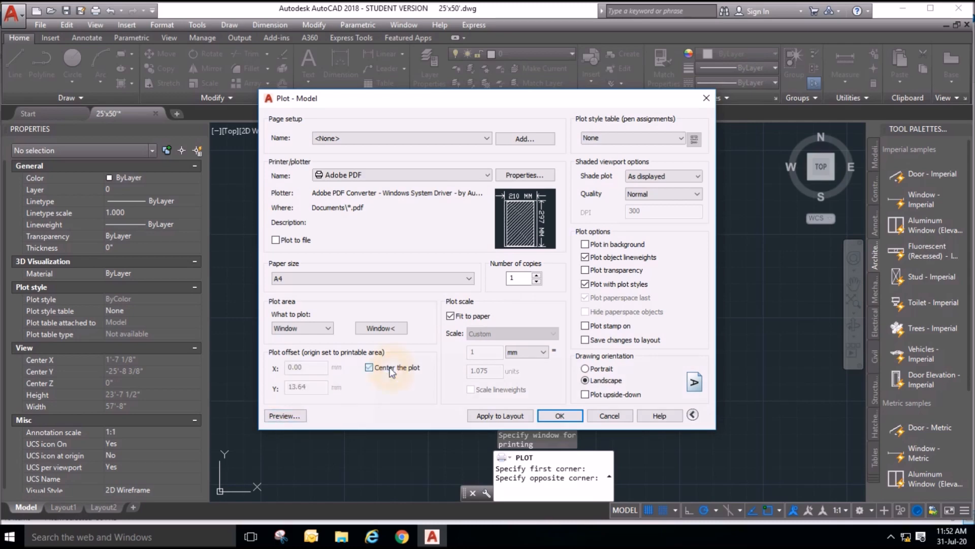
Preview the colored elevation, plot it, and save the PDF as 25'x50' elevation in the desktop's 25x50 folder.
click(285, 416)
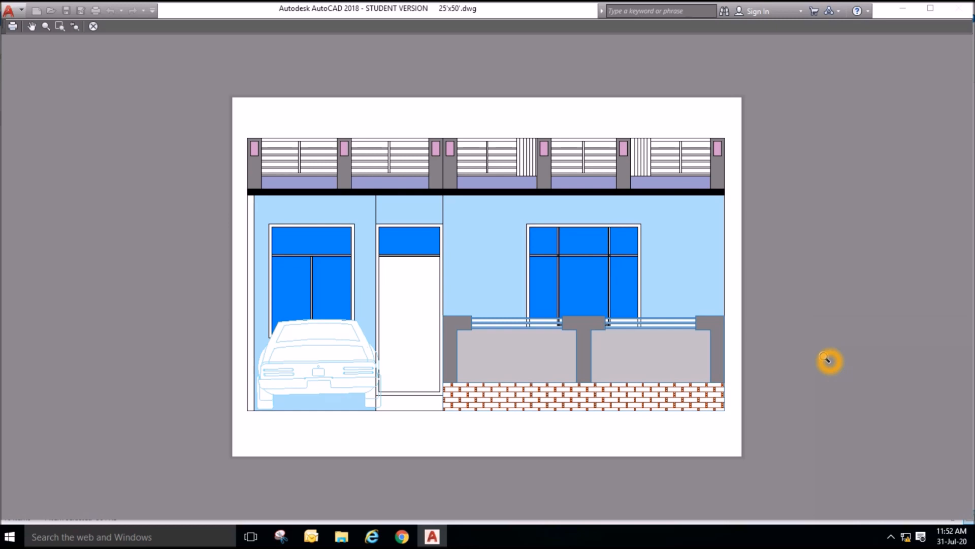
scroll(391, 406, up, 2)
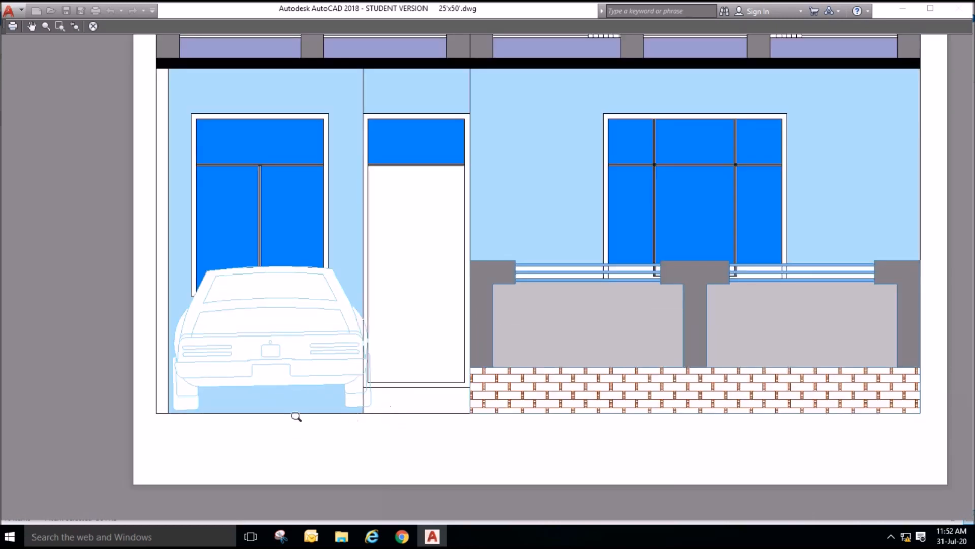
scroll(292, 416, down, 2)
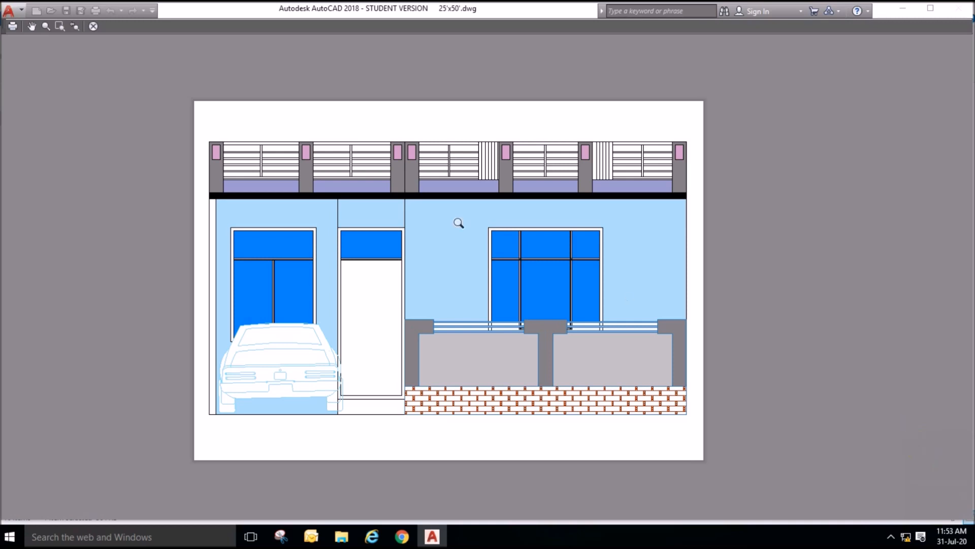
right_click(323, 133)
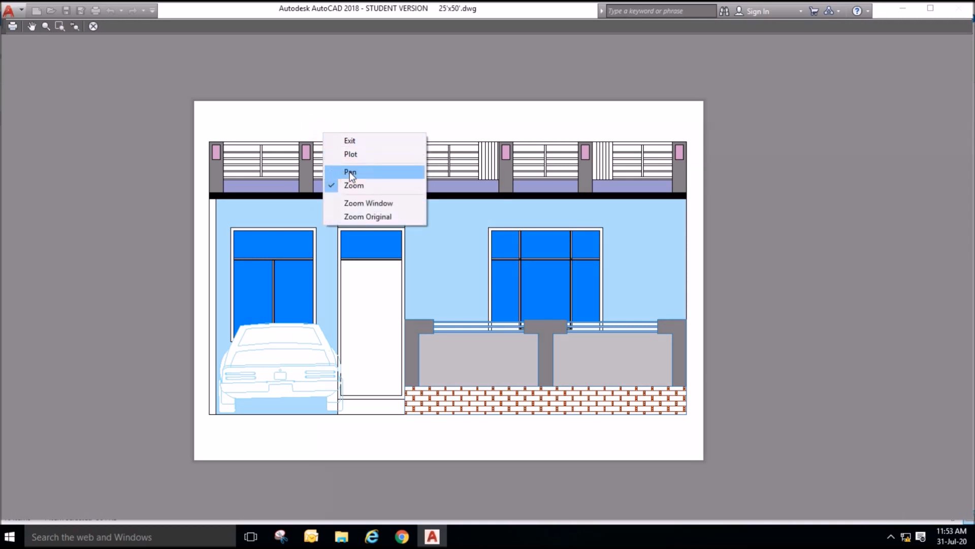
click(356, 154)
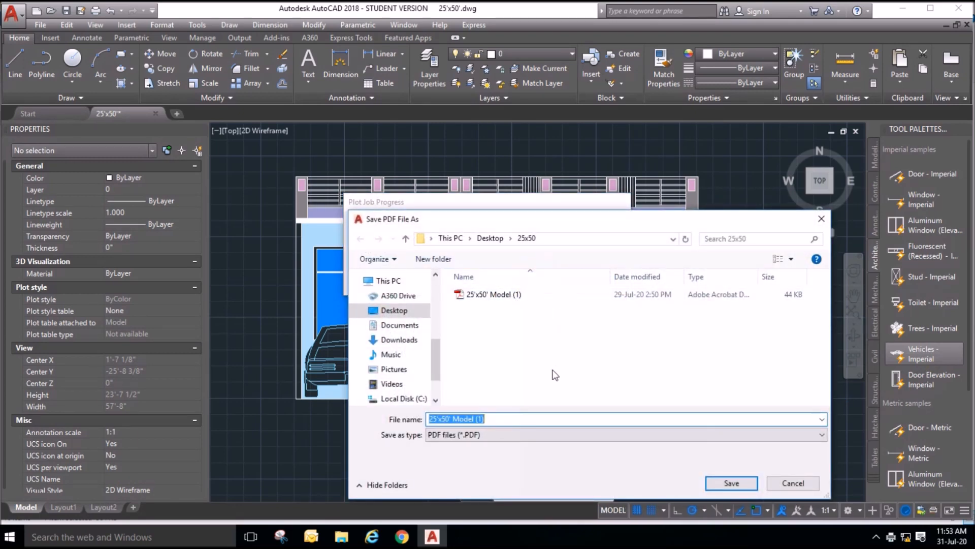
drag(484, 419, 453, 418)
text(elevation)
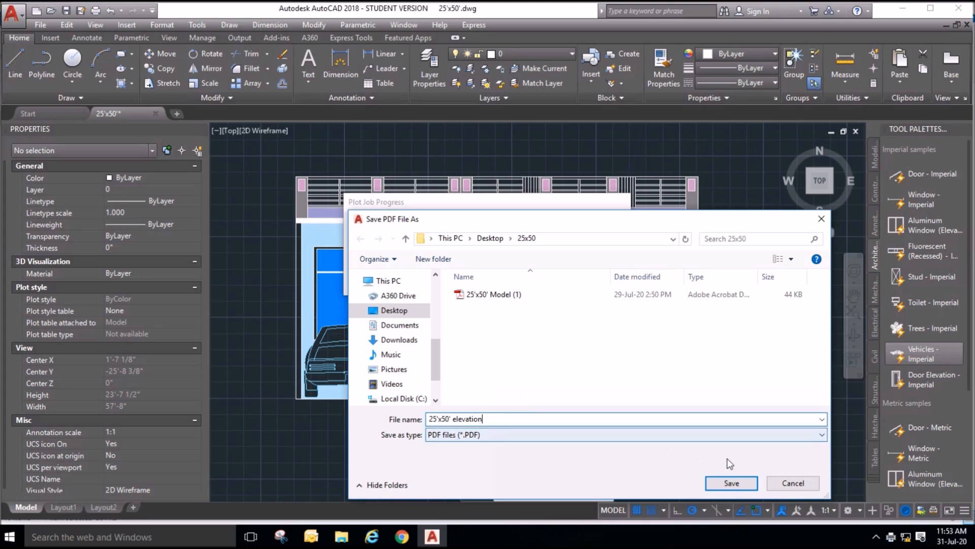
click(736, 479)
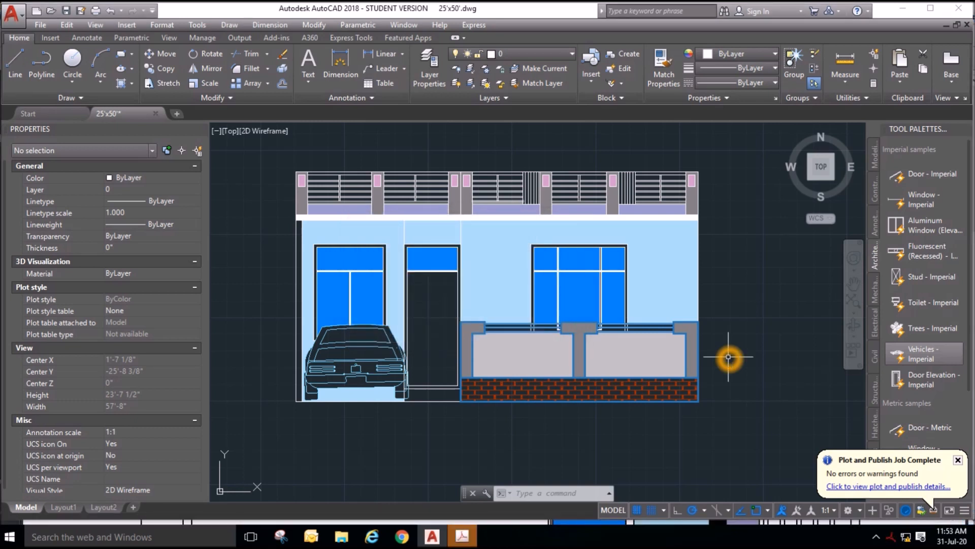
Switch to the plotted PDF in Adobe Acrobat Pro and rotate its page counterclockwise 90 degrees.
click(461, 535)
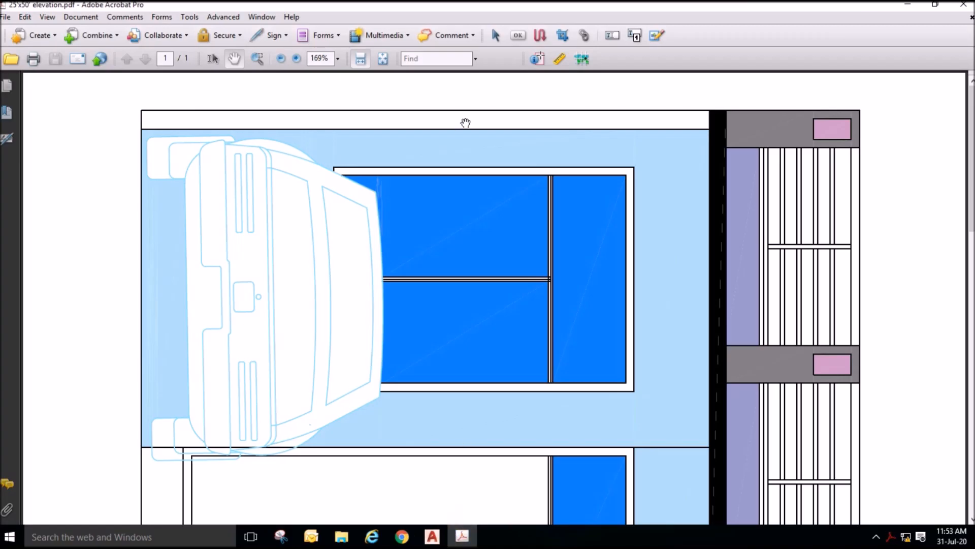
click(80, 17)
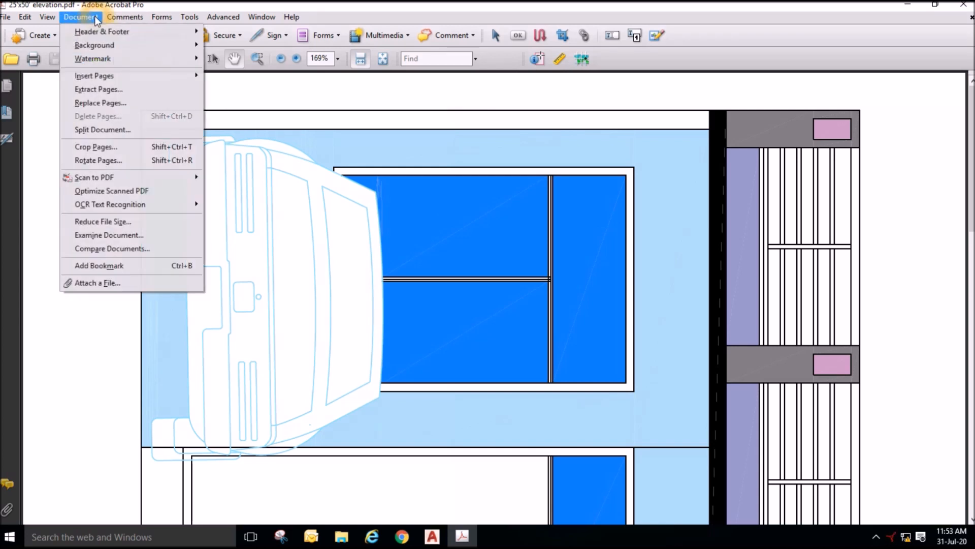
click(97, 160)
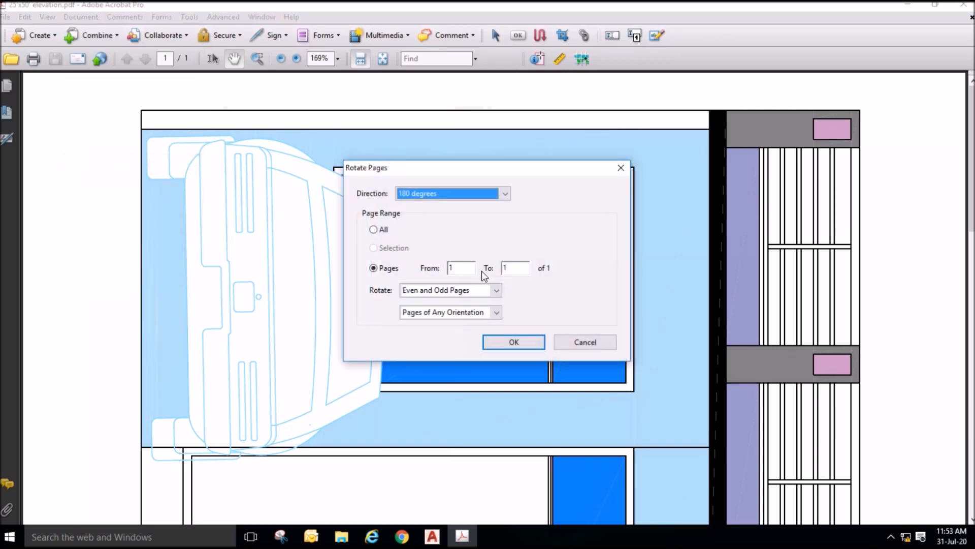
click(458, 193)
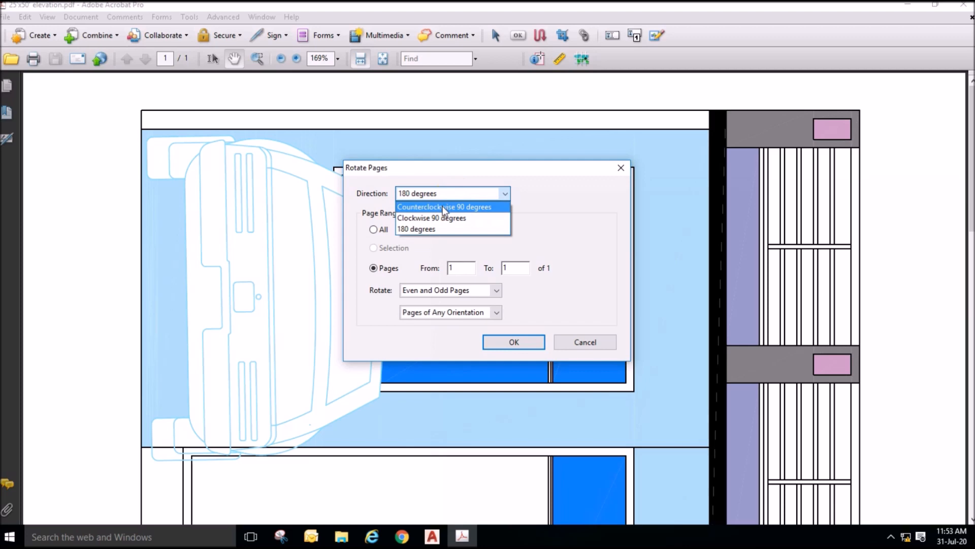
click(443, 207)
click(508, 342)
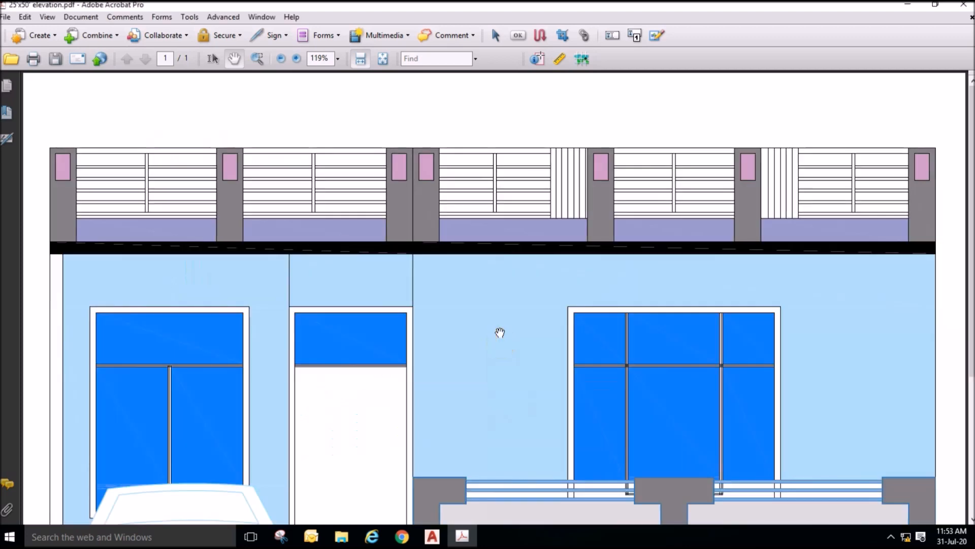
Check the whole elevation page in the PDF and close the document.
ctrl+scroll(501, 306, down, 3)
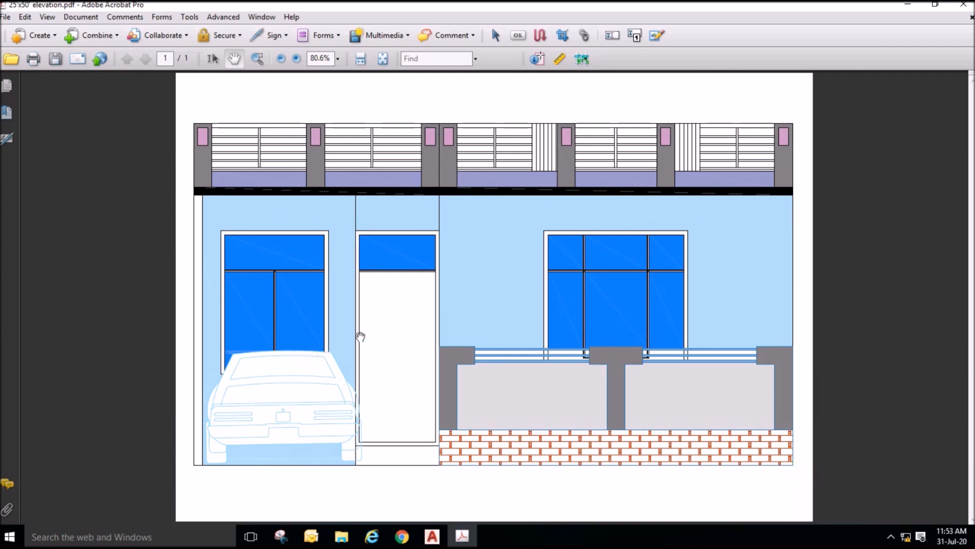
click(968, 6)
click(491, 292)
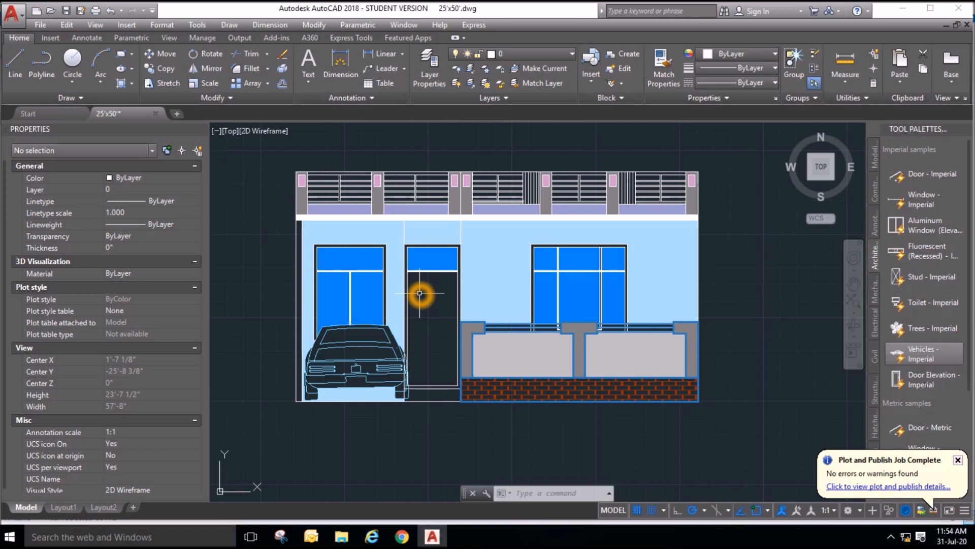
Open the house 22-jun2019 drawing from the Drawings folder and select the narrower wooden door picture in its elevation.
click(352, 541)
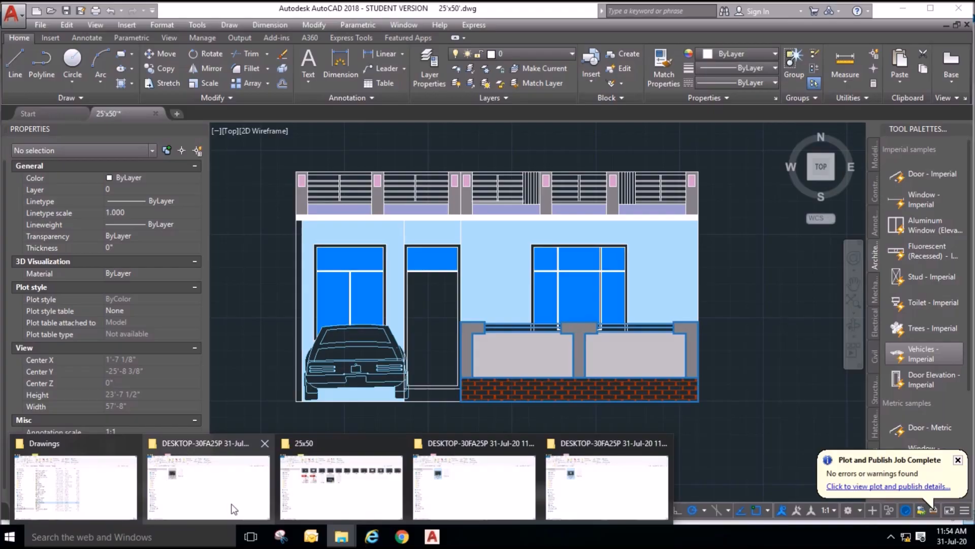
click(127, 499)
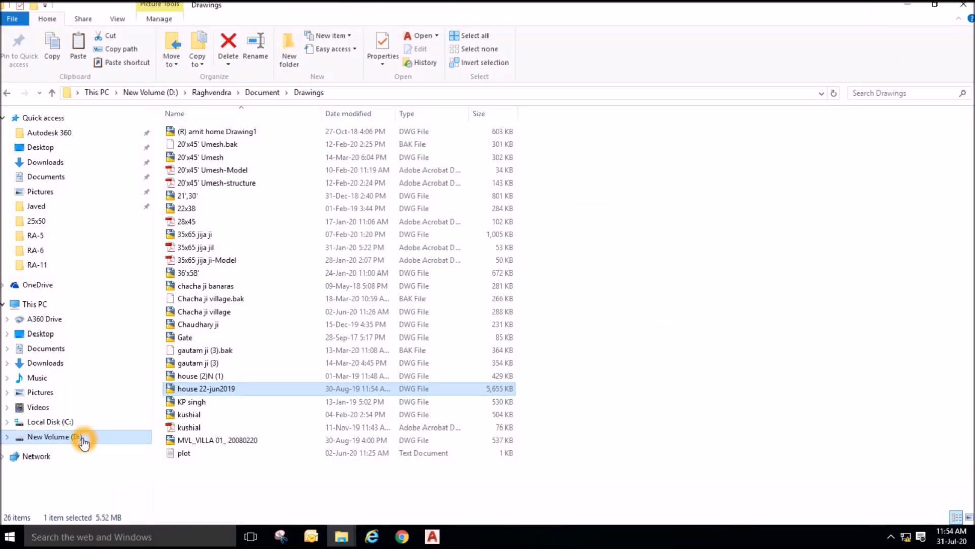
double_click(215, 393)
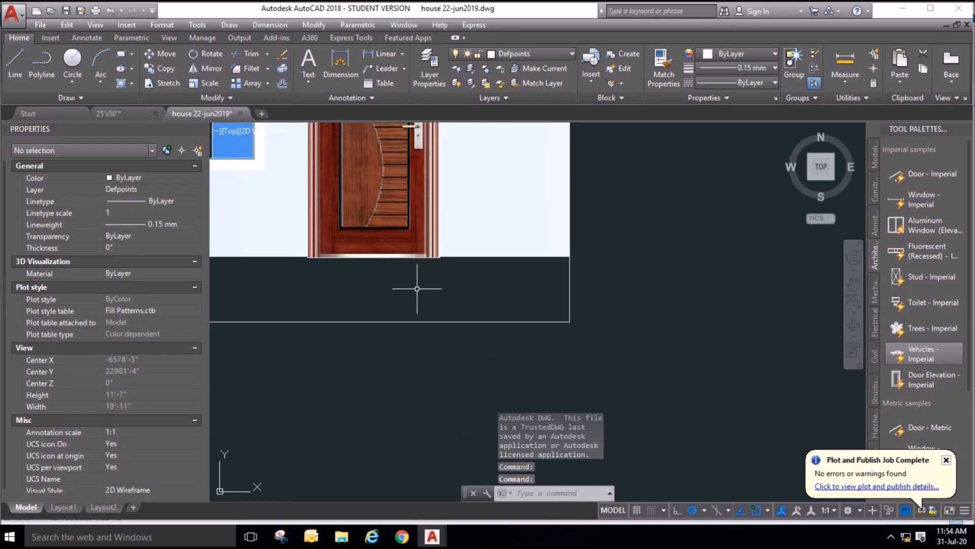
scroll(541, 345, down, 2)
click(326, 280)
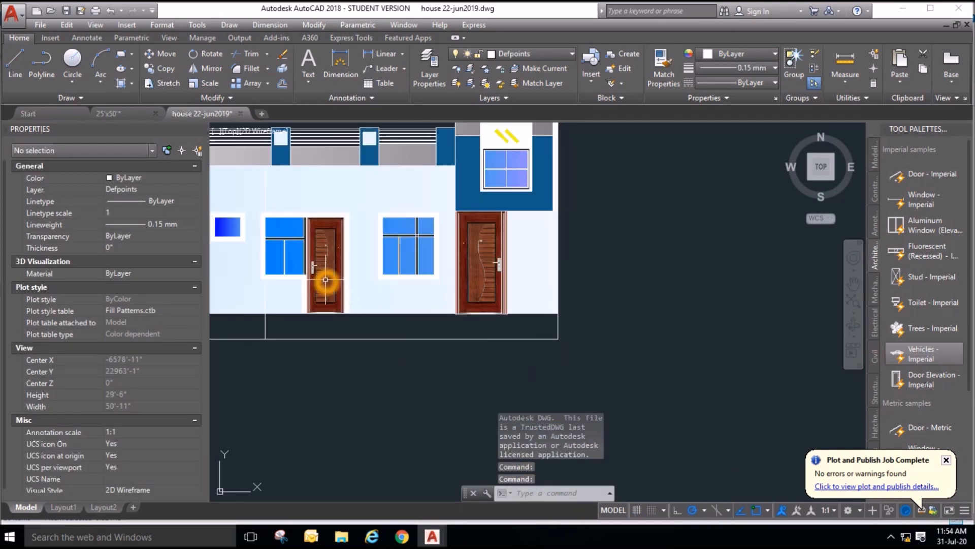
click(326, 280)
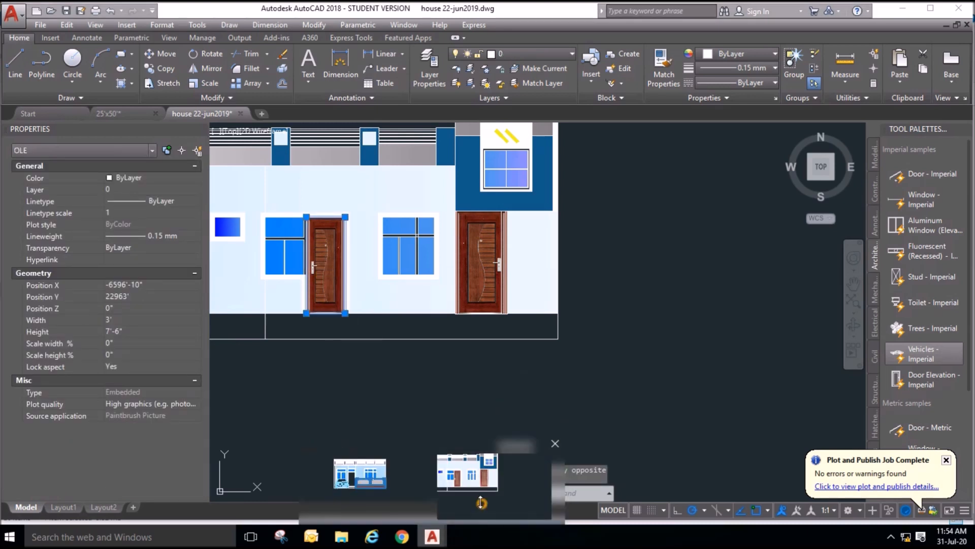
mouse_move(443, 541)
click(358, 485)
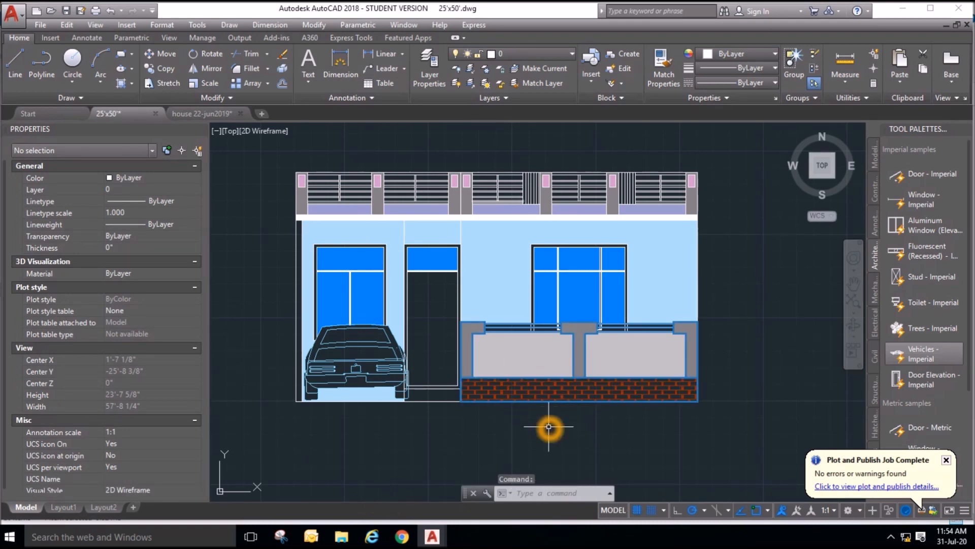
scroll(549, 427, down, 6)
scroll(520, 188, up, 2)
scroll(430, 189, down, 2)
scroll(457, 304, down, 2)
scroll(502, 173, up, 3)
scroll(503, 315, down, 5)
Copy the wider wooden door picture from the house 22-jun2019 elevation and return to the 25'x50' drawing.
mouse_move(444, 542)
click(500, 483)
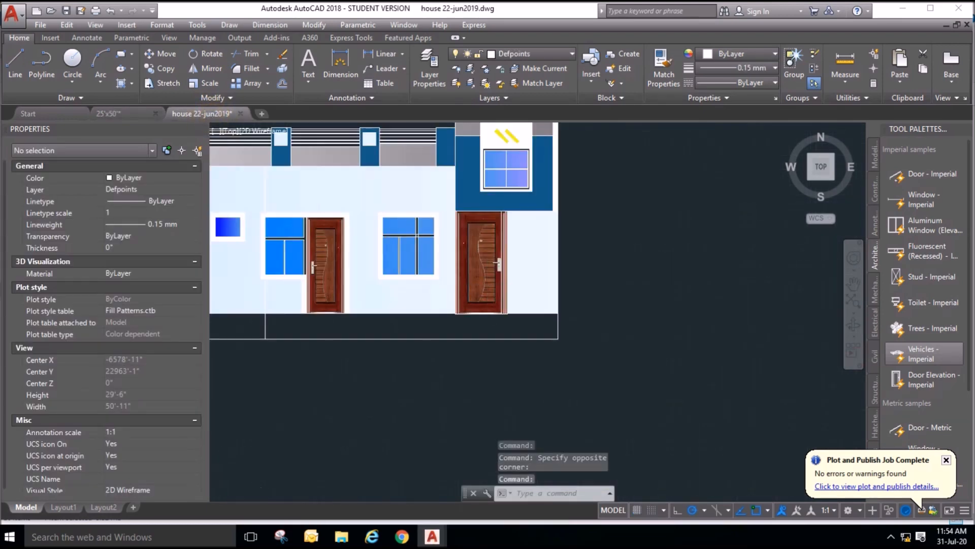
scroll(488, 280, up, 2)
click(488, 280)
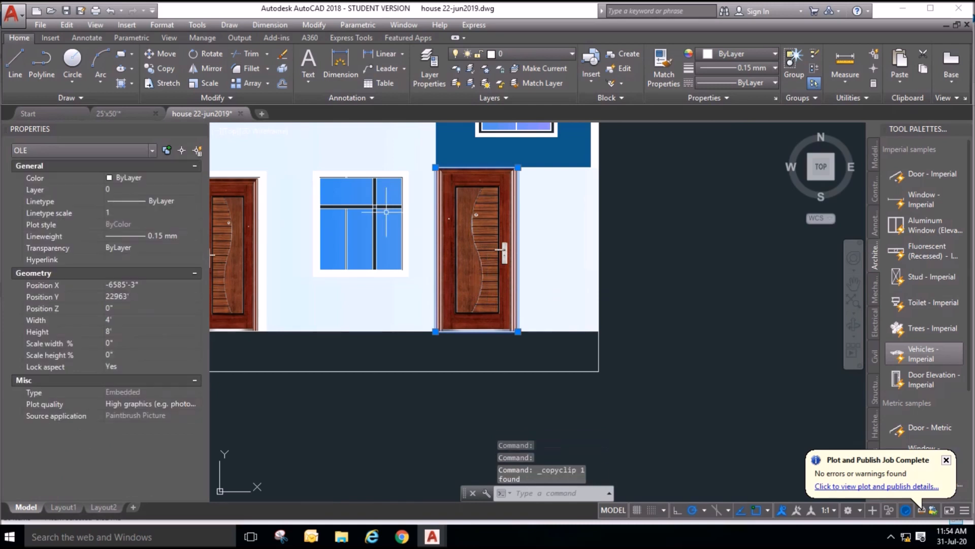
click(121, 114)
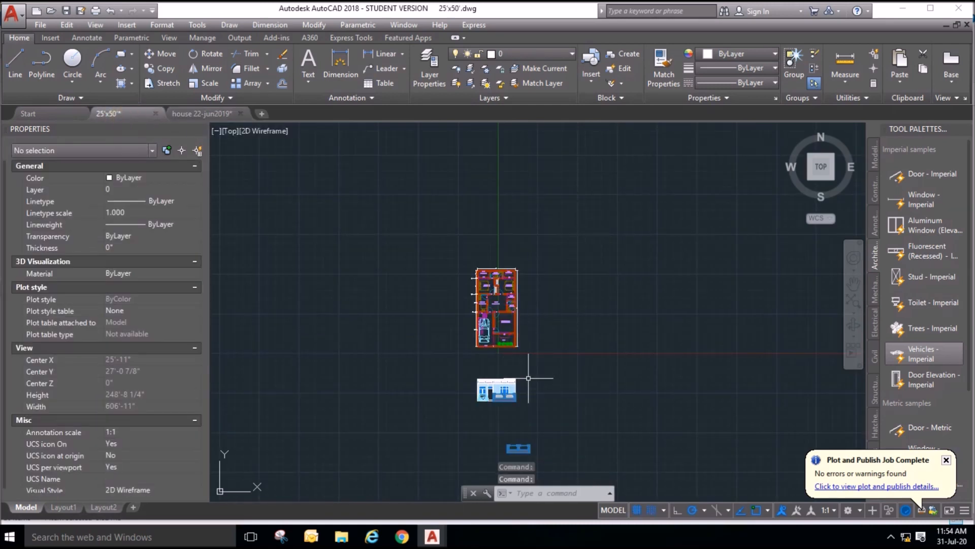
Paste the copied door picture just below the front elevation, accepting the default OLE text size.
key(ctrl+v)
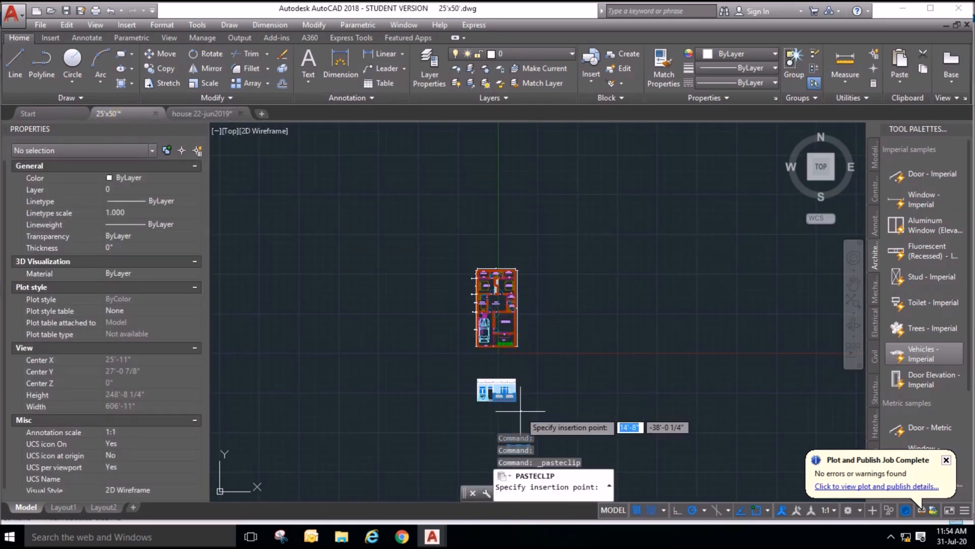
scroll(374, 369, up, 5)
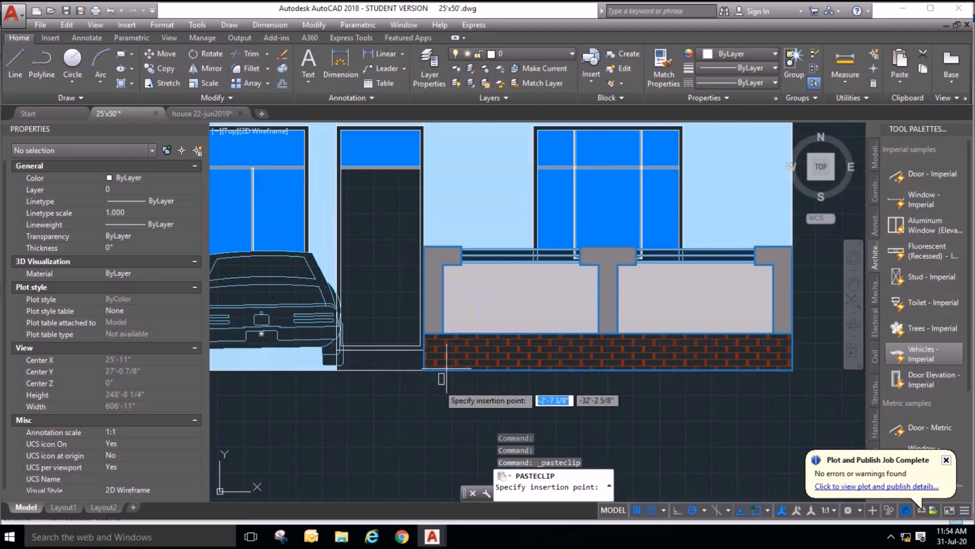
scroll(489, 398, down, 3)
scroll(534, 395, up, 1)
click(535, 396)
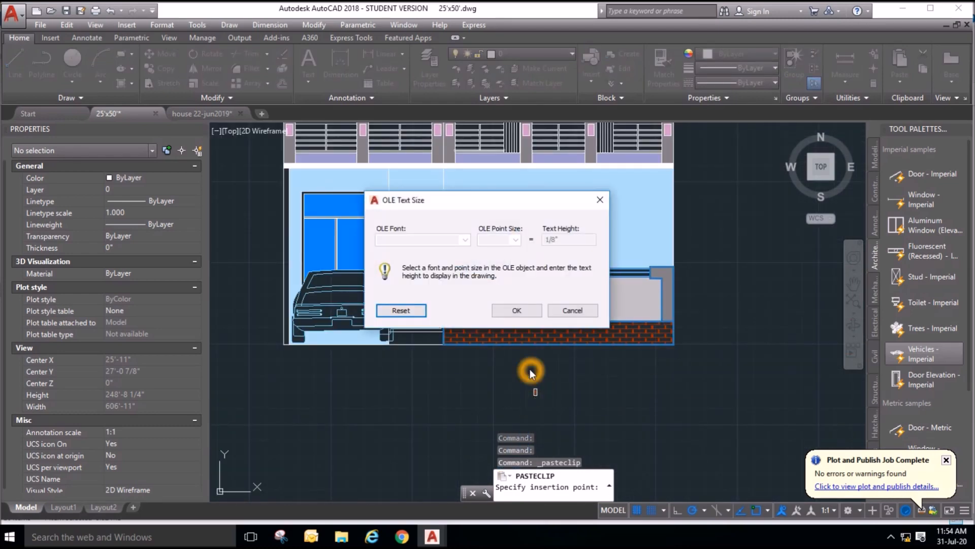
click(517, 308)
Stretch the pasted door picture by its corner grips to about 3'-5" wide and 6'-11" tall.
scroll(536, 401, up, 6)
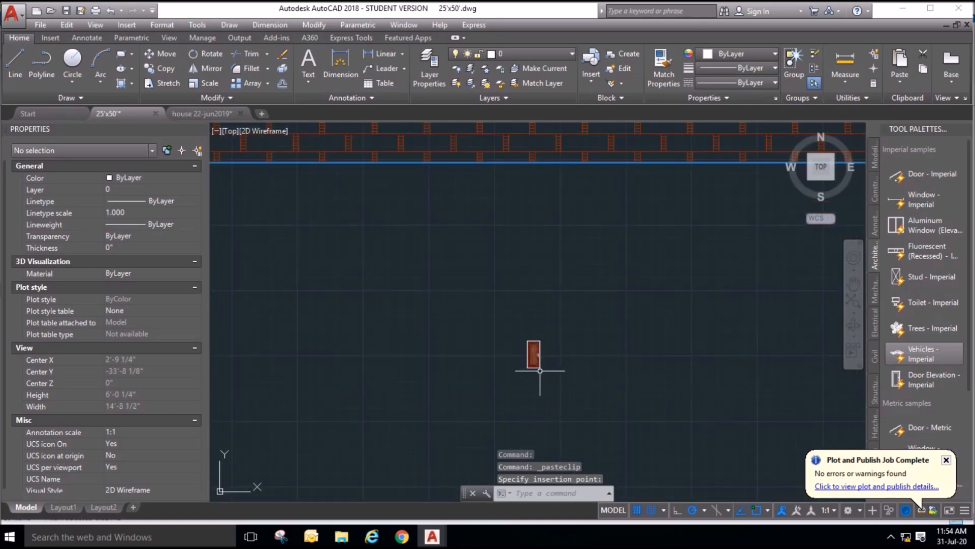
click(532, 354)
click(540, 340)
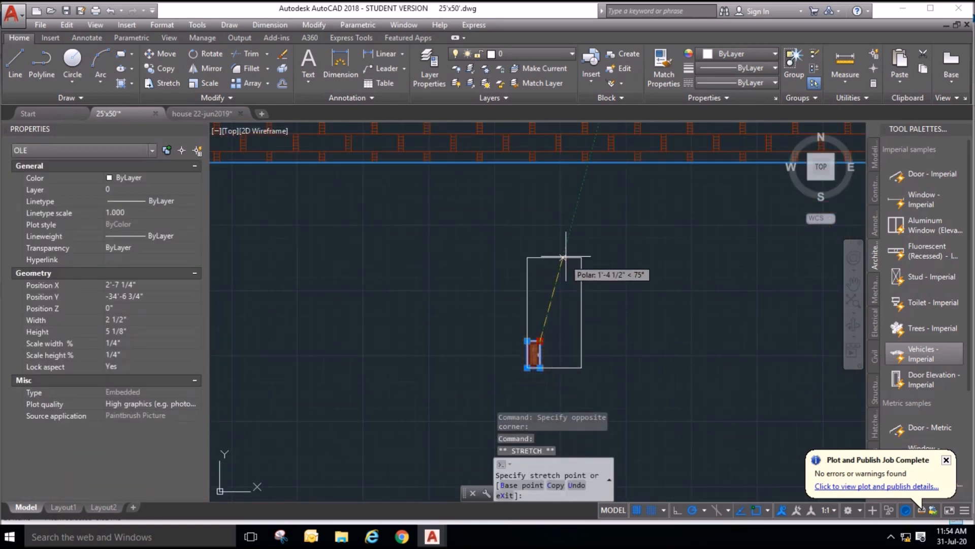
click(623, 173)
scroll(484, 261, down, 6)
scroll(529, 304, up, 2)
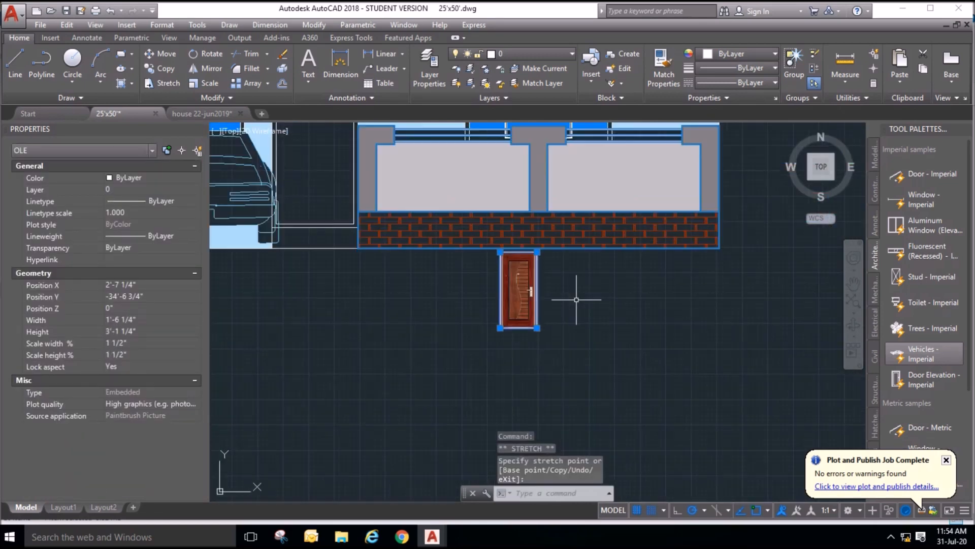
click(452, 396)
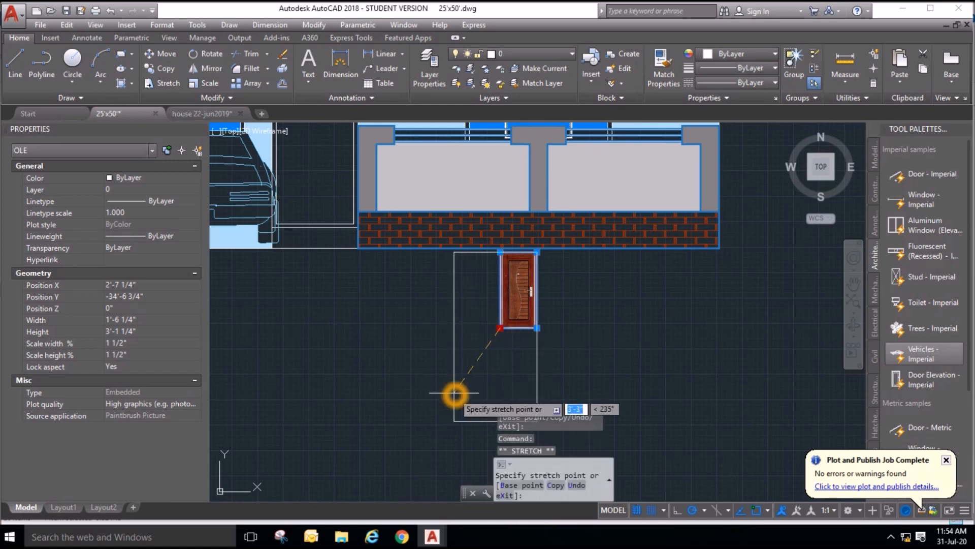
scroll(463, 317, down, 4)
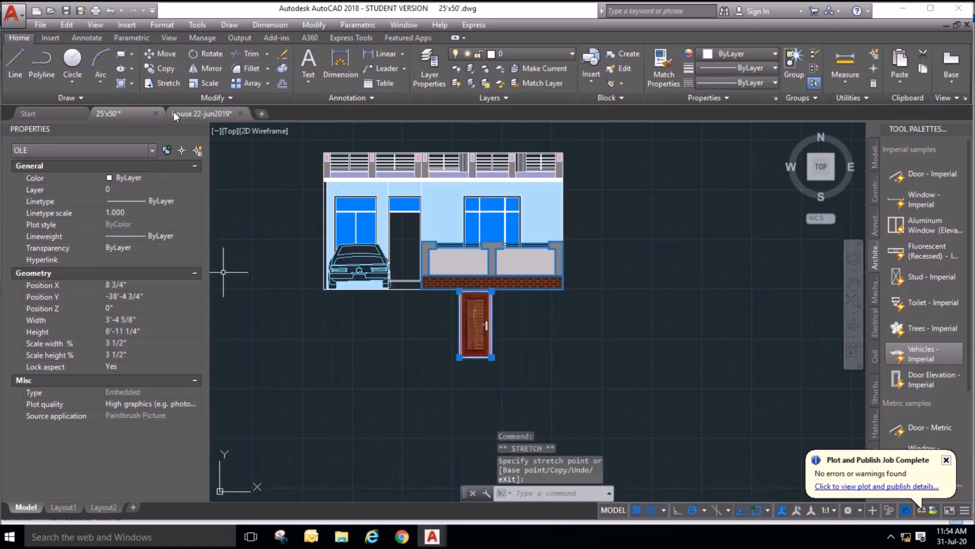
Move the door picture by its upper corner into the elevation's door opening, directly under the blue transom window.
click(163, 56)
scroll(467, 306, up, 4)
click(533, 270)
scroll(525, 291, down, 4)
scroll(439, 201, up, 4)
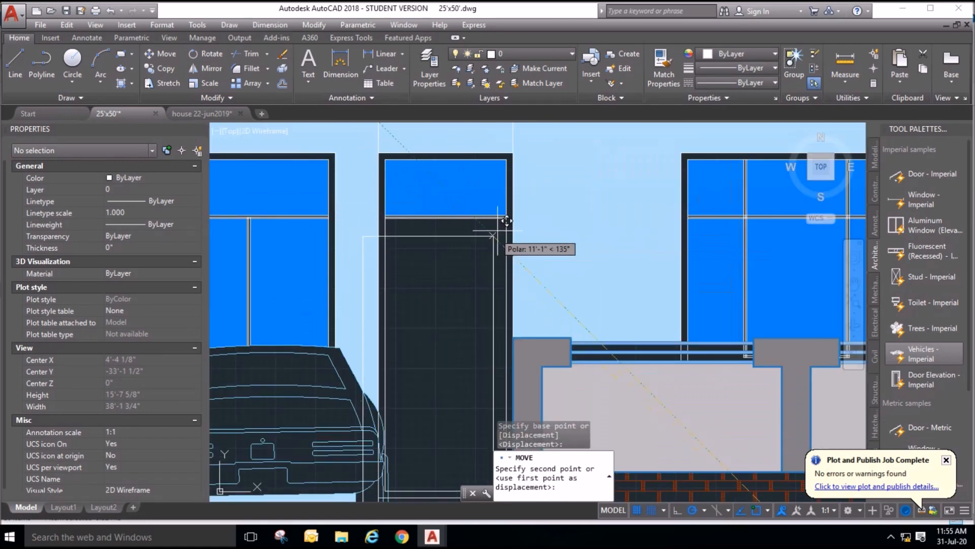
click(507, 221)
click(377, 218)
key(Escape)
key(Escape)
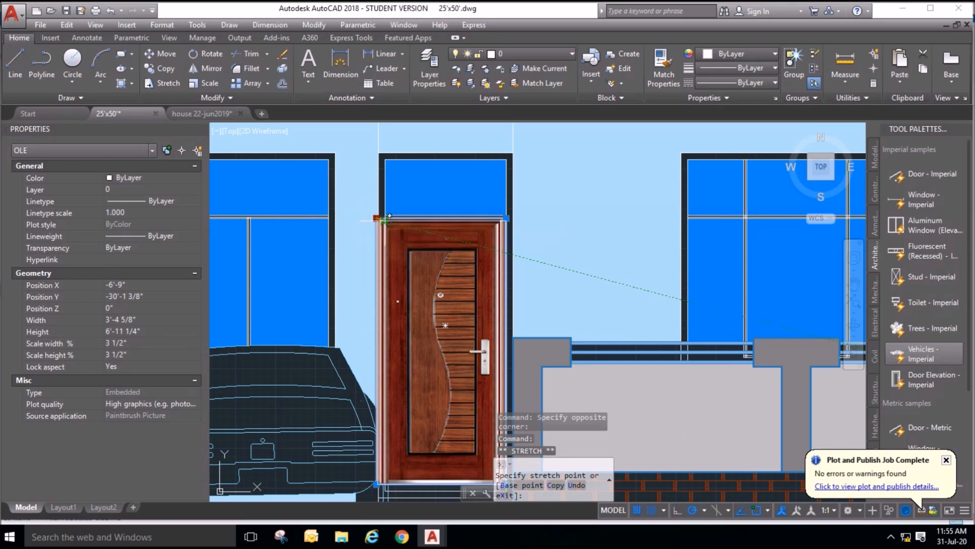
Fill the empty area beneath the door picture with a solid hatch.
scroll(401, 340, down, 7)
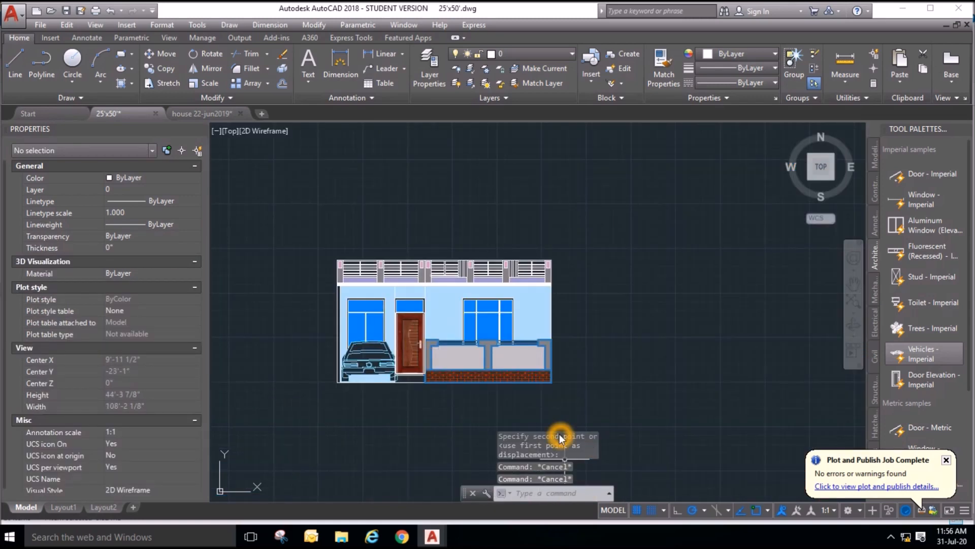
scroll(427, 391, up, 8)
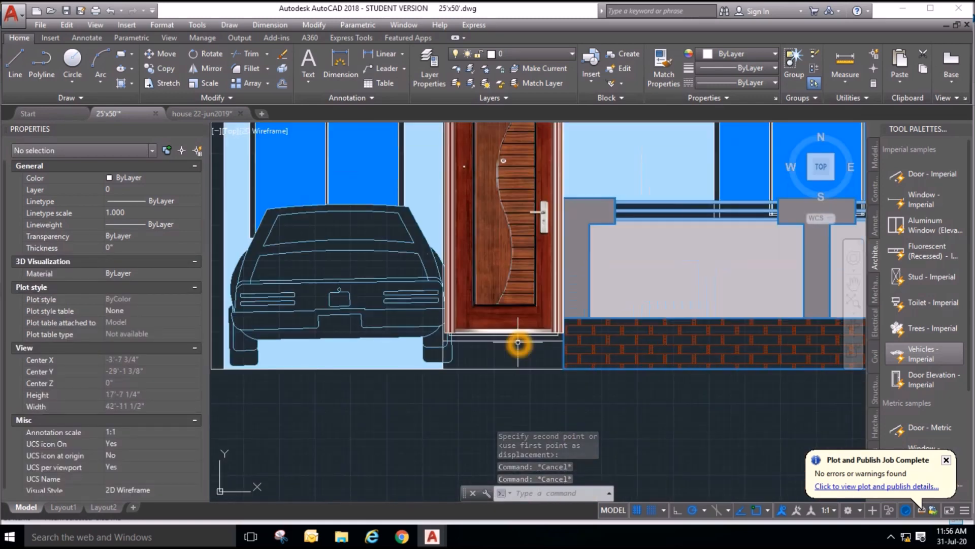
scroll(530, 361, down, 6)
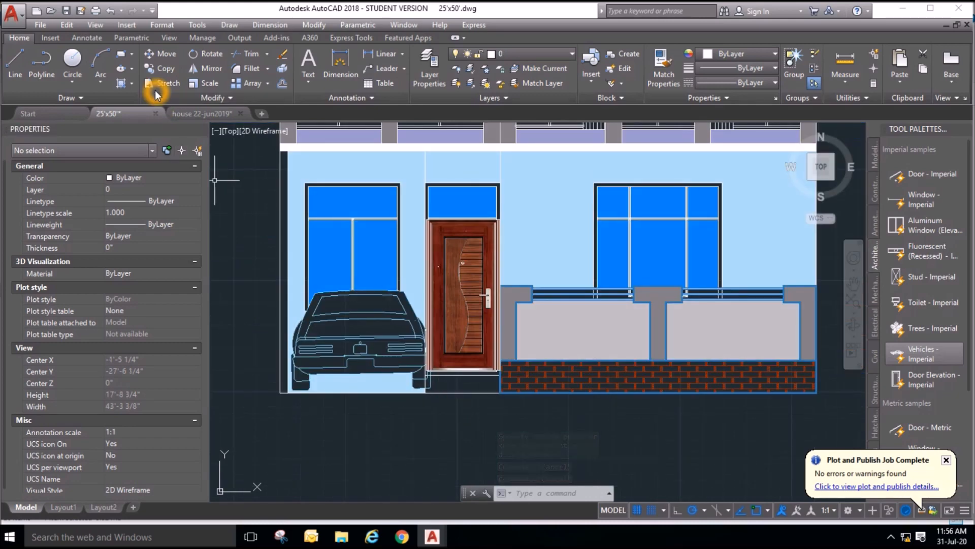
click(120, 85)
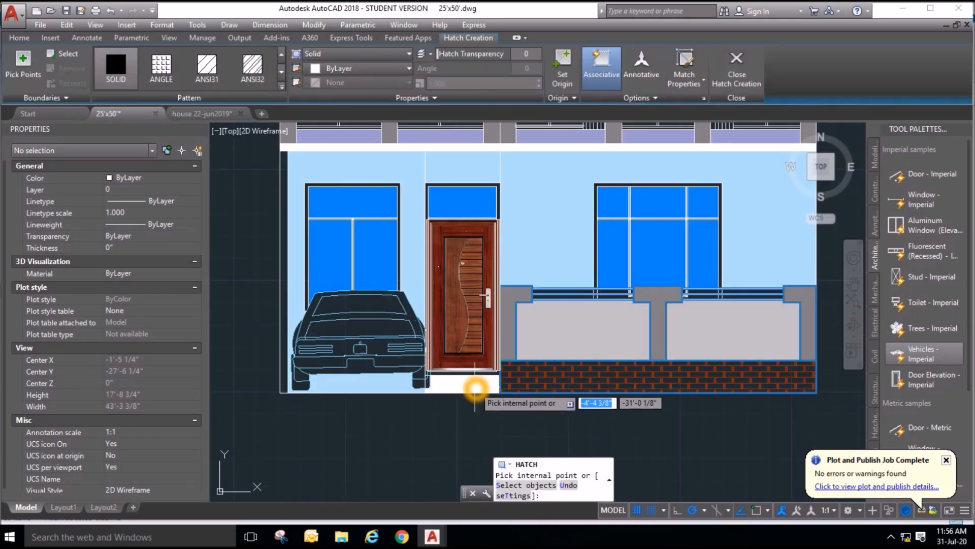
click(473, 391)
key(Return)
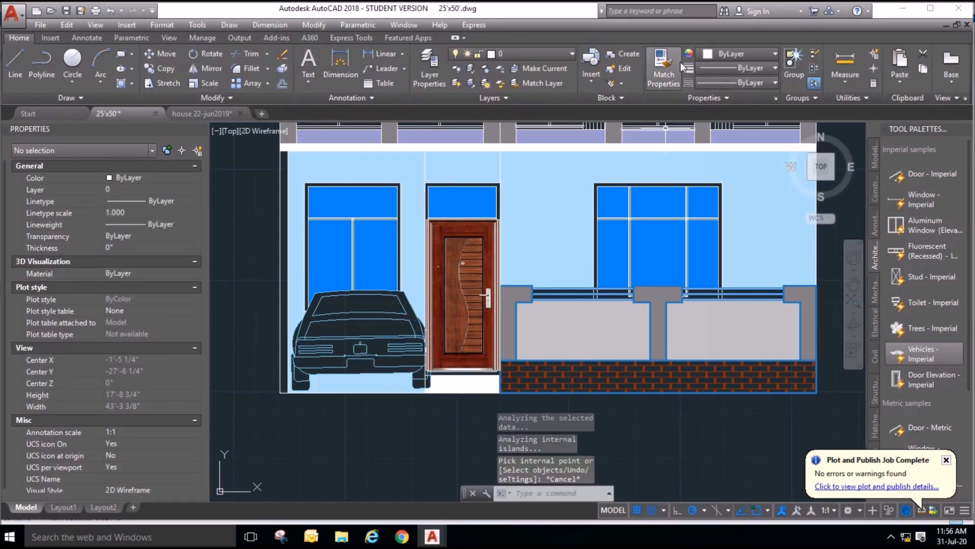
Match the new hatch below the door to the light blue wall hatch's properties.
click(664, 66)
scroll(401, 394, up, 2)
click(477, 381)
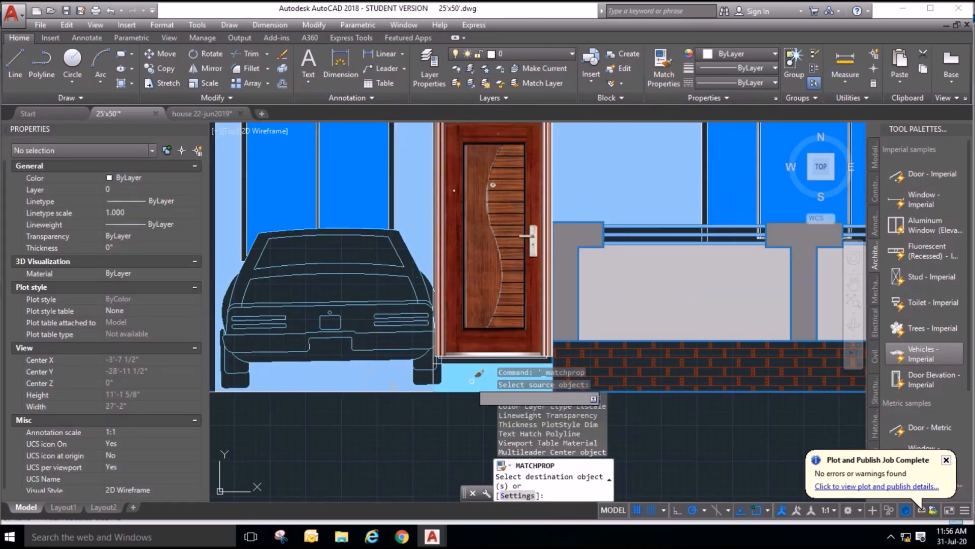
scroll(355, 404, down, 3)
key(Escape)
scroll(413, 423, up, 4)
scroll(412, 424, down, 4)
key(Escape)
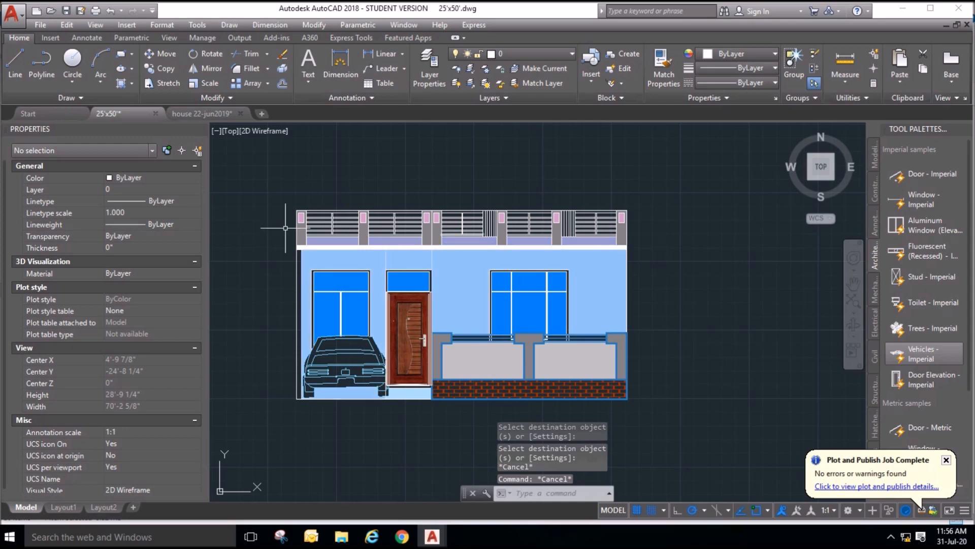
Start a single-sheet plot of the drawing using the previous plot's page setup.
click(17, 21)
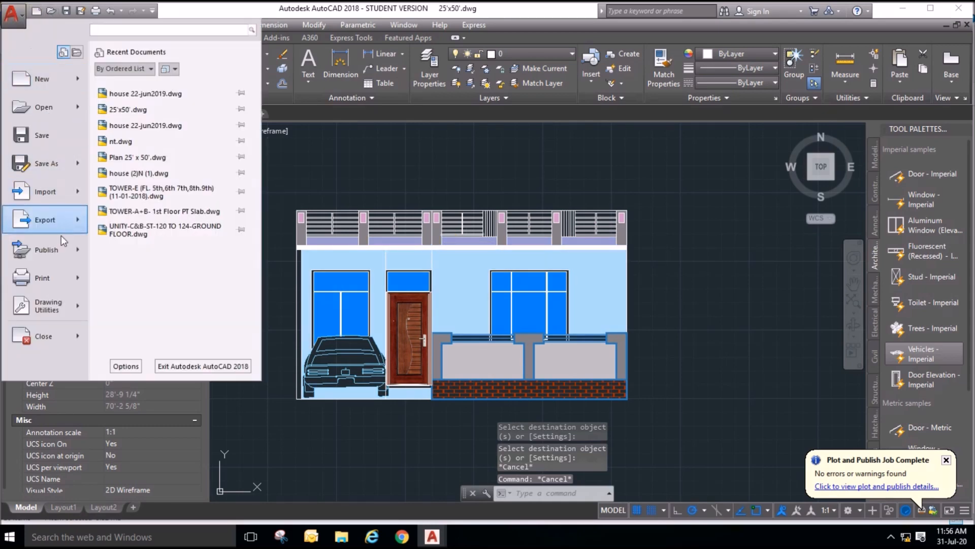
mouse_move(54, 280)
click(131, 84)
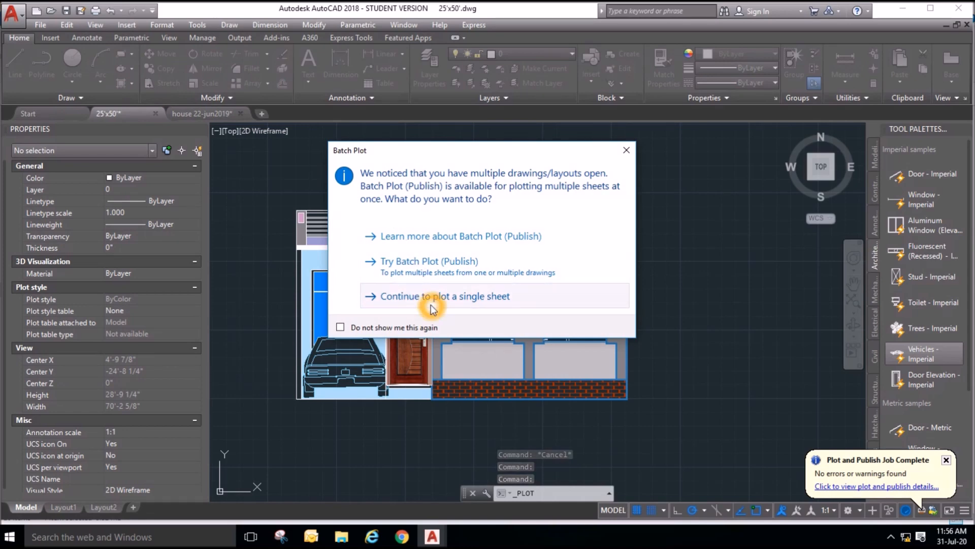
click(432, 299)
click(381, 139)
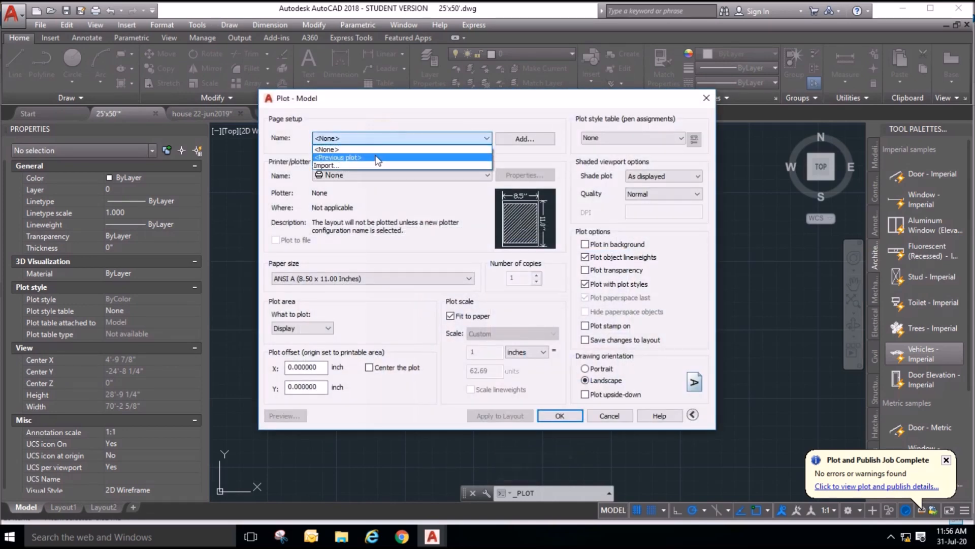
click(386, 154)
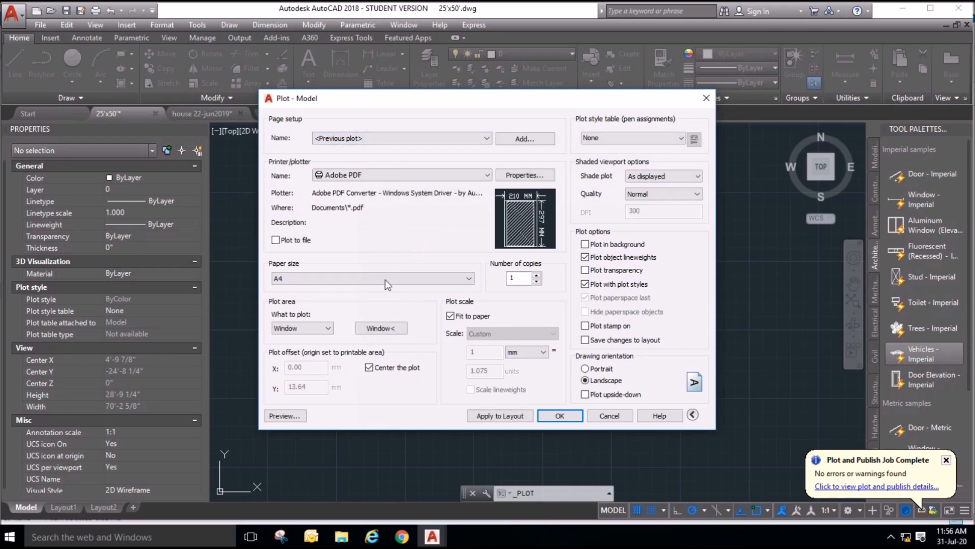
Set the plot window tightly around the whole front elevation and preview the plot.
click(381, 327)
click(289, 202)
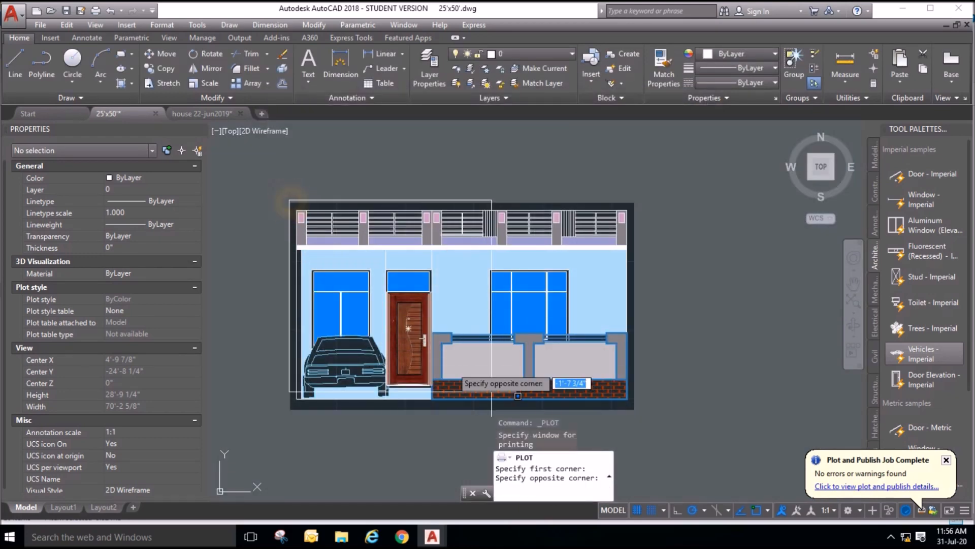
click(633, 410)
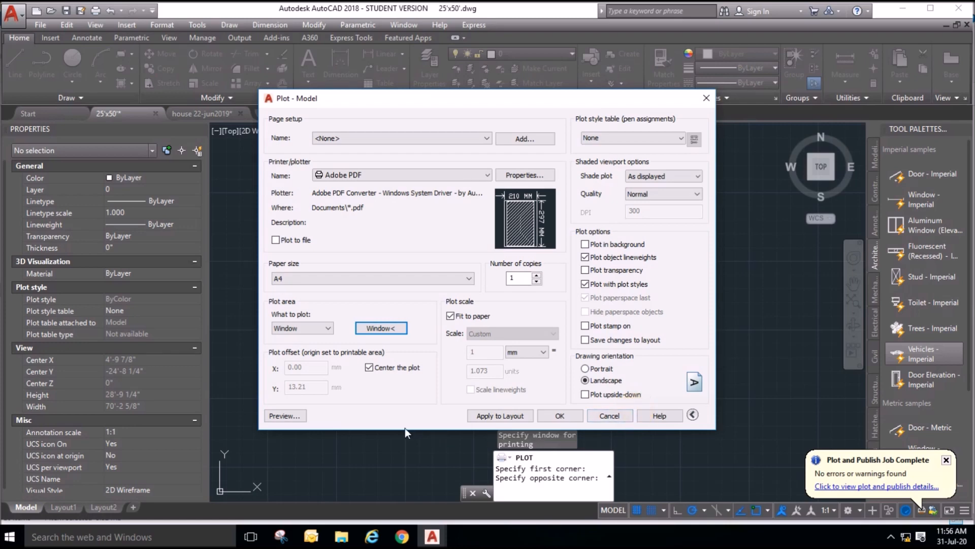
click(285, 415)
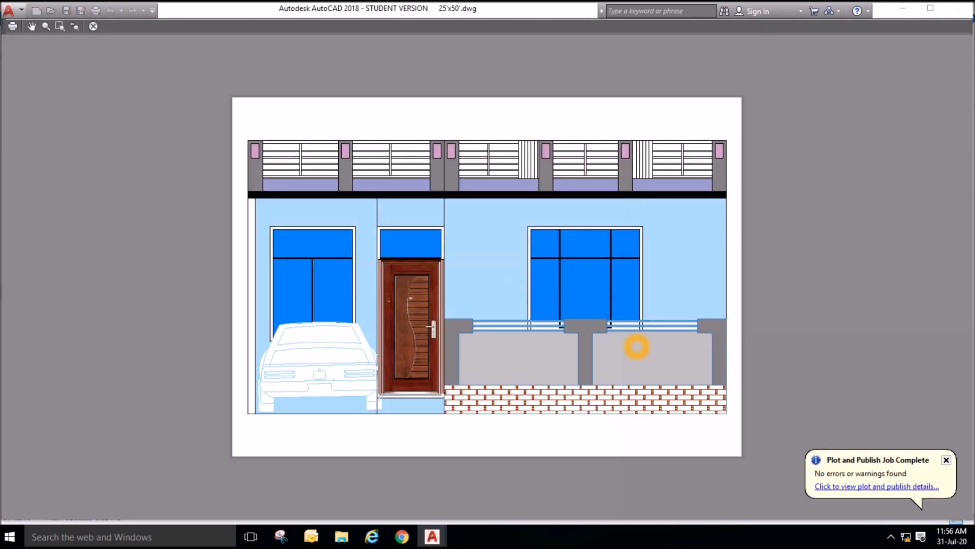
Plot the elevation to PDF, replacing the existing 25'x50' elevation file in the 25x50 folder.
right_click(519, 244)
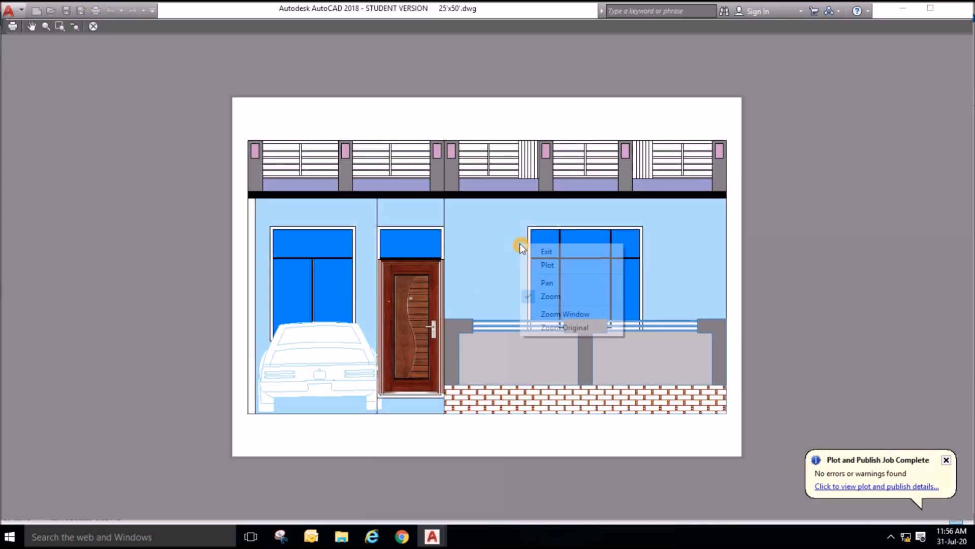
click(547, 266)
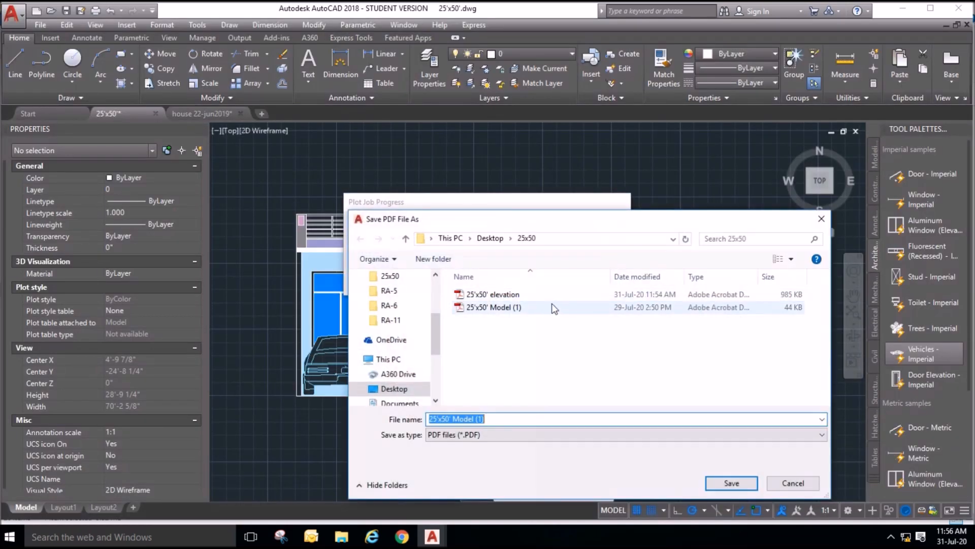
click(508, 296)
click(731, 482)
click(516, 267)
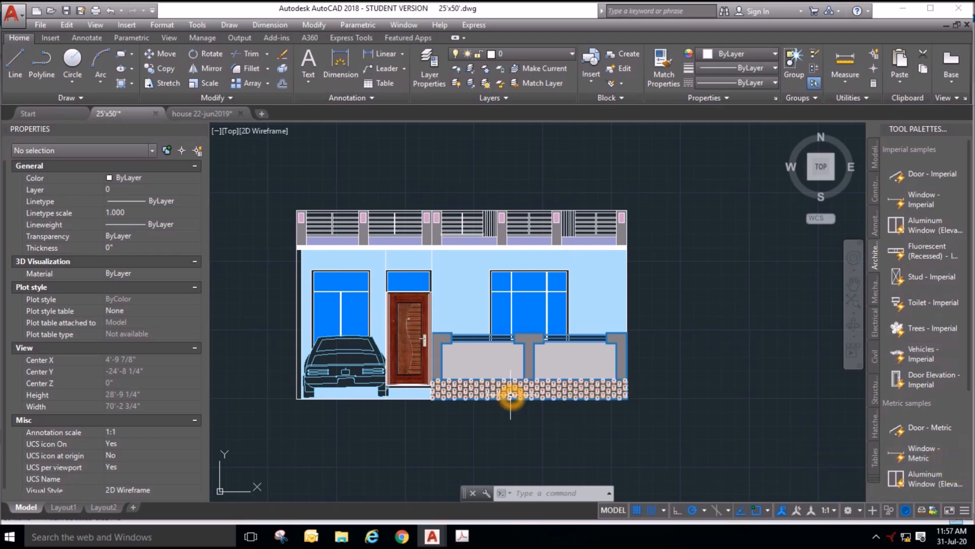
scroll(496, 432, down, 3)
scroll(500, 274, up, 5)
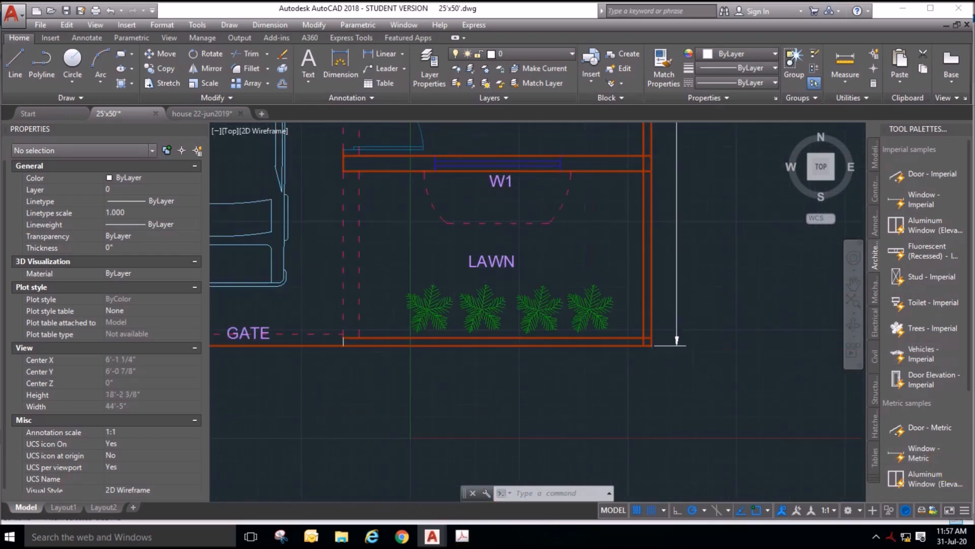
scroll(518, 257, down, 5)
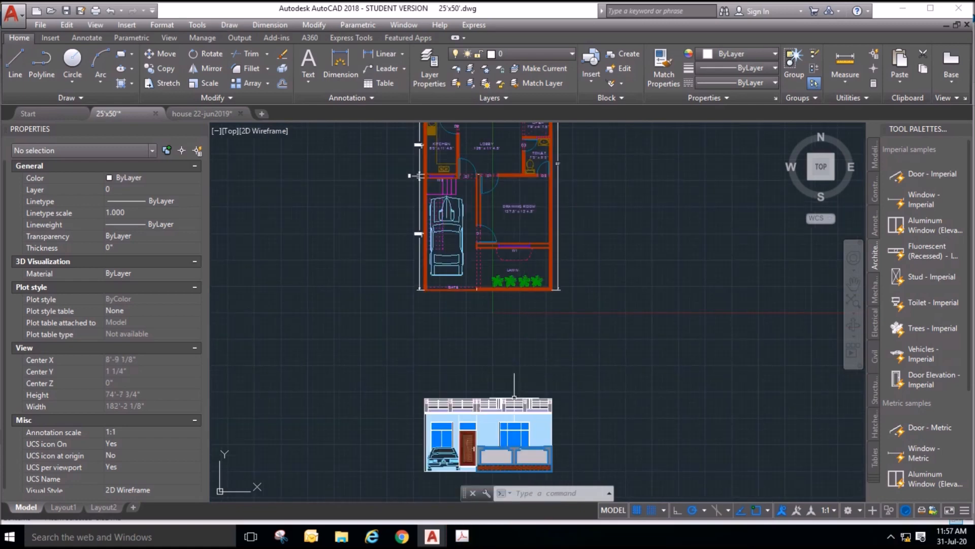
scroll(516, 465, up, 5)
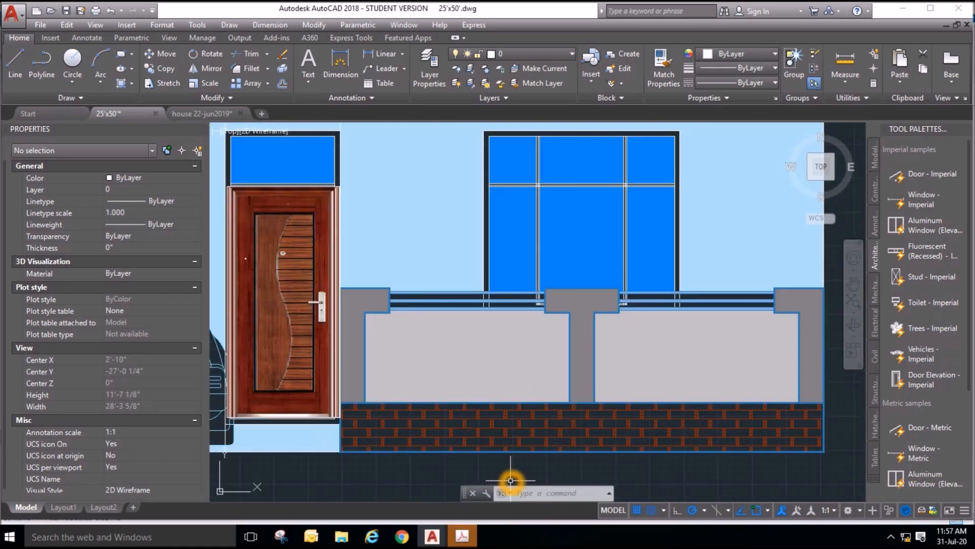
scroll(518, 404, down, 5)
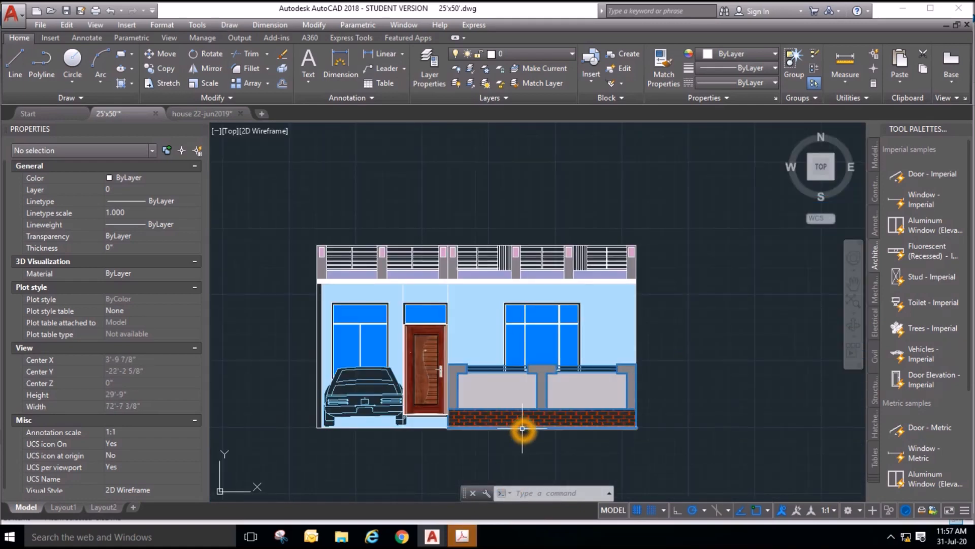
scroll(522, 430, down, 2)
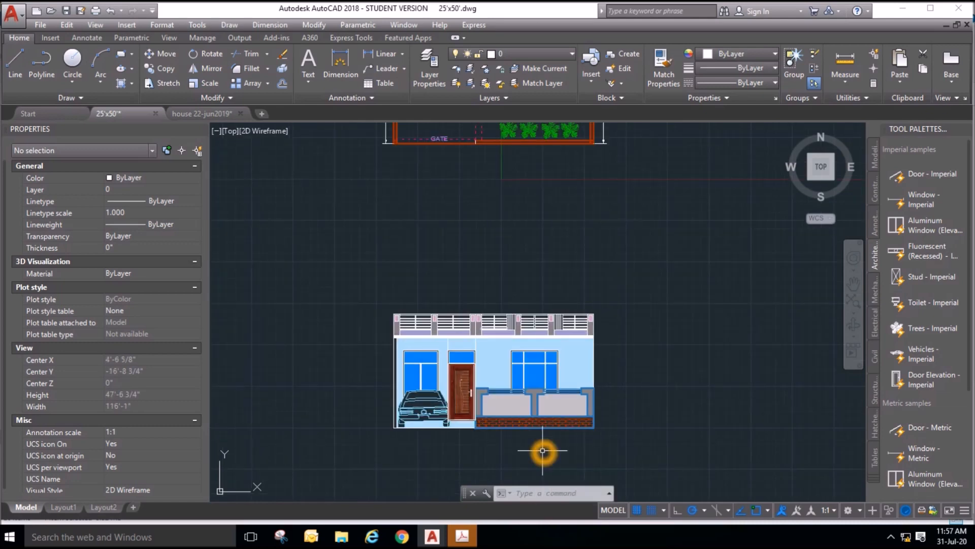
scroll(543, 451, down, 2)
scroll(544, 451, down, 1)
scroll(559, 450, up, 6)
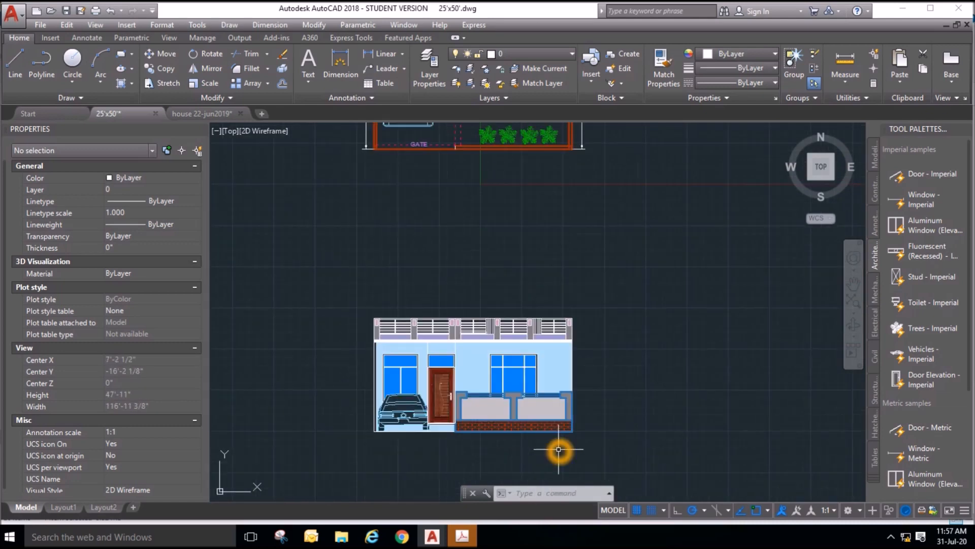
scroll(559, 449, down, 2)
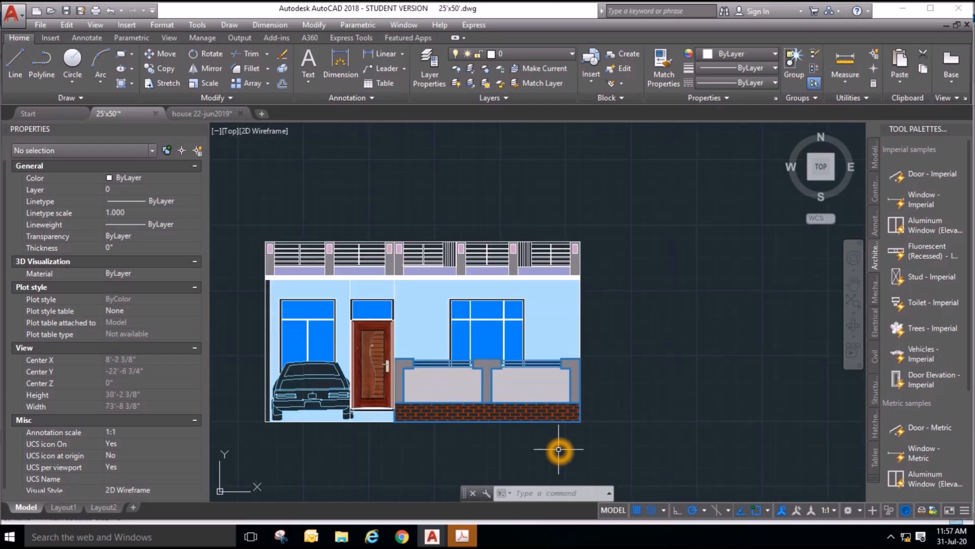
scroll(559, 449, down, 4)
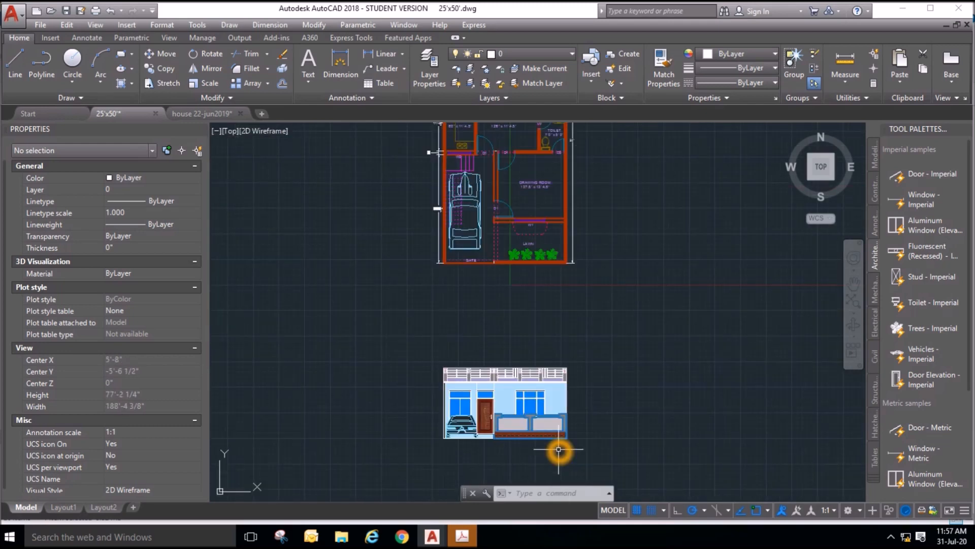
scroll(558, 449, up, 2)
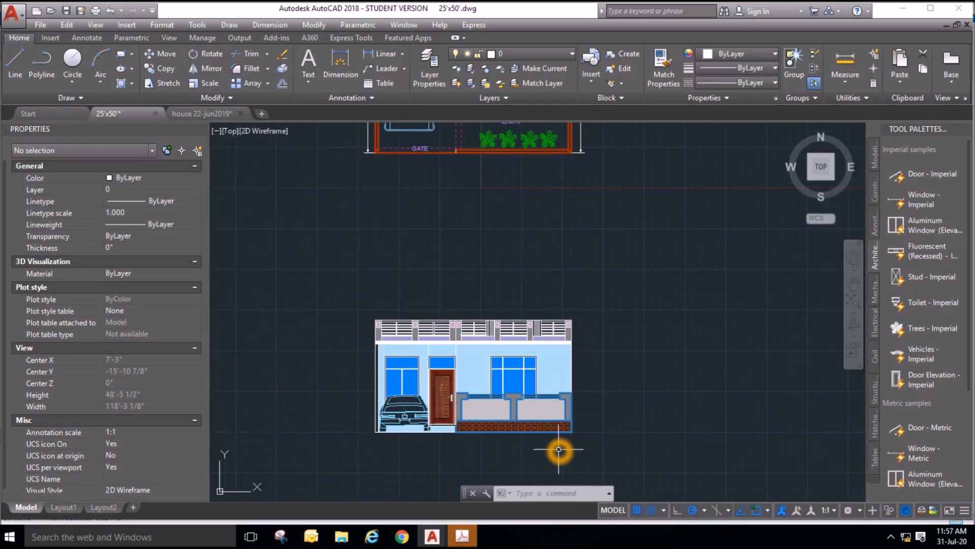
scroll(559, 449, down, 2)
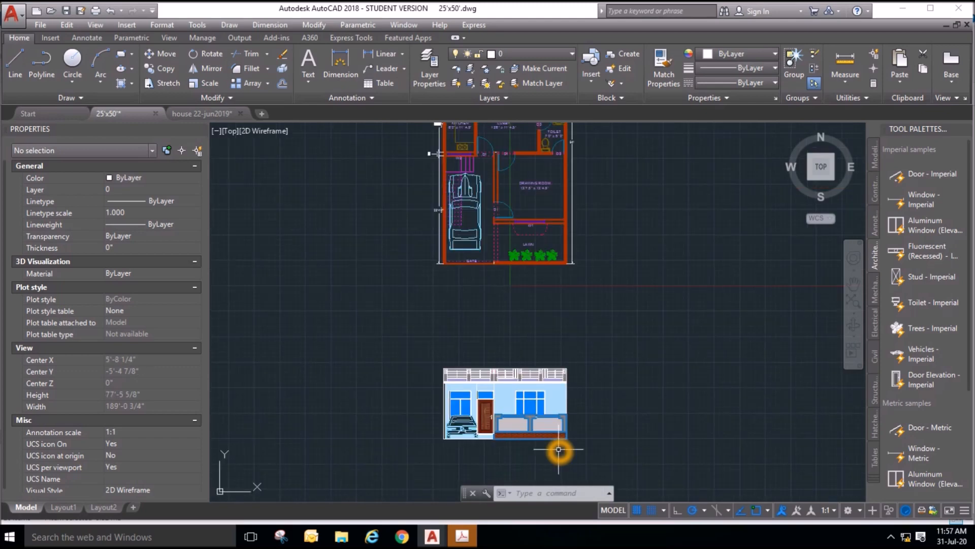
Delete the leftover copy of the front boundary wall lying below the colored front elevation.
mouse_move(657, 305)
middle_down()
mouse_move(616, 488)
mouse_move(609, 225)
middle_up()
scroll(596, 362, down, 2)
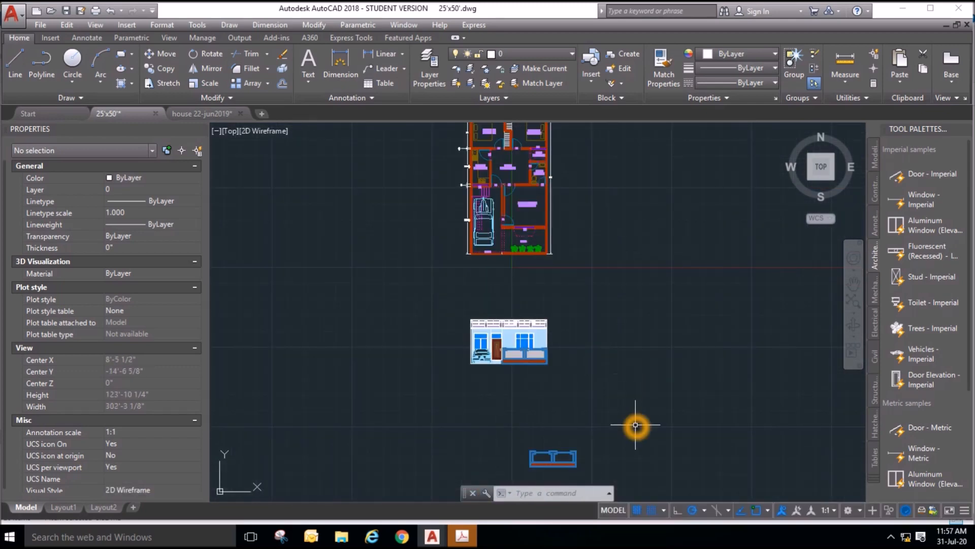
scroll(636, 426, down, 2)
scroll(608, 463, up, 2)
scroll(608, 463, up, 4)
click(607, 463)
click(413, 334)
key(Delete)
scroll(483, 422, down, 4)
scroll(528, 258, up, 2)
middle_drag(526, 336, 527, 376)
scroll(498, 401, down, 2)
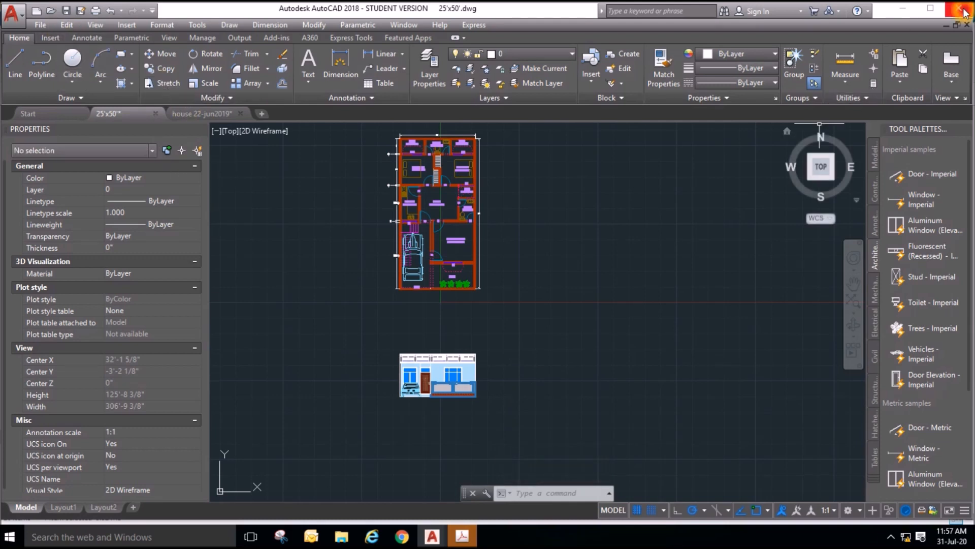
click(891, 536)
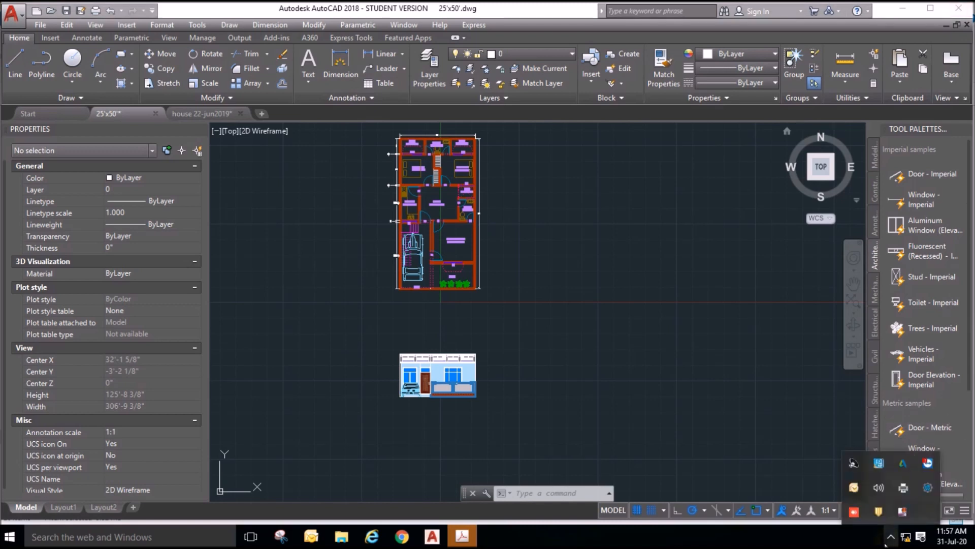
right_click(902, 512)
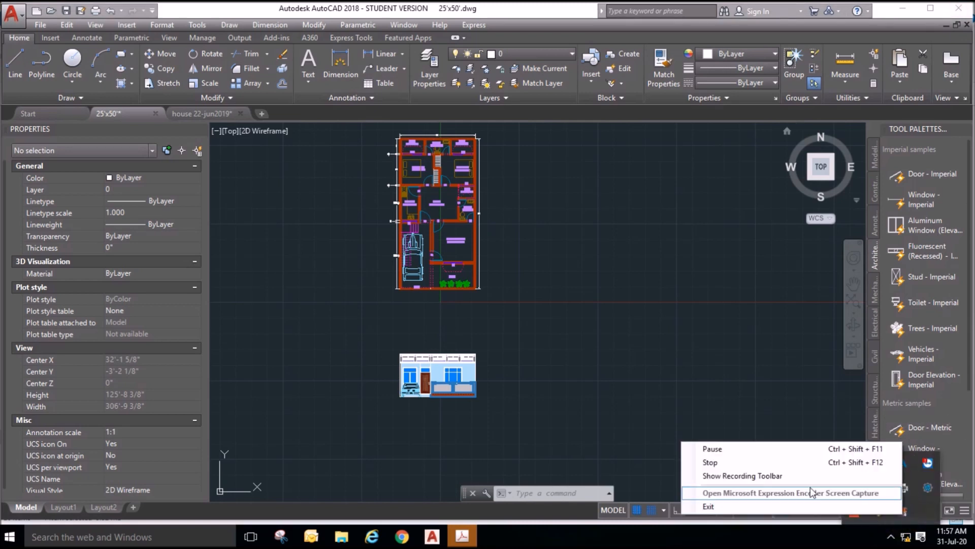
click(771, 462)
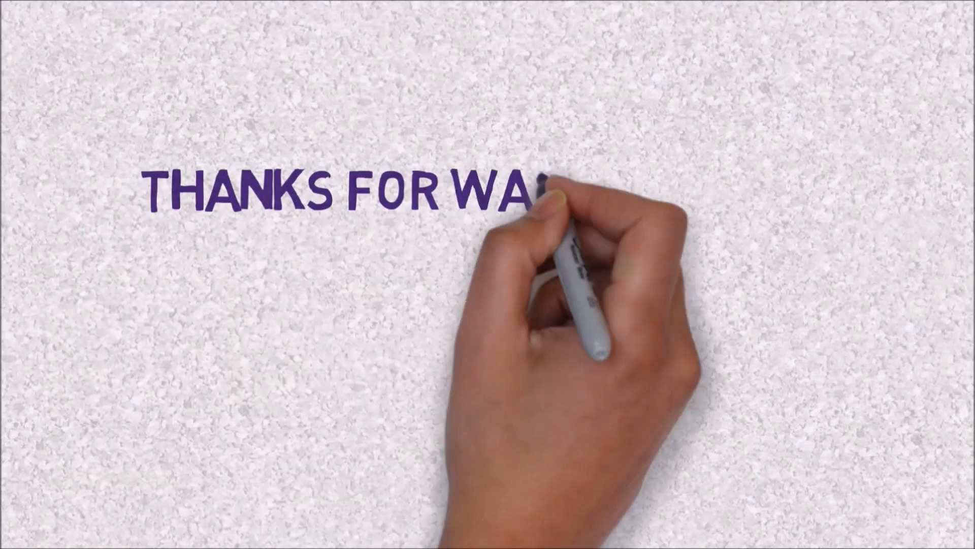